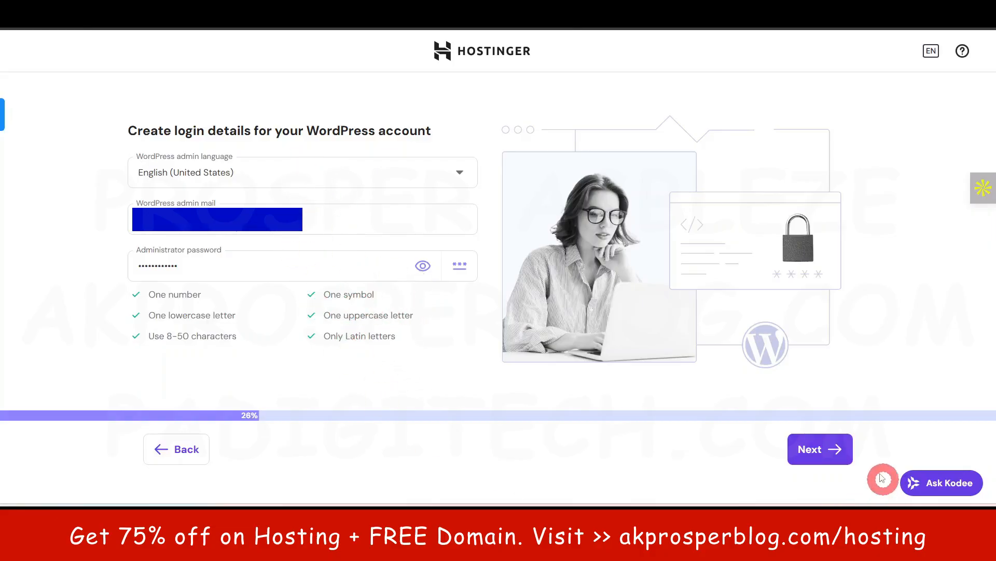
Continue past the WordPress login details and choose to create a blank site
left_click(816, 450)
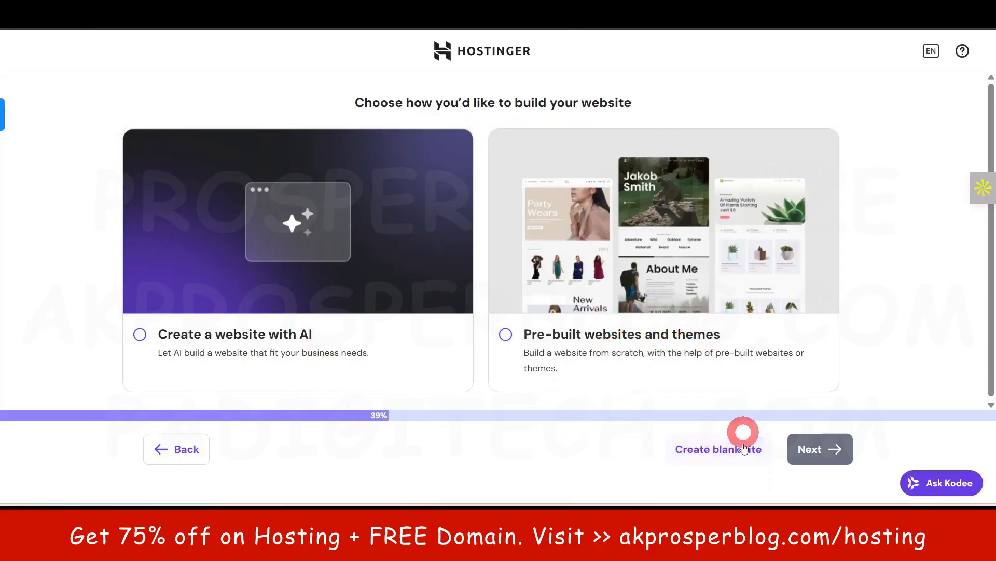
left_click(726, 454)
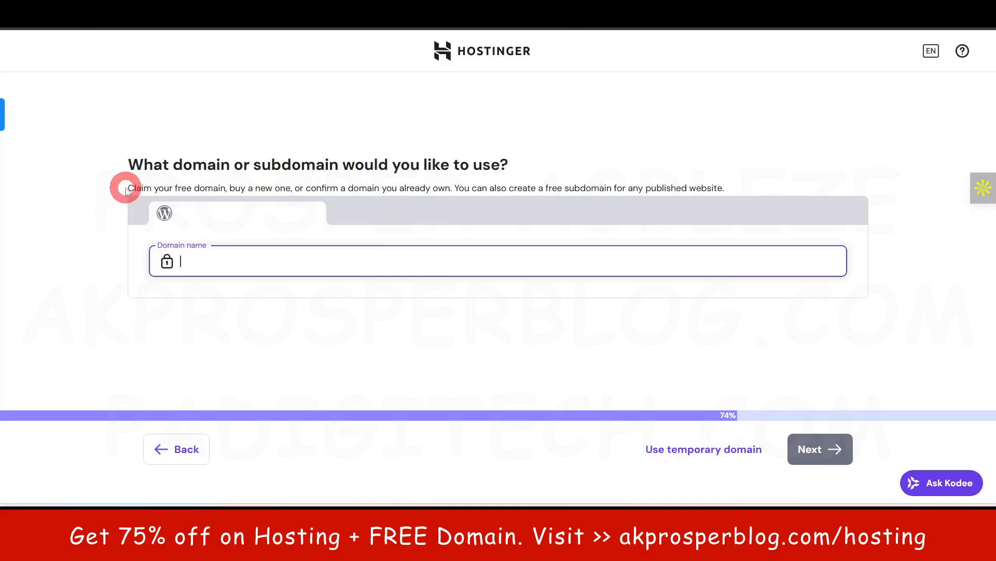
Copy gazettegpt.com from Sticky Notes and paste it into the domain name field
left_click_drag(128, 188, 453, 189)
left_click(100, 198)
left_click(81, 187)
left_click(94, 233)
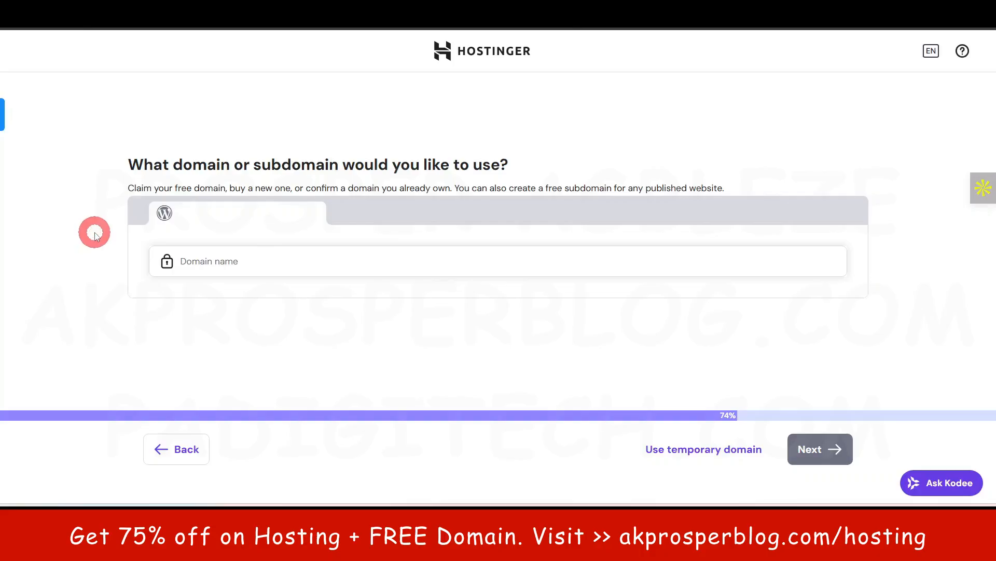
left_click_drag(129, 187, 226, 188)
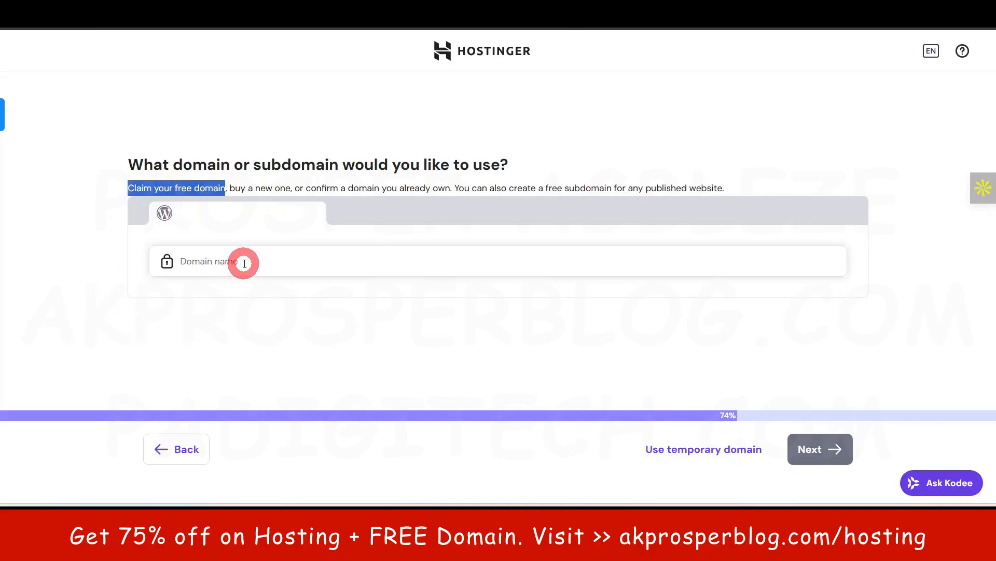
left_click(435, 516)
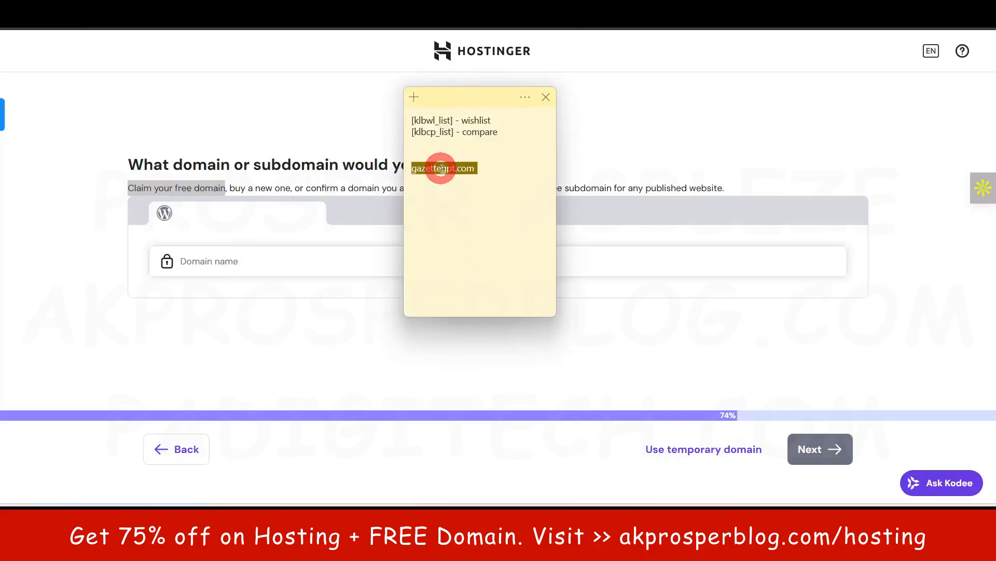
key("ctrl+c")
left_click(37, 319)
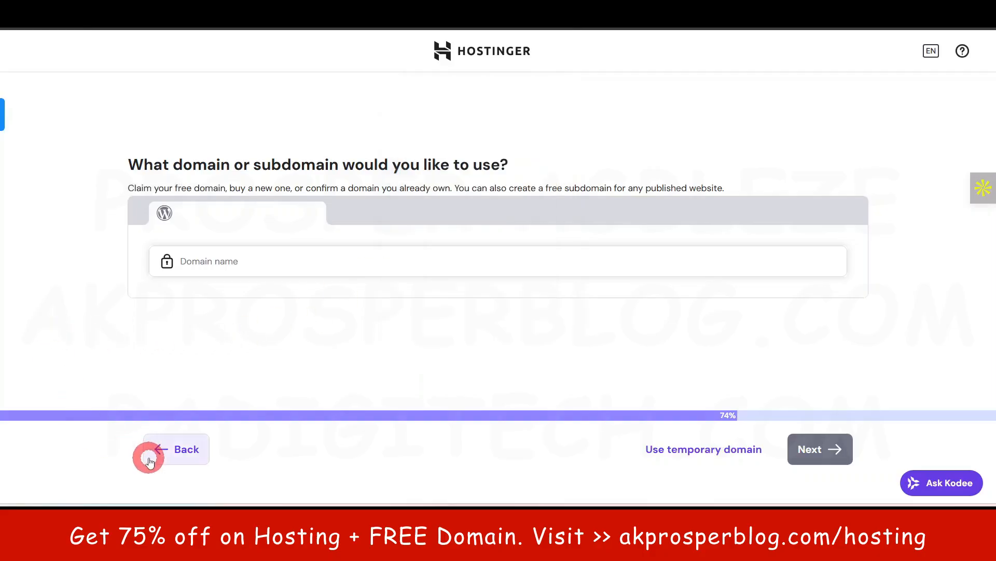
left_click(224, 262)
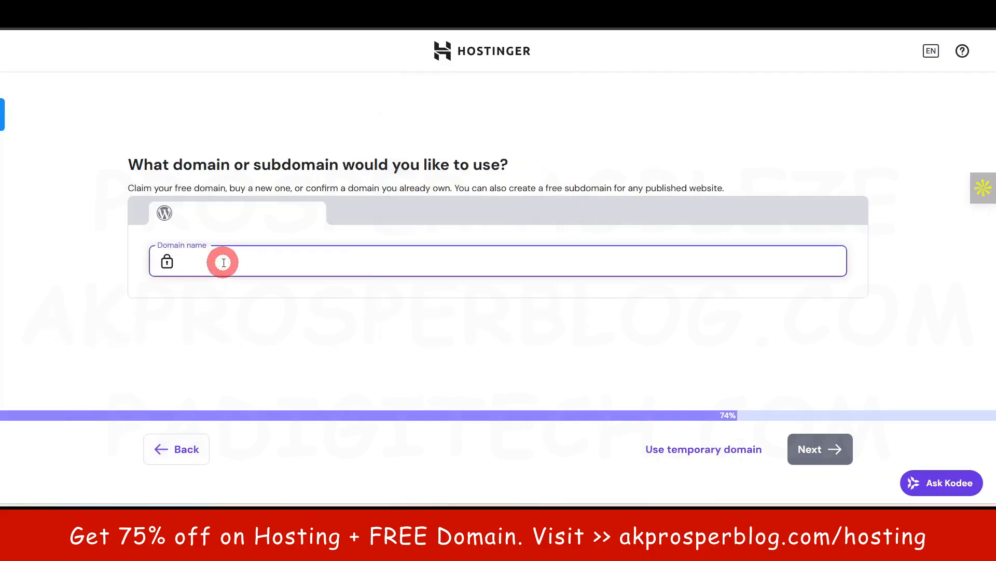
key("ctrl+v")
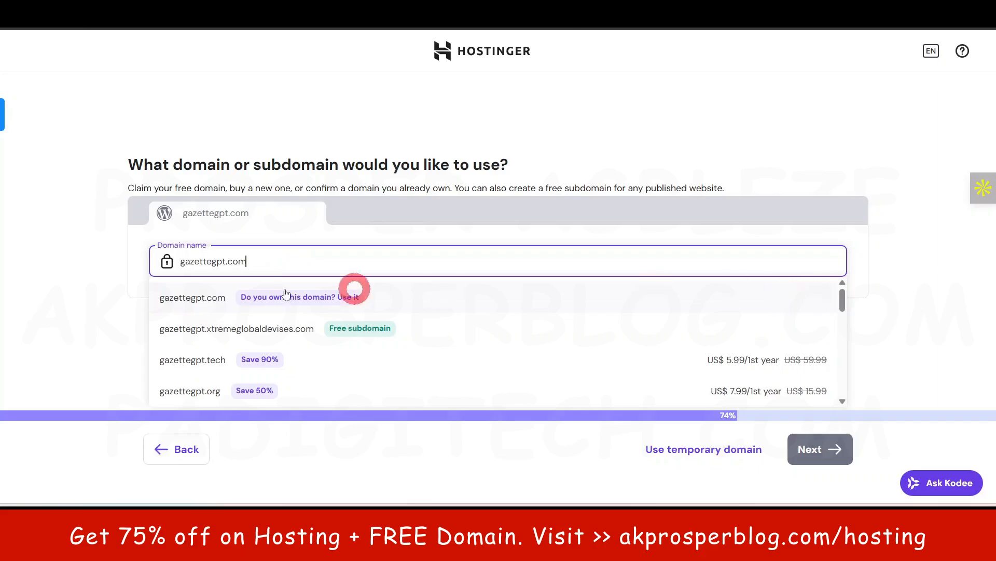
Re-enter gazettegpt.com in the domain field and use it as an already-owned domain
left_click(67, 302)
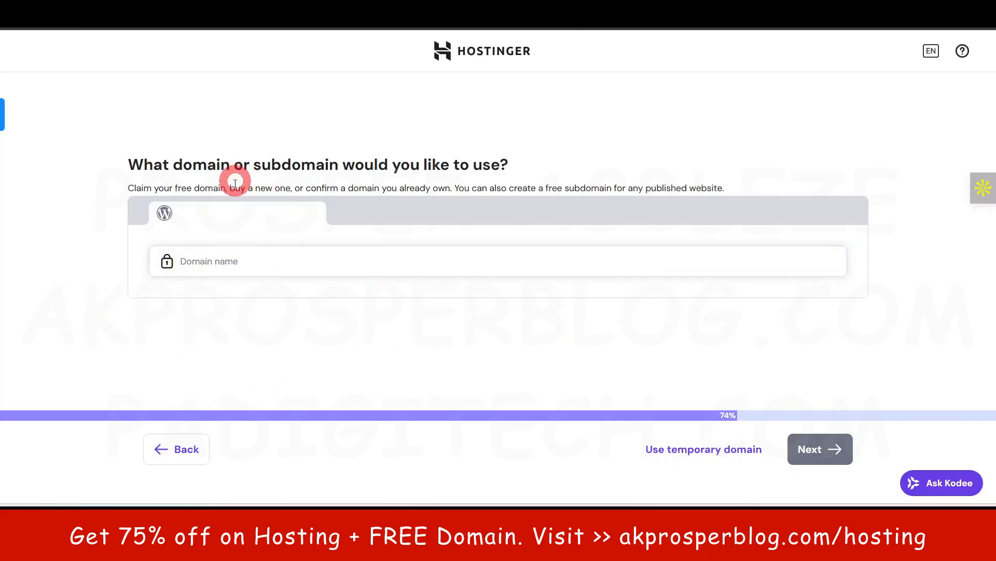
left_click_drag(230, 188, 290, 188)
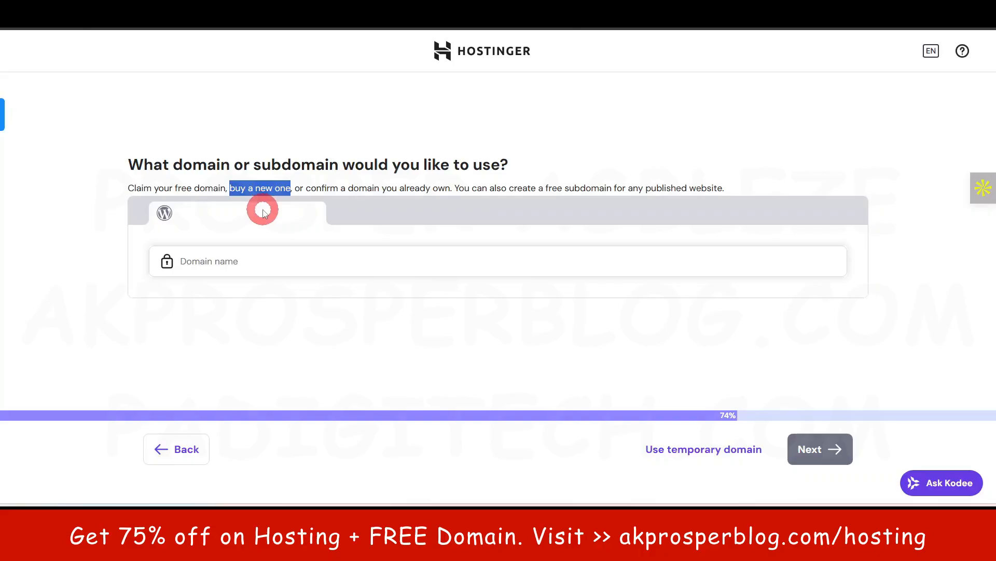
left_click_drag(128, 188, 226, 190)
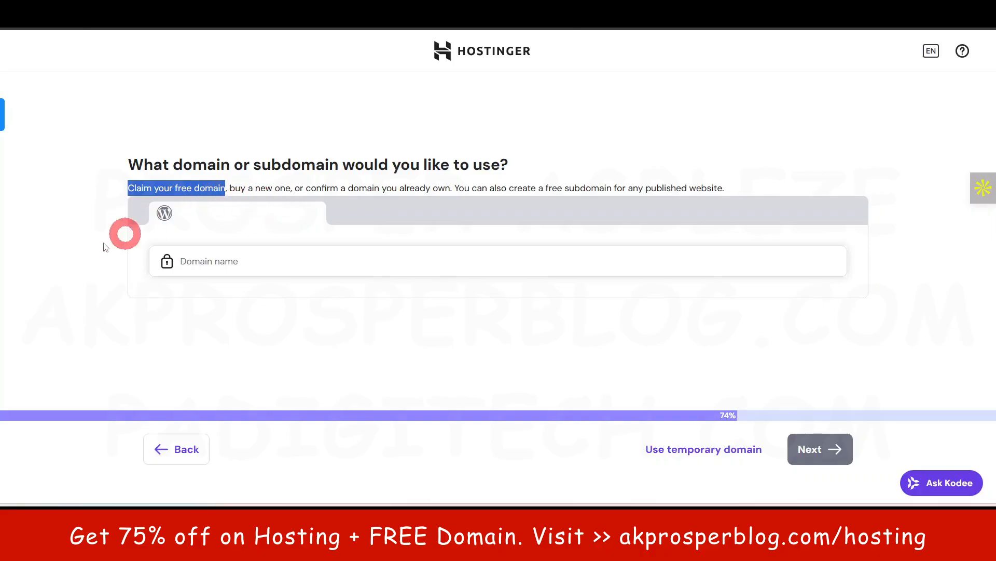
left_click(93, 242)
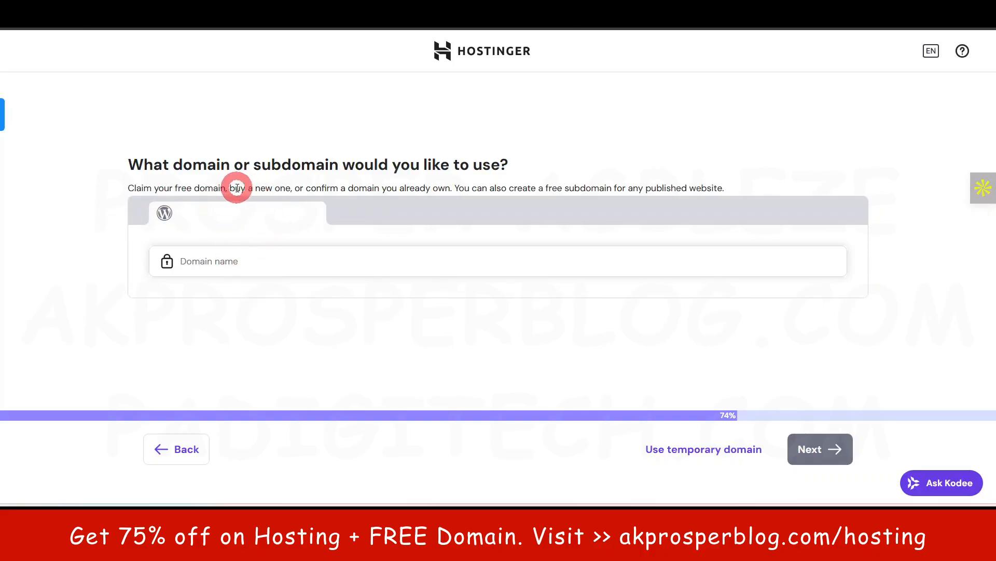
left_click_drag(231, 188, 290, 191)
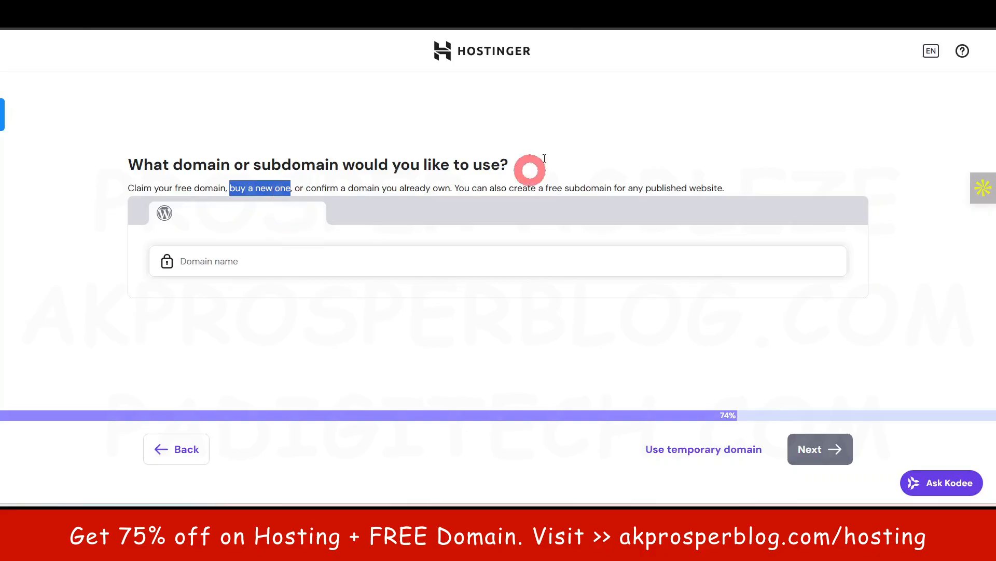
left_click(107, 269)
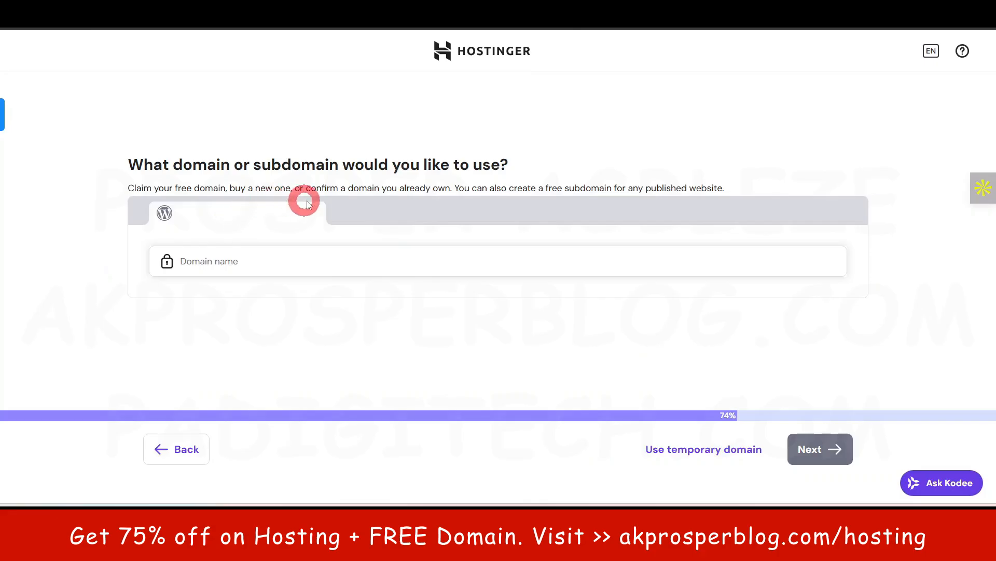
left_click_drag(307, 188, 446, 189)
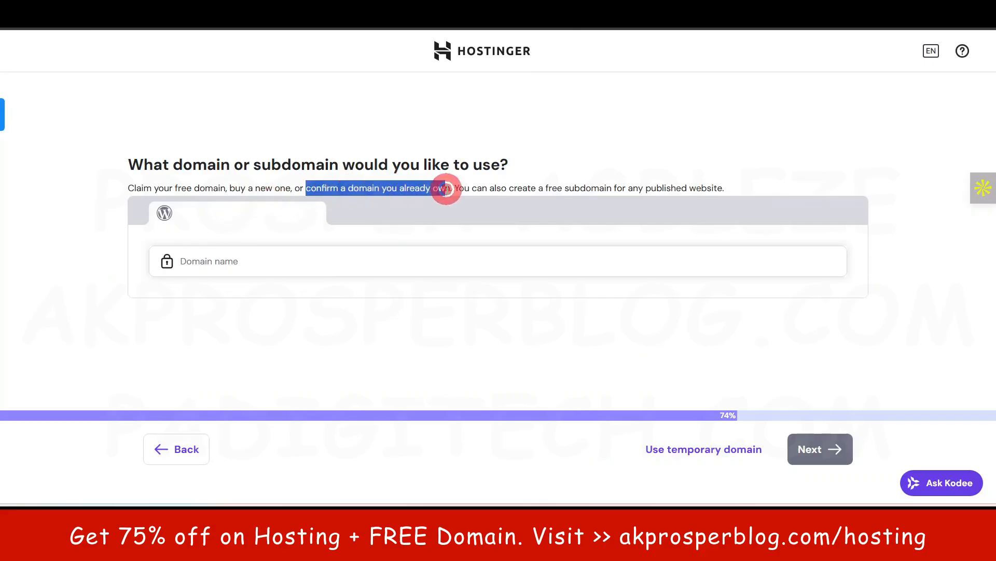
left_click(84, 265)
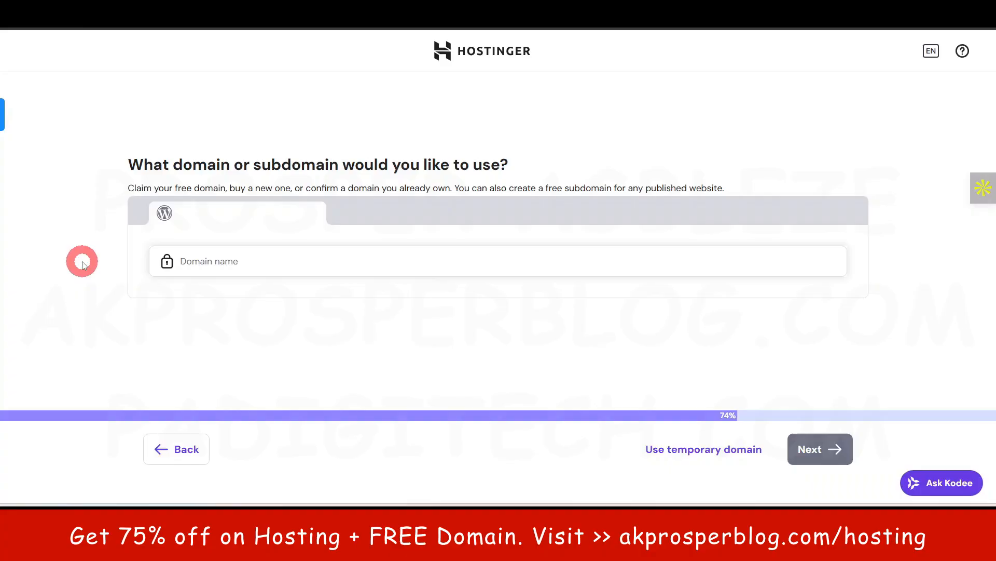
left_click(300, 262)
key("ctrl+v")
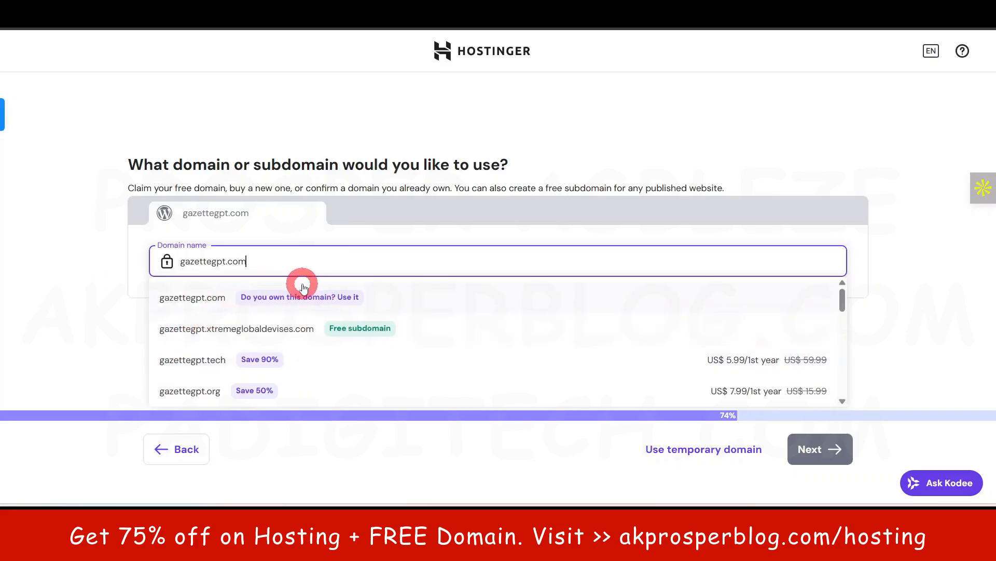
left_click(433, 298)
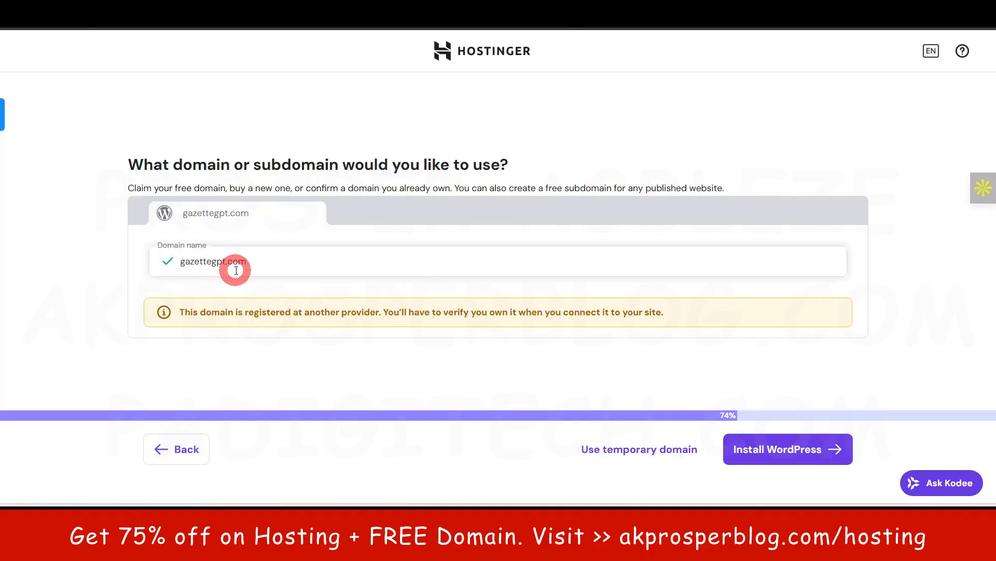
Install WordPress on gazettegpt.com
left_click(784, 451)
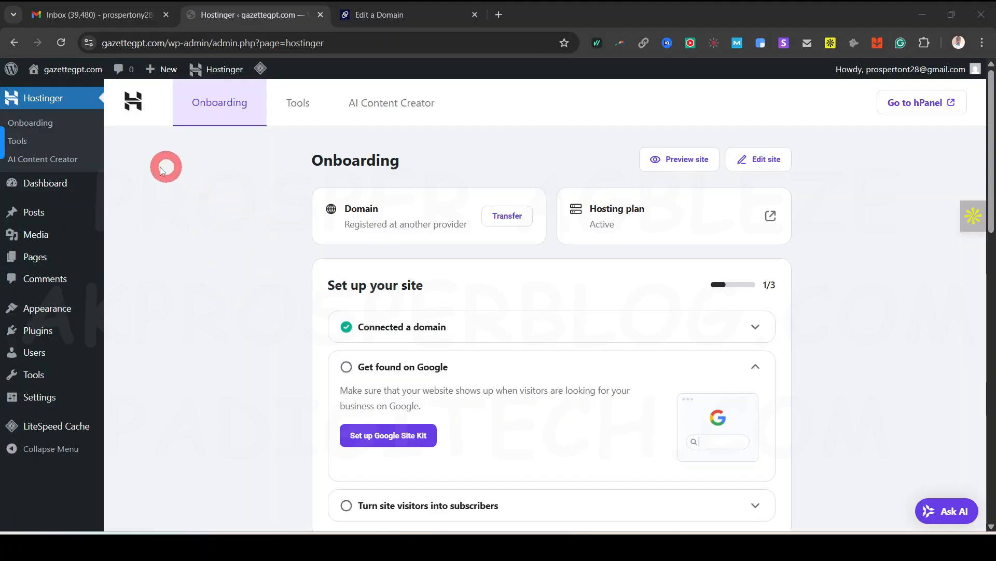
Switch to the Dynadot tab showing gazettegpt.com's domain settings
left_click(216, 283)
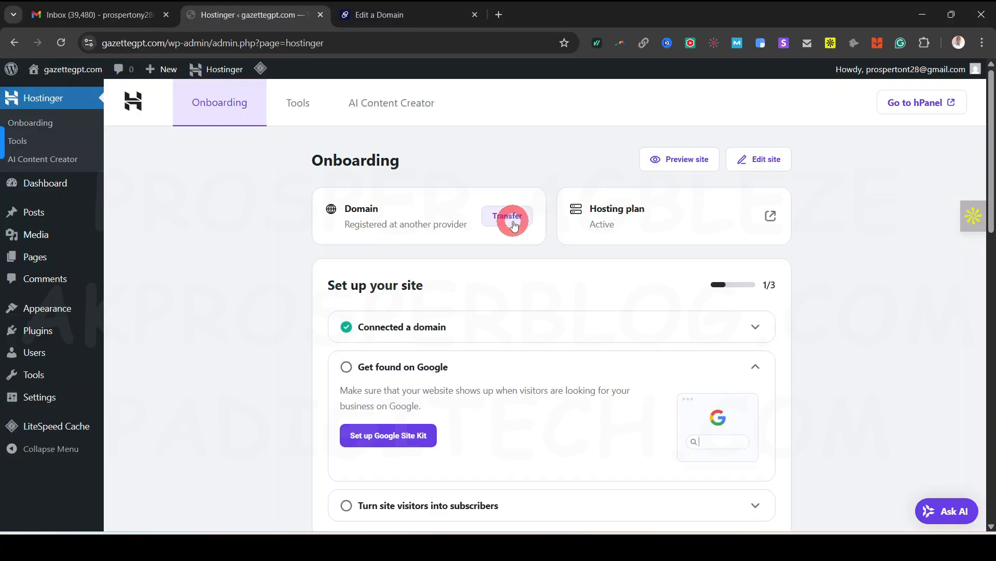
left_click(397, 17)
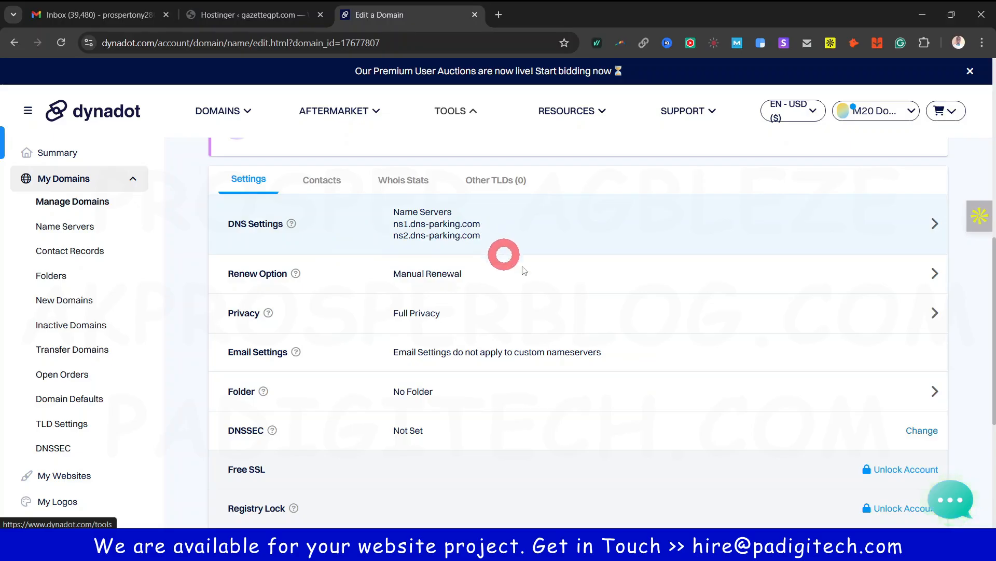
Check gazettegpt.com's name servers in Dynadot's DNS settings, then return to the Hostinger tab
scroll(540, 266, "up", 5)
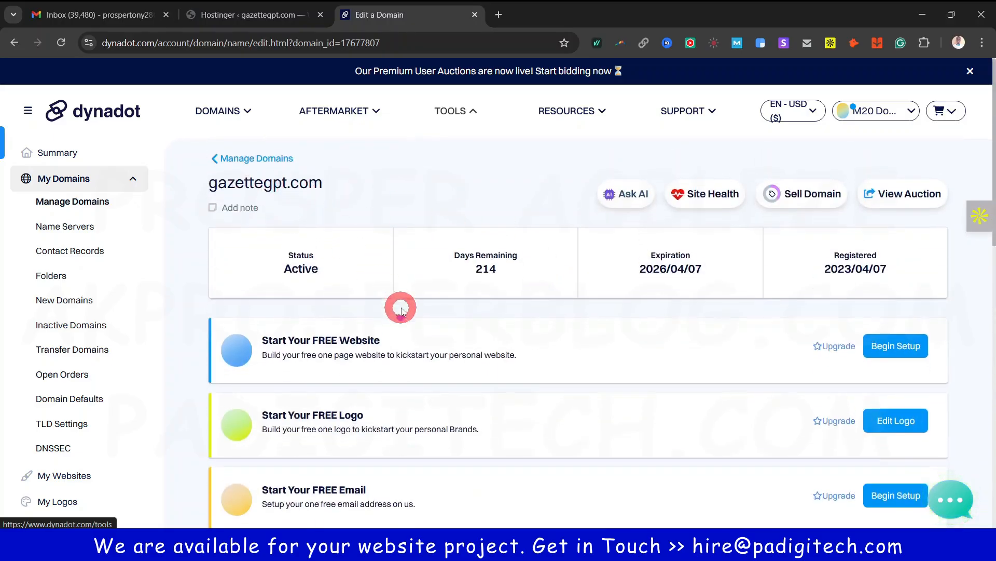
scroll(401, 304, "down", 5)
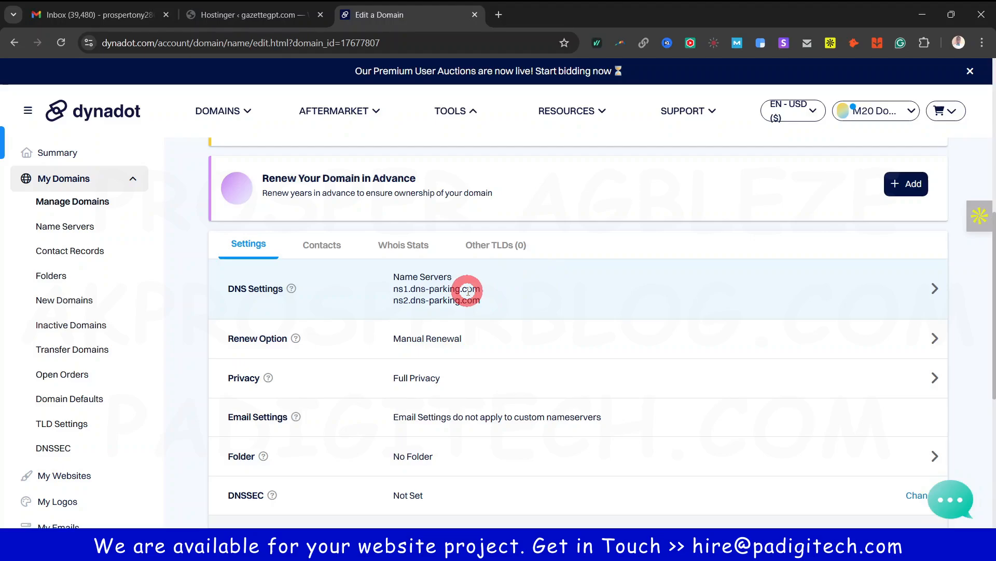
left_click(937, 289)
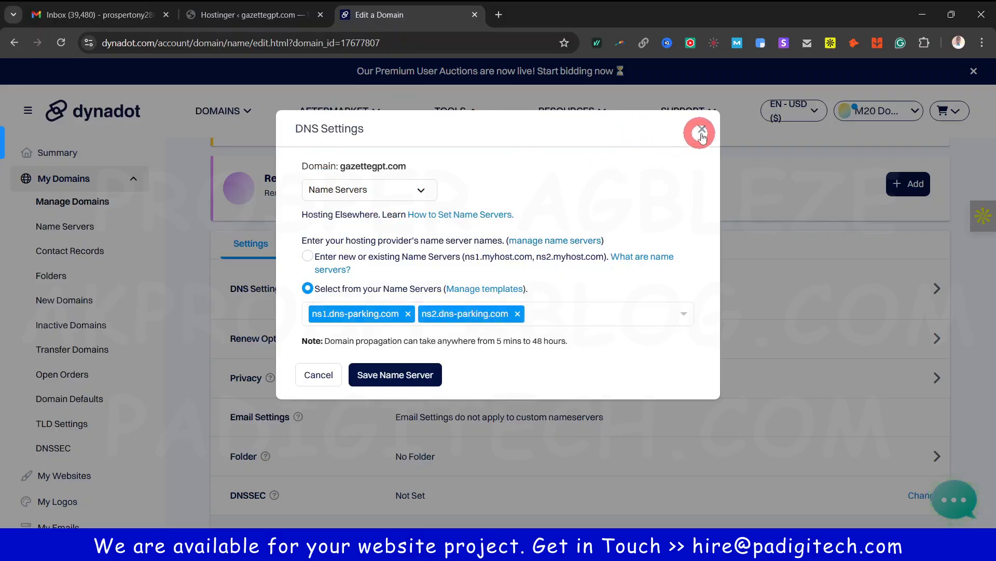
left_click(702, 128)
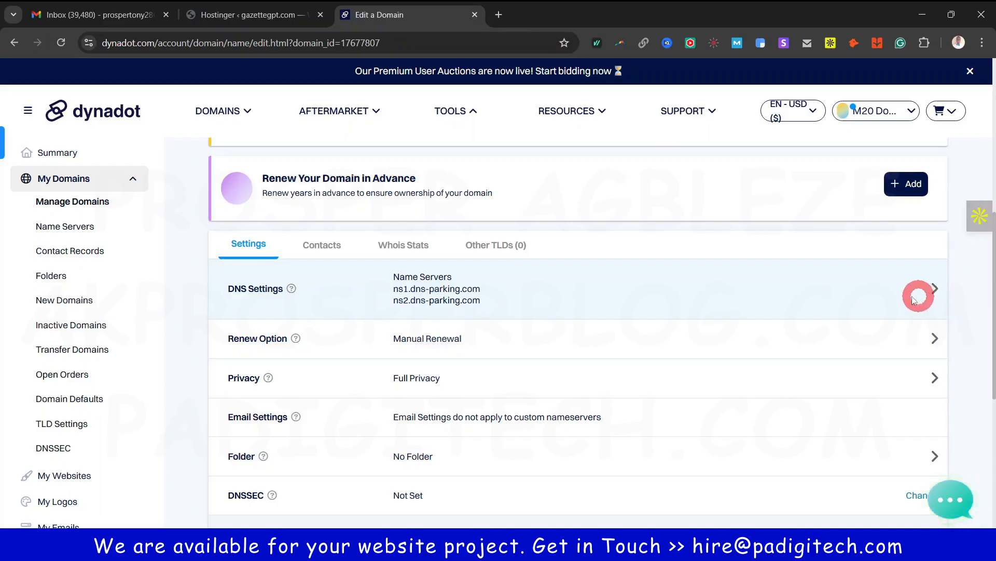
left_click(252, 17)
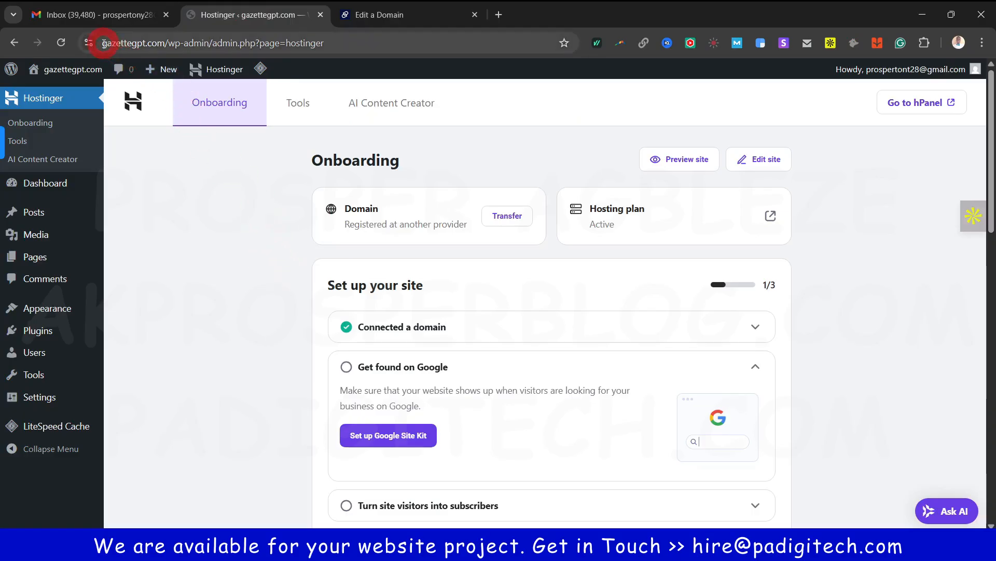
Load the wp-admin Hostinger onboarding page in a new tab, now showing four setup steps
left_click(149, 45)
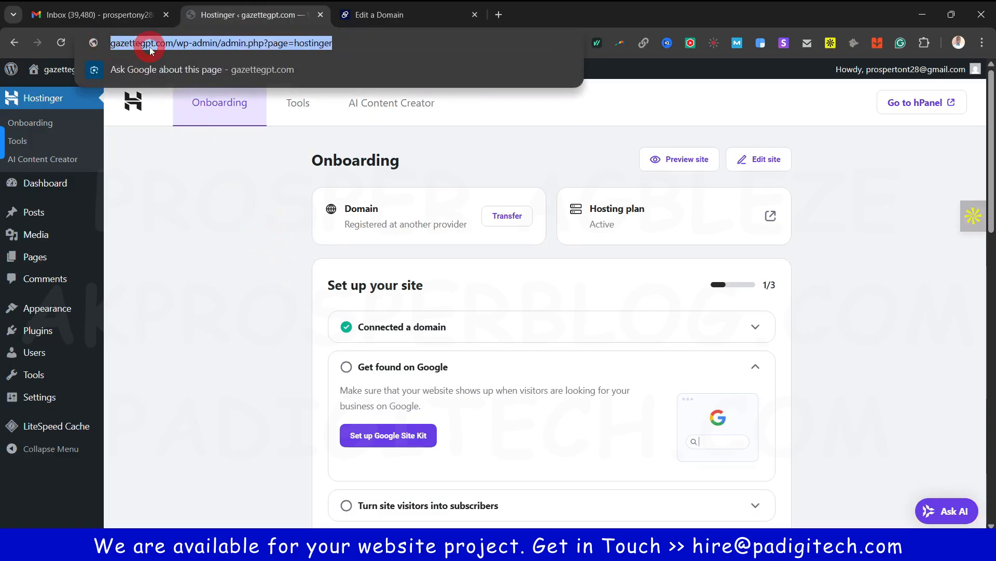
left_click(229, 225)
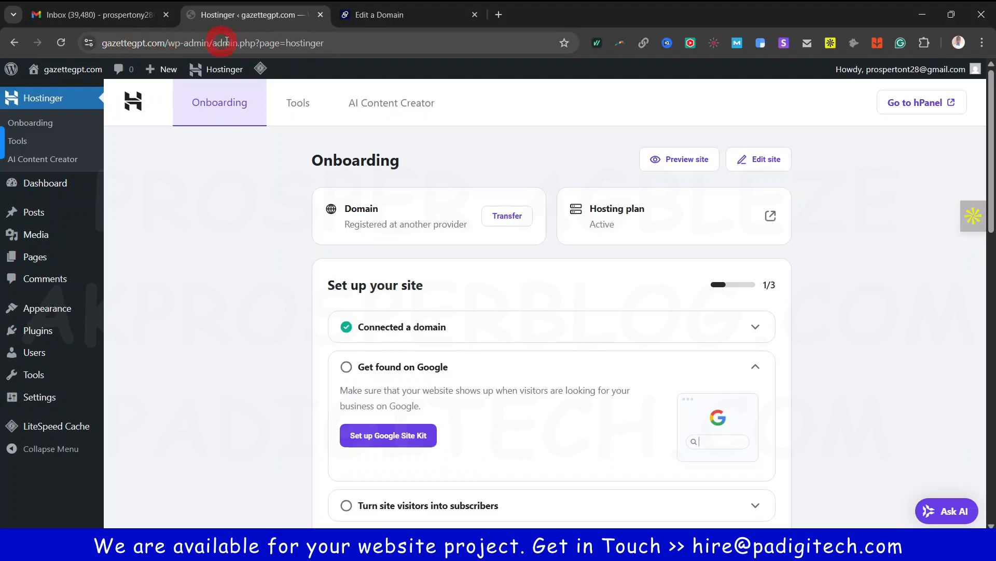
left_click(243, 193)
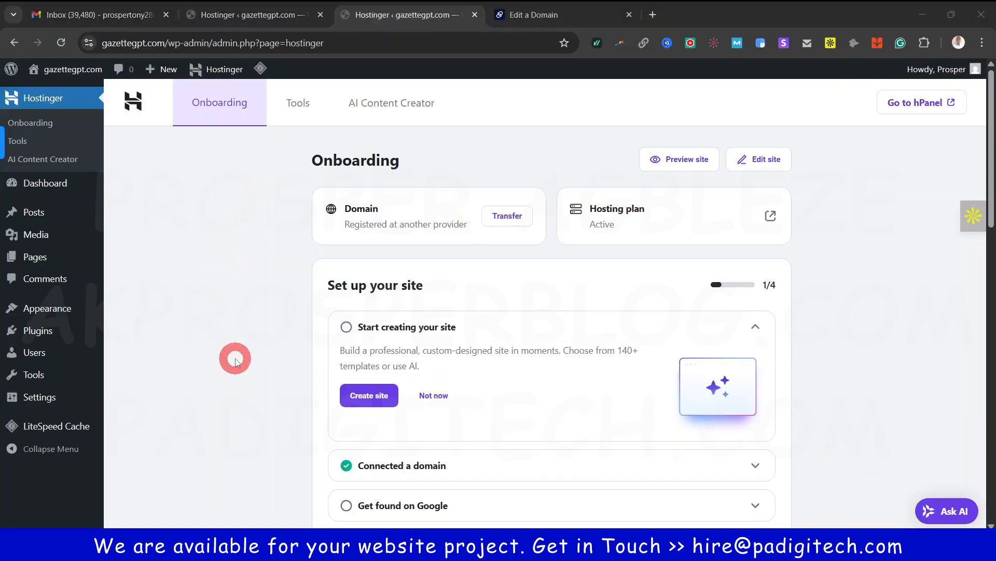
scroll(222, 378, "down", 1)
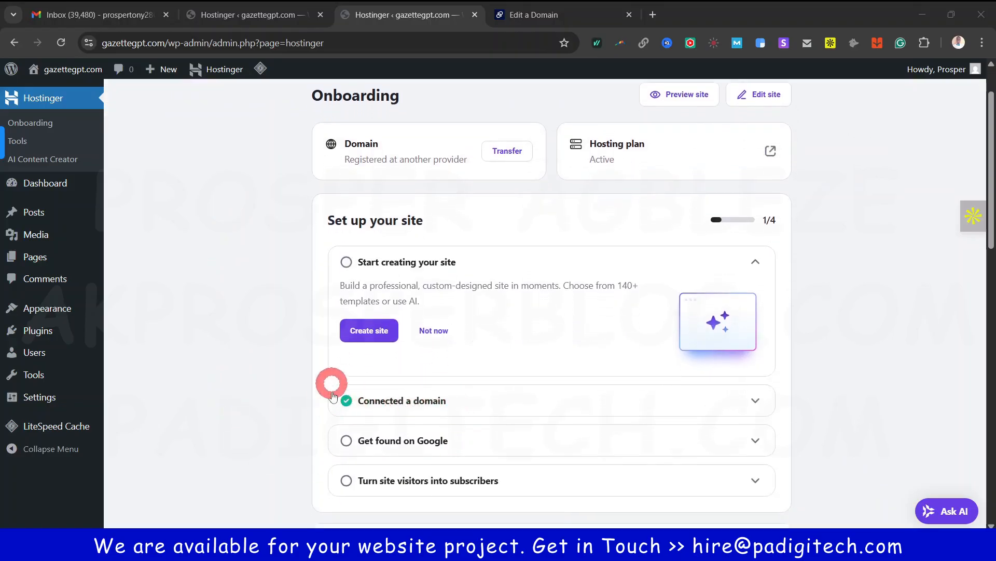
scroll(290, 364, "up", 1)
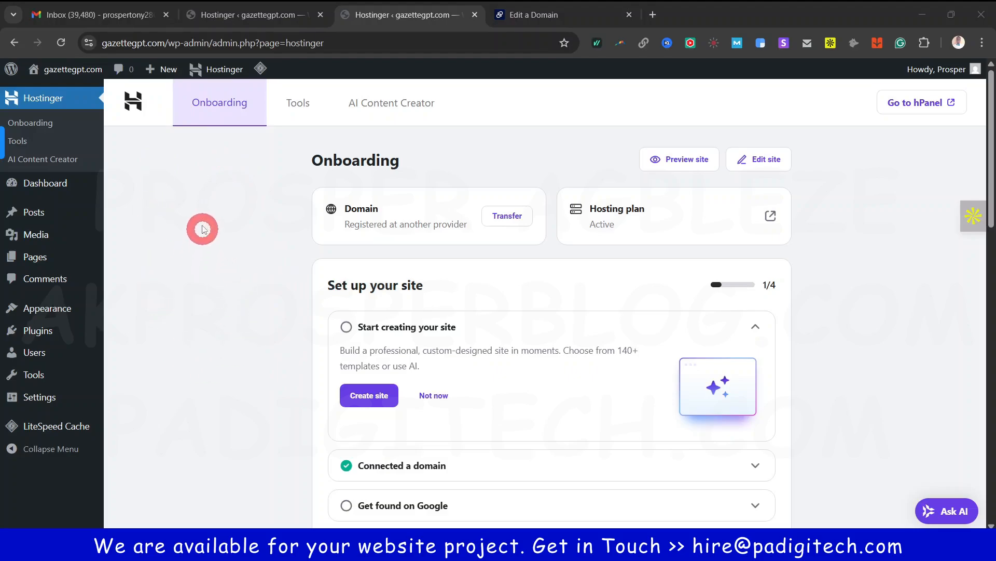
Deactivate the Hostinger AI, Hostinger Easy Onboarding and Hostinger Tools plugins
mouse_move(44, 338)
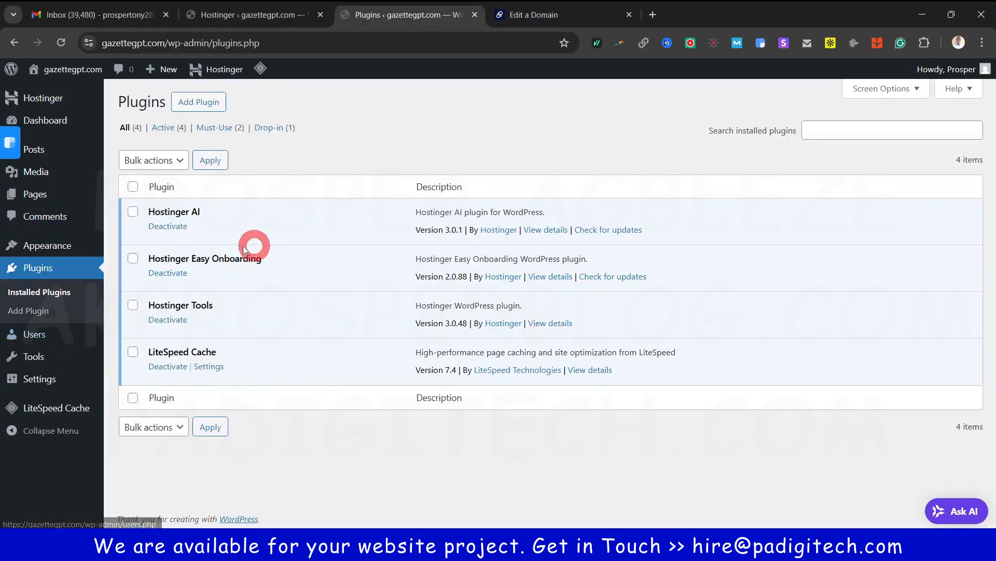
left_click(133, 212)
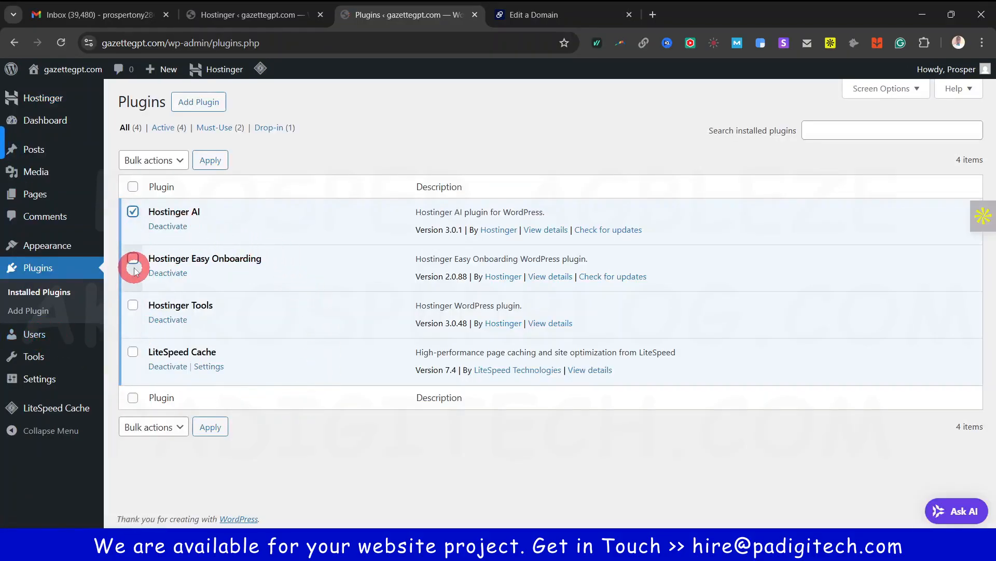
left_click(133, 259)
left_click(133, 305)
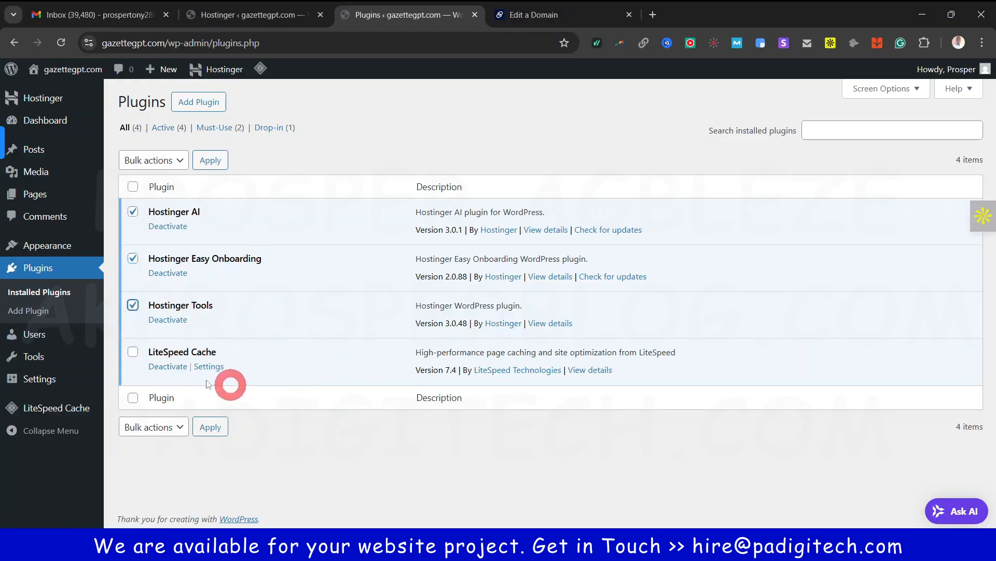
left_click(174, 158)
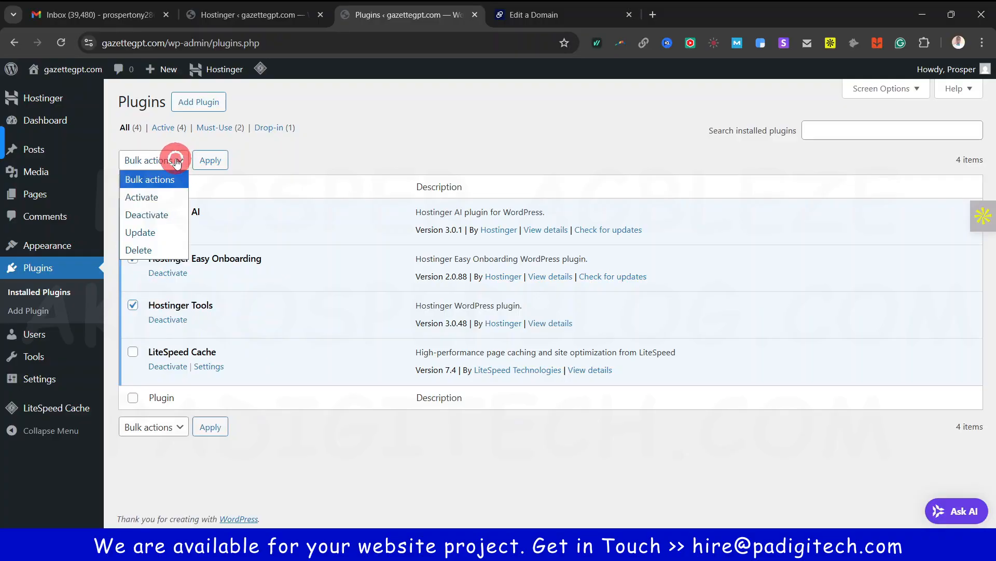
left_click(154, 214)
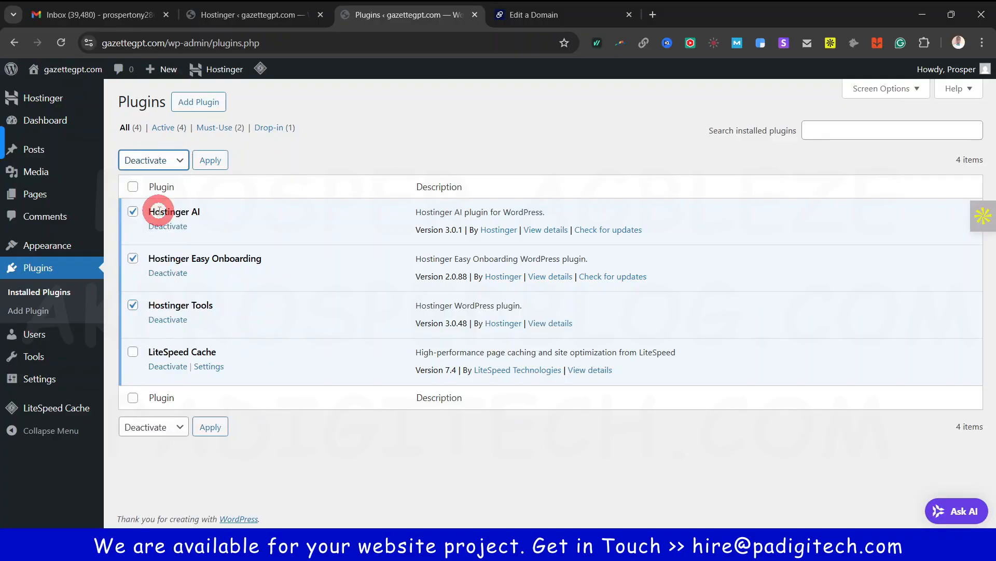
left_click(213, 161)
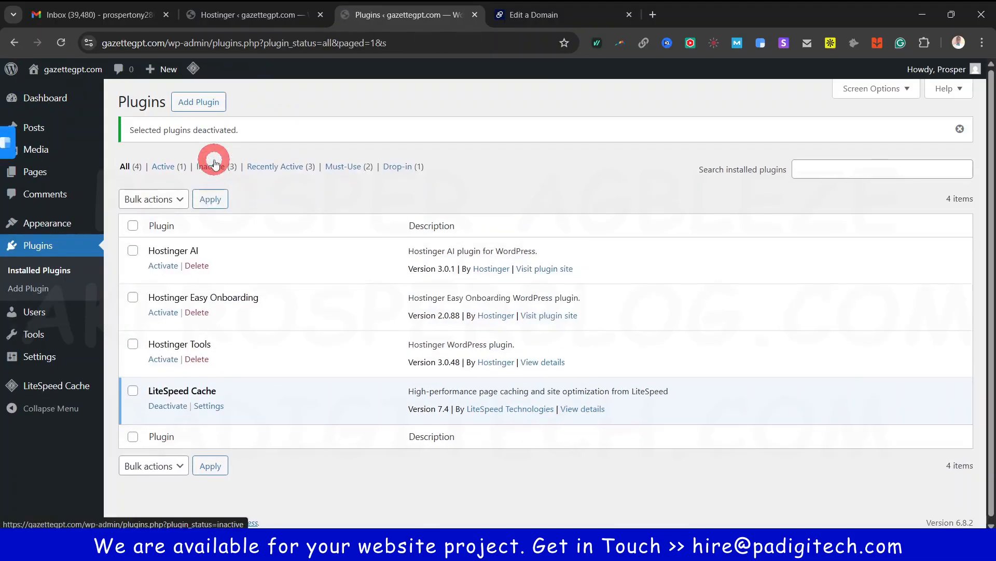
Delete the three deactivated Hostinger plugins and go to the Dashboard
left_click(134, 252)
left_click(132, 298)
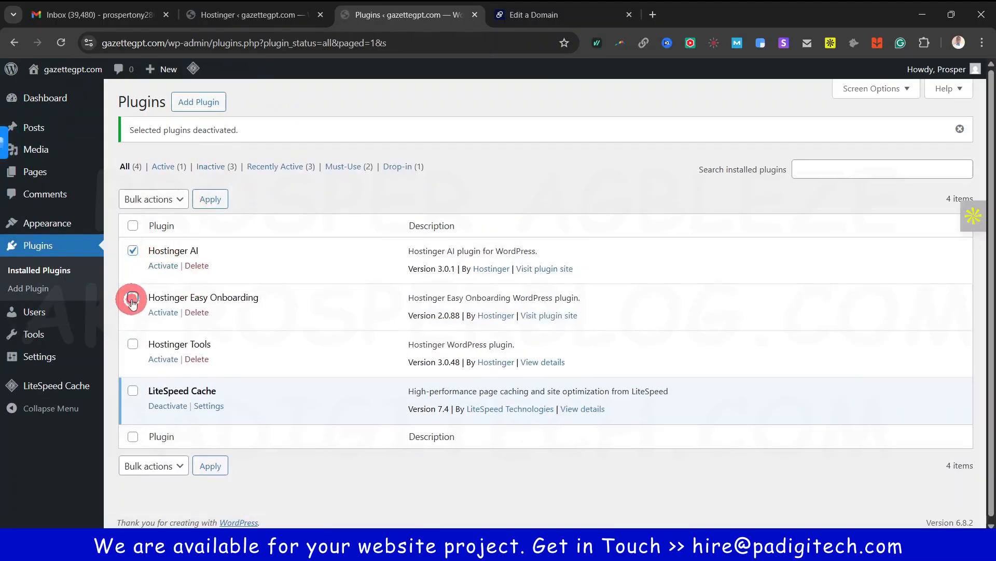
left_click(132, 344)
left_click(156, 198)
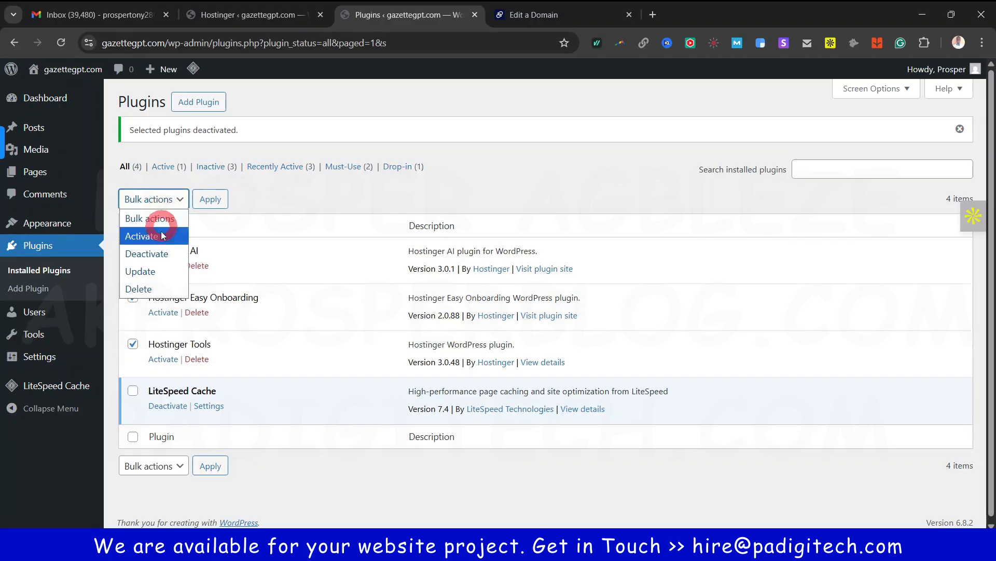
left_click(156, 288)
left_click(210, 199)
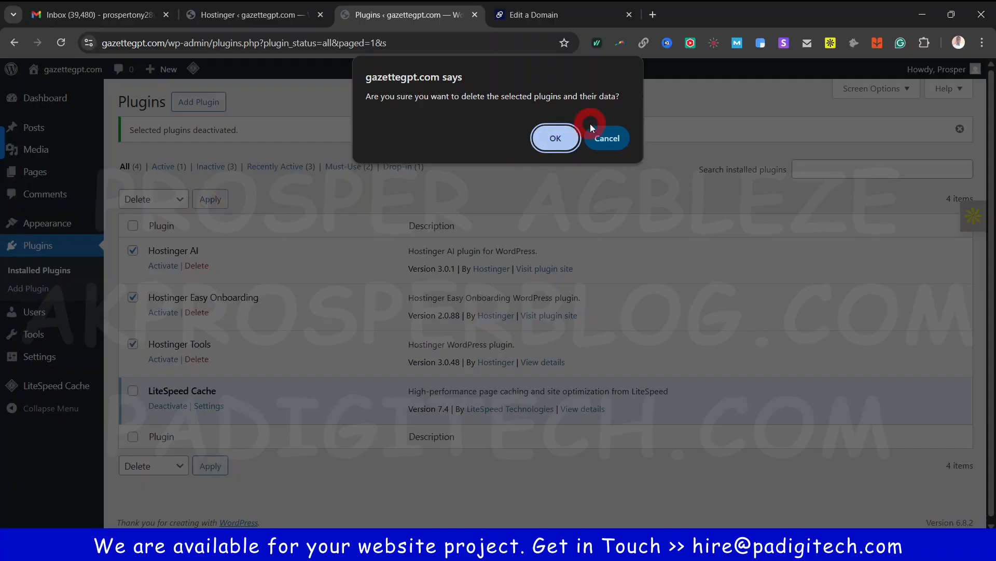
left_click(554, 137)
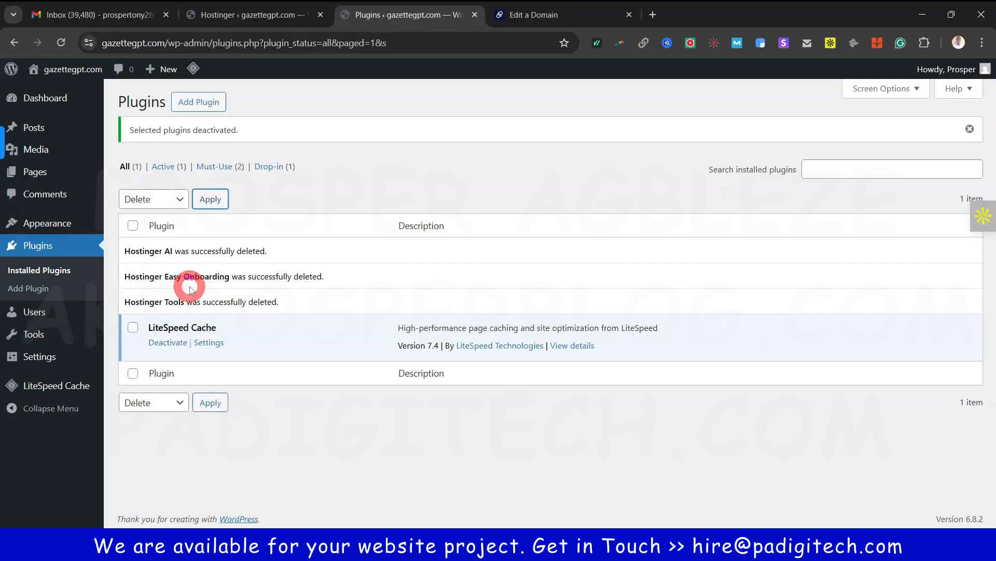
left_click(57, 103)
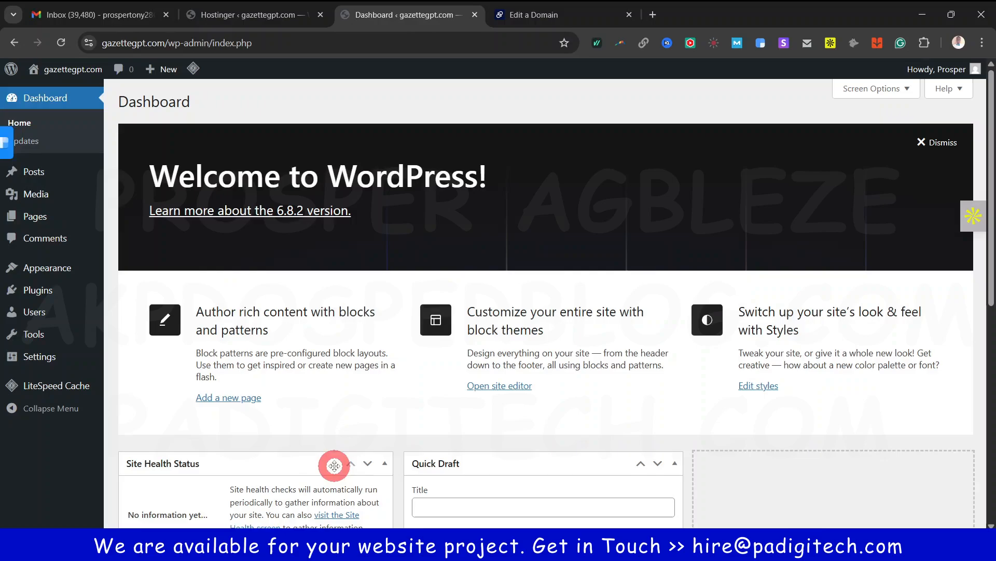
scroll(550, 405, "down", 1)
scroll(550, 405, "down", 4)
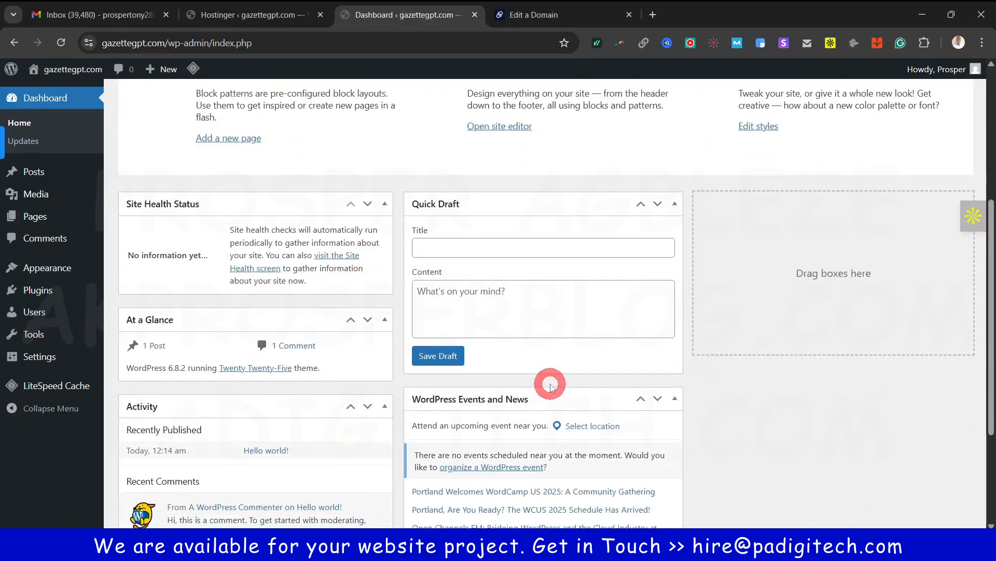
scroll(517, 308, "up", 5)
scroll(517, 309, "down", 8)
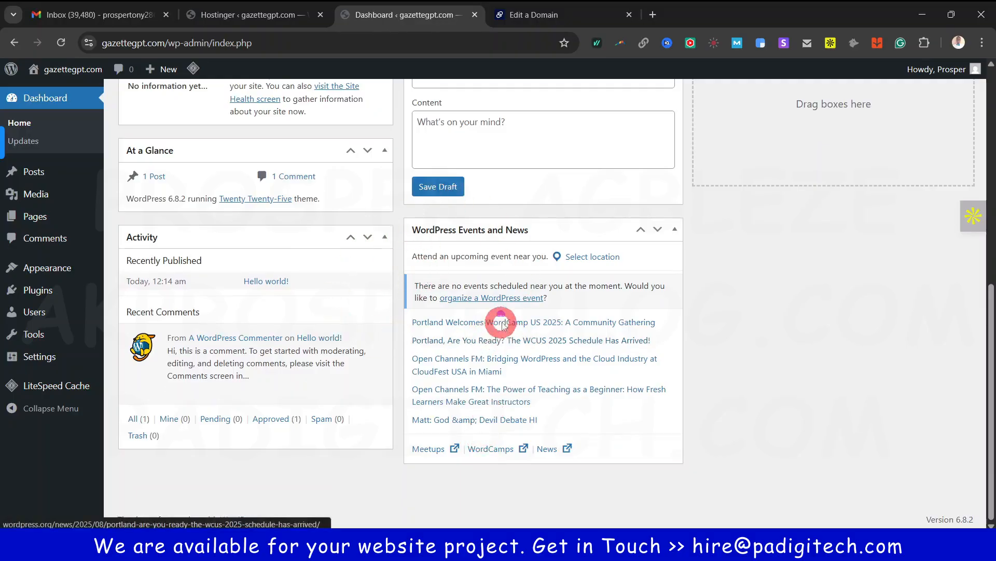
scroll(500, 316, "up", 6)
scroll(395, 332, "up", 2)
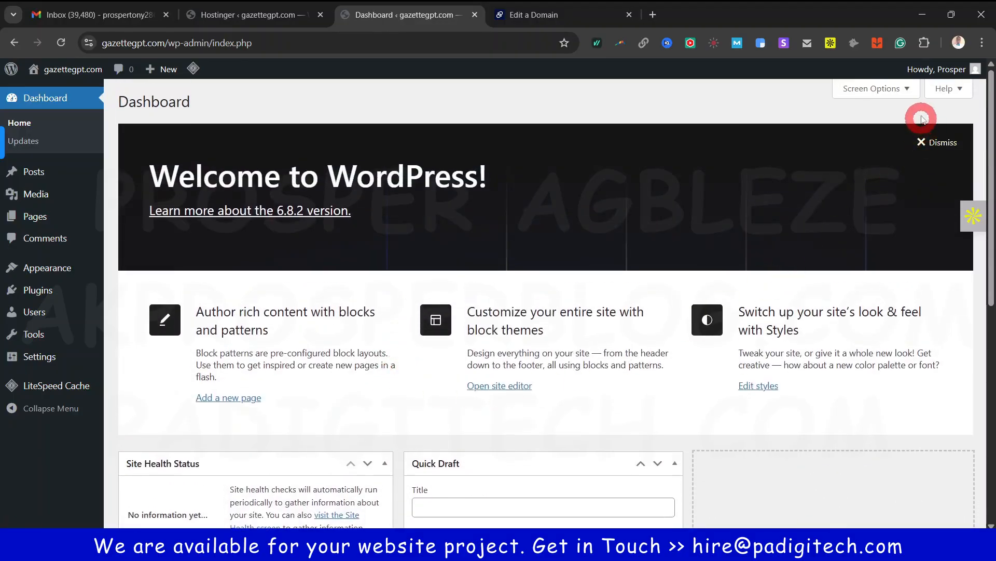
Hide Site Health Status, At a Glance, Activity, Quick Draft, Events and News, and Welcome
left_click(904, 89)
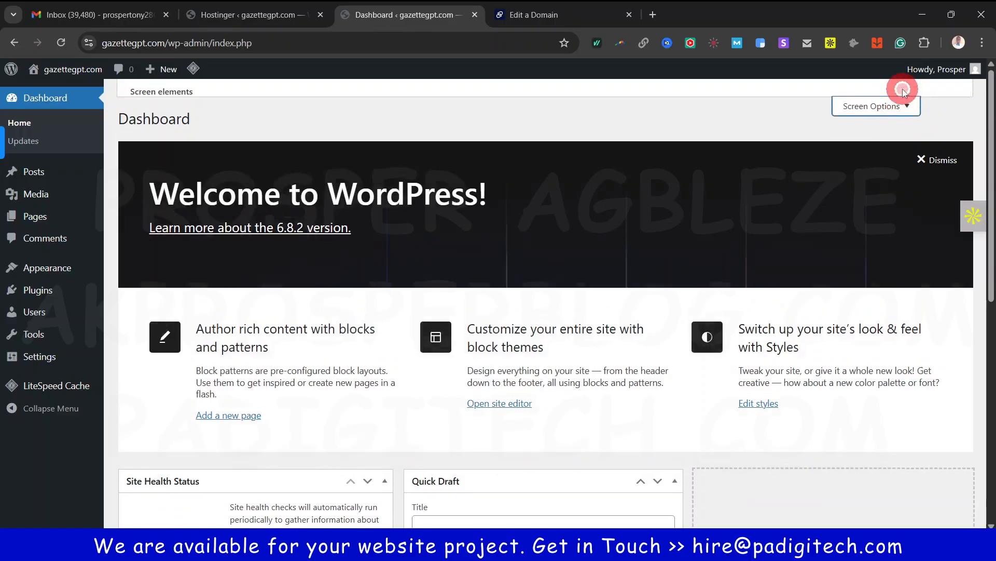
left_click(135, 158)
left_click(224, 159)
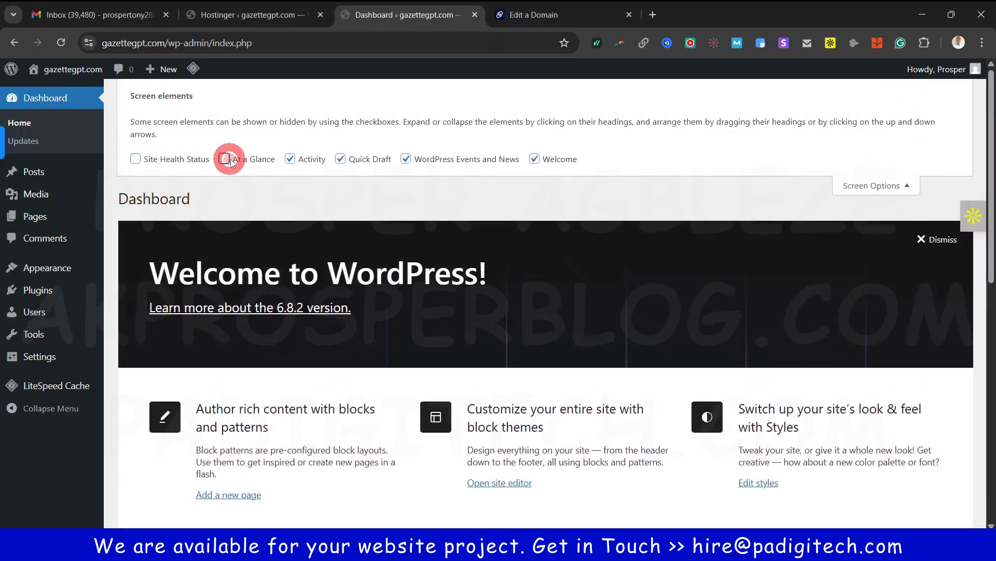
left_click(290, 159)
left_click(340, 159)
left_click(406, 159)
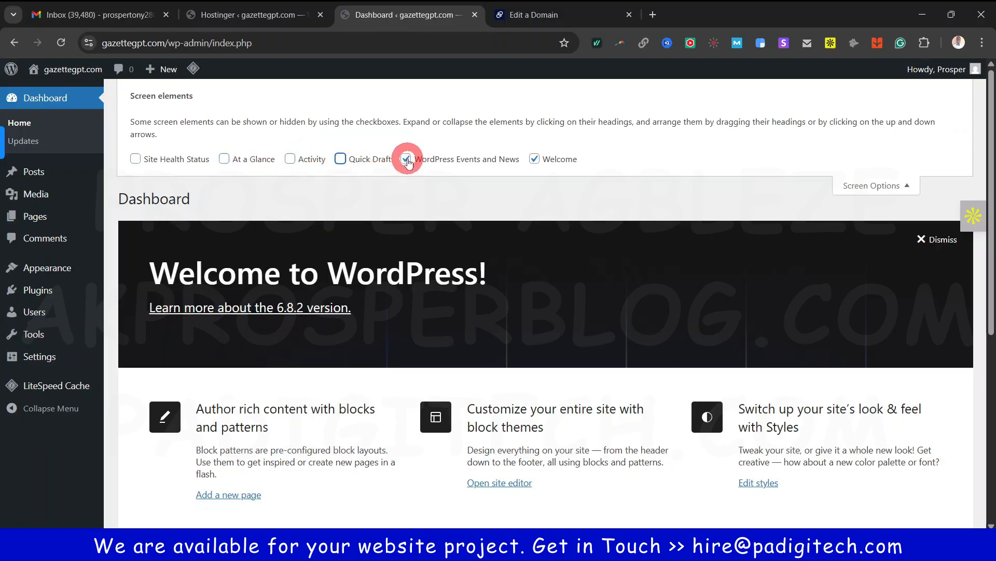
left_click(535, 158)
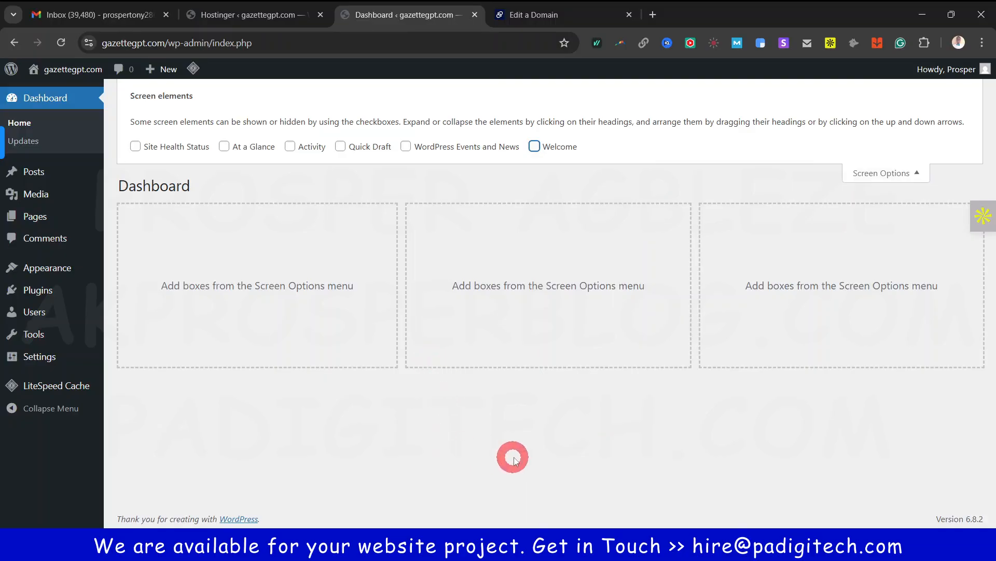
Browse the admin sidebar menus and open Settings > General in a background tab
mouse_move(3, 291)
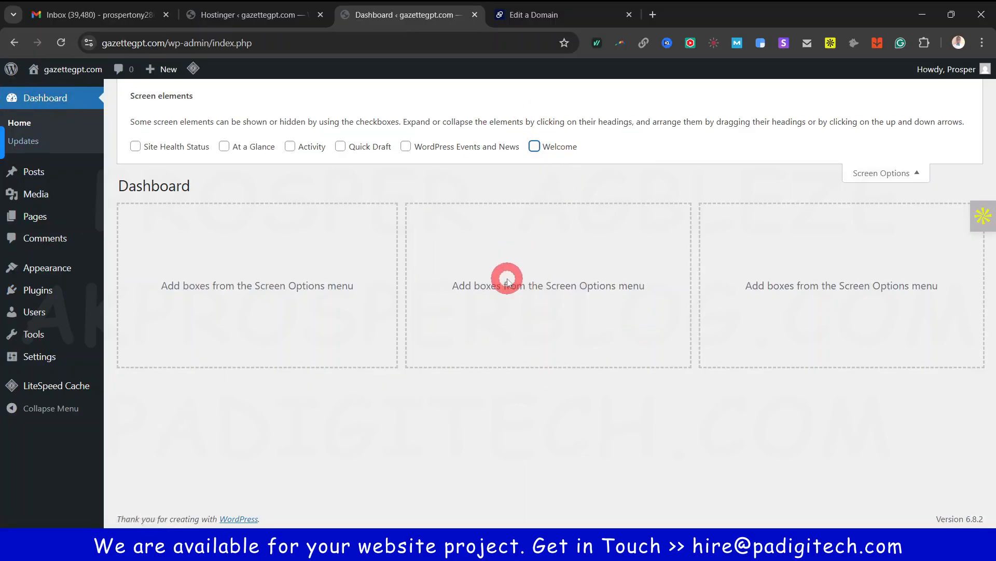
mouse_move(50, 177)
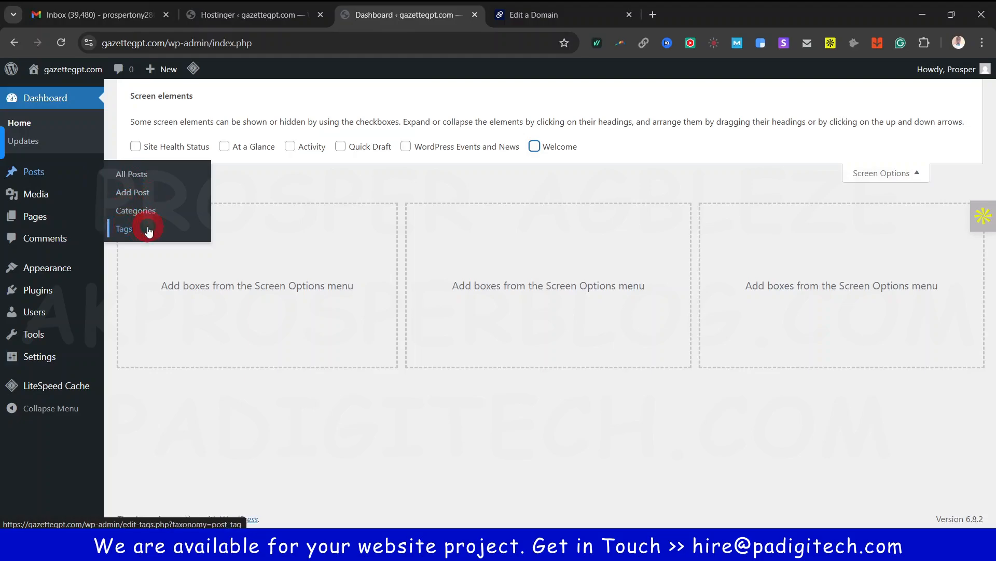
mouse_move(41, 197)
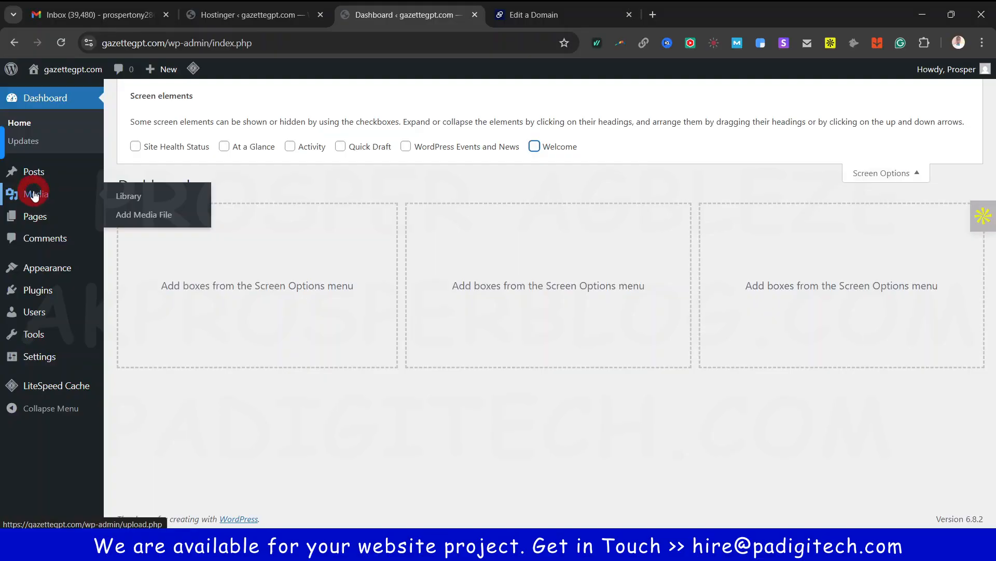
left_click(134, 196)
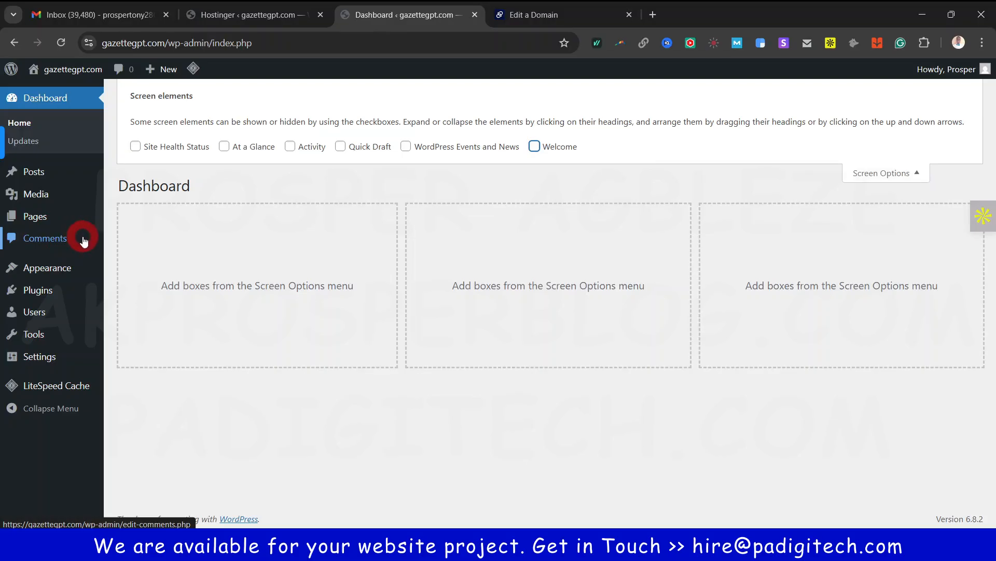
mouse_move(45, 269)
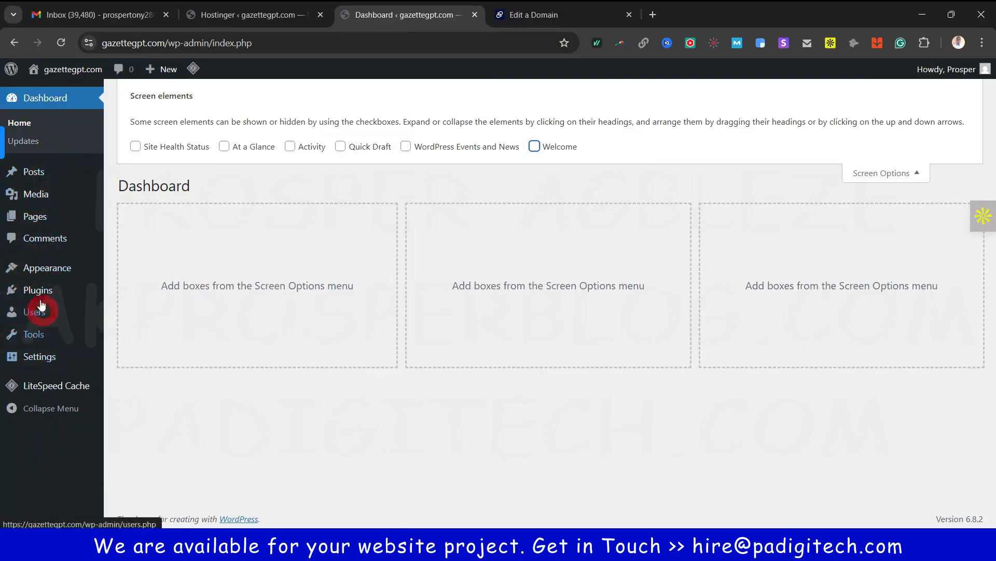
mouse_move(30, 315)
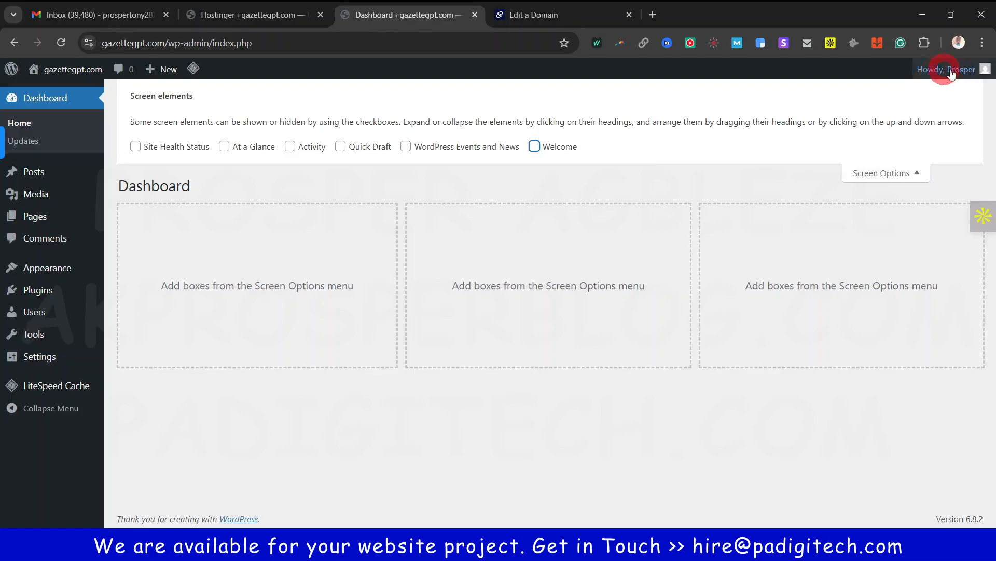
mouse_move(961, 78)
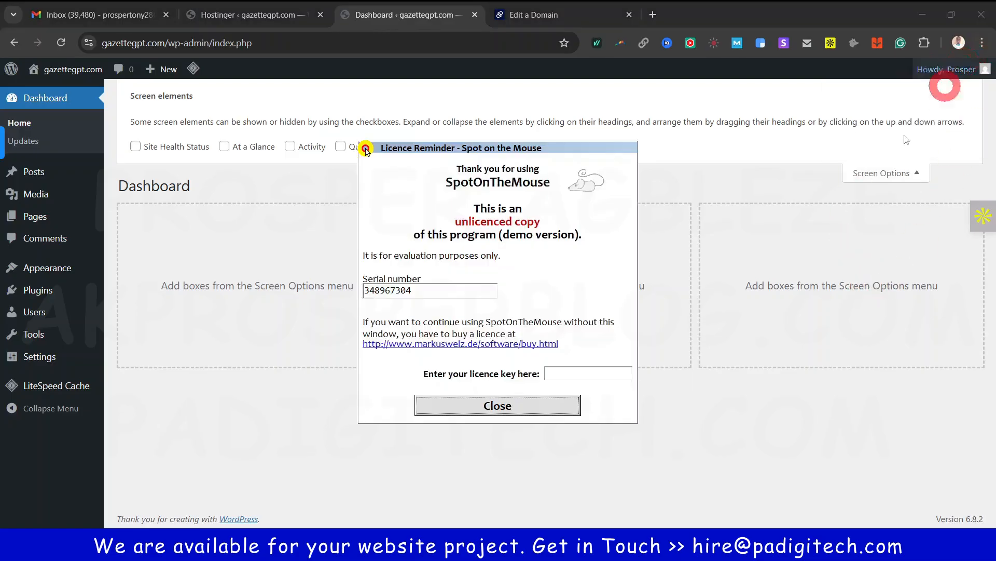
left_click(543, 399)
mouse_move(42, 311)
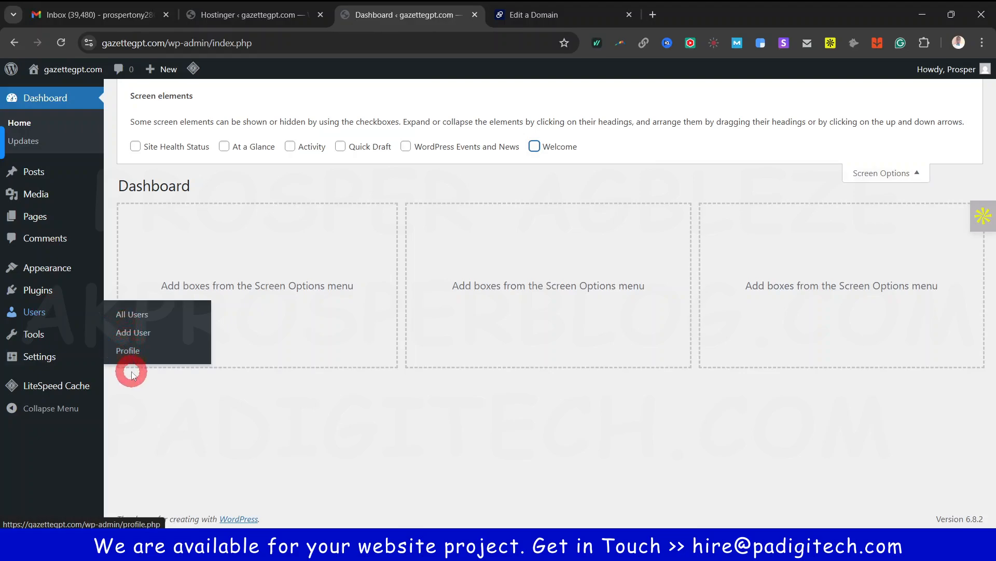
mouse_move(36, 340)
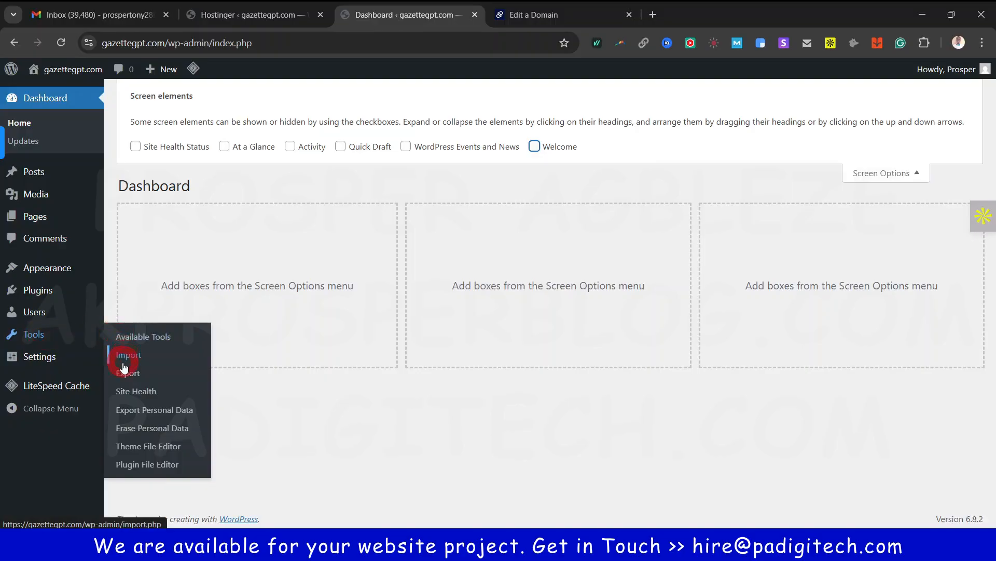
mouse_move(32, 360)
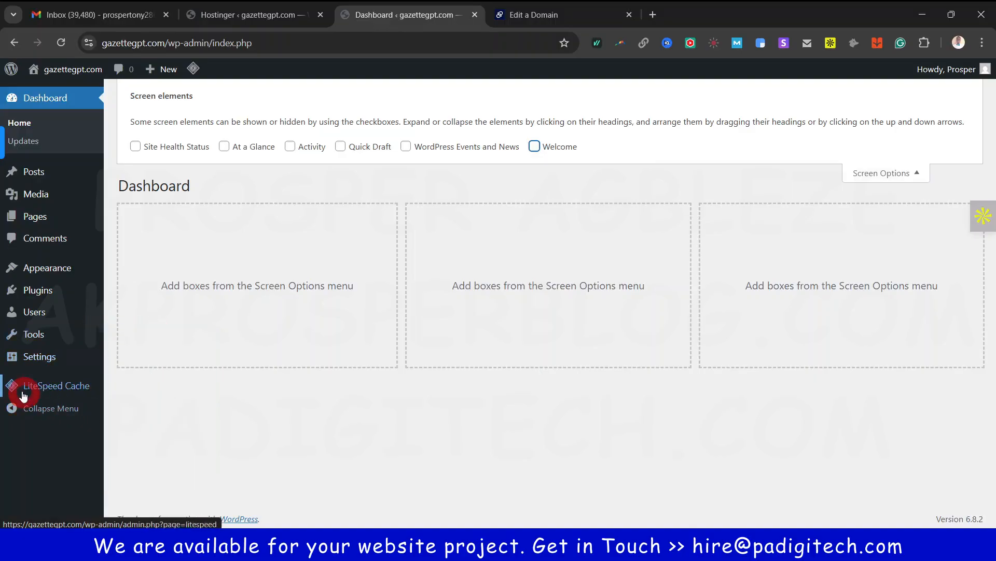
mouse_move(47, 390)
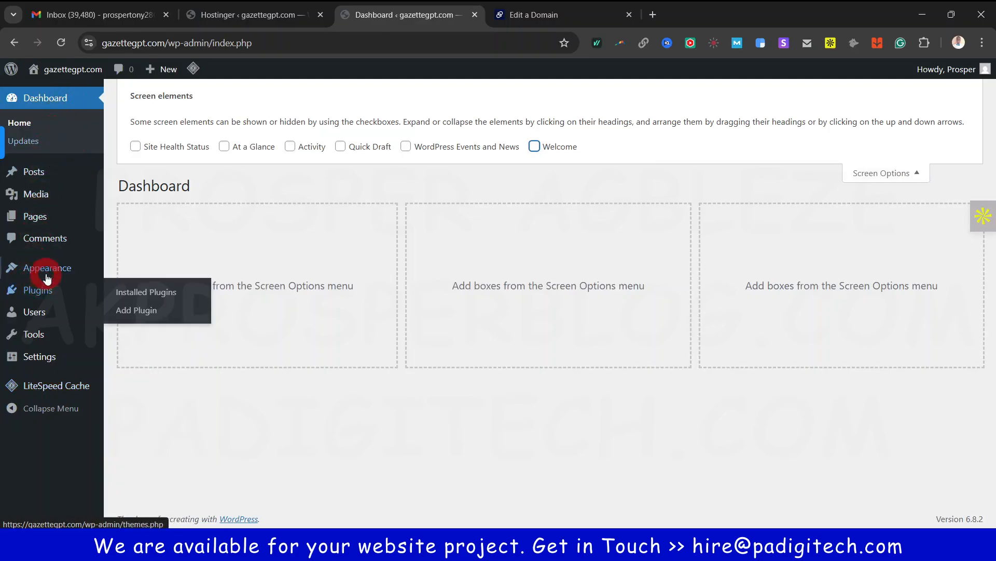
mouse_move(44, 273)
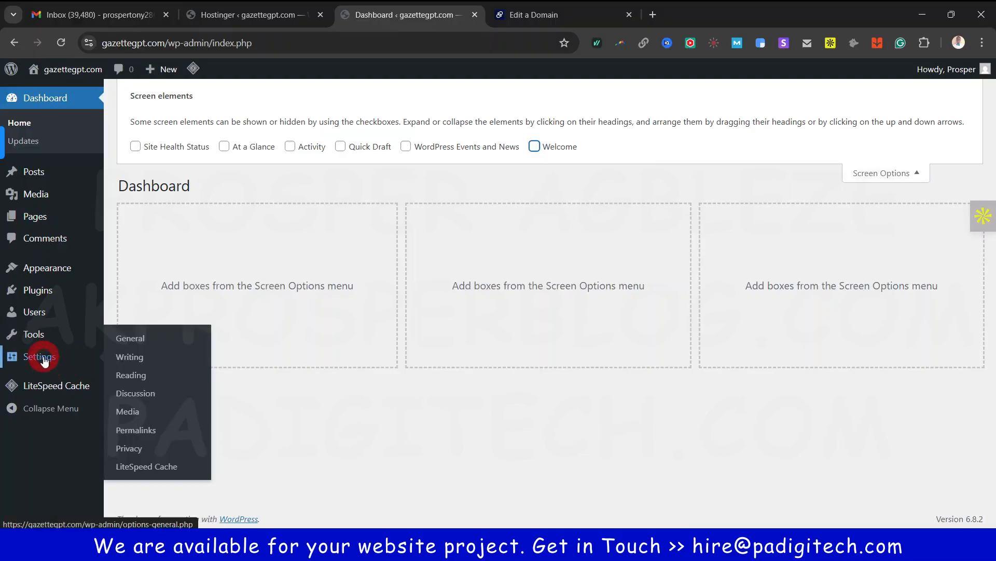
left_click(129, 357, "ctrl")
Open the Writing, Reading and Permalink settings in background tabs, then switch to General Settings
left_click(131, 374, "ctrl")
left_click(134, 393, "ctrl")
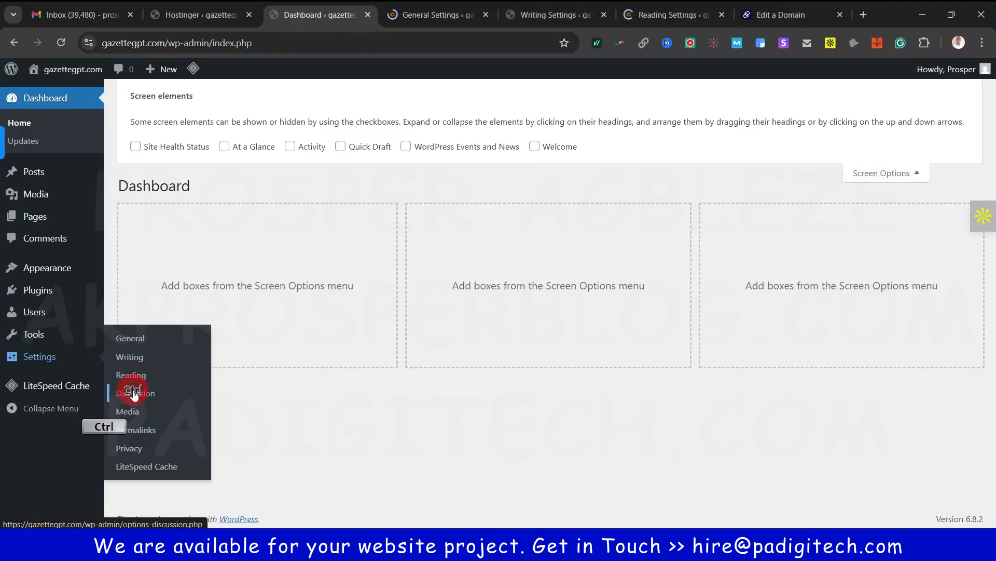
left_click(134, 429, "ctrl")
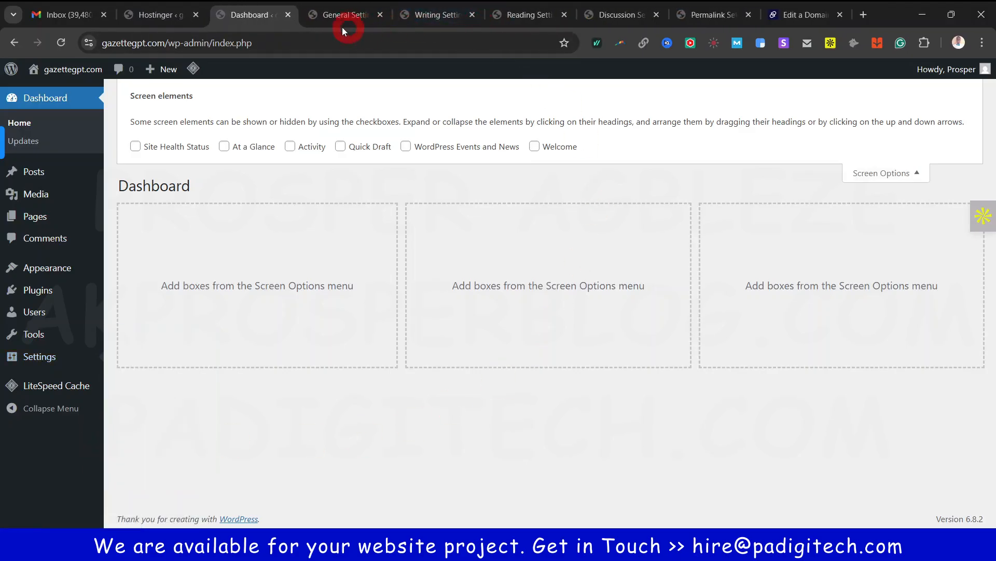
left_click(166, 426)
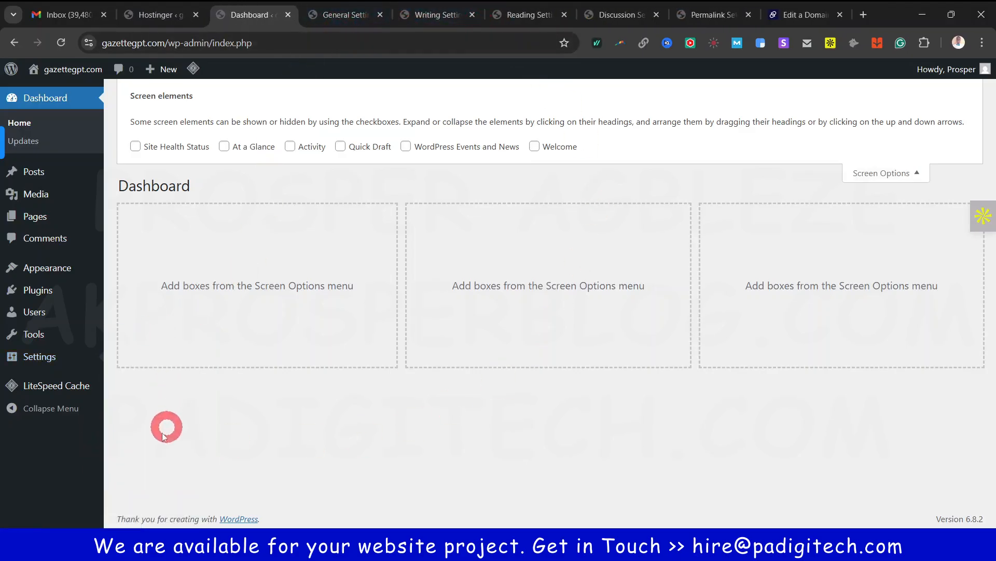
left_click(337, 14)
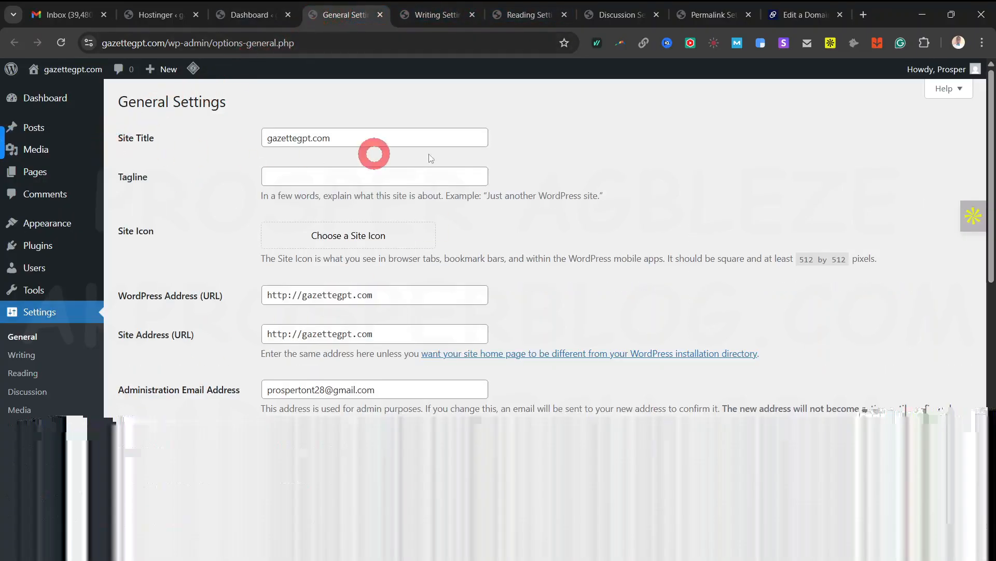
Replace the site title with 'Prosper Fashion' and enter the tagline 'Show up in style'
left_click(403, 138)
key("ctrl+a")
type("P")
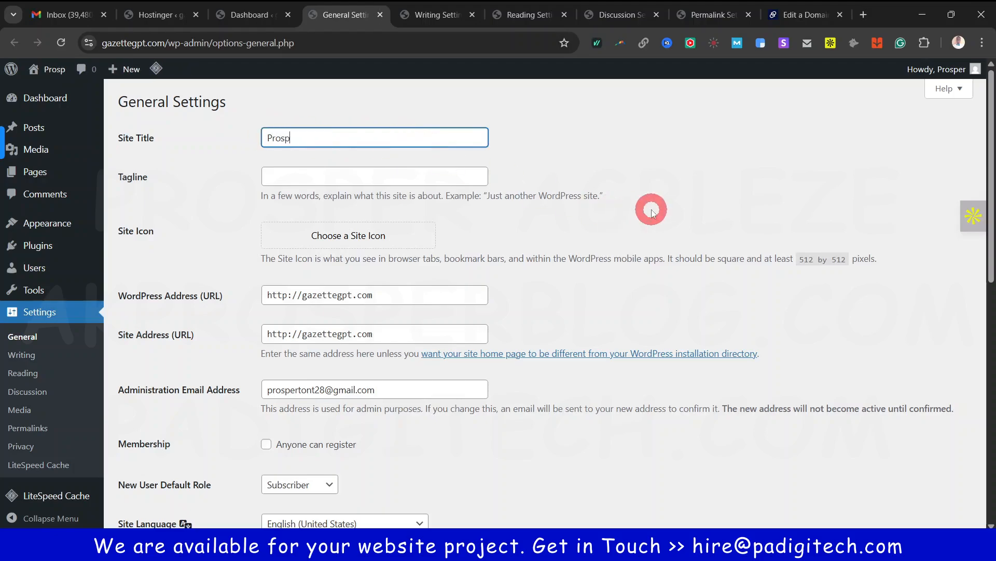
type("rosper Fashion")
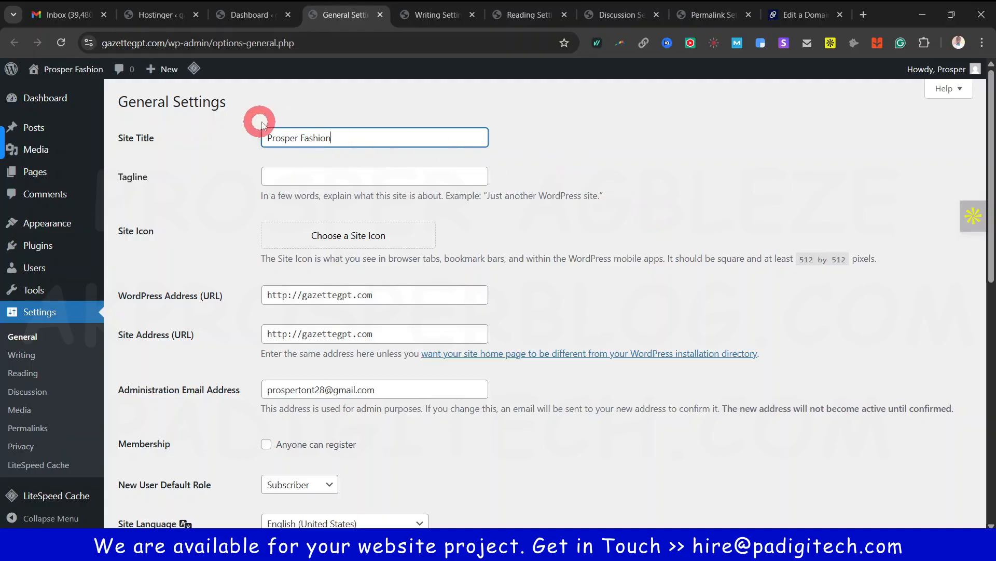
mouse_move(62, 72)
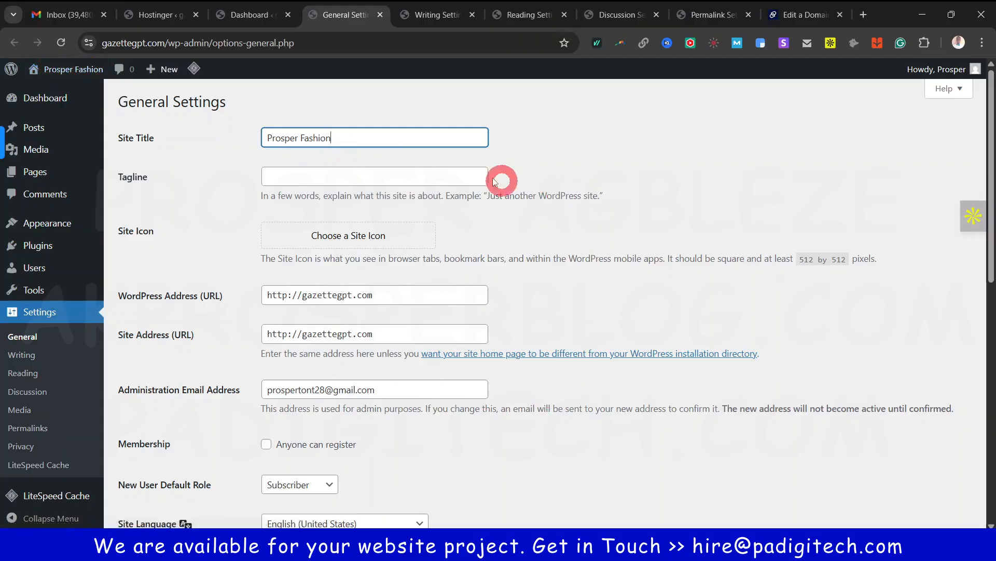
left_click(383, 176)
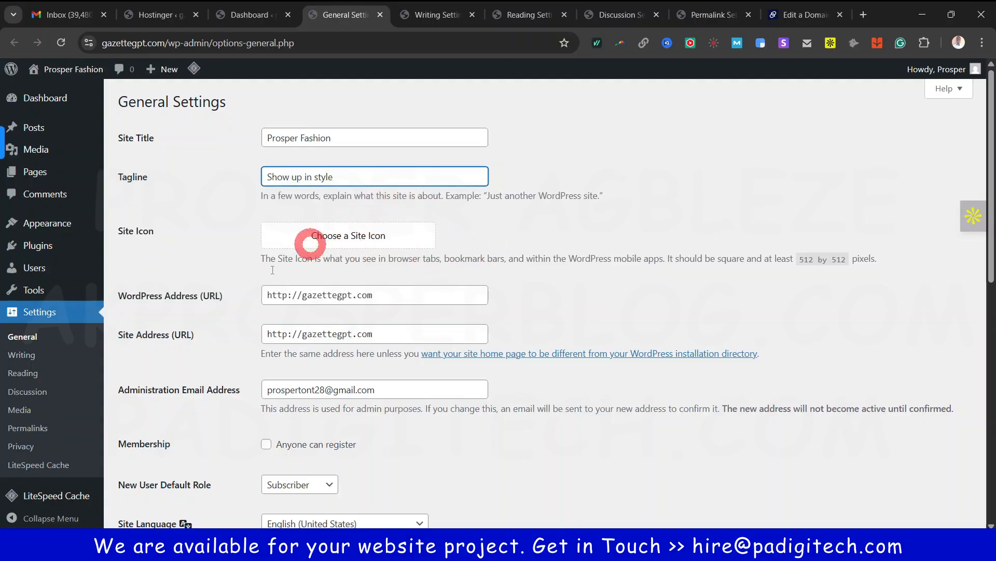
Allow anyone to register, keeping Subscriber as the new-user default role
scroll(429, 418, "down", 2)
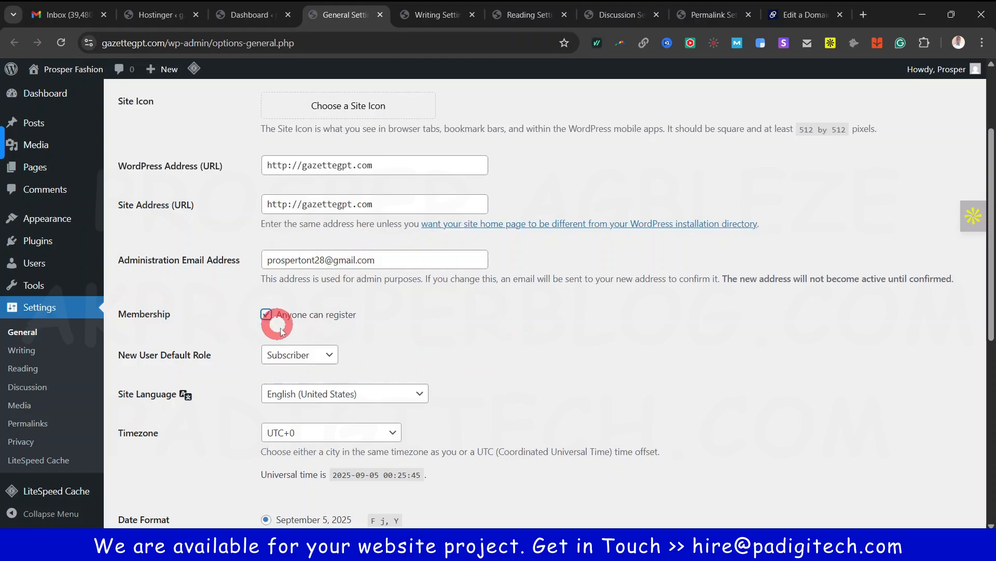
left_click(305, 356)
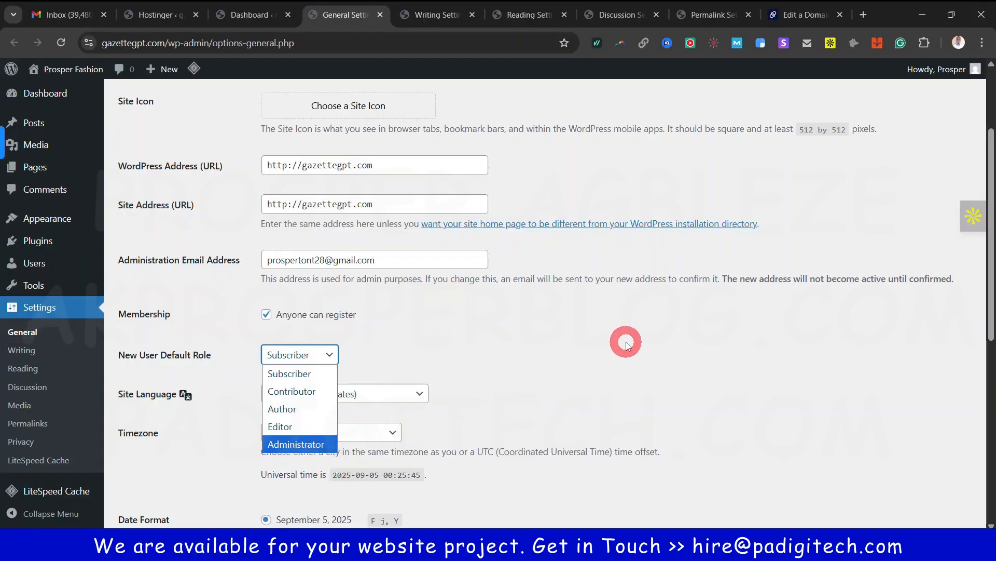
left_click(294, 352)
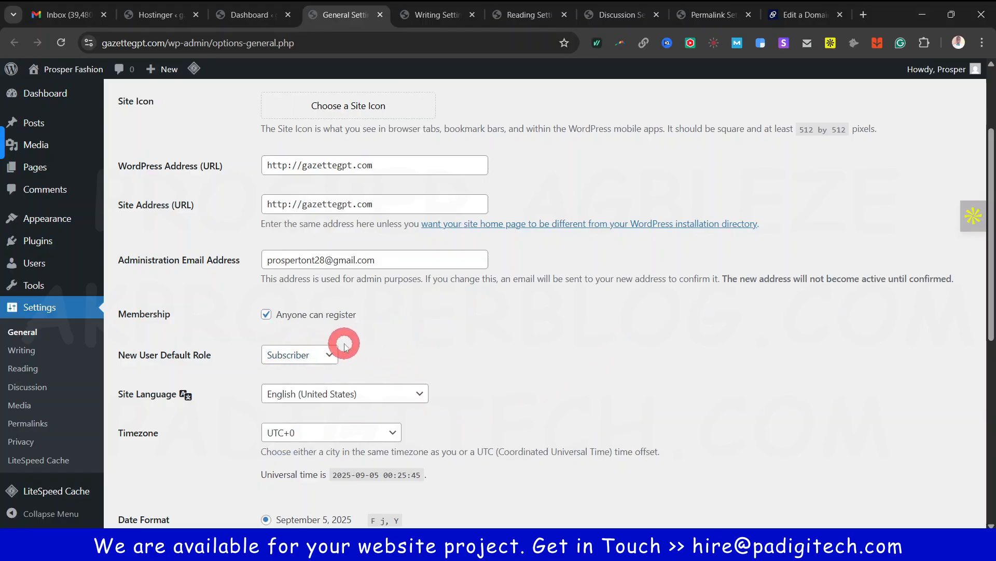
Keep the site language as English (United States) and save the General Settings
scroll(415, 374, "down", 1)
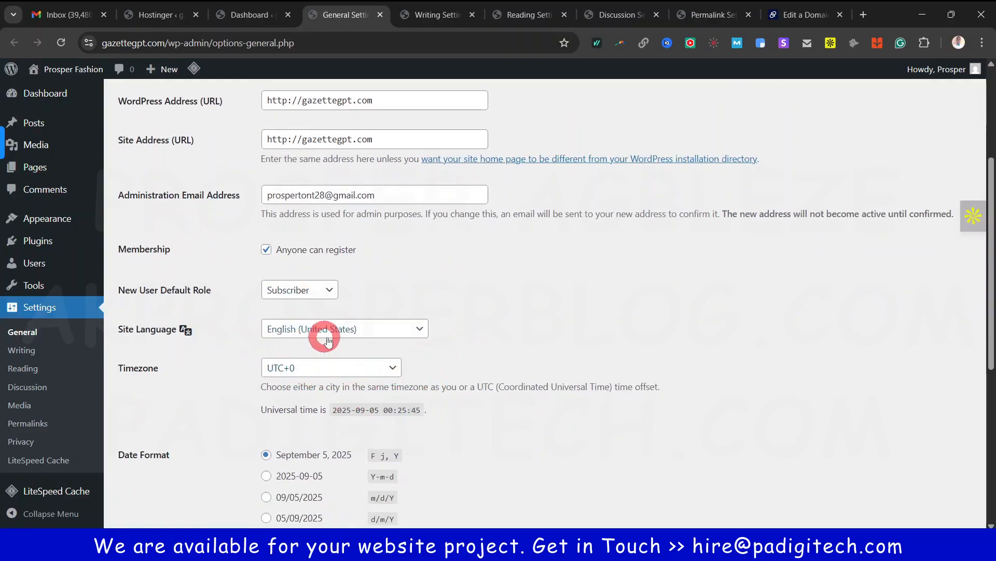
left_click(421, 328)
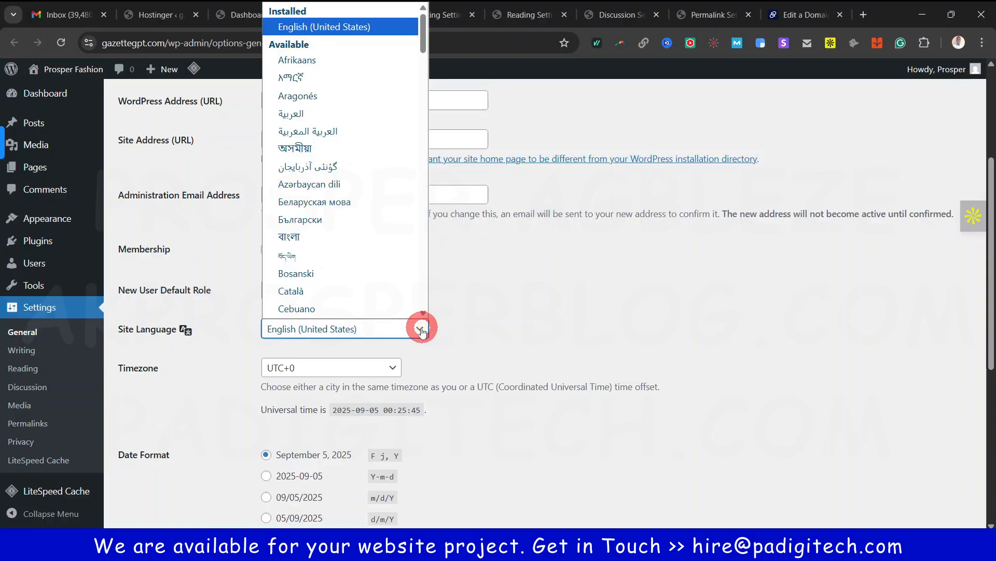
scroll(369, 208, "up", 1)
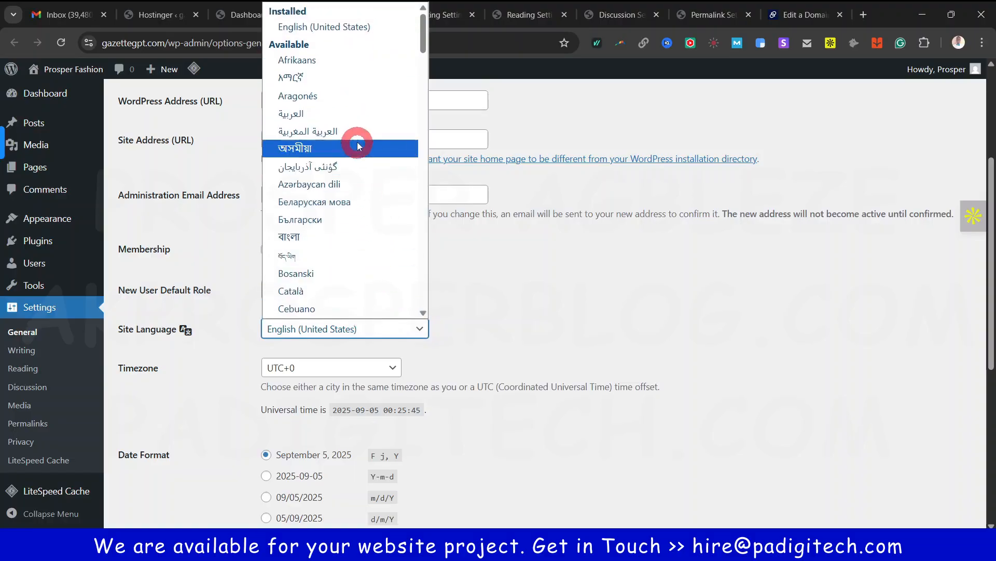
scroll(363, 270, "down", 6)
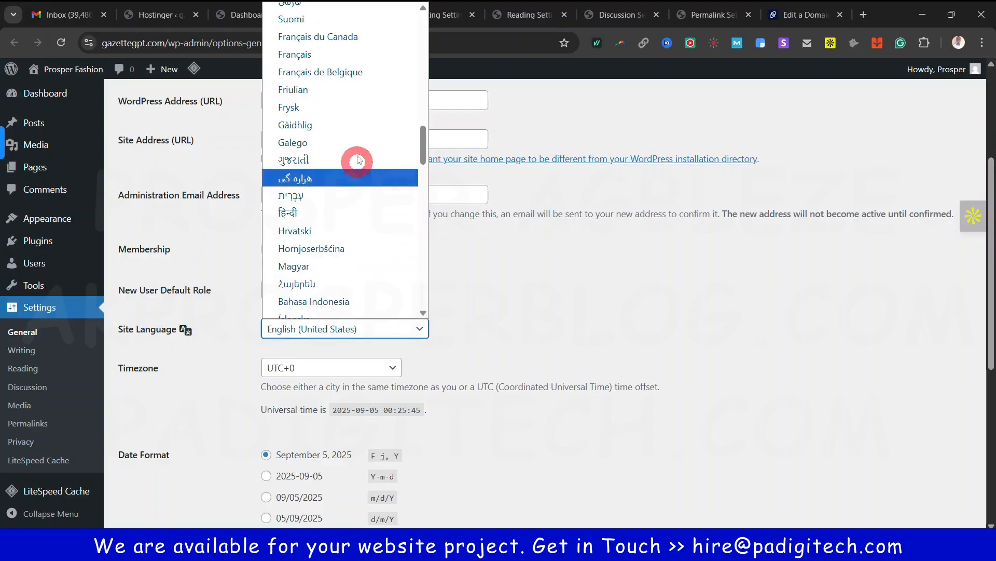
left_click(483, 350)
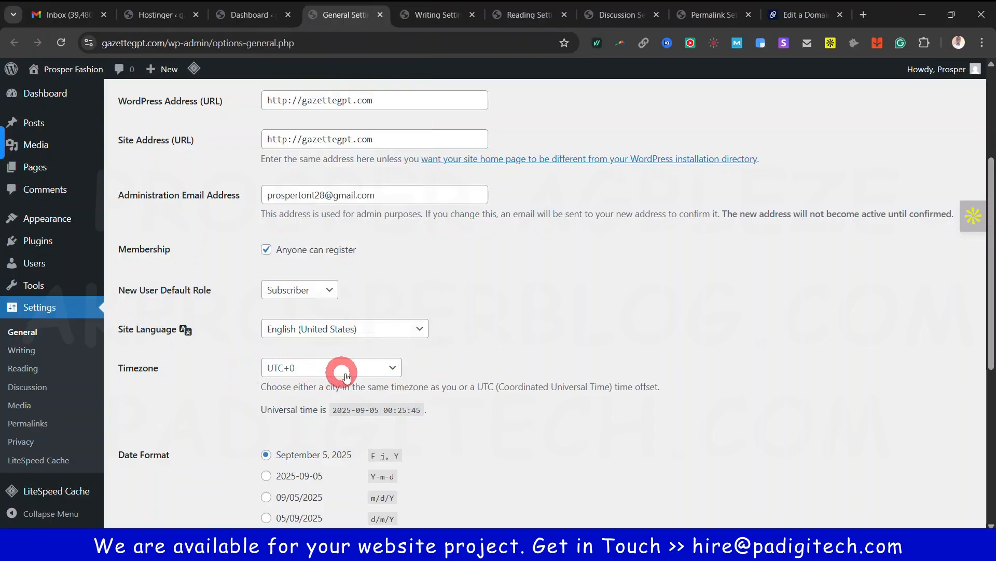
scroll(392, 368, "down", 2)
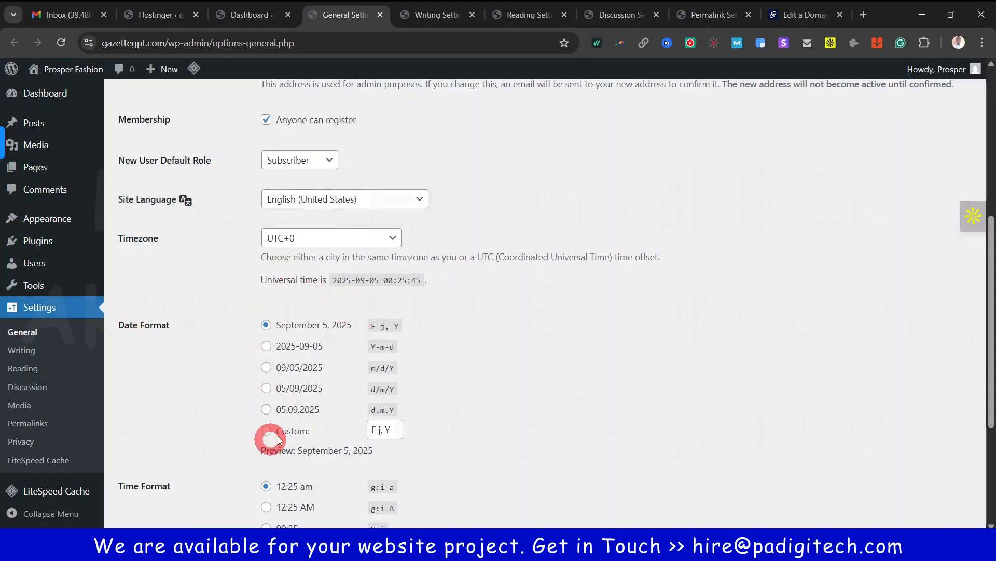
scroll(288, 348, "down", 2)
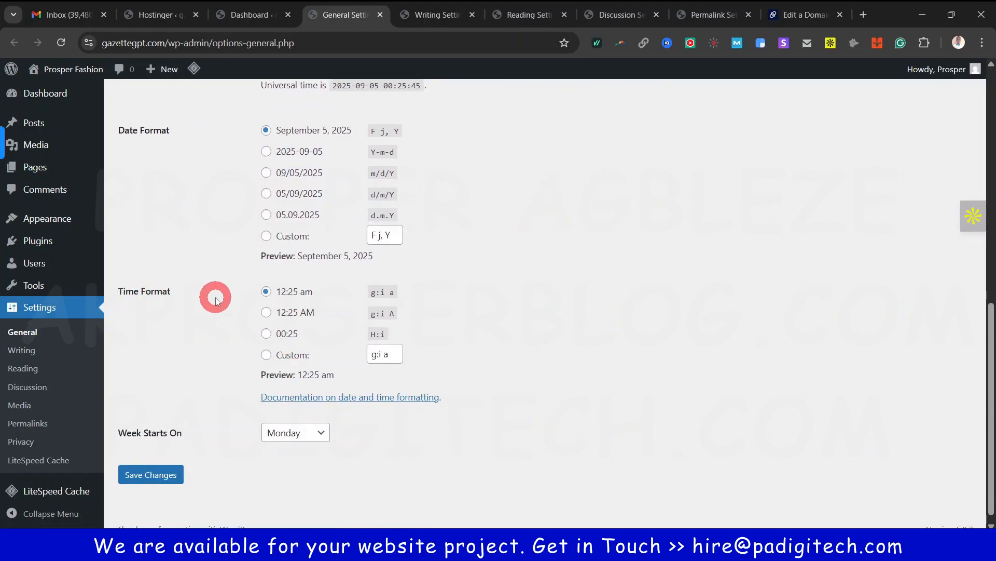
scroll(211, 291, "up", 4)
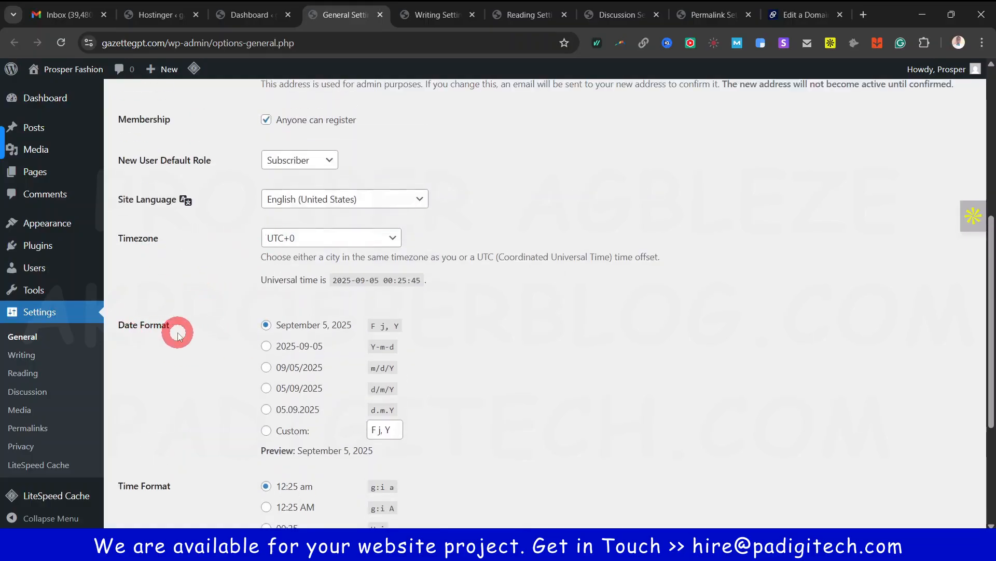
scroll(178, 342, "down", 2)
scroll(269, 390, "down", 2)
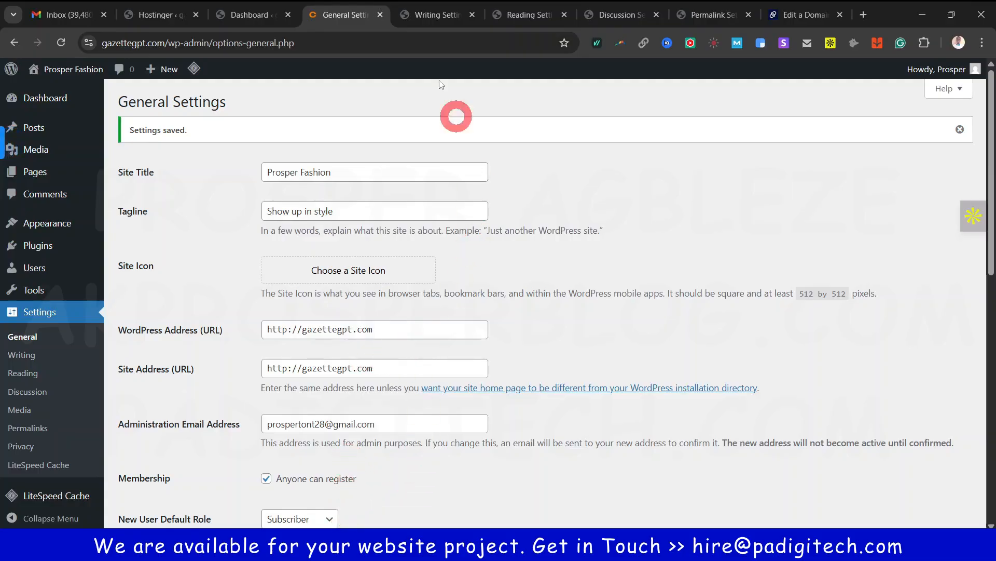
Look through the Writing Settings page without changing anything, then close it
left_click(425, 15)
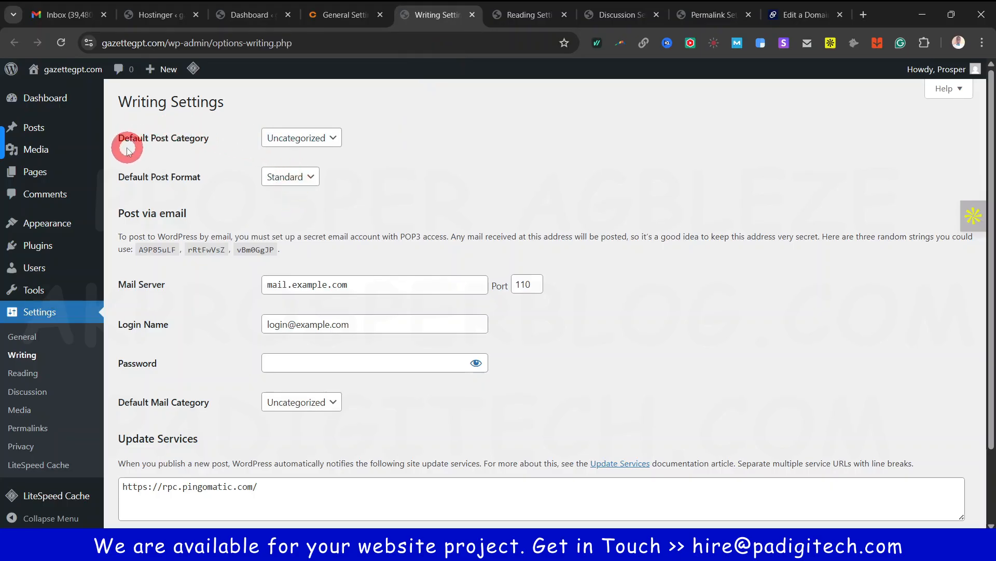
scroll(314, 229, "down", 3)
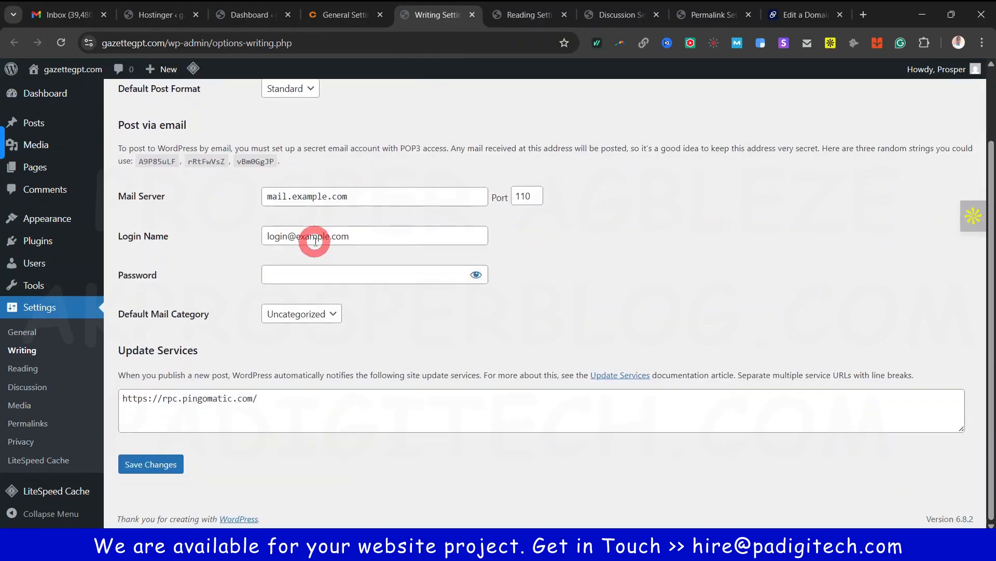
scroll(314, 242, "up", 3)
left_click(469, 15)
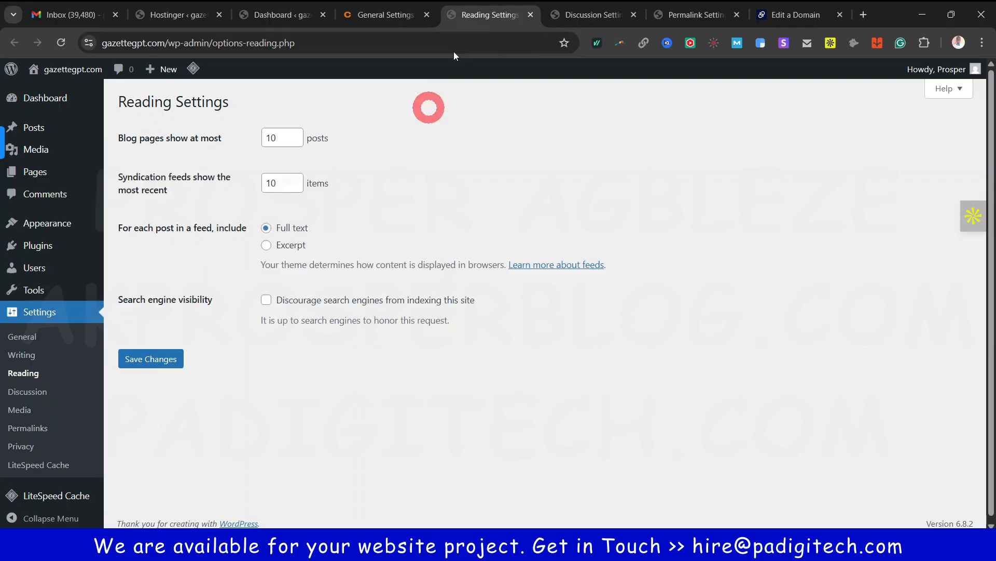
Close Reading Settings, then review Discussion Settings unchanged and close it too
left_click(530, 16)
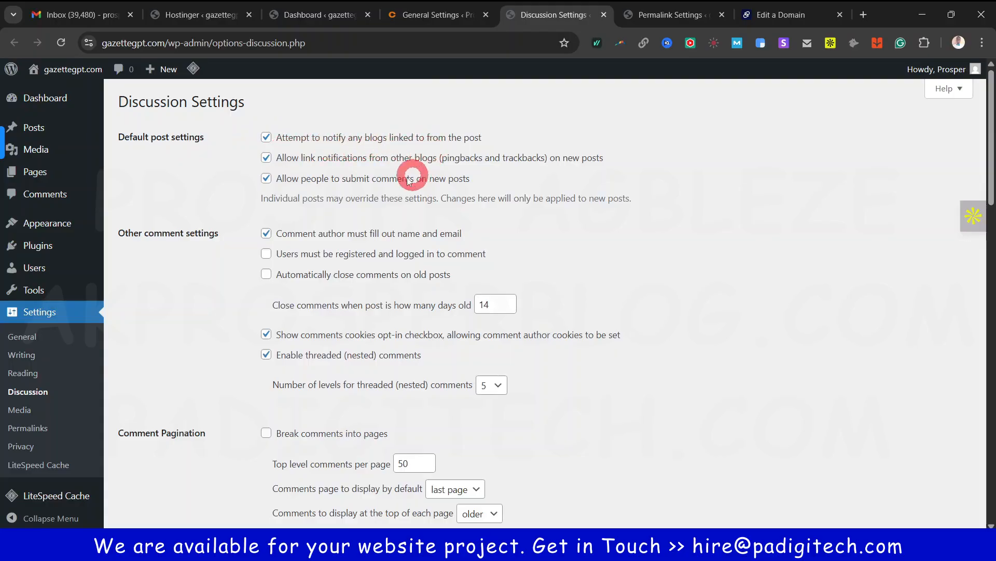
scroll(334, 338, "down", 5)
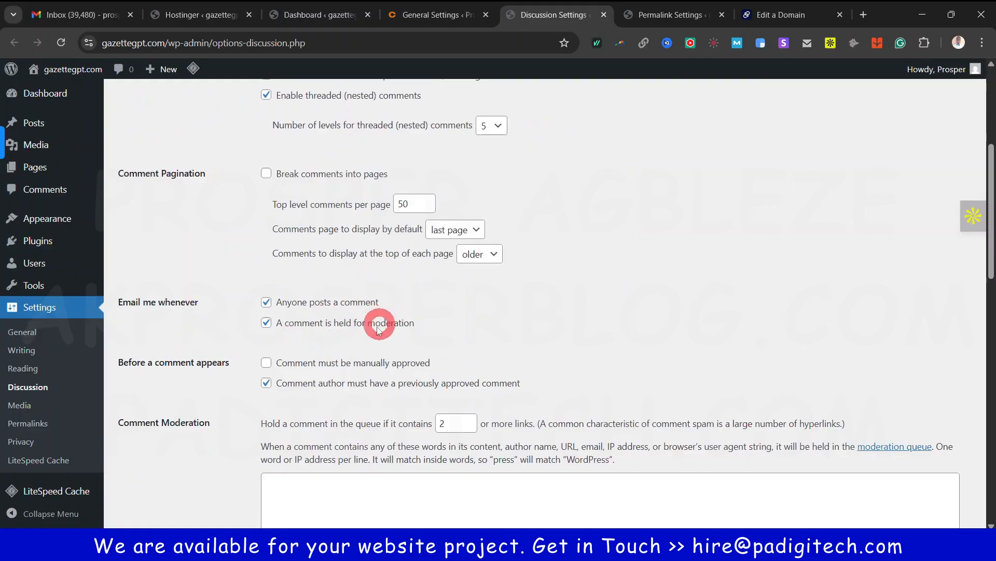
scroll(254, 446, "down", 10)
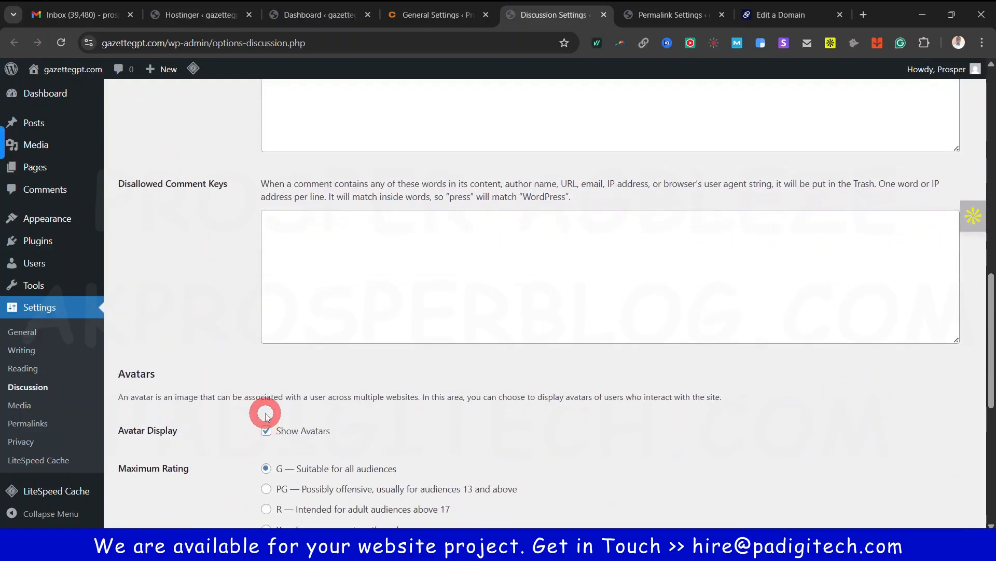
scroll(266, 418, "down", 6)
scroll(267, 422, "up", 20)
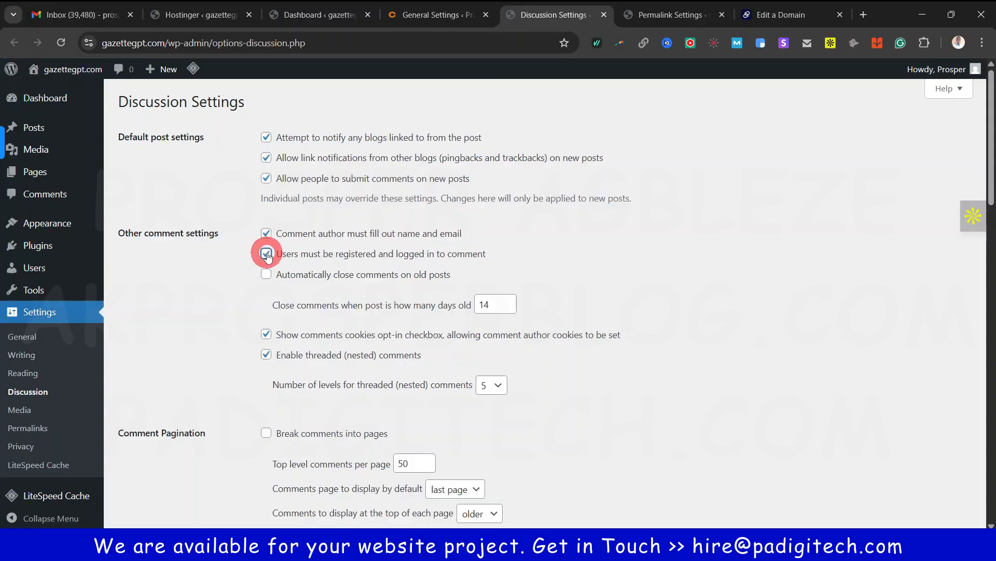
scroll(334, 313, "down", 15)
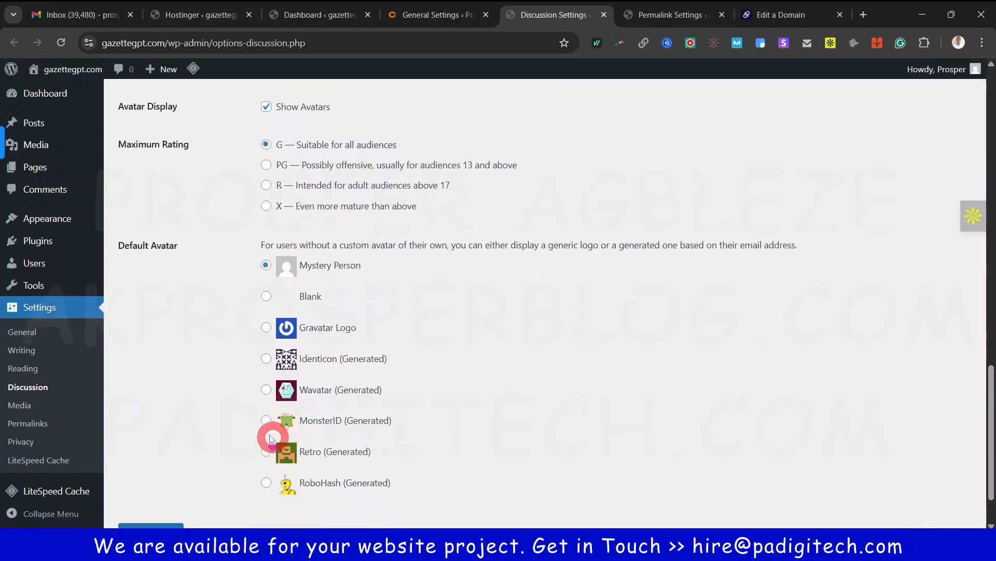
scroll(270, 438, "down", 2)
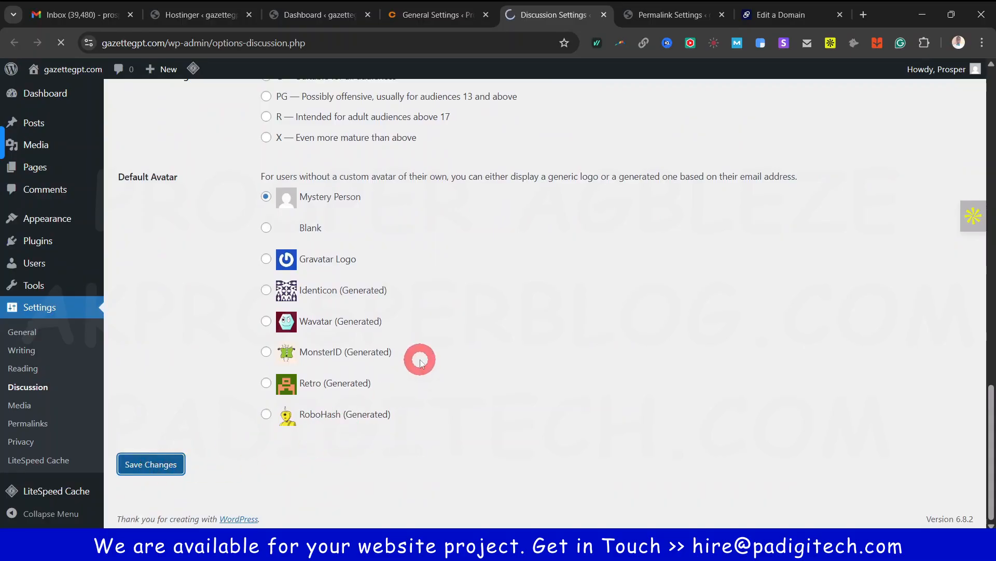
left_click(604, 16)
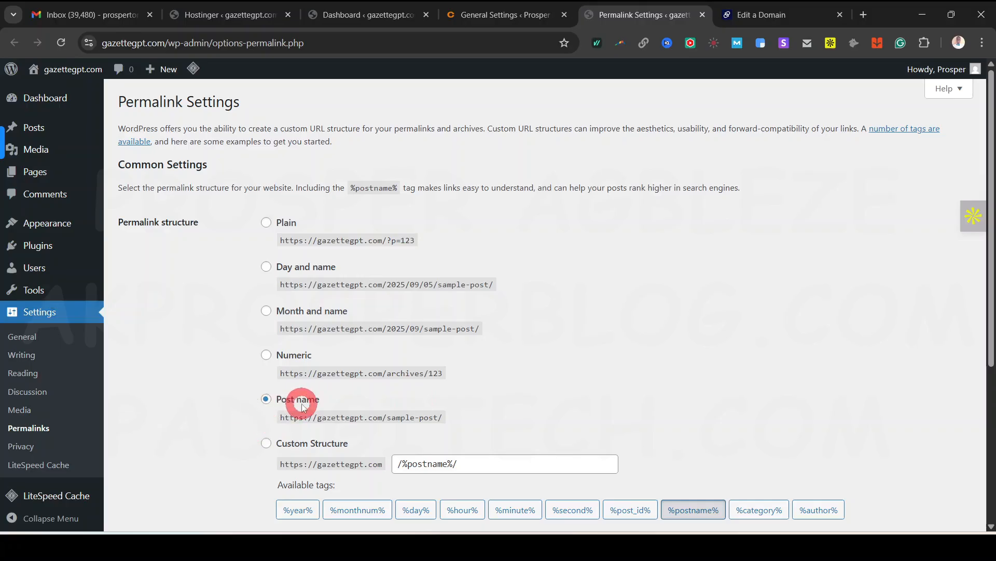
Close Permalink Settings, preview the live site homepage in a new tab, then return to the dashboard
left_click(701, 15)
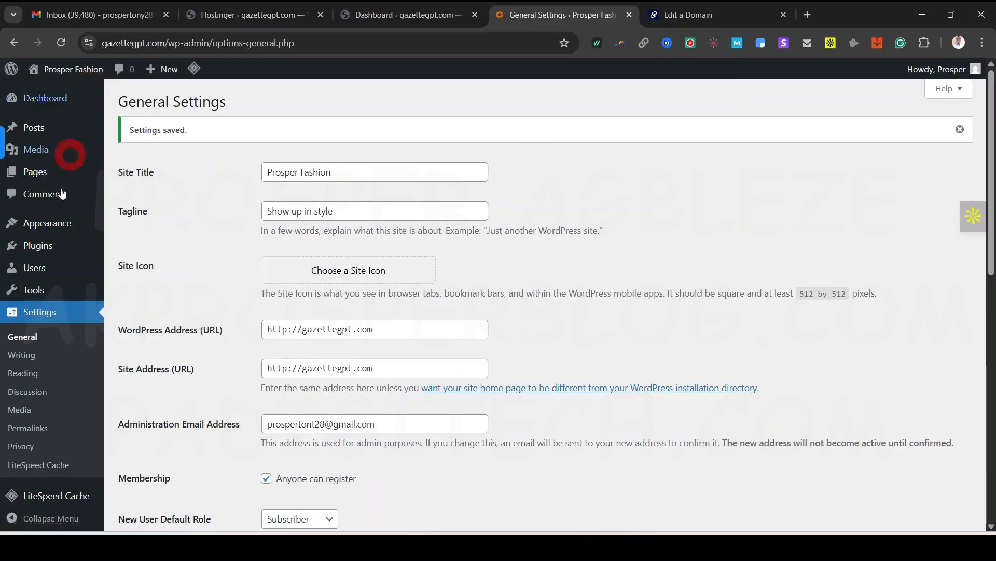
mouse_move(68, 79)
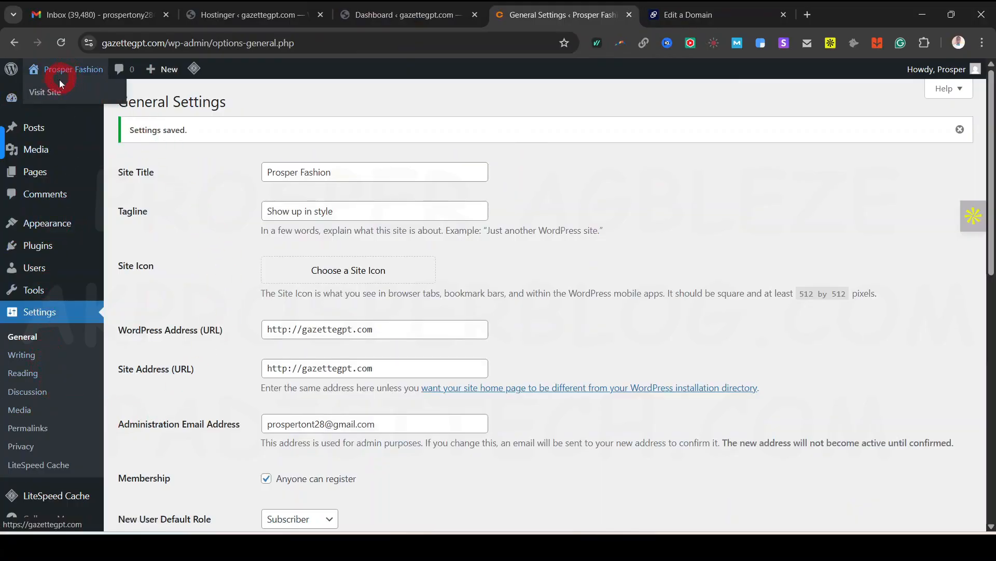
right_click(45, 91)
left_click(97, 101)
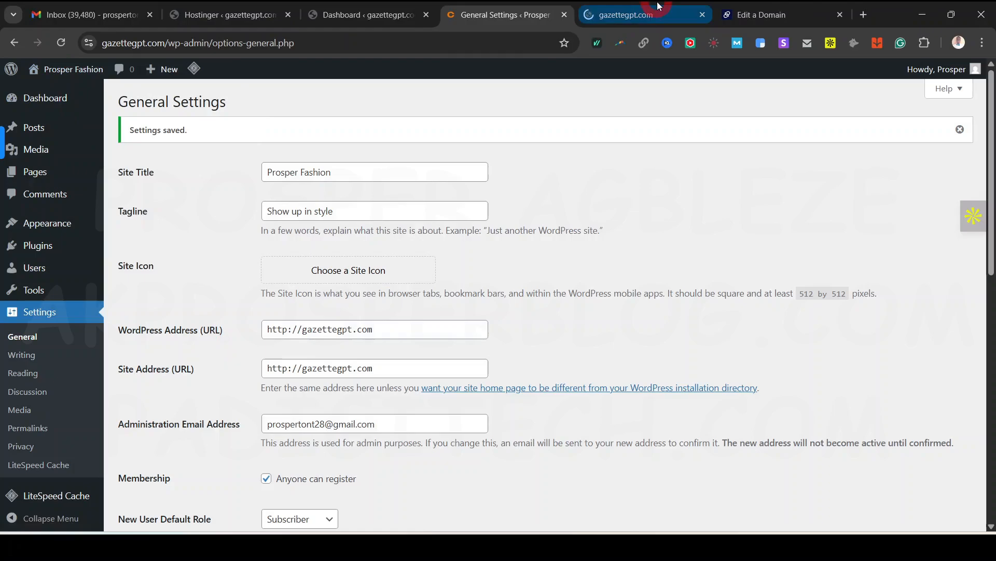
left_click(653, 20)
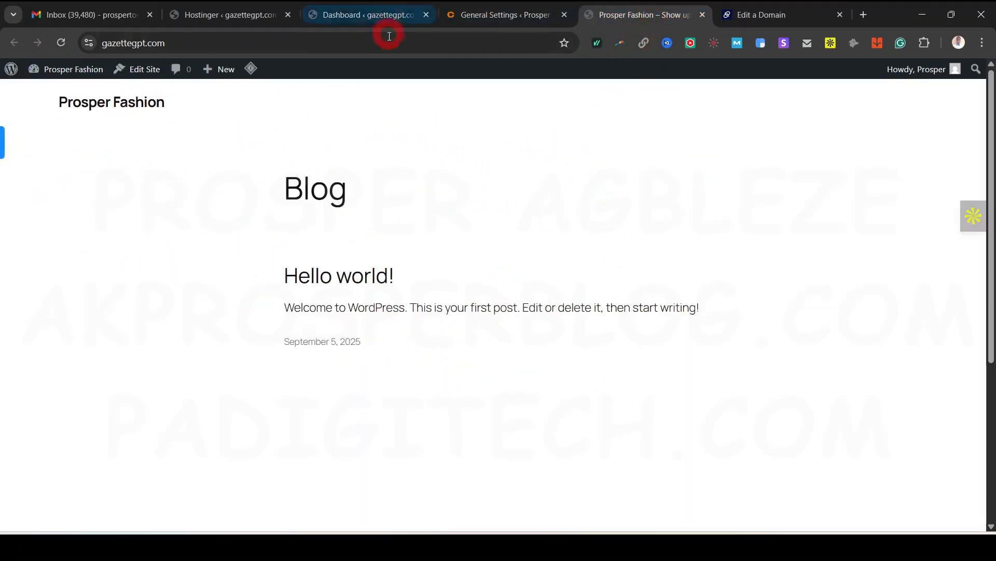
left_click(372, 17)
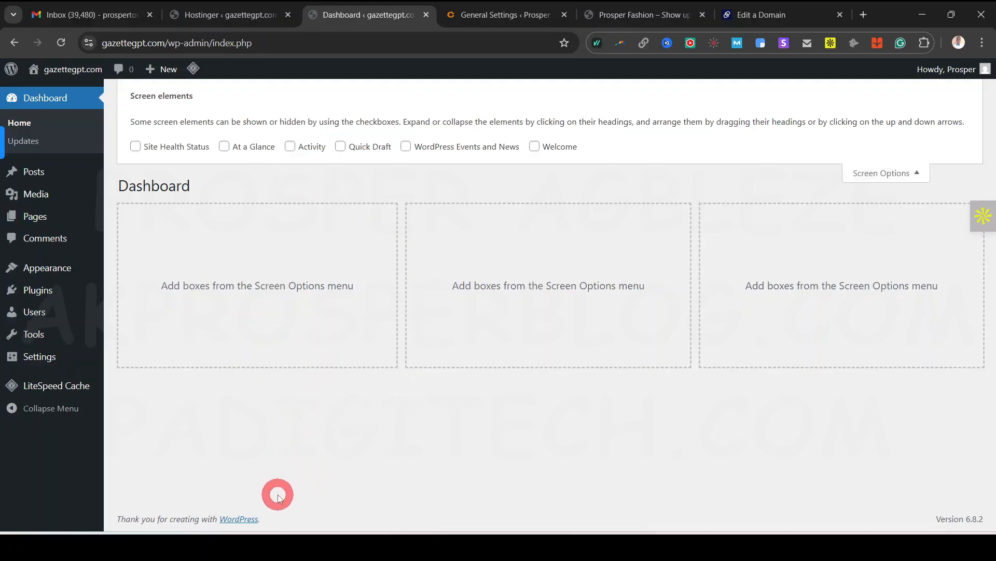
mouse_move(43, 274)
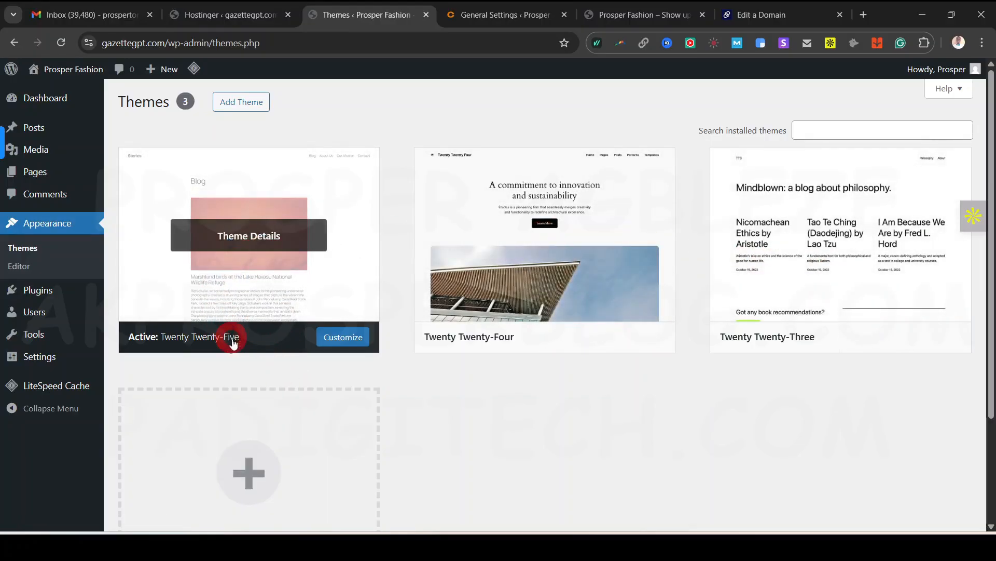
Dismiss the pop-up and switch to the Clotya Fashion Store theme's ThemeForest page
left_click(511, 410)
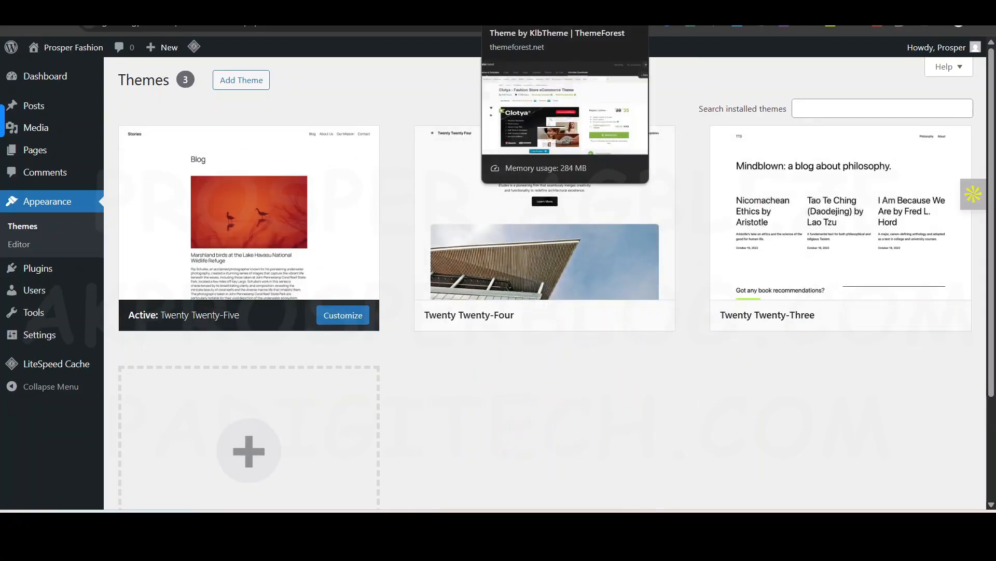
left_click(511, 3)
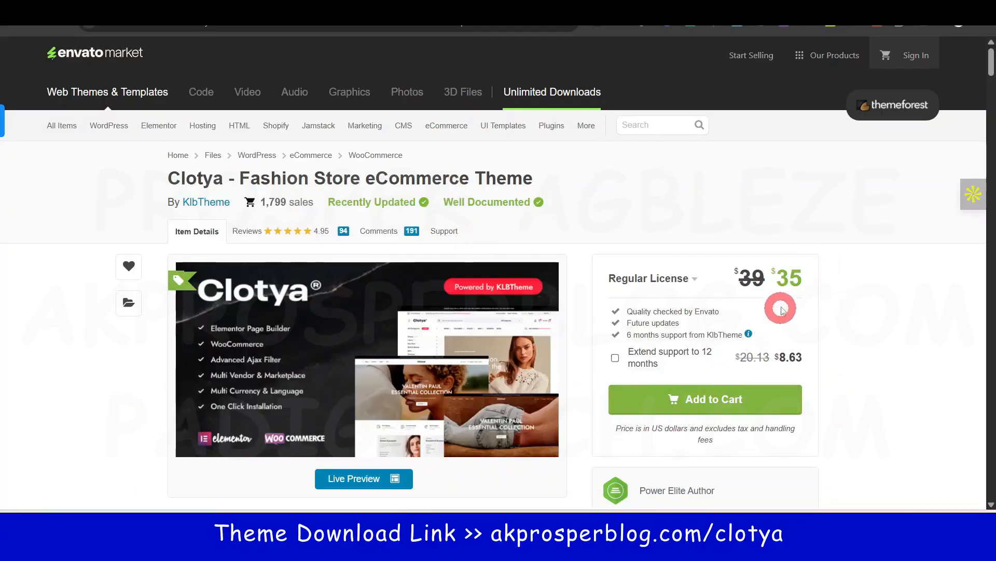
Add the Clotya theme to the cart and check out to complete the purchase
left_click_drag(826, 280, 783, 277)
left_click(874, 282)
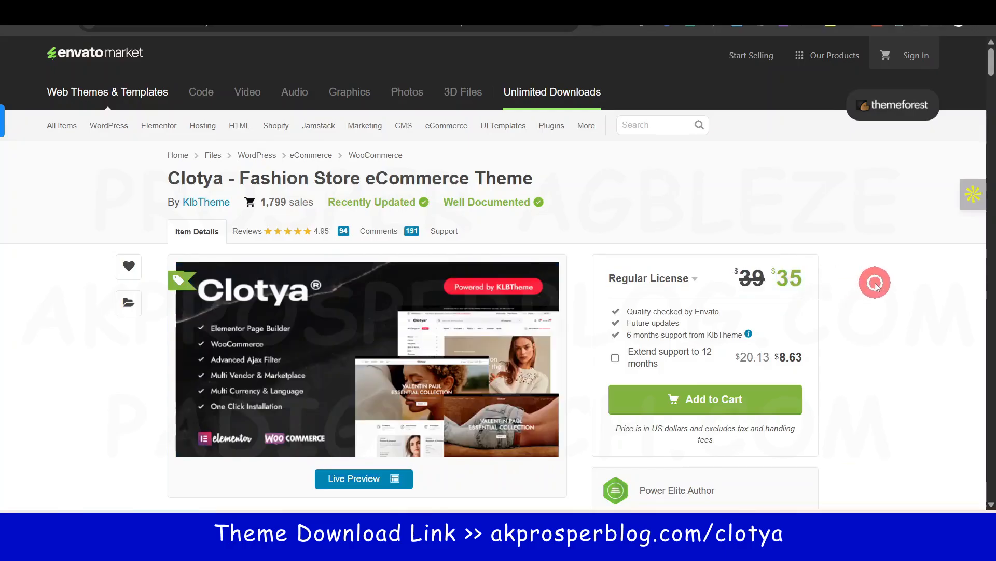
left_click(716, 400)
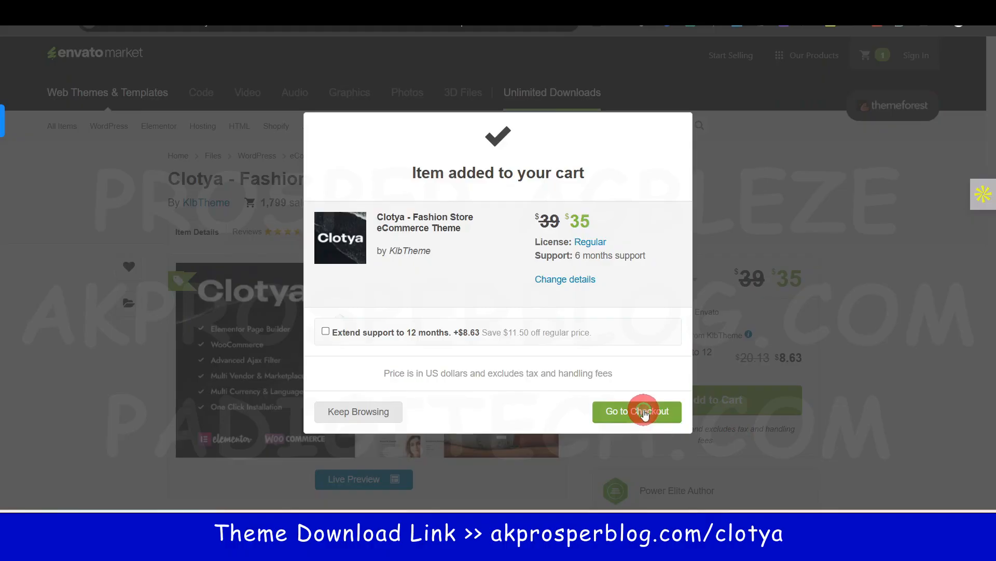
left_click(644, 412)
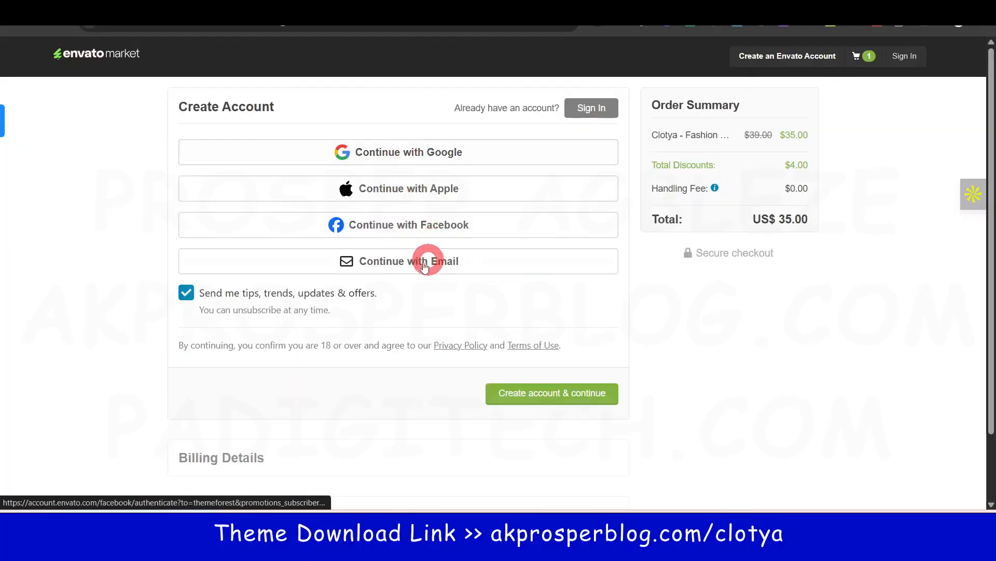
scroll(378, 283, "down", 1)
scroll(379, 283, "up", 1)
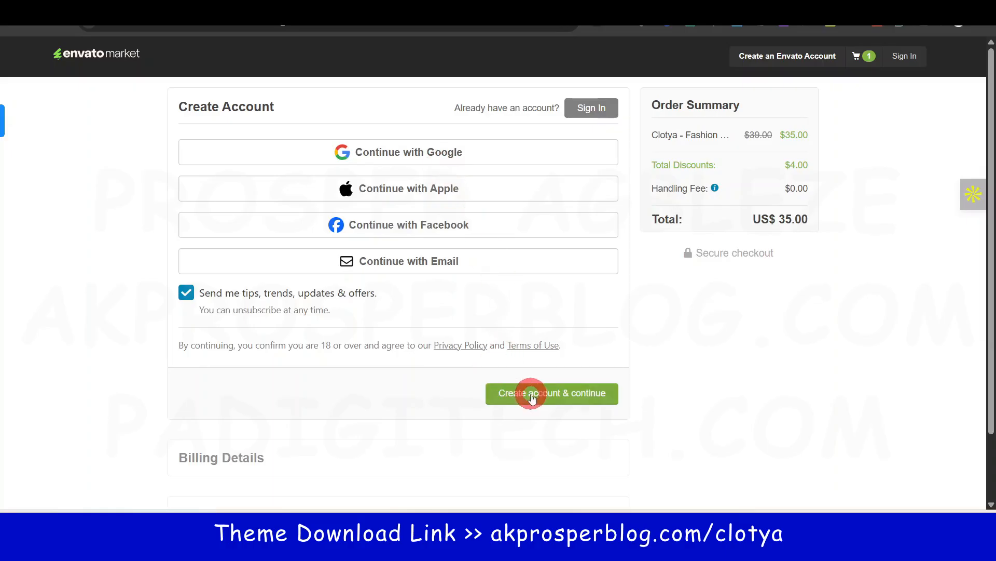
scroll(259, 424, "down", 1)
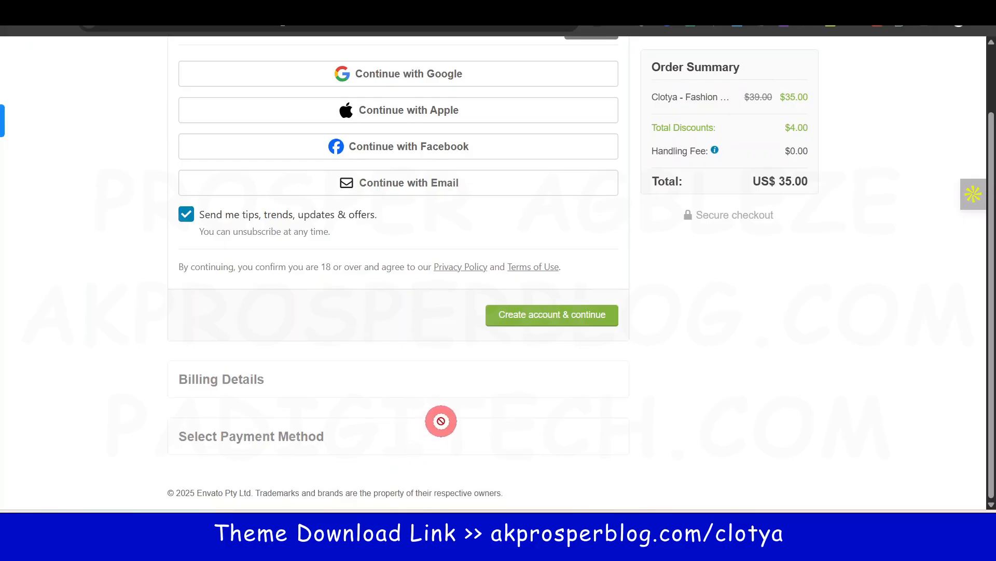
scroll(444, 420, "up", 1)
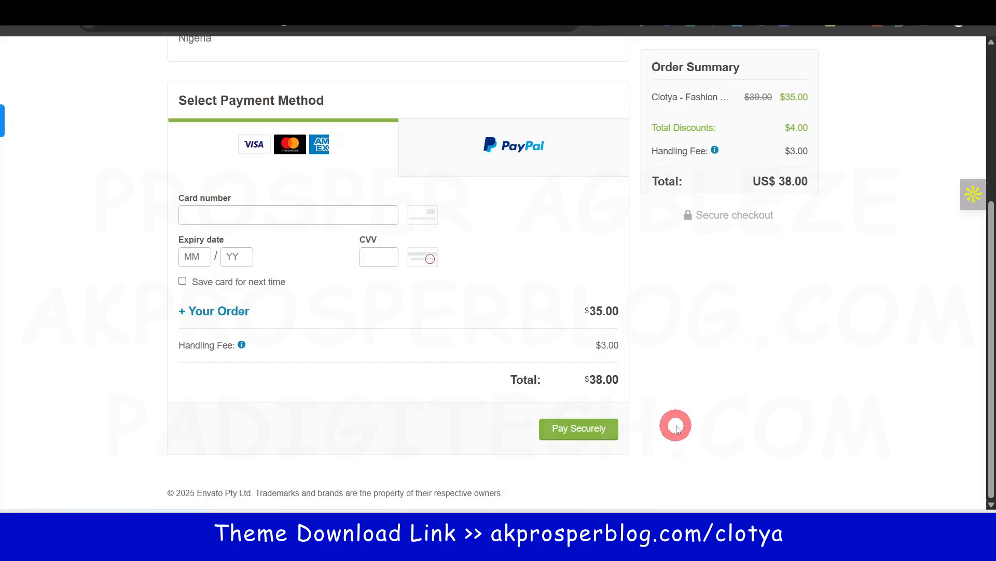
scroll(687, 413, "up", 5)
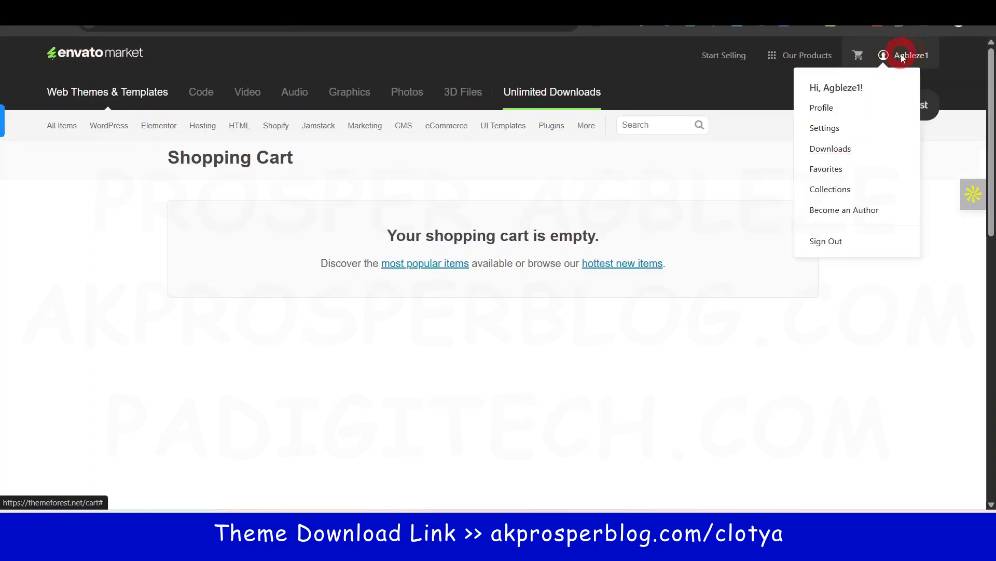
Download only the installable WordPress file for Clotya from the account's Downloads
left_click(843, 156)
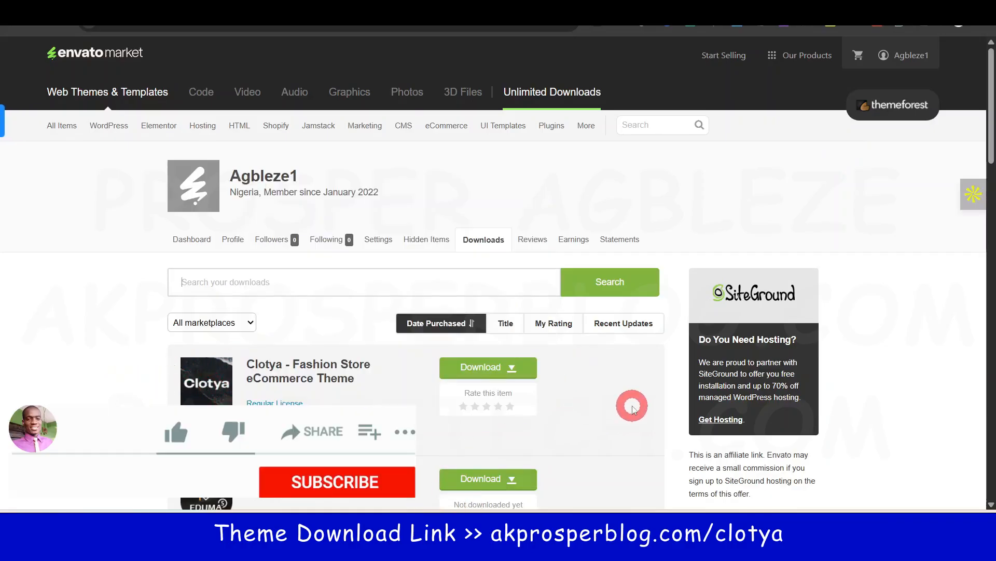
left_click(510, 371)
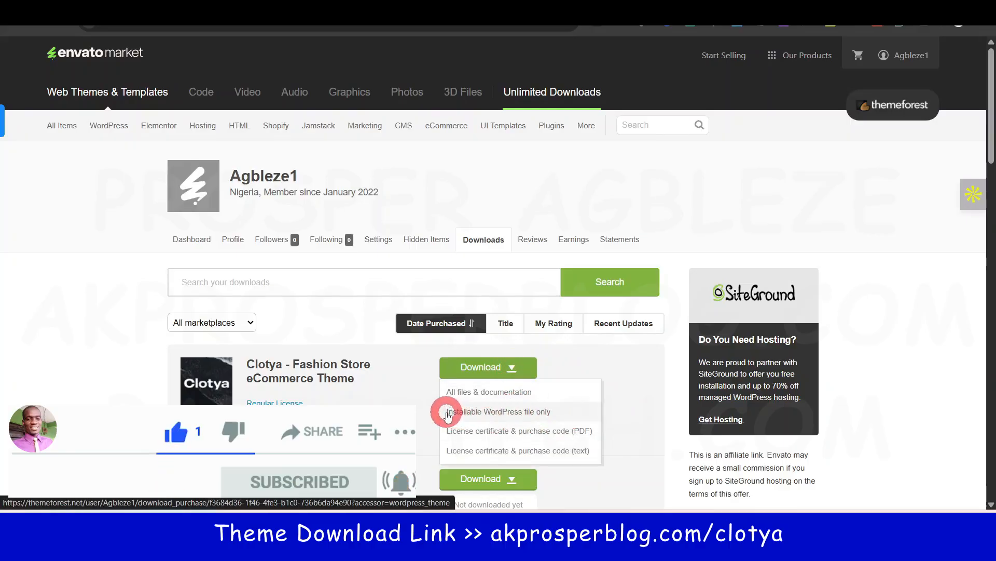
left_click(528, 383)
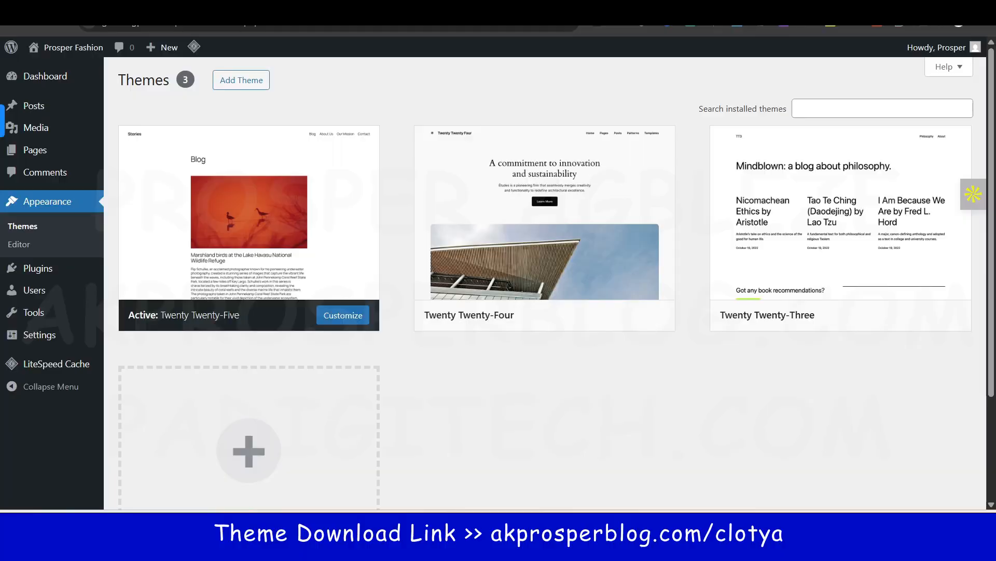
Upload the downloaded Clotya zip via Add Theme > Upload Theme, install it and activate it
left_click(238, 86)
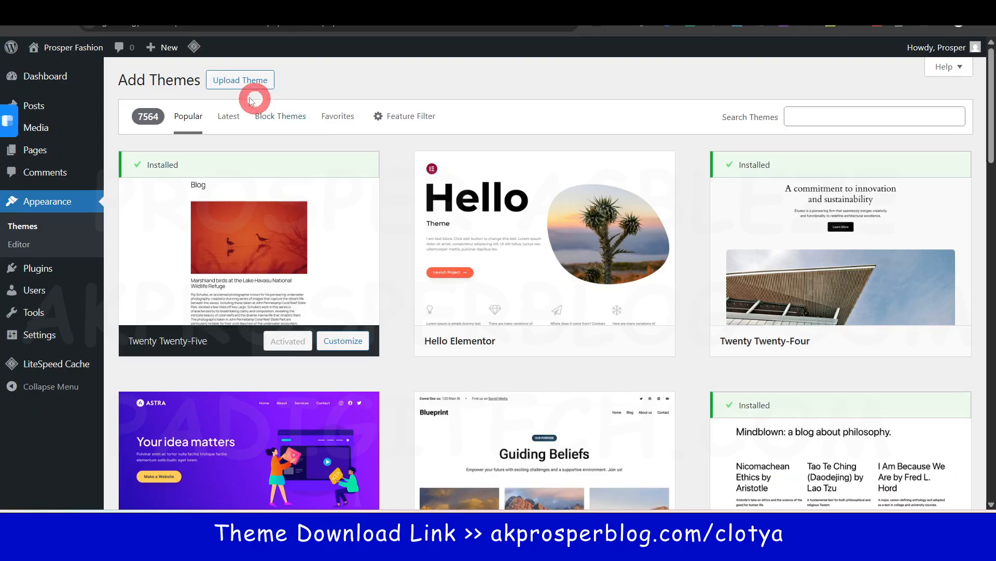
left_click(242, 84)
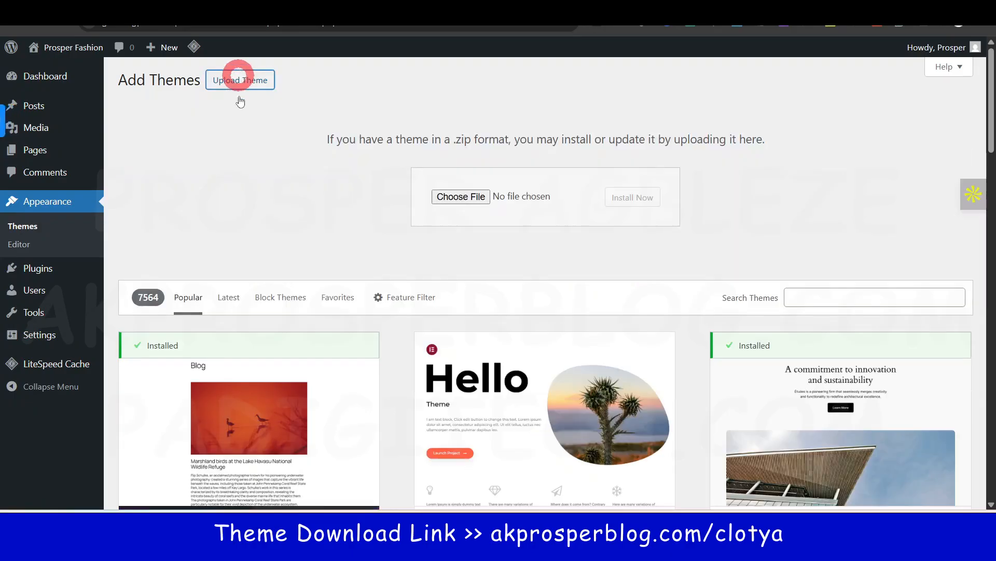
left_click(481, 206)
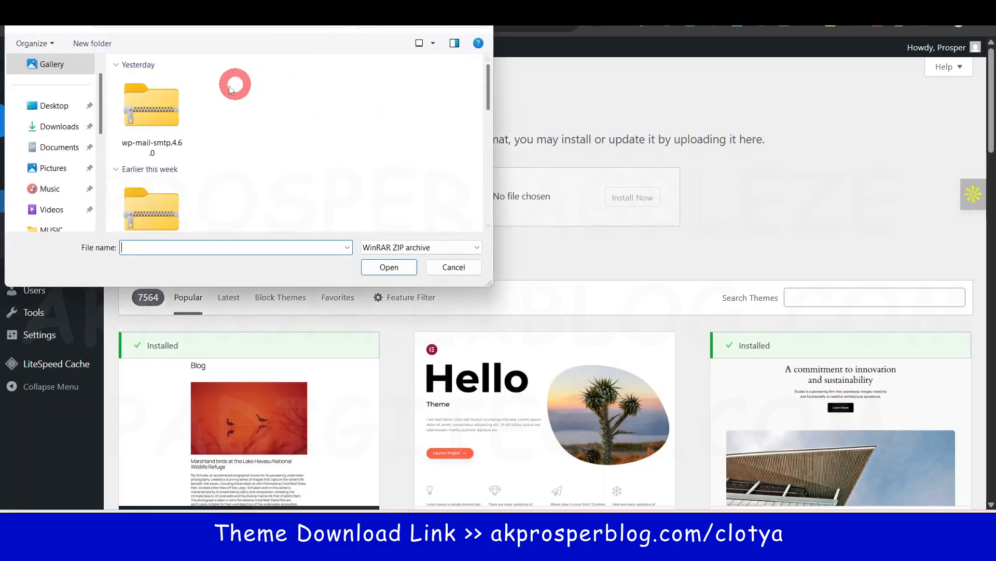
left_click_drag(496, 82, 493, 111)
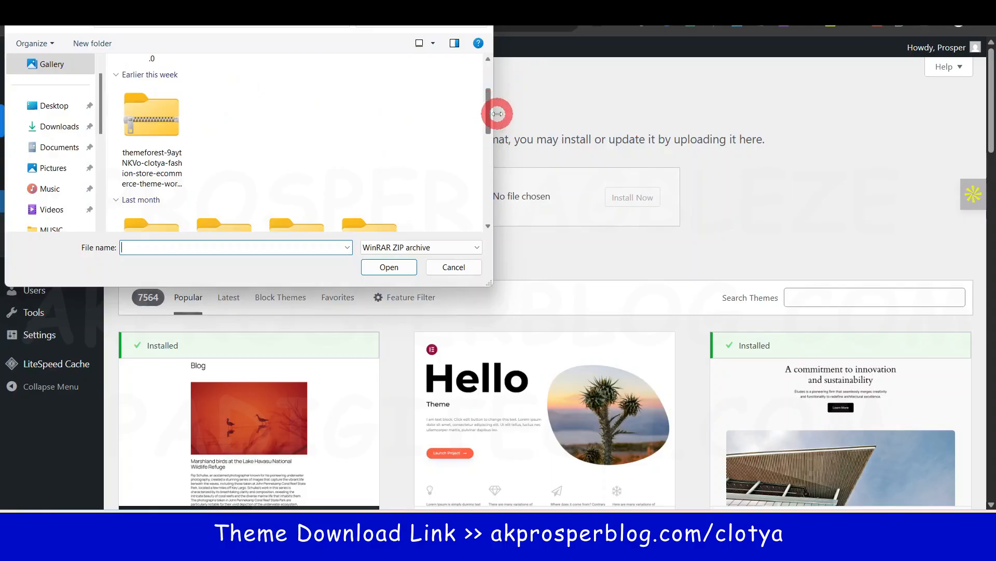
left_click(158, 123)
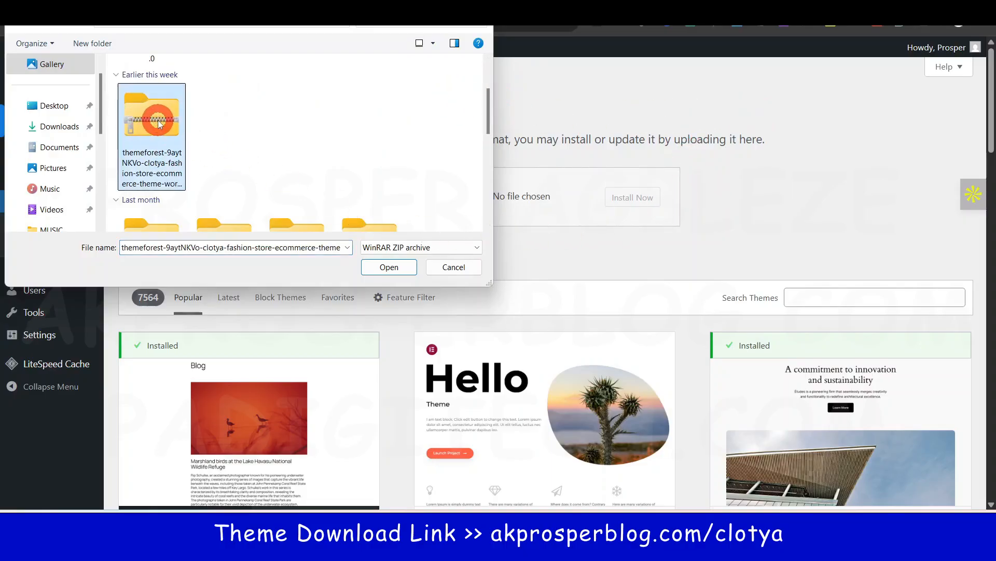
left_click(402, 268)
left_click(639, 208)
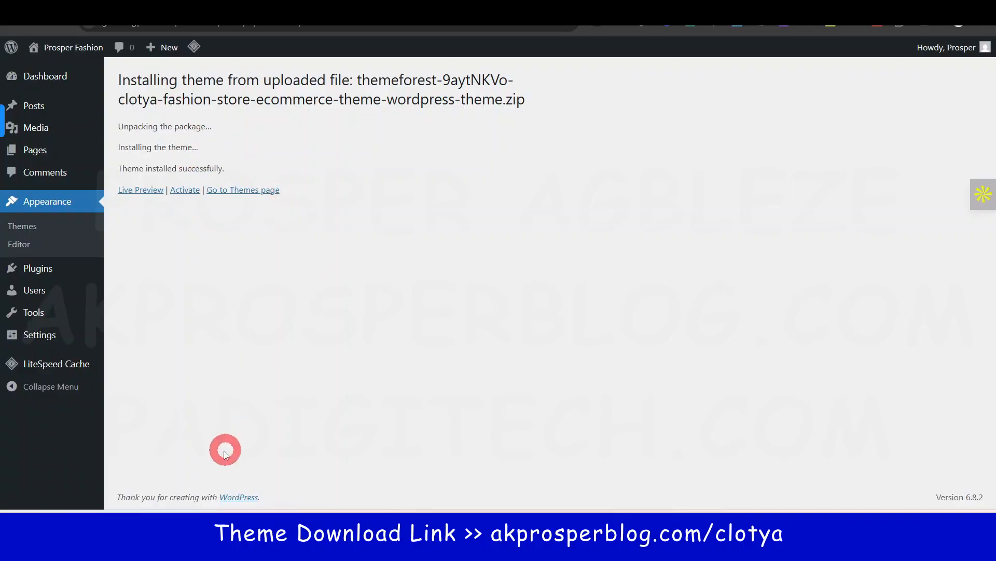
mouse_move(59, 279)
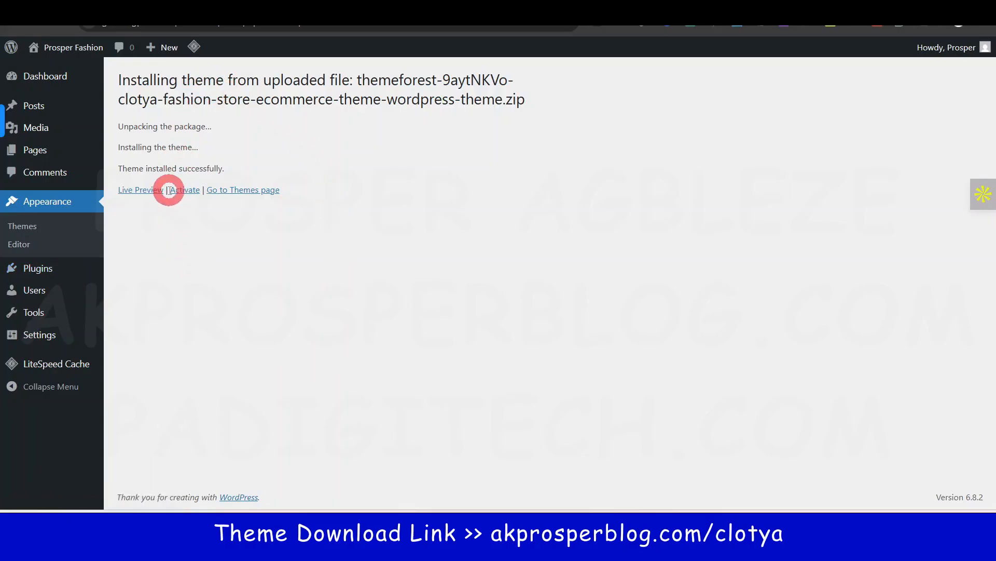
left_click(186, 191)
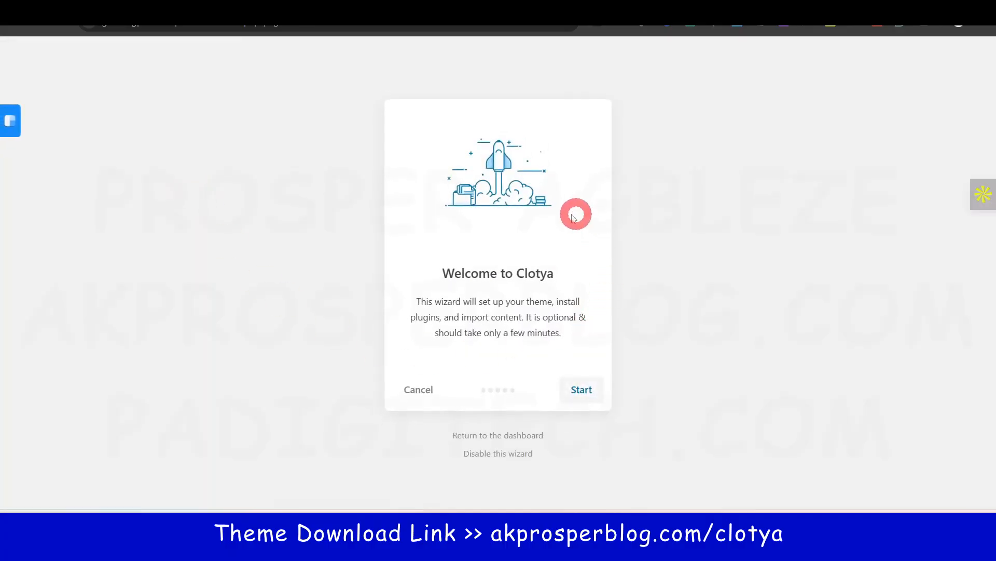
Start the Clotya wizard and activate it using the item purchase code copied from the licence PDF
left_click(583, 393)
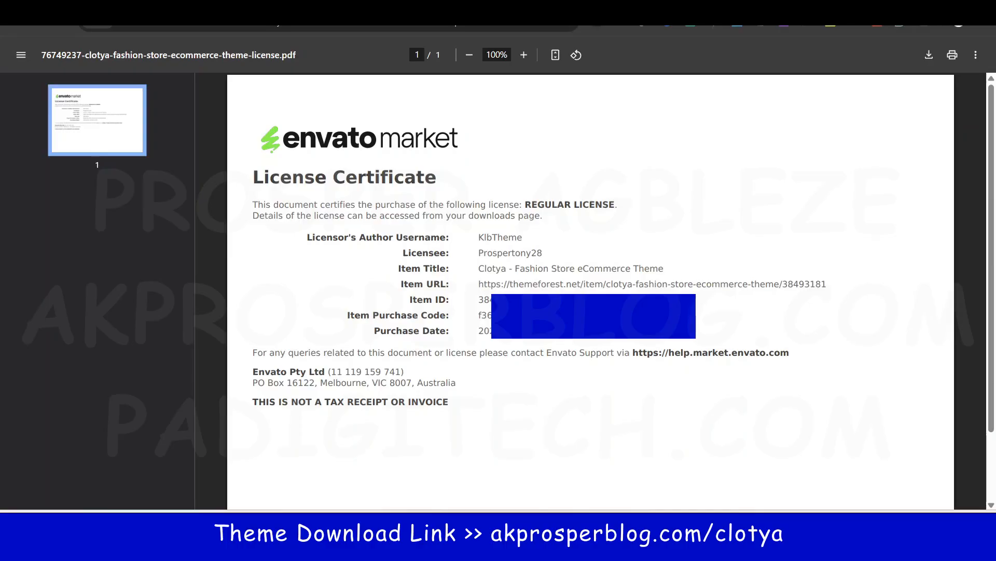
triple_click(587, 315)
left_click(586, 316)
left_click(358, 16)
left_click(511, 362)
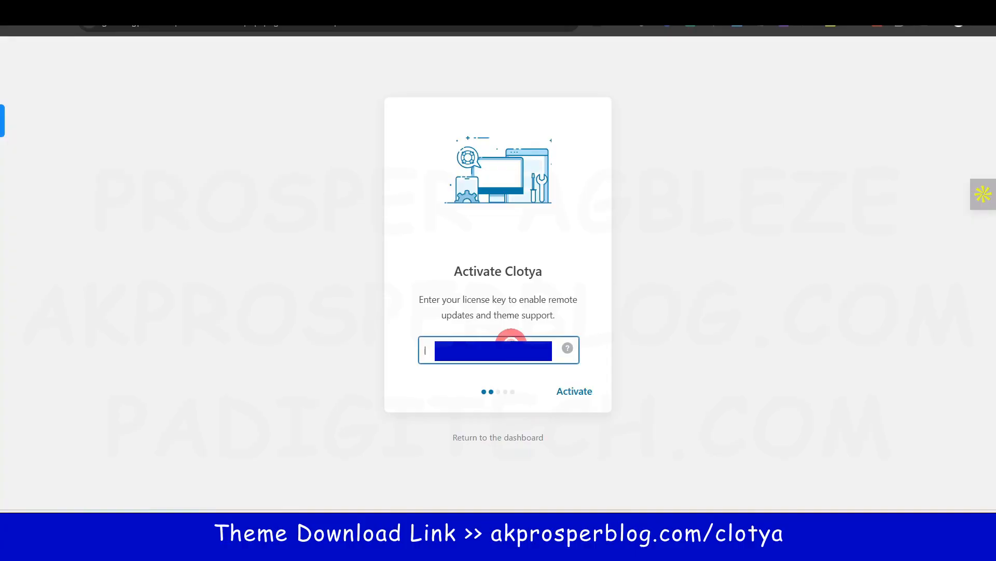
left_click(574, 392)
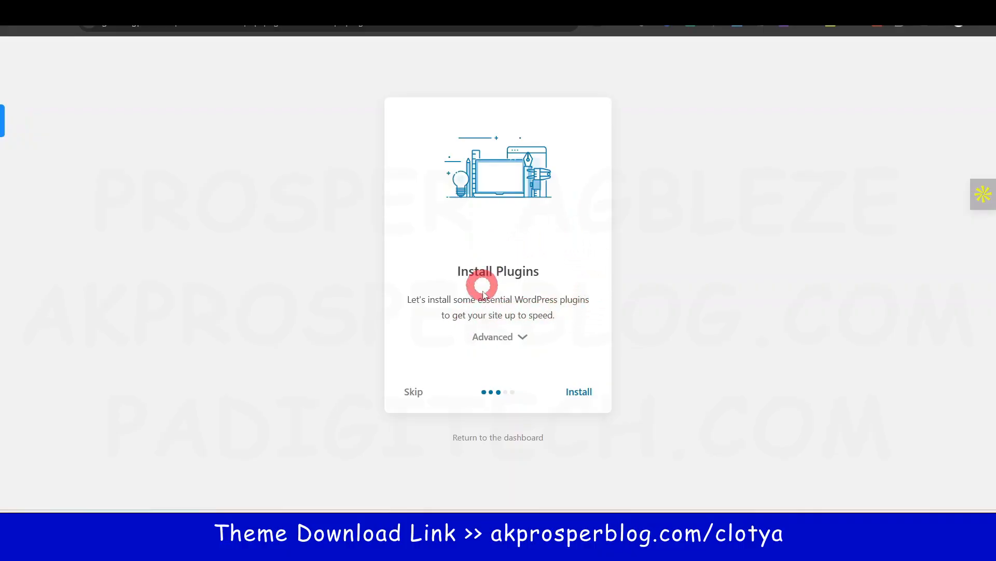
Install Clotya's recommended plugins, then import its demo content, widgets and options
left_click(522, 338)
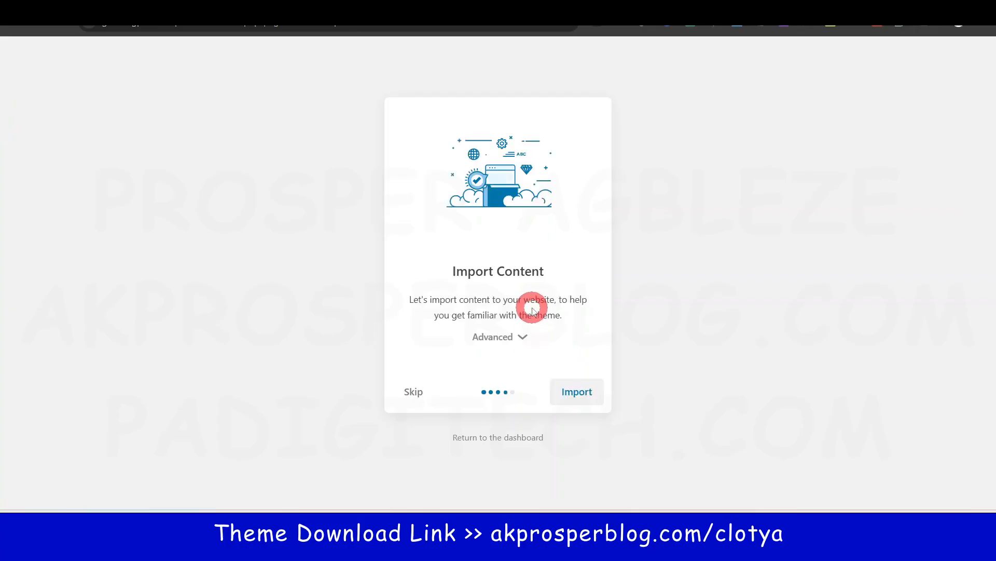
left_click(519, 337)
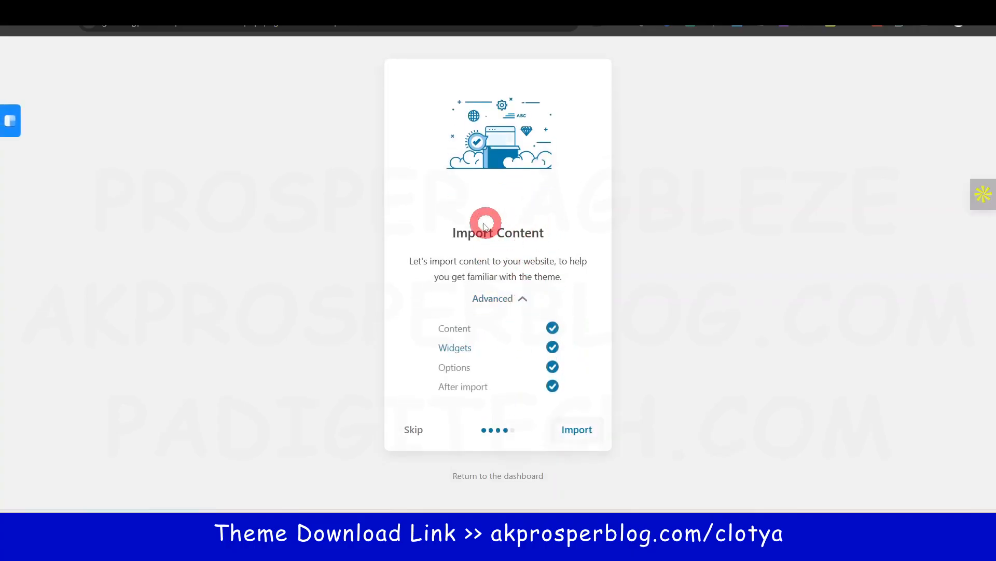
left_click(577, 431)
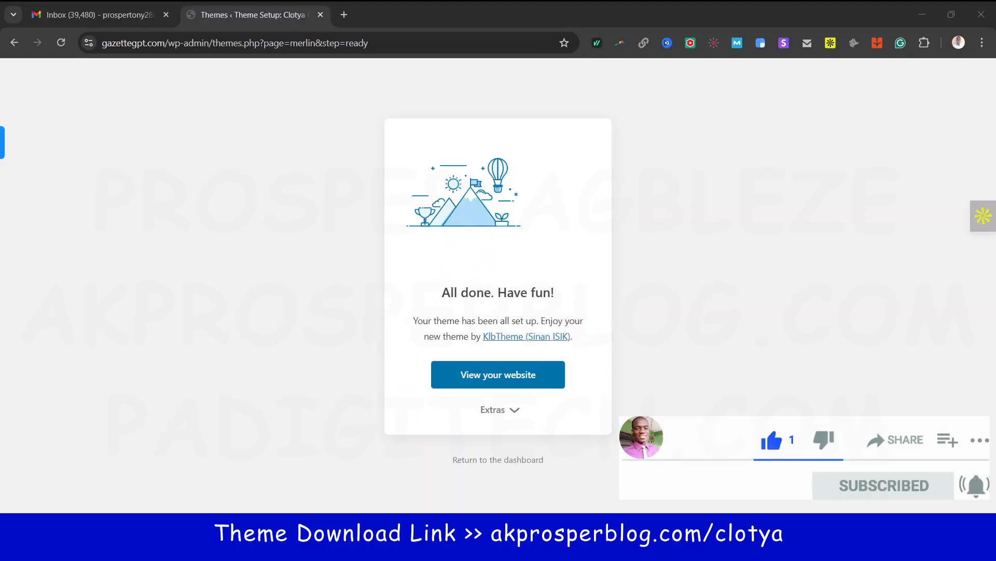
left_click(495, 379)
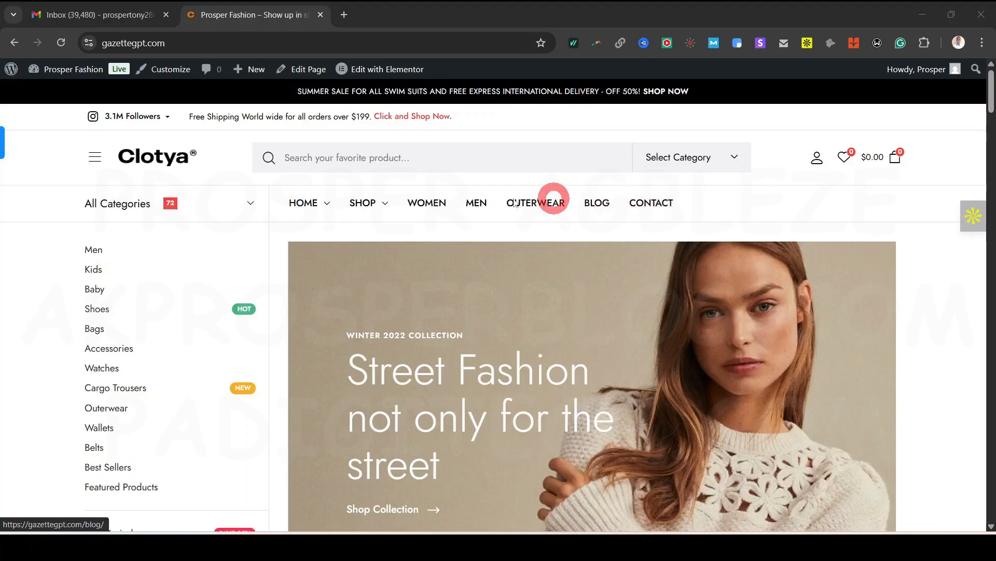
mouse_move(323, 206)
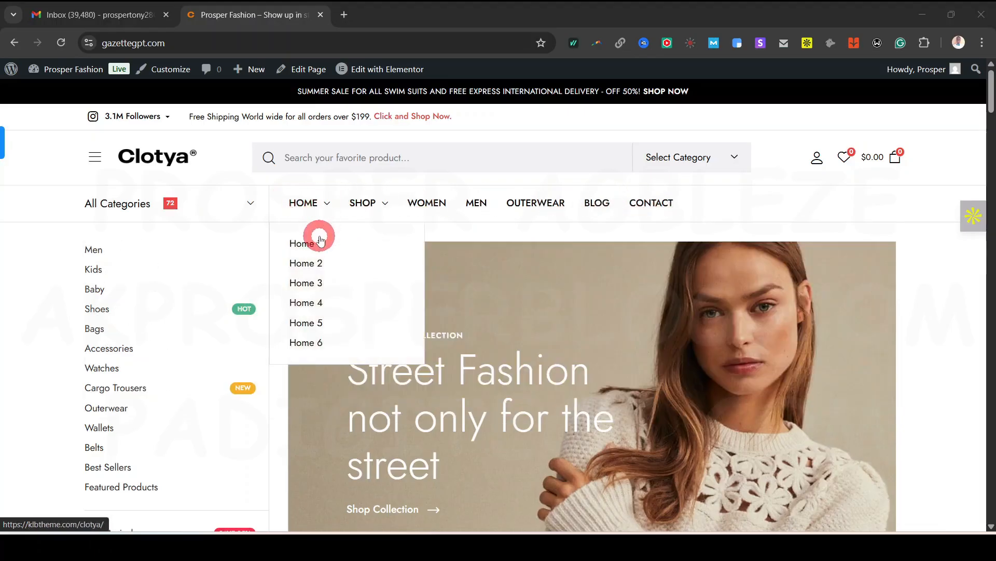
left_click(316, 264, "ctrl")
left_click(309, 282, "ctrl")
left_click(313, 303, "ctrl")
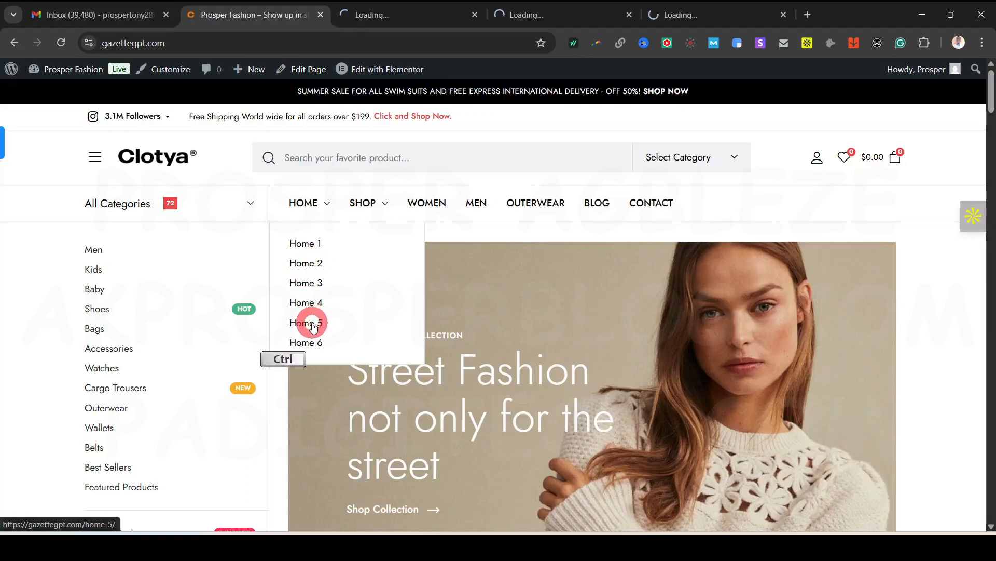
left_click(313, 324, "ctrl")
left_click(312, 341, "ctrl")
mouse_move(317, 202)
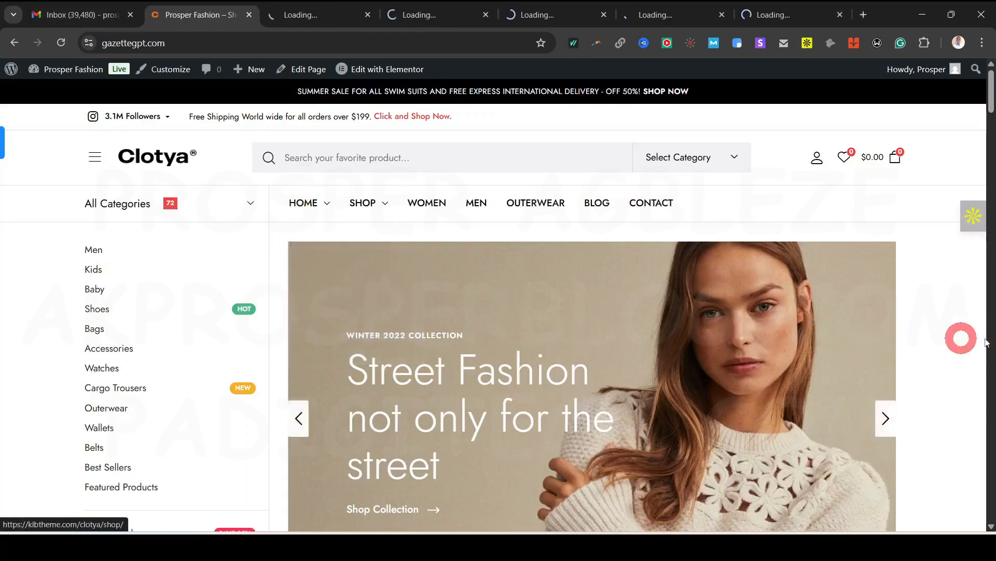
scroll(957, 343, "down", 15)
scroll(958, 347, "down", 5)
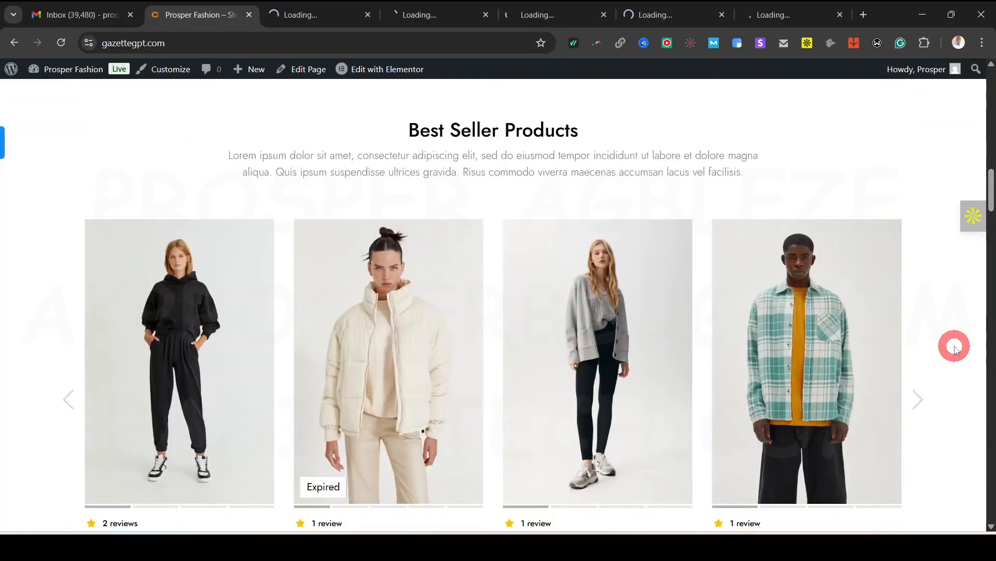
scroll(958, 346, "up", 20)
scroll(958, 347, "up", 2)
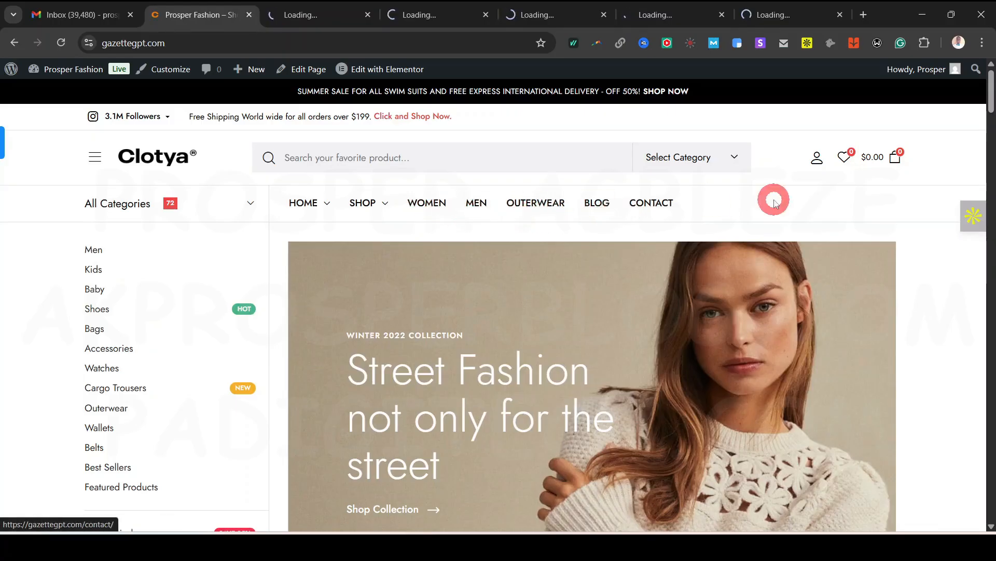
scroll(956, 283, "down", 10)
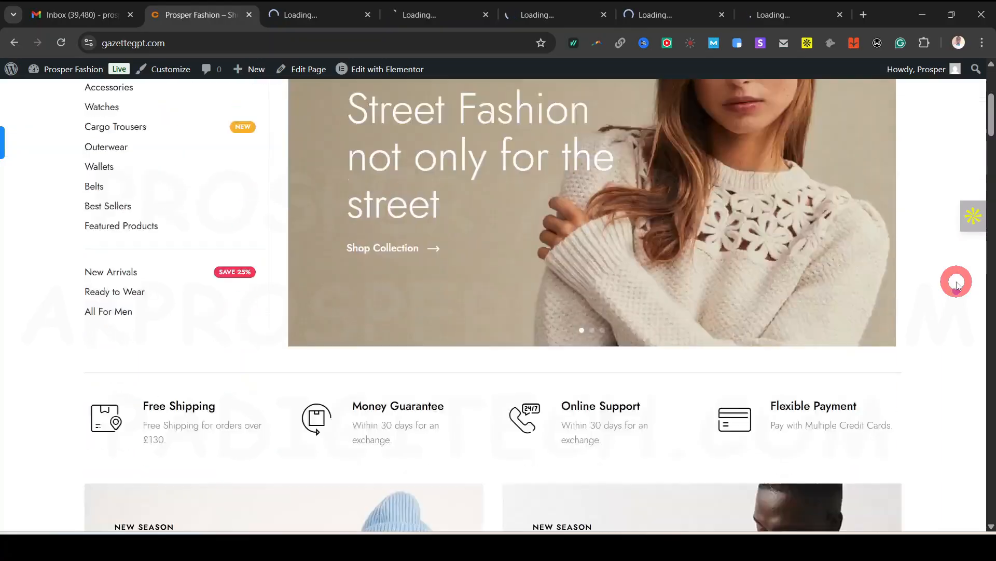
scroll(296, 311, "down", 2)
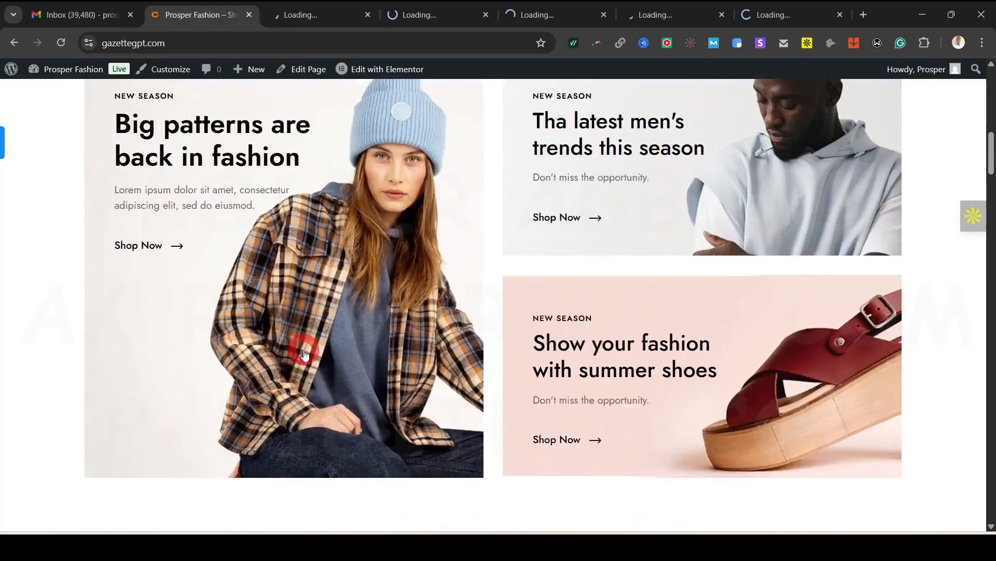
scroll(726, 280, "up", 1)
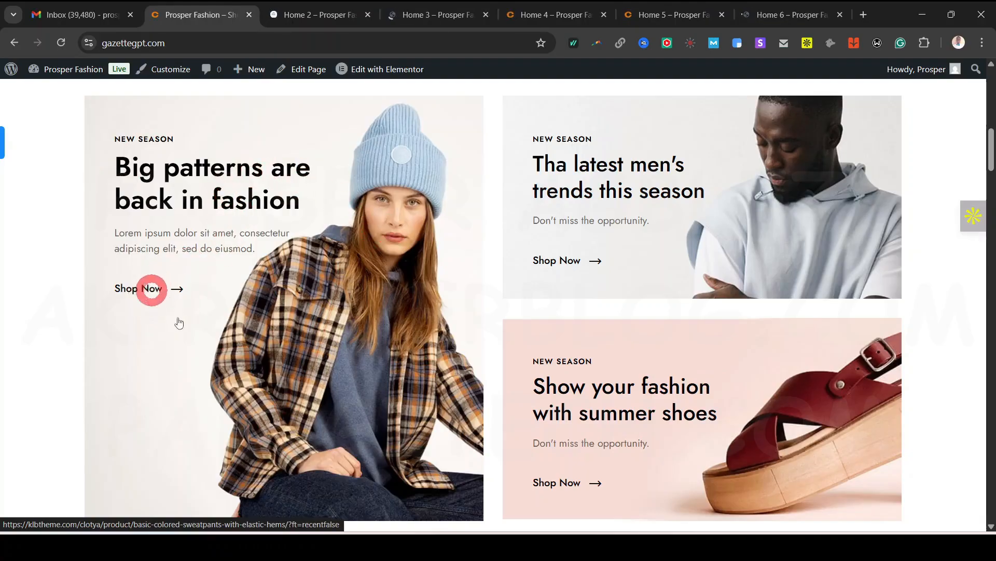
scroll(726, 384, "down", 10)
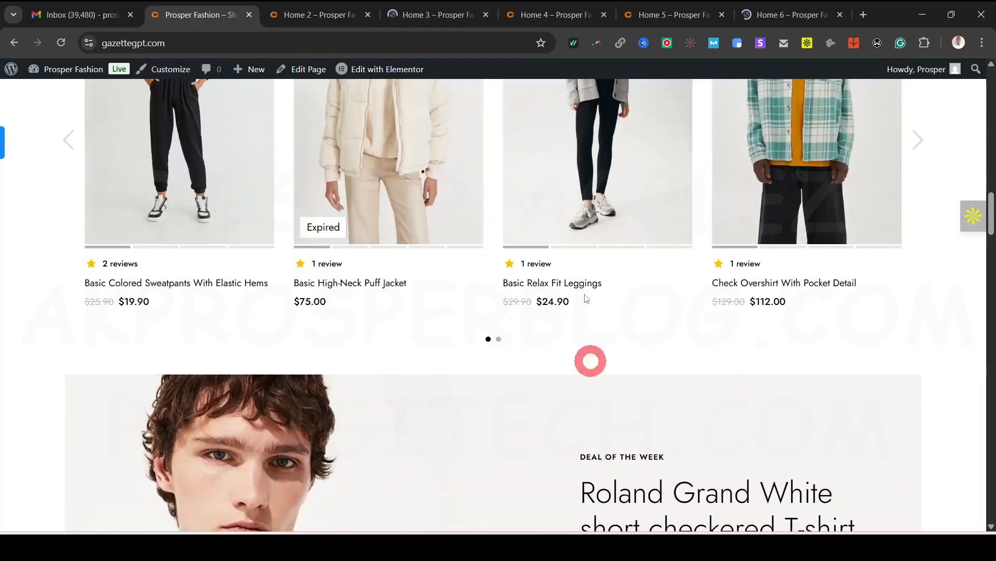
scroll(839, 322, "down", 15)
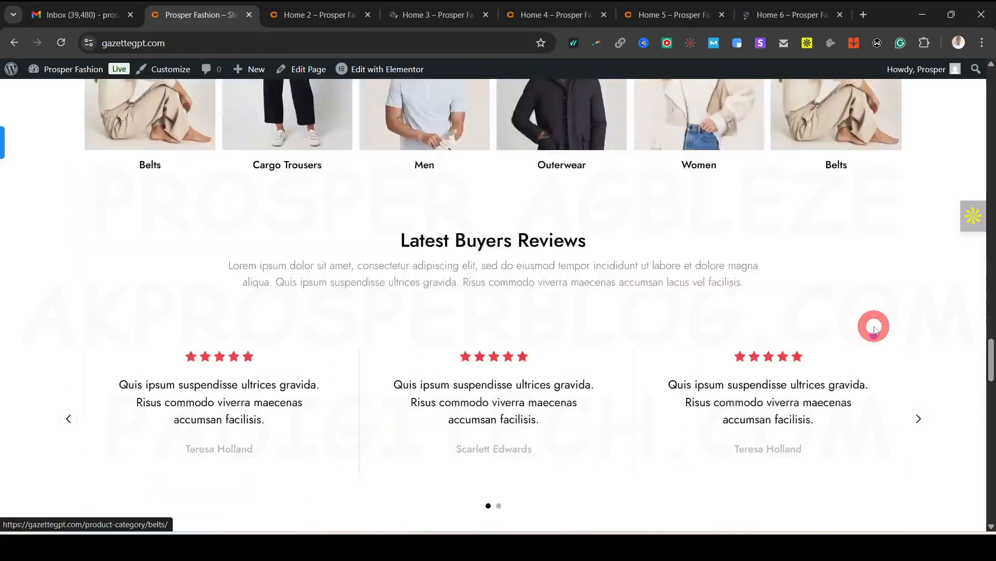
scroll(874, 328, "down", 15)
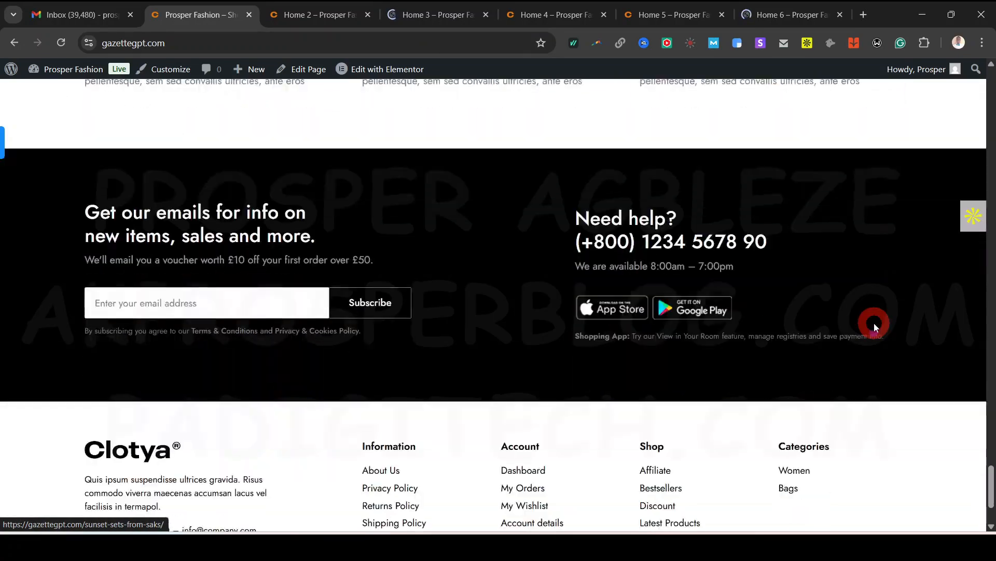
scroll(874, 325, "down", 3)
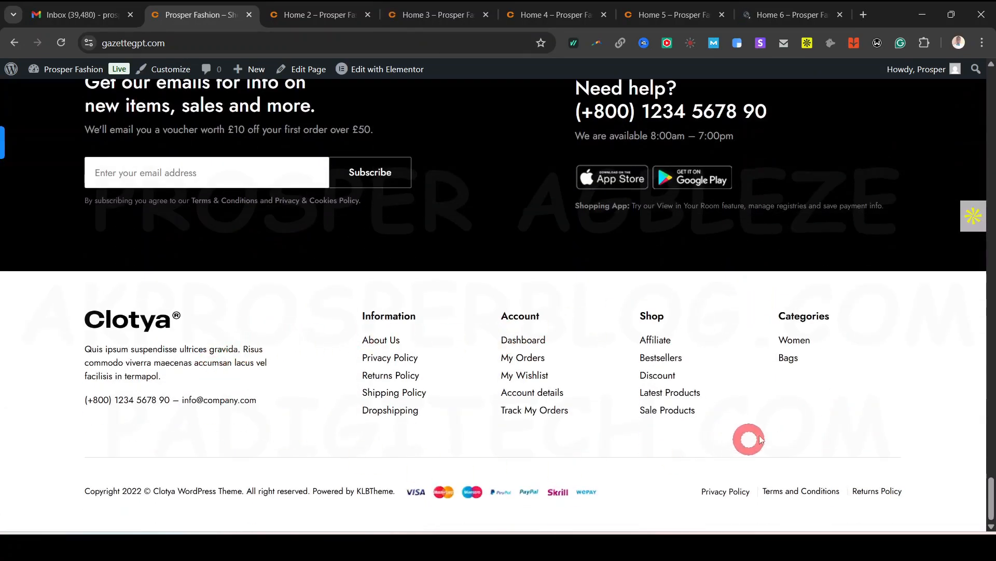
scroll(804, 415, "up", 5)
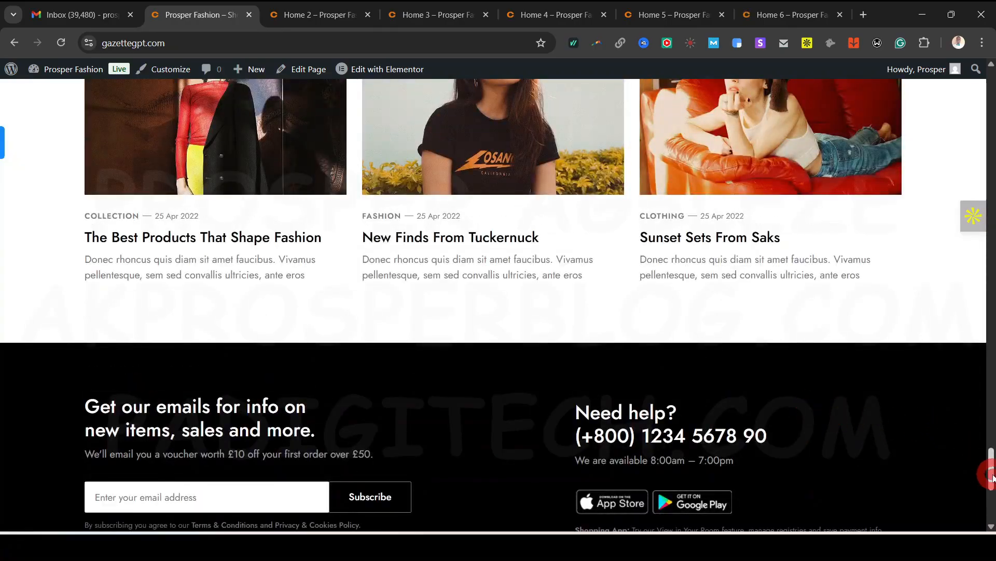
left_click_drag(991, 474, 991, 70)
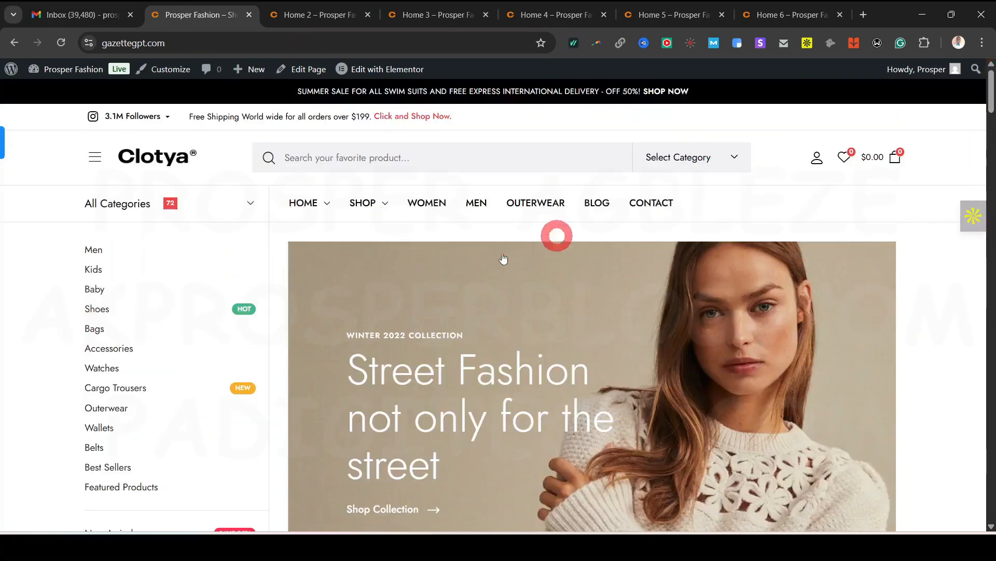
left_click(326, 6)
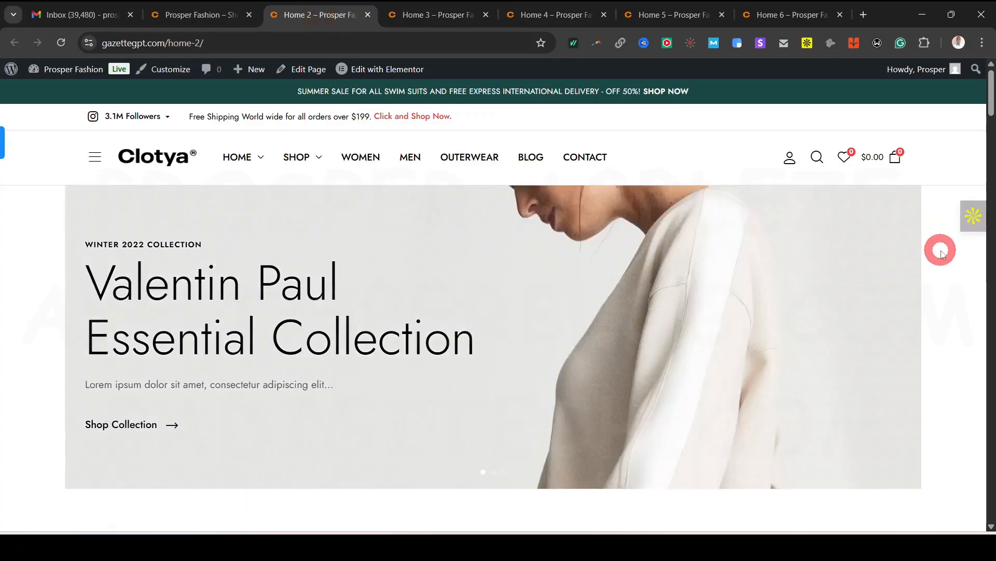
scroll(942, 253, "down", 15)
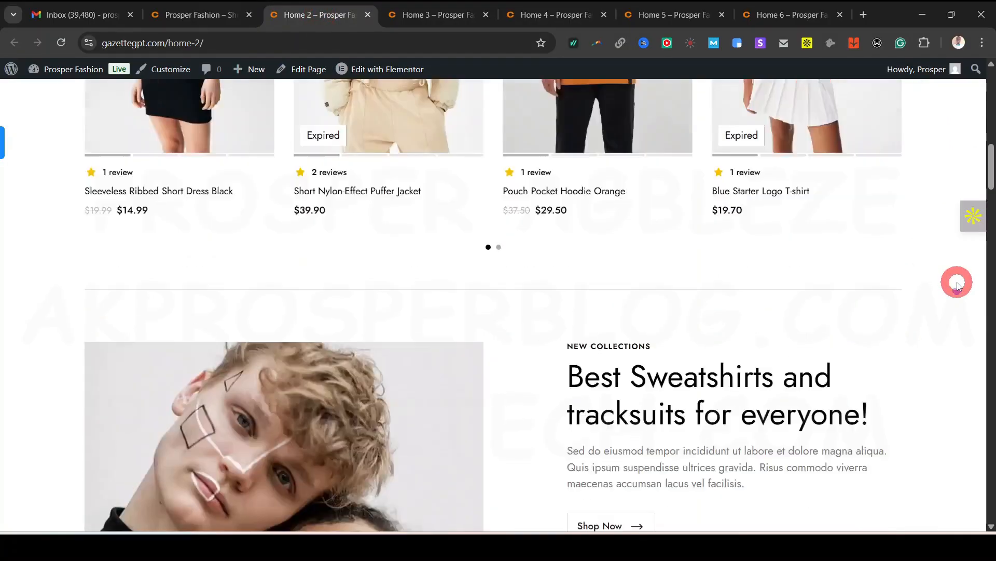
scroll(957, 285, "down", 20)
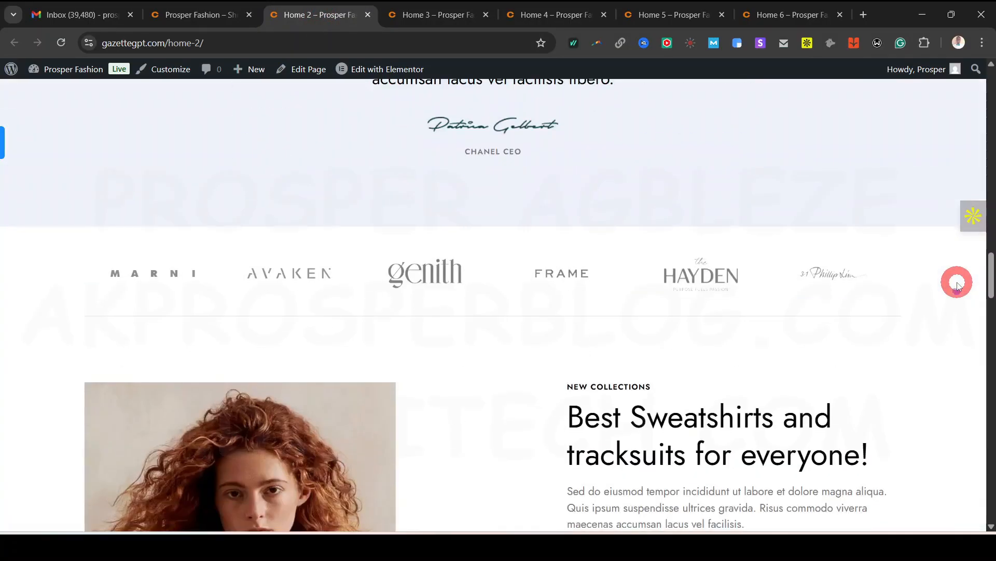
scroll(958, 286, "down", 20)
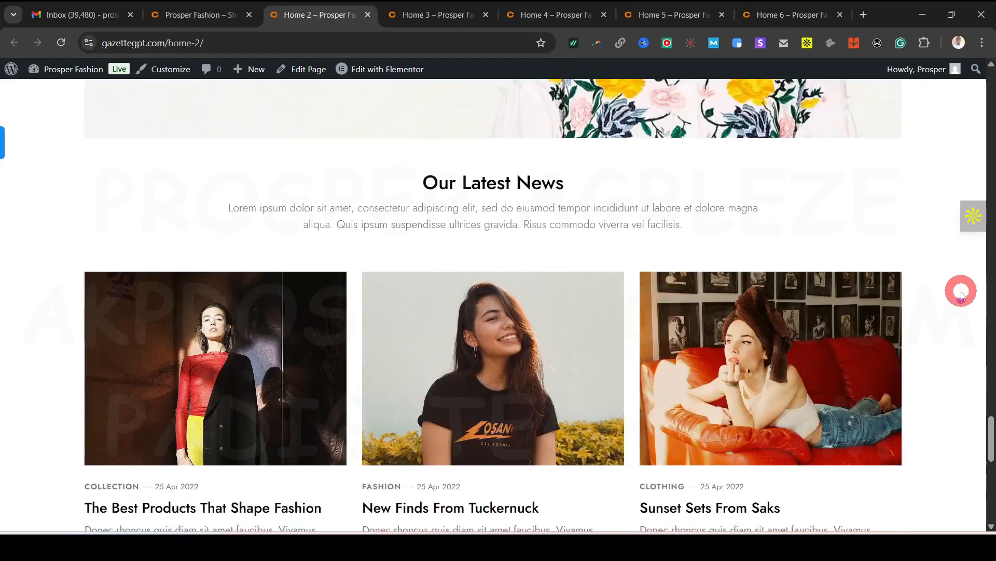
scroll(962, 294, "down", 5)
left_click_drag(990, 465, 991, 96)
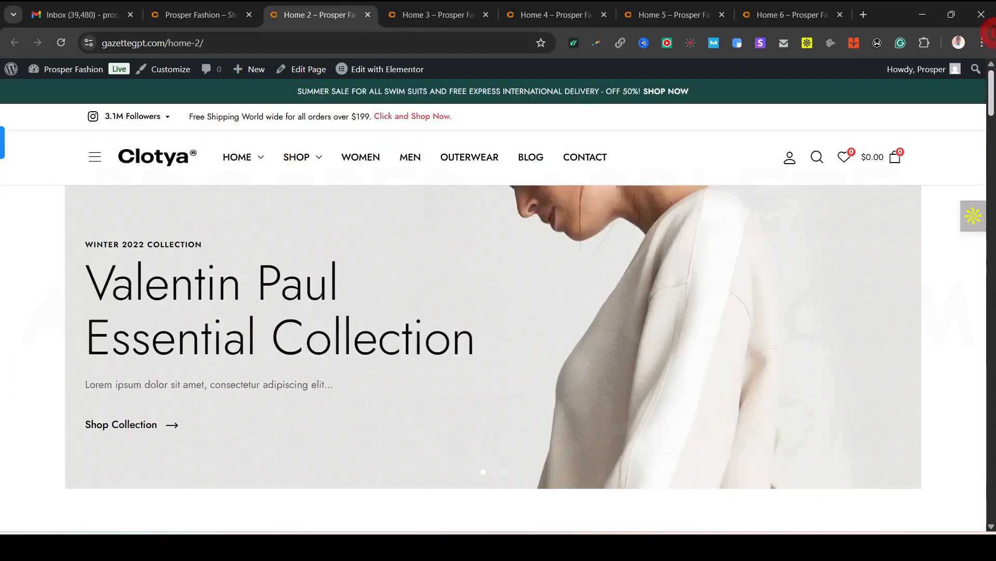
left_click(465, 8)
scroll(537, 188, "down", 15)
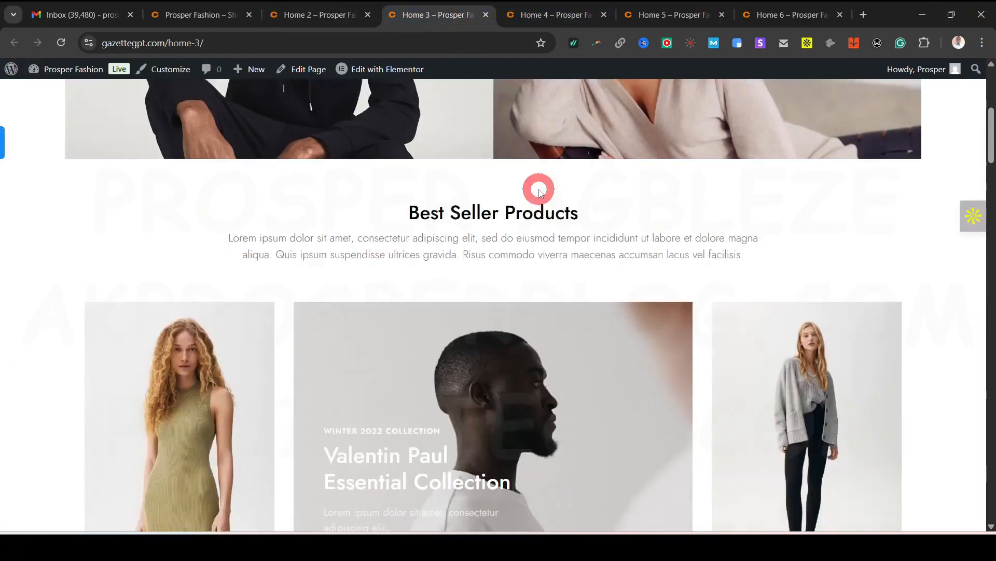
scroll(539, 176, "down", 5)
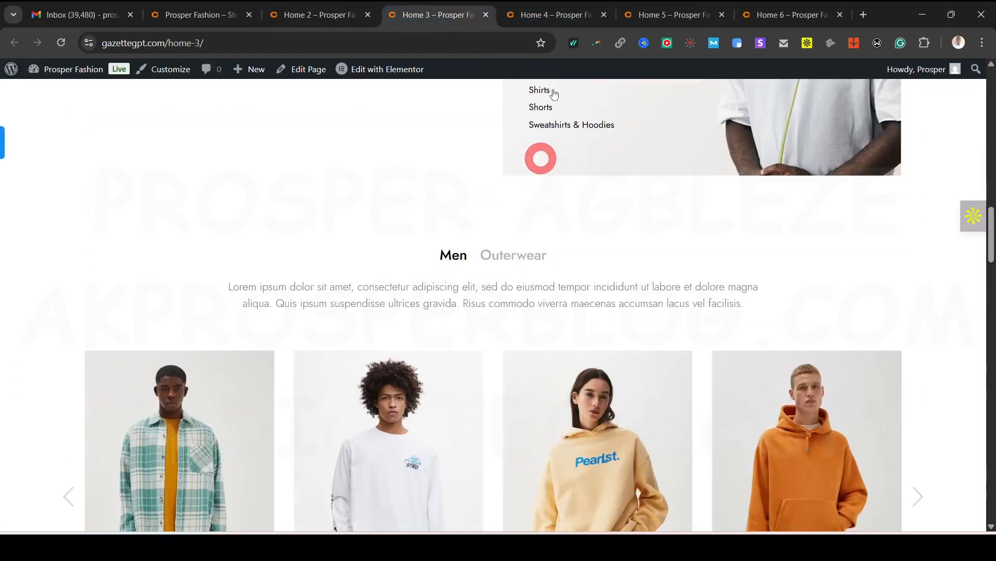
left_click(550, 16)
scroll(888, 344, "down", 20)
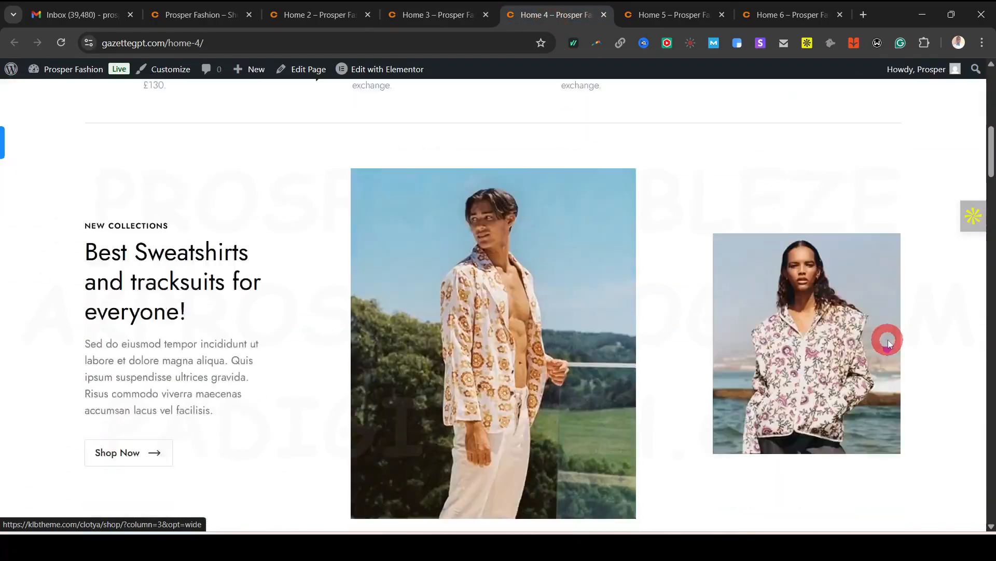
scroll(925, 325, "down", 20)
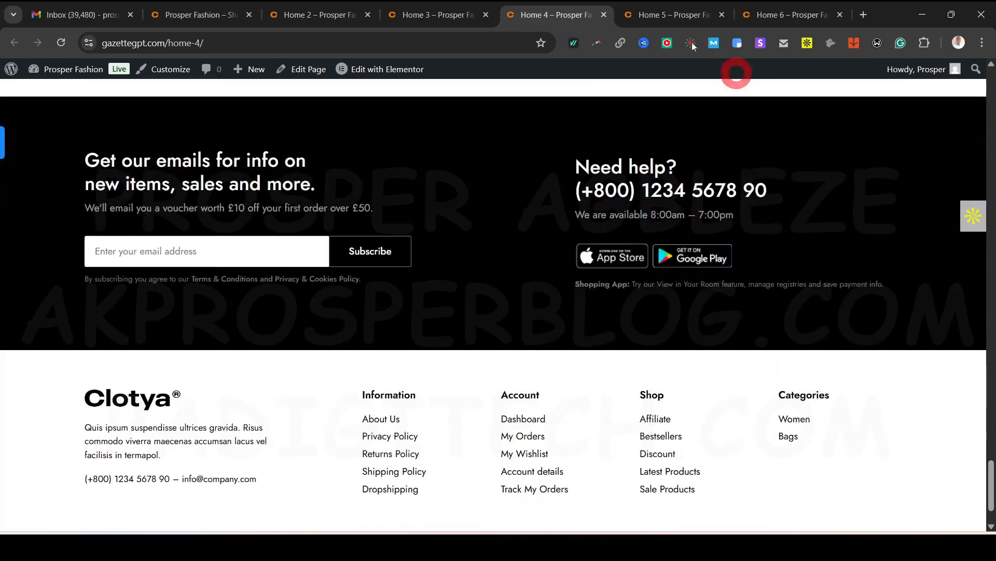
left_click(644, 14)
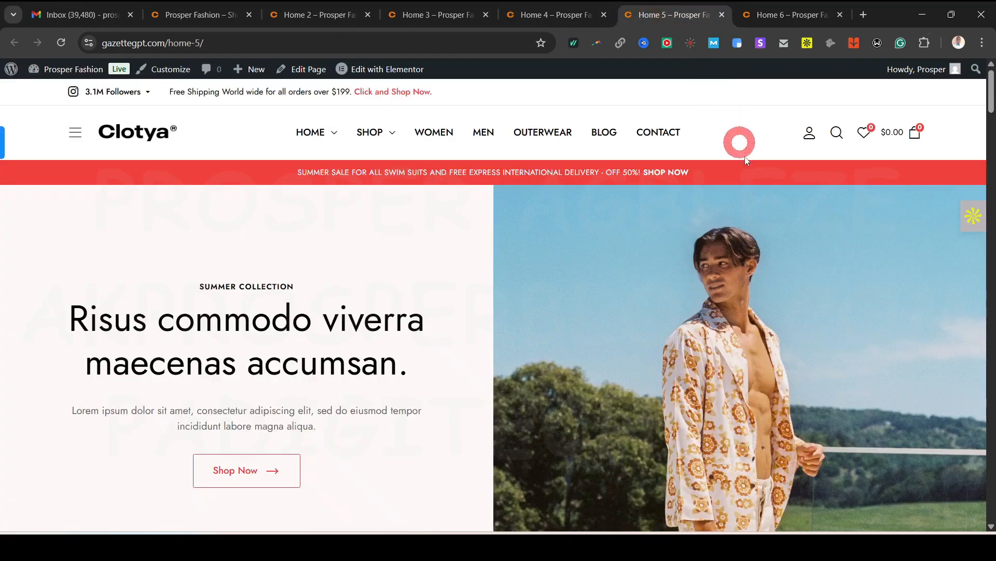
left_click(768, 15)
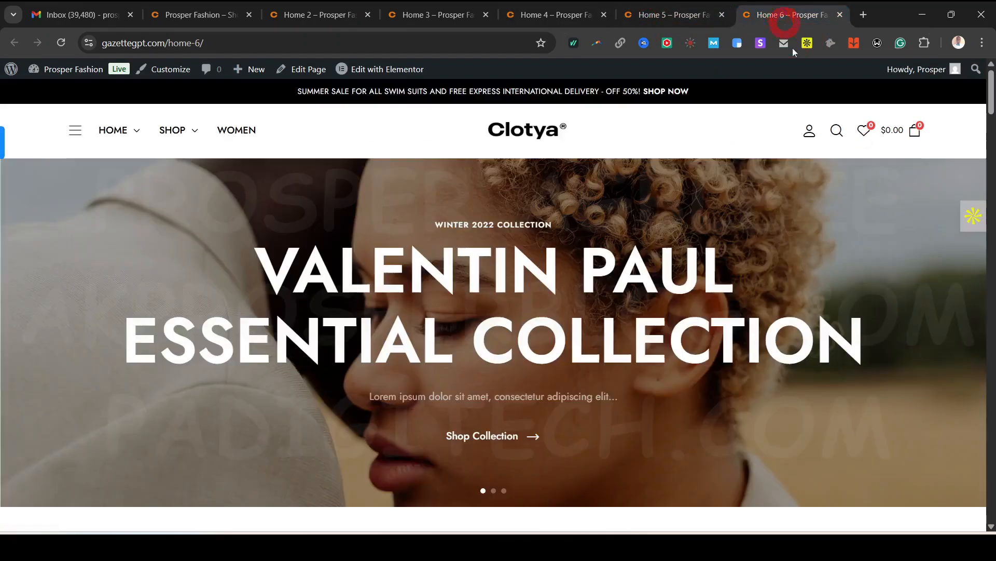
left_click(205, 7)
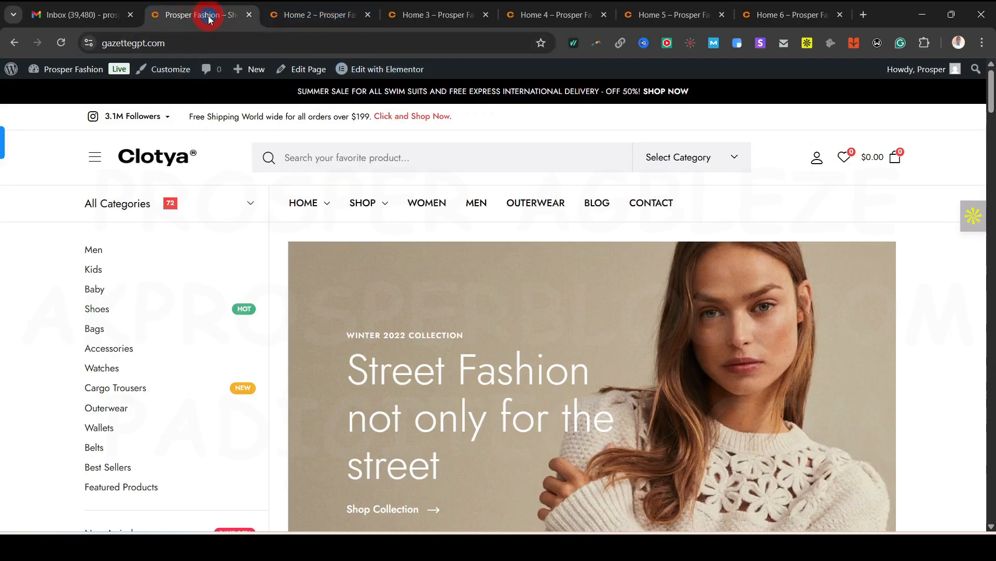
right_click(208, 19)
Close the demo tabs right of the store and open the admin Dashboard in a new tab beside it
left_click(285, 266)
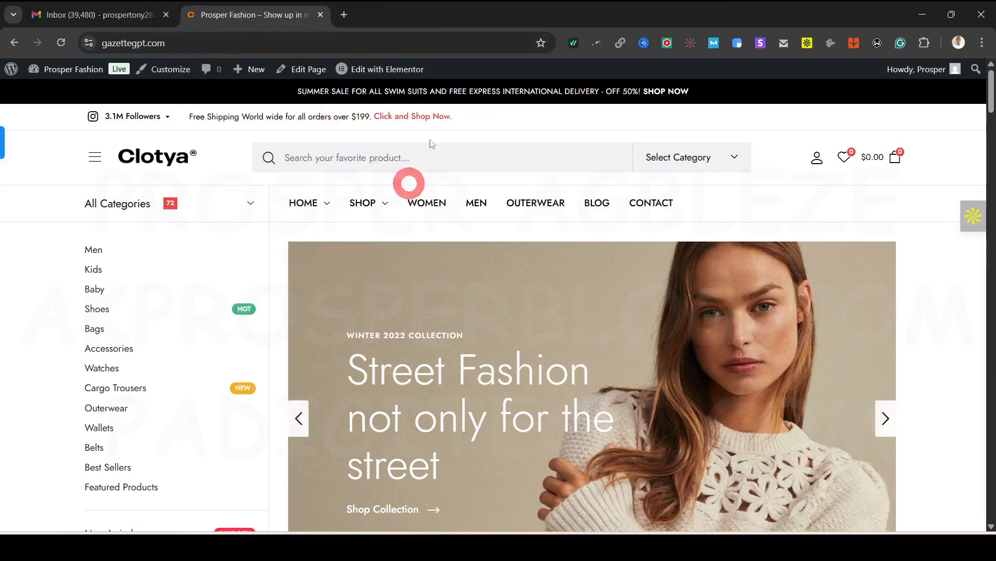
left_click(248, 19)
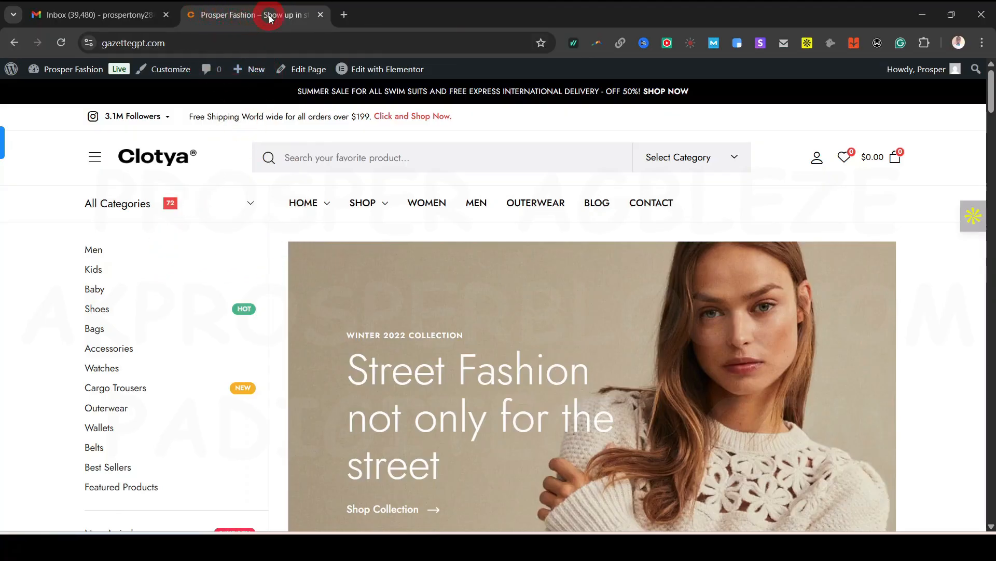
left_click(12, 69)
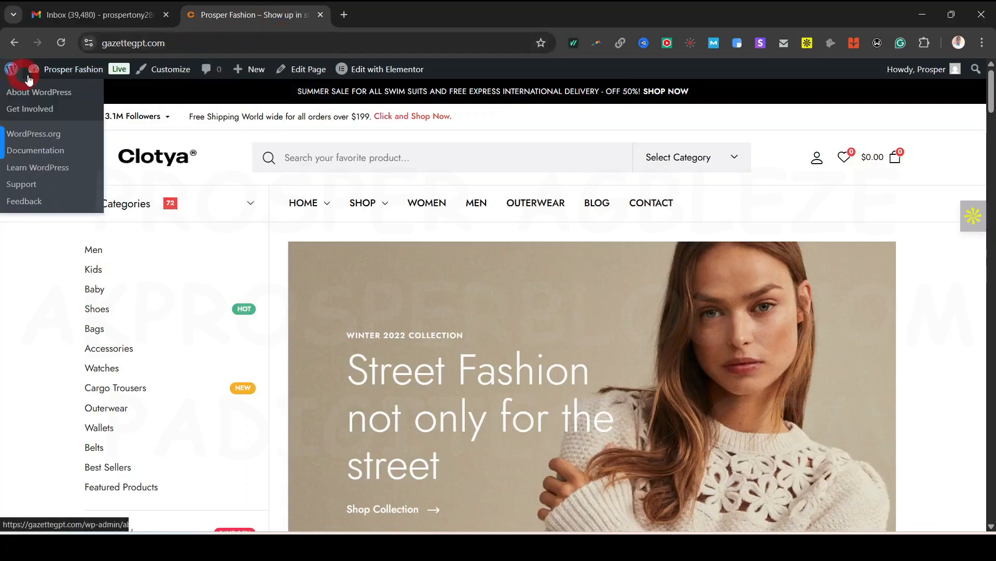
left_click(67, 70)
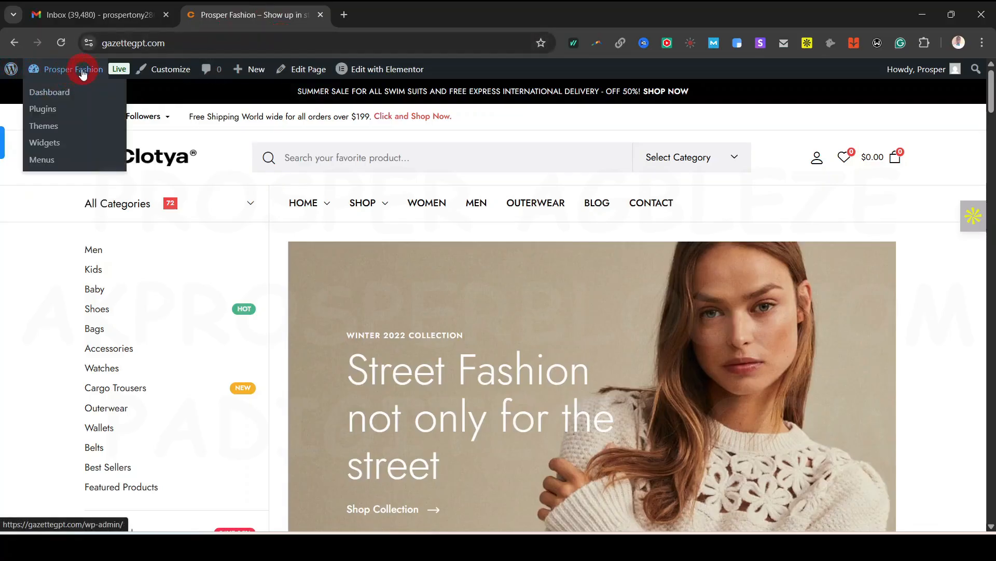
right_click(55, 94)
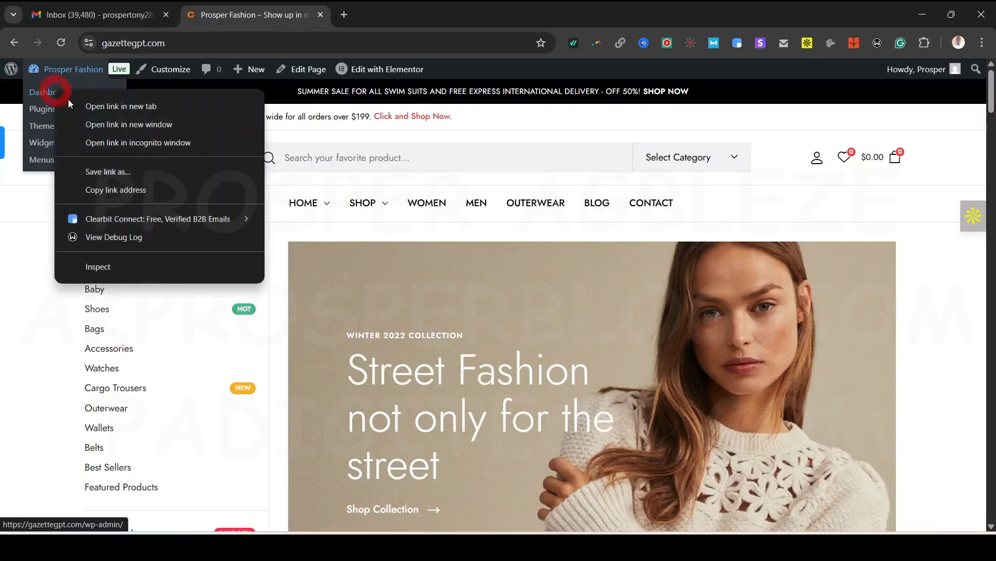
left_click(116, 104)
left_click_drag(388, 18, 248, 16)
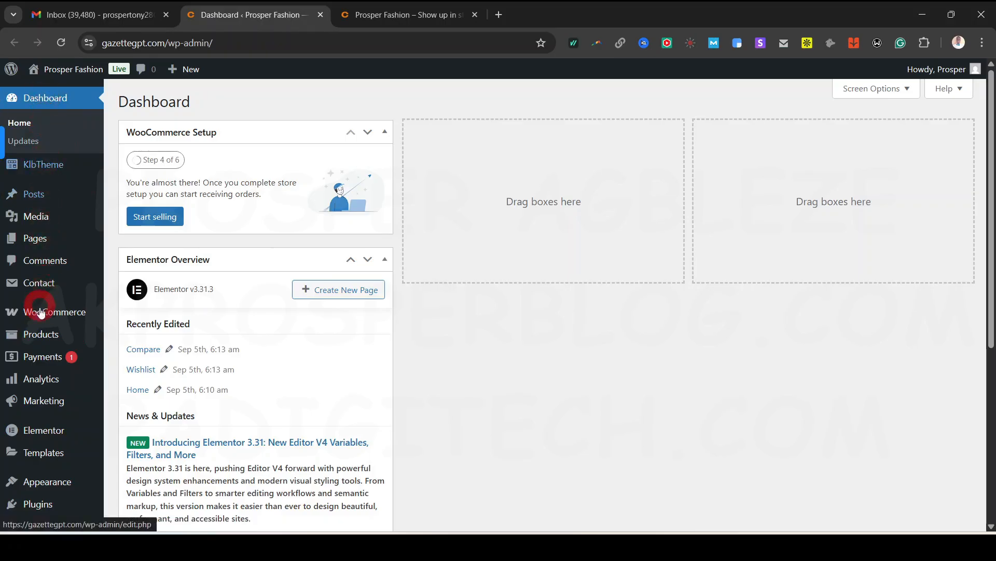
Open the sidebar's Plugins link in a new browser tab
scroll(41, 332, "down", 5)
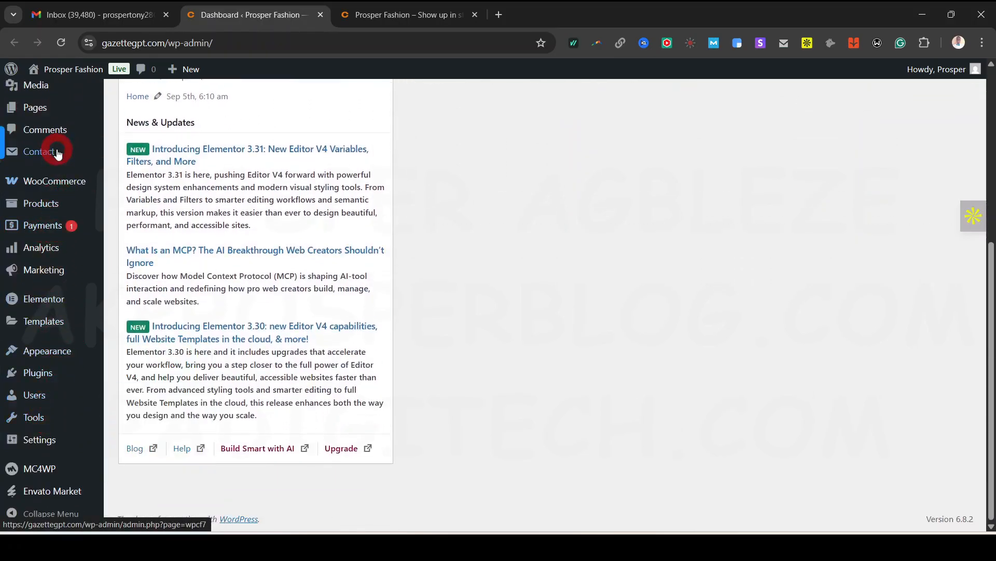
scroll(56, 151, "up", 5)
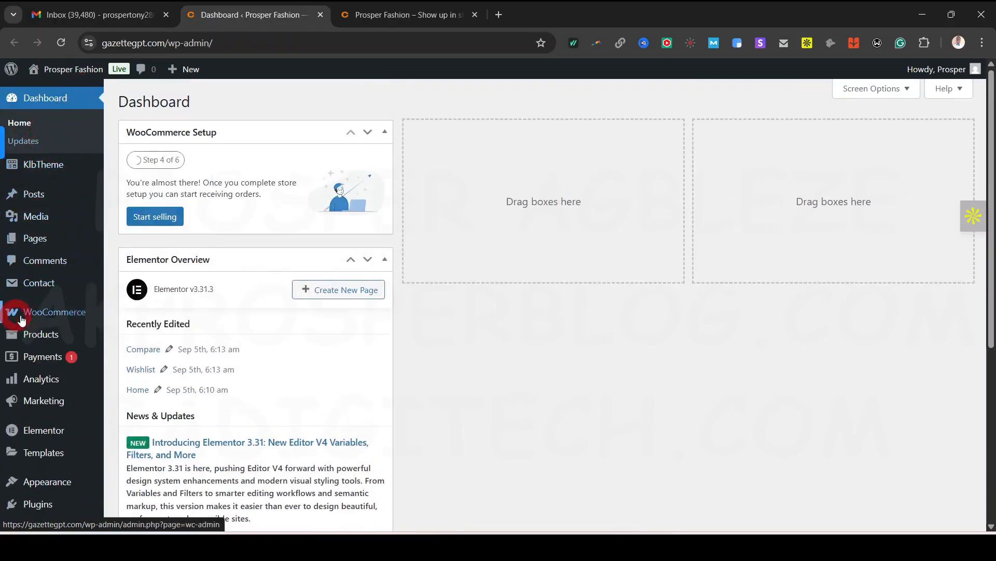
mouse_move(28, 317)
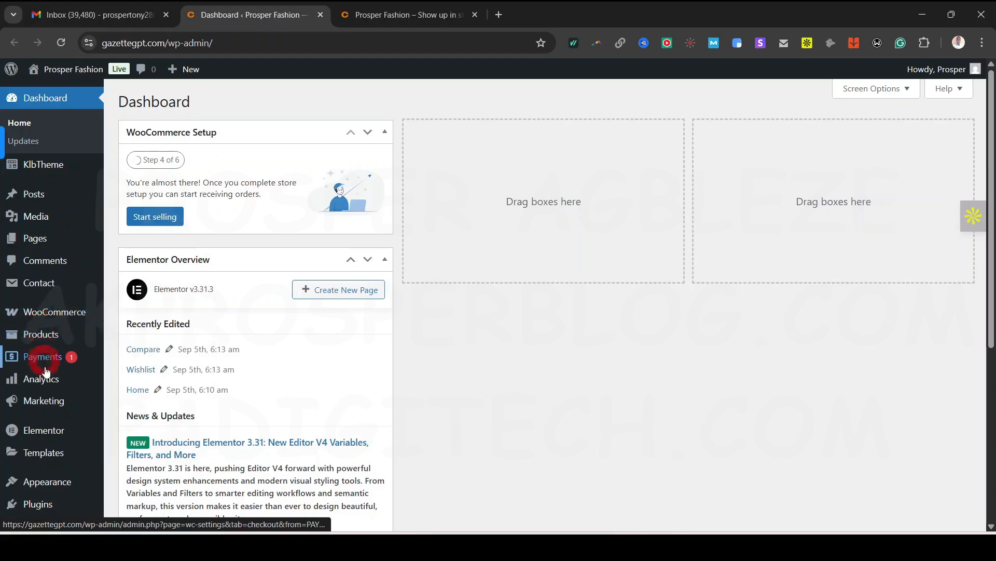
mouse_move(48, 402)
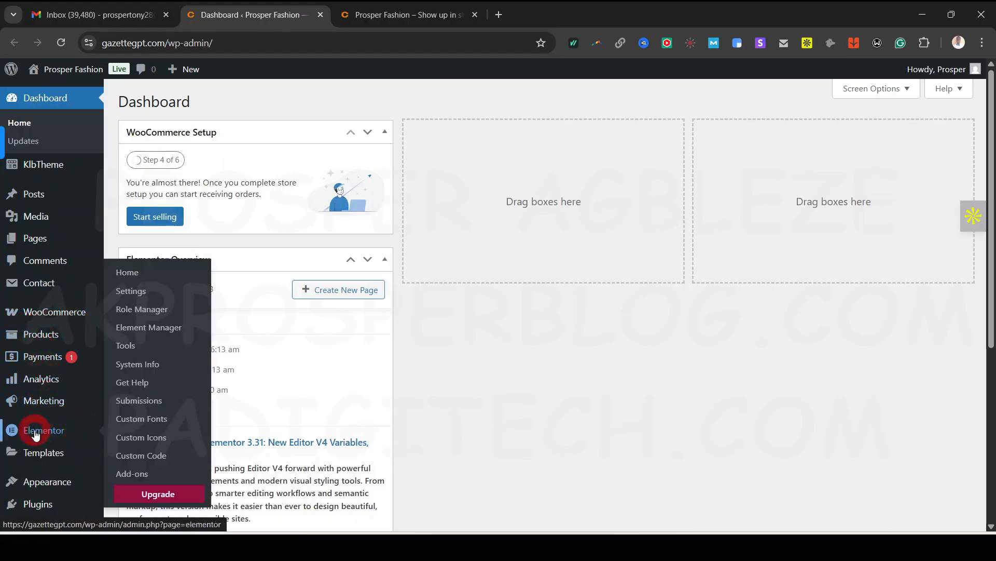
scroll(83, 403, "down", 2)
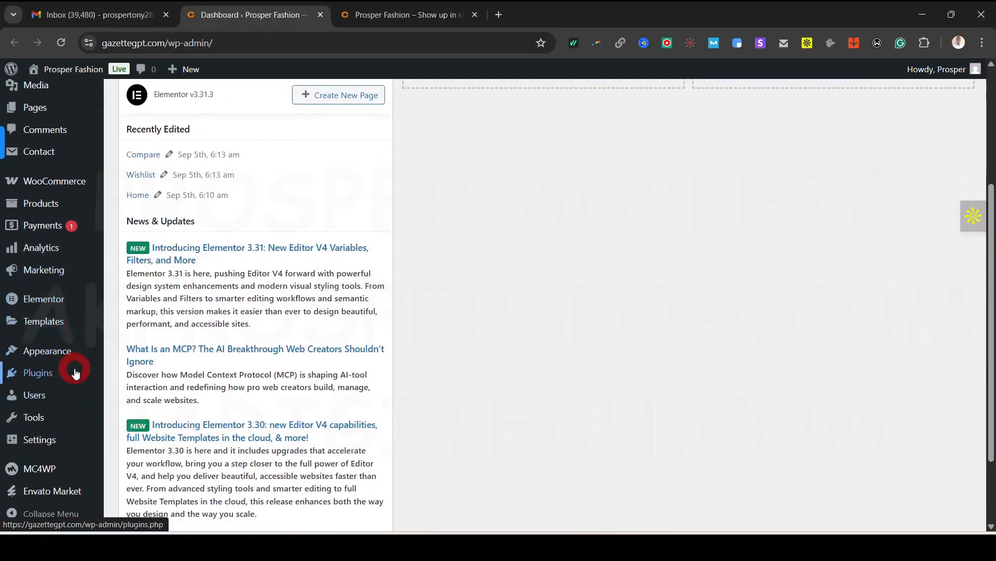
mouse_move(44, 469)
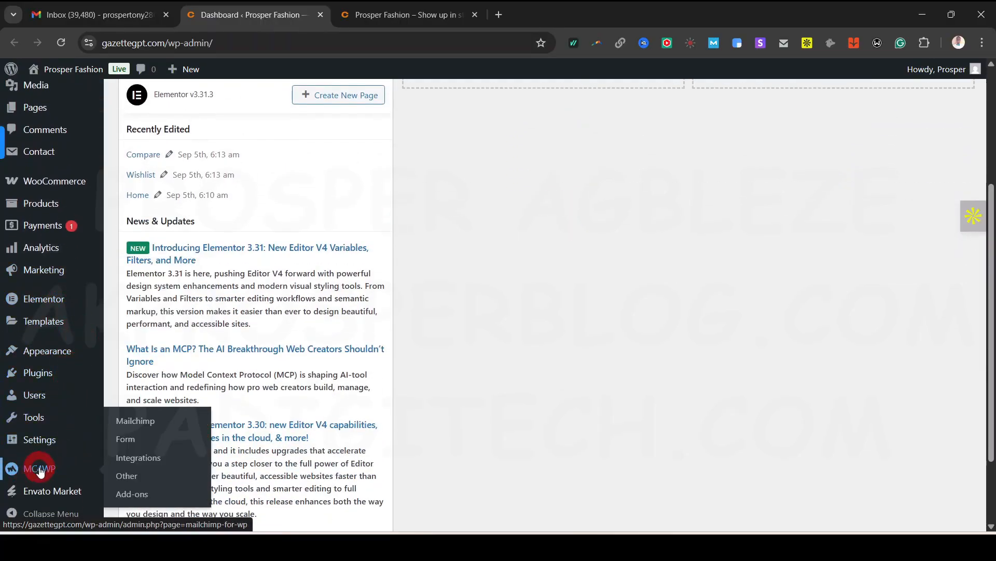
scroll(62, 462, "down", 2)
scroll(62, 322, "up", 5)
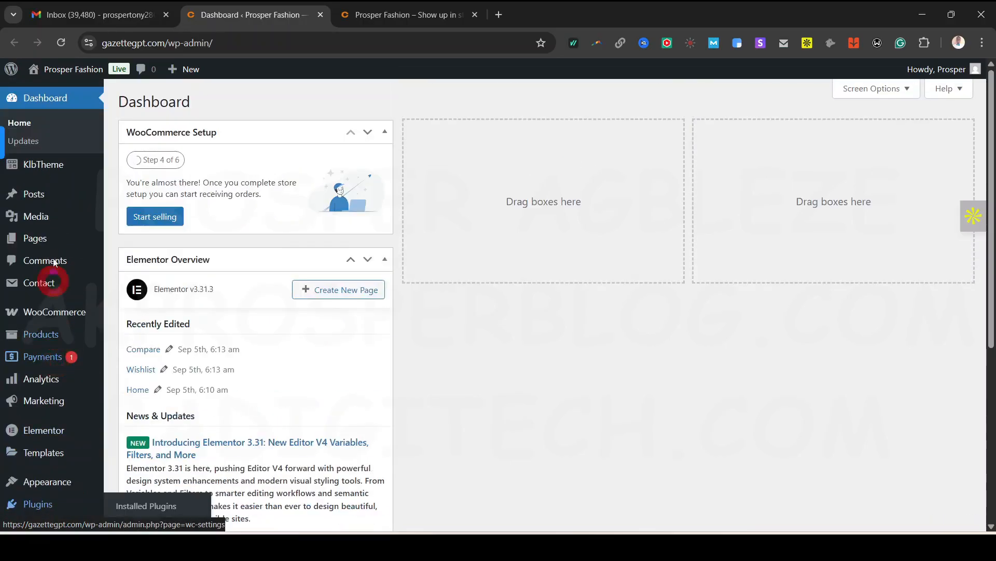
mouse_move(82, 285)
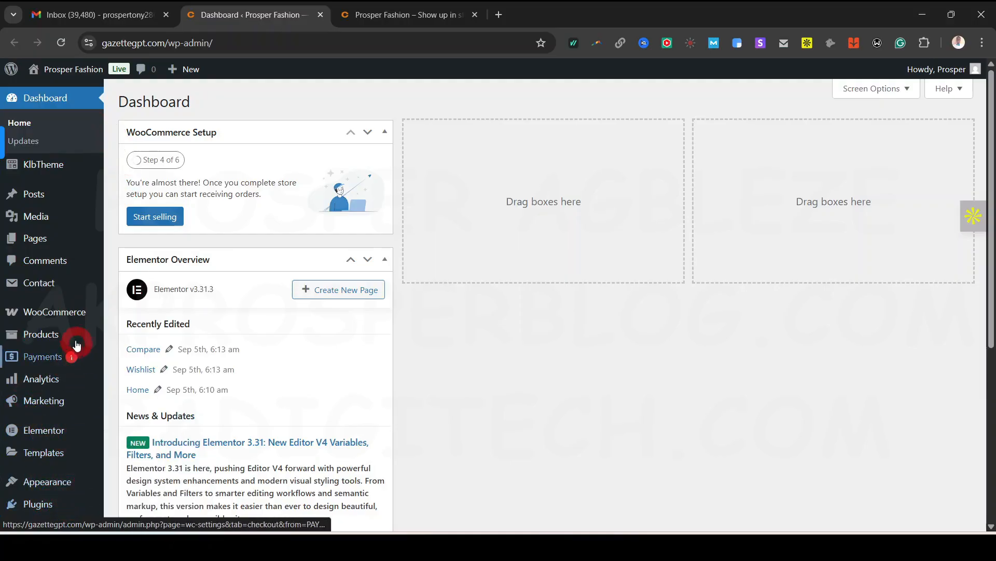
mouse_move(77, 338)
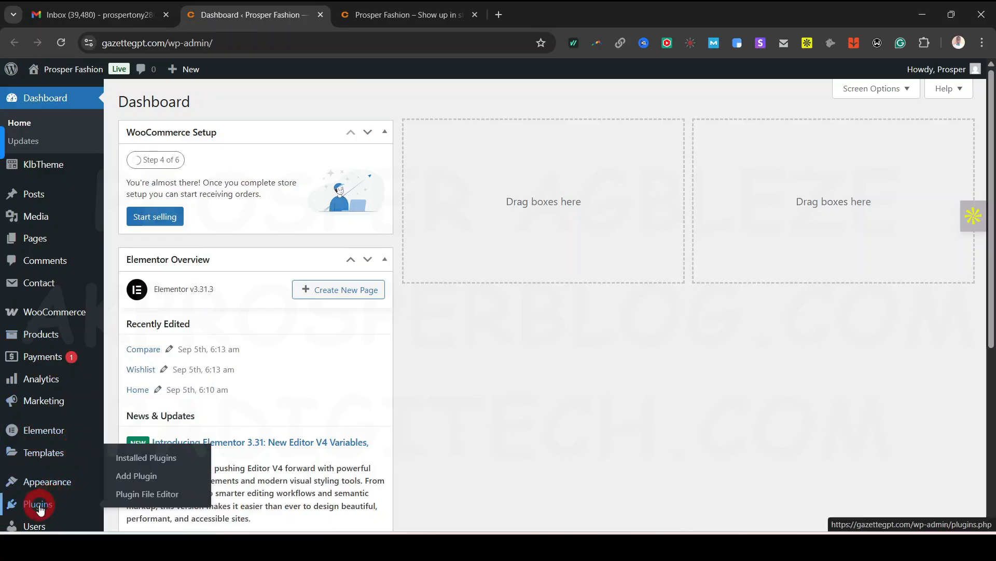
right_click(36, 505)
left_click(124, 327)
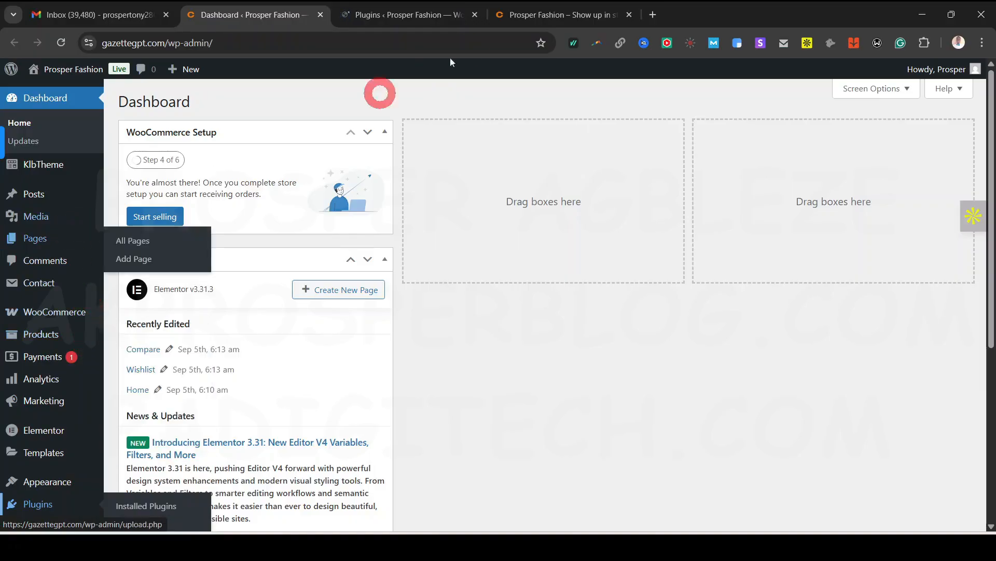
Highlight the Contact Form 7 and Elementor names in the installed plugins list
left_click(406, 16)
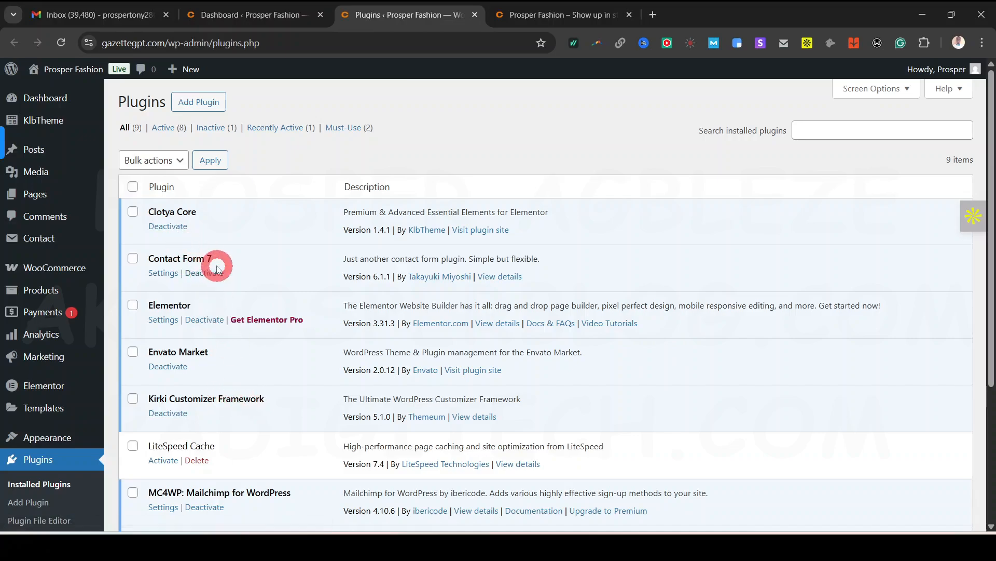
left_click_drag(214, 260, 143, 265)
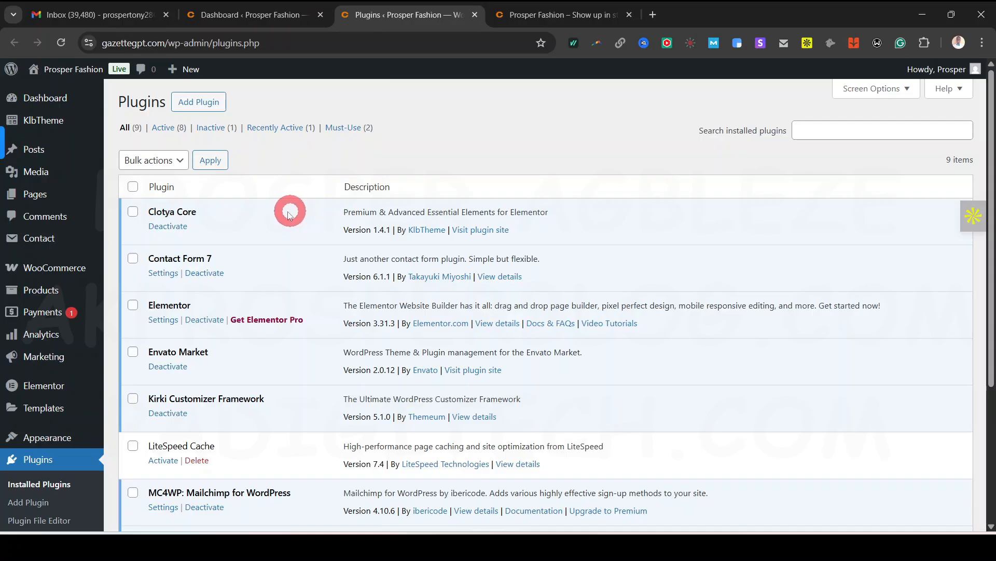
scroll(270, 241, "down", 3)
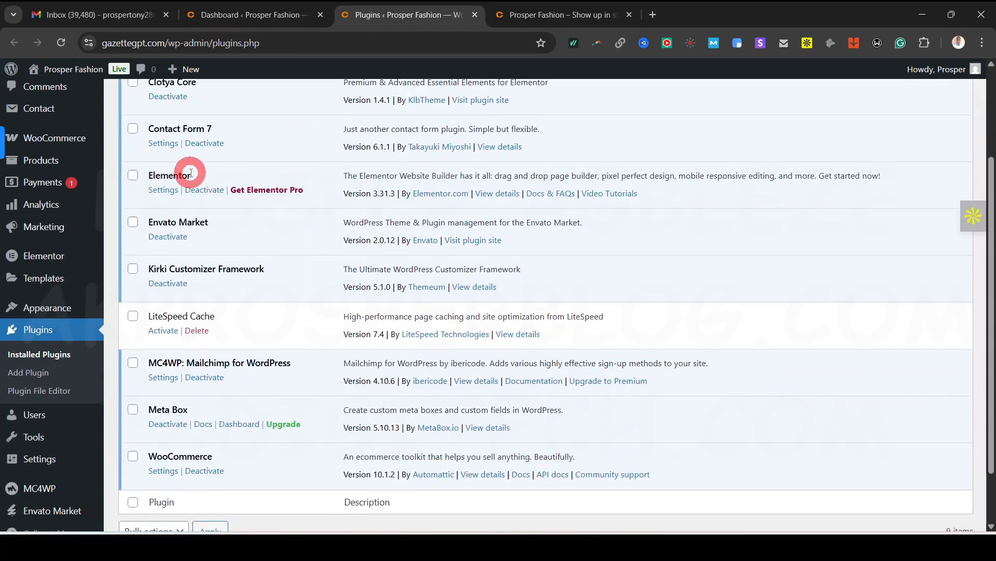
left_click_drag(191, 175, 148, 174)
Return to the Prosper Fashion storefront and scroll toward Best Seller Products
left_click(280, 12)
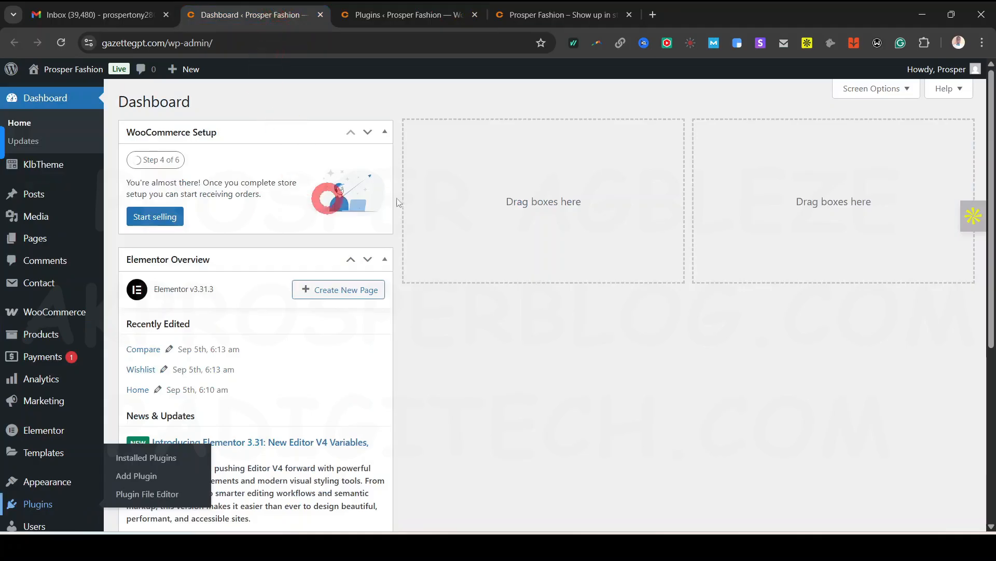
left_click(571, 14)
scroll(601, 385, "down", 15)
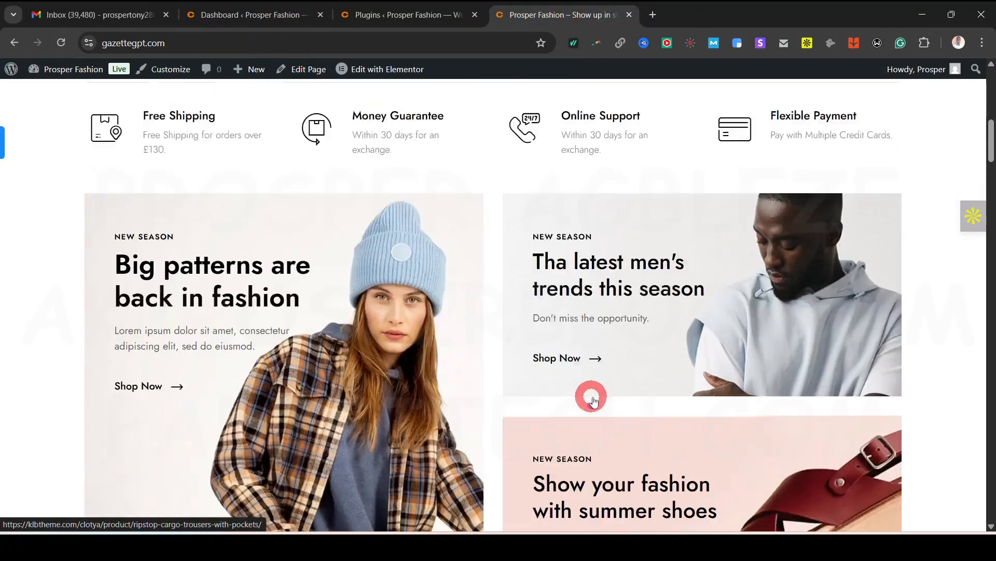
Highlight the WooCommerce and MC4WP: Mailchimp for WordPress plugin names
scroll(519, 430, "down", 5)
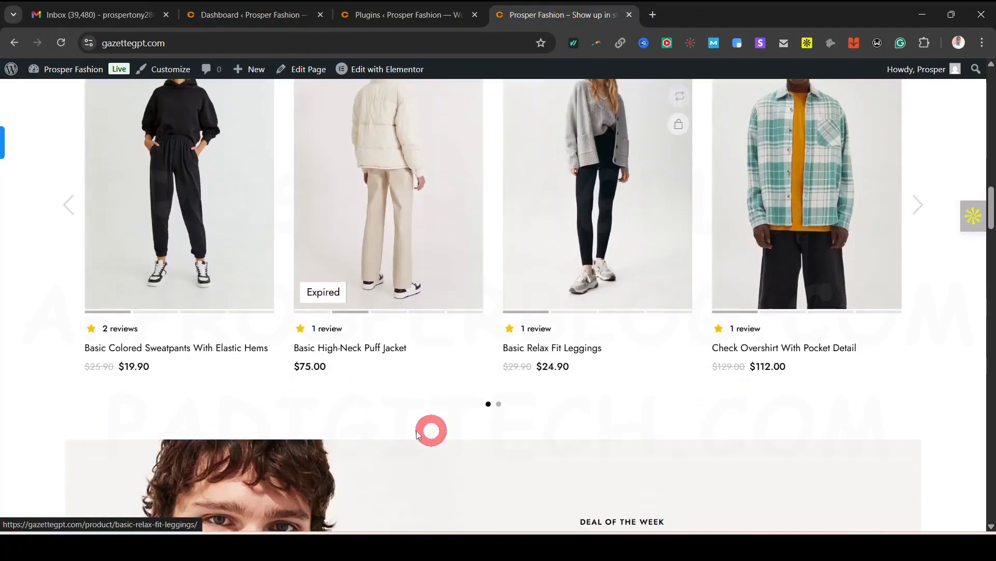
left_click(456, 8)
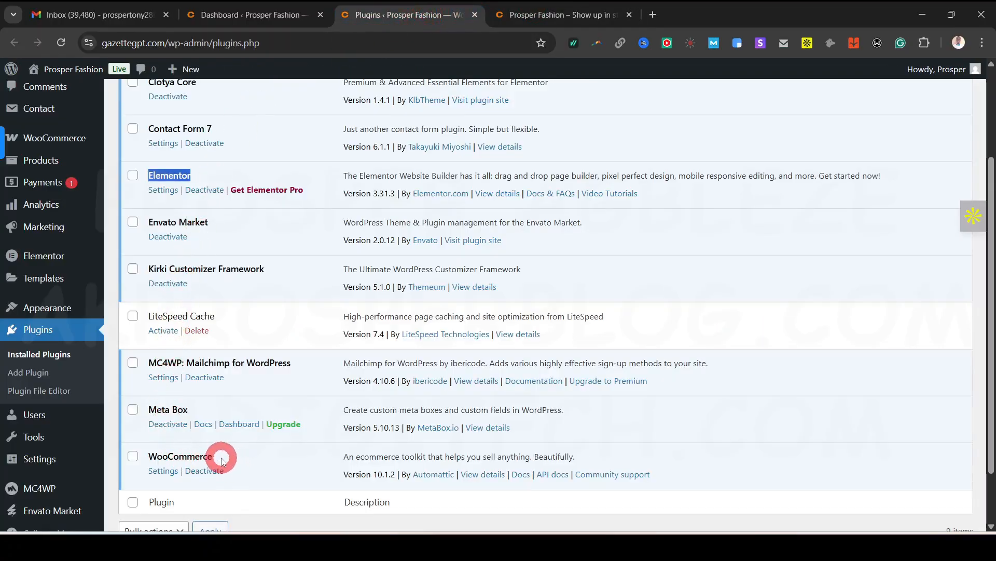
left_click_drag(222, 461, 157, 457)
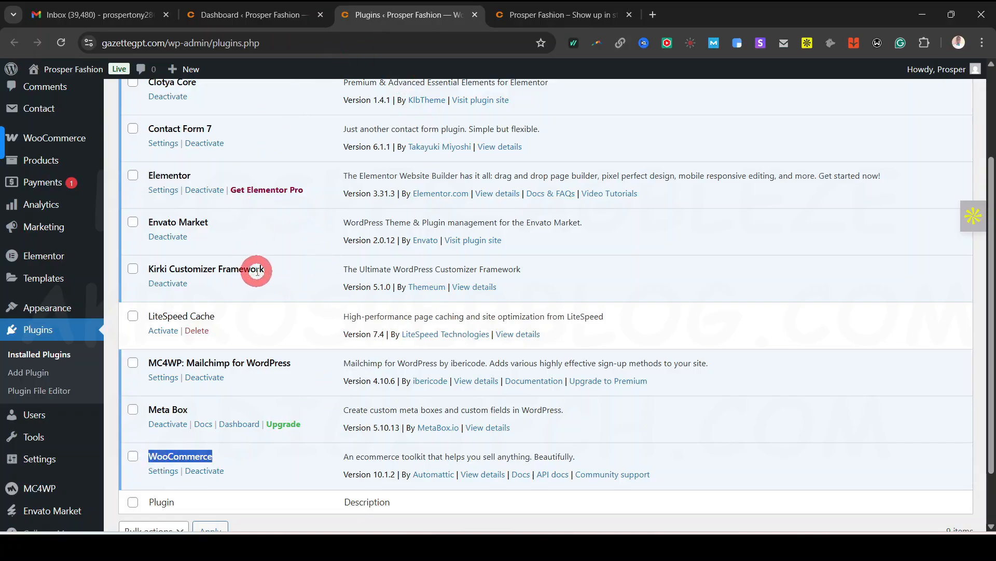
scroll(256, 269, "down", 3)
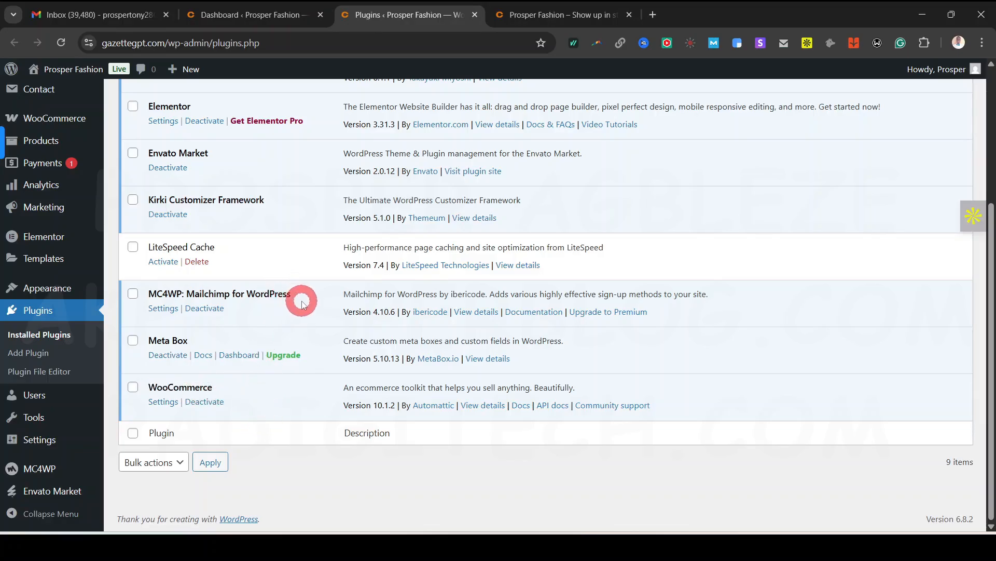
left_click_drag(293, 300, 568, 22)
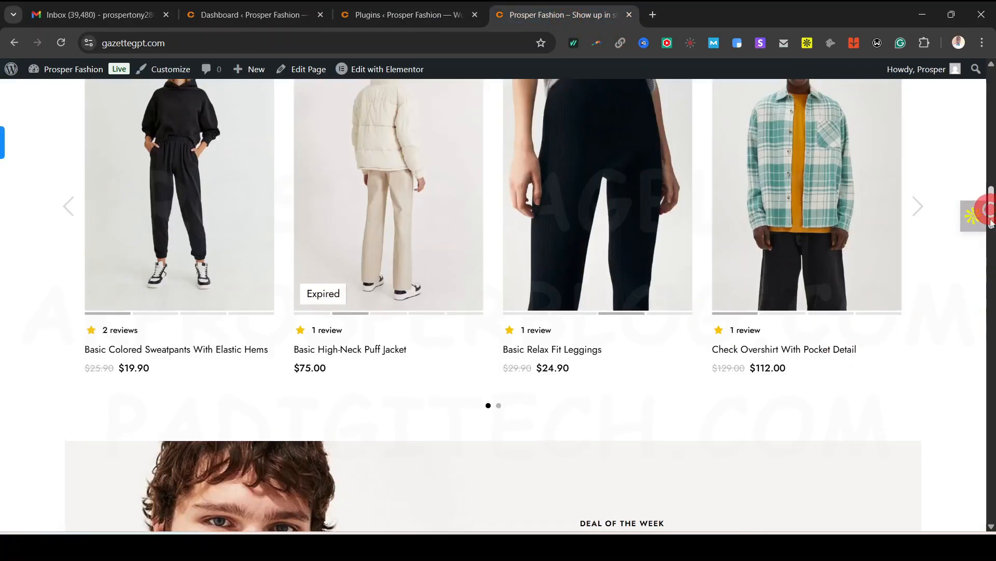
Check the storefront footer, clear the plugin highlight, and return to the Dashboard
scroll(964, 462, "down", 10)
scroll(963, 462, "down", 10)
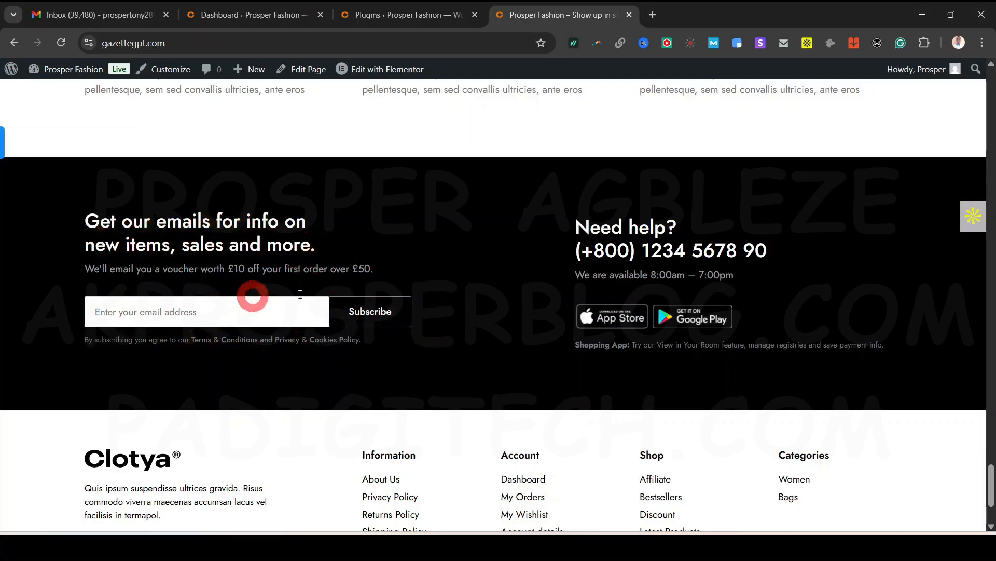
left_click(394, 15)
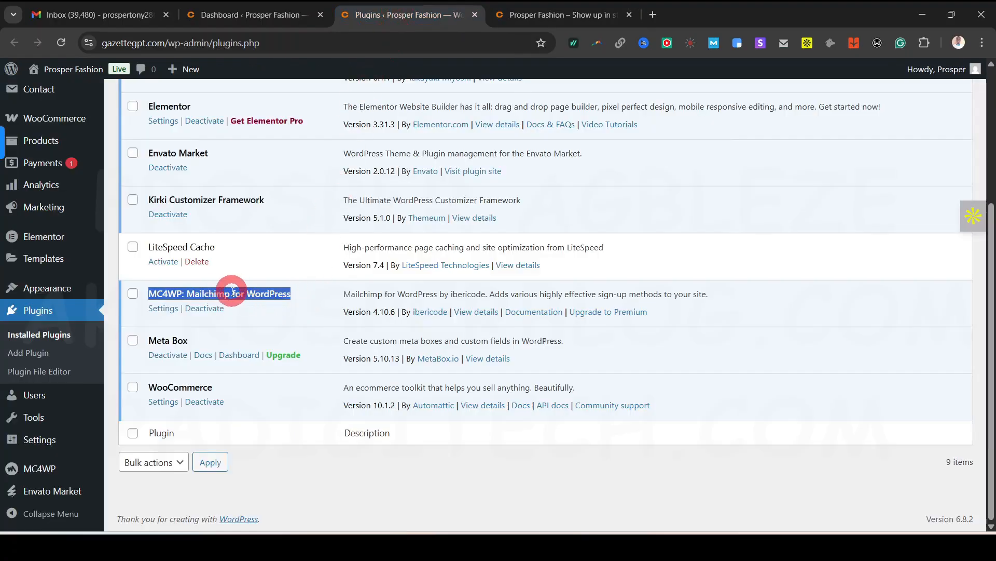
left_click(799, 496)
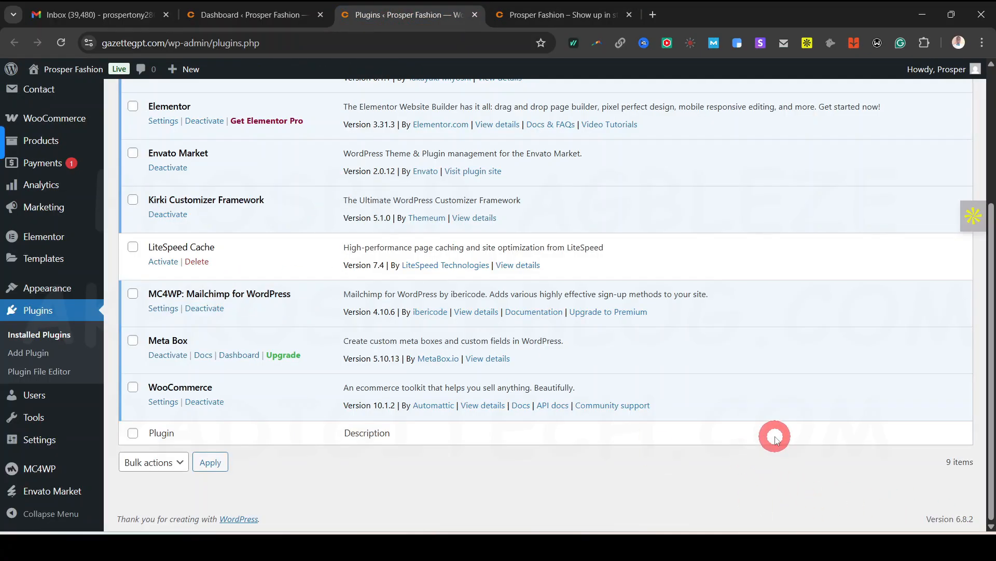
scroll(776, 438, "up", 4)
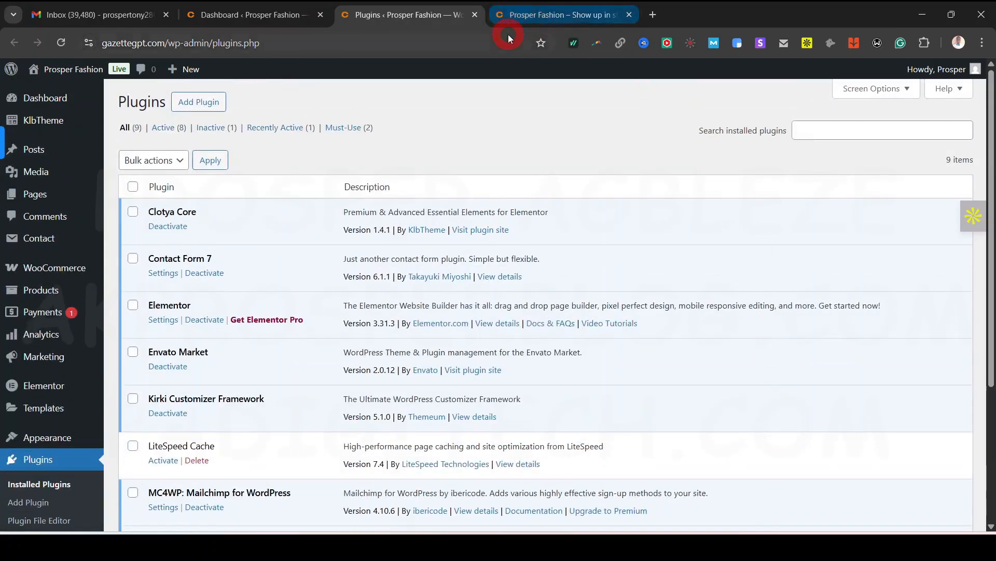
left_click(280, 17)
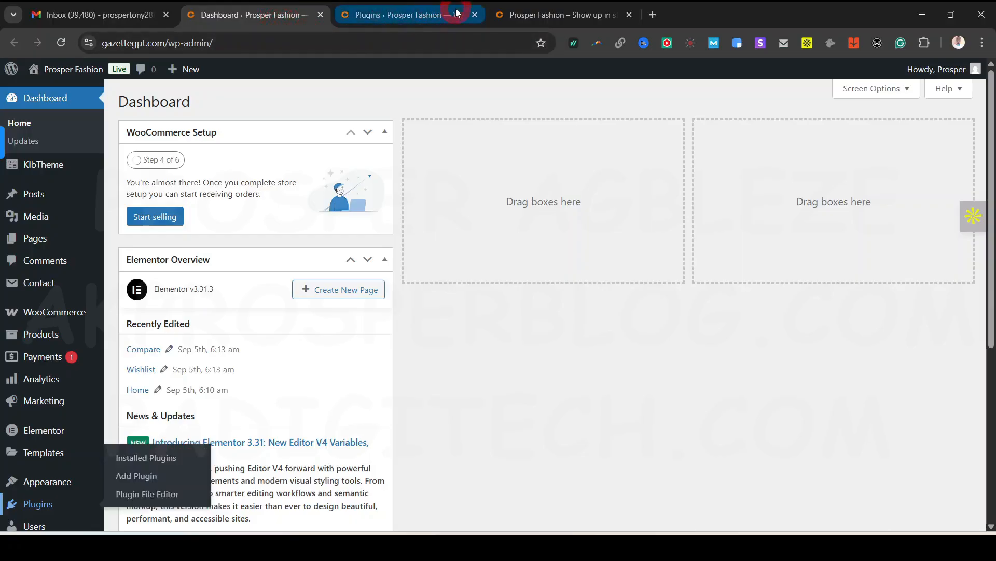
Close the extra installed plugins tab
left_click(477, 15)
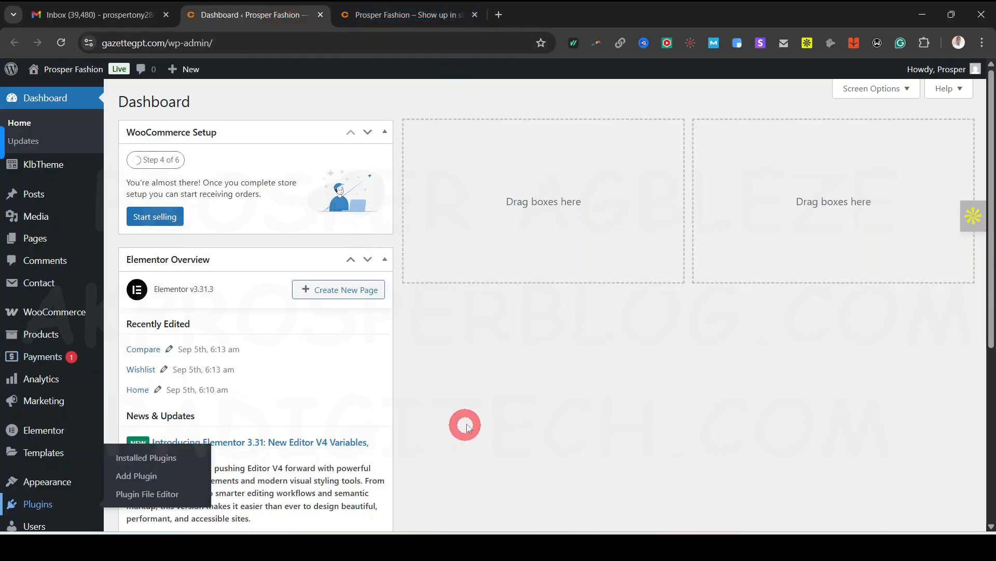
scroll(446, 374, "down", 6)
scroll(441, 369, "up", 6)
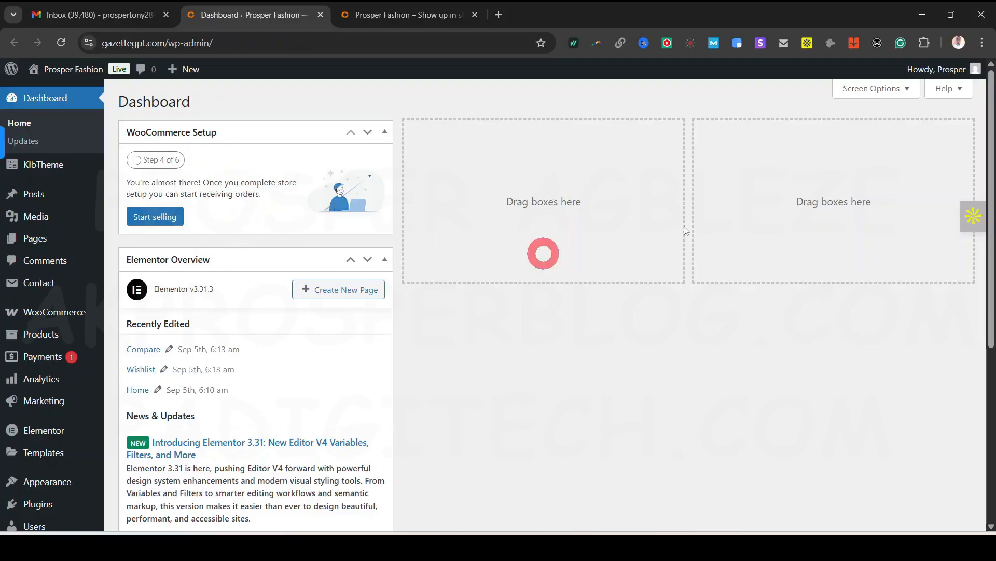
Hide the Elementor Overview and WooCommerce Setup boxes through Screen Options
left_click(894, 89)
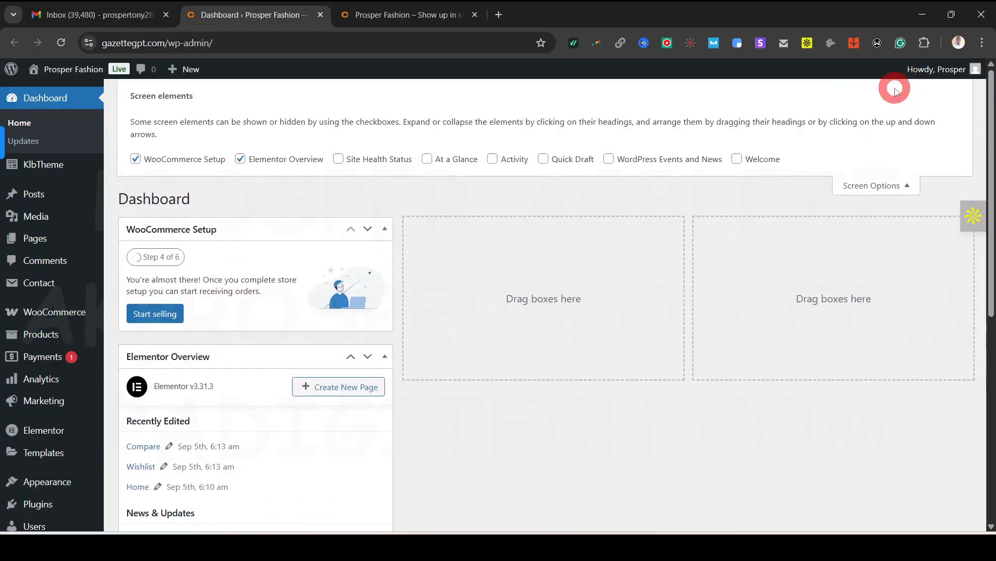
left_click(233, 162)
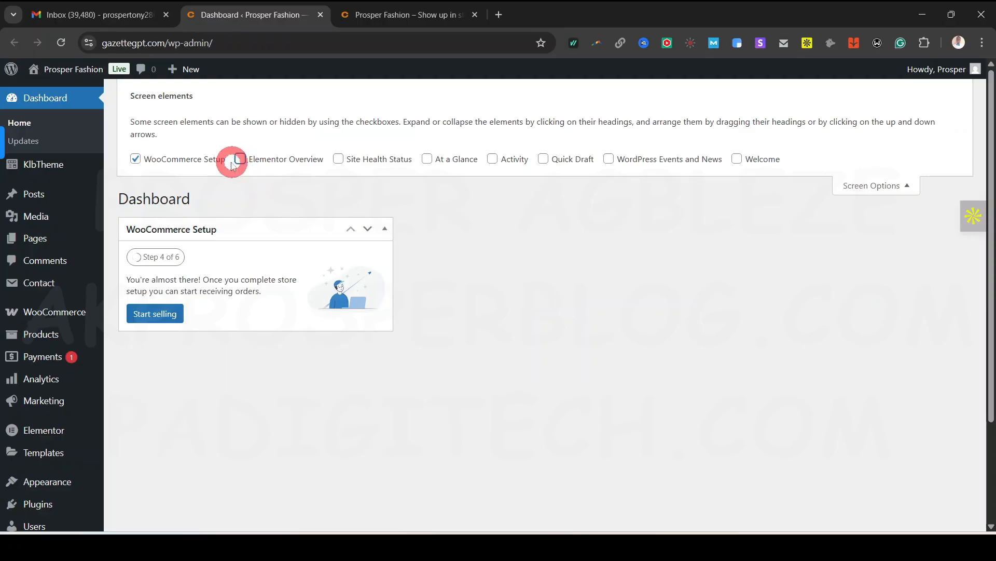
left_click(136, 159)
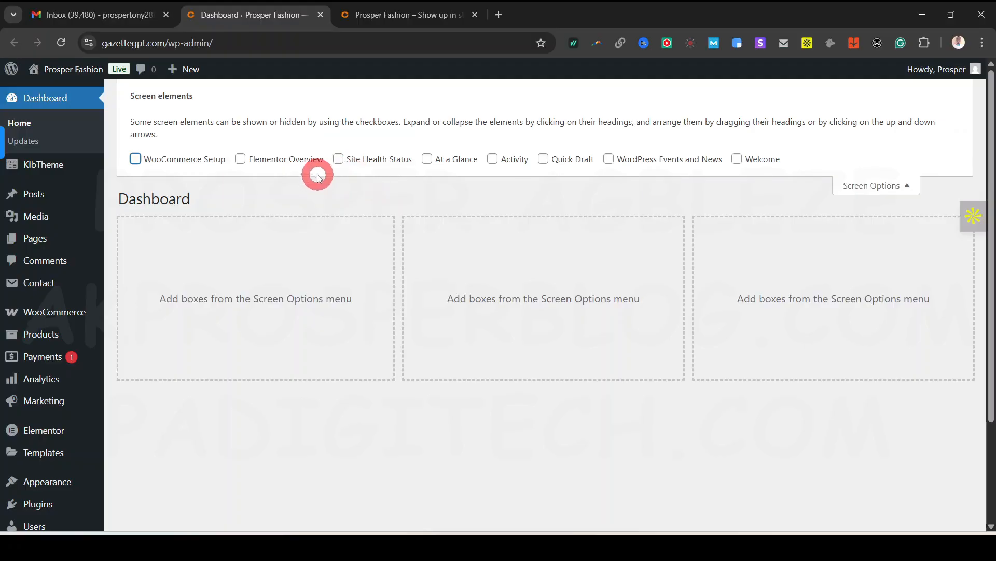
left_click(909, 190)
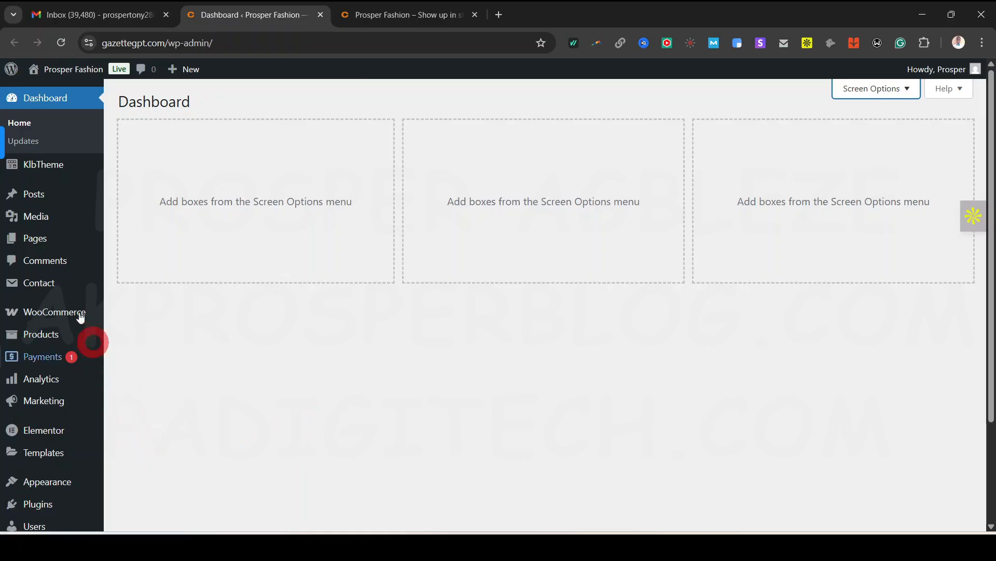
Dismiss the setup banner and fill in the store's street address and city
mouse_move(27, 313)
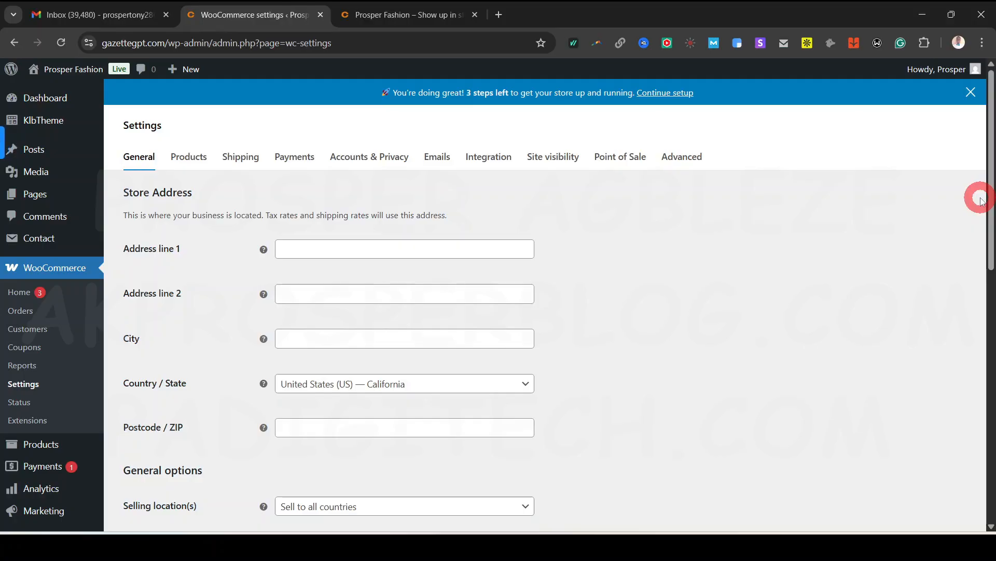
left_click(971, 95)
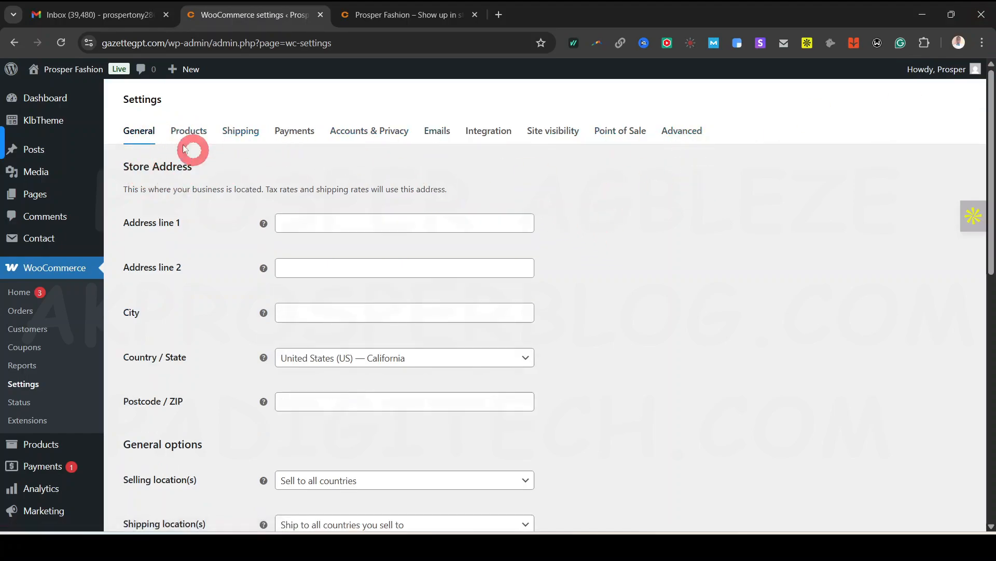
left_click(326, 225)
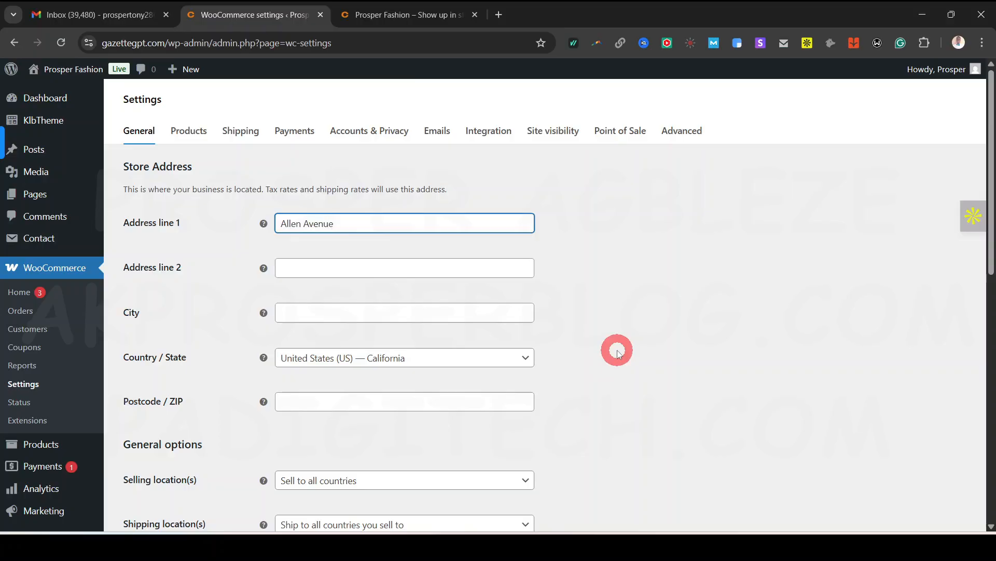
left_click(384, 311)
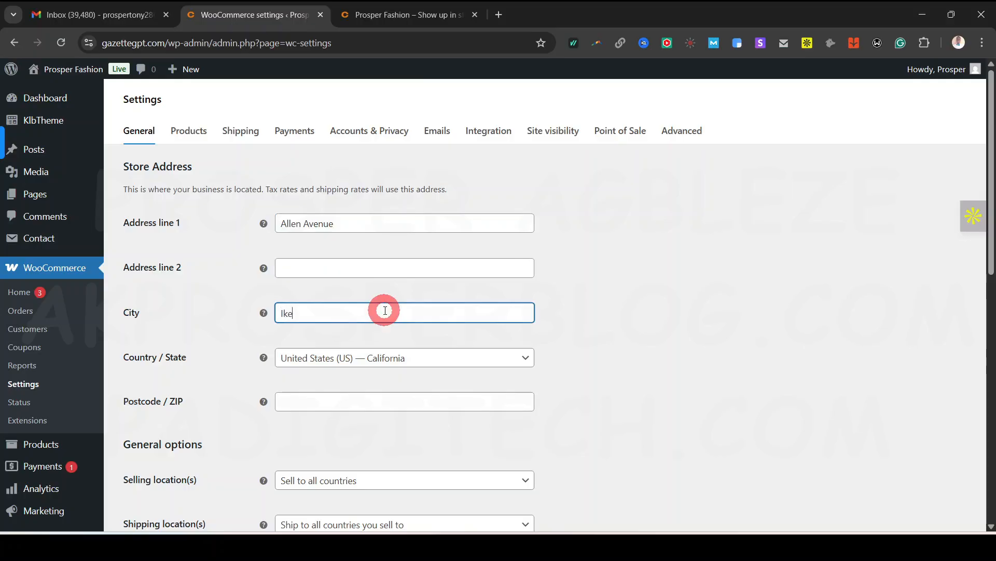
Set Country / State to Nigeria — Lagos and the postcode to 100001
scroll(374, 337, "down", 1)
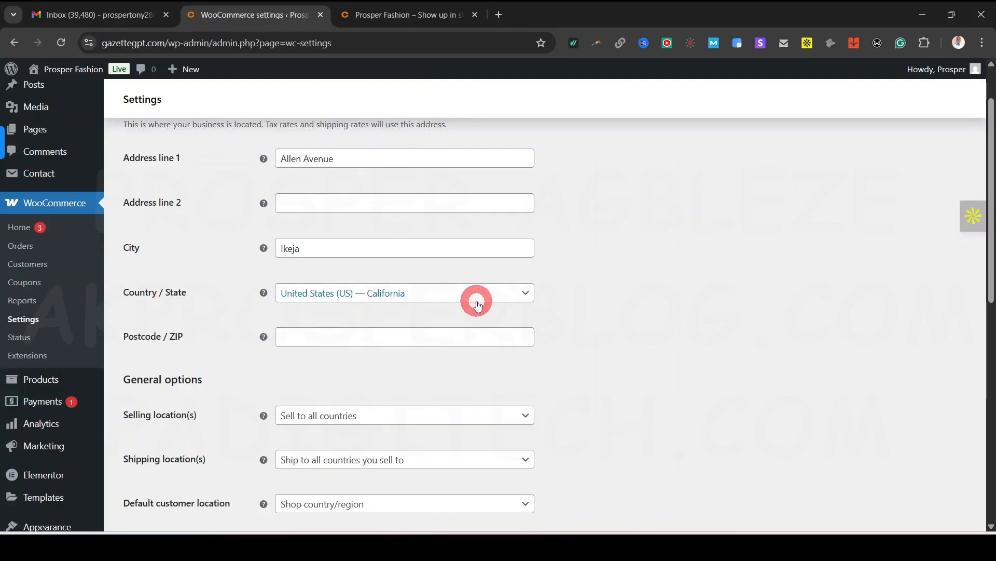
left_click(473, 301)
left_click(368, 321)
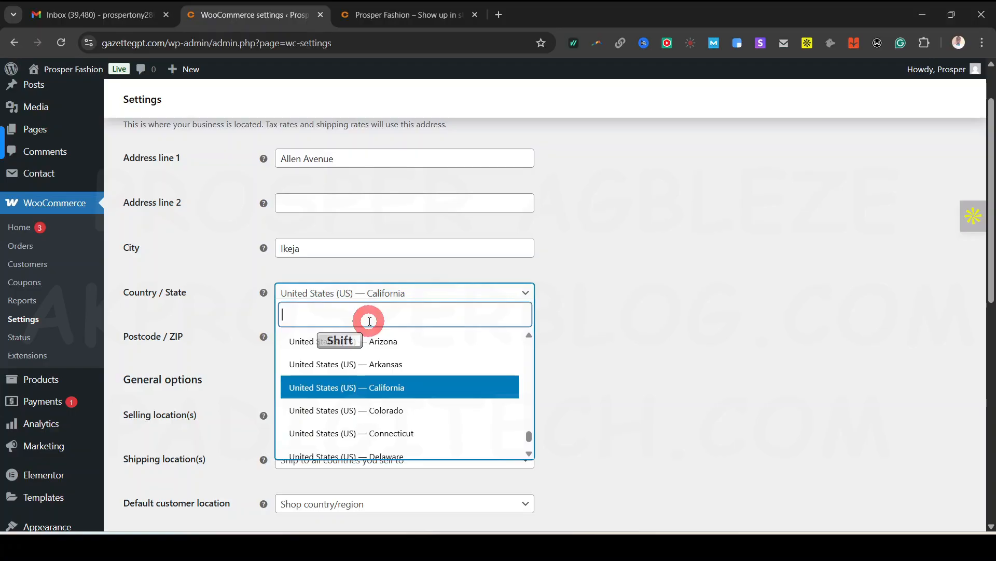
type("Niger")
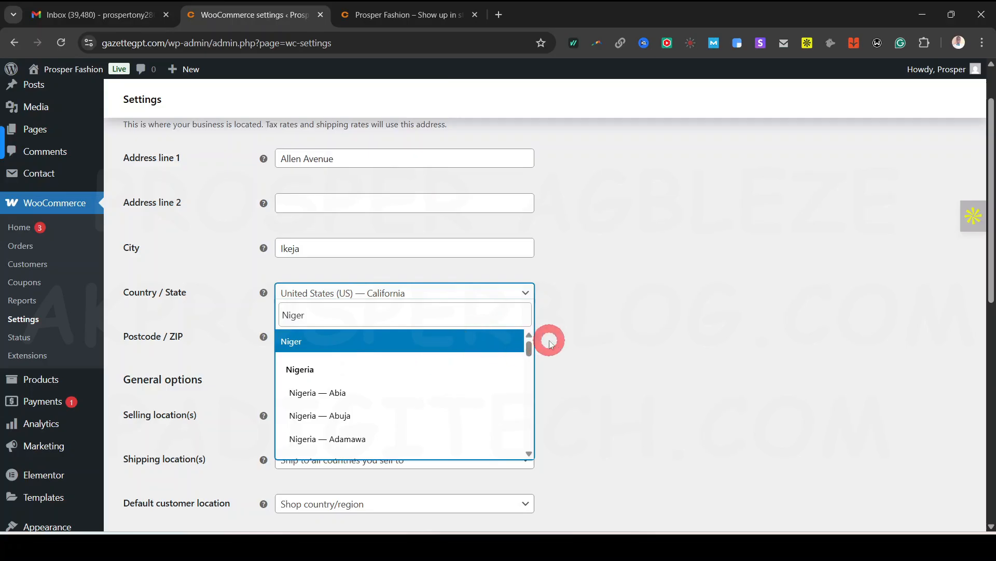
type("ia")
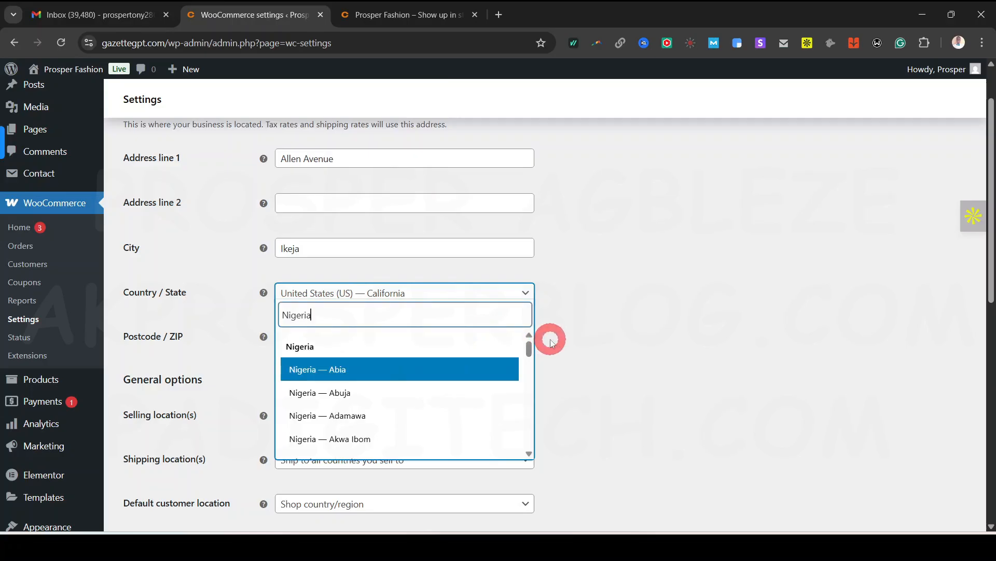
left_click(521, 357)
left_click_drag(529, 351, 526, 422)
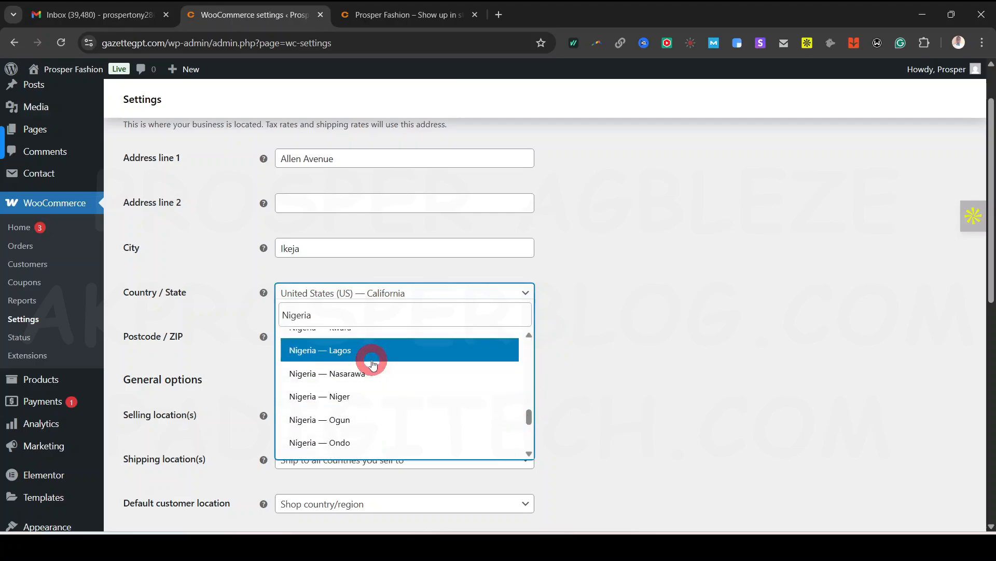
left_click(369, 354)
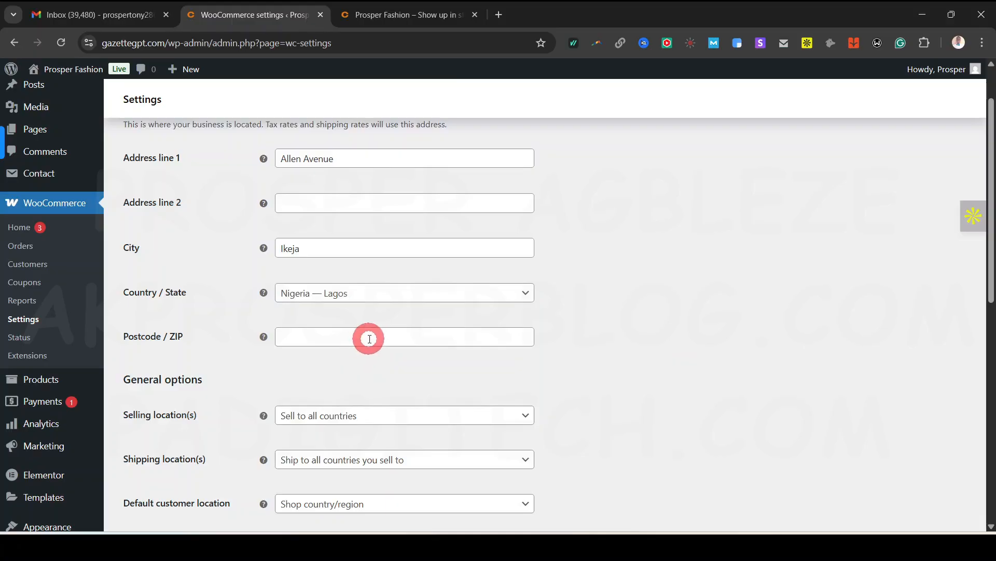
left_click(392, 340)
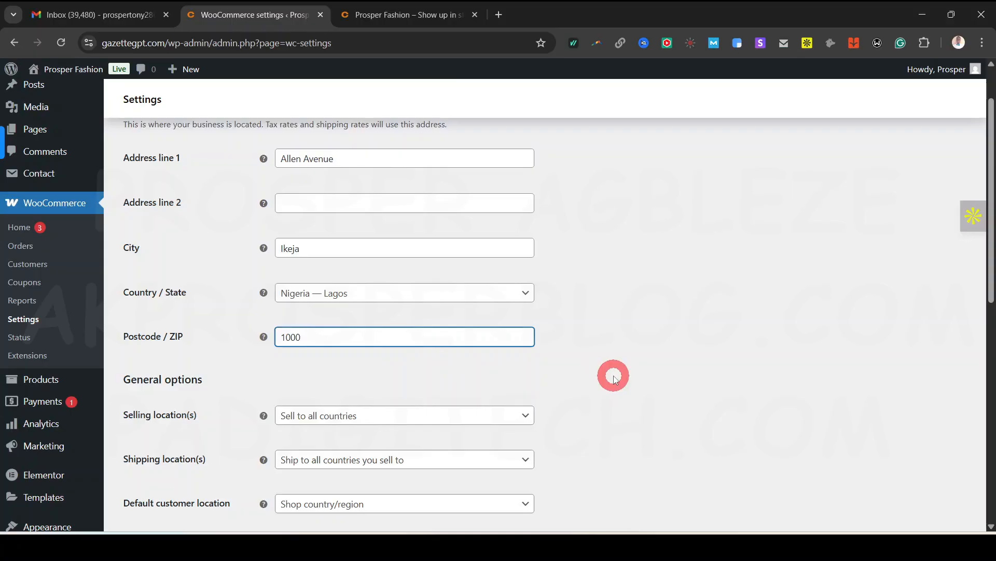
scroll(614, 375, "down", 1)
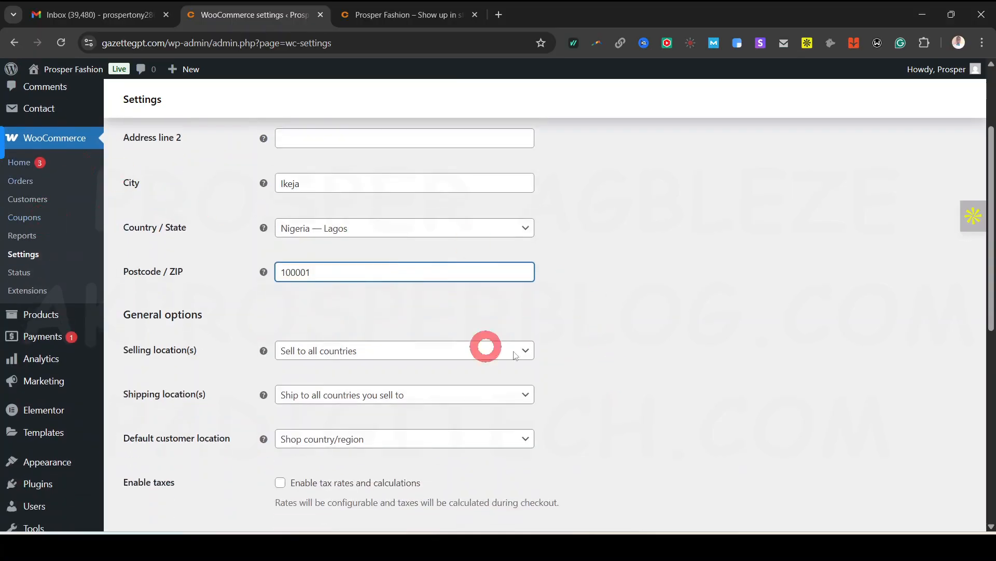
scroll(565, 285, "up", 3)
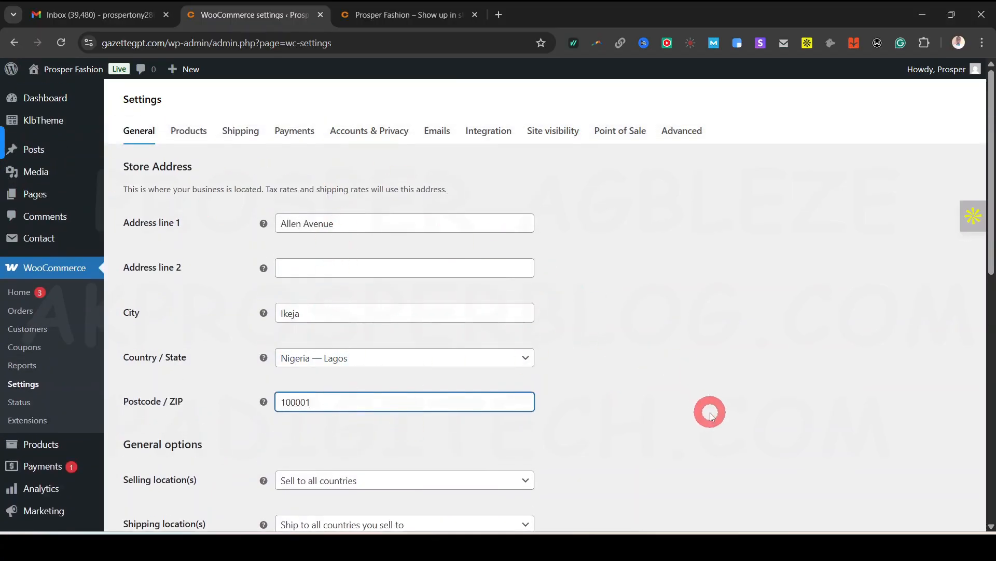
scroll(706, 410, "down", 5)
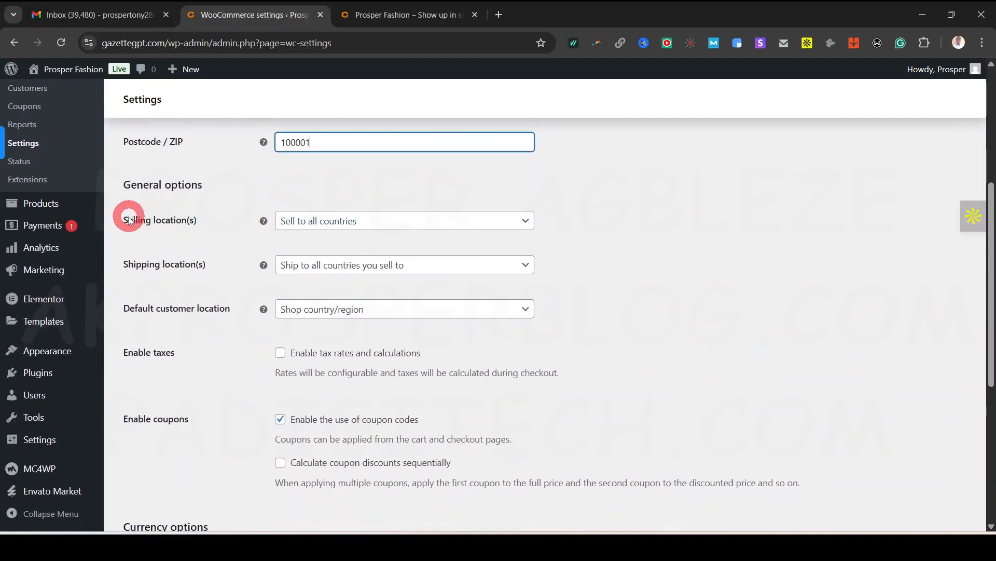
Choose 'Sell to specific countries' and add Nigeria and United States (US) as selling countries
left_click(471, 224)
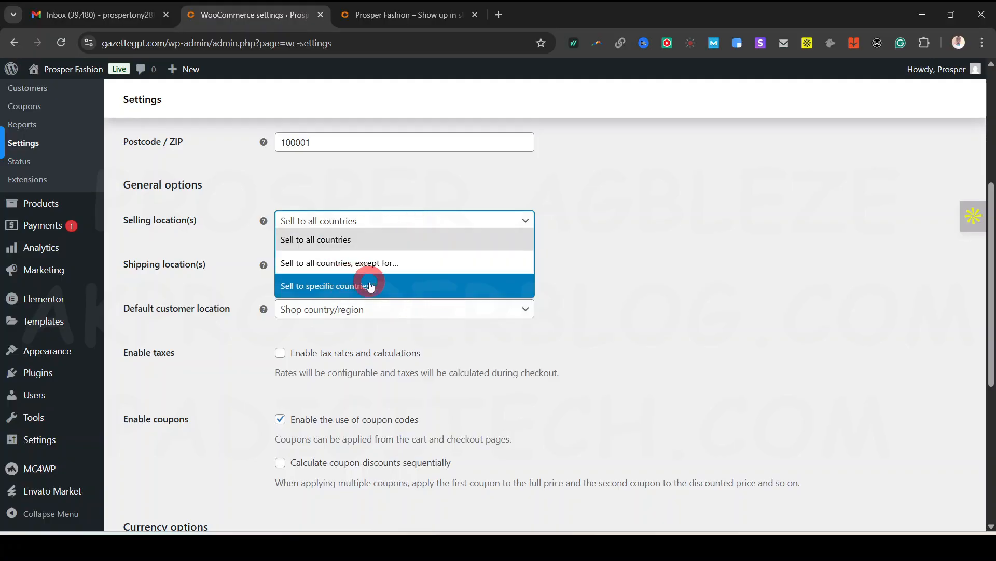
left_click(408, 285)
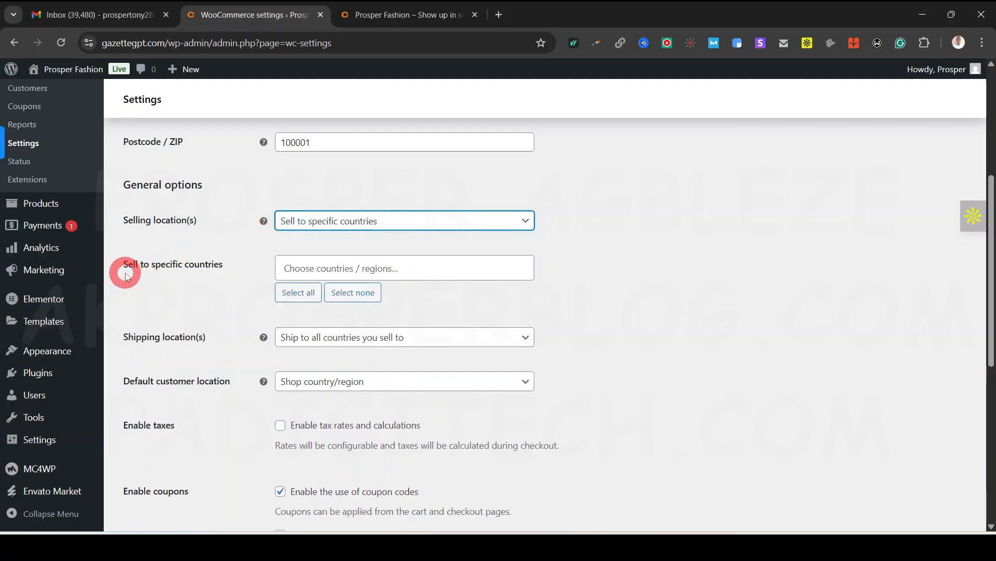
left_click(412, 265)
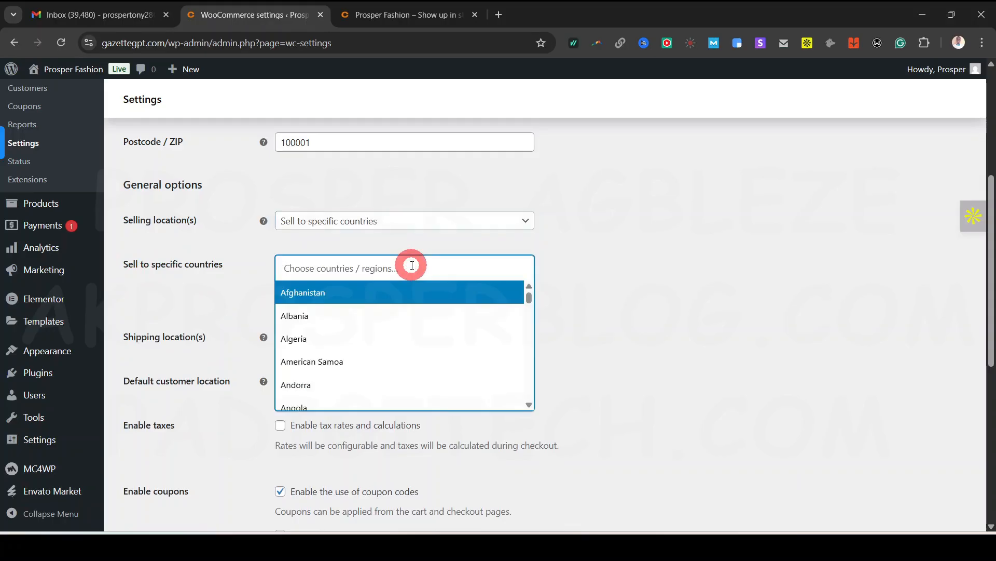
type("nig")
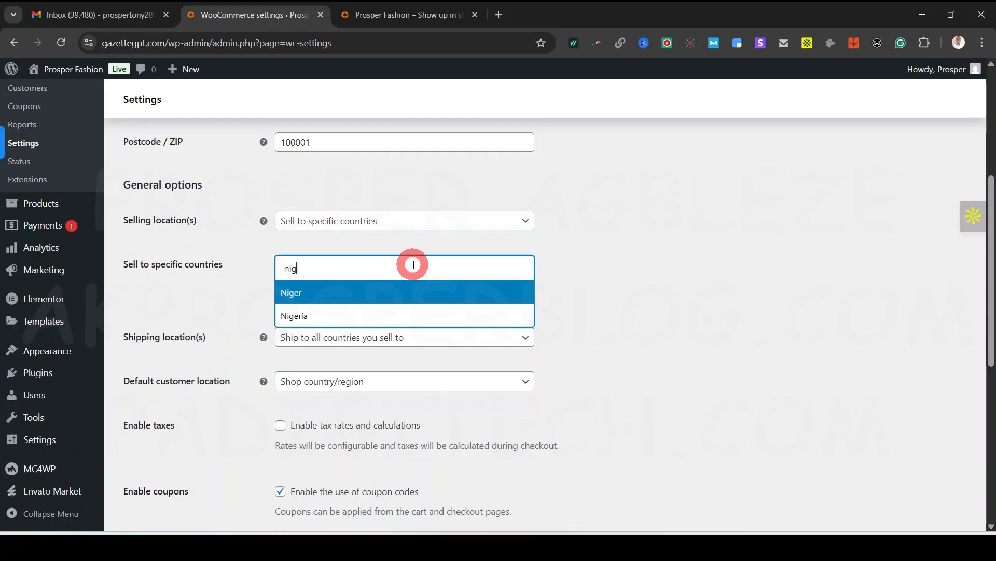
type("er")
left_click(333, 316)
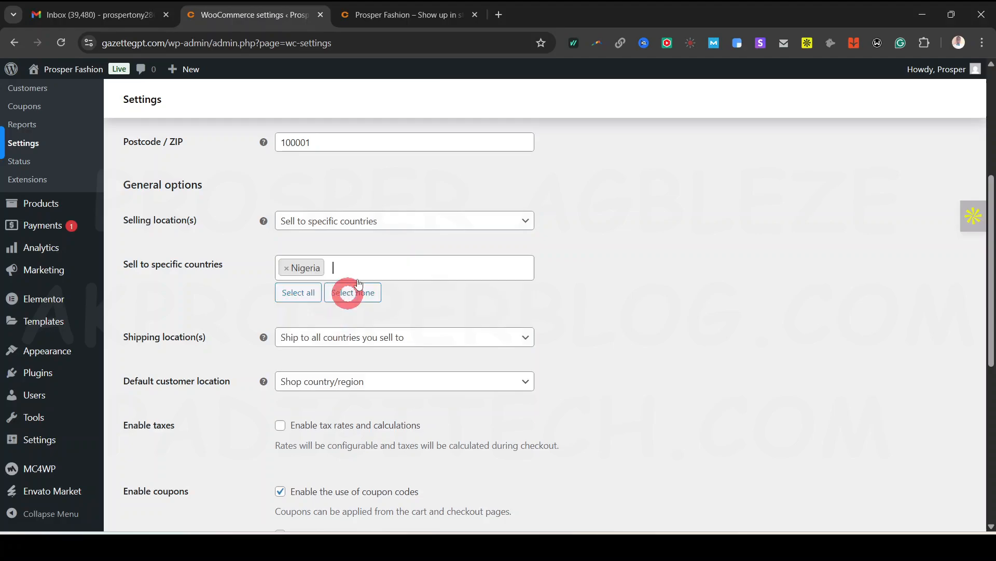
left_click(404, 272)
type("united")
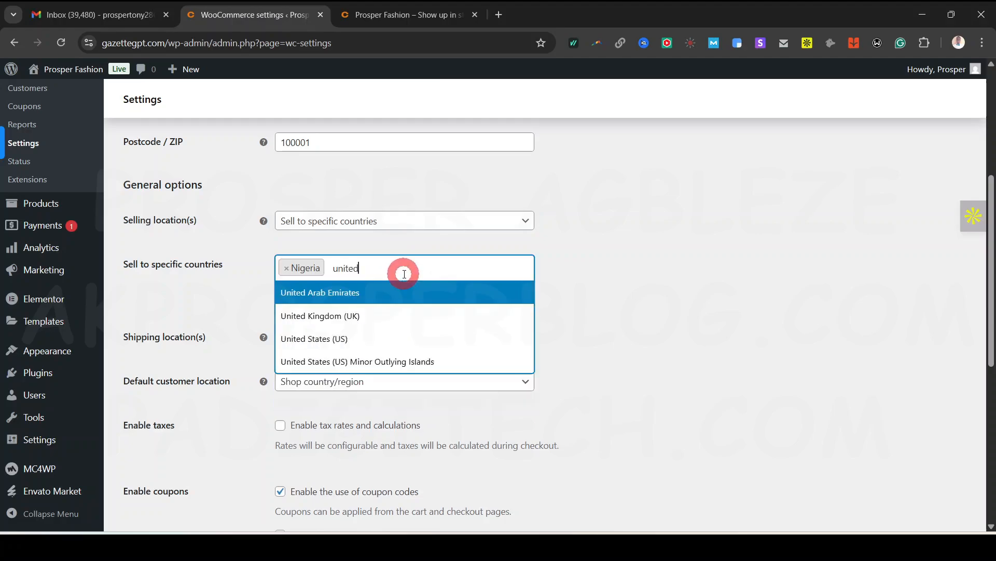
left_click(374, 338)
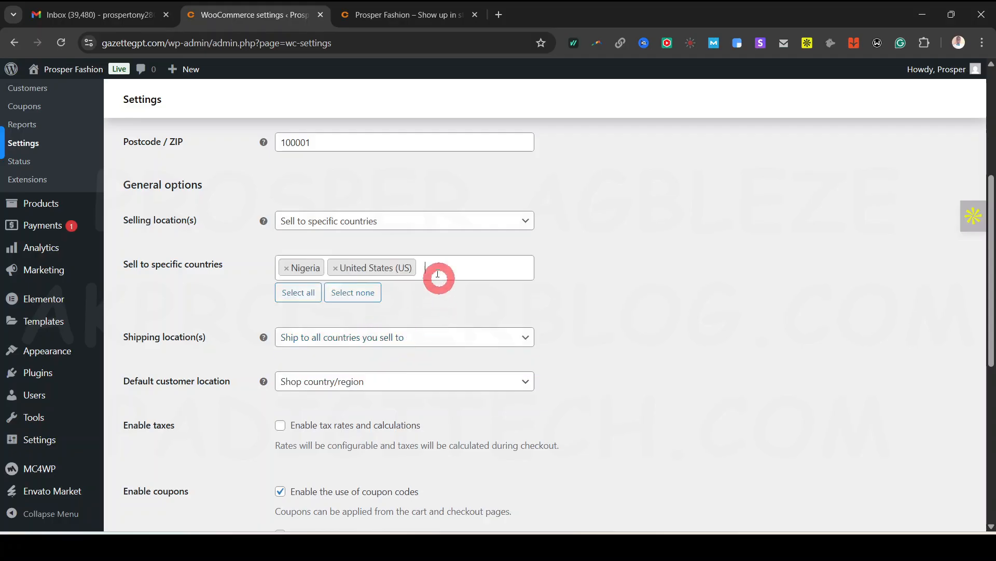
left_click(408, 222)
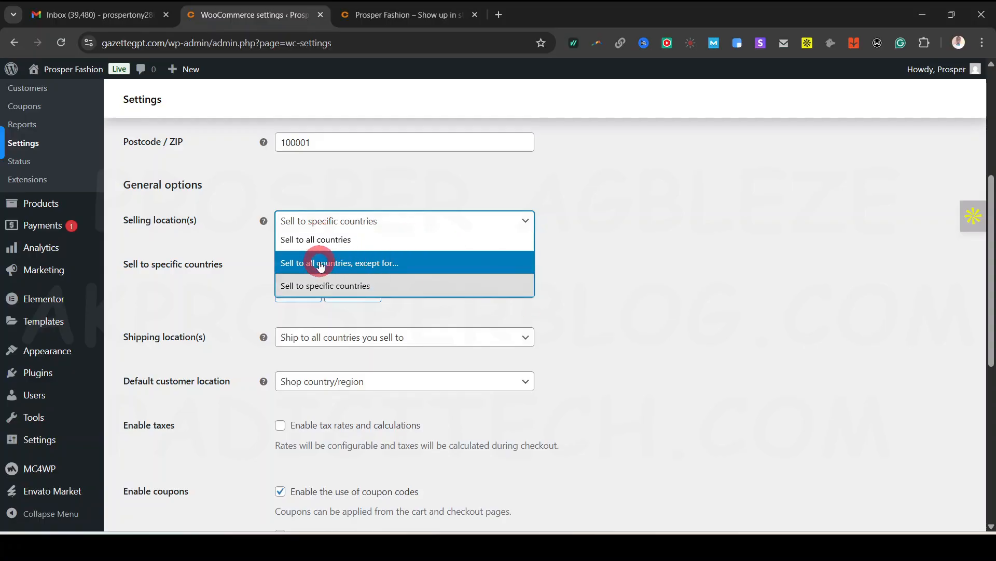
left_click(379, 284)
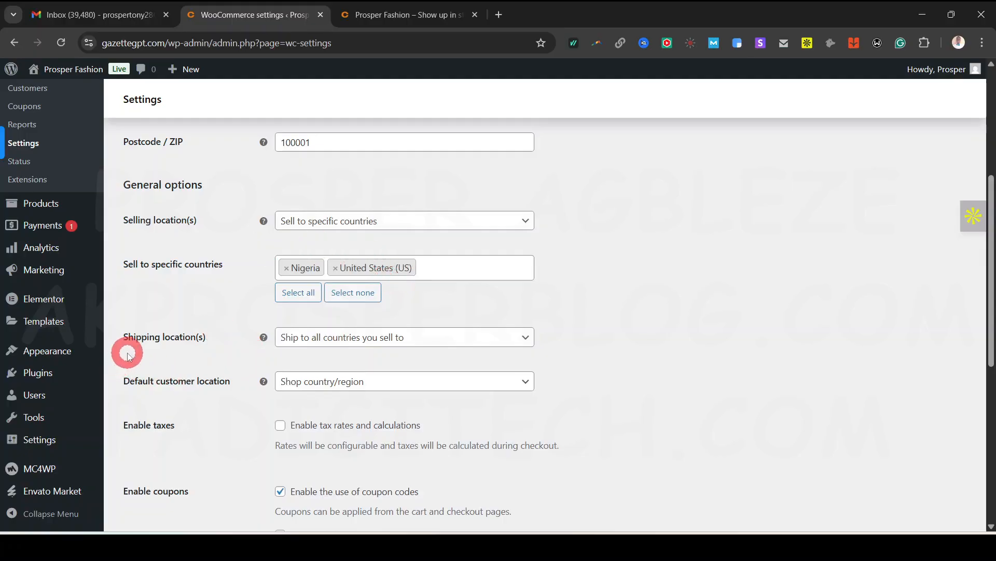
scroll(714, 338, "down", 1)
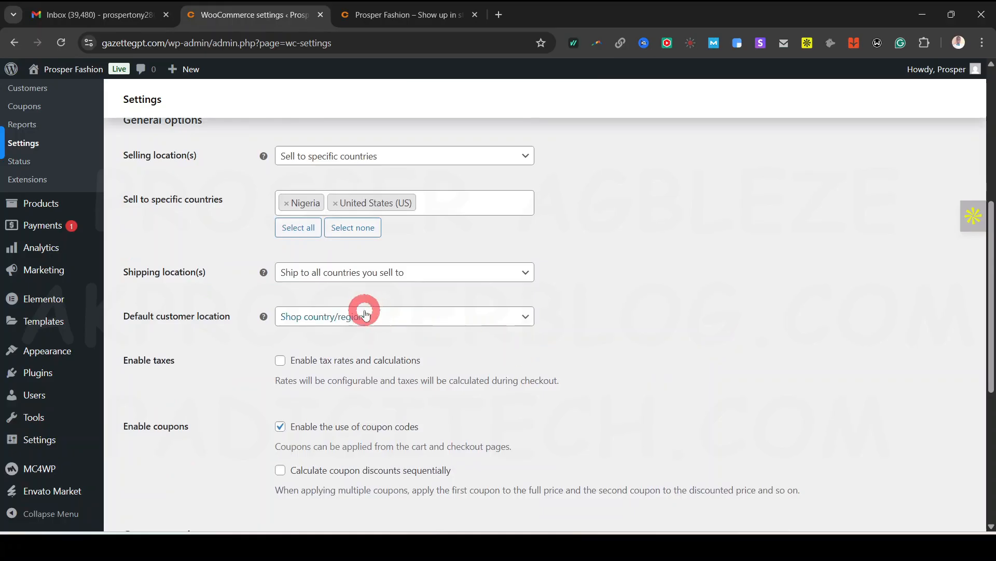
left_click(454, 274)
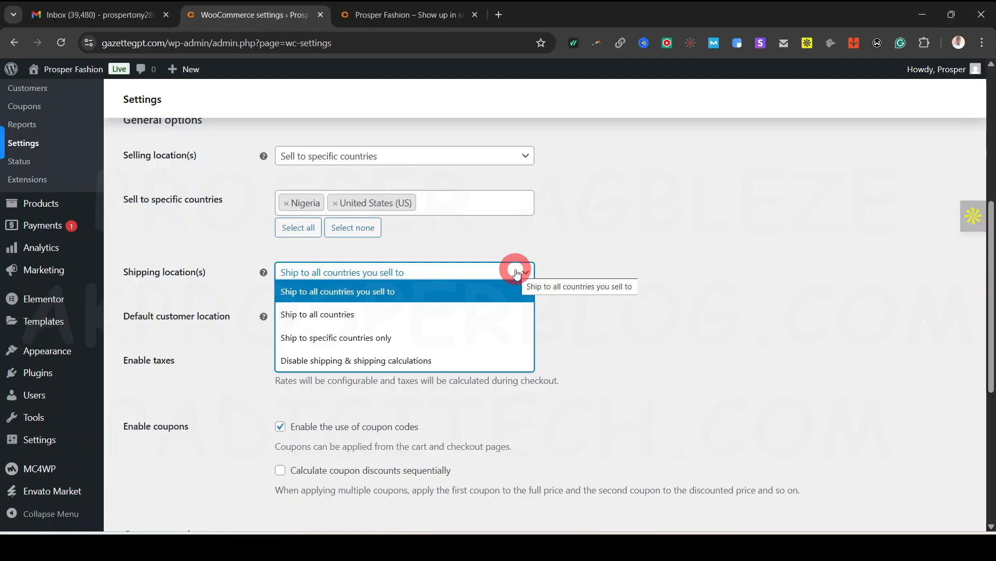
left_click(567, 270)
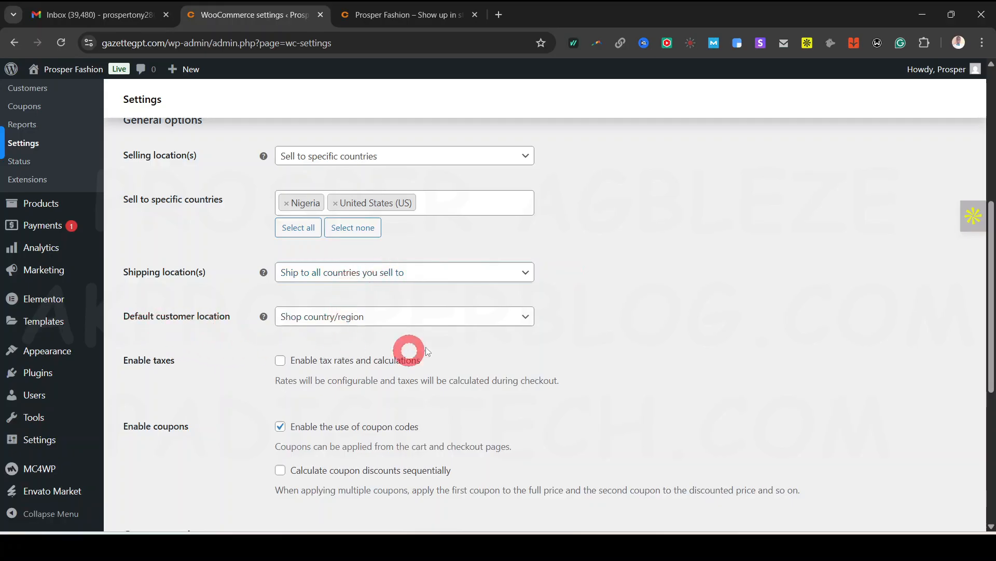
left_click(470, 316)
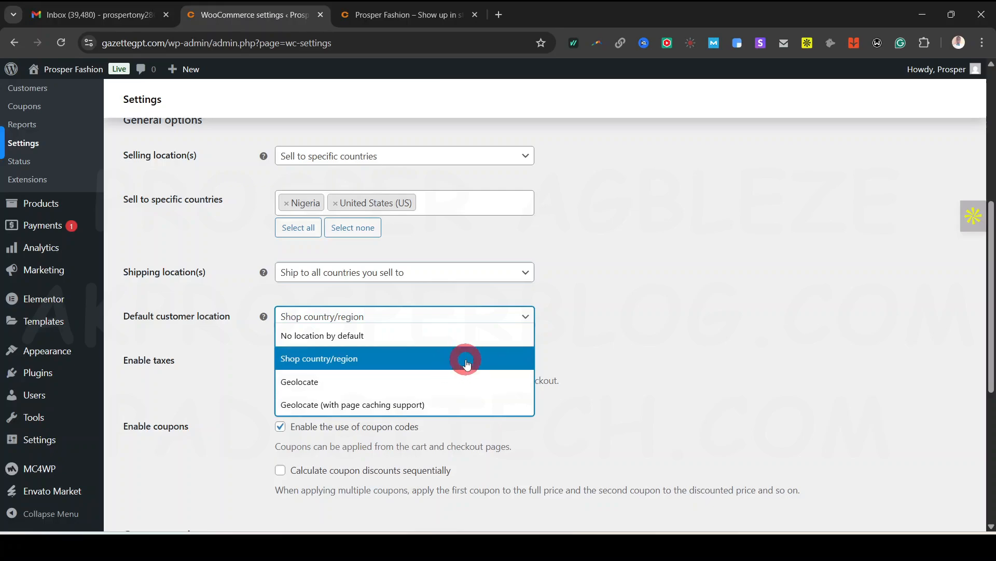
left_click(581, 348)
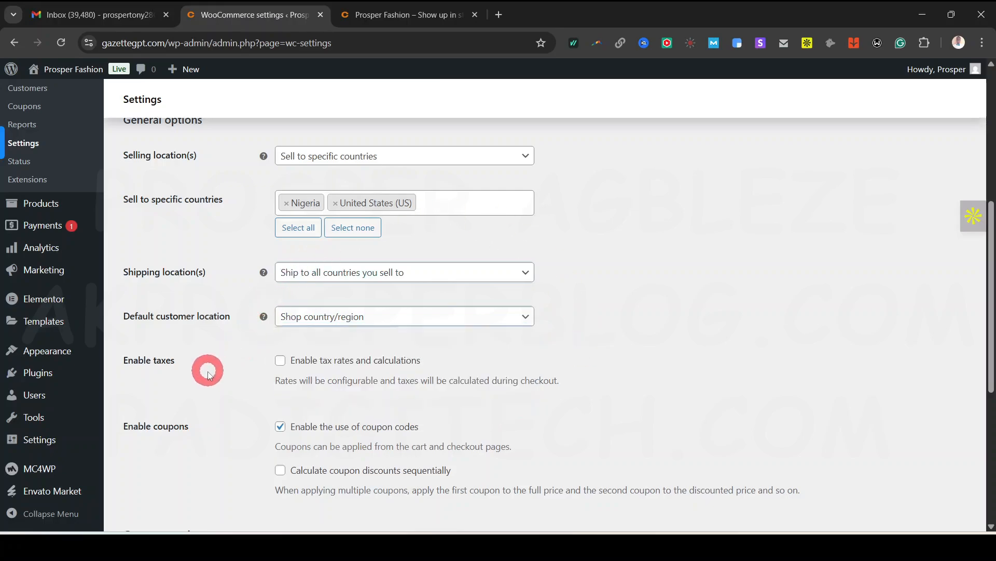
Scroll to the Enable taxes and coupon options, reading the coupon discount explanation
scroll(156, 311, "down", 1)
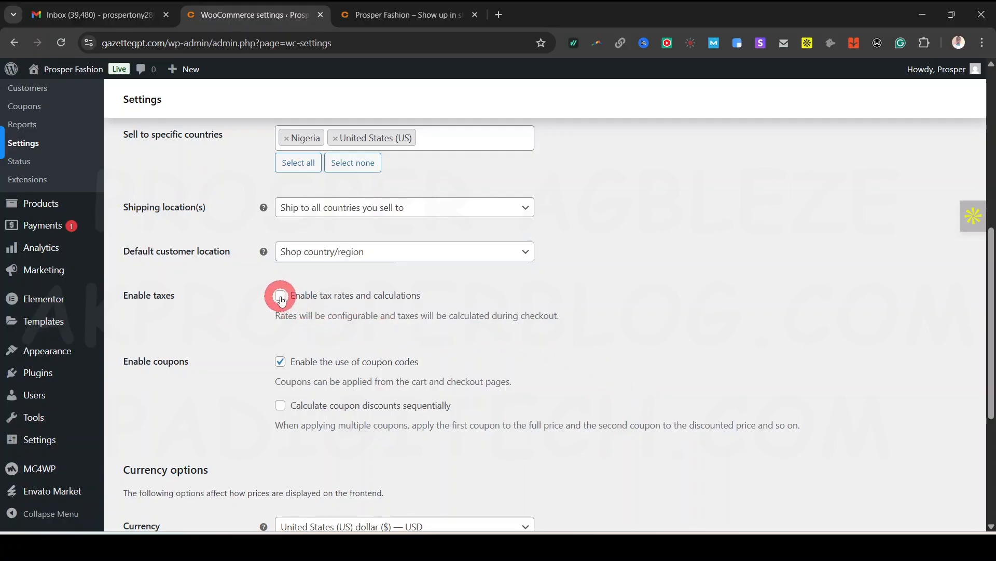
scroll(512, 322, "up", 6)
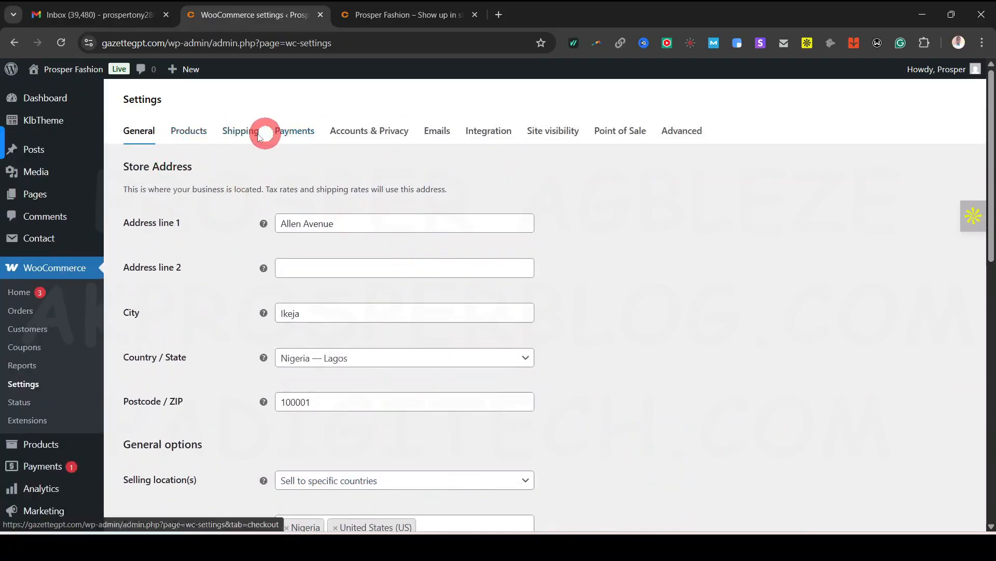
scroll(598, 363, "down", 4)
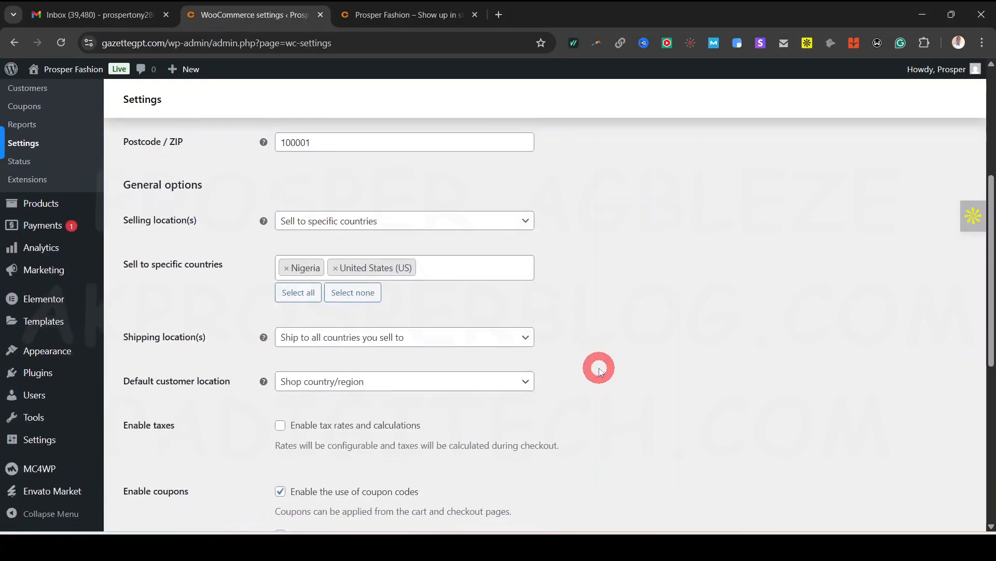
scroll(599, 370, "down", 1)
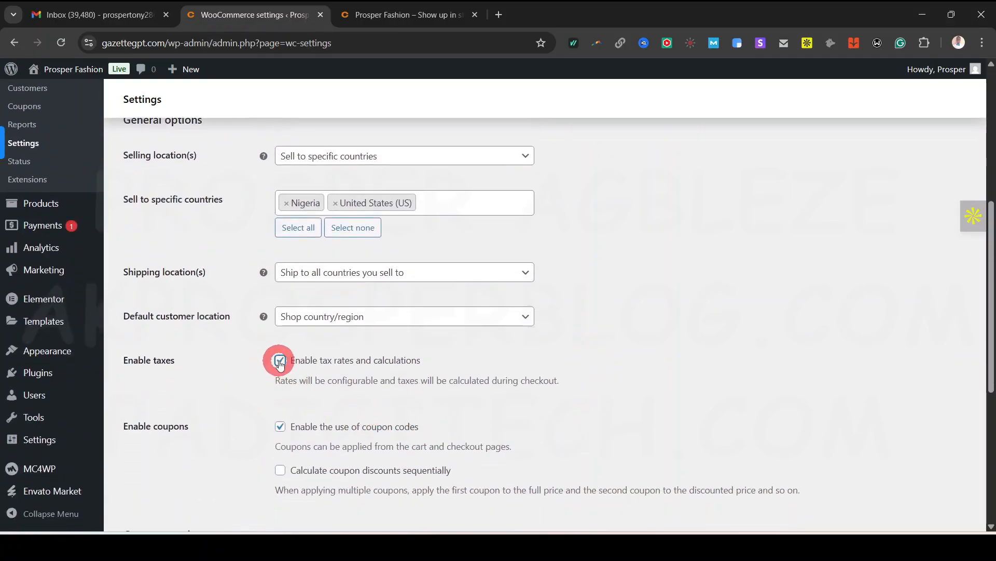
scroll(463, 381, "up", 5)
scroll(463, 382, "down", 6)
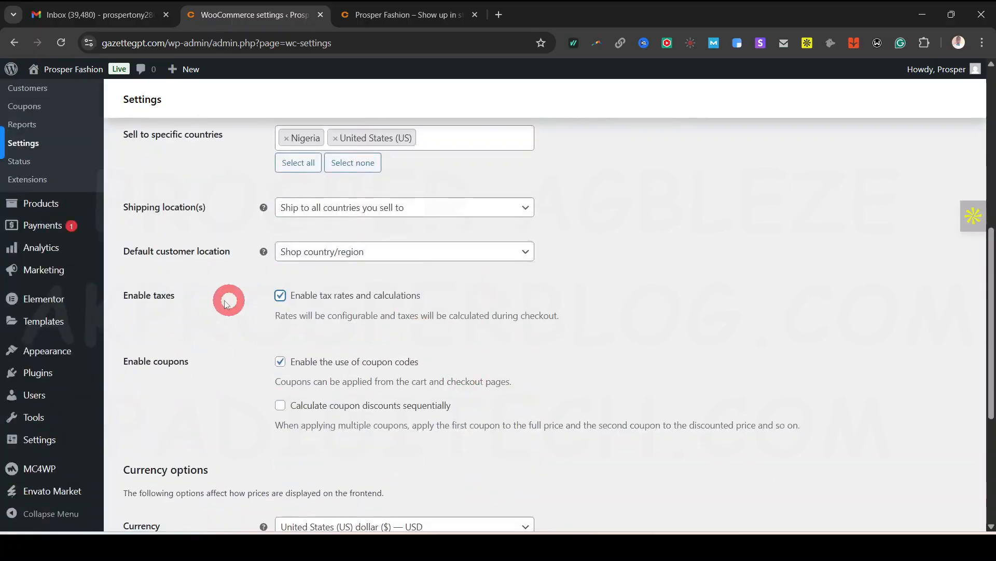
scroll(161, 363, "down", 1)
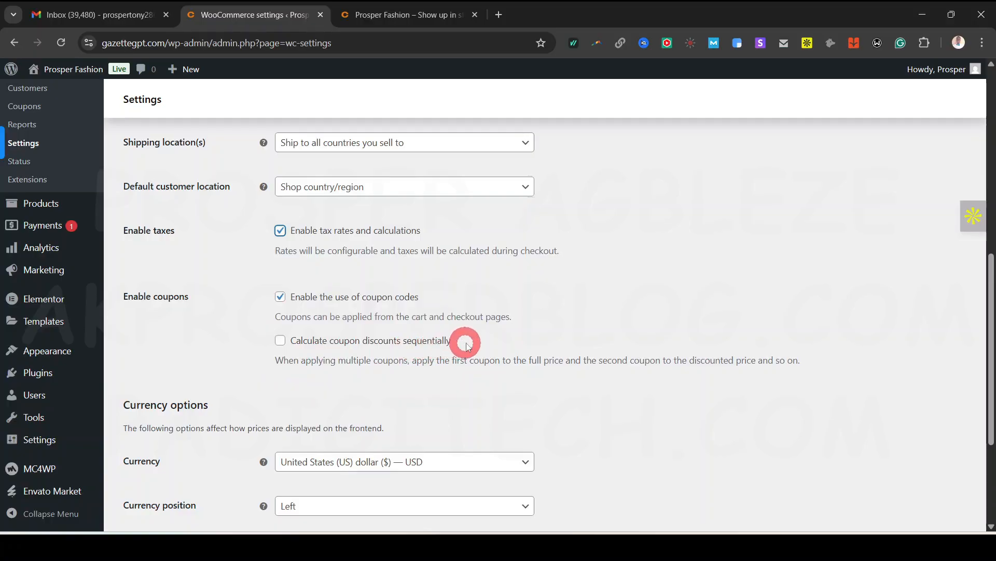
left_click_drag(275, 367, 612, 357)
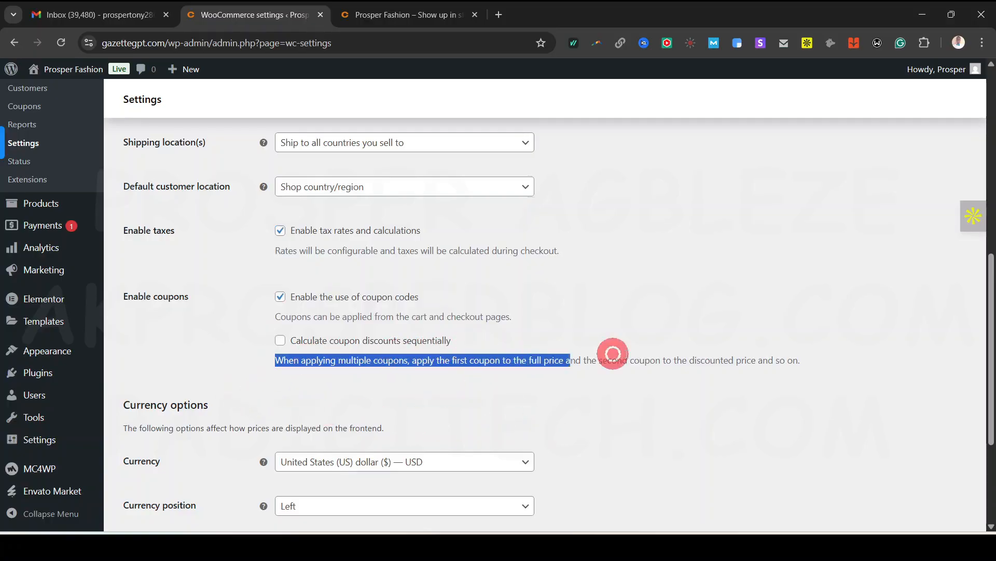
left_click(721, 348)
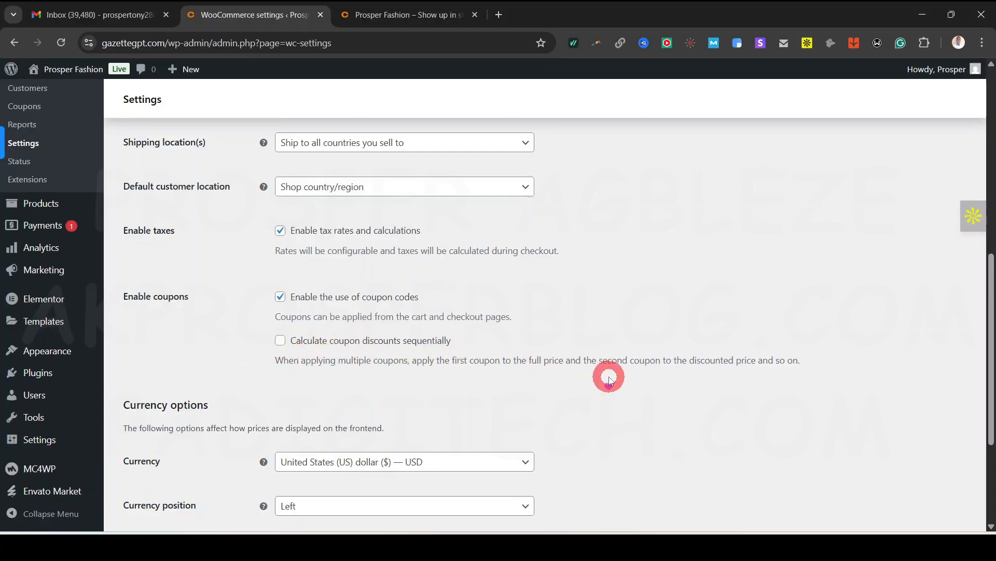
Keep the store currency as United States (US) dollar
scroll(607, 373, "down", 3)
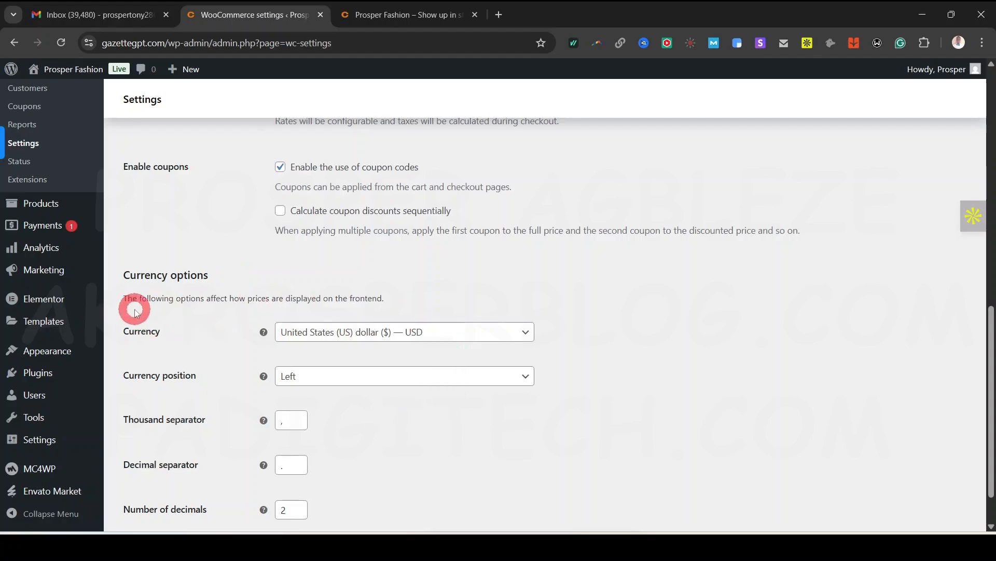
scroll(592, 338, "down", 1)
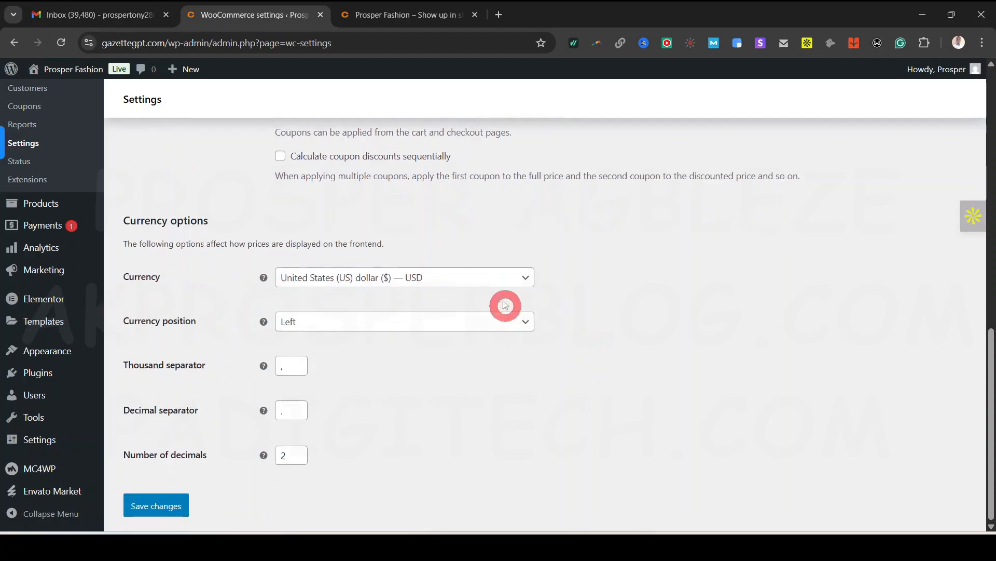
left_click(453, 280)
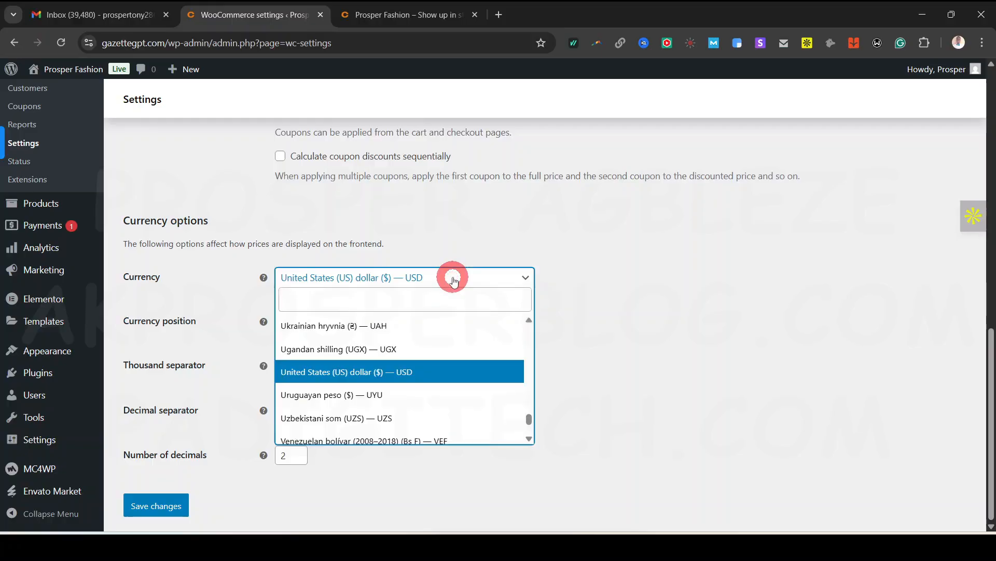
scroll(483, 363, "down", 2)
scroll(483, 363, "down", 2)
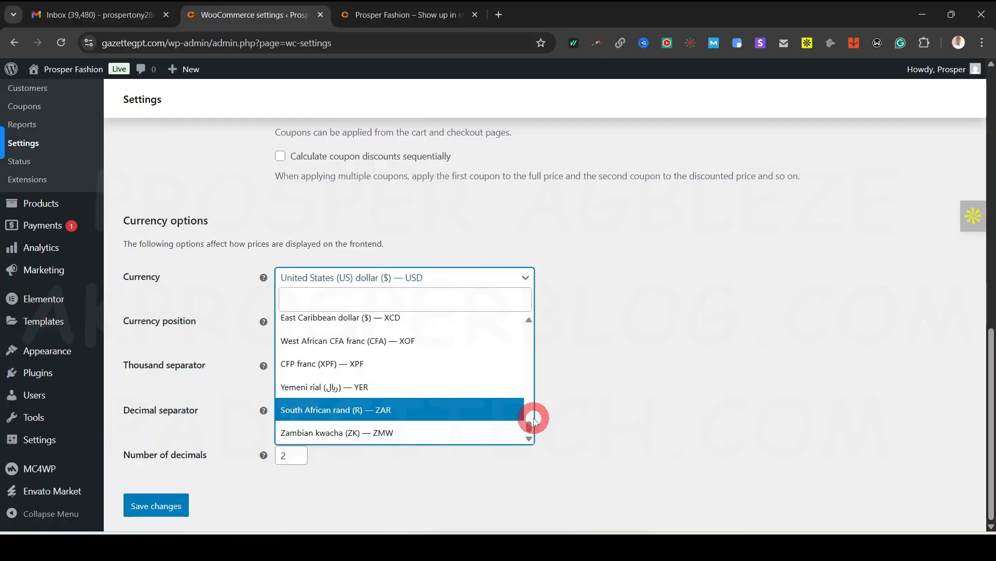
left_click_drag(529, 427, 536, 327)
left_click(595, 331)
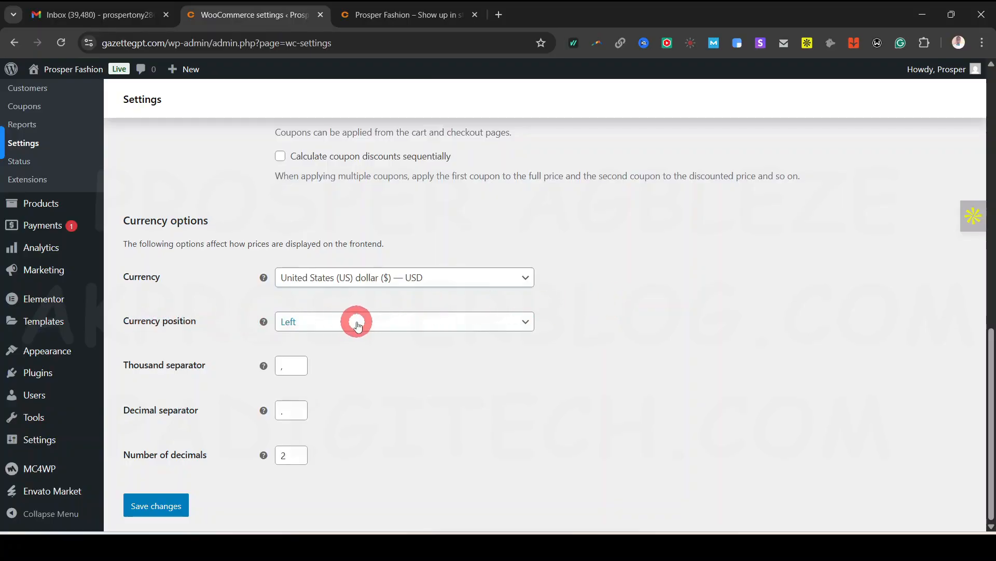
Clear the thousand separator value and save the general settings
left_click(289, 365)
key("BackSpace")
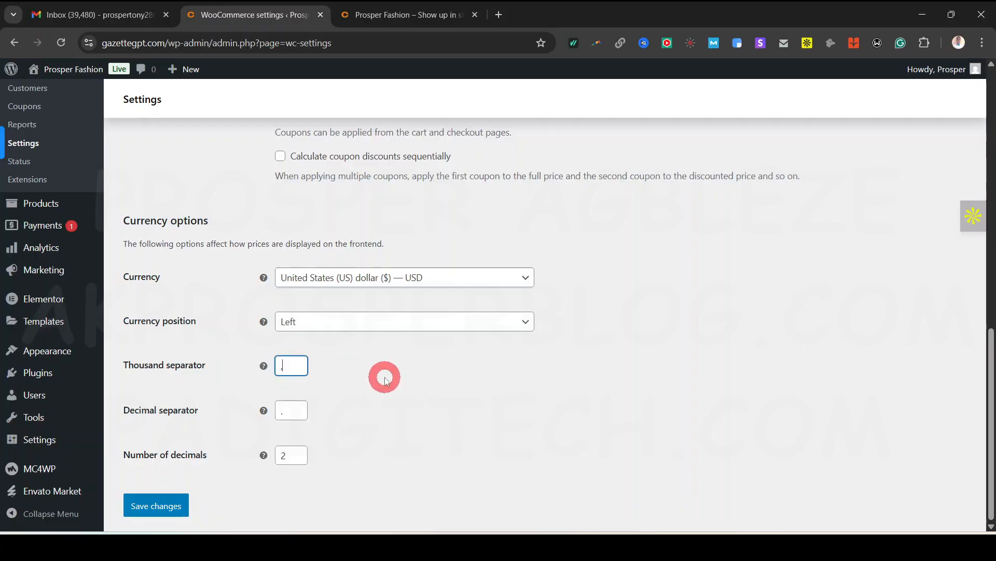
left_click(279, 372)
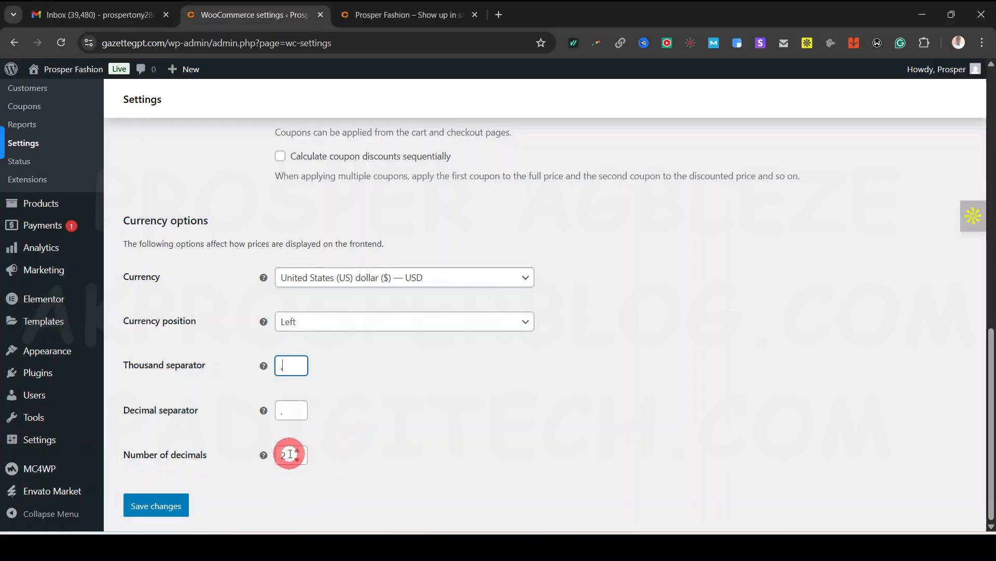
scroll(463, 401, "up", 8)
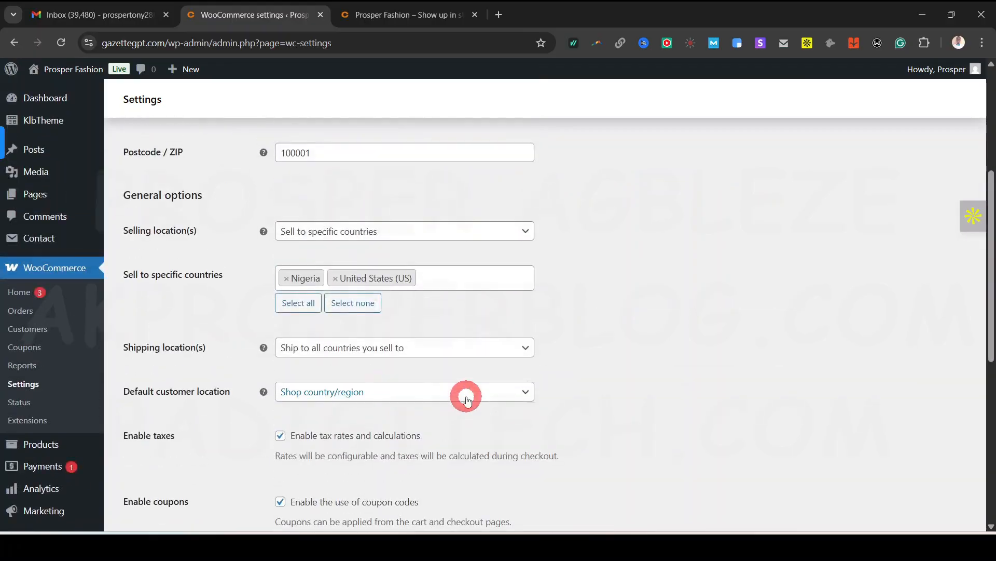
scroll(466, 398, "down", 8)
left_click(149, 514)
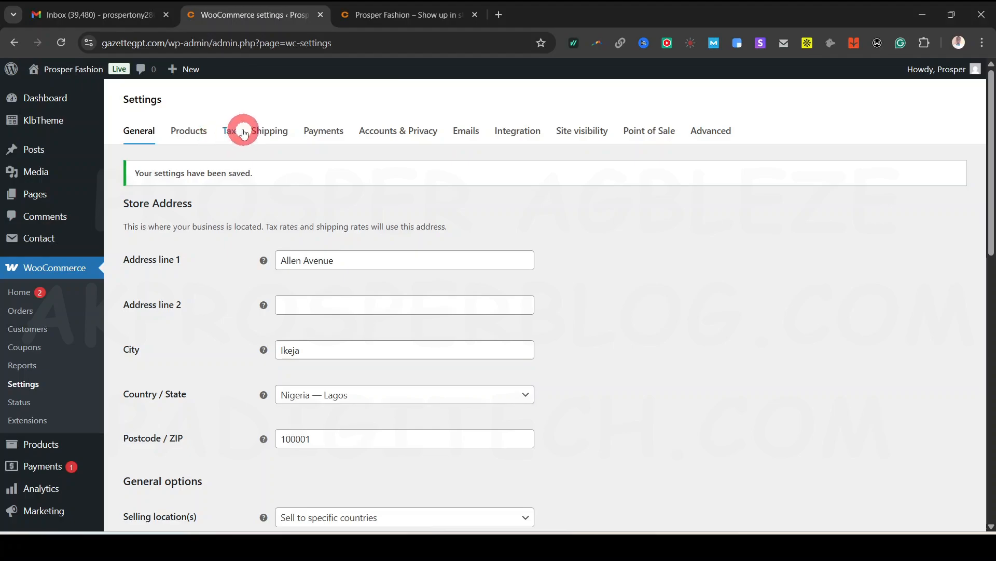
Go to the Products settings and keep Shop as the shop page
left_click(188, 133)
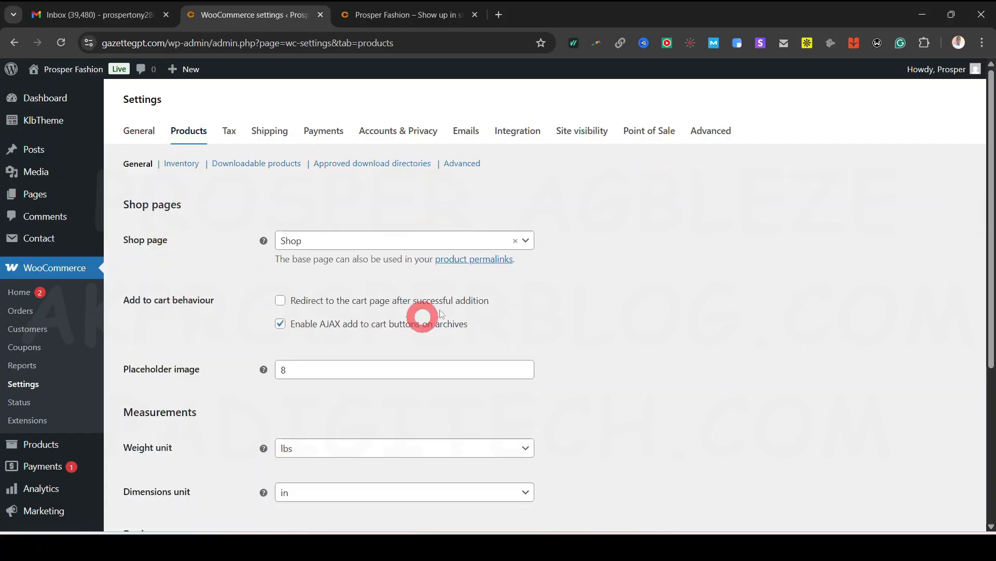
left_click(526, 240)
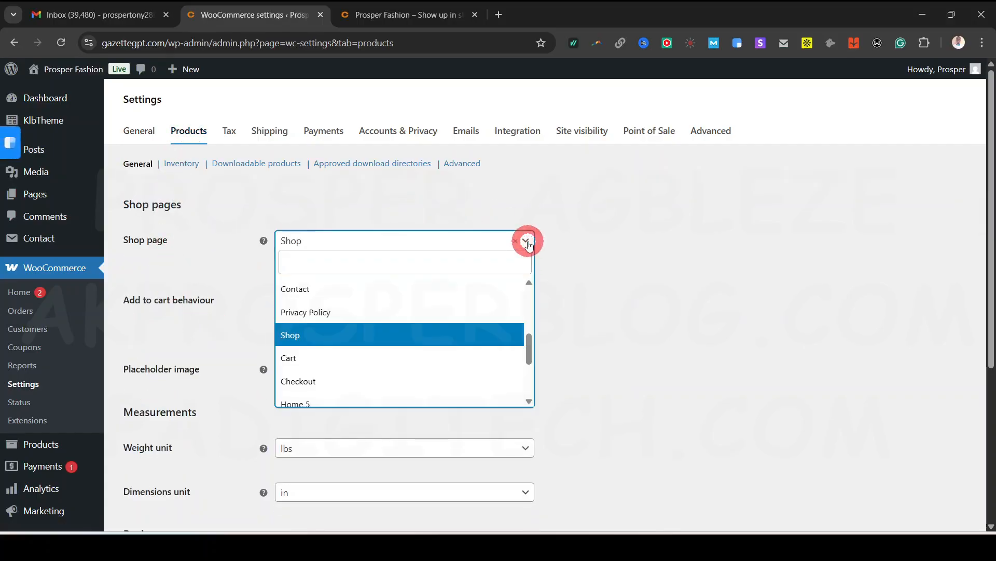
mouse_move(529, 345)
left_mouse_down()
mouse_move(527, 302)
mouse_move(538, 381)
mouse_move(534, 341)
left_mouse_up()
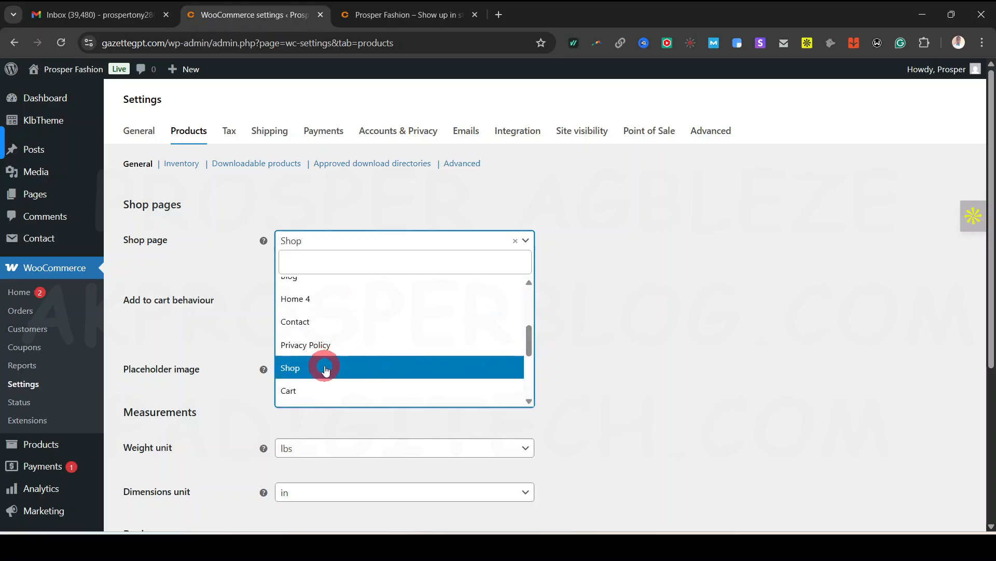
left_click(617, 354)
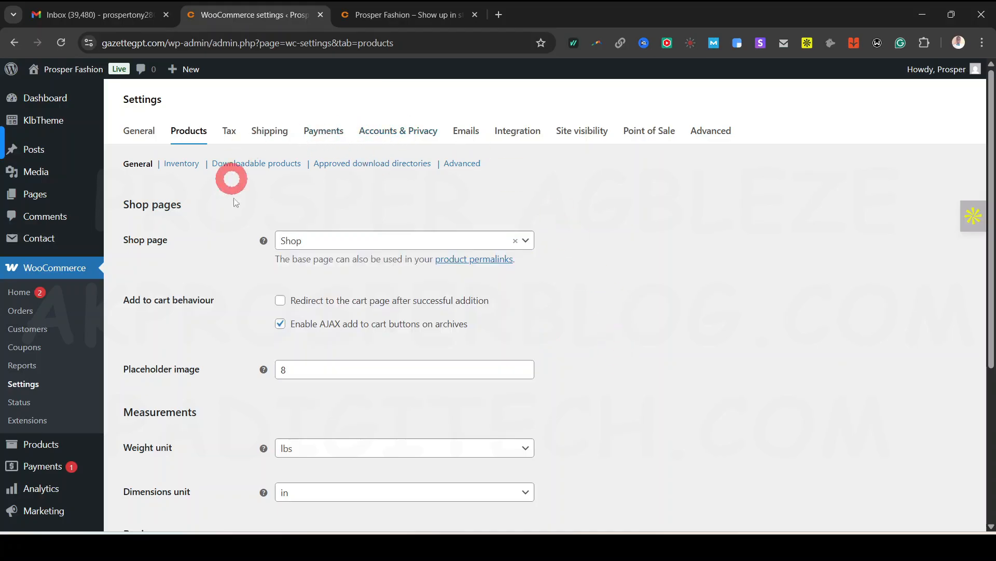
Preview the live store in a new tab, then return to the WooCommerce settings
mouse_move(80, 74)
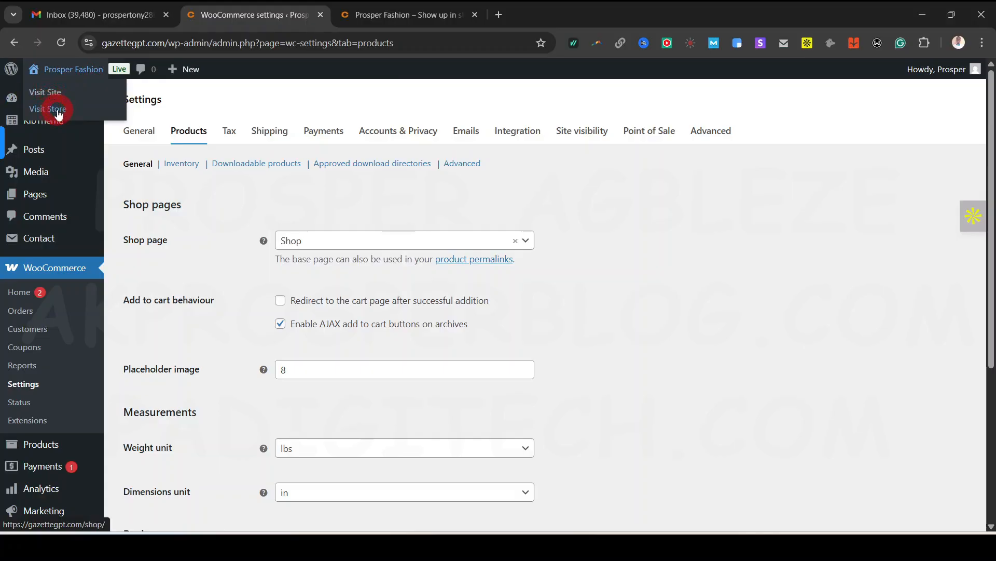
left_click(361, 15)
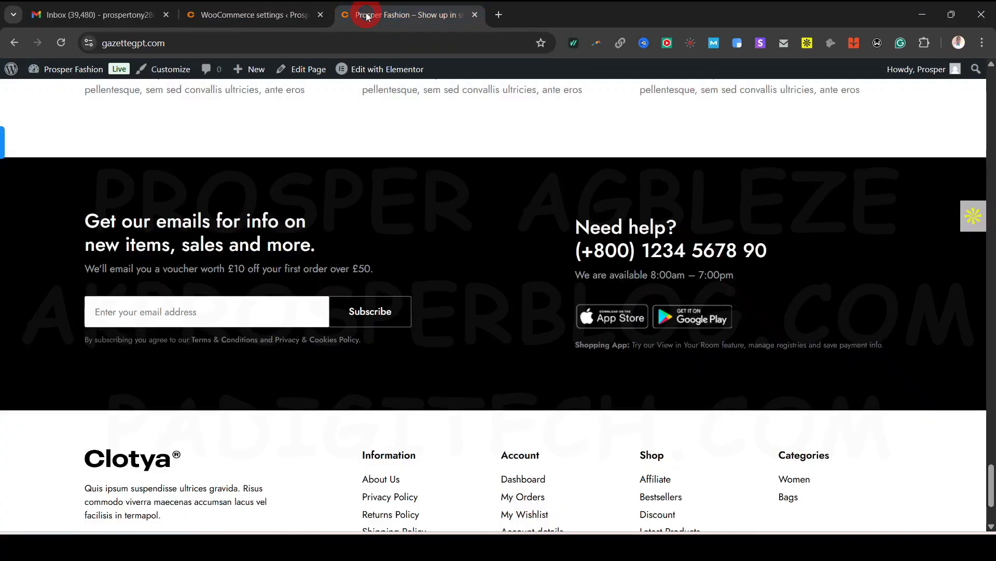
left_click(261, 14)
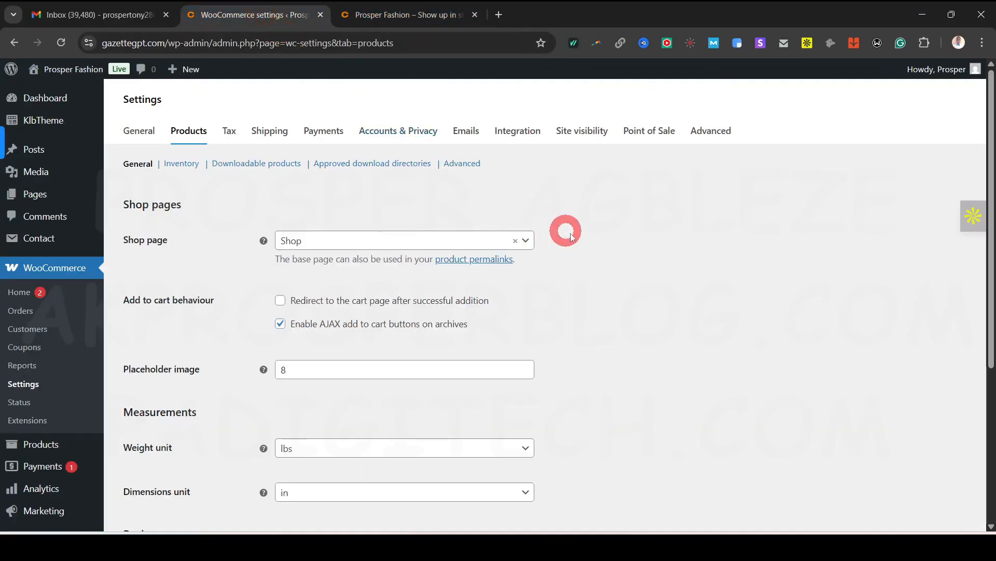
scroll(688, 373, "down", 1)
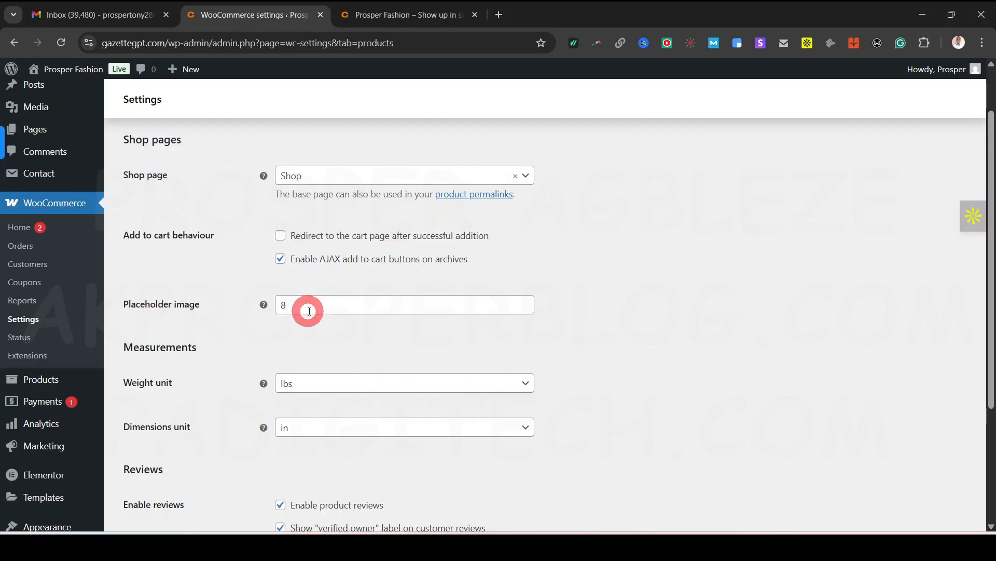
mouse_move(266, 307)
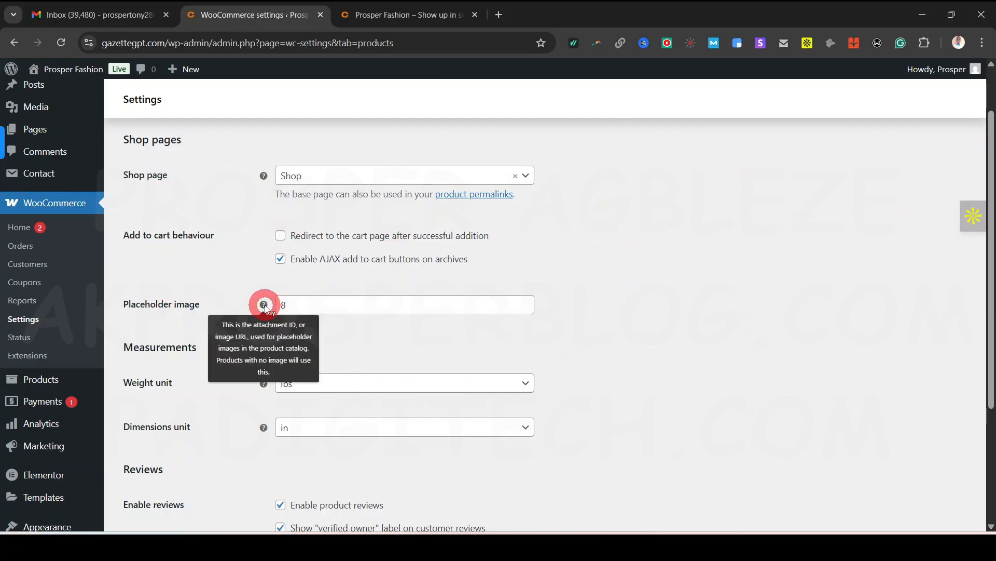
mouse_move(265, 177)
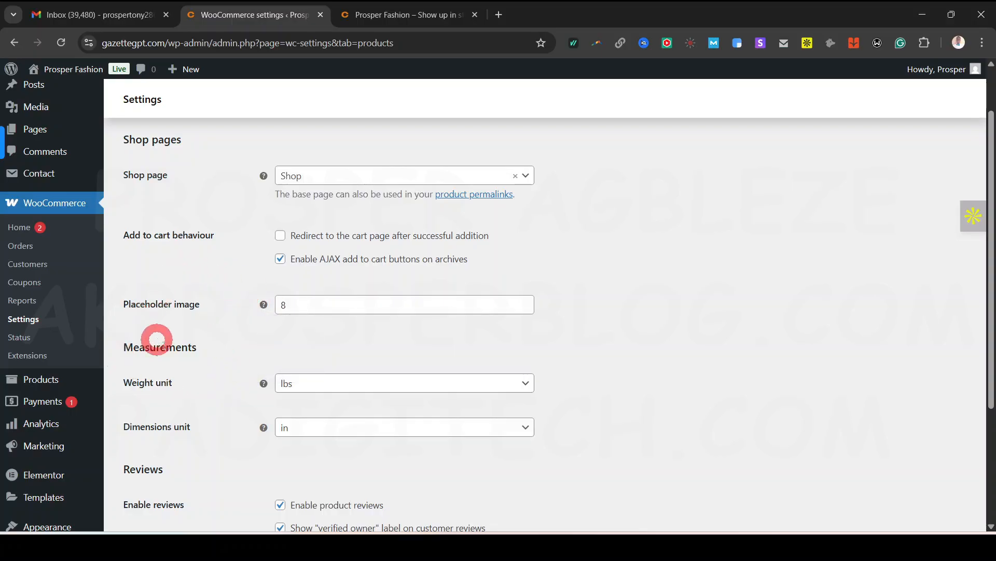
scroll(571, 316, "down", 2)
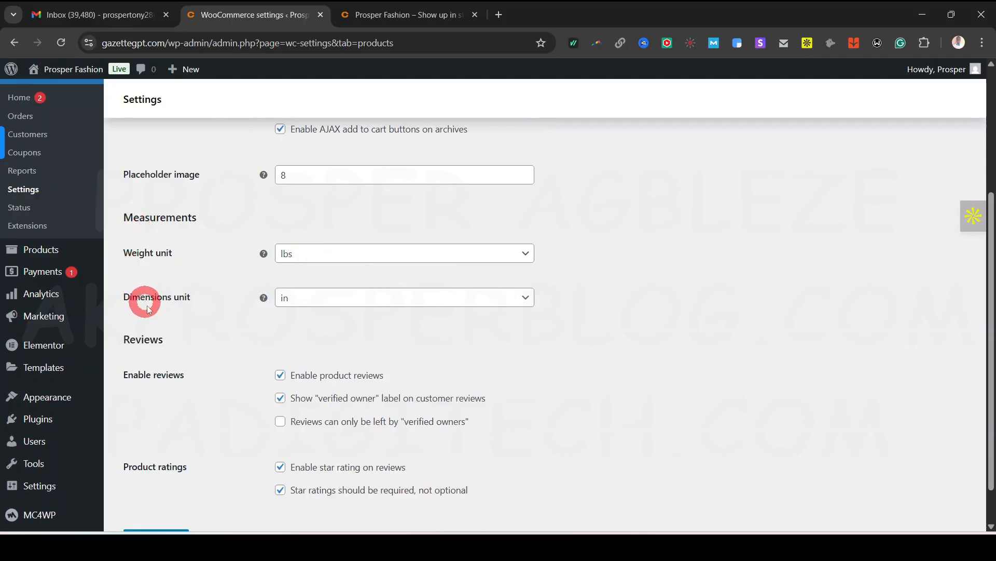
Set the product weight unit to g and the dimensions unit to cm
left_click(526, 254)
left_click(306, 296)
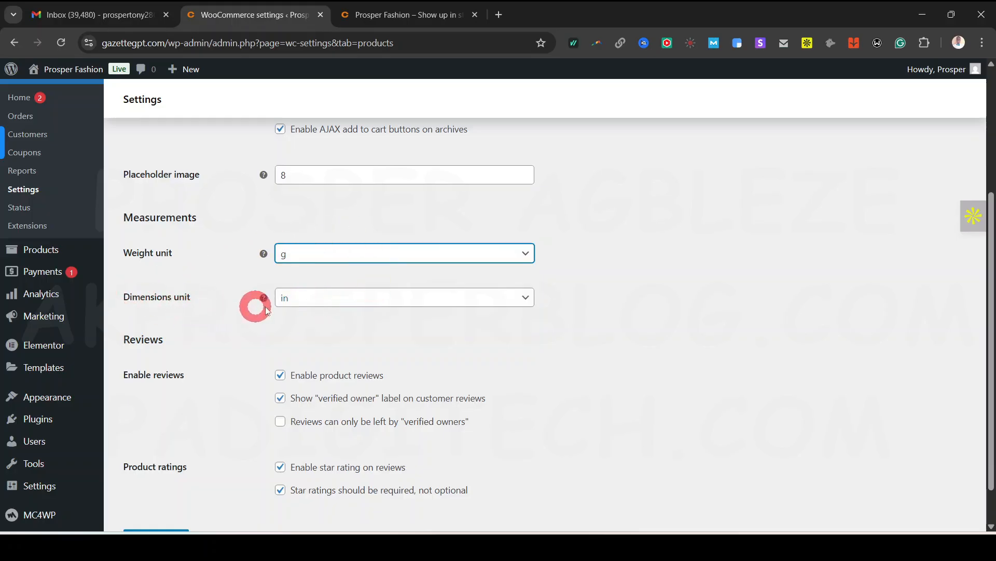
left_click(382, 304)
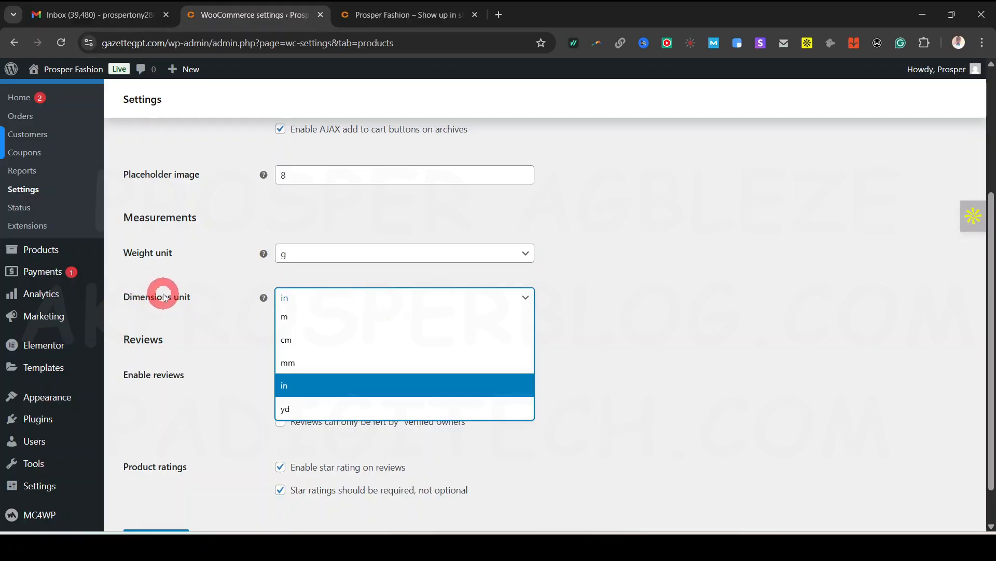
left_click(311, 343)
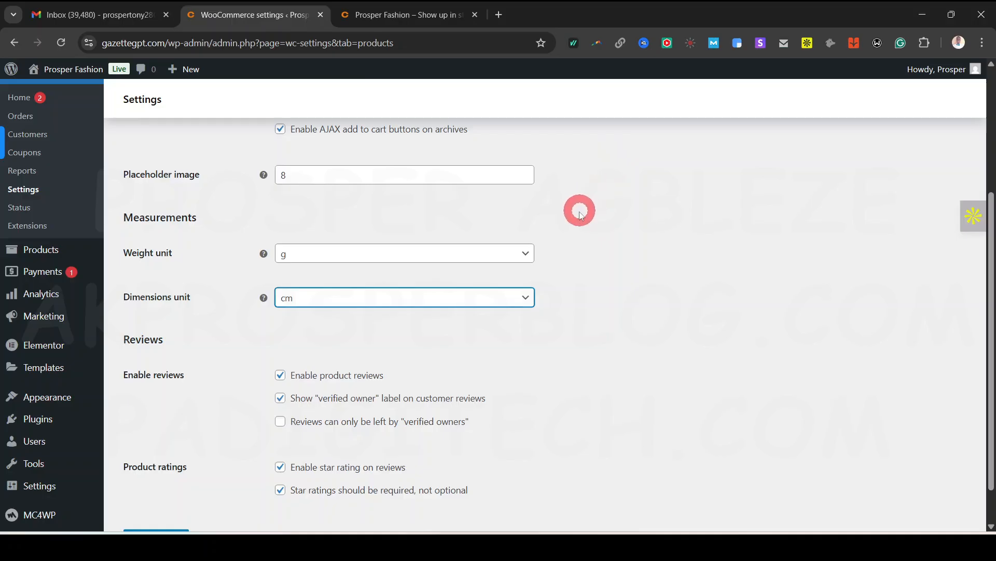
left_click(525, 253)
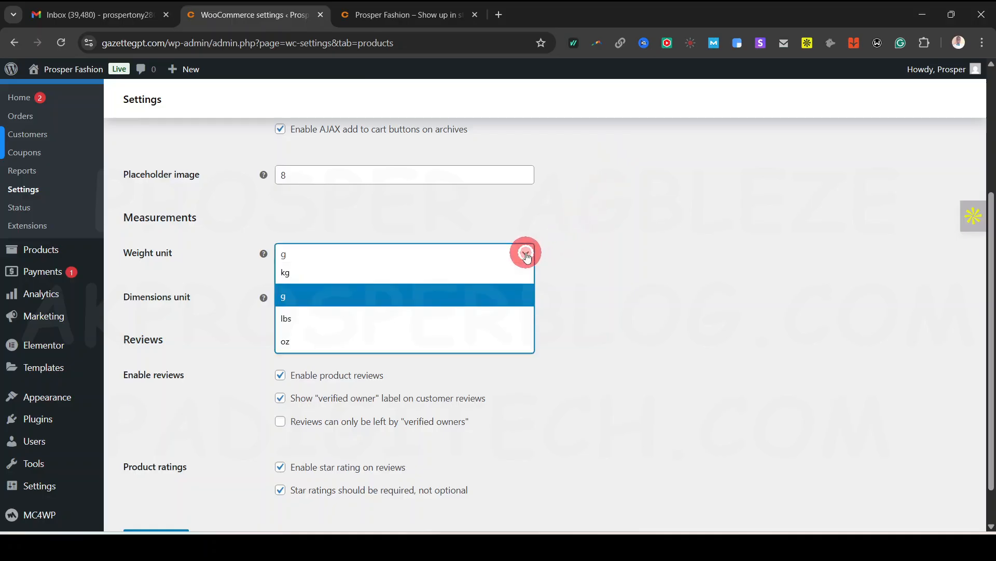
left_click(349, 293)
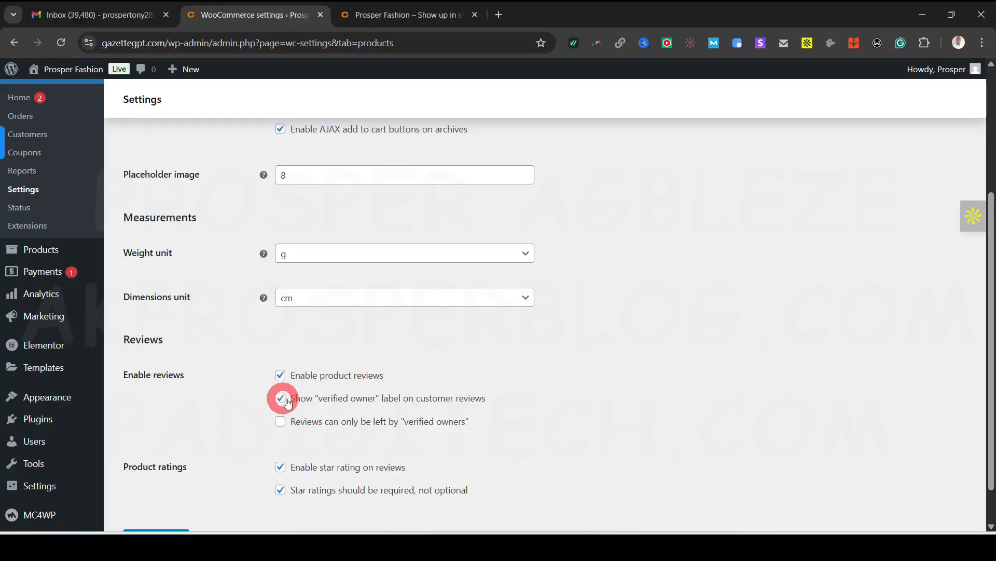
Save the Products settings, then bring up the WooCommerce Tax options
scroll(529, 393, "down", 1)
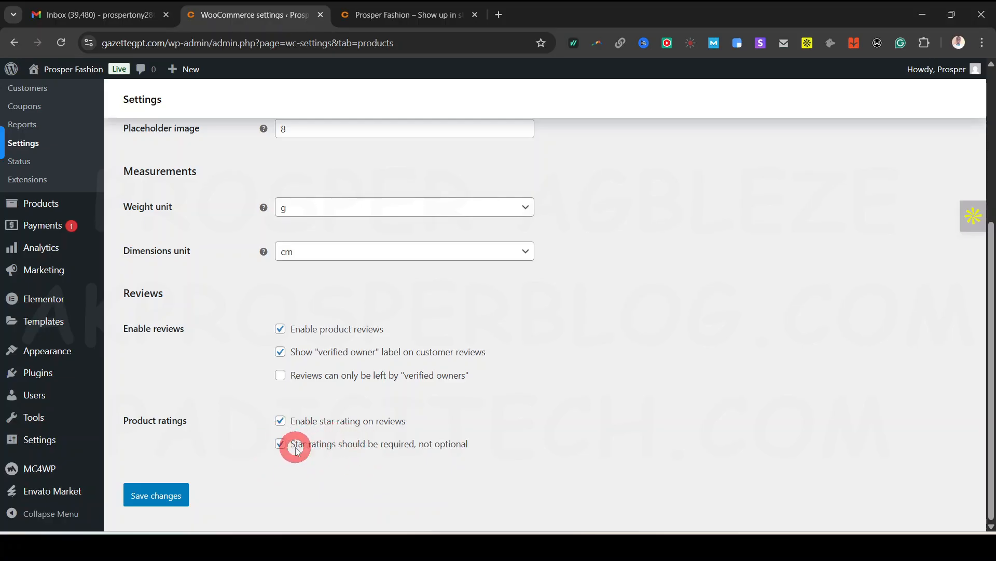
scroll(244, 311, "up", 5)
scroll(242, 399, "down", 5)
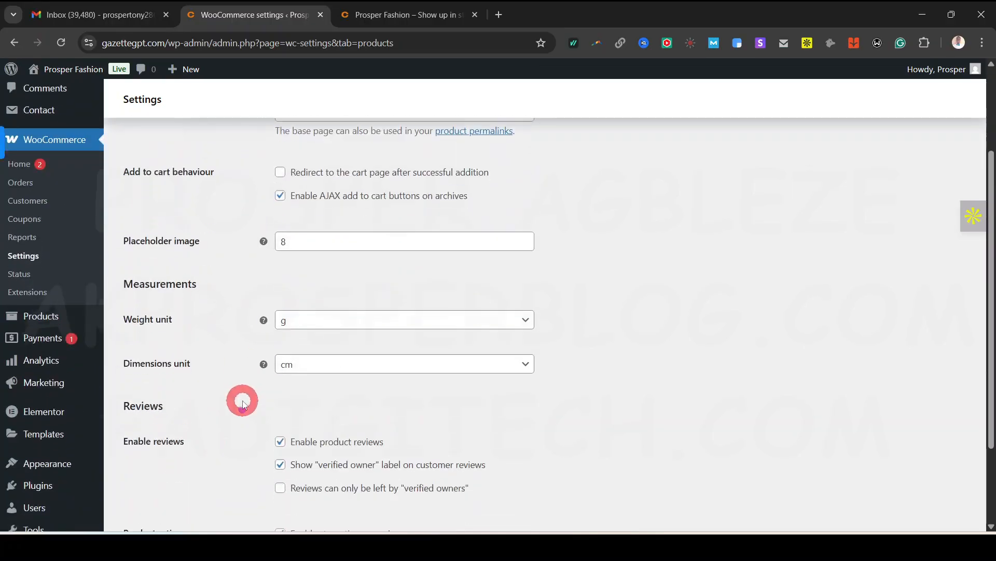
left_click(150, 494)
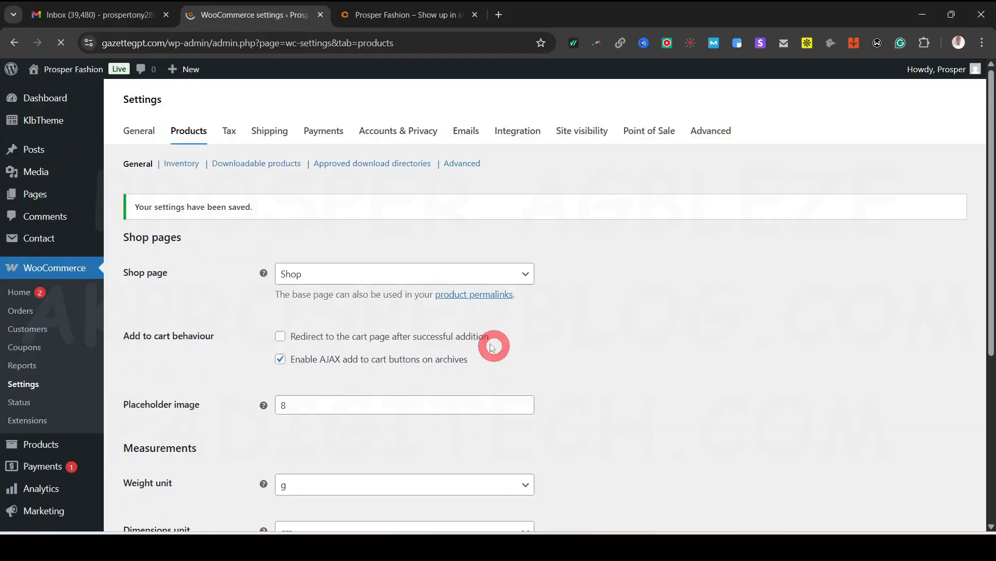
left_click(232, 133)
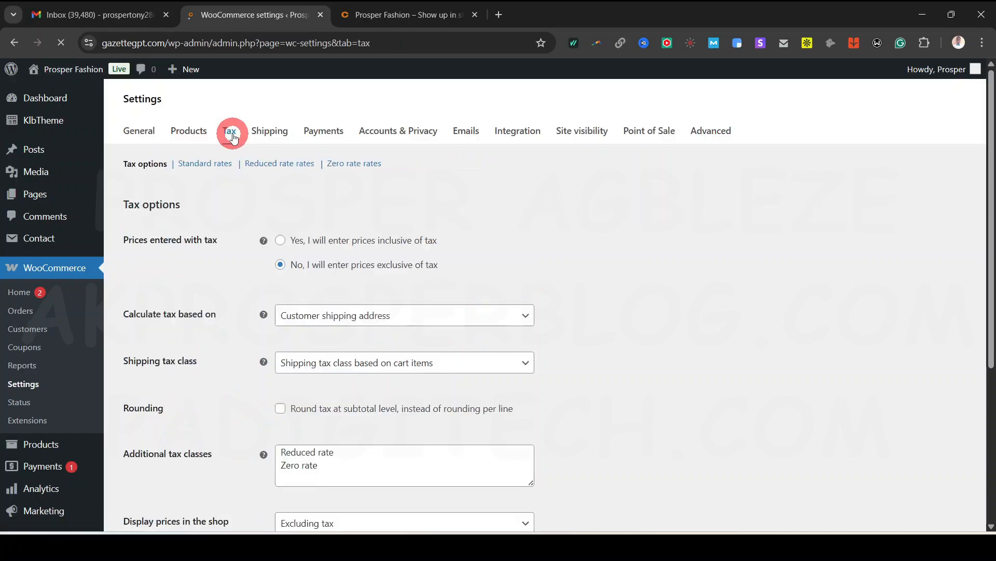
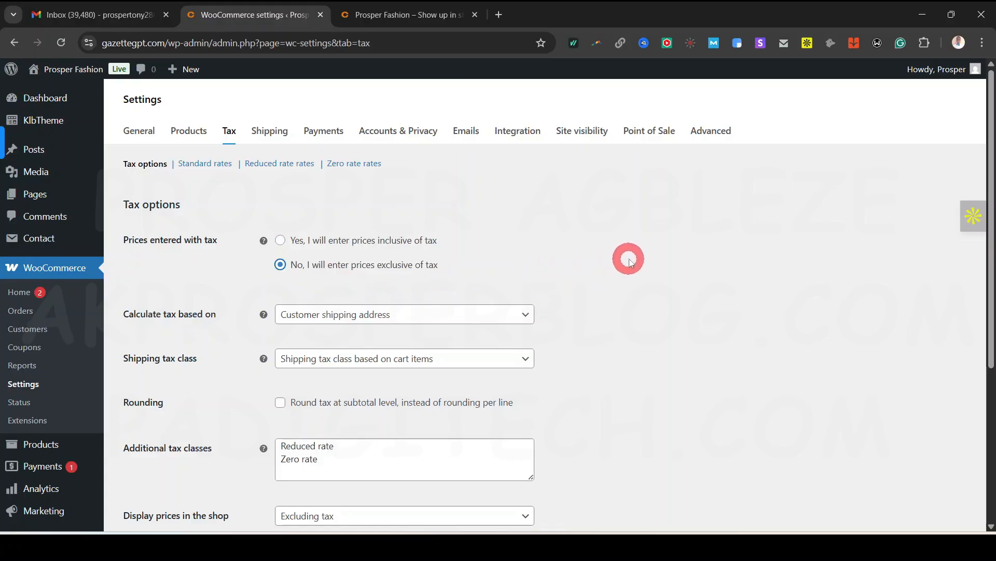
Review the tax basis choices and keep tax based on the customer shipping address
scroll(726, 301, "down", 1)
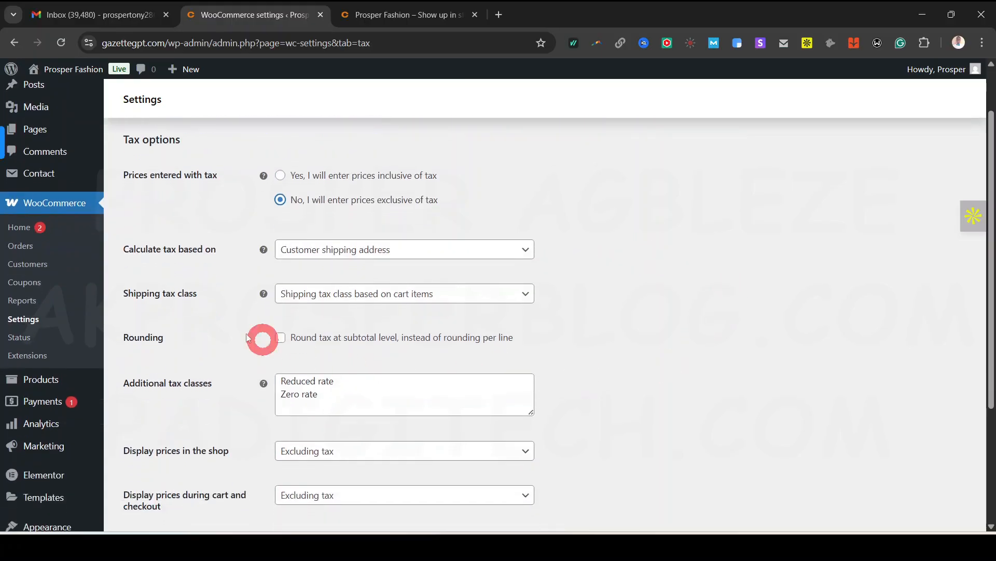
left_click(473, 251)
left_click(482, 252)
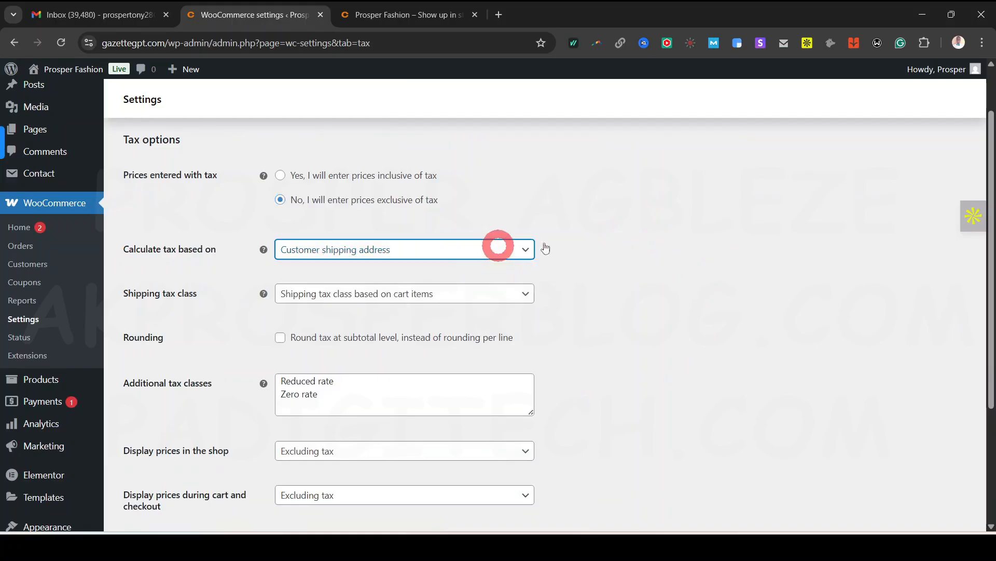
left_click(506, 255)
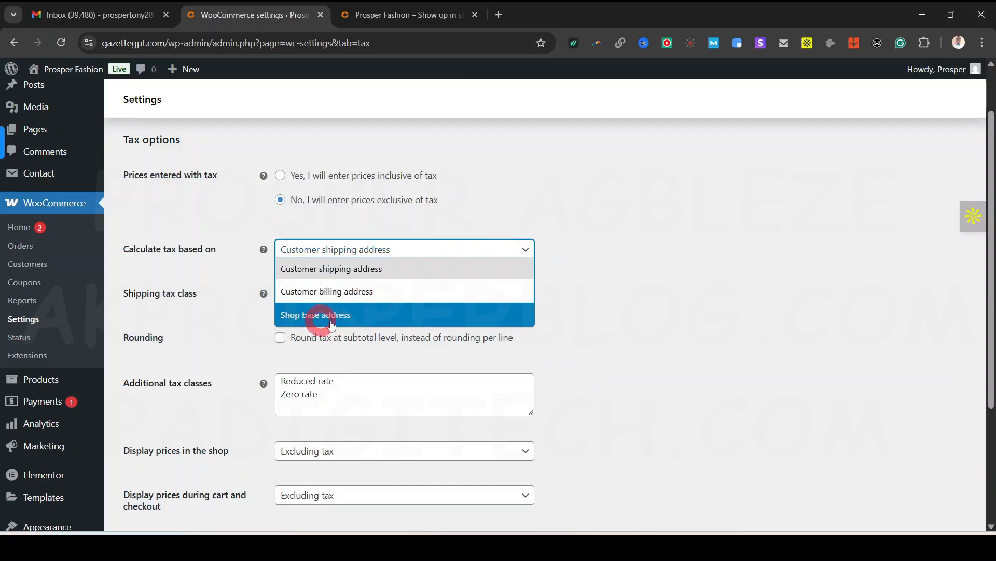
left_click(517, 253)
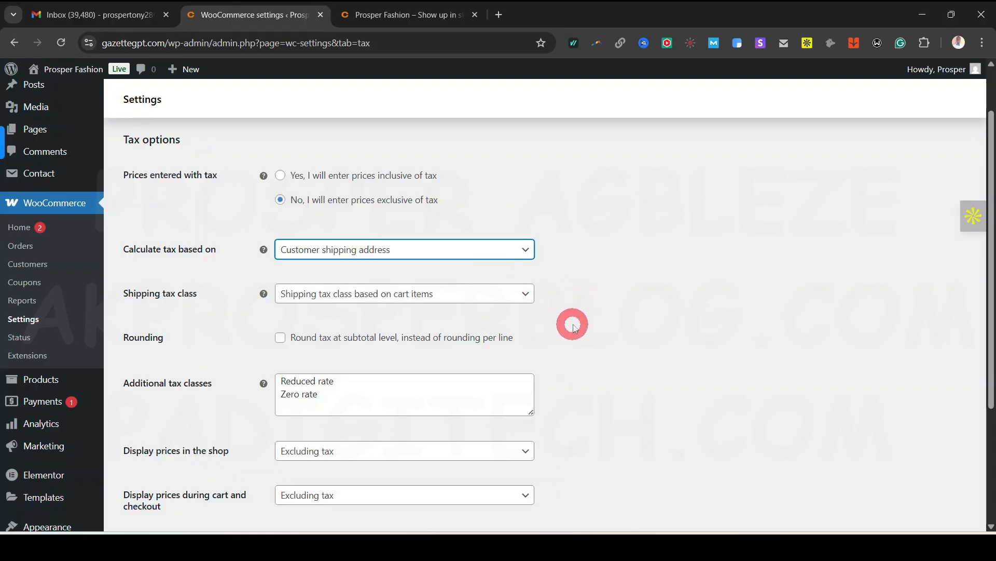
scroll(575, 332, "down", 1)
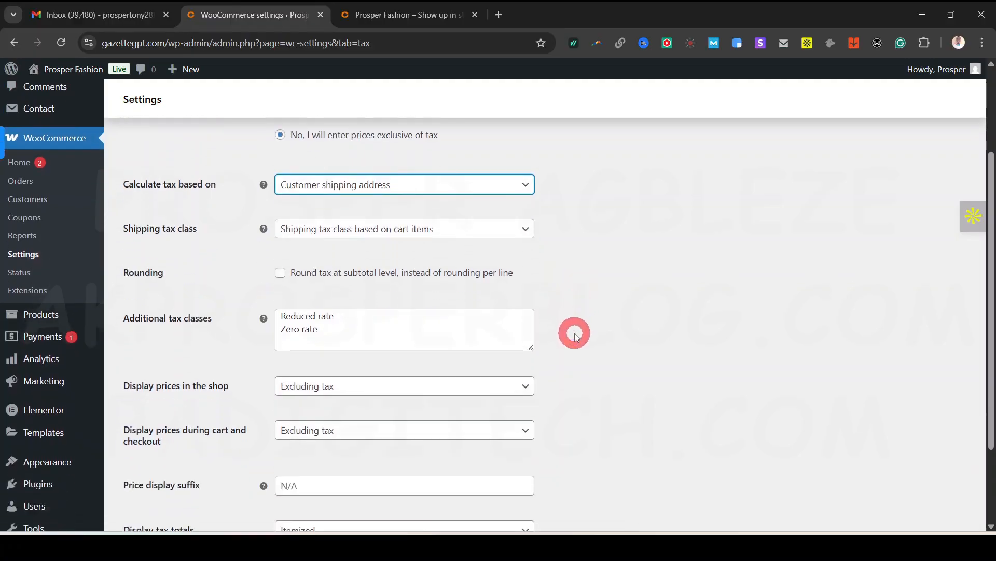
left_click(526, 186)
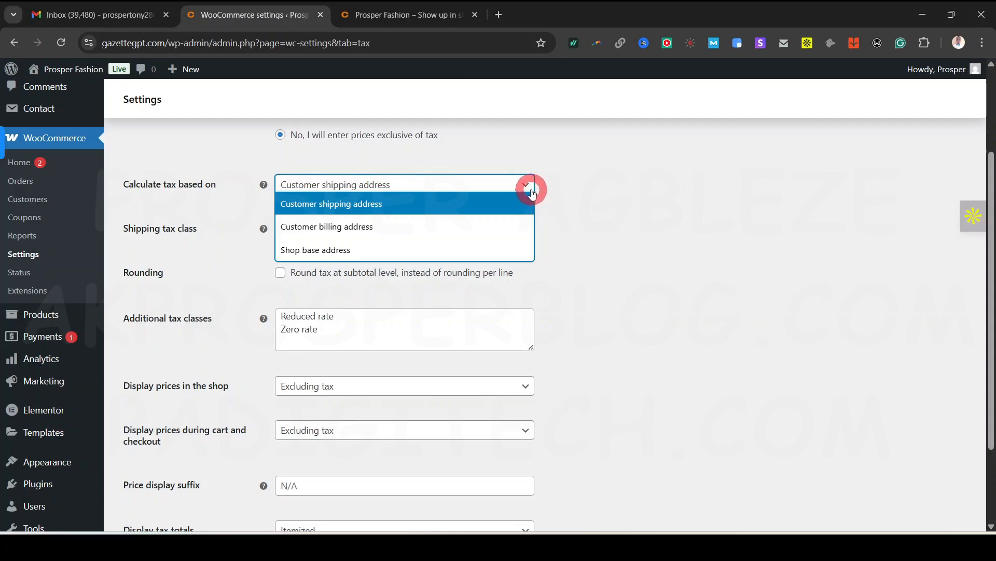
left_click(572, 206)
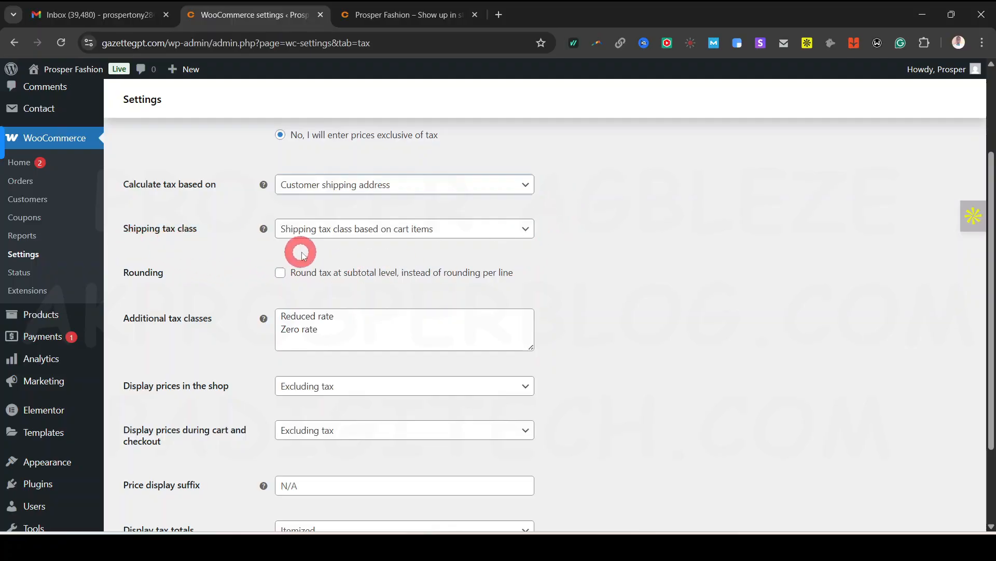
Leave the shipping tax class unchanged and add VAT after Zero rate in Additional tax classes
left_click(502, 230)
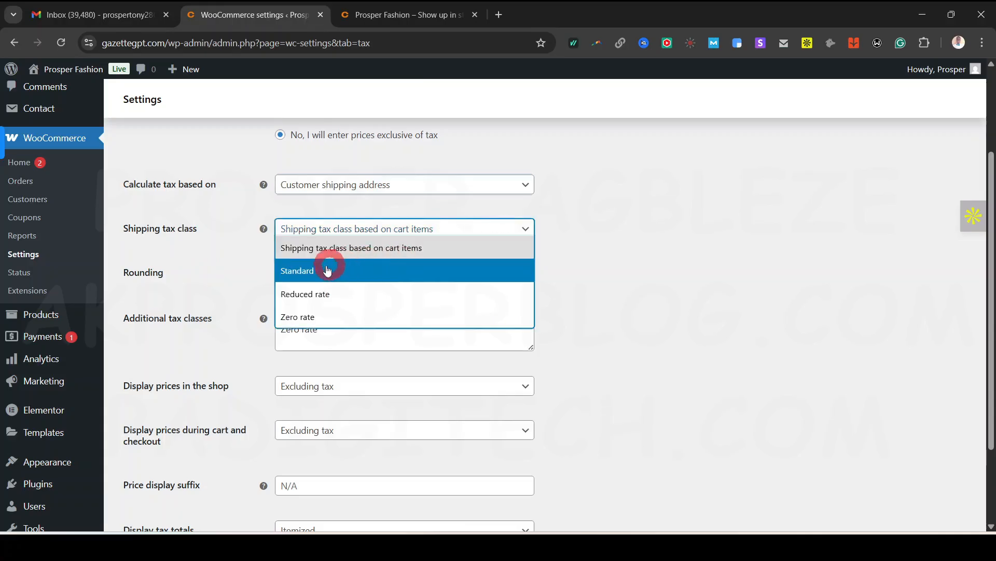
left_click(592, 266)
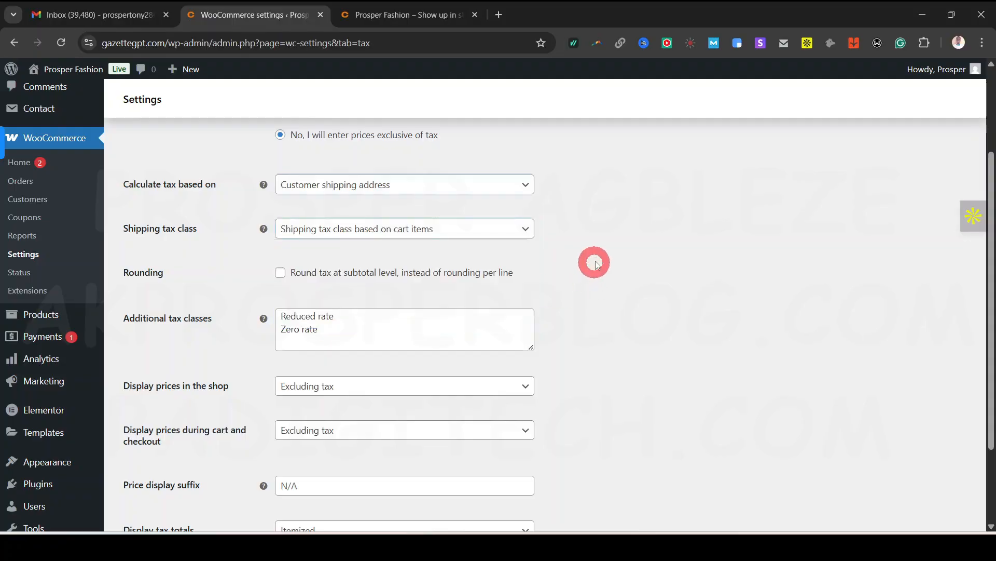
left_click(375, 335)
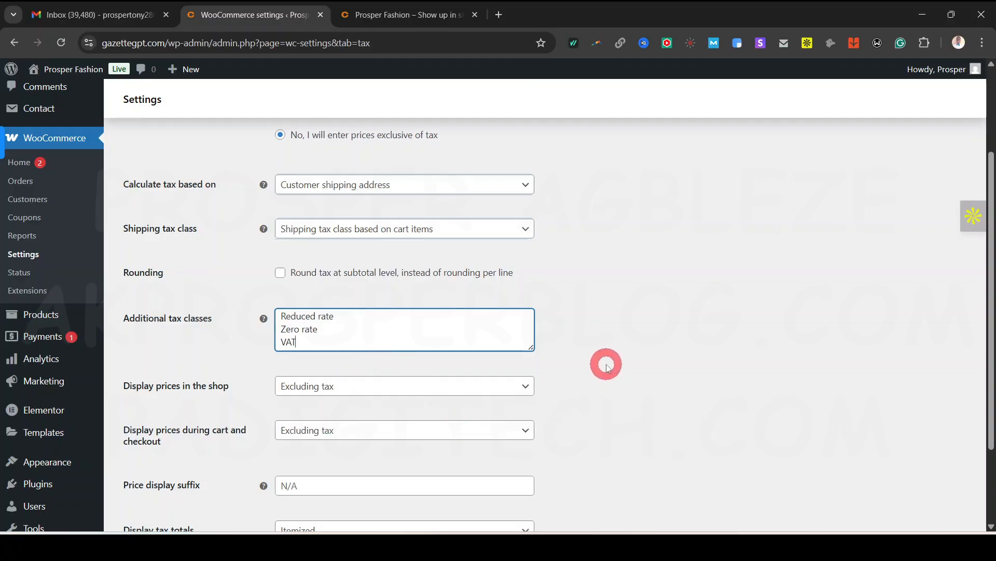
left_click(646, 340)
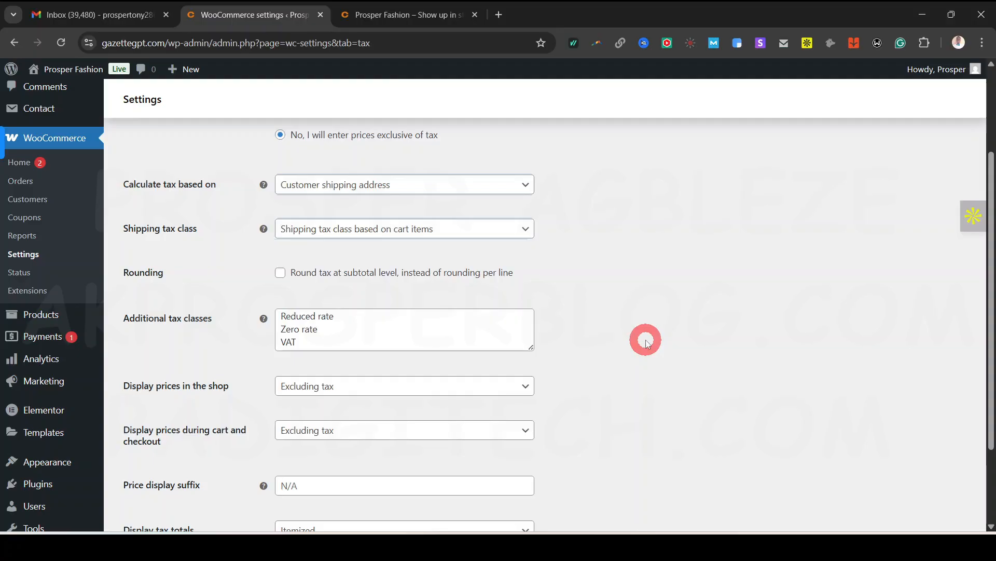
Check how shop prices are displayed in the tax options
scroll(646, 340, "down", 1)
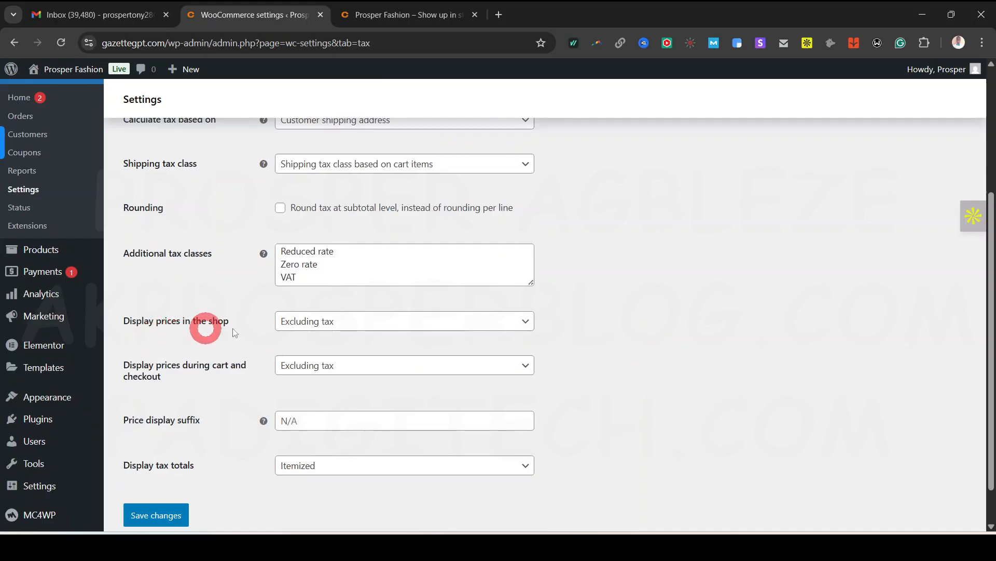
left_click(494, 322)
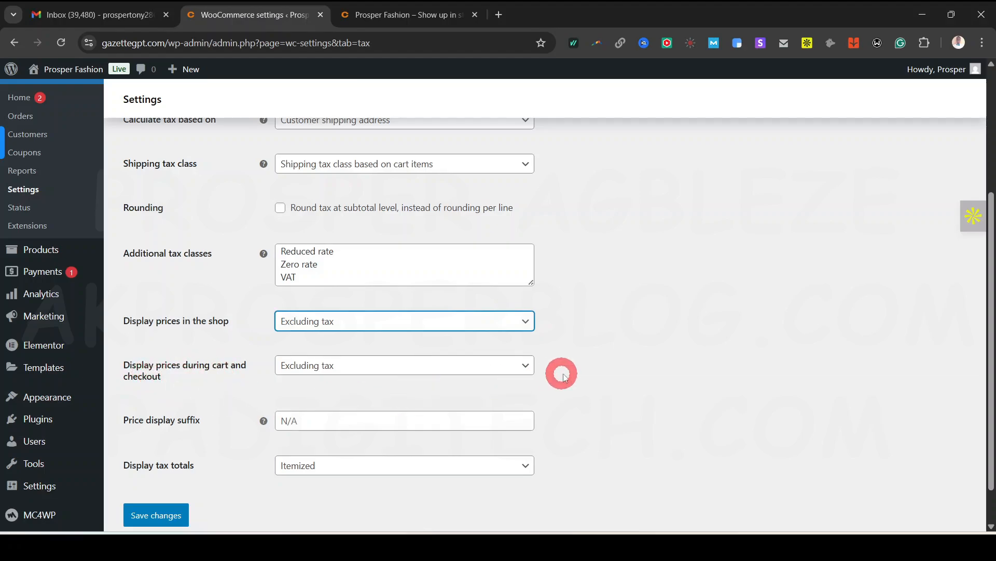
scroll(614, 390, "down", 1)
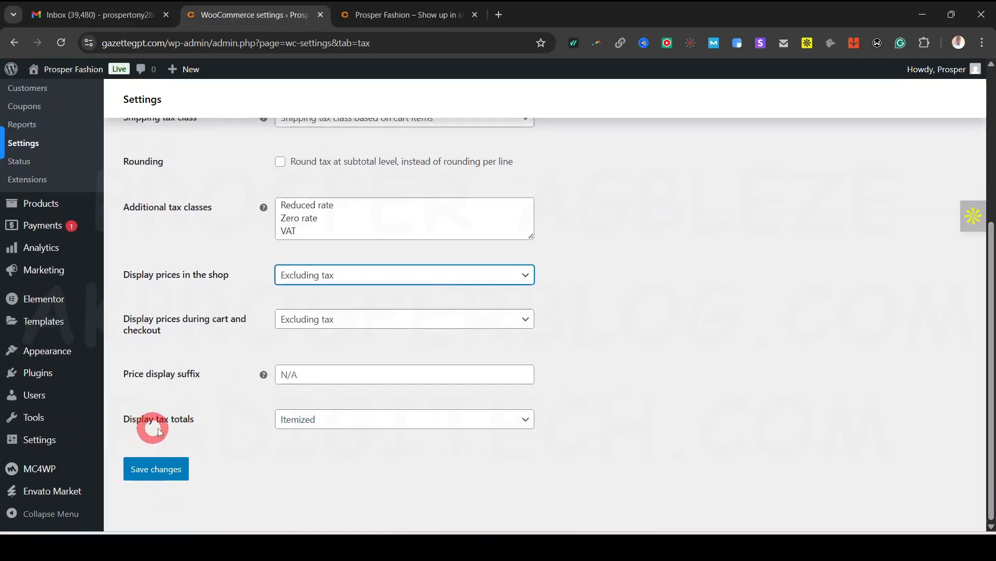
scroll(675, 410, "up", 5)
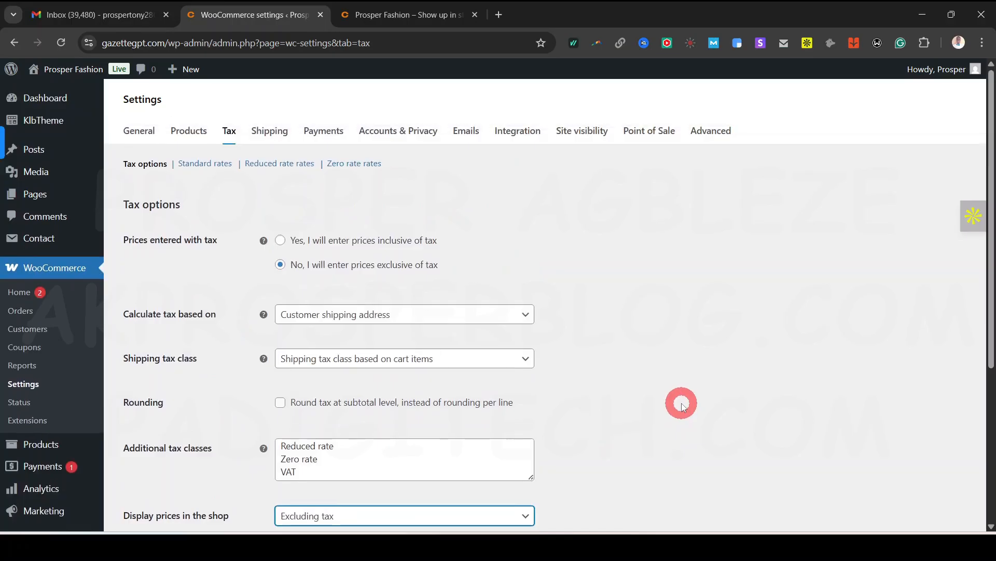
scroll(597, 410, "down", 5)
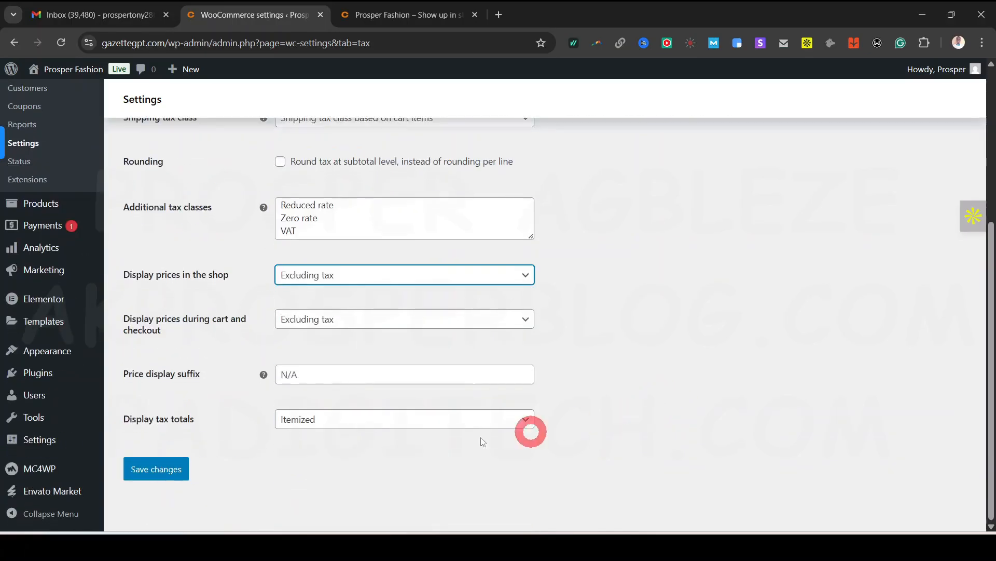
Save the tax options with the VAT class and insert a new VAT rate row
mouse_move(52, 468)
left_click(176, 468)
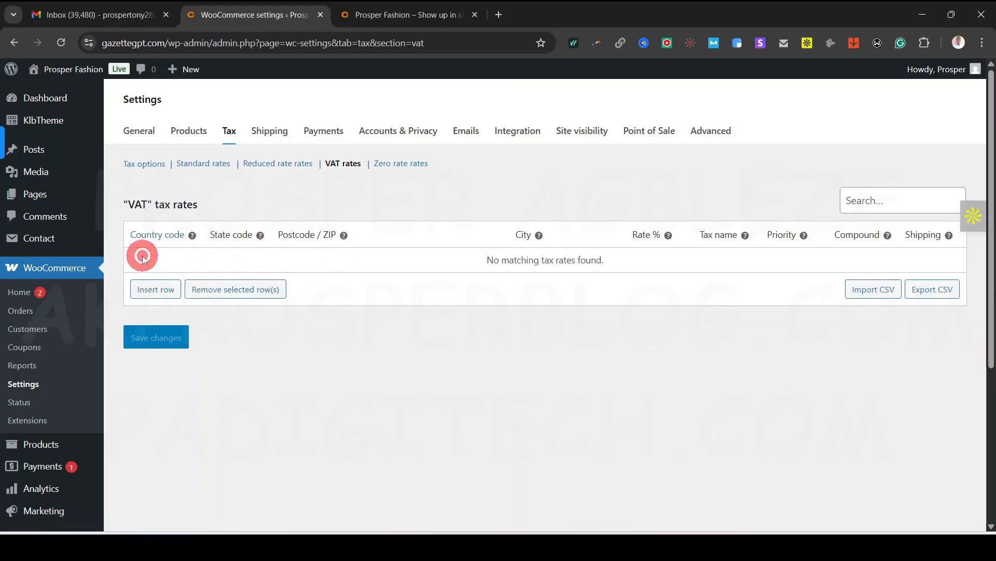
left_click(153, 290)
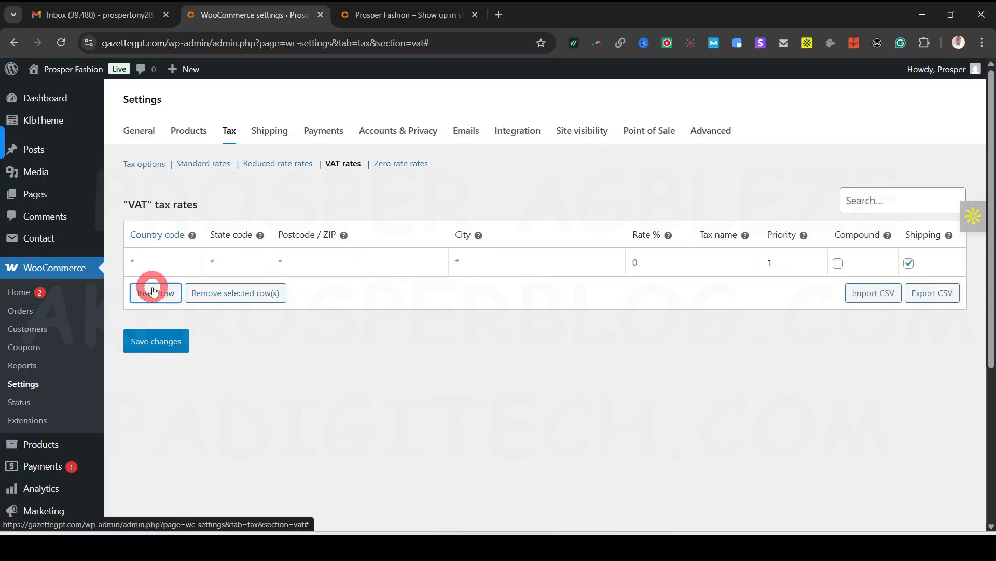
Fill the row with NG, LA, 10001, Lagos at 5%, save it, then go to the Reduced rate rates
left_click(162, 259)
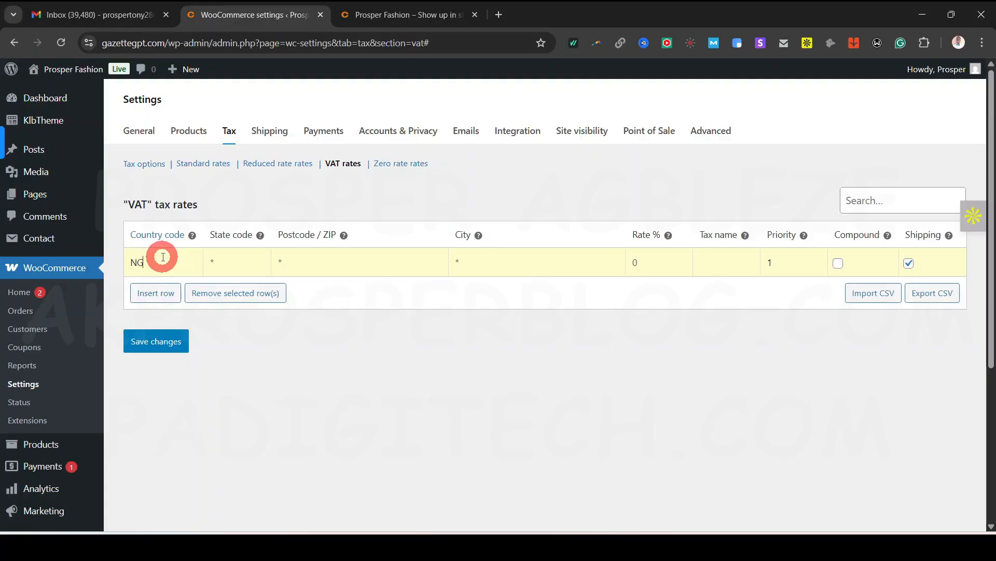
left_click(236, 265)
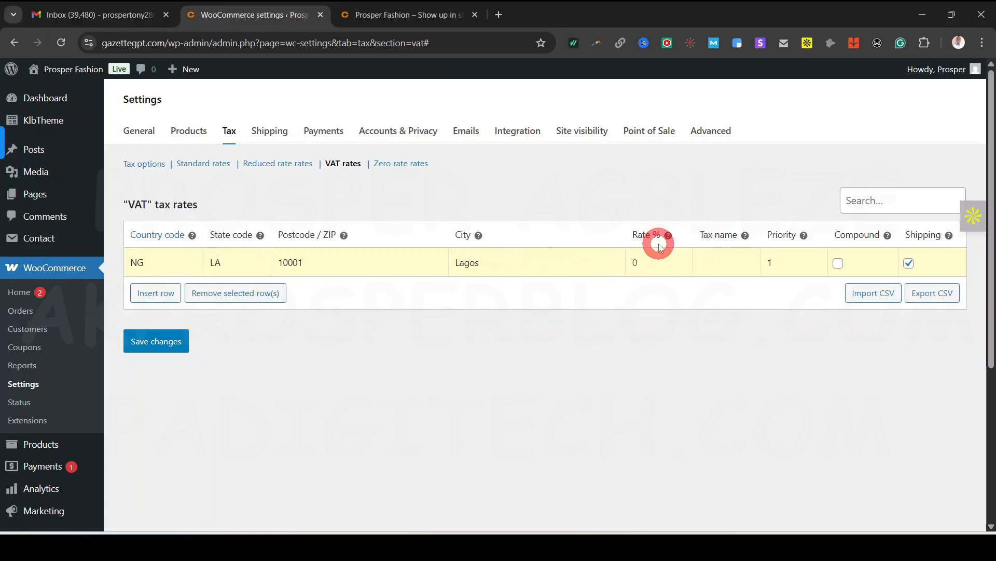
mouse_move(669, 236)
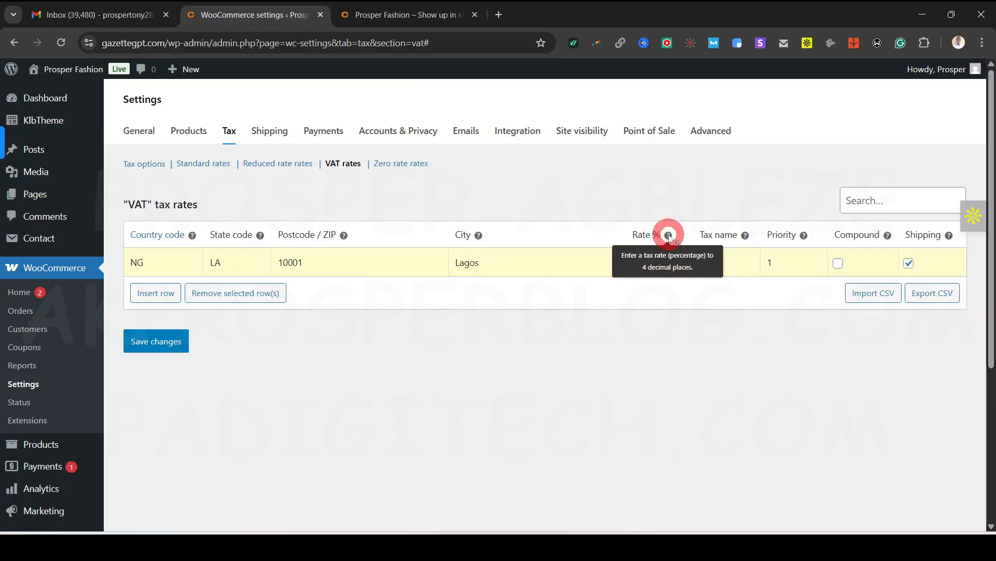
left_click(648, 269)
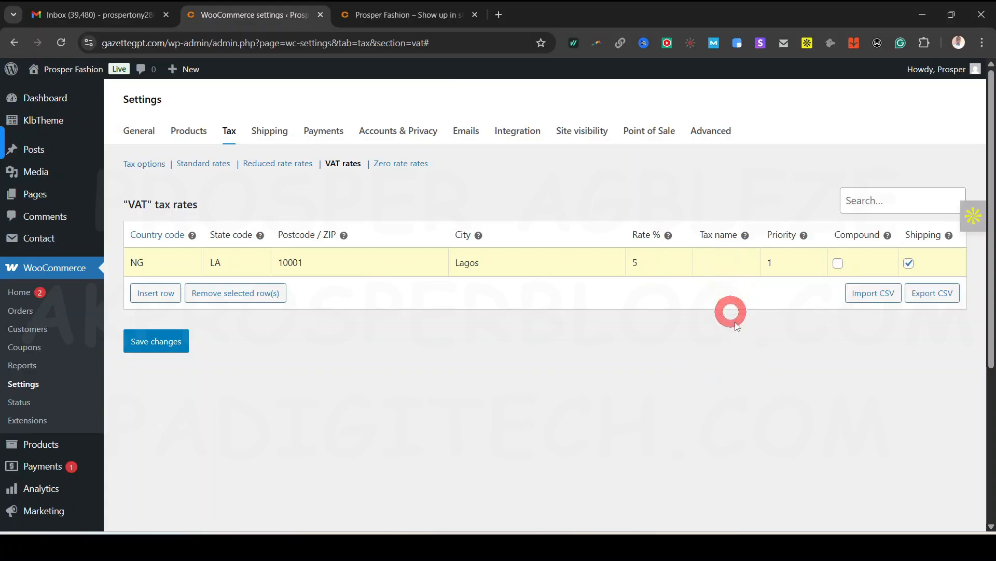
mouse_move(804, 237)
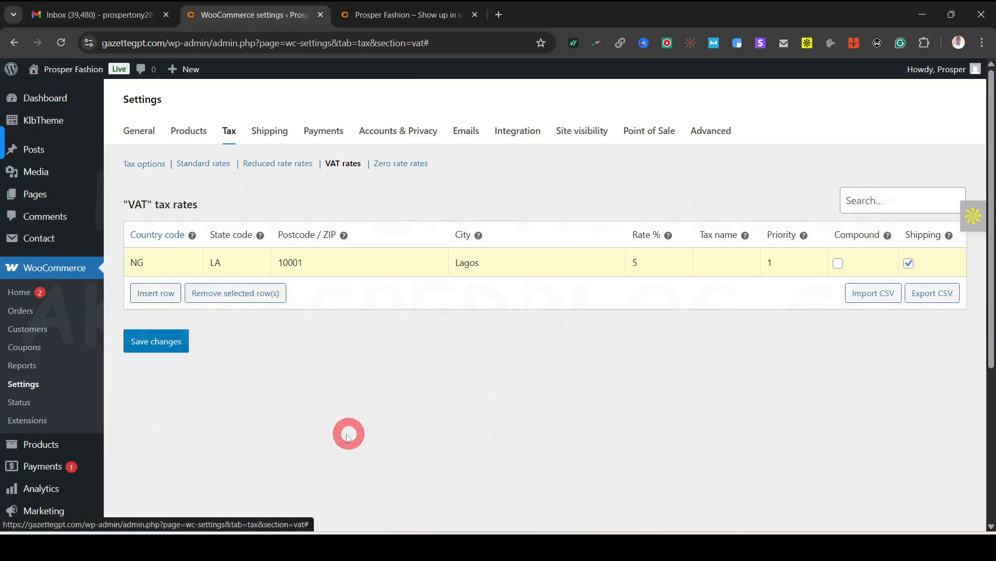
left_click(152, 345)
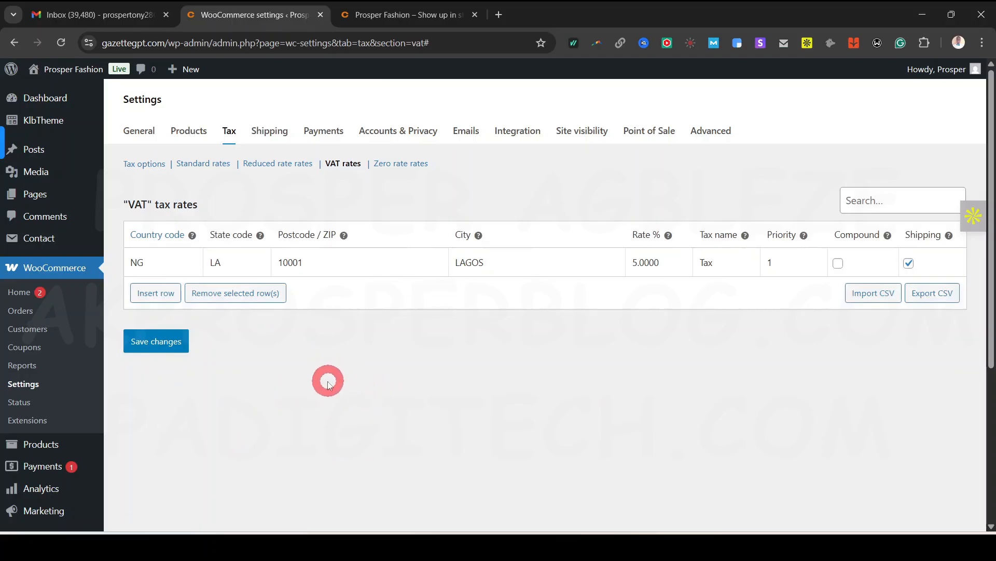
left_click(160, 343)
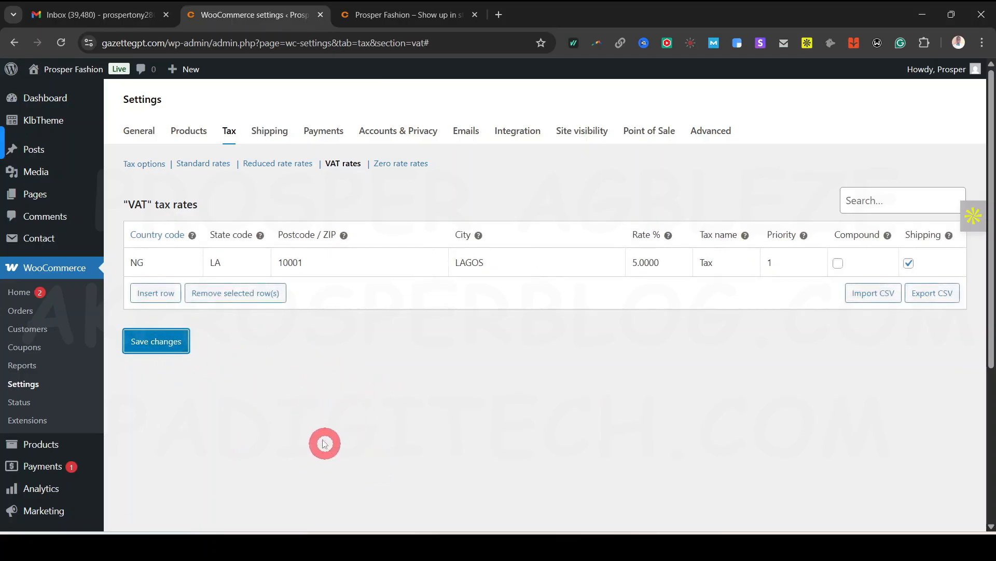
left_click(263, 165)
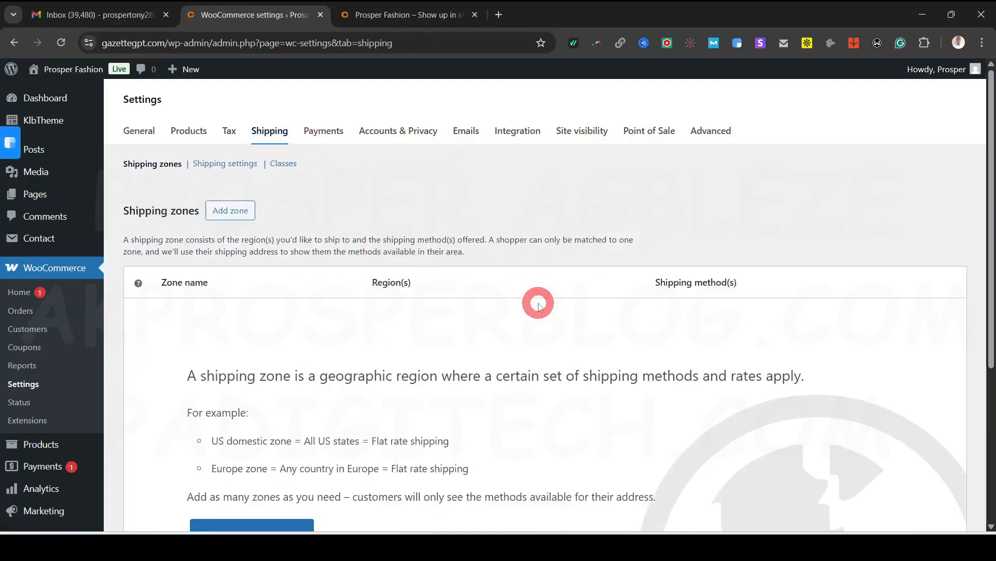
Read through the Shipping zones page, highlighting the zone explanation and the US domestic zone example
scroll(583, 304, "down", 3)
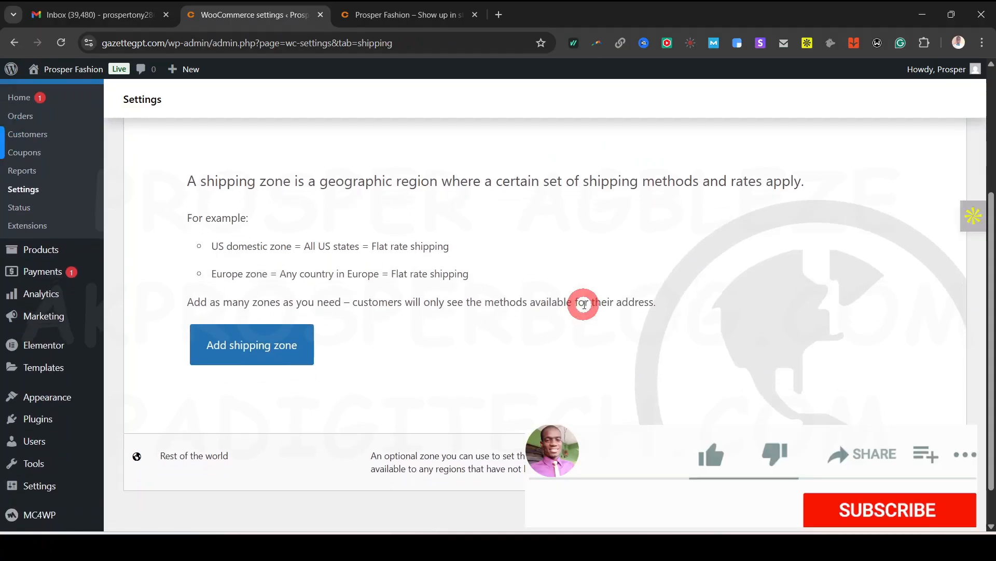
scroll(363, 280, "up", 3)
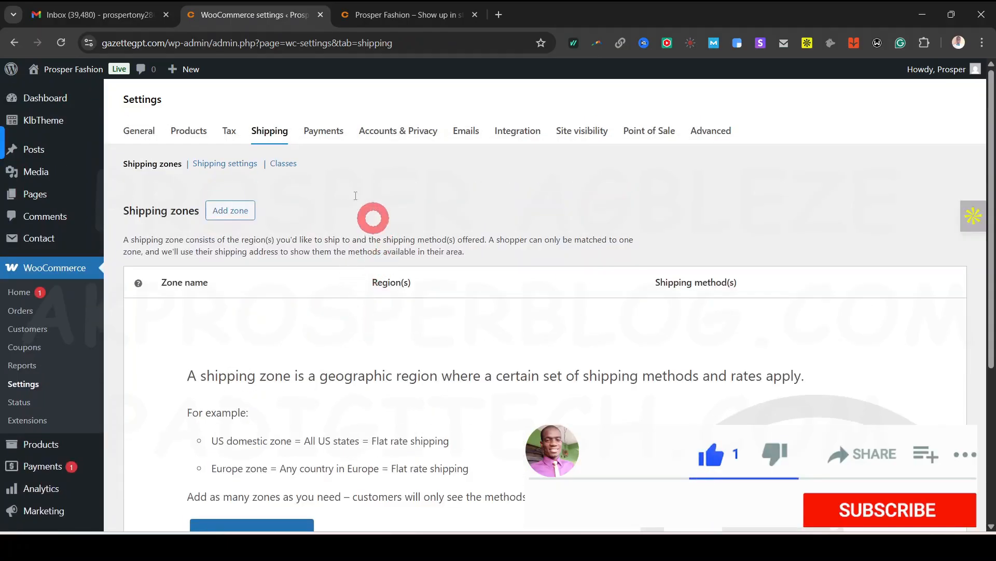
scroll(457, 438, "down", 4)
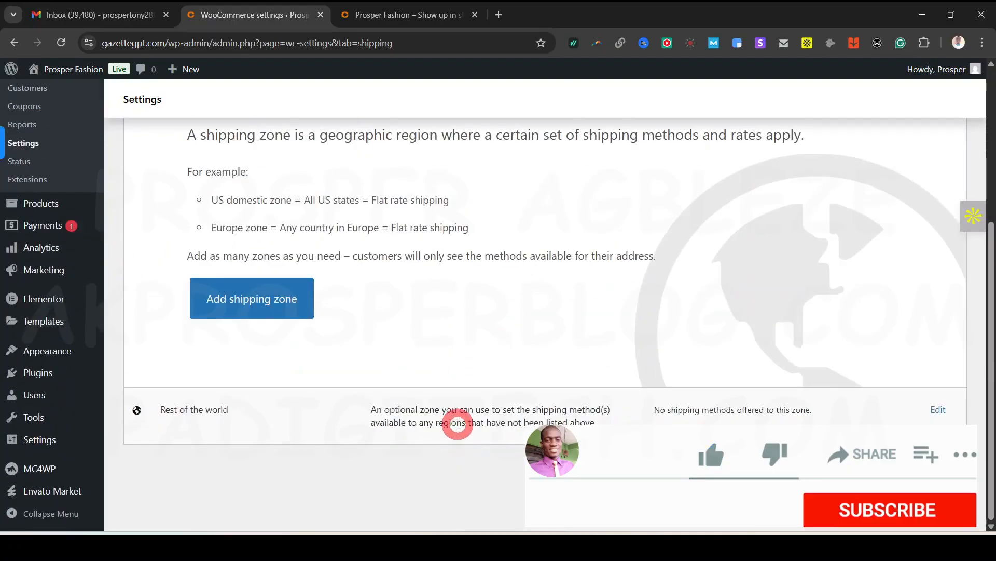
scroll(457, 418, "up", 4)
scroll(333, 345, "down", 3)
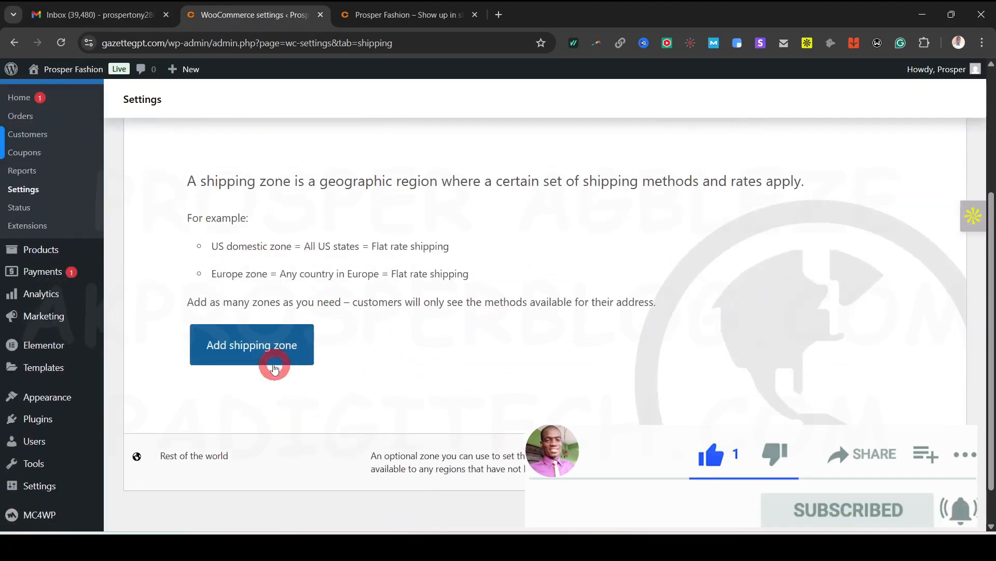
scroll(359, 318, "up", 3)
left_click_drag(185, 375, 787, 378)
left_click(498, 403)
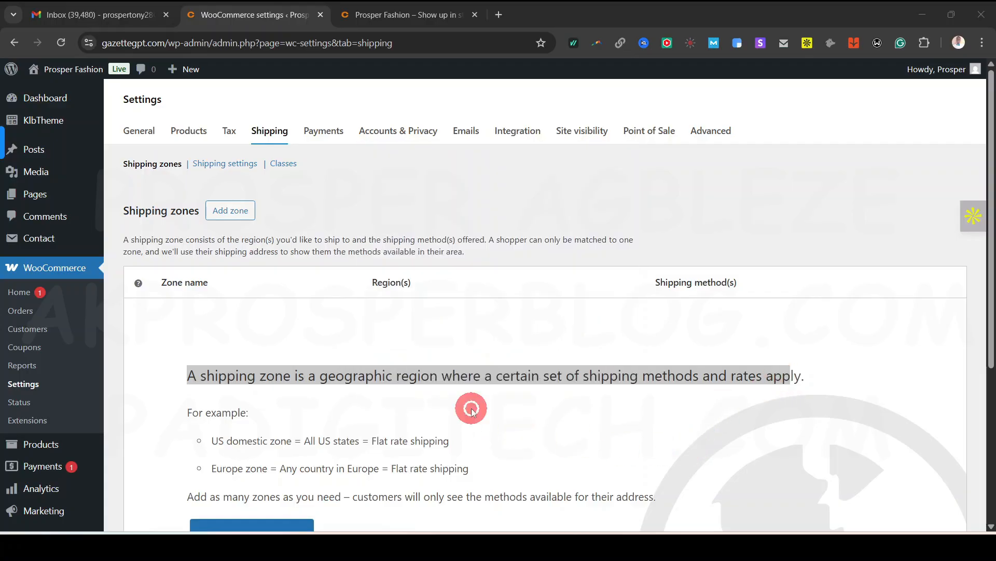
scroll(490, 427, "down", 1)
left_click(338, 338)
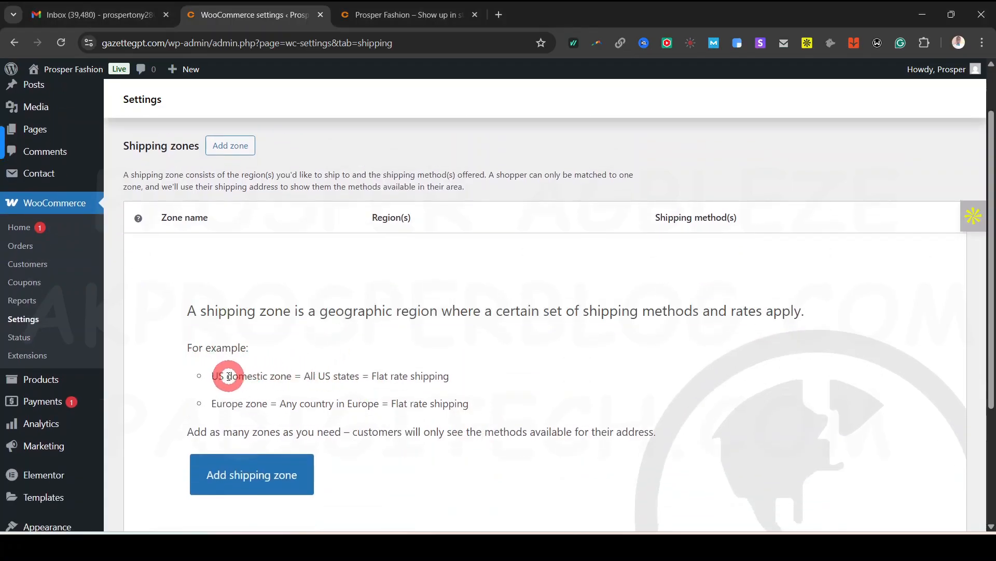
left_click_drag(209, 377, 292, 378)
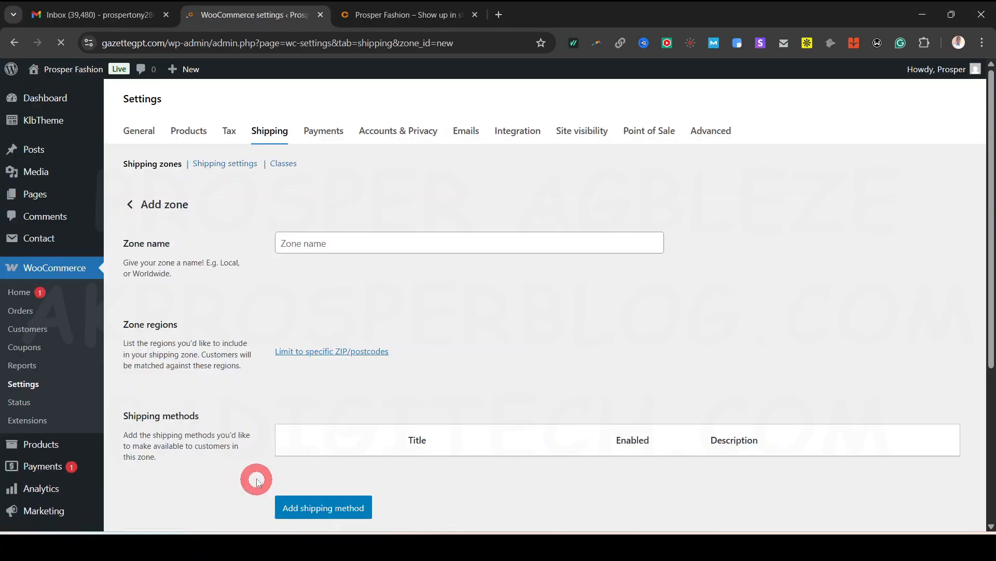
Enter Nigeria as the zone name and bring up the Free shipping, Flat rate and Local pickup choices
left_click(344, 243)
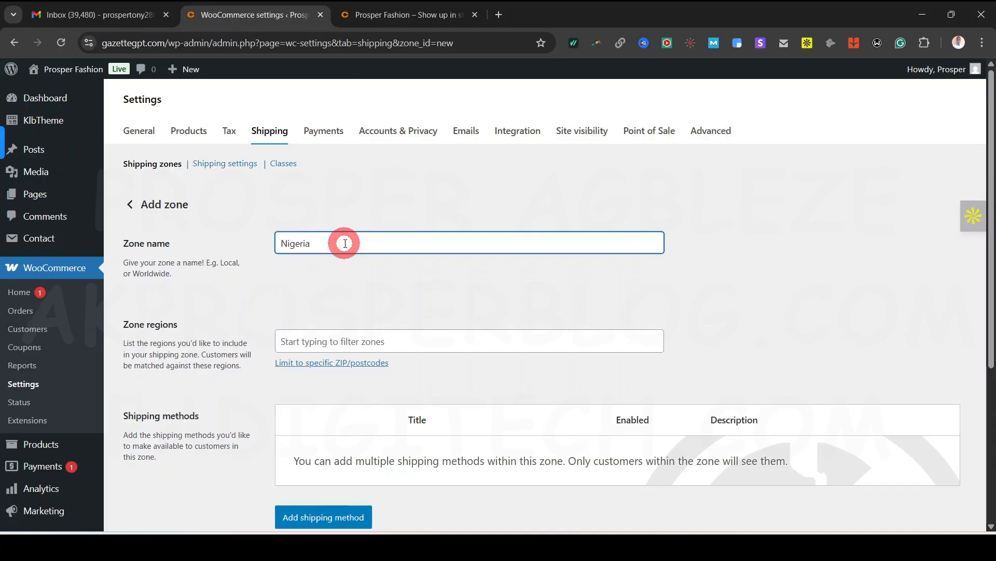
scroll(356, 294, "down", 2)
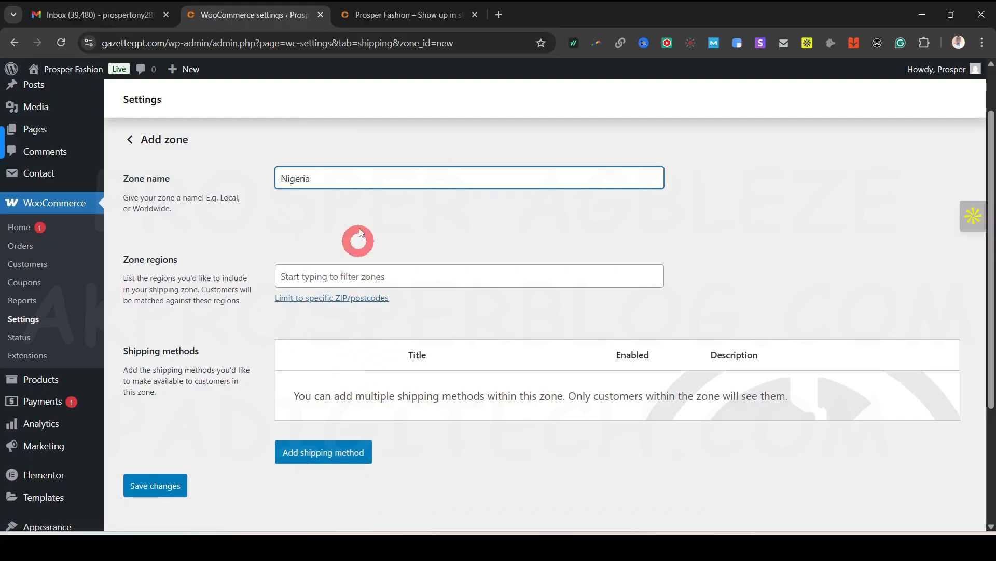
left_click(336, 207)
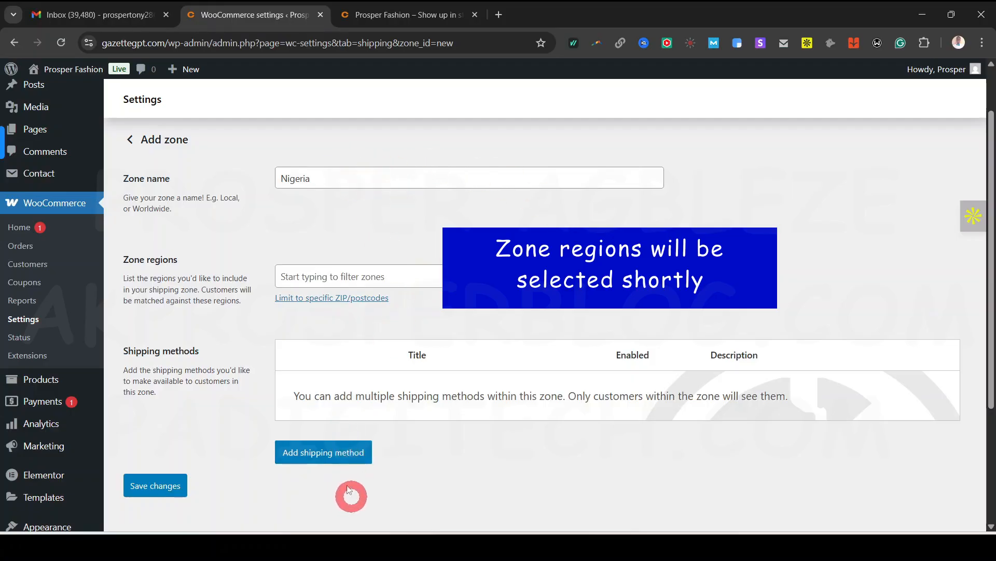
left_click(319, 456)
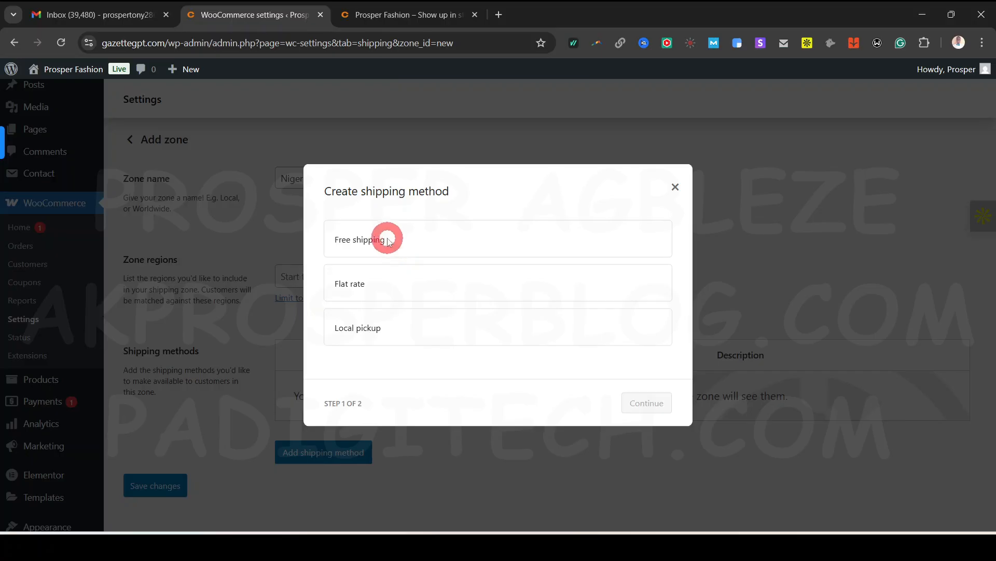
Compare Free shipping, Flat rate and Local pickup, then choose Flat rate
left_click(431, 242)
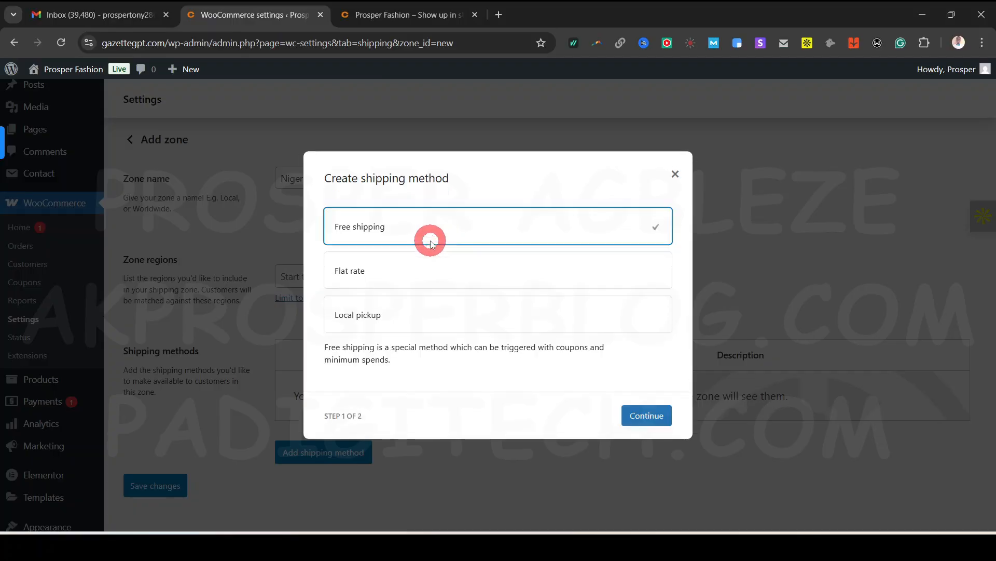
left_click(410, 271)
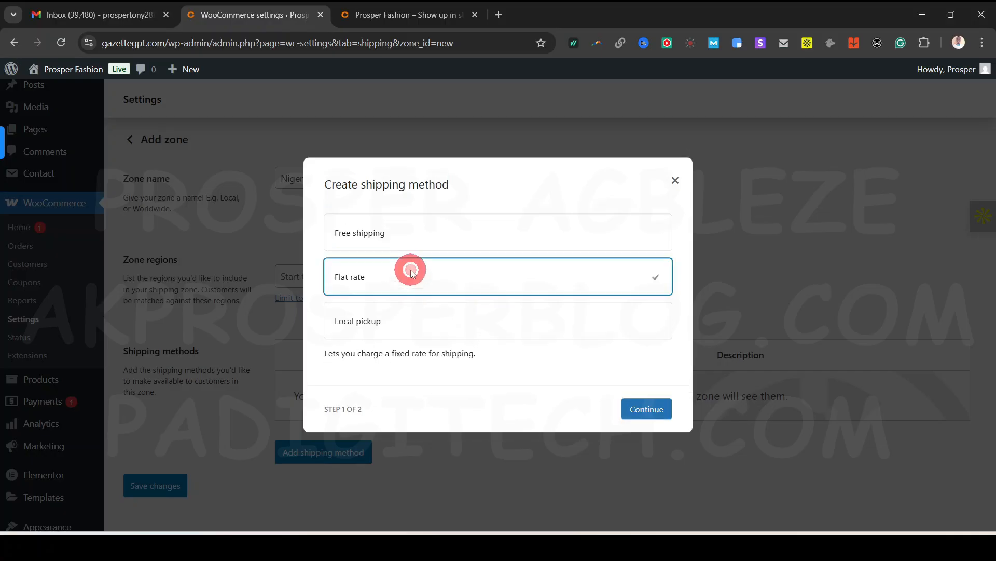
left_click(406, 327)
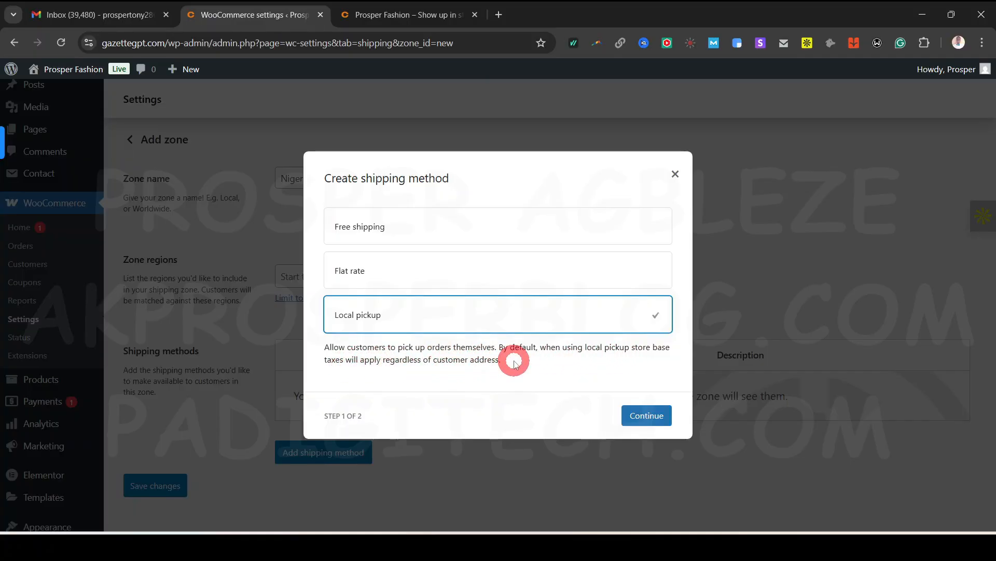
left_click(387, 276)
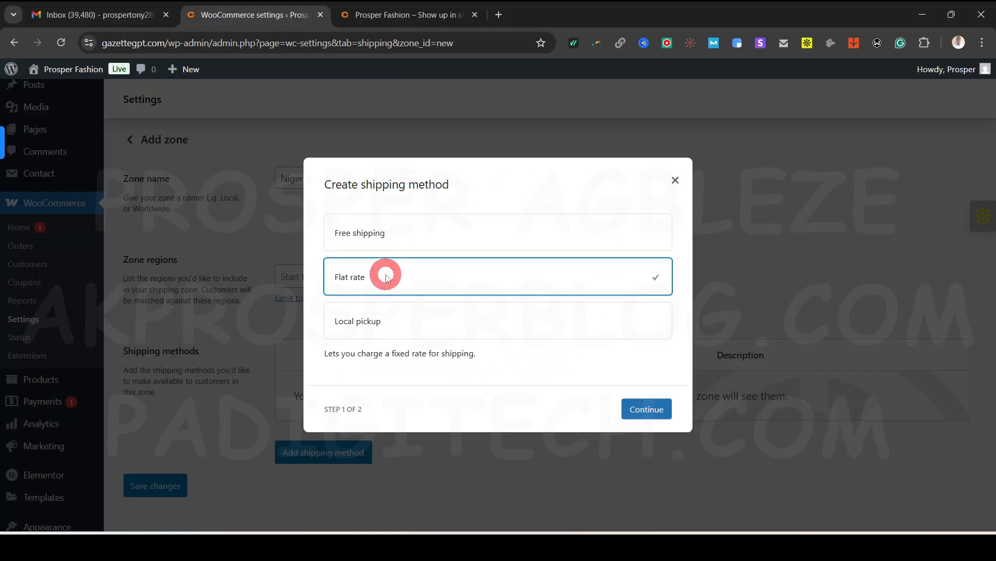
left_click(642, 420)
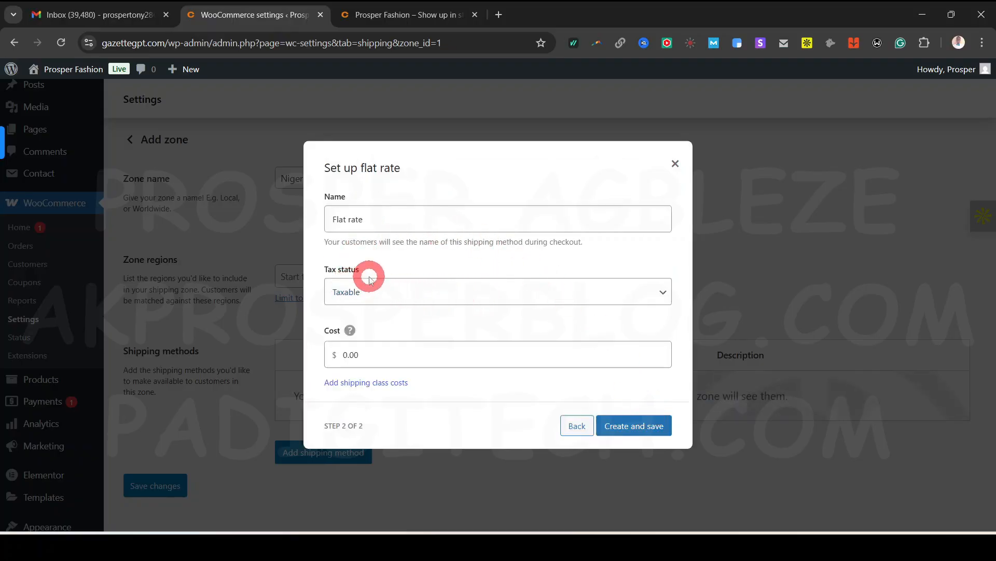
Keep the flat rate tax status Taxable and enter a cost of 3.00
left_click(663, 292)
left_click(663, 293)
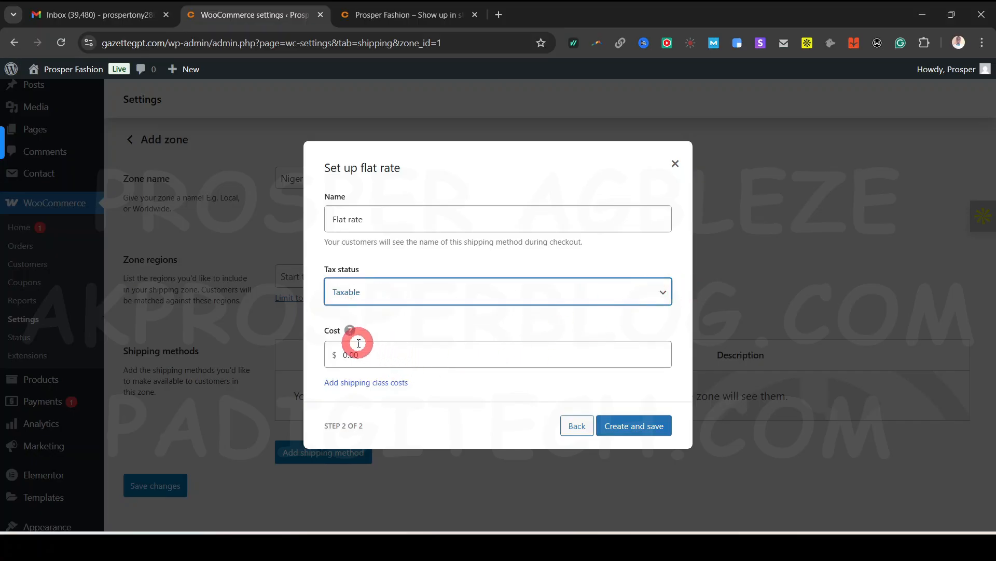
double_click(382, 356)
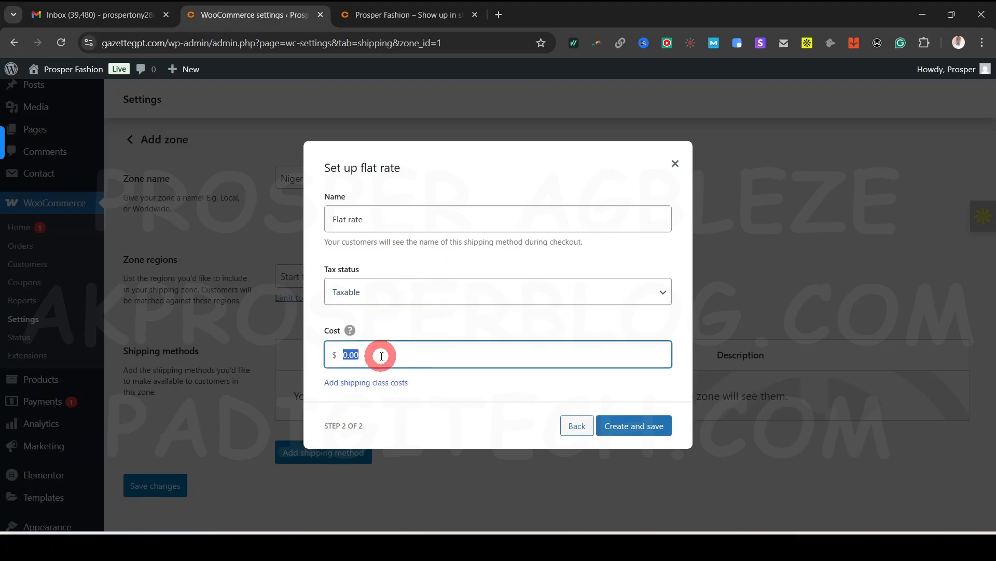
type("3")
left_click(519, 388)
mouse_move(349, 331)
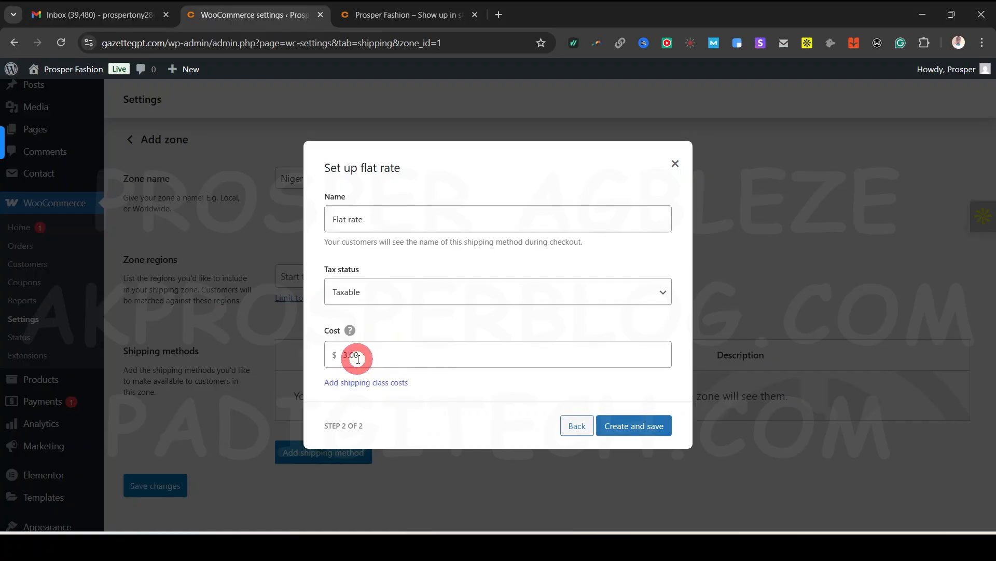
left_click(363, 357)
type("3.00")
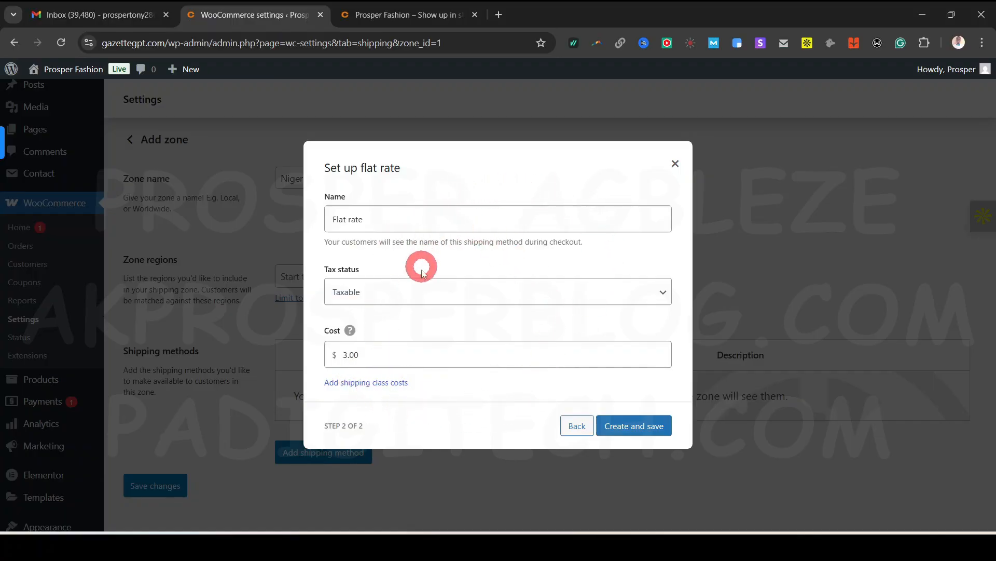
double_click(361, 354)
left_click(464, 355)
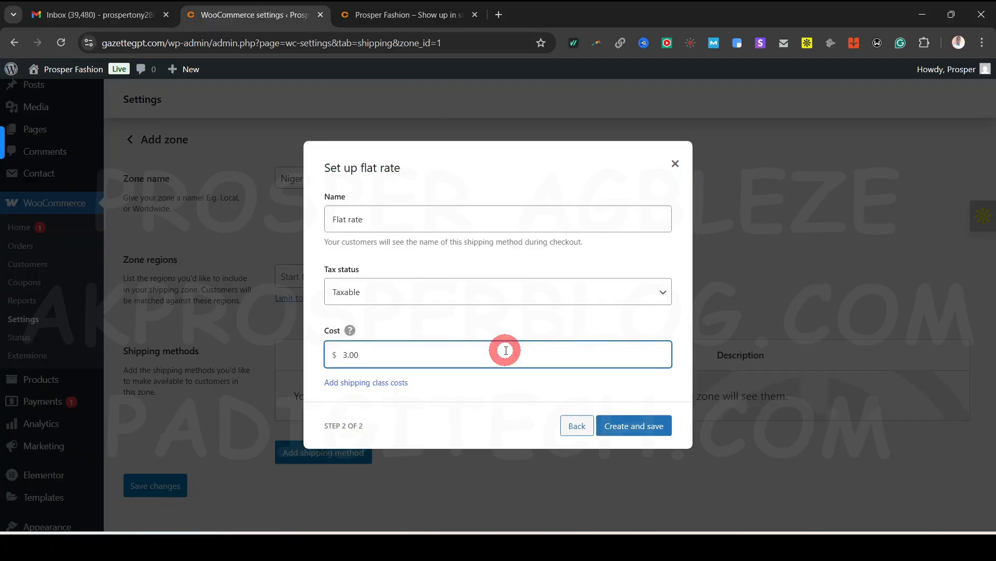
key("shift")
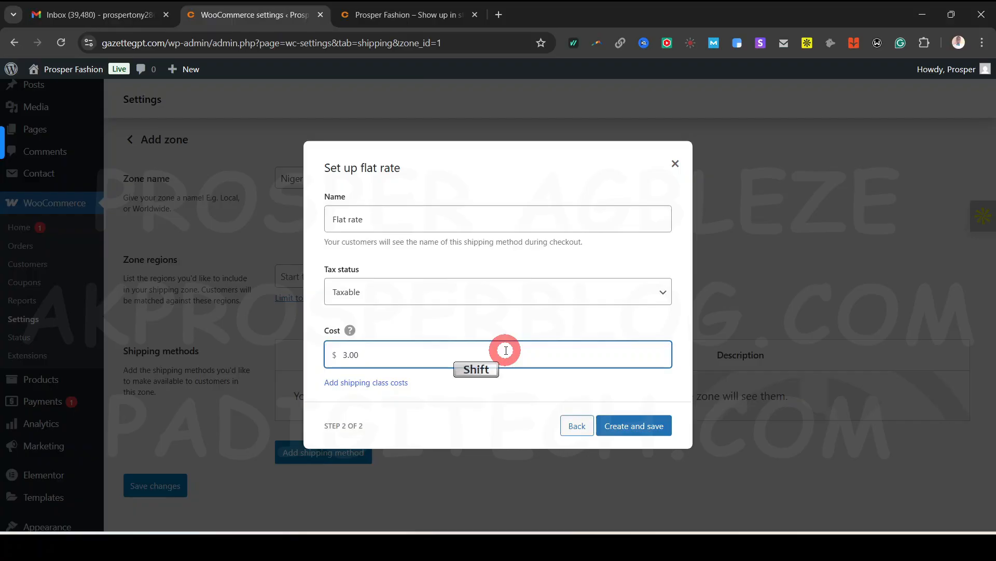
type("*")
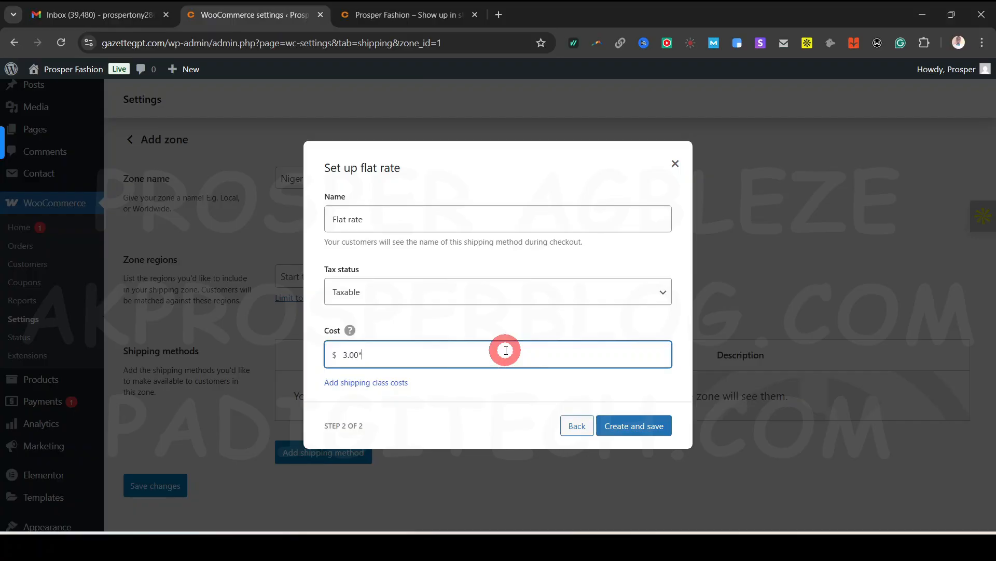
type("* [[")
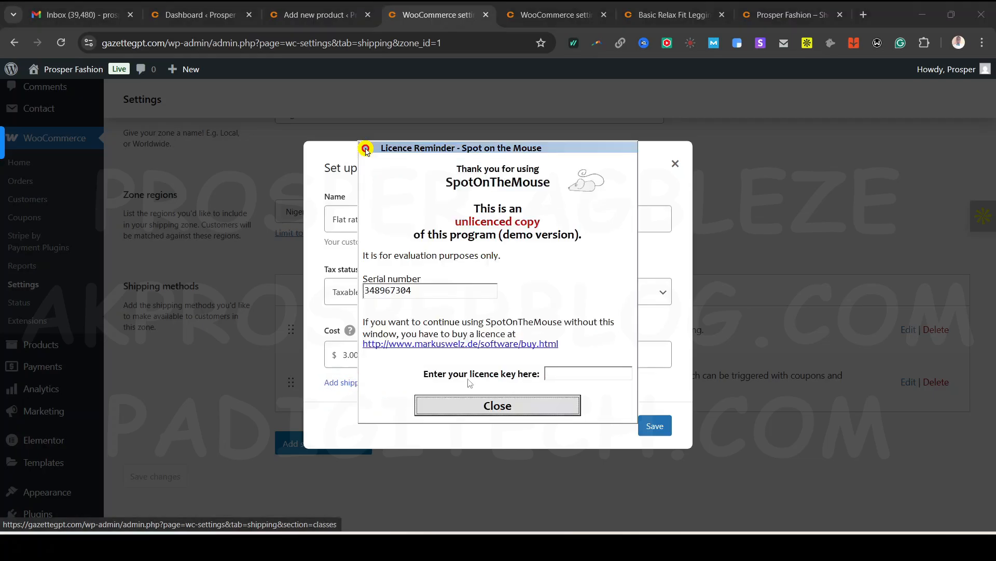
Go to the shipping classes page and start adding a new shipping class
left_click(525, 411)
left_click(390, 383)
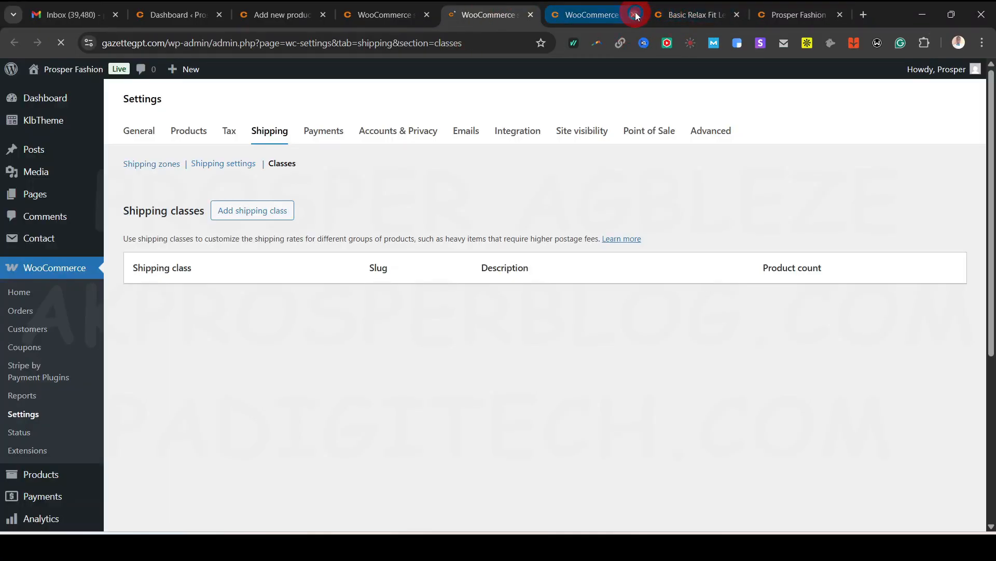
left_click(635, 15)
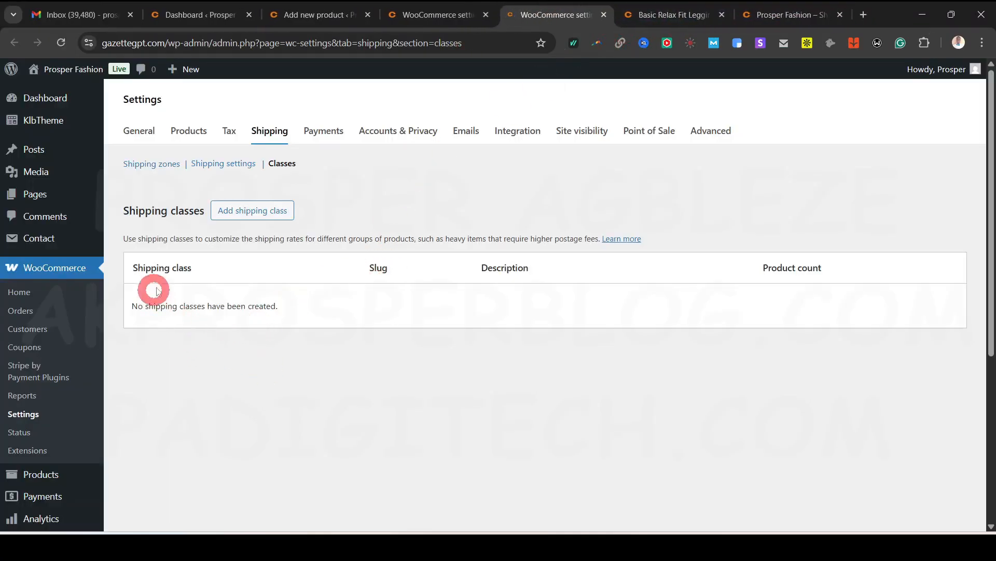
left_click(241, 219)
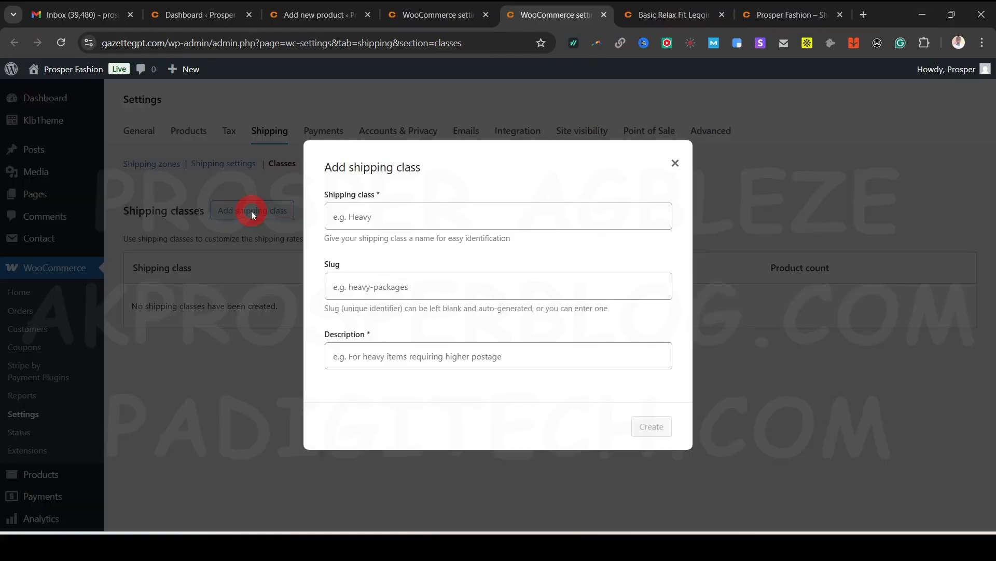
Create class 'Bulky Package' with slug bulk and description 'for heavy and bulky package'
left_click(377, 225)
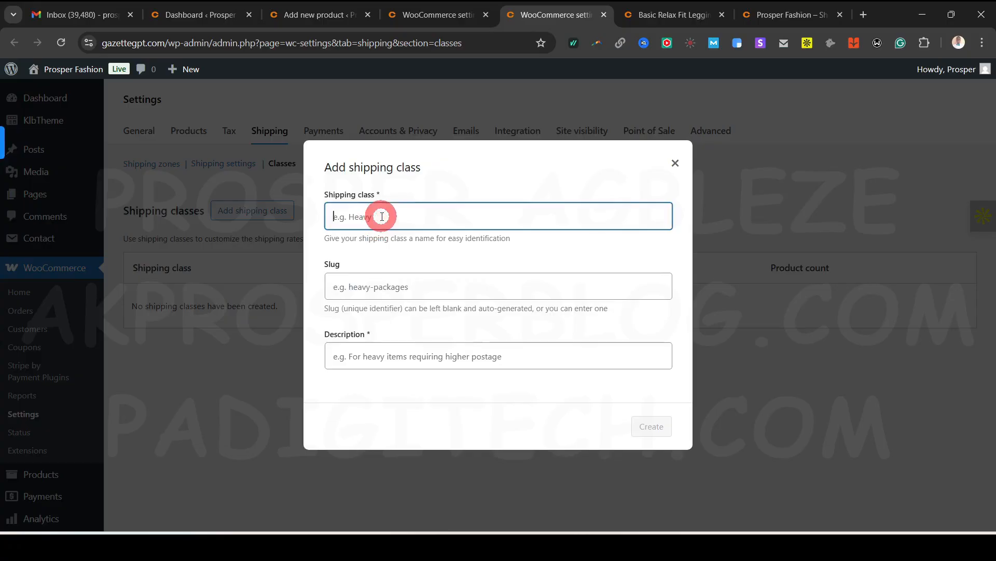
type("Bu")
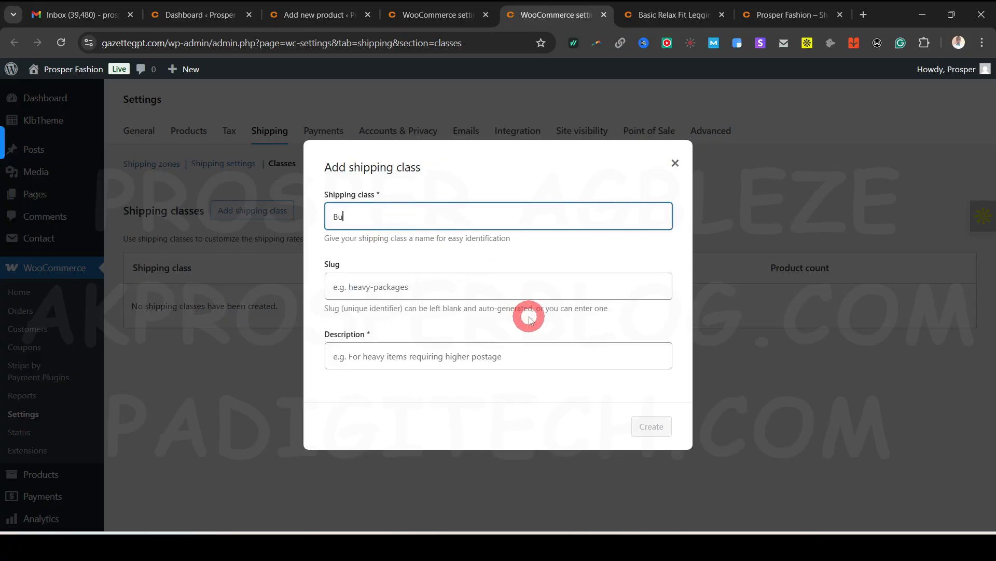
type("lk")
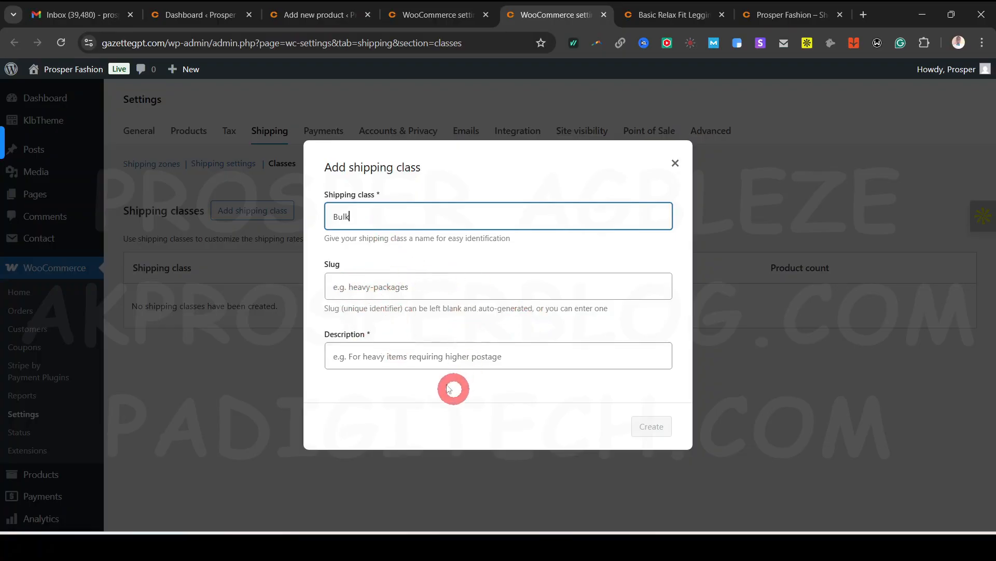
left_click(415, 283)
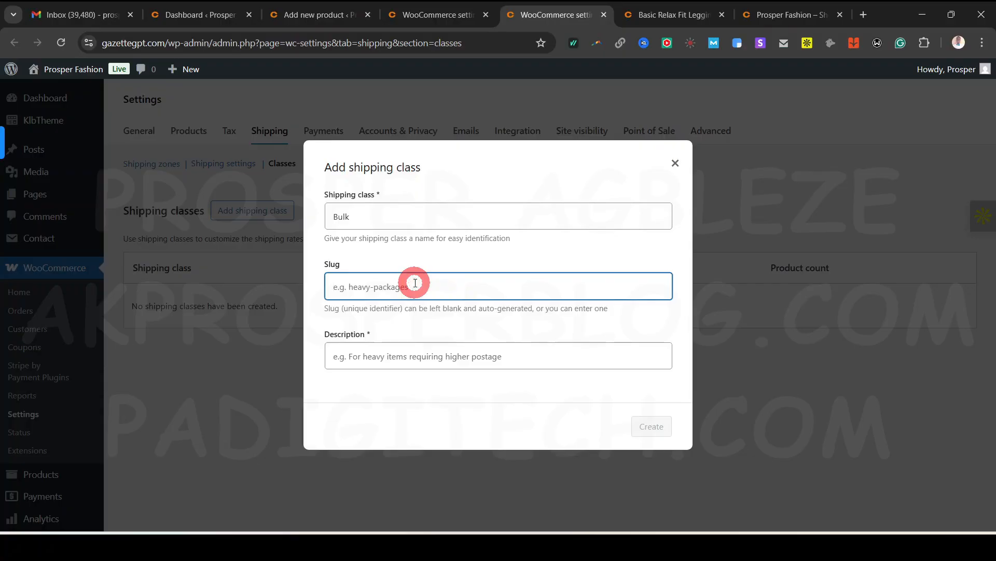
type("bulk")
left_click(407, 357)
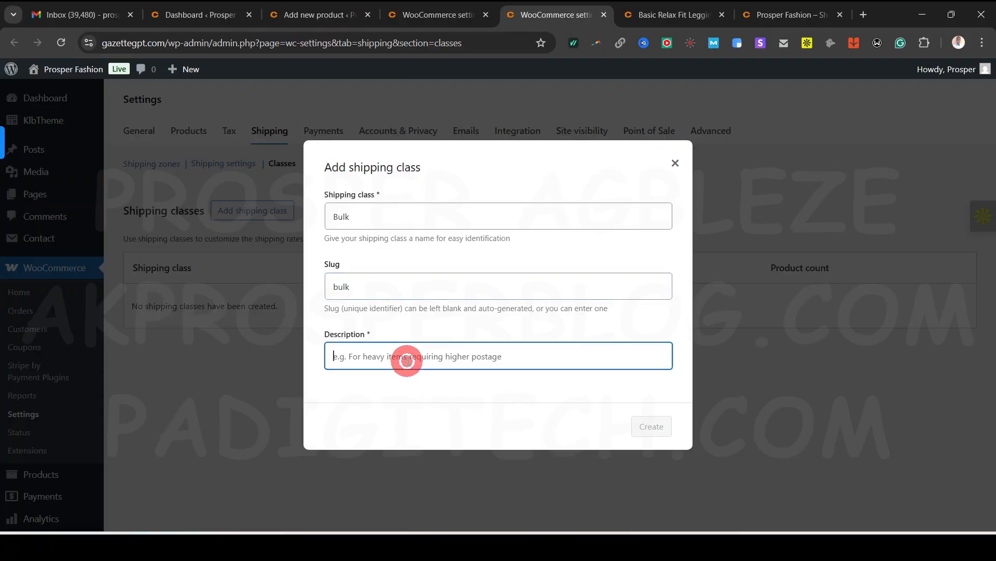
type("for ")
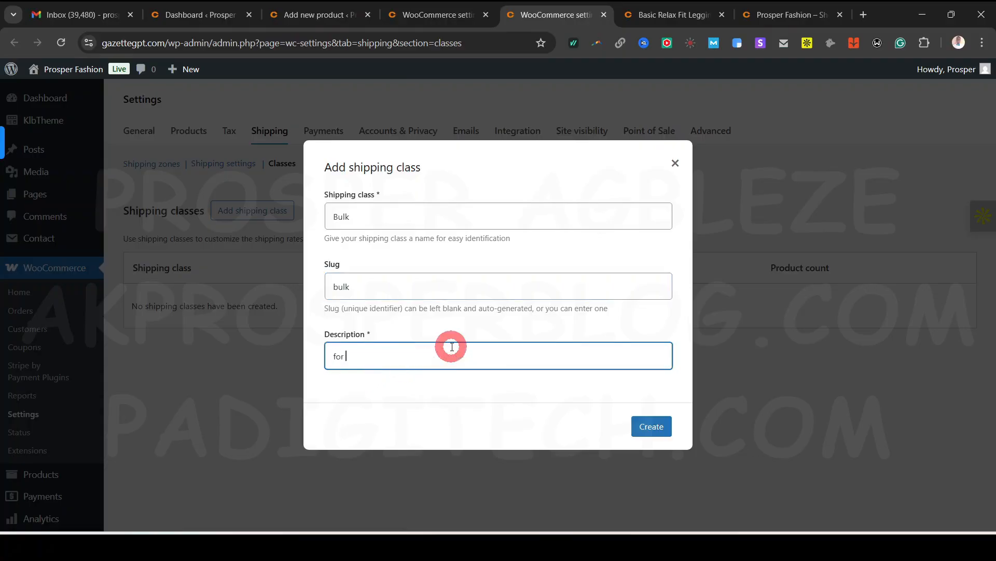
type("heavy and bulky package")
left_click(446, 218)
type("y")
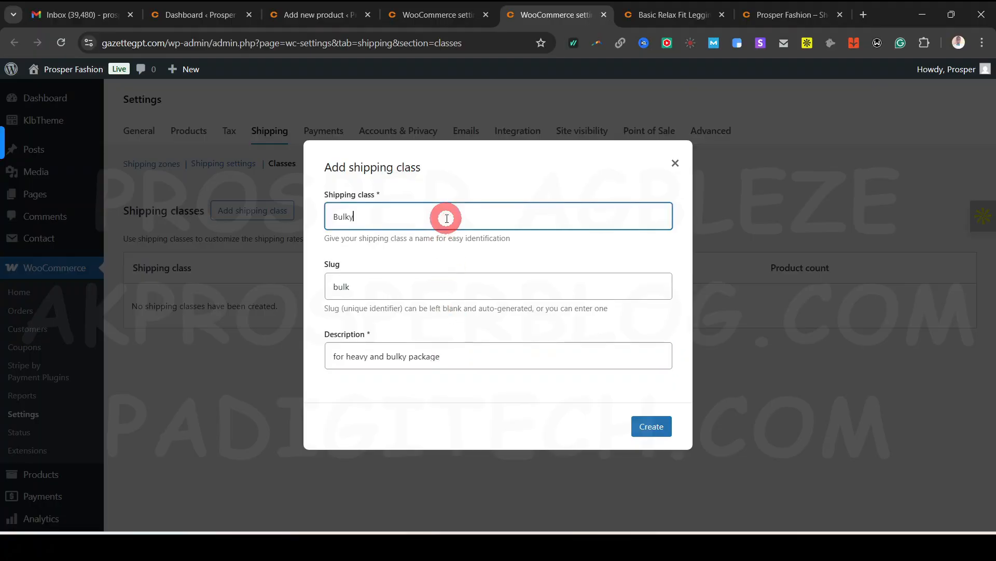
type(" Package")
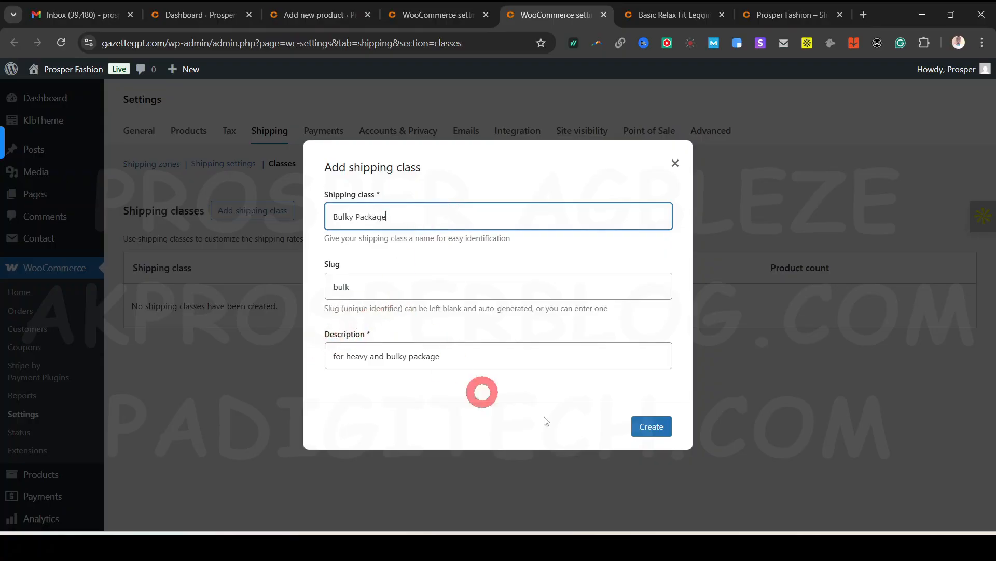
left_click(655, 427)
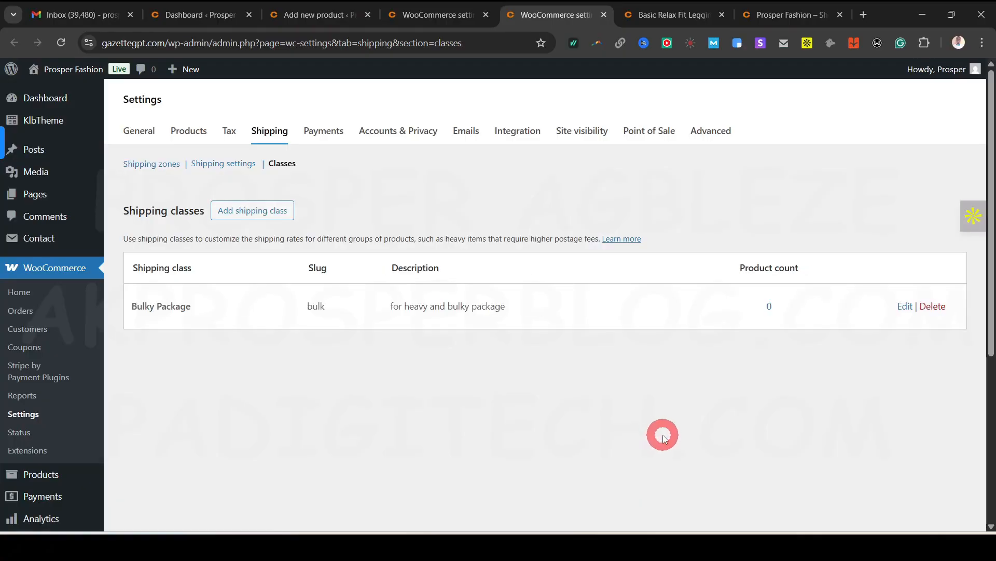
Save the flat rate, then set its Bulky Package class cost to 10 and save
left_click(446, 16)
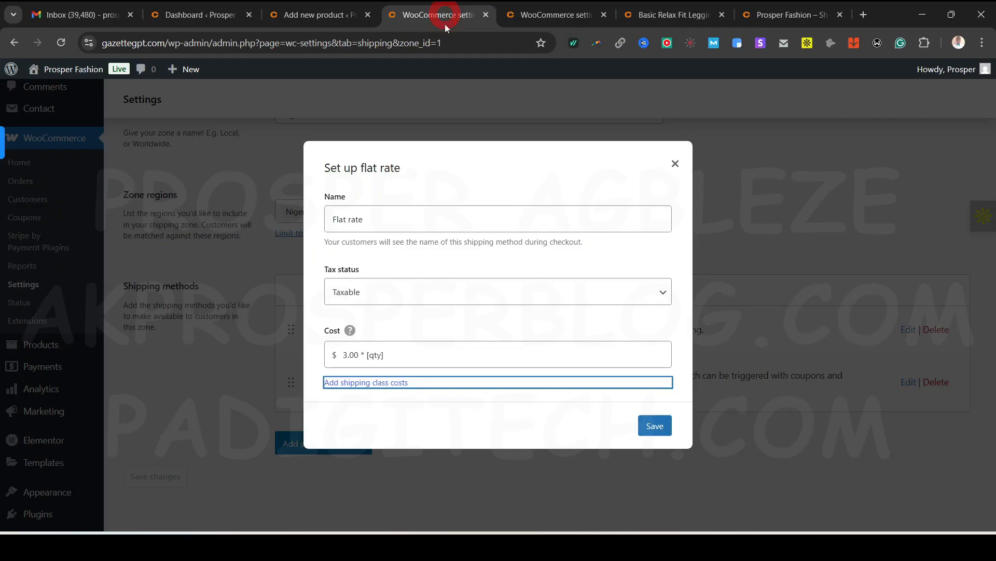
left_click(655, 426)
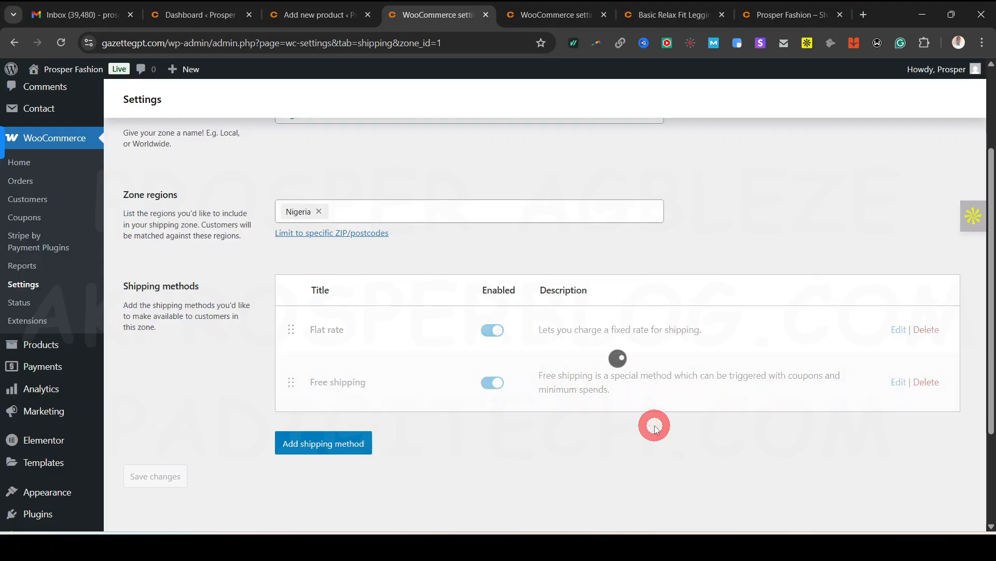
left_click(902, 330)
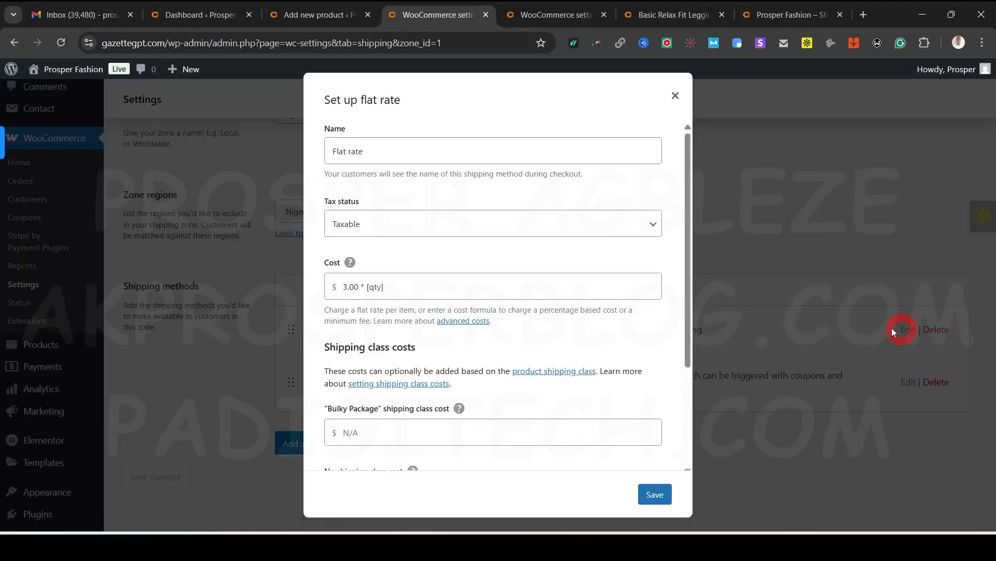
scroll(404, 313, "down", 3)
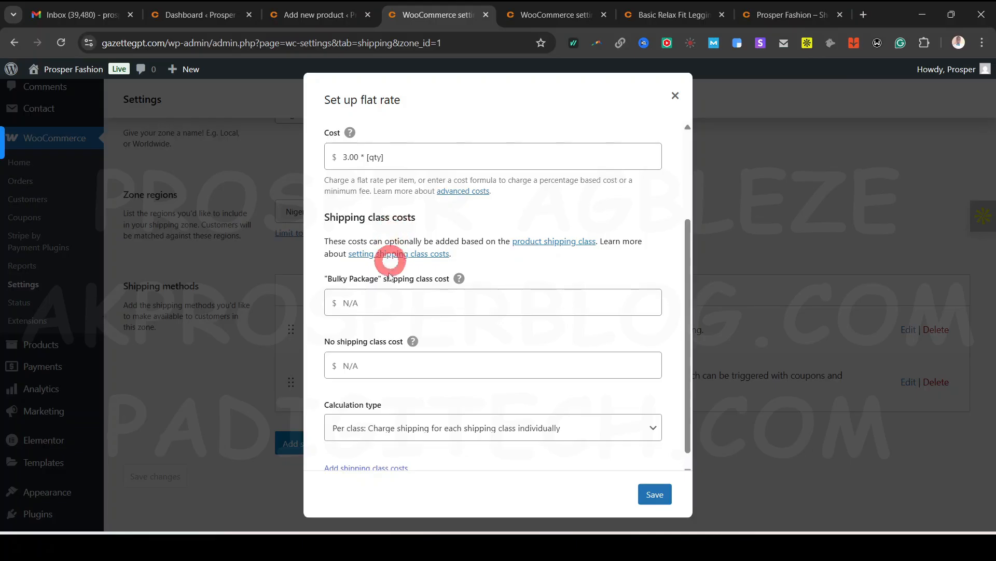
scroll(415, 378, "down", 1)
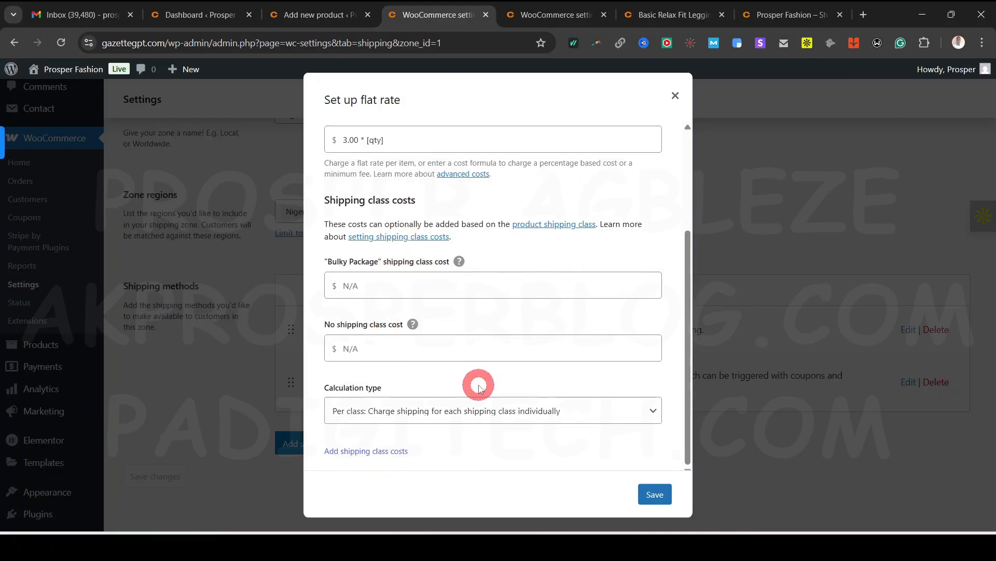
left_click(409, 281)
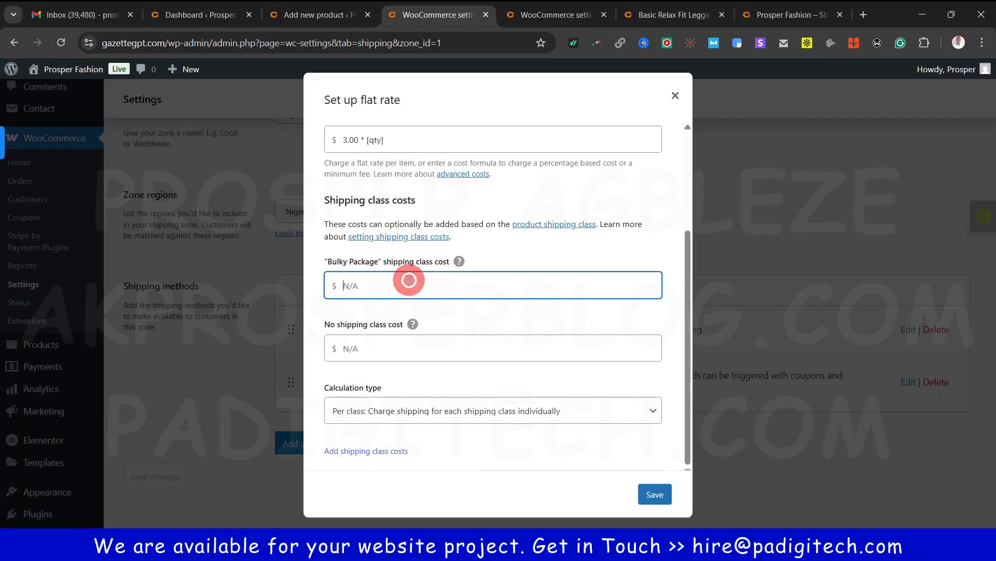
type("10")
left_click(654, 494)
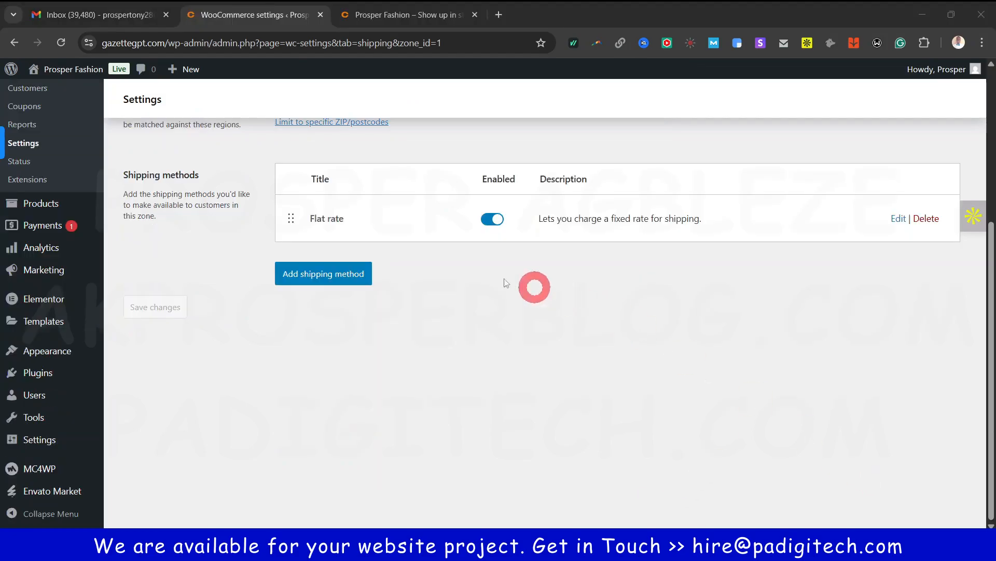
Add a Free shipping method requiring a minimum order amount of 300 and save it
scroll(591, 238, "up", 5)
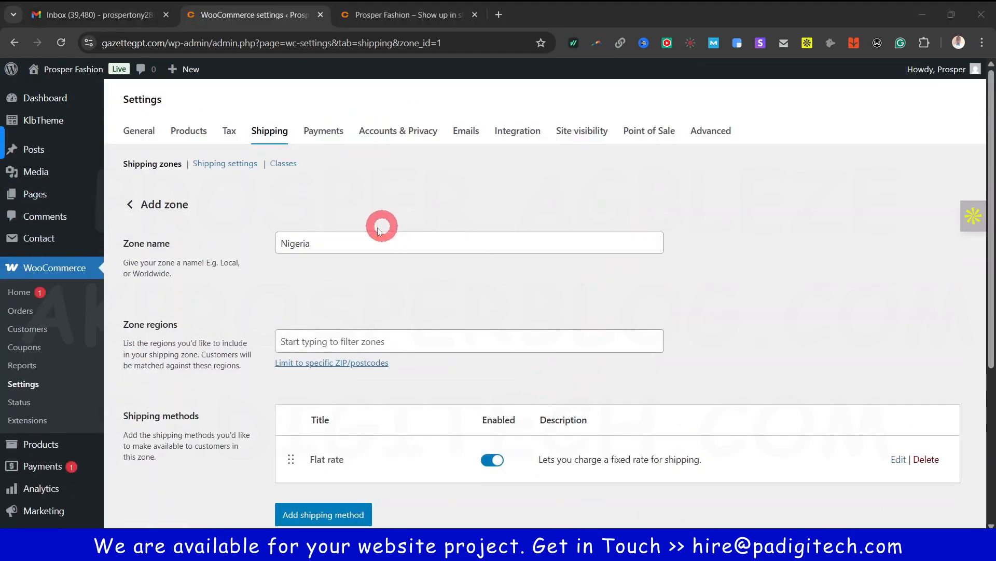
scroll(477, 473, "down", 3)
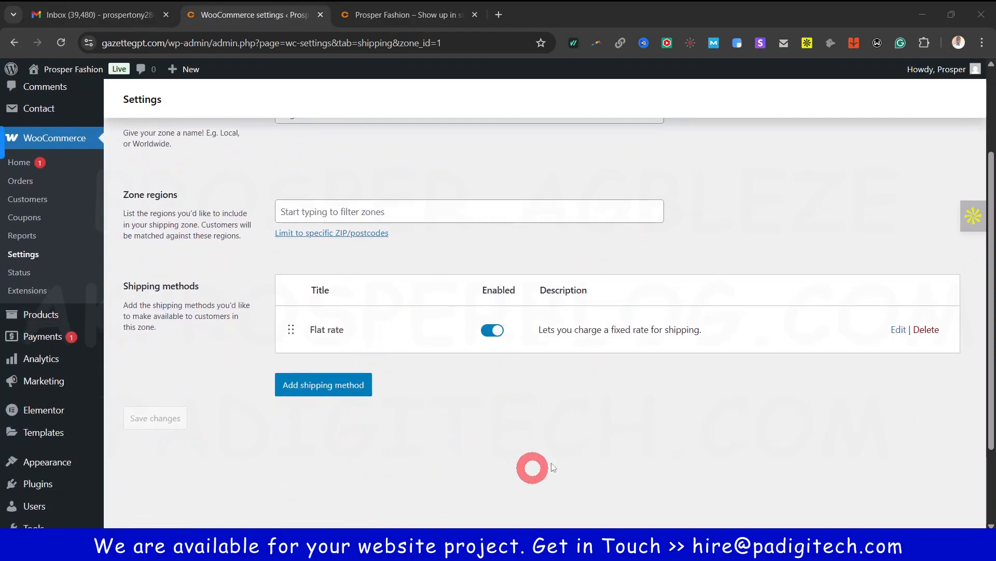
left_click(325, 385)
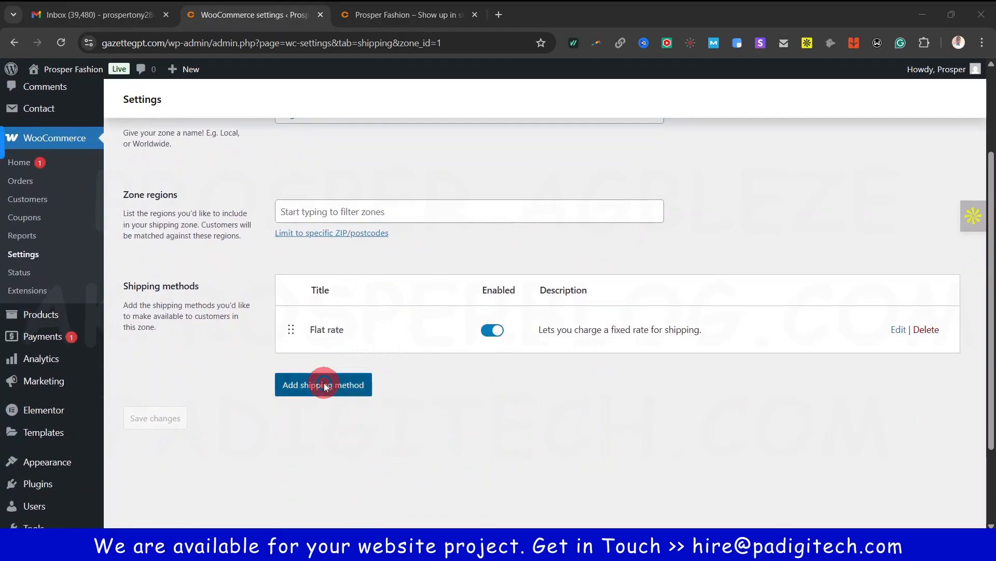
left_click(400, 242)
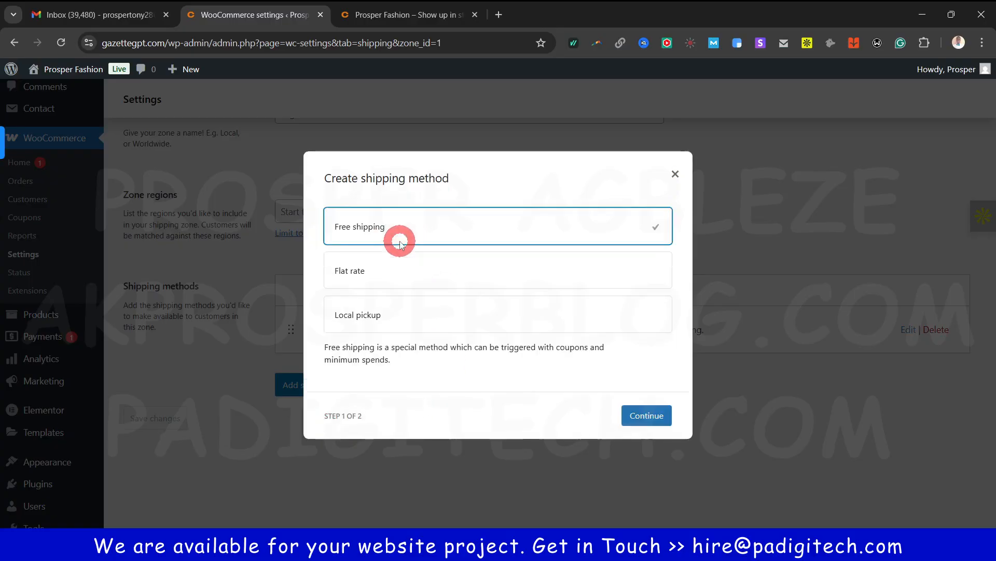
left_click(649, 419)
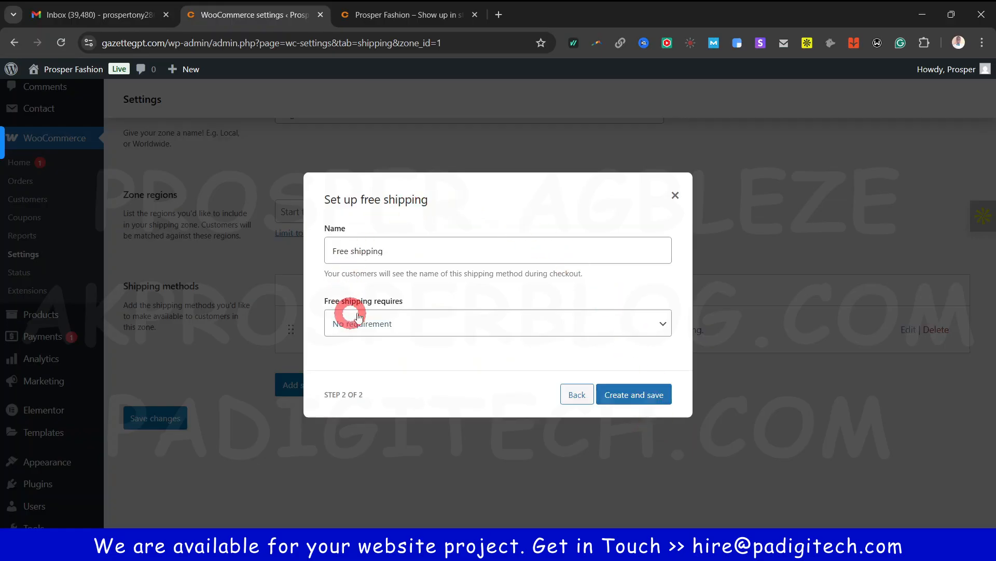
left_click(524, 320)
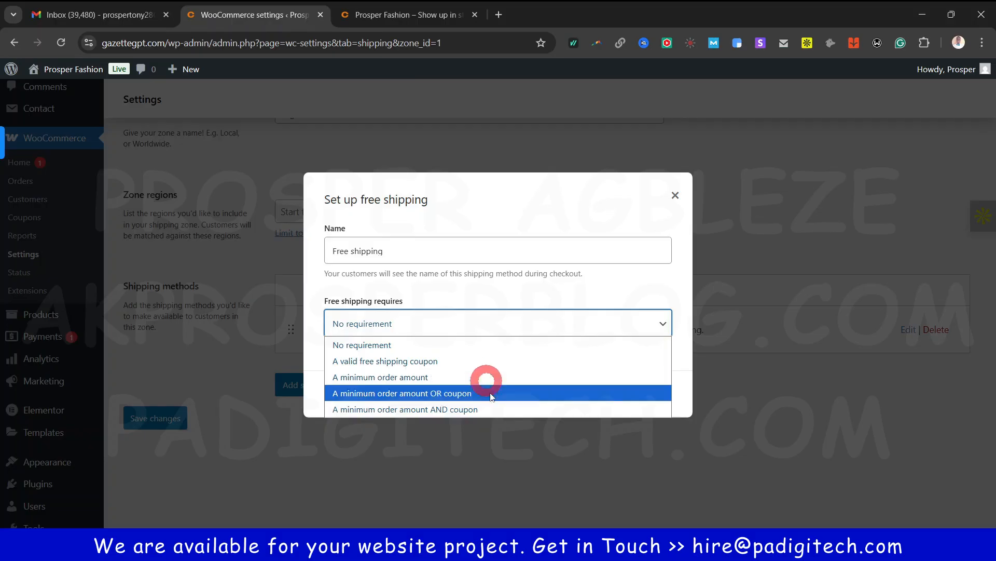
left_click(450, 384)
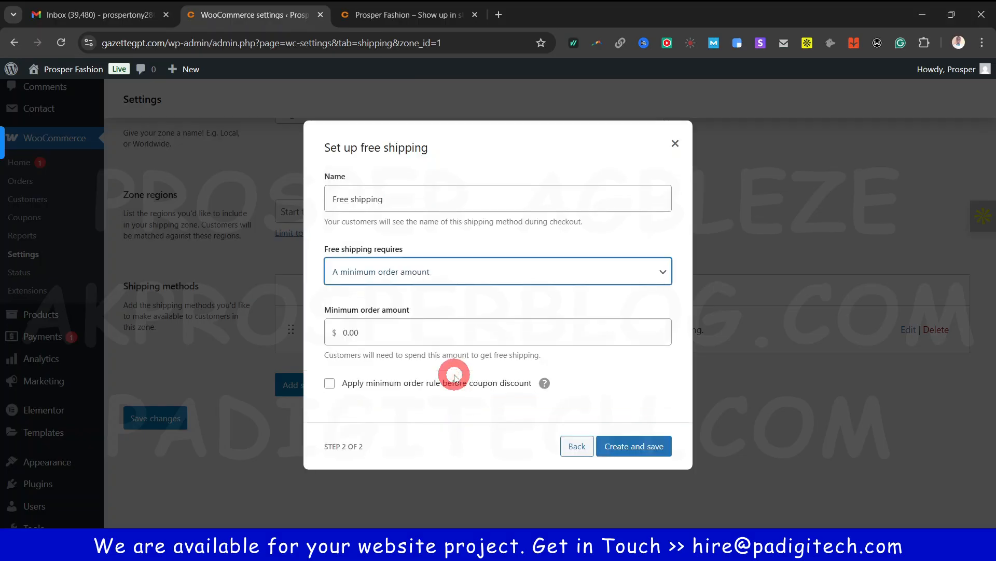
left_click(394, 333)
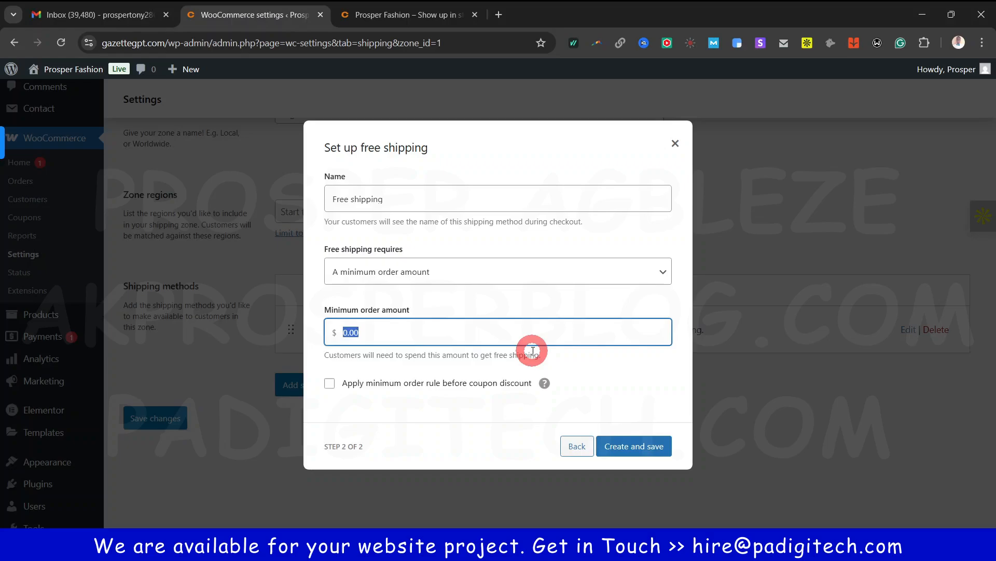
type("30")
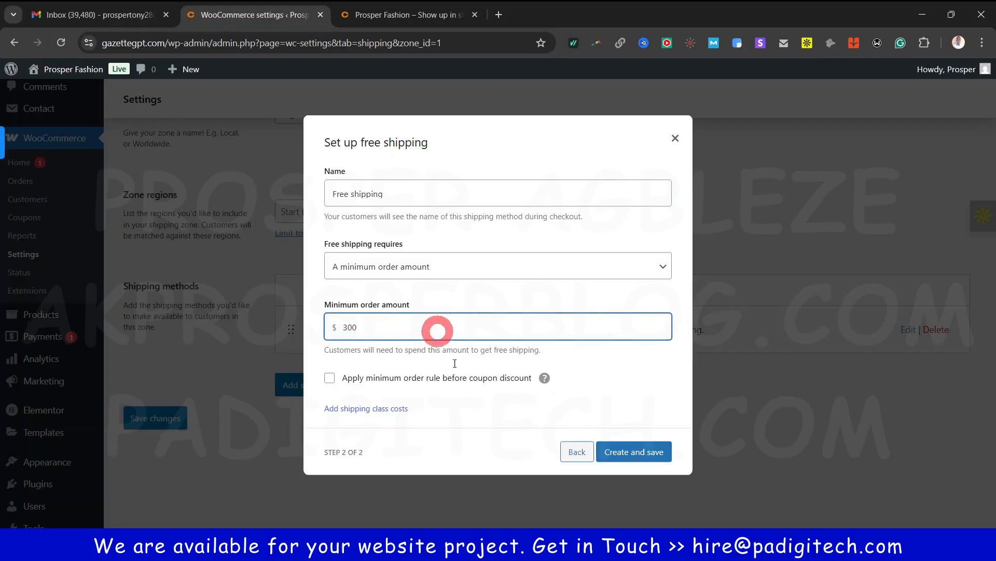
left_click(644, 451)
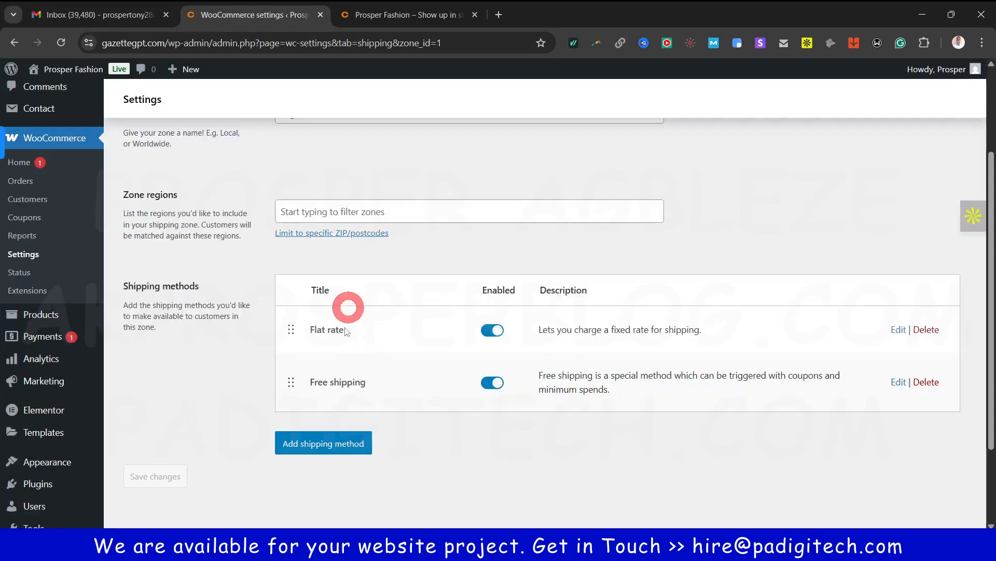
Dismiss the licence reminder pop-up and clear a stray text highlight
scroll(467, 426, "up", 3)
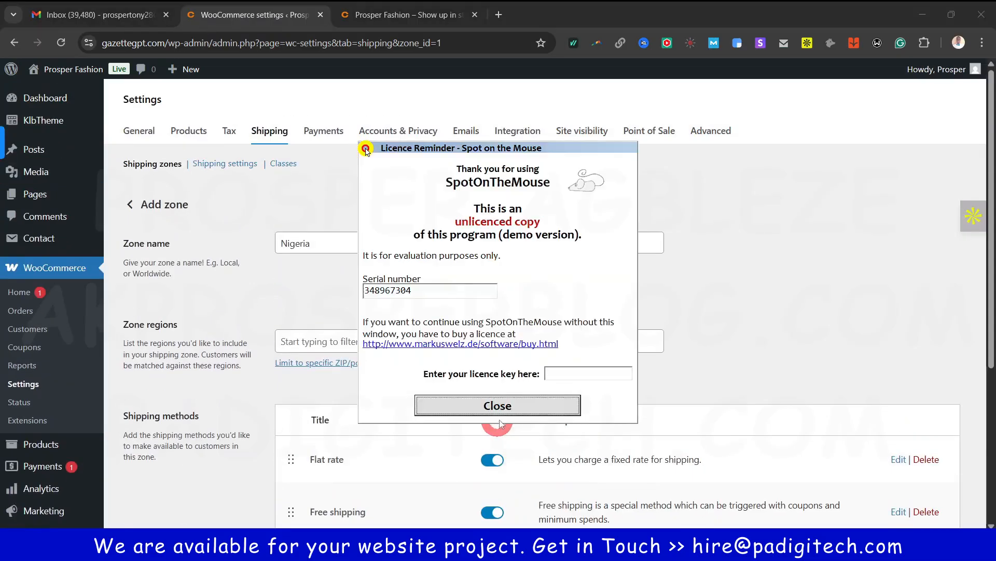
left_click(521, 406)
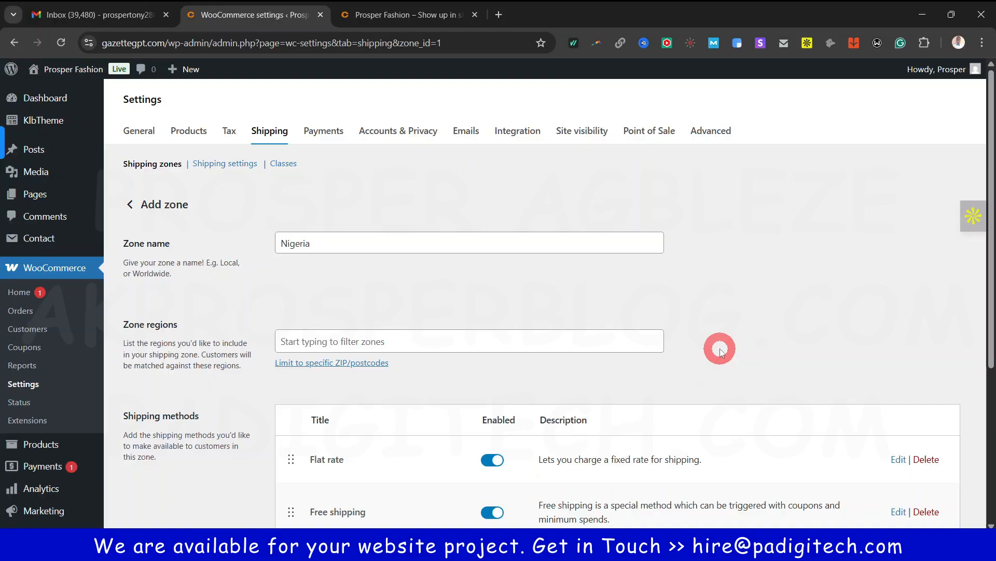
scroll(456, 317, "down", 1)
left_click_drag(124, 259, 179, 259)
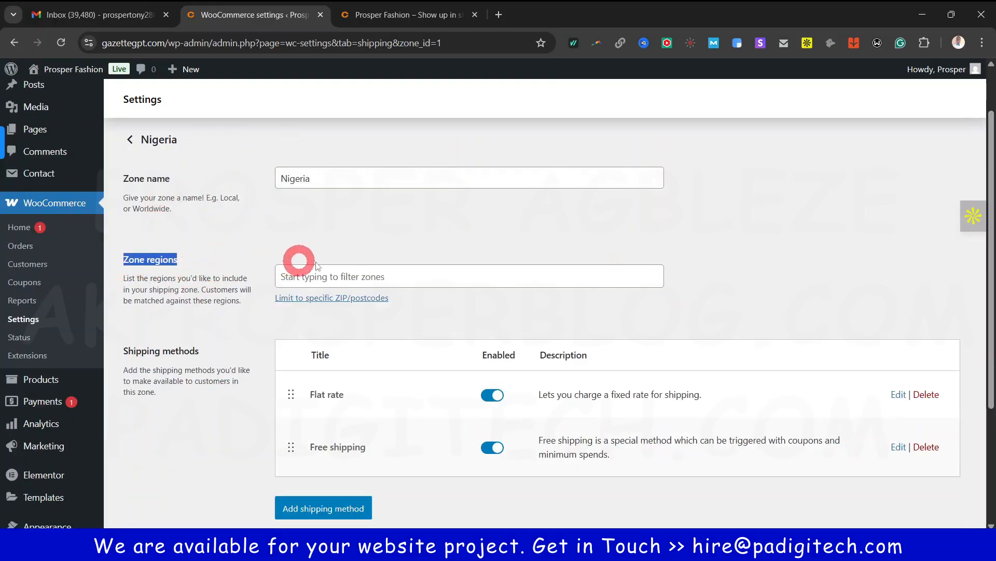
left_click(469, 237)
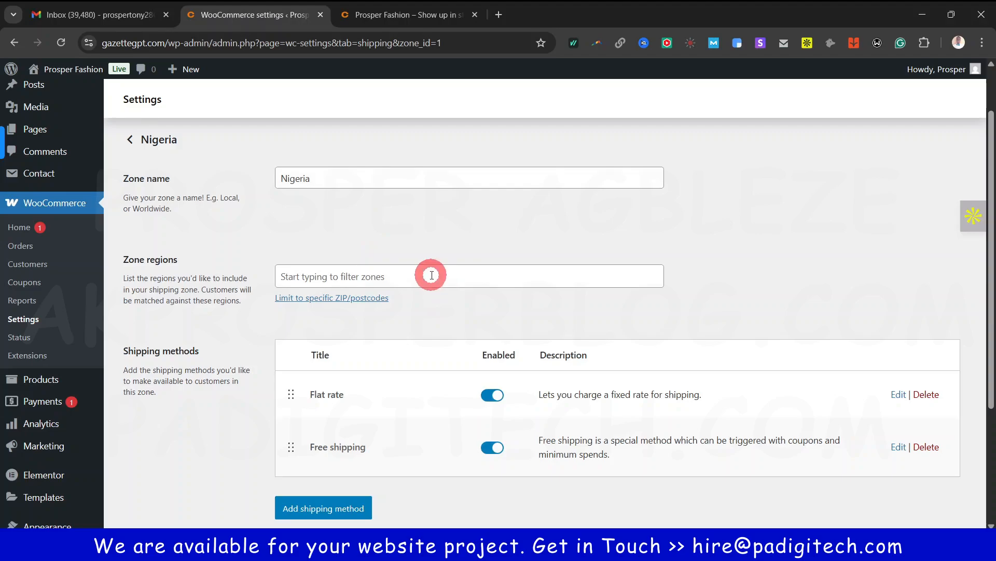
scroll(430, 274, "up", 1)
scroll(379, 276, "down", 1)
Search the zone regions for Nigeria and select it
left_click(391, 275)
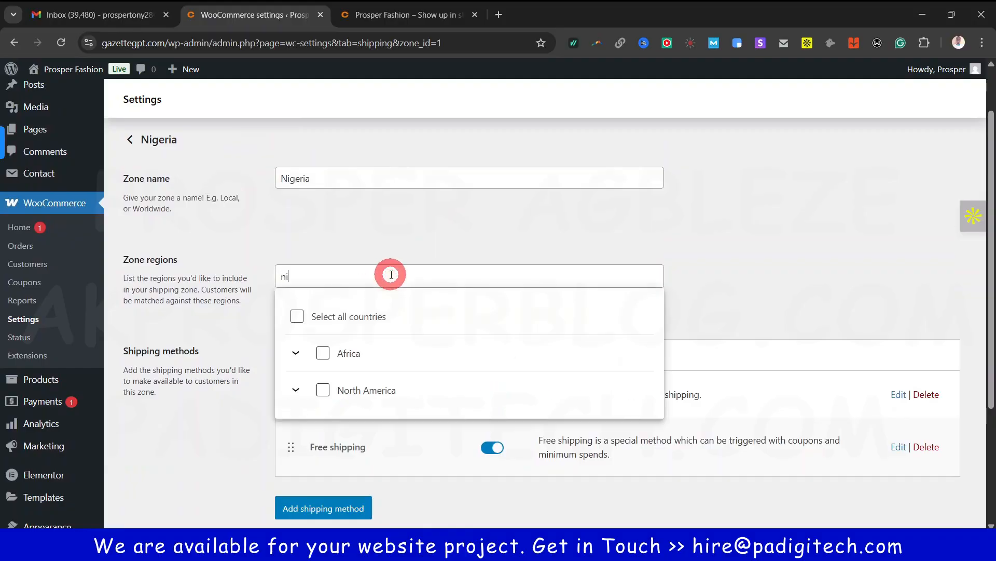
type("nigw")
key("BackSpace")
type("er")
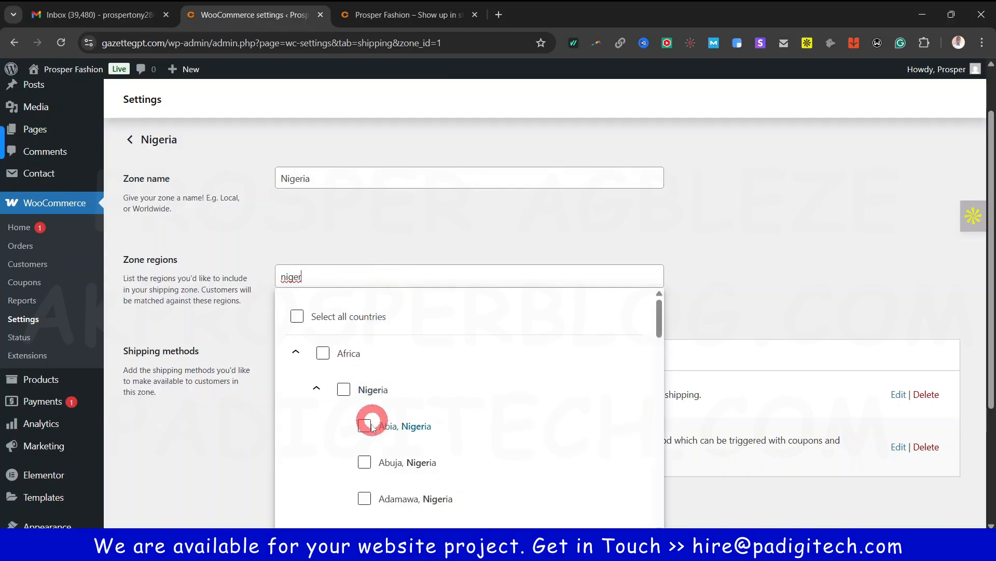
left_click(344, 389)
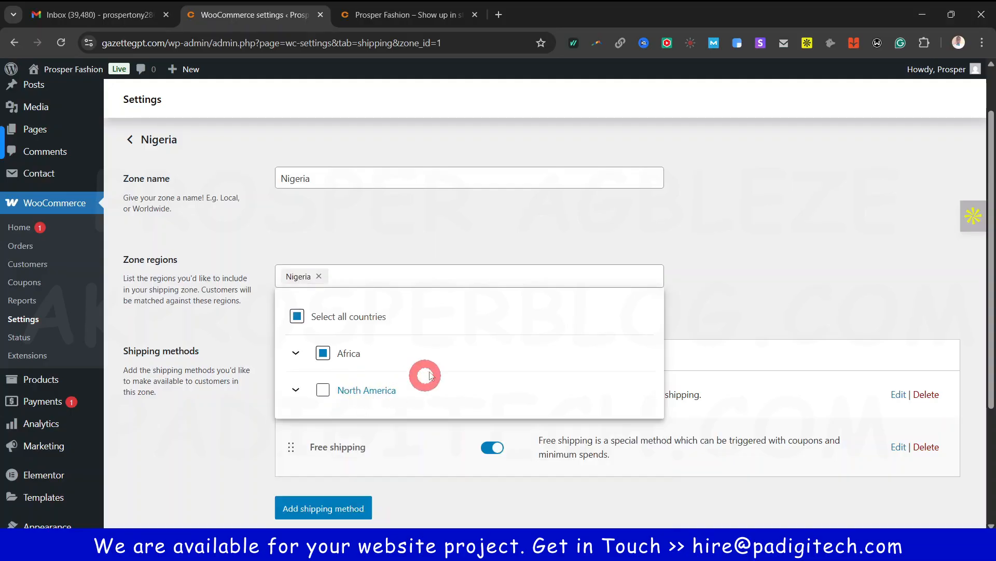
Browse the Africa and North America region groups and their states, then close the country list
left_click(296, 354)
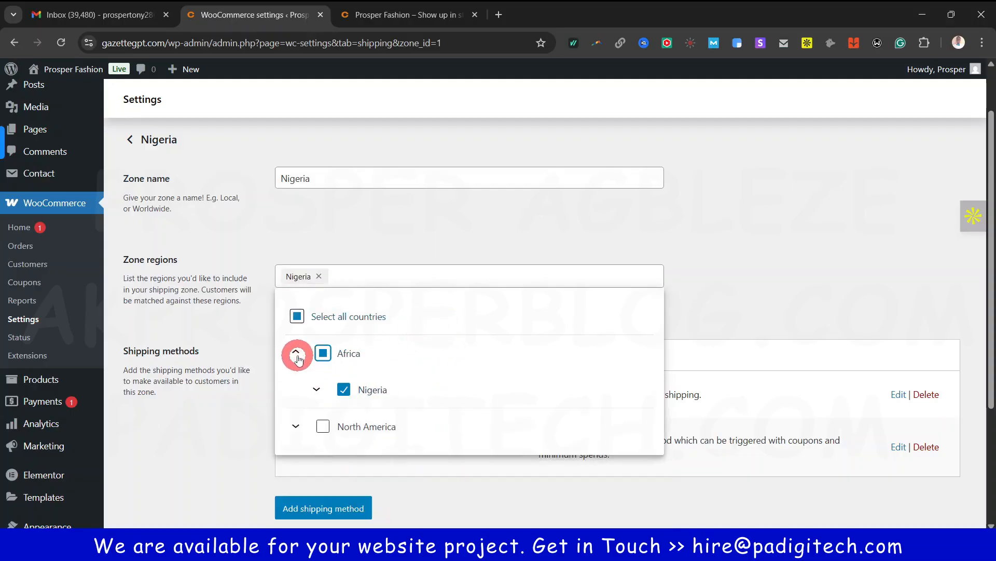
left_click(326, 390)
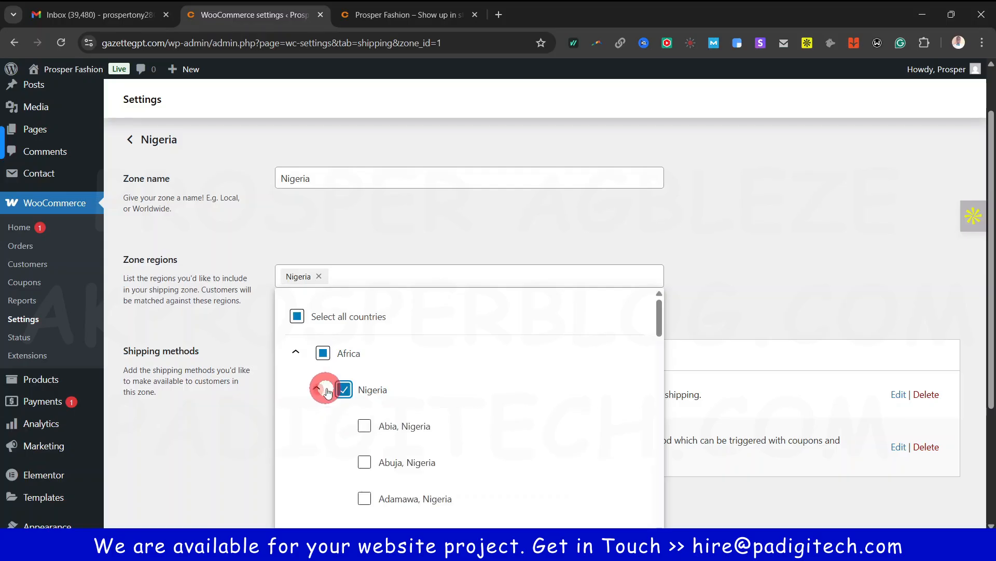
scroll(498, 372, "down", 1)
scroll(495, 371, "up", 1)
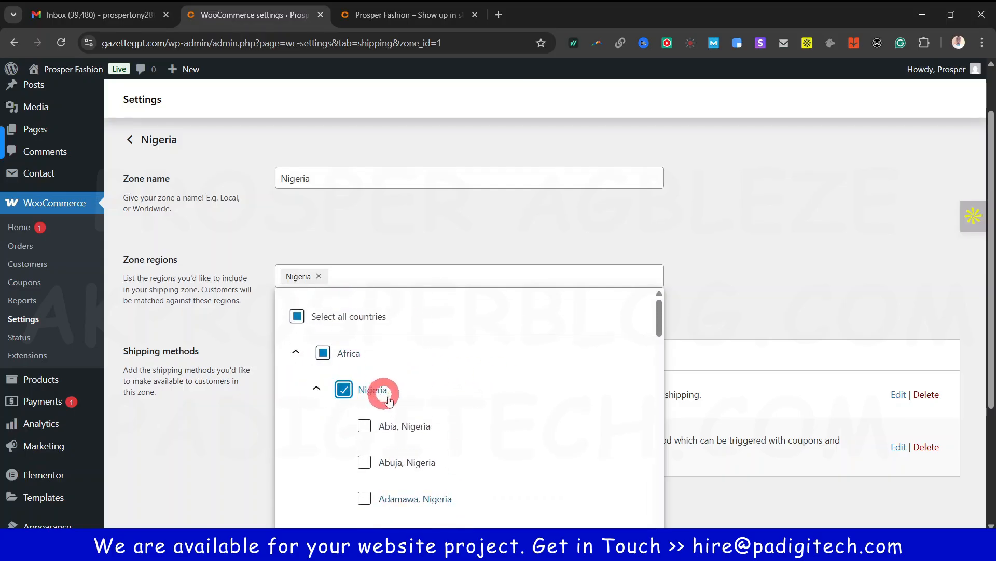
scroll(436, 414, "down", 5)
scroll(434, 412, "up", 4)
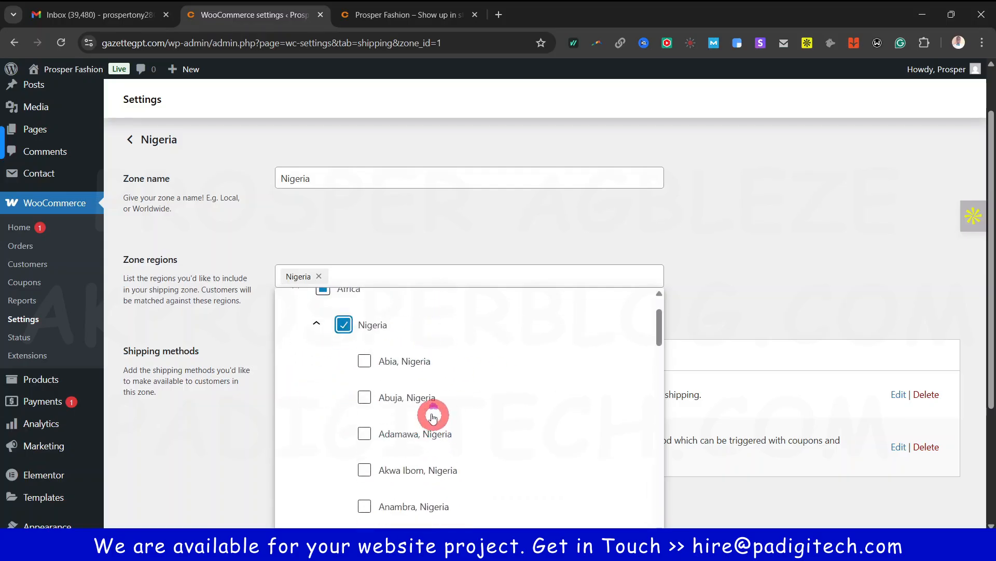
left_click(312, 326)
scroll(389, 407, "down", 1)
left_click(299, 362)
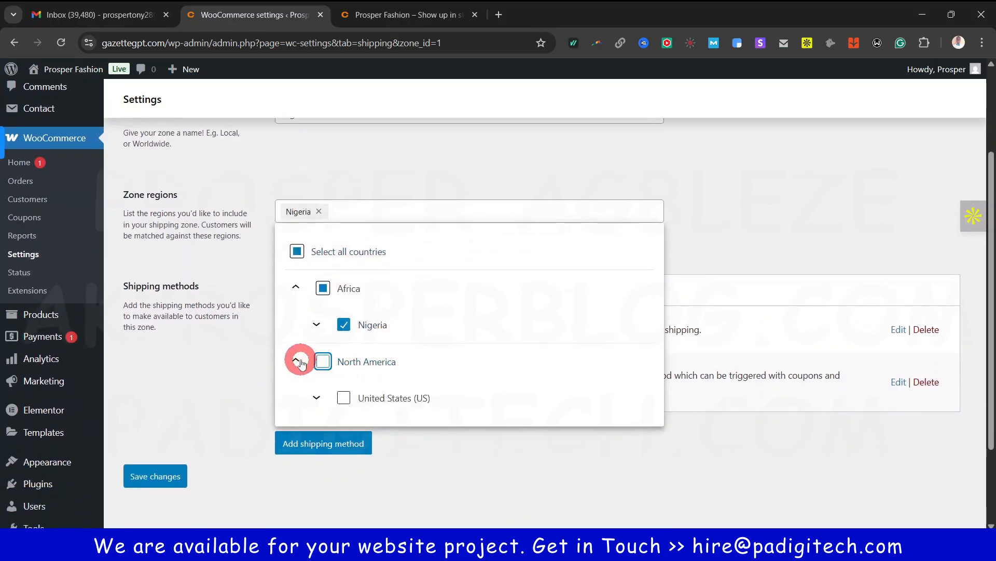
scroll(397, 350, "down", 1)
left_click(318, 331)
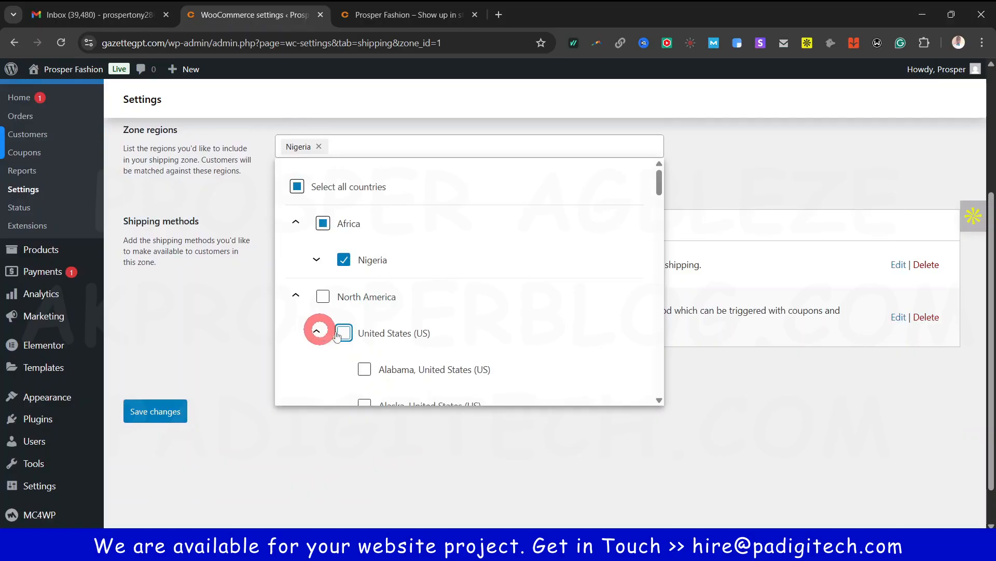
scroll(461, 329, "down", 1)
scroll(461, 330, "up", 2)
left_click(318, 326)
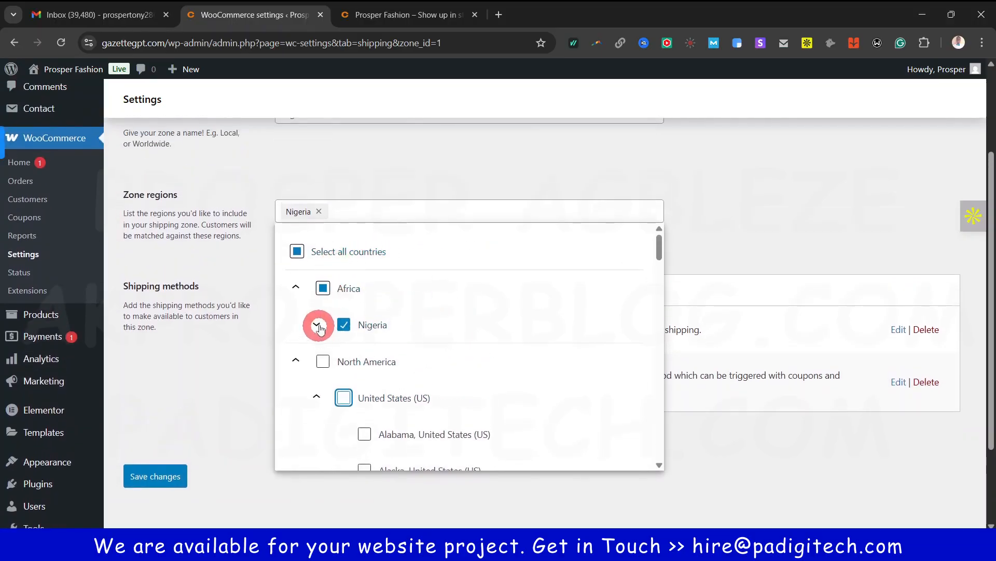
left_click(380, 337)
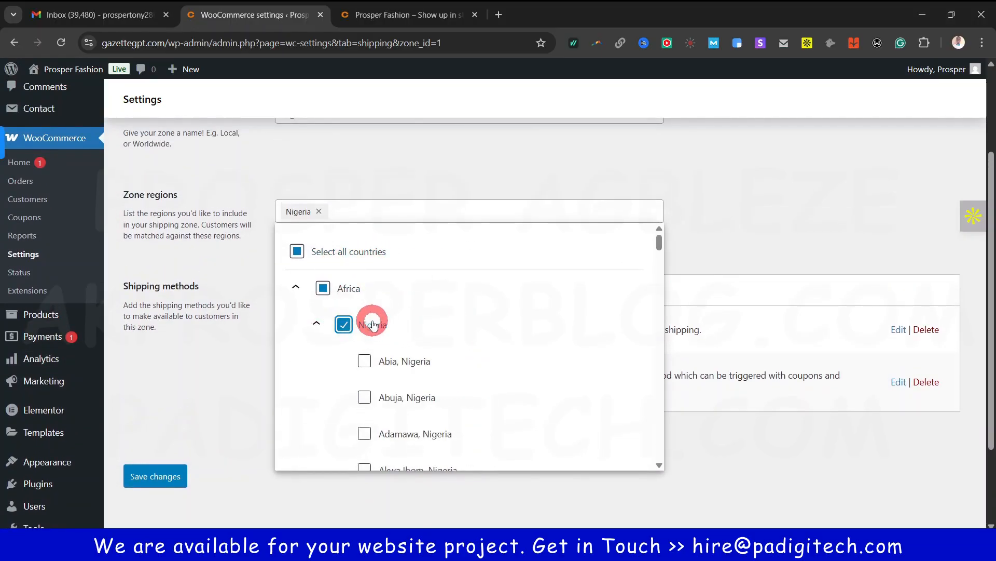
scroll(421, 374, "down", 3)
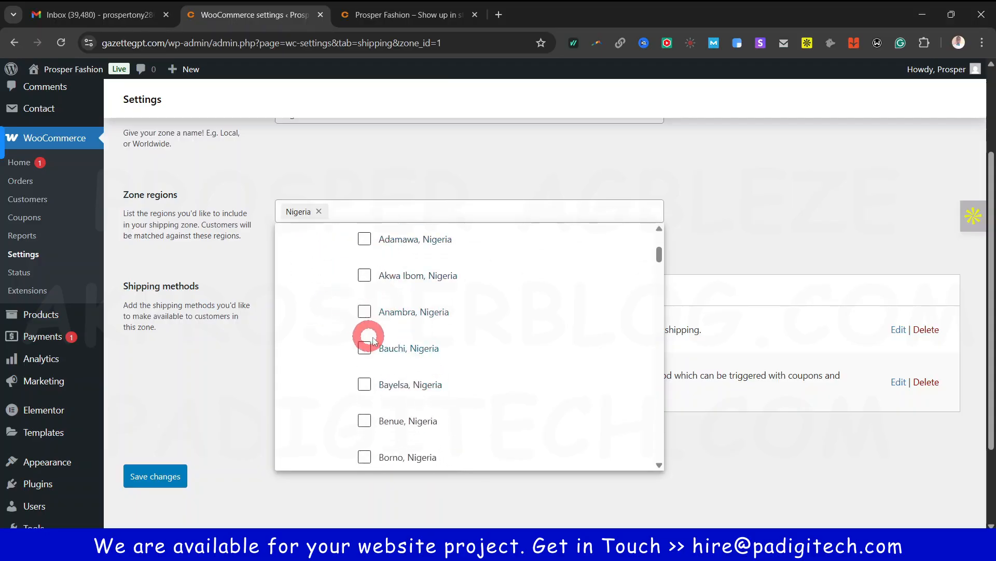
scroll(374, 338, "up", 2)
scroll(380, 340, "up", 2)
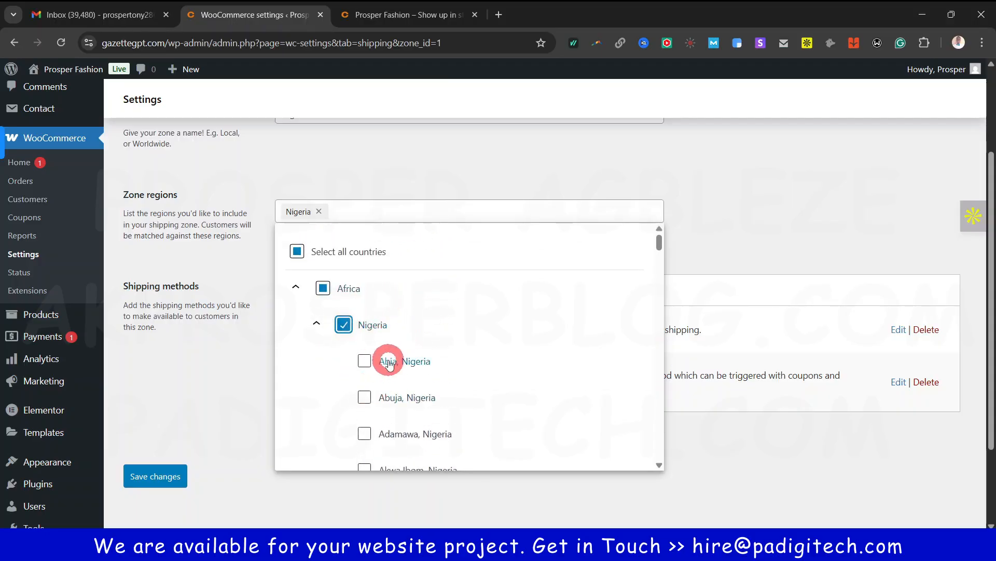
scroll(418, 412, "down", 1)
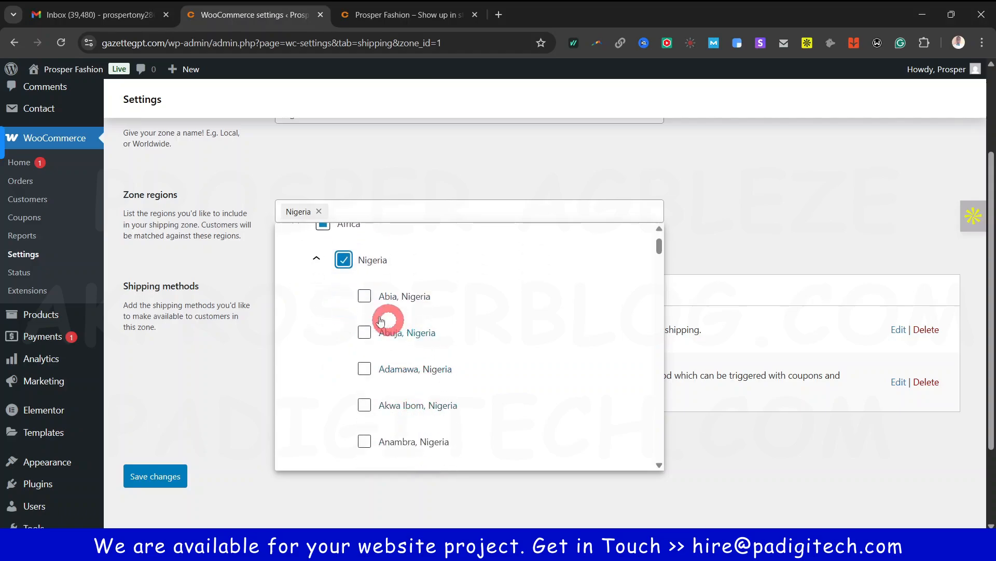
left_click(318, 259)
left_click(319, 292)
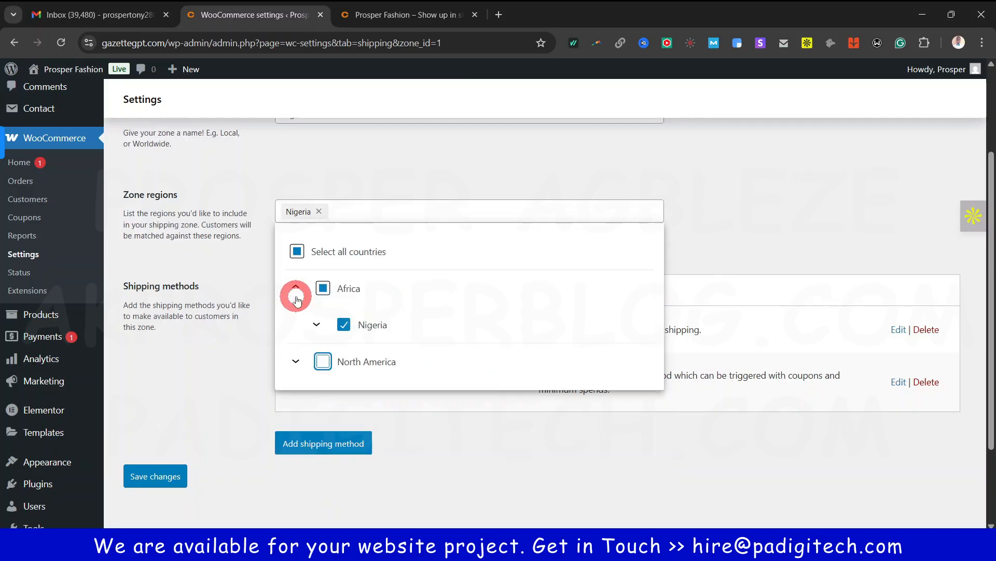
scroll(220, 214, "up", 1)
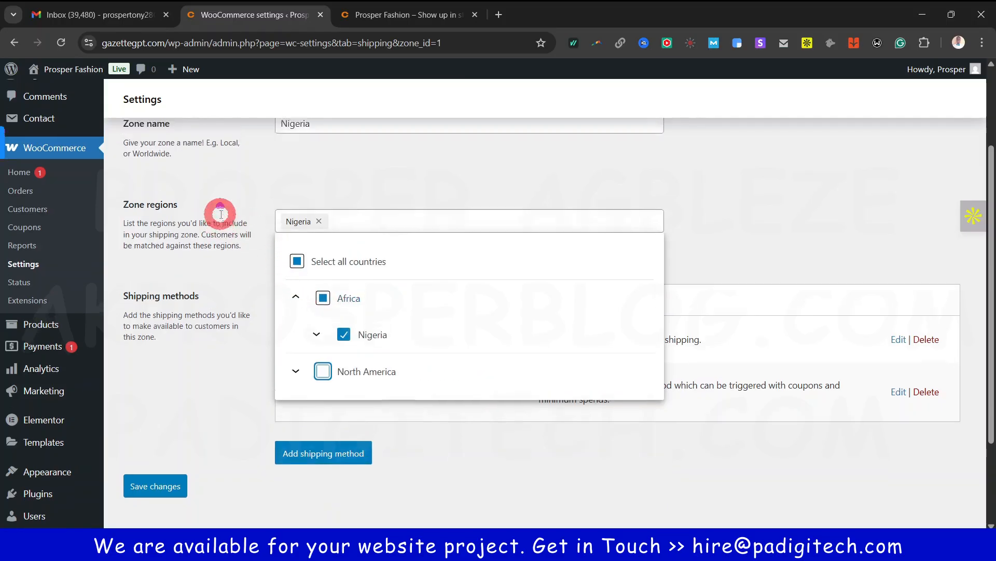
scroll(221, 214, "up", 2)
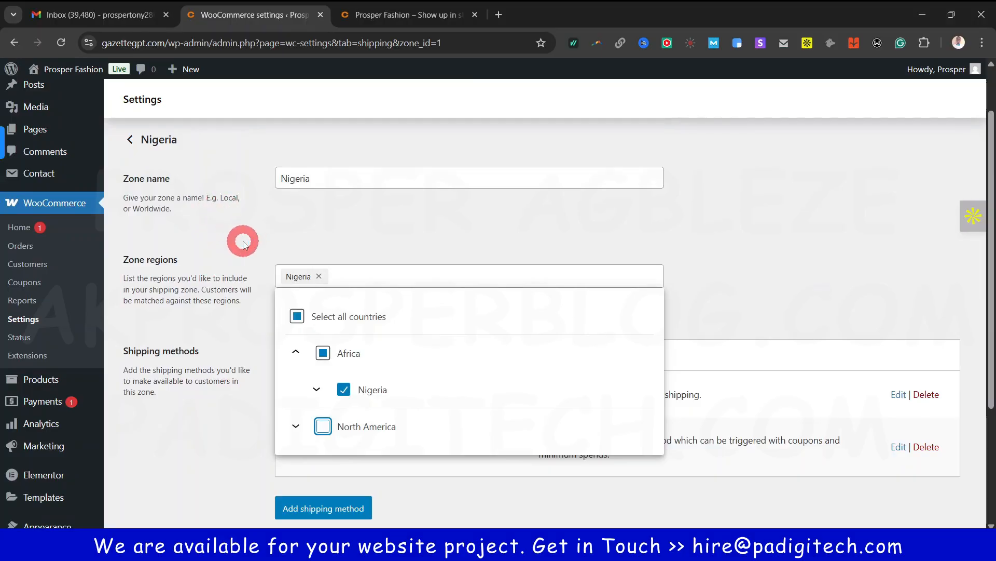
left_click(338, 233)
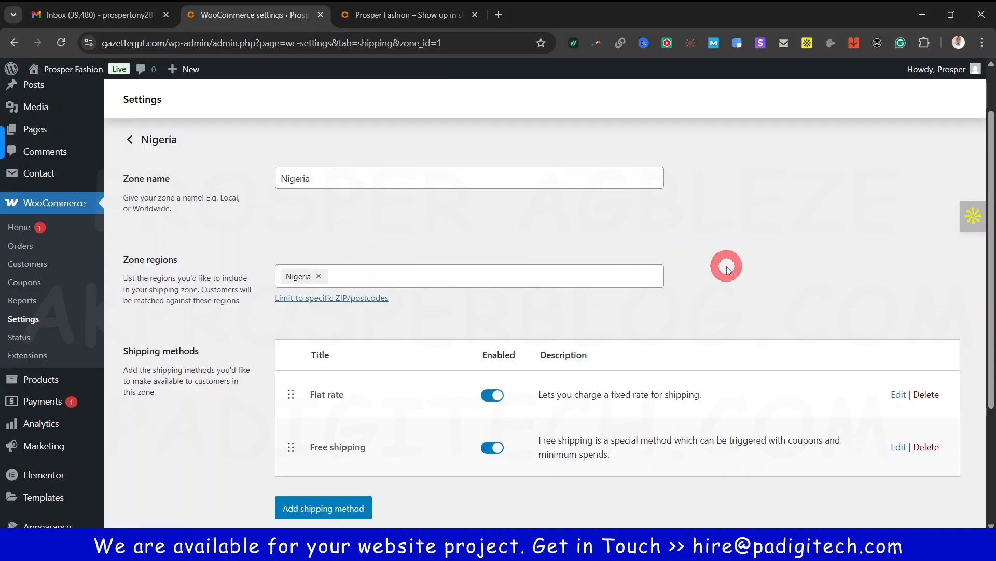
Save the Nigeria zone with its region and shipping methods
scroll(422, 481, "down", 1)
scroll(420, 482, "down", 2)
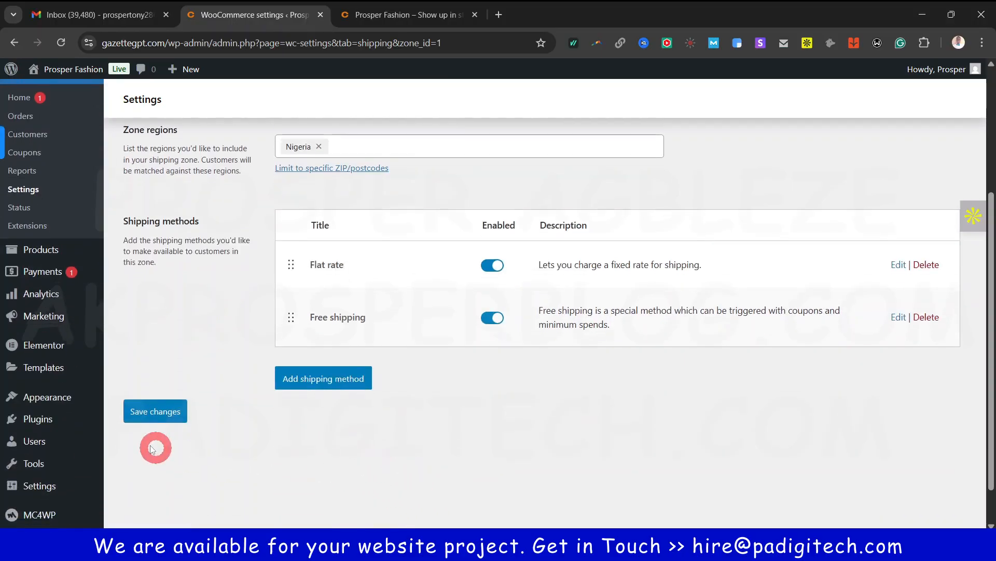
left_click(150, 412)
scroll(434, 470, "up", 4)
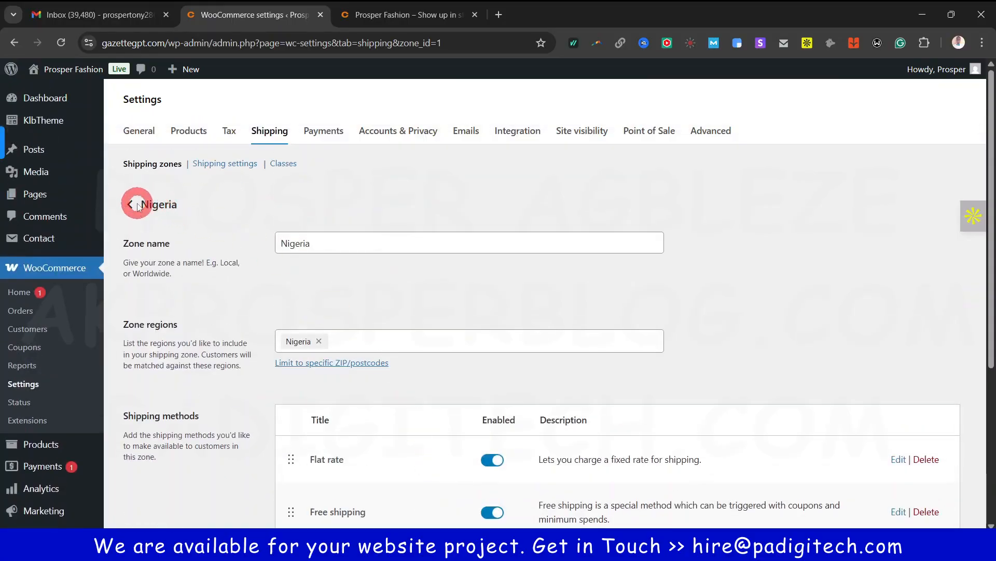
Go back to the shipping zones list and start a new zone named 'US'
left_click(130, 207)
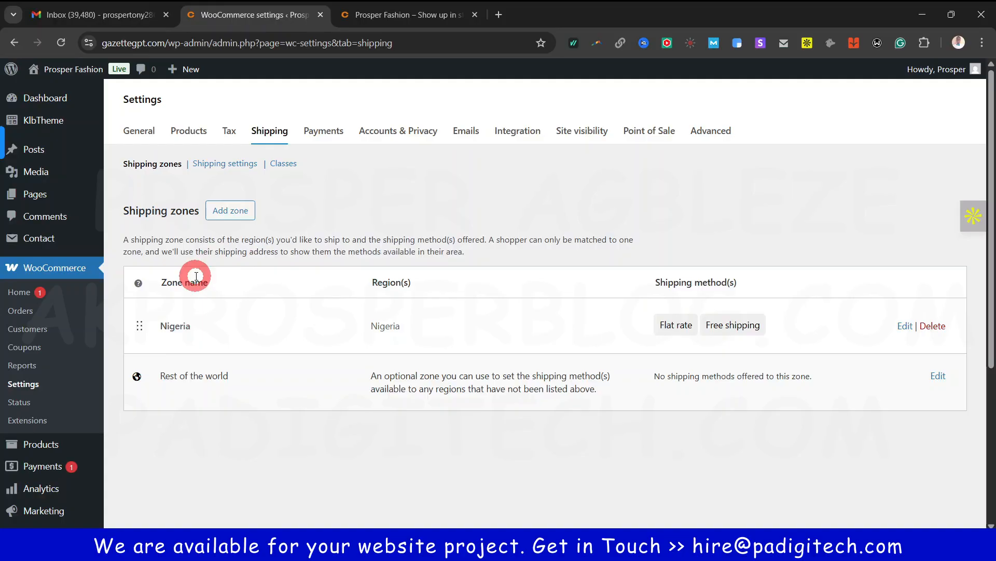
left_click(231, 217)
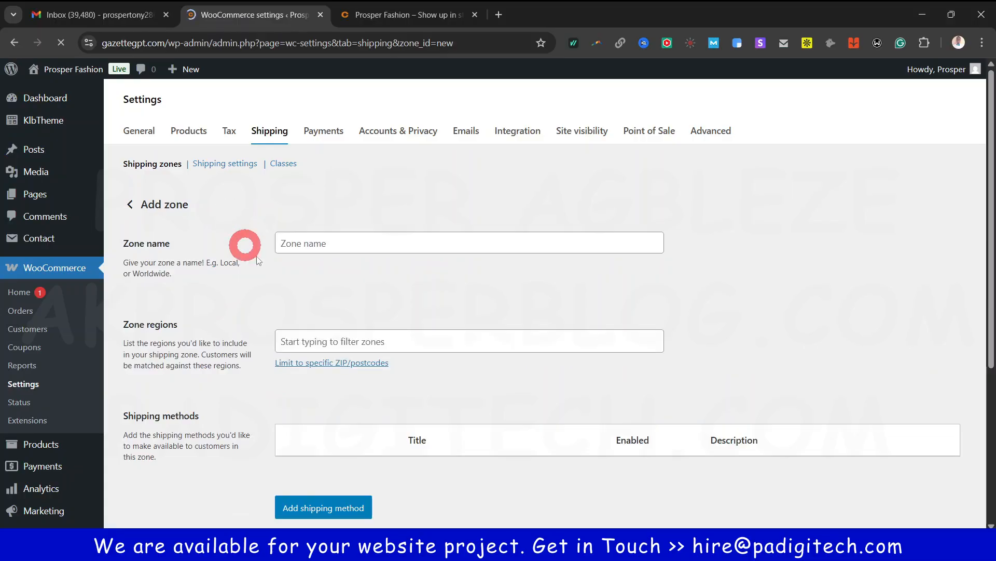
left_click(358, 243)
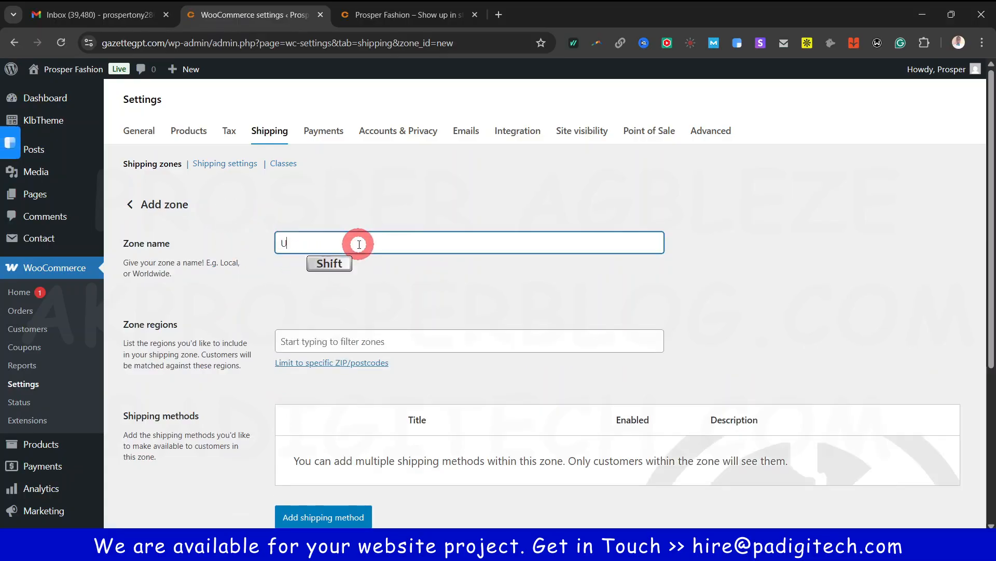
type("USA")
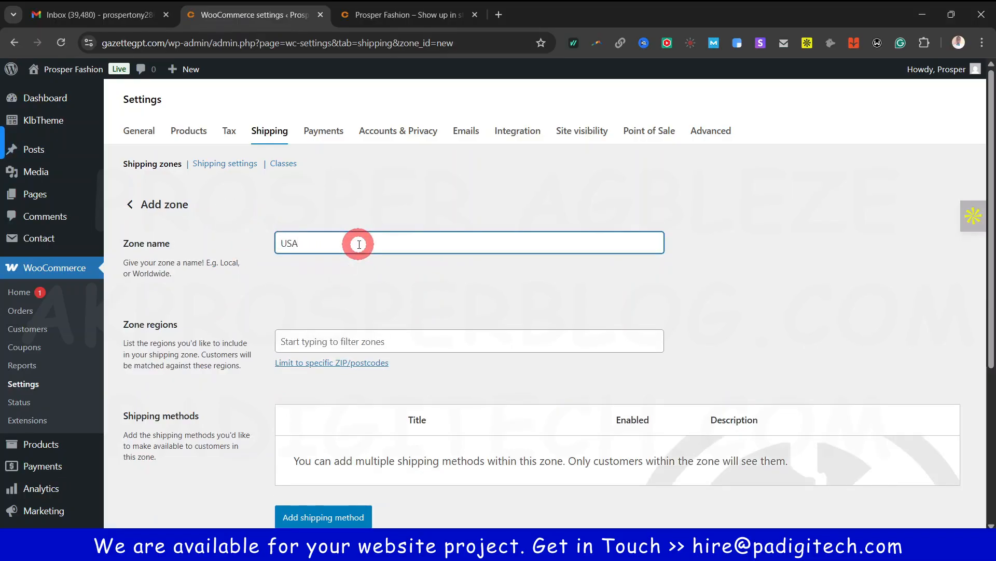
left_click(371, 300)
Add the US states California, Connecticut and Florida as the zone's regions
left_click(362, 338)
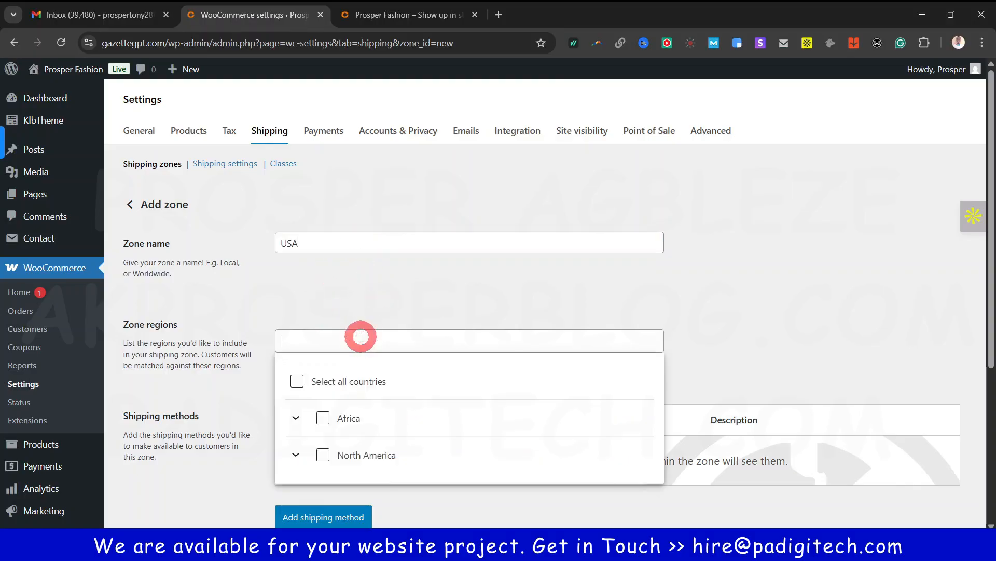
scroll(362, 378, "down", 1)
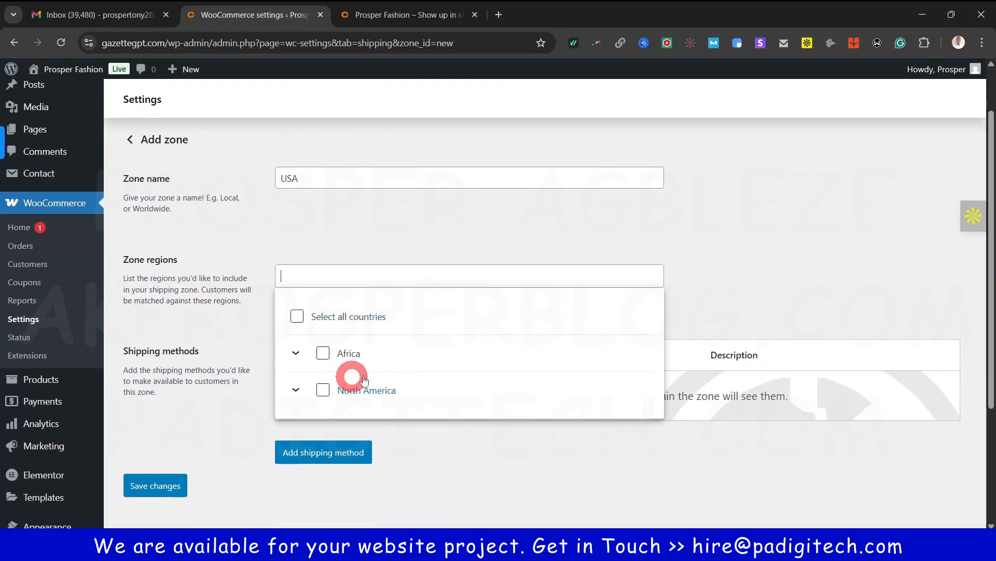
scroll(369, 363, "down", 2)
scroll(341, 263, "up", 1)
left_click(294, 326)
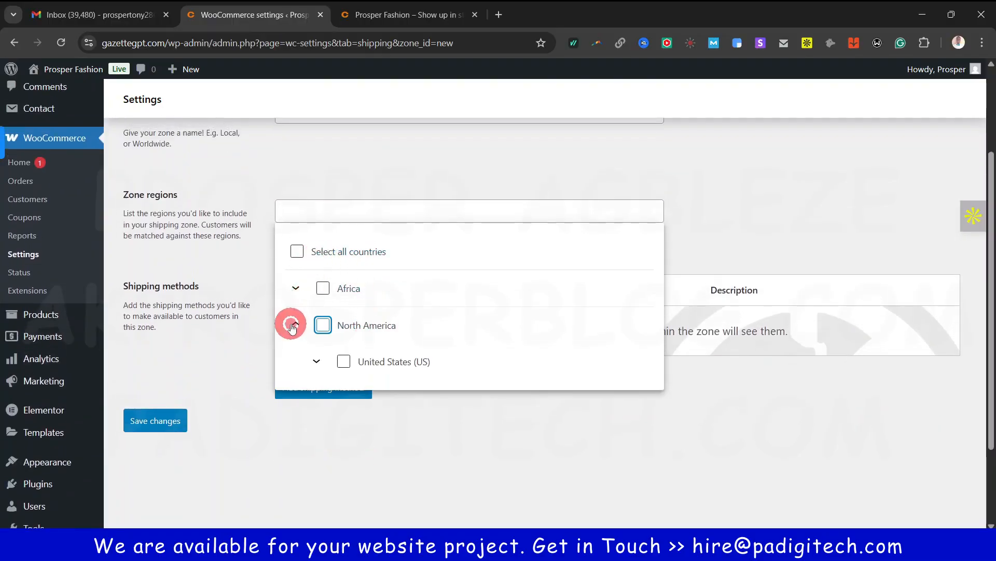
scroll(338, 330, "down", 1)
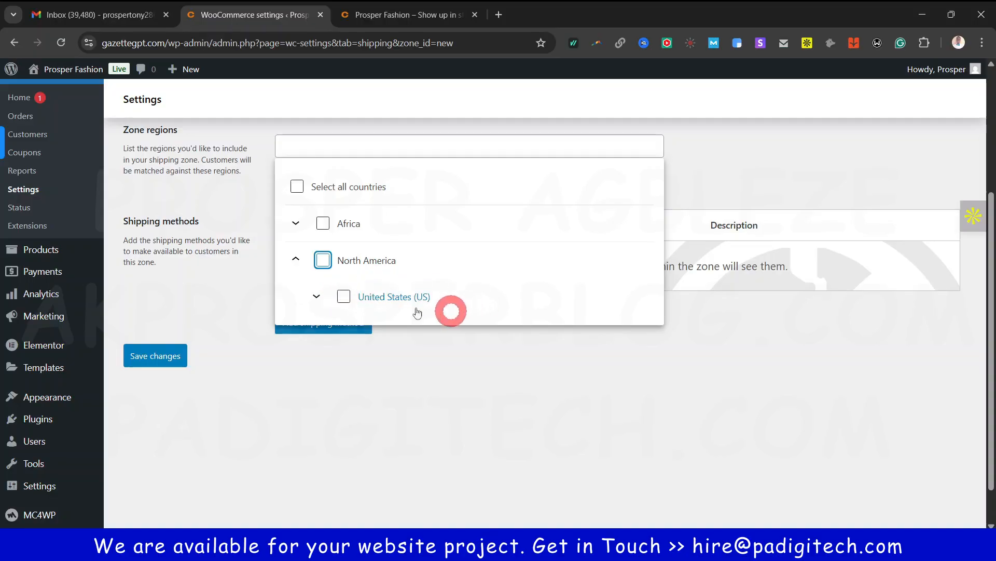
left_click(321, 297)
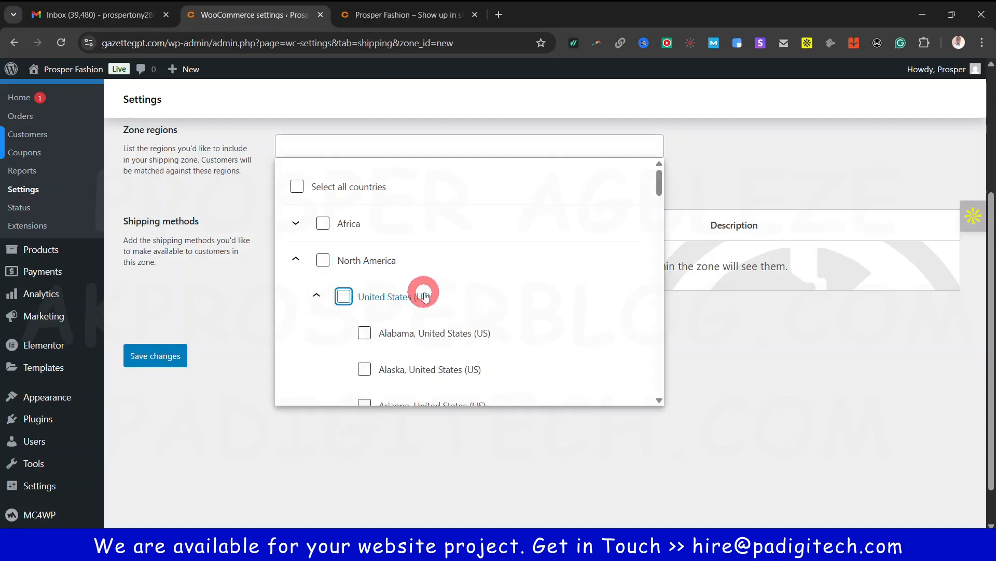
scroll(423, 291, "down", 1)
scroll(468, 361, "down", 2)
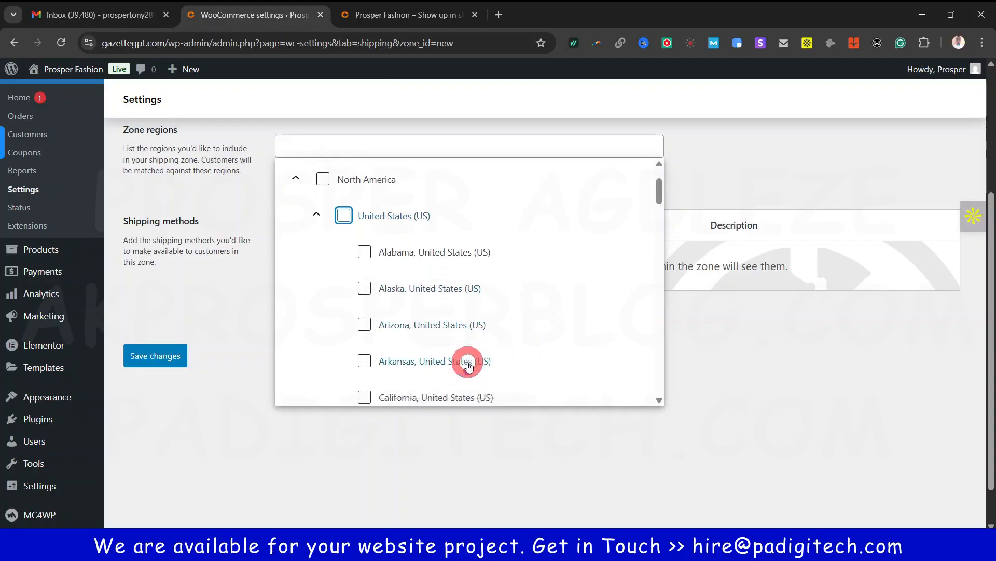
left_click(364, 283)
scroll(428, 325, "down", 1)
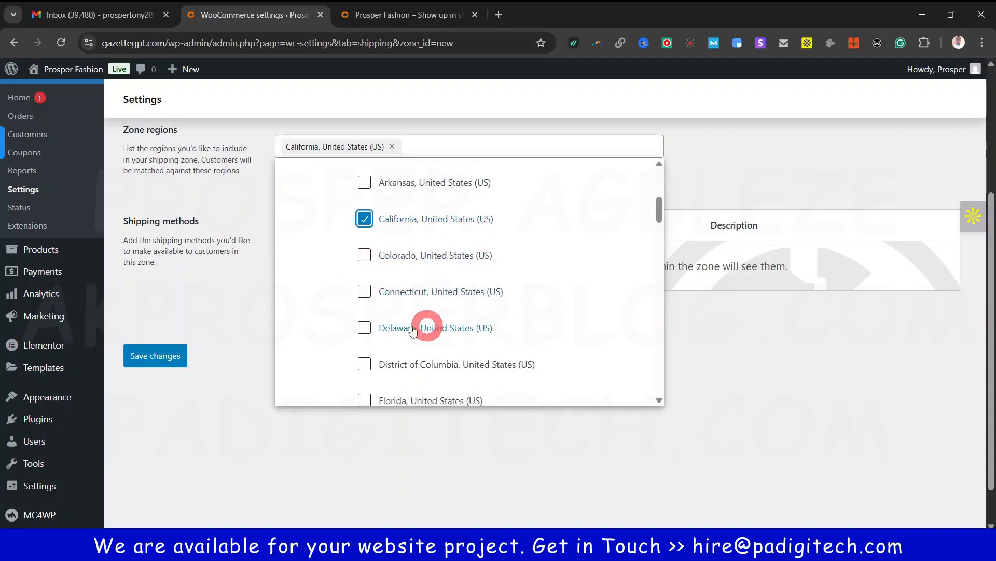
left_click(364, 291)
scroll(399, 326, "down", 2)
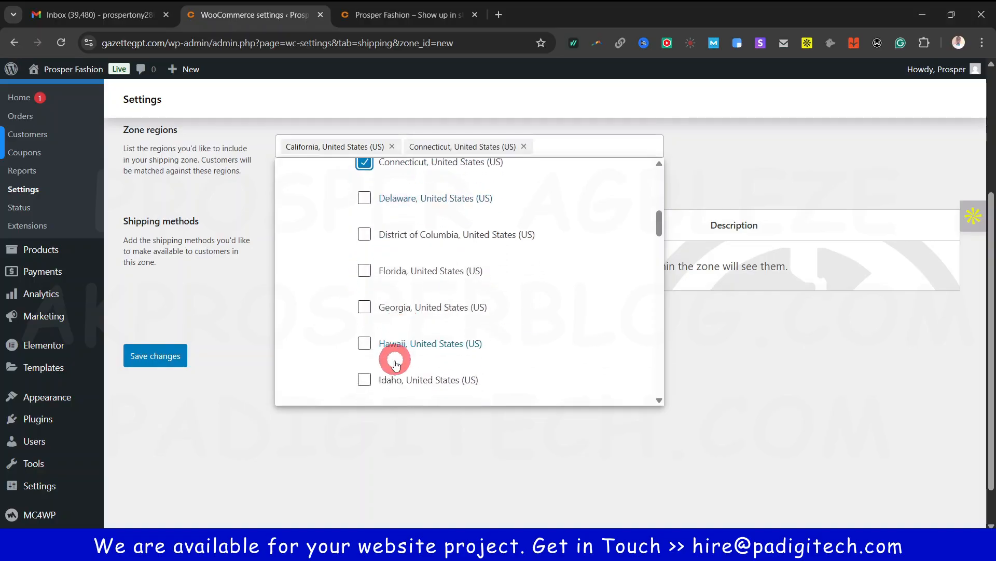
left_click(364, 270)
left_click(727, 352)
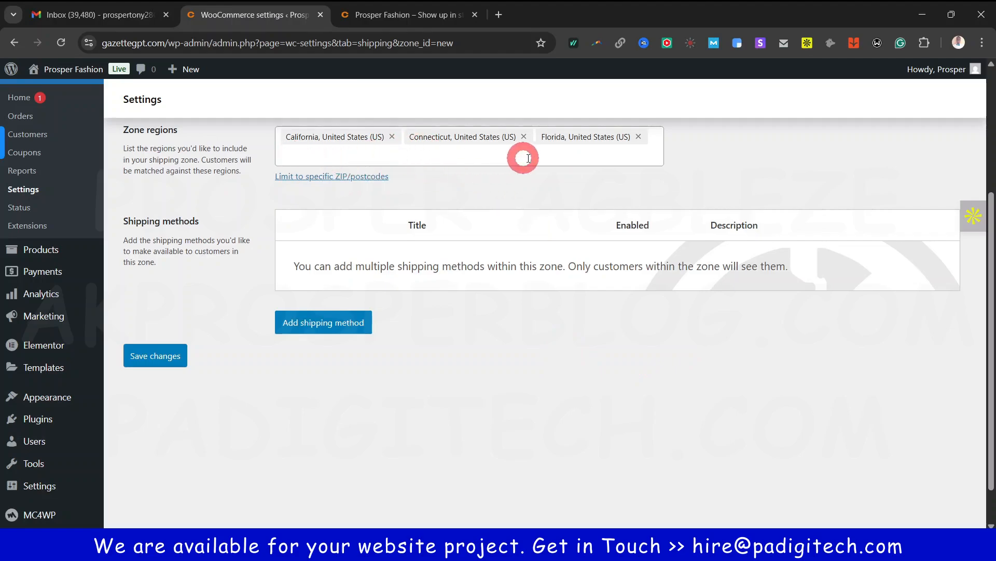
scroll(570, 247, "up", 1)
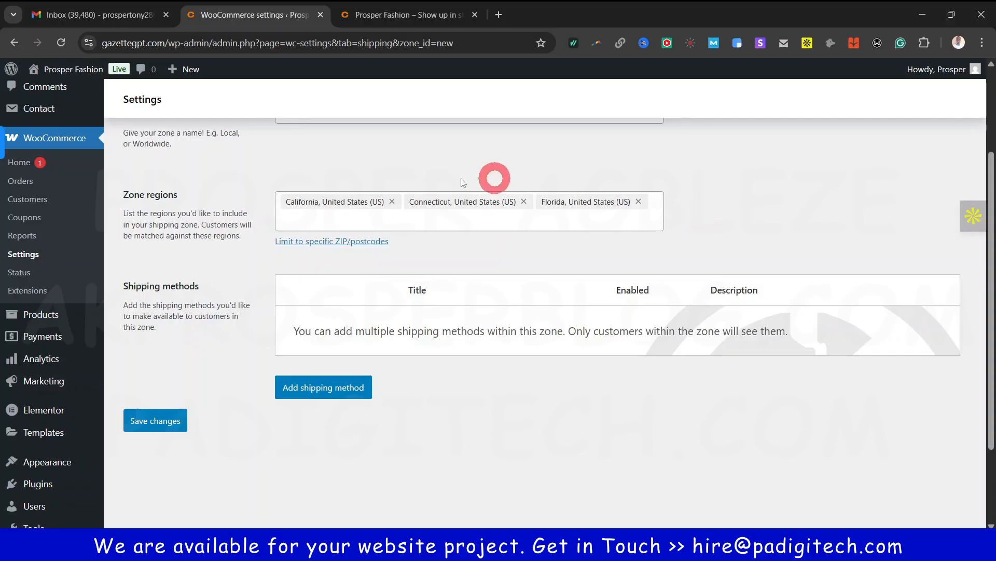
Start a Flat rate method, cancel it, and leave the zone without saving
left_click(329, 393)
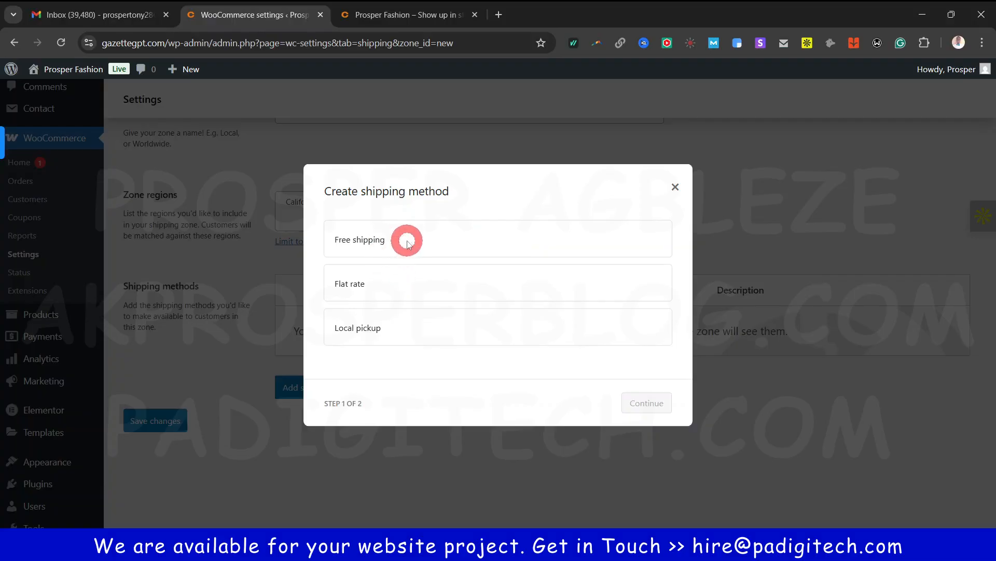
left_click(377, 289)
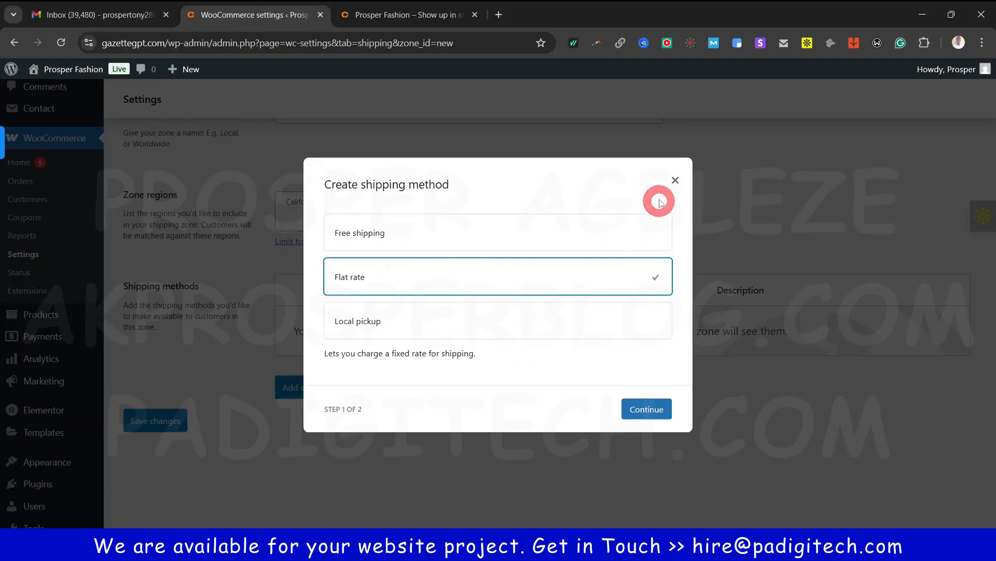
left_click(675, 180)
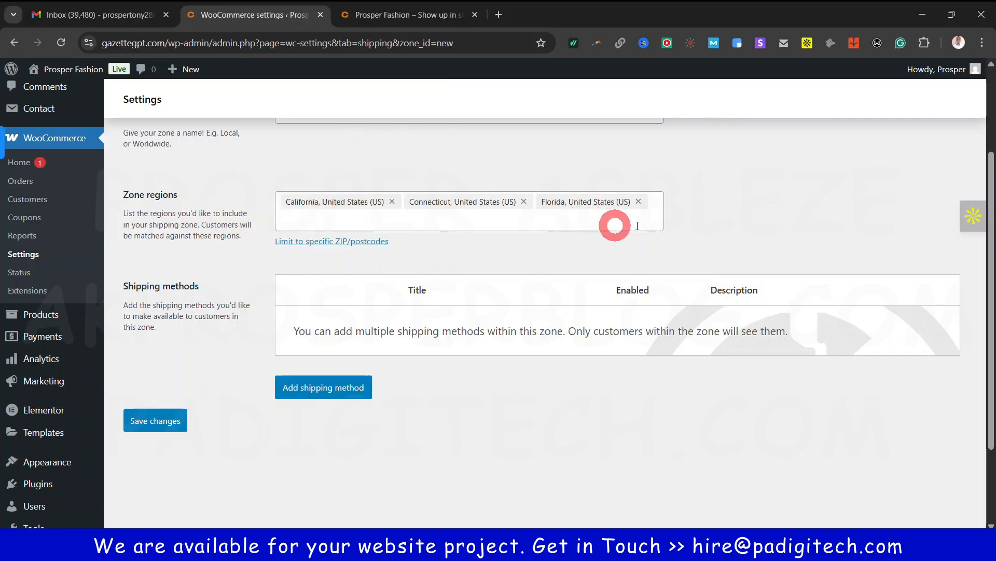
scroll(507, 370, "up", 3)
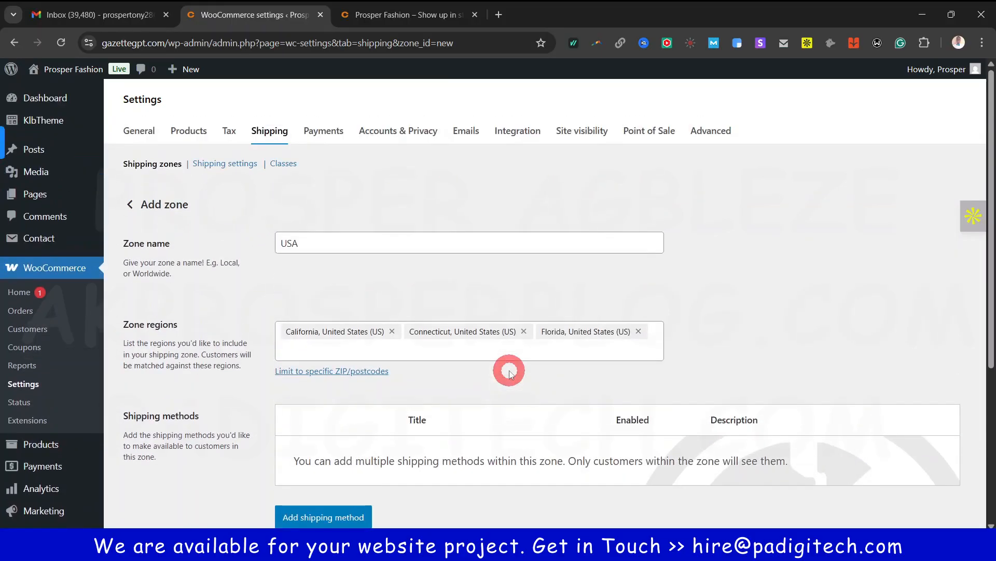
left_click(129, 204)
left_click(557, 126)
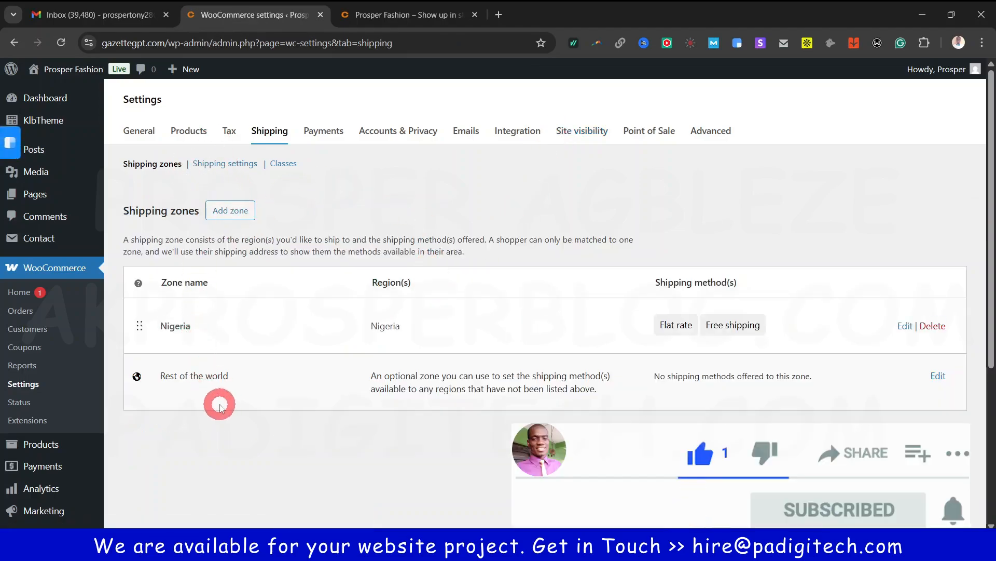
Open the WooCommerce Payments settings and review the Paystack and offline payment providers
left_click(322, 134)
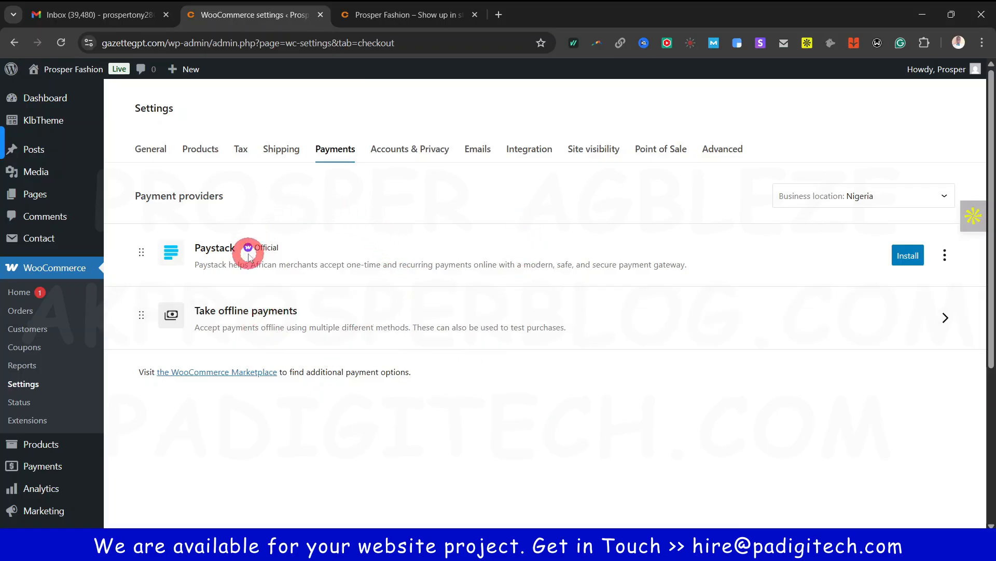
left_click_drag(132, 206, 210, 199)
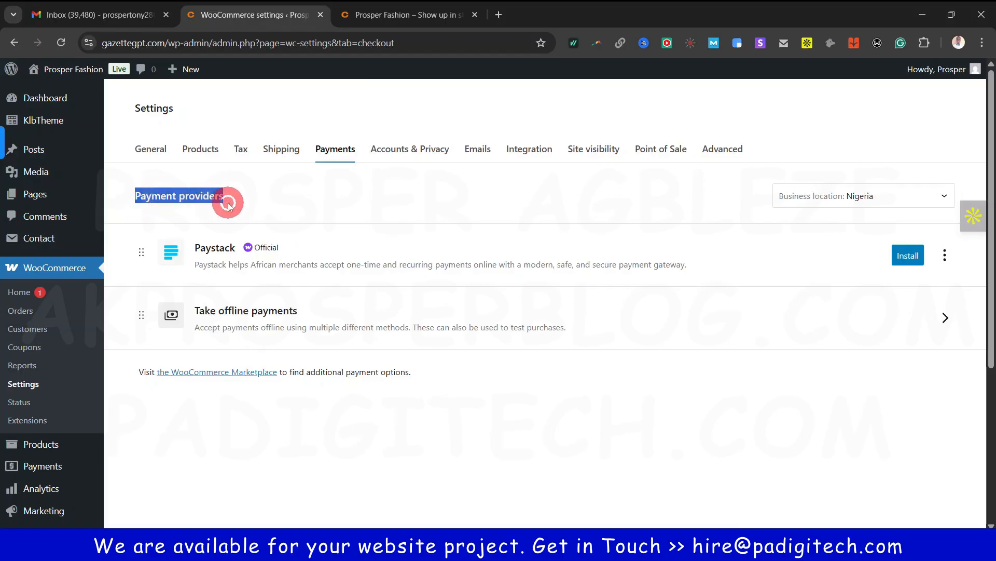
left_click(525, 389)
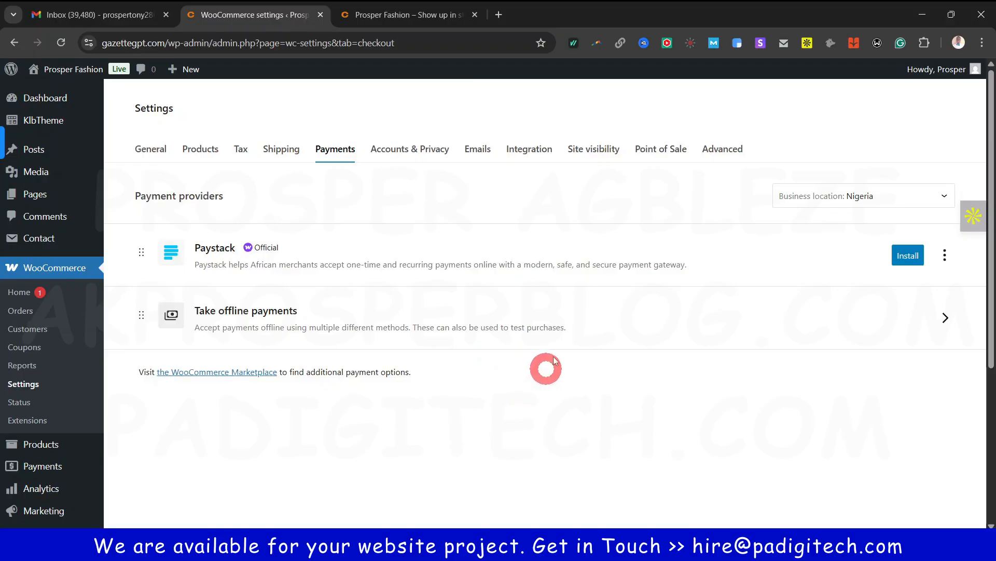
scroll(539, 402, "down", 1)
scroll(538, 402, "down", 5)
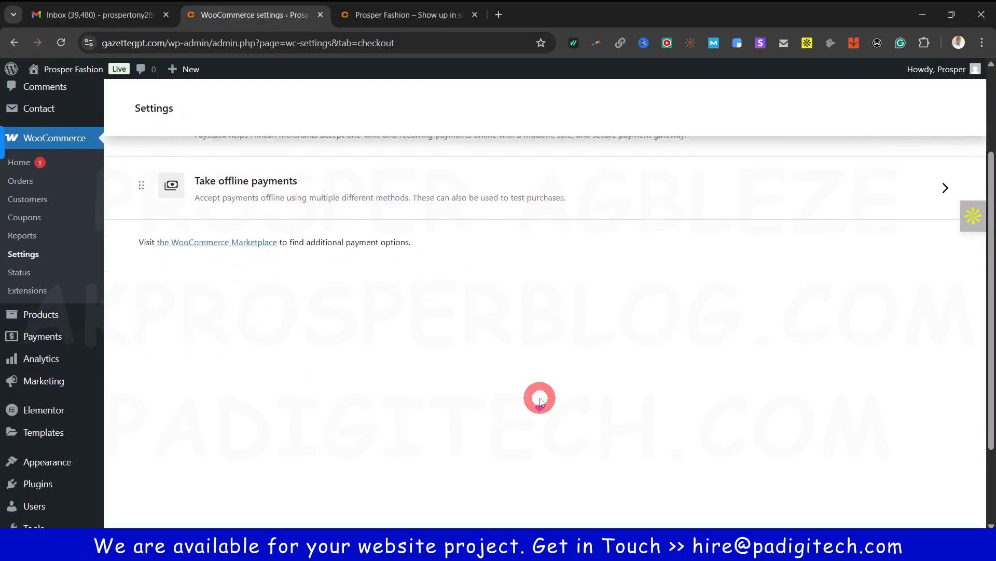
scroll(539, 390, "up", 6)
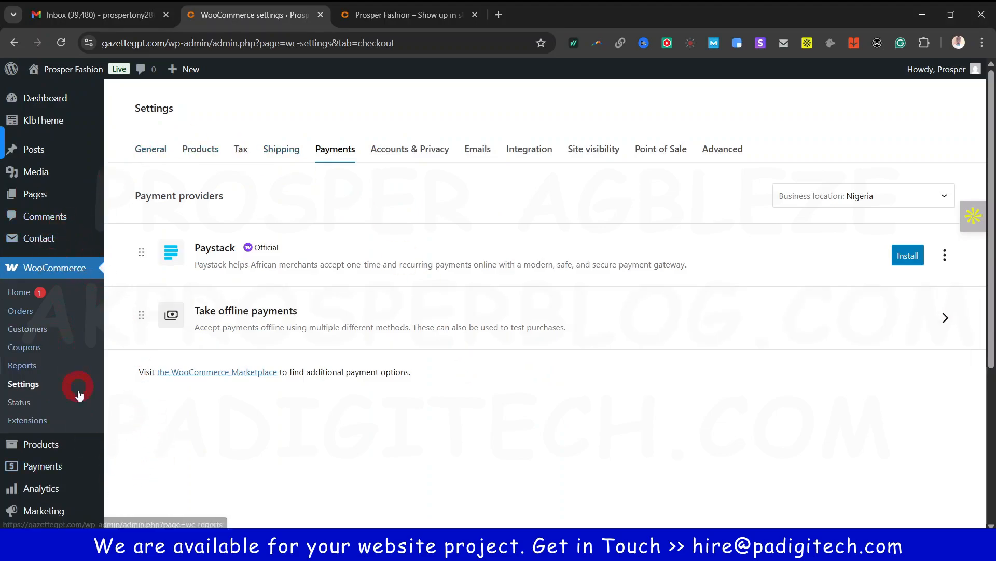
scroll(78, 415, "down", 2)
Open Add Plugin in a new tab and install Payment Plugins for Stripe WooCommerce
mouse_move(76, 463)
scroll(75, 456, "down", 1)
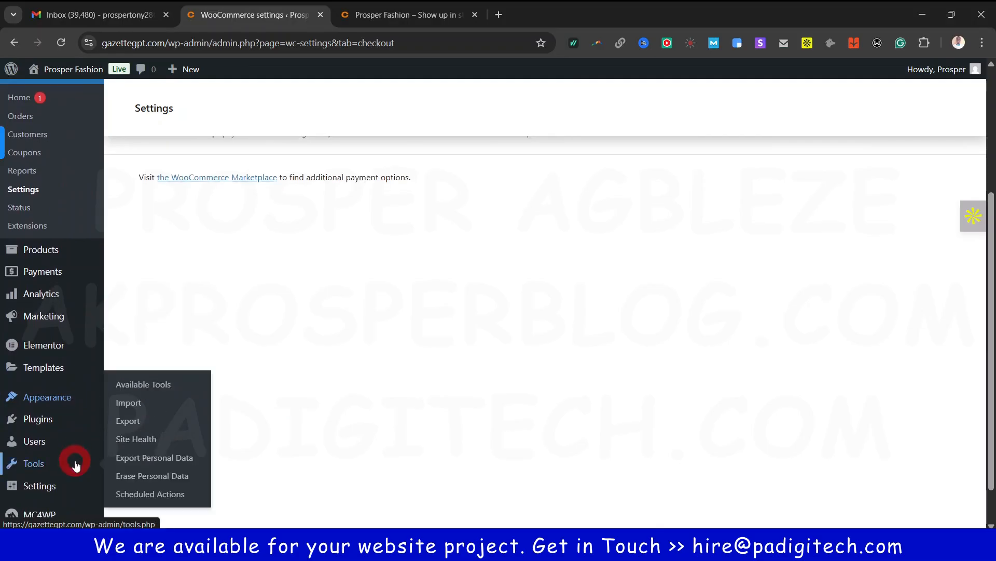
mouse_move(42, 421)
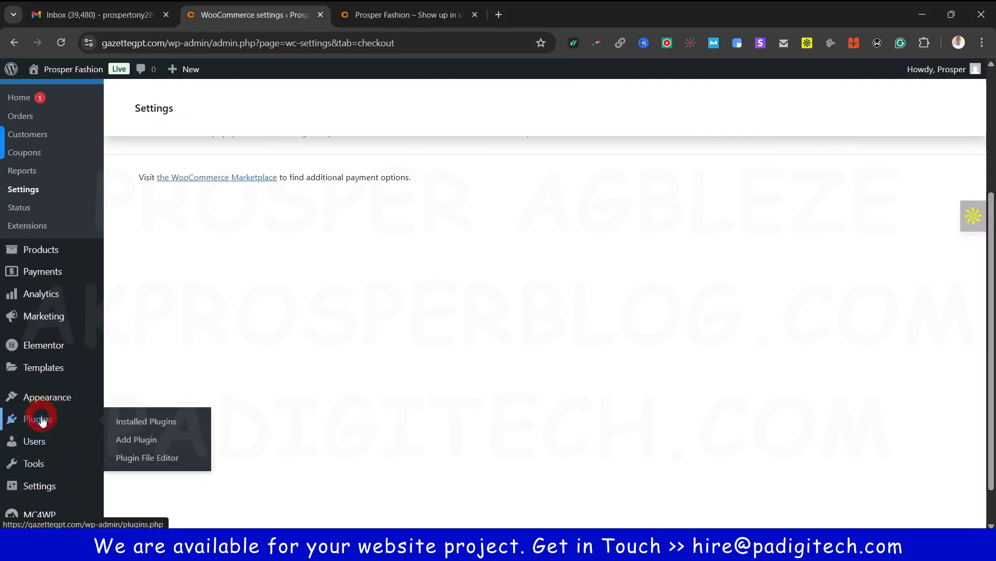
right_click(140, 439)
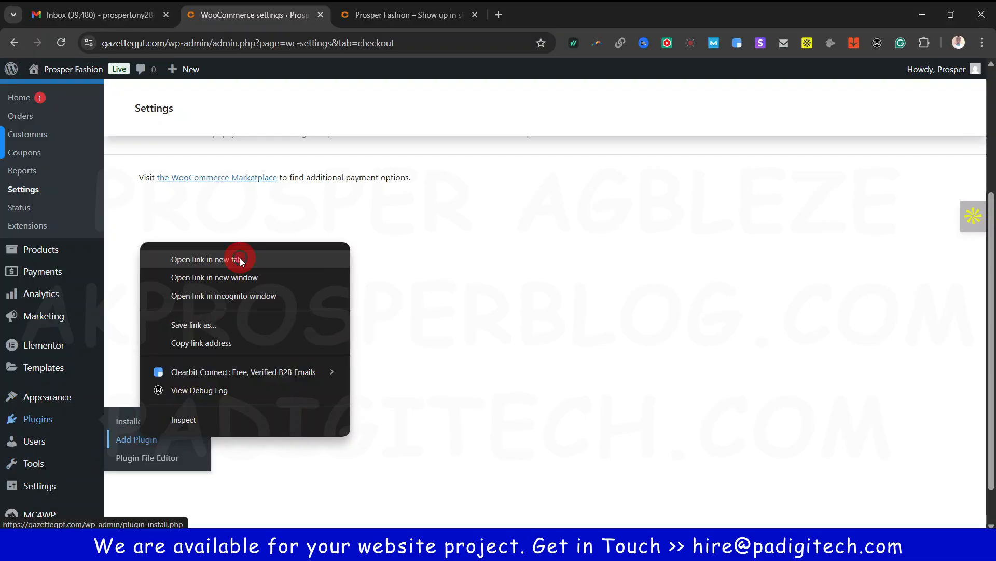
left_click(237, 258)
left_click(430, 16)
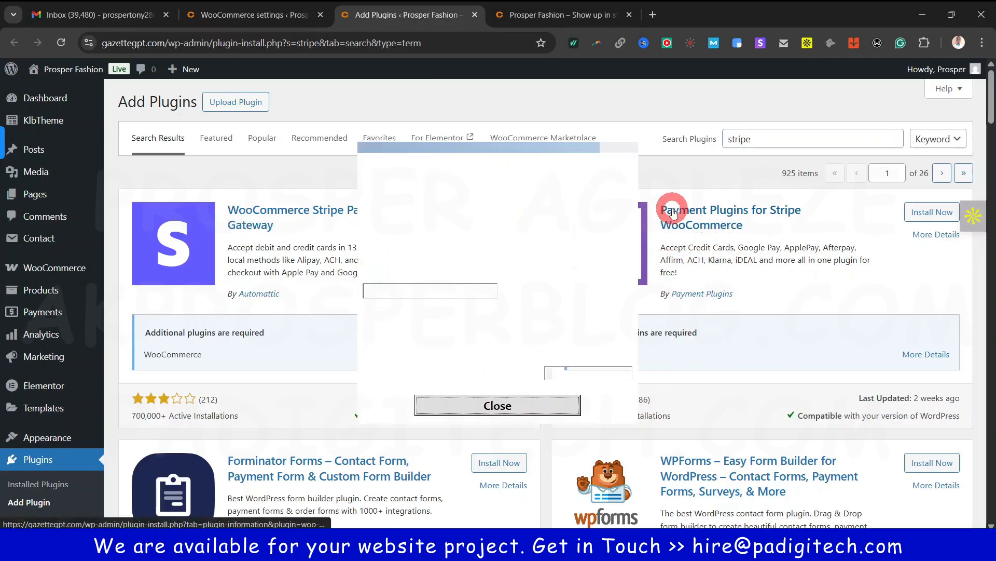
left_click(495, 407)
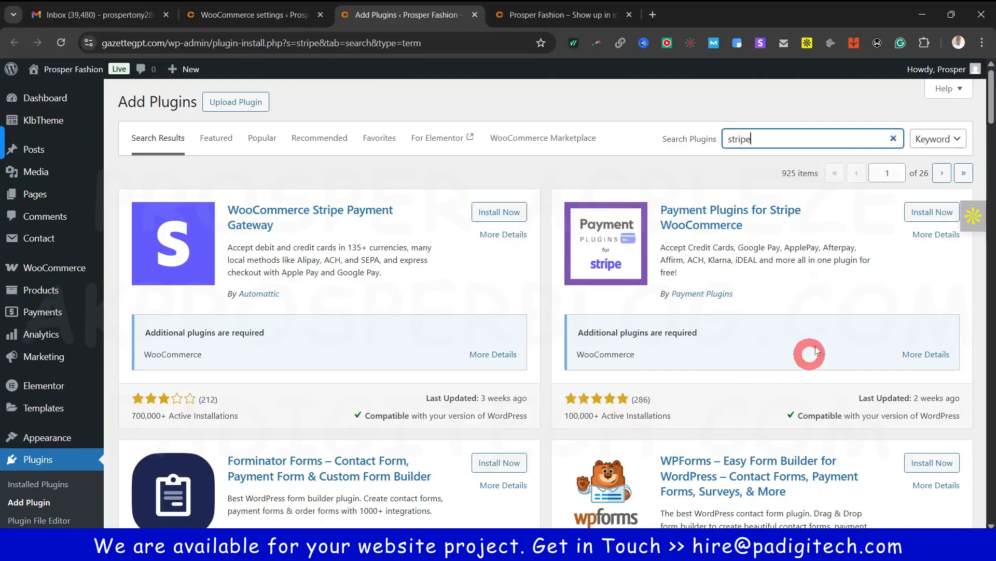
left_click(932, 213)
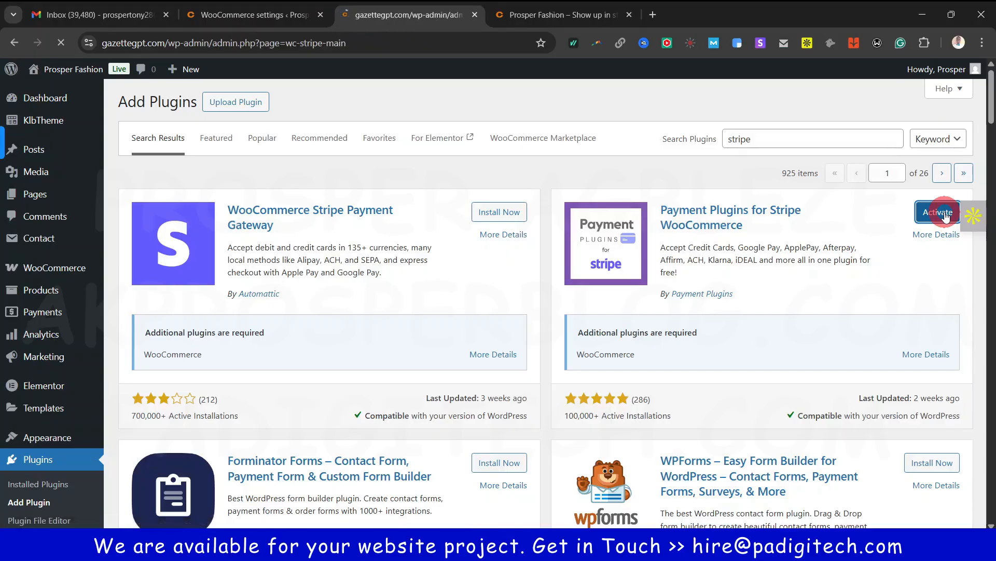
Try installing the PayPal plugin, then return to the WooCommerce settings tab
scroll(812, 339, "down", 5)
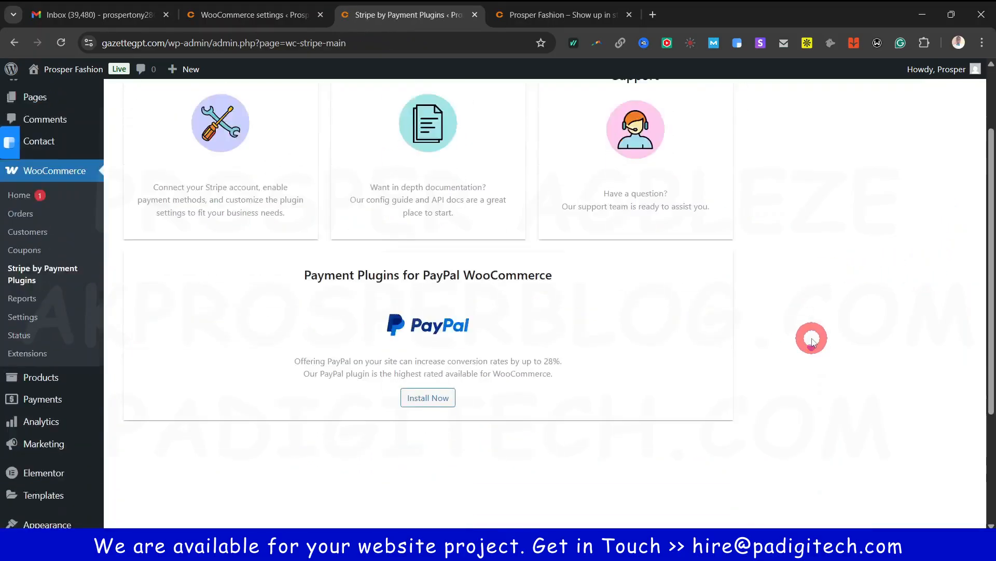
scroll(812, 337, "up", 5)
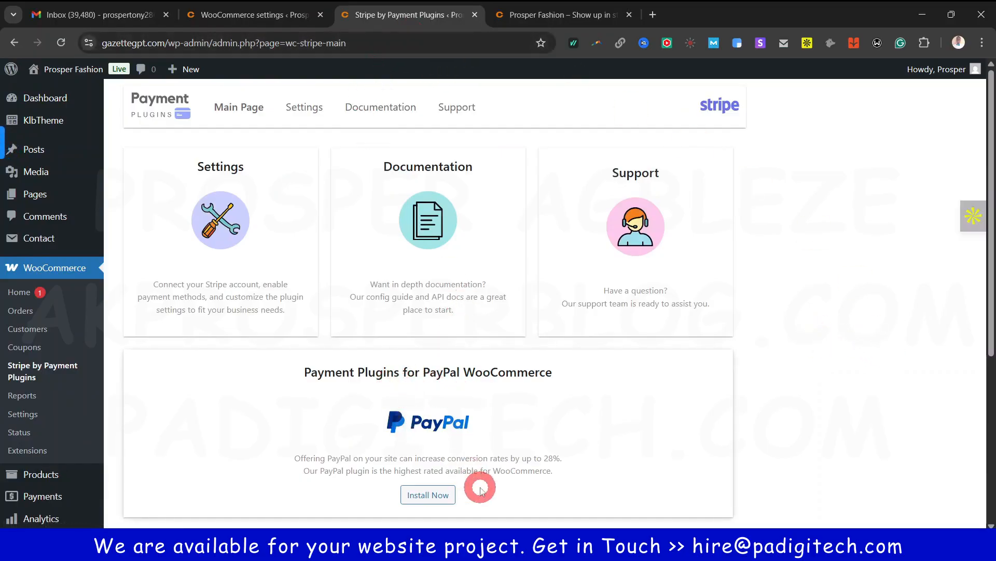
left_click(432, 496)
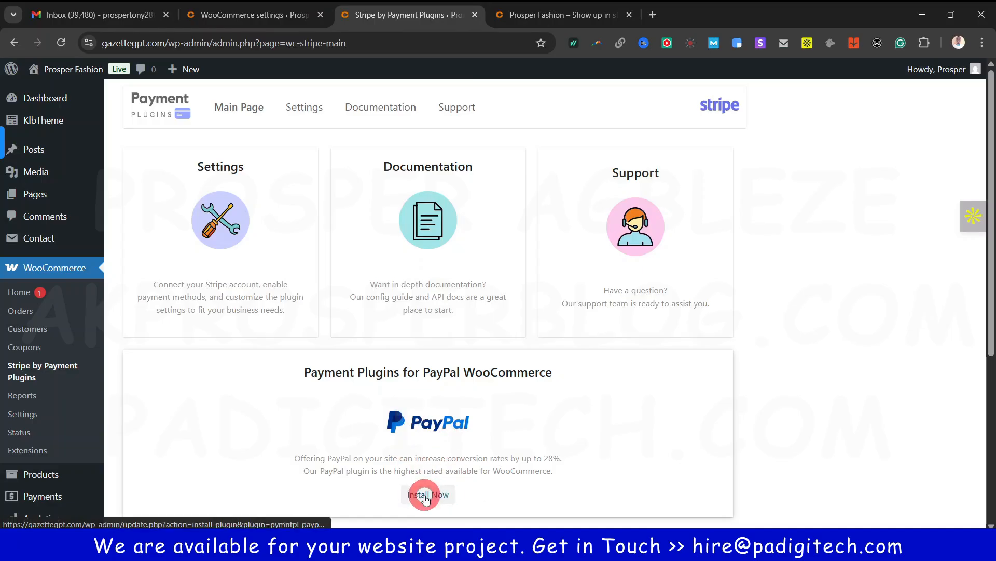
left_click(233, 15)
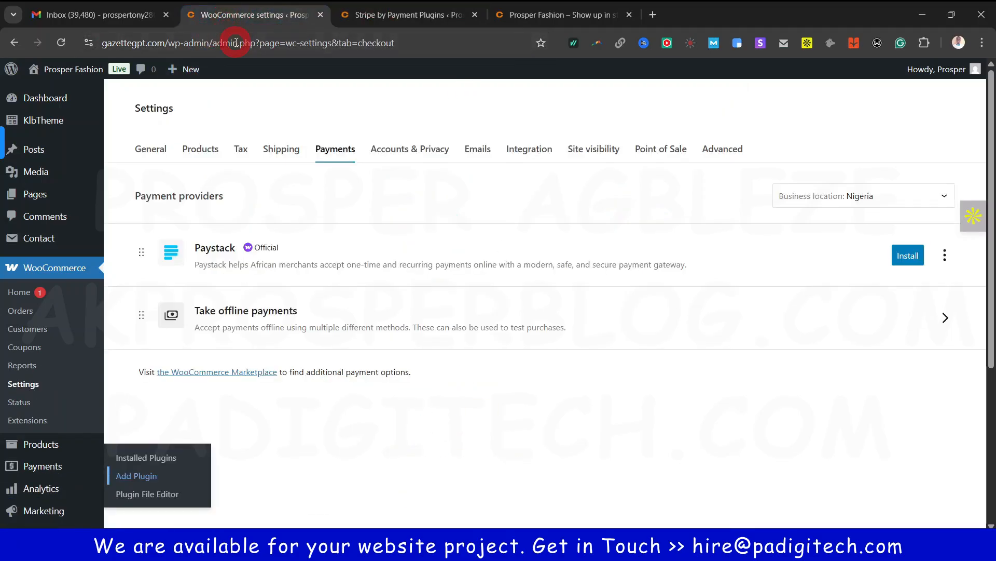
left_click(63, 43)
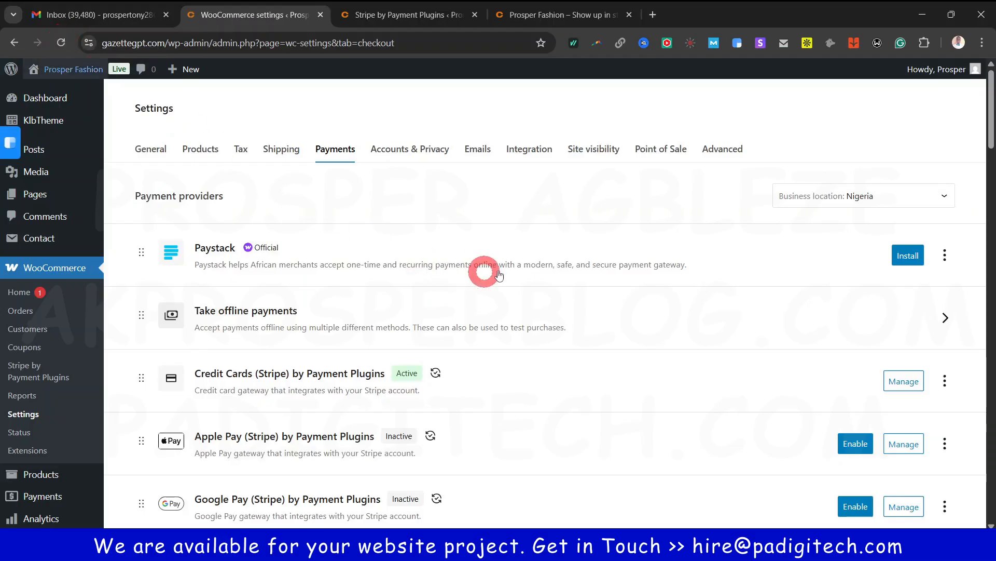
scroll(685, 291, "down", 3)
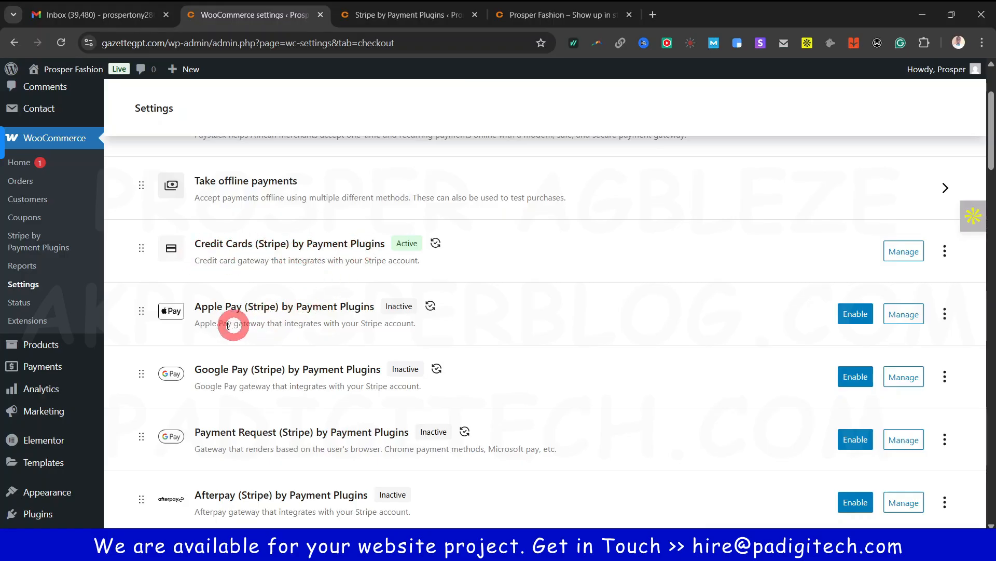
scroll(344, 356, "down", 5)
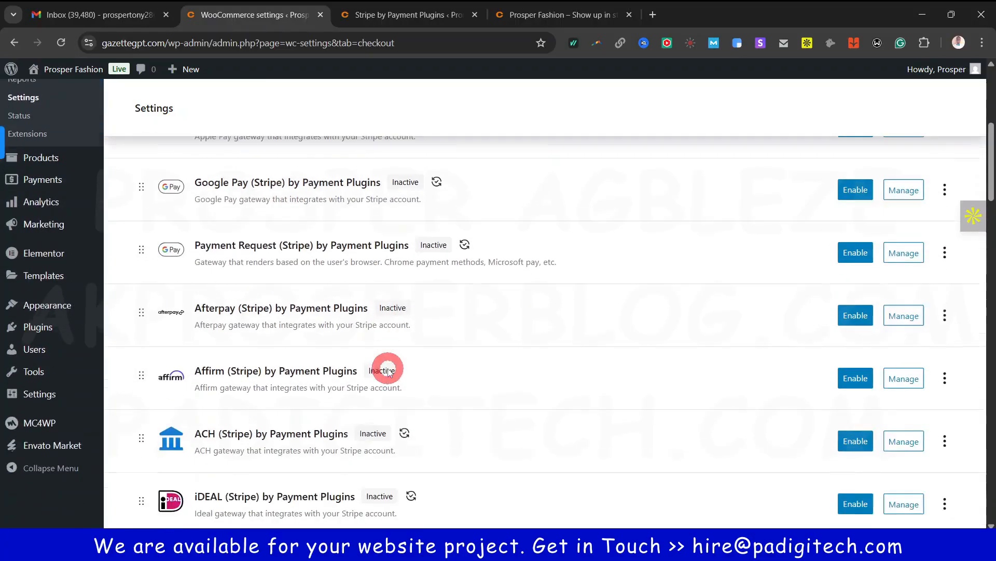
scroll(329, 337, "down", 4)
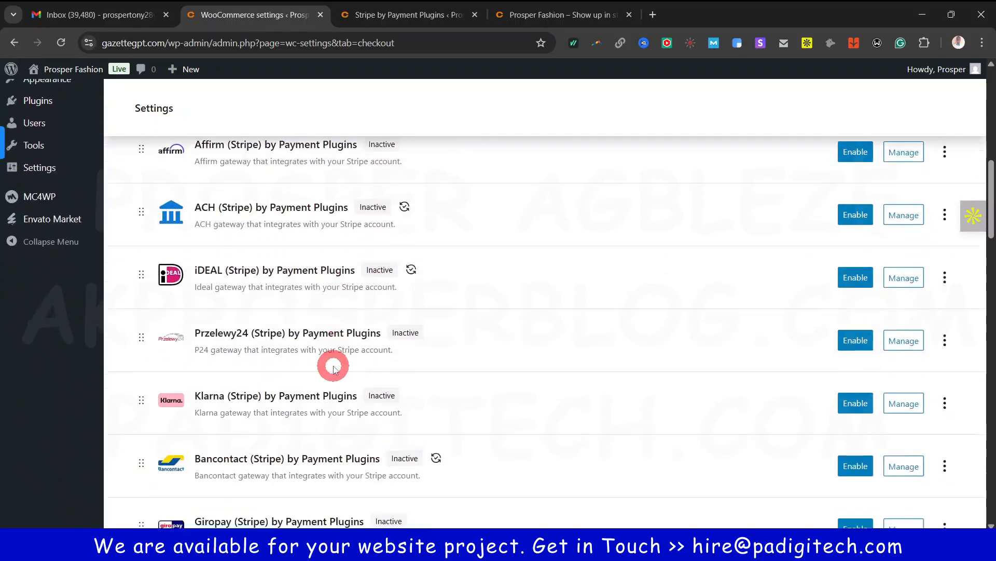
scroll(335, 366, "down", 10)
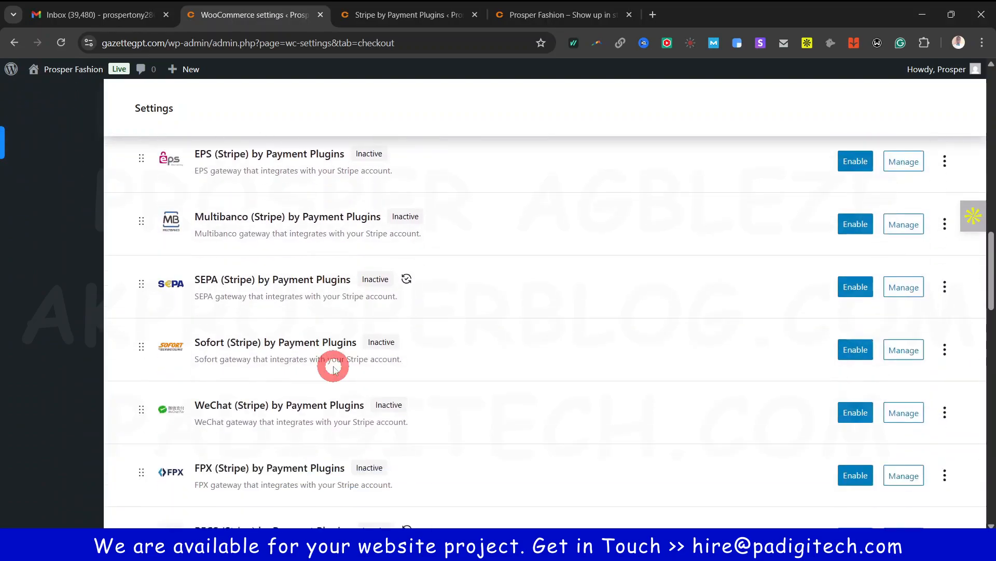
scroll(334, 369, "down", 15)
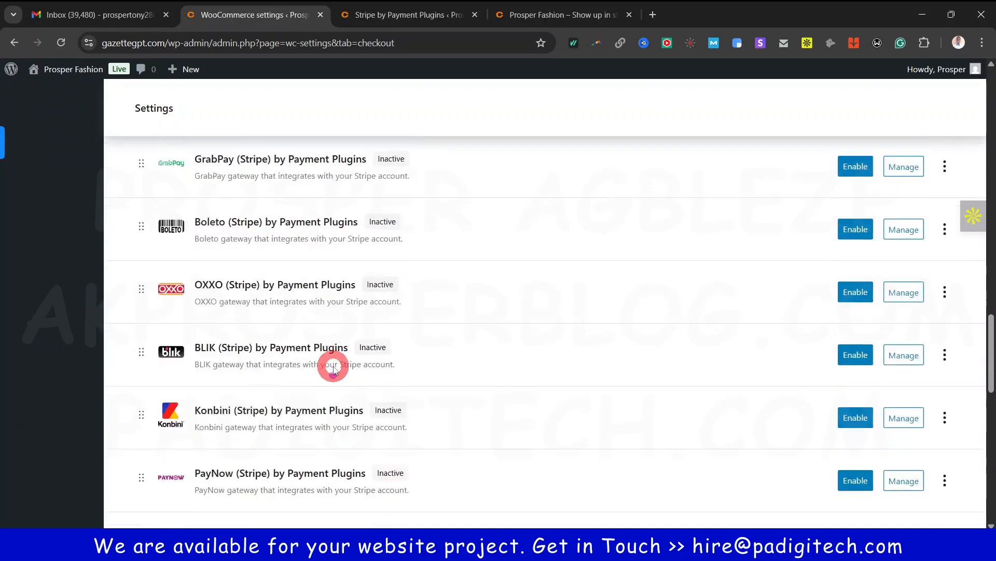
scroll(334, 367, "down", 3)
scroll(334, 367, "up", 4)
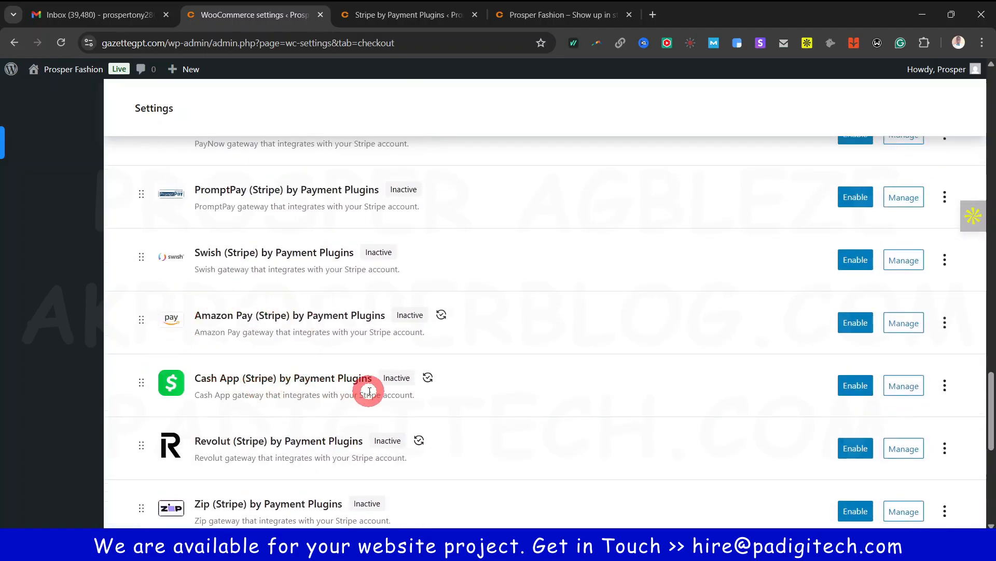
scroll(596, 403, "down", 8)
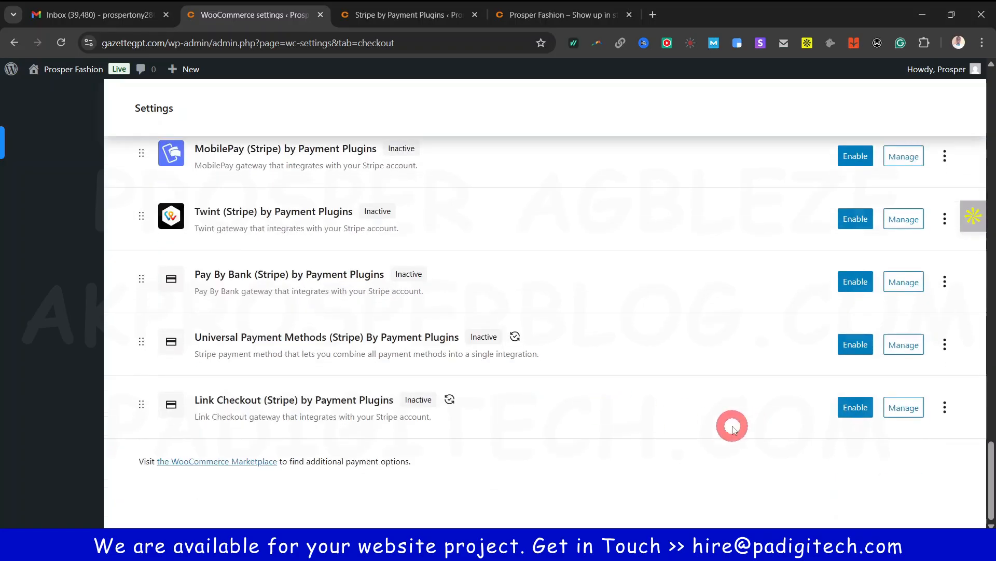
scroll(730, 423, "up", 15)
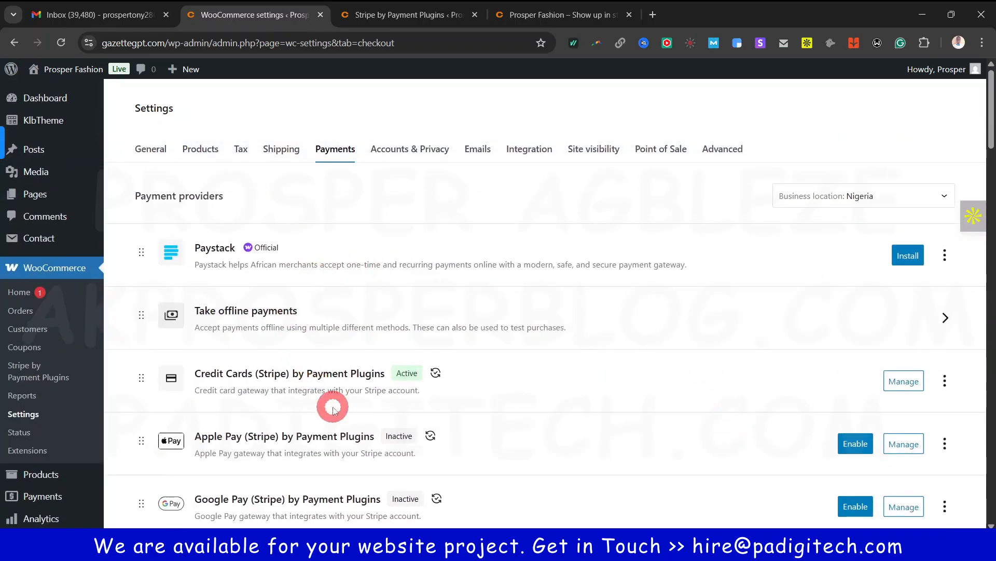
scroll(353, 410, "down", 1)
scroll(362, 414, "down", 1)
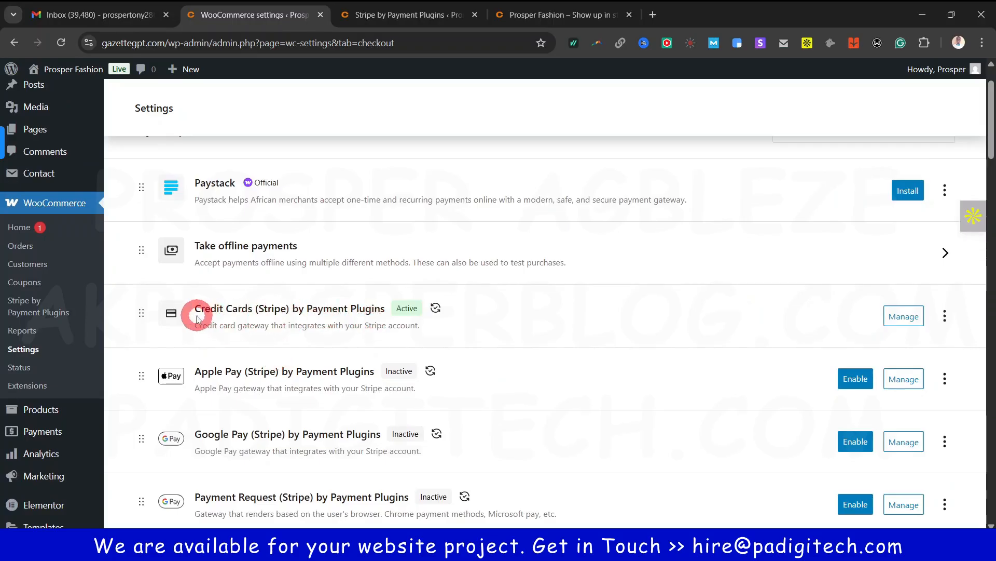
left_click_drag(193, 312, 363, 309)
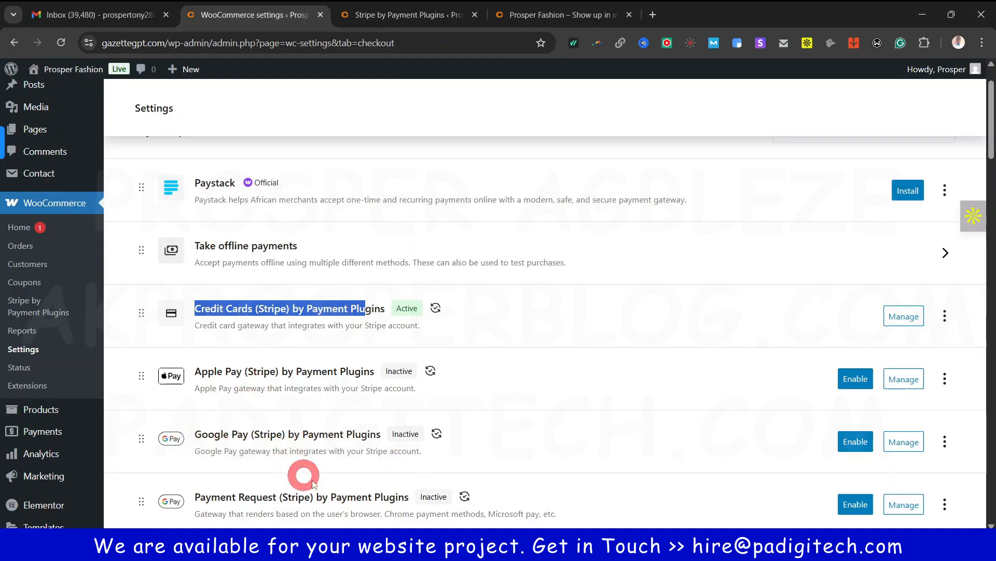
left_click(564, 327)
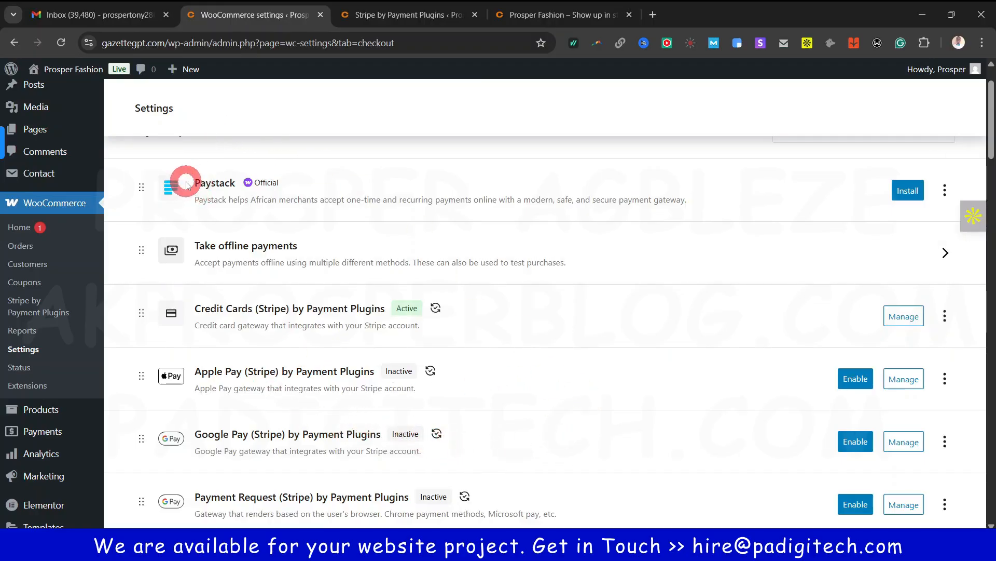
scroll(370, 200, "up", 2)
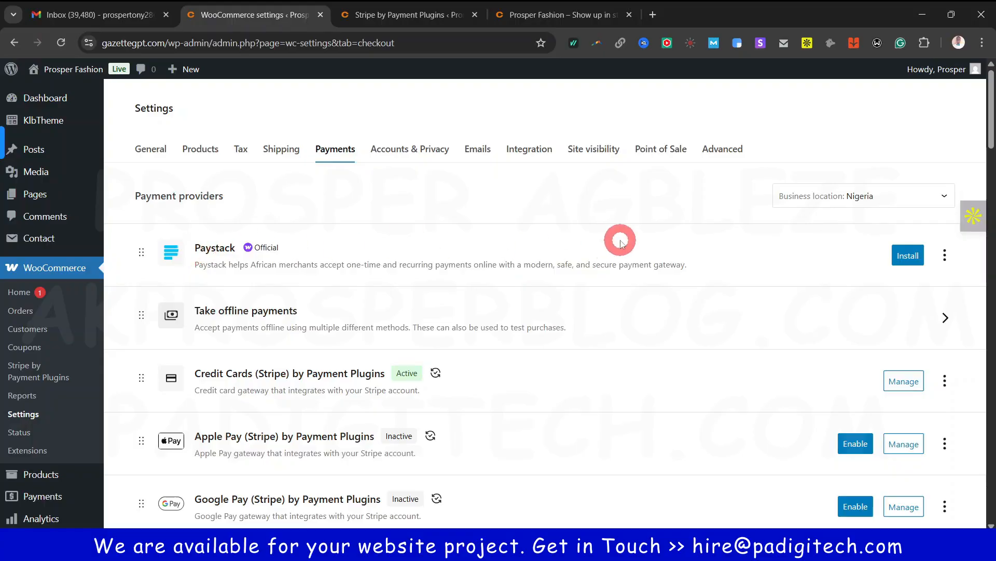
left_click(930, 198)
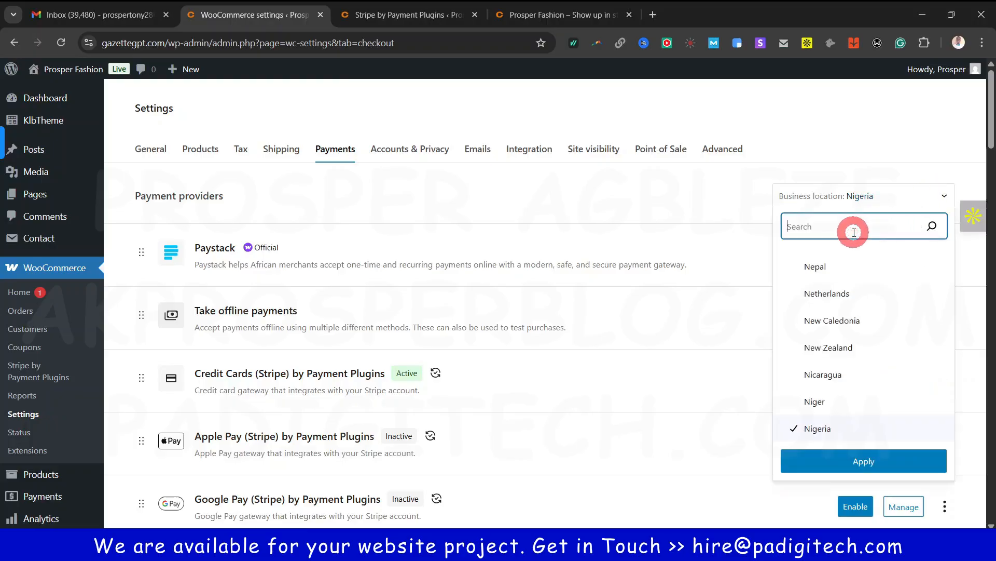
type("unitd")
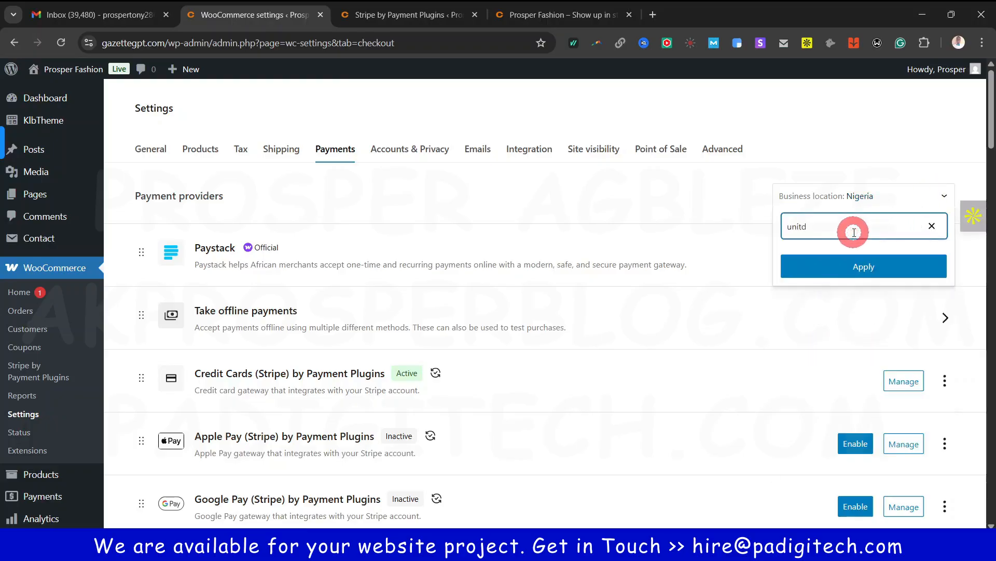
key("BackSpace")
type("e")
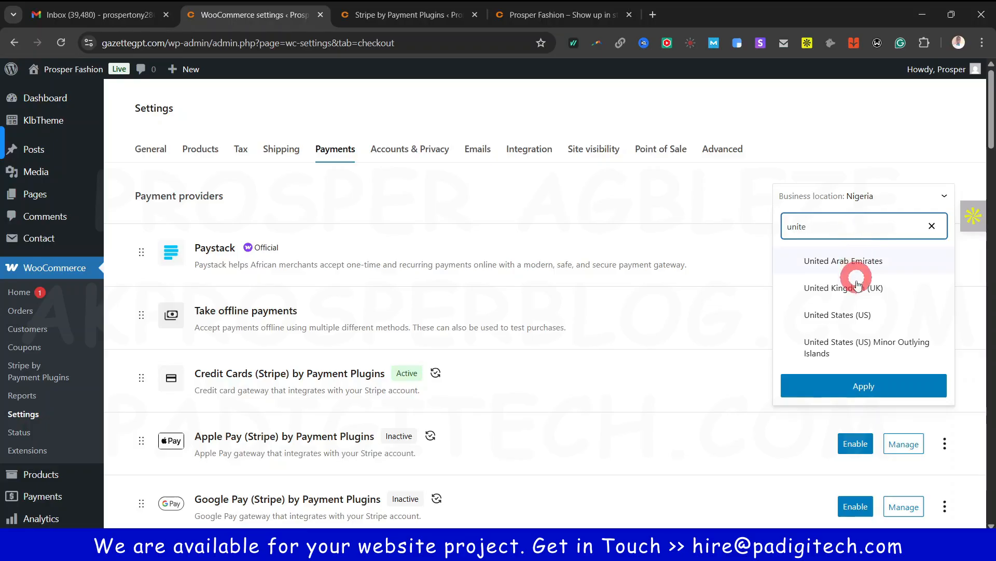
left_click(895, 382)
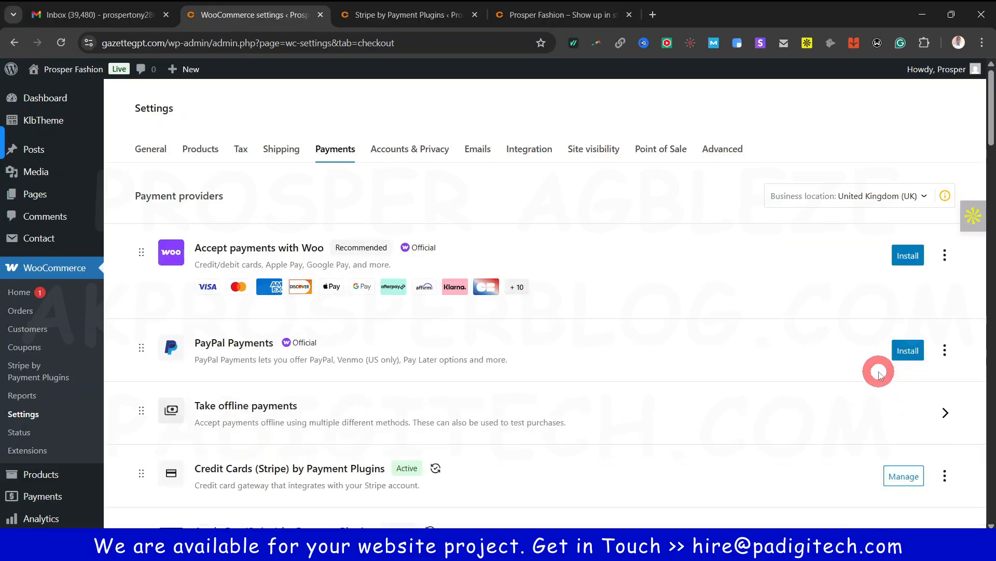
scroll(378, 338, "down", 4)
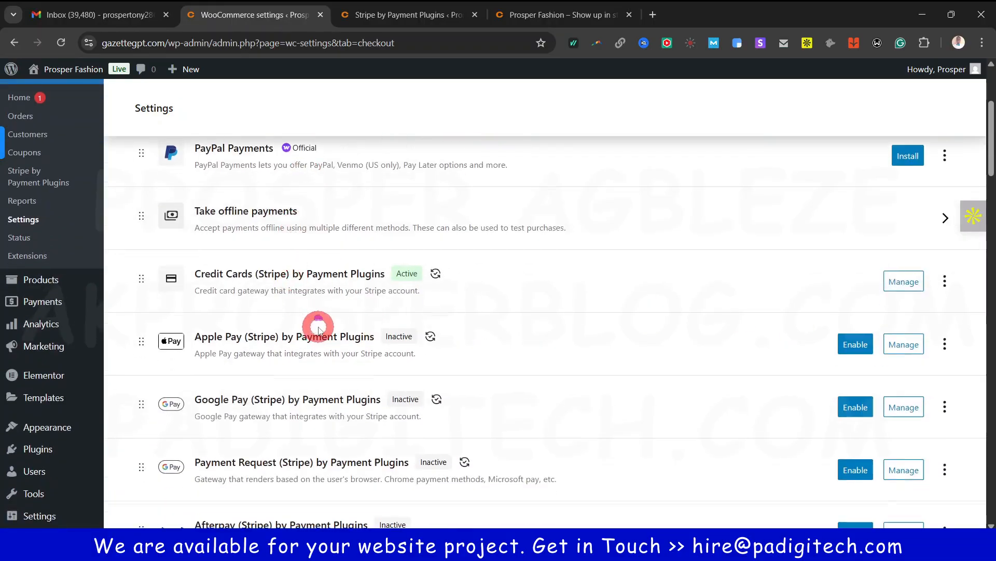
scroll(319, 328, "up", 4)
scroll(453, 313, "down", 15)
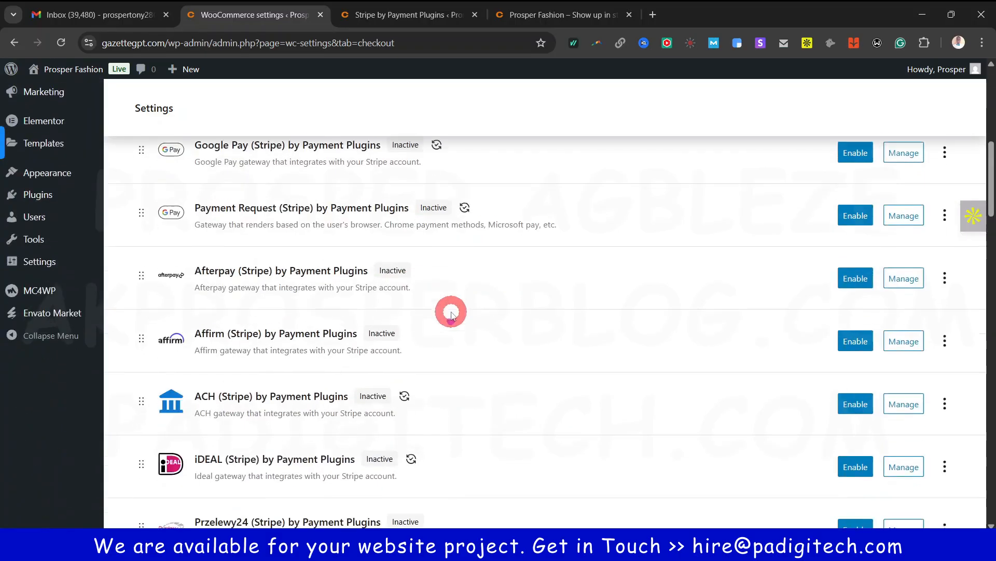
left_click_drag(990, 228, 990, 506)
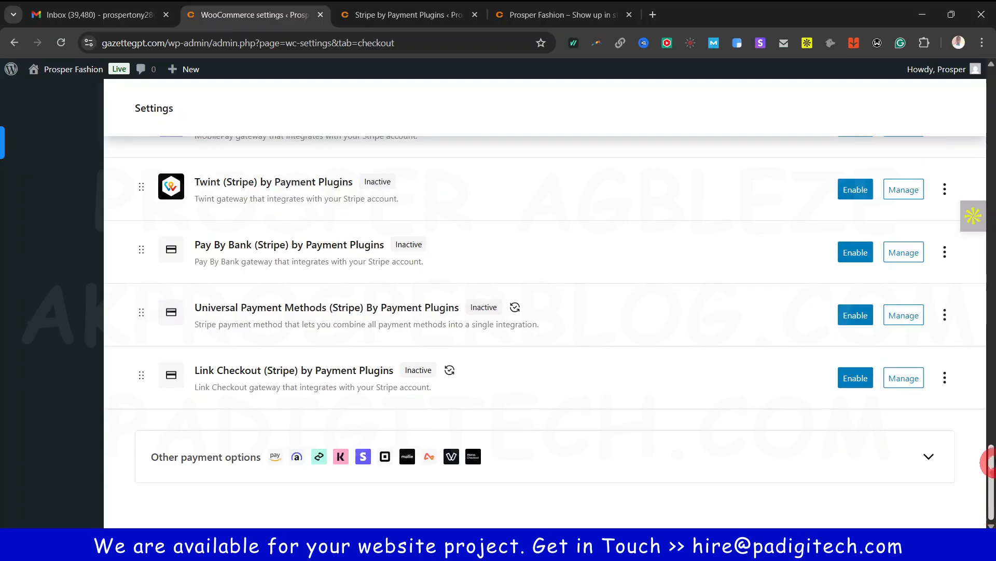
left_click_drag(990, 463, 961, 140)
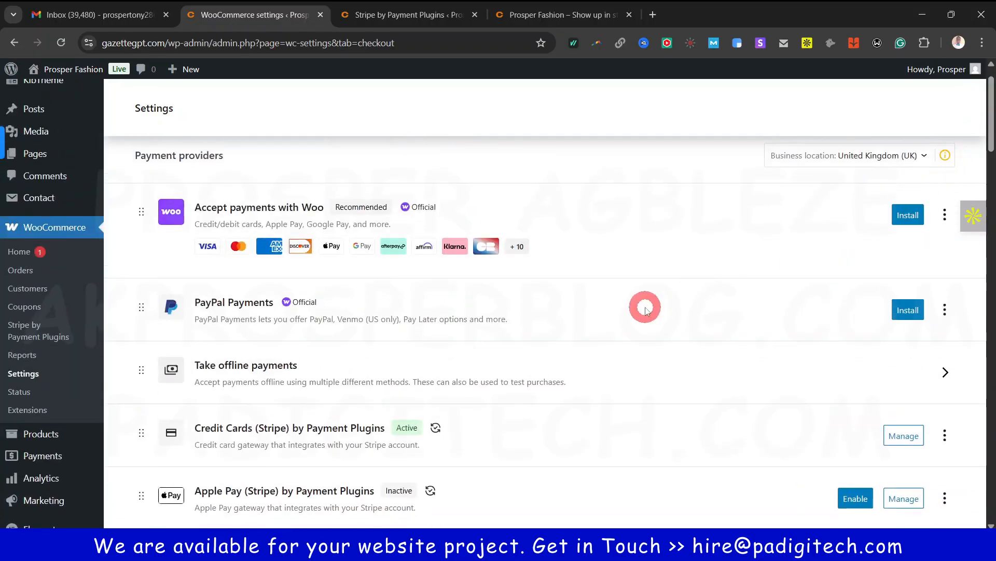
scroll(645, 310, "up", 1)
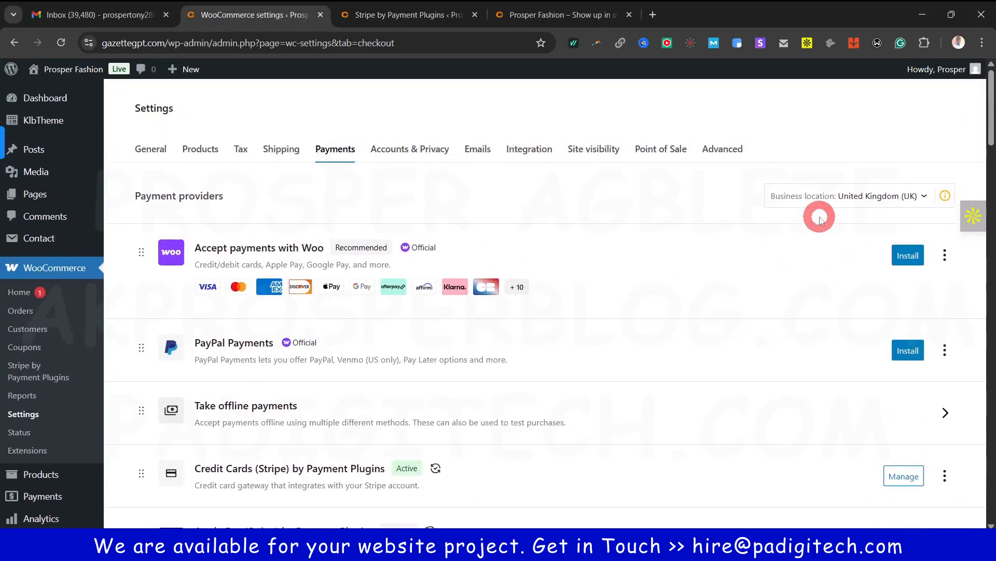
left_click(923, 198)
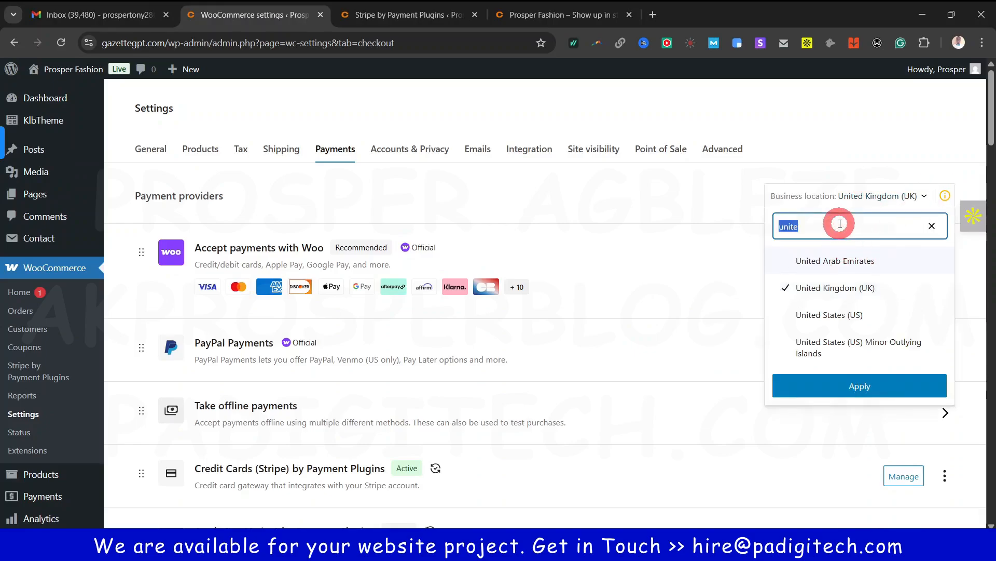
type("nige")
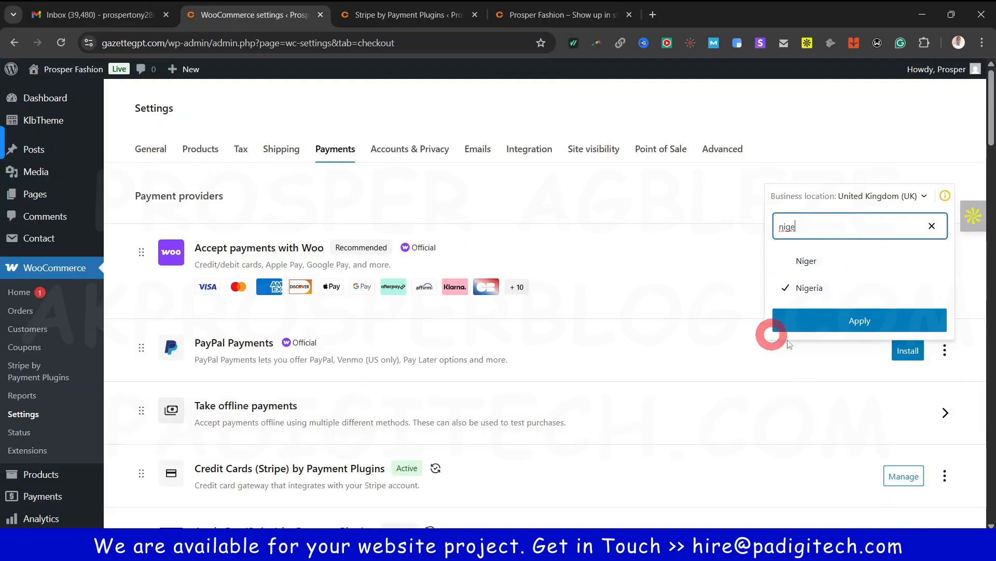
left_click(873, 322)
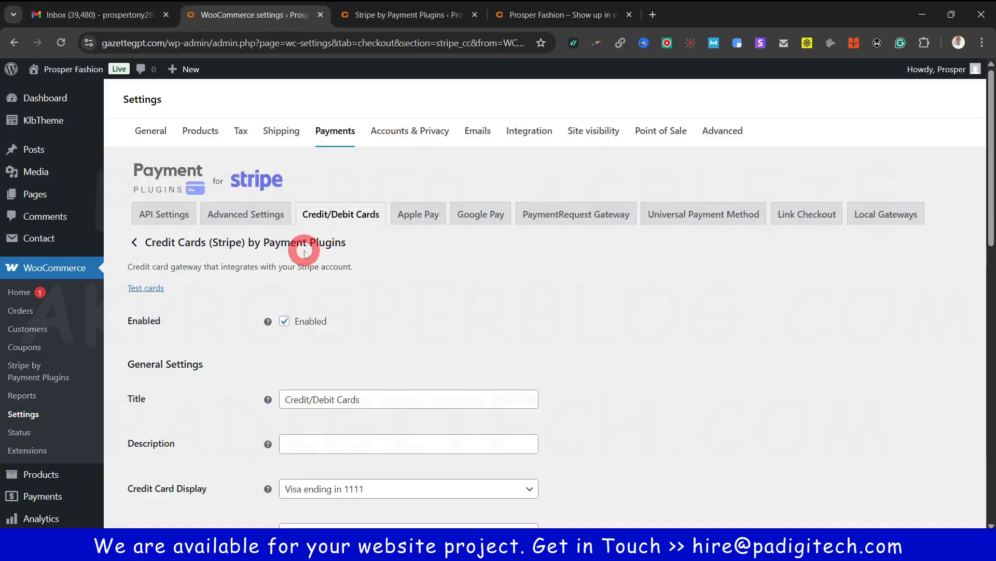
Review the Credit Cards (Stripe) settings and open its API Settings page
scroll(397, 328, "down", 1)
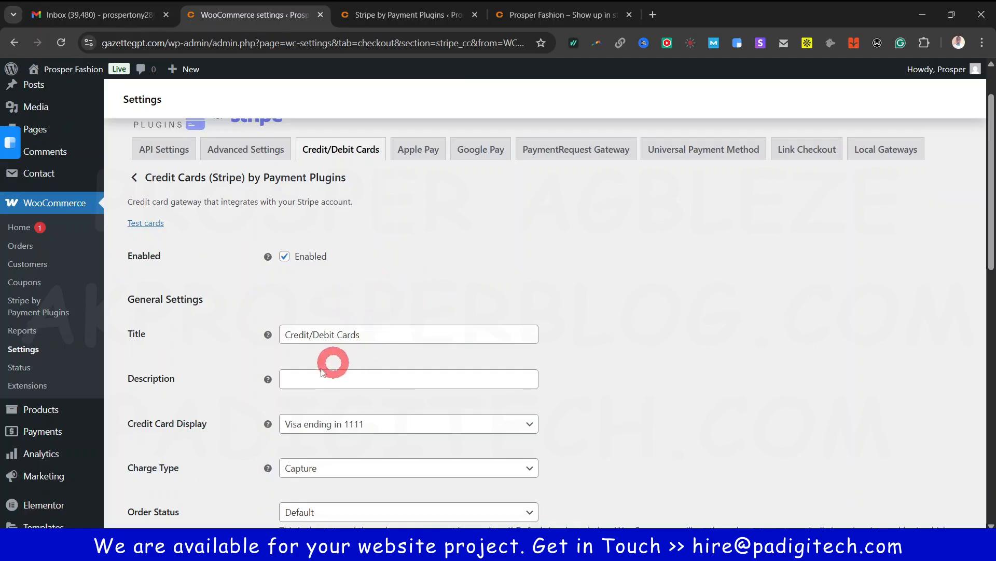
scroll(171, 383, "down", 3)
scroll(246, 305, "down", 8)
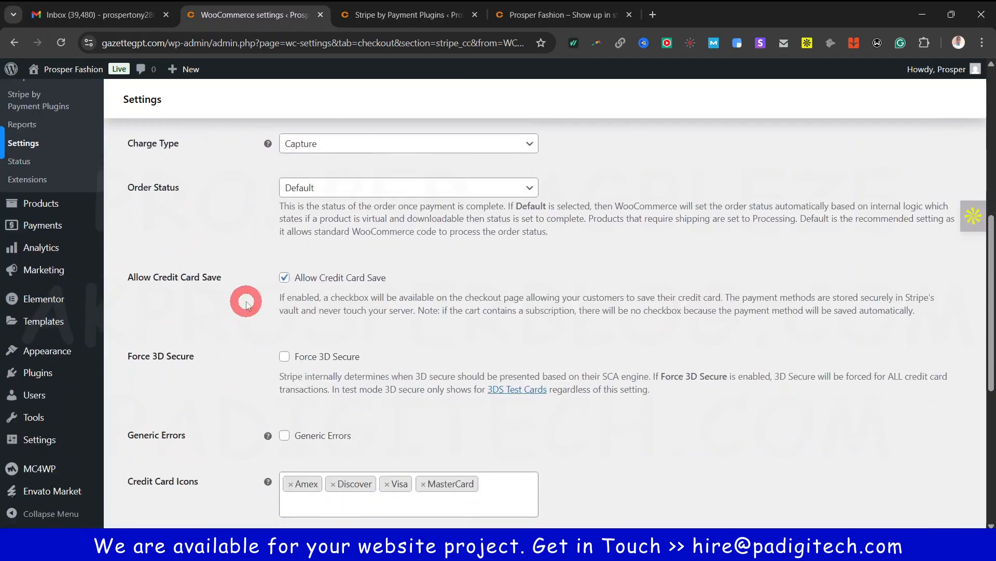
scroll(246, 330, "down", 1)
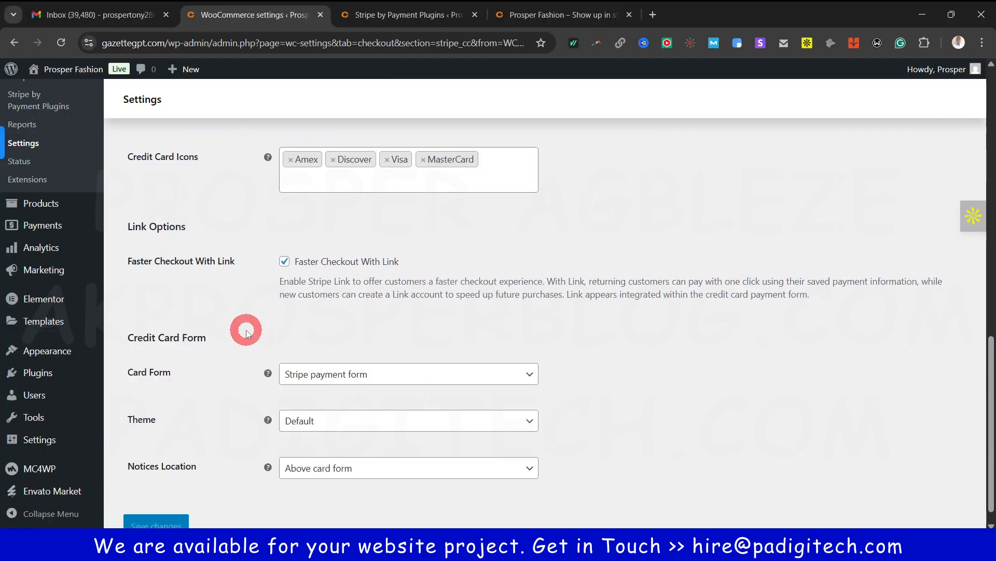
scroll(246, 330, "up", 10)
scroll(247, 332, "up", 4)
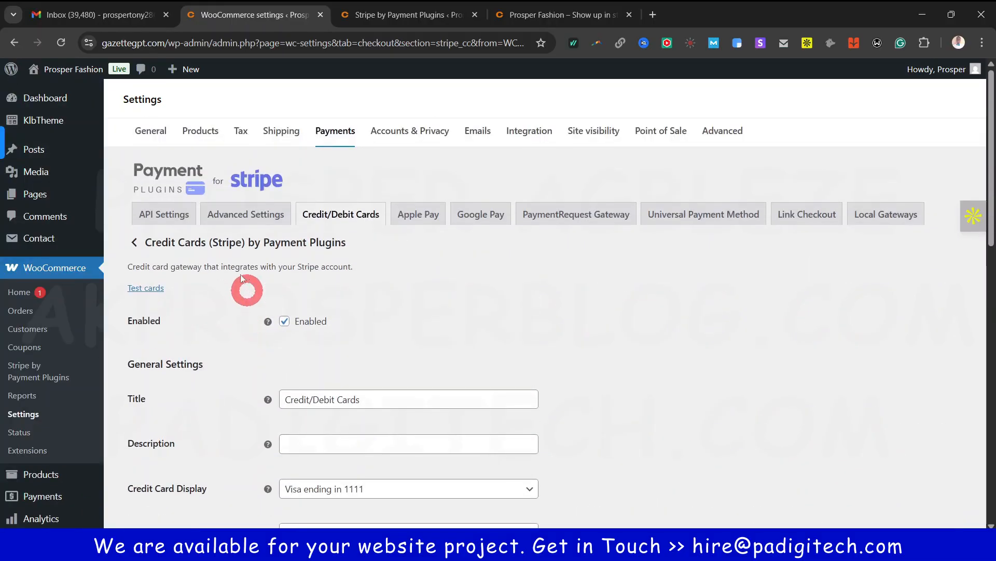
left_click(166, 215)
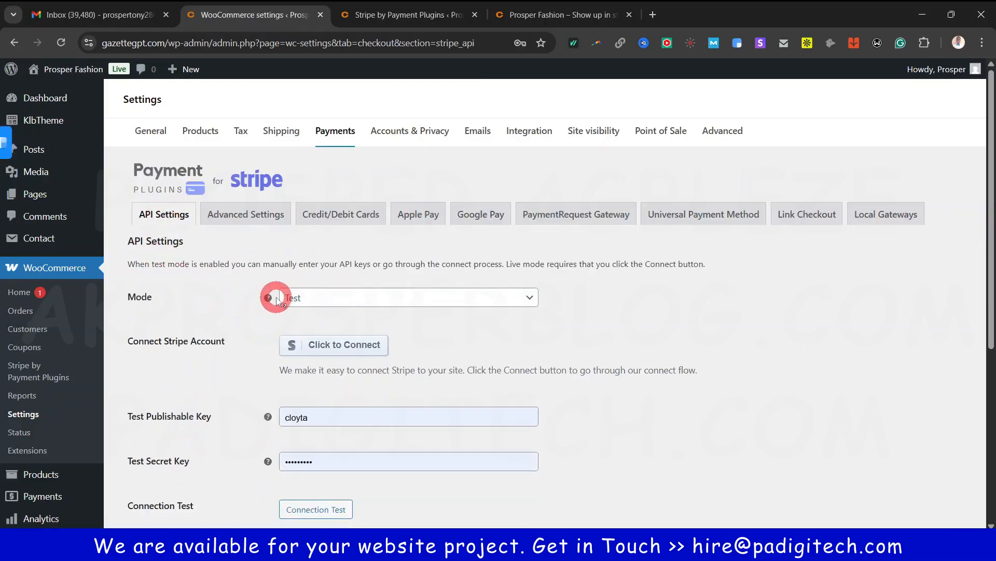
Set the Stripe mode to Live, stay on the page, and save the API settings
left_click(520, 304)
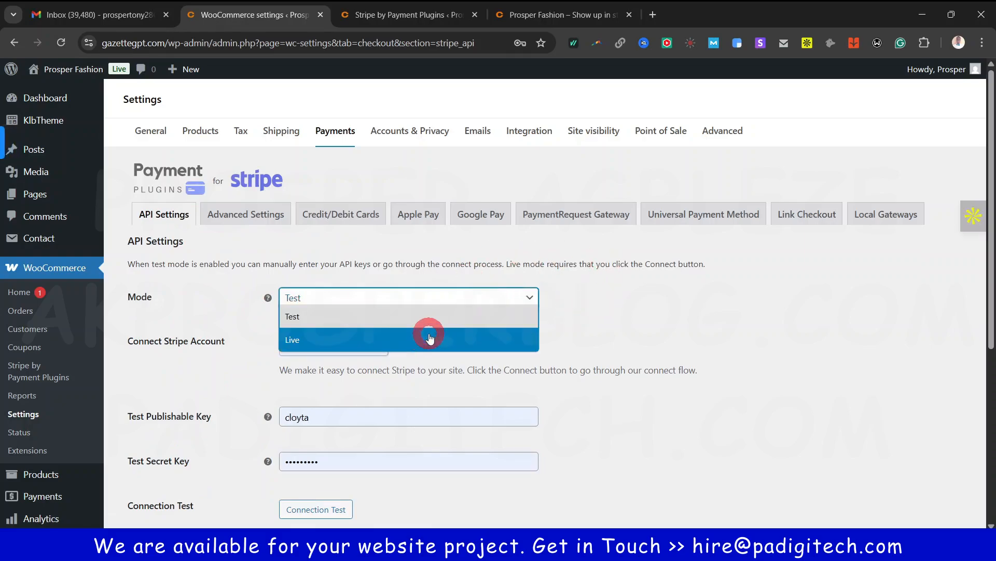
left_click(431, 339)
mouse_move(270, 301)
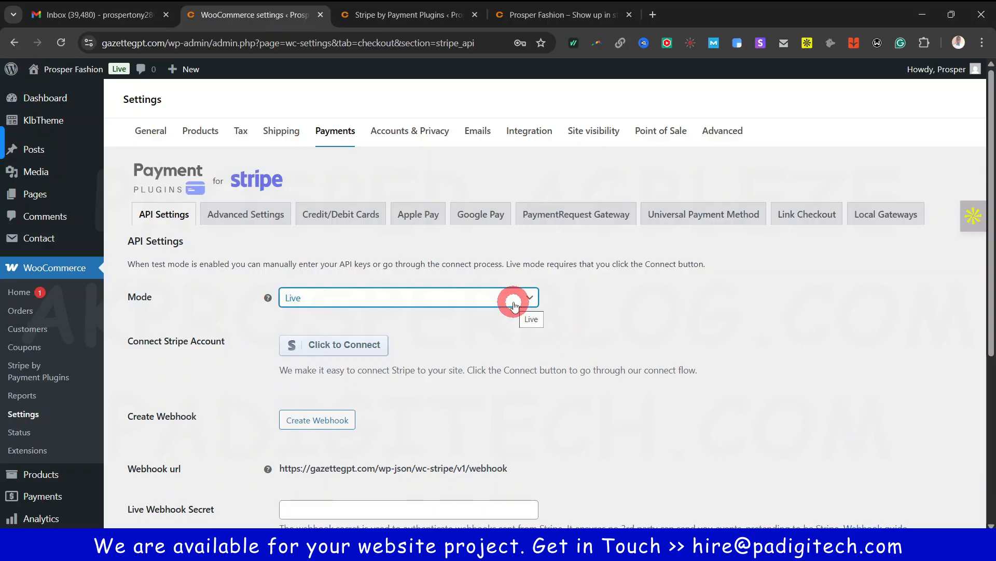
left_click(333, 349)
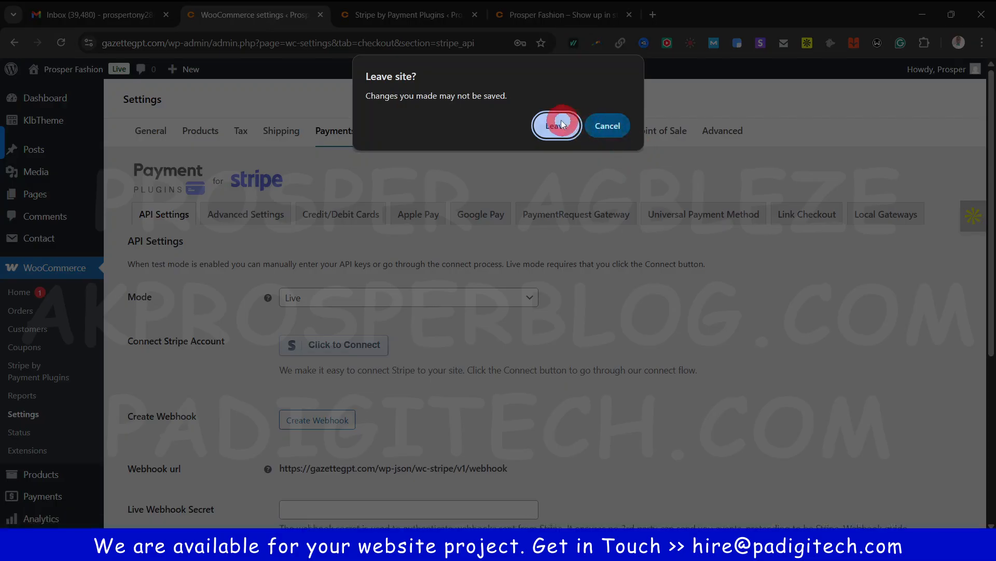
left_click(607, 127)
scroll(552, 347, "down", 2)
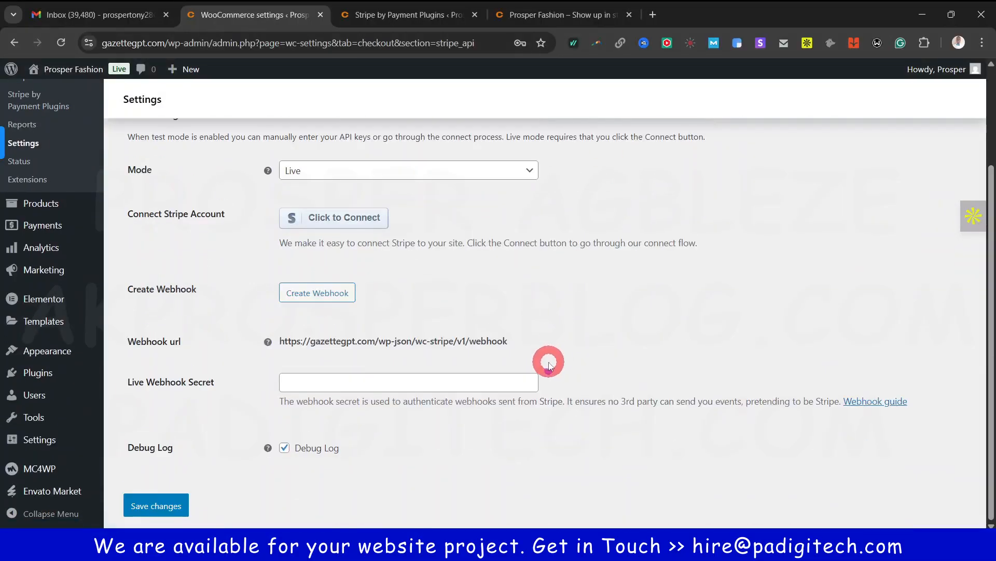
left_click(144, 514)
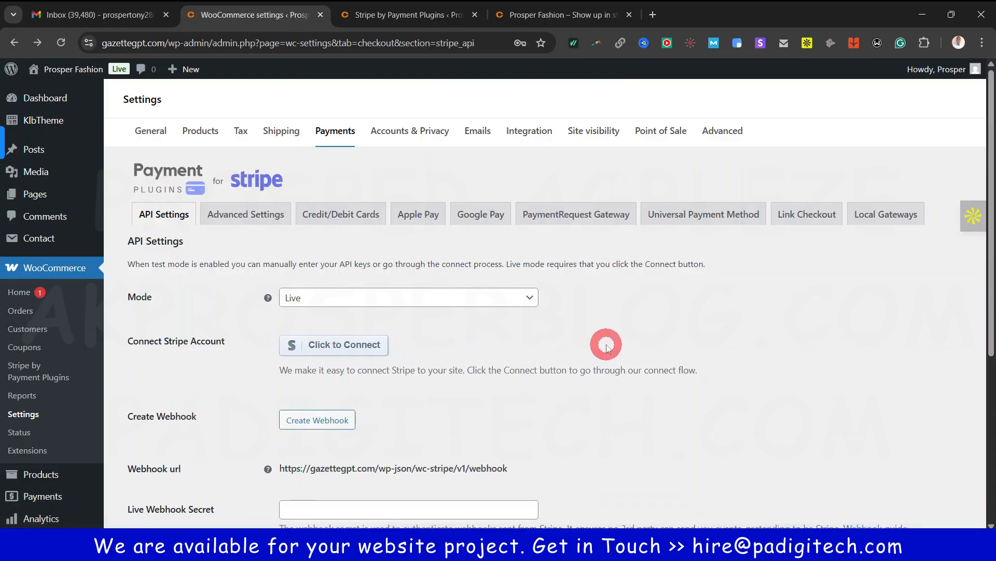
Open the Stripe Advanced Settings and look through all of their options
left_click(248, 220)
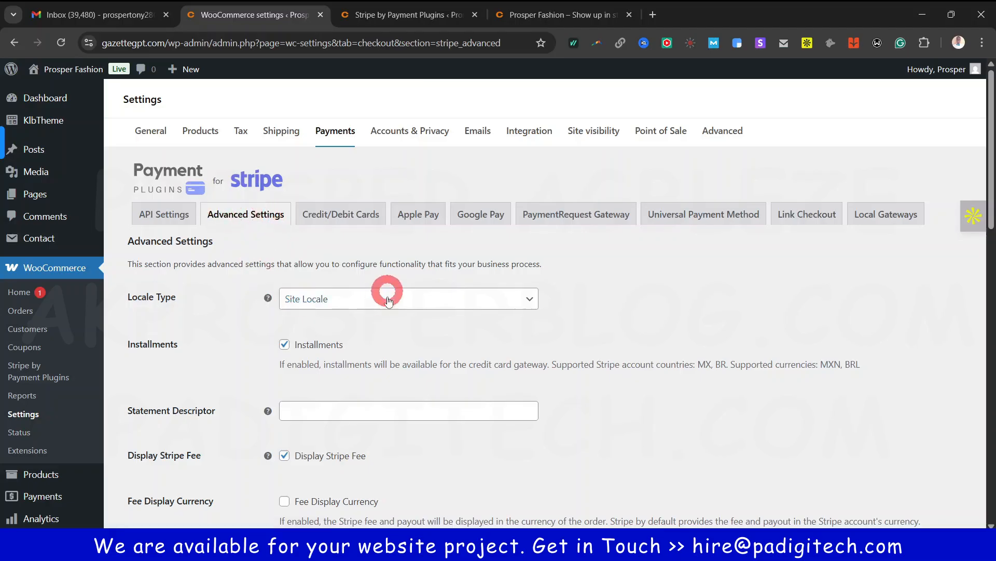
scroll(384, 312, "down", 4)
scroll(387, 347, "down", 2)
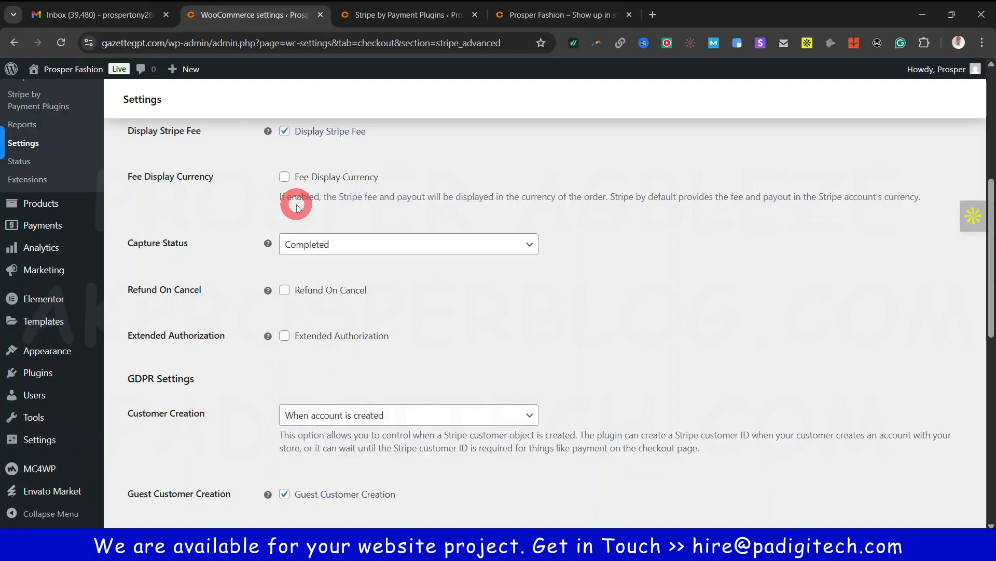
mouse_move(268, 243)
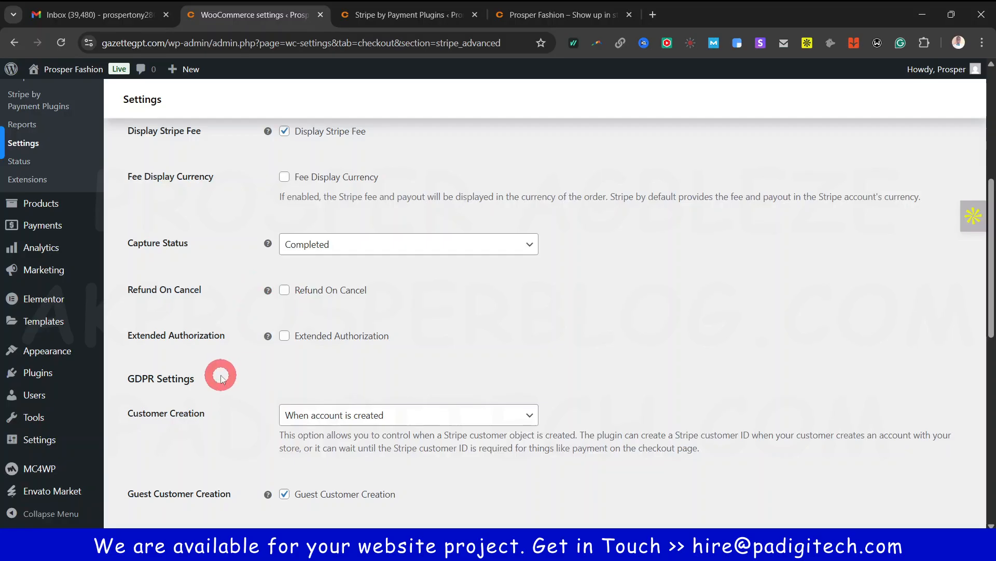
scroll(228, 376, "down", 1)
scroll(230, 380, "down", 5)
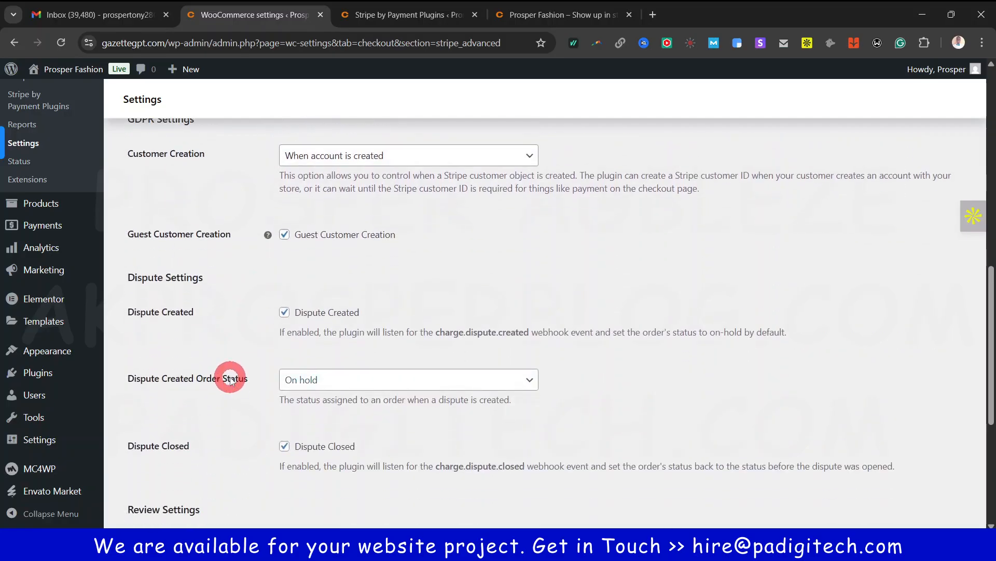
scroll(230, 381, "down", 6)
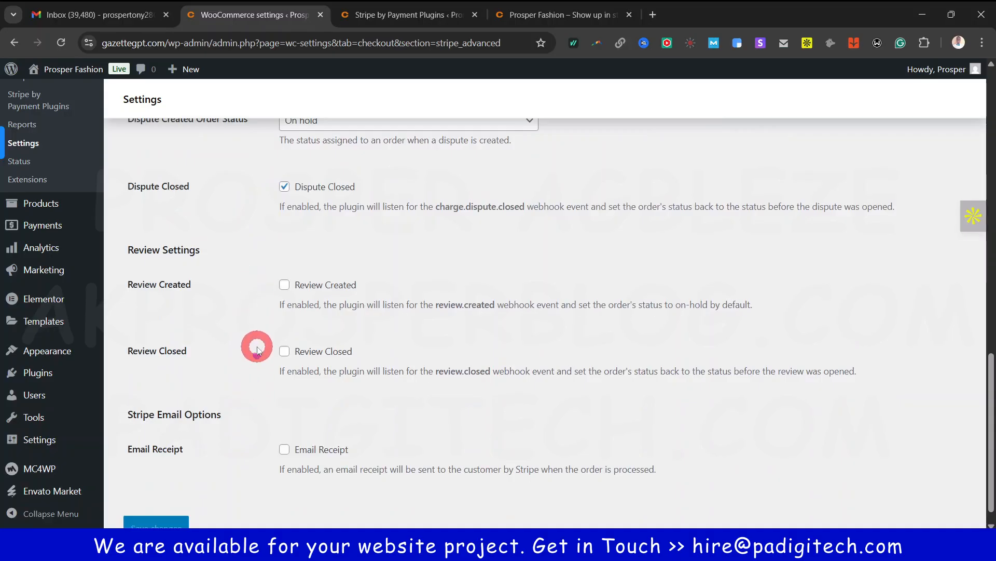
scroll(258, 344, "down", 1)
scroll(258, 349, "up", 15)
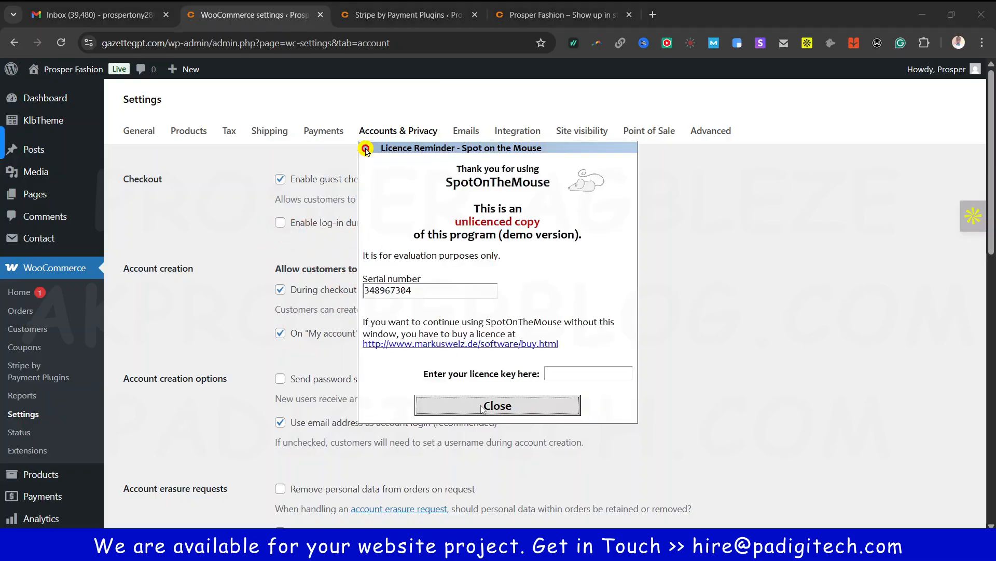
Dismiss the licence reminder and read the account creation and username help text
left_click(481, 406)
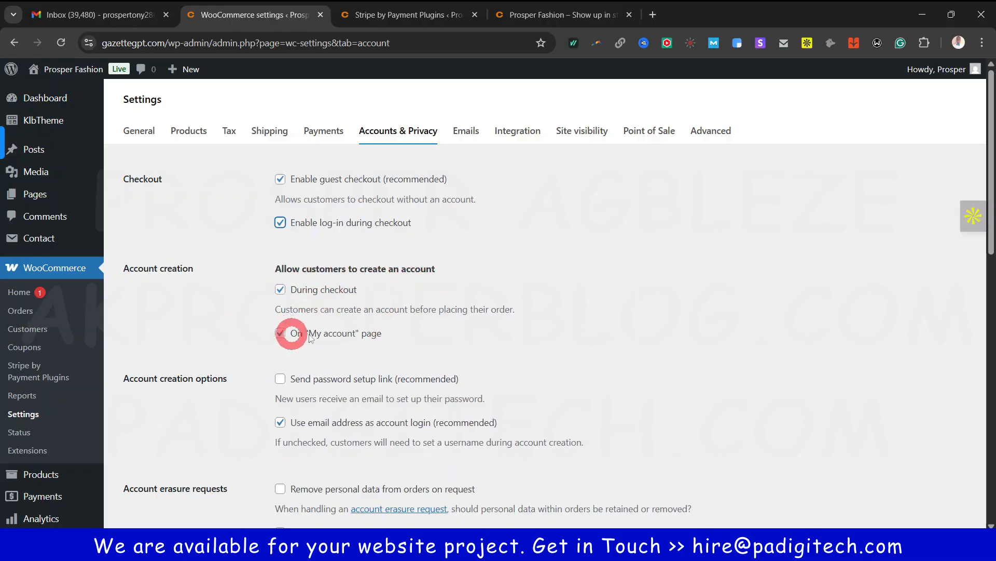
scroll(311, 296, "down", 2)
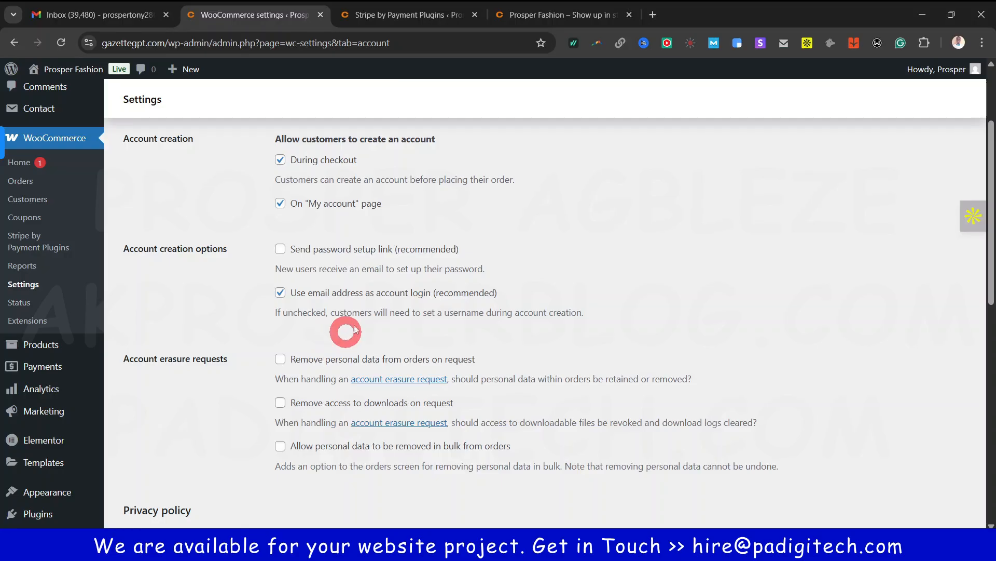
left_click_drag(275, 330, 507, 313)
left_click(455, 326)
triple_click(454, 315)
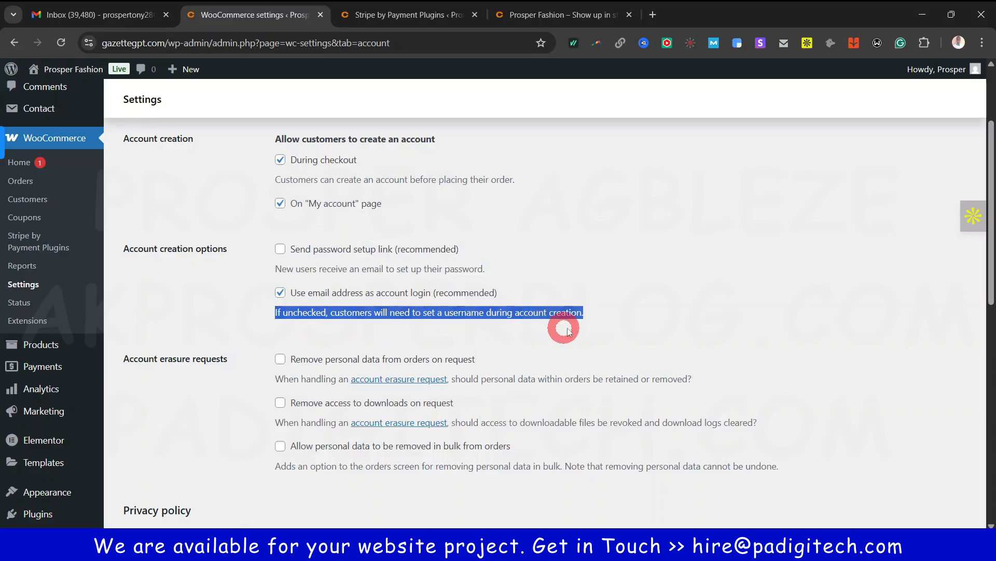
left_click(627, 320)
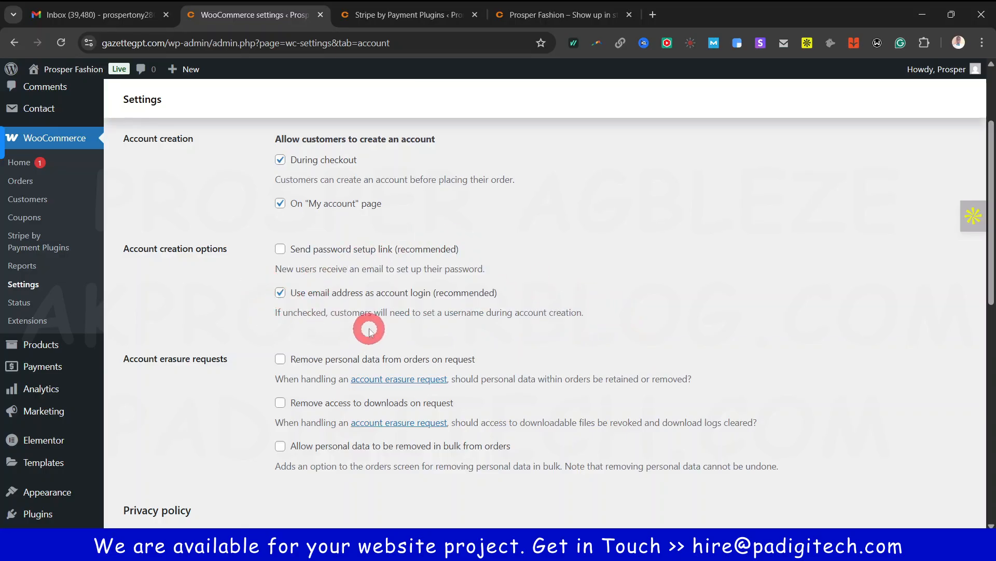
Enable the password setup link, keep email-address login, and review the registration privacy text
left_click(280, 294)
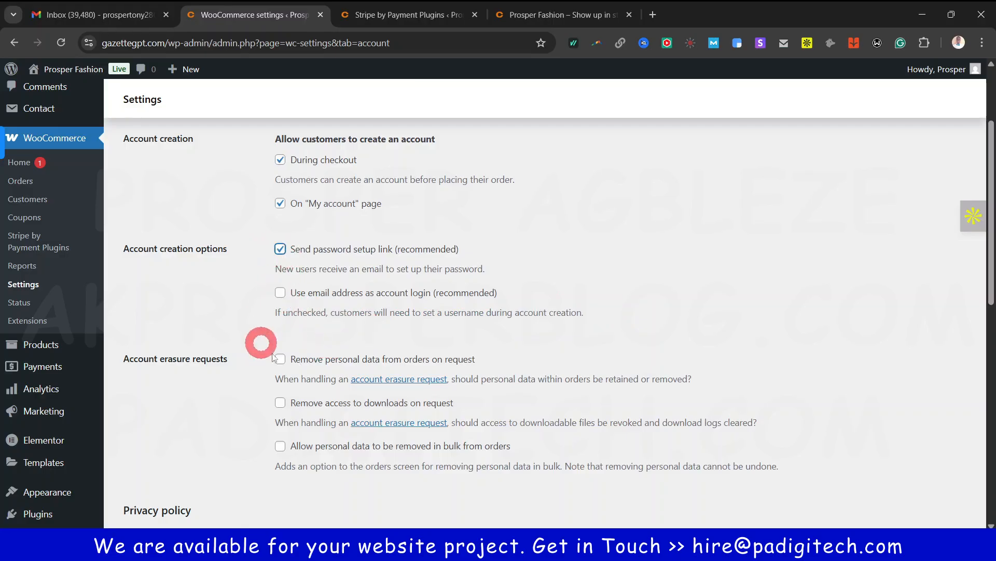
left_click(283, 294)
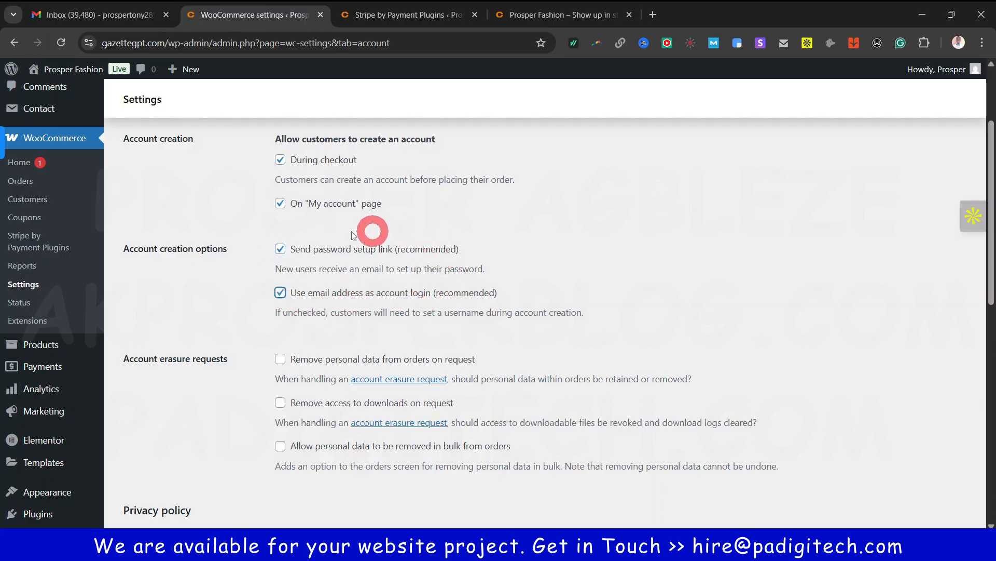
scroll(353, 322, "down", 2)
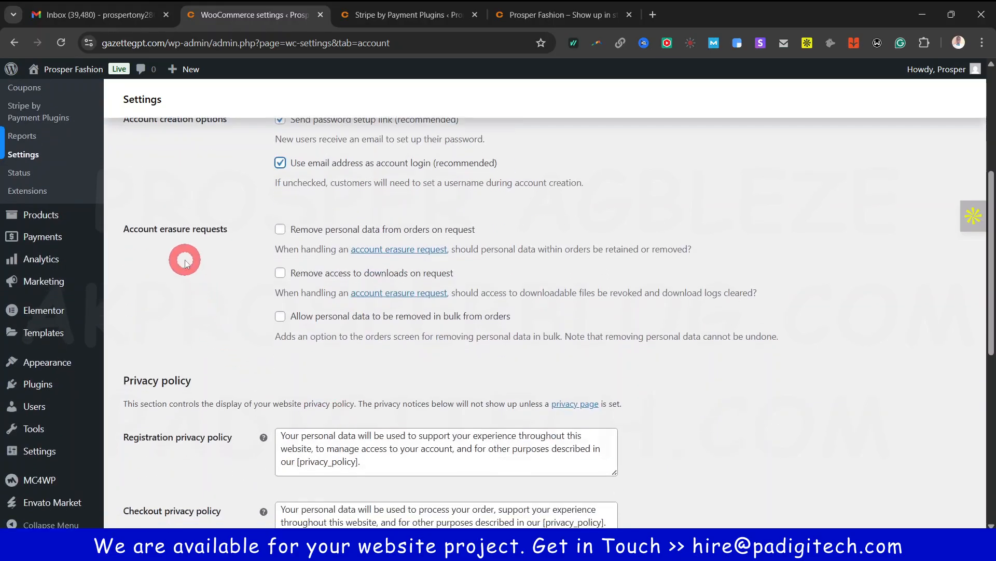
scroll(278, 407, "up", 2)
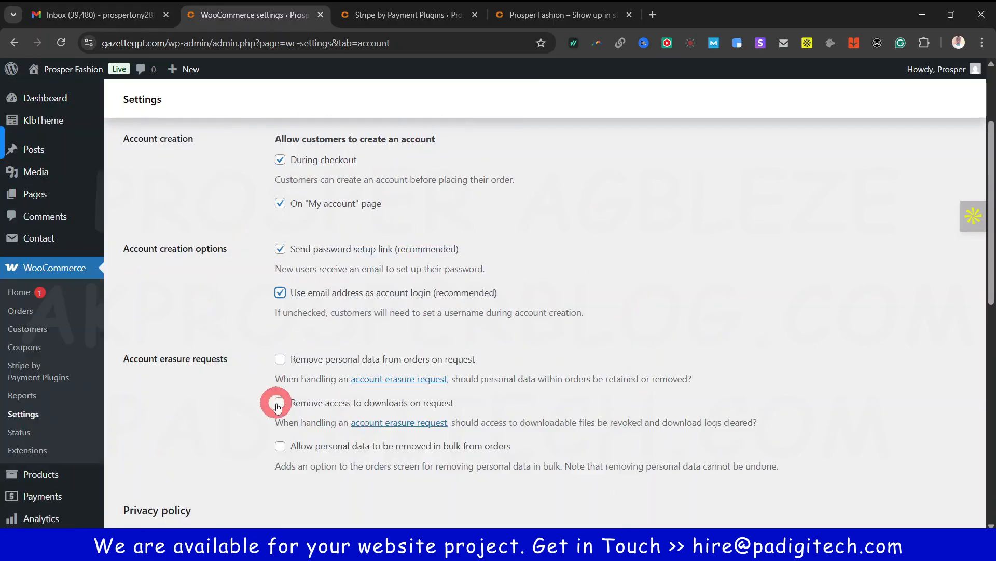
scroll(278, 406, "down", 3)
scroll(221, 388, "down", 2)
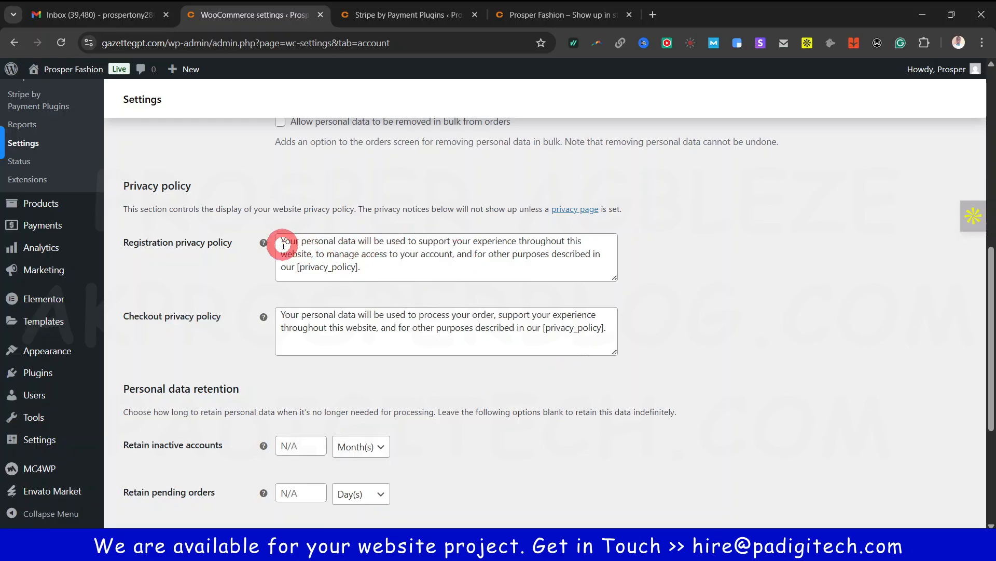
left_click_drag(282, 243, 490, 257)
left_click(527, 262)
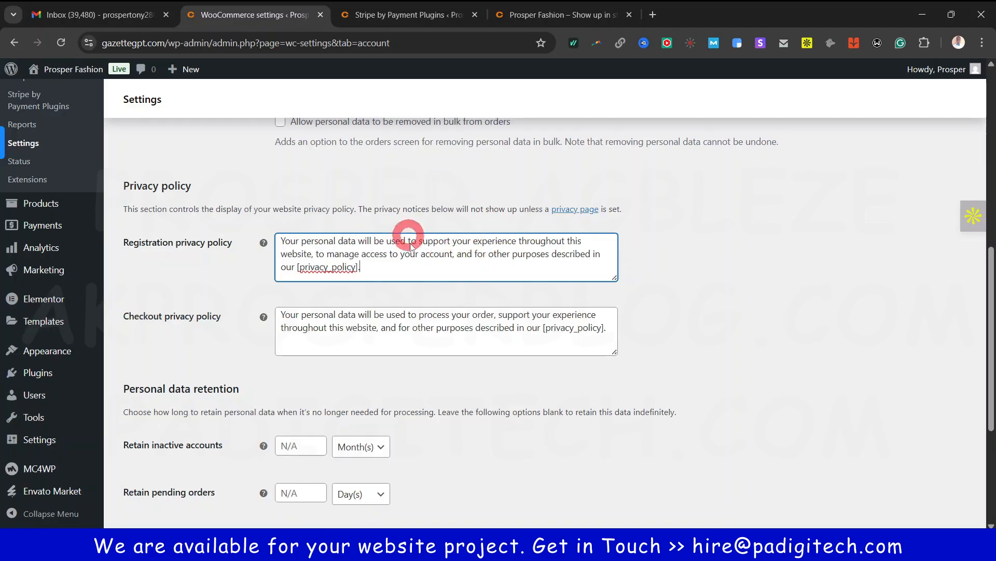
scroll(423, 270, "down", 4)
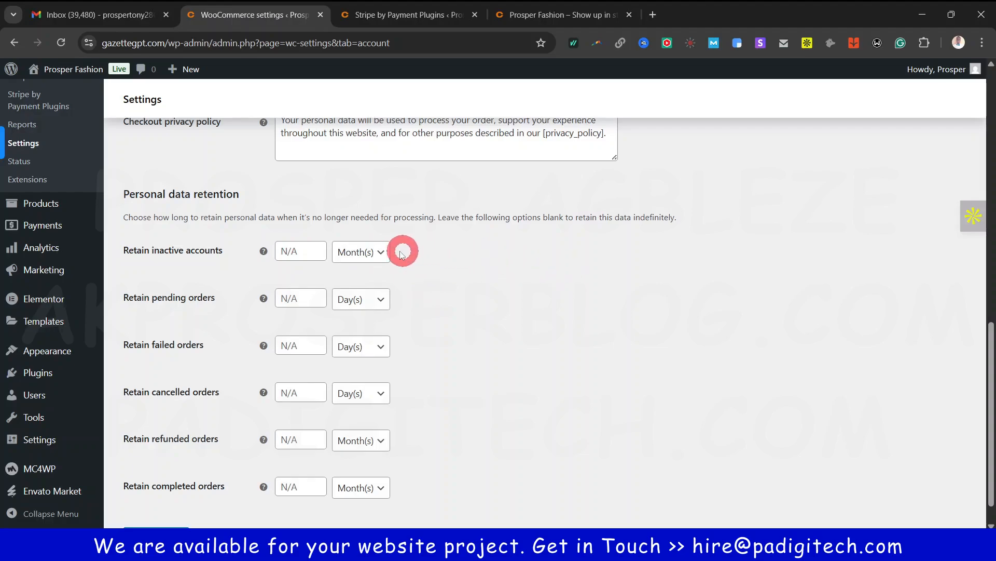
Leave the inactive-account unit unchanged, keep pending orders in Day(s), and save Accounts & Privacy
left_click(369, 252)
left_click(469, 283)
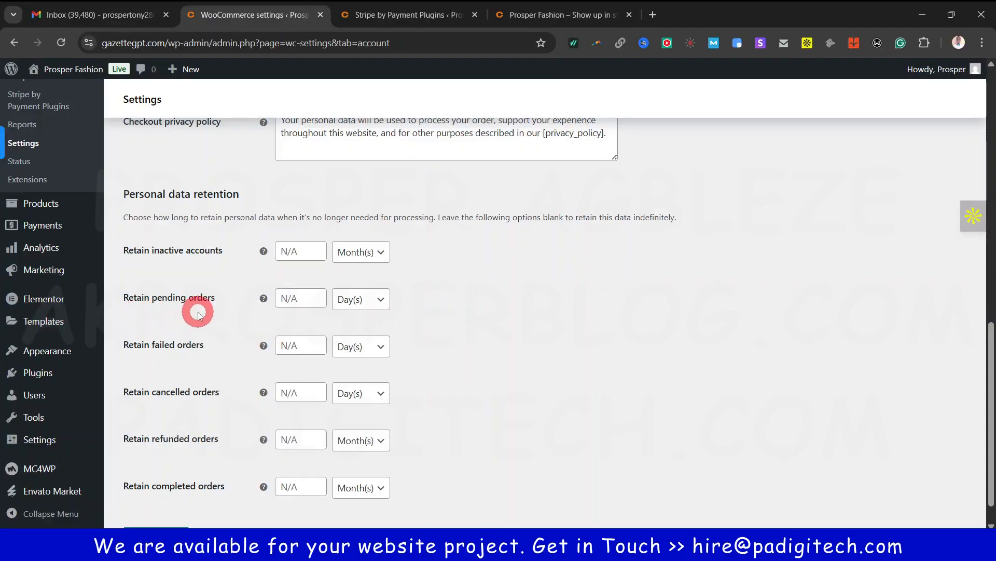
mouse_move(263, 301)
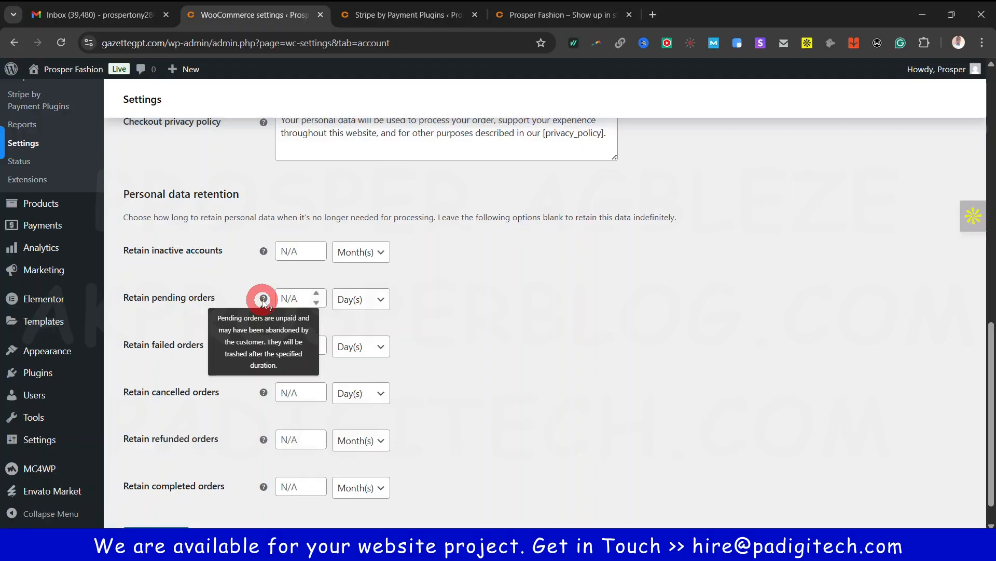
left_click(381, 300)
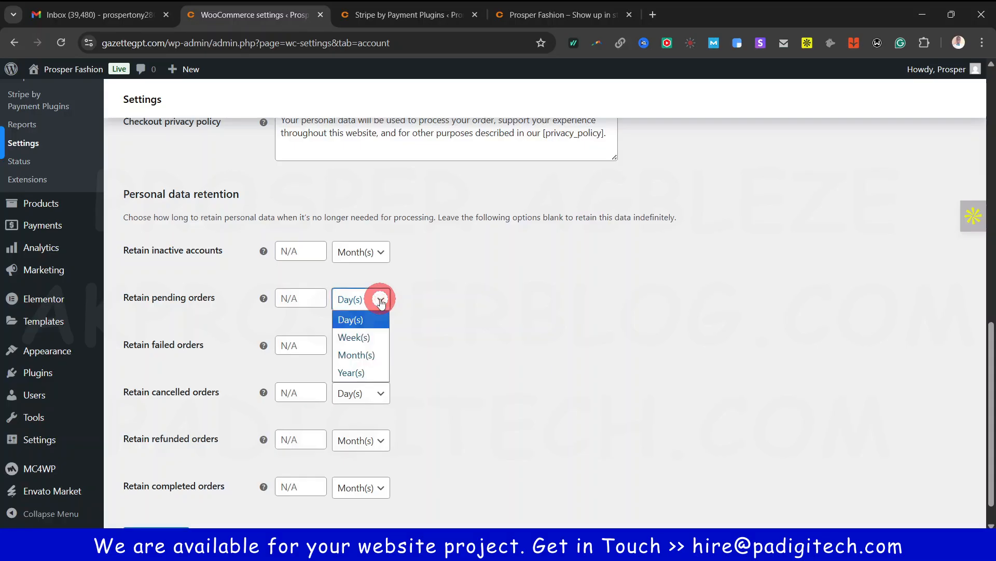
left_click(424, 306)
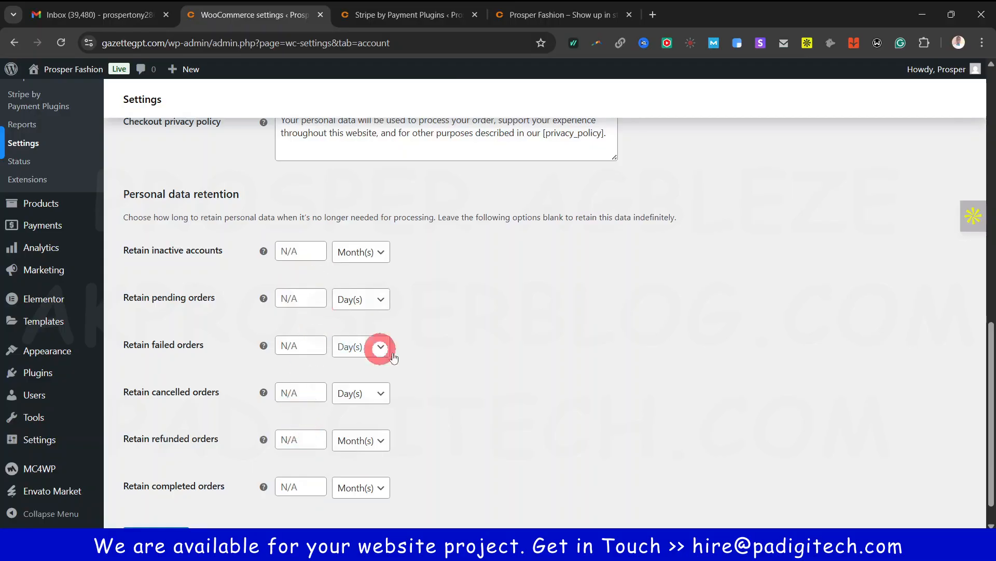
scroll(415, 361, "down", 1)
left_click(133, 500)
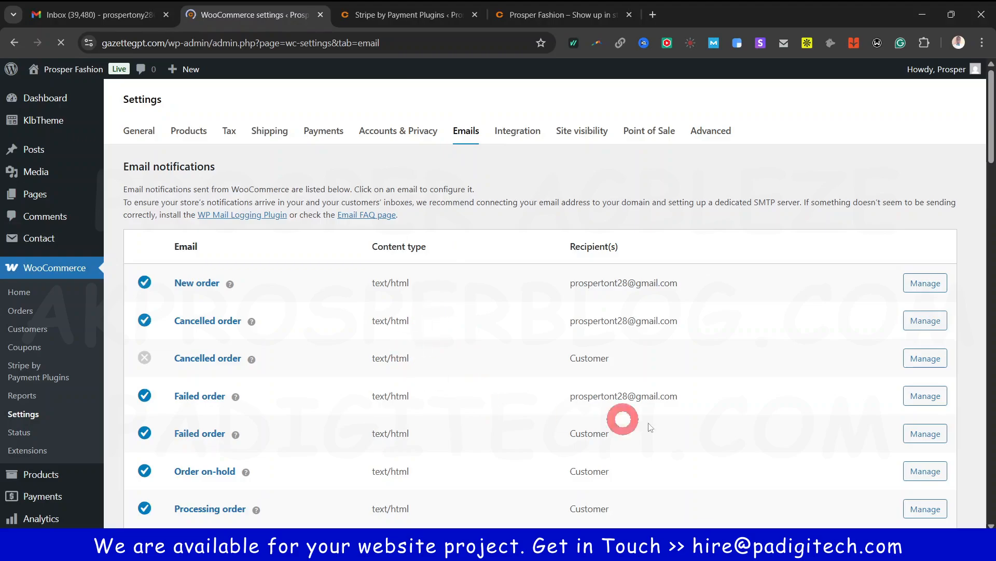
Look over the Email notifications list and open the New order email's settings
scroll(628, 397, "down", 3)
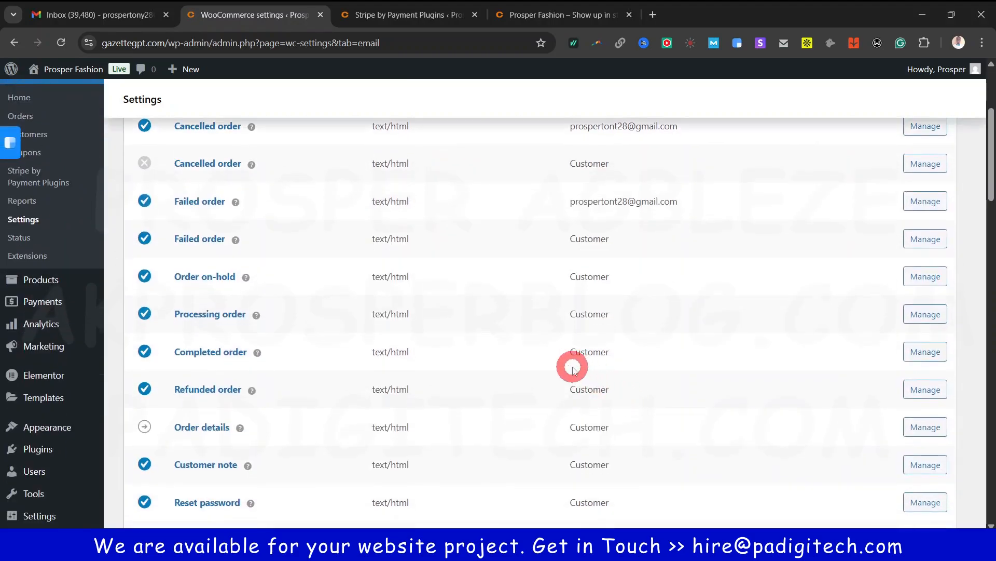
scroll(573, 364, "down", 1)
scroll(573, 366, "up", 4)
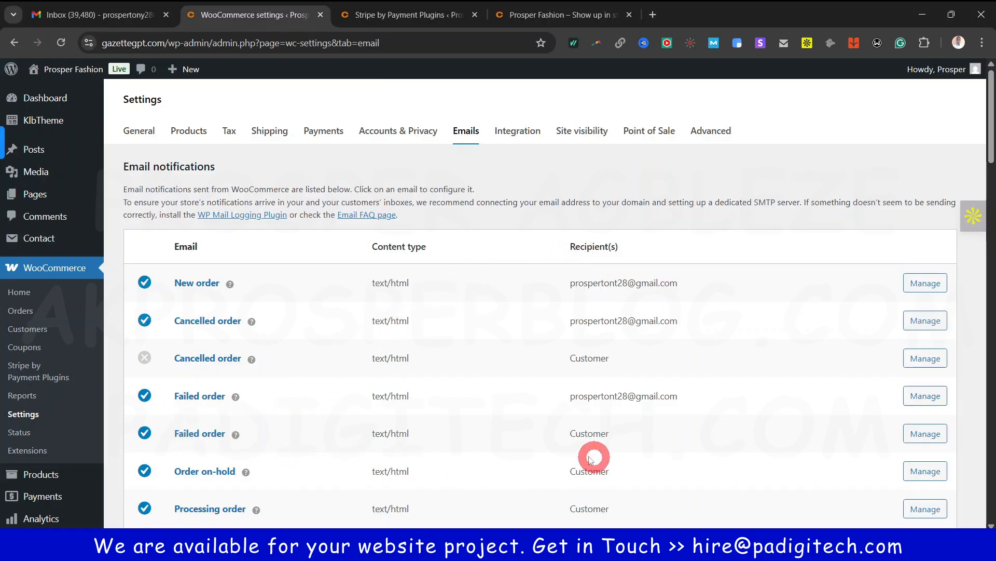
scroll(364, 415, "down", 5)
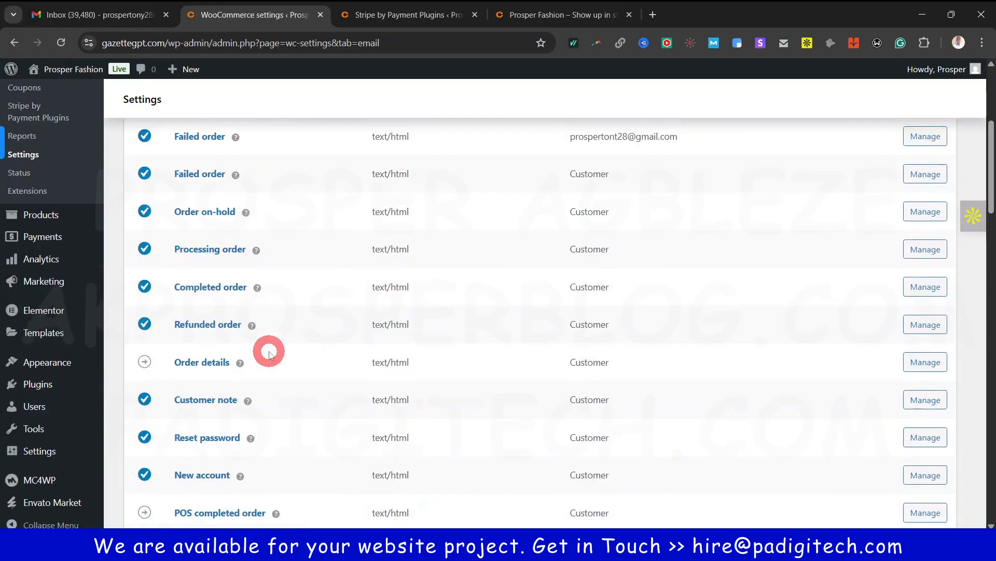
scroll(268, 352, "up", 5)
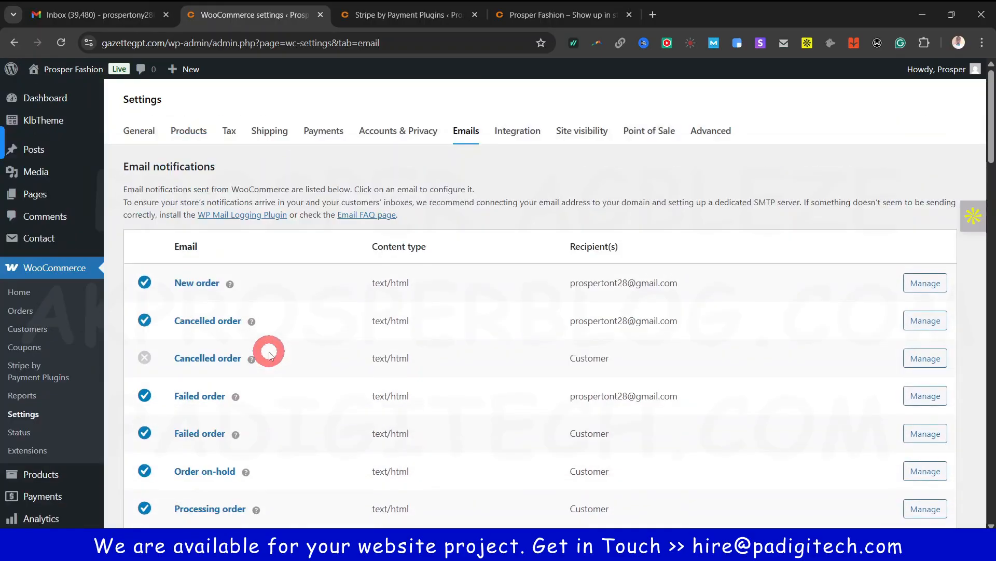
left_click(938, 286)
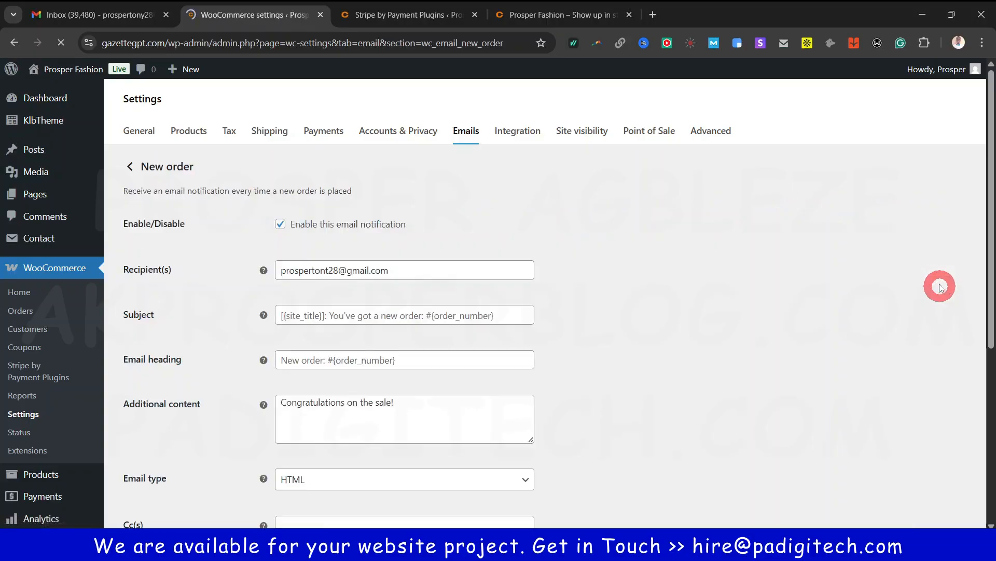
Review the New order email's recipient, subject and heading, then go back to the Emails list
scroll(708, 291, "down", 1)
scroll(708, 291, "down", 8)
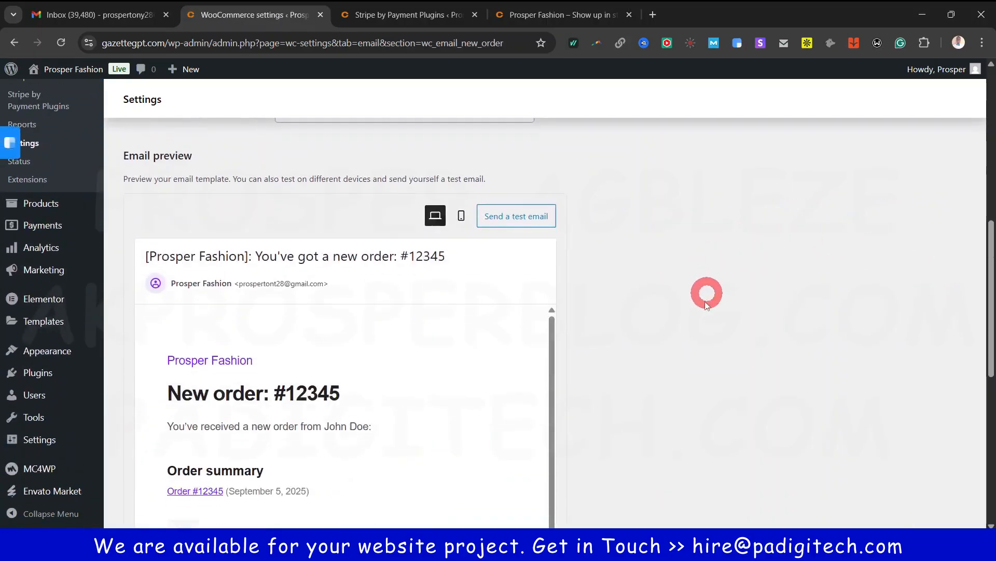
scroll(347, 383, "down", 5)
scroll(348, 383, "down", 3)
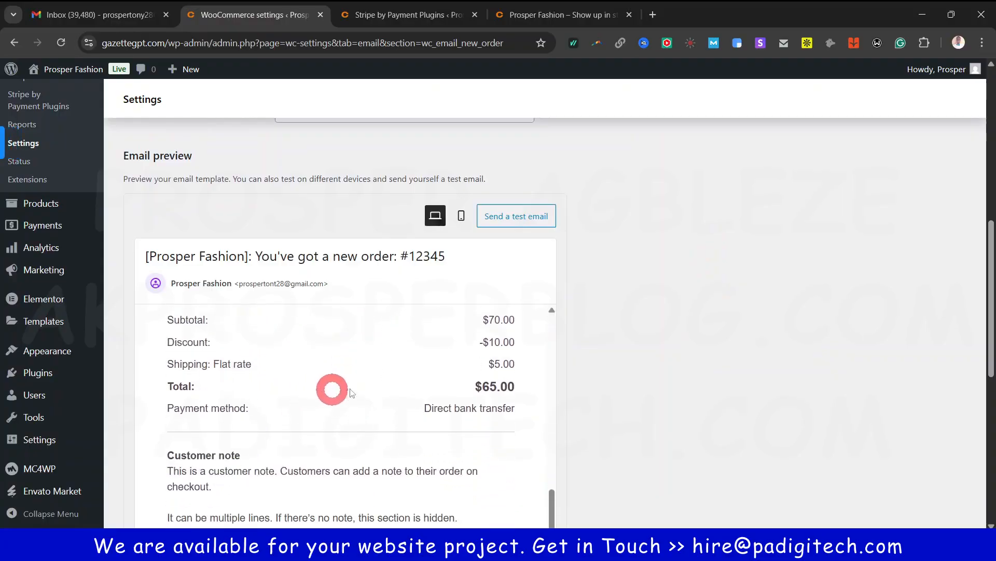
scroll(620, 403, "down", 3)
scroll(630, 395, "up", 8)
scroll(630, 396, "down", 6)
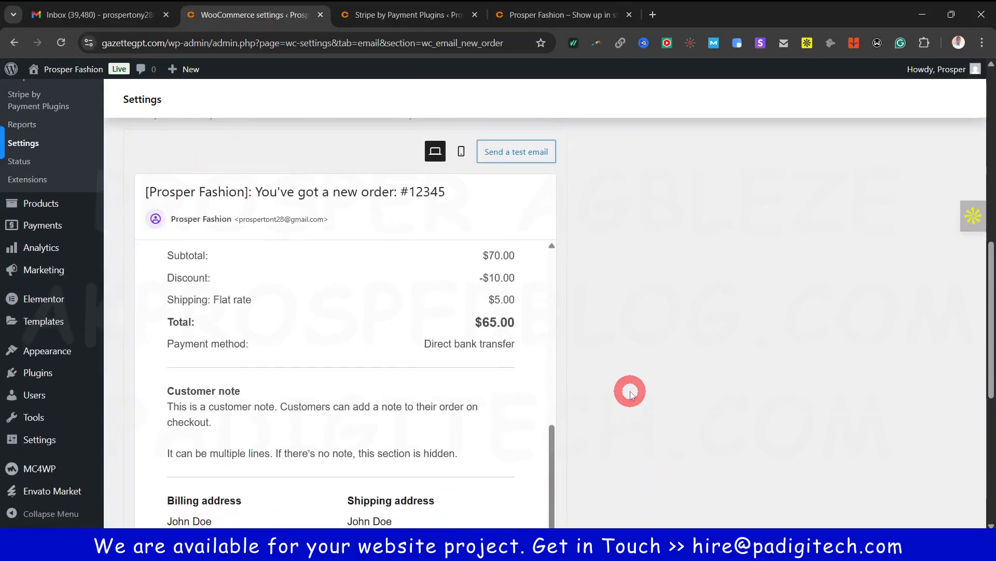
scroll(631, 395, "up", 6)
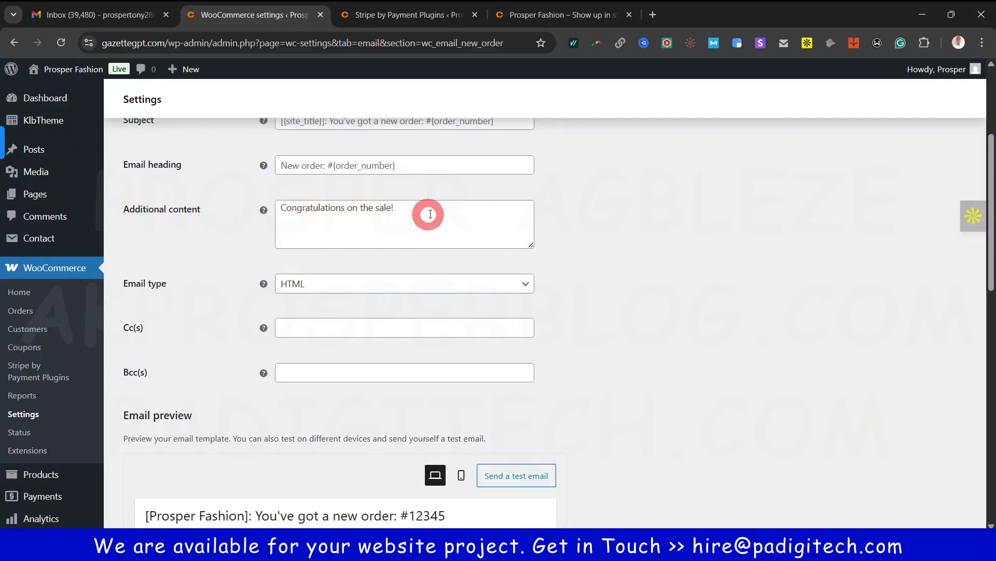
scroll(485, 309, "up", 1)
scroll(487, 310, "up", 3)
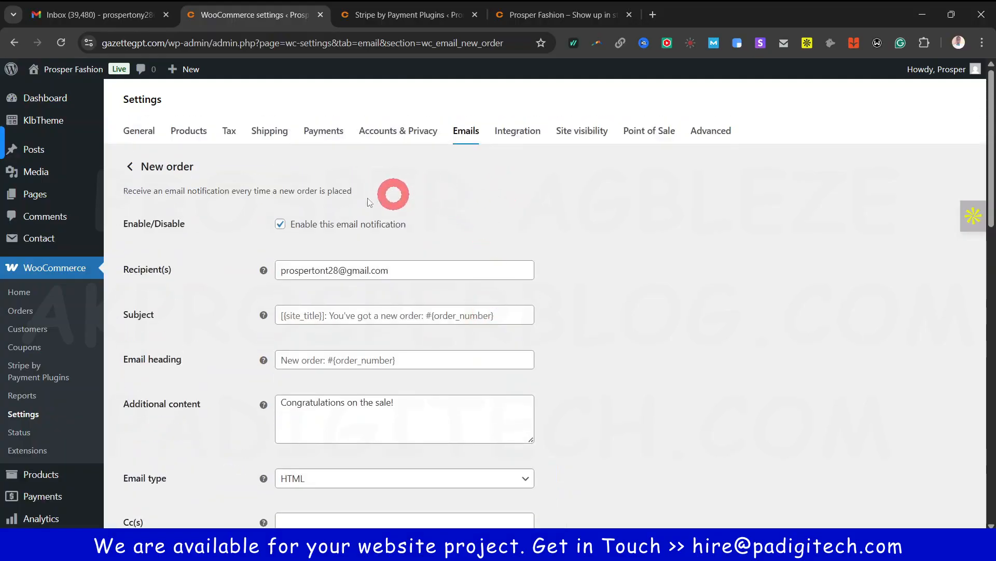
left_click(130, 168)
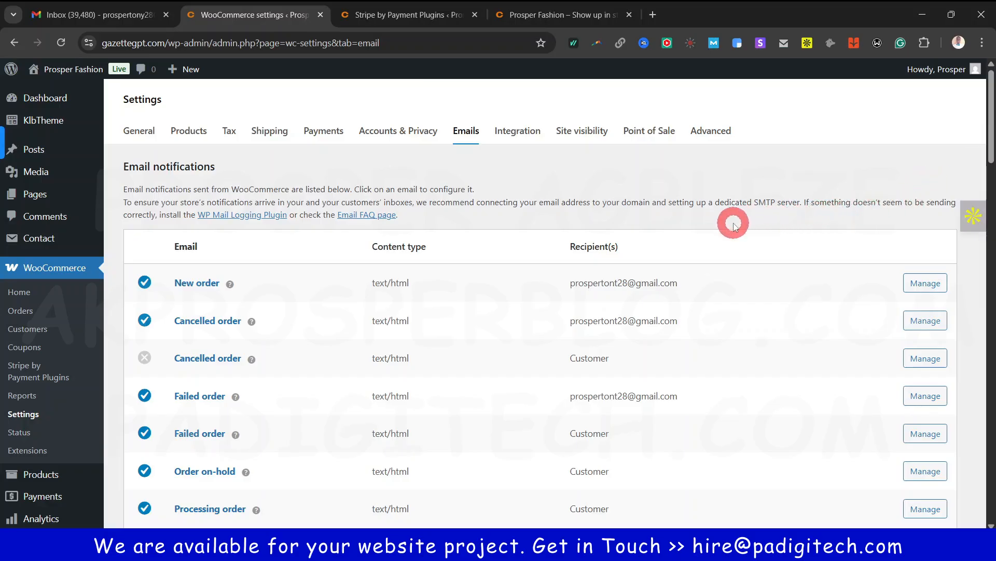
Bring up the WooCommerce Site visibility settings
mouse_move(990, 117)
left_mouse_down()
mouse_move(991, 172)
mouse_move(990, 120)
left_mouse_up()
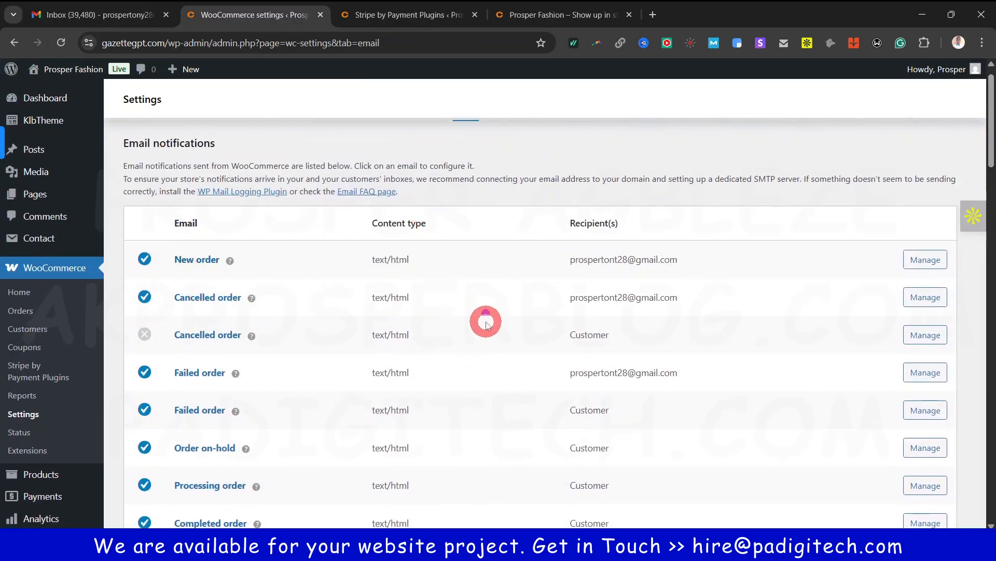
scroll(516, 423, "down", 1)
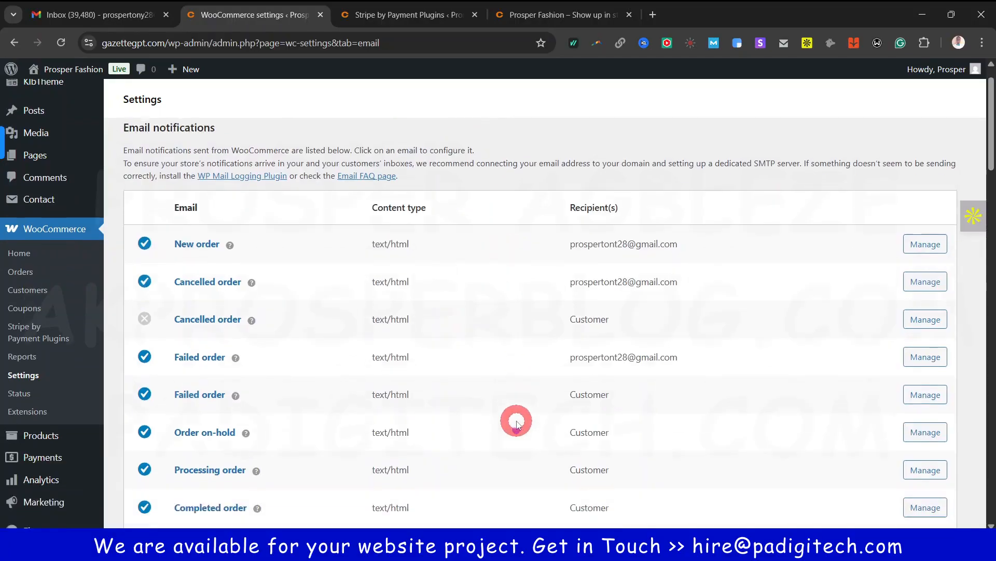
scroll(516, 421, "down", 5)
scroll(511, 415, "up", 7)
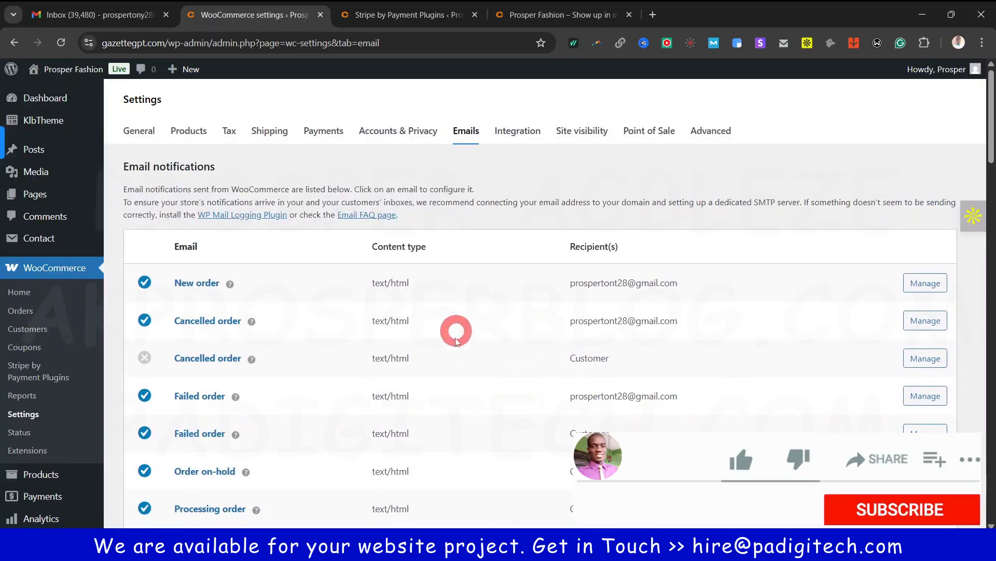
left_click(519, 133)
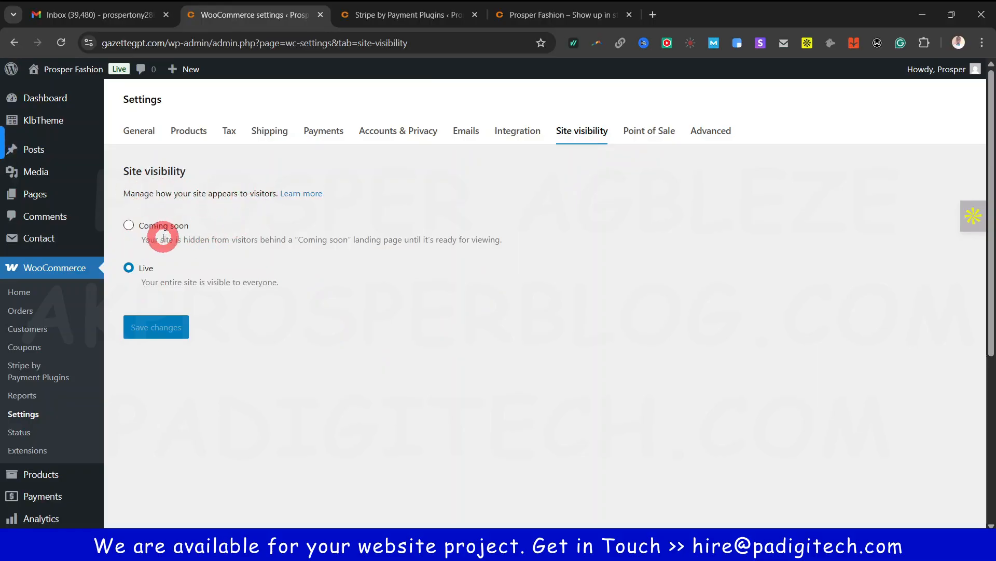
Keep the store's site visibility set to Live instead of Coming soon
left_click_drag(144, 240, 448, 239)
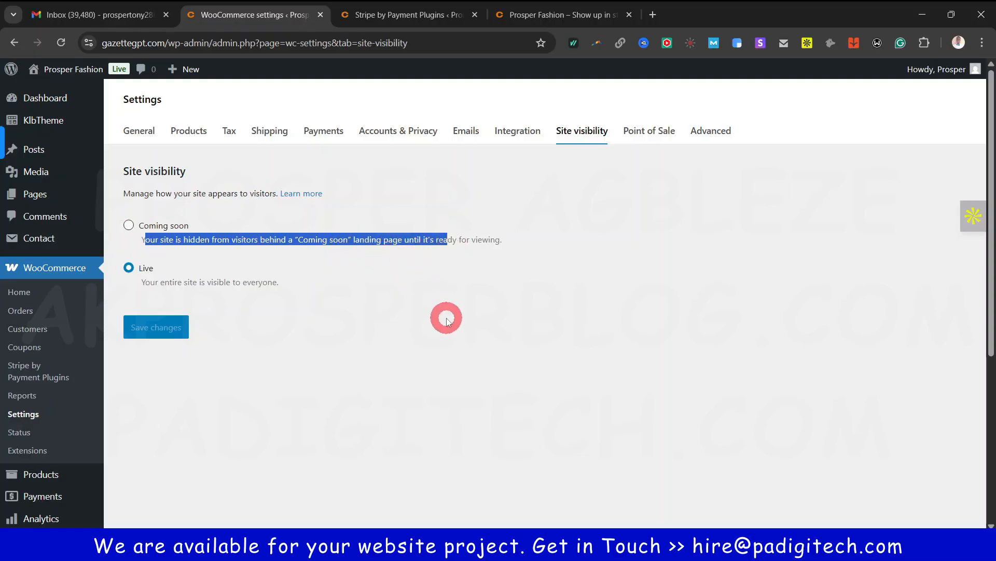
left_click(448, 320)
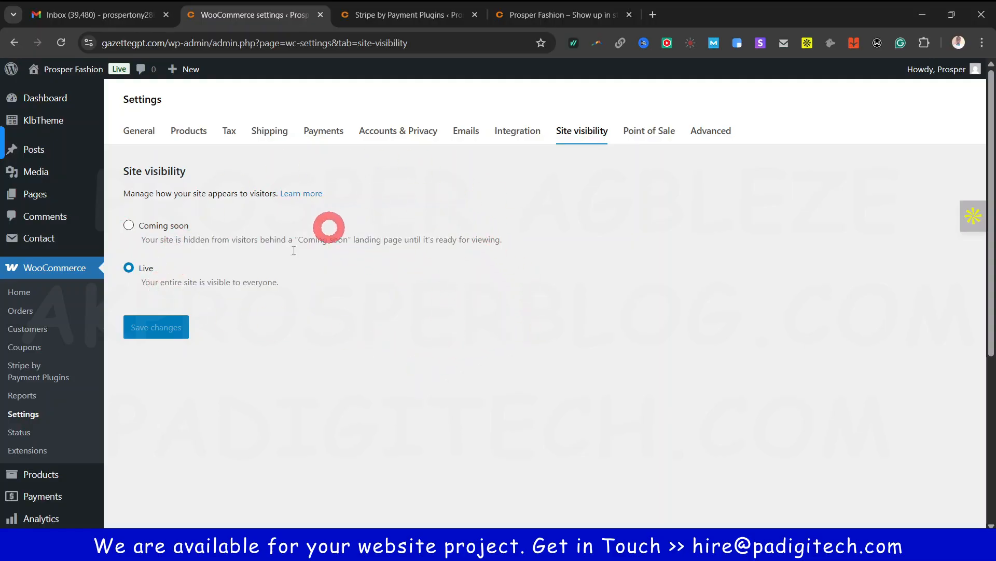
left_click(125, 267)
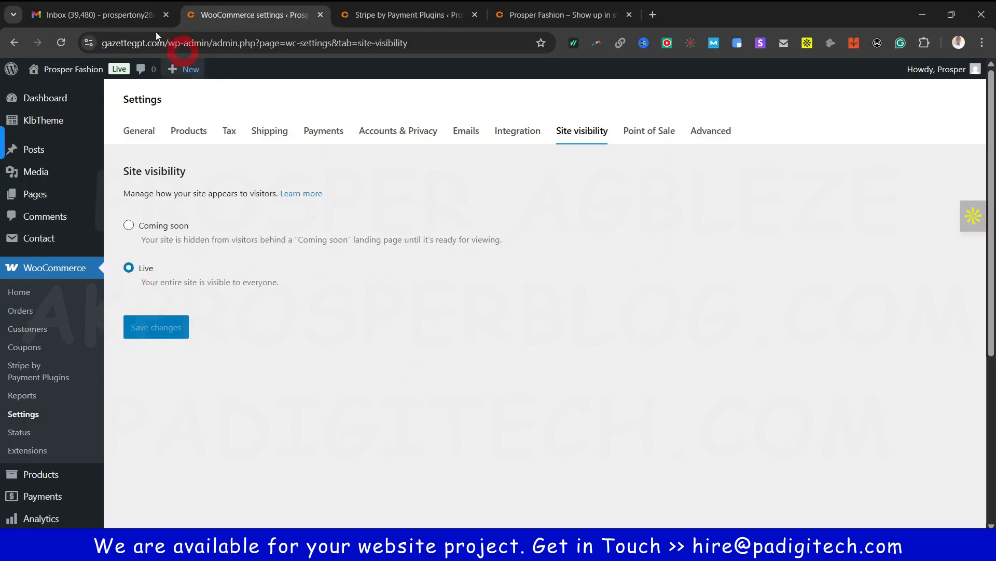
left_click(121, 70)
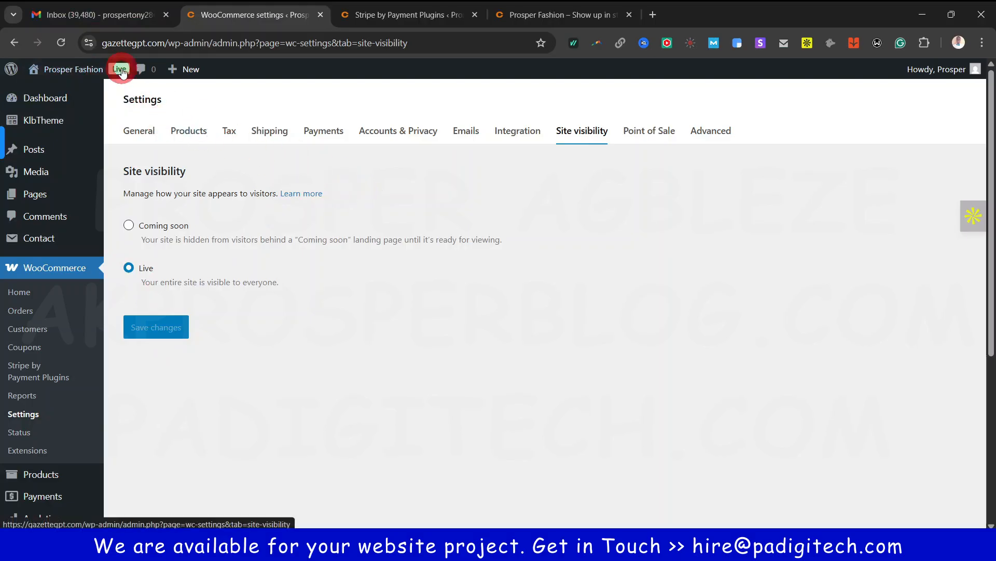
left_click(229, 248)
left_click(235, 188)
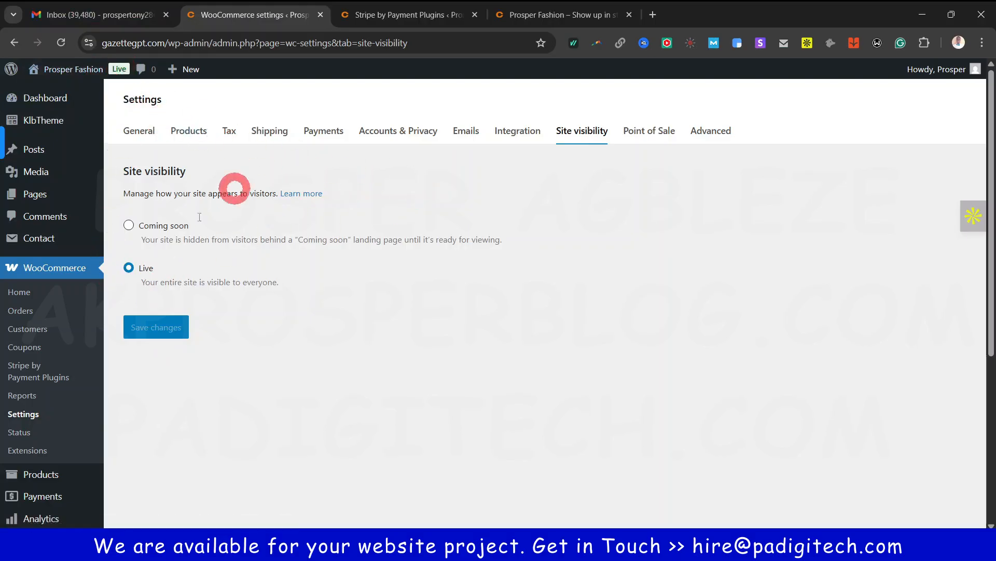
left_click(144, 275)
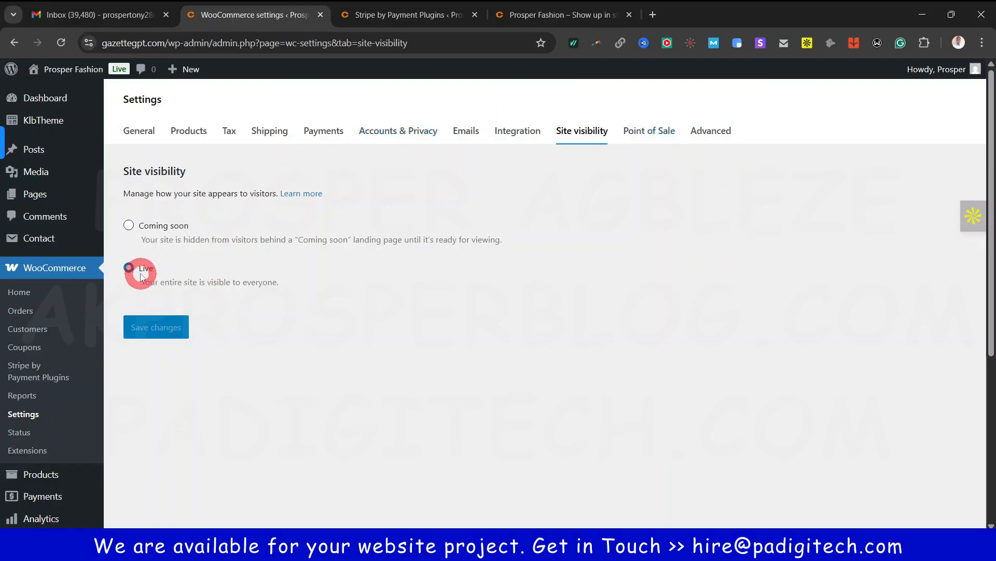
left_click(138, 236)
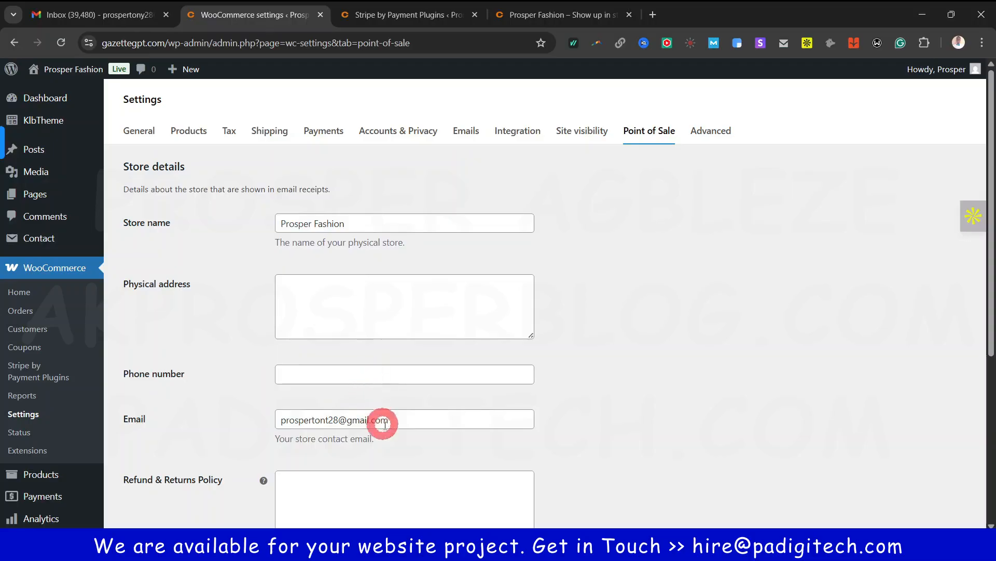
On the Advanced page setup, check the Cart page dropdown and leave its assignment unchanged
scroll(383, 418, "down", 5)
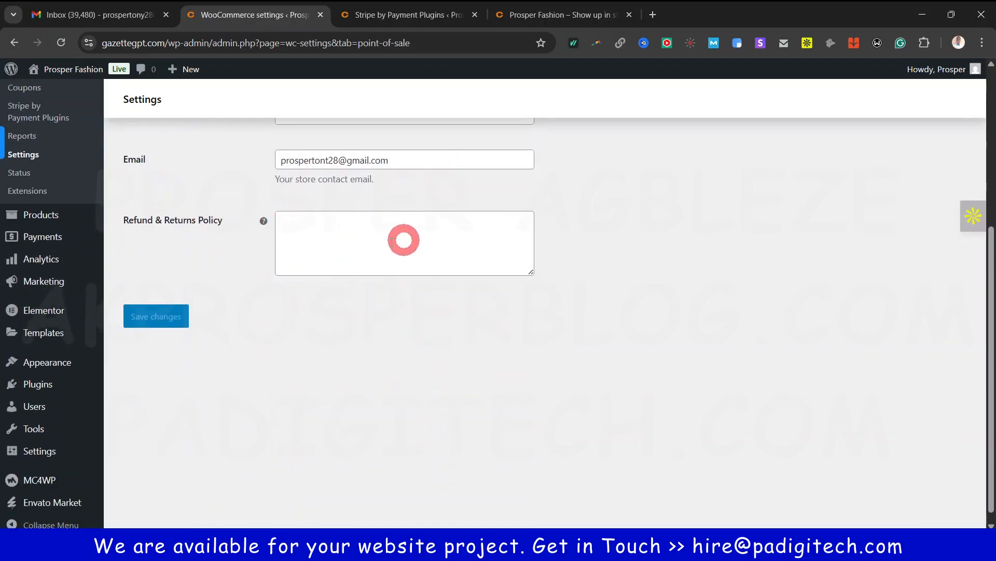
scroll(431, 340, "up", 5)
left_click(709, 136)
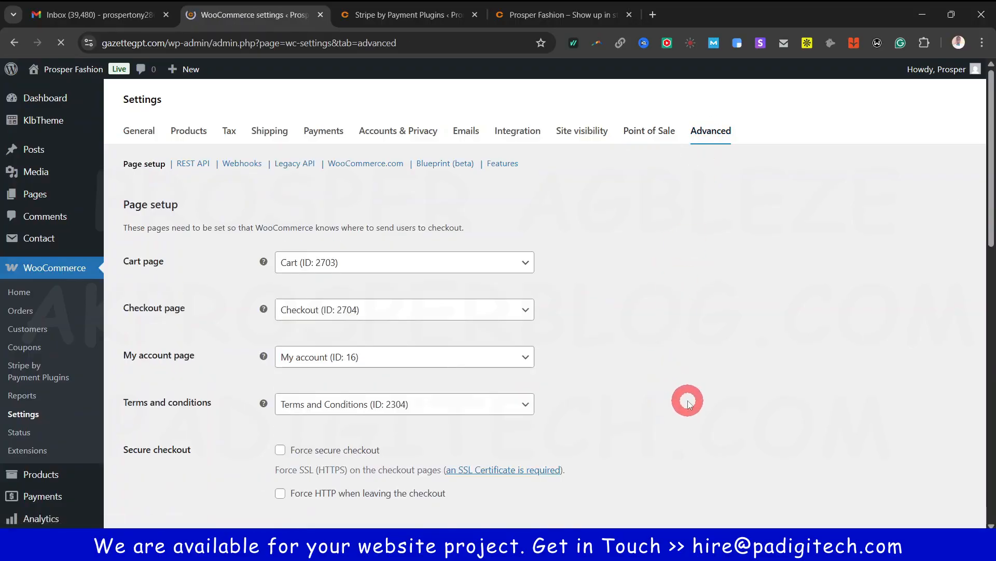
scroll(688, 402, "down", 1)
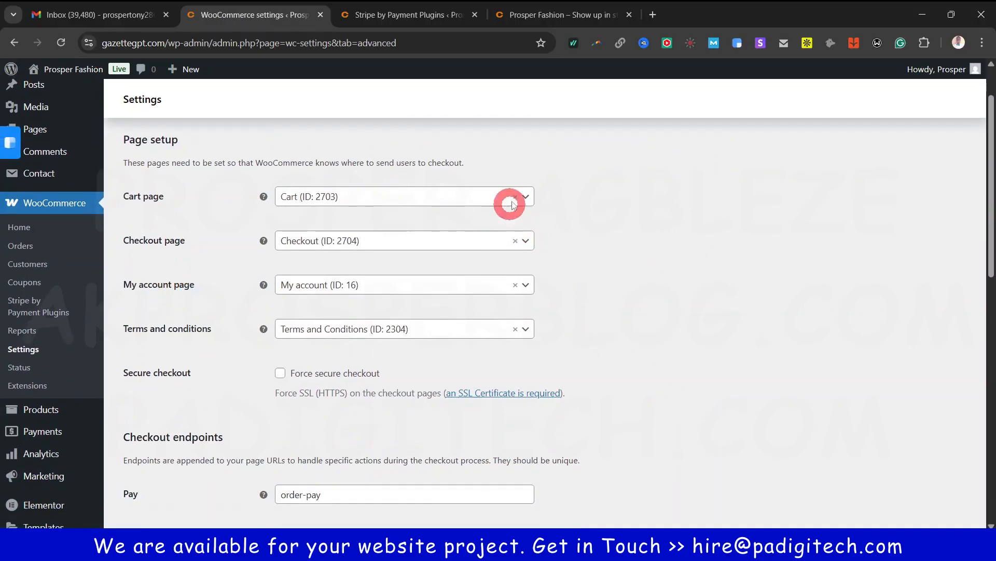
left_click(528, 197)
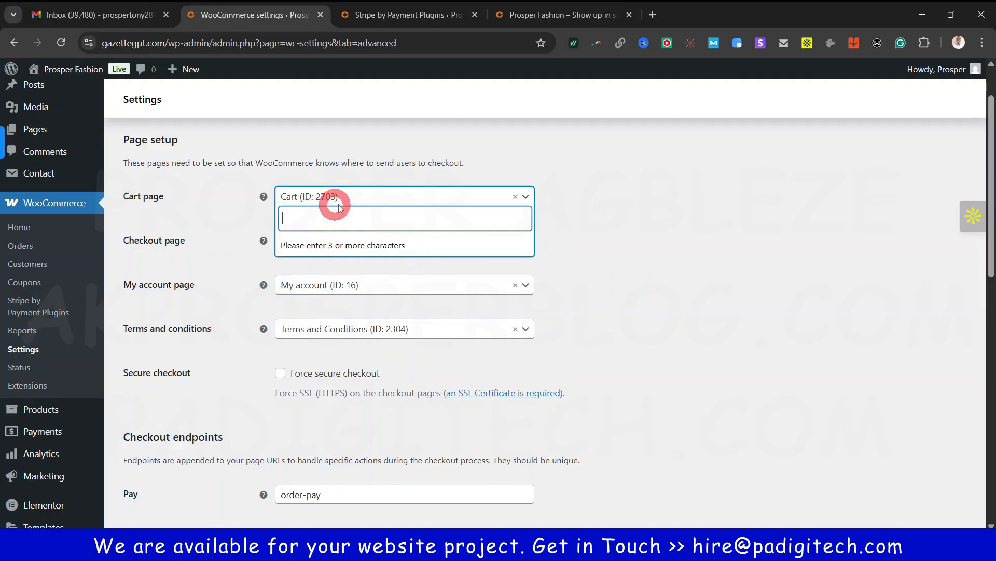
left_click(395, 198)
left_click(397, 203)
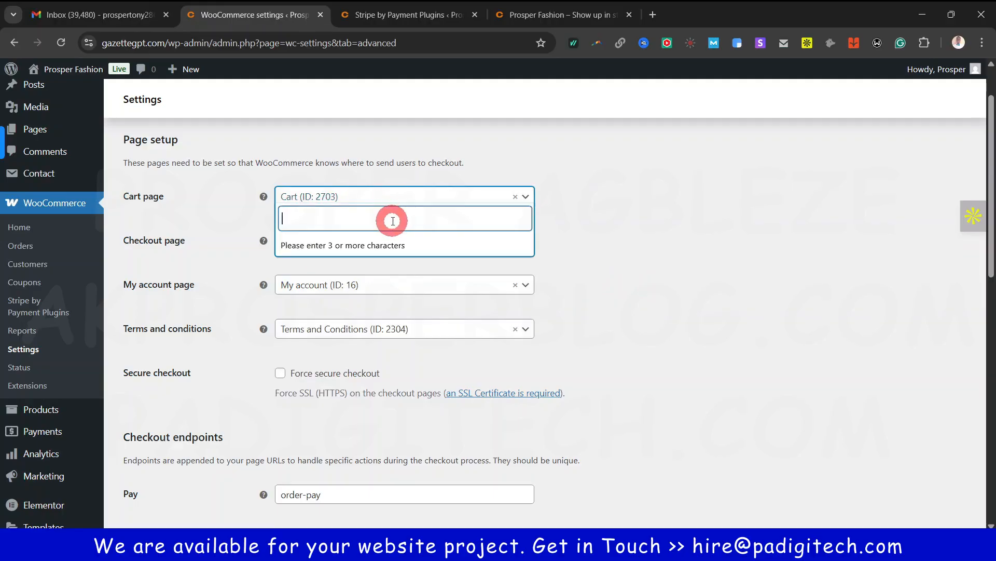
left_click(729, 283)
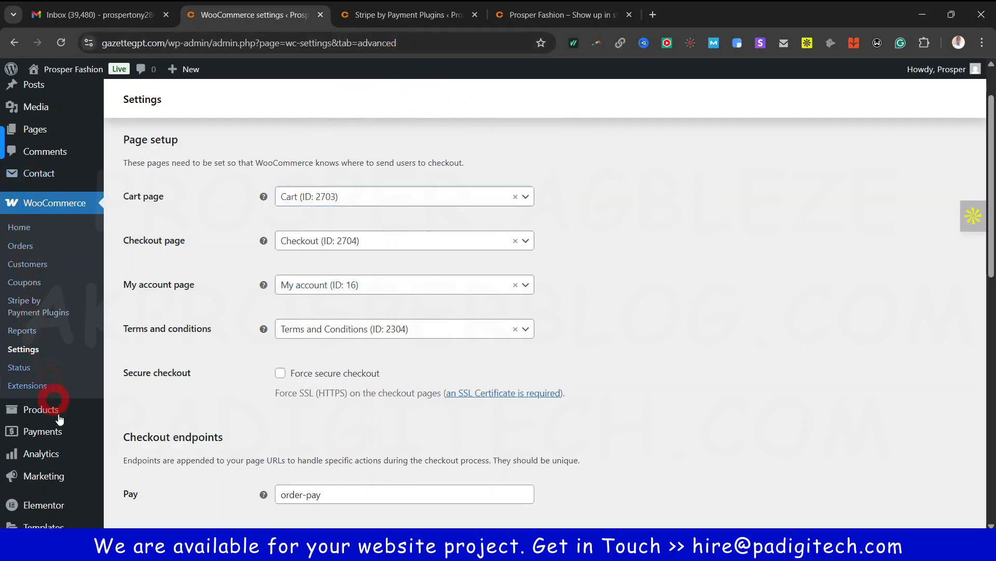
Open the site's Pages list in a new browser tab
scroll(63, 396, "up", 2)
right_click(39, 194)
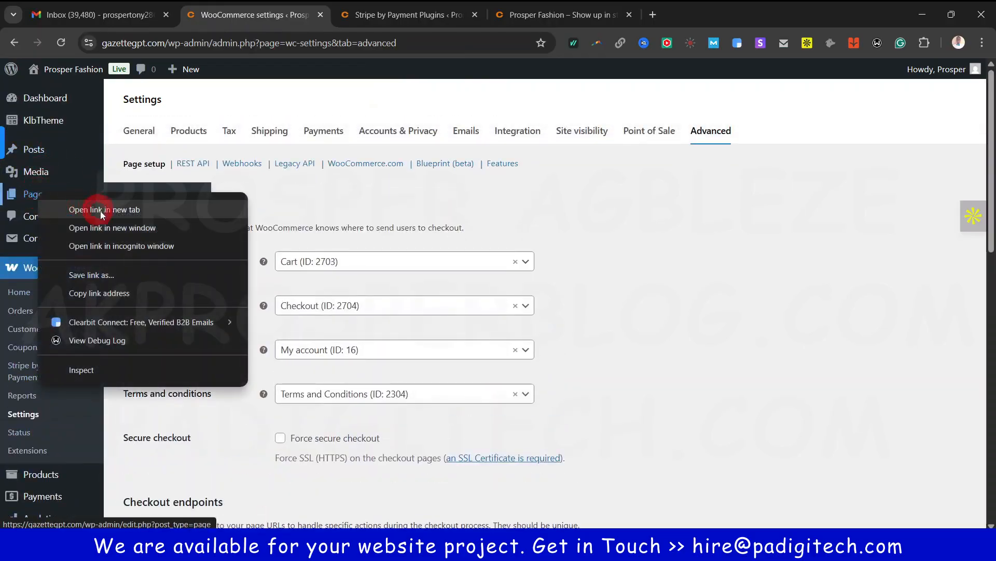
left_click(108, 210)
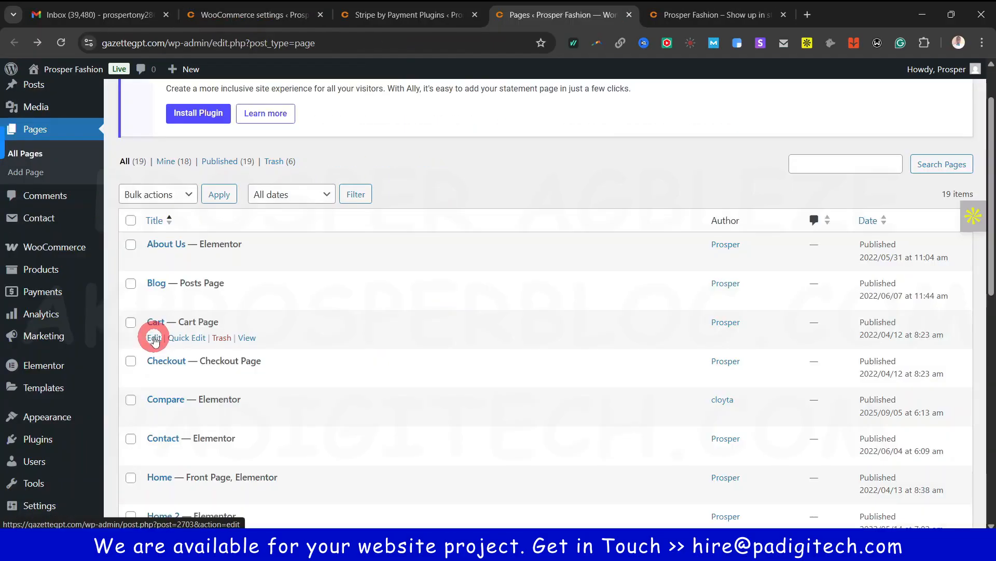
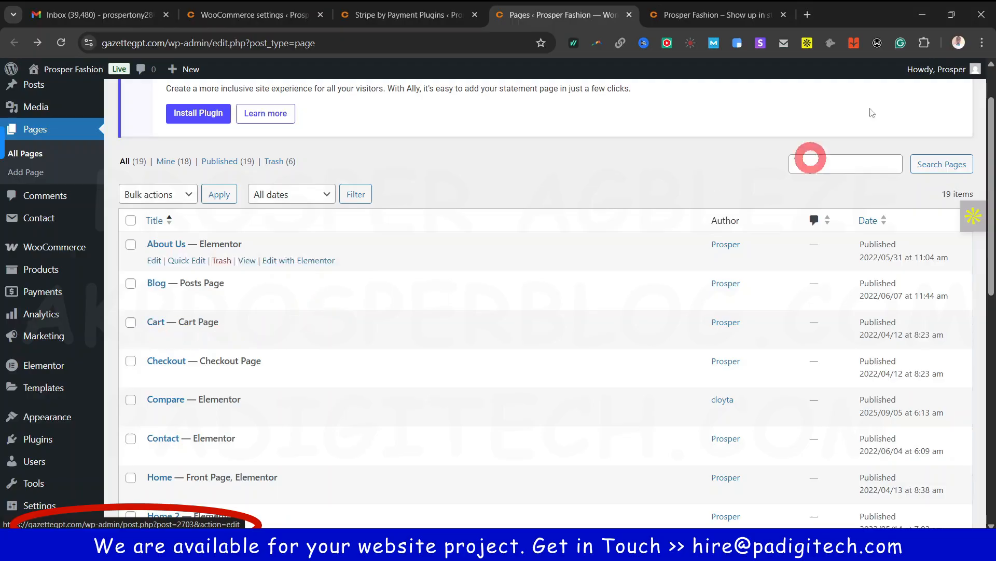
Review the Advanced tab's Cart page assignment and account endpoints, leaving everything unchanged
left_click(246, 18)
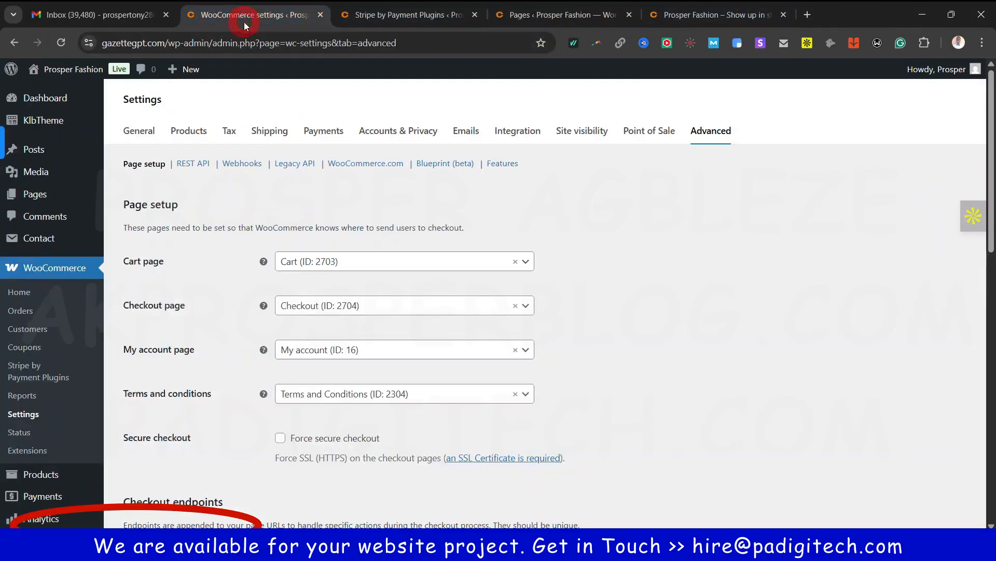
left_click(424, 267)
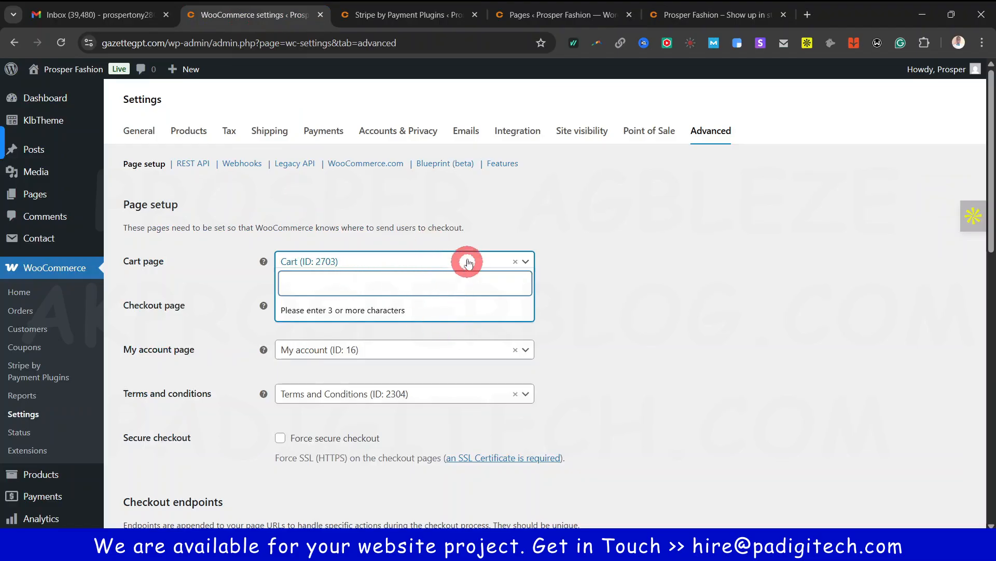
left_click(761, 290)
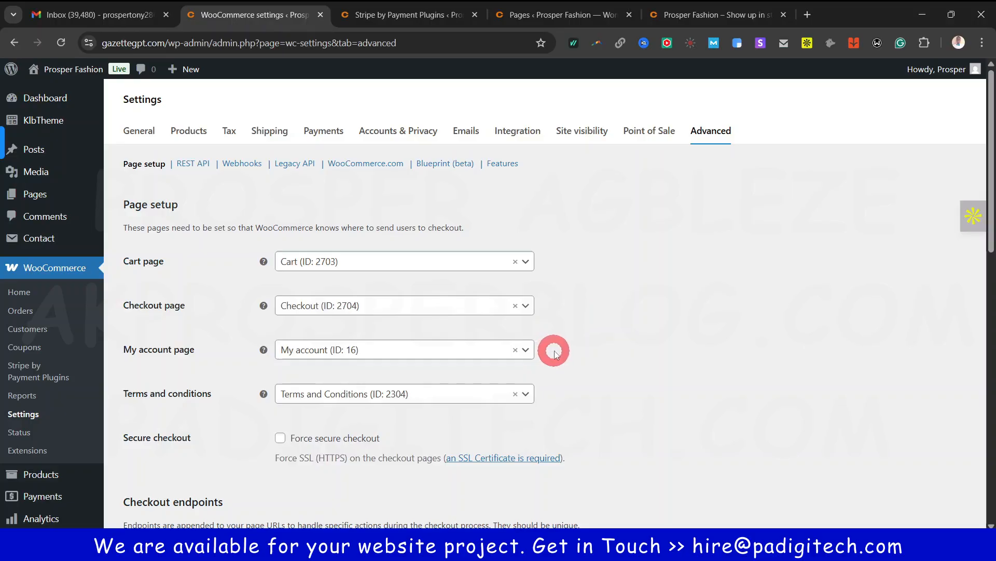
scroll(606, 345, "down", 1)
scroll(610, 346, "down", 5)
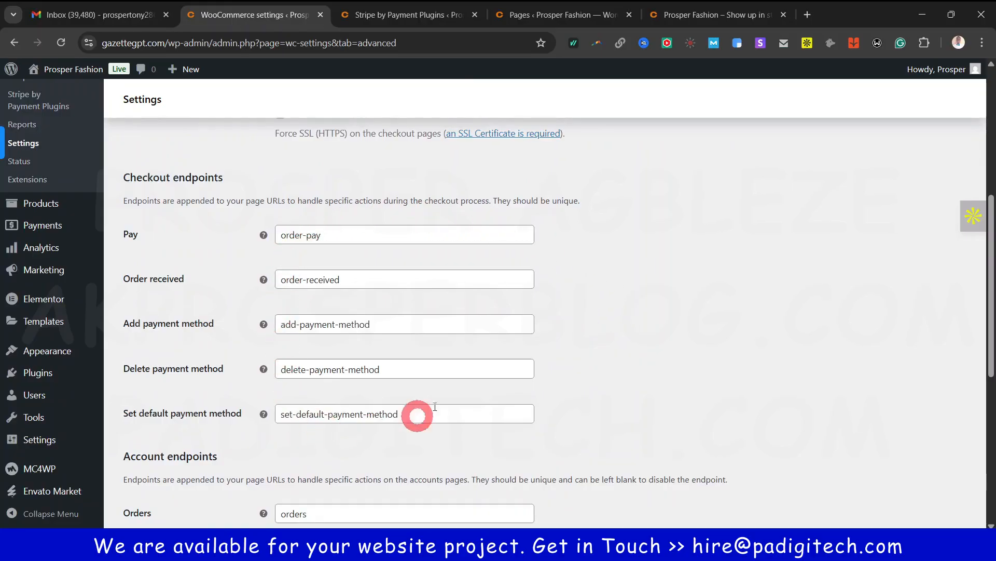
scroll(625, 348, "down", 7)
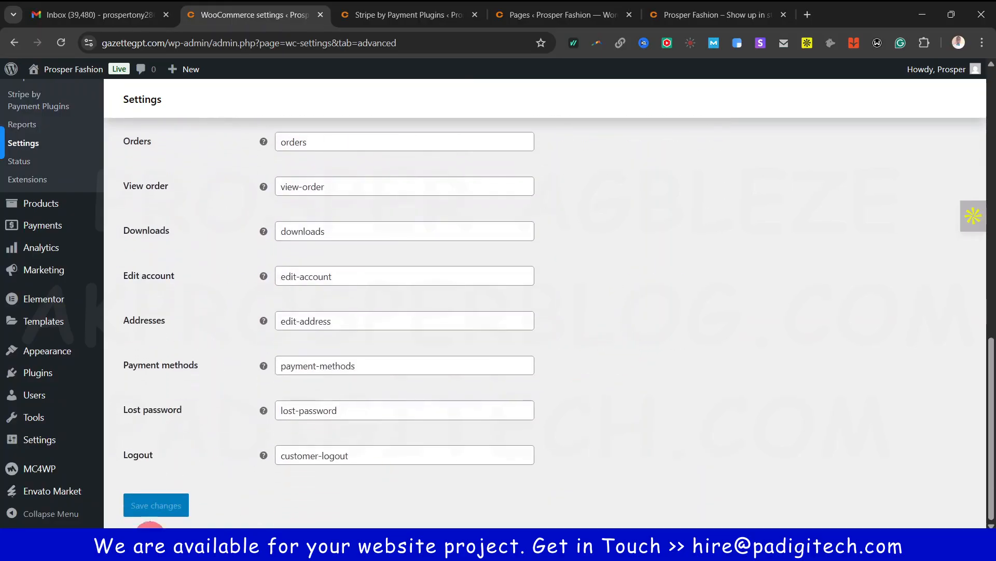
scroll(628, 356, "up", 15)
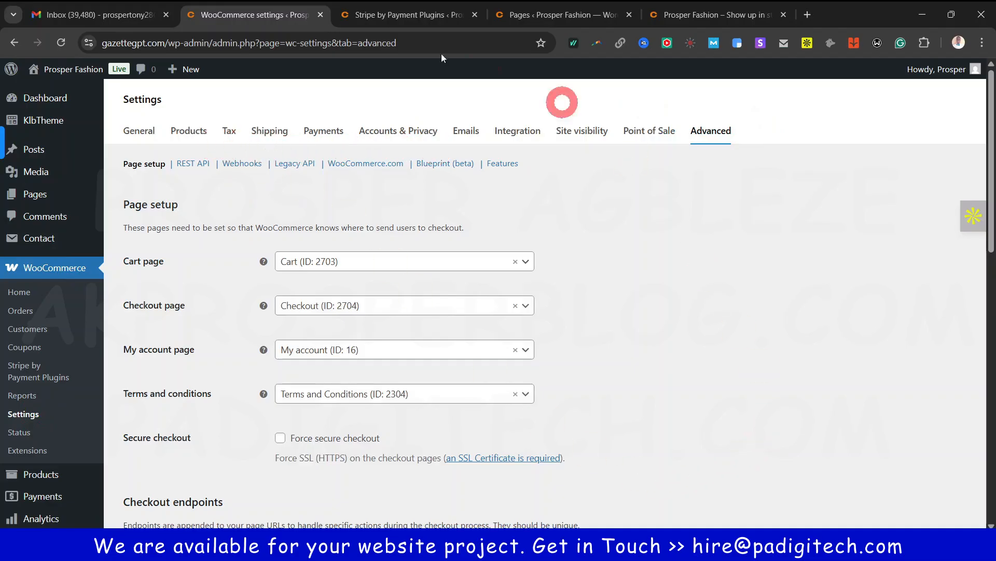
Close the Stripe payment plugin tab and check the live storefront
left_click(474, 14)
left_click(509, 19)
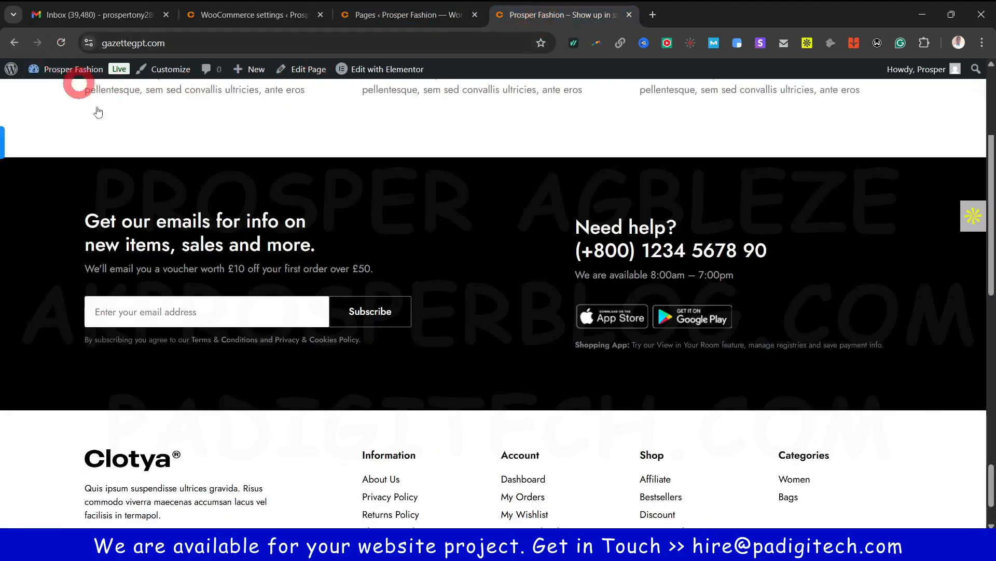
scroll(209, 138, "up", 15)
scroll(209, 141, "up", 15)
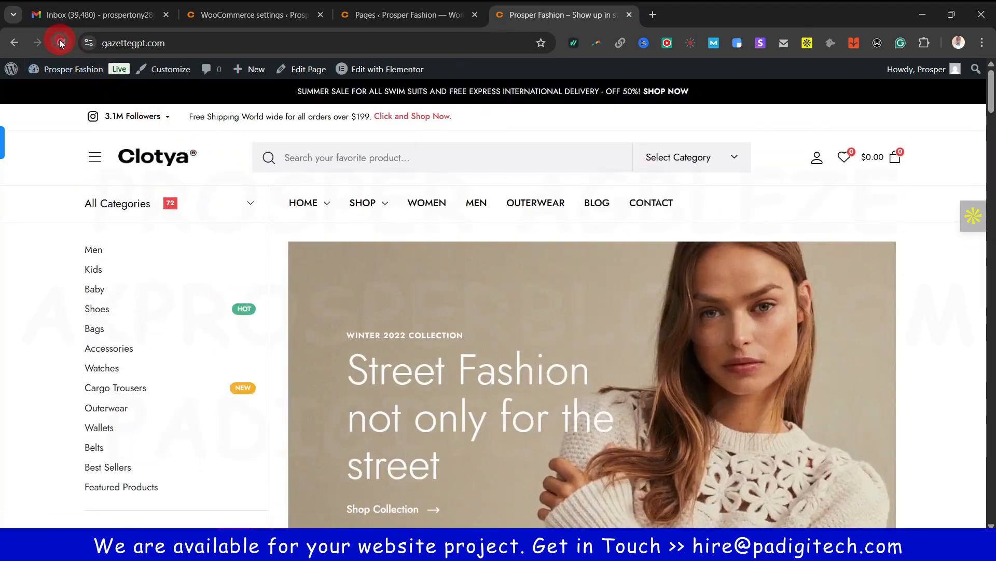
Show the admin Dashboard in the Pages tab and close the WooCommerce settings tab
left_click(339, 18)
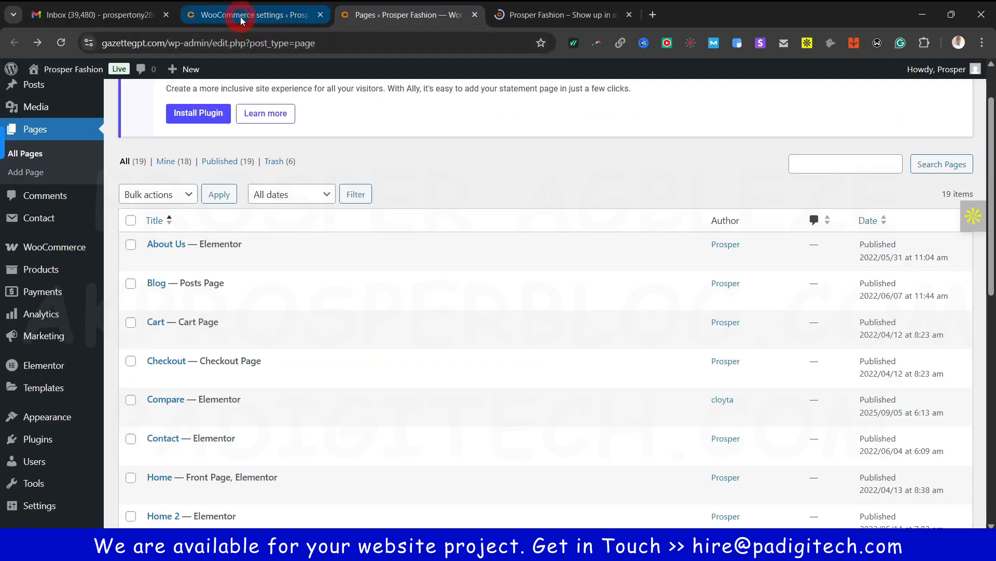
left_click(242, 18)
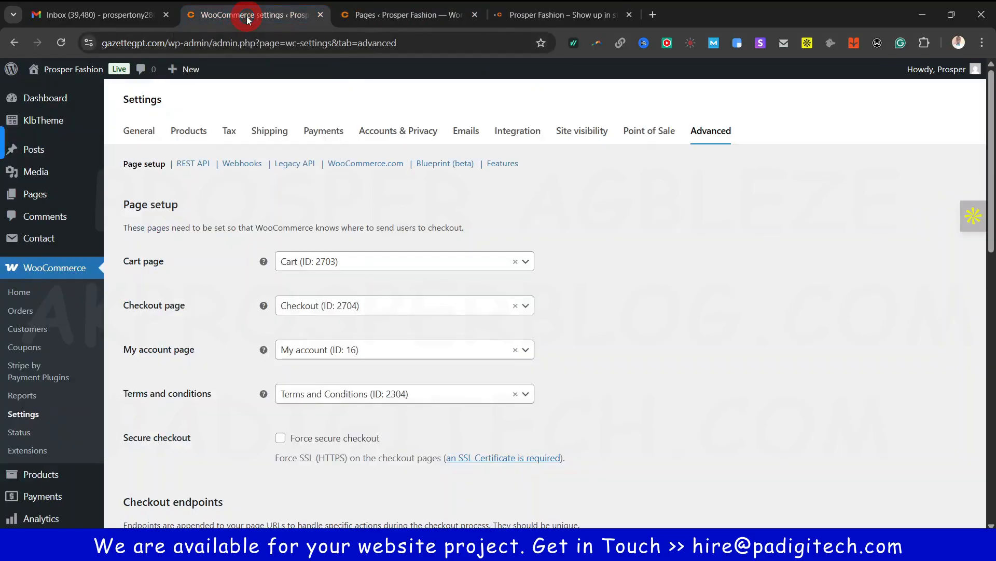
left_click(390, 15)
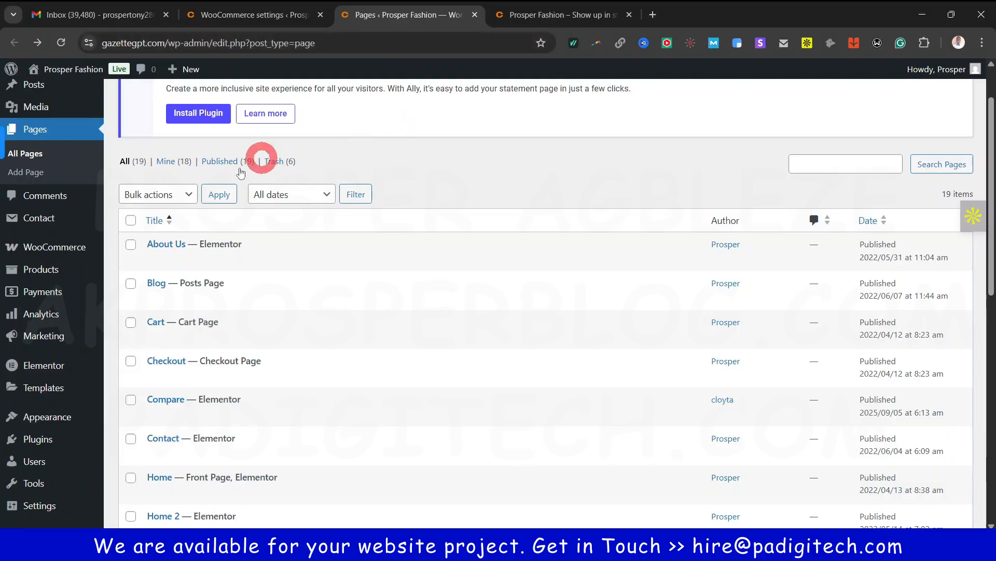
scroll(131, 188, "up", 1)
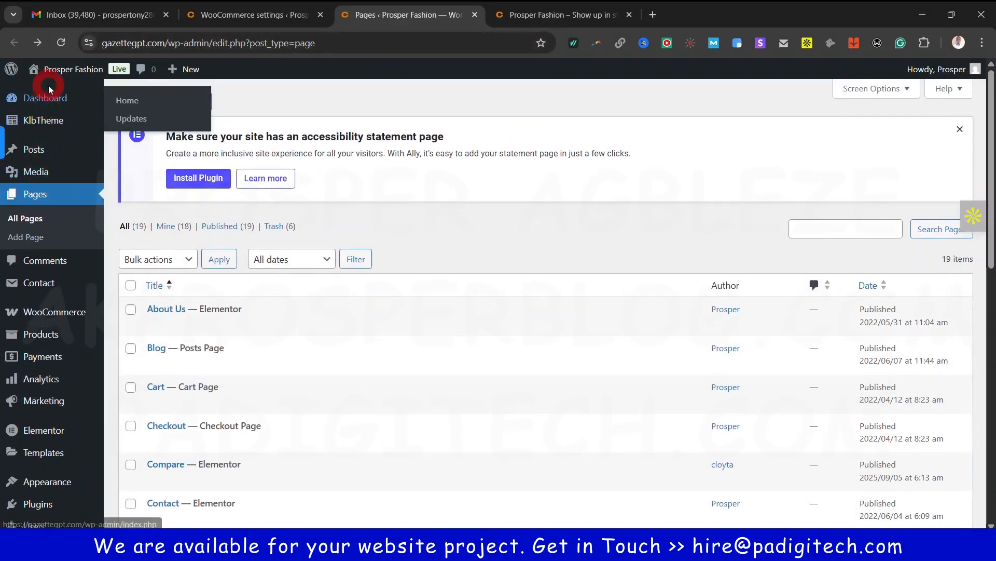
left_click(48, 93)
left_click(281, 17)
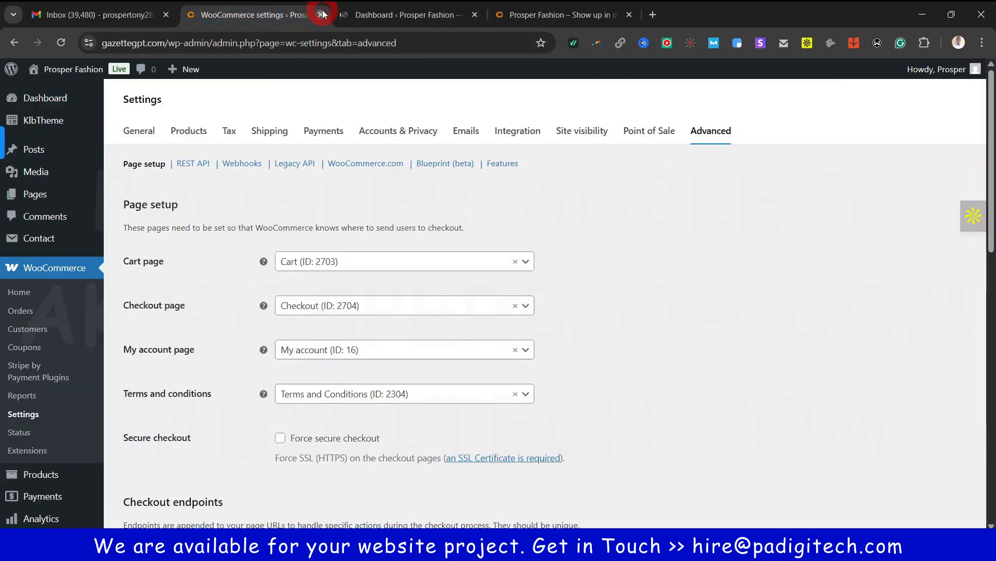
left_click(320, 15)
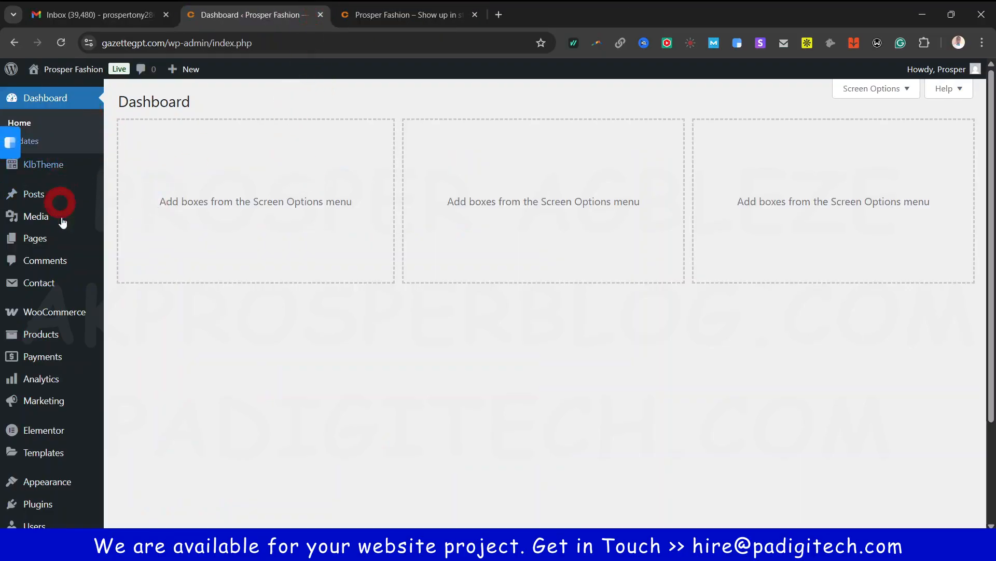
mouse_move(37, 339)
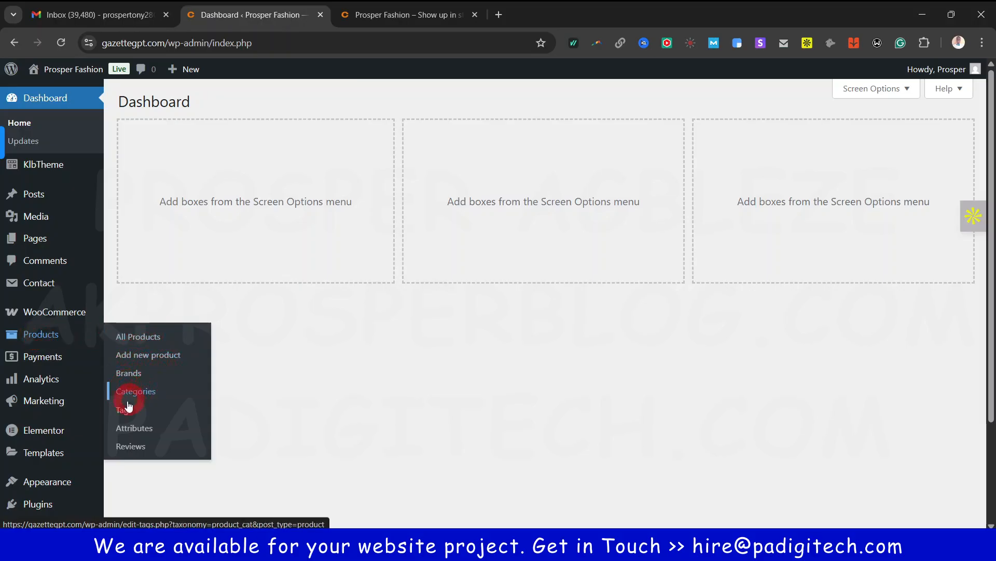
Open the All Products list in a new tab, dismiss the Elementor AI promotion, and look over the list
left_click(147, 337, "ctrl")
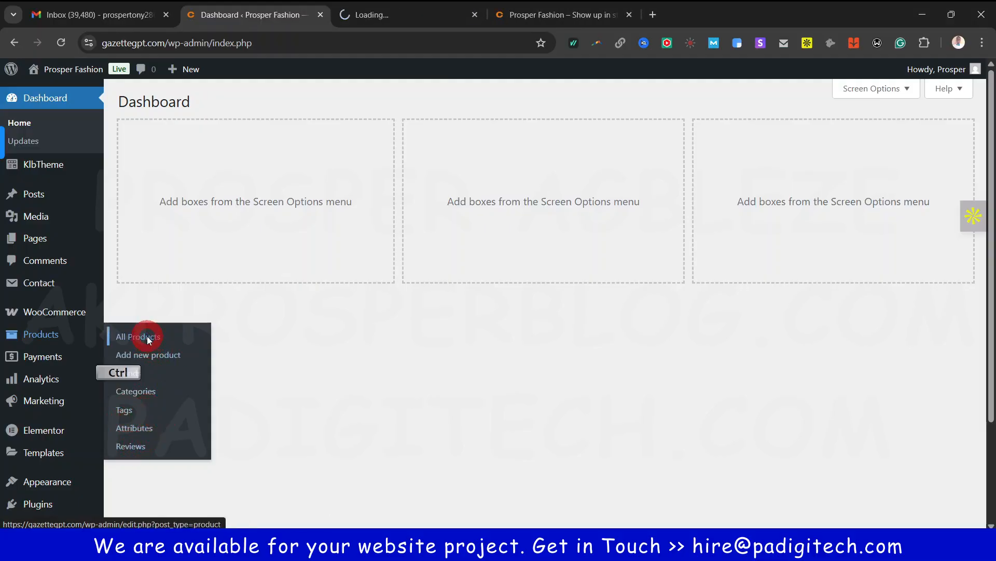
left_click(408, 16)
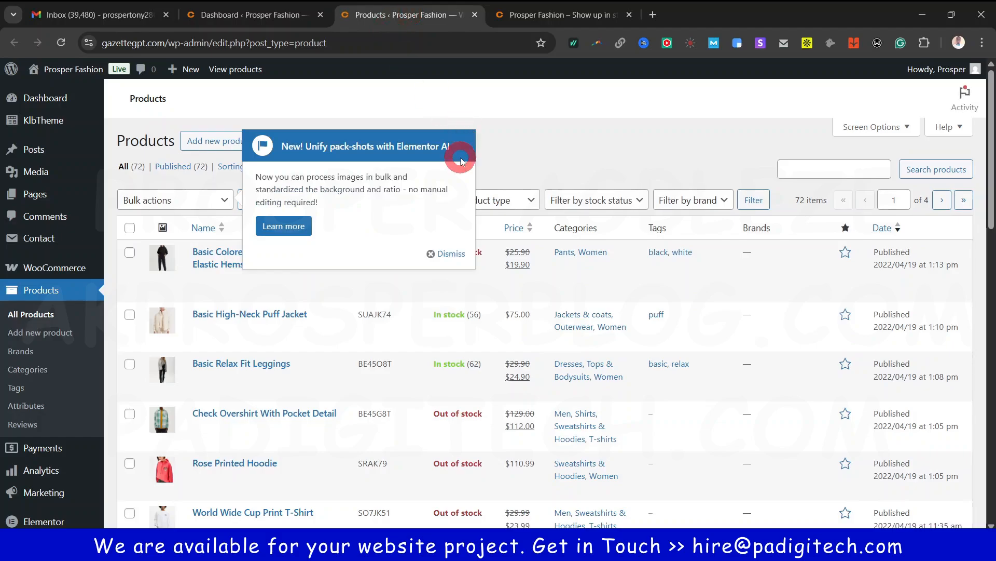
left_click(446, 254)
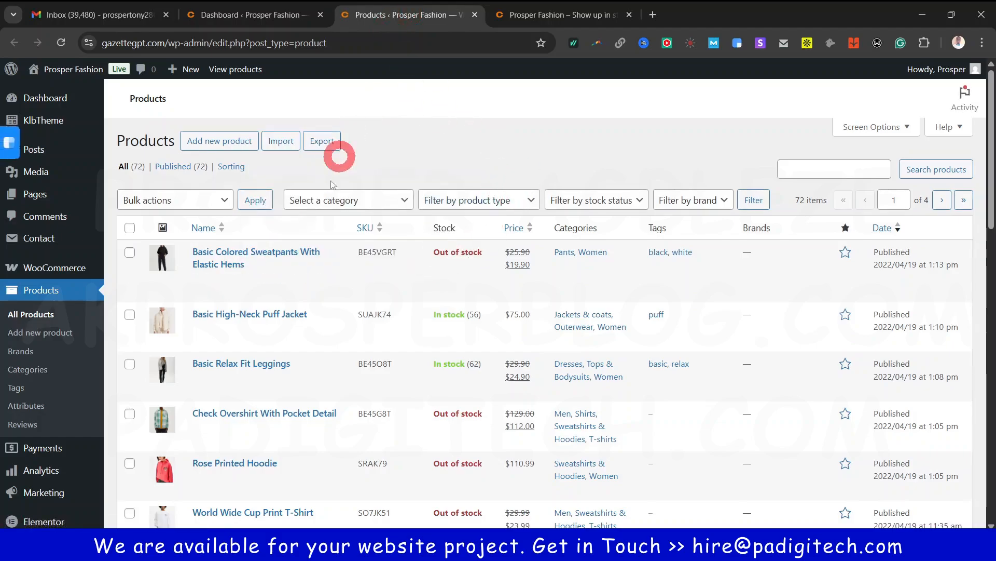
scroll(369, 356, "down", 20)
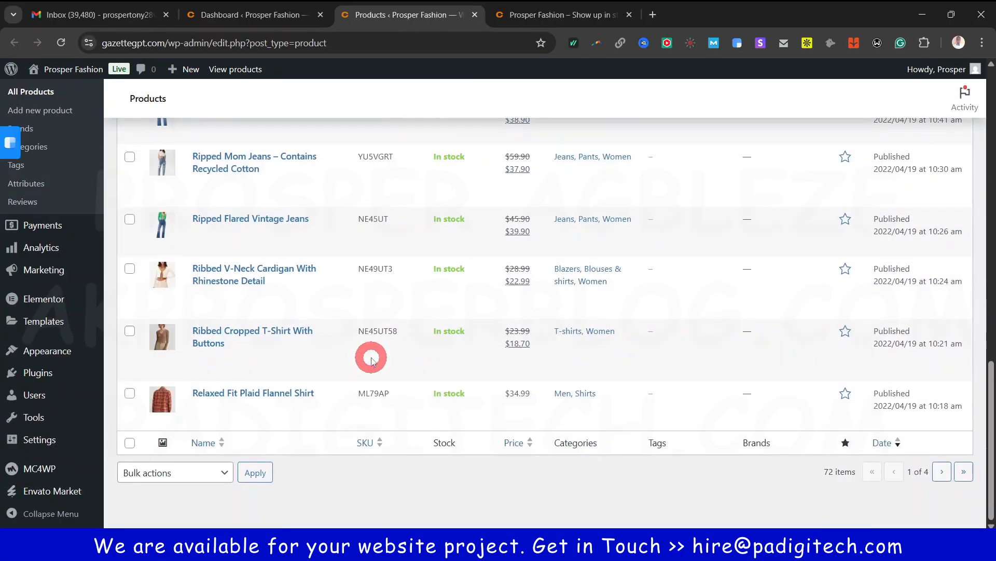
scroll(371, 359, "up", 20)
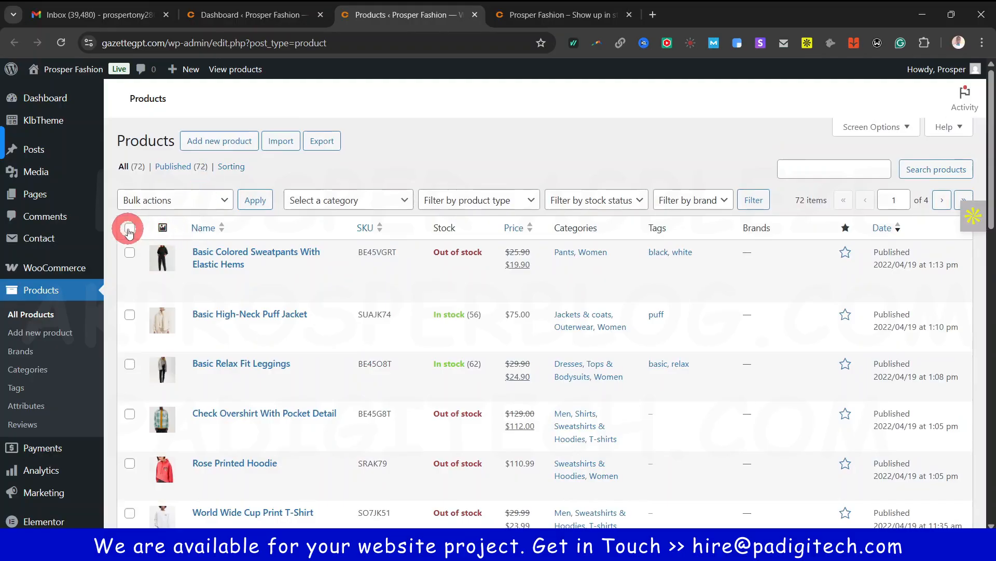
left_click(200, 201)
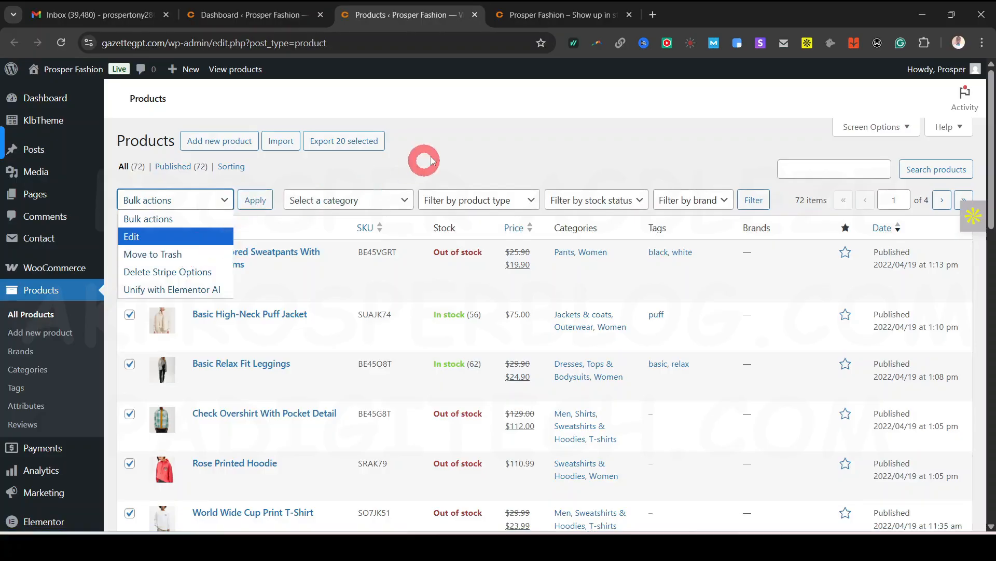
left_click(471, 138)
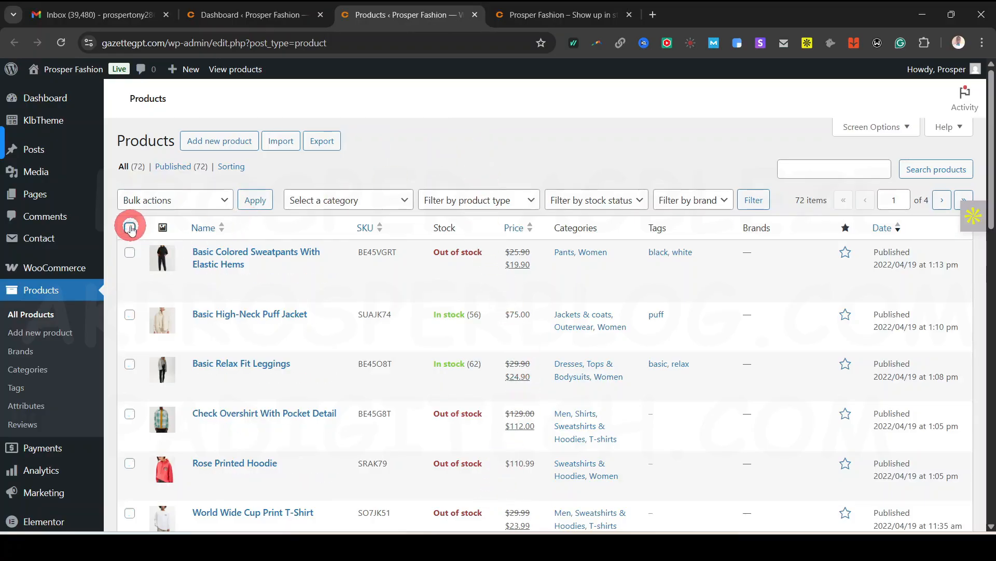
scroll(496, 287, "down", 1)
scroll(486, 324, "up", 1)
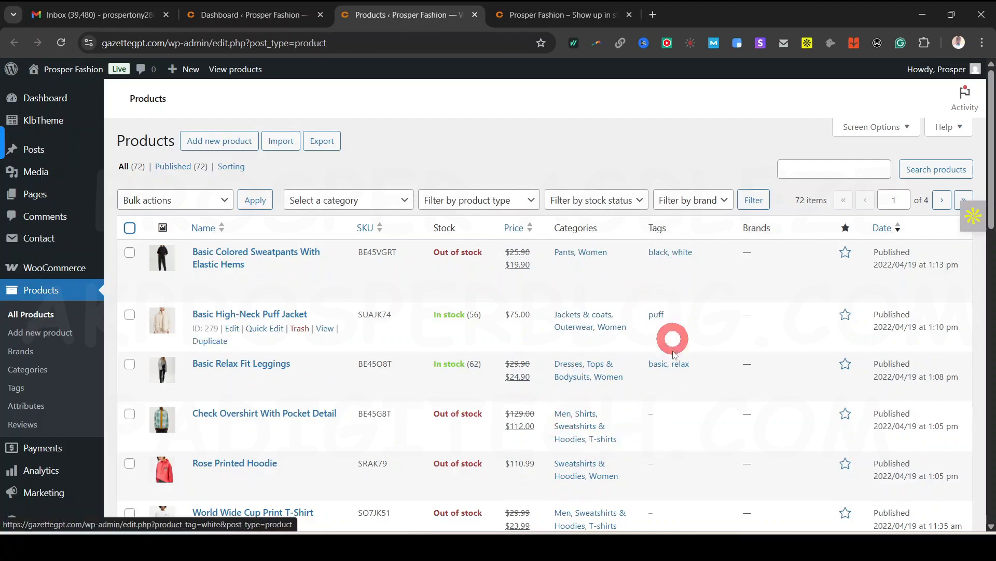
scroll(761, 395, "down", 7)
scroll(761, 395, "up", 7)
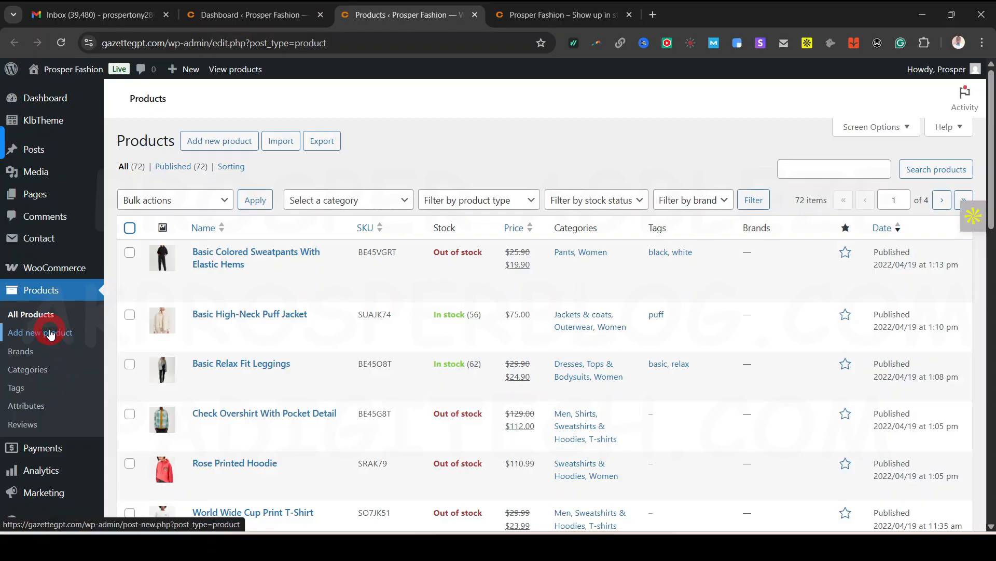
Open Product categories, Tags and Attributes each in a new tab
left_click(33, 369, "ctrl")
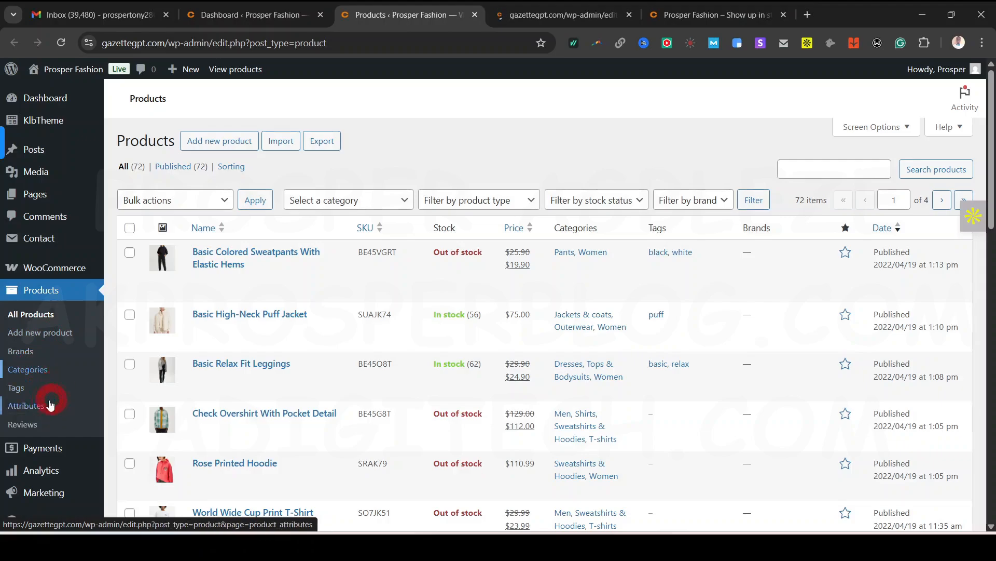
left_click(16, 388, "ctrl")
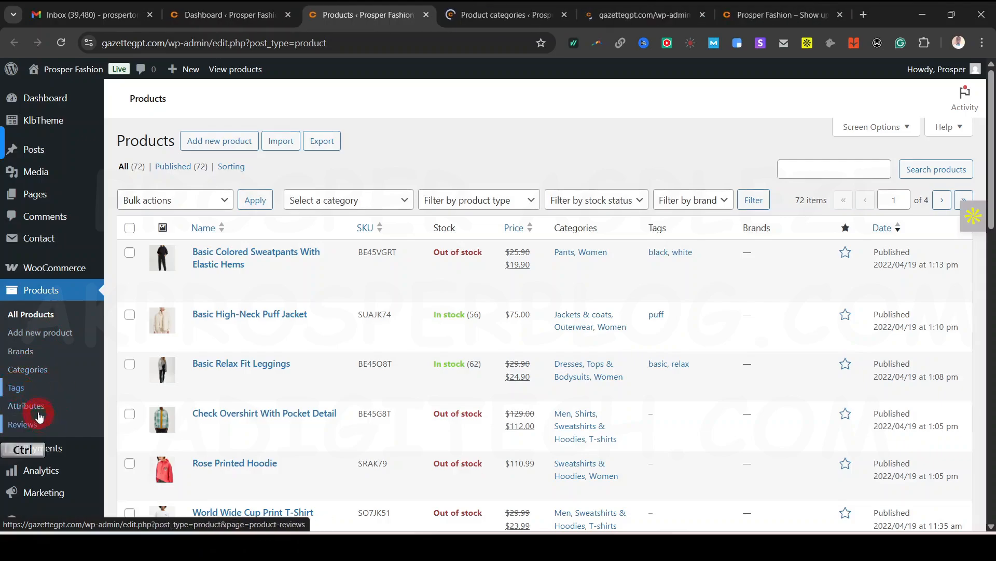
left_click(28, 406, "ctrl")
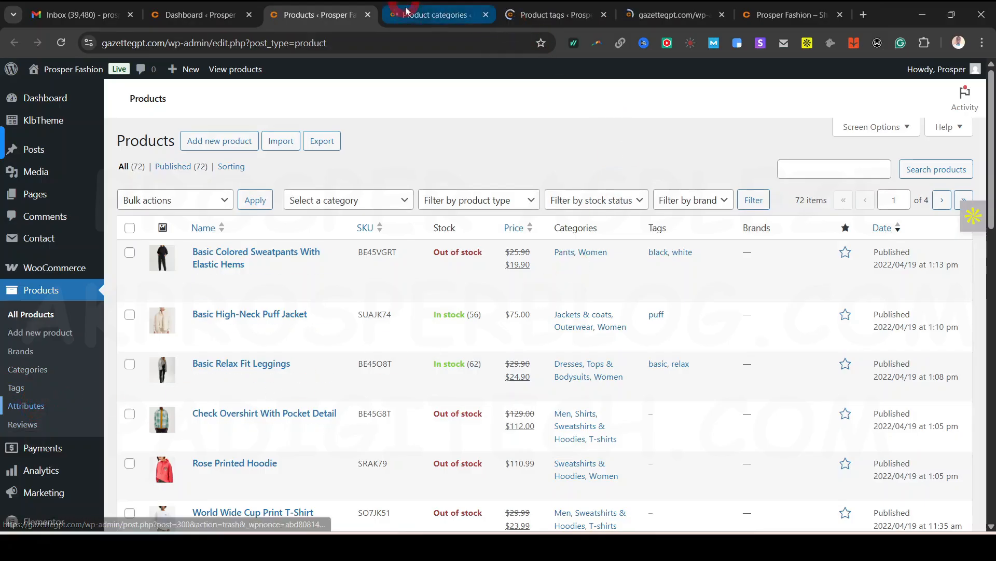
Look through the product categories, then move to the Product tags page with its 7 tags
left_click(450, 18)
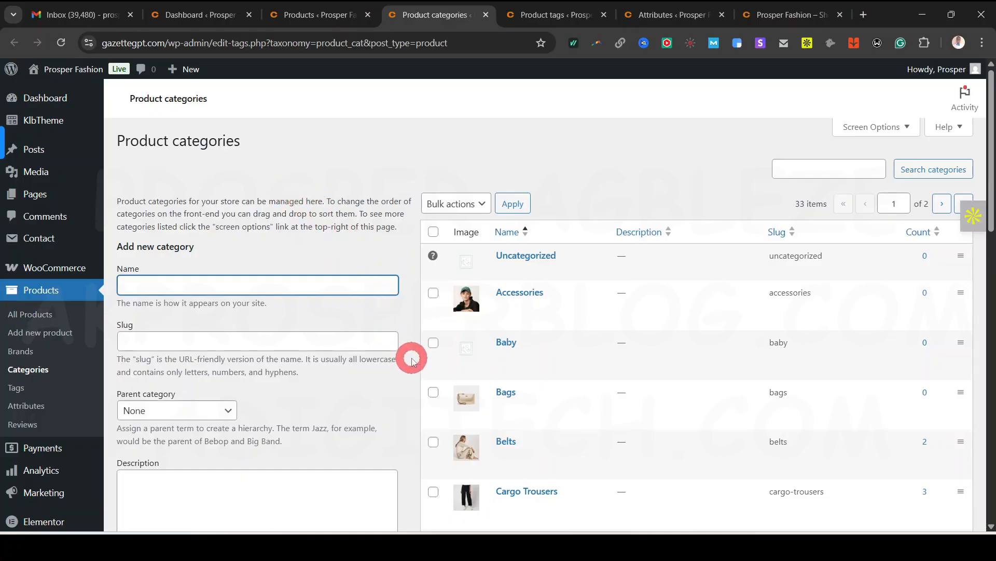
scroll(411, 361, "down", 3)
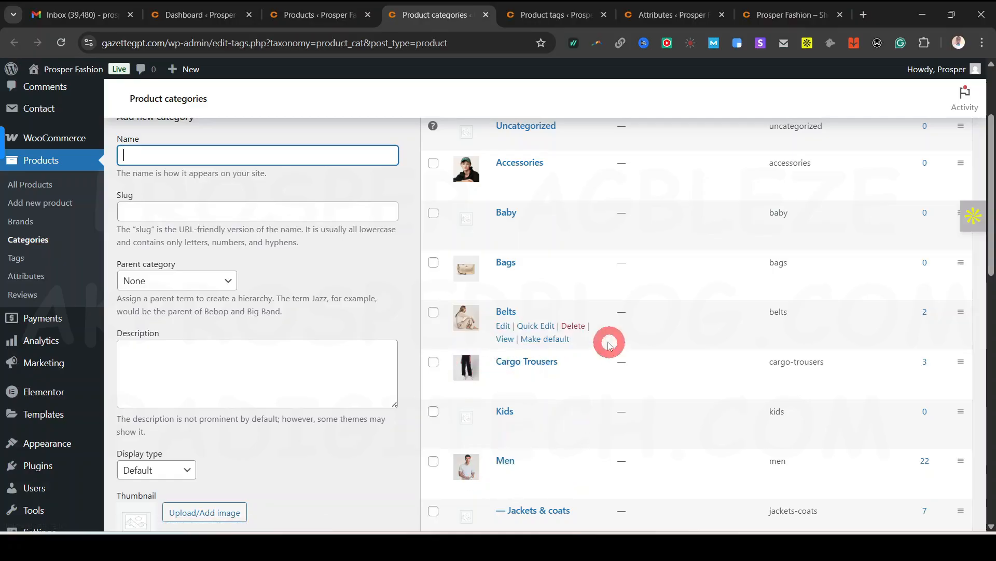
scroll(609, 344, "up", 3)
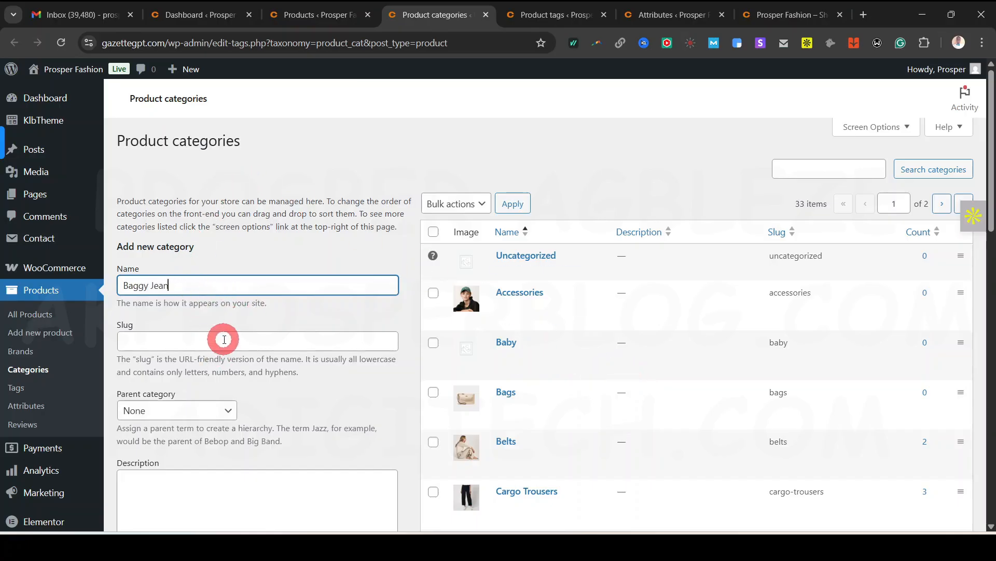
scroll(250, 340, "down", 1)
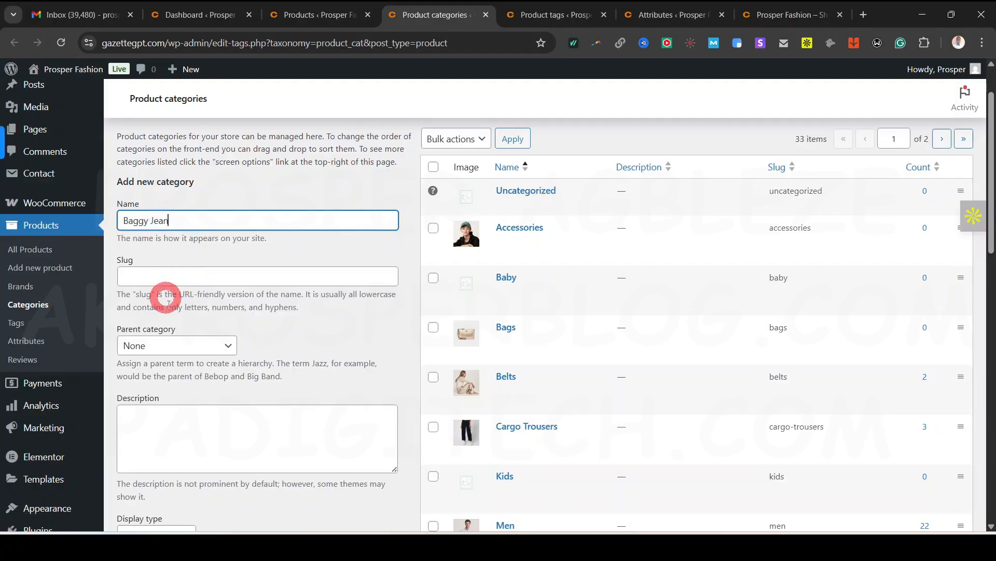
scroll(189, 373, "down", 3)
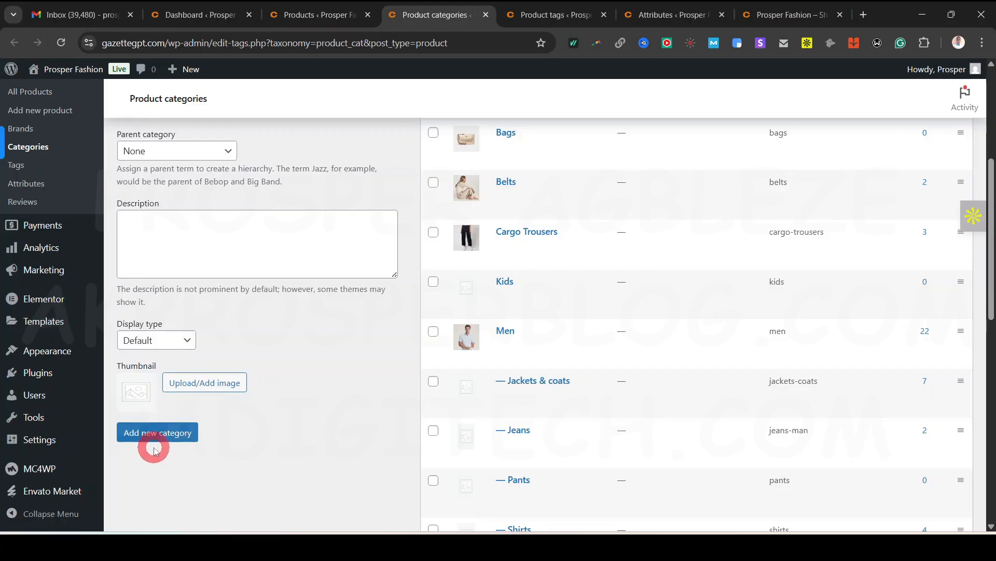
left_click(477, 410)
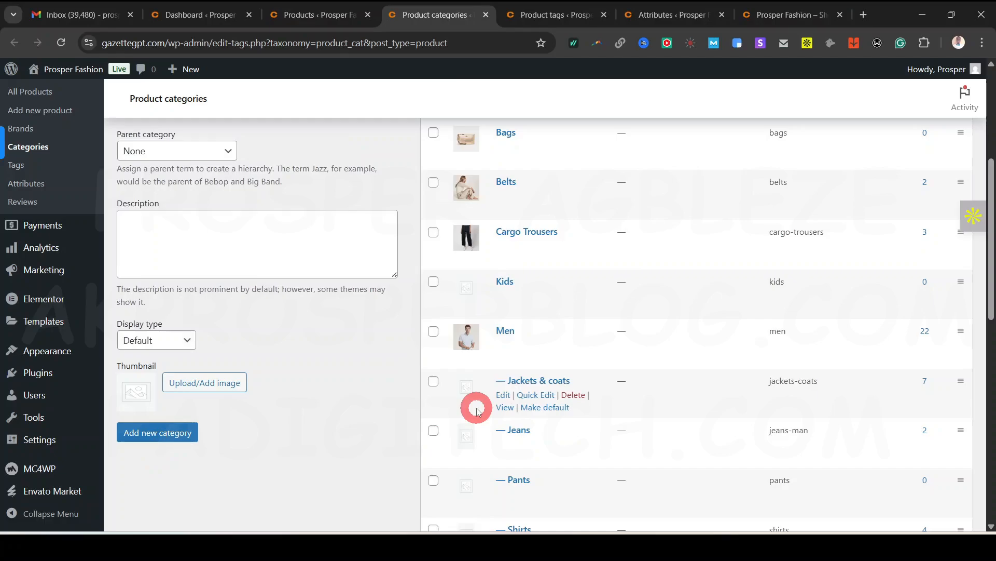
scroll(349, 434, "up", 5)
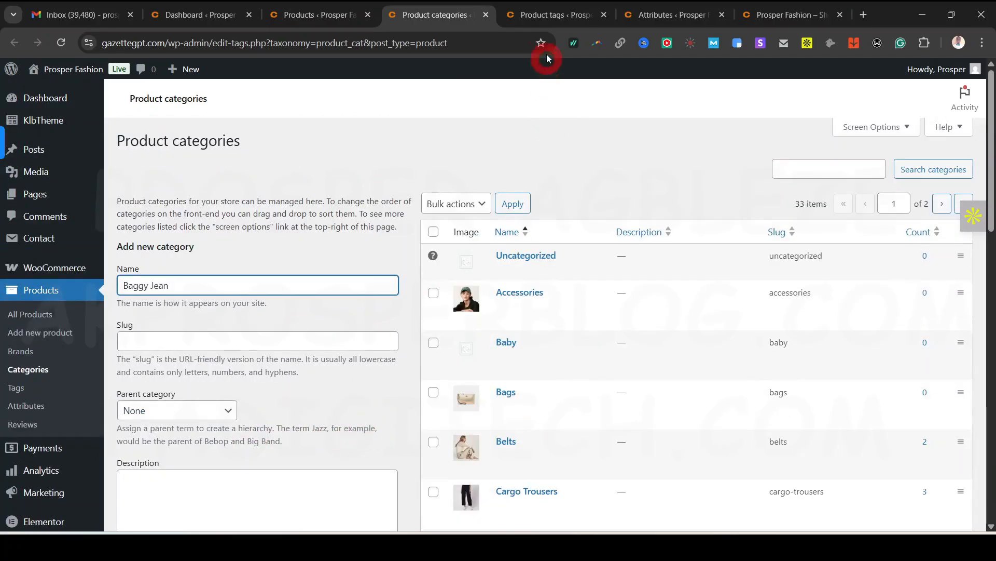
left_click(544, 22)
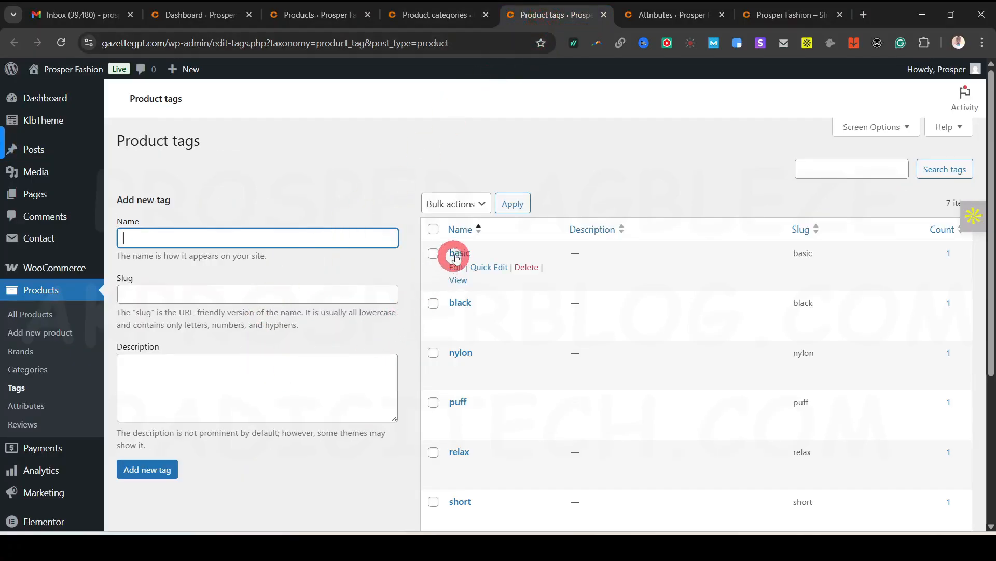
Open the Basic Relax Fit Leggings product page from the storefront in a new tab
scroll(463, 375, "down", 3)
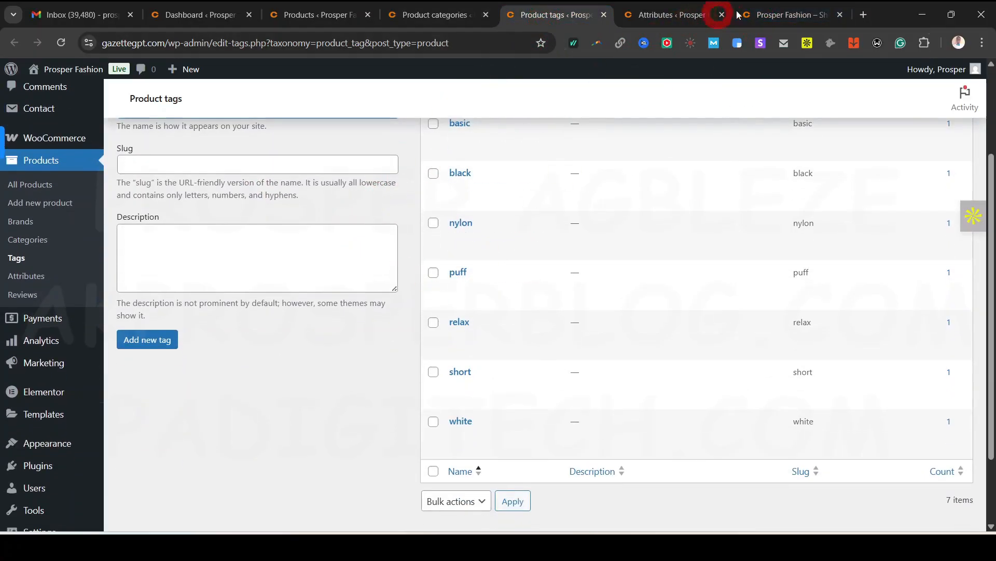
left_click(782, 13)
scroll(490, 330, "down", 10)
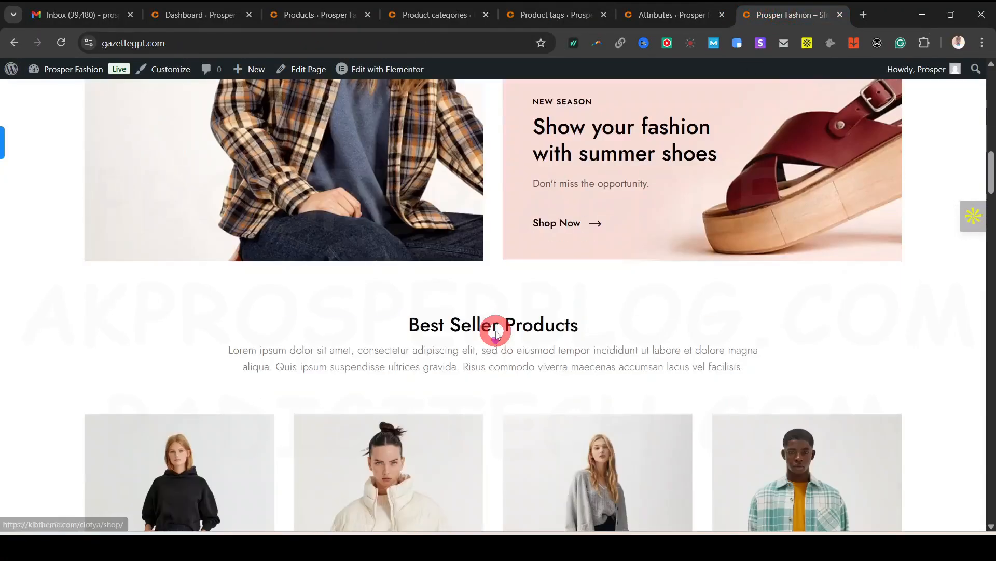
scroll(495, 334, "up", 5)
right_click(368, 251)
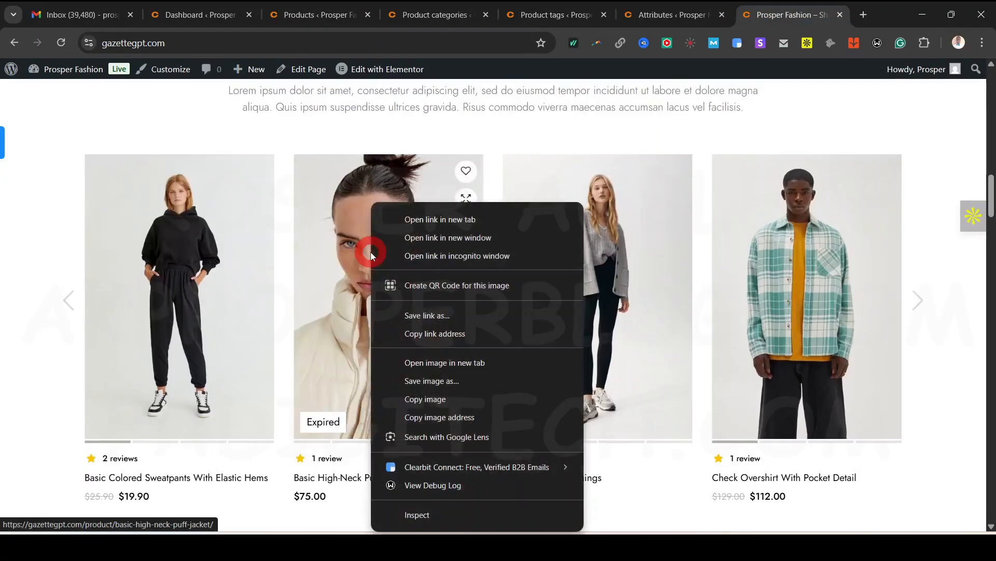
left_click(145, 336)
right_click(144, 337)
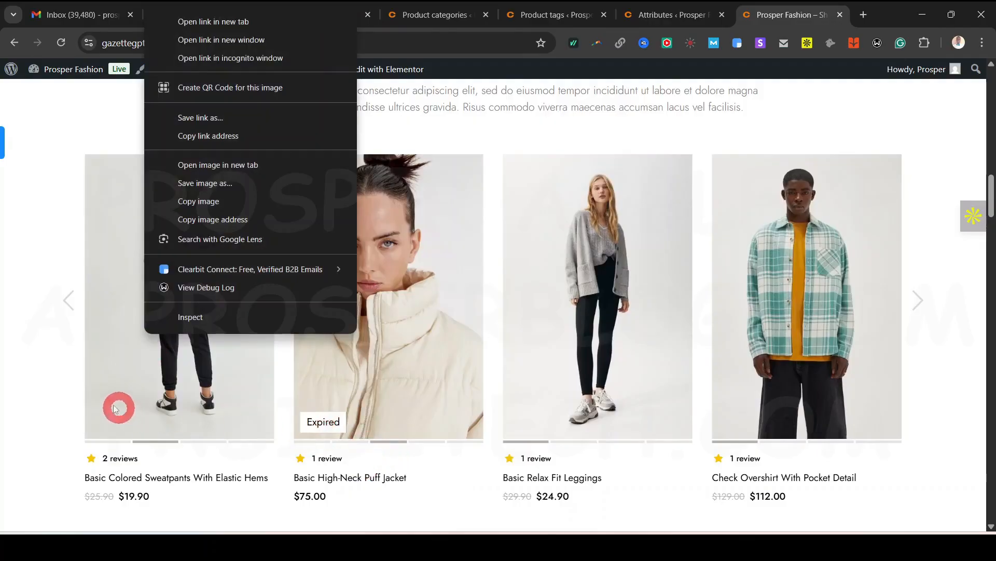
left_click(83, 417)
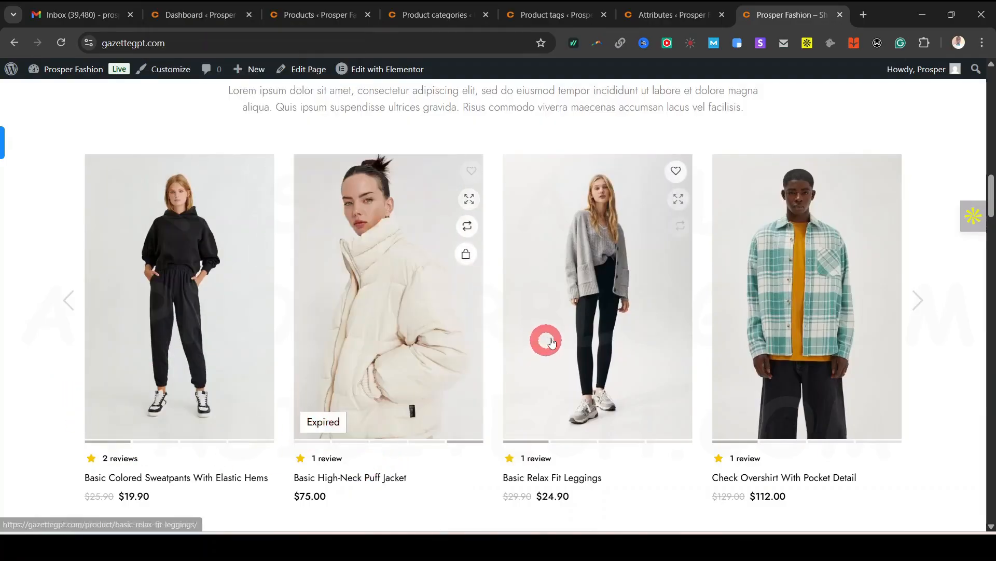
right_click(579, 338)
left_click(660, 219)
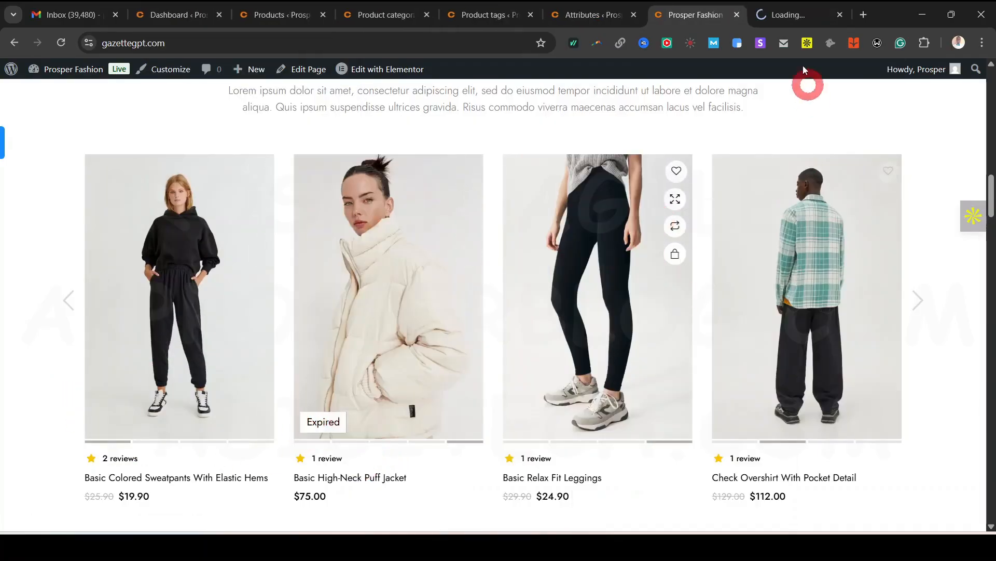
Glance over the product categories, tags and attributes (color, size) pages
left_click(392, 20)
left_click(478, 16)
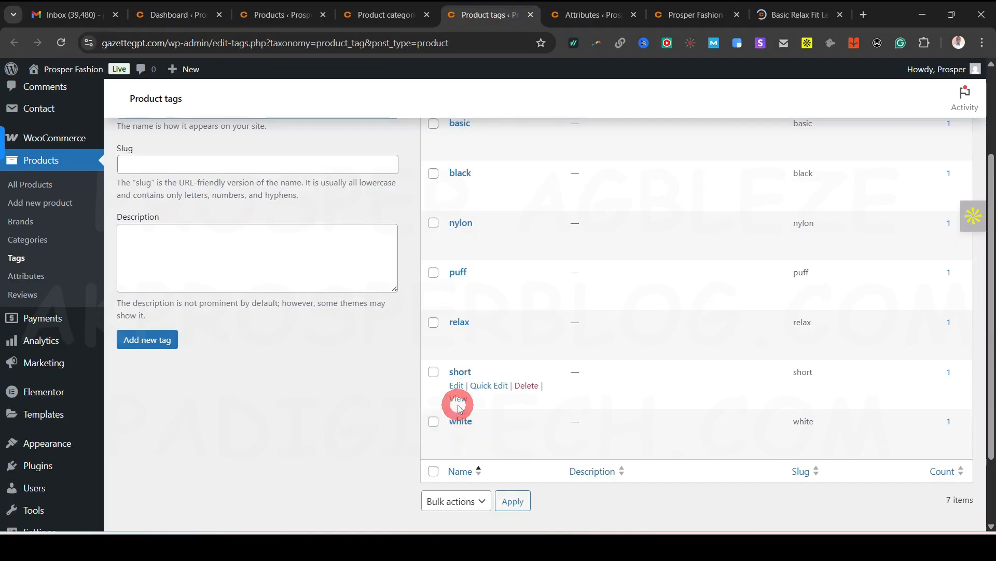
scroll(456, 400, "up", 1)
scroll(460, 393, "up", 2)
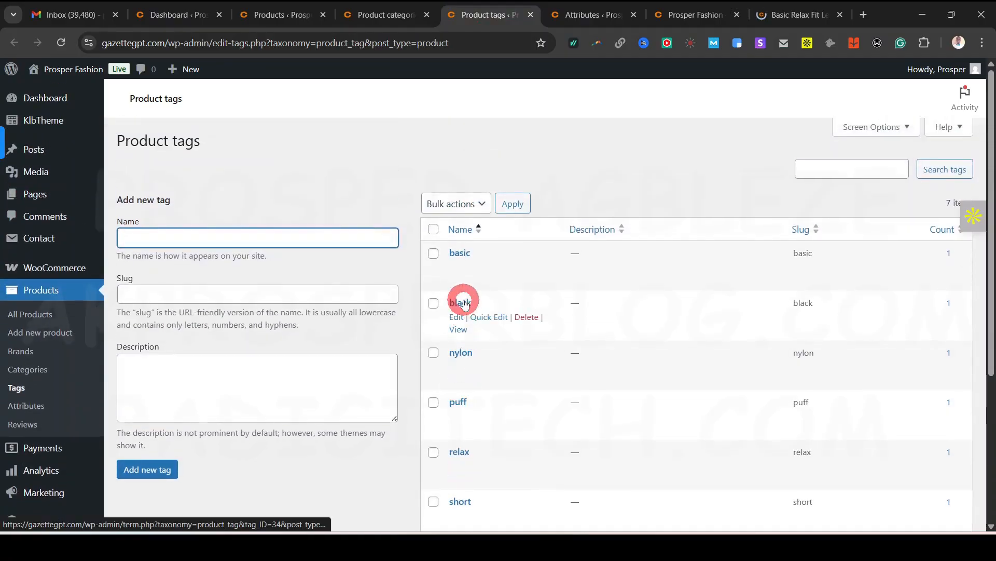
left_click(588, 13)
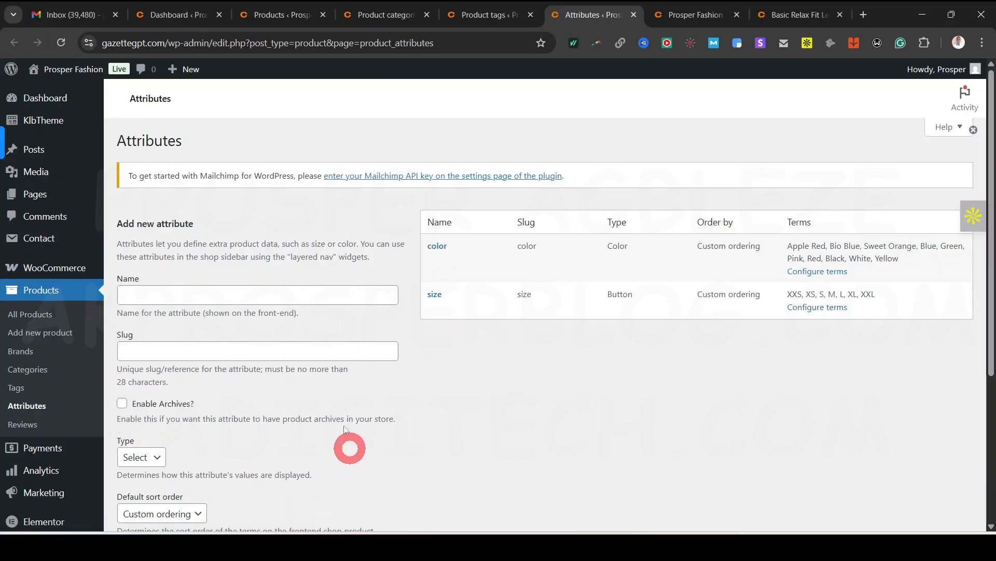
scroll(404, 417, "down", 3)
scroll(405, 417, "up", 3)
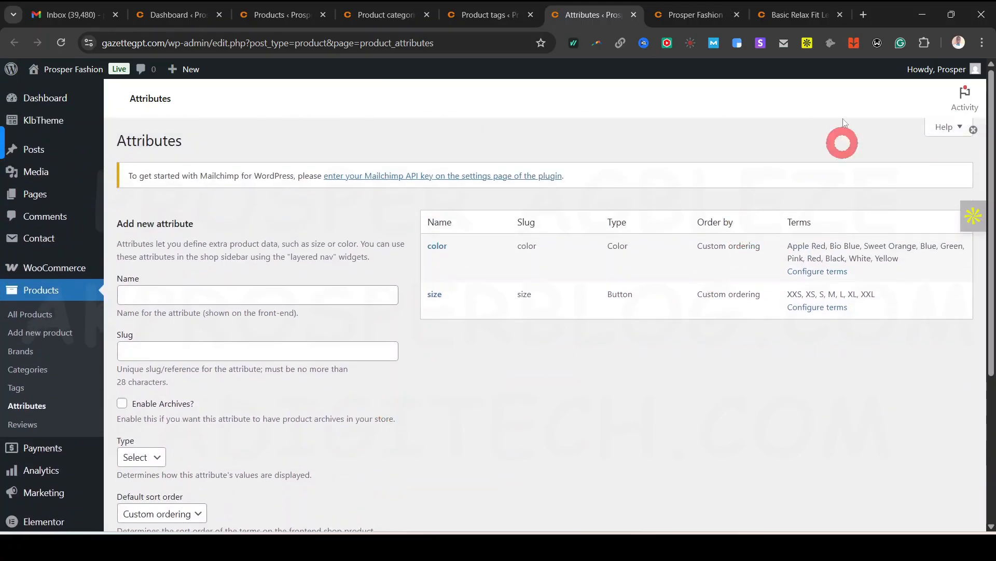
From the leggings product page, open the basic tag's product listing in a new tab
left_click(798, 16)
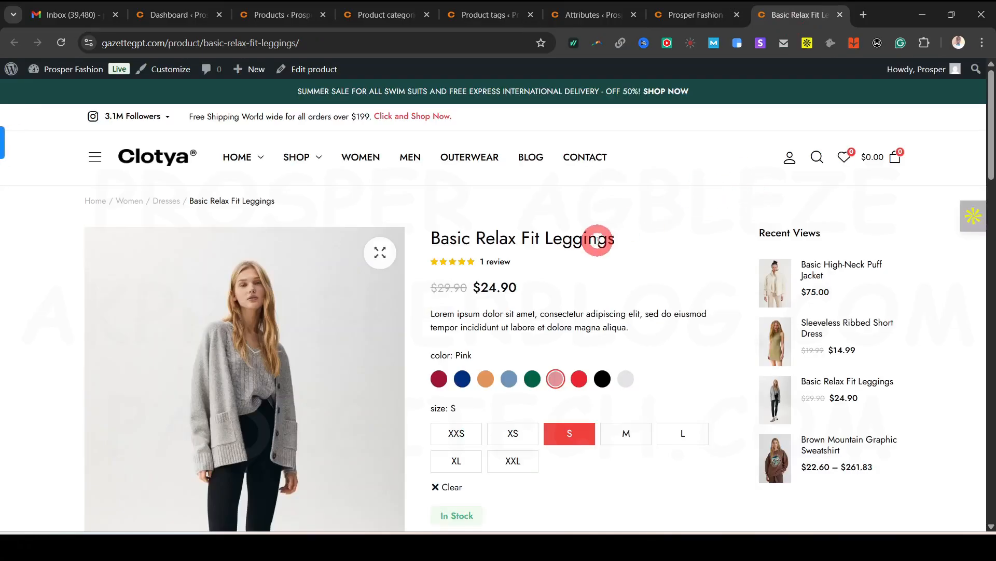
scroll(541, 296, "down", 3)
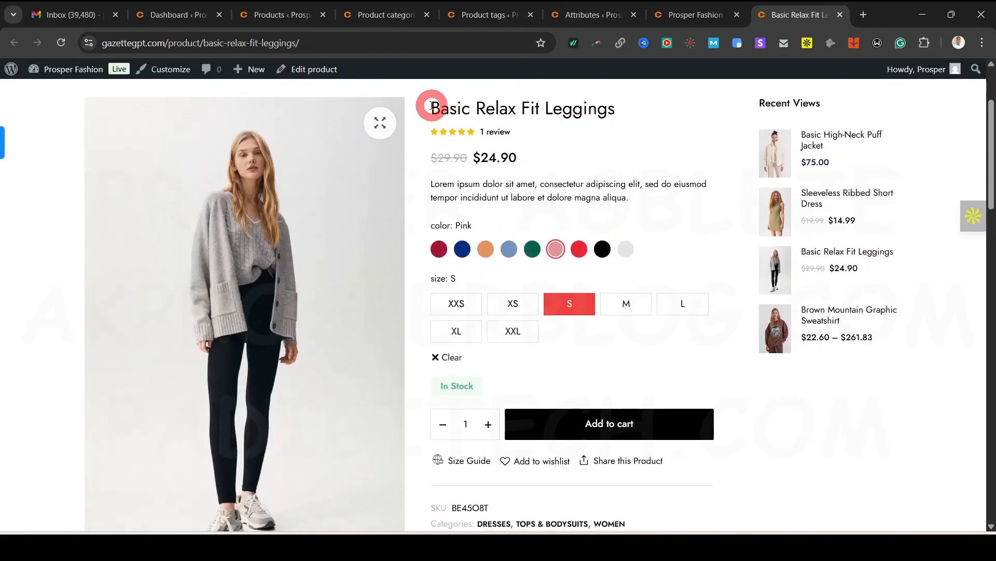
left_click_drag(429, 104, 589, 109)
left_click(635, 121)
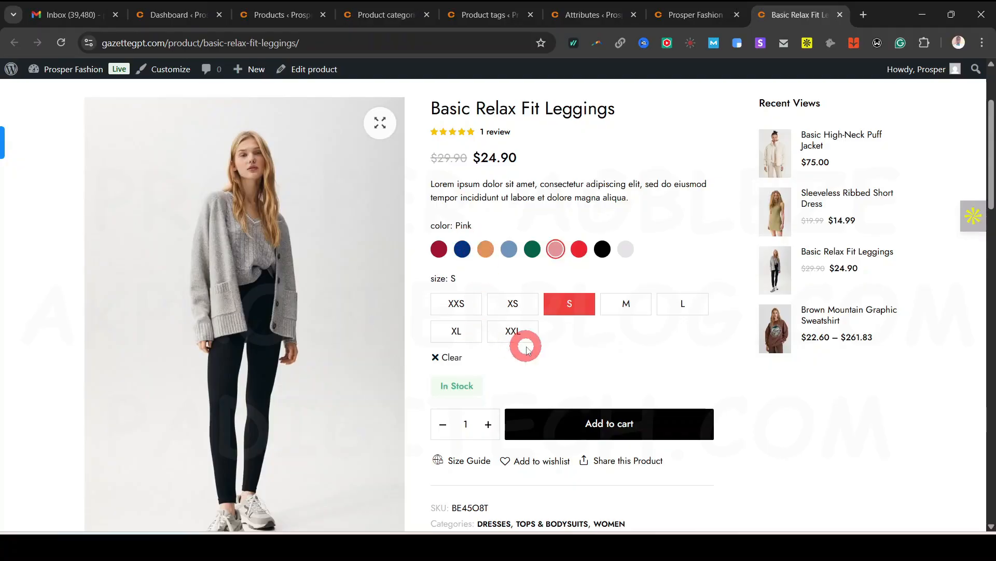
scroll(550, 353, "down", 3)
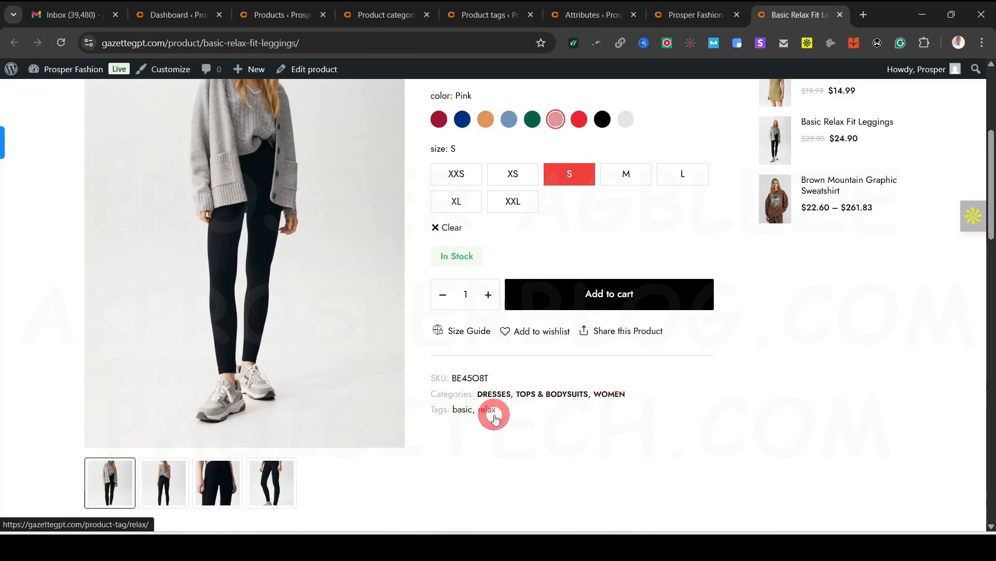
right_click(457, 410)
left_click(533, 228)
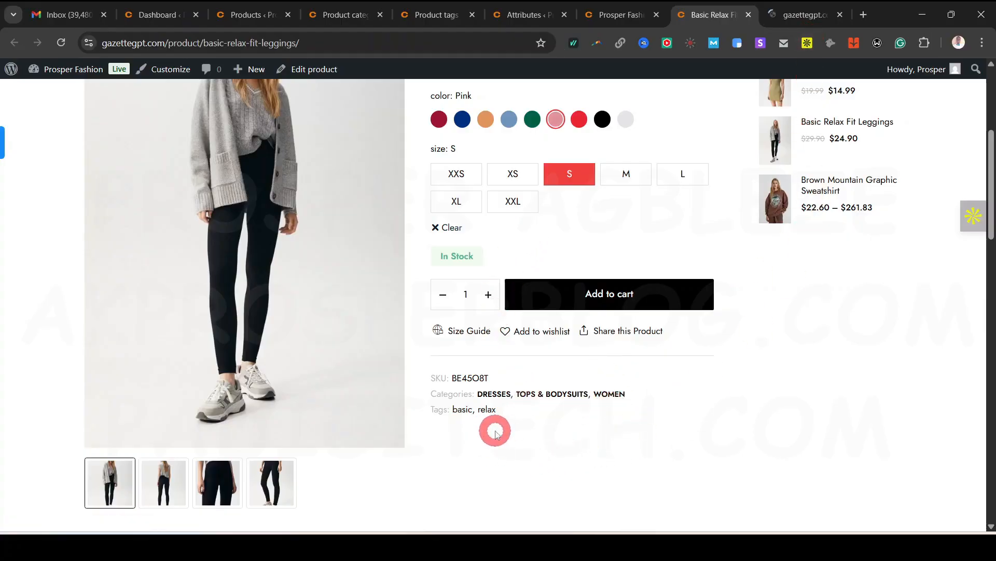
left_click(809, 22)
scroll(657, 410, "down", 5)
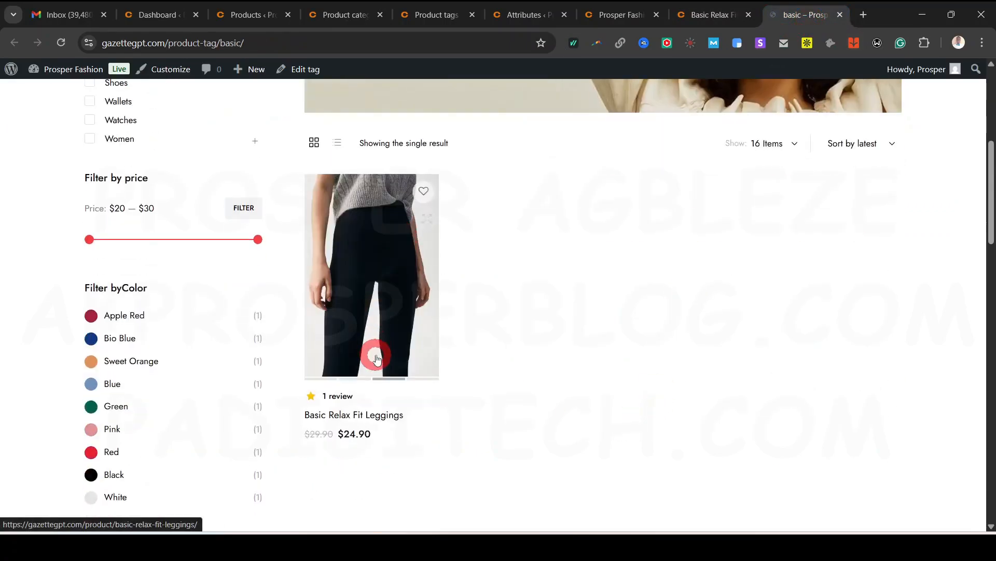
left_click(715, 15)
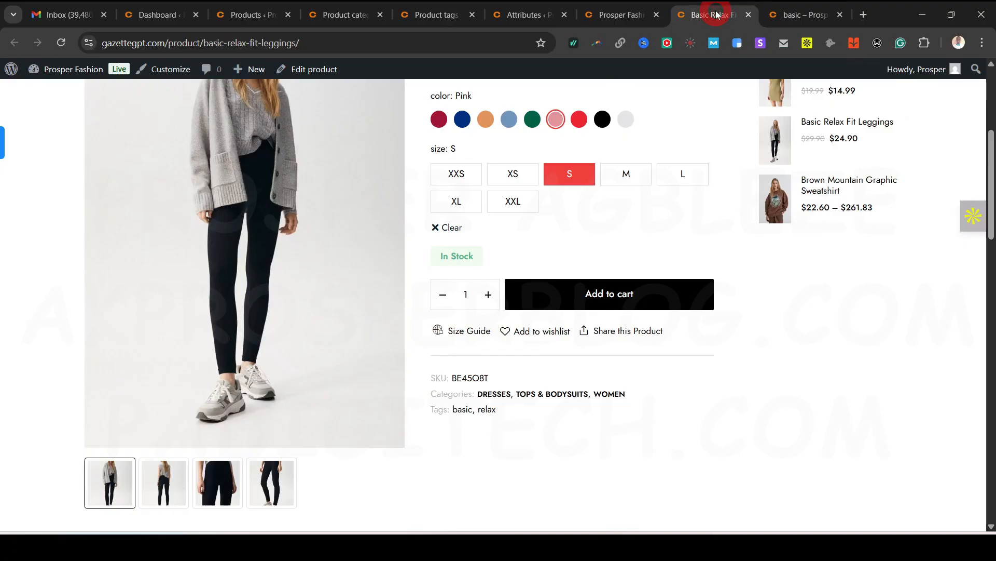
Open the leggings' DRESSES category page in a new tab and compare it with the tag page
right_click(497, 397)
left_click(569, 213)
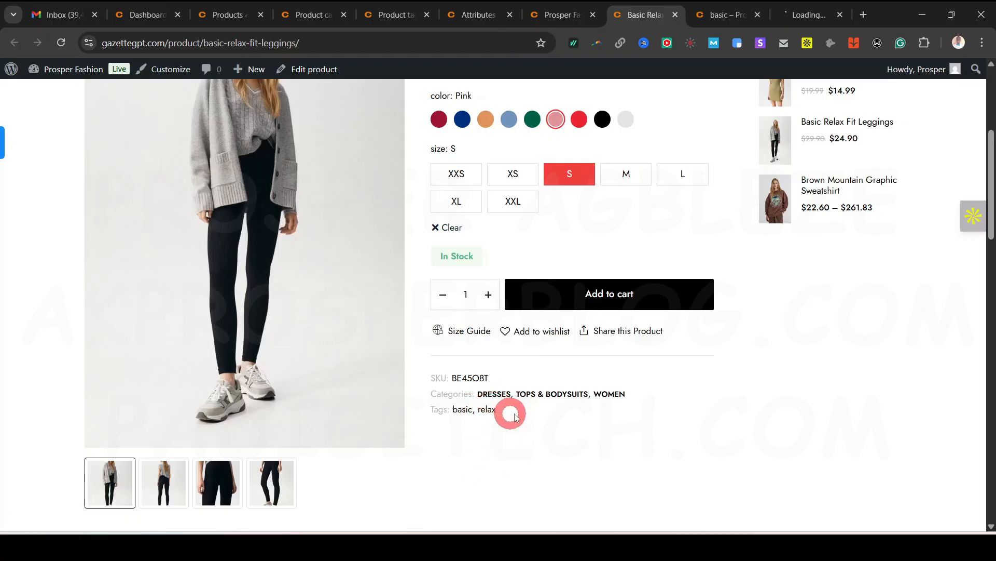
left_click(805, 16)
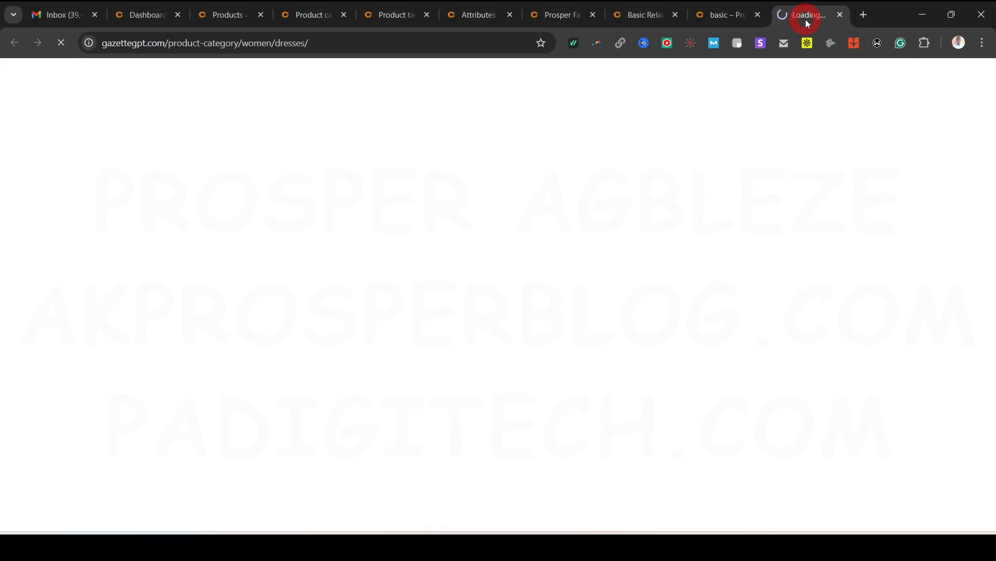
left_click(722, 17)
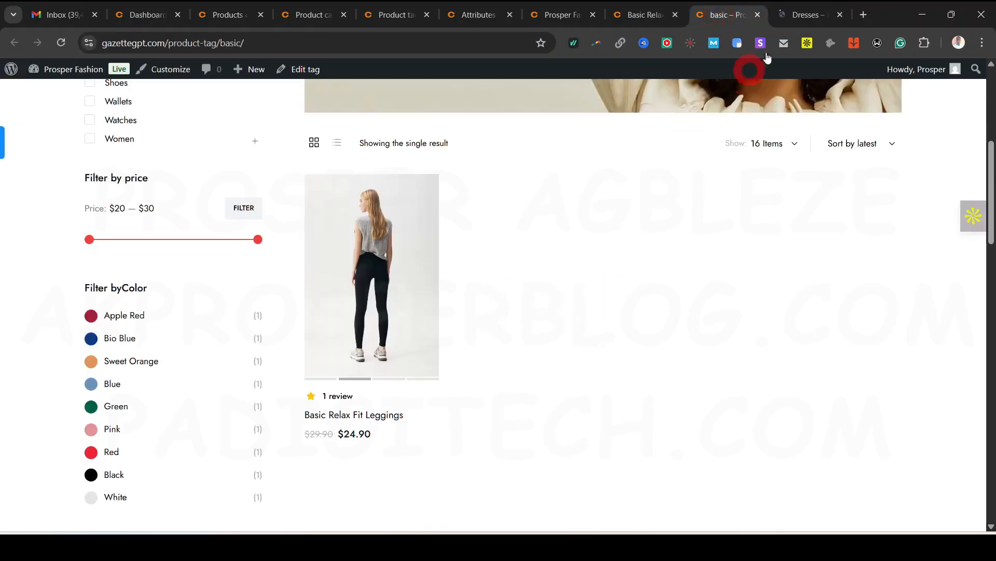
left_click(643, 15)
Close the basic tag and Dresses category tabs
scroll(584, 452, "up", 3)
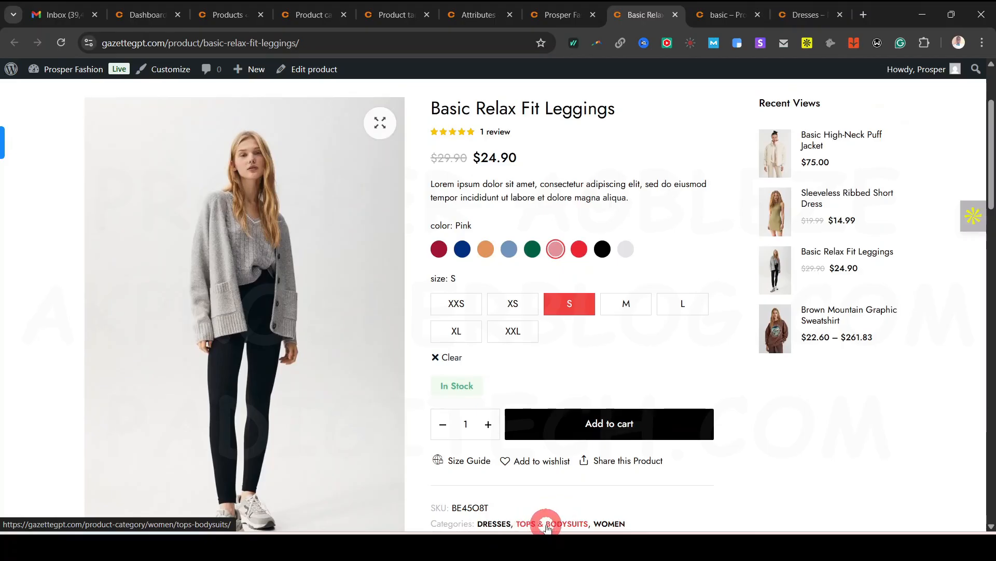
scroll(634, 502, "down", 1)
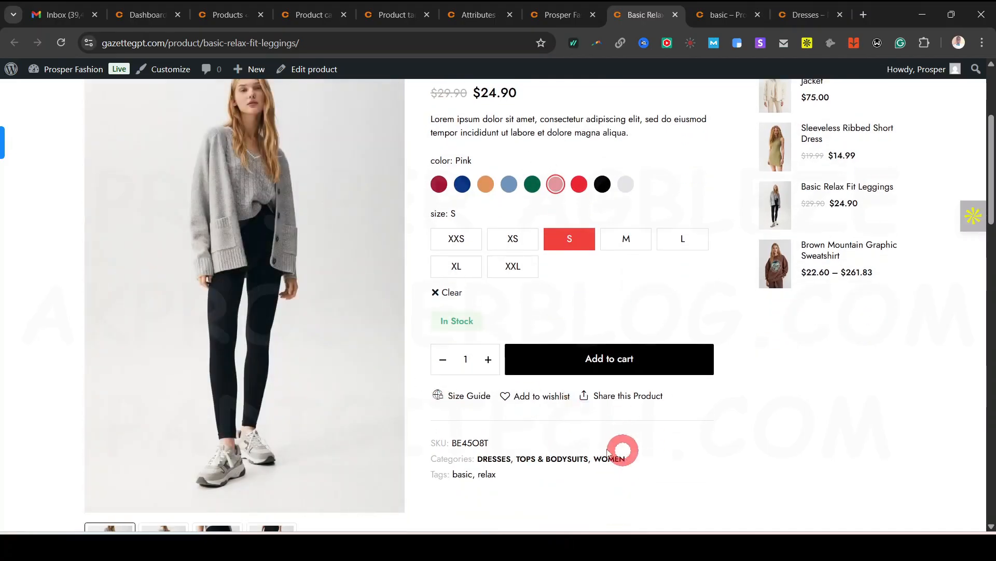
left_click(804, 10)
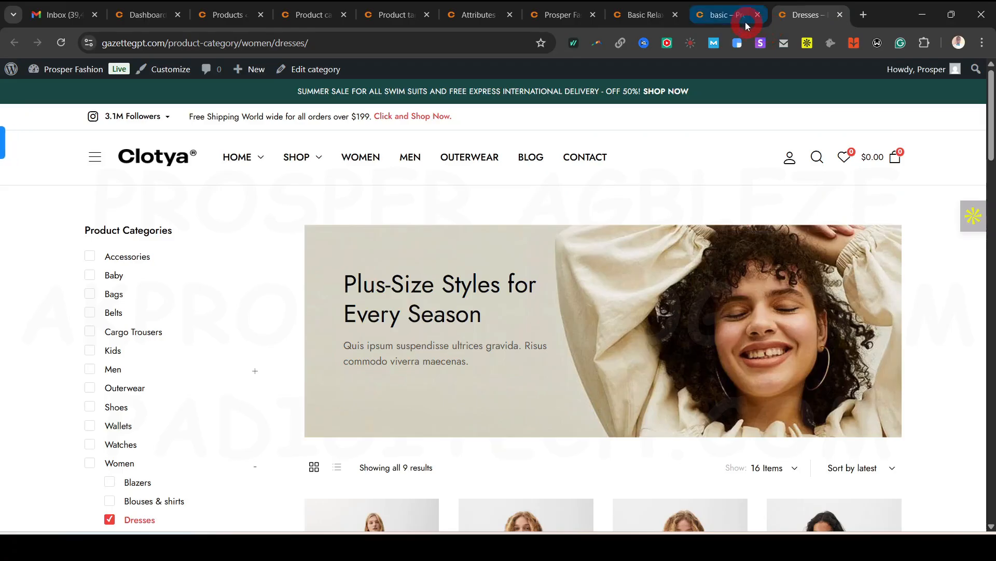
left_click(747, 20)
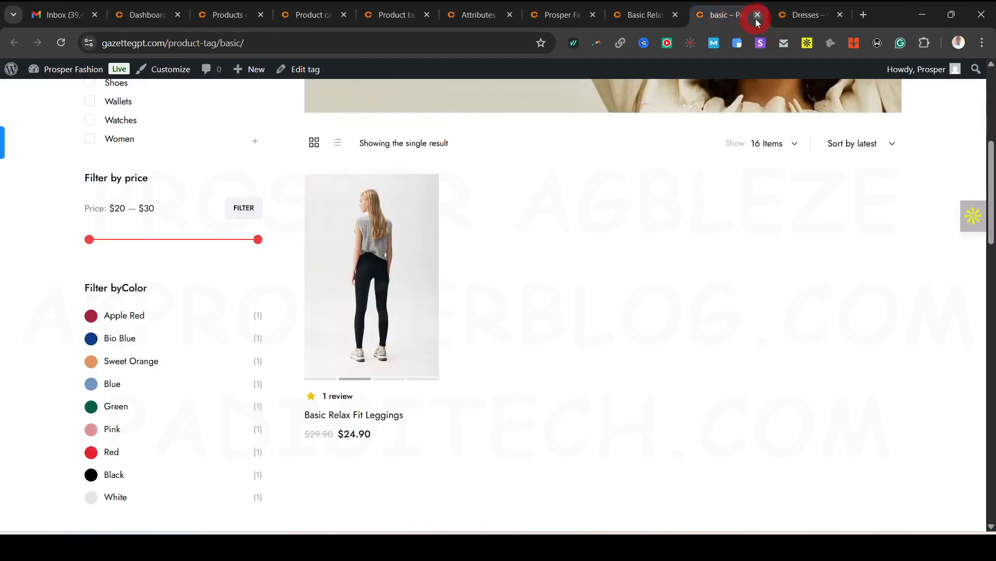
left_click(758, 16)
left_click(757, 15)
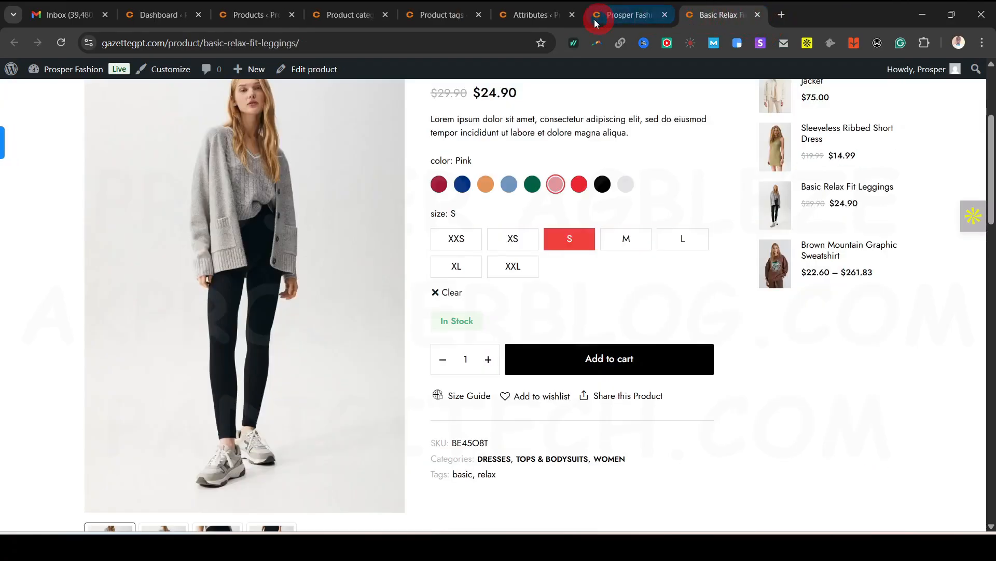
left_click(550, 16)
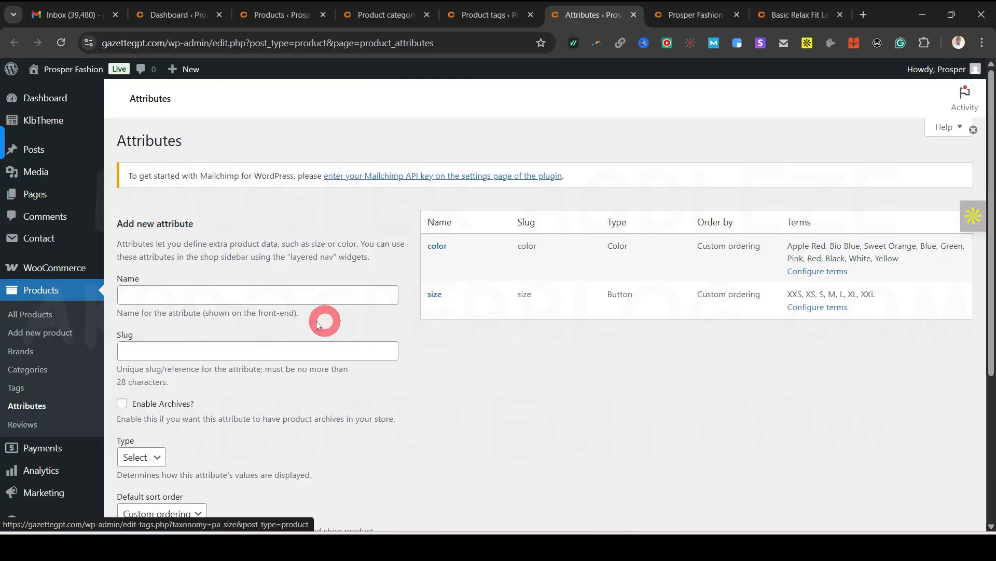
Create a Material attribute of Button type with custom term ordering and open its terms page
left_click(202, 295)
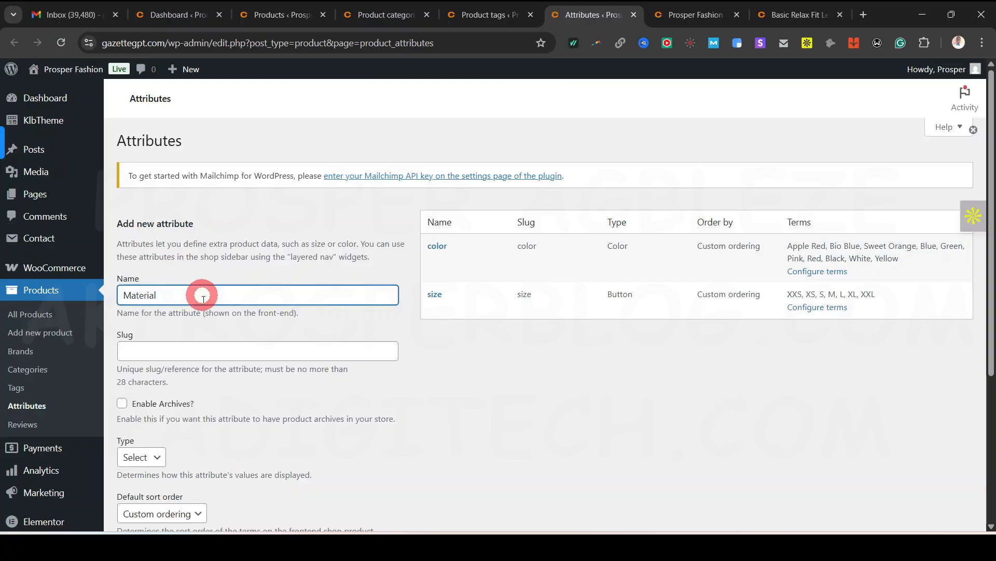
scroll(207, 337, "down", 2)
left_click(145, 328)
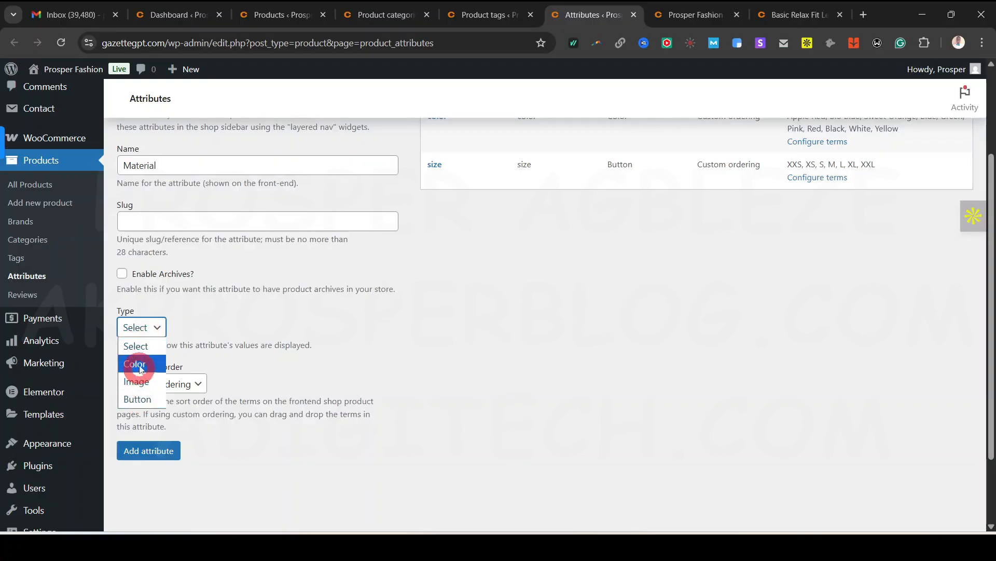
left_click(146, 406)
left_click(182, 389)
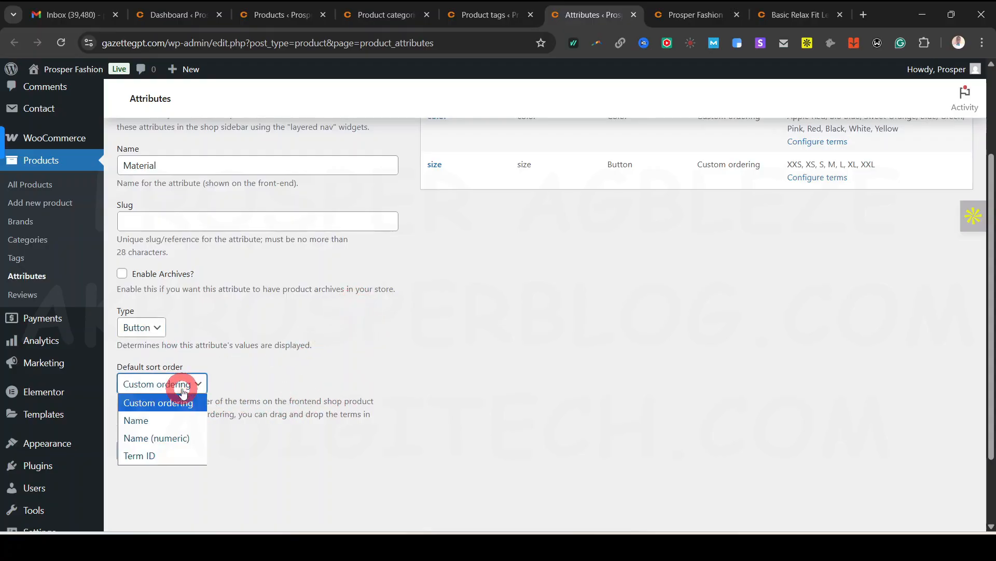
left_click(182, 389)
left_click(148, 448)
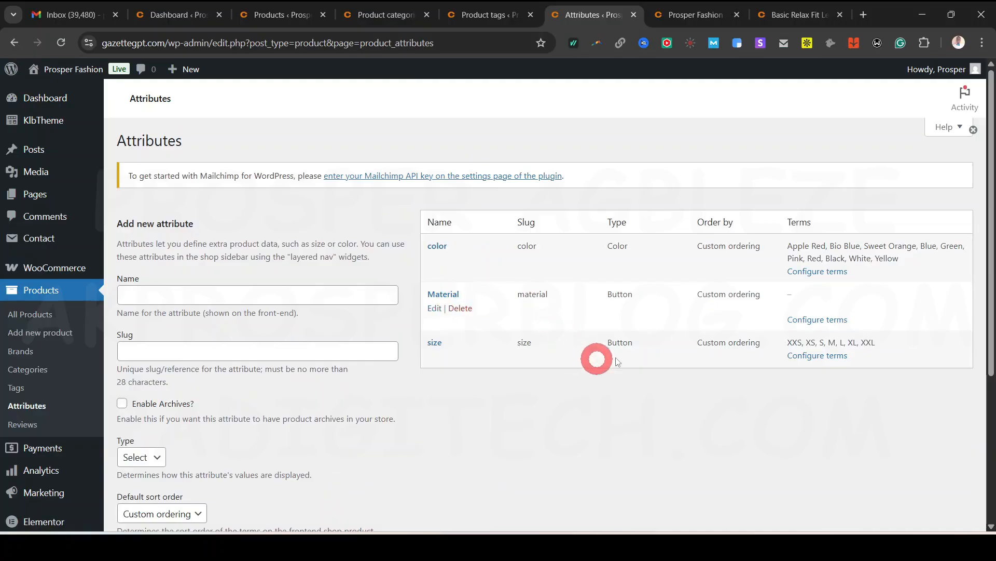
left_click(829, 320)
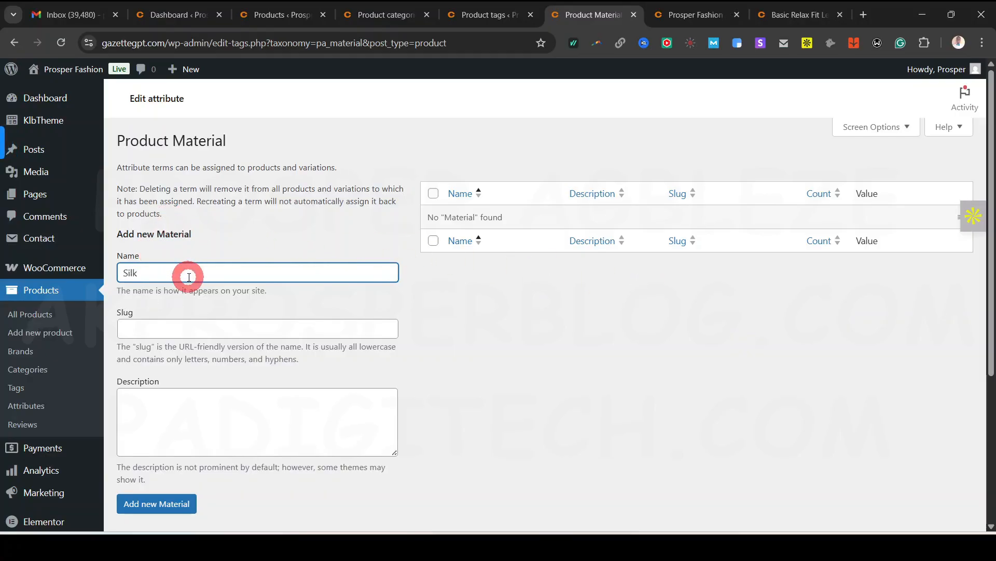
Add Silk and Cottom as Material terms
type("Silk")
scroll(181, 369, "down", 1)
left_click(190, 440)
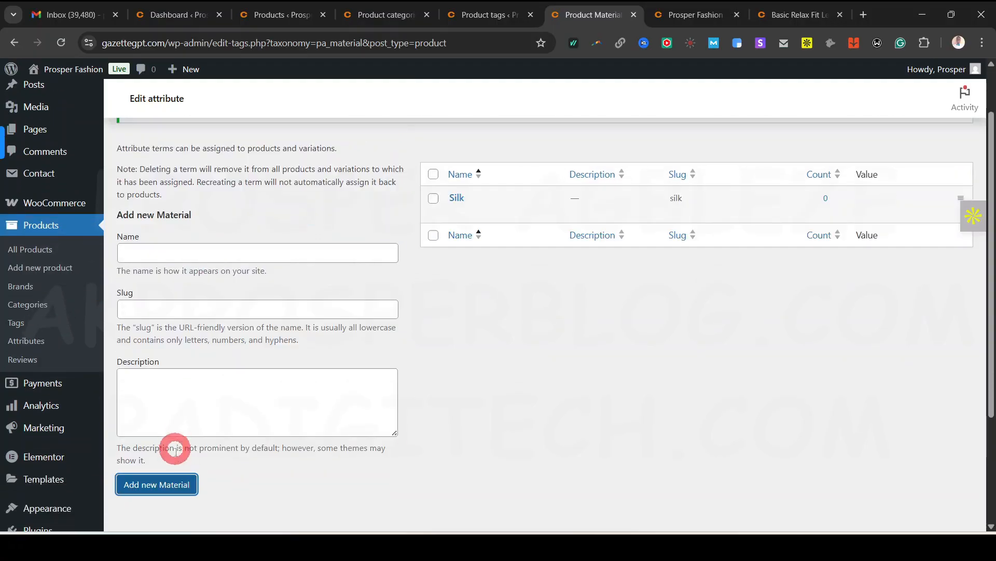
left_click(186, 257)
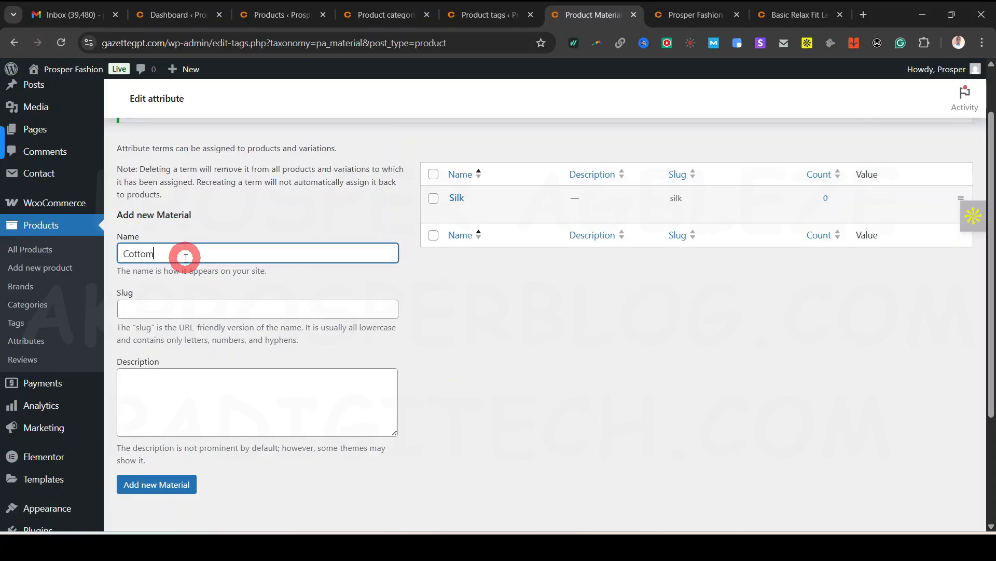
left_click(152, 483)
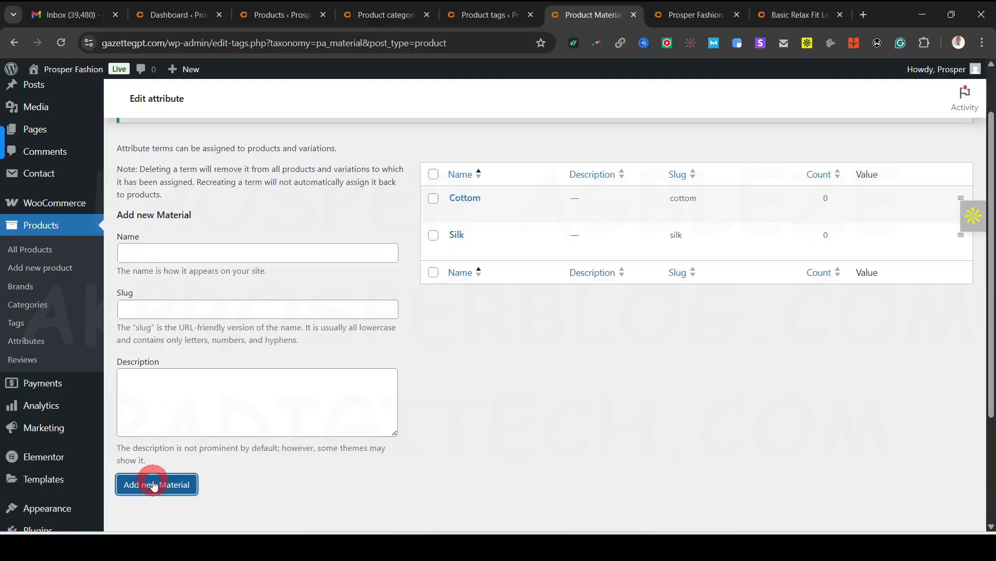
left_click(183, 253)
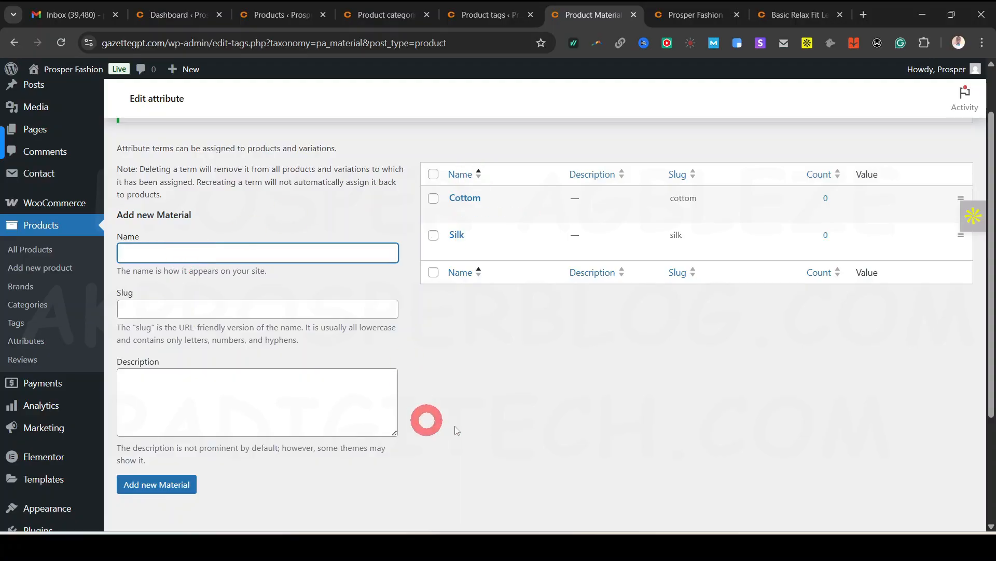
scroll(590, 395, "up", 2)
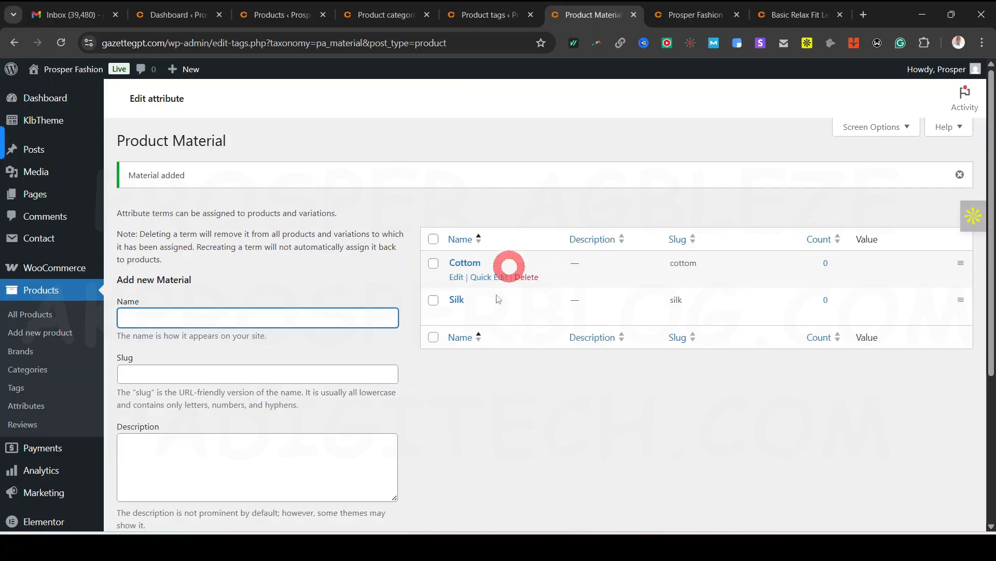
mouse_move(517, 312)
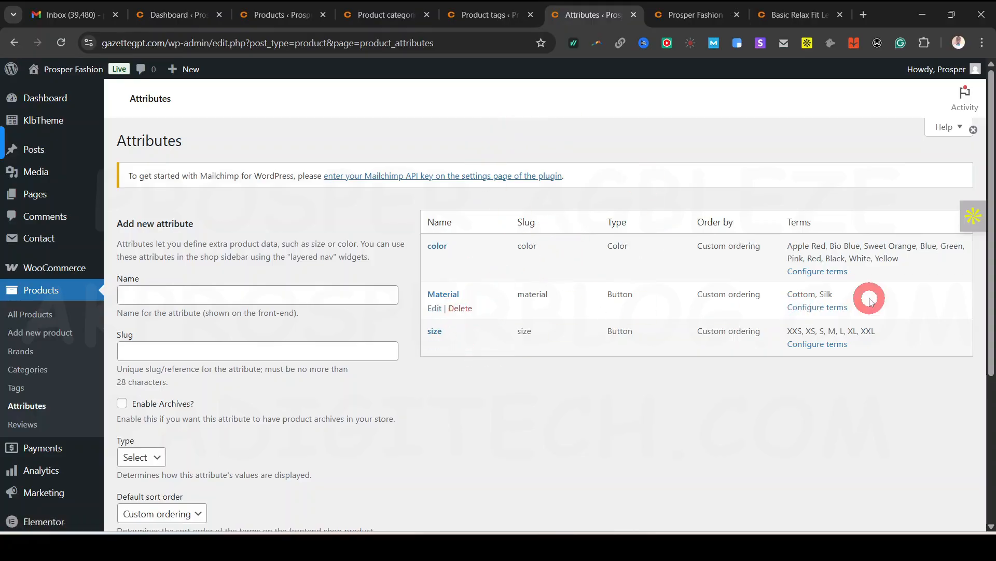
Close the Attributes, Product tags and Product categories tabs
left_click(635, 15)
left_click(514, 15)
left_click(418, 179)
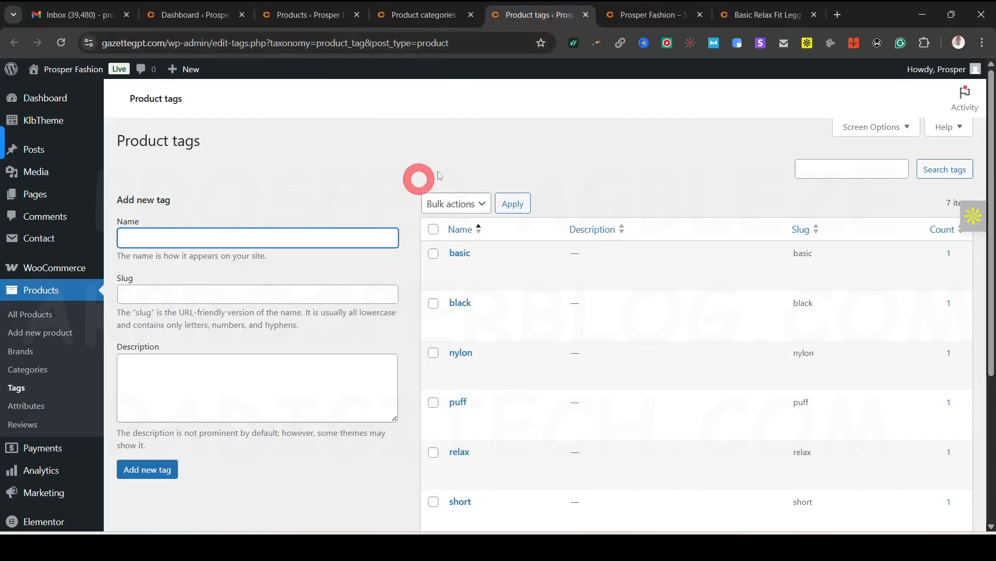
left_click(526, 17)
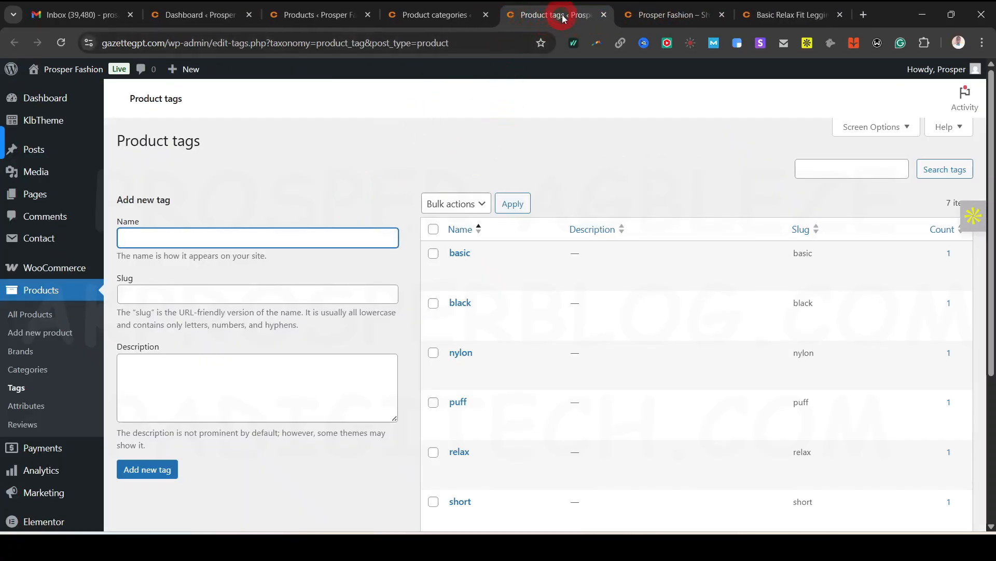
left_click(603, 14)
left_click(429, 16)
left_click(402, 107)
left_click(233, 287)
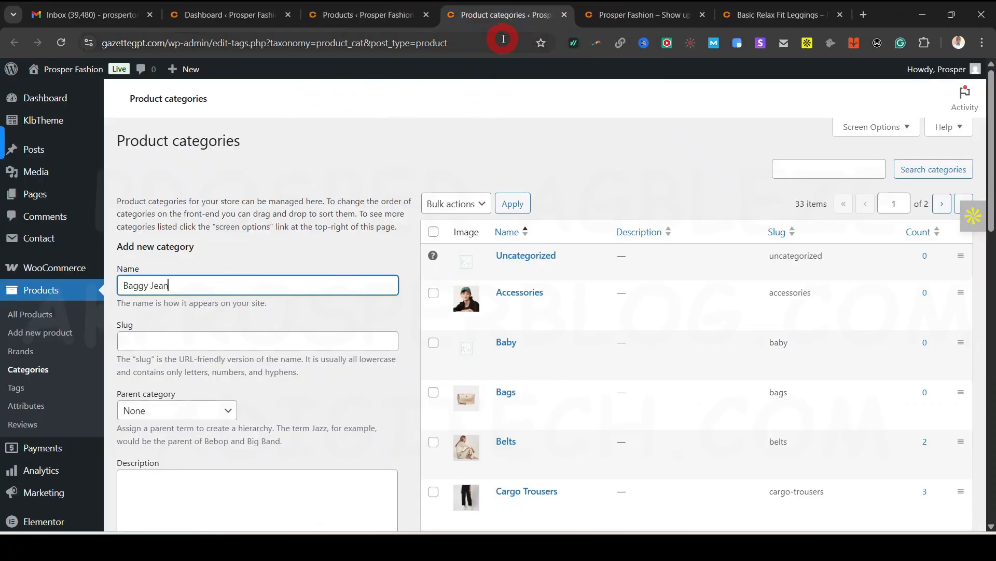
left_click(566, 16)
Start a new blank product from the Products list
left_click(349, 16)
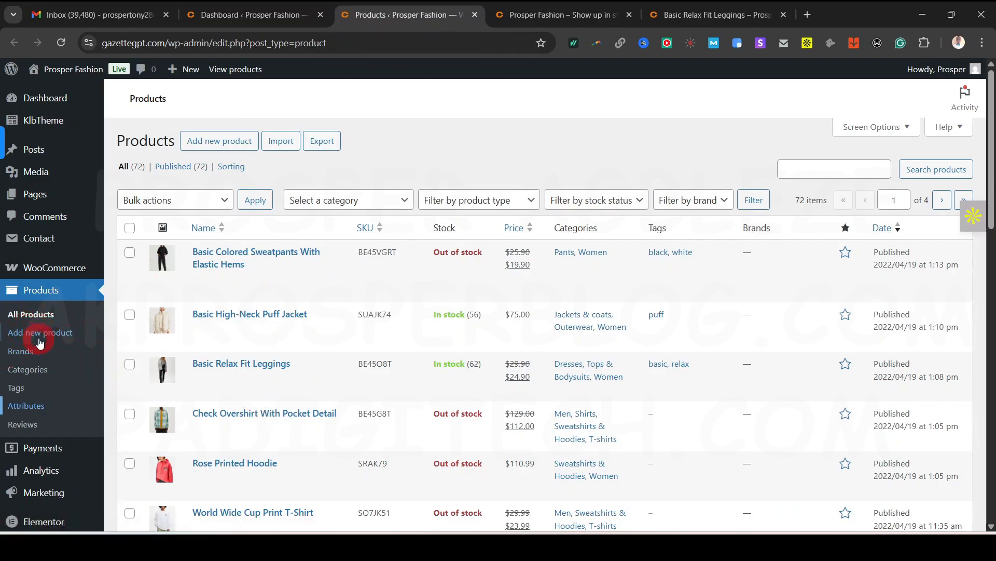
right_click(40, 338)
left_click(42, 334)
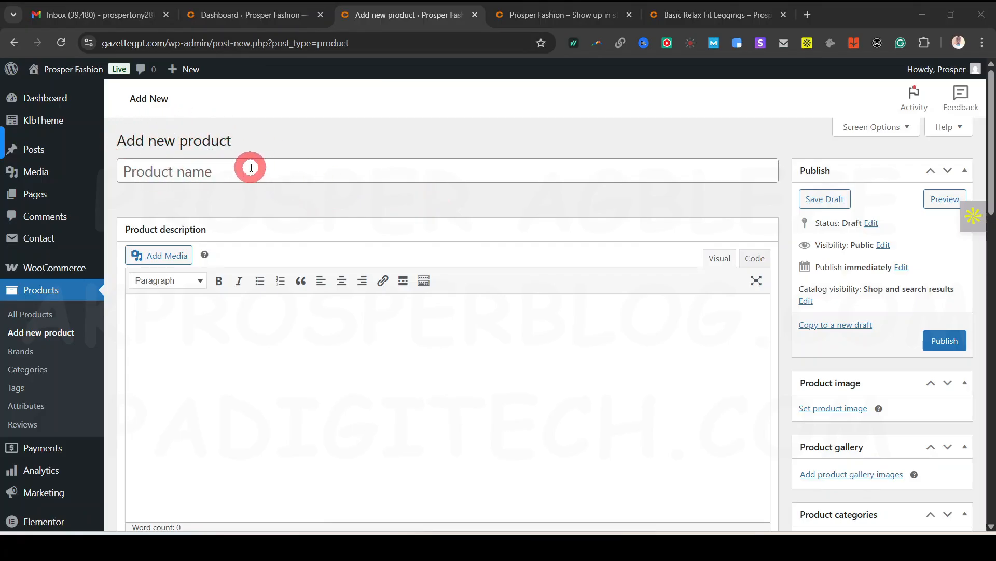
Select the Basic Relax Fit Leggings title on the storefront product page
left_click(684, 16)
left_click_drag(684, 16, 555, 28)
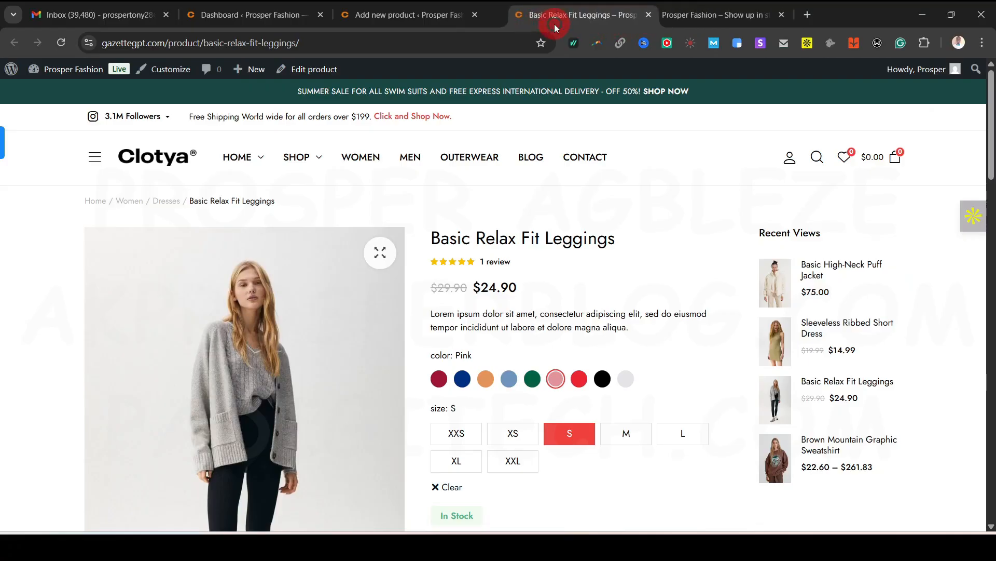
left_click(416, 20)
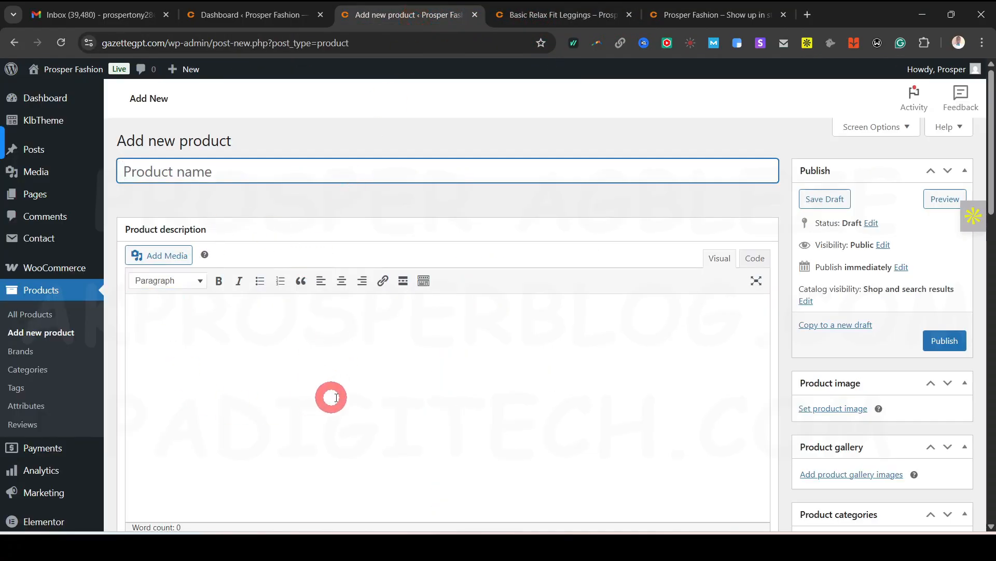
left_click(544, 18)
left_click_drag(431, 238, 584, 239)
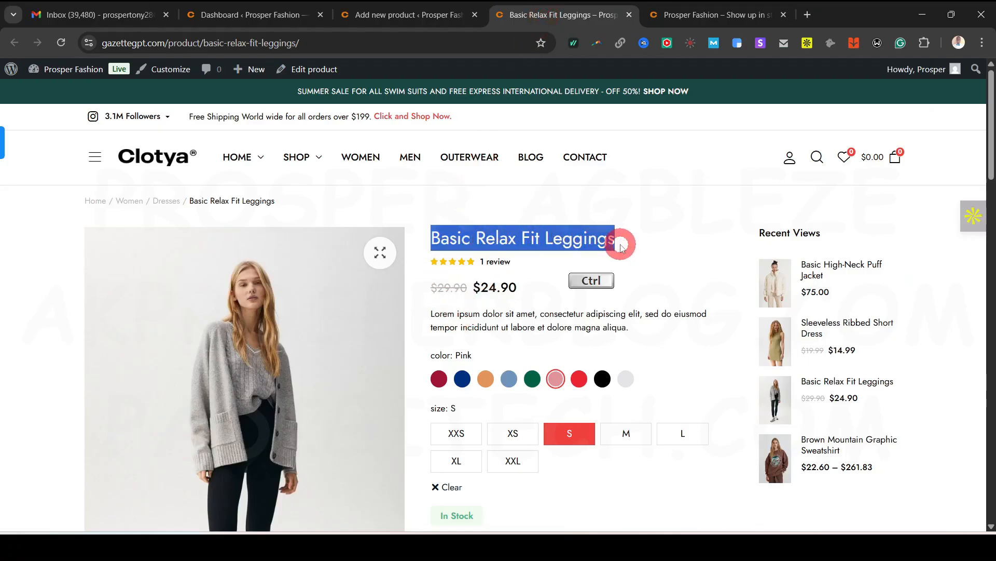
Name the new product draft 'Basic Relax Fit Leggings' in the editor
left_click(389, 15)
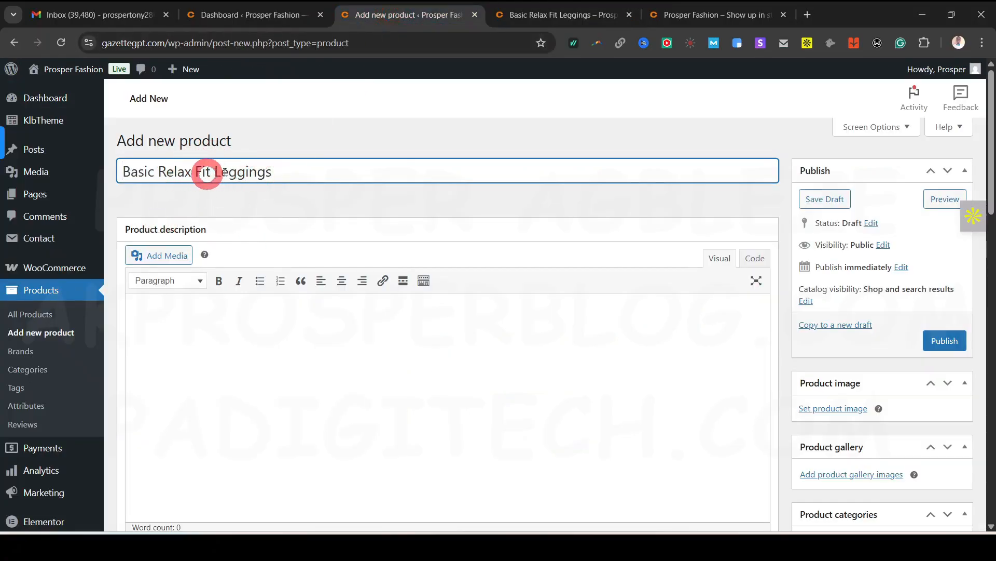
left_click(519, 16)
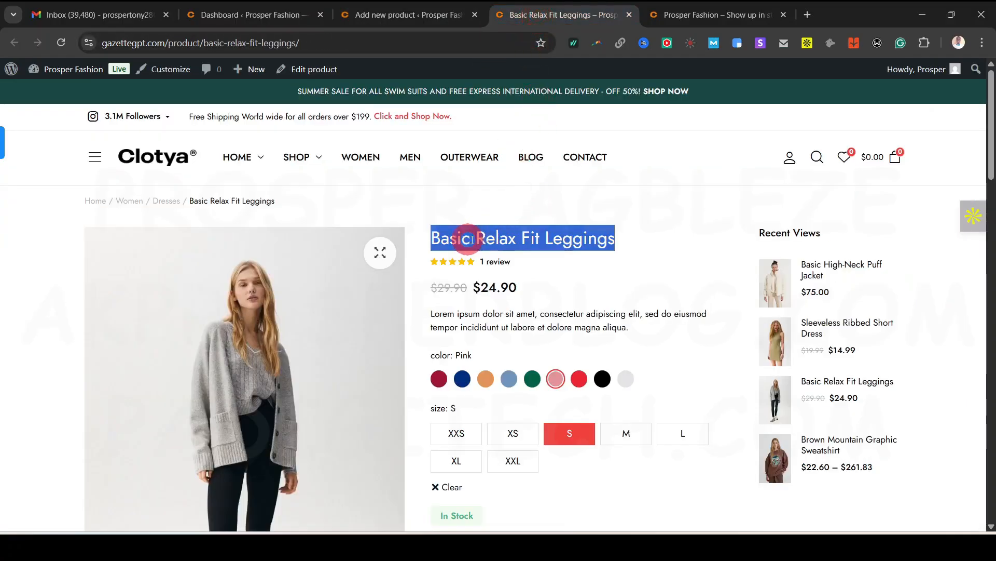
left_click(540, 234)
left_click(420, 11)
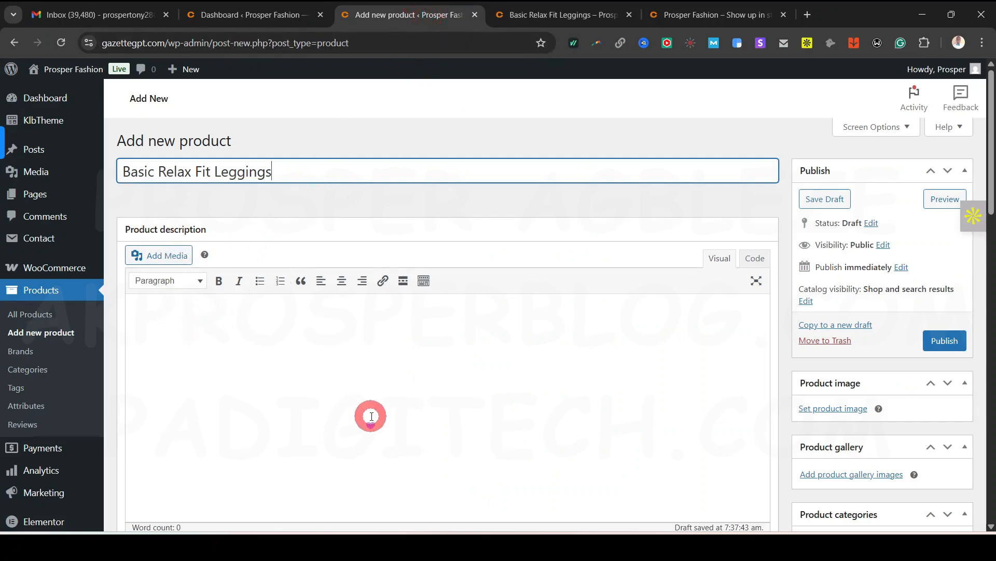
scroll(399, 422, "down", 1)
left_click(339, 334)
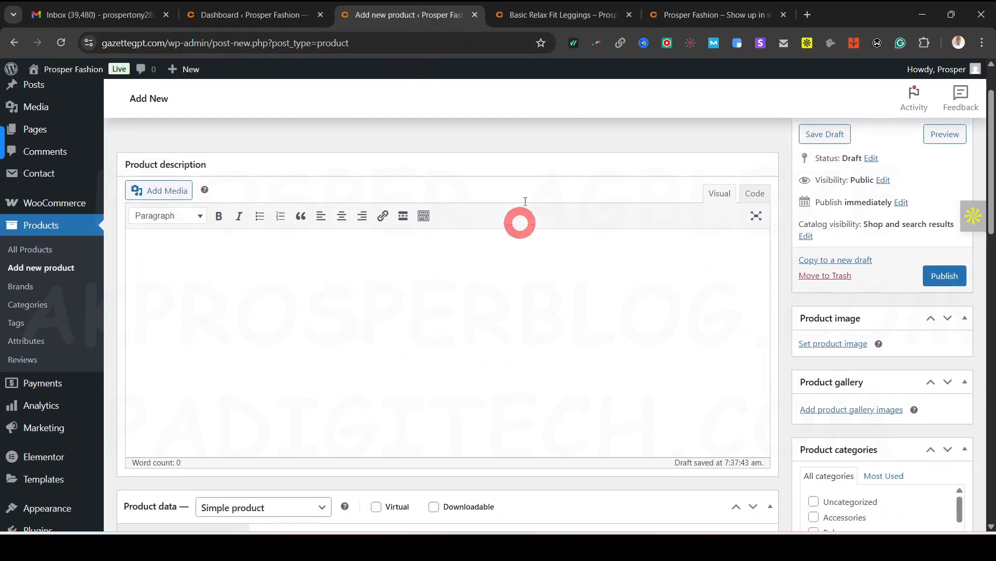
left_click(563, 15)
scroll(552, 379, "down", 2)
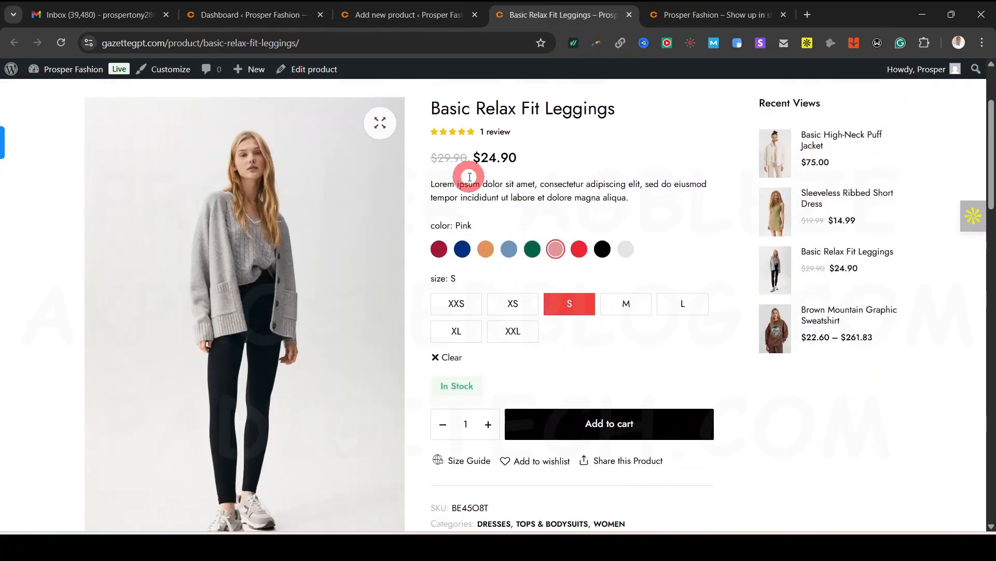
Copy the live leggings page's full description and paste it into the new product's description
scroll(536, 260, "down", 6)
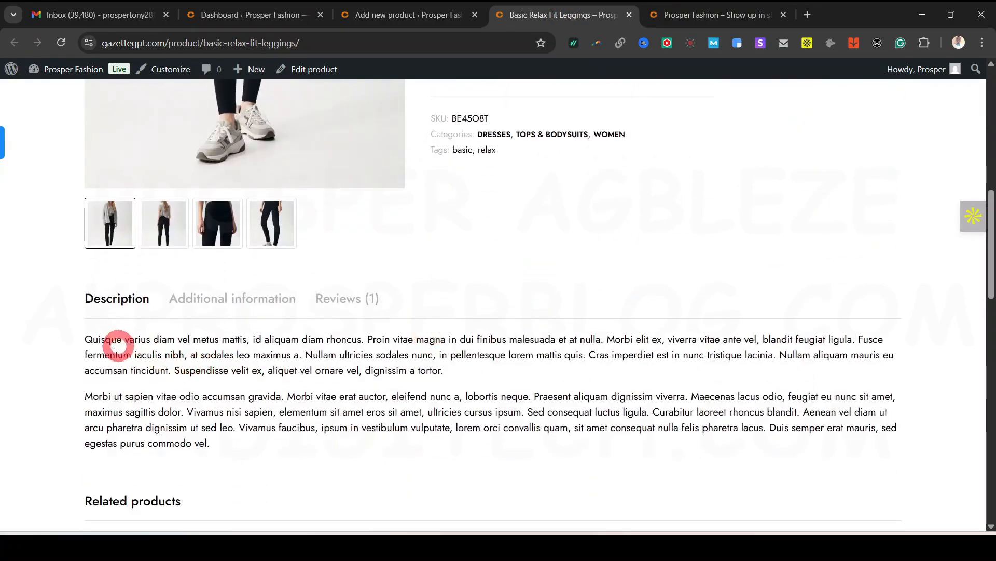
left_click_drag(86, 339, 227, 452)
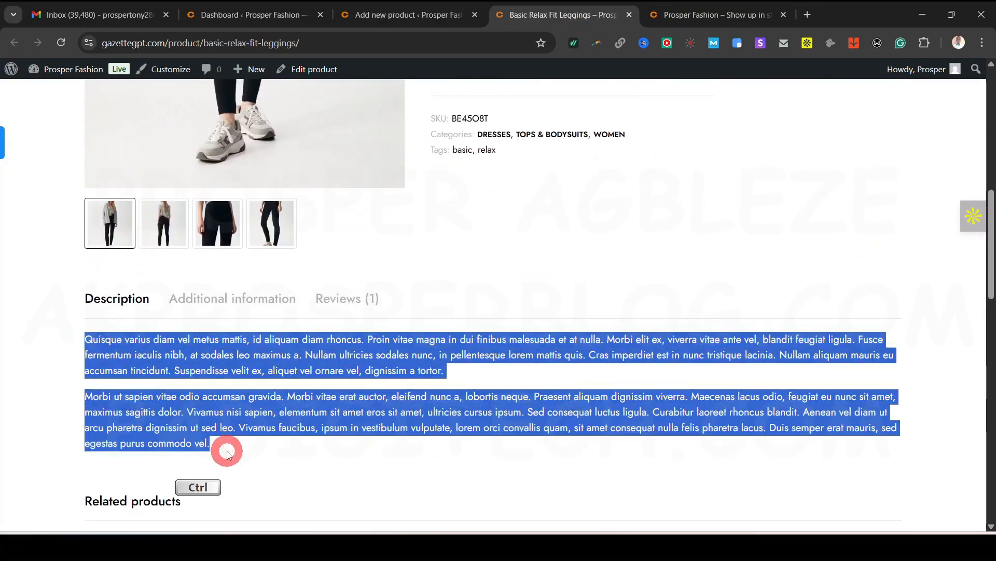
key("ctrl+c")
left_click(426, 18)
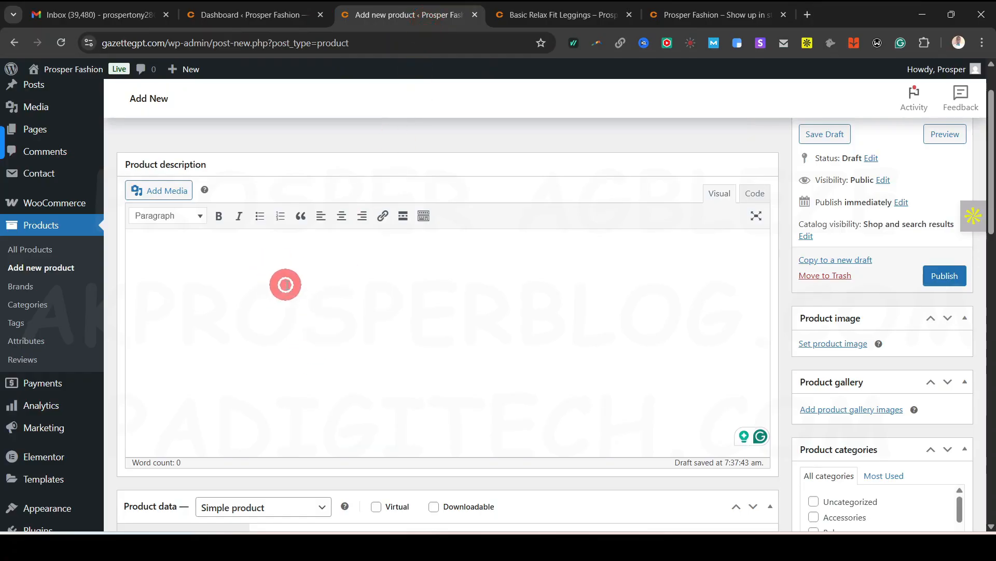
key("ctrl+v")
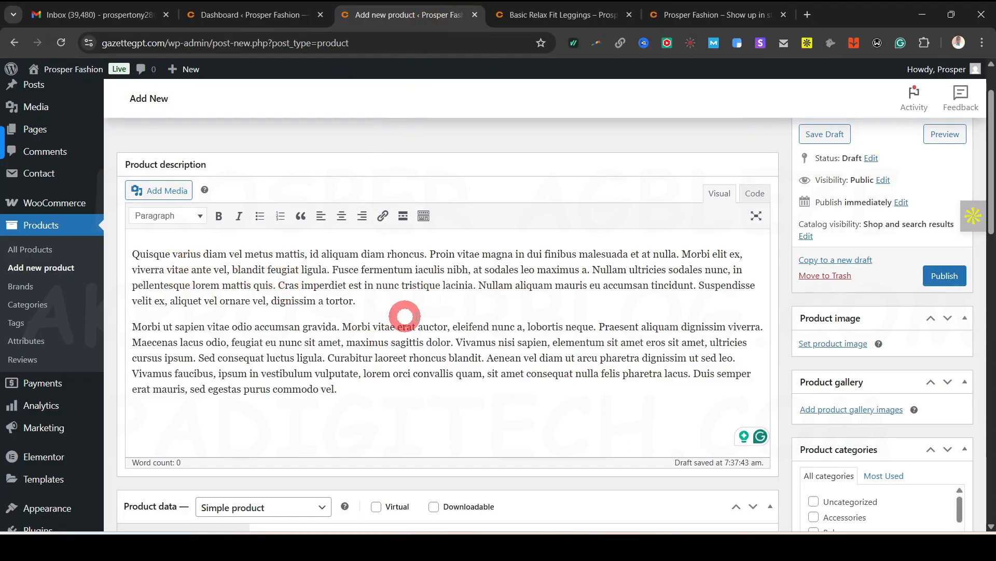
left_click(551, 16)
left_click(363, 389)
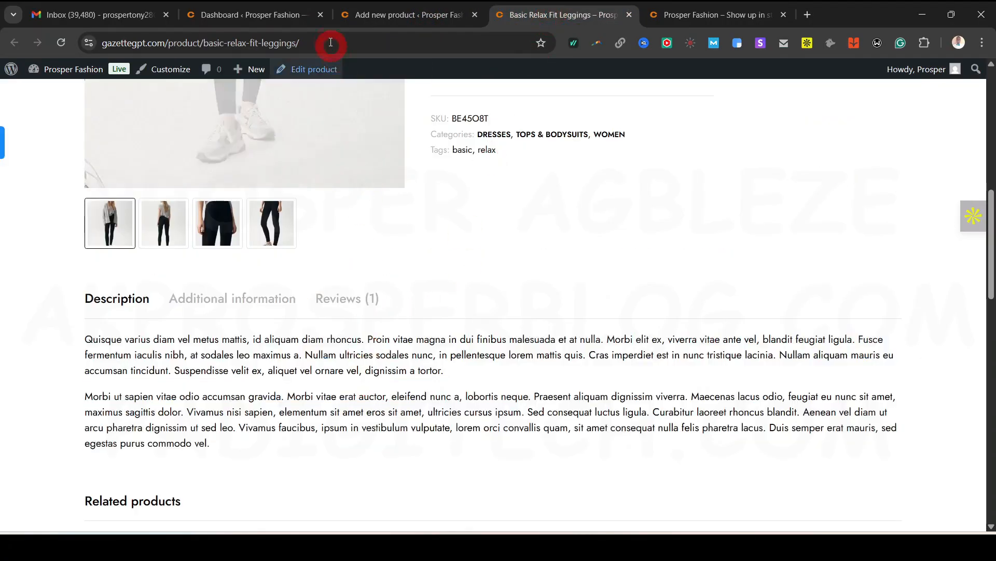
left_click(429, 17)
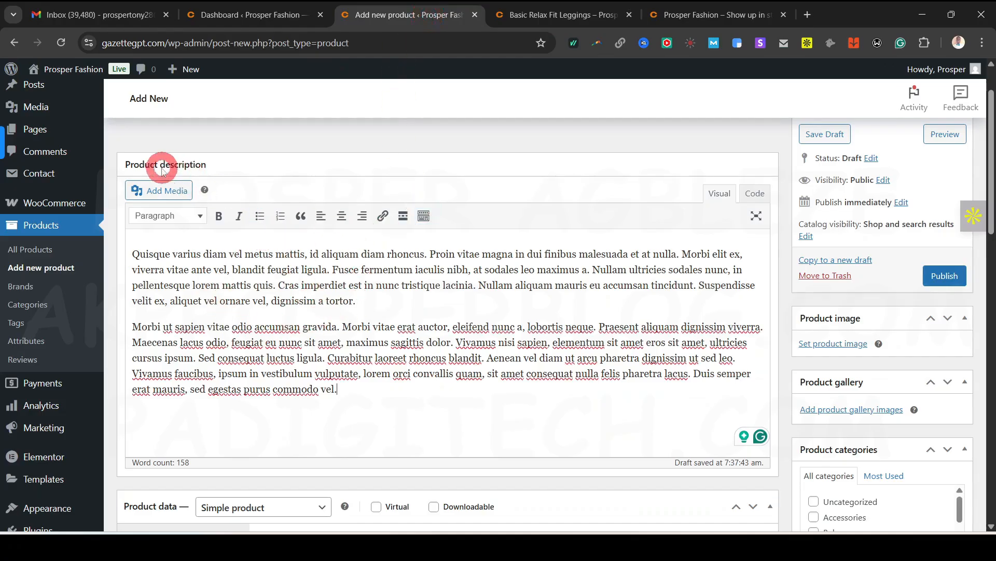
scroll(400, 344, "down", 5)
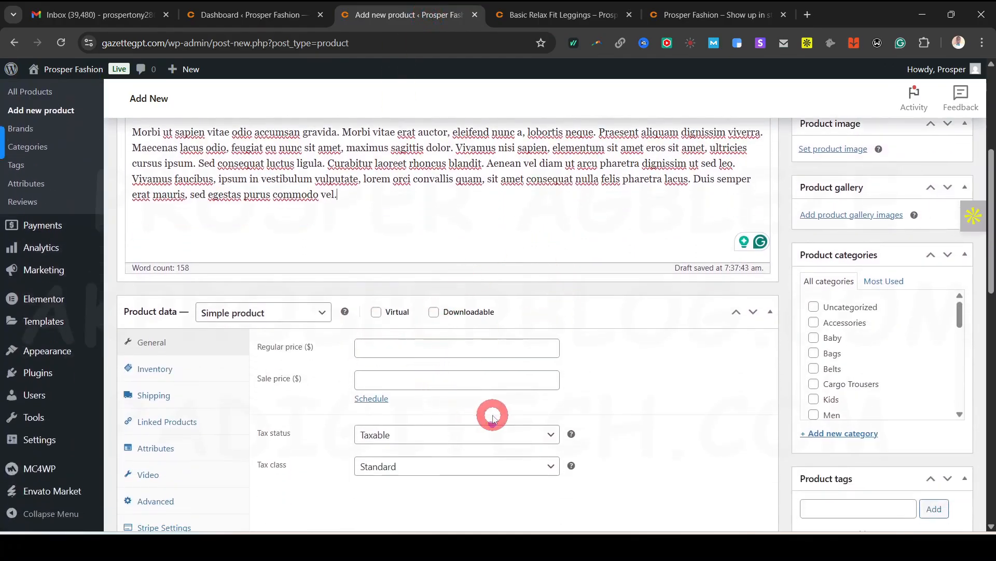
scroll(491, 414, "down", 5)
scroll(493, 418, "down", 1)
scroll(441, 285, "up", 4)
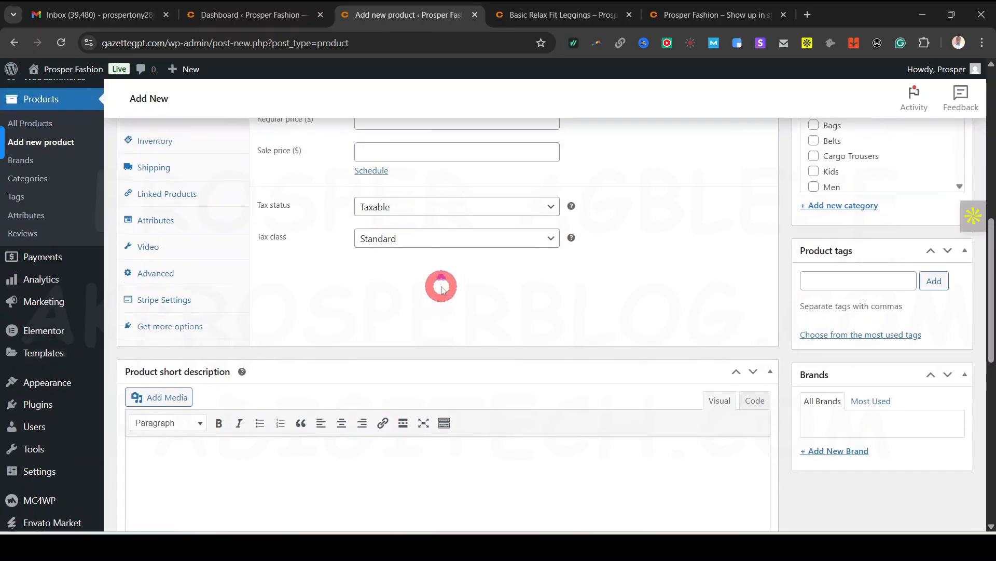
scroll(345, 369, "down", 6)
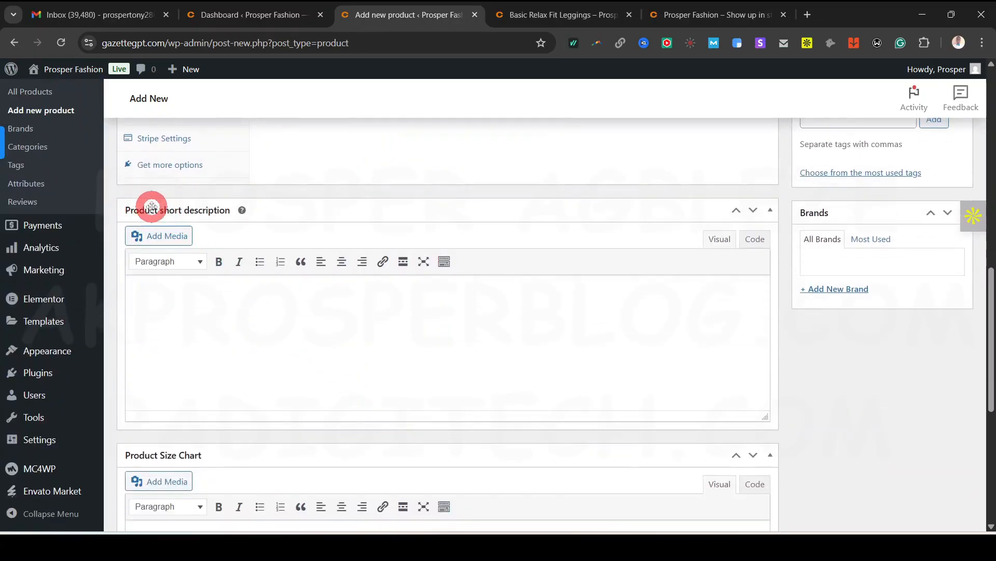
Paste the one-sentence Lorem ipsum paragraph into Product short description
left_click(554, 16)
scroll(623, 258, "up", 2)
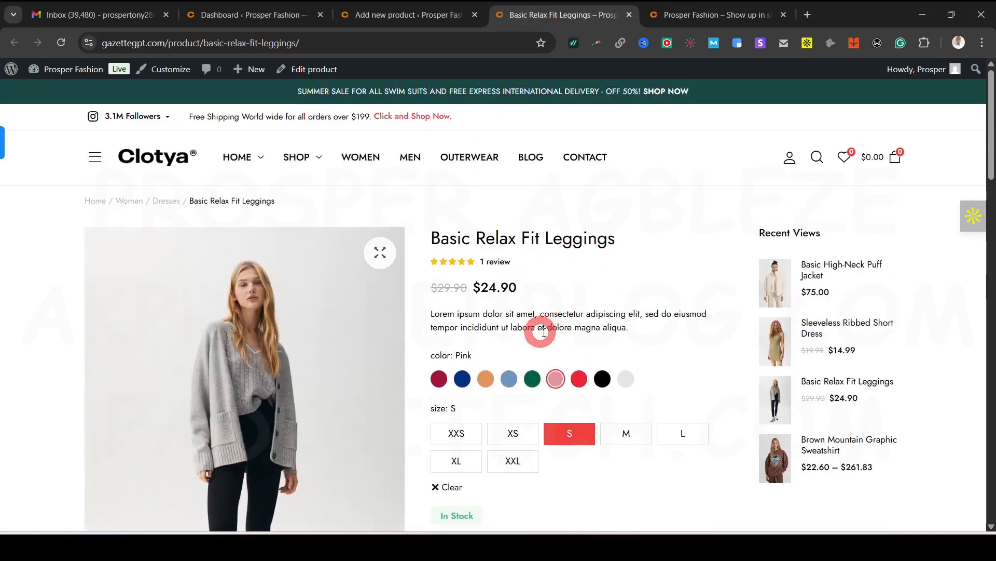
triple_click(503, 326)
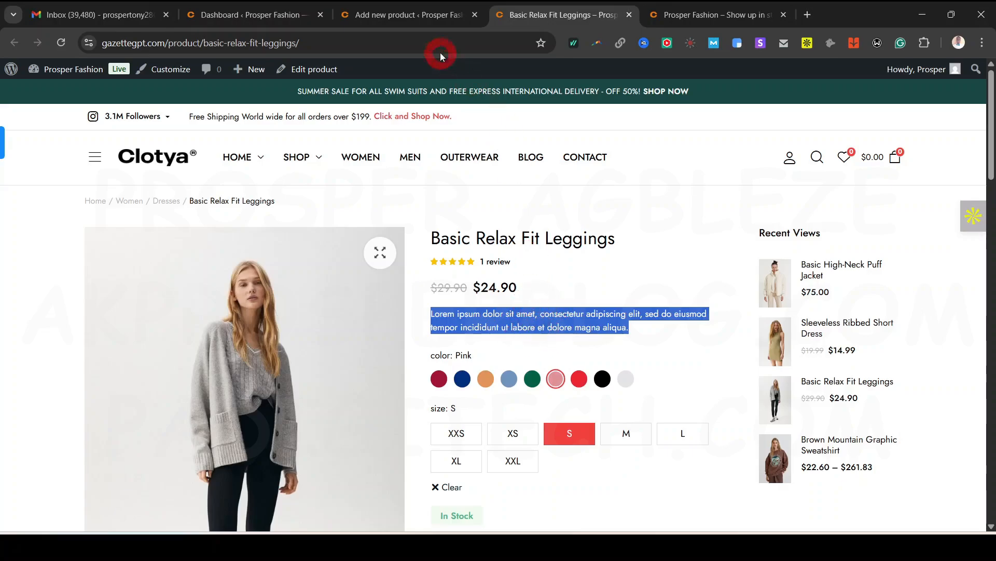
left_click(410, 15)
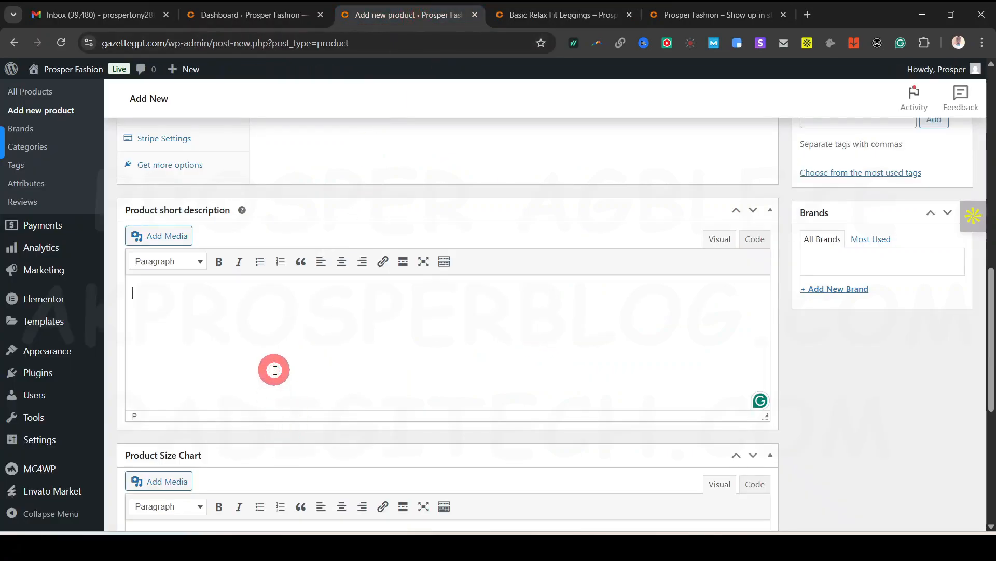
key("ctrl+v")
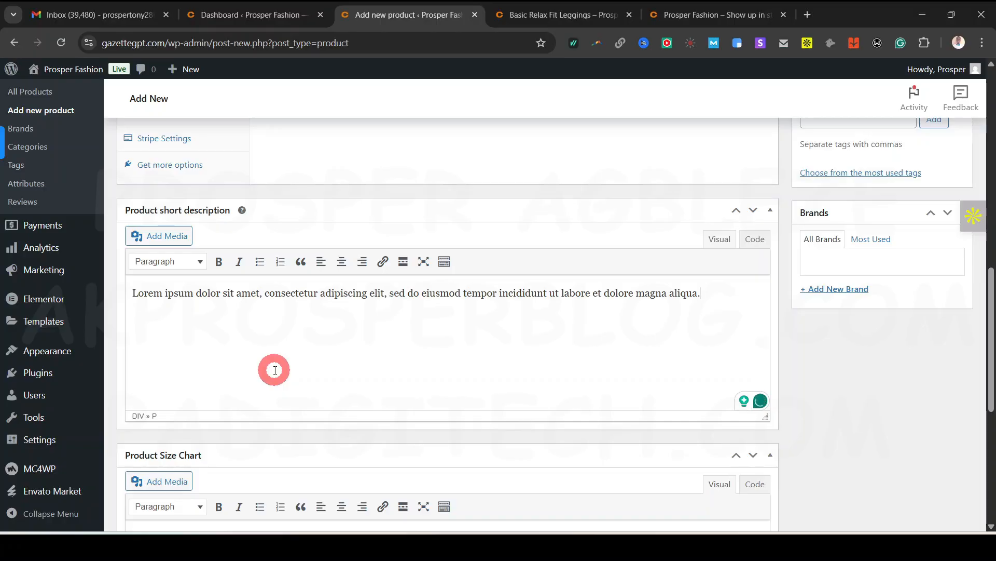
scroll(275, 370, "down", 7)
scroll(276, 370, "up", 15)
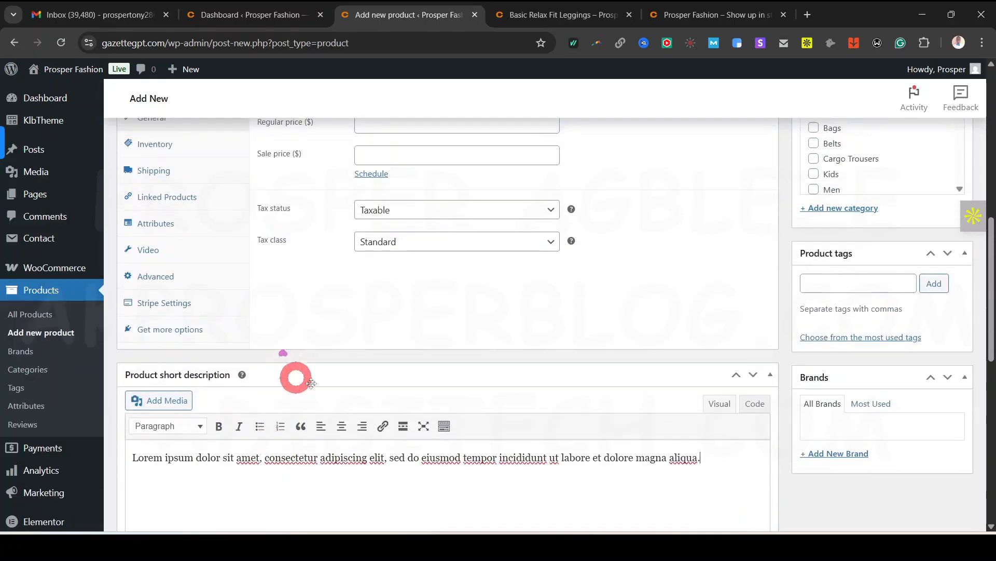
scroll(422, 325, "up", 2)
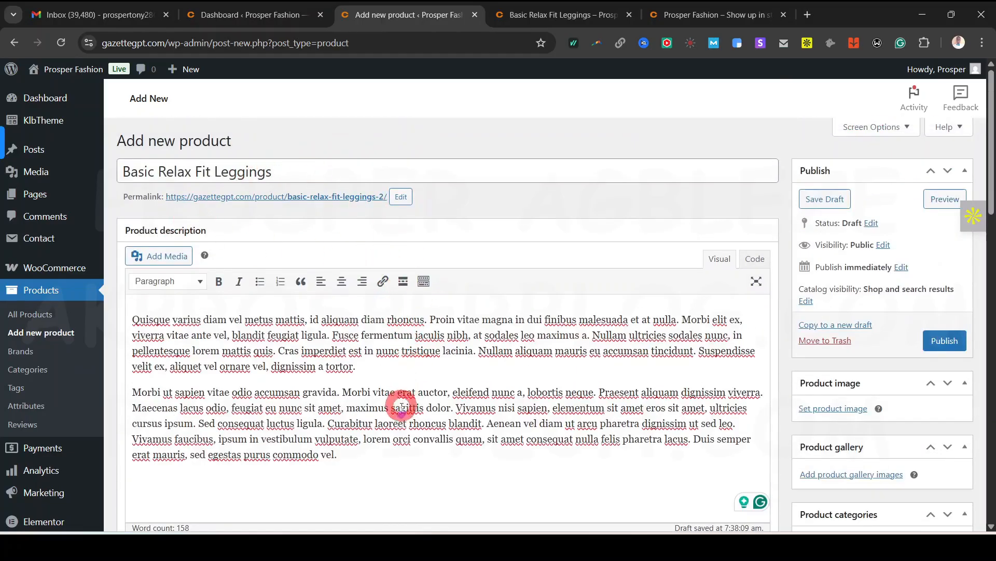
scroll(399, 404, "down", 8)
scroll(405, 374, "up", 1)
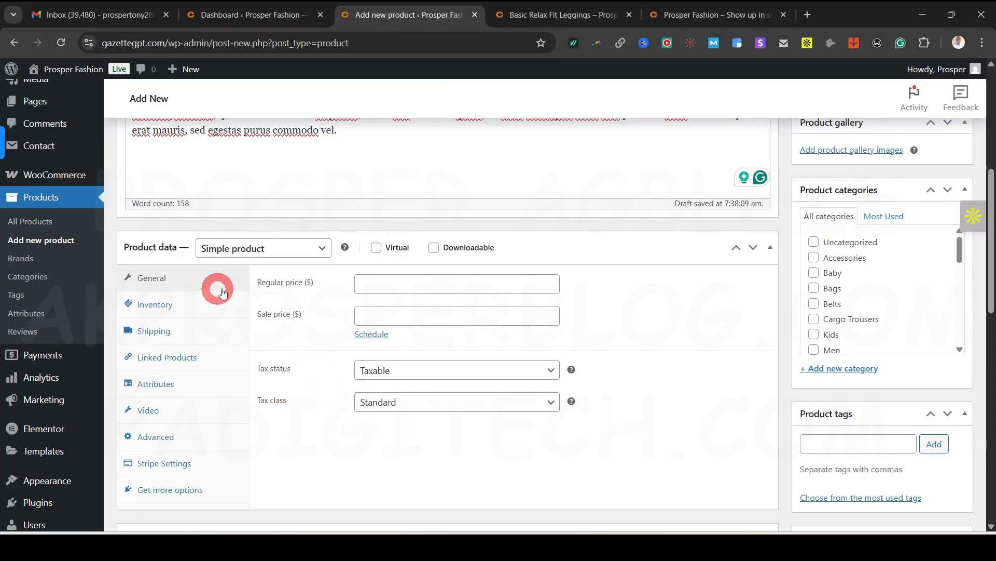
Enter 15 as Regular price and 10 as Sale price under General
left_click(430, 286)
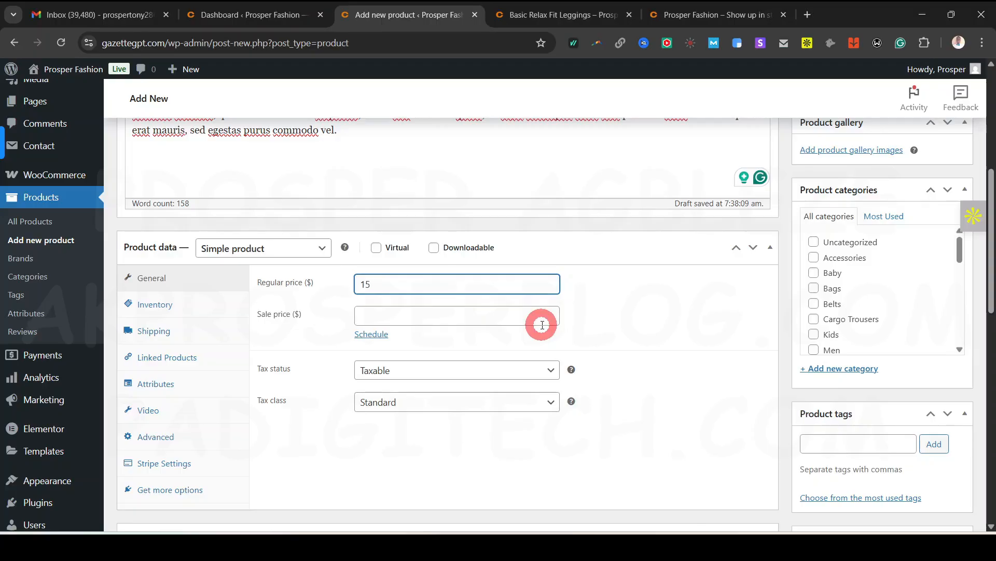
left_click(309, 283)
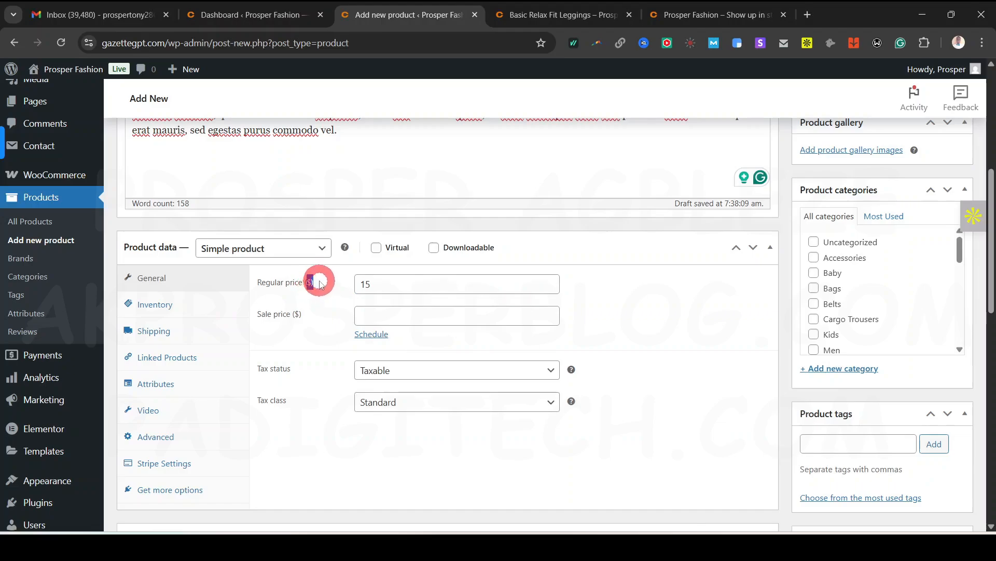
left_click(314, 282)
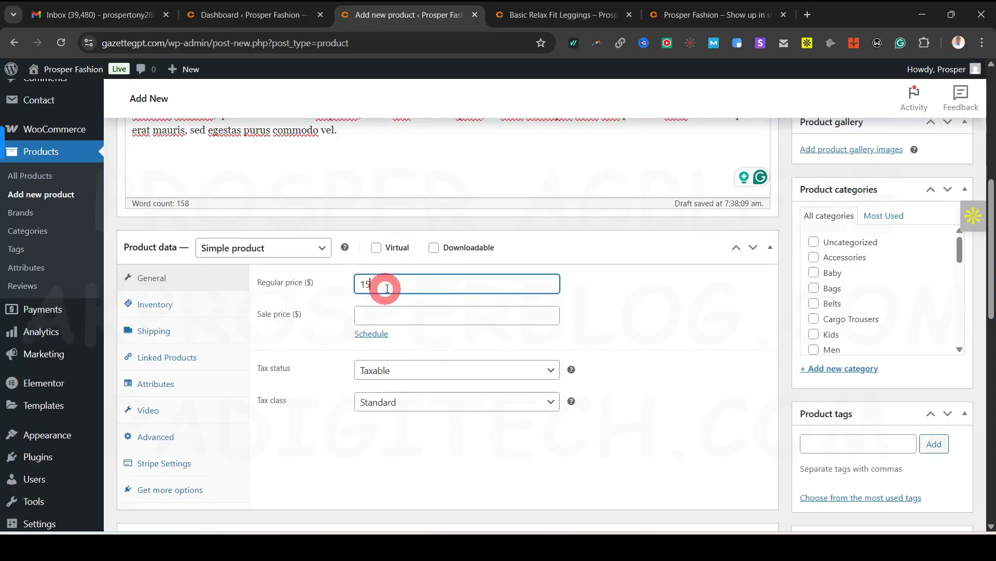
left_click(397, 314)
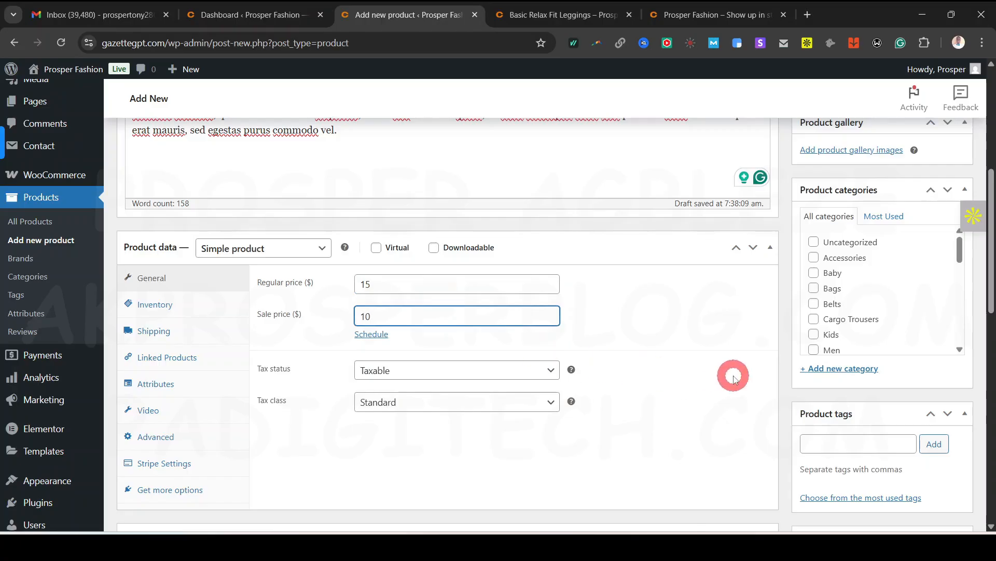
left_click(696, 379)
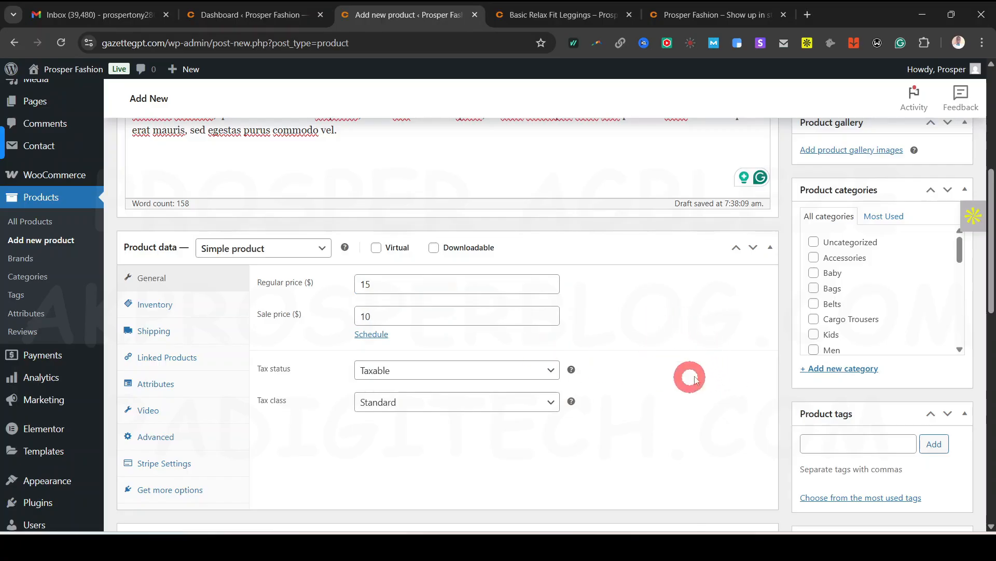
left_click(582, 20)
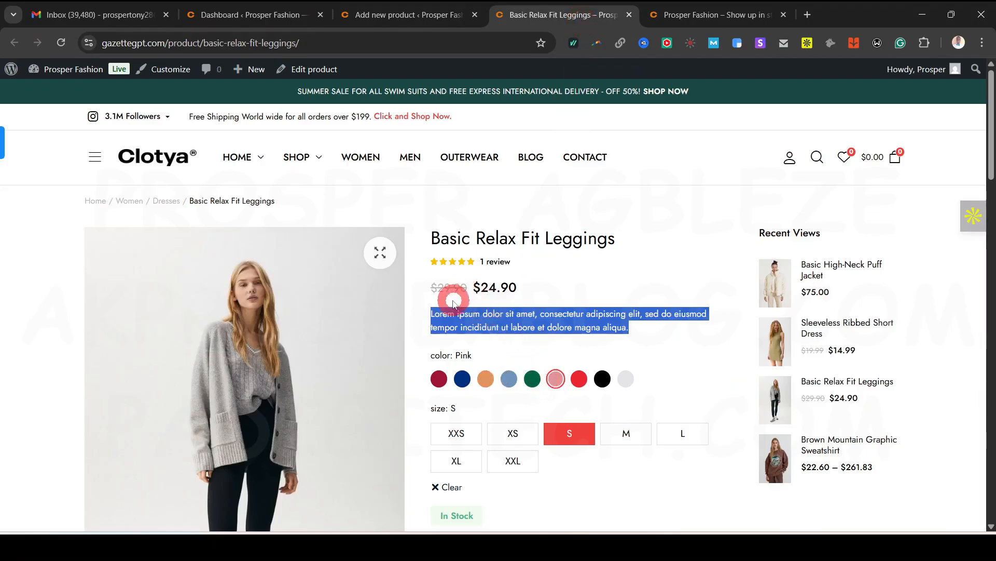
Highlight the storefront's $24.90 sale price, then return to the draft's Sale price field showing 10
left_click(605, 285)
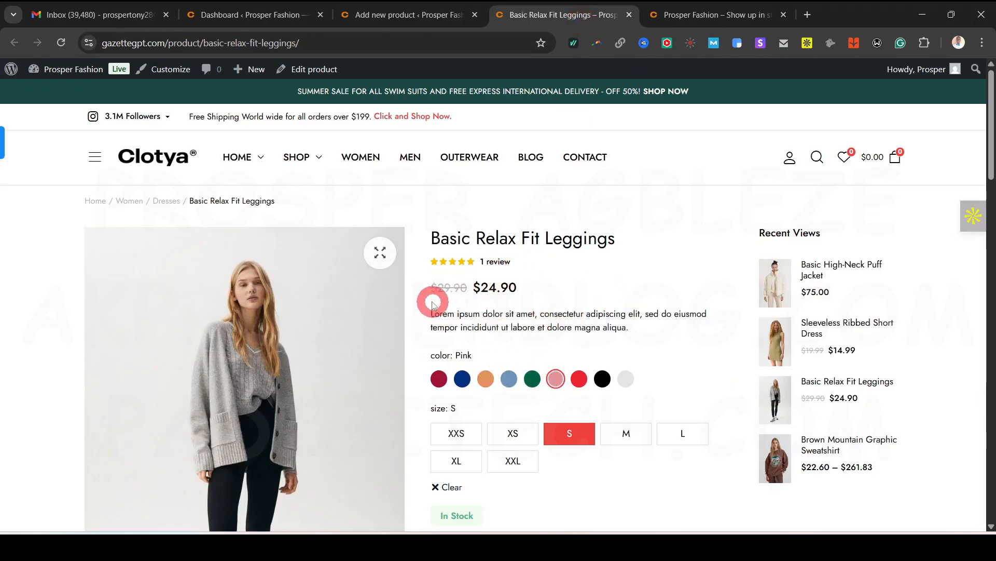
left_click_drag(427, 289, 472, 287)
left_click(473, 286)
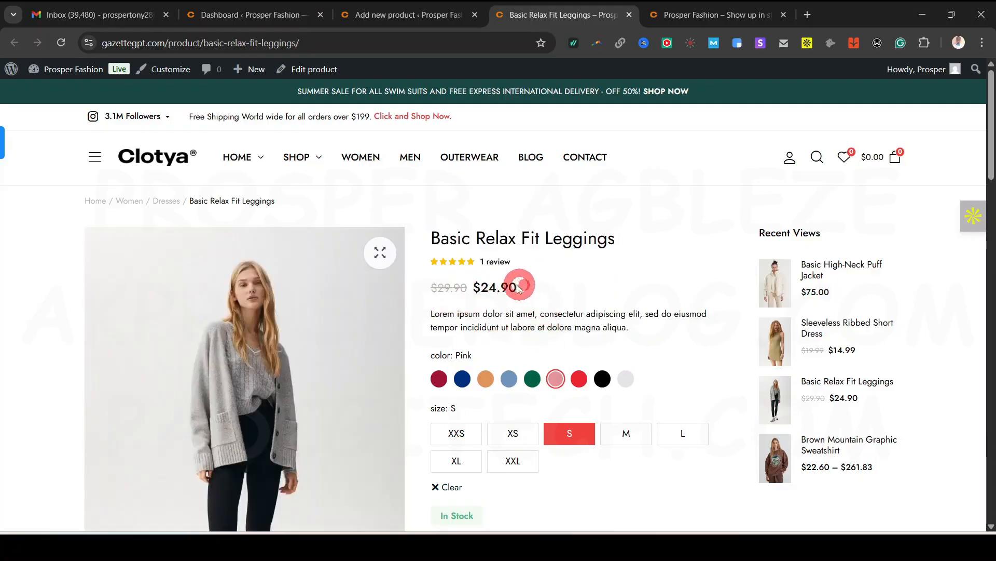
left_click_drag(518, 288, 482, 292)
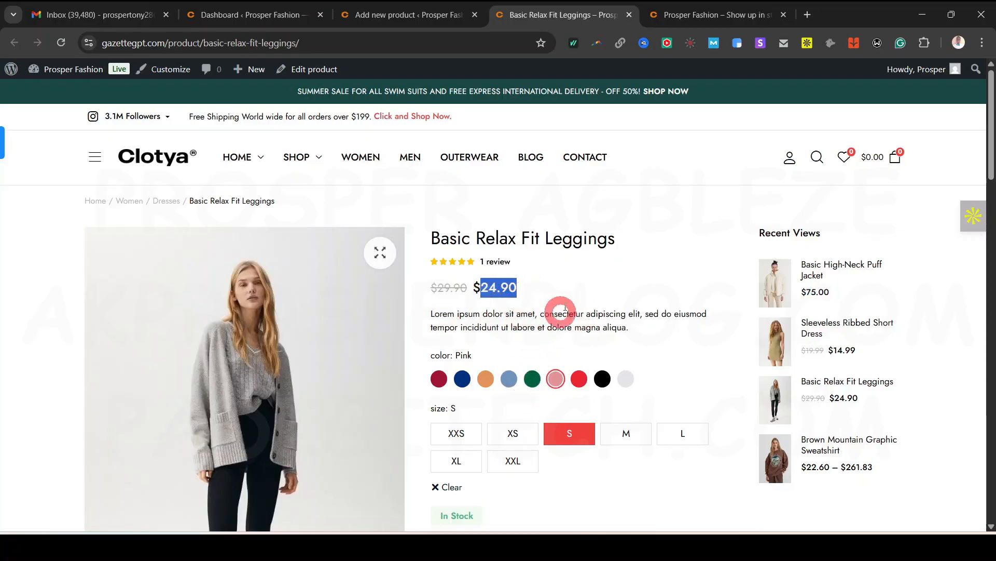
left_click(431, 21)
left_click(393, 315)
type("10")
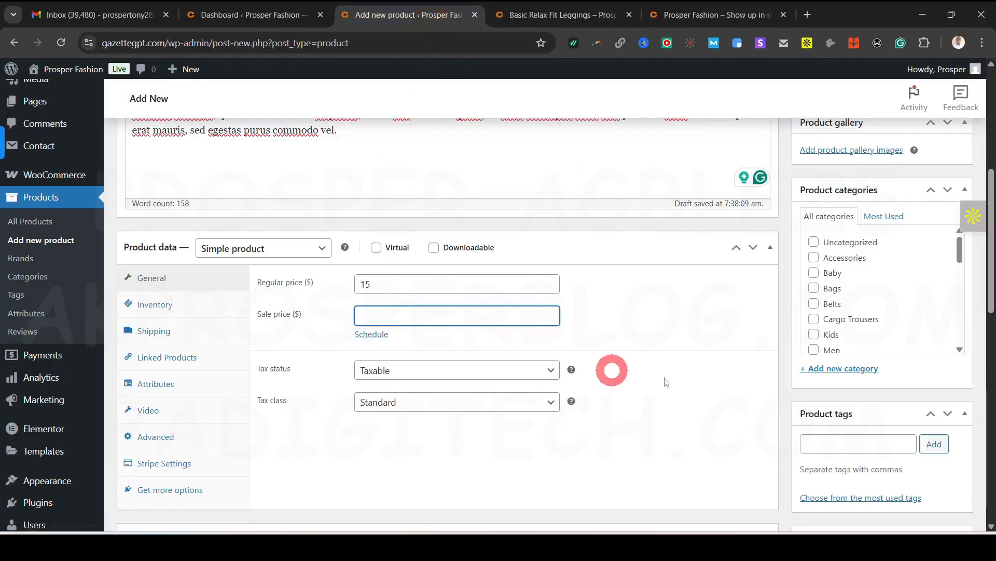
Leave Sale price empty after viewing the sale schedule date fields, keeping only the 15 price
left_click(675, 327)
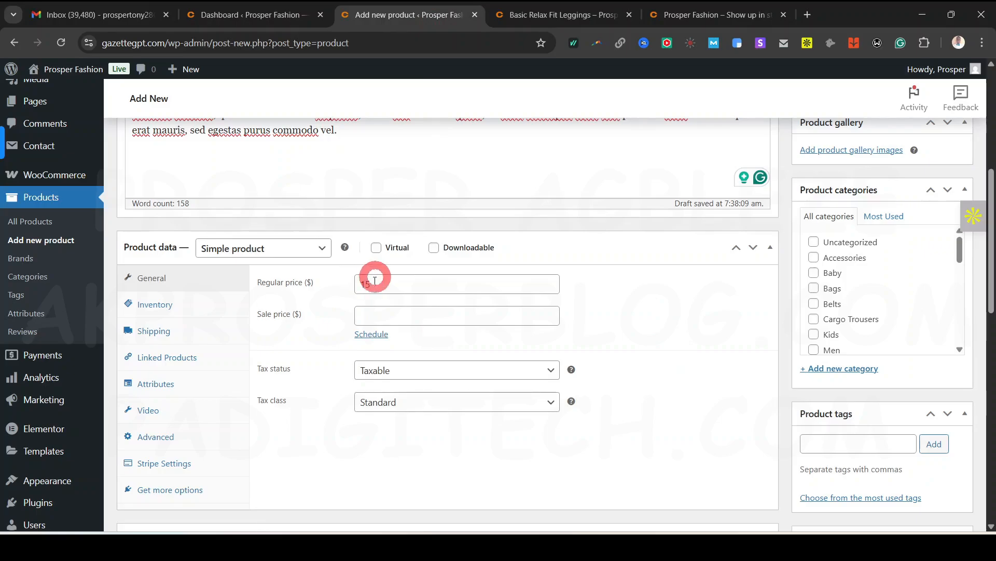
left_click(441, 316)
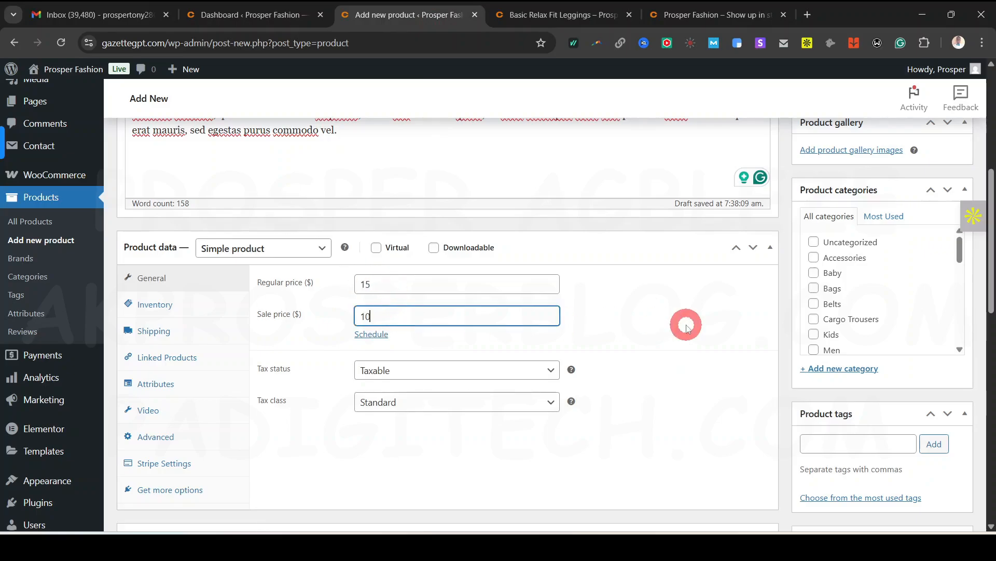
left_click(366, 340)
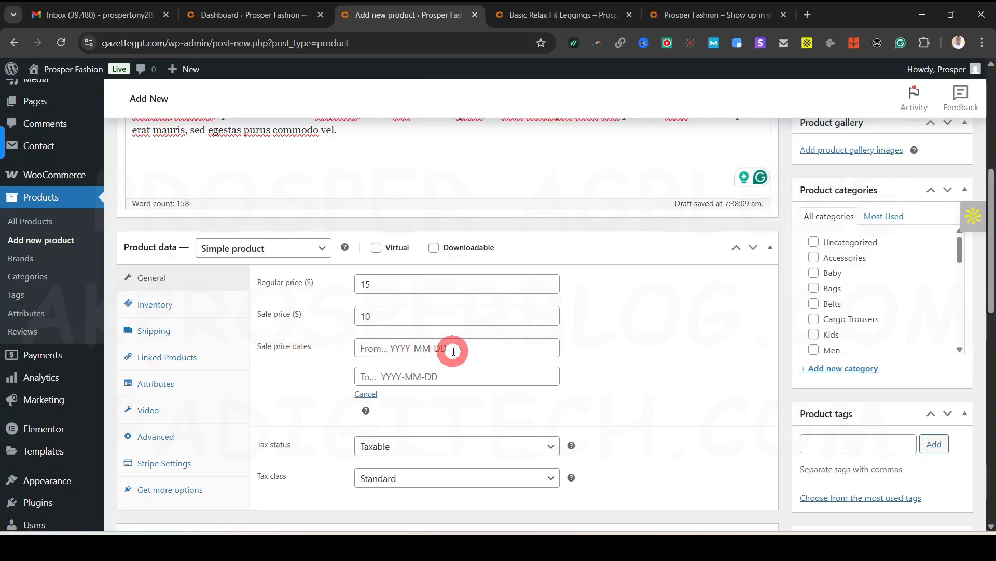
left_click(424, 312)
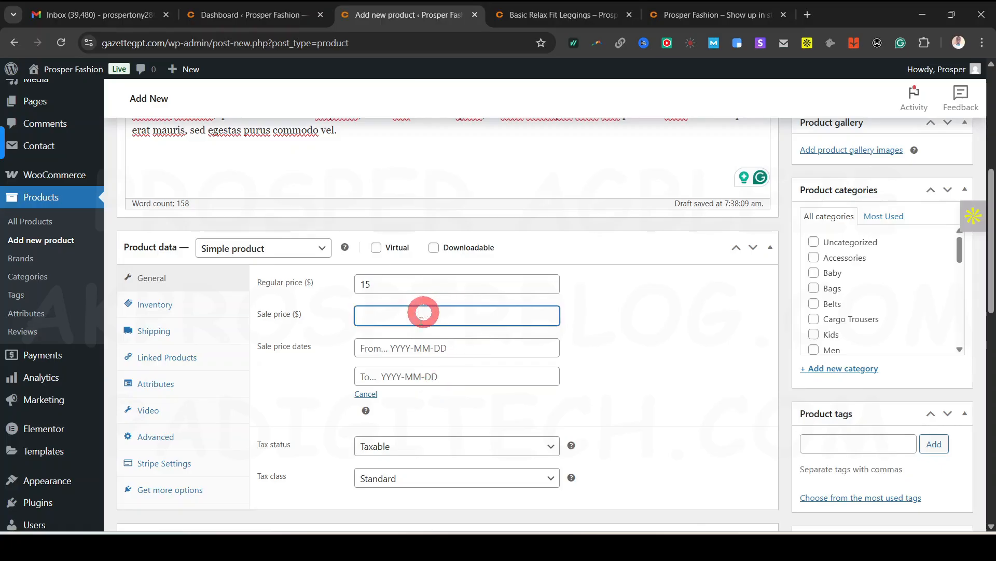
left_click(620, 332)
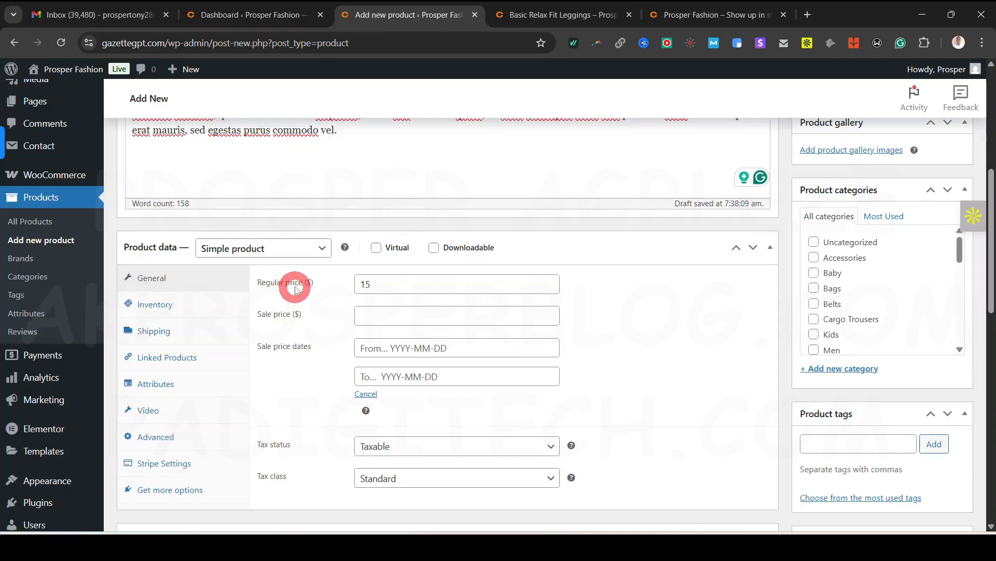
scroll(312, 341, "down", 2)
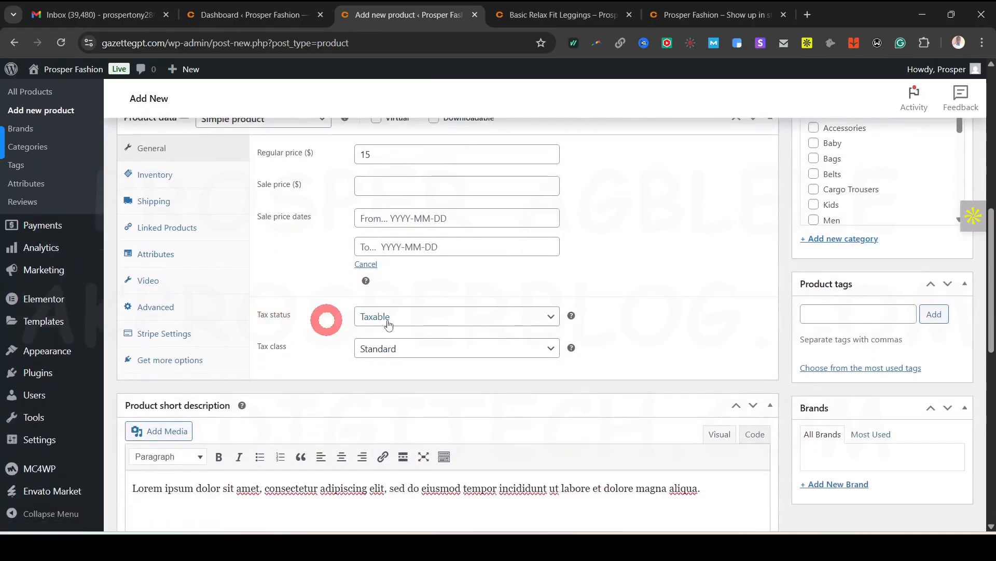
scroll(508, 348, "up", 2)
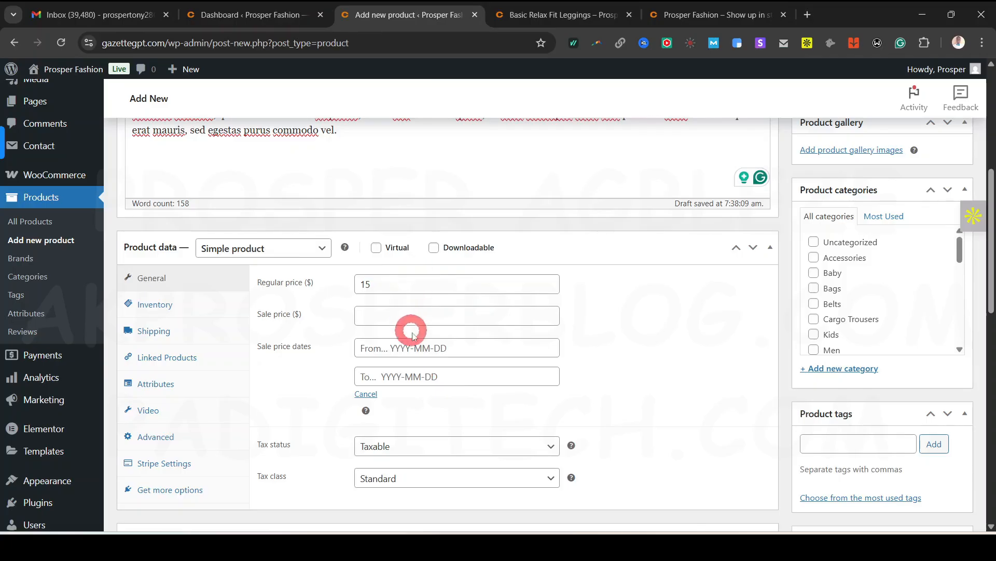
scroll(412, 335, "down", 1)
Keep Tax status as Taxable and set Tax class back to Standard after trying VAT
left_click(498, 382)
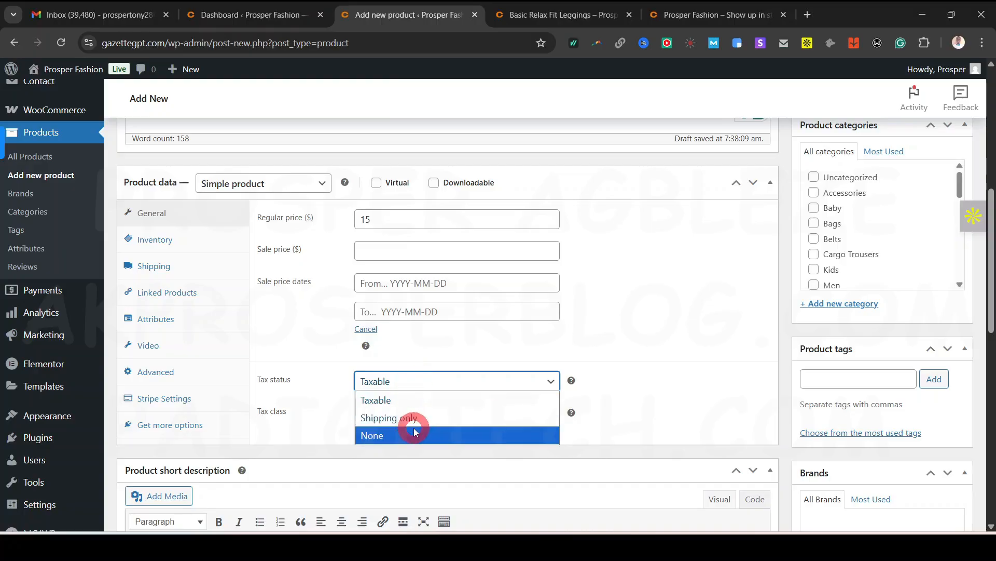
left_click(432, 382)
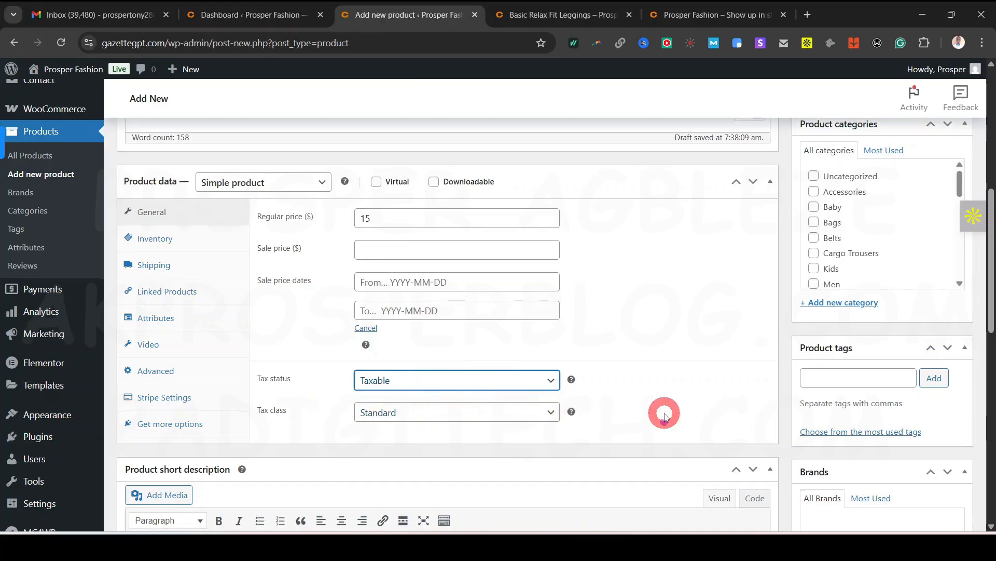
scroll(660, 412, "down", 3)
left_click(442, 285)
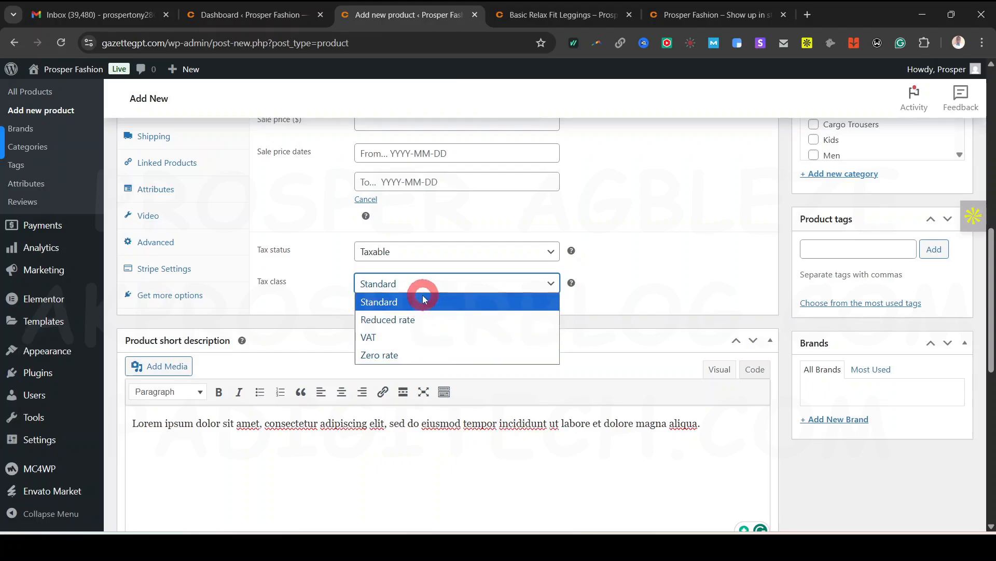
left_click(405, 340)
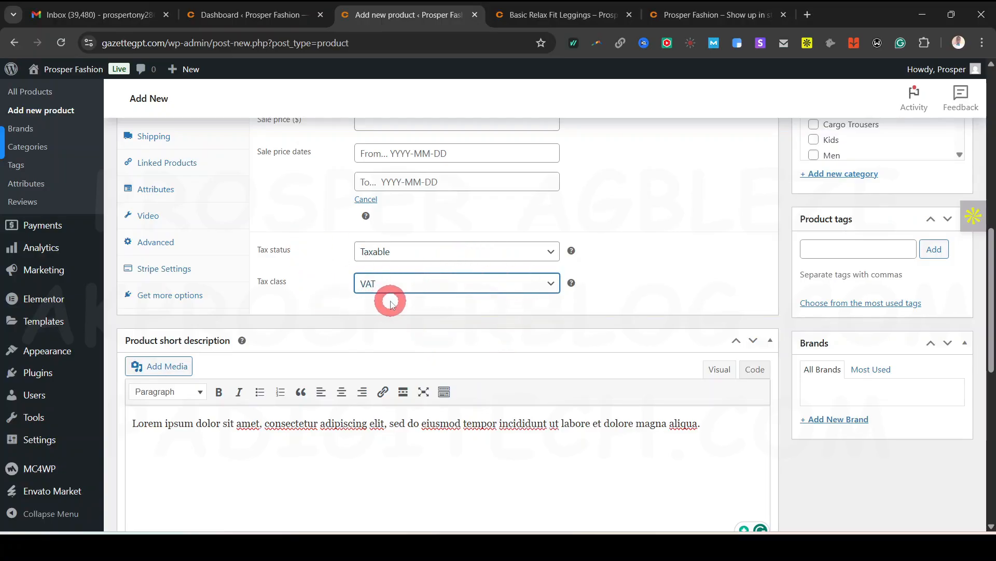
left_click(516, 283)
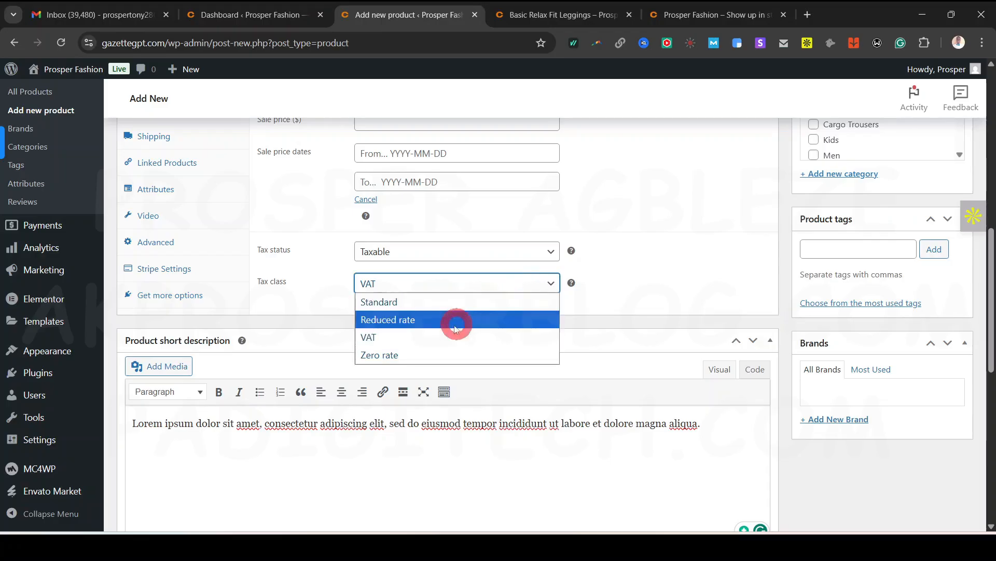
left_click(434, 301)
scroll(587, 291, "up", 4)
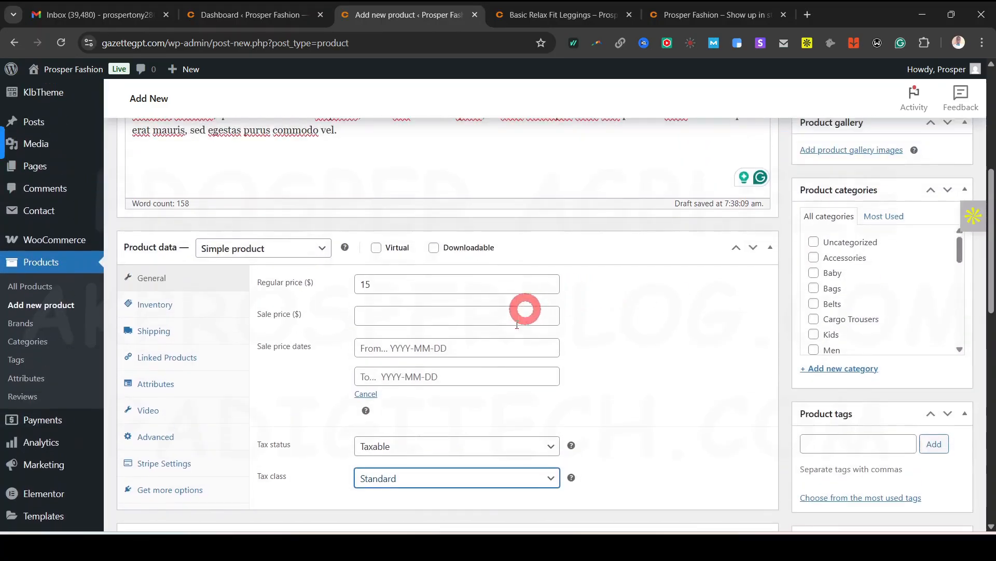
In Inventory, leave GTIN empty and toggle Track stock quantity on then off again
left_click(158, 309)
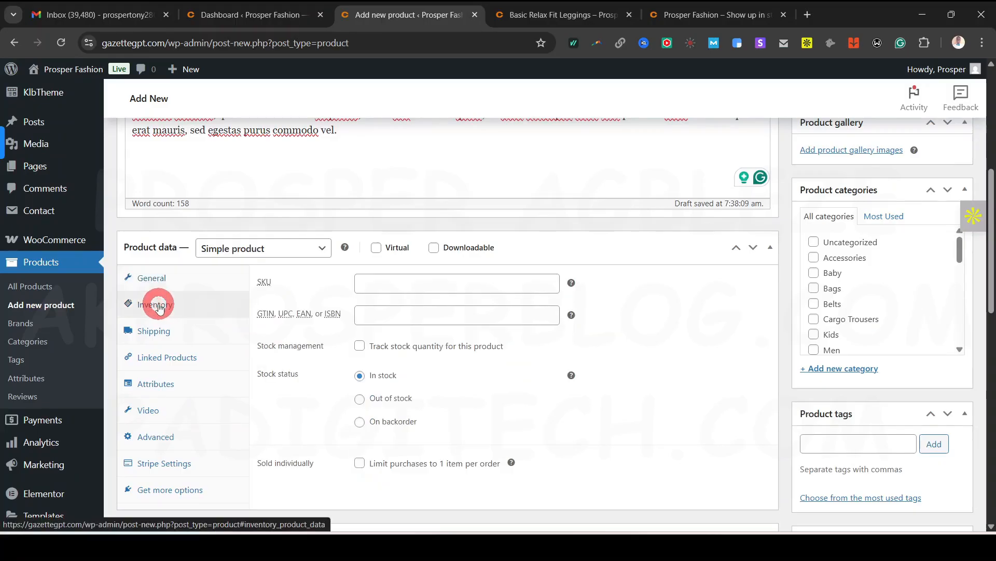
left_click(428, 282)
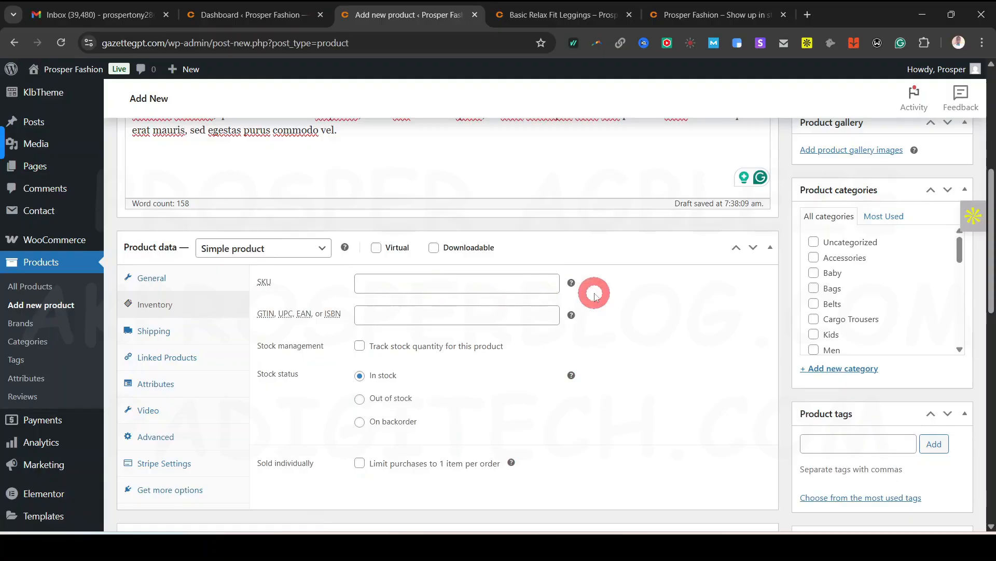
mouse_move(573, 283)
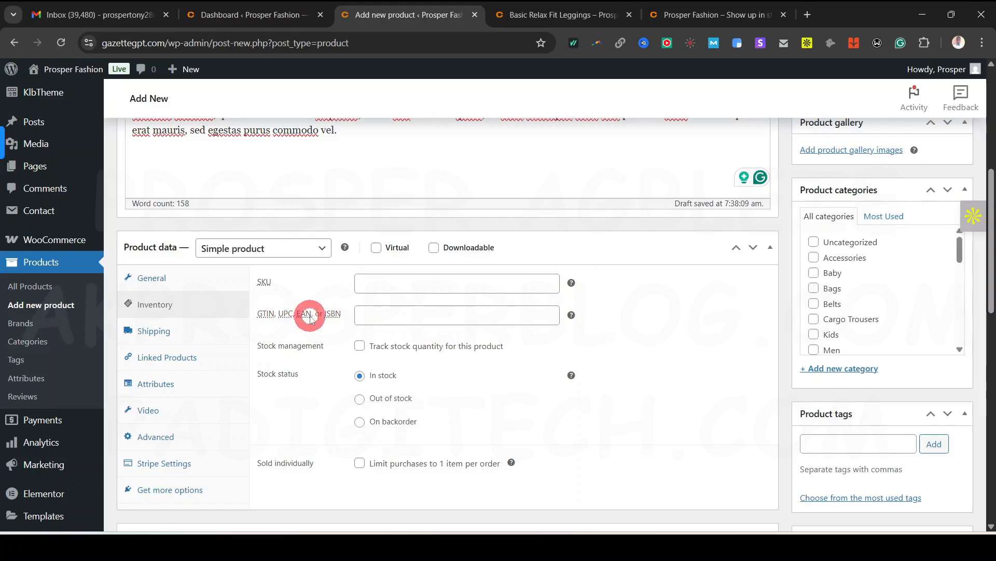
left_click(518, 317)
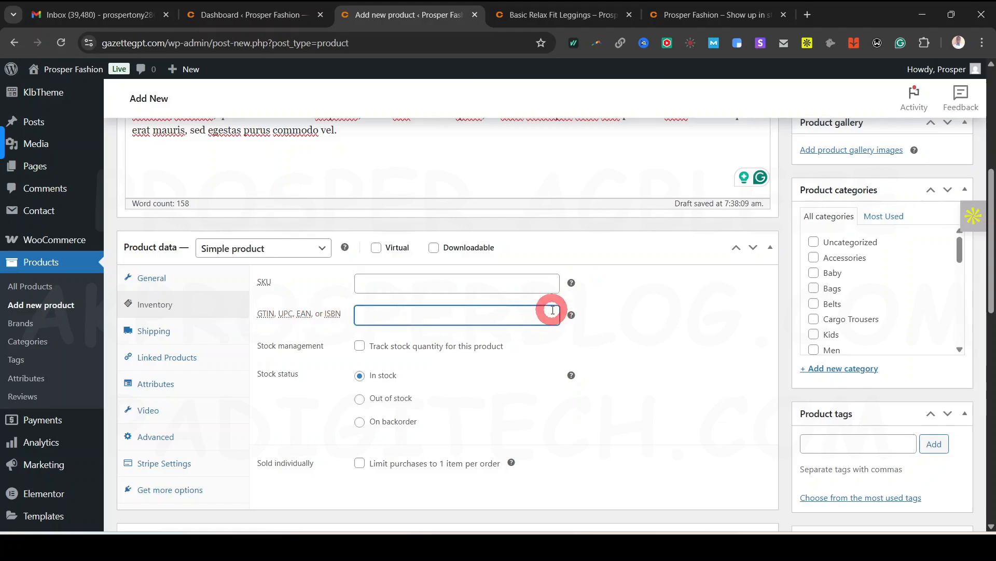
left_click(664, 335)
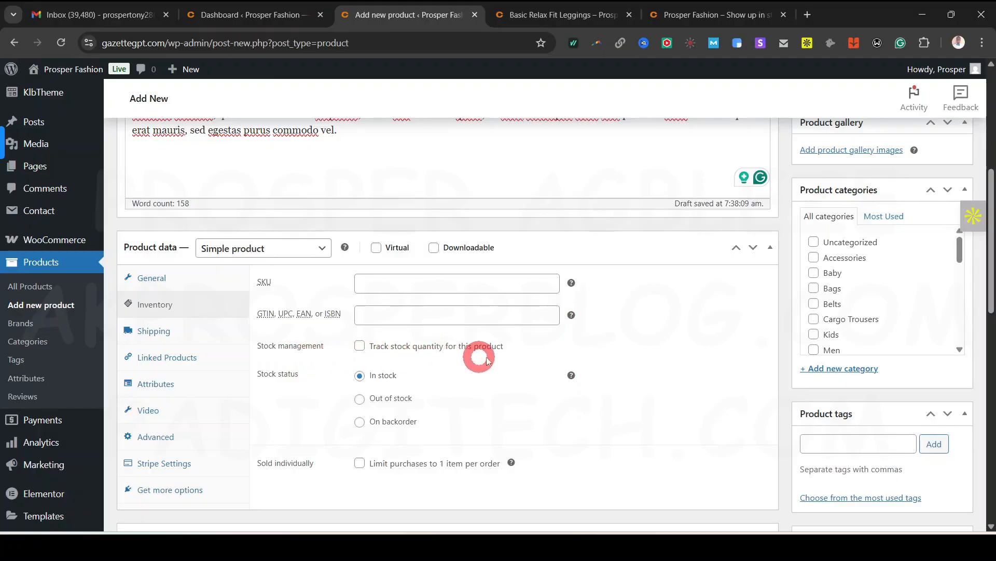
left_click(359, 347)
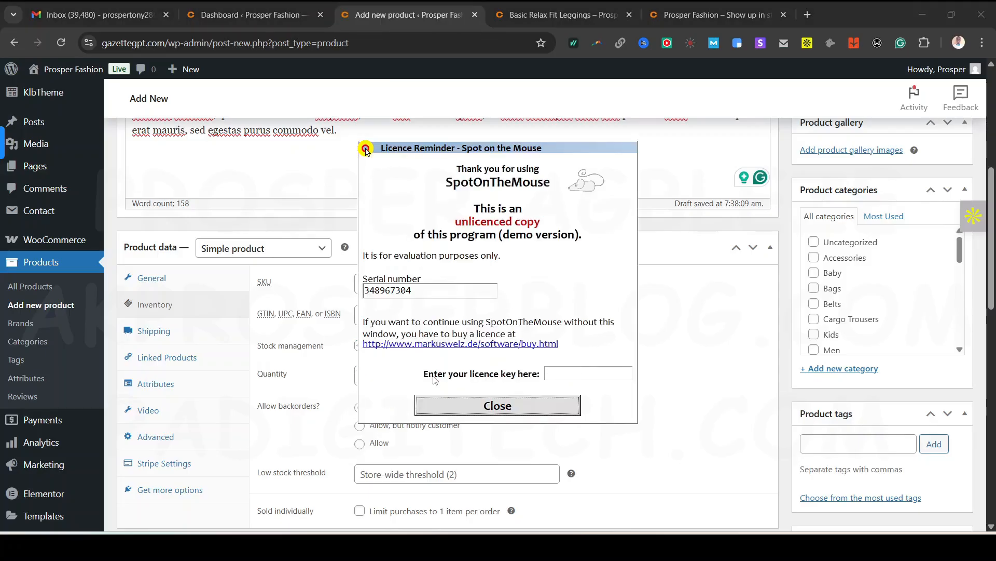
left_click(455, 408)
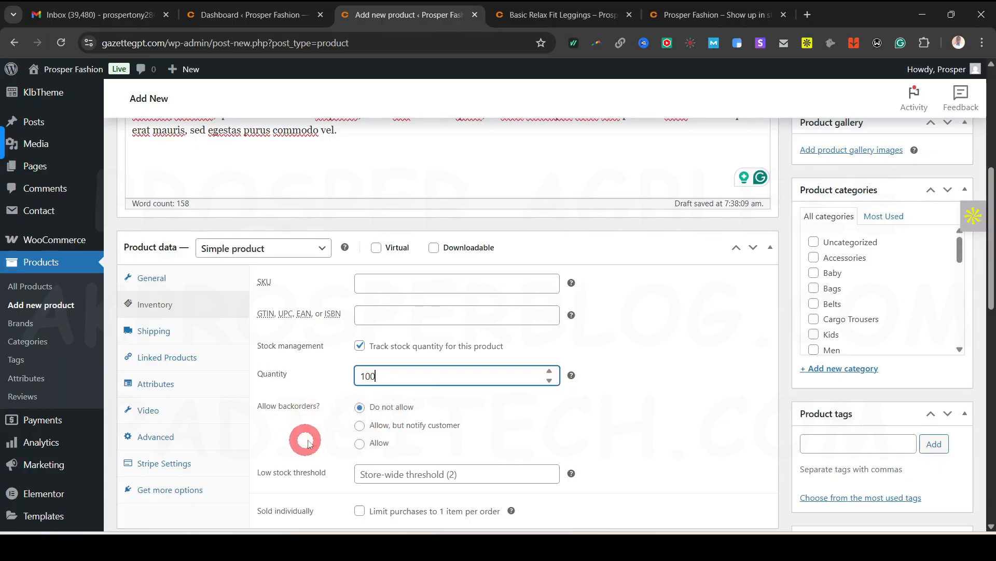
scroll(443, 432, "down", 1)
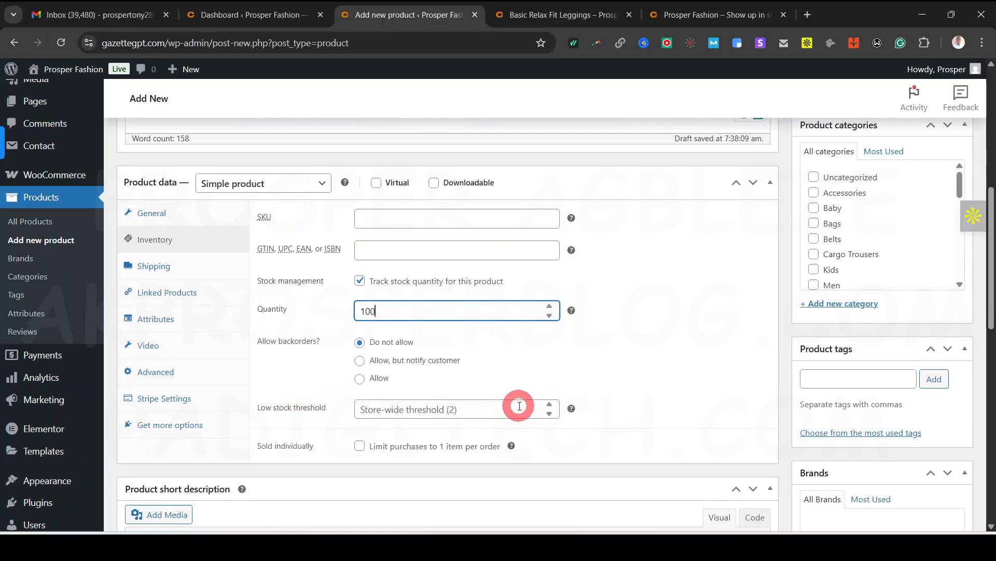
mouse_move(571, 408)
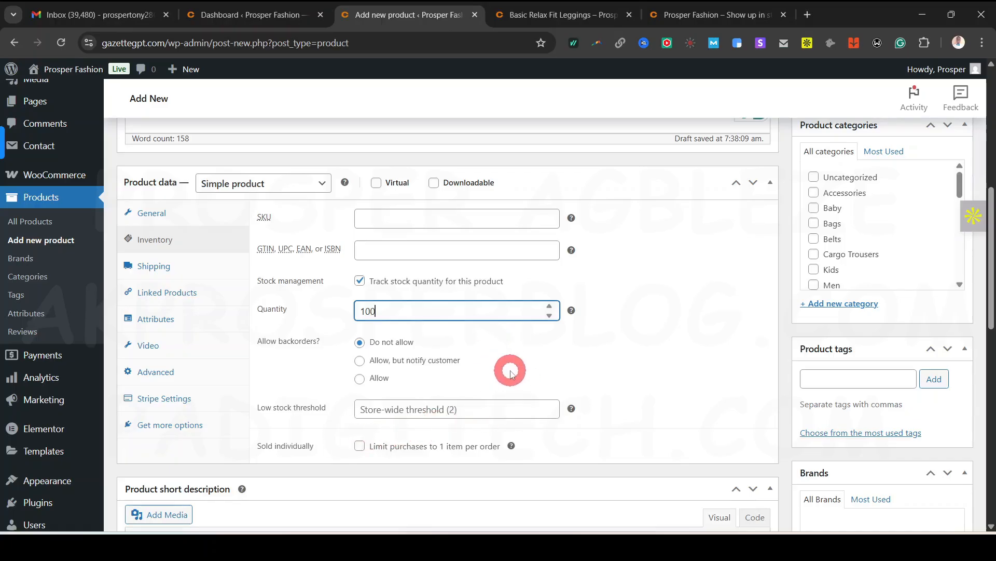
left_click(359, 280)
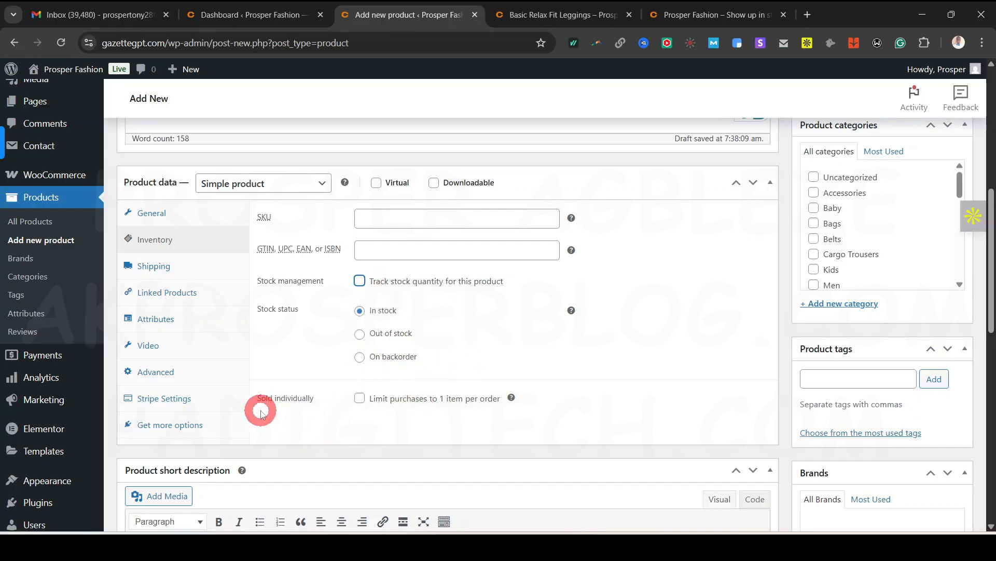
Try Bulky Package as the shipping class, then revert to No shipping class
left_click(157, 268)
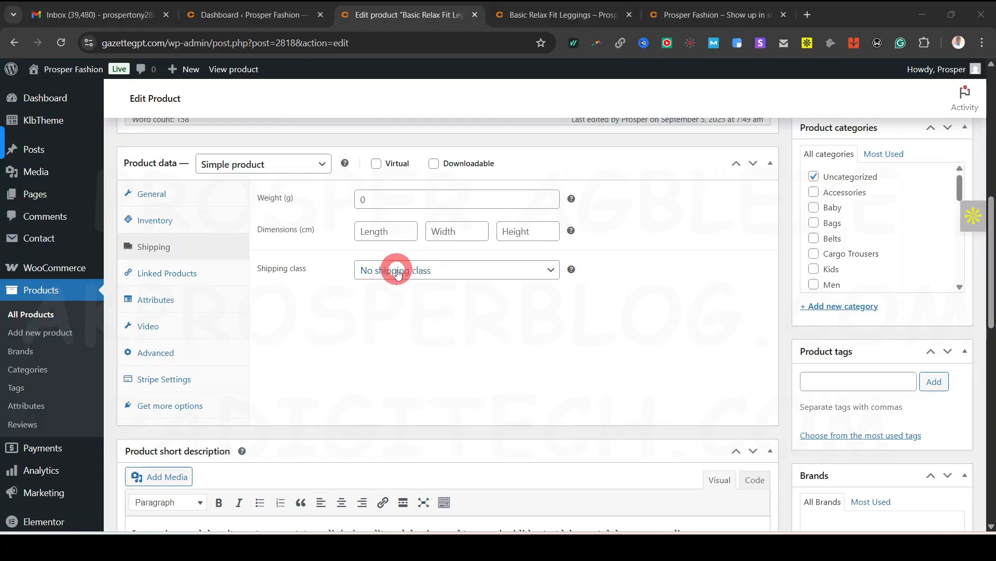
left_click(450, 270)
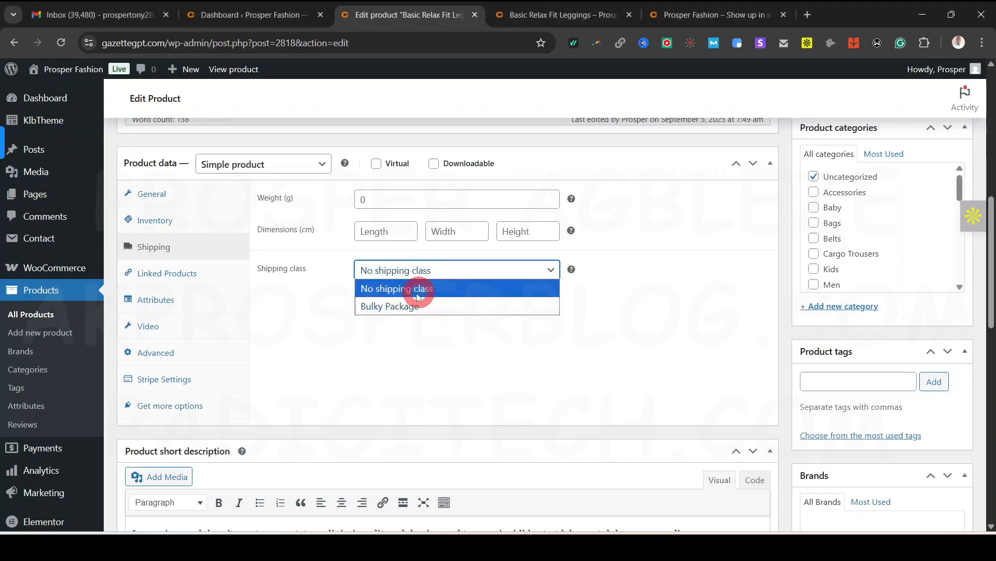
left_click(454, 308)
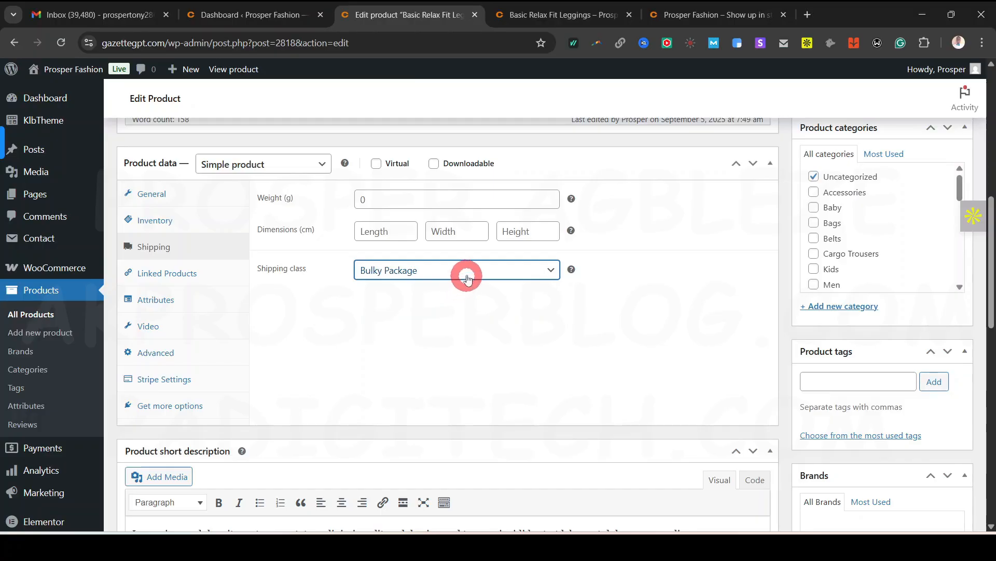
left_click(467, 279)
left_click(436, 289)
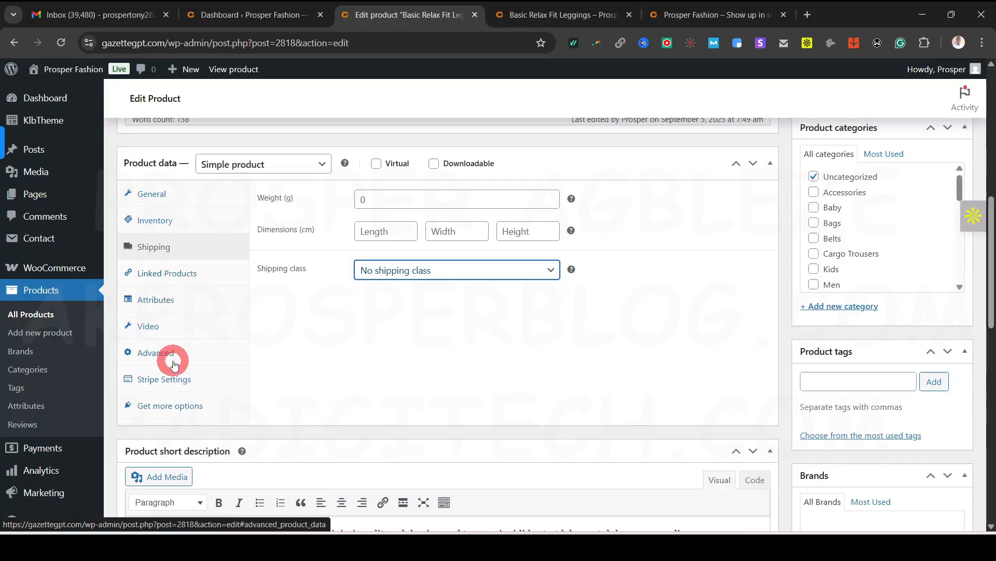
Review Linked Products, leaving upsells and cross-sells empty
left_click(176, 274)
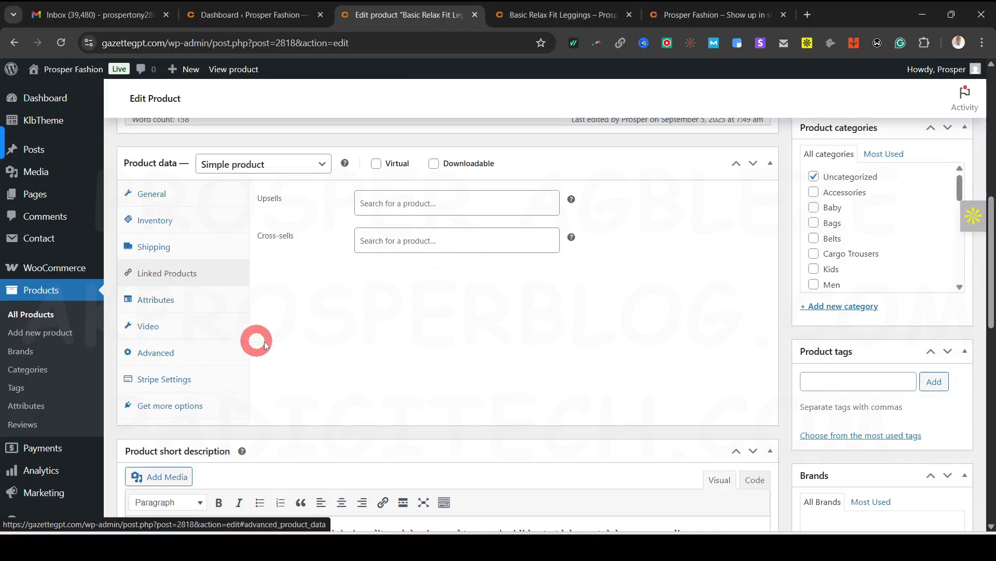
scroll(456, 383, "down", 1)
scroll(461, 363, "up", 6)
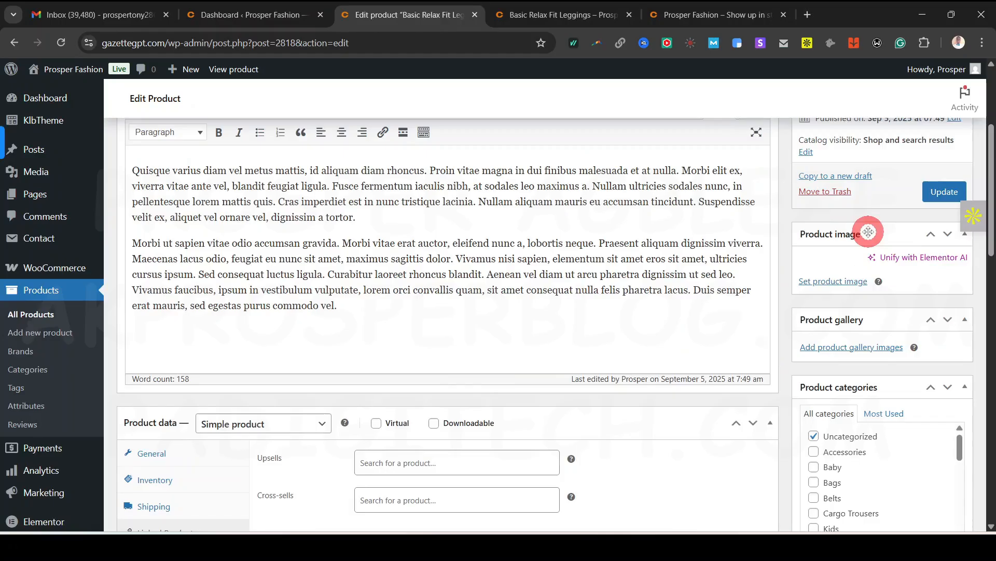
Upload pexels-eliasjaara-15761448 through the product image media window
left_click(834, 283)
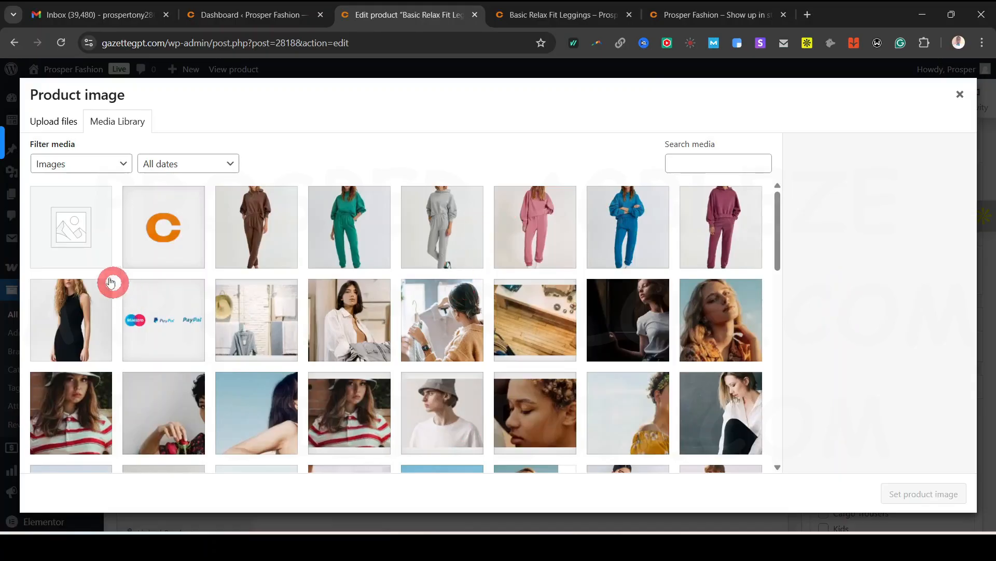
left_click(54, 126)
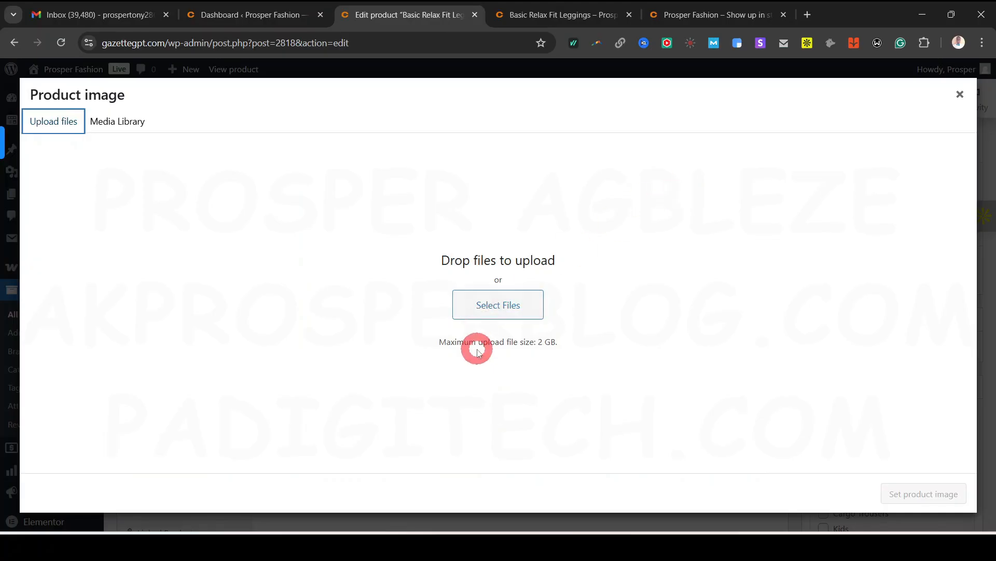
left_click(497, 311)
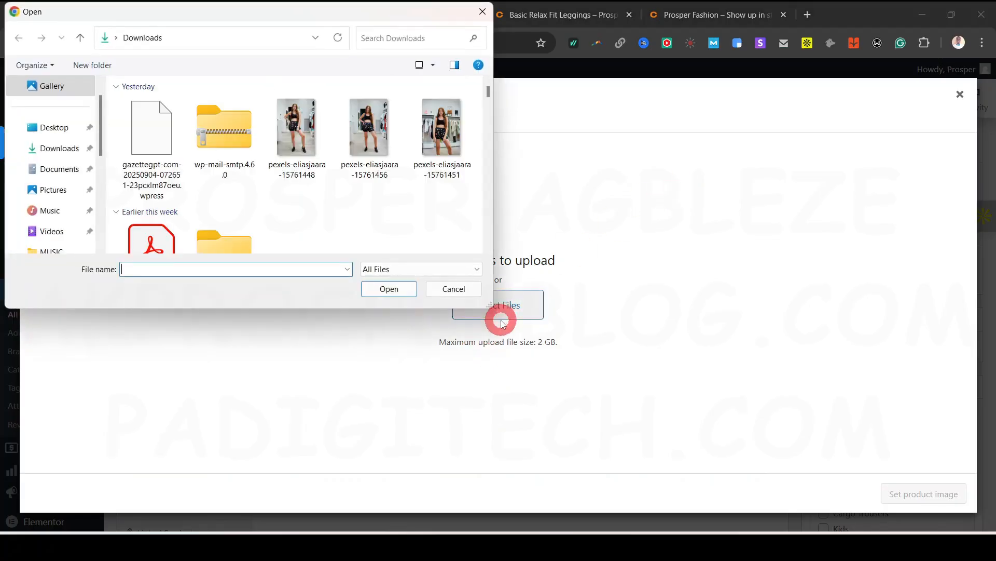
left_click(506, 412)
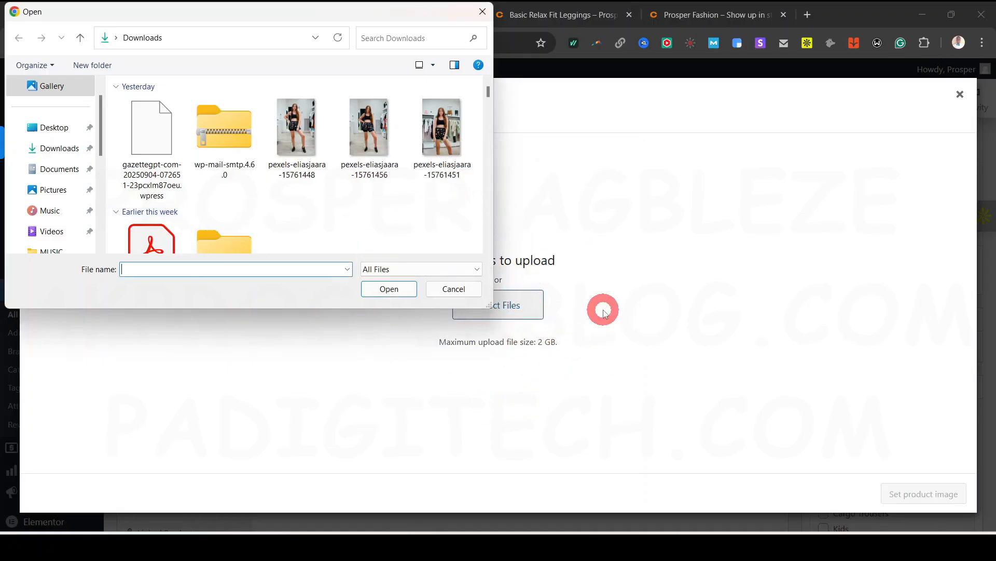
left_click(299, 128)
left_click(397, 292)
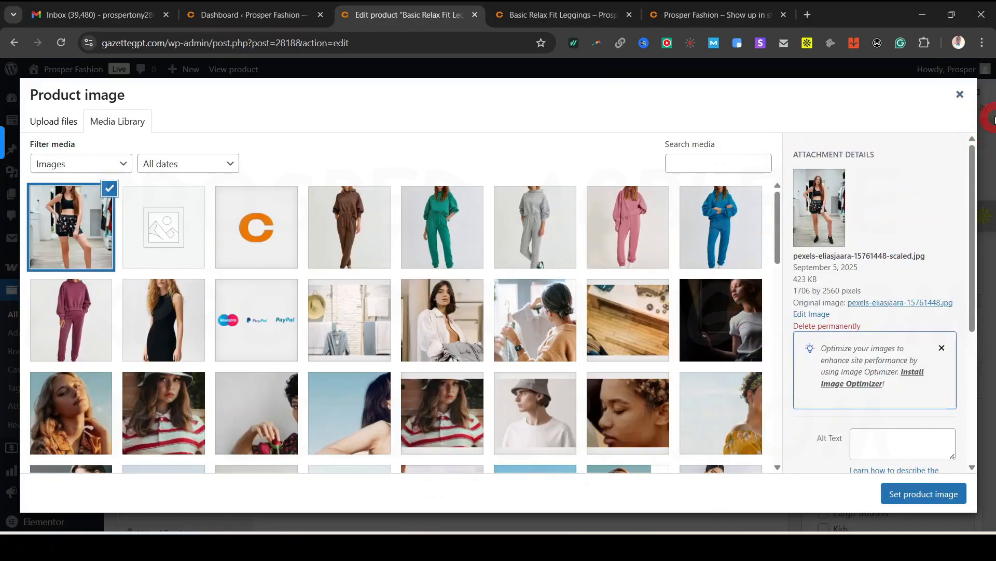
left_click(961, 95)
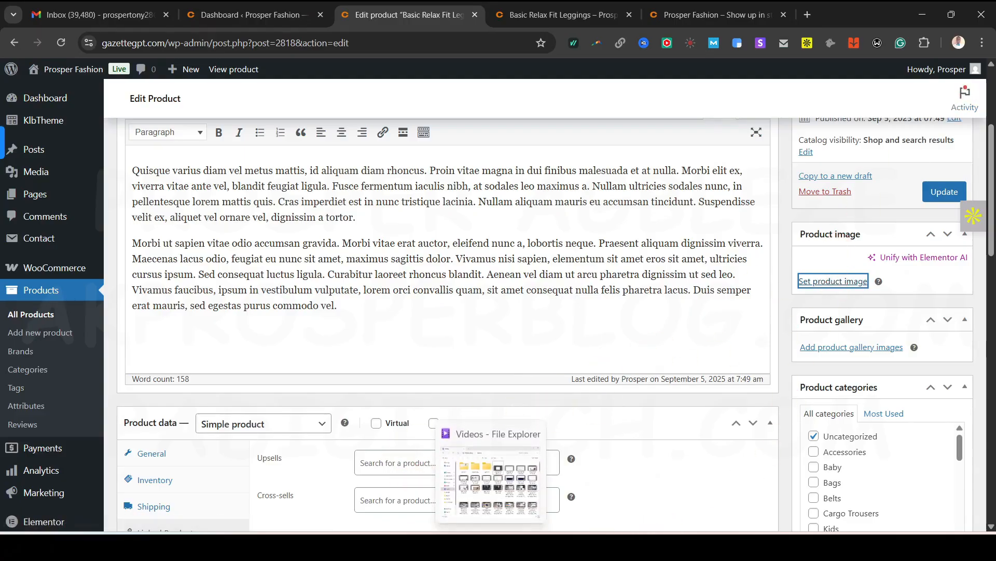
Compare photos 15761448, 15761456 and 15761451 in the Downloads folder
left_click(480, 489)
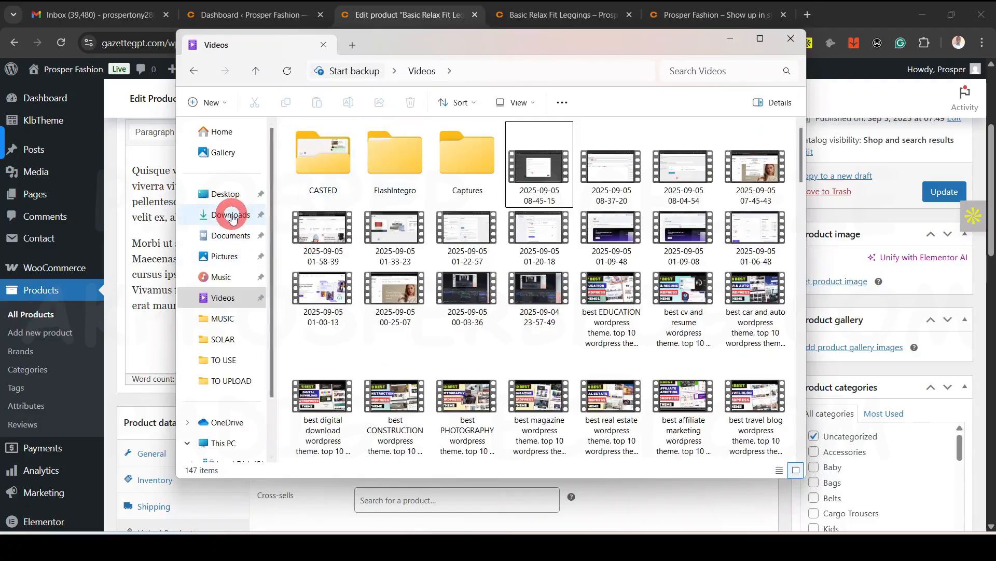
left_click(232, 217)
left_click(475, 210)
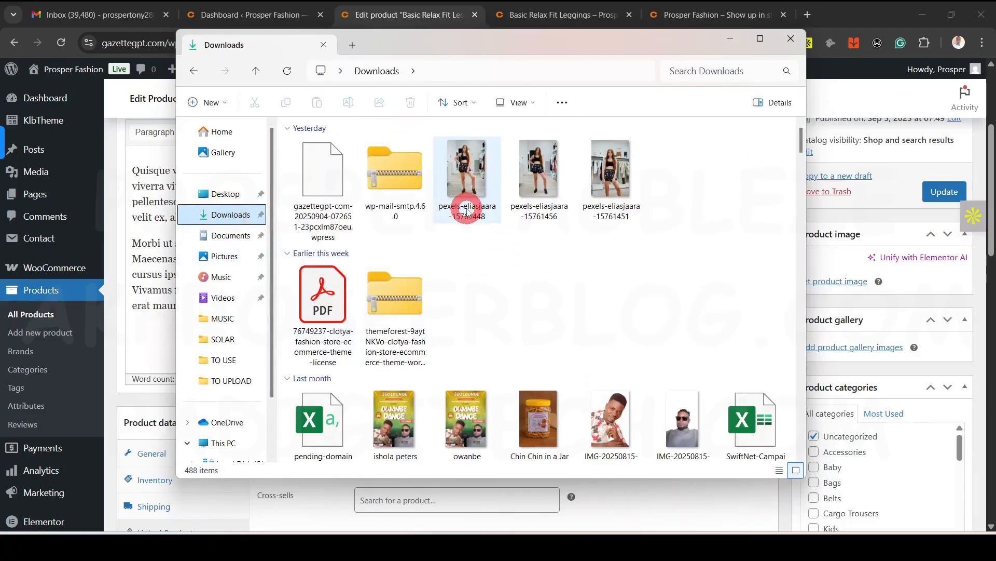
left_click(506, 175)
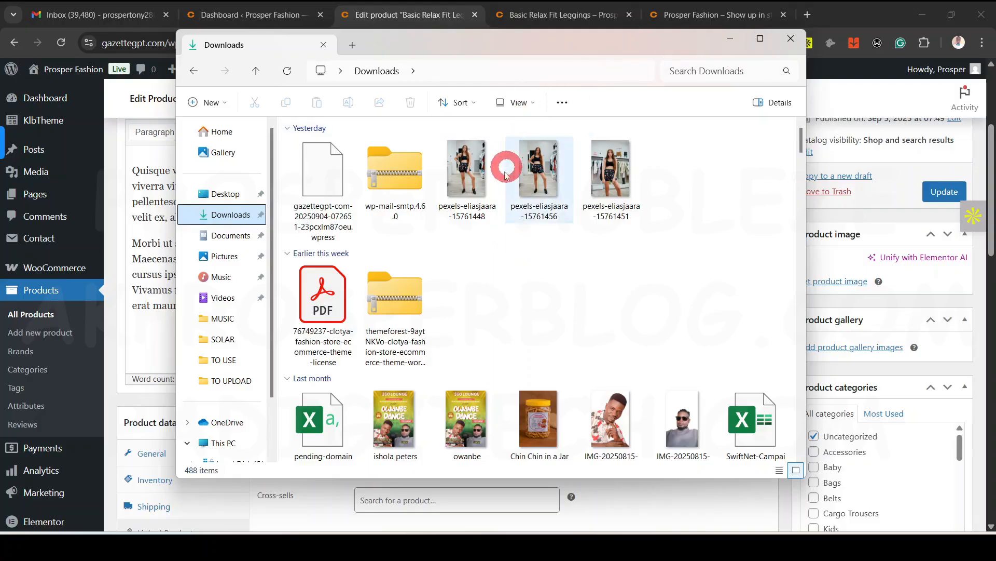
left_click(478, 213)
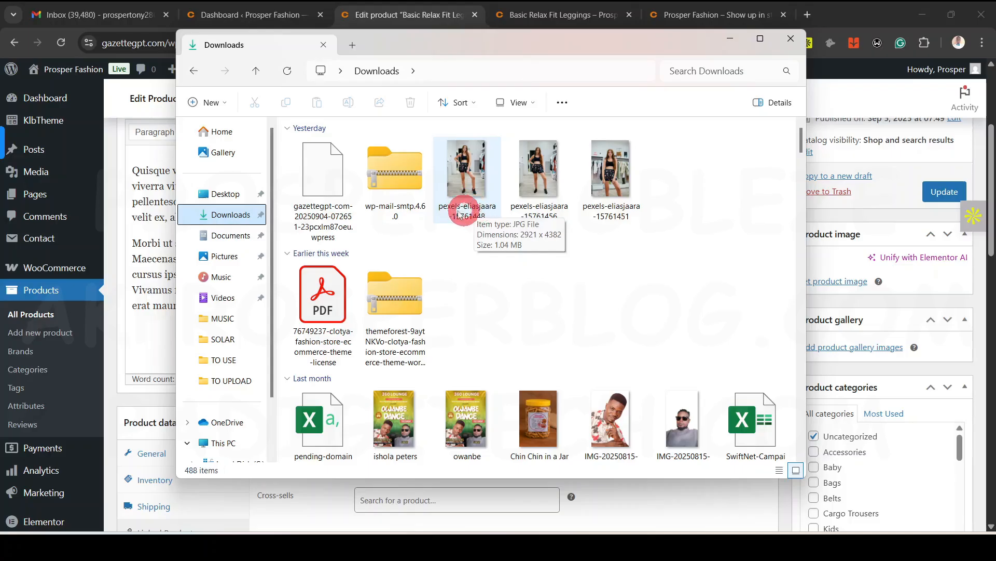
left_click(586, 176)
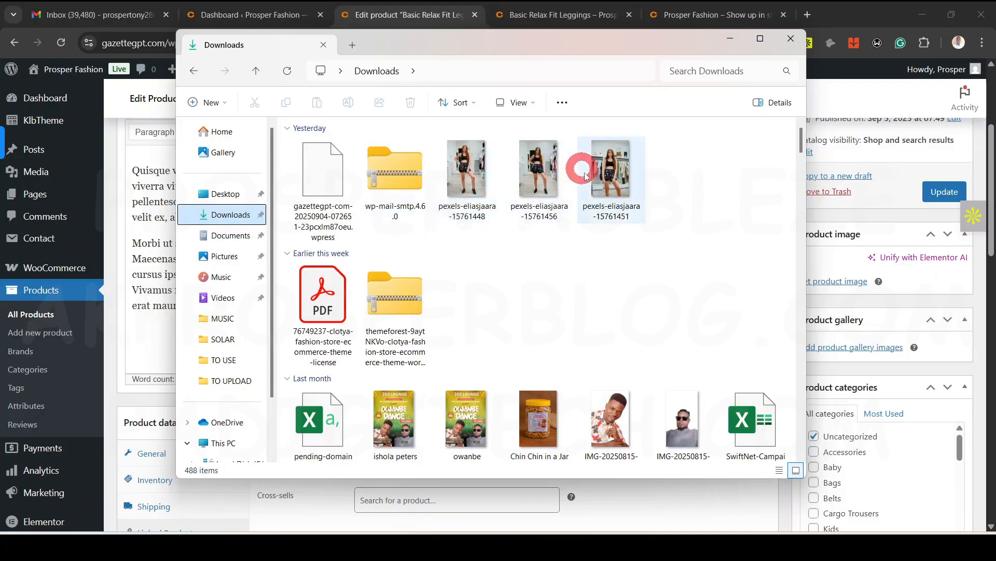
left_click(462, 213)
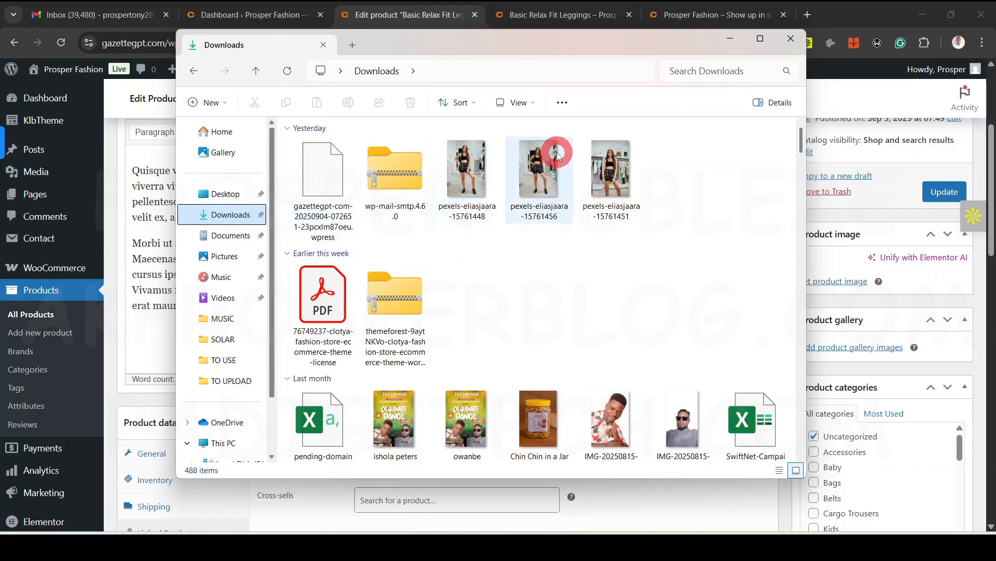
left_click(728, 44)
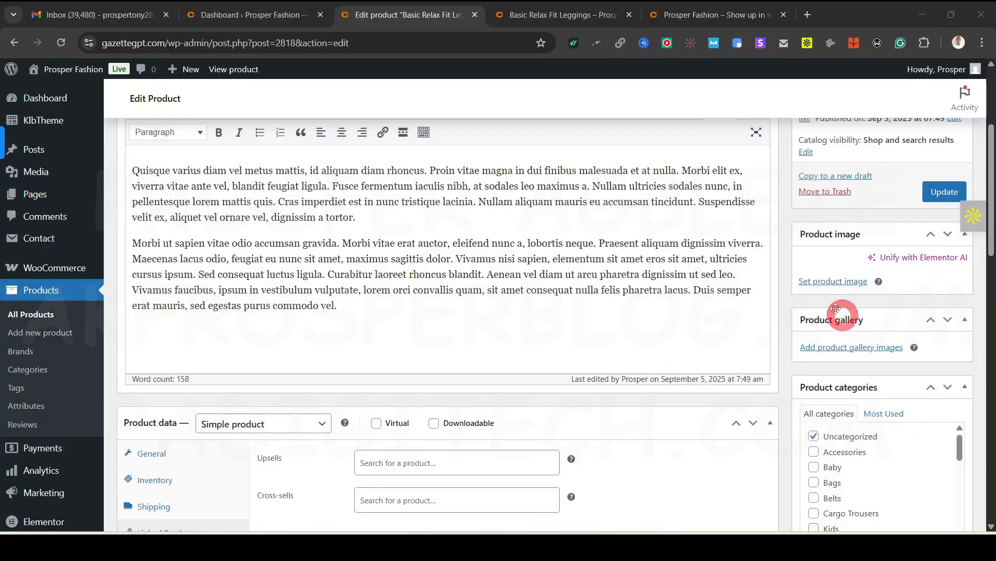
Set the uploaded pexels-eliasjaara-15761448 photo as the product image
left_click(830, 281)
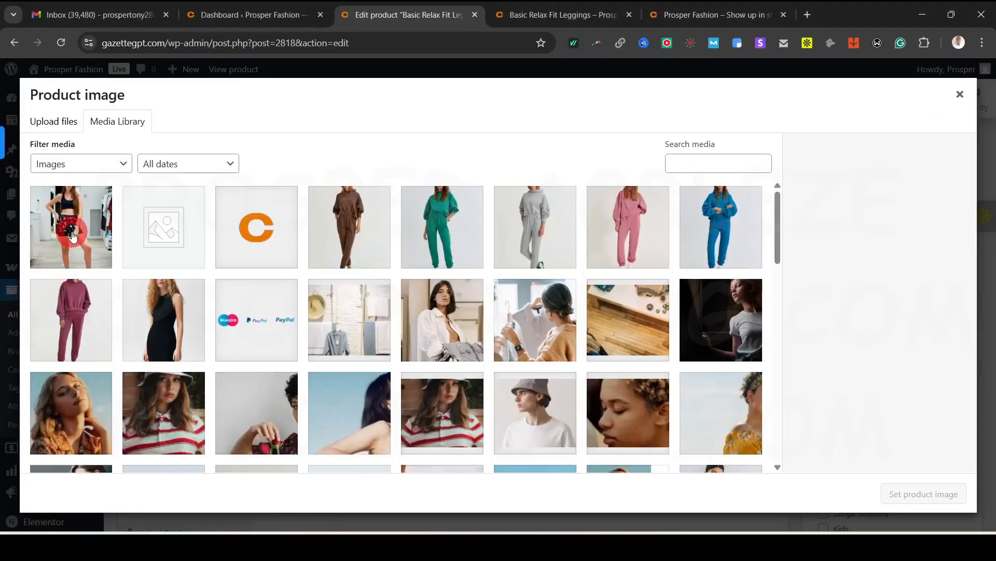
left_click(72, 232)
scroll(901, 445, "down", 3)
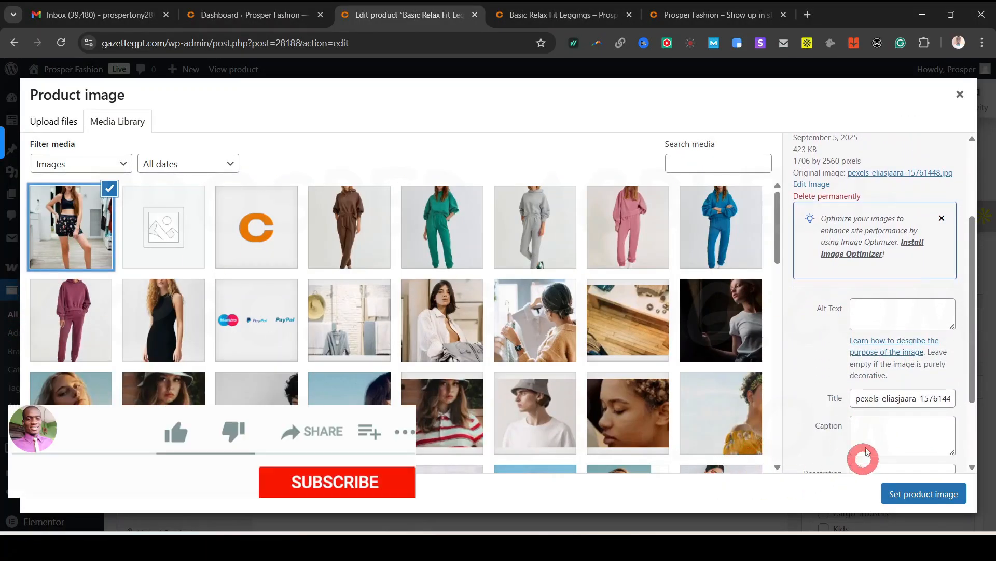
left_click(922, 495)
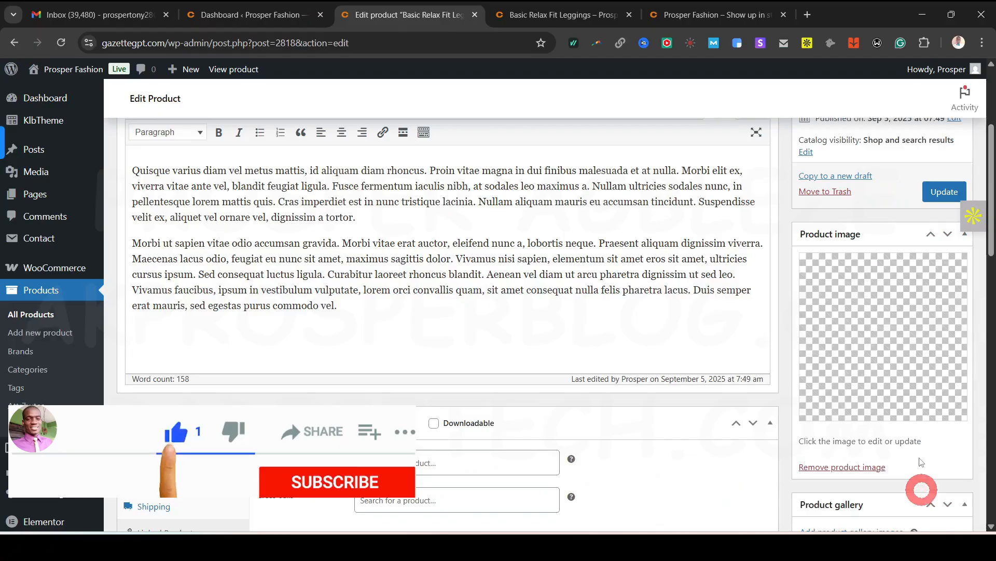
scroll(905, 337, "down", 3)
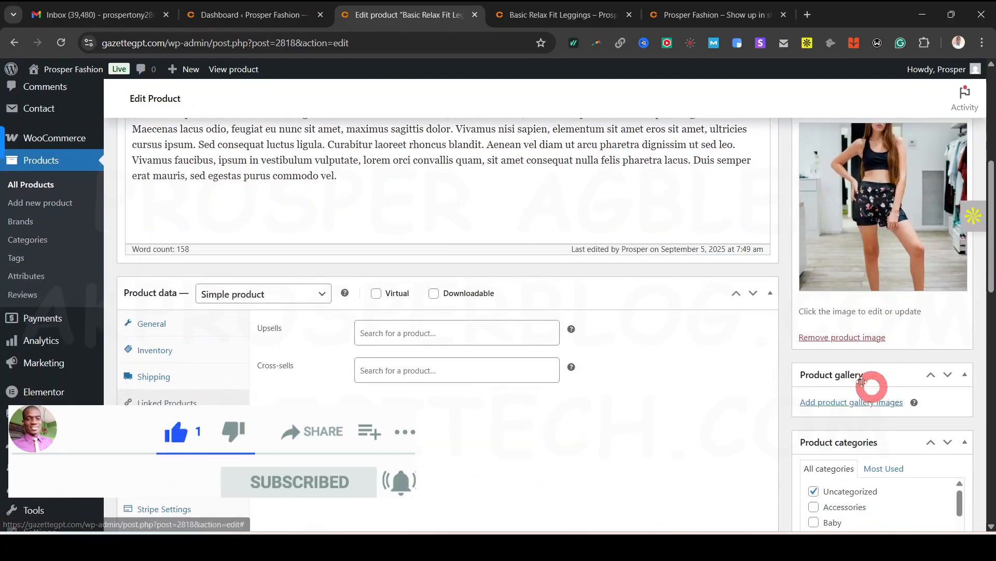
Upload pexels-eliasjaara-15761456 and 15761451 and add both to the product gallery
left_click(842, 401)
left_click(54, 122)
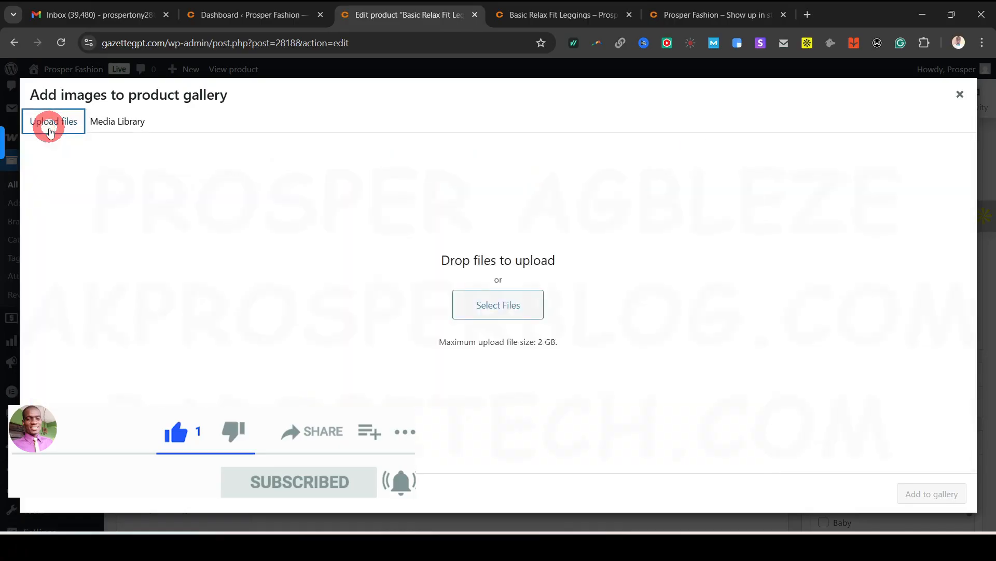
left_click(482, 298)
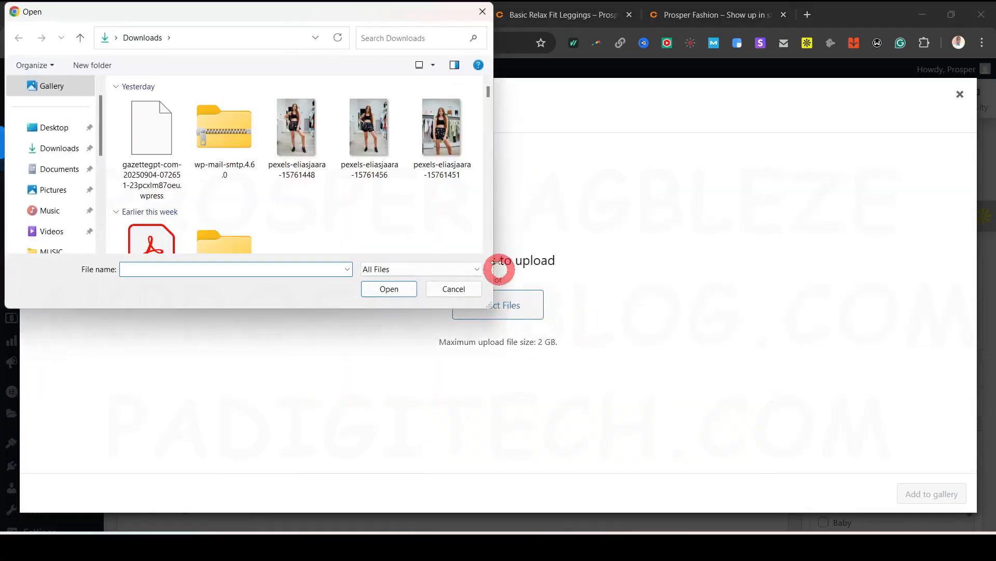
left_click(382, 126)
left_click(437, 160, "ctrl")
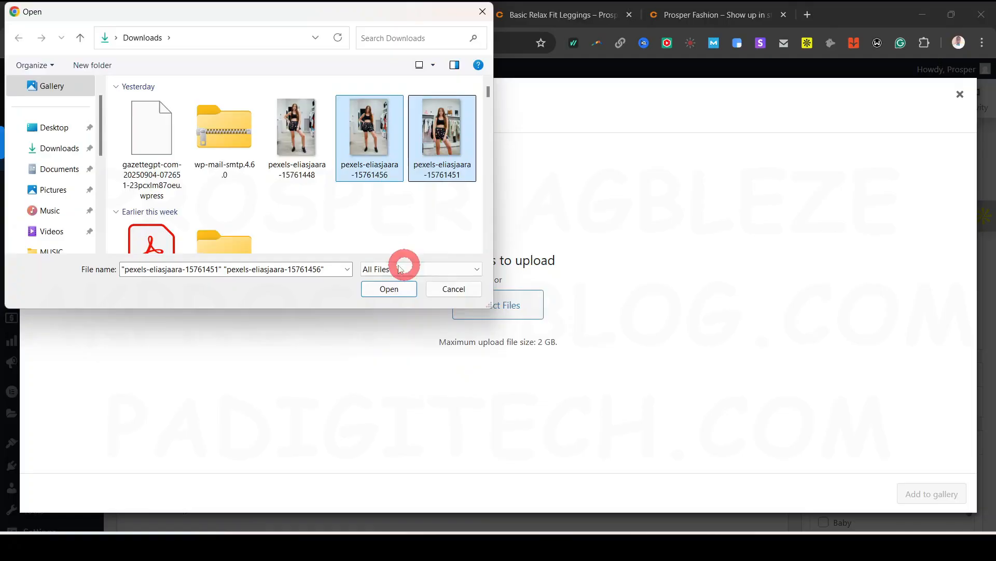
left_click(389, 288)
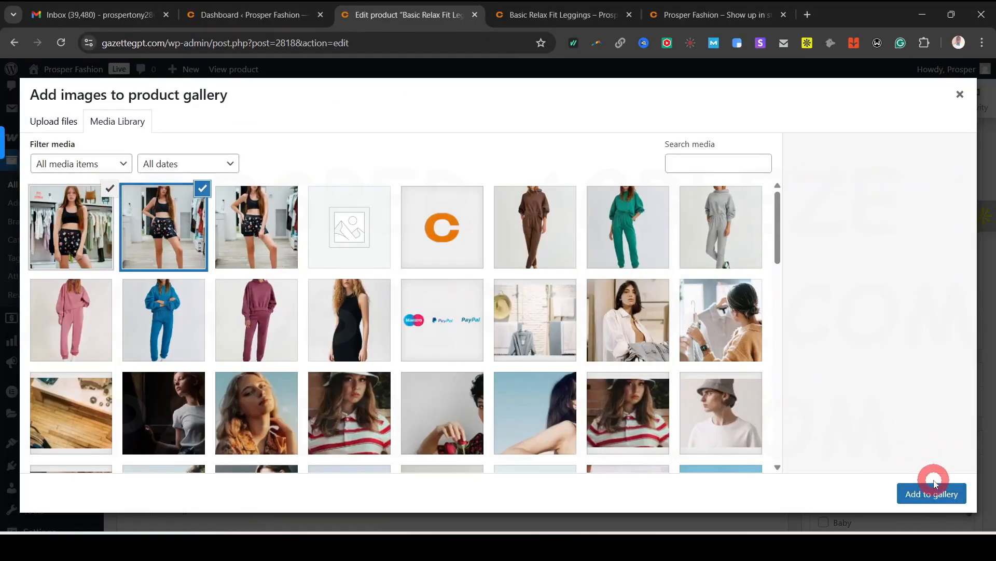
left_click(936, 493)
scroll(887, 410, "down", 4)
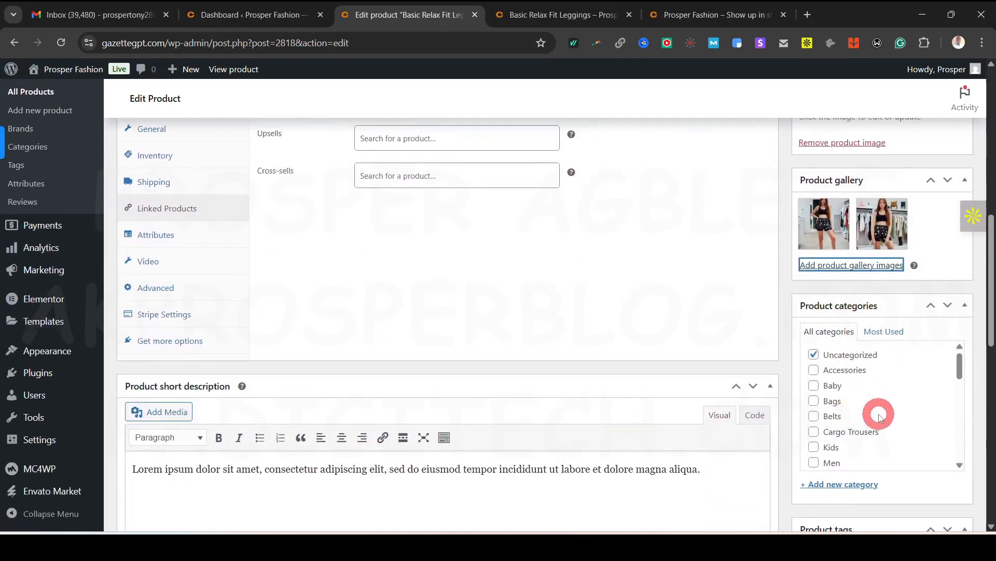
Update the Basic Relax Fit Leggings product and bring up its permalink's context menu
scroll(881, 373, "down", 1)
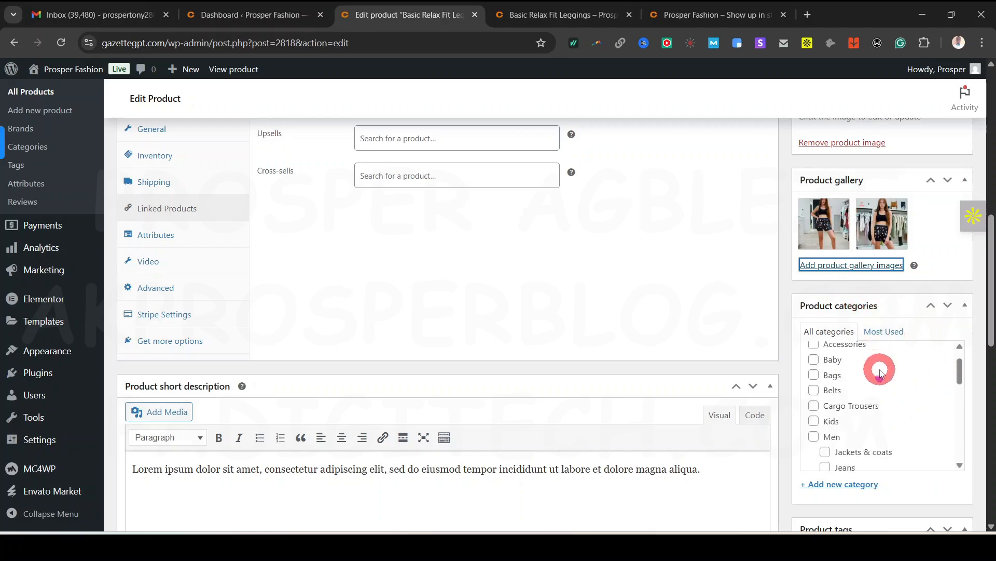
scroll(881, 373, "down", 6)
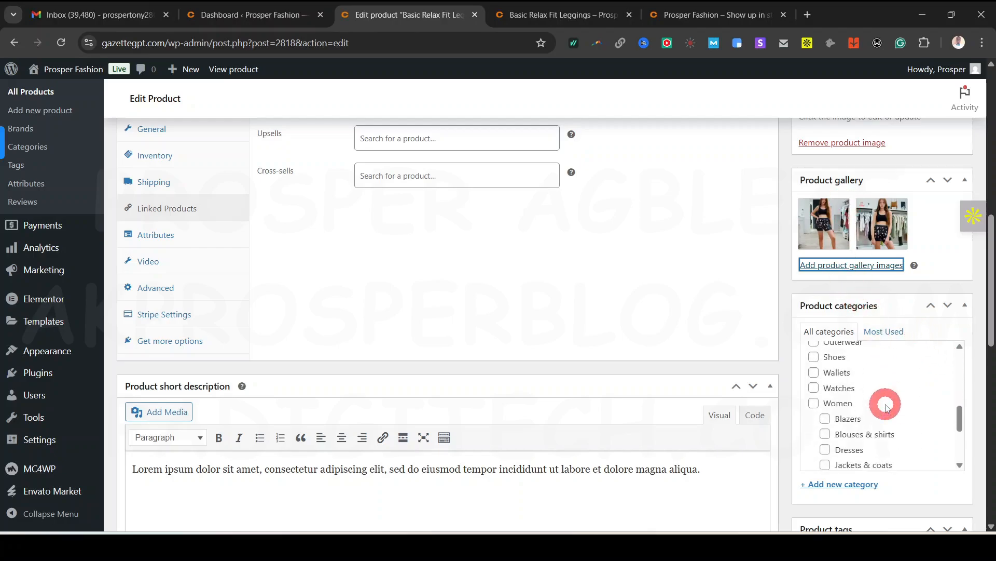
scroll(887, 407, "up", 3)
scroll(842, 409, "down", 5)
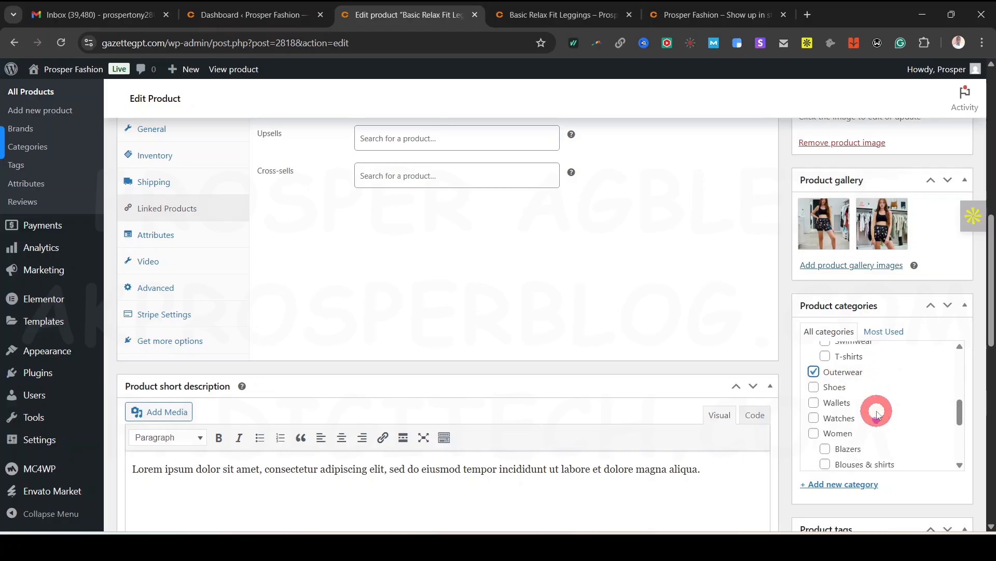
scroll(831, 400, "up", 2)
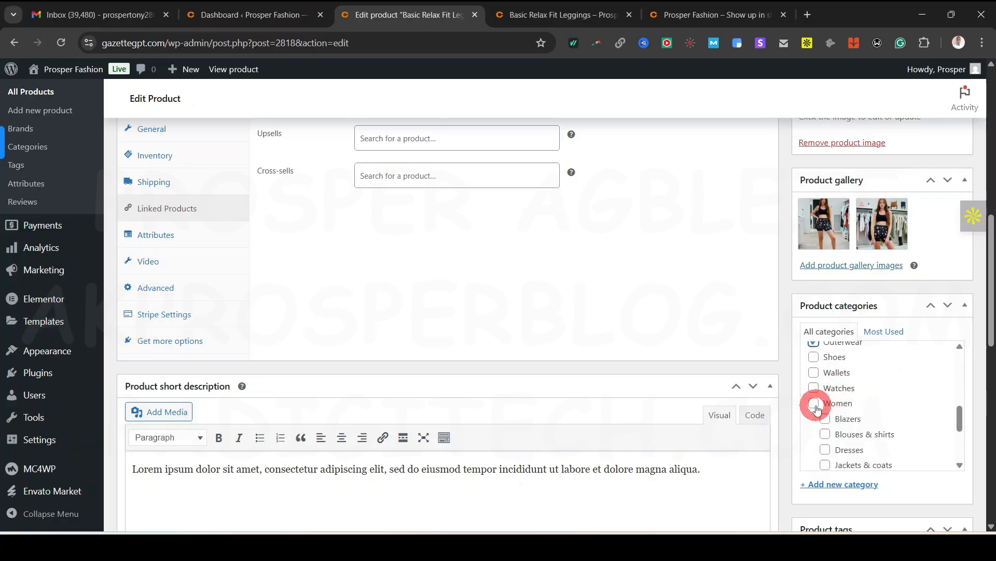
scroll(814, 405, "down", 10)
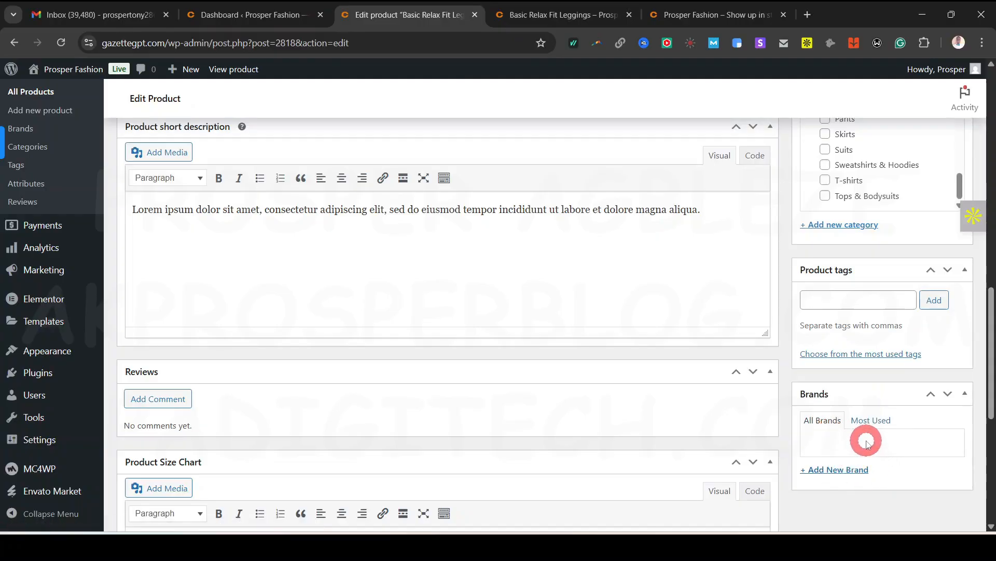
scroll(836, 446, "up", 15)
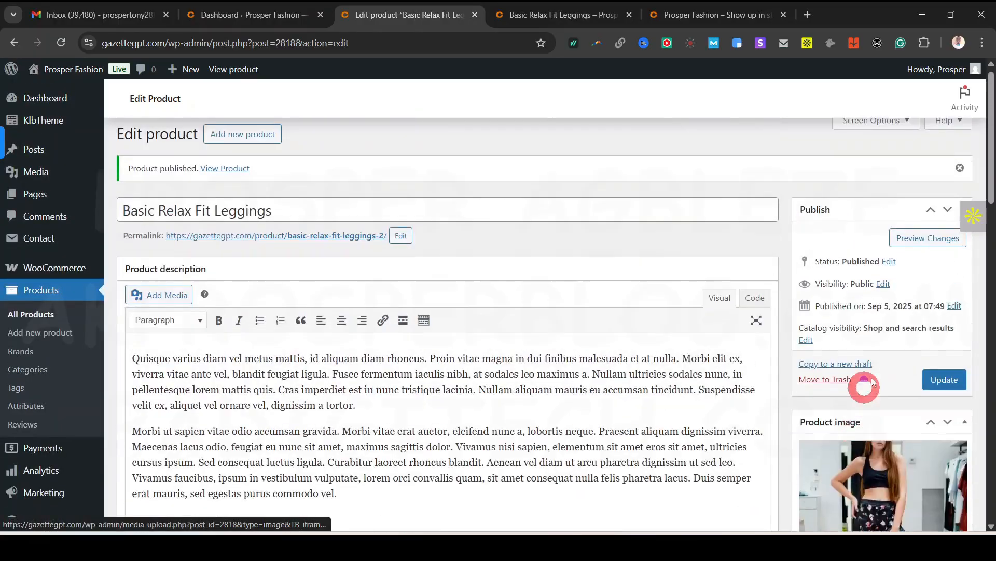
left_click(940, 392)
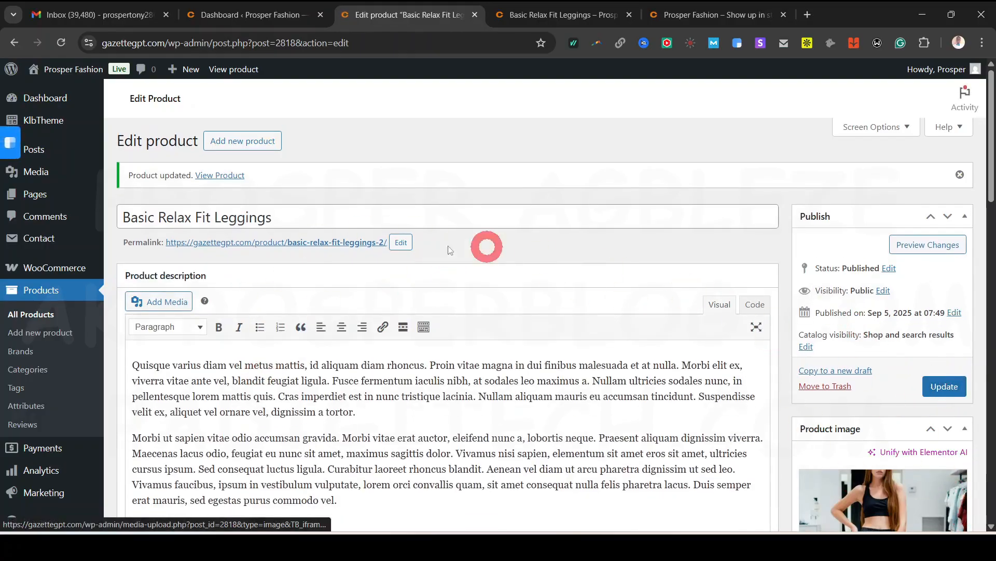
right_click(299, 242)
Open the live leggings page in a new tab and browse its gallery images
left_click(374, 262)
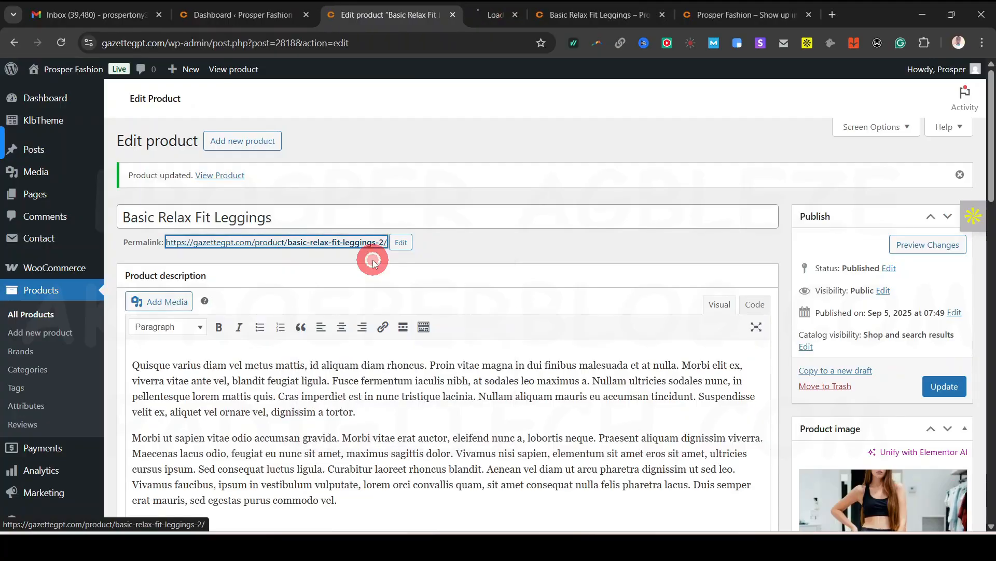
left_click(492, 15)
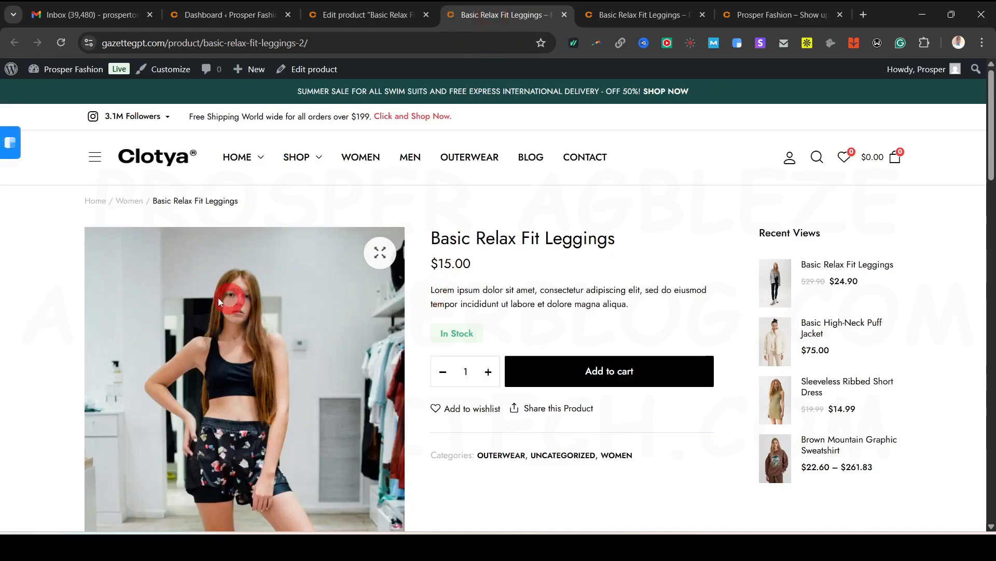
scroll(623, 450, "down", 1)
scroll(623, 447, "down", 6)
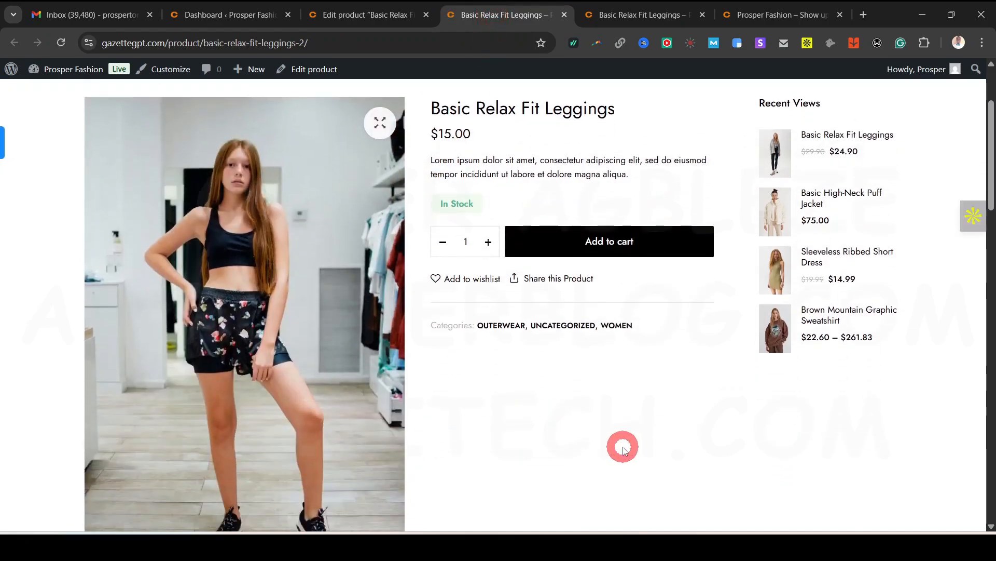
left_click(159, 425)
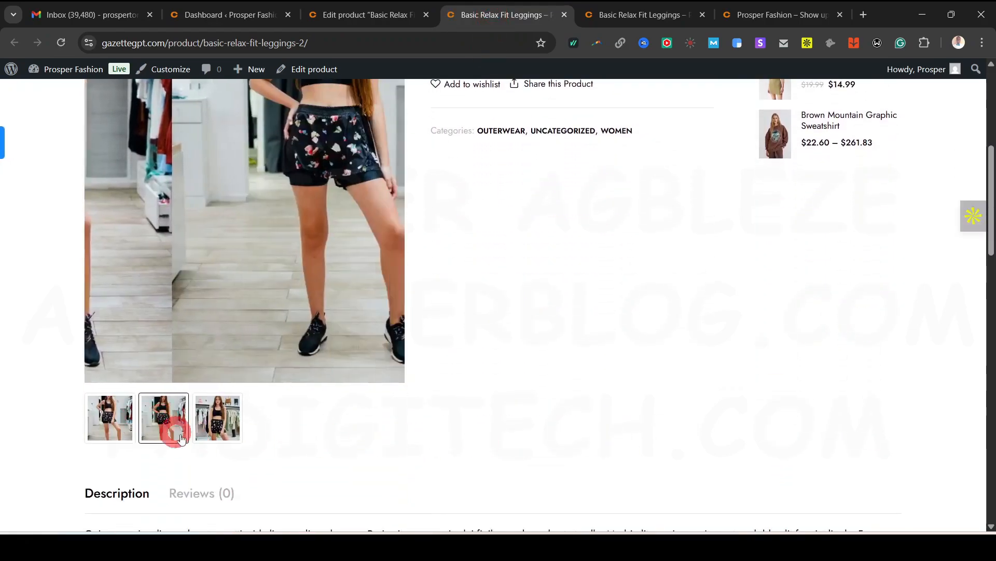
left_click(207, 424)
left_click(136, 425)
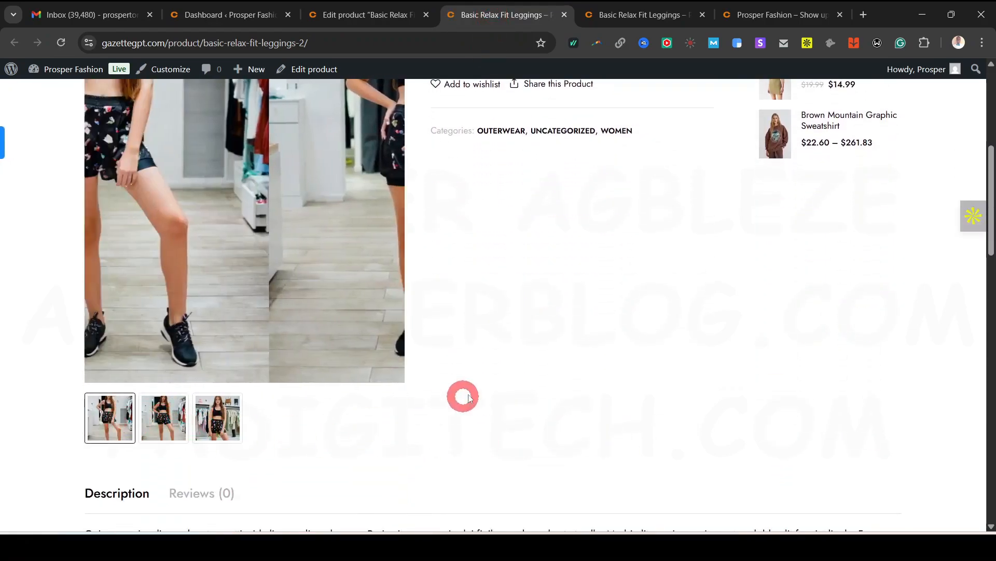
scroll(467, 384, "up", 6)
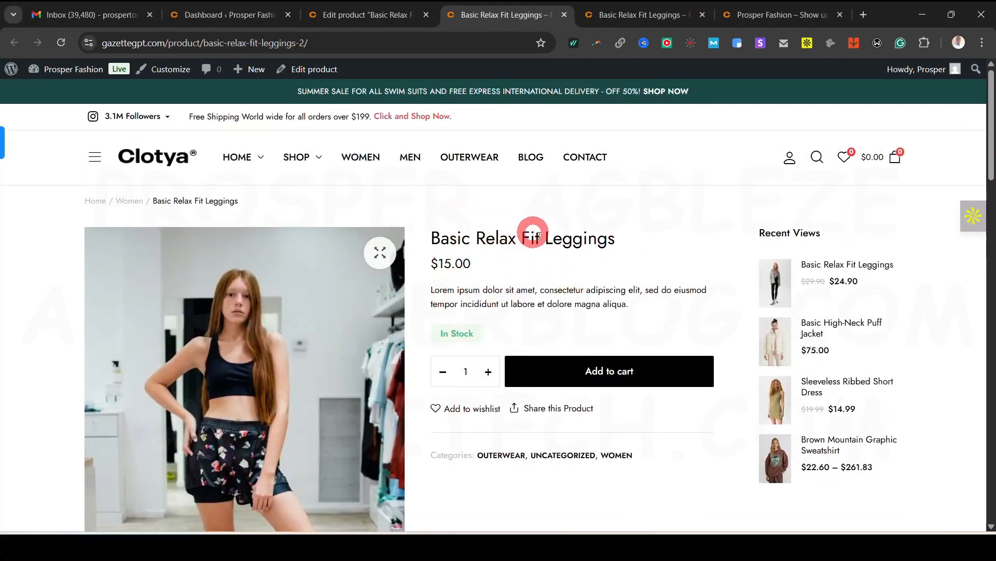
scroll(526, 450, "down", 2)
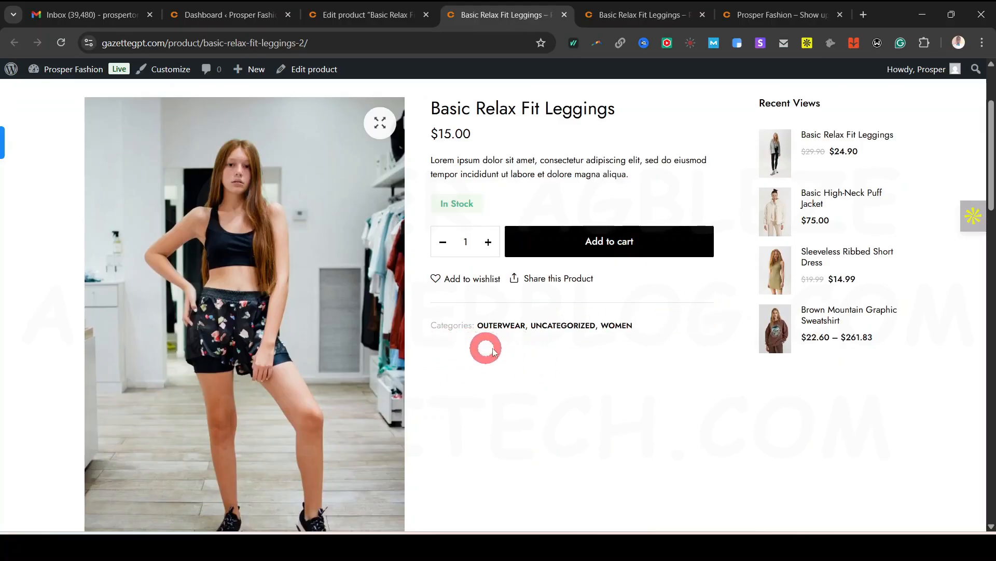
scroll(493, 351, "down", 10)
scroll(534, 352, "down", 8)
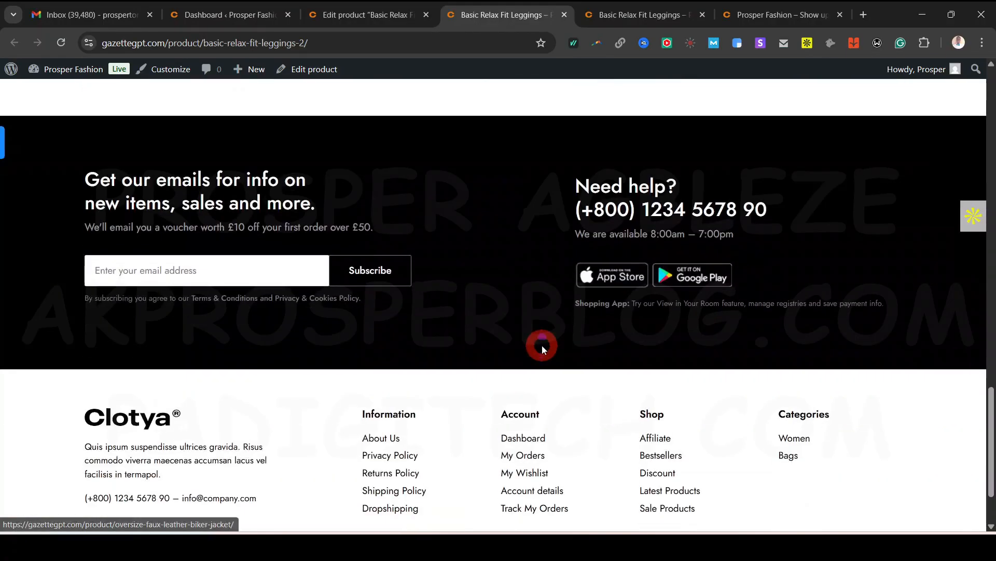
scroll(543, 349, "up", 15)
Compare the $15.00 In Stock storefront page with the editor, finishing in the product editor
left_click(358, 15)
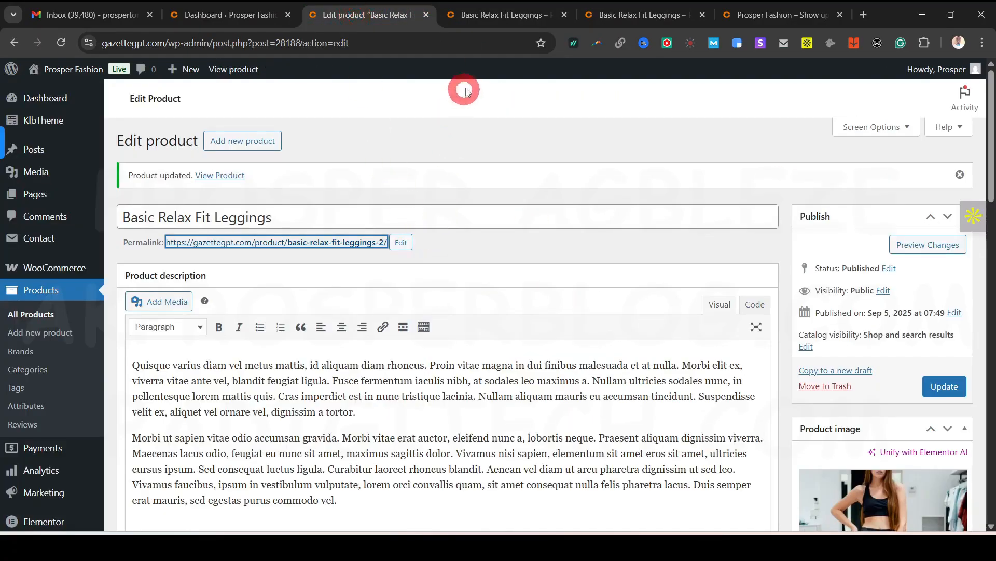
left_click(496, 14)
scroll(540, 270, "up", 5)
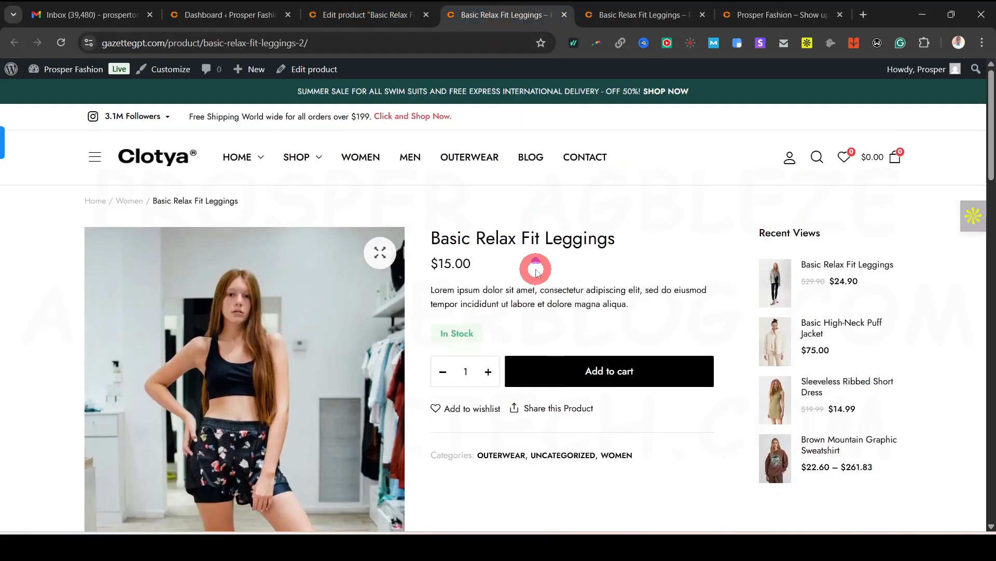
left_click(328, 9)
scroll(457, 387, "down", 10)
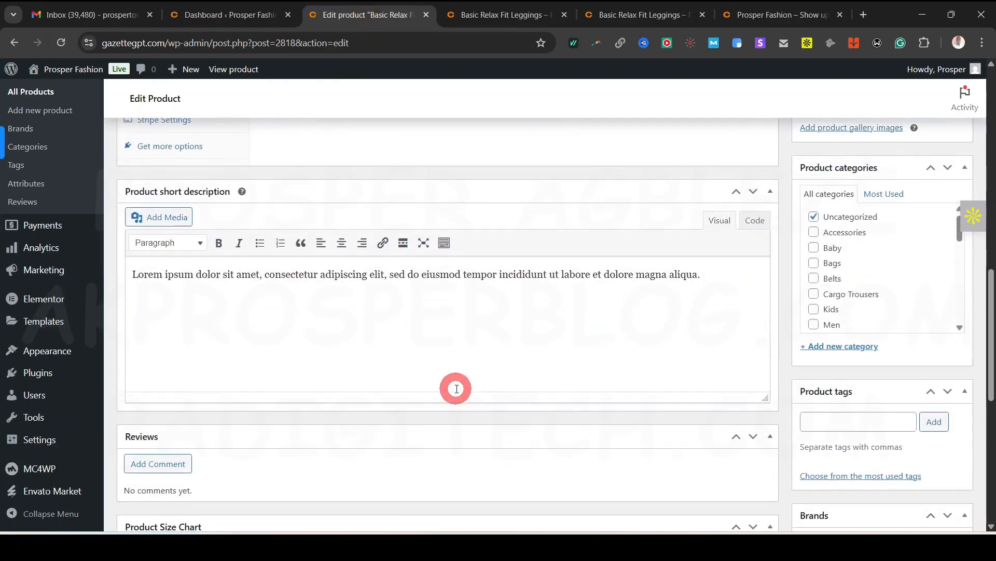
scroll(297, 412, "down", 8)
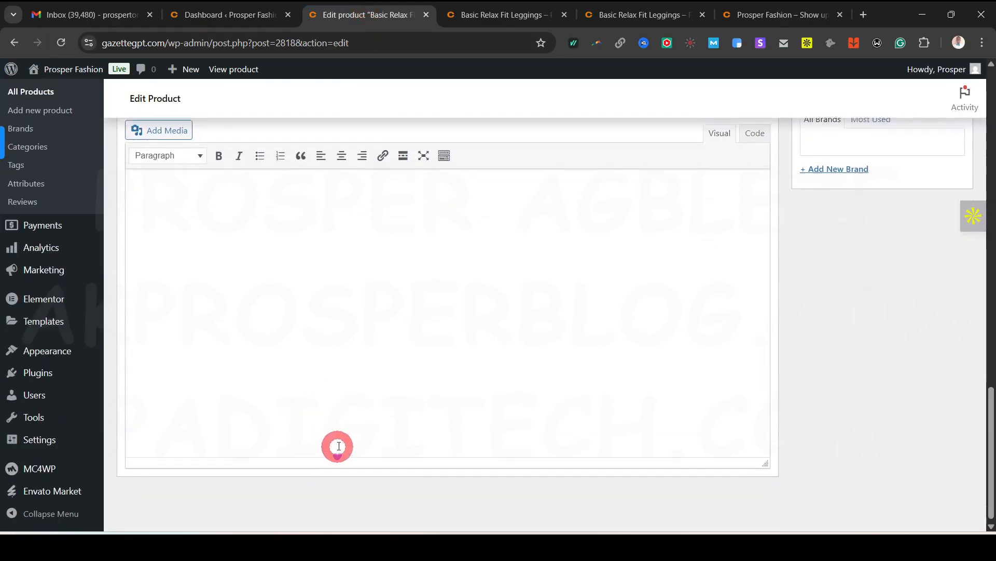
scroll(345, 442, "up", 8)
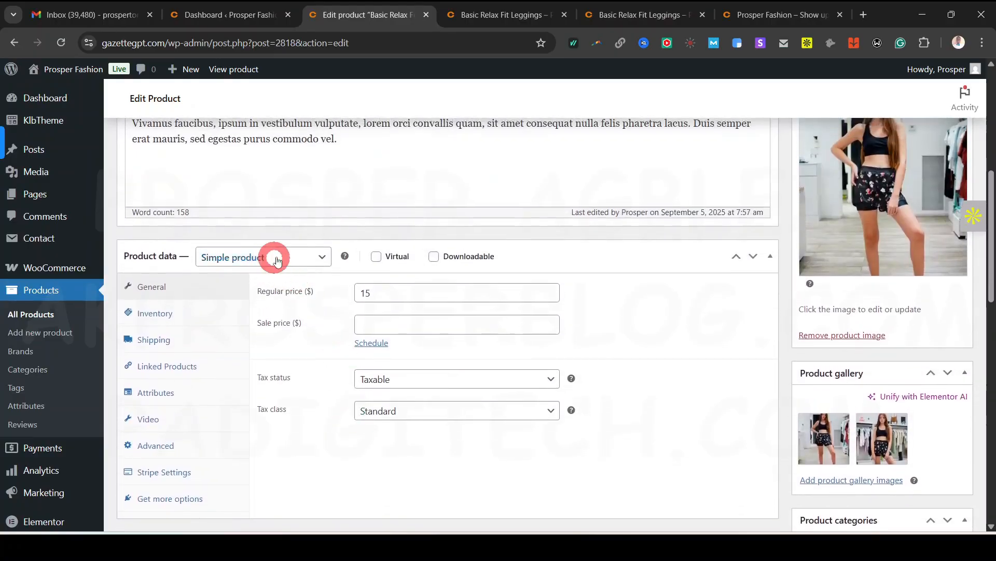
left_click(513, 17)
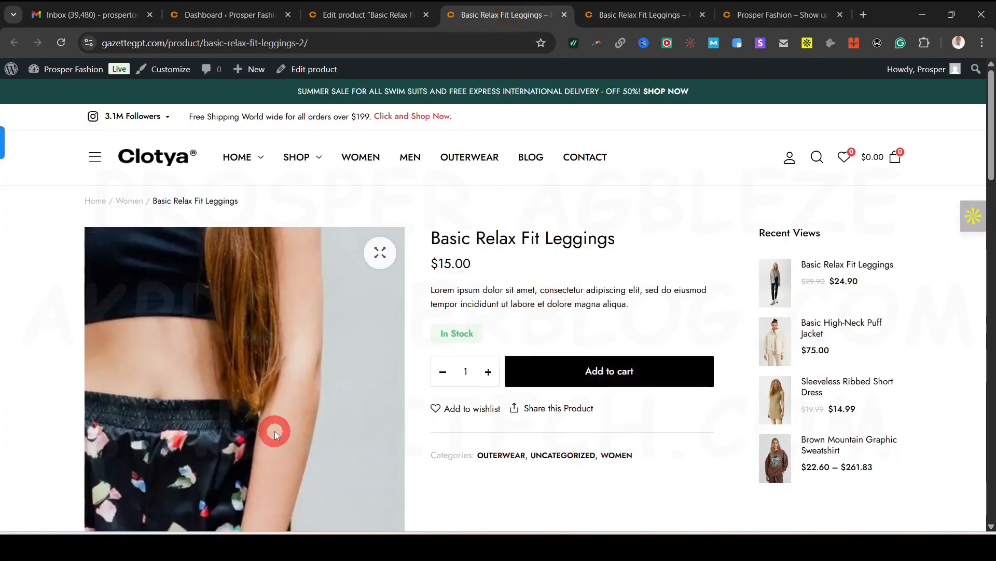
left_click(384, 19)
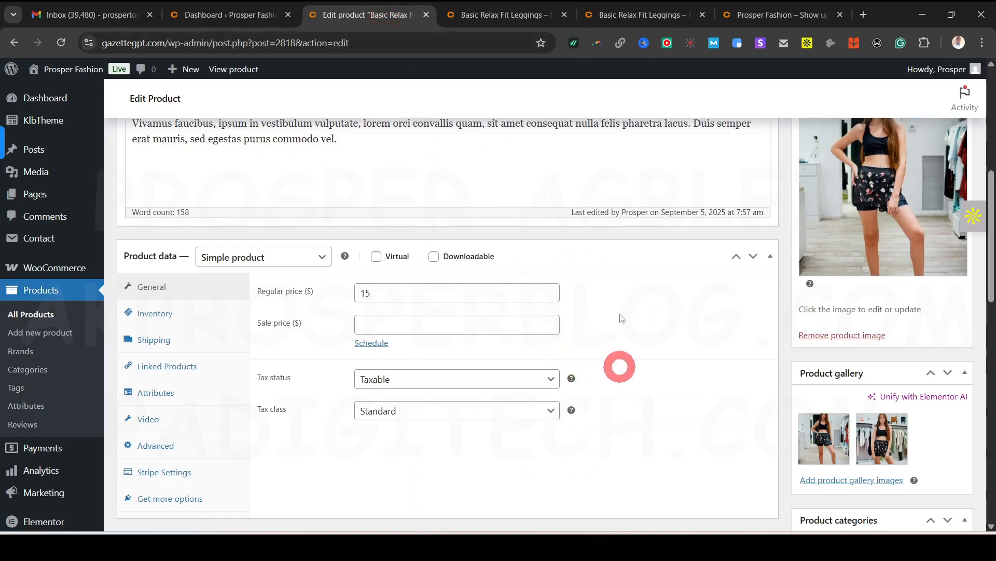
left_click(501, 15)
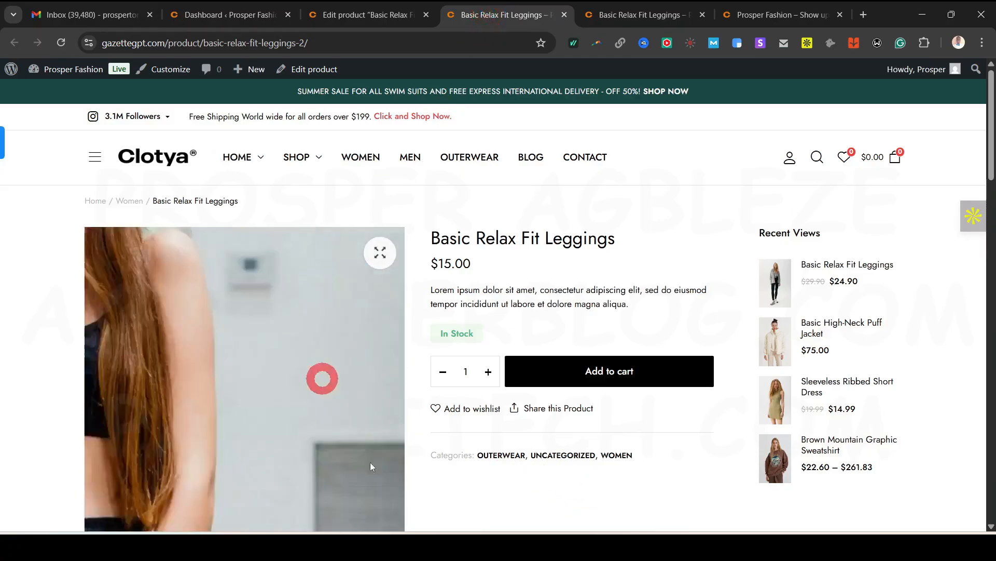
scroll(582, 509, "down", 1)
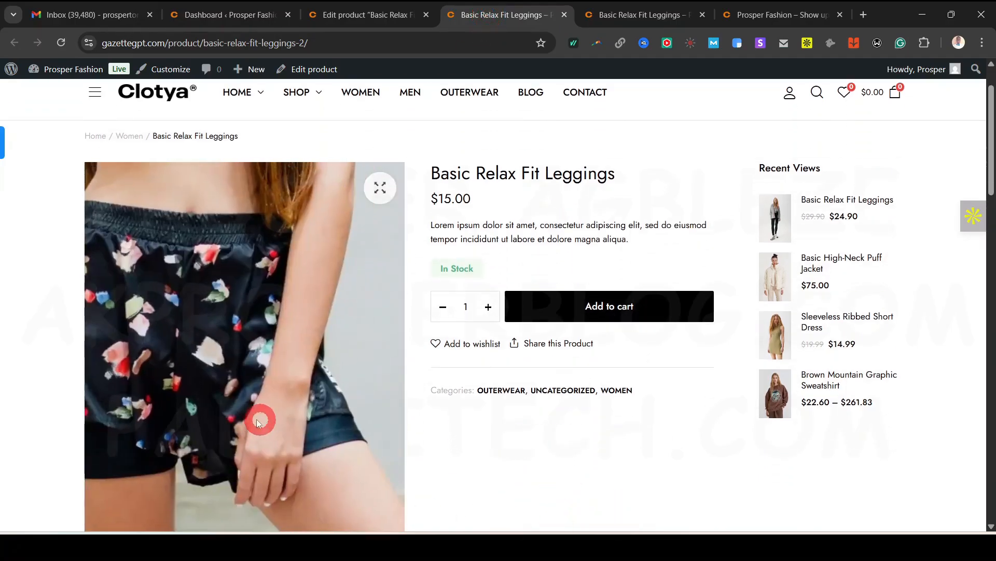
scroll(508, 480, "down", 1)
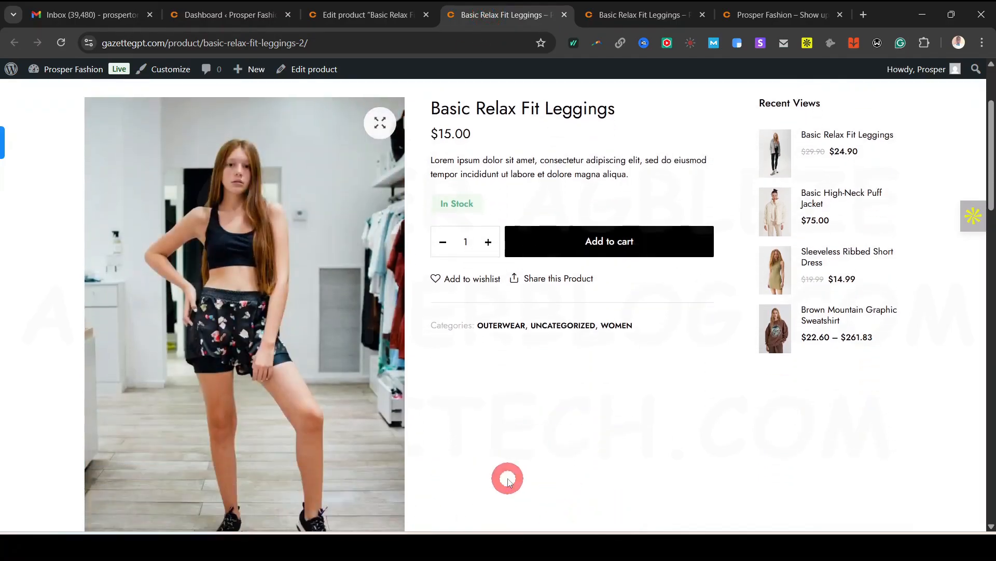
left_click(381, 7)
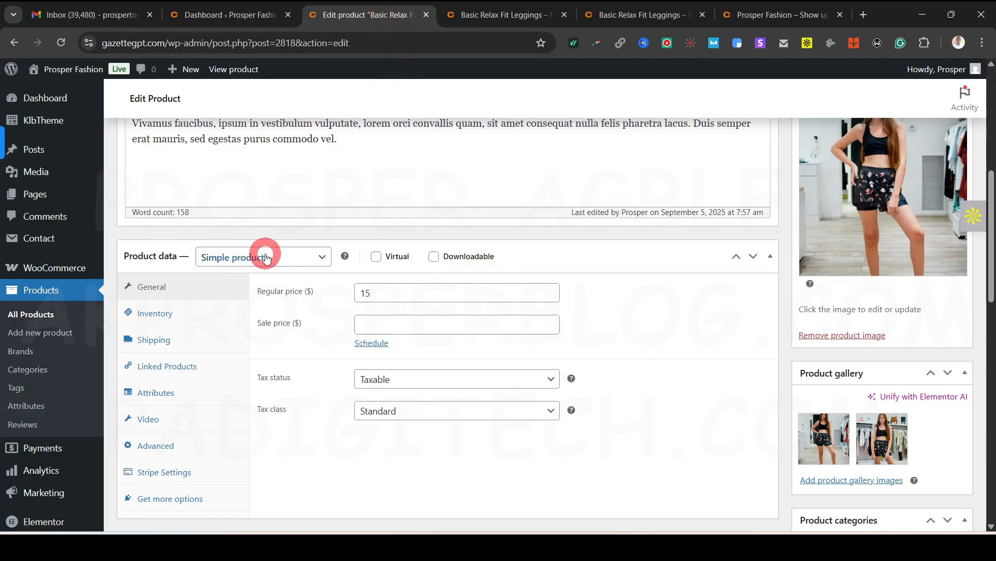
Change the leggings' product type to Variable product and dismiss the attributes tip
left_click(285, 262)
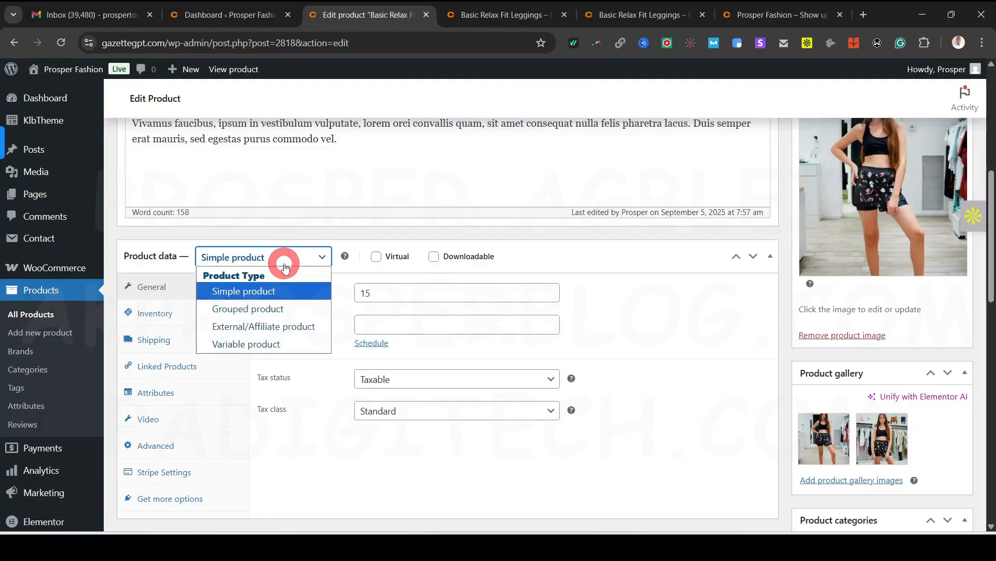
left_click(272, 344)
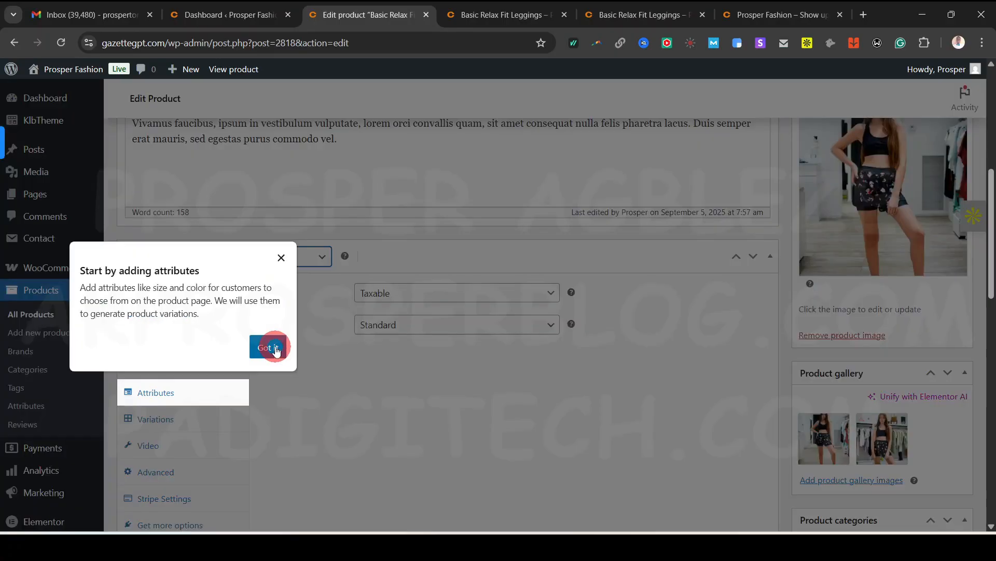
left_click(268, 347)
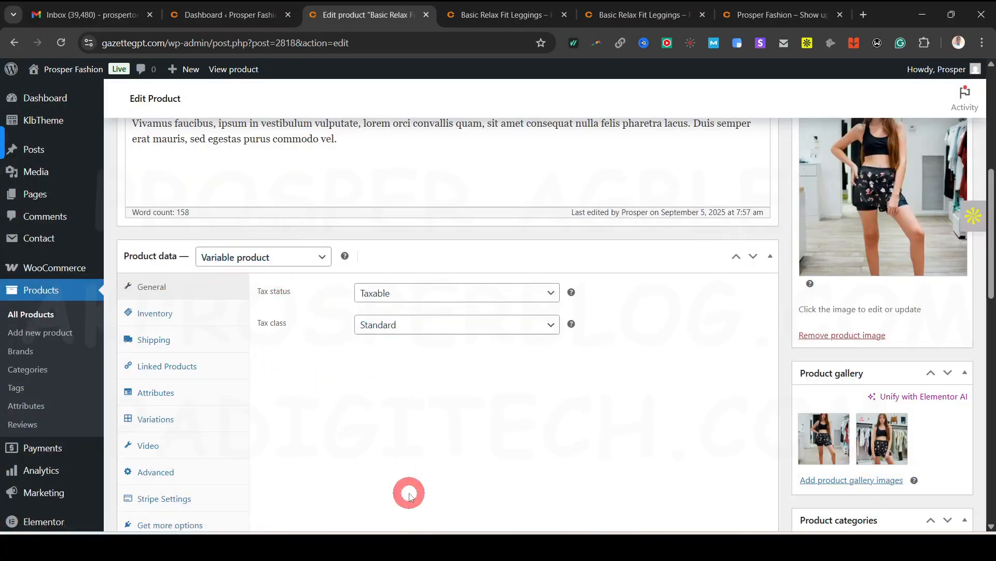
scroll(409, 446, "up", 7)
scroll(467, 311, "down", 5)
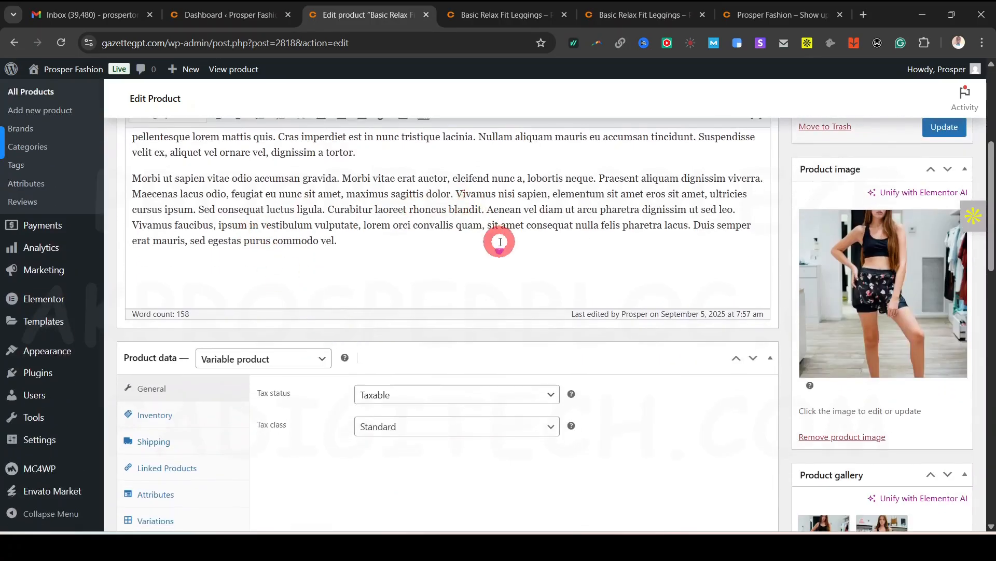
scroll(498, 241, "down", 3)
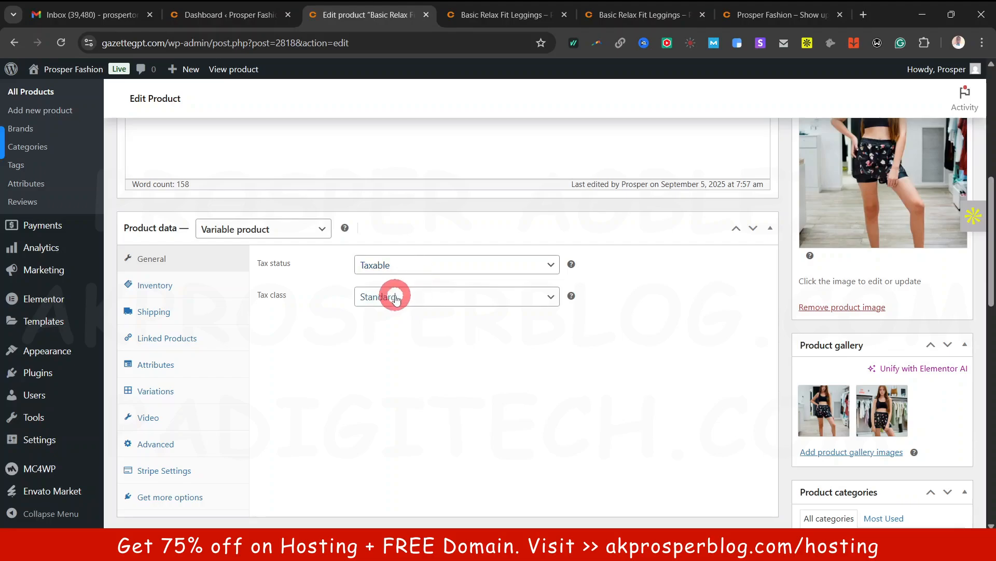
In Inventory, toggle Track stock quantity on and back off, then go to Shipping
left_click(167, 284)
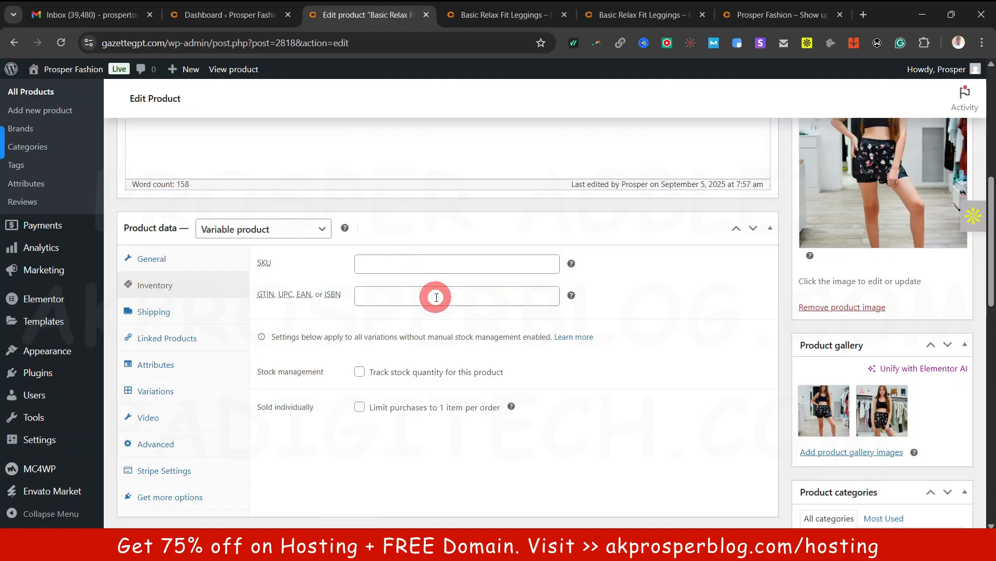
left_click(360, 372)
left_click(362, 375)
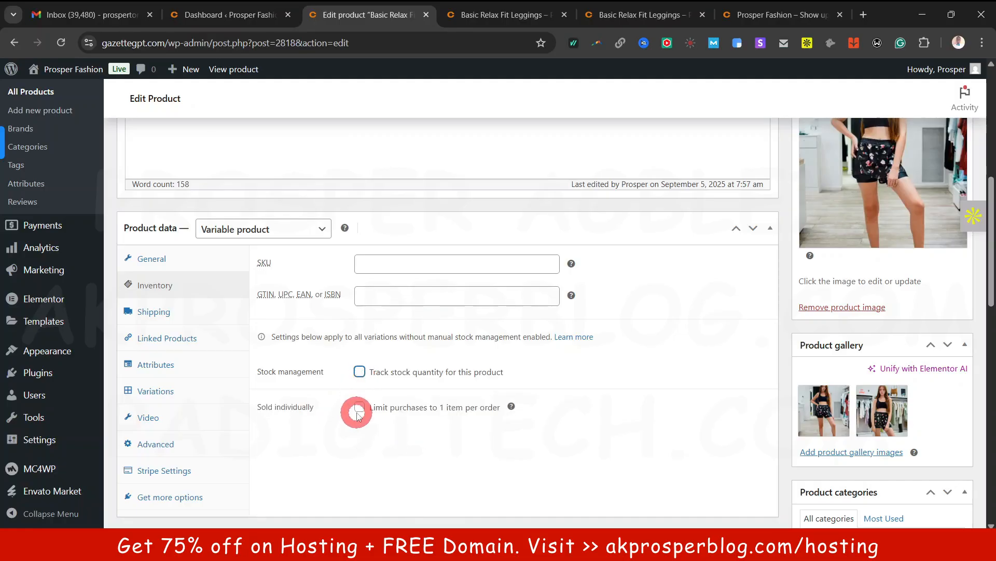
left_click(175, 316)
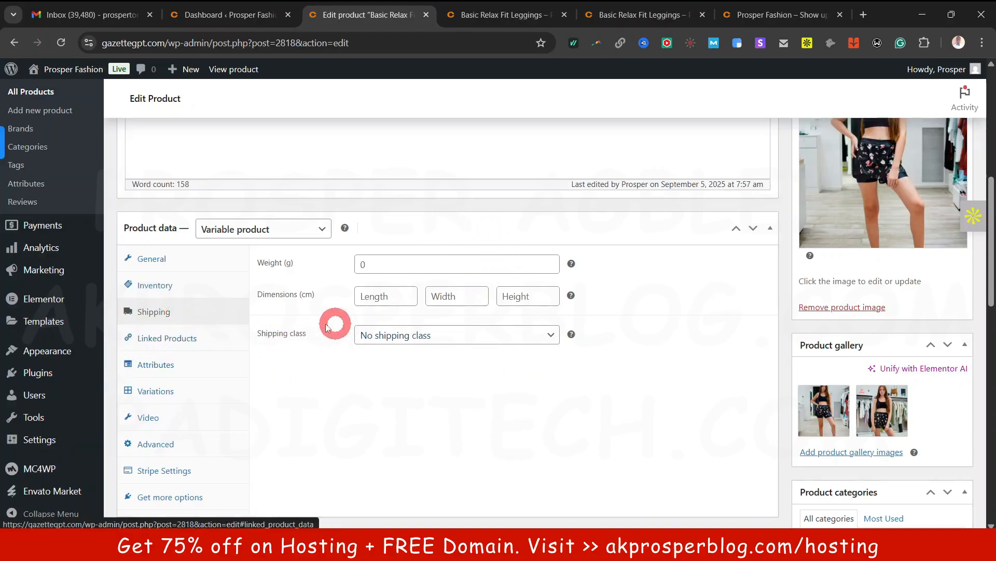
From the Attributes 'Add existing' list, add color and then Material to the leggings
left_click(156, 366)
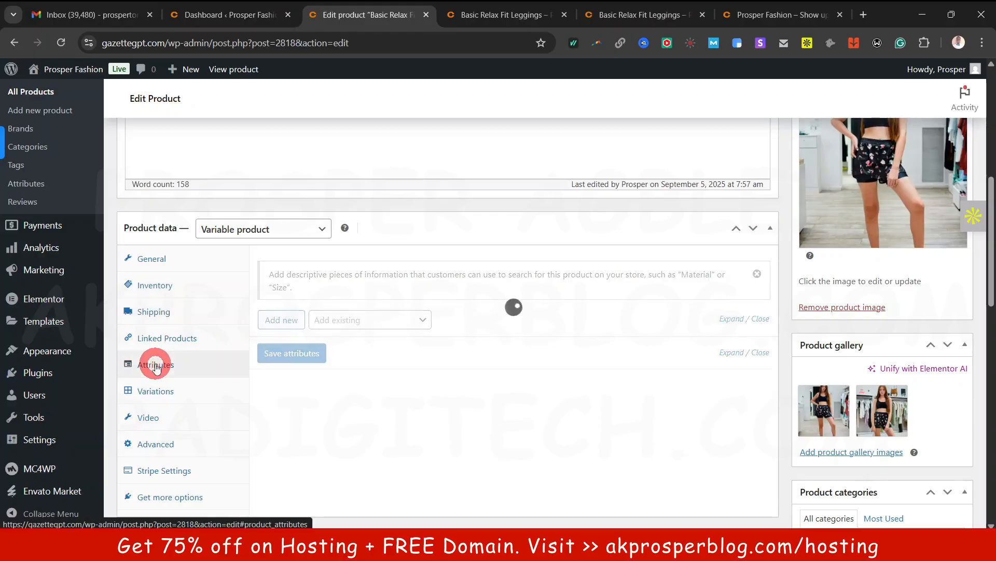
scroll(566, 298, "down", 1)
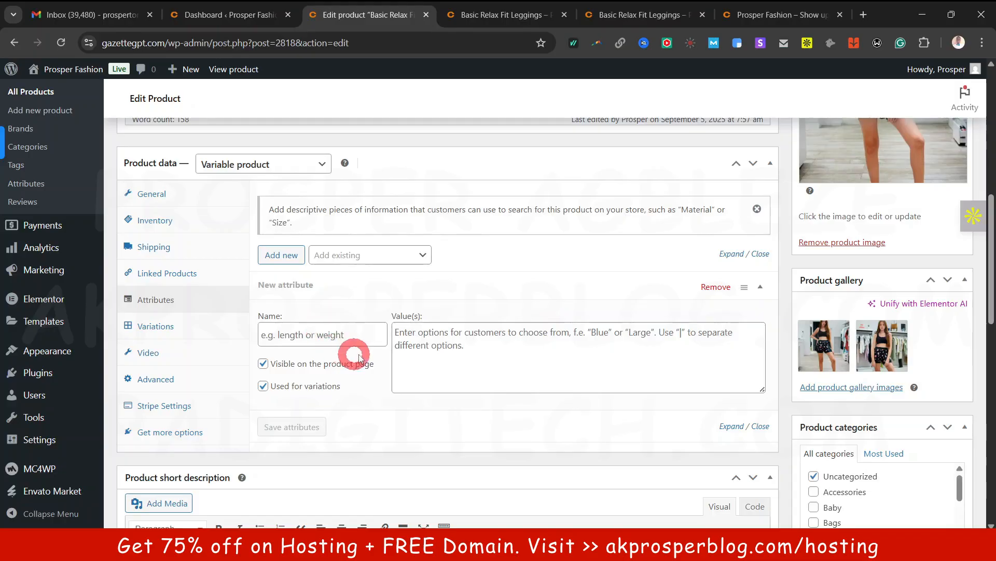
left_click(405, 249)
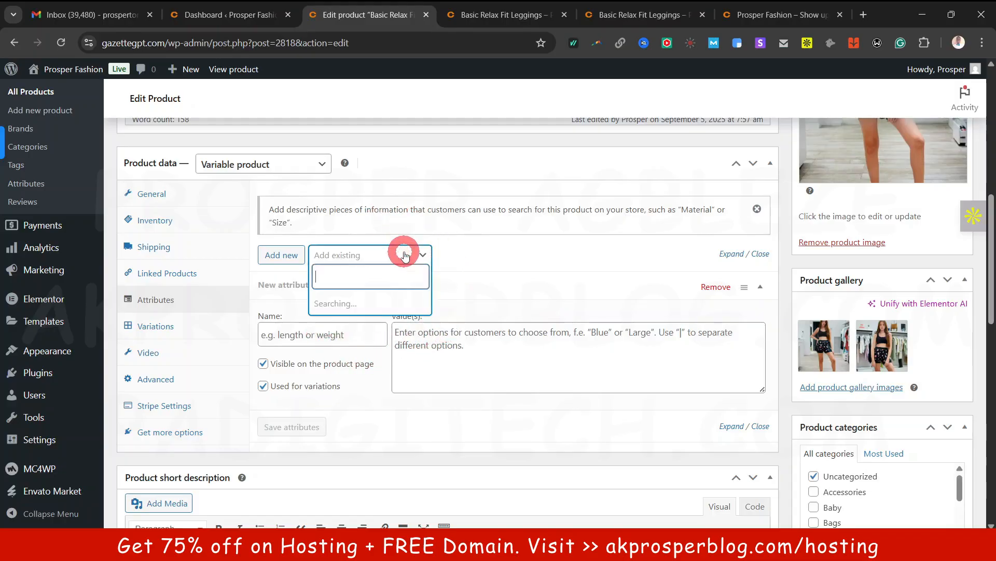
left_click(405, 252)
left_click(406, 255)
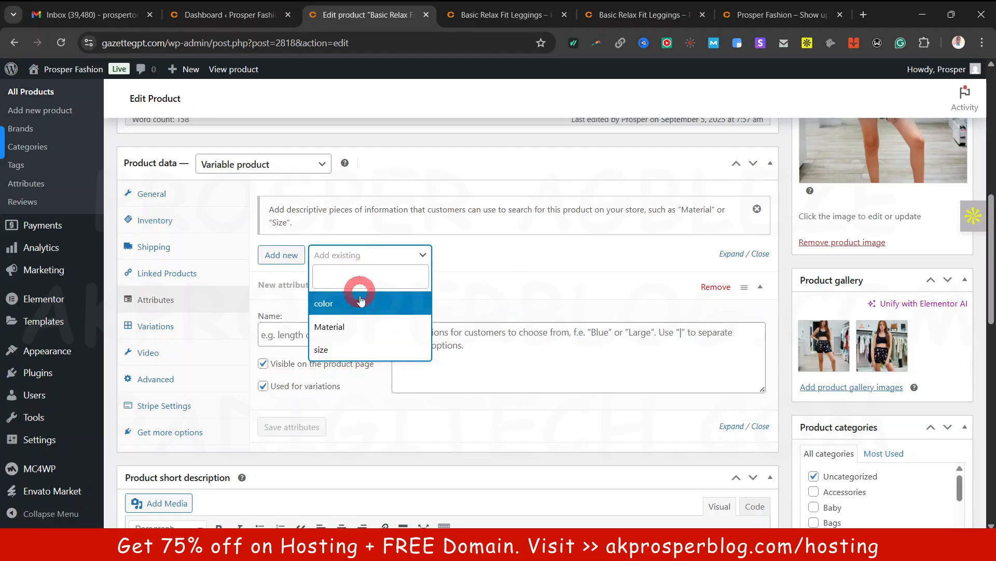
left_click(468, 223)
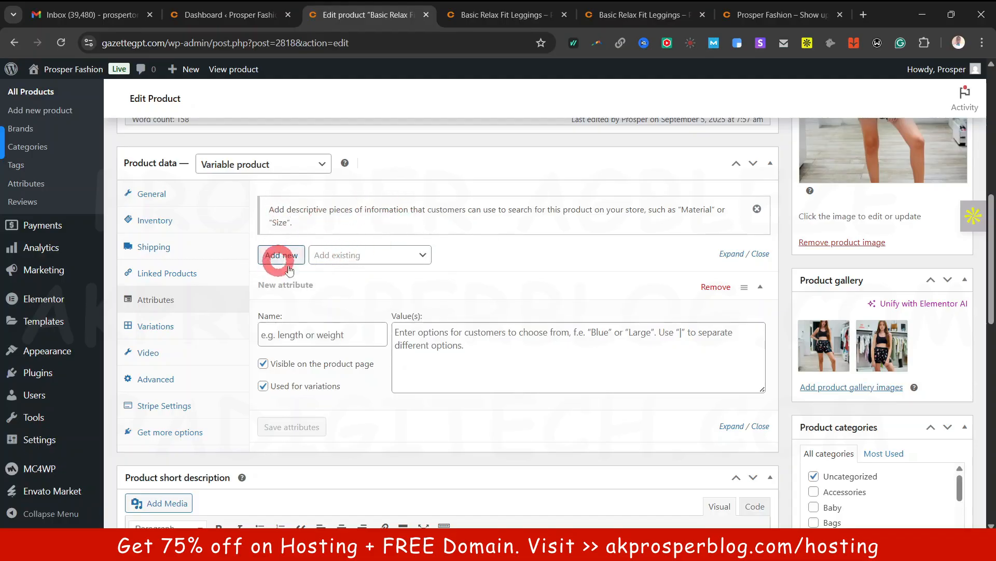
left_click(374, 256)
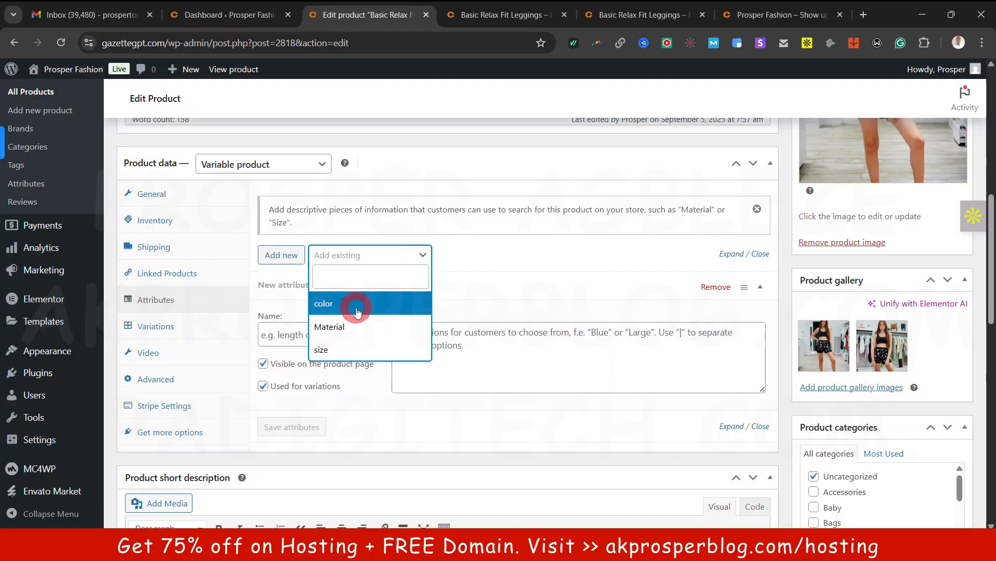
left_click(358, 306)
left_click(381, 256)
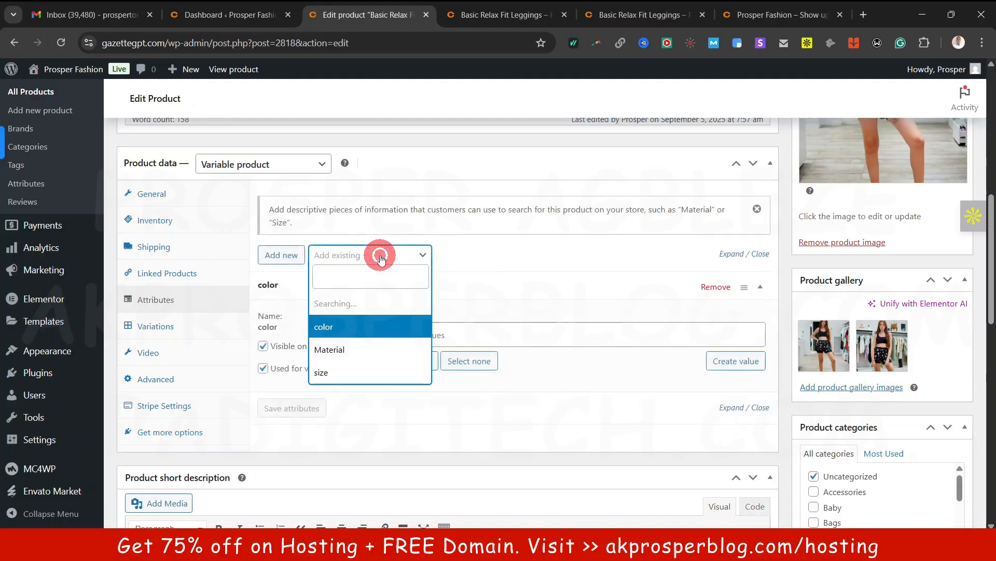
left_click(358, 332)
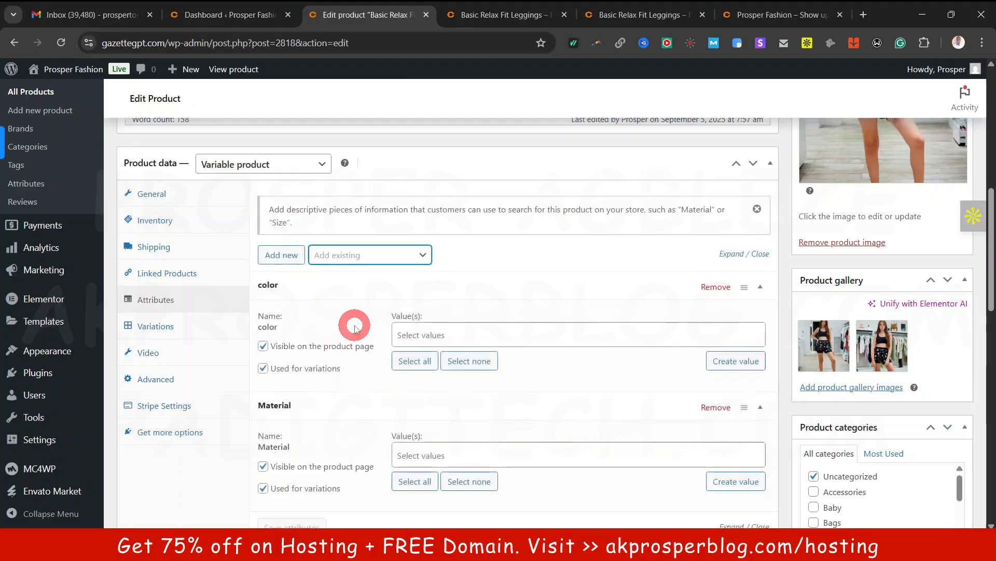
Add Blue and Red as the leggings' color values
scroll(404, 426, "down", 1)
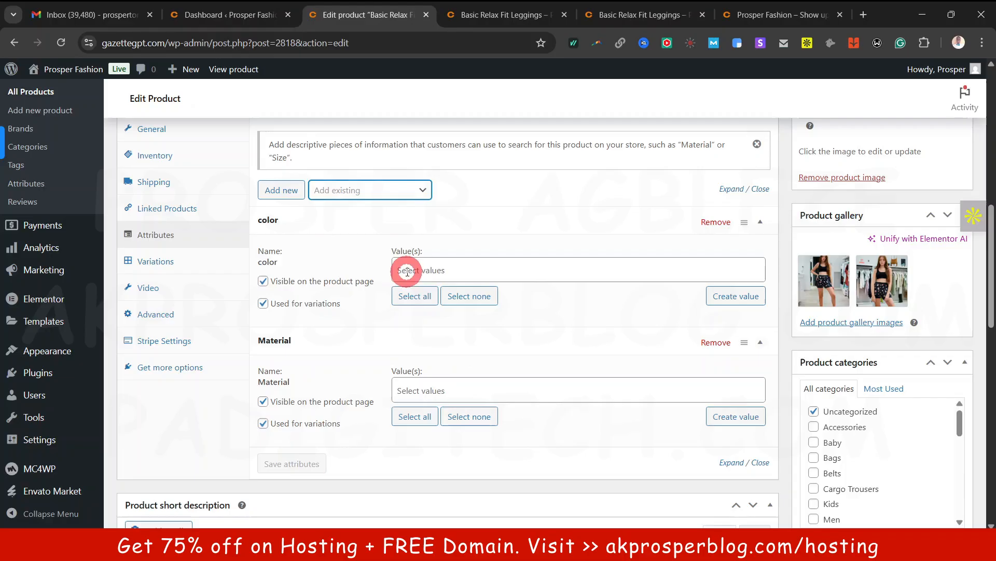
left_click(447, 265)
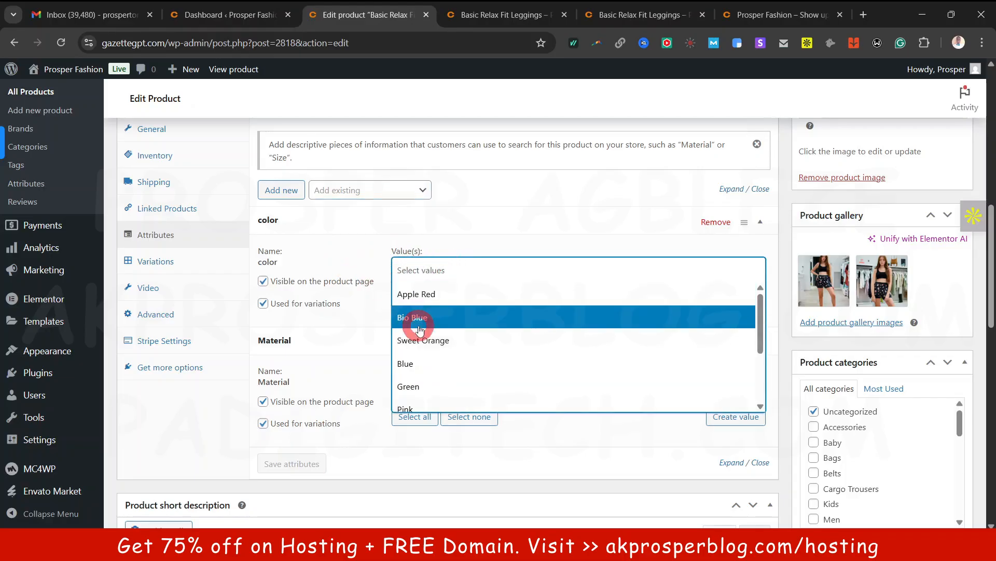
left_click(373, 330)
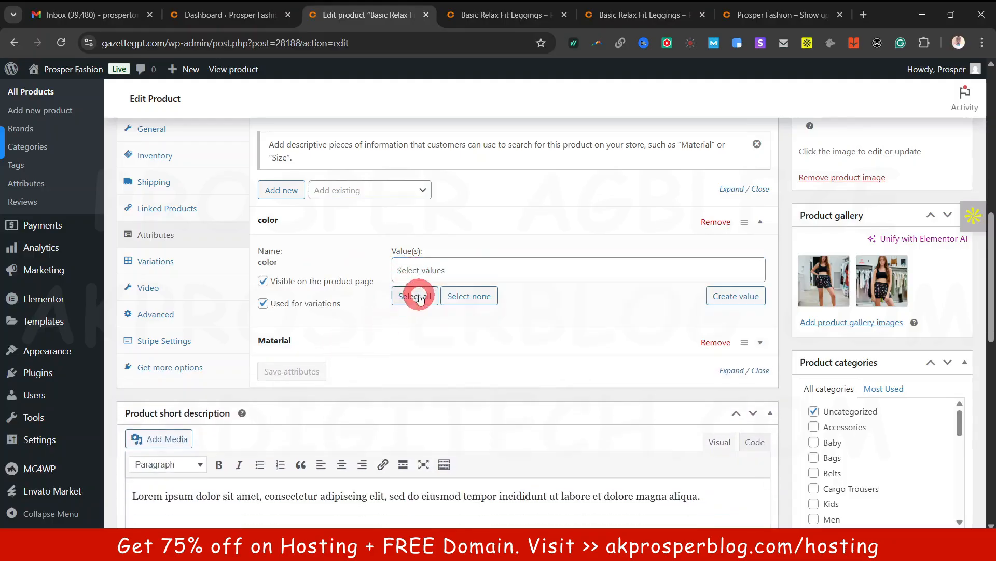
left_click(444, 264)
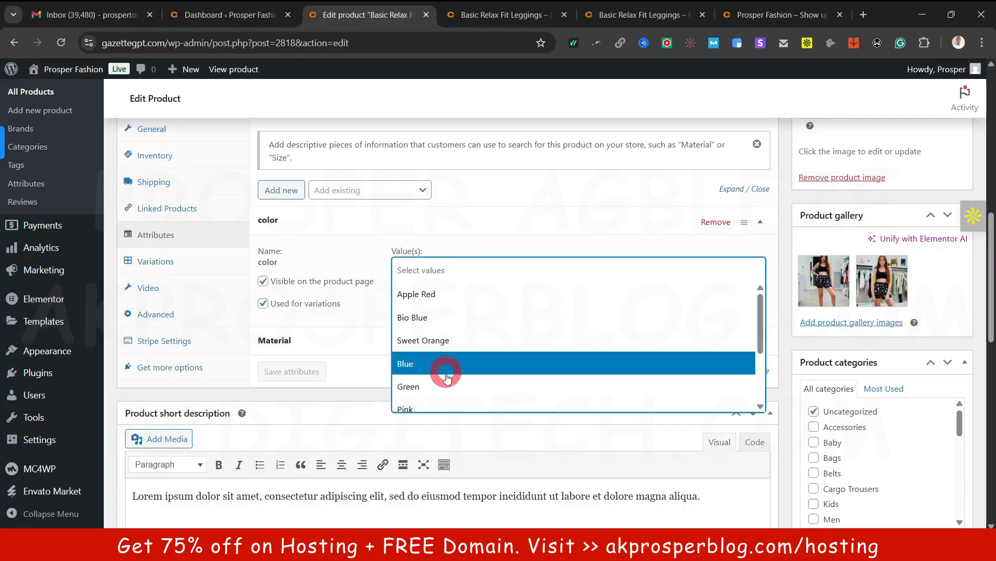
left_click(445, 368)
left_click(456, 270)
scroll(456, 364, "down", 3)
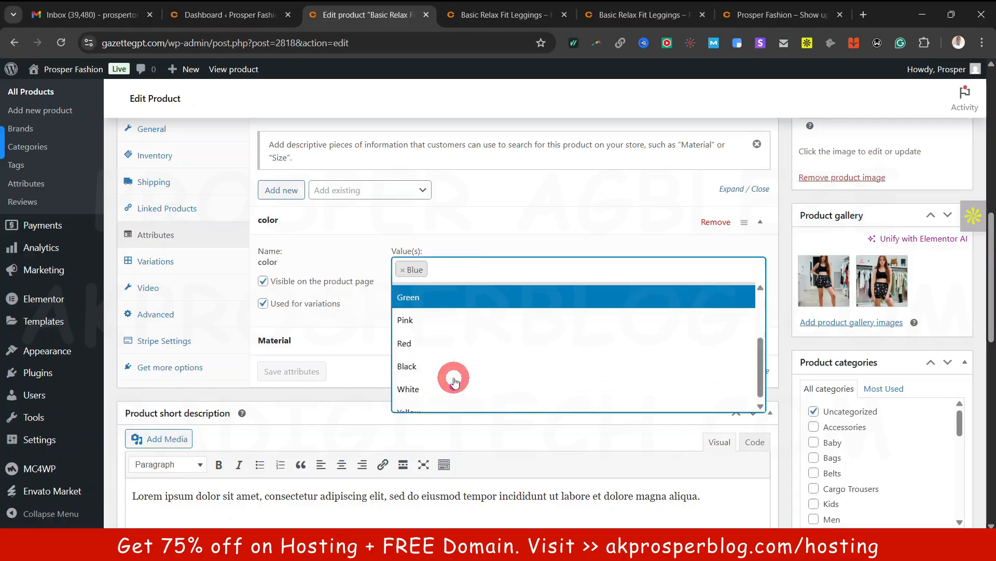
left_click(444, 340)
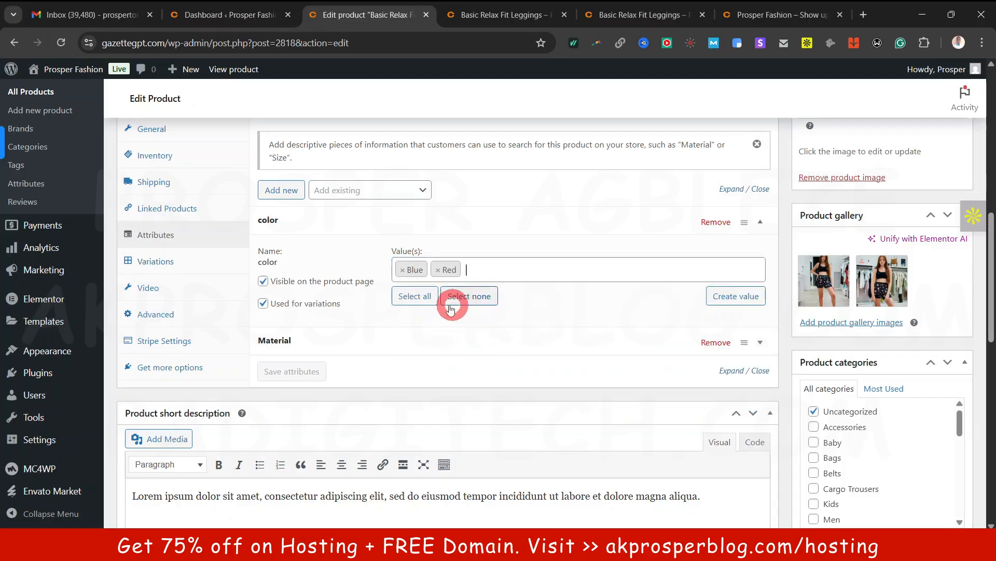
Select all colors, then remove Yellow, White, Apple Red, Green, Sweet Orange and Bio Blue
left_click(415, 296)
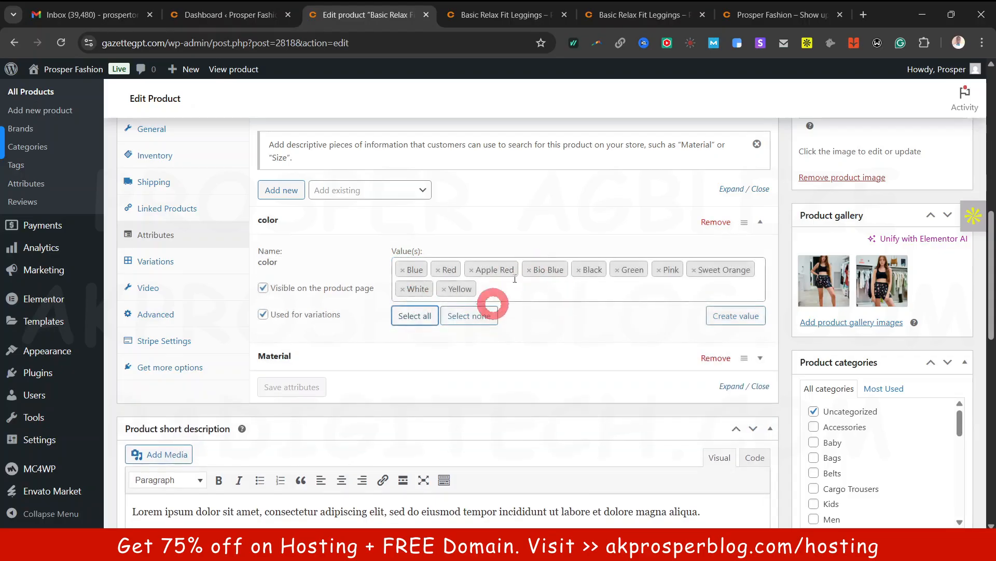
left_click(444, 290)
left_click(404, 287)
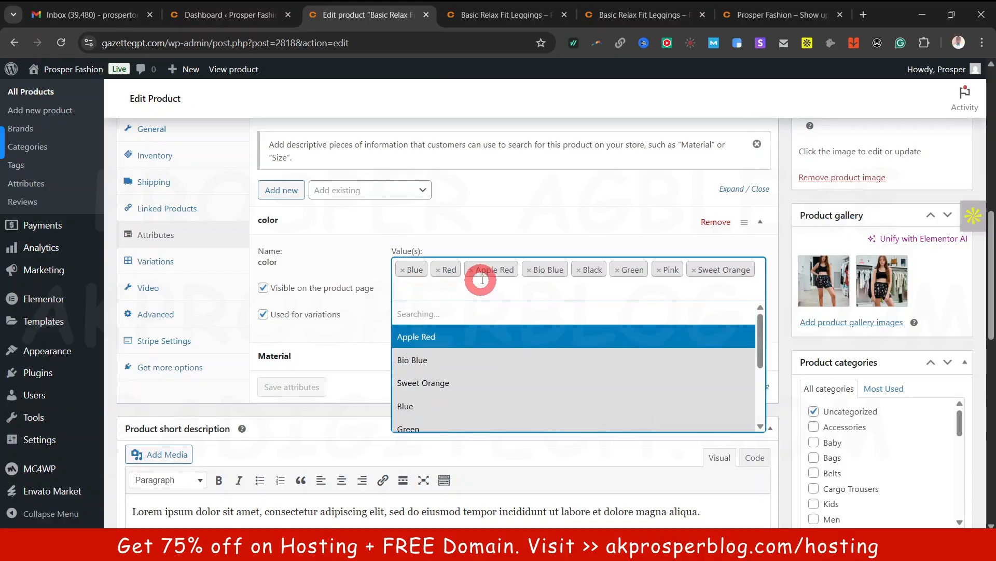
left_click(469, 270)
left_click(560, 270)
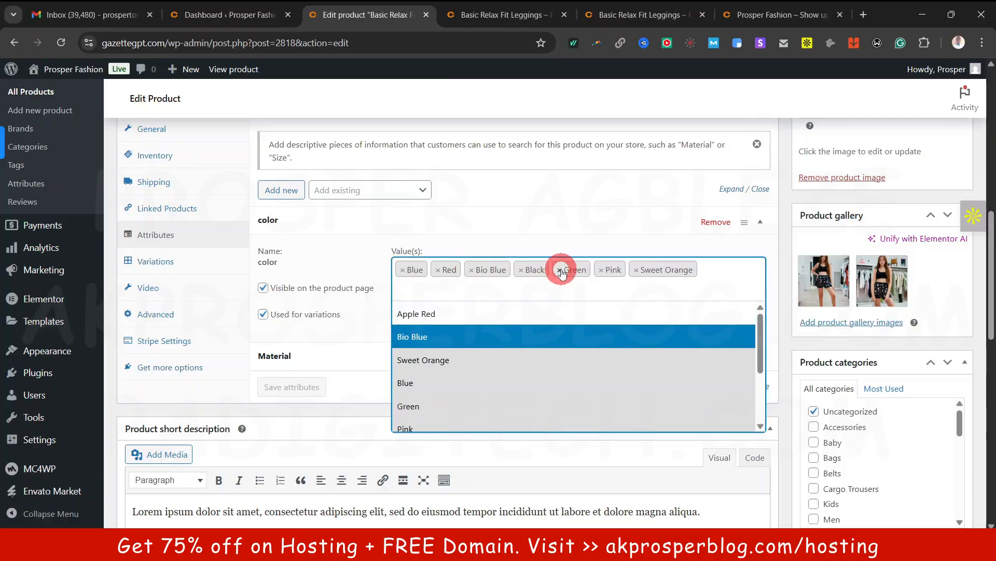
left_click(592, 269)
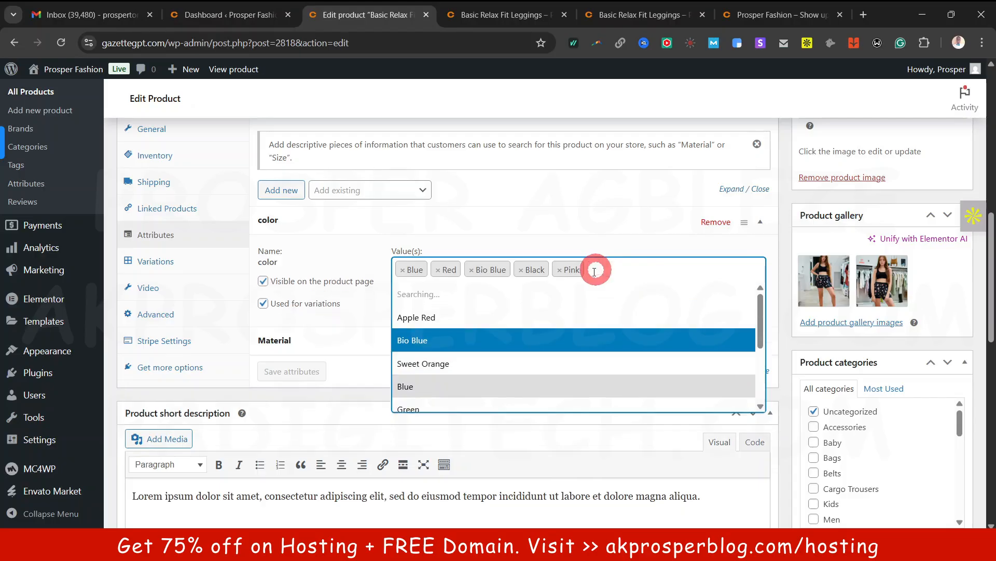
left_click(471, 269)
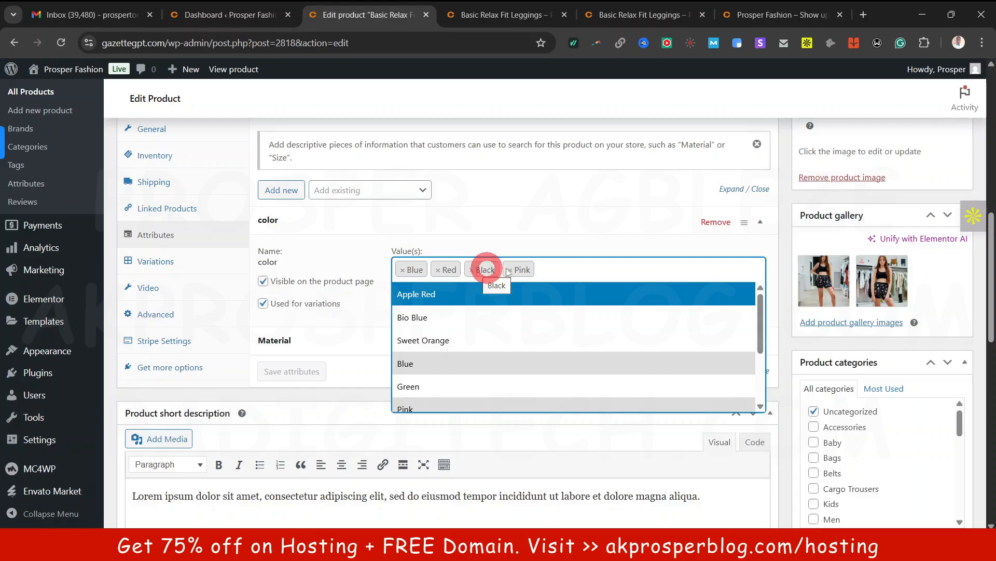
Give Material the values Cottom and Silk, then save the attributes
left_click(314, 338)
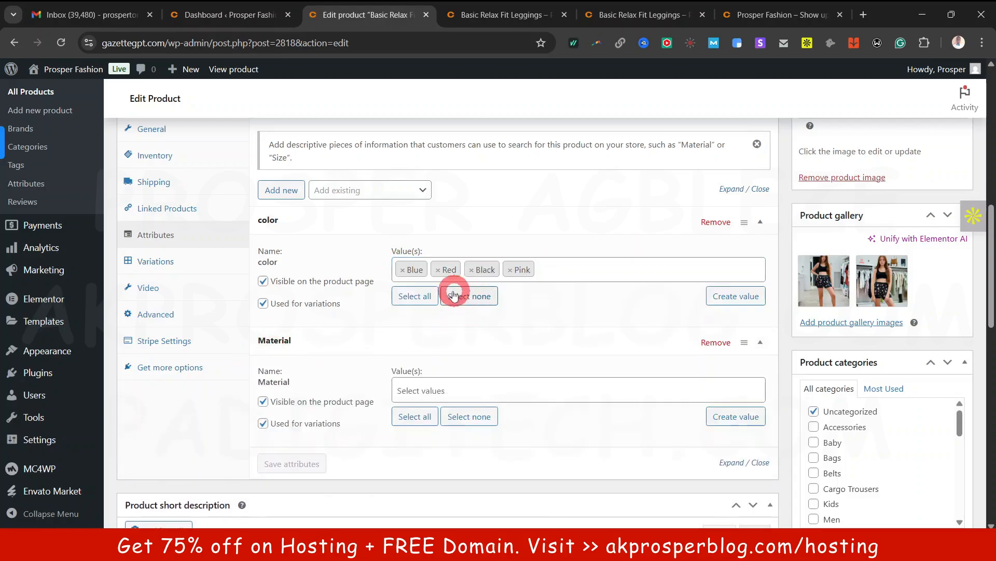
scroll(446, 337, "down", 1)
left_click(423, 327)
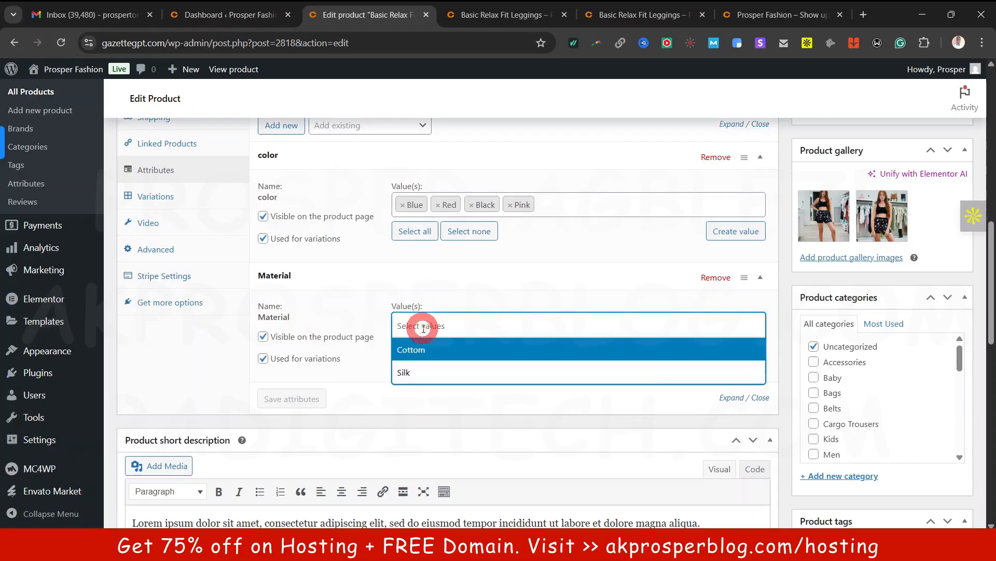
left_click(453, 351)
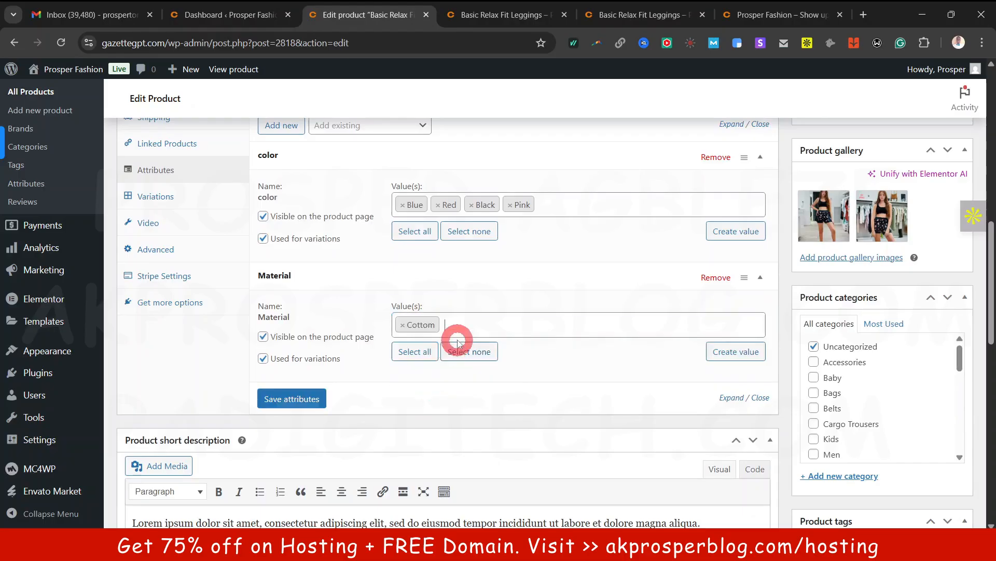
left_click(470, 329)
left_click(434, 399)
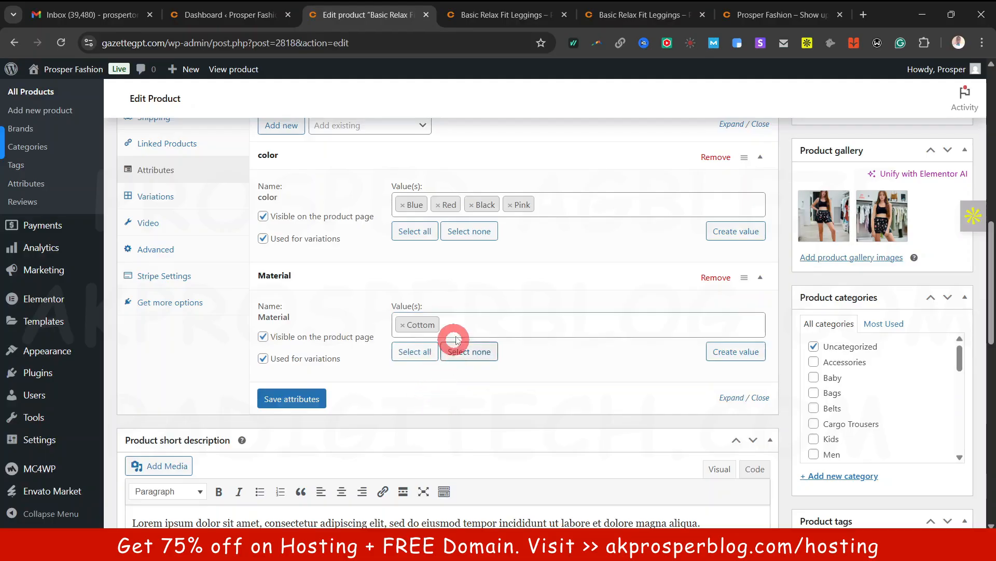
left_click(461, 327)
left_click(429, 374)
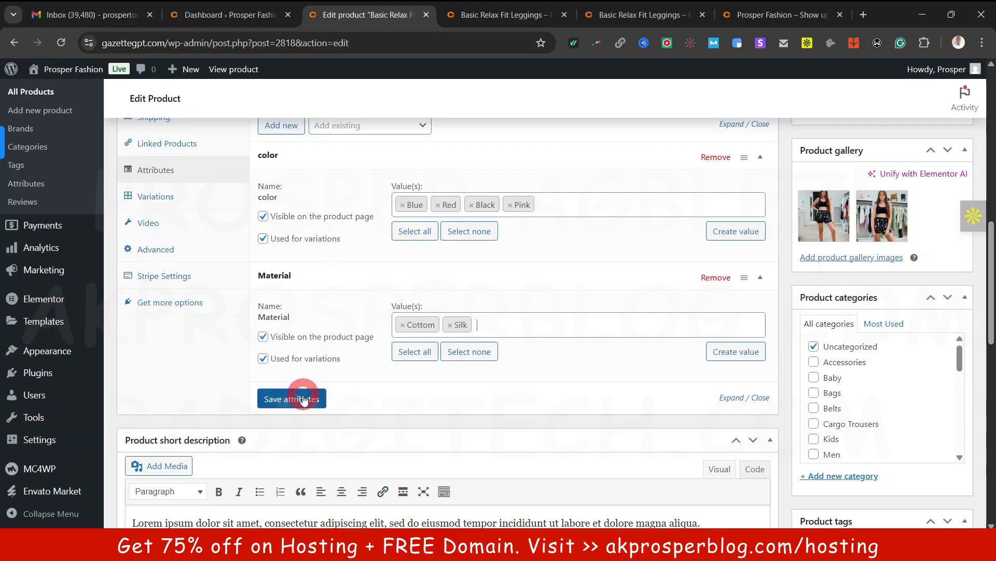
scroll(311, 369, "up", 1)
left_click(296, 467)
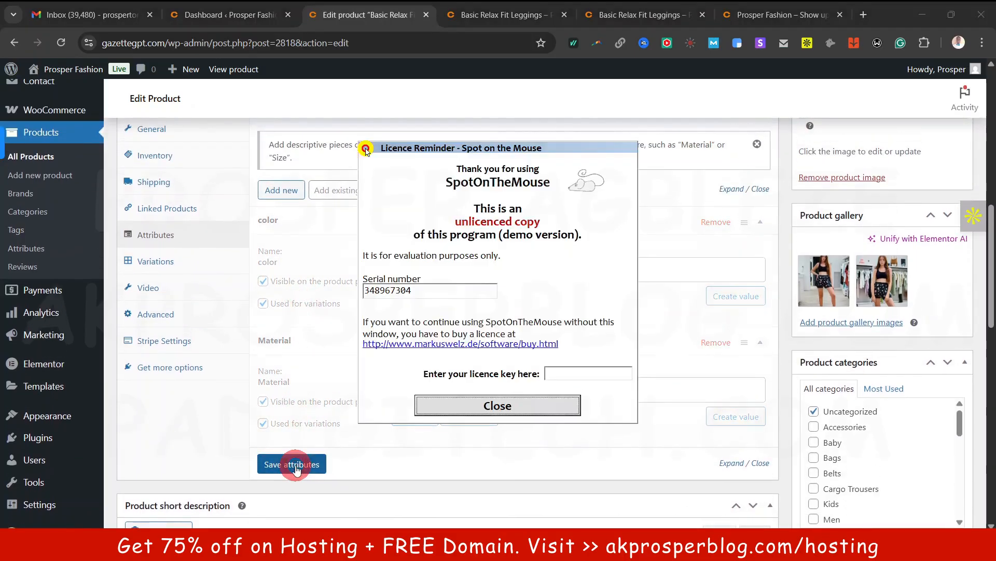
Generate all eight color × material variations from Variations and confirm the prompt
left_click(481, 405)
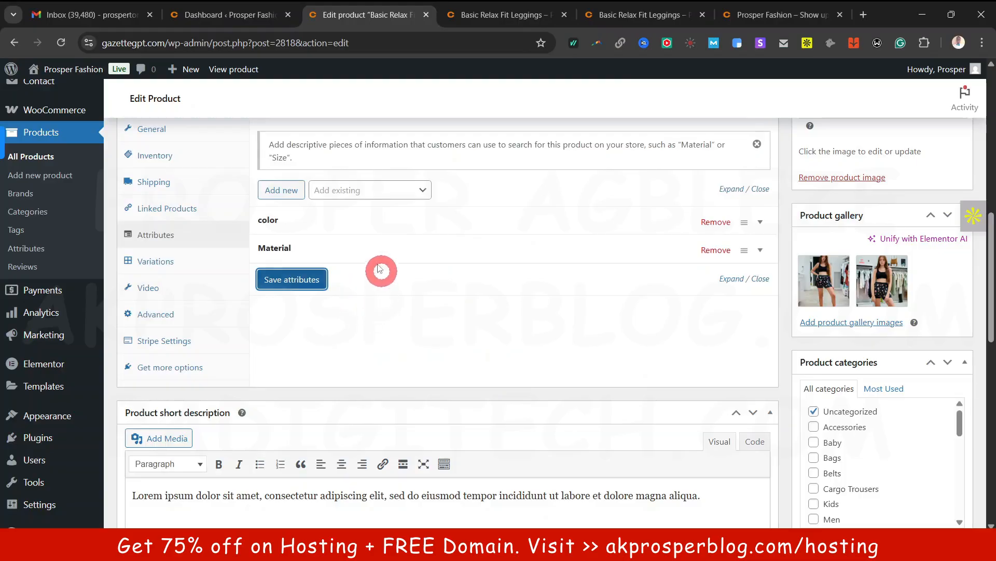
scroll(475, 253, "up", 1)
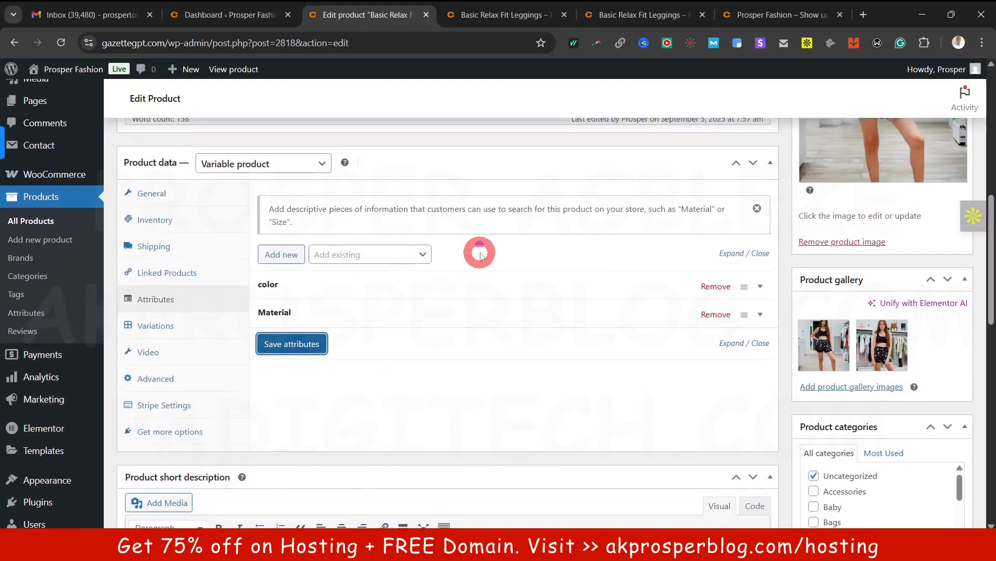
left_click(159, 326)
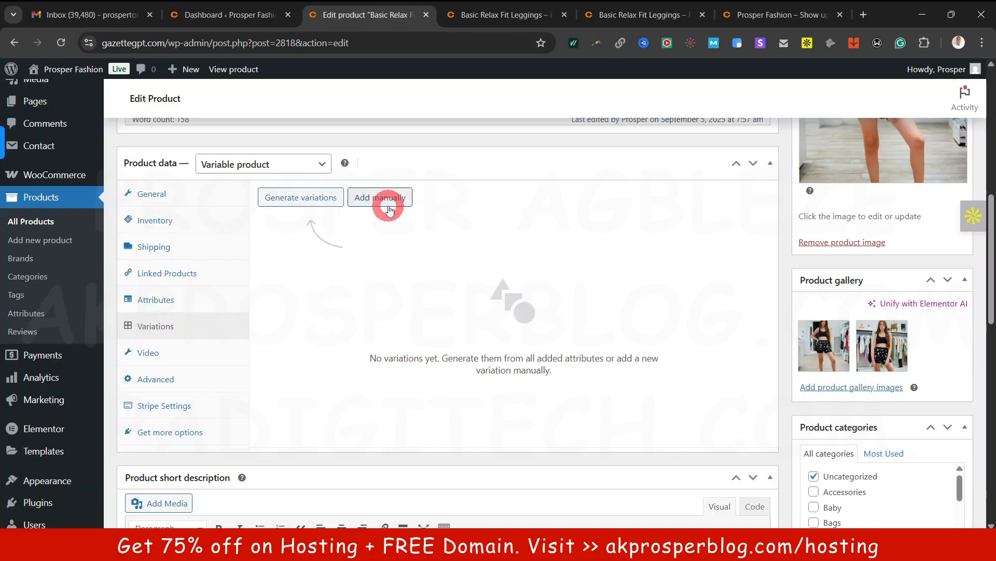
left_click(301, 198)
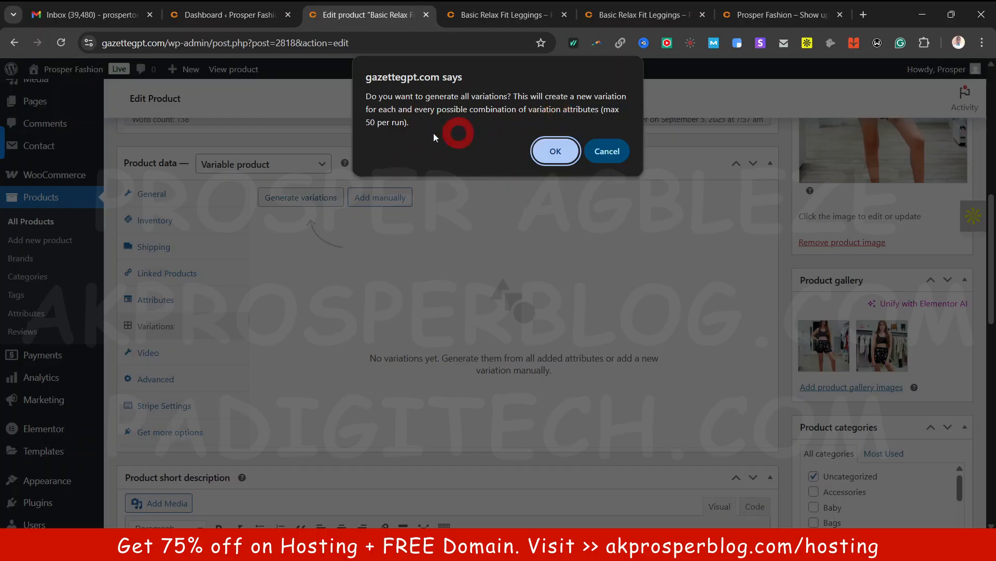
left_click(557, 152)
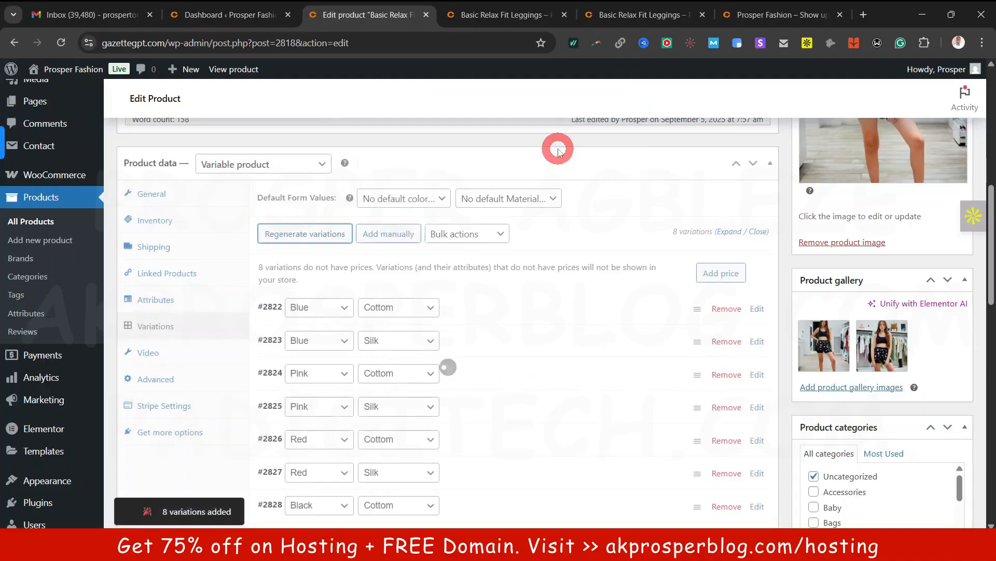
scroll(504, 295, "down", 1)
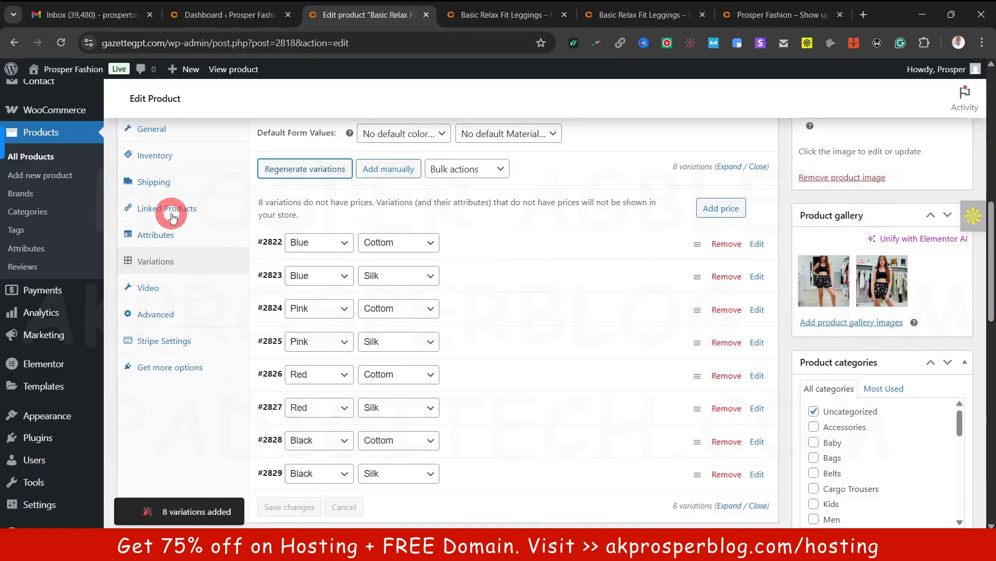
left_click(162, 232)
left_click(332, 218)
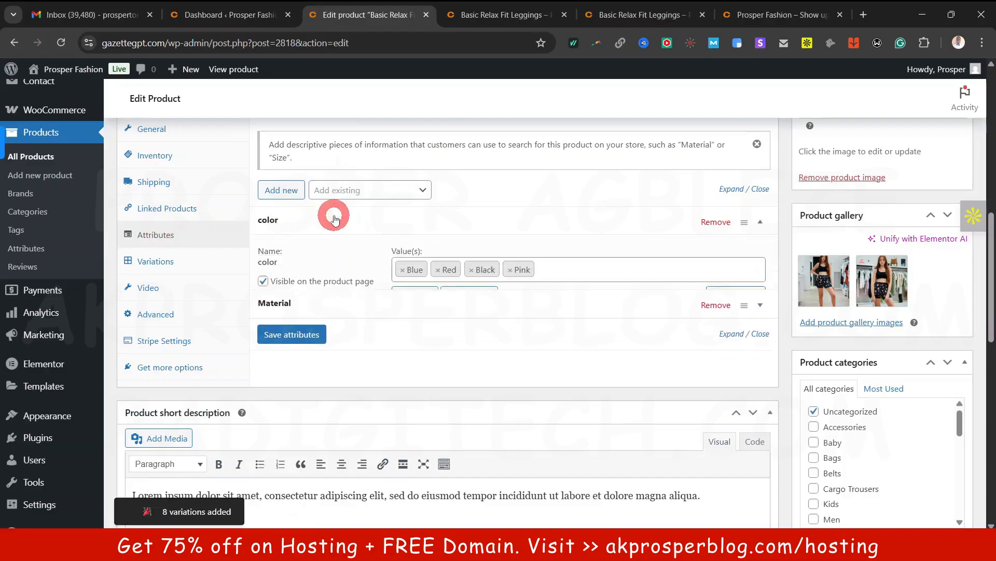
scroll(312, 275, "down", 1)
left_click(312, 276)
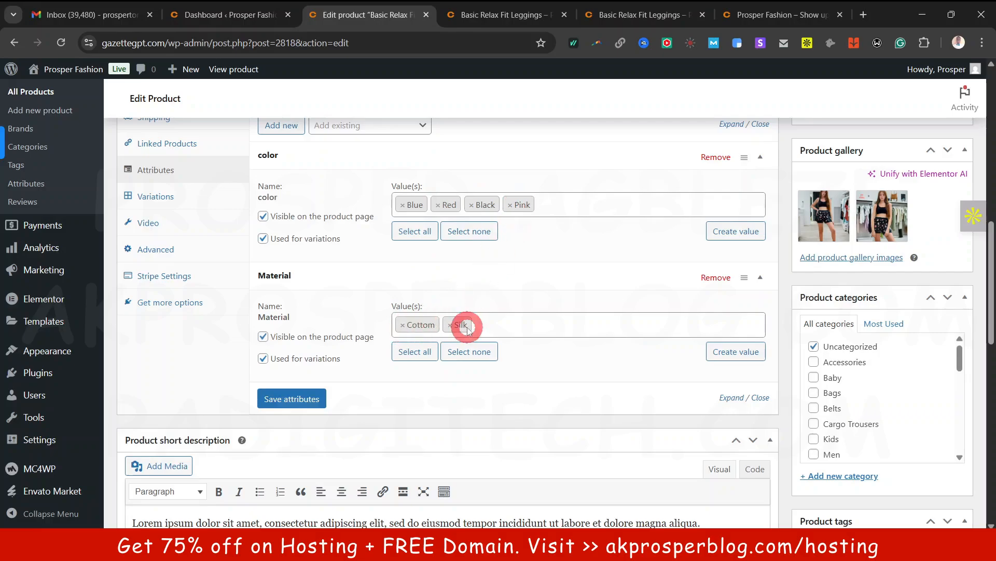
scroll(441, 317, "up", 3)
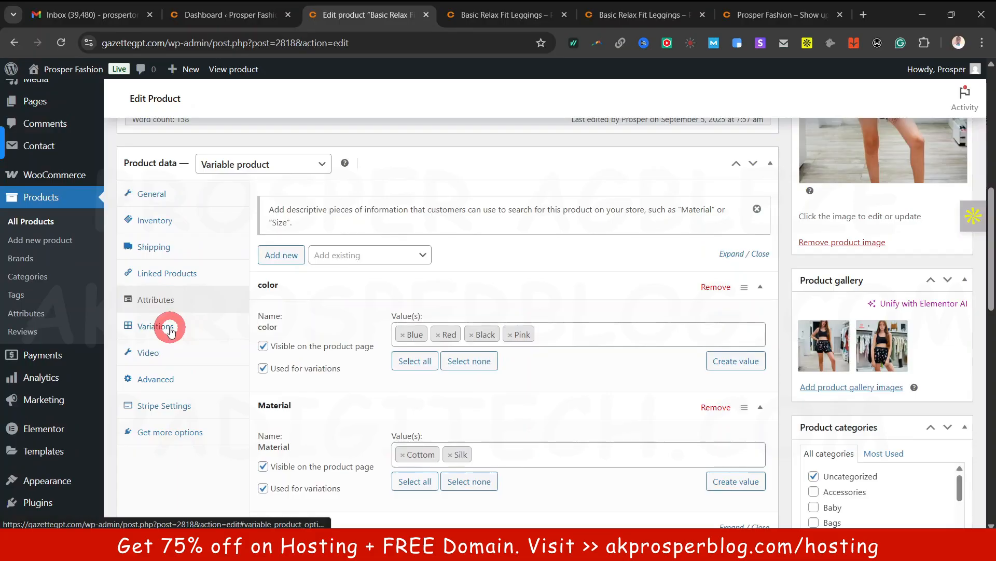
left_click(171, 326)
scroll(527, 344, "down", 3)
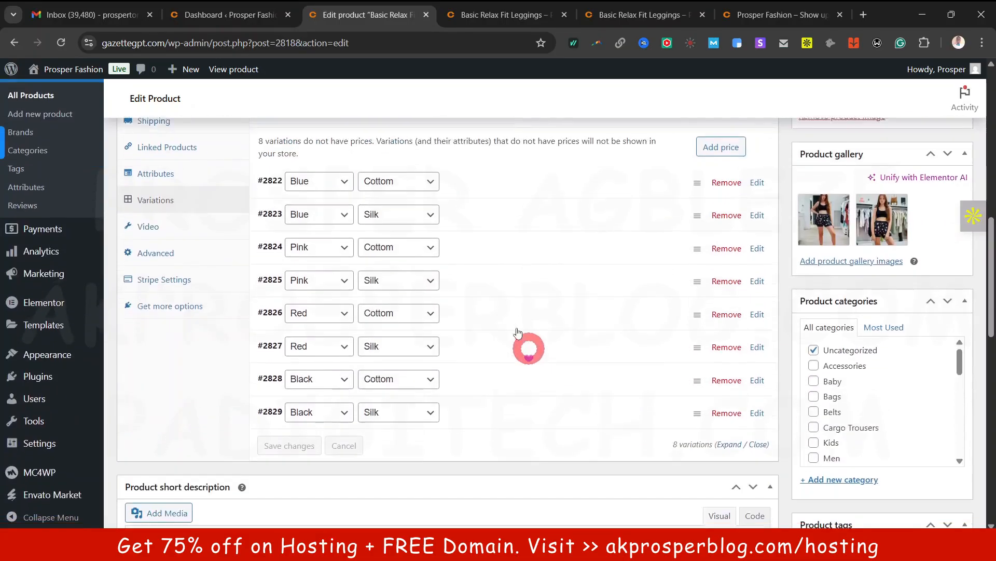
scroll(455, 405, "up", 3)
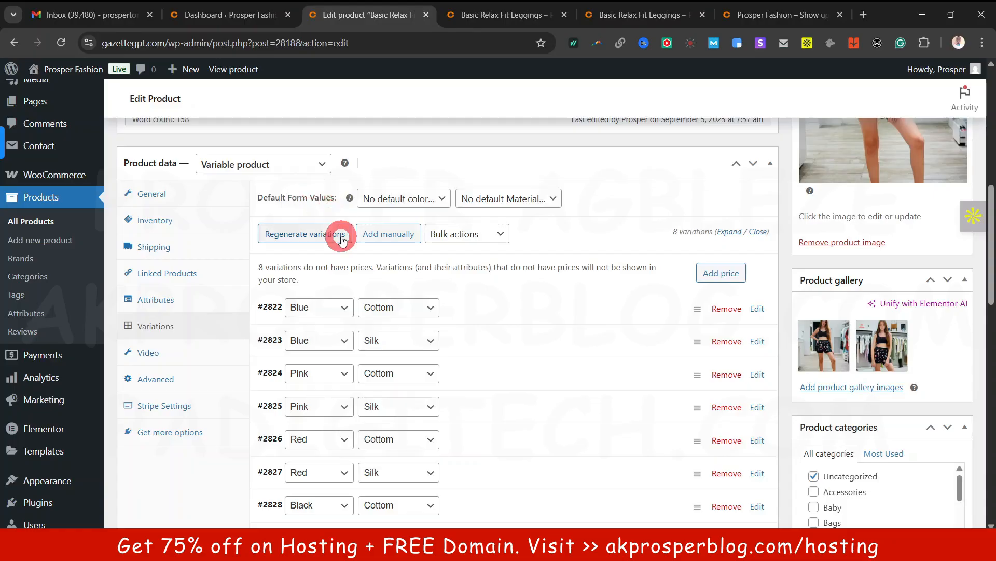
scroll(401, 461, "down", 1)
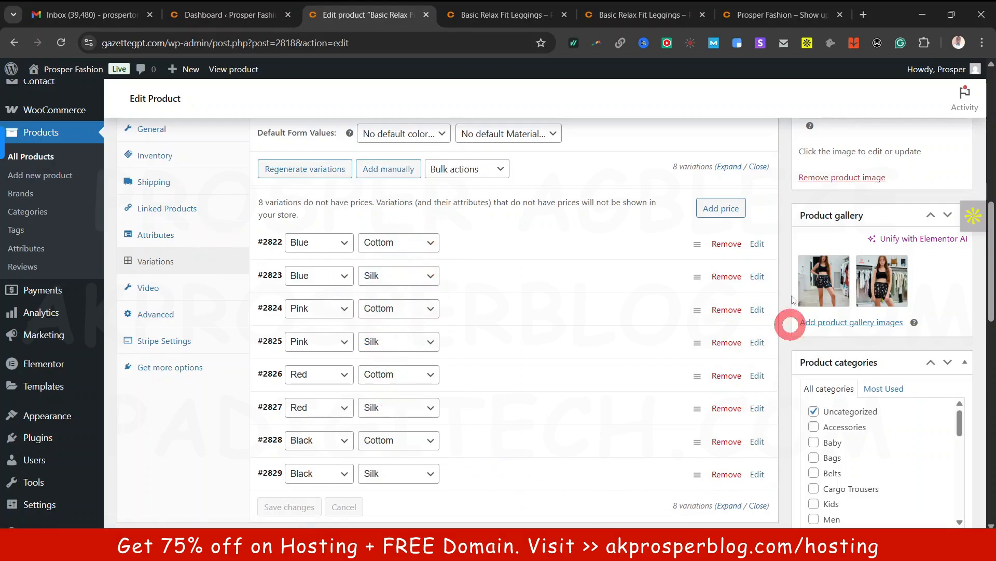
Remove variations #2829 (Black/Silk) and #2823 (Blue/Silk), then expand #2822 (Blue/Cottom)
left_click(719, 474)
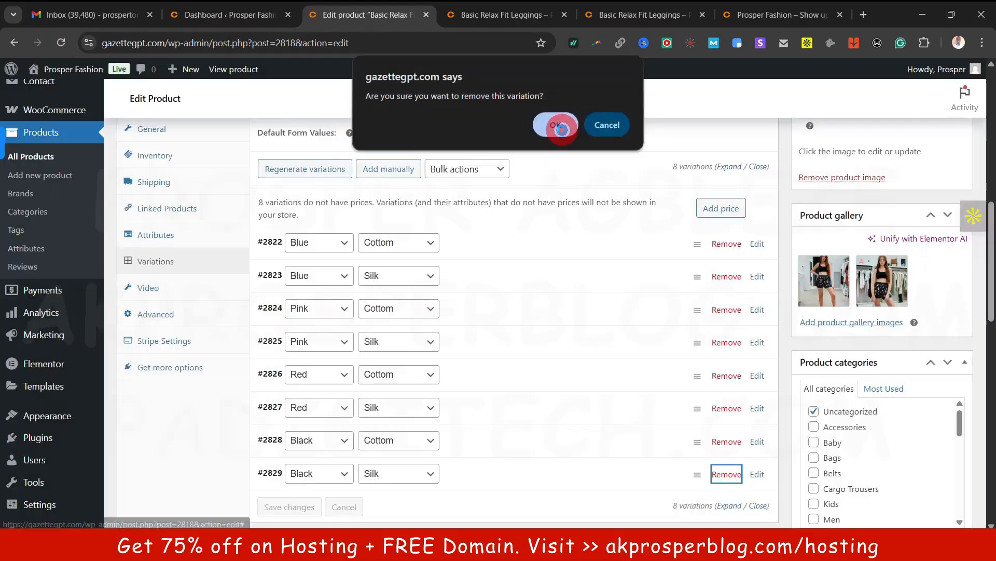
left_click(558, 126)
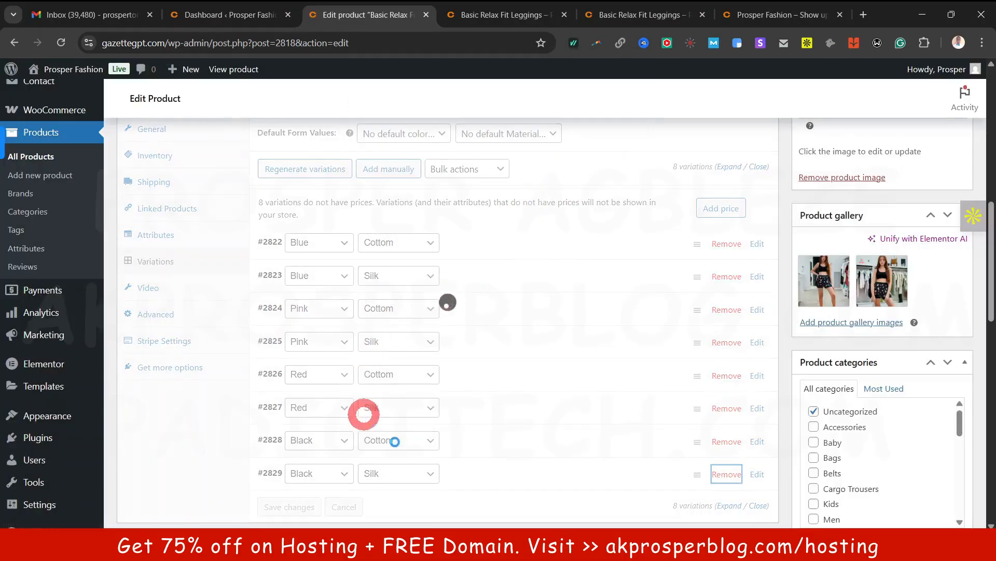
left_click(727, 277)
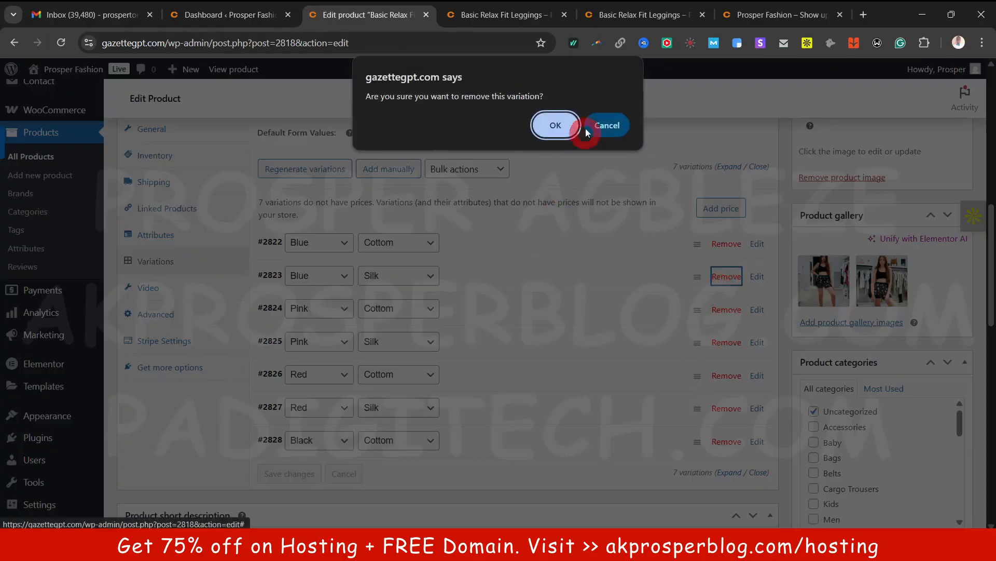
left_click(554, 122)
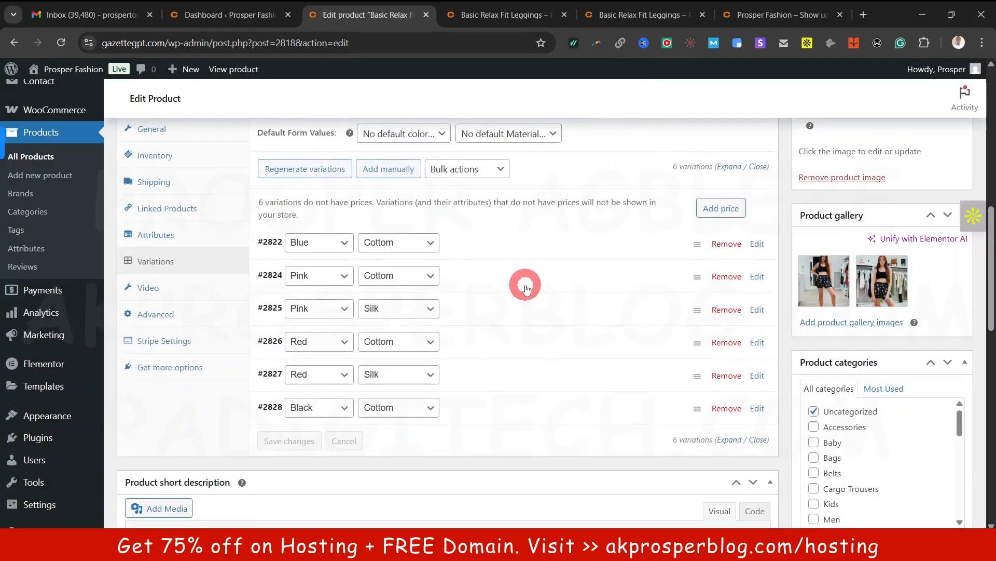
left_click(614, 249)
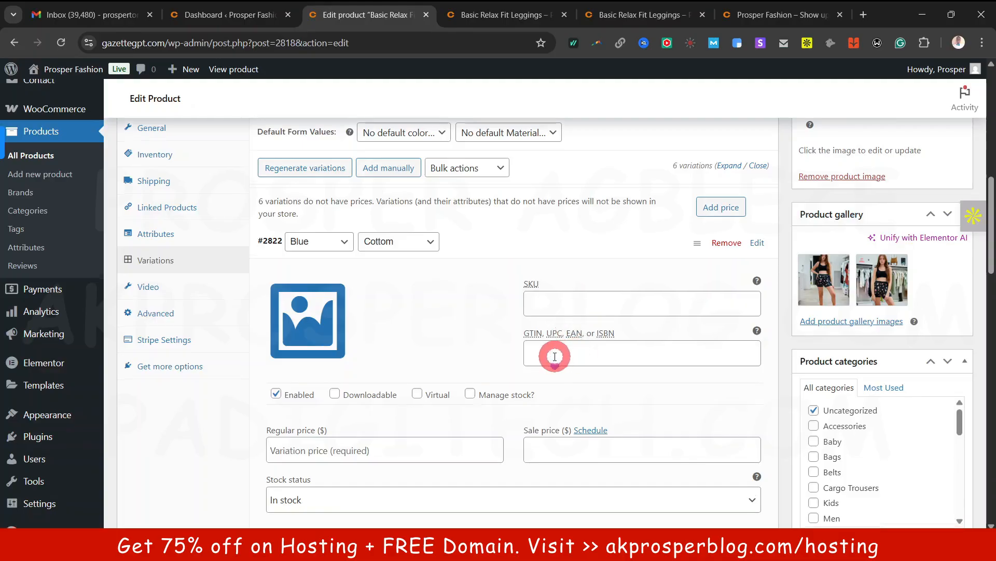
Set the Blue/Cottom variation #2822's regular price to 10
scroll(522, 358, "down", 2)
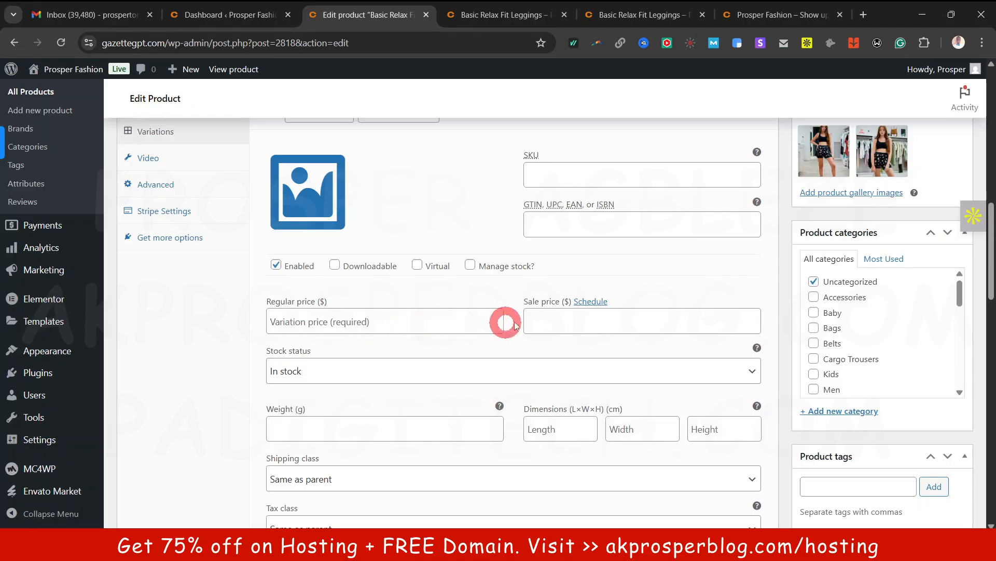
scroll(468, 418, "down", 1)
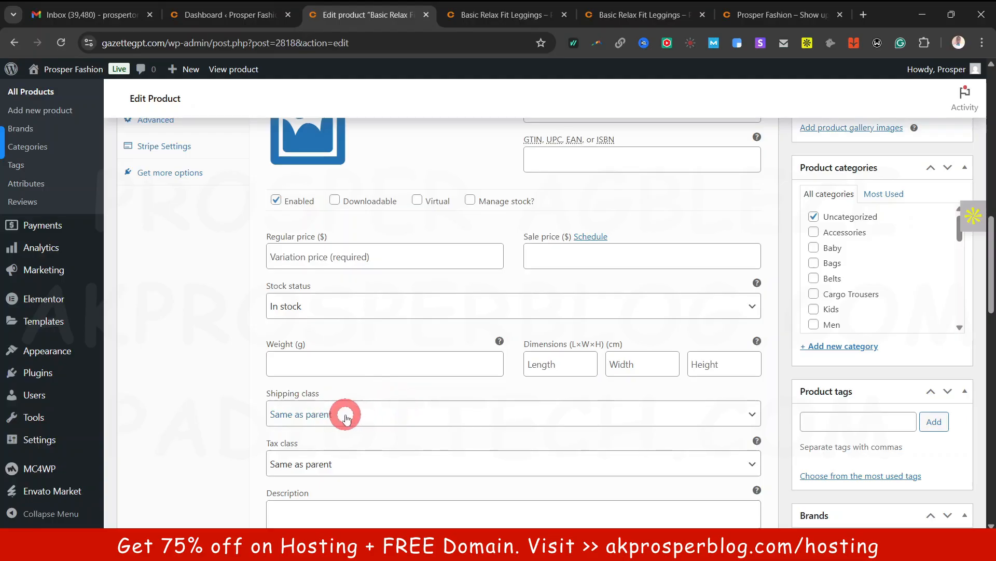
scroll(346, 418, "up", 4)
scroll(429, 346, "down", 4)
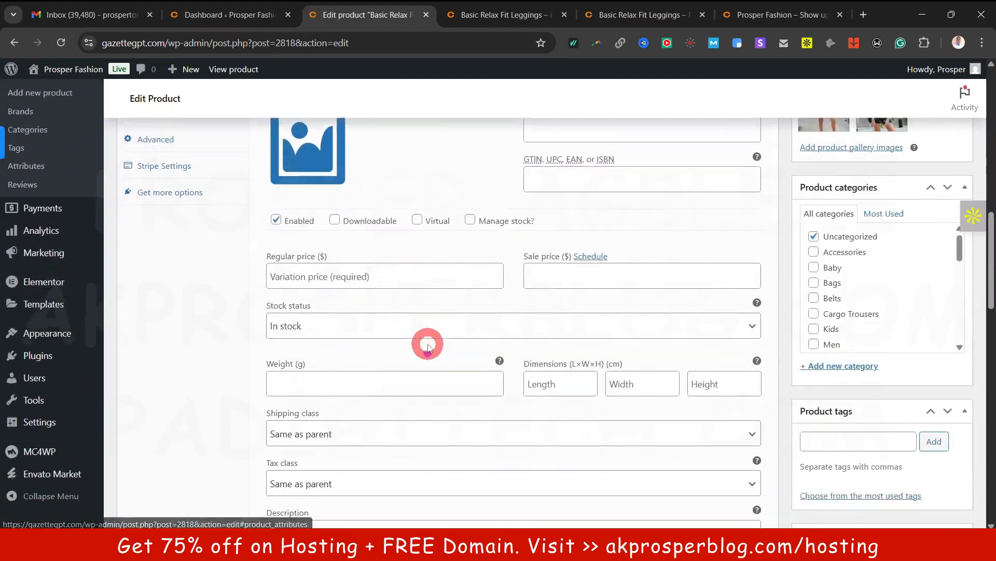
scroll(428, 347, "down", 2)
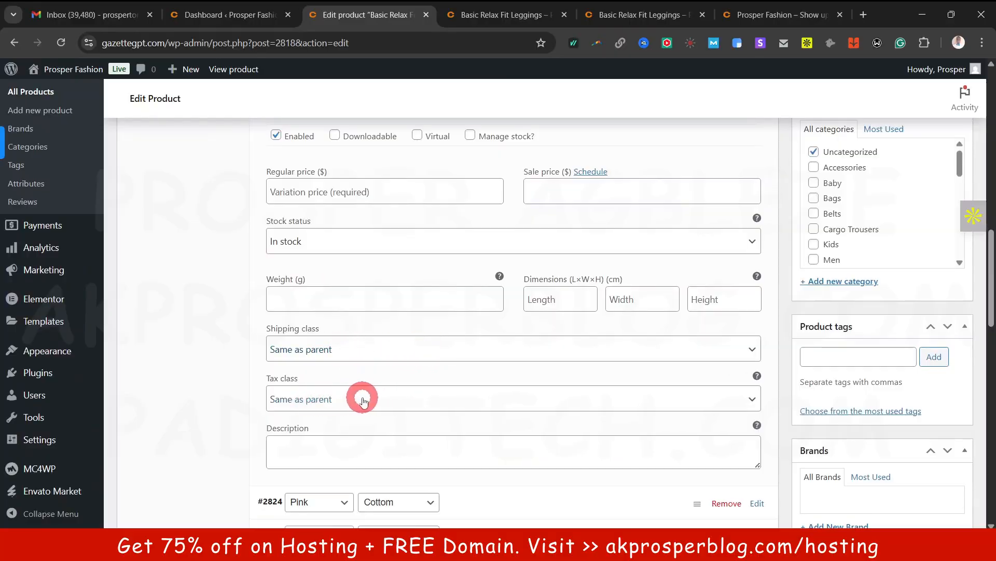
scroll(358, 396, "up", 3)
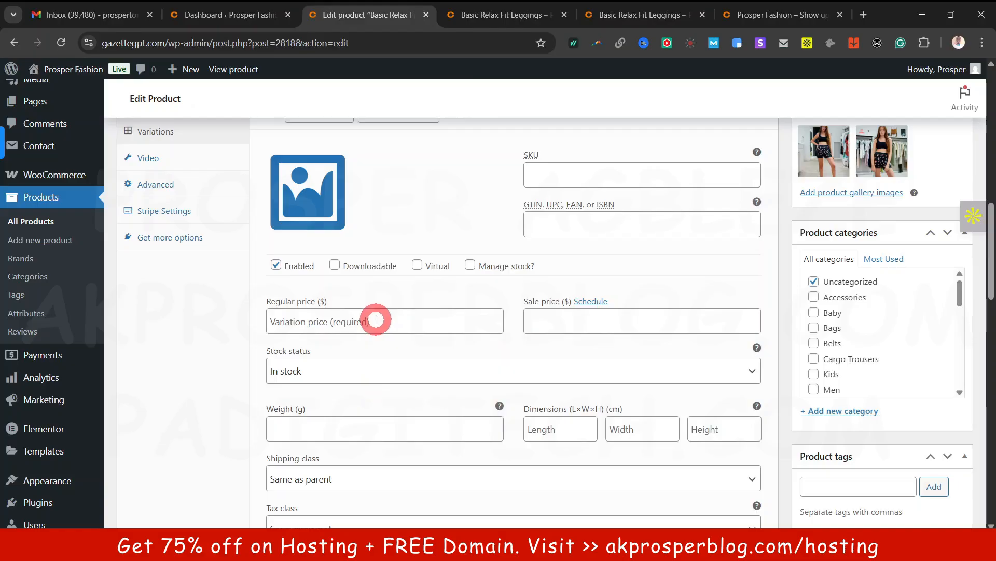
scroll(374, 318, "up", 3)
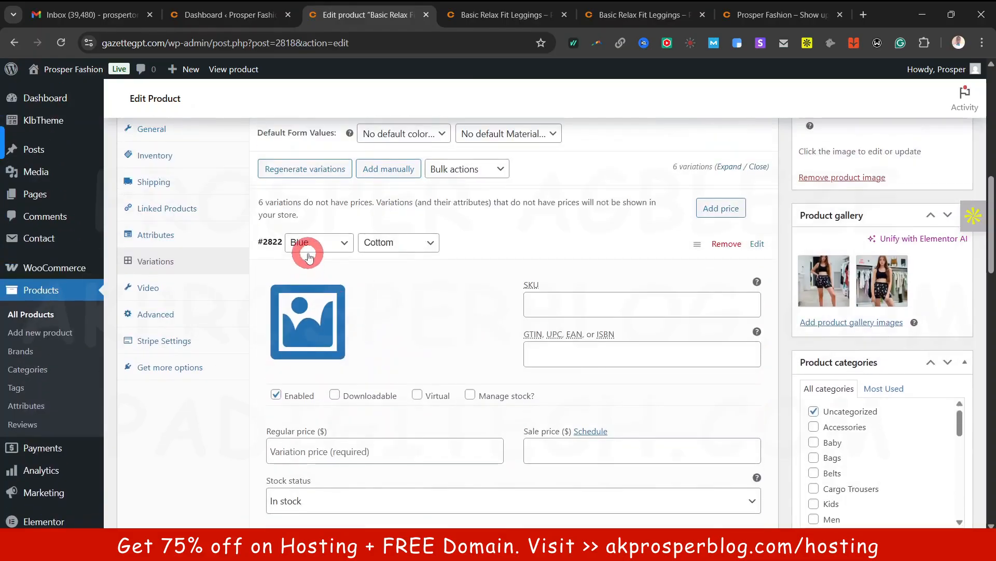
scroll(395, 254, "down", 3)
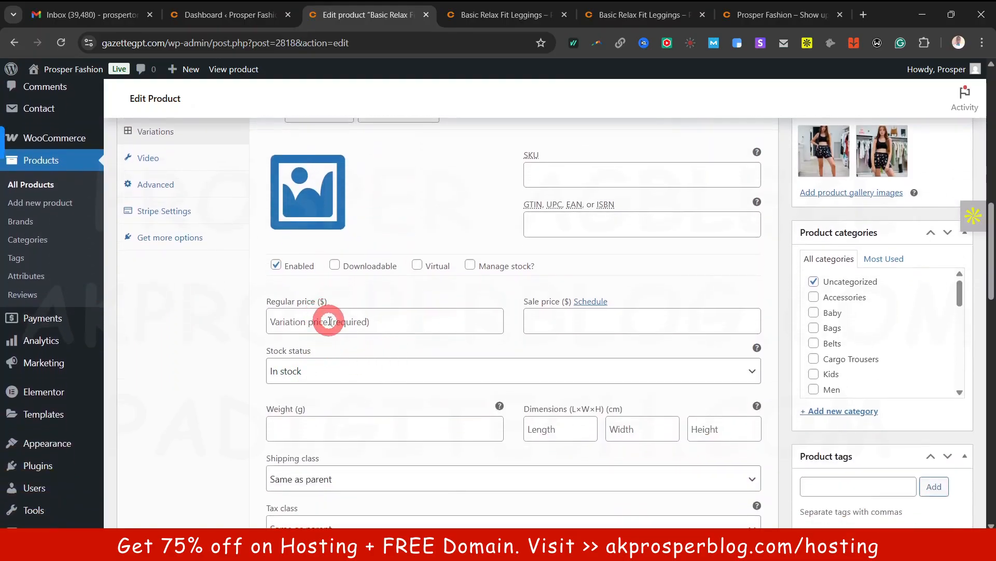
scroll(330, 322, "up", 8)
scroll(338, 314, "down", 5)
scroll(338, 373, "up", 1)
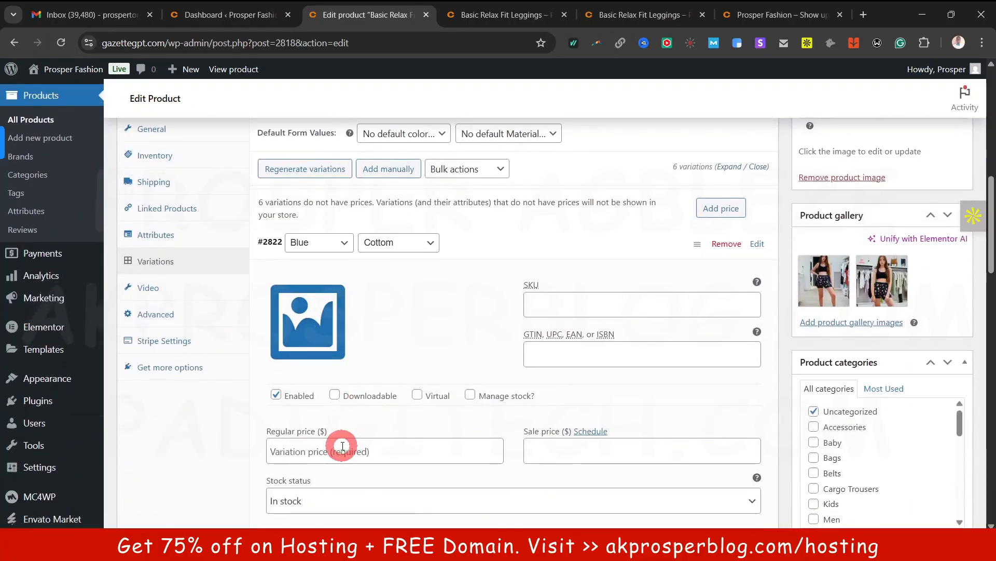
left_click(342, 445)
type("10")
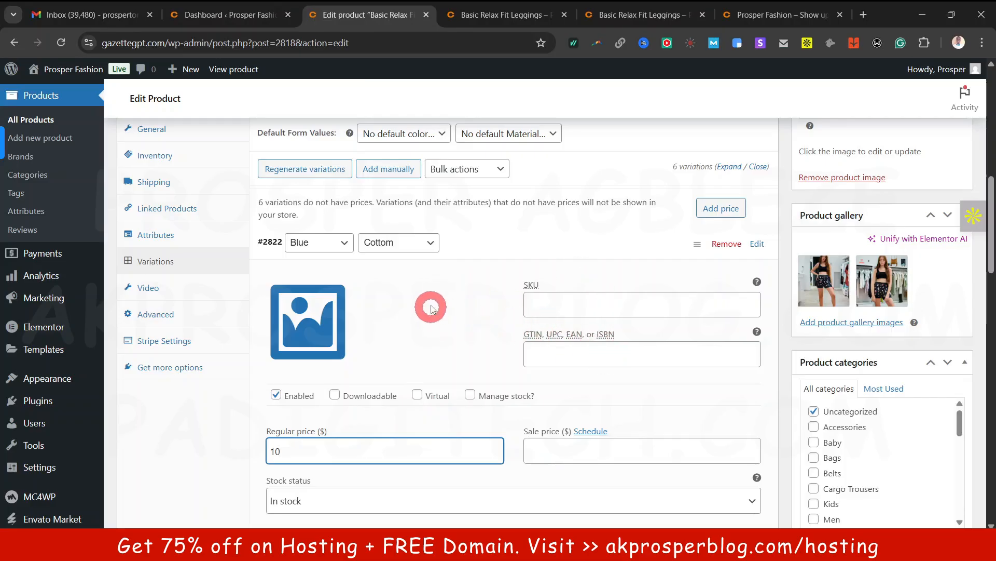
left_click(575, 254)
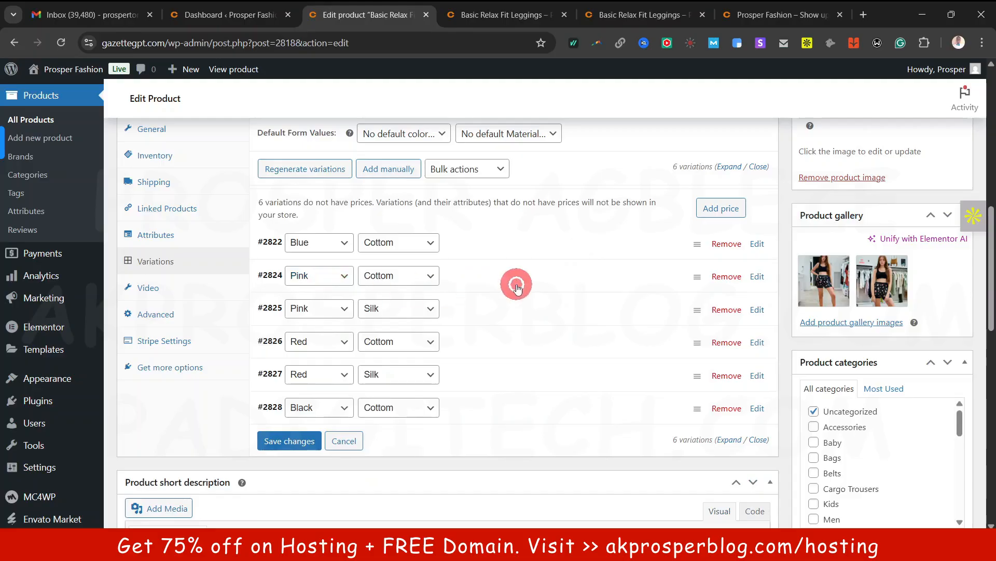
Price Pink/Cottom (#2824) at 11 and Pink/Silk (#2825) at 9
left_click(515, 283)
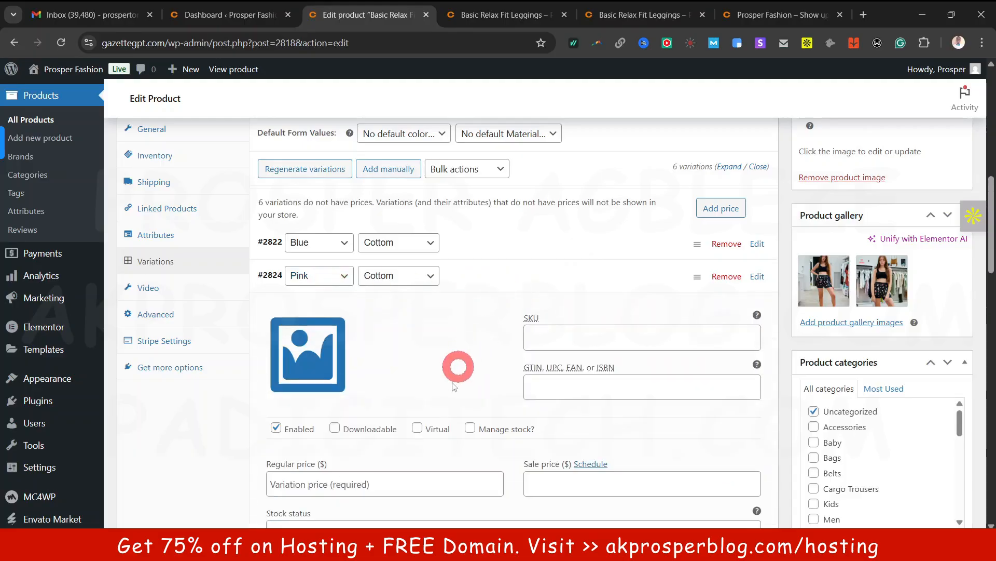
left_click(398, 481)
type("11")
left_click(531, 270)
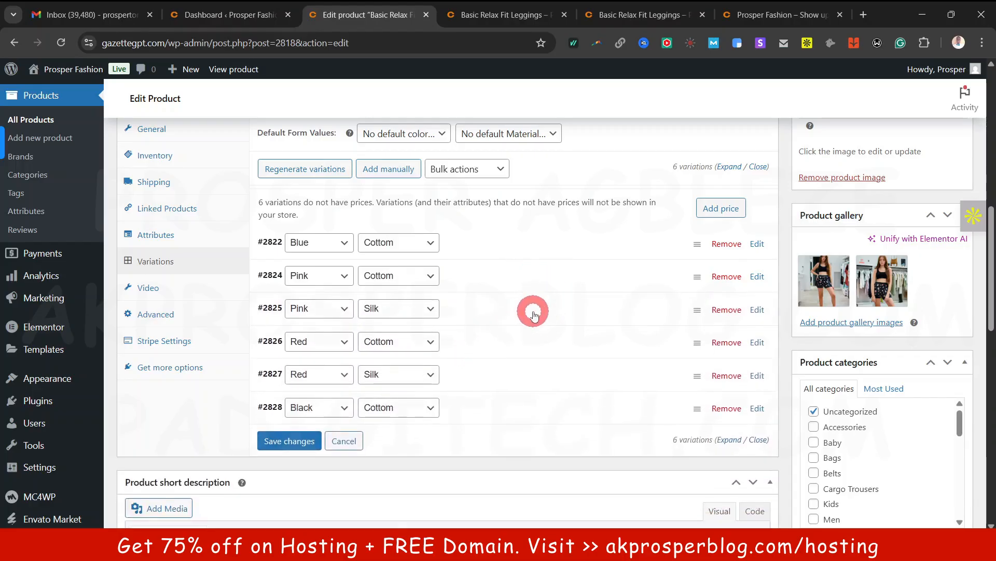
left_click(506, 283)
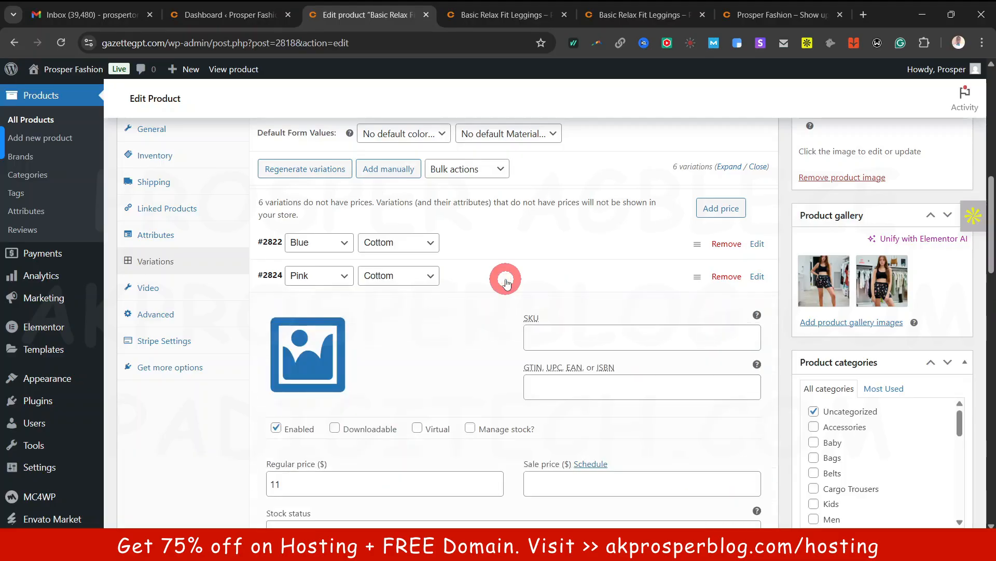
left_click(504, 280)
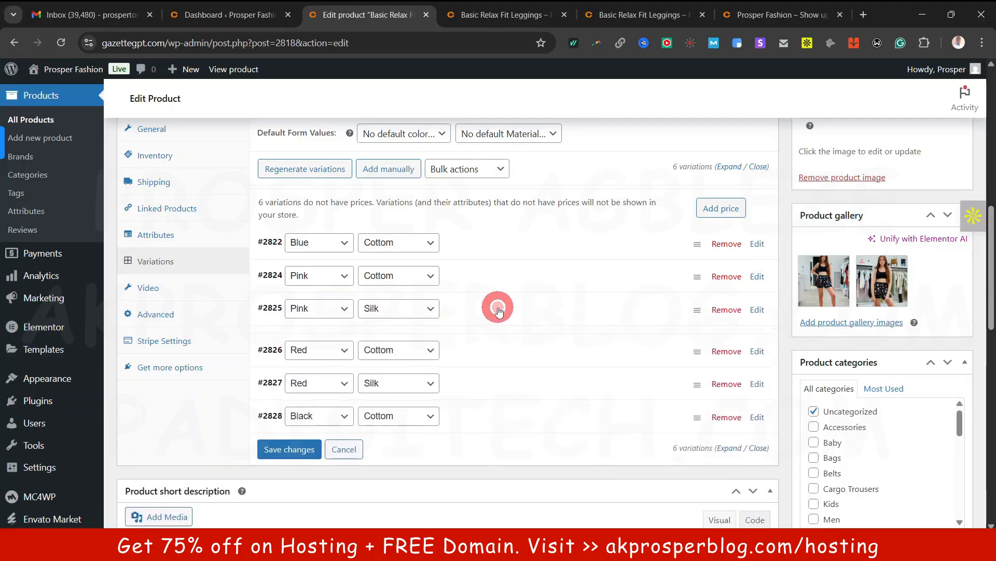
left_click(498, 308)
left_click(436, 511)
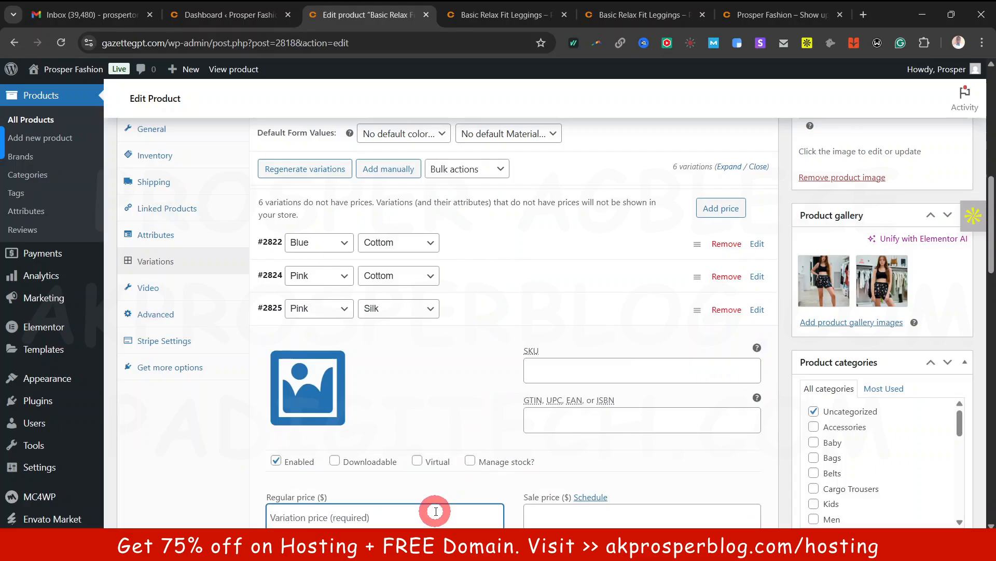
type("9")
scroll(485, 467, "down", 2)
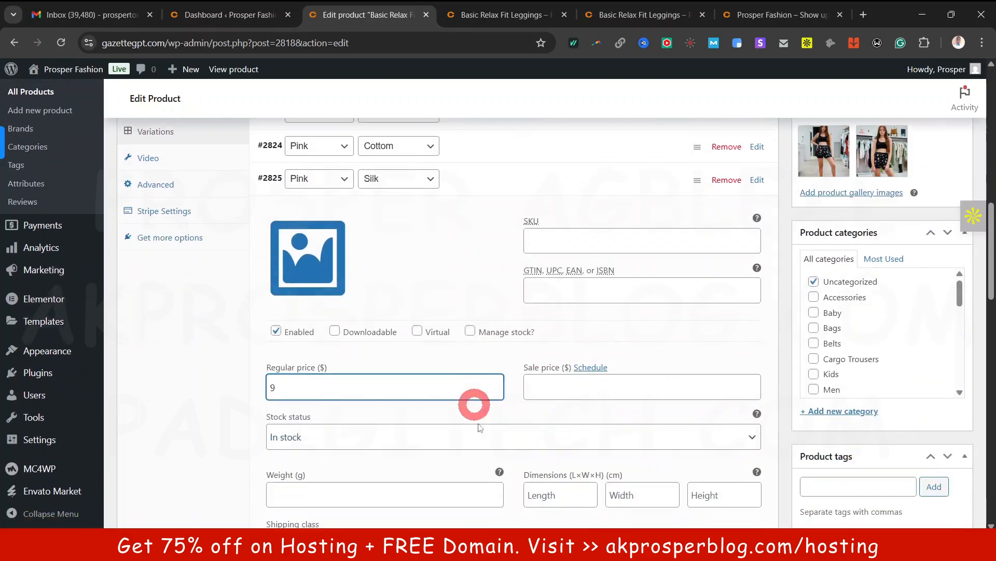
scroll(510, 322, "up", 3)
scroll(511, 320, "down", 2)
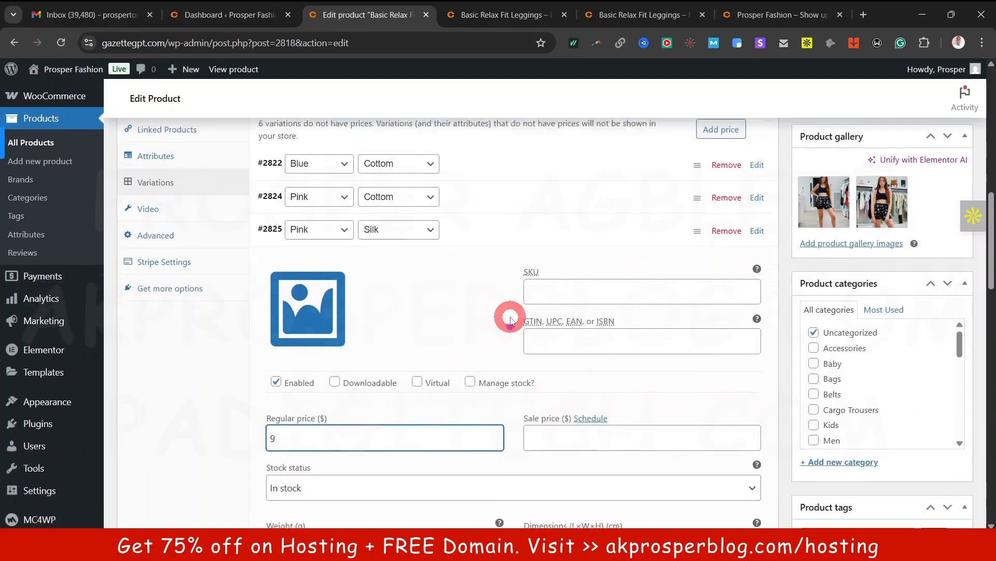
scroll(607, 208, "down", 1)
left_click(594, 178)
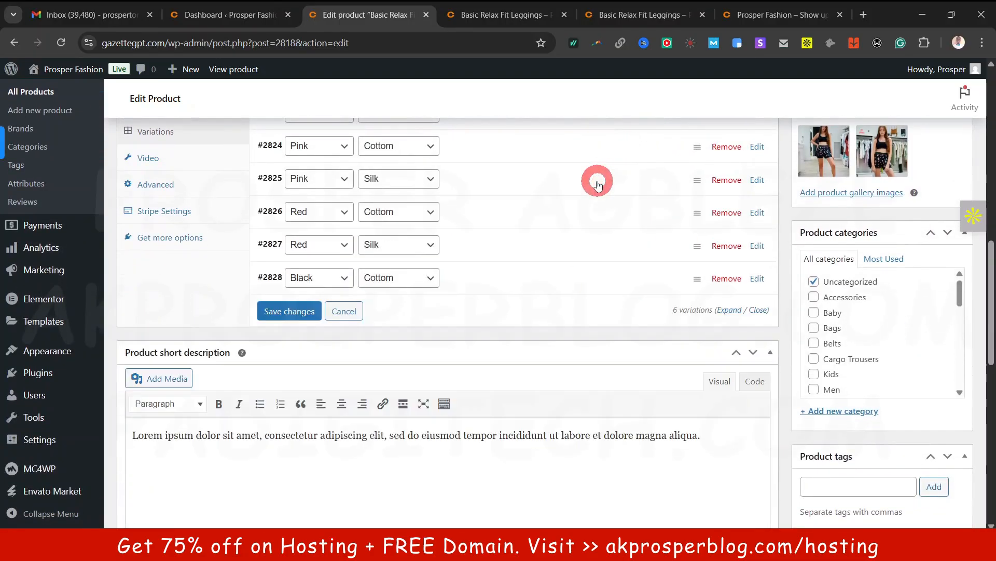
Delete the Red/Cottom variation #2826, save the variations and update the product
left_click(727, 213)
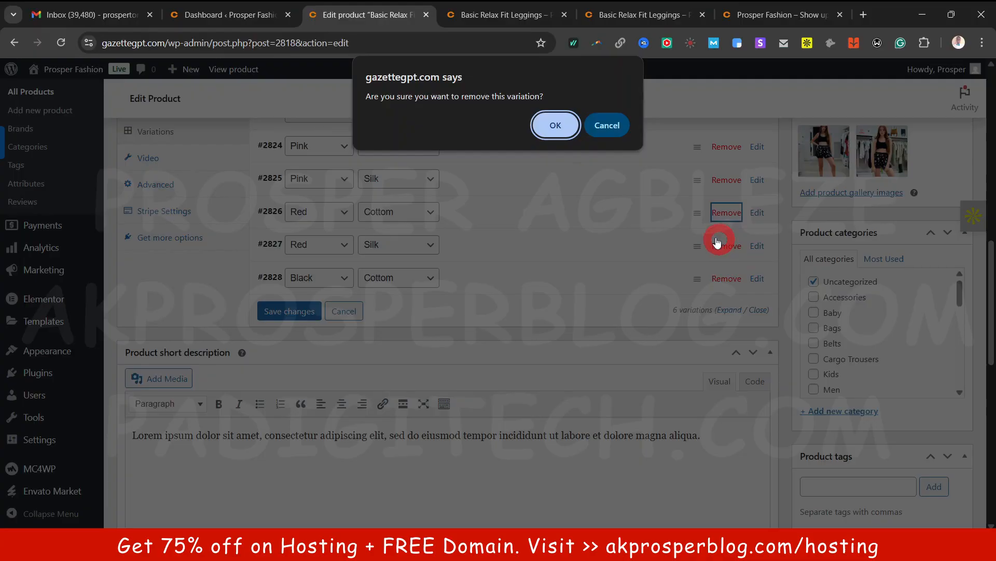
key("Return")
left_click(286, 245)
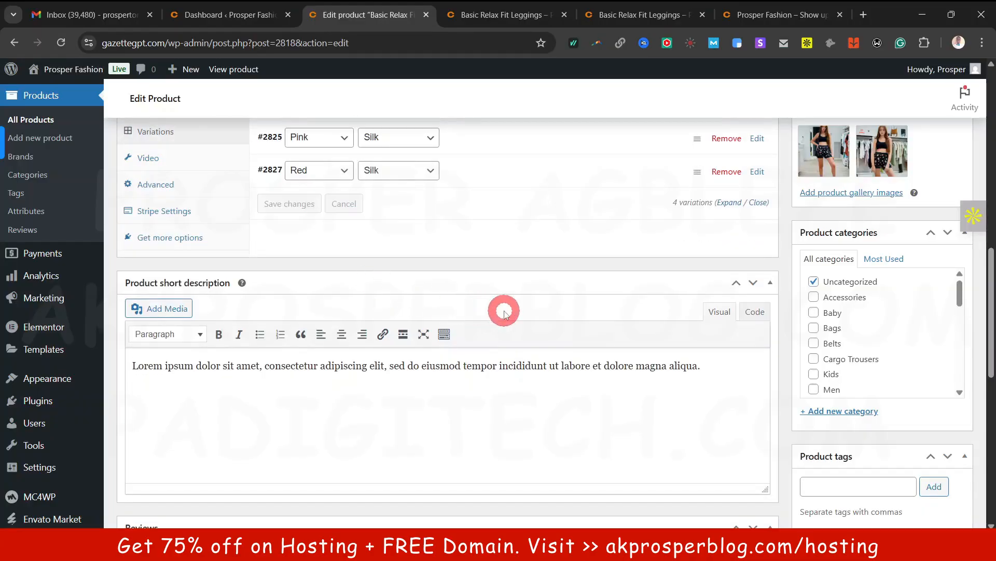
scroll(506, 311, "up", 10)
scroll(779, 353, "up", 10)
left_click(946, 387)
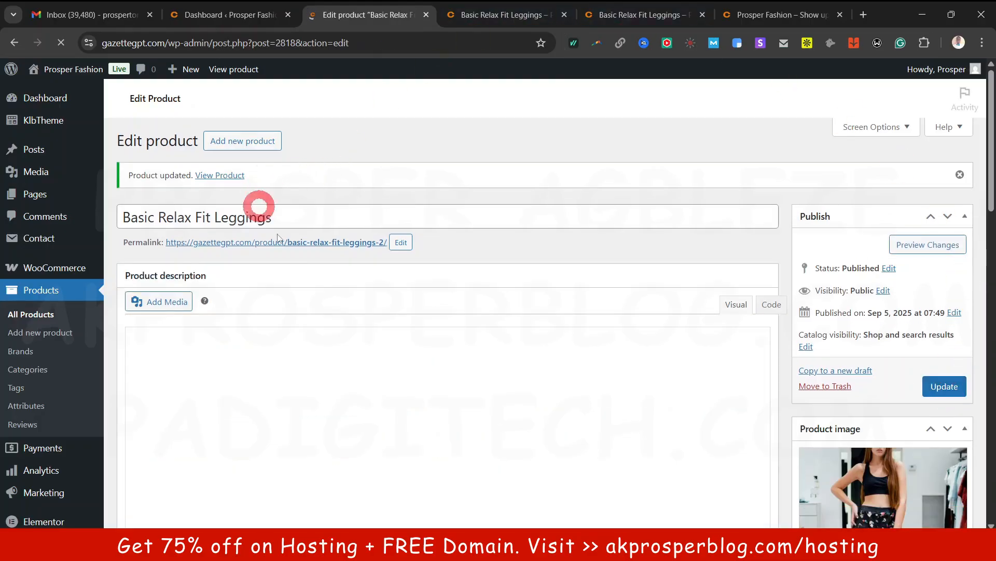
Open the leggings' live product page in a new tab and check its $9.00–$14.00 price range
right_click(327, 244)
left_click(391, 259)
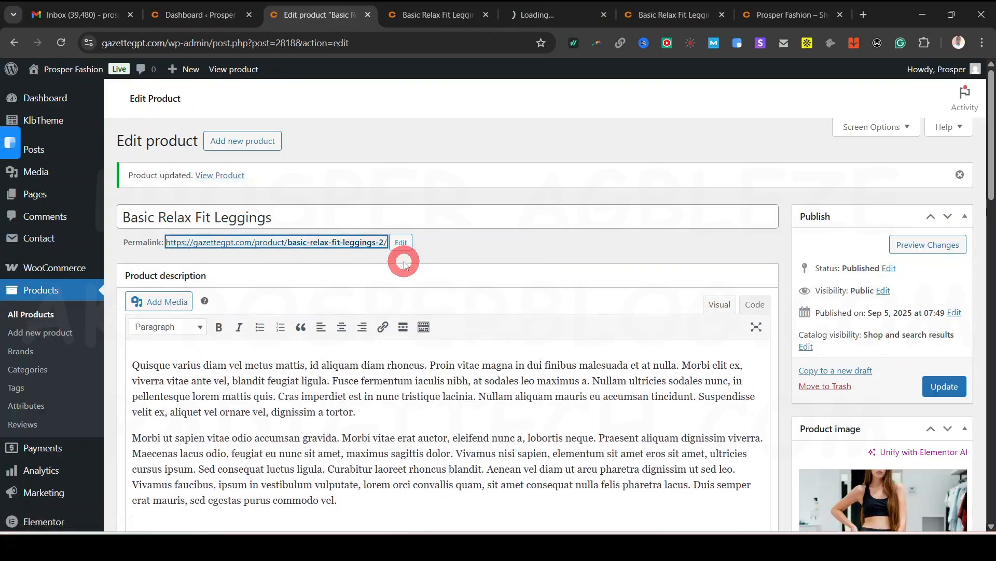
left_click(451, 15)
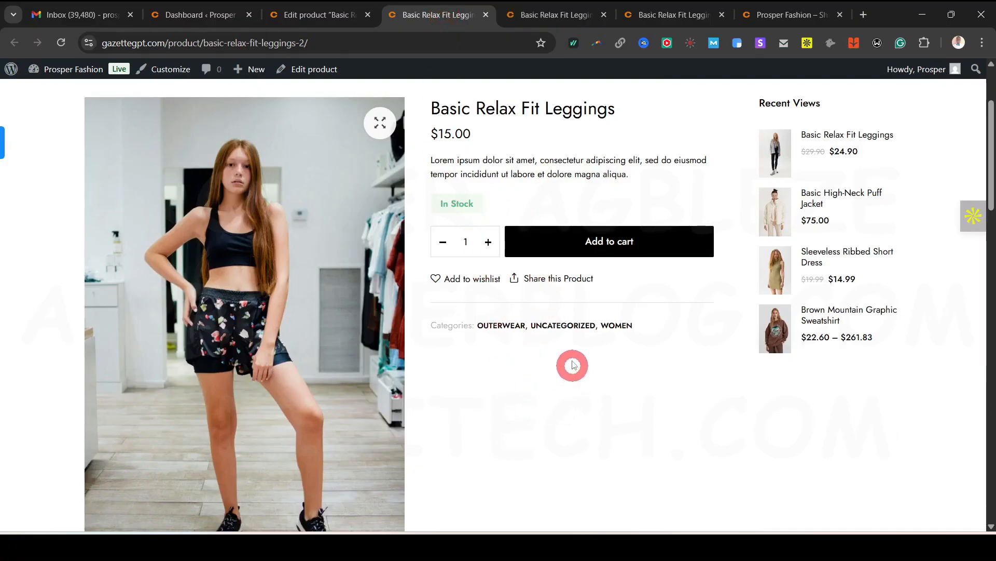
left_click(555, 12)
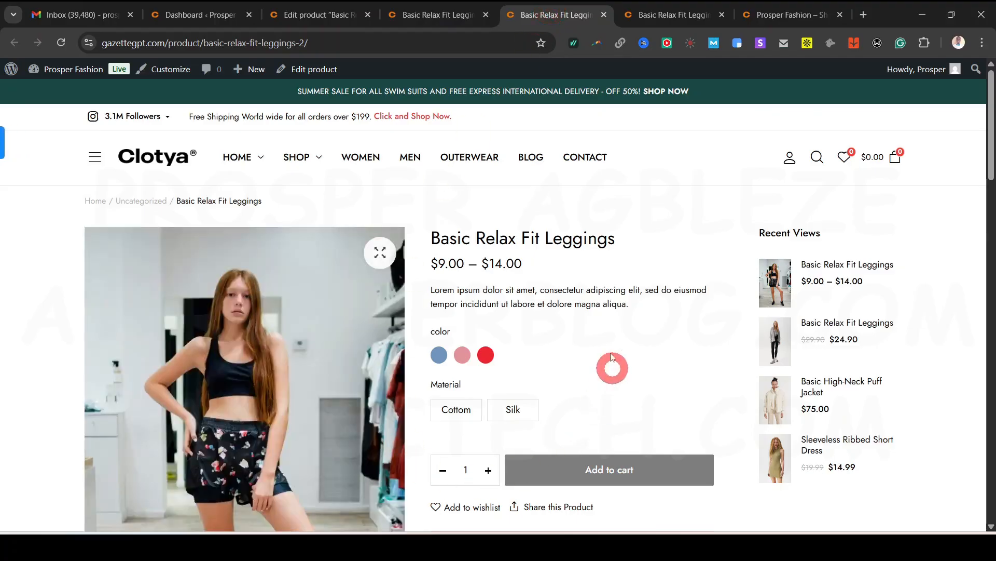
scroll(612, 353, "down", 3)
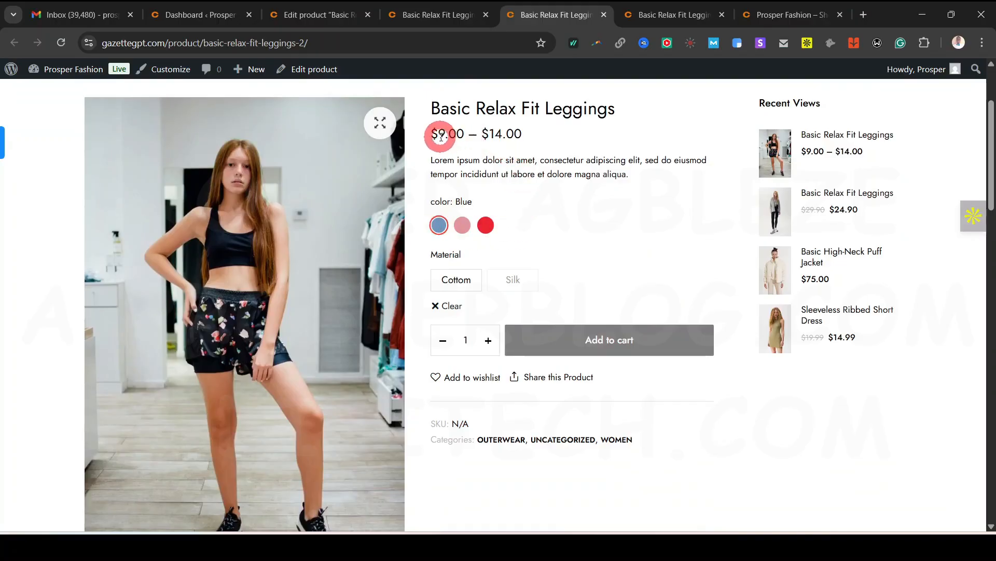
left_click_drag(439, 133, 518, 134)
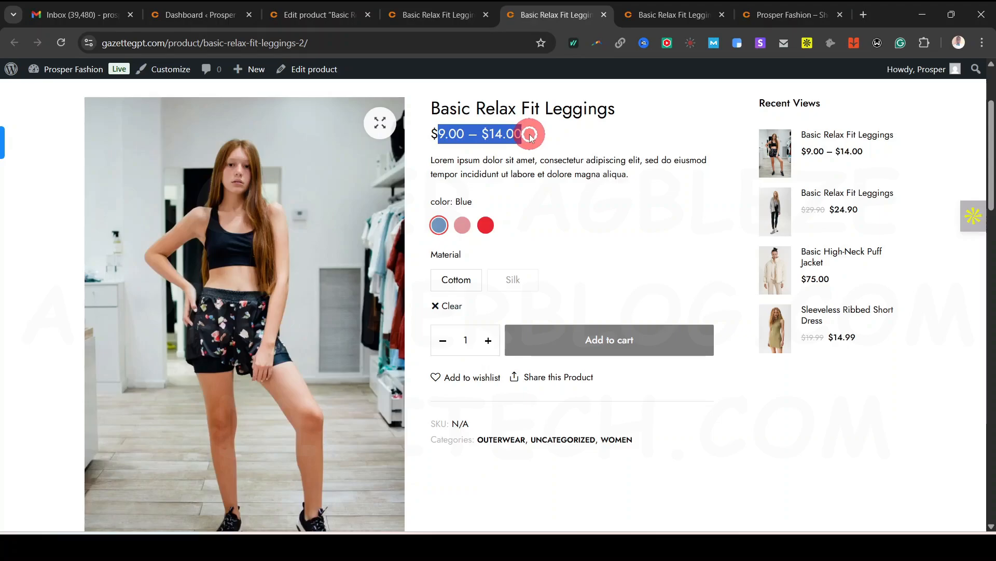
left_click(701, 431)
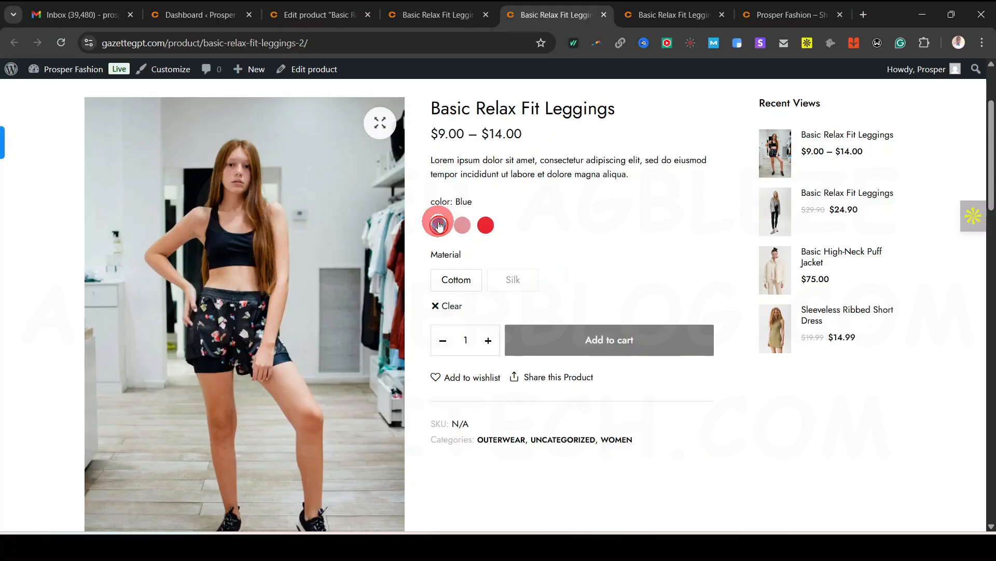
Choose Blue with Cottom, then Silk, to compare prices, then return to the product editor
left_click(451, 289)
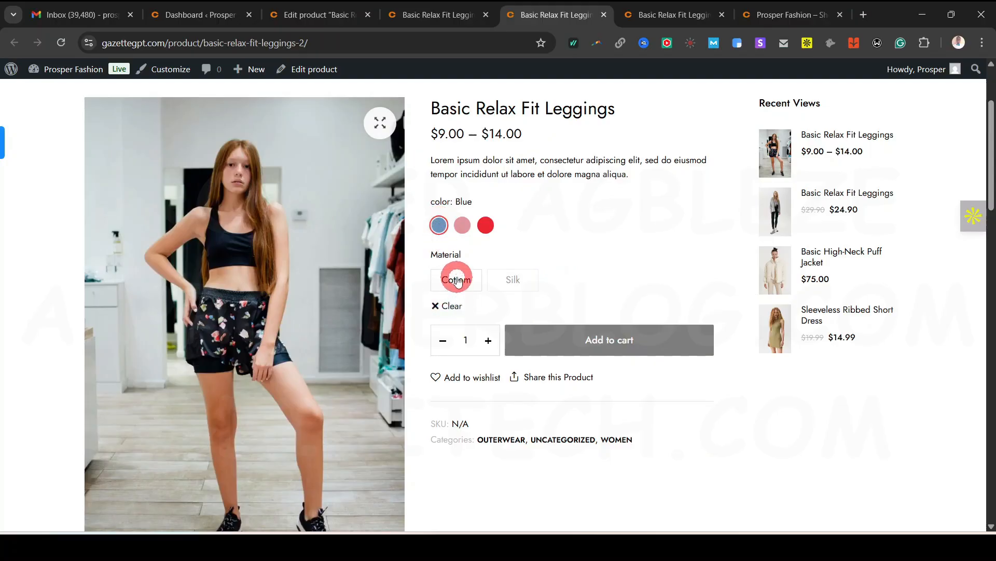
left_click(457, 281)
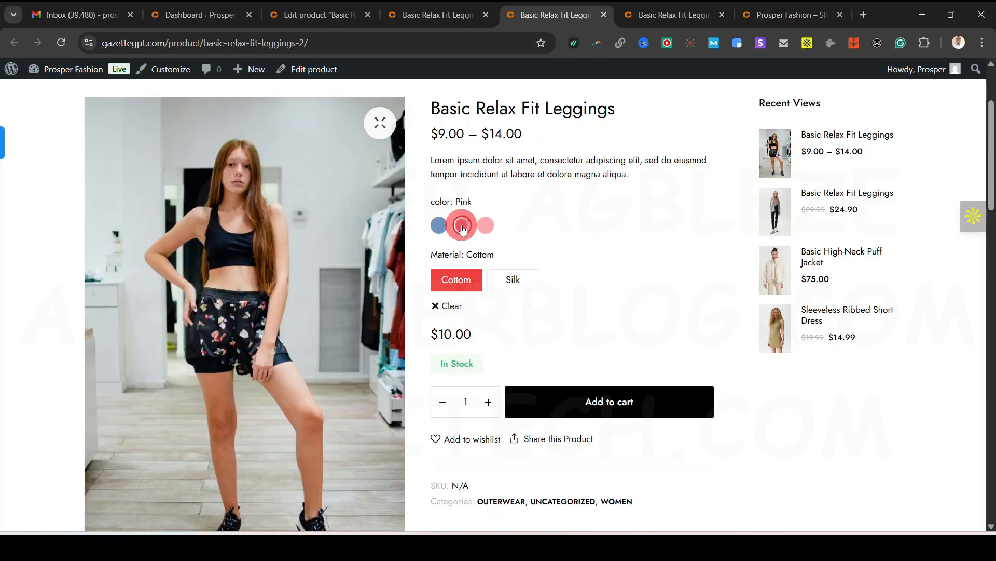
left_click(513, 281)
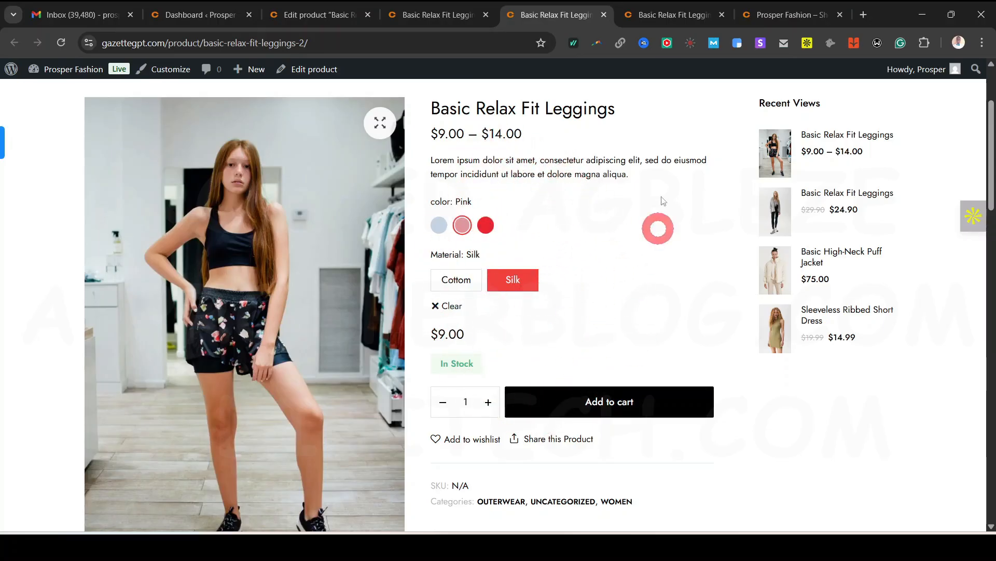
left_click(456, 20)
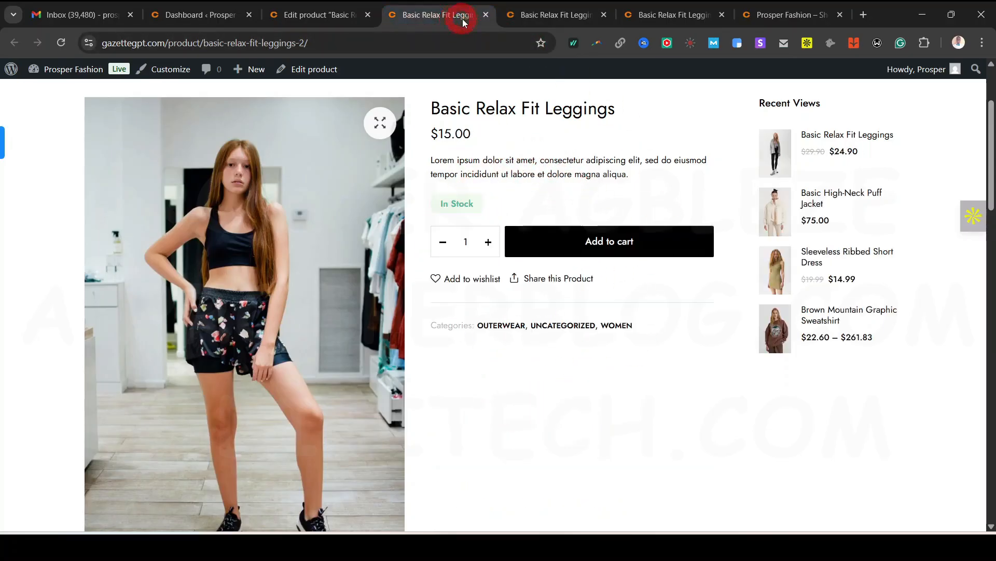
left_click(321, 13)
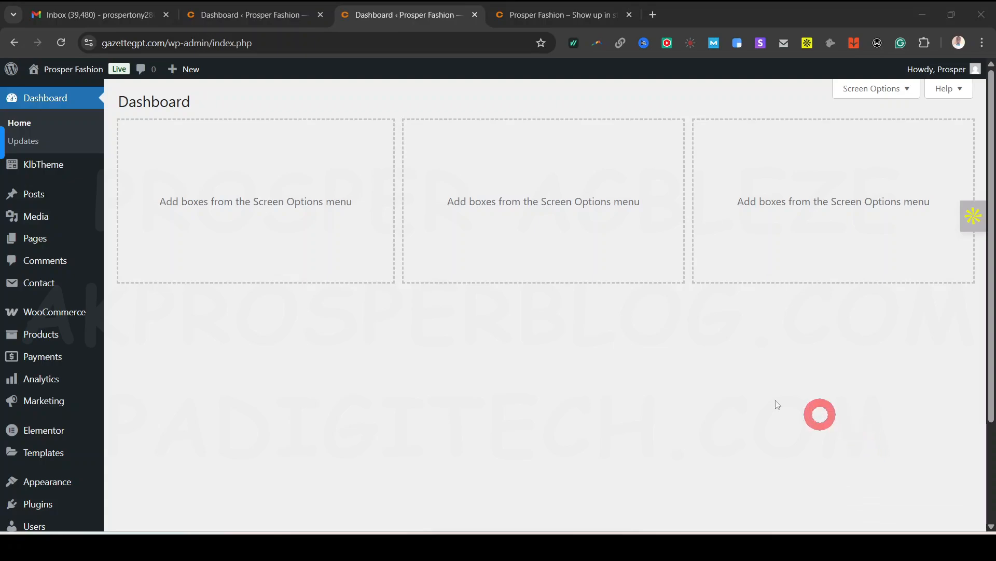
Open every Analytics report (Overview, Products, Revenue, Orders, Variations, Categories, Coupons, Taxes, Downloads, Stock) in background tabs
mouse_move(61, 377)
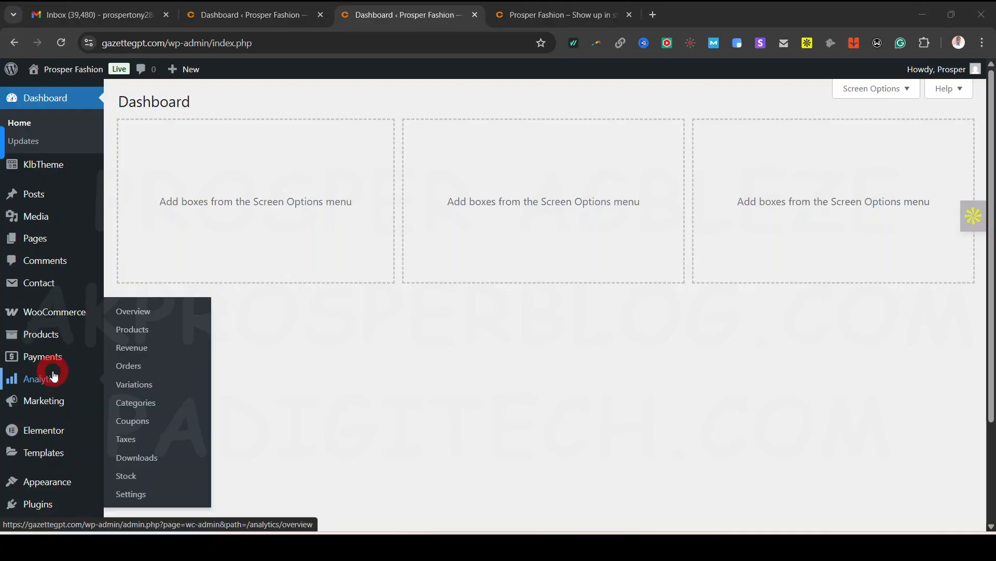
mouse_move(45, 410)
mouse_move(34, 384)
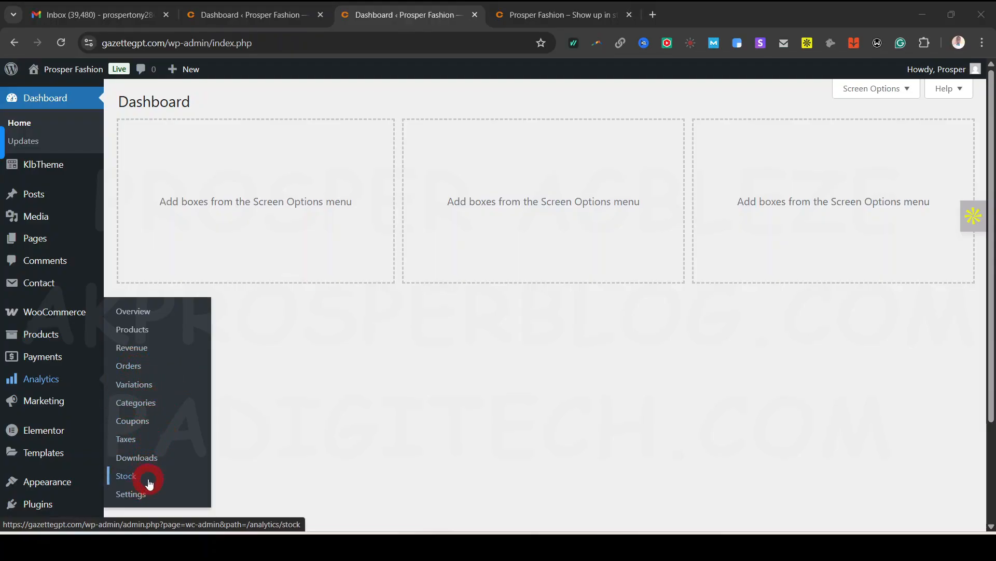
left_click(149, 322, "ctrl")
left_click(145, 329, "ctrl")
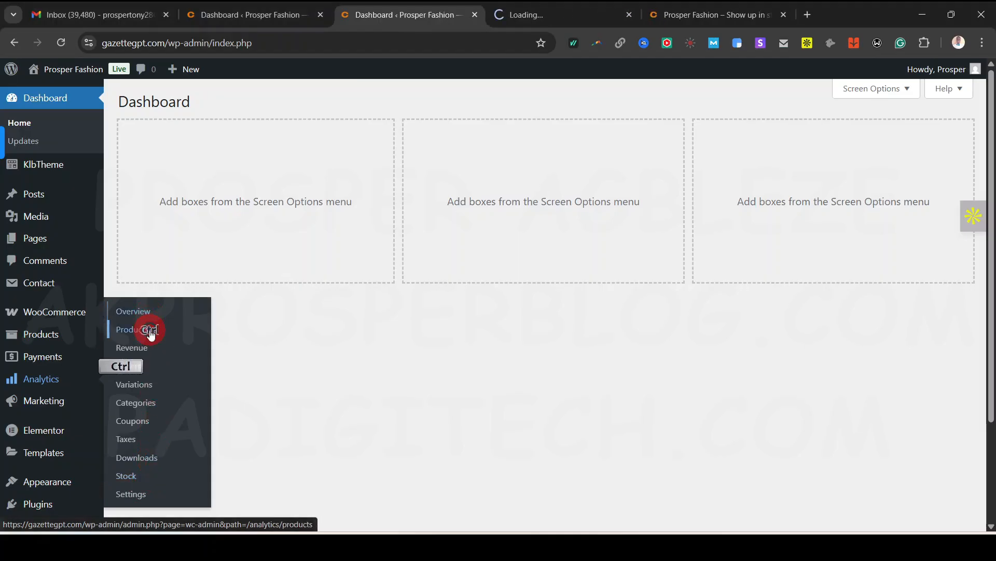
left_click(145, 347, "ctrl")
left_click(134, 366, "ctrl")
left_click(137, 388, "ctrl")
left_click(137, 402, "ctrl")
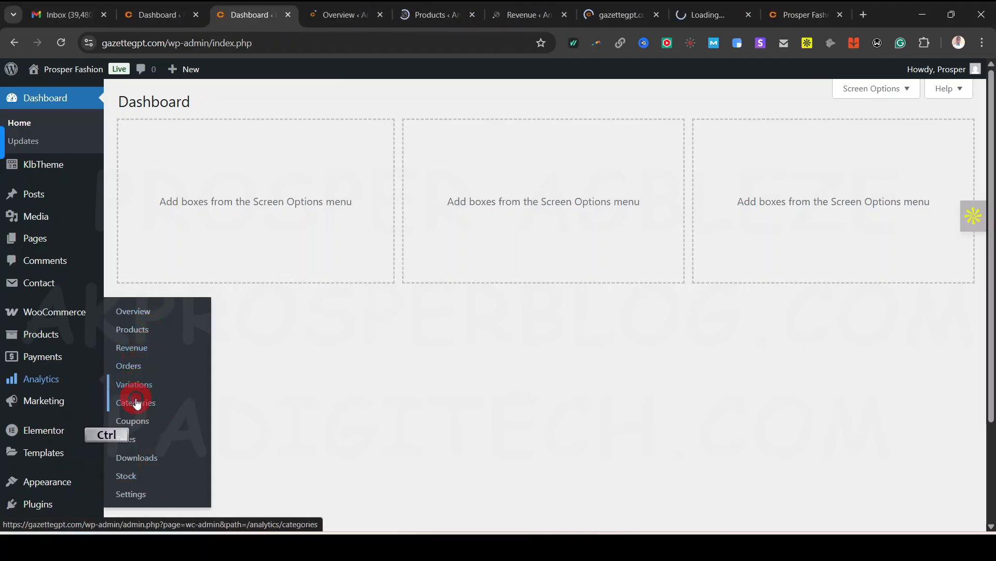
left_click(134, 421, "ctrl")
left_click(129, 440, "ctrl")
left_click(132, 462, "ctrl")
left_click(131, 460, "ctrl")
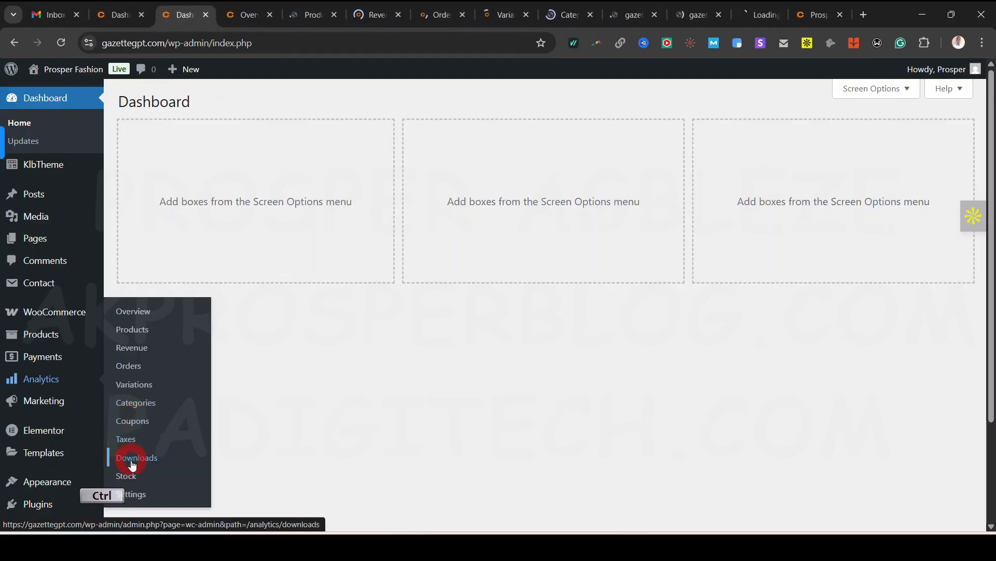
left_click(131, 474, "ctrl")
Browse the Marketing Overview's sales channels, then go to Marketing Coupons
mouse_move(48, 401)
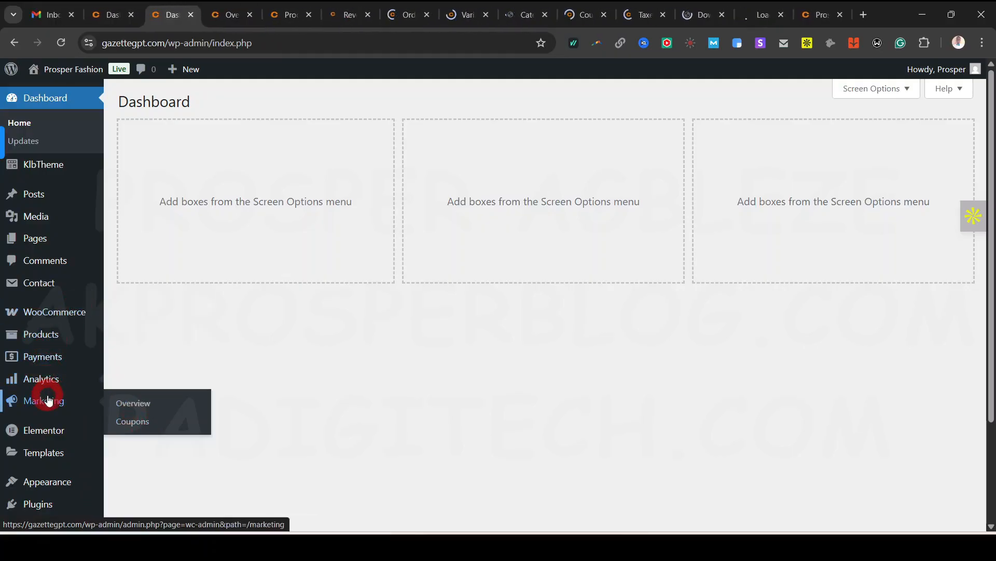
left_click(126, 404)
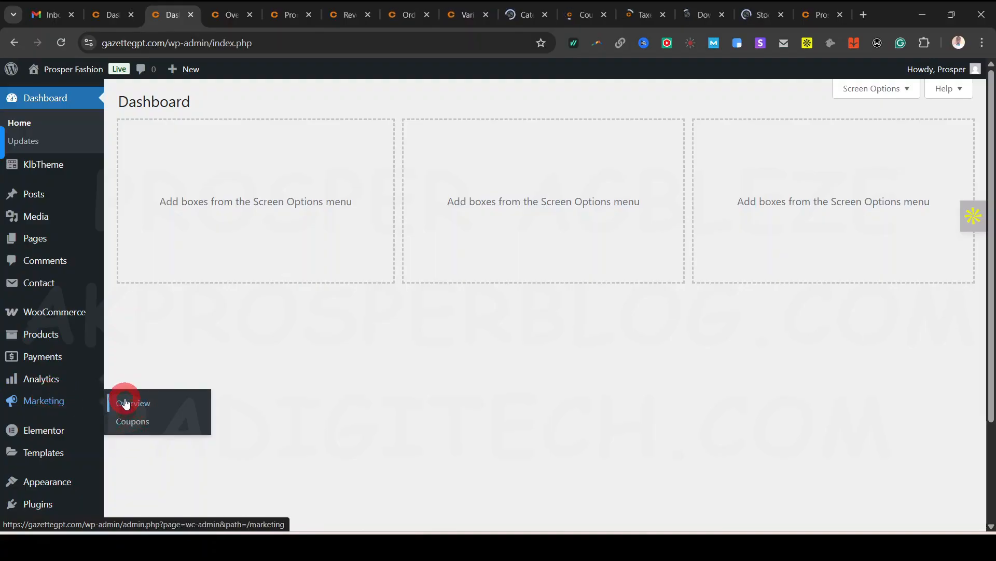
left_click(133, 420, "ctrl")
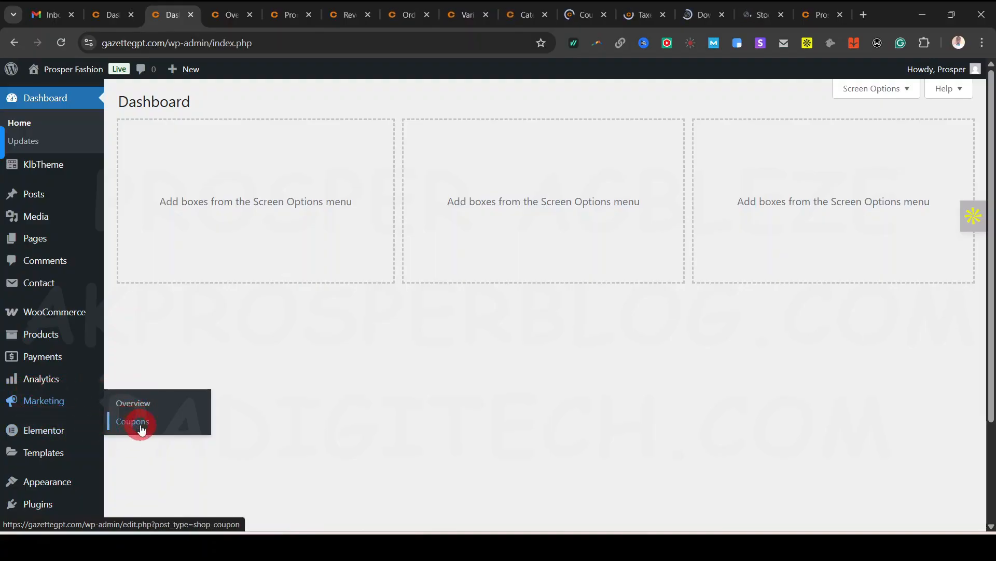
left_click(132, 405, "ctrl")
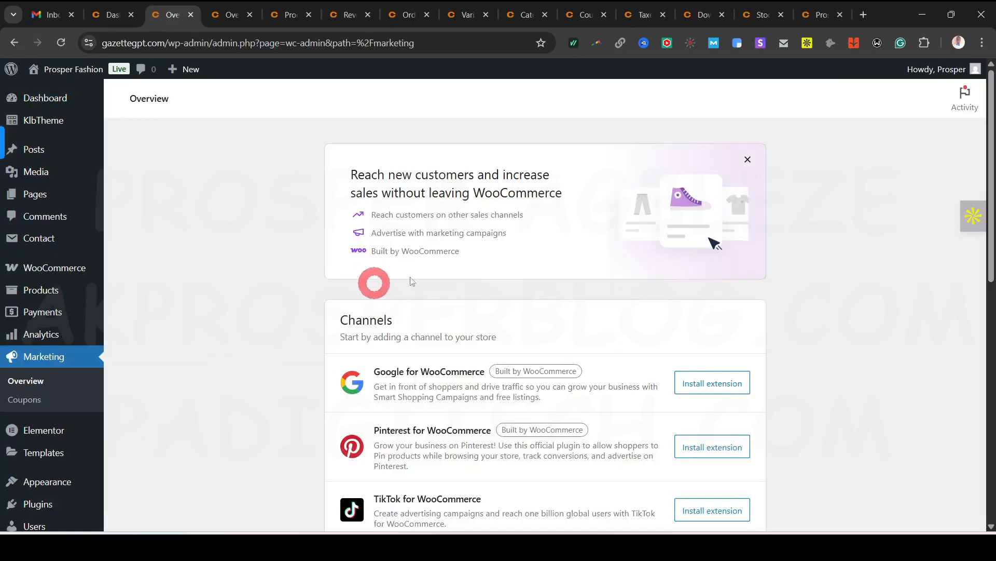
scroll(729, 301, "down", 4)
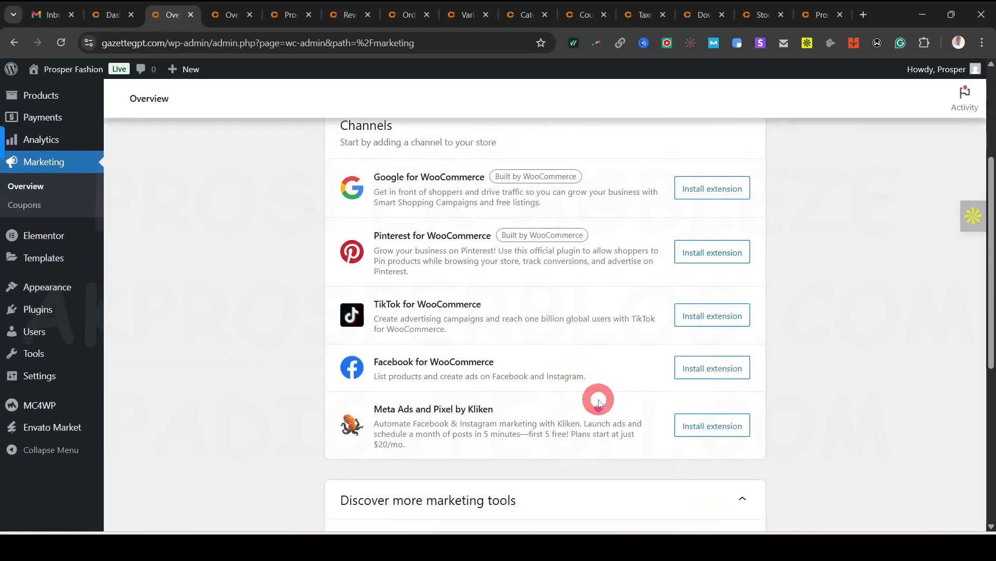
scroll(596, 396, "down", 5)
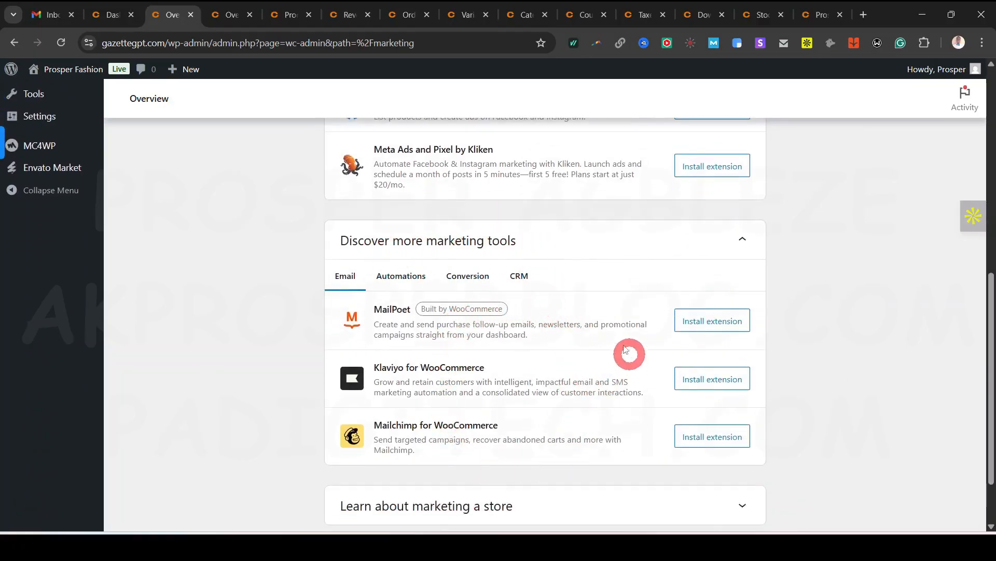
scroll(480, 430, "down", 2)
scroll(421, 415, "up", 7)
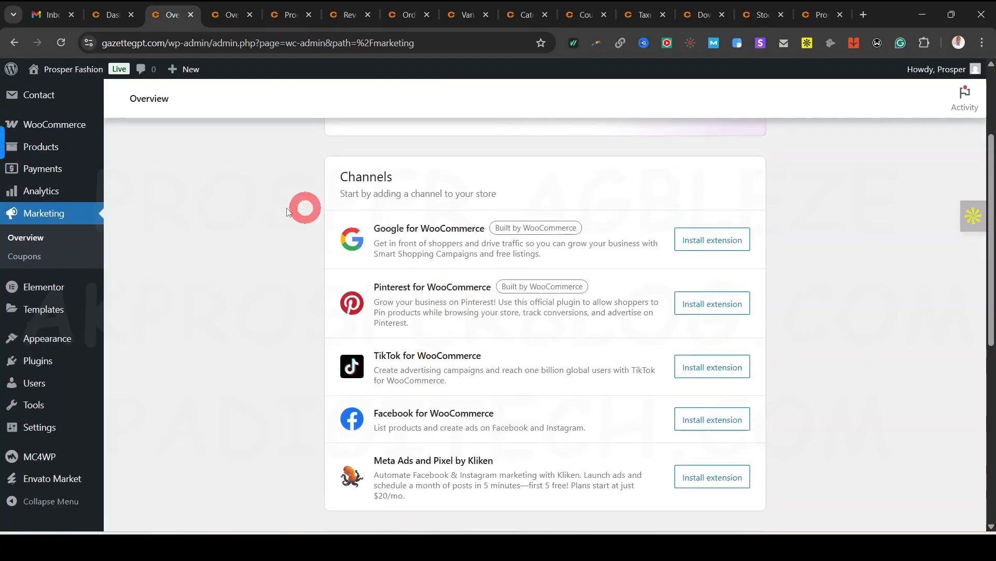
left_click(29, 257)
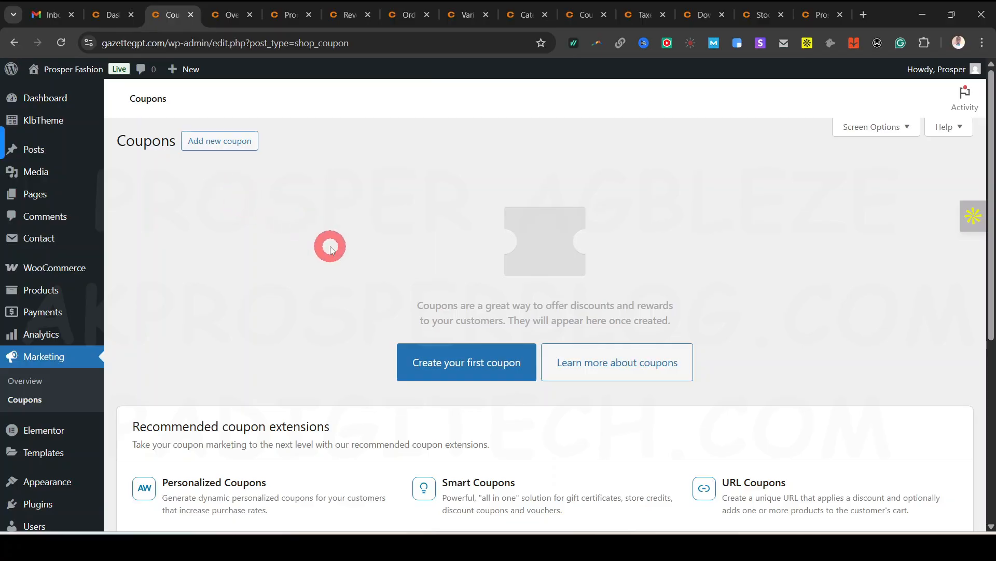
Start the store's first coupon from the empty Coupons list
scroll(374, 275, "down", 3)
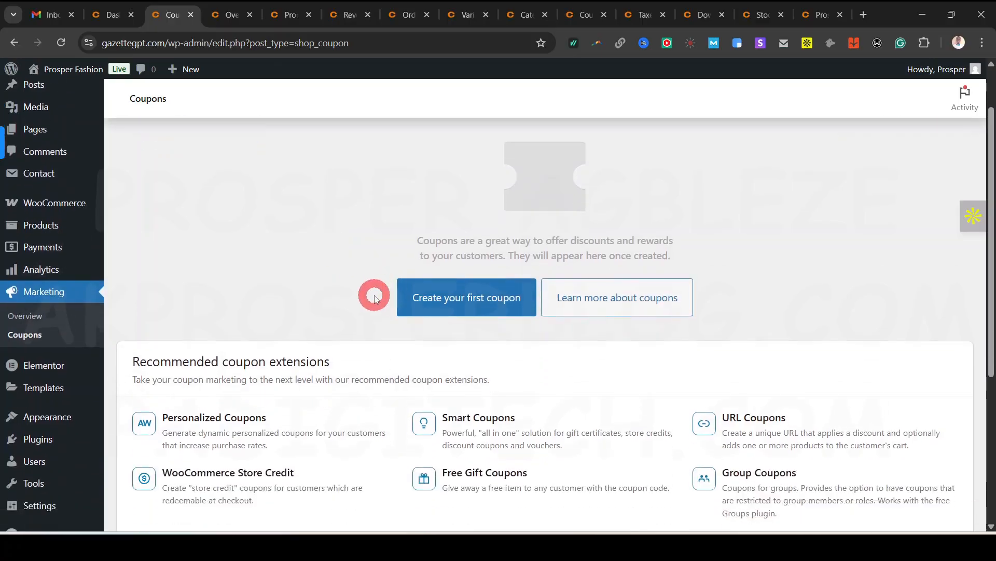
scroll(372, 290, "down", 2)
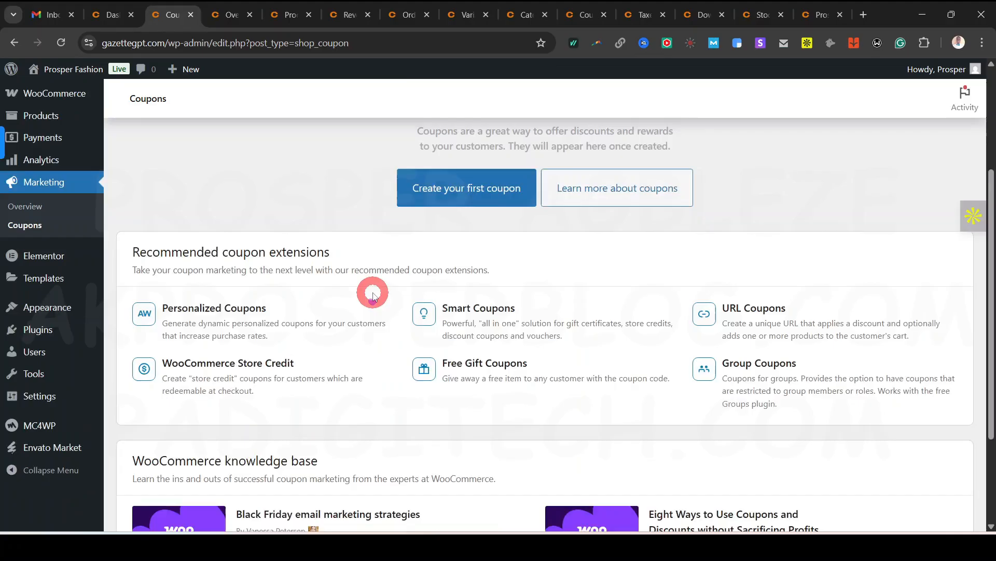
scroll(372, 290, "up", 5)
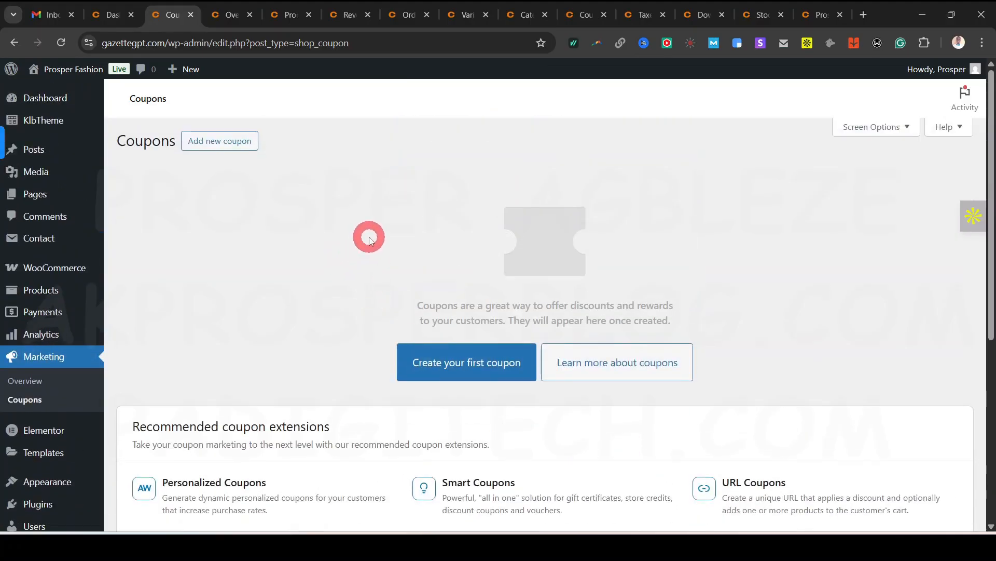
left_click(471, 369)
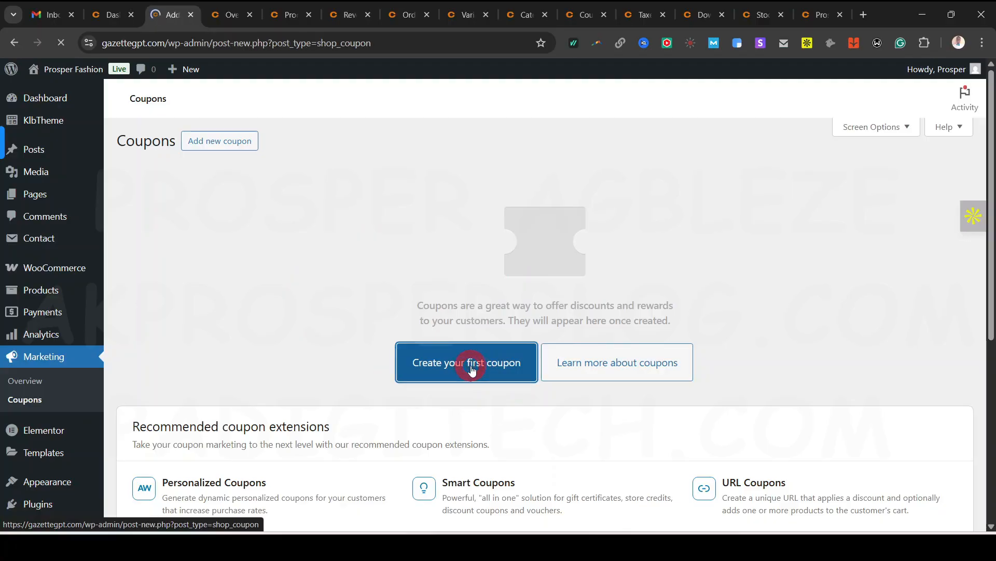
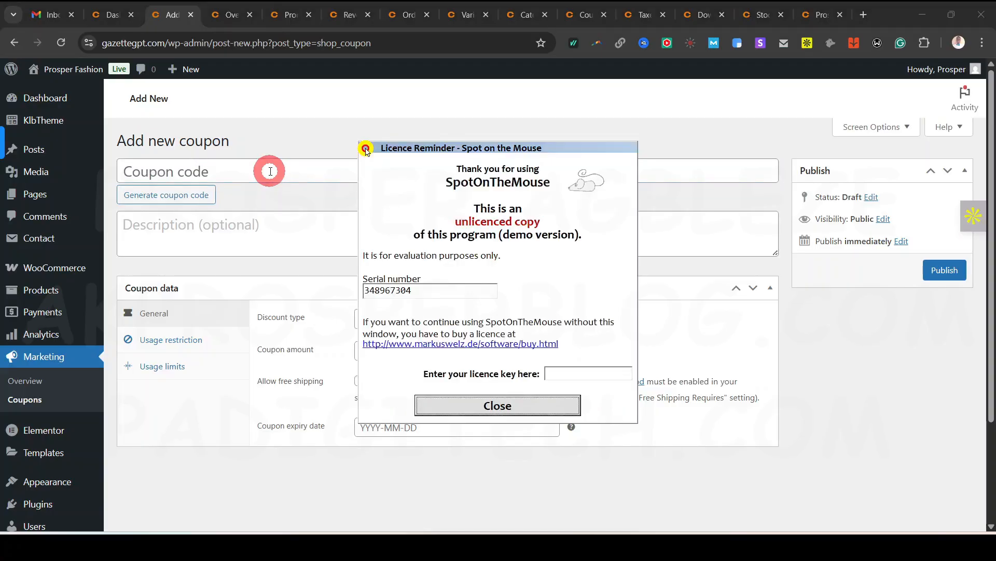
Dismiss the licence reminder and enter coupon code 100off as a 100 percent percentage discount
left_click(542, 405)
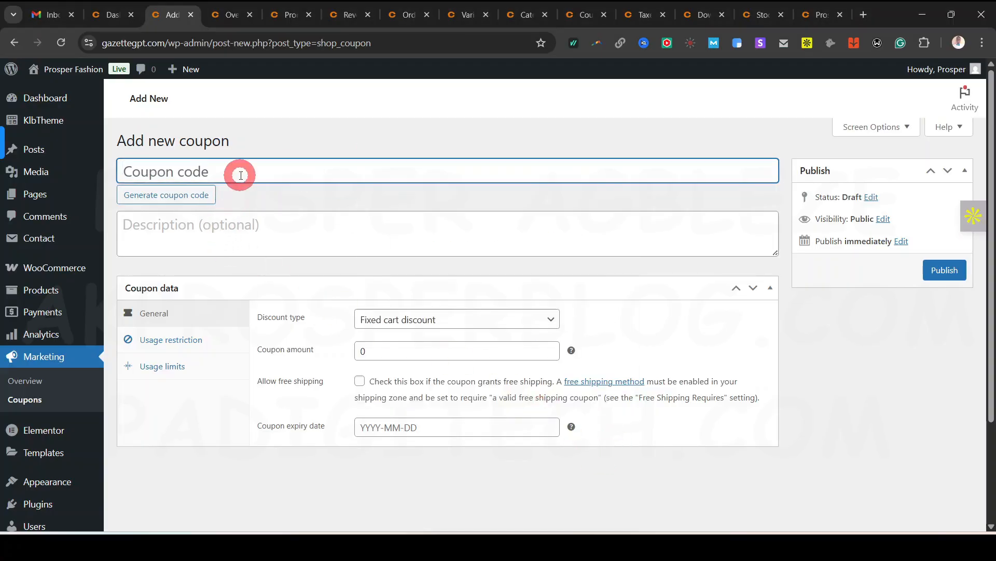
type("100off")
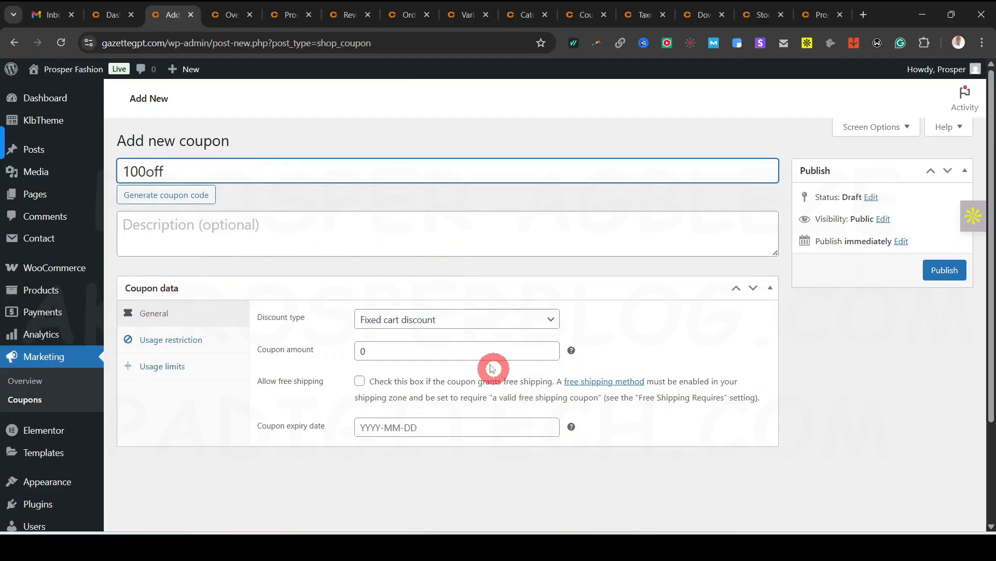
left_click(420, 319)
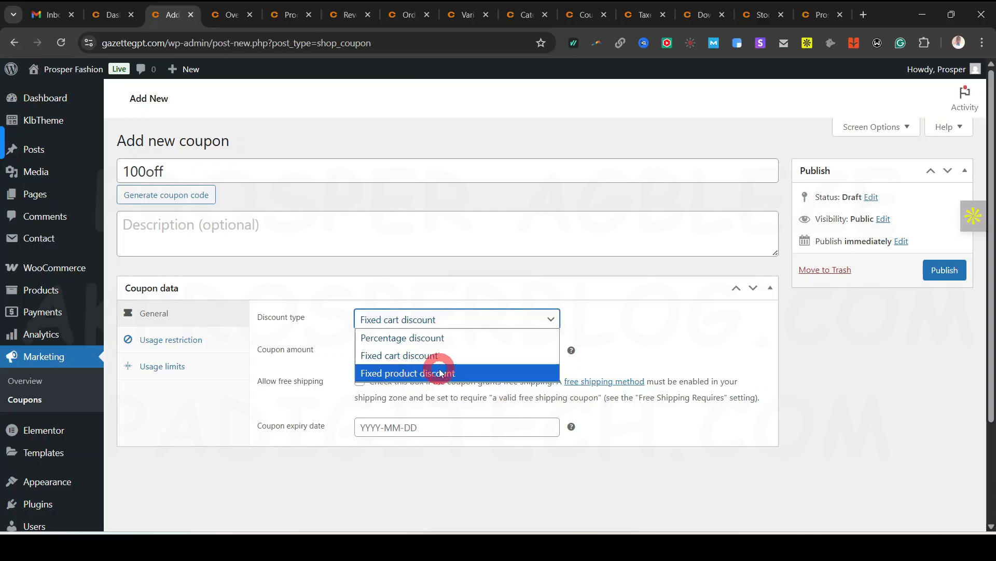
left_click(452, 338)
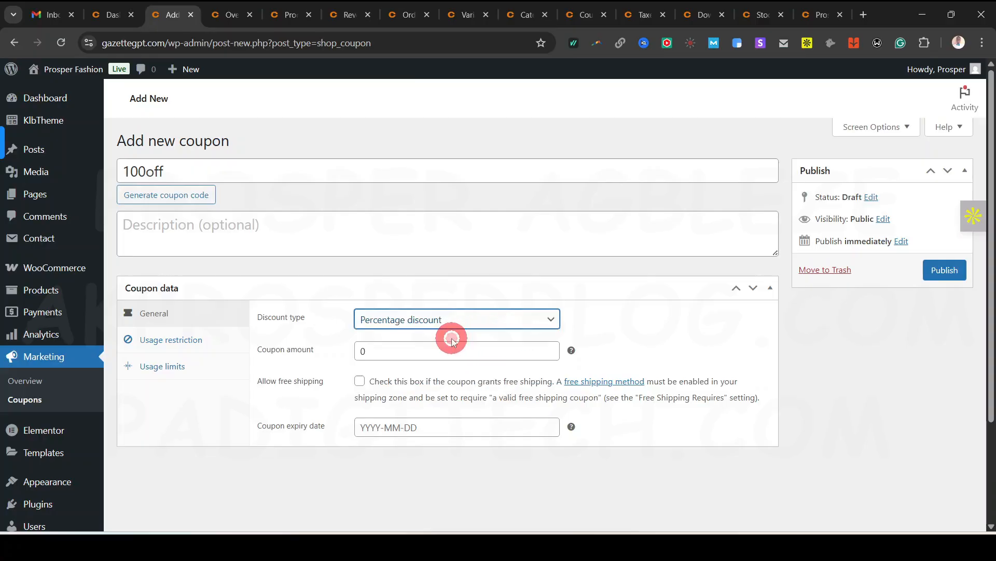
left_click(417, 354)
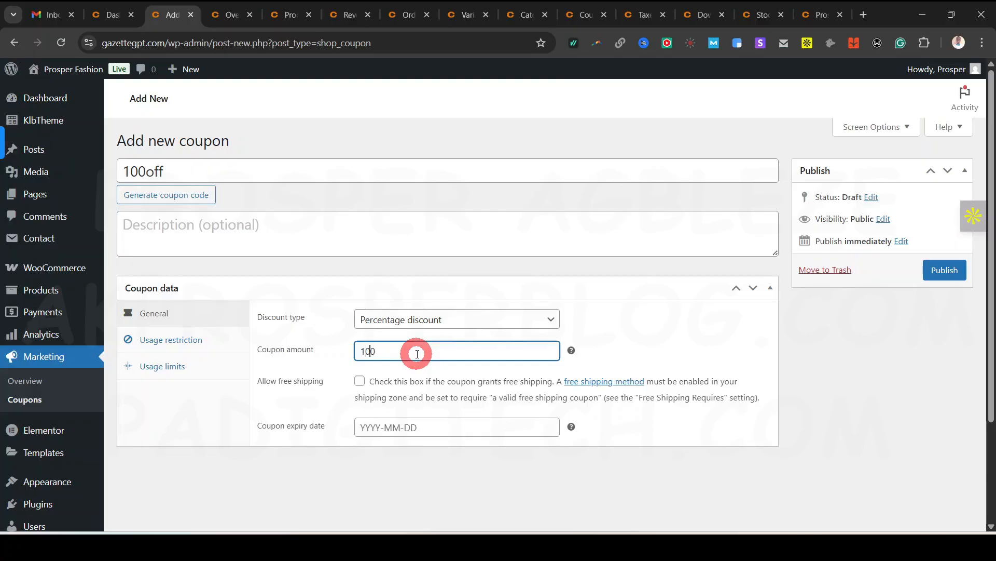
Keep Percentage discount as the type, leave the expiry date empty, and allow free shipping
left_click(462, 320)
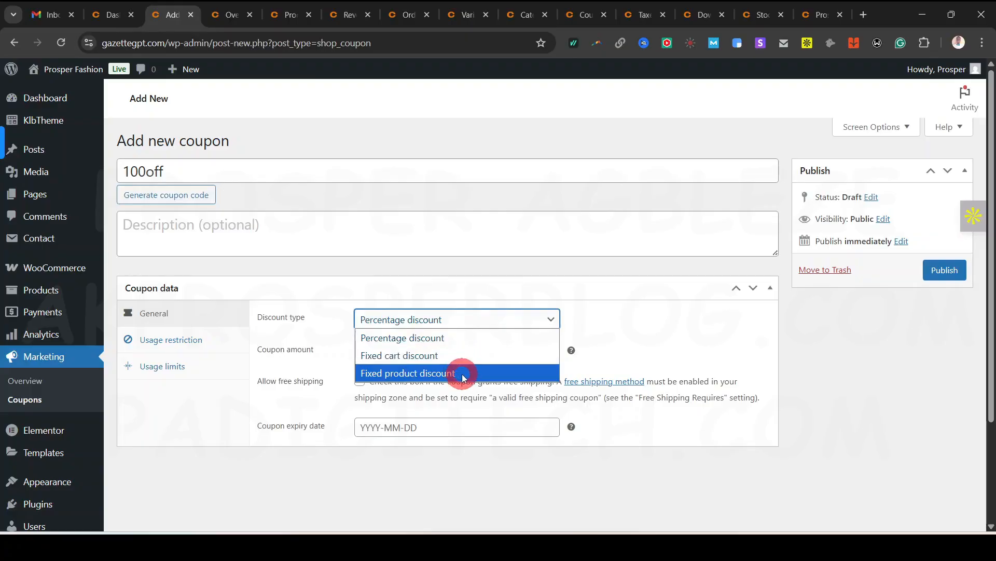
left_click(485, 373)
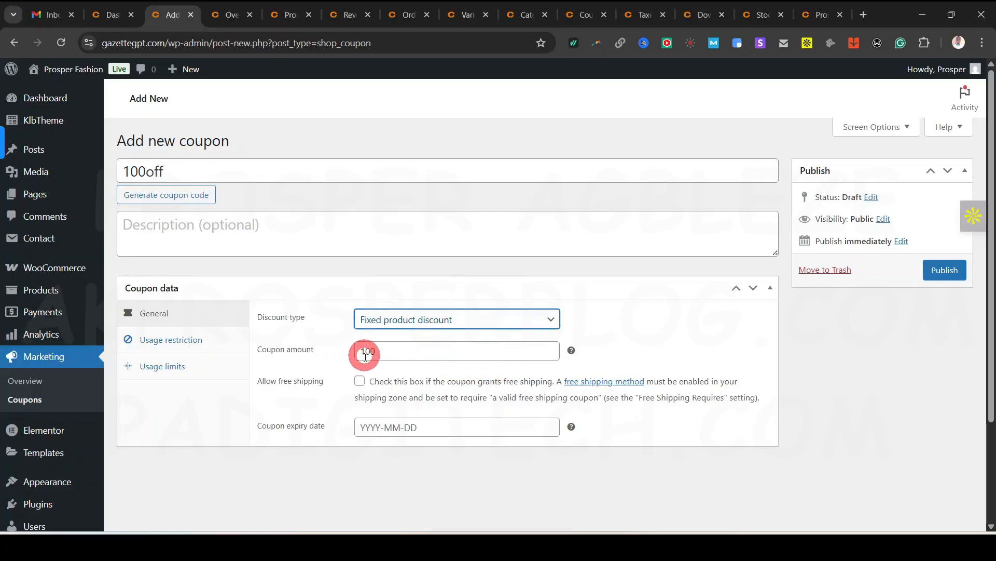
left_click(397, 319)
left_click(407, 337)
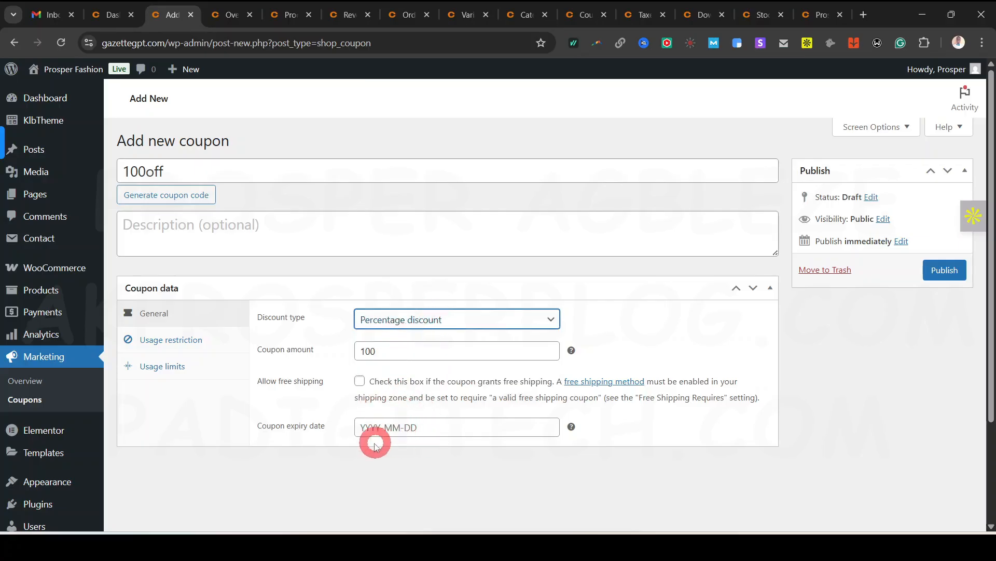
left_click(402, 427)
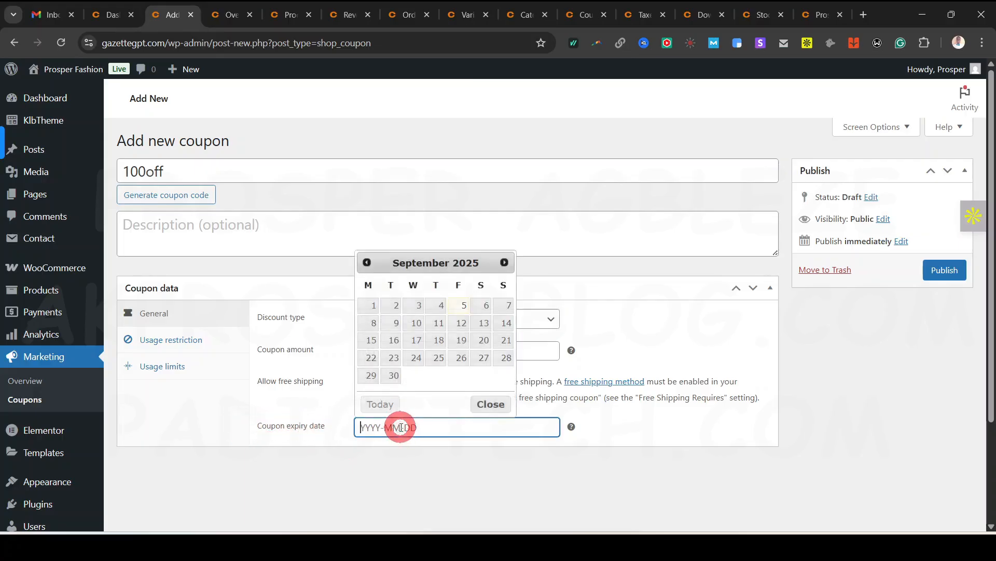
left_click(561, 469)
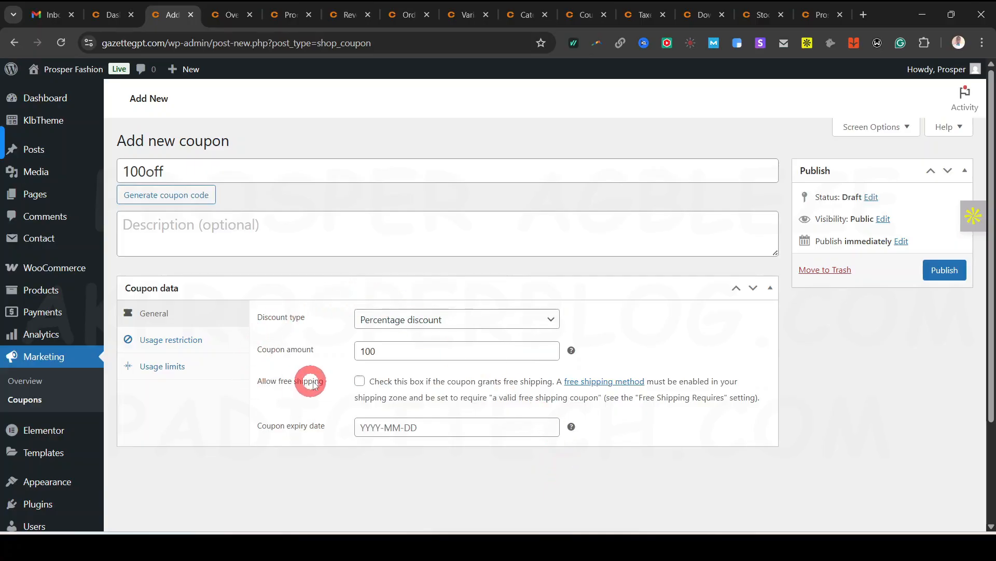
left_click(360, 381)
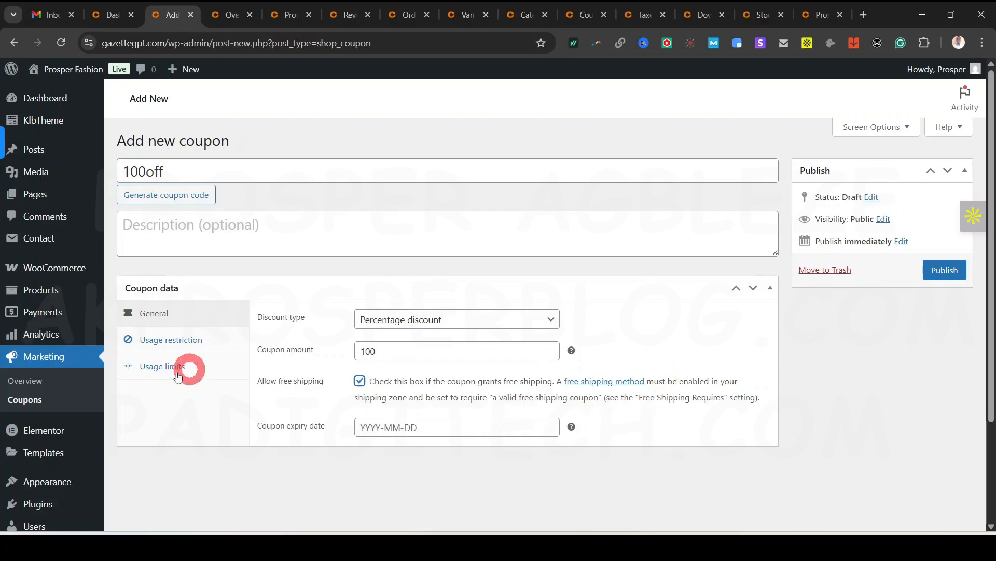
Leave the coupon's minimum spend and product restrictions empty under Usage restriction
left_click(161, 341)
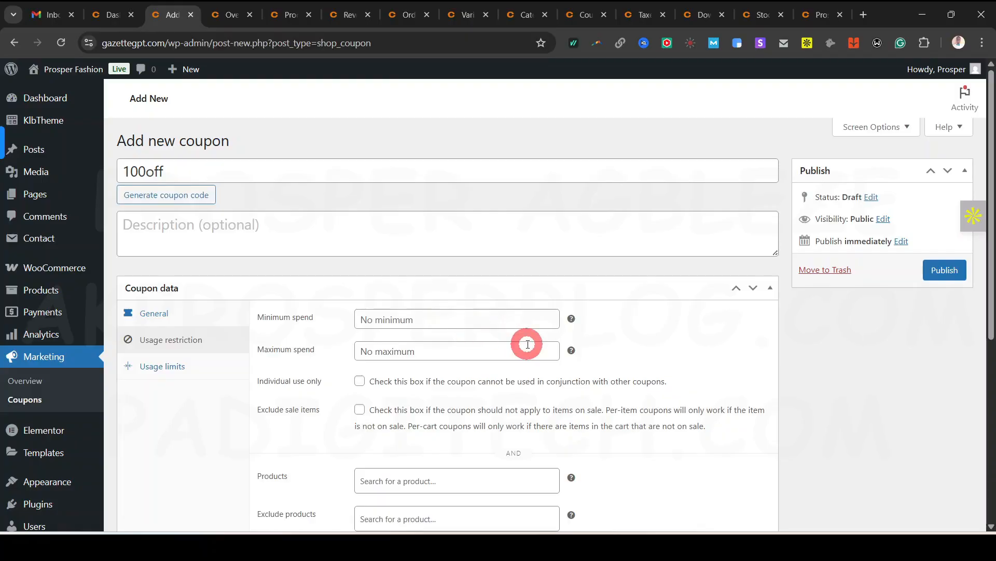
scroll(605, 370, "down", 1)
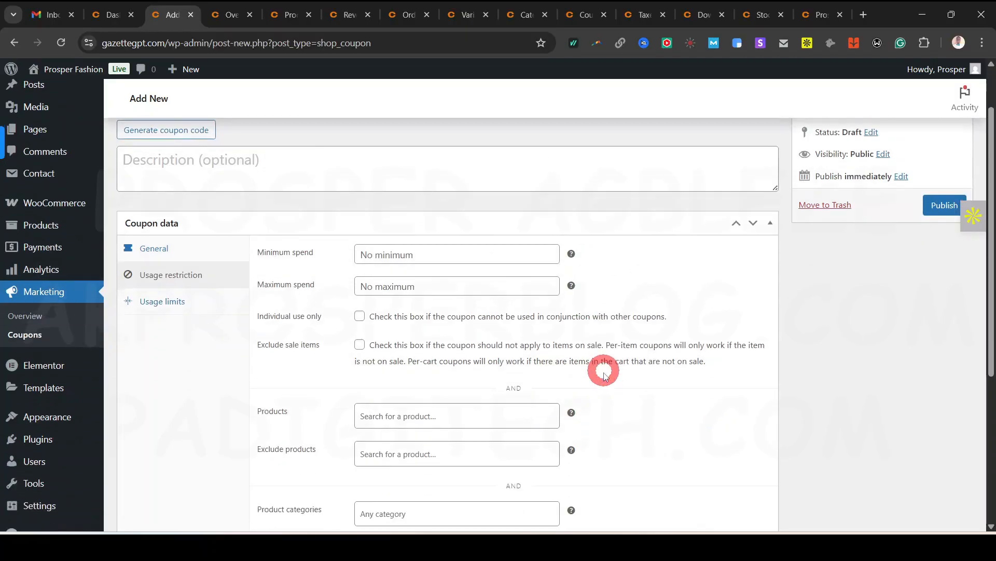
left_click(498, 252)
mouse_move(572, 255)
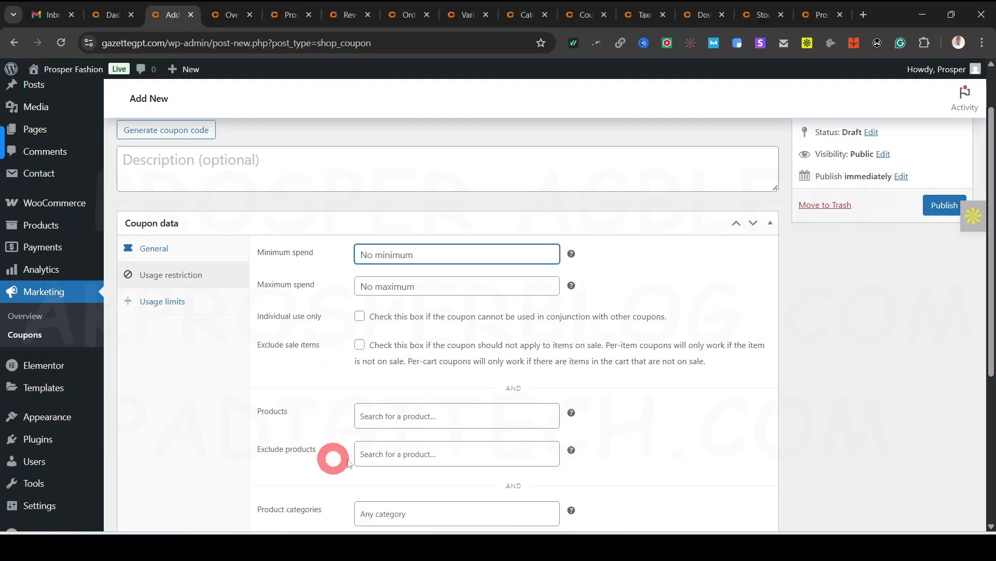
scroll(592, 415, "down", 1)
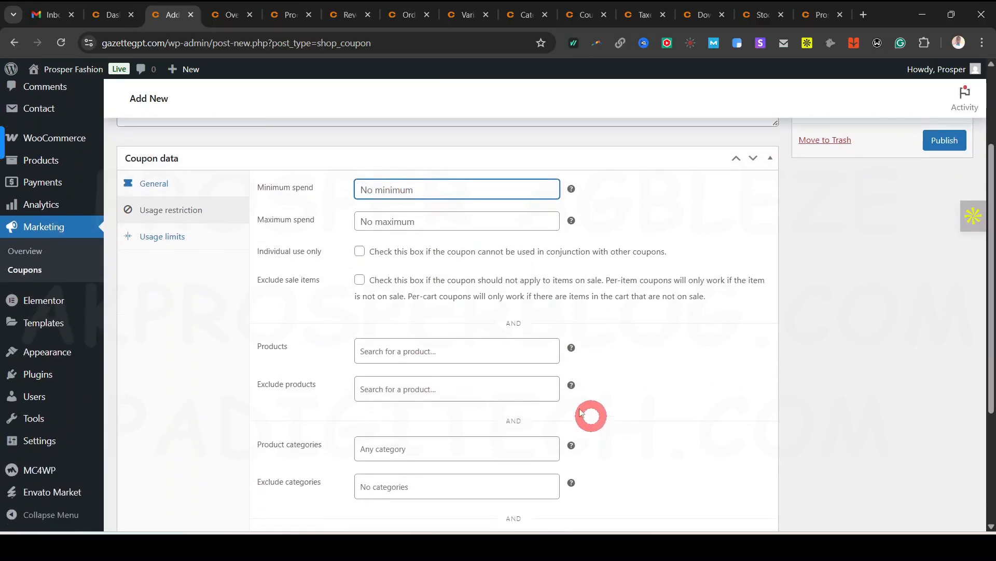
left_click(469, 350)
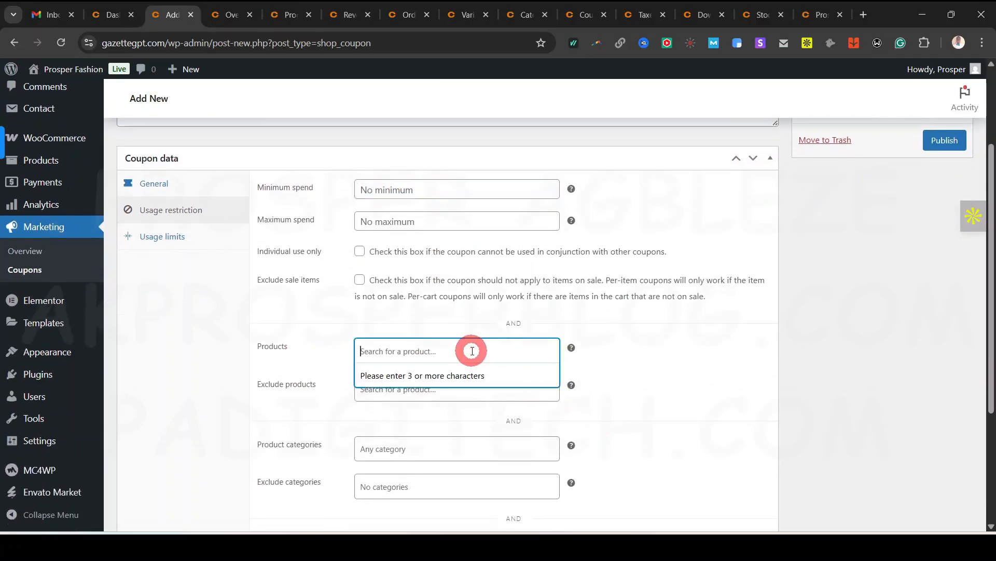
left_click(582, 356)
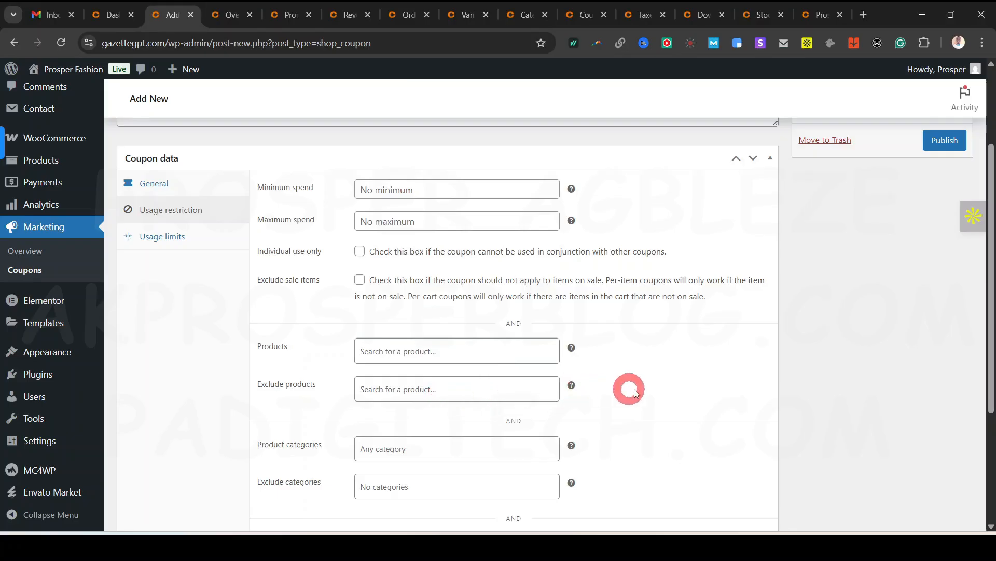
Leave the brand restriction empty and bring up the coupon's Usage limits
scroll(627, 389, "down", 1)
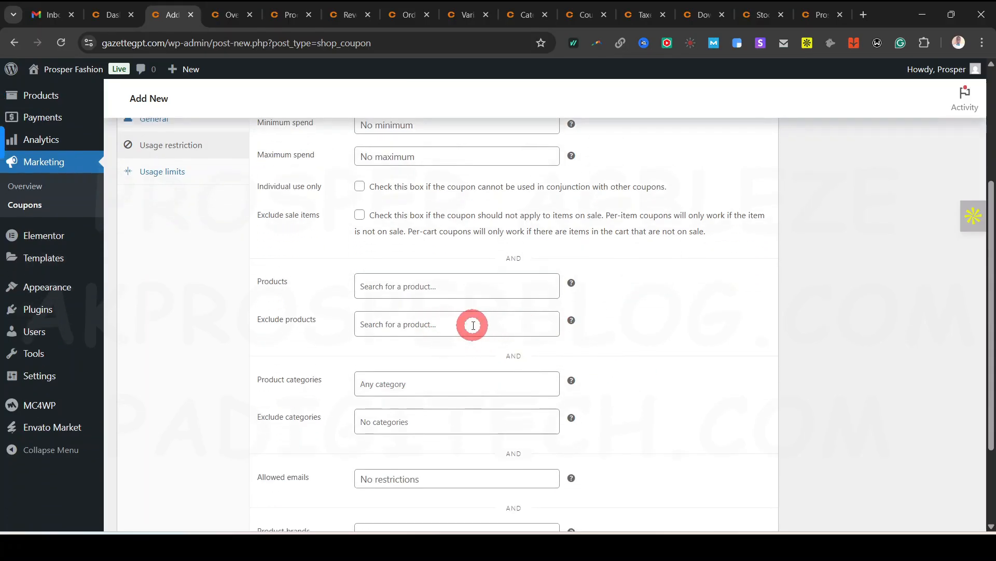
scroll(358, 410, "down", 2)
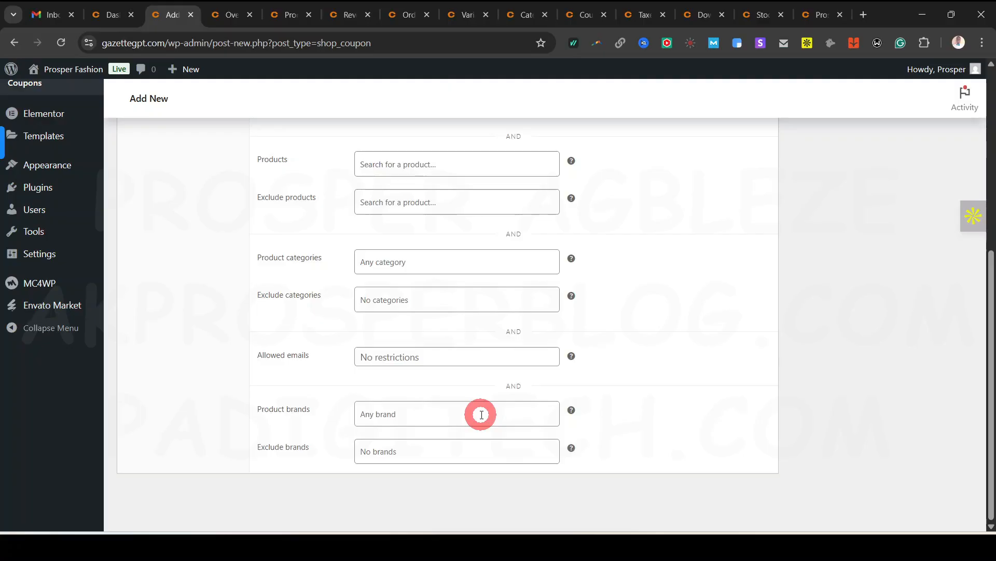
left_click(445, 418)
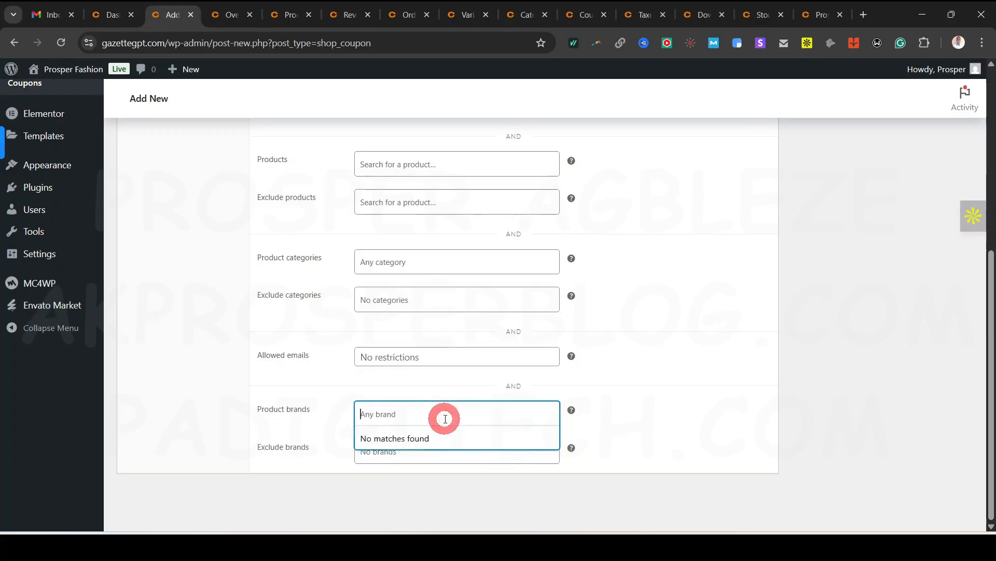
left_click(540, 420)
scroll(584, 425, "up", 6)
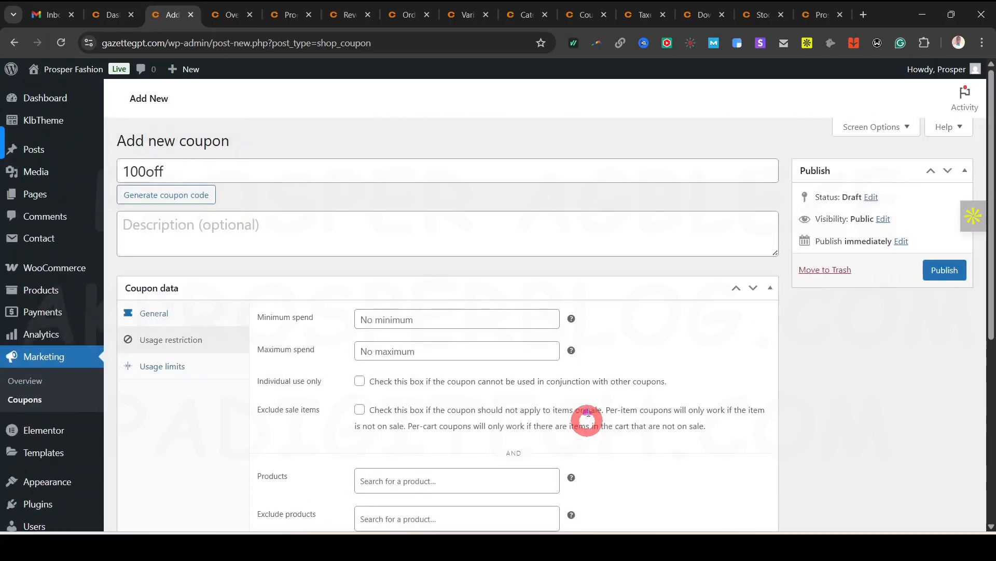
left_click(165, 367)
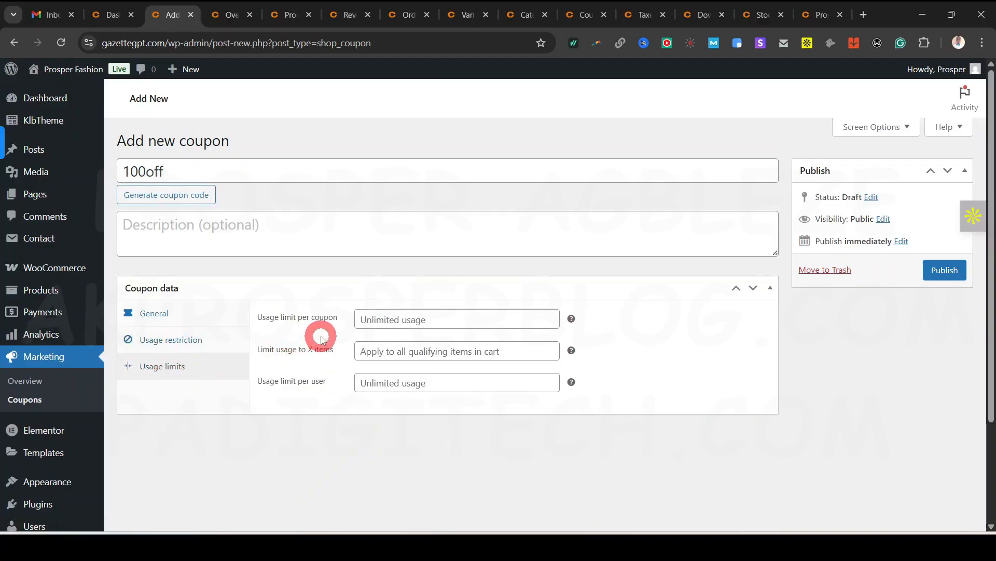
Leave the per-coupon, item count and per-user usage limits unlimited
left_click(472, 325)
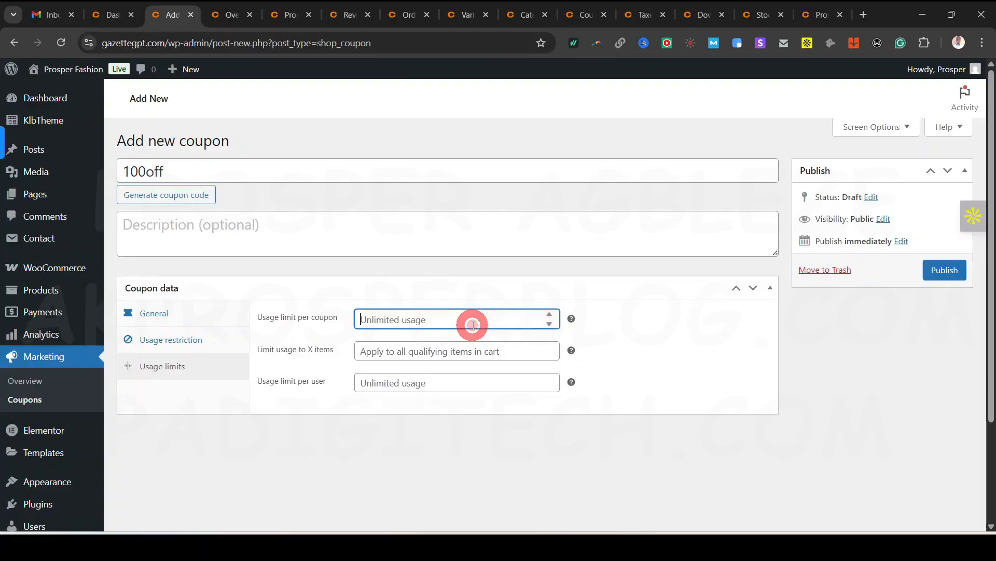
left_click(648, 357)
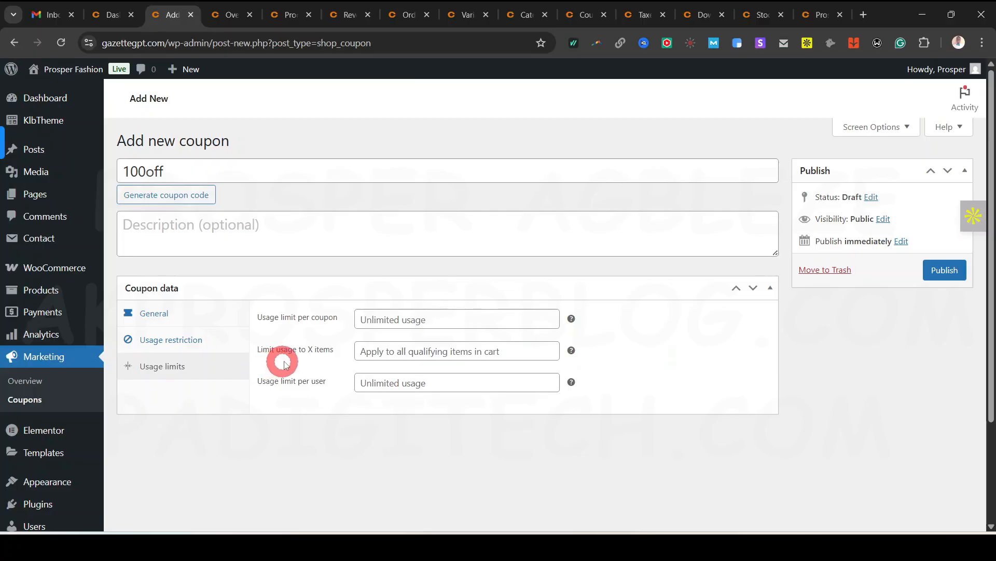
left_click(460, 352)
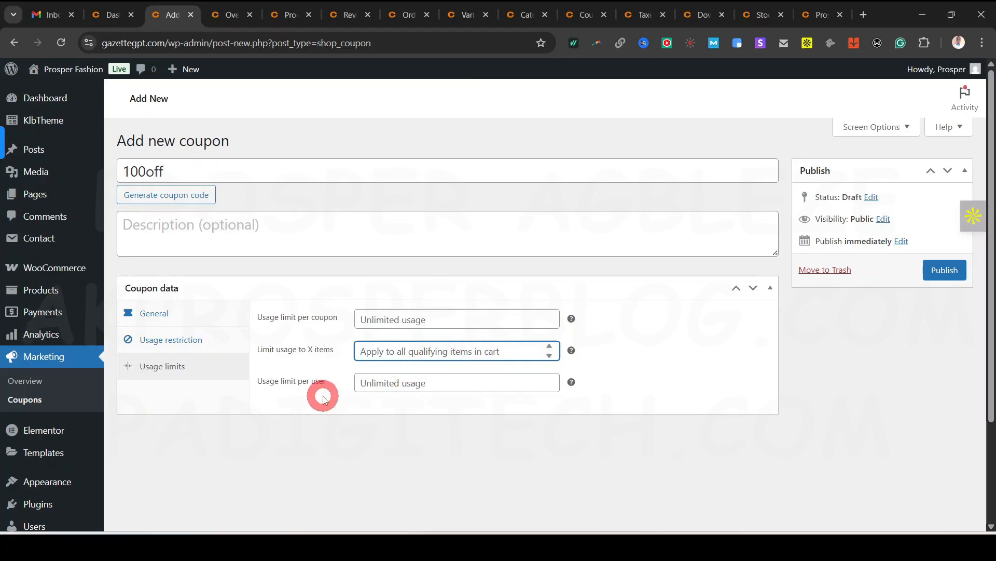
left_click(458, 387)
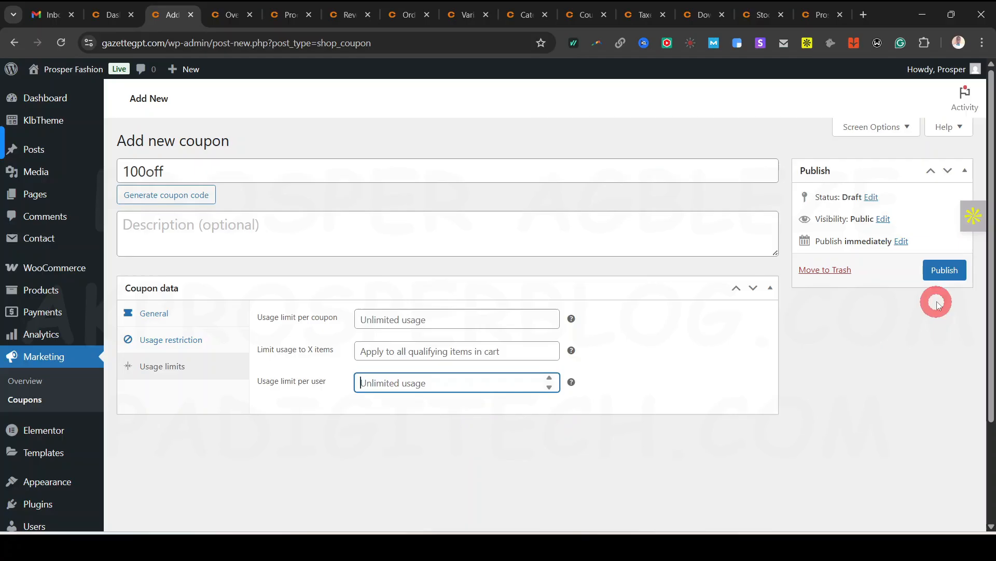
Publish the 100off coupon and close its edit page, returning to Analytics Overview
left_click(945, 272)
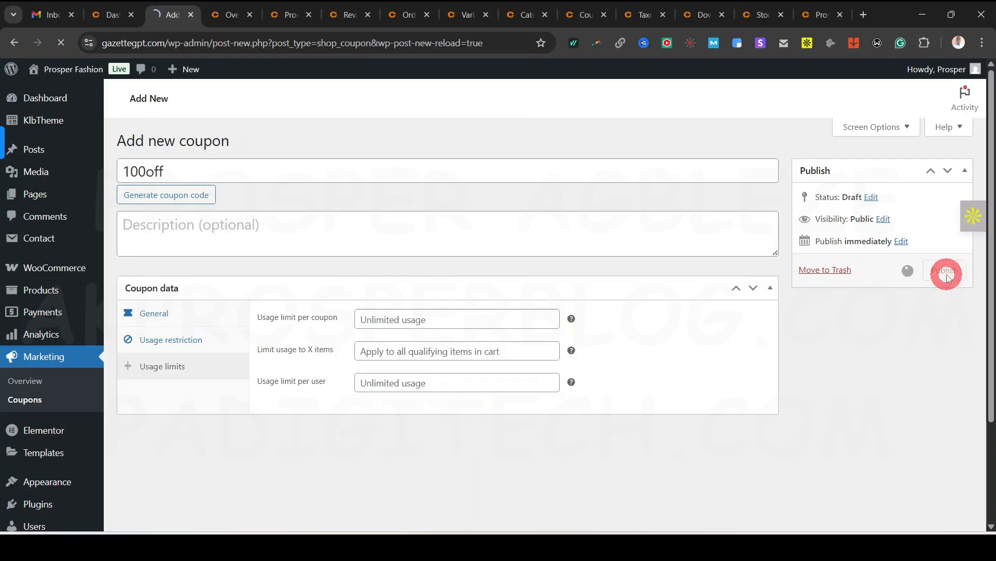
scroll(415, 429, "down", 2)
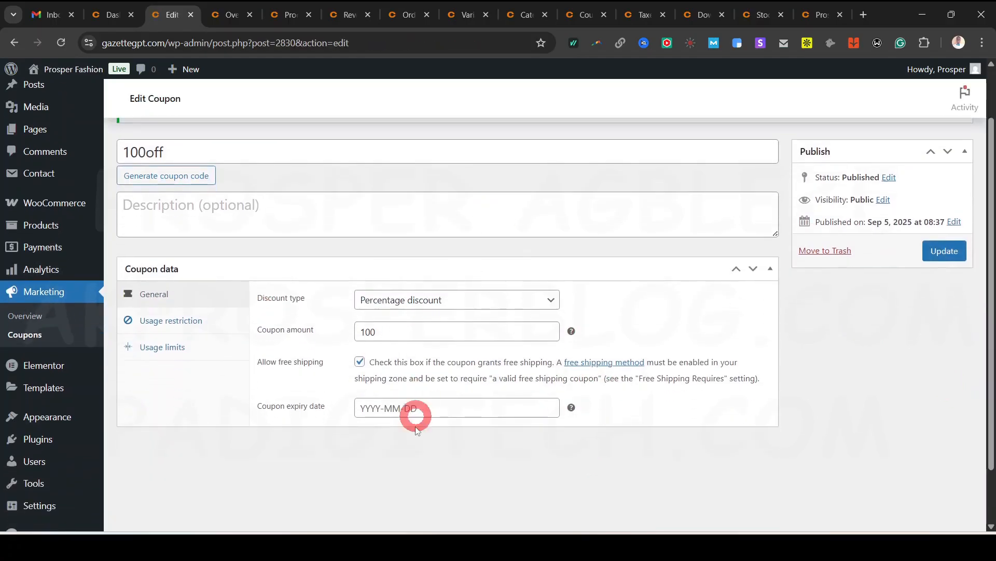
scroll(415, 430, "up", 2)
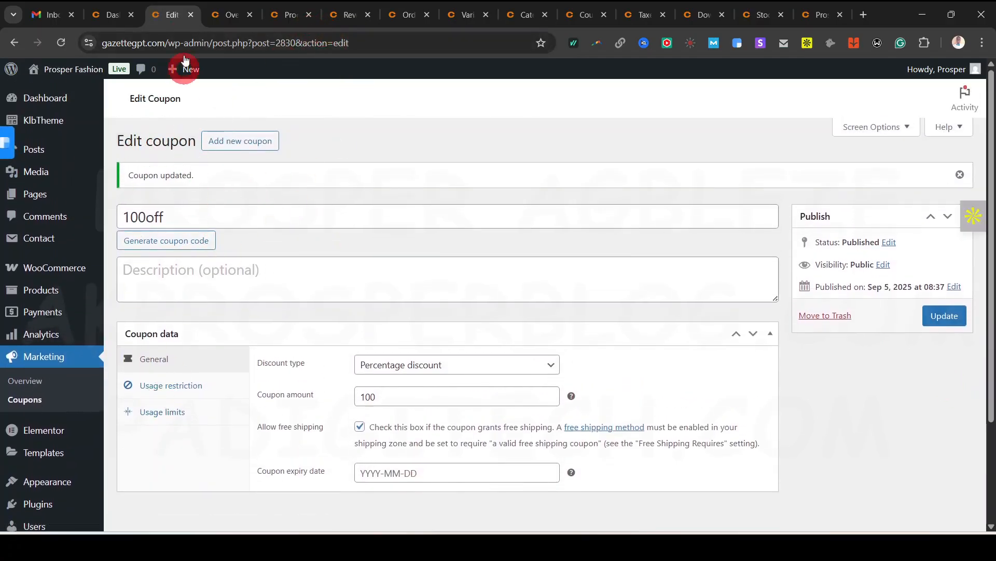
left_click(190, 14)
left_click(84, 429)
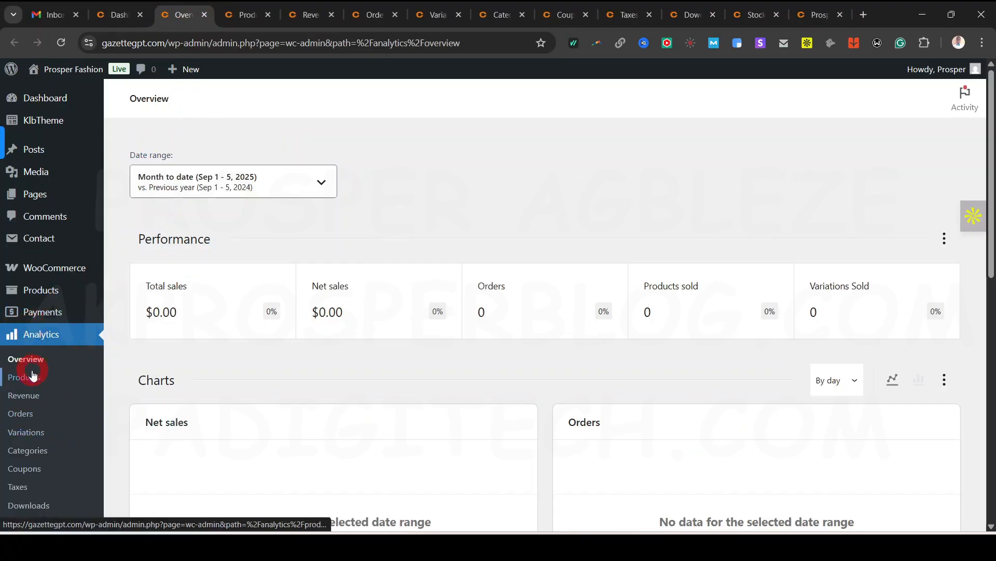
Review the Analytics Overview and its date range presets unchanged, then go to the Products report
scroll(33, 374, "down", 1)
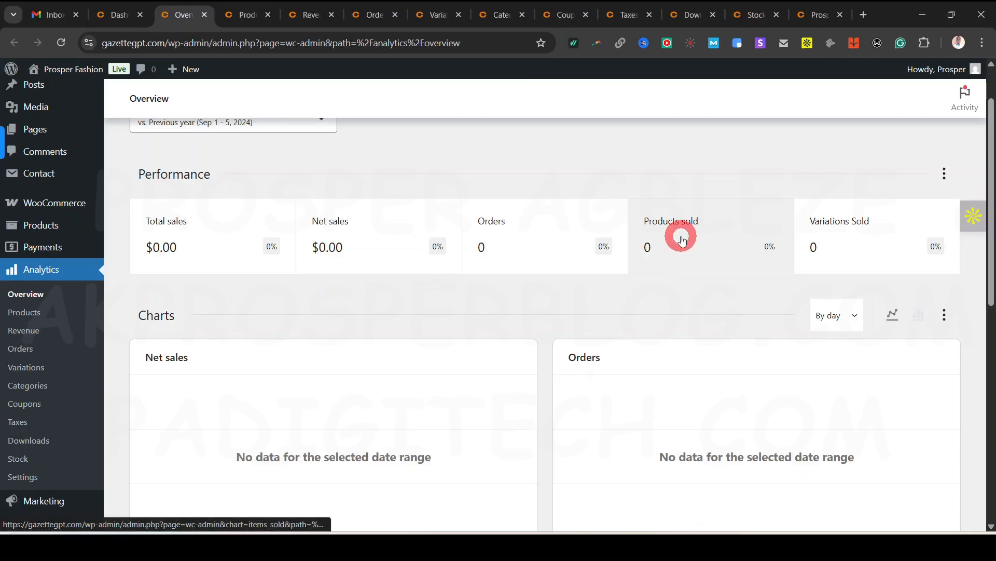
scroll(837, 337, "down", 3)
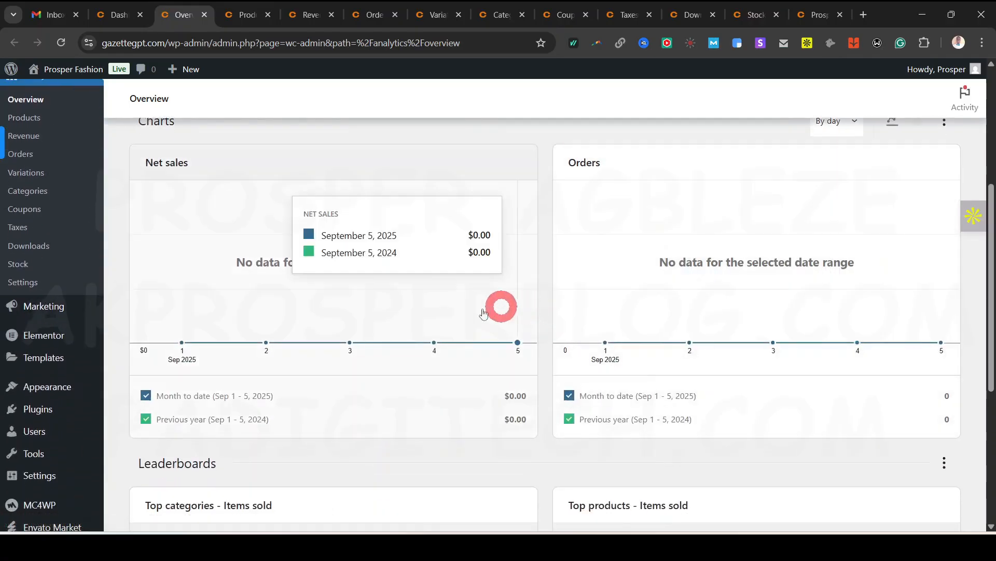
scroll(683, 371, "down", 4)
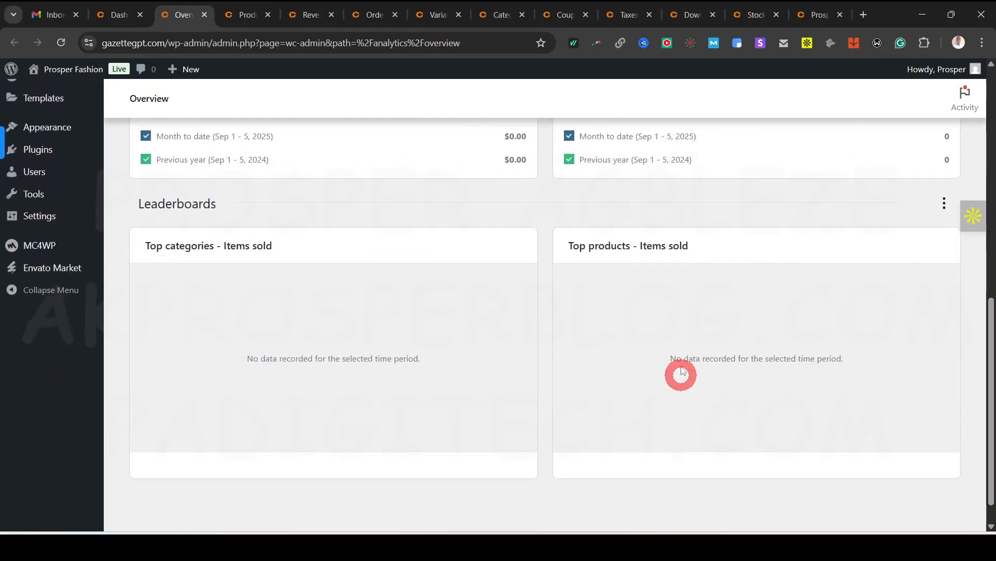
scroll(278, 425, "down", 1)
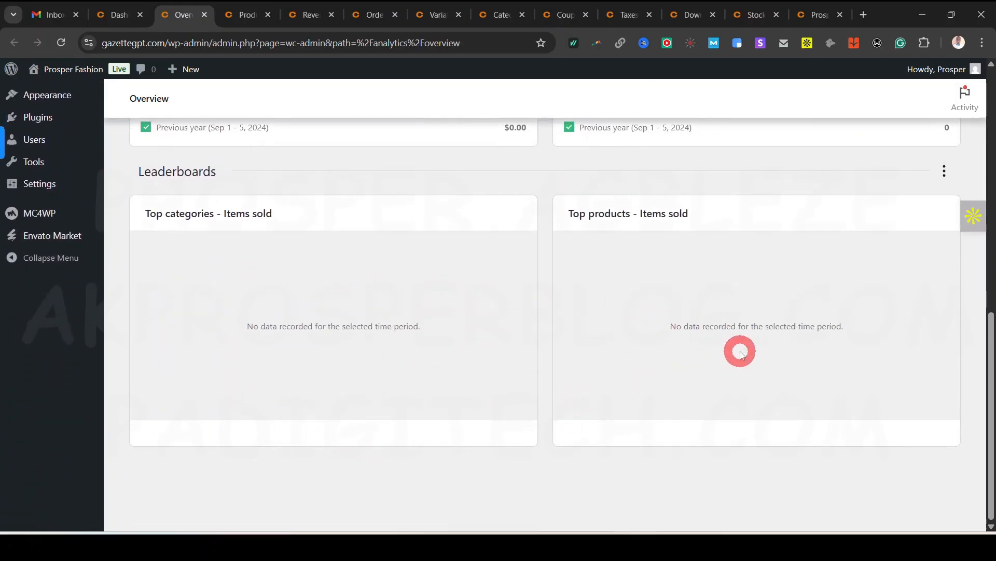
scroll(740, 354, "up", 10)
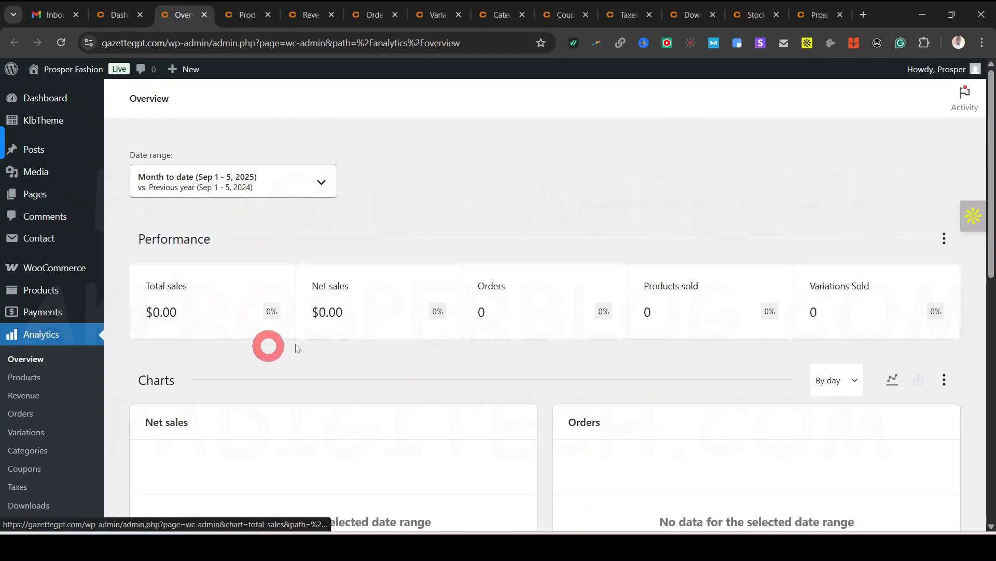
left_click(318, 179)
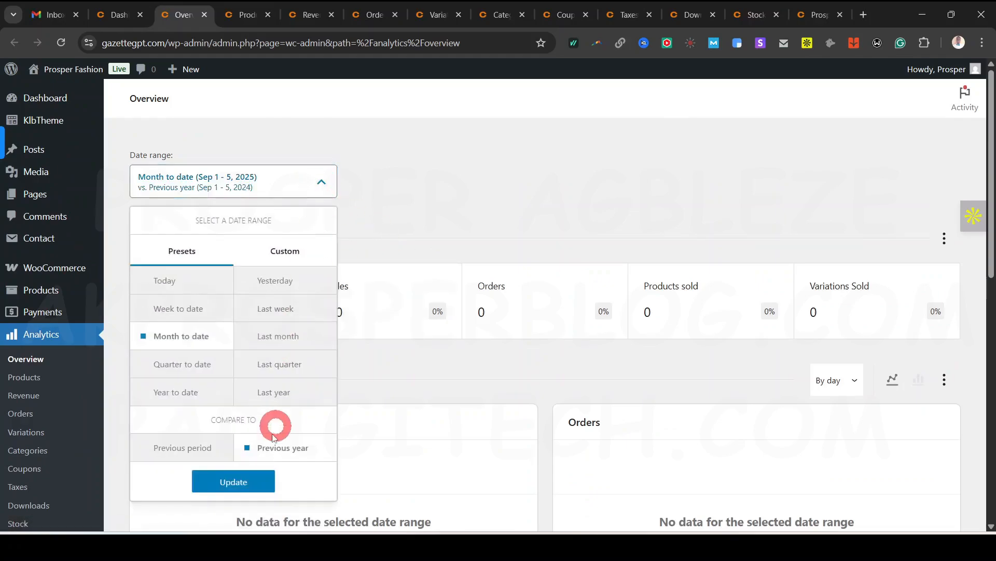
left_click(485, 202)
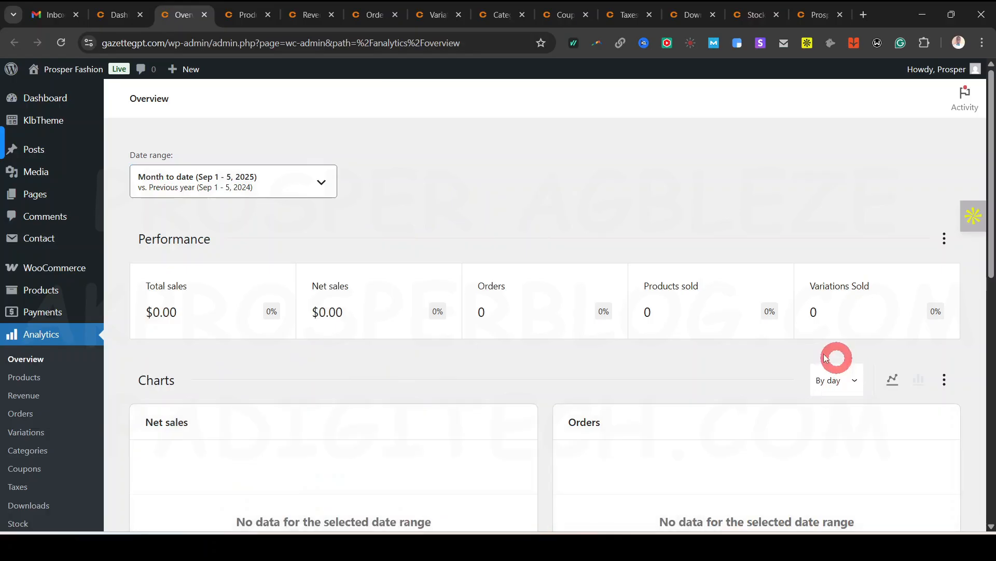
left_click(250, 17)
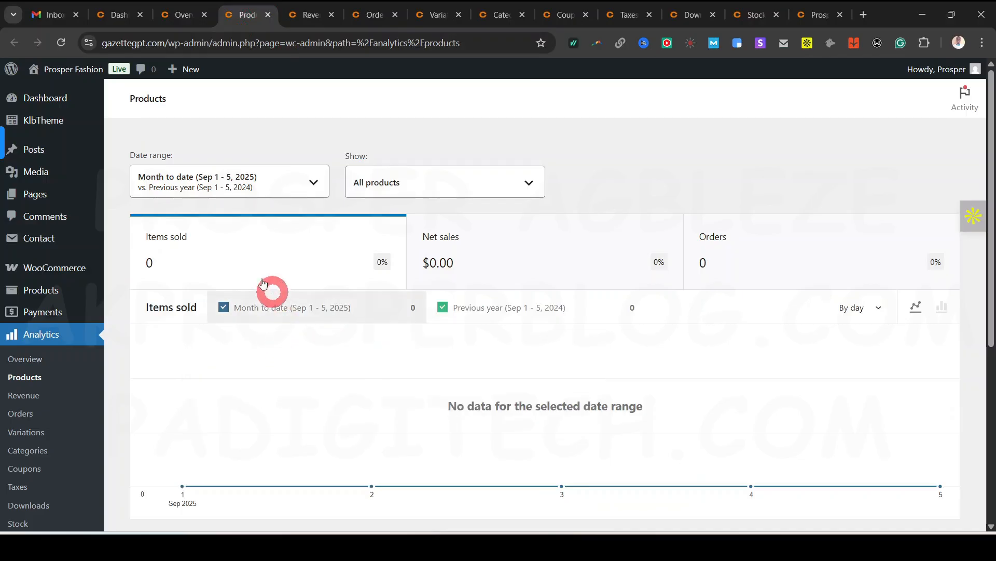
Chart net sales and orders on the Products analytics report
left_click(489, 262)
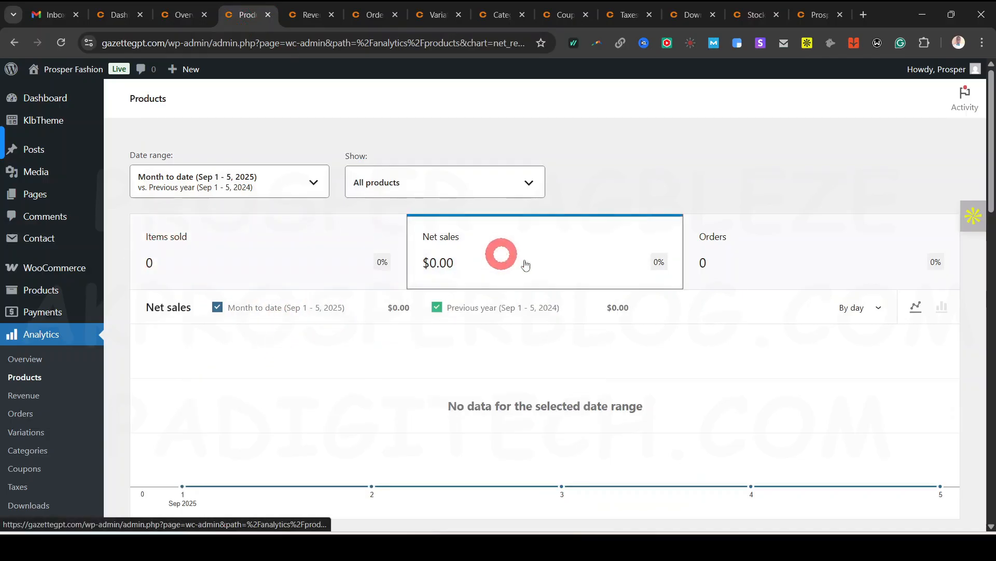
left_click(750, 244)
scroll(717, 273, "down", 6)
scroll(718, 274, "up", 6)
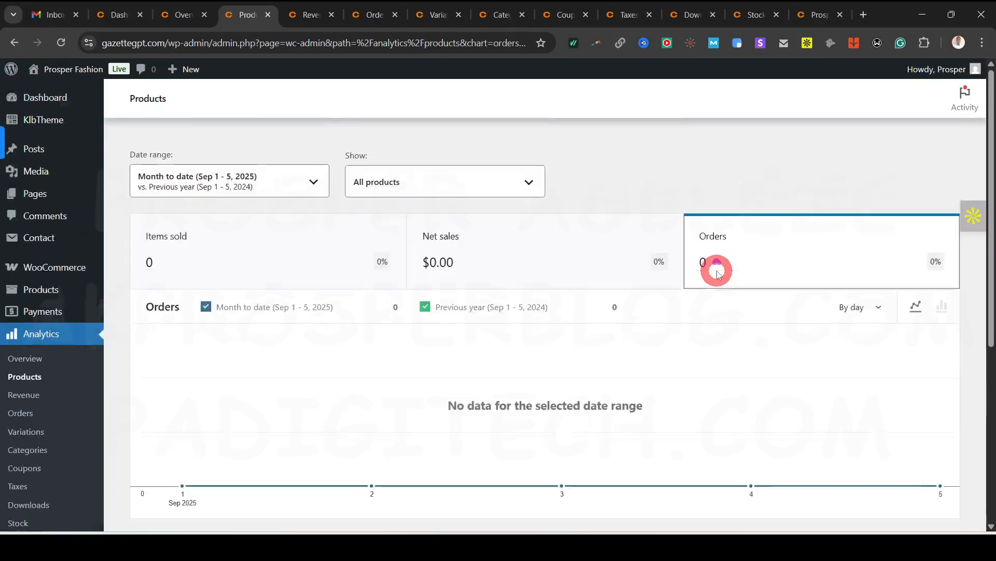
Open the Revenue report, dismiss its paid-order reporting notice, and review the revenue table
left_click(308, 14)
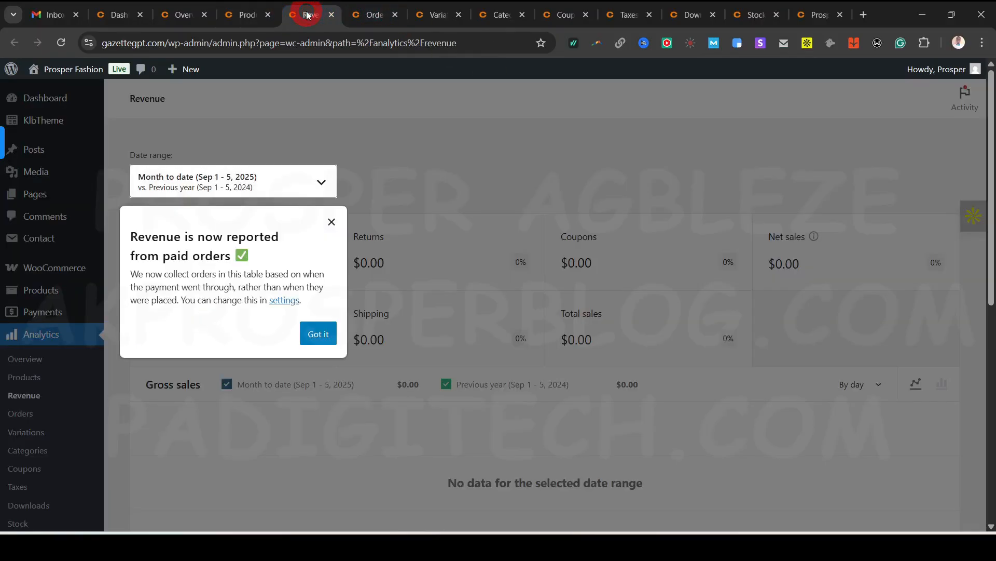
left_click(332, 223)
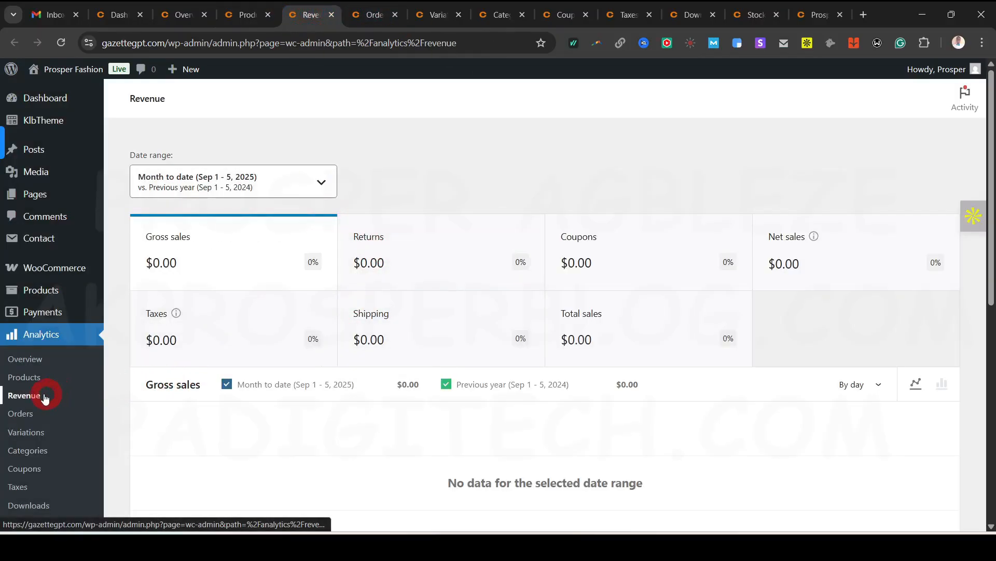
left_click(227, 224)
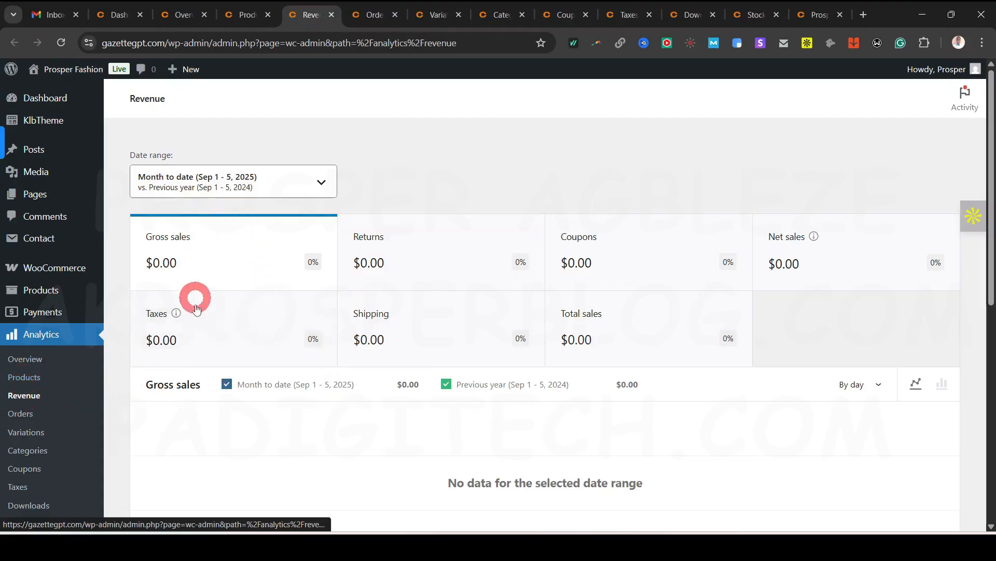
left_click(415, 271)
left_click(443, 340)
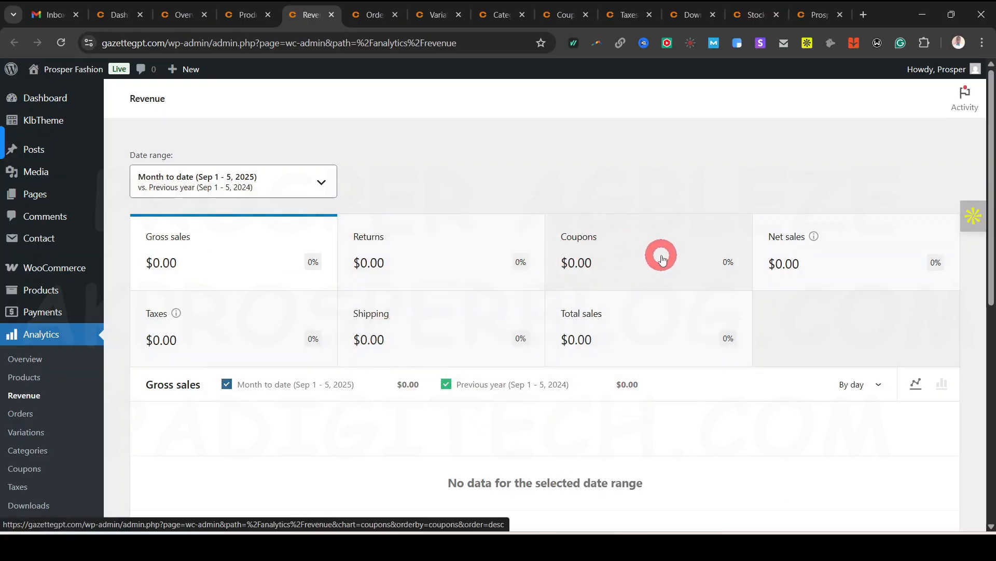
scroll(784, 265, "down", 6)
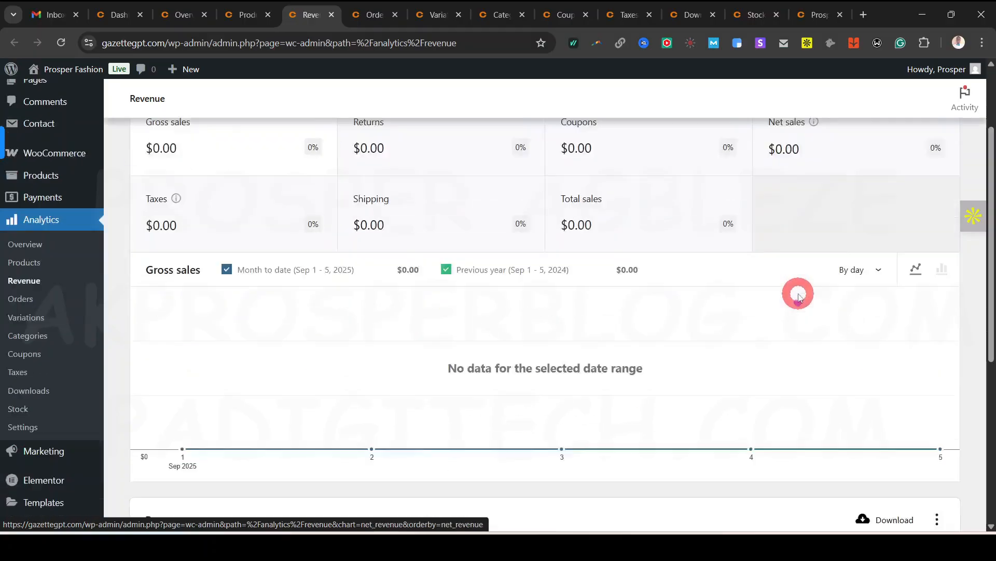
scroll(469, 378, "down", 2)
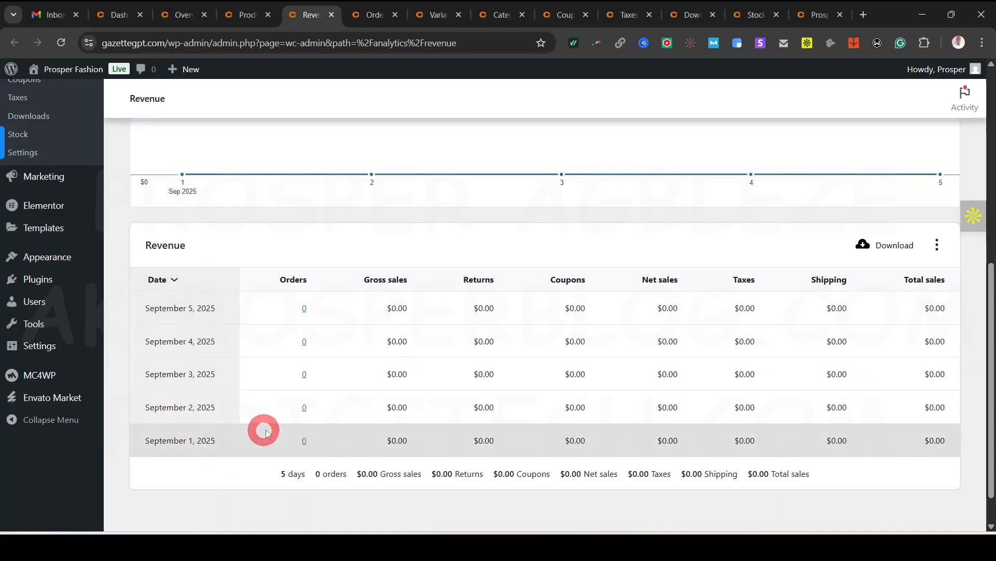
scroll(356, 378, "up", 8)
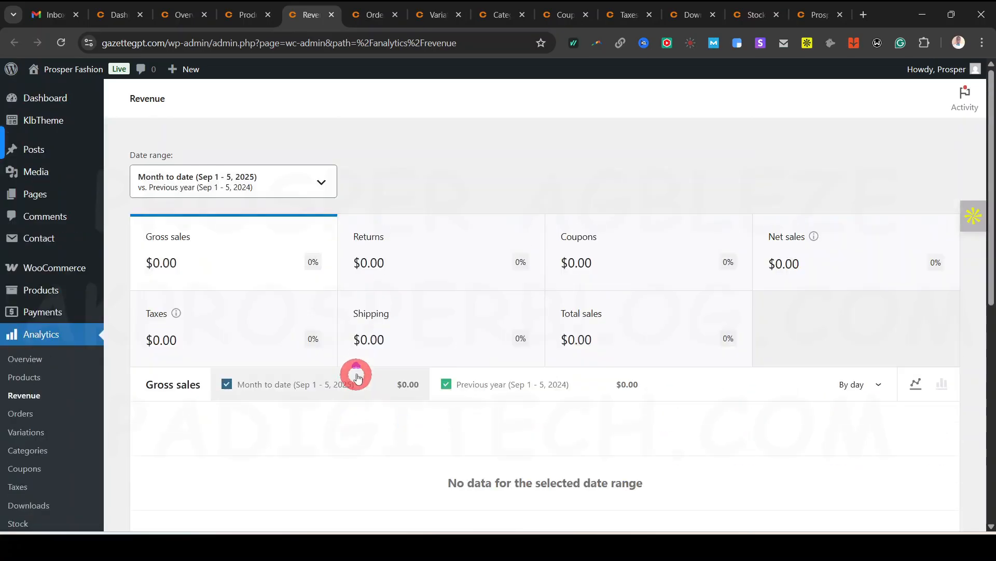
left_click(381, 16)
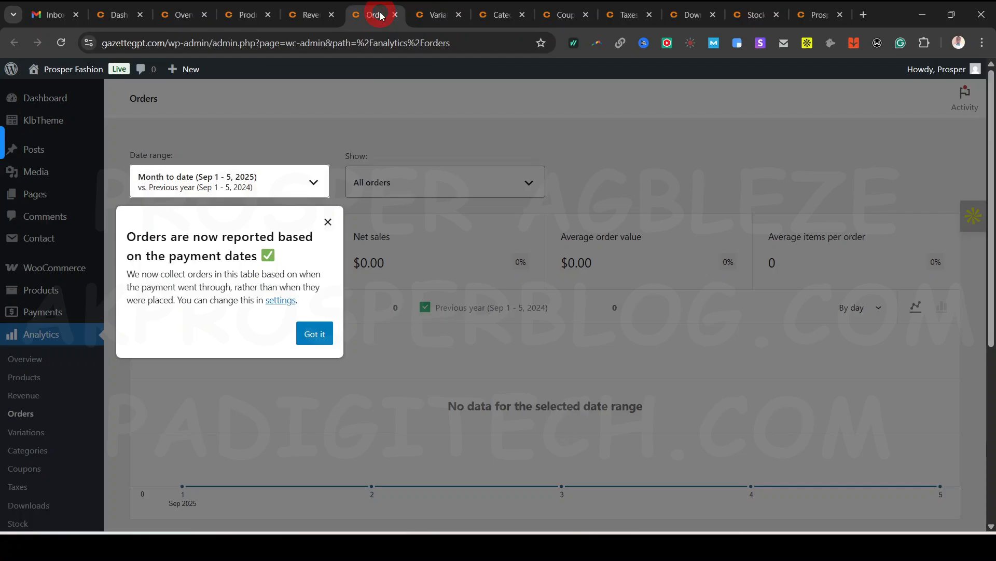
Dismiss the Orders notice and step through the Variations, Categories, Coupons, Taxes, Downloads and Stock reports
left_click(328, 222)
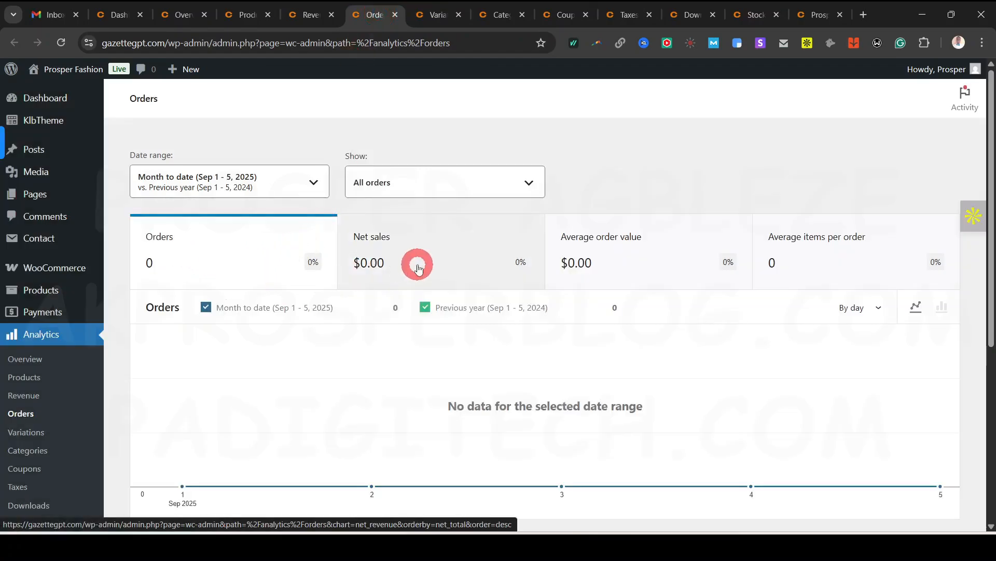
scroll(498, 315, "down", 2)
scroll(498, 318, "up", 2)
left_click(442, 15)
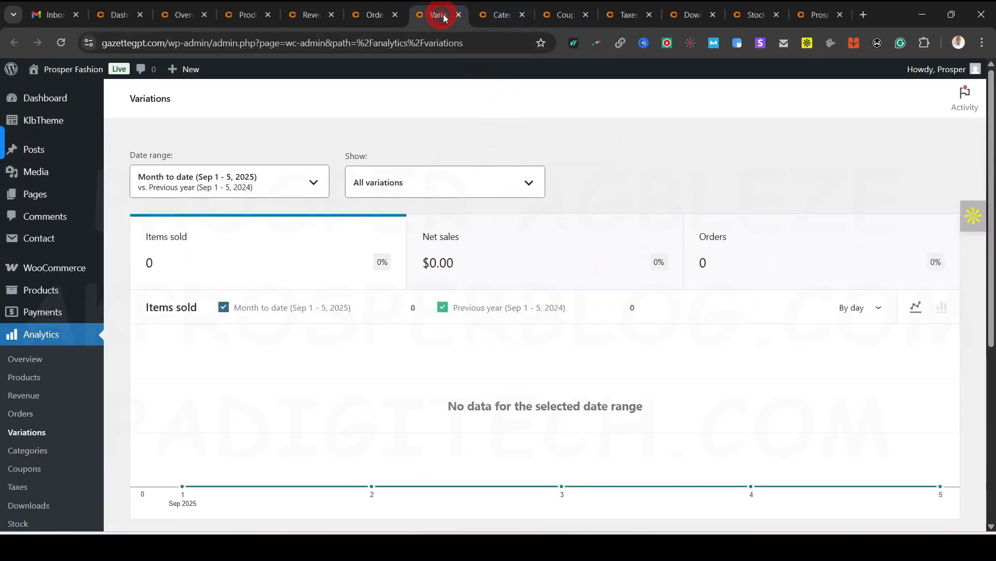
left_click(511, 18)
left_click(571, 21)
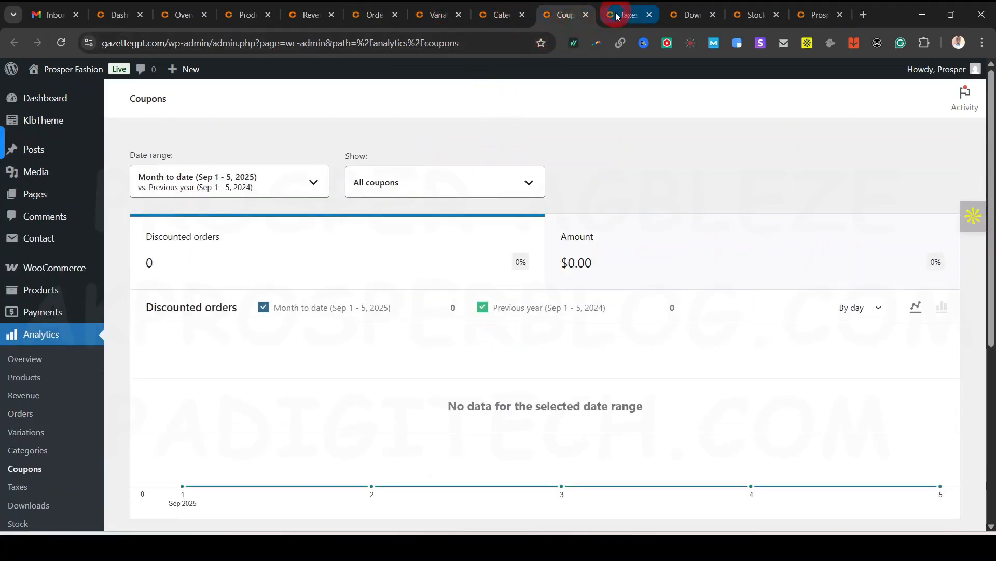
left_click(614, 16)
left_click(688, 15)
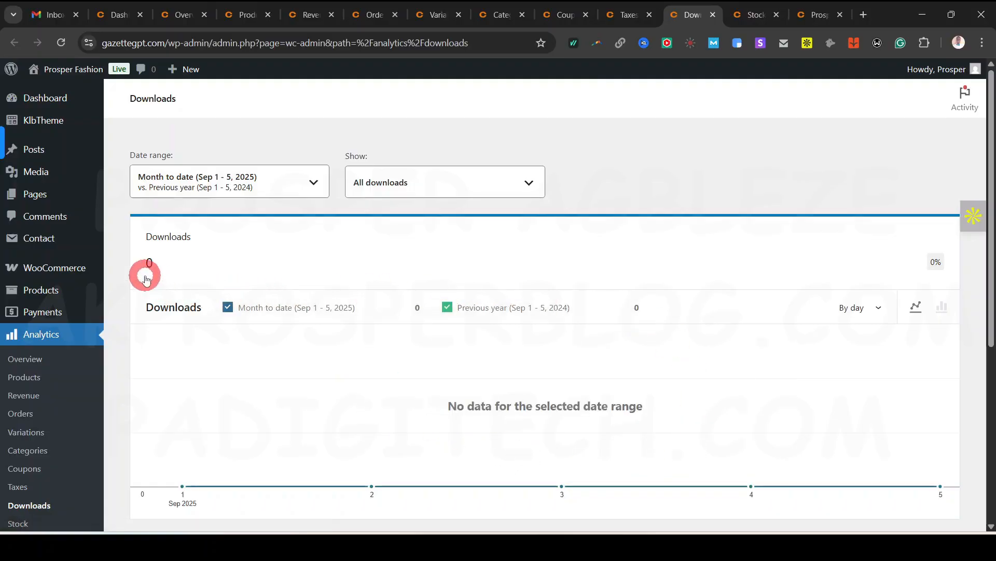
scroll(681, 398, "down", 3)
scroll(689, 400, "up", 2)
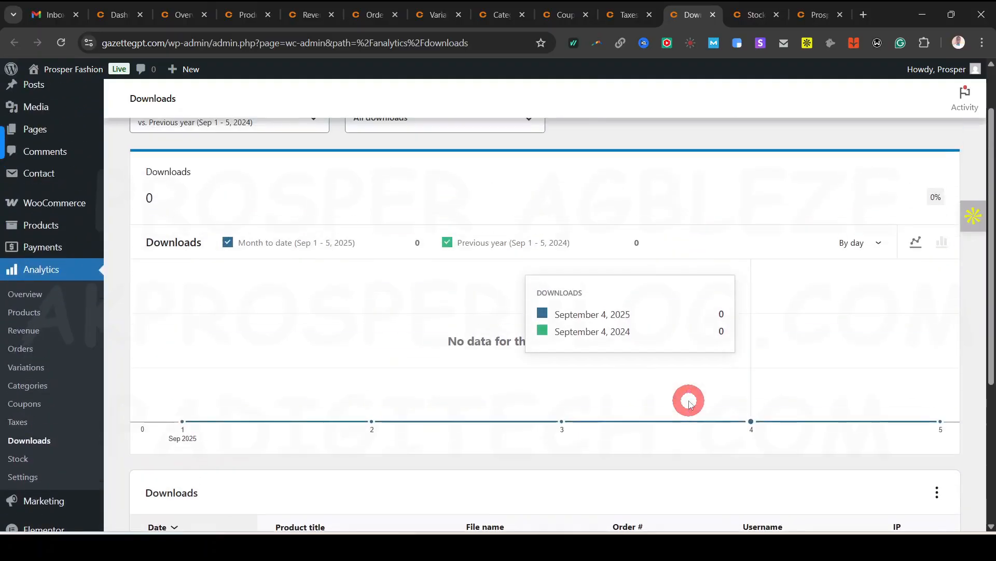
left_click(748, 21)
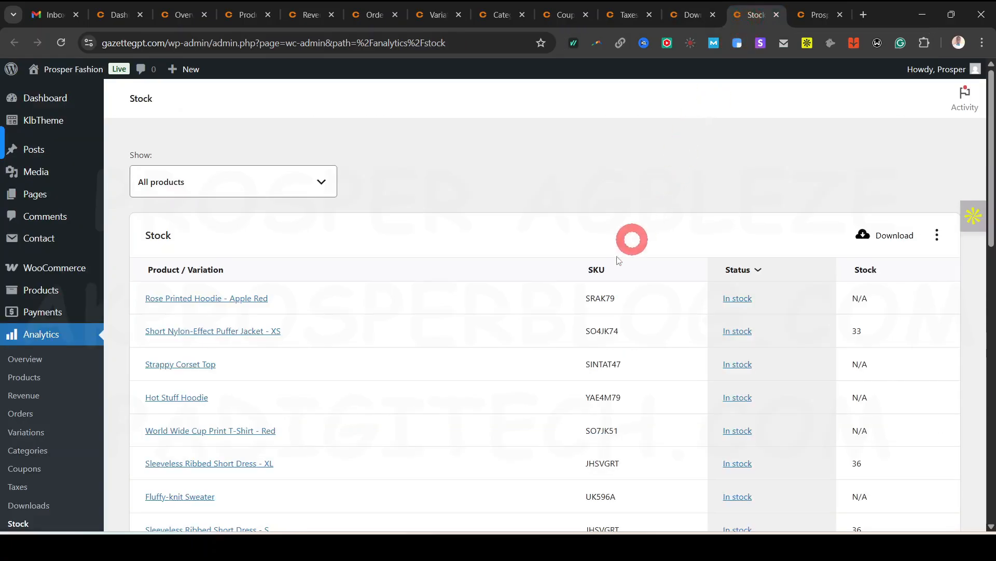
Review the Stock table and storefront product carousel, then return to the Analytics Overview
scroll(472, 243, "down", 2)
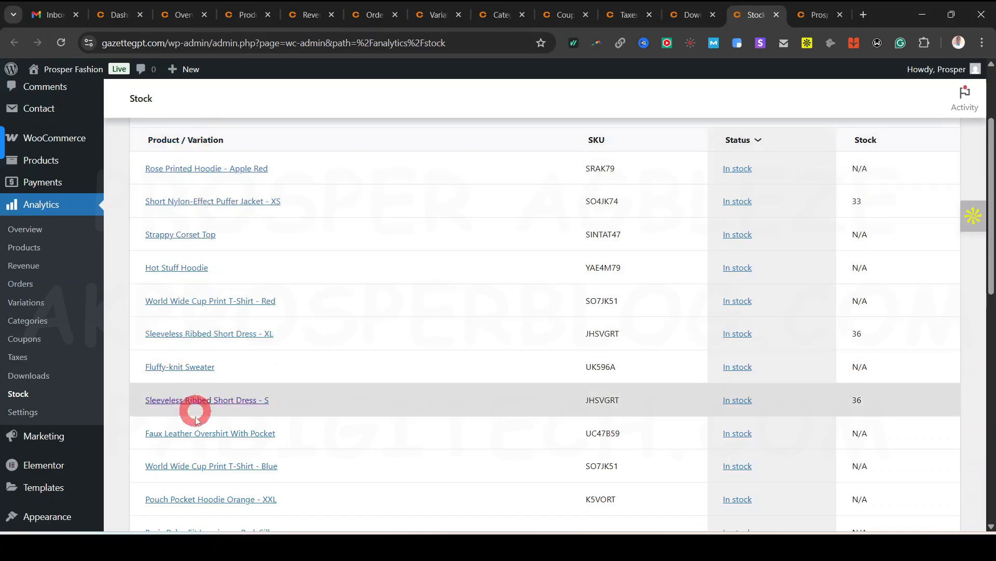
scroll(630, 445, "down", 3)
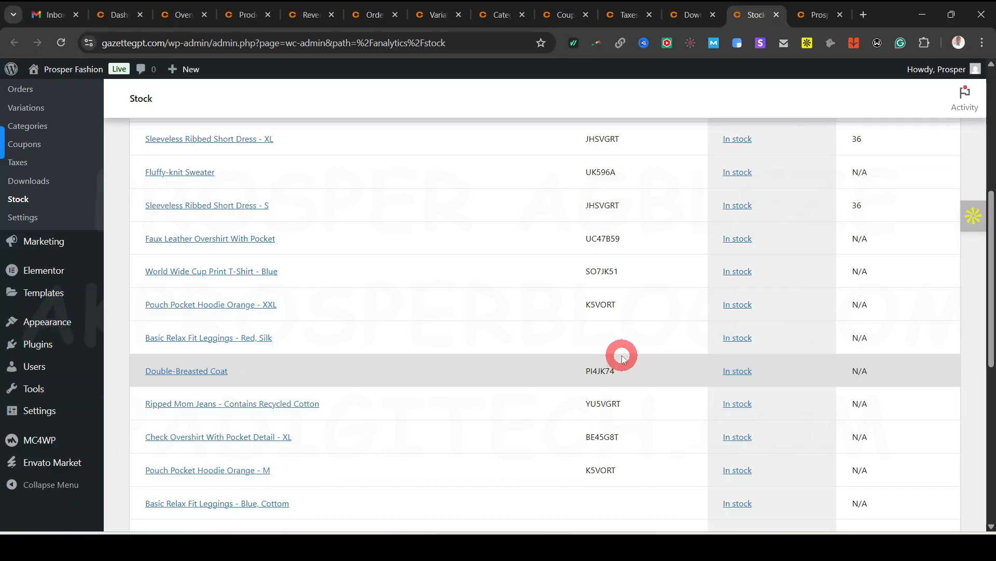
scroll(622, 359, "up", 5)
scroll(866, 365, "down", 5)
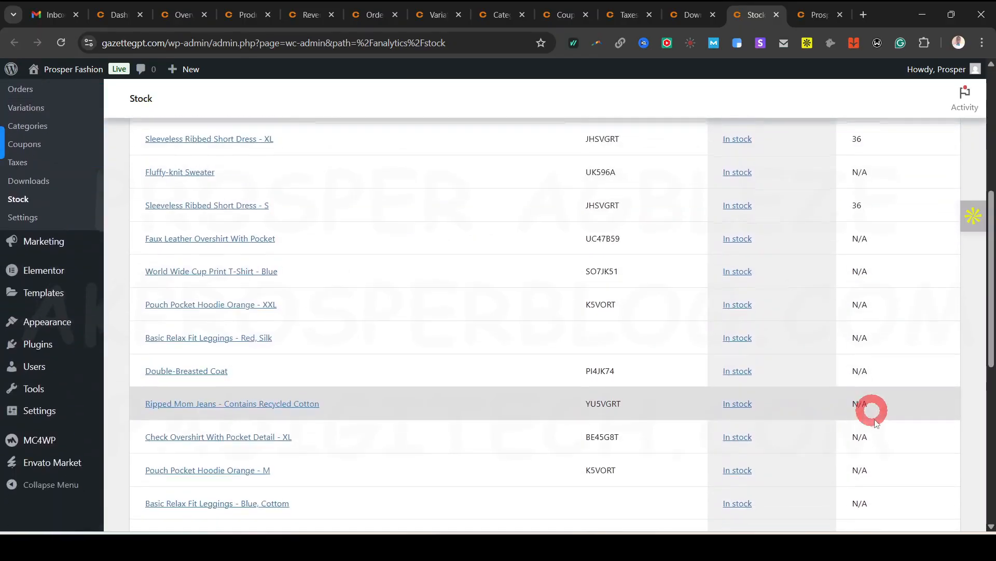
scroll(864, 370, "up", 5)
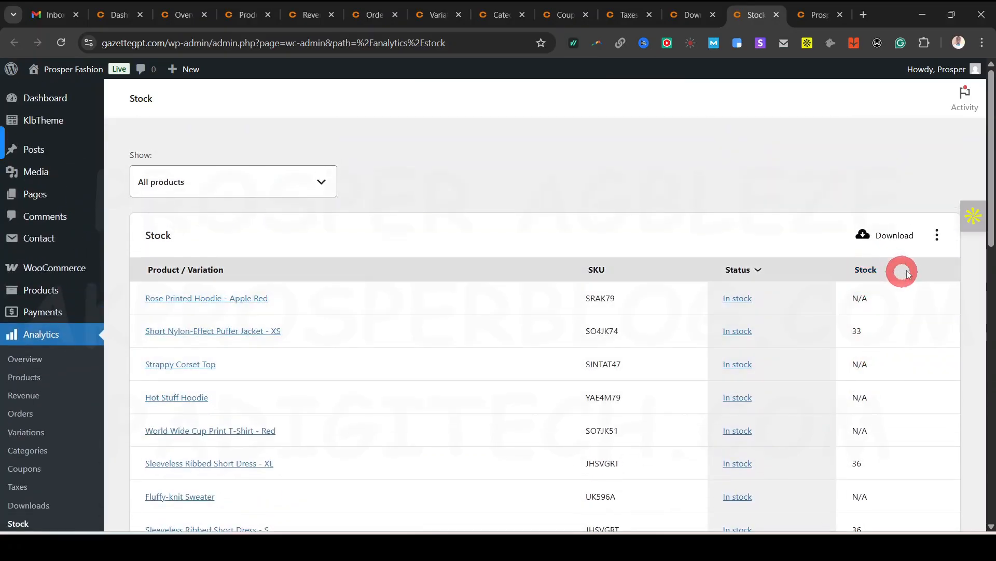
left_click(817, 22)
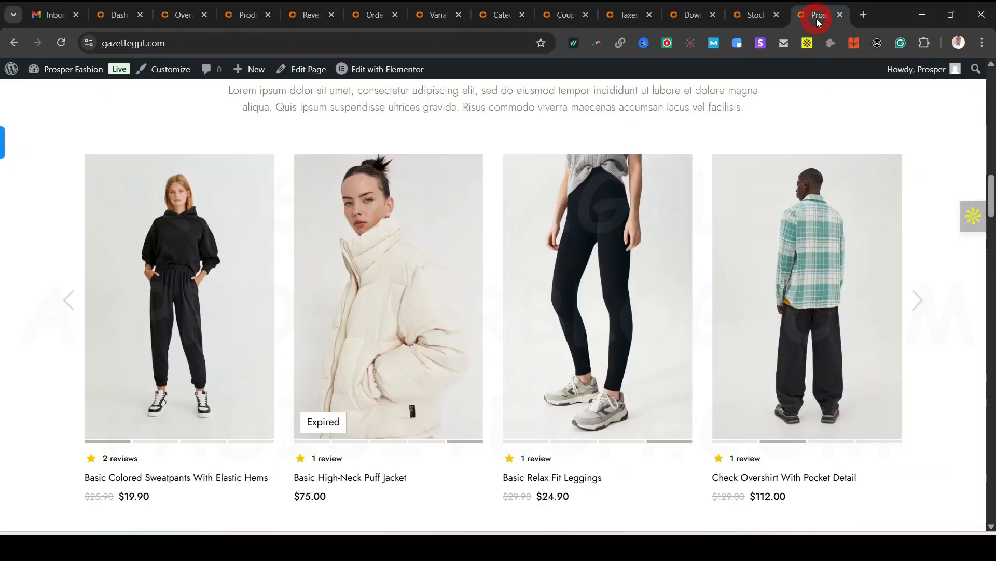
left_click(240, 16)
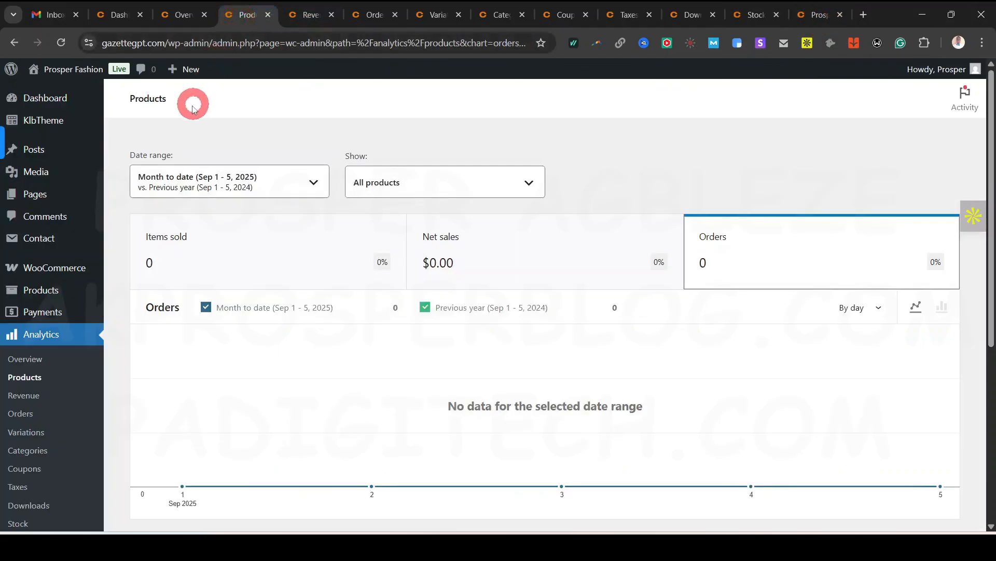
left_click(61, 336)
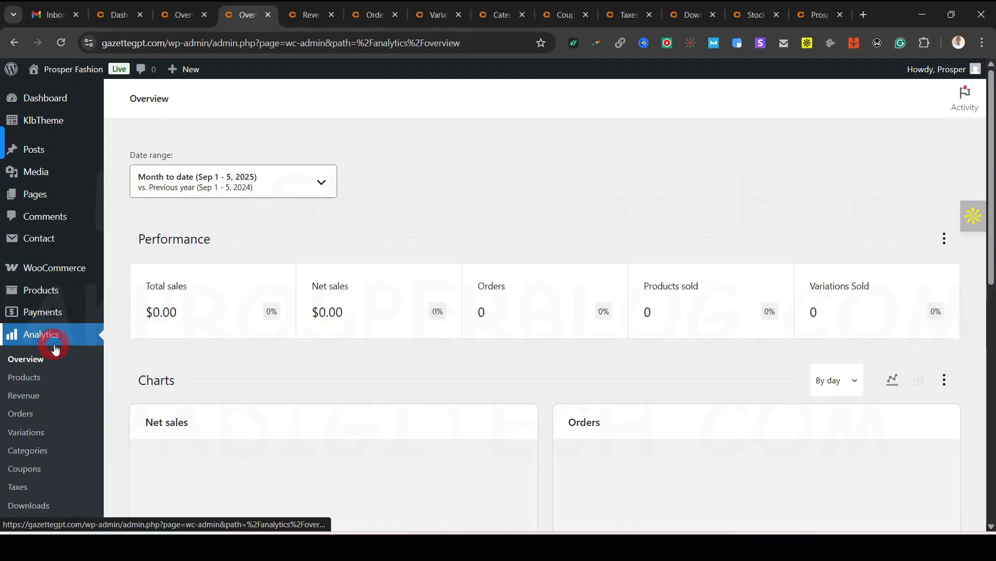
scroll(54, 389, "down", 2)
mouse_move(52, 440)
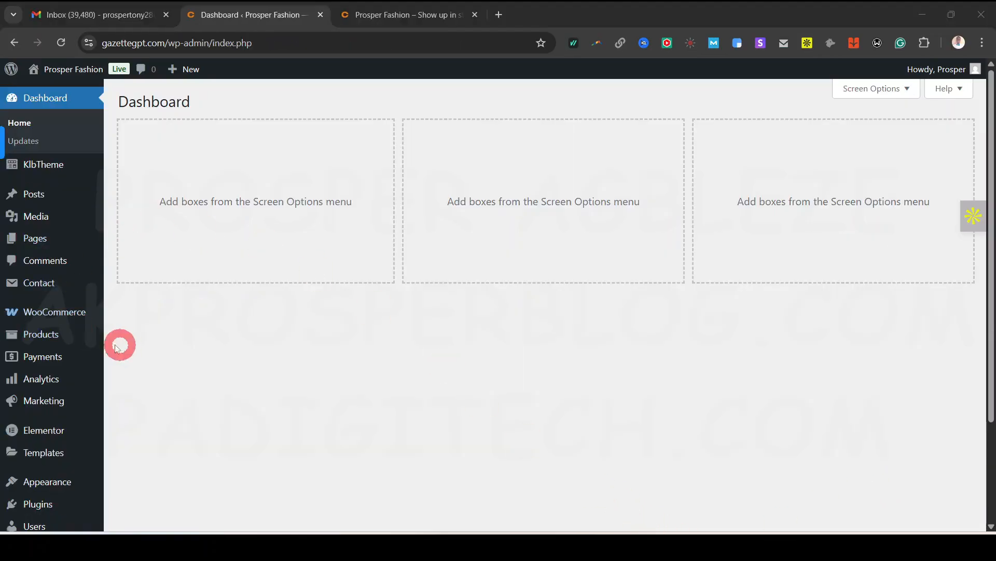
Switch between the admin dashboard and the Clotya storefront, viewing its hero slider
left_click(359, 17)
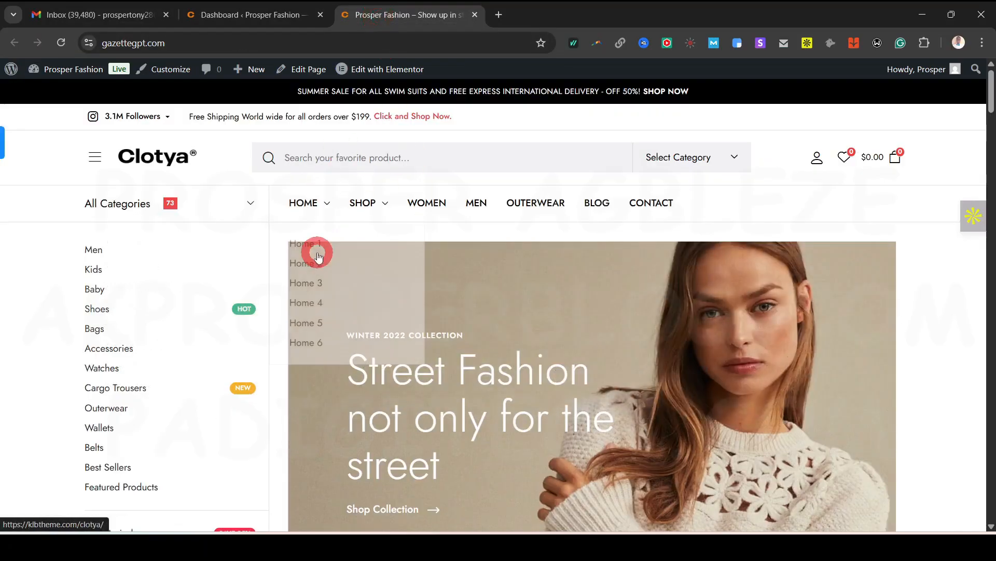
left_click(255, 15)
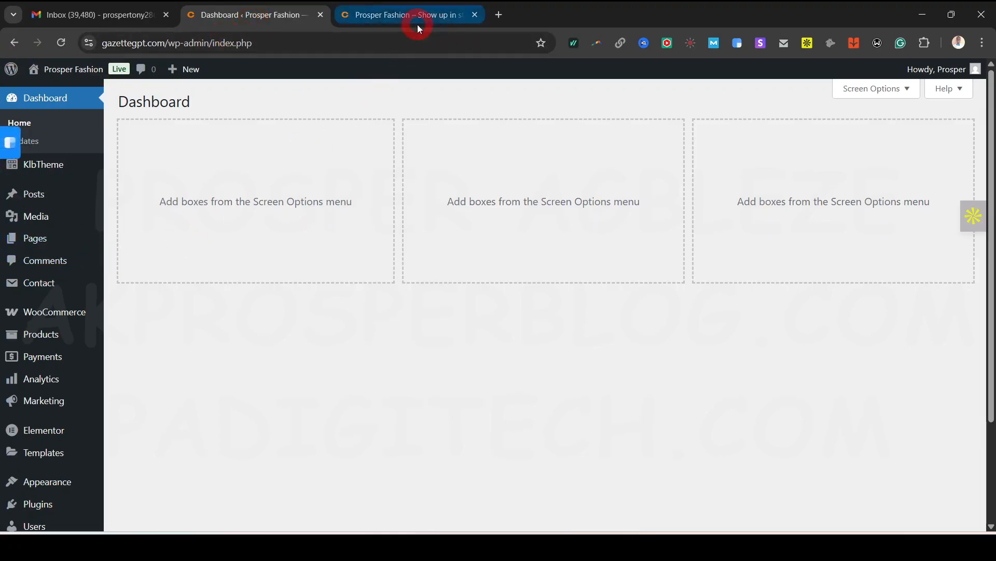
mouse_move(83, 68)
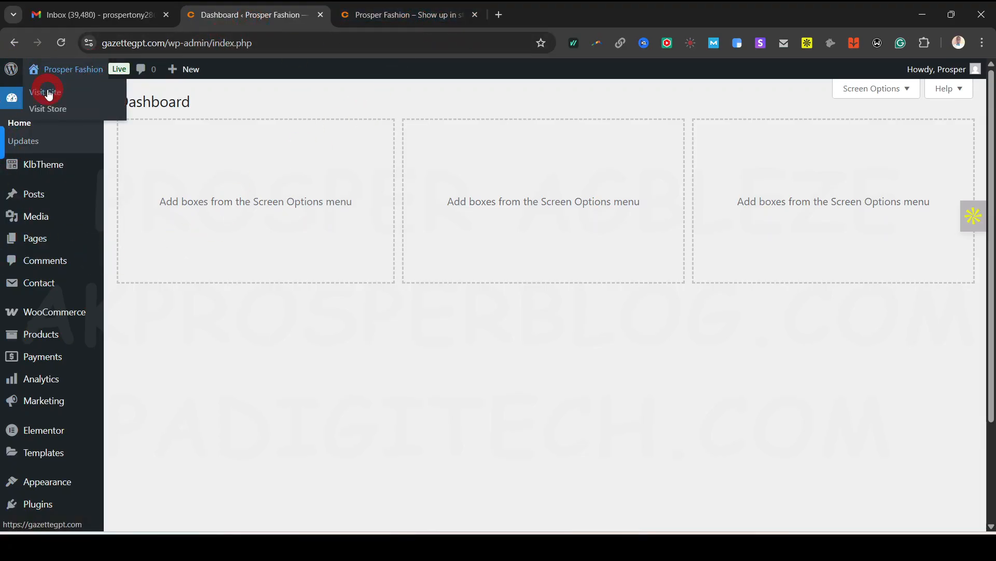
left_click(390, 14)
mouse_move(362, 202)
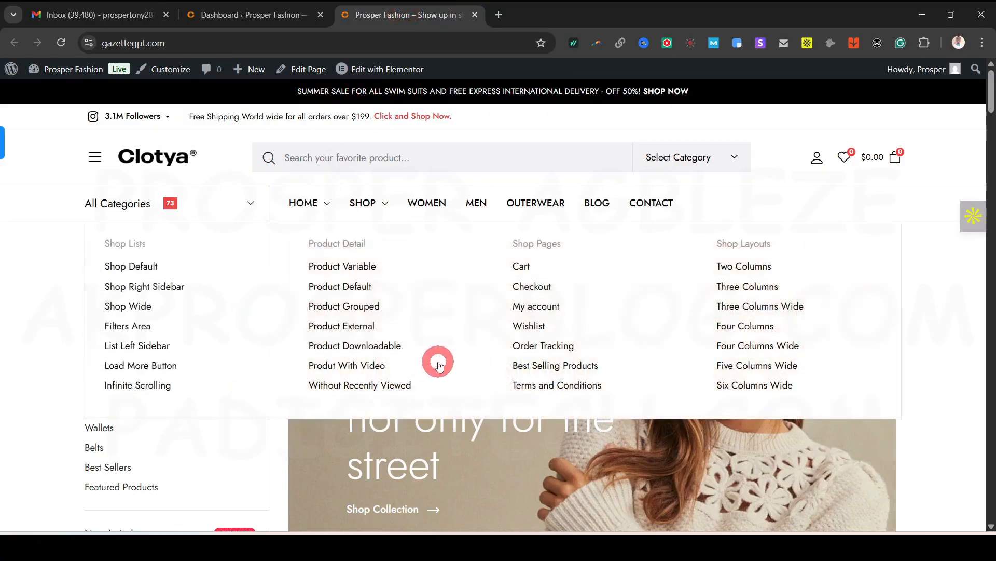
scroll(363, 234, "down", 1)
mouse_move(359, 145)
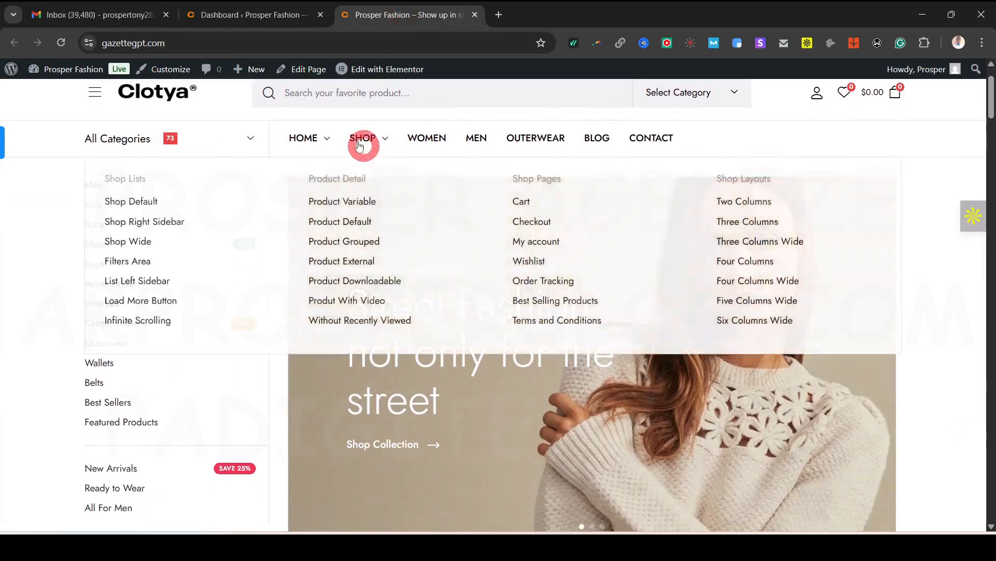
left_click(250, 14)
left_click(410, 15)
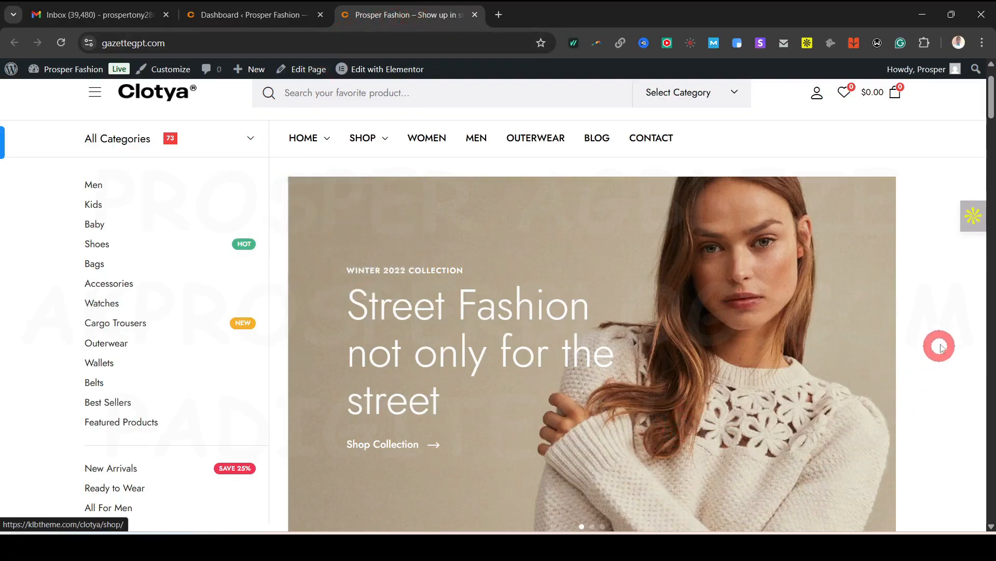
Scroll the Clotya home page down to the deal banner and back, then return to the dashboard
scroll(939, 338, "down", 5)
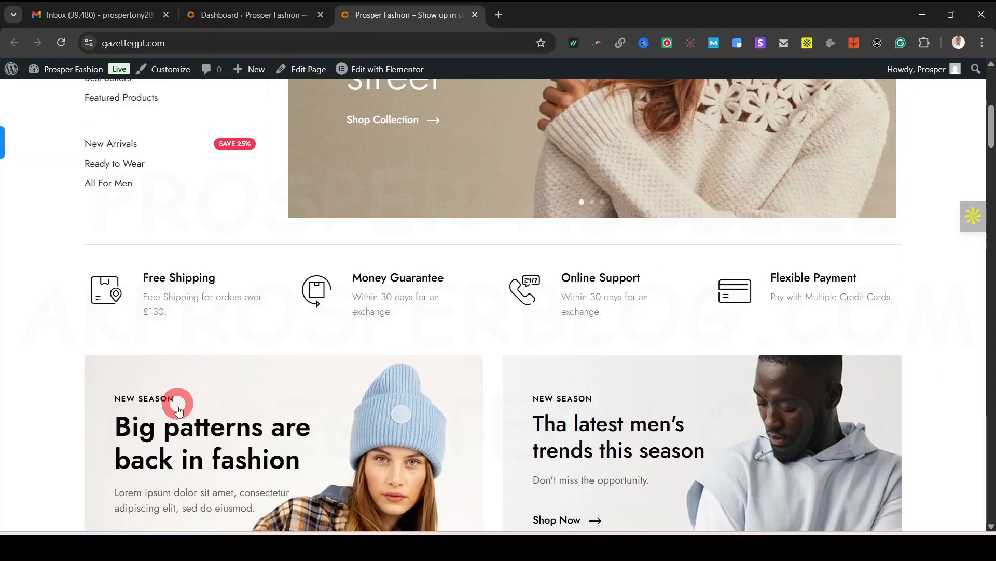
scroll(177, 410, "down", 3)
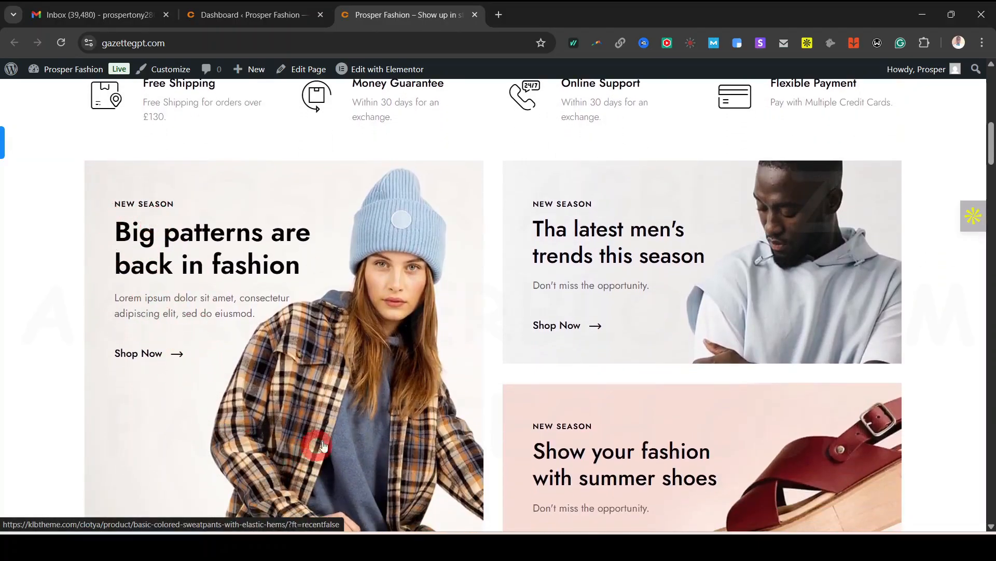
scroll(819, 360, "down", 9)
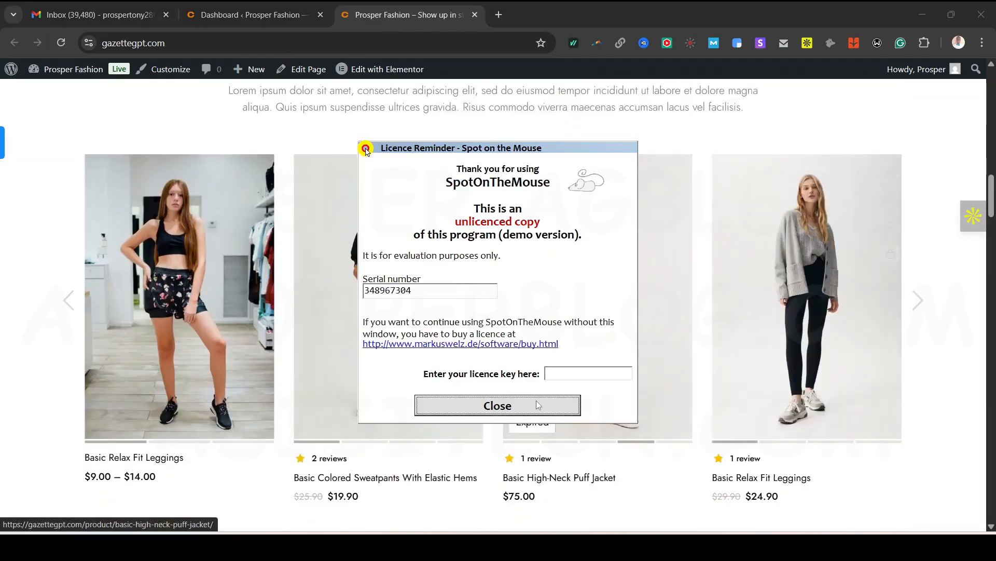
left_click(537, 404)
scroll(518, 455, "down", 9)
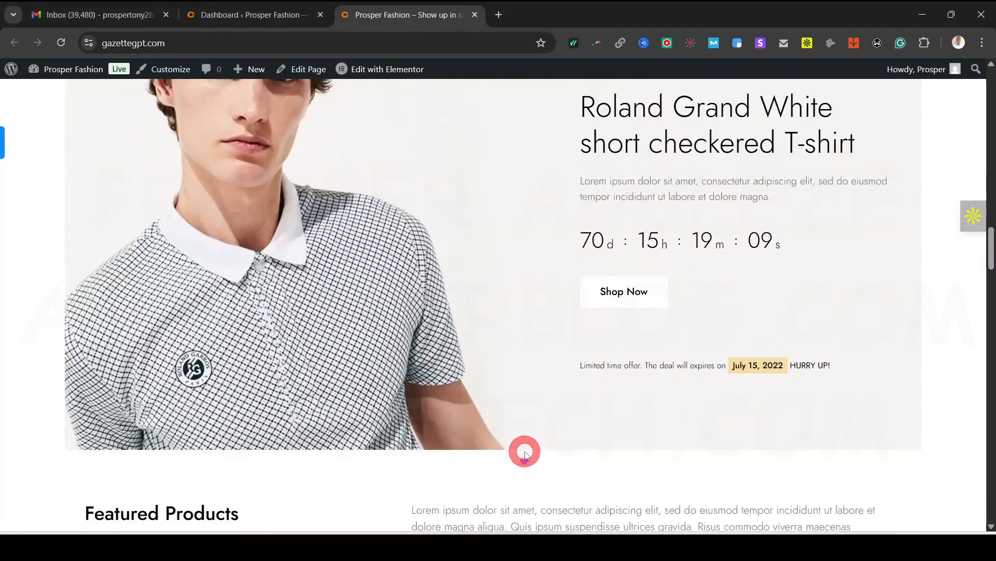
scroll(527, 243, "down", 3)
scroll(560, 446, "up", 5)
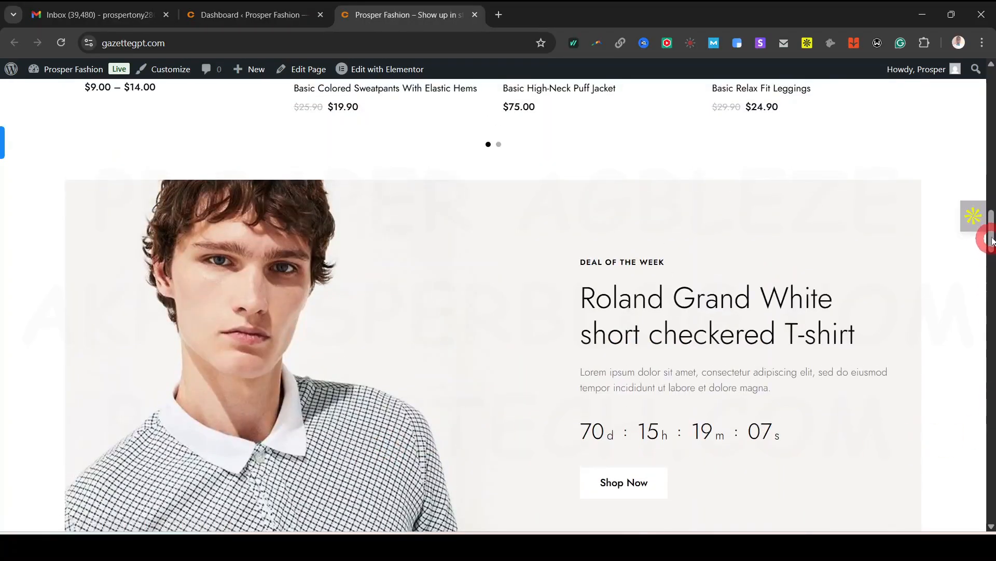
left_click_drag(991, 240, 985, 89)
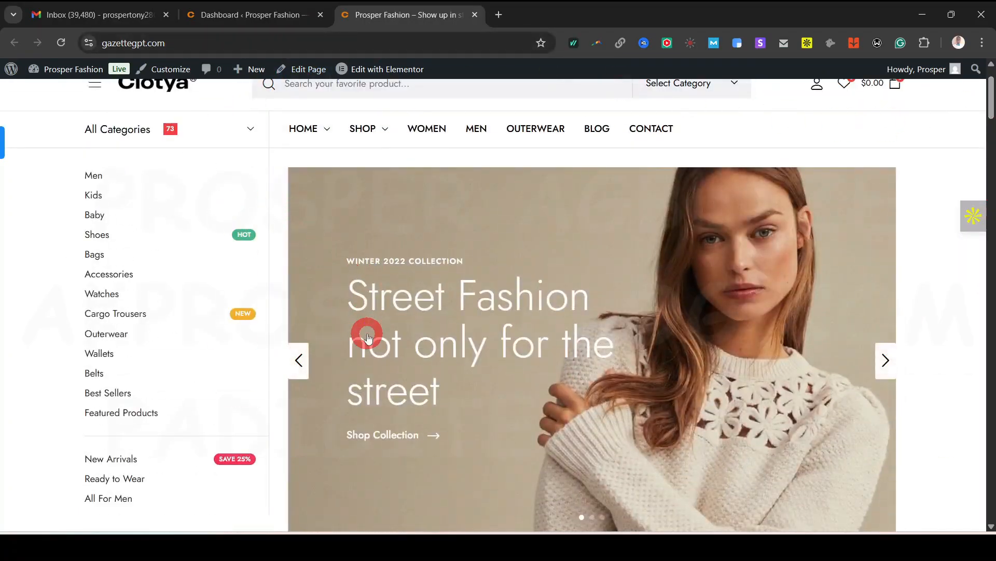
scroll(367, 337, "up", 2)
mouse_move(375, 71)
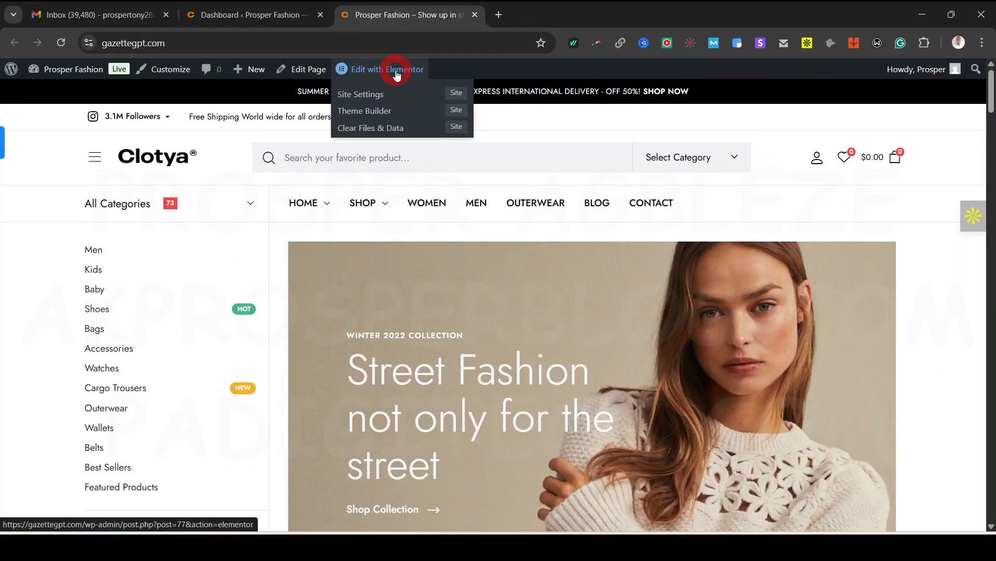
left_click(260, 16)
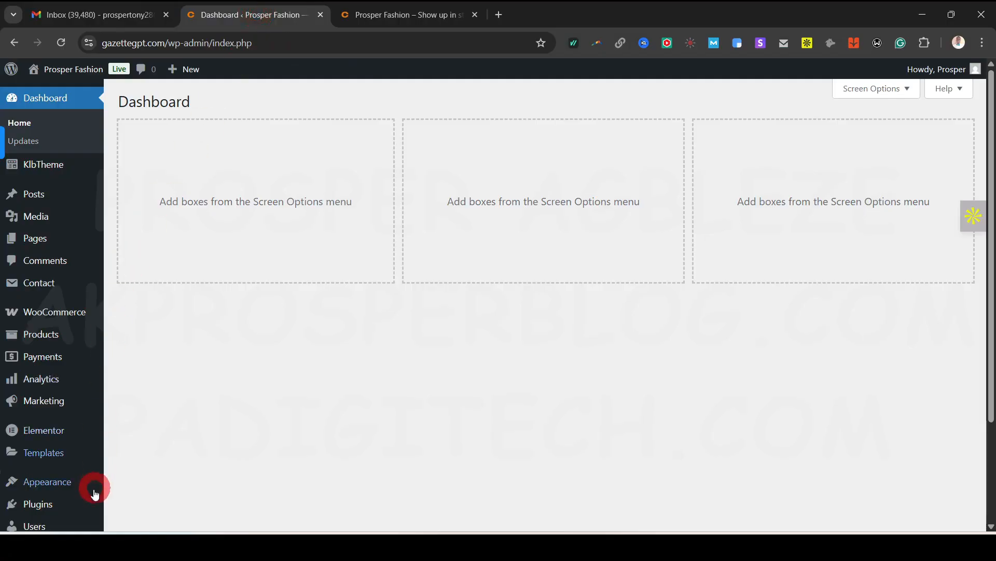
Open Pages > All Pages and scroll to the Home and Home 2–Home 6 rows
mouse_move(41, 240)
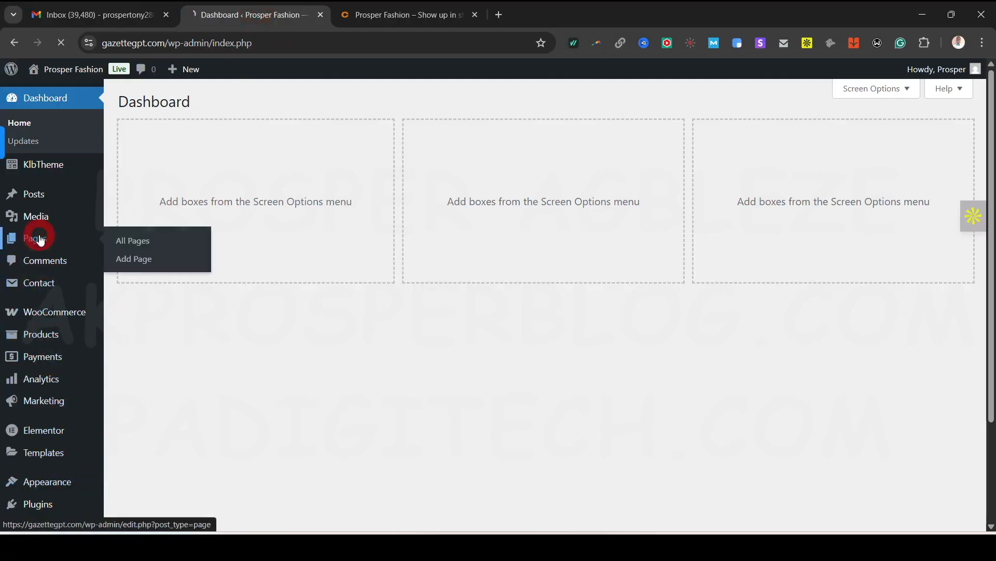
scroll(239, 311, "down", 4)
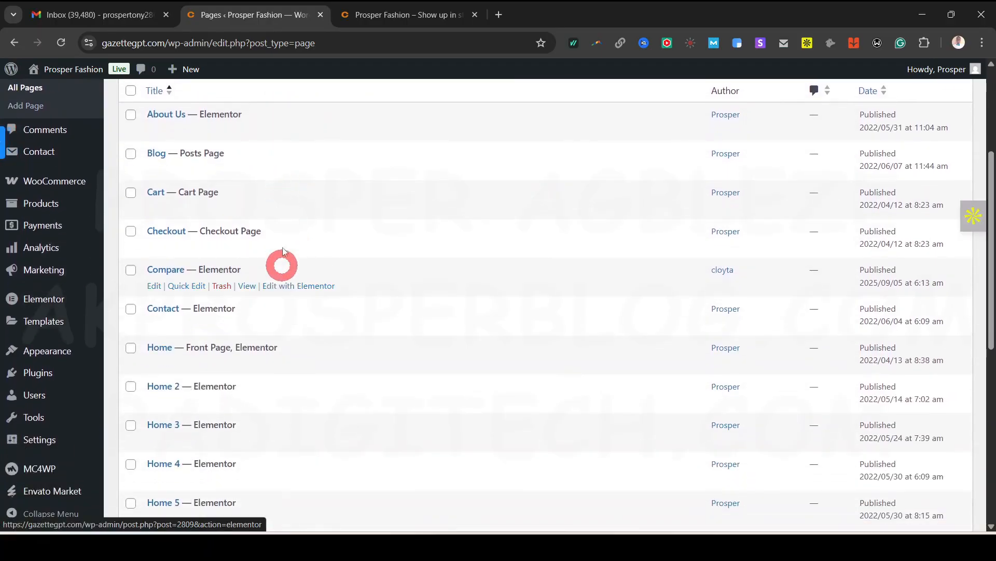
scroll(283, 254, "down", 3)
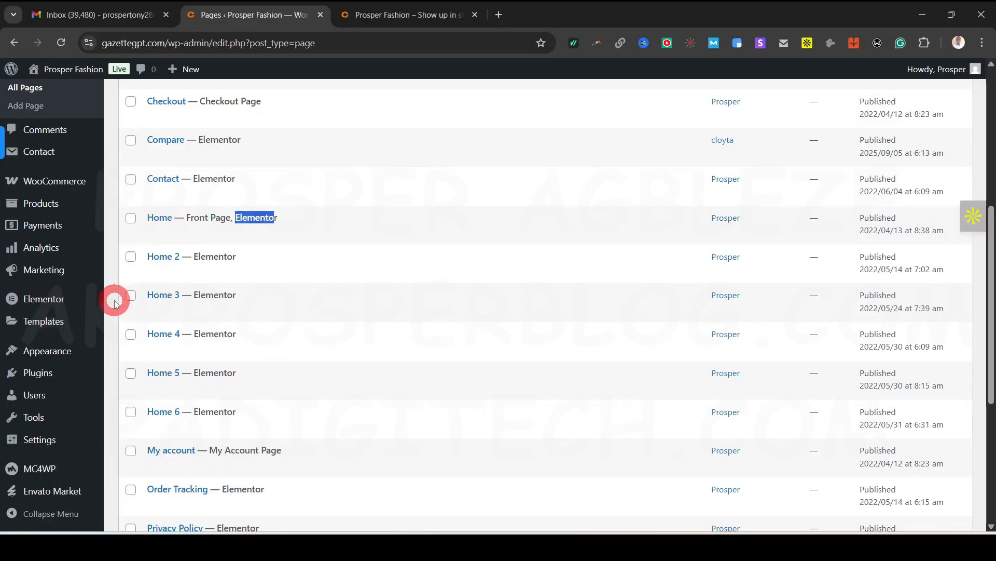
scroll(115, 302, "up", 1)
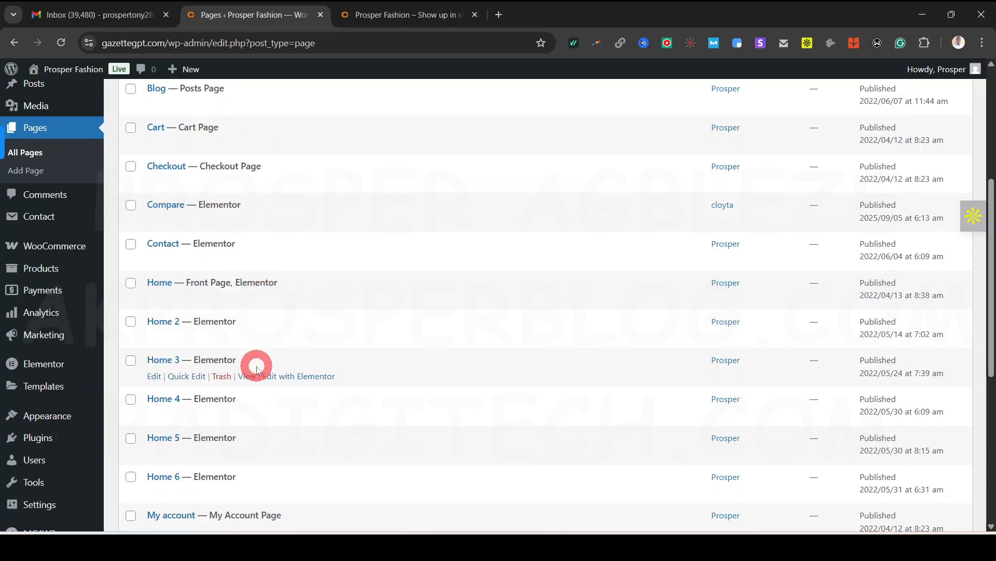
scroll(256, 368, "down", 2)
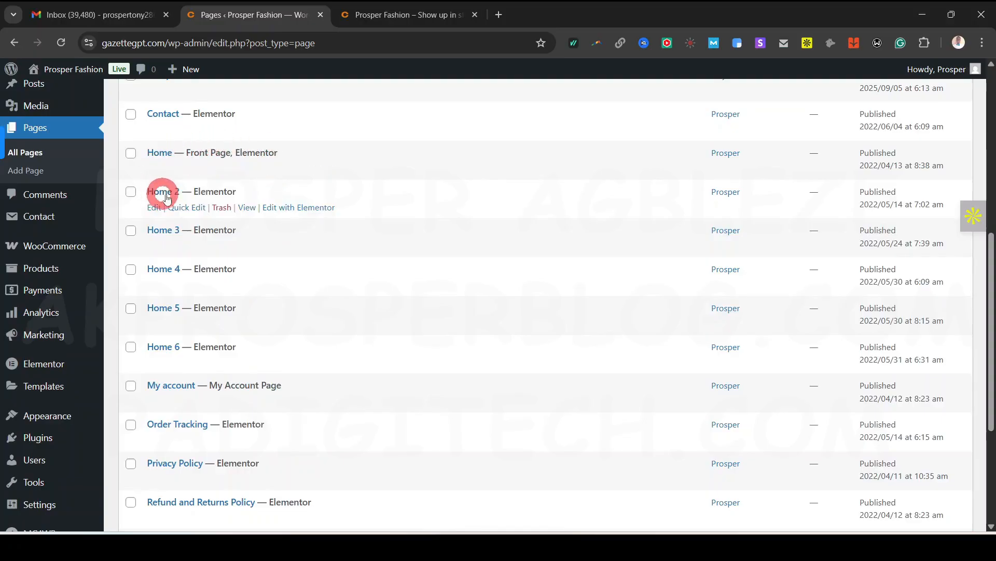
Compare the live storefront home page with the admin pages list, scrolling the storefront
left_click(410, 14)
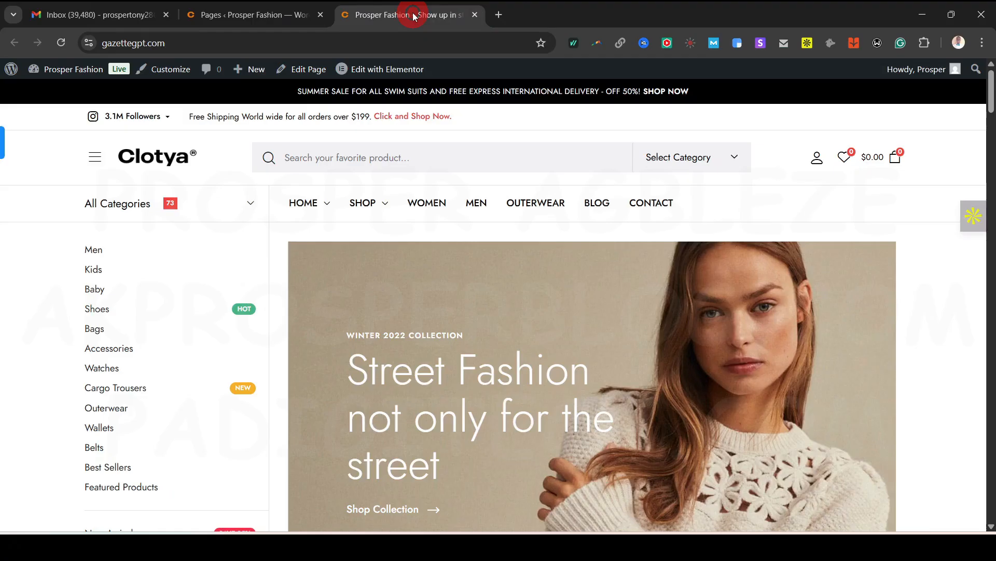
mouse_move(315, 201)
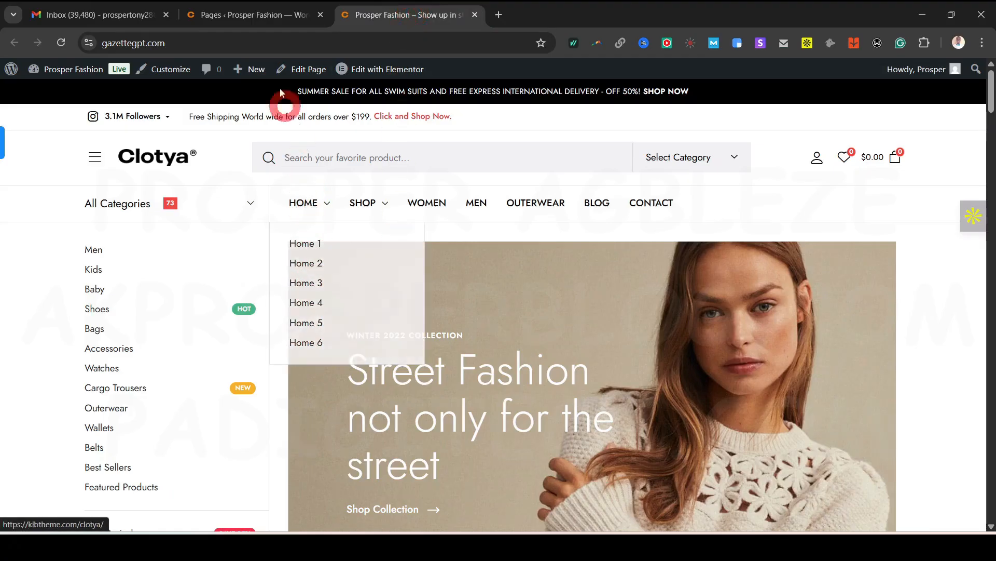
left_click(257, 15)
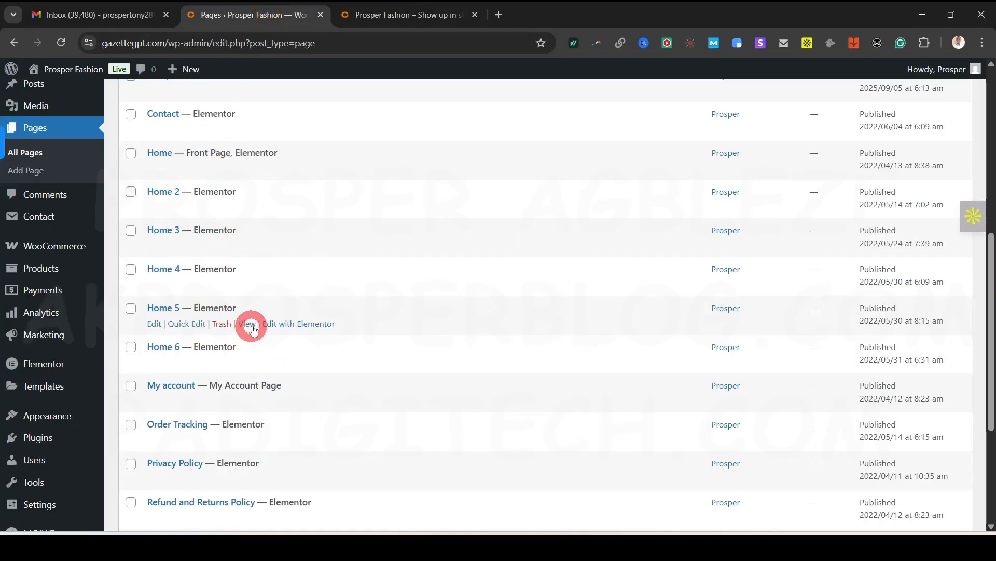
scroll(260, 302, "up", 3)
left_click(392, 8)
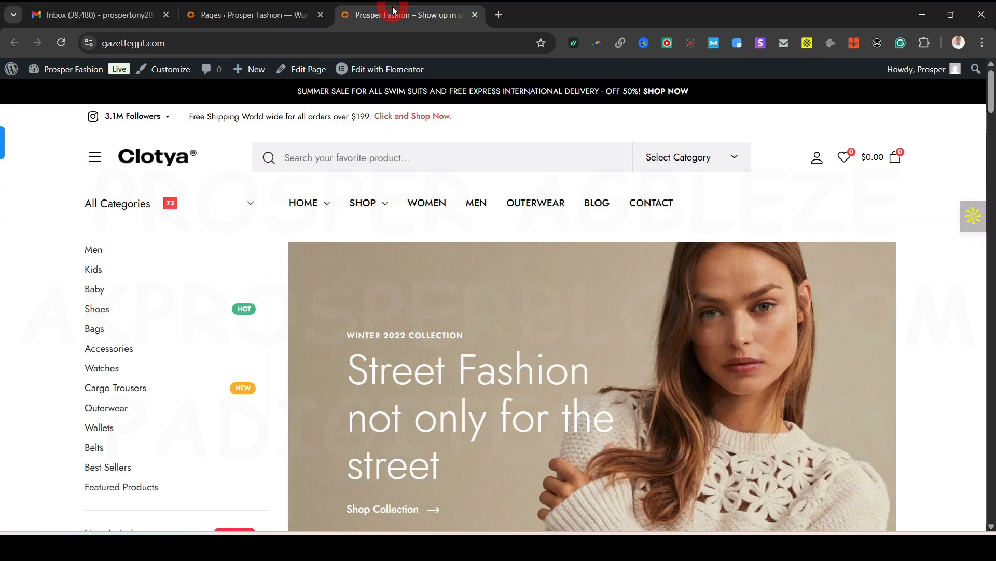
scroll(972, 382, "down", 5)
scroll(978, 385, "down", 3)
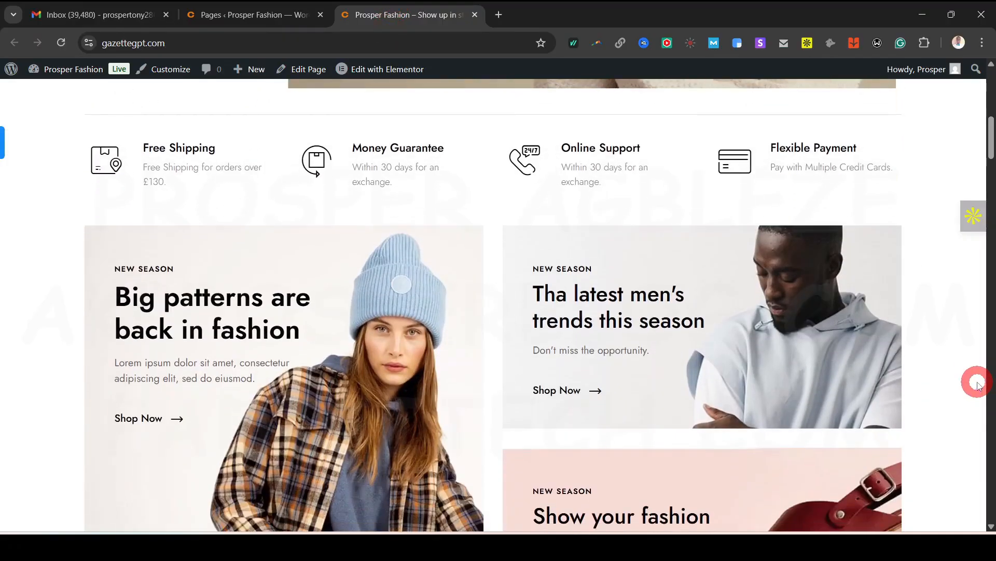
left_click(233, 12)
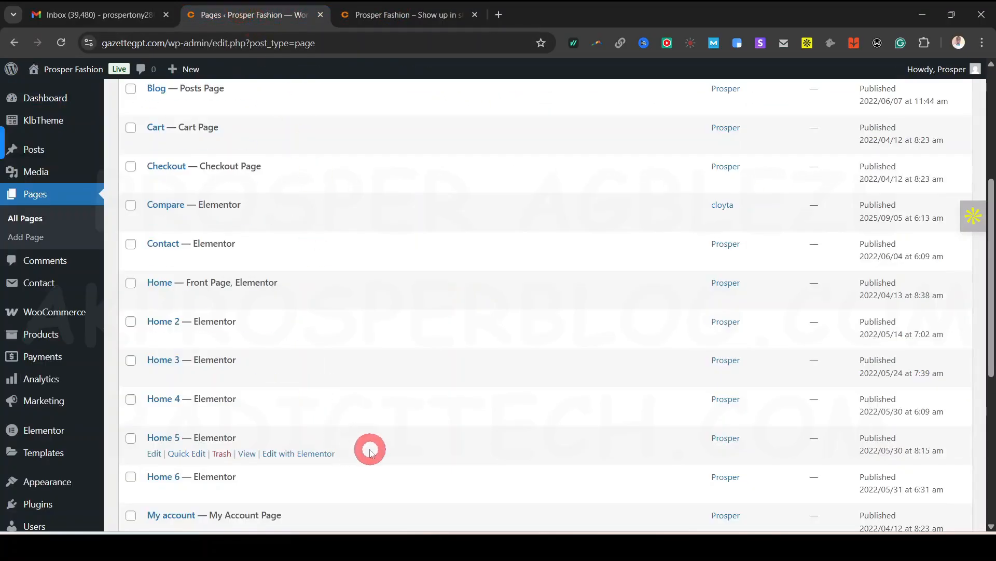
left_click(402, 14)
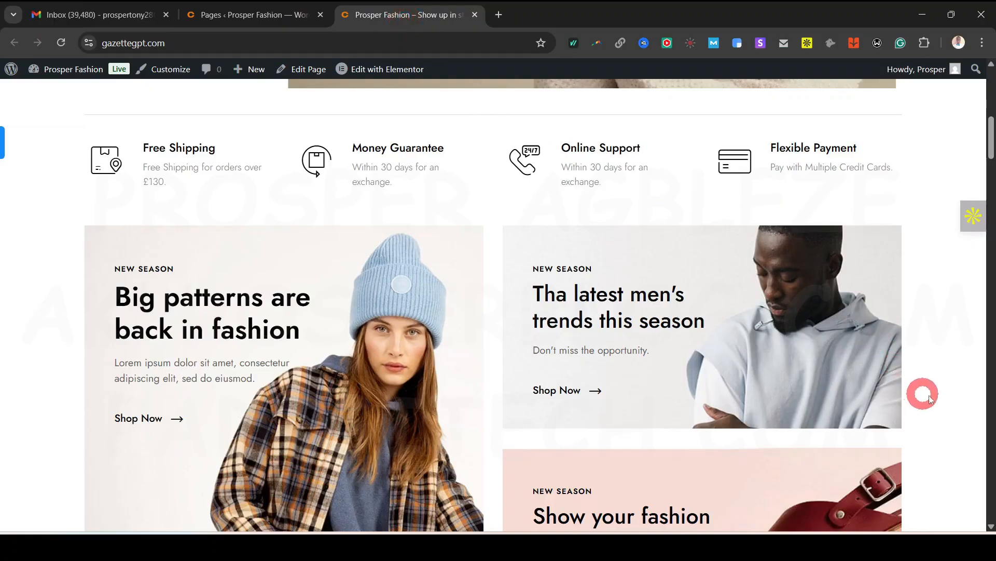
scroll(929, 398, "up", 3)
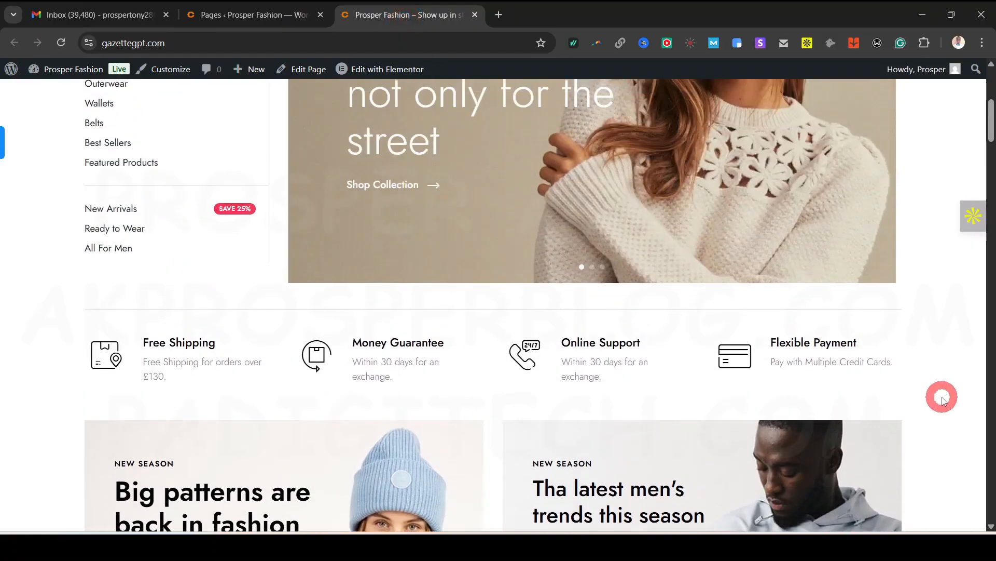
scroll(942, 398, "up", 2)
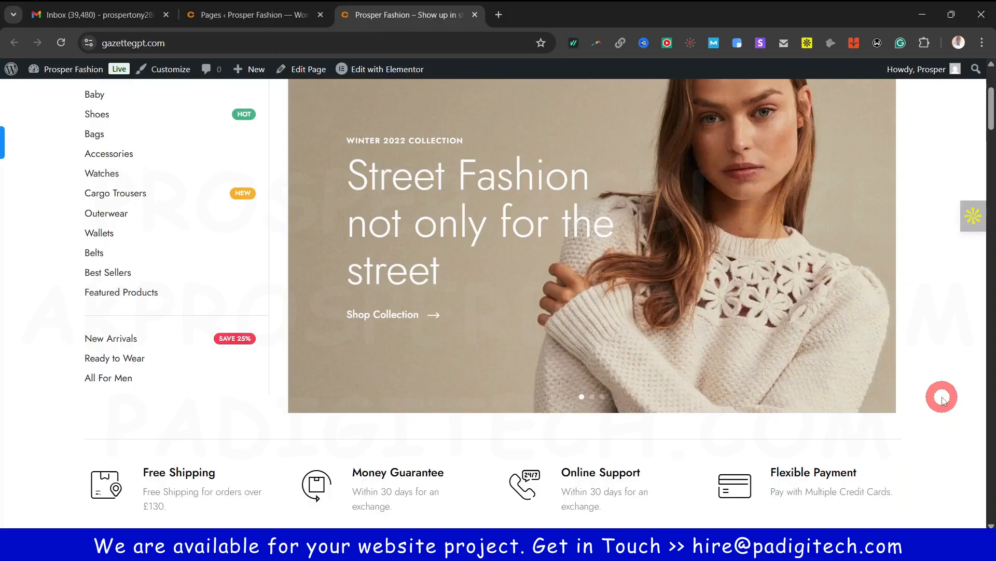
scroll(942, 398, "up", 3)
Scroll through the storefront home page again, then open the Home page in Elementor
mouse_move(302, 201)
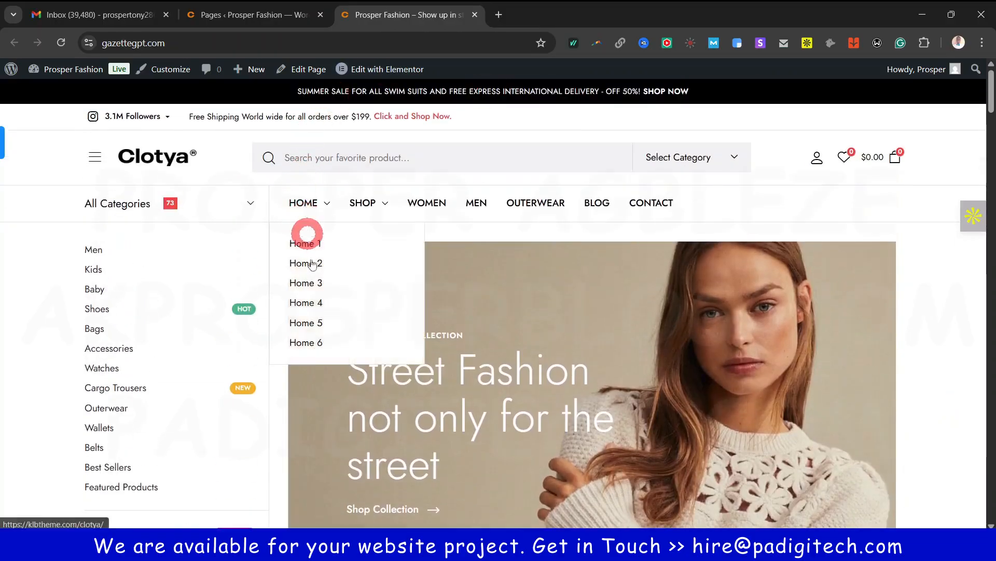
scroll(942, 332, "down", 3)
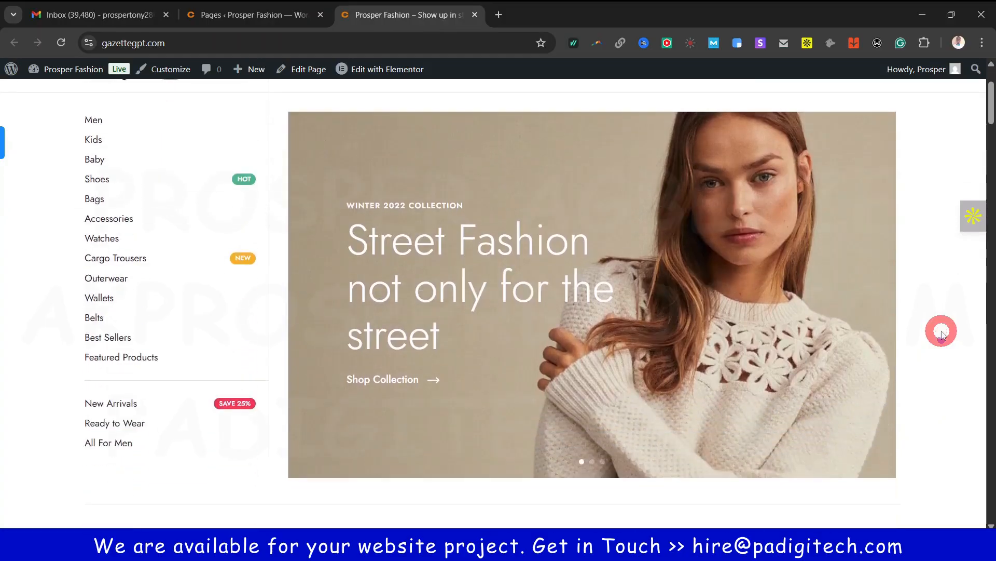
scroll(942, 333, "down", 8)
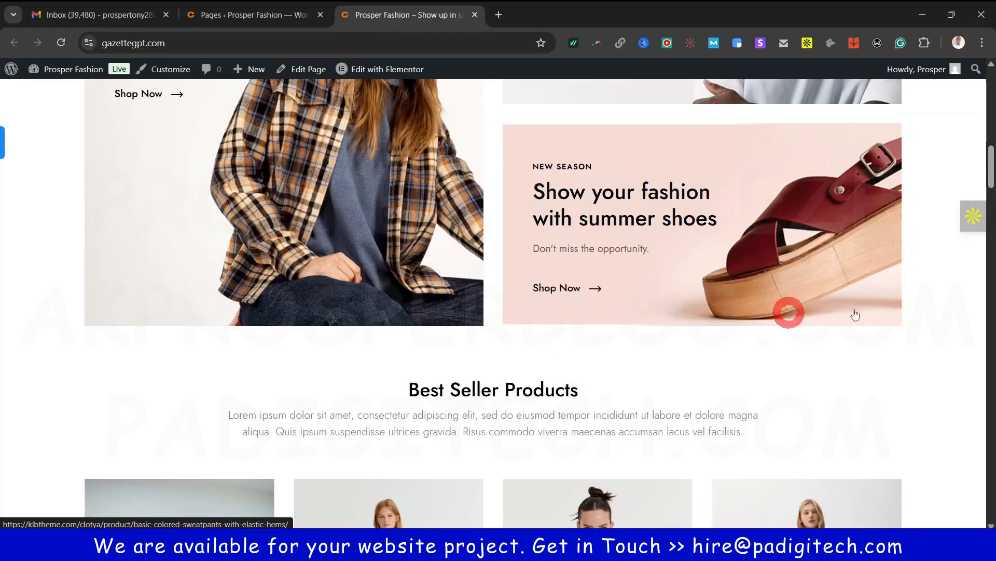
scroll(856, 315, "down", 7)
scroll(671, 396, "down", 5)
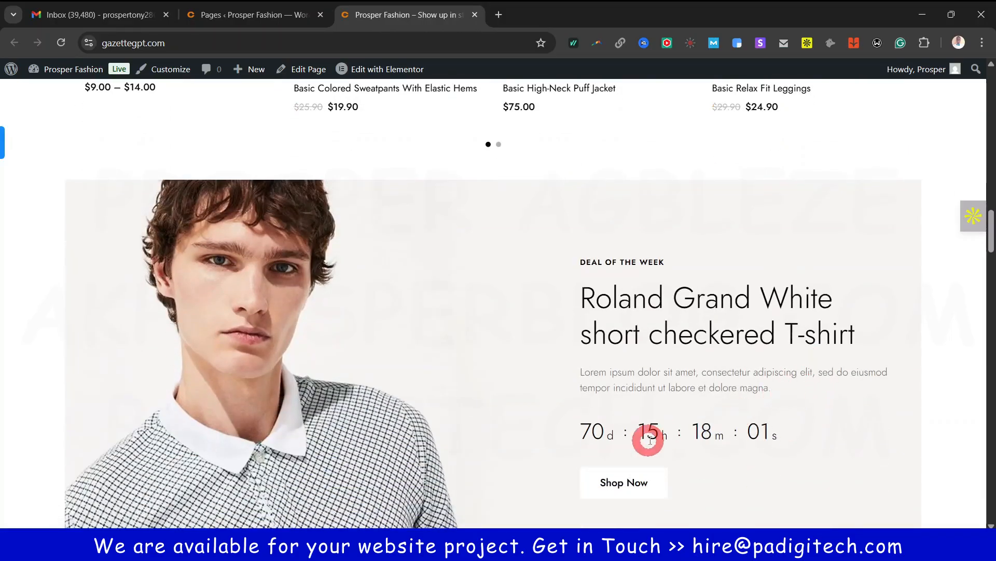
scroll(650, 440, "down", 3)
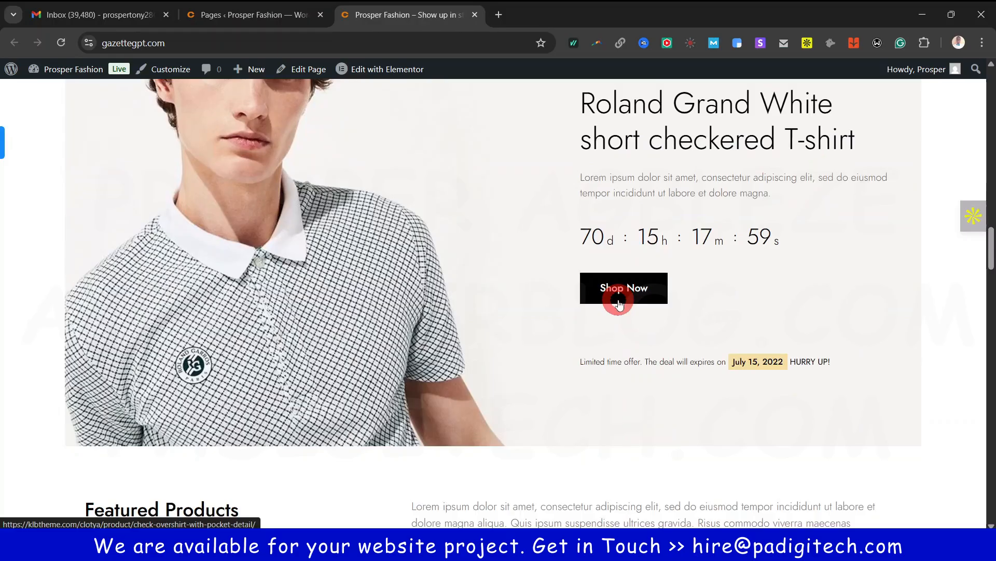
scroll(947, 393, "up", 10)
scroll(947, 393, "up", 6)
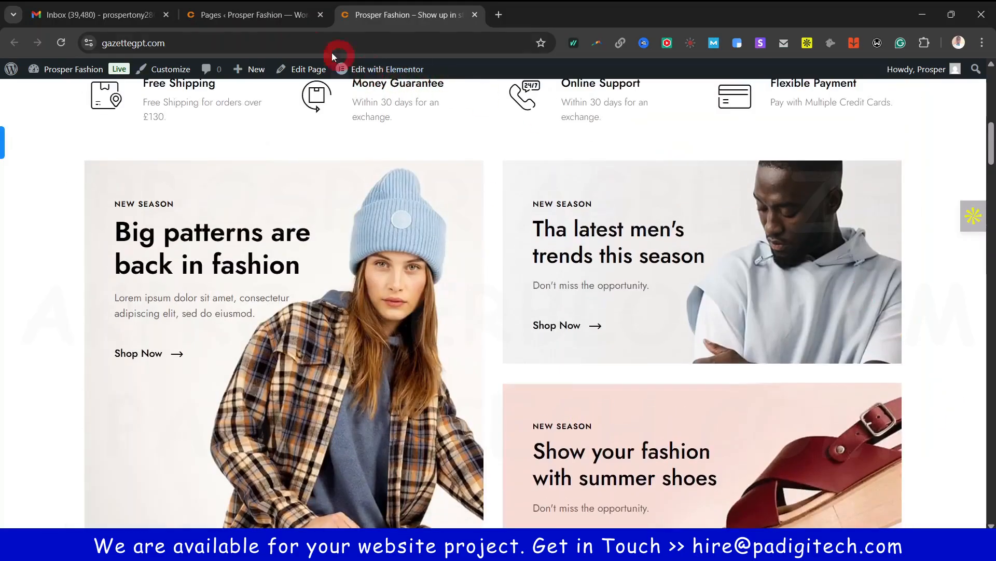
left_click(254, 17)
left_click(410, 15)
left_click(139, 282)
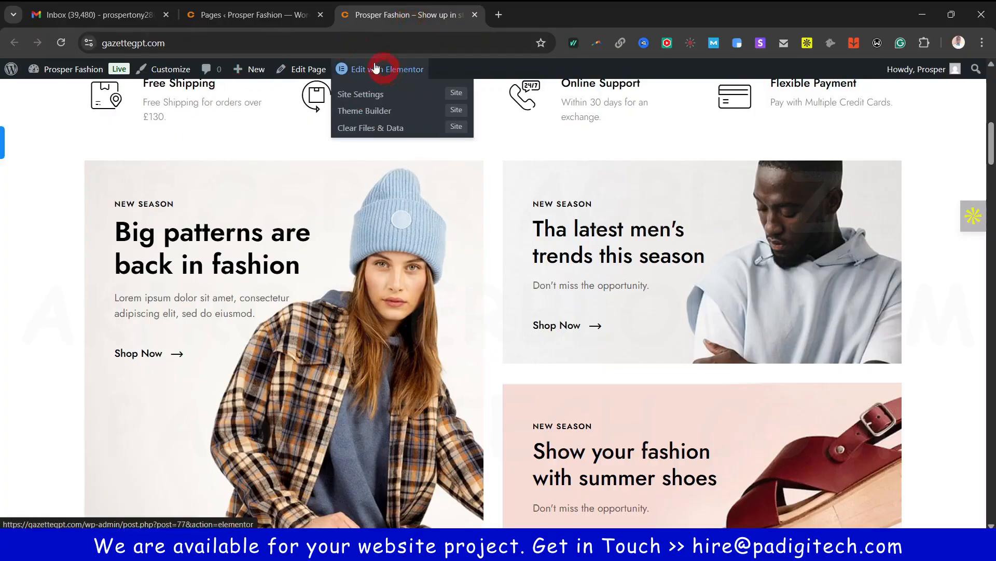
left_click(275, 16)
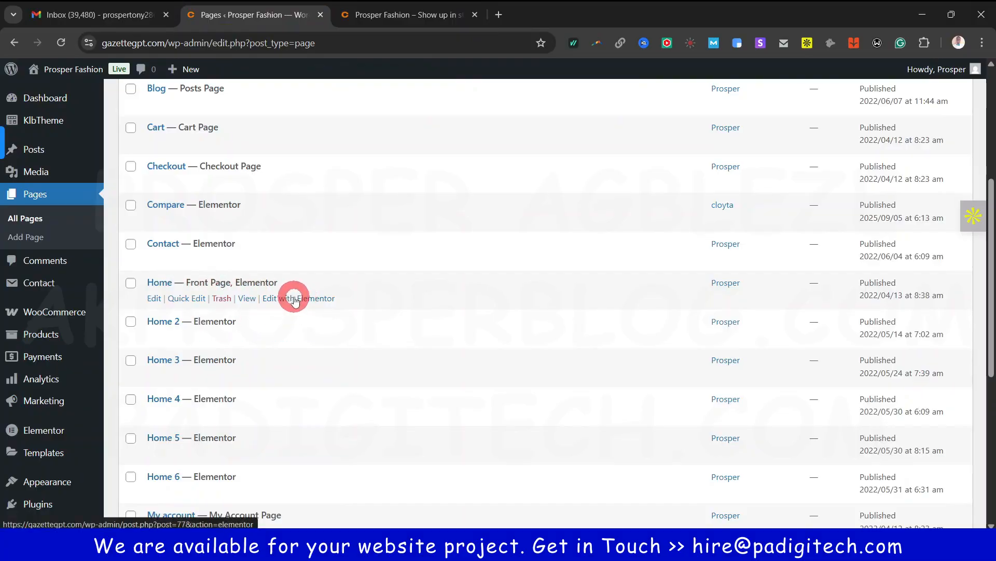
left_click(404, 15)
Open the Home page in Elementor and dismiss the Notifications pop-up
left_click(397, 71)
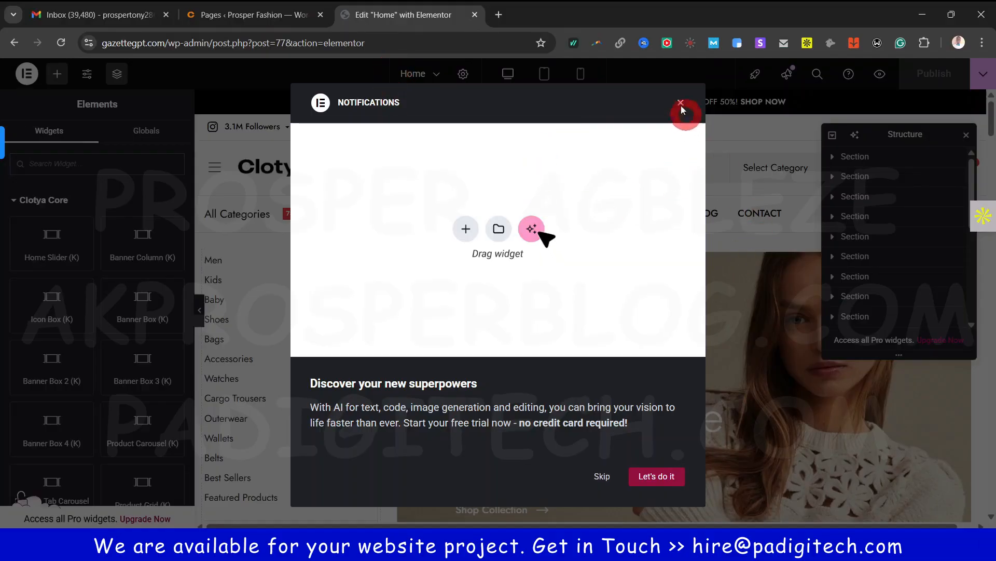
left_click(680, 103)
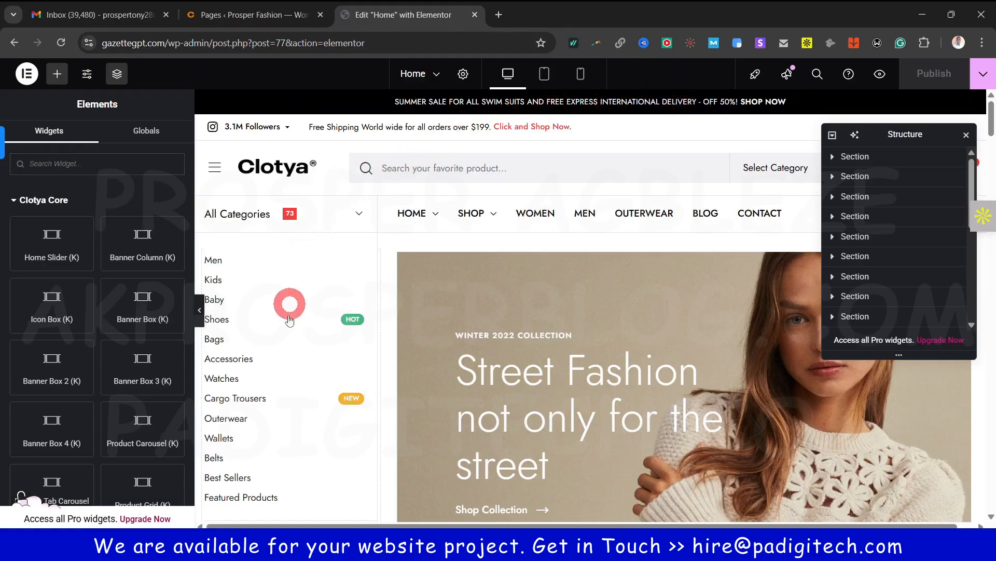
left_click(912, 157)
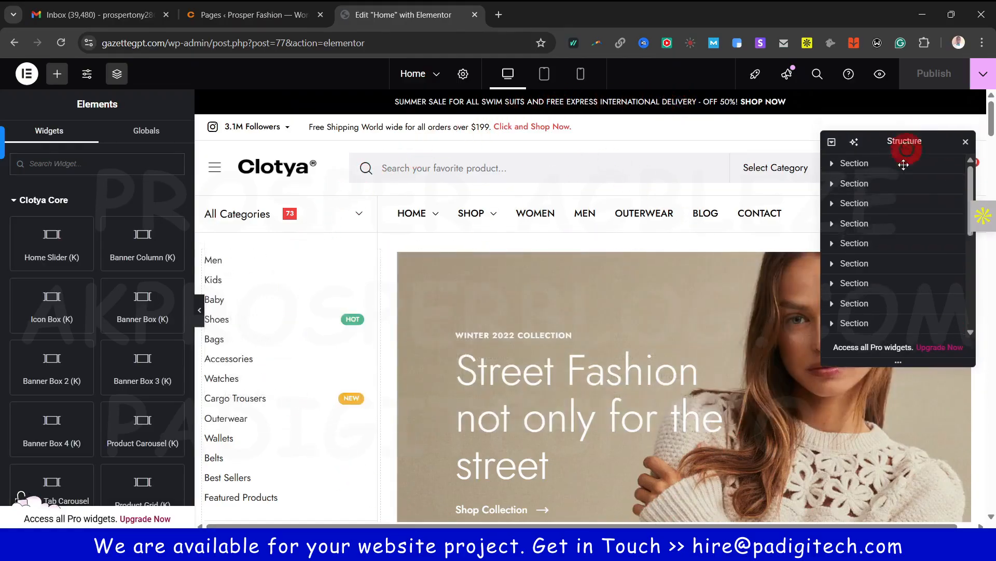
Move the Structure navigator lower and preview Home at Tablet Portrait width
left_click_drag(904, 136, 898, 269)
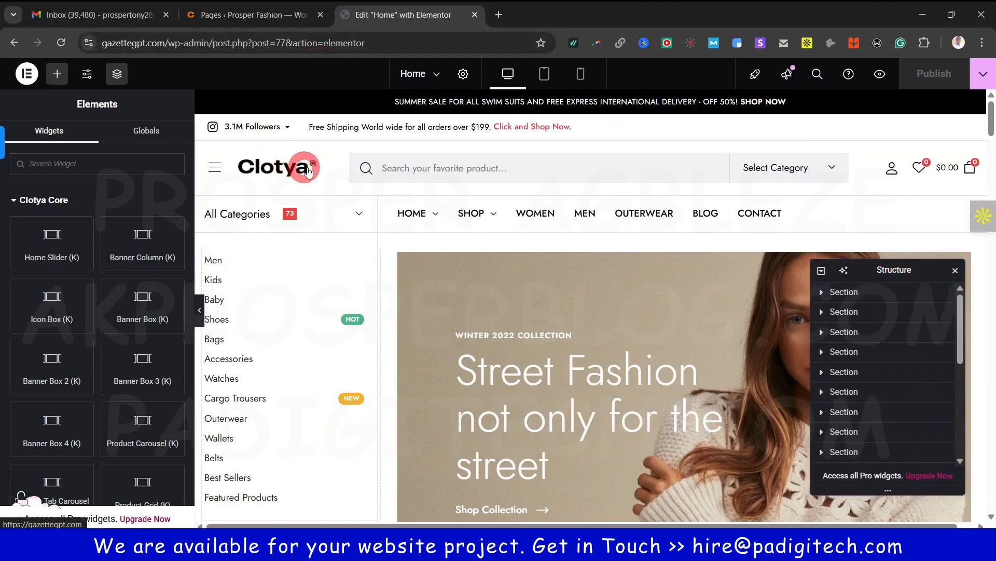
scroll(605, 306, "down", 15)
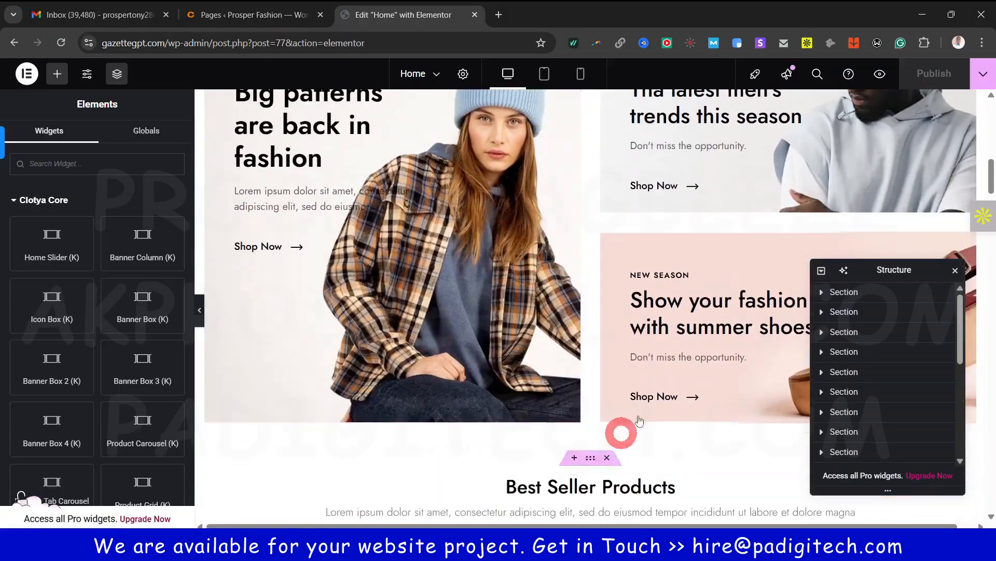
scroll(415, 314, "down", 5)
scroll(467, 304, "up", 20)
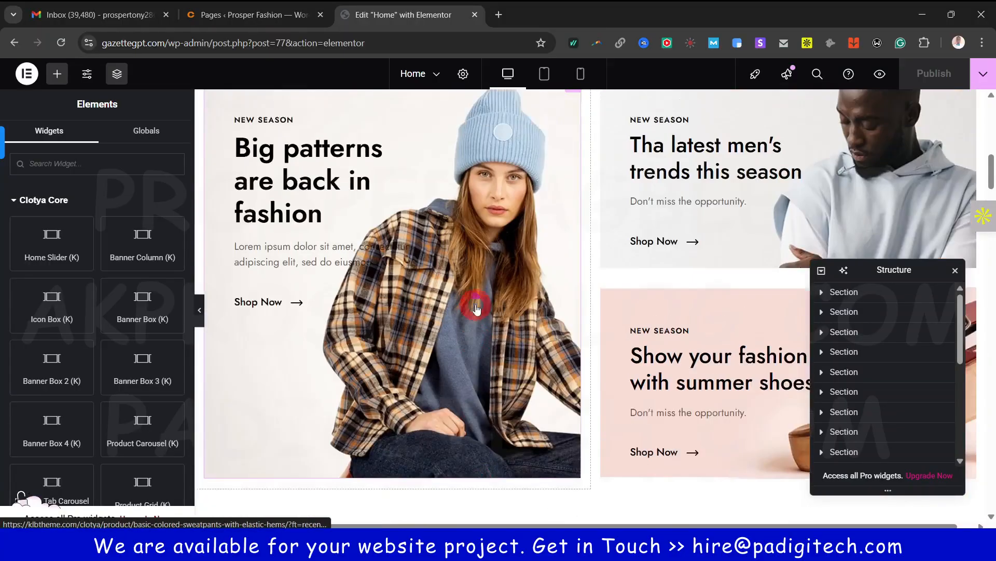
scroll(478, 300, "up", 2)
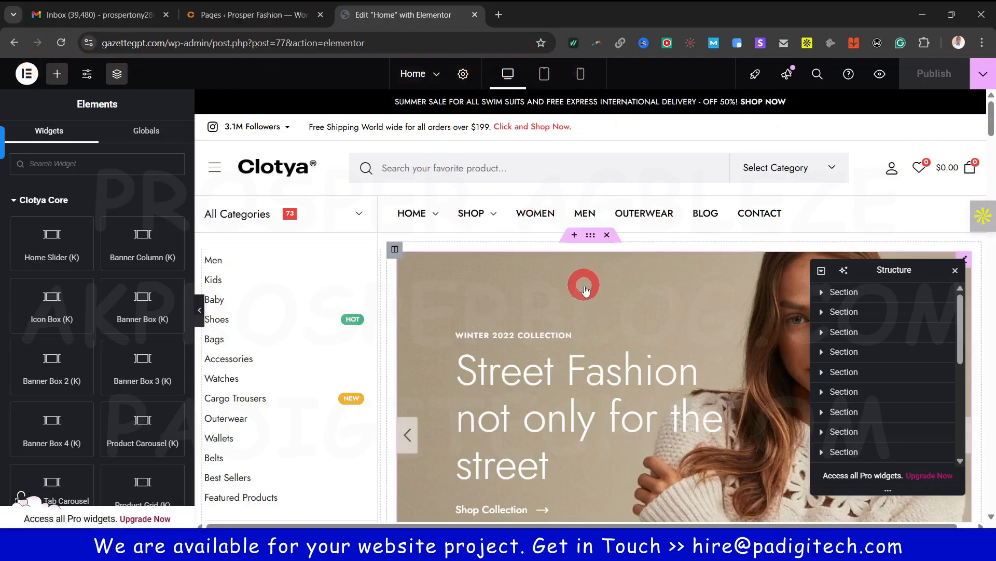
scroll(585, 296, "down", 3)
scroll(586, 295, "down", 4)
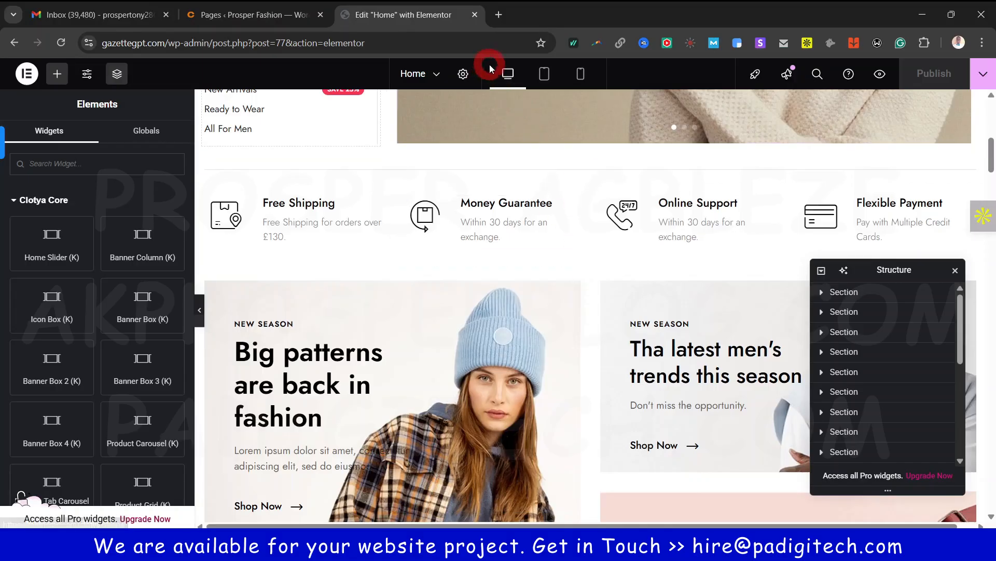
left_click(543, 74)
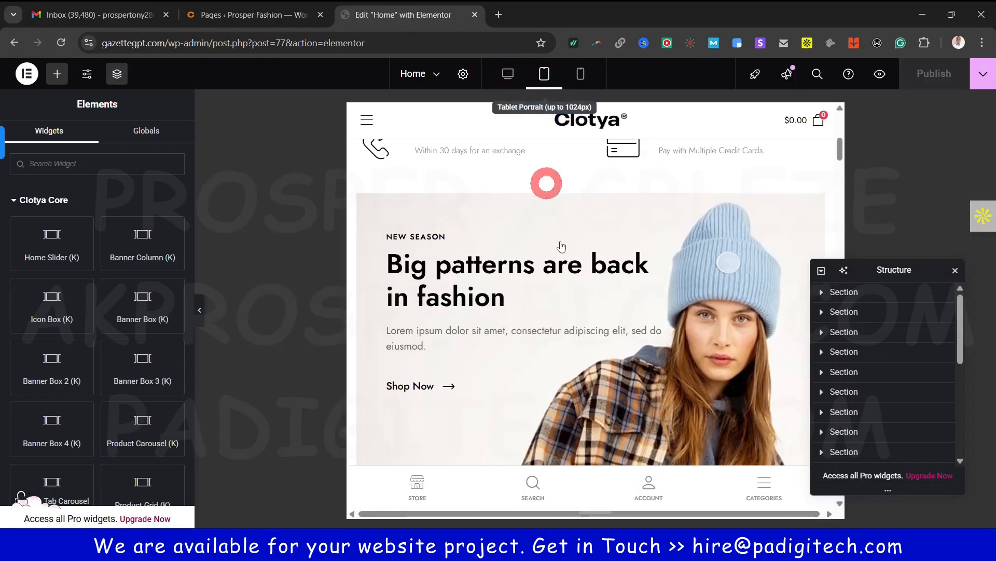
Preview the Home page at phone width, scroll through it, then return to Desktop
scroll(572, 287, "down", 4)
scroll(572, 287, "down", 10)
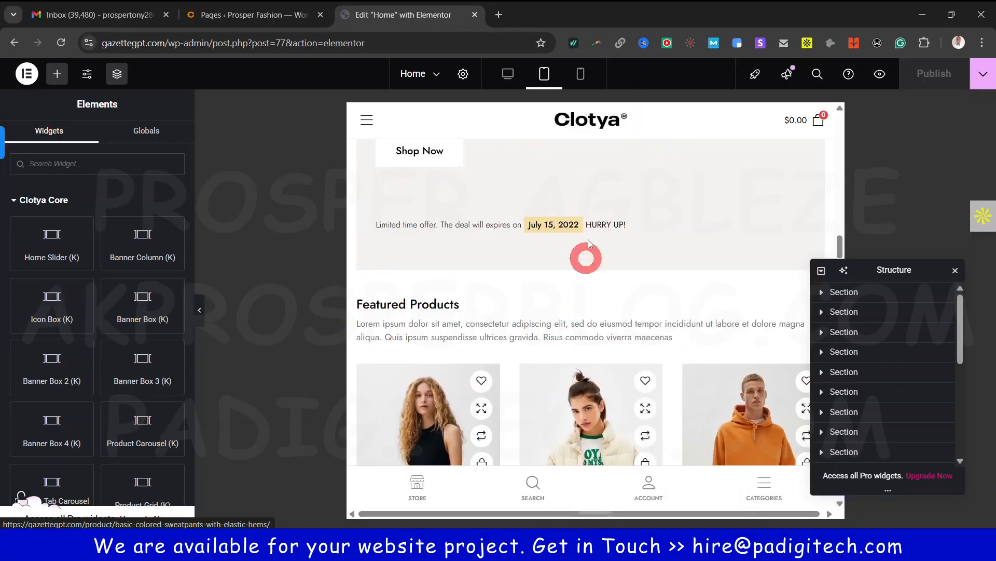
left_click(575, 74)
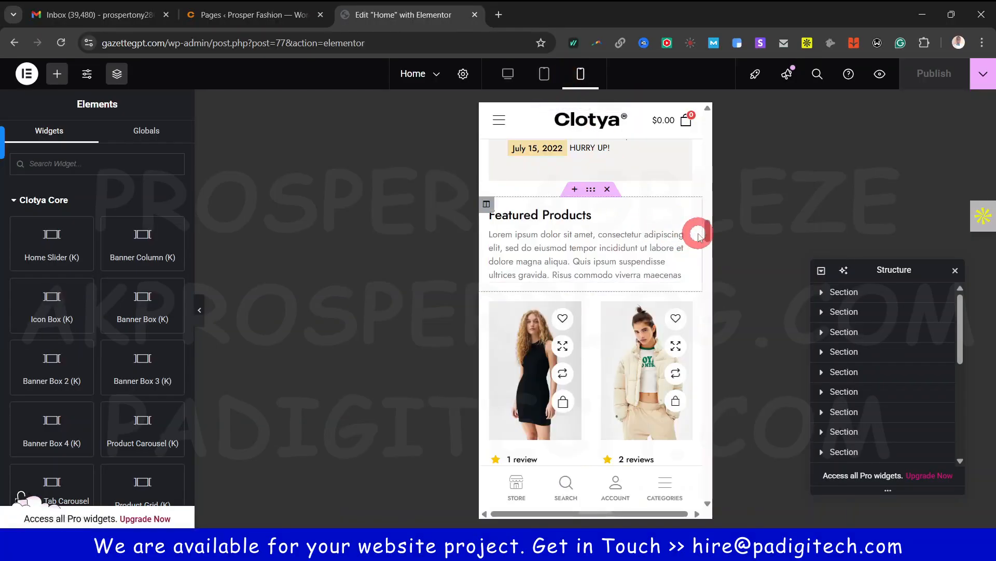
left_click_drag(709, 228, 707, 111)
left_click(506, 74)
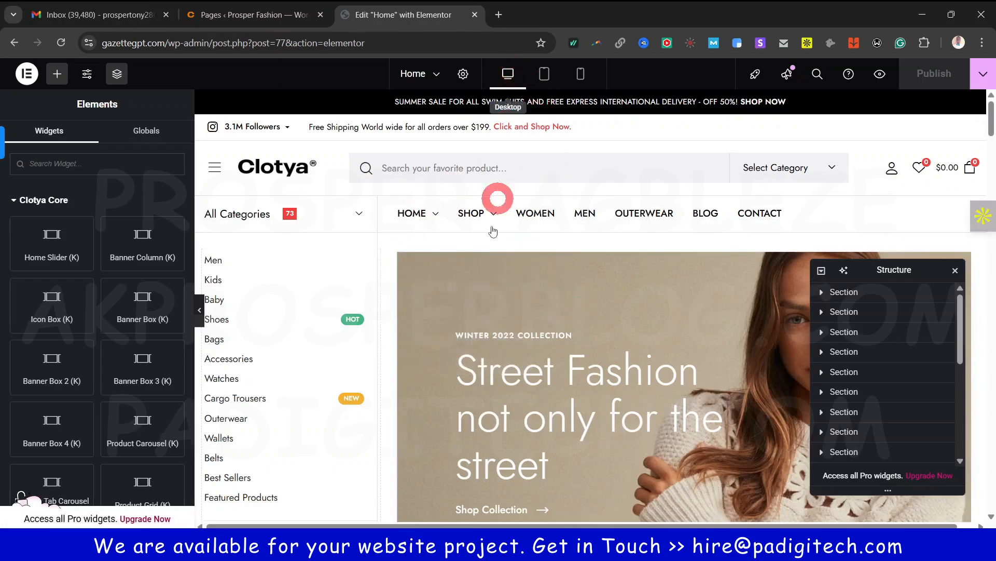
Check the Mobile Portrait preview once more, then switch back to Desktop
scroll(493, 231, "down", 10)
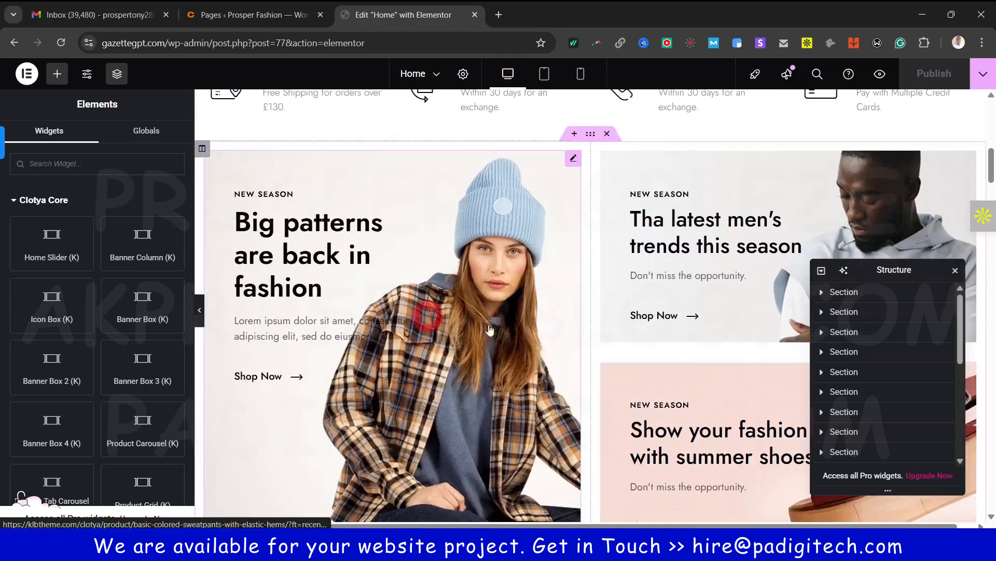
scroll(489, 329, "down", 5)
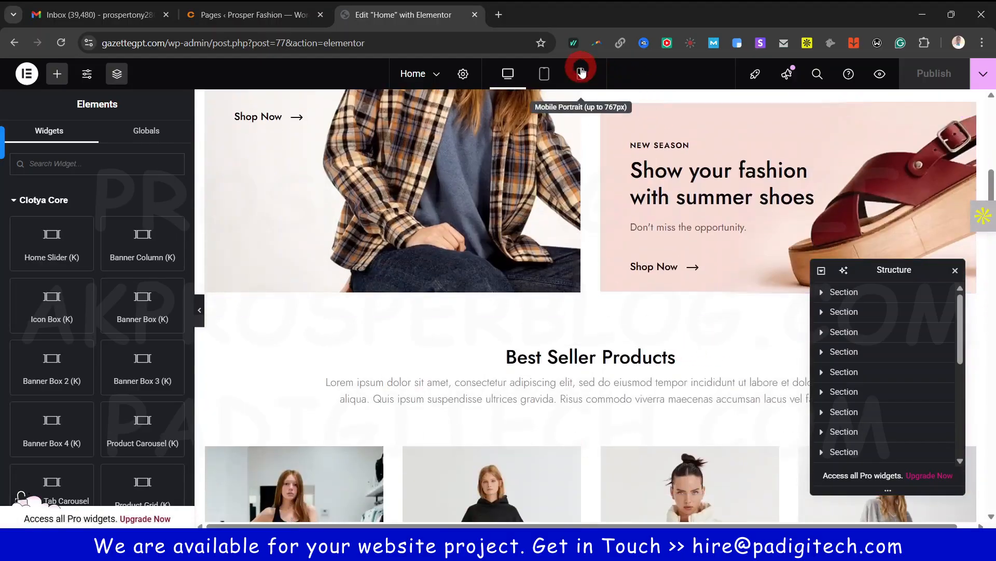
left_click(581, 72)
scroll(621, 330, "down", 5)
left_click(622, 340)
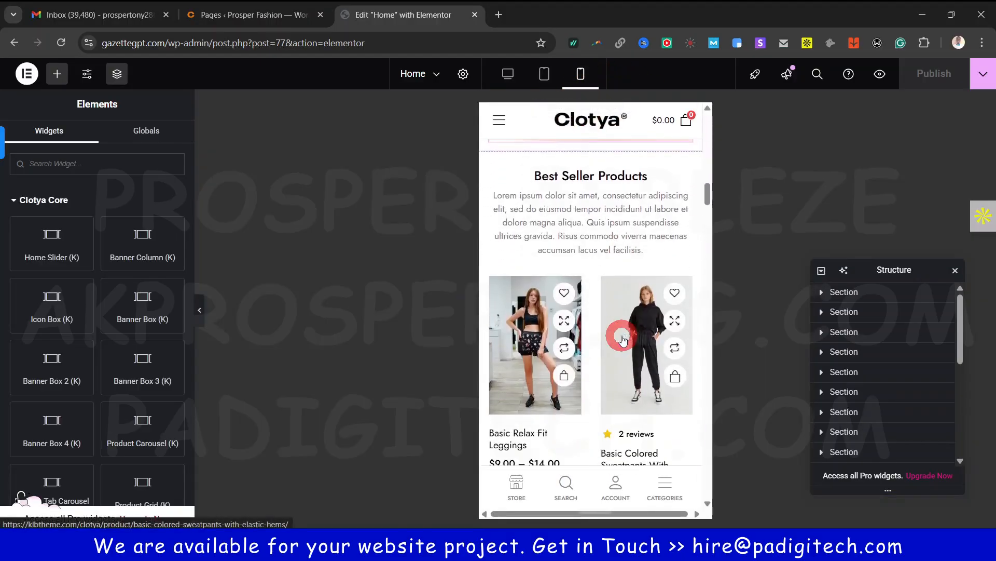
scroll(623, 340, "down", 5)
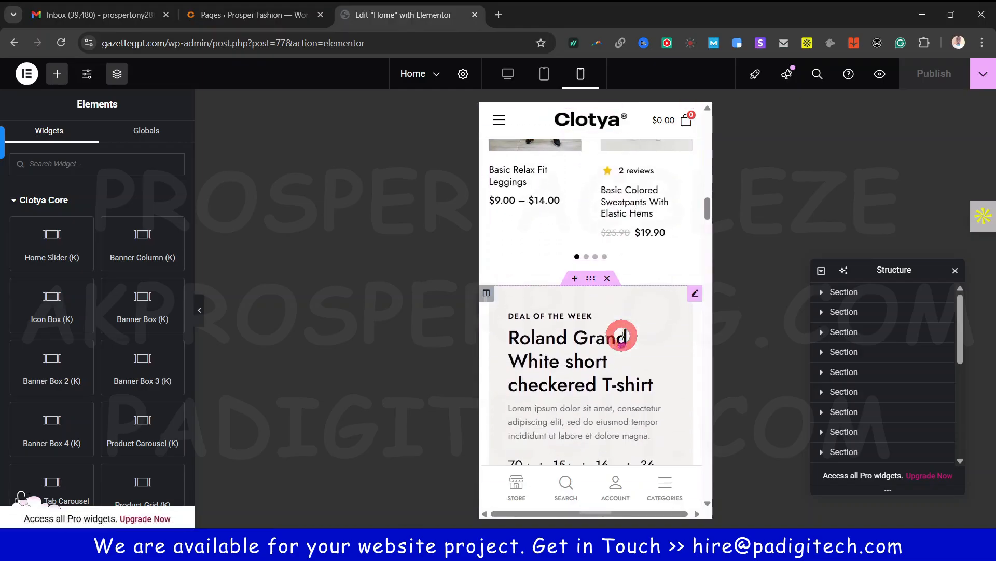
scroll(623, 336, "down", 9)
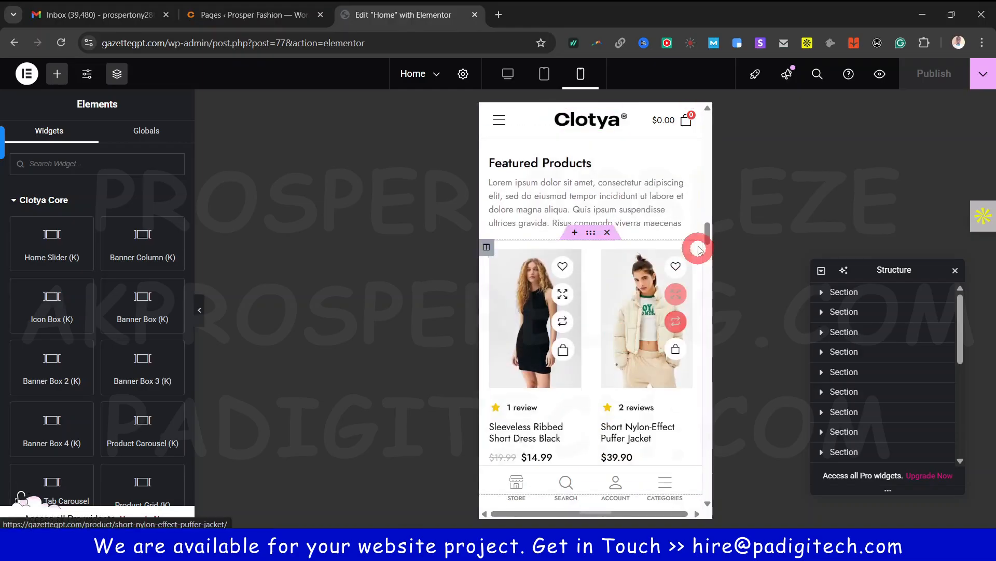
left_click_drag(706, 229, 709, 109)
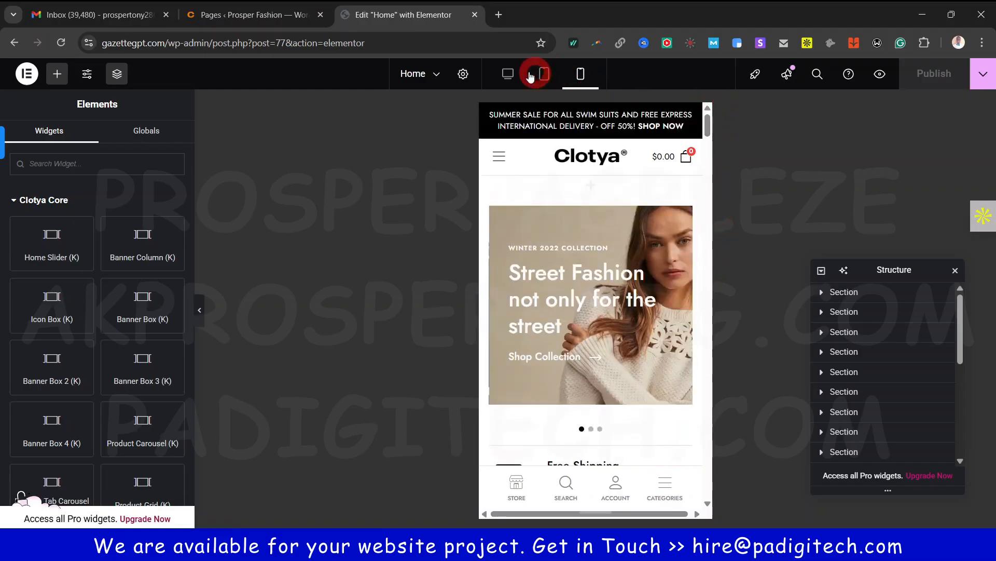
left_click(508, 73)
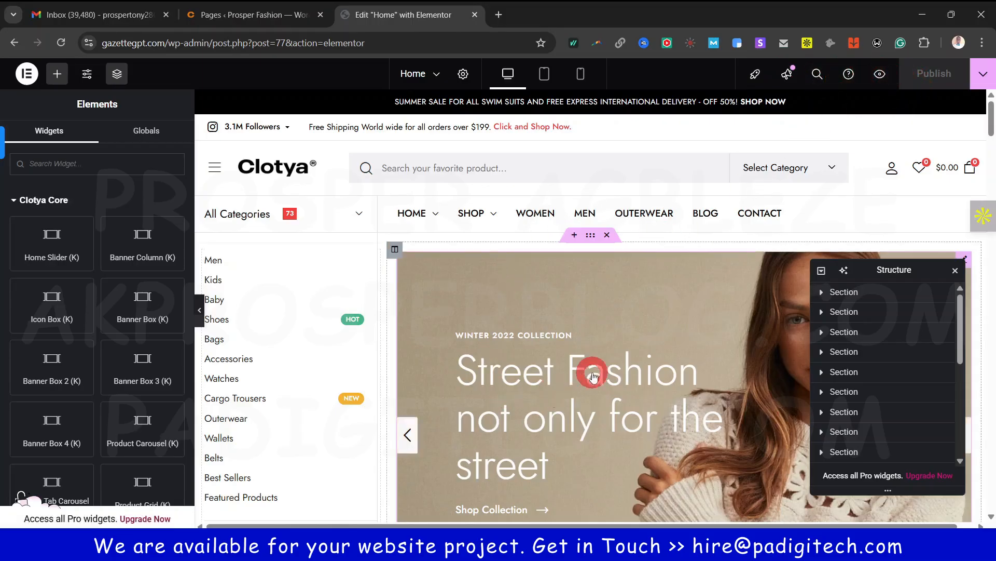
scroll(557, 341, "down", 3)
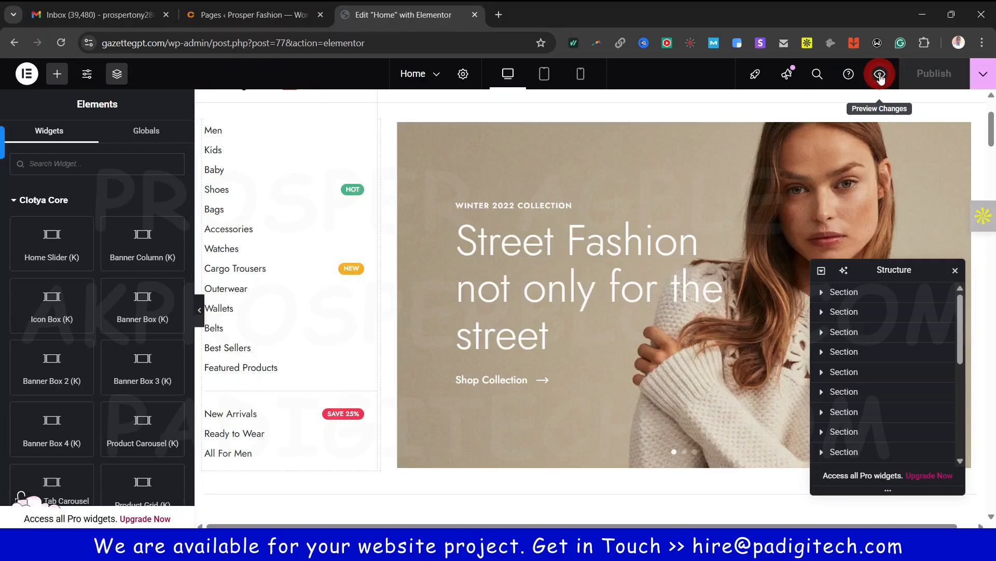
left_click(27, 75)
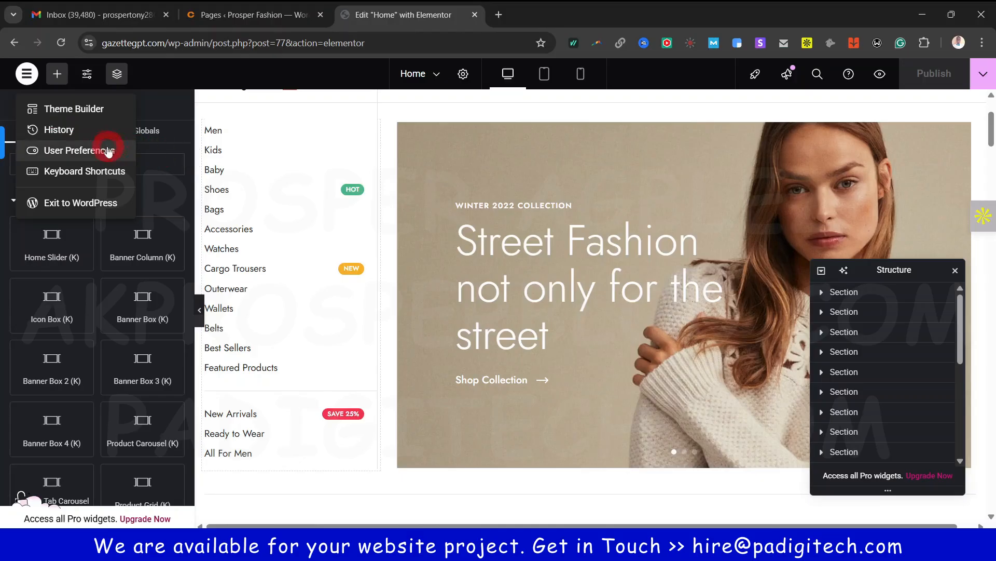
left_click(62, 130)
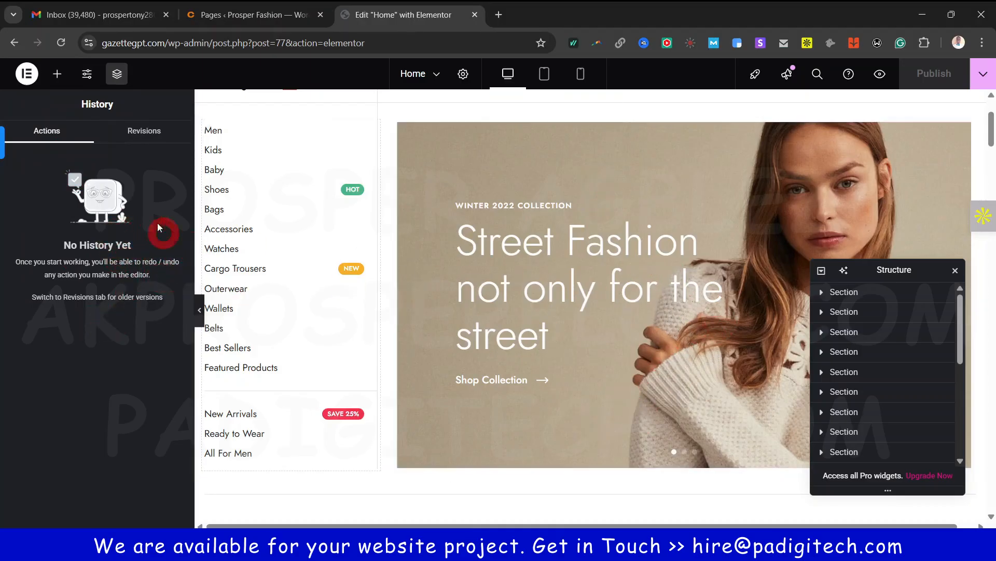
left_click(28, 71)
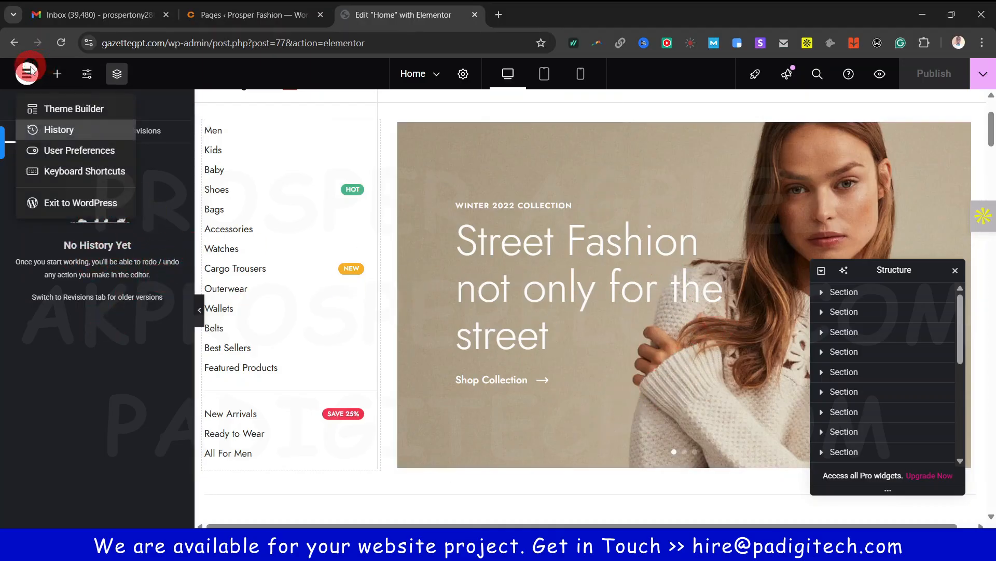
left_click(68, 152)
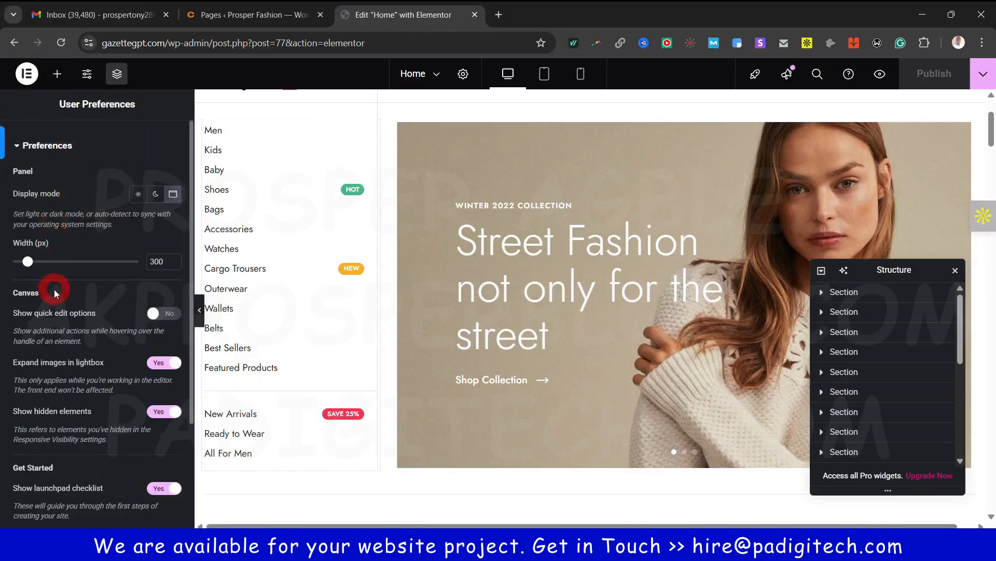
scroll(140, 285, "down", 3)
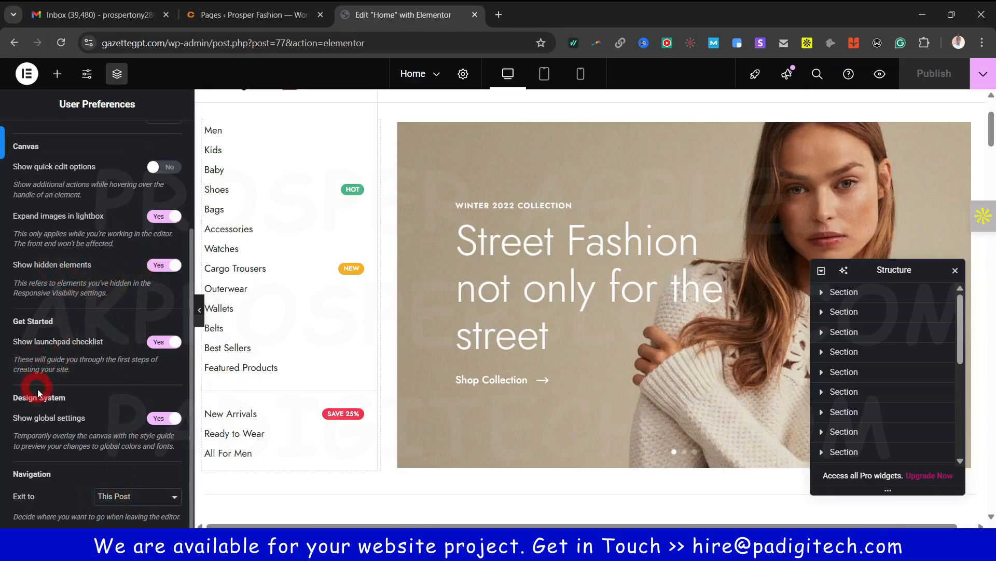
scroll(116, 318, "up", 3)
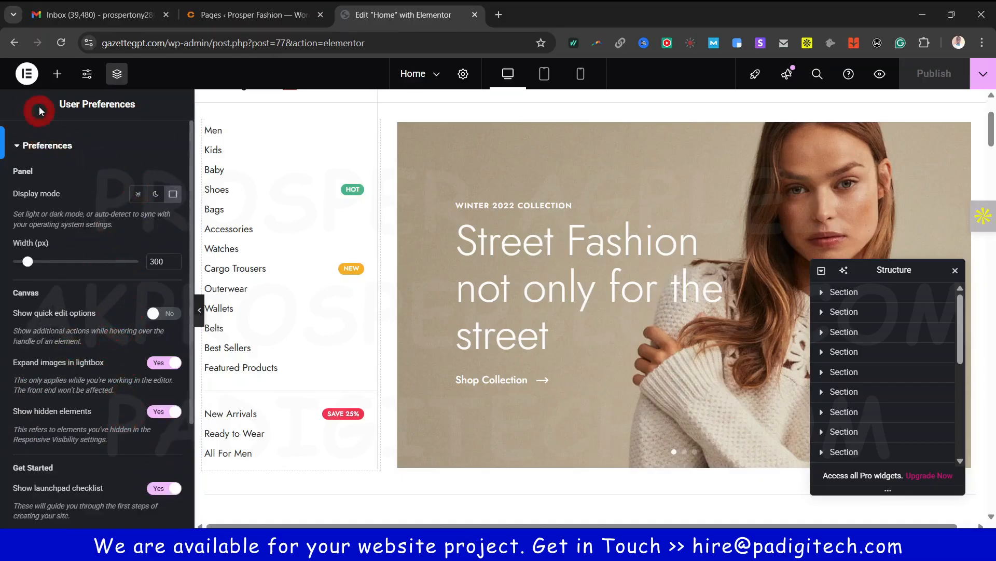
left_click(30, 144)
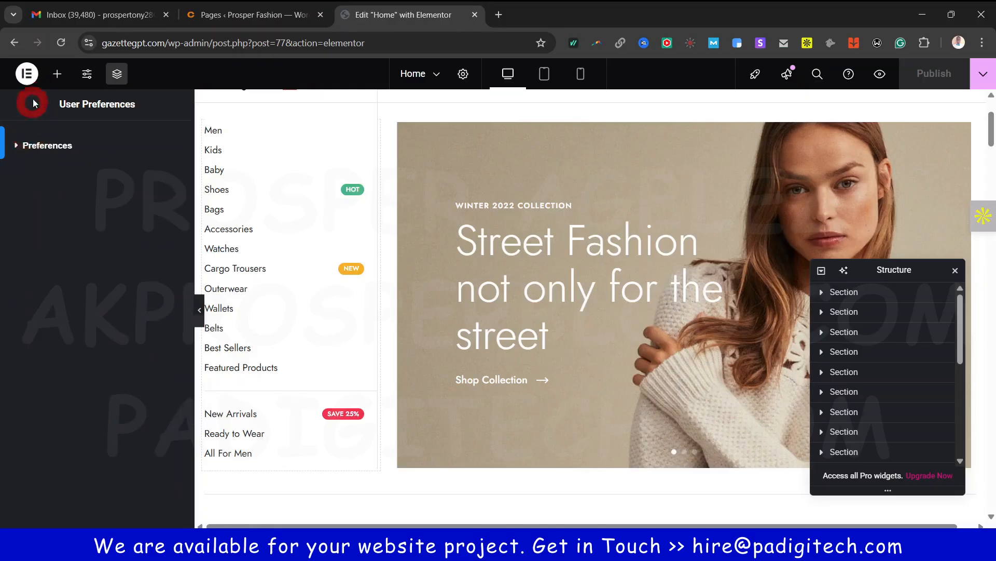
left_click(27, 73)
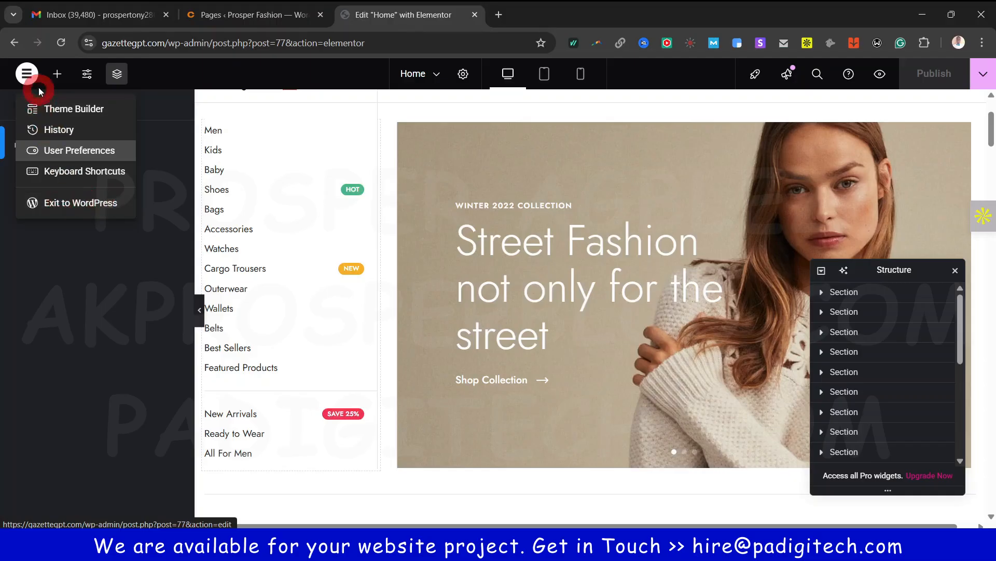
left_click(27, 73)
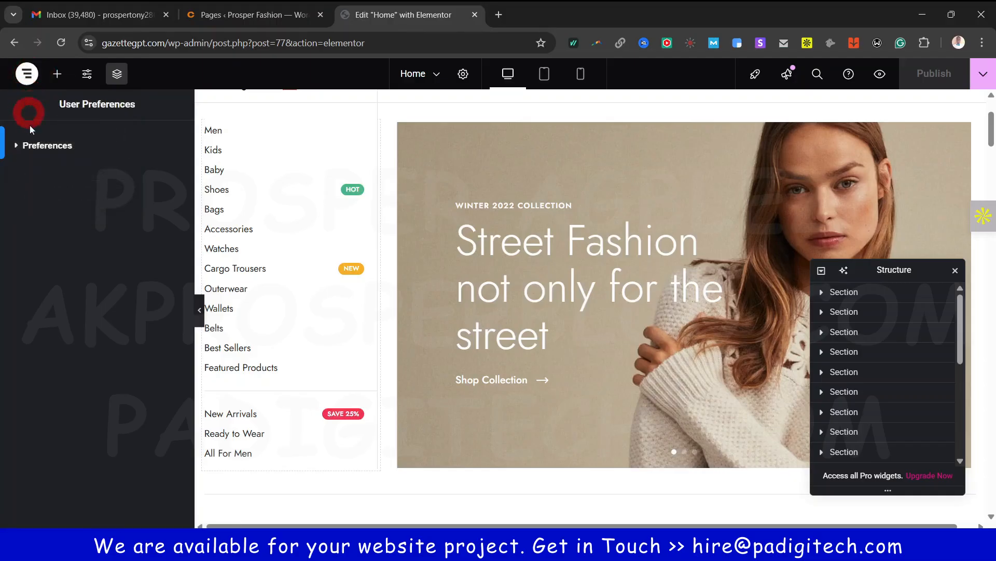
left_click(56, 73)
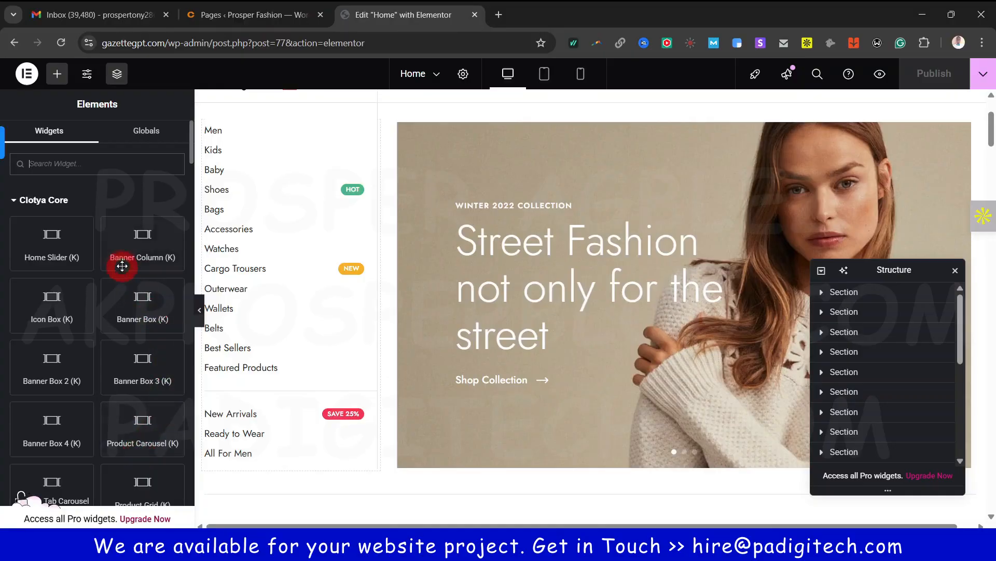
scroll(92, 248, "down", 5)
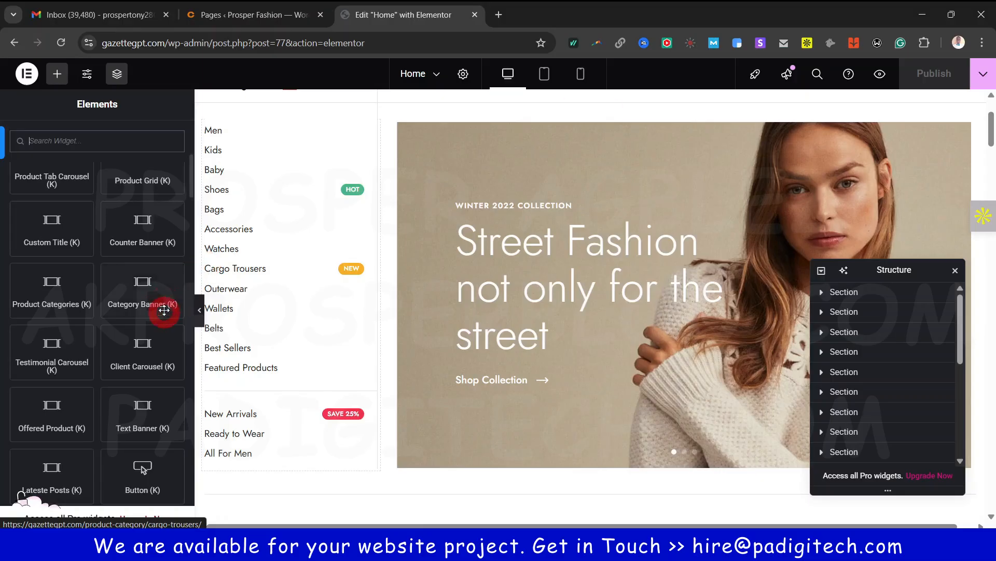
scroll(139, 299, "down", 7)
left_click_drag(191, 227, 126, 285)
scroll(567, 403, "down", 10)
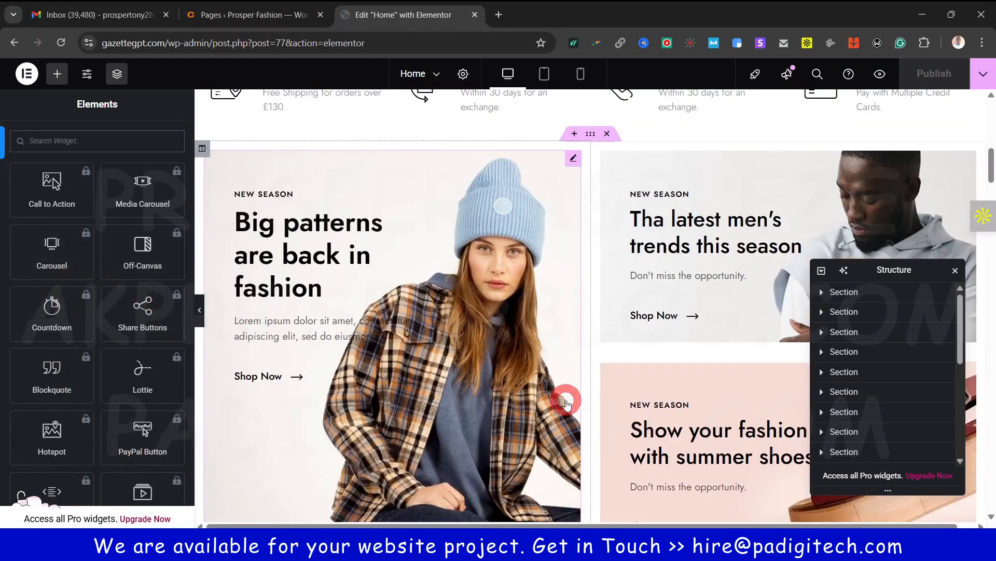
scroll(571, 363, "down", 6)
scroll(120, 395, "down", 10)
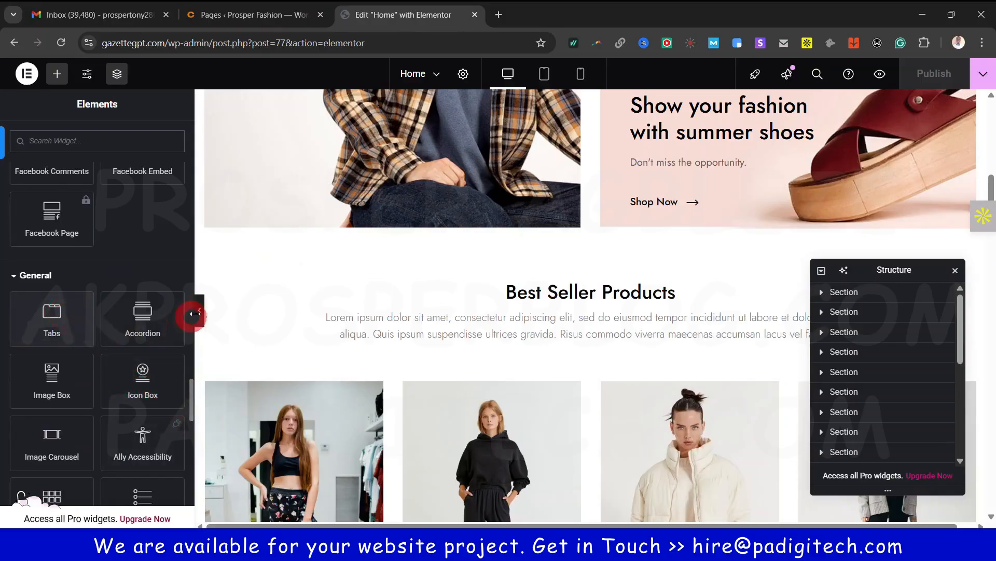
left_click_drag(48, 378, 173, 103)
left_click(128, 267)
scroll(590, 425, "down", 8)
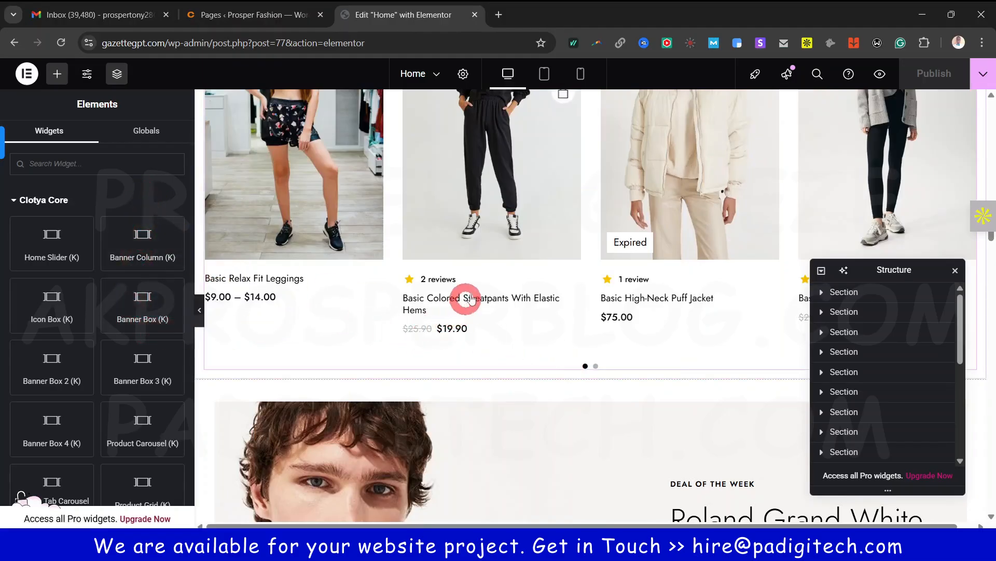
left_click(87, 76)
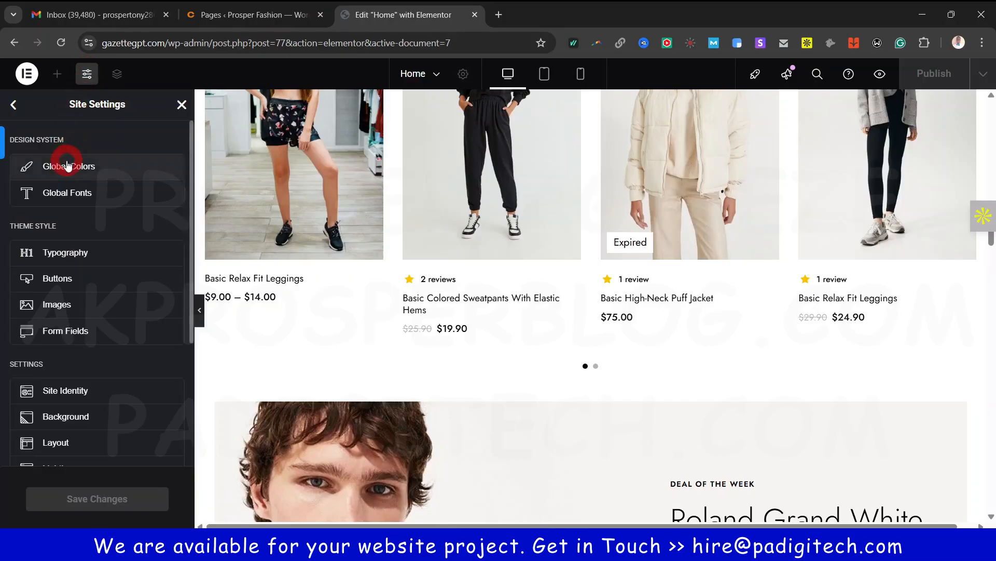
left_click(66, 165)
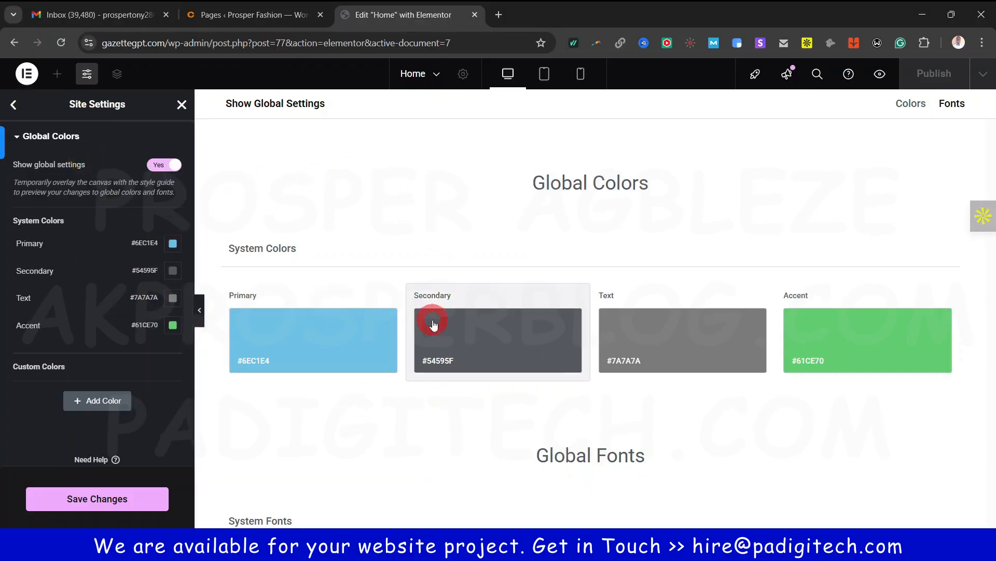
left_click(52, 137)
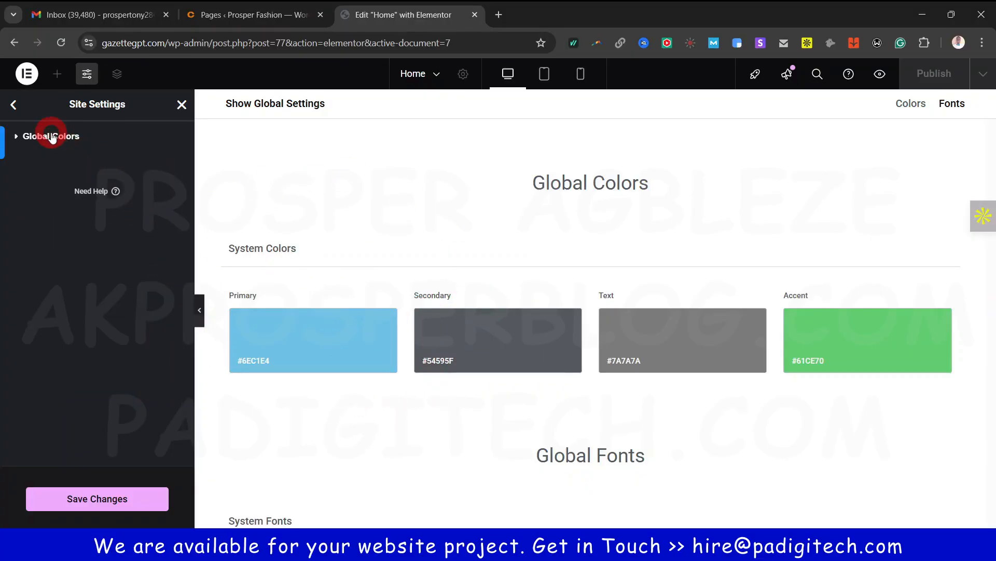
left_click(13, 107)
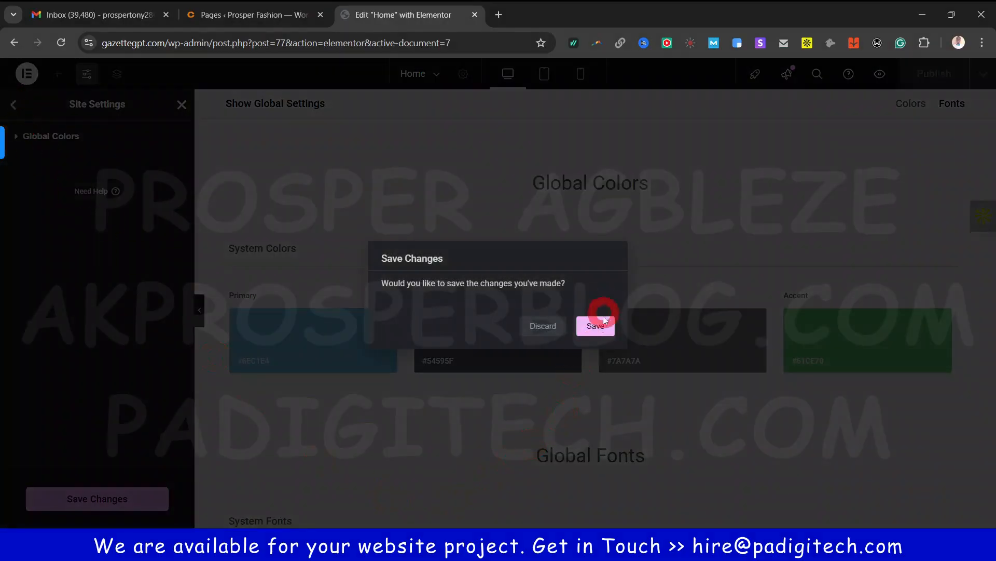
left_click(544, 326)
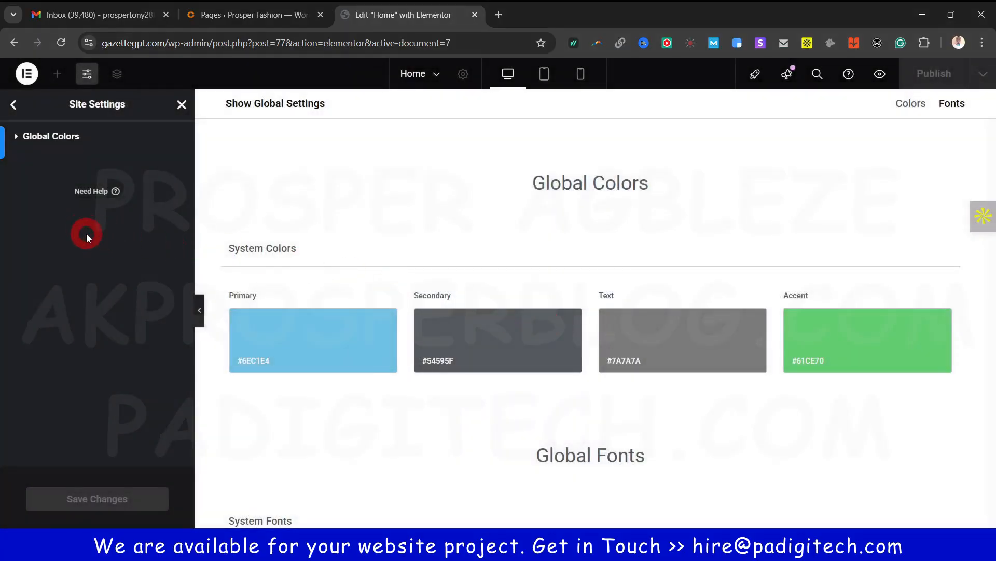
left_click(14, 106)
left_click(70, 194)
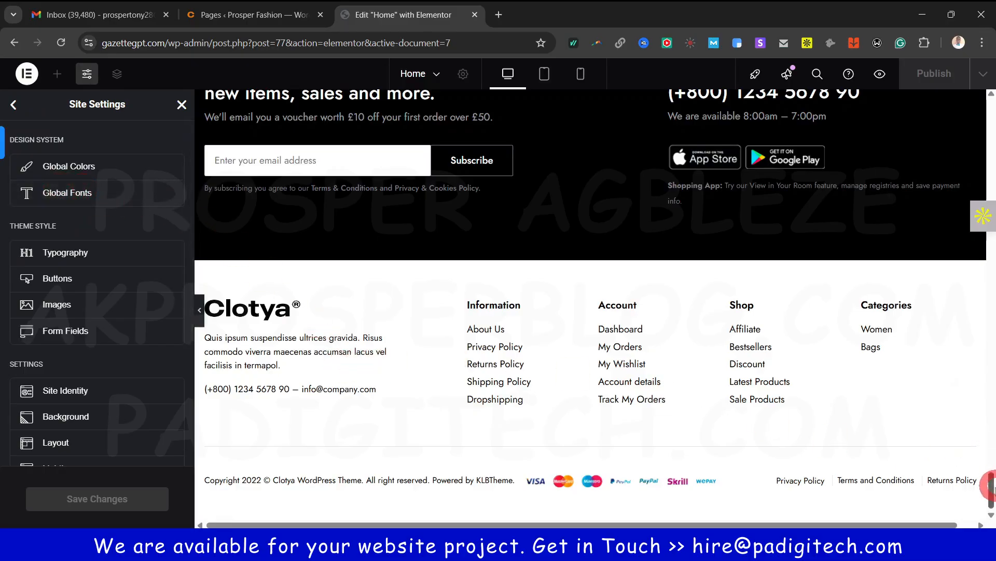
left_click_drag(992, 488, 992, 96)
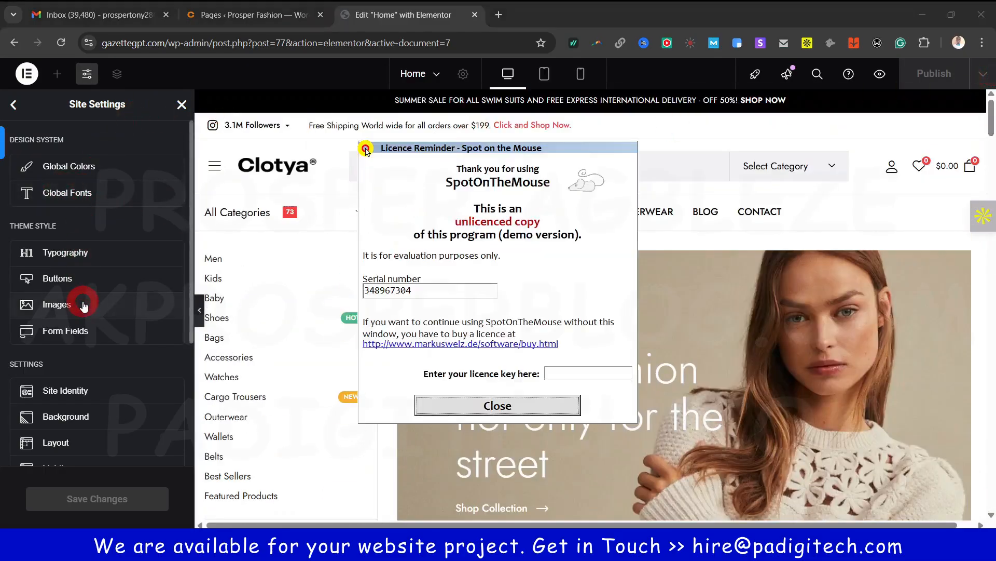
left_click(488, 408)
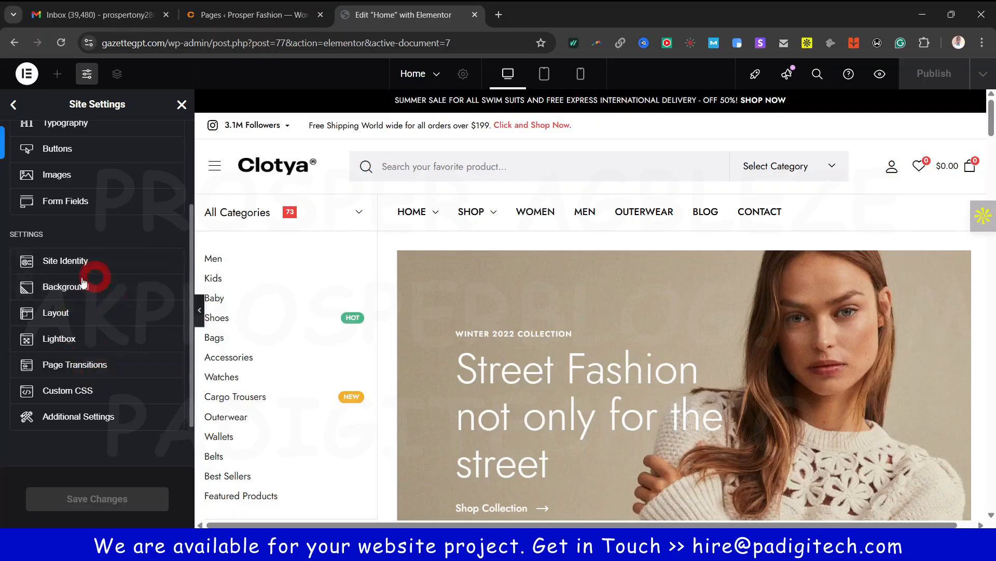
scroll(160, 265, "up", 3)
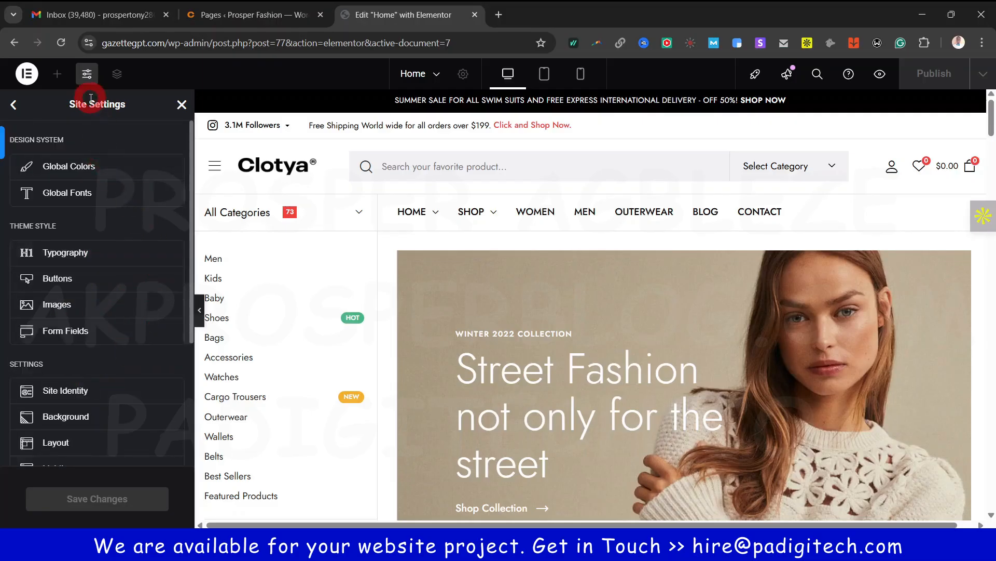
left_click(14, 105)
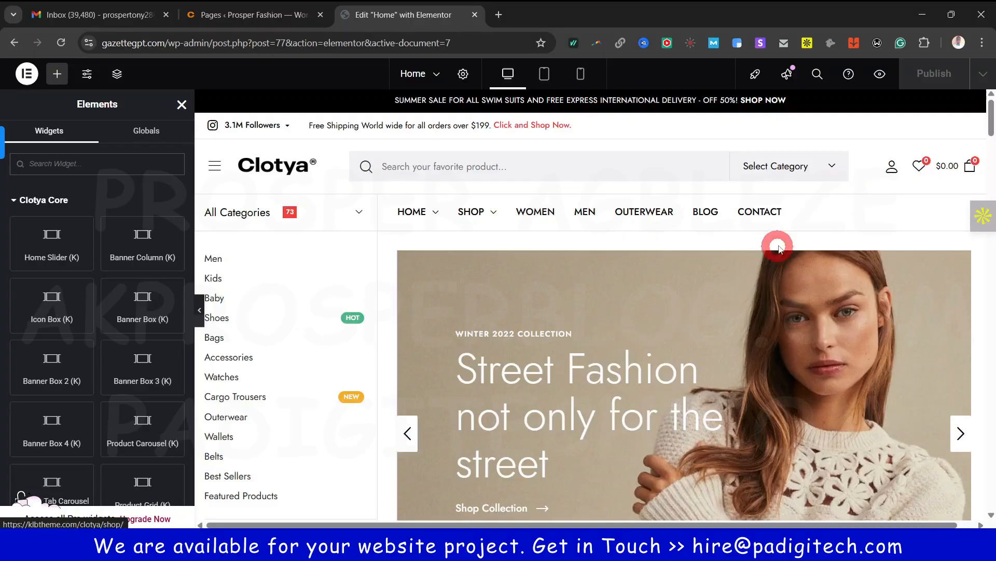
Open the Structure navigator, expand the fourth section and select the Big patterns banner box
left_click(118, 74)
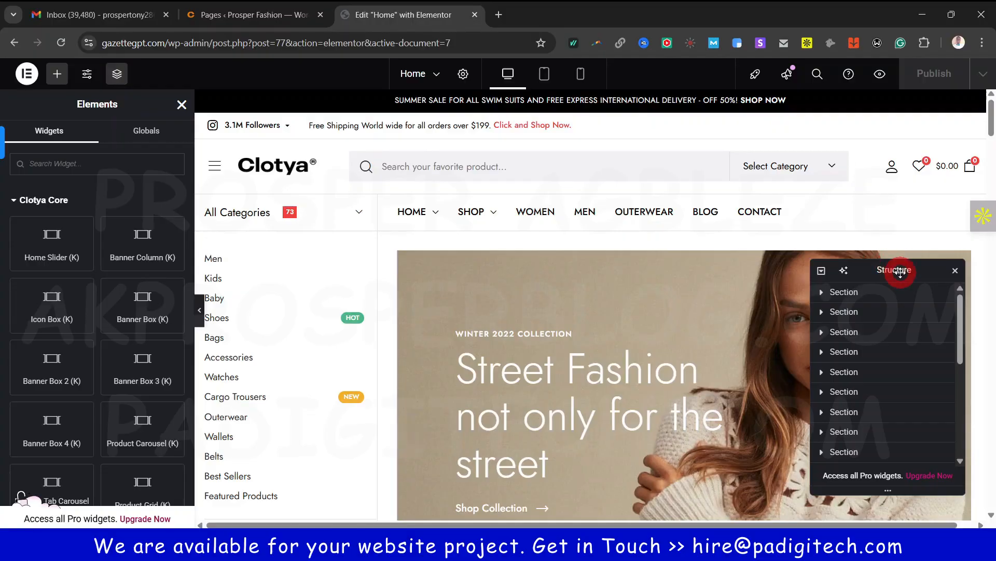
left_click_drag(881, 270, 790, 240)
scroll(534, 389, "down", 8)
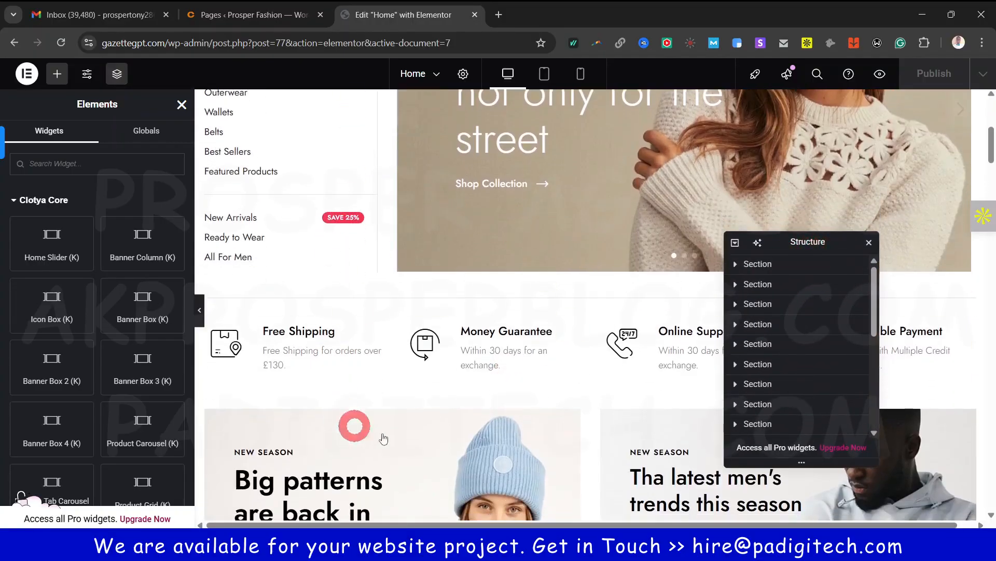
scroll(517, 425, "down", 1)
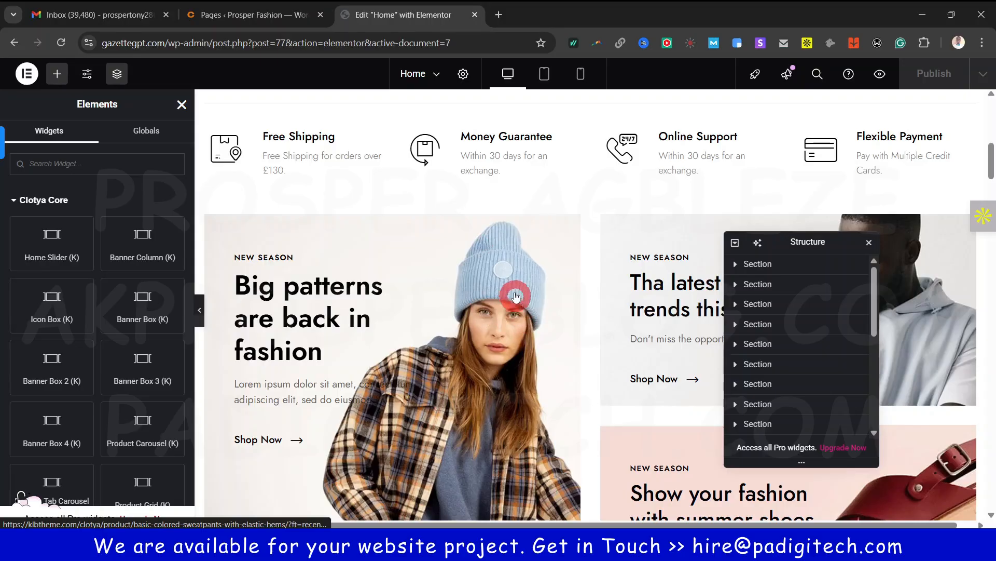
scroll(519, 288, "down", 1)
scroll(532, 284, "up", 6)
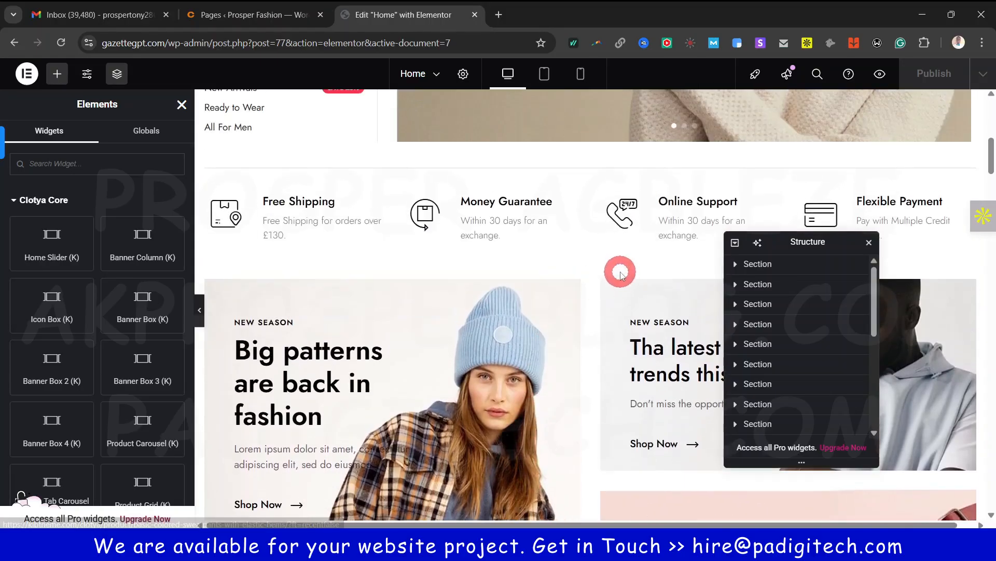
scroll(646, 454, "down", 4)
left_click(758, 323)
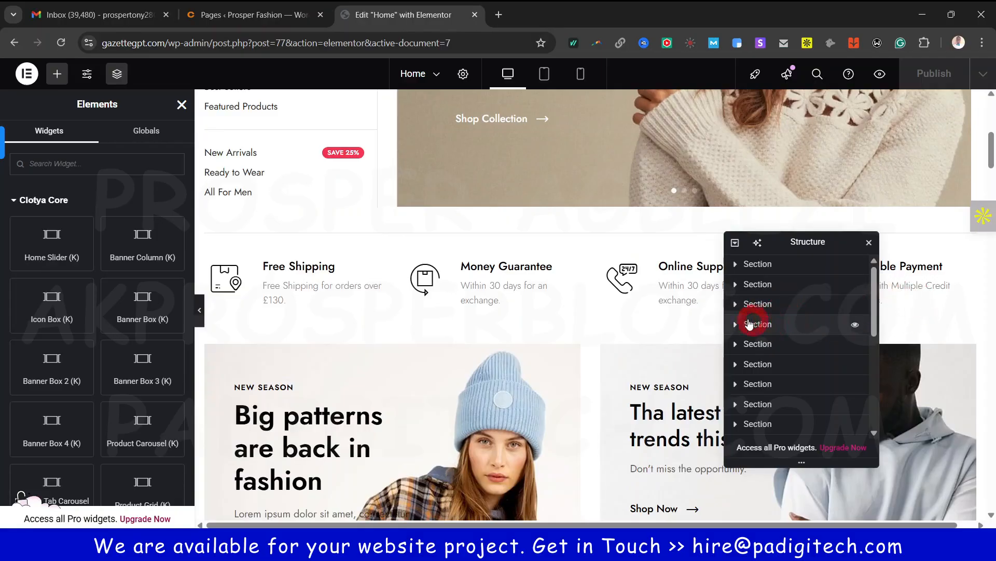
left_click(737, 323)
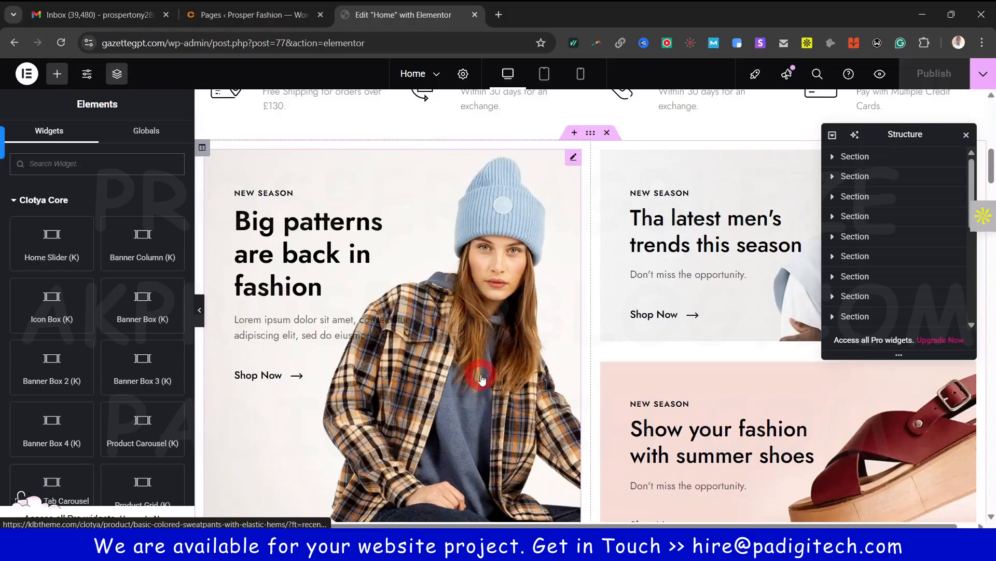
left_click(259, 375)
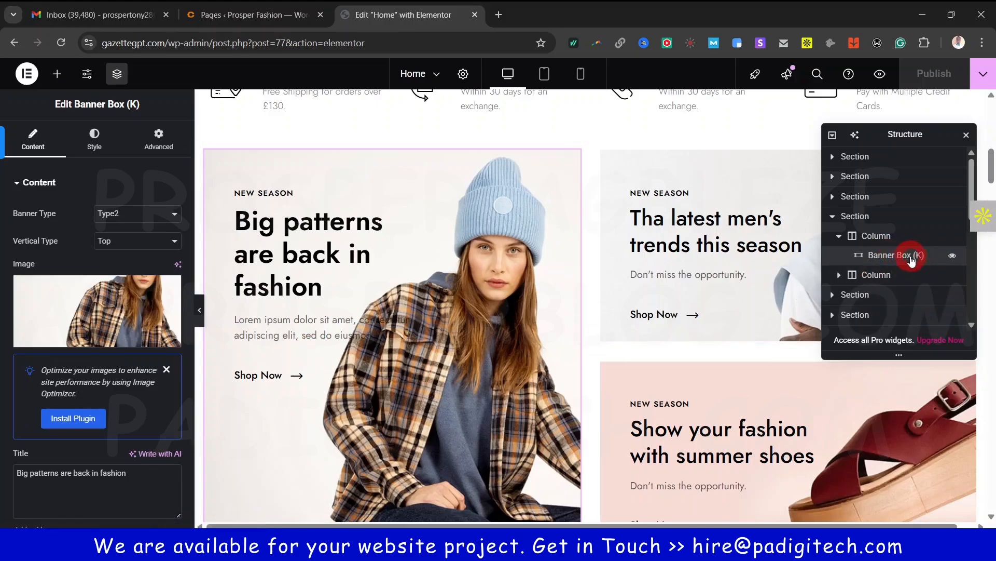
Collapse the banner's column and section, then select Best Seller Products and another section
left_click_drag(912, 137, 882, 185)
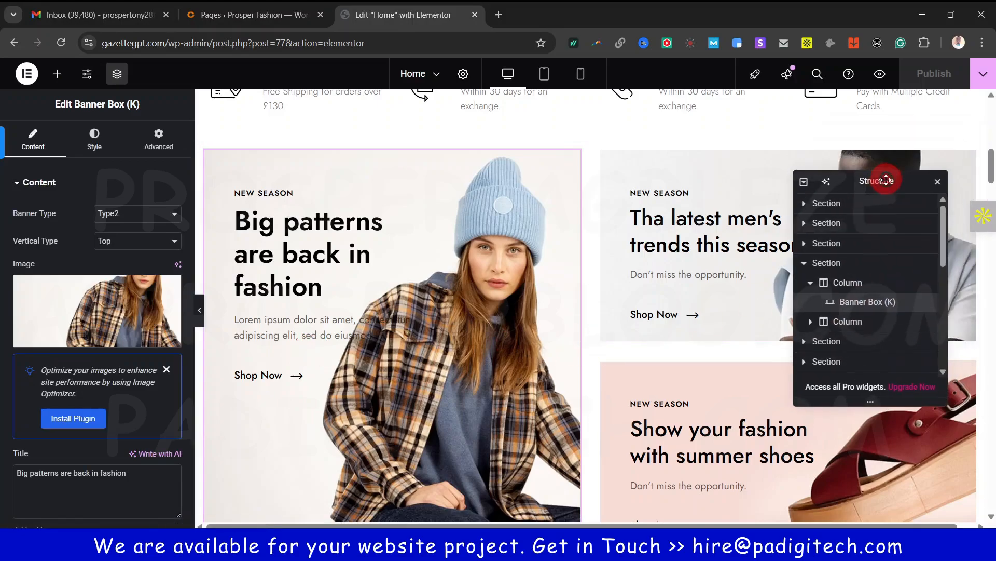
left_click(809, 285)
left_click(804, 265)
left_click(829, 286)
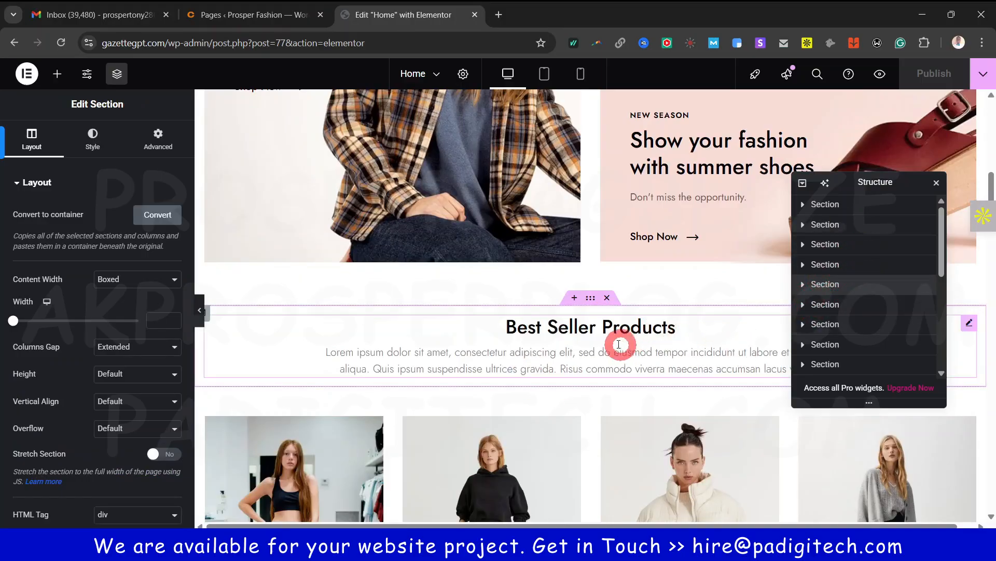
scroll(638, 338, "up", 3)
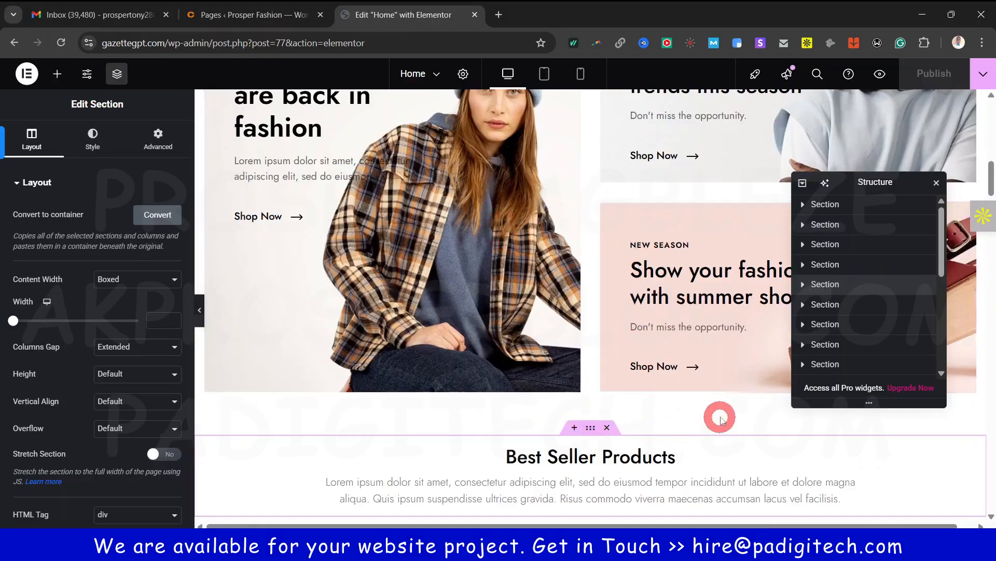
scroll(874, 291, "down", 5)
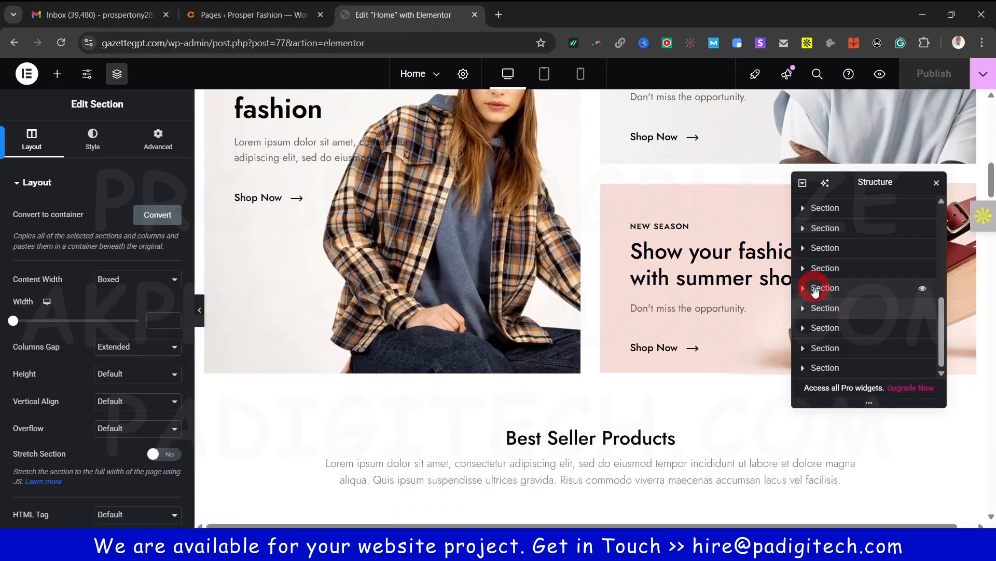
left_click(805, 289)
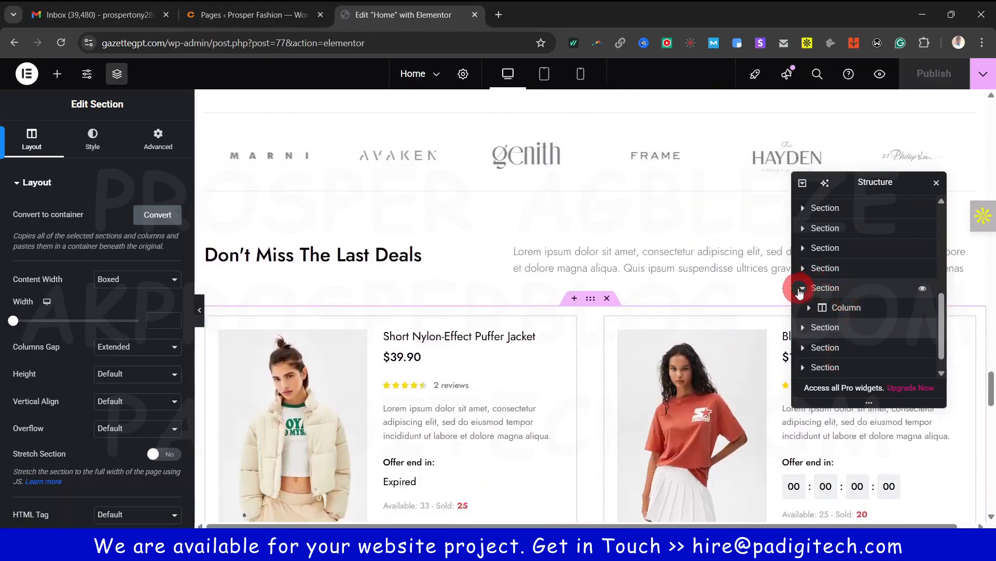
left_click(801, 289)
left_click_drag(880, 183, 865, 406)
left_click_drag(990, 393, 992, 120)
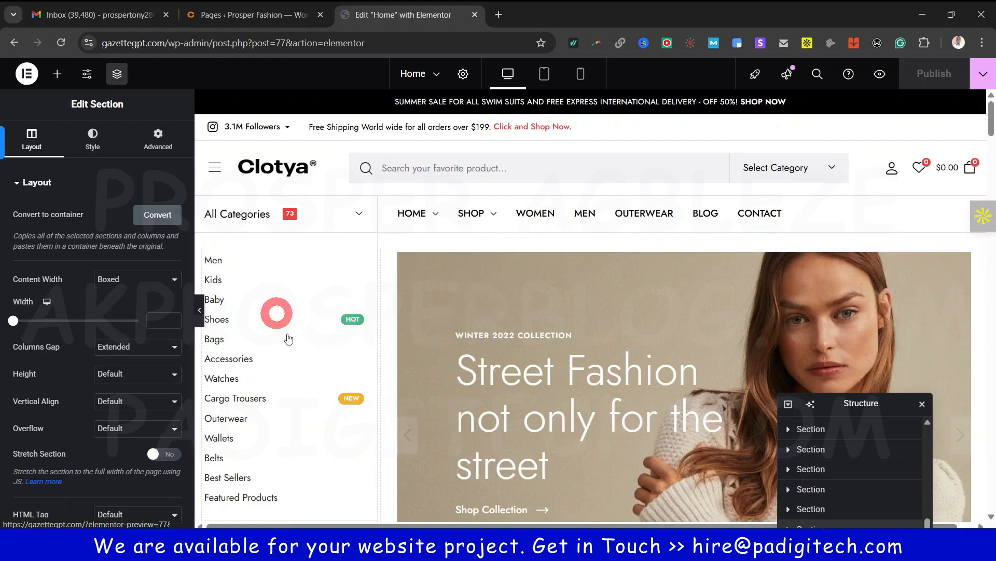
scroll(549, 338, "down", 5)
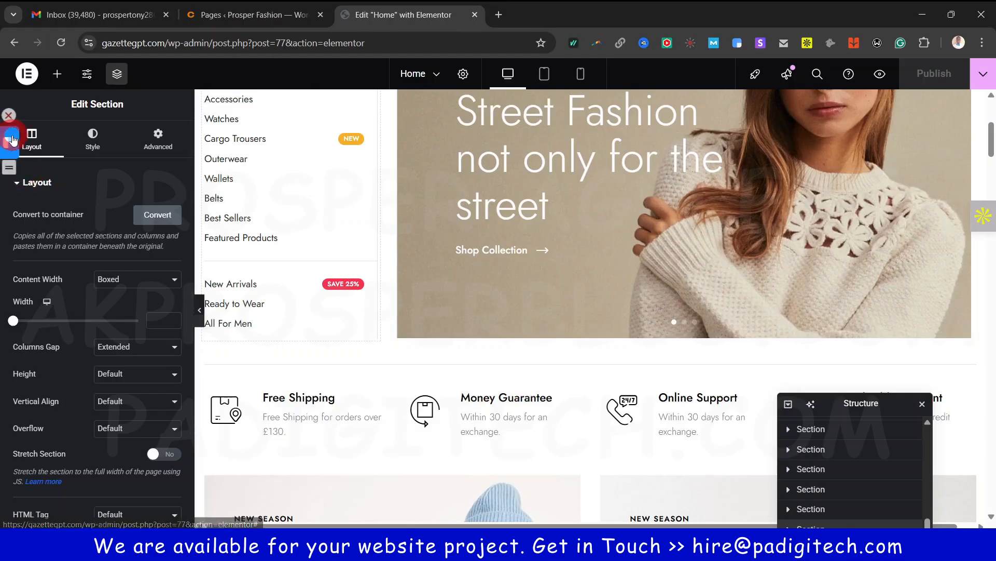
scroll(680, 413, "down", 5)
left_click(514, 163)
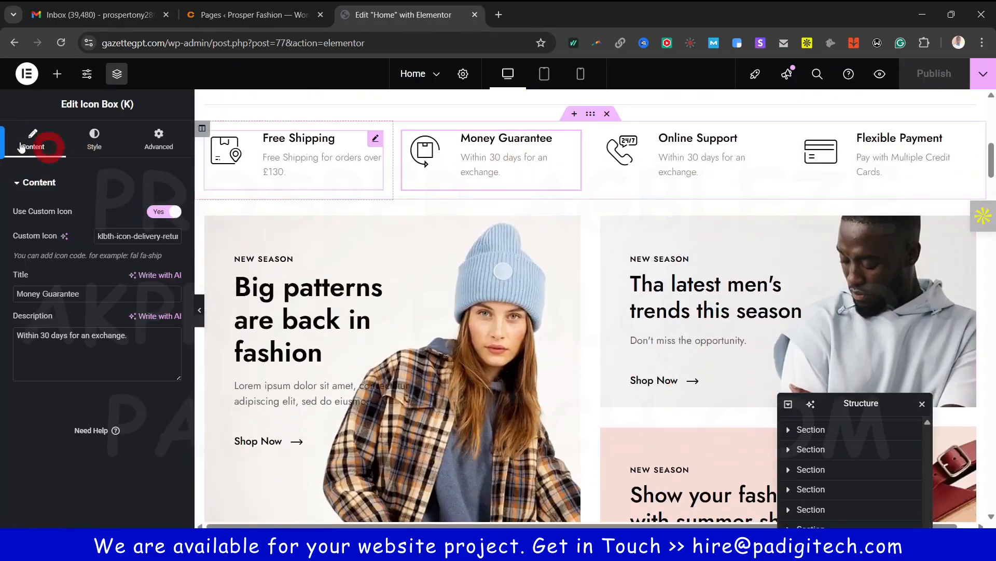
left_click(34, 146)
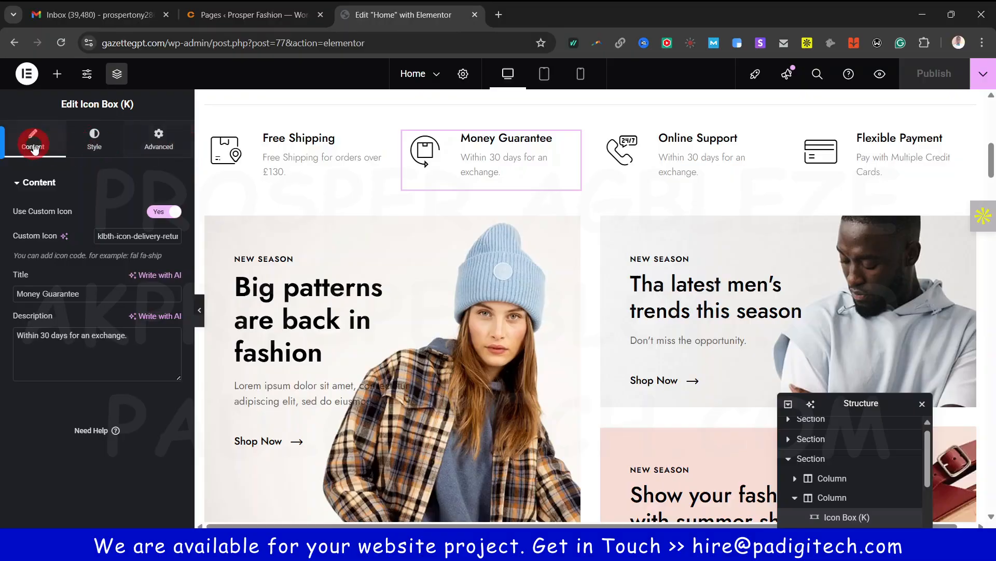
left_click(516, 338)
left_click(71, 146)
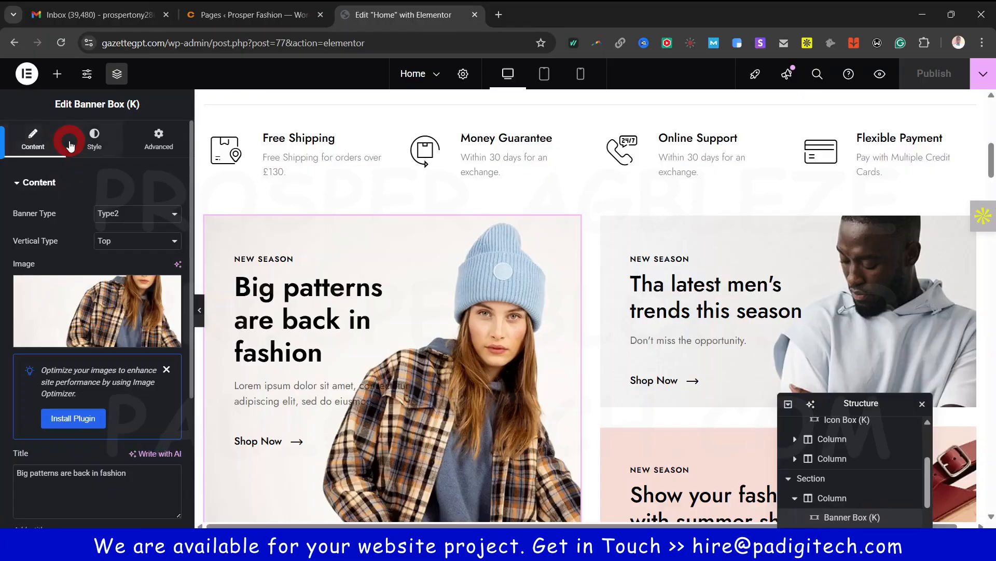
left_click(32, 137)
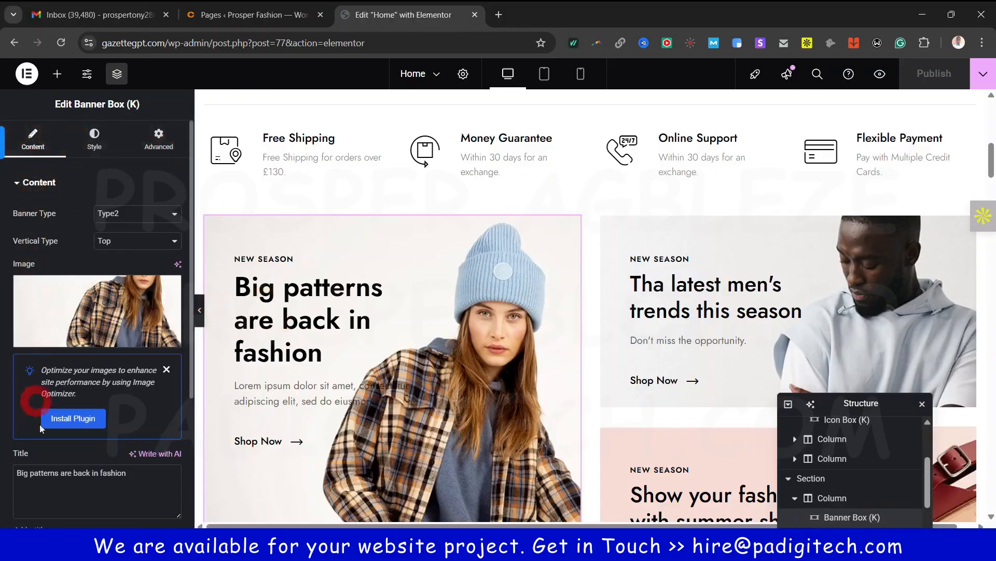
left_click(82, 142)
left_click(69, 326)
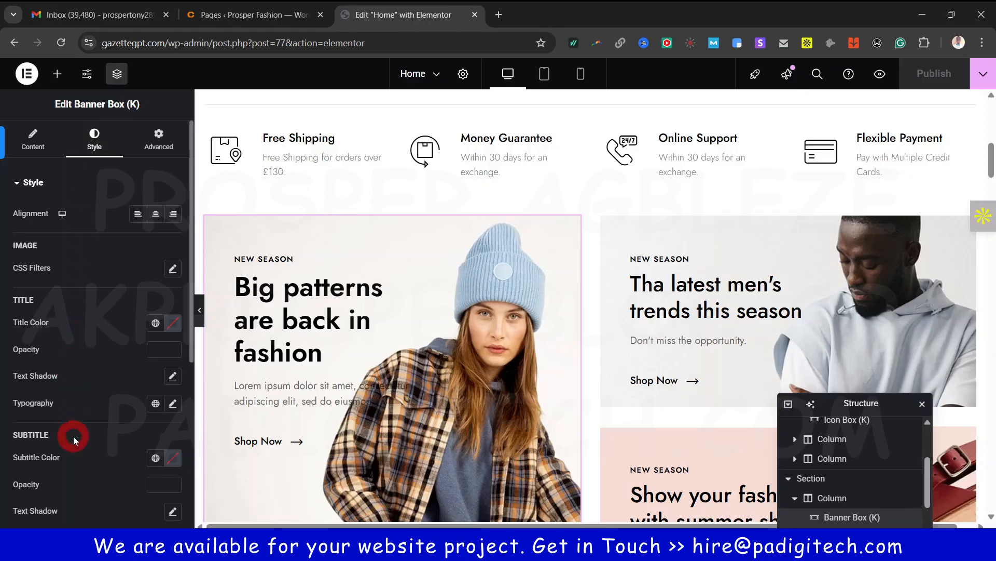
left_click(159, 134)
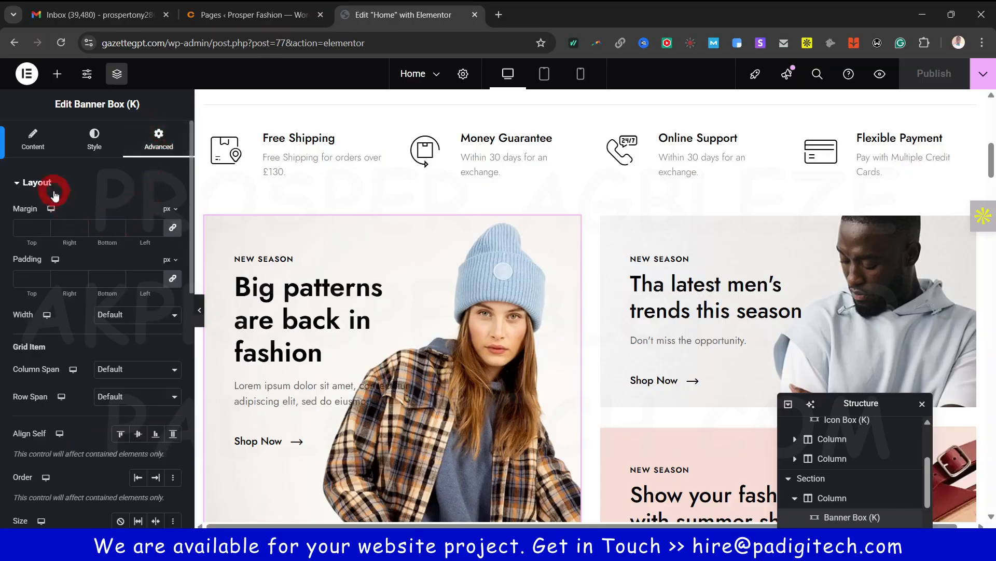
left_click(55, 193)
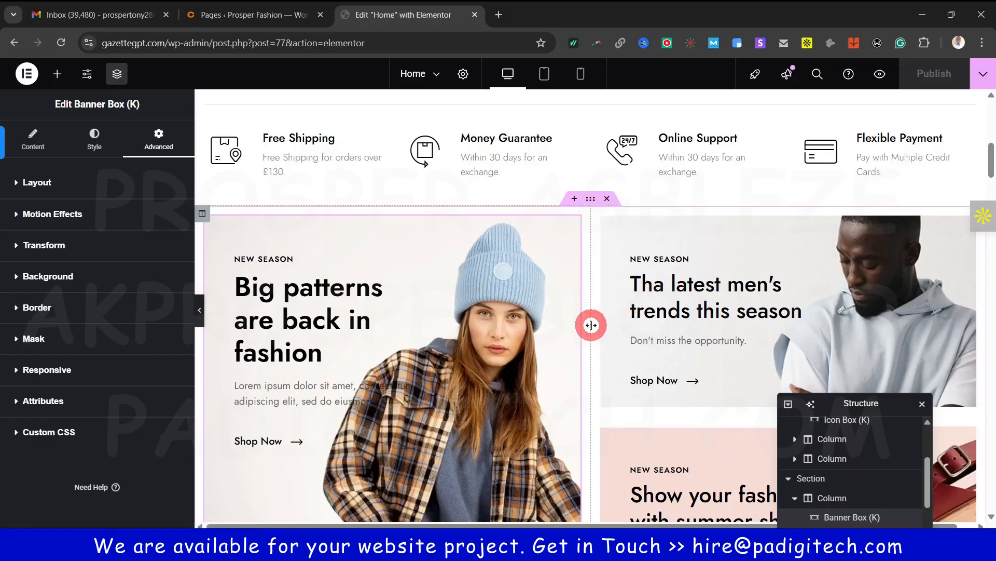
scroll(591, 325, "up", 10)
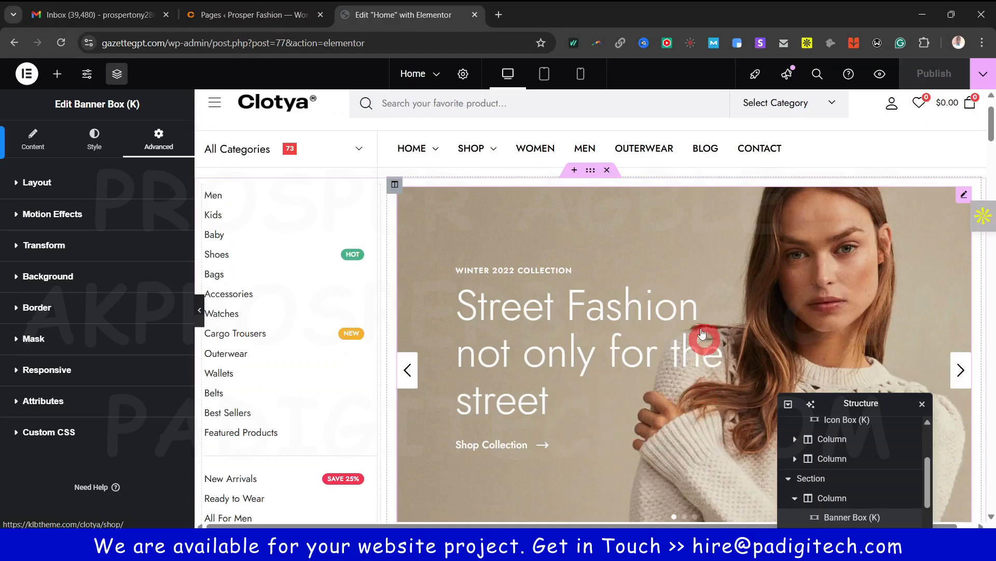
scroll(702, 334, "down", 10)
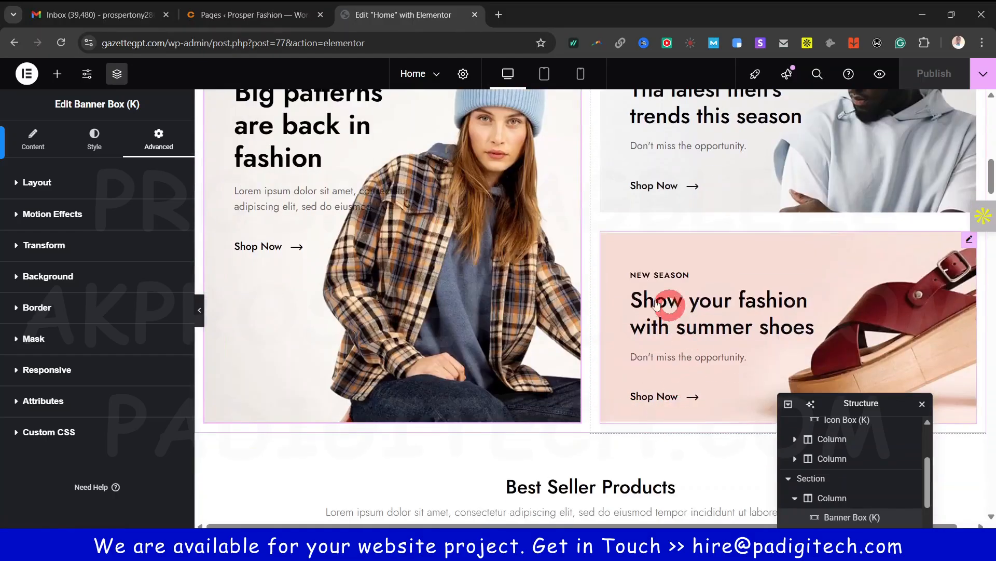
scroll(657, 305, "down", 8)
scroll(550, 261, "up", 15)
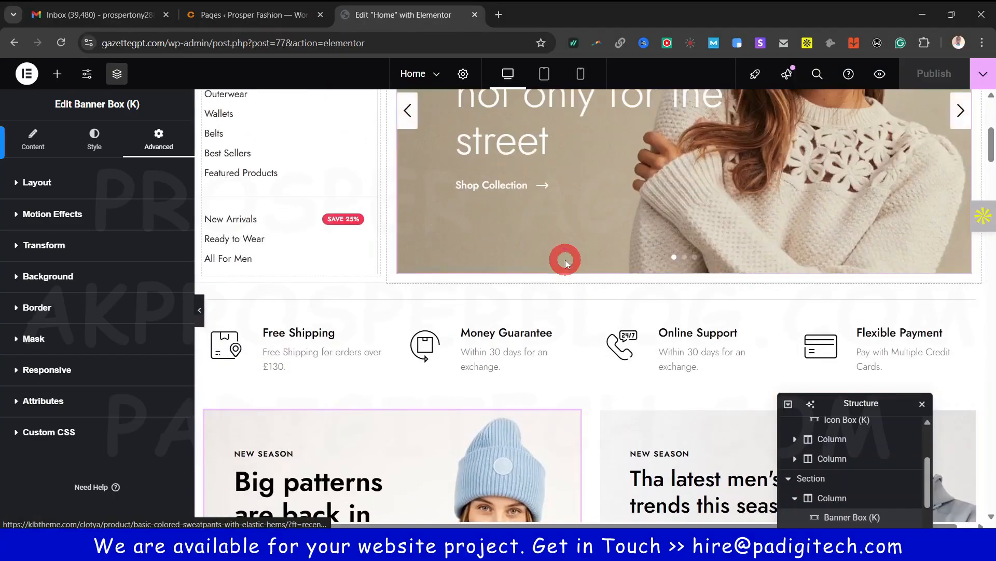
scroll(565, 260, "up", 5)
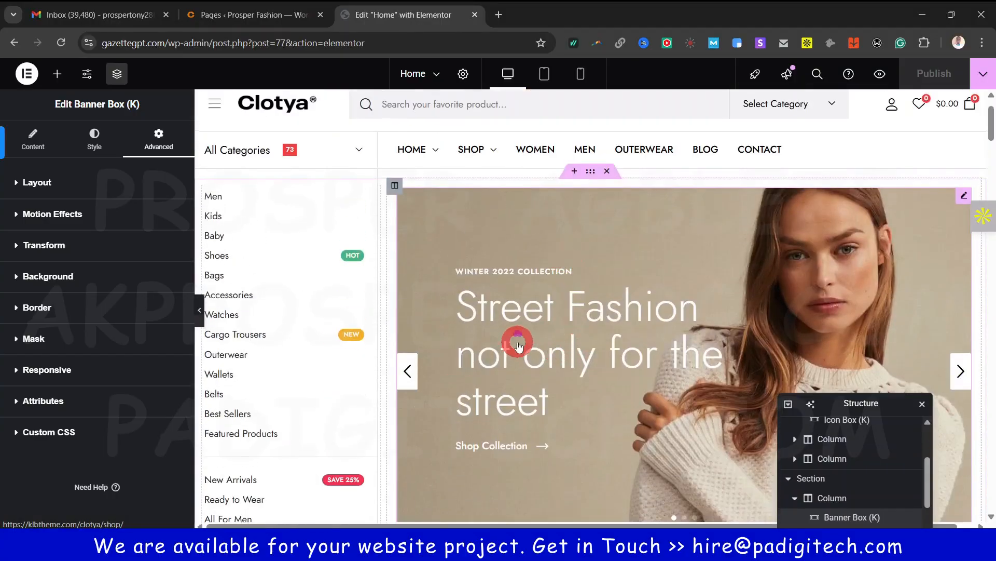
scroll(516, 348, "up", 1)
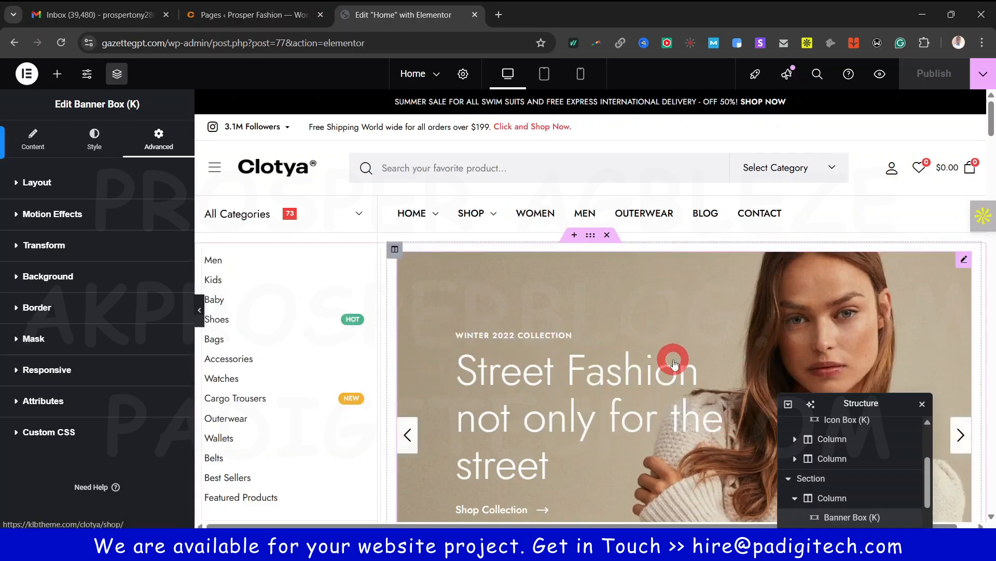
scroll(673, 361, "down", 3)
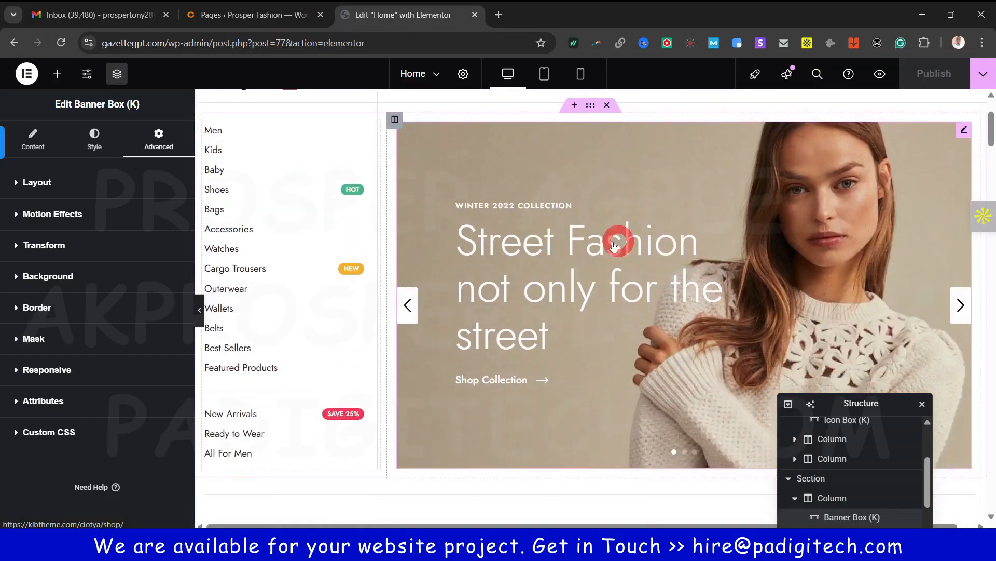
Try Home Slider Types 2 and 3, revert to Type 1, and turn Auto Play on
left_click(630, 272)
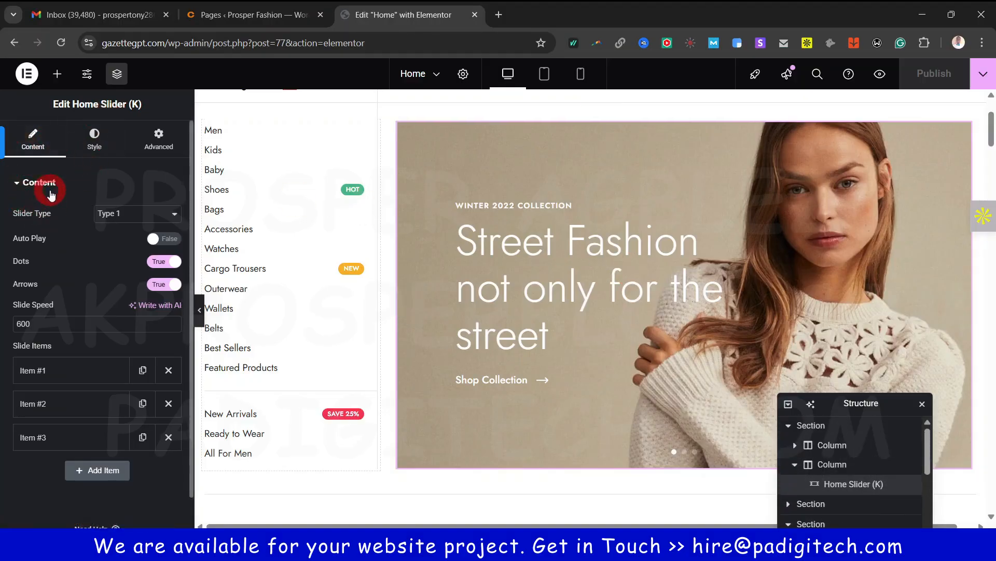
left_click(119, 229)
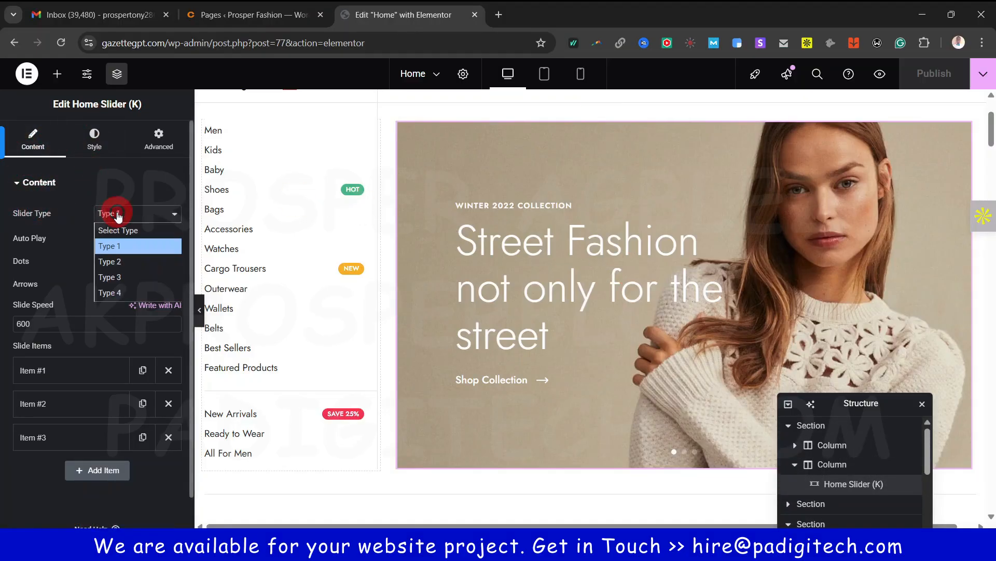
left_click(116, 262)
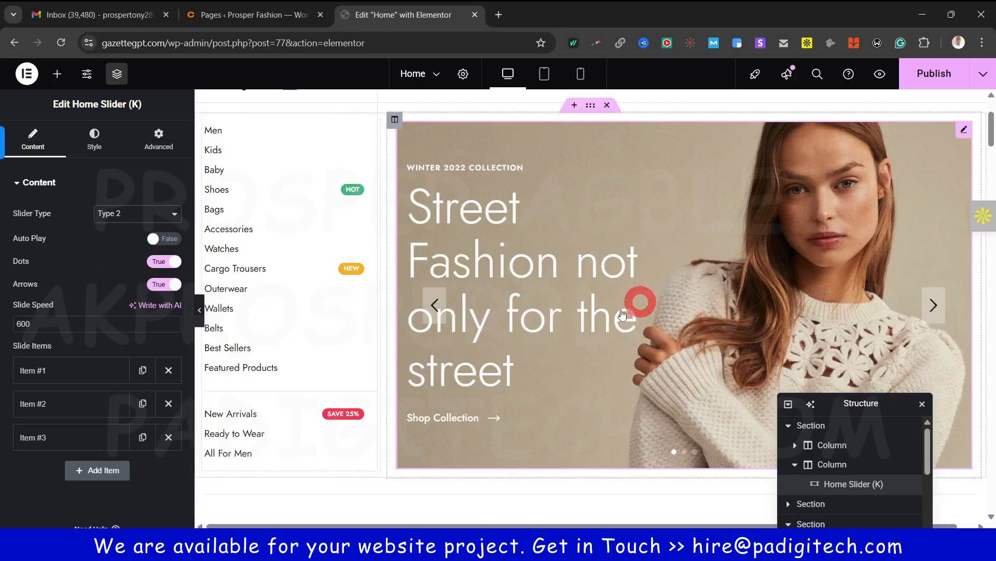
left_click(115, 215)
left_click(116, 278)
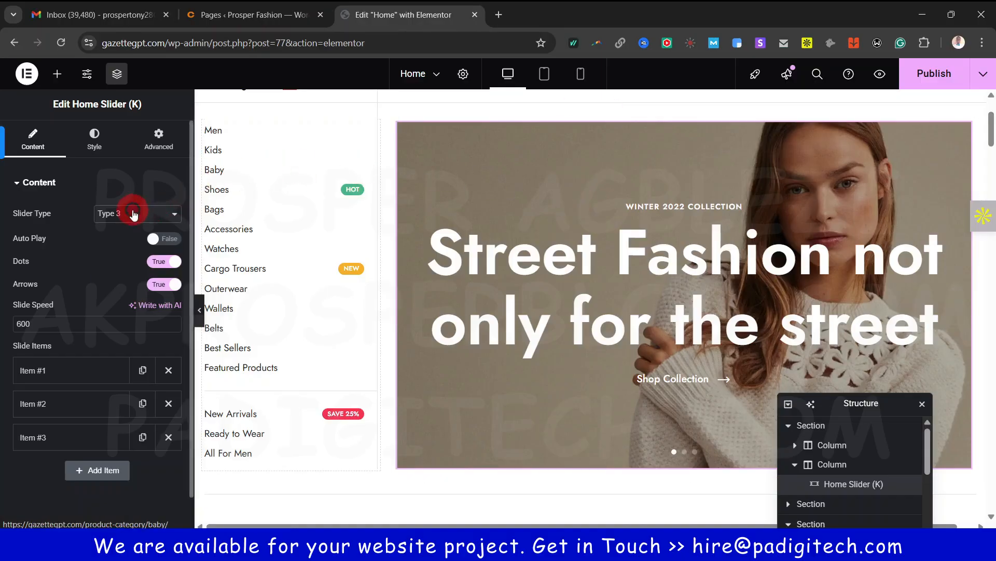
left_click(117, 213)
left_click(114, 245)
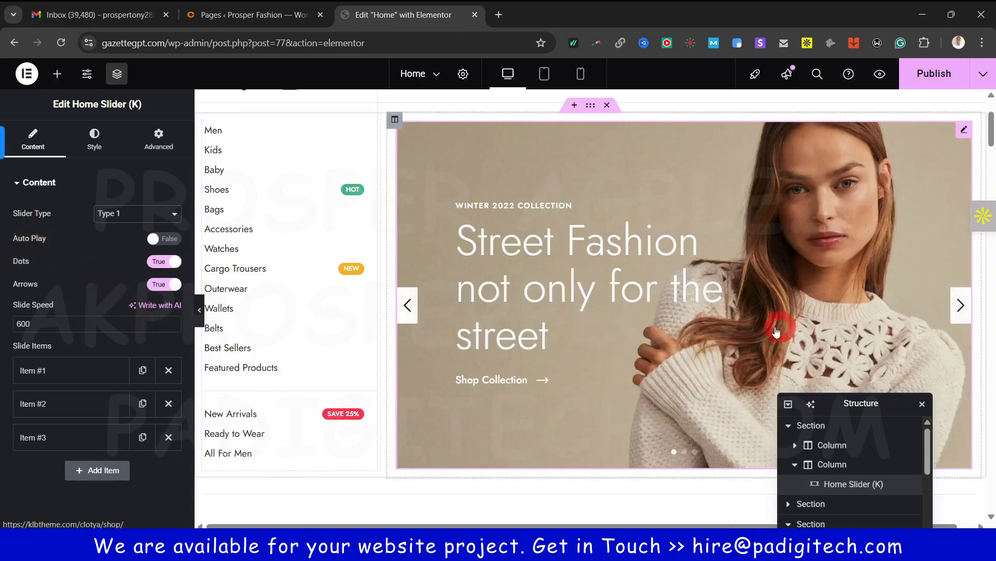
left_click(960, 306)
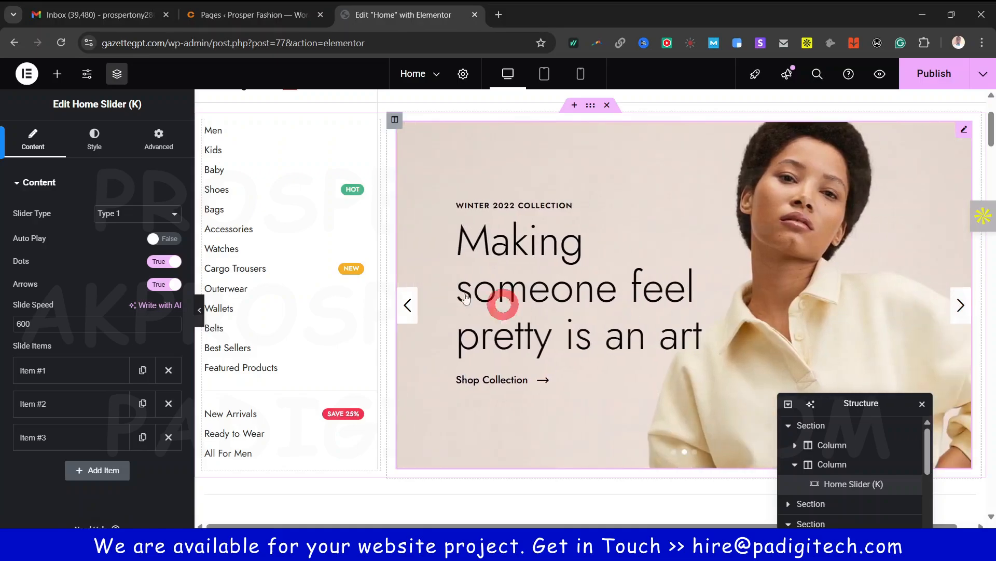
left_click(152, 239)
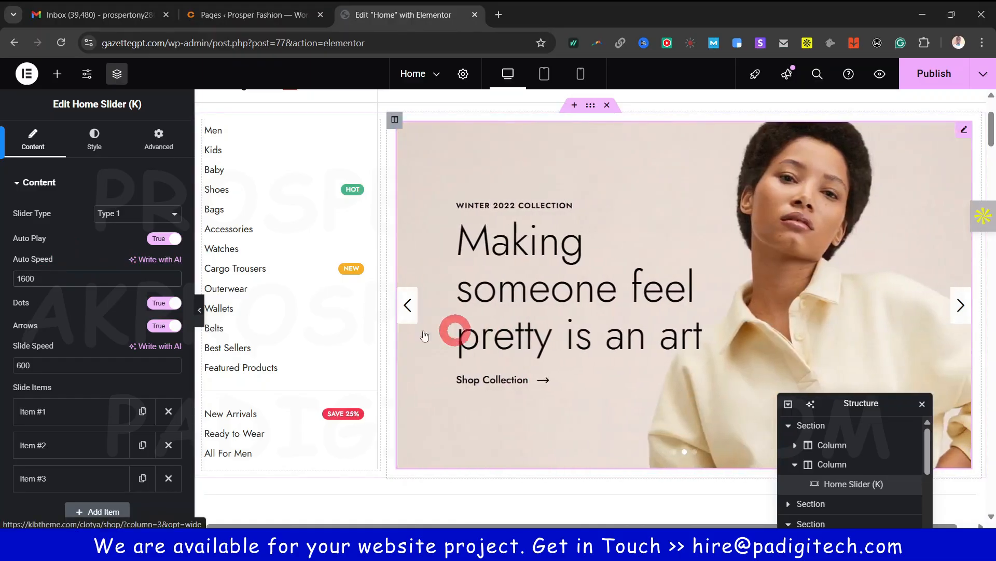
Change the Home Slider Auto Speed to 3000 and Slide Speed from 600 to 1500
key("BackSpace")
key("BackSpace")
key("BackSpace")
key("BackSpace")
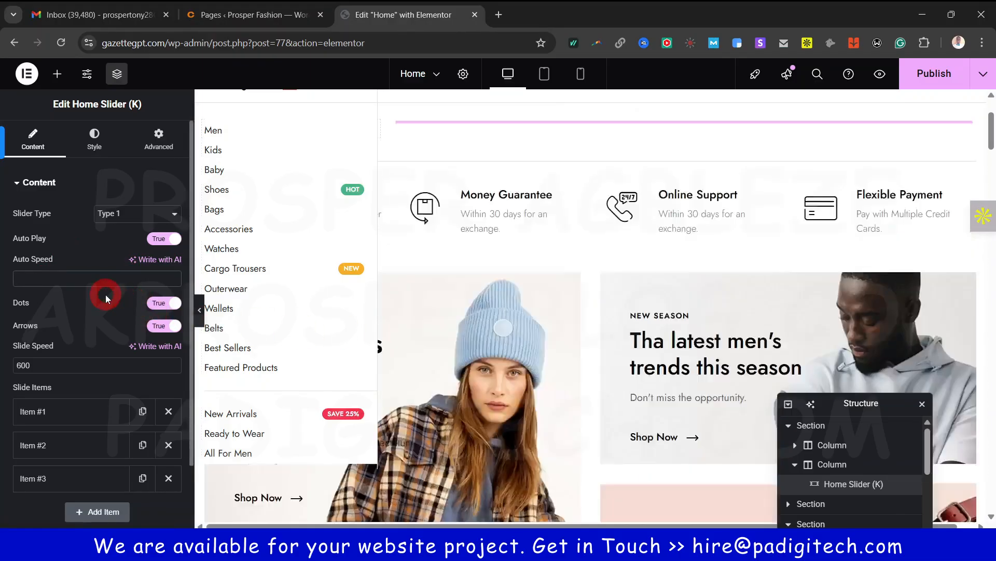
type("5000")
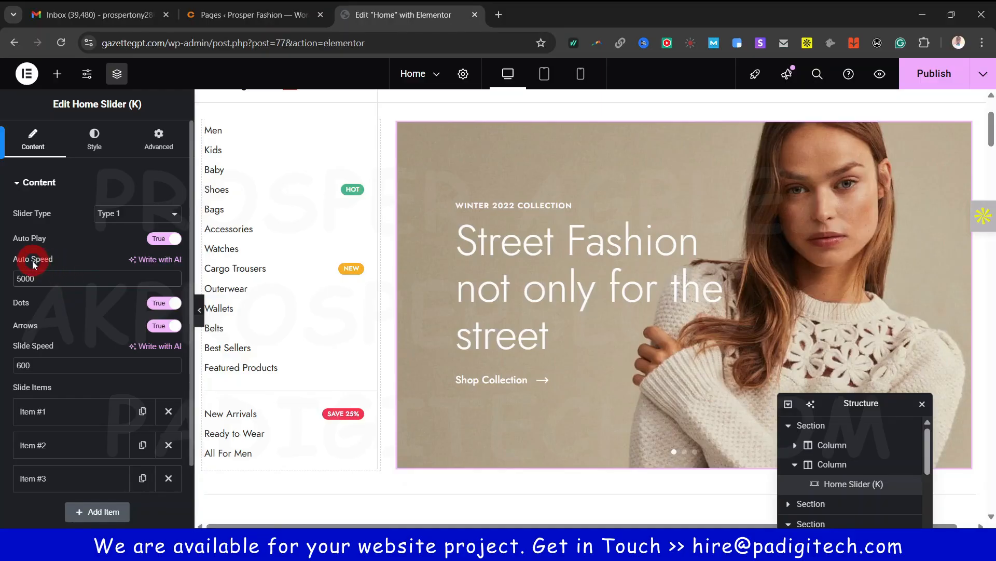
left_click(19, 365)
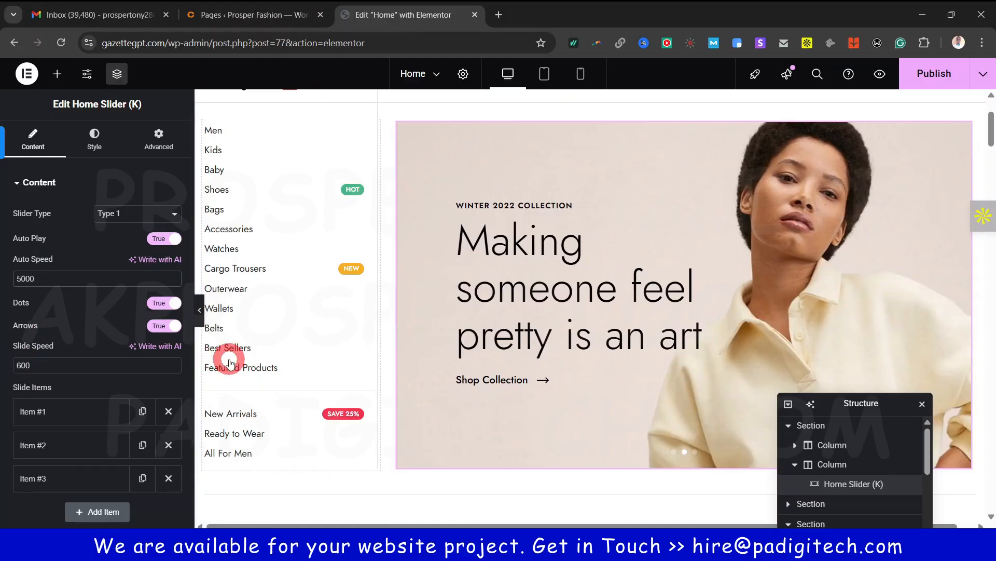
left_click(20, 366)
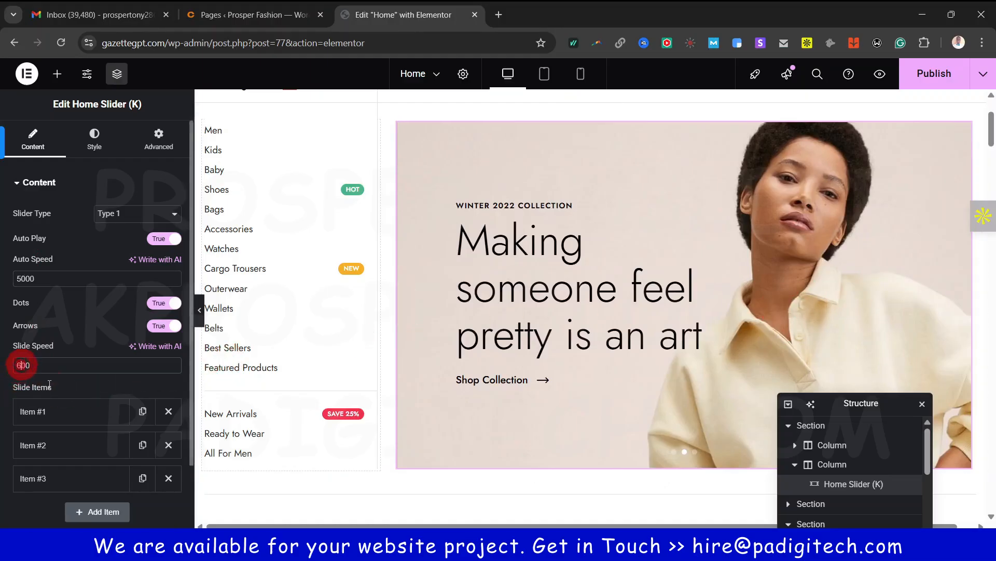
key("BackSpace")
type("15")
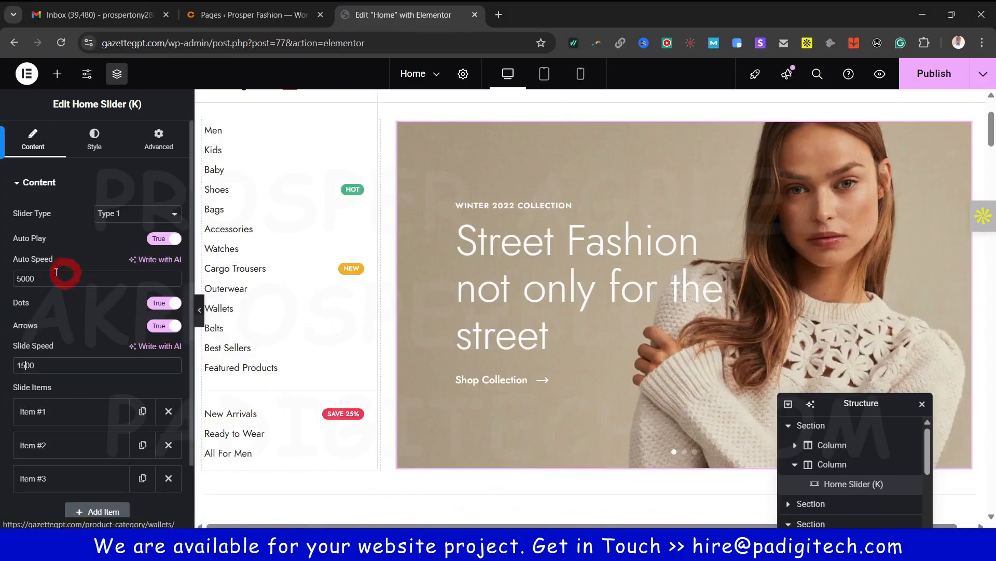
left_click(16, 277)
key("BackSpace")
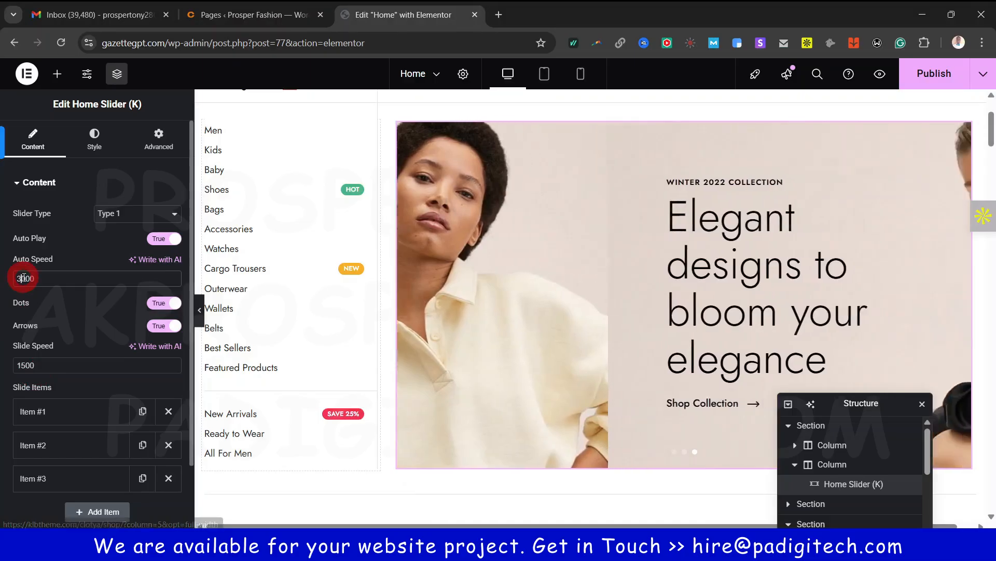
Expand slide Item #1 and check its image in the media library without changing it
scroll(40, 390, "down", 2)
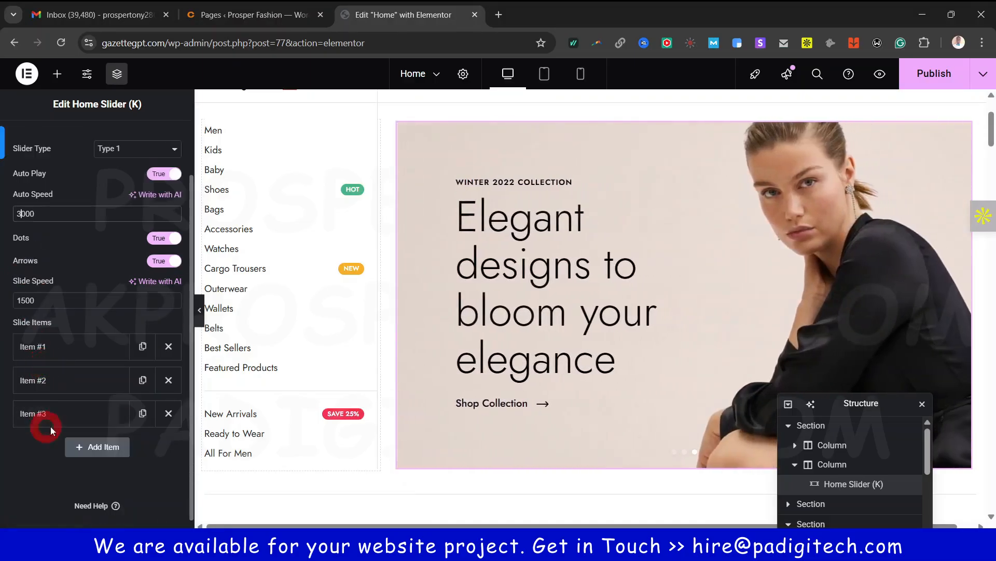
left_click(43, 347)
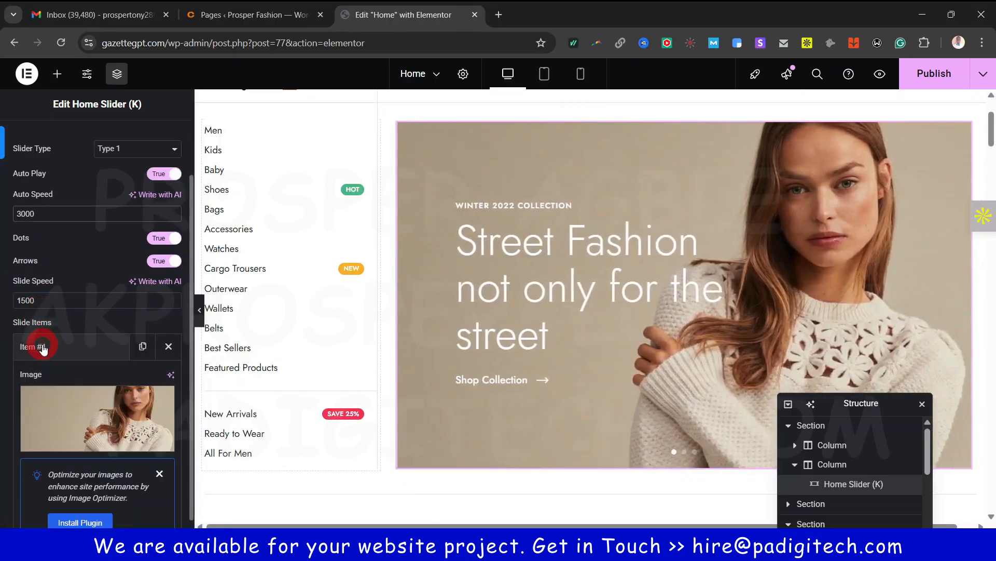
scroll(71, 400, "down", 4)
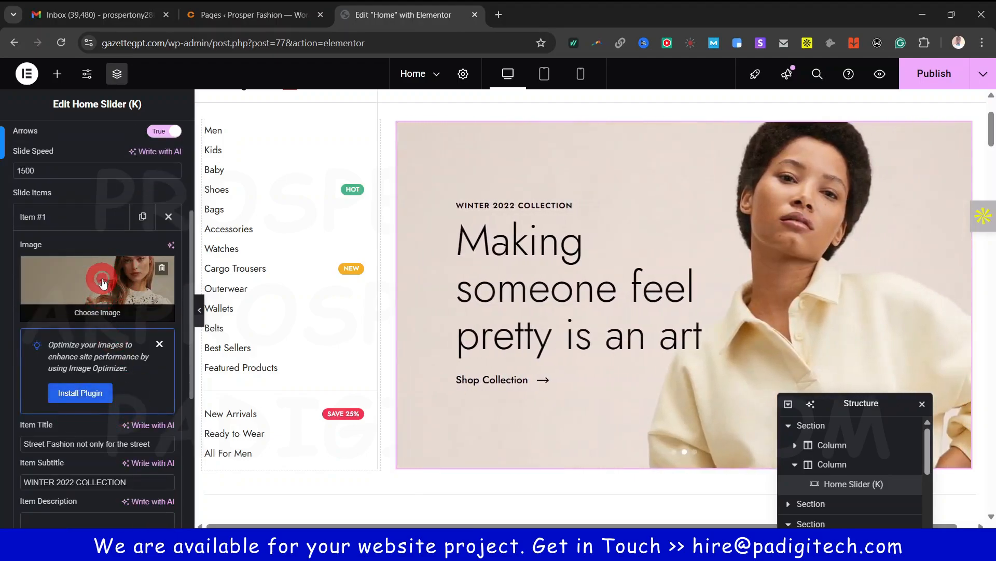
left_click(102, 282)
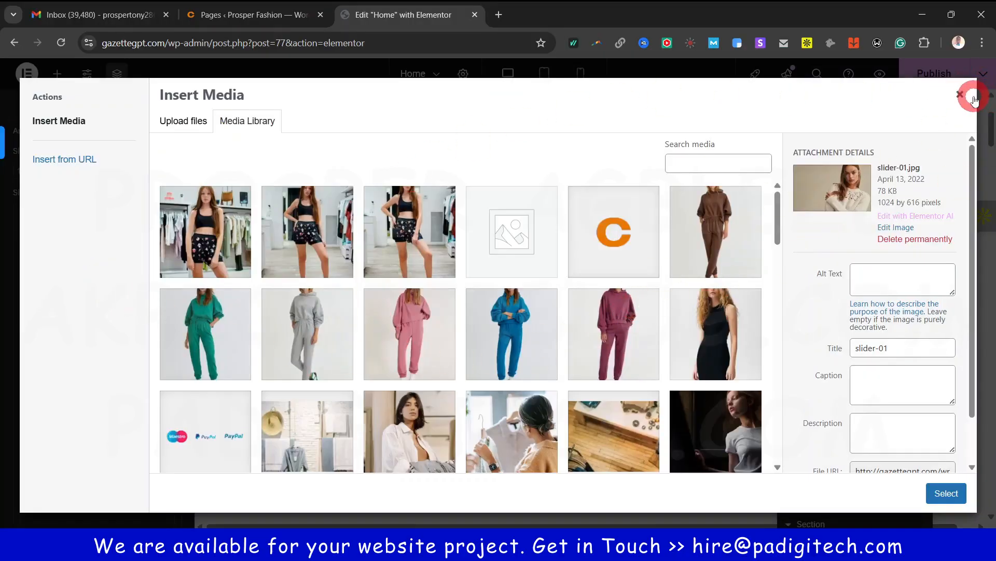
left_click(972, 96)
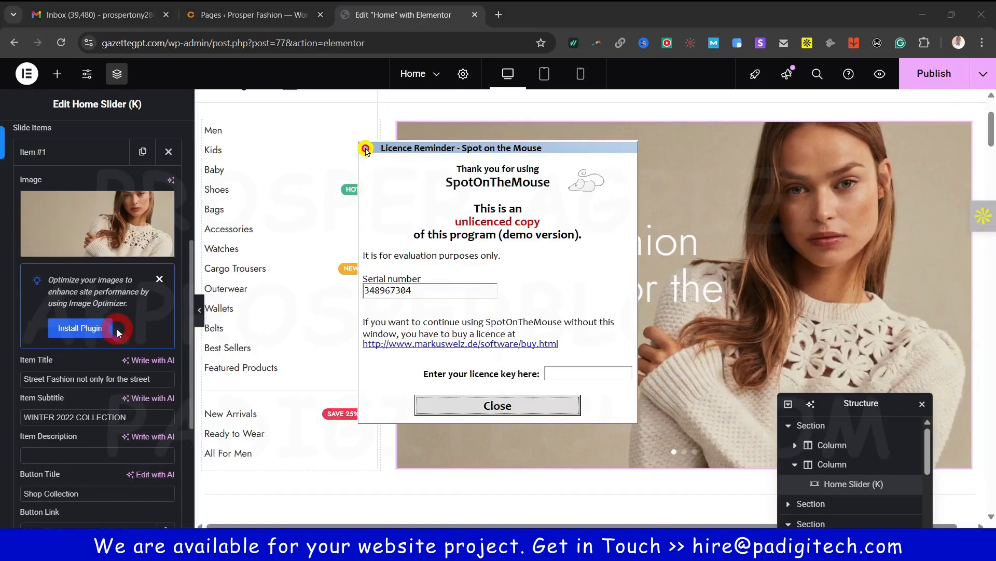
scroll(119, 333, "down", 1)
left_click(498, 405)
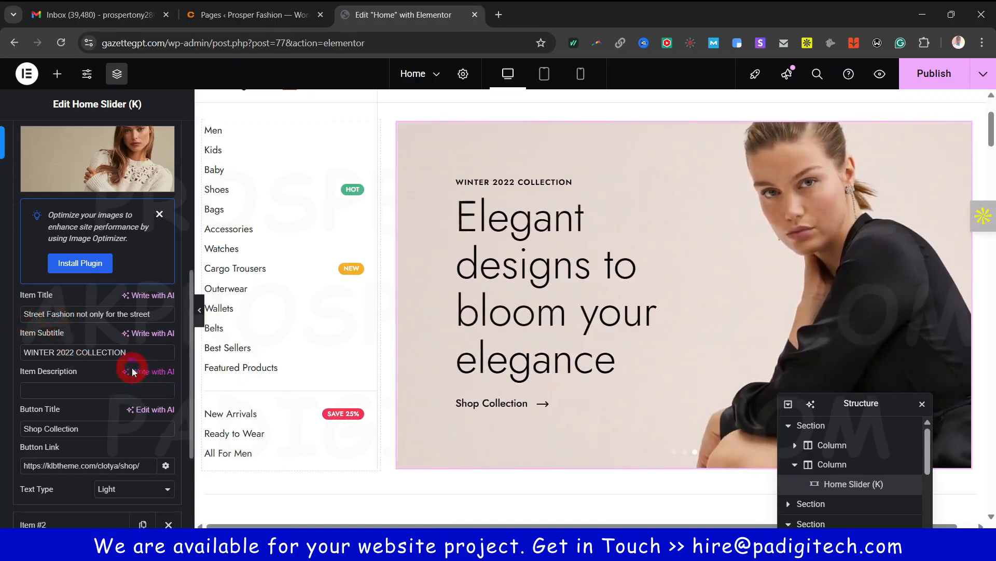
Turn off Auto Play and review slide 1's title and 'WINTER 2022 COLLECTION' subtitle
scroll(132, 372, "up", 5)
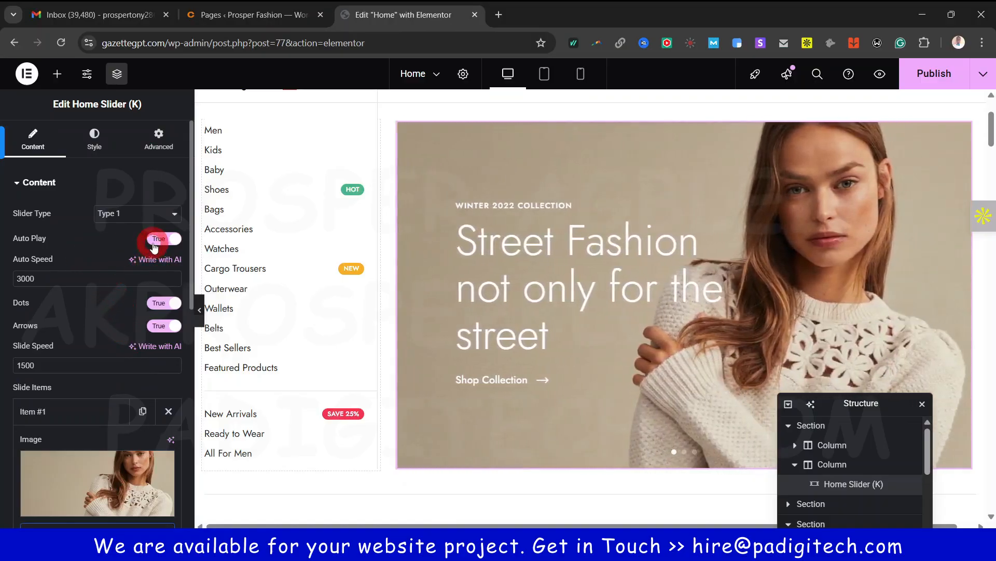
left_click(154, 244)
scroll(128, 400, "down", 3)
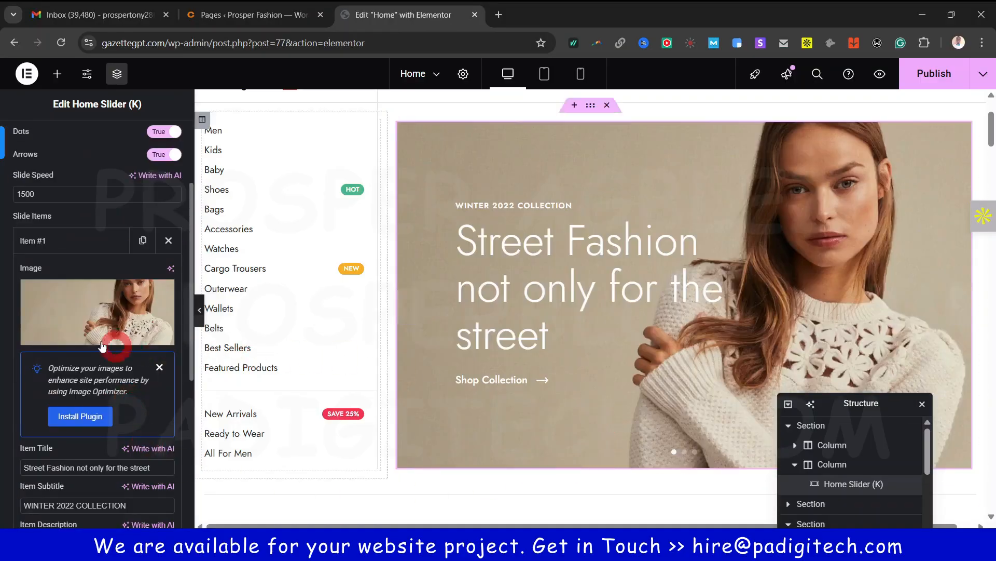
scroll(106, 369, "down", 3)
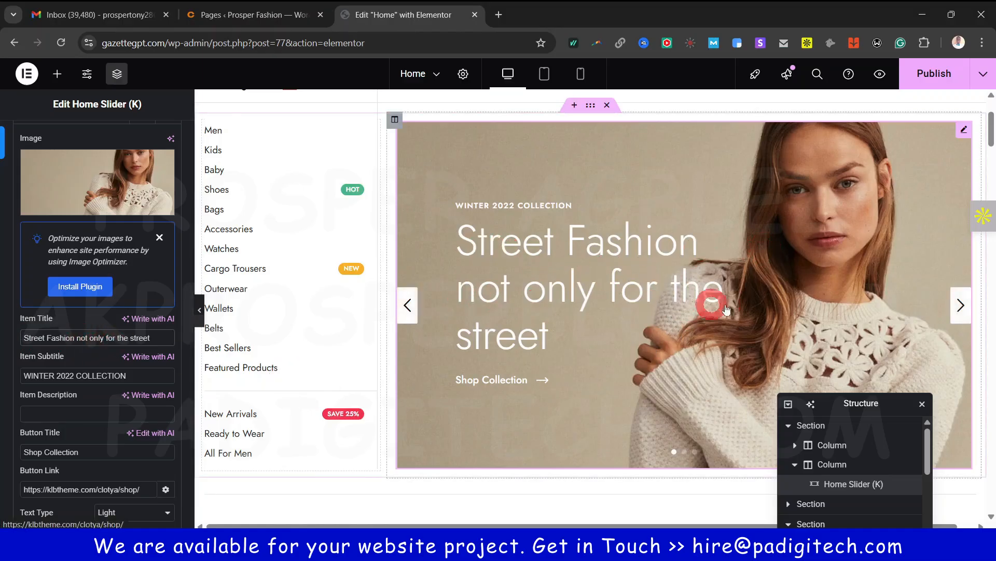
left_click(46, 374)
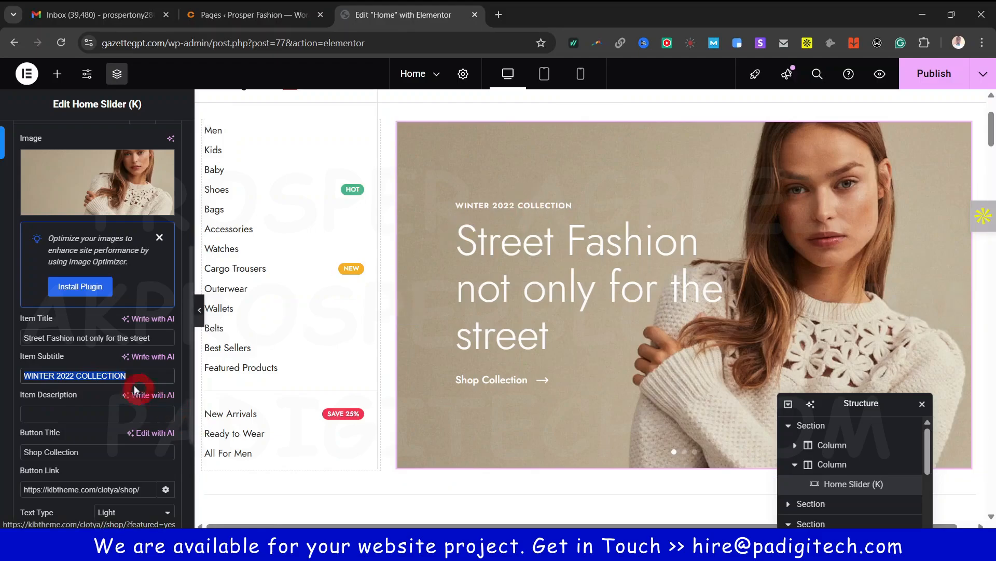
Clear the first slide's Item Description text
scroll(94, 426, "down", 1)
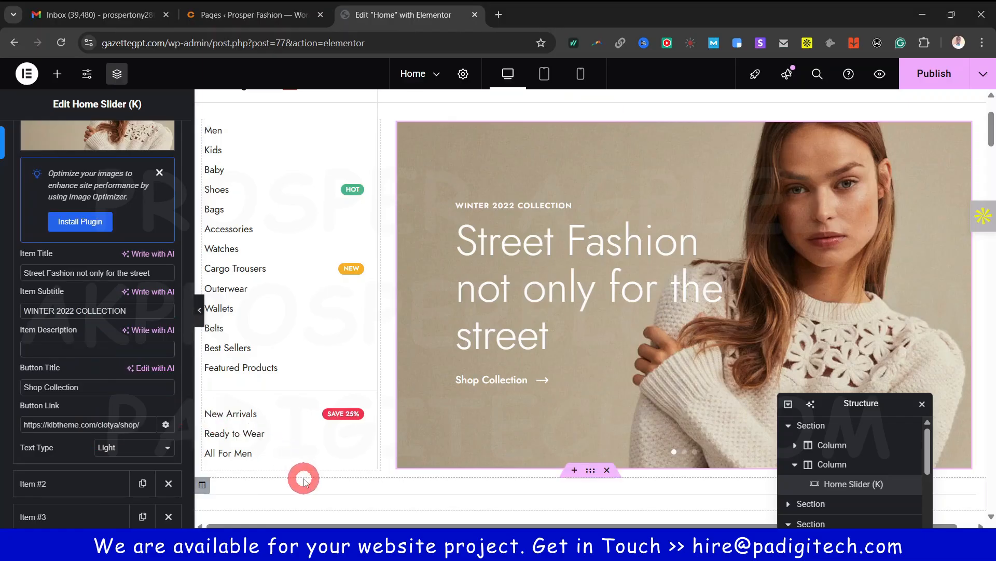
type("7y")
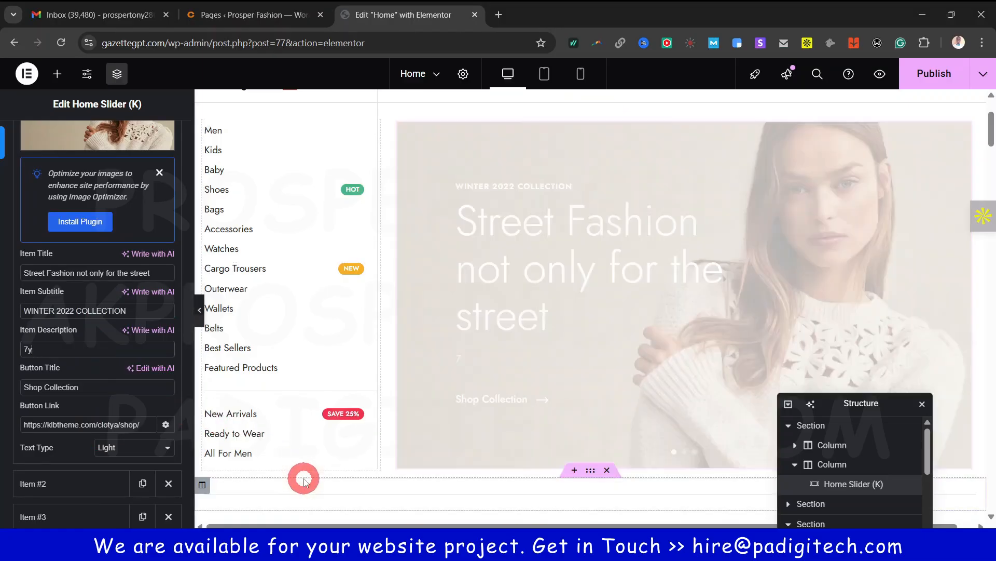
type("udescrip")
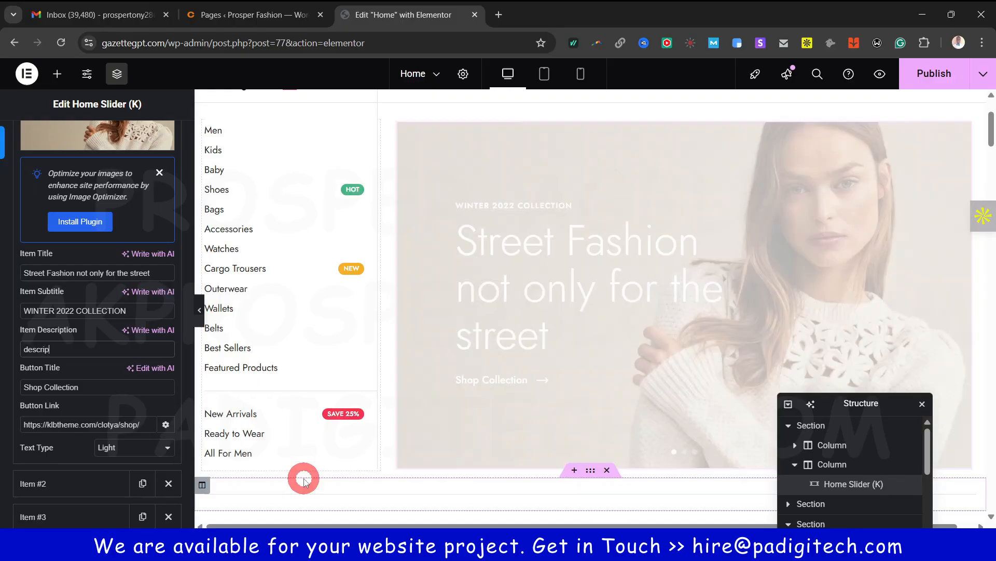
type("tion")
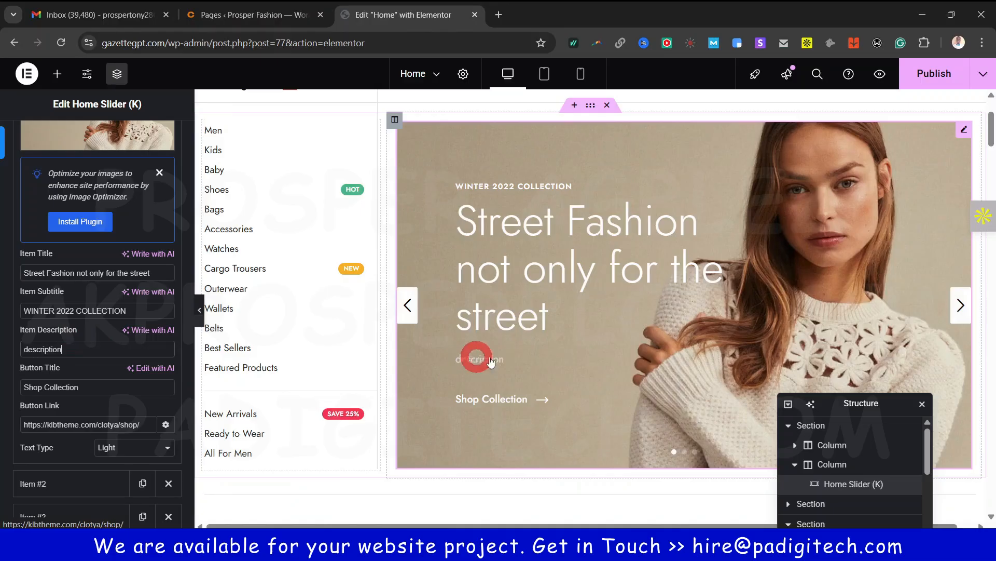
left_click(89, 345)
key("ctrl+a")
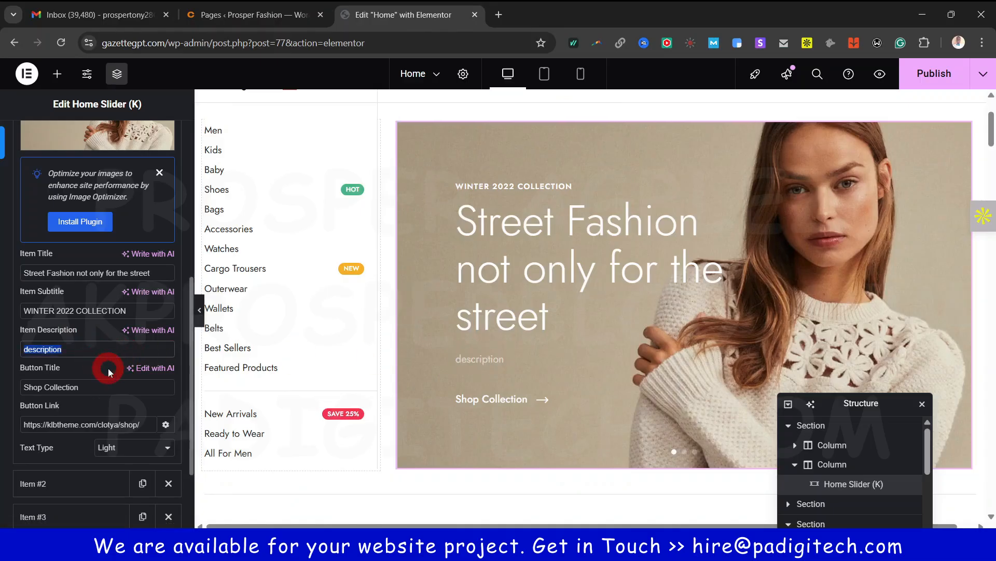
key("BackSpace")
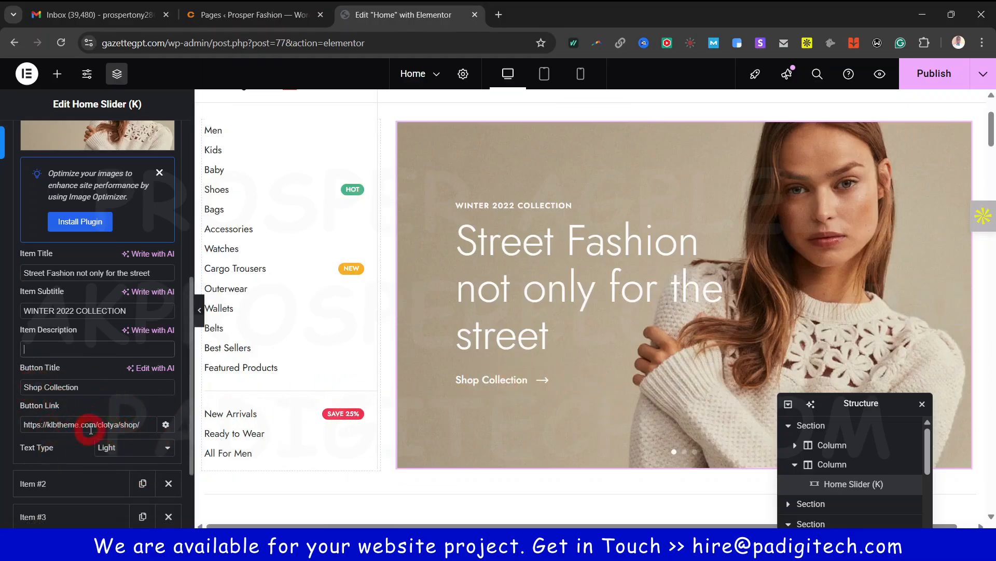
Link the Shop Collection button to the site's Shop page
scroll(106, 413, "down", 1)
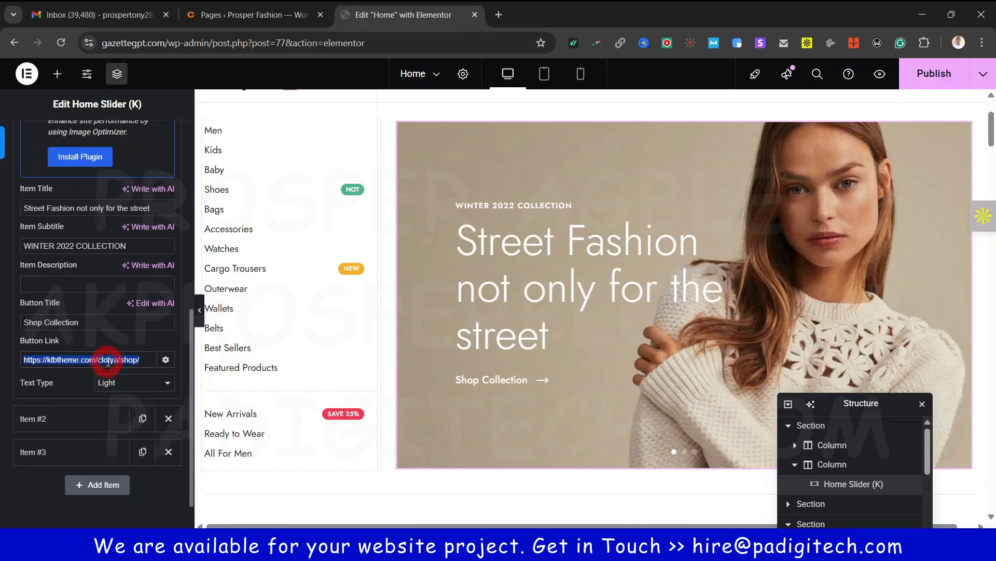
type("shop")
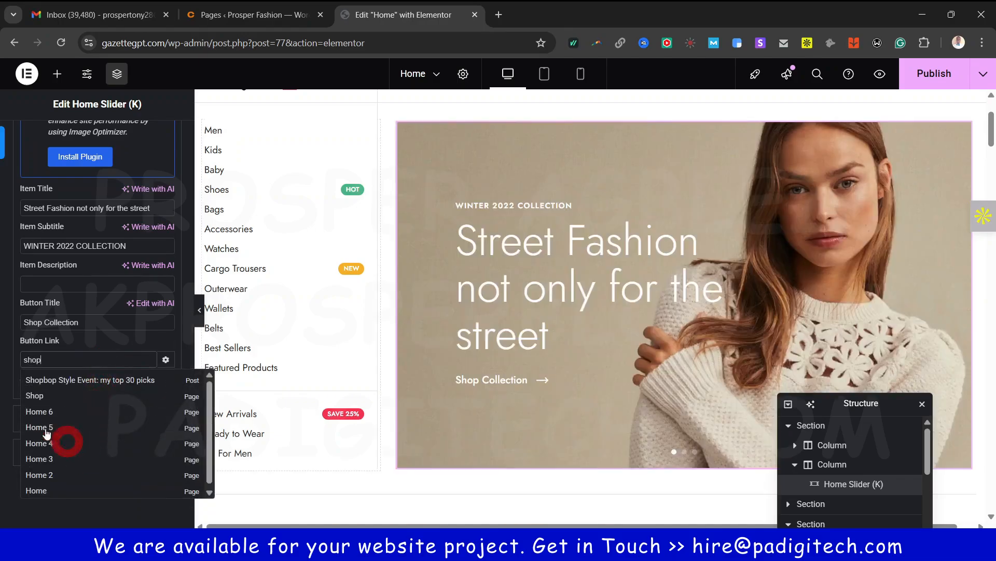
left_click(48, 399)
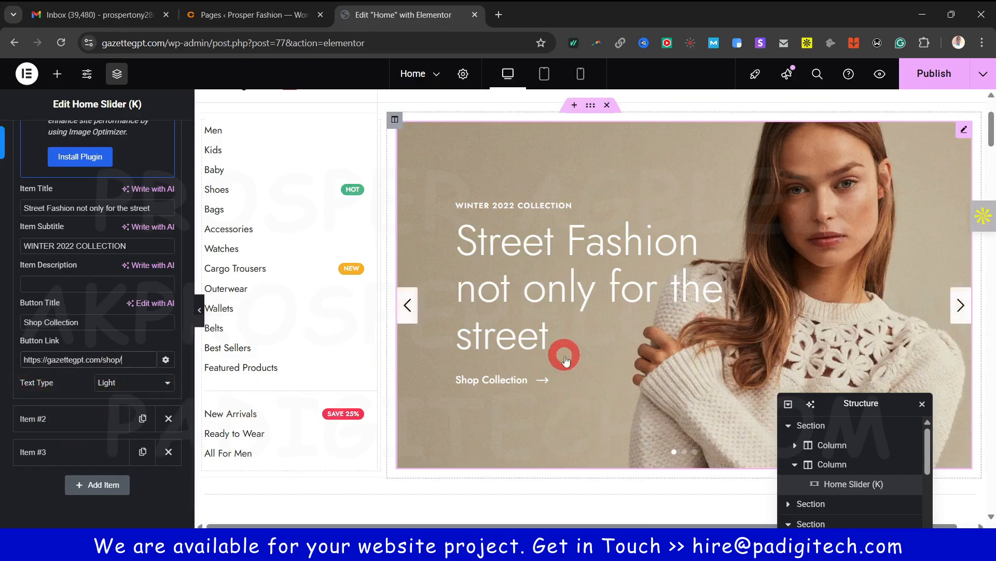
Try the Dark slide text scheme, revert to Light, and expand the second slide
left_click(124, 391)
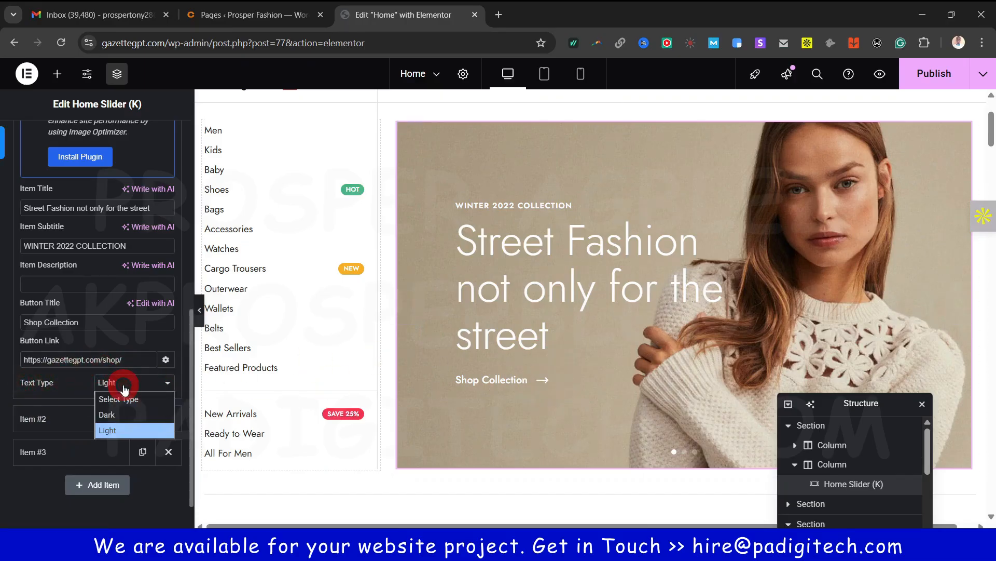
left_click(122, 412)
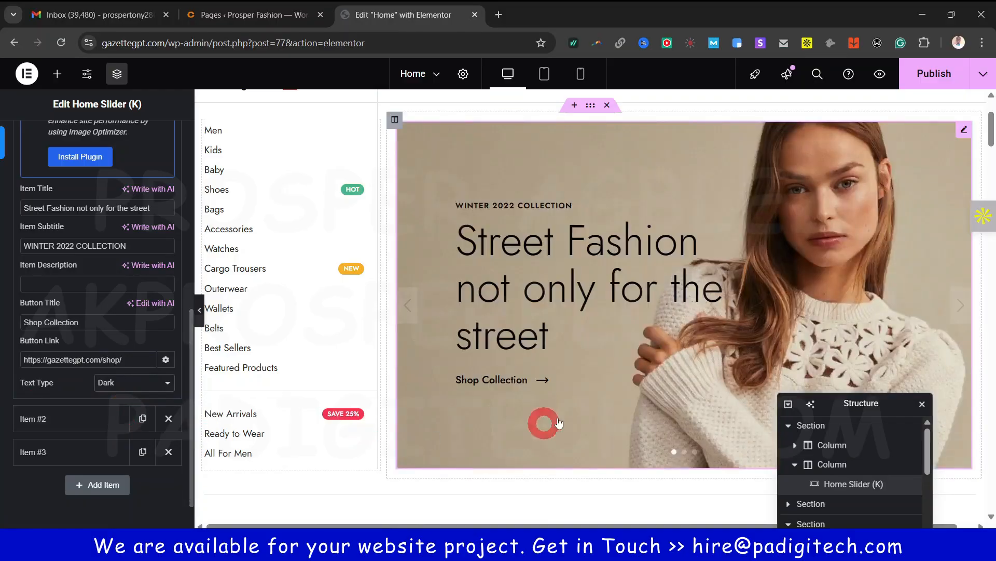
left_click(134, 385)
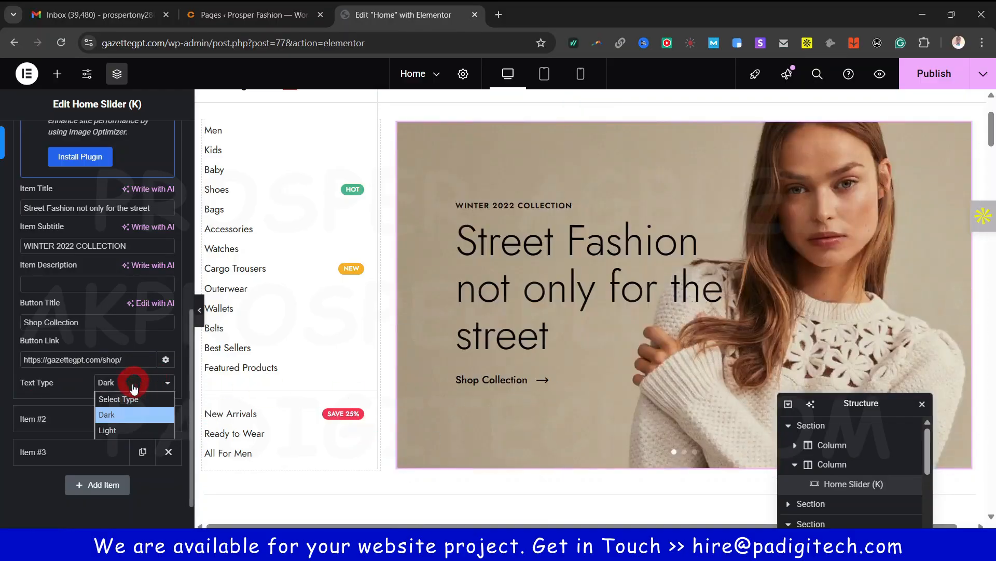
left_click(114, 430)
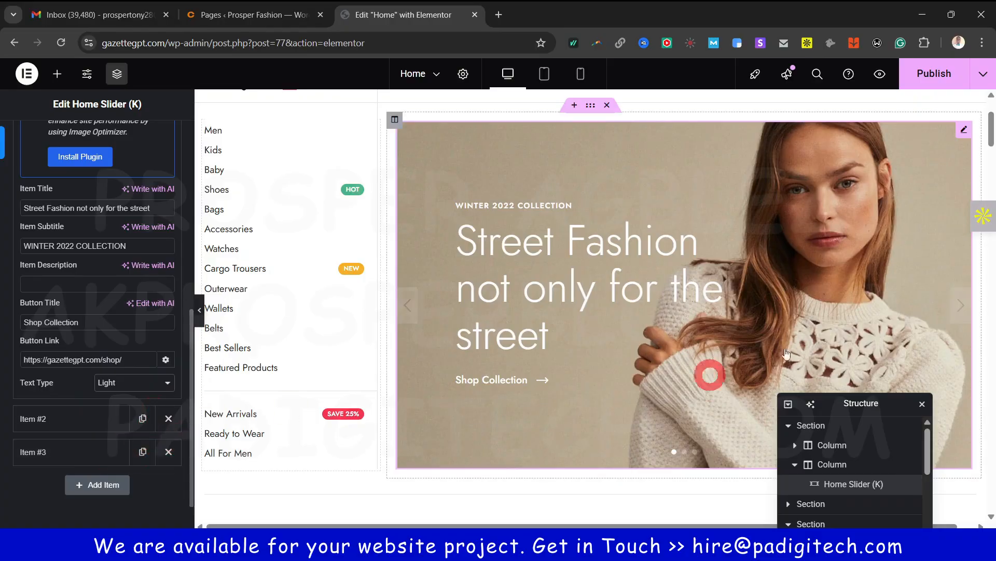
left_click(62, 416)
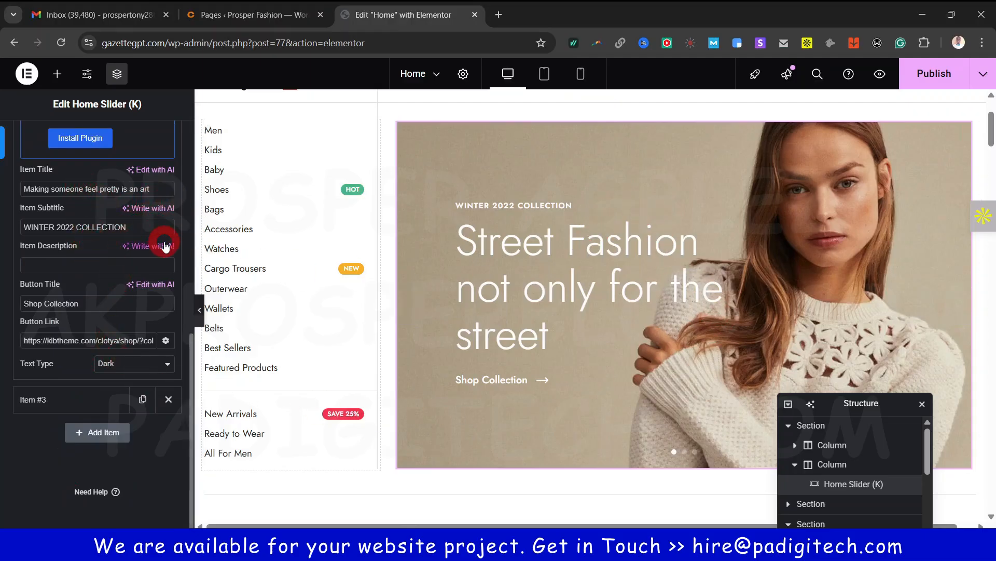
scroll(94, 335, "up", 6)
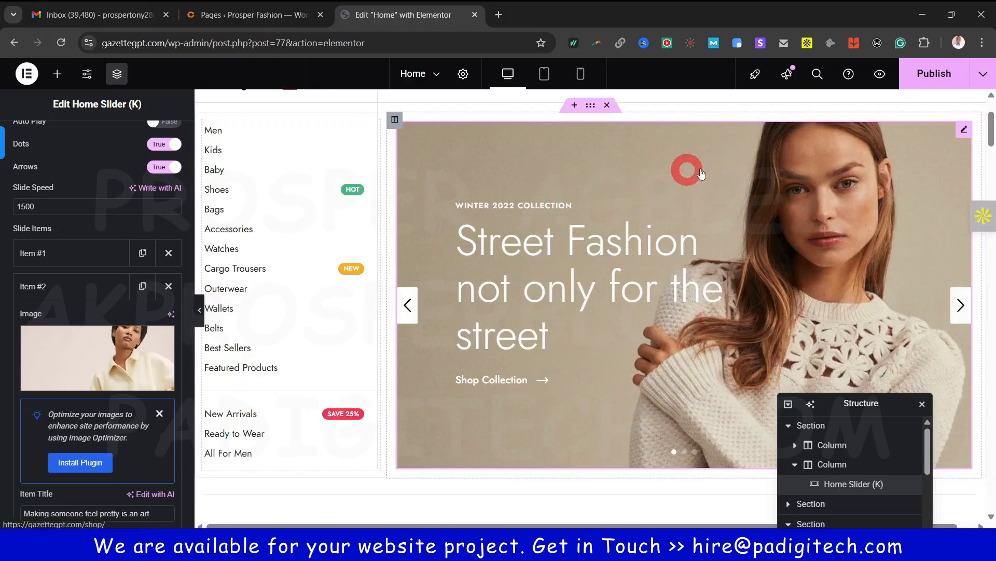
Load canva.com in a new browser tab
left_click(498, 15)
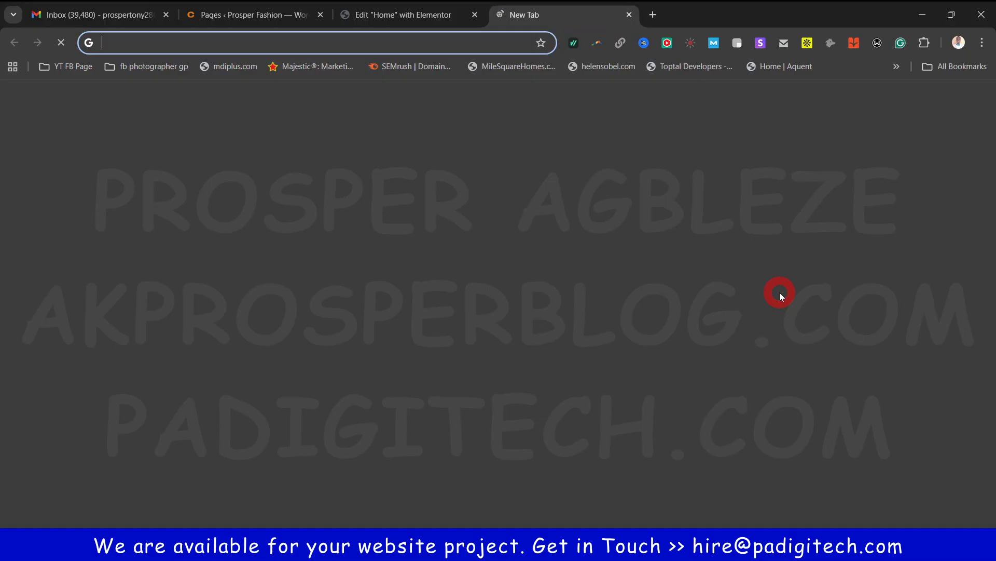
type("canva.com")
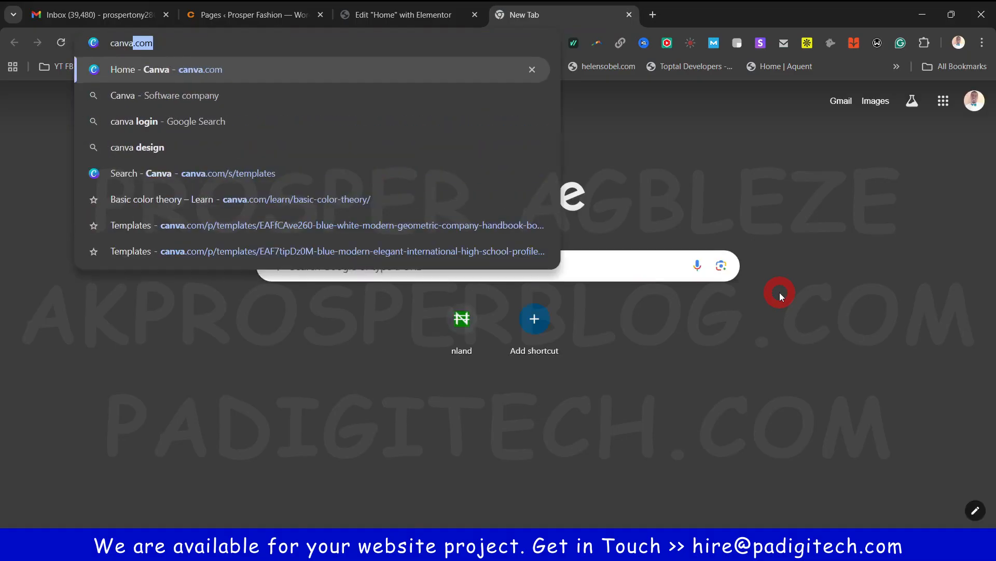
key("Return")
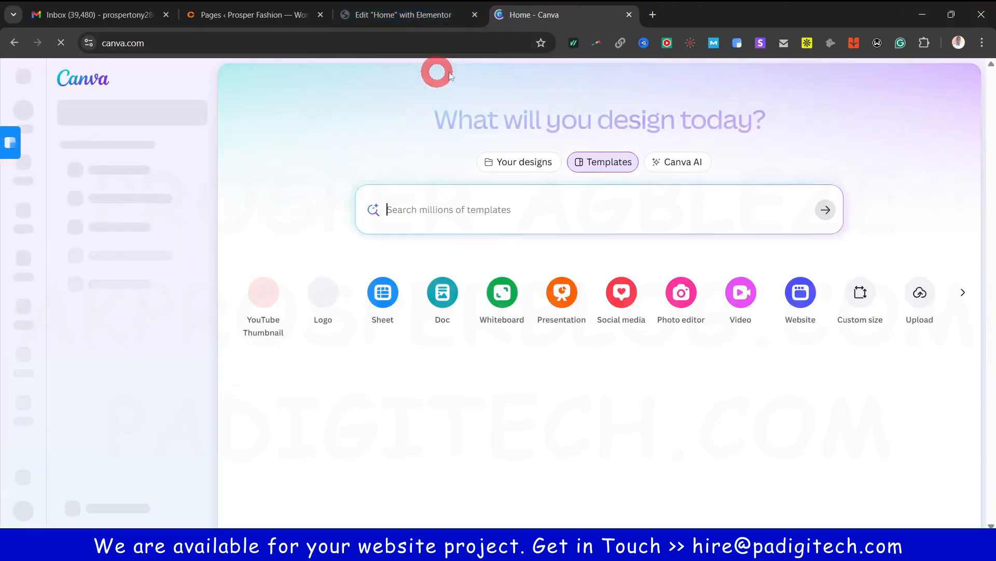
Create a new Banner (Landscape) design via a 'banner' search
left_click(933, 221)
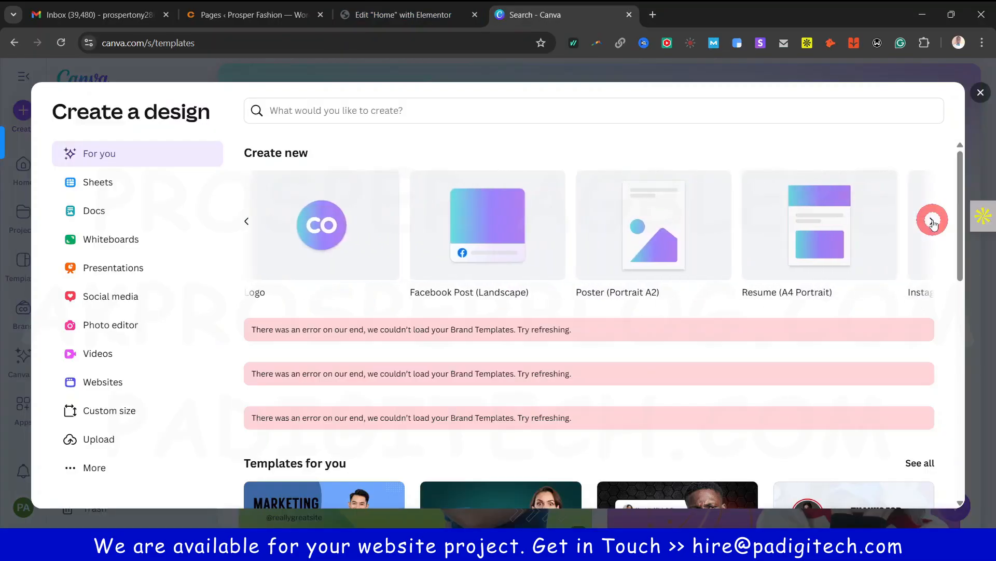
left_click(426, 117)
type("banner")
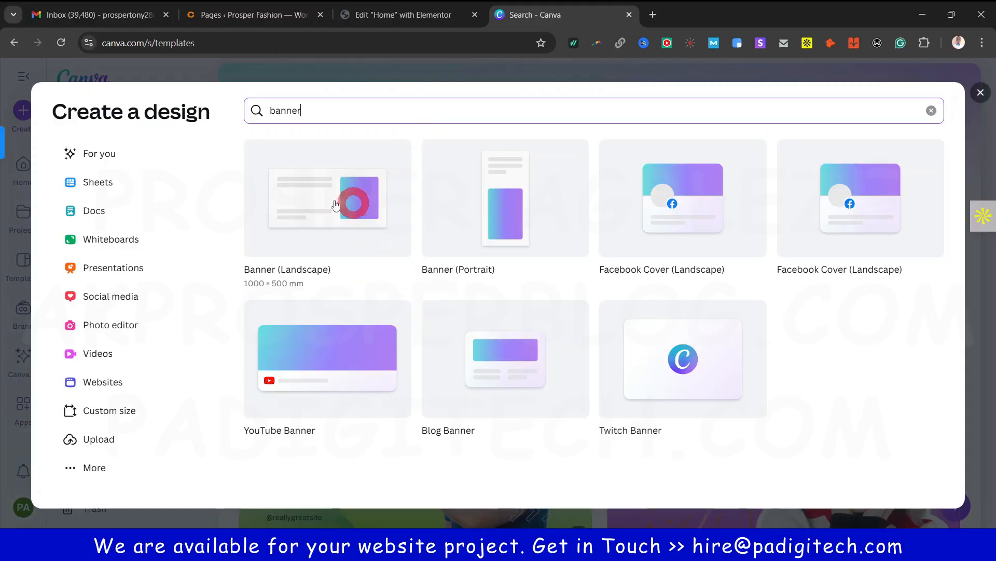
left_click(313, 197)
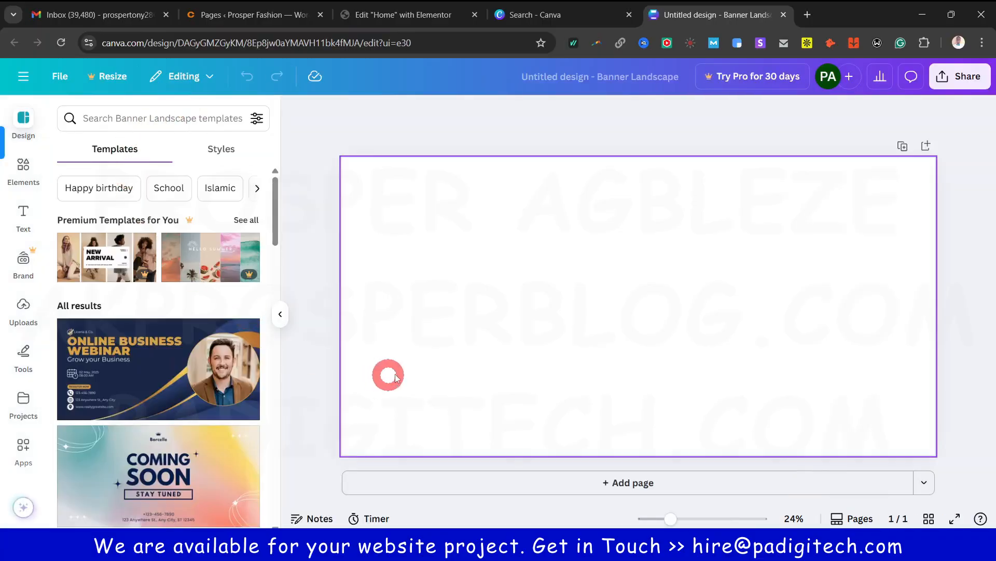
Fill the blank banner page background with light orange
left_click(707, 258)
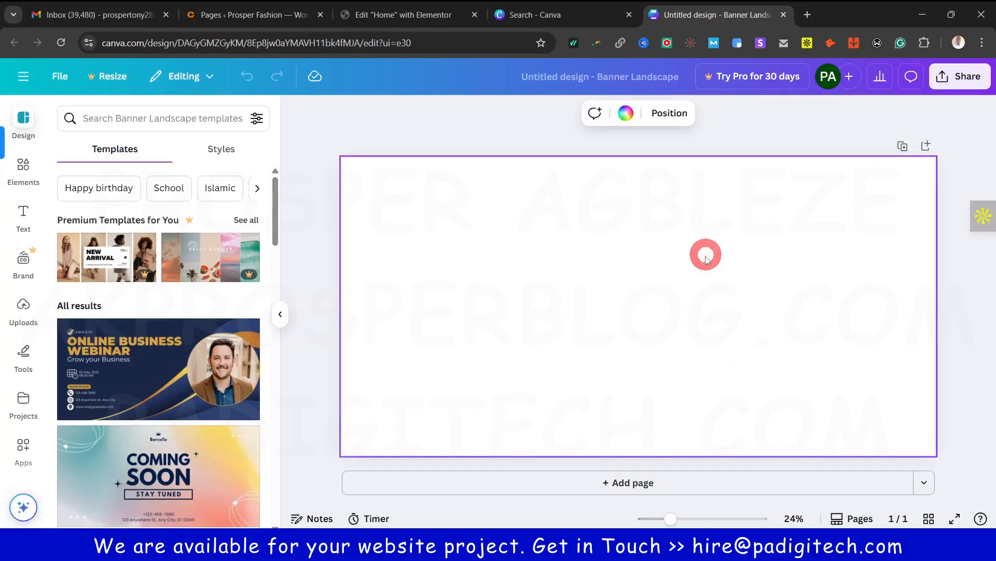
left_click(625, 113)
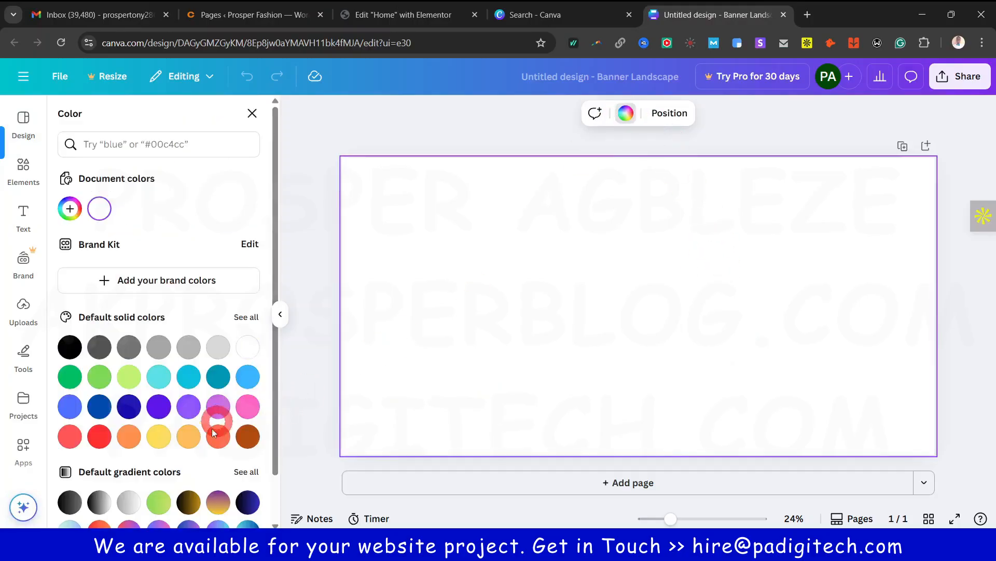
left_click(190, 440)
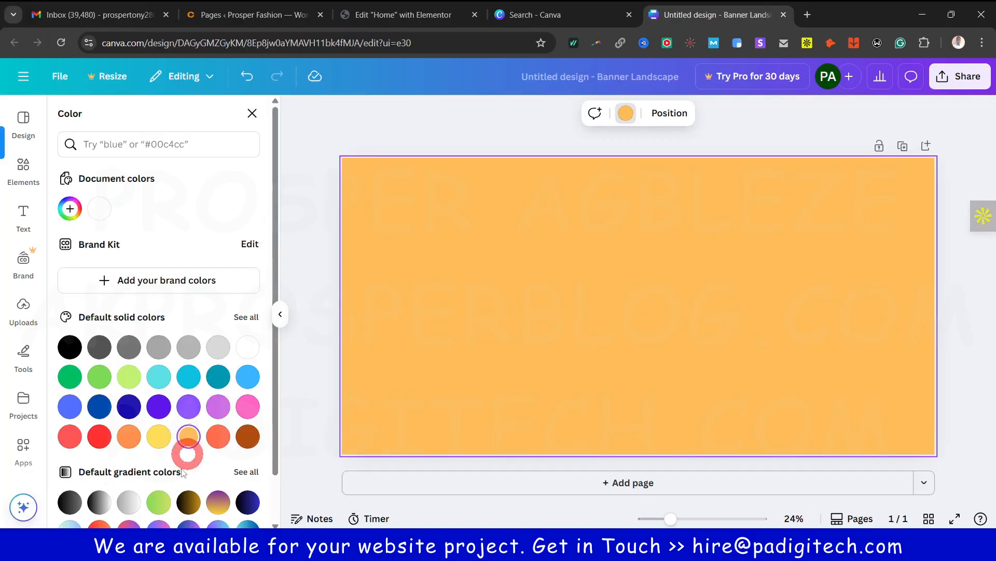
left_click(379, 230)
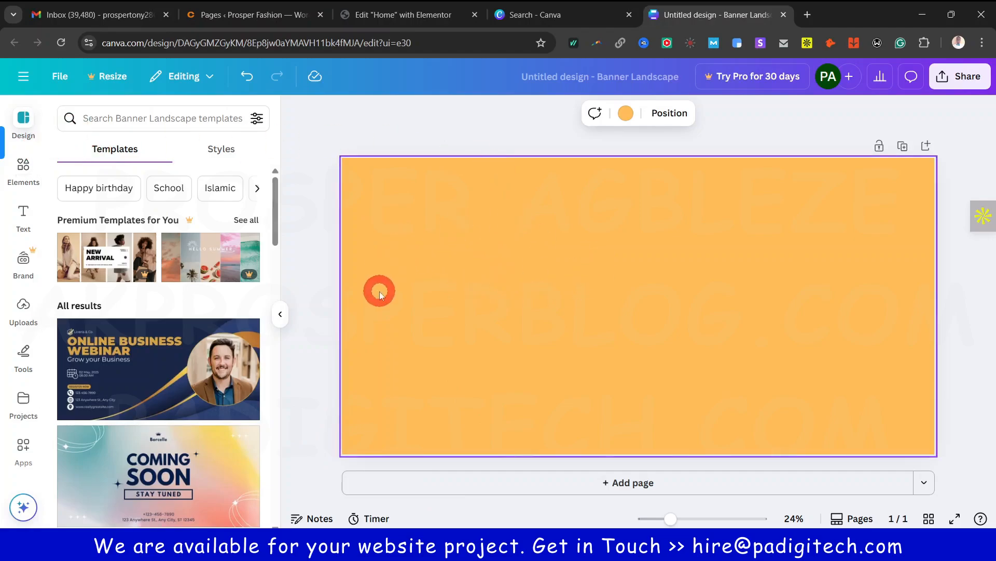
Open pexels.com, unsplash.com and freepik.com in three new tabs
left_click(808, 15)
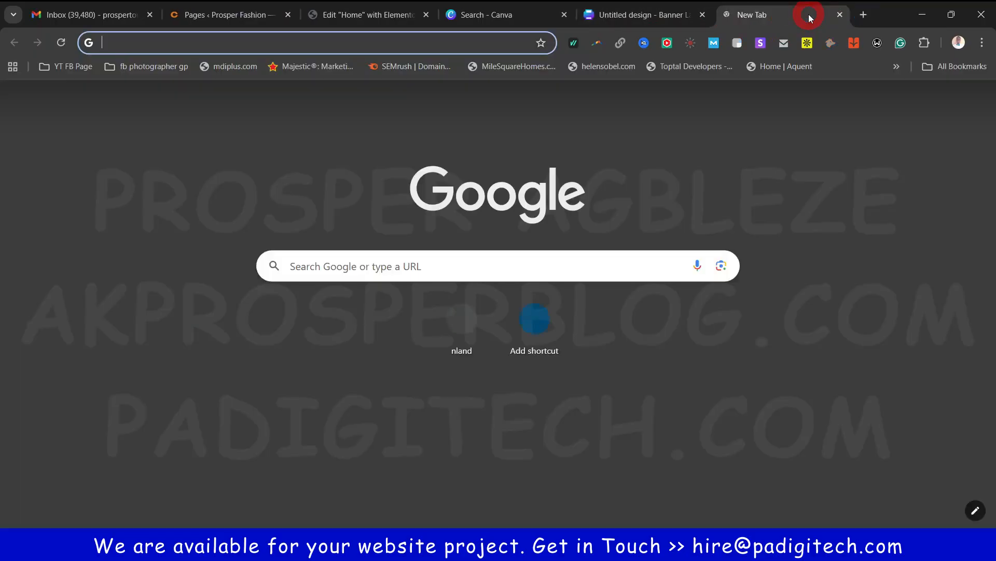
type("pese")
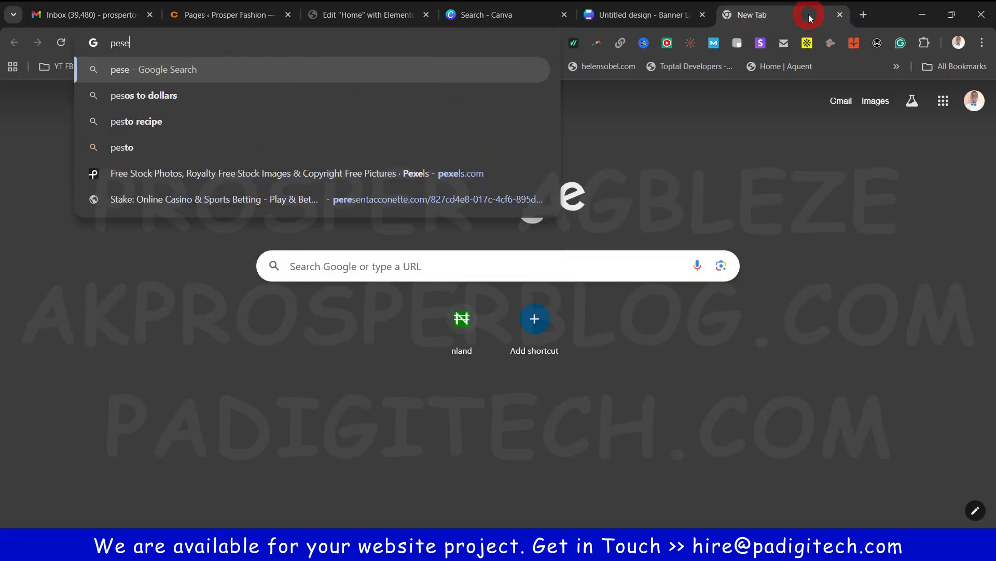
key("BackSpace")
type("zel")
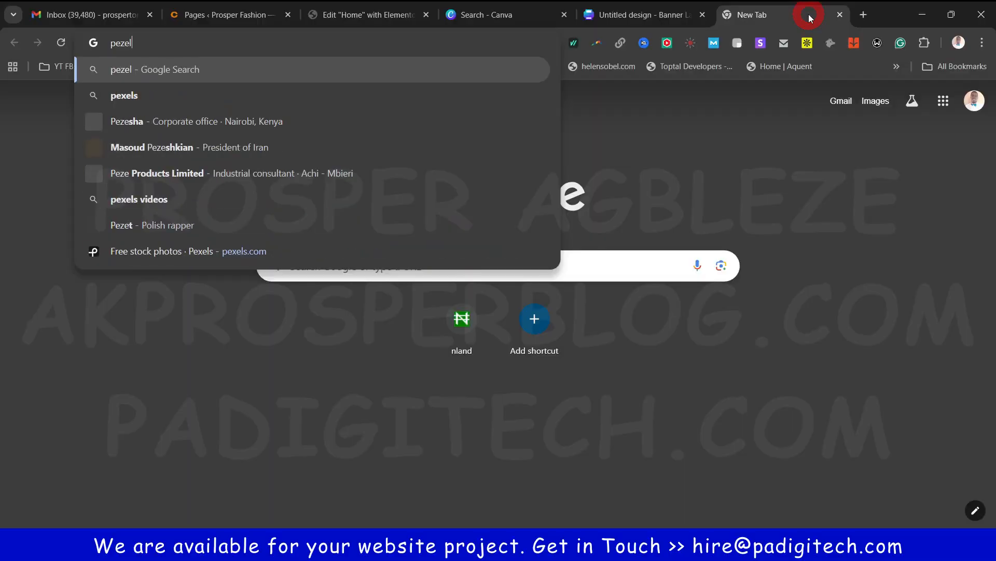
type("spe")
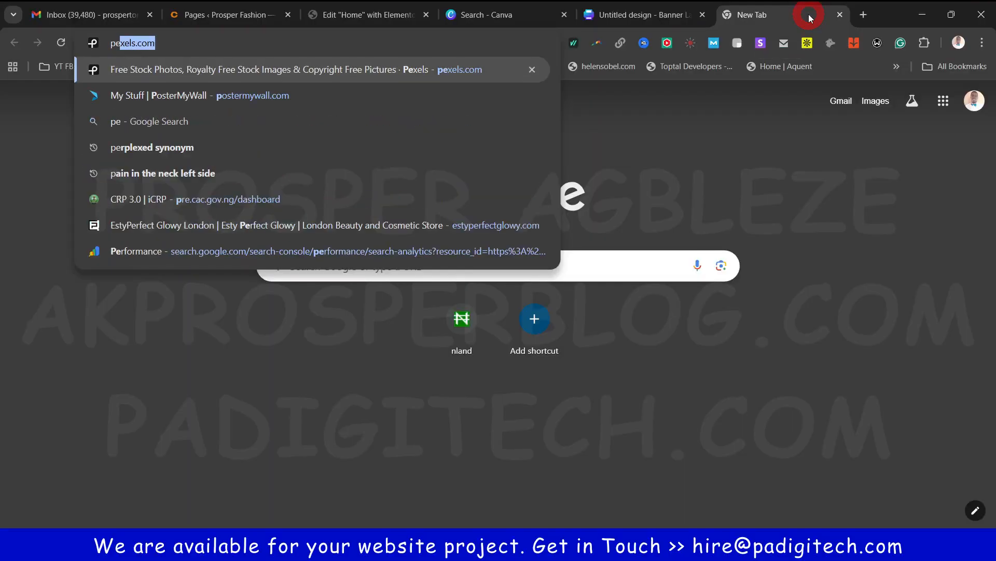
type("xe")
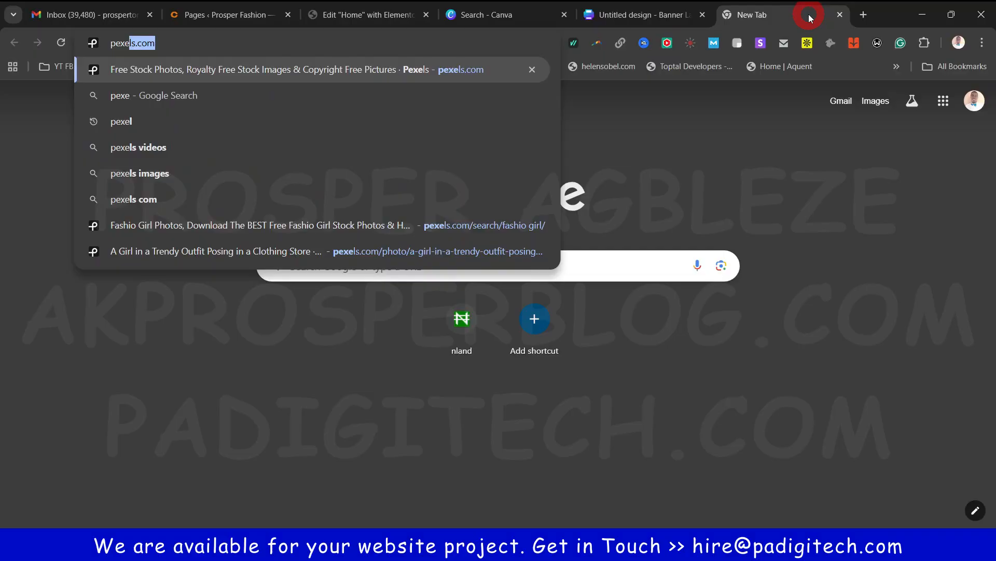
key("Return")
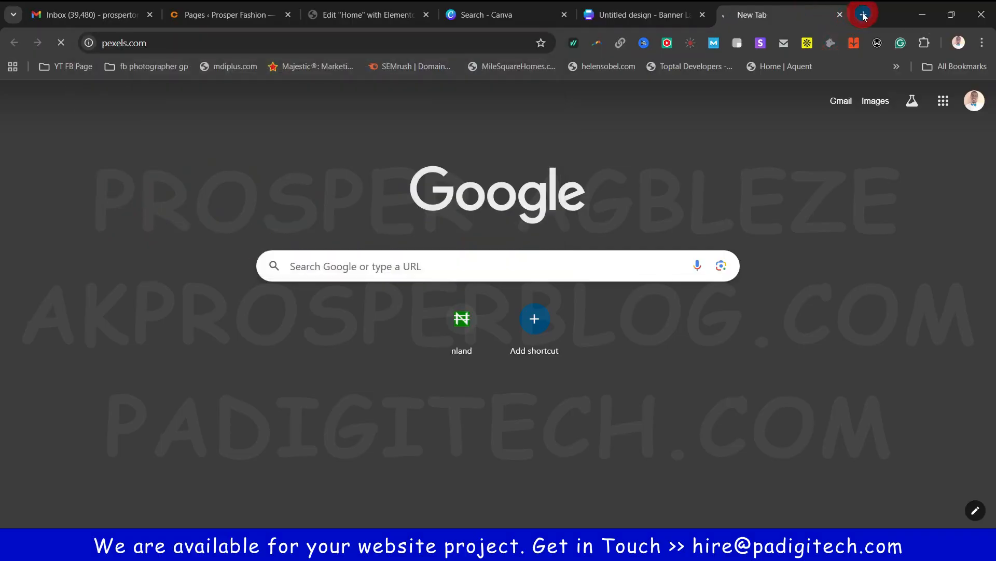
left_click(865, 14)
type("unsplash.com")
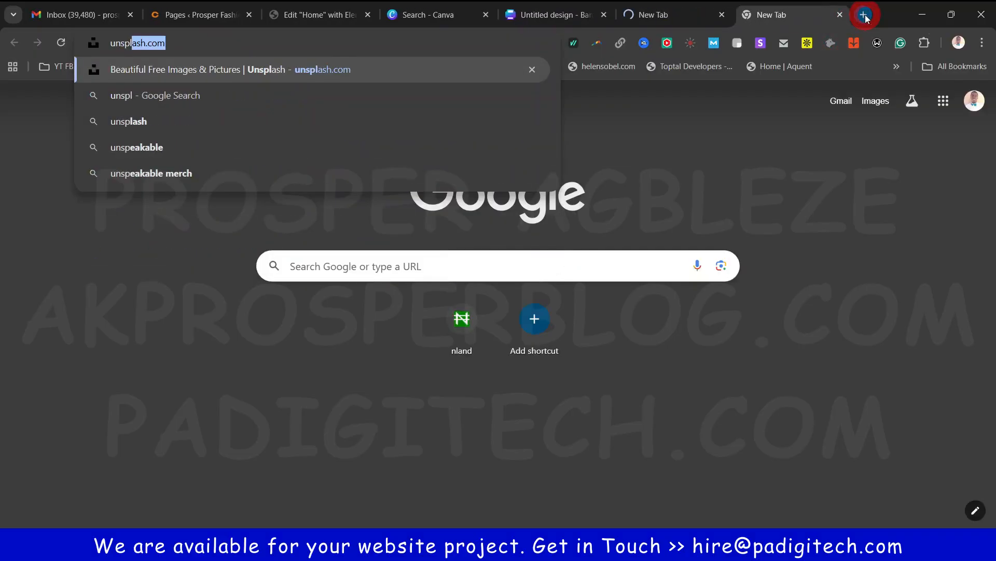
key("Return")
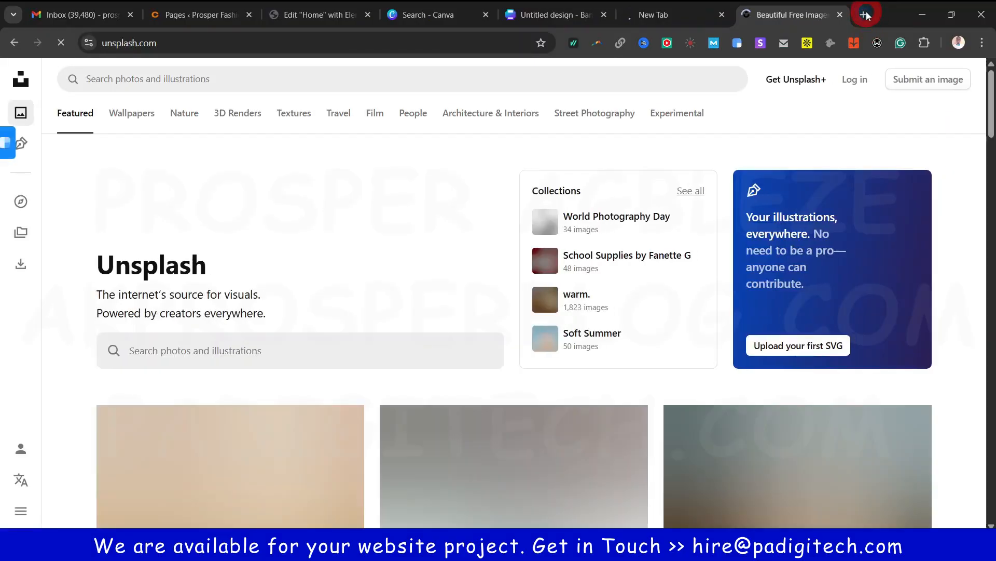
left_click(865, 15)
type("free")
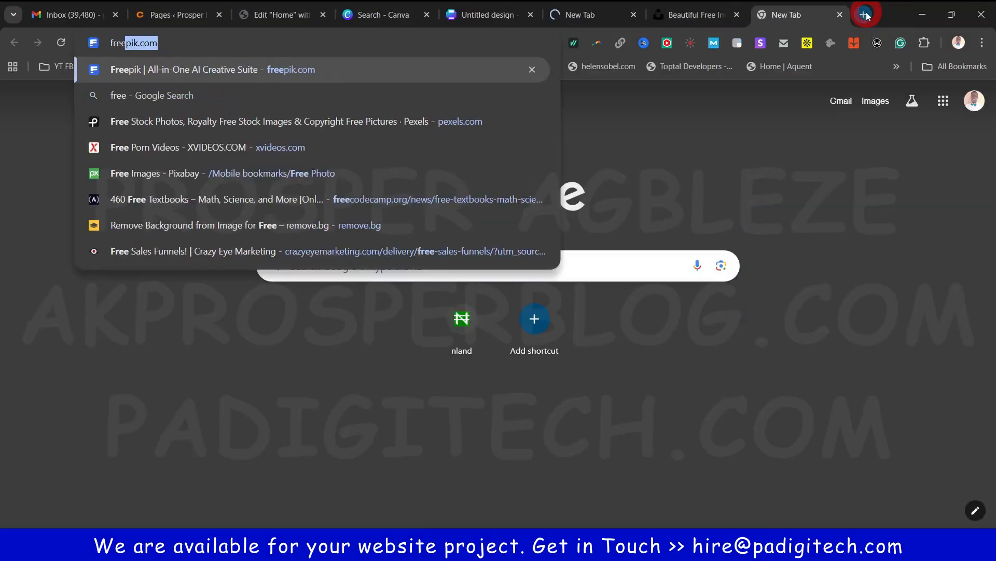
key("Return")
Browse the Pexels, Unsplash and Freepik photos, then return to the Canva banner
left_click(591, 20)
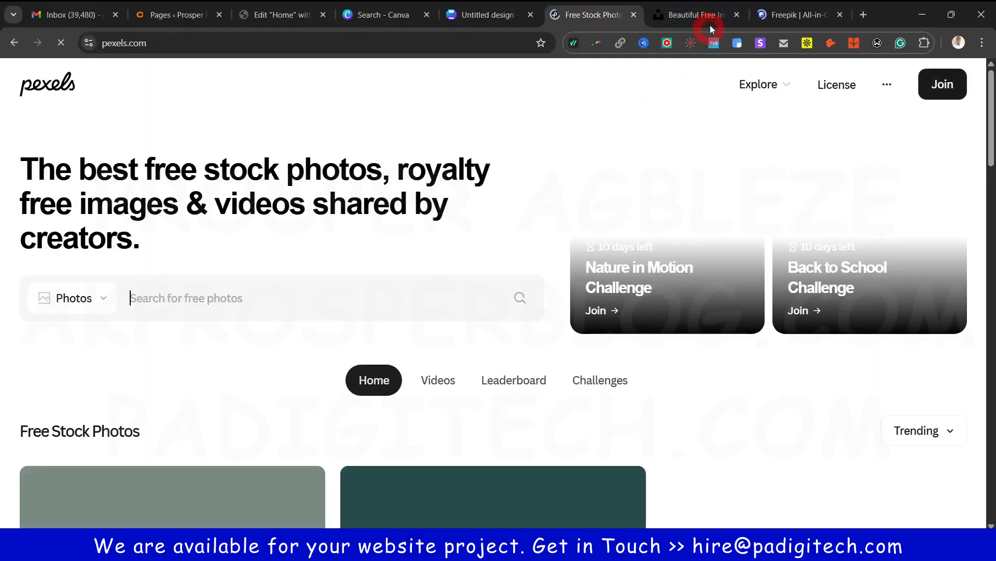
left_click(711, 20)
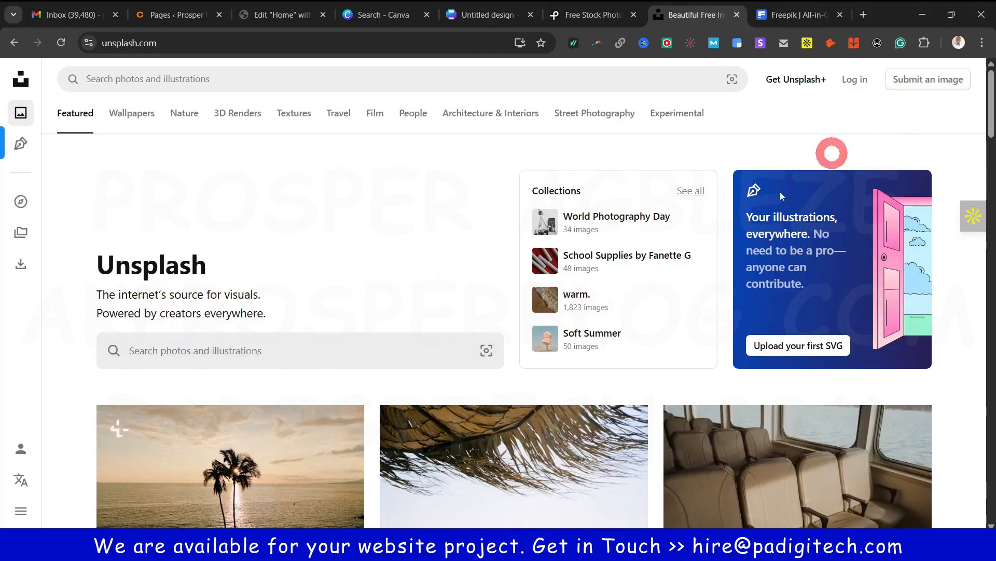
scroll(76, 426, "down", 3)
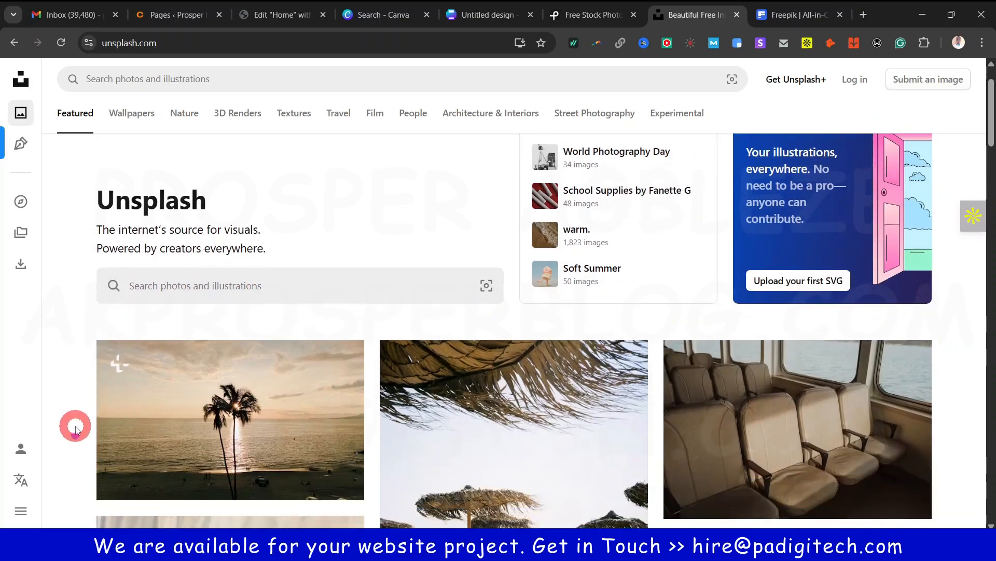
scroll(421, 420, "down", 5)
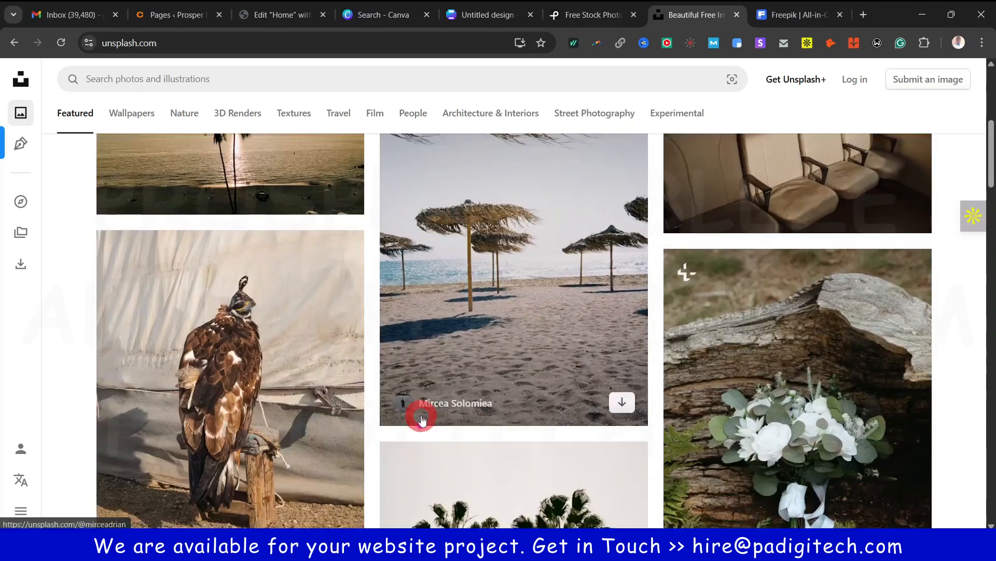
scroll(285, 407, "up", 8)
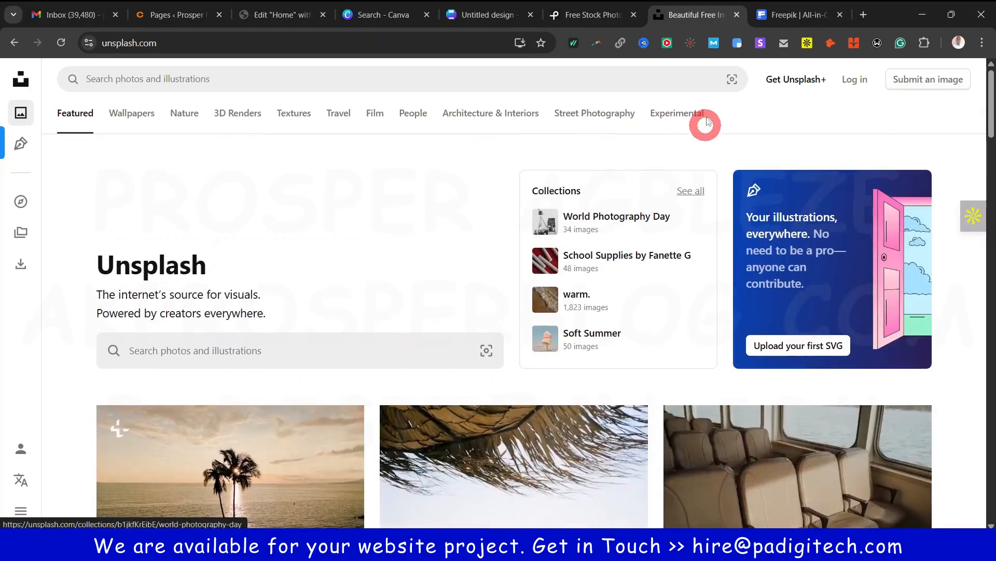
left_click(788, 15)
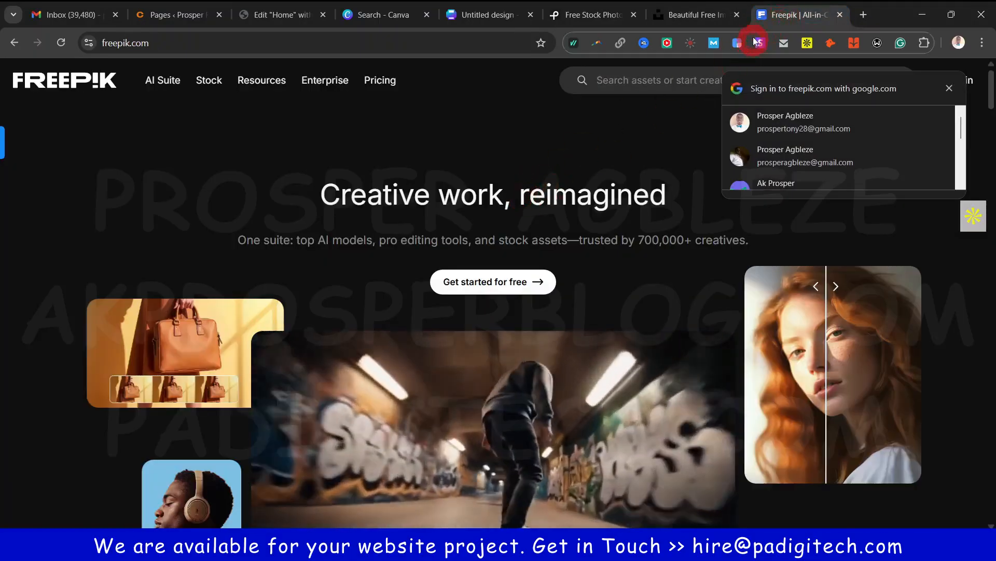
left_click(578, 141)
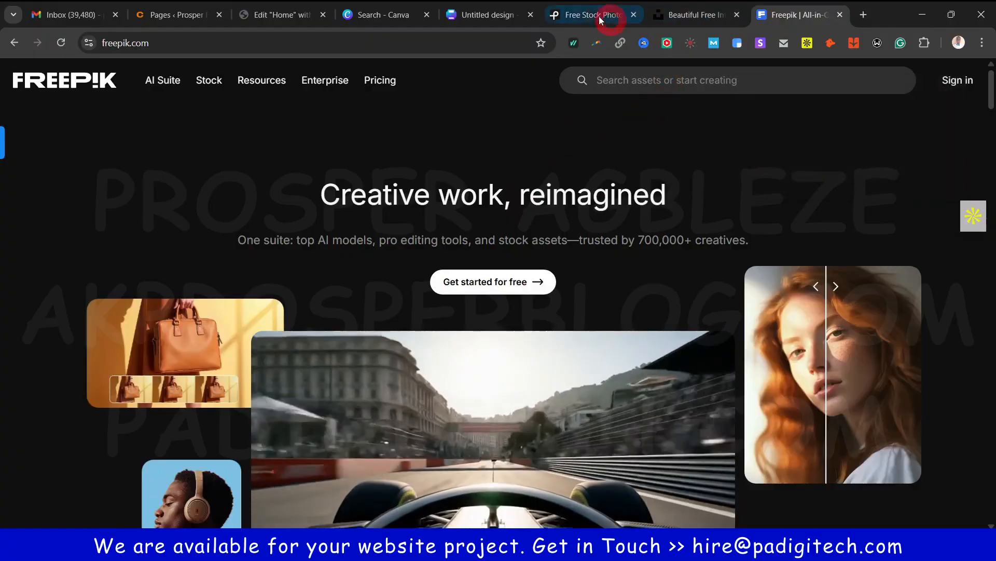
left_click(586, 13)
scroll(470, 281, "down", 5)
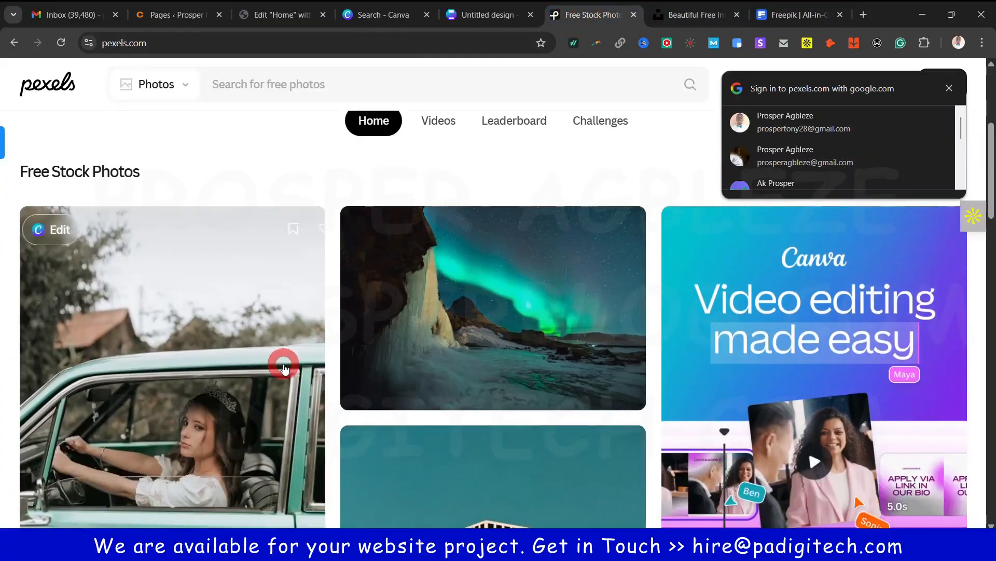
scroll(283, 389, "down", 4)
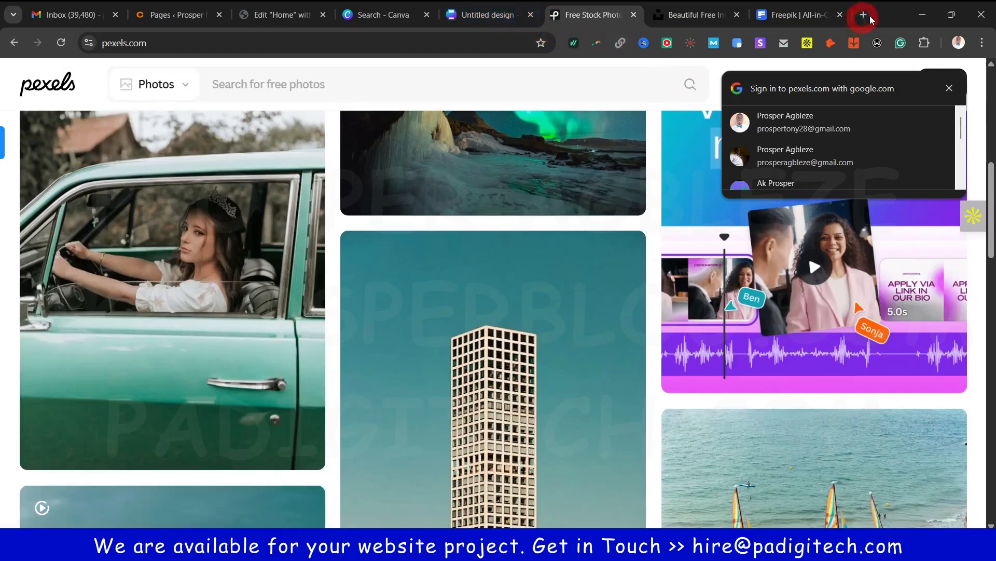
left_click(485, 16)
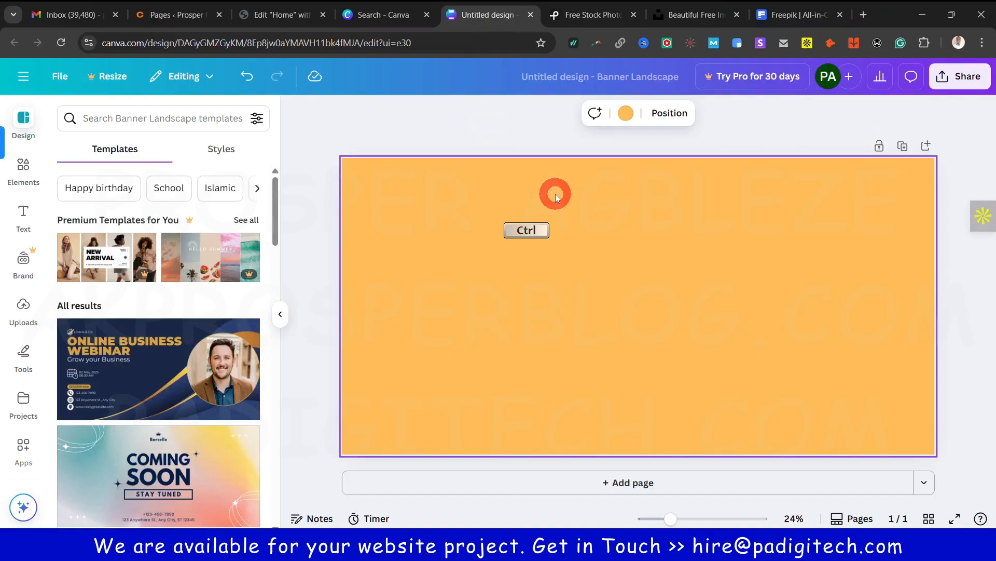
View pexels-eliasjaara-15761448.jpg from Download history, check the Elementor tab, then open a new tab
key("ctrl+j")
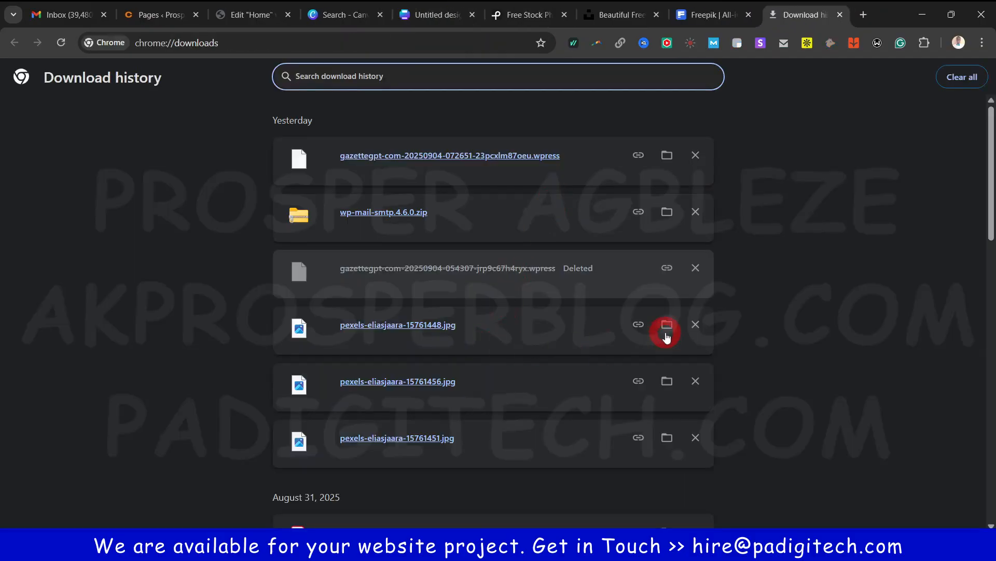
left_click(436, 326)
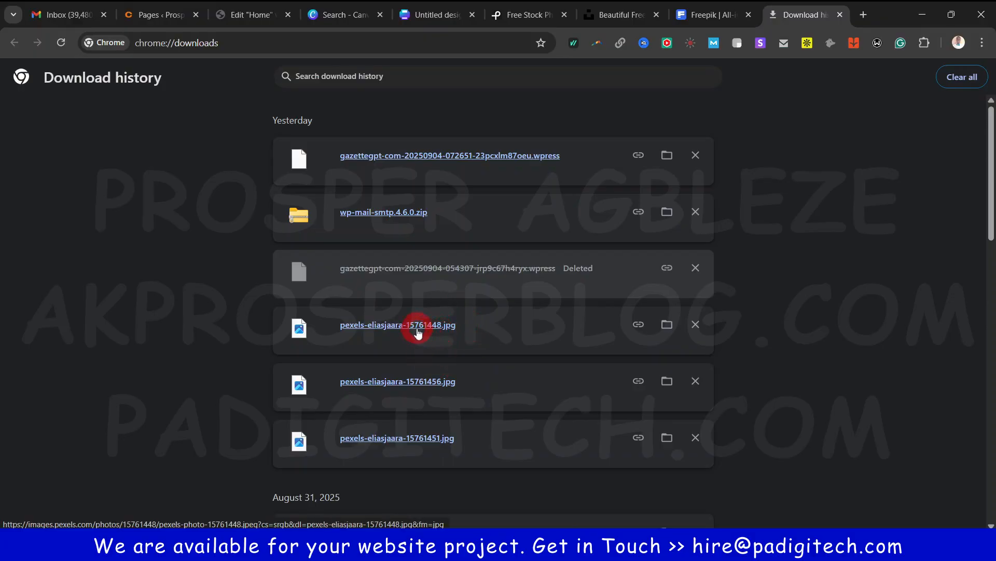
left_click(419, 326)
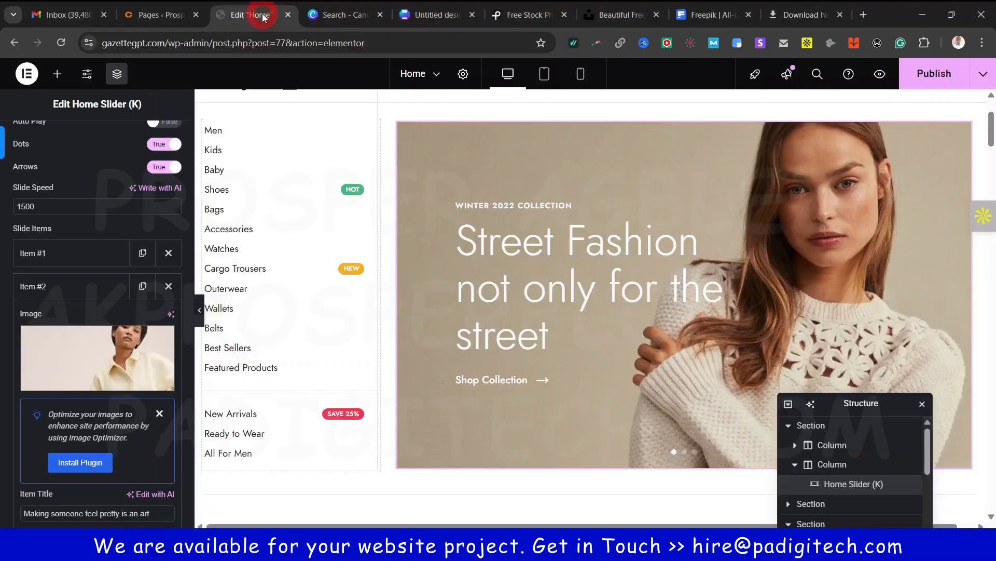
left_click(254, 14)
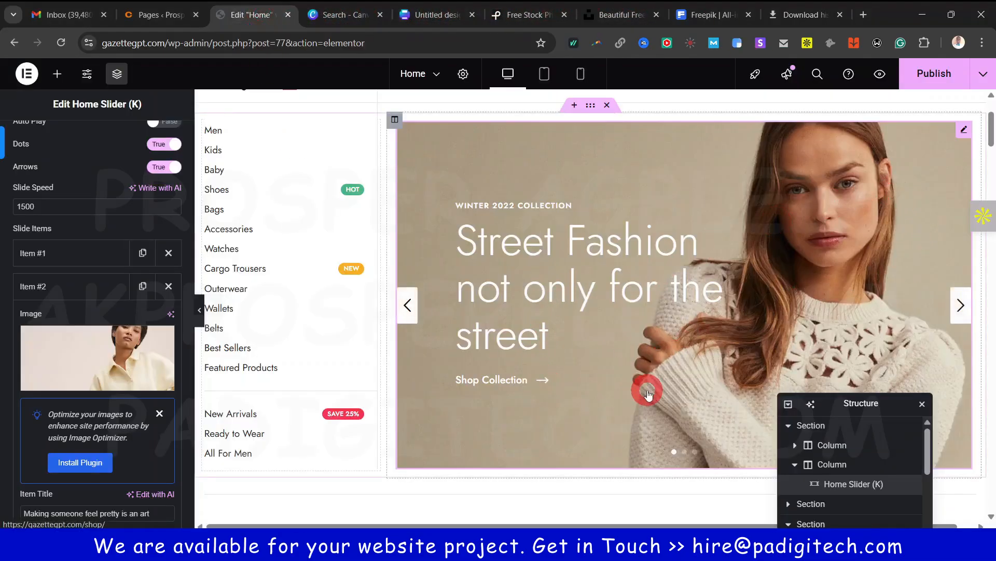
left_click(863, 15)
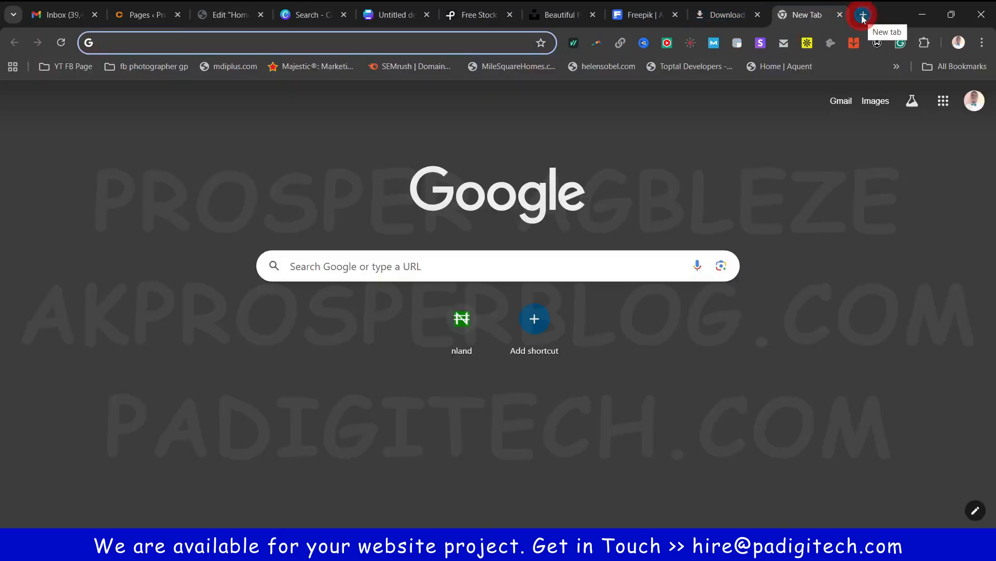
Load remove.bg and close the Pexels, Unsplash, Freepik and download history tabs
type("remove.bg")
key("Return")
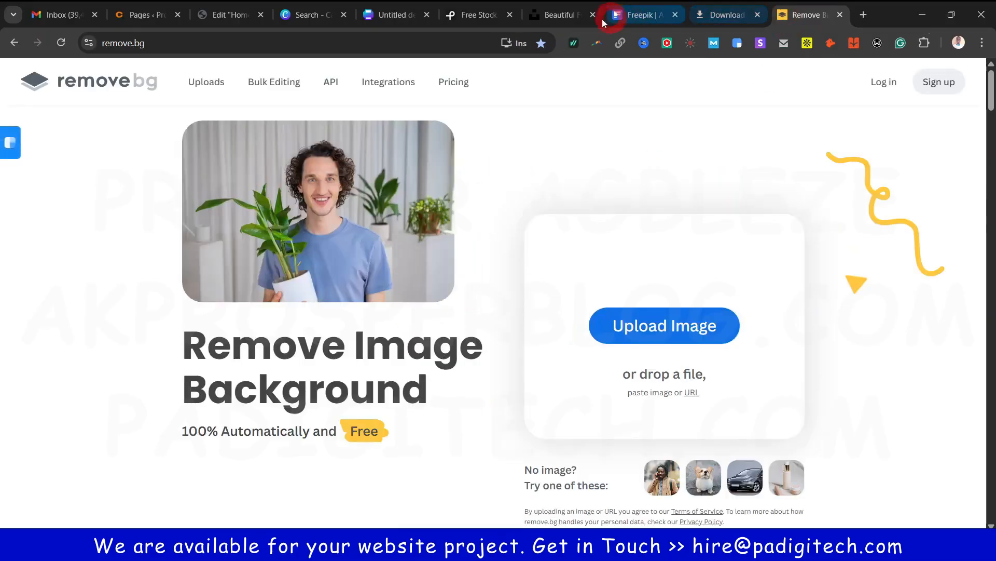
left_click(563, 16)
left_click(478, 19)
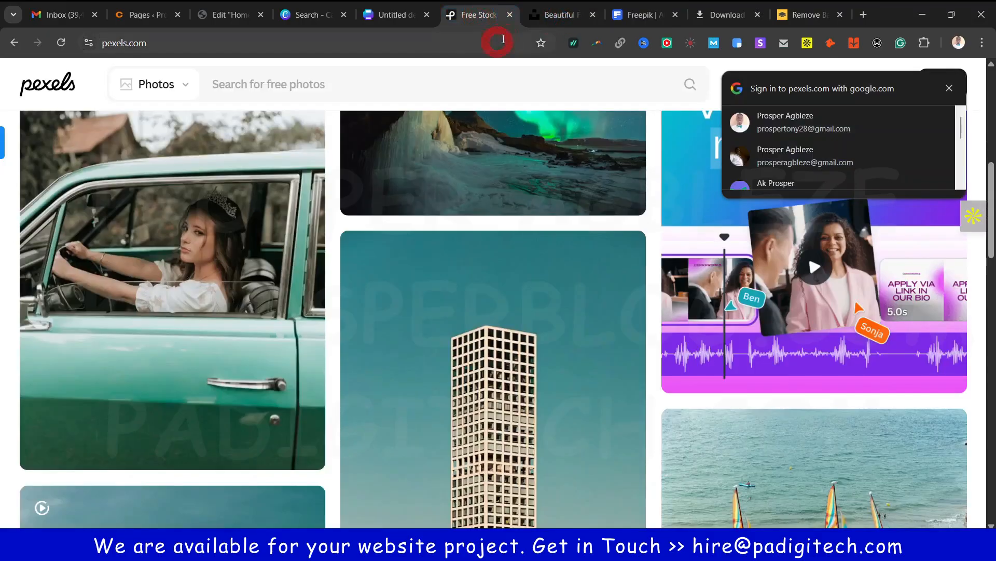
left_click(511, 17)
left_click(511, 18)
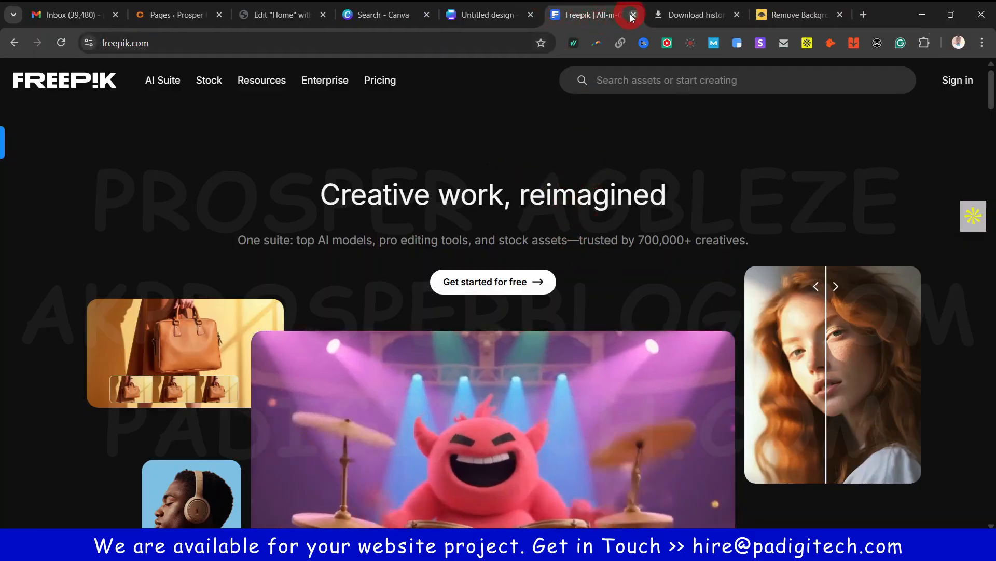
left_click(632, 16)
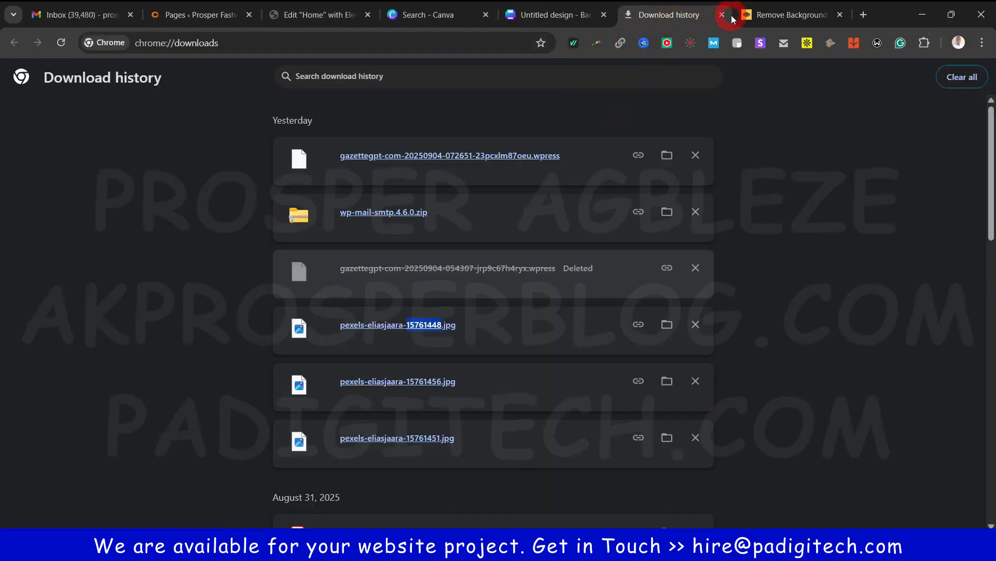
left_click(720, 15)
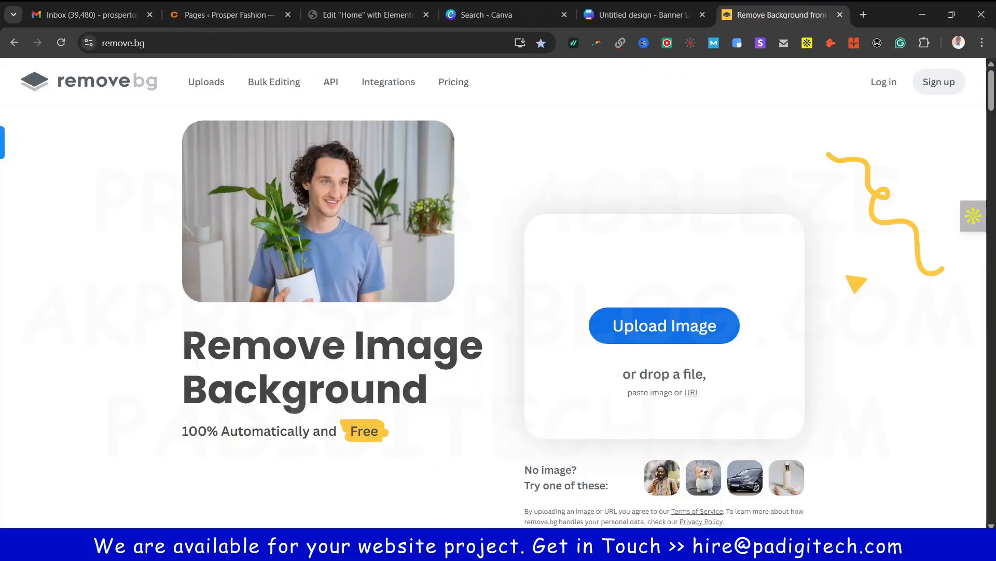
Drag the photo pexels-eliasjaara-15761448 from the Downloads folder onto remove.bg to upload it
left_click(519, 545)
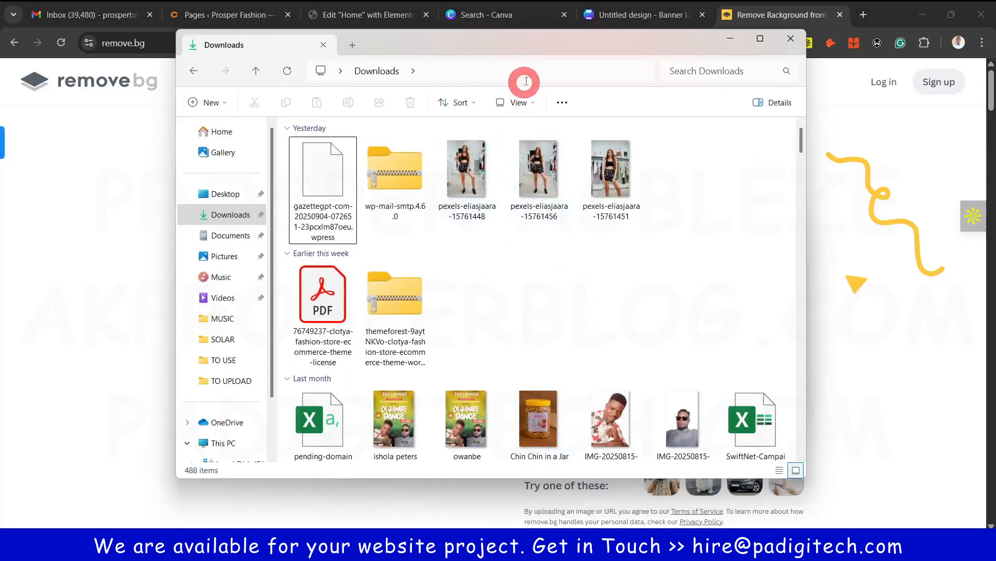
left_click_drag(544, 50, 639, 242)
left_click(563, 368)
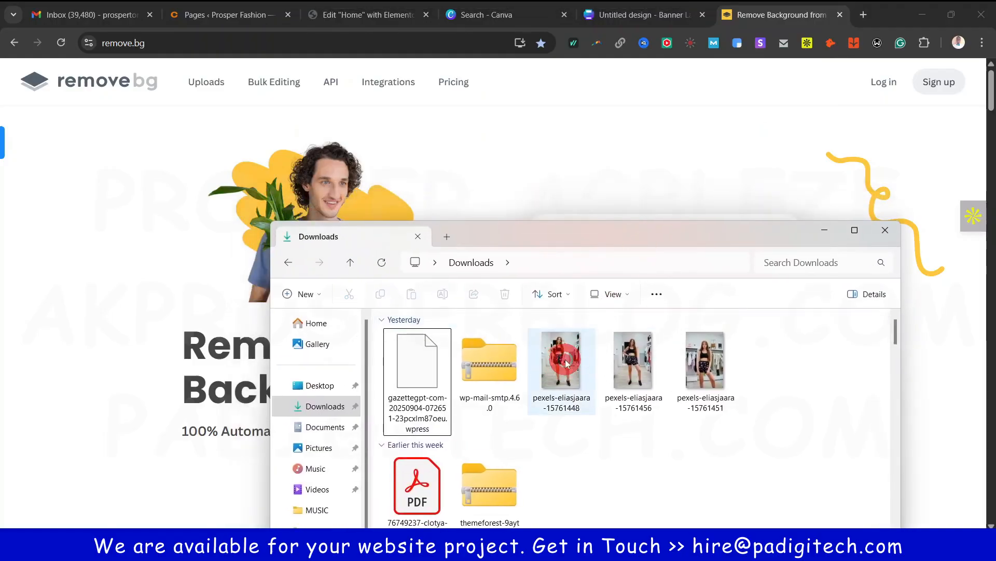
left_click_drag(566, 363, 194, 293)
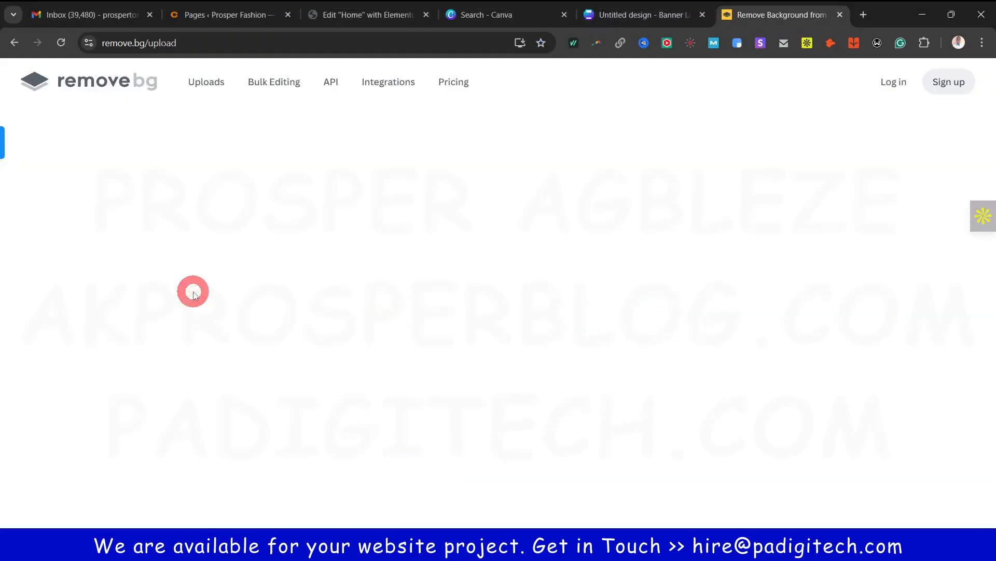
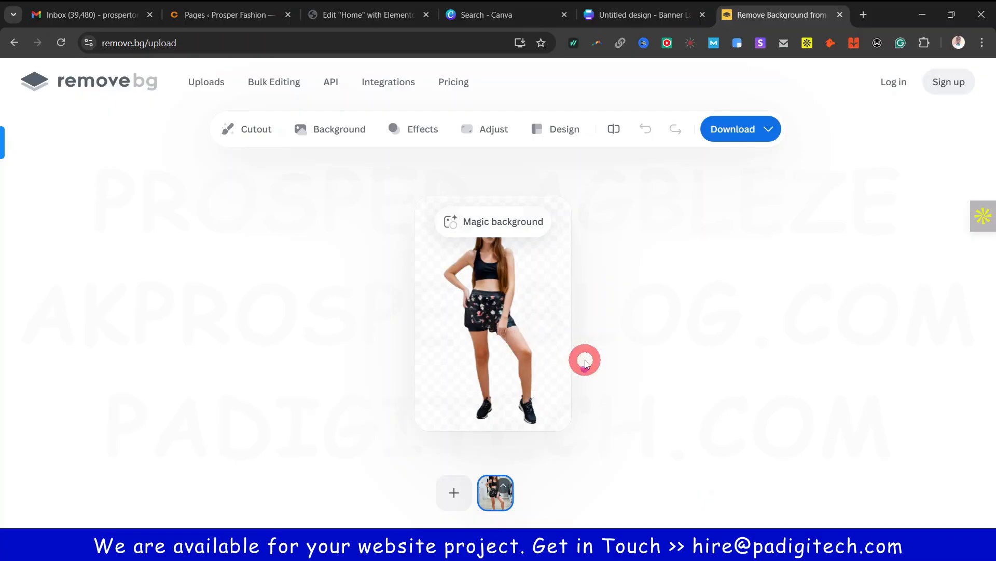
Save the free 408 x 612 preview PNG of the cut-out and return to the Canva banner
left_click(753, 130)
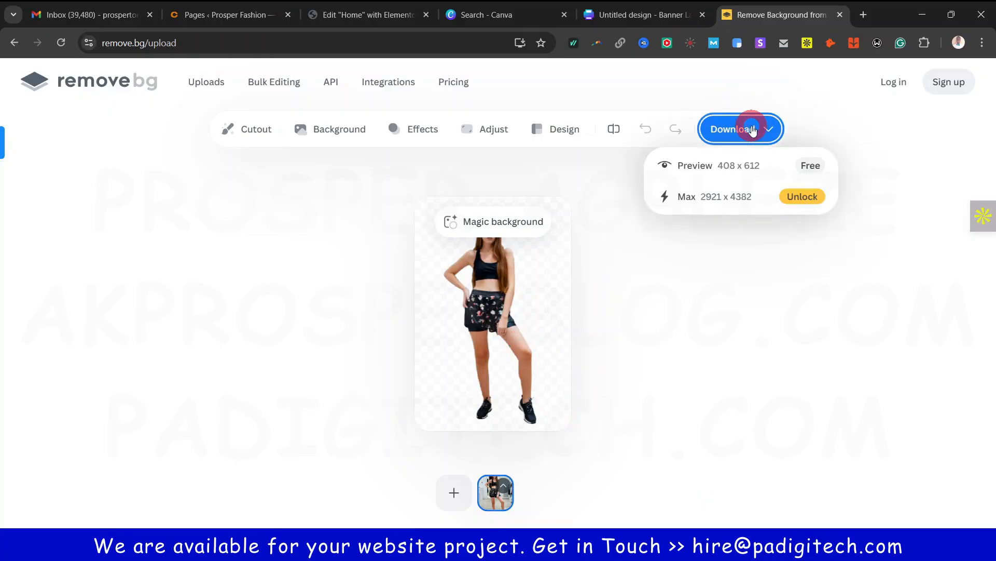
left_click(734, 166)
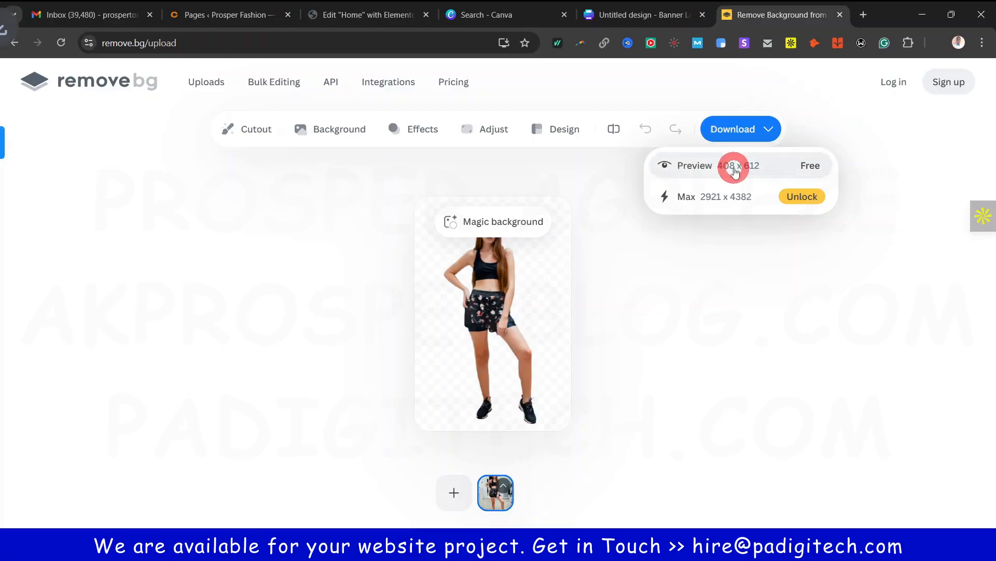
left_click(639, 14)
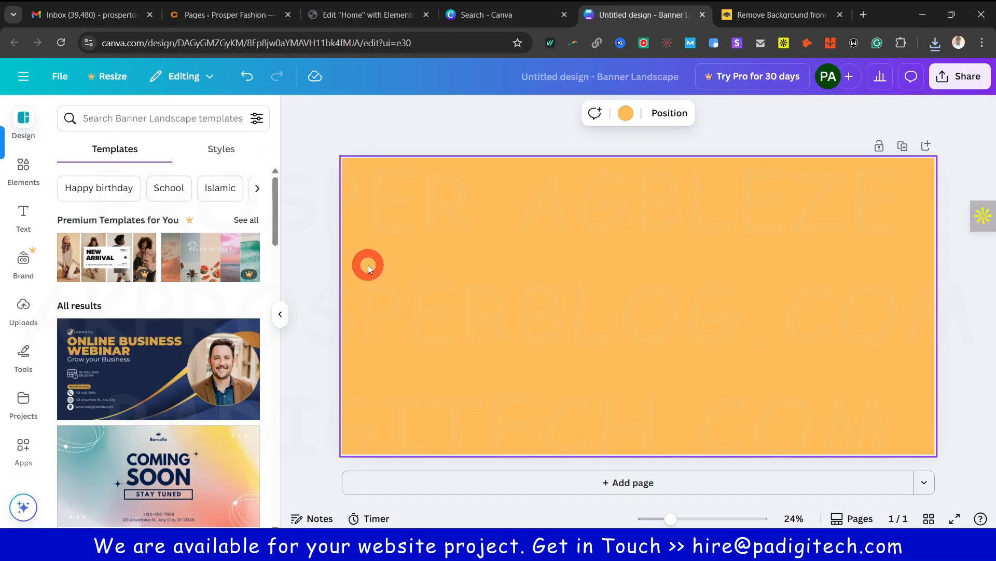
Drag the downloaded cut-out PNG onto the banner, enlarge it and place it full height along the right edge
left_click(934, 44)
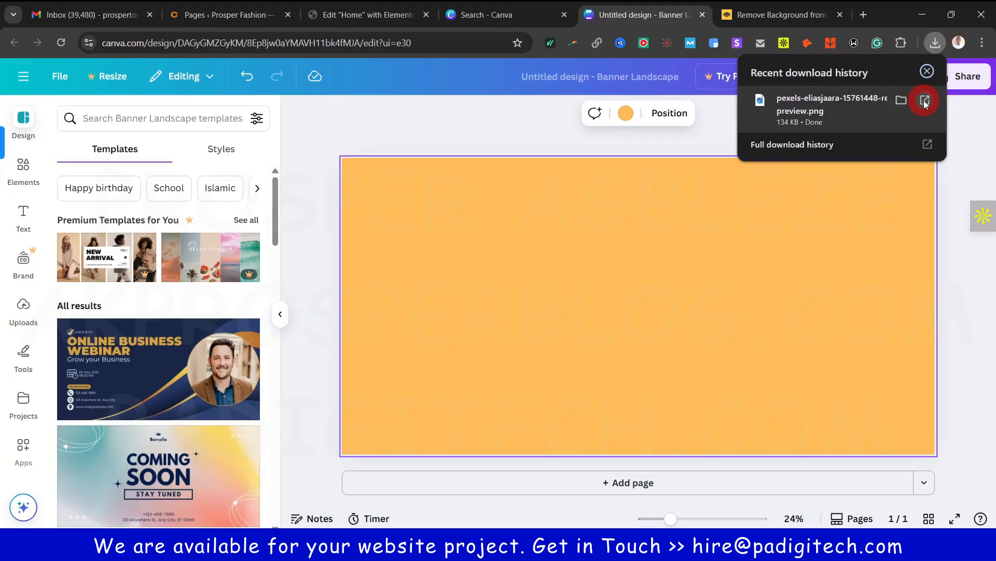
left_click(903, 102)
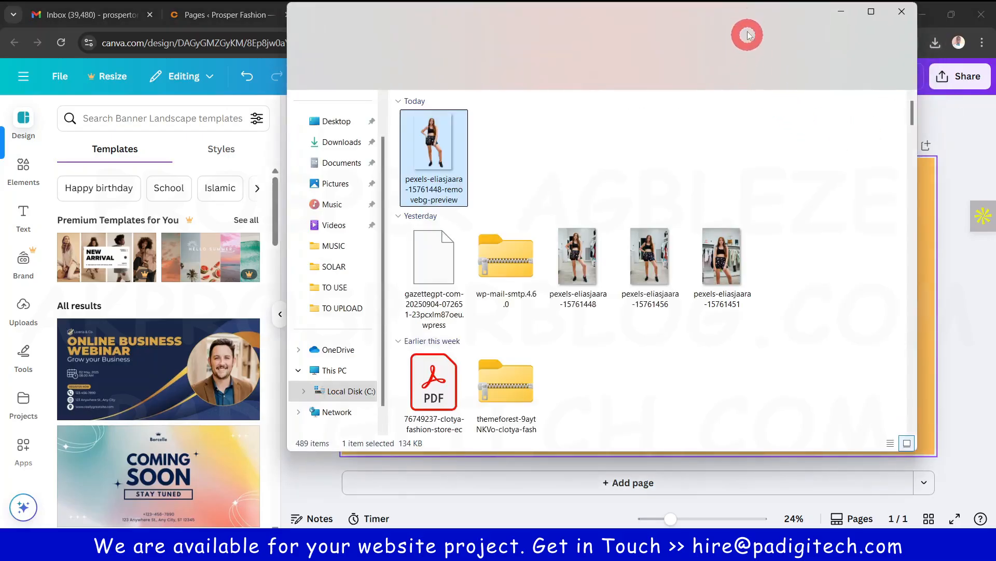
left_click_drag(751, 17, 593, 325)
left_click_drag(276, 456, 705, 271)
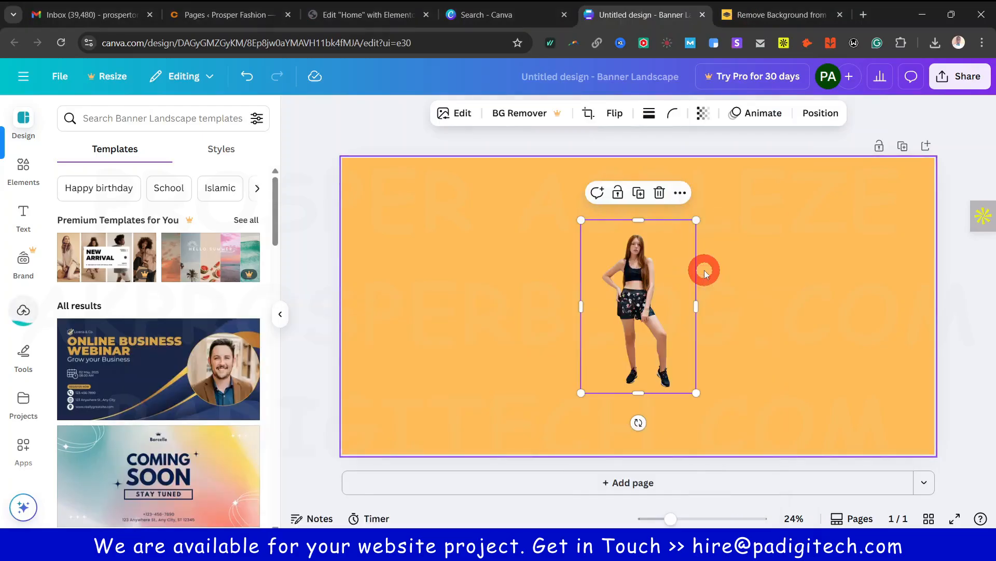
left_click_drag(581, 393, 422, 555)
left_click_drag(573, 340, 832, 257)
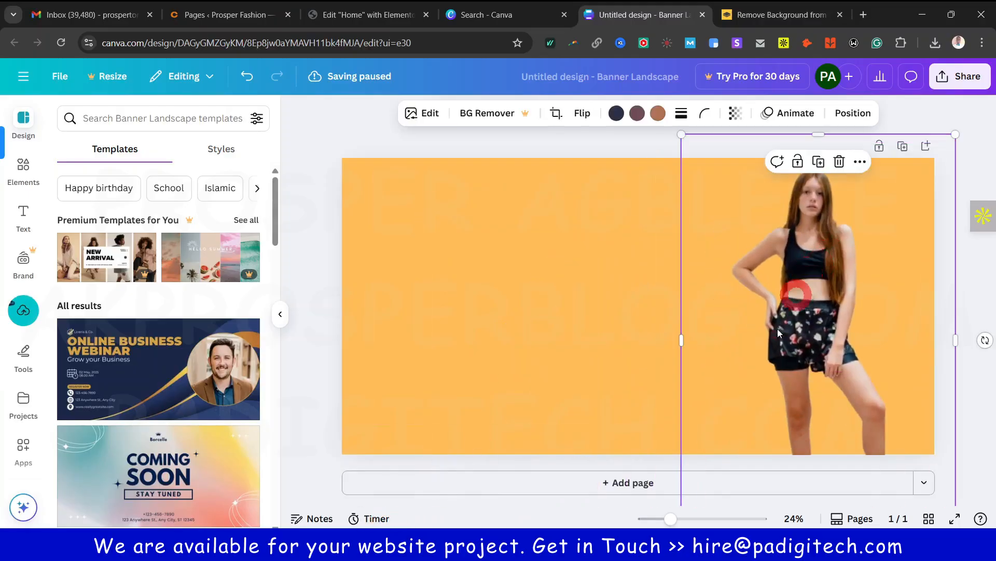
left_click_drag(681, 341, 612, 440)
left_click_drag(824, 280, 833, 318)
Deselect the cut-out and hide the side panel to view the whole banner
left_click(323, 211)
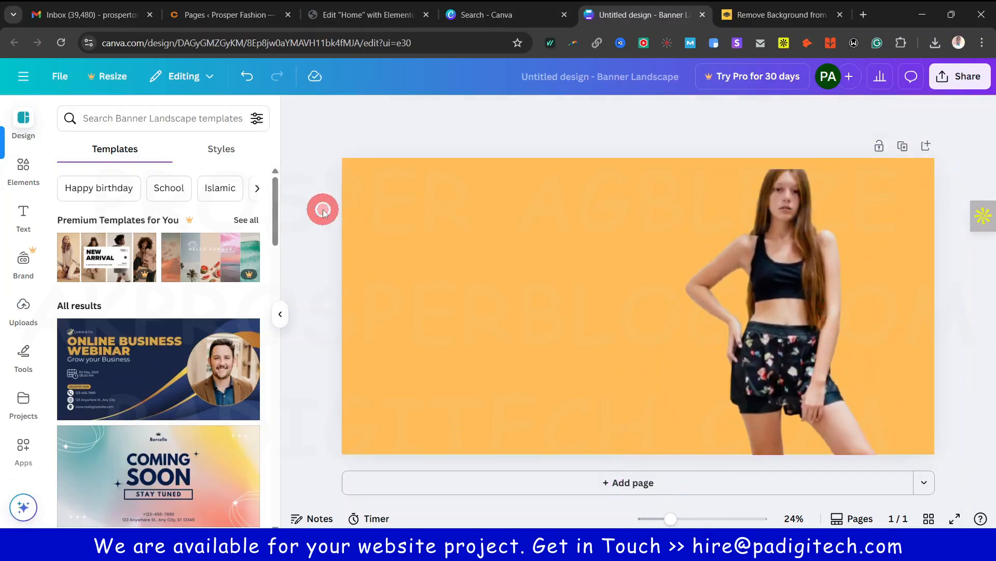
left_click(21, 213)
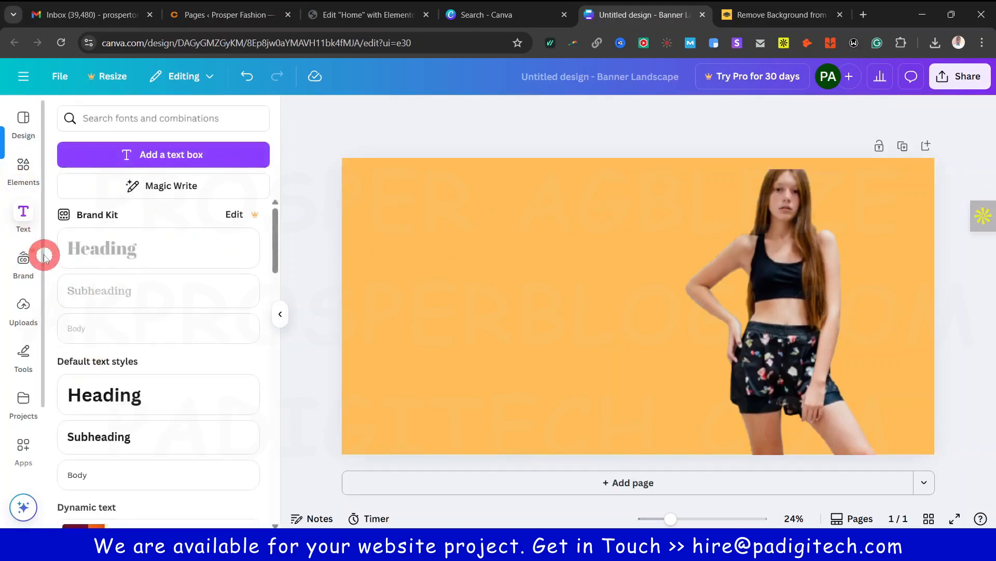
left_click(24, 212)
left_click(515, 282)
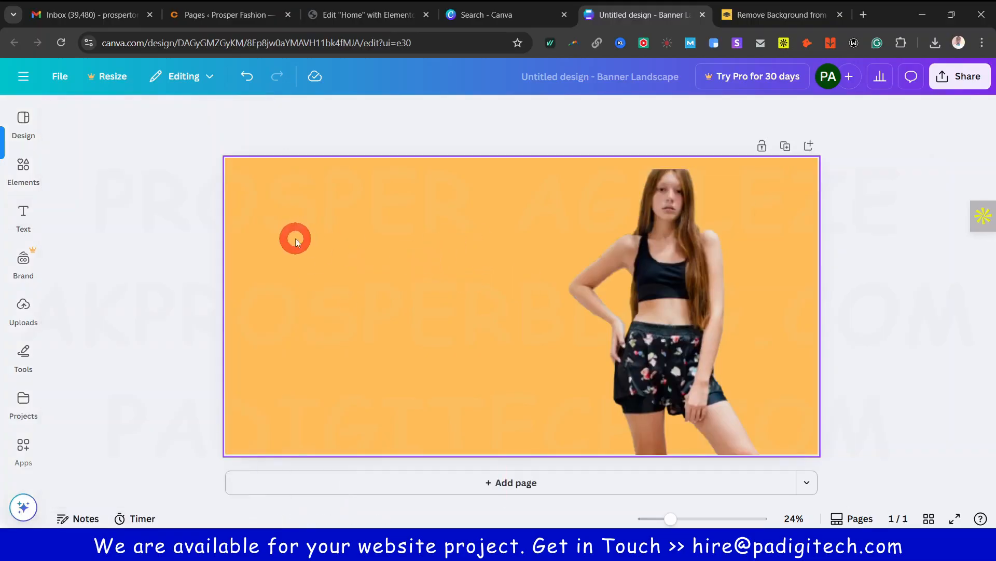
left_click(590, 339)
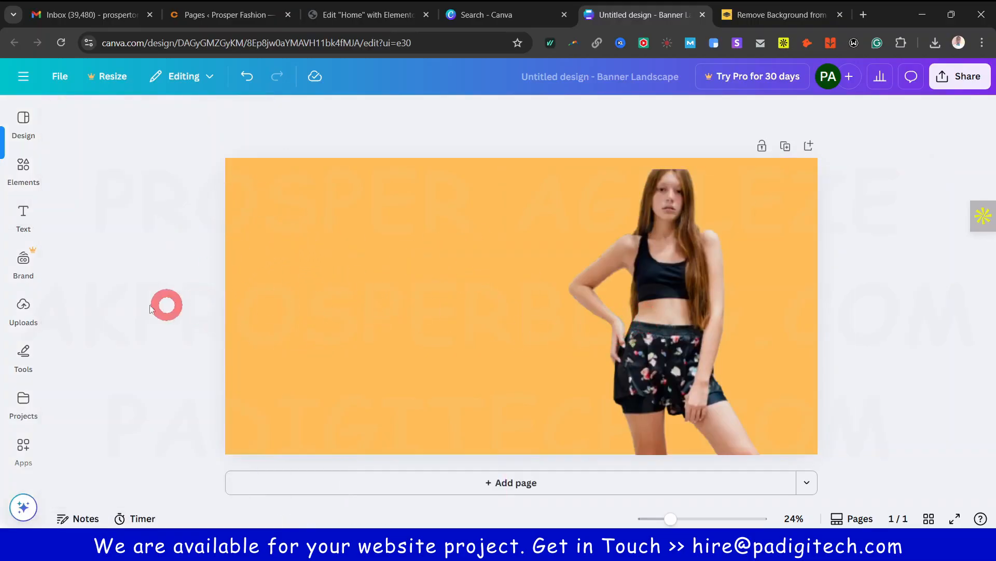
left_click(23, 167)
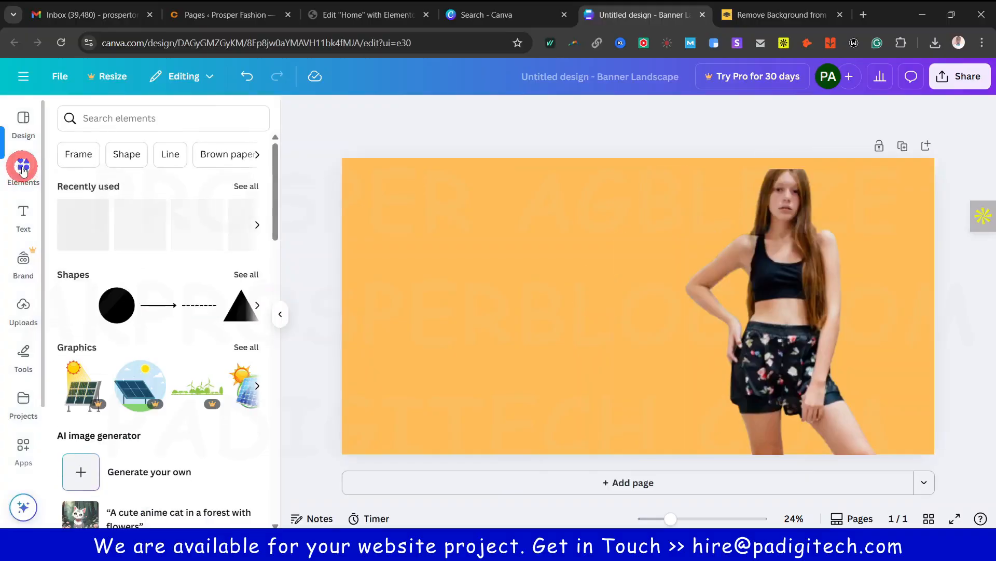
Add a circle shape, enlarge it and move it to the banner's bottom-right corner
left_click(293, 410)
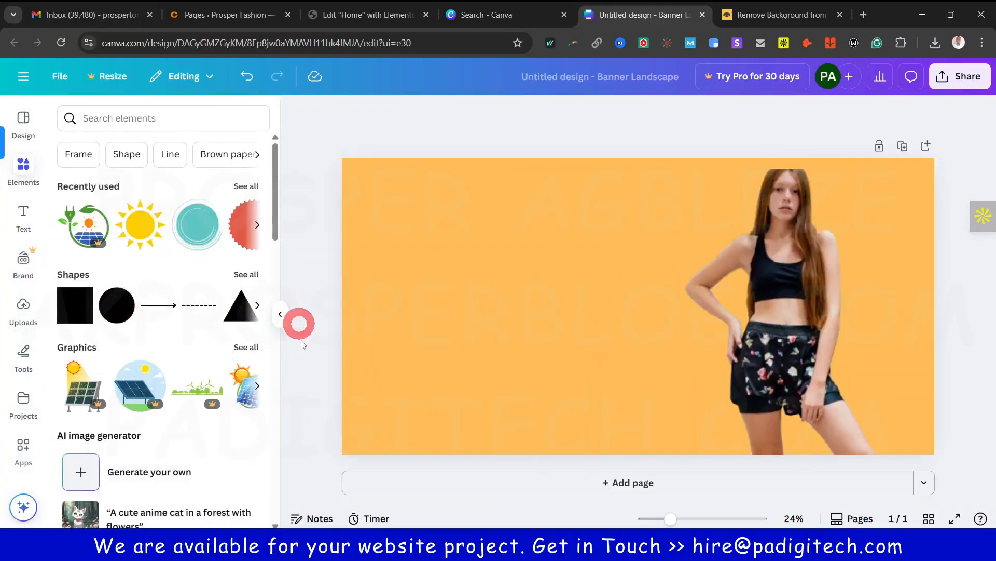
left_click(461, 414)
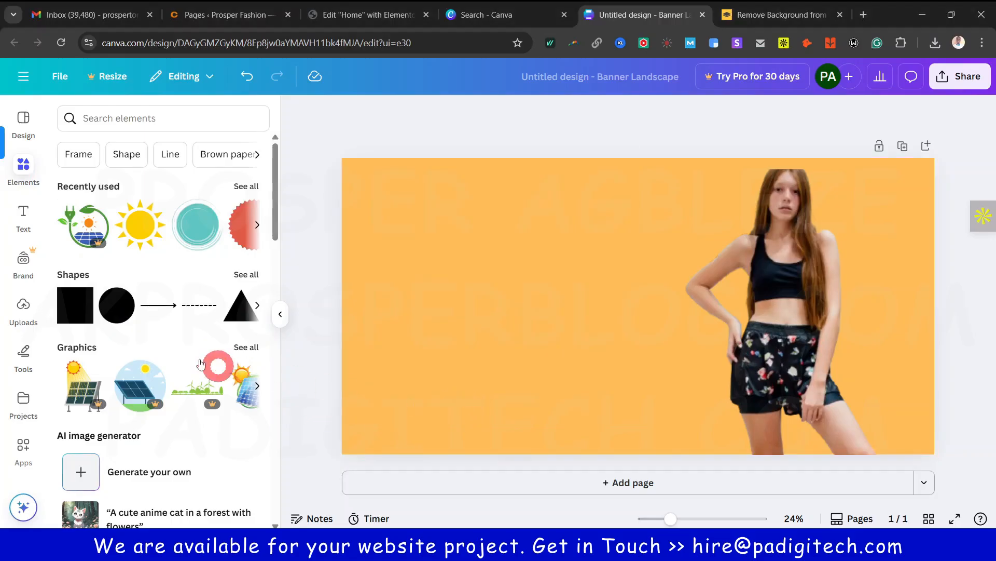
left_click(113, 307)
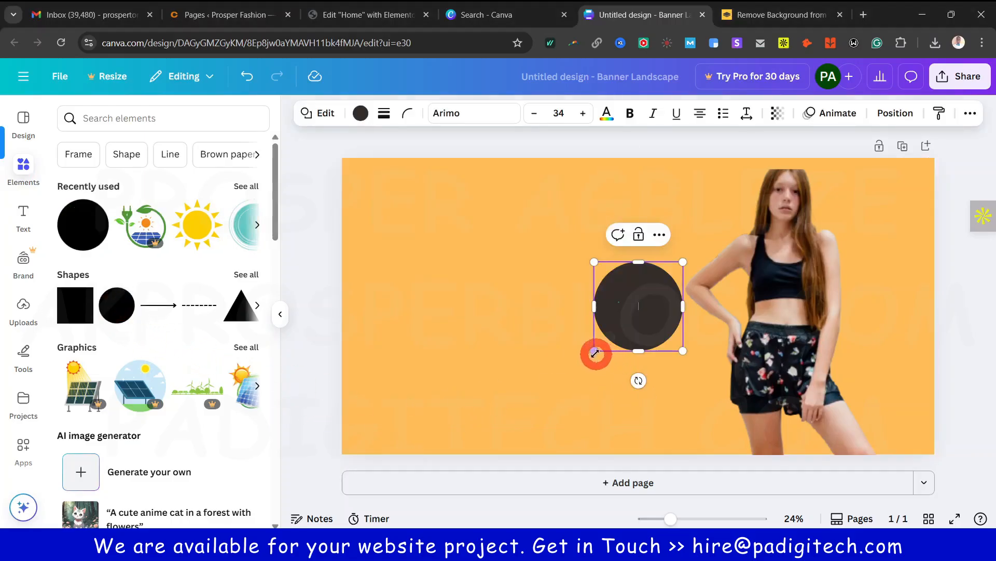
left_click_drag(594, 350, 503, 441)
left_click_drag(571, 274, 886, 366)
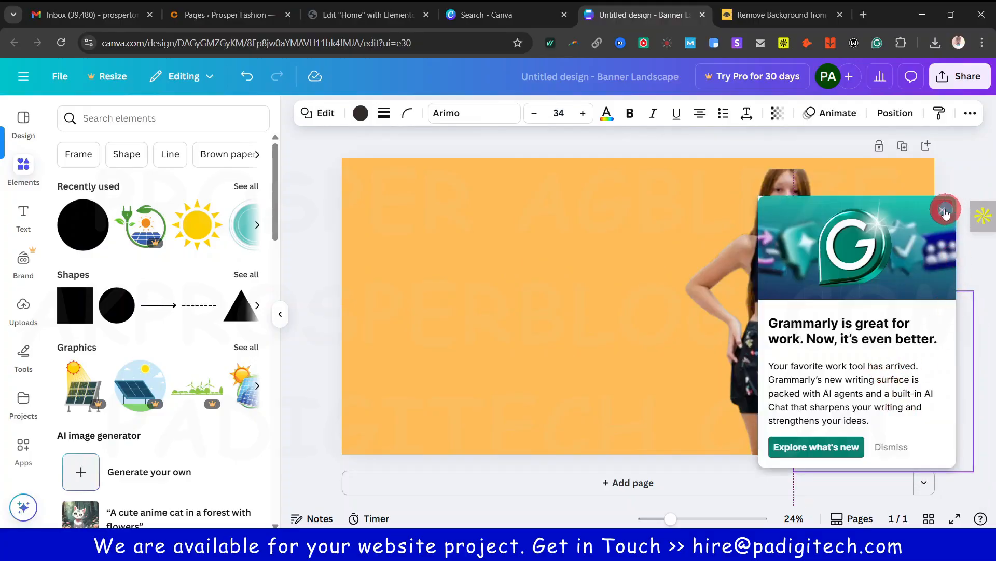
left_click(945, 211)
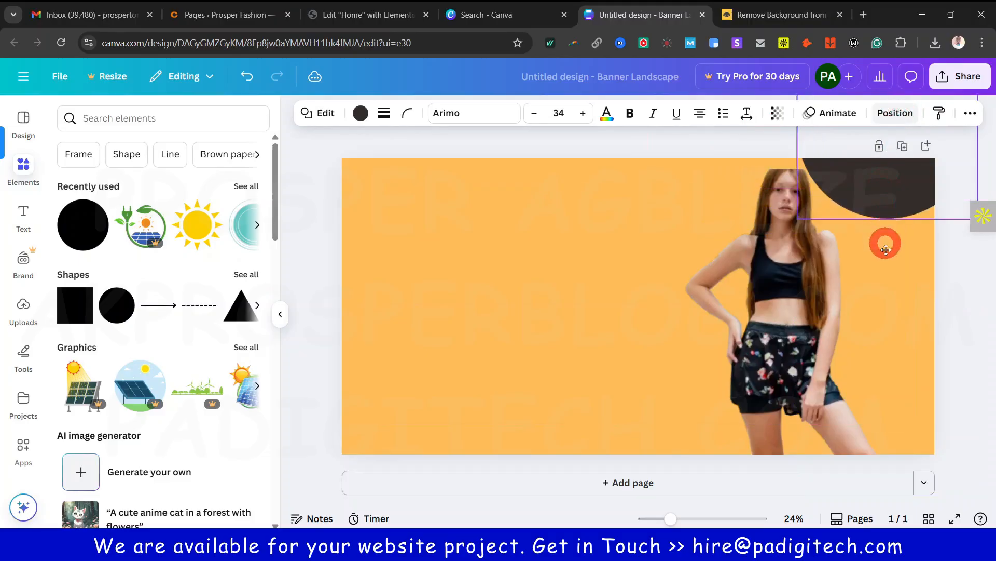
left_click_drag(886, 250, 901, 384)
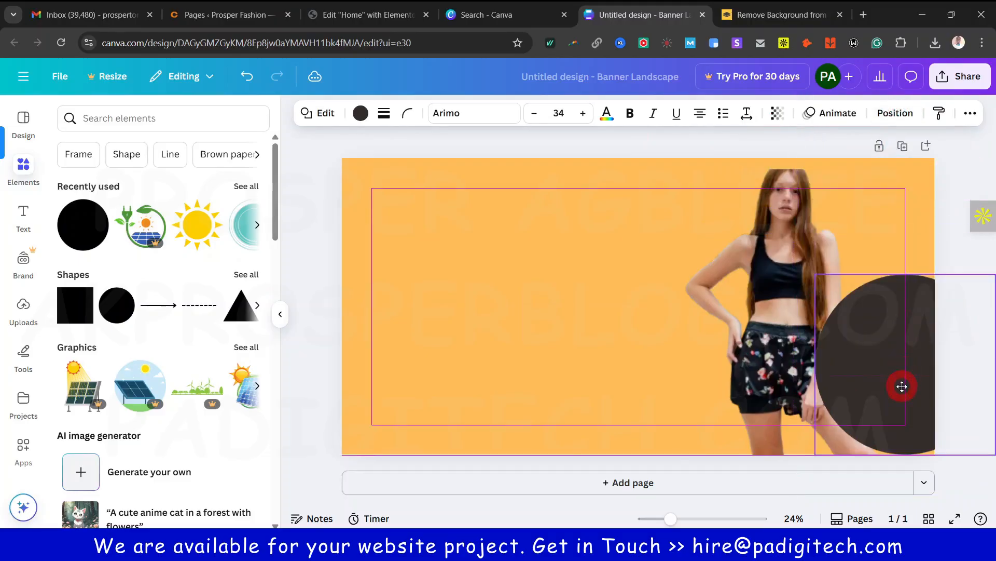
Send the circle behind the woman and colour it turquoise
left_click(895, 115)
left_click(219, 187)
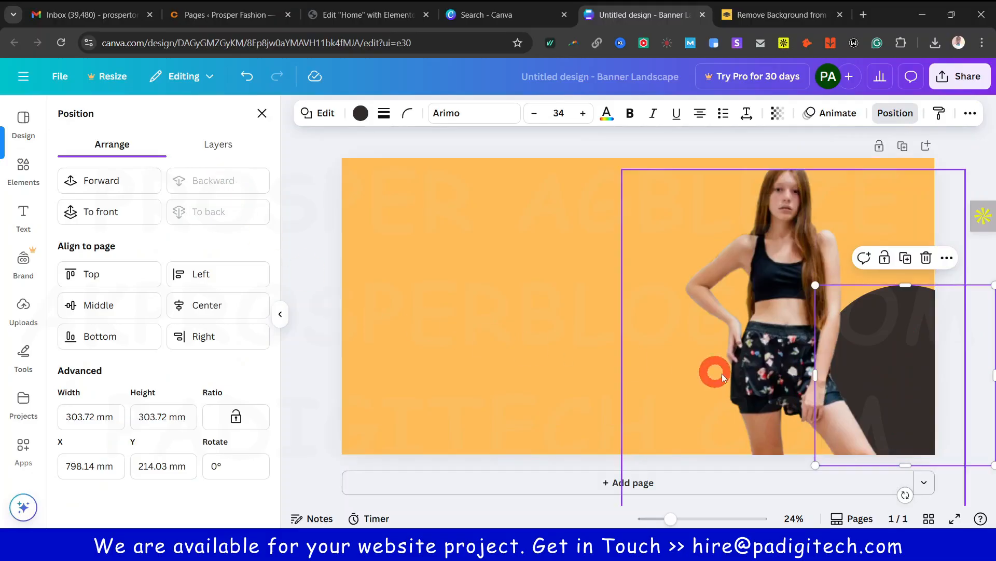
left_click(359, 113)
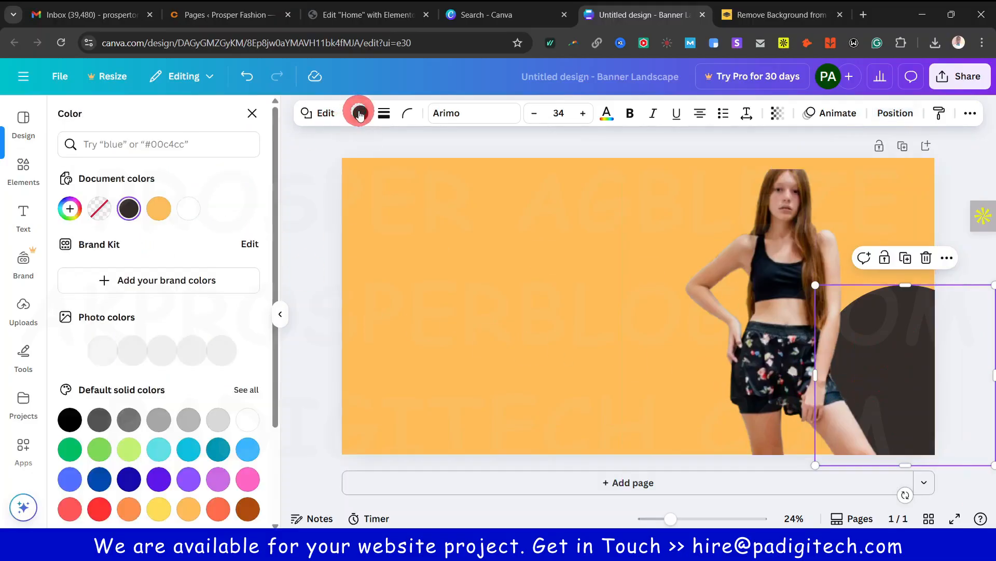
left_click(159, 442)
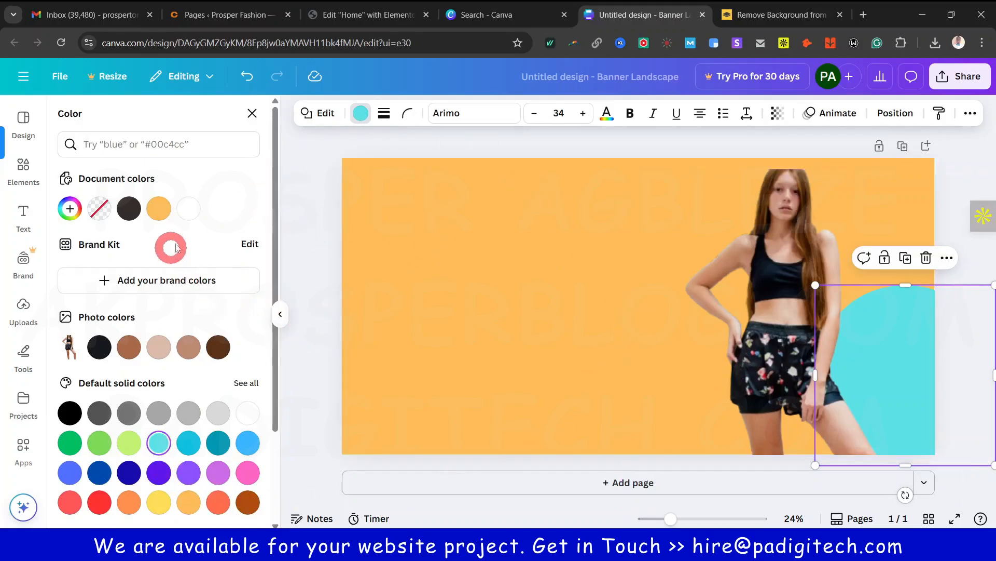
left_click(18, 166)
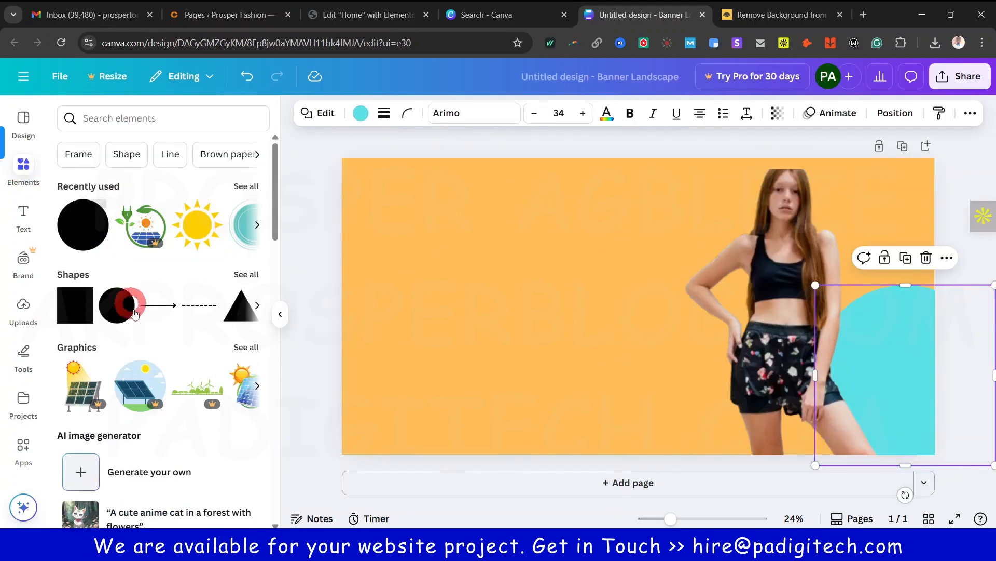
left_click(246, 275)
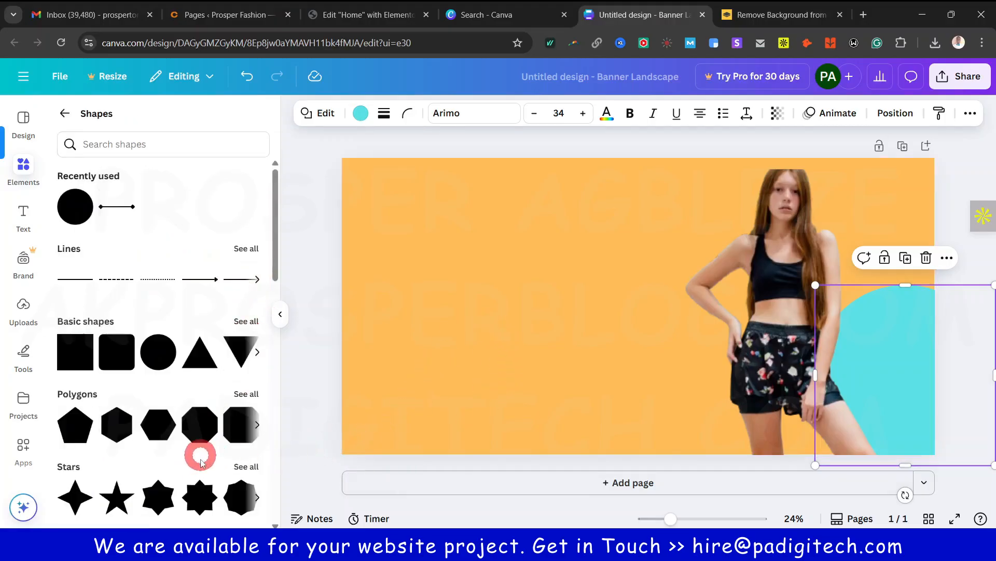
Add an octagon shape, enlarge it and push it into the banner's bottom-left corner
left_click(207, 417)
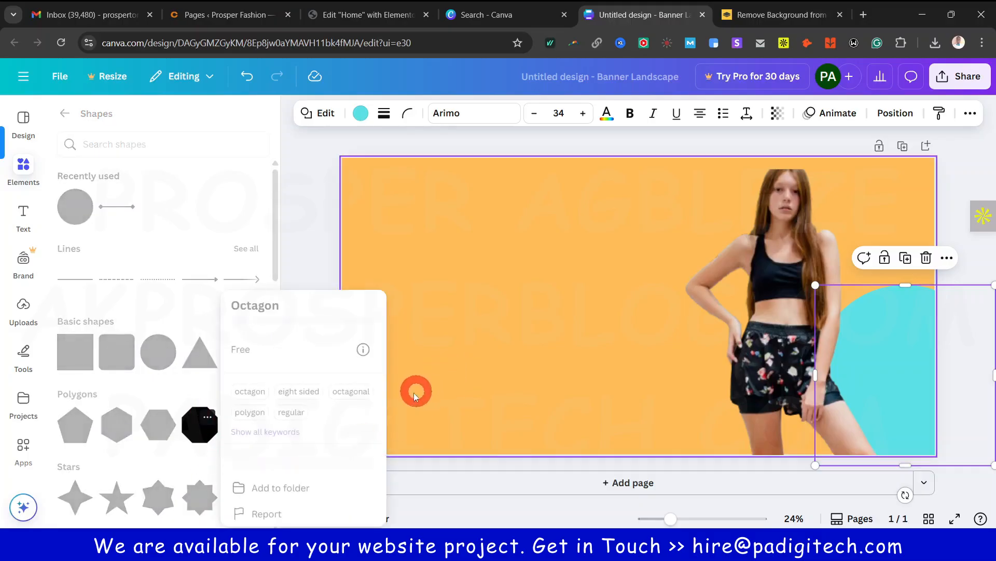
left_click(197, 426)
left_click(197, 427)
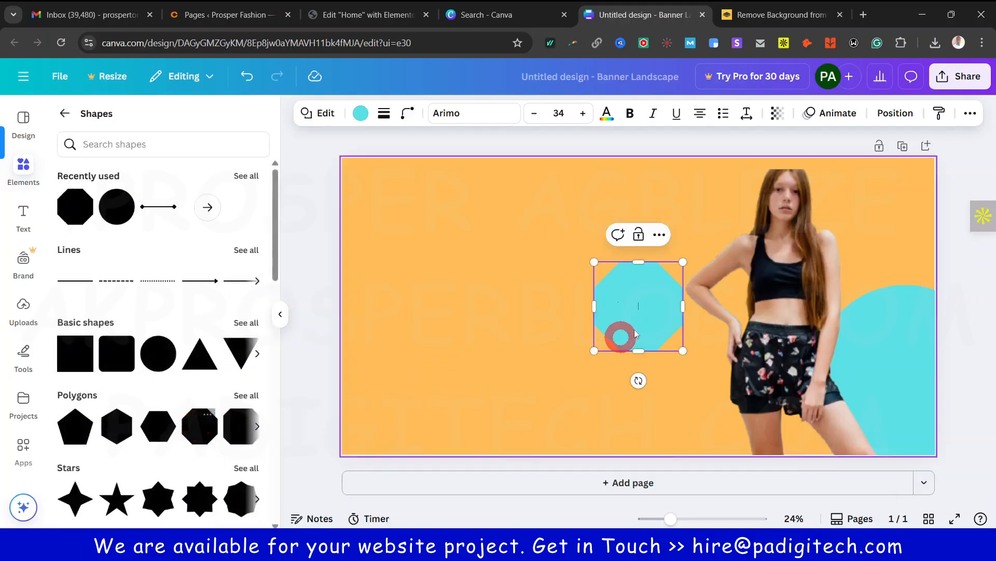
left_click_drag(594, 351, 443, 491)
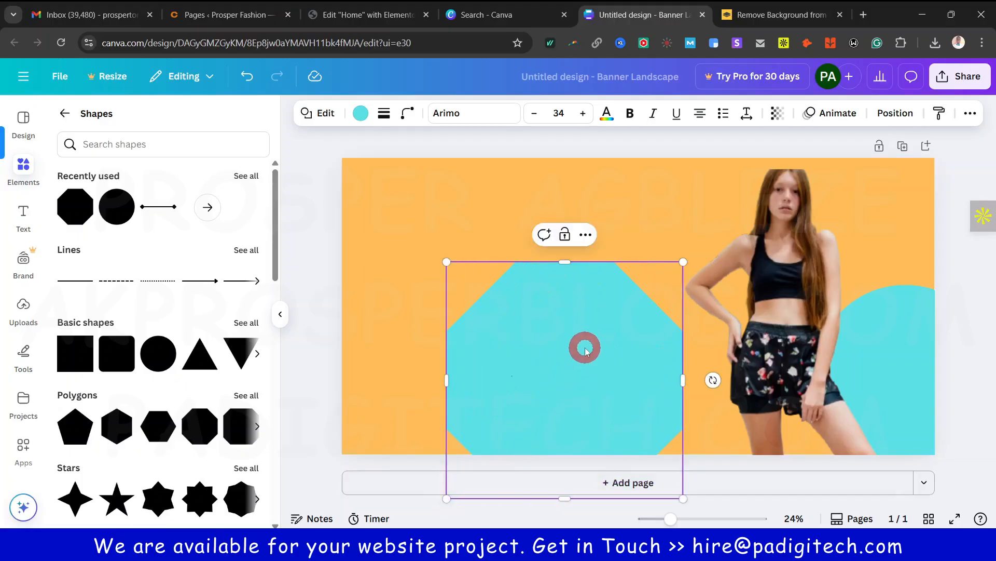
left_click_drag(583, 347, 423, 364)
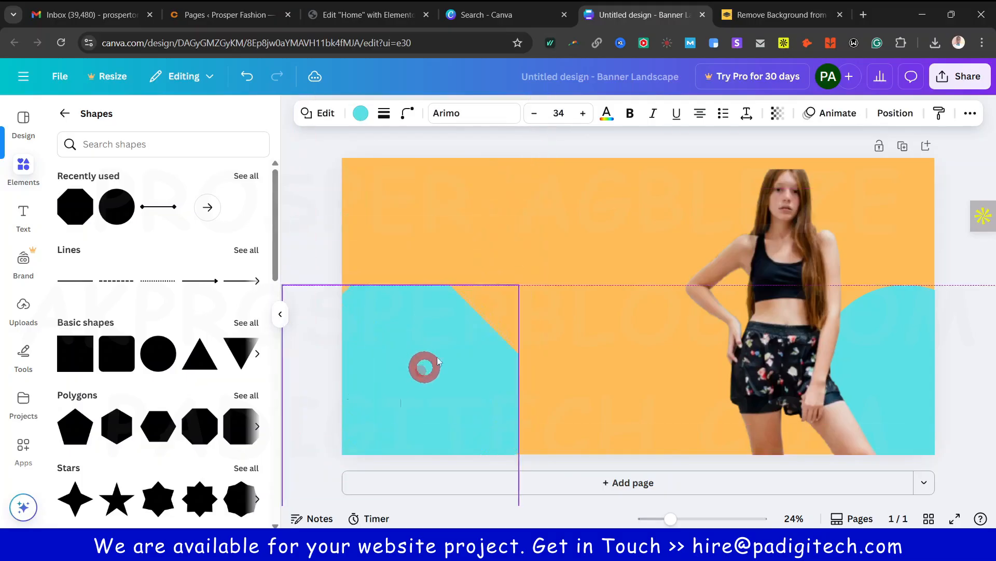
left_click_drag(520, 283, 547, 256)
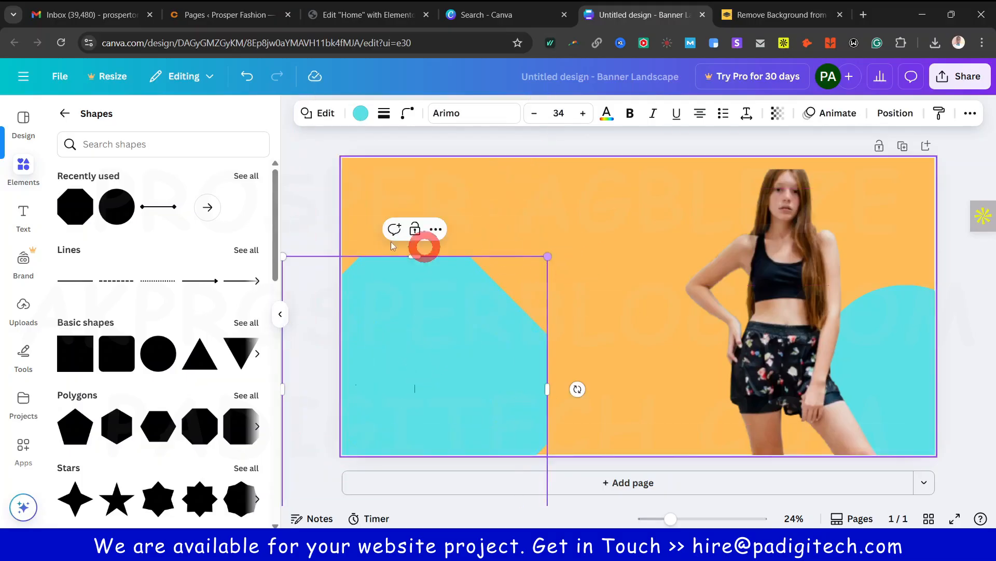
Make the octagon semi-transparent and purple, then choose Share > Download for the banner
left_click(775, 115)
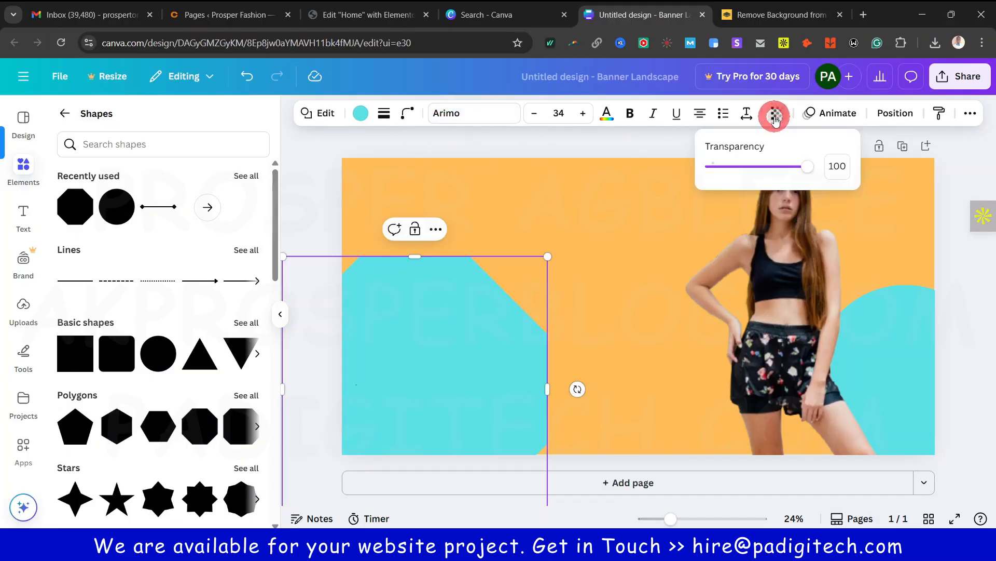
left_click_drag(806, 170, 784, 179)
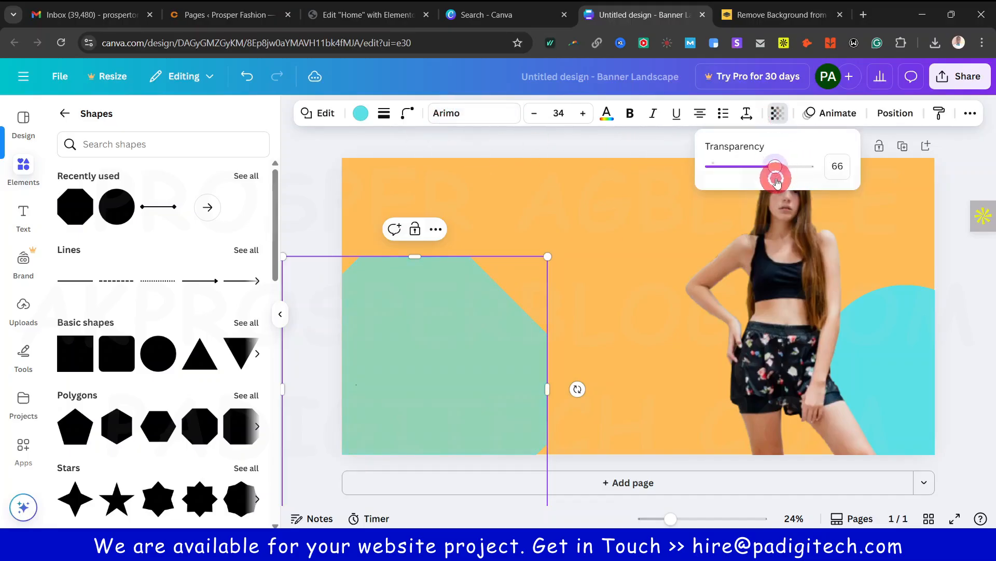
left_click(363, 115)
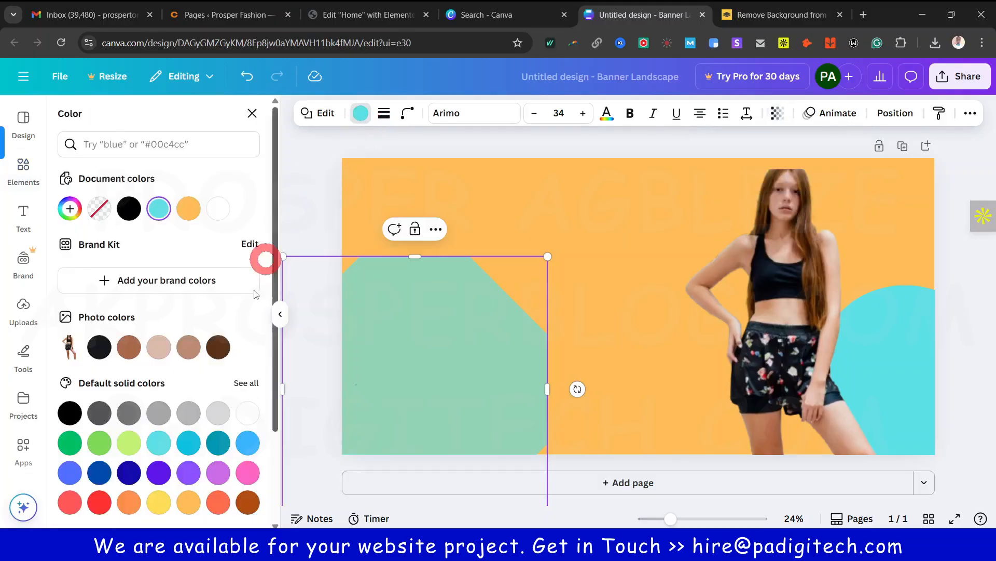
left_click(189, 443)
left_click(159, 471)
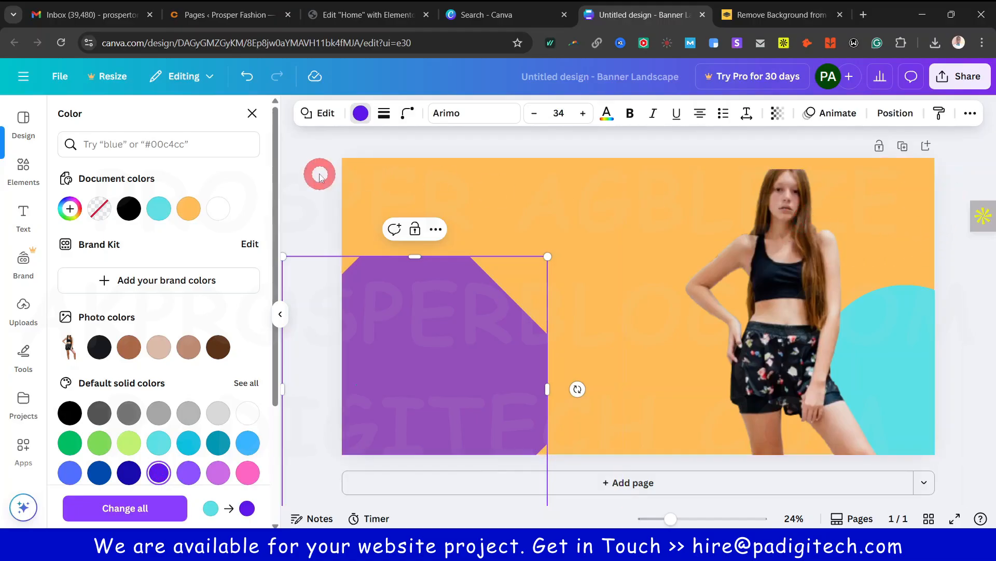
left_click(329, 210)
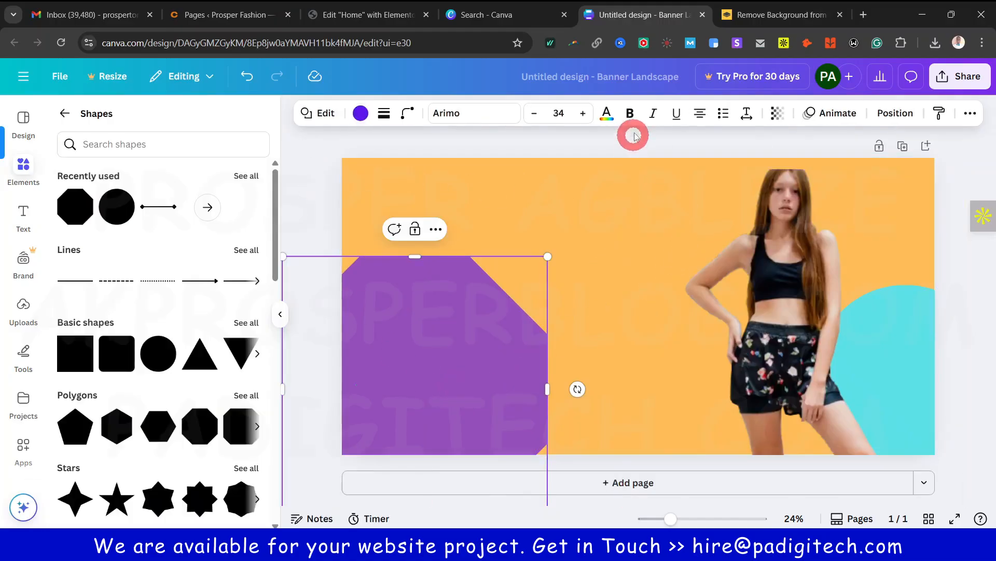
left_click(965, 78)
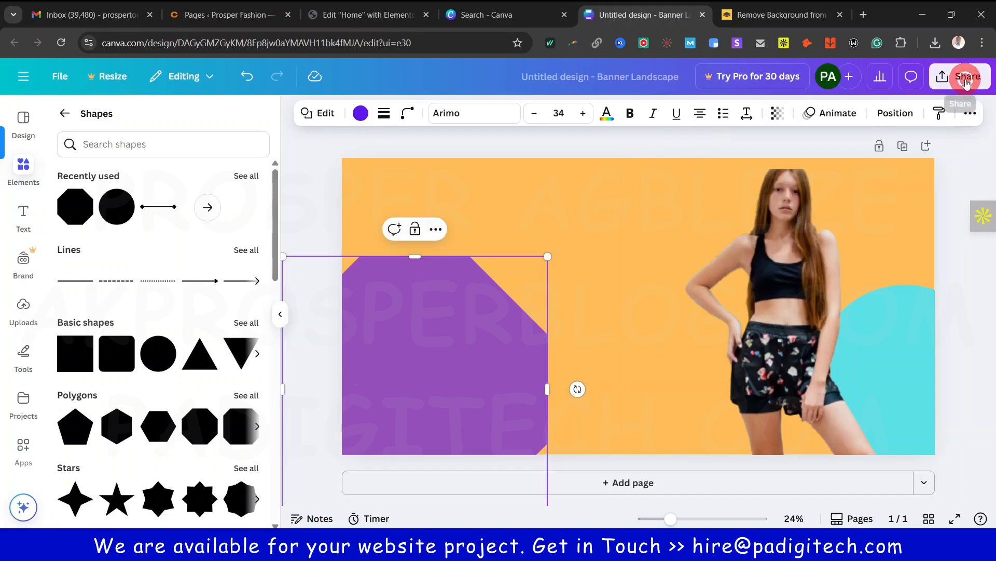
left_click(761, 346)
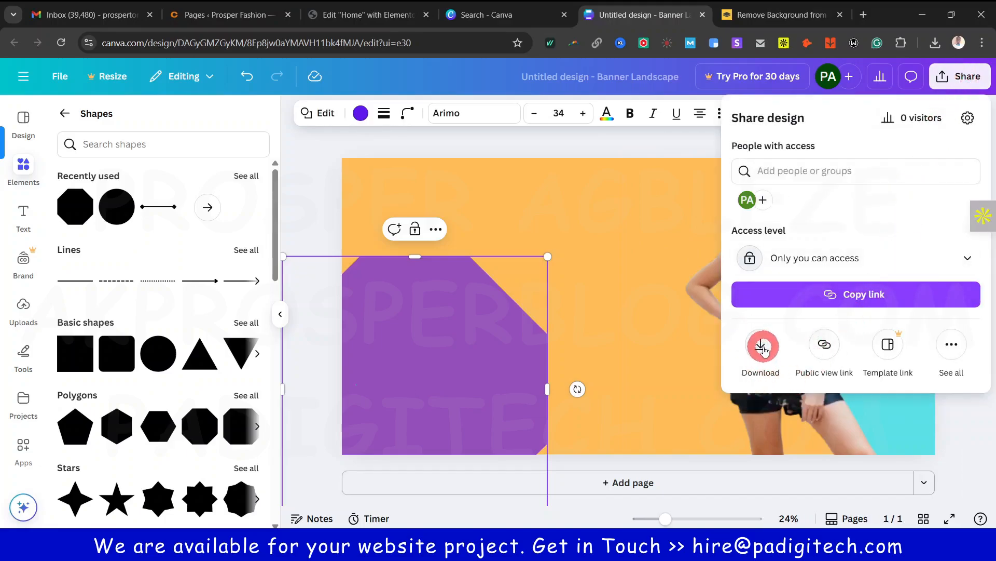
Close the Canva and remove.bg tabs and return to the Home page Elementor editor
left_click(704, 16)
left_click(564, 15)
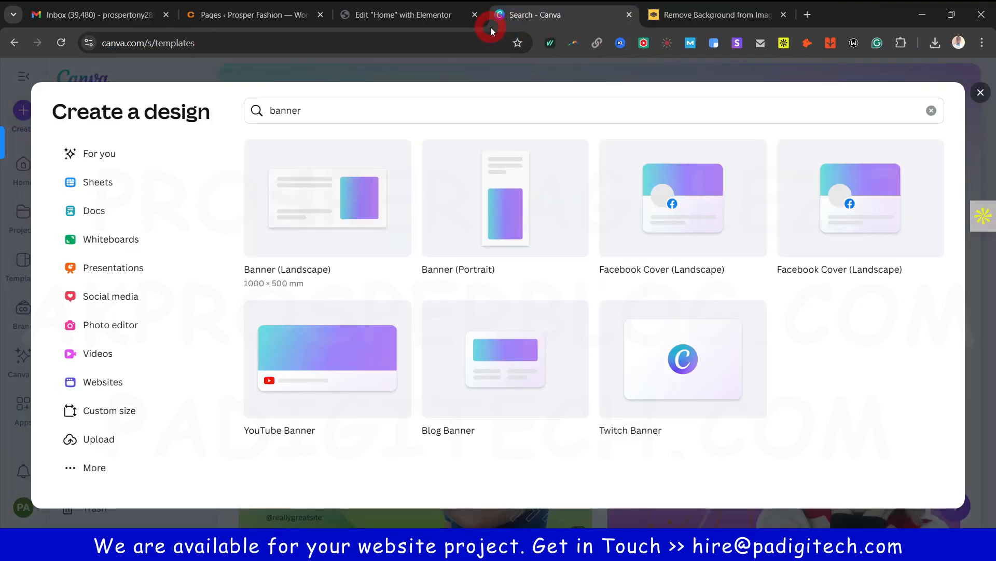
left_click(423, 18)
left_click(623, 16)
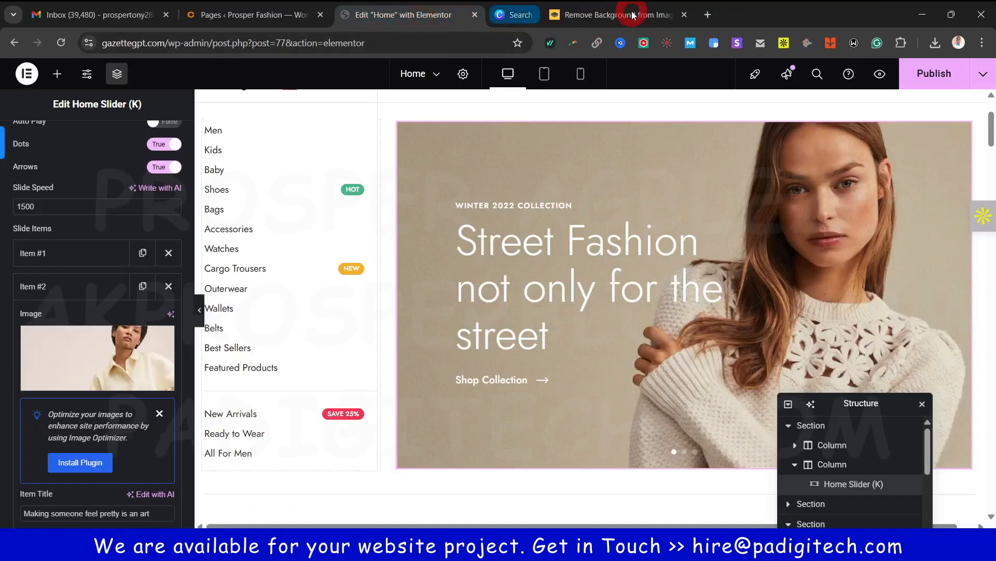
left_click(630, 15)
left_click(929, 265)
Scroll to the Free Shipping feature box and select the whole feature row section
left_click(574, 239)
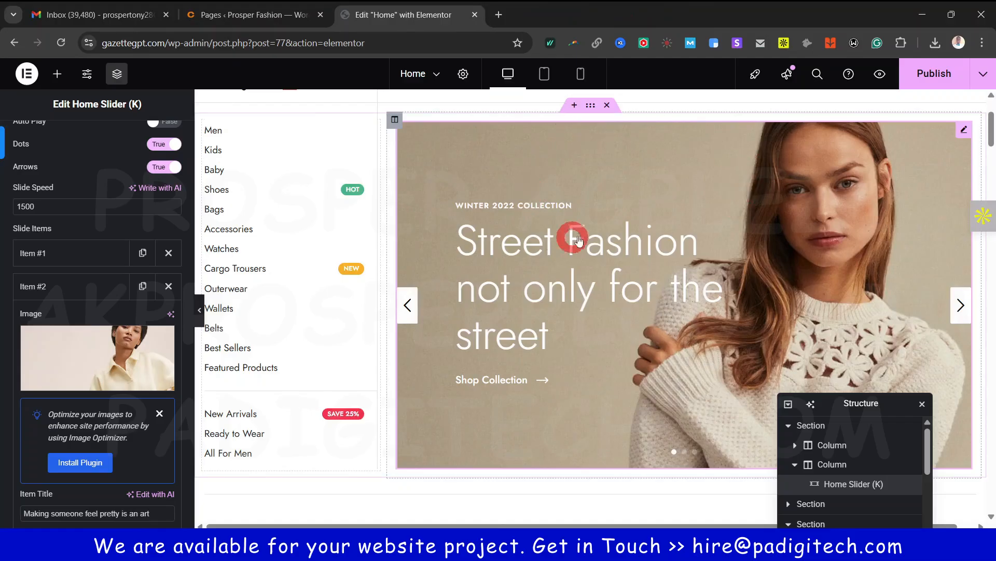
left_click(748, 362)
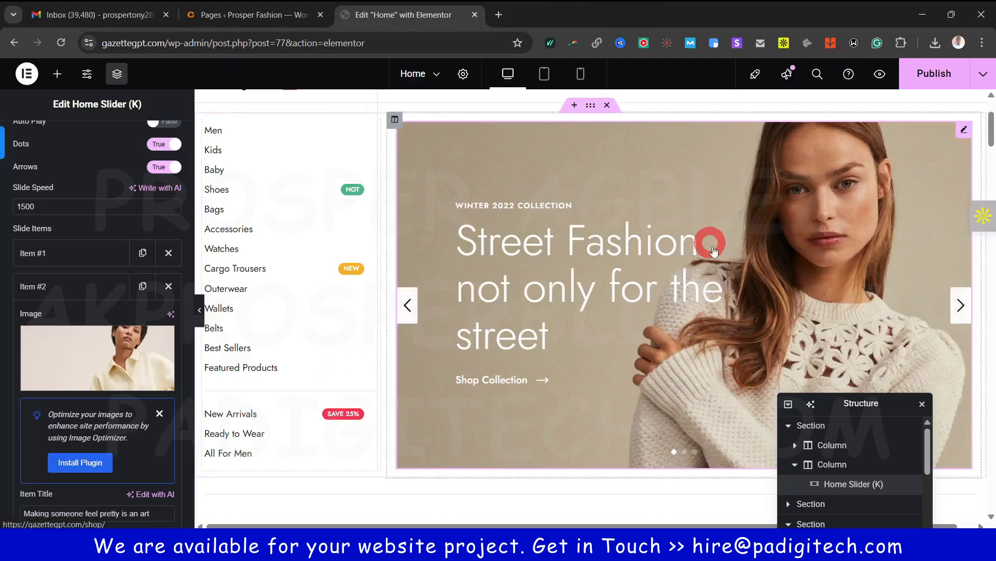
left_click(753, 457)
left_click(780, 316)
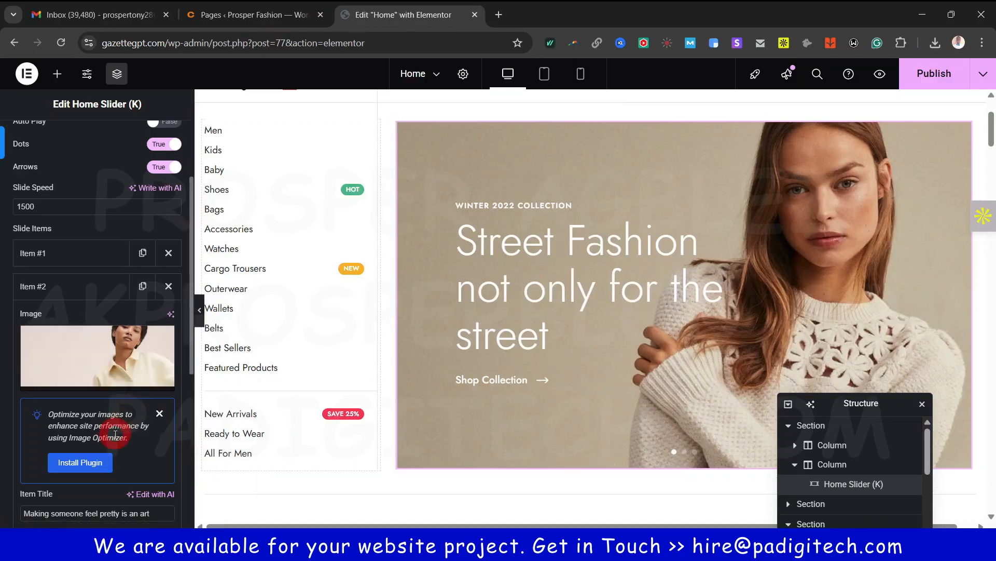
scroll(115, 439, "up", 3)
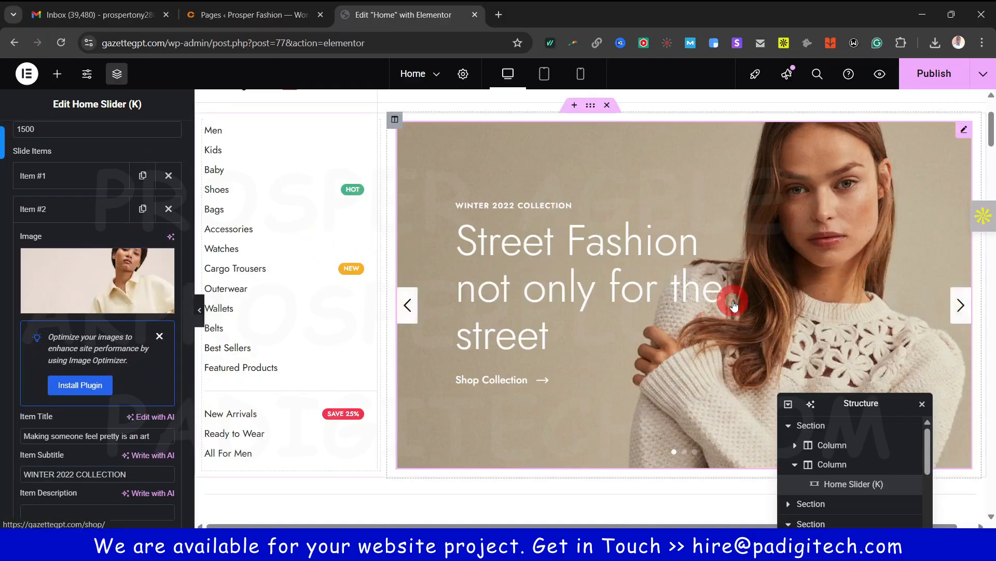
scroll(731, 304, "down", 5)
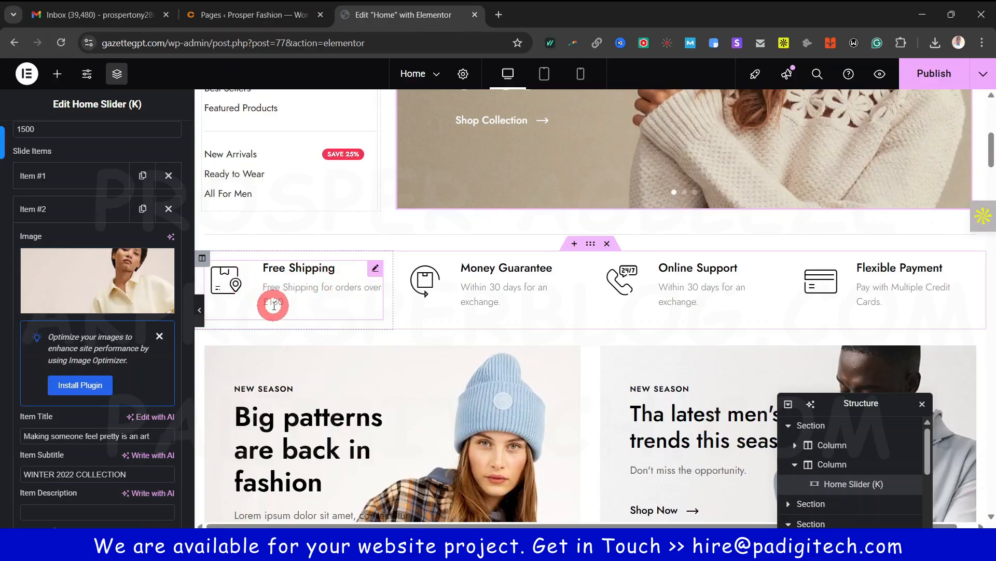
left_click(317, 297)
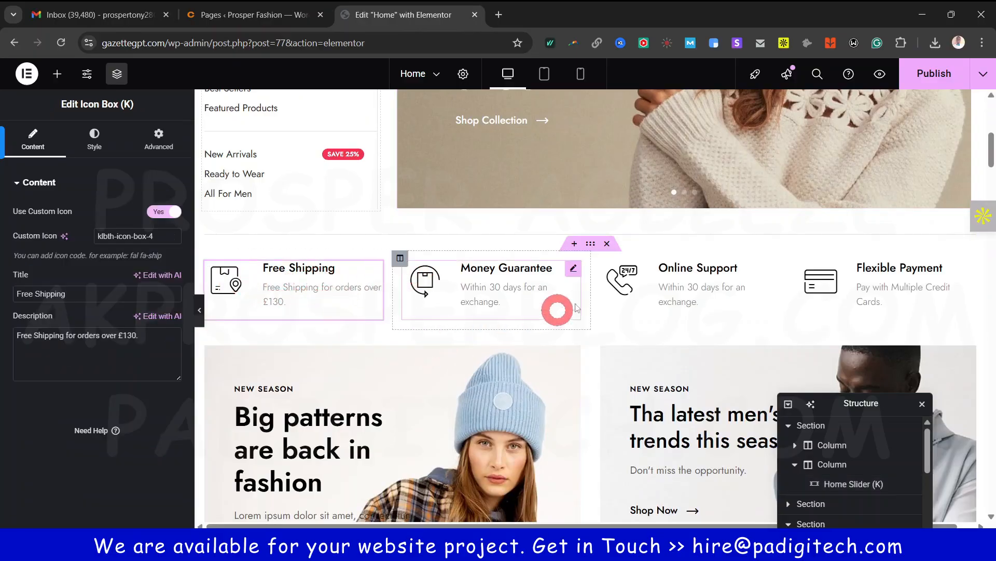
left_click(591, 243)
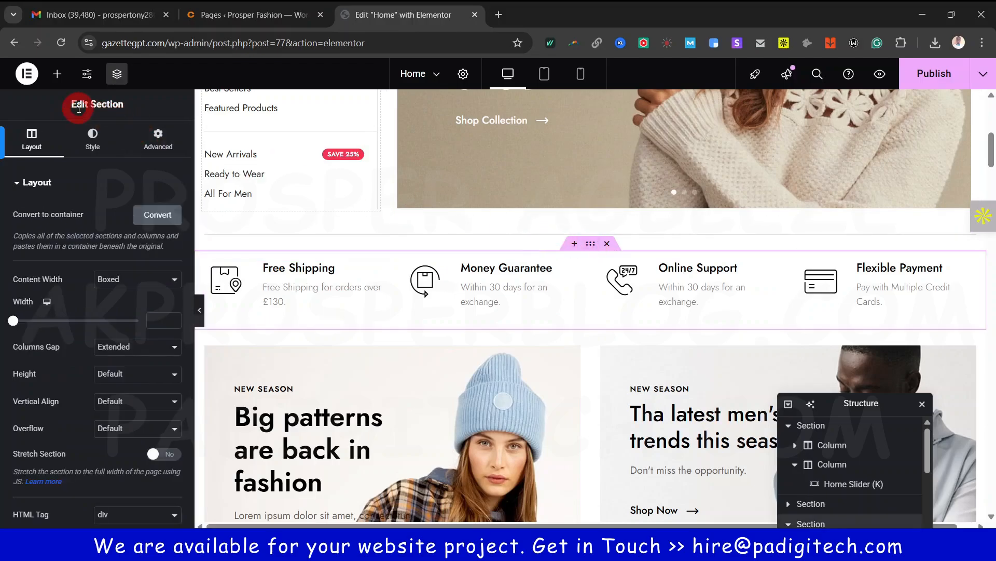
Replace £ with $ in the Free Shipping description so it reads over $130
left_click(544, 280)
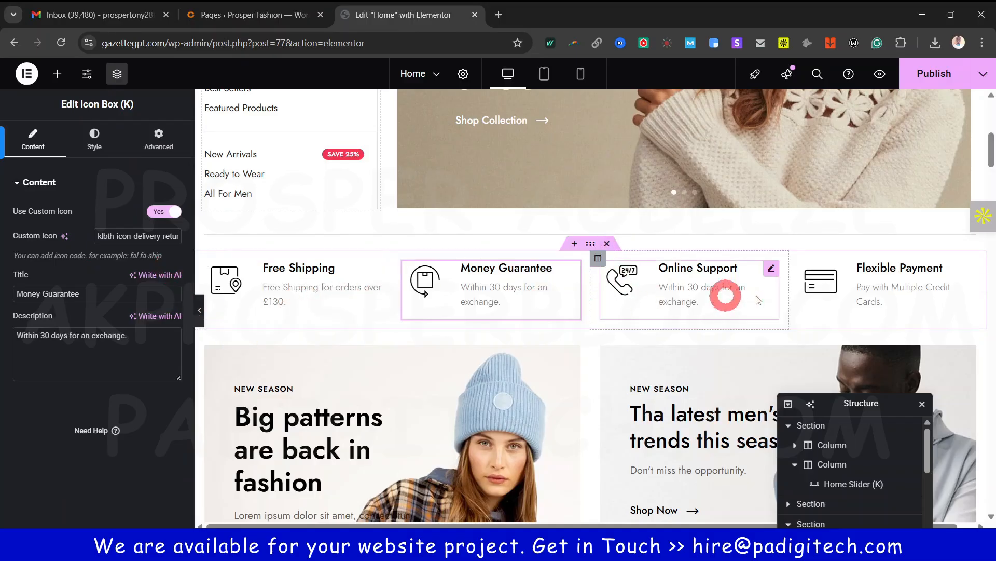
left_click(277, 285)
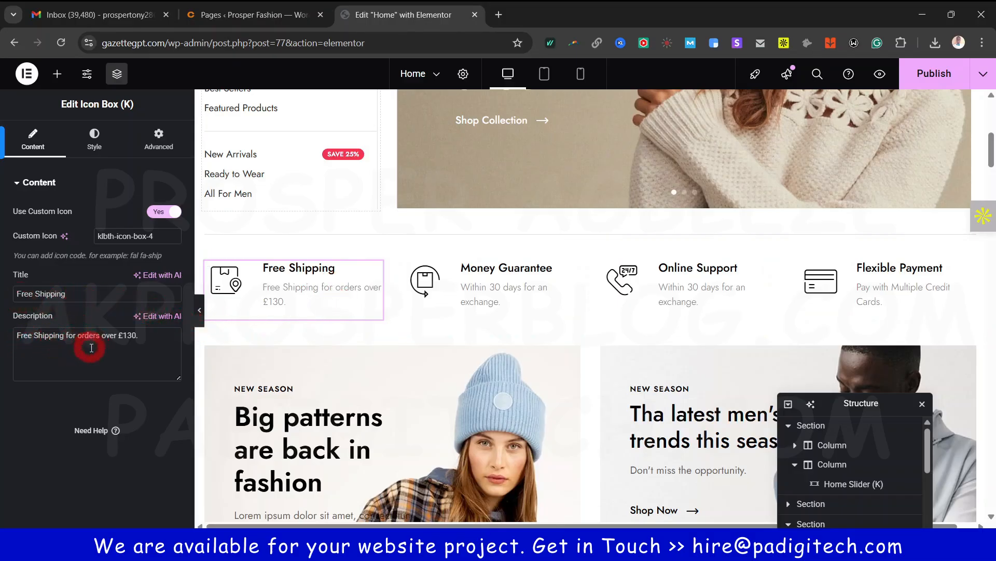
left_click(123, 334)
key("BackSpace")
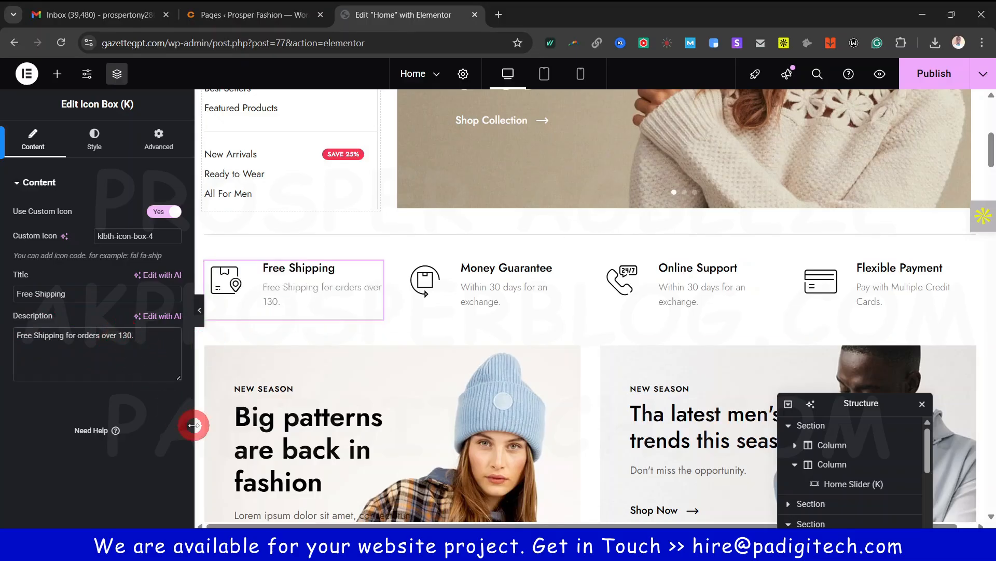
type("$")
Check the Money Guarantee description, then select the Street Fashion hero slider
left_click(517, 283)
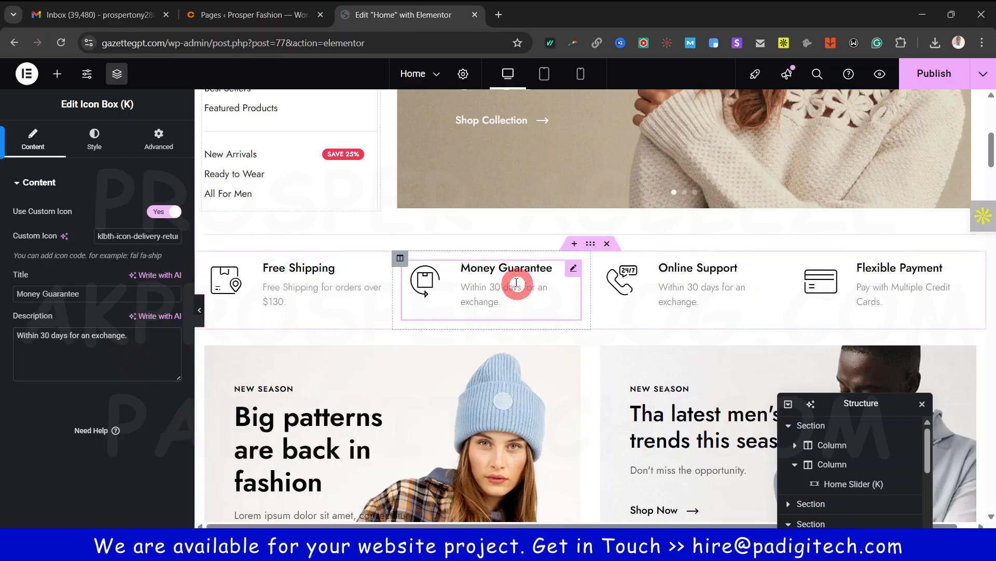
left_click(83, 360)
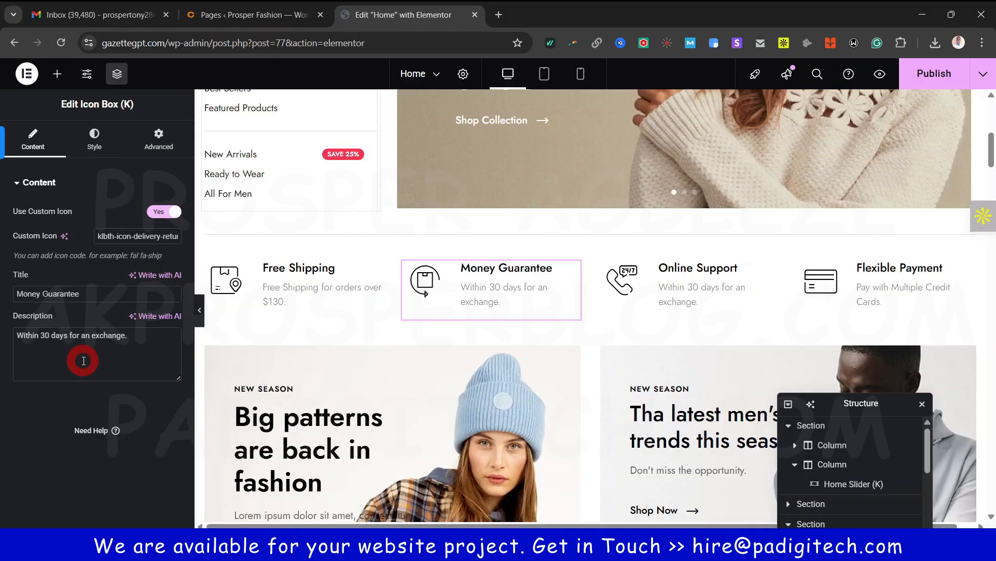
scroll(487, 327, "up", 5)
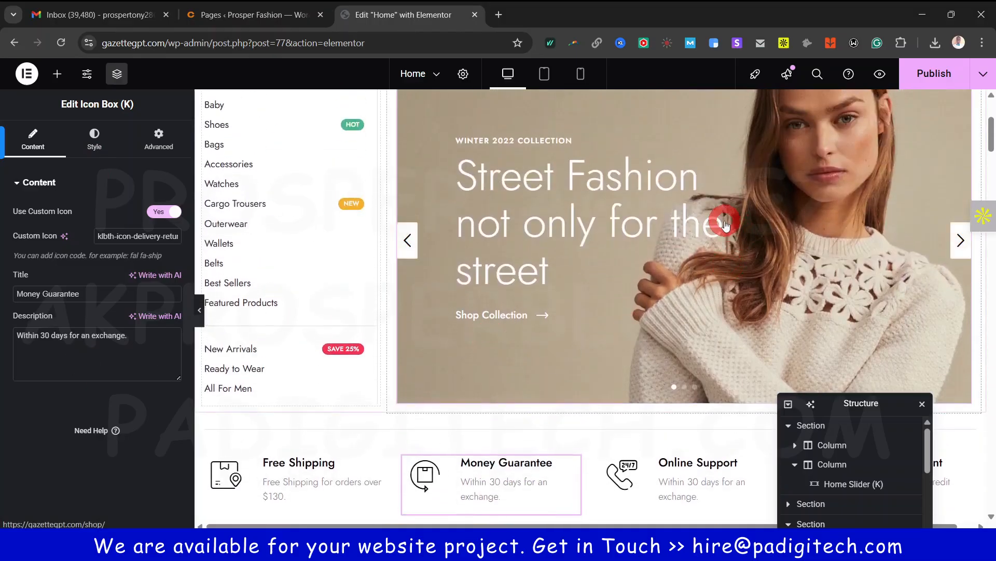
left_click(624, 232)
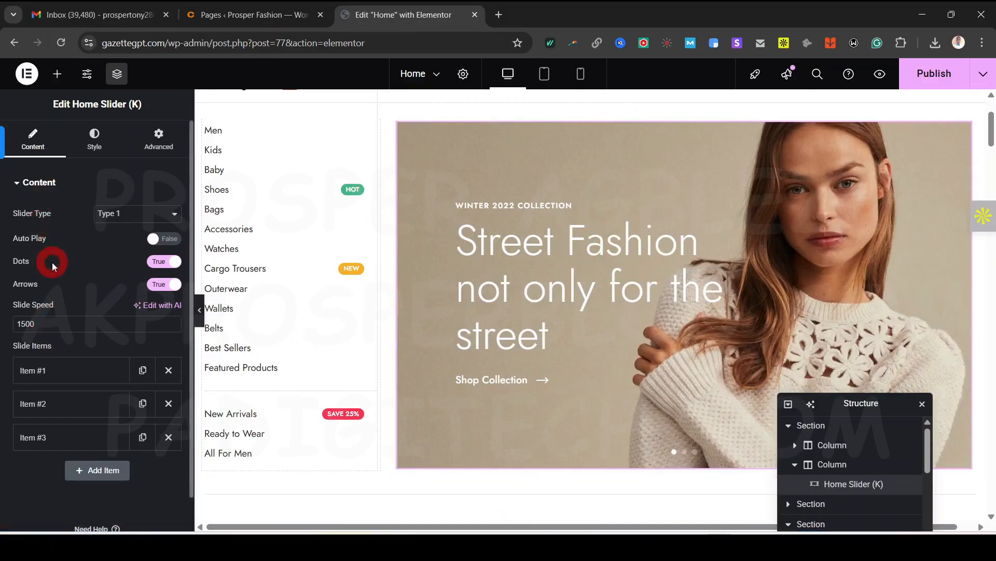
Try Accent, green and purple colours on the slider title, then clear the custom colour
left_click(96, 138)
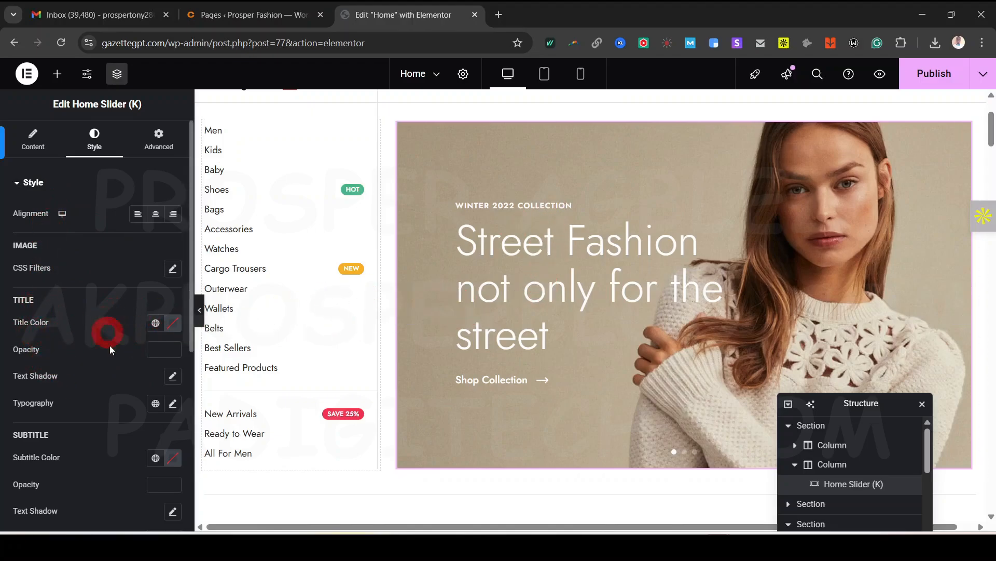
left_click(157, 324)
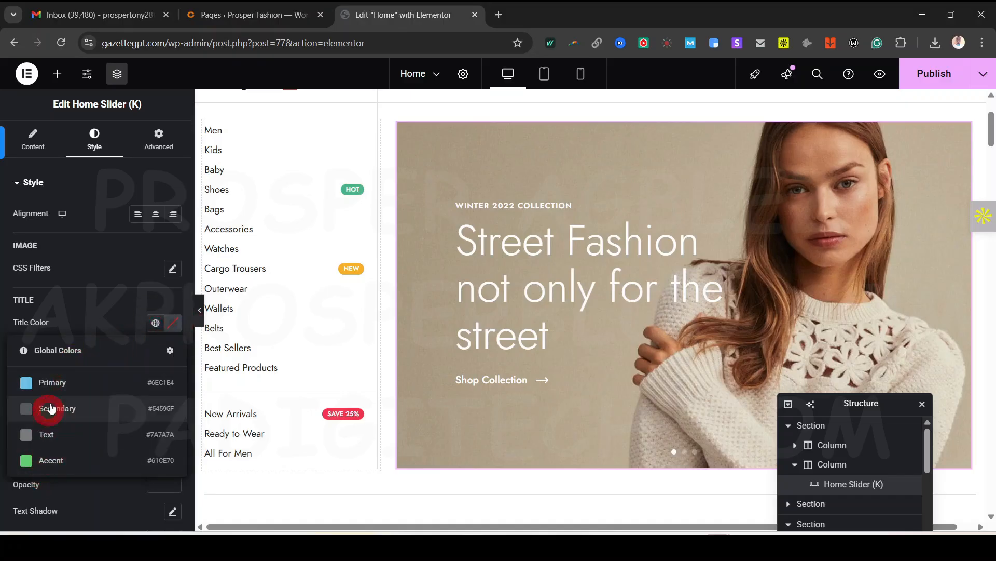
left_click(52, 462)
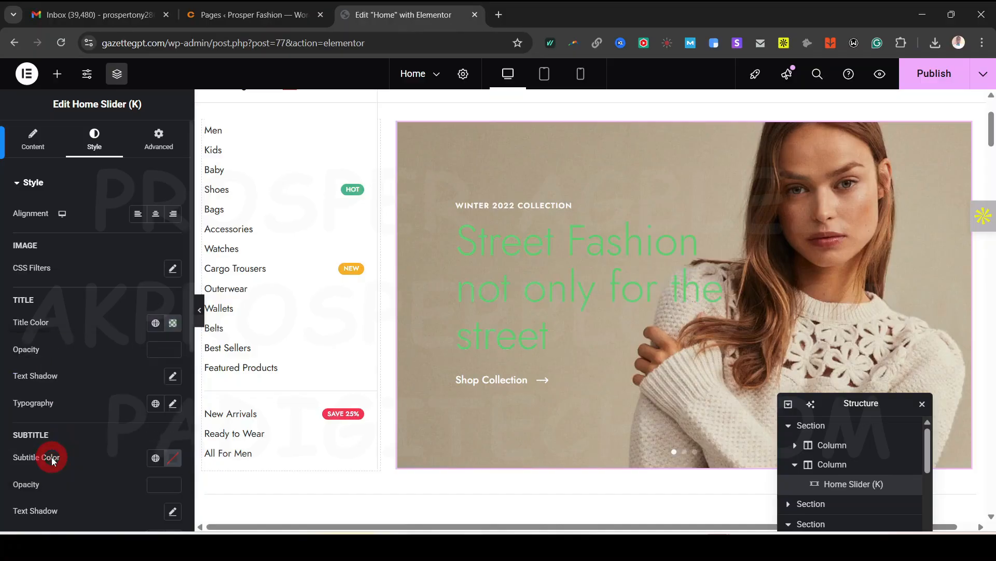
left_click(155, 323)
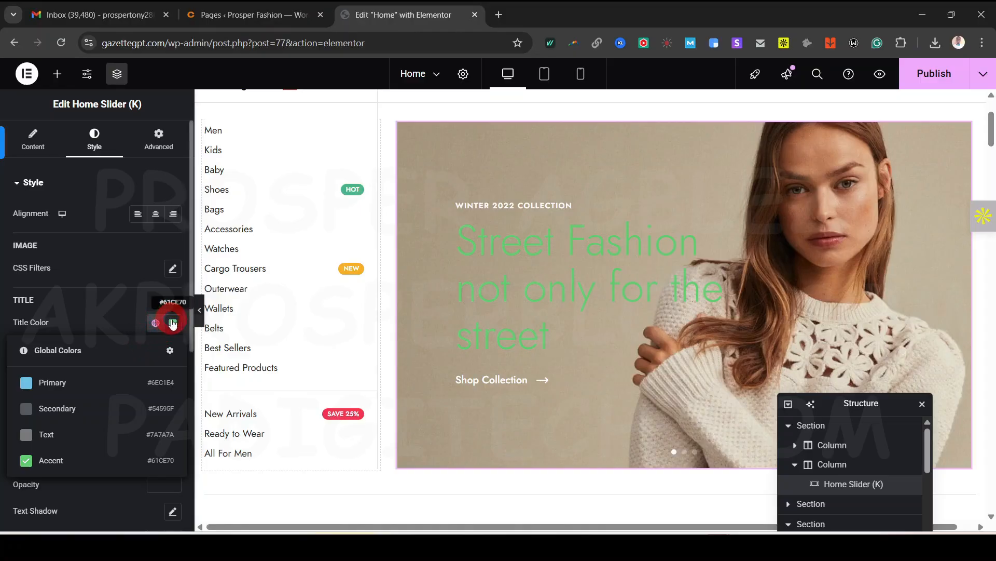
left_click(173, 324)
left_click(194, 350)
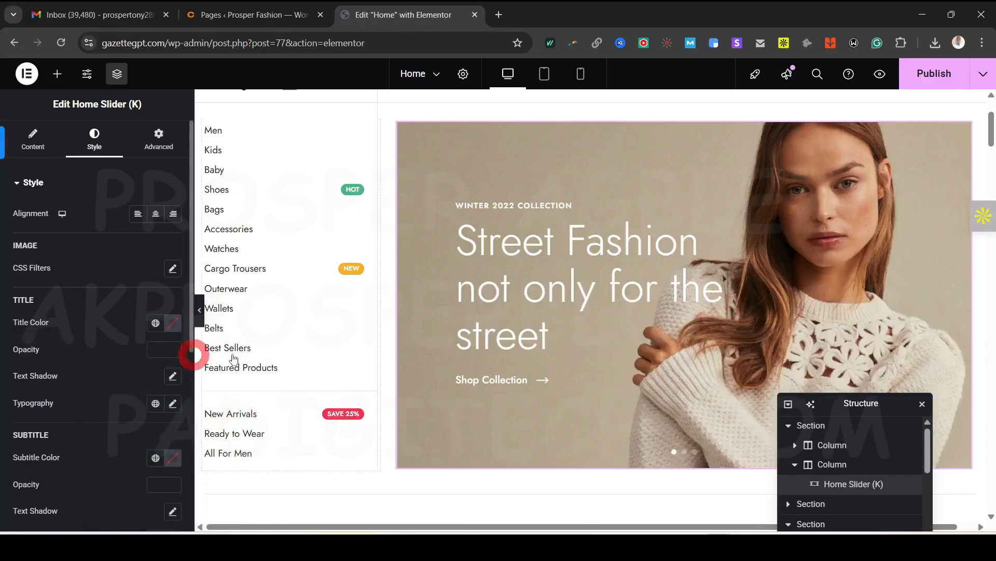
left_click(174, 324)
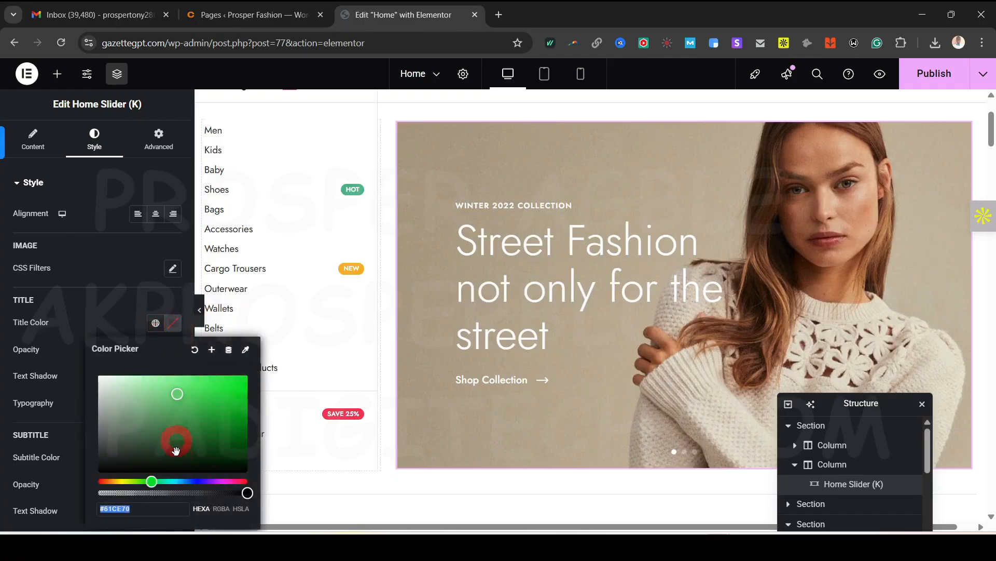
left_click_drag(176, 450, 223, 382)
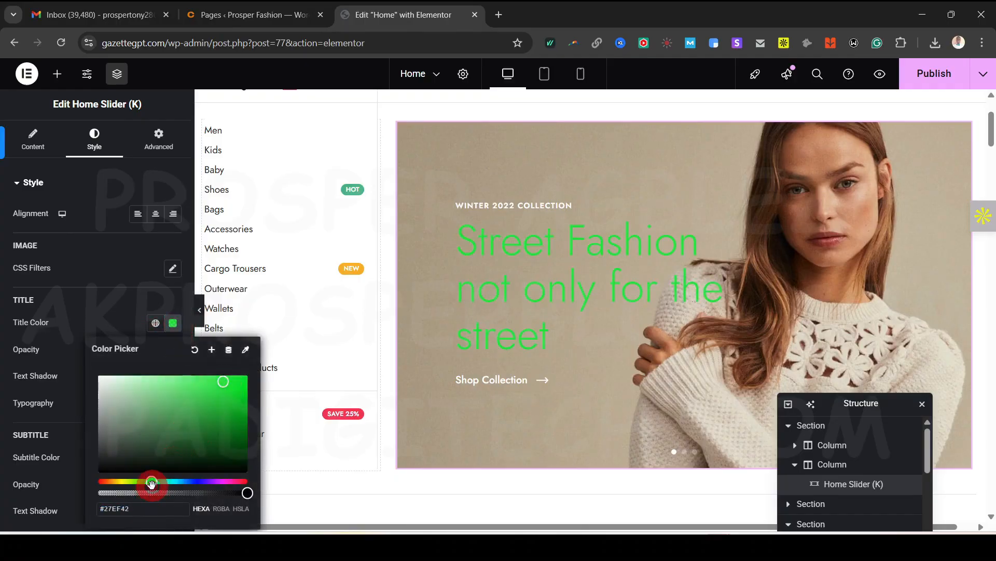
mouse_move(151, 482)
left_mouse_down()
mouse_move(222, 492)
mouse_move(138, 482)
mouse_move(159, 483)
left_mouse_up()
left_click(195, 351)
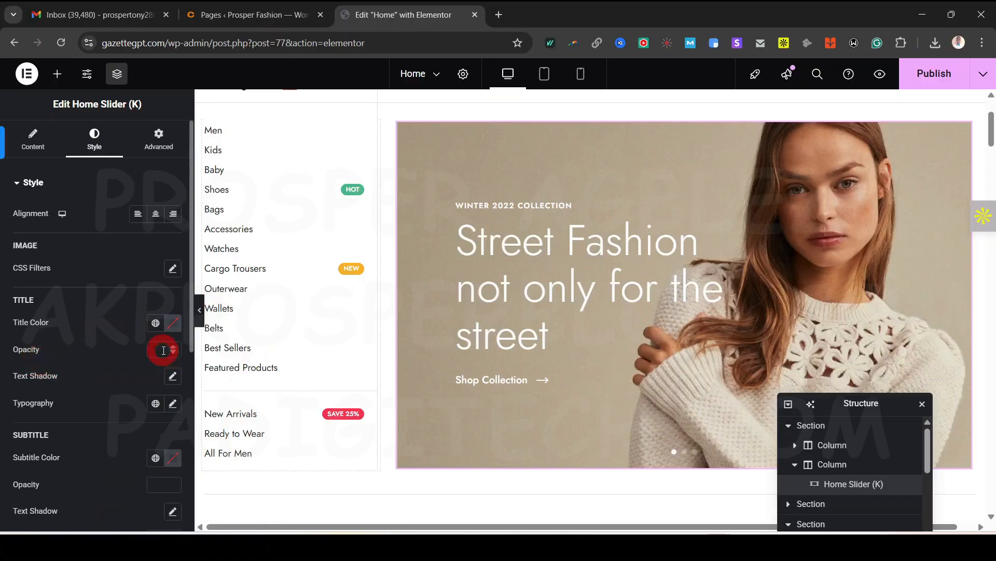
Reset the title text shadow to default and expand the Button Style section
left_click(173, 376)
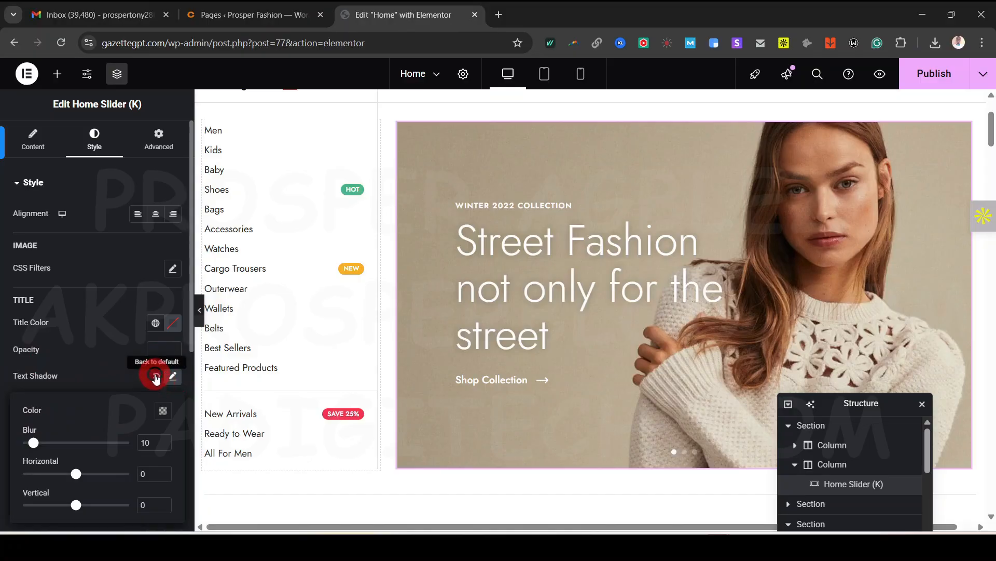
left_click(156, 374)
scroll(150, 395, "down", 3)
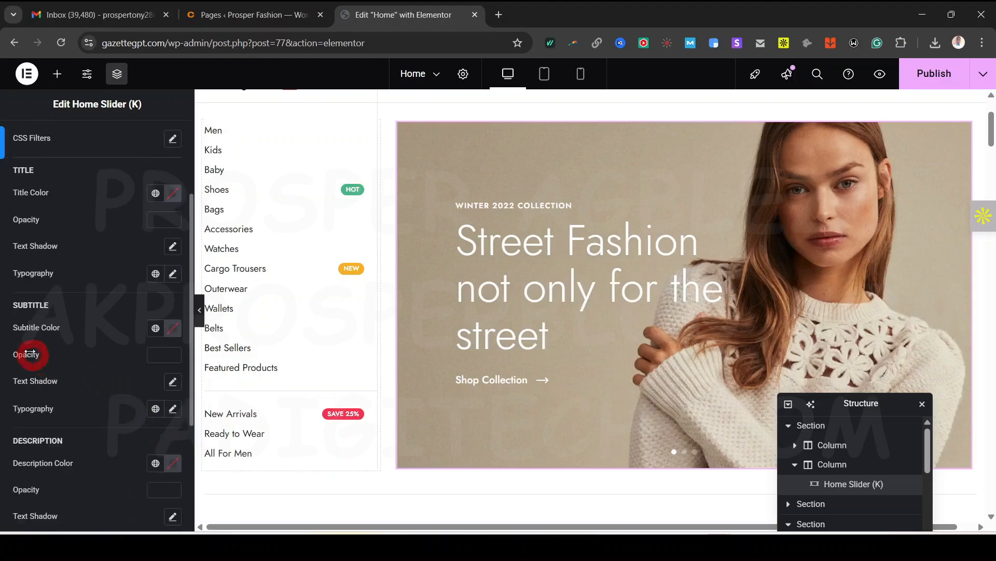
scroll(77, 432, "down", 4)
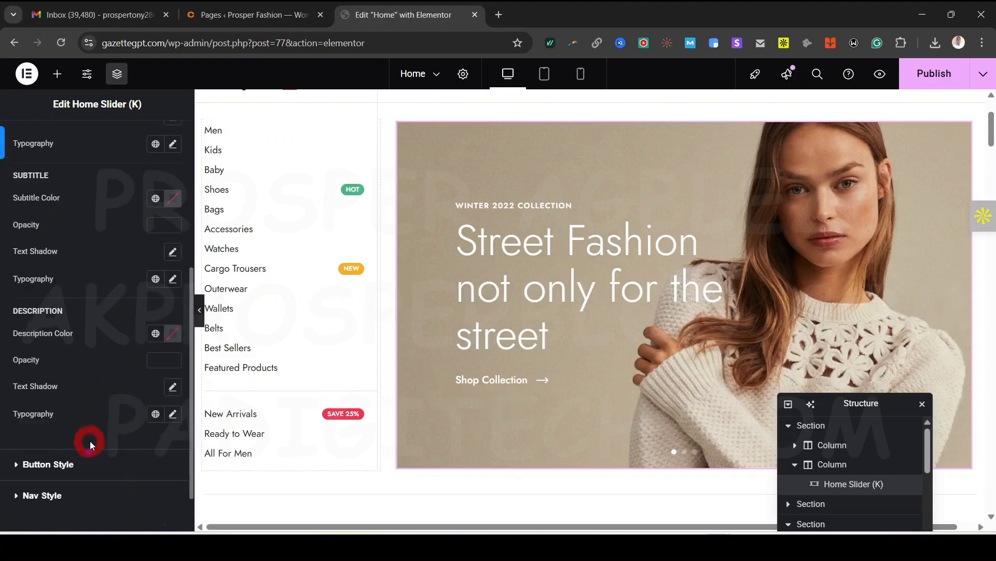
left_click(56, 406)
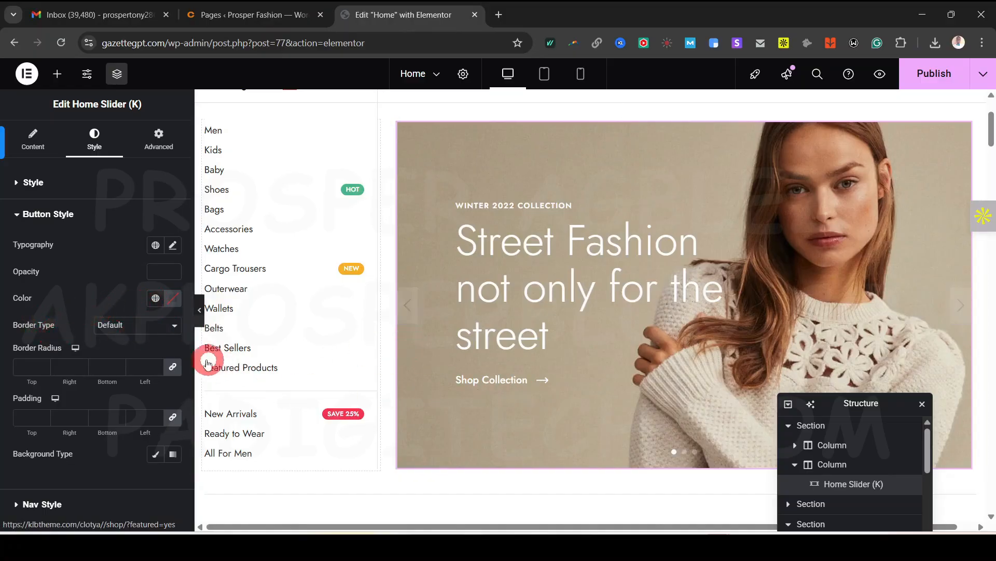
Give the Shop Collection button a solid width-2 border with 12 radius on all corners
left_click(129, 329)
left_click(125, 372)
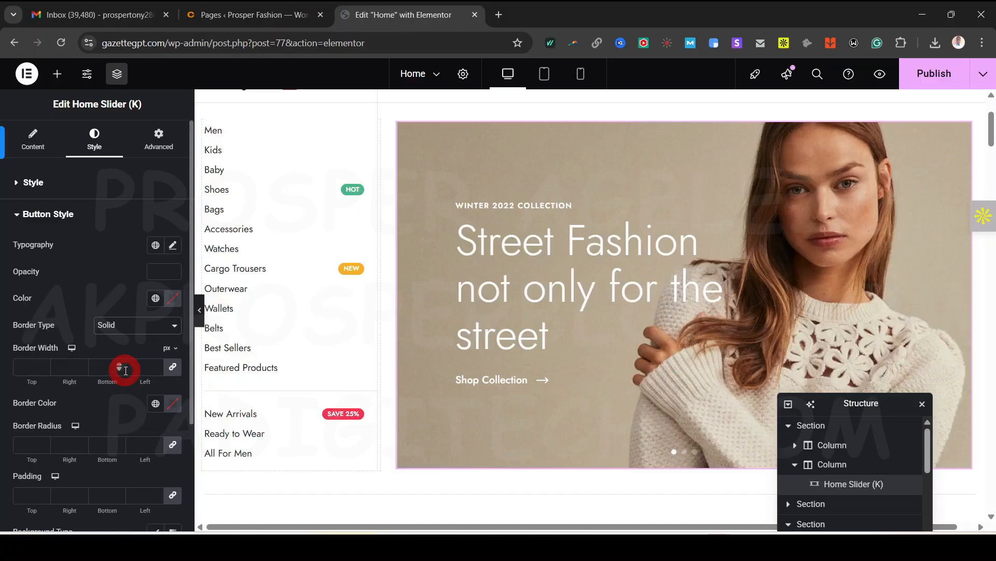
left_click(157, 366)
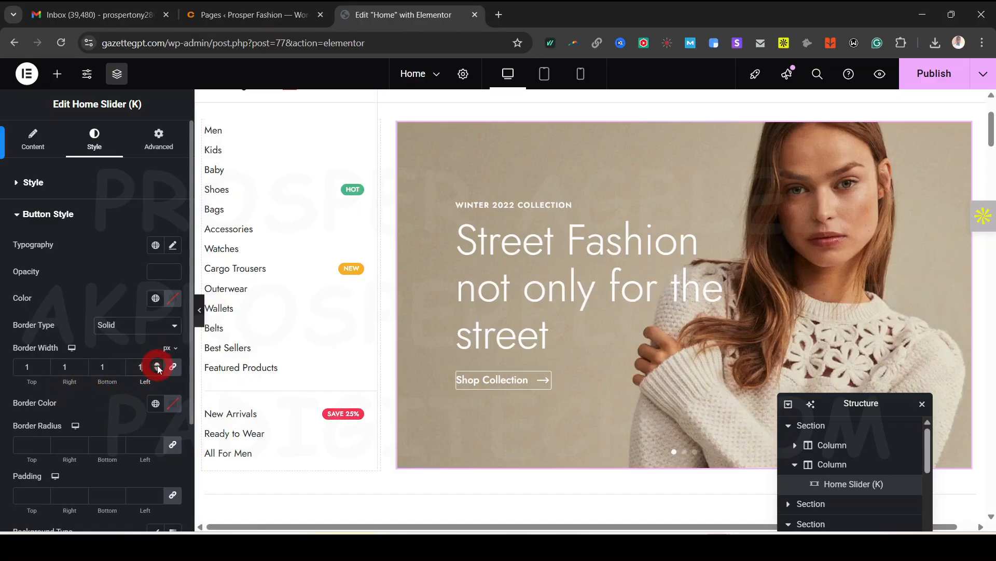
left_click(157, 366)
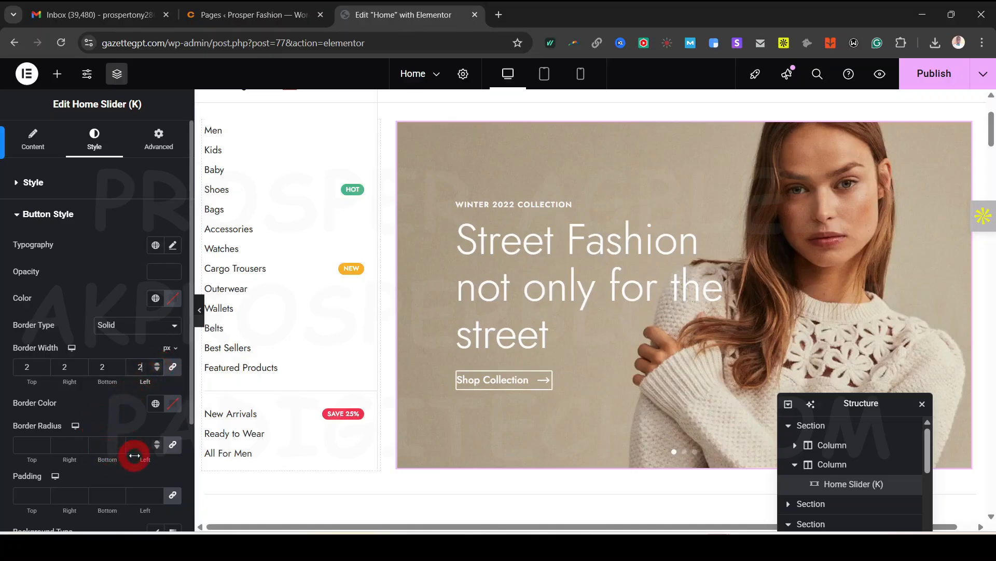
left_click(157, 442)
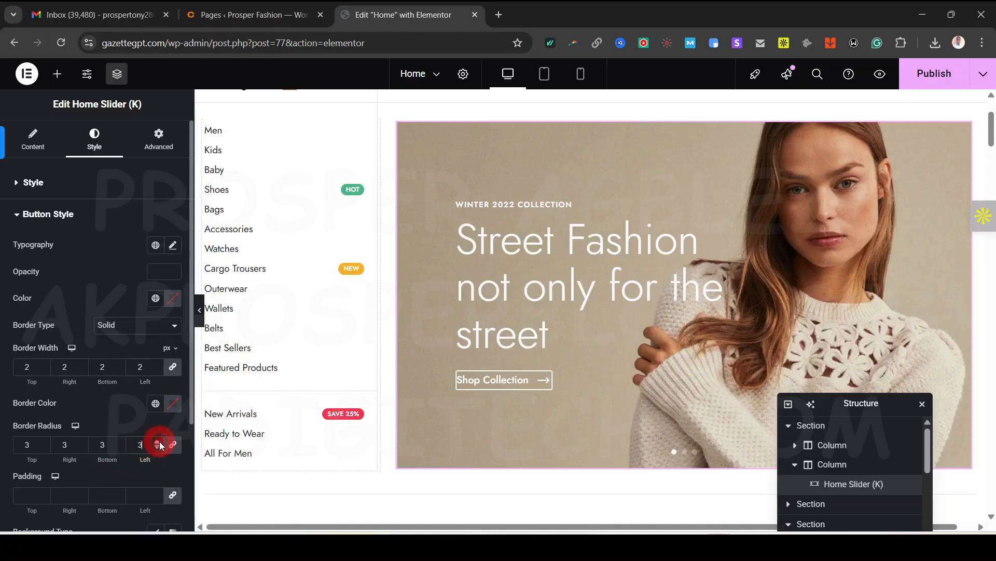
left_click(160, 441)
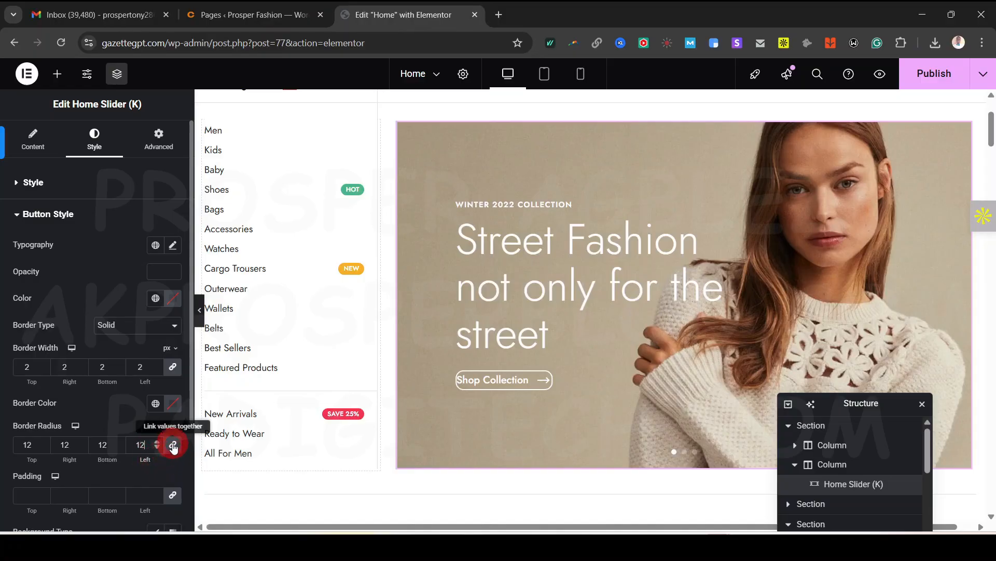
left_click(174, 445)
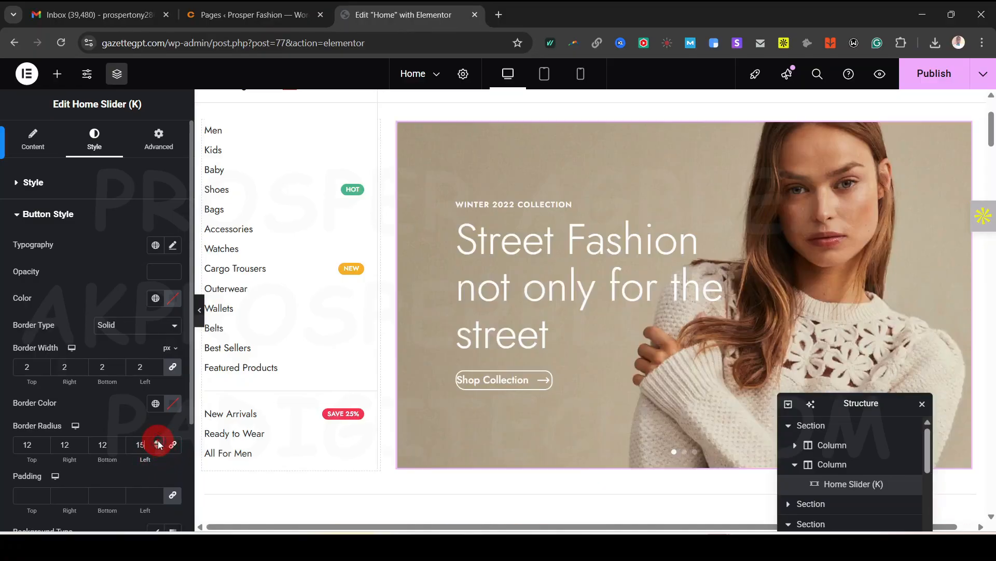
scroll(134, 405, "down", 3)
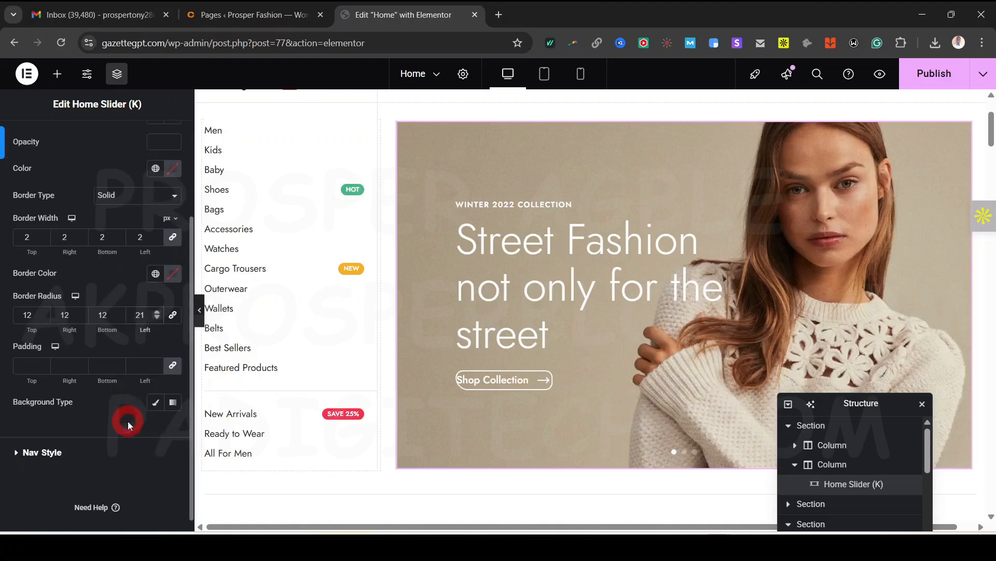
scroll(123, 427, "up", 2)
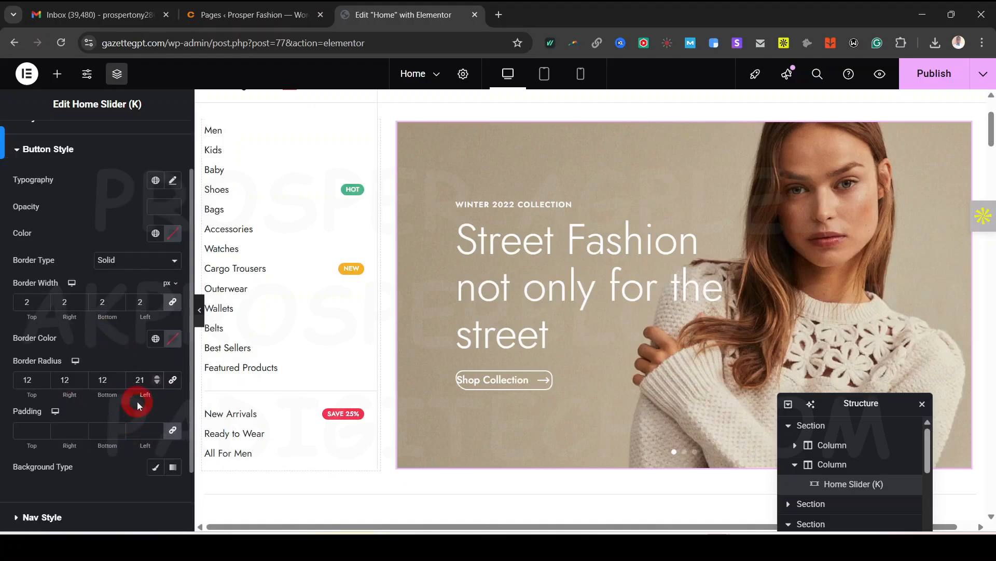
left_click(172, 380)
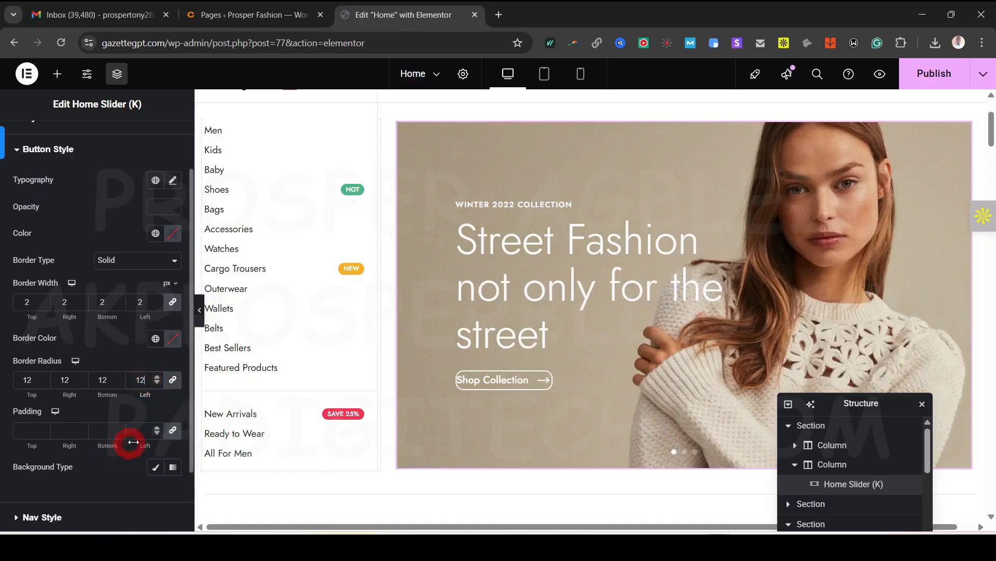
Add padding of 10 on all sides of the button text
left_click(158, 427)
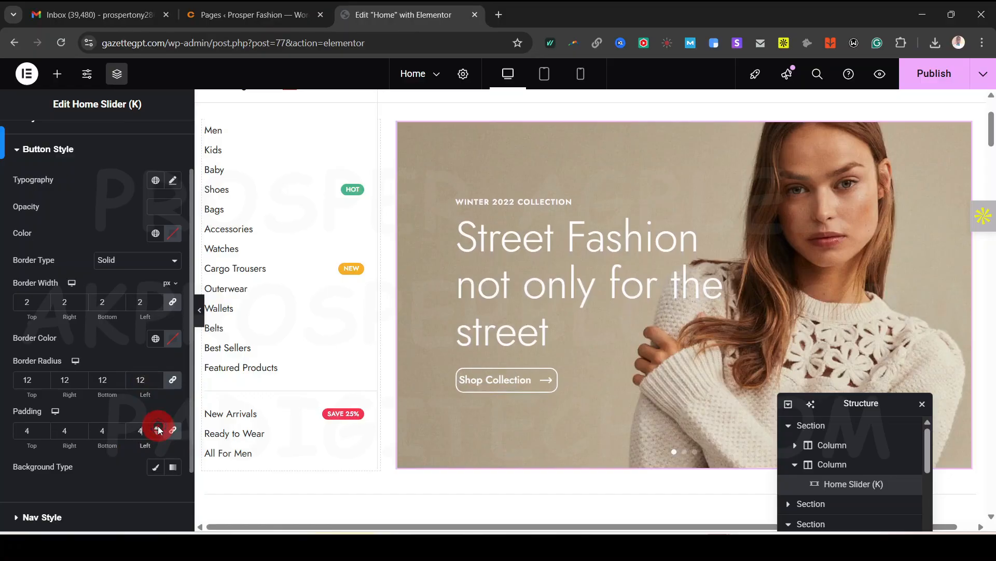
left_click(157, 427)
left_click(158, 427)
left_click(157, 427)
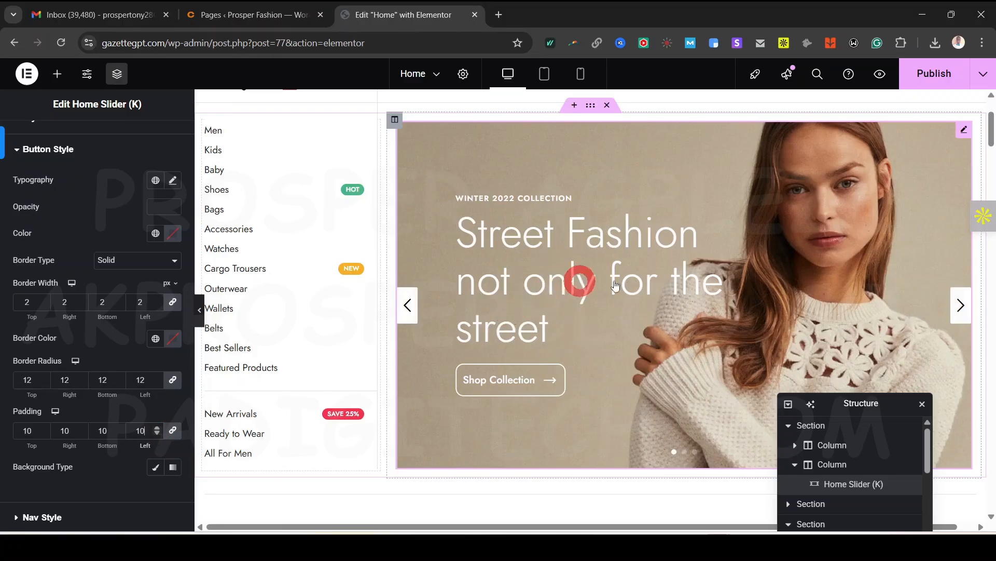
left_click(173, 384)
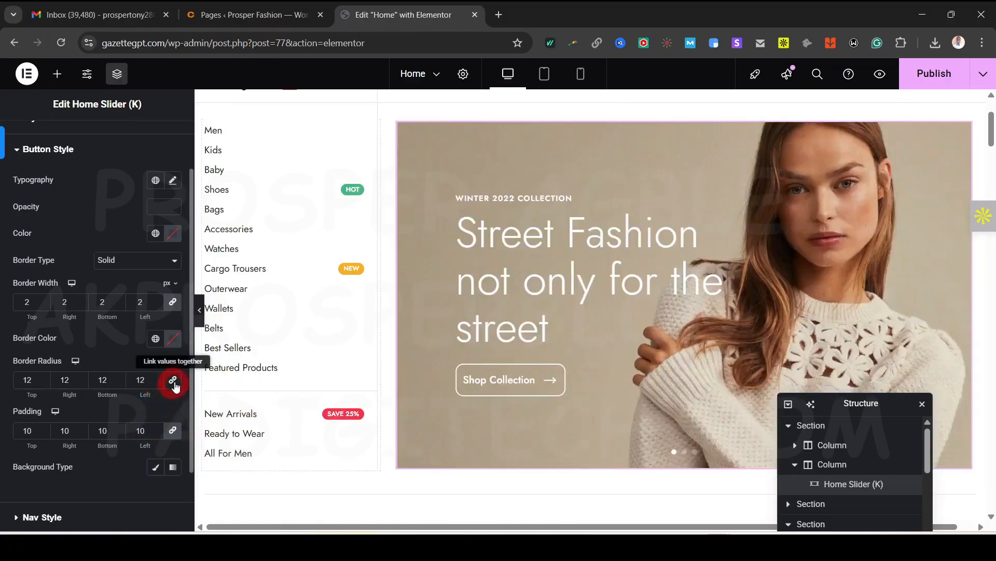
left_click(175, 385)
Clear the button's corner radius, padding and border width back to defaults
left_click(145, 380)
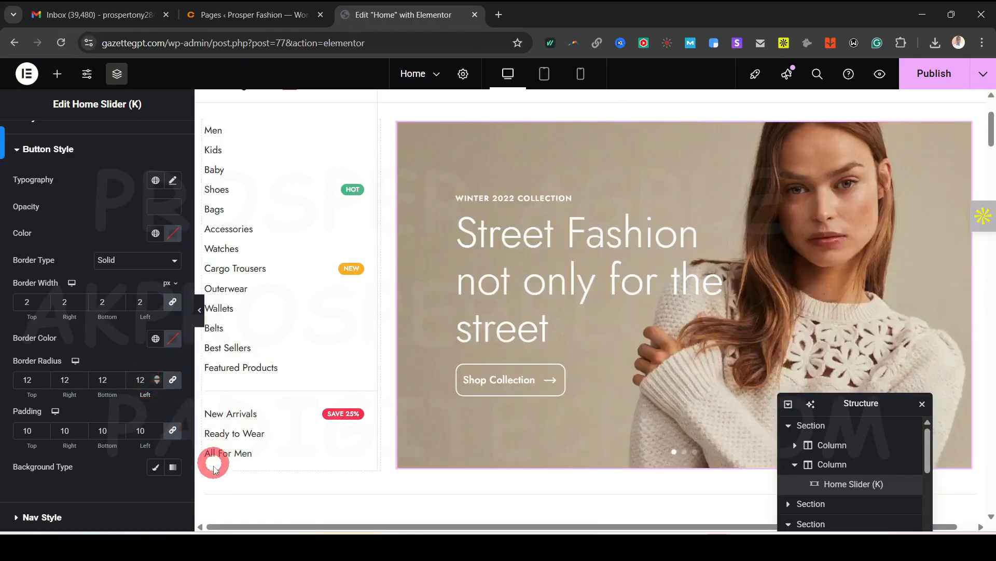
key("BackSpace")
key("BackSpace")
left_click(149, 426)
key("BackSpace")
key("BackSpace")
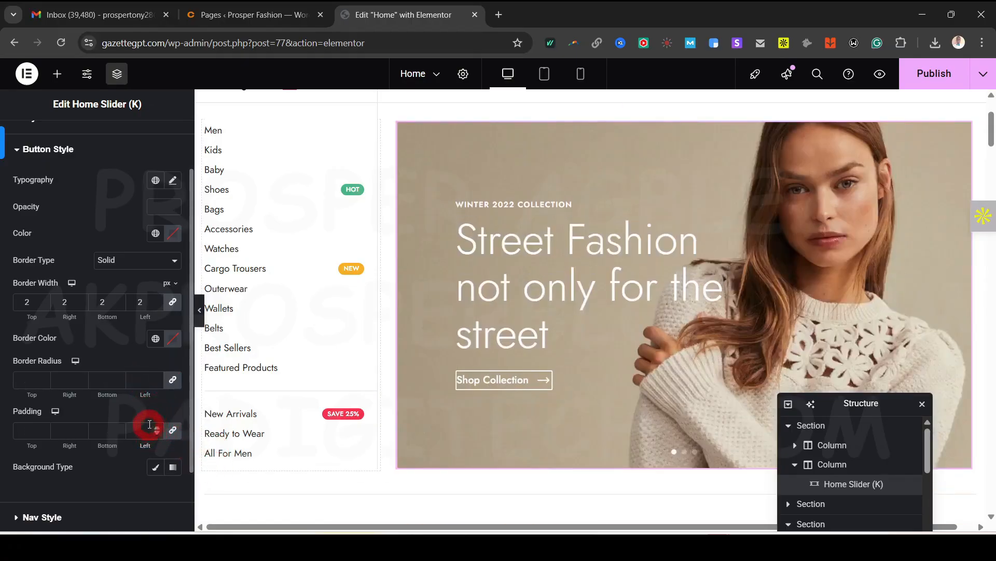
left_click(149, 300)
key("BackSpace")
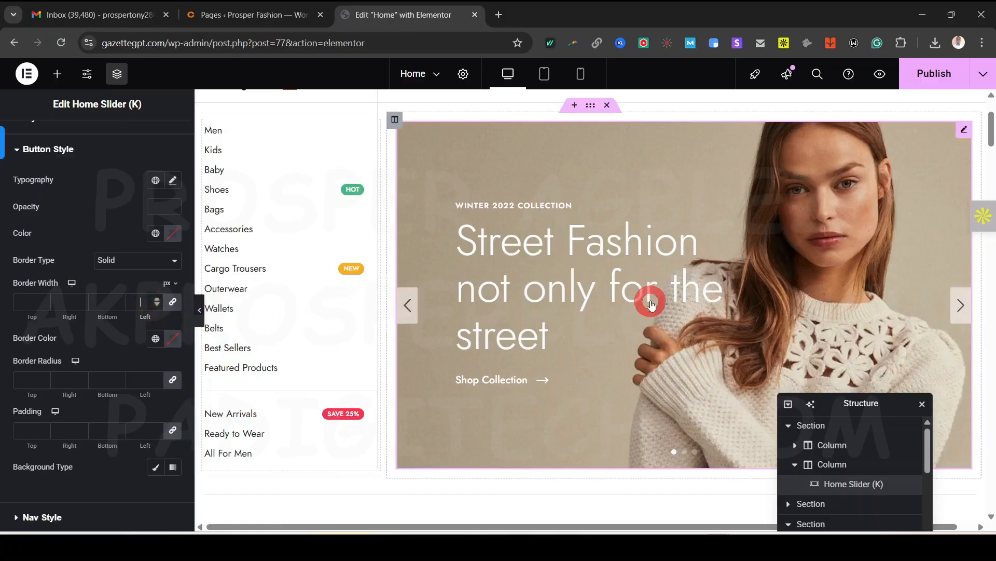
Glance at the Layout tab, then collapse other Style sections and expand Nav Style
scroll(62, 326, "up", 2)
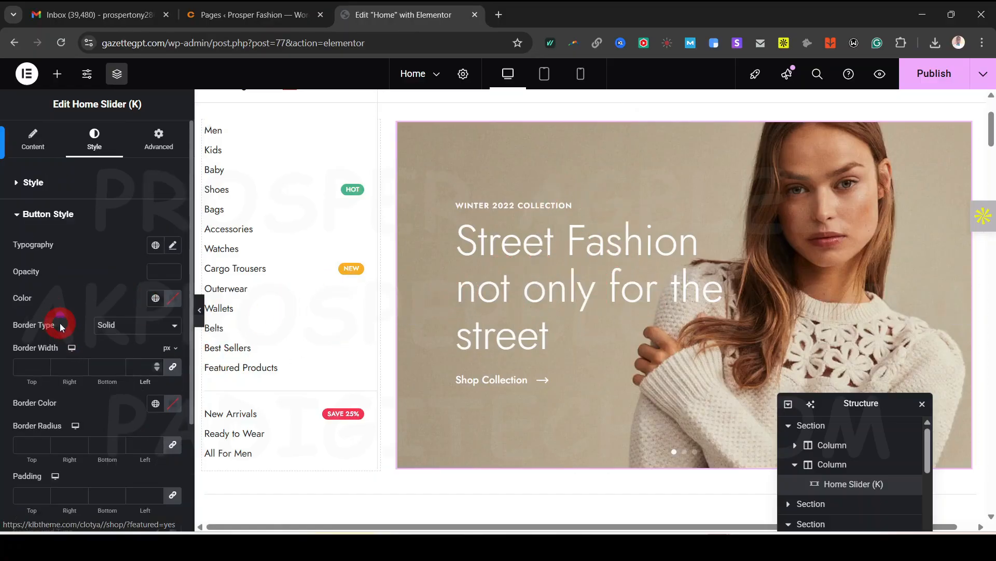
left_click(164, 129)
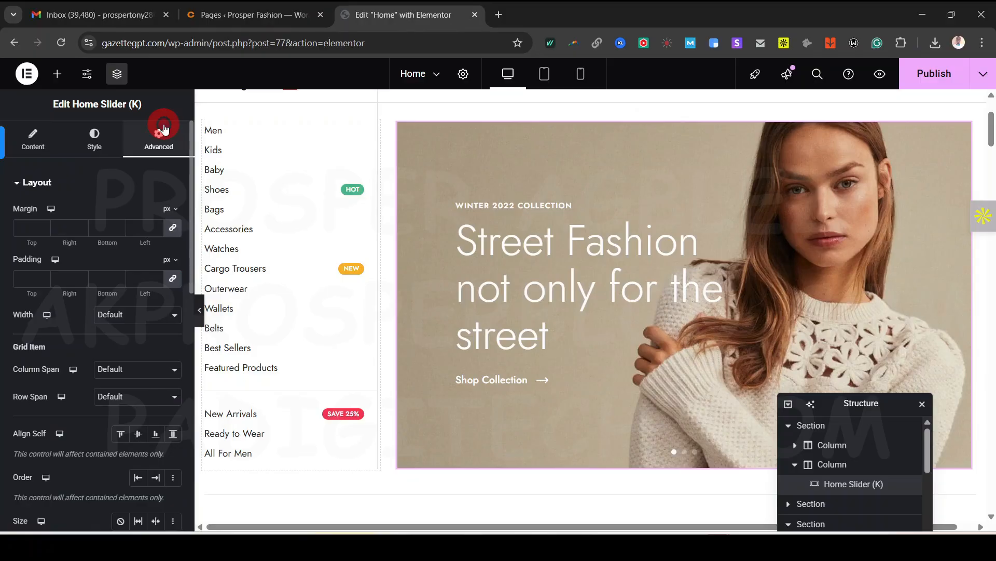
left_click(101, 139)
left_click(56, 188)
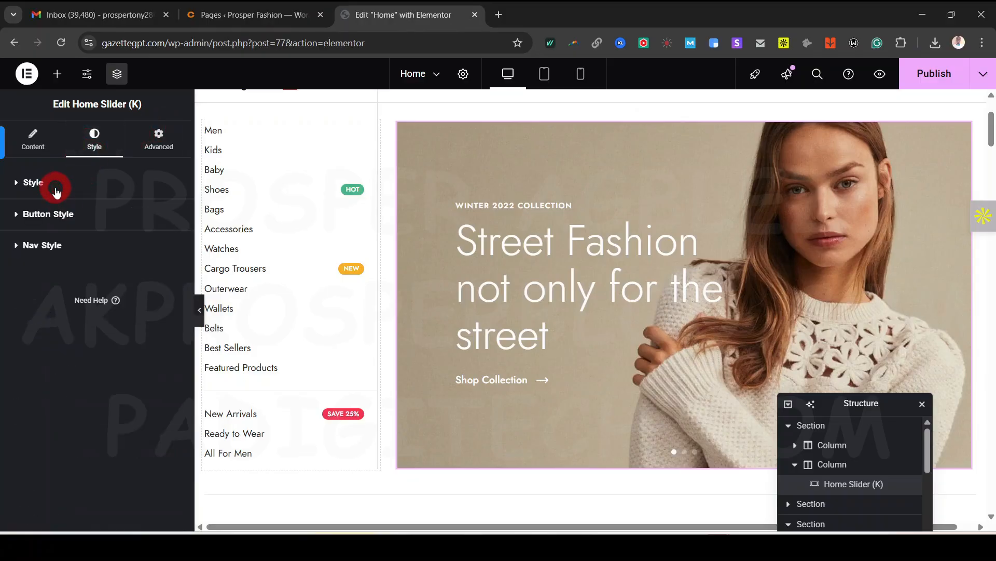
left_click(54, 211)
left_click(54, 212)
left_click(52, 249)
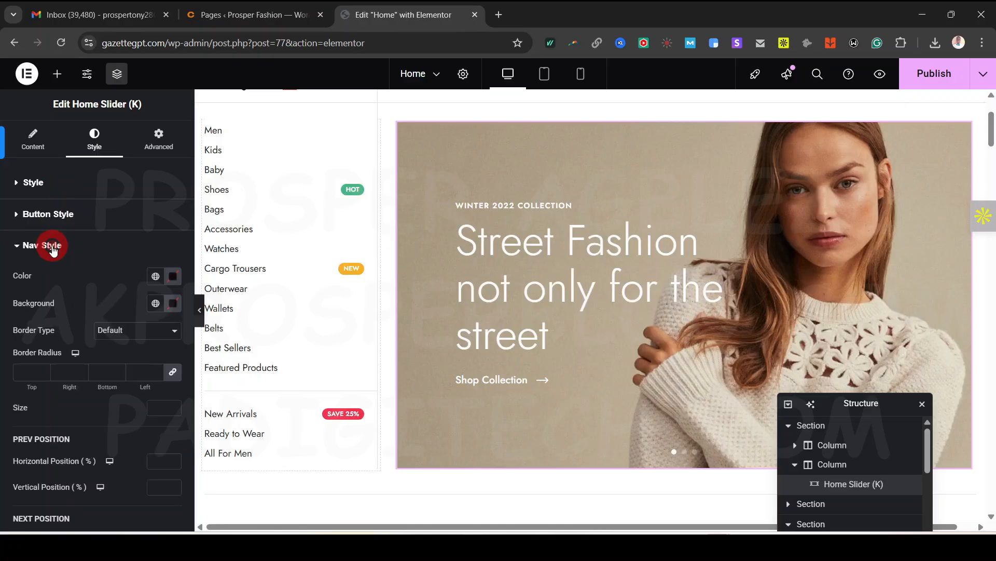
scroll(32, 425, "down", 3)
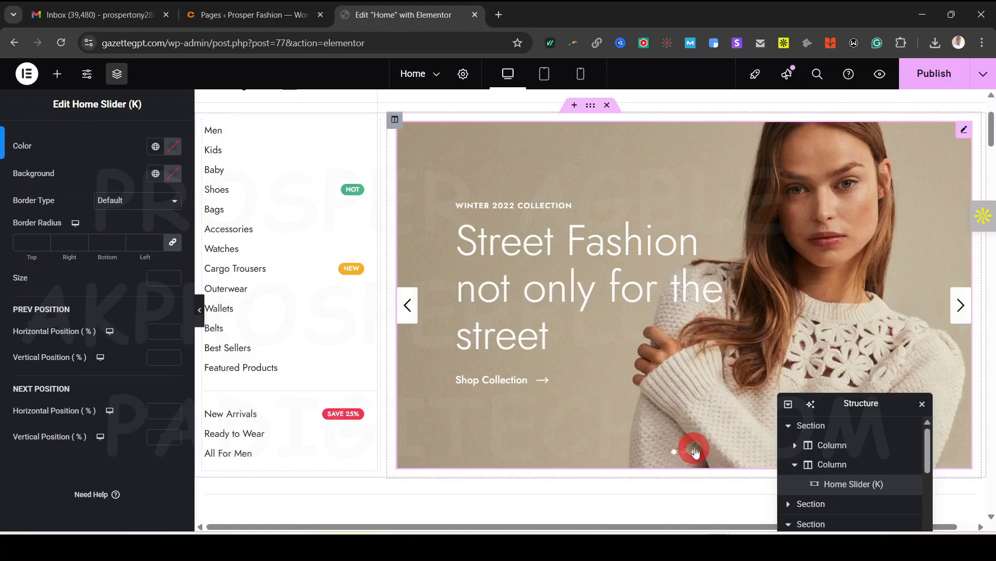
scroll(634, 379, "down", 5)
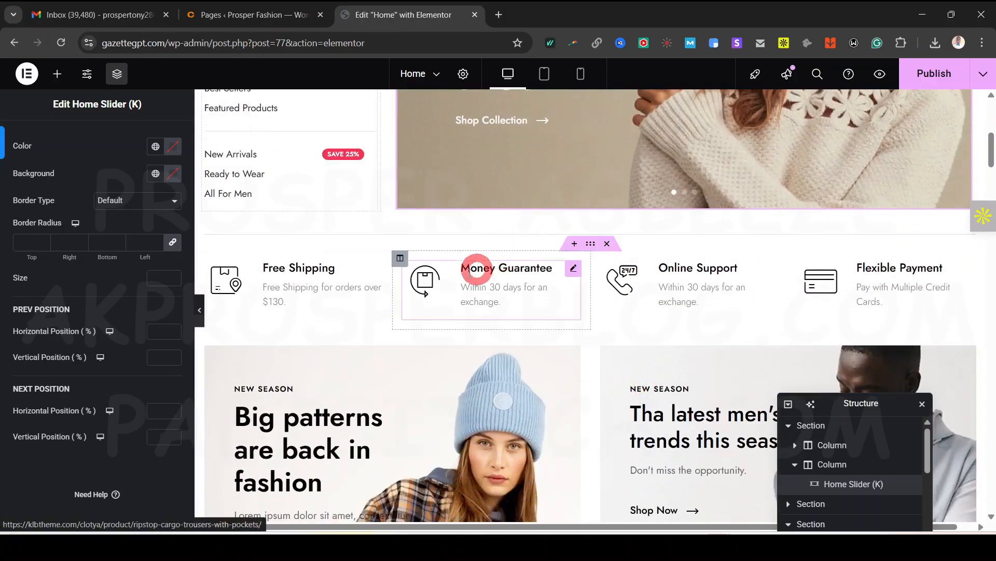
Check the Money Guarantee and Online Support boxes' Custom Icon codes, then start a new browser tab
left_click(476, 268)
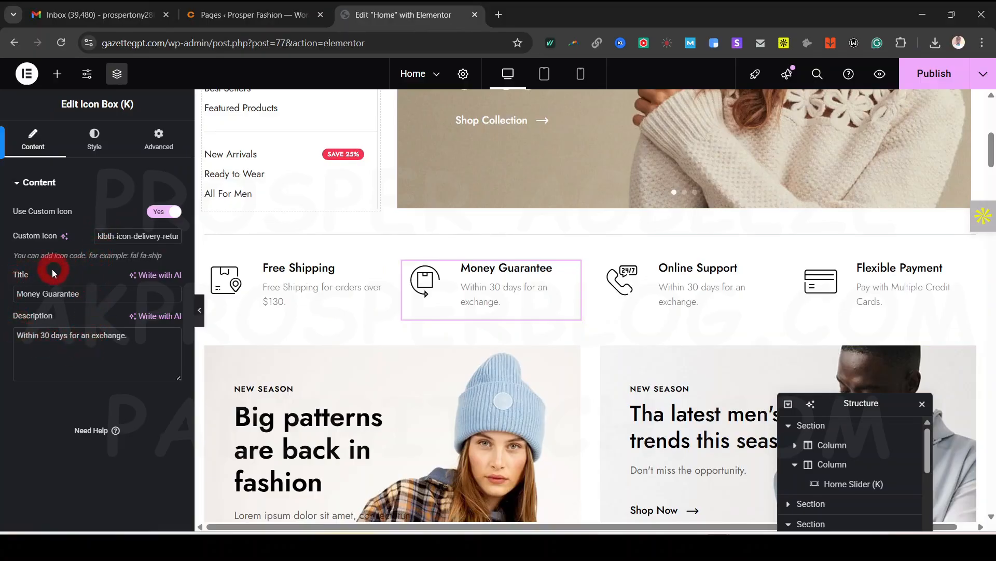
left_click(694, 275)
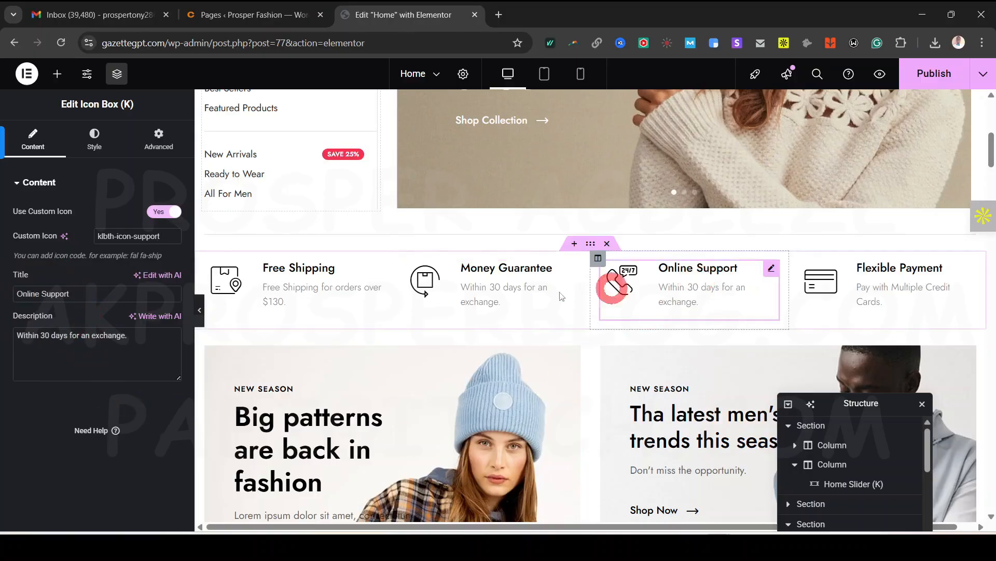
scroll(596, 225, "down", 1)
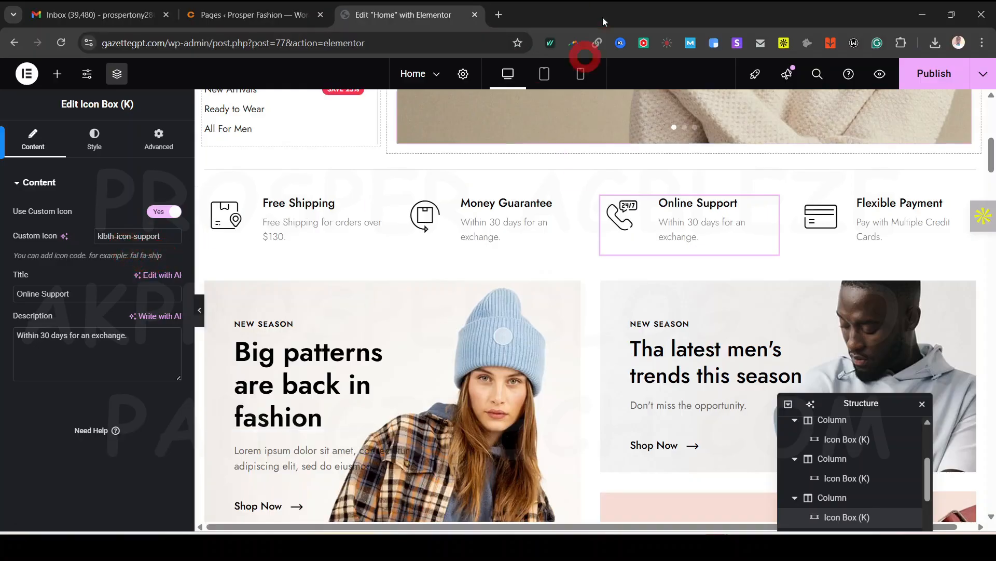
left_click(499, 15)
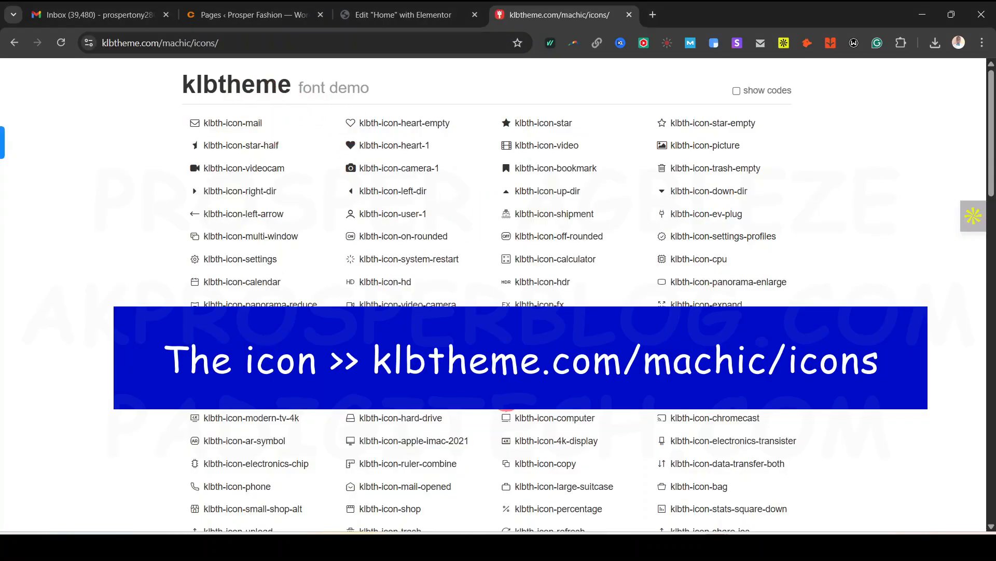
Scroll through the klbth-icon names, then return to the 'Edit "Home" with Elementor' tab
scroll(238, 407, "down", 4)
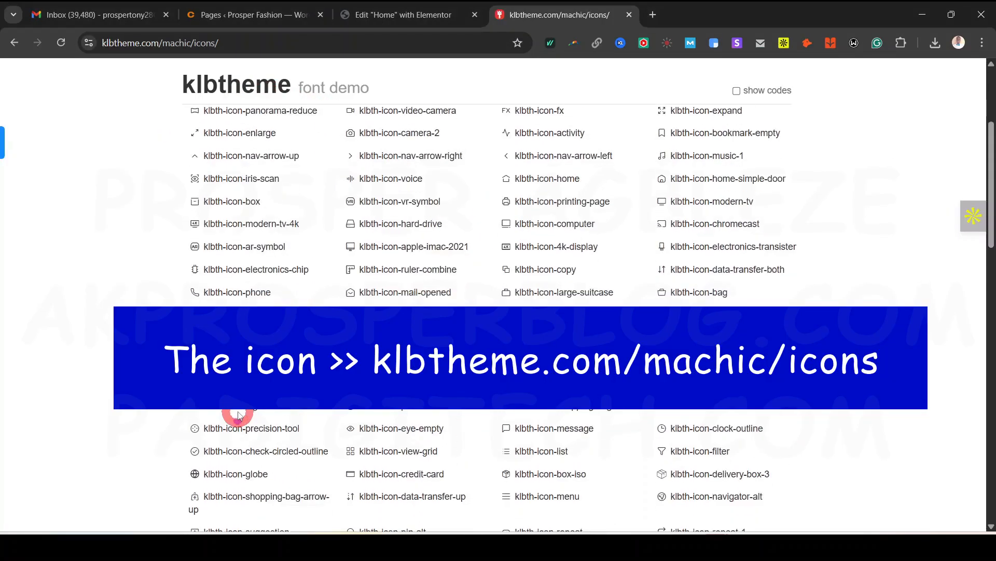
scroll(239, 416, "down", 5)
left_click_drag(462, 274, 359, 275)
scroll(160, 296, "down", 20)
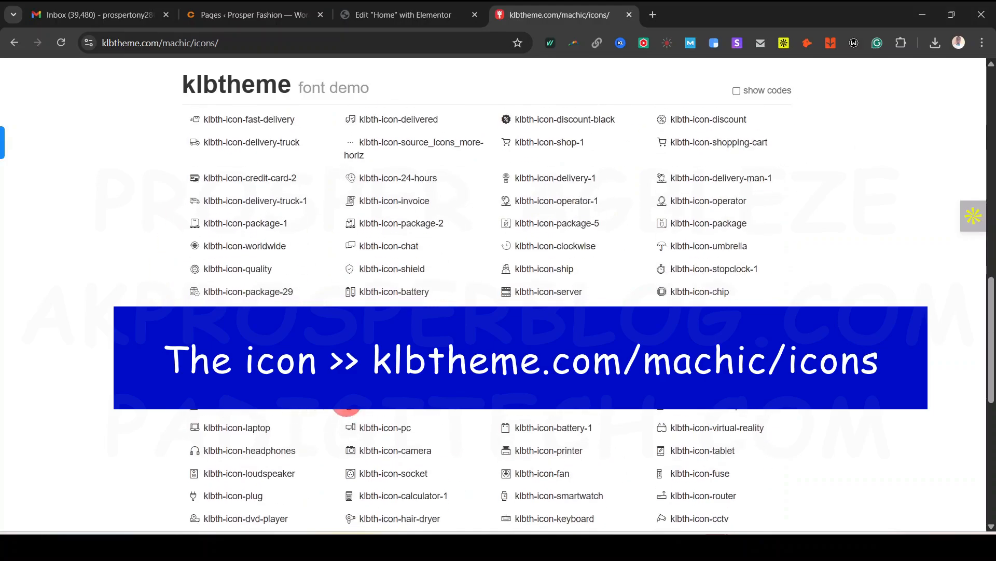
scroll(538, 409, "up", 10)
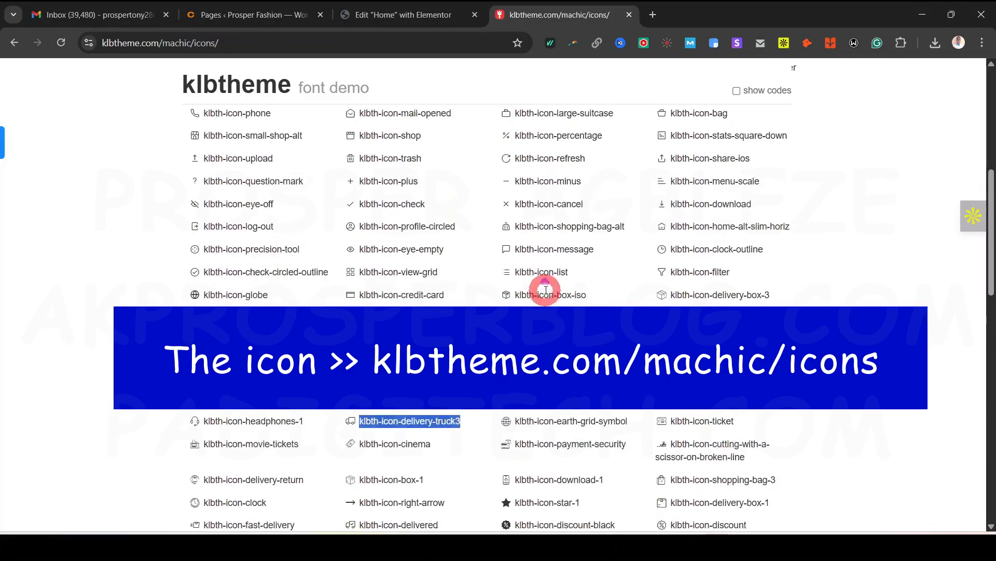
left_click(403, 14)
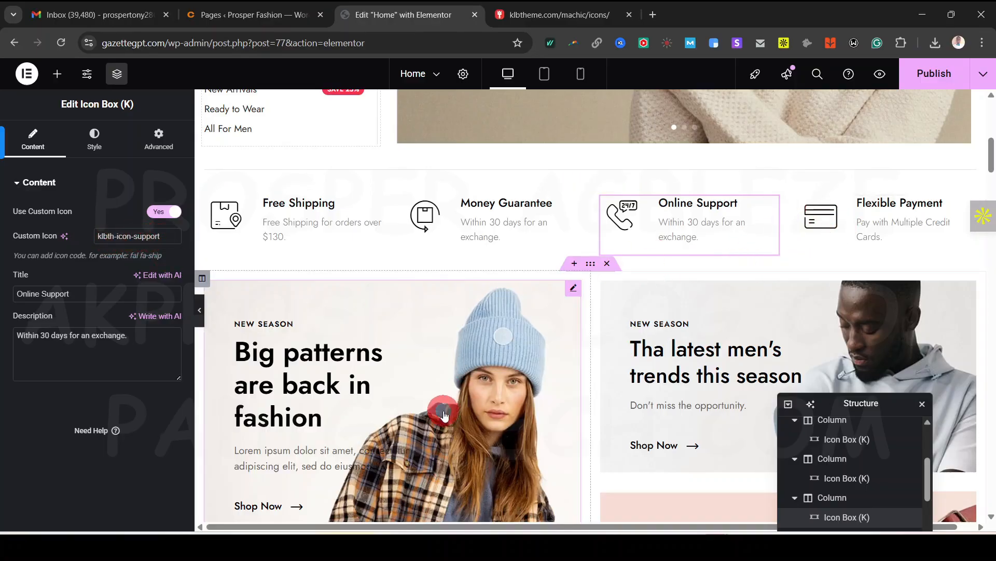
On the Big patterns banner, try Middle vertical position, then set it back to Top
scroll(496, 214, "down", 4)
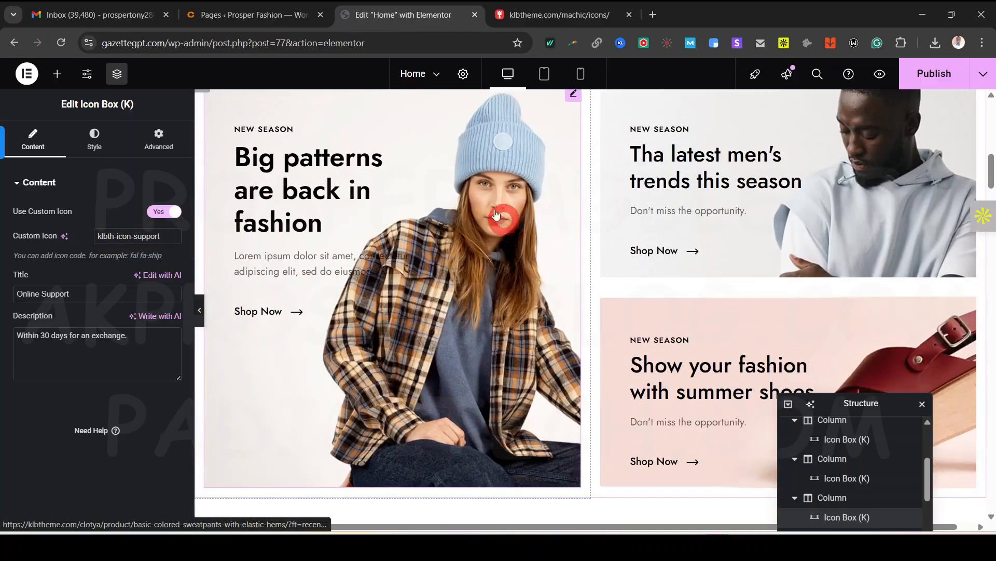
left_click(468, 280)
scroll(467, 281, "up", 1)
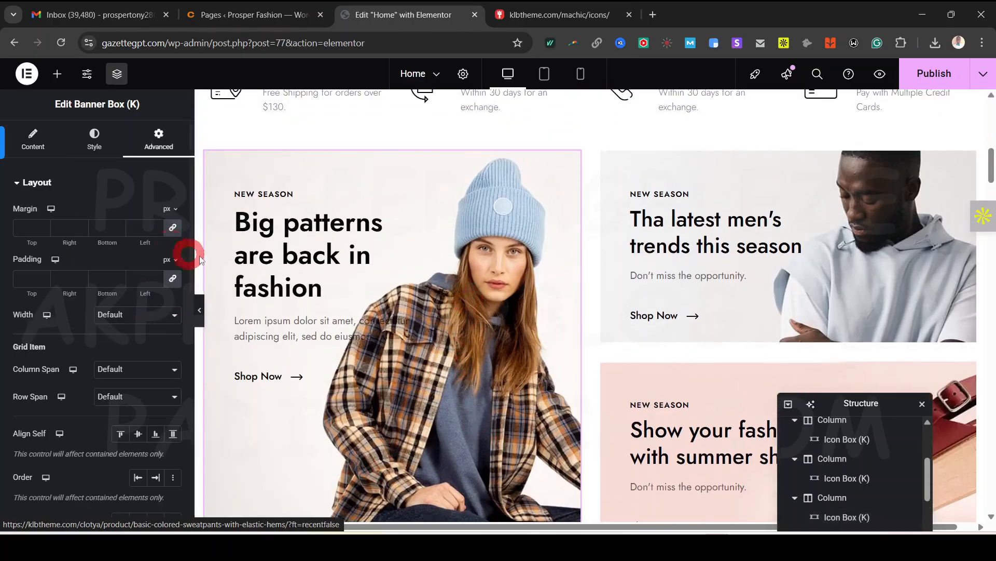
left_click(32, 138)
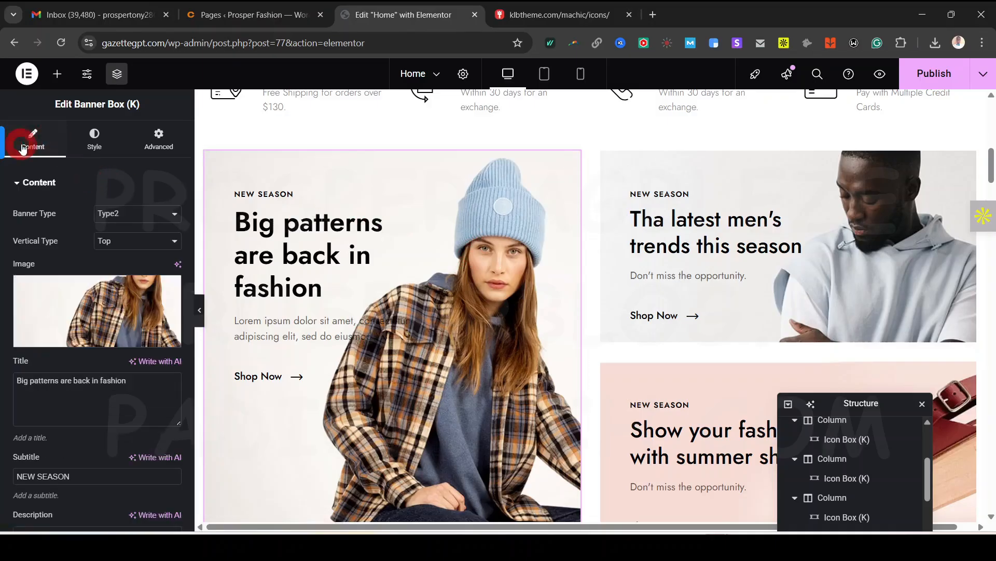
left_click(76, 214)
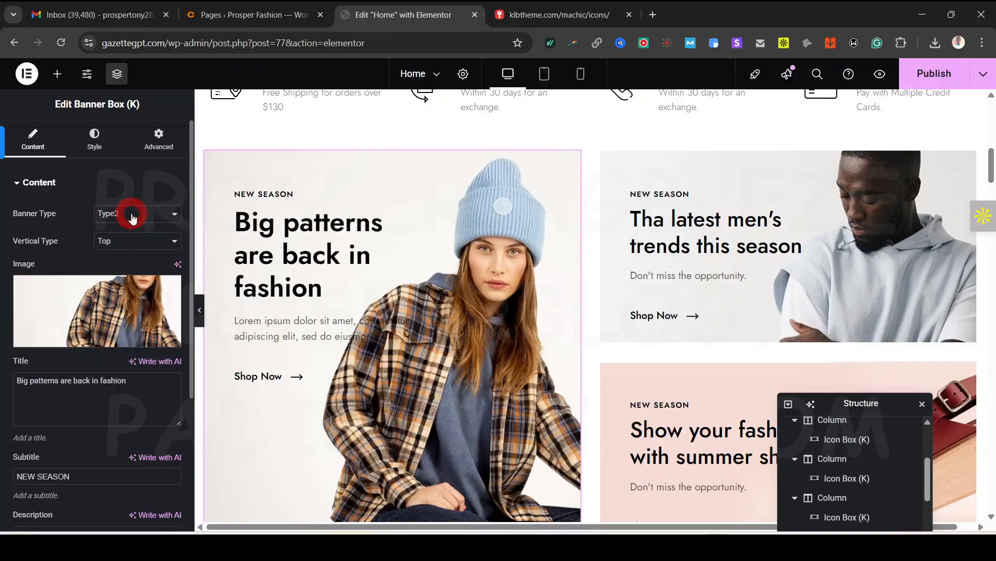
left_click(134, 242)
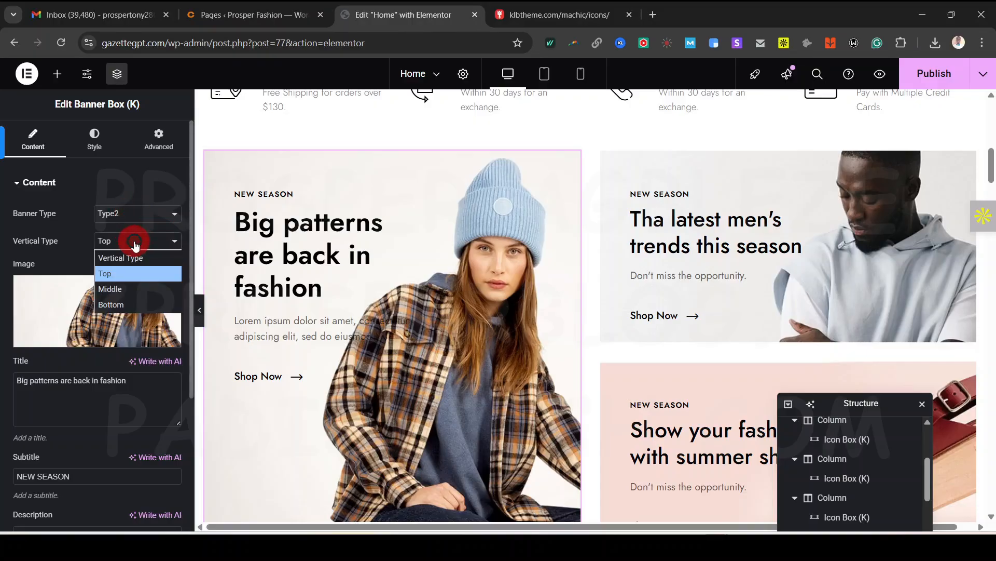
left_click(127, 288)
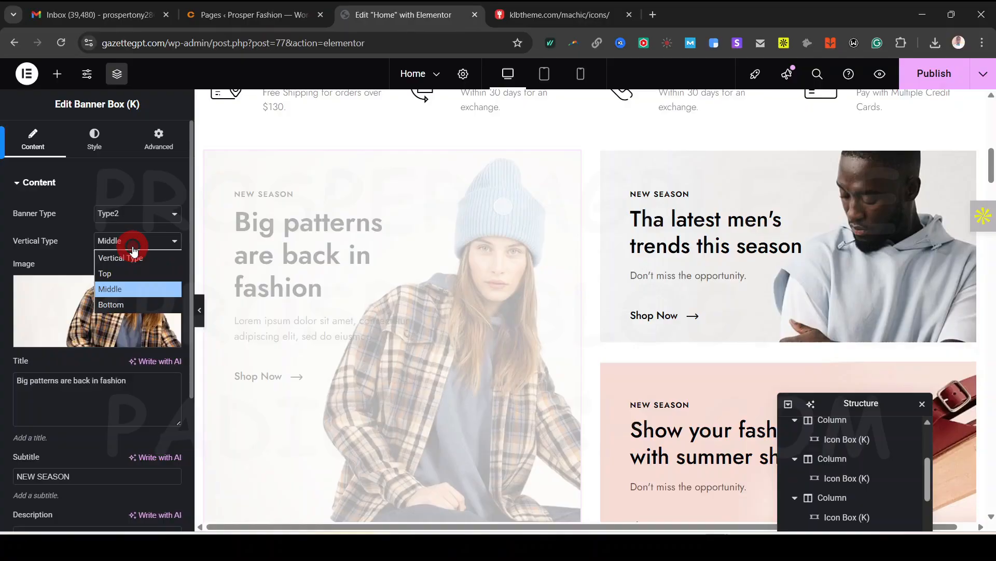
left_click(111, 273)
scroll(356, 331, "down", 5)
scroll(53, 438, "down", 4)
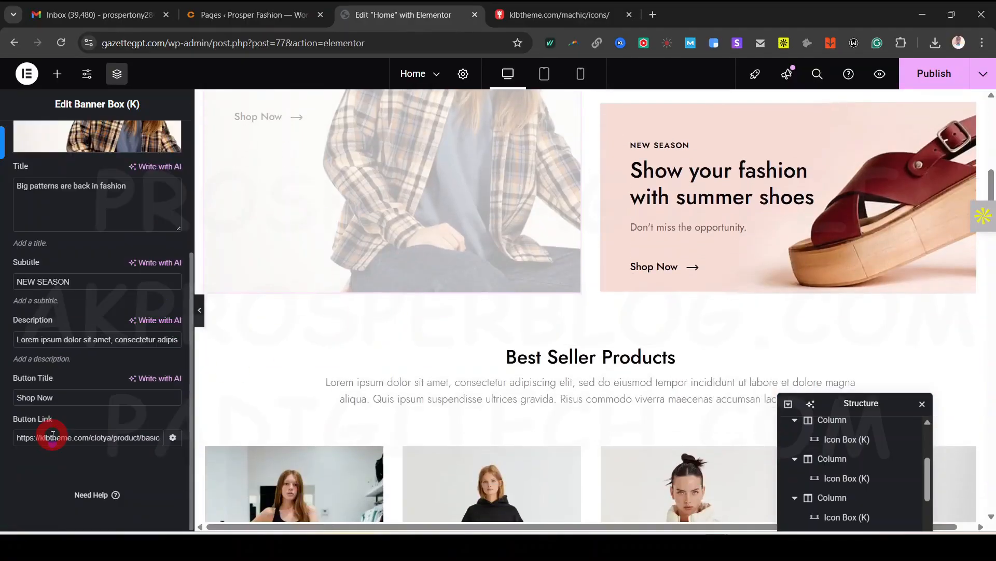
left_click(25, 279)
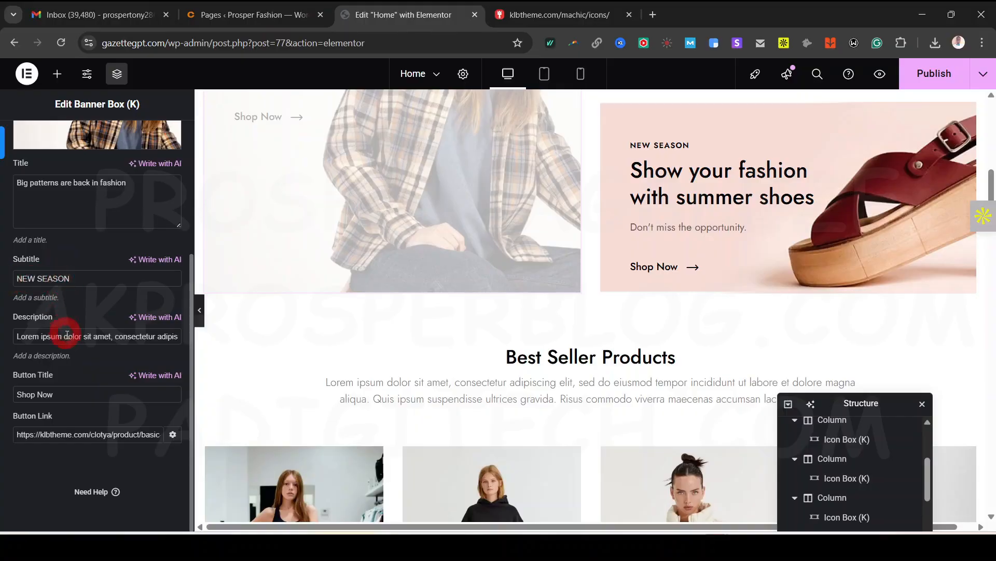
Select the Best Seller Products heading block and its title text field
left_click(540, 383)
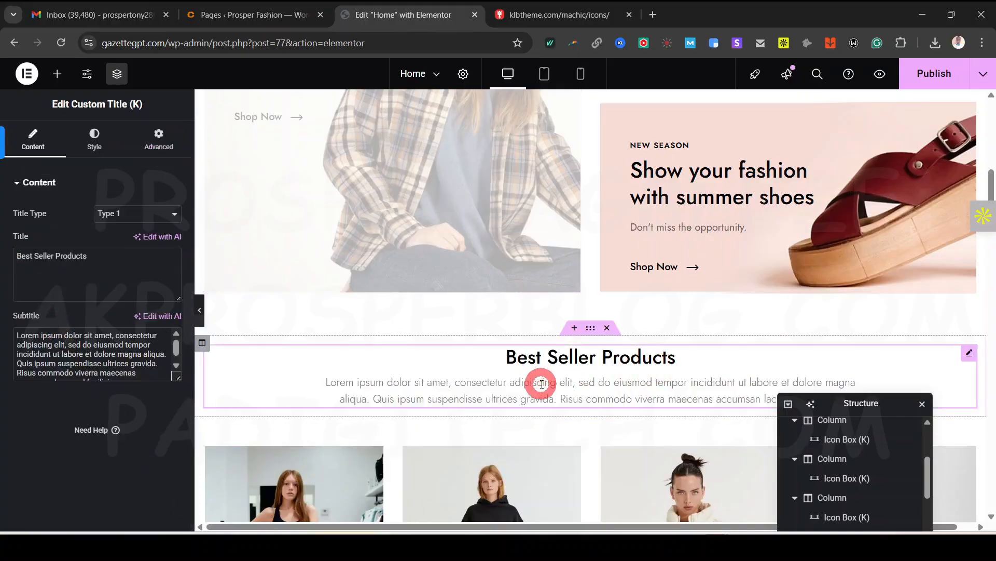
scroll(635, 372, "up", 4)
scroll(634, 371, "down", 5)
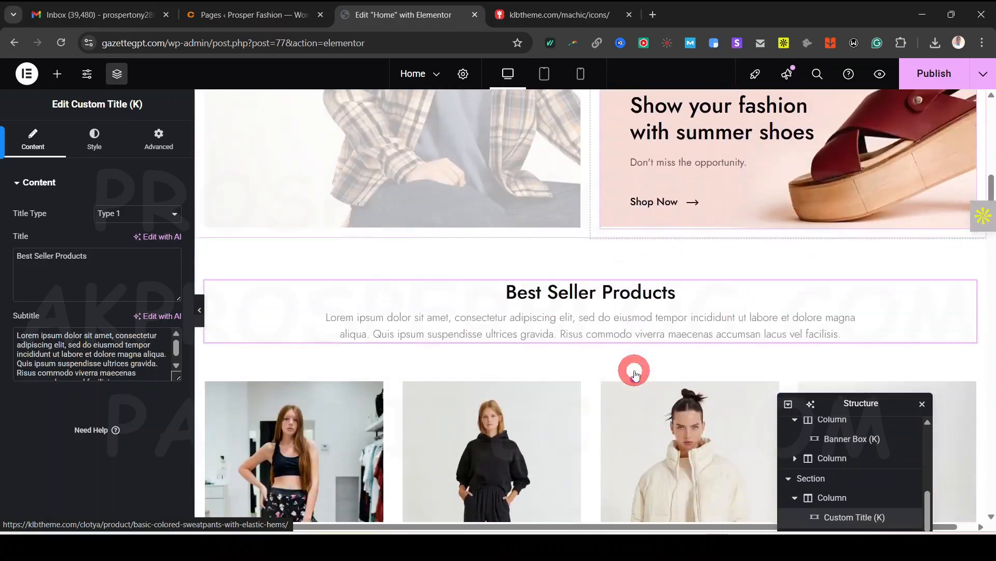
left_click(595, 321)
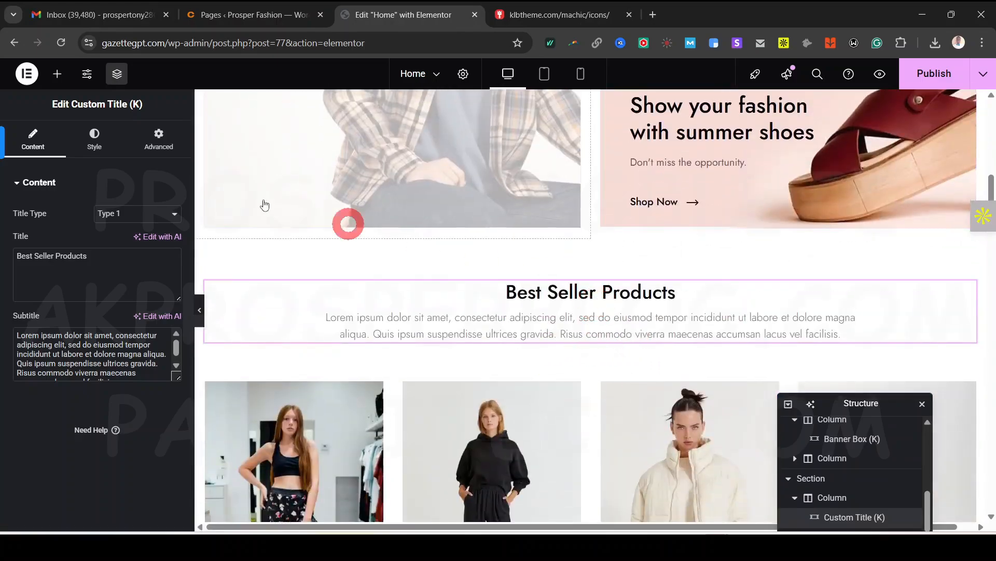
left_click(40, 185)
left_click(344, 302)
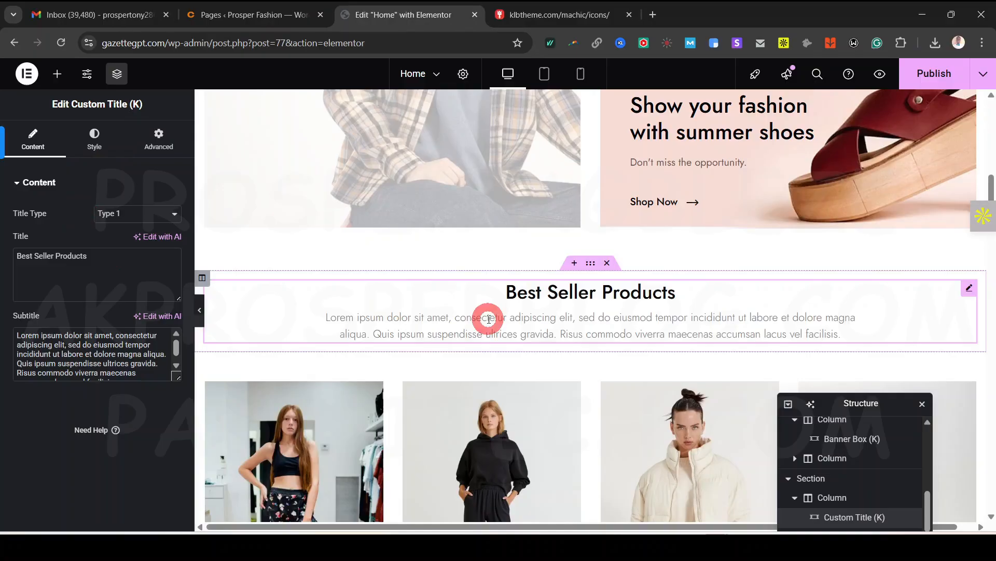
left_click(56, 256)
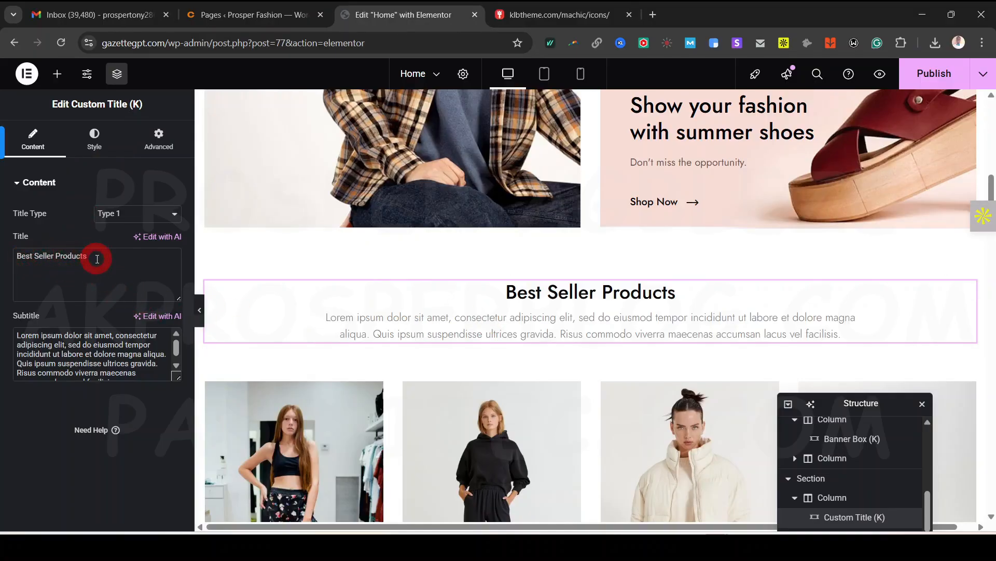
left_click(318, 319)
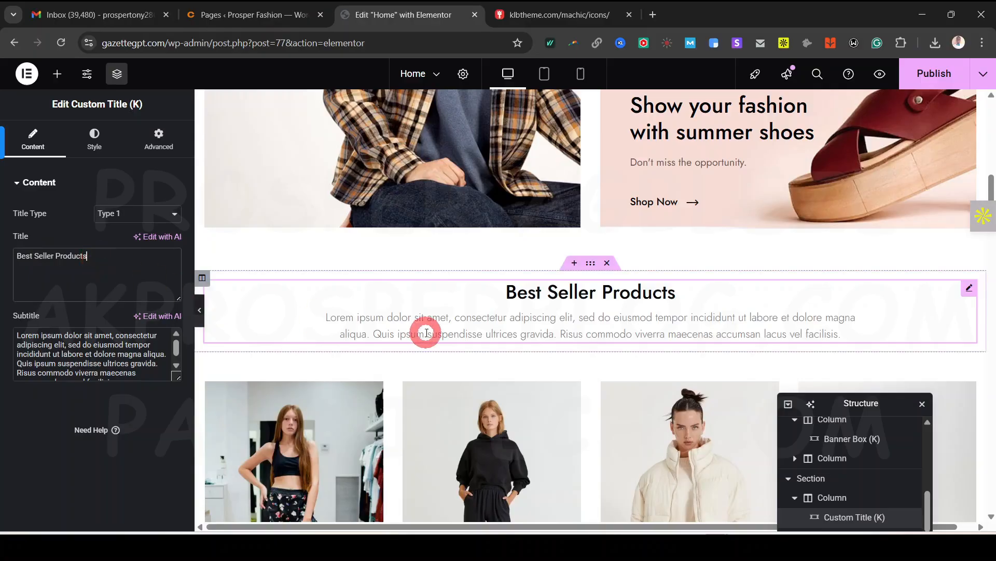
Select the whole Best Seller section to show its layout settings
scroll(426, 333, "down", 4)
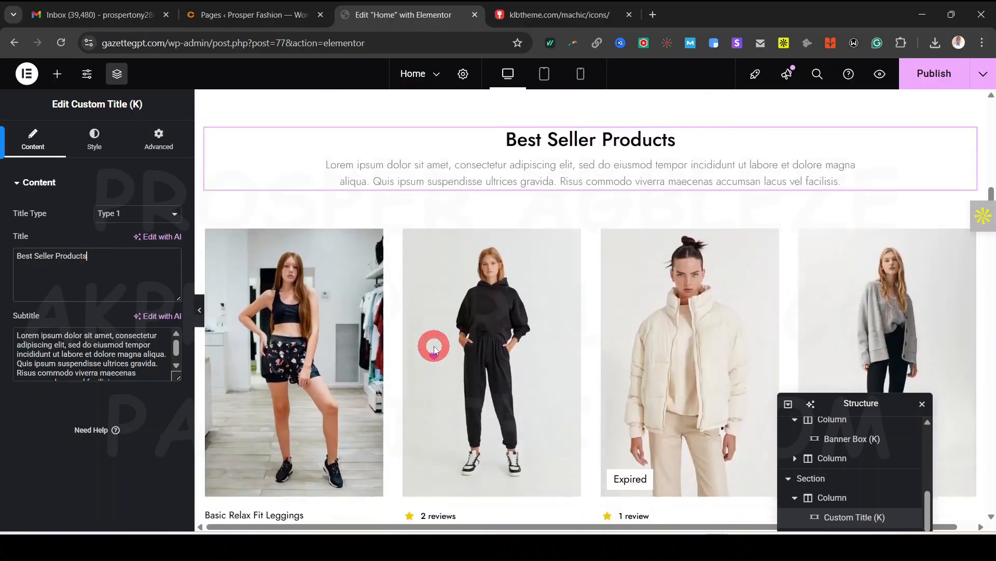
scroll(516, 338, "up", 3)
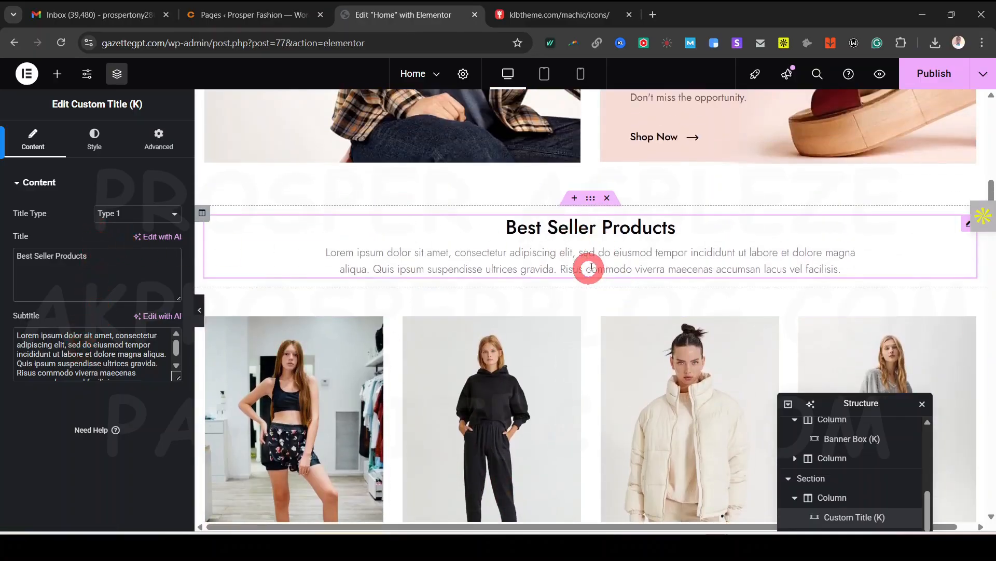
scroll(480, 314, "down", 4)
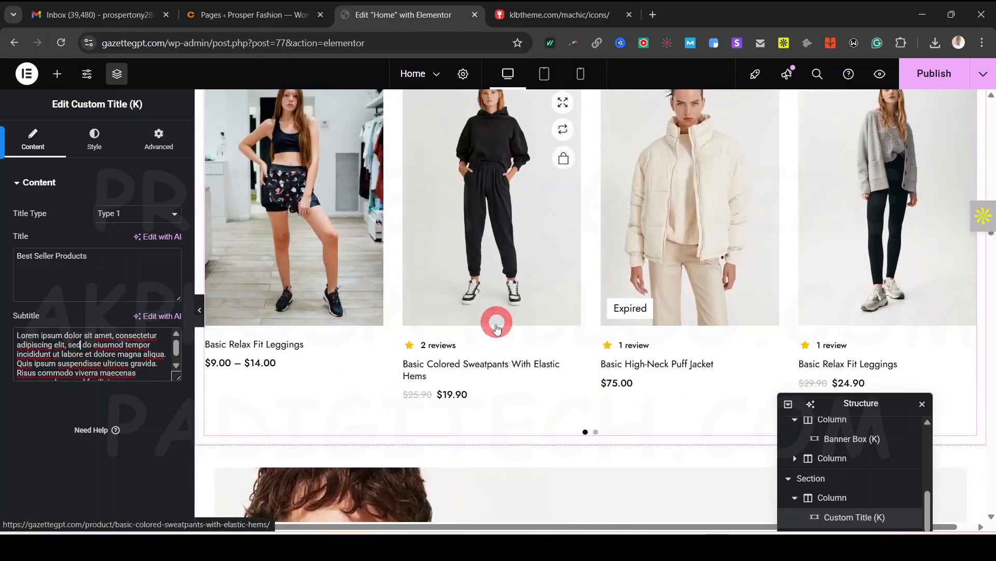
scroll(493, 320, "up", 3)
left_click(591, 235)
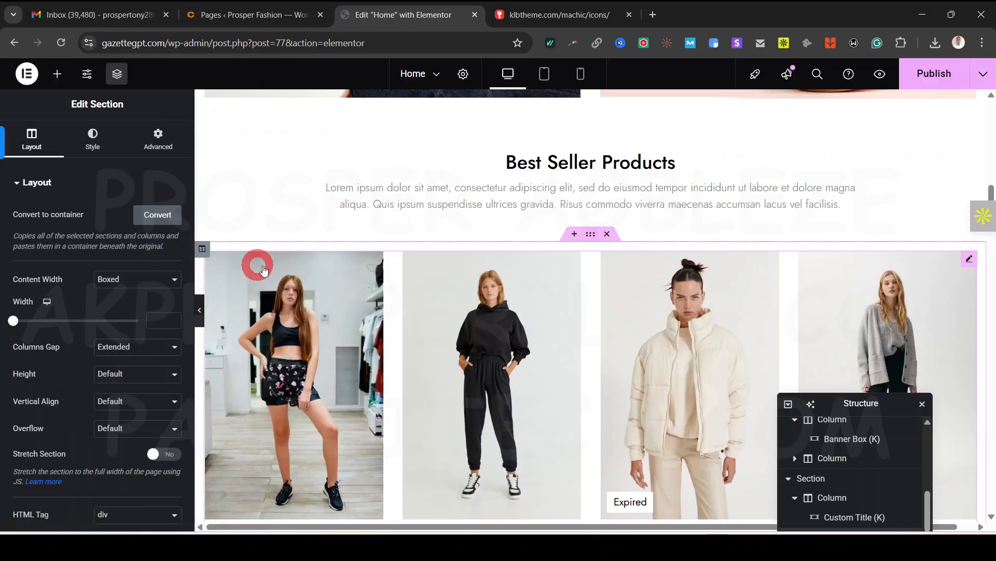
Select the product carousel, then add a second product carousel below it
left_click(279, 268)
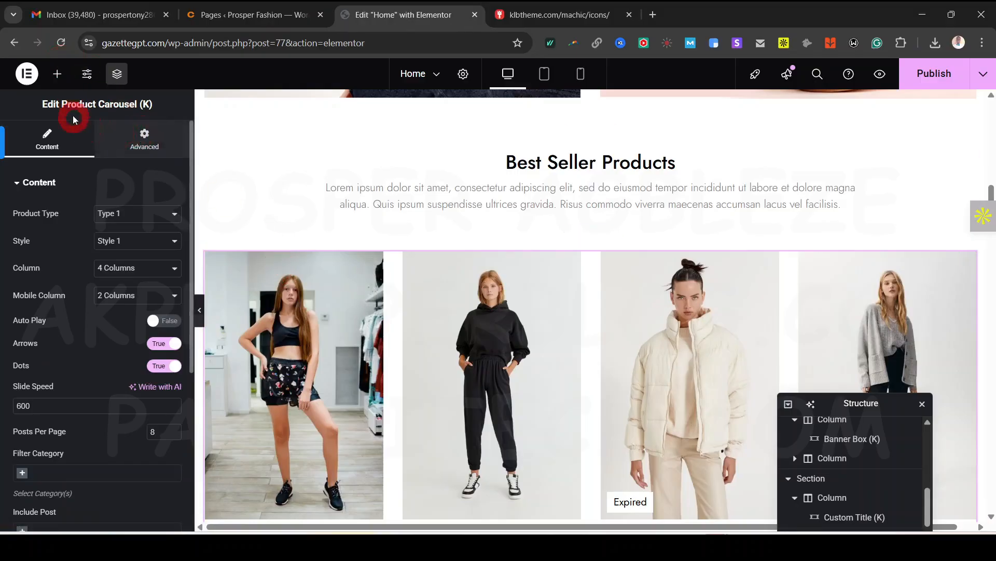
left_click(58, 75)
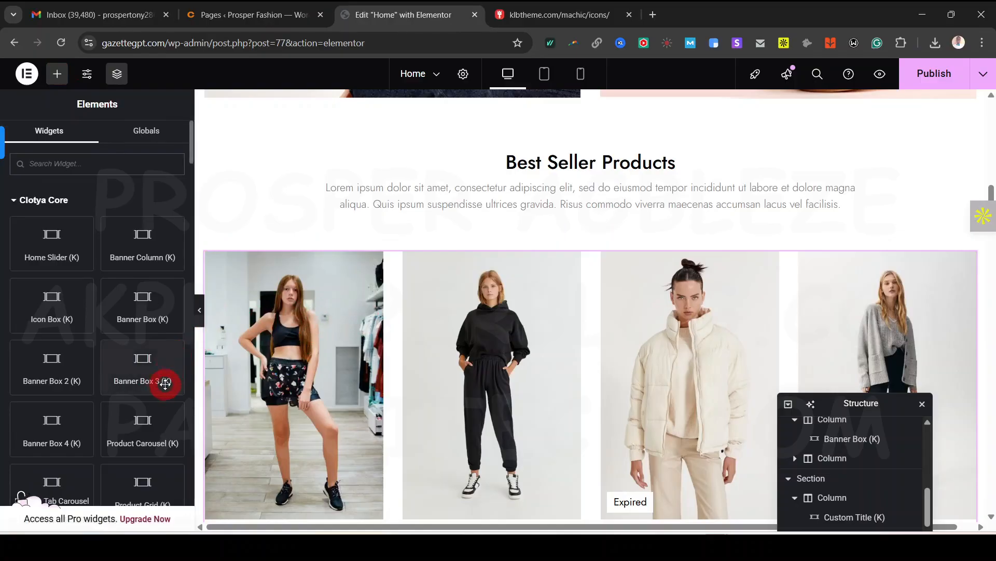
scroll(162, 425, "down", 1)
scroll(618, 332, "down", 1)
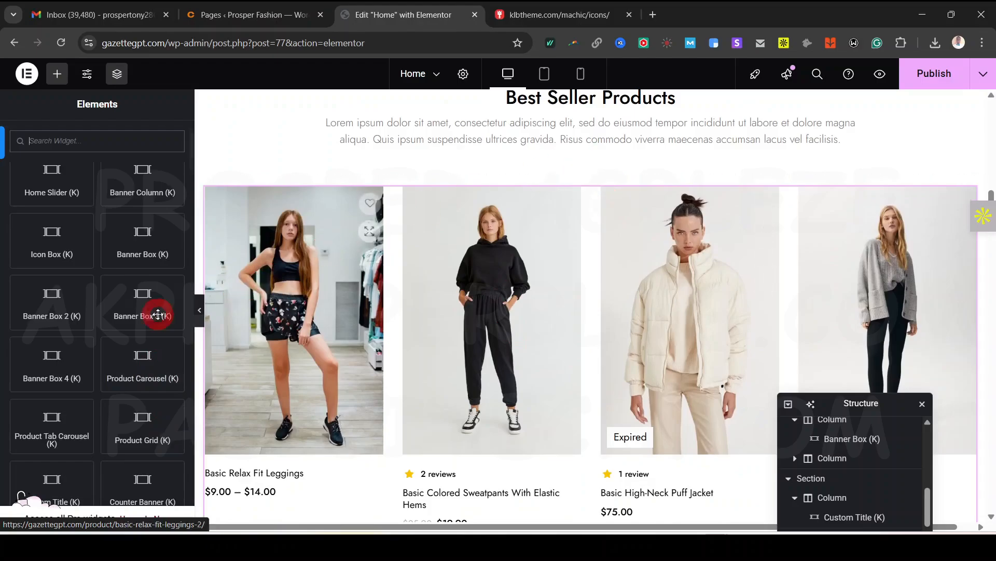
left_click_drag(140, 363, 548, 220)
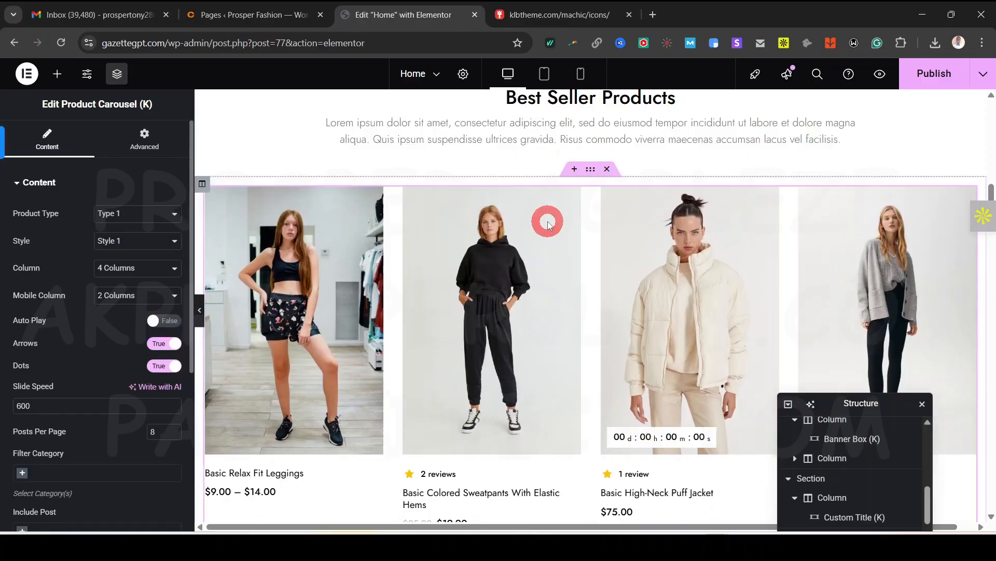
Delete the extra product carousel and reselect the original one for editing
scroll(551, 259, "down", 5)
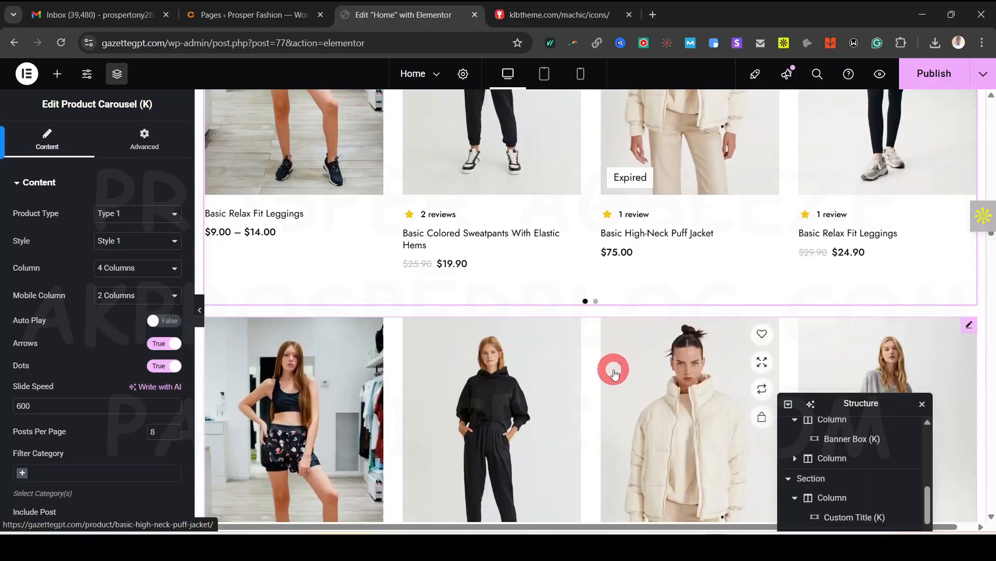
scroll(614, 374, "up", 4)
scroll(614, 374, "down", 6)
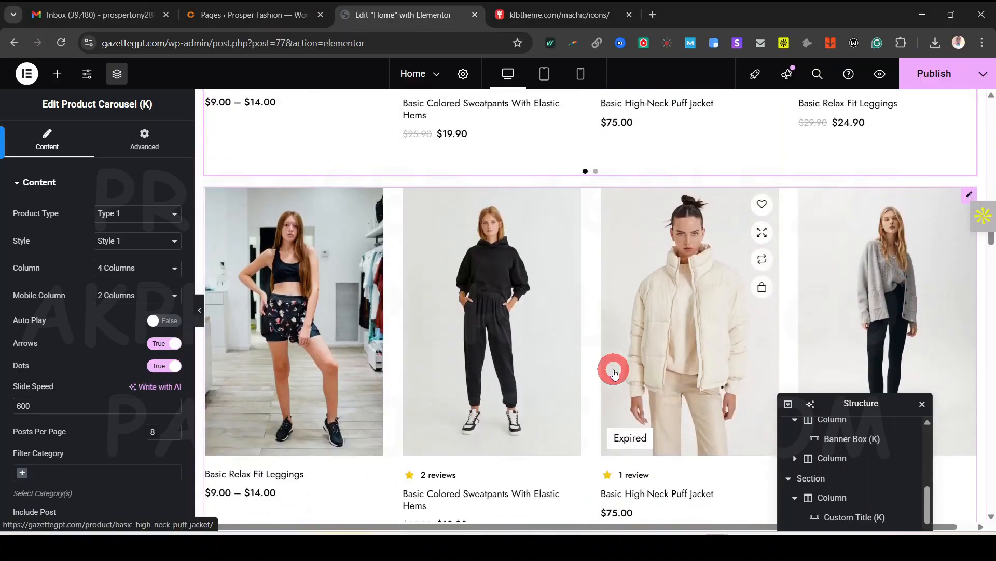
scroll(602, 319, "down", 3)
scroll(599, 318, "up", 1)
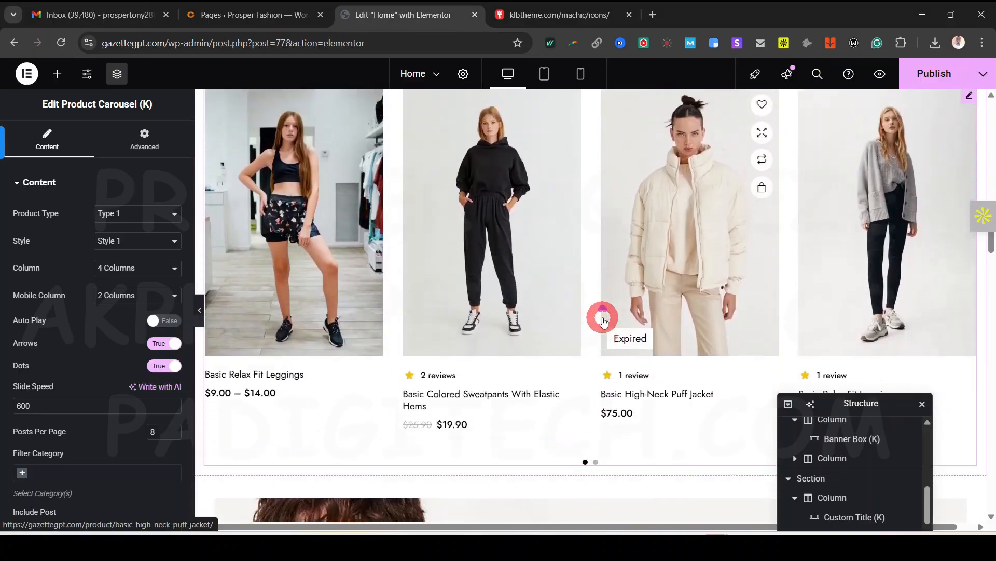
scroll(460, 289, "down", 2)
scroll(570, 209, "up", 2)
scroll(570, 209, "up", 2)
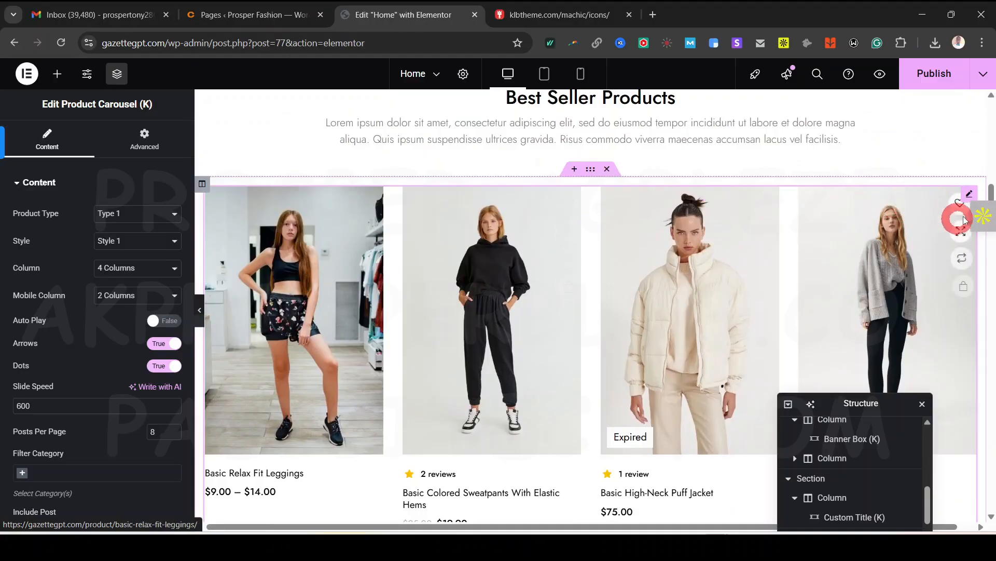
right_click(969, 198)
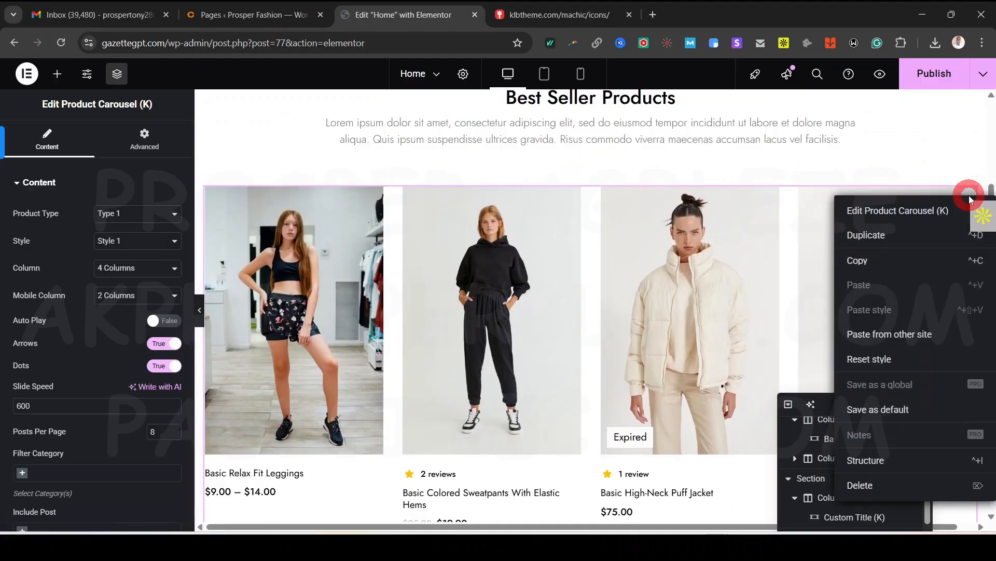
left_click(913, 489)
left_click(356, 269)
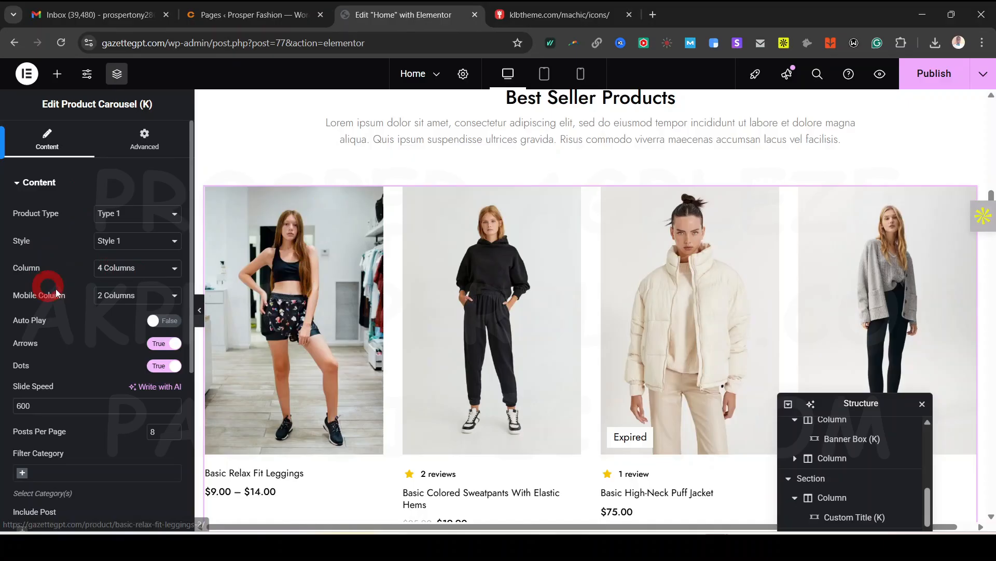
scroll(94, 281, "down", 2)
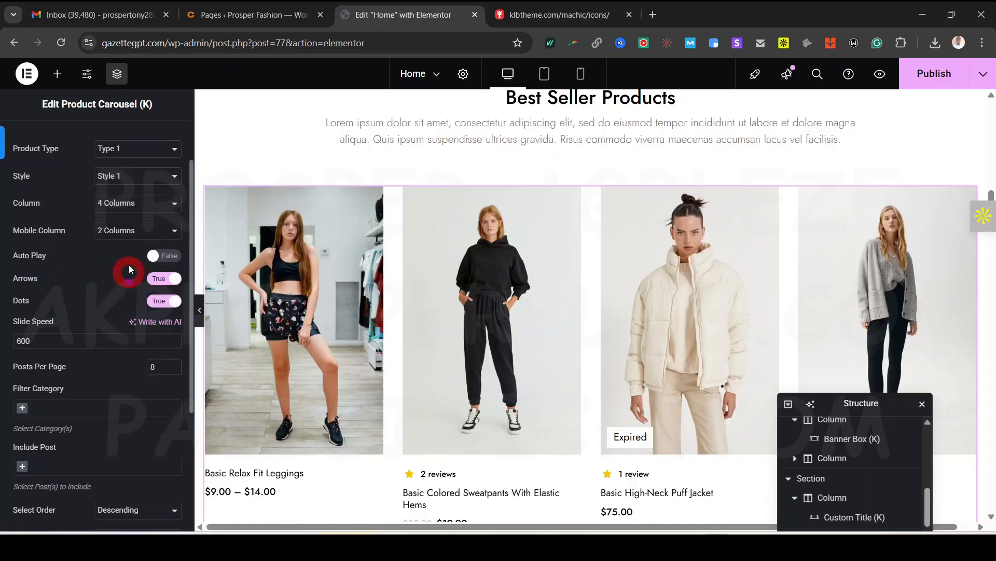
left_click(581, 75)
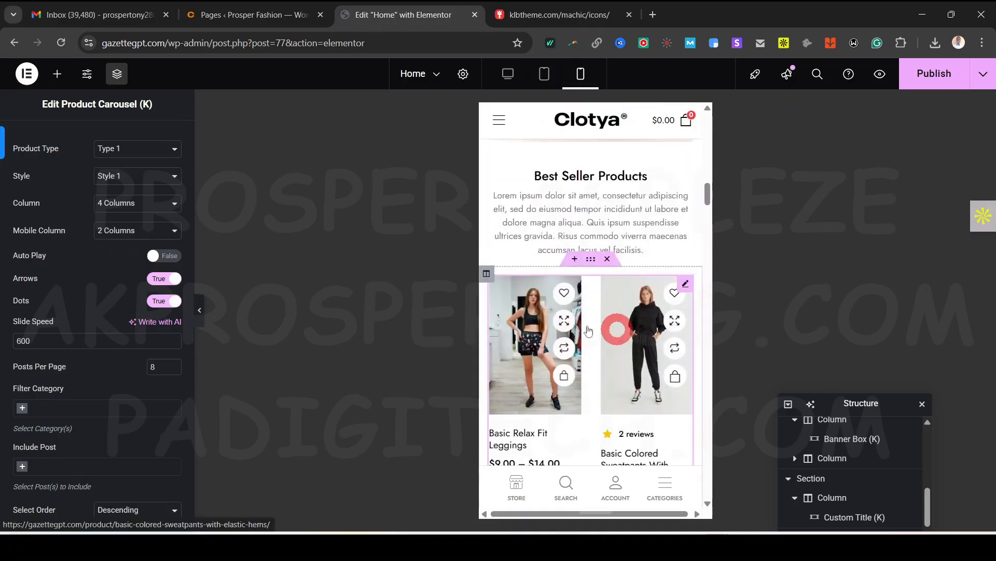
left_click(103, 224)
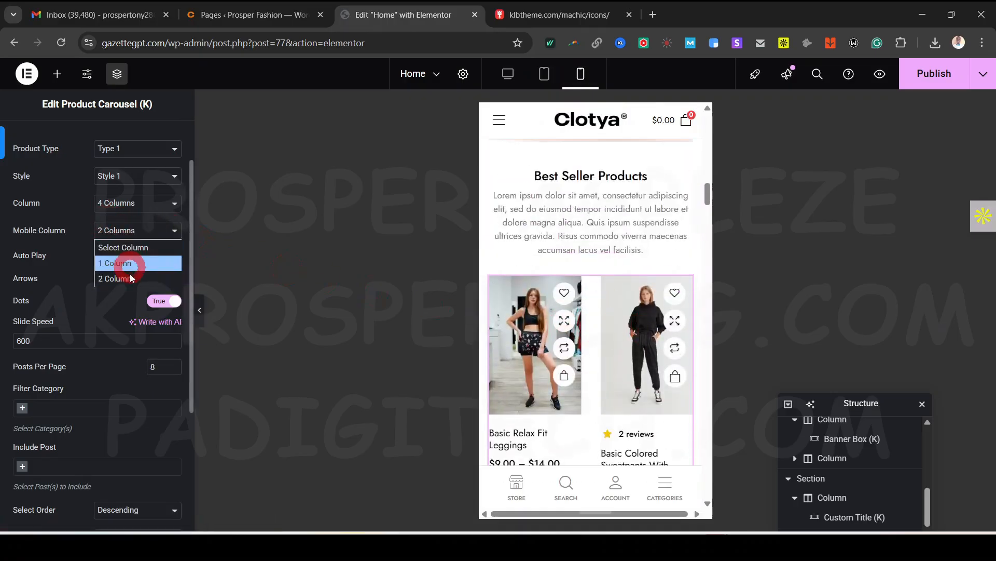
left_click(508, 75)
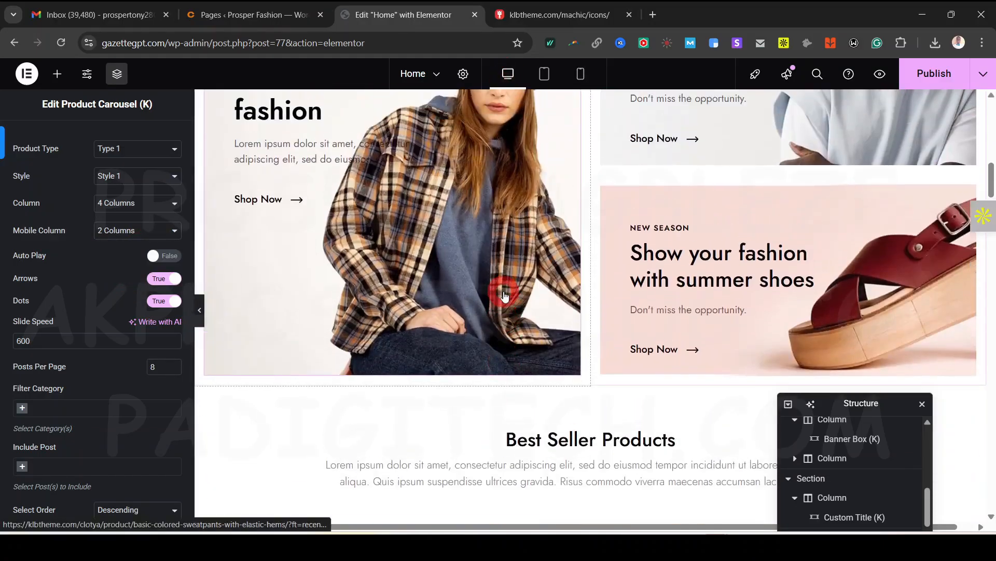
left_click(148, 203)
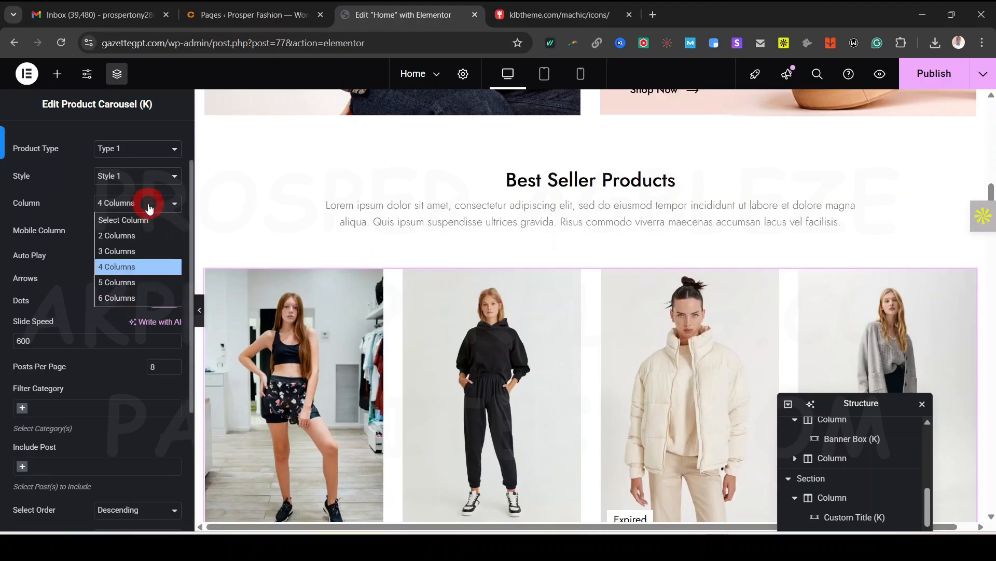
left_click(127, 282)
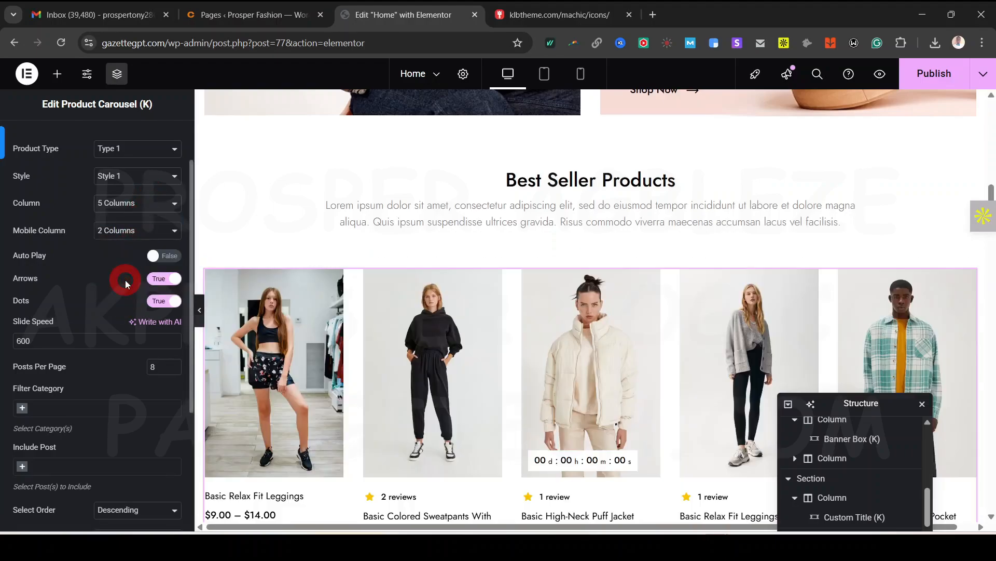
scroll(445, 416, "down", 4)
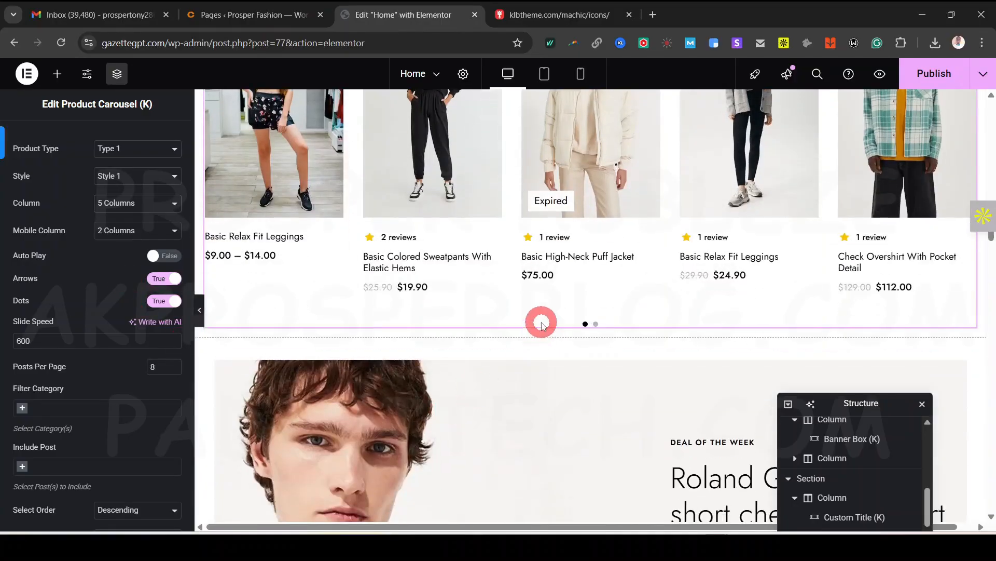
scroll(540, 322, "up", 2)
left_click(139, 205)
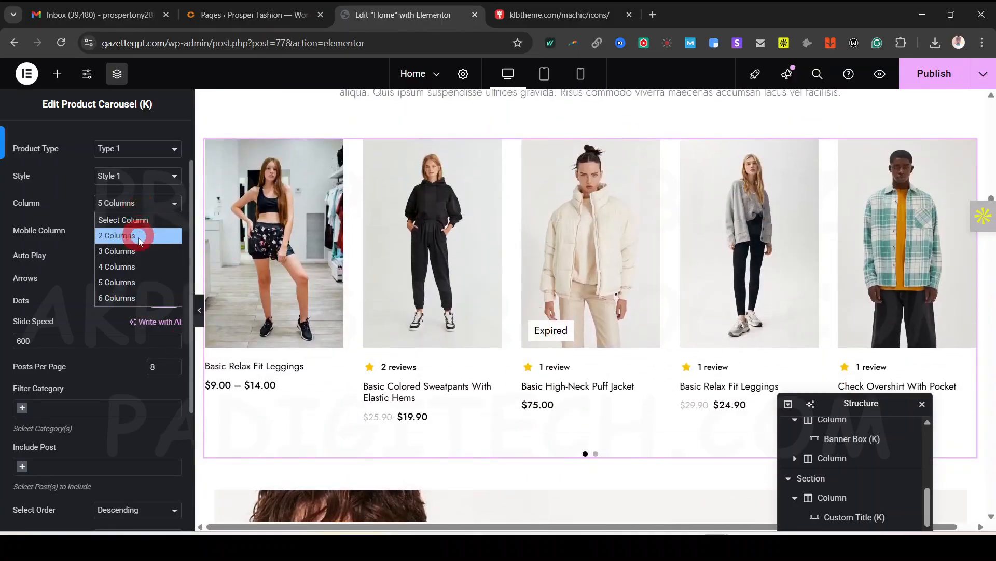
left_click(129, 266)
left_click(145, 176)
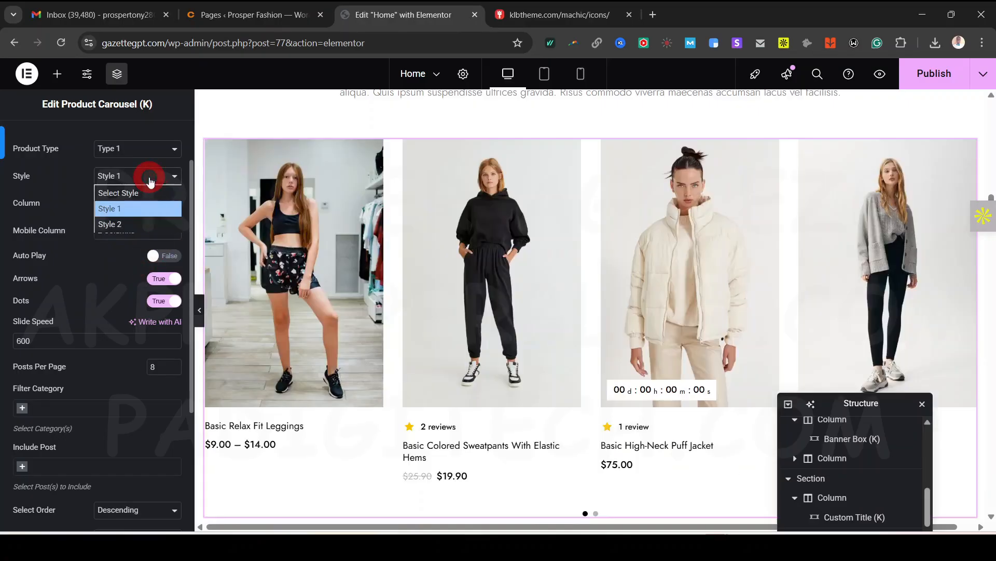
left_click(136, 225)
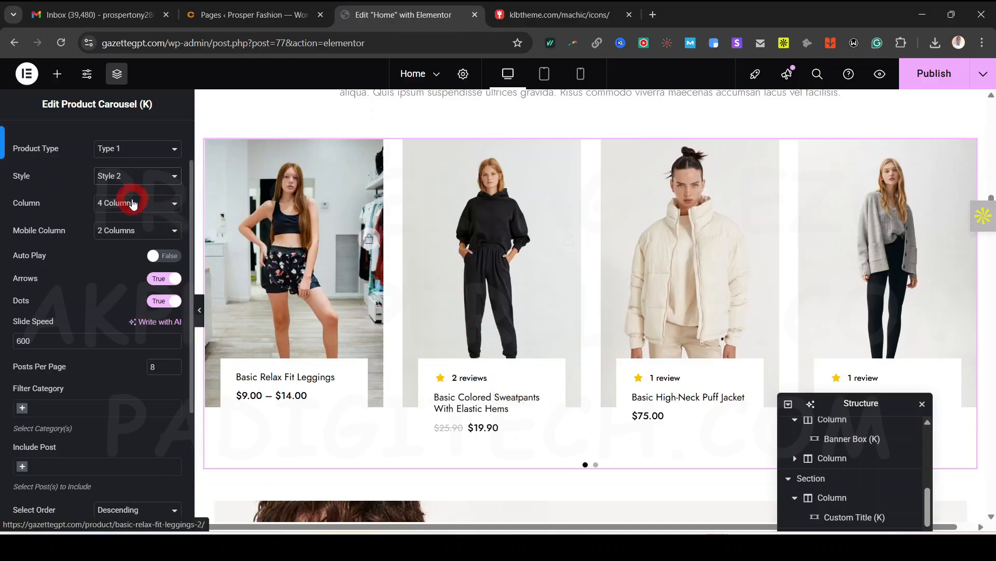
left_click(139, 171)
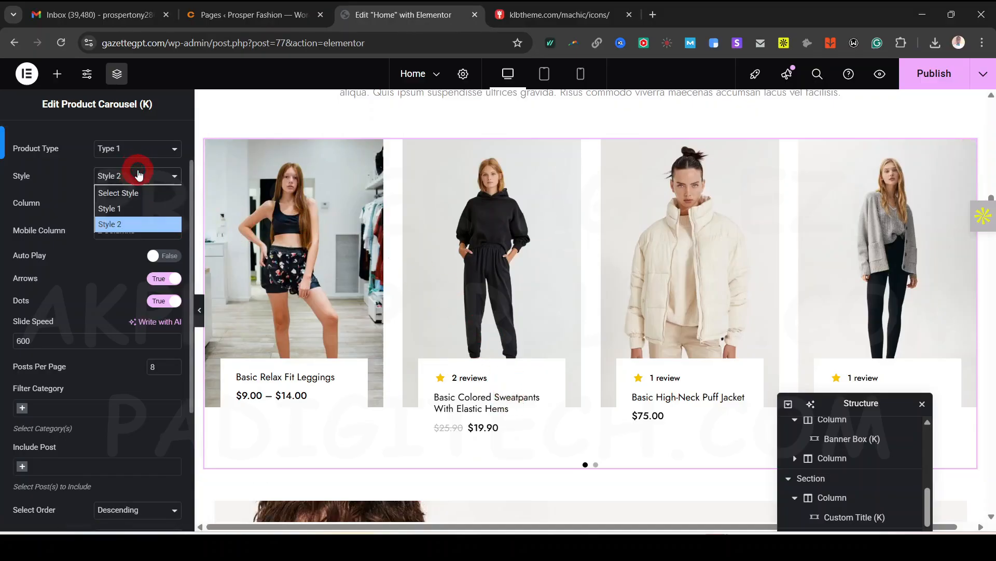
left_click(139, 174)
left_click(139, 175)
left_click(127, 208)
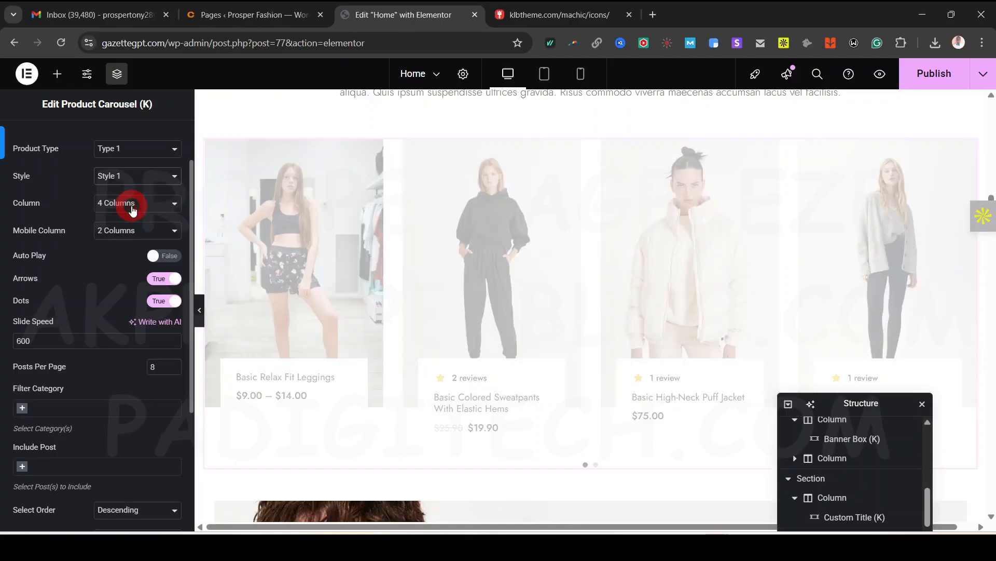
left_click(141, 136)
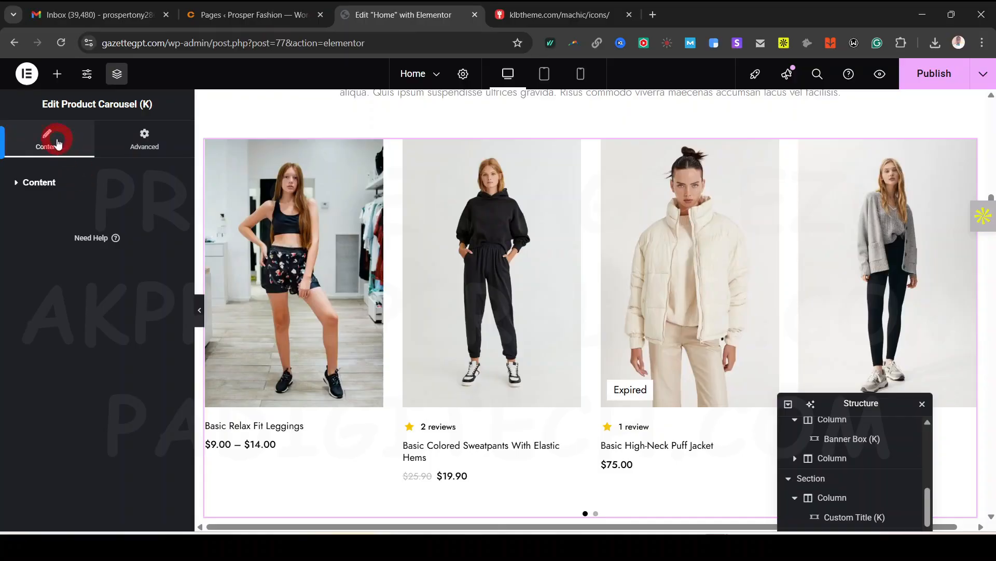
left_click(100, 148)
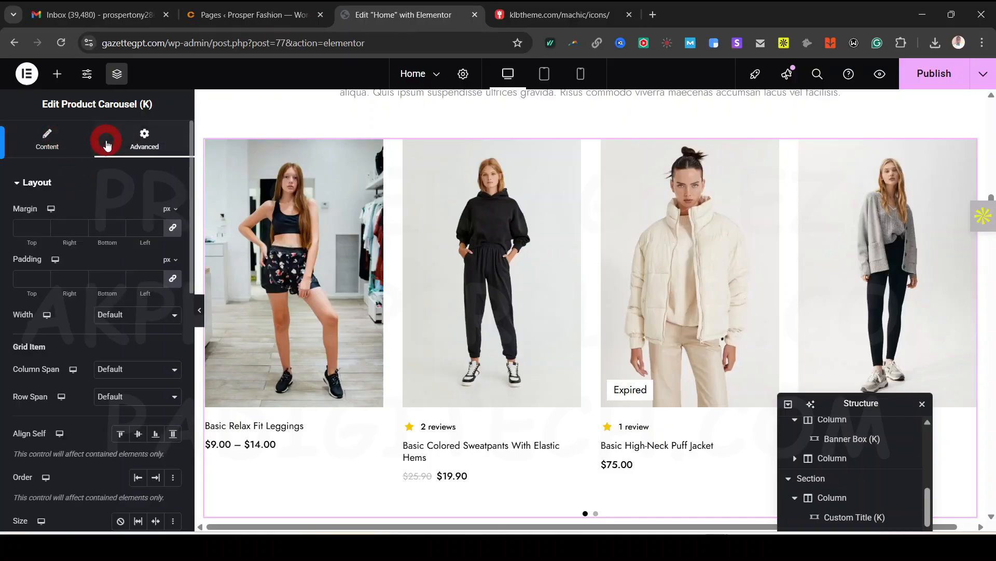
left_click(72, 138)
left_click(172, 220)
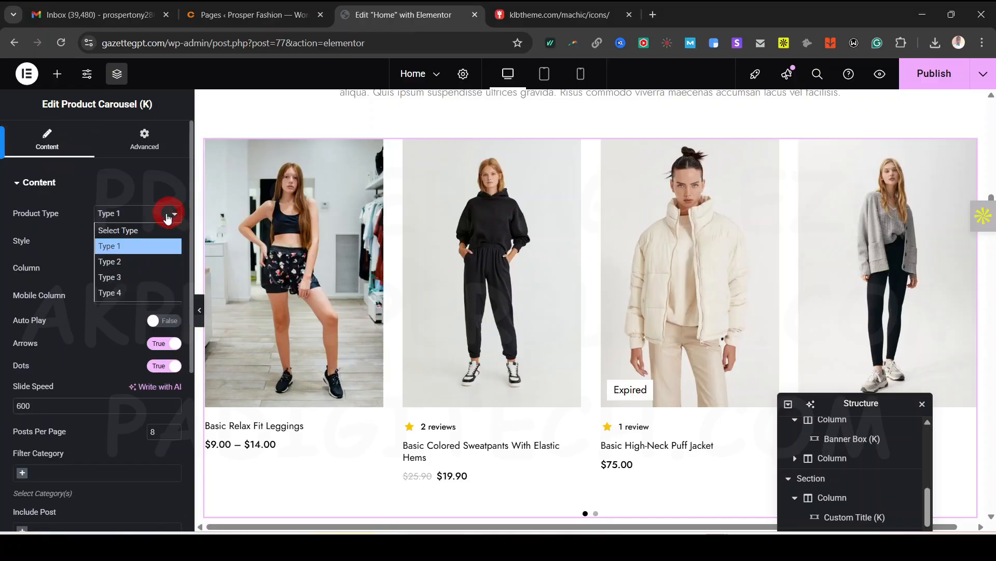
left_click(138, 268)
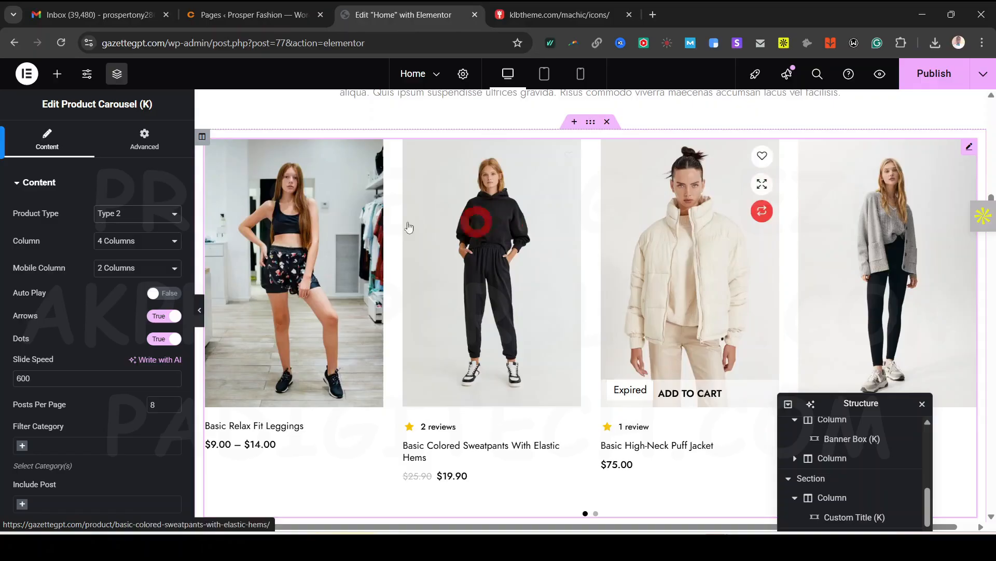
left_click(149, 215)
left_click(133, 246)
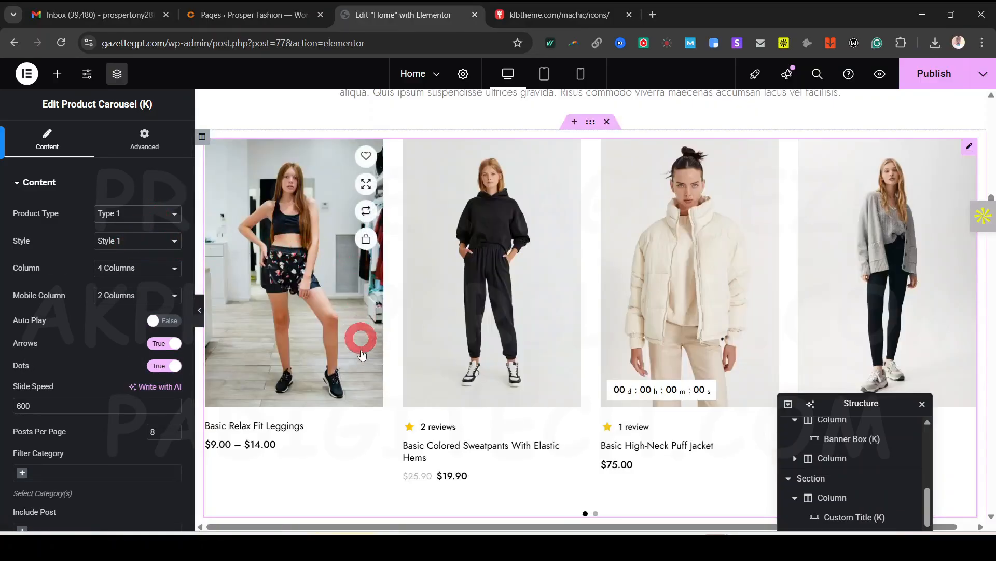
Select the Latest Buyers Reviews testimonial carousel
scroll(617, 363, "down", 7)
scroll(618, 364, "down", 10)
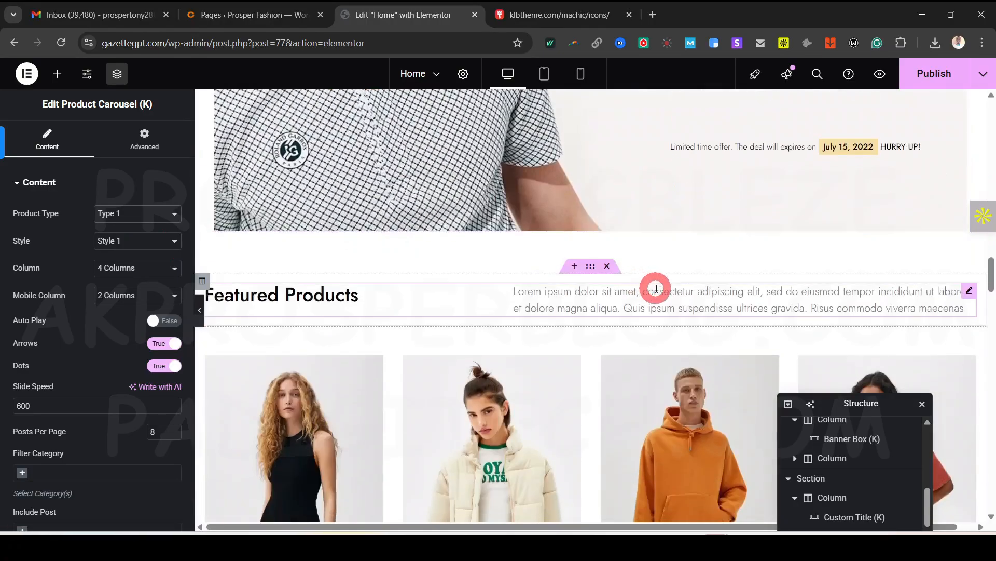
scroll(361, 332, "down", 17)
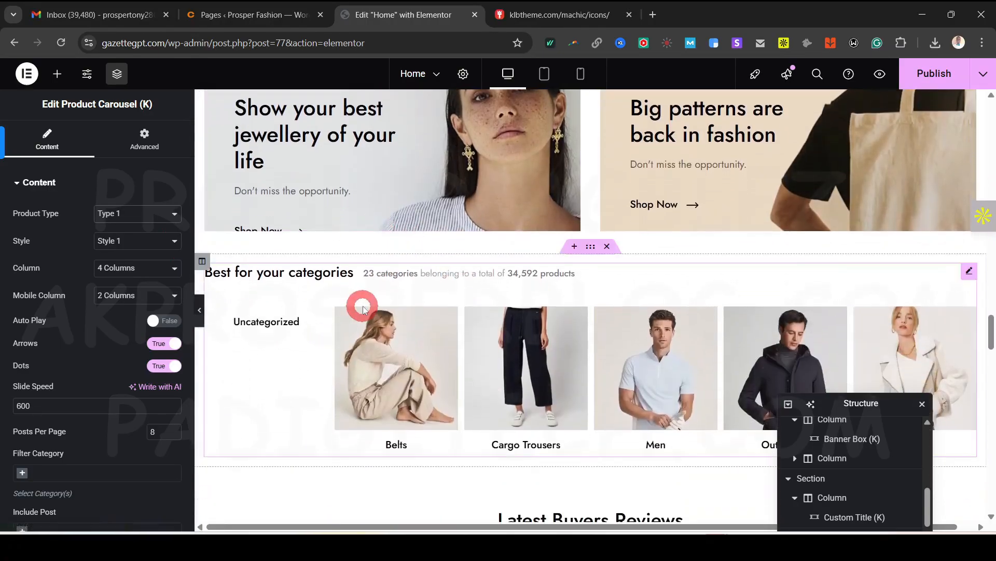
scroll(450, 329, "up", 5)
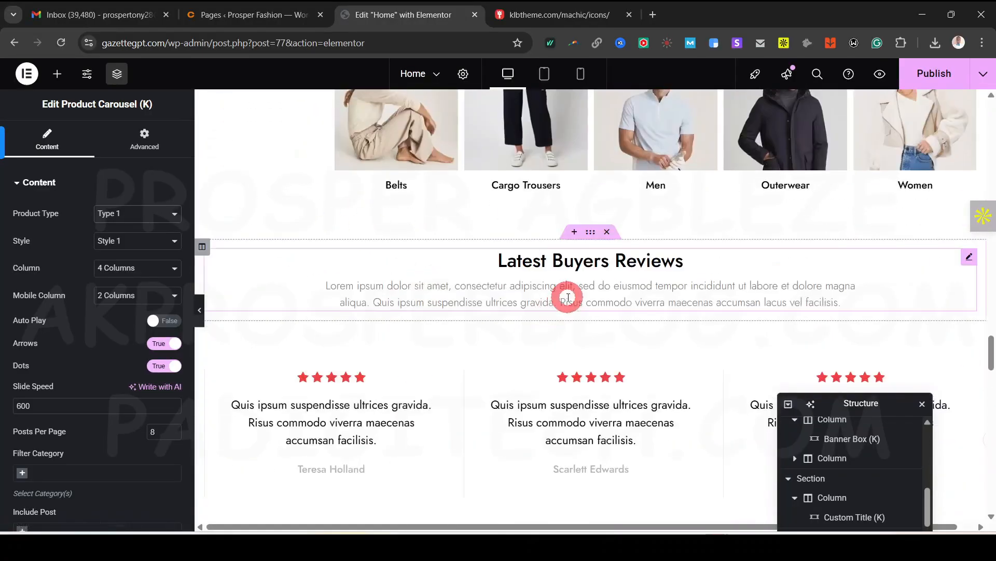
left_click(574, 392)
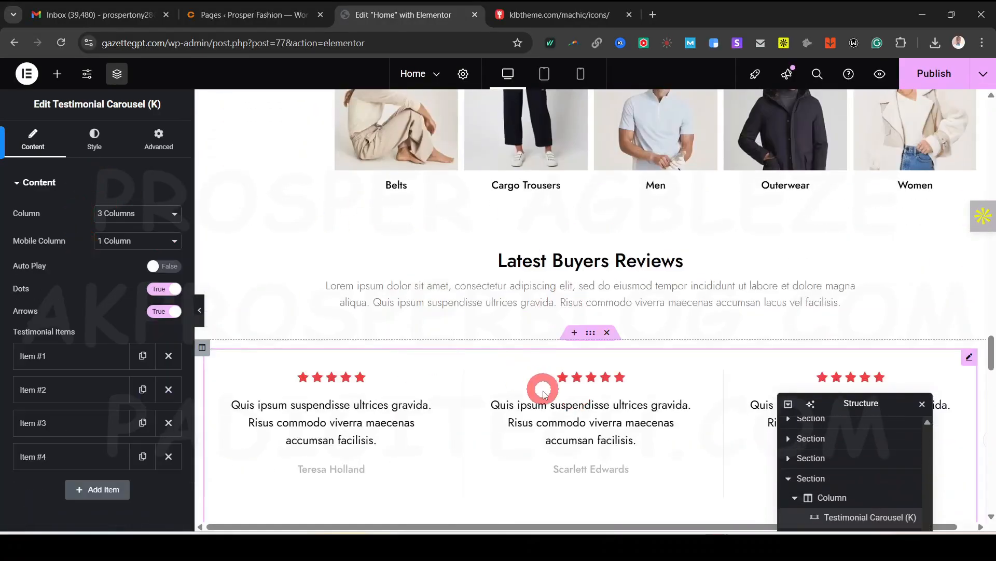
Select the discount code banner for editing
scroll(588, 356, "down", 7)
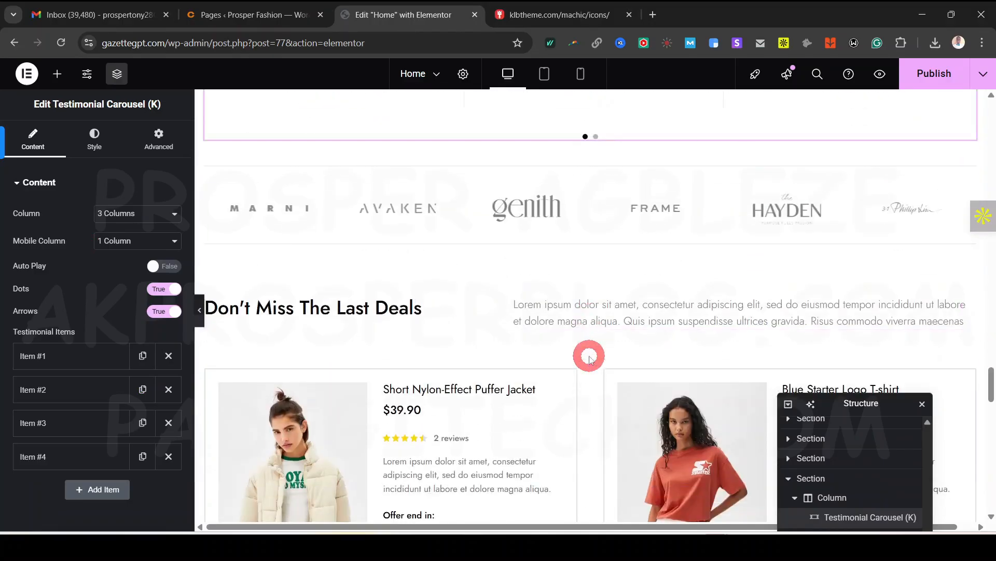
scroll(589, 358, "down", 4)
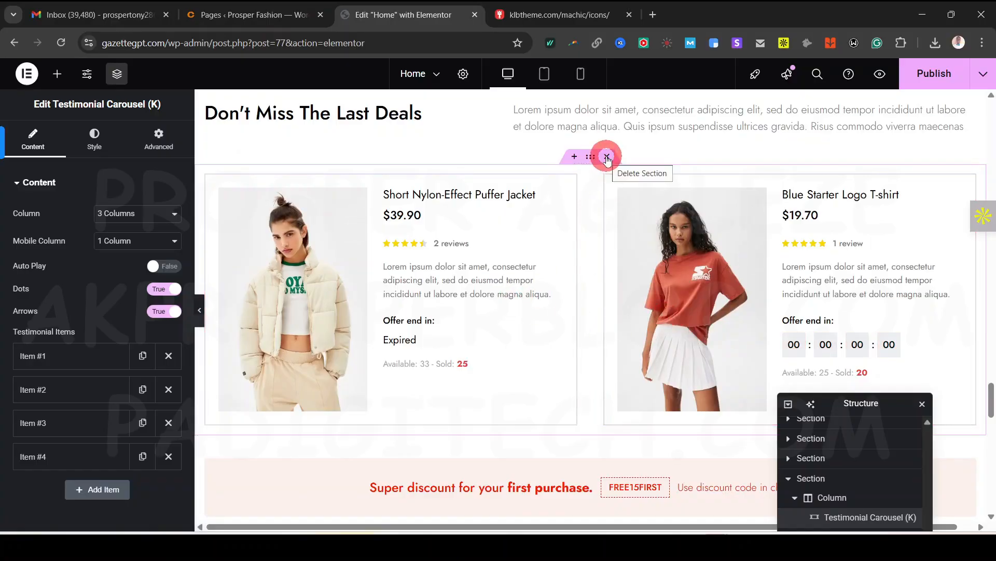
scroll(605, 232, "down", 5)
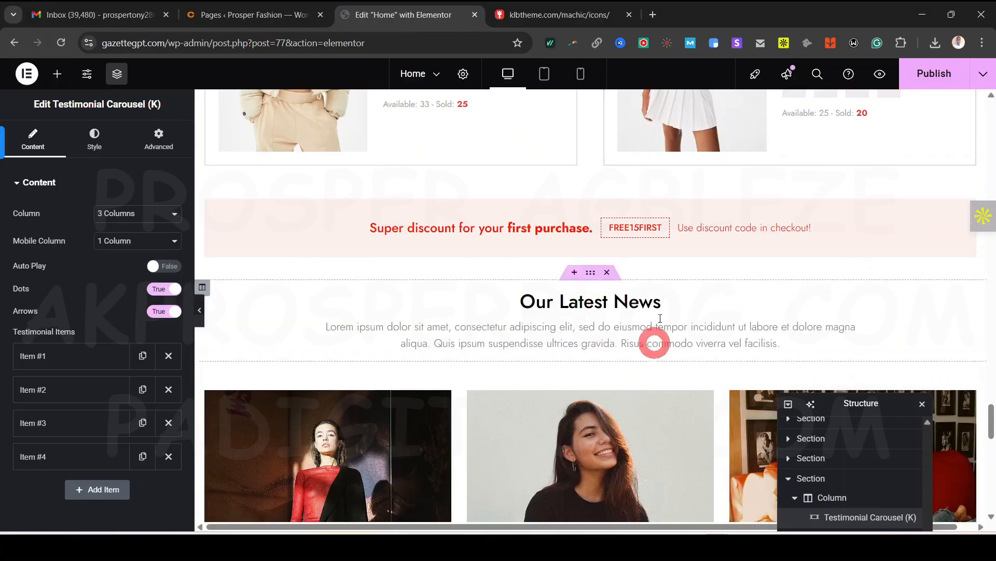
left_click(510, 233)
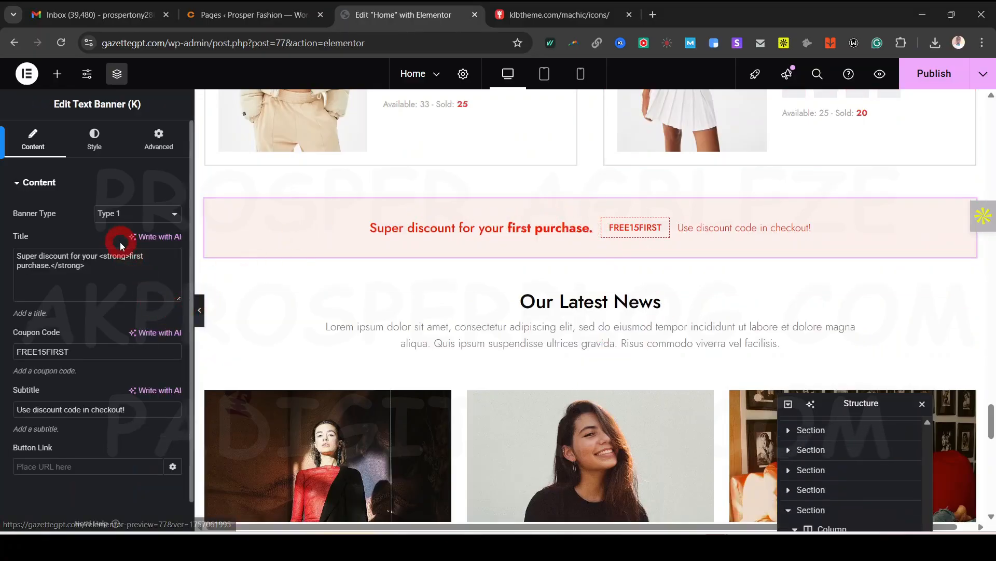
Select the Our Latest News posts widget
scroll(600, 327, "down", 7)
scroll(576, 234, "up", 4)
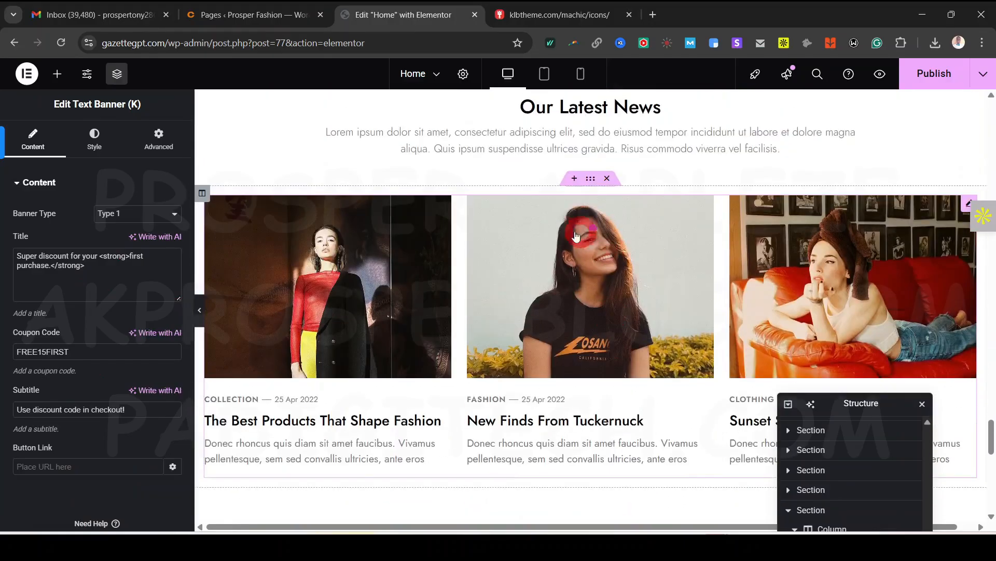
left_click(570, 271)
scroll(571, 271, "down", 5)
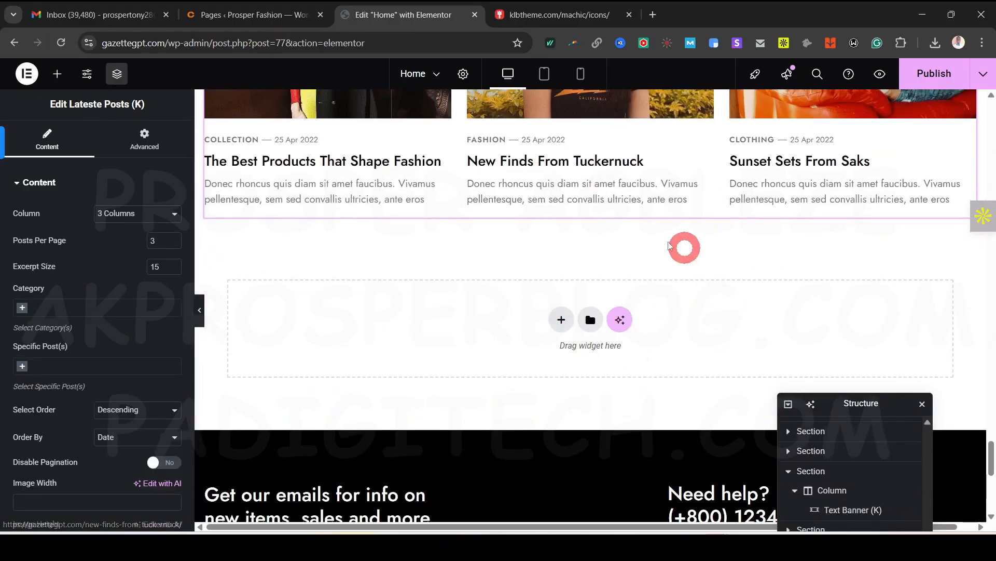
scroll(656, 247, "up", 7)
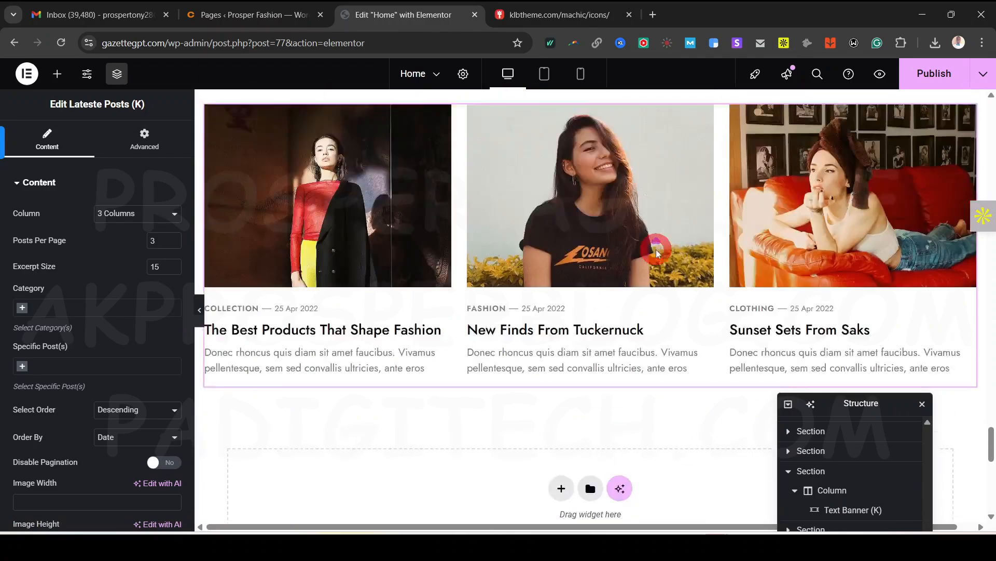
Add a flexbox section below the news posts with a two-column, wider-right structure
left_click(56, 76)
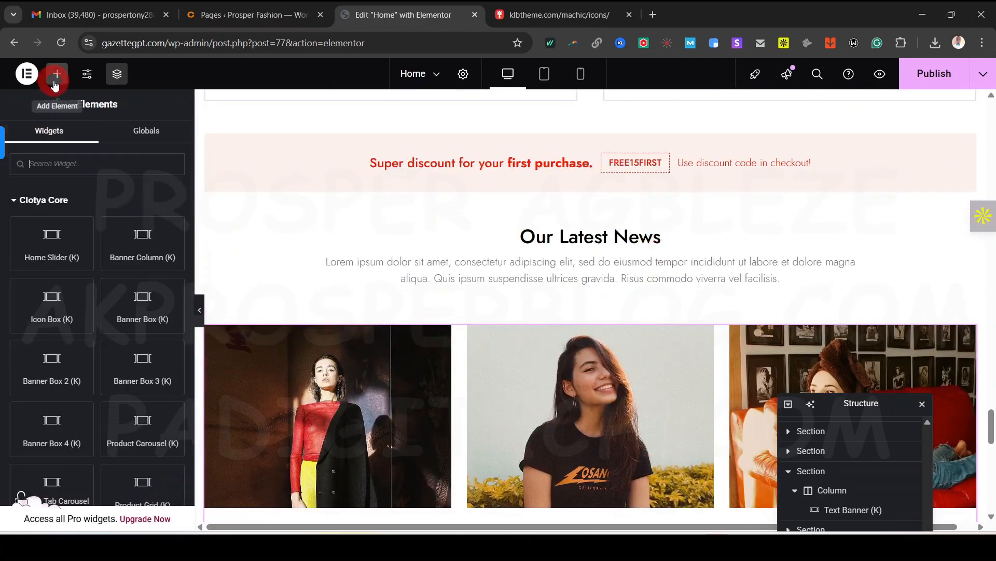
scroll(138, 378, "down", 5)
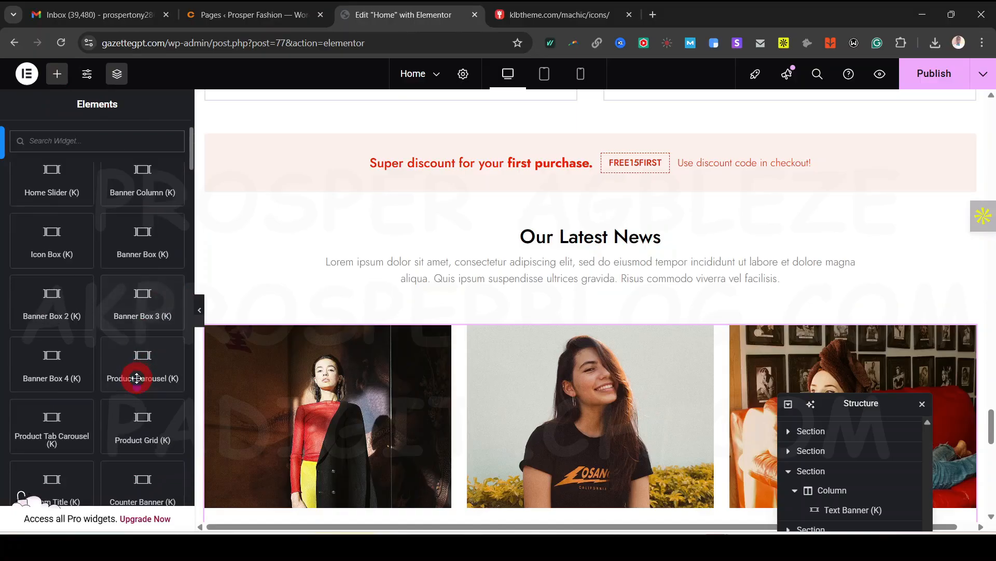
scroll(492, 311, "down", 6)
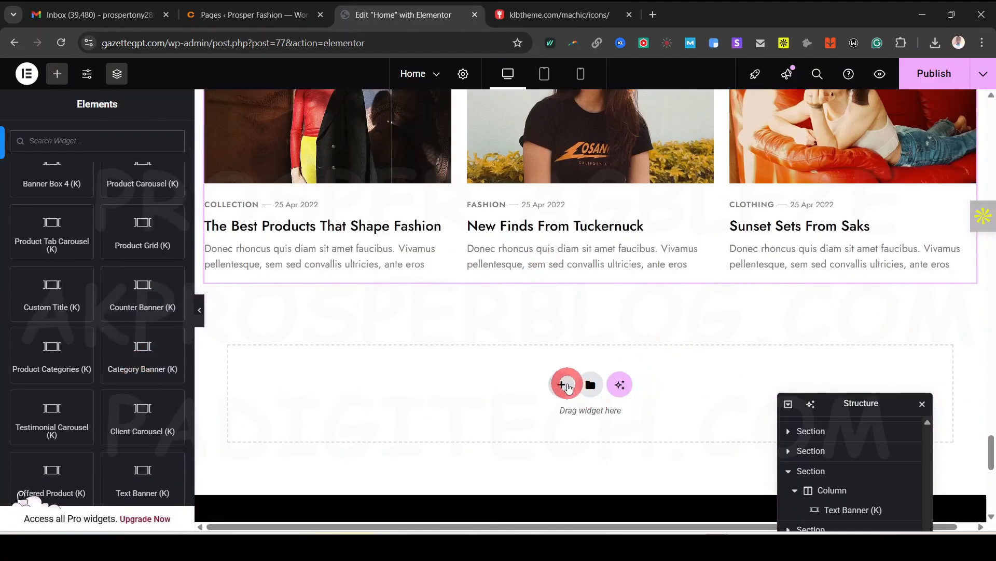
left_click(562, 384)
left_click(529, 425)
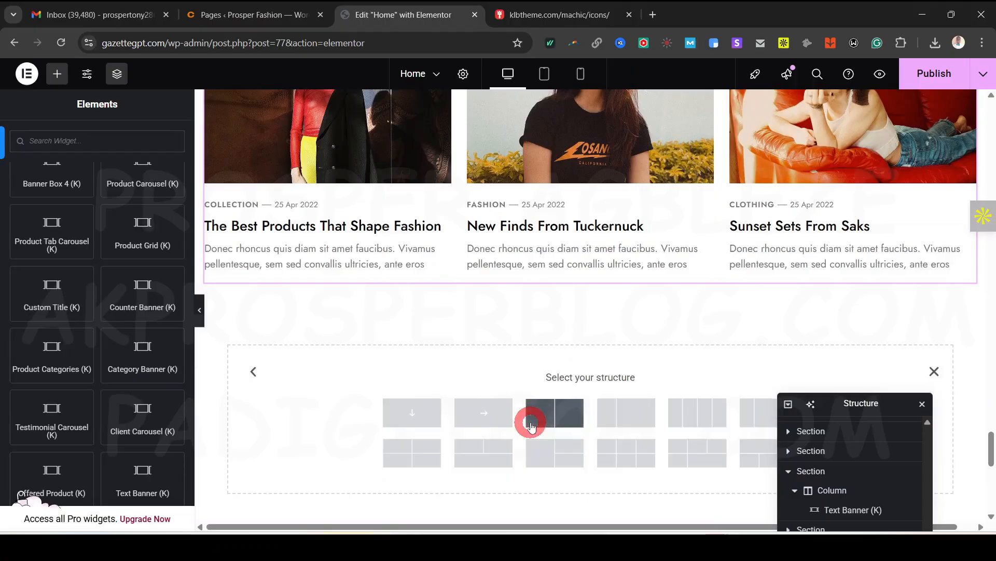
scroll(544, 358, "down", 3)
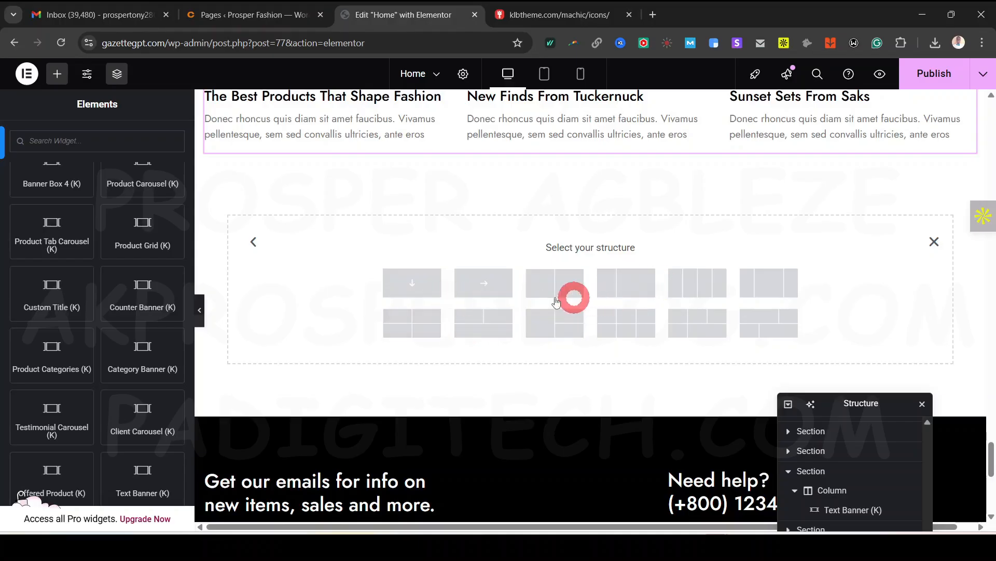
left_click(619, 284)
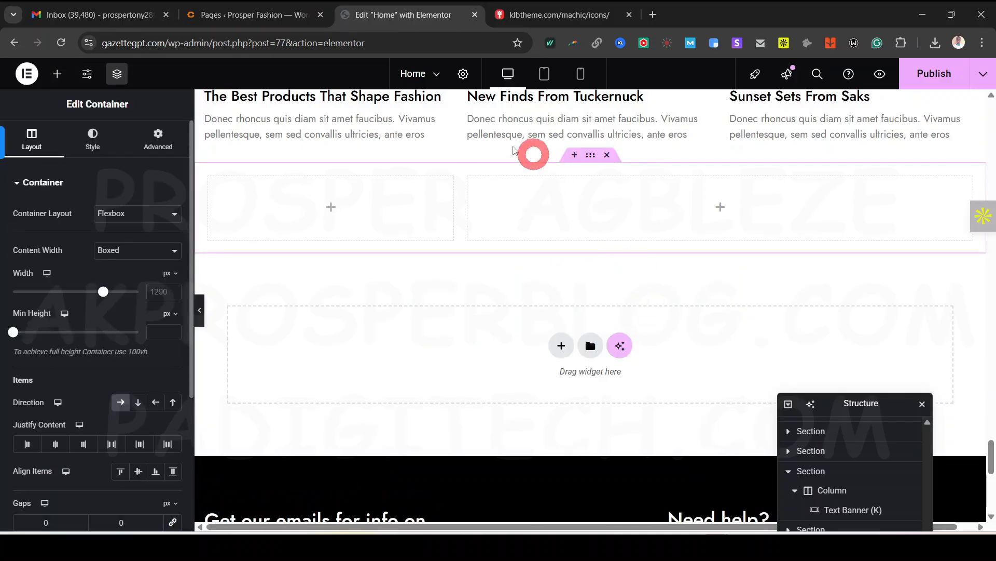
Place a Product Categories widget in the new section's right column
scroll(405, 264, "up", 1)
left_click(68, 142)
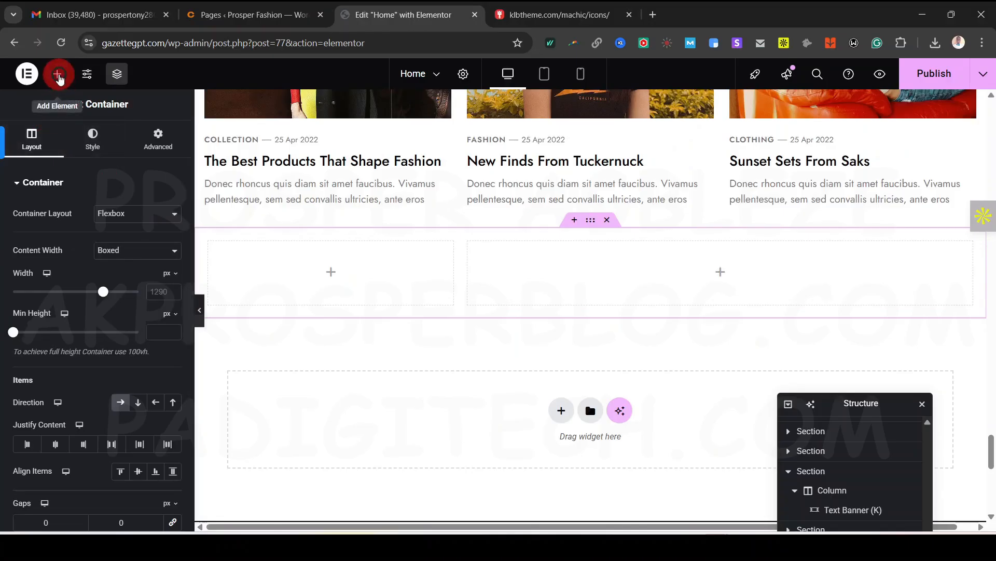
left_click(58, 75)
scroll(71, 215, "down", 3)
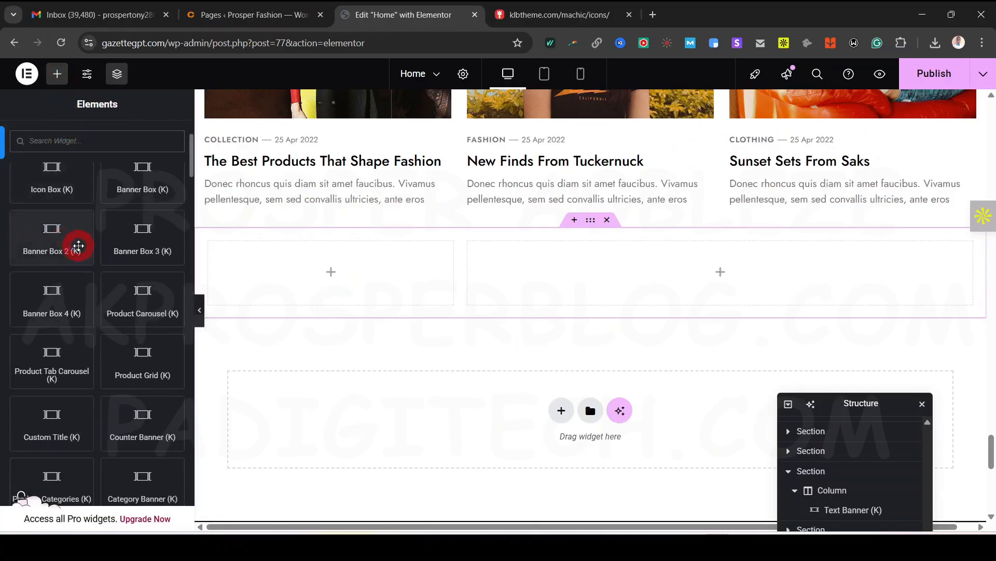
scroll(84, 422, "down", 1)
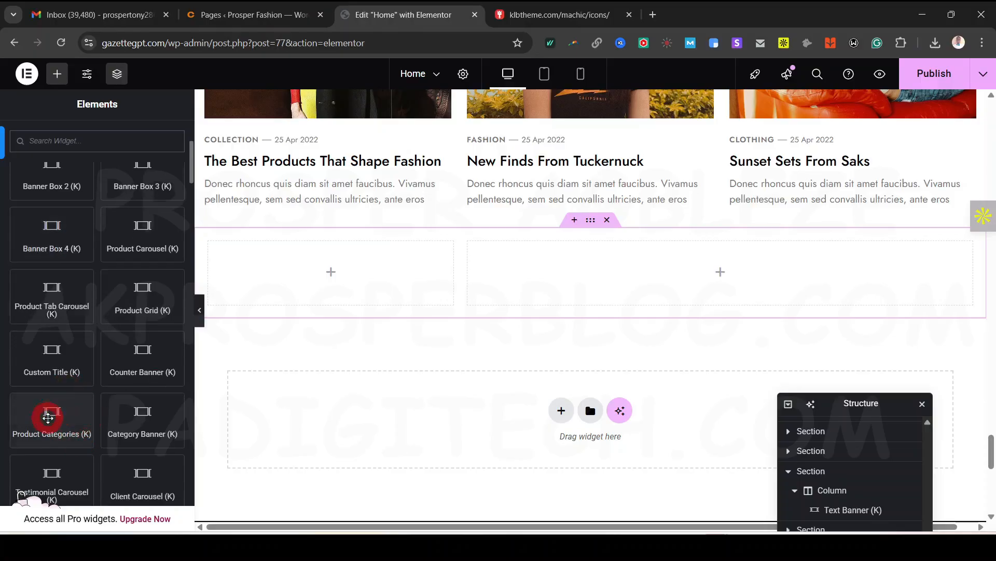
left_click_drag(47, 421, 682, 273)
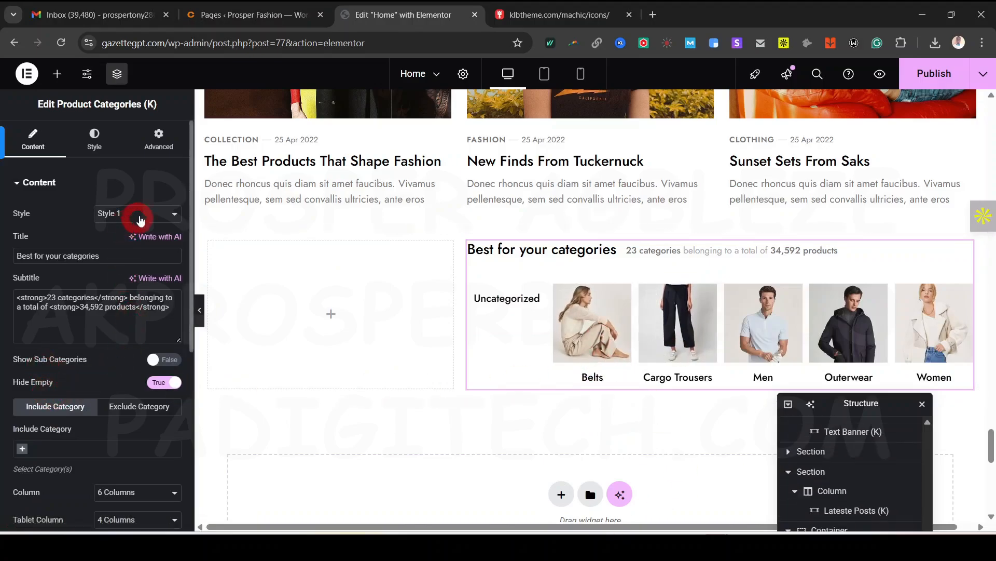
Set the categories widget to round Style 2 with 4 columns and try autoplay
left_click(141, 218)
left_click(137, 261)
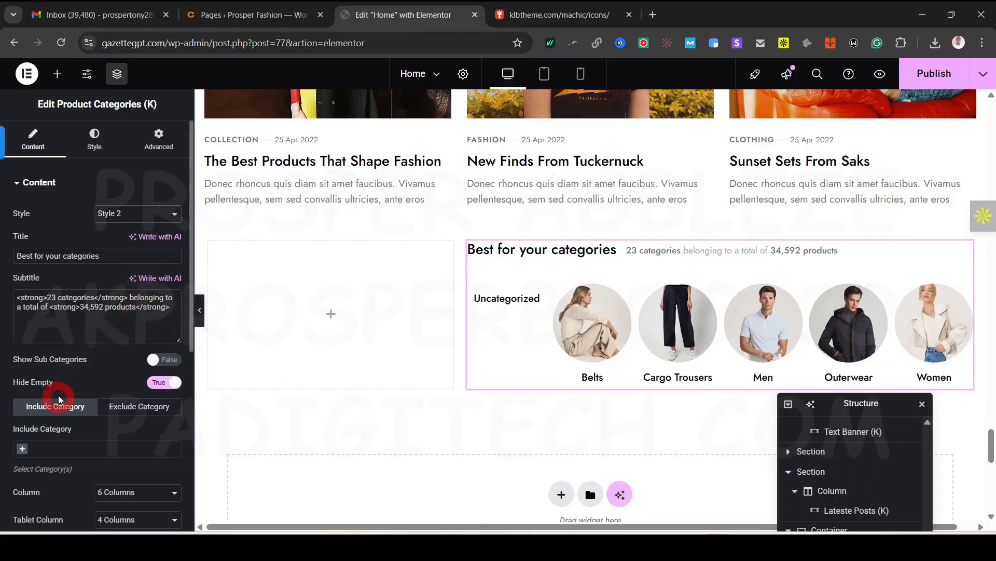
scroll(103, 386, "down", 1)
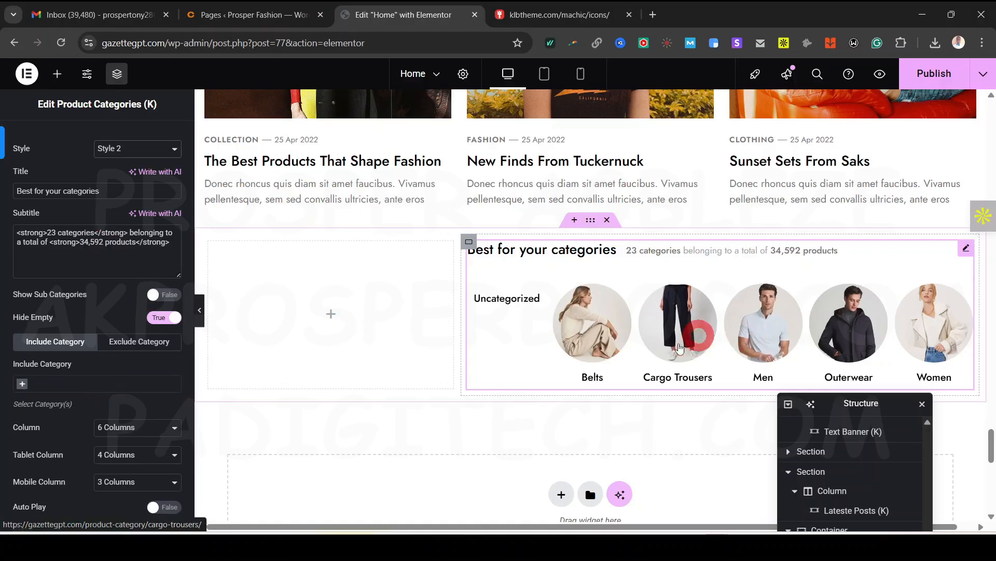
scroll(112, 387, "down", 2)
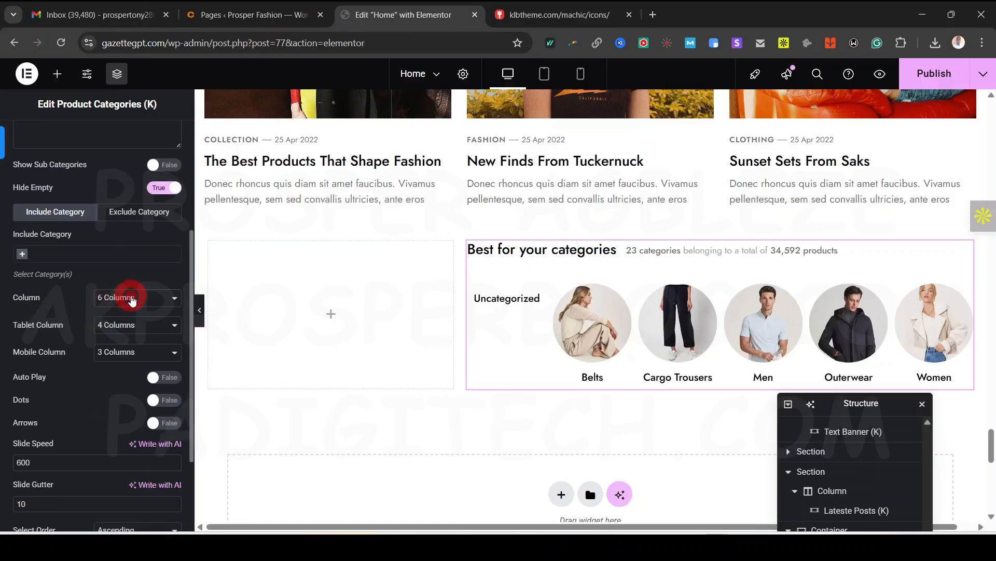
left_click(132, 299)
left_click(133, 369)
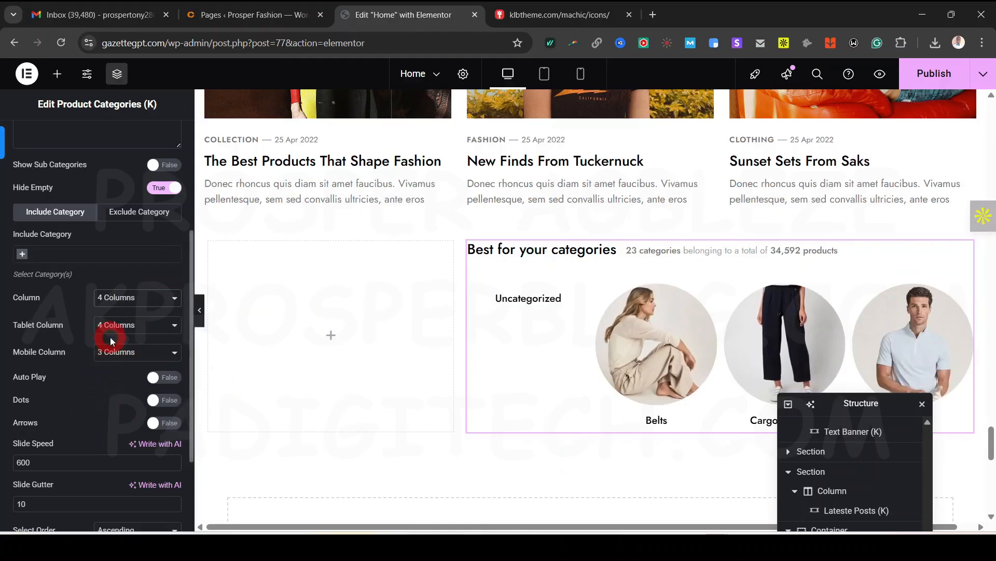
left_click(161, 377)
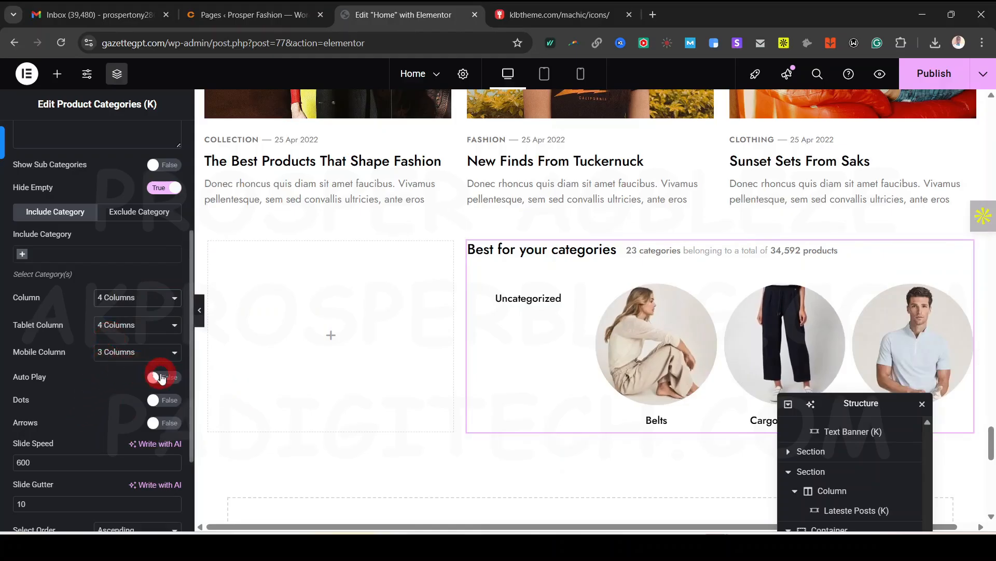
Toggle Hide Empty off and back on, then switch to the site's Pages list
left_click(629, 337)
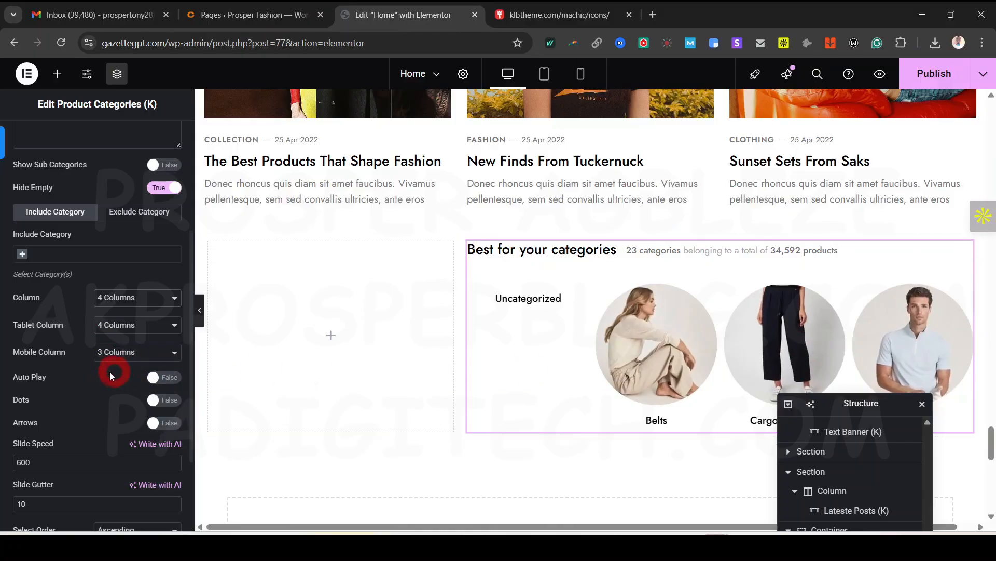
scroll(129, 386, "down", 1)
scroll(119, 387, "down", 1)
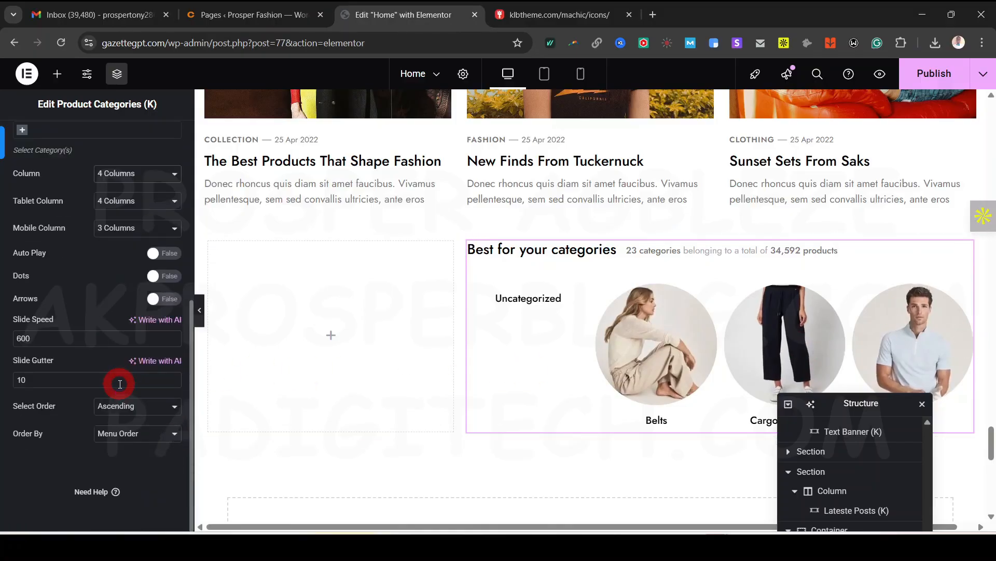
scroll(146, 423, "up", 3)
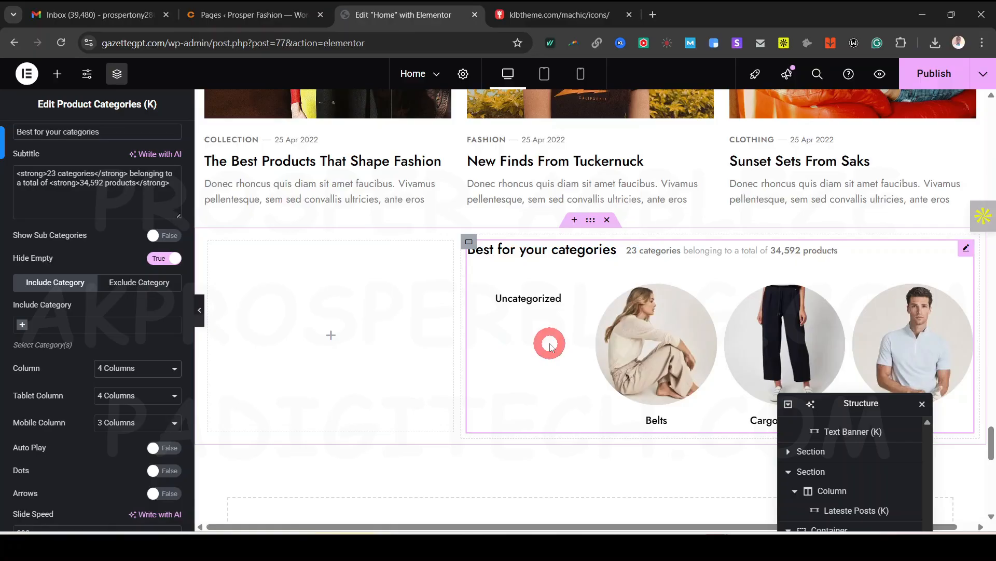
left_click(169, 261)
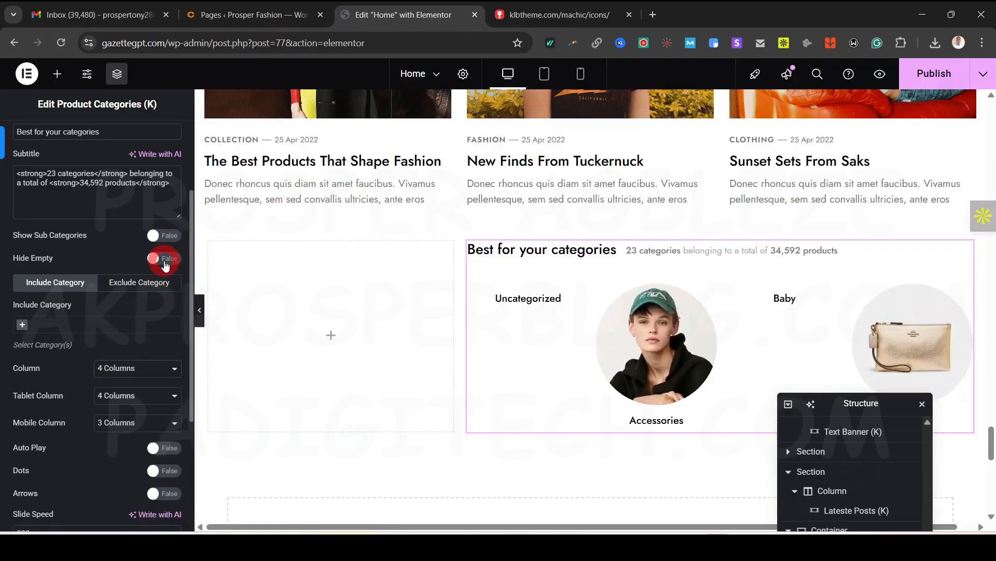
left_click(165, 264)
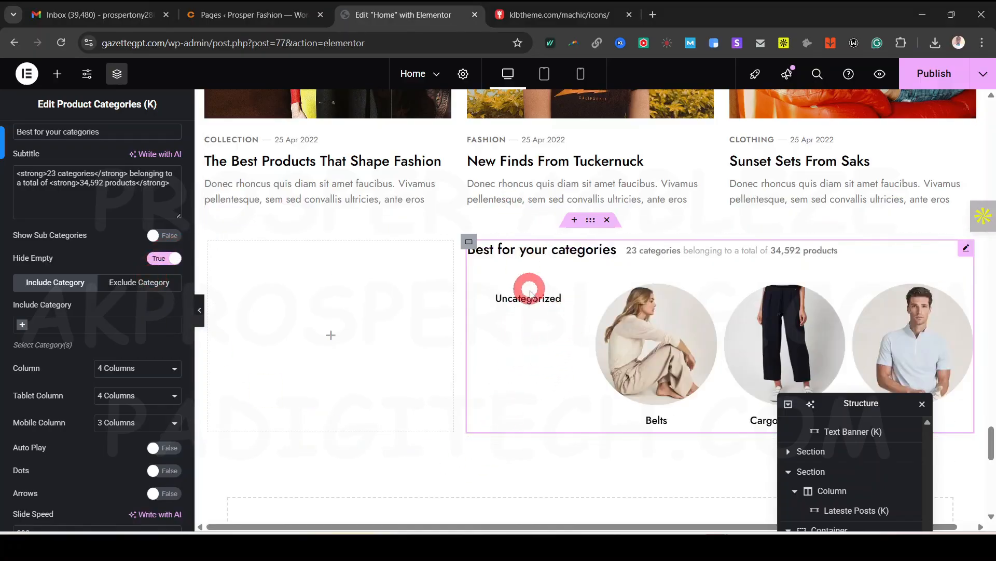
left_click(237, 14)
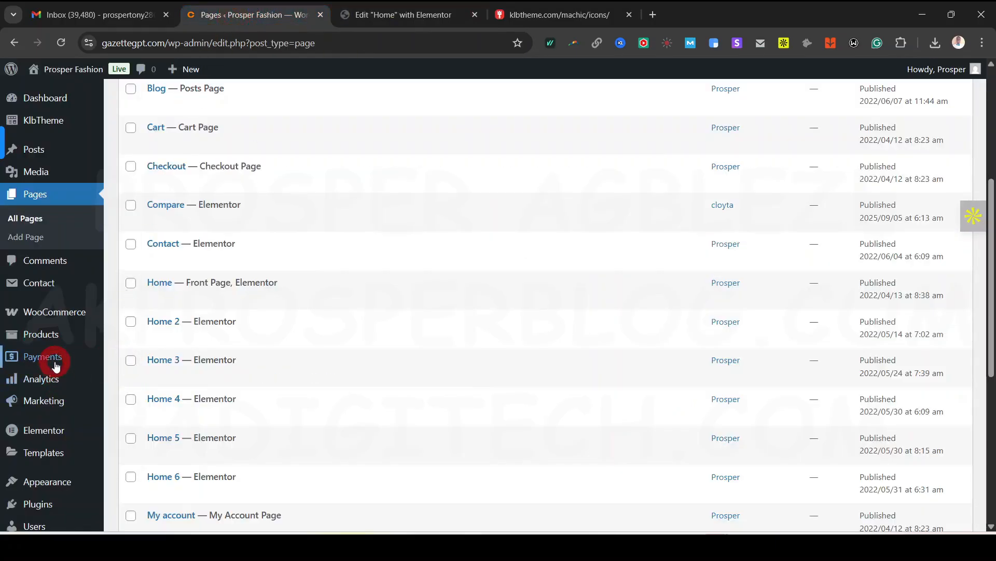
Review the Uncategorized product category's edit page, then return to the Home page editor
mouse_move(46, 286)
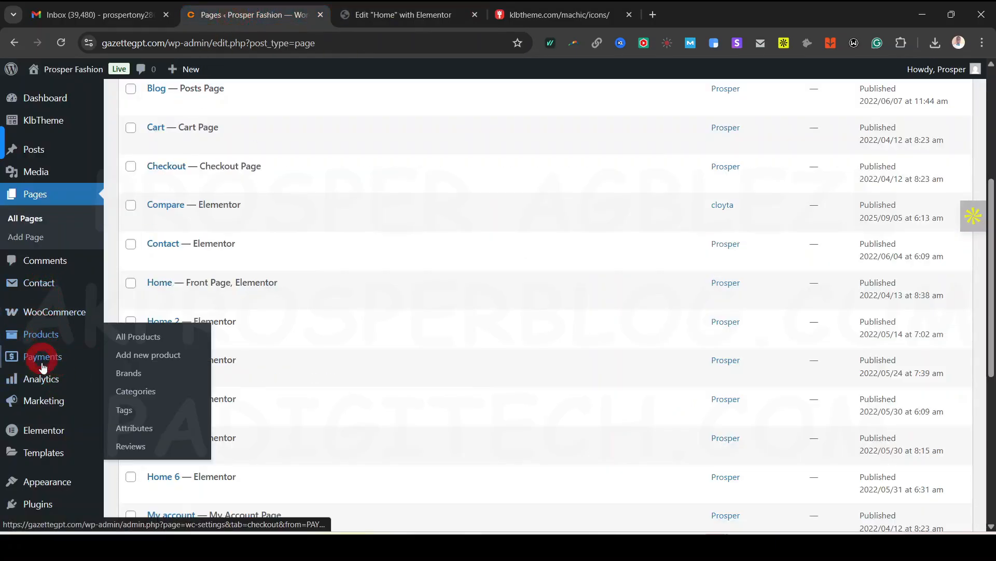
mouse_move(40, 337)
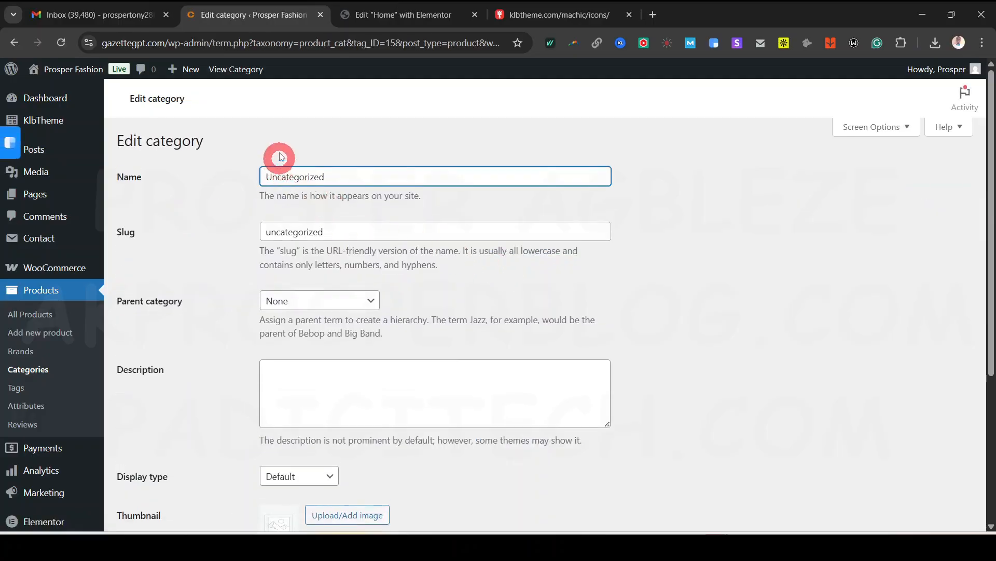
scroll(301, 343, "down", 3)
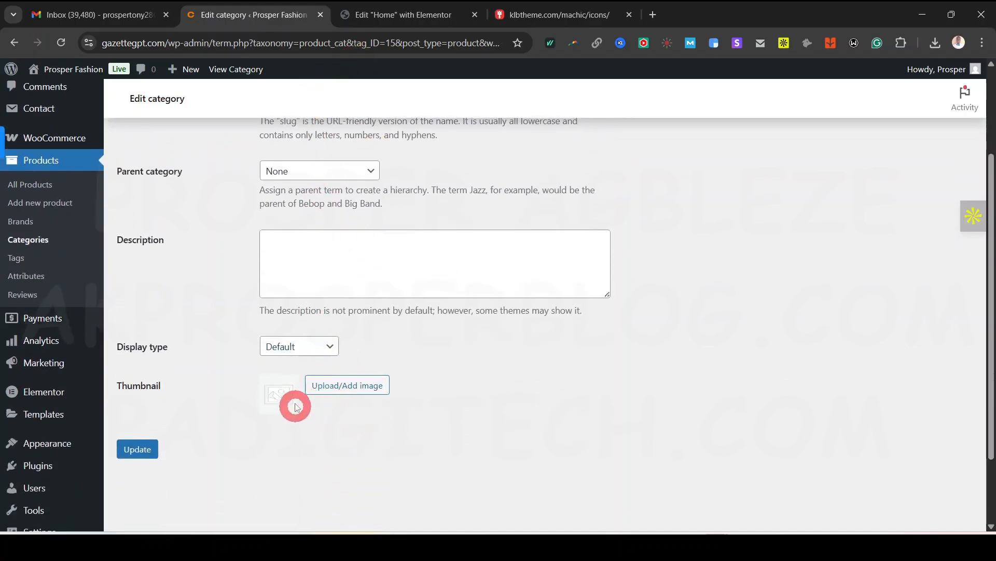
left_click(418, 15)
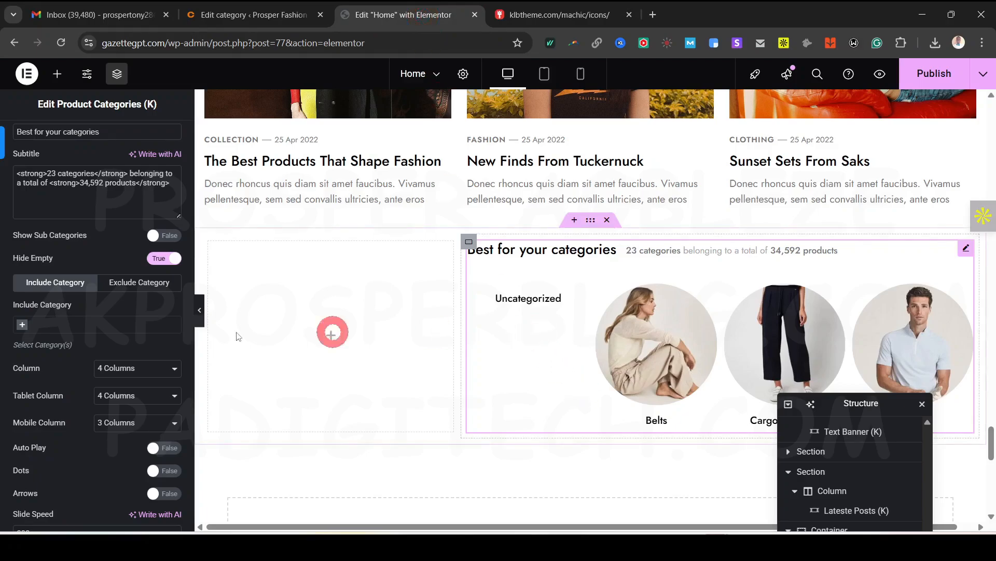
Exclude the Uncategorized category from the Product Categories widget
scroll(117, 335, "up", 3)
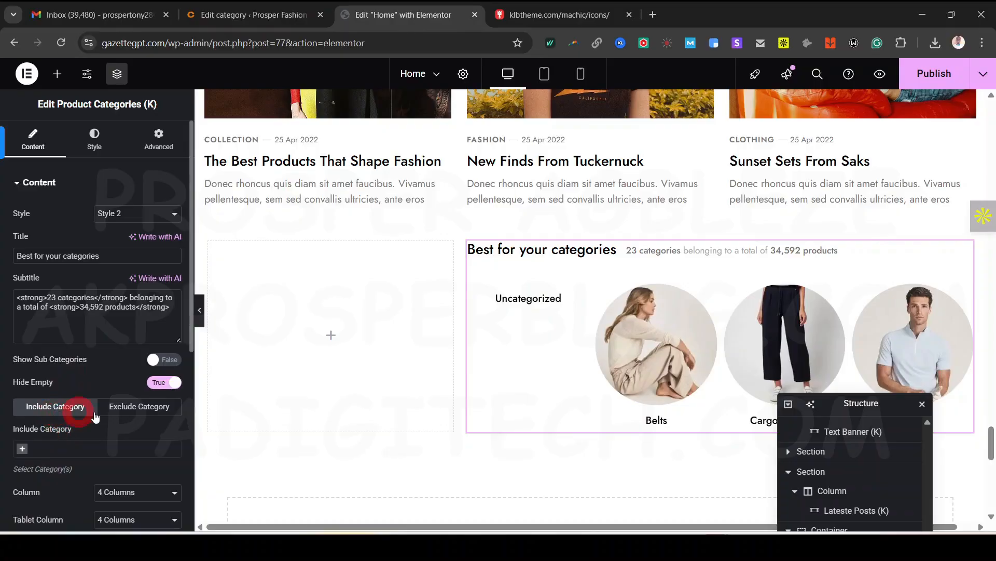
left_click(144, 410)
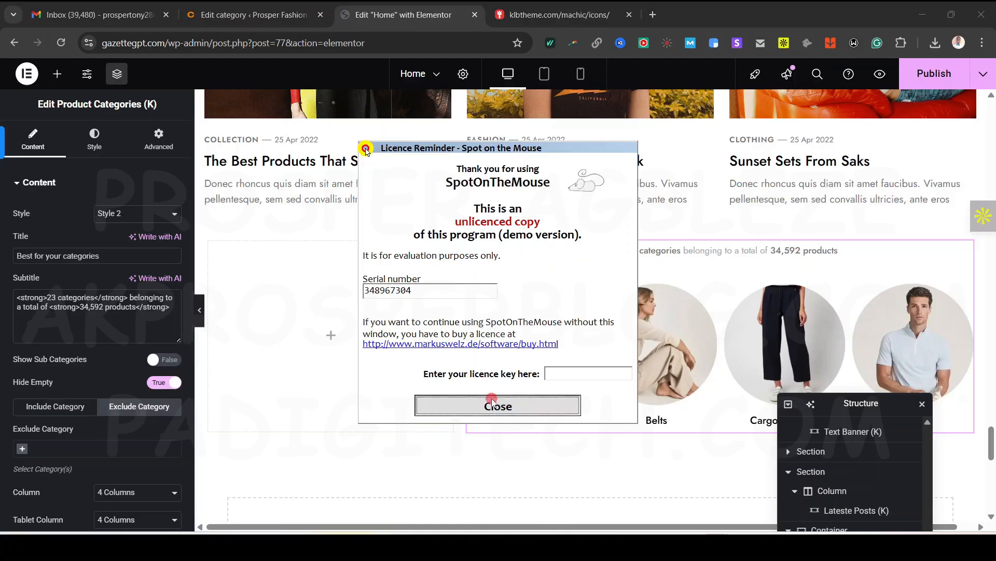
left_click(492, 404)
left_click(23, 448)
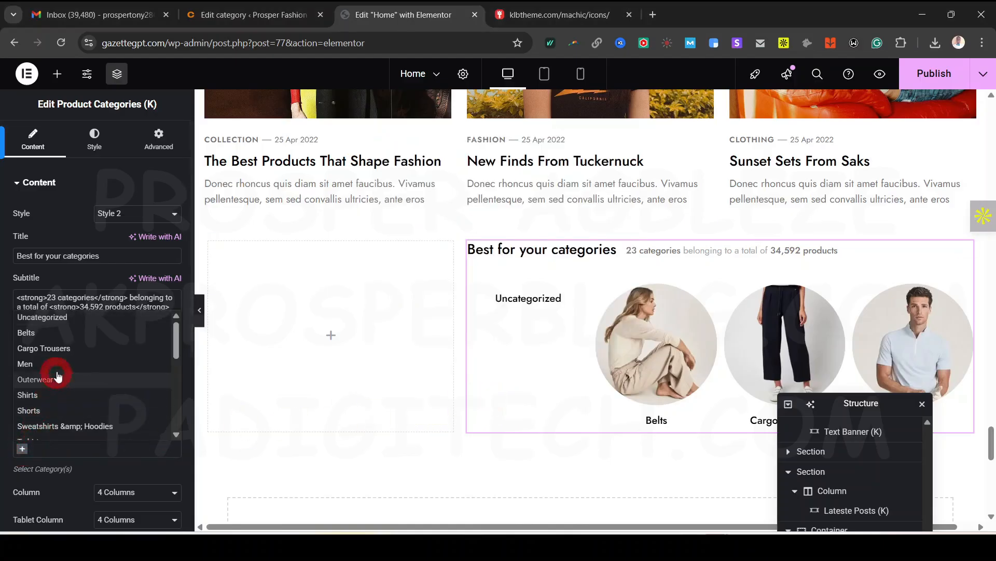
left_click(57, 318)
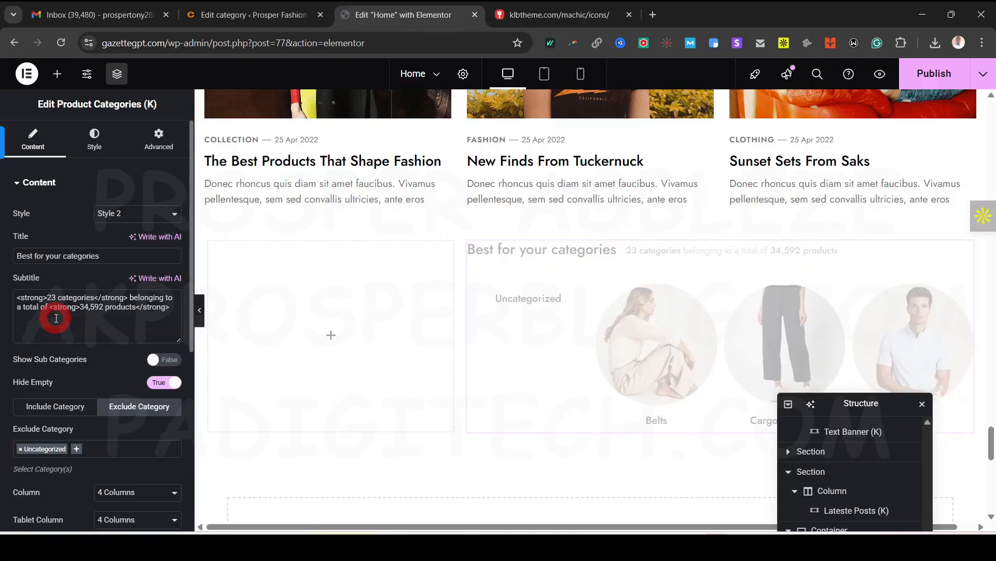
scroll(600, 267, "down", 3)
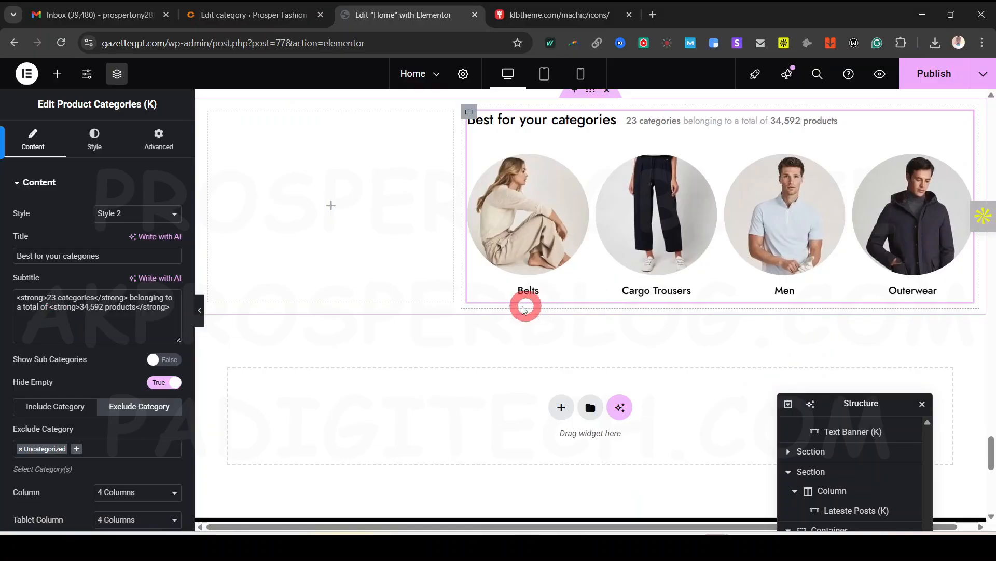
Place a Money Guarantee Icon Box widget in the container's empty left column
left_click(57, 73)
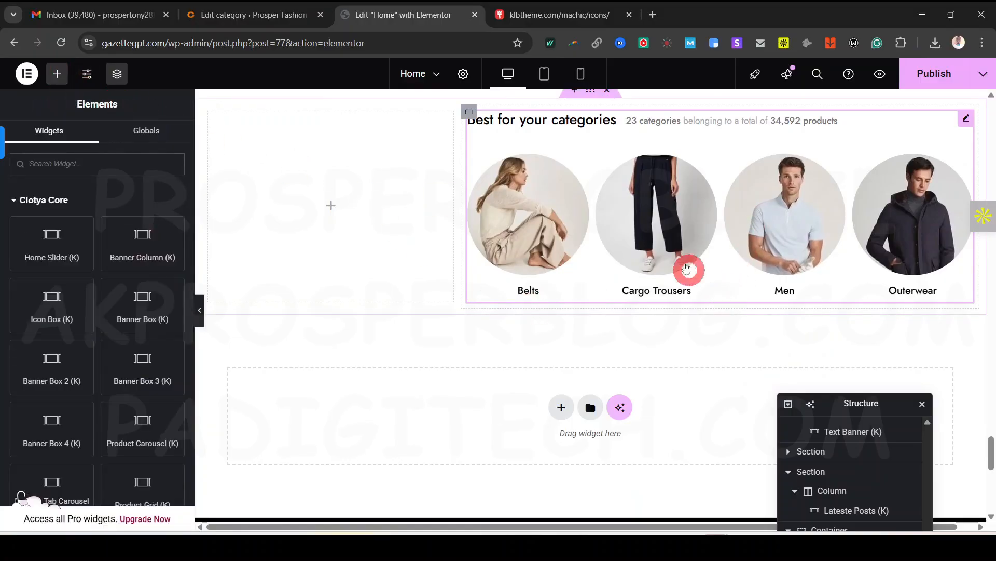
scroll(656, 315, "up", 1)
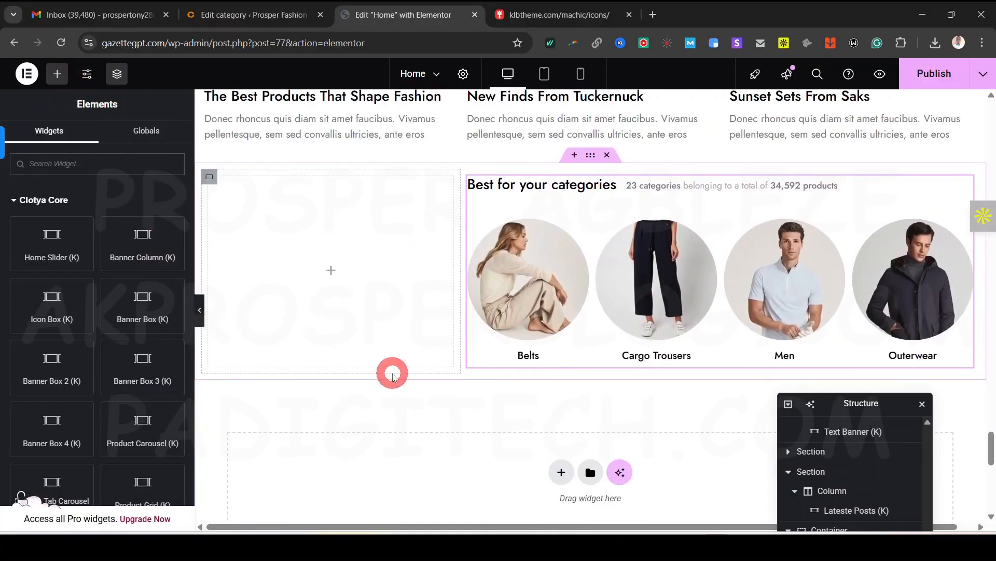
scroll(125, 446, "down", 1)
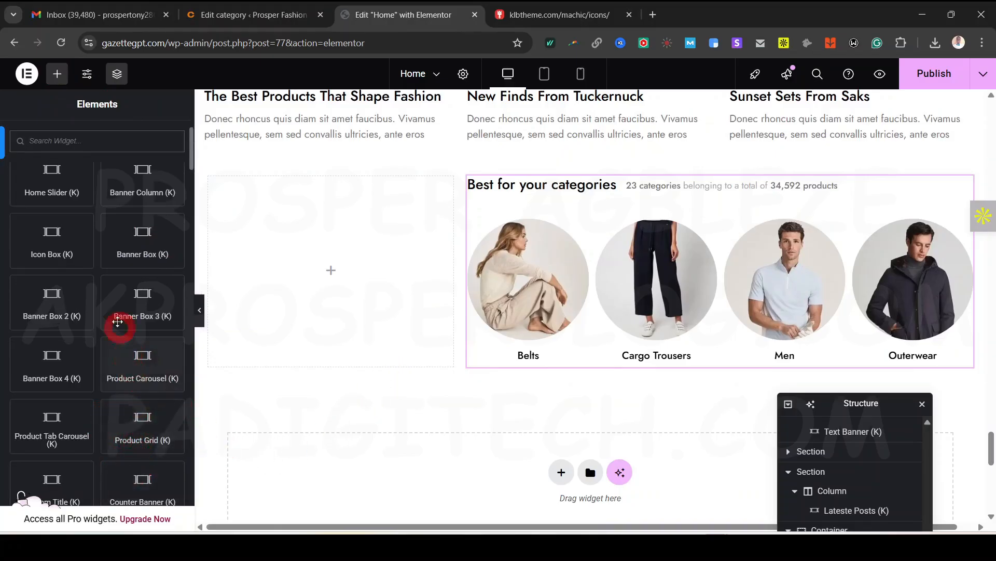
left_click_drag(51, 238, 319, 269)
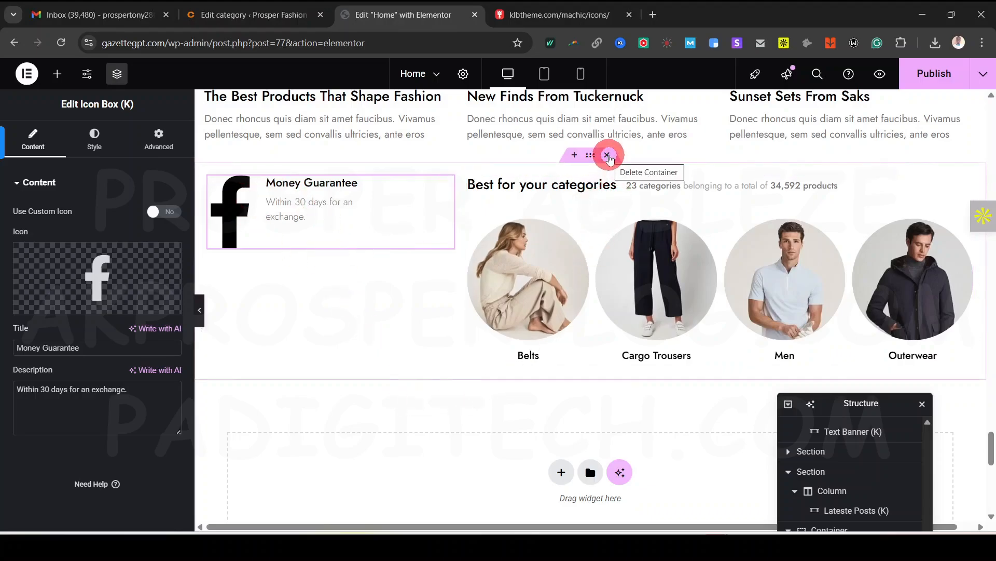
left_click(606, 155)
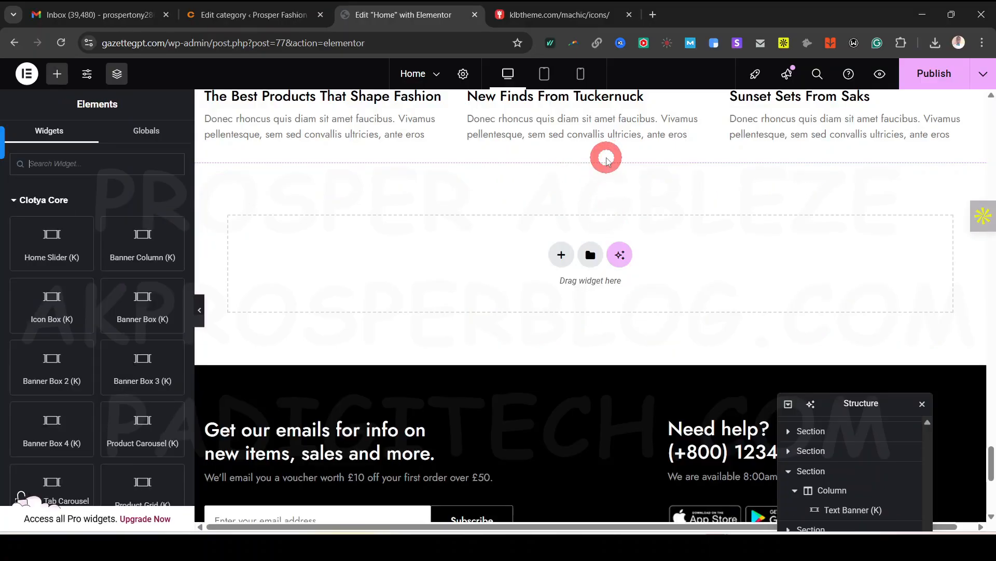
scroll(551, 315, "up", 15)
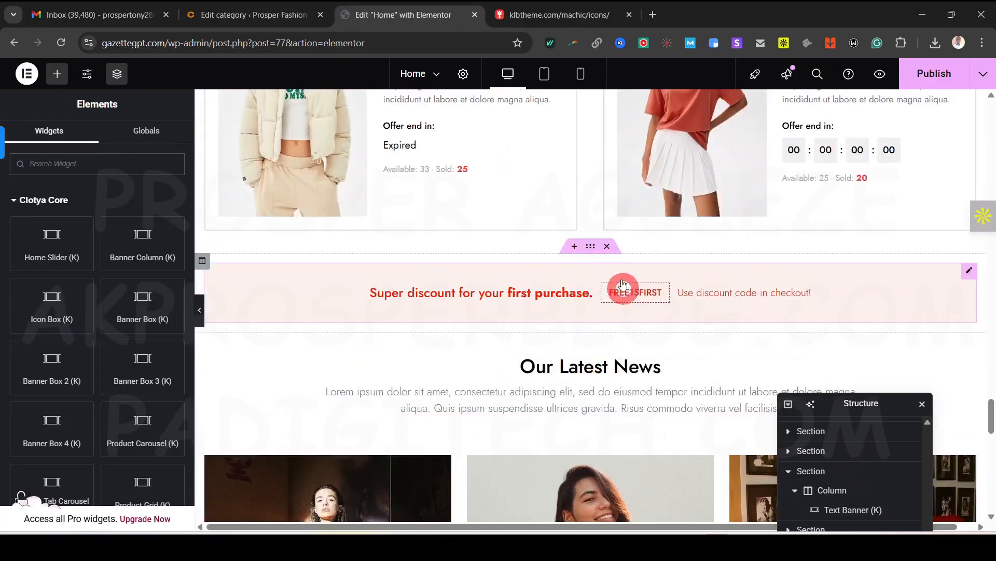
scroll(605, 301, "up", 1)
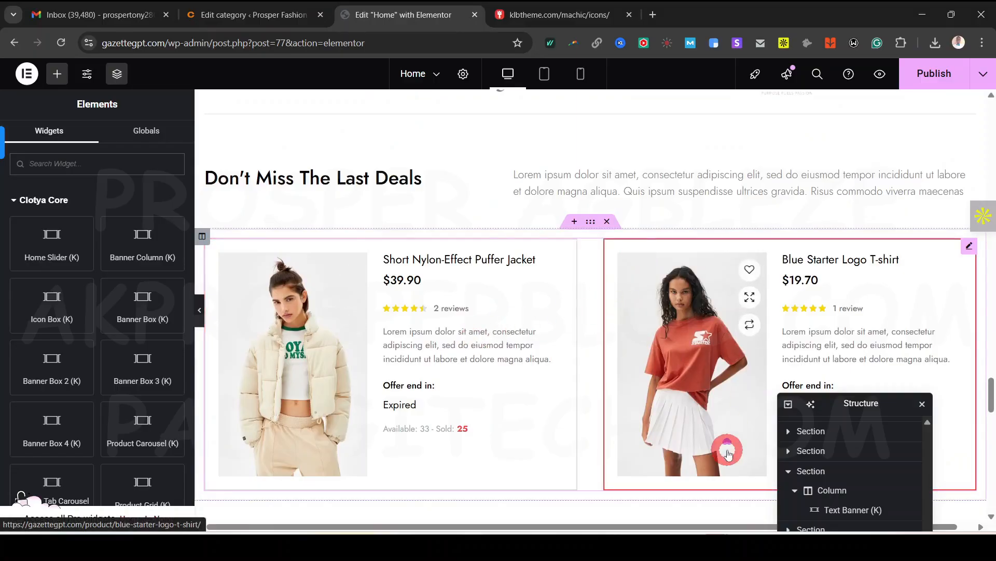
scroll(725, 450, "up", 3)
scroll(545, 318, "up", 6)
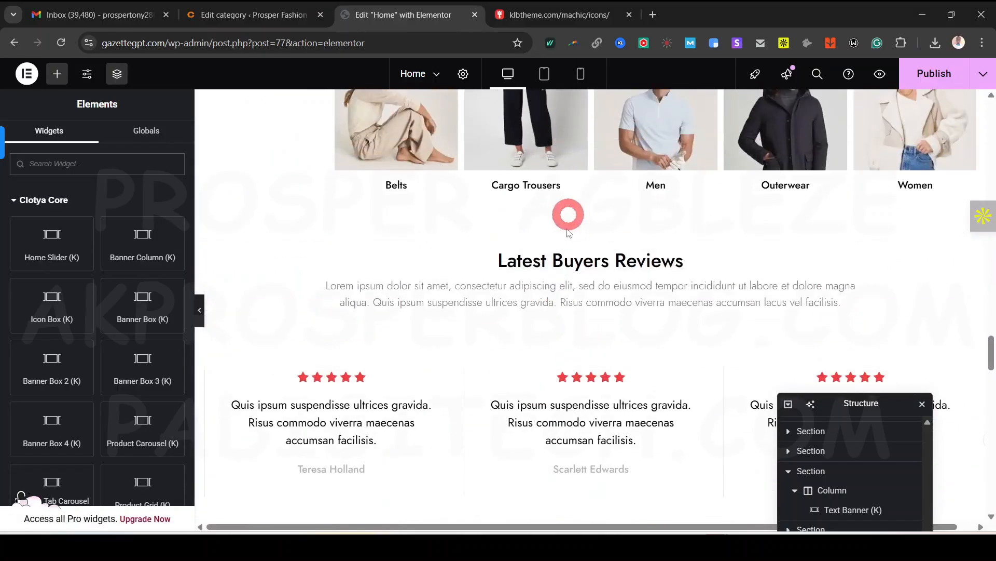
left_click(584, 279)
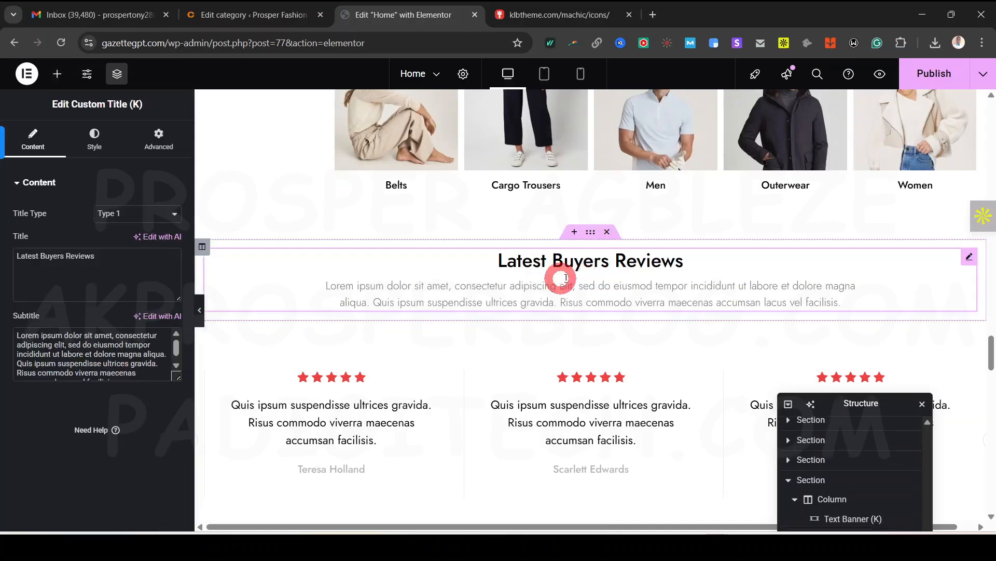
scroll(574, 277, "up", 10)
scroll(572, 278, "up", 10)
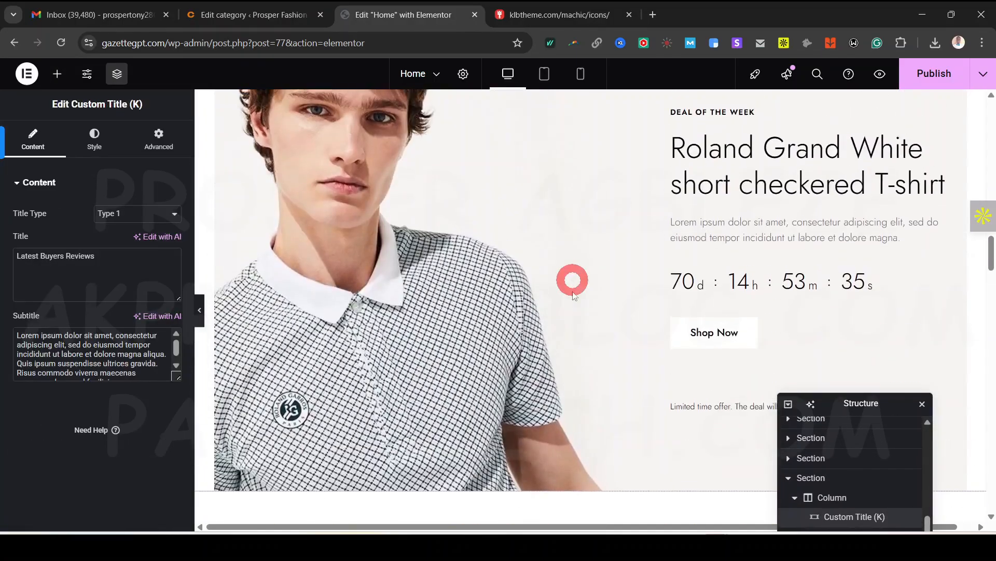
scroll(572, 280, "down", 5)
scroll(574, 314, "up", 7)
scroll(574, 315, "up", 6)
scroll(575, 315, "down", 14)
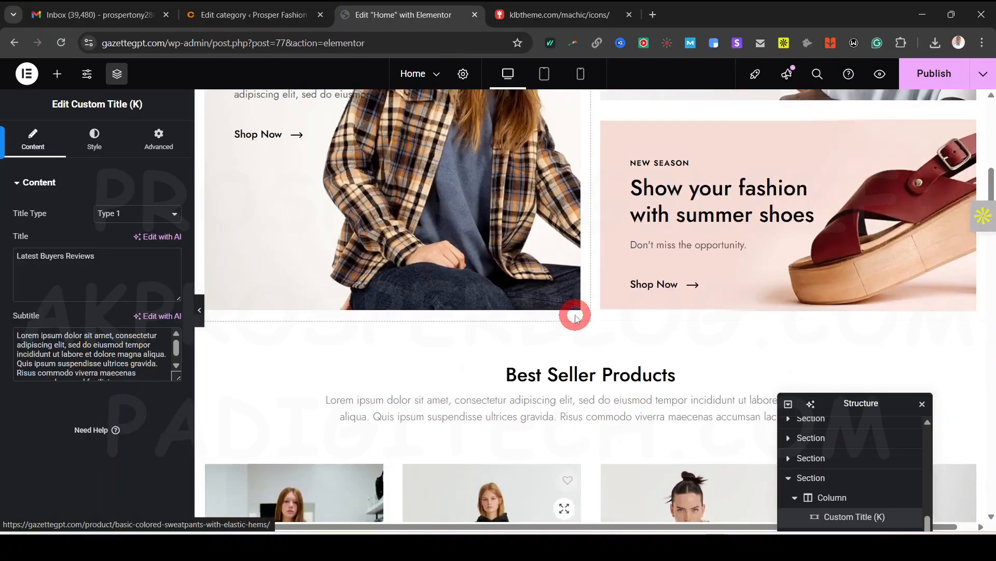
scroll(602, 392, "down", 1)
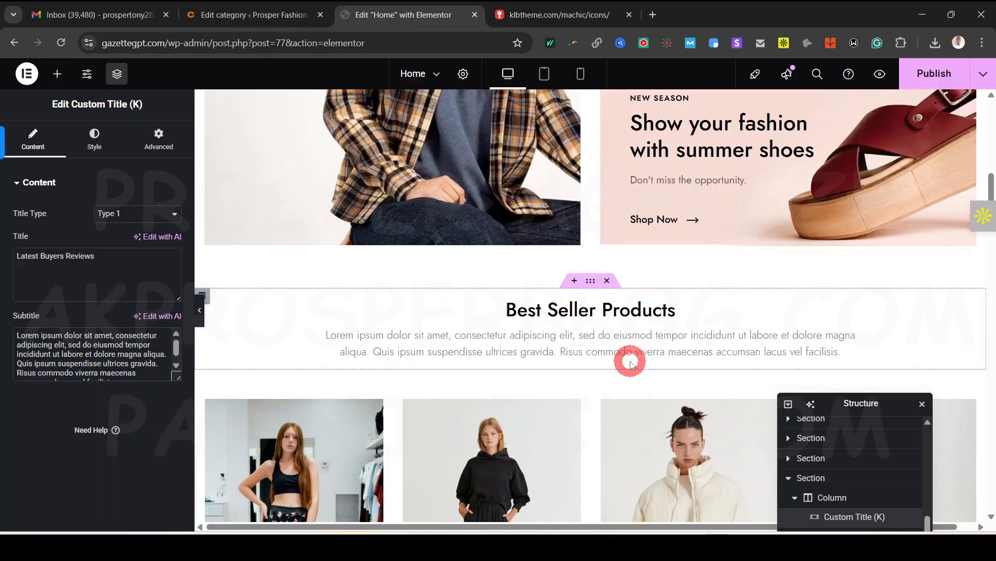
scroll(631, 364, "up", 5)
scroll(631, 363, "down", 20)
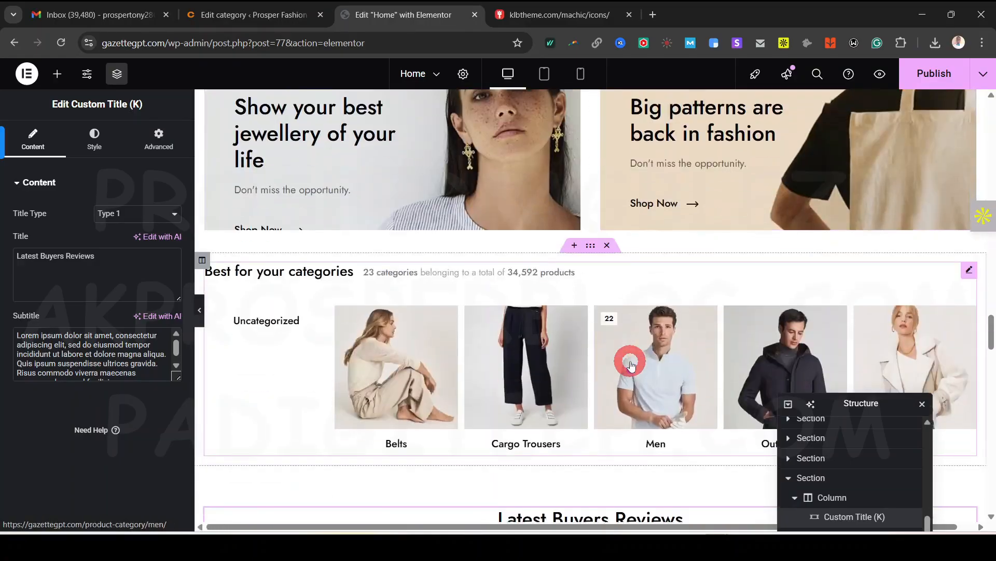
scroll(630, 363, "down", 12)
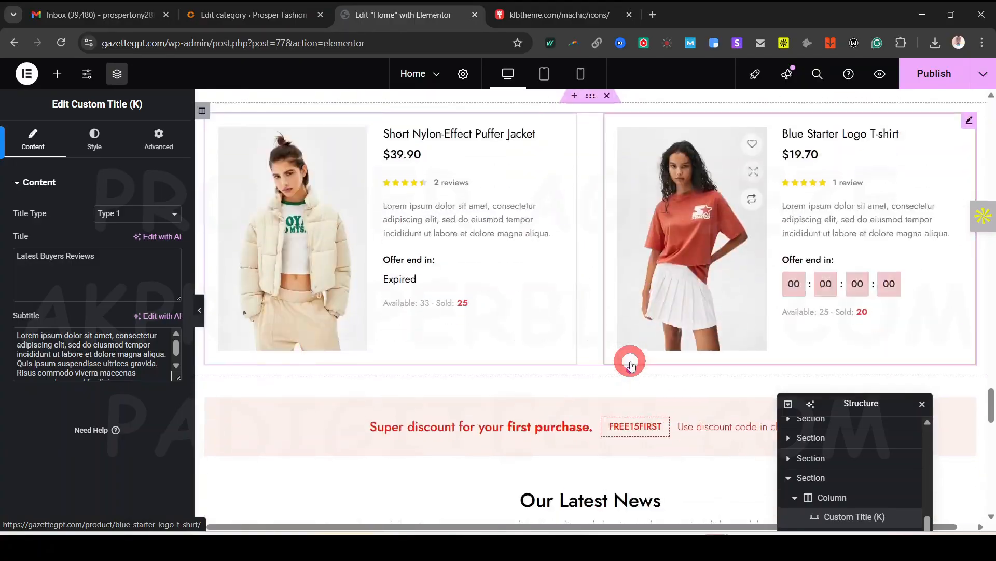
scroll(630, 363, "down", 10)
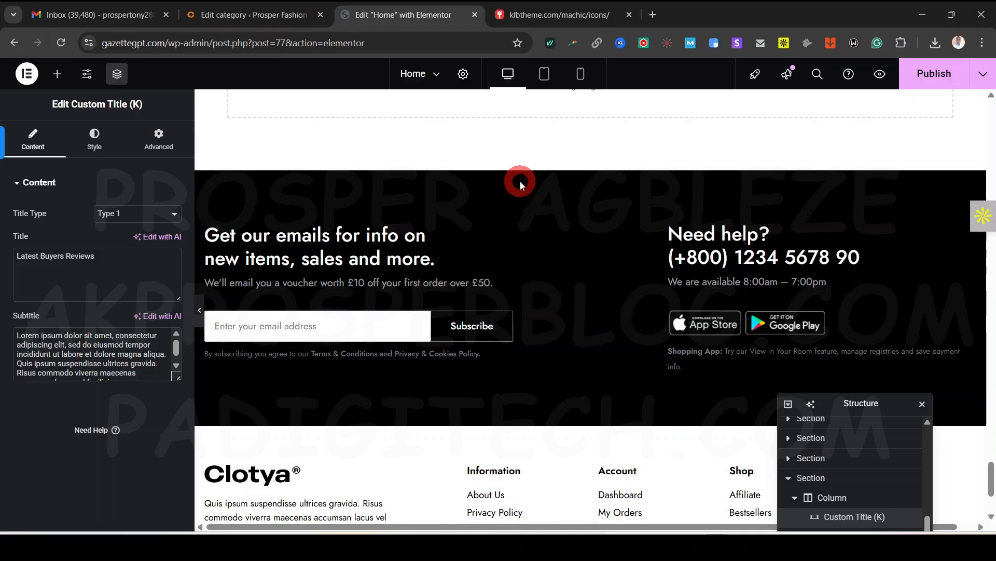
scroll(561, 151, "up", 5)
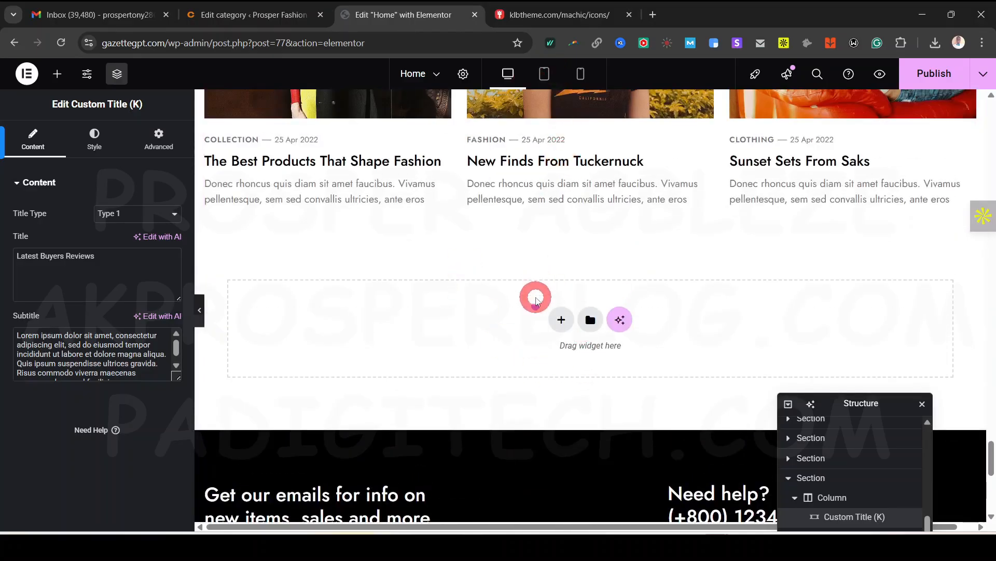
scroll(536, 297, "down", 5)
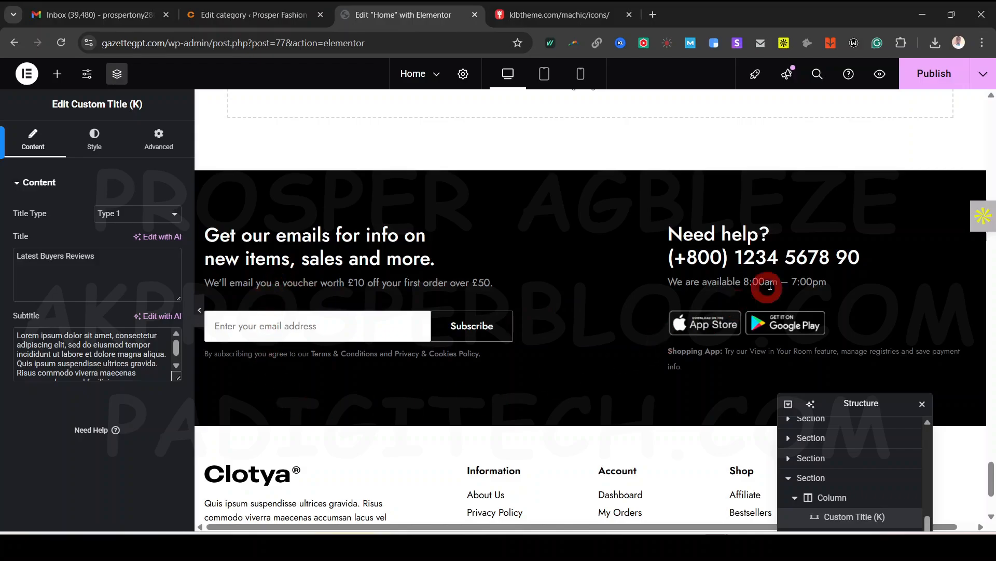
scroll(645, 363, "up", 5)
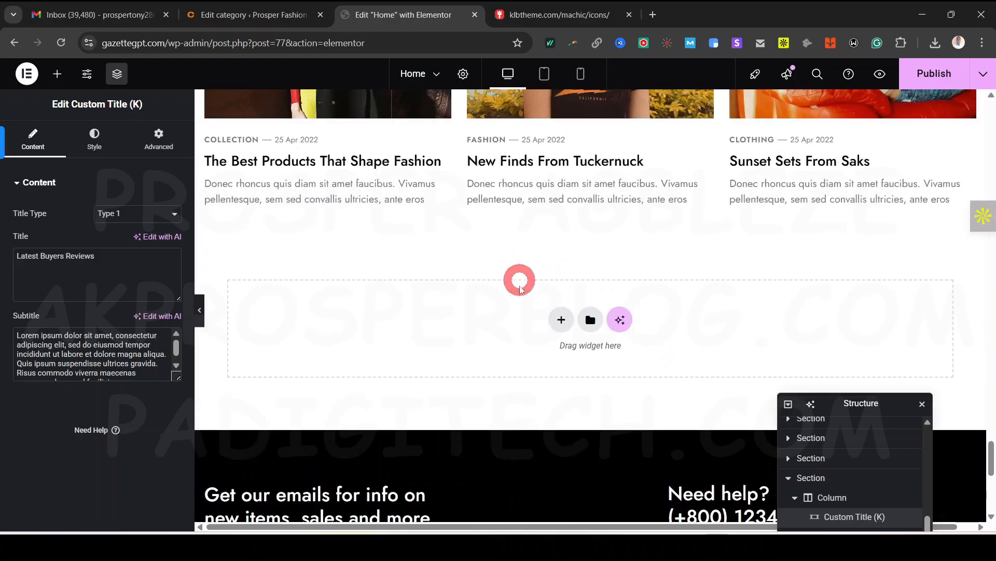
scroll(581, 383, "up", 6)
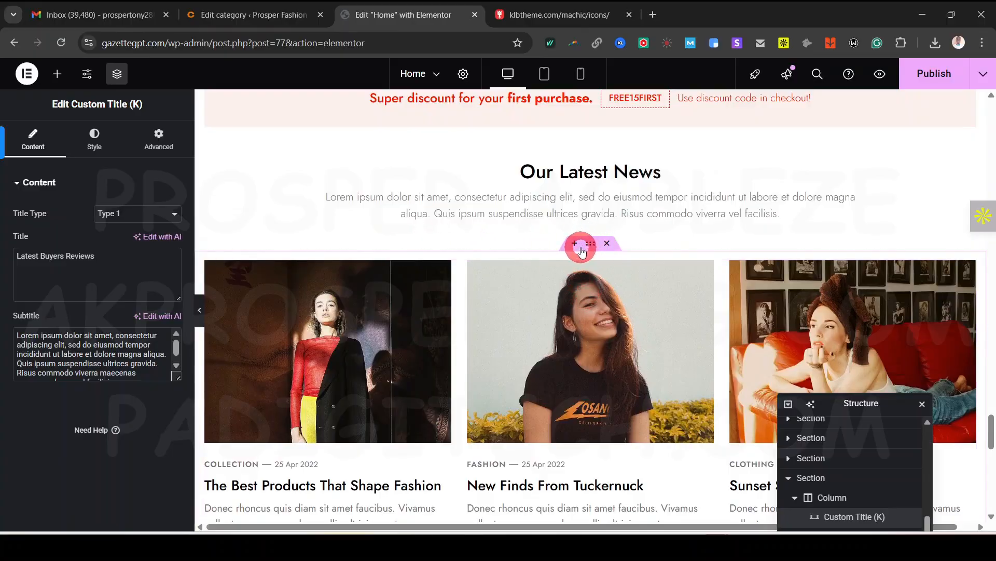
scroll(580, 375, "down", 8)
scroll(443, 377, "down", 3)
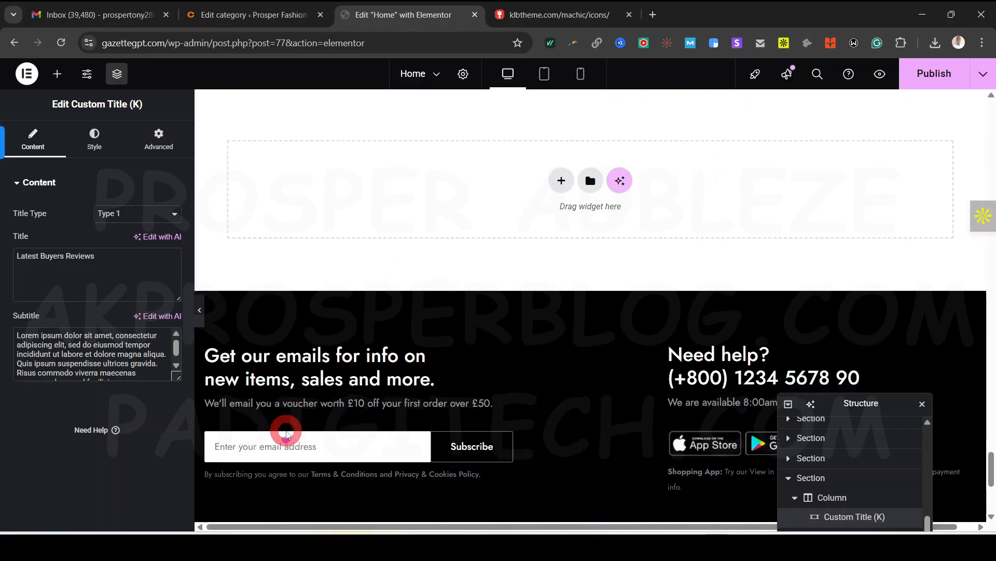
scroll(444, 339, "down", 3)
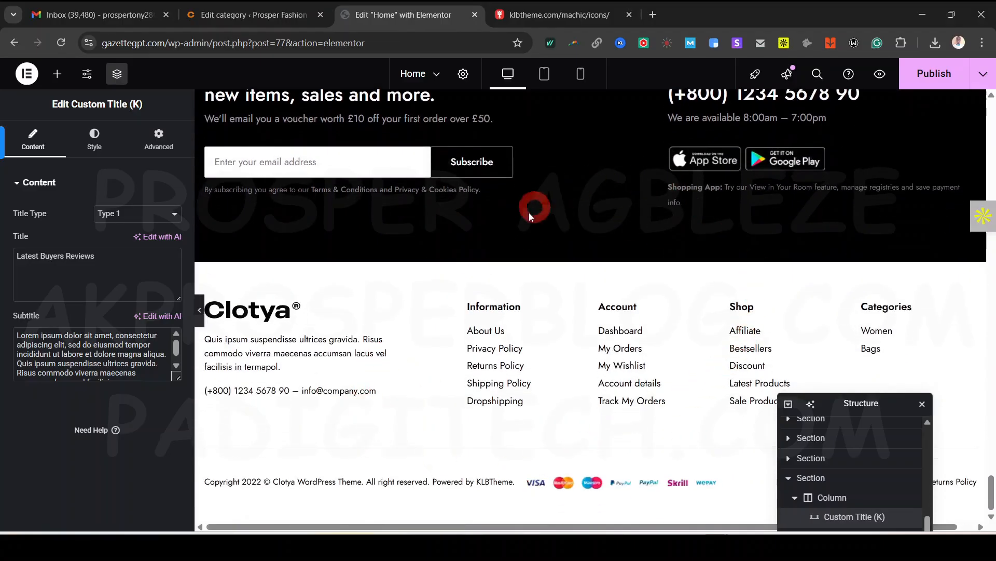
scroll(538, 288, "up", 20)
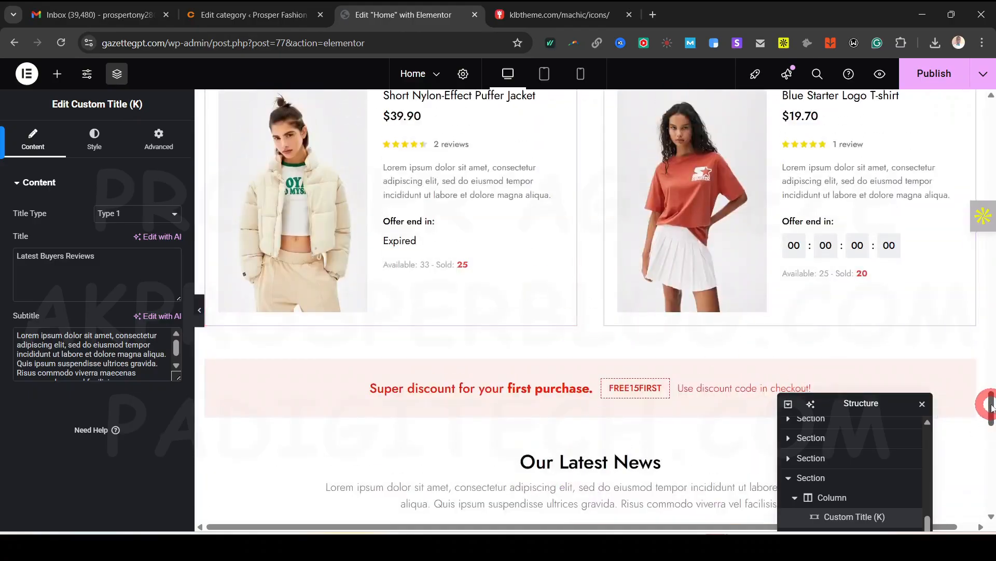
left_click_drag(991, 408, 991, 112)
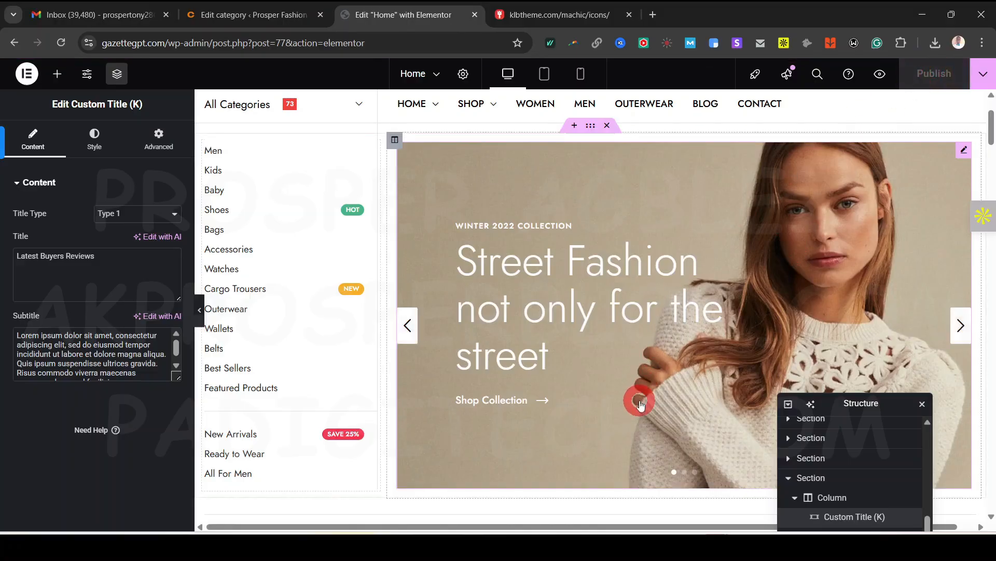
scroll(641, 405, "down", 10)
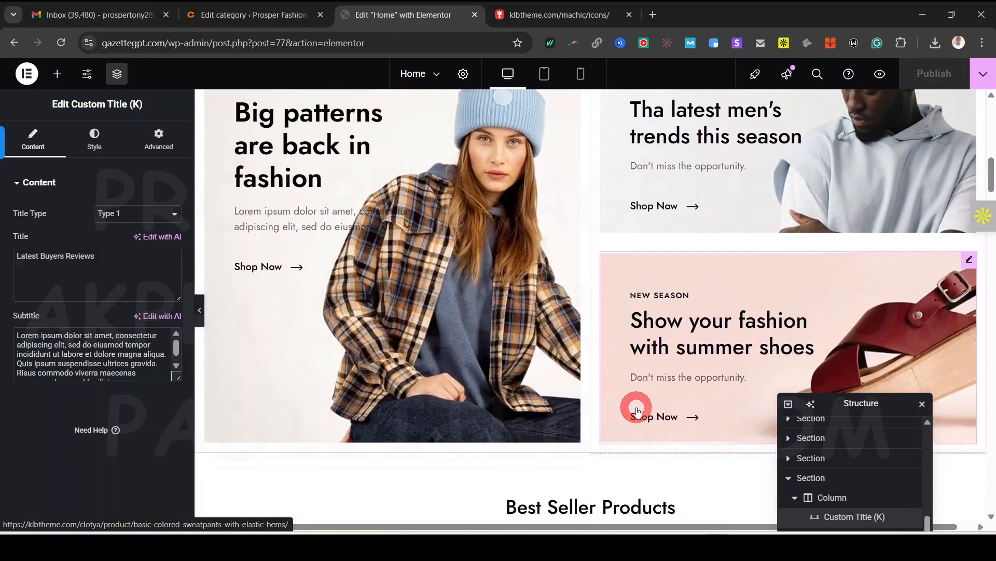
Link the men's trends banner's Shop Now button to the Shop page
left_click(673, 208)
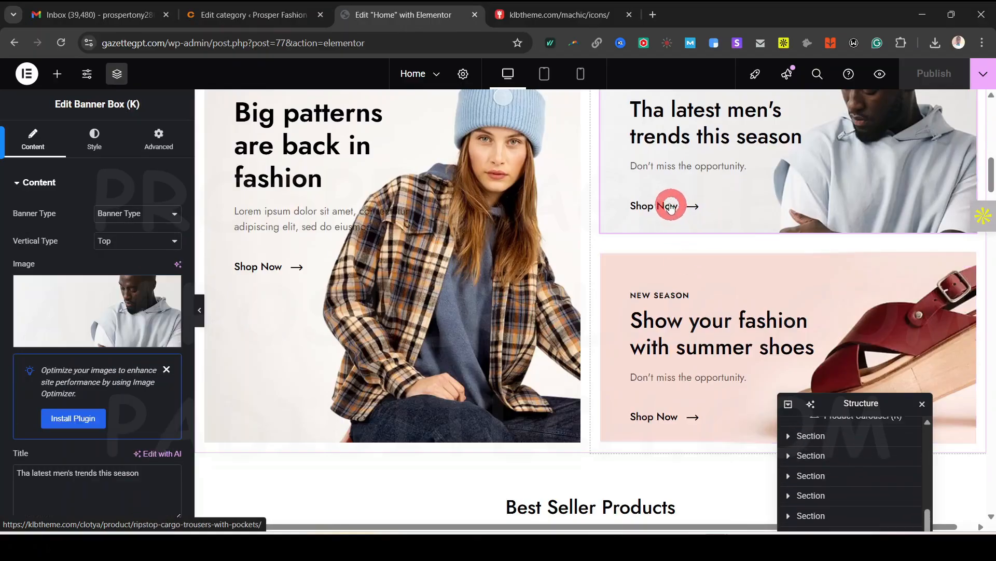
scroll(91, 397, "down", 5)
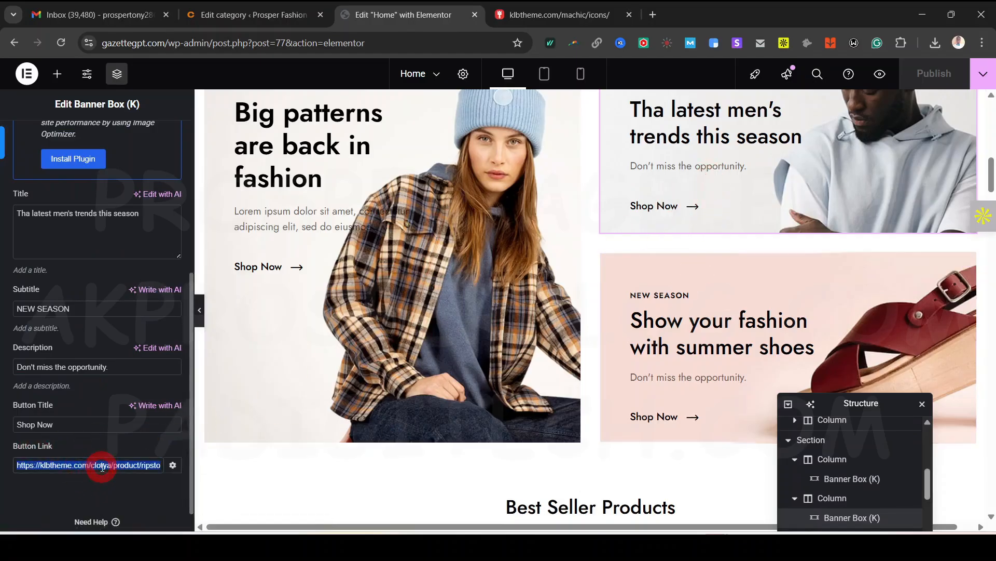
type("shop")
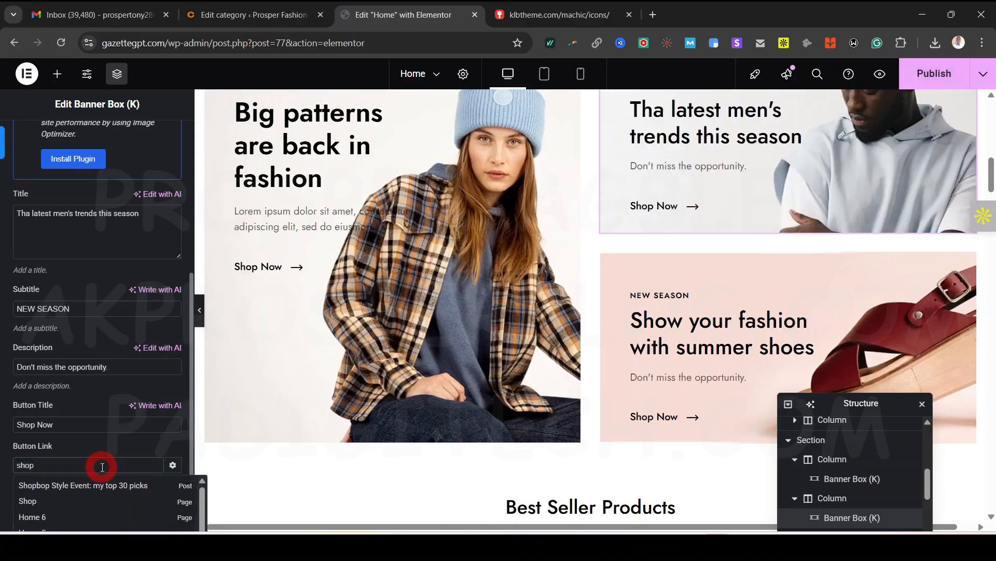
left_click(57, 501)
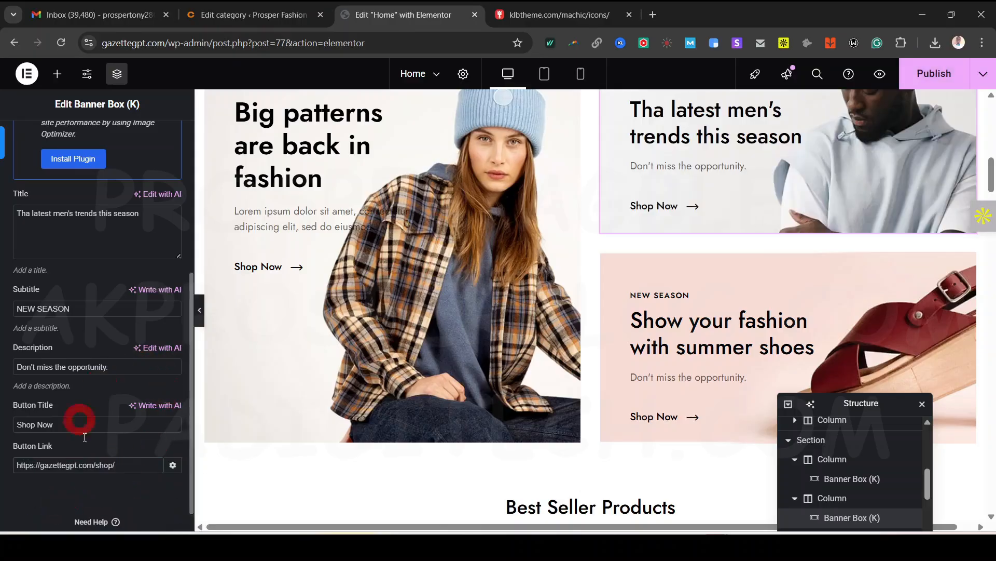
Publish the updated Home page and view the live site
scroll(76, 328, "down", 1)
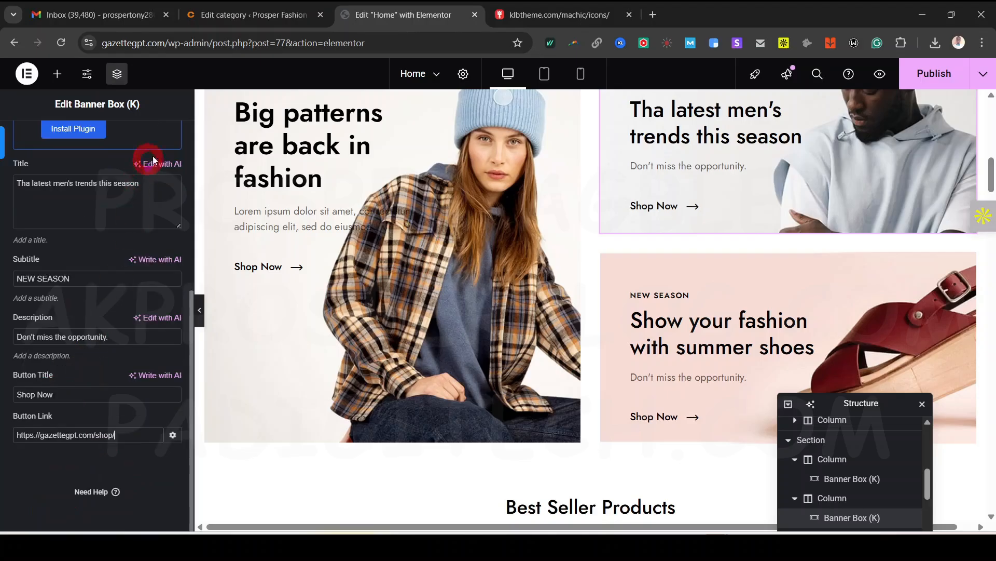
left_click(945, 71)
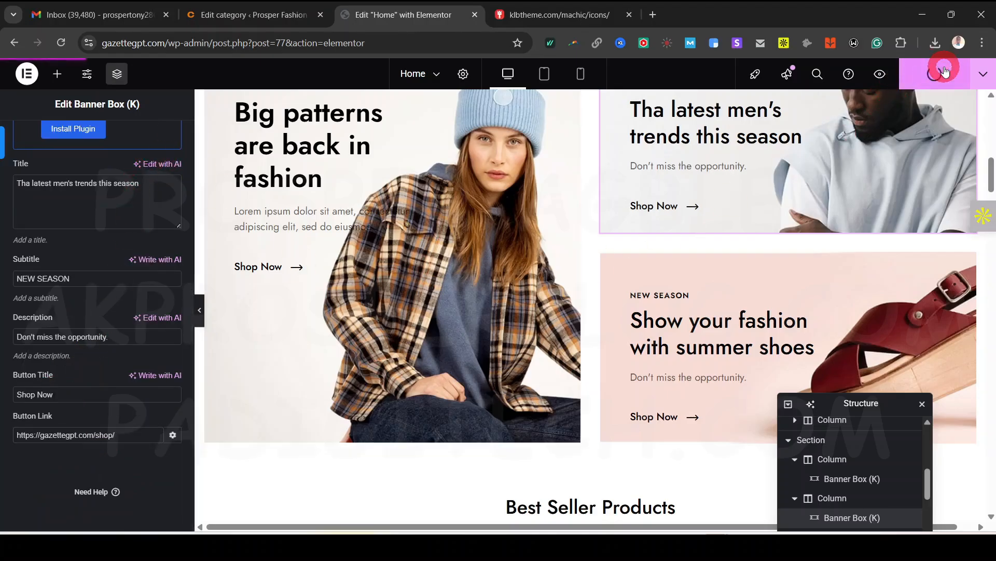
scroll(688, 364, "up", 10)
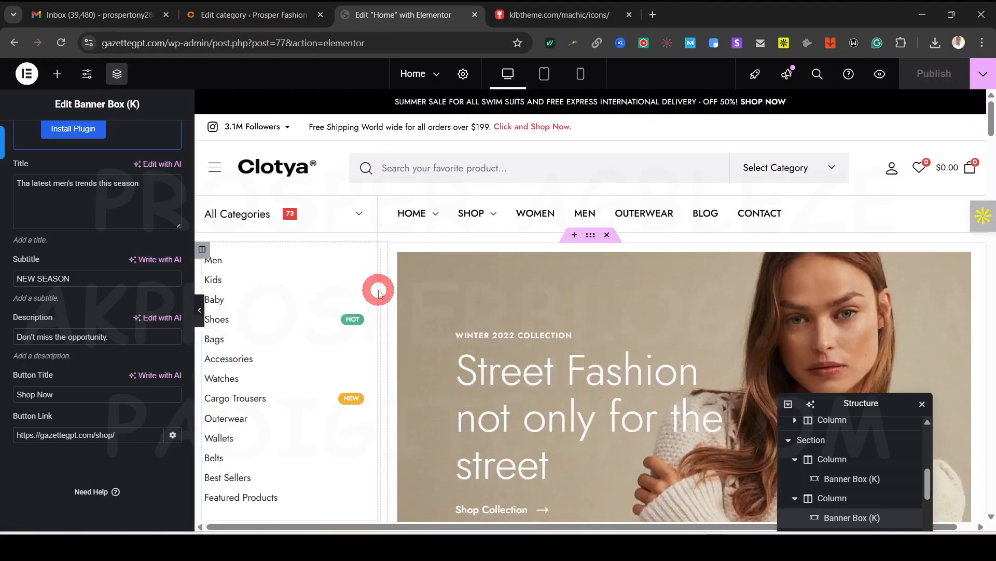
scroll(379, 291, "down", 9)
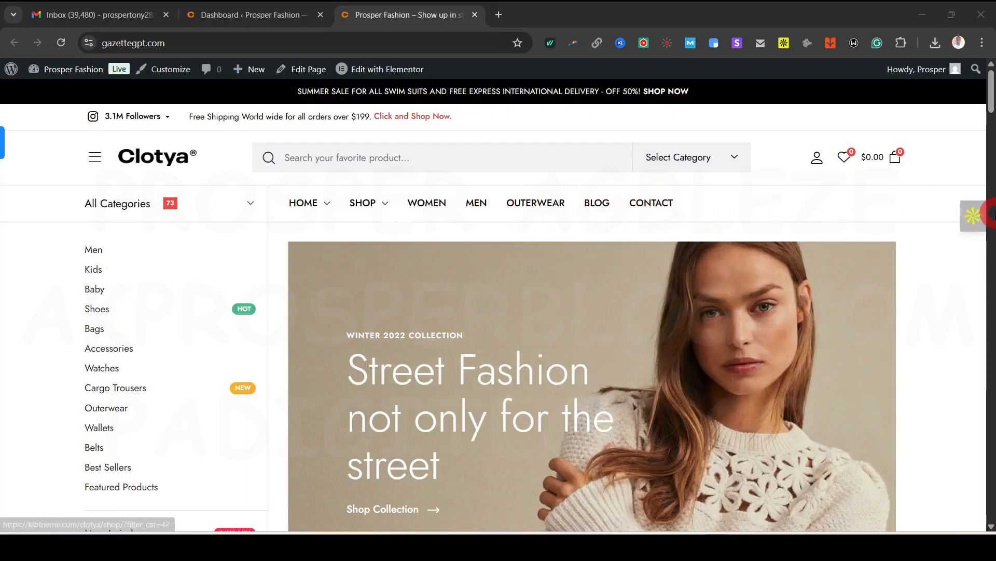
Go to the admin dashboard's All Pages list, briefly checking the storefront home page
left_click(241, 15)
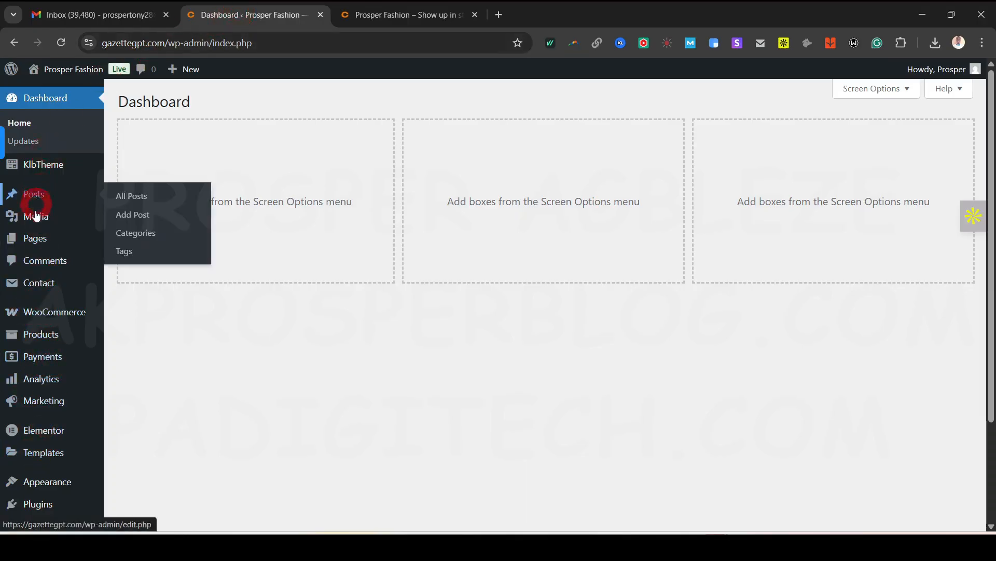
mouse_move(44, 243)
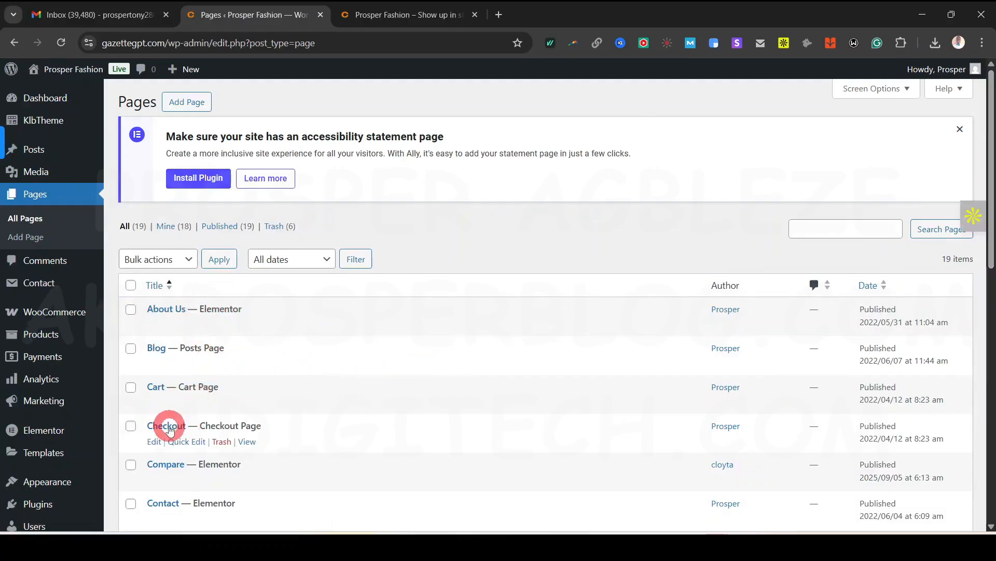
scroll(242, 441, "down", 3)
scroll(178, 332, "down", 4)
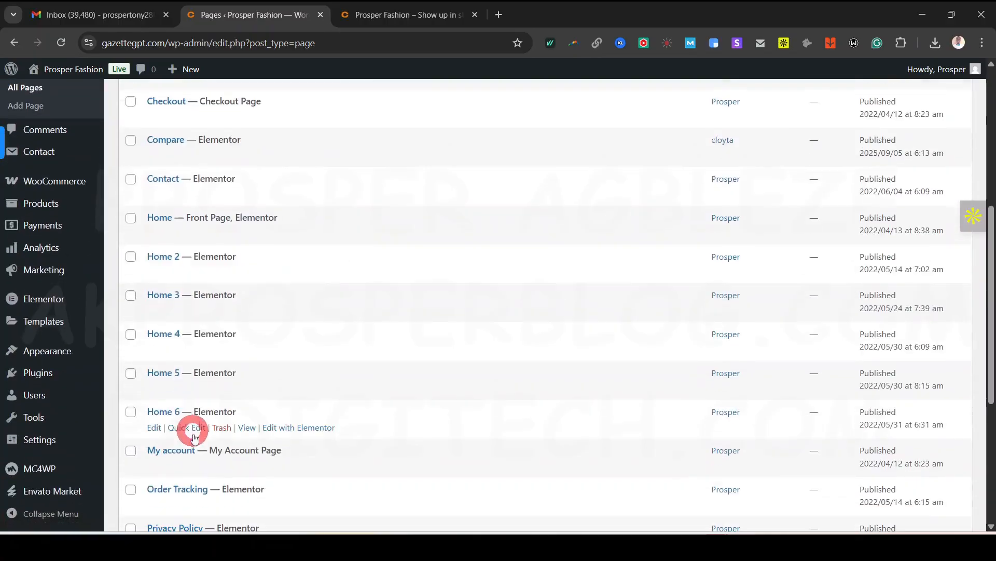
left_click(400, 15)
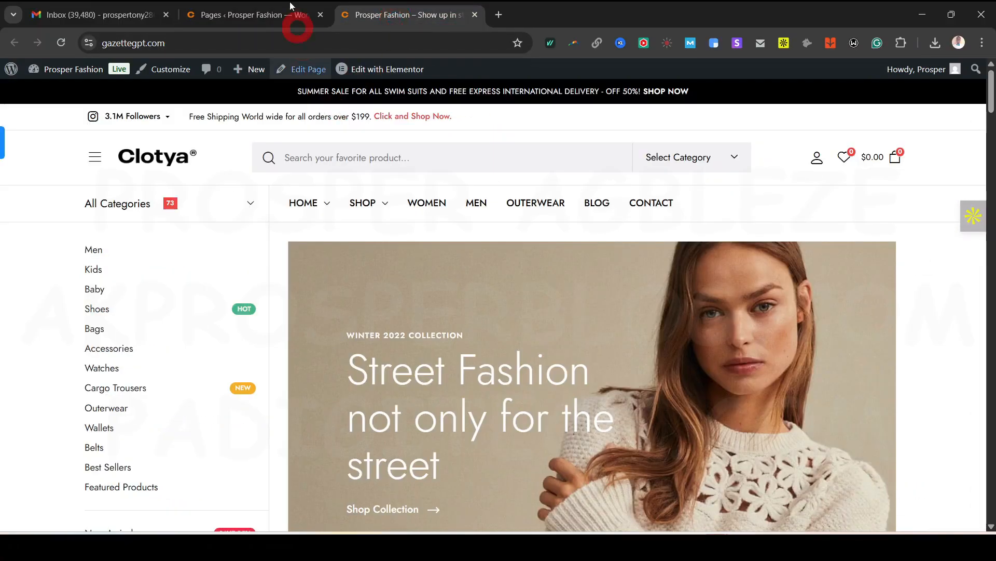
left_click(254, 20)
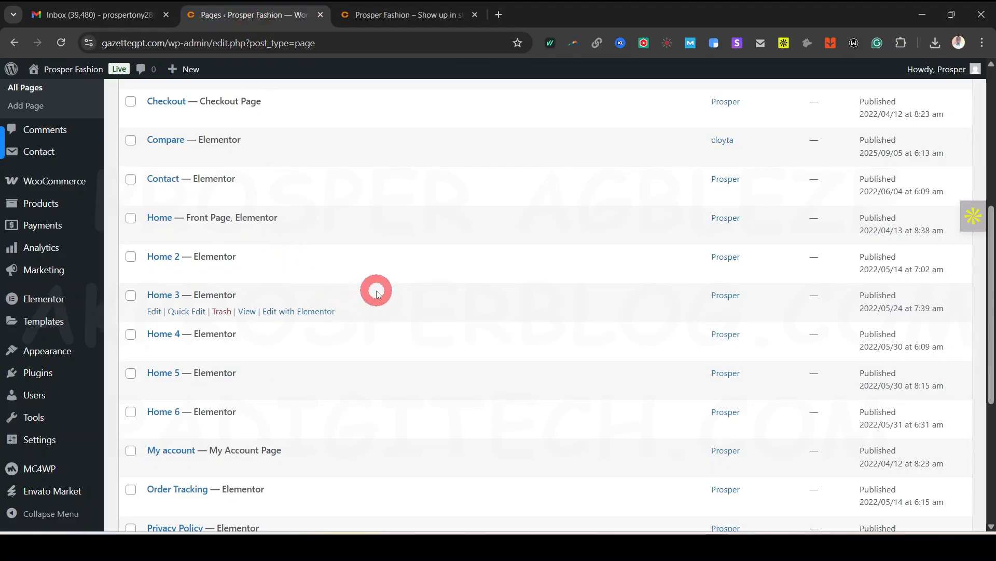
Scroll through the list of existing site pages
scroll(374, 289, "down", 3)
scroll(377, 294, "down", 2)
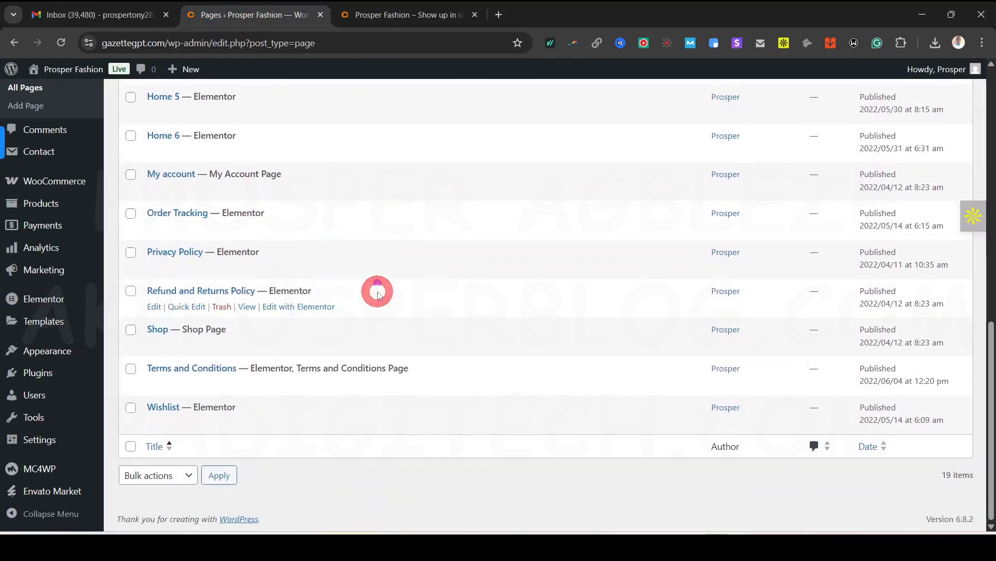
scroll(377, 294, "up", 10)
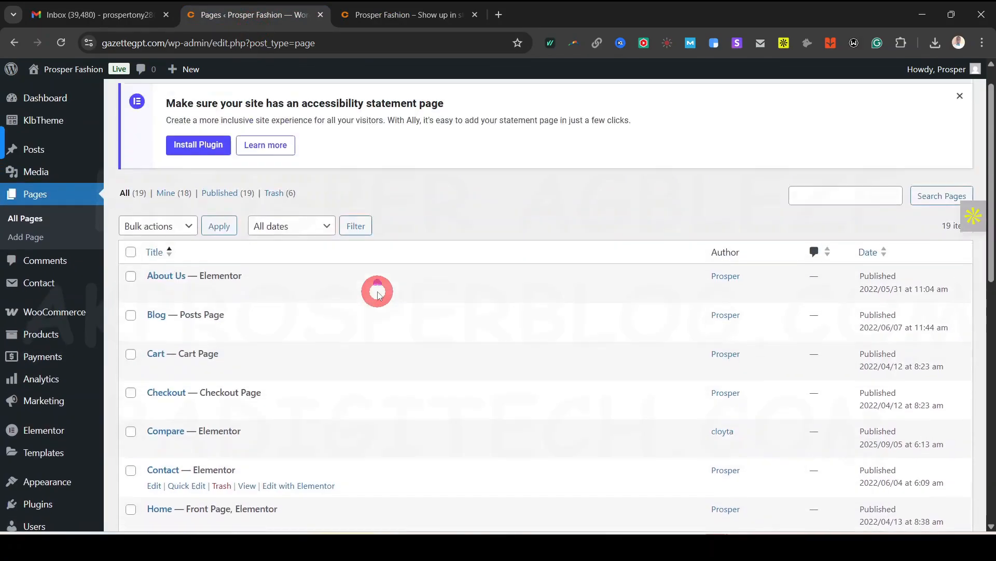
scroll(378, 295, "up", 1)
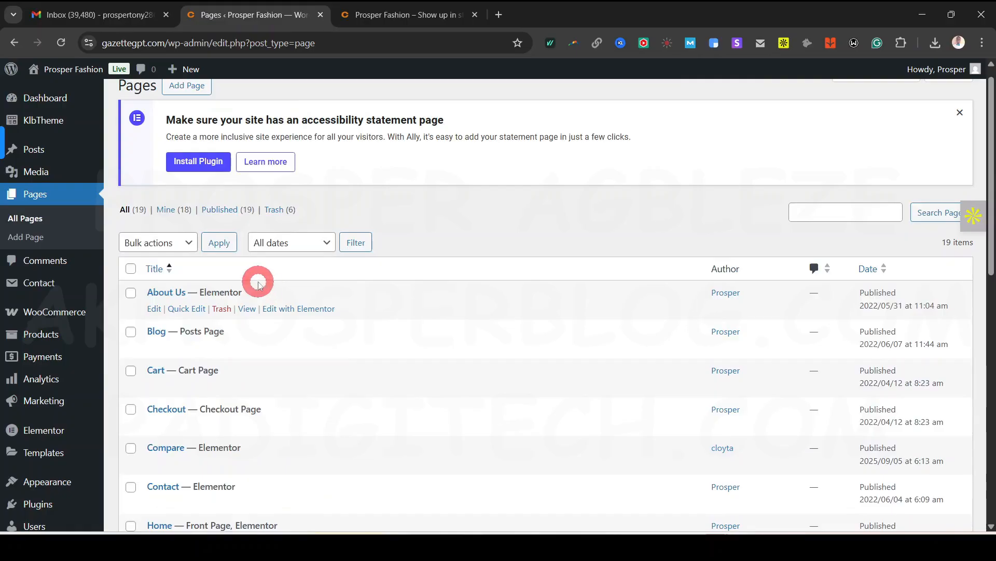
scroll(257, 283, "down", 10)
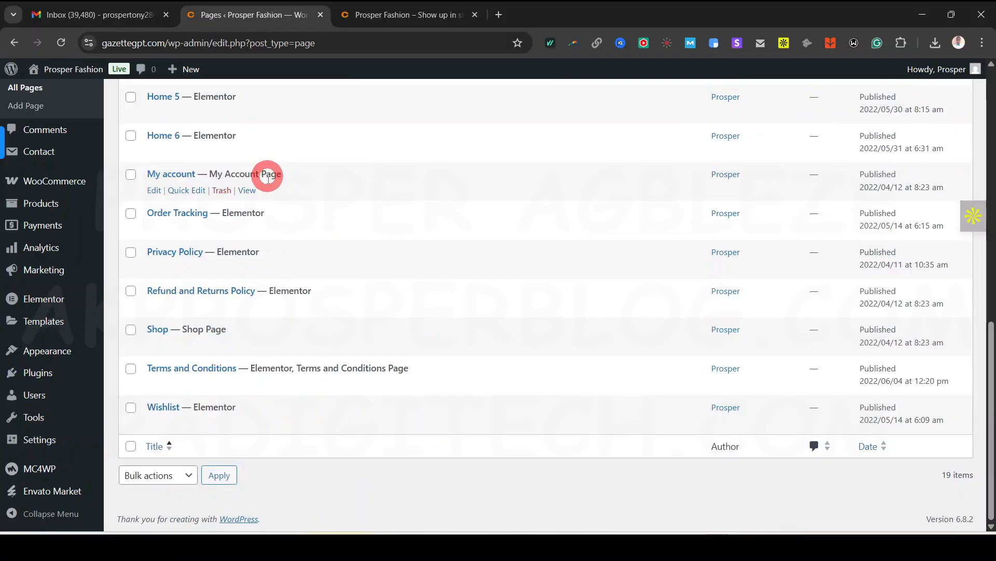
scroll(305, 393, "up", 1)
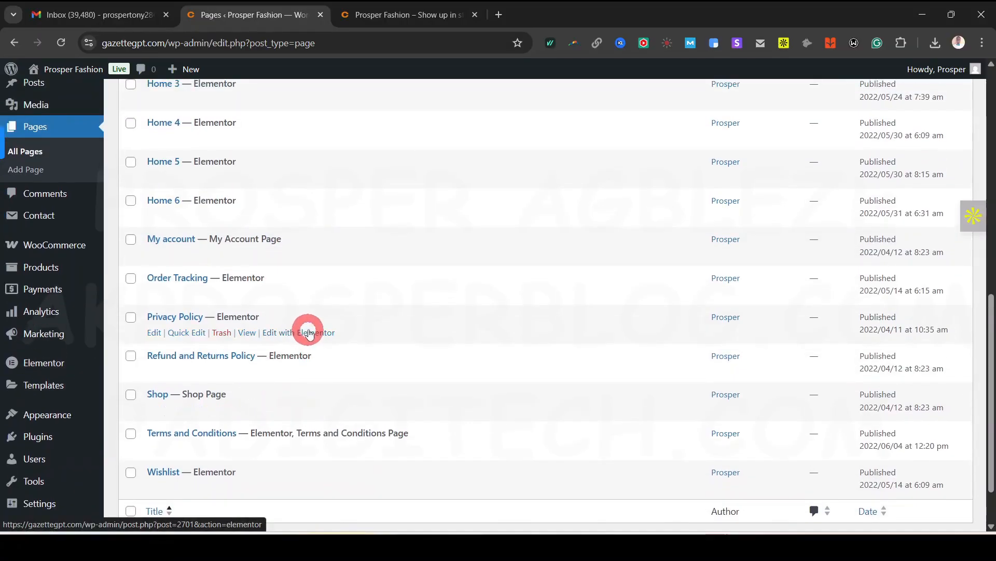
scroll(324, 311, "up", 2)
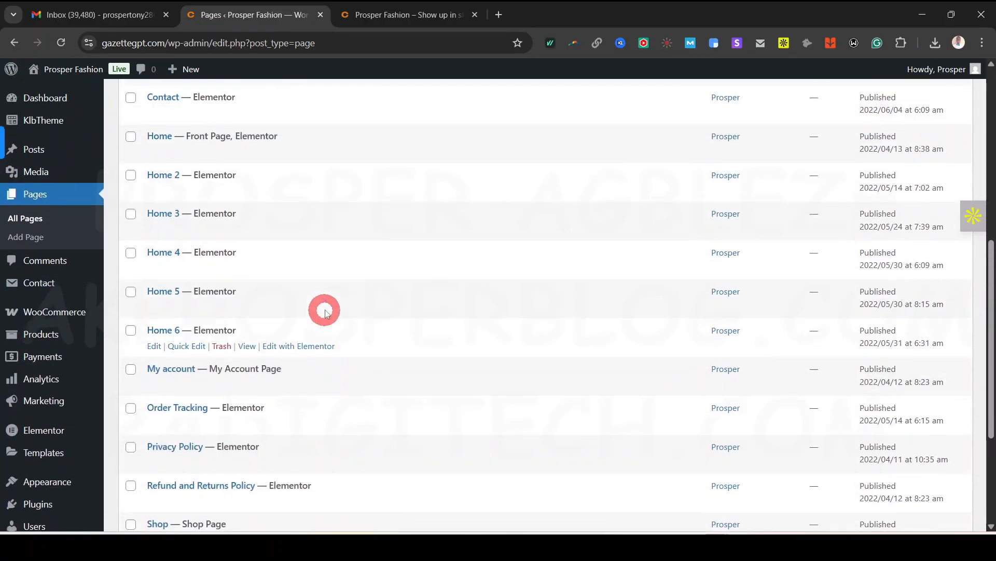
scroll(314, 268, "up", 1)
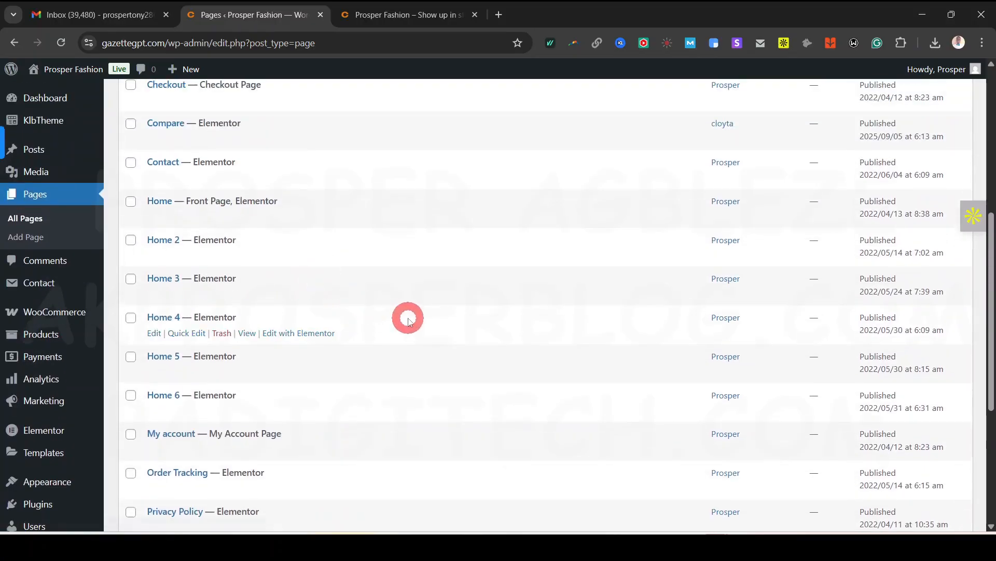
scroll(395, 275, "up", 5)
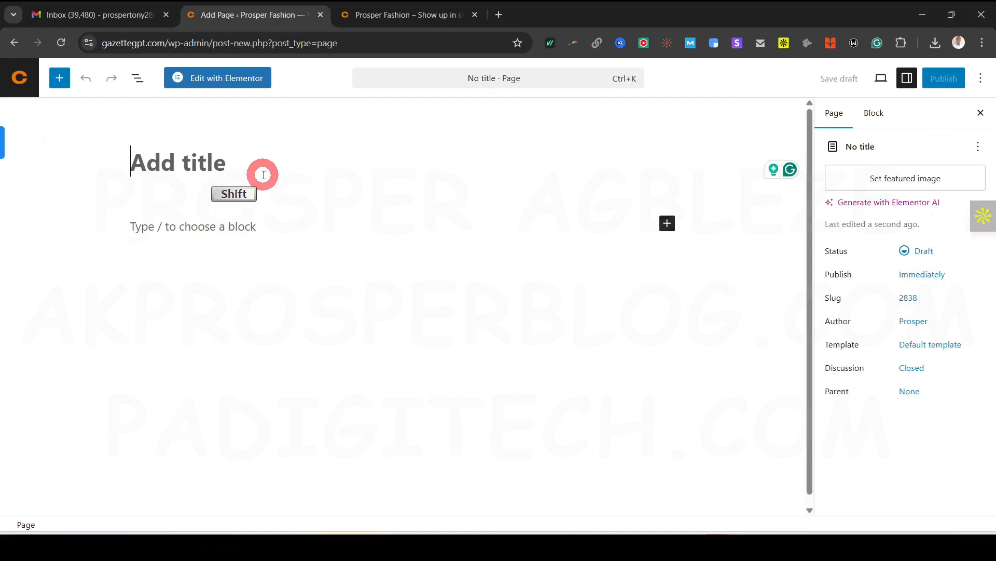
Title the new page FAQ and publish it
type("FAQ")
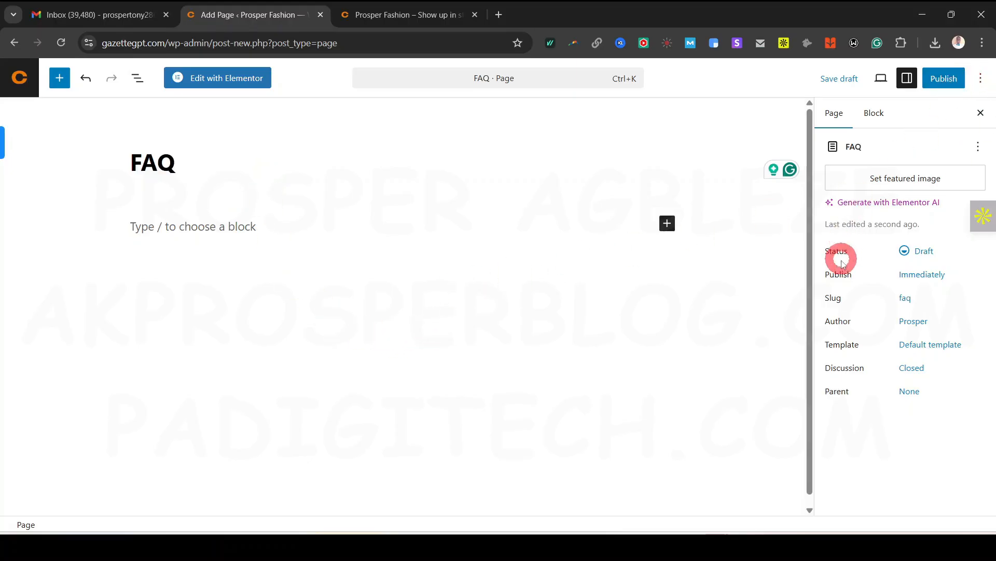
left_click(943, 81)
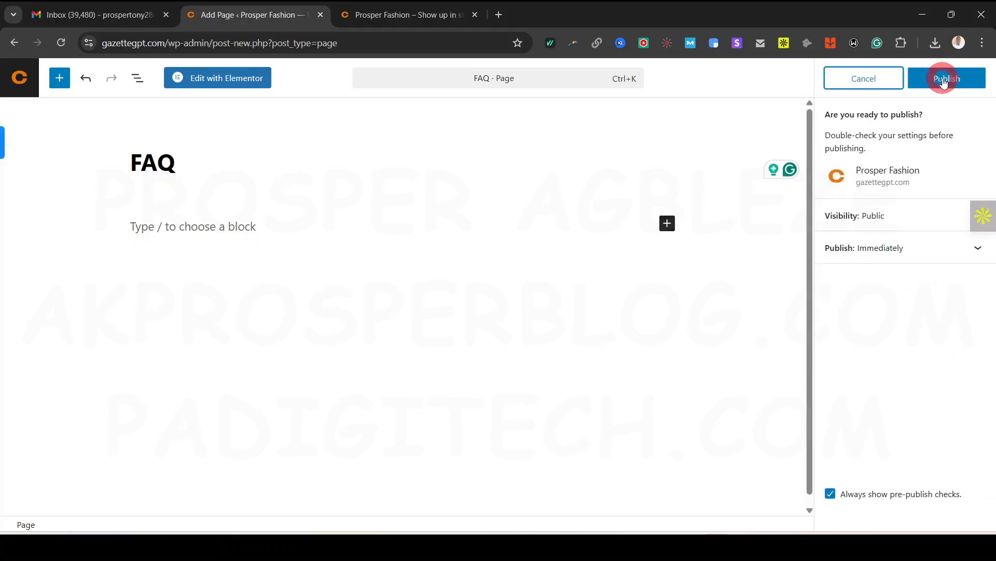
left_click(943, 81)
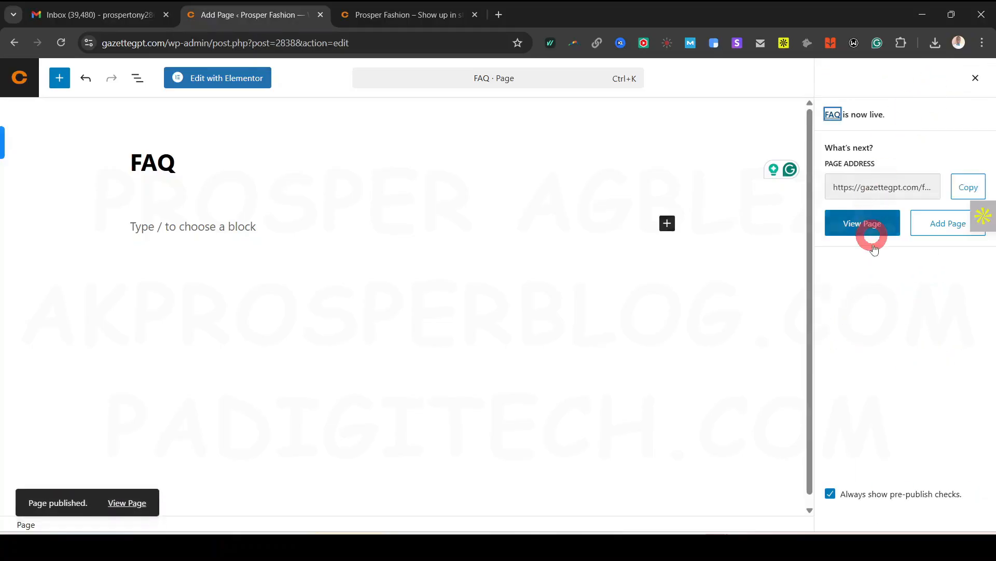
View the published FAQ page live in a new tab, then open it in Elementor
right_click(146, 503)
left_click(228, 325)
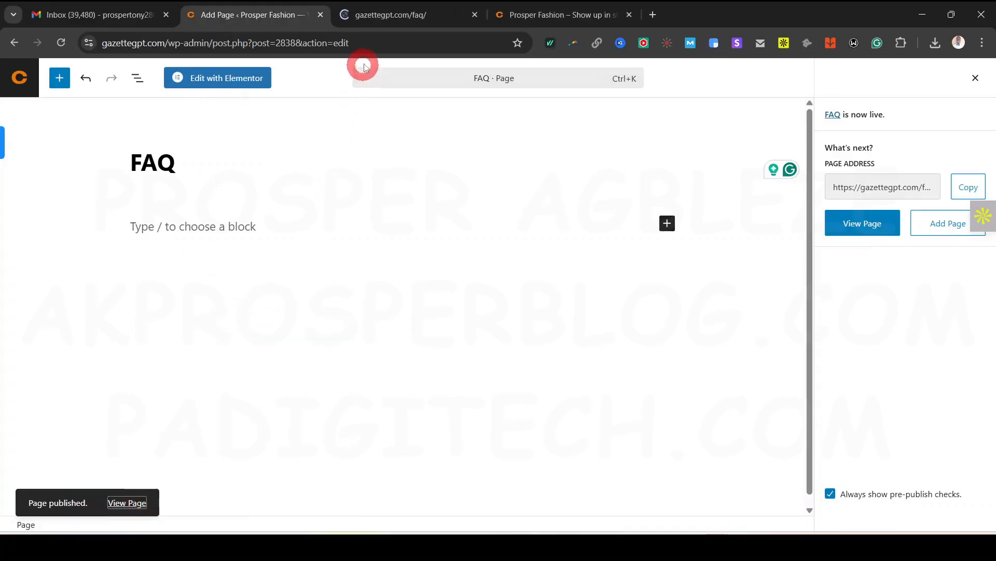
left_click(400, 19)
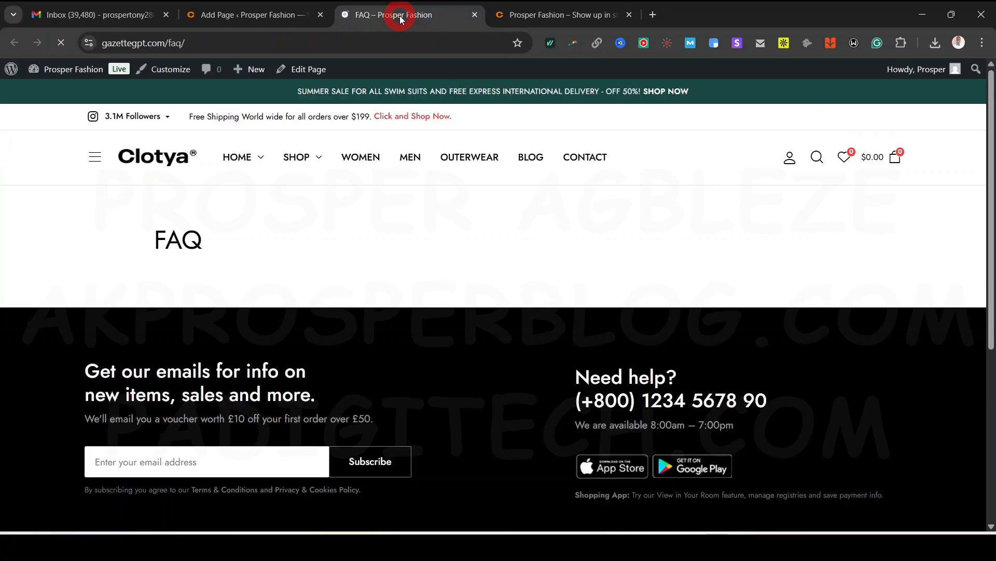
left_click(518, 252)
left_click(257, 14)
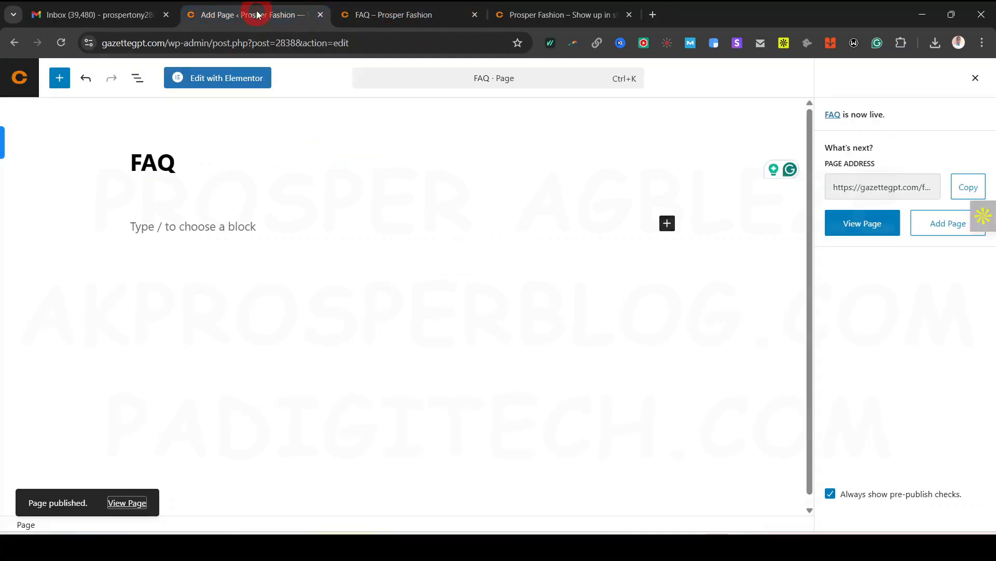
left_click(444, 15)
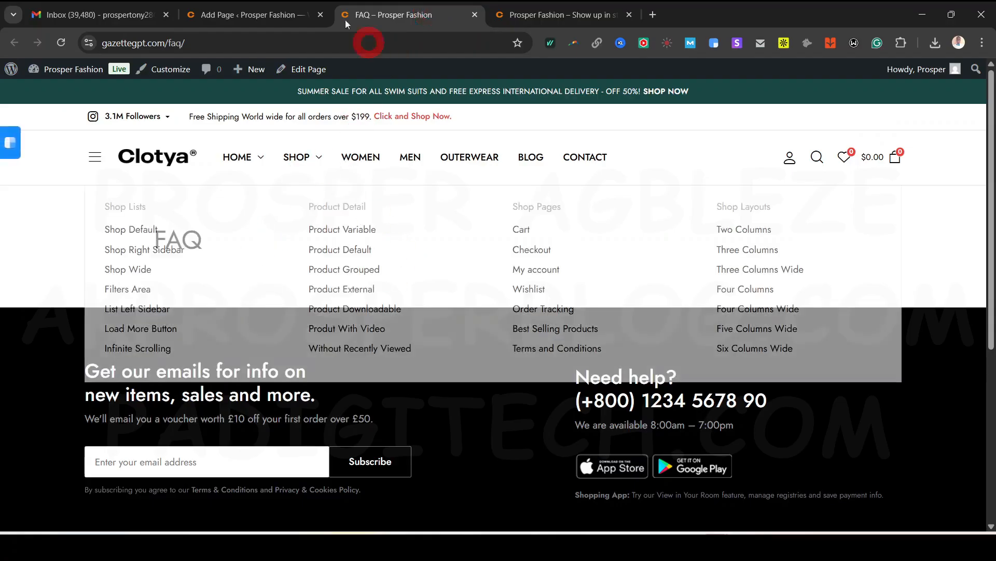
left_click(244, 20)
left_click(229, 79)
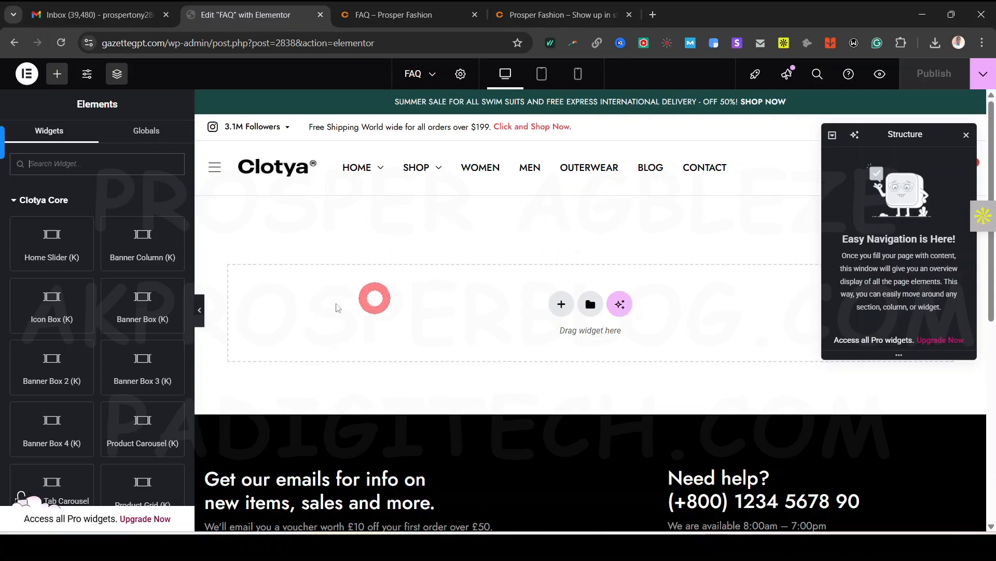
Add a Flexbox section to the empty FAQ canvas, then leave the Elementor tab
scroll(70, 306, "down", 3)
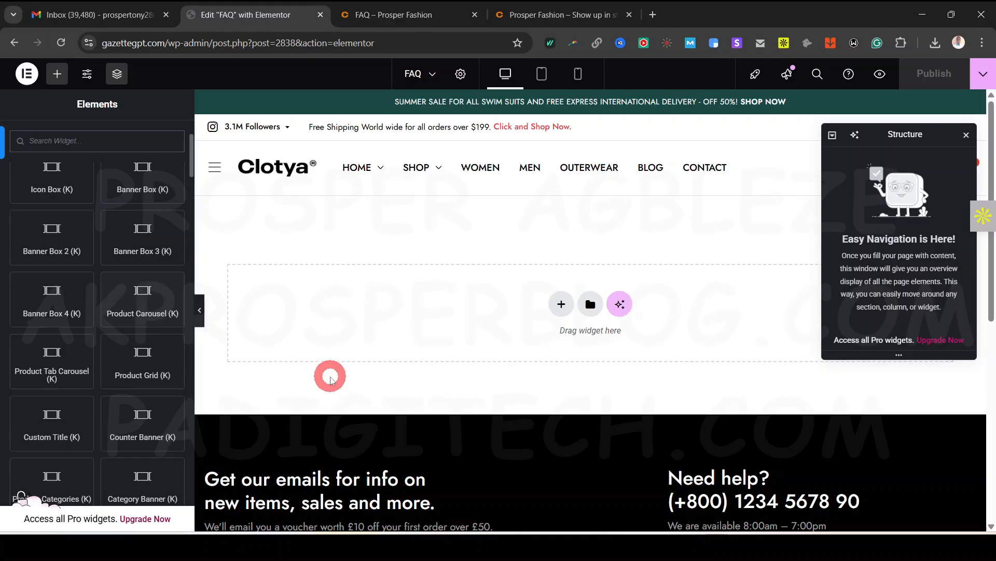
left_click(561, 304)
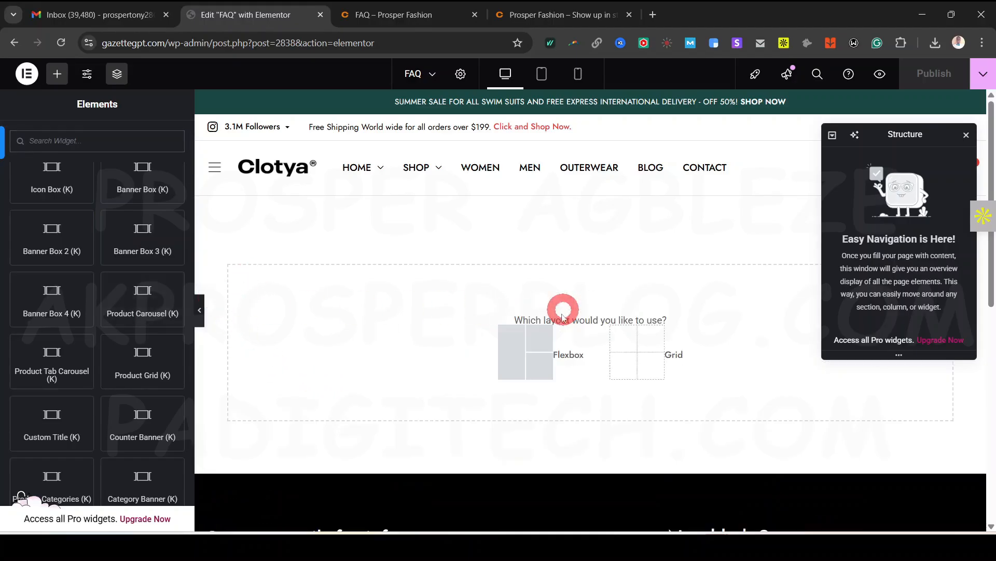
left_click(540, 368)
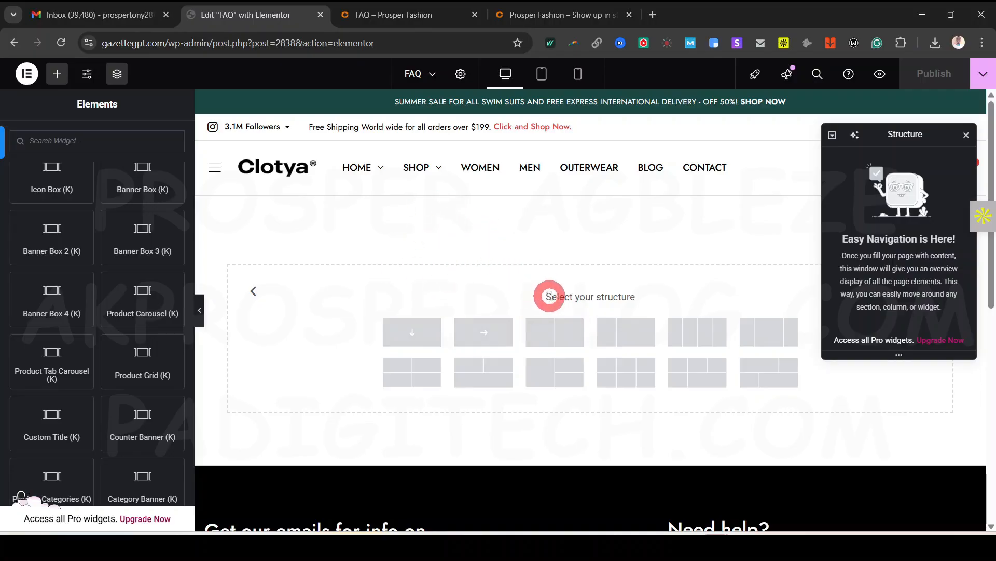
left_click(413, 15)
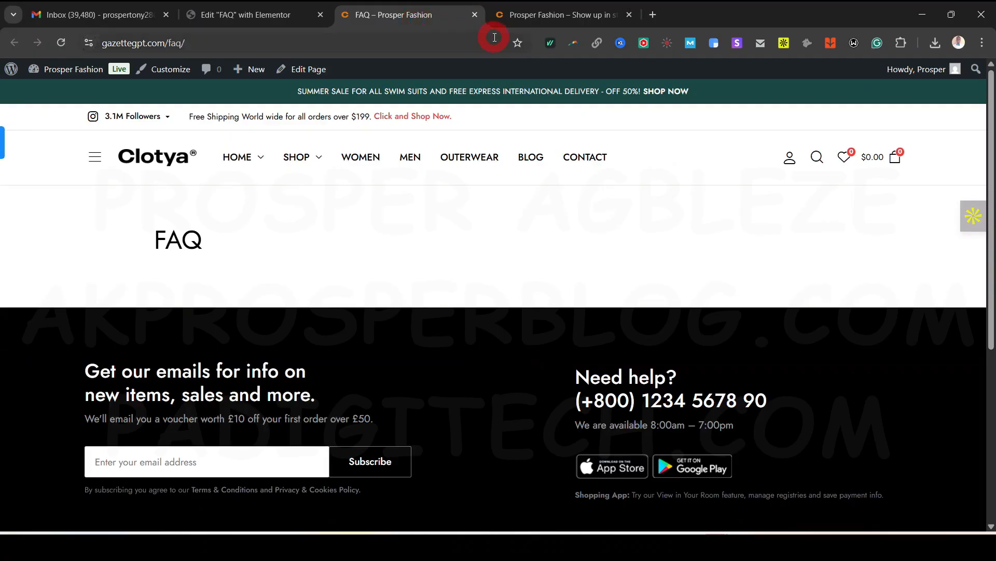
mouse_move(81, 75)
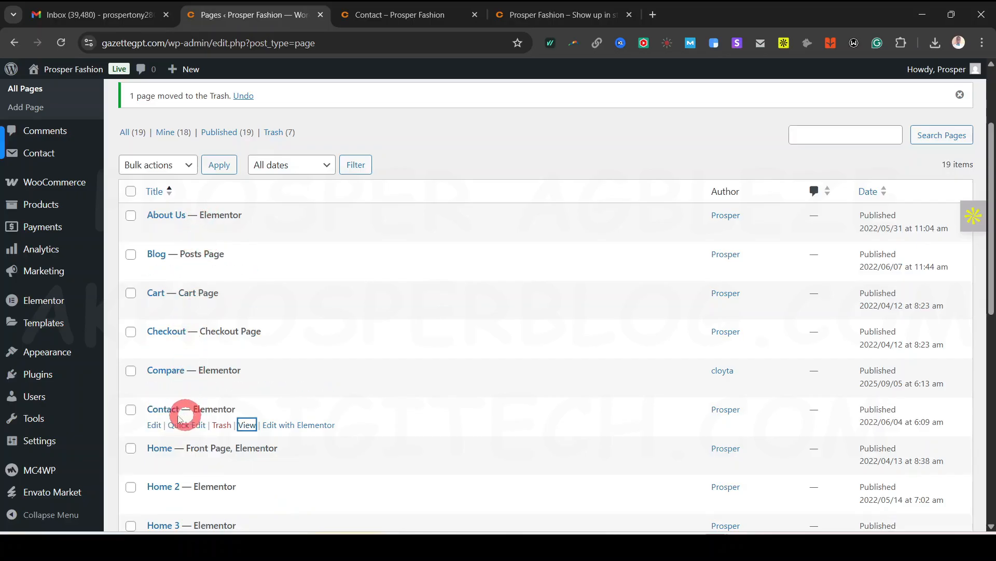
Scroll back to the top of the live Contact page, then return to the All Pages list
left_click(405, 22)
scroll(426, 285, "down", 6)
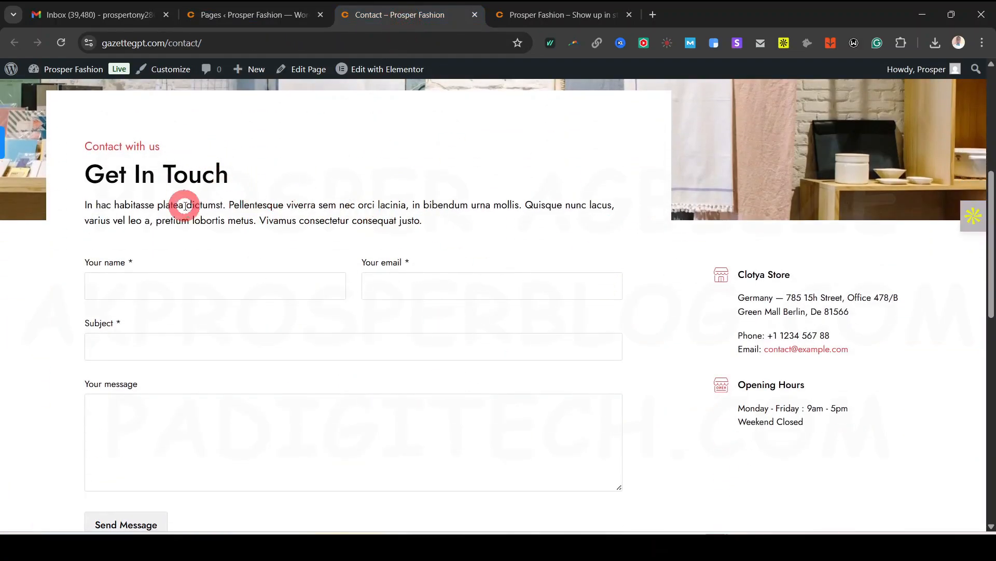
scroll(211, 289, "down", 2)
scroll(377, 369, "up", 1)
scroll(384, 355, "down", 6)
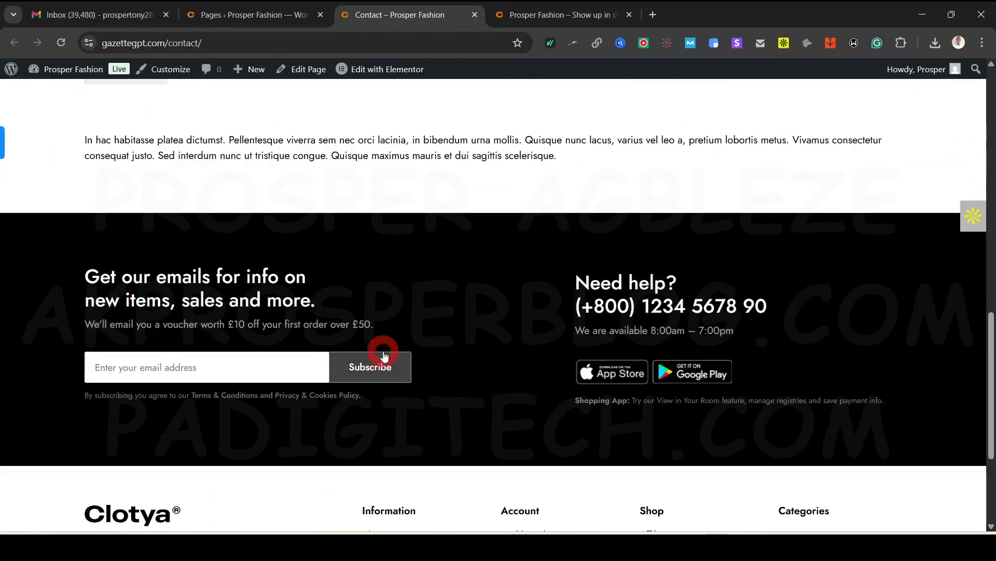
scroll(384, 356, "up", 7)
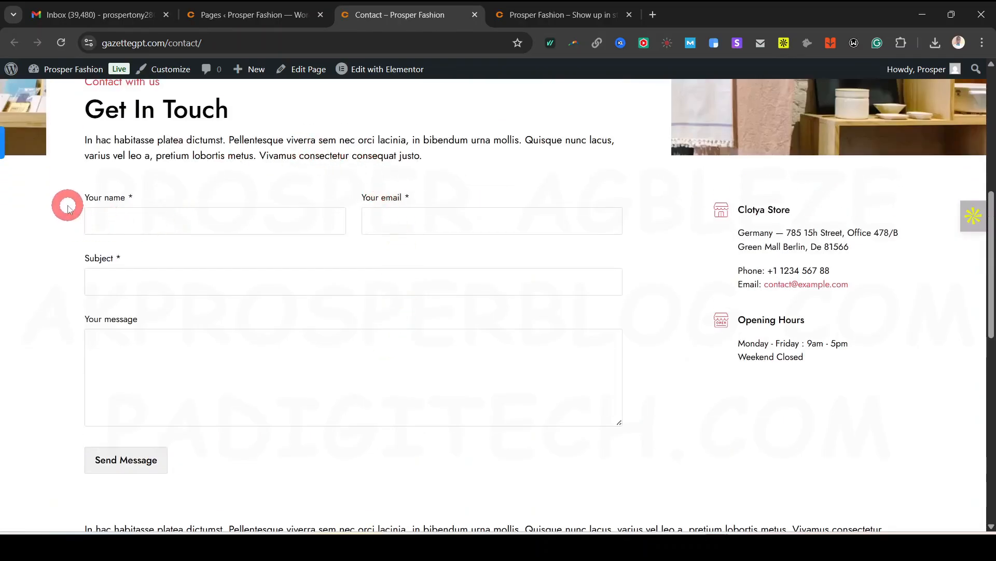
scroll(358, 376, "down", 5)
scroll(360, 371, "up", 6)
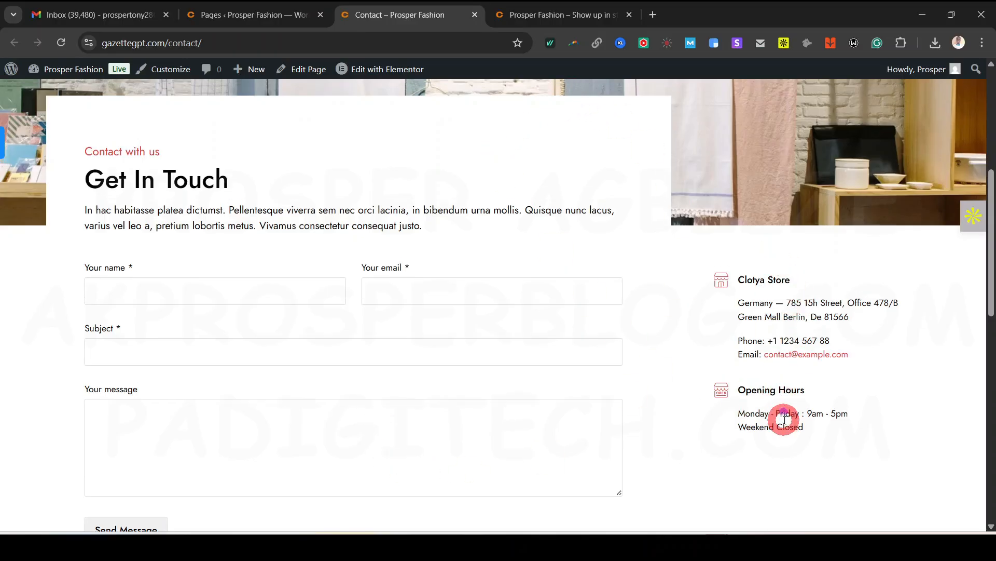
scroll(784, 421, "up", 5)
scroll(711, 267, "up", 2)
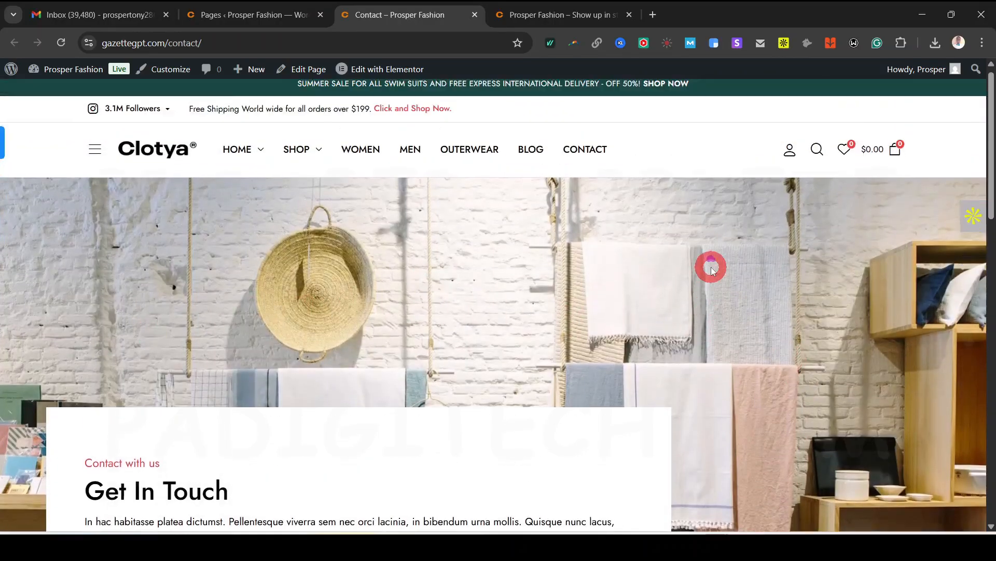
left_click(238, 16)
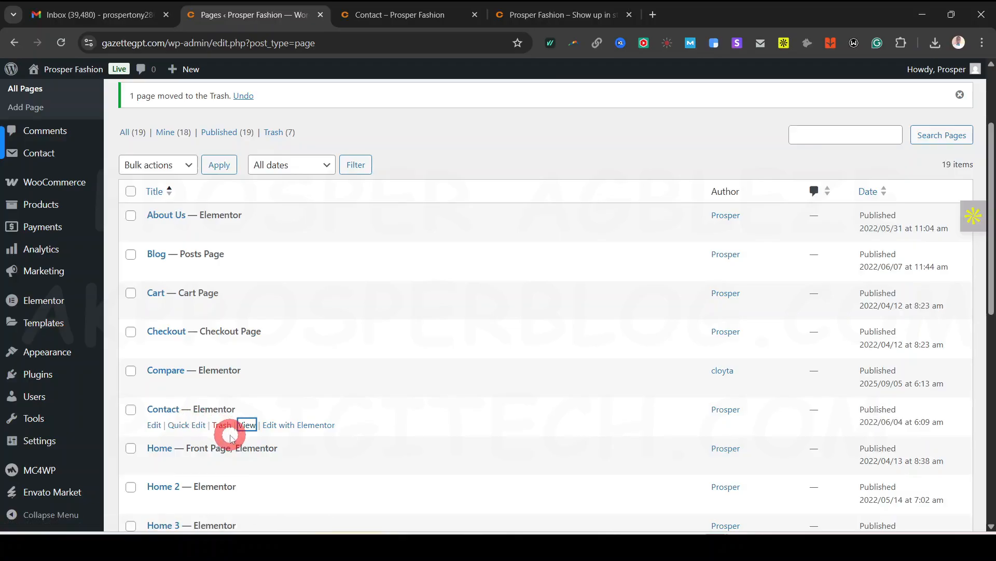
left_click(430, 14)
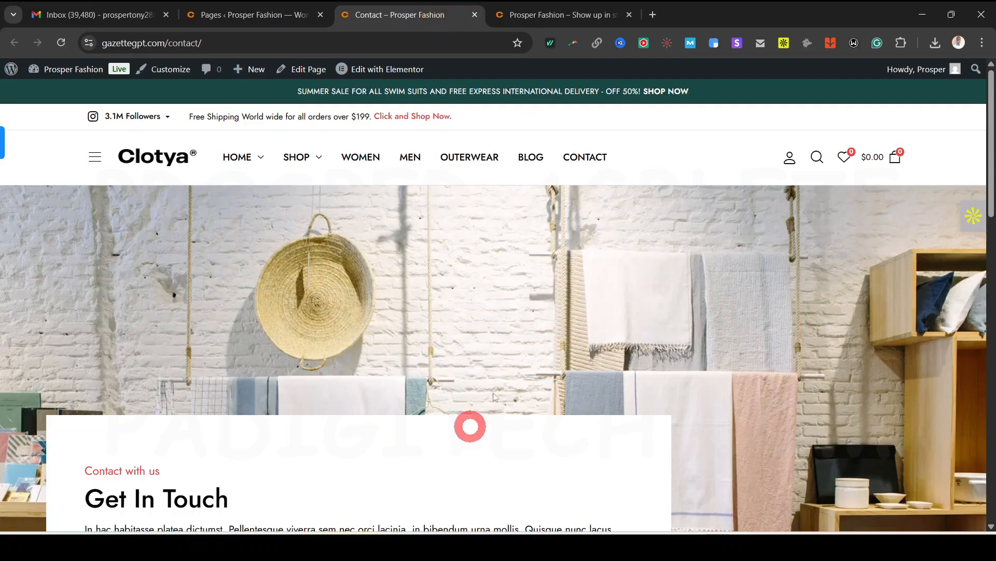
left_click(250, 20)
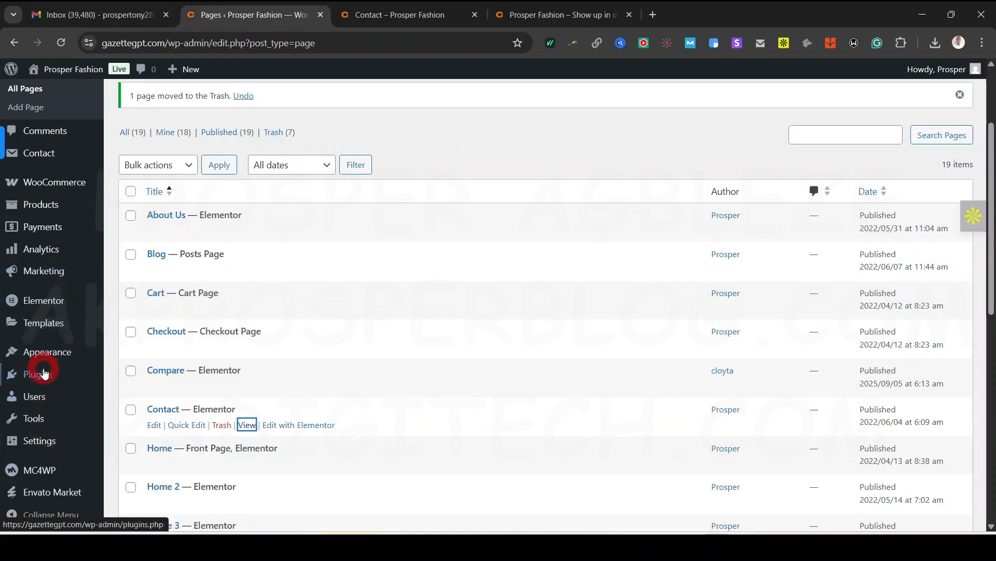
Install the Duplicate Page plugin from an Add Plugin page in a new tab
mouse_move(40, 379)
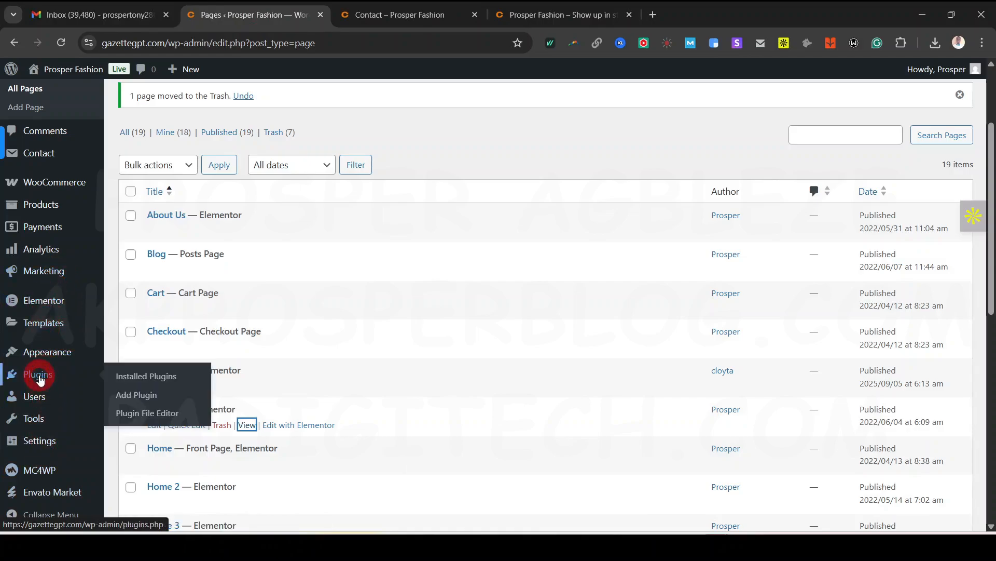
right_click(156, 397)
left_click(201, 215)
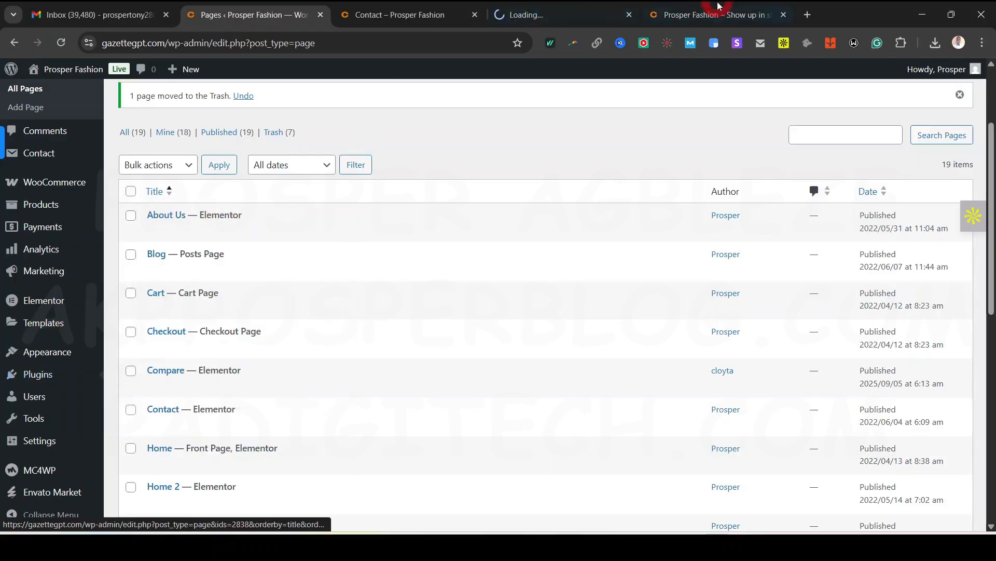
left_click(580, 20)
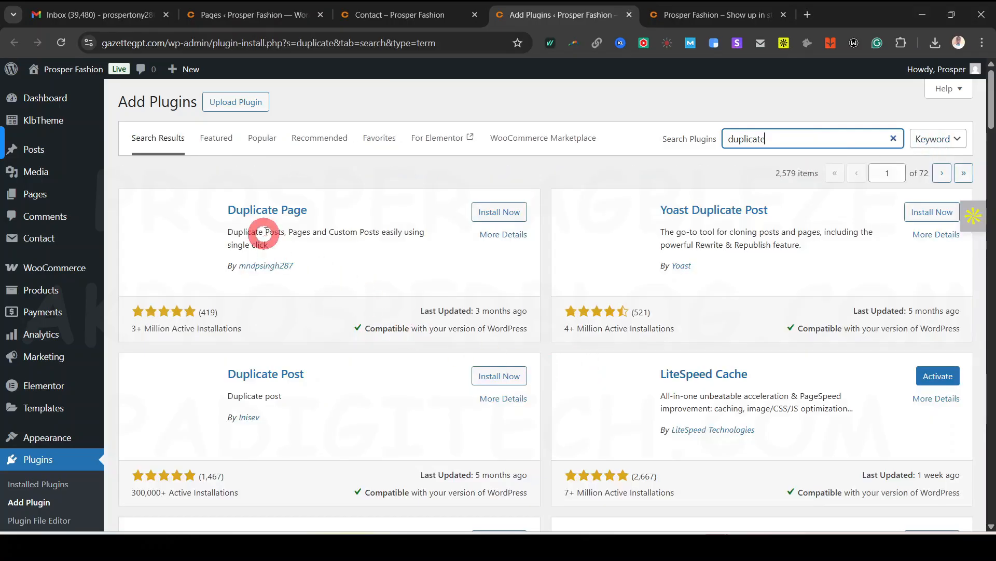
left_click(495, 213)
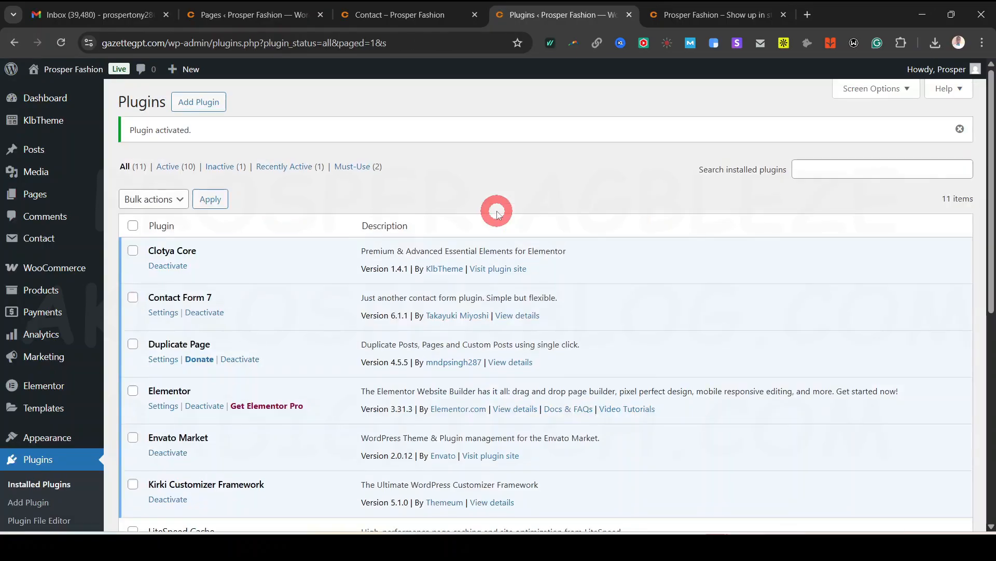
Reload the All Pages list so the new plugin takes effect
left_click(377, 16)
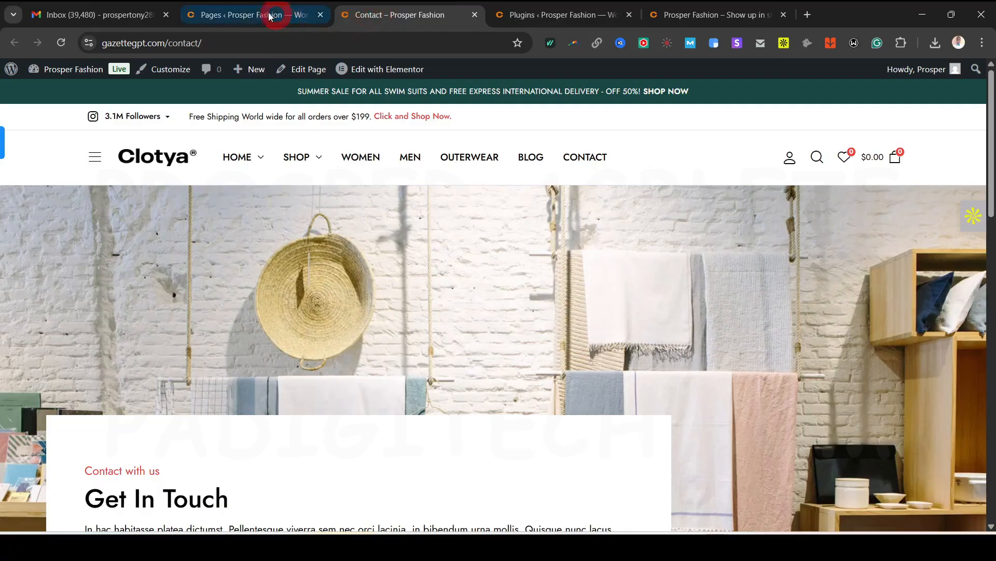
left_click(265, 16)
left_click(61, 44)
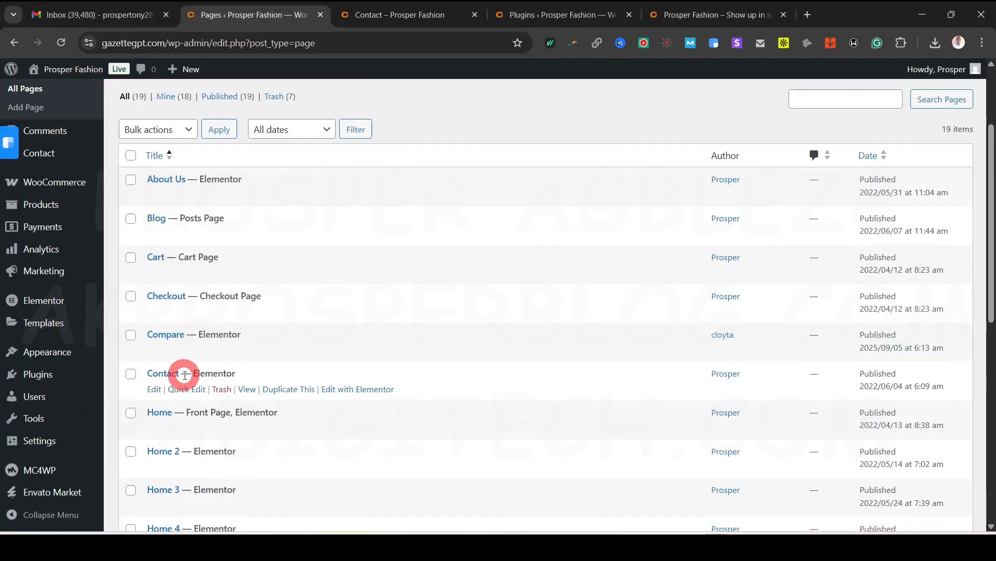
Duplicate the Contact page as a draft
mouse_move(249, 396)
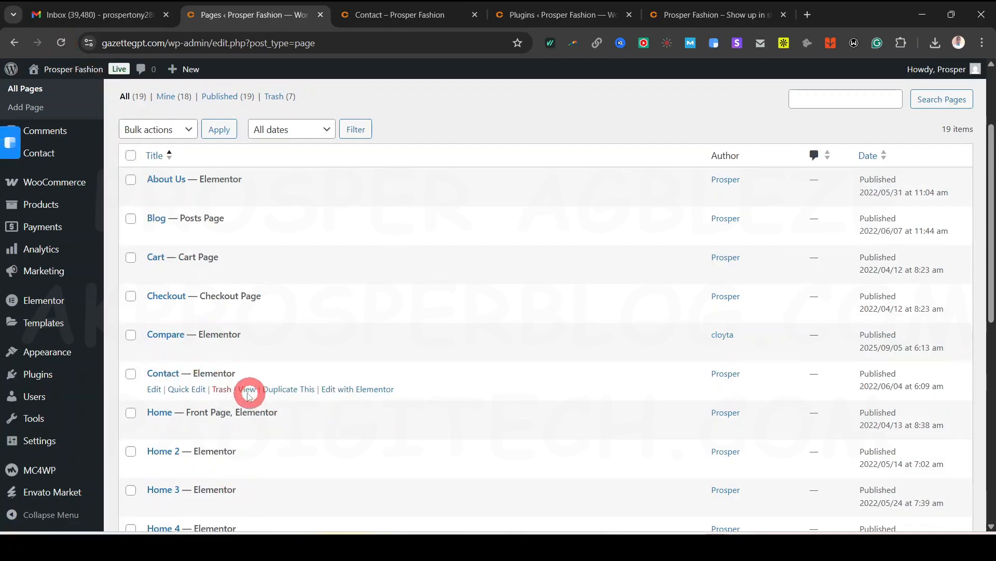
left_click(285, 392)
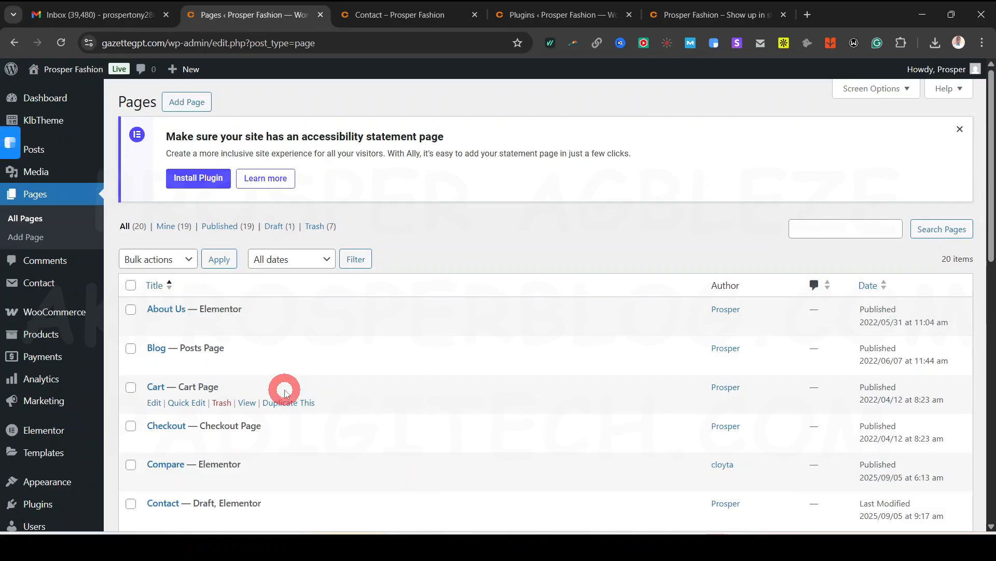
scroll(288, 394, "down", 3)
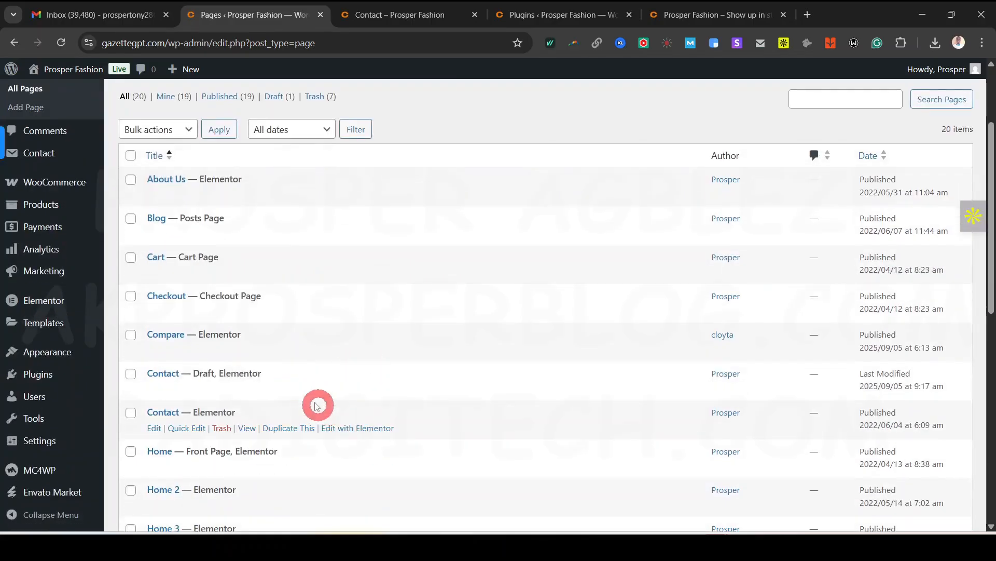
Open the draft copy's editor in a new tab and close the Contact and Plugins tabs
right_click(160, 393)
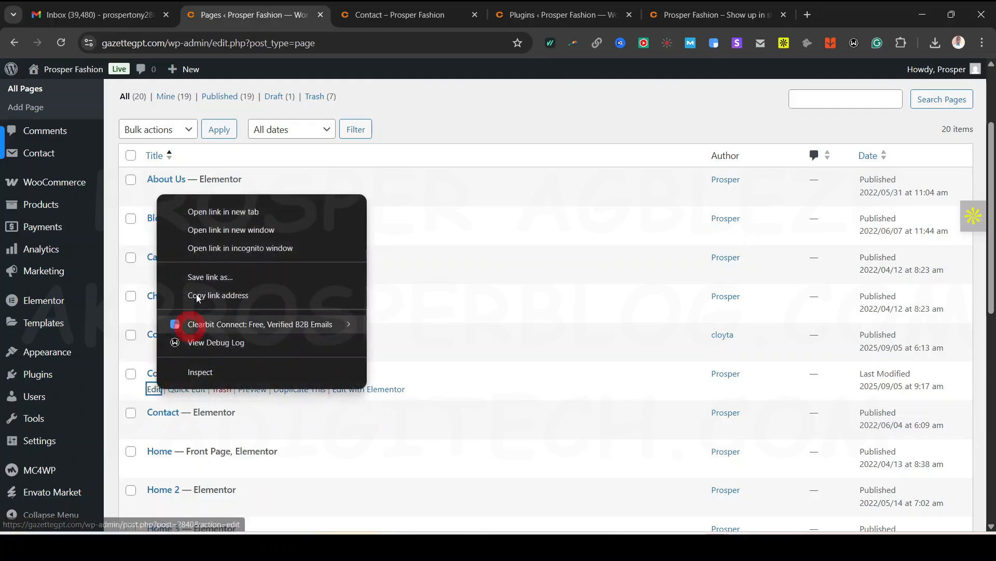
left_click(225, 213)
left_click(390, 15)
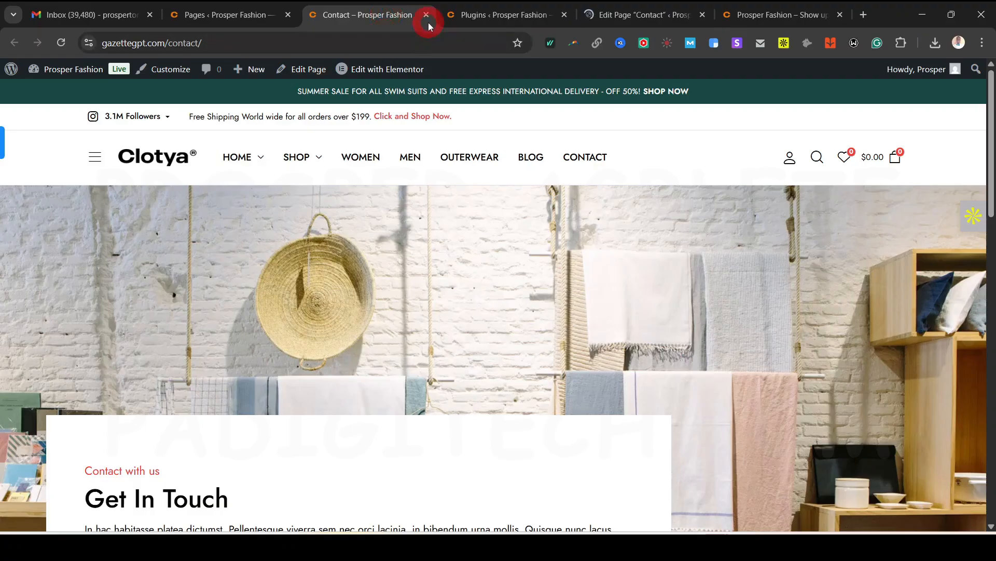
left_click(427, 16)
left_click(426, 16)
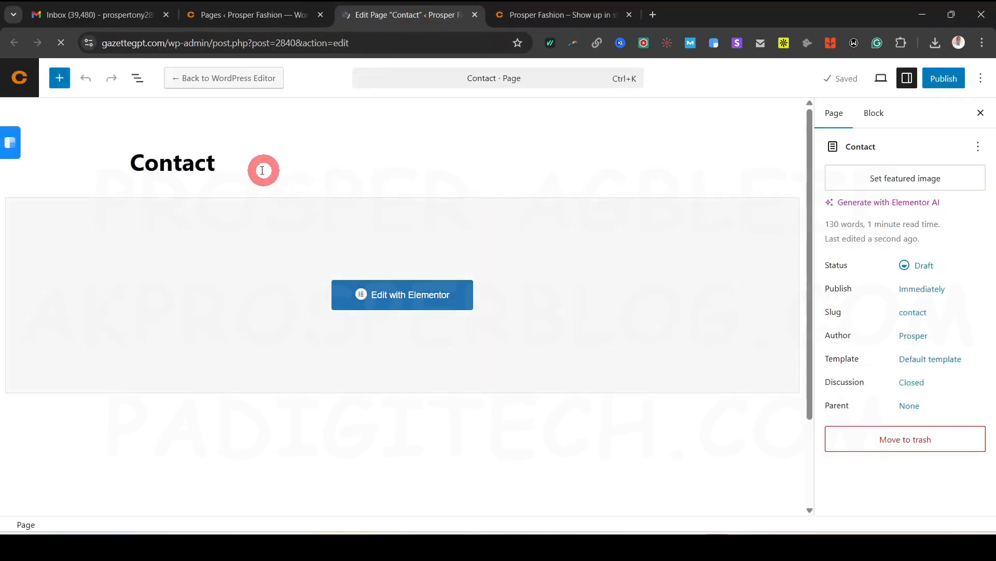
Replace the copied page's title with FAQ and publish it
key("ctrl+a")
type("FA")
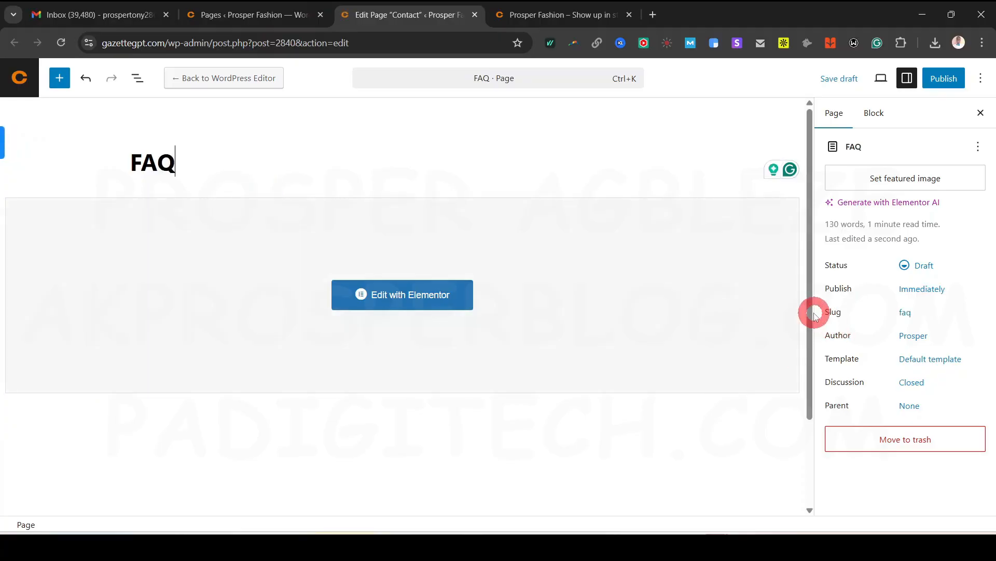
left_click(947, 86)
left_click(948, 84)
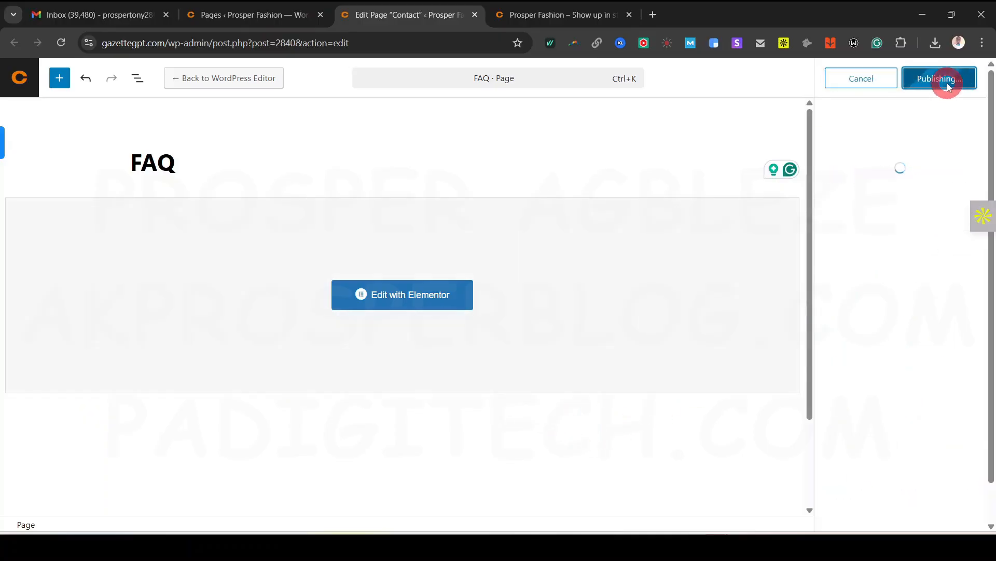
In Elementor, select the 'Contact with us' heading and start retyping its title as 'Freque…'
left_click(402, 294)
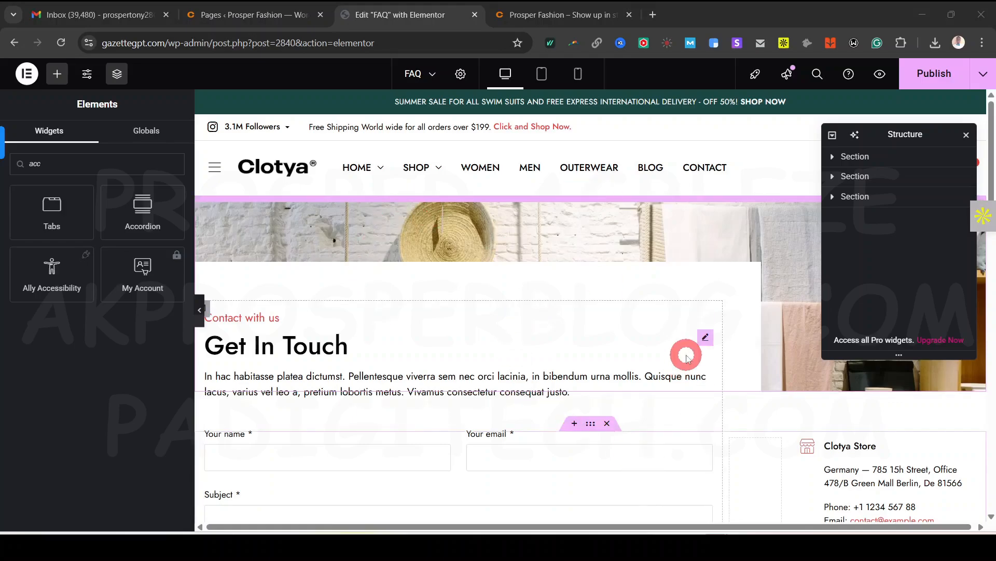
scroll(461, 395, "down", 3)
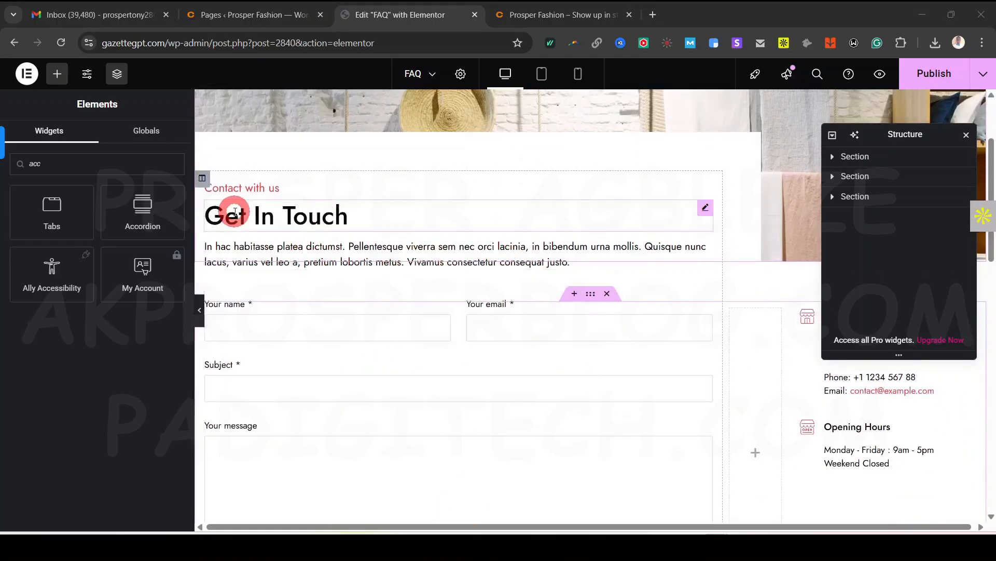
left_click(283, 194)
left_click(115, 238)
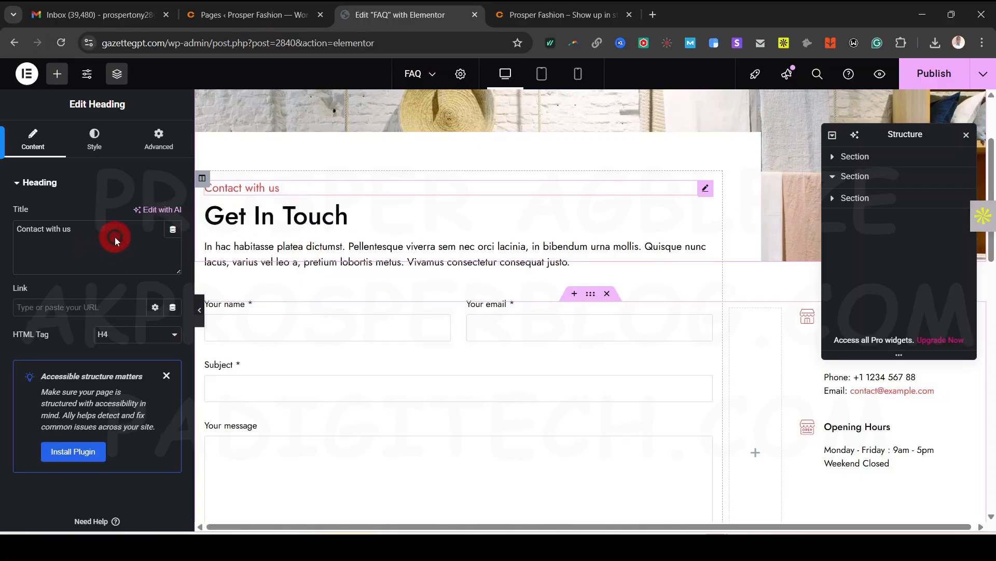
key("ctrl+a")
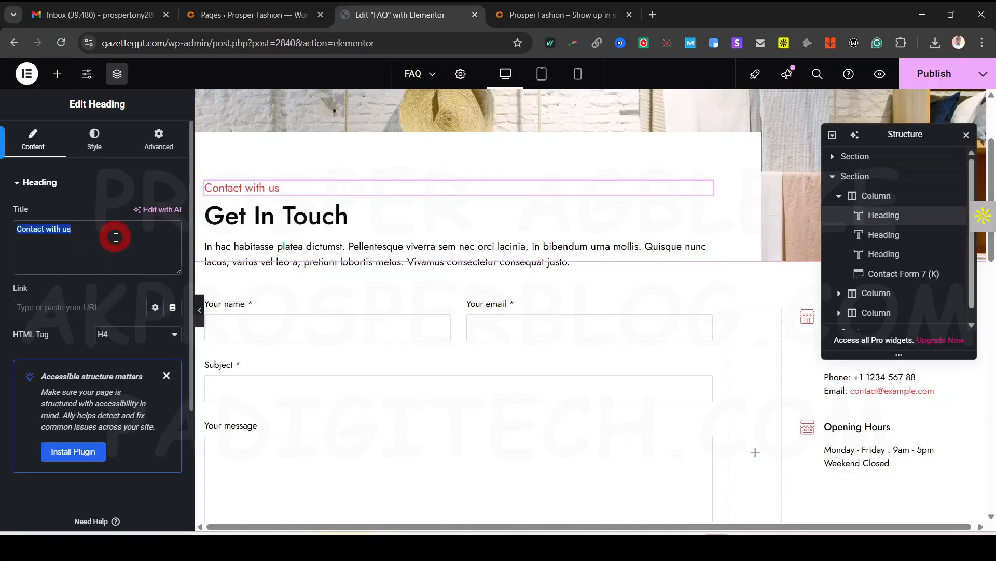
type("Frequently Asked Question")
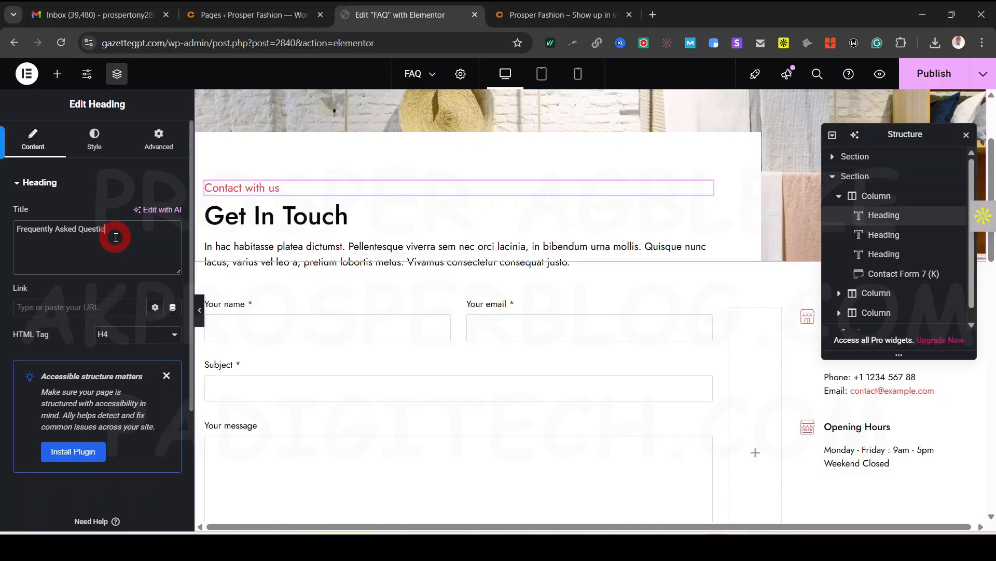
Change the Get In Touch heading to 'FAQ' and its subheading to 'Frequently Asked Question'
left_click(297, 223)
type("FAQ")
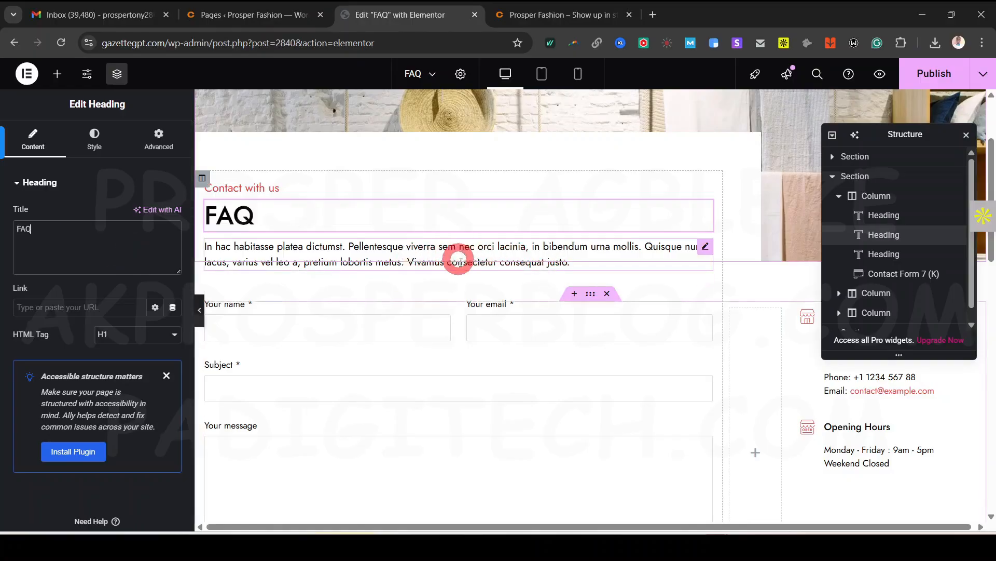
left_click(303, 185)
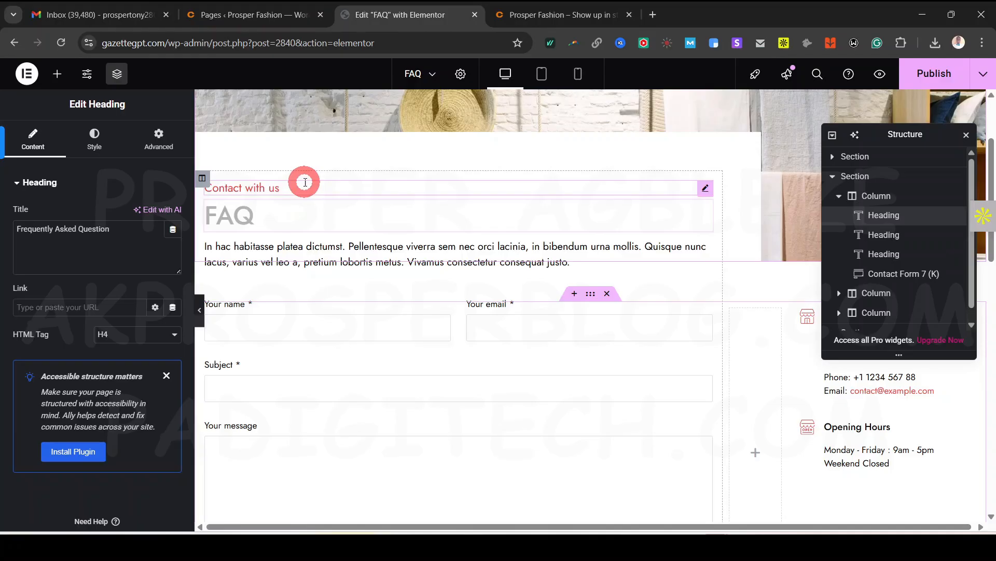
scroll(378, 291, "down", 3)
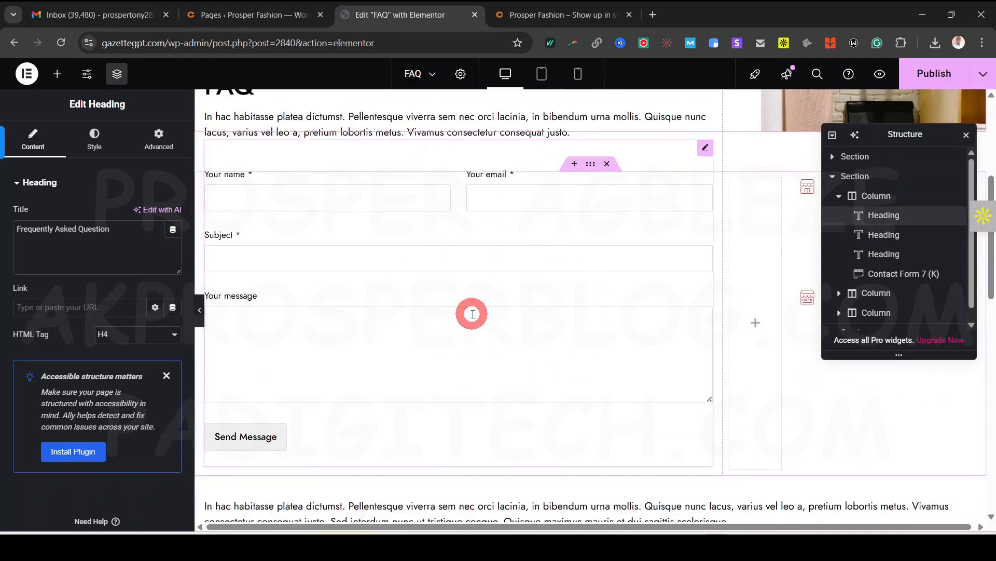
scroll(629, 267, "up", 1)
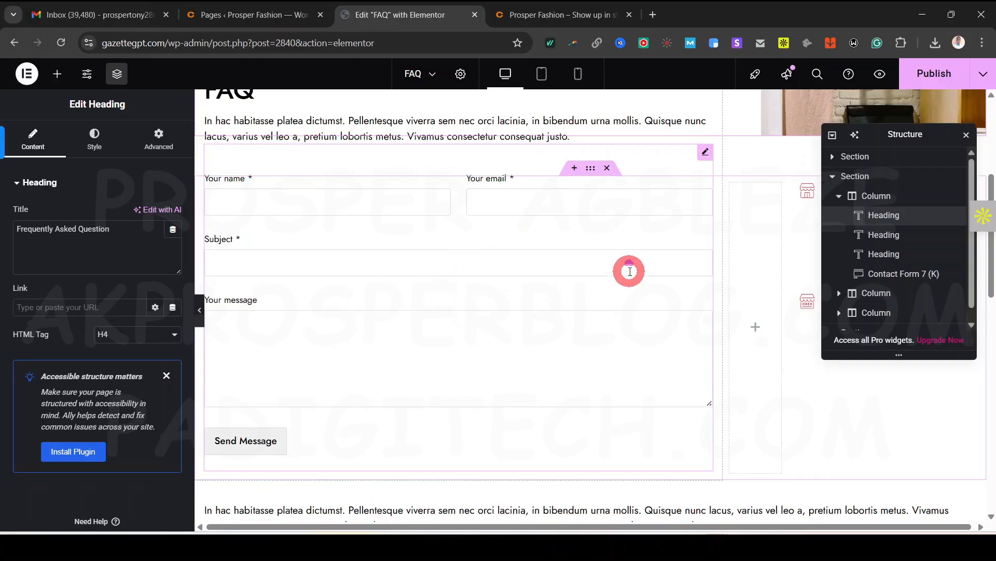
left_click(663, 267)
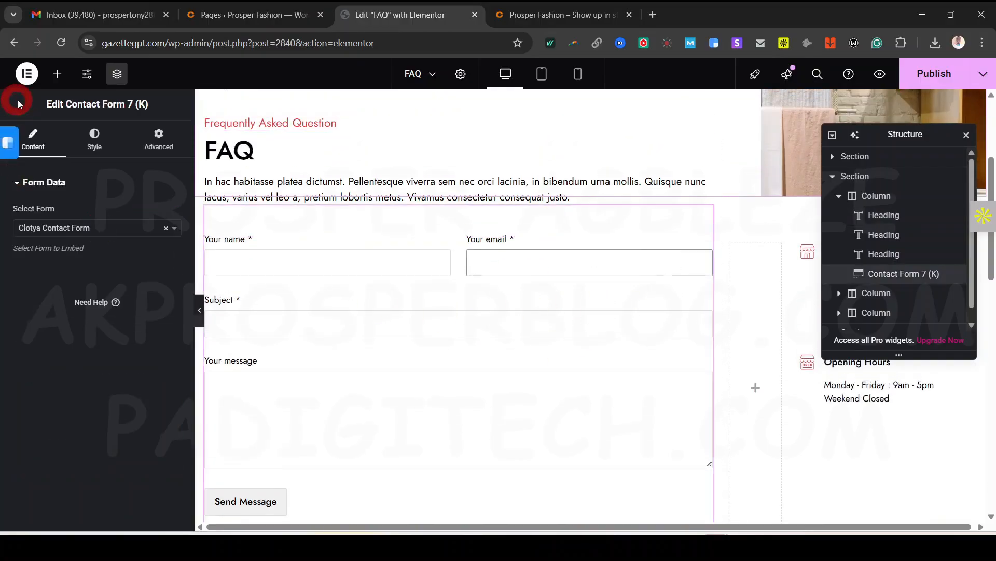
Drag an Accordion widget, found by searching 'acco', onto the page above the contact form
right_click(701, 219)
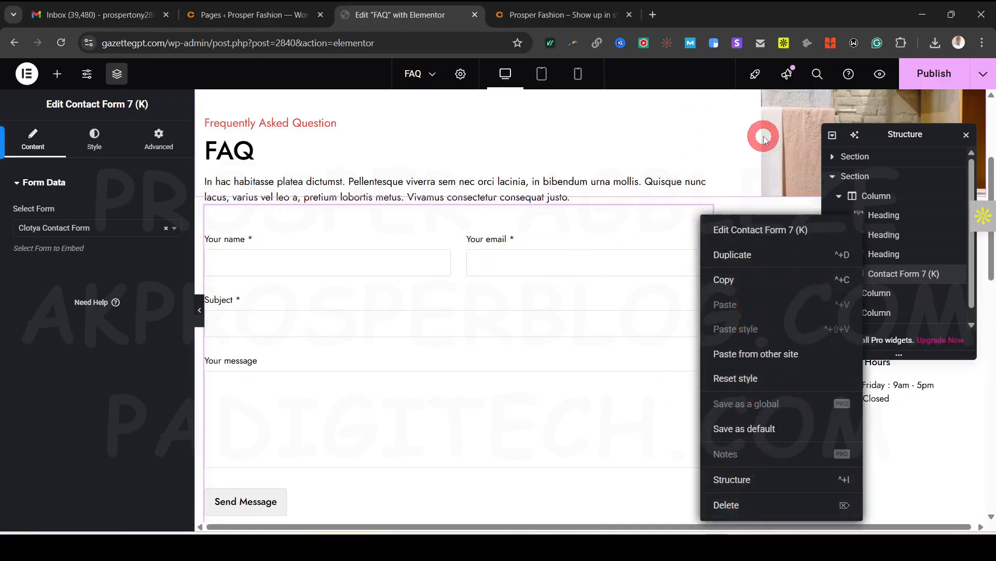
left_click(746, 135)
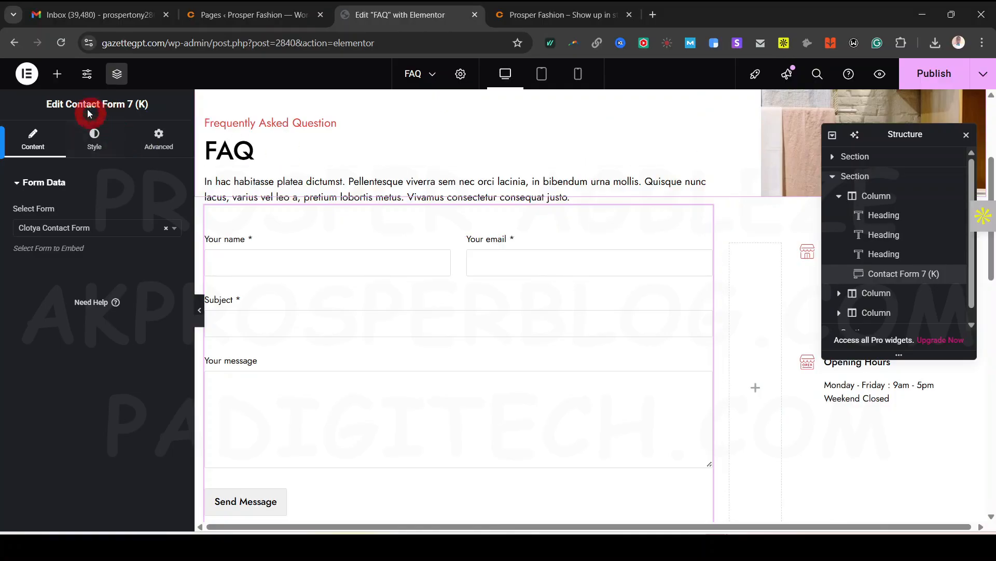
left_click(57, 74)
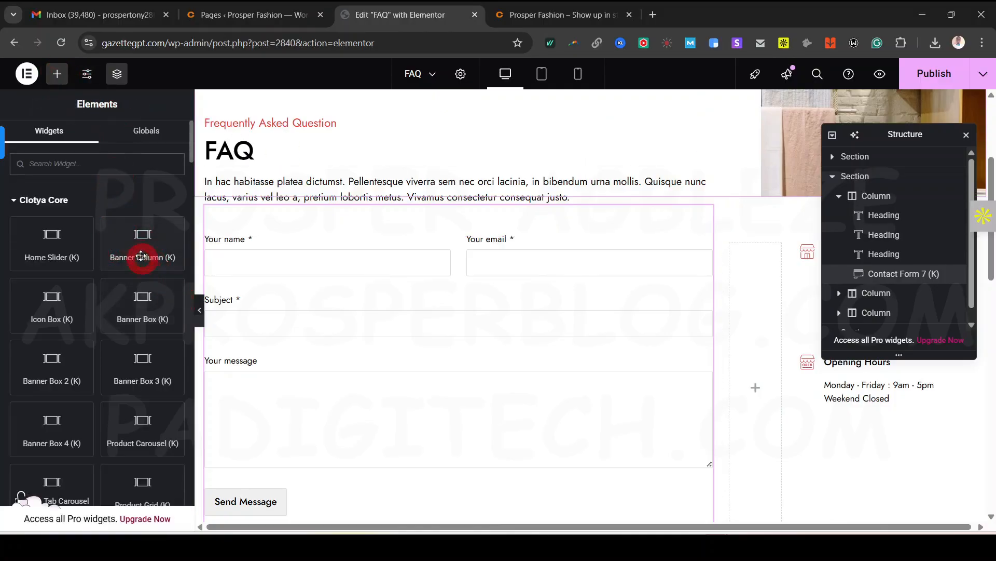
type("acco")
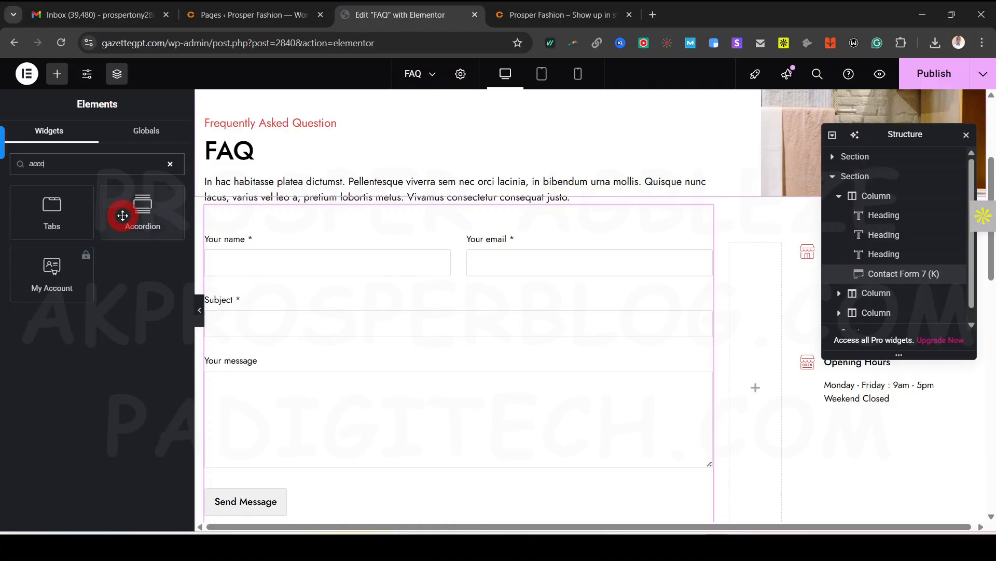
left_click_drag(149, 227, 476, 257)
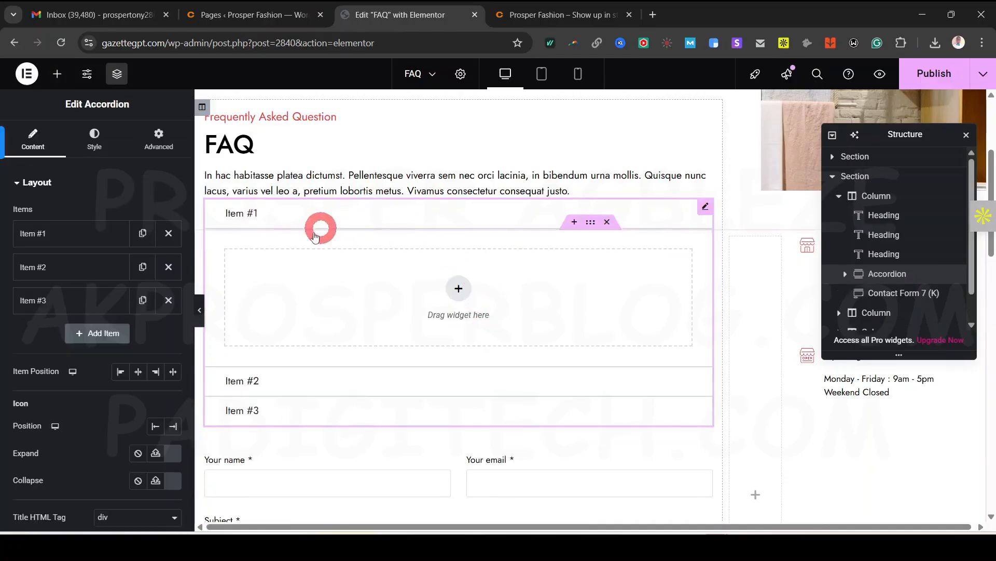
Delete the Contact Form 7 block so the three-item accordion remains
scroll(481, 383, "down", 2)
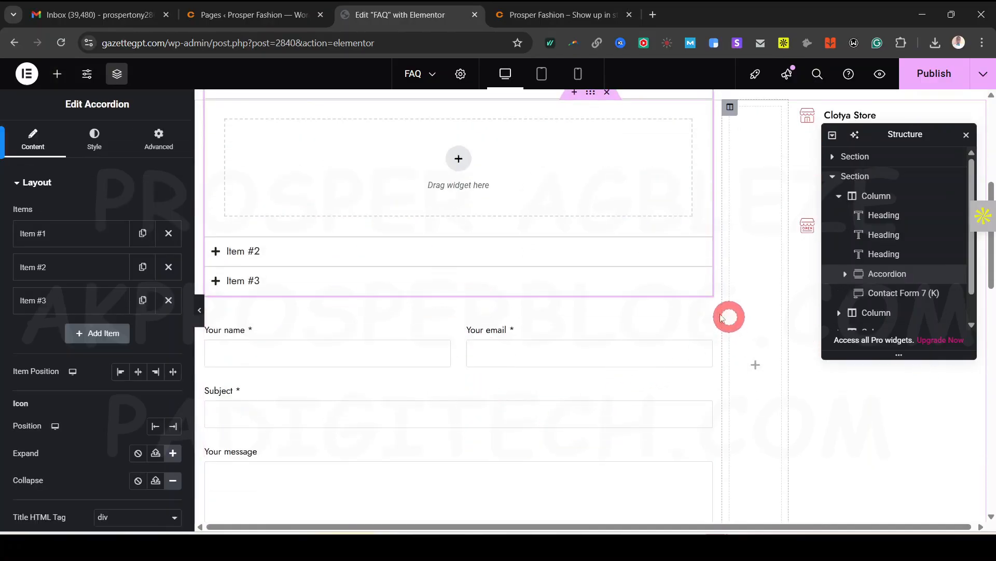
right_click(704, 310)
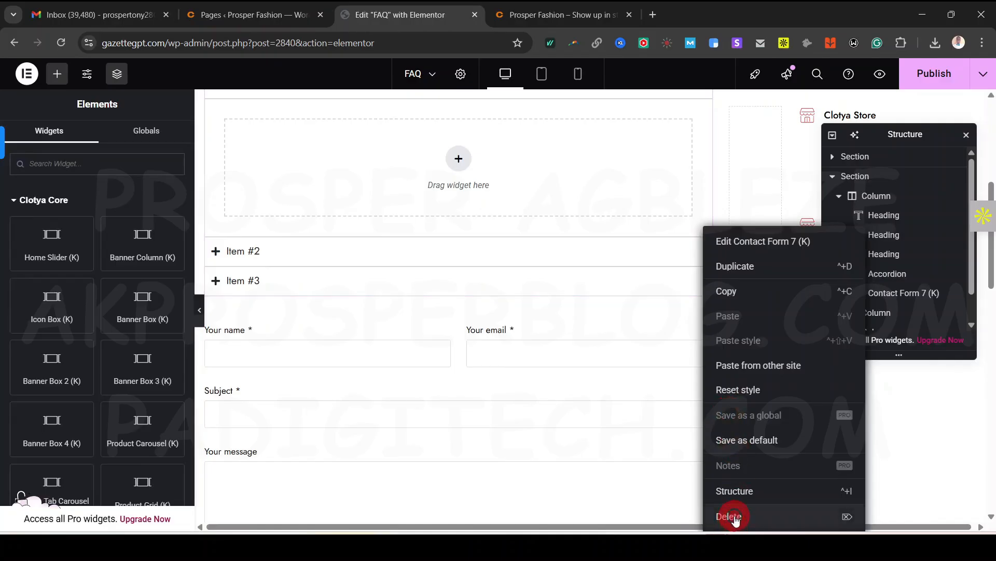
left_click(732, 516)
scroll(540, 430, "up", 2)
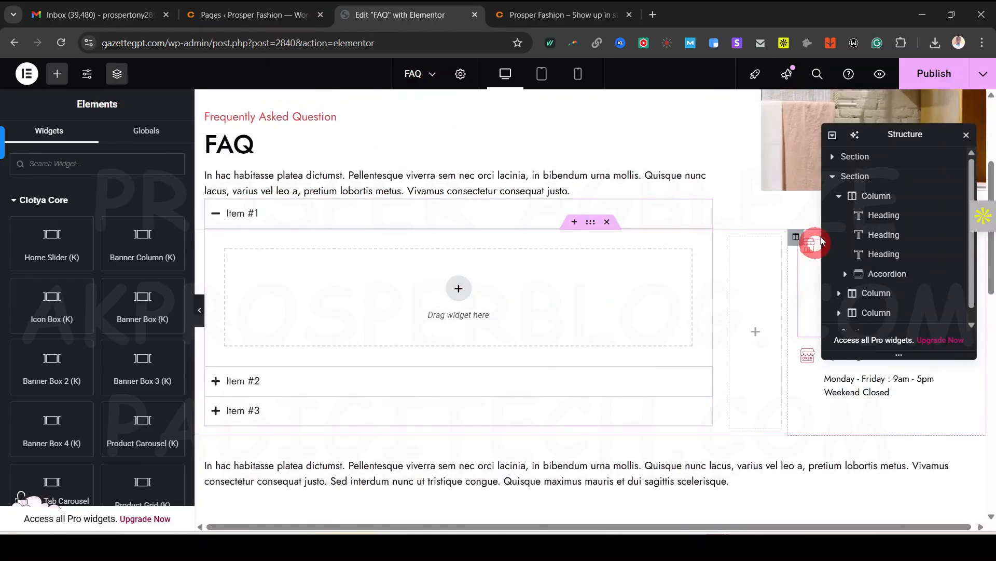
scroll(607, 327, "up", 4)
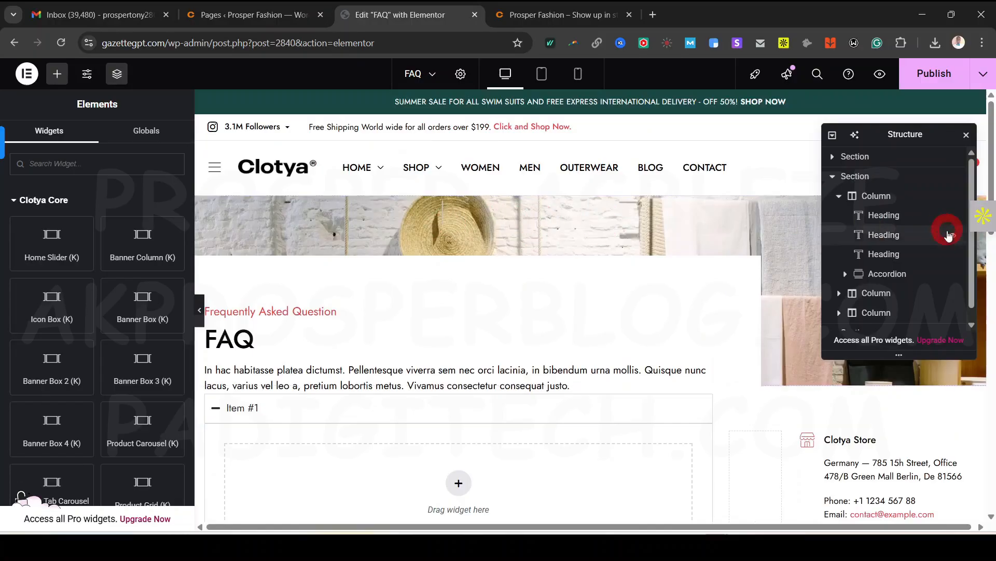
Leave the image-15.jpg banner unchanged and select the whole accordion to edit its items
left_click(761, 222)
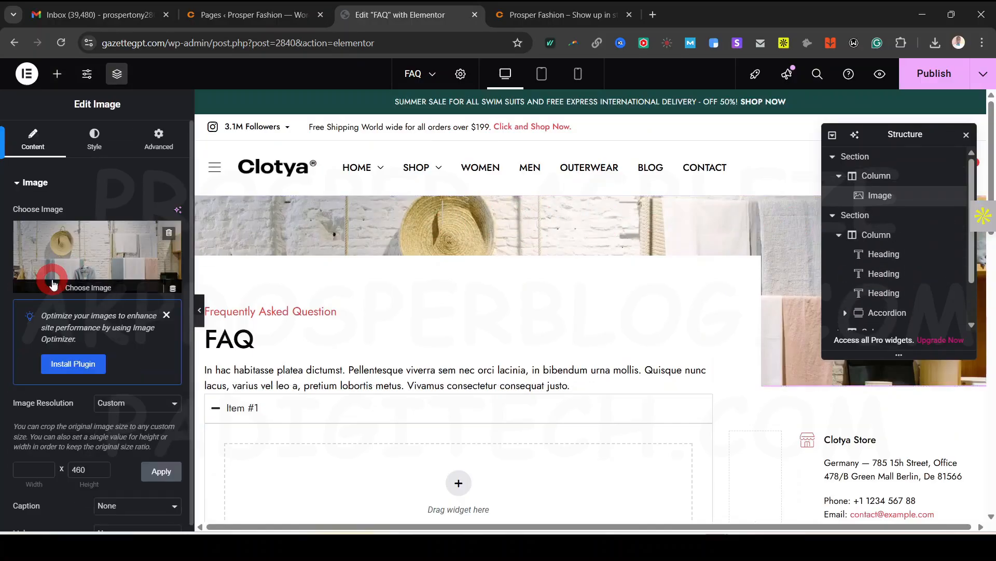
left_click(100, 256)
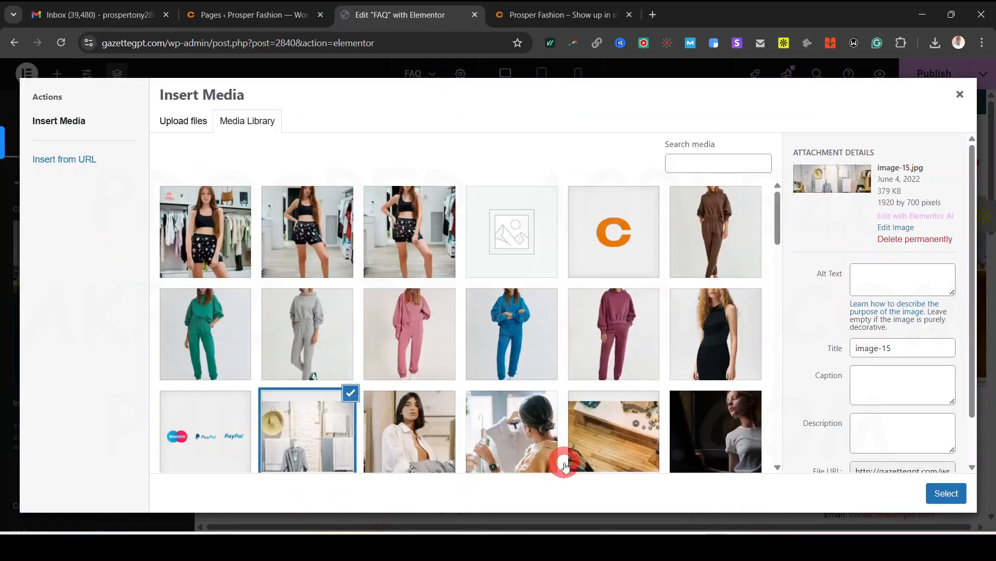
left_click(960, 95)
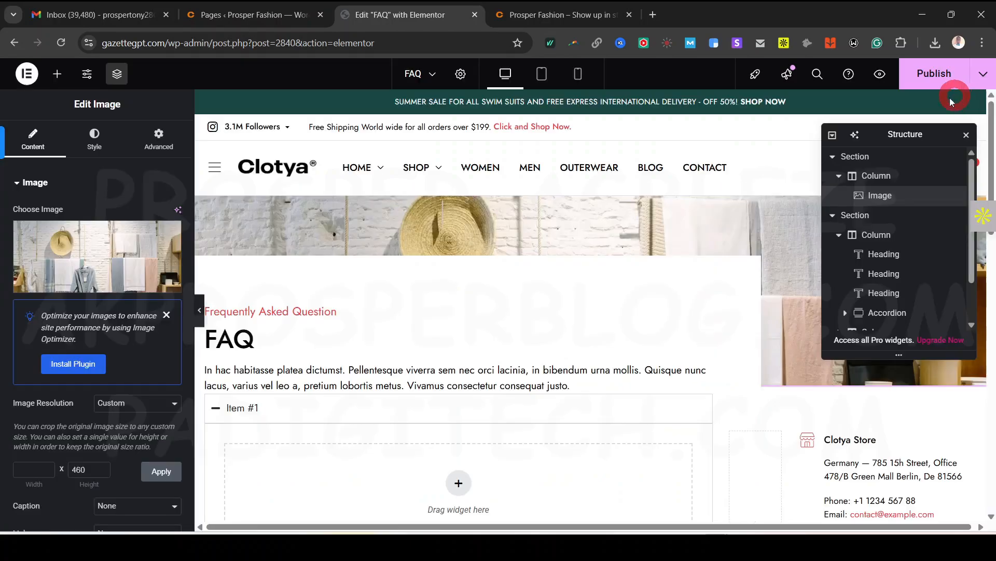
scroll(540, 351, "down", 5)
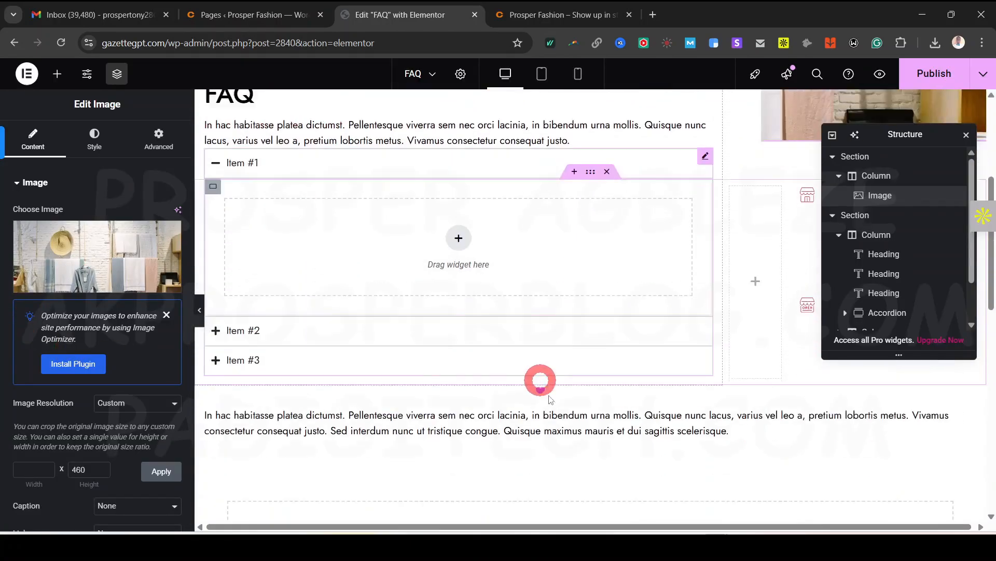
scroll(625, 313, "up", 2)
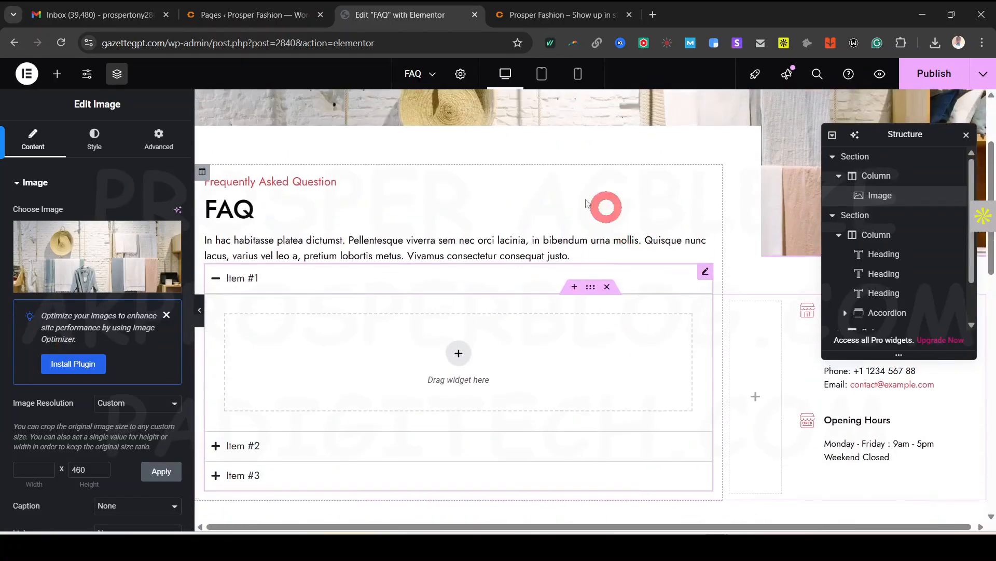
left_click(72, 180)
left_click(72, 180)
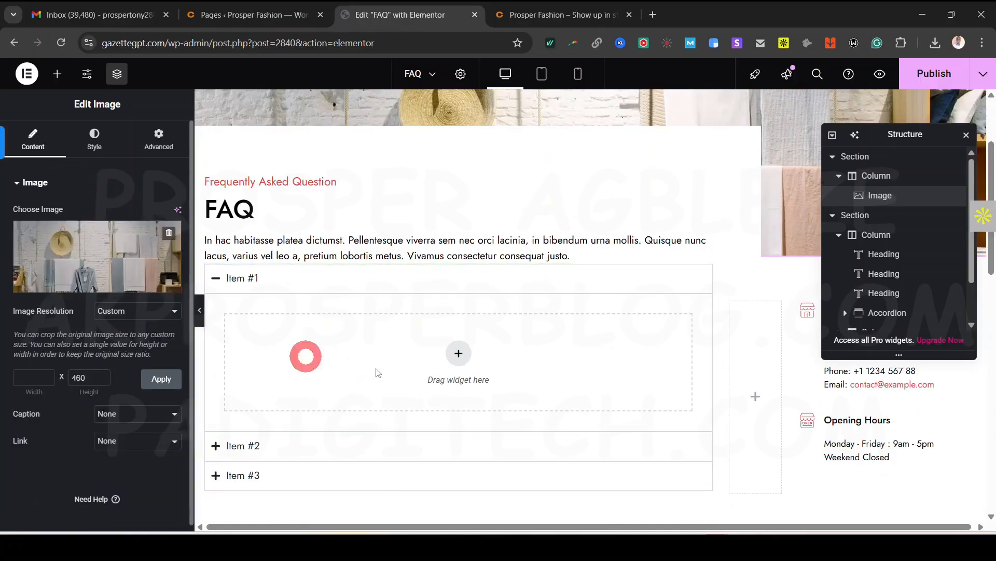
left_click(609, 337)
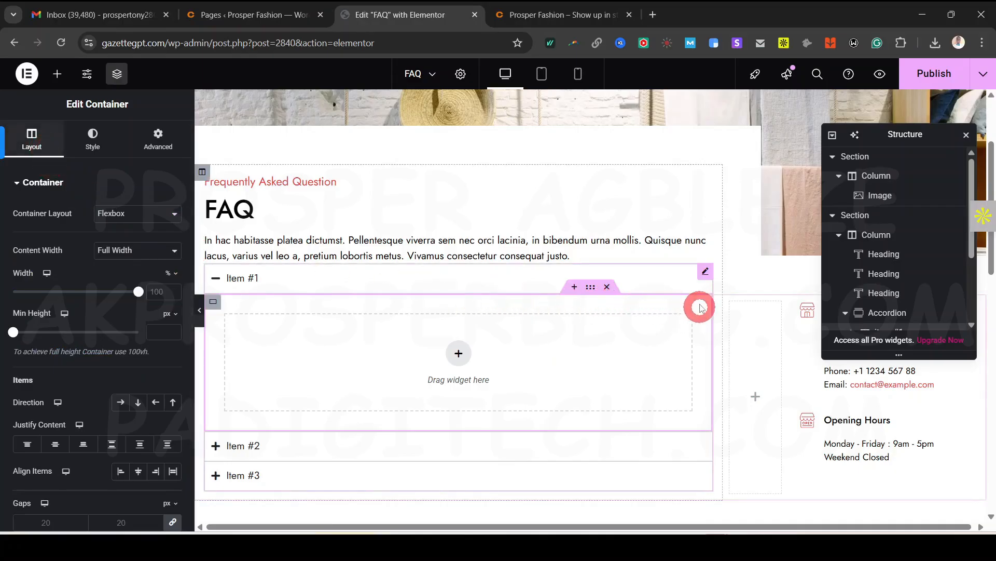
left_click(704, 272)
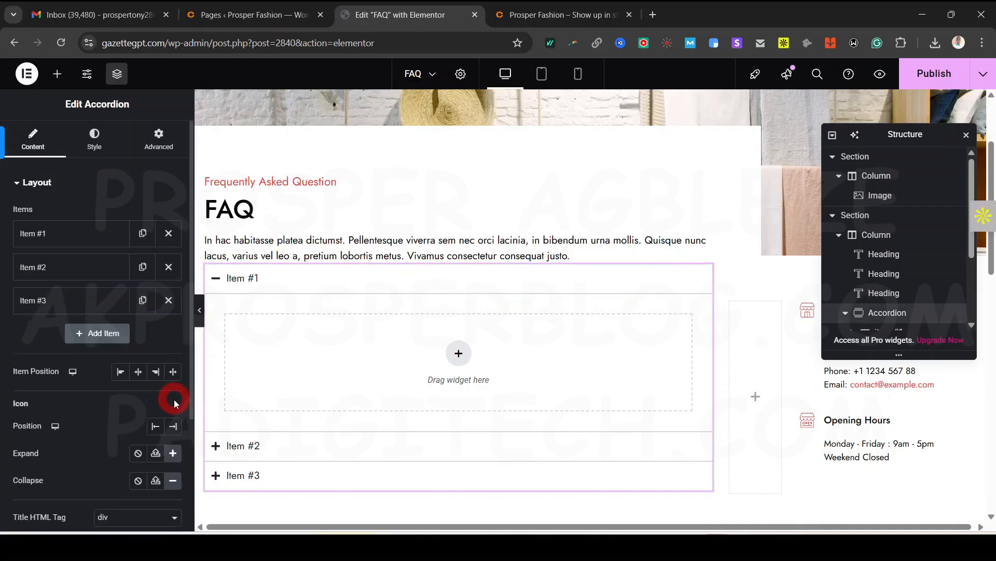
Change Item #1's title to 'Question 1' and expand it on the canvas
left_click(222, 279)
left_click(60, 308)
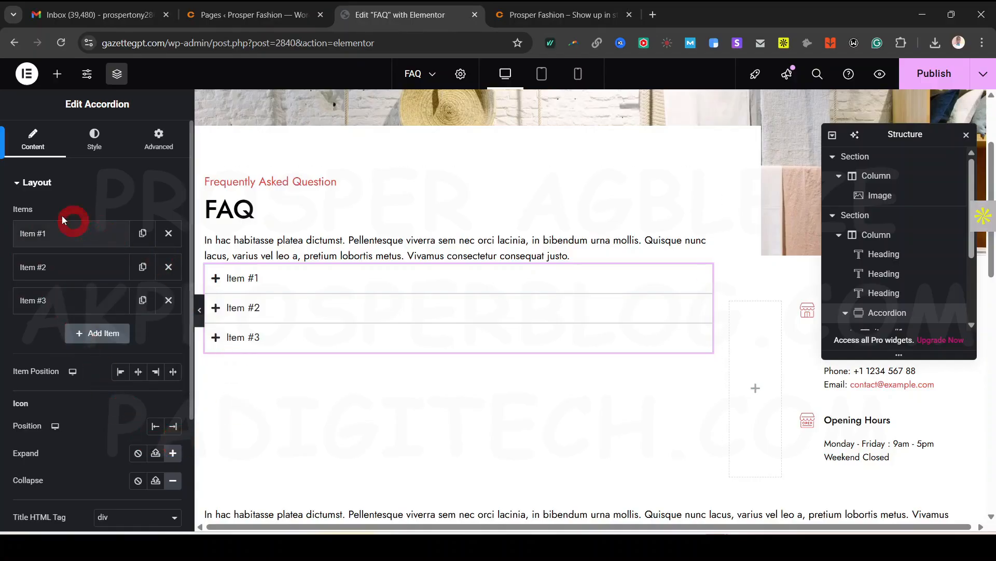
left_click(62, 235)
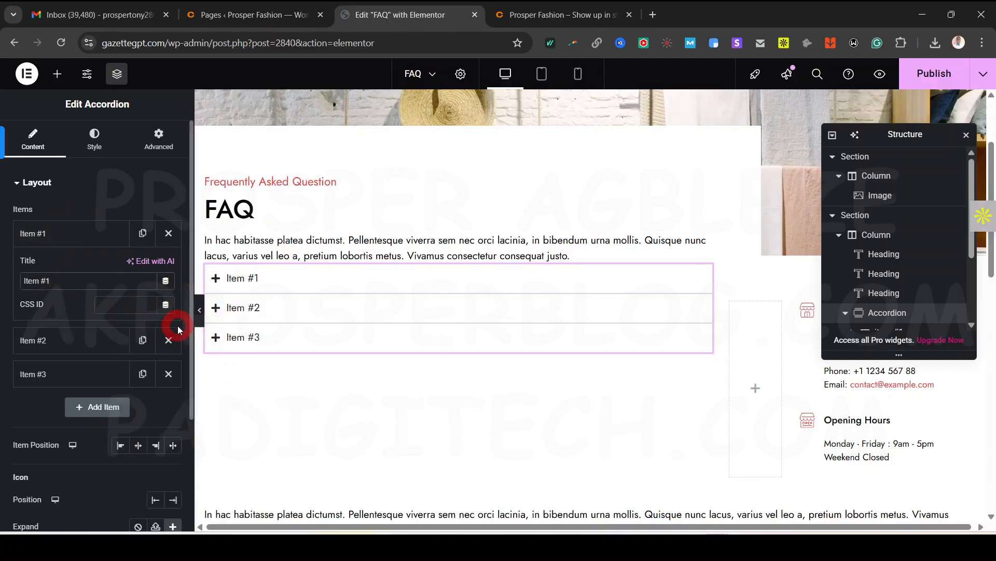
key("ctrl+a")
type("Qu")
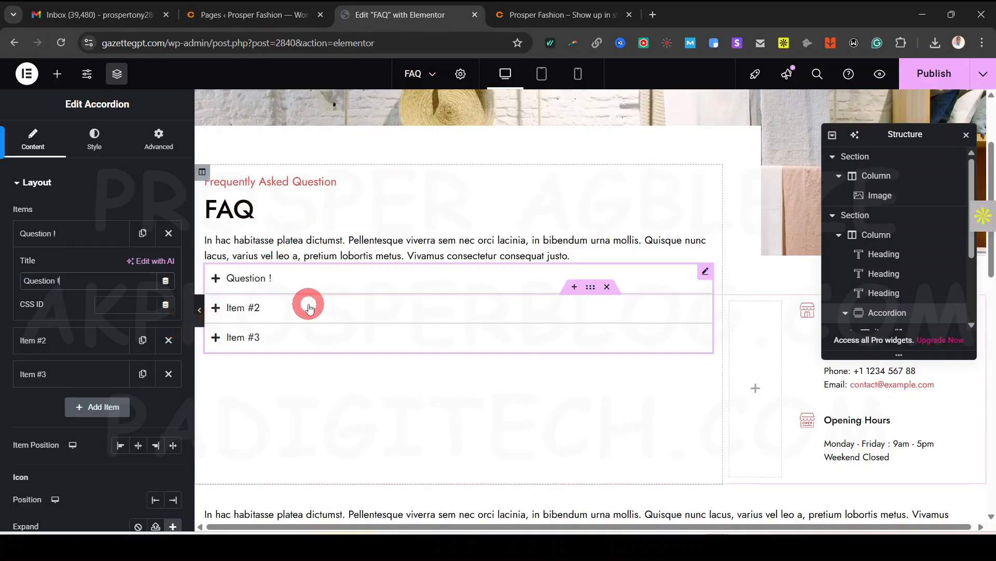
left_click(252, 280)
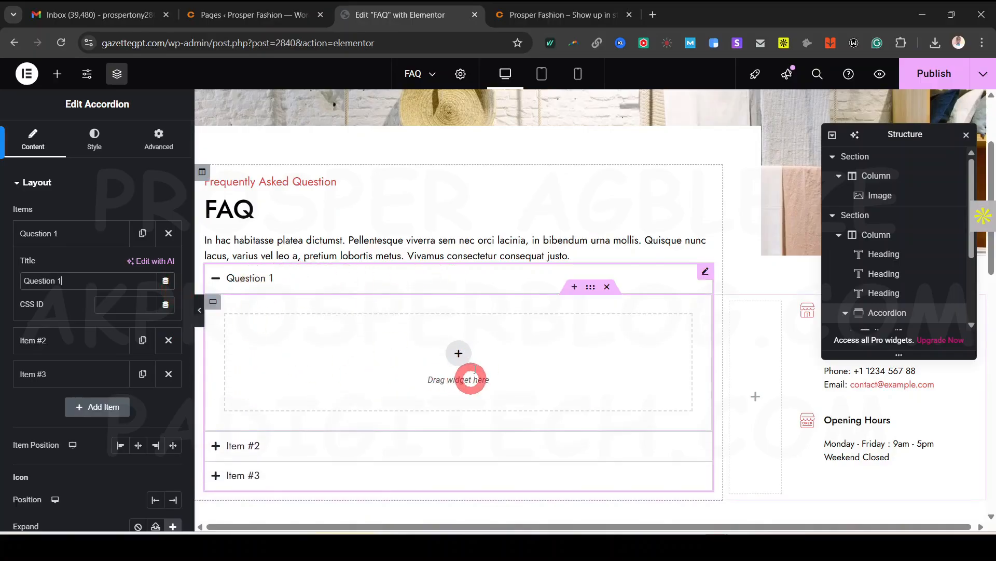
Drag a Text Editor widget into Question 1's content area and select its Lorem ipsum text
left_click(57, 73)
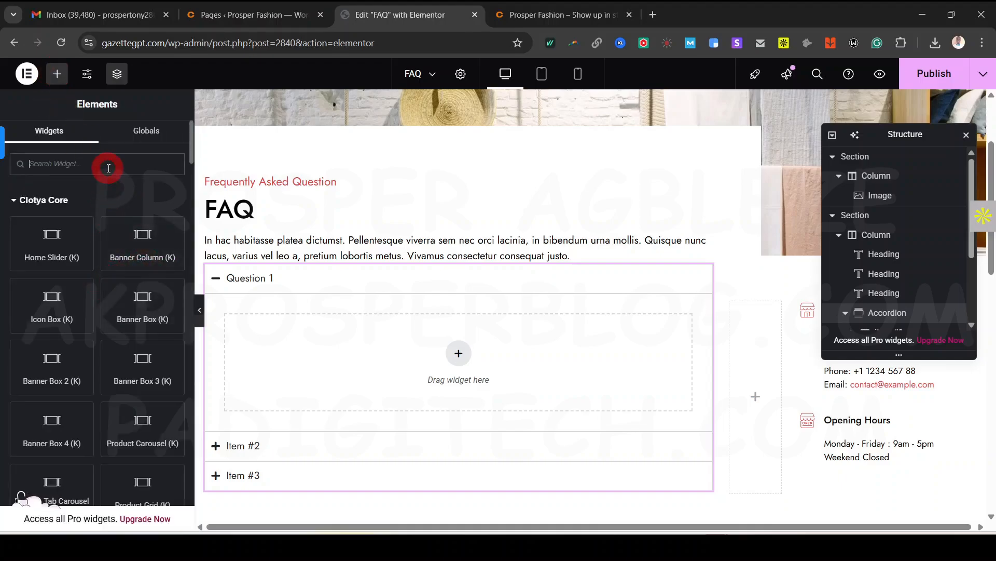
type("t")
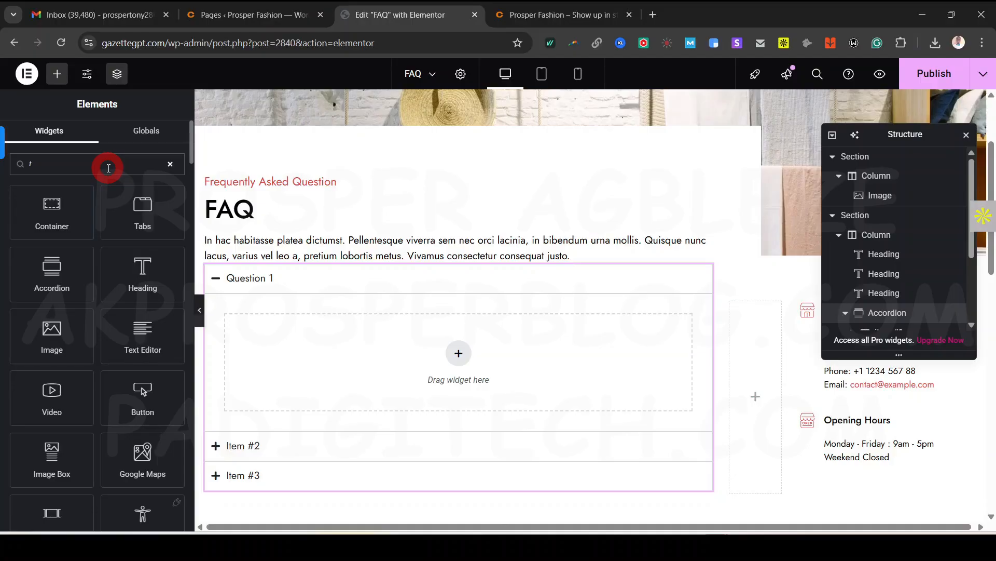
type("ext")
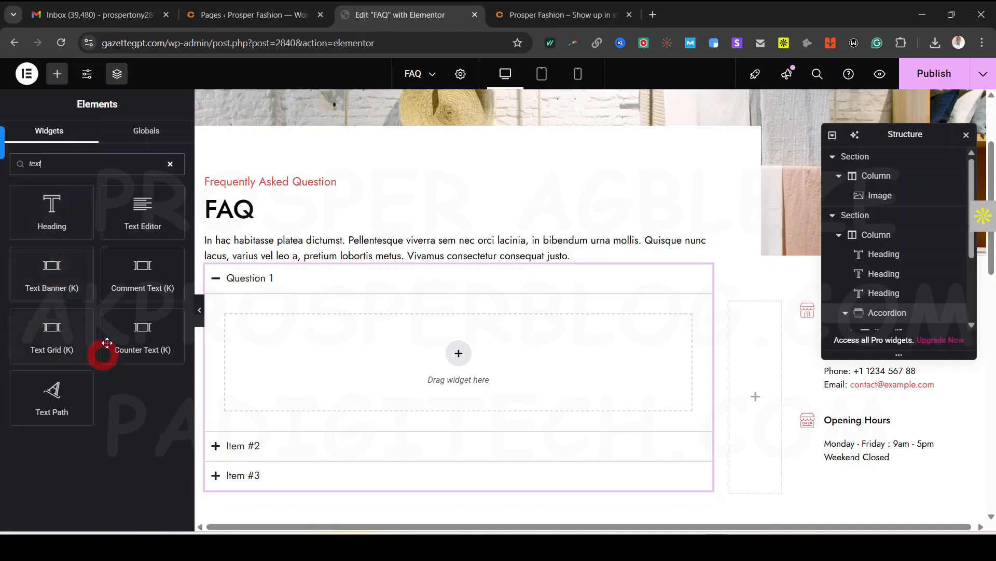
left_click_drag(144, 208, 446, 359)
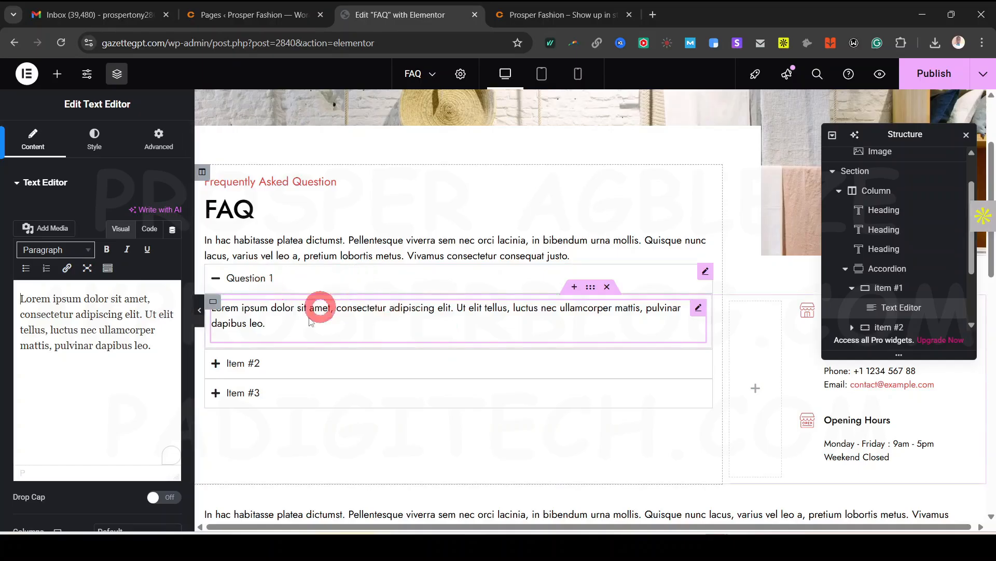
left_click(138, 345)
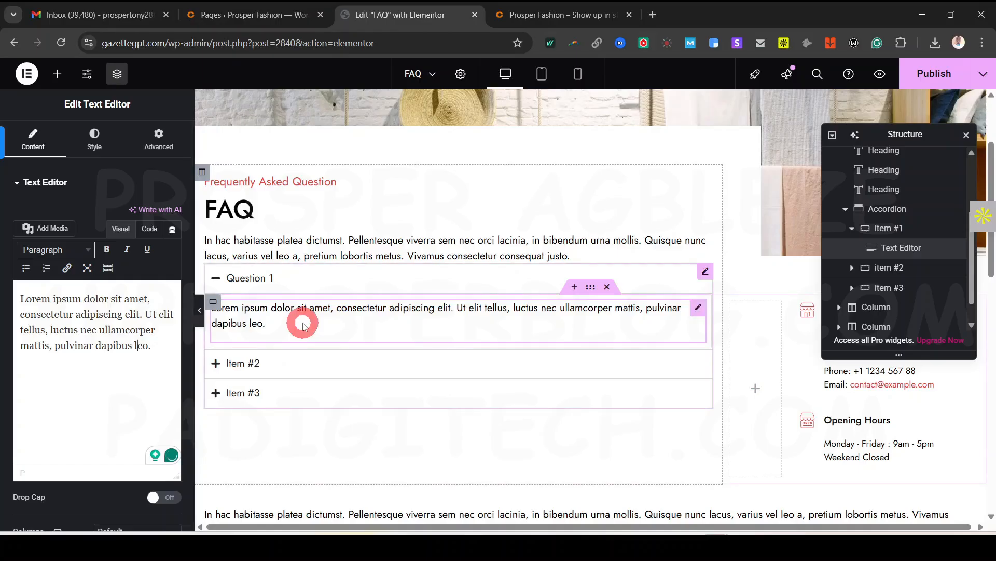
left_click(37, 186)
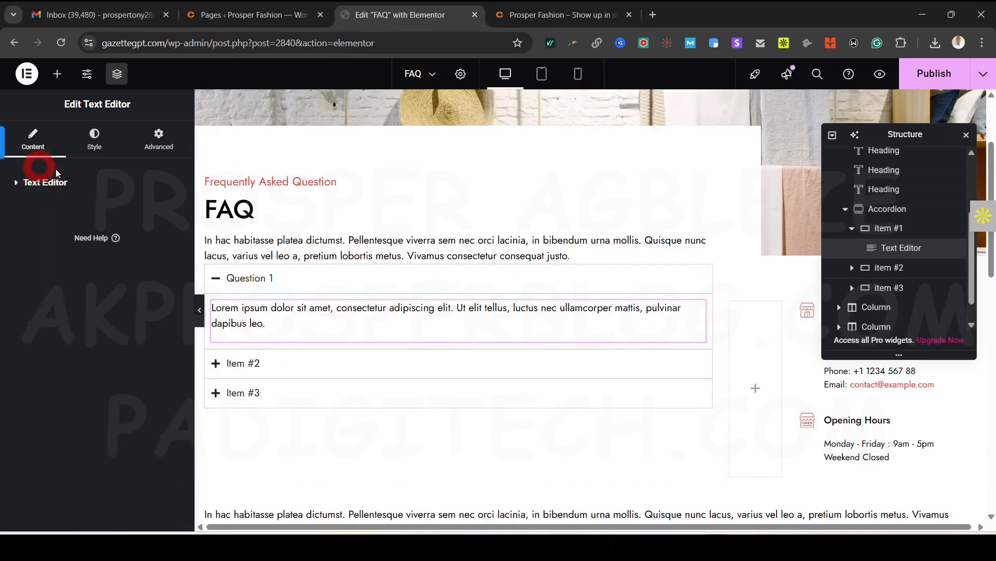
Set the accordion's Interactions Default State to All collapsed
left_click(706, 270)
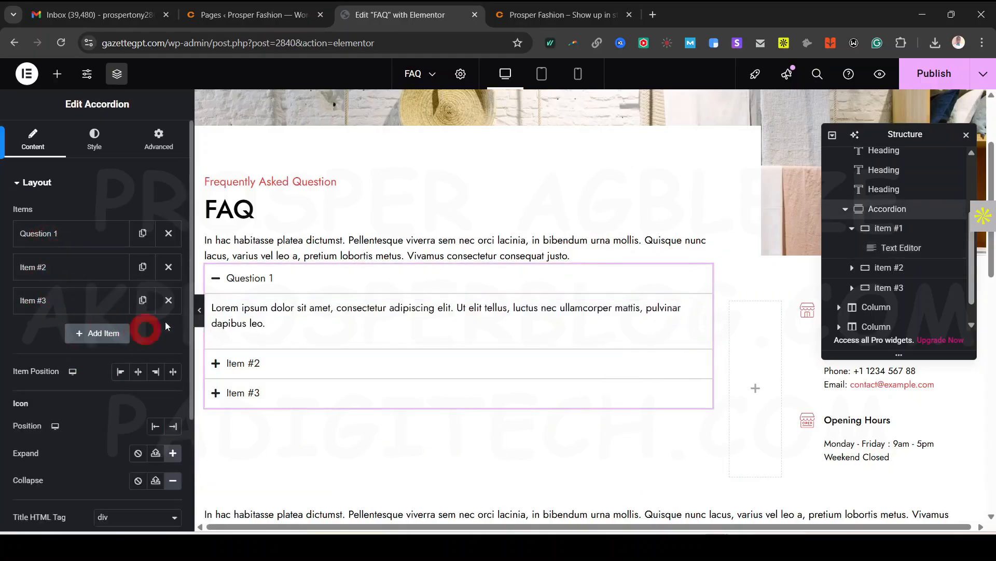
scroll(29, 366, "down", 1)
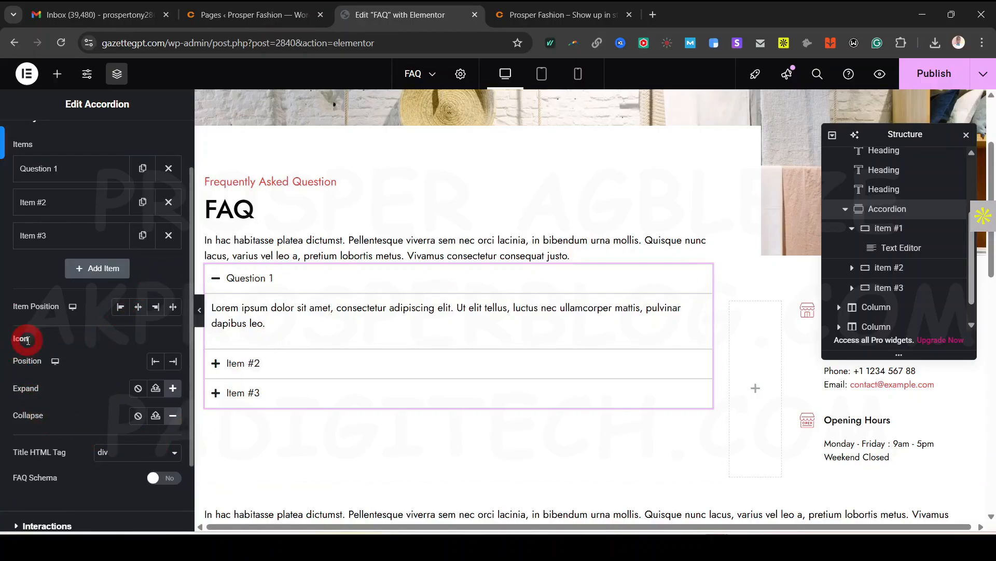
scroll(78, 415, "down", 2)
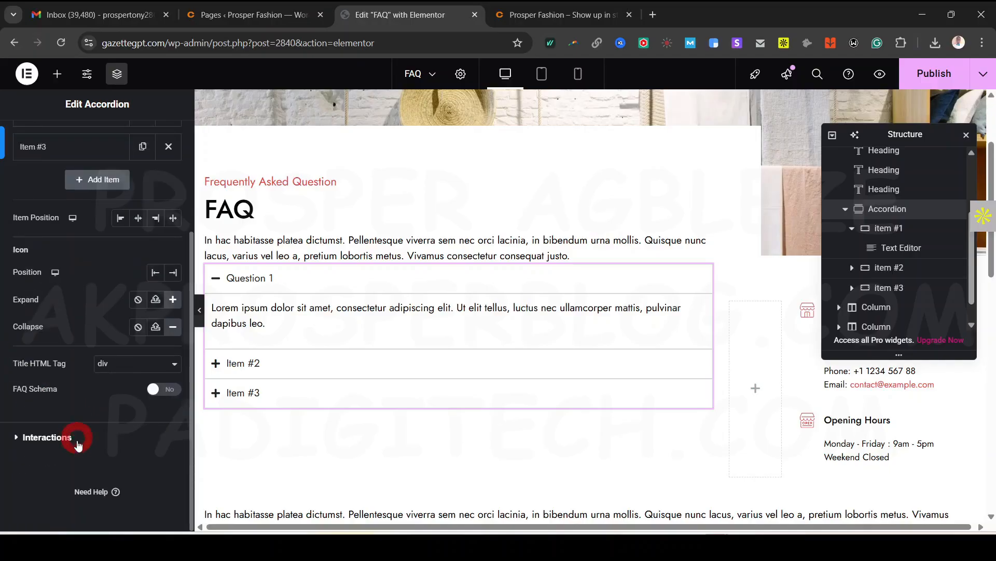
left_click(46, 435)
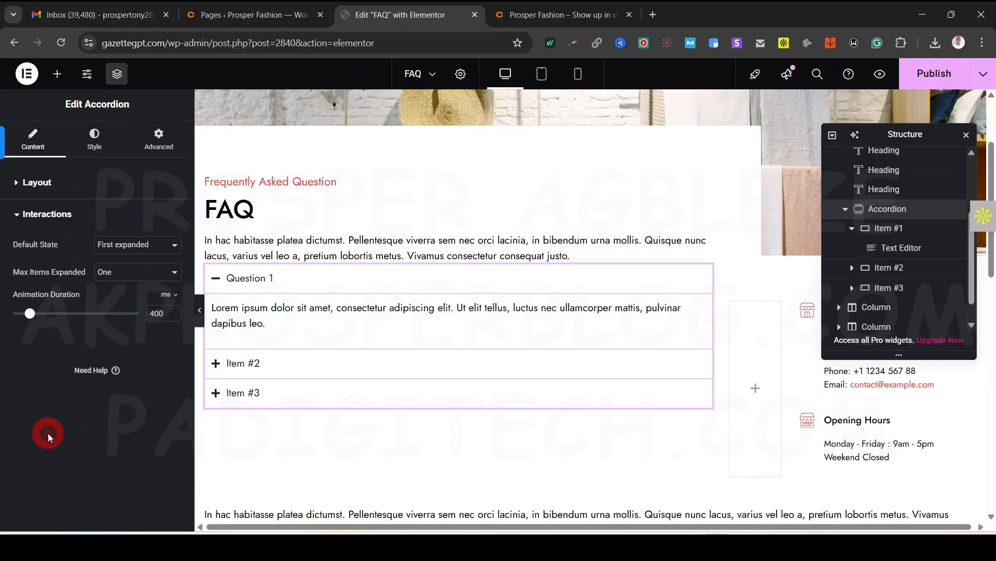
left_click(122, 245)
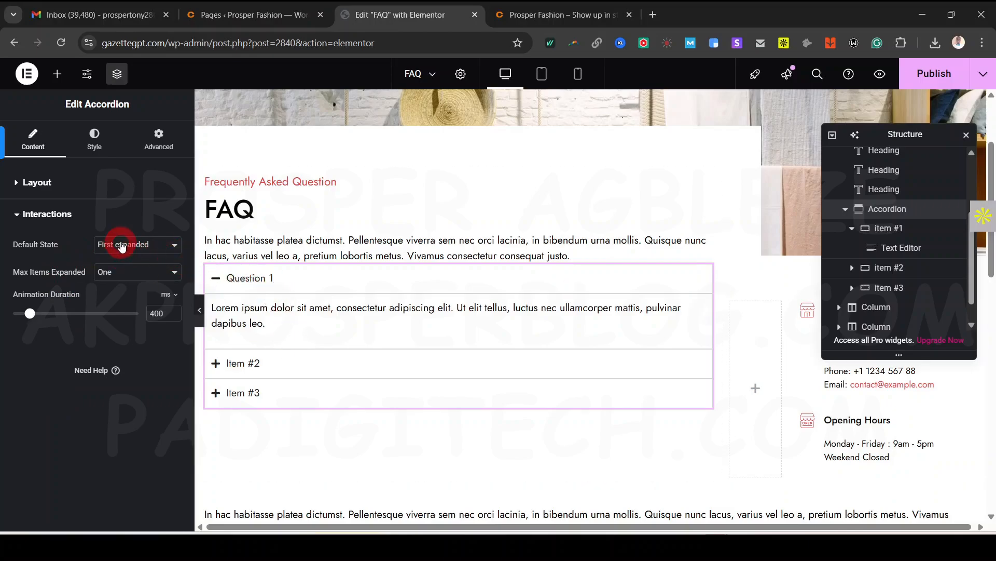
left_click(123, 276)
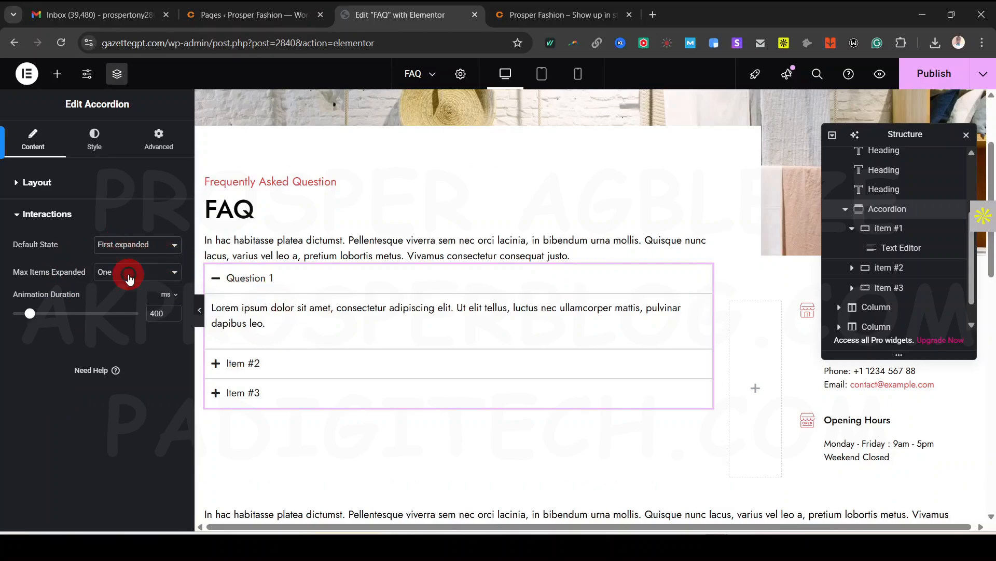
left_click(254, 295)
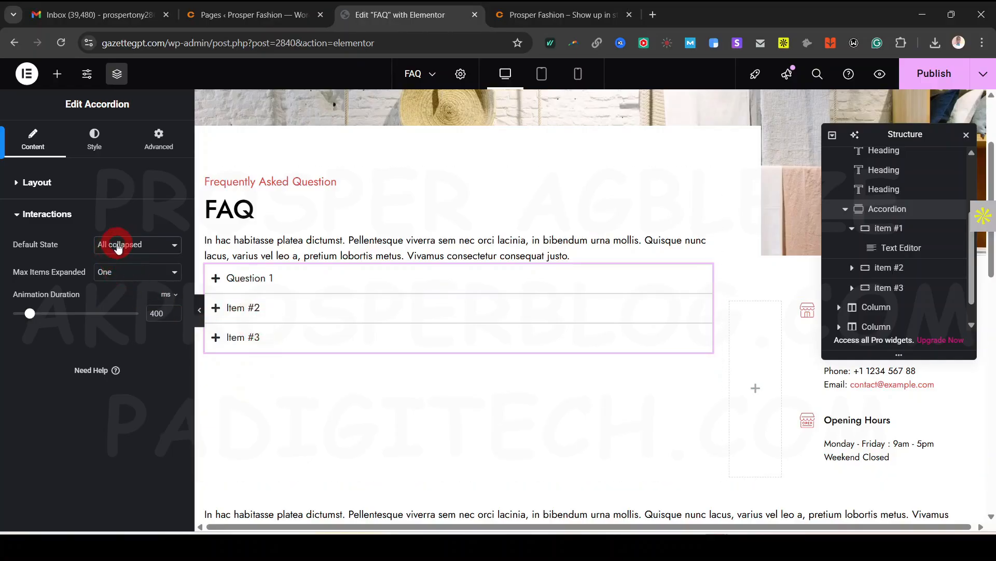
left_click(95, 141)
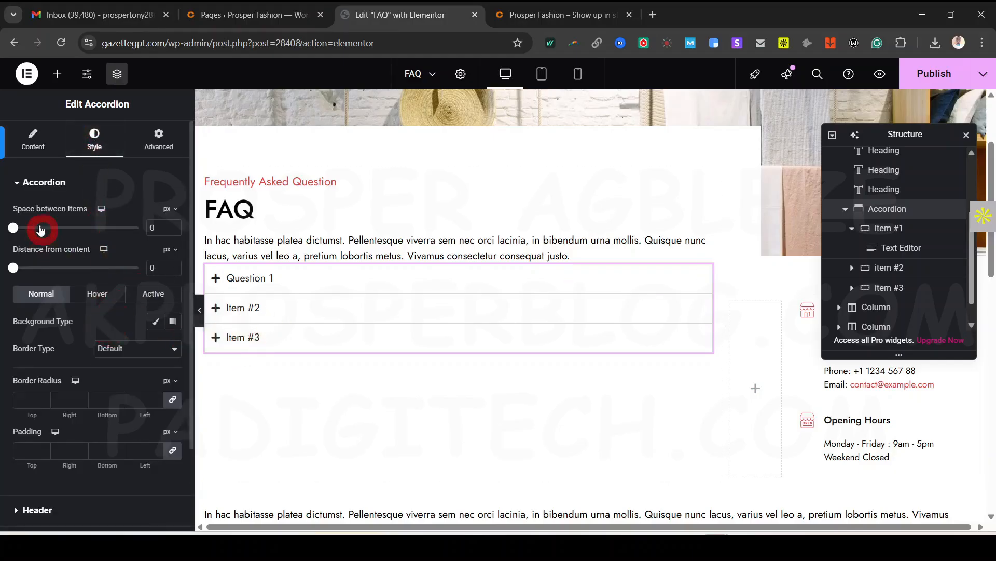
Set the accordion's Space between Items to 18 px and clear the title-to-content gap
mouse_move(17, 231)
left_mouse_down()
mouse_move(32, 229)
mouse_move(26, 237)
left_mouse_up()
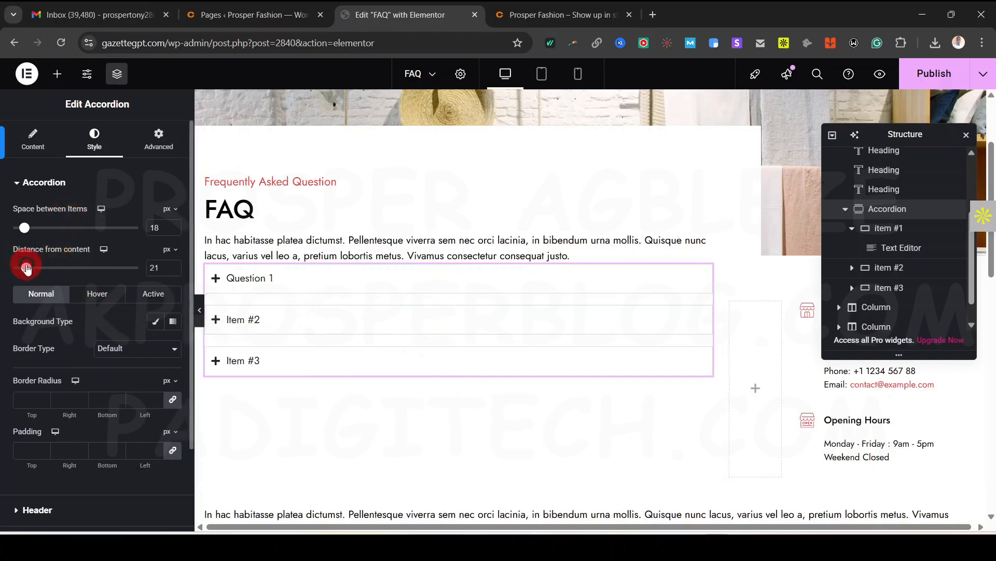
left_click(229, 282)
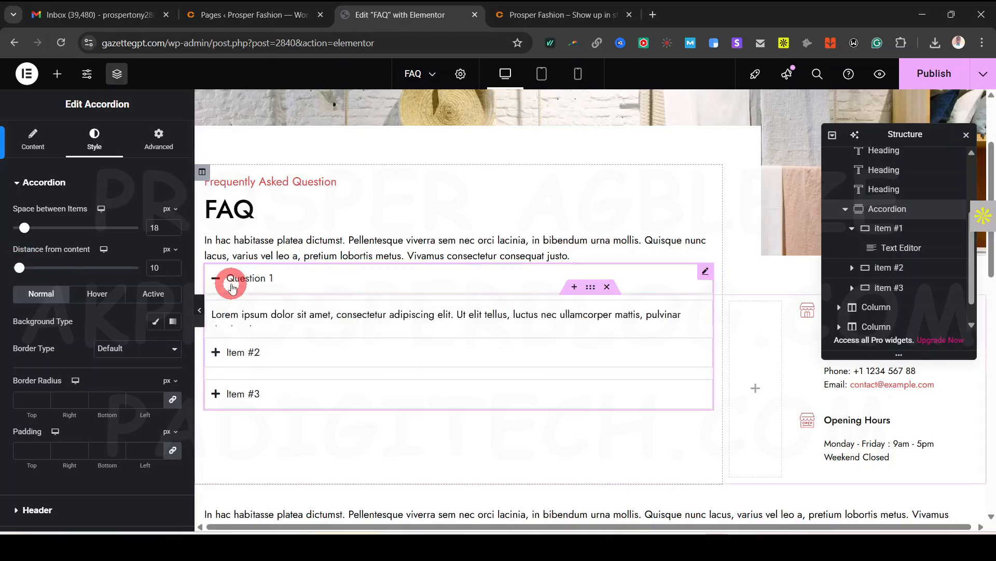
mouse_move(19, 266)
left_mouse_down()
mouse_move(38, 267)
mouse_move(27, 267)
left_mouse_up()
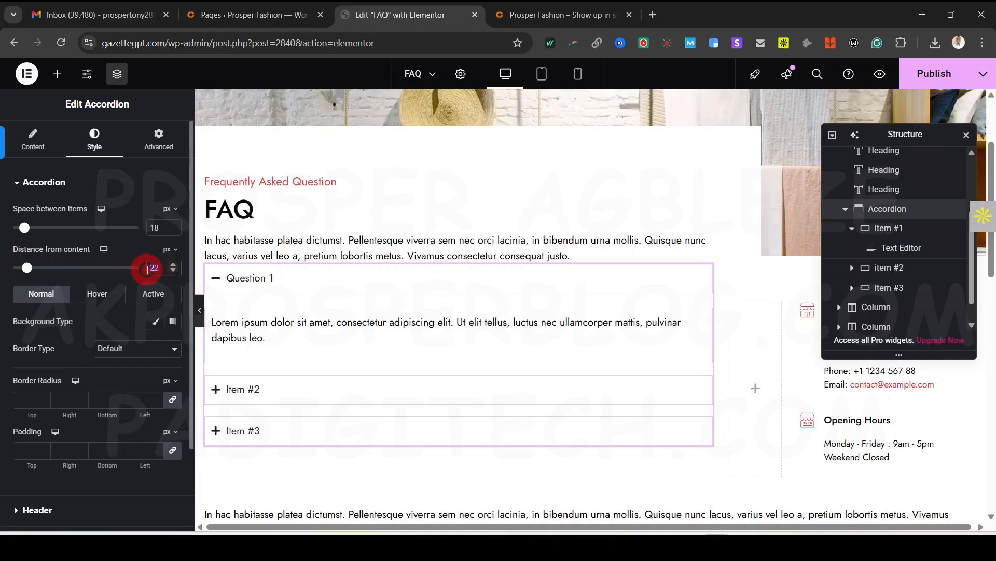
key("BackSpace")
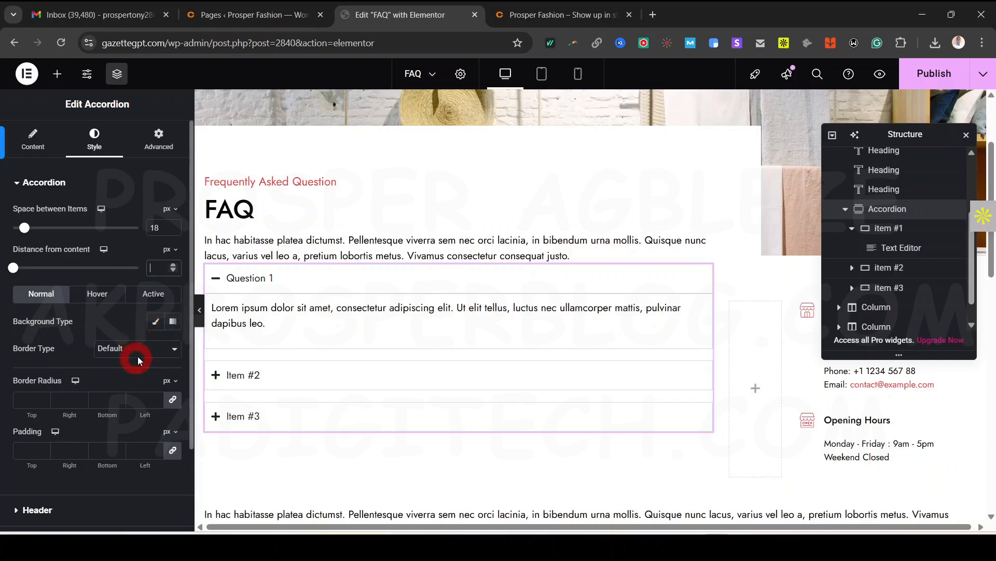
Give the item title bars a Classic solid background in red #B83434
left_click(172, 322)
left_click(172, 322)
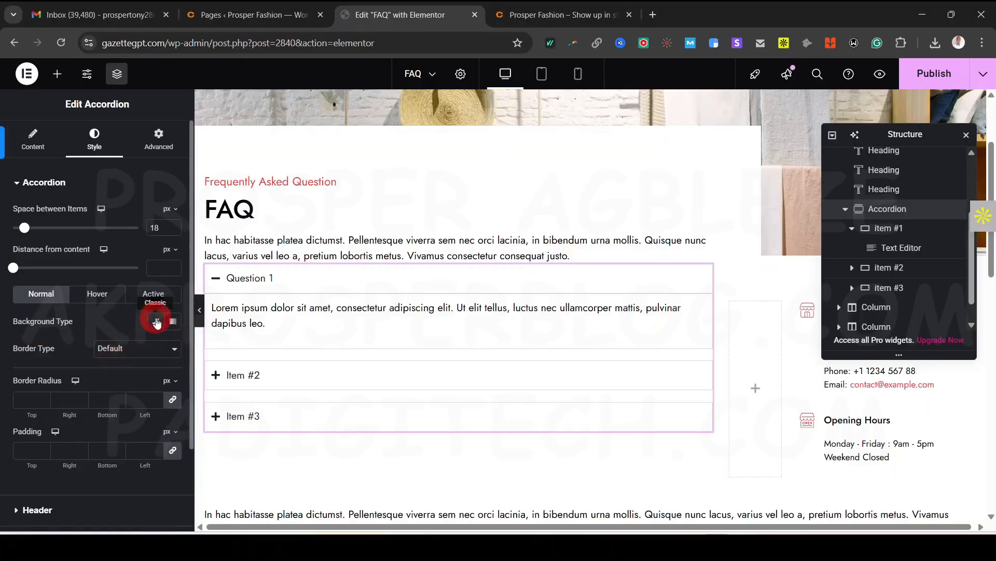
left_click(155, 320)
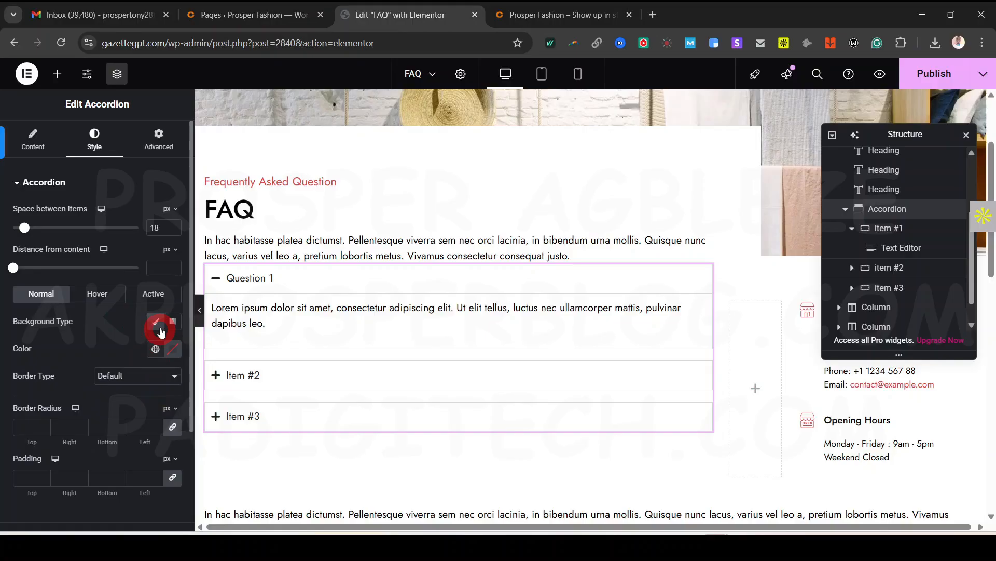
left_click(157, 322)
left_click(157, 323)
left_click(169, 349)
left_click(205, 208)
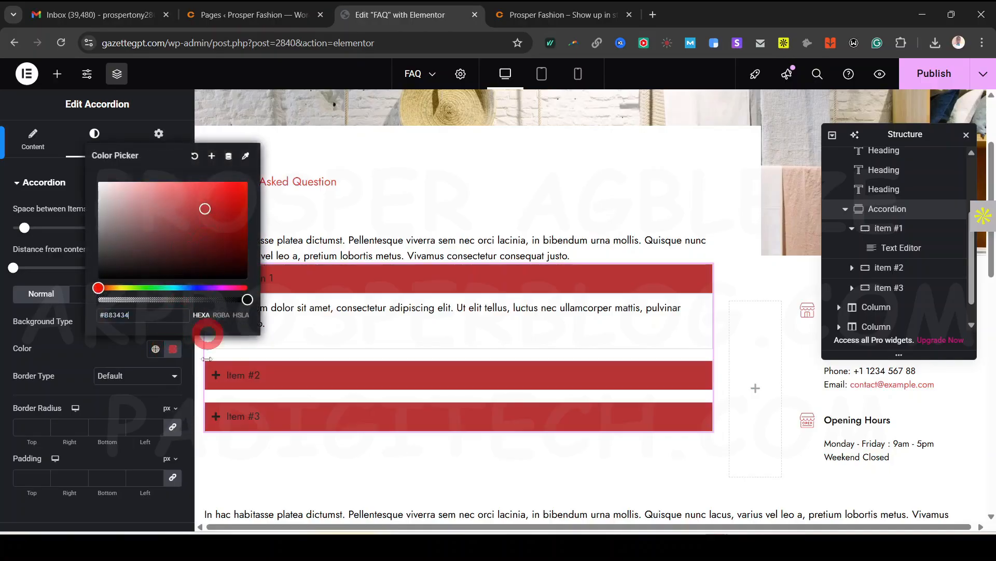
left_click(98, 345)
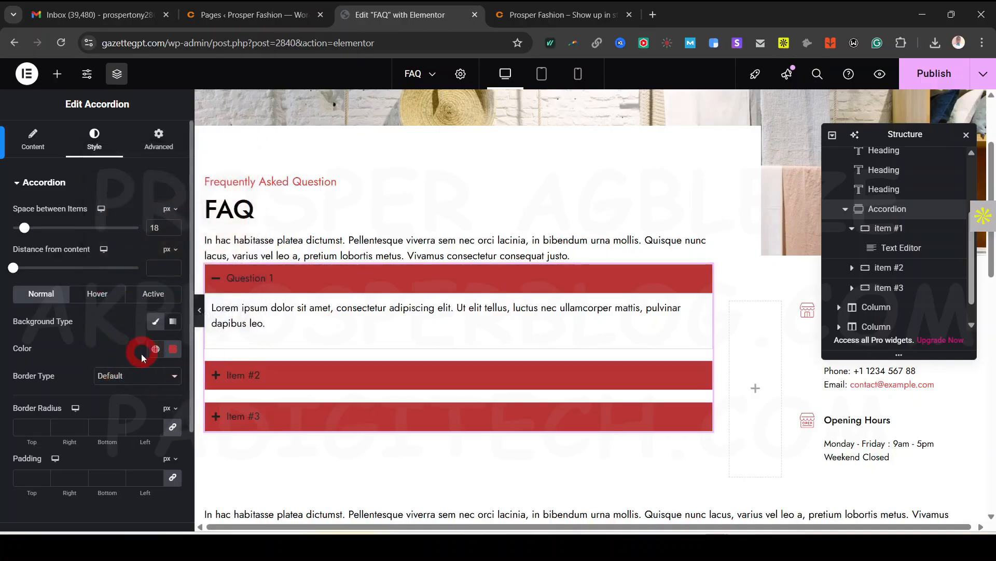
scroll(140, 363, "down", 3)
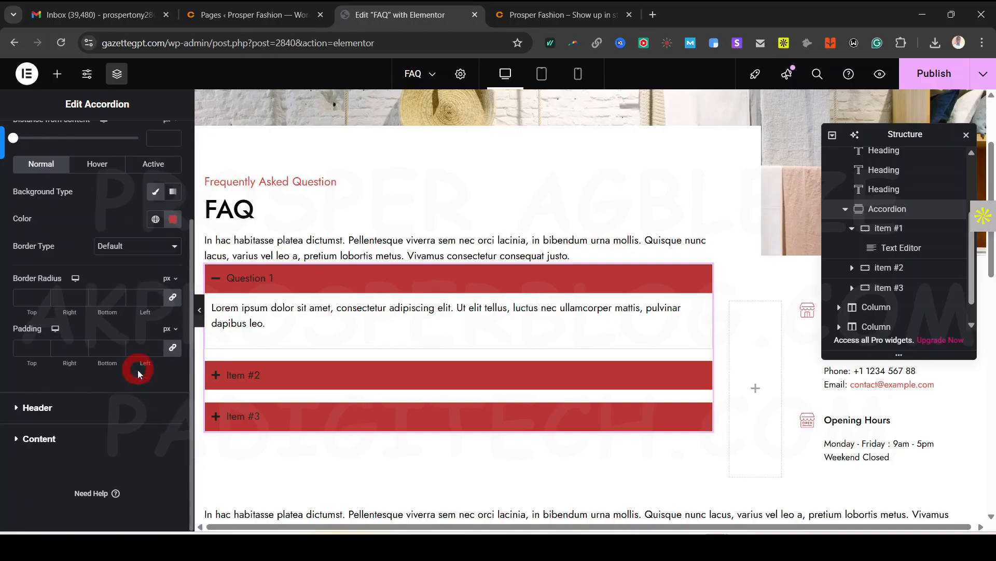
Set the question titles' normal colour to blue in Style > Header
left_click(71, 410)
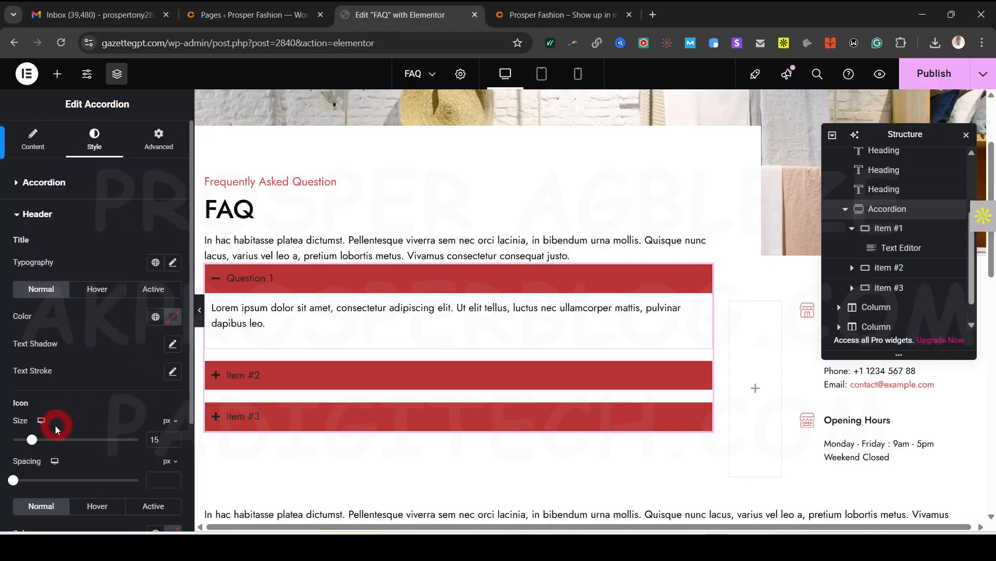
left_click(173, 317)
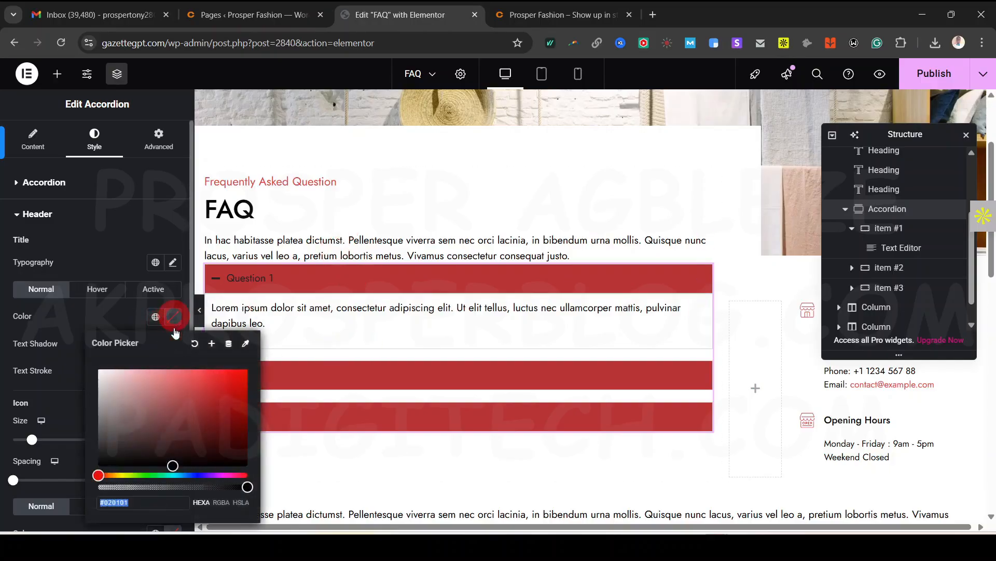
type("#B63C3C")
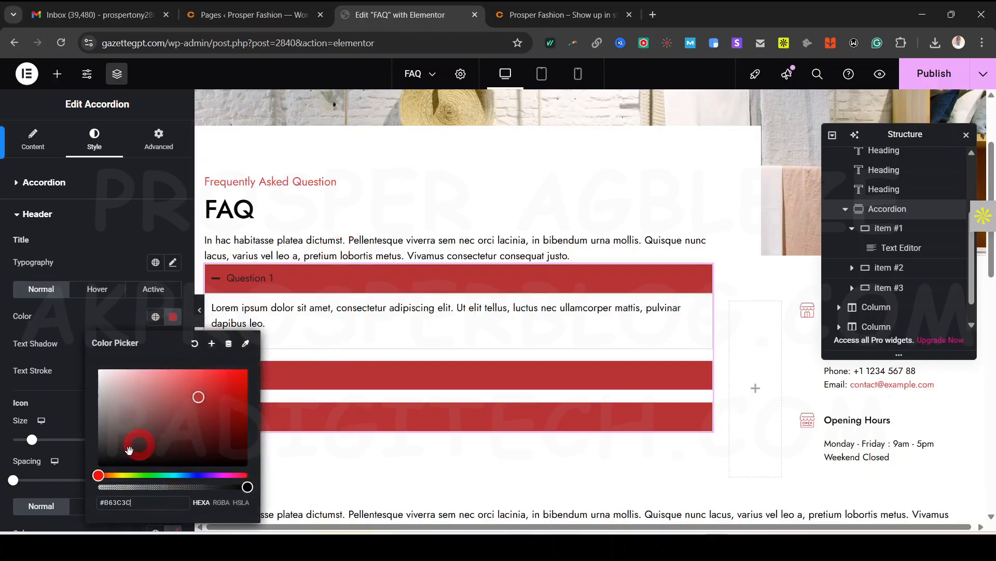
left_click_drag(98, 474, 189, 475)
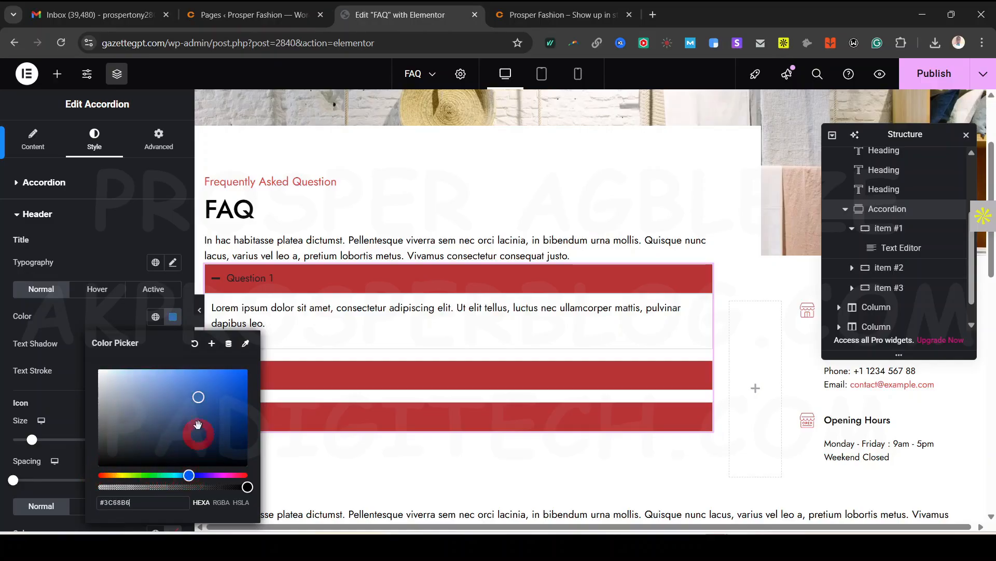
left_click(199, 400)
left_click(99, 312)
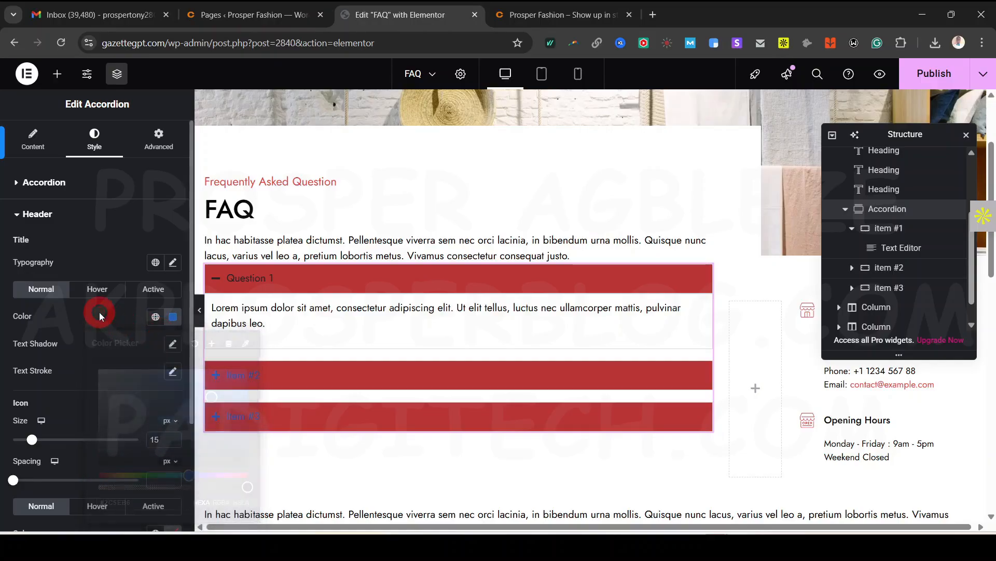
left_click(263, 375)
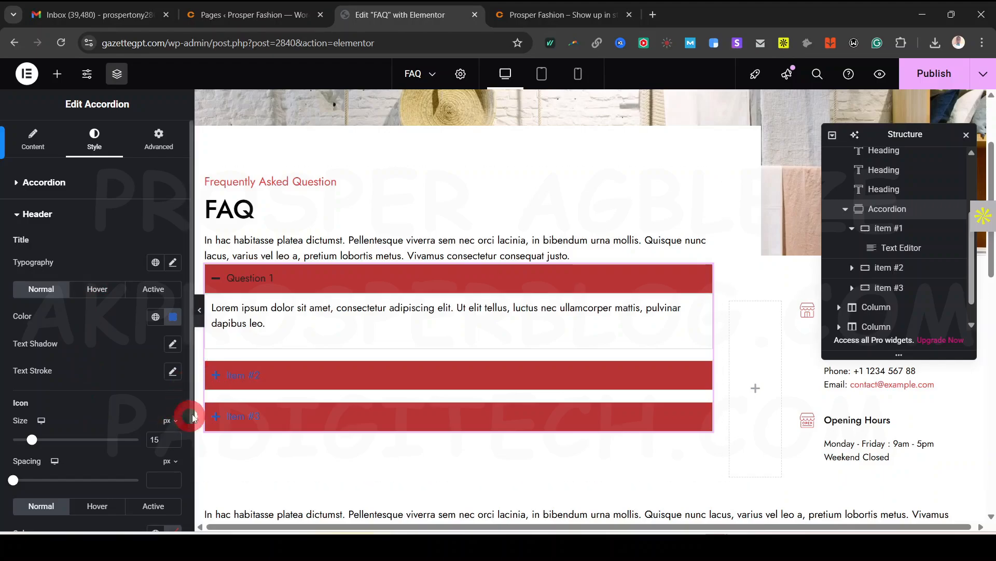
Make the question titles' hover colour bright yellow
left_click(95, 290)
left_click(173, 318)
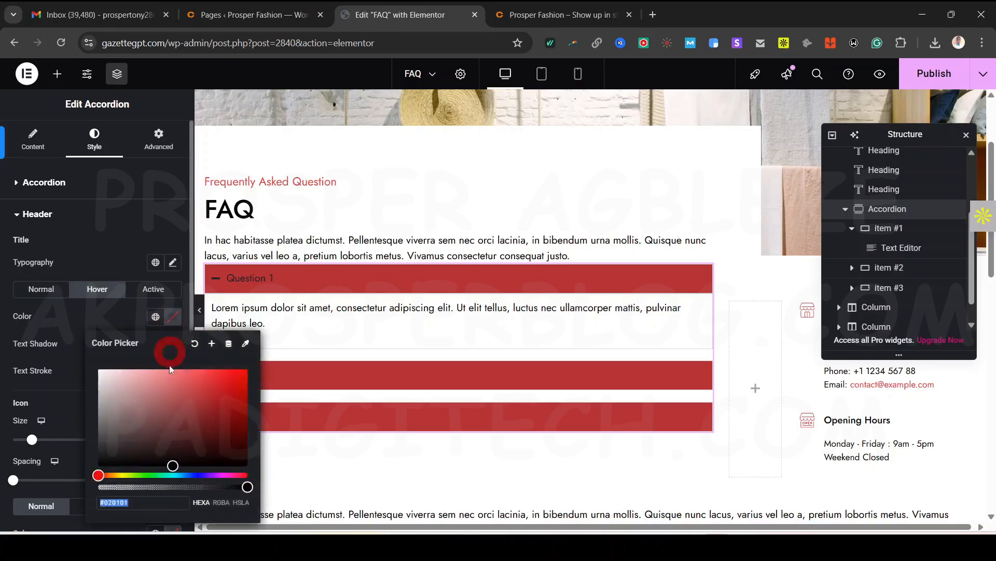
left_click(172, 466)
left_click_drag(172, 461, 200, 393)
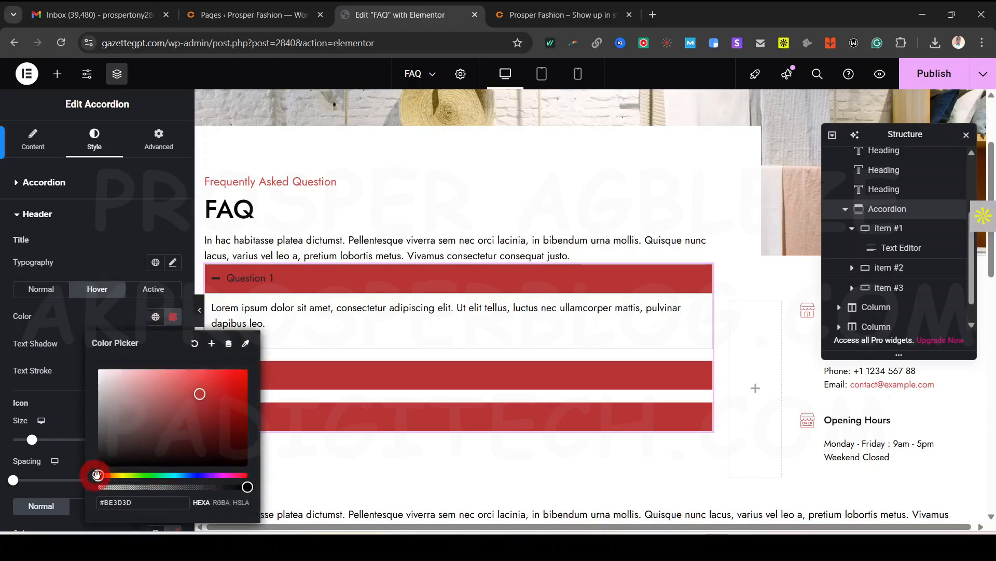
left_click_drag(98, 475, 119, 475)
left_click_drag(199, 393, 236, 378)
left_click(114, 331)
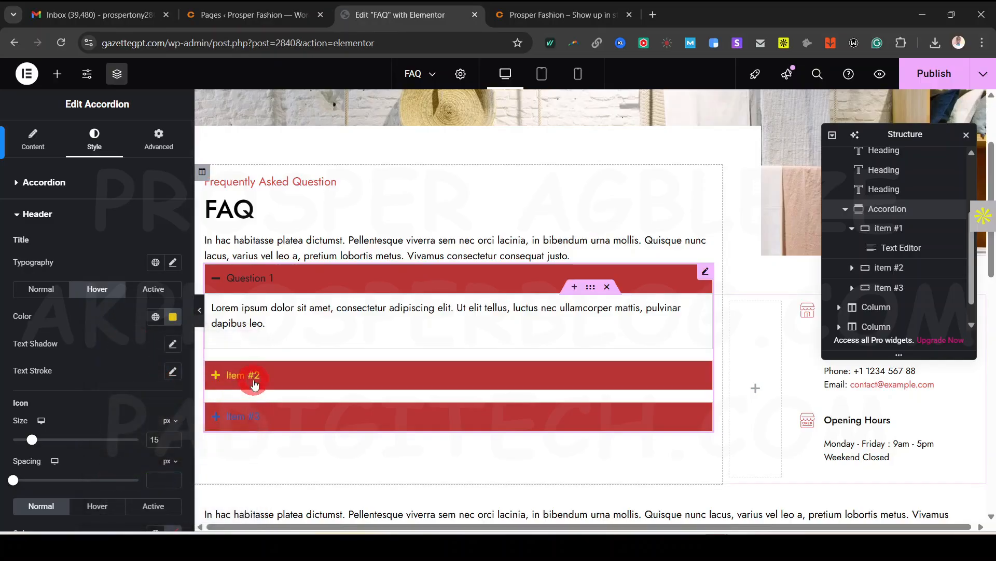
Set the active question title colour to magenta #D34BC9
left_click(153, 289)
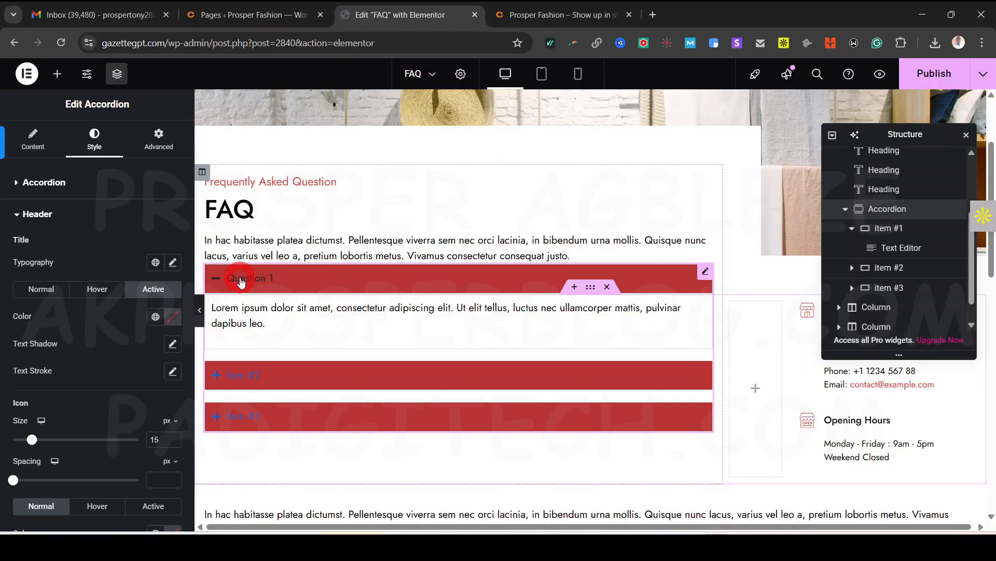
left_click(156, 316)
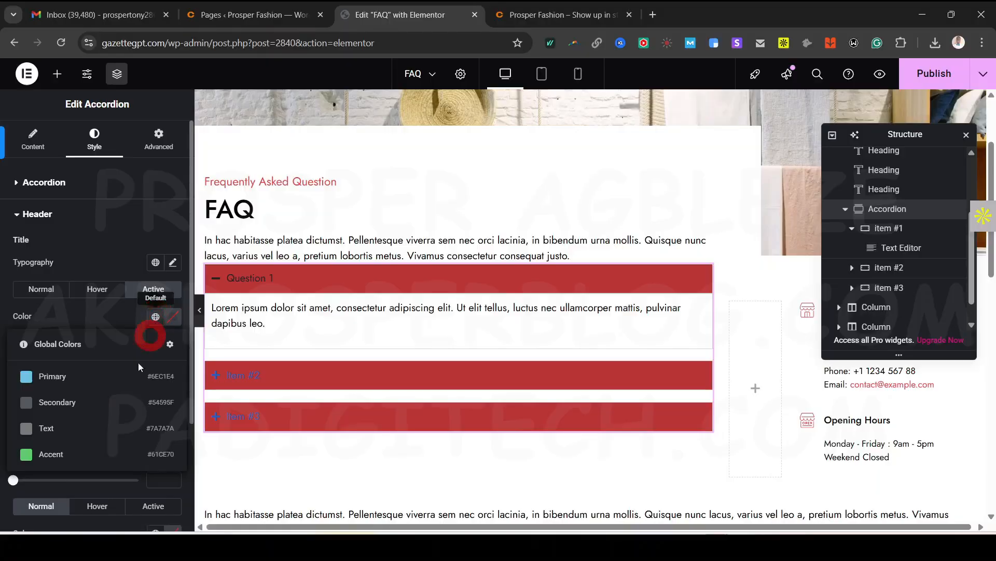
left_click(170, 317)
left_click(161, 462)
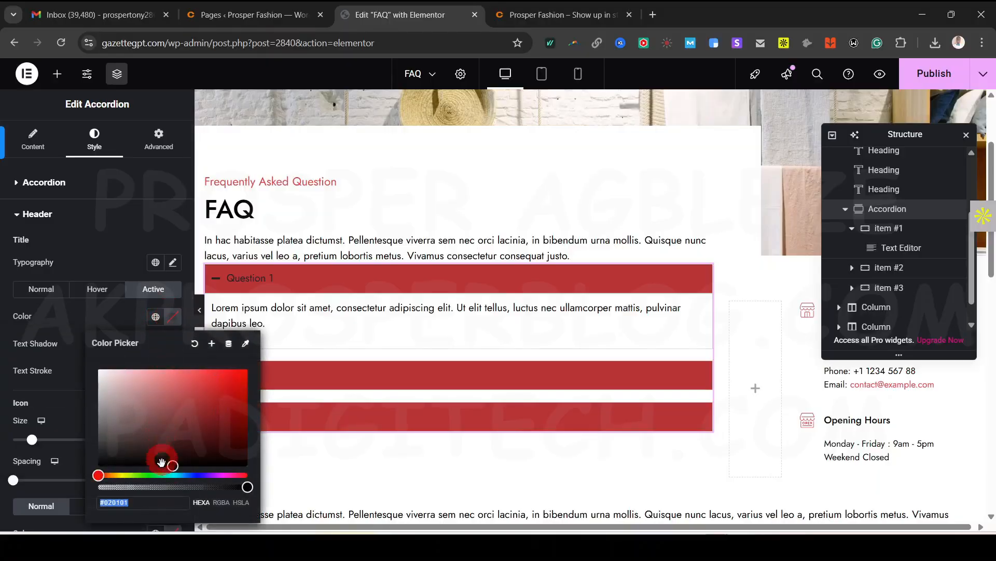
left_click_drag(173, 465, 194, 386)
left_click(95, 481)
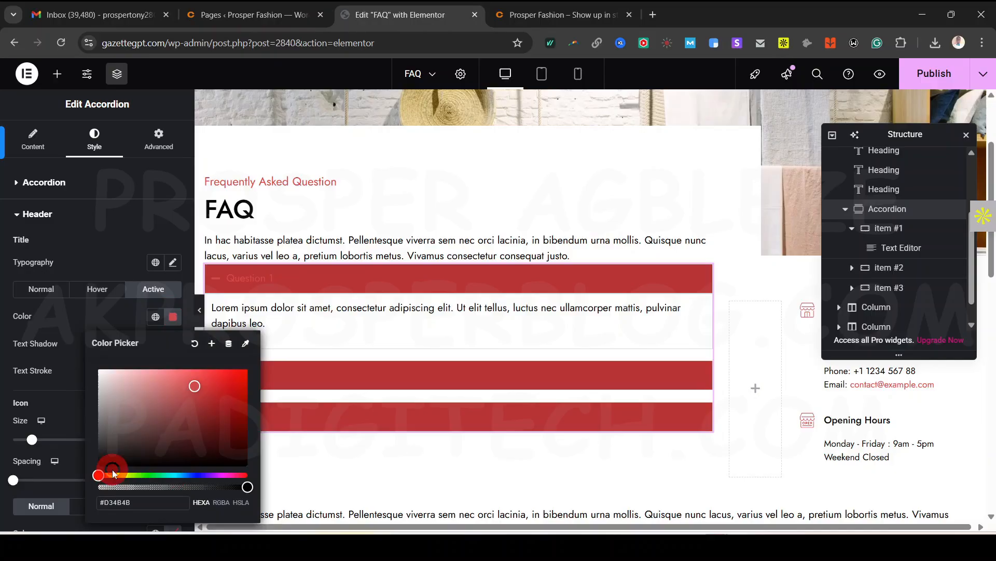
left_click_drag(110, 475, 199, 480)
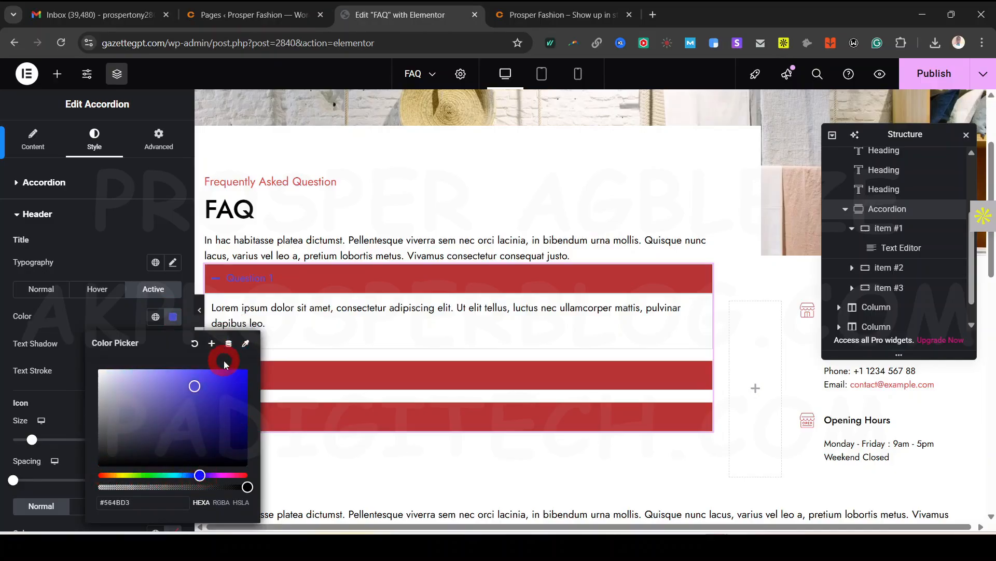
left_click(211, 311)
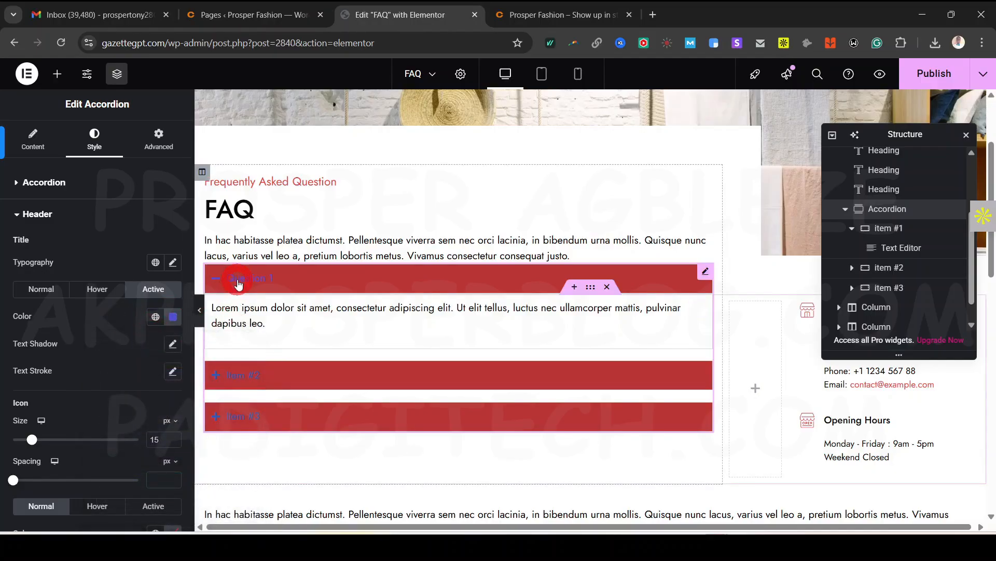
left_click(174, 318)
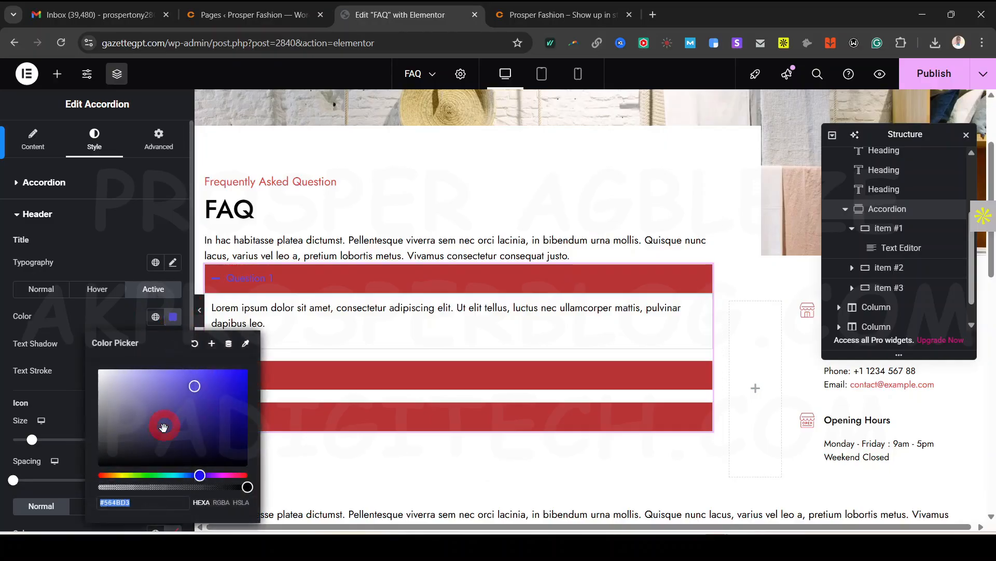
left_click(224, 475)
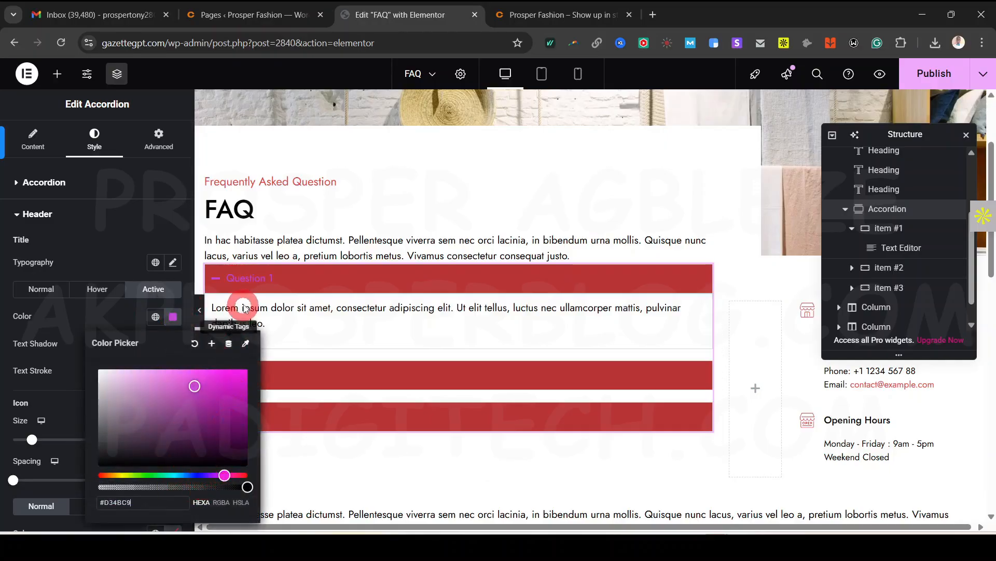
left_click(225, 335)
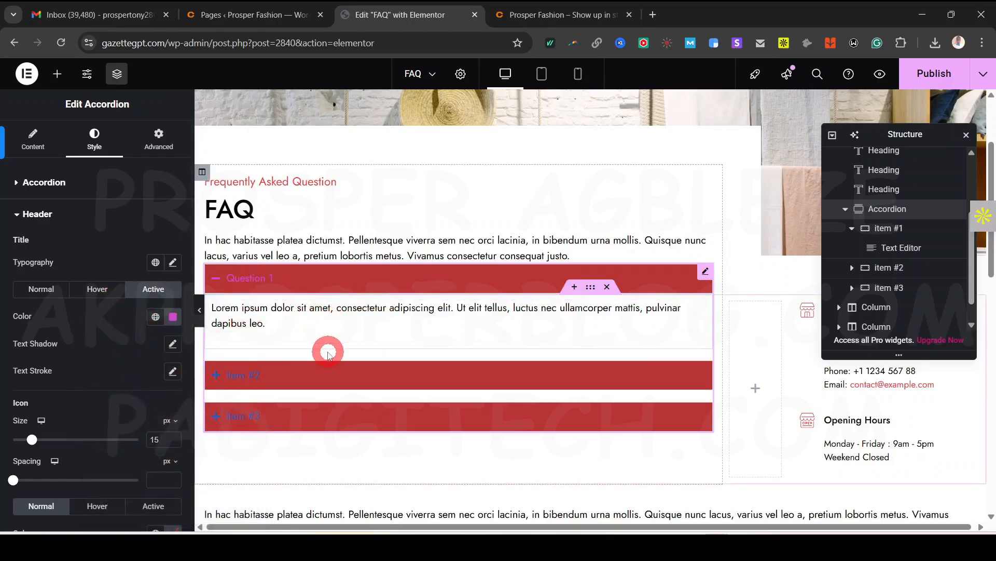
scroll(110, 370, "down", 3)
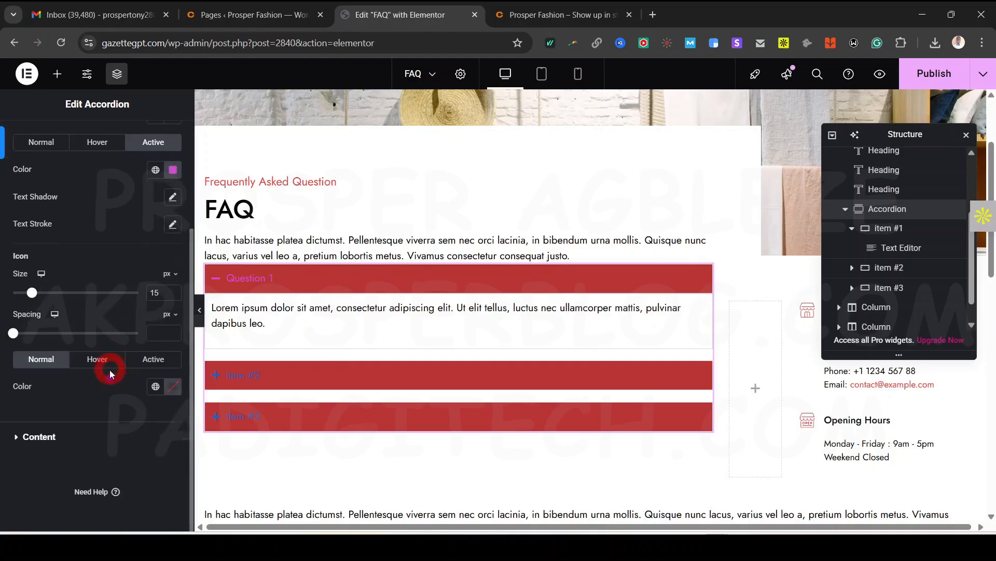
left_click(42, 437)
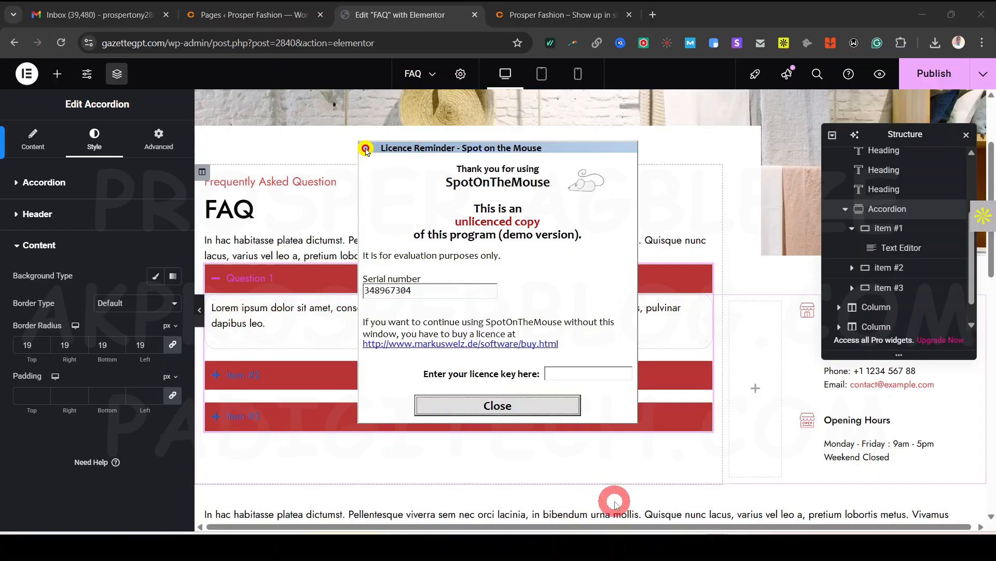
left_click(531, 410)
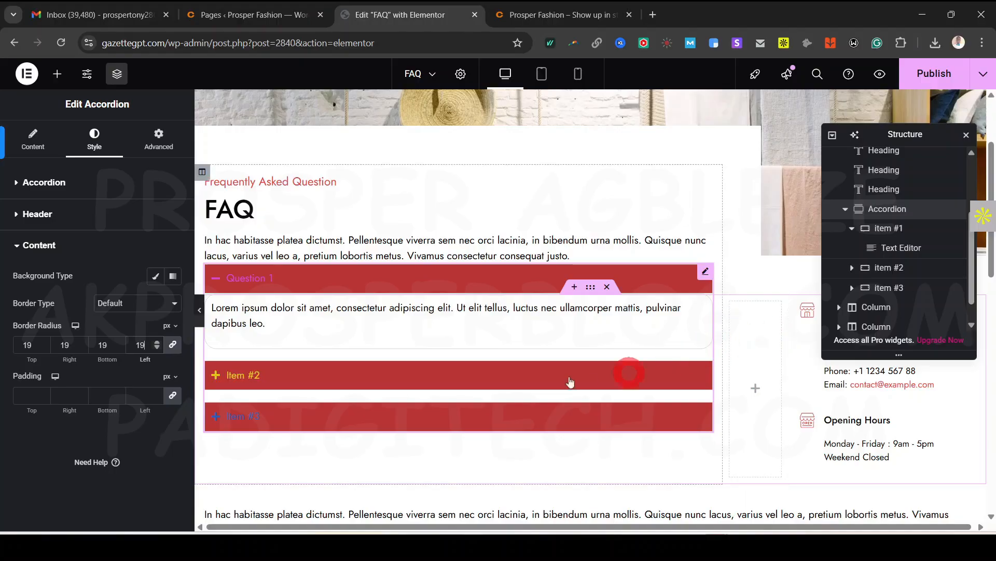
left_click(201, 310)
left_click(118, 353)
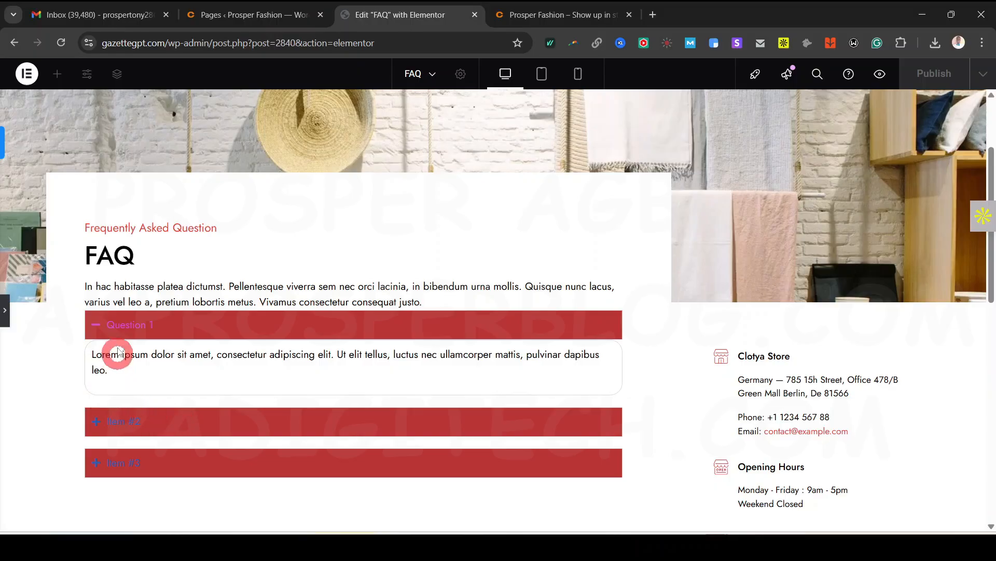
left_click(17, 315)
left_click(3, 311)
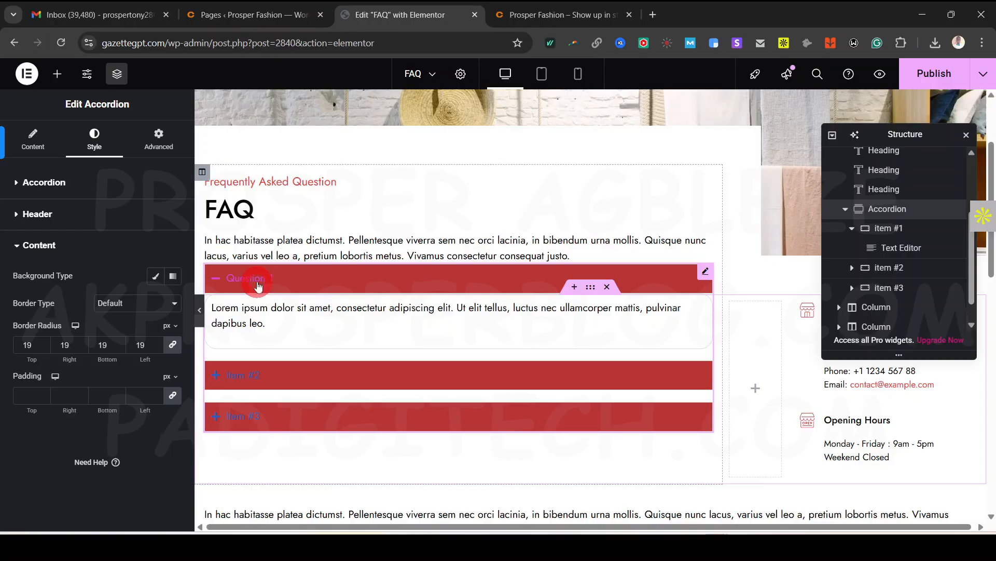
scroll(440, 405, "up", 2)
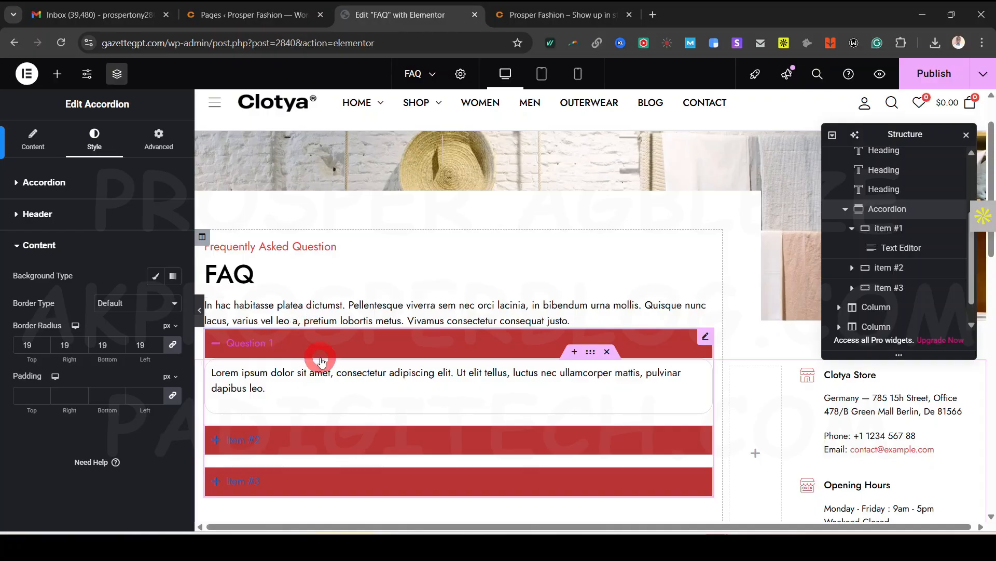
scroll(321, 361, "up", 2)
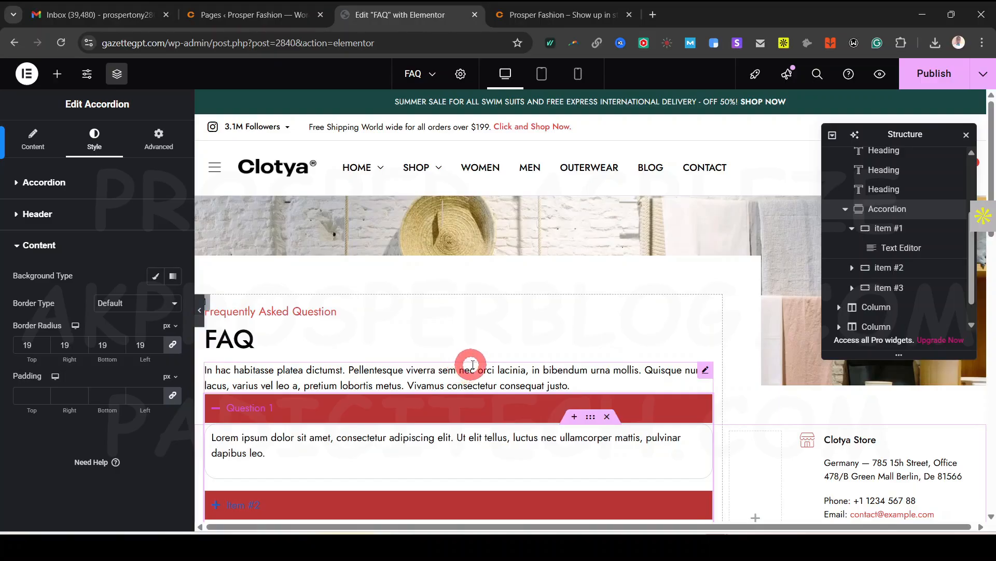
scroll(473, 363, "down", 5)
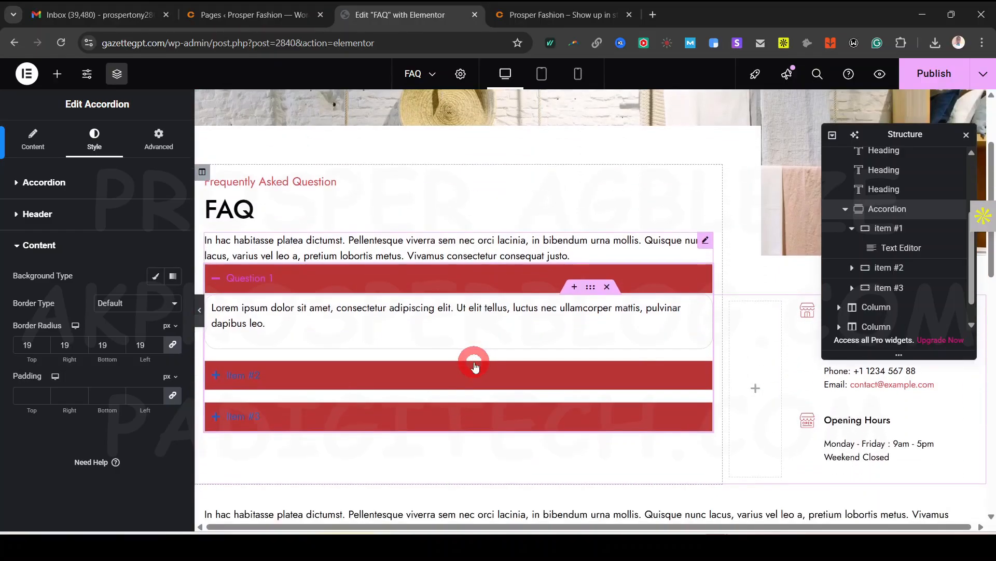
scroll(525, 350, "down", 2)
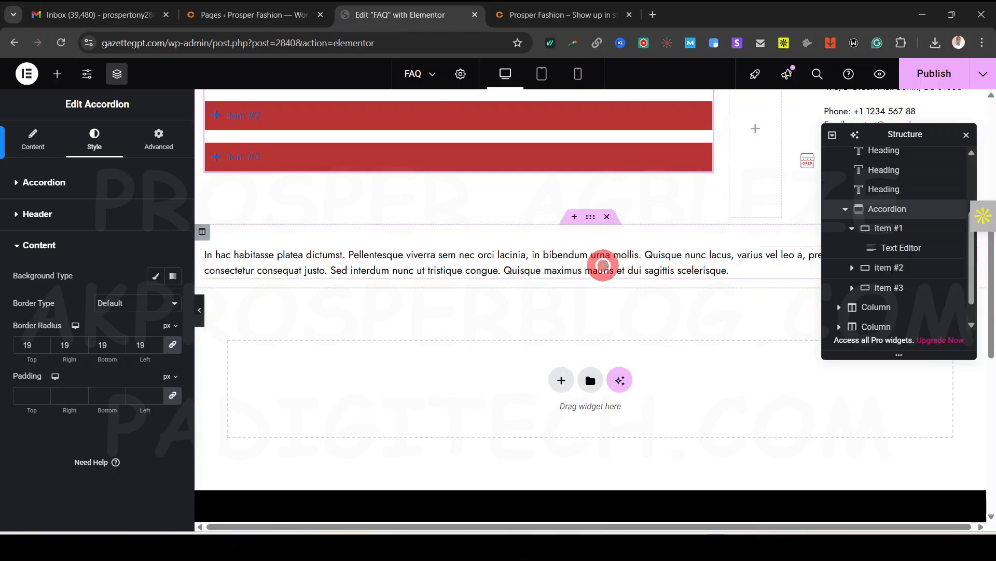
Select the Lorem ipsum paragraph's section in the Navigator and delete it
left_click(602, 257)
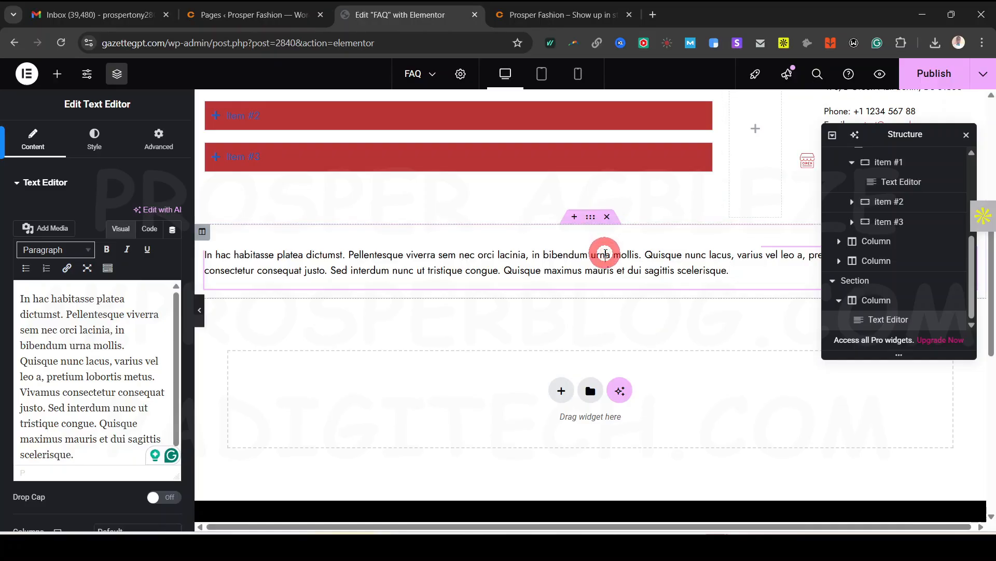
left_click(605, 254)
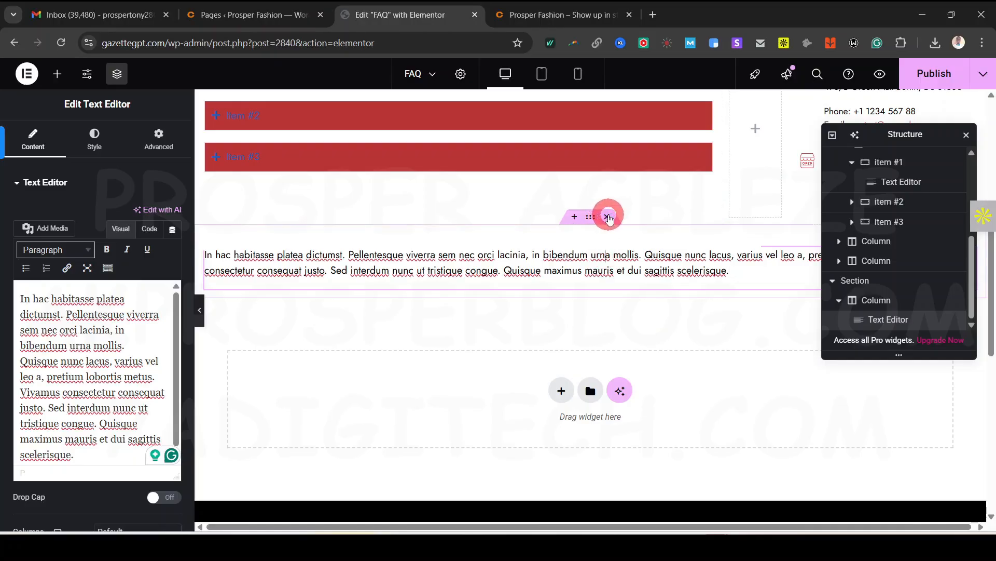
left_click_drag(811, 282, 868, 309)
left_click(864, 304)
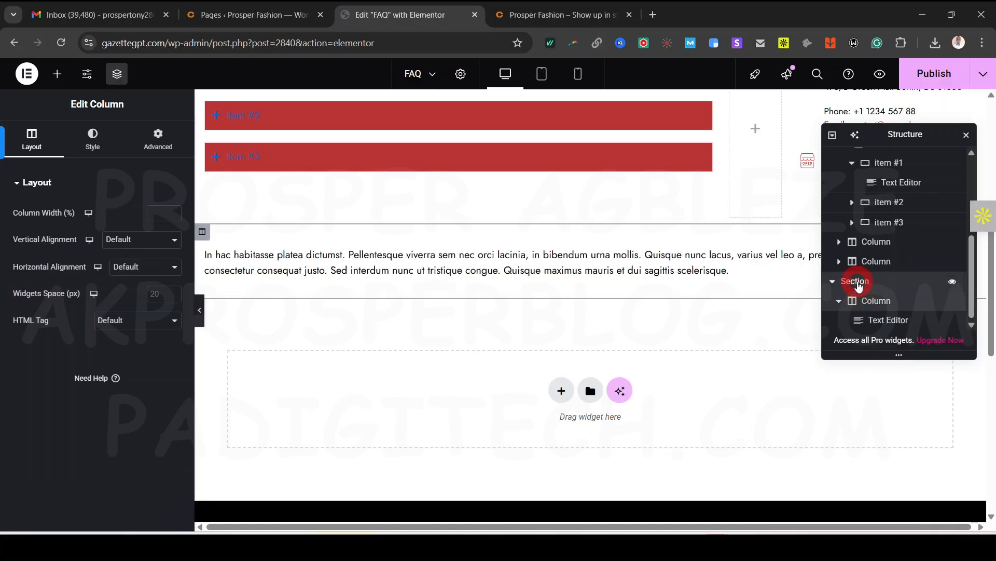
left_click(858, 283)
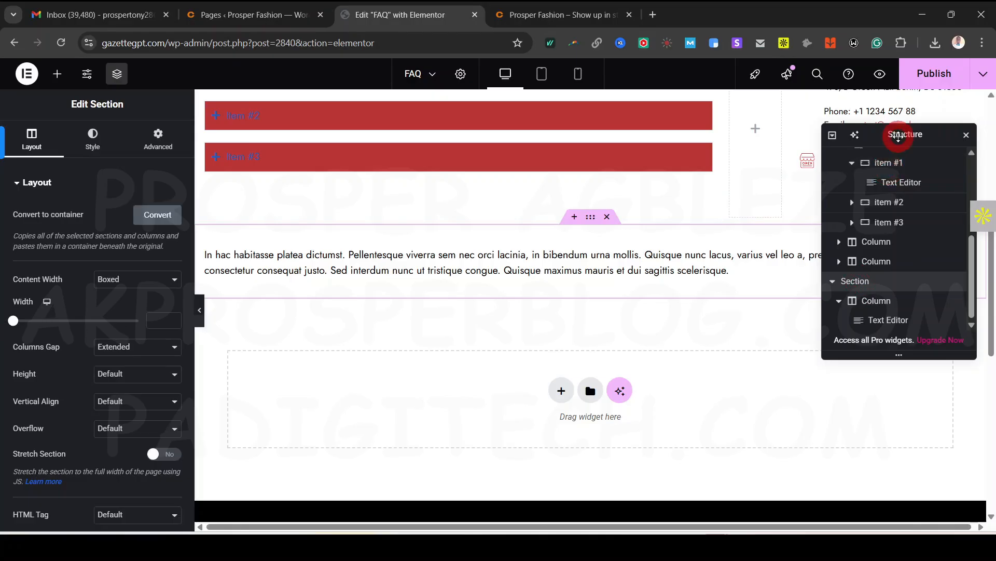
left_click_drag(894, 134, 833, 329)
right_click(807, 482)
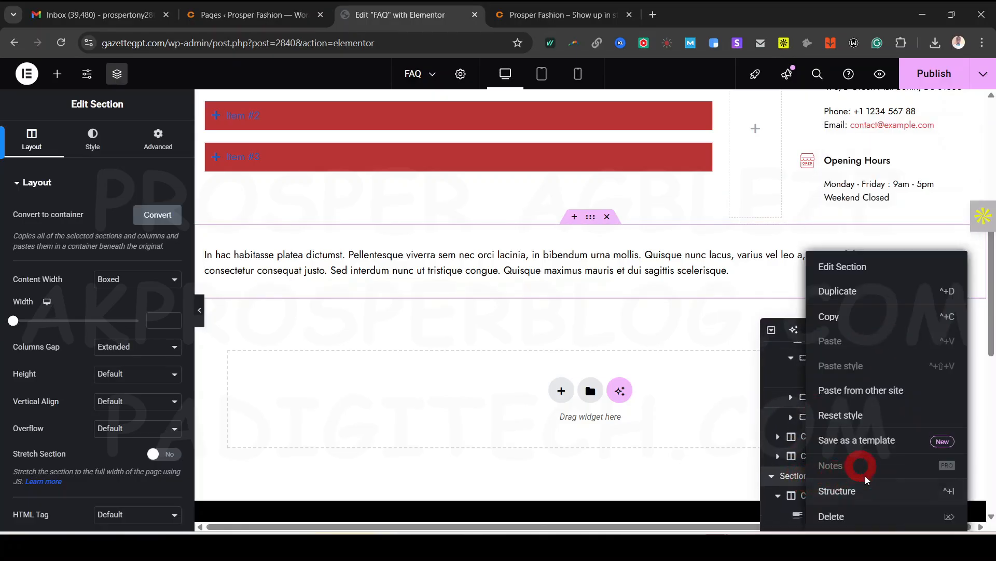
left_click(860, 515)
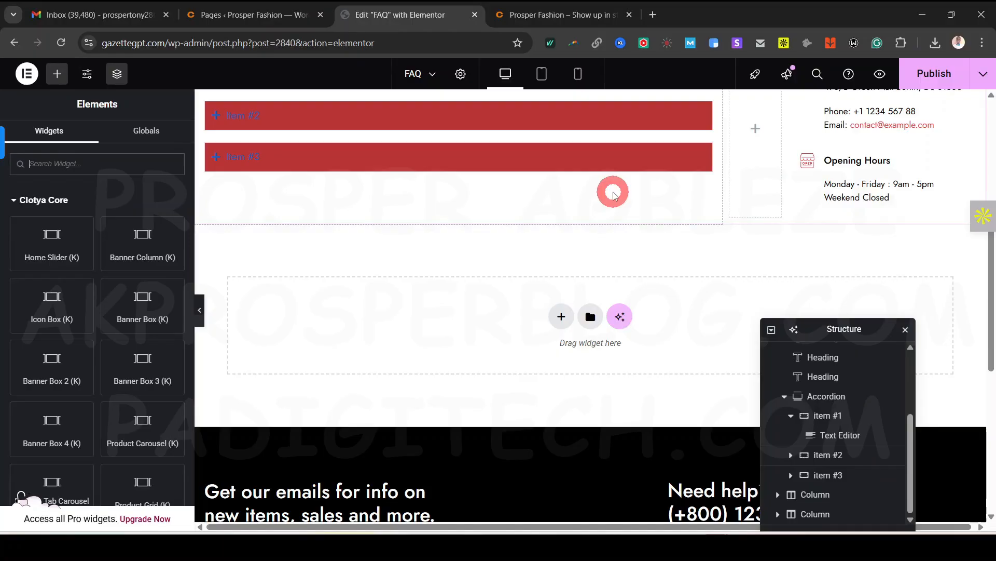
left_click_drag(834, 329, 830, 162)
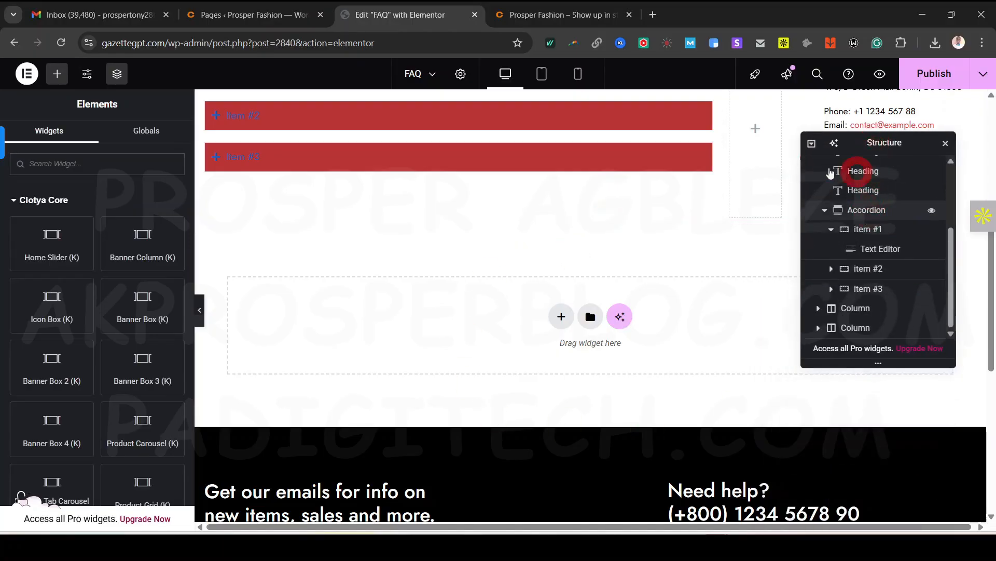
left_click(862, 228)
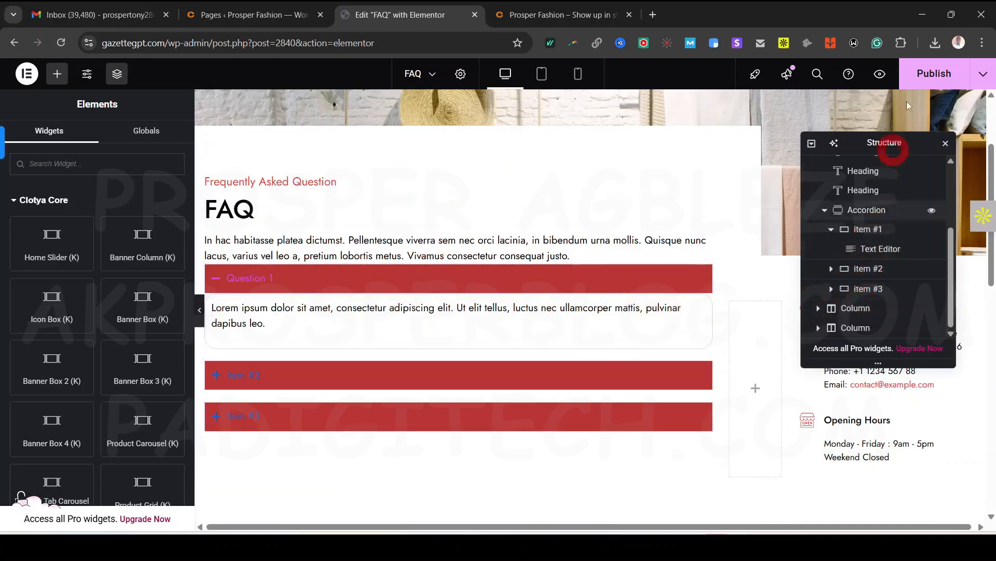
Preview the FAQ page at mobile size, then return to Desktop view
scroll(452, 311, "up", 3)
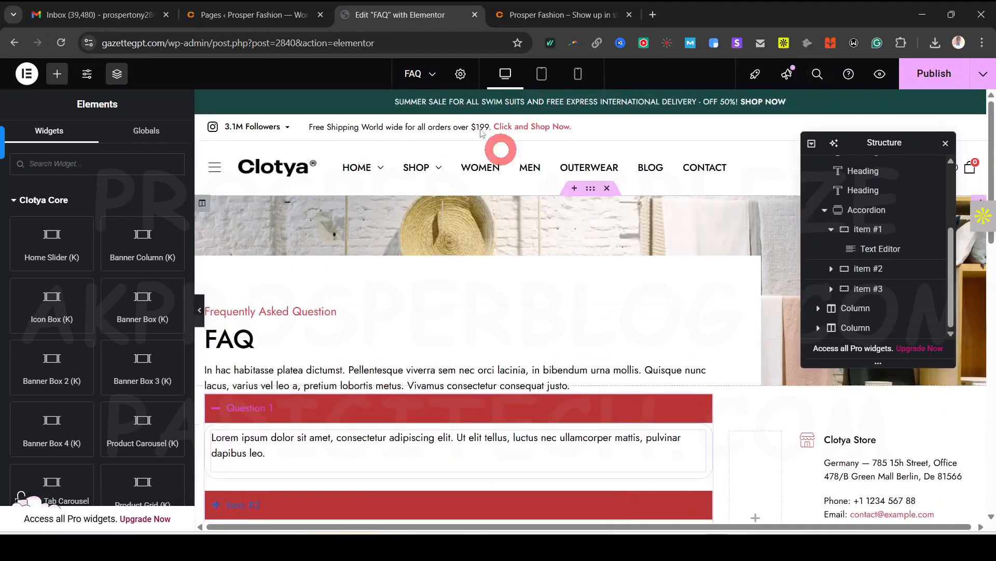
left_click(577, 73)
scroll(618, 417, "down", 5)
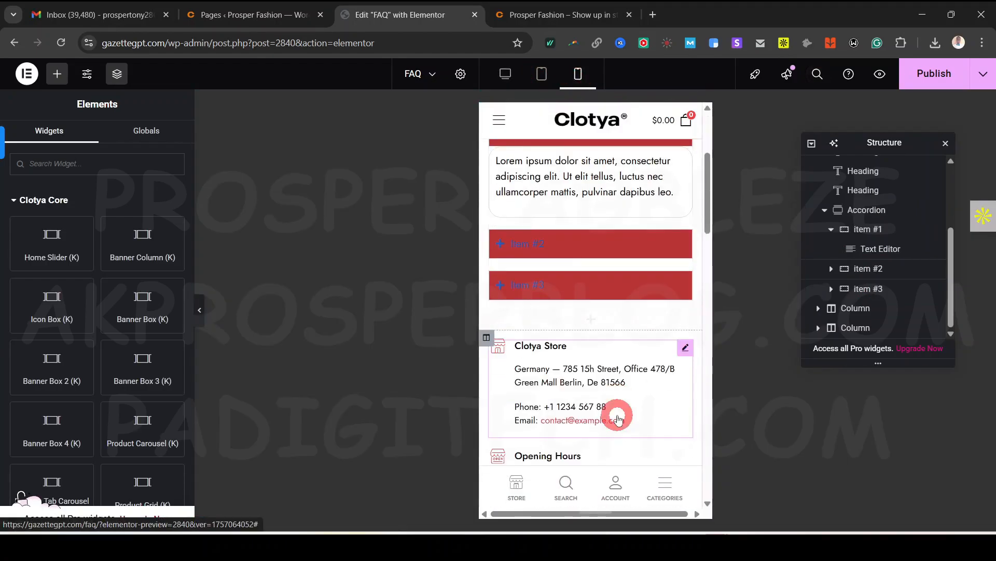
scroll(618, 415, "up", 5)
left_click(508, 74)
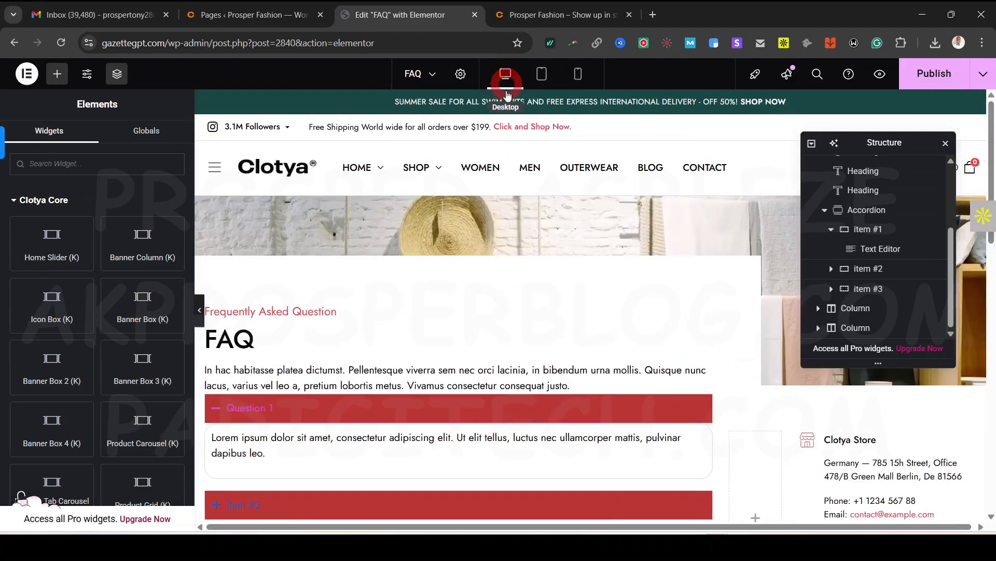
Publish the FAQ page, close the Elementor tab and switch to the live site
left_click(926, 82)
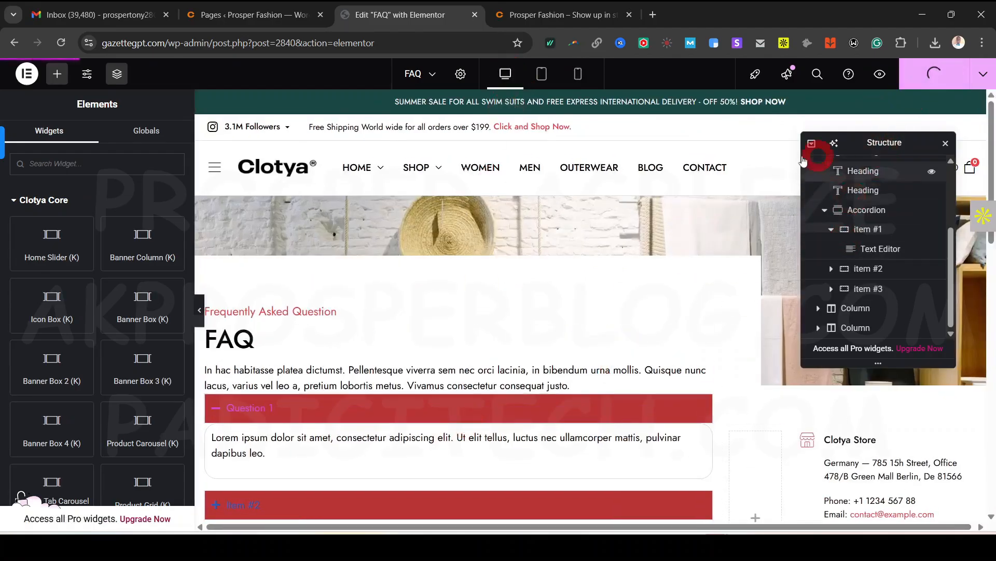
left_click(388, 355)
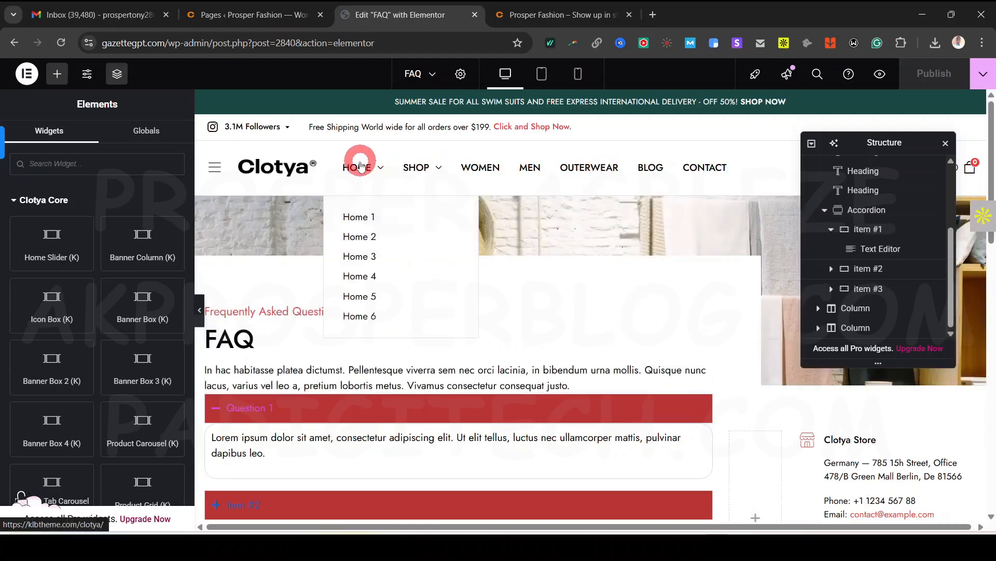
left_click(474, 15)
left_click(446, 19)
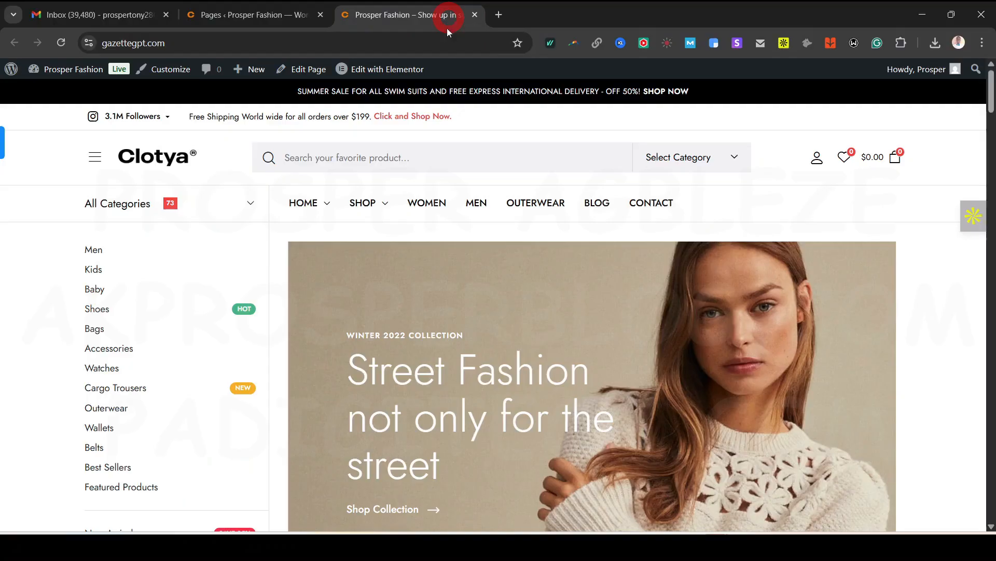
Return from the live storefront to the Prosper Fashion admin Pages list
mouse_move(304, 207)
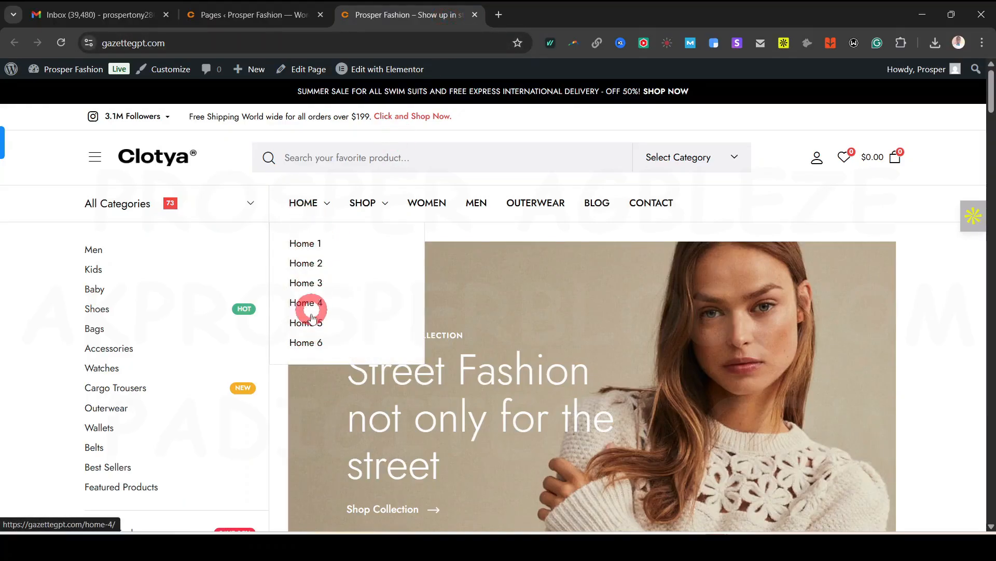
mouse_move(385, 206)
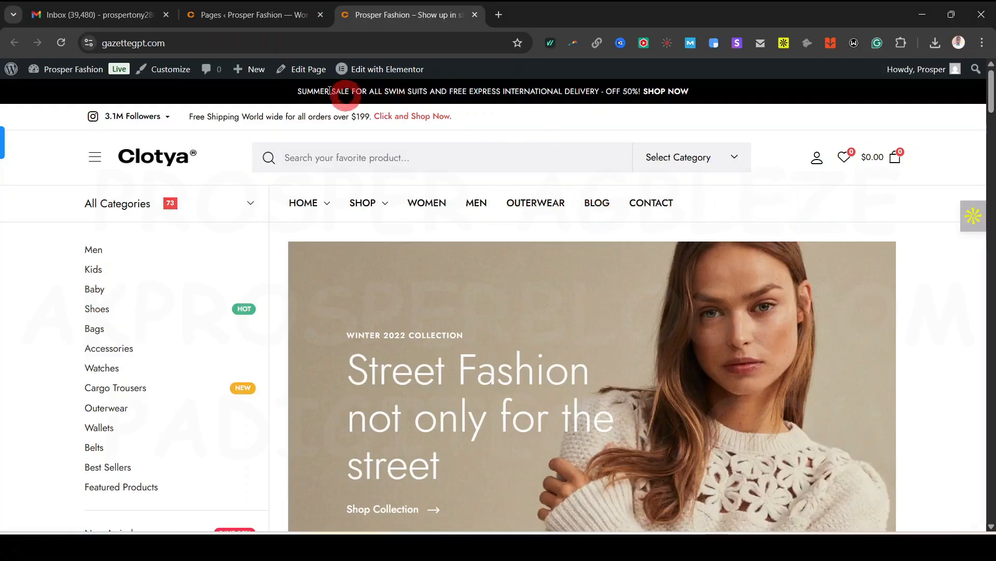
left_click(254, 15)
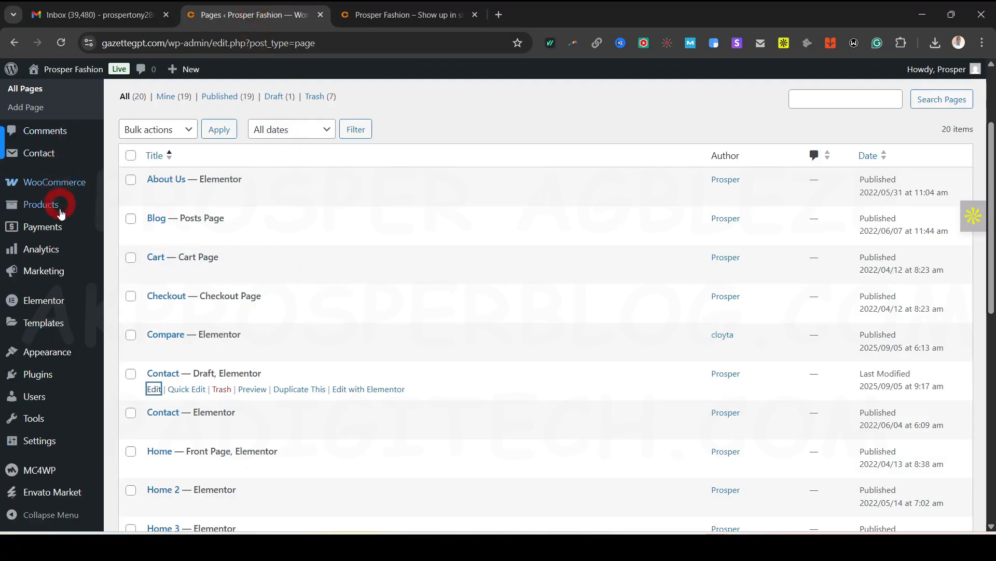
Open the menu selector, then view the Information column in the storefront footer
scroll(60, 213, "up", 3)
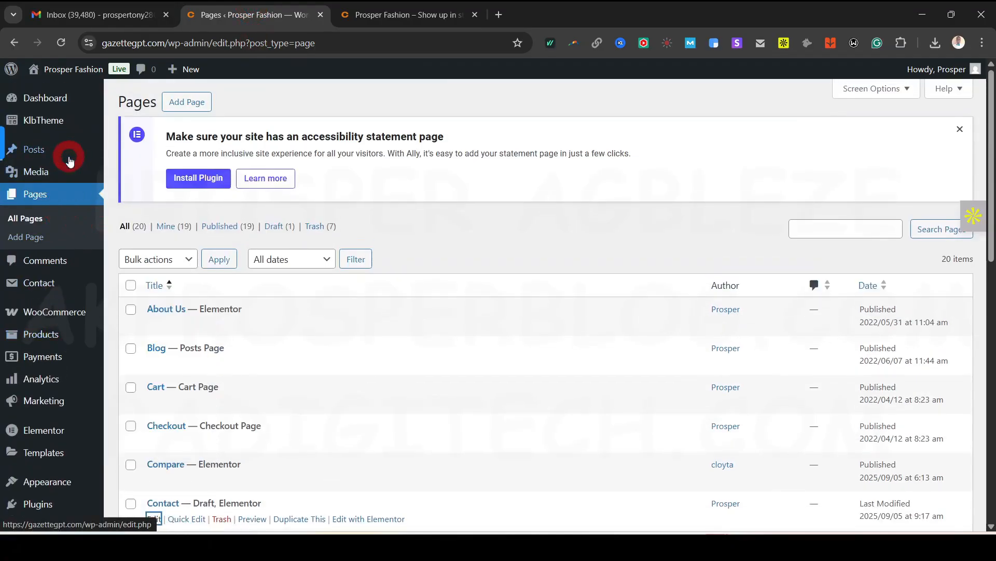
scroll(63, 244, "down", 4)
mouse_move(51, 352)
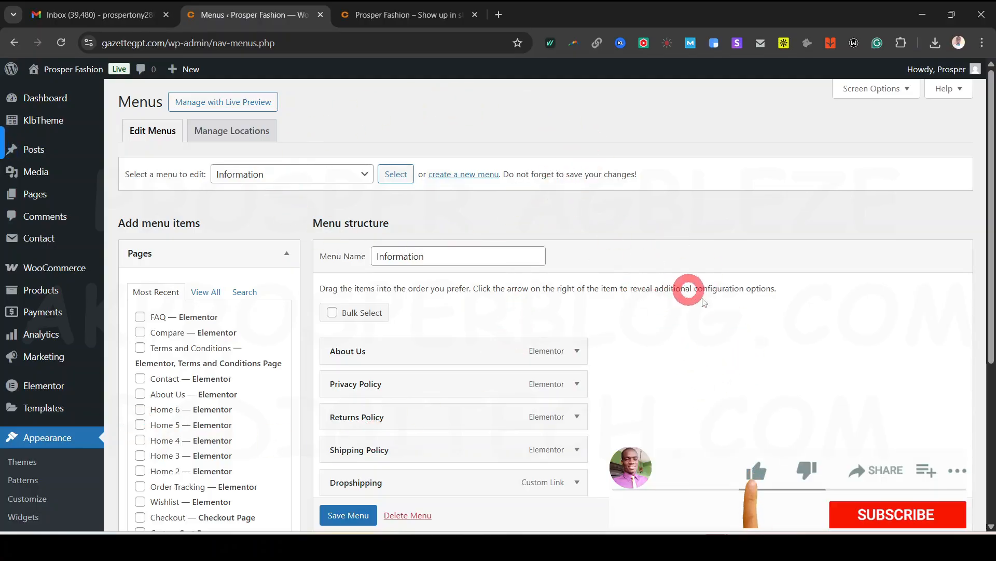
scroll(734, 340, "down", 2)
scroll(733, 338, "up", 2)
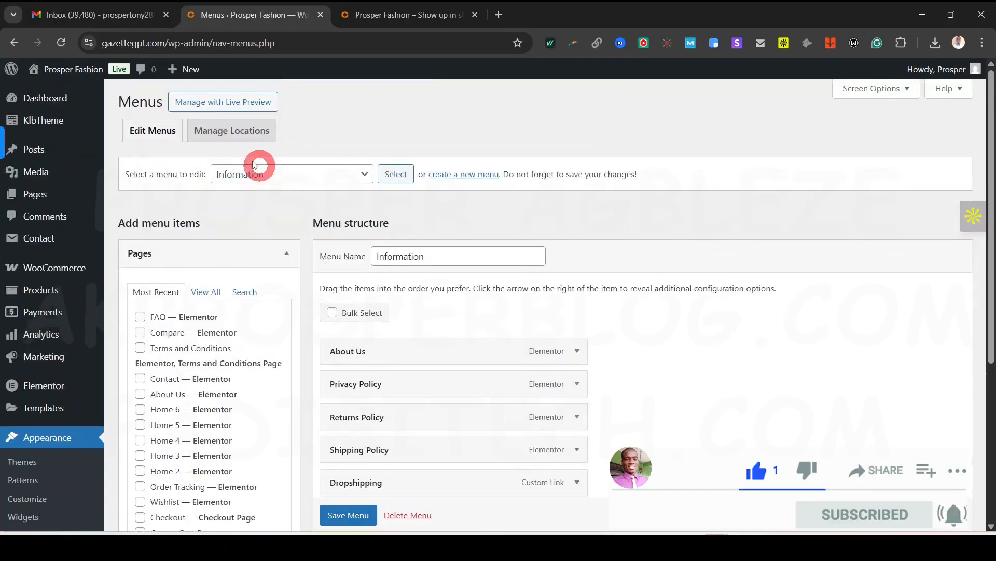
left_click(358, 178)
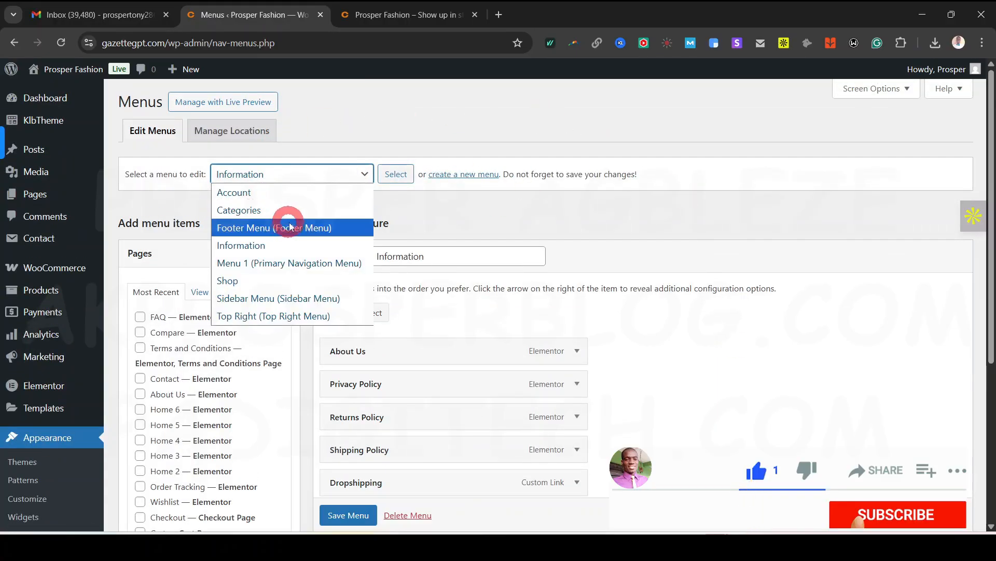
left_click(410, 15)
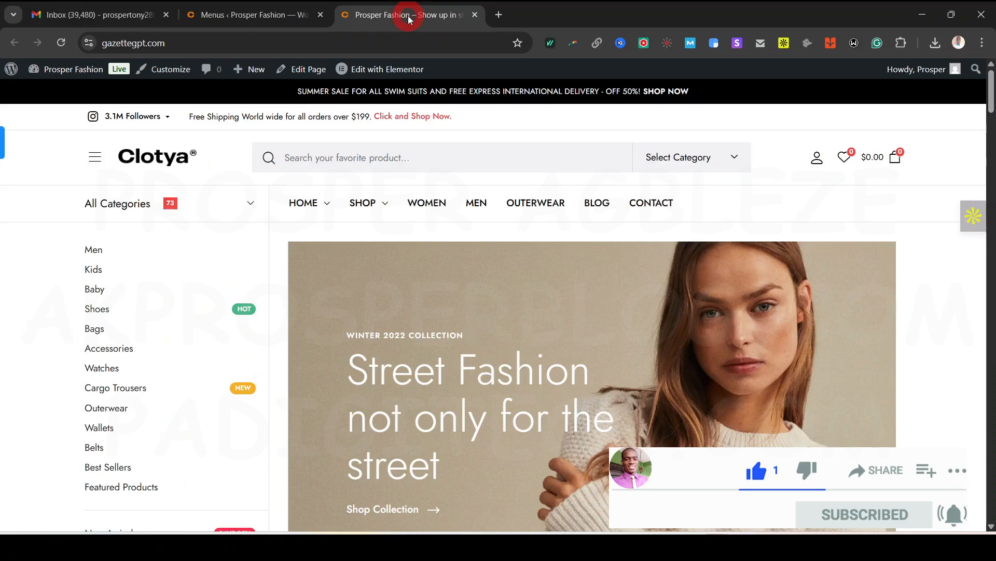
left_click_drag(990, 94, 991, 499)
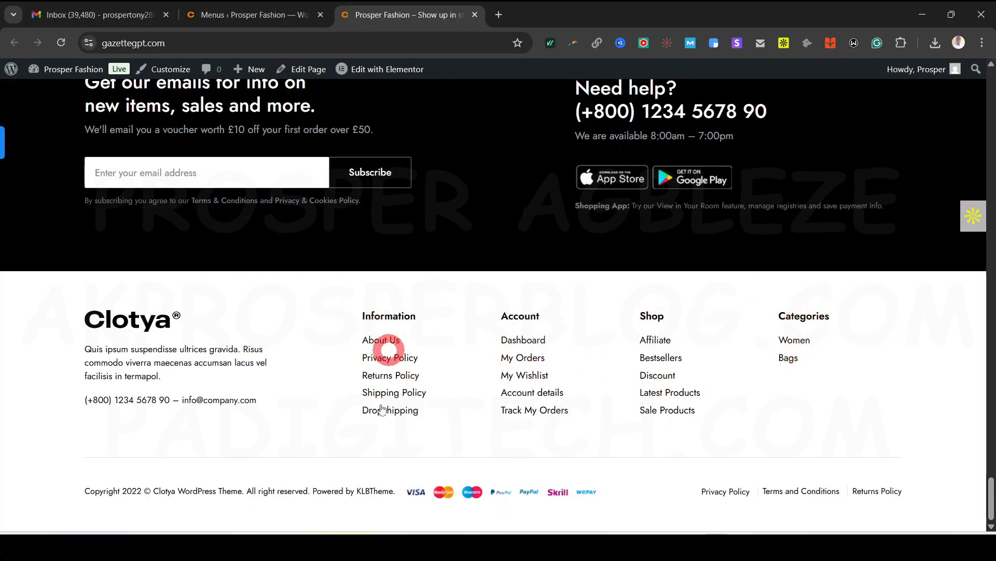
left_click(257, 15)
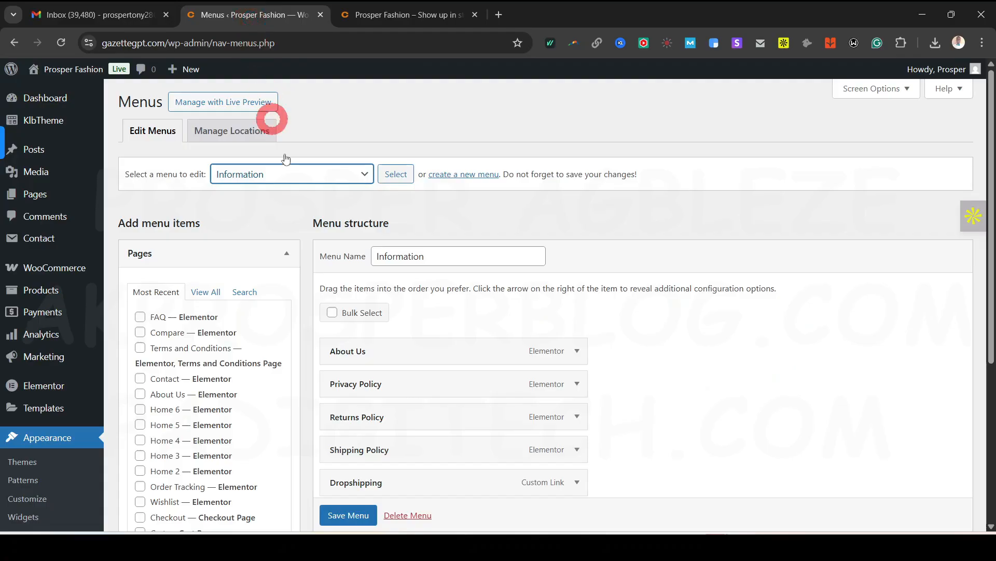
Keep Information as the menu being edited after rechecking the dropdown and storefront
left_click(301, 184)
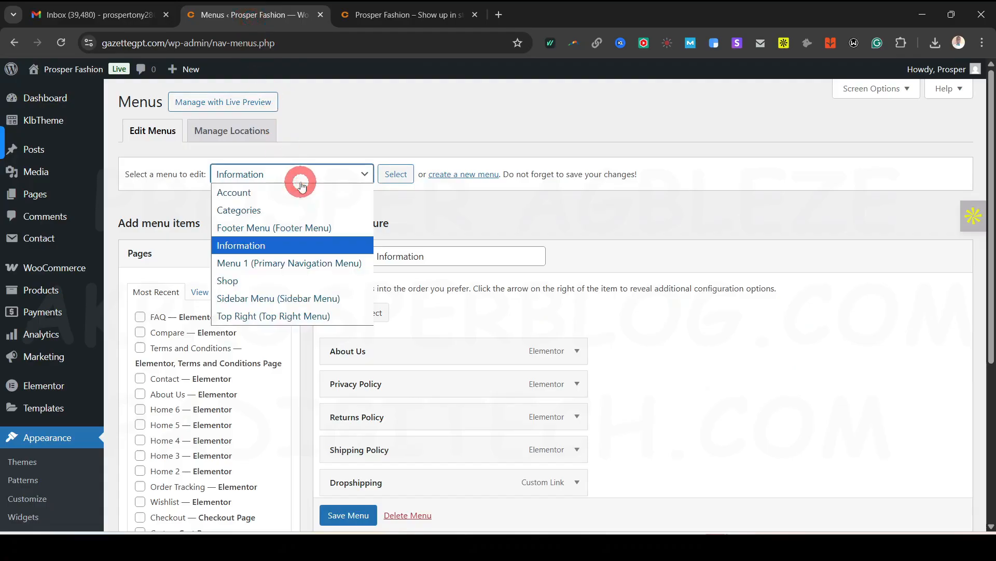
left_click(557, 206)
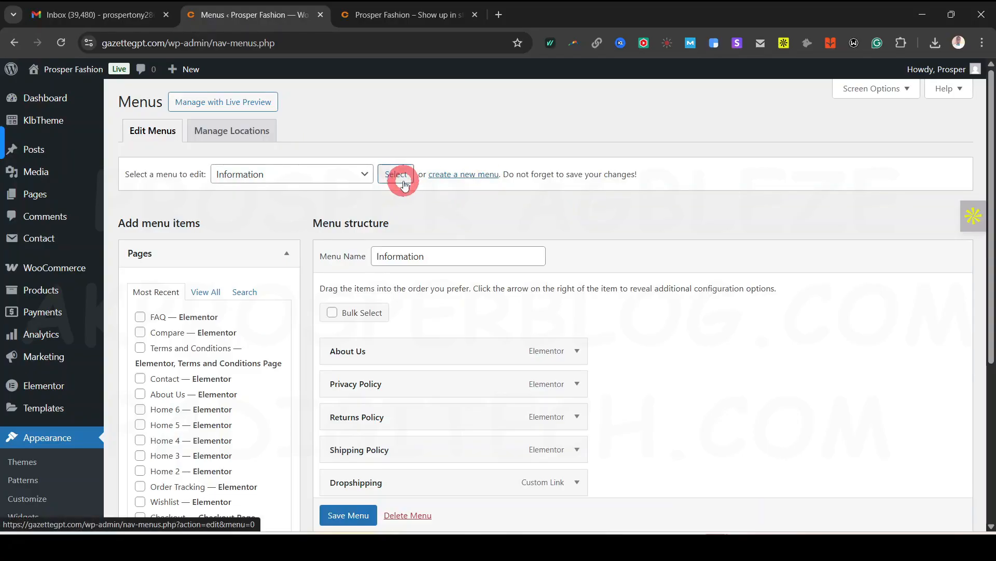
left_click(329, 174)
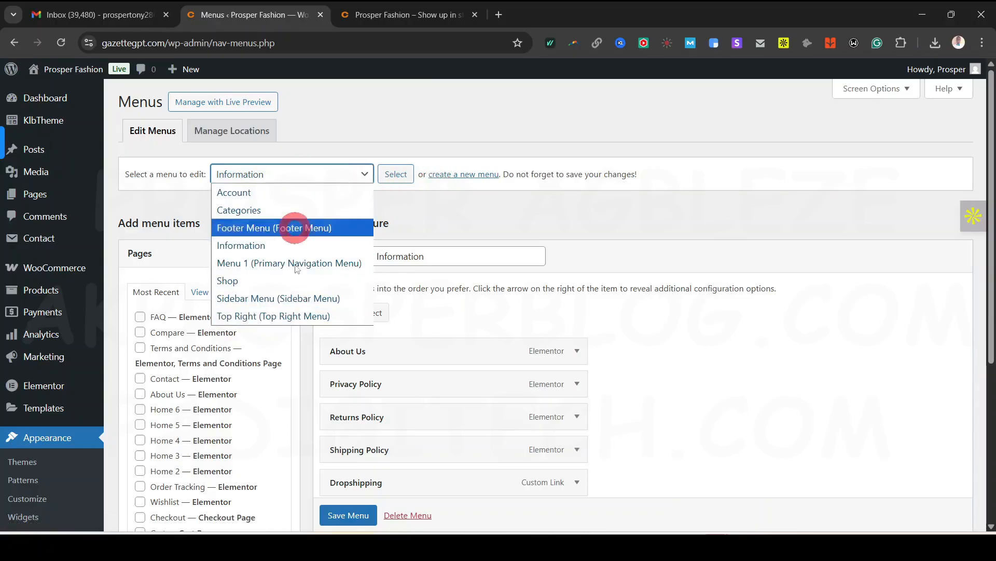
left_click(444, 212)
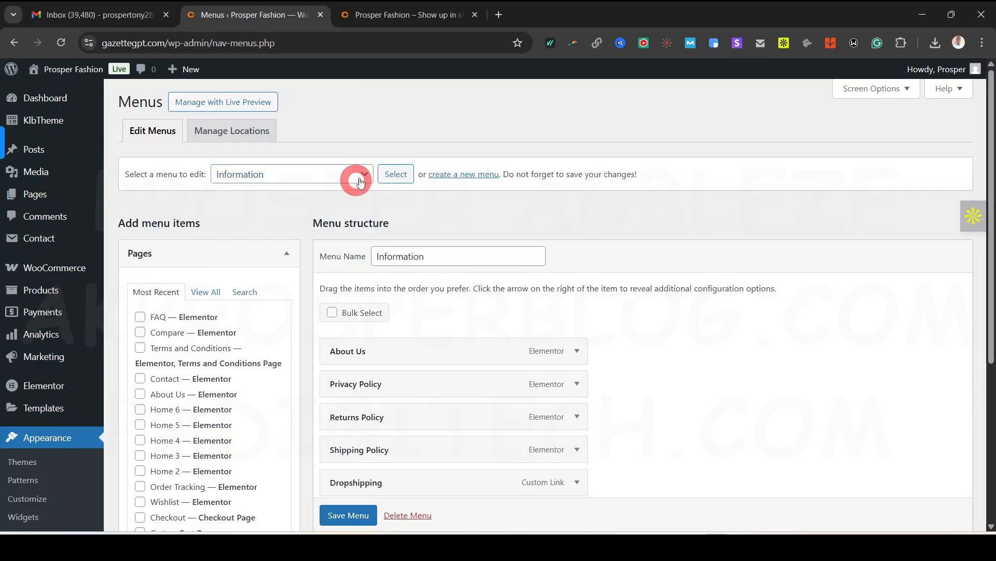
left_click(355, 179)
left_click(404, 97)
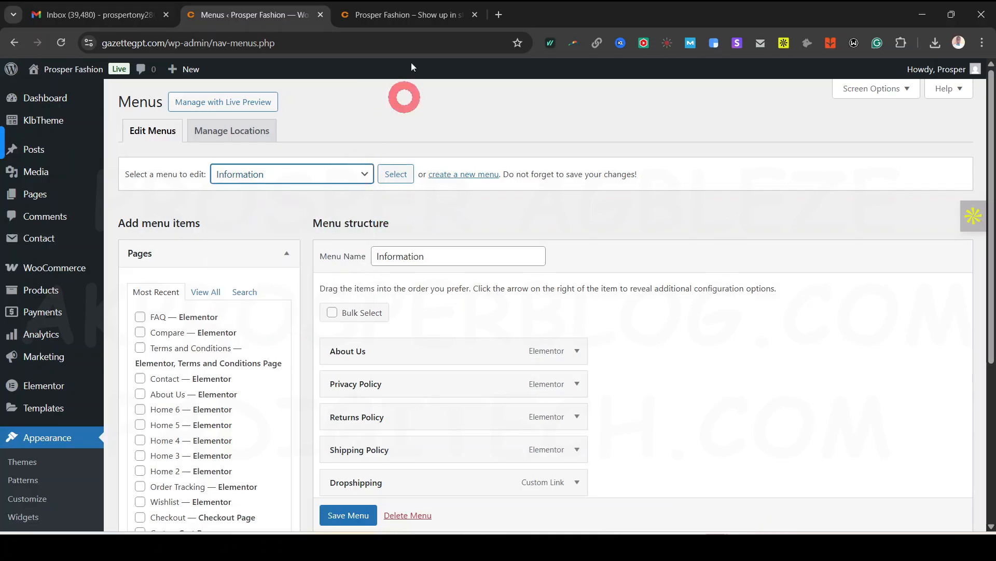
left_click(415, 23)
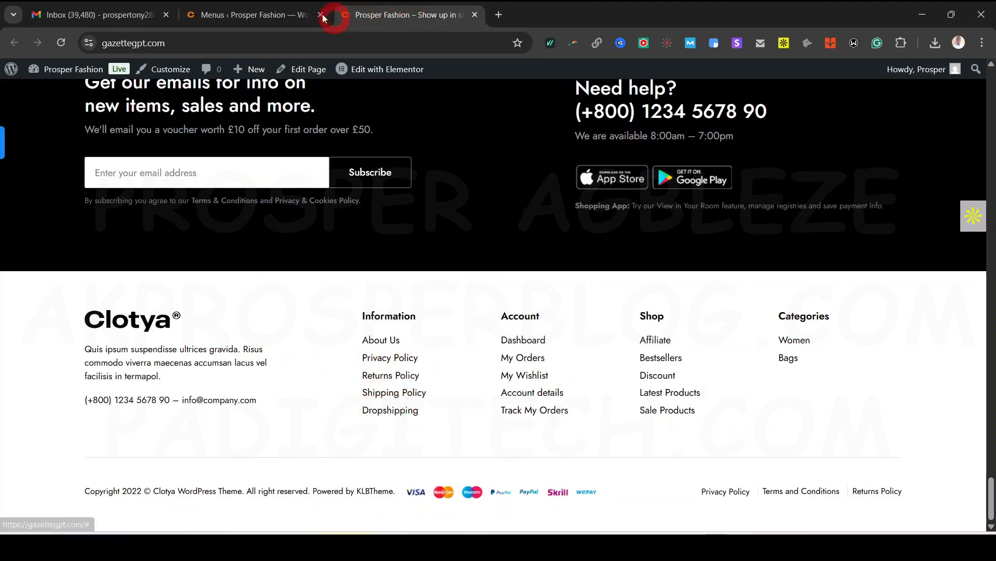
left_click(244, 14)
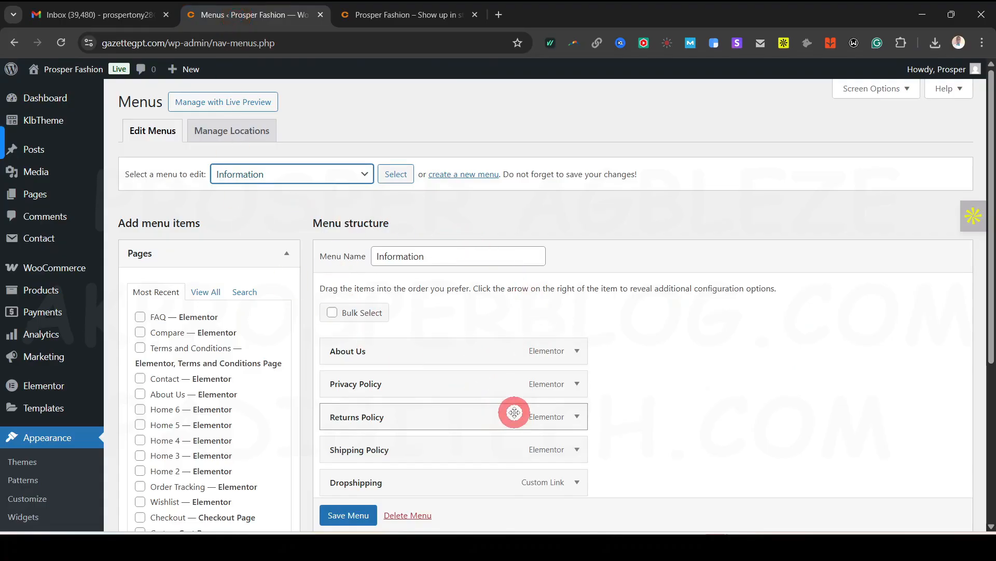
Remove Dropshipping from the Information menu and save it
scroll(441, 352, "down", 2)
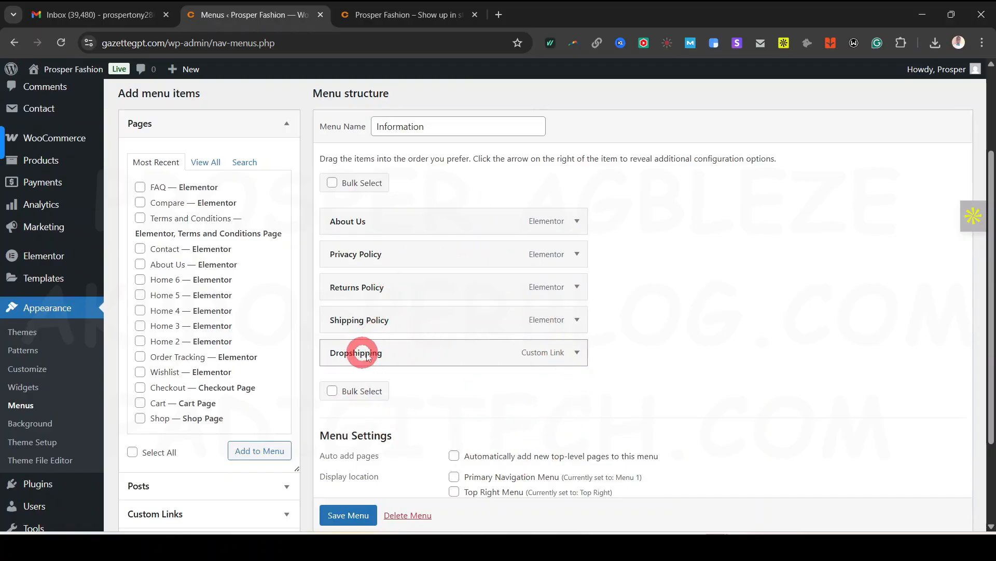
left_click(577, 352)
scroll(706, 349, "down", 2)
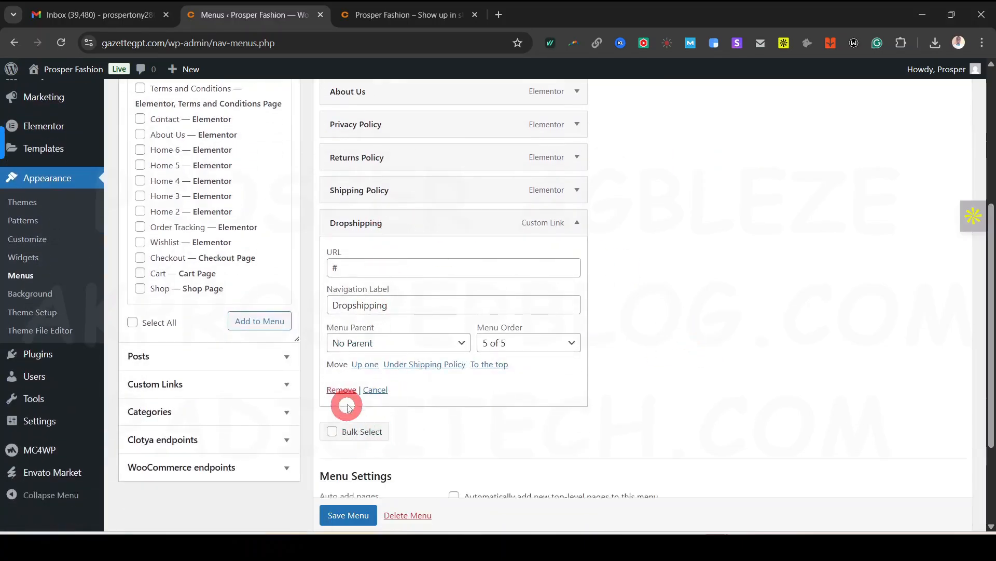
left_click(347, 393)
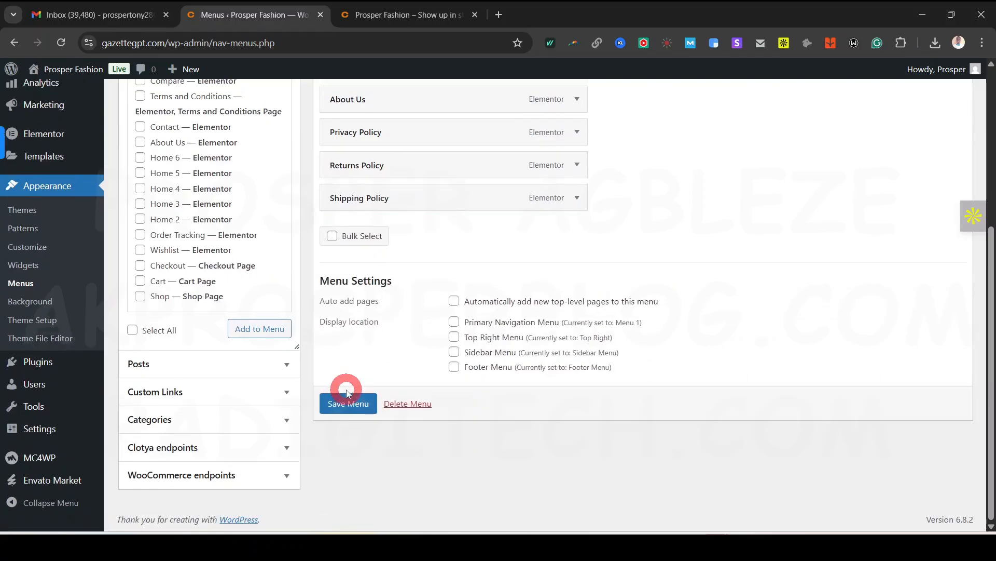
scroll(400, 414, "up", 1)
scroll(400, 413, "up", 2)
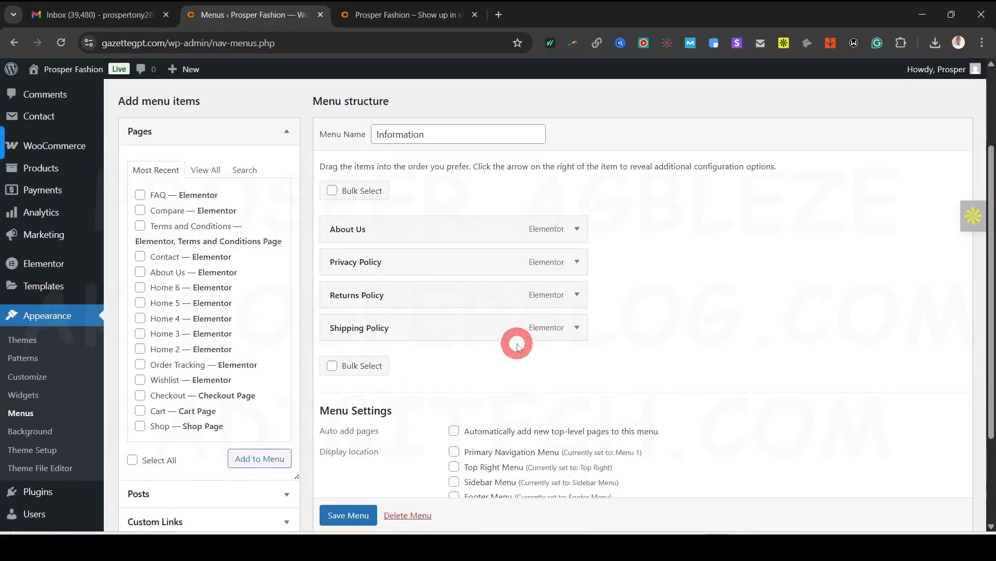
scroll(356, 513, "down", 1)
left_click(356, 513)
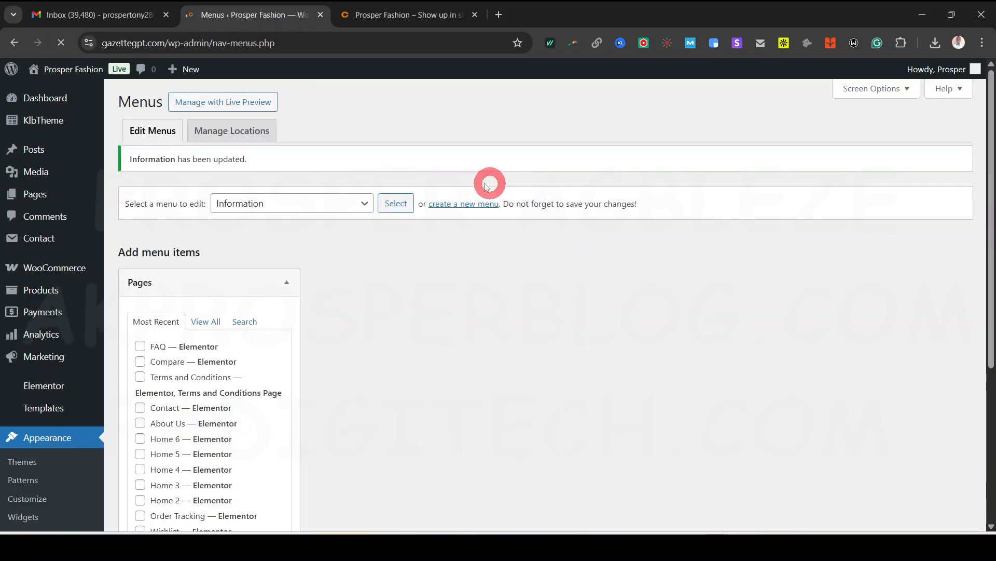
Move Privacy Policy below Returns Policy and save the Information menu again
scroll(469, 322, "down", 1)
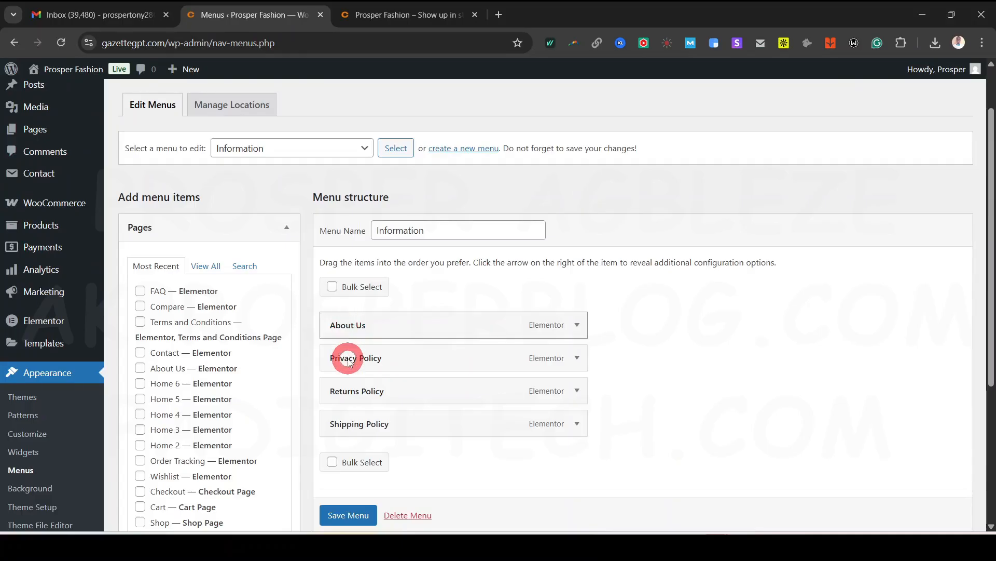
left_click_drag(330, 363, 357, 396)
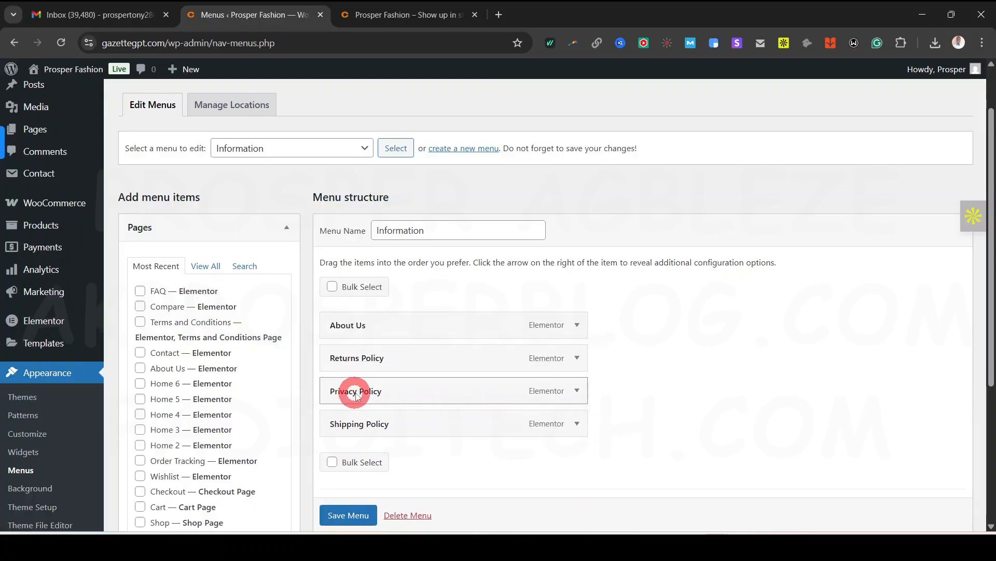
scroll(349, 514, "down", 1)
left_click(358, 516)
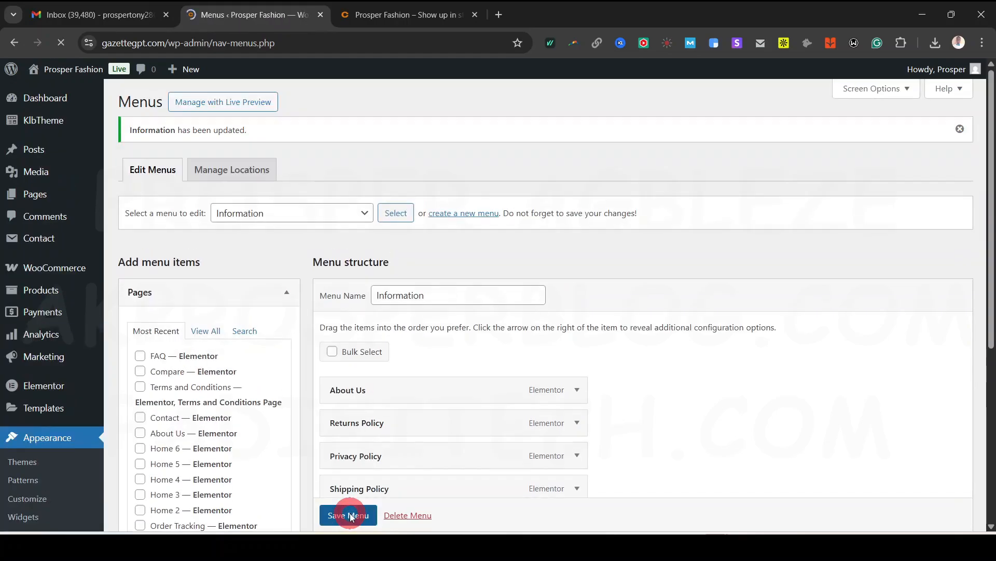
left_click(368, 211)
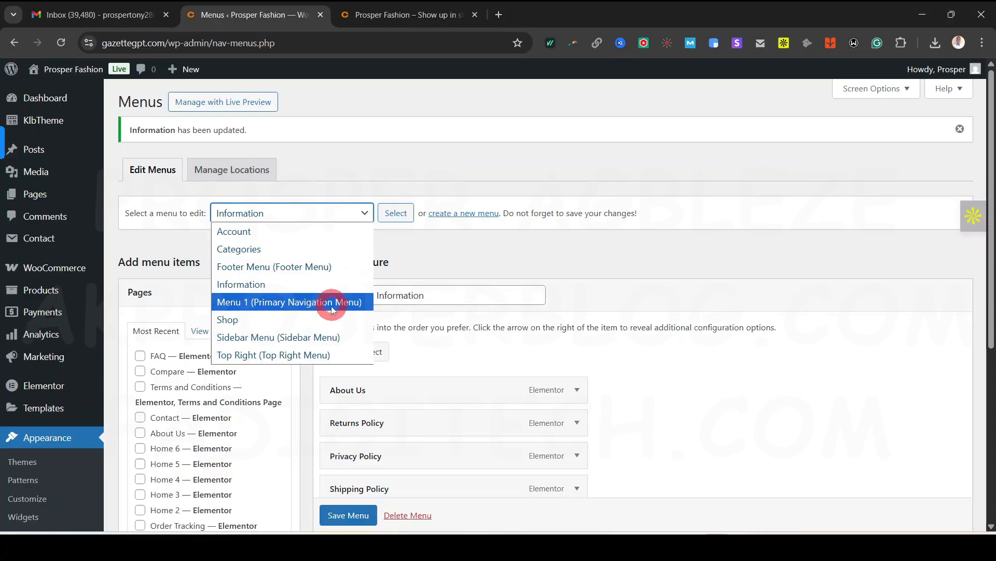
Load the Top Right menu and compare it with the storefront header
left_click(304, 355)
left_click(396, 222)
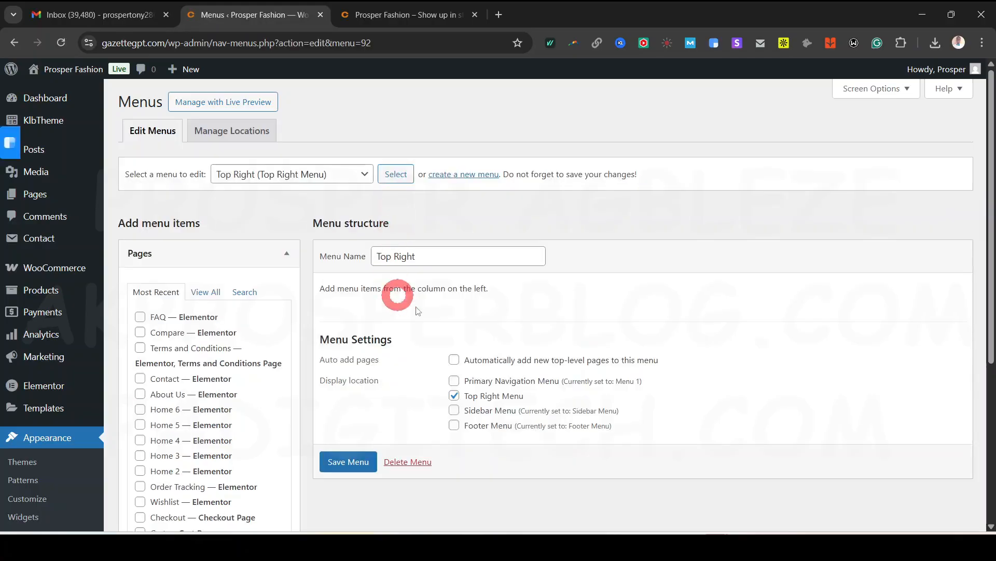
left_click(410, 15)
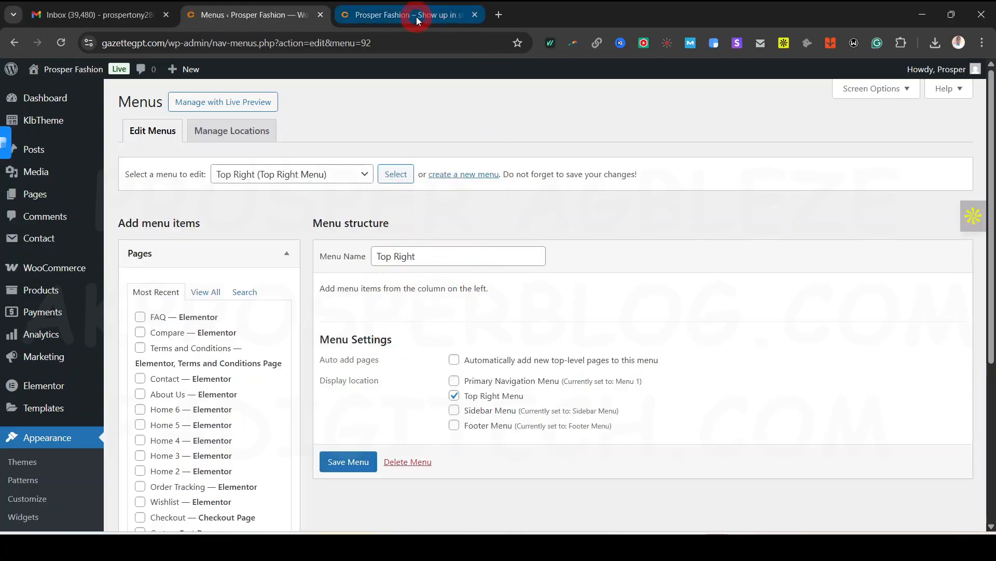
scroll(991, 455, "up", 5)
left_click_drag(991, 456, 991, 22)
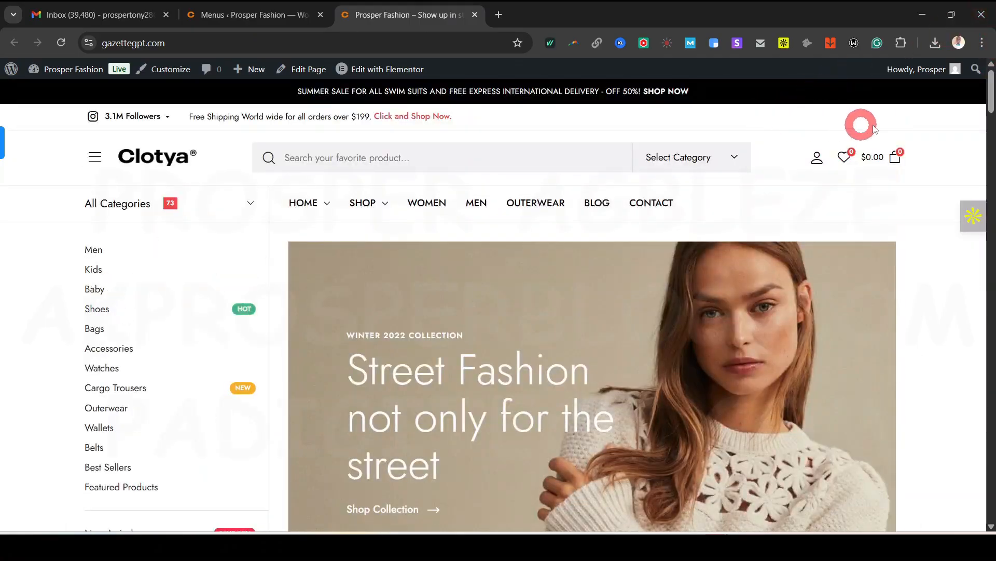
left_click(265, 29)
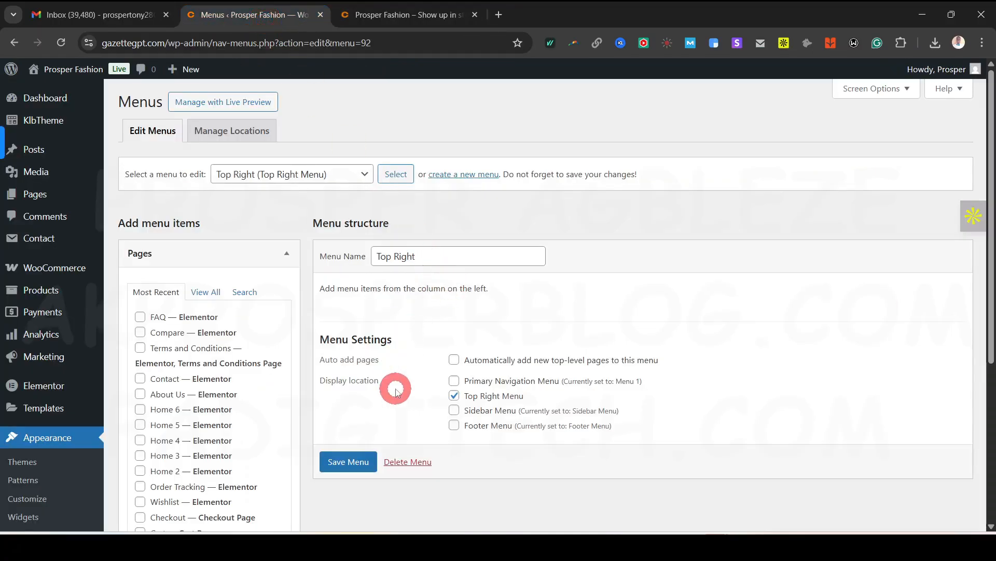
Add a custom link 'Click Here to rack Your Order' with URL # to Top Right
scroll(397, 390, "down", 1)
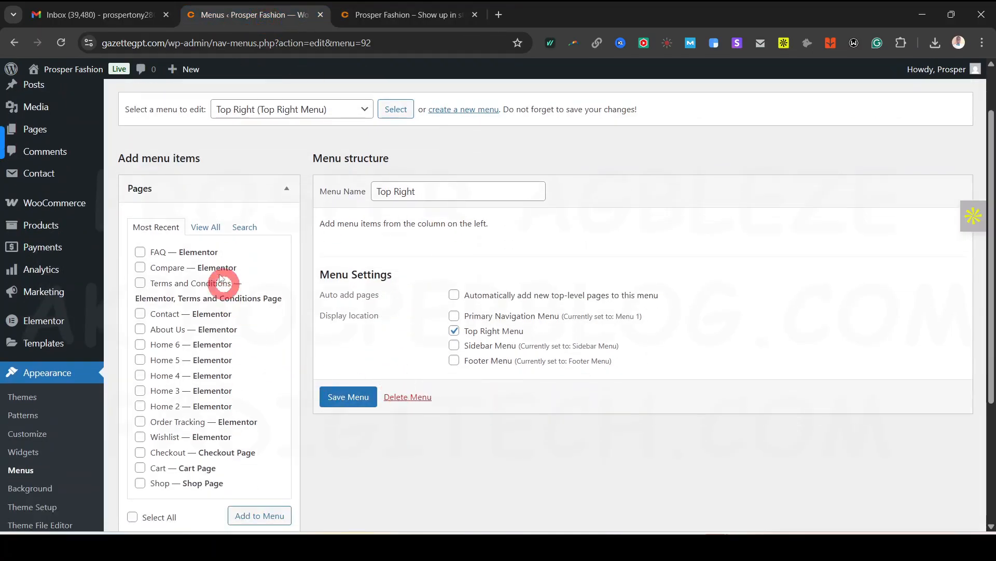
scroll(223, 357, "down", 1)
scroll(222, 357, "down", 3)
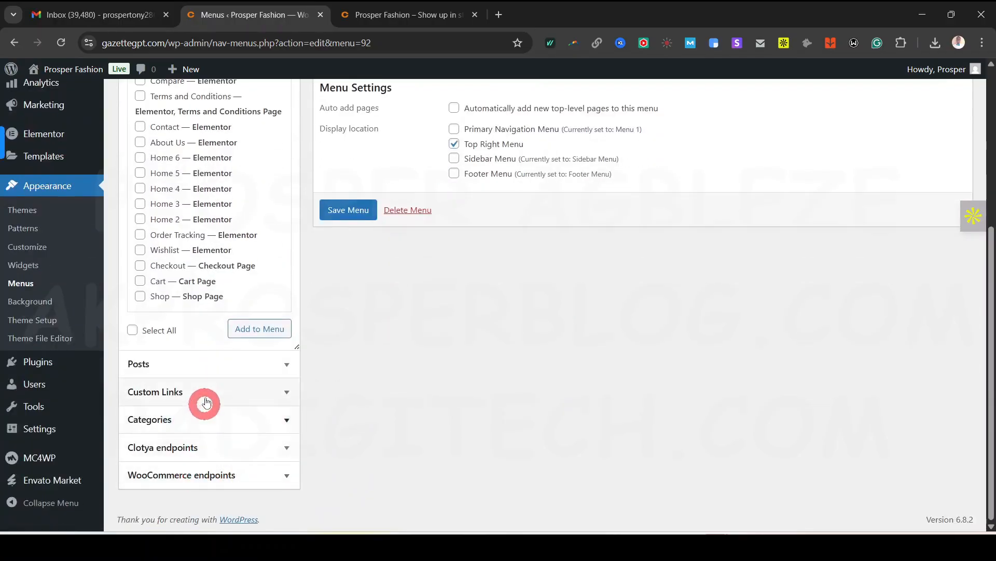
left_click(206, 397)
scroll(236, 415, "up", 3)
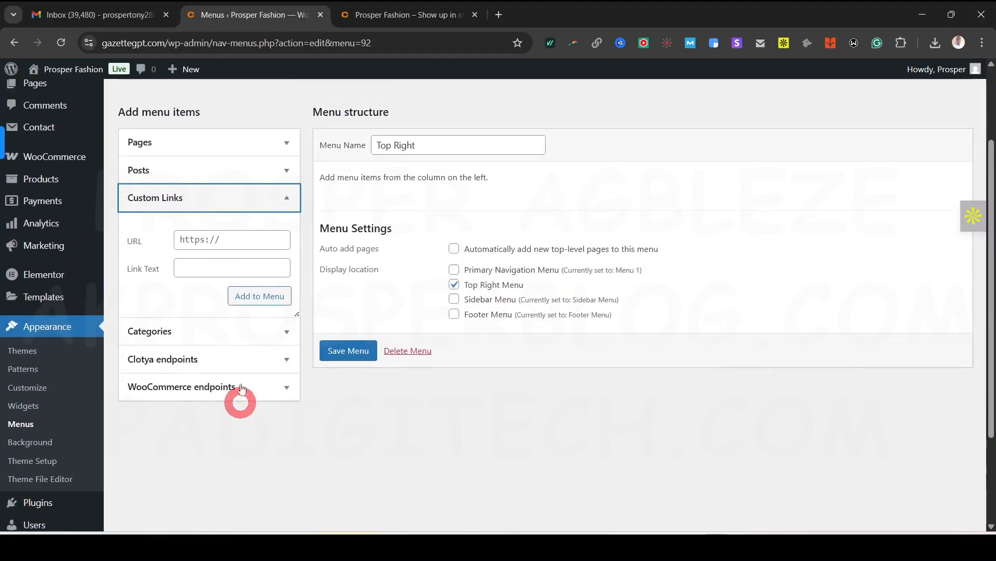
left_click(229, 269)
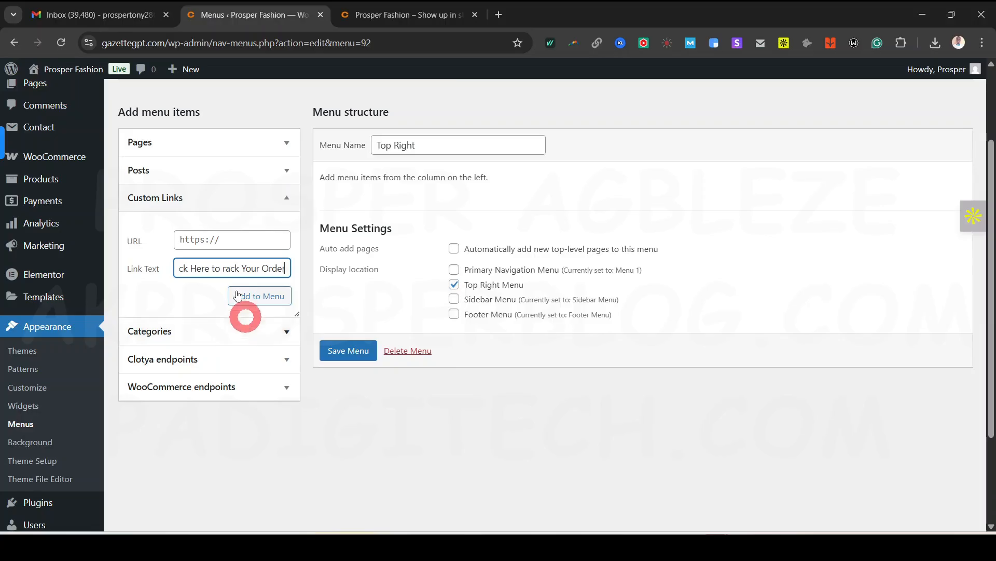
left_click(245, 242)
left_click(268, 304)
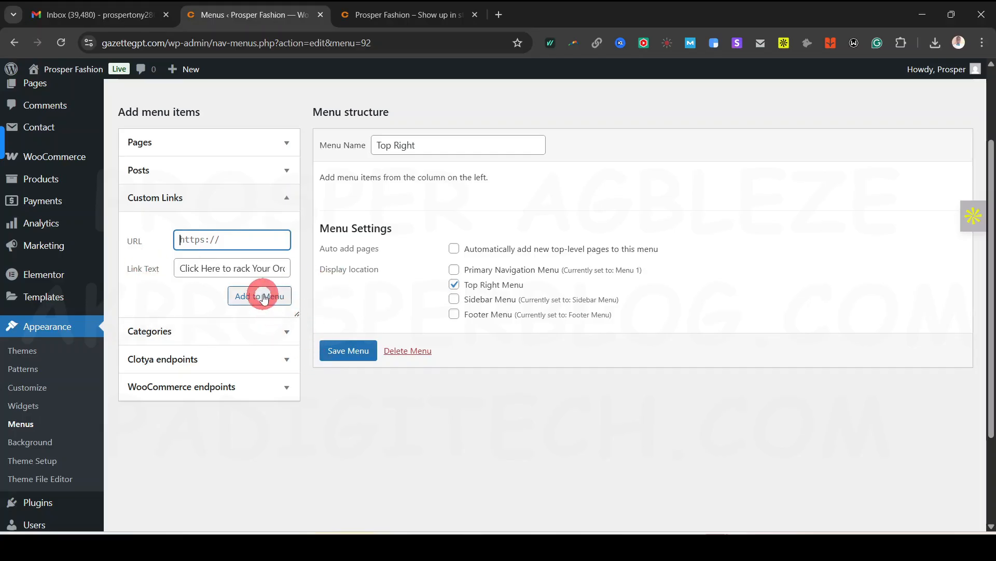
left_click(262, 296)
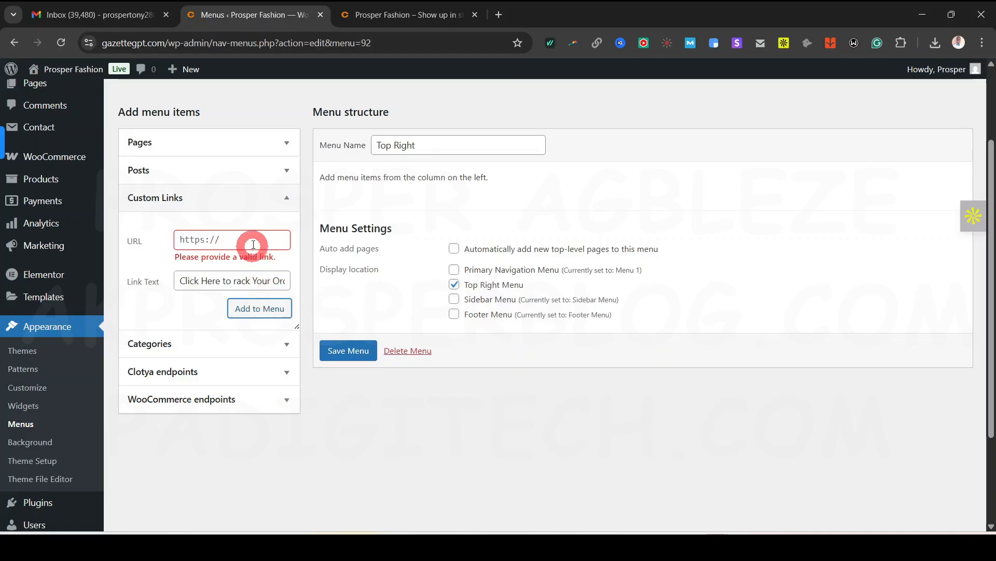
type("#")
left_click(264, 303)
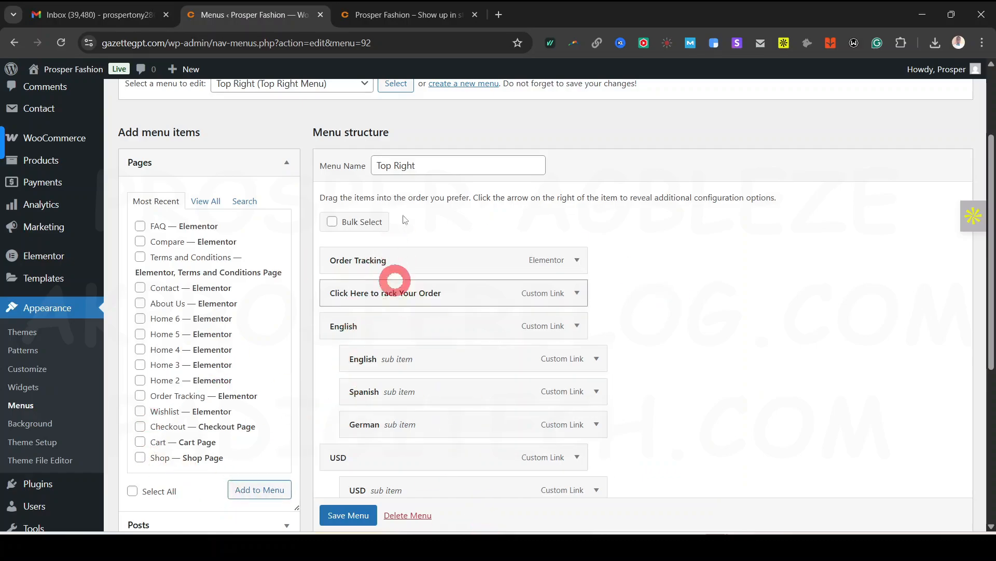
Check the storefront's language and currency switchers, then remove Order Tracking from Top Right
left_click(408, 15)
left_click(843, 116)
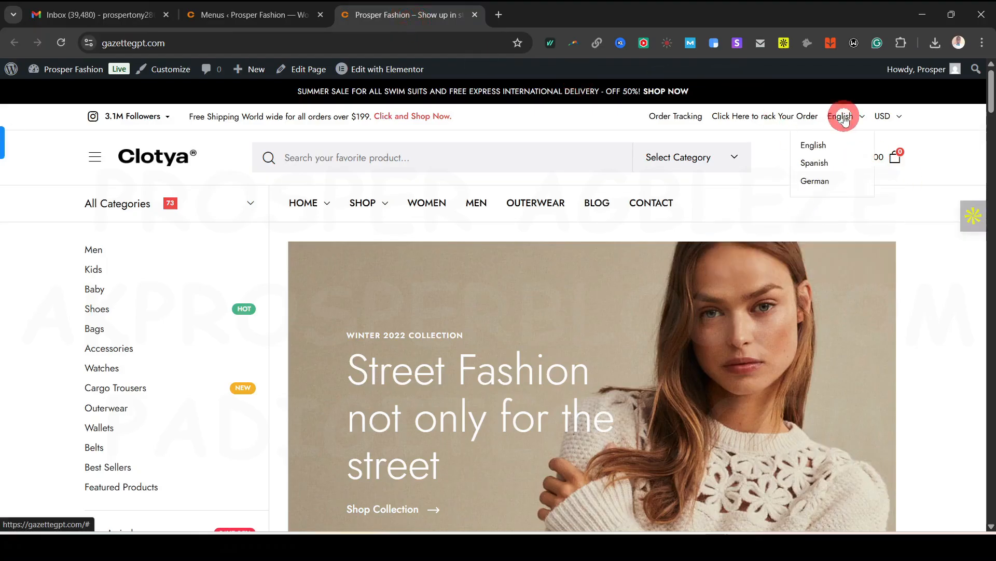
left_click(884, 117)
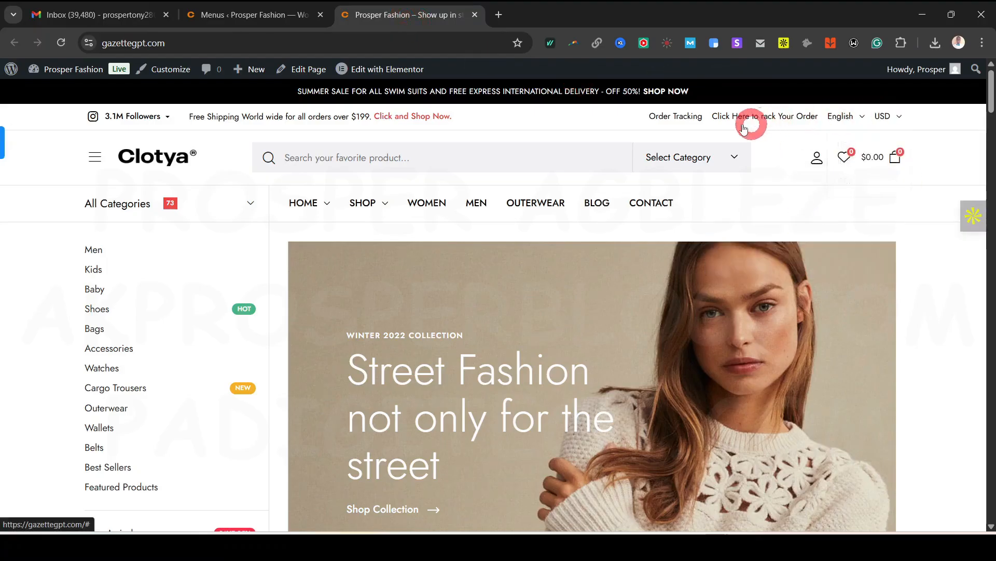
left_click(255, 14)
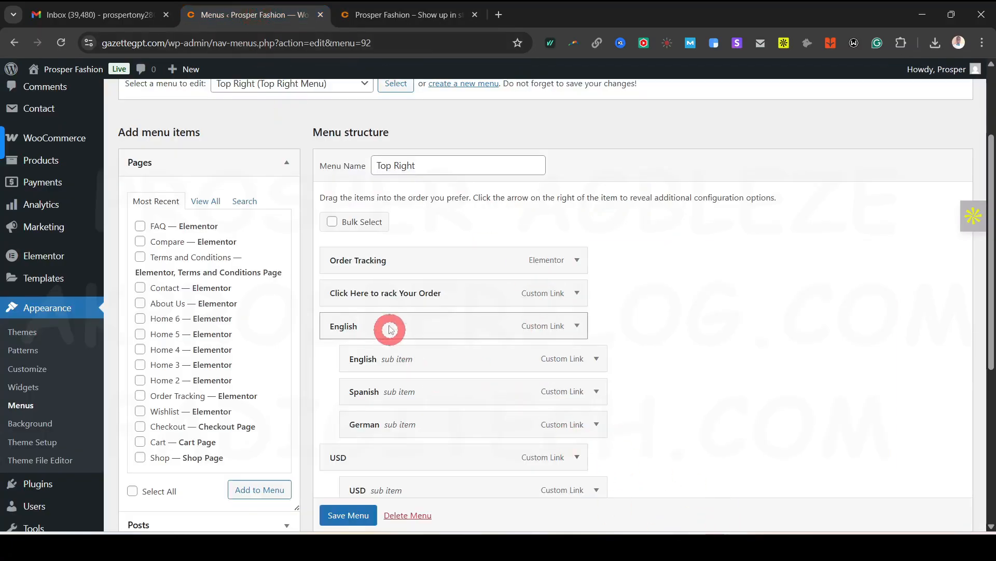
left_click(577, 260)
left_click(344, 417)
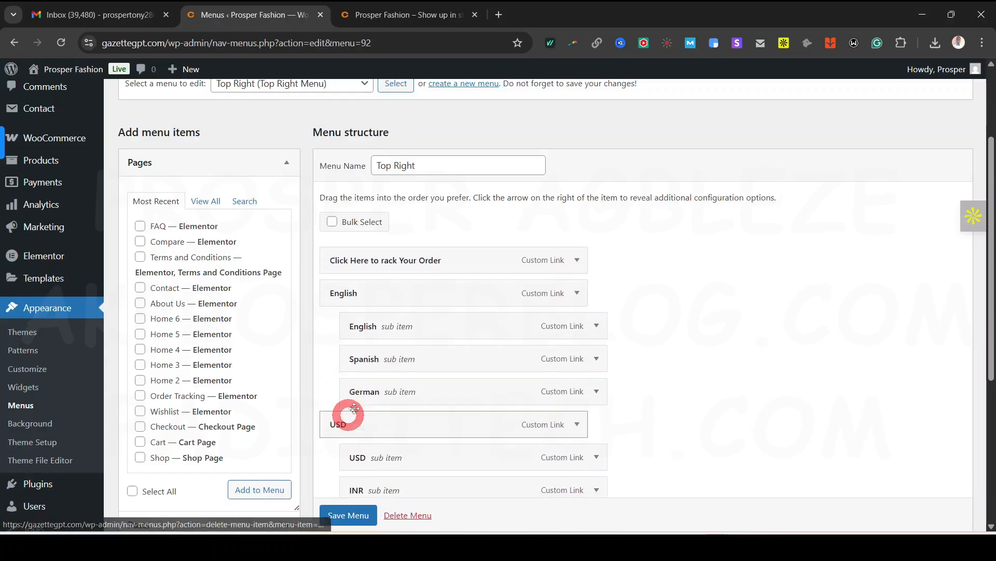
Recheck the storefront header, then remove the USD parent and USD currency items
left_click(421, 20)
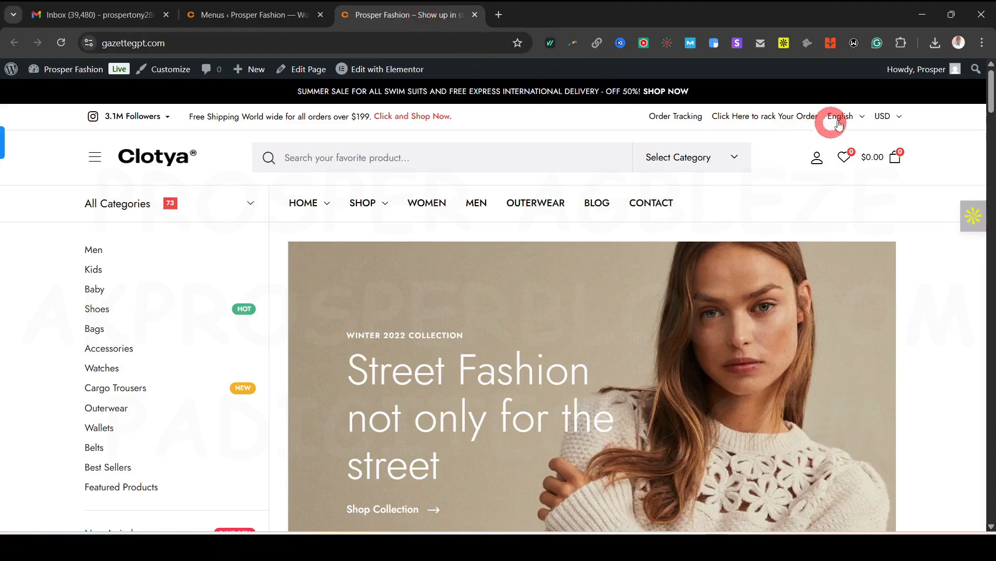
mouse_move(845, 124)
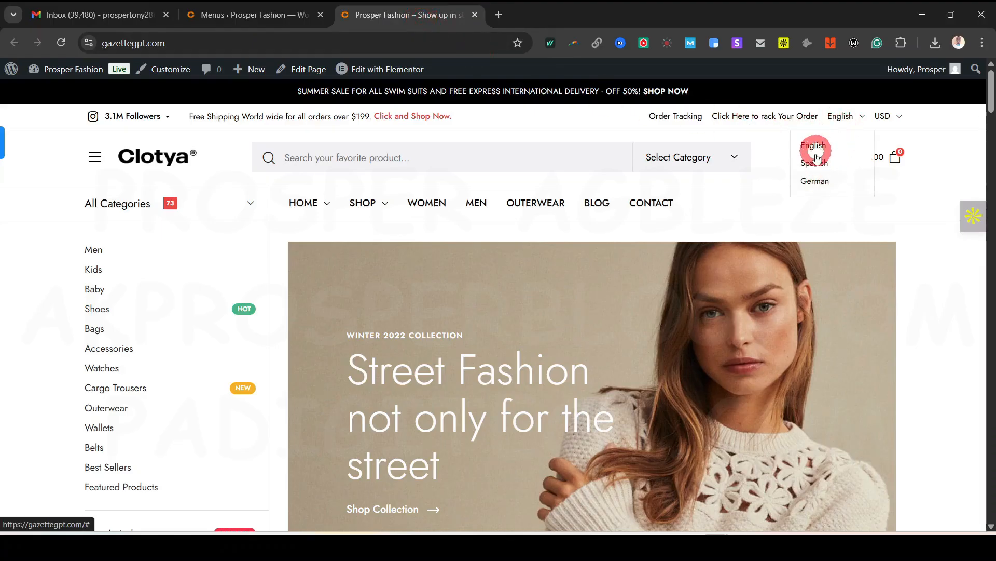
mouse_move(893, 115)
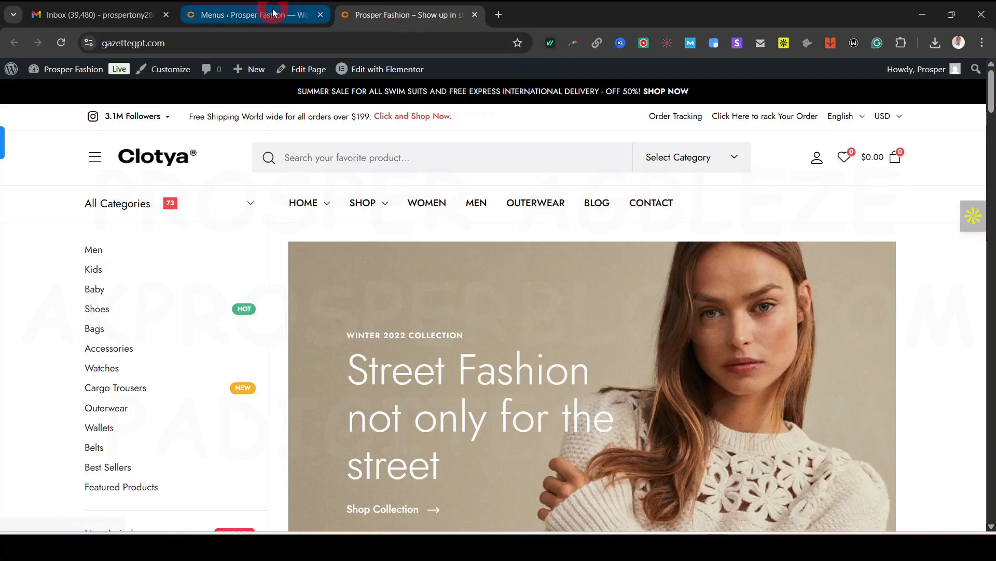
left_click(291, 15)
scroll(526, 444, "down", 1)
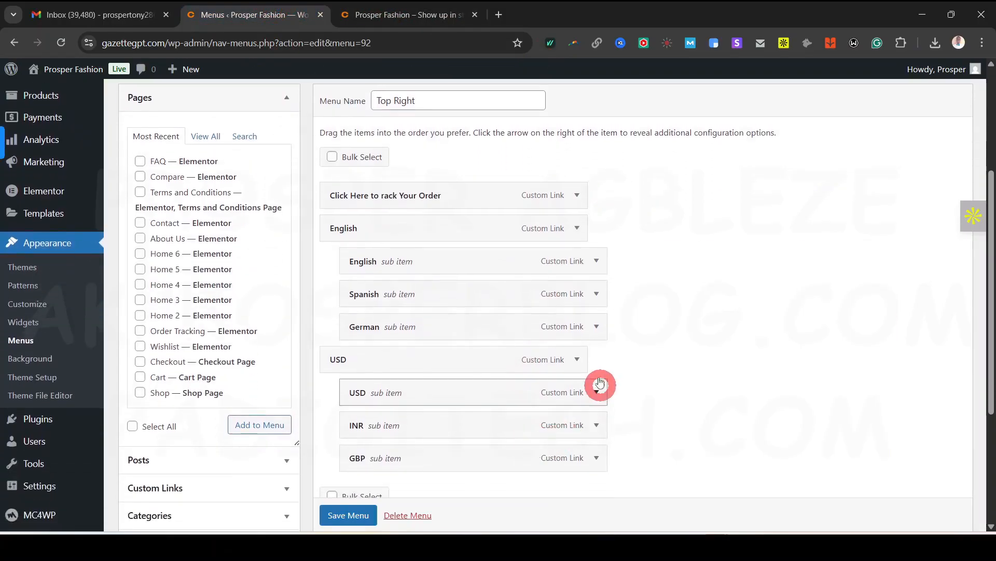
left_click(576, 359)
scroll(539, 477, "down", 1)
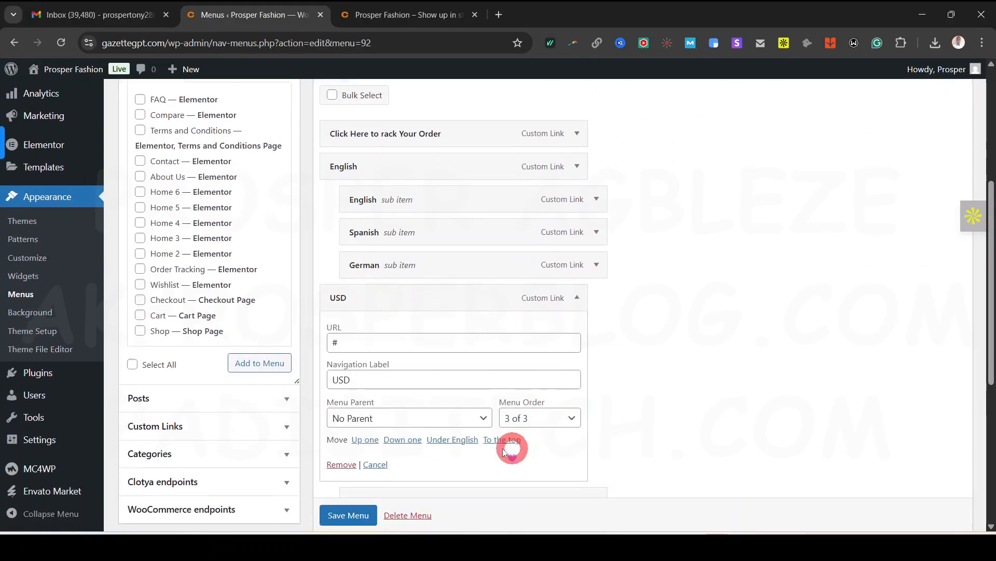
left_click(338, 456)
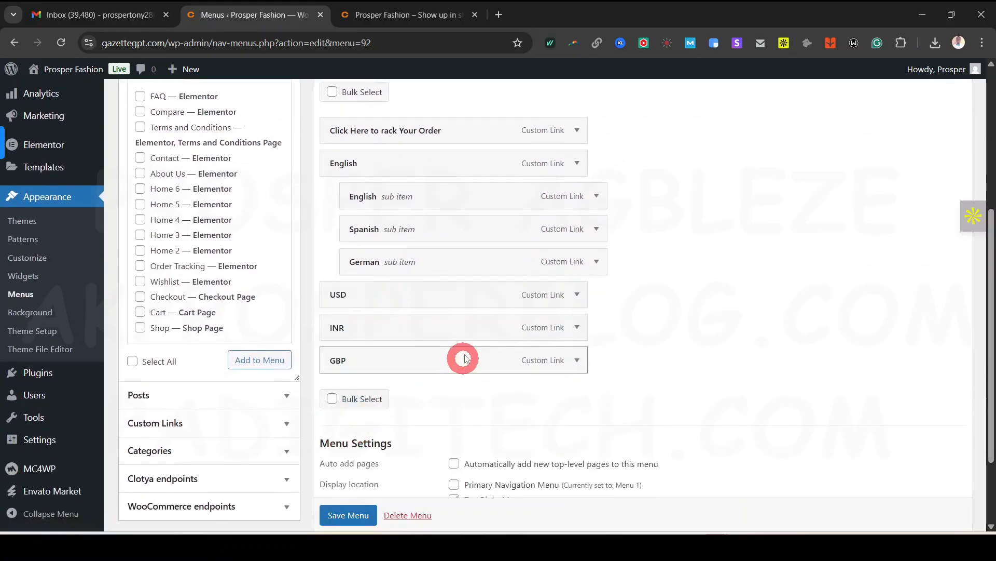
left_click(577, 294)
left_click(338, 462)
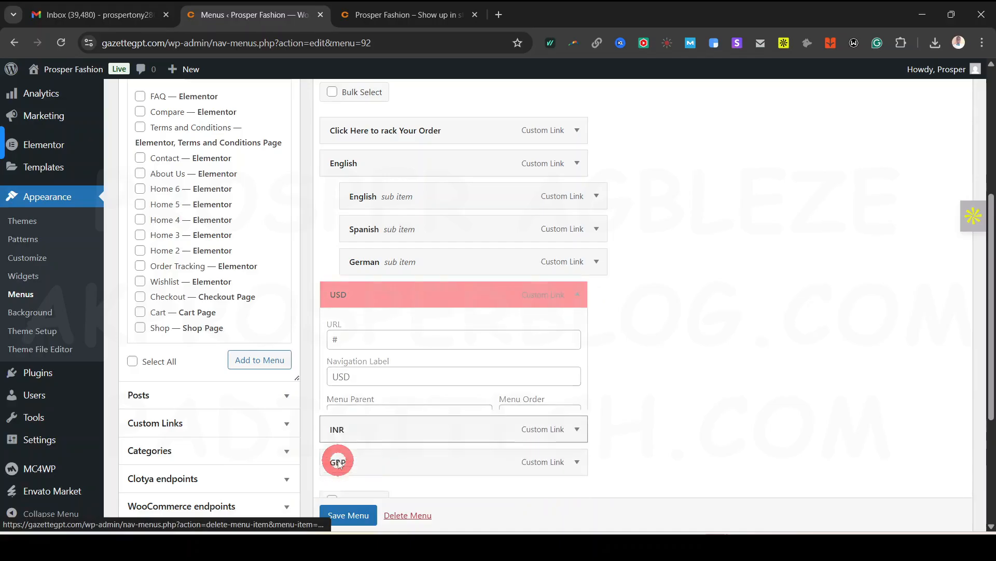
Remove the INR, GBP and German items and save the trimmed Top Right menu
left_click(571, 291)
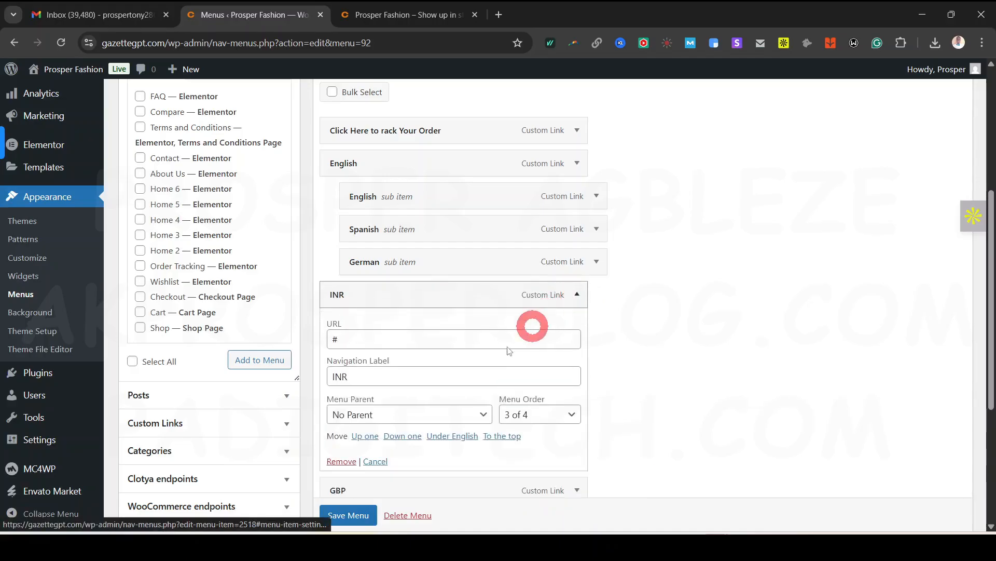
left_click(341, 461)
left_click(585, 292)
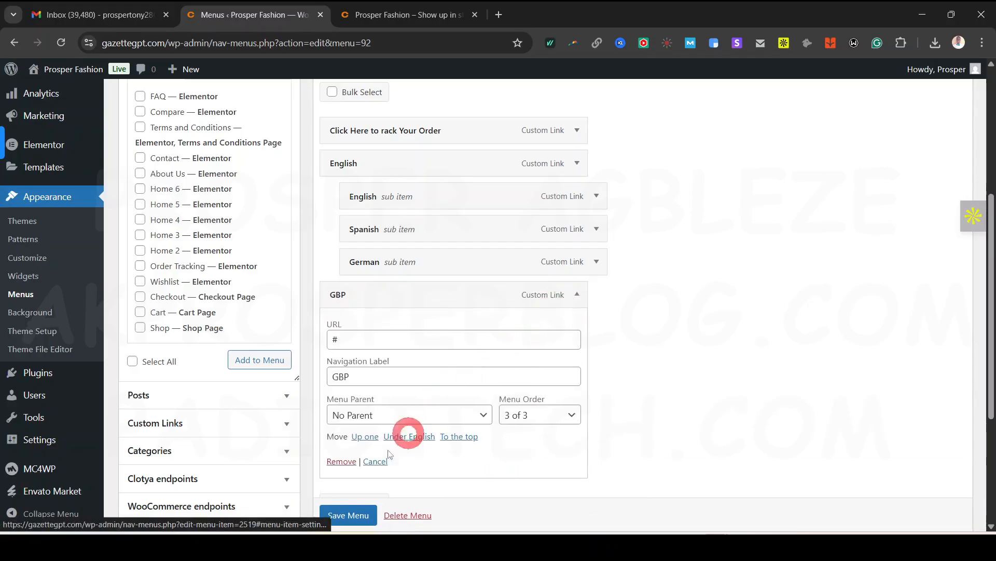
left_click(338, 462)
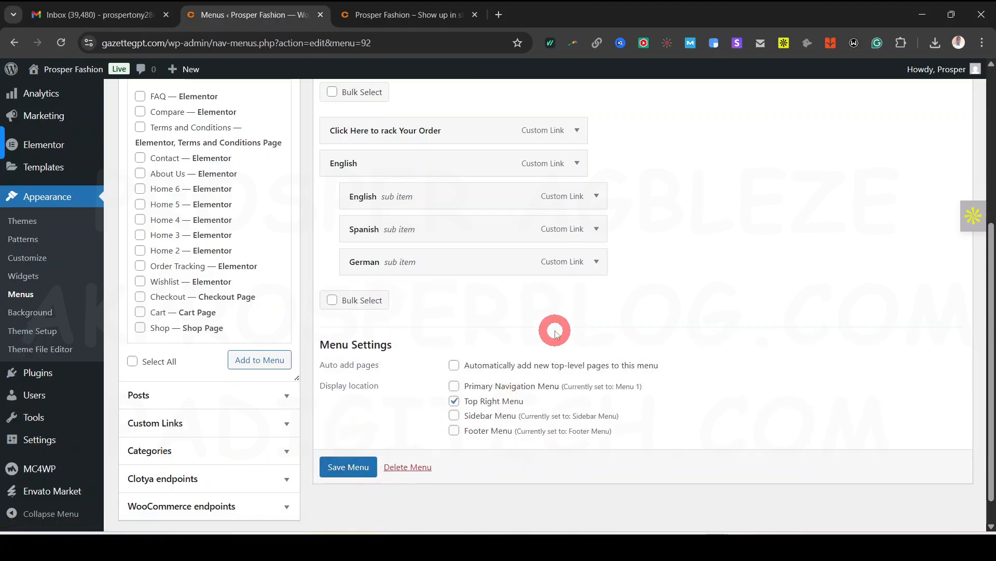
left_click(597, 261)
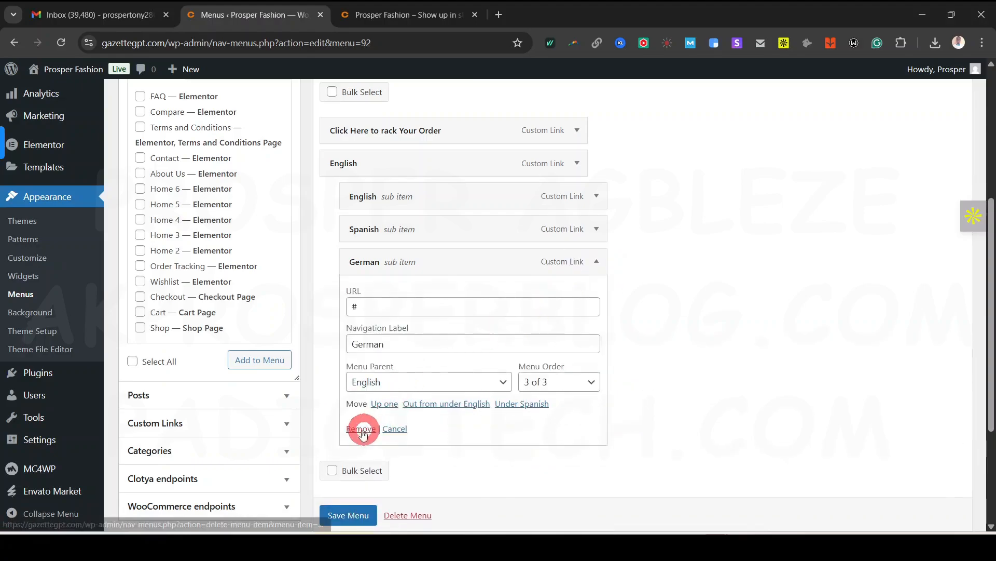
left_click(361, 428)
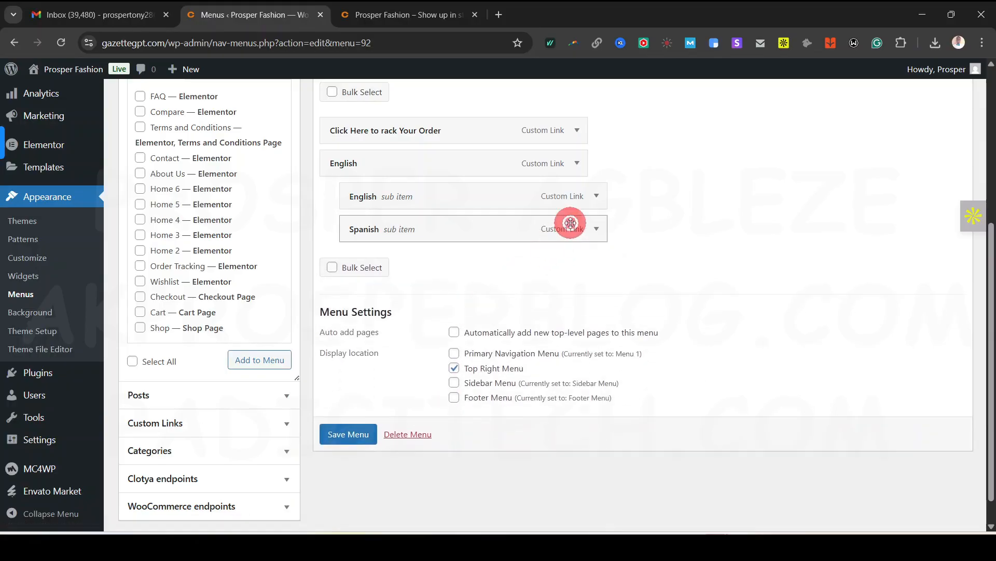
left_click(596, 229)
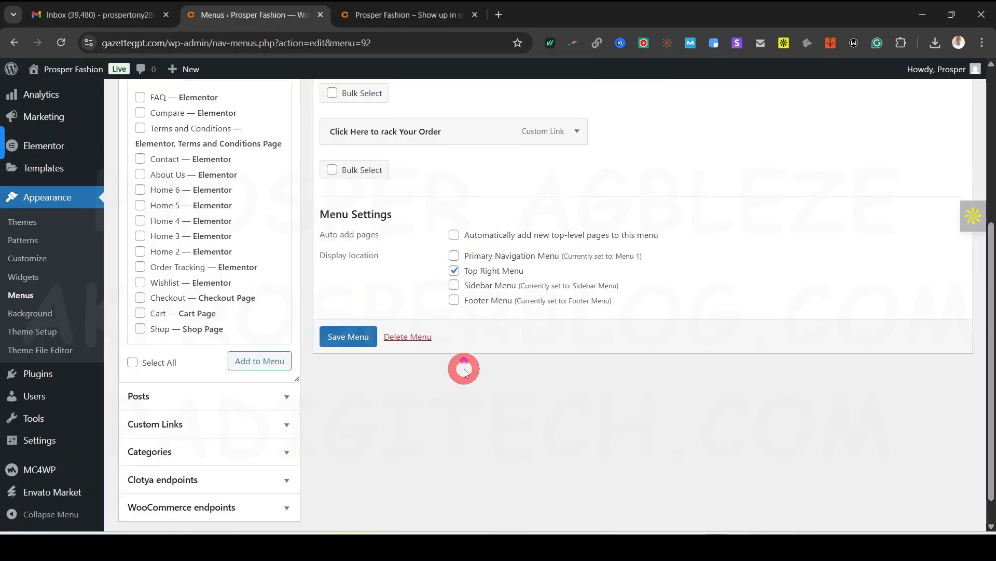
scroll(347, 409, "up", 1)
left_click(346, 407)
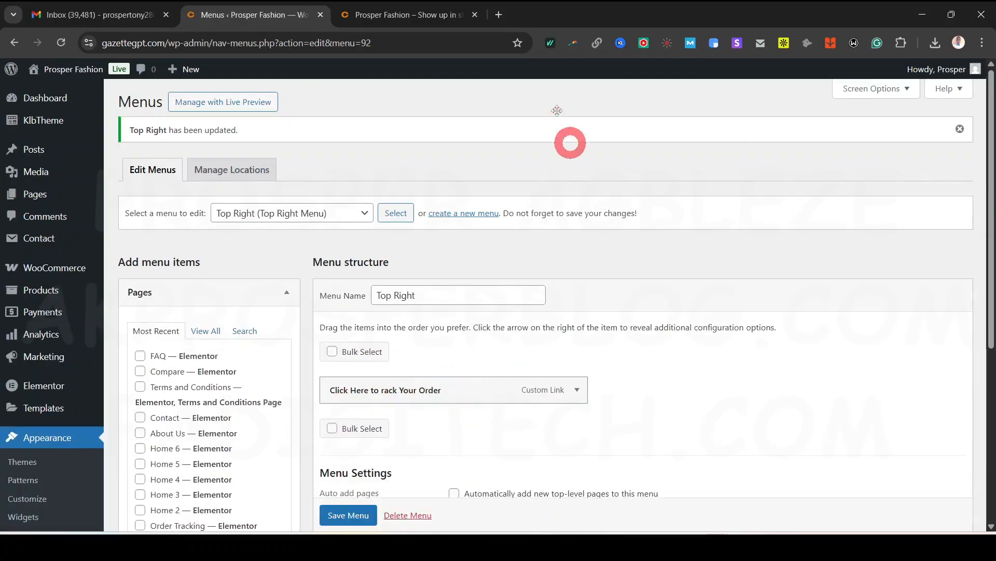
Compare the storefront header, then correct the link label to 'Click Here to Track Your Order' and save
left_click(410, 14)
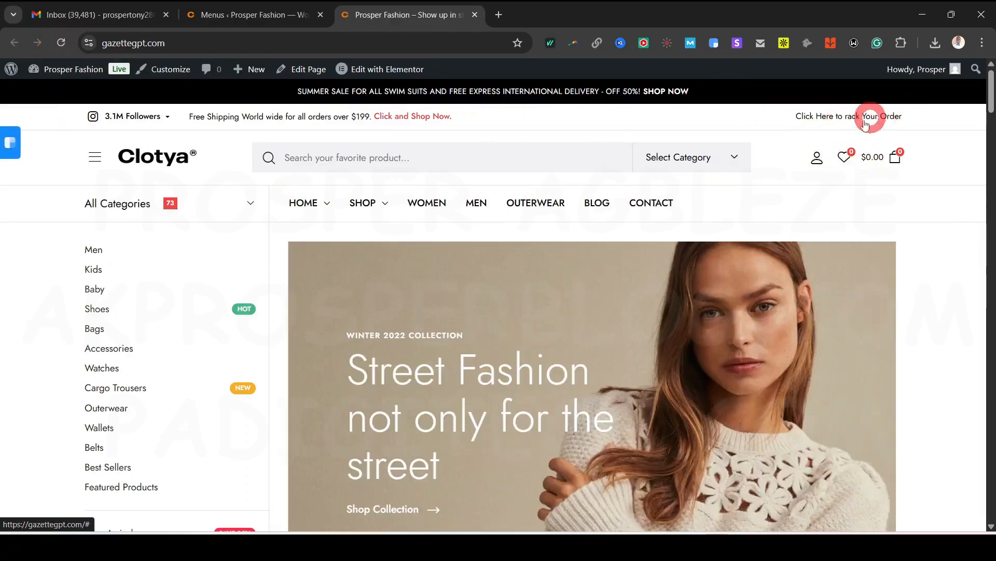
left_click_drag(990, 98, 988, 530)
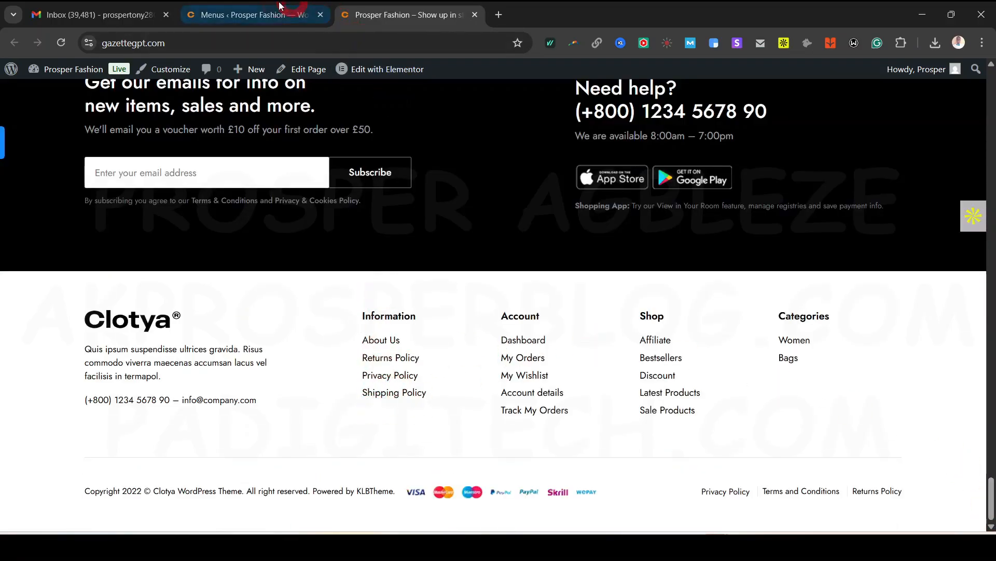
left_click(274, 23)
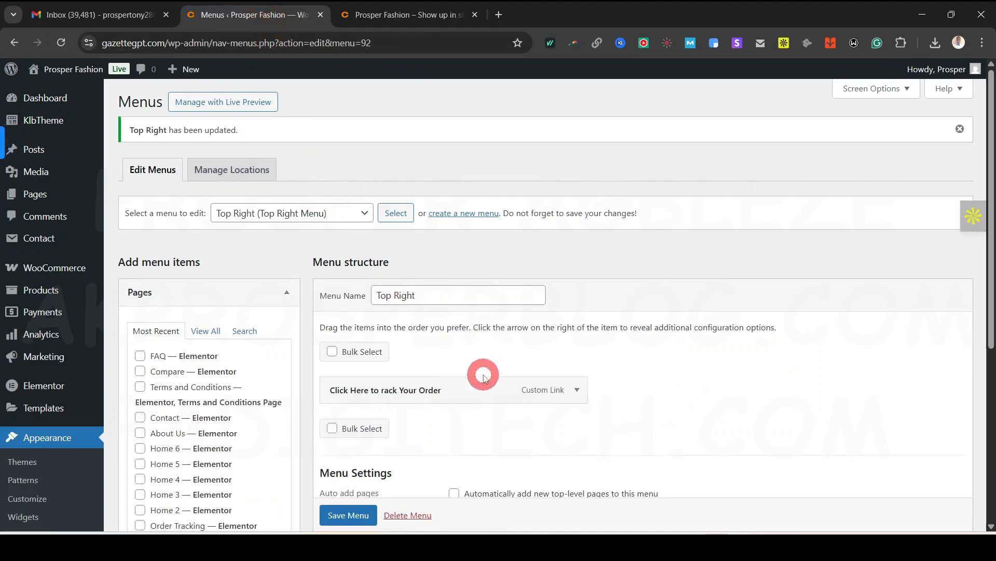
scroll(467, 363, "down", 1)
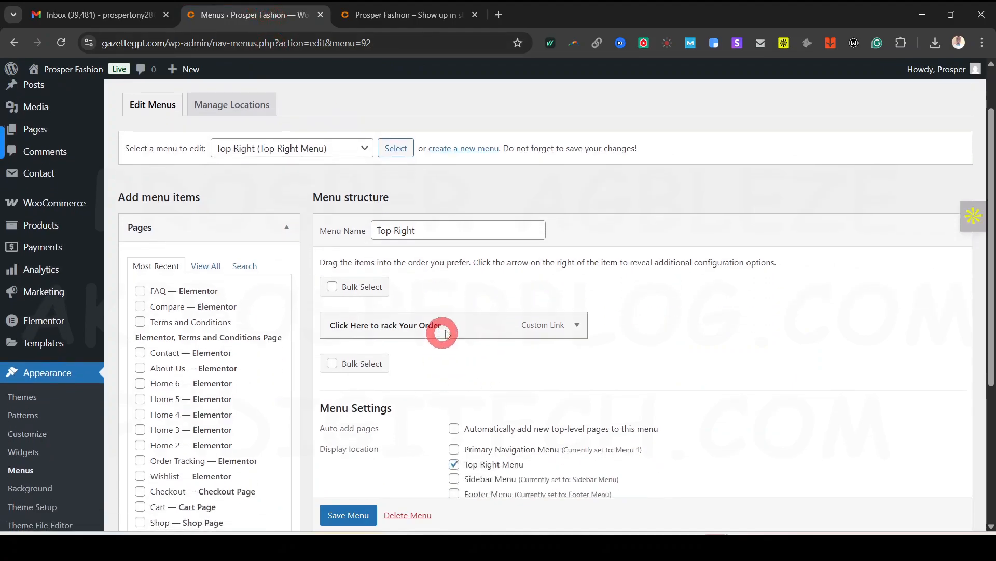
left_click(577, 324)
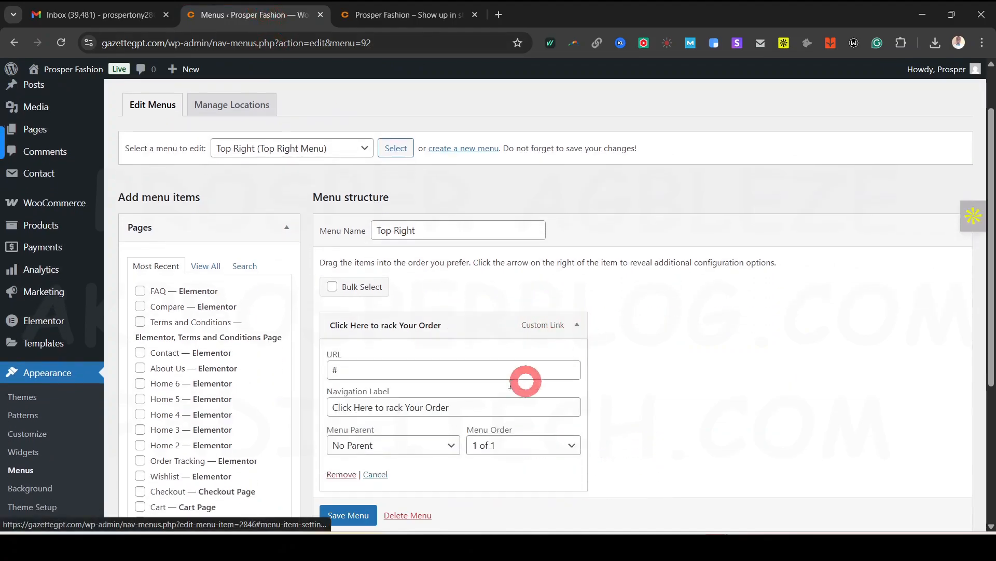
left_click(388, 410)
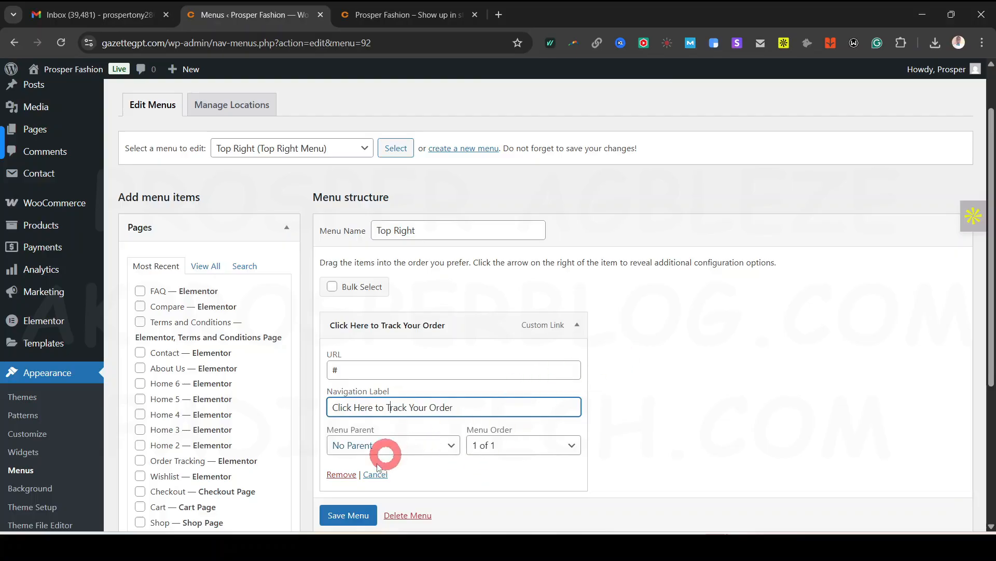
left_click(343, 518)
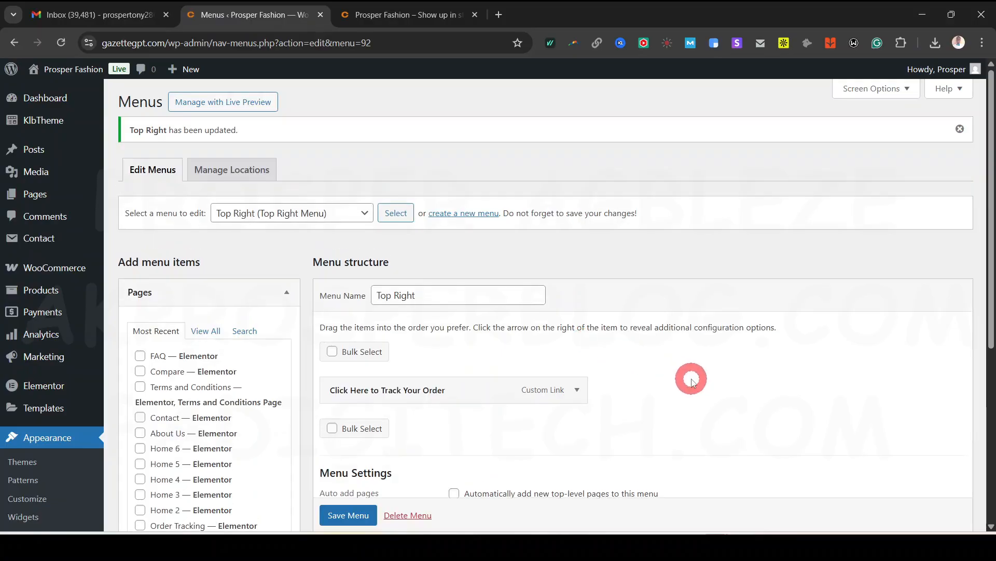
Compare the storefront menus again and bring up the menu selection list
scroll(692, 378, "down", 2)
scroll(353, 192, "up", 2)
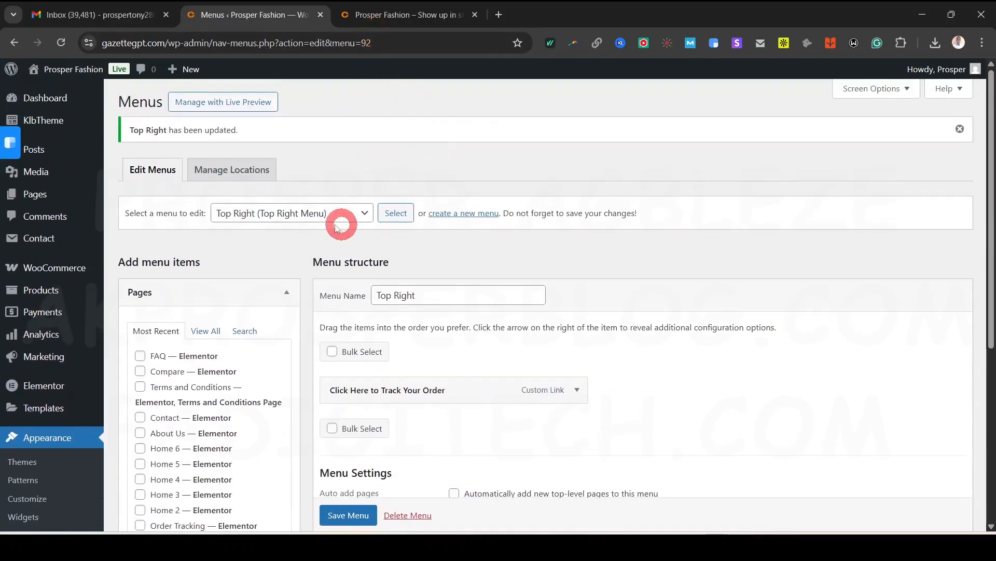
left_click(394, 15)
scroll(524, 318, "up", 8)
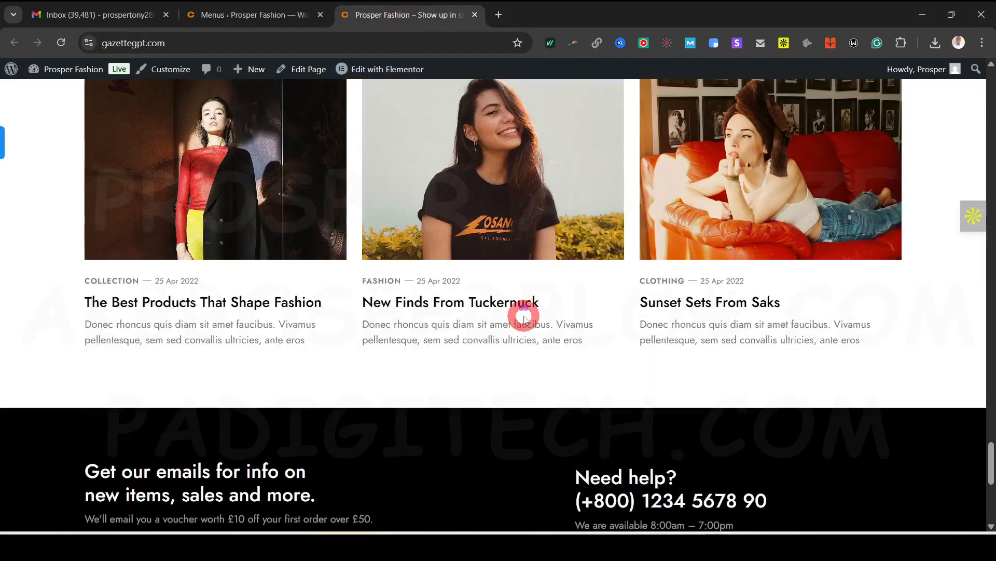
scroll(300, 272, "up", 15)
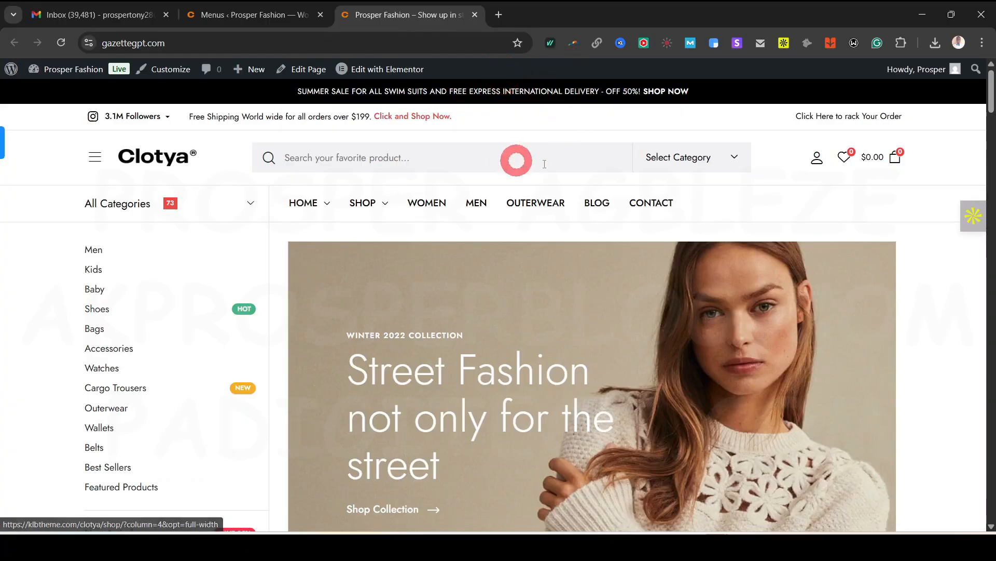
left_click(263, 12)
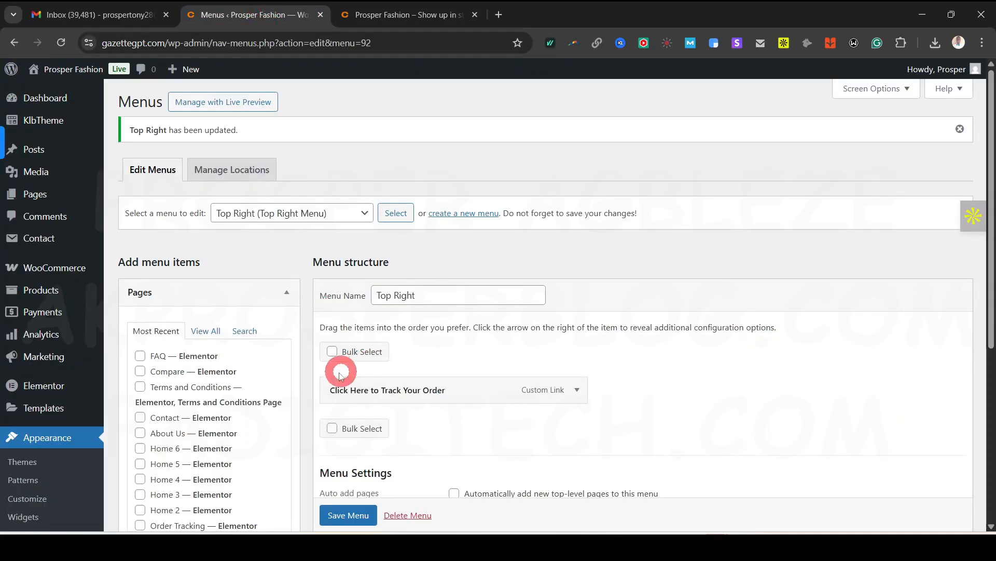
left_click(321, 215)
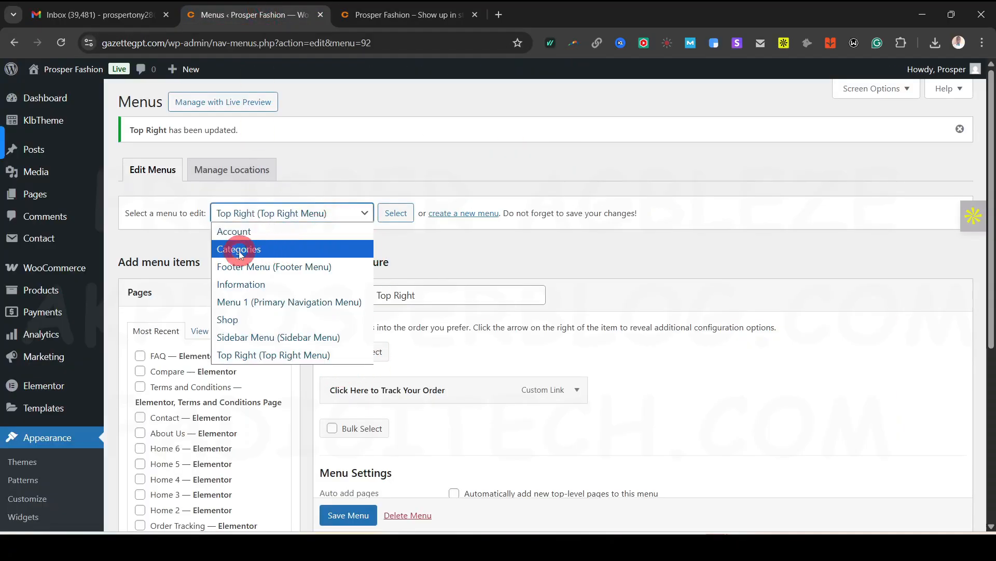
Load Menu 1, the Primary Navigation Menu, and check the storefront navigation bar
left_click(275, 267)
left_click(285, 213)
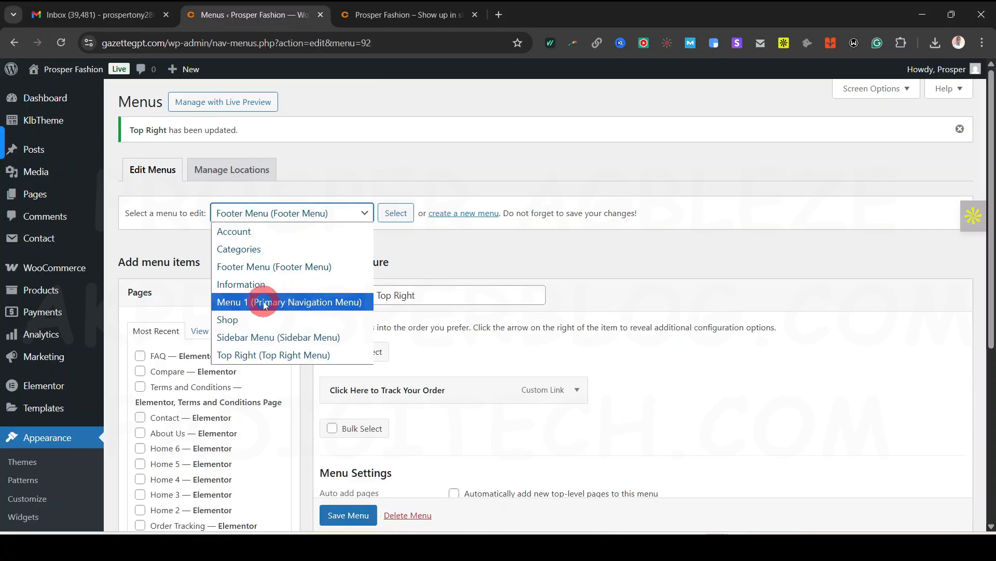
left_click(264, 302)
left_click(398, 220)
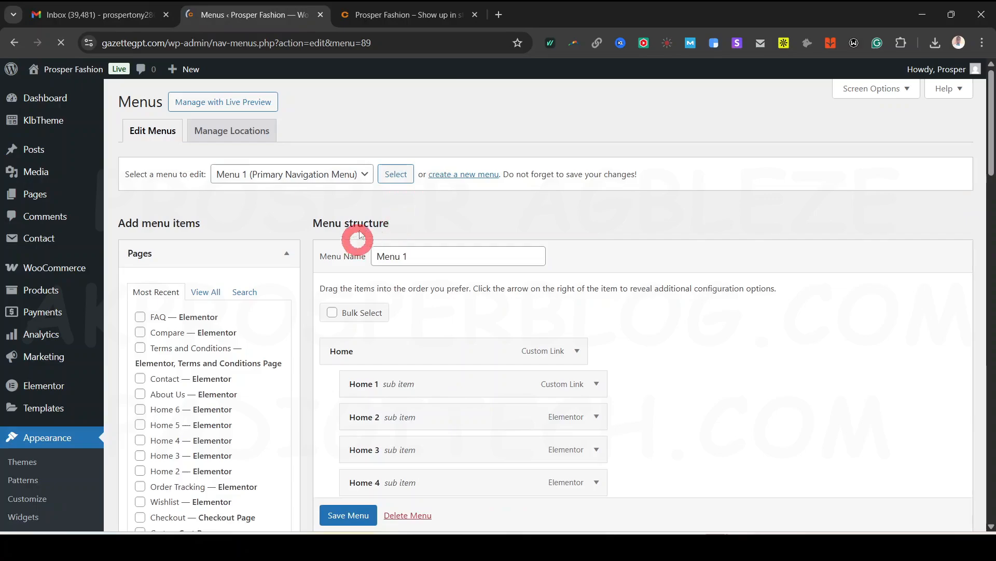
scroll(493, 349, "down", 2)
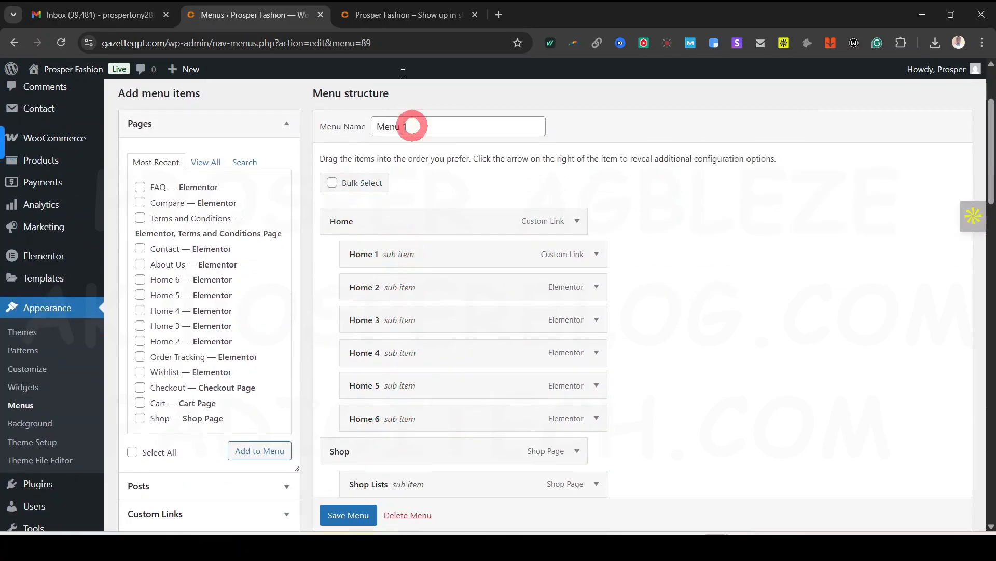
left_click(385, 13)
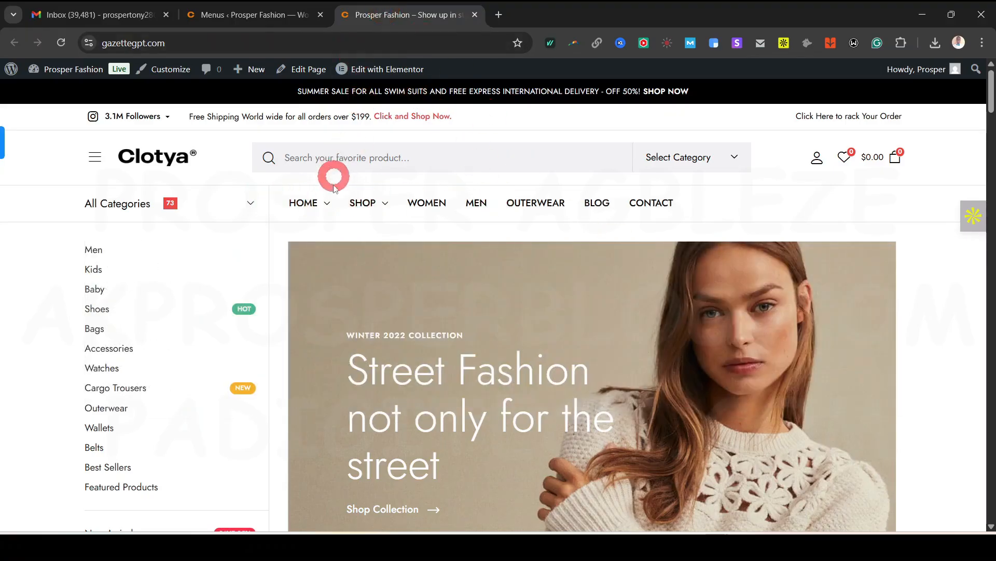
left_click(267, 13)
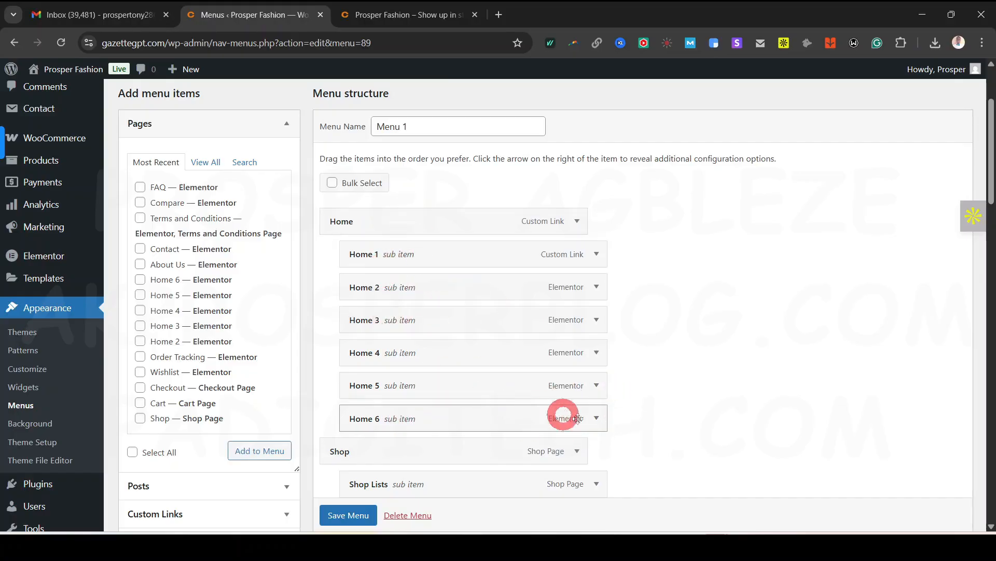
Remove the Home 6 item and review the storefront's SHOP mega menu
left_click(597, 418)
scroll(644, 280, "down", 4)
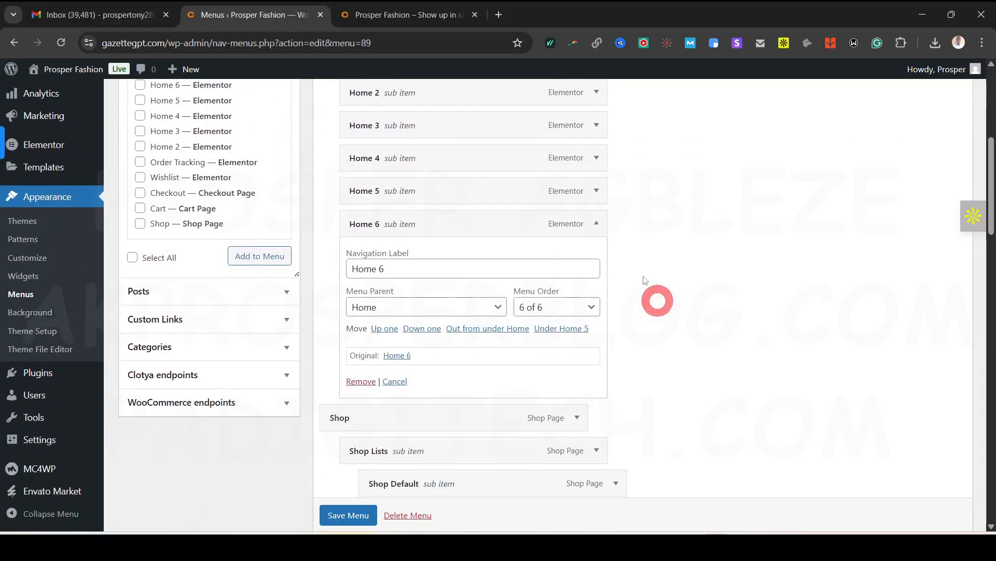
left_click(359, 381)
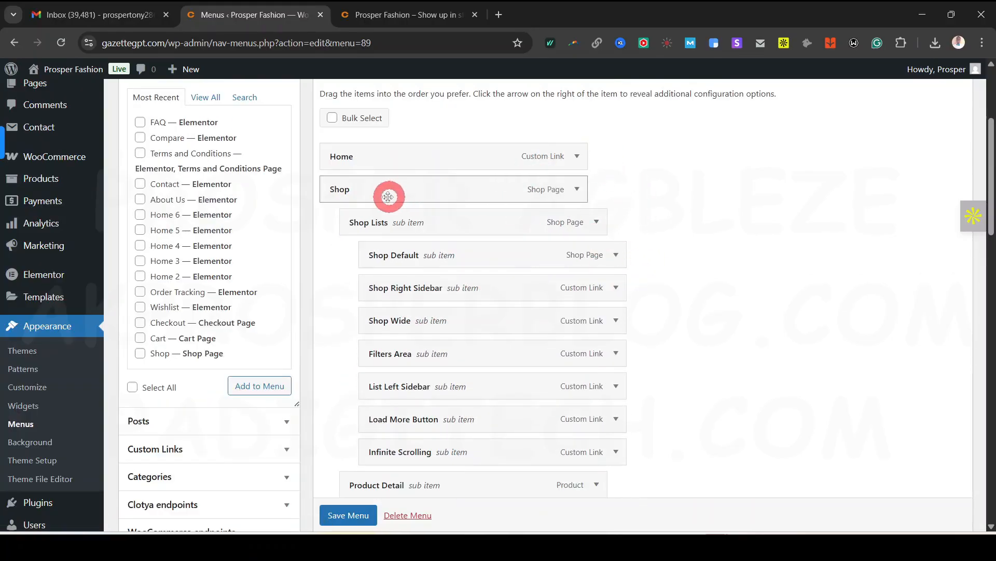
left_click(382, 14)
mouse_move(363, 203)
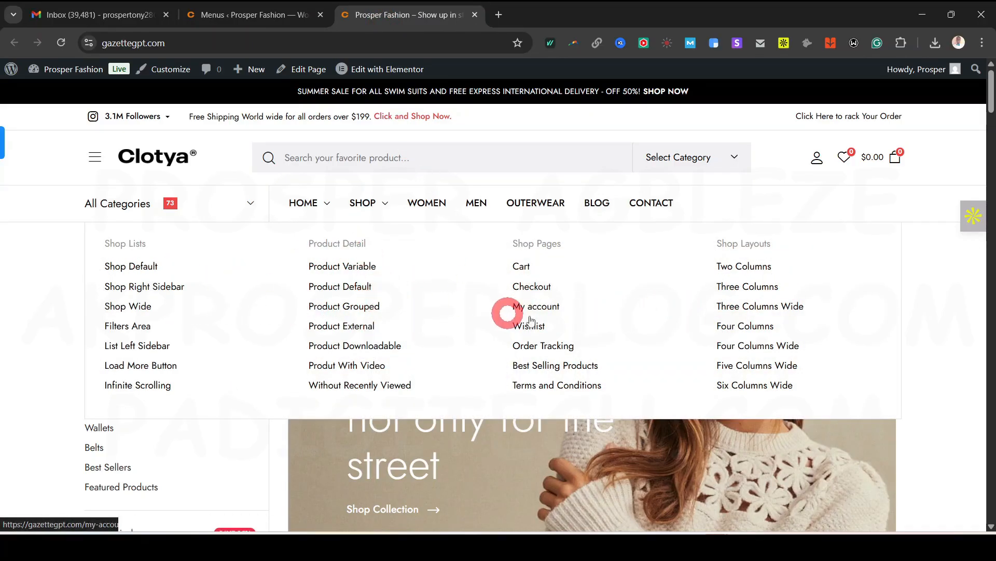
left_click(275, 16)
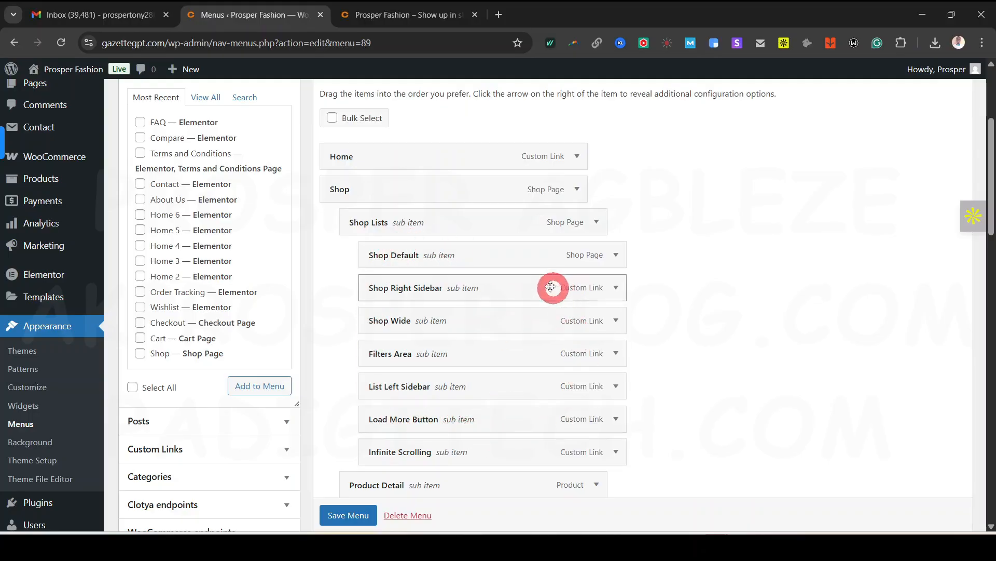
scroll(526, 419, "down", 1)
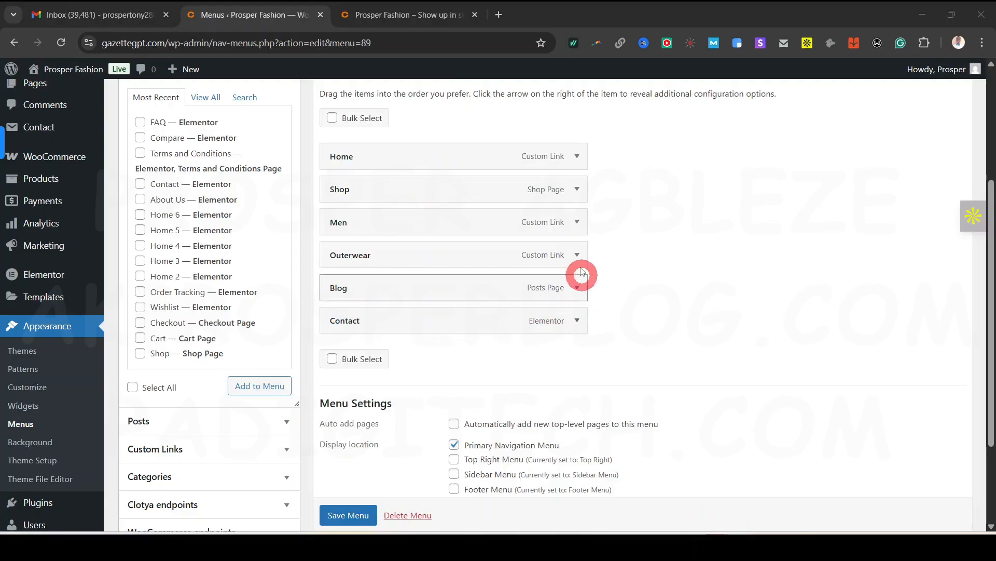
Preview the storefront with the current menu and open the Custom Links fields
left_click(578, 222)
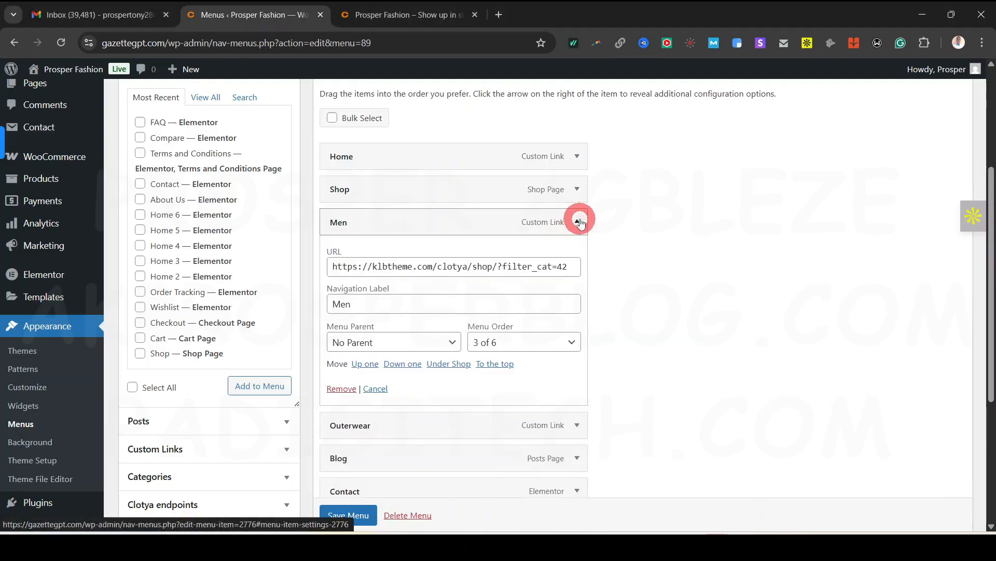
left_click(578, 222)
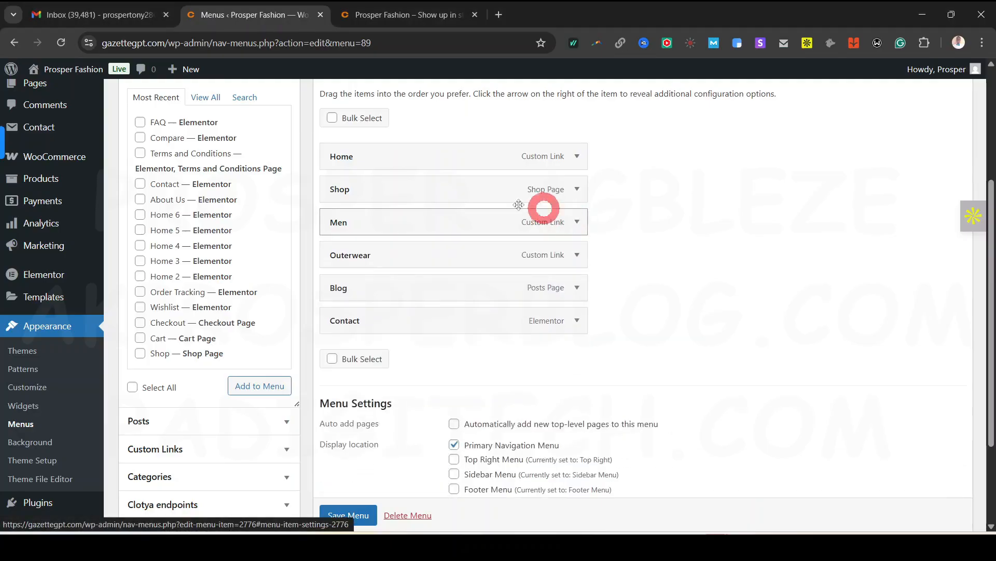
left_click(416, 15)
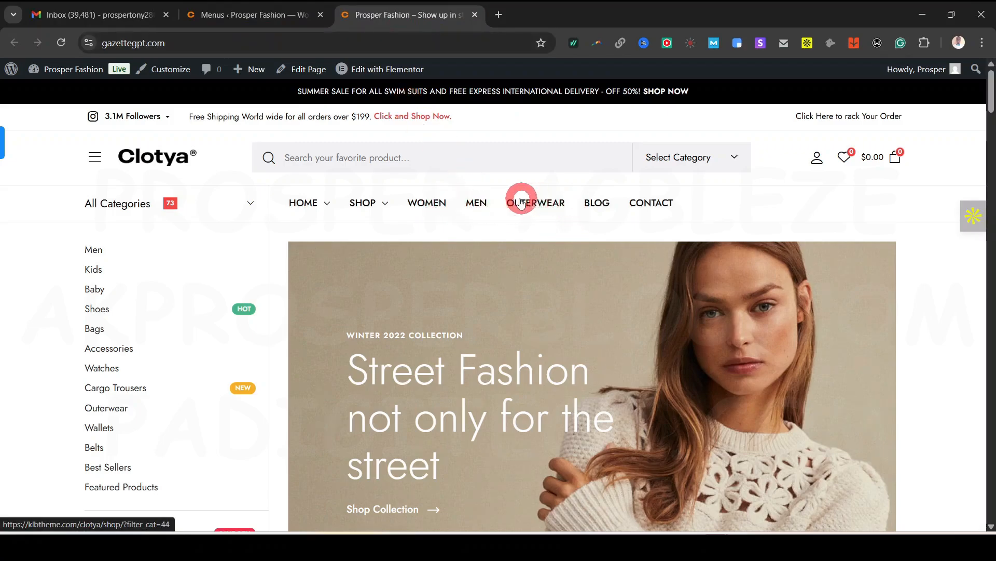
left_click(262, 16)
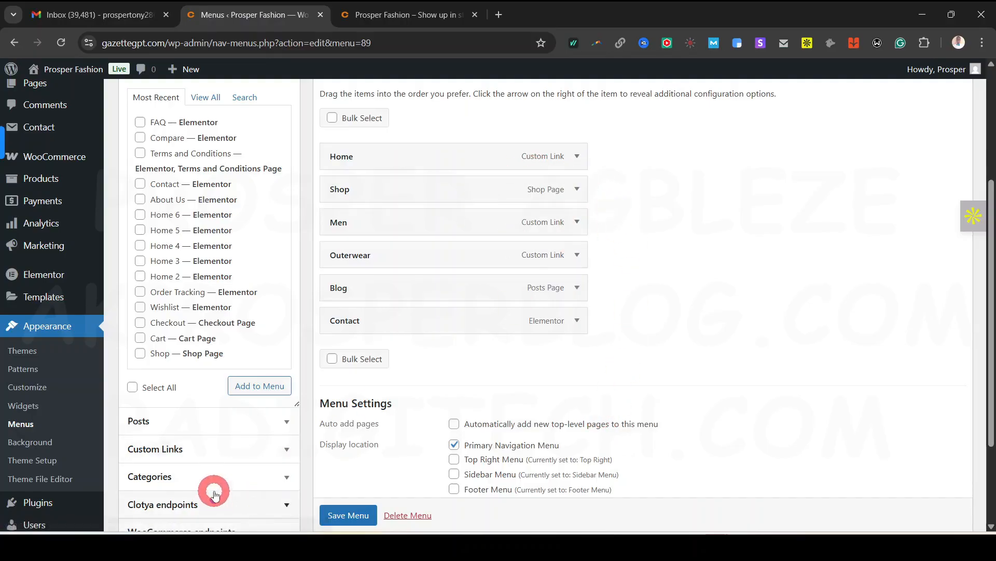
scroll(208, 415, "down", 2)
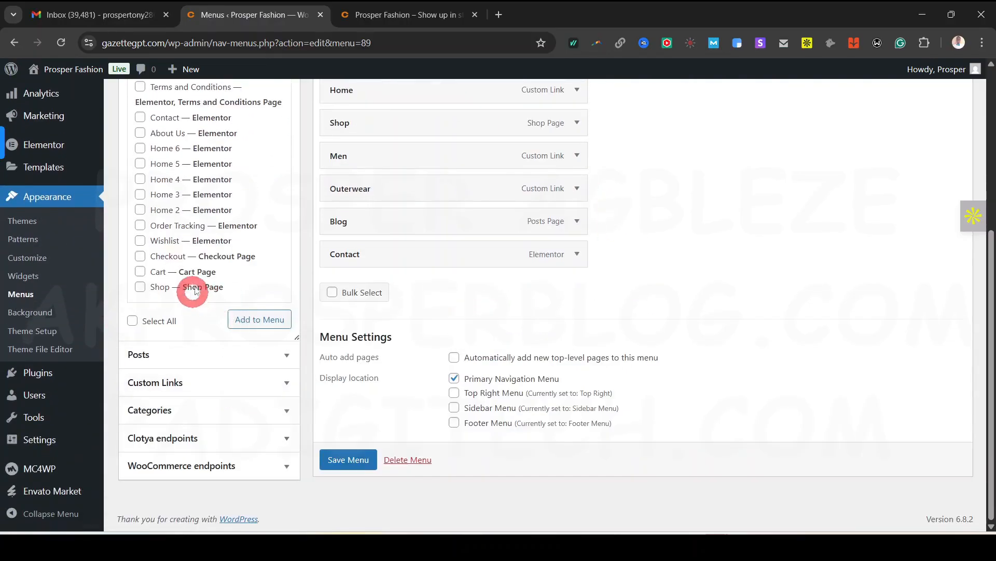
left_click(231, 385)
scroll(240, 374, "up", 4)
left_click(213, 283)
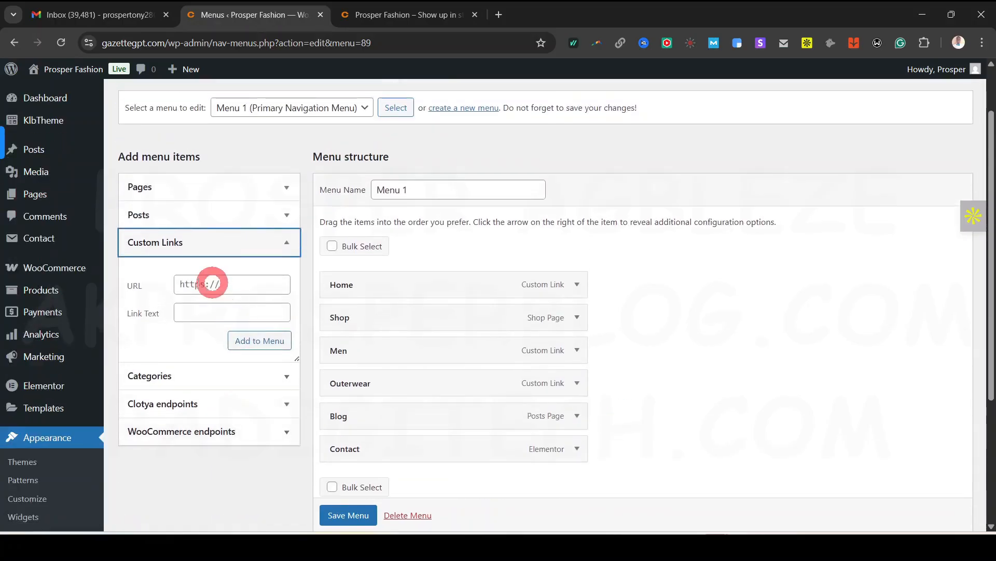
left_click(218, 312)
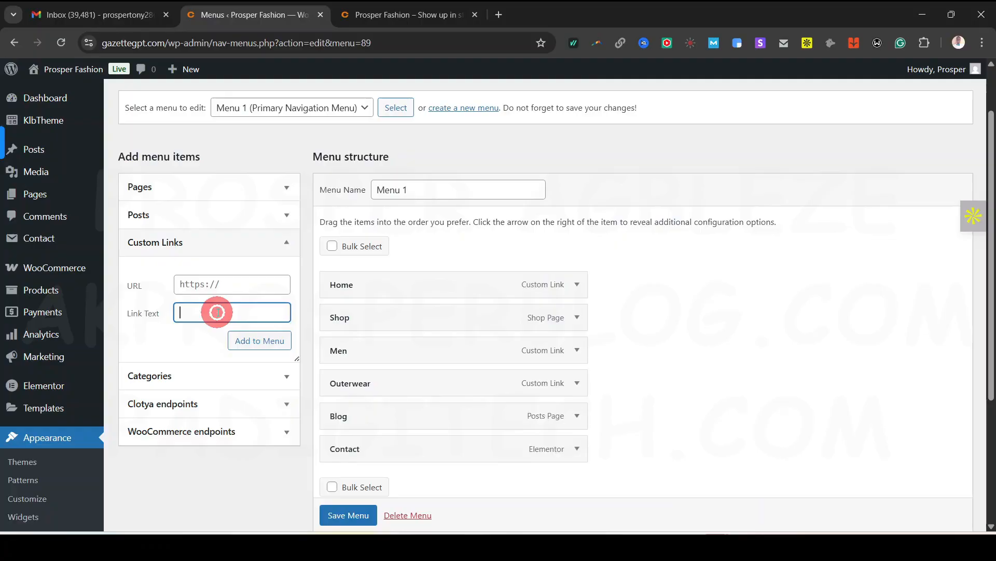
Browse the Categories panel, checking and then unchecking the Clothing category
left_click(289, 379)
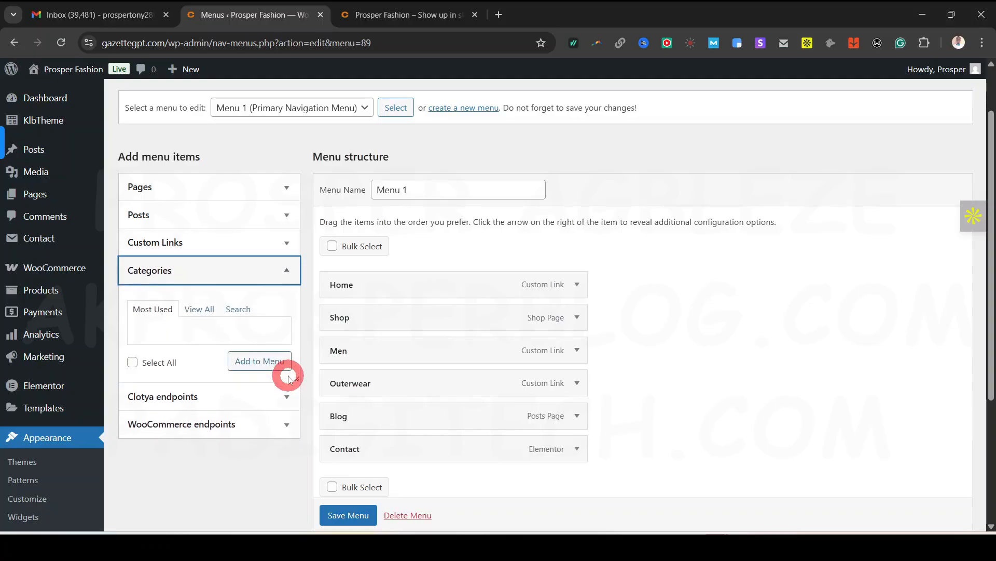
left_click(204, 311)
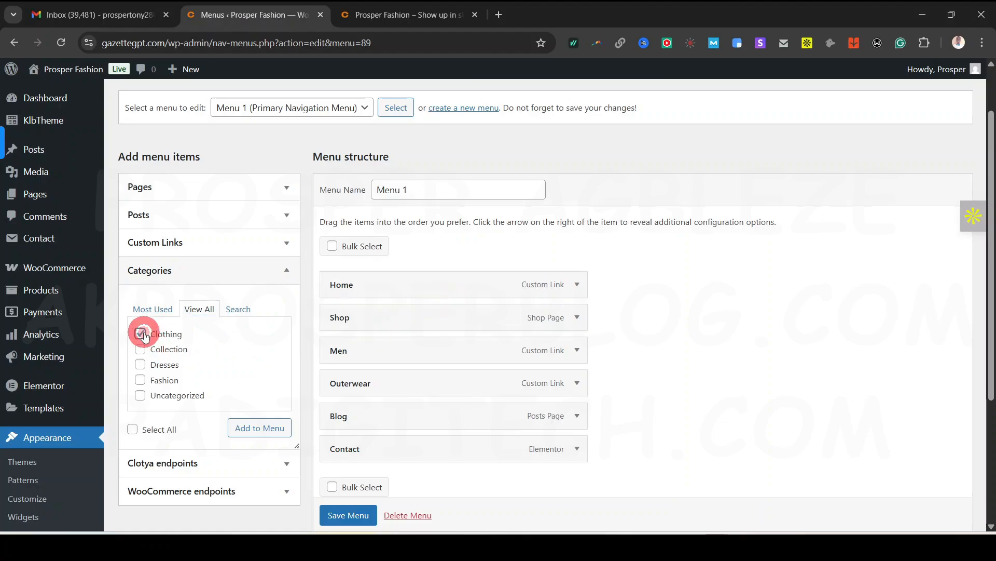
left_click(280, 428)
left_click(621, 311)
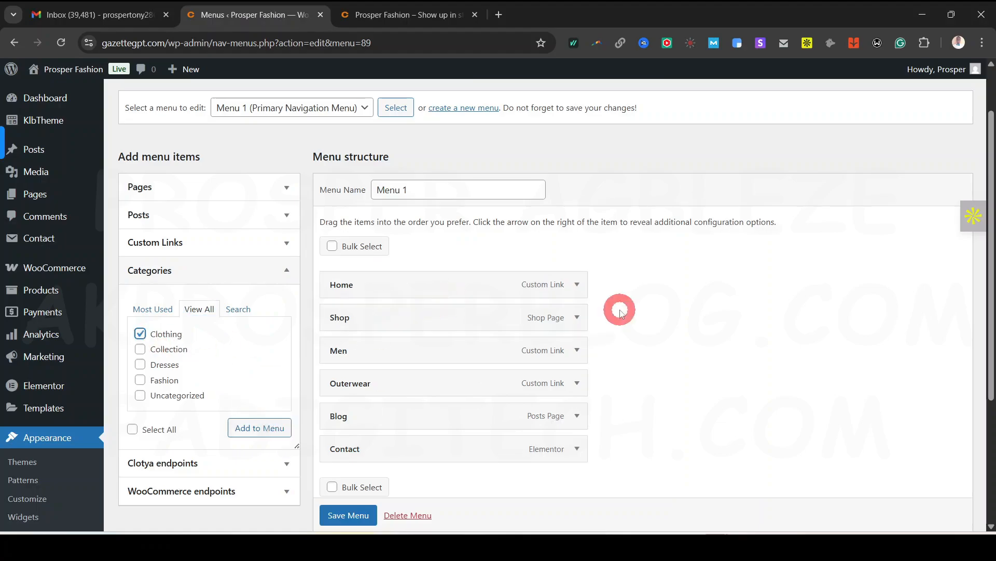
left_click(141, 334)
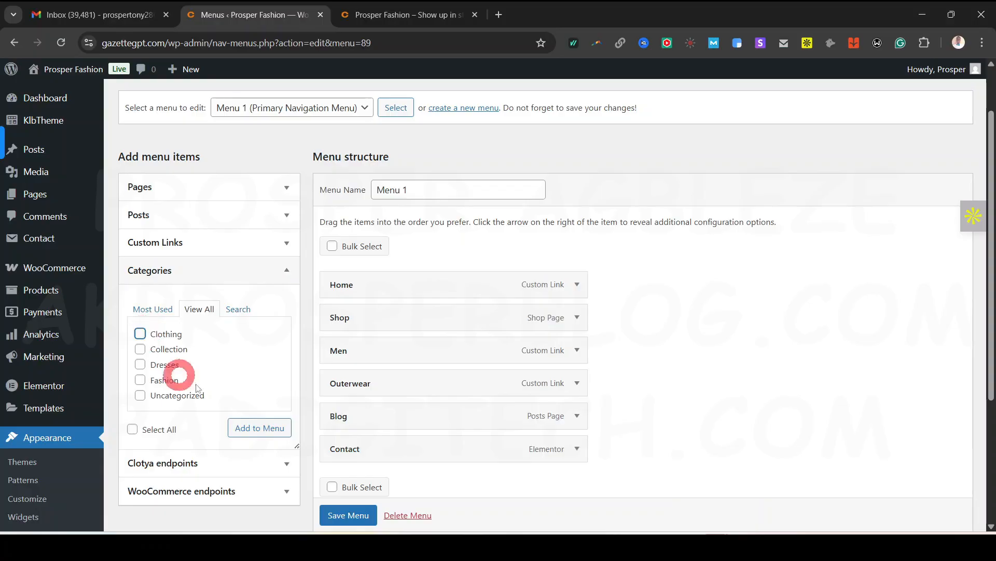
Delete the Men and Outerwear items, leaving Home, Shop, Blog and Contact
left_click(585, 348)
scroll(519, 446, "down", 2)
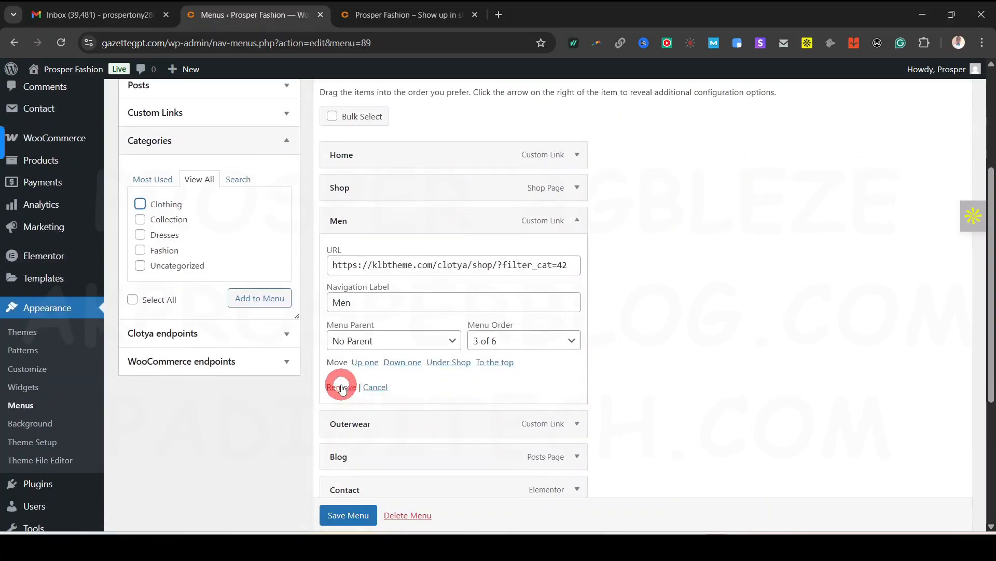
left_click(341, 387)
left_click(575, 220)
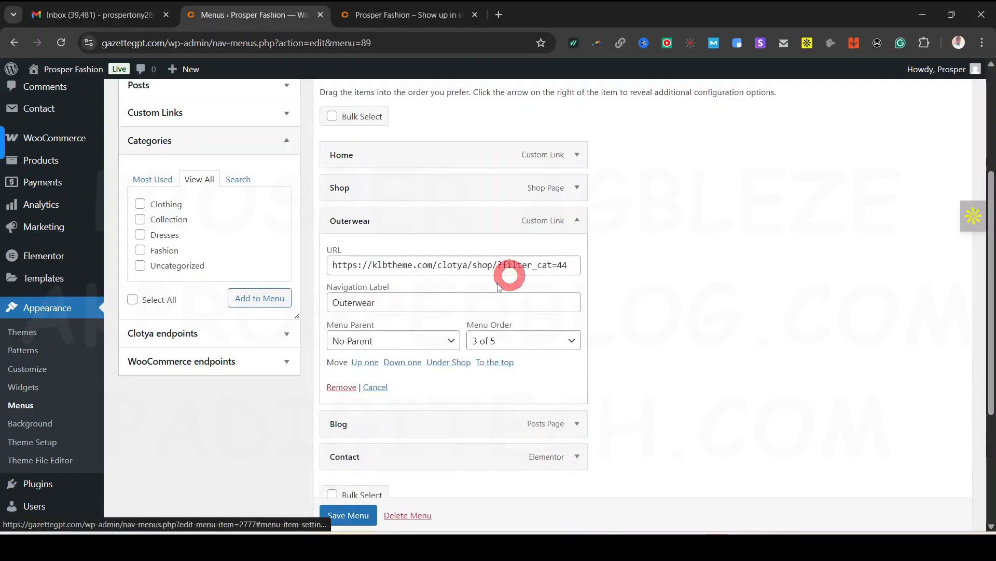
left_click(343, 387)
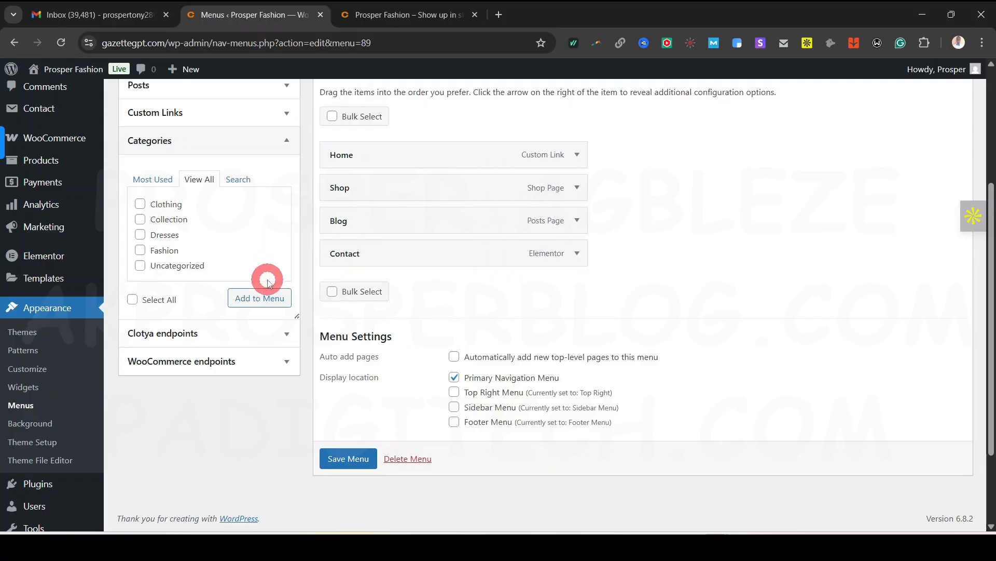
scroll(263, 279, "up", 4)
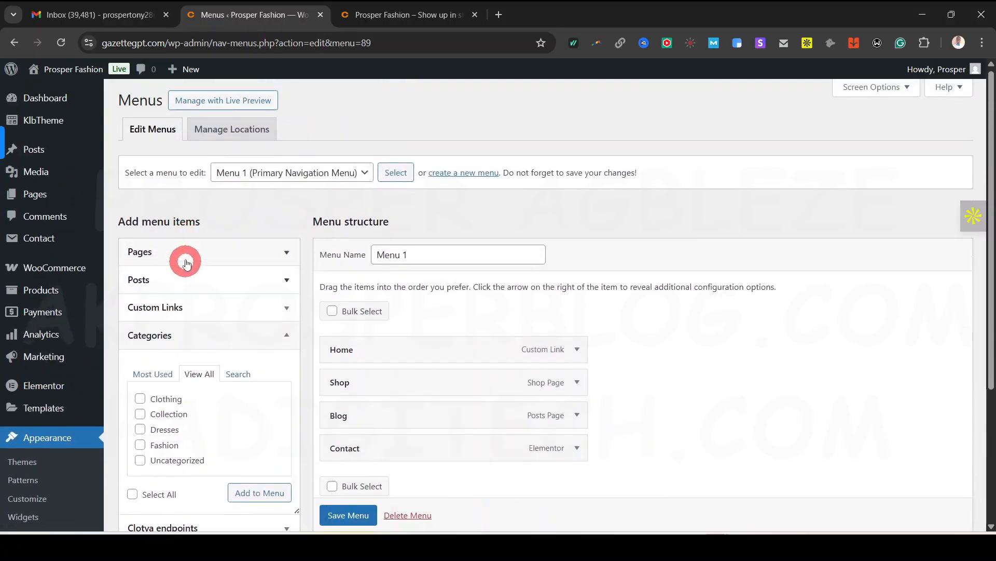
Browse the Pages and WooCommerce endpoints sections of the menu item panel
left_click(189, 255)
left_click(187, 254)
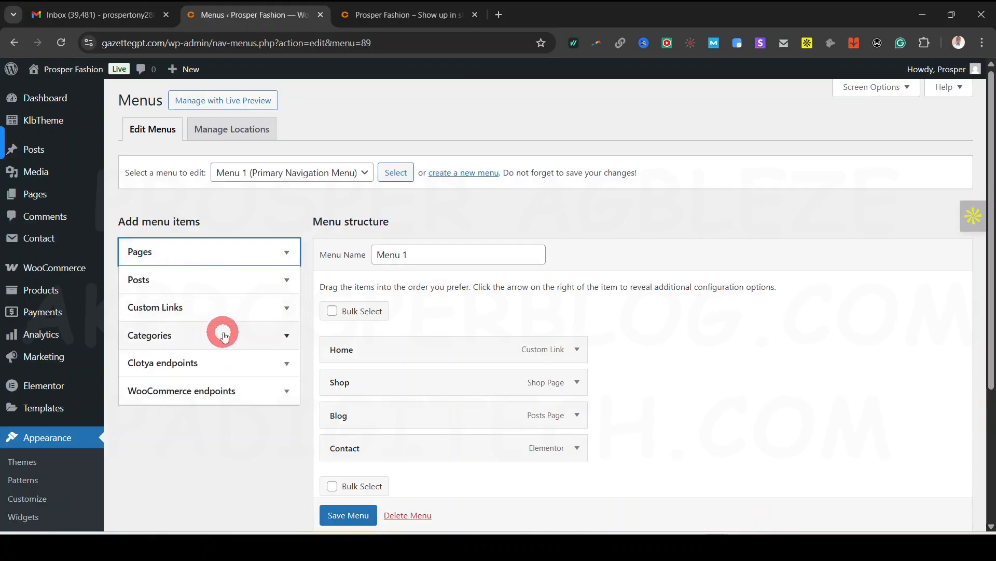
left_click(234, 394)
scroll(234, 393, "down", 3)
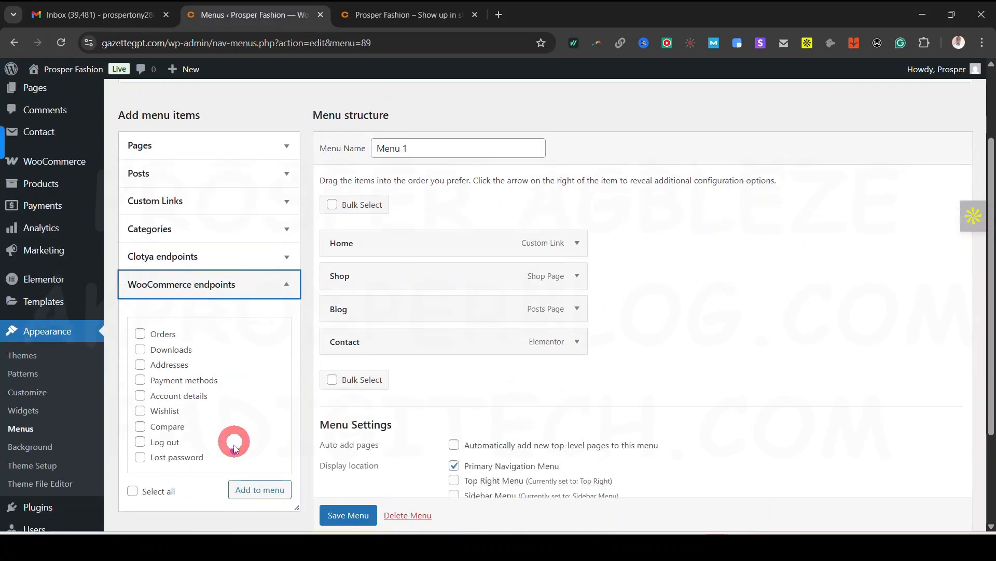
left_click(248, 274)
scroll(239, 260, "up", 3)
Add the About Us and FAQ pages to the Primary Navigation menu from the full Pages list
left_click(221, 257)
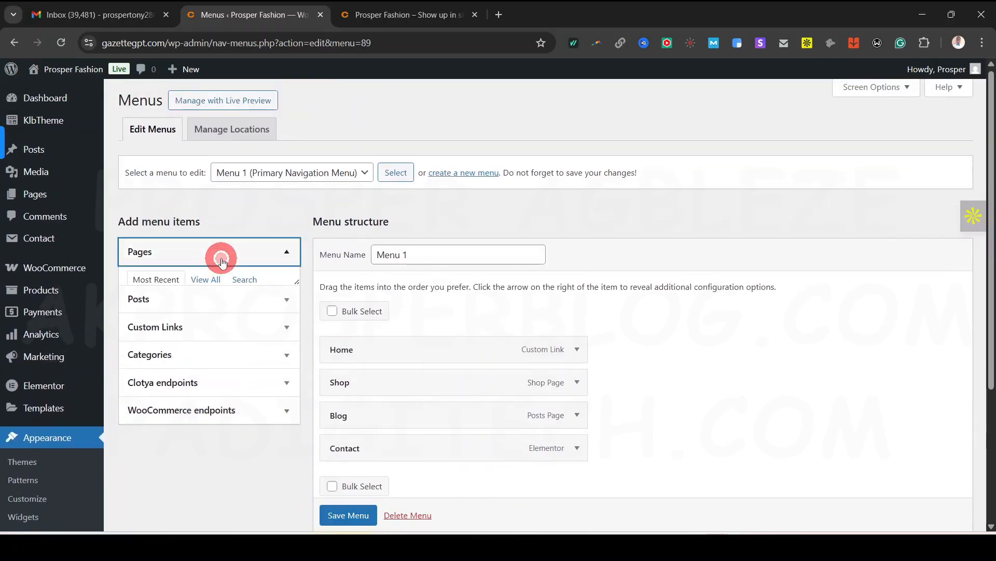
left_click(207, 290)
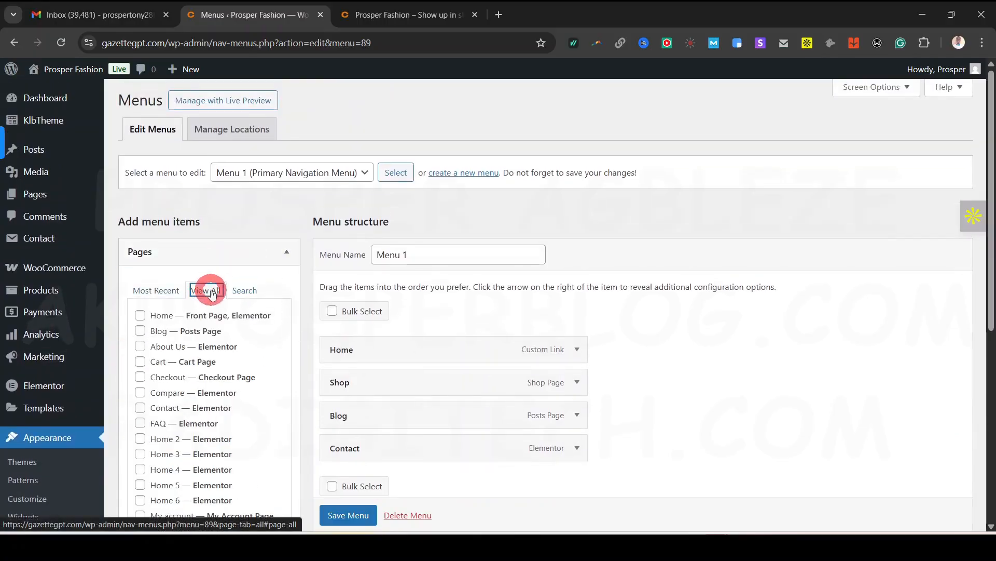
scroll(205, 291, "down", 1)
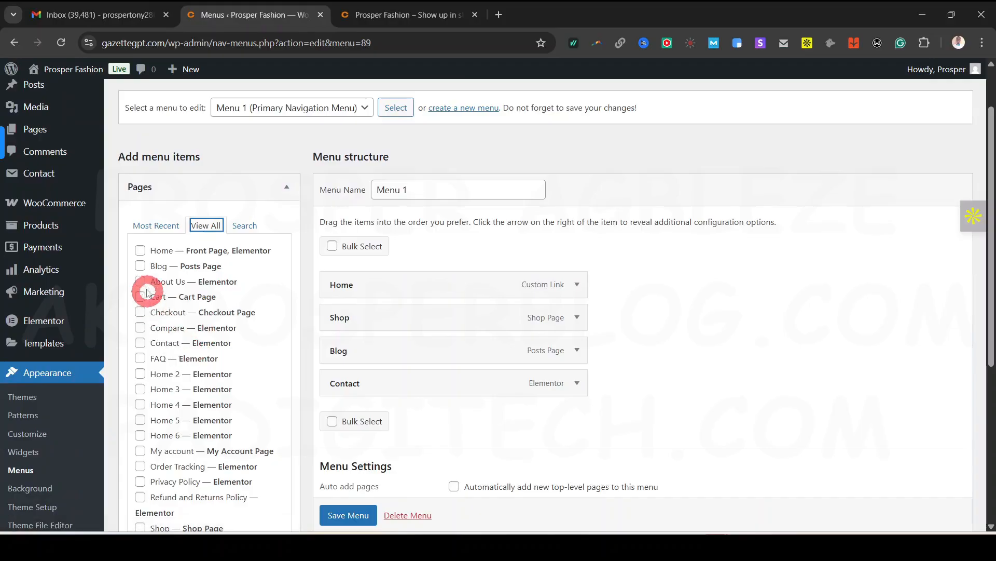
scroll(156, 311, "down", 1)
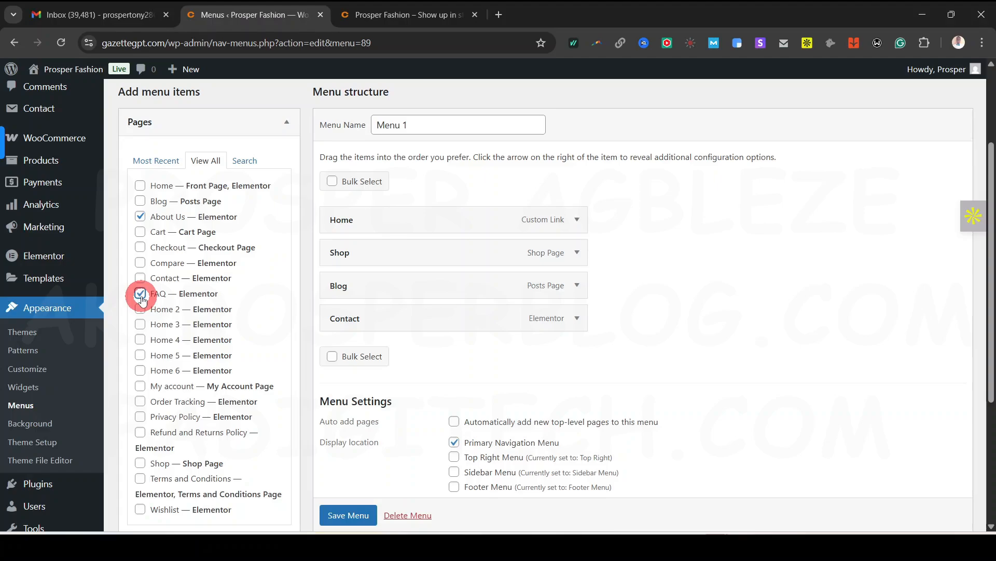
scroll(183, 321, "down", 1)
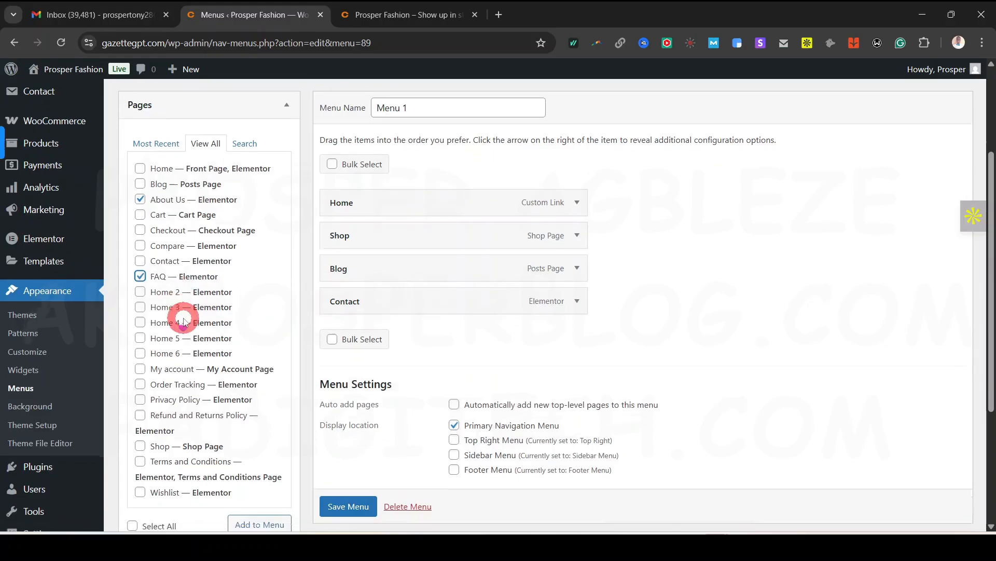
scroll(183, 321, "down", 3)
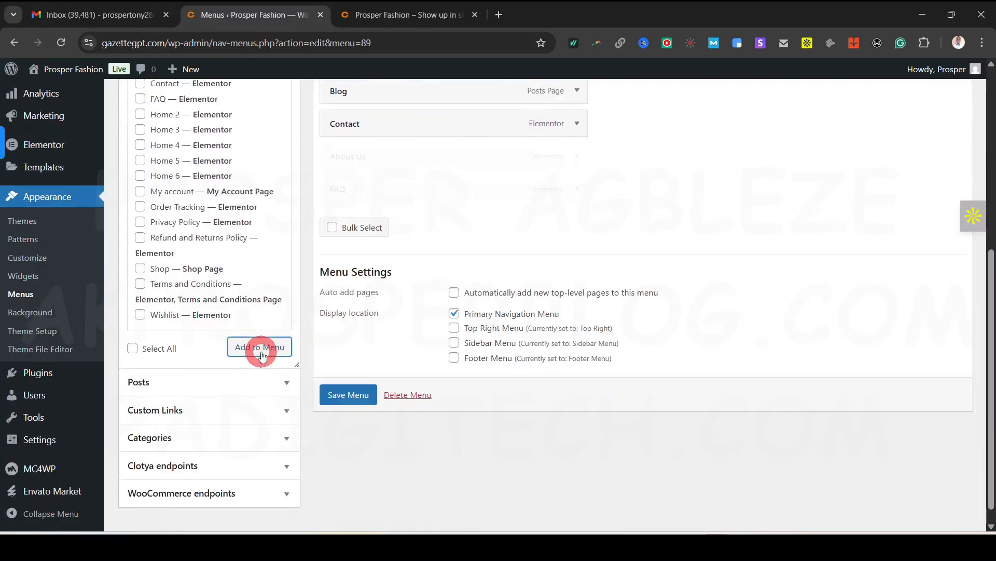
scroll(618, 258, "up", 2)
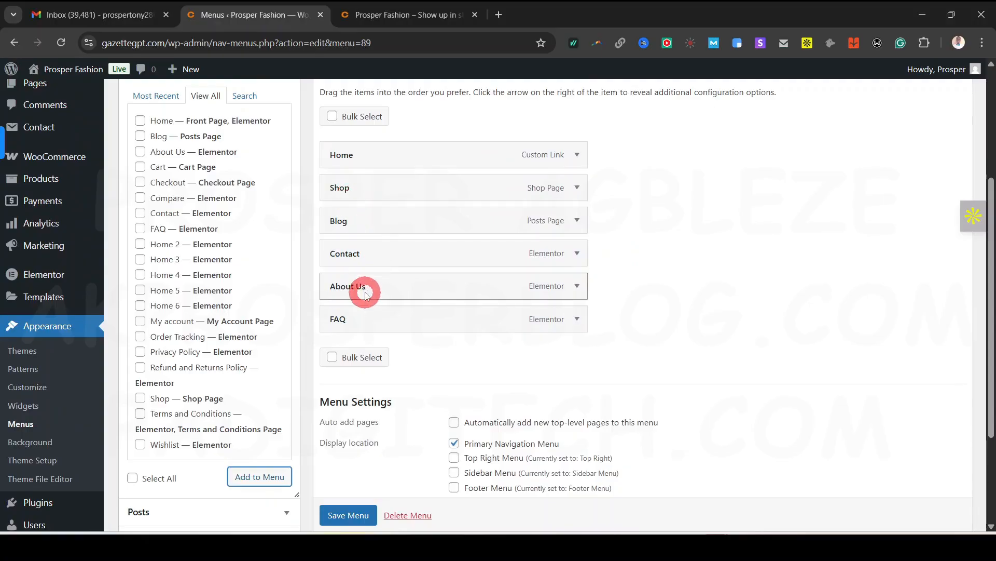
Move About Us and FAQ right after Shop, save the menu, and view the storefront
left_click_drag(363, 284, 363, 220)
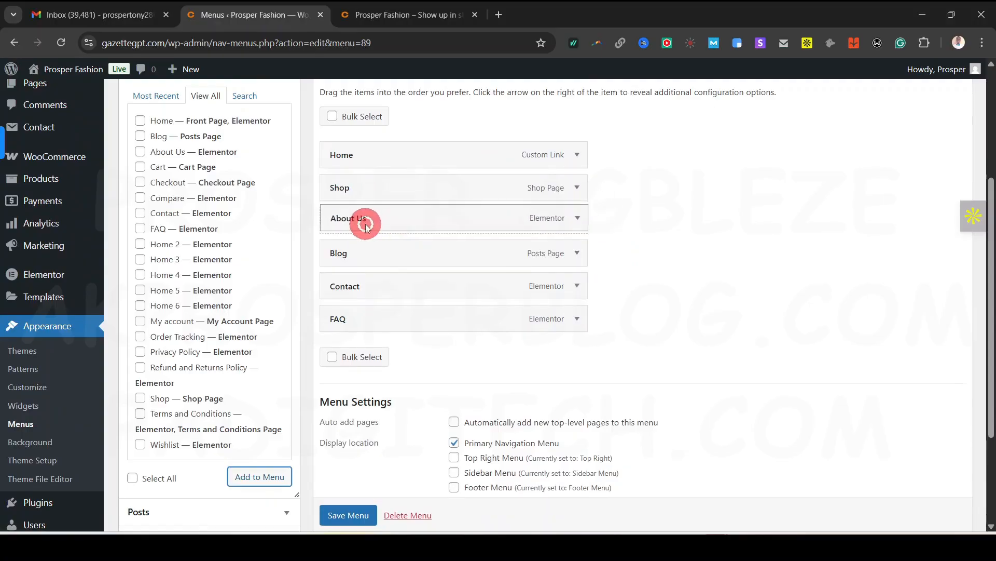
left_click_drag(363, 318, 349, 272)
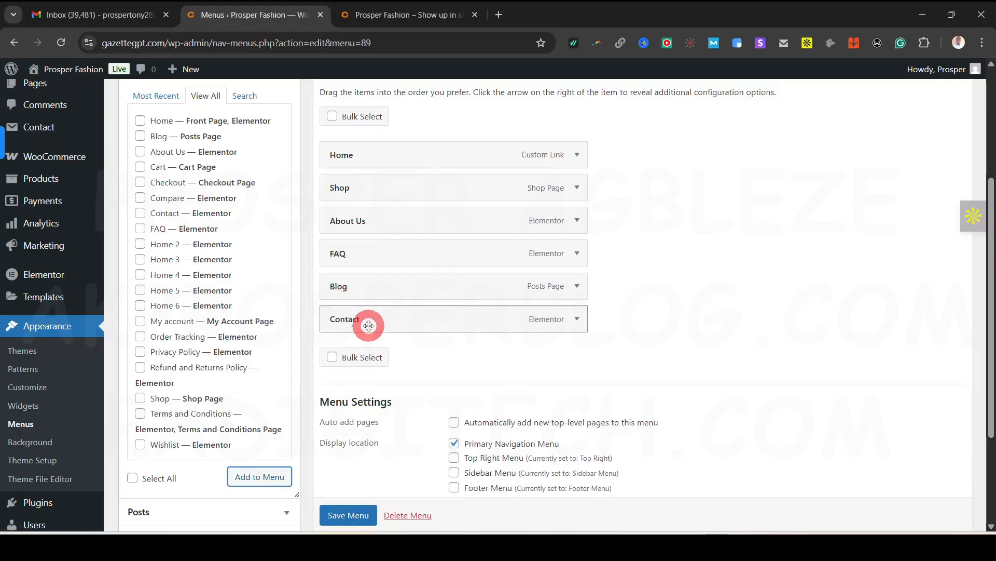
left_click(353, 524)
scroll(353, 519, "down", 1)
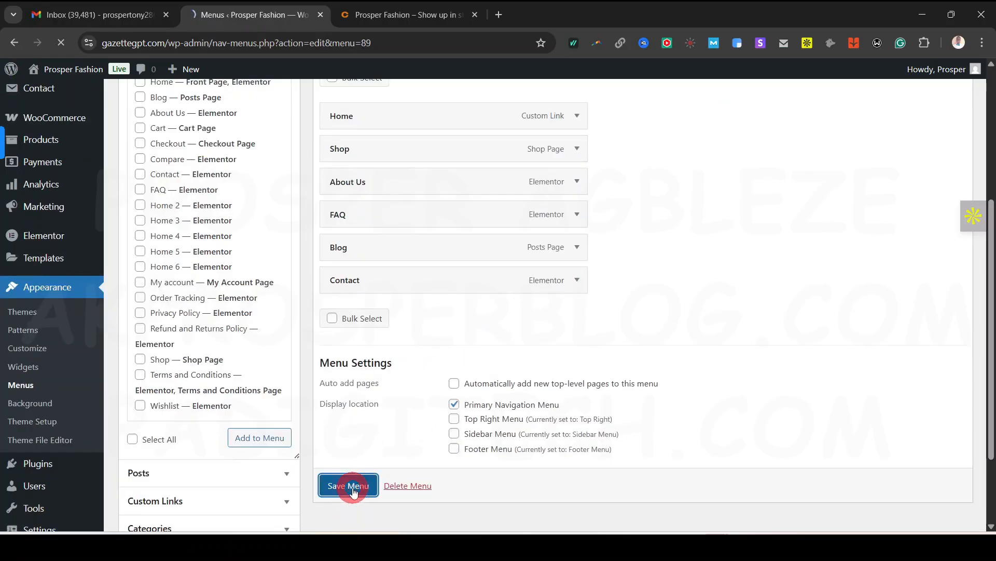
scroll(424, 433, "down", 3)
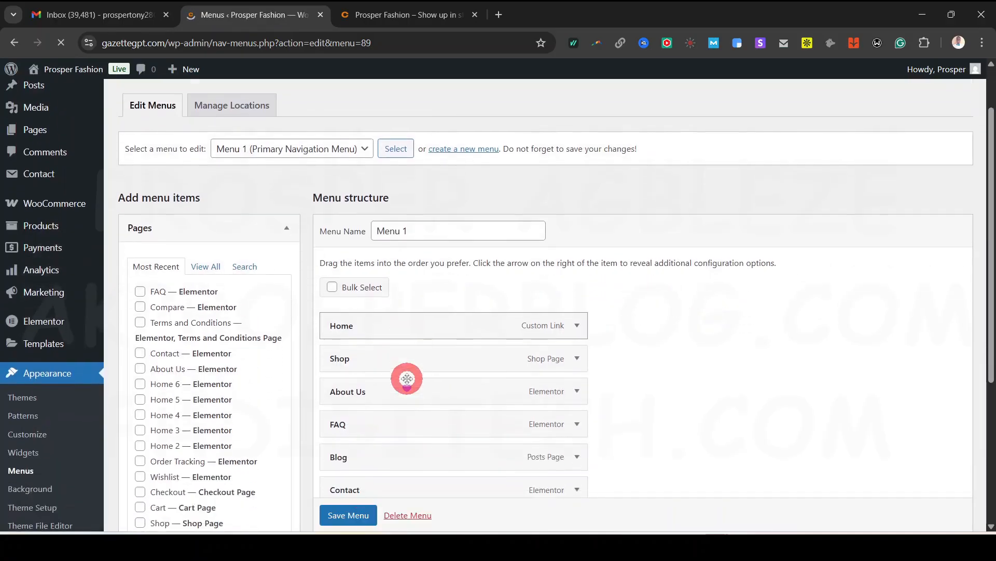
scroll(471, 427, "down", 3)
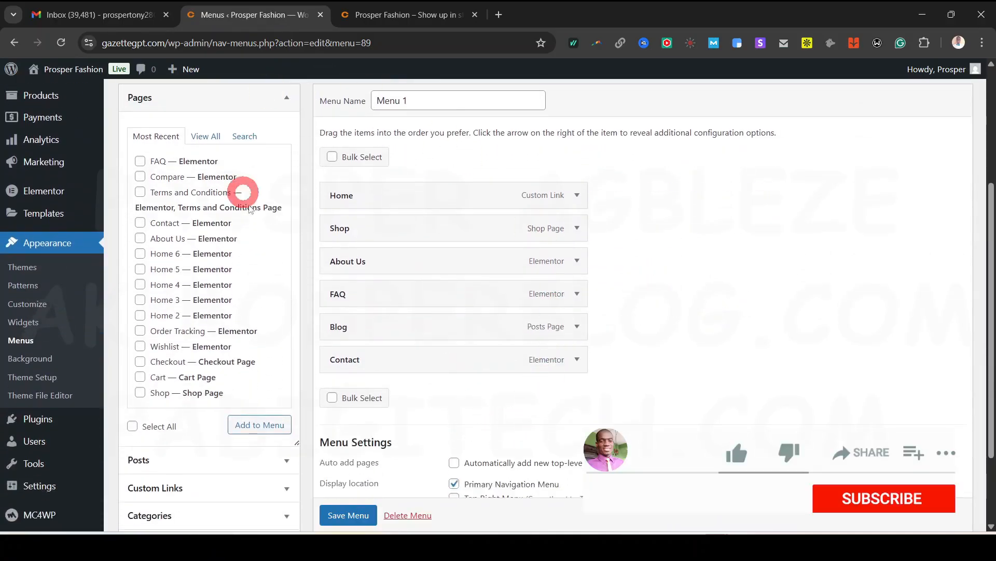
left_click(385, 14)
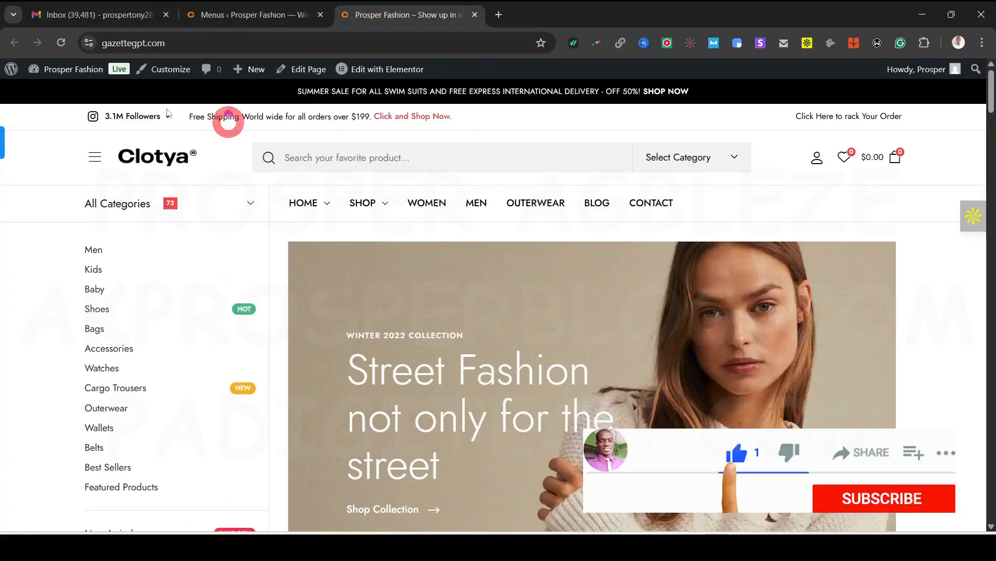
Reload the storefront to confirm the header shows Home, Shop, About Us, FAQ, Blog, Contact
left_click(61, 43)
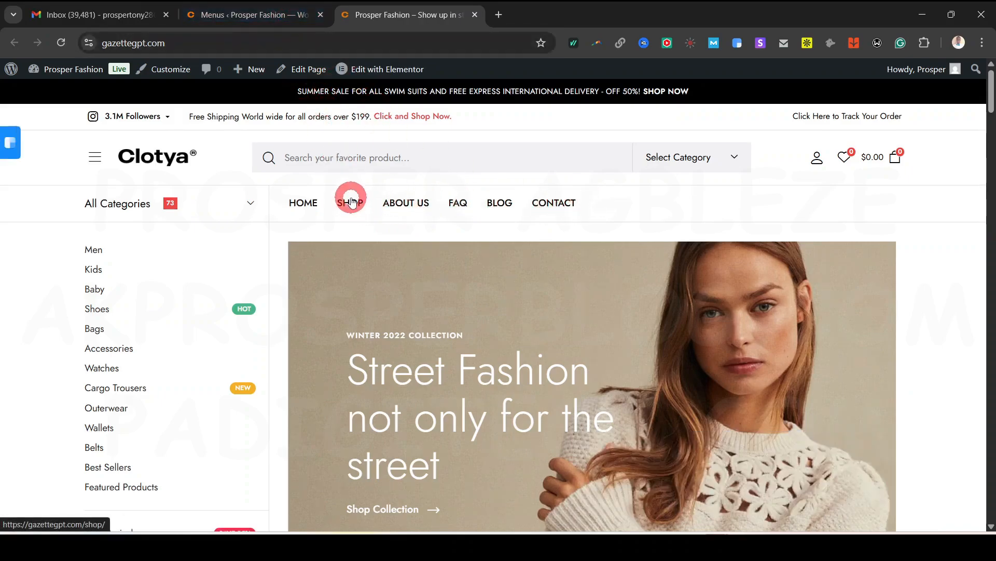
left_click(255, 14)
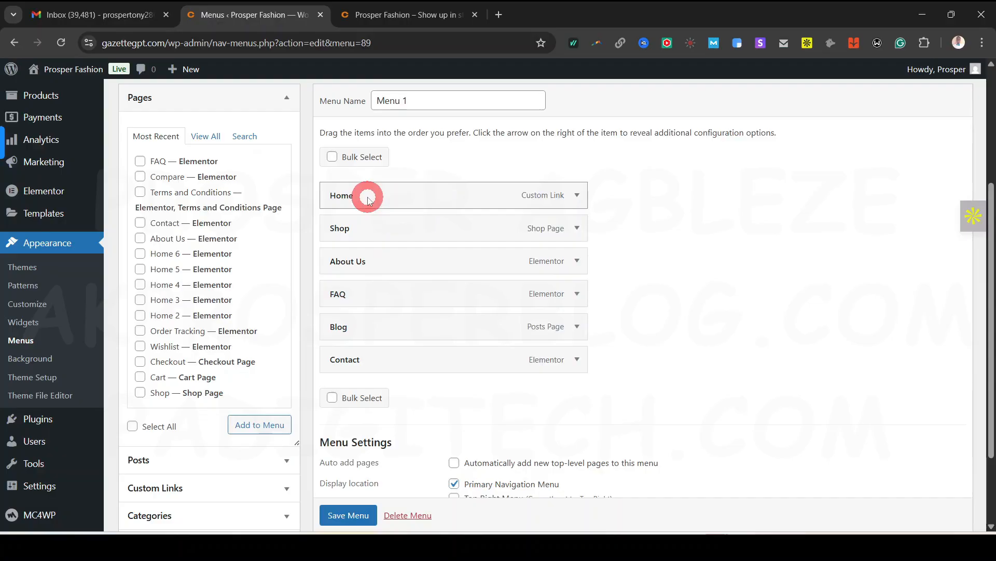
Nest Shop and About Us as sub-items of Home and check the live menu
left_click_drag(360, 219, 381, 230)
mouse_move(399, 263)
left_mouse_down()
mouse_move(398, 253)
mouse_move(384, 270)
left_mouse_up()
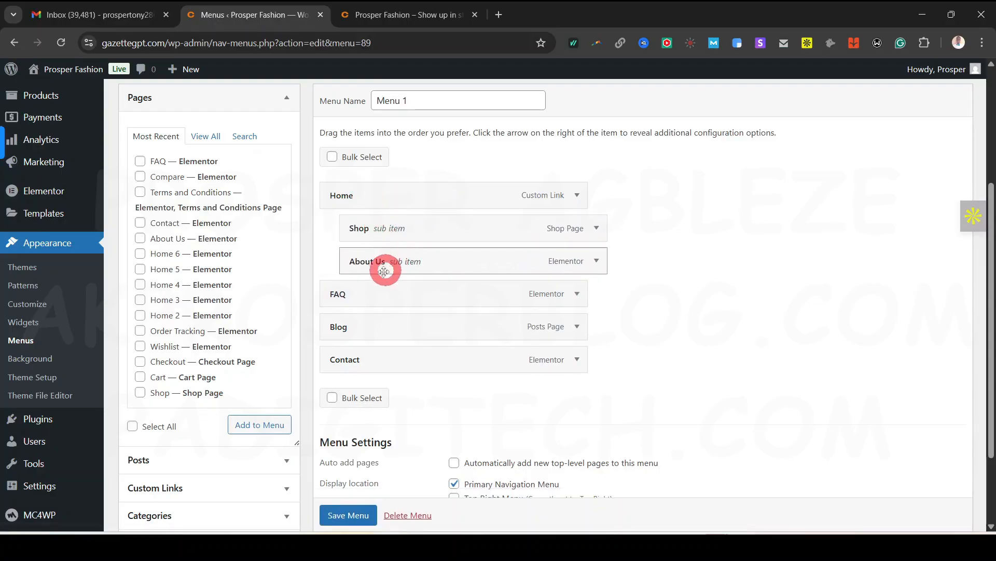
left_click(367, 16)
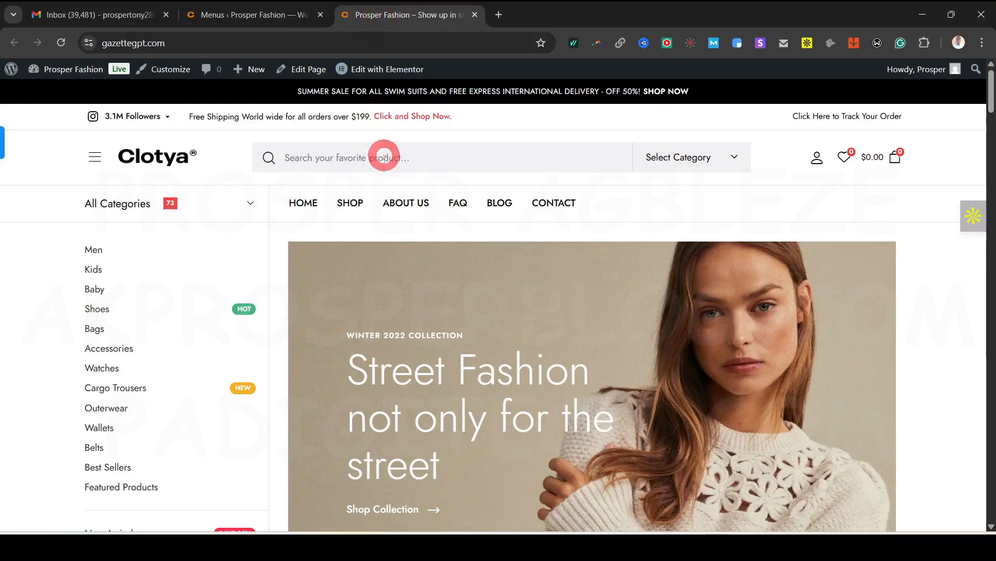
left_click(224, 14)
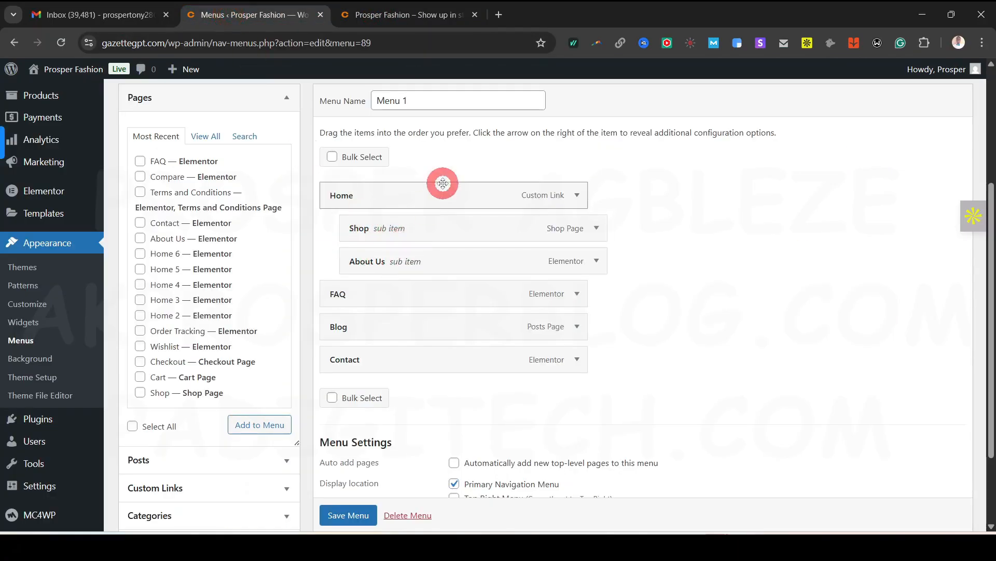
Nest FAQ under About Us and Blog under Shop, save, and check the storefront dropdowns
left_click_drag(347, 294, 398, 301)
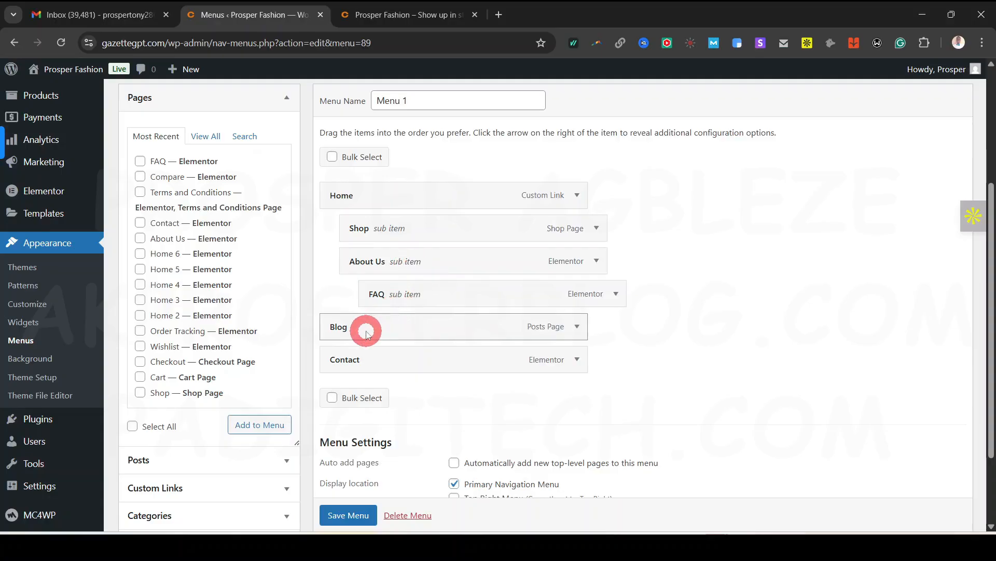
left_click_drag(365, 332, 404, 262)
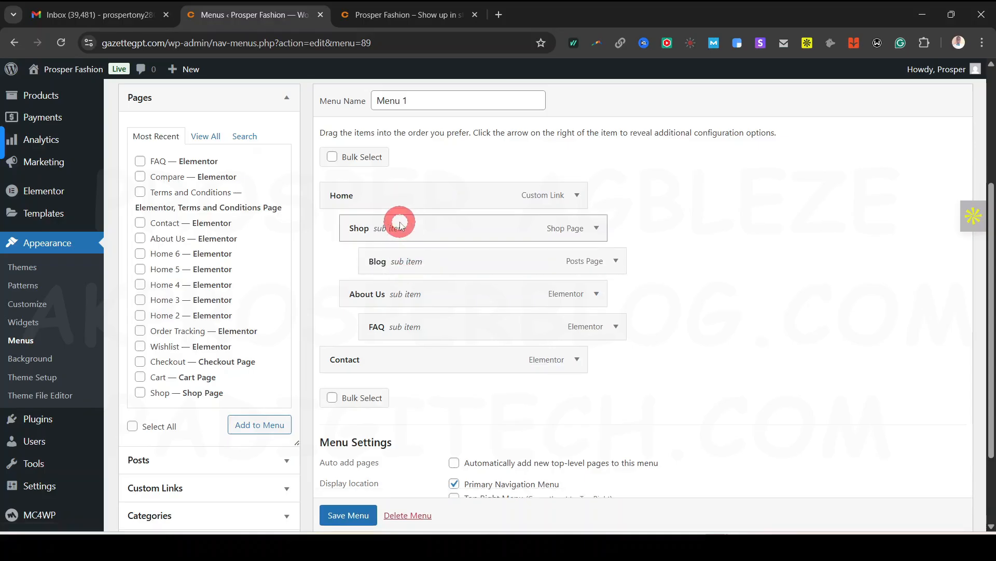
left_click(358, 516)
scroll(360, 518, "down", 1)
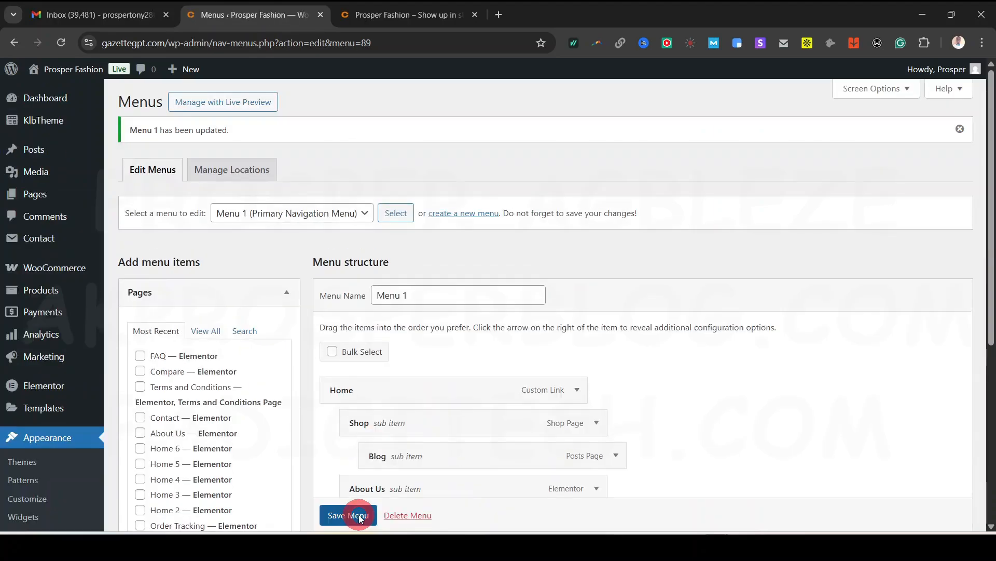
scroll(415, 488, "down", 4)
left_click(390, 15)
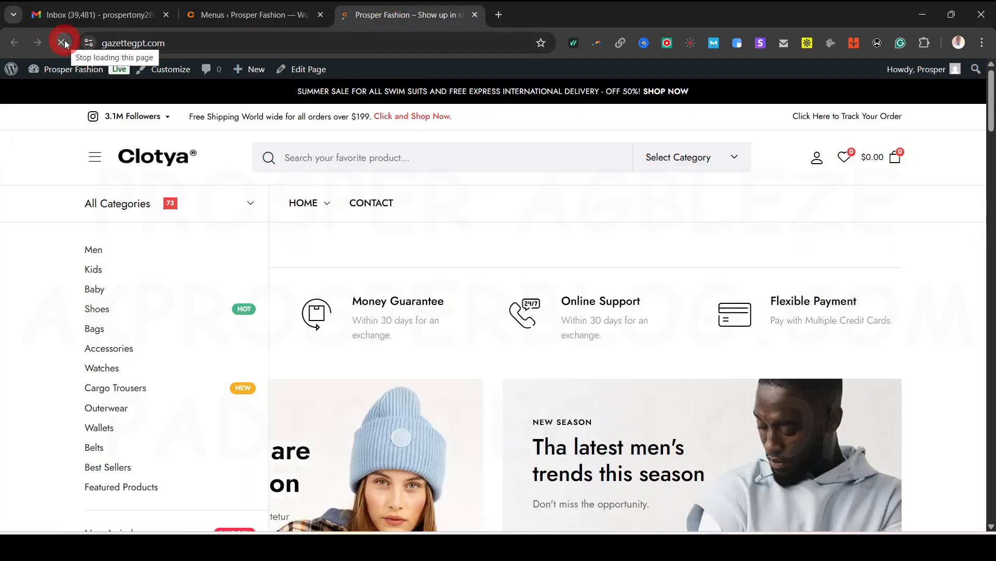
mouse_move(323, 207)
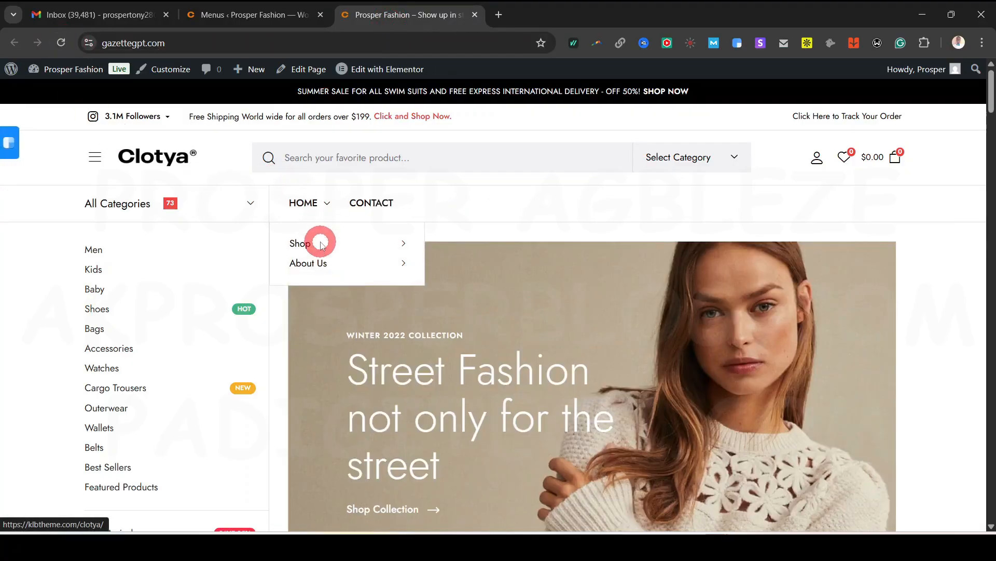
mouse_move(323, 266)
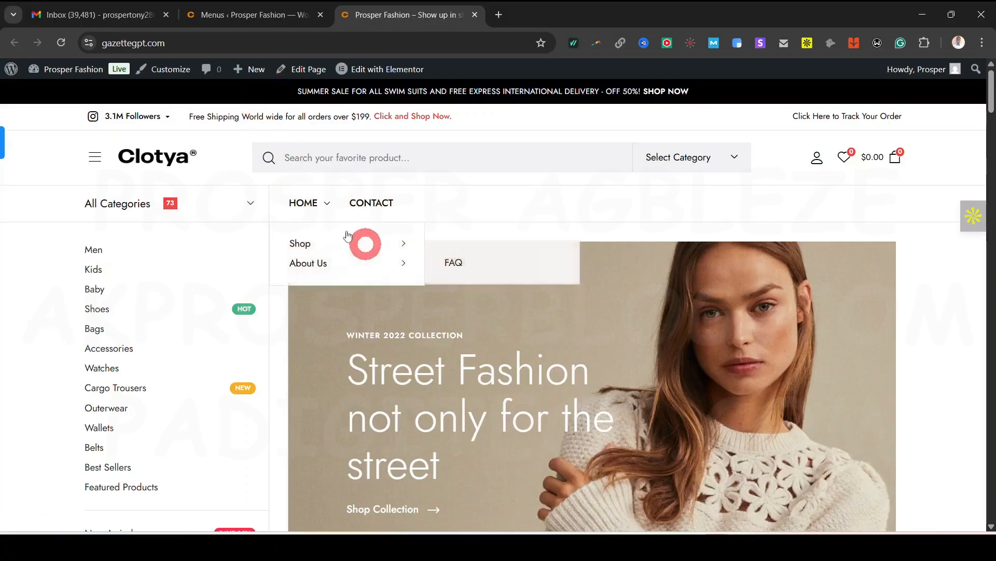
Flatten Home, Shop, About Us and FAQ back to top-level items and save the menu
left_click(272, 14)
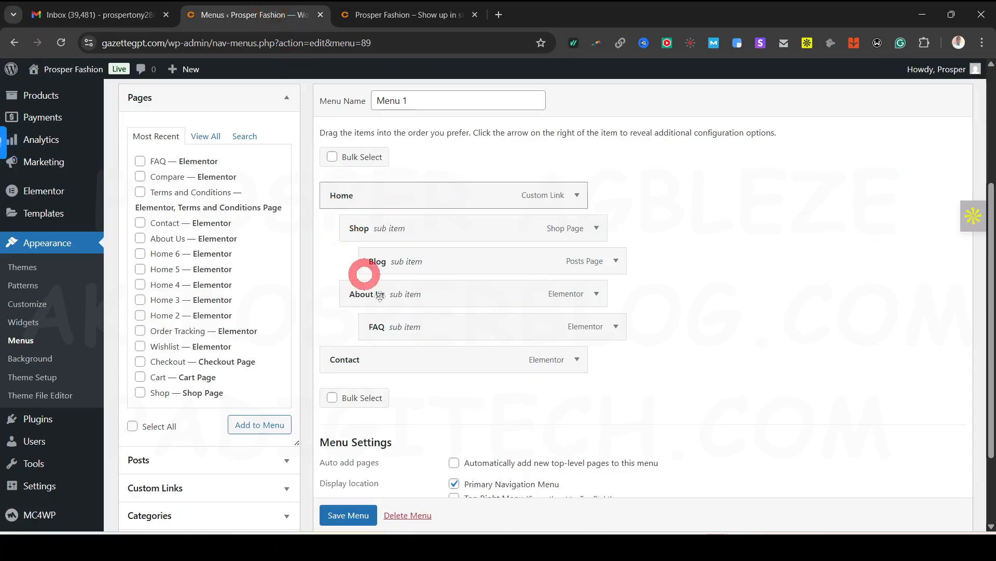
left_click_drag(369, 269, 391, 296)
left_click(460, 404)
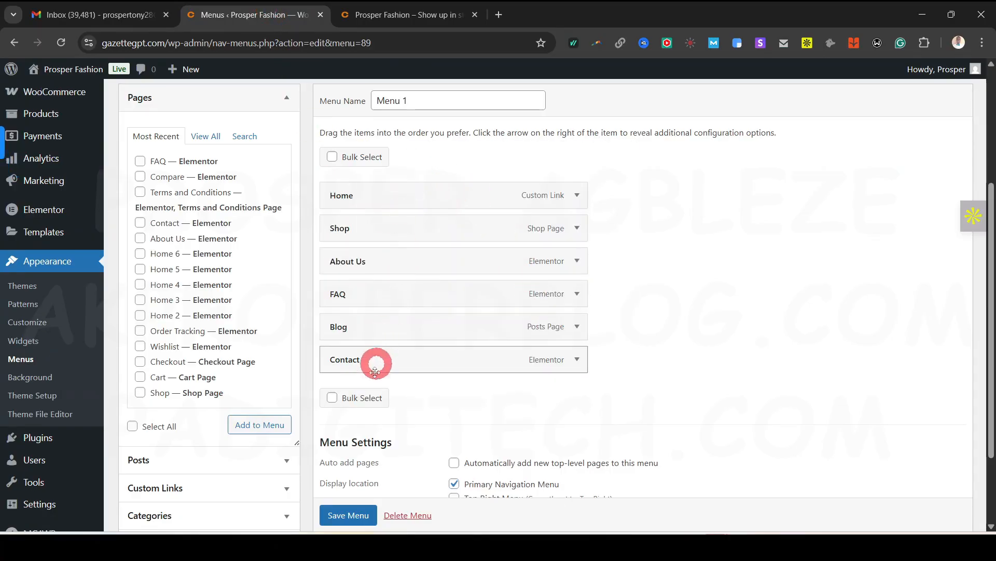
scroll(352, 513, "down", 1)
left_click(354, 514)
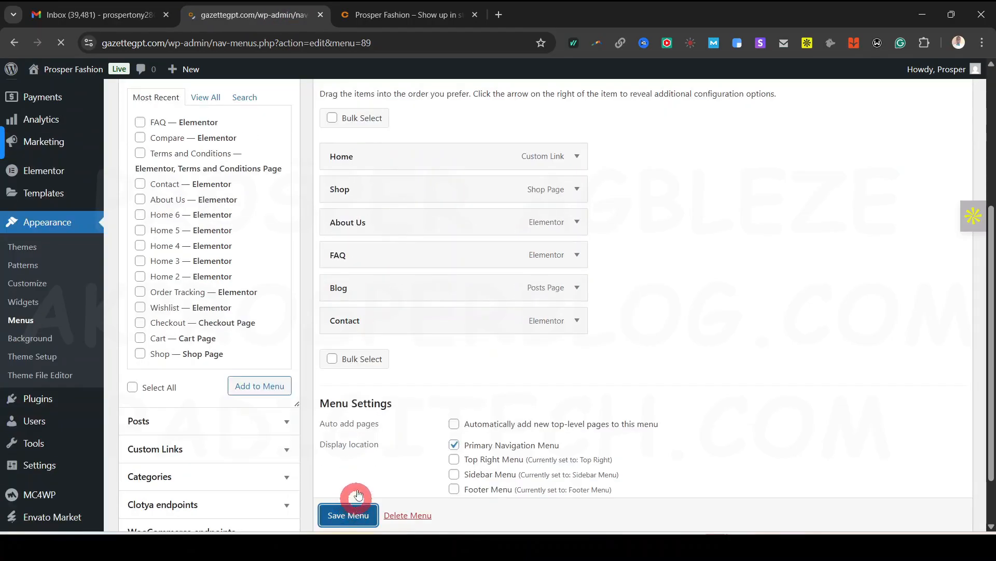
Reload the storefront to confirm the single-row header, then open the menu selection dropdown
left_click(410, 14)
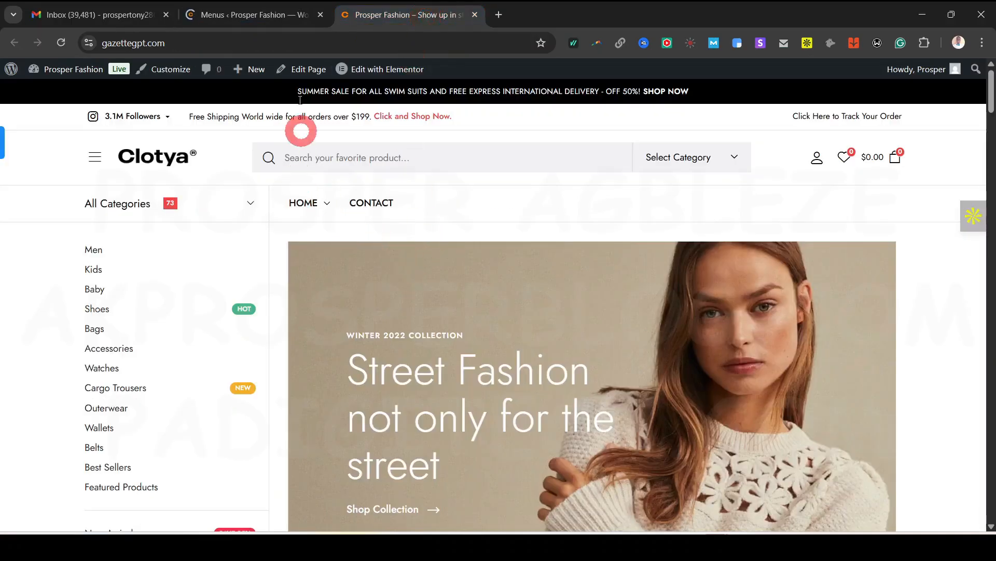
left_click(60, 40)
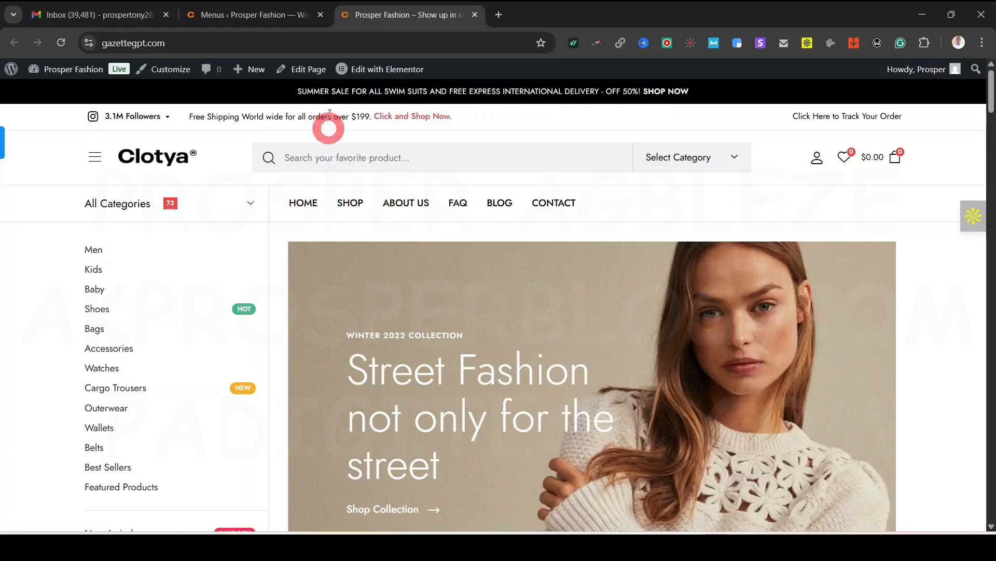
left_click(258, 22)
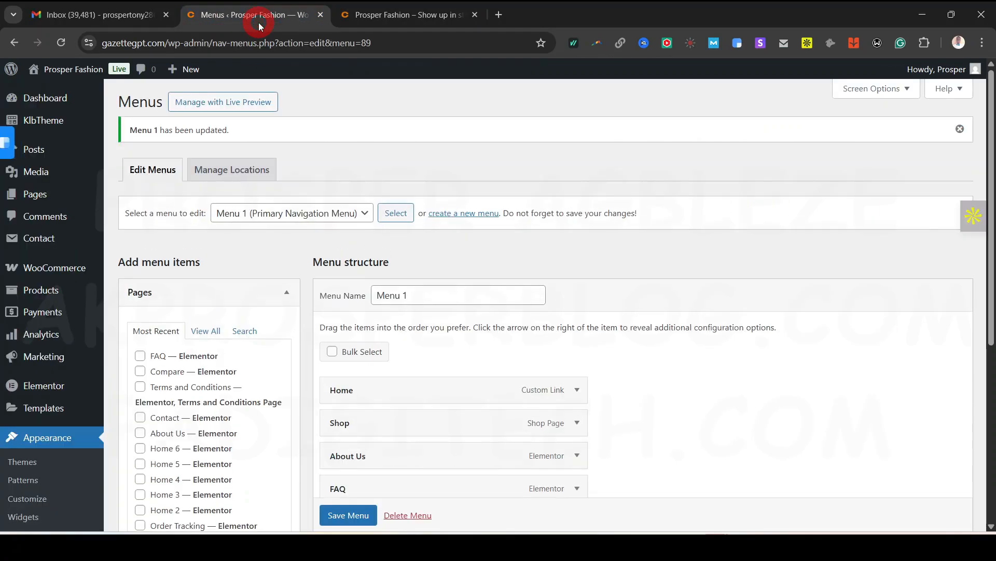
left_click(401, 17)
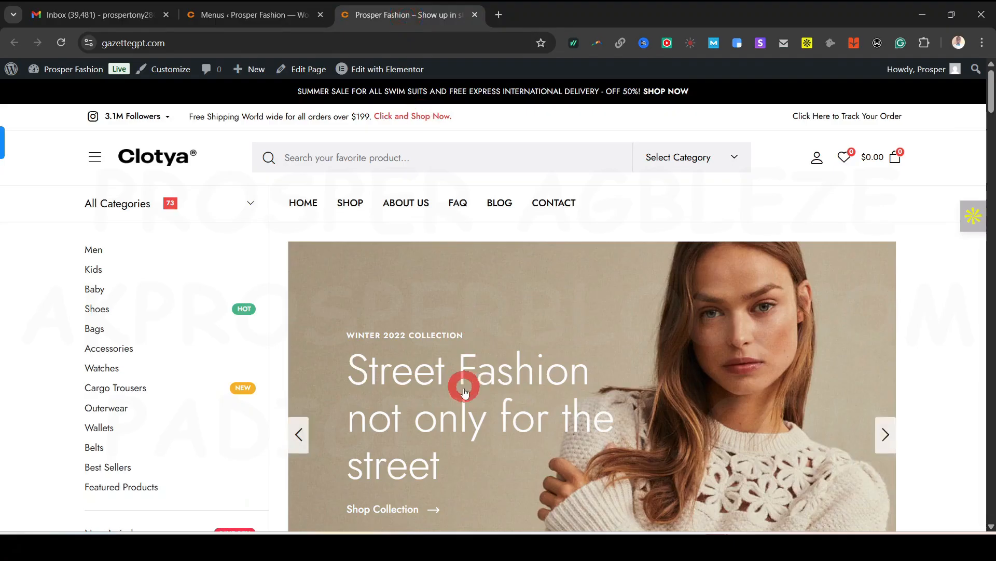
left_click(239, 17)
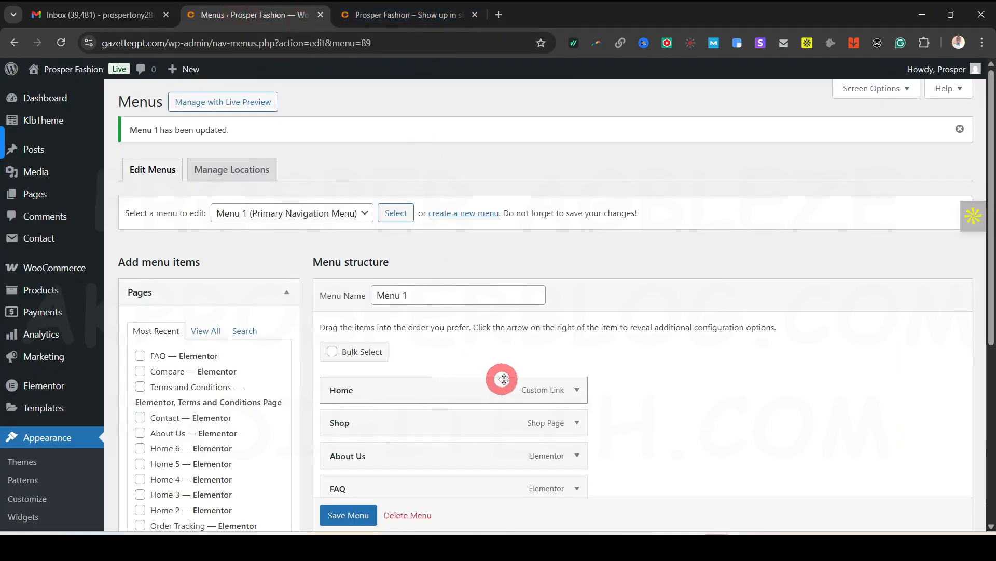
scroll(519, 381, "down", 2)
scroll(433, 225, "up", 2)
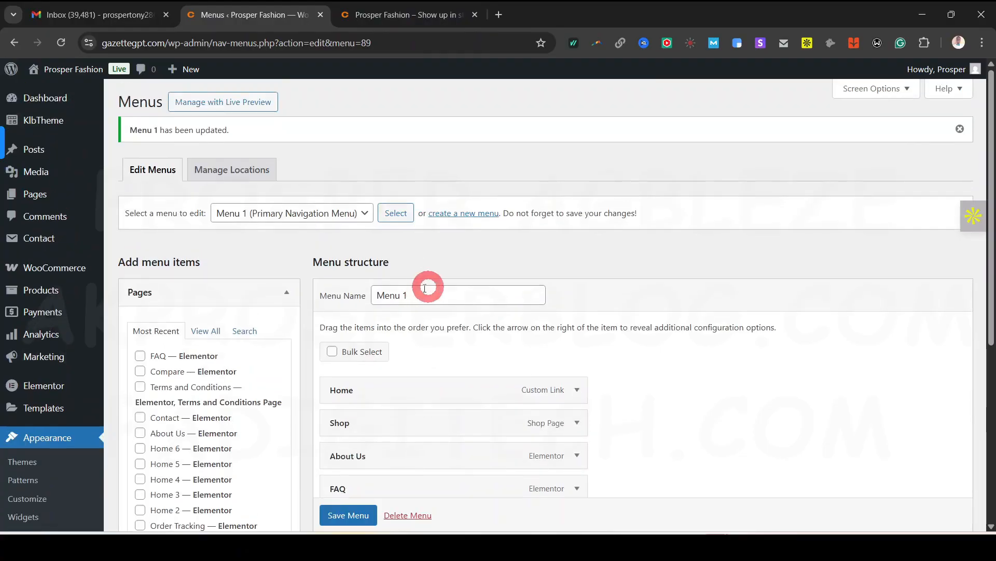
left_click(305, 215)
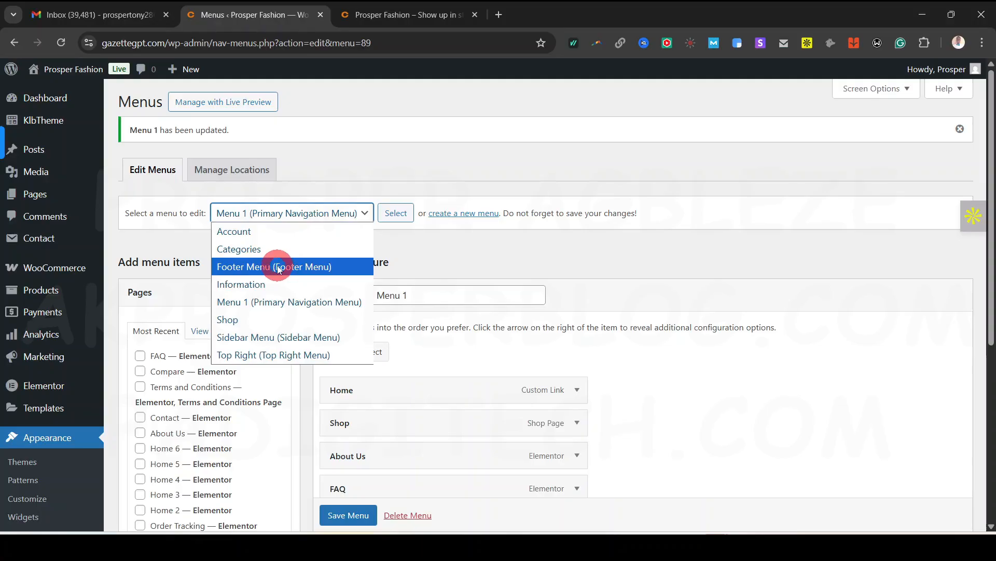
Load the Sidebar Menu and compare its items with the storefront's category sidebar
left_click(292, 338)
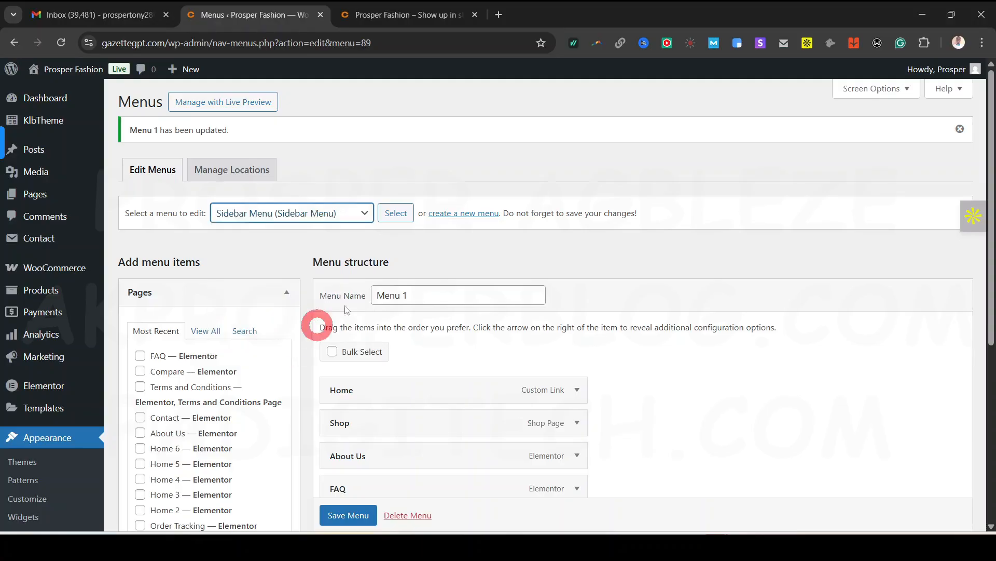
left_click(398, 216)
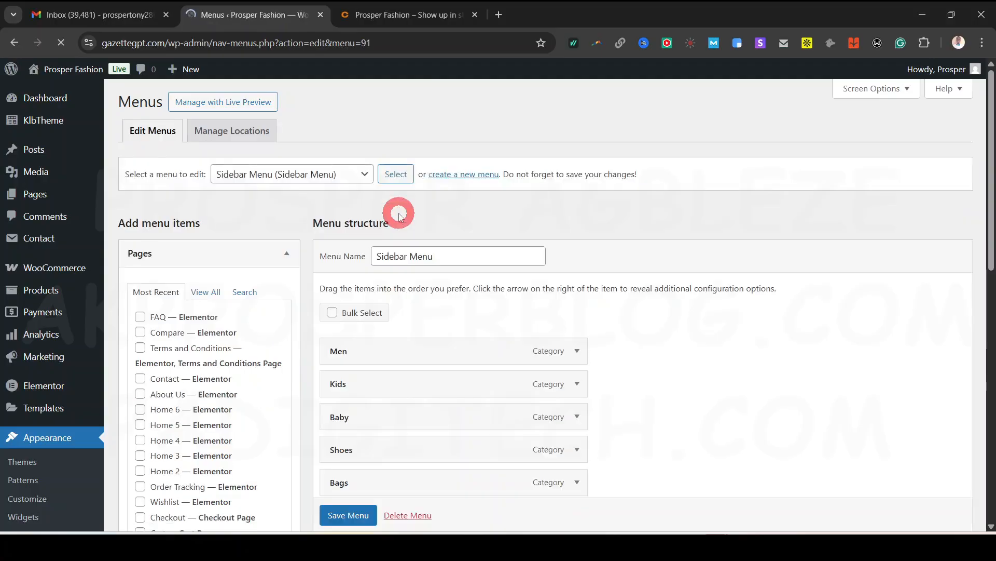
scroll(482, 341, "down", 4)
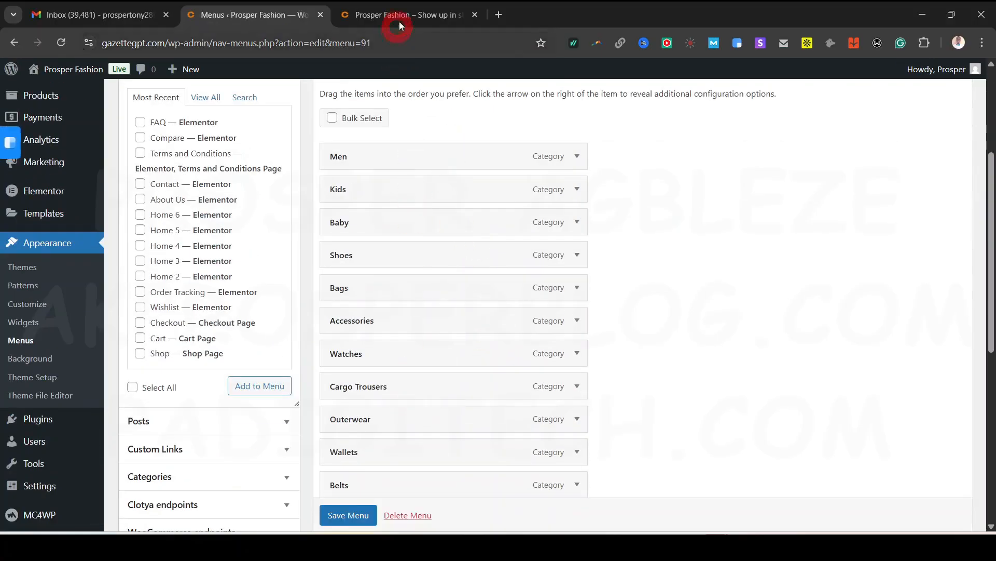
left_click(400, 25)
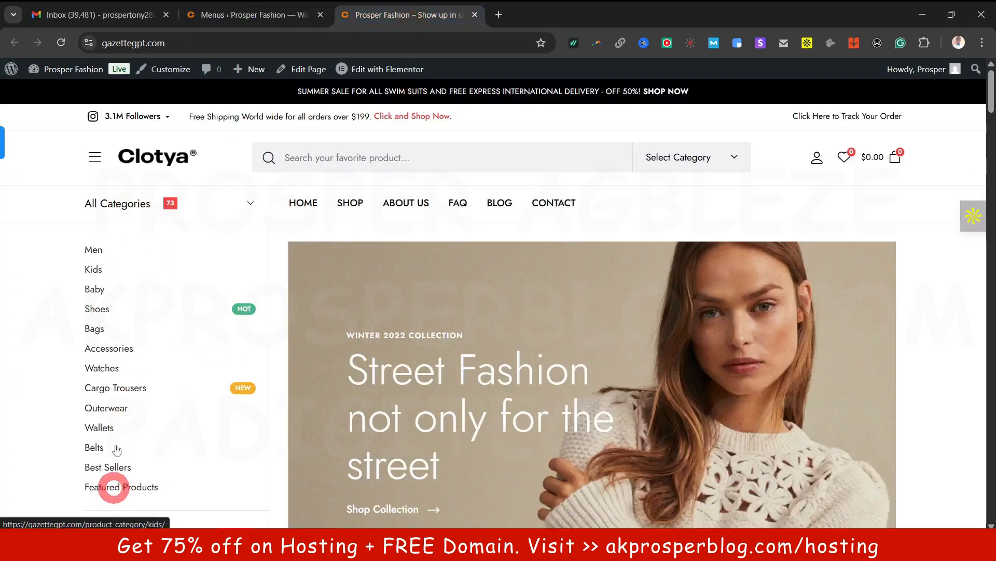
scroll(125, 345, "down", 3)
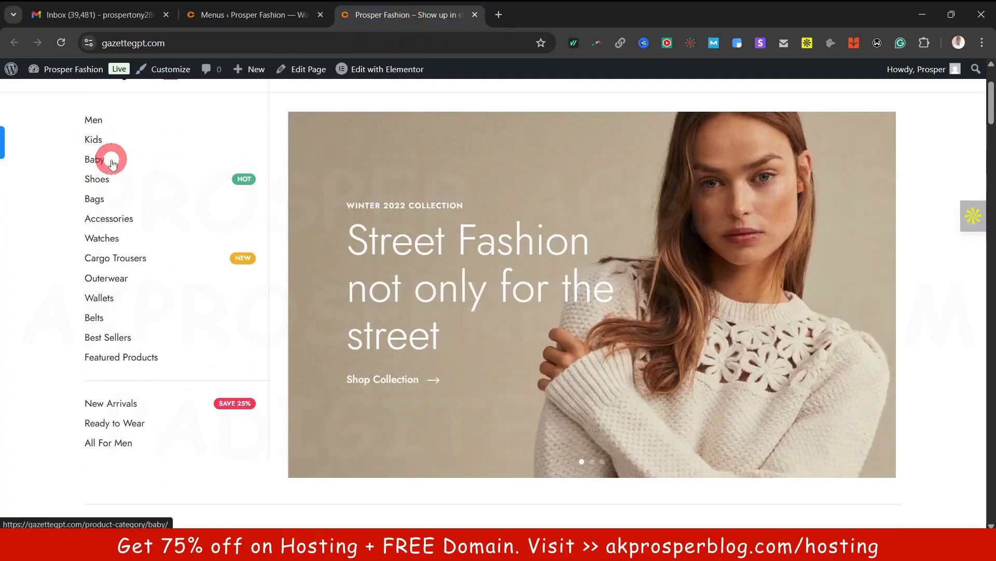
left_click(275, 16)
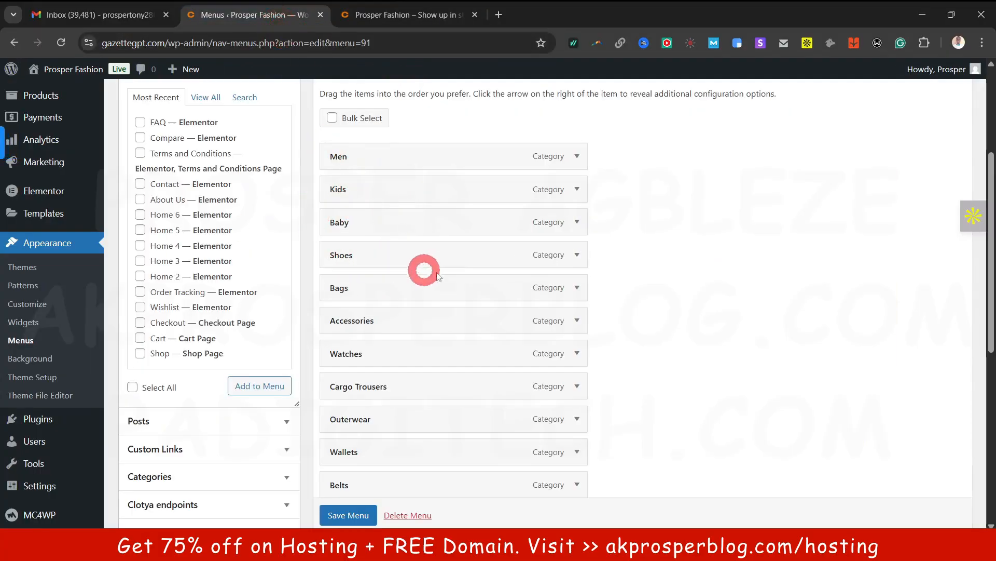
scroll(397, 301, "down", 3)
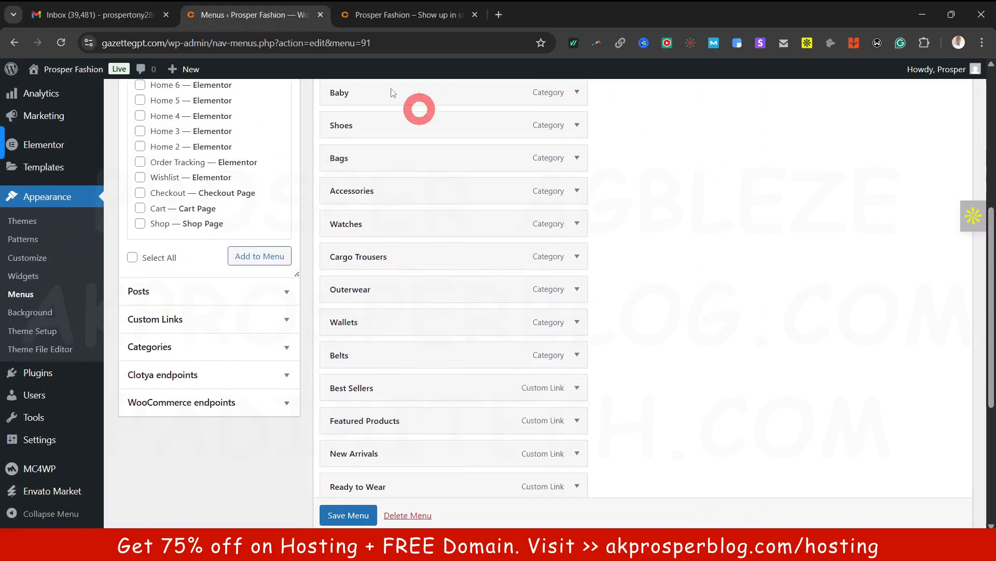
left_click(415, 16)
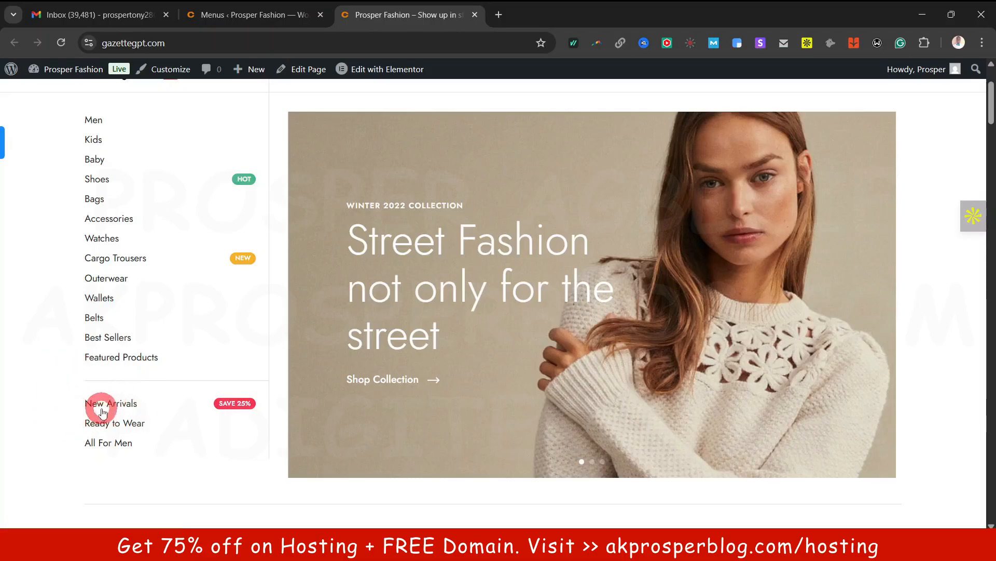
left_click(149, 469)
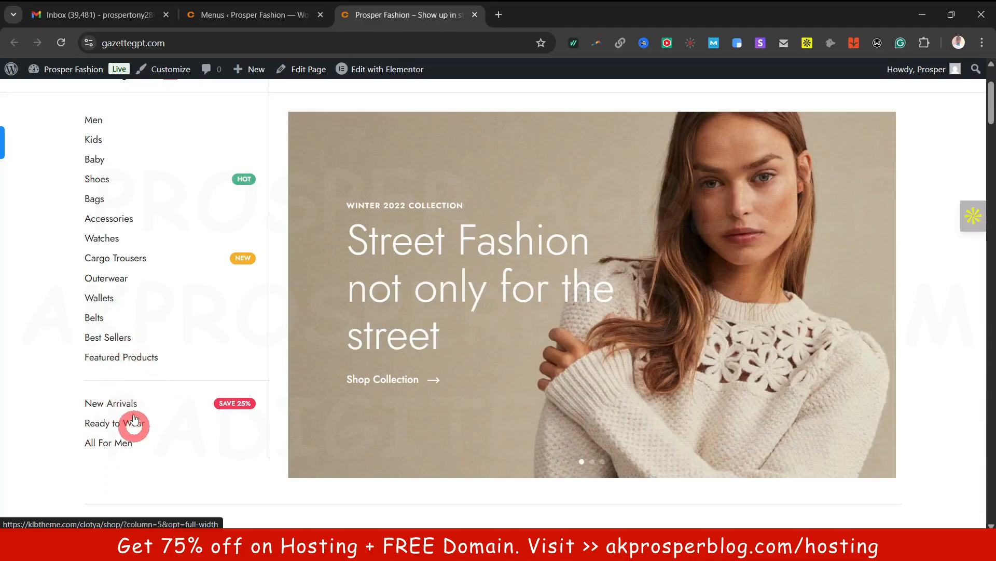
left_click(253, 14)
scroll(378, 182, "down", 4)
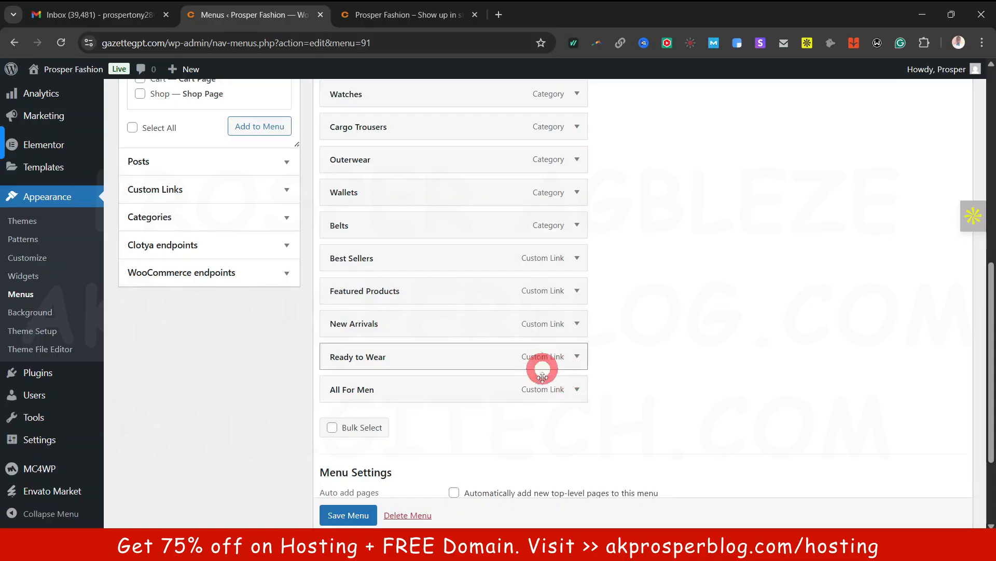
Inspect the New Arrivals item's link details and recheck the storefront sidebar
left_click(578, 323)
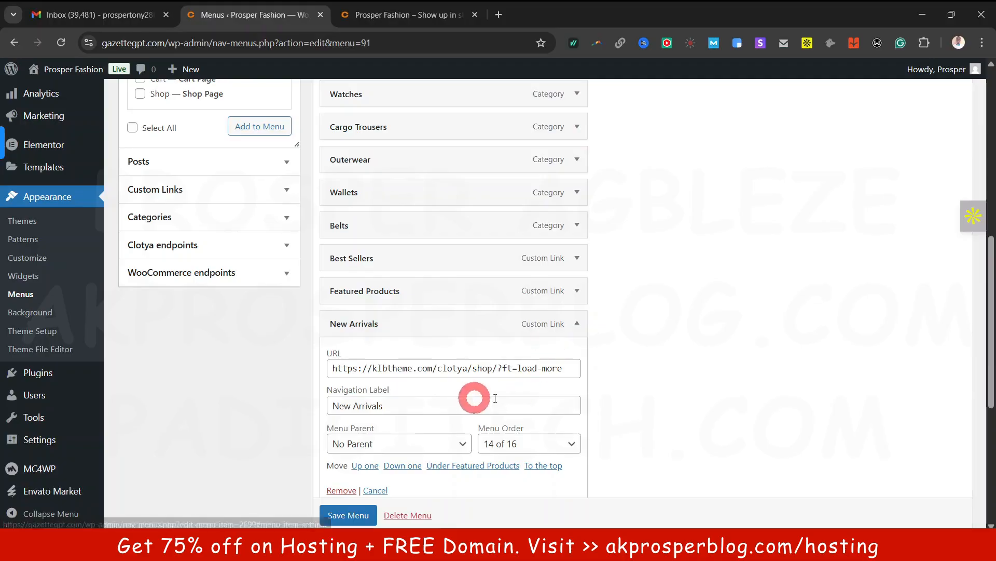
left_click(578, 324)
scroll(593, 258, "up", 6)
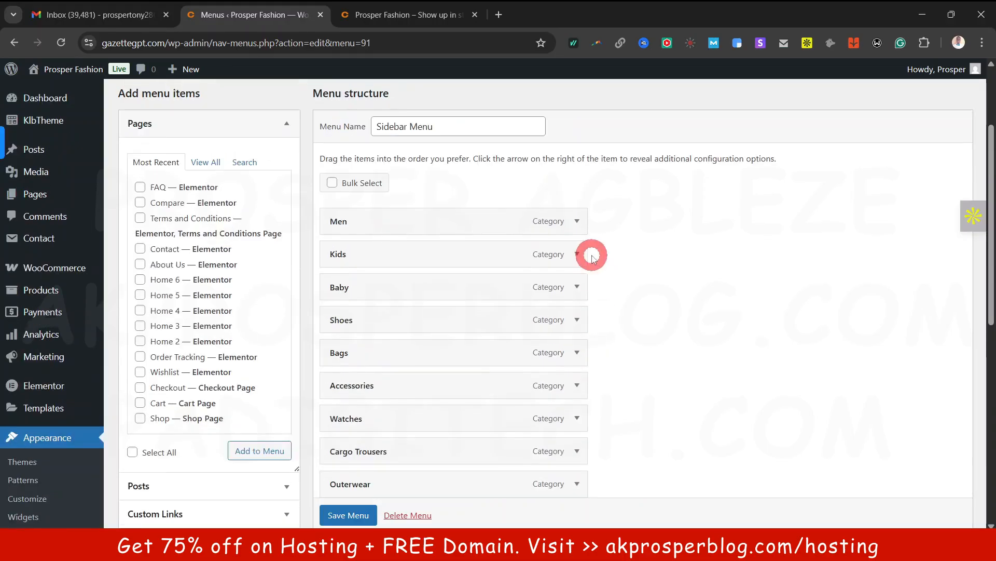
left_click(351, 21)
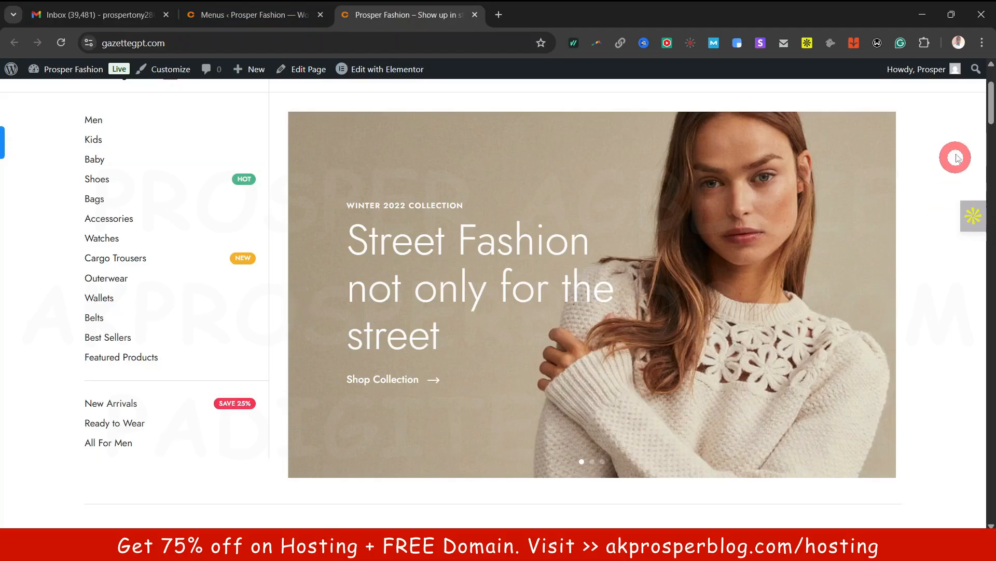
left_click_drag(990, 106, 990, 498)
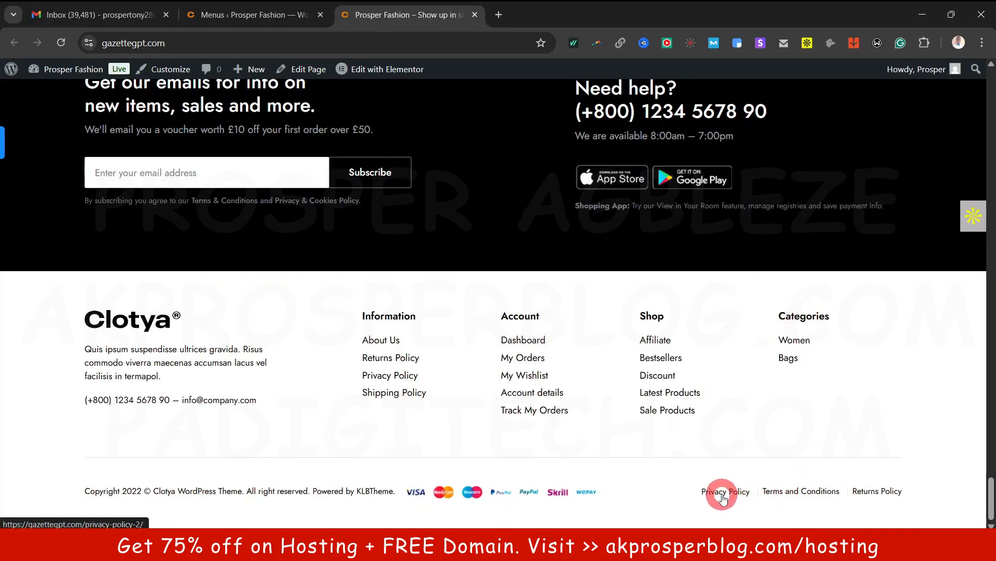
left_click(264, 15)
scroll(337, 203, "up", 3)
Select the Footer Menu and load it into the editor
left_click(262, 171)
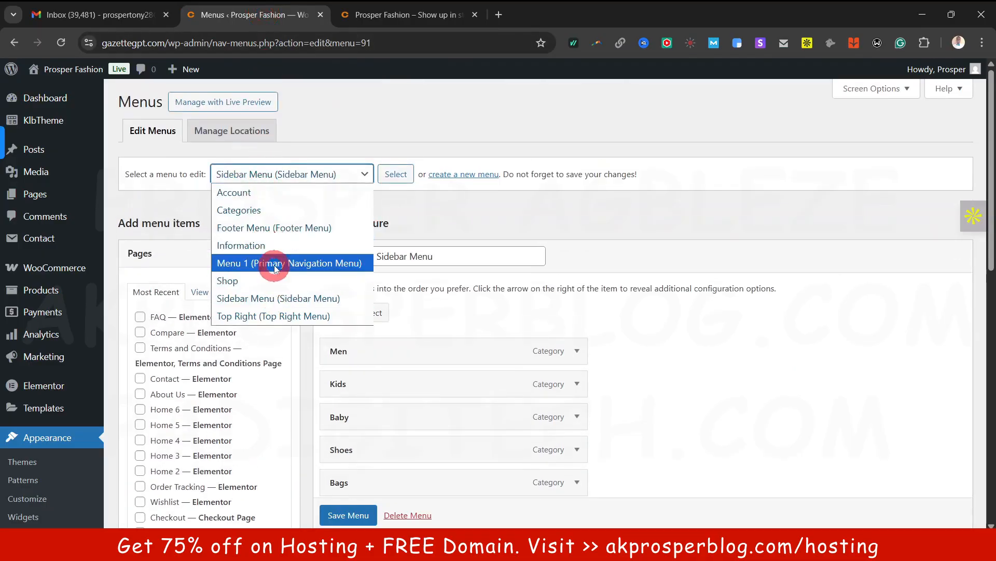
left_click(280, 234)
left_click(384, 176)
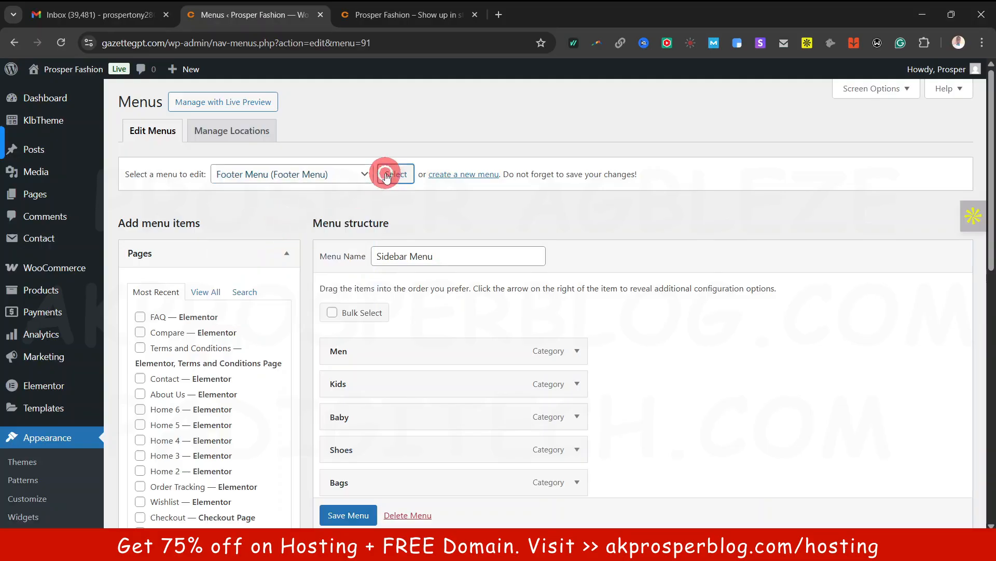
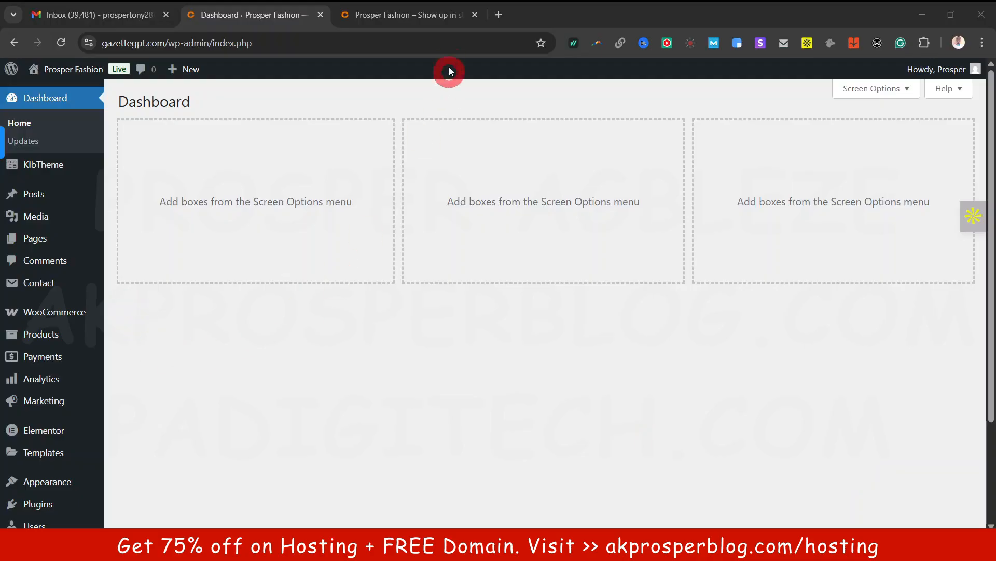
View and scroll through the live Prosper Fashion storefront homepage
left_click(421, 15)
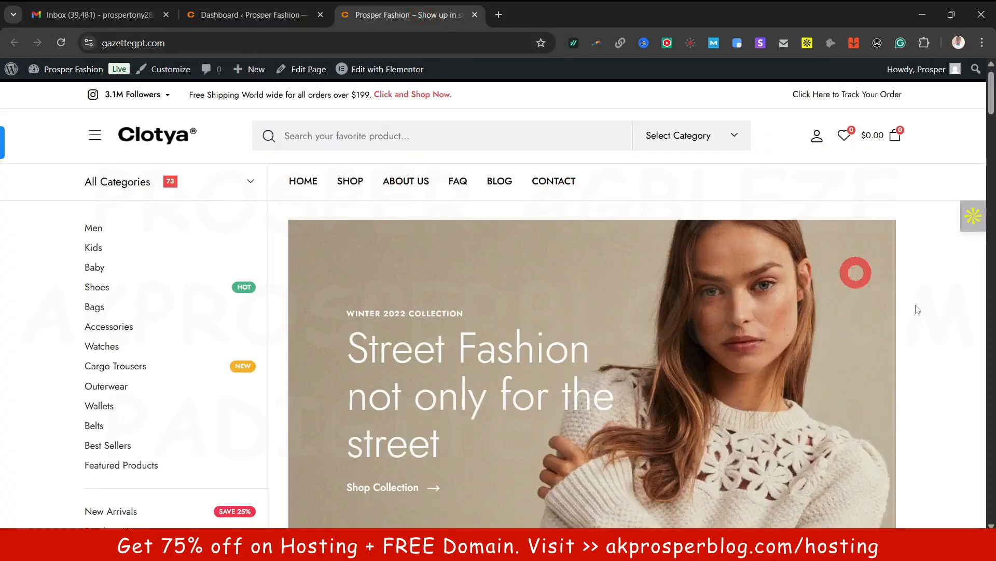
scroll(934, 307, "down", 10)
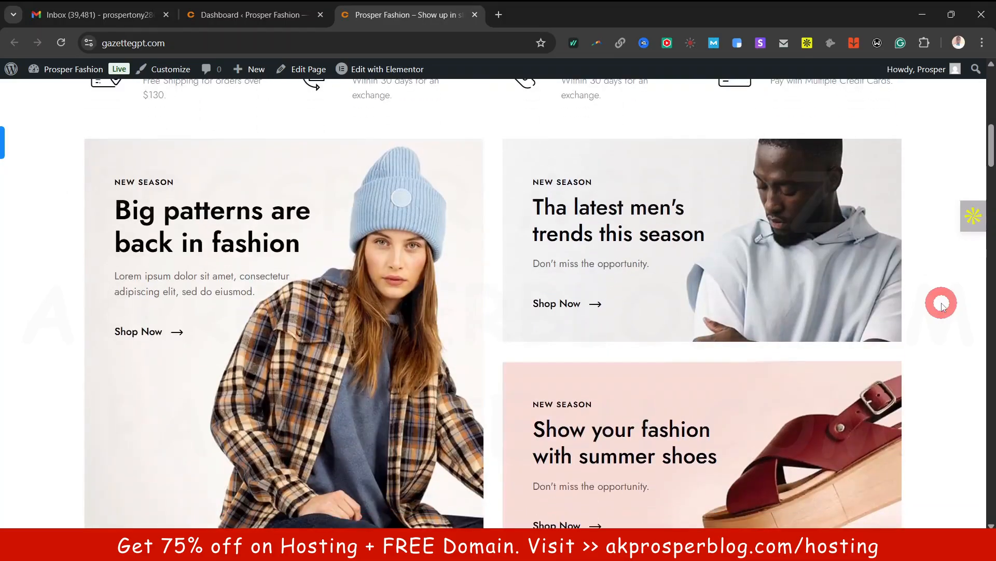
scroll(942, 306, "down", 4)
scroll(942, 305, "up", 11)
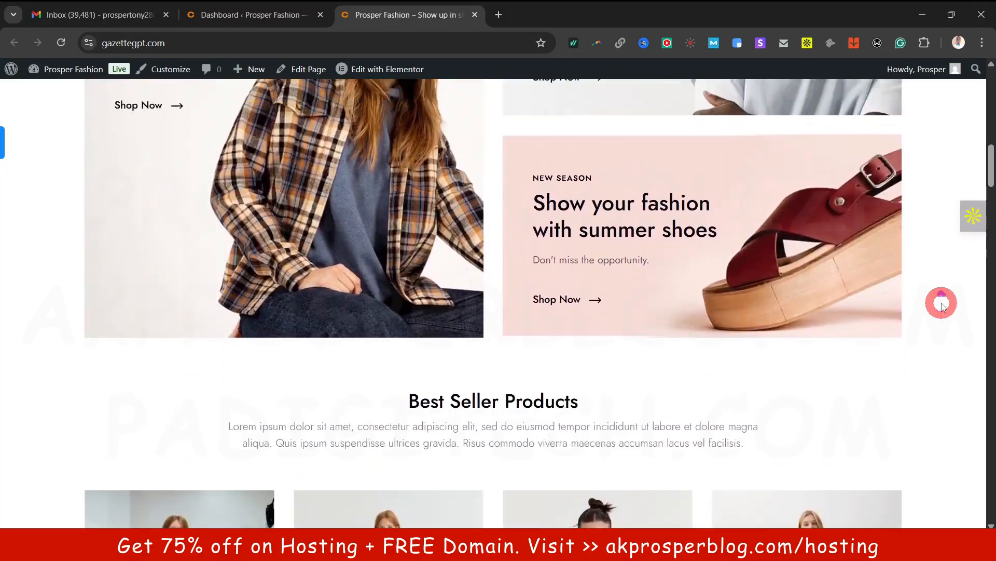
Return to the WordPress admin Dashboard after one more glance at the storefront
left_click(298, 10)
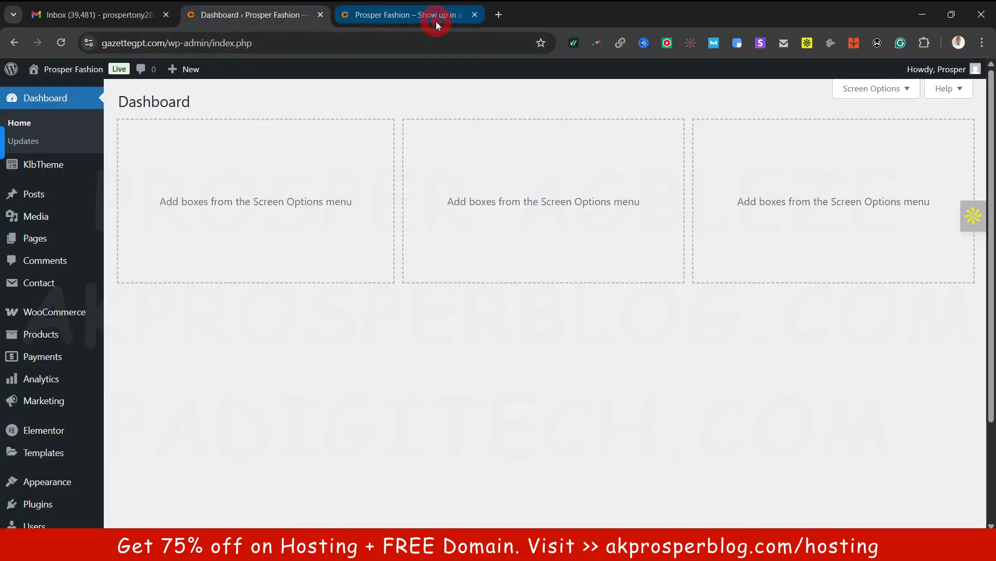
left_click(436, 21)
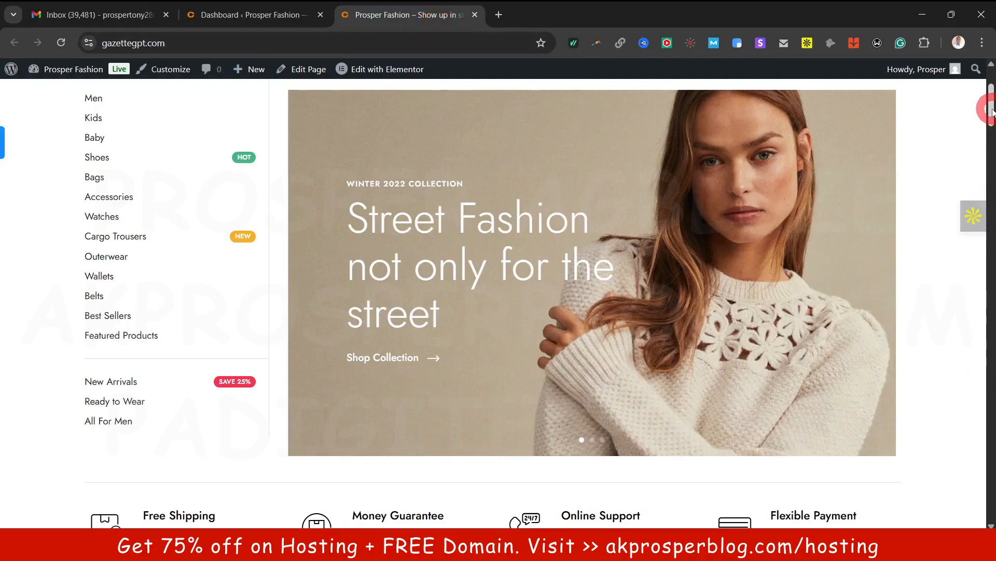
left_click(232, 8)
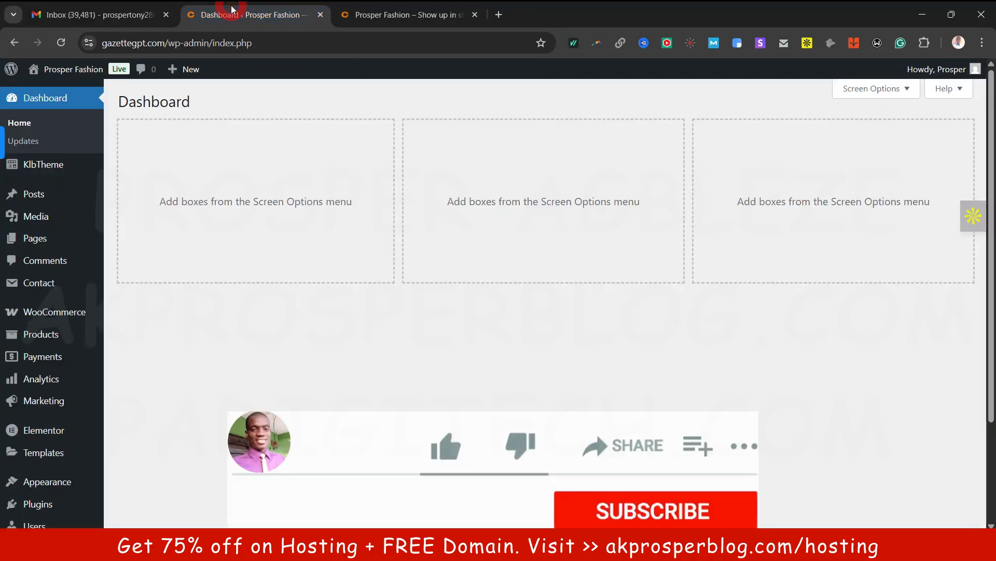
scroll(170, 392, "down", 3)
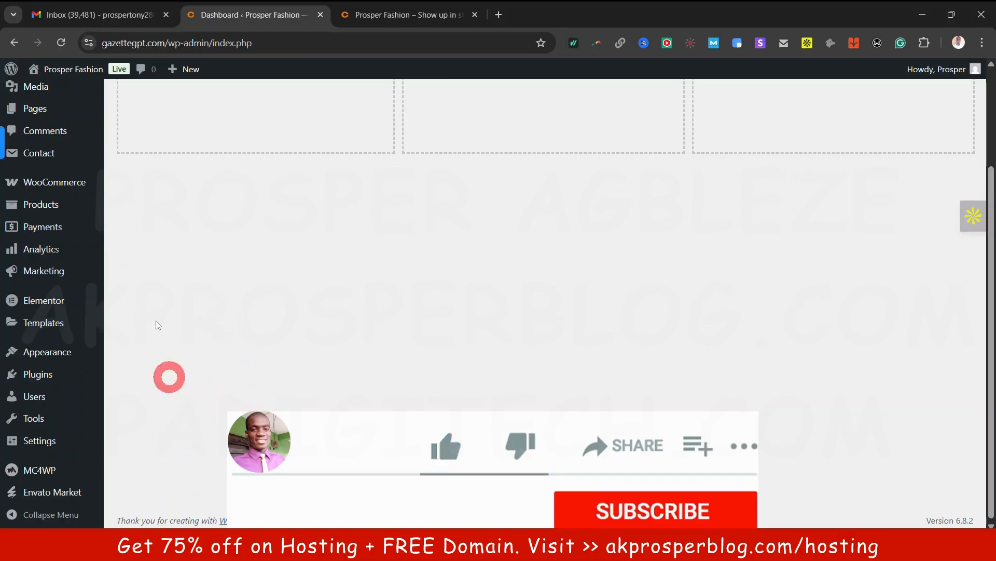
mouse_move(47, 352)
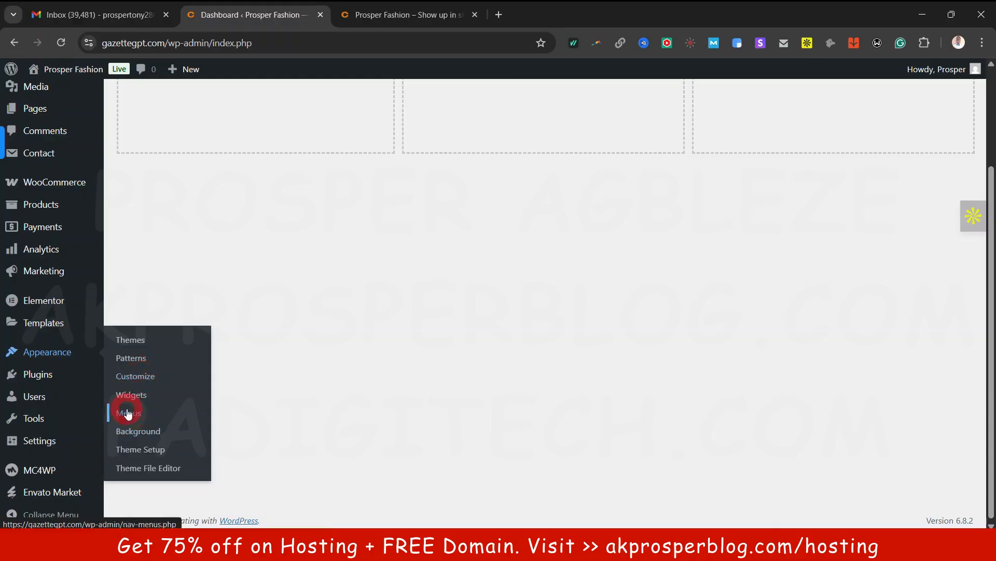
Open Customize in a new browser tab and browse the Customizer's sections list
right_click(133, 382)
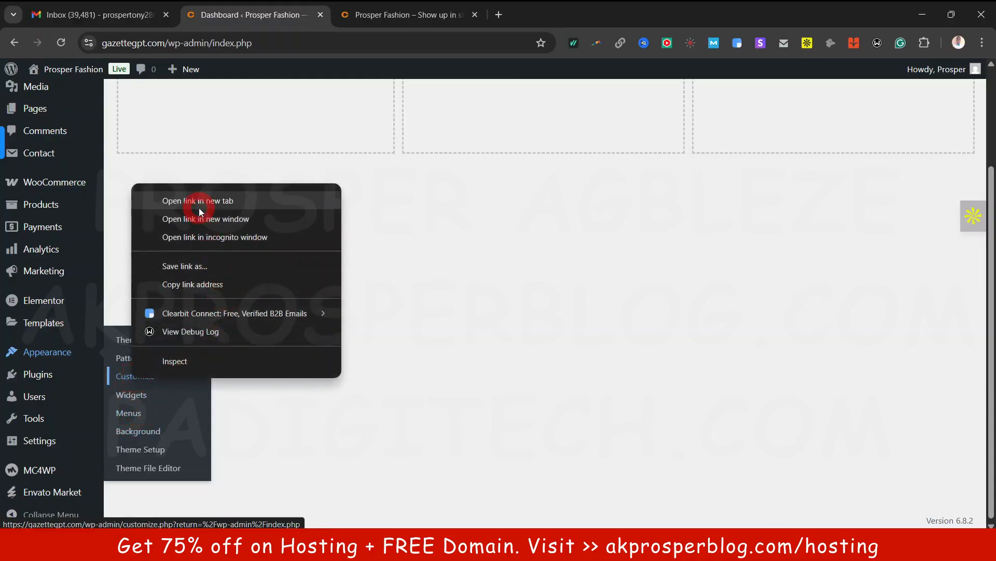
left_click(197, 199)
left_click(356, 13)
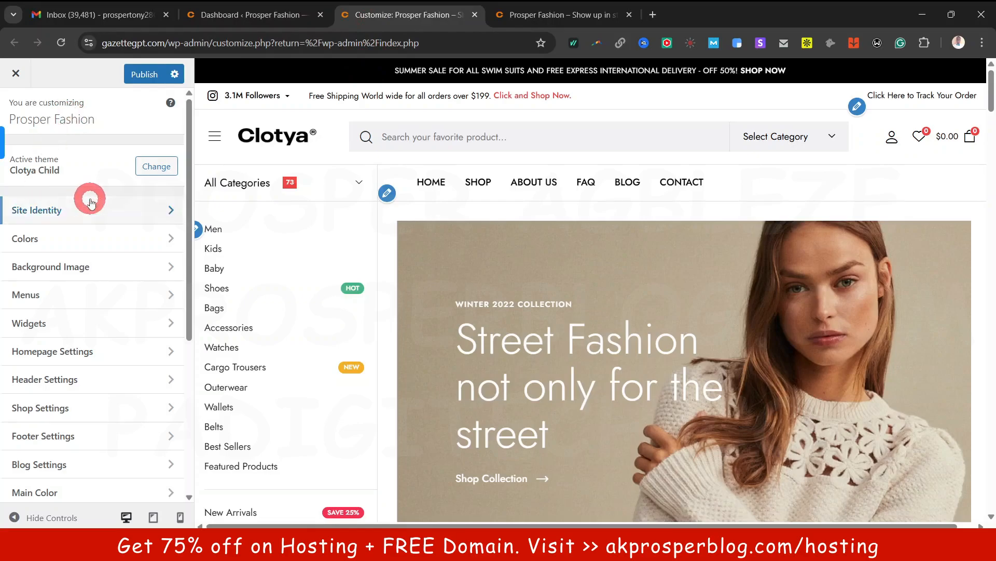
scroll(95, 291, "down", 5)
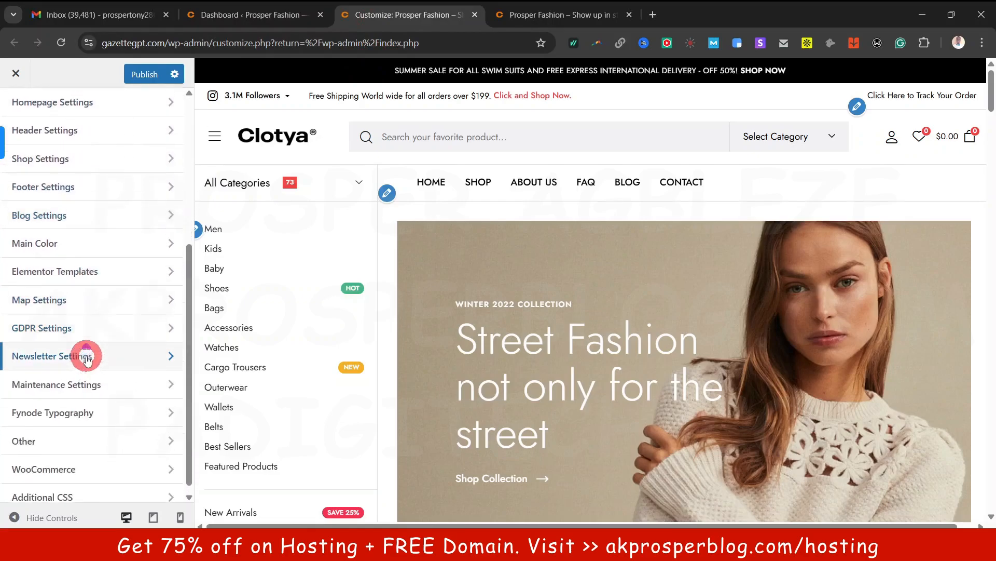
scroll(89, 353, "up", 4)
scroll(88, 290, "up", 2)
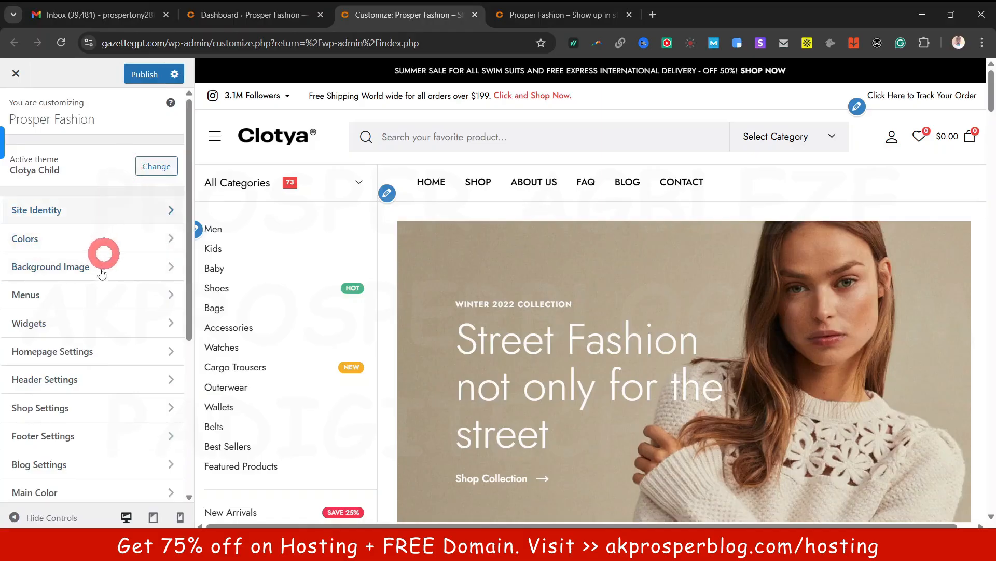
scroll(89, 338, "down", 5)
scroll(88, 329, "up", 4)
scroll(90, 331, "up", 1)
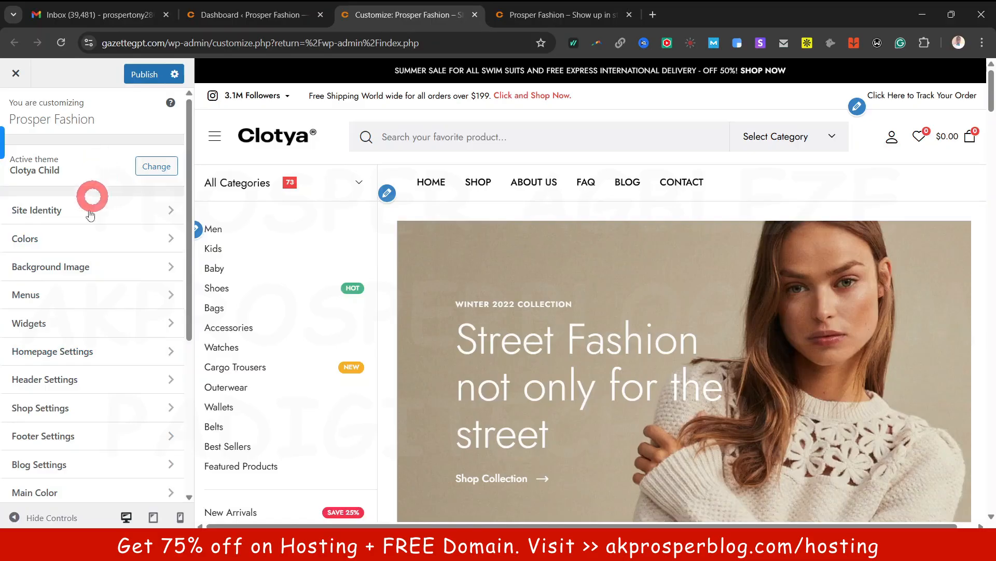
scroll(81, 353, "down", 4)
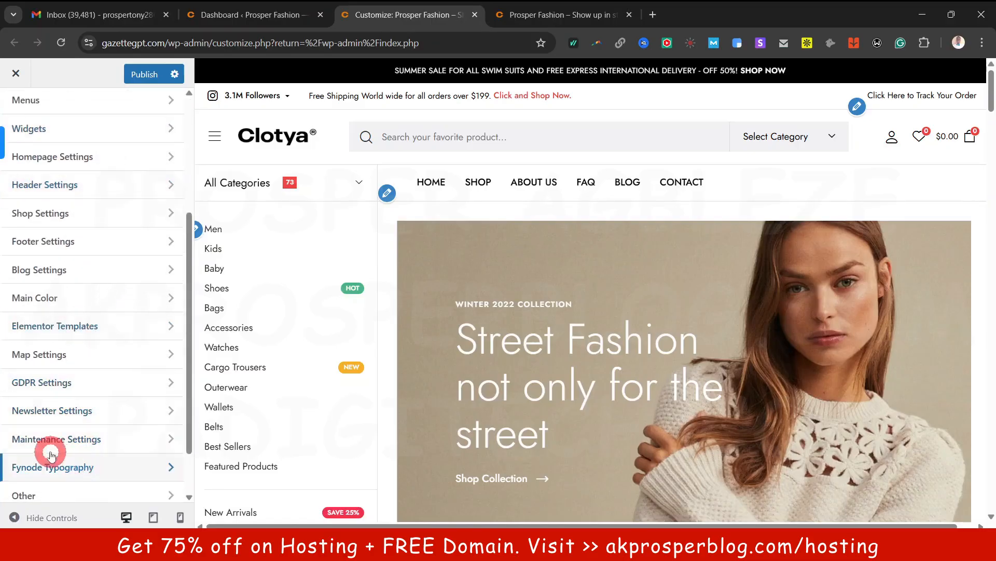
scroll(96, 208, "up", 4)
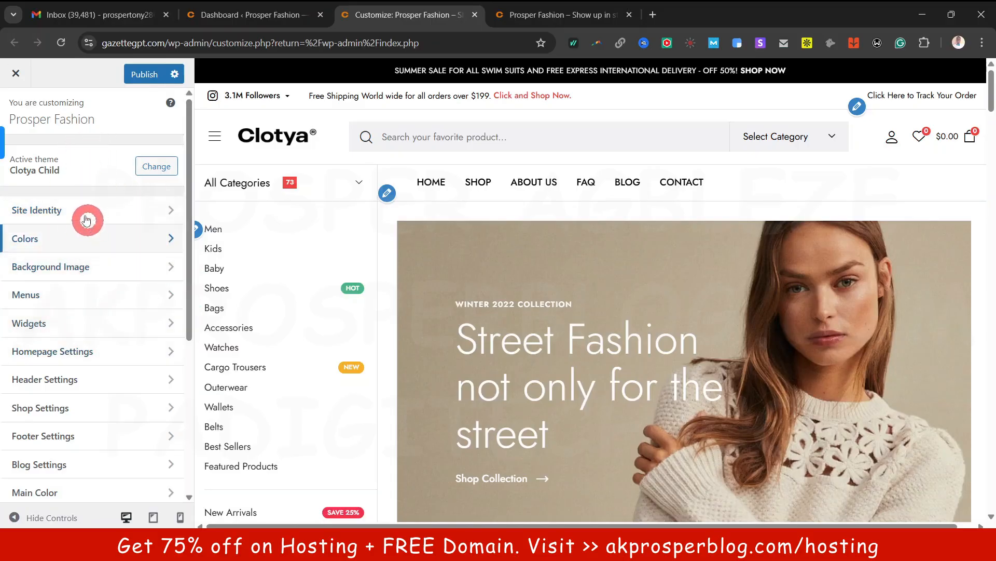
Open Site Identity showing title Prosper Fashion and tagline 'Show up in style'
left_click(81, 208)
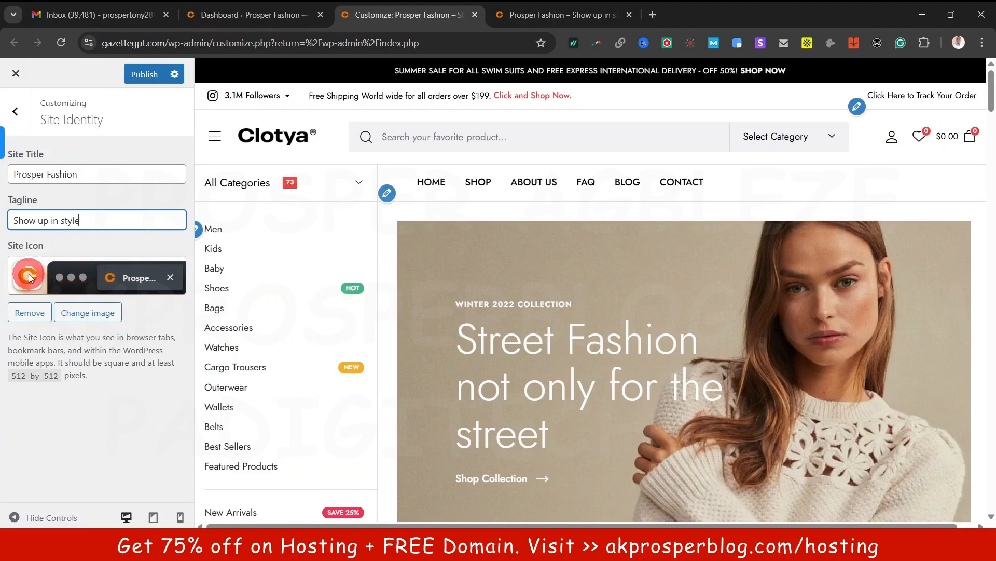
left_click(342, 19)
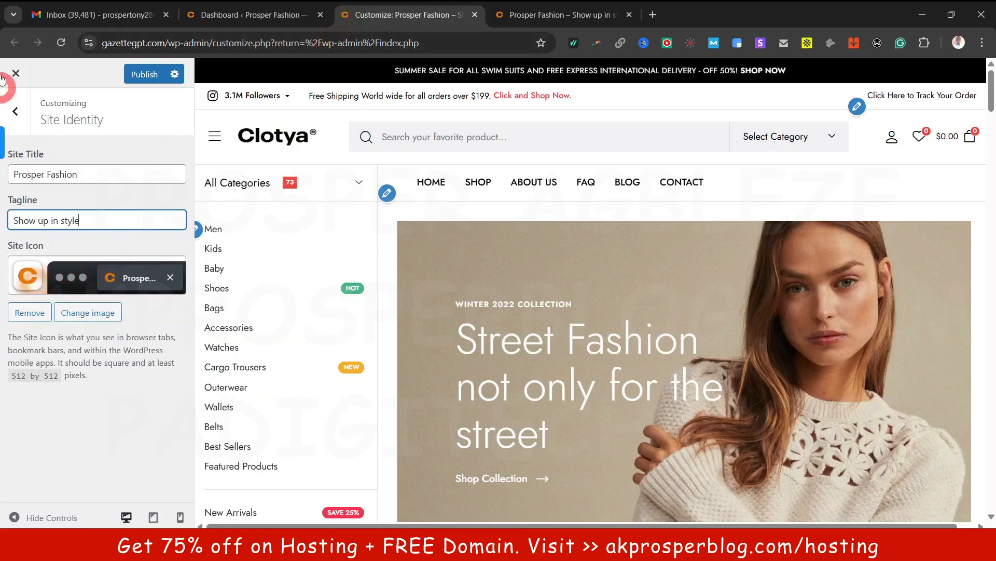
left_click(42, 24)
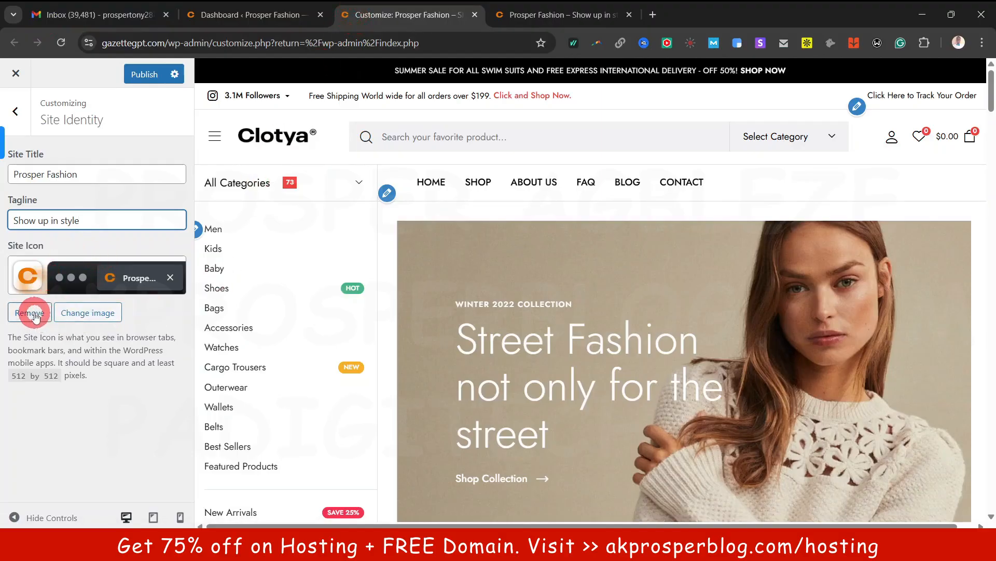
Try the Chanel logo as site icon, then close the crop step without applying it
left_click(87, 313)
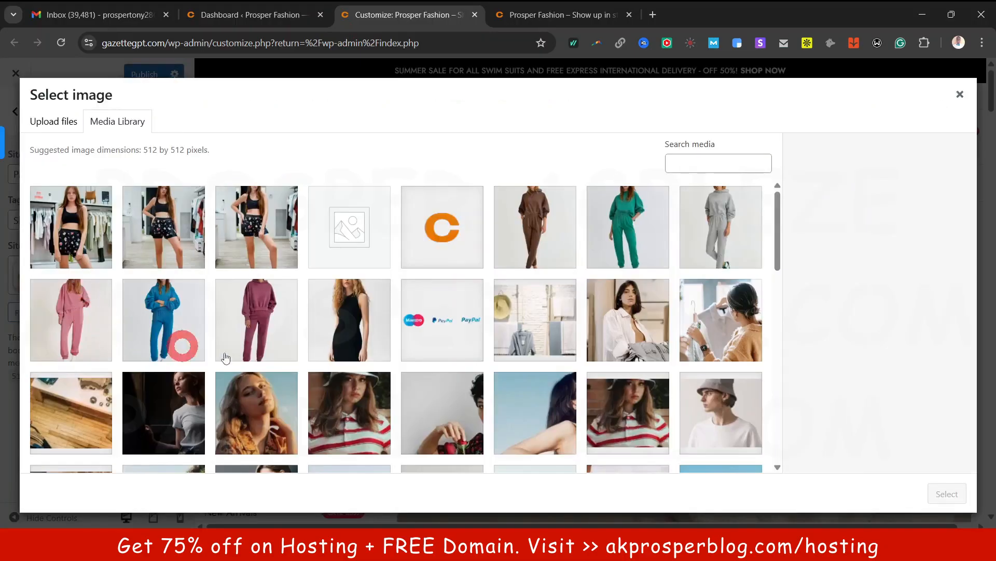
scroll(513, 301, "down", 10)
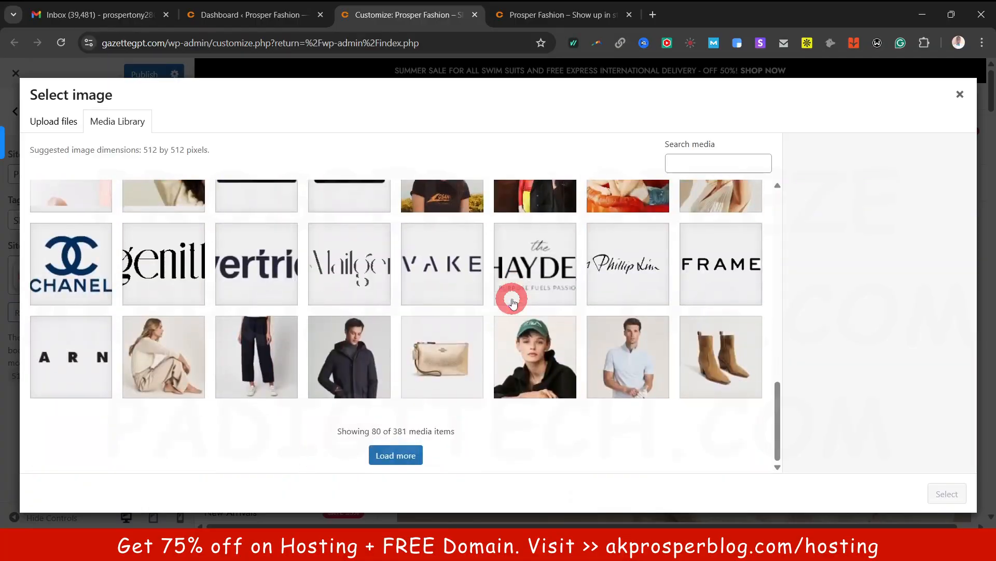
left_click(81, 267)
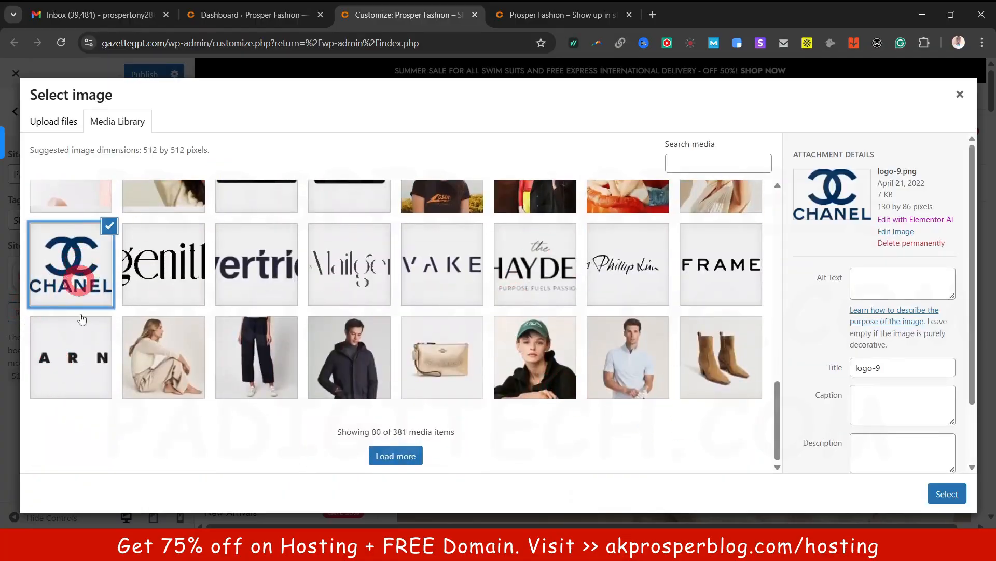
left_click(946, 494)
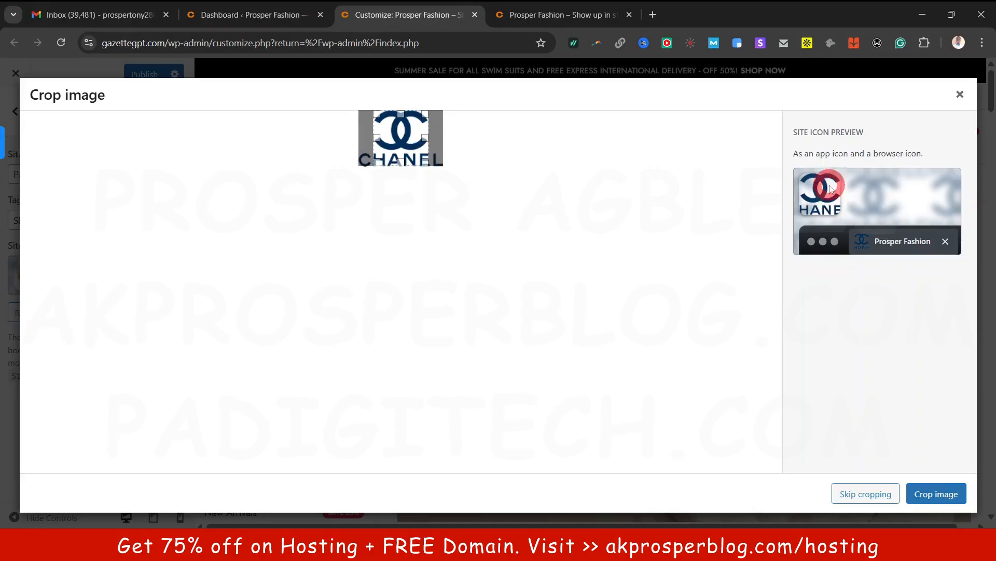
mouse_move(402, 136)
left_mouse_down()
mouse_move(417, 137)
mouse_move(383, 136)
mouse_move(403, 138)
left_mouse_up()
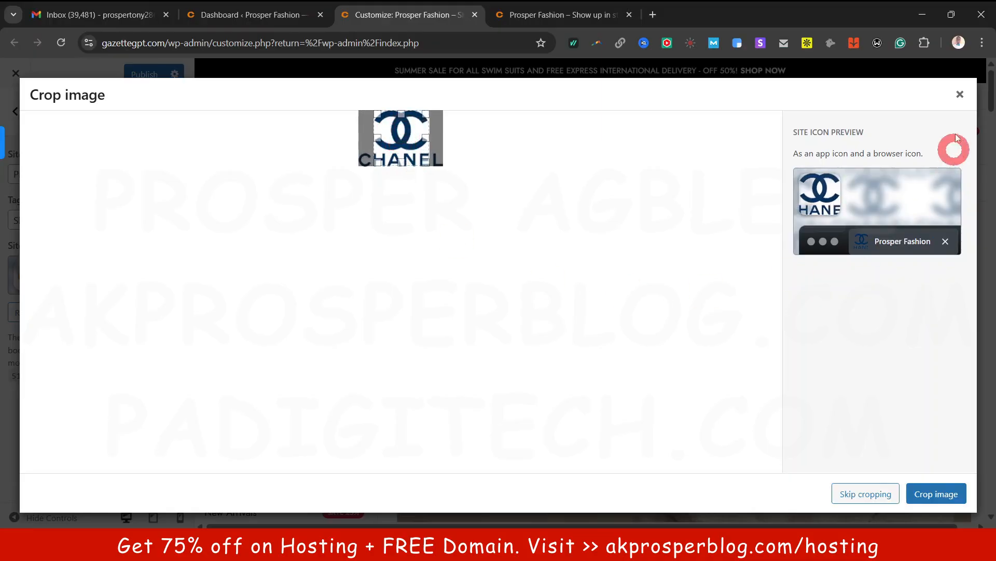
left_click(961, 95)
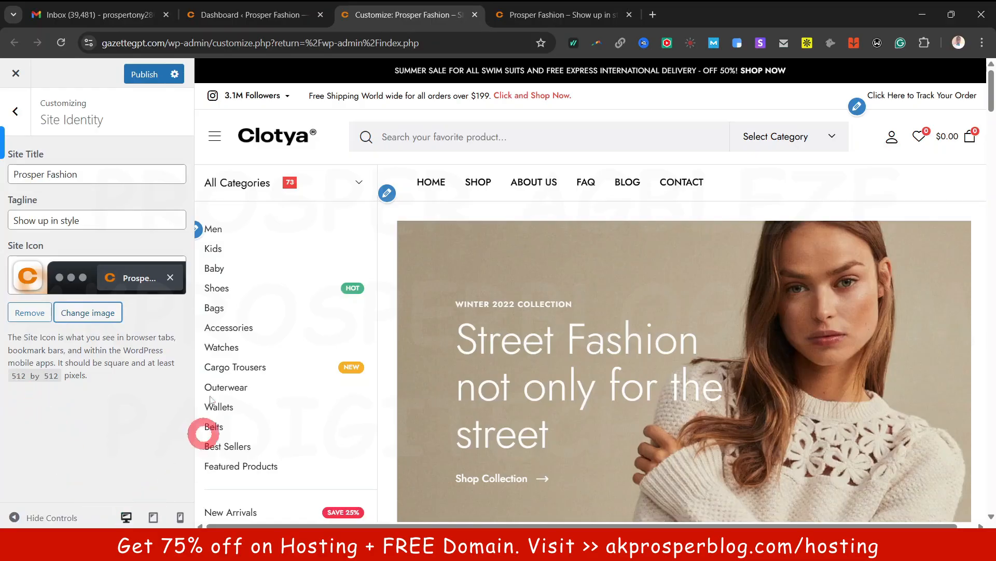
In Colors, try grey #7a7a7a and then pink #e00068 as the background colour
left_click(20, 111)
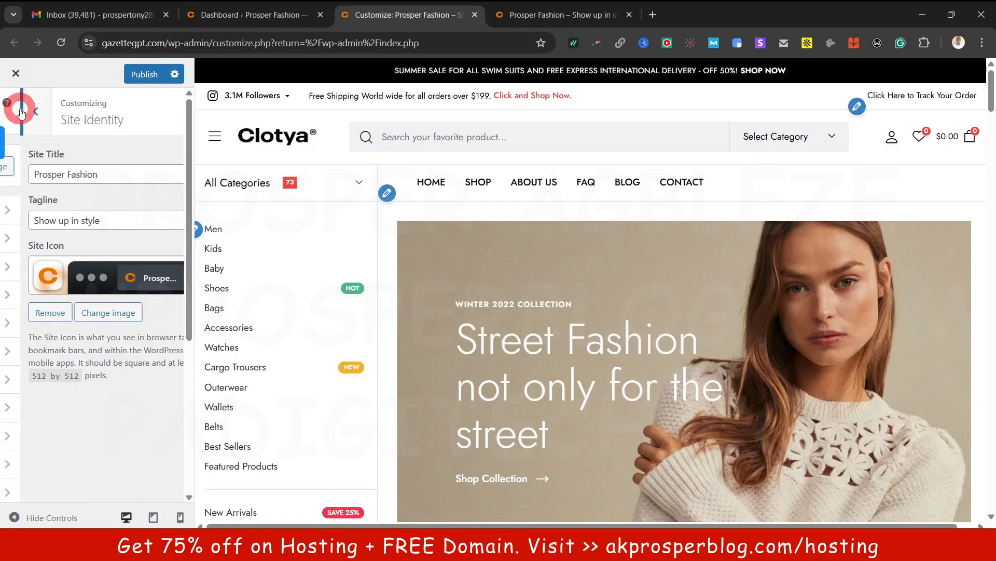
left_click(93, 245)
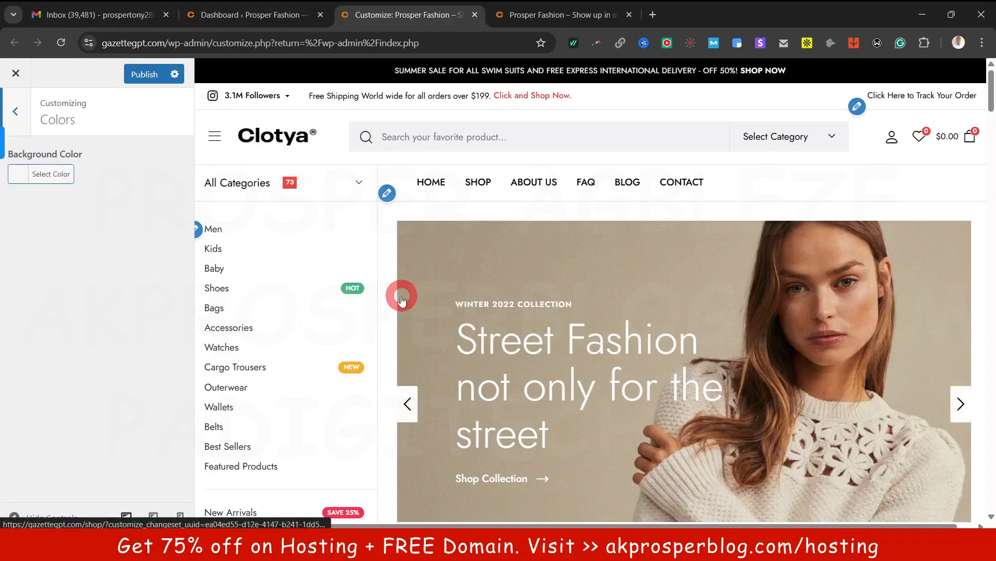
scroll(402, 299, "down", 4)
scroll(398, 293, "up", 4)
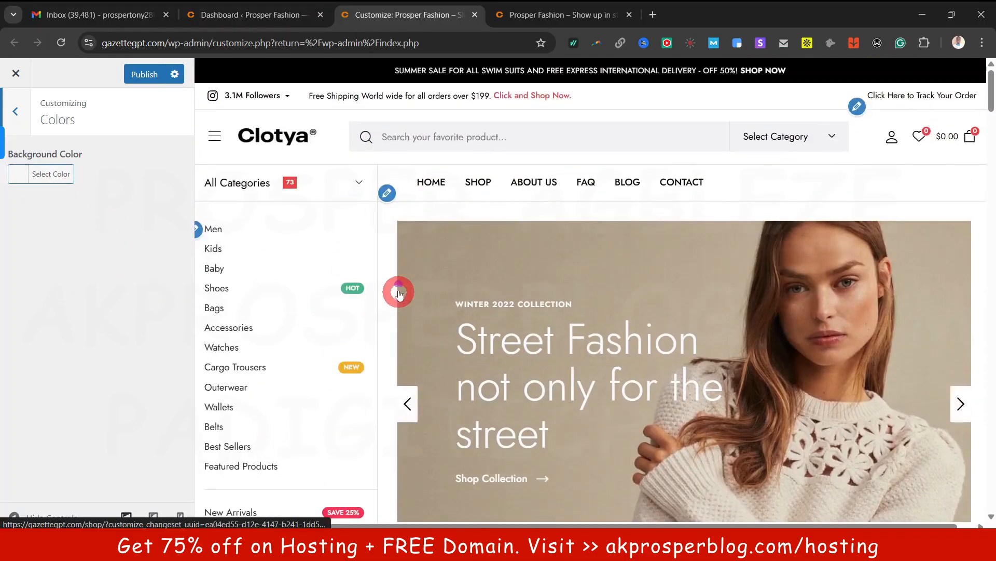
left_click(35, 172)
left_click(51, 260)
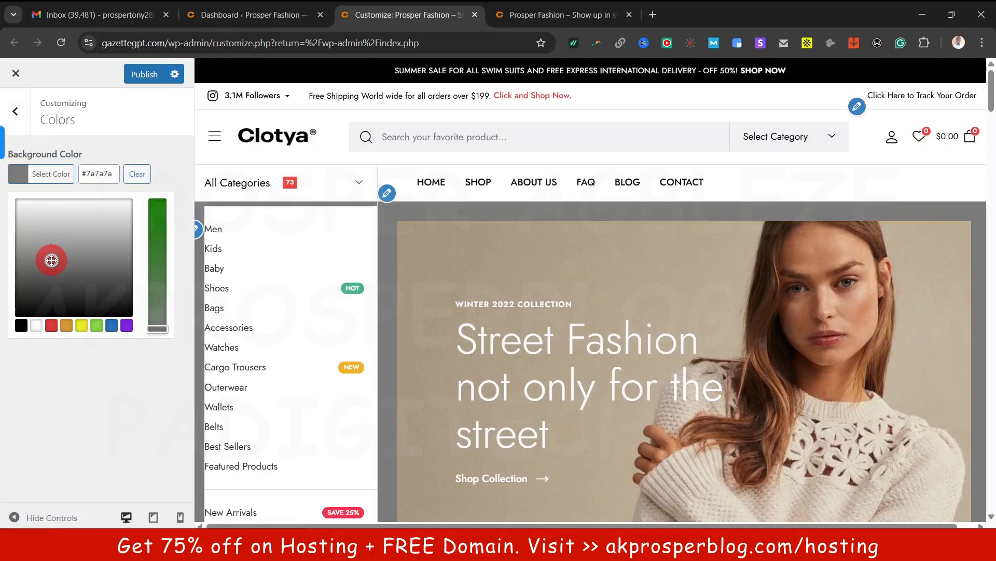
scroll(460, 283, "down", 5)
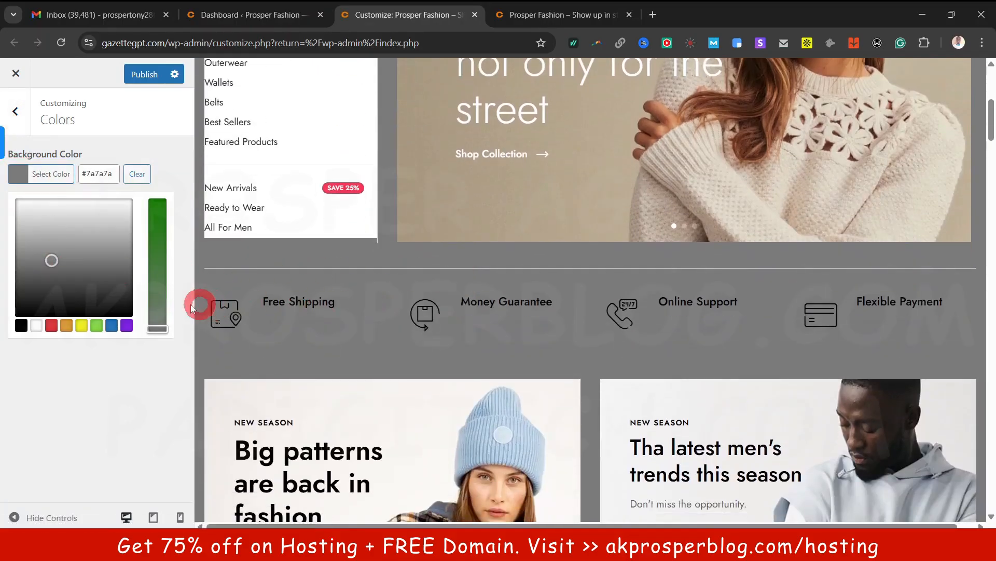
left_click_drag(162, 326, 158, 202)
scroll(363, 259, "down", 10)
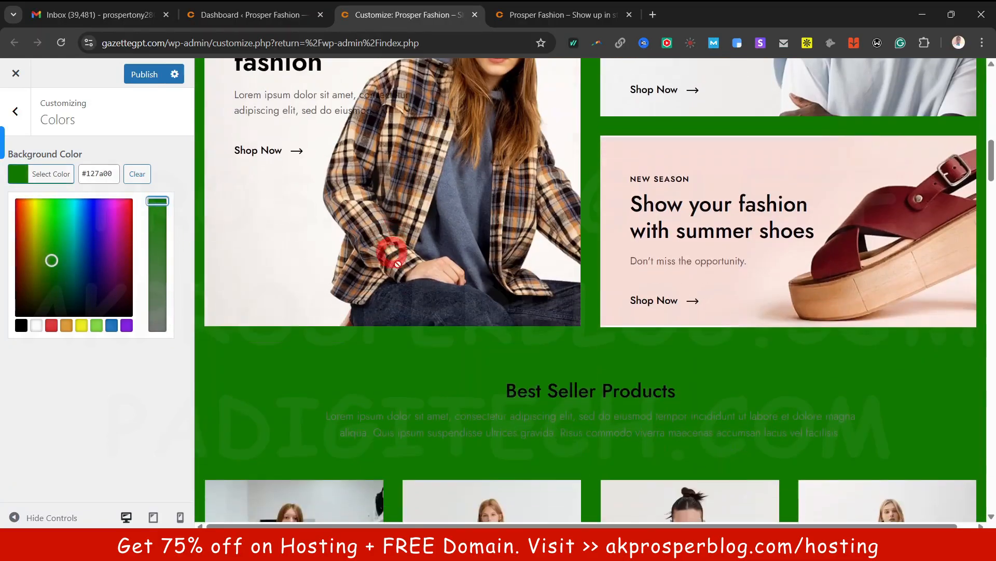
mouse_move(90, 228)
left_mouse_down()
mouse_move(125, 211)
mouse_move(80, 216)
mouse_move(73, 238)
mouse_move(68, 223)
mouse_move(19, 217)
mouse_move(30, 210)
mouse_move(96, 256)
mouse_move(67, 295)
mouse_move(117, 283)
mouse_move(16, 224)
left_mouse_up()
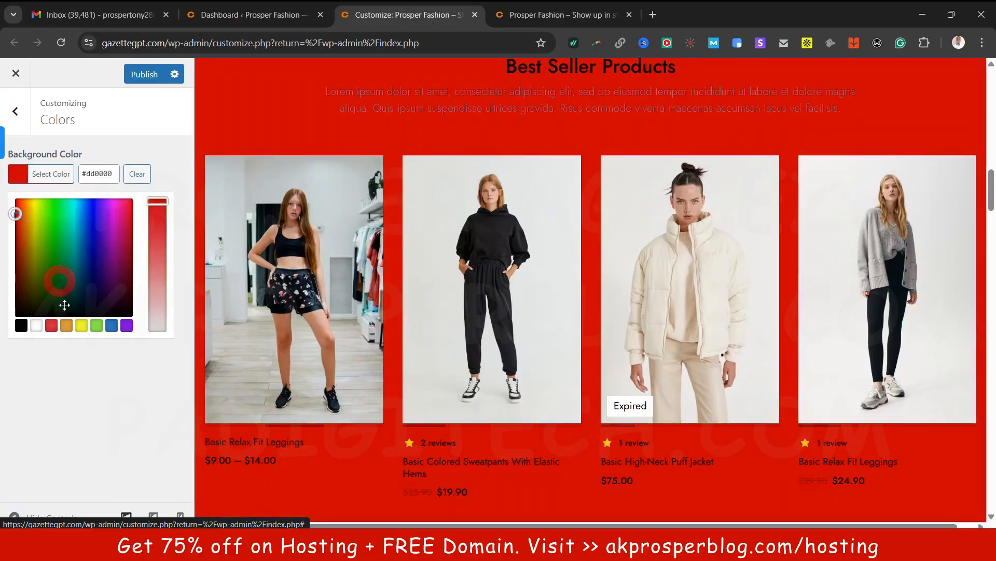
Clear the background colour entirely and publish the change
left_click(36, 325)
left_click(137, 174)
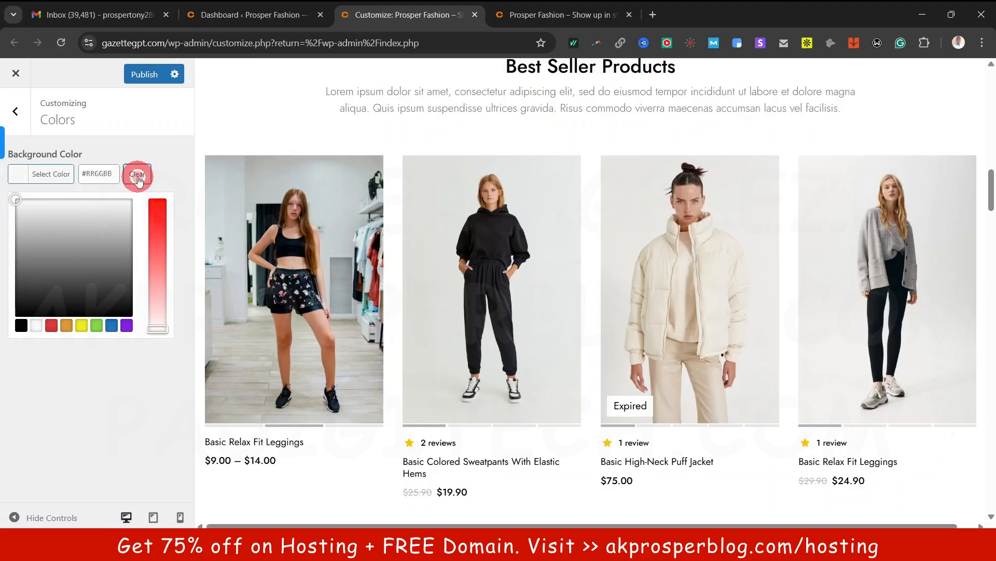
scroll(446, 332, "up", 5)
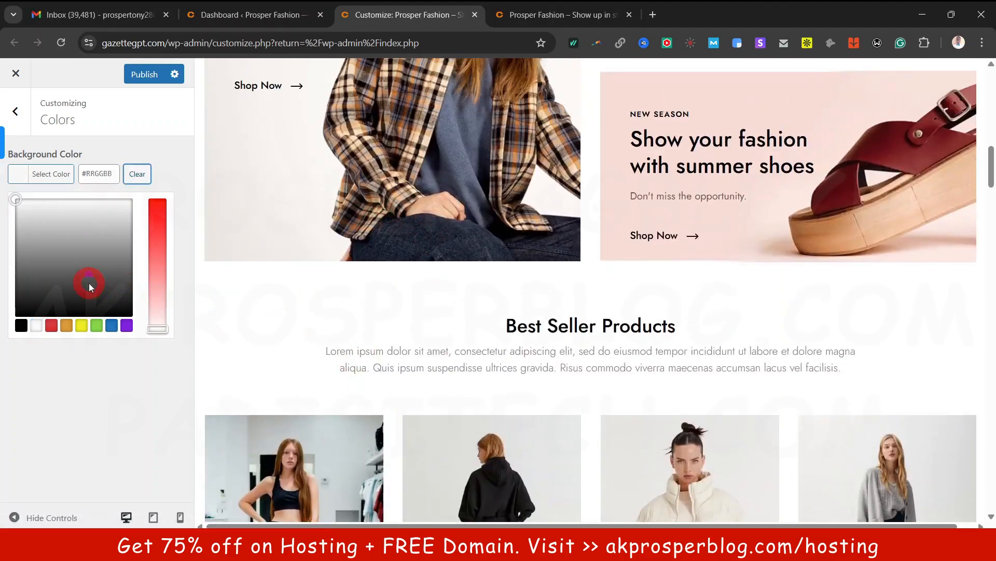
left_click(148, 75)
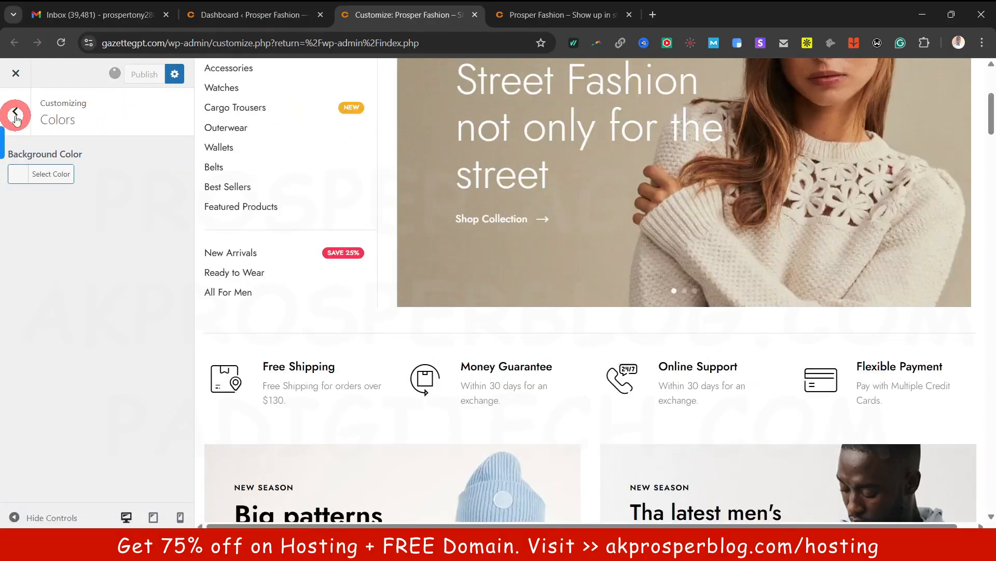
left_click(16, 116)
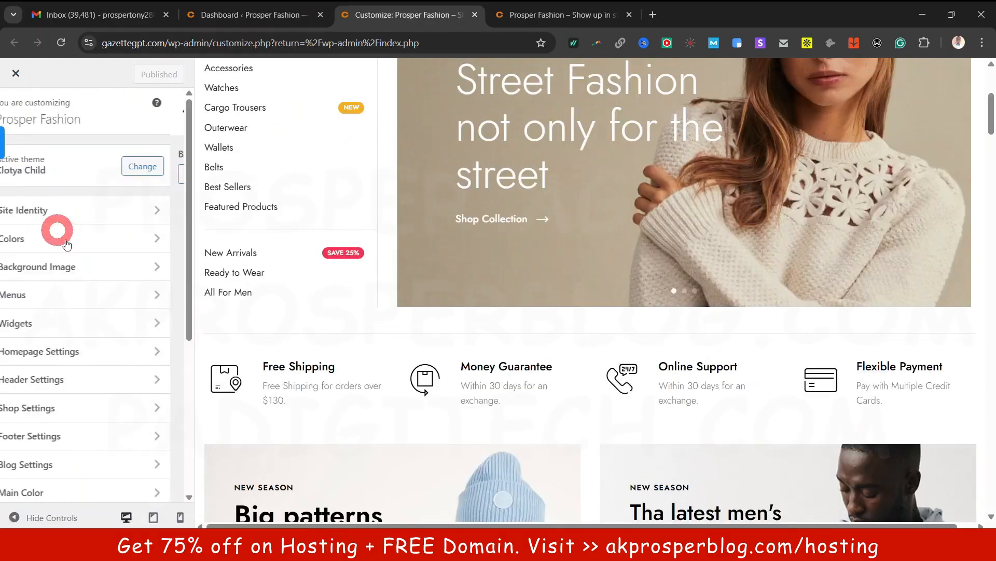
Set pants-green.jpg, the green tracksuit photo, as background image and scroll its options
left_click(80, 270)
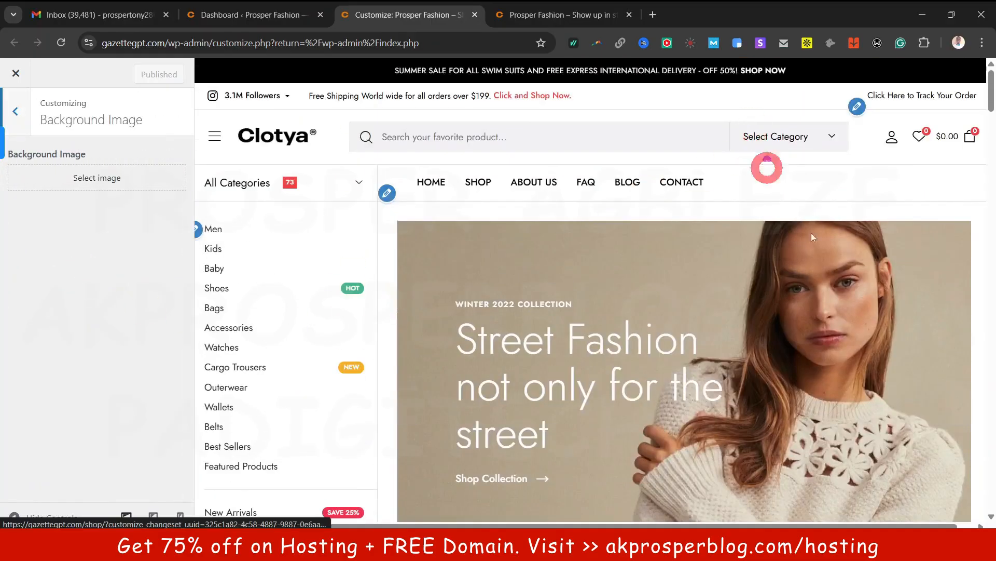
left_click(85, 186)
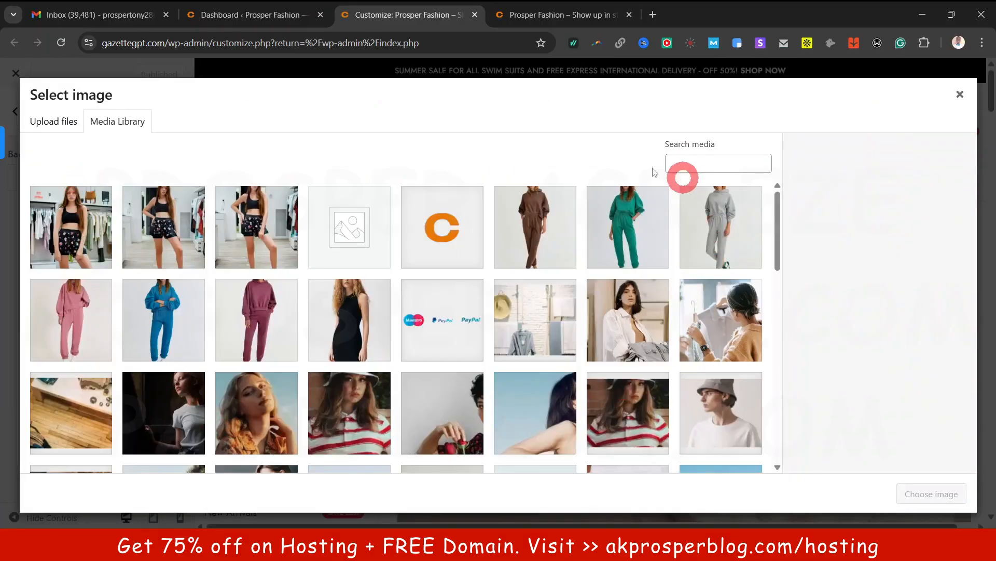
left_click(634, 220)
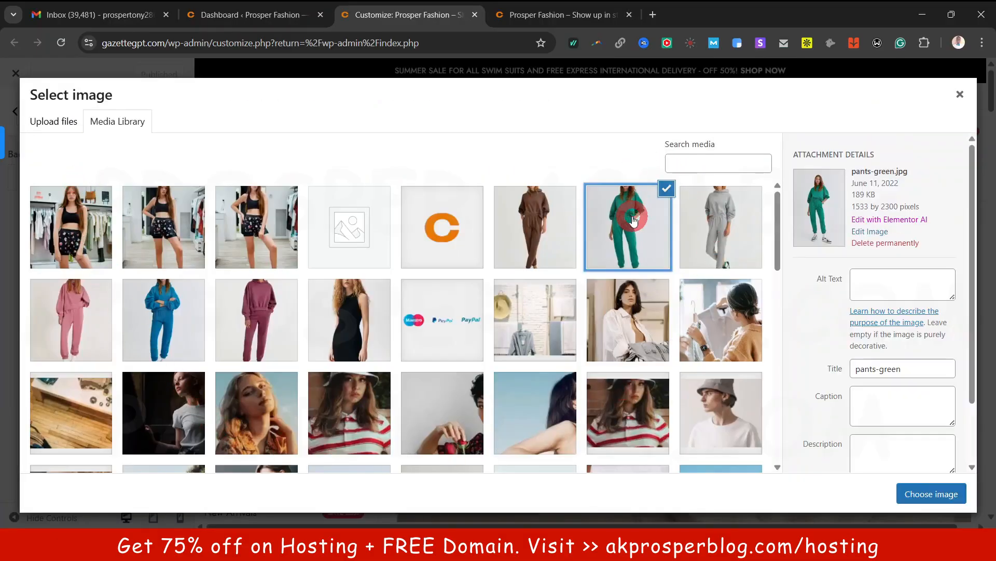
left_click(924, 495)
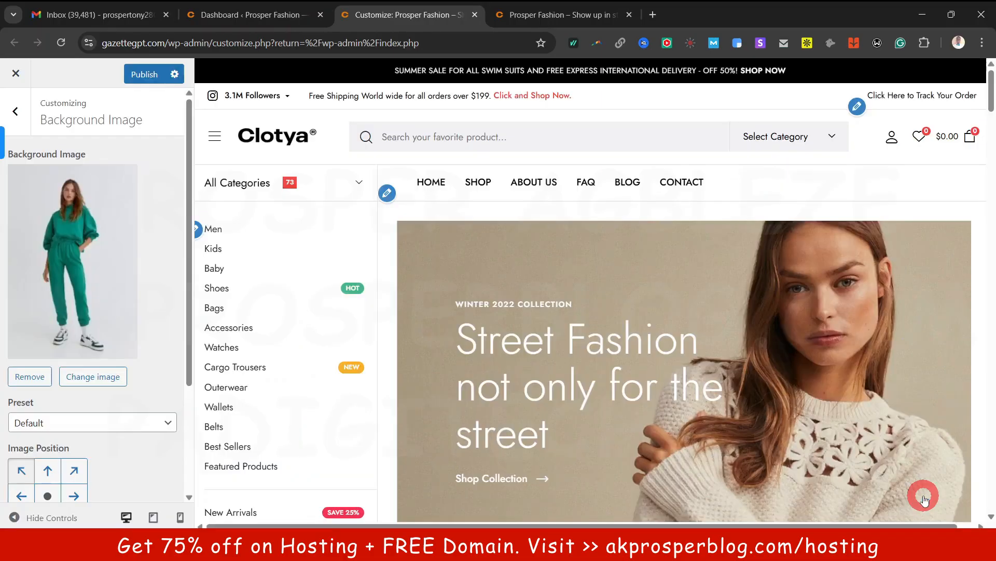
scroll(325, 341, "down", 5)
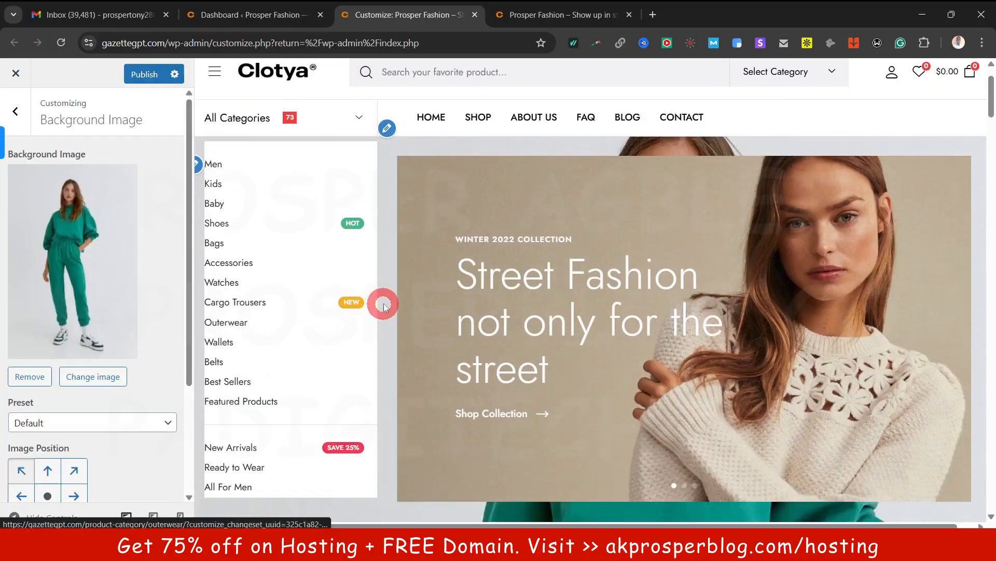
scroll(565, 363, "down", 12)
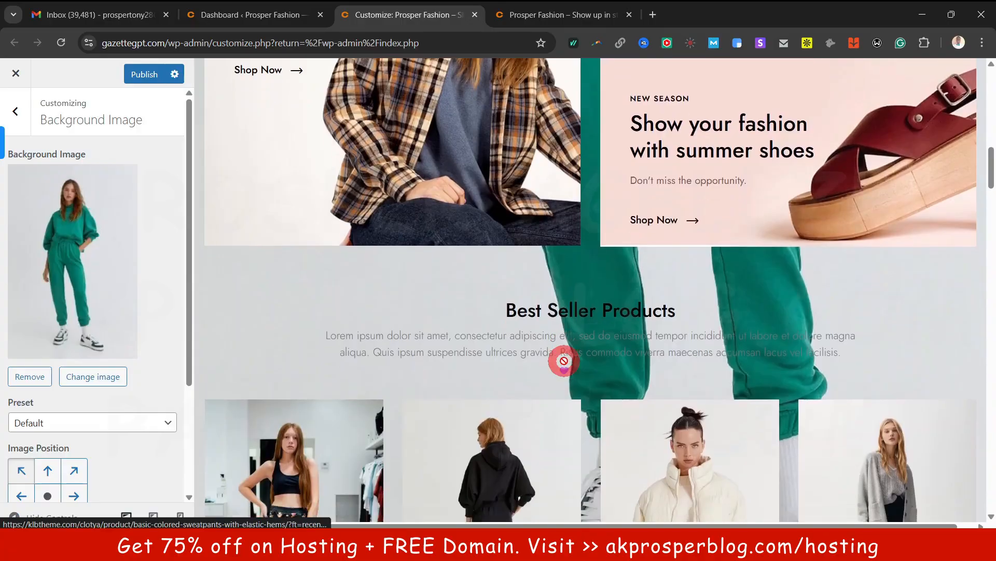
scroll(565, 363, "down", 12)
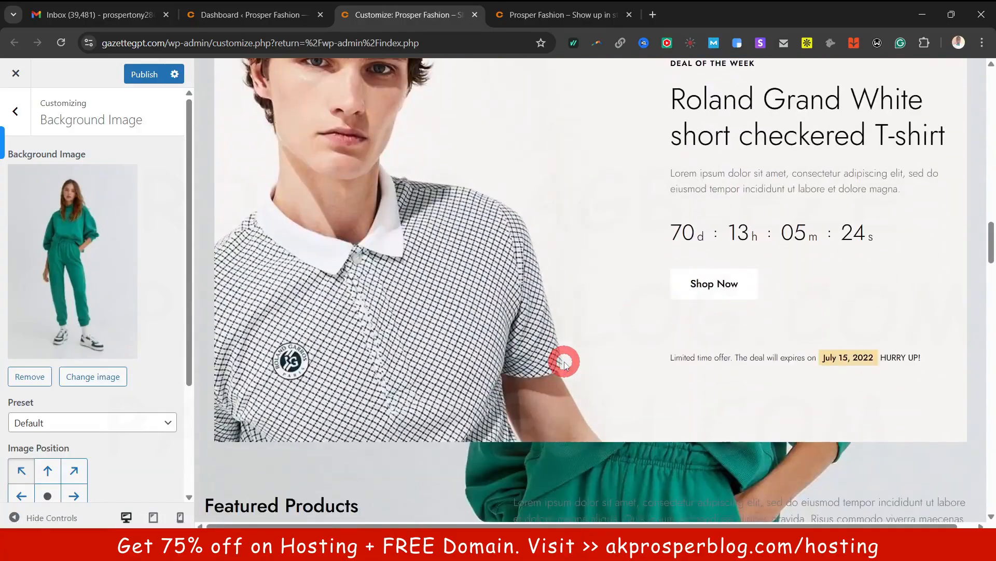
scroll(564, 363, "down", 12)
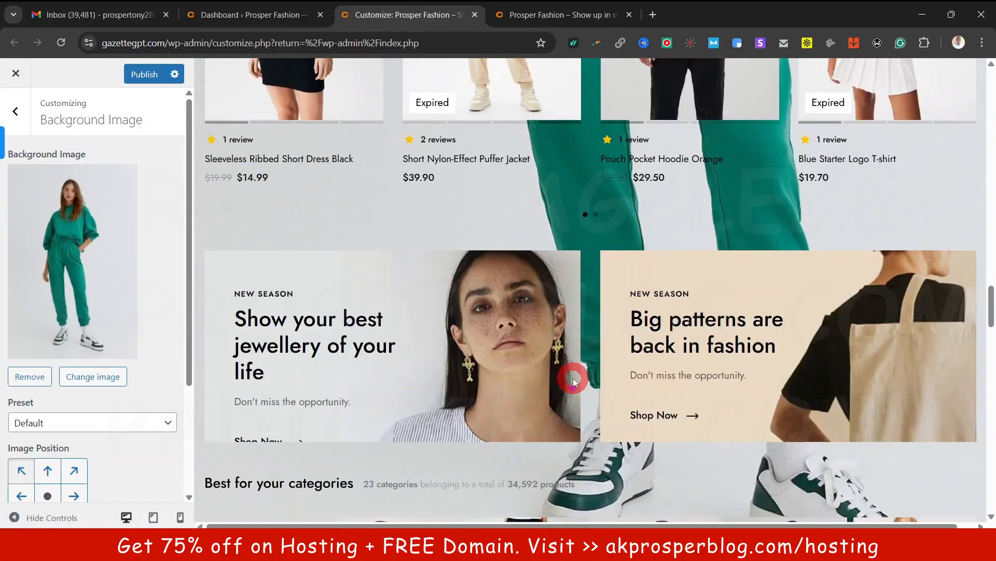
scroll(574, 378, "down", 8)
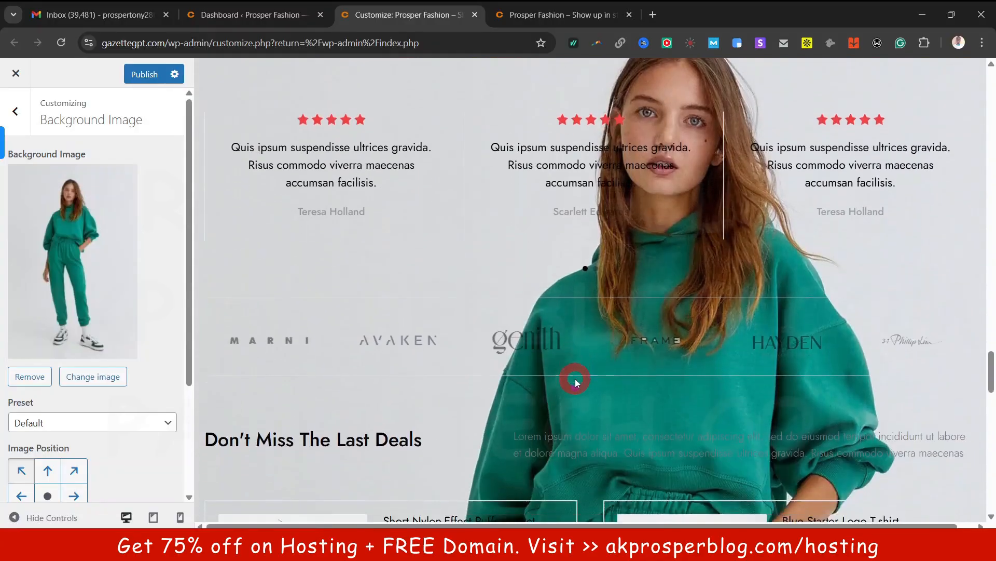
scroll(585, 374, "up", 9)
scroll(585, 374, "up", 15)
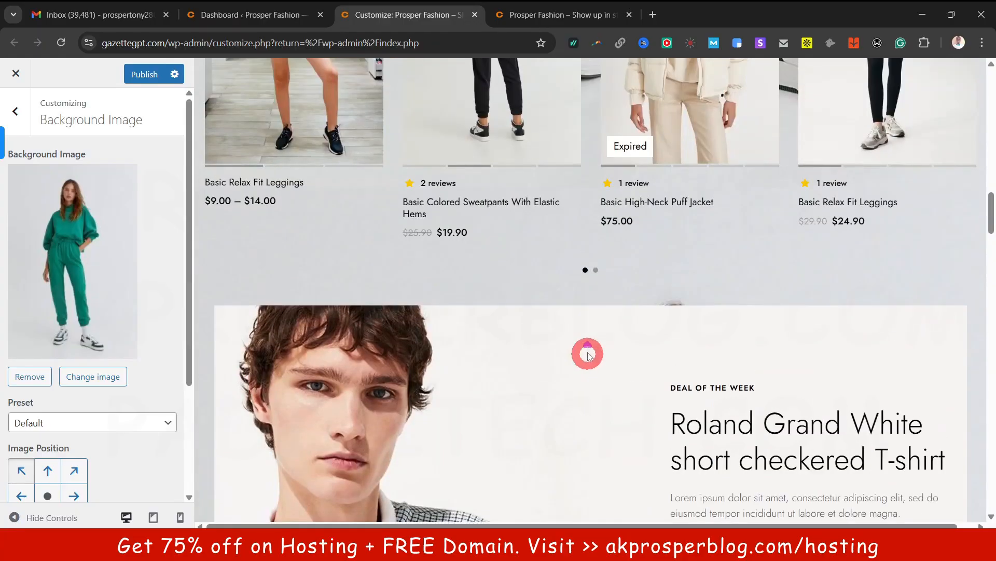
scroll(131, 350, "down", 1)
scroll(131, 350, "down", 3)
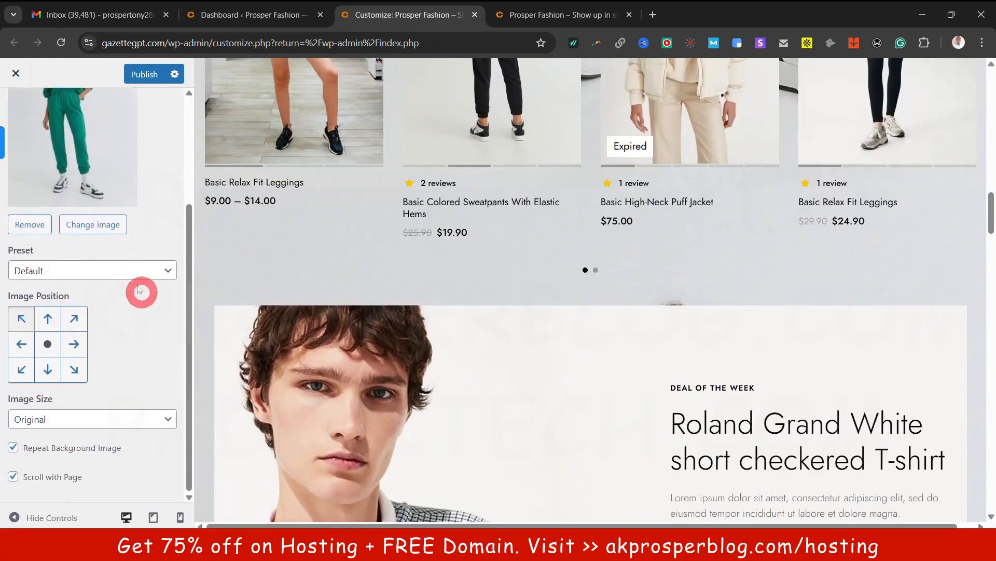
Try the Fill Screen preset and a different image position for the background image
left_click(123, 280)
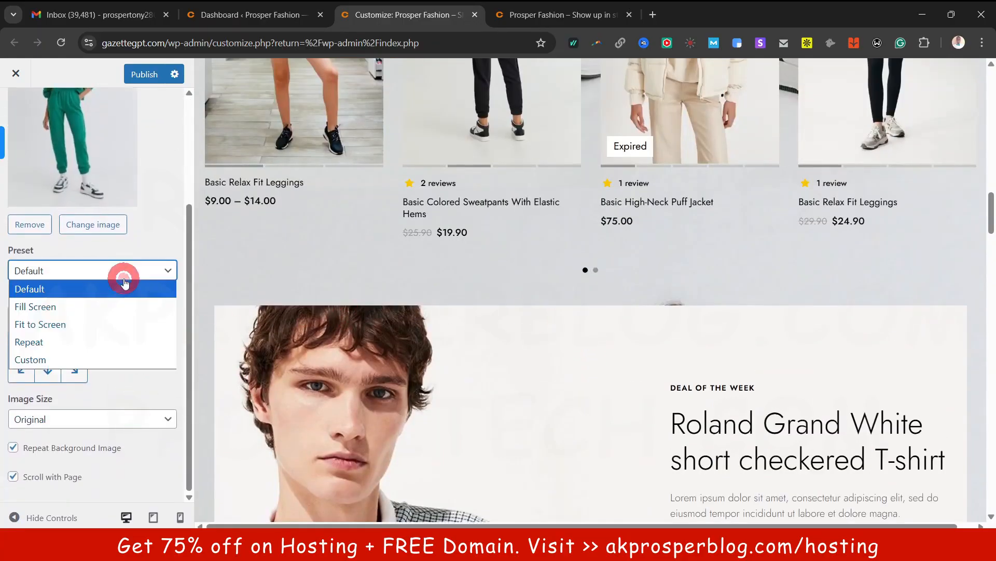
left_click(104, 307)
scroll(527, 310, "up", 5)
scroll(527, 310, "up", 10)
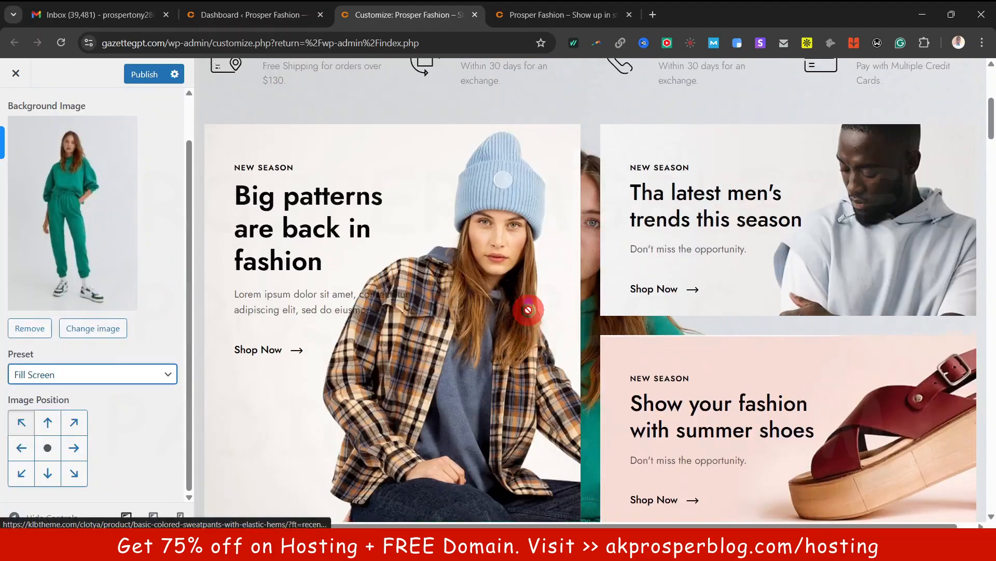
scroll(529, 314, "down", 10)
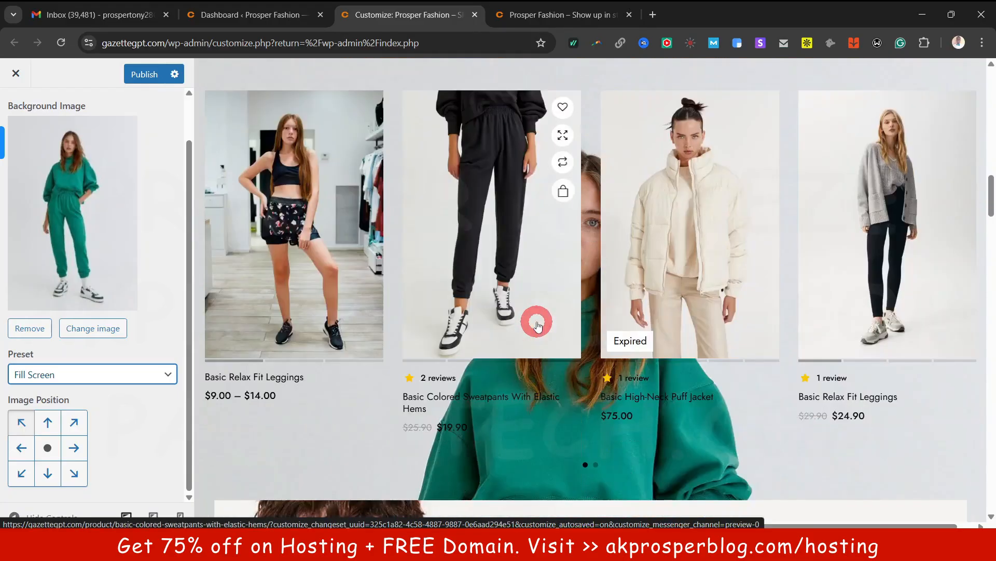
scroll(537, 325, "up", 5)
scroll(79, 441, "up", 1)
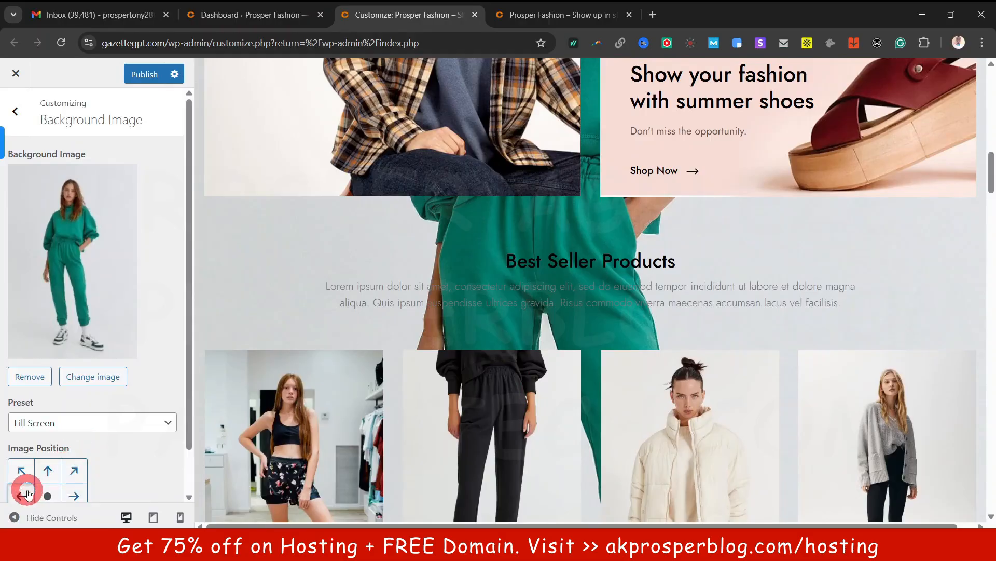
left_click(23, 471)
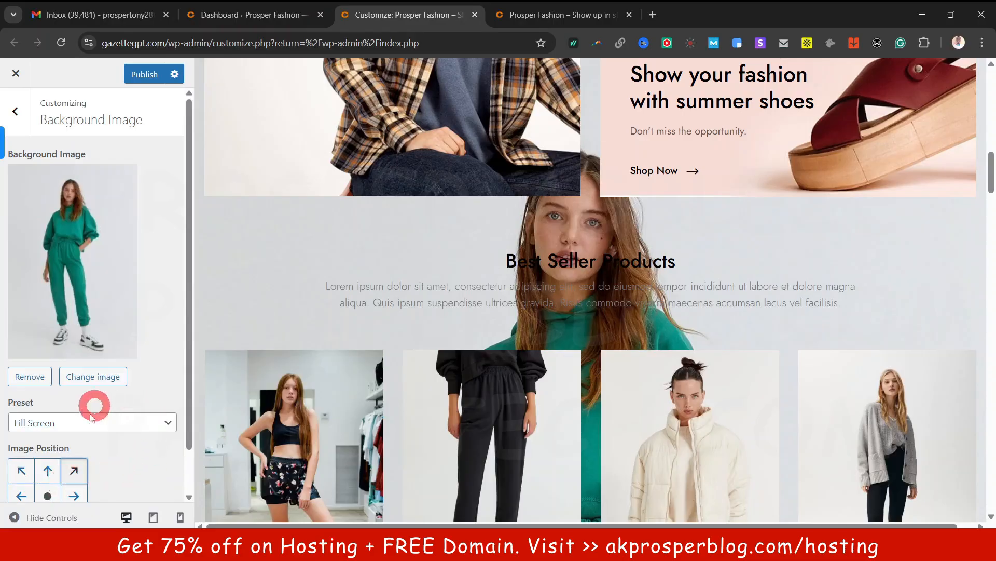
scroll(607, 256, "down", 10)
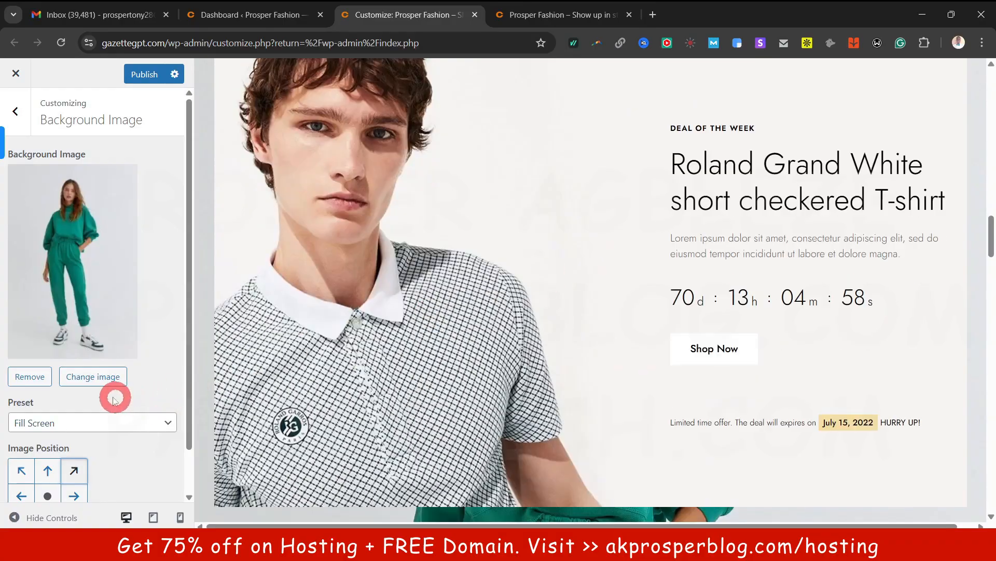
Try the Fit to Screen and Repeat presets, then remove the background image
left_click(71, 418)
left_click(71, 475)
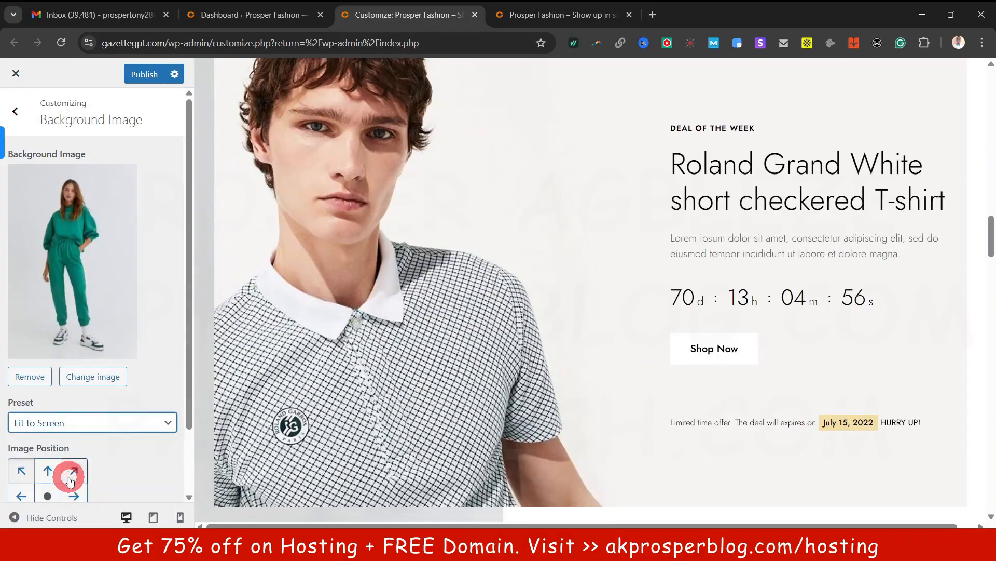
scroll(675, 233, "up", 10)
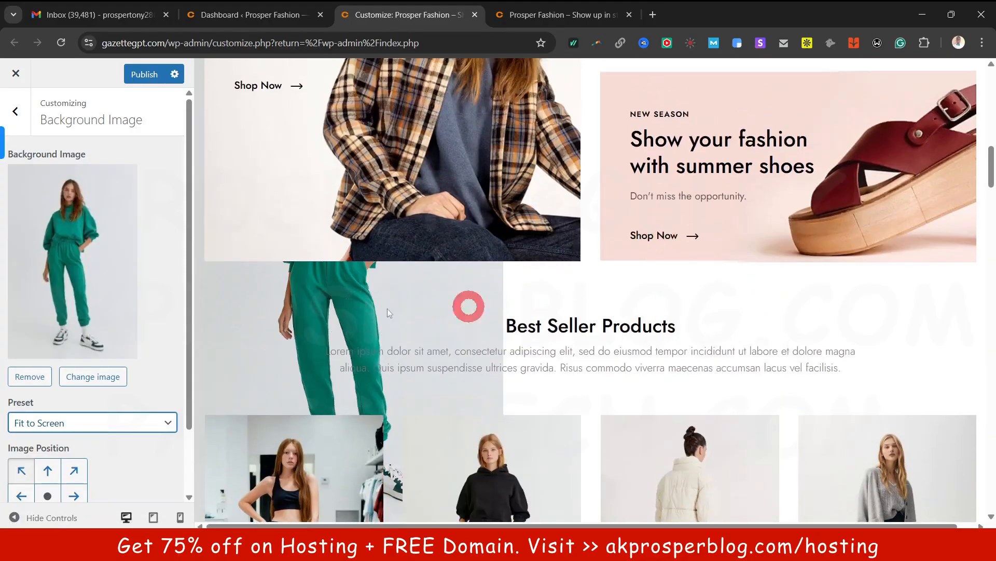
left_click(95, 429)
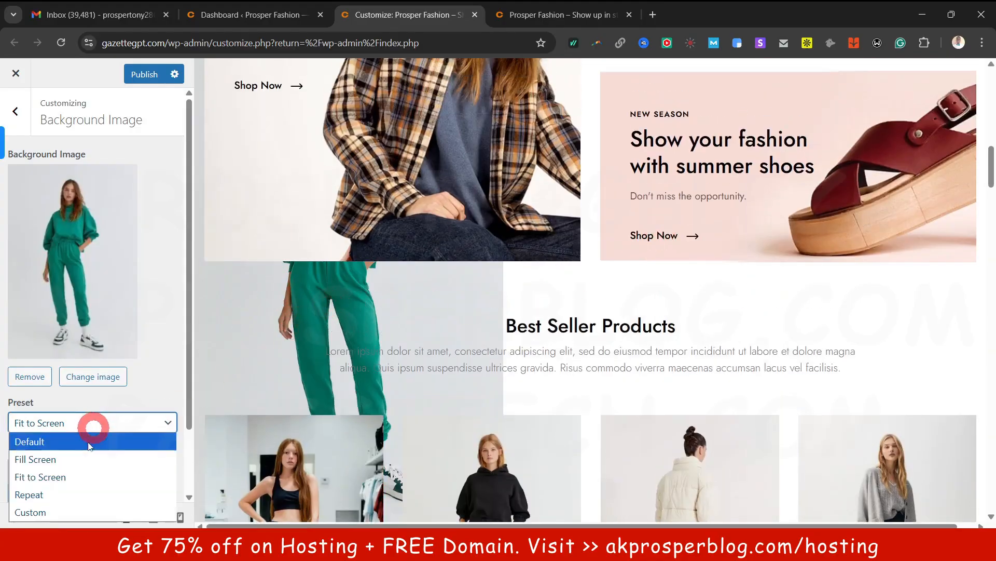
left_click(79, 494)
scroll(618, 216, "down", 20)
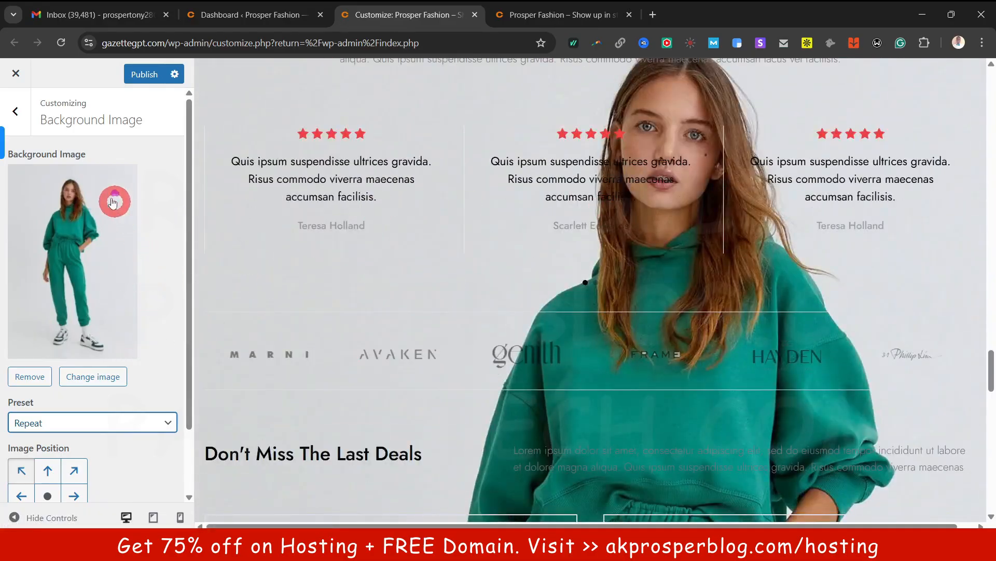
left_click(35, 377)
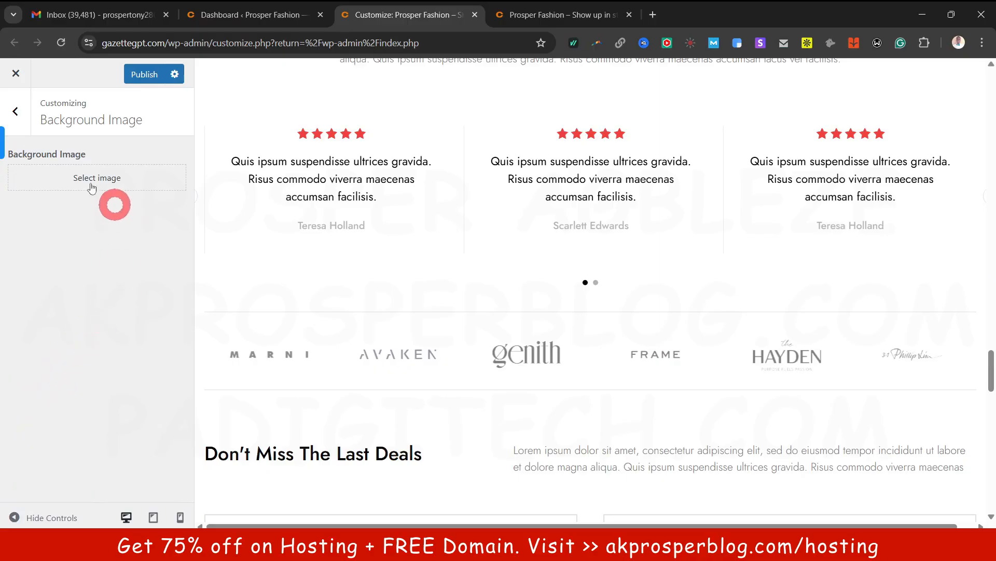
Open Menus and look at the Account menu before returning to the menu list
left_click(22, 111)
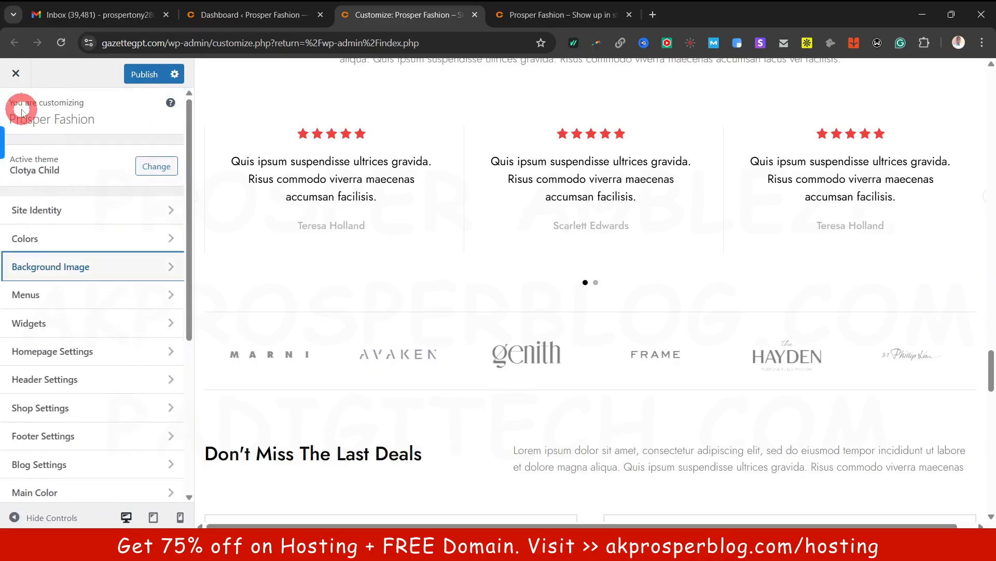
left_click(86, 303)
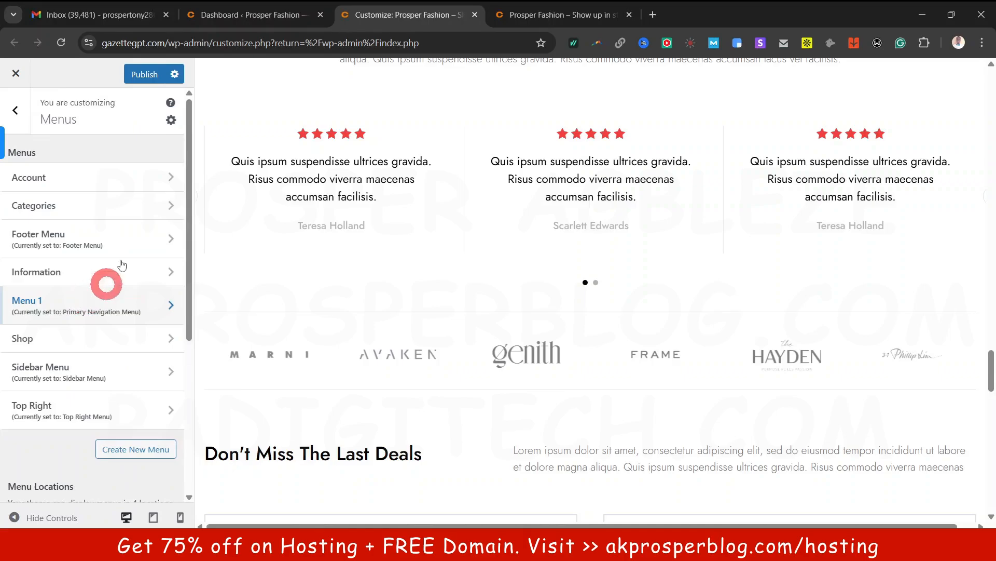
scroll(441, 245, "up", 20)
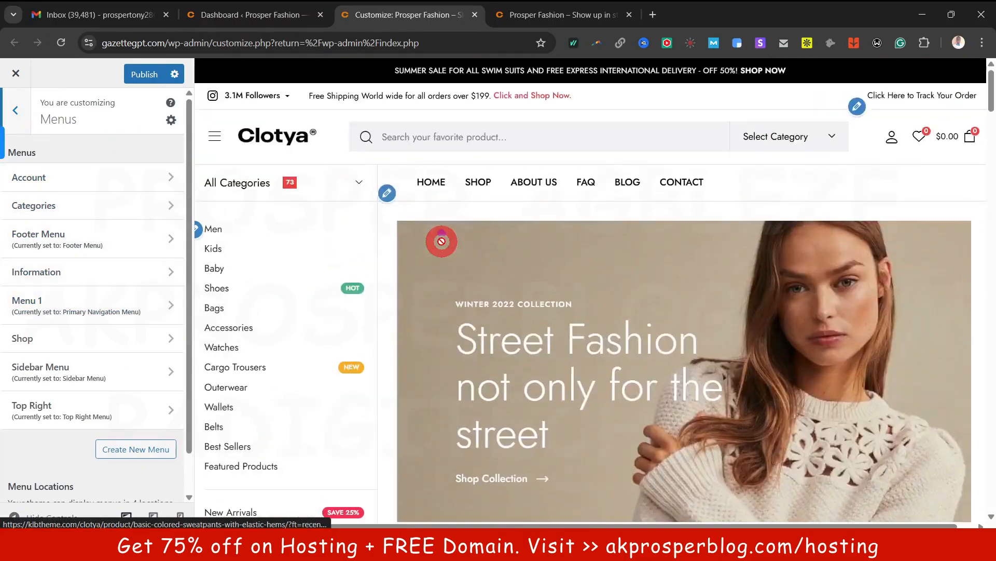
left_click(84, 177)
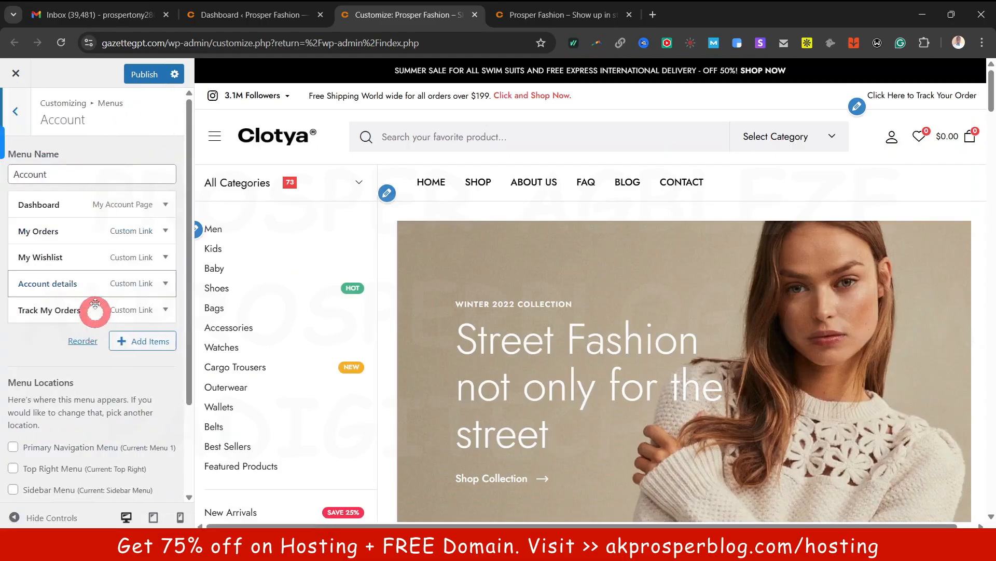
left_click(17, 110)
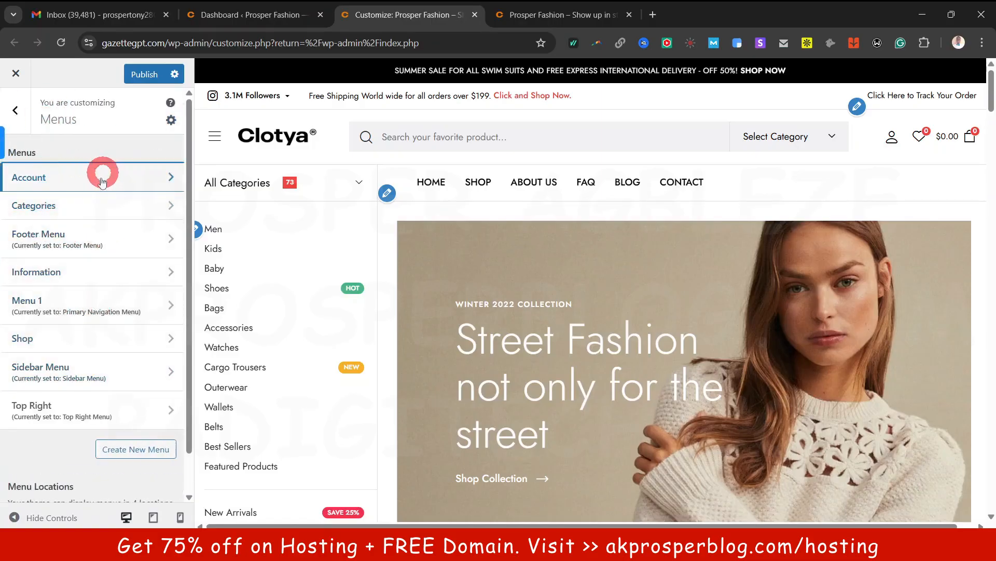
scroll(86, 331, "down", 1)
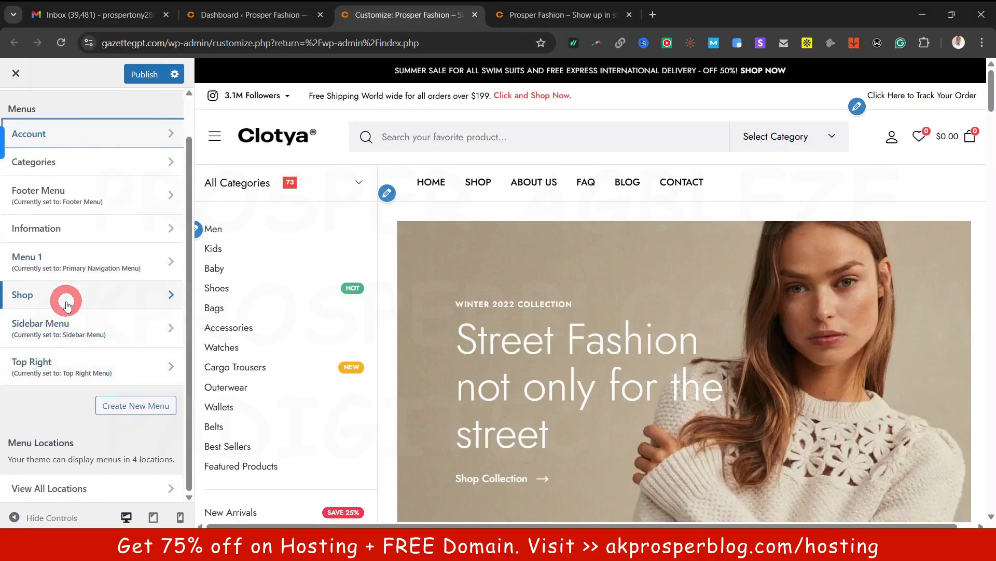
Review the Shop menu's items, trying to reposition the Affiliate item
left_click(85, 300)
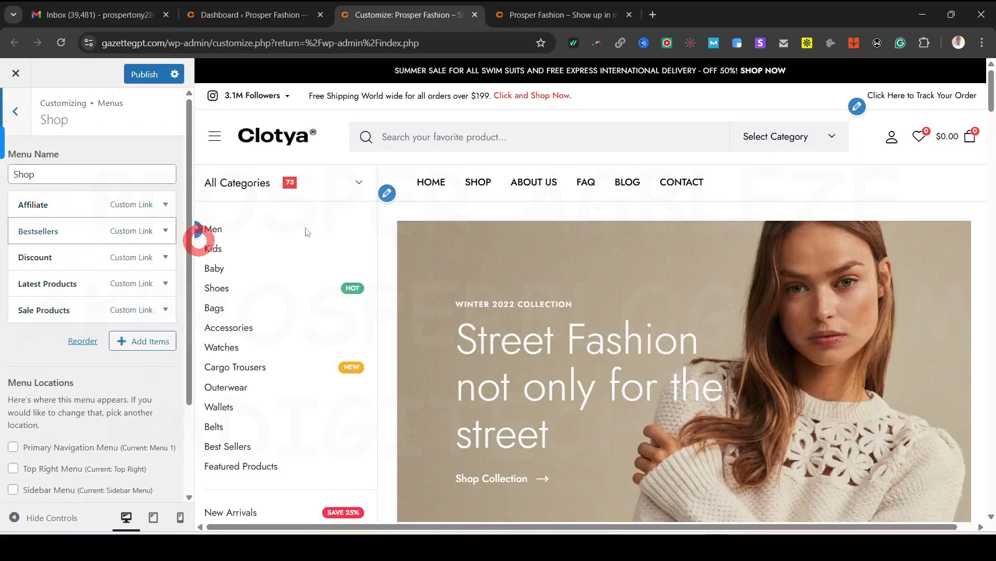
left_click_drag(991, 86, 990, 488)
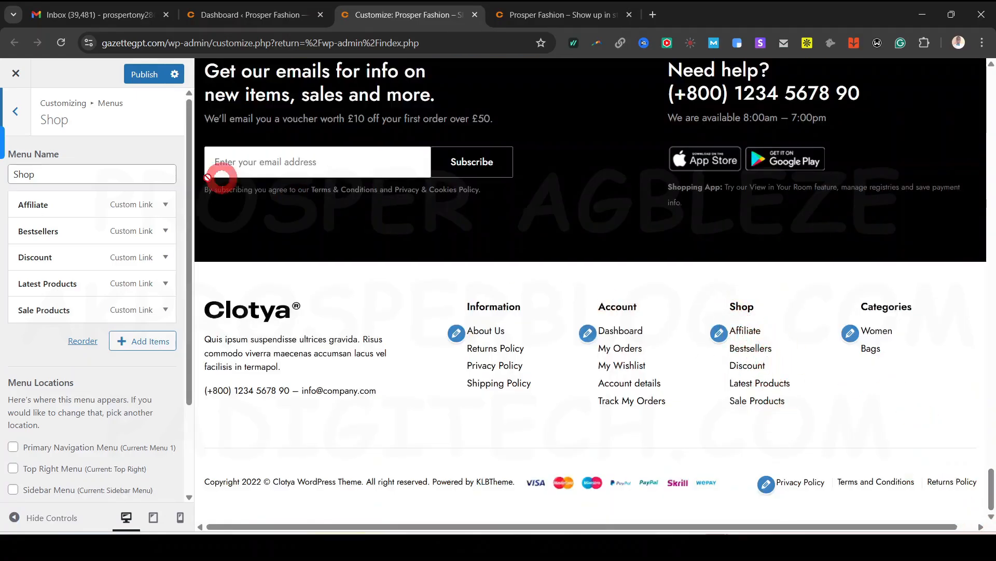
mouse_move(145, 208)
left_mouse_down()
mouse_move(138, 222)
mouse_move(140, 200)
left_mouse_up()
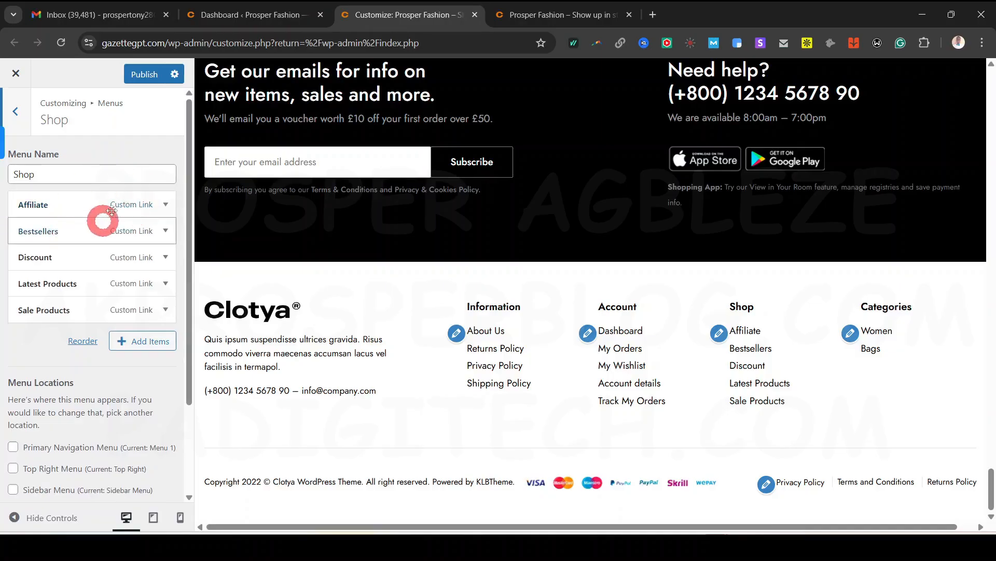
scroll(124, 374, "down", 3)
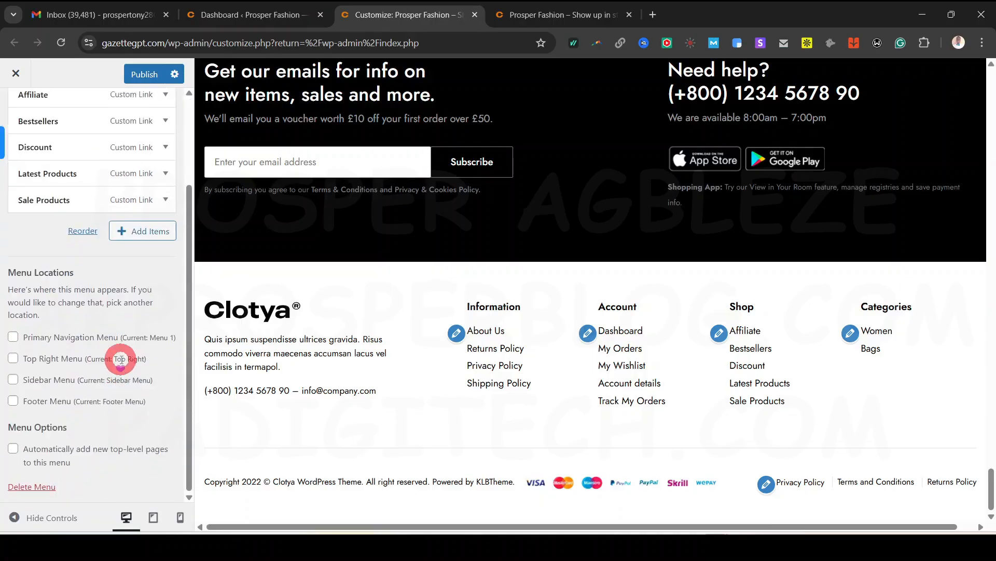
scroll(129, 218, "up", 3)
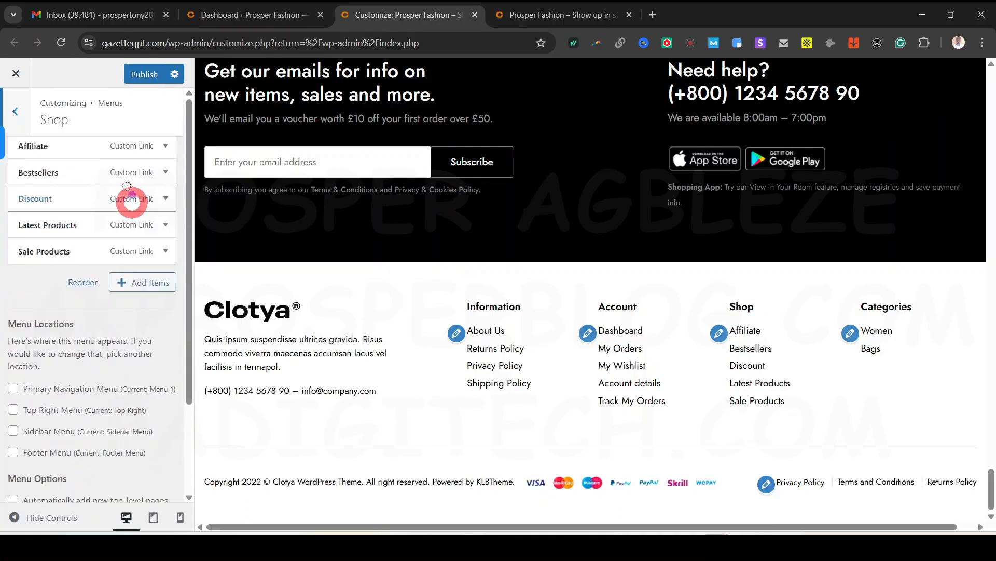
scroll(96, 373, "down", 3)
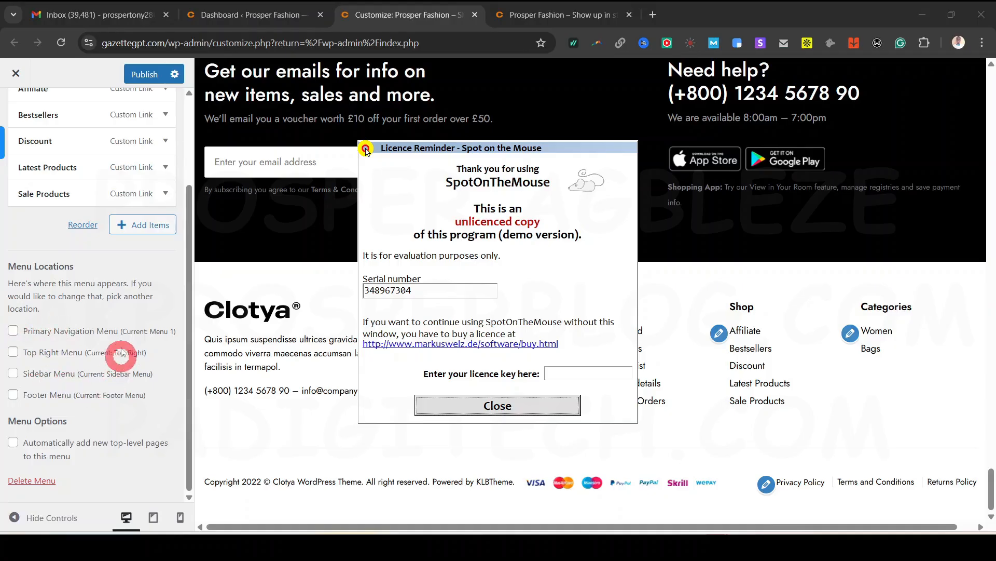
left_click(501, 407)
scroll(98, 222, "up", 2)
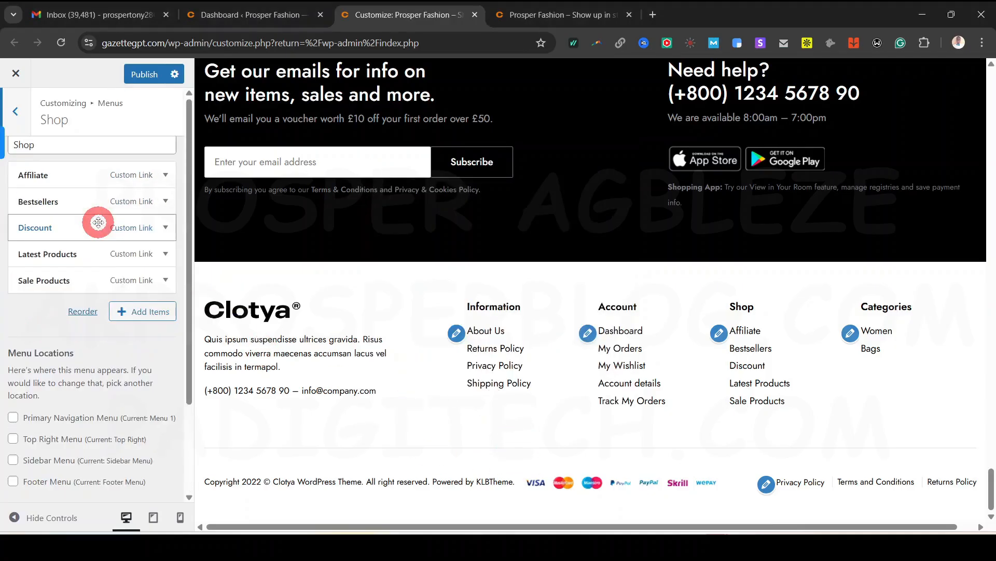
scroll(98, 222, "up", 1)
Leave the menus section and return to the main Customizer sections
left_click(24, 112)
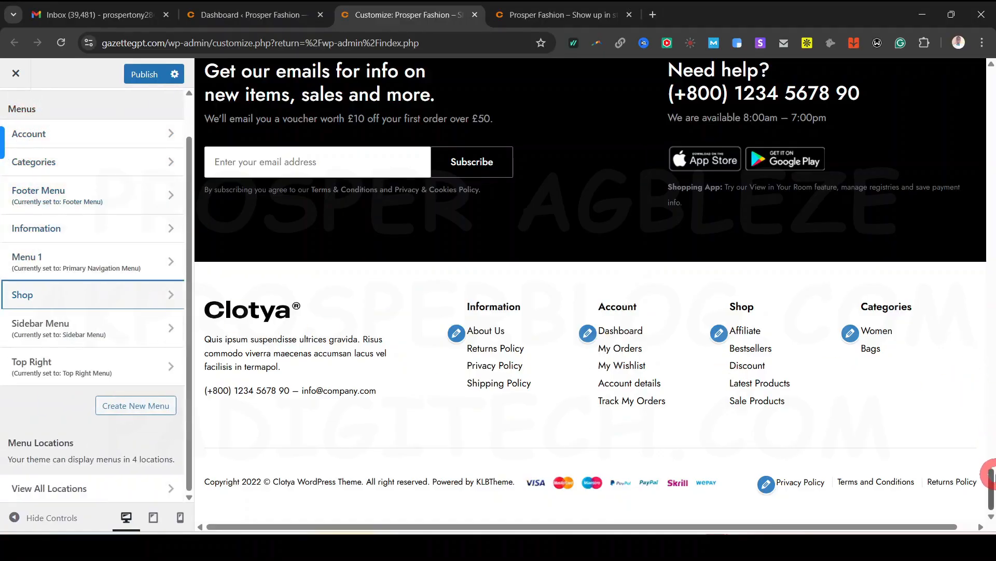
left_click_drag(992, 485, 991, 344)
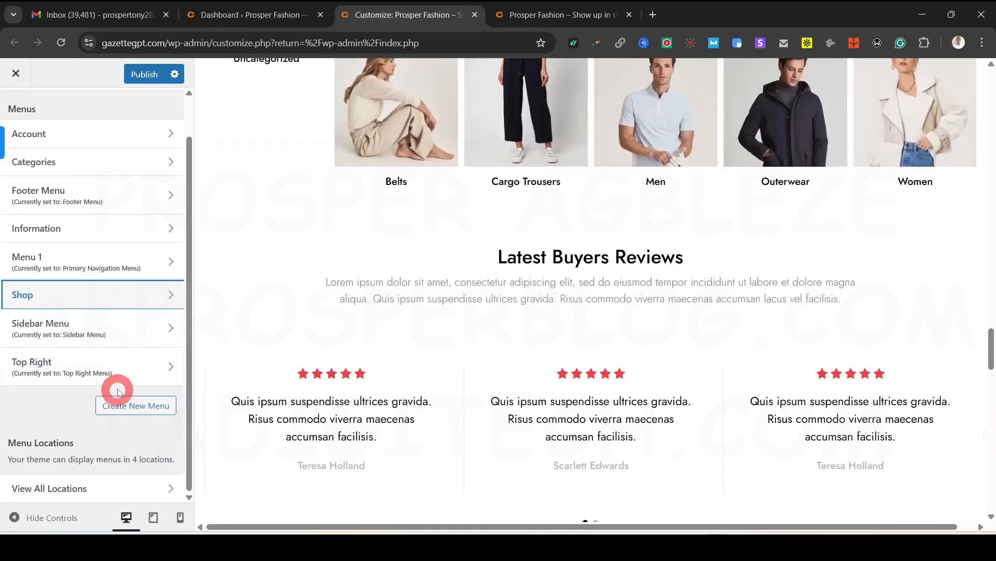
scroll(117, 383, "up", 1)
left_click(16, 110)
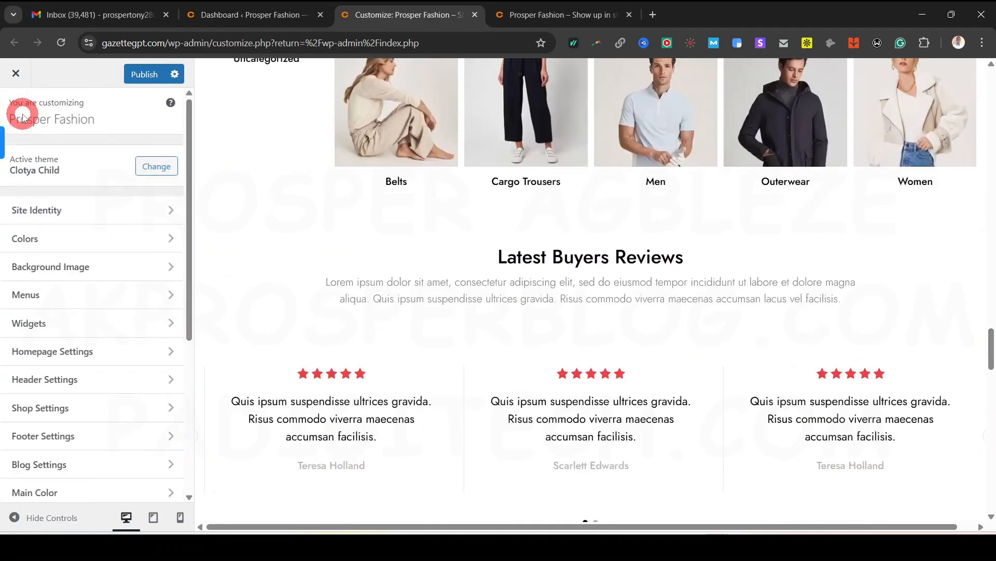
Review the Footer First Column Text widget's content, including the phone number, in Widgets
left_click(60, 322)
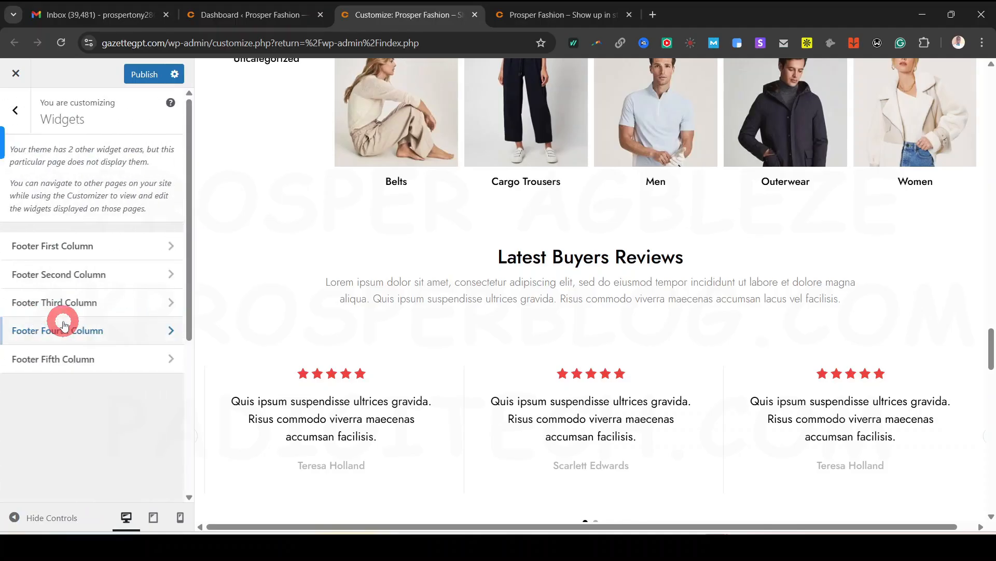
left_click(88, 245)
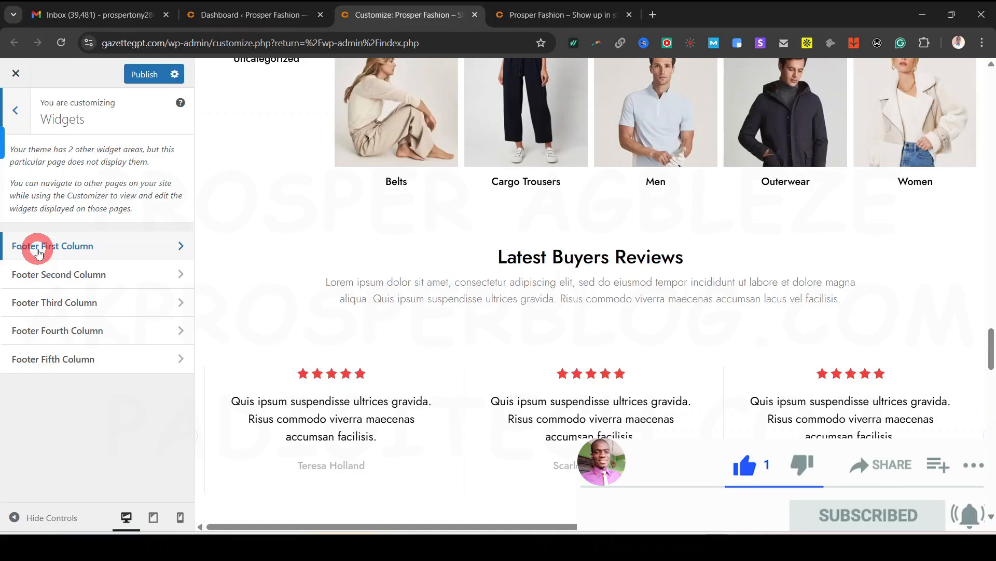
scroll(525, 379, "down", 10)
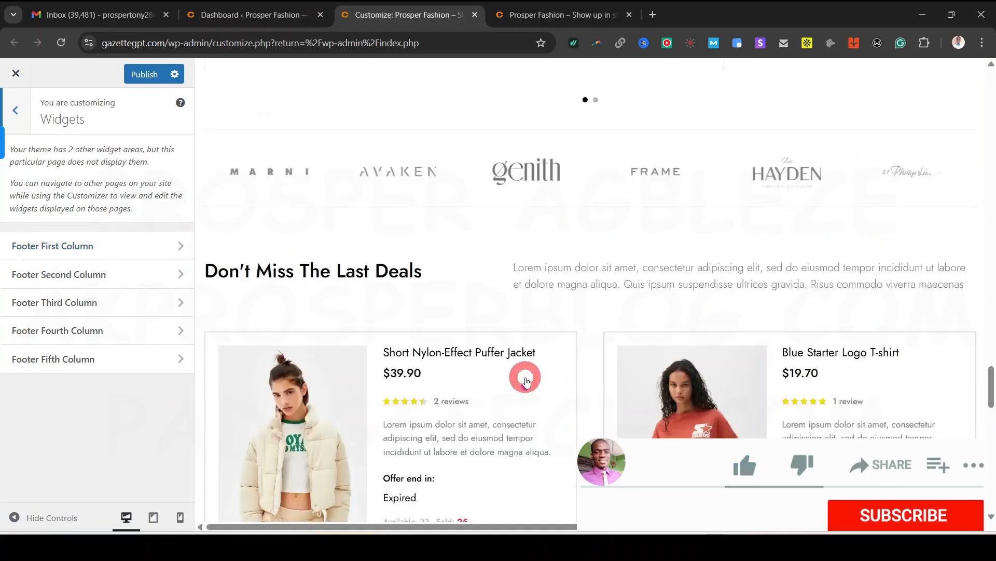
scroll(525, 378, "down", 10)
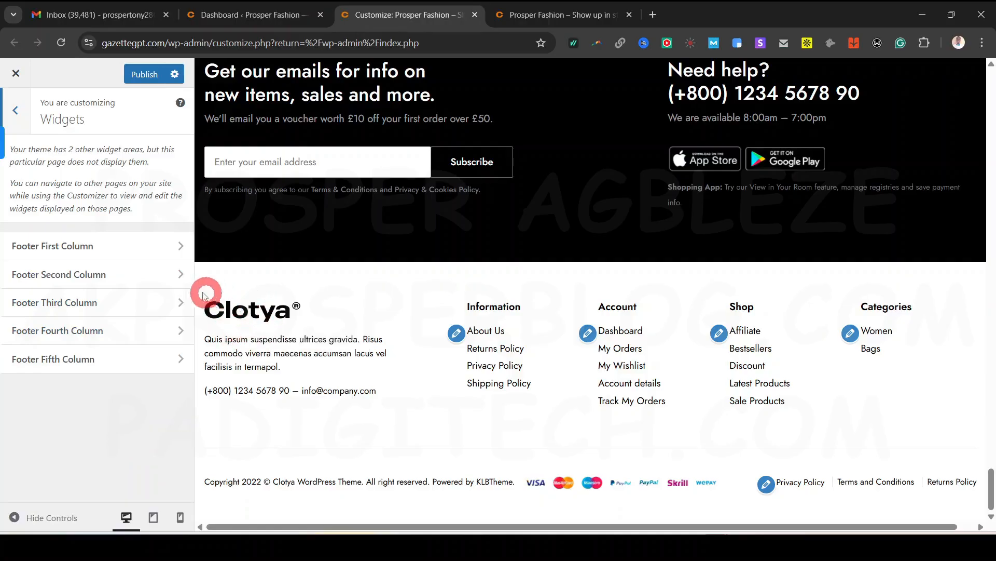
left_click(54, 248)
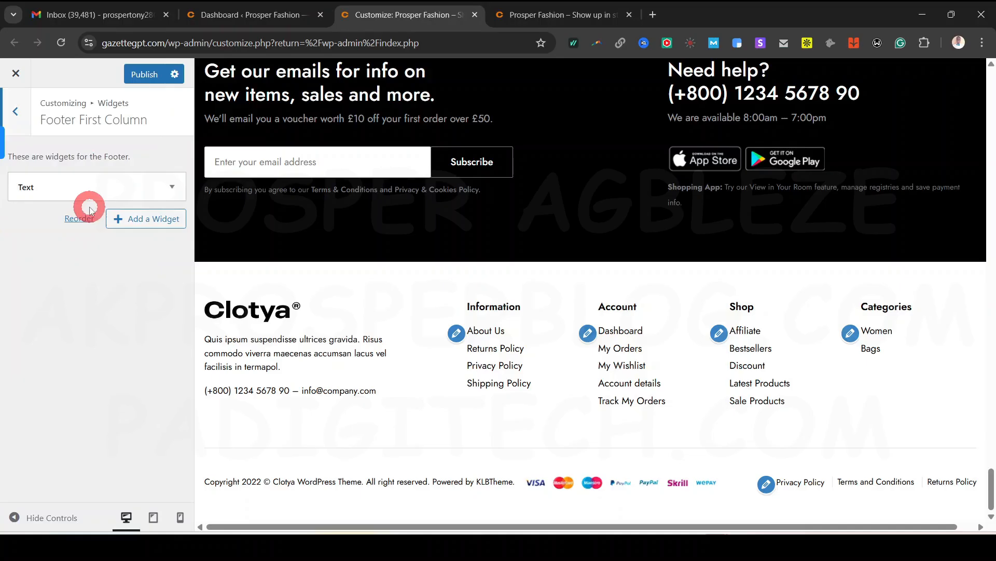
left_click(86, 188)
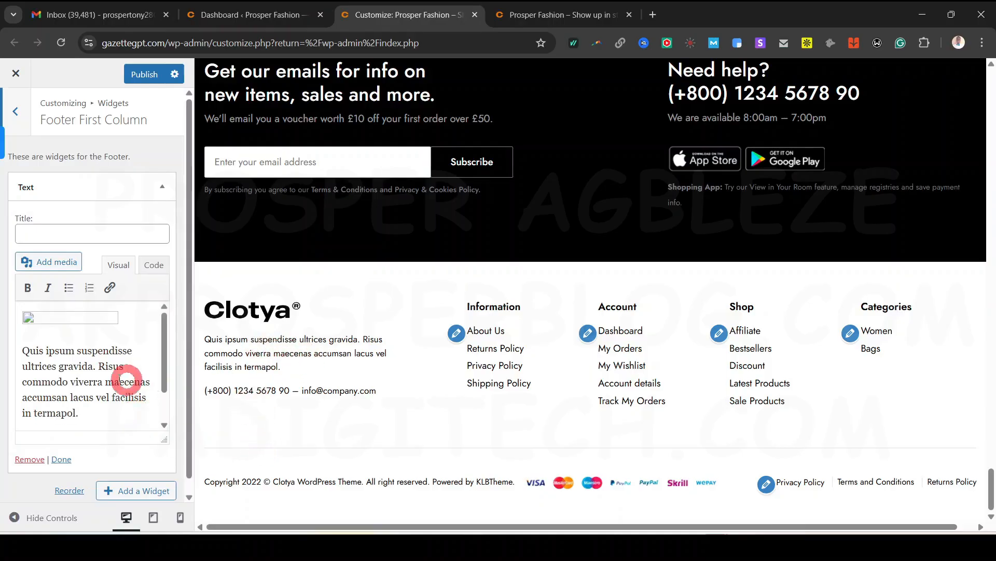
scroll(104, 374, "down", 2)
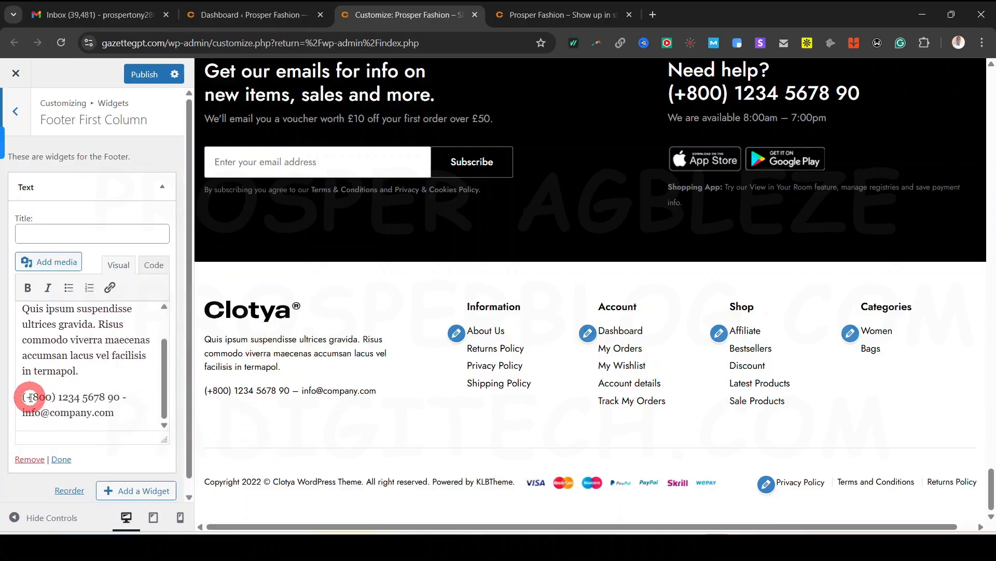
left_click_drag(28, 397, 91, 412)
scroll(78, 379, "up", 2)
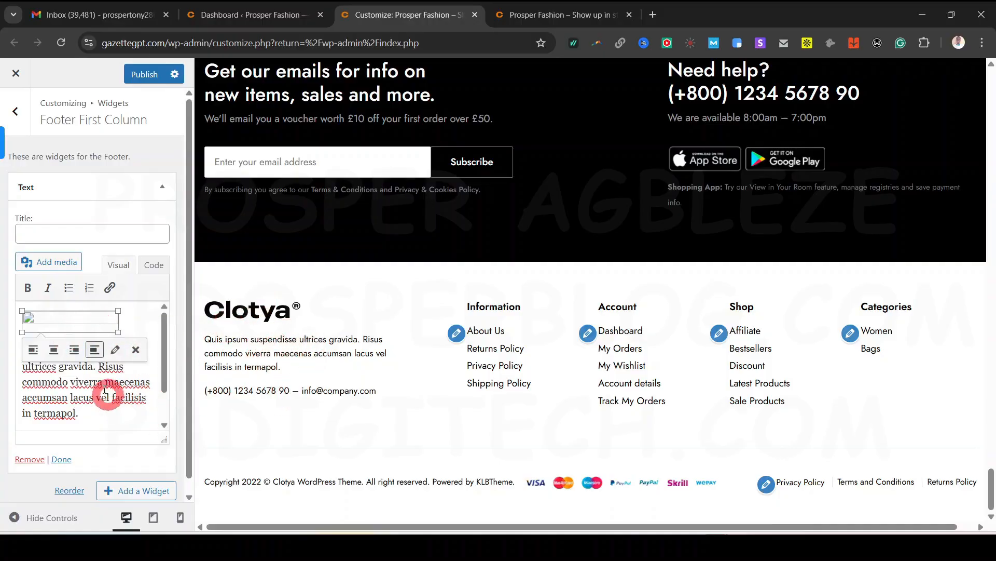
left_click(18, 113)
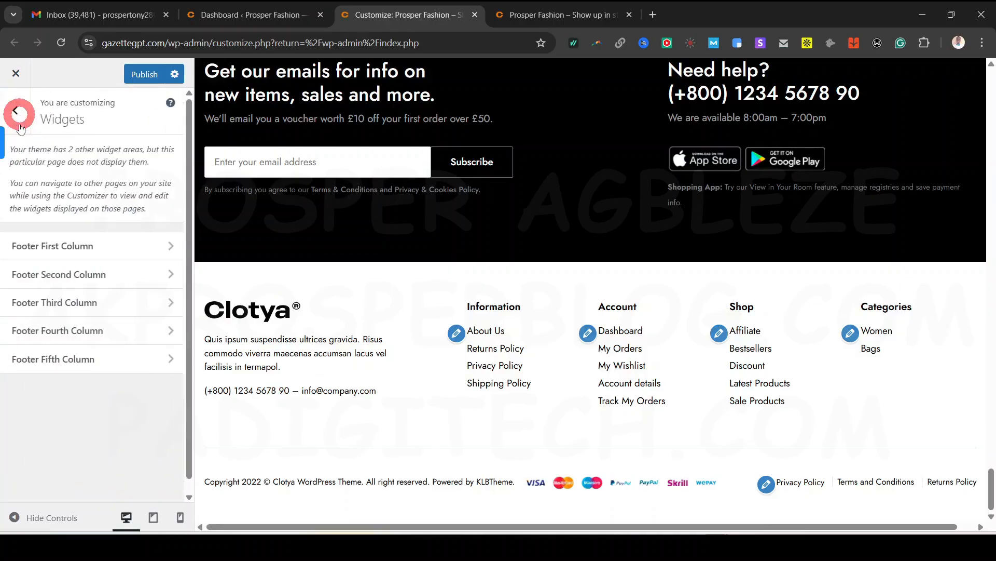
Retitle the Footer Second Column's Information menu widget to 'Quick Links' and publish
left_click(50, 272)
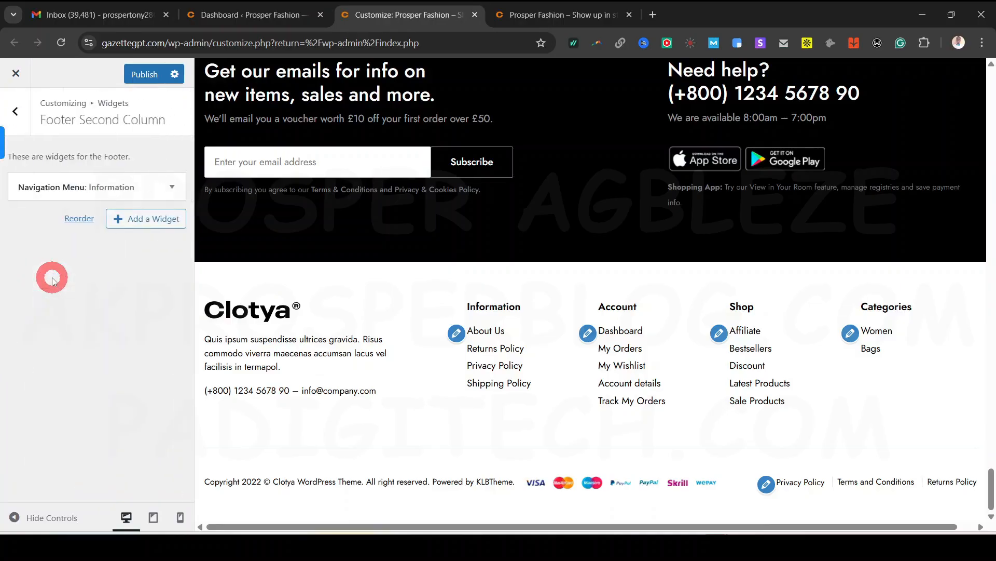
left_click(92, 182)
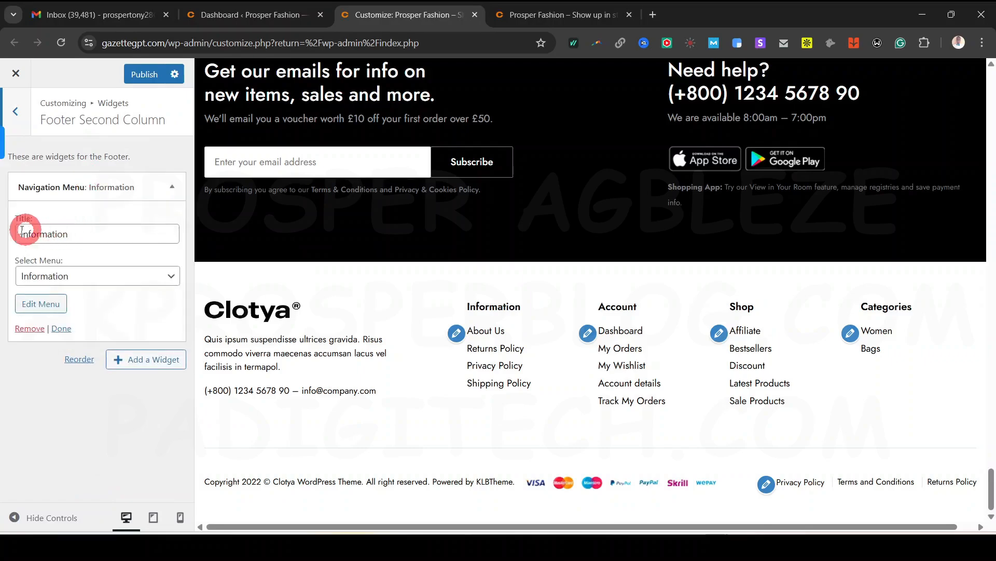
double_click(50, 234)
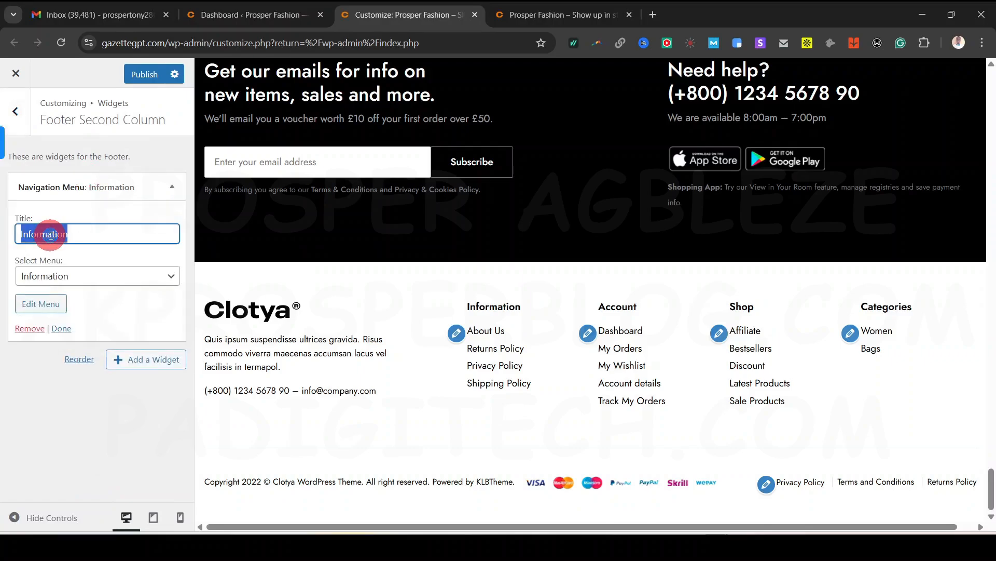
mouse_move(517, 547)
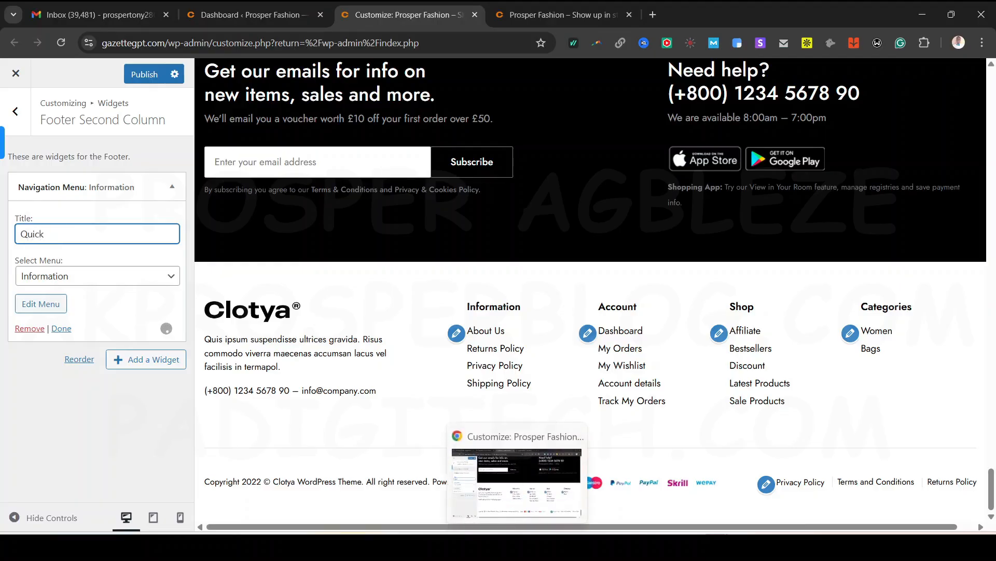
type("Quick Links")
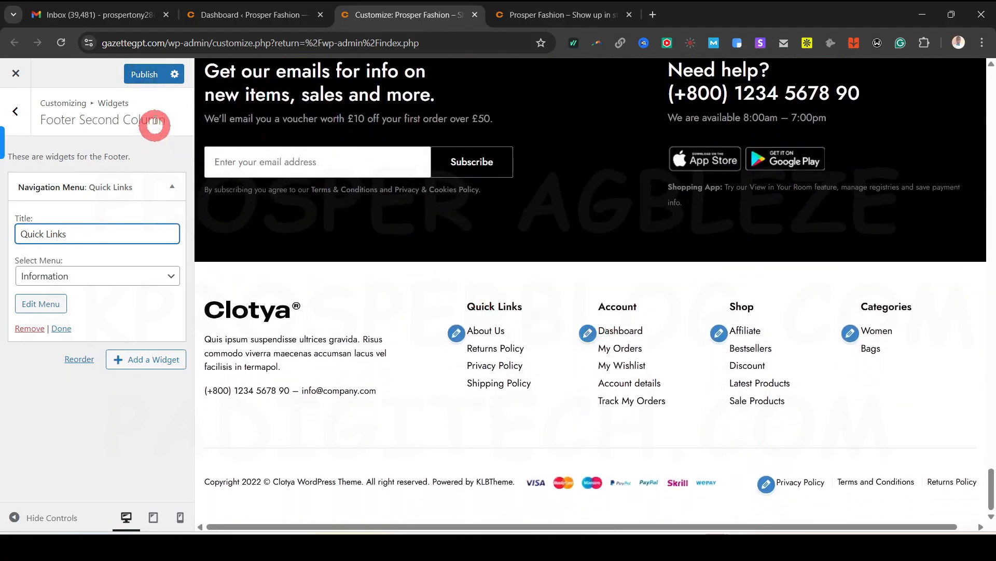
left_click(144, 74)
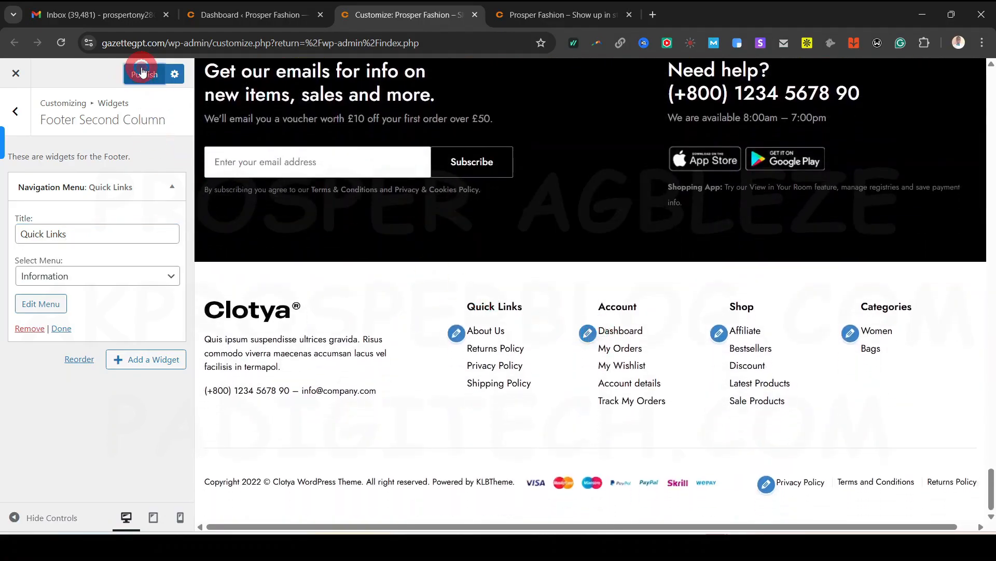
left_click(19, 108)
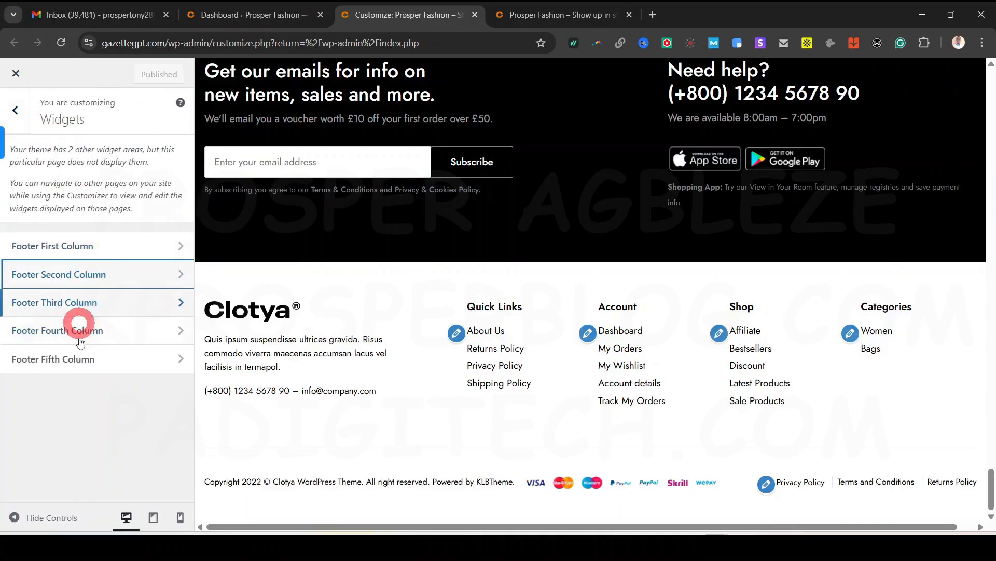
left_click(22, 125)
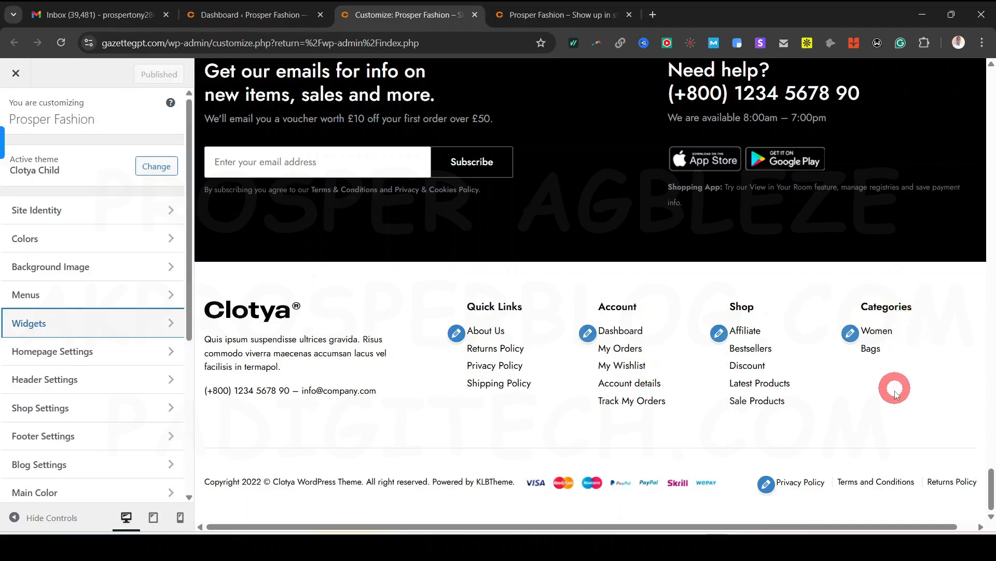
Keep Home as the homepage in Homepage Settings, then go to Header Settings
left_click(89, 353)
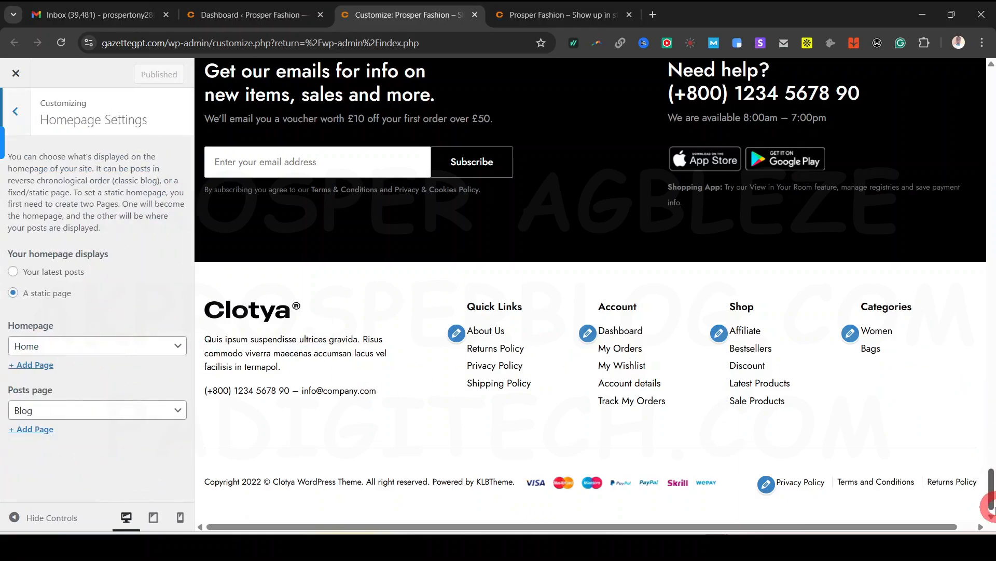
left_click_drag(992, 490, 991, 90)
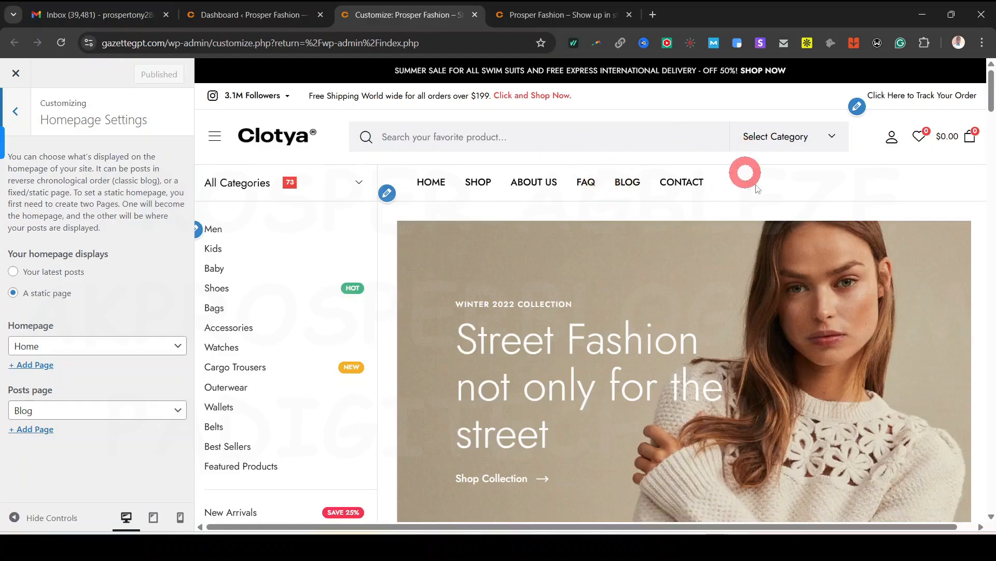
left_click(88, 347)
left_click(88, 347)
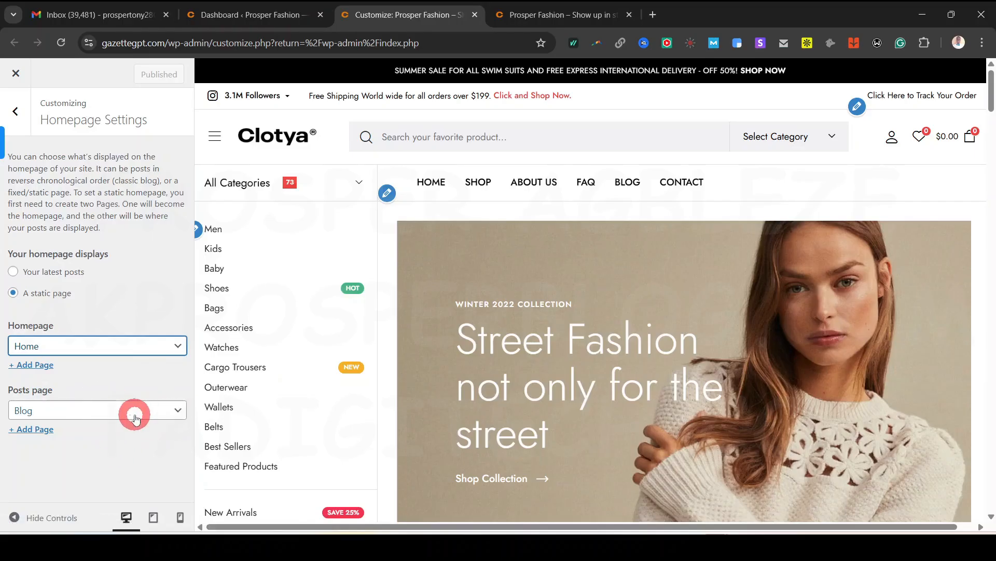
left_click(28, 110)
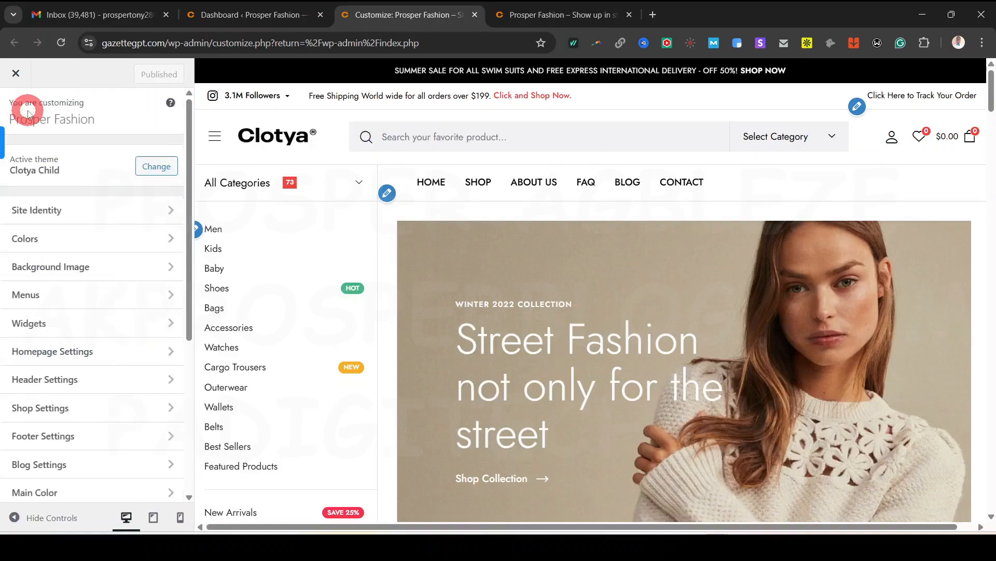
left_click(68, 347)
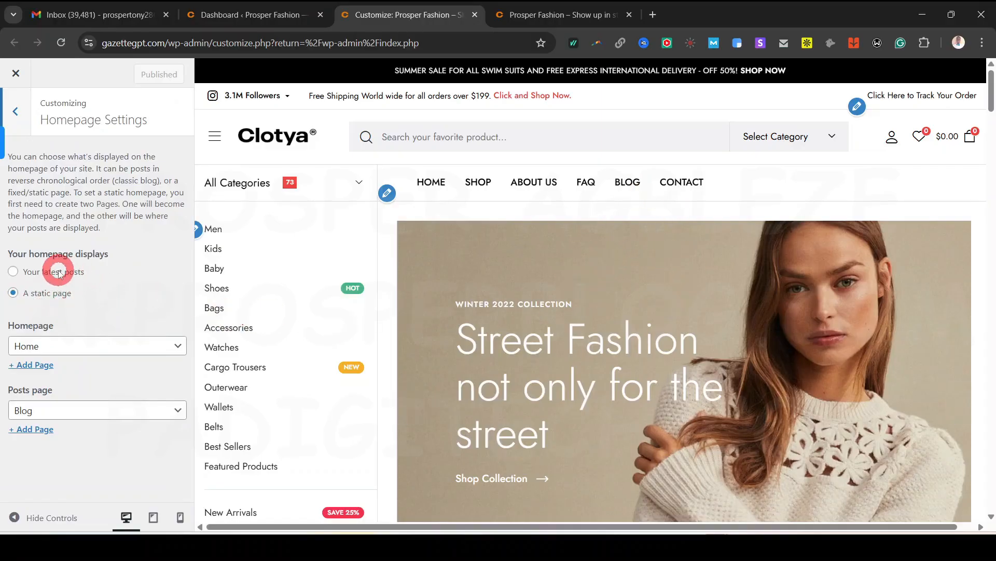
left_click(23, 111)
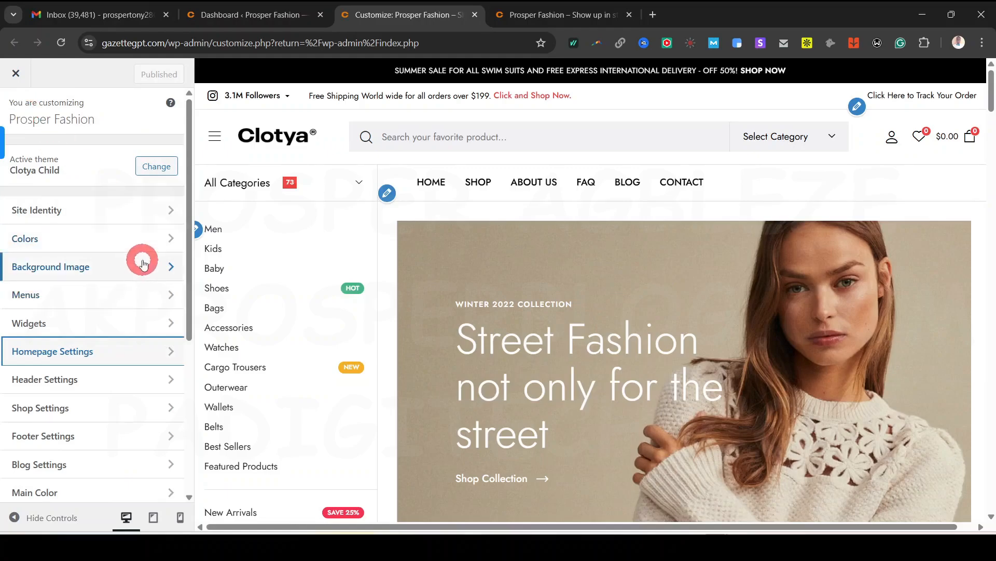
left_click(60, 379)
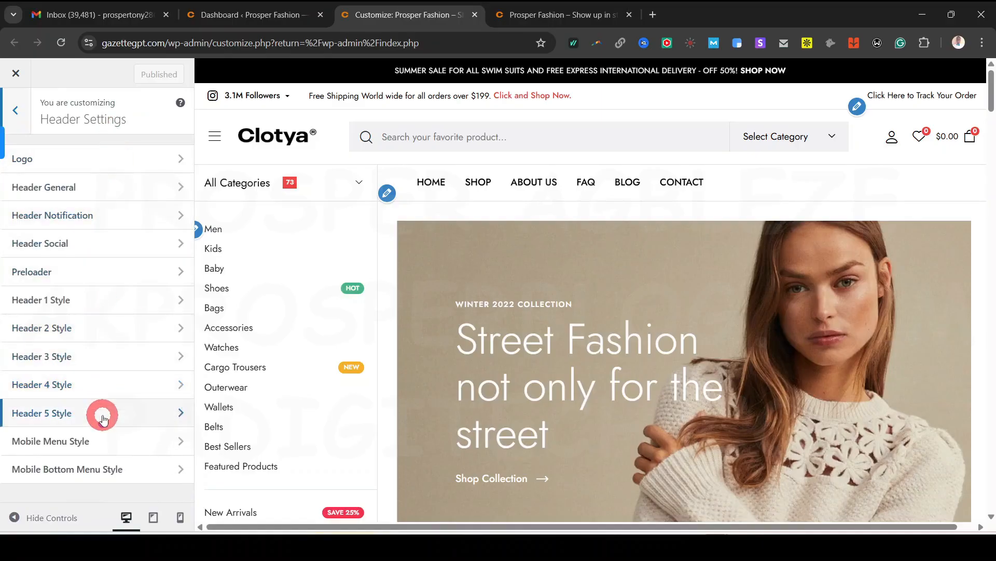
Replace the header logo with the CHANEL image from the media library
left_click(79, 164)
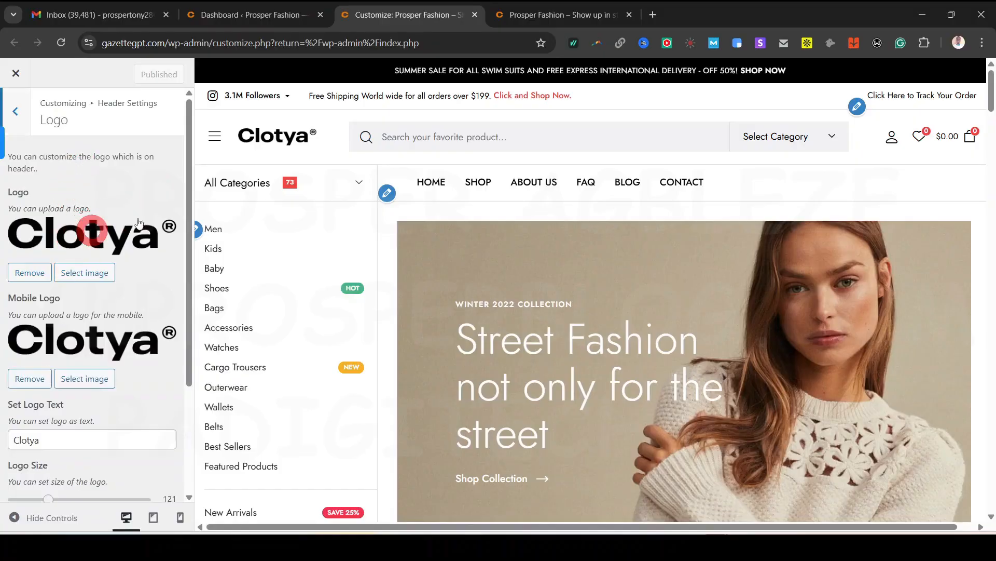
left_click(90, 272)
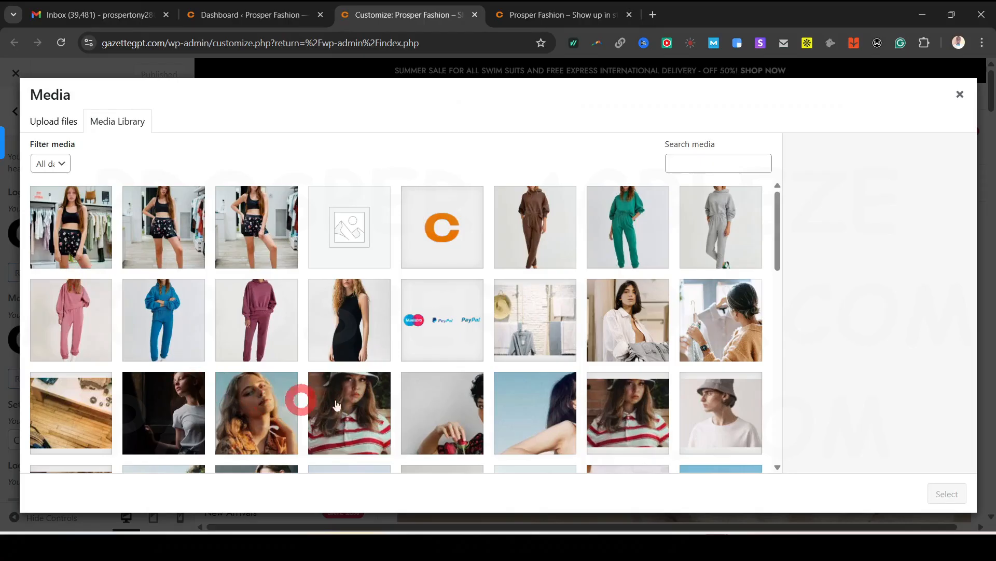
scroll(480, 322, "down", 5)
scroll(479, 322, "down", 5)
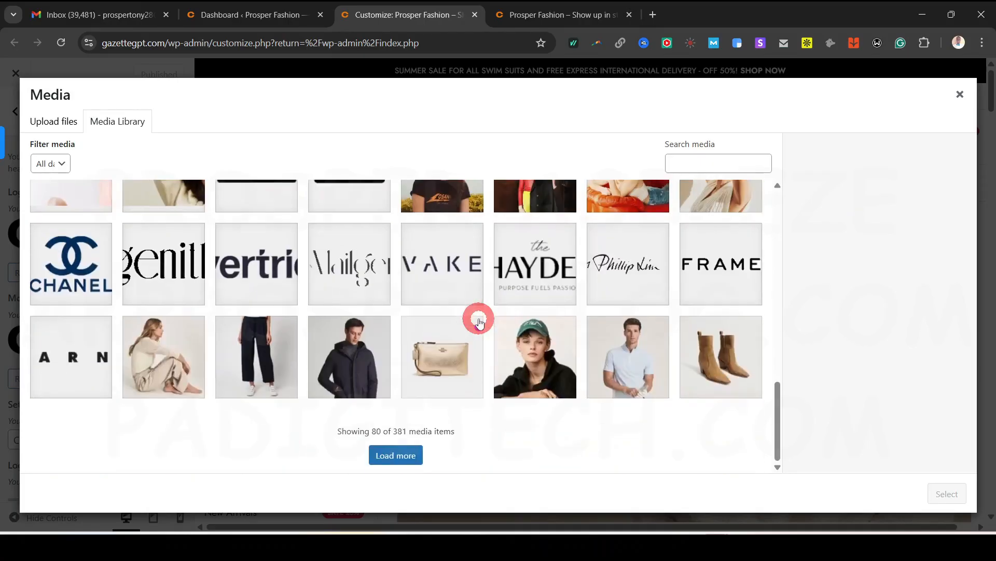
left_click(31, 260)
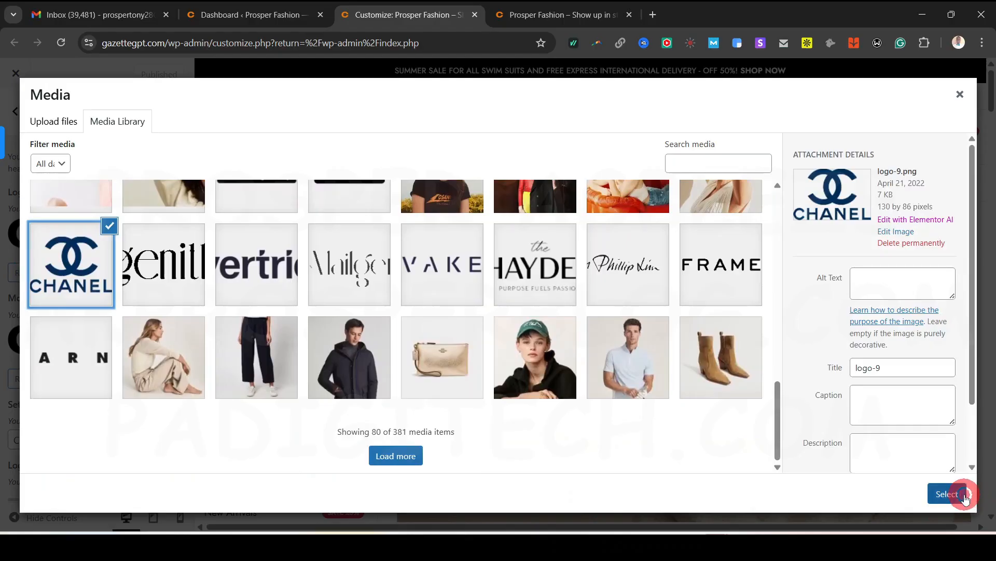
left_click(964, 498)
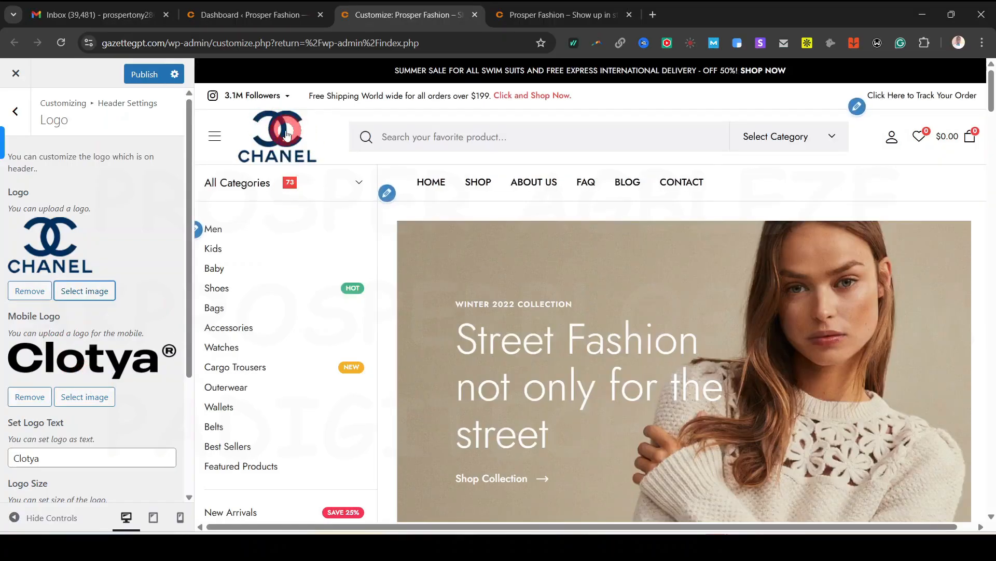
Try a larger logo size, reset it to 121, and switch to the mobile preview
scroll(102, 319, "down", 1)
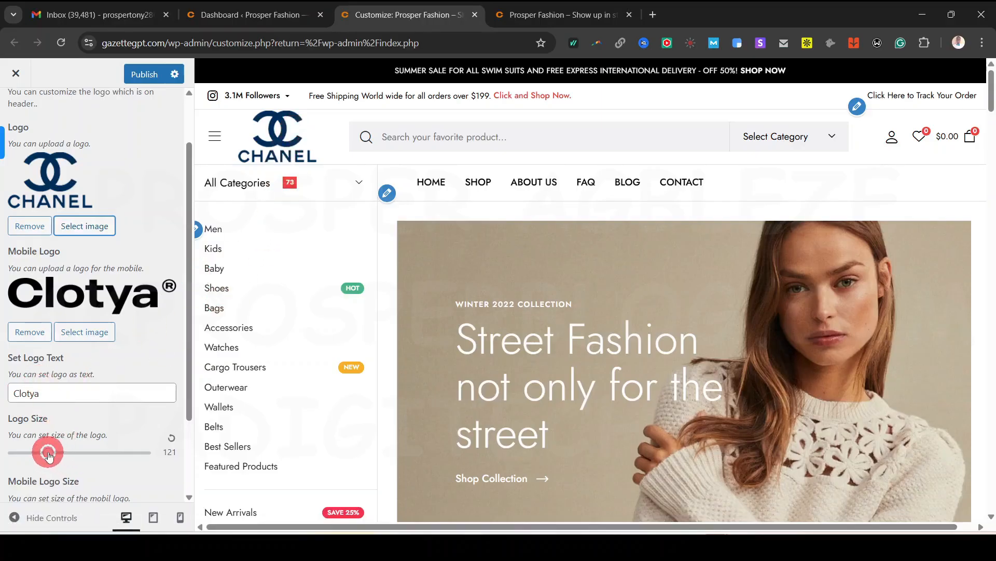
mouse_move(48, 455)
left_mouse_down()
mouse_move(69, 458)
mouse_move(16, 452)
mouse_move(29, 457)
left_mouse_up()
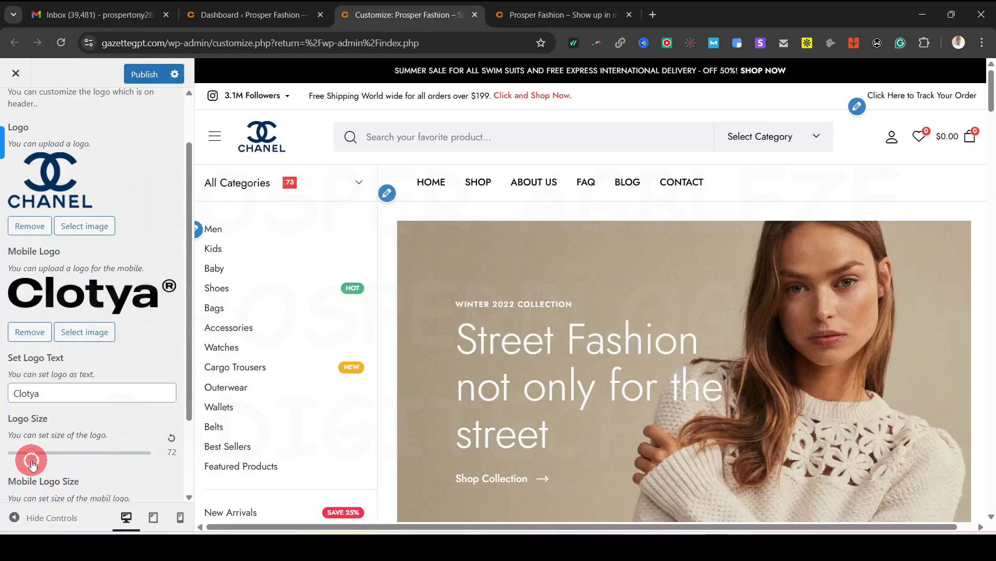
left_click(172, 439)
scroll(104, 349, "down", 2)
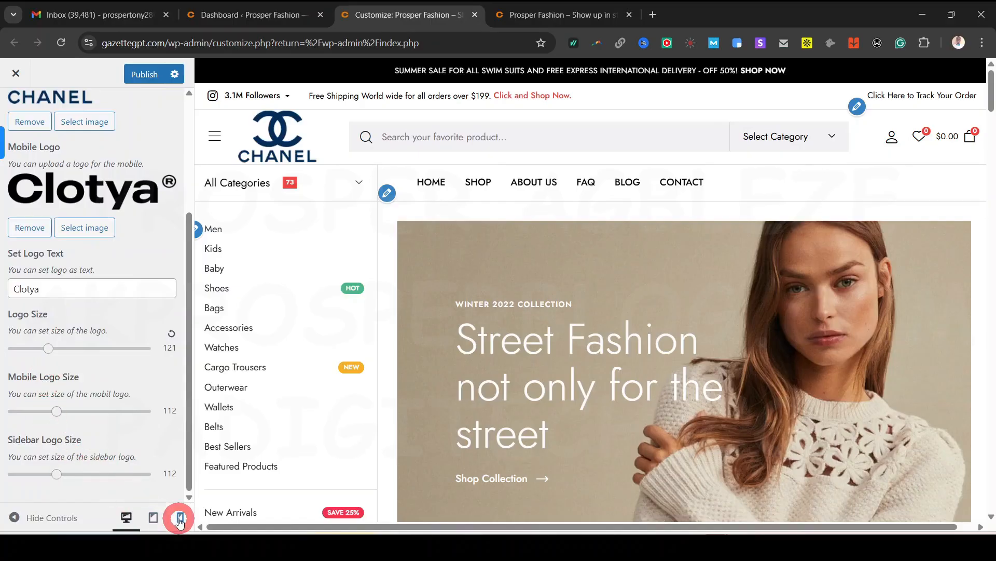
left_click(180, 518)
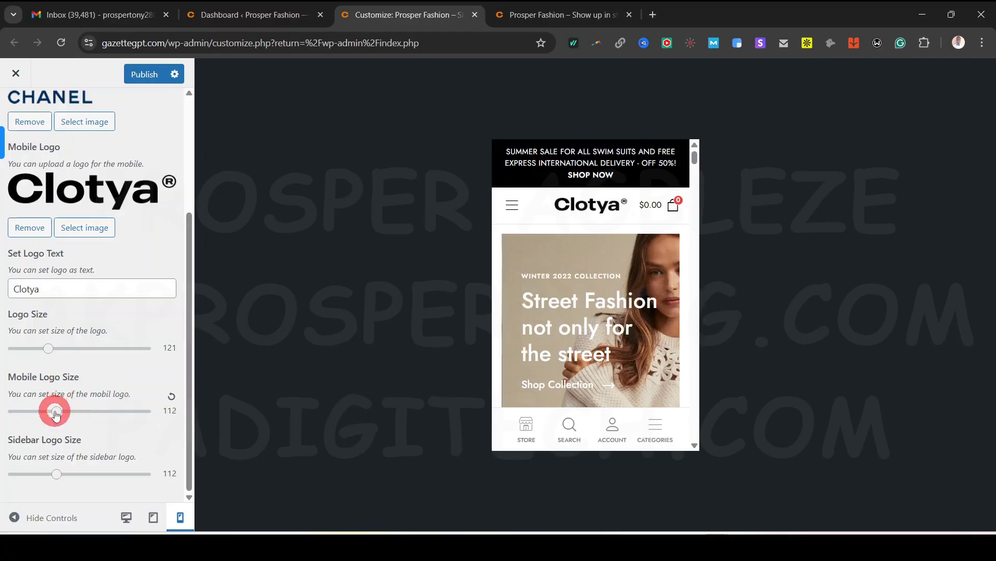
Try larger mobile and sidebar logo sizes, leaving both at 112
mouse_move(57, 414)
left_mouse_down()
mouse_move(98, 415)
mouse_move(50, 425)
left_mouse_up()
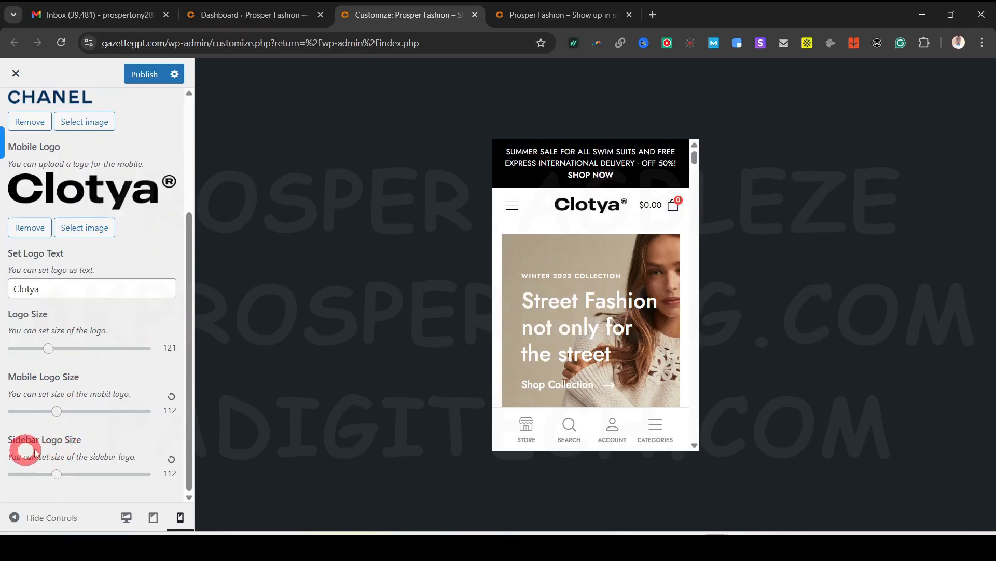
left_click(511, 204)
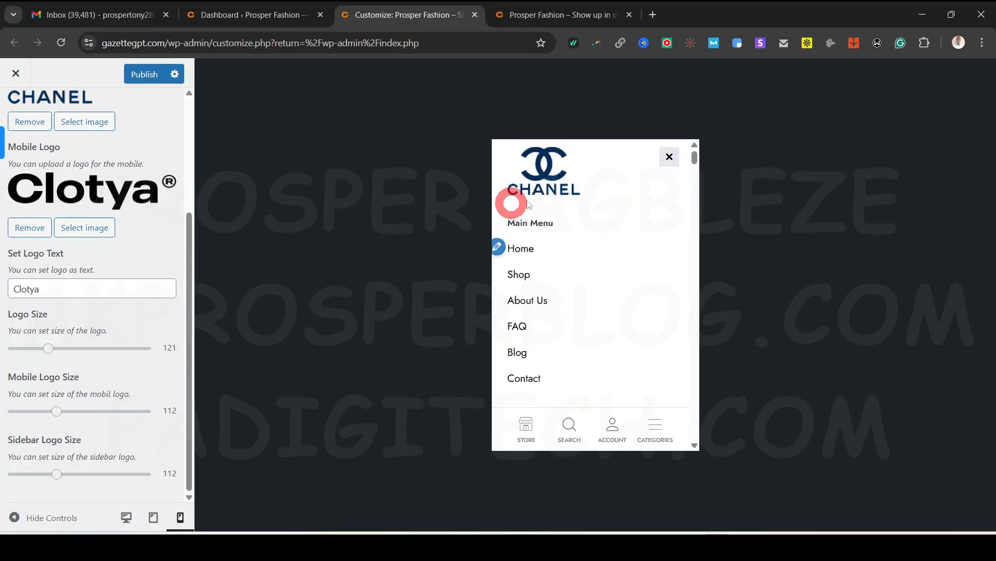
left_click(554, 166)
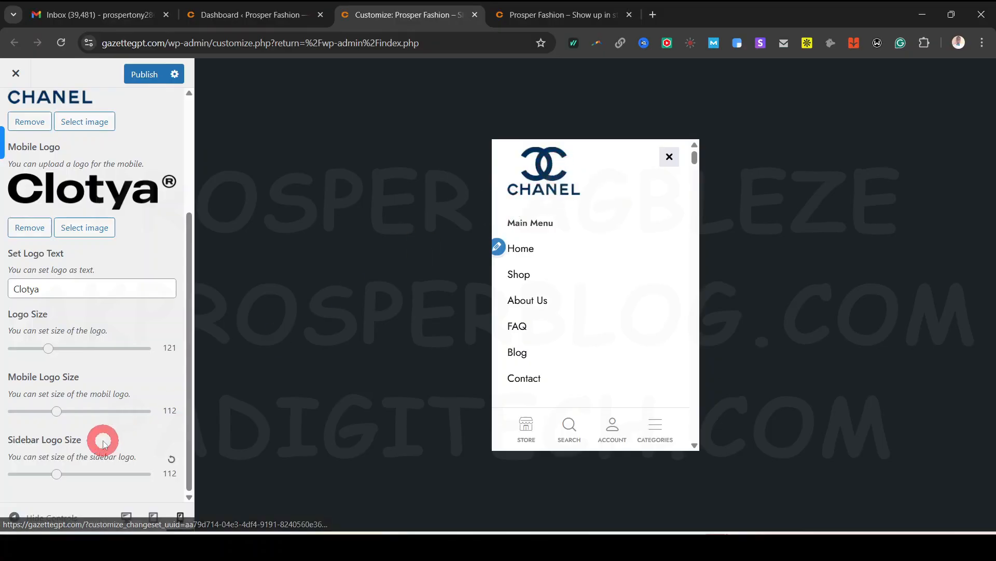
left_click(57, 476)
left_click_drag(75, 476, 67, 470)
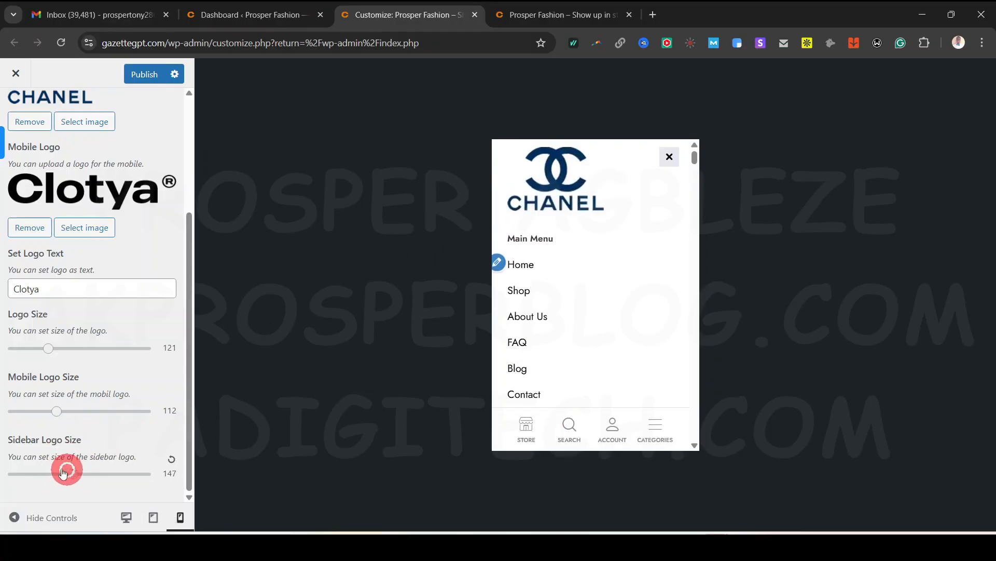
left_click(171, 459)
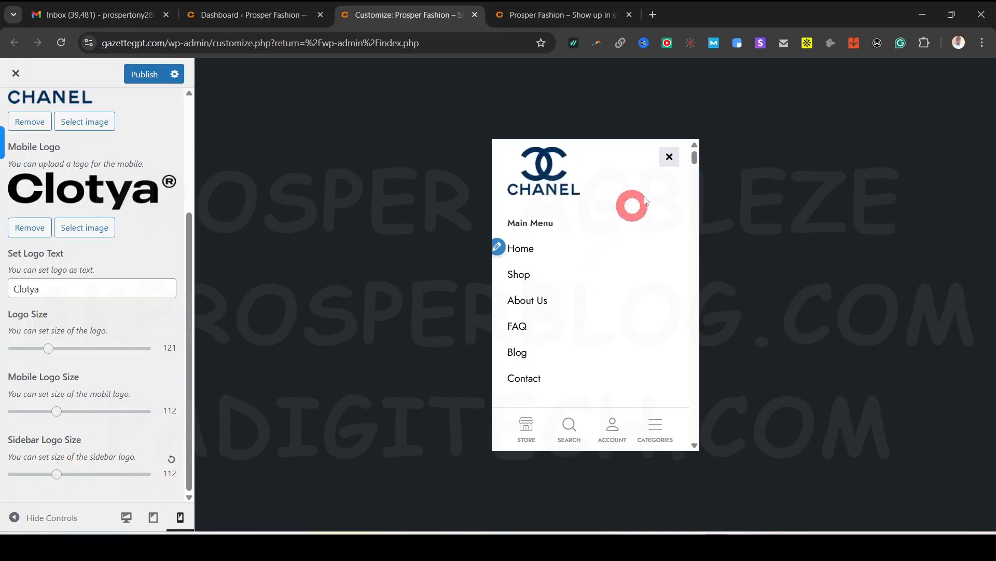
Close and reopen the mobile slide-out menu to check the CHANEL logo
scroll(147, 365, "up", 3)
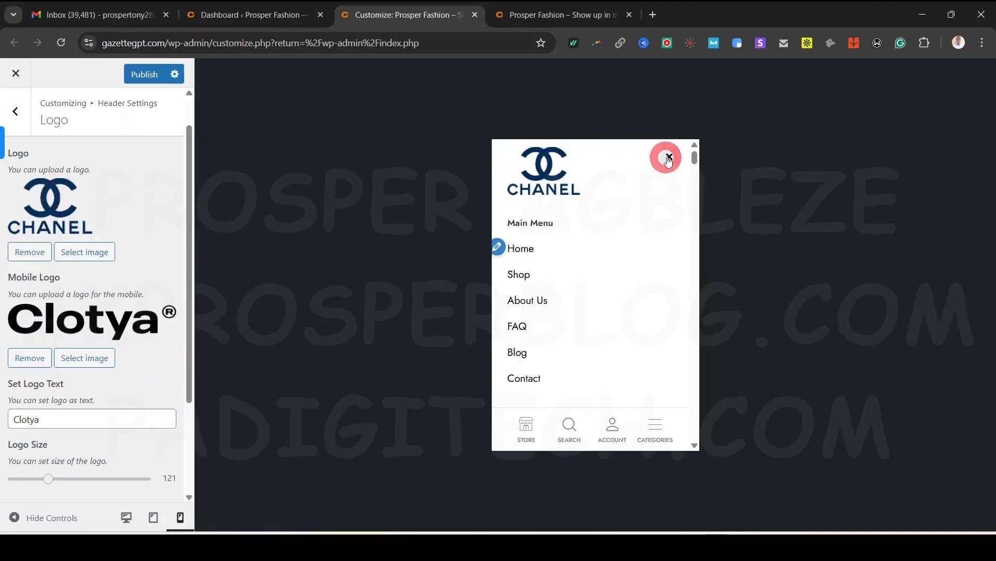
left_click(669, 156)
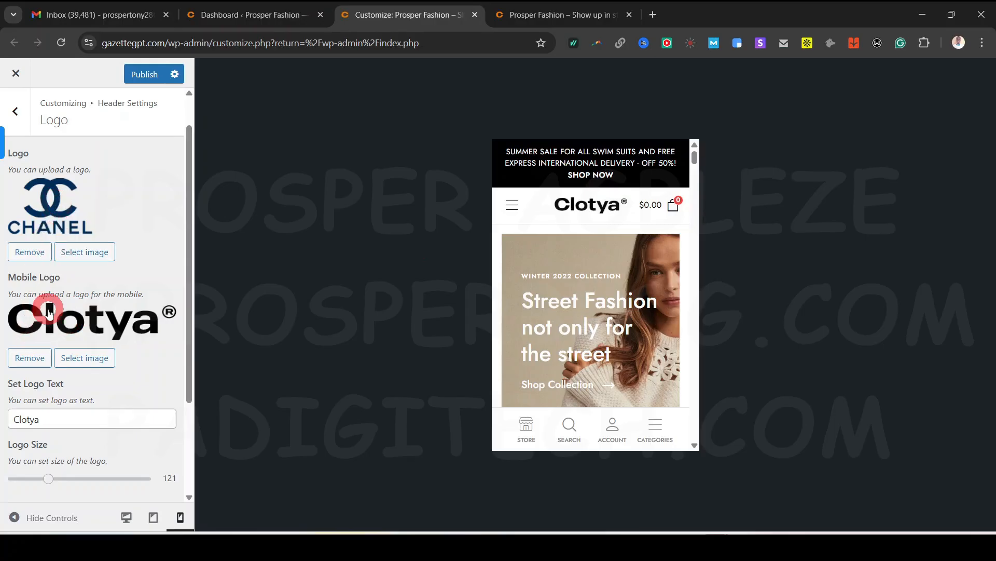
scroll(52, 311, "up", 1)
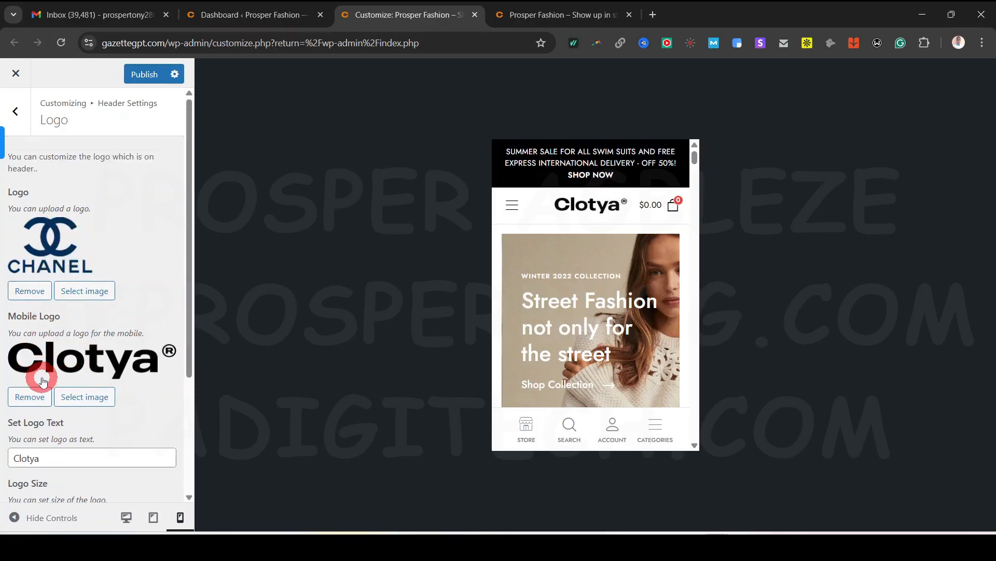
left_click(512, 204)
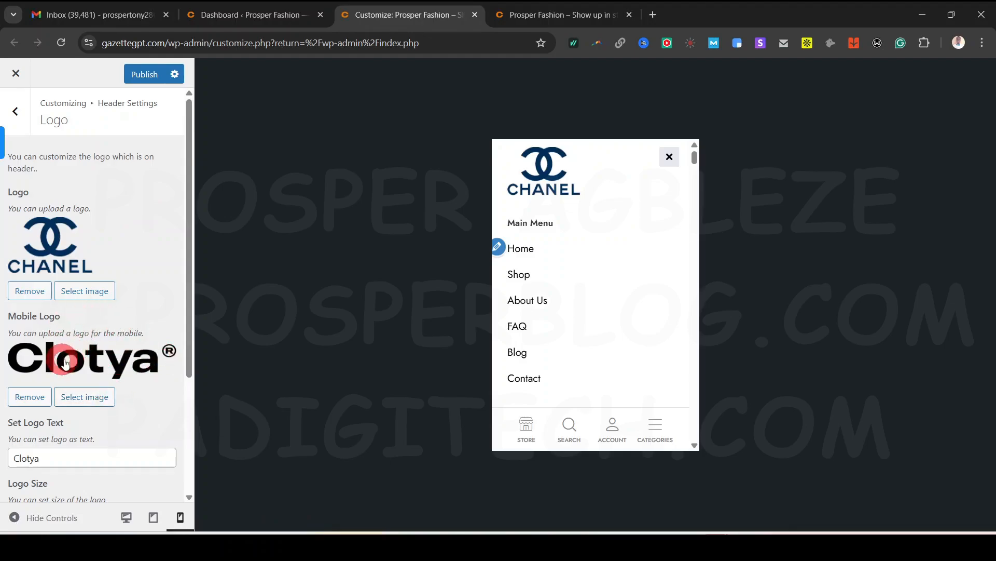
Switch to the desktop preview, revert the header logo to Clotya, and publish
left_click(126, 517)
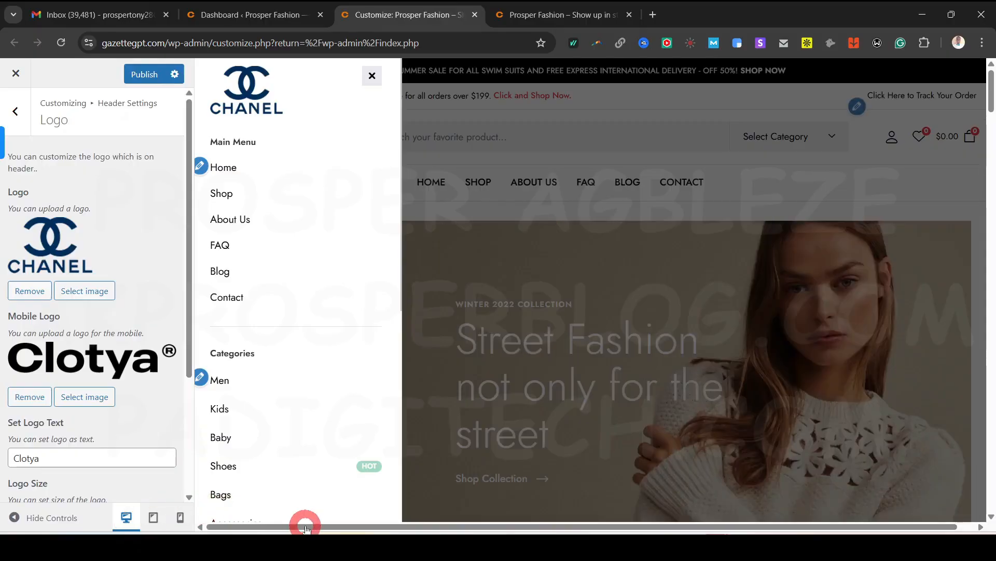
left_click(373, 74)
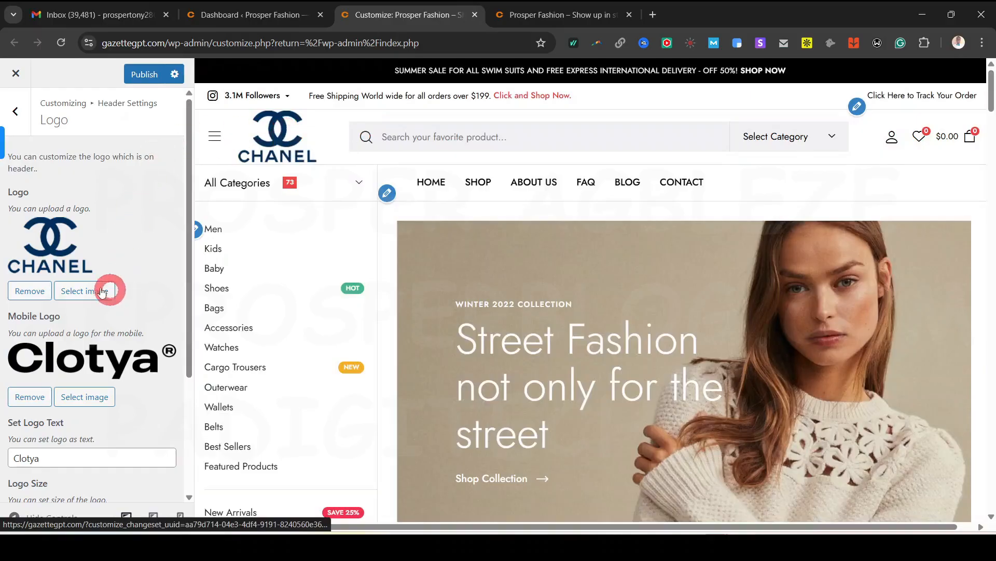
left_click(73, 296)
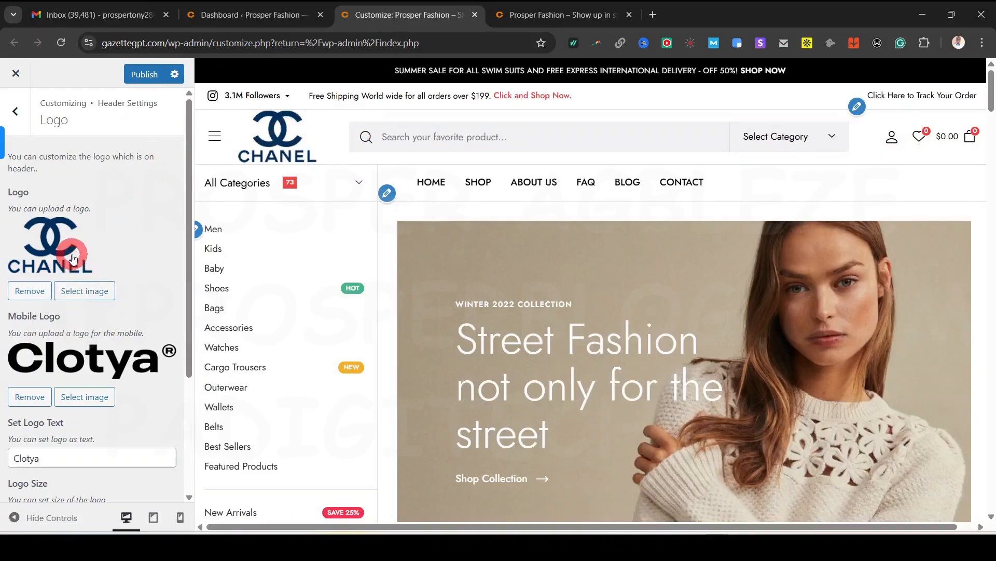
left_click(83, 289)
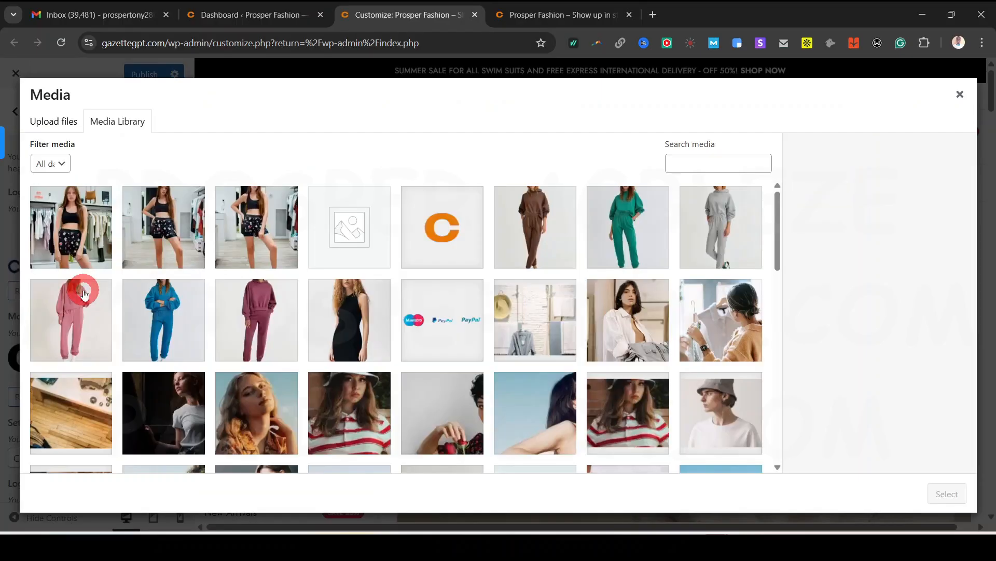
scroll(366, 332, "down", 15)
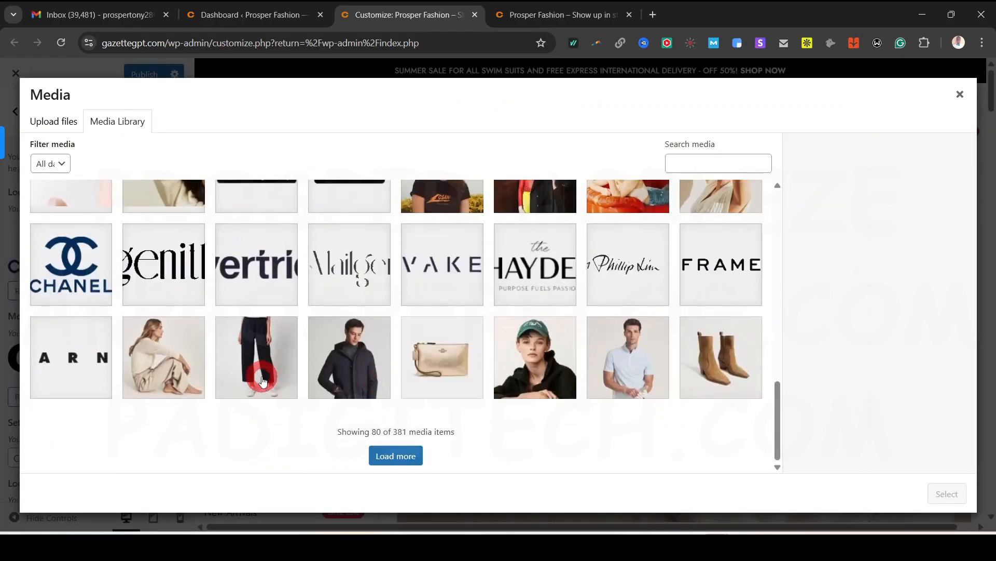
key("Escape")
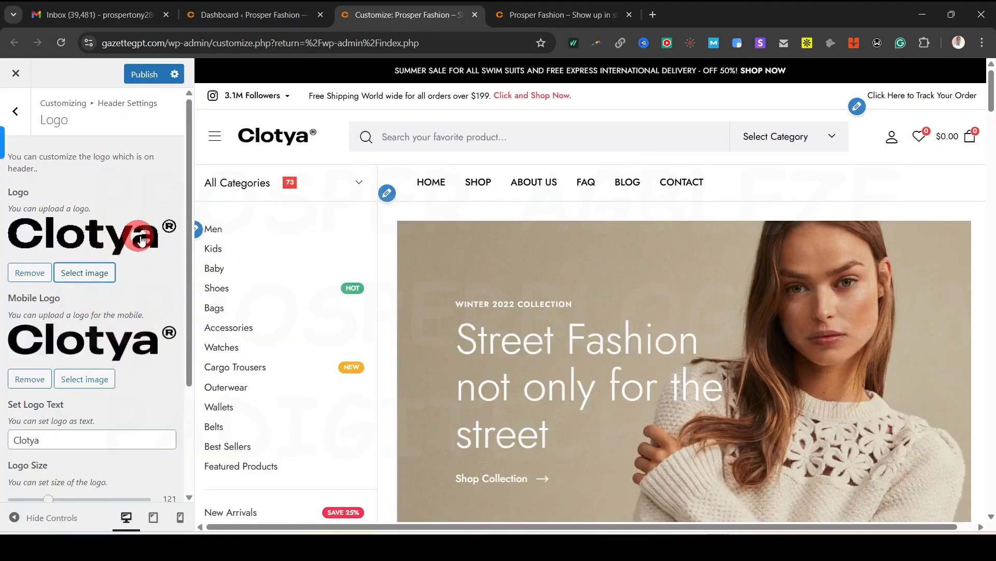
left_click(149, 76)
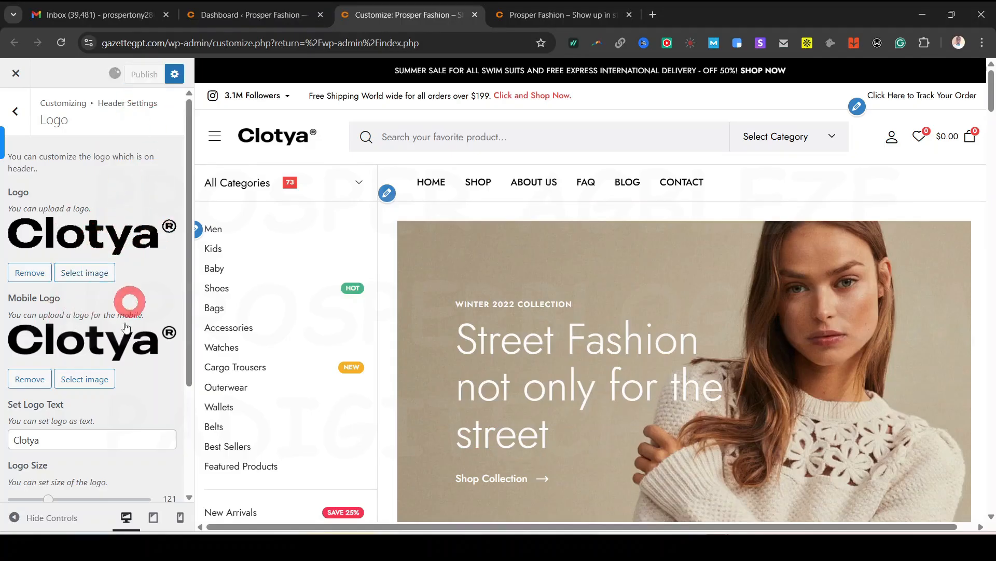
left_click(21, 130)
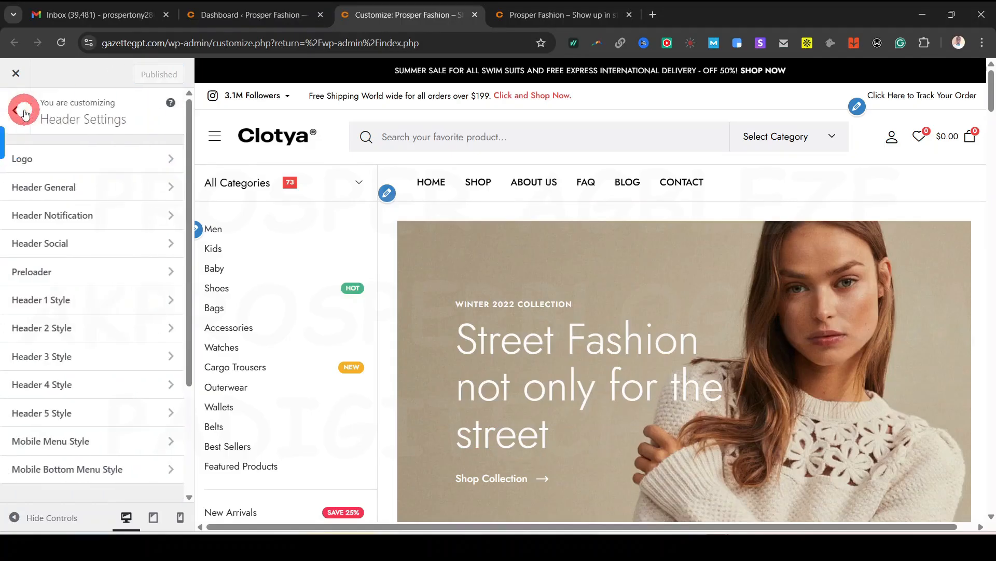
Try header Types 2, 3 and 4 in the preview, then settle back on Type 1
left_click(98, 191)
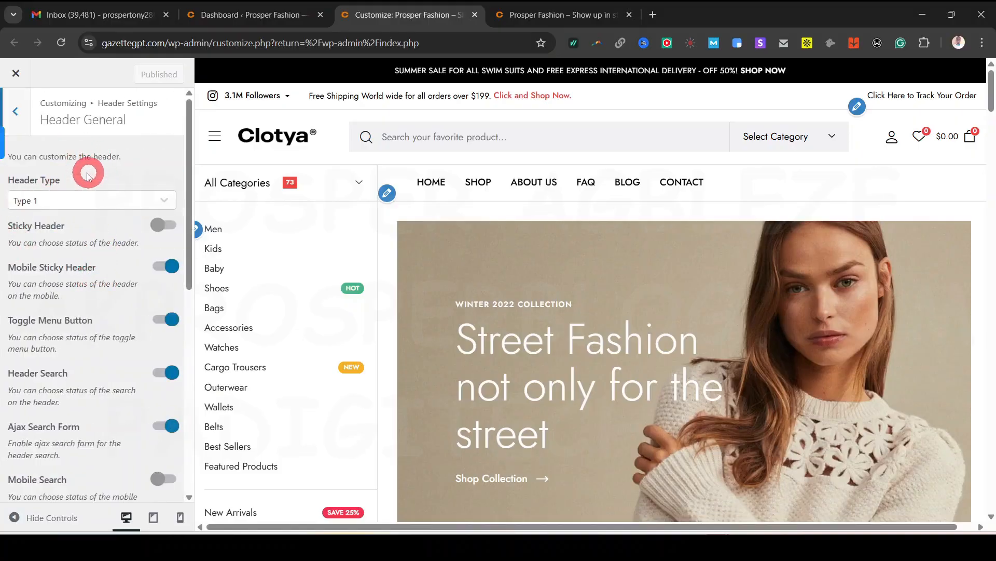
left_click(71, 202)
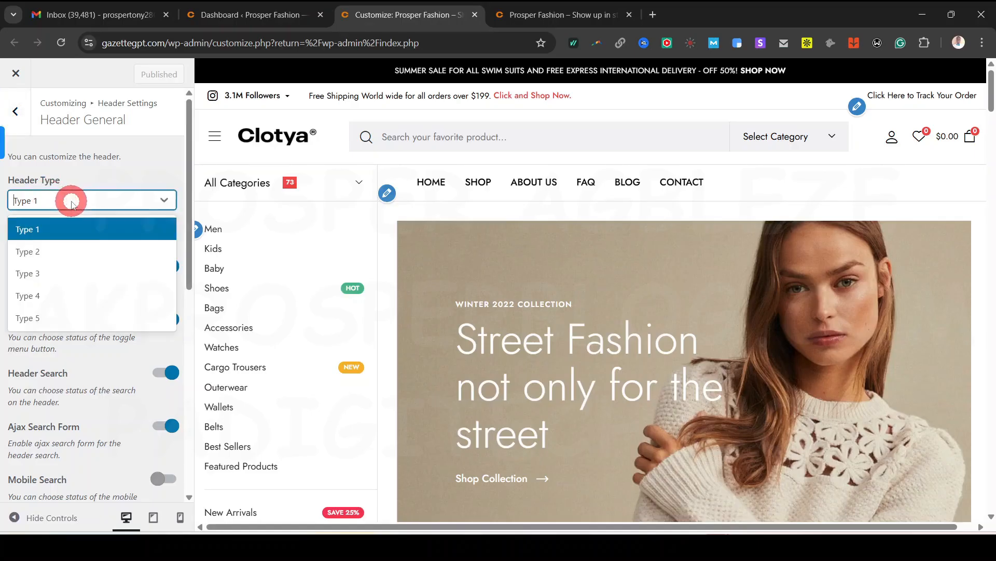
left_click(56, 251)
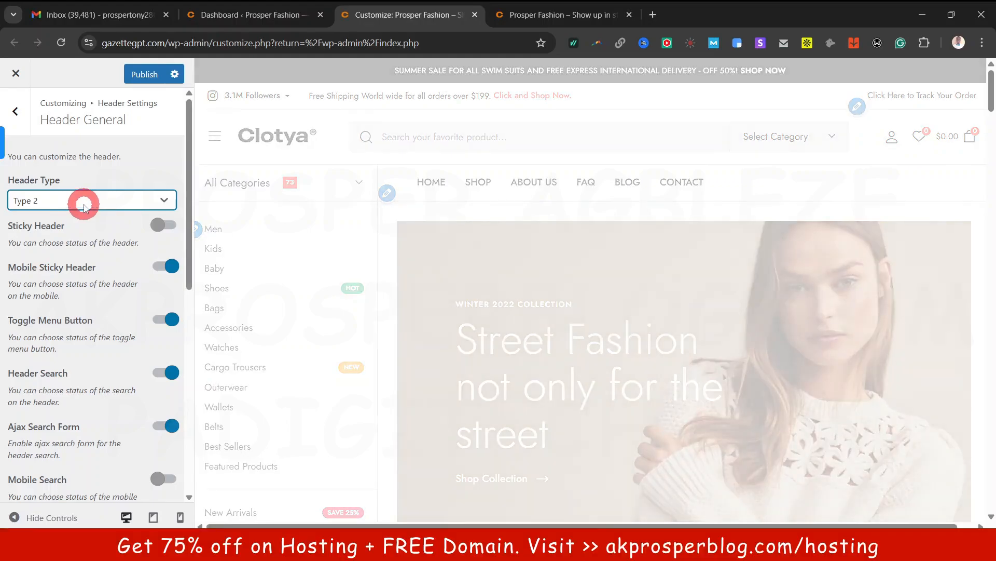
left_click(84, 204)
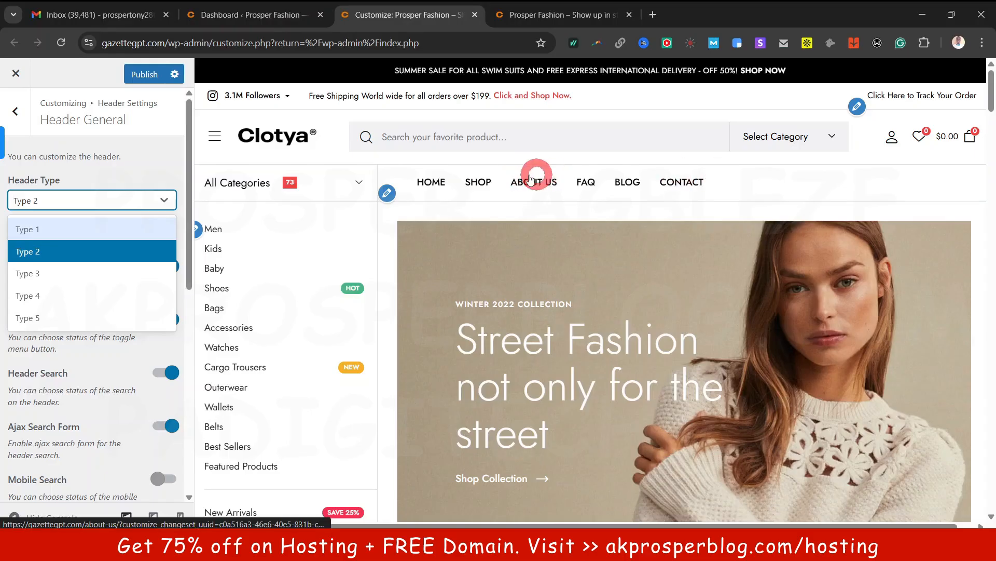
left_click(66, 272)
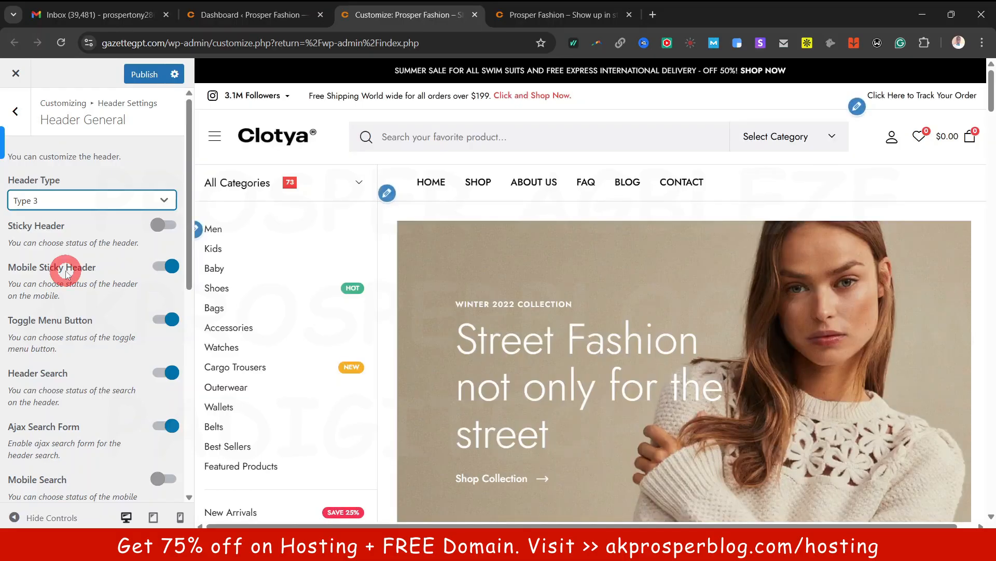
left_click(80, 204)
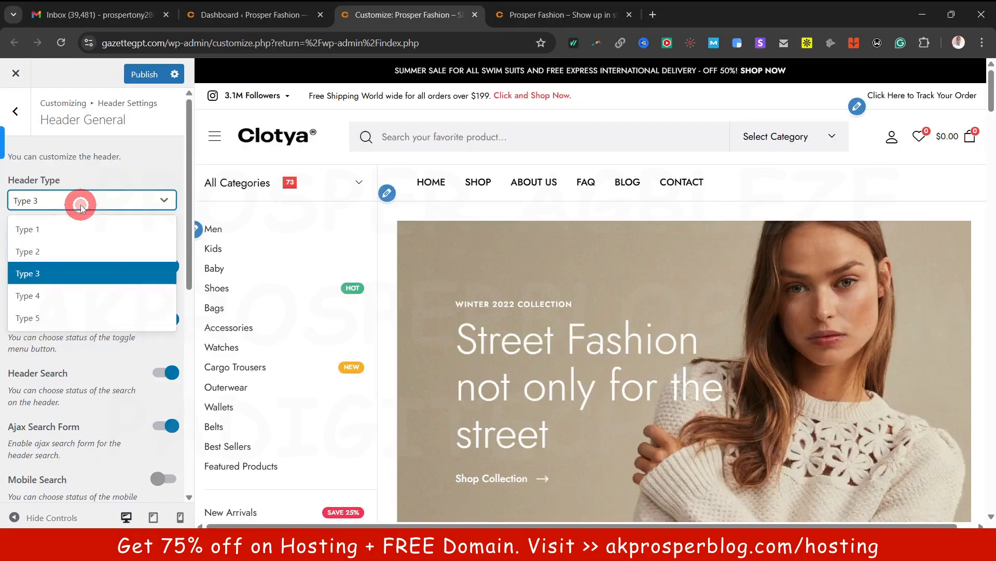
left_click(62, 294)
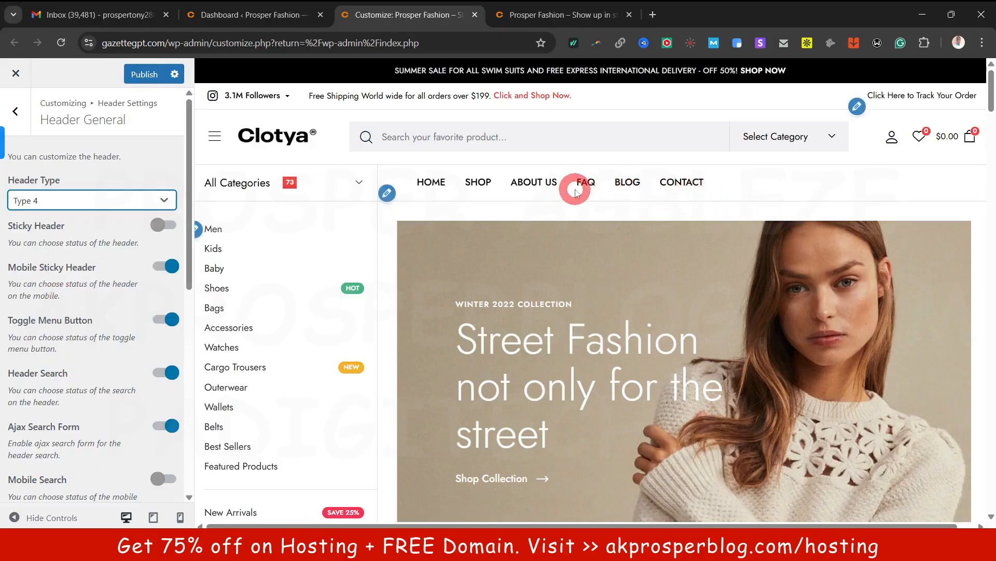
left_click(111, 200)
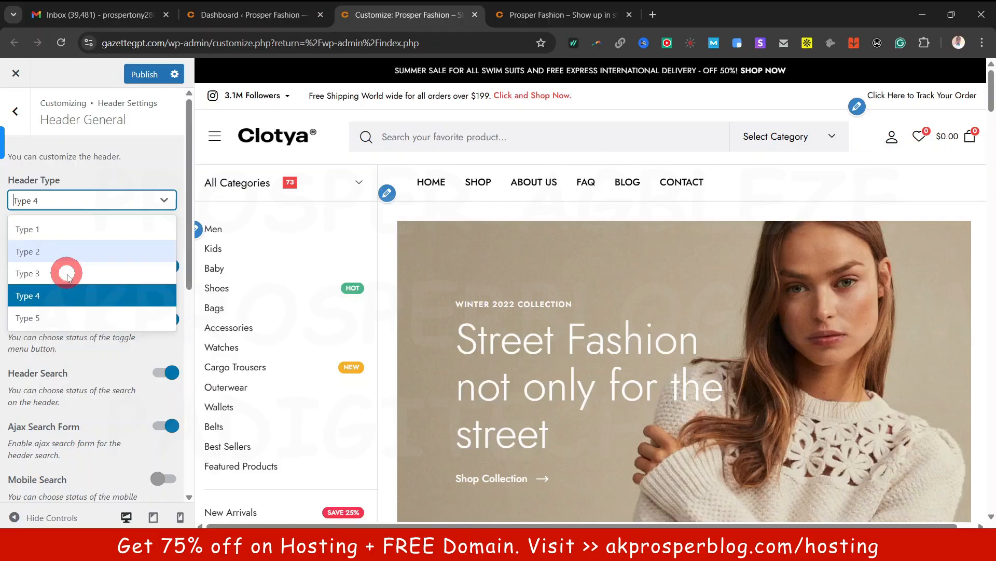
left_click(77, 230)
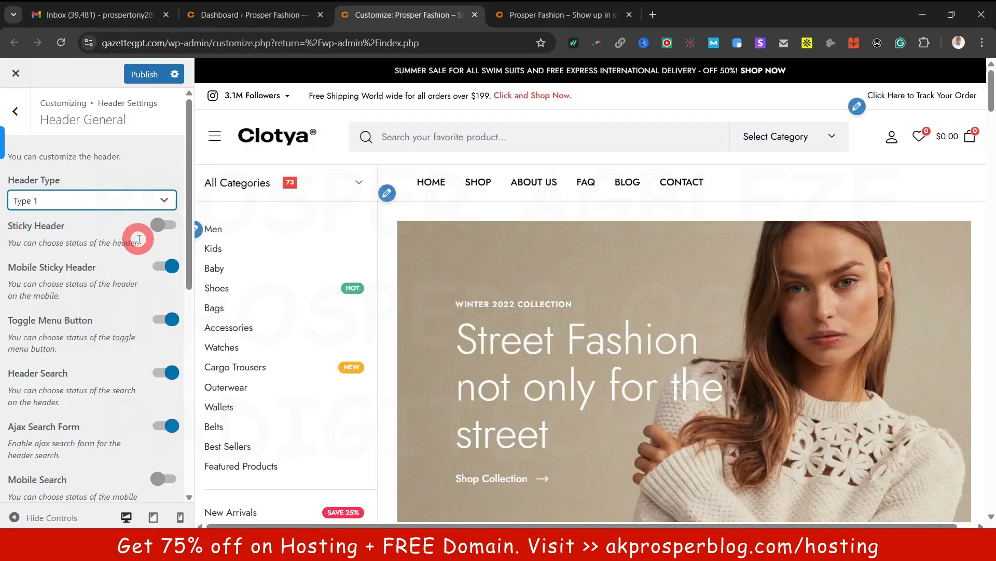
Turn off the header's toggle menu button and scroll the preview to check the header
left_click(161, 226)
scroll(554, 274, "down", 5)
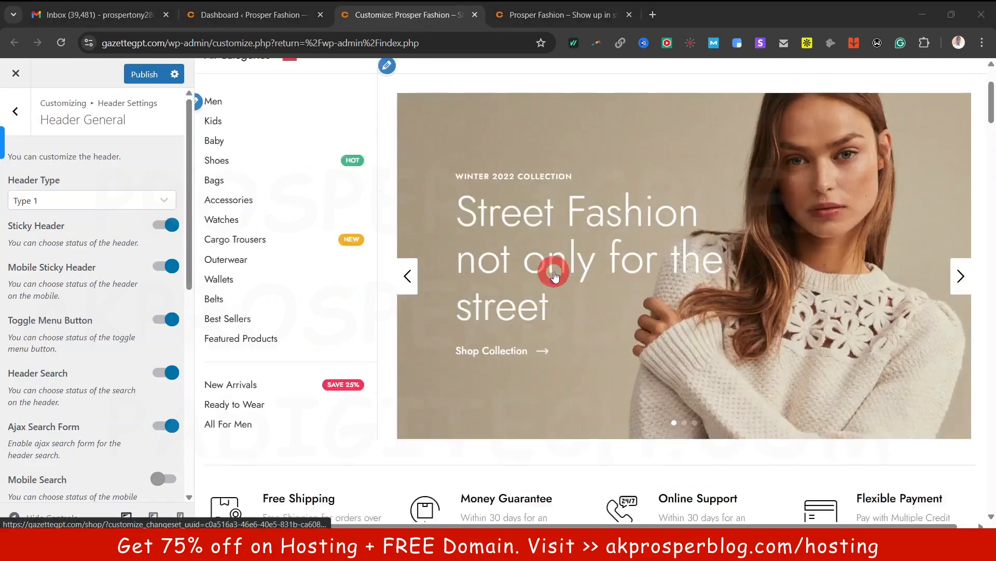
scroll(553, 274, "down", 4)
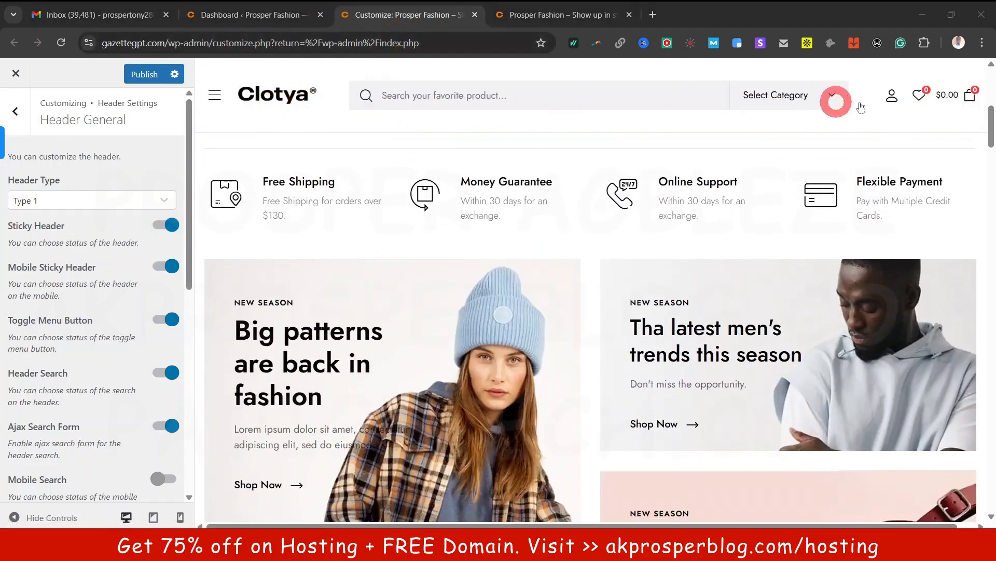
scroll(841, 122, "down", 8)
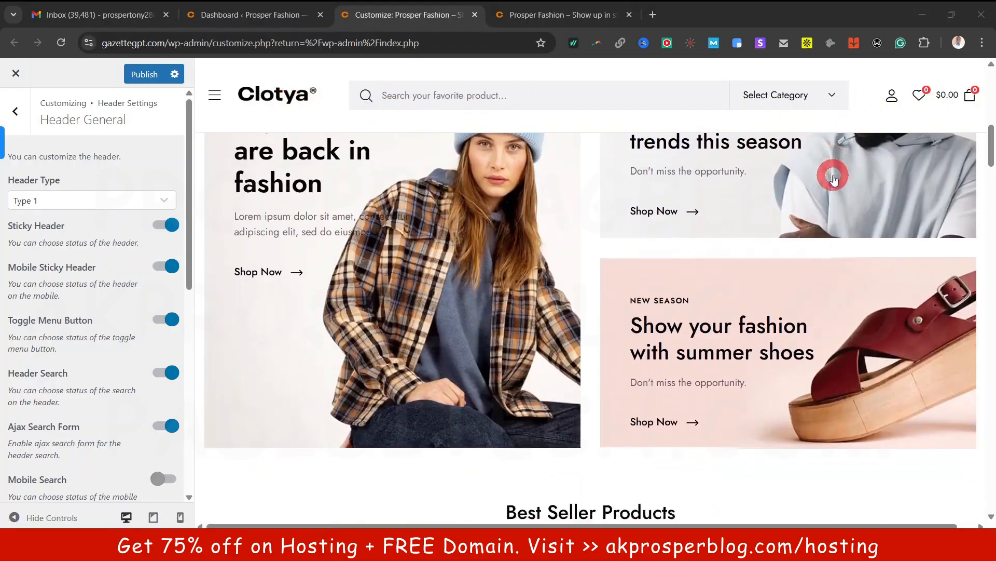
scroll(815, 181, "down", 6)
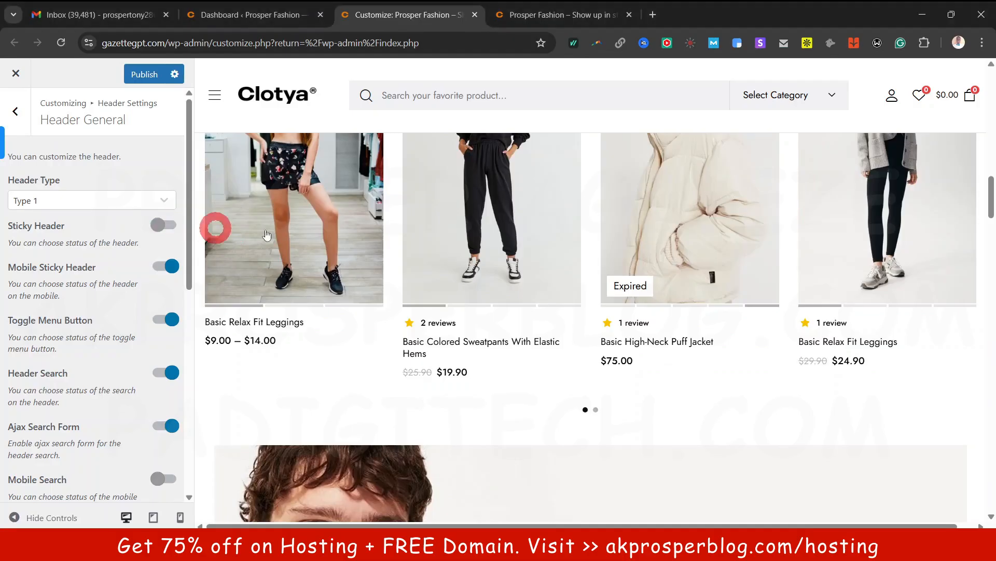
scroll(568, 285, "up", 4)
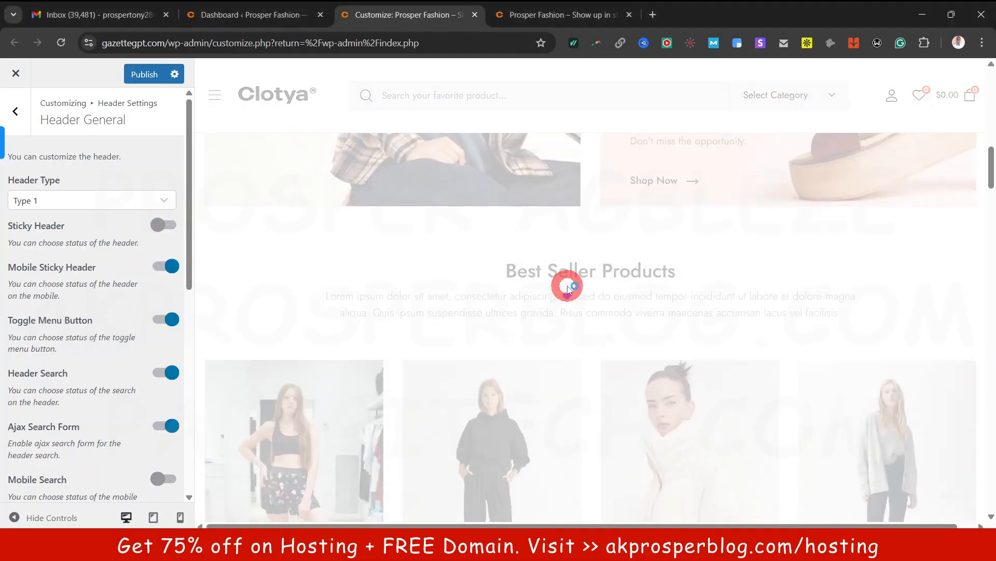
scroll(568, 289, "down", 15)
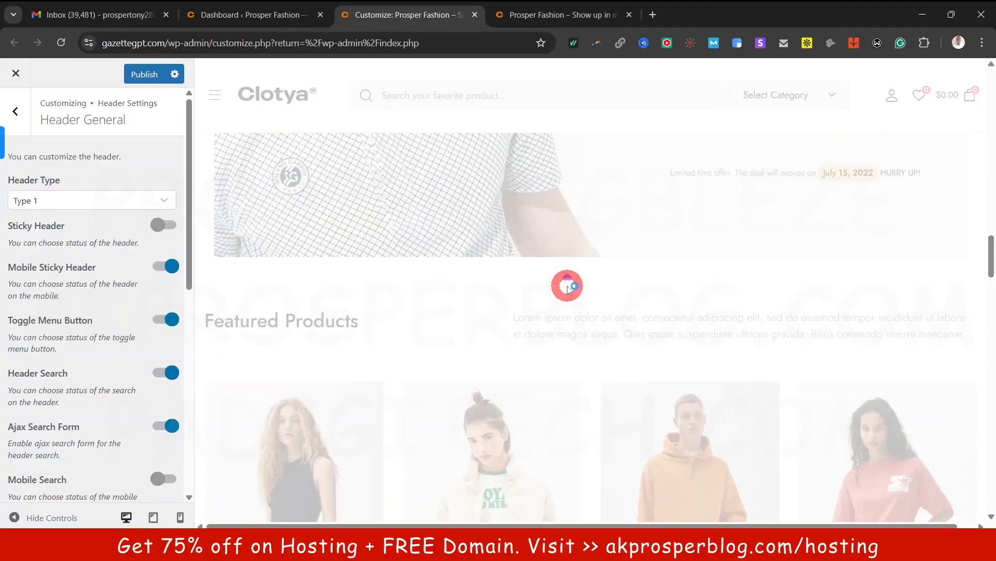
scroll(567, 286, "up", 3)
scroll(567, 286, "down", 3)
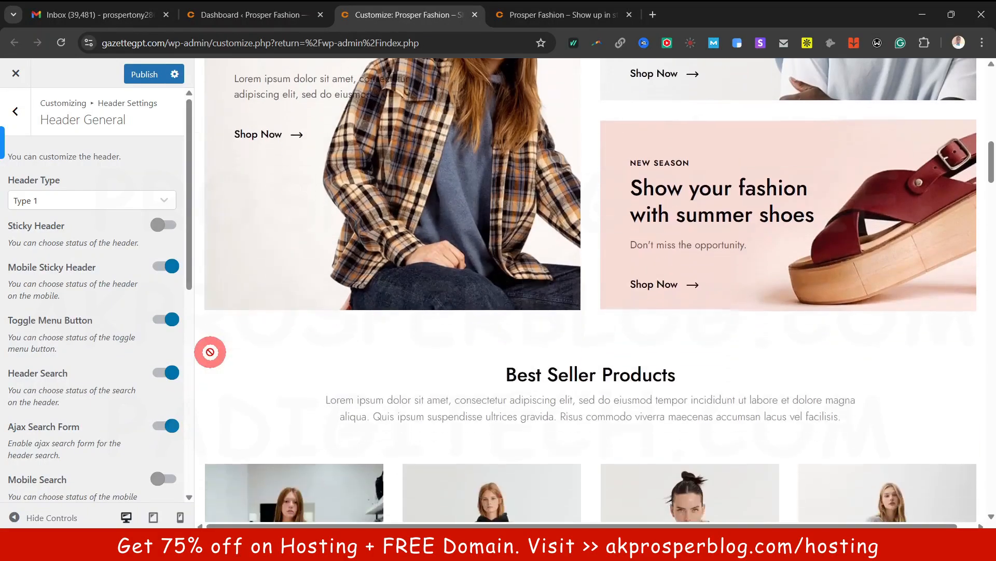
scroll(438, 264, "down", 3)
scroll(438, 266, "up", 12)
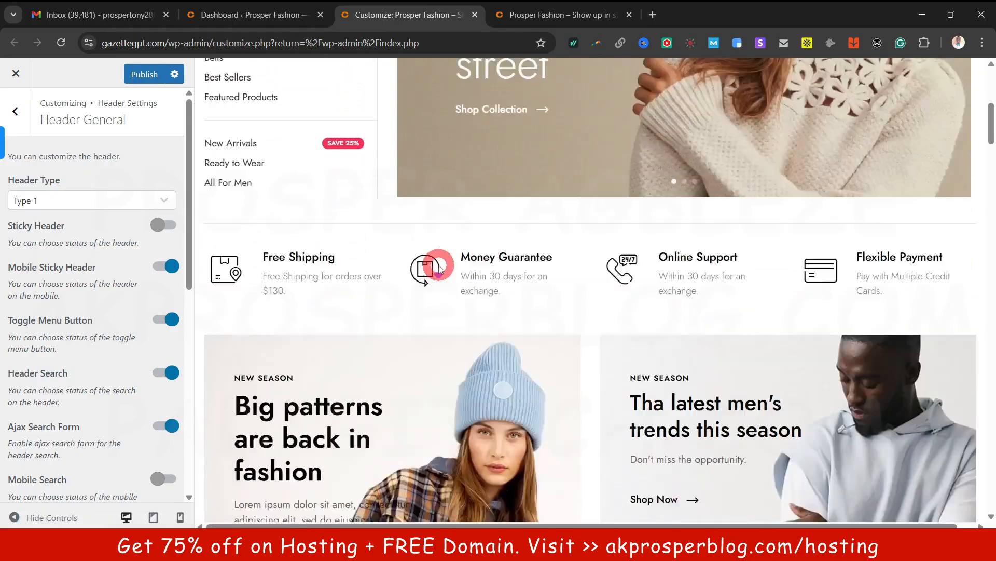
scroll(439, 265, "down", 6)
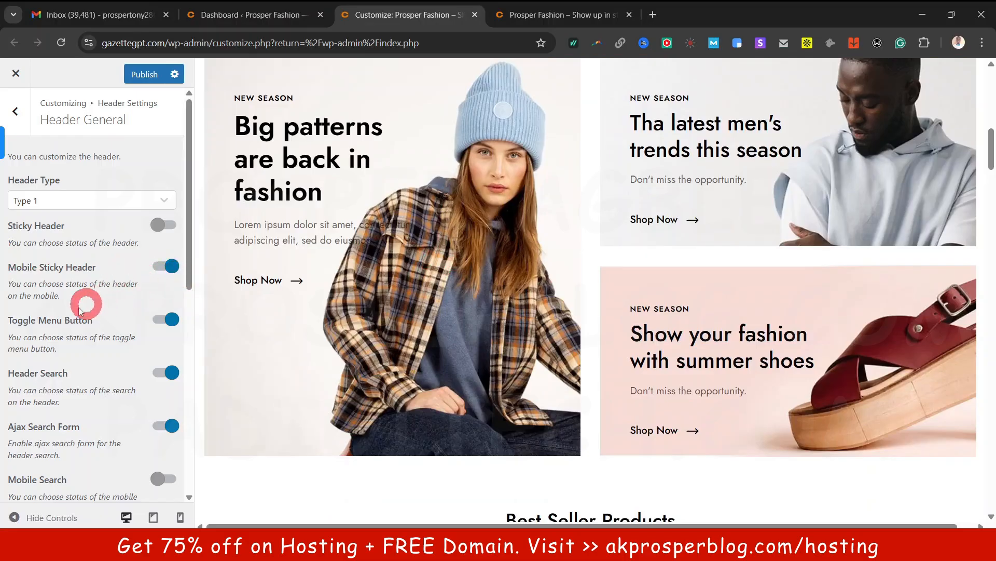
scroll(513, 308, "up", 10)
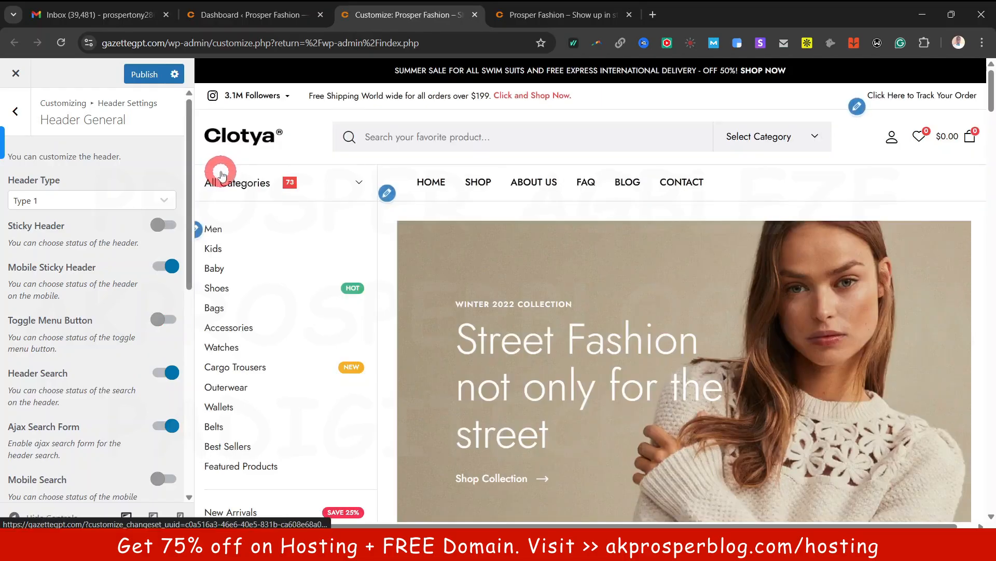
Switch the header's toggle menu button back on
left_click(156, 314)
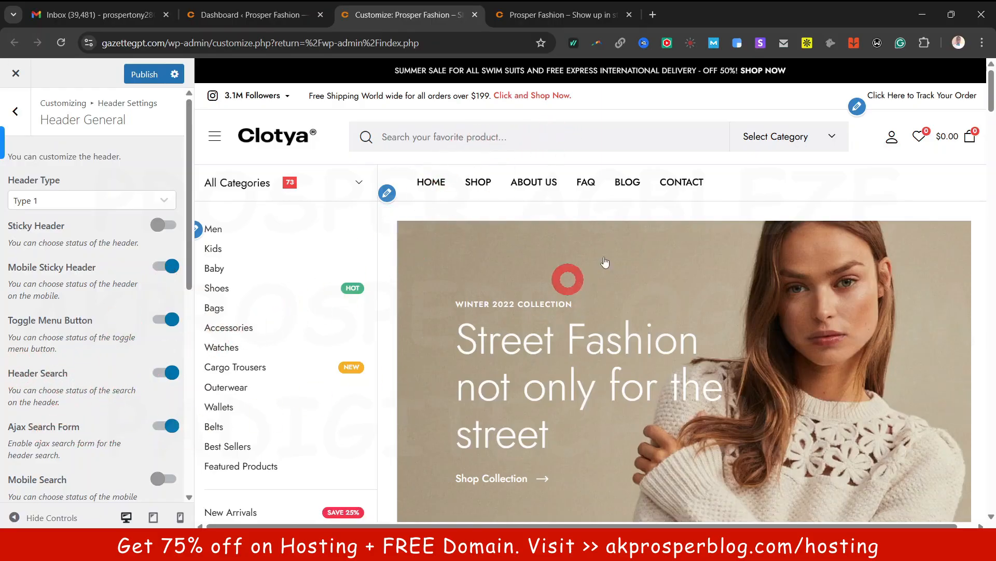
scroll(151, 396, "down", 4)
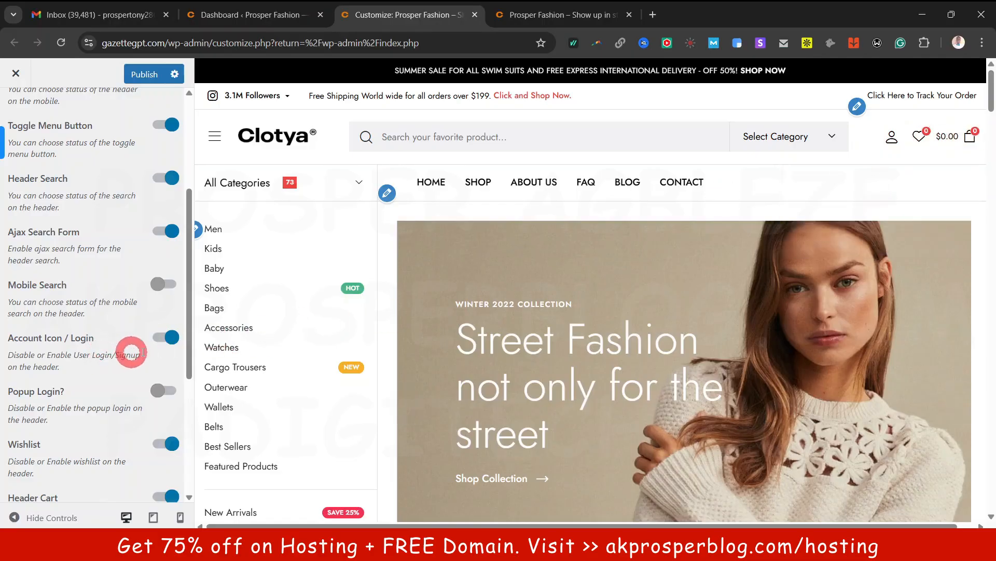
left_click(80, 401)
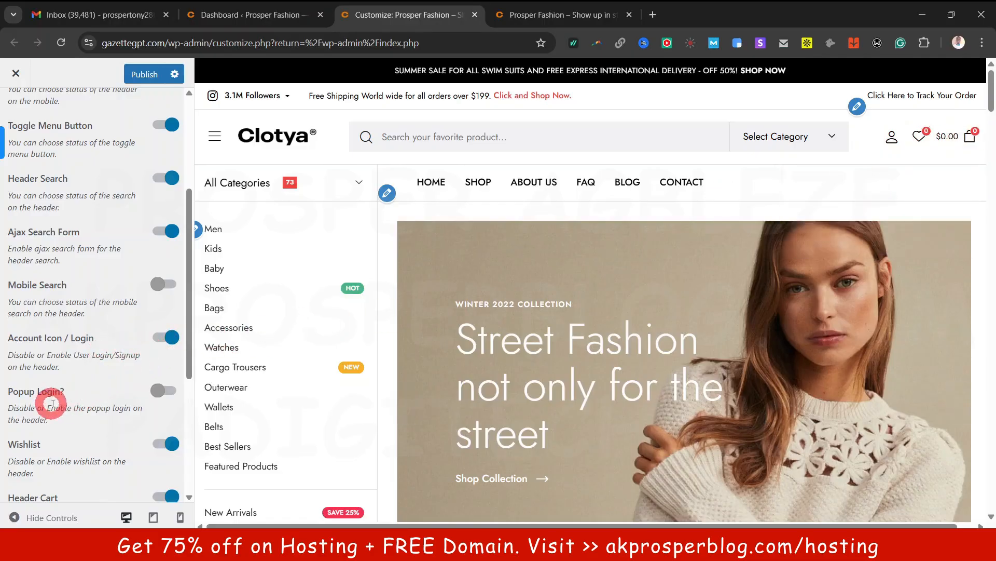
scroll(156, 394, "down", 4)
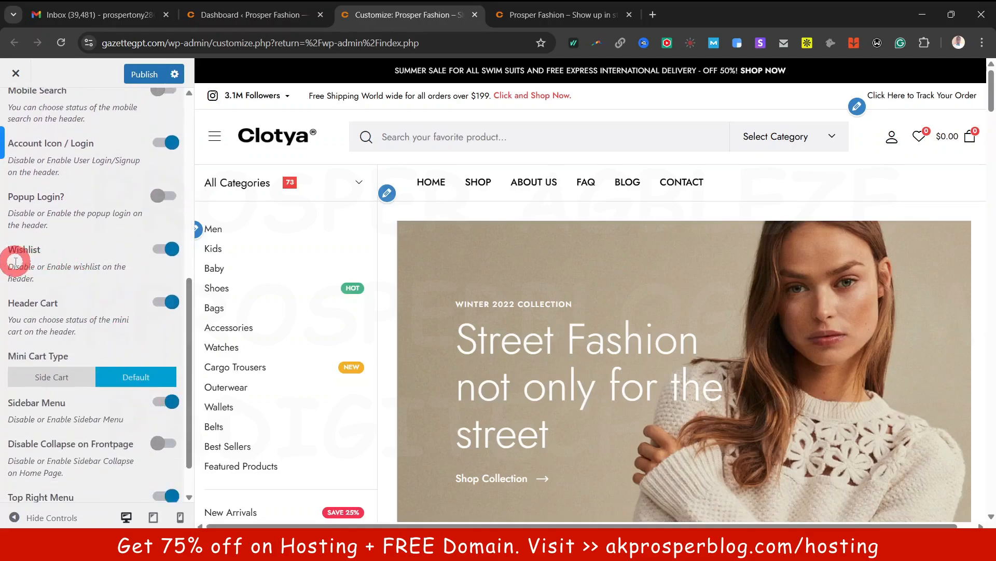
scroll(166, 301, "down", 1)
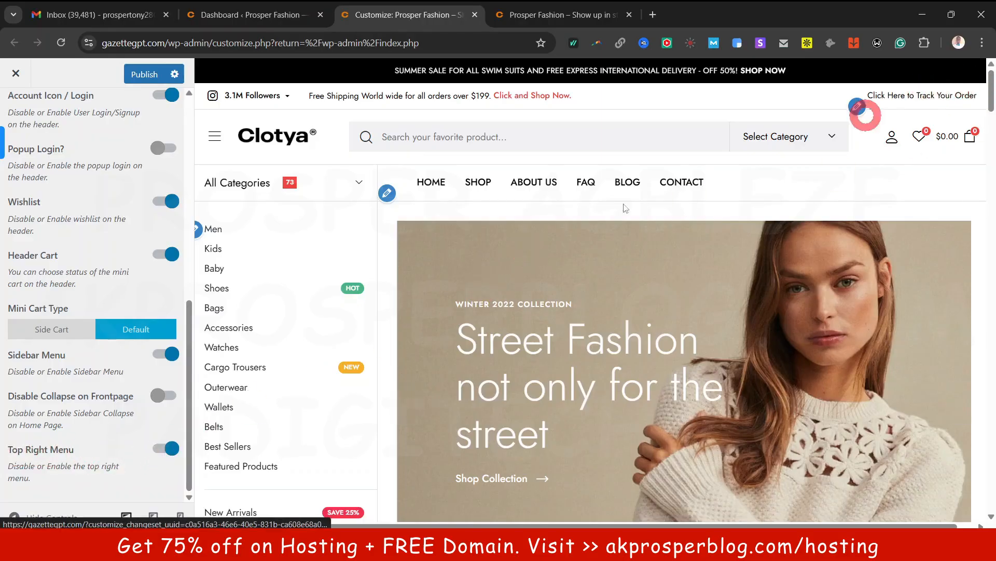
scroll(174, 447, "up", 10)
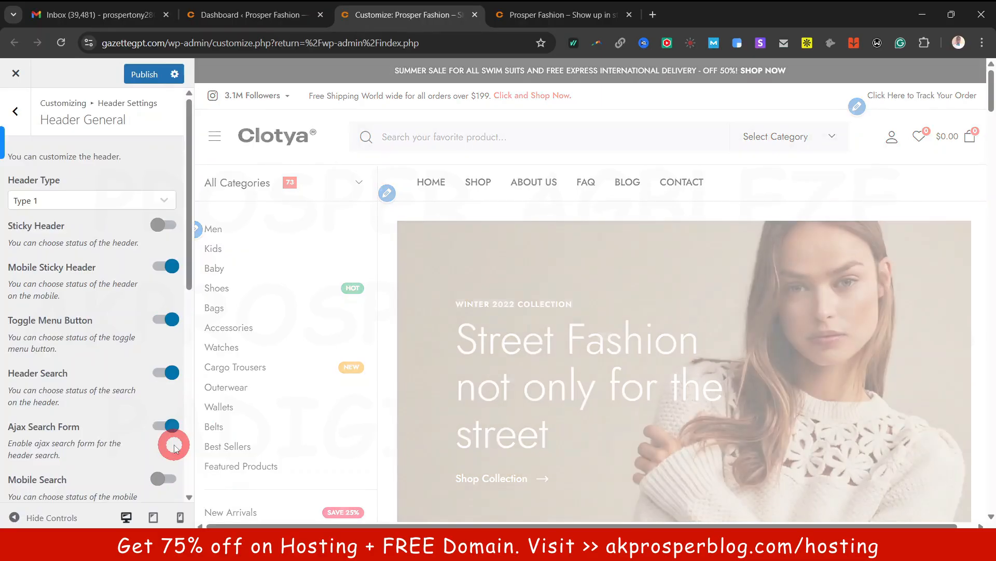
scroll(171, 441, "down", 4)
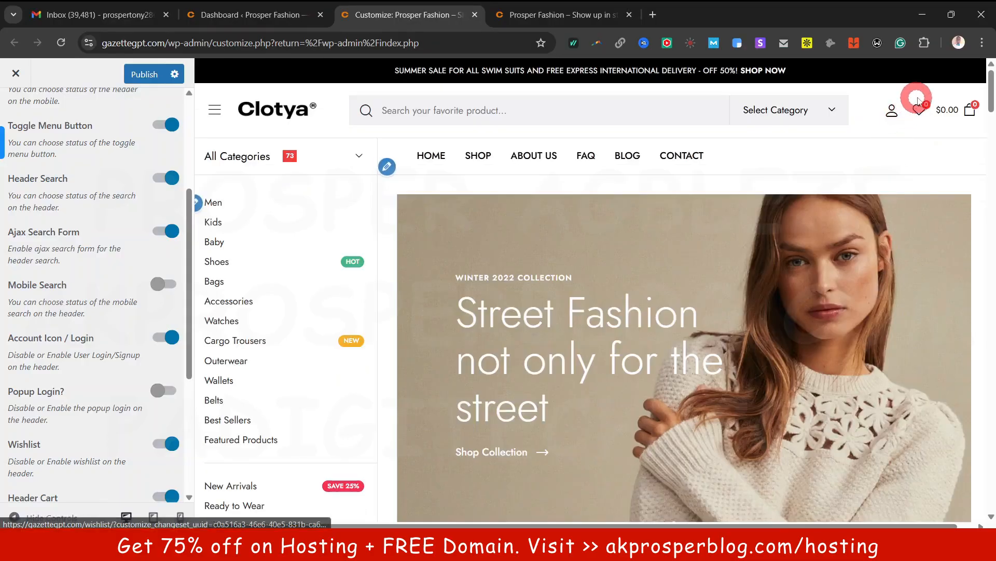
scroll(136, 476, "down", 4)
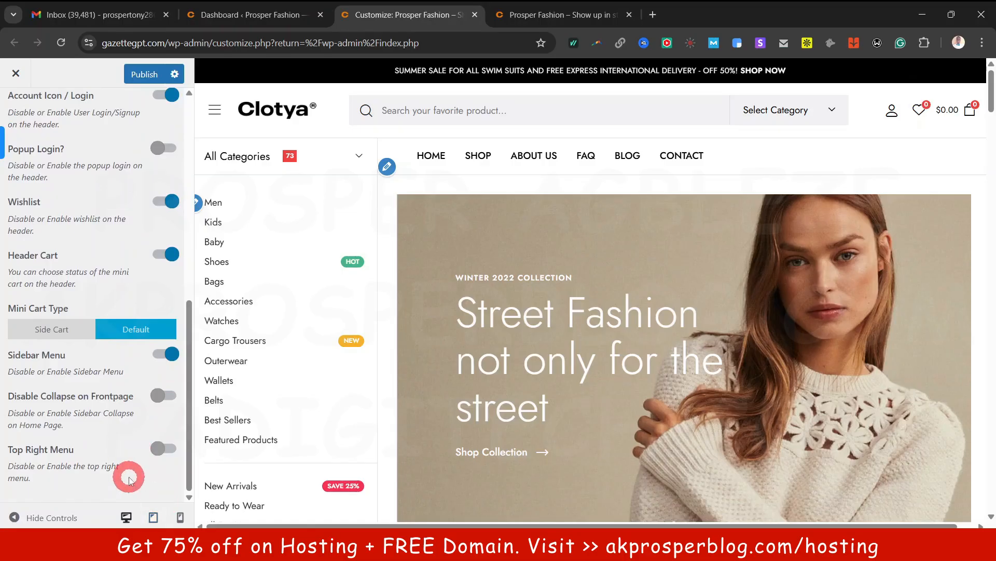
Re-enable the top right menu and publish the header changes
left_click(161, 455)
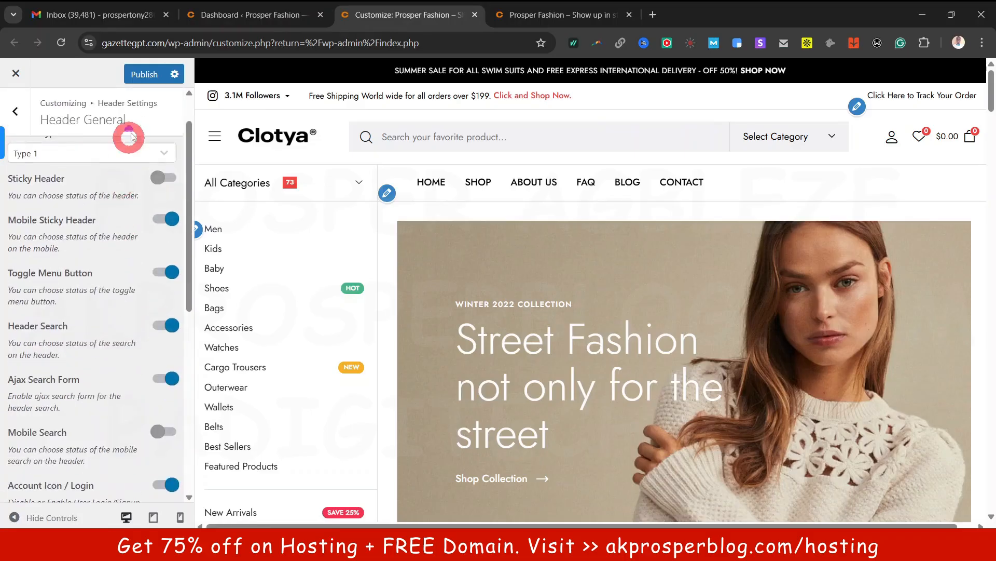
left_click(144, 74)
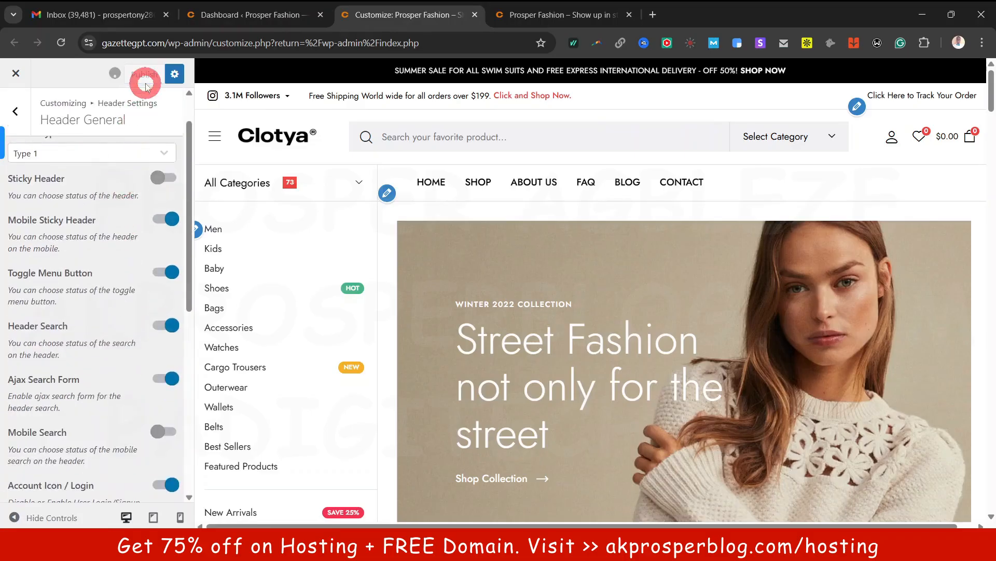
left_click(18, 114)
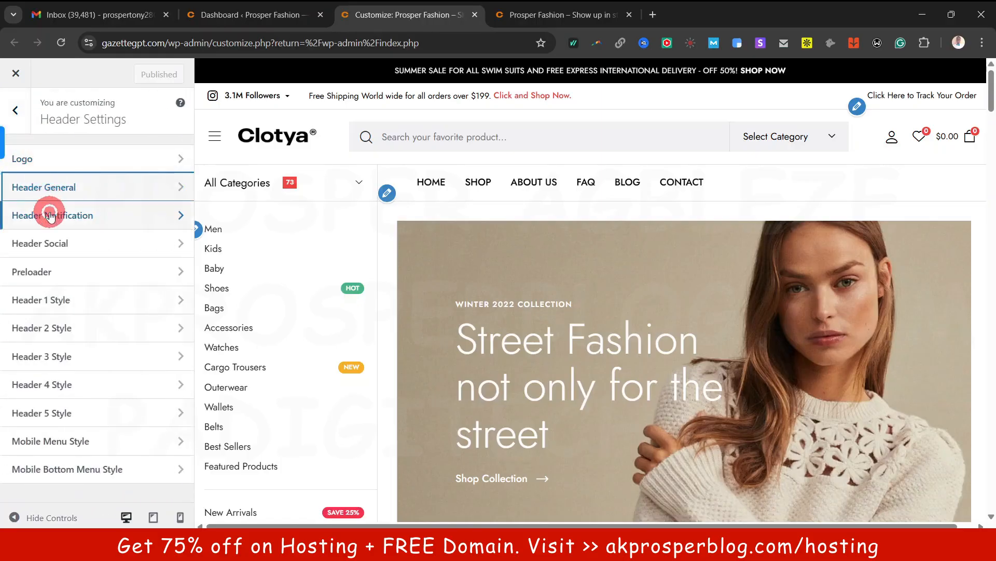
Open the first top notification's content for editing
left_click(50, 216)
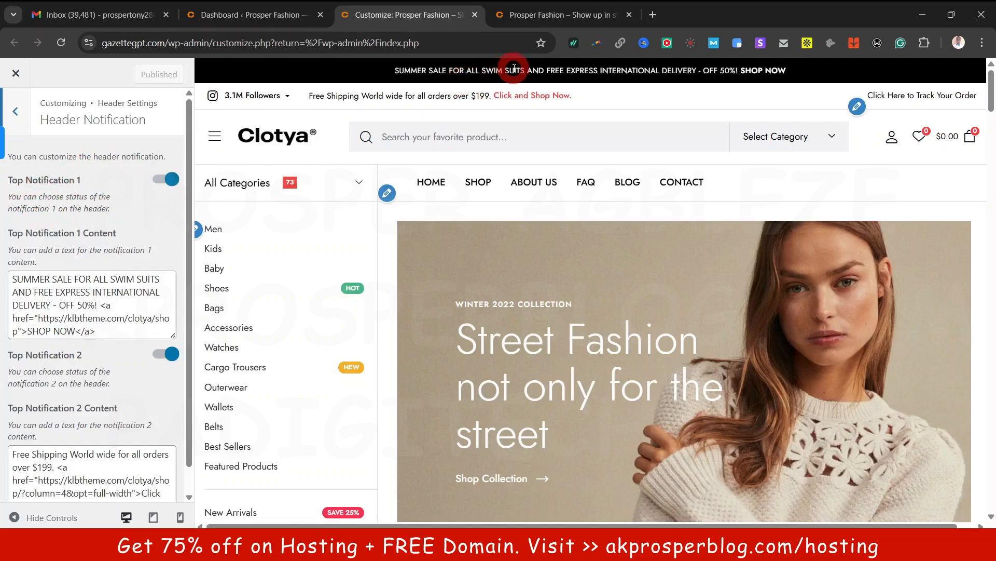
left_click(59, 289)
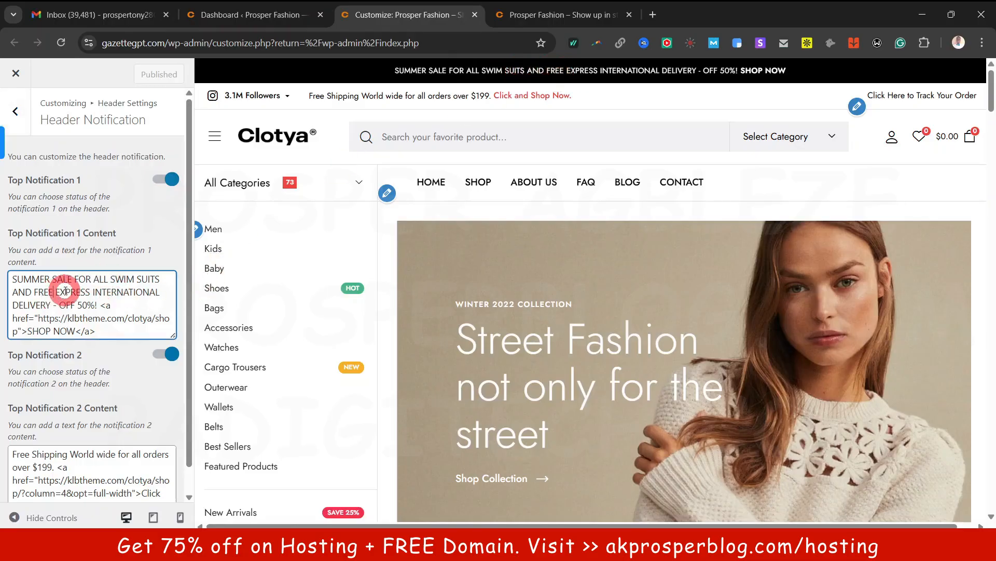
left_click_drag(787, 70, 438, 70)
left_click(73, 322)
left_click(90, 298)
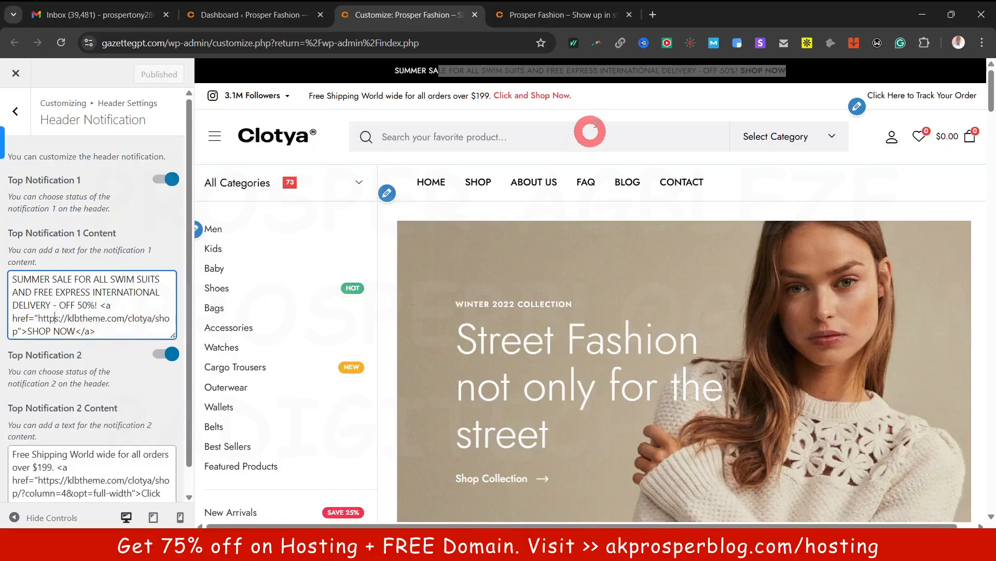
left_click(357, 72)
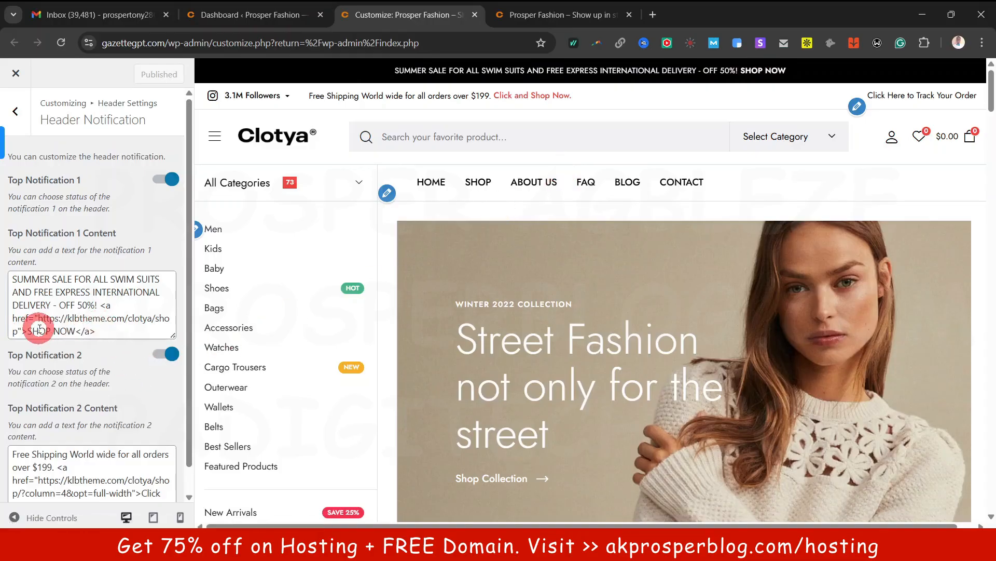
Replace klbtheme.com/clotya with gazettegpt.com in the SHOP NOW link and publish
left_click_drag(39, 317, 18, 331)
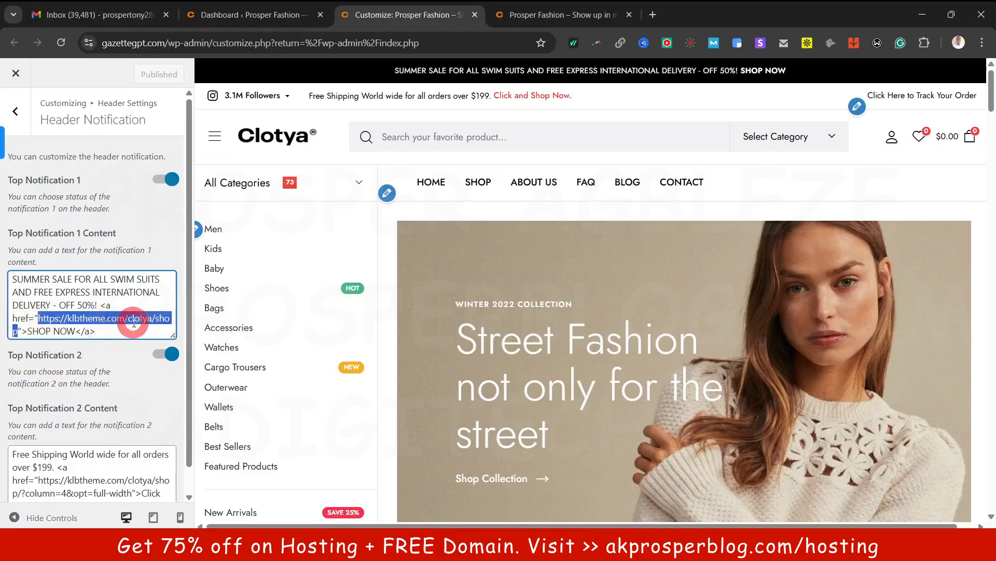
left_click(134, 321)
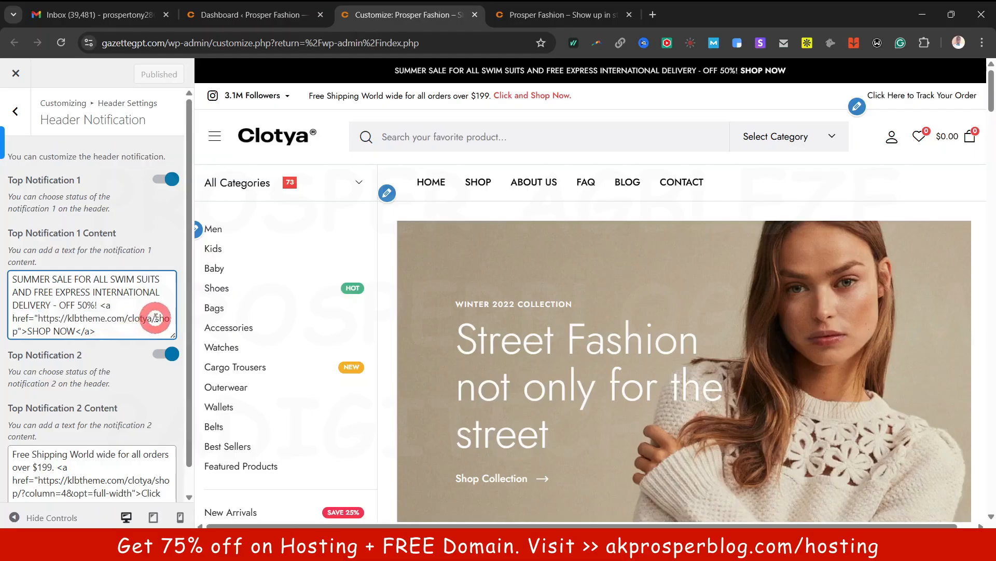
left_click_drag(151, 318, 68, 318)
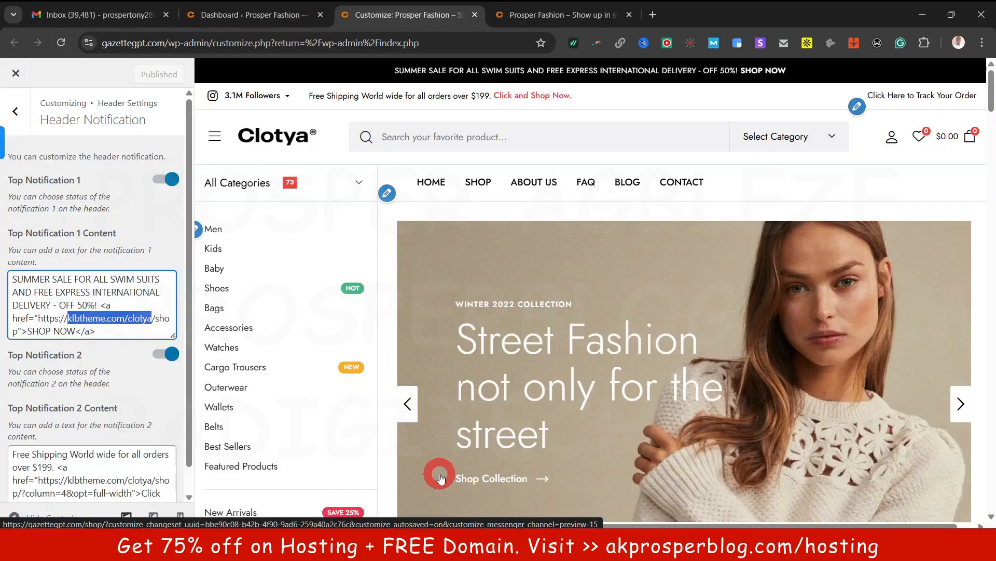
type("gazettegpt.com")
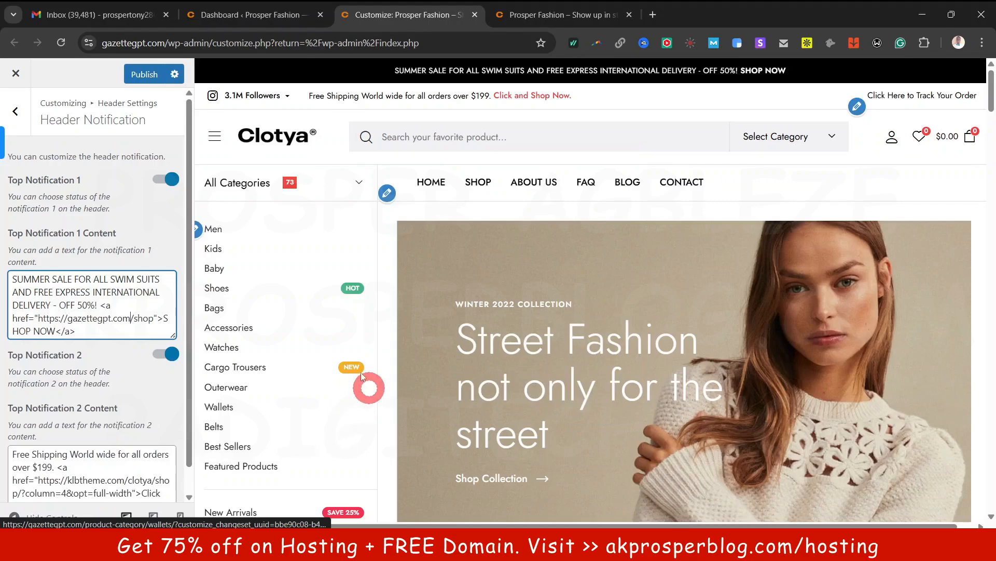
left_click(146, 303)
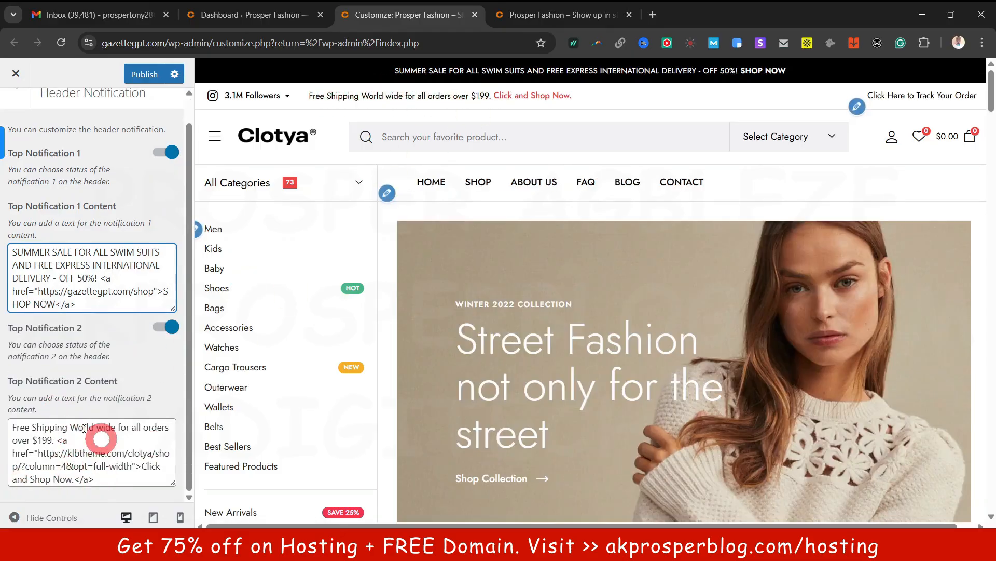
scroll(94, 451, "up", 1)
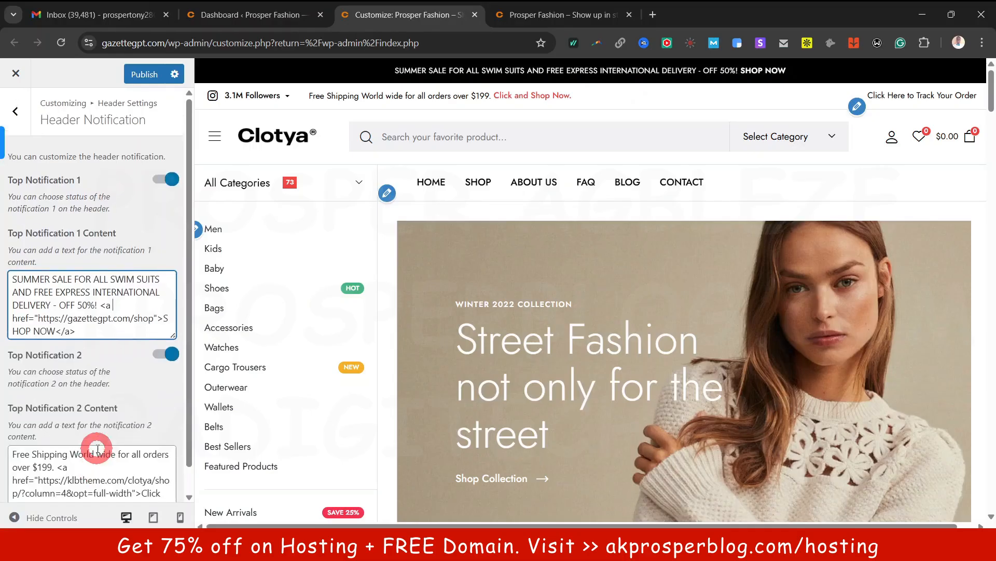
left_click(22, 112)
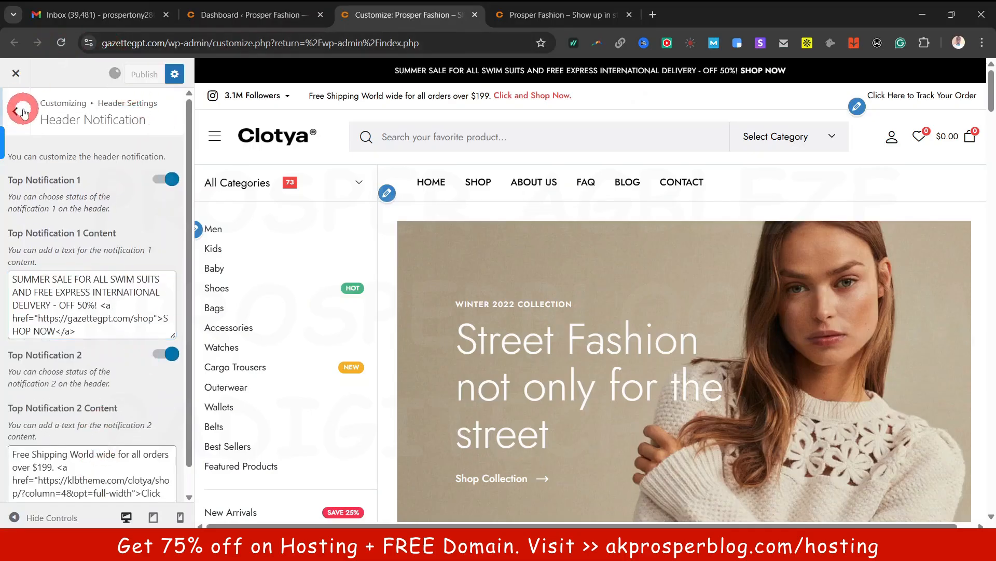
left_click(60, 246)
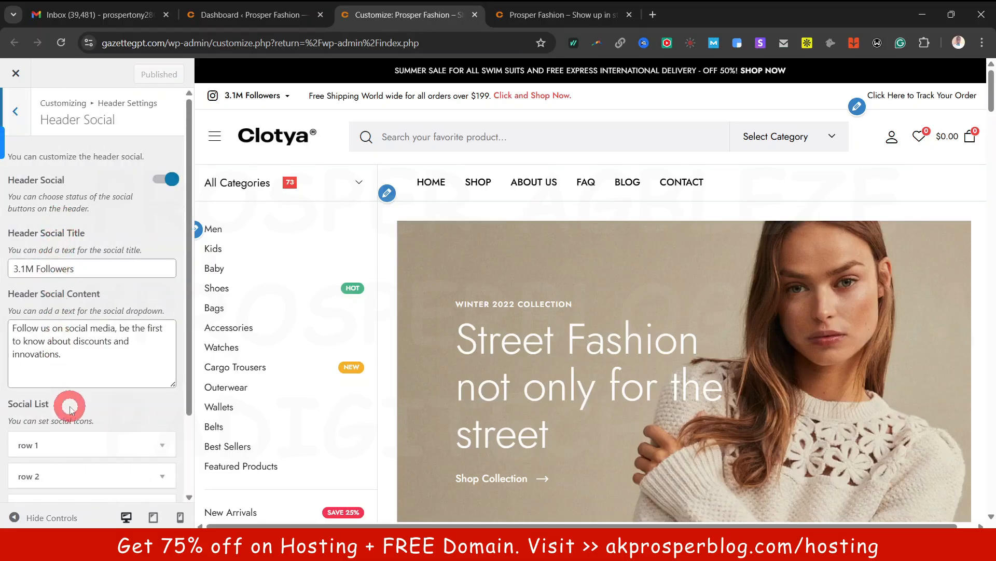
Inspect the social links dropdown and the fields of social row 3
left_click(289, 96)
scroll(68, 404, "down", 2)
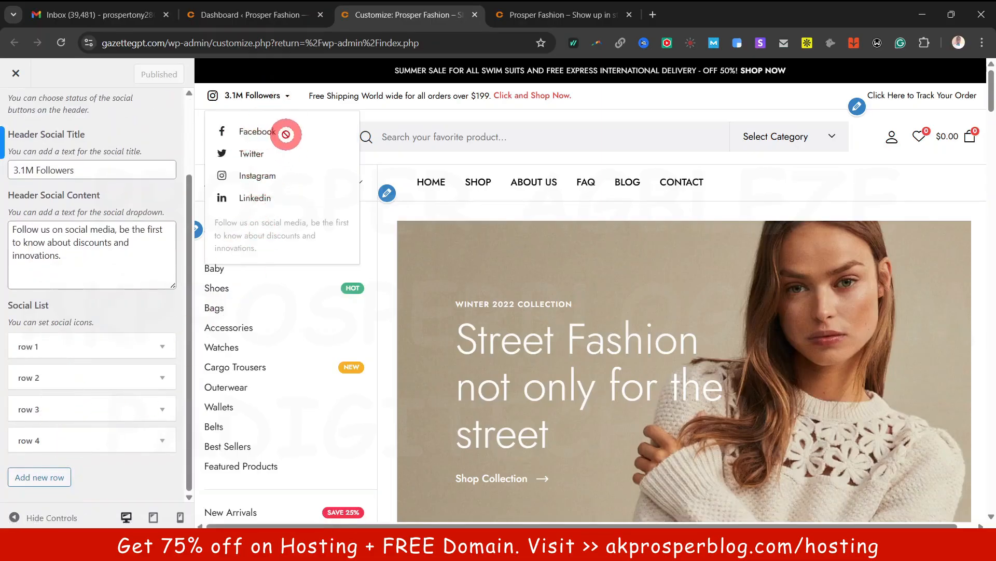
left_click(99, 407)
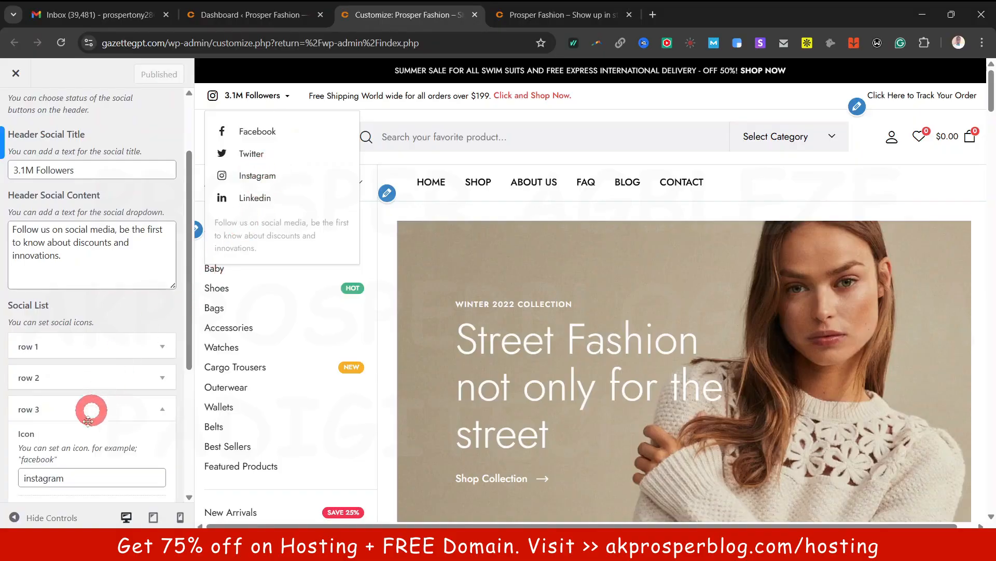
scroll(94, 441, "down", 4)
scroll(76, 431, "up", 6)
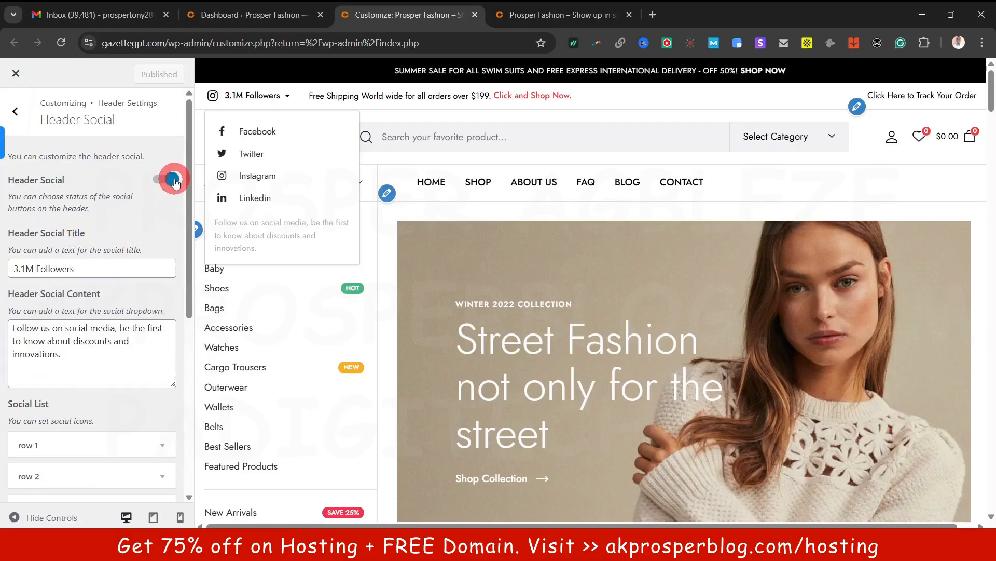
left_click(17, 112)
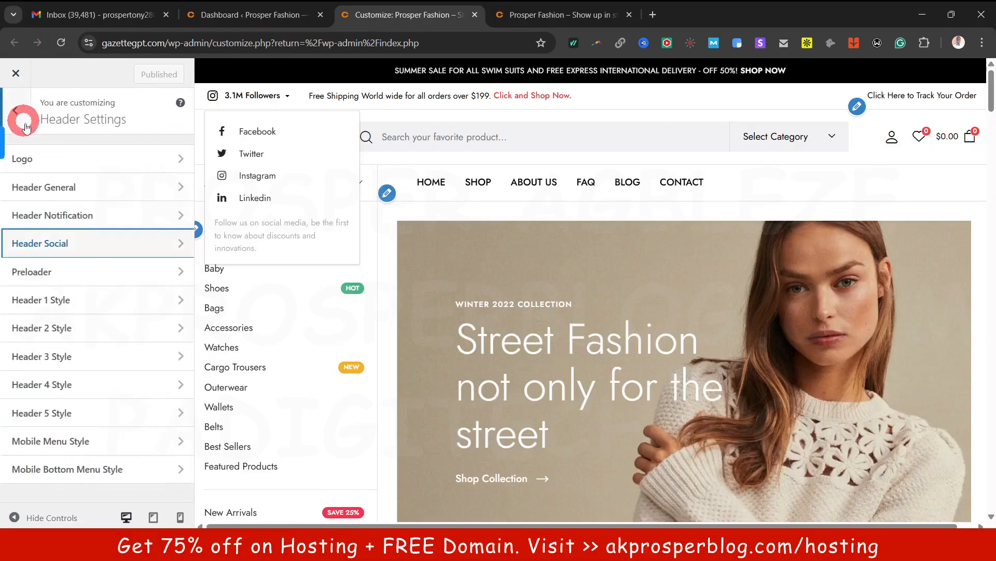
Look over the Preloader settings, leaving the loader disabled, then return to Header Settings
left_click(68, 281)
left_click(70, 280)
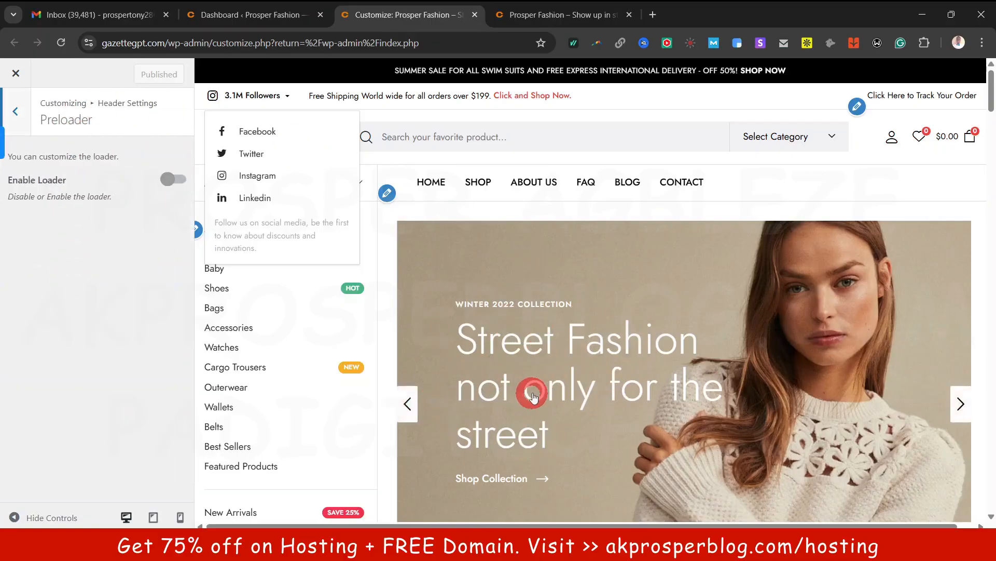
left_click(16, 112)
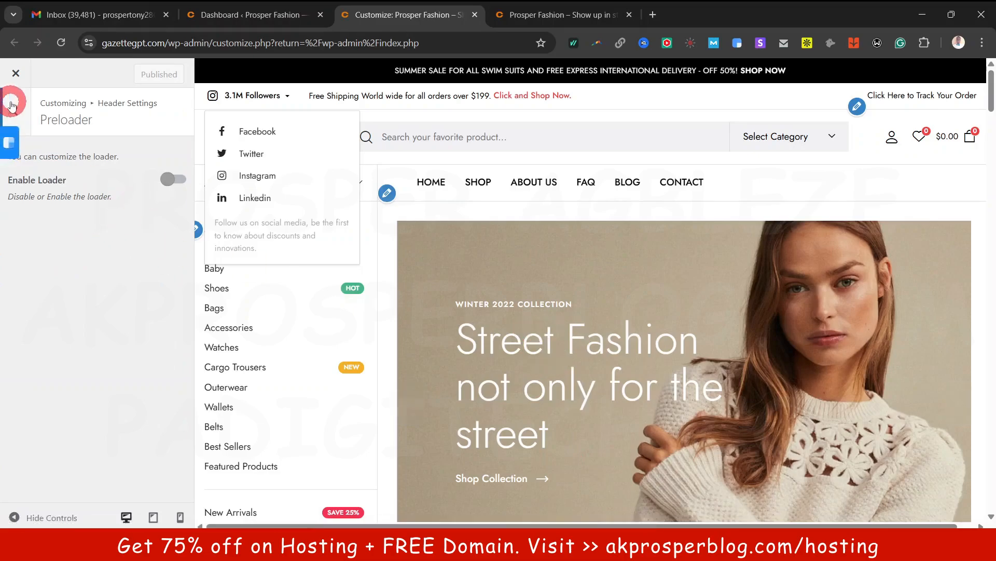
left_click(16, 114)
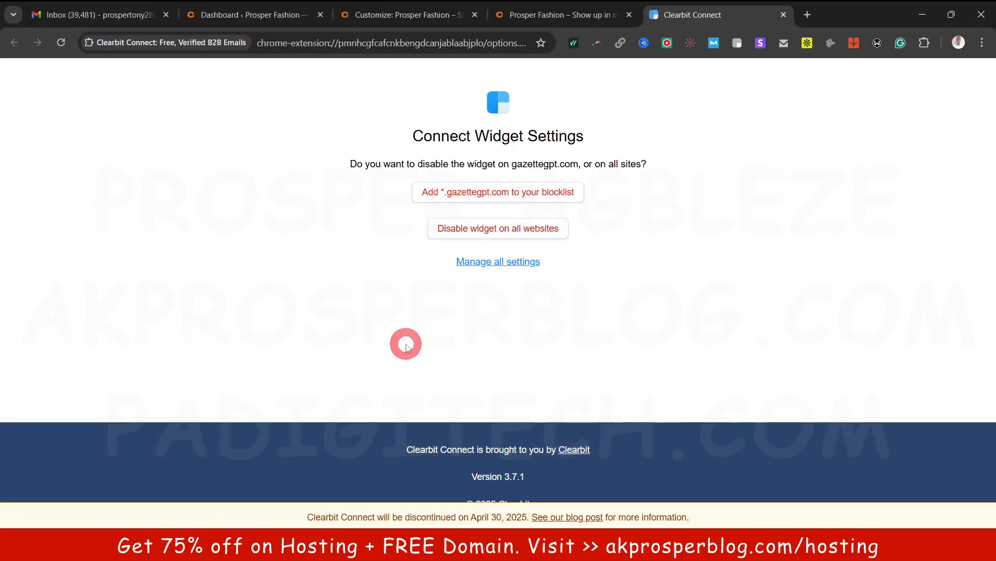
left_click(407, 17)
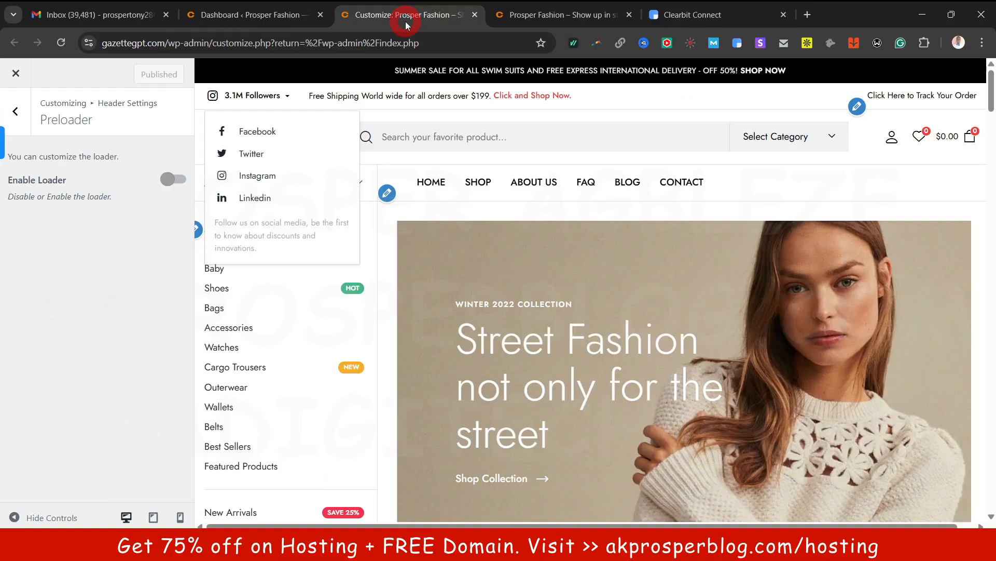
left_click(23, 118)
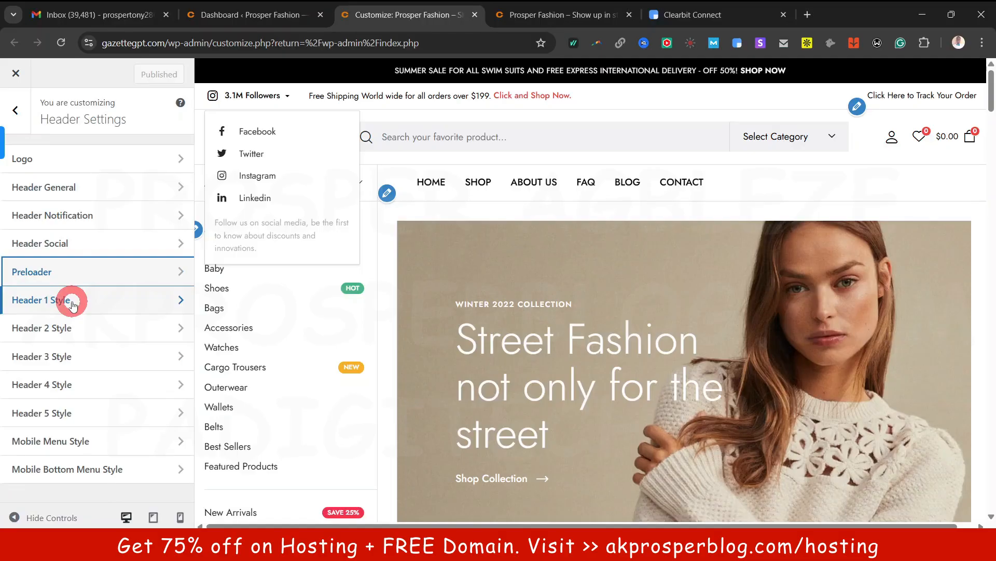
Try several top bar background colours in Header 1 Style, ending on red
left_click(73, 301)
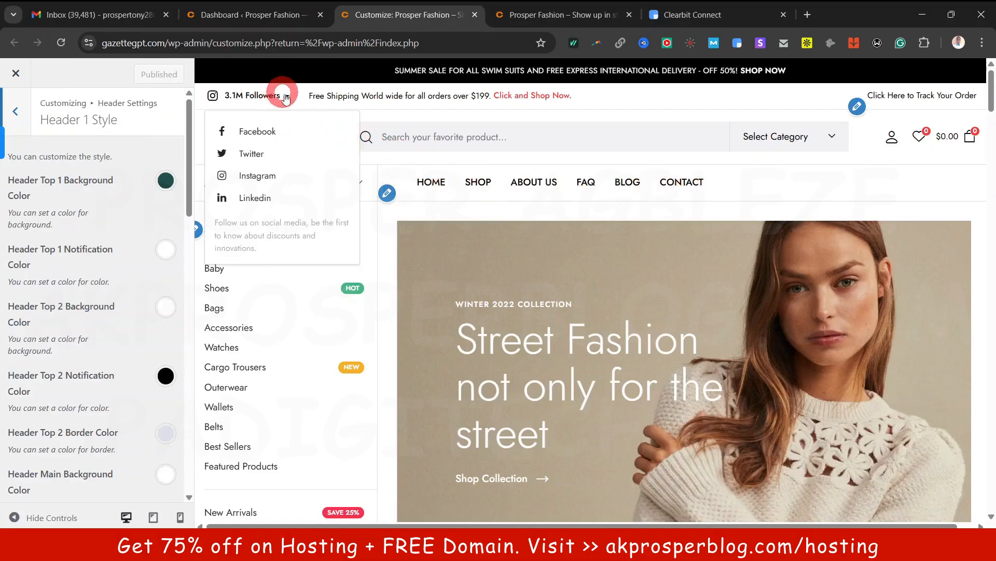
left_click(166, 179)
left_click(106, 378)
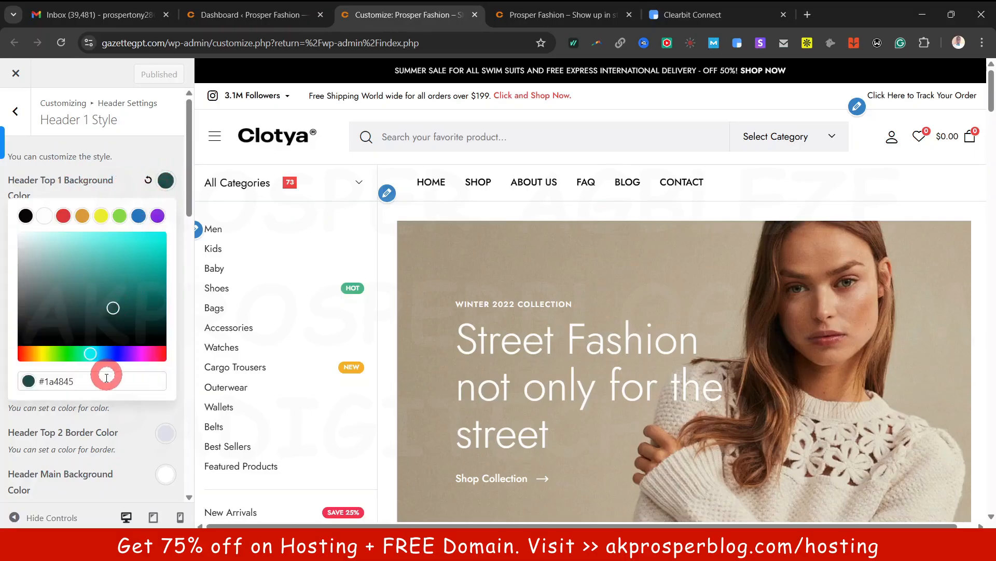
key("ctrl+a")
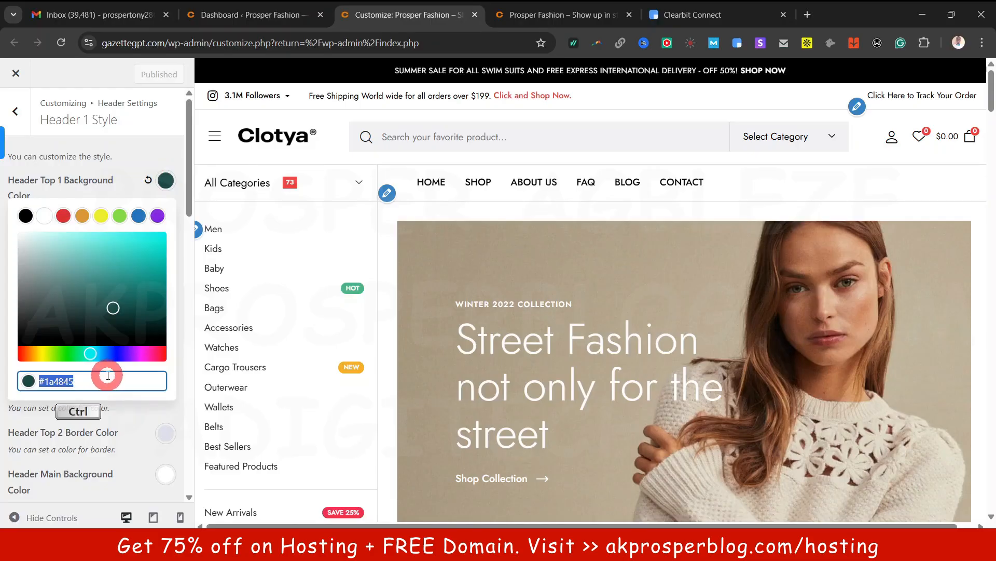
left_click(118, 308)
left_click(158, 250)
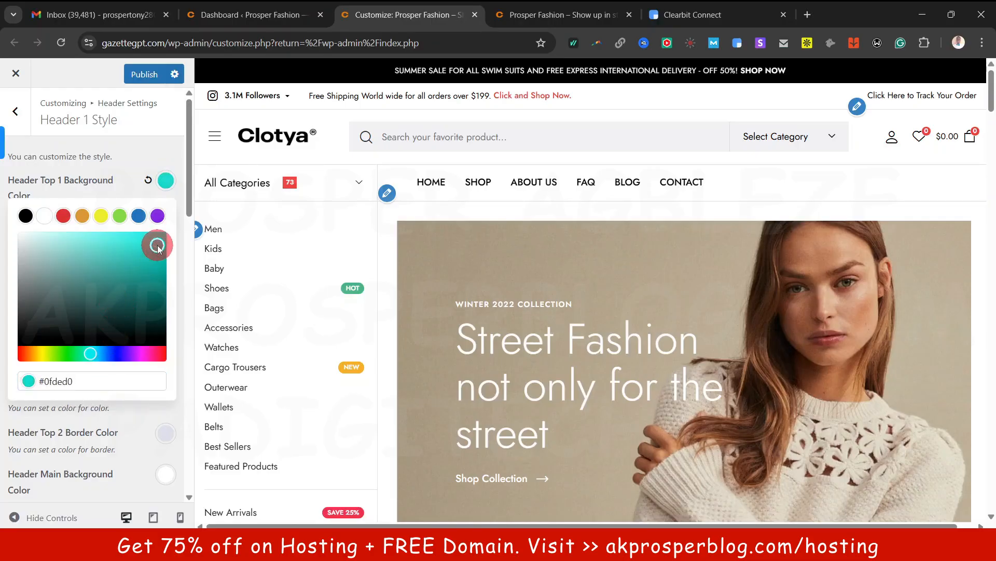
left_click(50, 284)
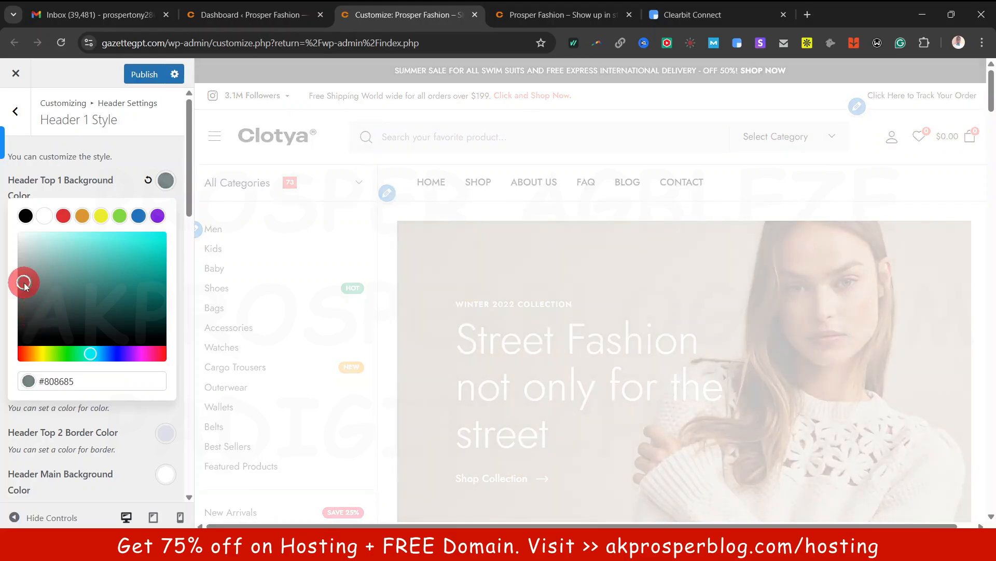
left_click(62, 215)
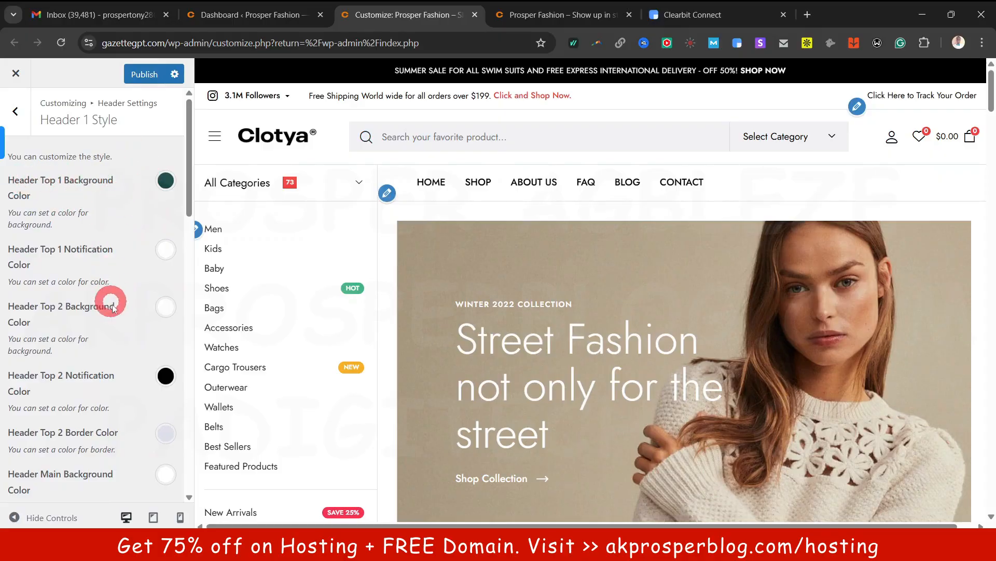
Look at the header font colour picker without changing it, then return to Header Settings
scroll(119, 405, "down", 5)
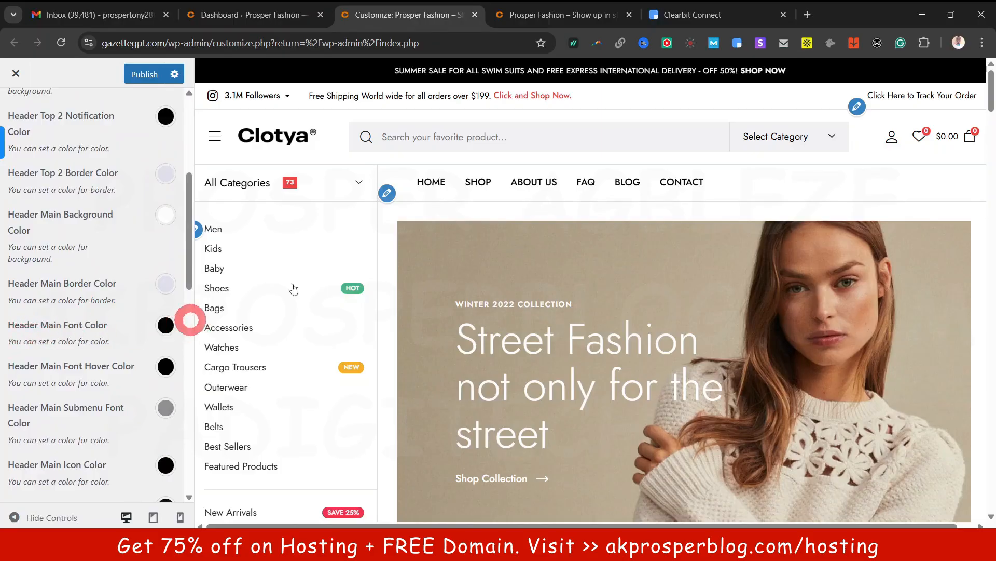
left_click(166, 324)
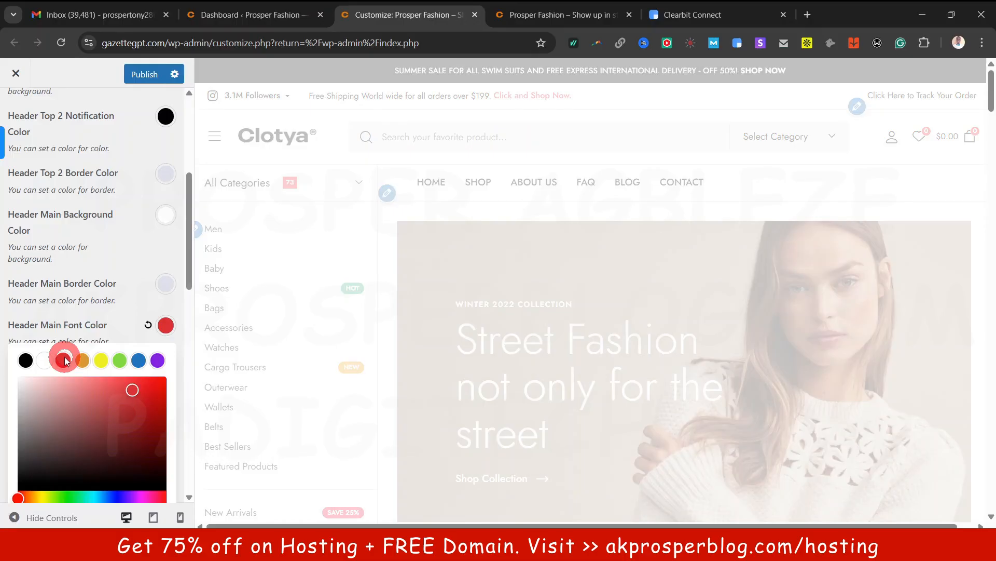
left_click(145, 298)
scroll(145, 297, "down", 4)
scroll(145, 298, "up", 8)
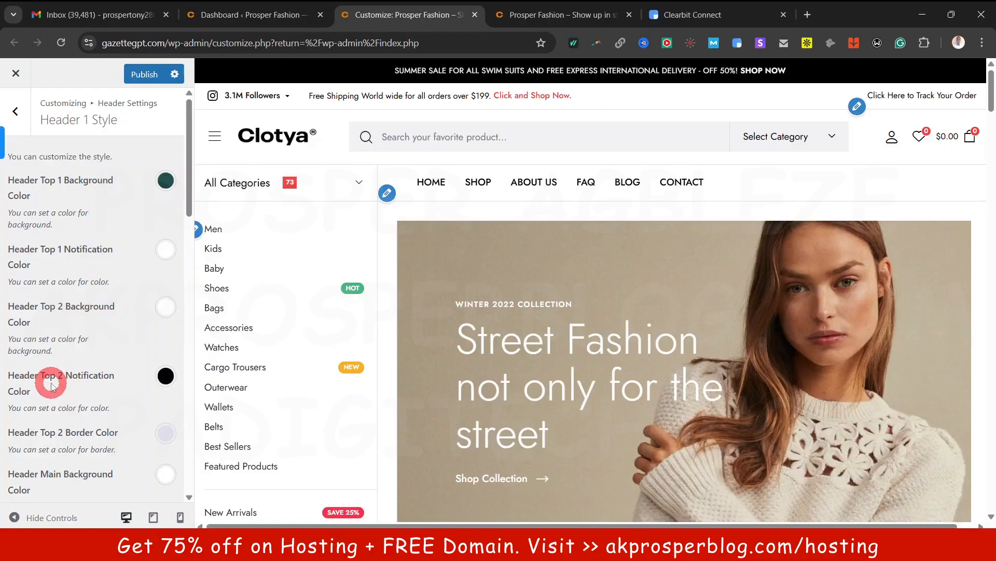
scroll(75, 383, "down", 5)
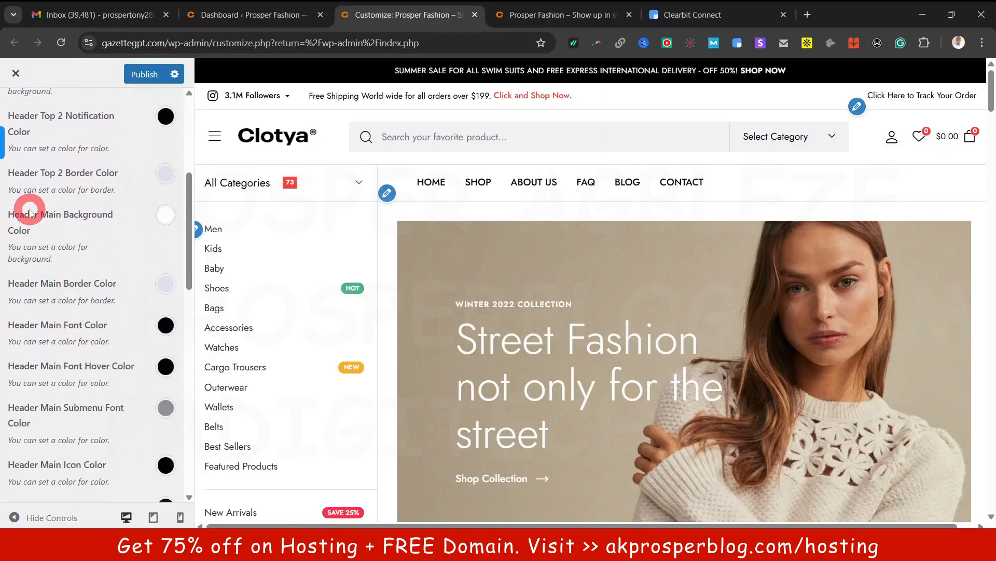
scroll(110, 451, "down", 1)
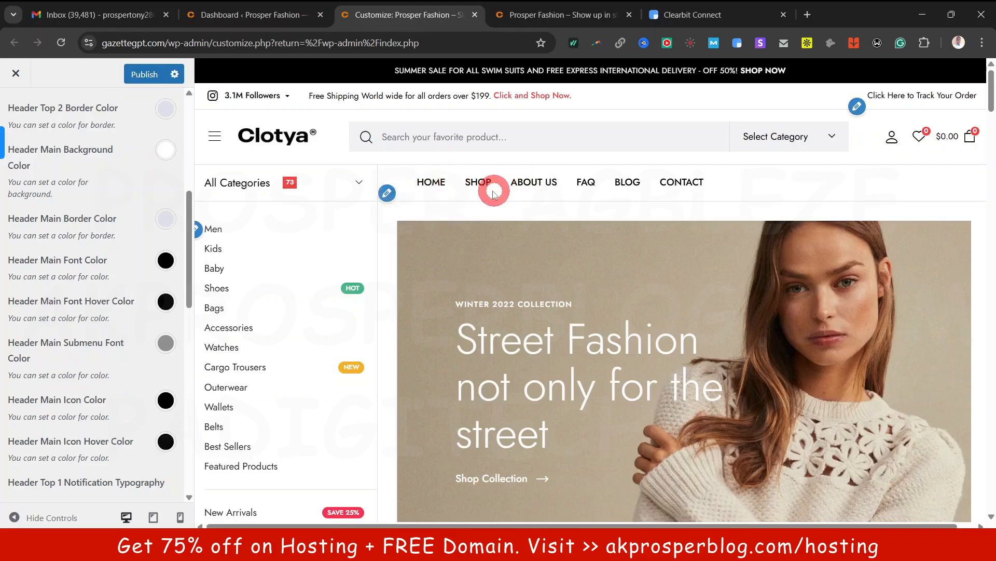
scroll(456, 245, "down", 7)
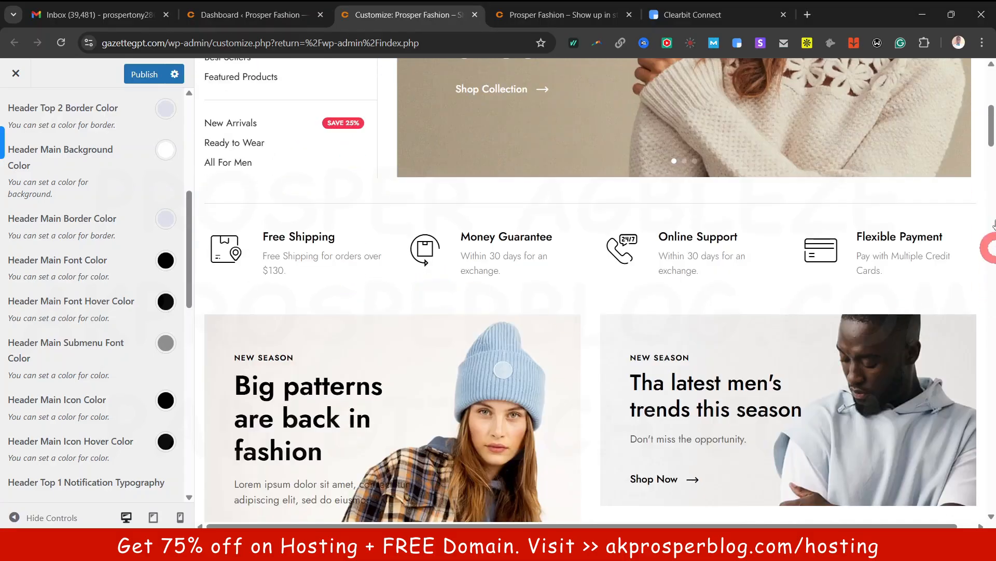
left_click_drag(990, 123, 991, 480)
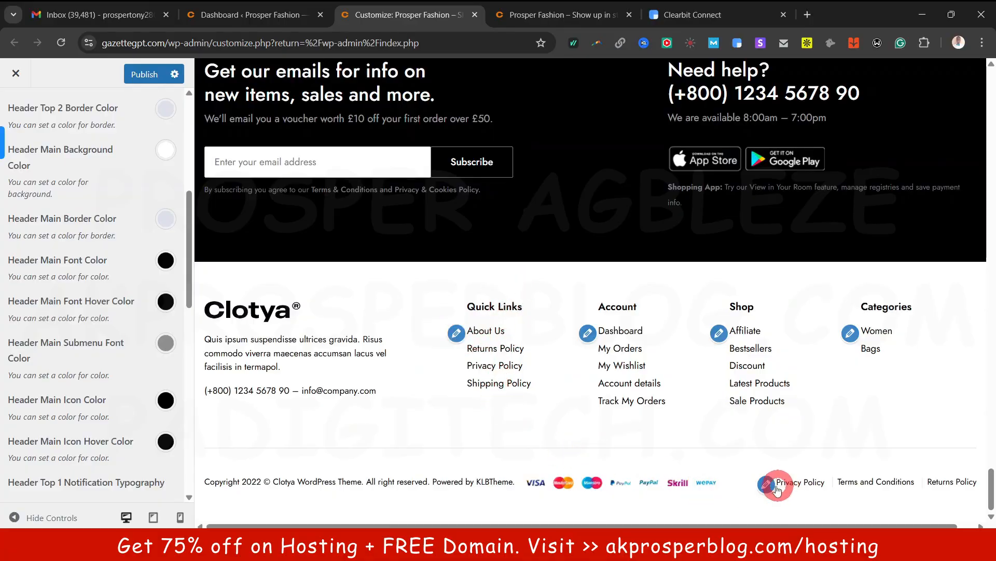
scroll(98, 190, "up", 6)
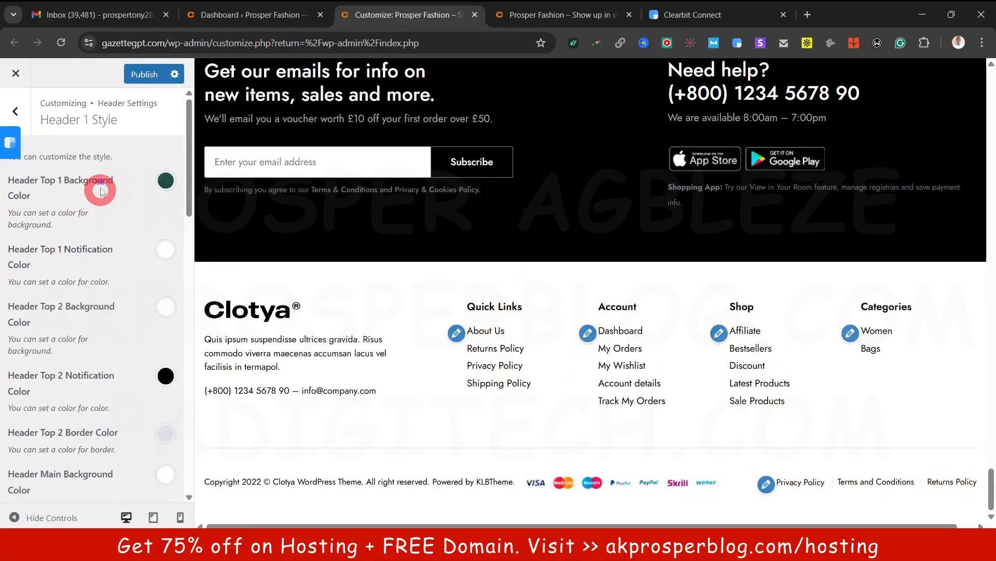
left_click(16, 111)
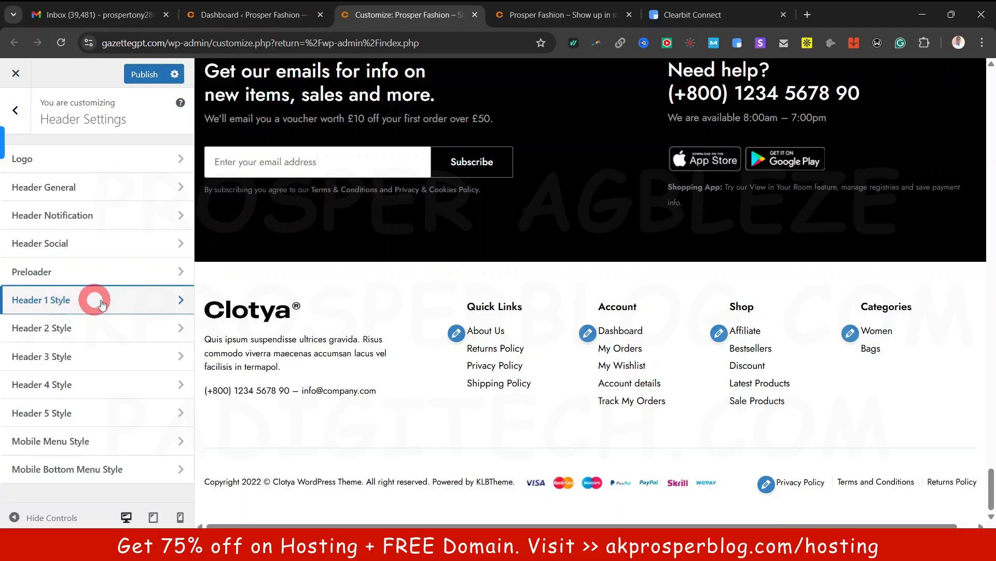
scroll(326, 226, "up", 15)
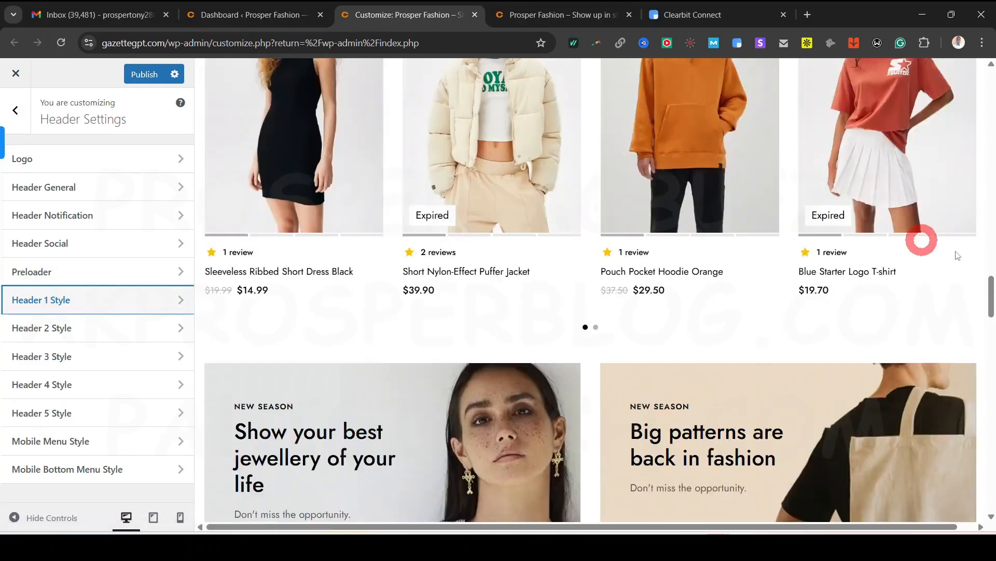
left_click_drag(990, 284, 989, 65)
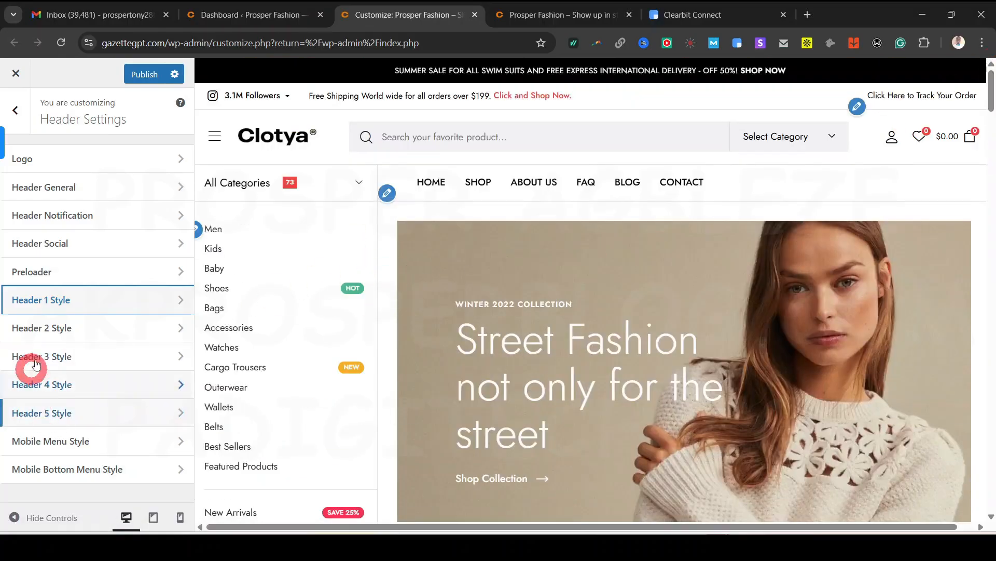
Set the Header 2 Style Header Top 1 background colour to red #dd3333
left_click(56, 329)
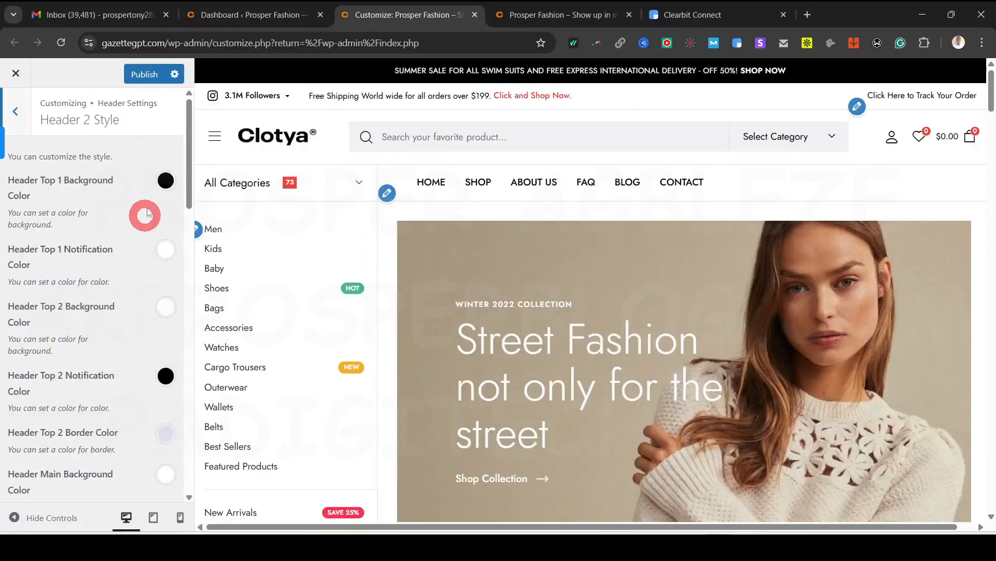
left_click(166, 182)
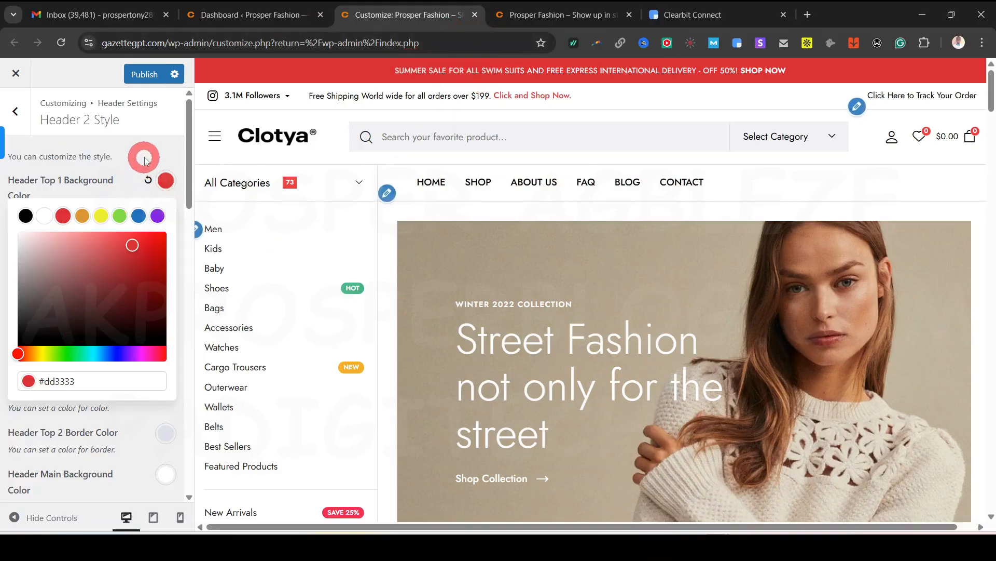
left_click(144, 157)
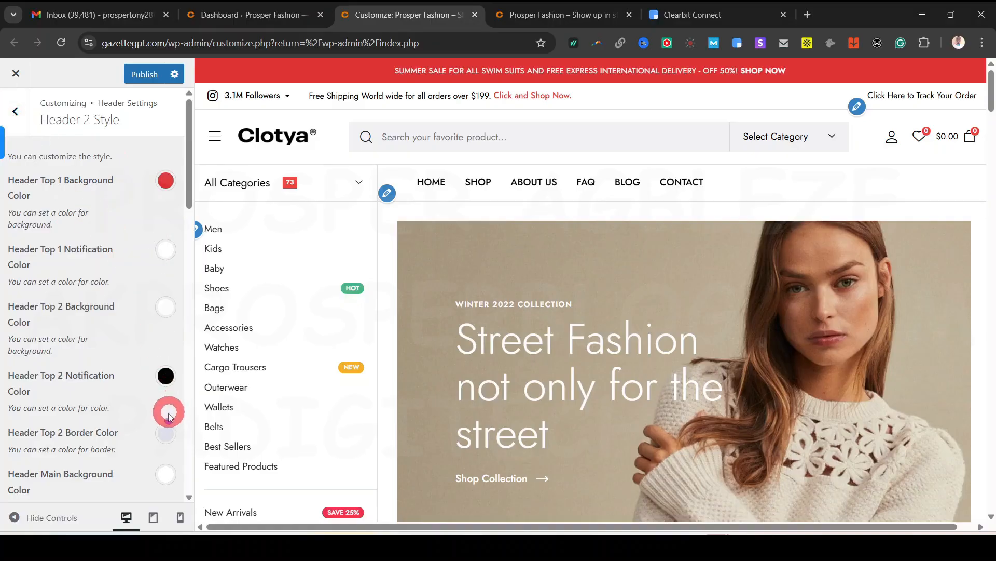
scroll(167, 410, "down", 3)
scroll(45, 123, "up", 3)
left_click(15, 112)
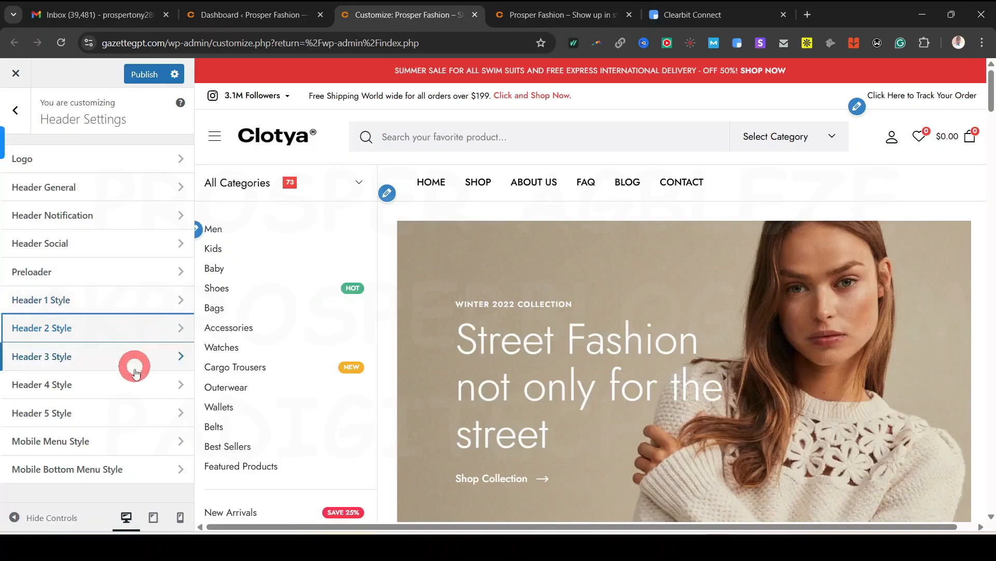
Check the Mobile Menu Style colours in the phone-sized preview
left_click(117, 442)
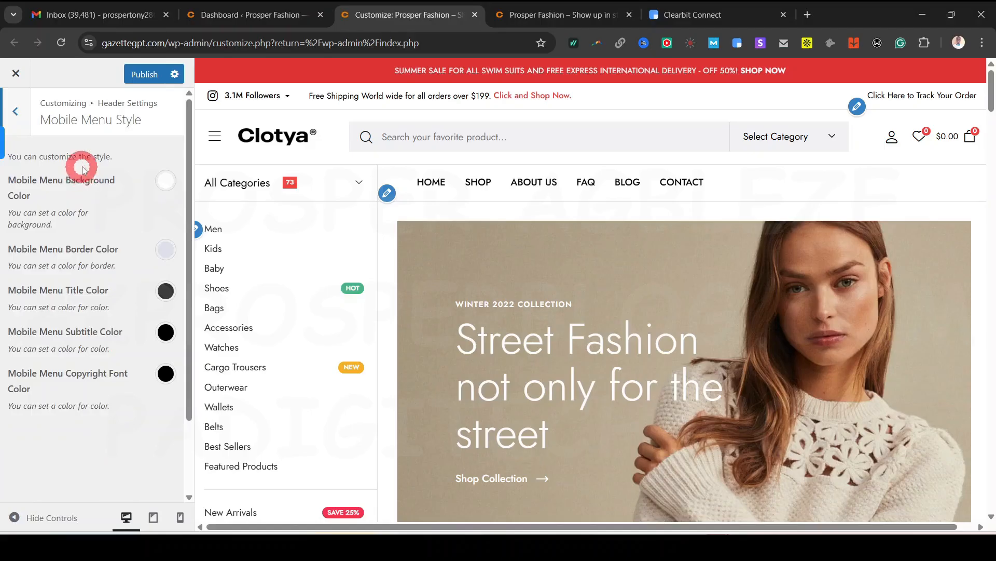
left_click(182, 516)
scroll(594, 335, "down", 10)
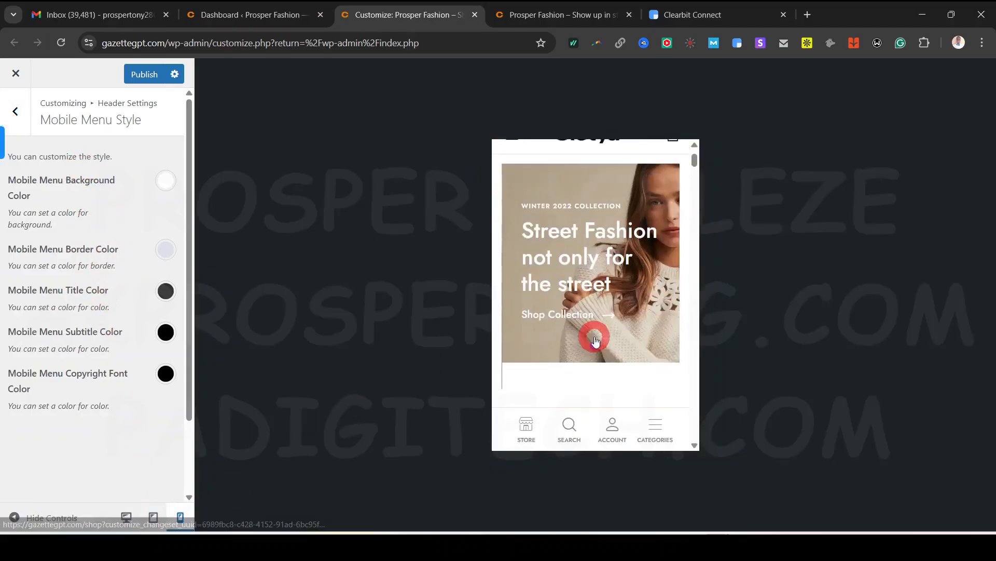
scroll(593, 336, "up", 10)
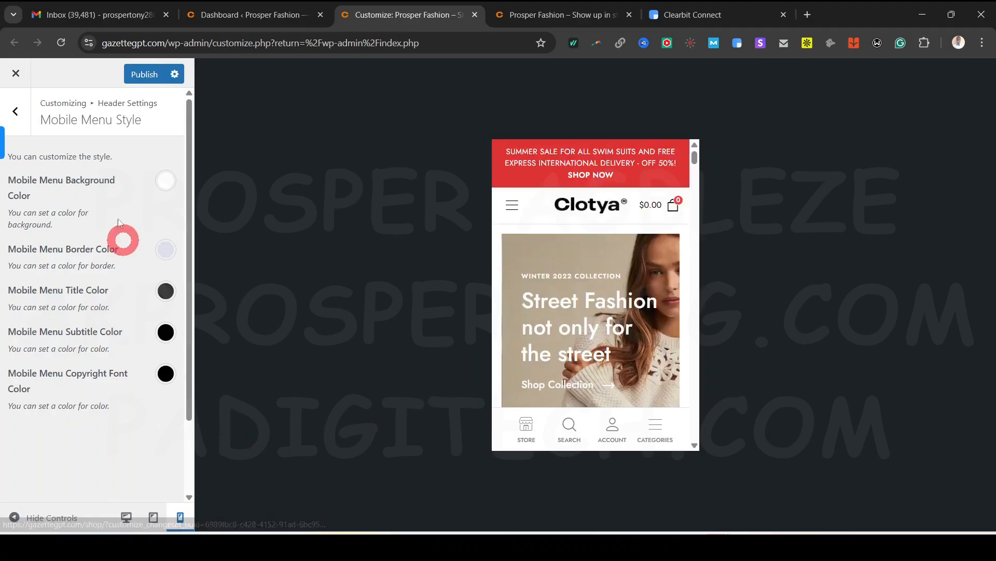
left_click(29, 120)
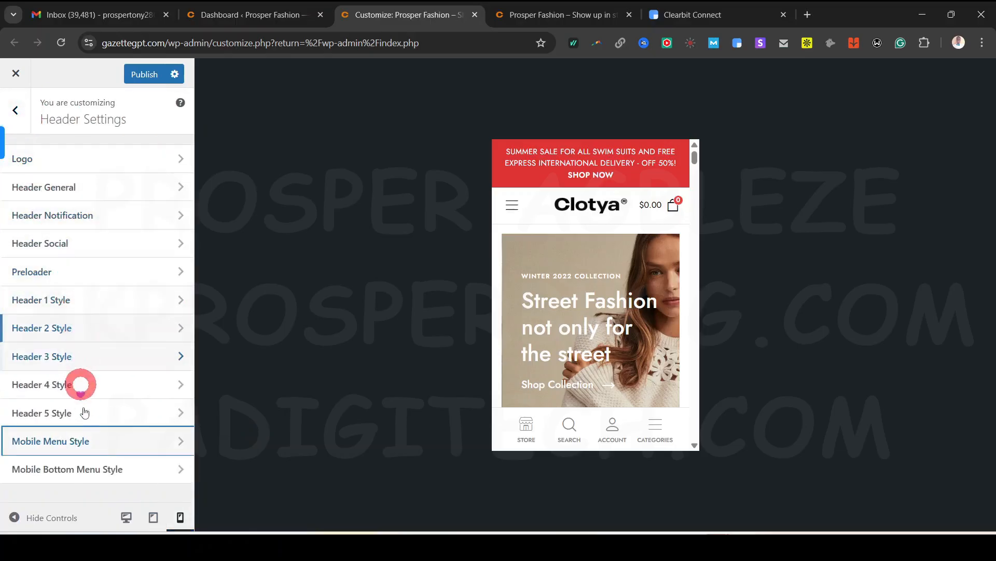
Try orange for the mobile bottom menu background, then reset it to white #fff
left_click(68, 472)
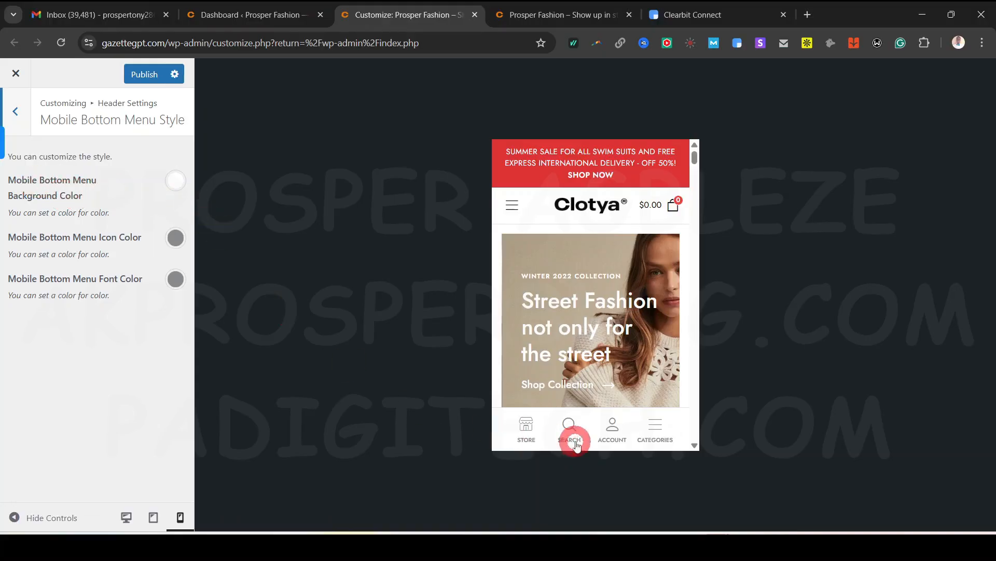
left_click(176, 196)
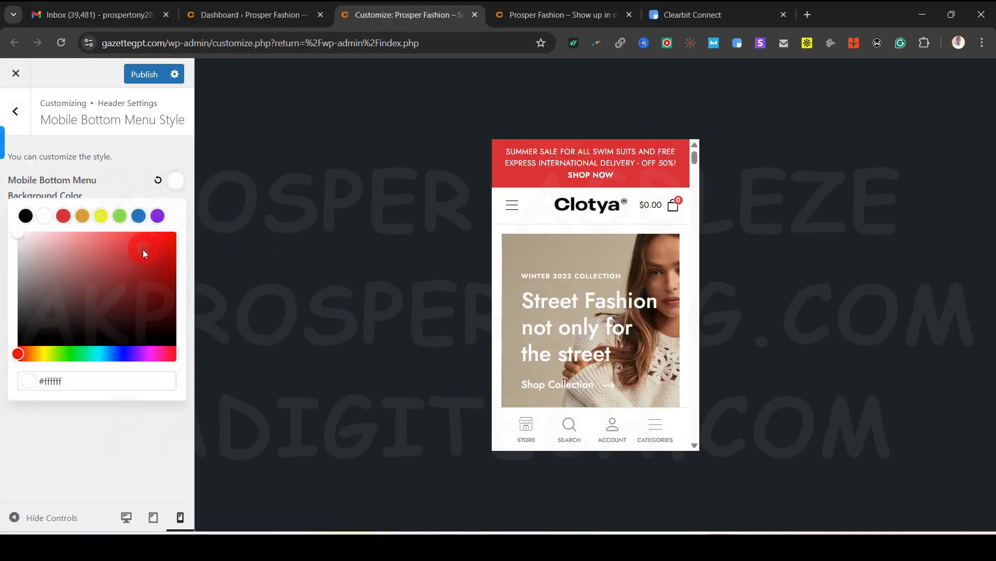
left_click(84, 217)
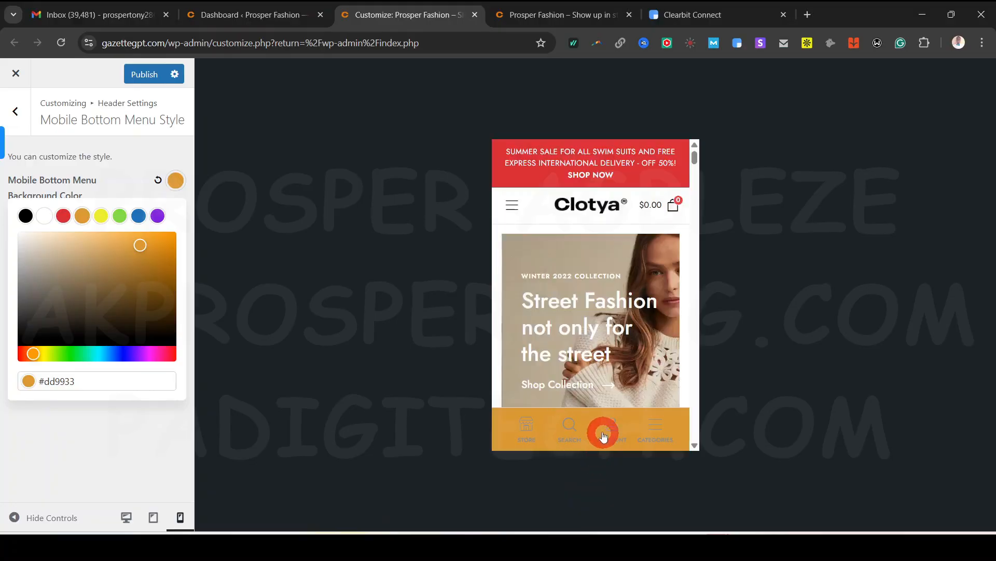
left_click(156, 181)
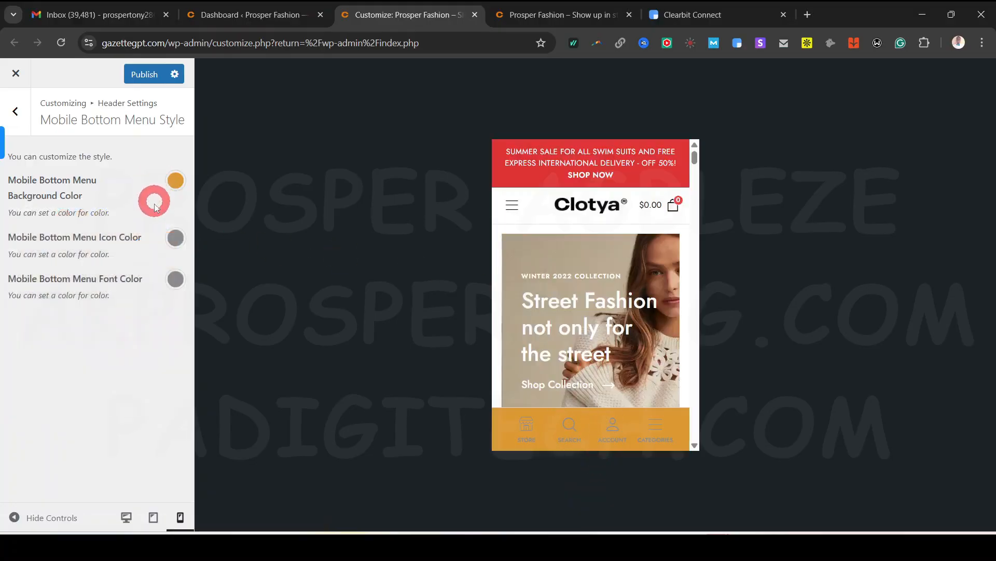
left_click(177, 182)
left_click(157, 179)
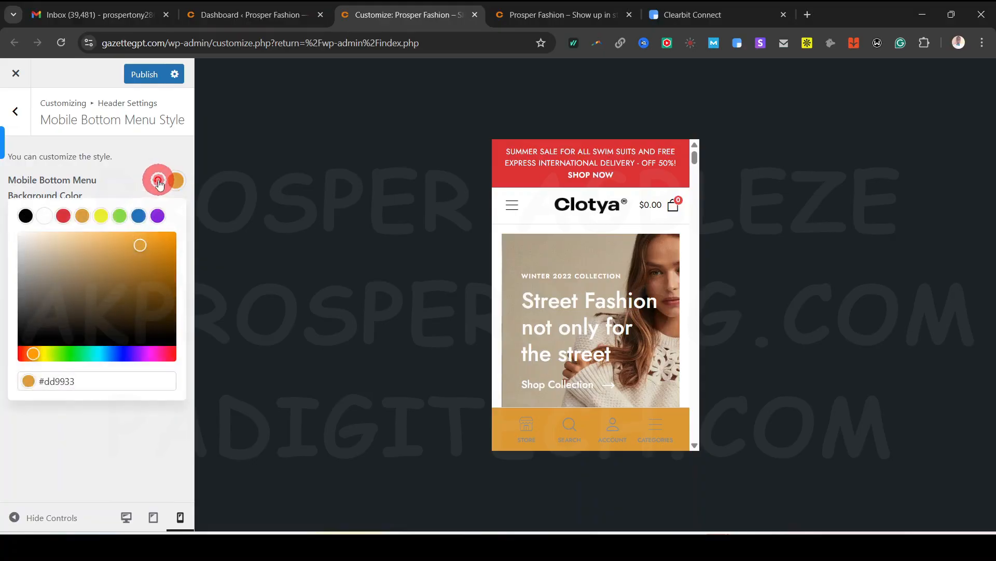
Return to the desktop preview and the main customizer sections
left_click(16, 113)
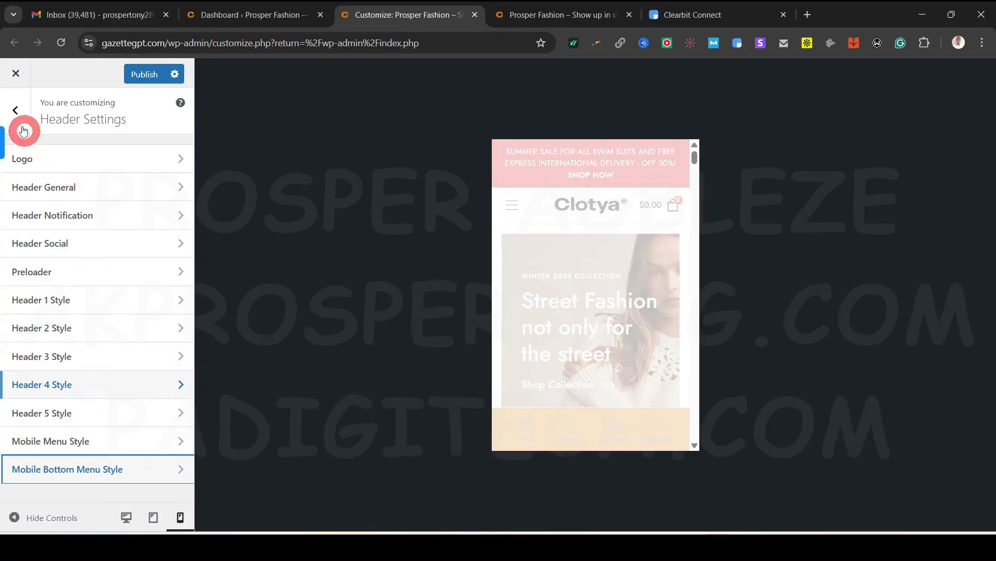
left_click(136, 526)
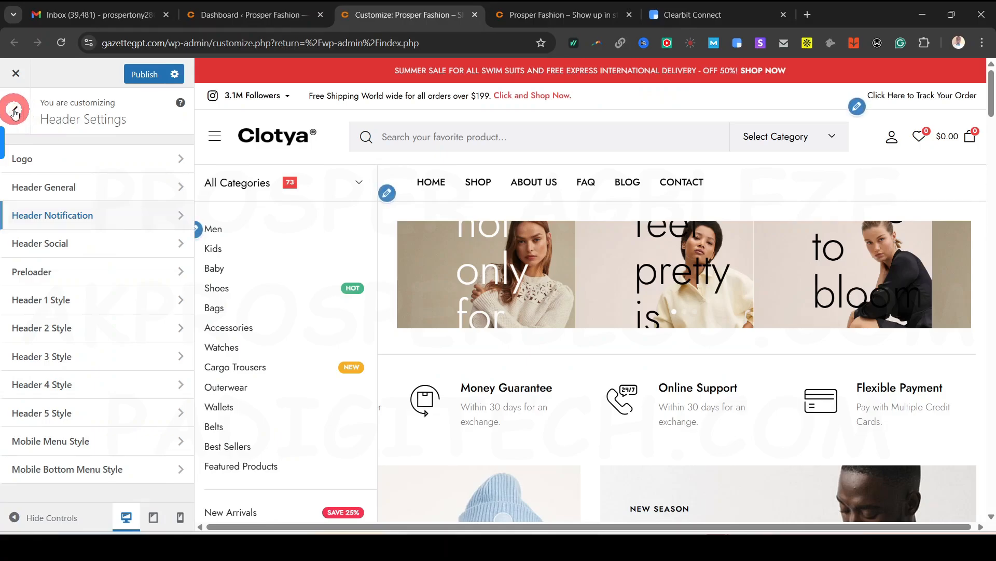
left_click(14, 111)
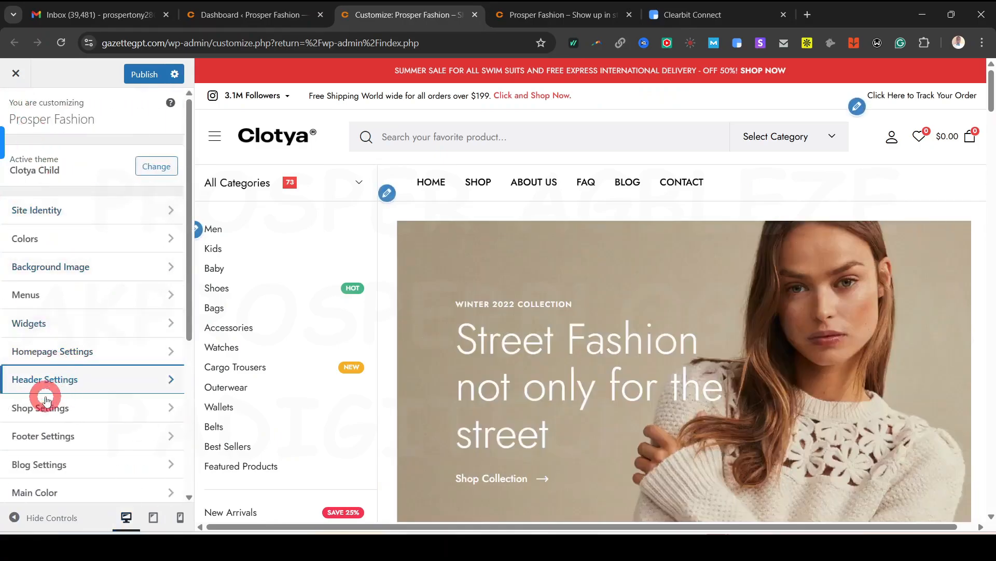
Open the shop's General settings and show the SHOP page in the preview
left_click(74, 410)
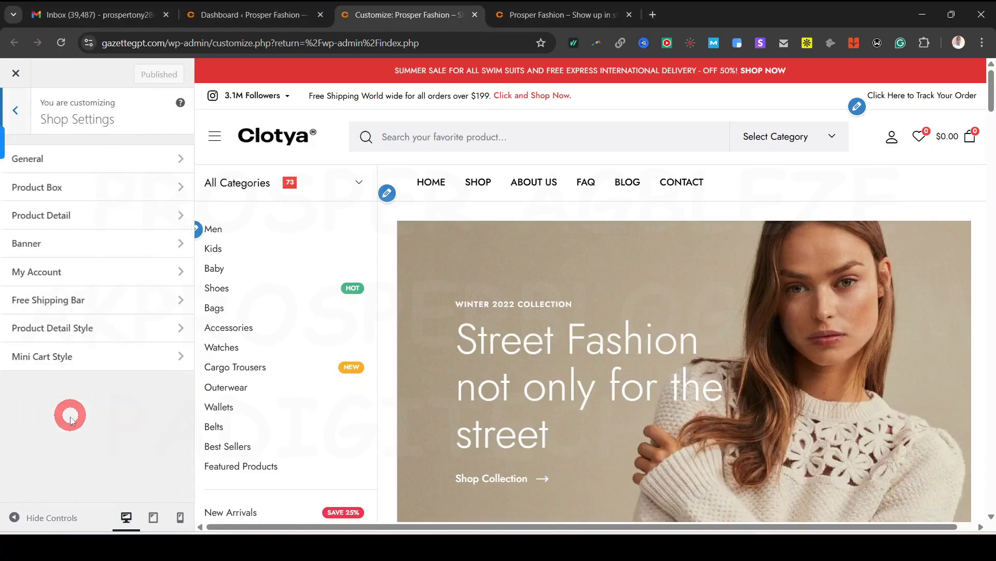
left_click(105, 161)
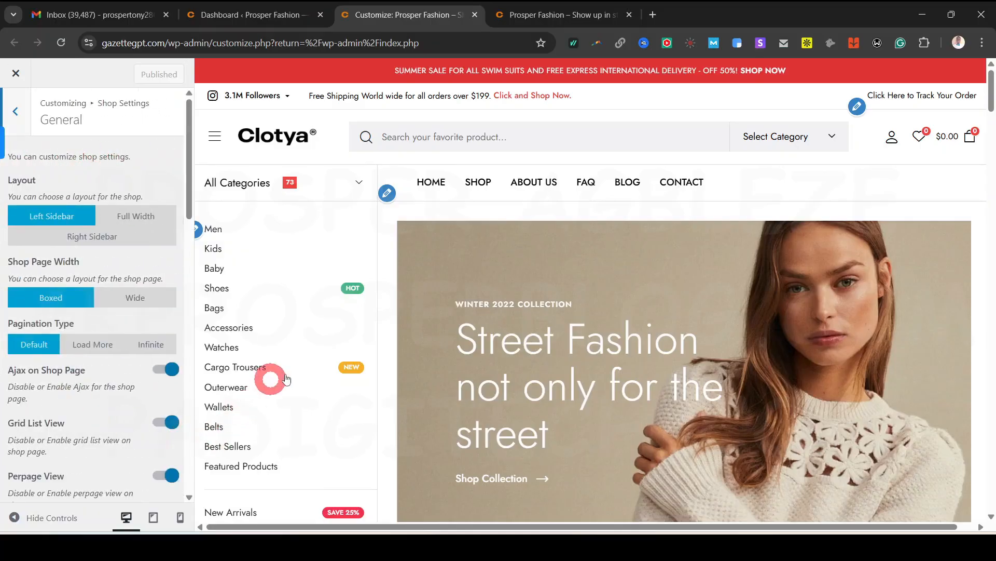
left_click(481, 182)
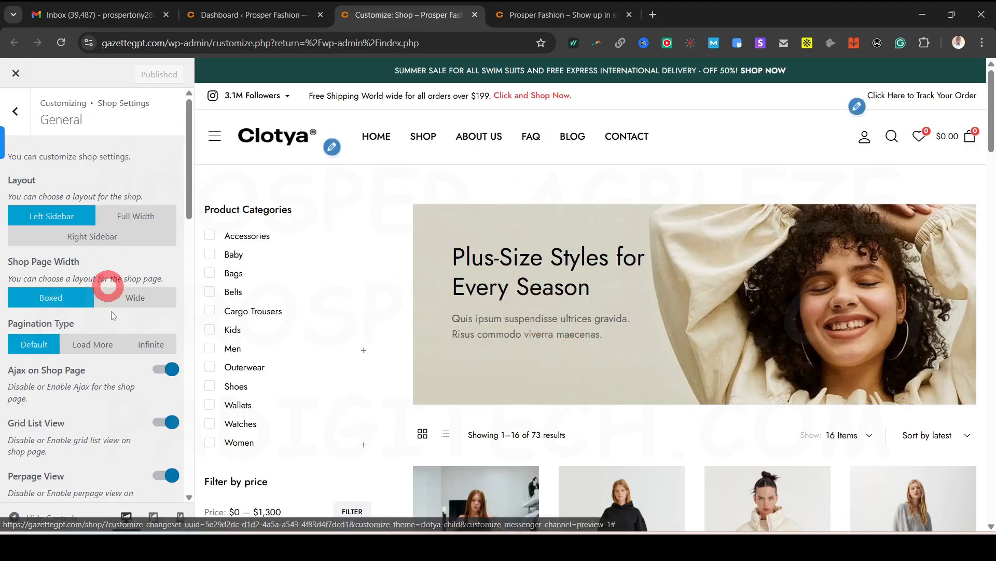
Try the Right Sidebar shop layout, then switch back to Left Sidebar
scroll(561, 382, "down", 6)
scroll(561, 378, "up", 8)
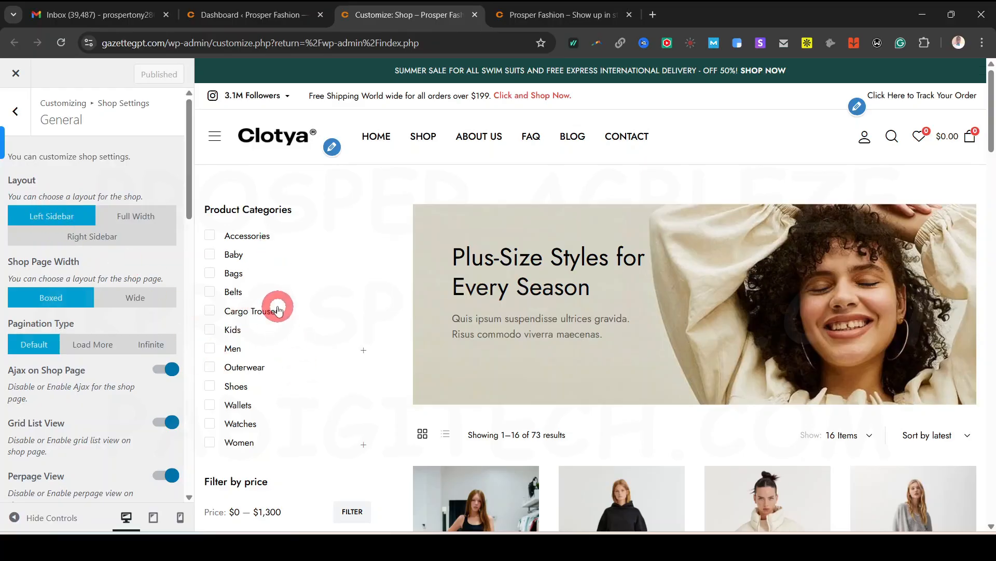
scroll(278, 350, "down", 4)
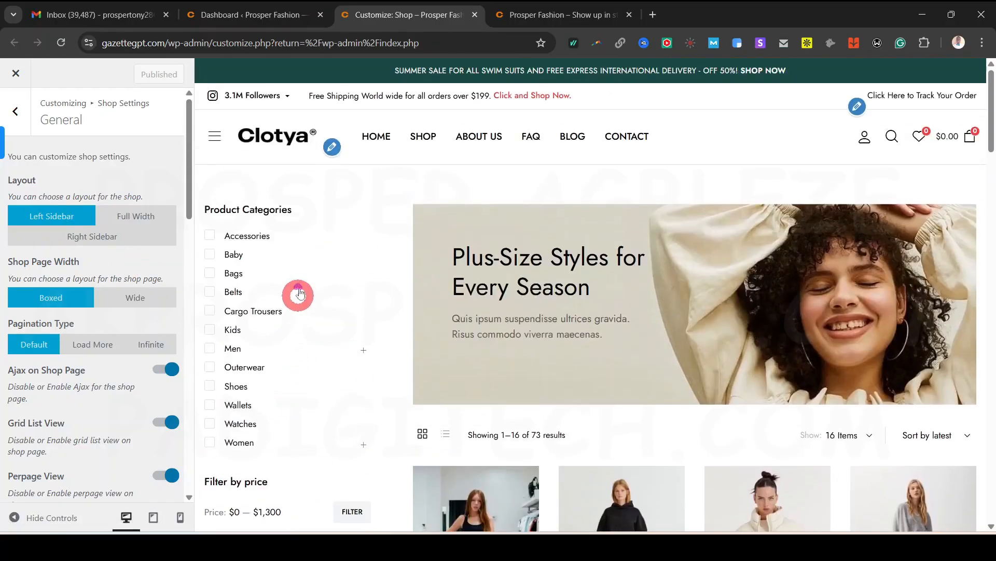
left_click(111, 241)
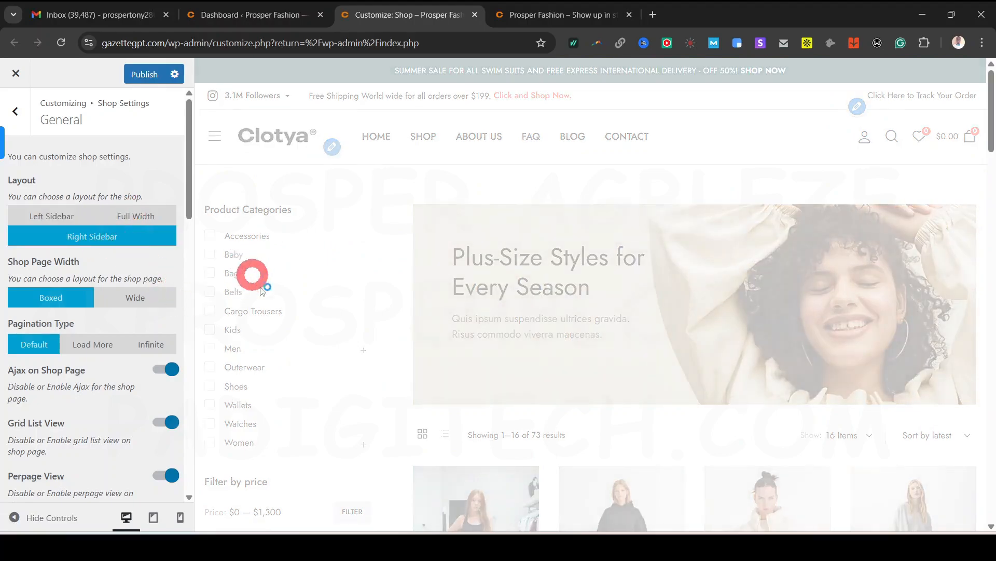
scroll(920, 459, "down", 7)
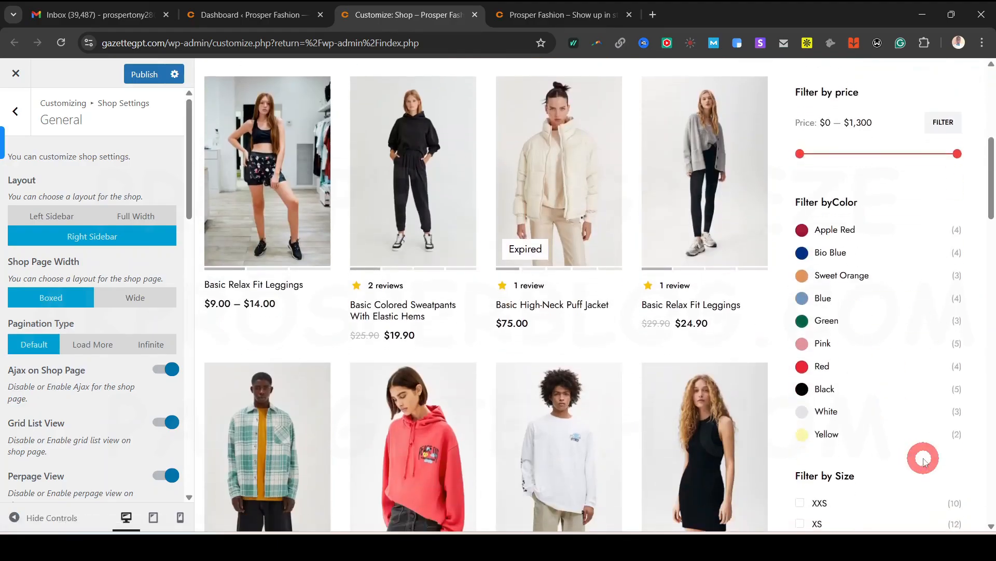
scroll(923, 460, "up", 7)
left_click(38, 217)
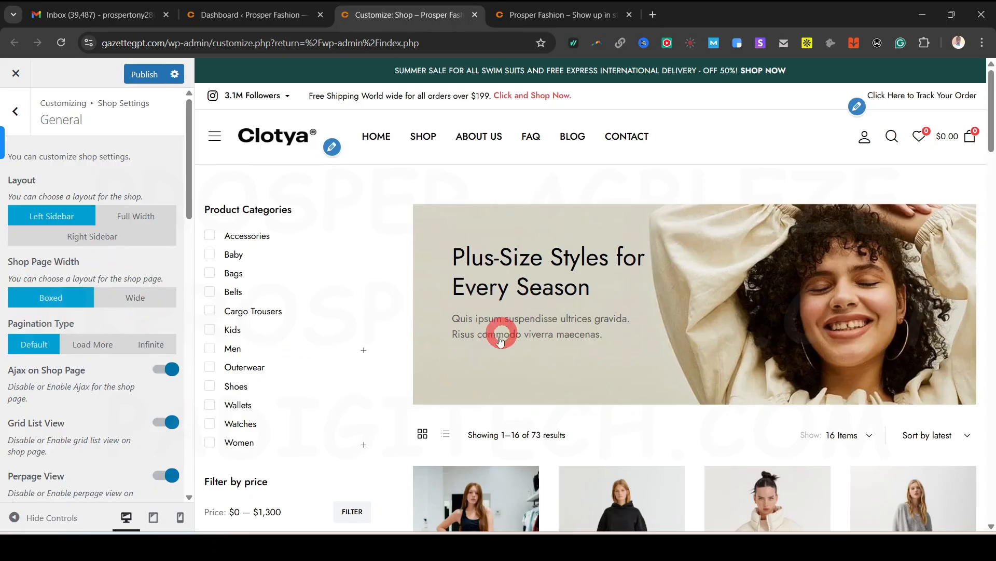
Review the General options, leaving the wishlist page selection unchanged
scroll(72, 416, "down", 3)
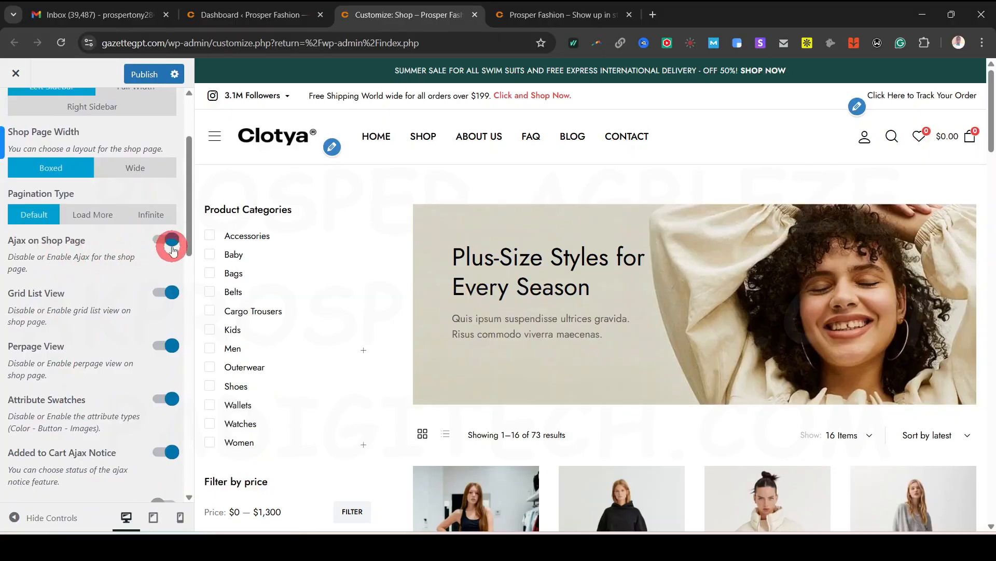
scroll(668, 389, "down", 5)
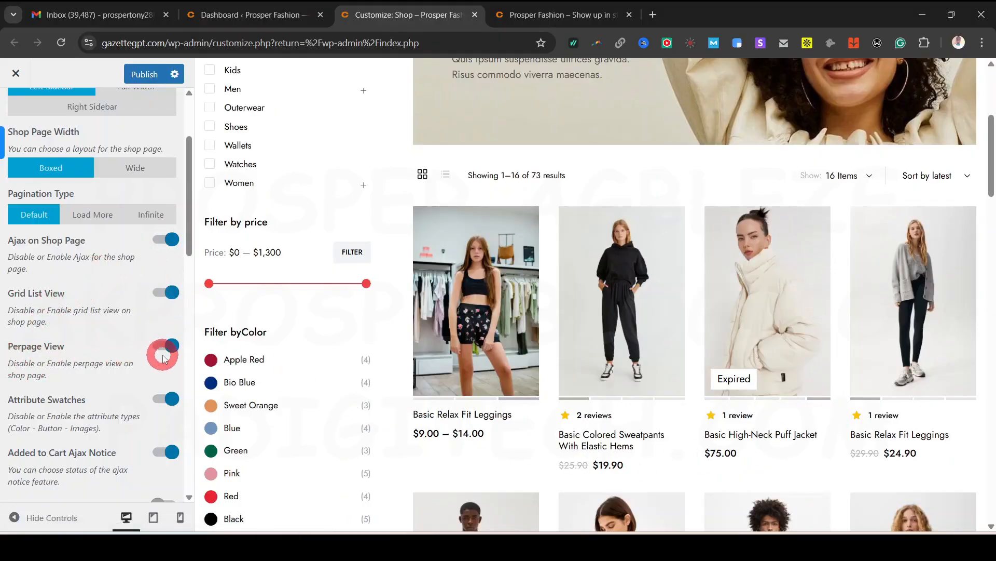
scroll(173, 351, "down", 3)
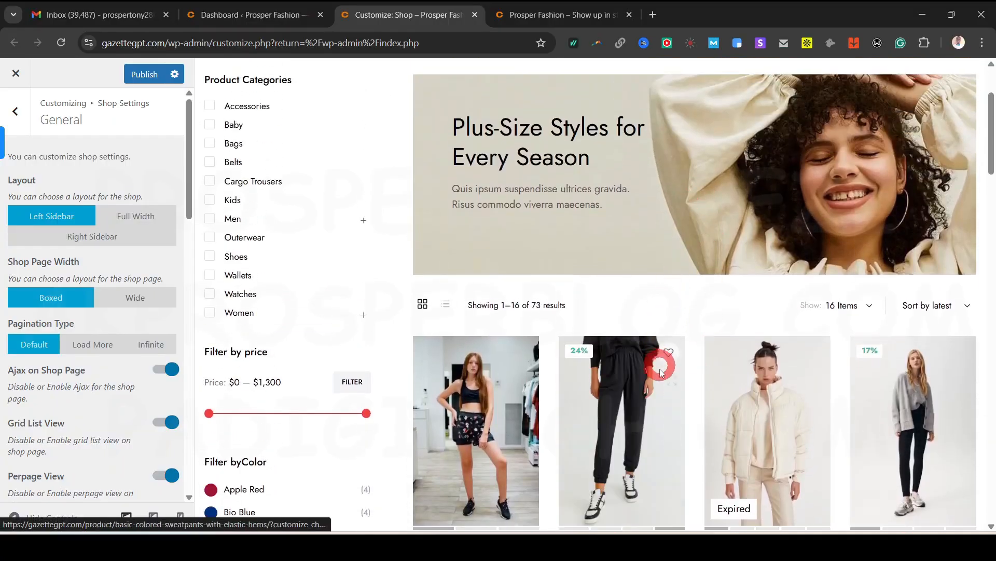
scroll(649, 358, "down", 3)
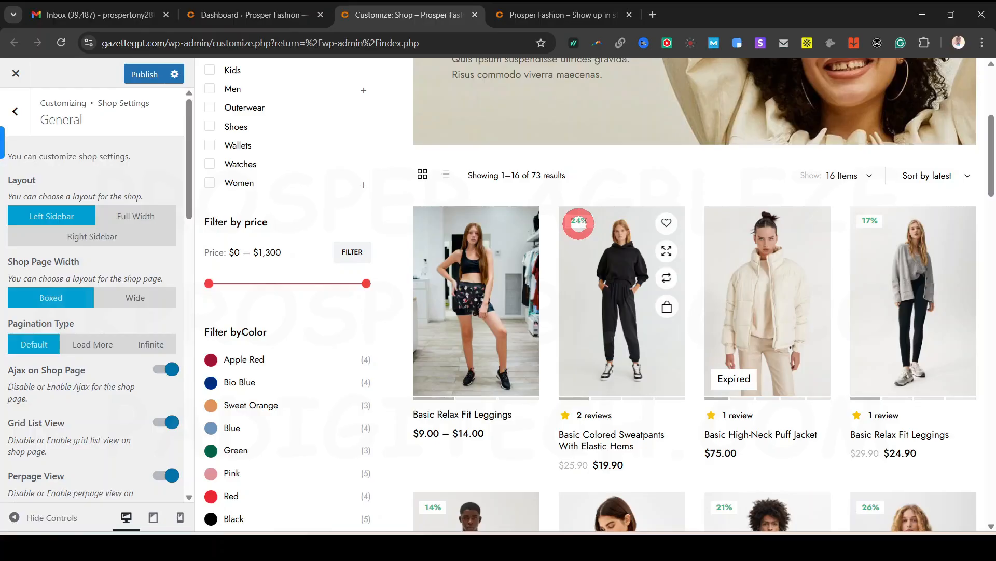
scroll(861, 229, "down", 6)
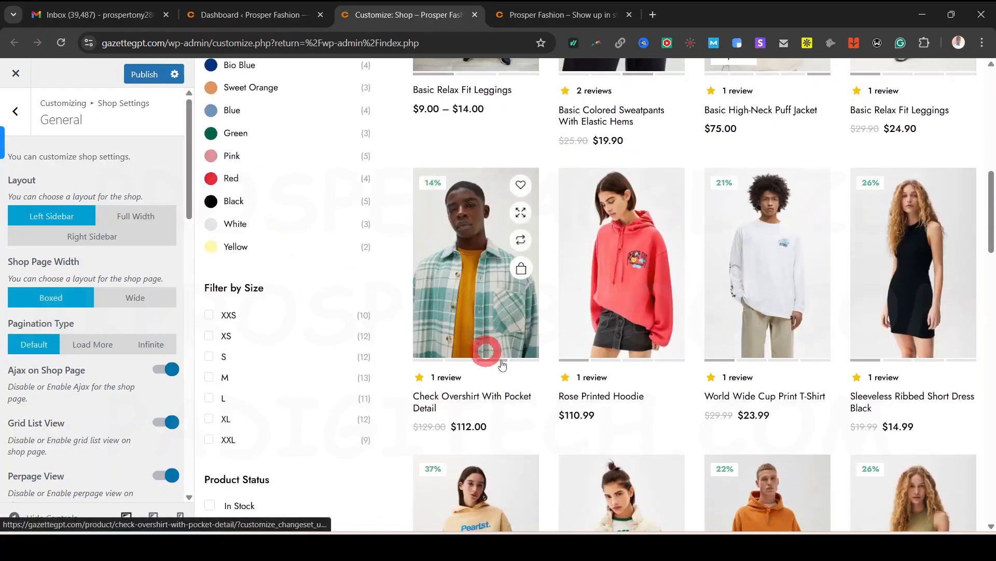
scroll(138, 407, "down", 6)
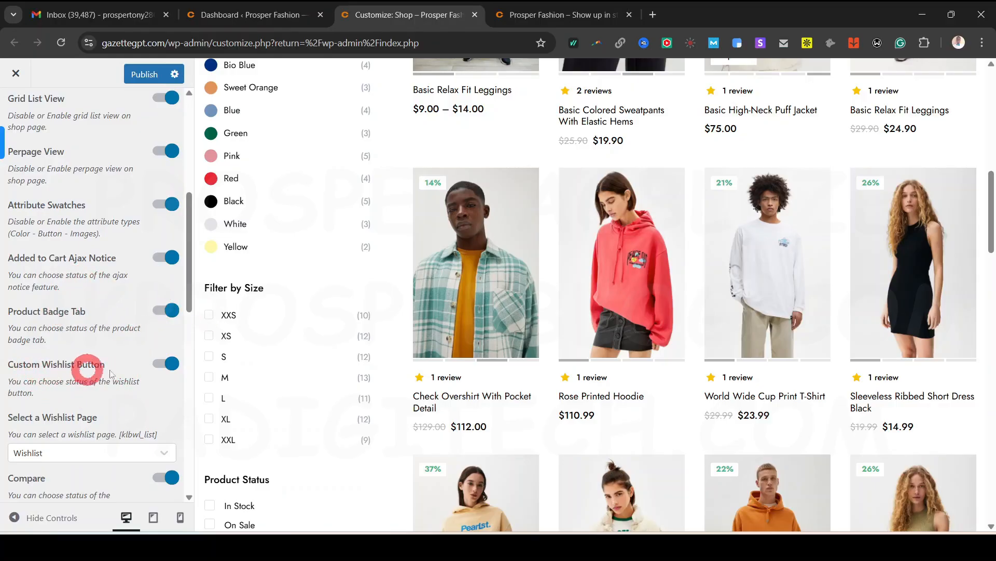
mouse_move(668, 223)
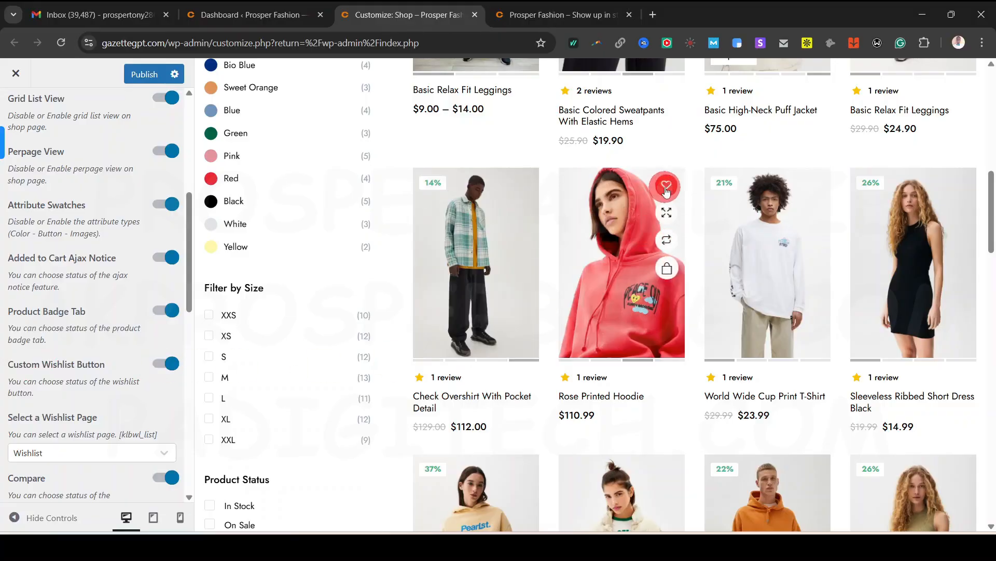
scroll(92, 388, "down", 3)
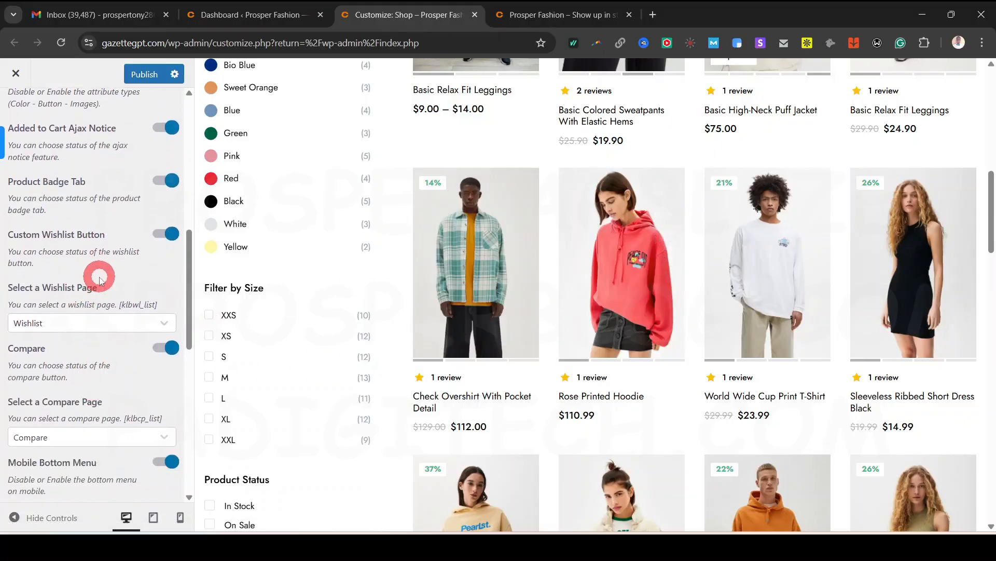
left_click(149, 322)
left_click(149, 322)
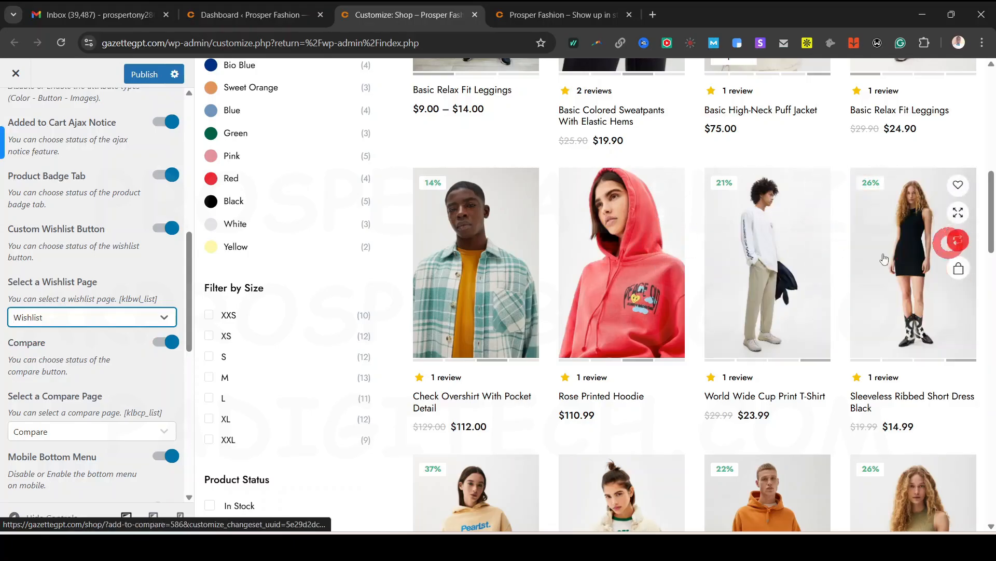
Dismiss the licence reminder, set Recently Viewed Products to 5 columns, and return to Shop Settings
scroll(150, 394, "down", 3)
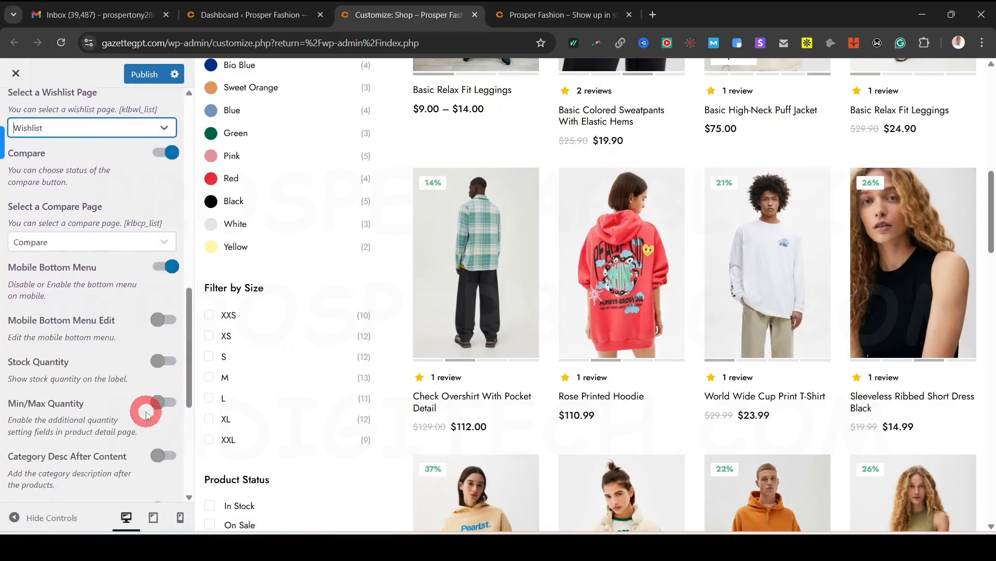
scroll(97, 393, "down", 1)
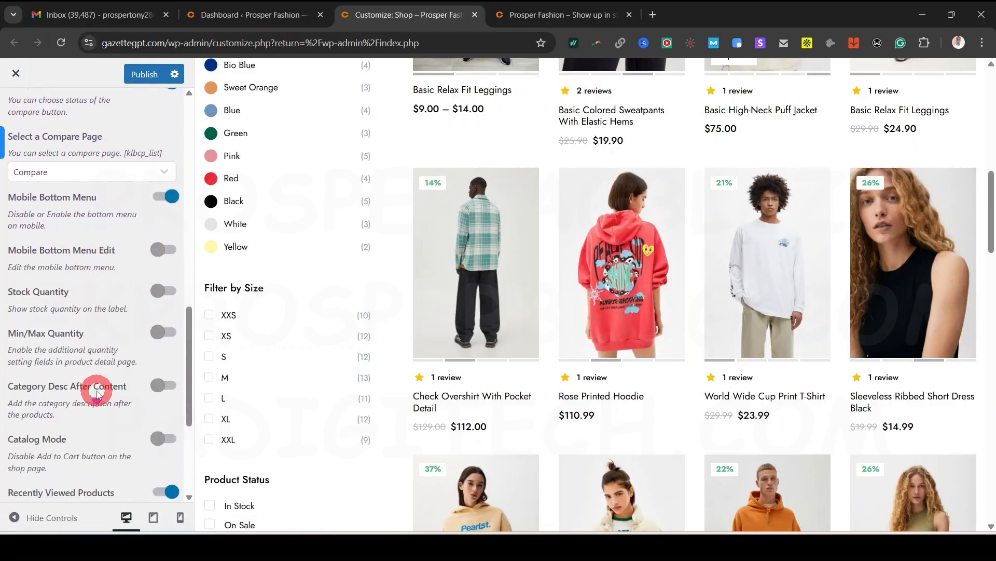
left_click(503, 410)
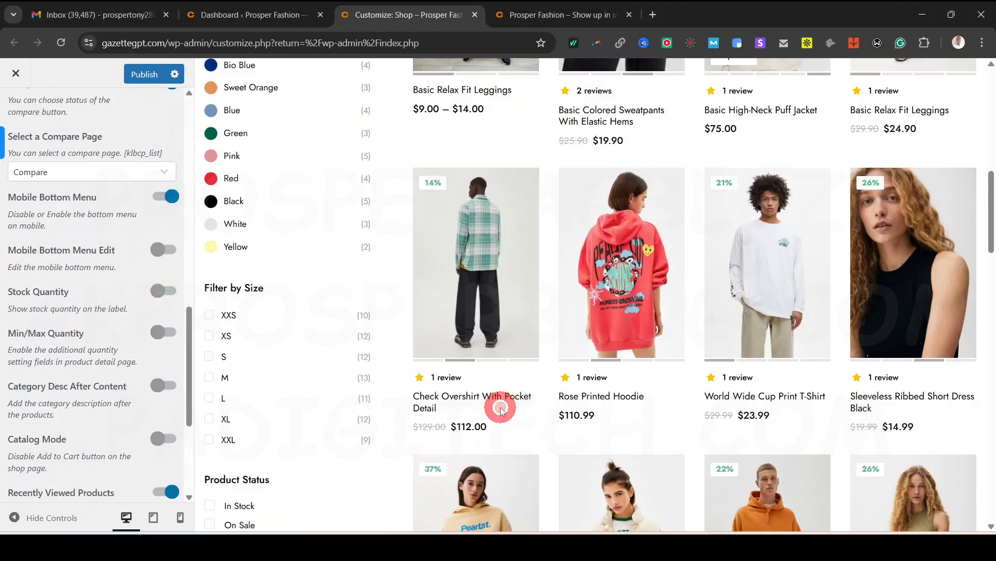
scroll(129, 289, "down", 3)
scroll(130, 290, "down", 1)
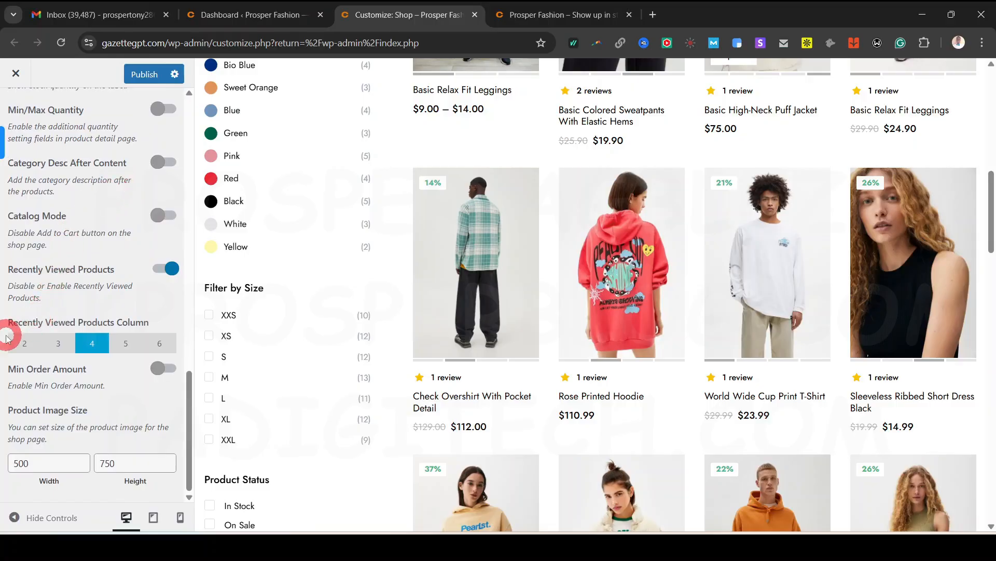
scroll(601, 363, "down", 15)
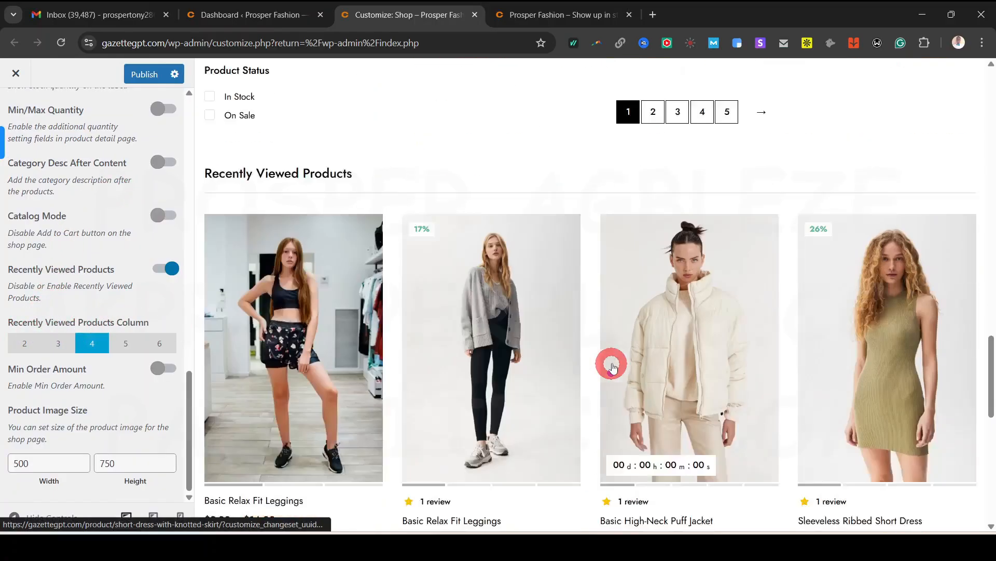
scroll(607, 358, "up", 8)
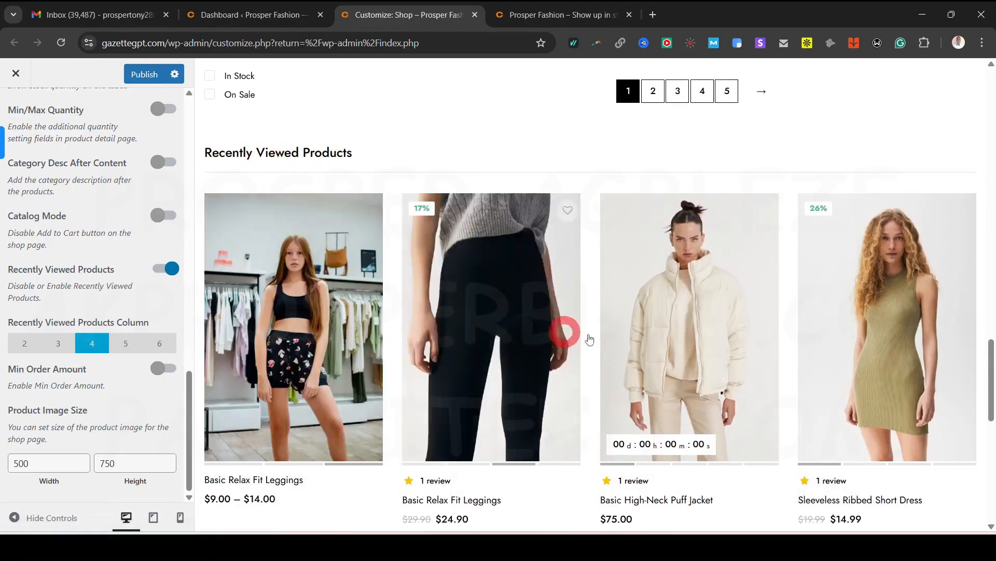
scroll(130, 343, "up", 20)
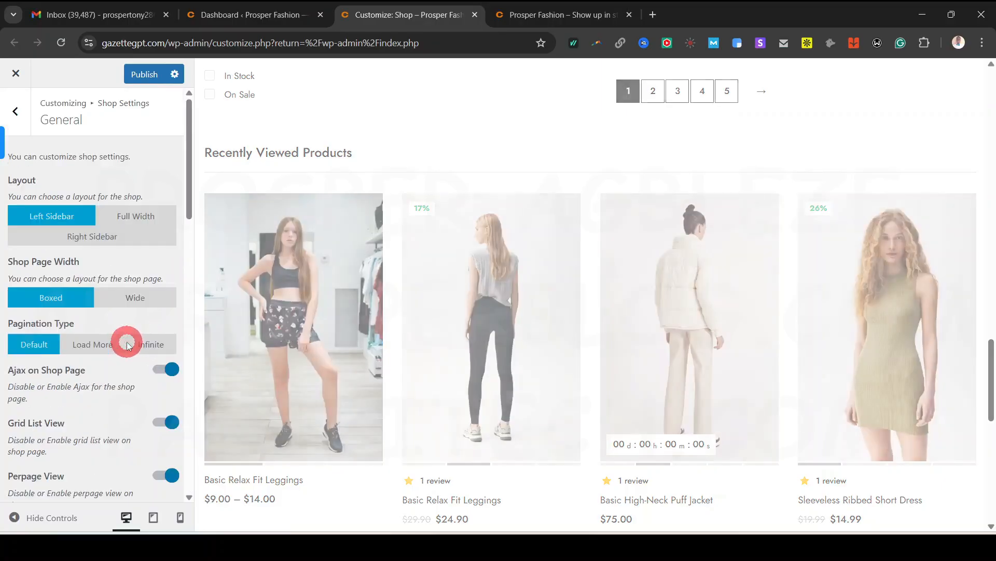
scroll(135, 345, "down", 20)
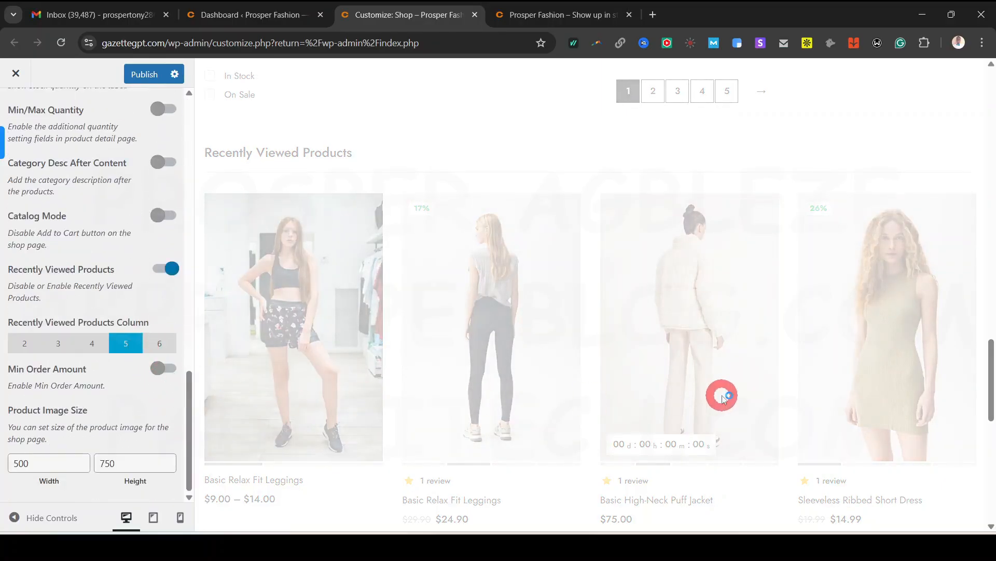
scroll(675, 337, "down", 3)
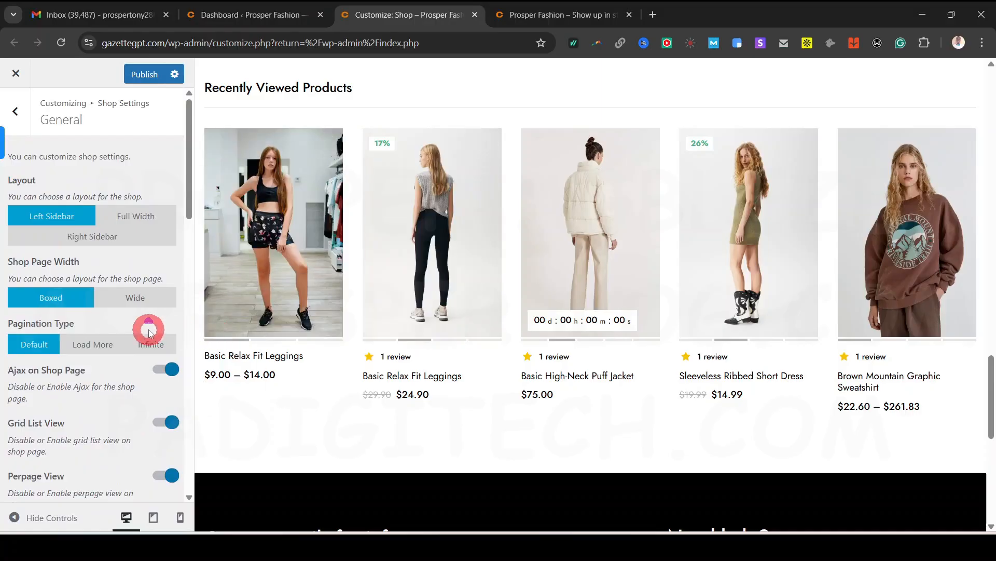
left_click(15, 112)
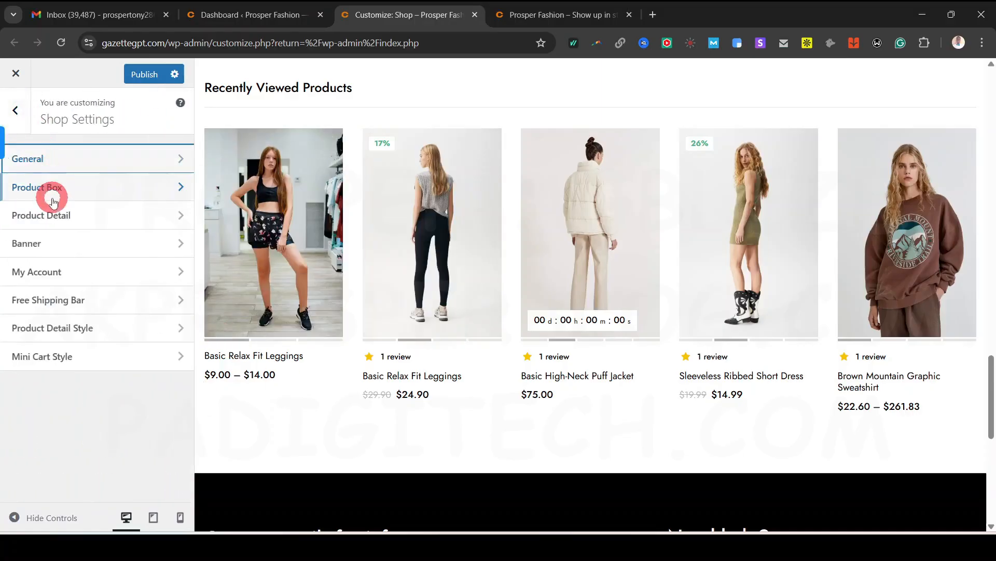
Open Product Box settings and preview the Type 2 and Type 3 product box styles
left_click(63, 191)
scroll(494, 383, "up", 12)
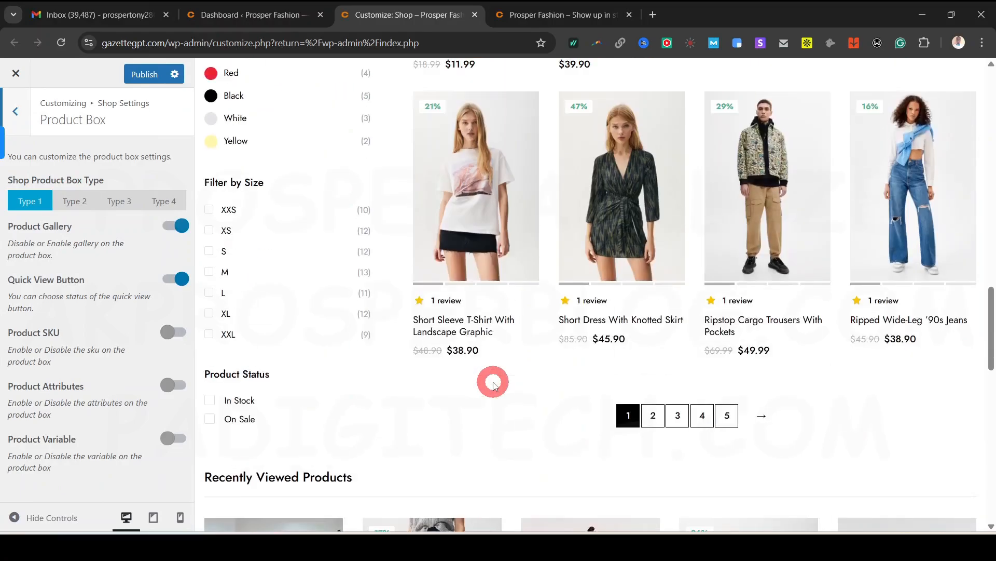
scroll(461, 390, "up", 3)
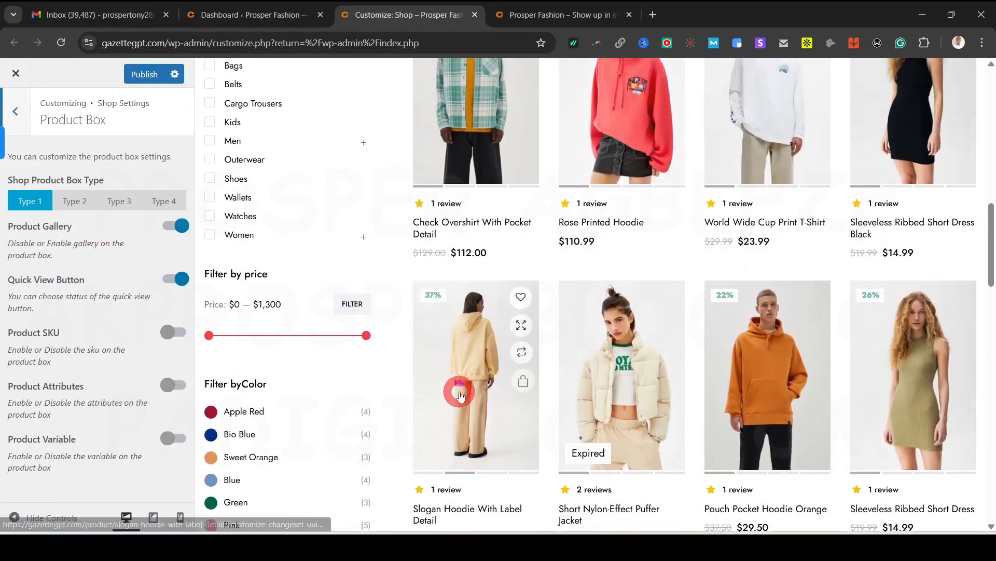
scroll(491, 303, "up", 5)
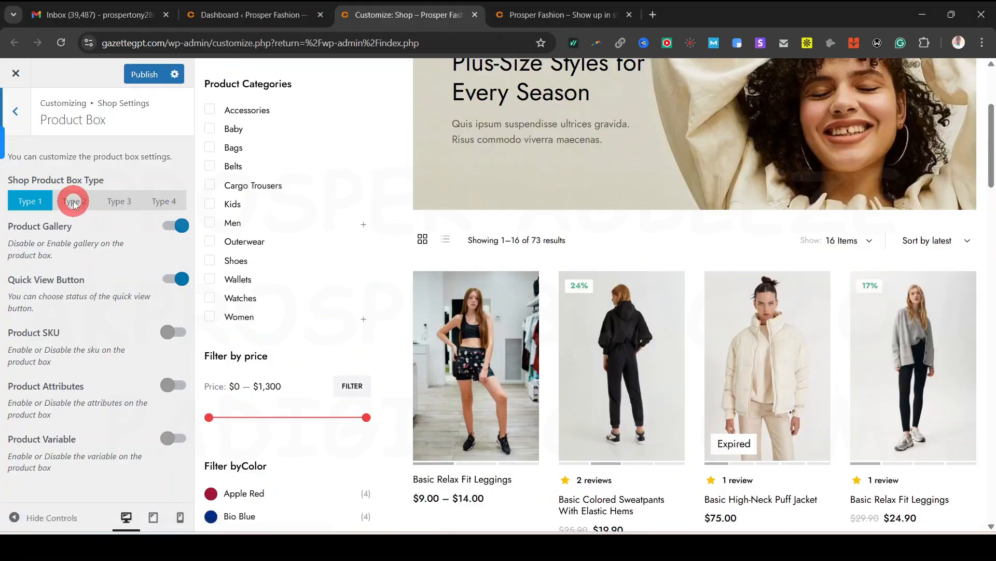
left_click(73, 202)
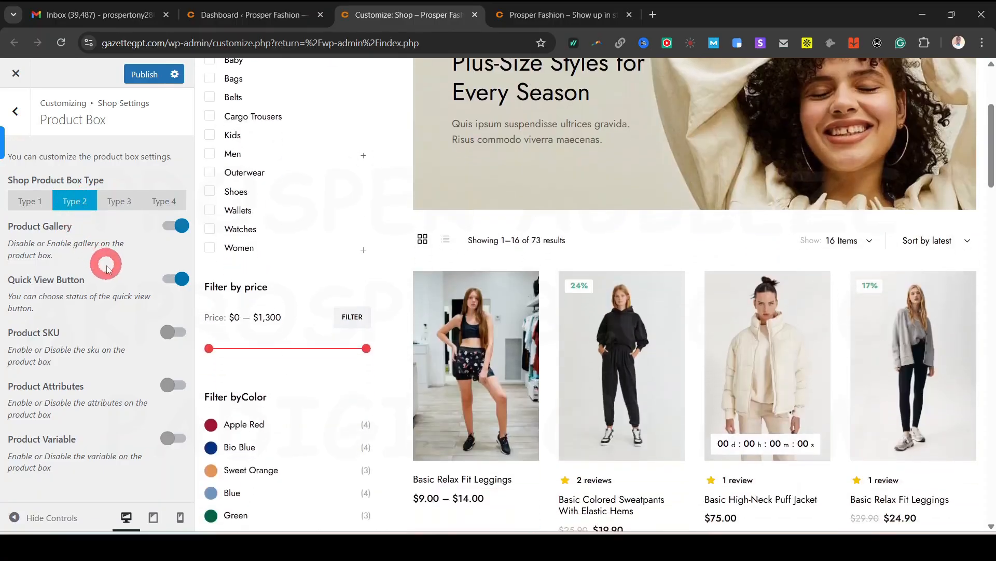
left_click(578, 411)
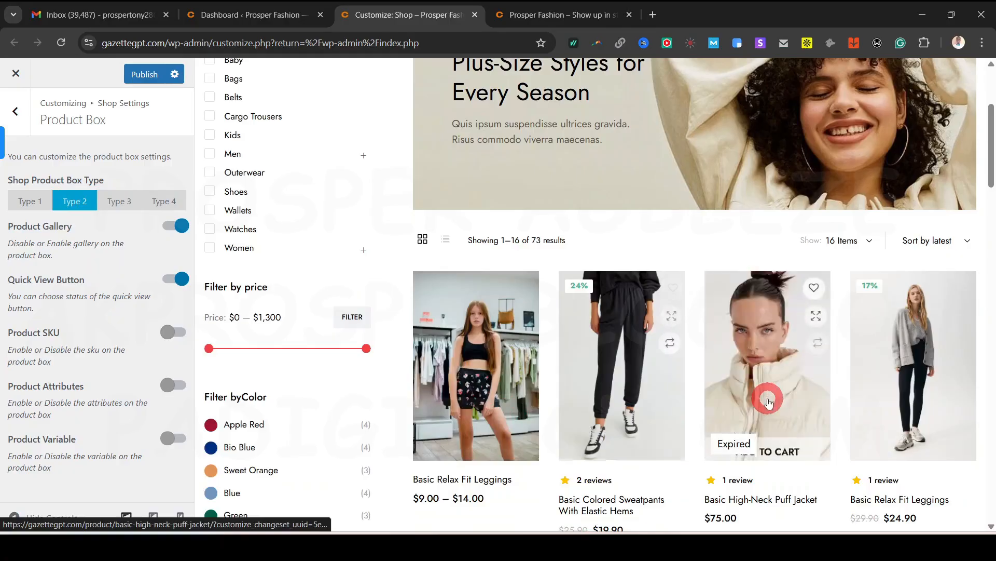
left_click(128, 201)
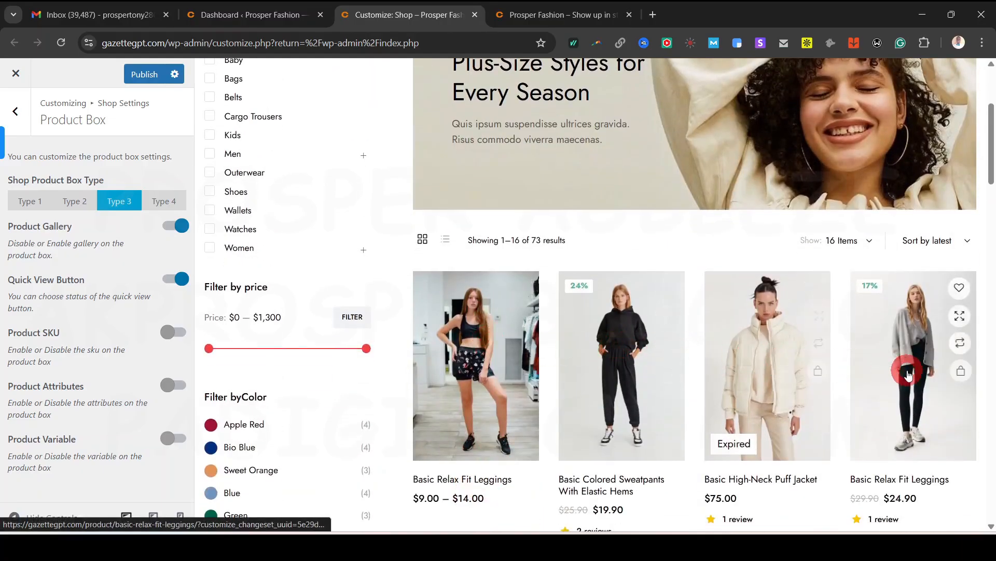
scroll(469, 433, "down", 3)
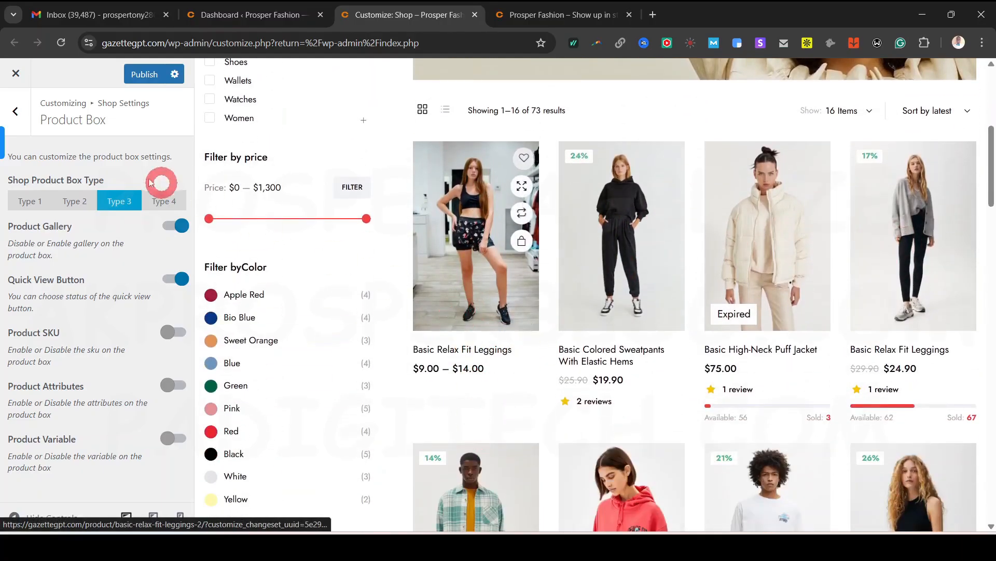
Set the shop product box back to Type 1 and return to the Shop Settings list
left_click(40, 201)
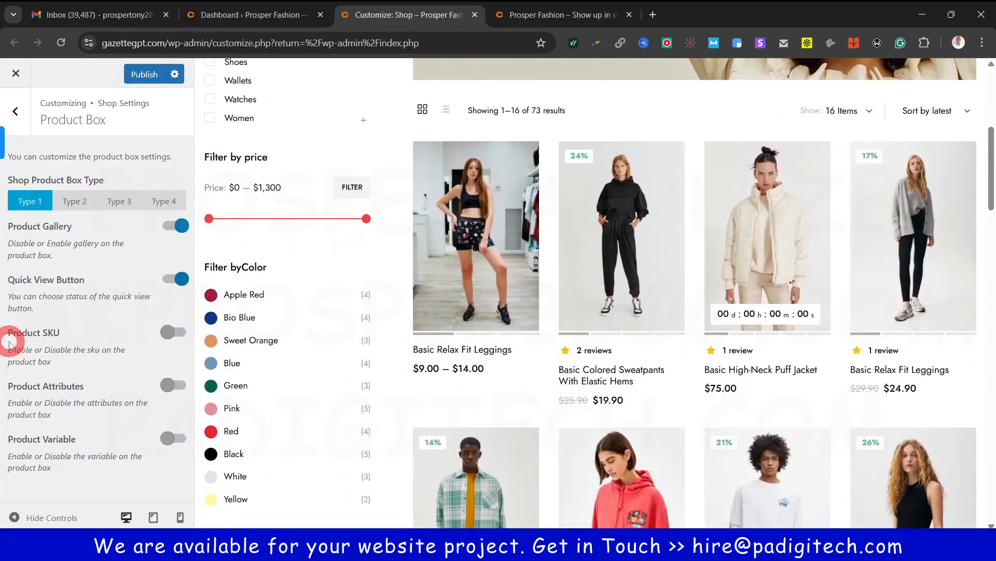
left_click(171, 330)
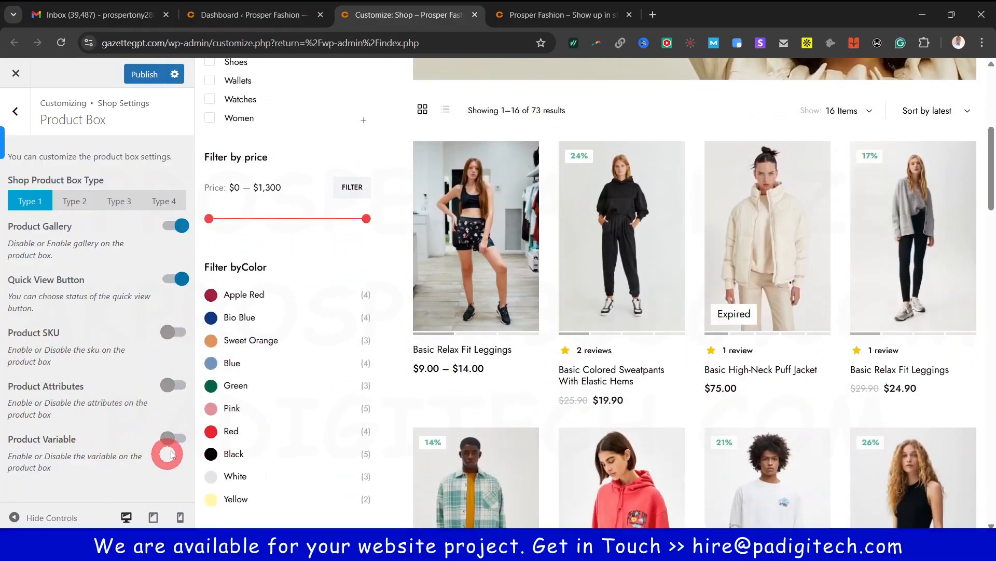
scroll(661, 350, "down", 5)
scroll(707, 407, "down", 4)
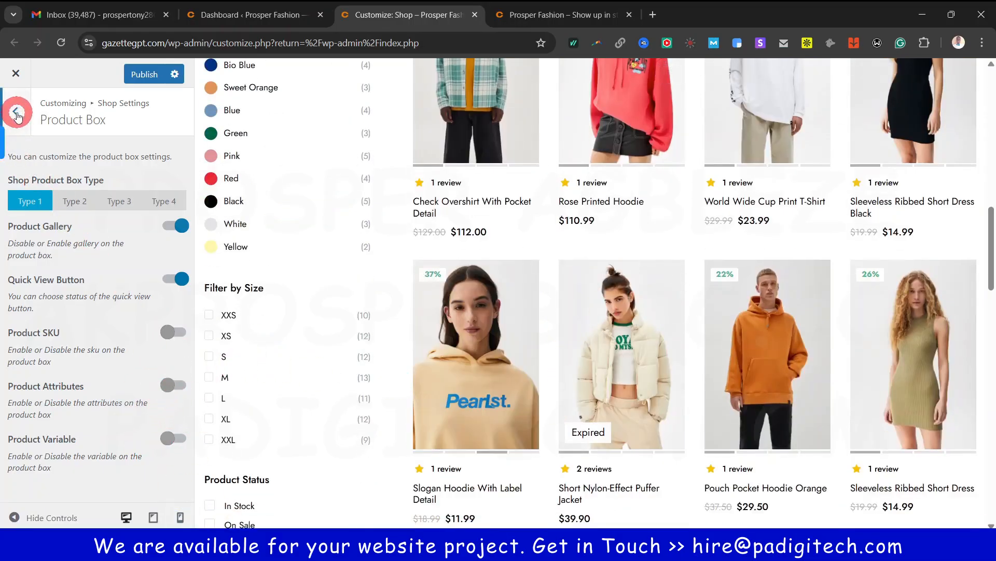
left_click(17, 113)
Open the Product Detail shop settings
left_click(63, 215)
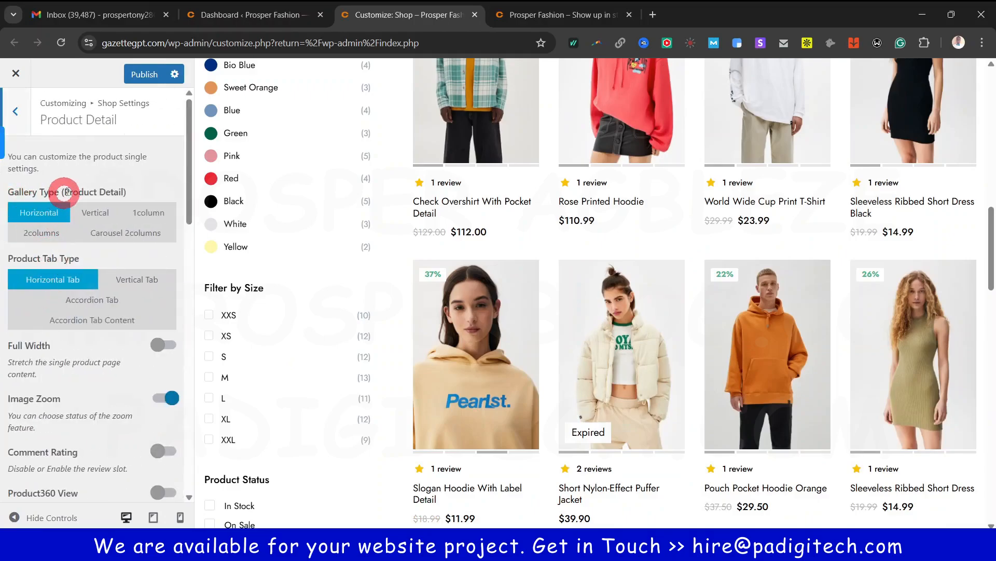
scroll(60, 321, "down", 3)
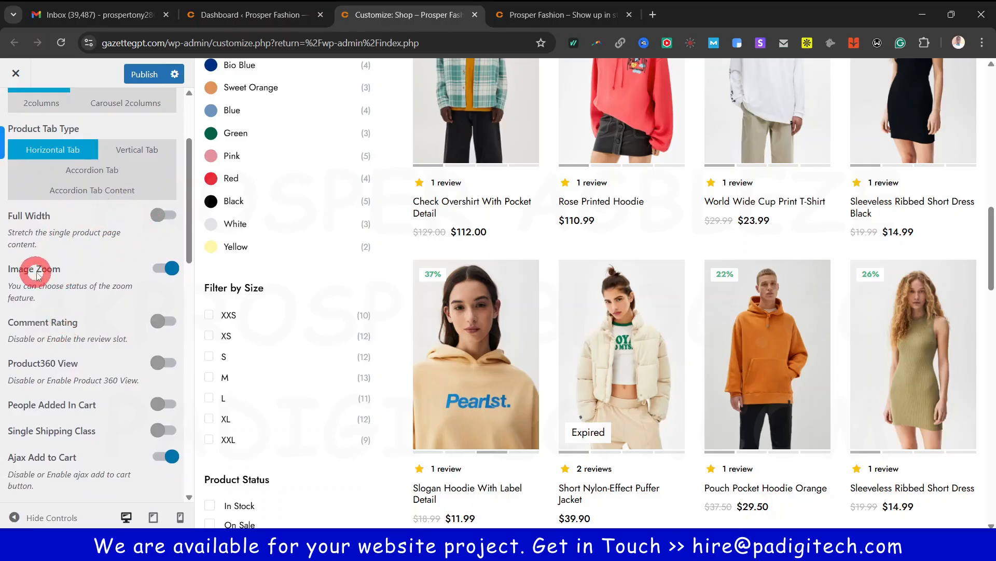
scroll(77, 258, "down", 8)
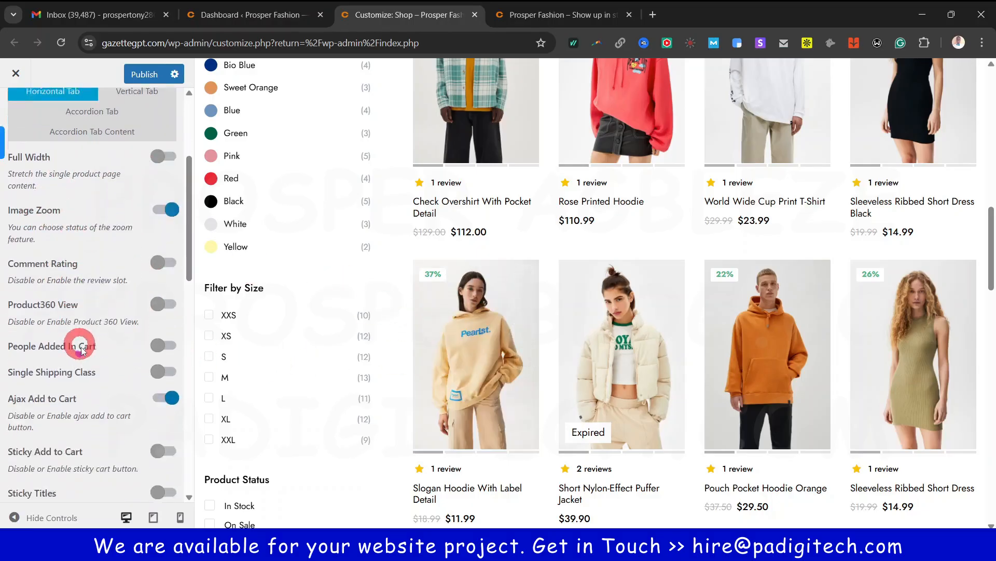
scroll(100, 337, "down", 5)
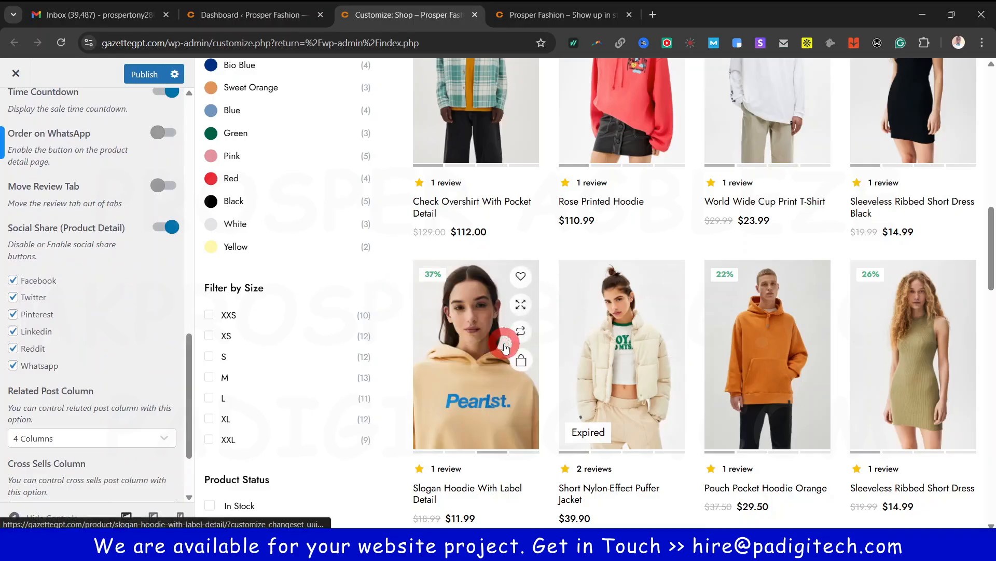
Open the Slogan Hoodie With Label Detail product page and check its six-network share popup
left_click(503, 345)
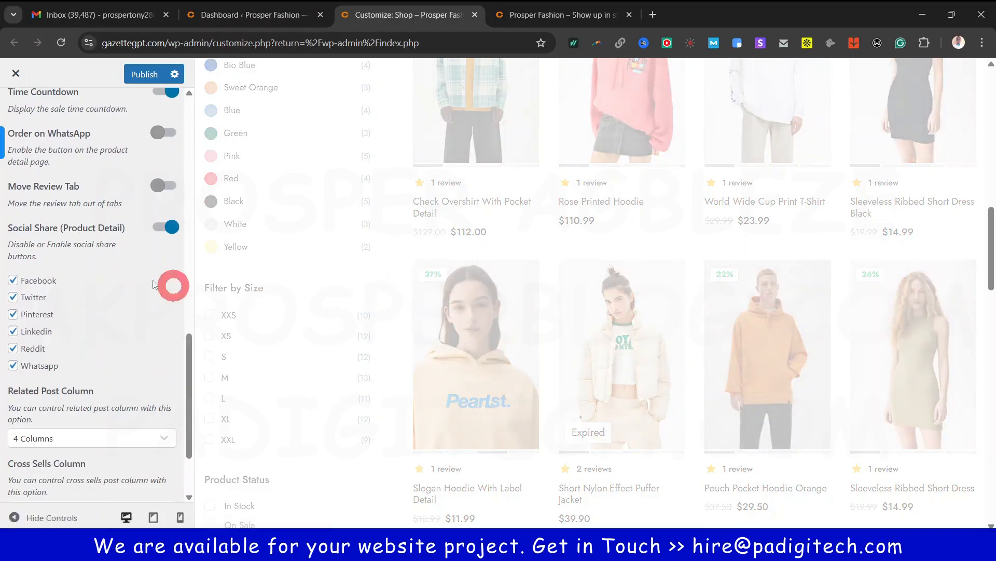
scroll(316, 305, "down", 4)
left_click(654, 165)
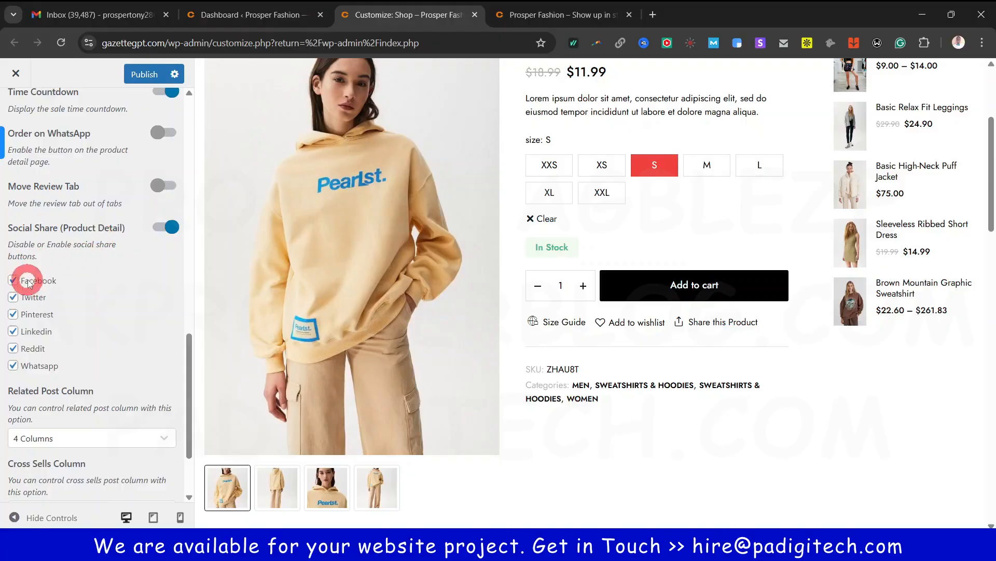
left_click(720, 324)
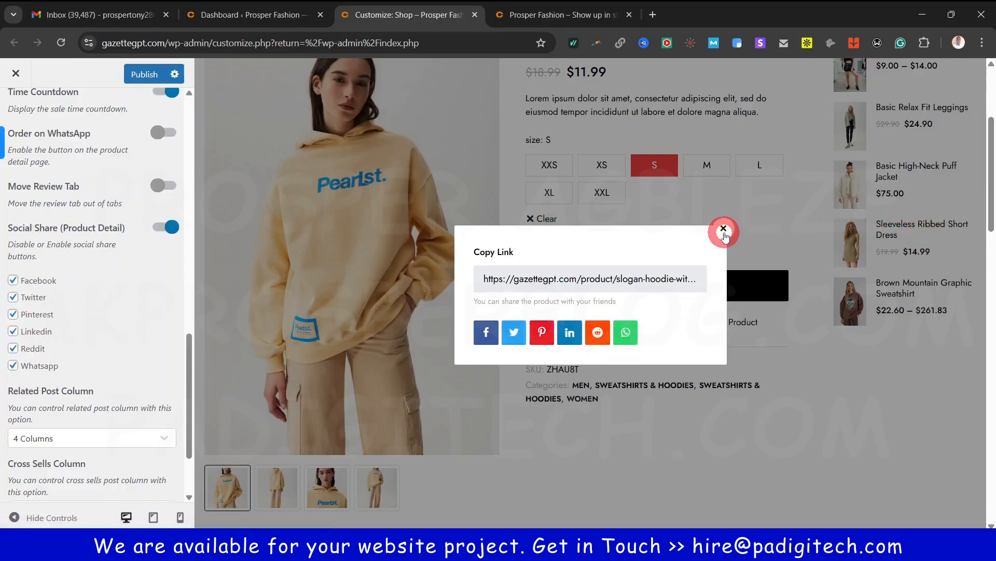
left_click(723, 229)
scroll(80, 420, "down", 1)
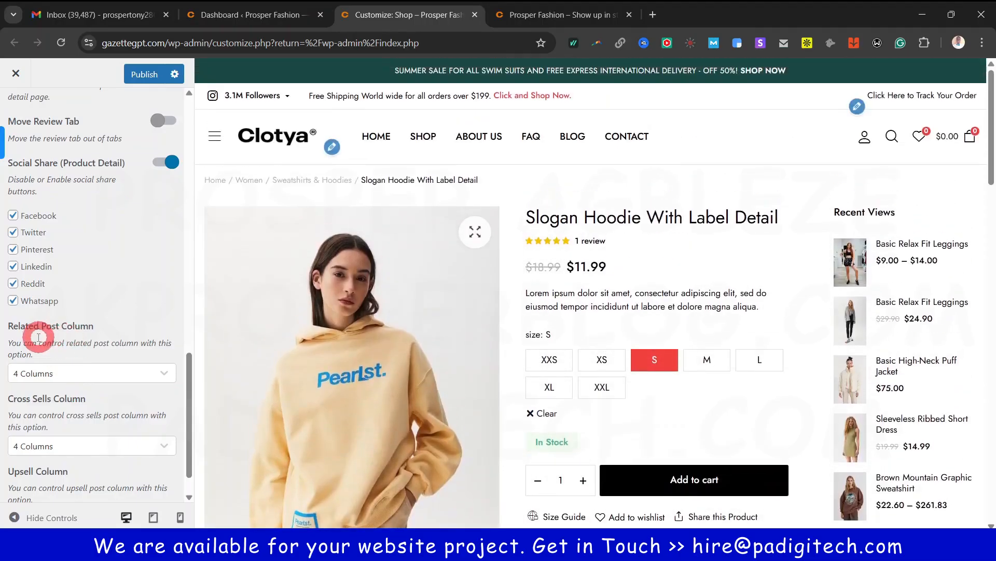
scroll(726, 415, "down", 1)
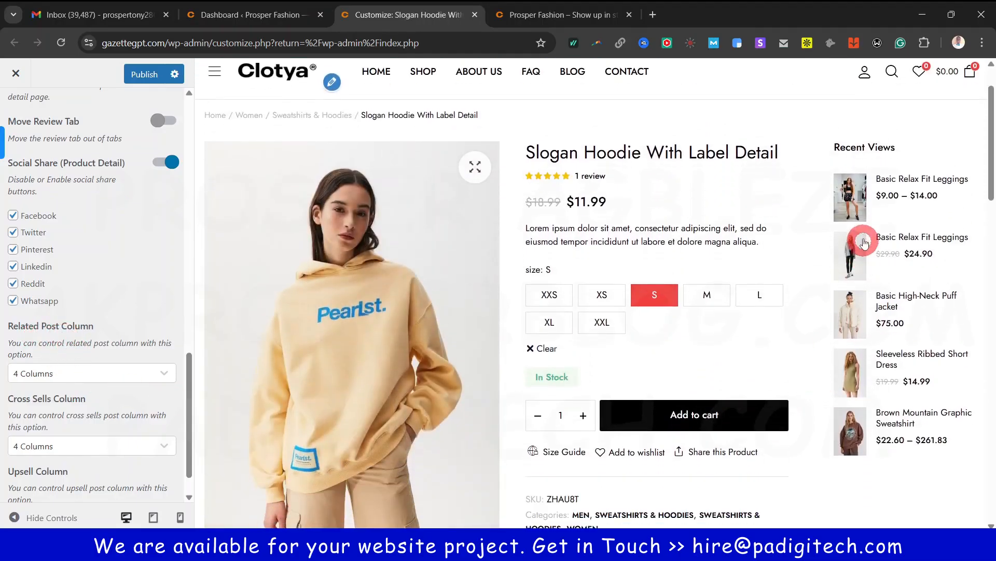
scroll(730, 414, "down", 6)
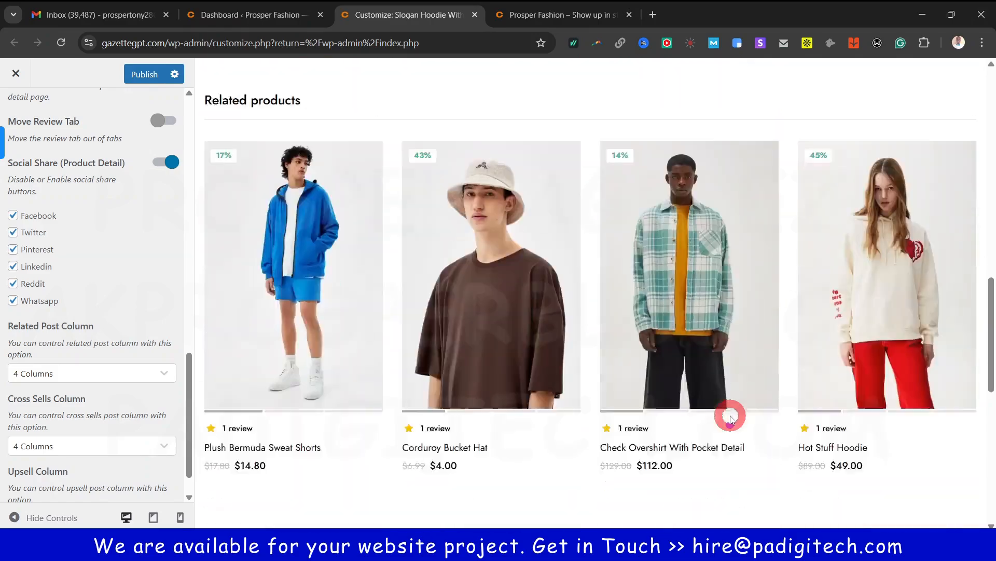
scroll(728, 411, "up", 2)
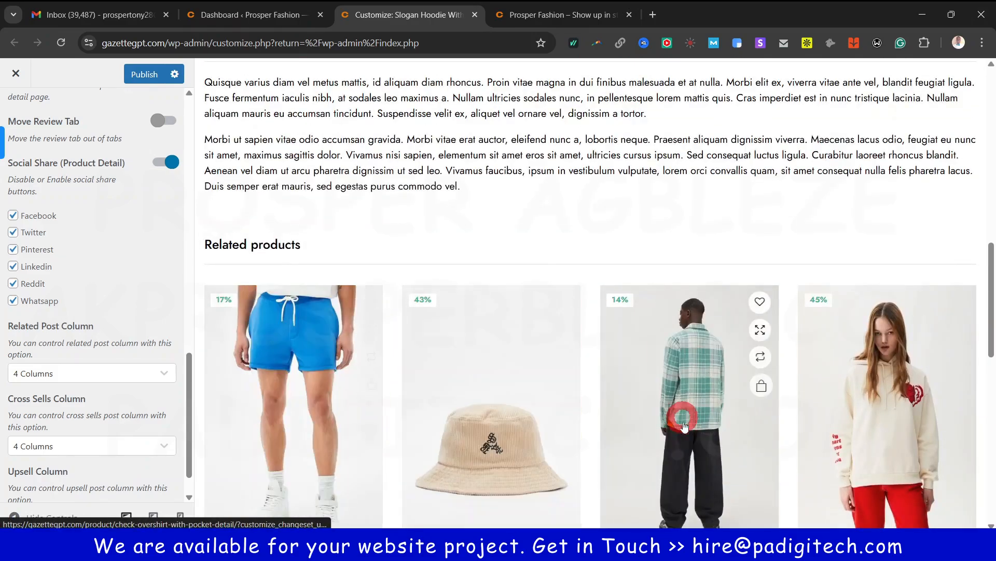
scroll(534, 343, "up", 5)
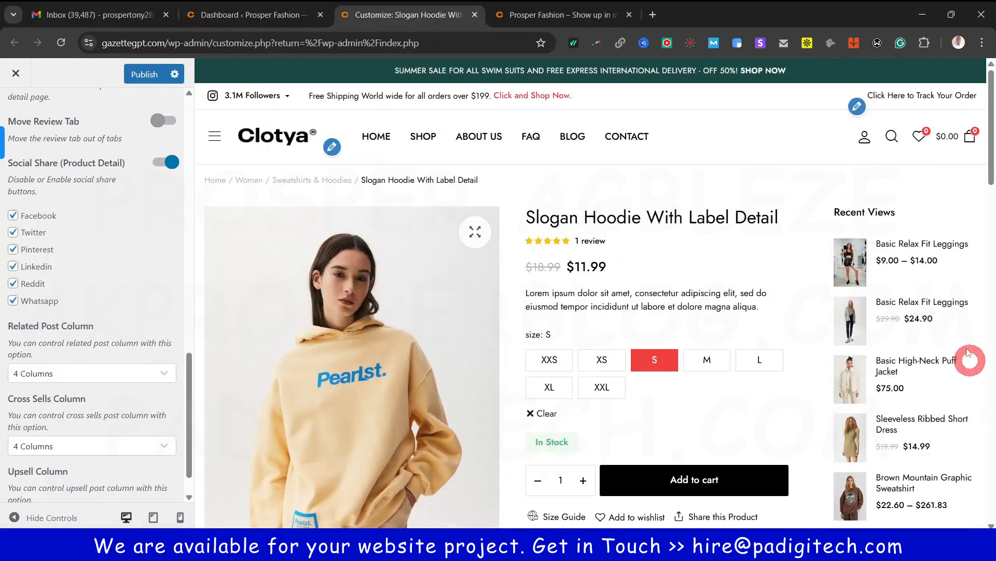
scroll(949, 320, "down", 15)
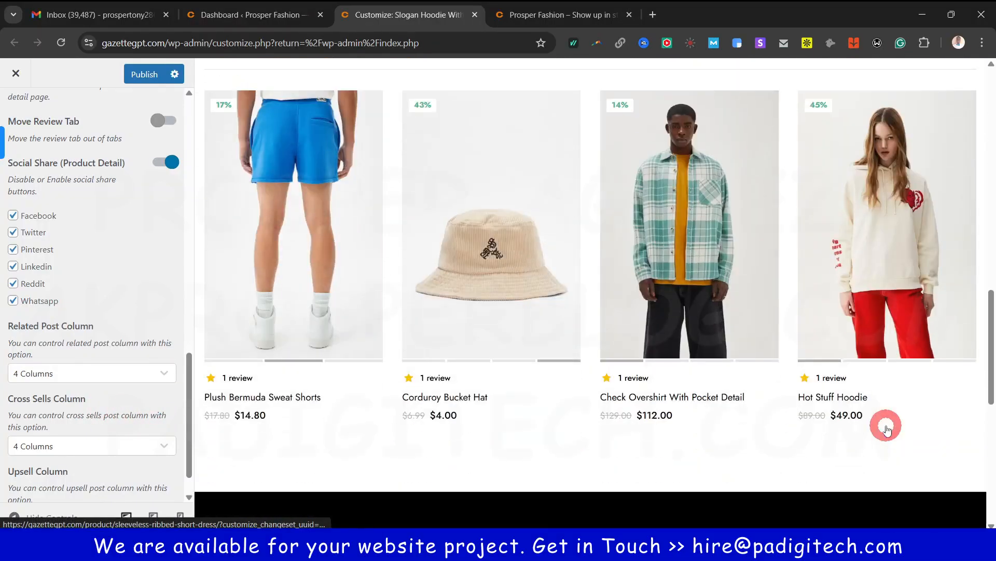
scroll(887, 428, "up", 10)
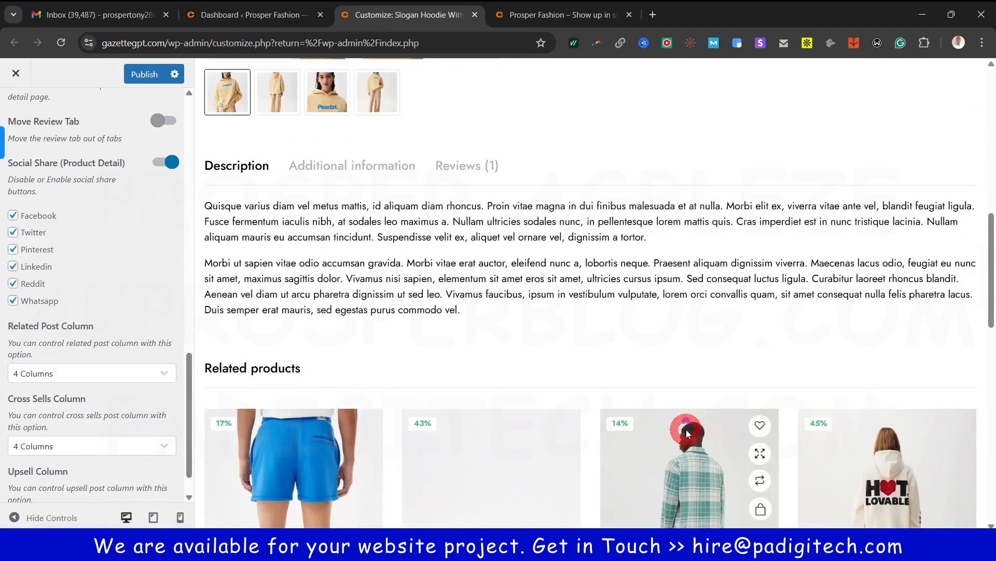
scroll(699, 473, "up", 5)
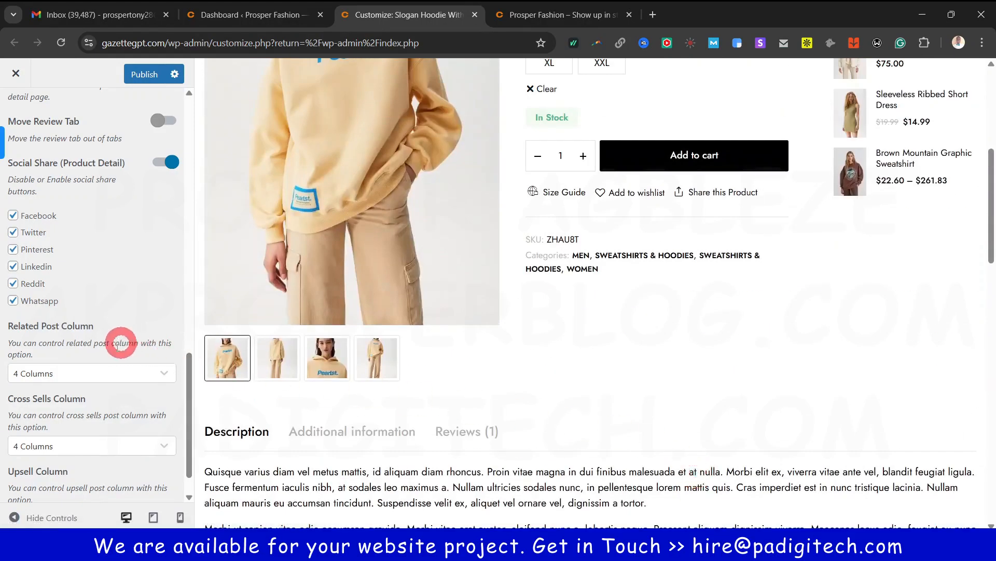
scroll(108, 411, "down", 1)
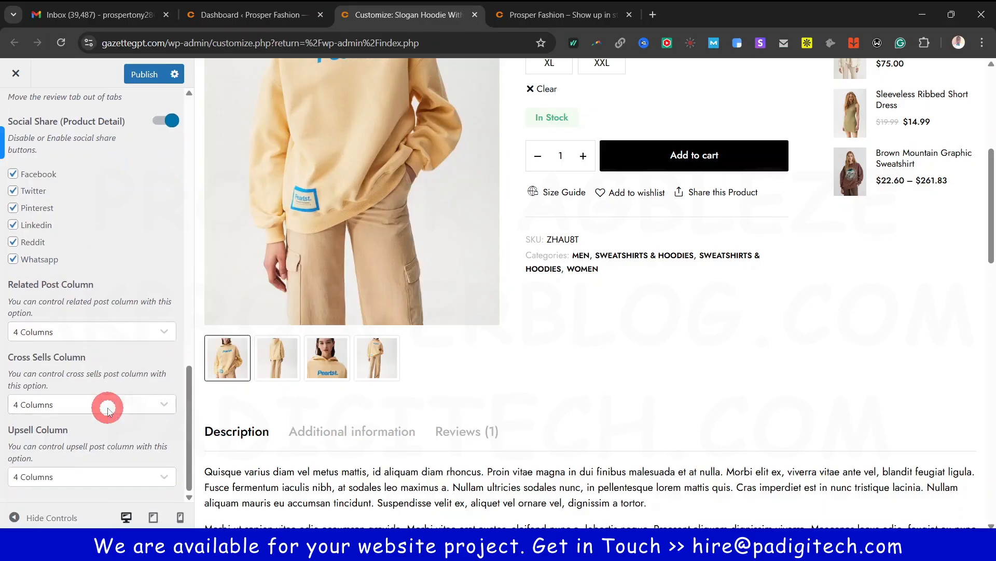
scroll(77, 462, "up", 8)
scroll(77, 459, "up", 7)
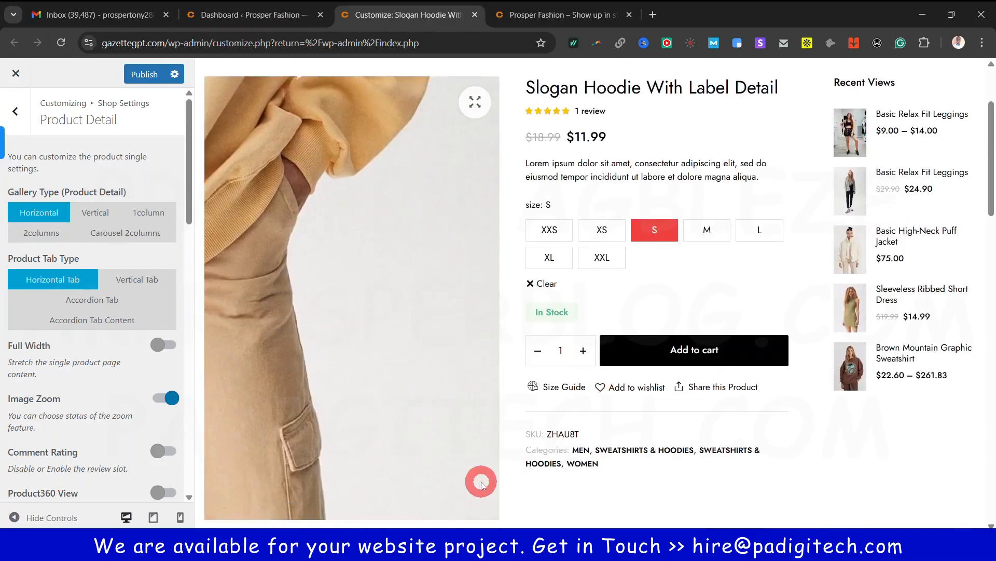
scroll(485, 346, "up", 1)
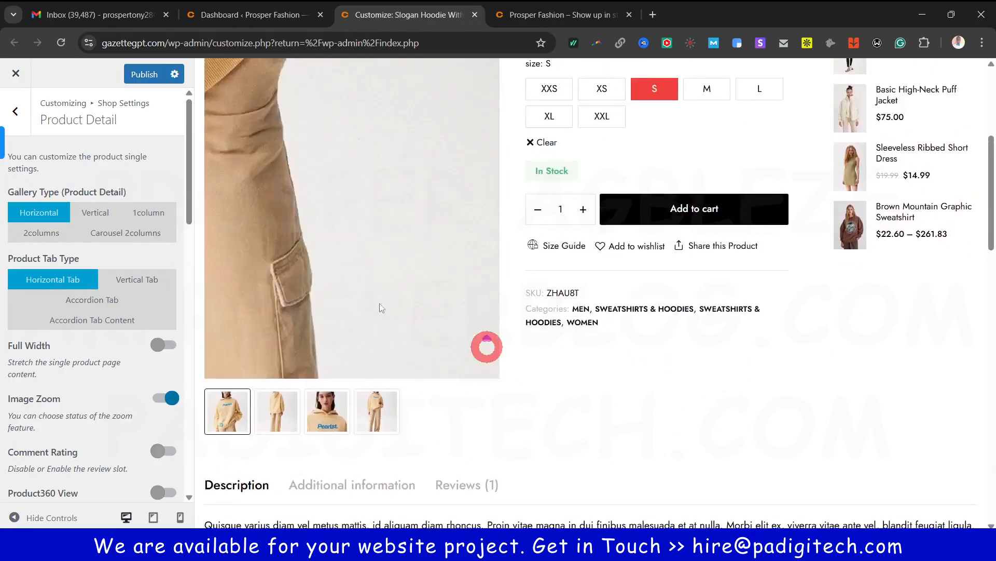
Switch the Product Detail gallery type to Vertical and check the hoodie's thumbnails in the preview
left_click(94, 217)
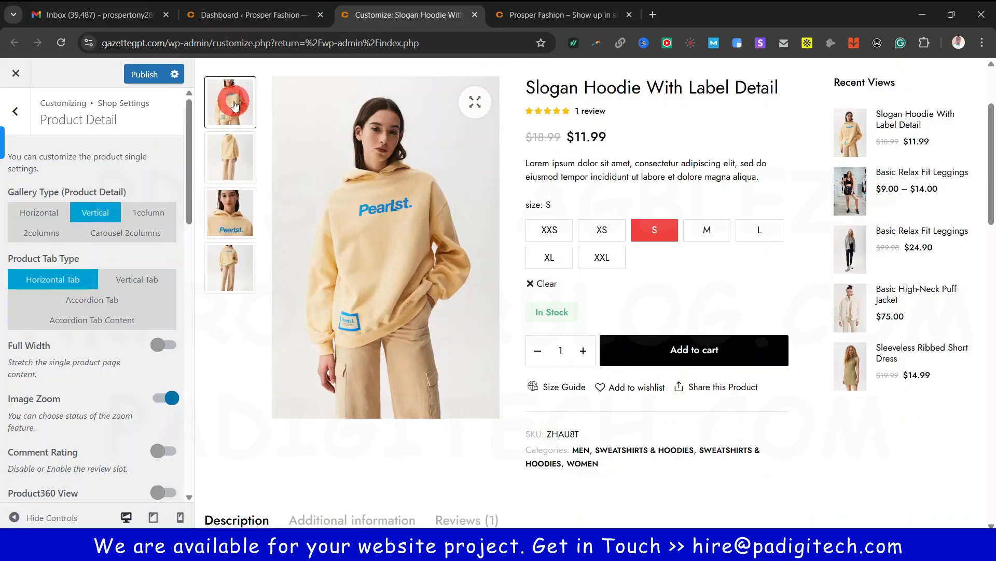
scroll(345, 420, "down", 3)
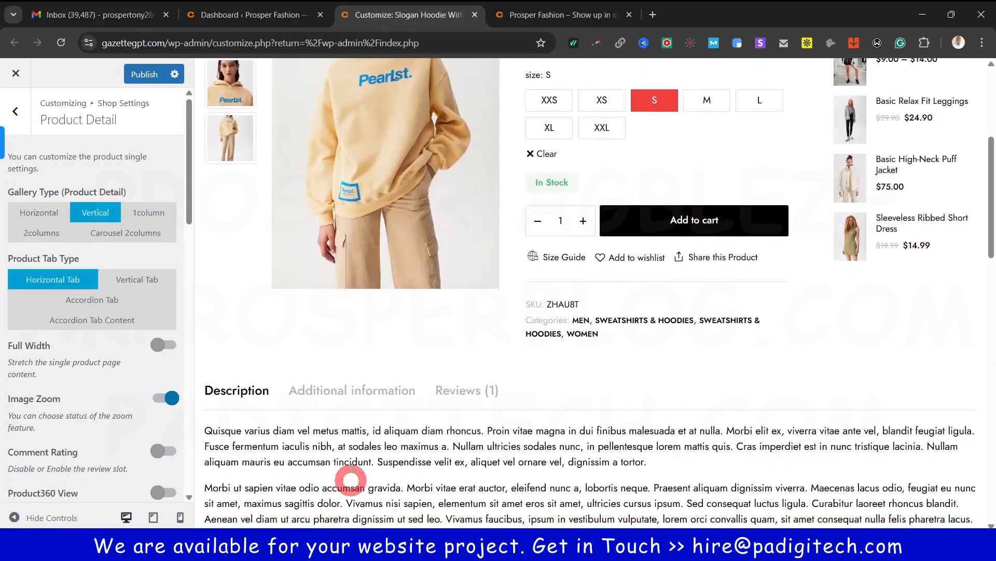
scroll(358, 340, "up", 4)
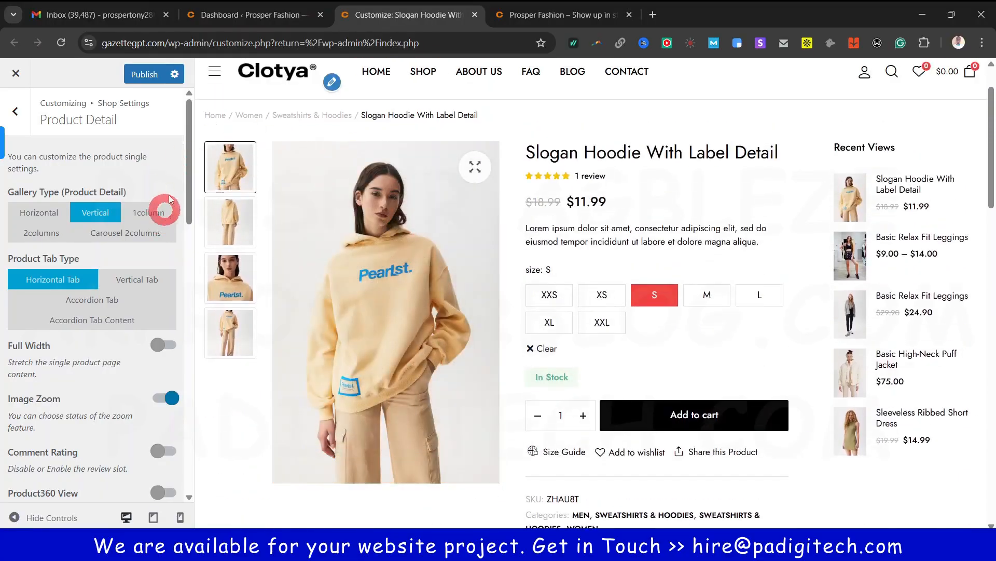
scroll(224, 202, "up", 2)
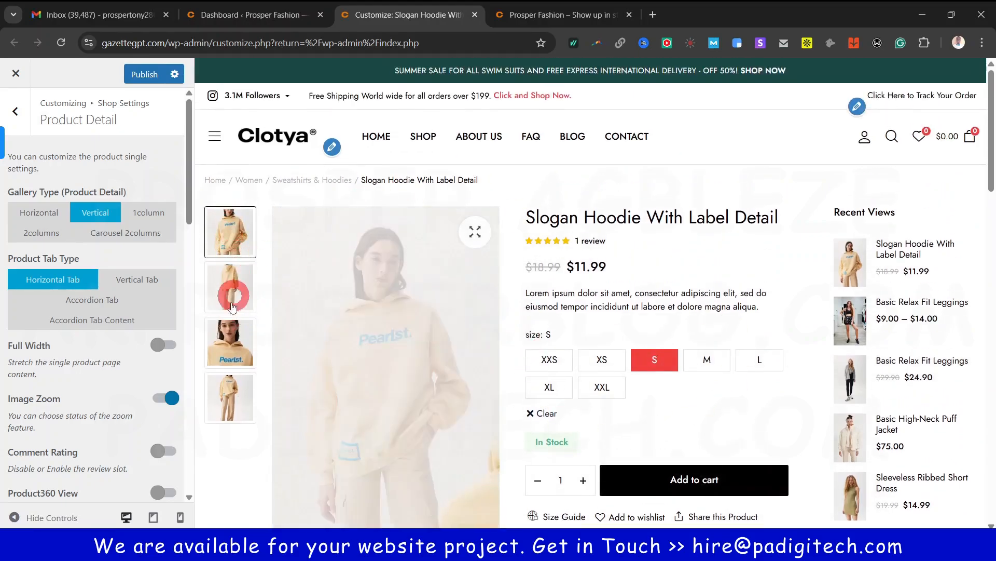
left_click(233, 294)
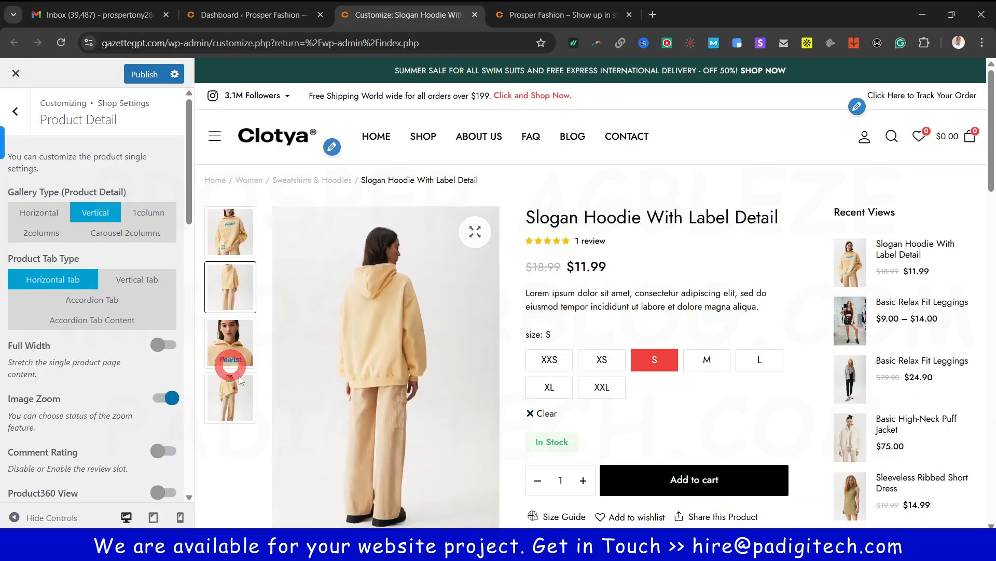
scroll(226, 359, "down", 3)
scroll(394, 410, "up", 3)
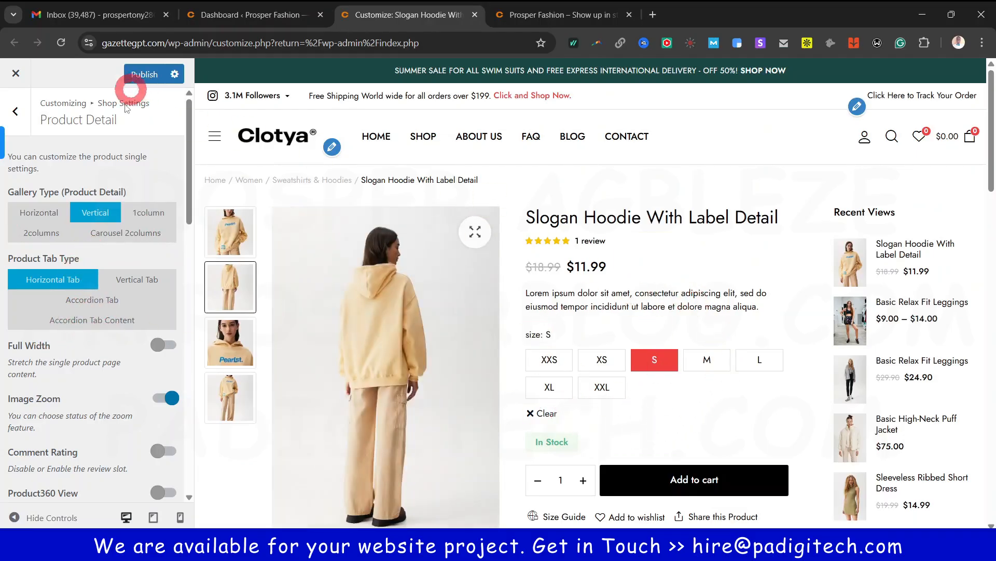
scroll(100, 407, "down", 2)
scroll(117, 310, "up", 2)
Publish the shop settings changes and return to the Shop Settings list
left_click(156, 74)
left_click(106, 210)
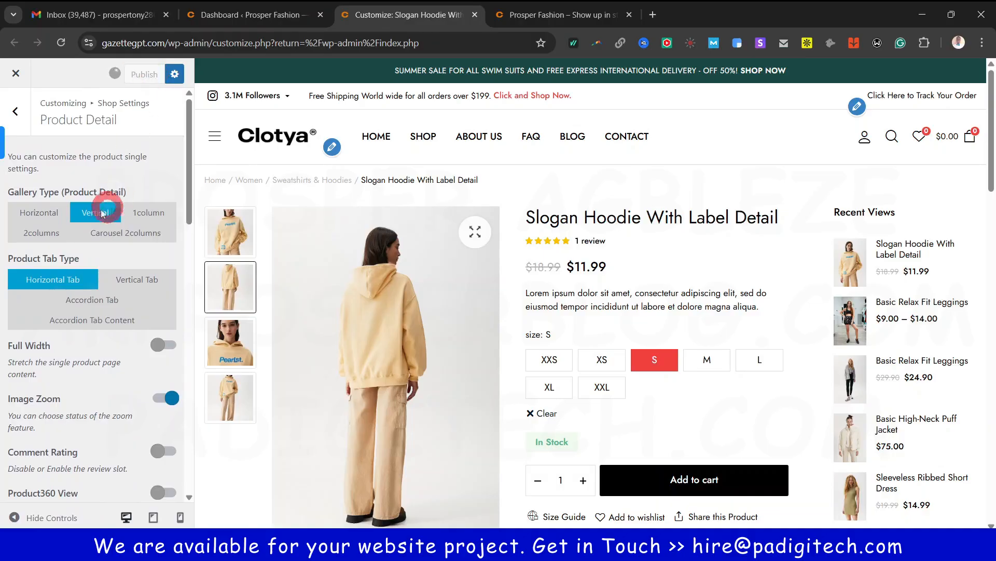
left_click(24, 111)
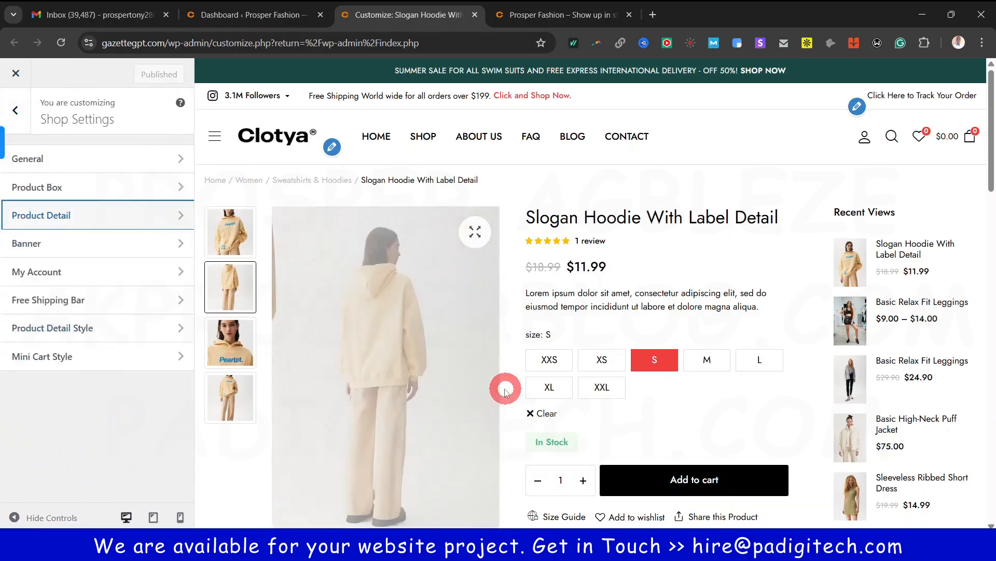
Open the shop Banner settings and load the SHOP page in the preview
left_click(38, 243)
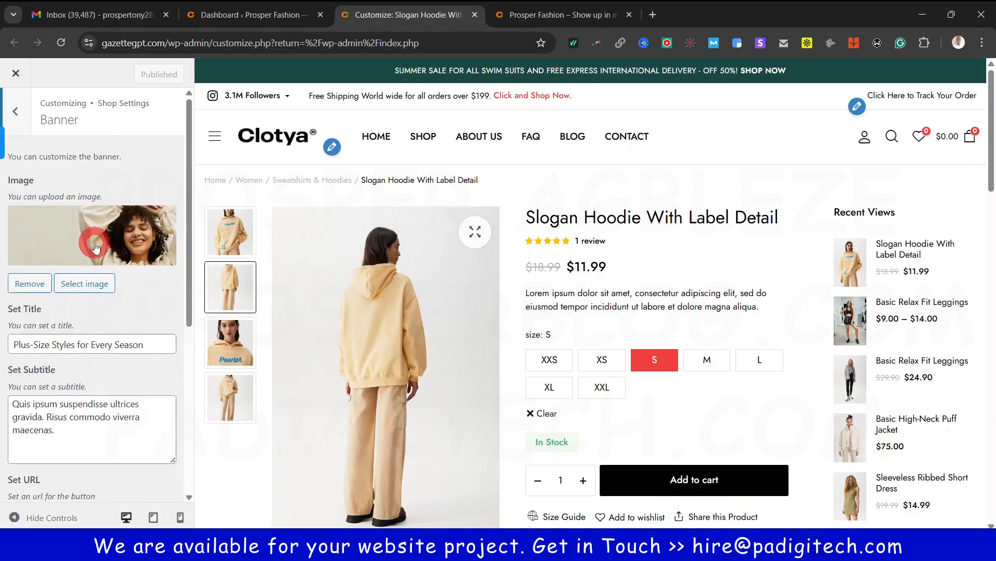
left_click(421, 140)
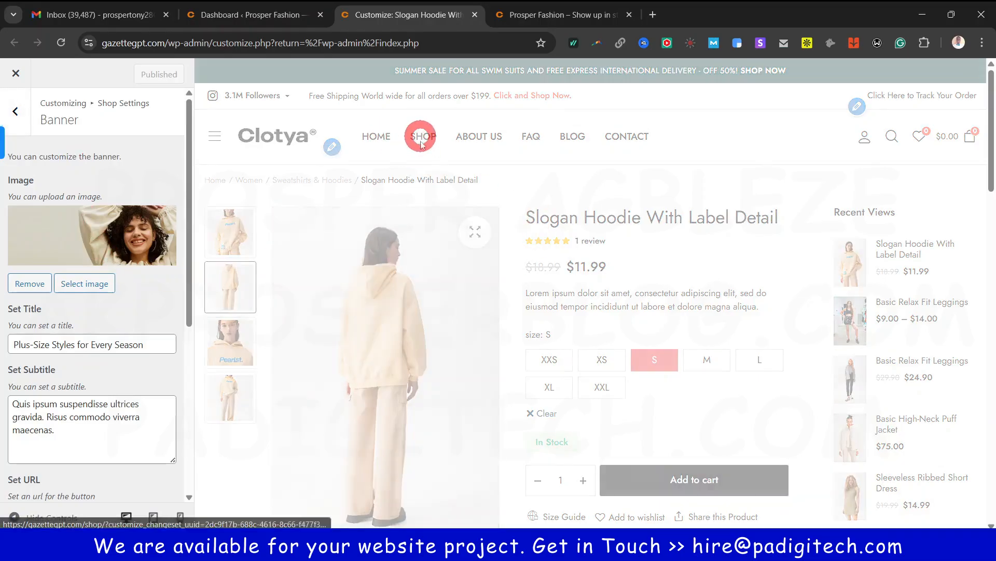
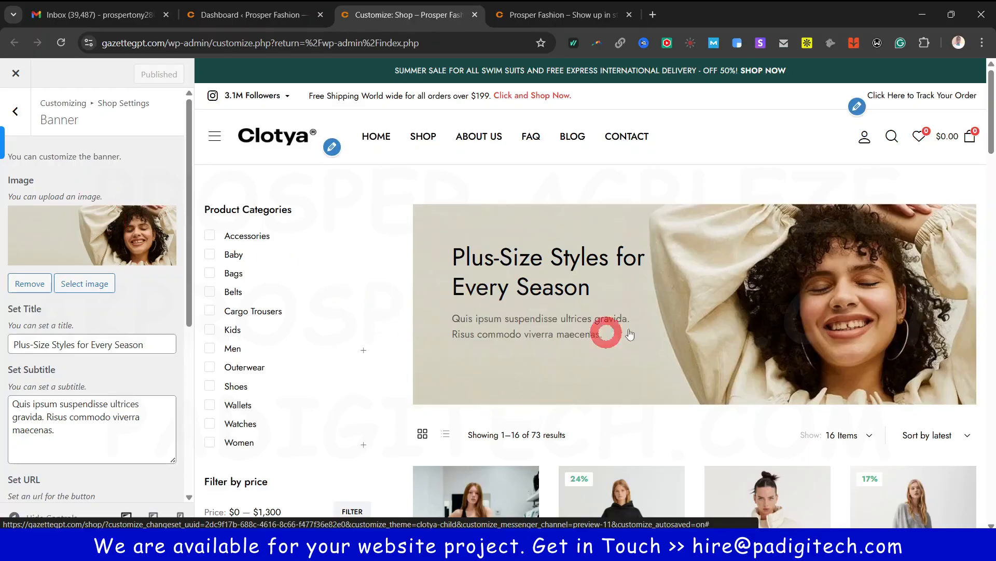
Review the shop banner's 'Plus-Size Styles for Every Season' title, subtitle and image options
scroll(709, 324, "down", 3)
scroll(706, 335, "up", 4)
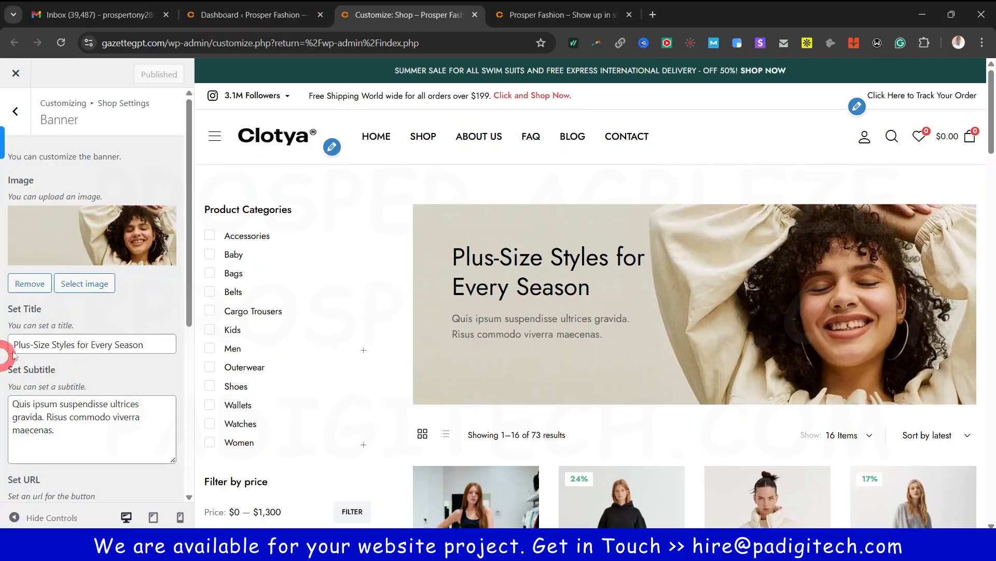
triple_click(38, 343)
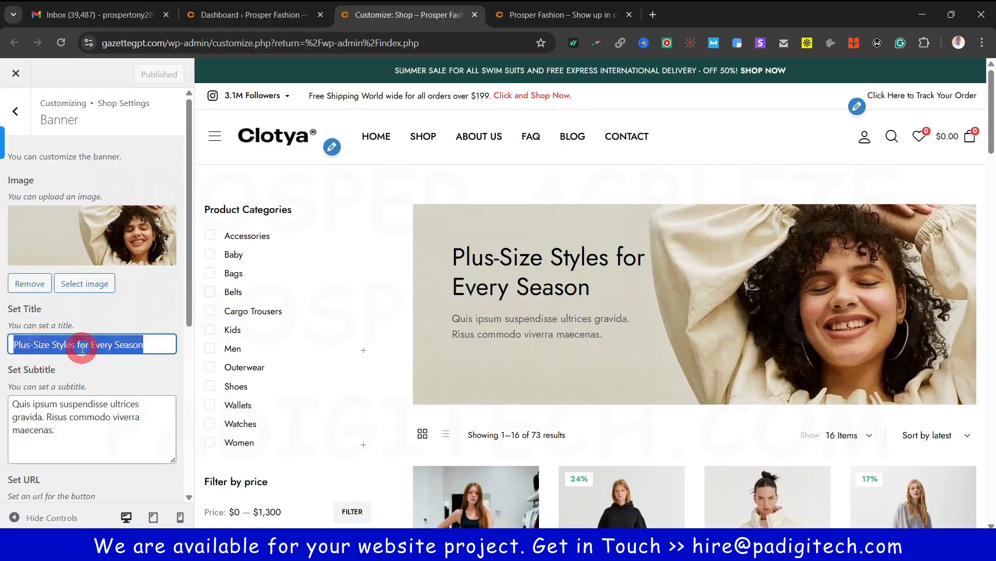
left_click(456, 257)
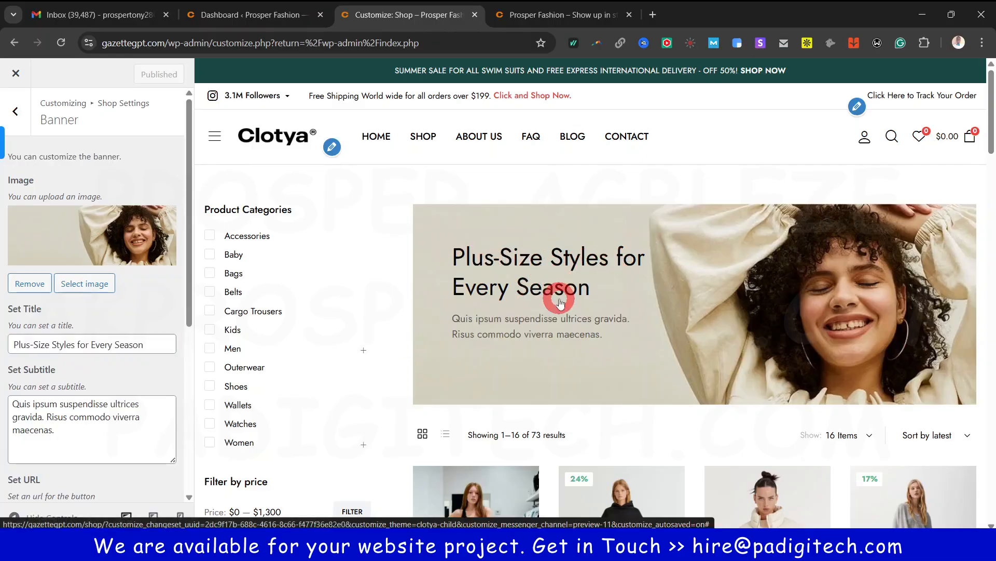
scroll(109, 363, "down", 3)
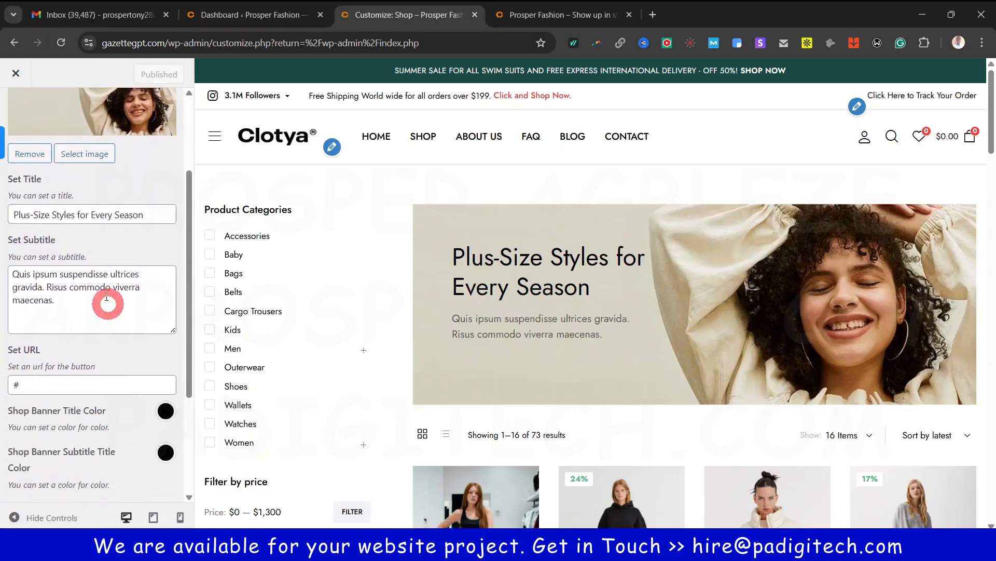
left_click(579, 296)
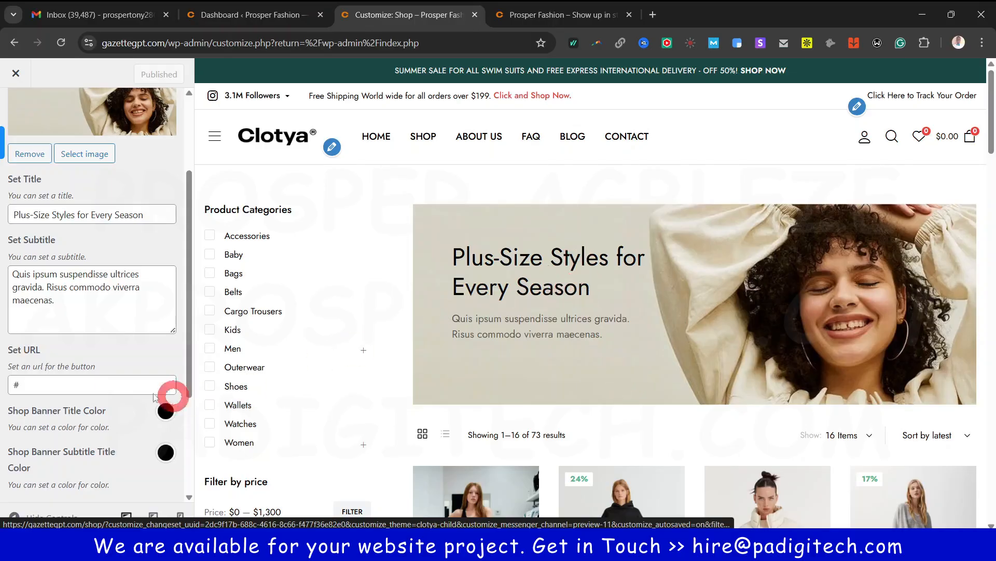
scroll(72, 389, "down", 3)
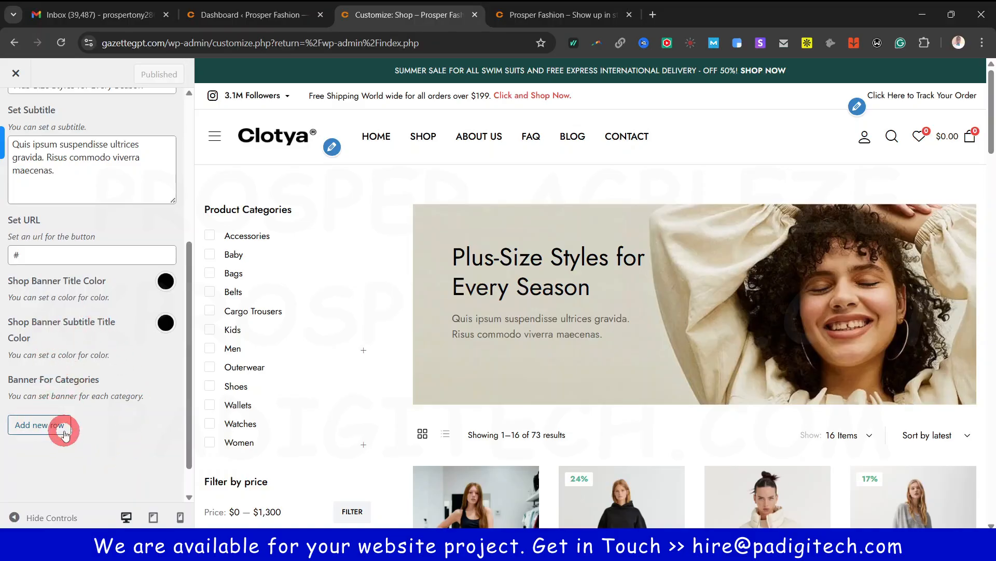
scroll(69, 387, "up", 5)
left_click(15, 110)
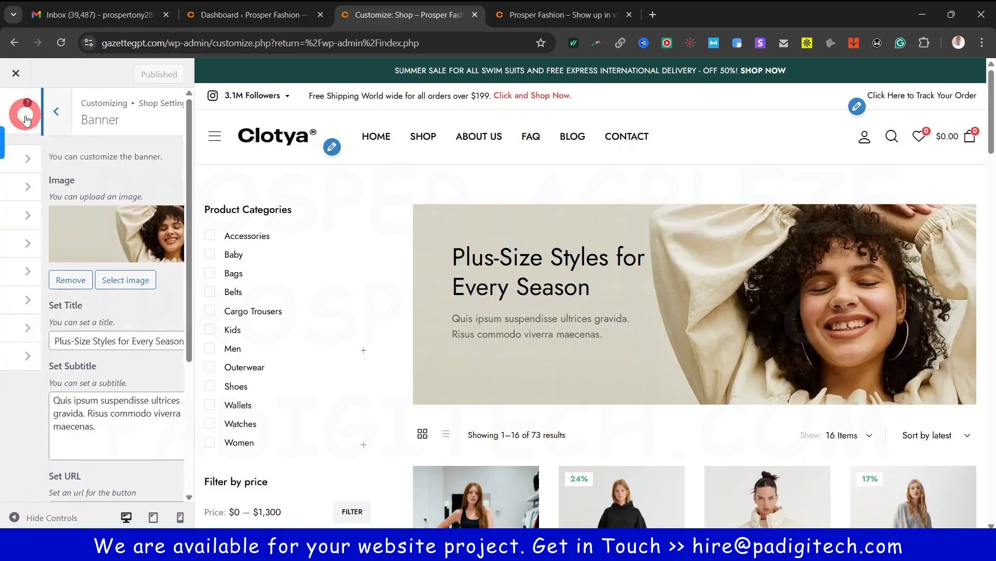
In My Account settings, keep the register Last Name and Billing Phone fields hidden
left_click(88, 280)
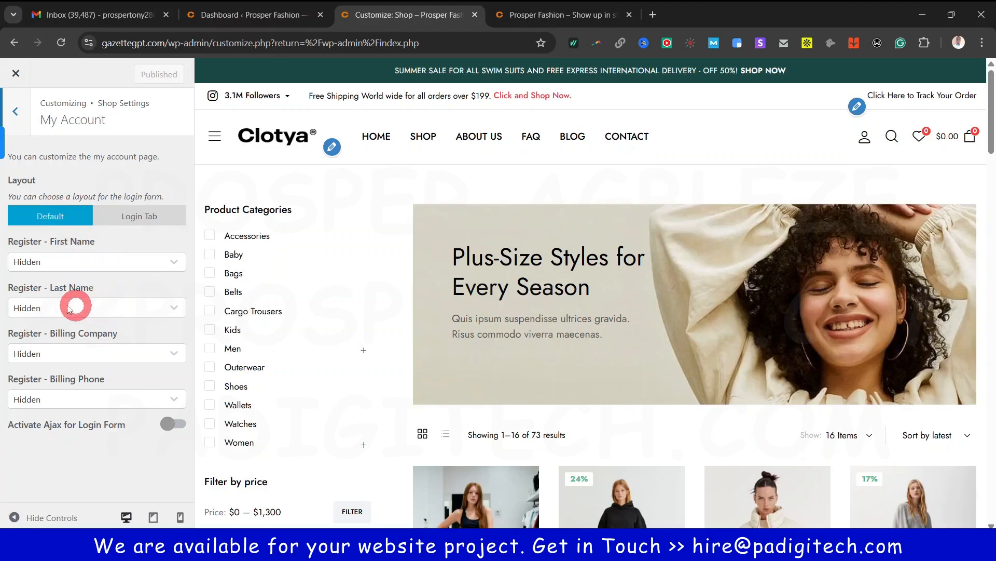
left_click(45, 310)
left_click(45, 310)
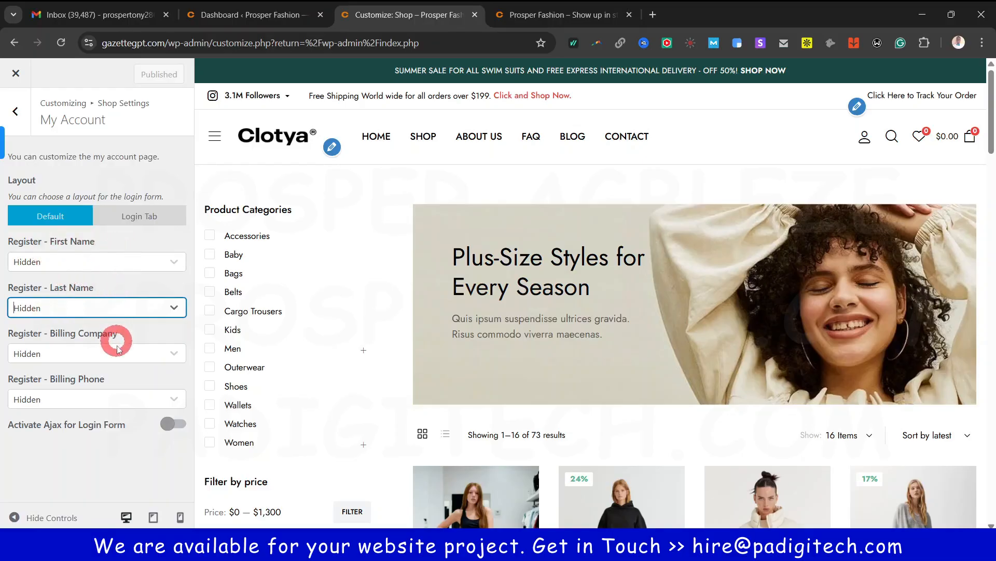
left_click(94, 397)
left_click(94, 400)
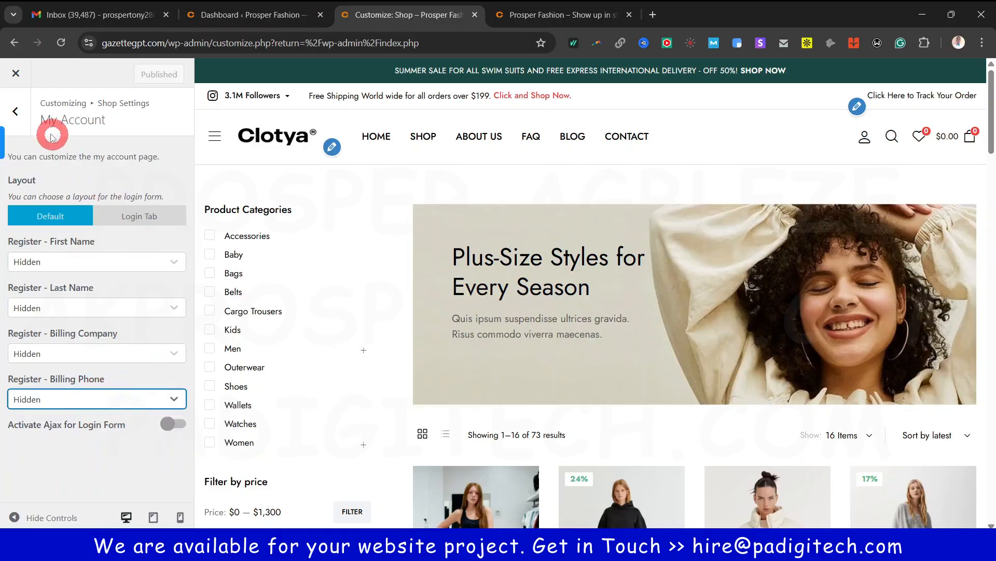
Look over the Free Shipping Bar settings, then open the Product Detail Style colours
left_click(26, 113)
left_click(47, 300)
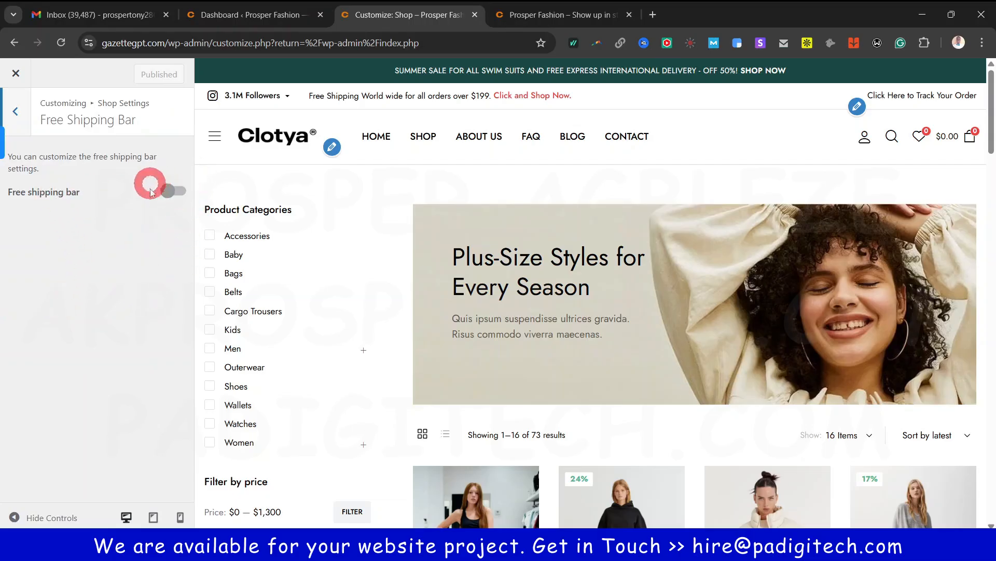
left_click(15, 111)
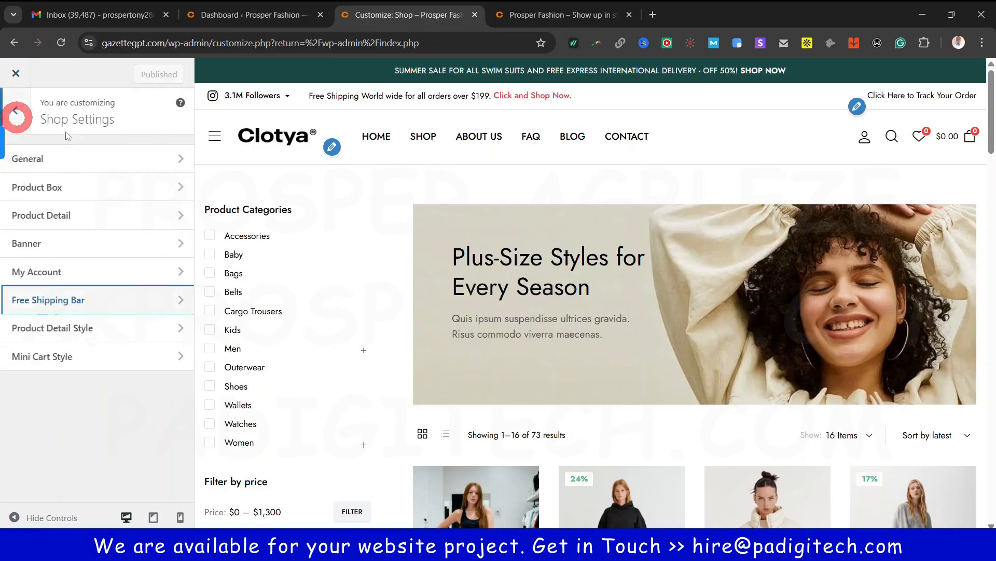
left_click(87, 329)
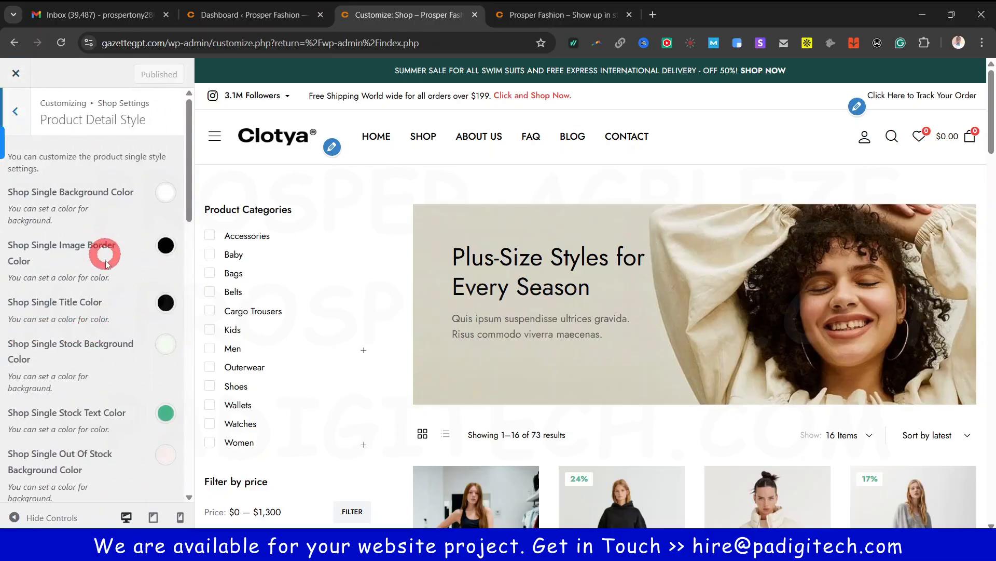
Preview the Basic Relax Fit Leggings product page against the Product Detail Style colours
scroll(115, 368, "down", 4)
scroll(113, 338, "up", 5)
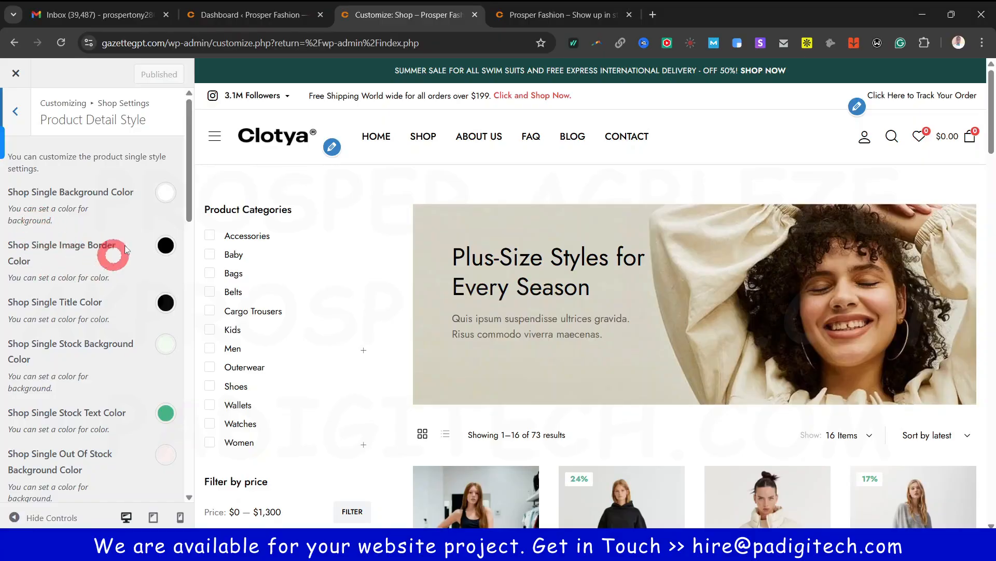
scroll(134, 310, "down", 7)
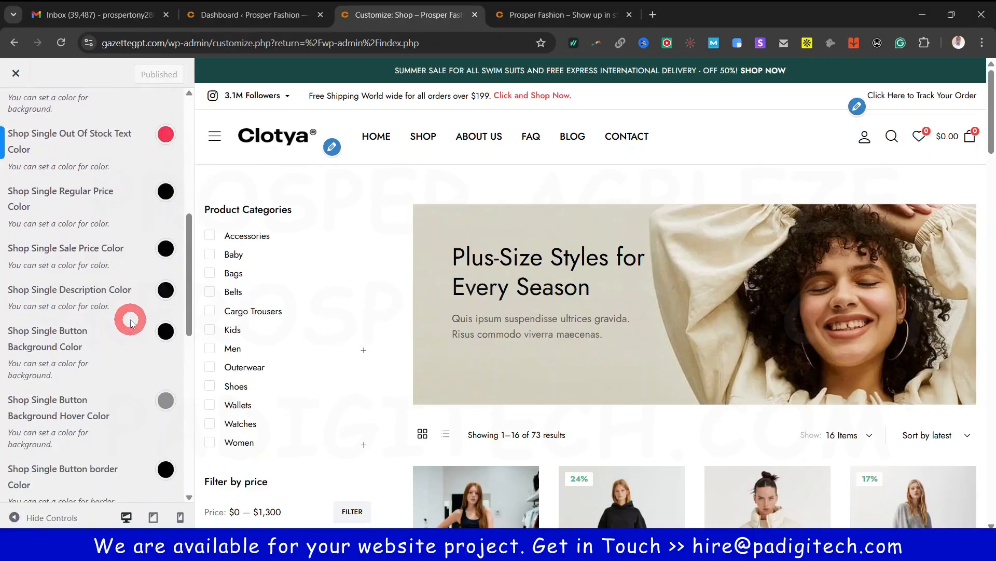
scroll(130, 322, "down", 3)
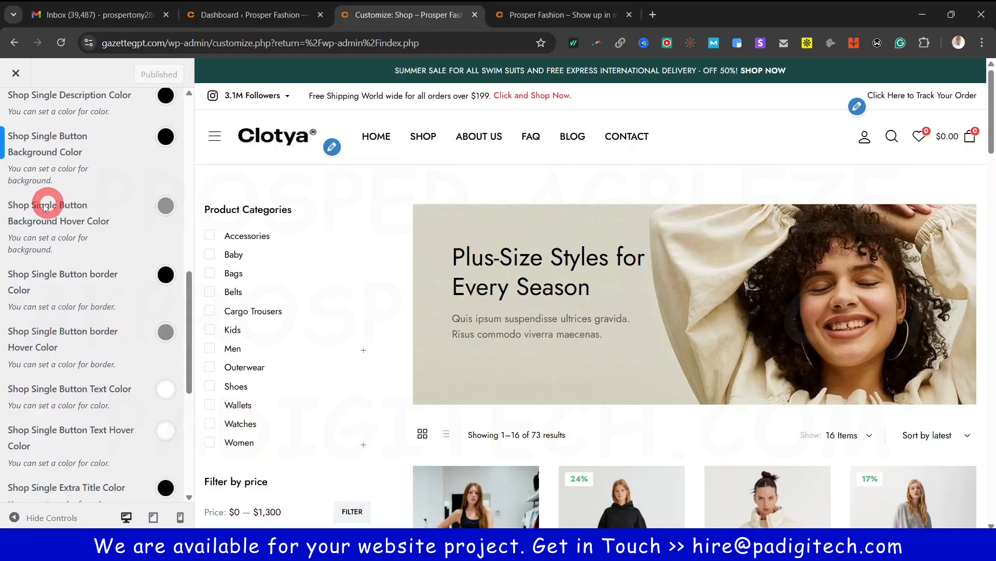
scroll(525, 289, "down", 5)
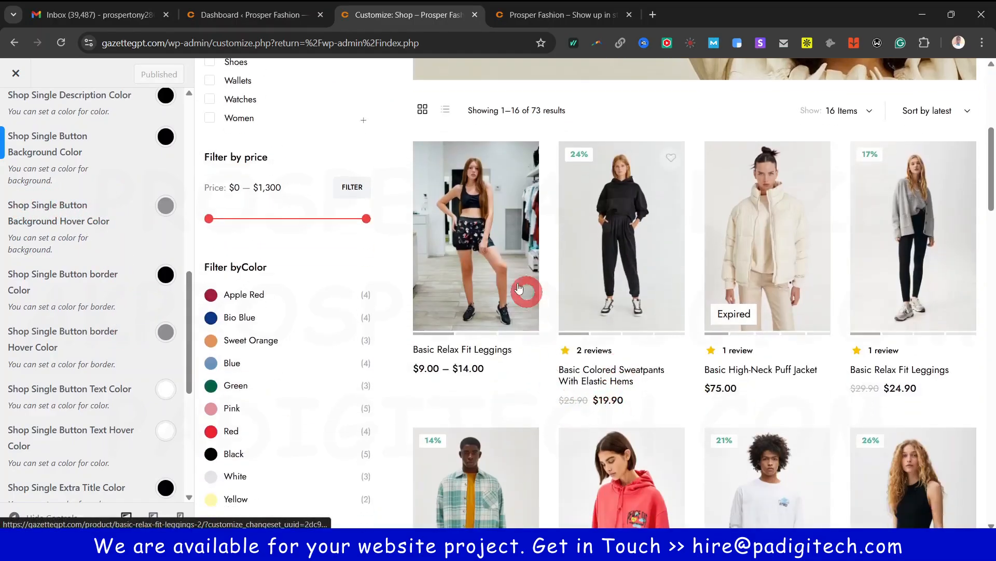
left_click(511, 268)
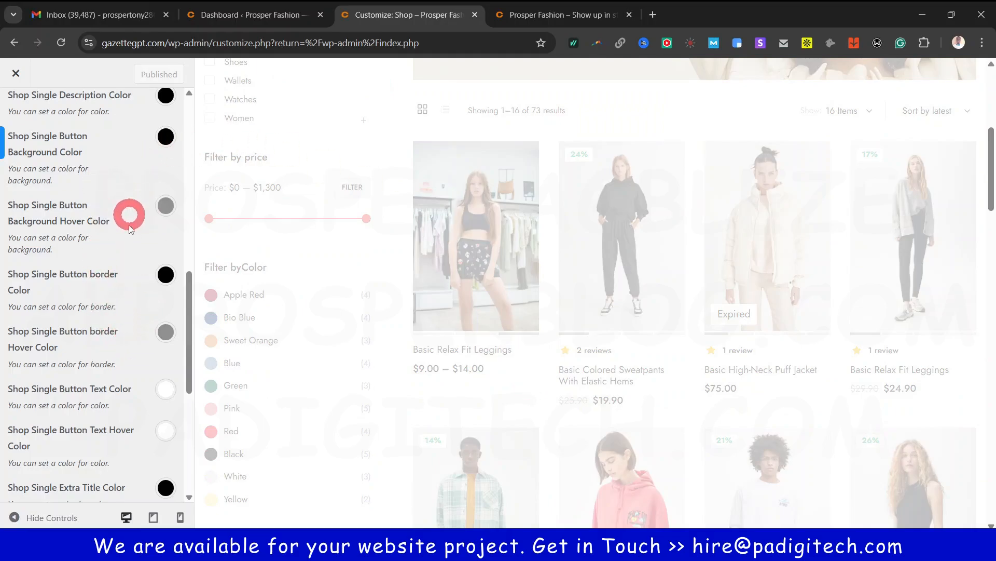
scroll(130, 257, "up", 9)
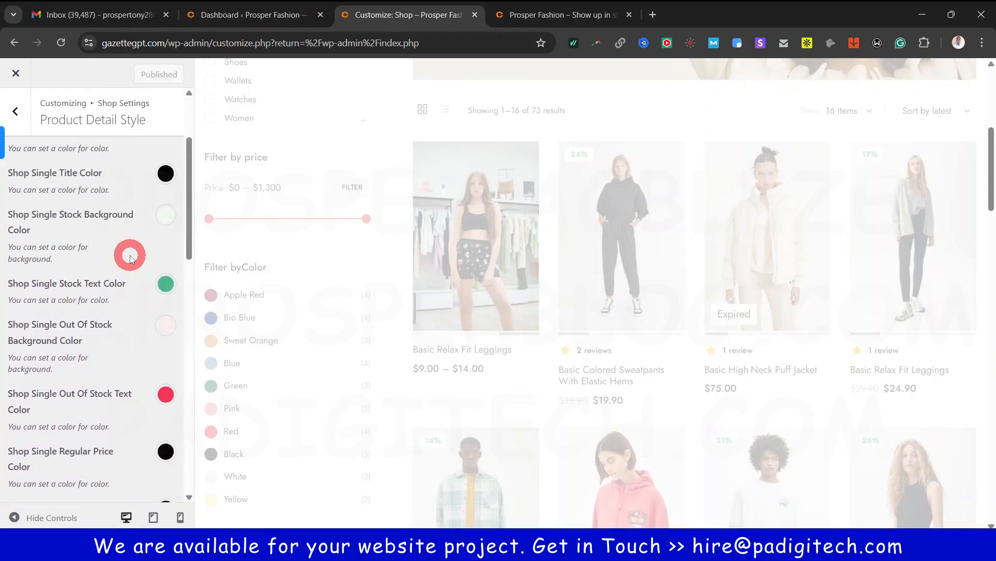
scroll(80, 223, "down", 12)
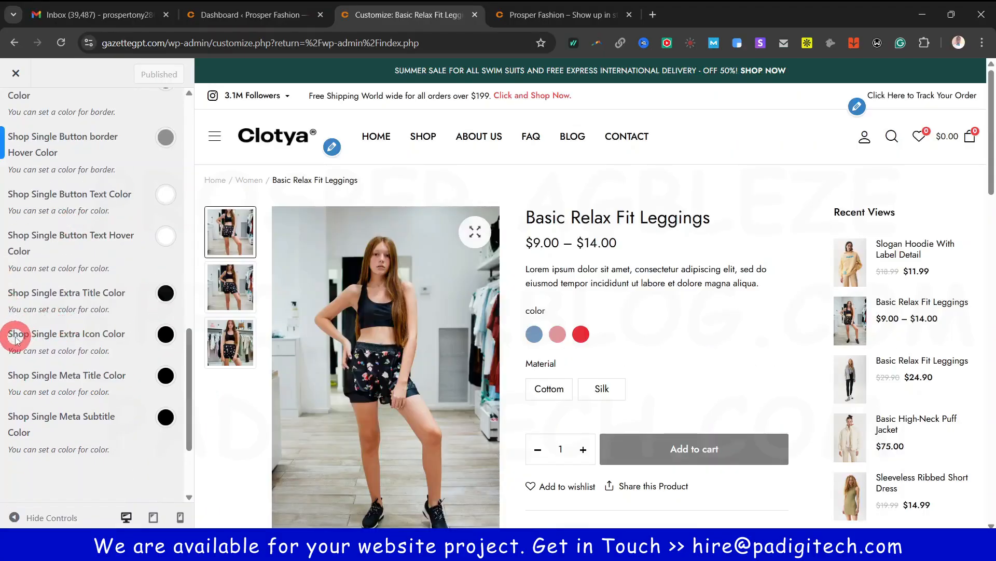
scroll(561, 414, "down", 4)
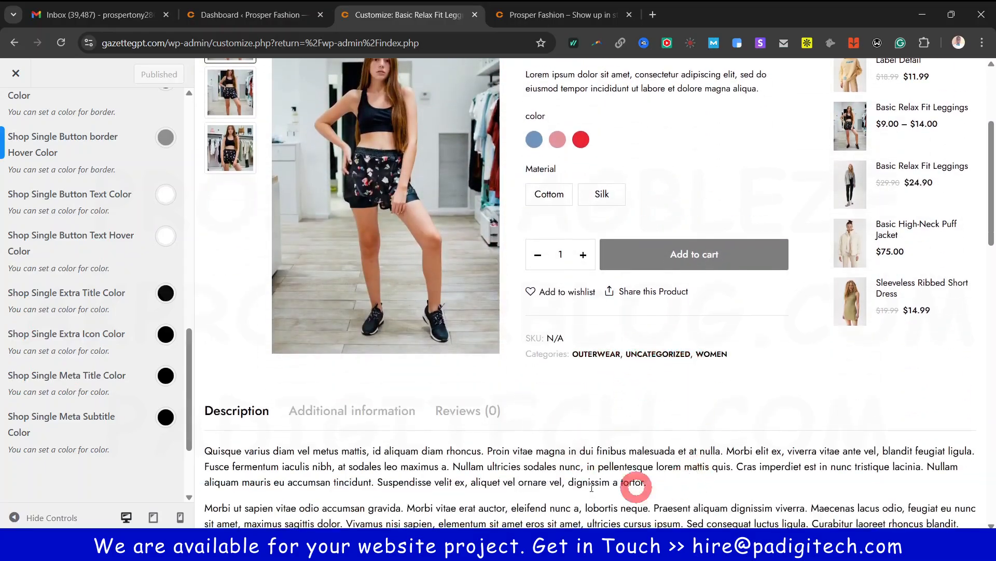
scroll(62, 384, "up", 3)
scroll(64, 385, "up", 6)
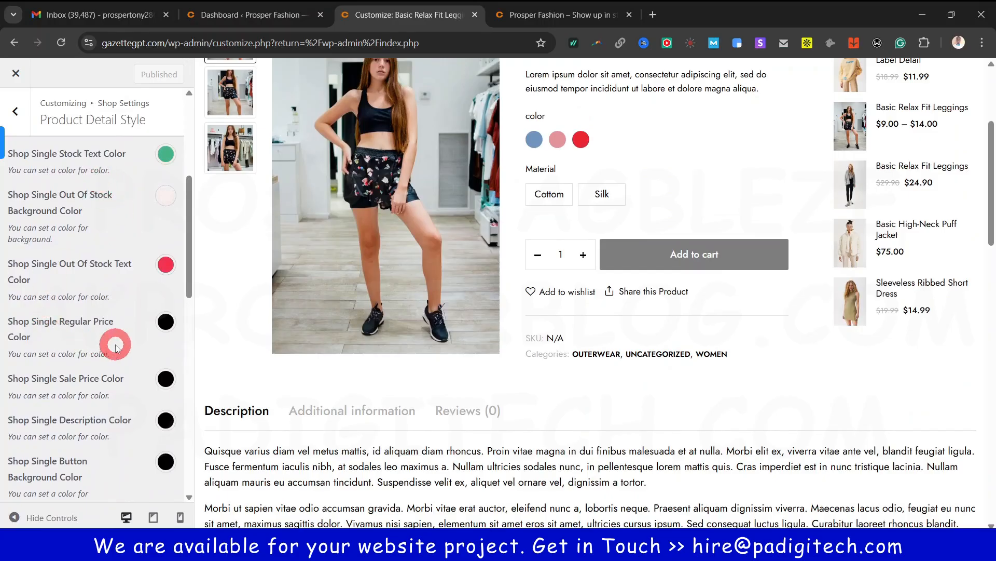
scroll(115, 345, "up", 5)
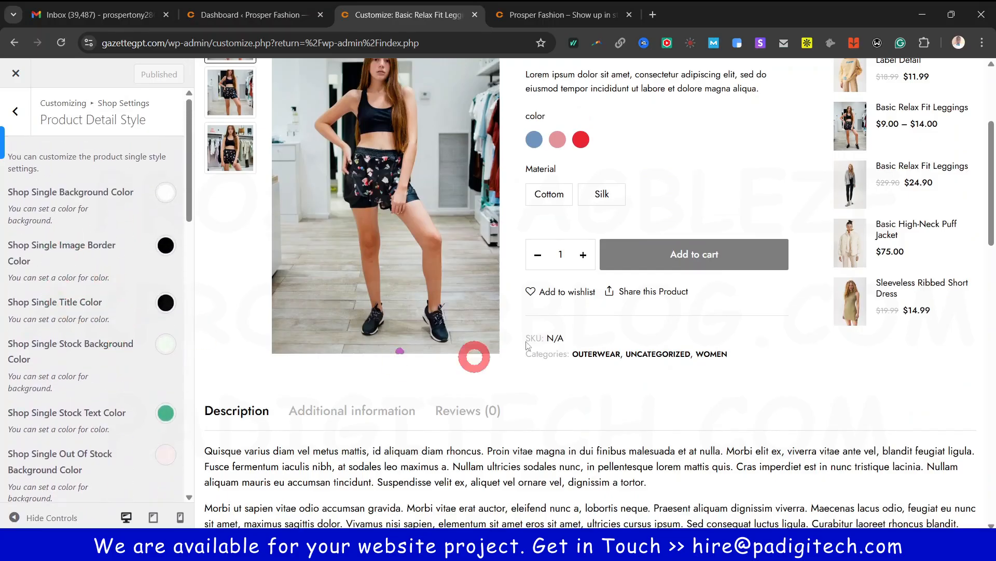
scroll(608, 275, "up", 4)
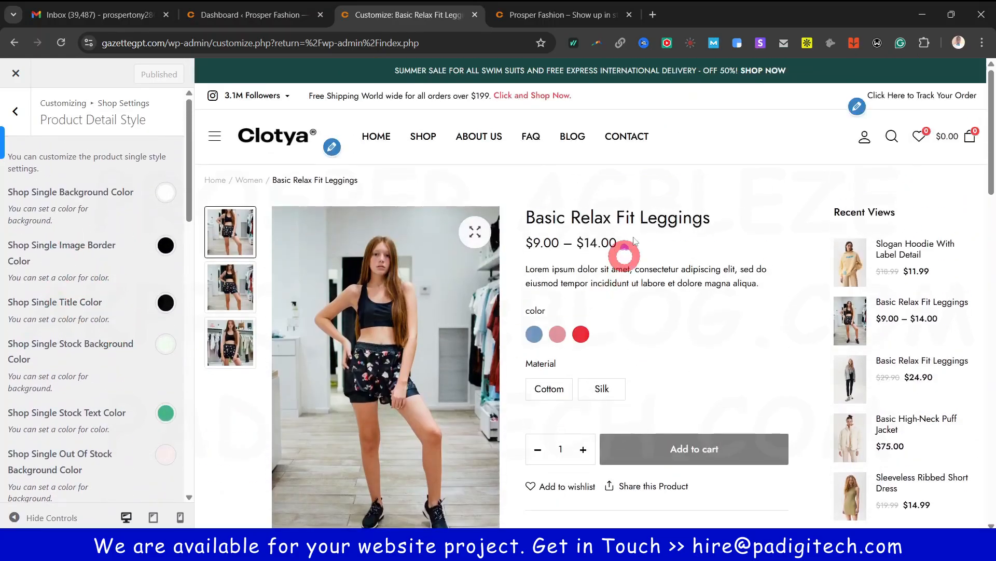
Check the Mini Cart Style button colours, then go back to the main Customizer list
left_click(25, 114)
left_click(52, 357)
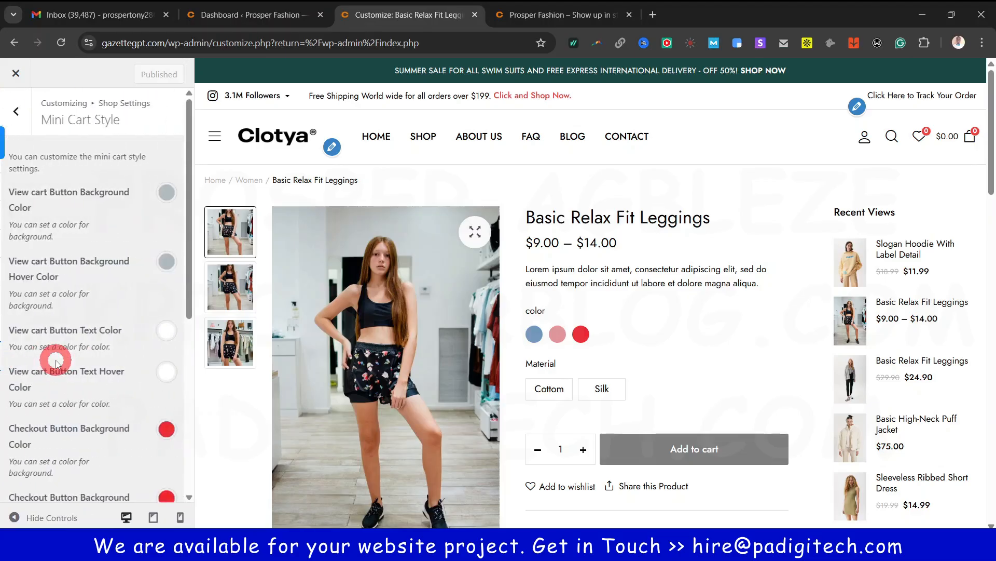
scroll(88, 372, "down", 3)
mouse_move(972, 136)
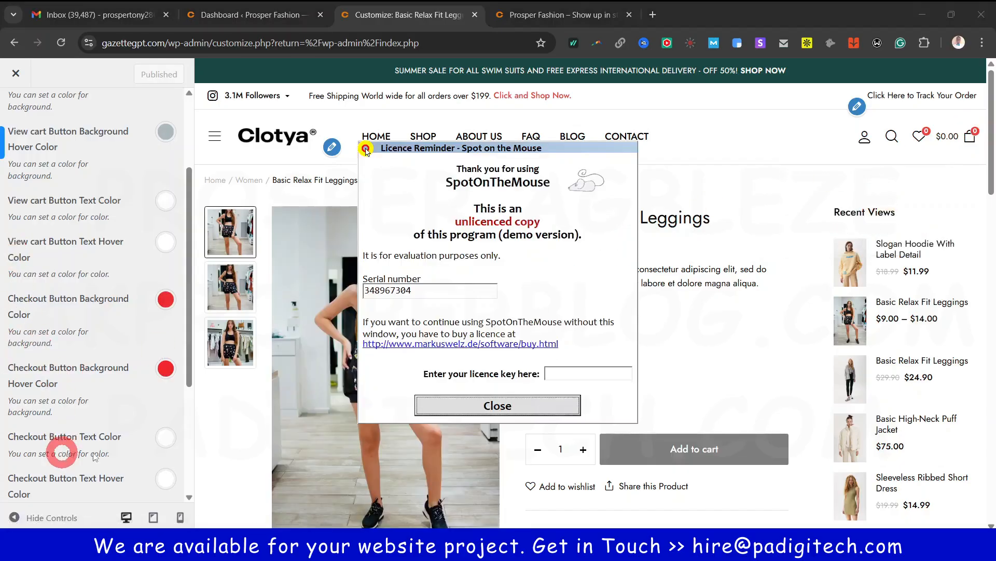
left_click(517, 415)
scroll(80, 363, "down", 3)
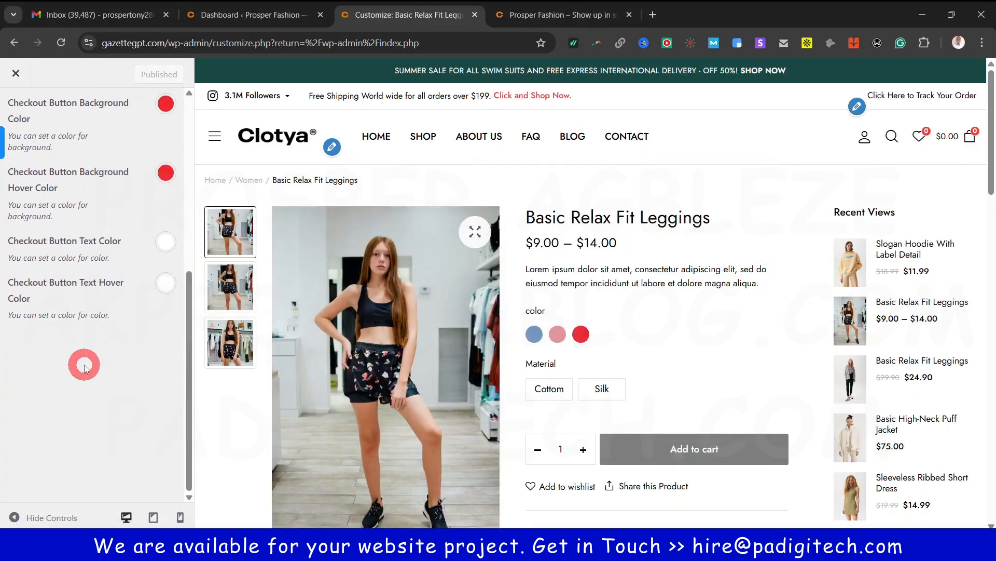
scroll(85, 365, "up", 3)
left_click(15, 112)
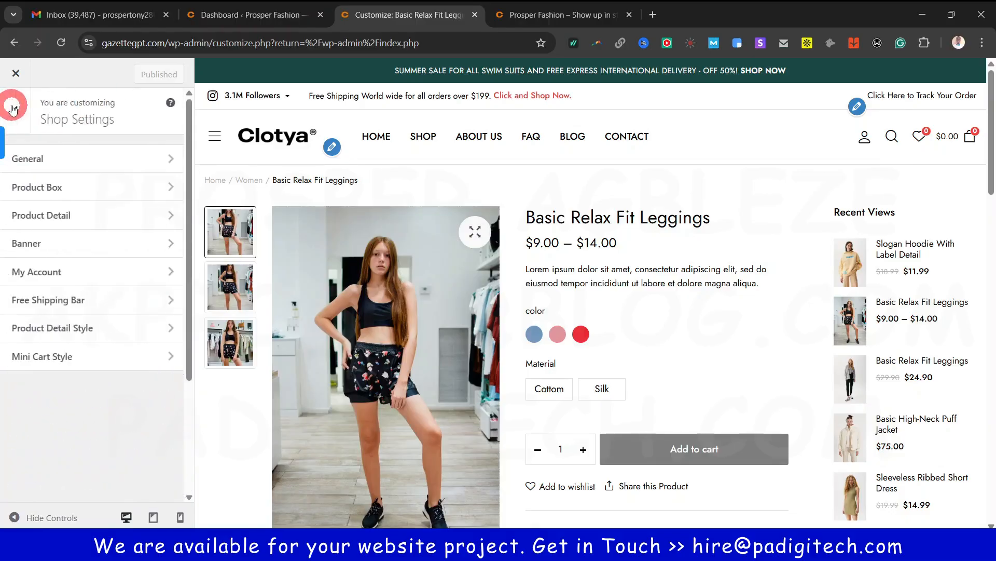
left_click(24, 119)
scroll(77, 328, "down", 3)
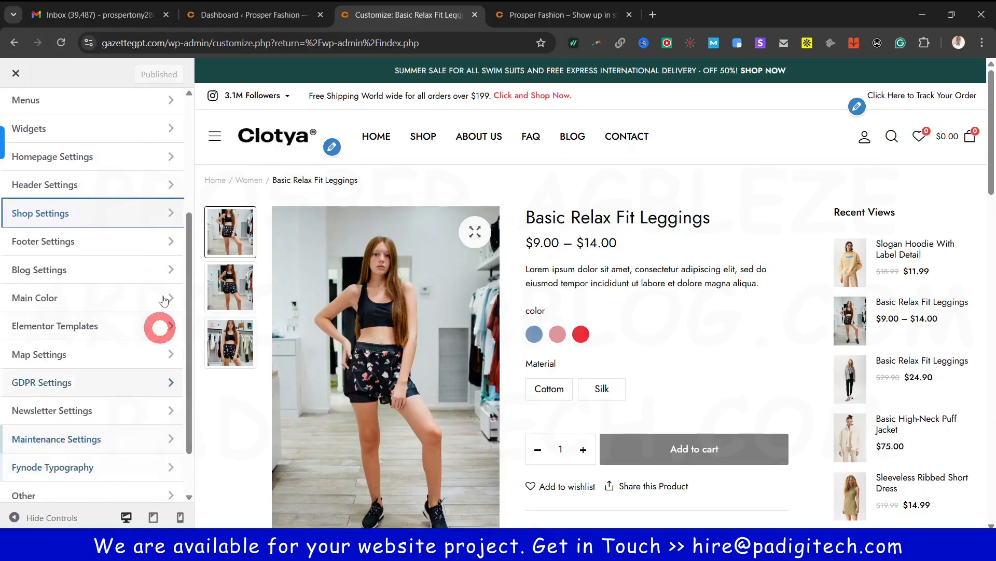
In Footer Subscribe, change the subtitle's £ amounts to $10 voucher on orders over $50
left_click(86, 244)
left_click(81, 156)
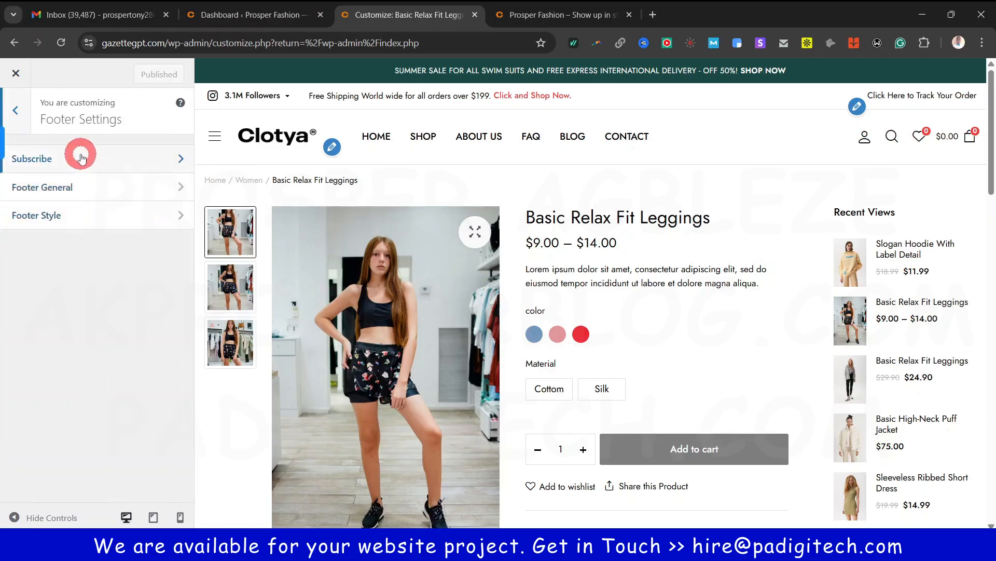
scroll(960, 349, "down", 15)
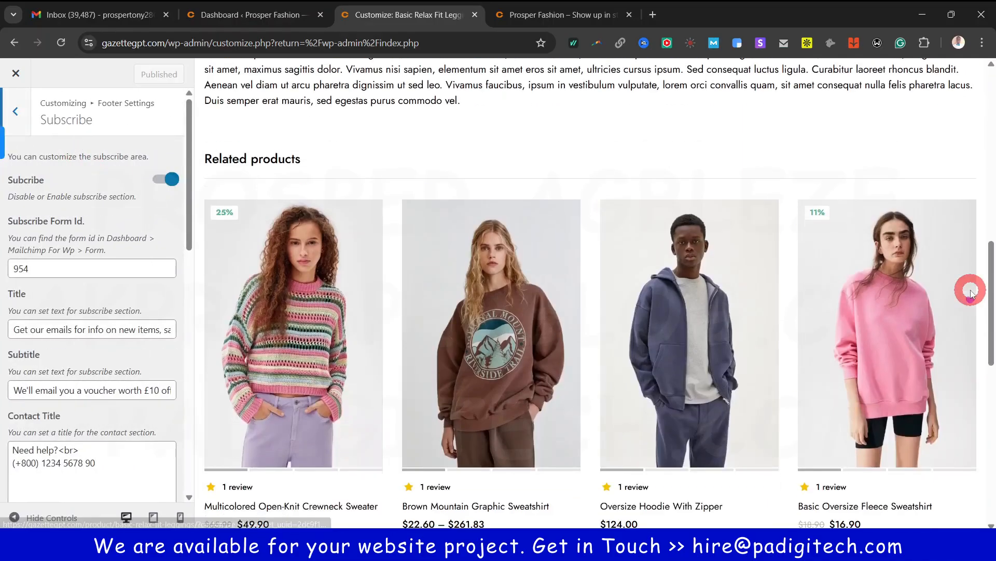
scroll(972, 291, "up", 1)
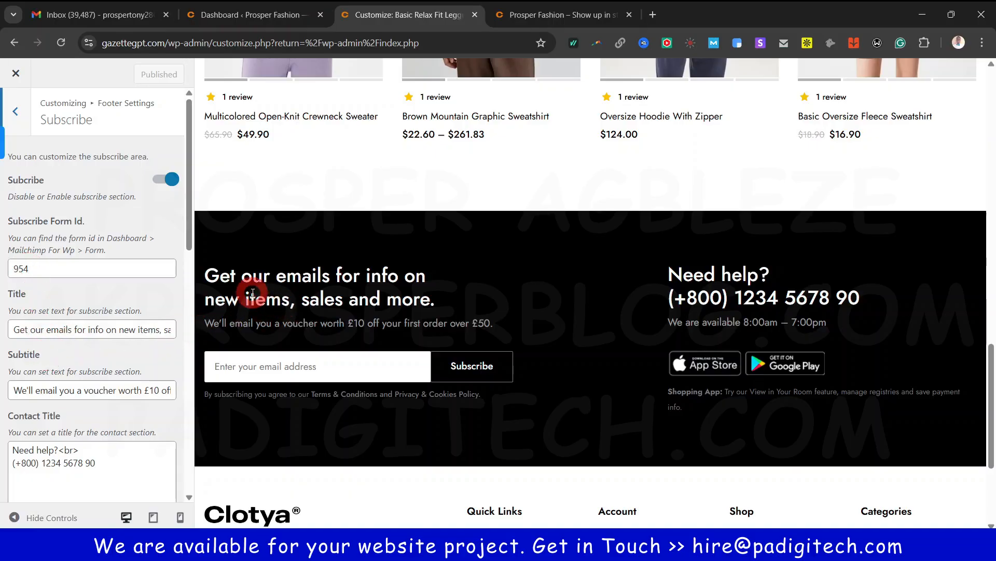
left_click(93, 331)
key("ctrl+a")
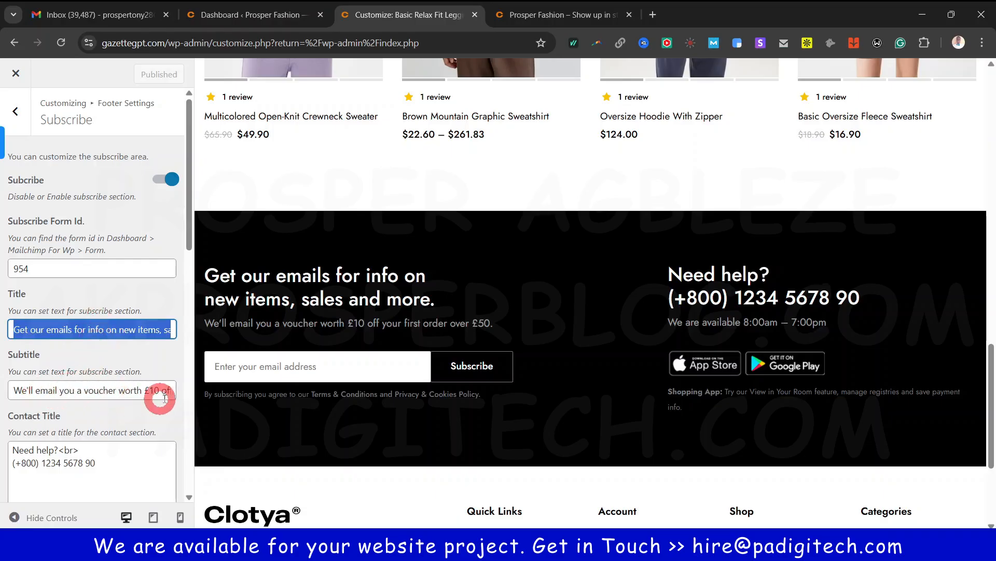
left_click(148, 390)
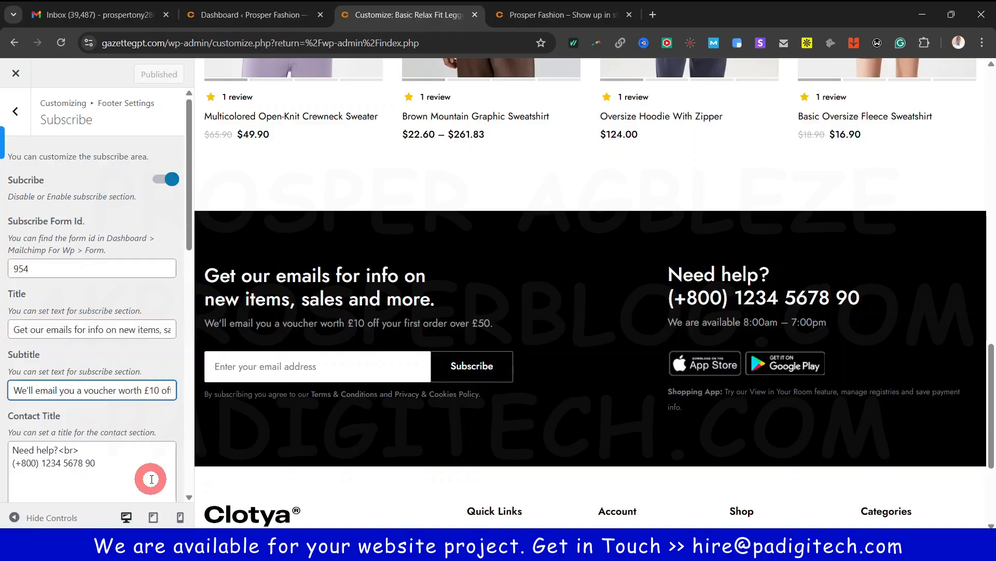
key("BackSpace")
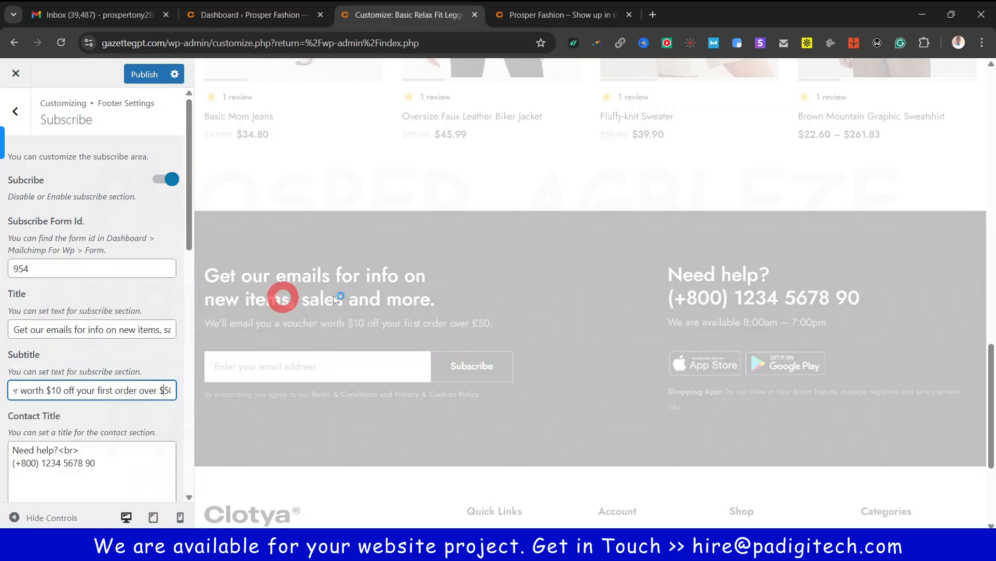
Review the remaining Subscribe texts and Contact Description, then return to Footer Settings
scroll(81, 395, "down", 2)
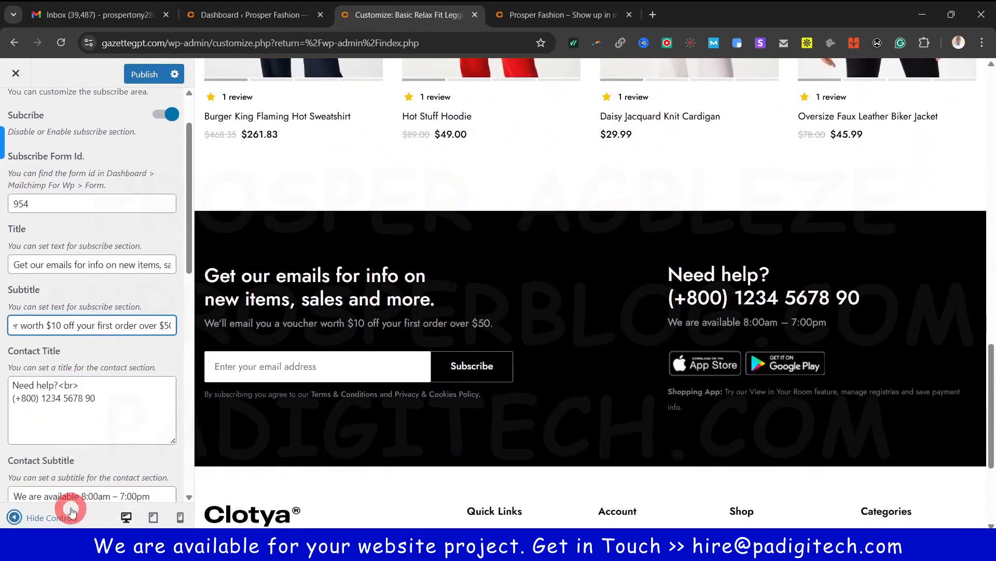
scroll(77, 472, "down", 6)
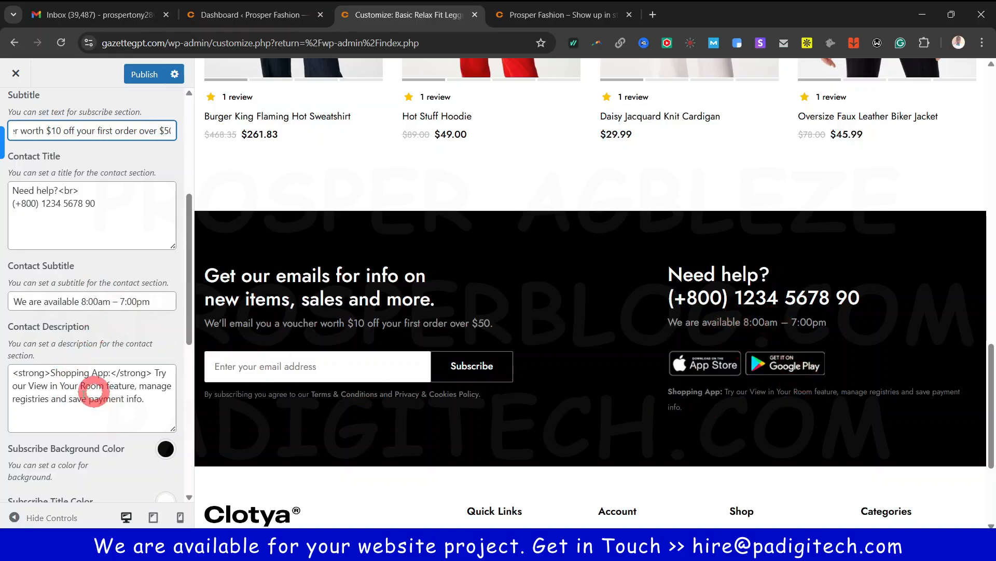
left_click(122, 404)
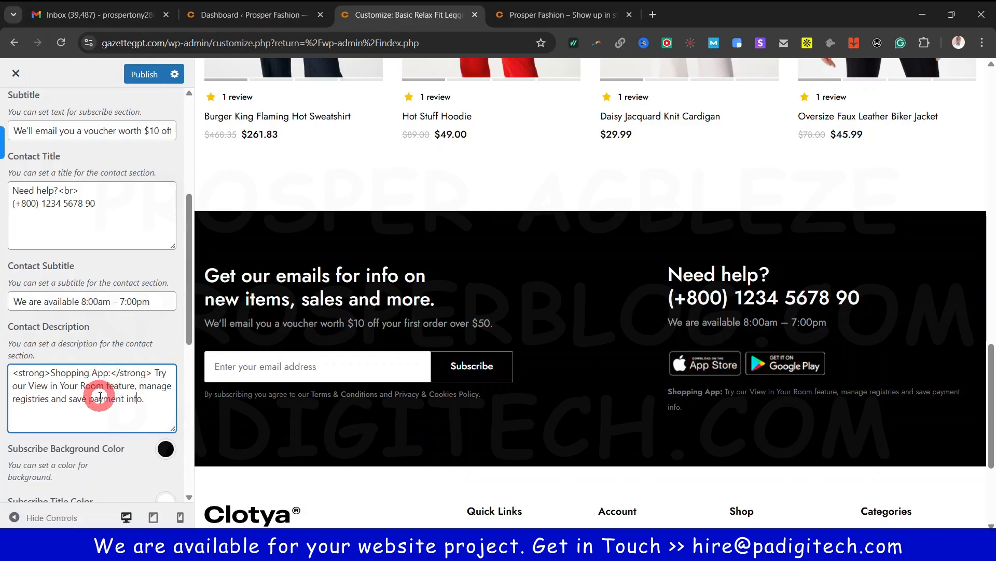
scroll(216, 416, "down", 3)
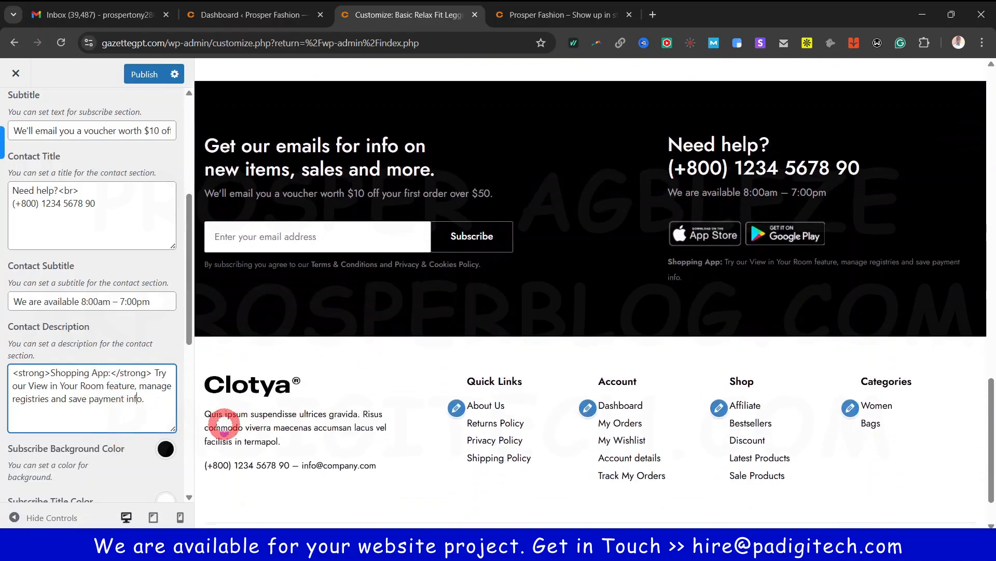
scroll(147, 445, "down", 5)
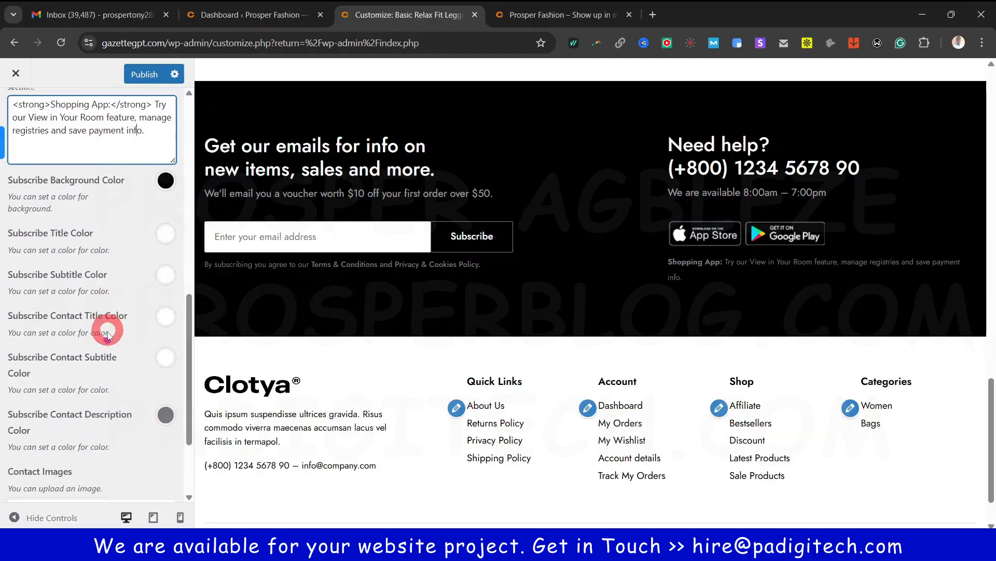
scroll(104, 363, "down", 3)
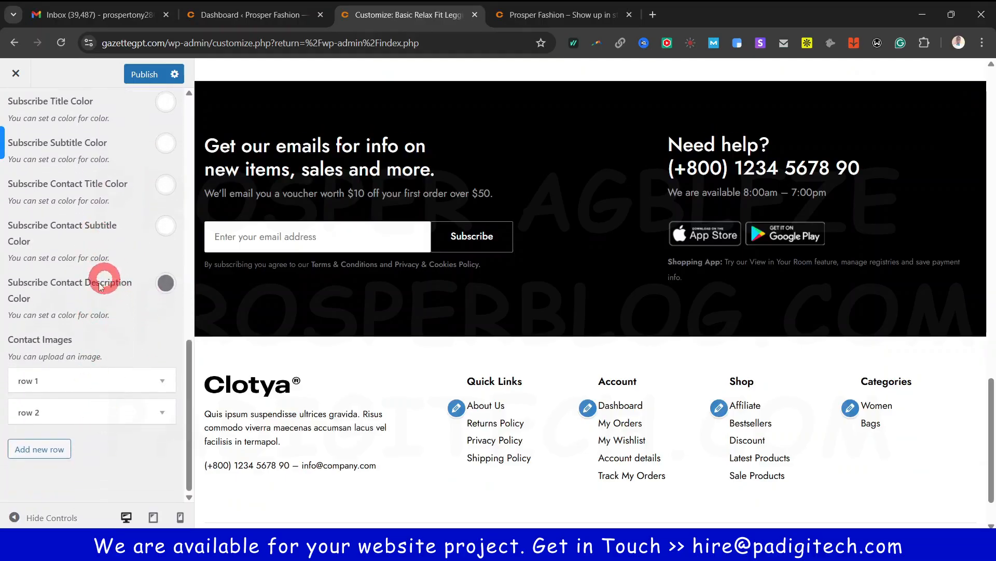
scroll(109, 343, "up", 6)
scroll(109, 342, "up", 6)
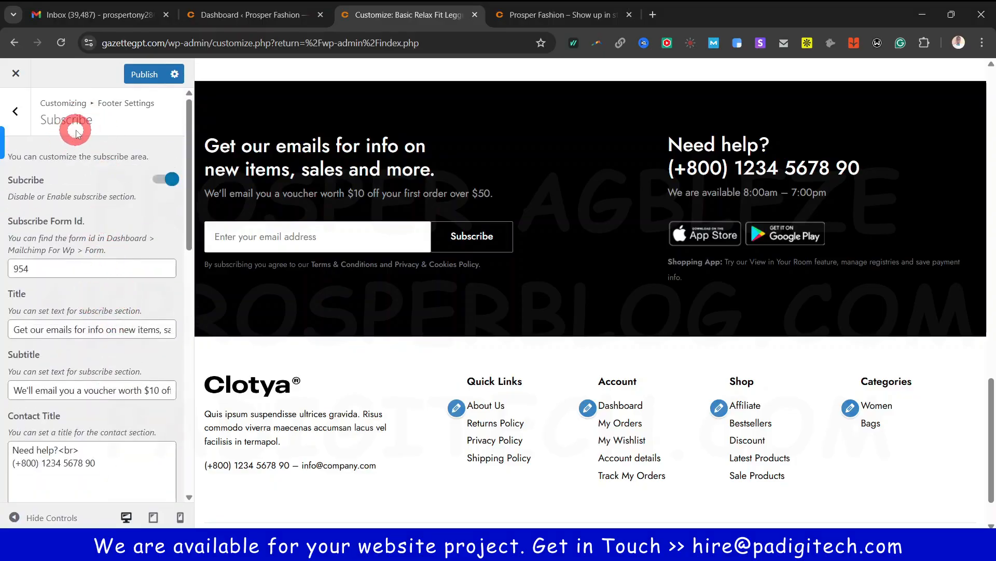
left_click(18, 115)
Retype the Footer General copyright as 'Copyright 2022 © Prosper Fashion. Designed and Managed by PADigitech'
left_click(58, 191)
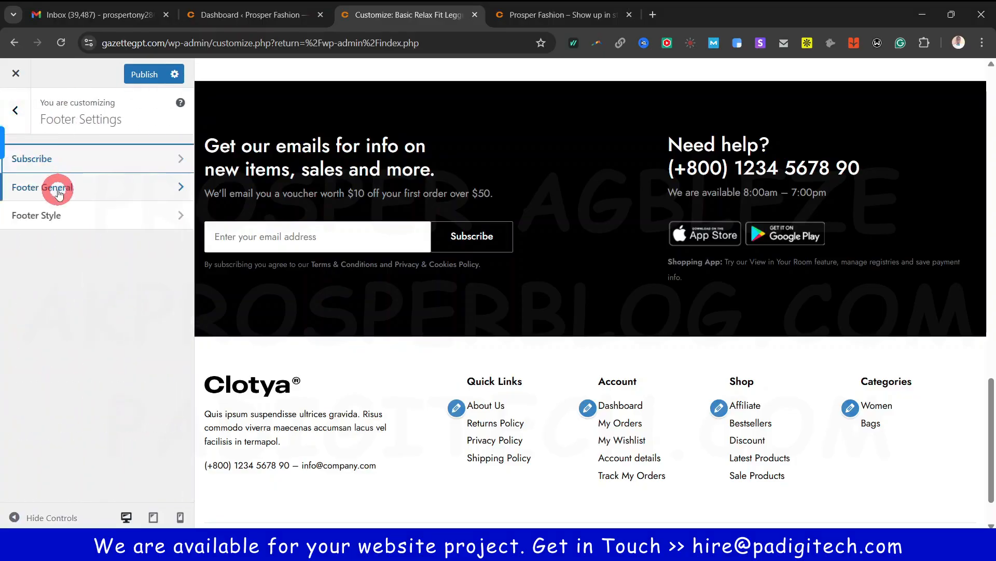
scroll(434, 437, "down", 1)
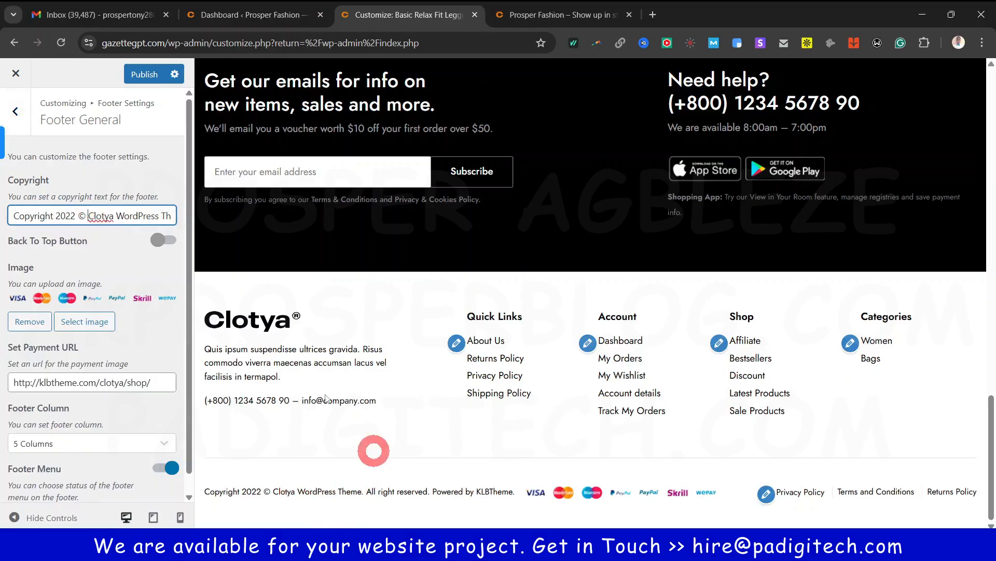
left_click_drag(89, 215, 203, 222)
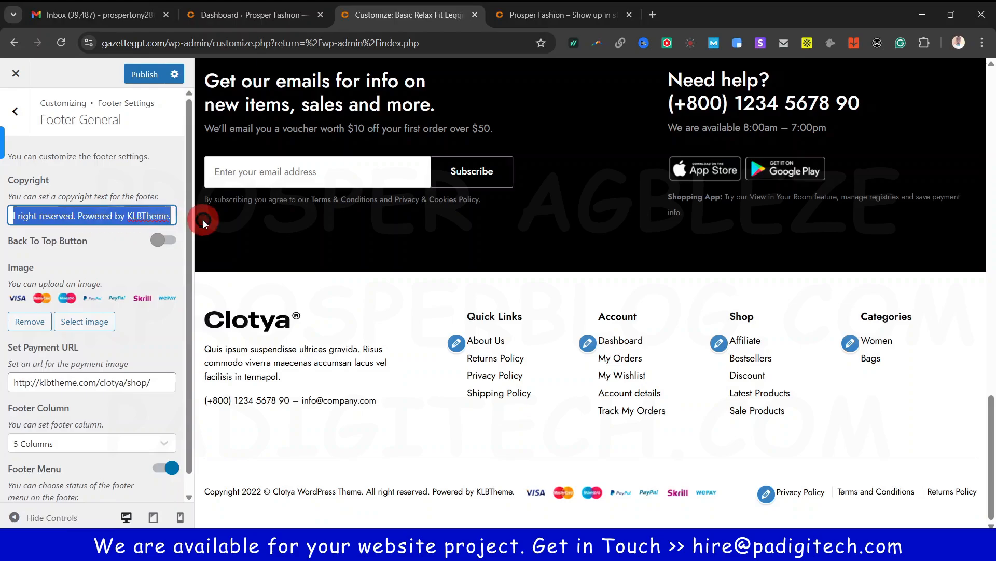
type("Prosper Fashion. Designe")
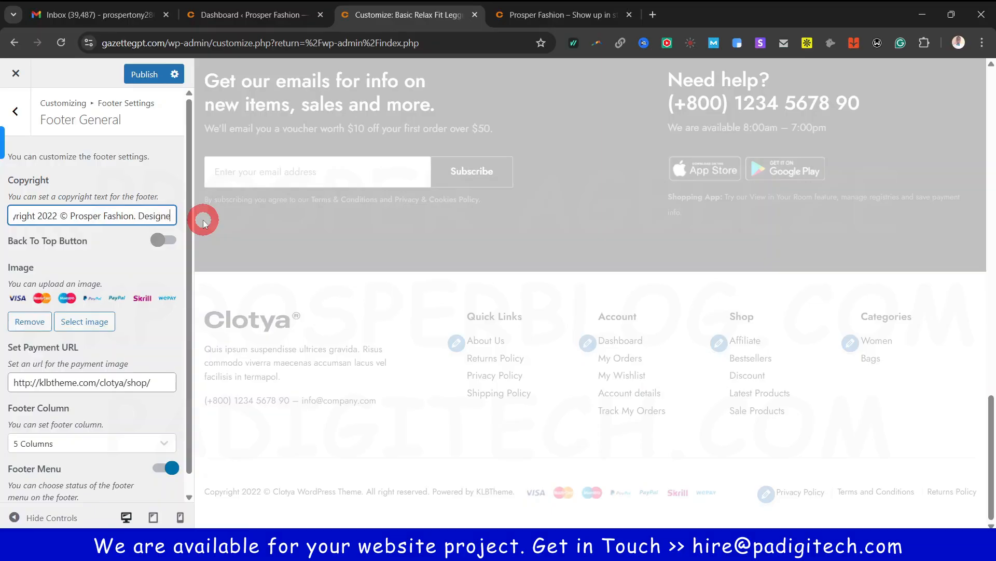
type("Mar")
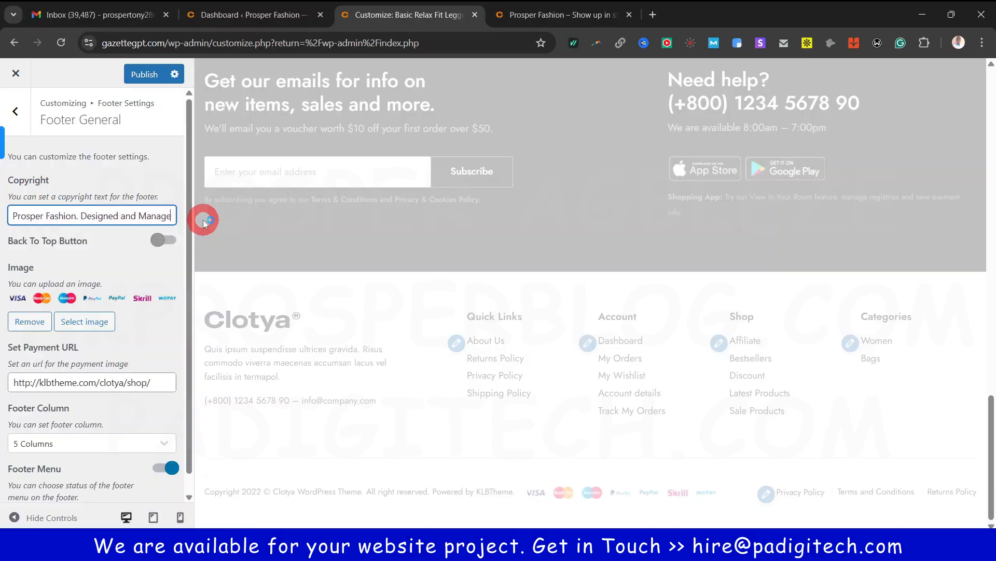
type("naged by C")
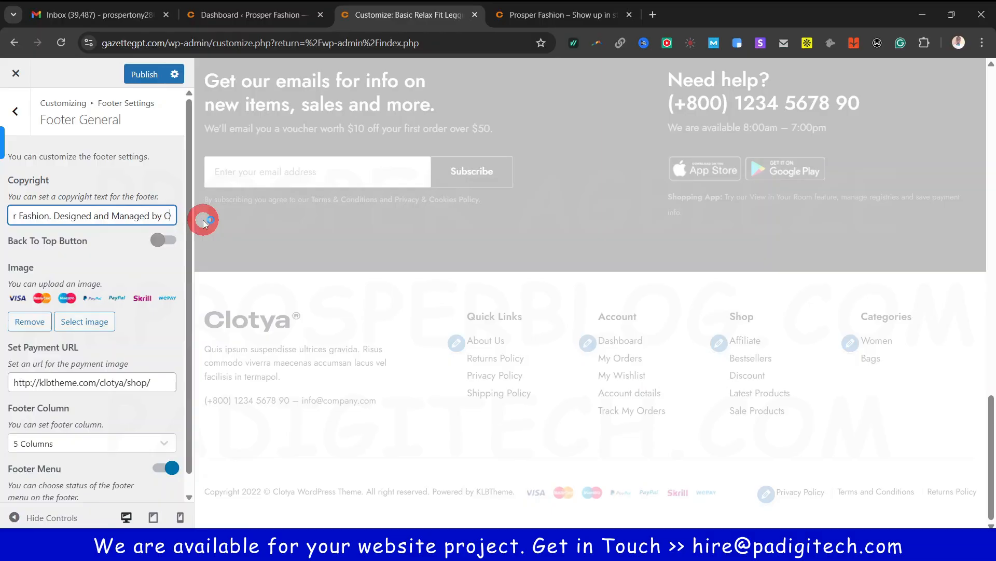
type("PA")
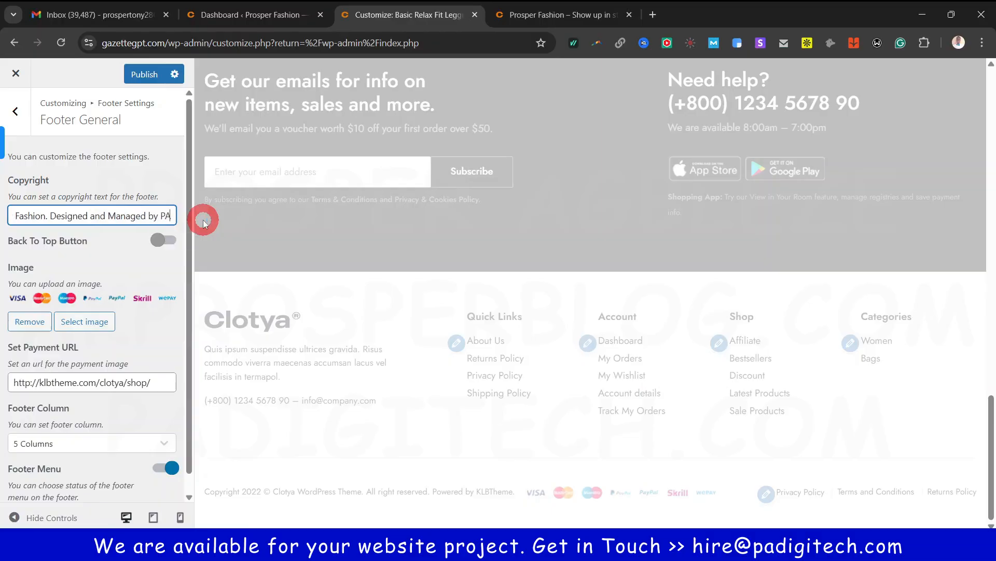
type("DI")
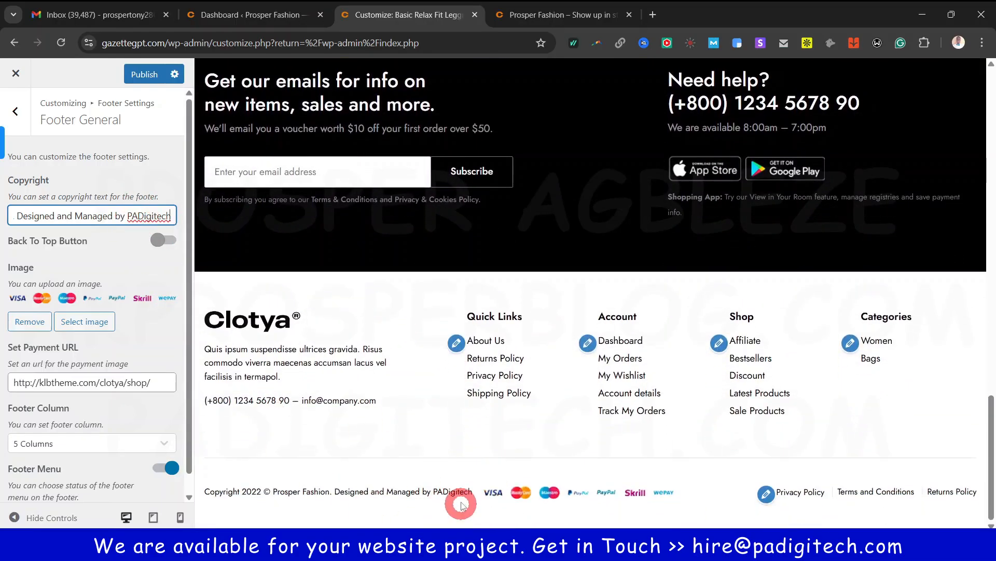
left_click(653, 16)
type("hy")
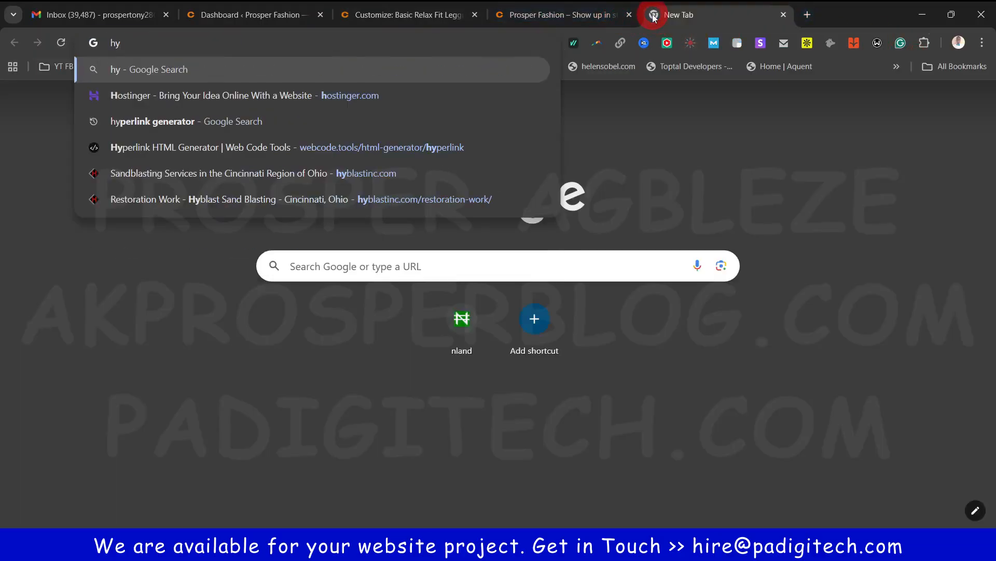
type("pe")
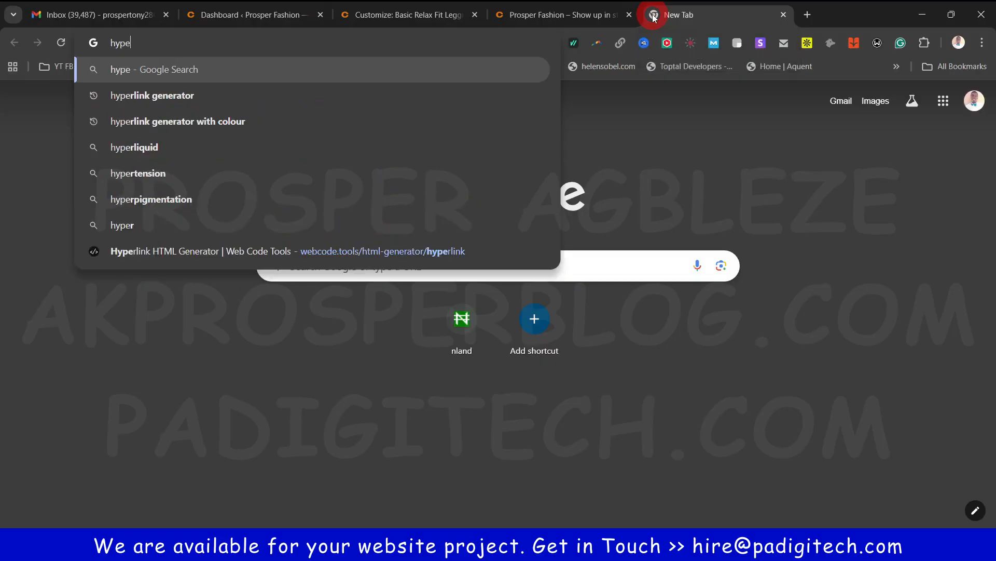
left_click(148, 95)
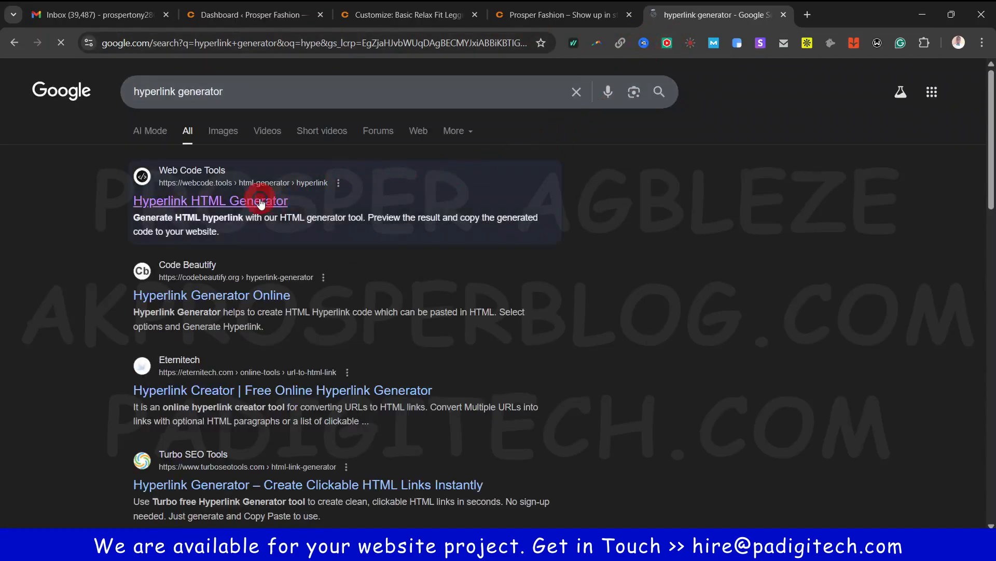
left_click(261, 203)
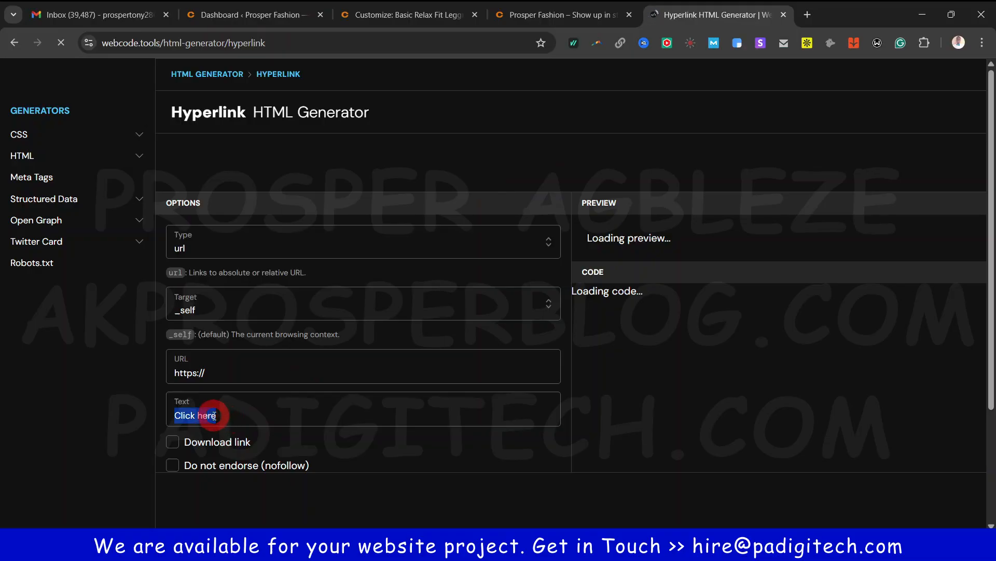
type("PAdigiTech")
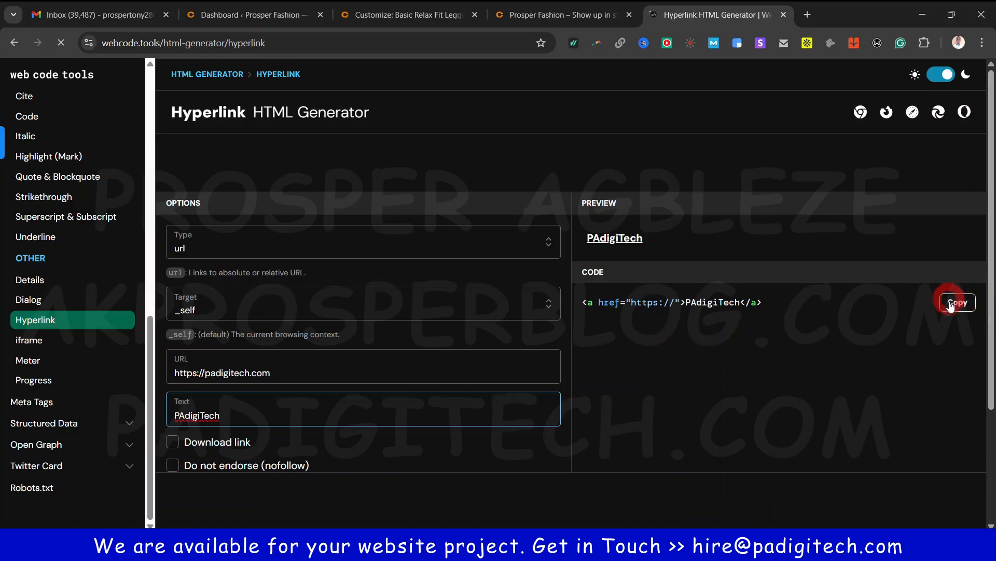
left_click(956, 302)
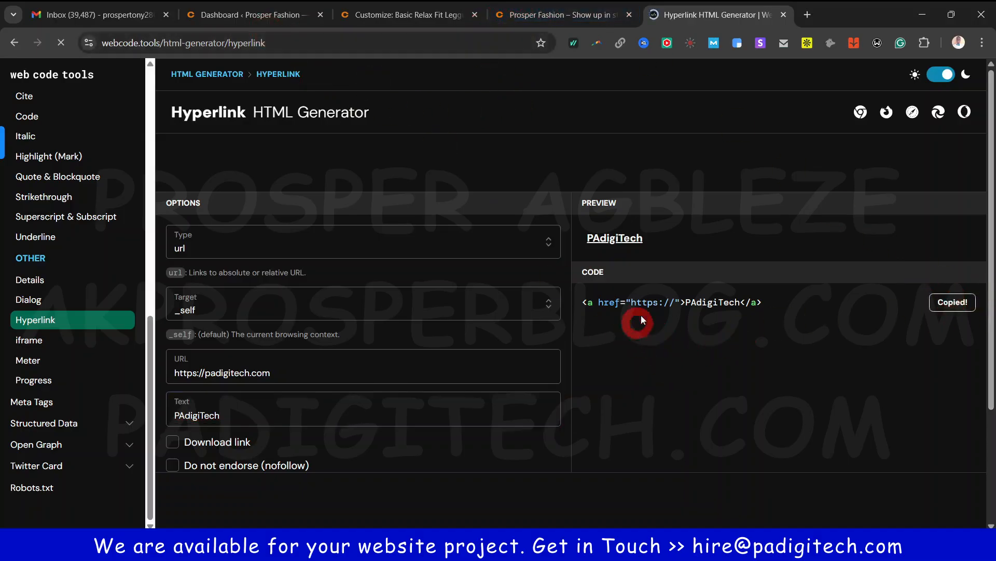
left_click(243, 16)
left_click(379, 18)
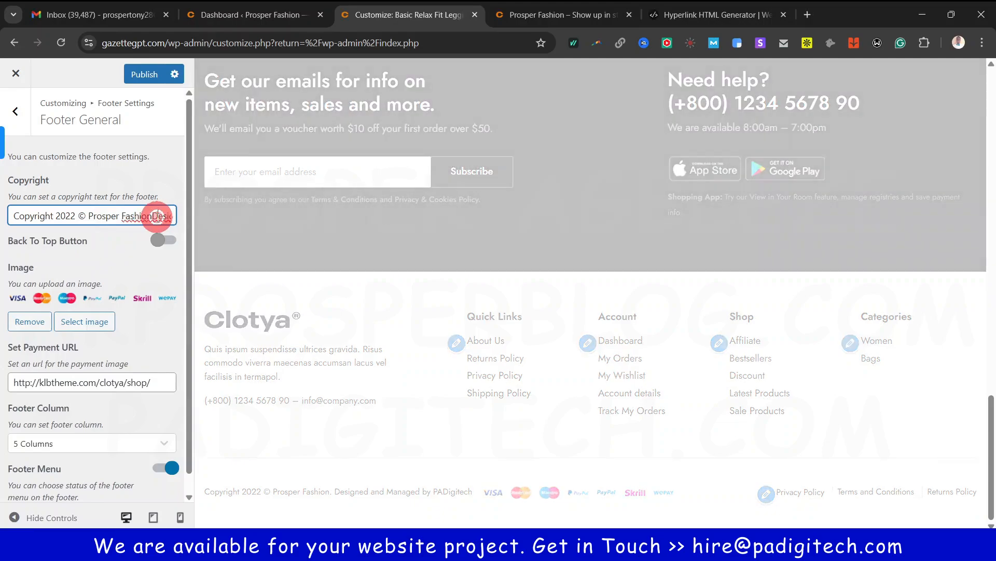
Replace PADigitech in the copyright with the copied hyperlink code and enable the back-to-top button
left_click_drag(157, 217, 206, 304)
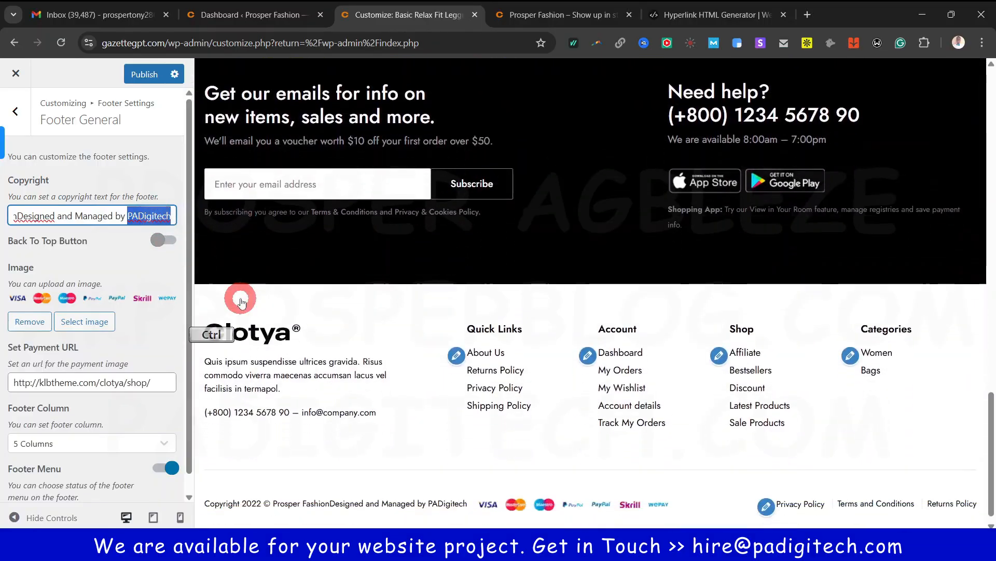
key("ctrl+v")
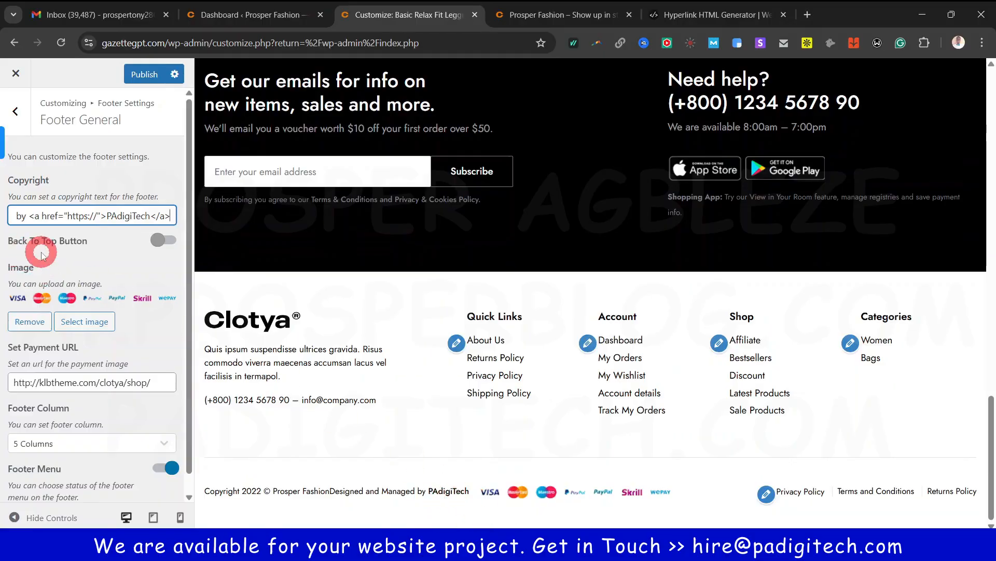
left_click(160, 245)
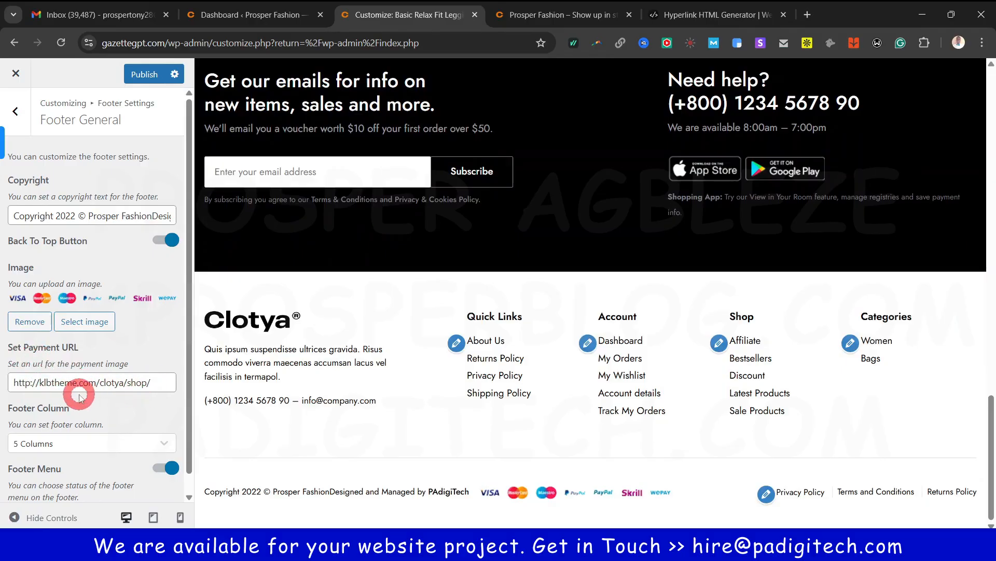
Publish the footer setting changes and go back to the footer sections list
scroll(135, 394, "down", 1)
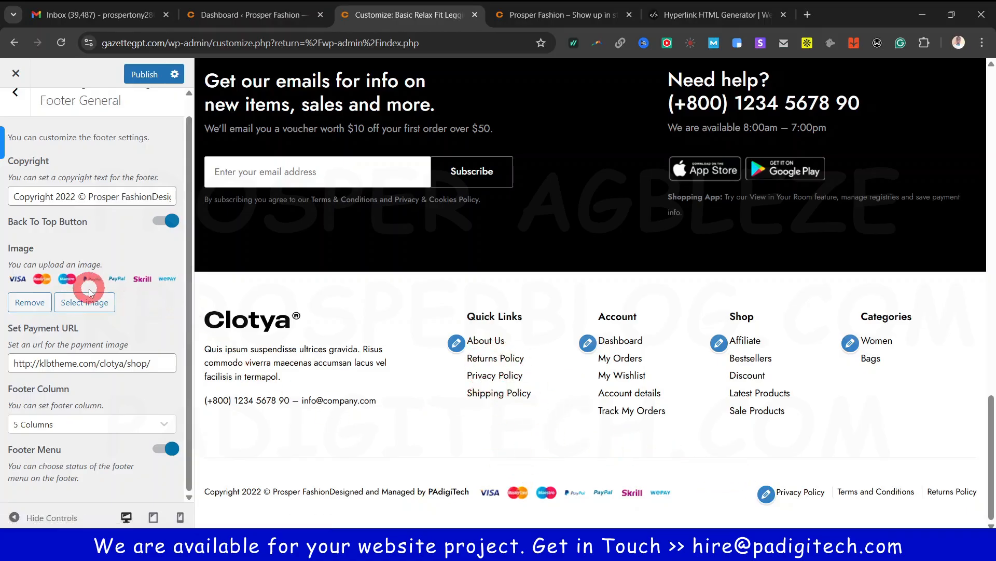
scroll(33, 307, "up", 2)
left_click(145, 74)
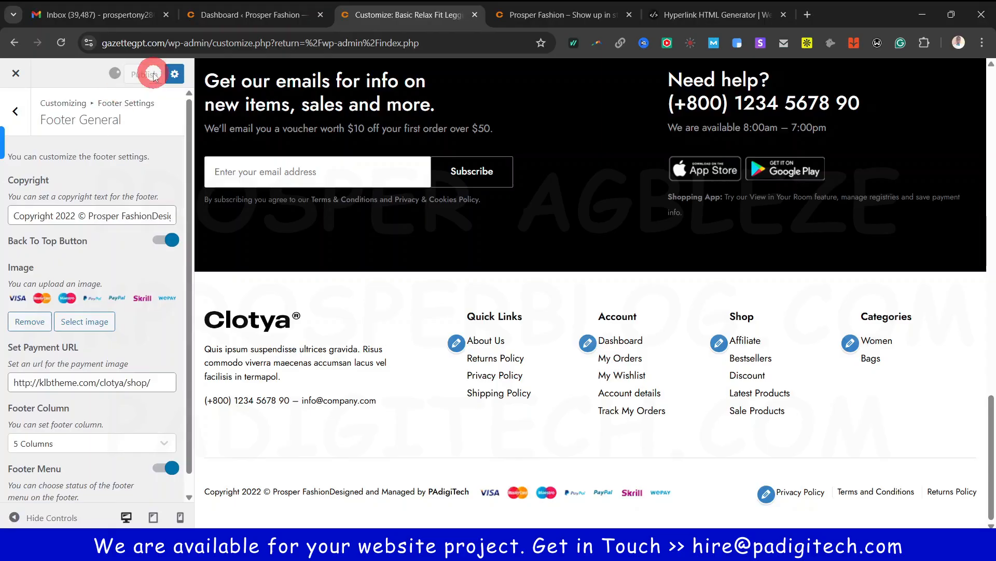
left_click(16, 112)
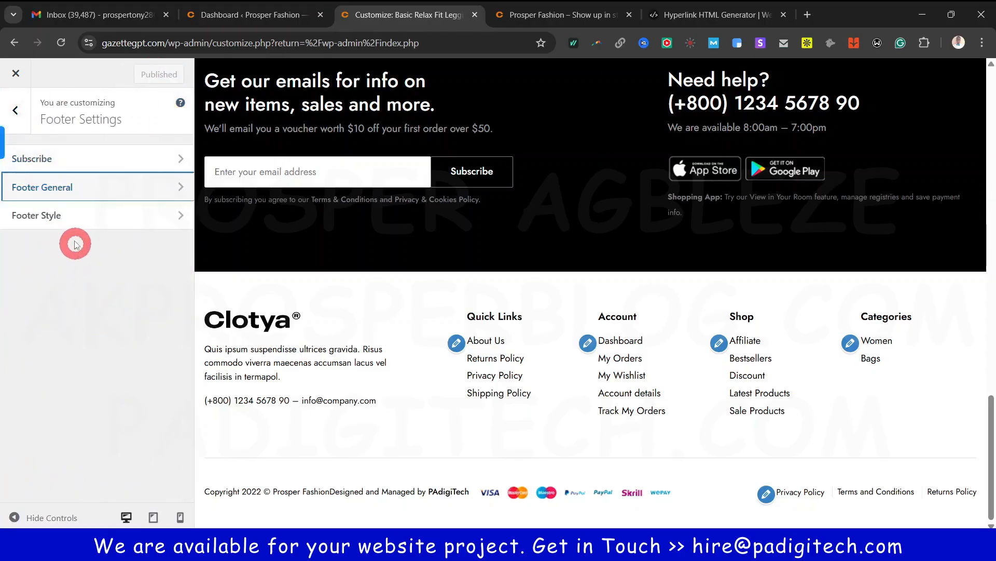
left_click(73, 216)
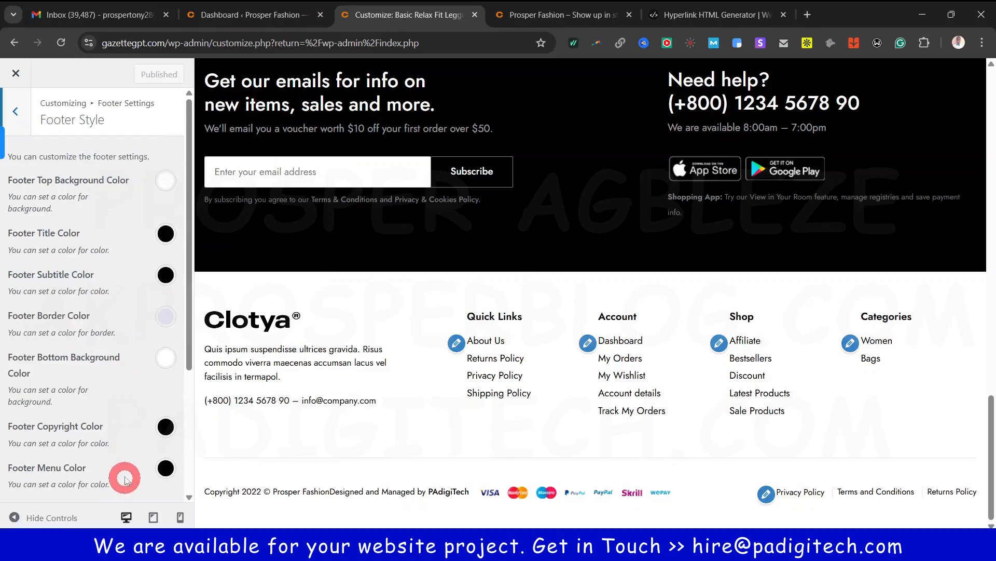
Scroll through the Footer Style colour options and go back to the footer sections
scroll(126, 430, "down", 4)
scroll(125, 421, "up", 4)
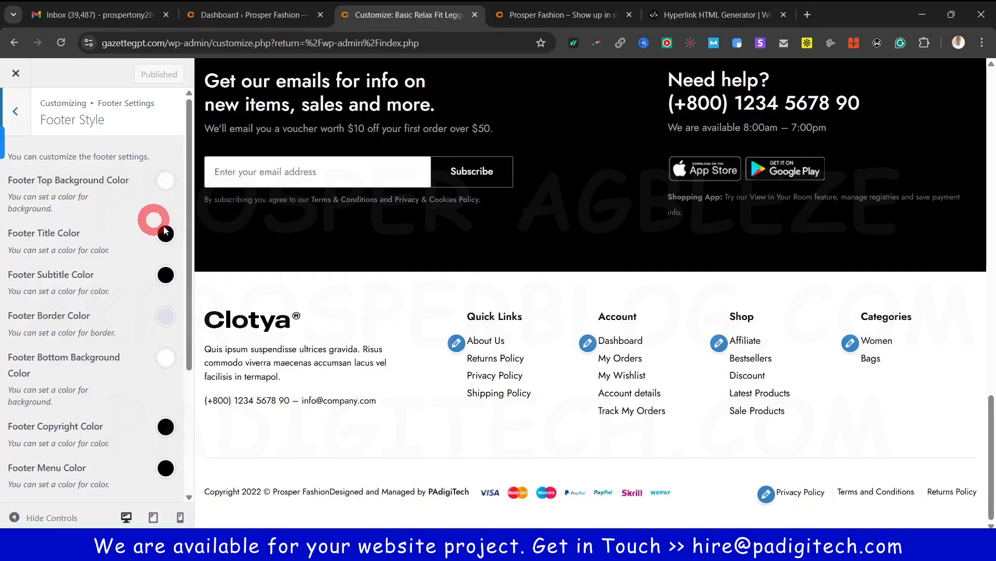
scroll(337, 412, "up", 2)
scroll(338, 428, "down", 2)
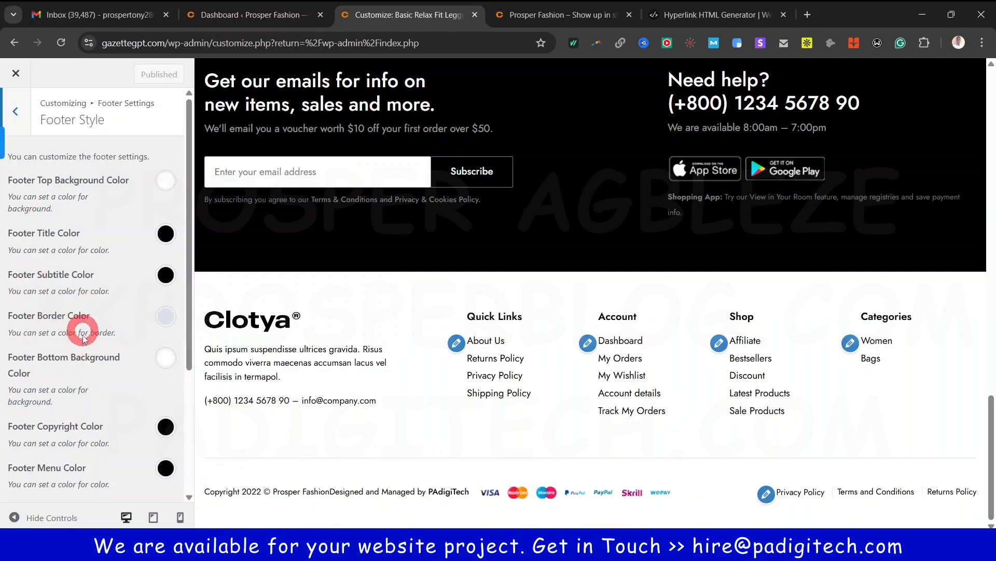
scroll(82, 364, "down", 3)
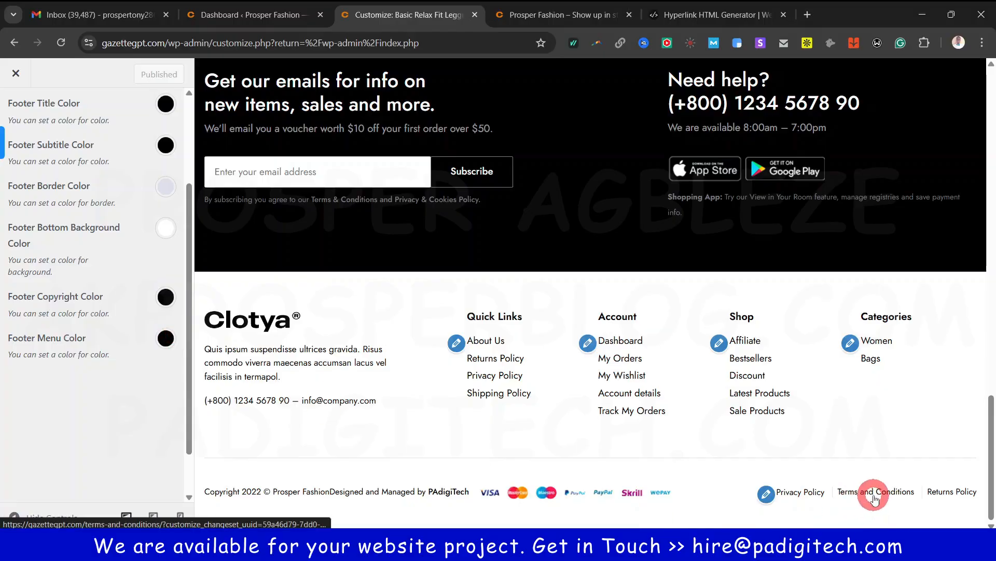
scroll(109, 340, "up", 3)
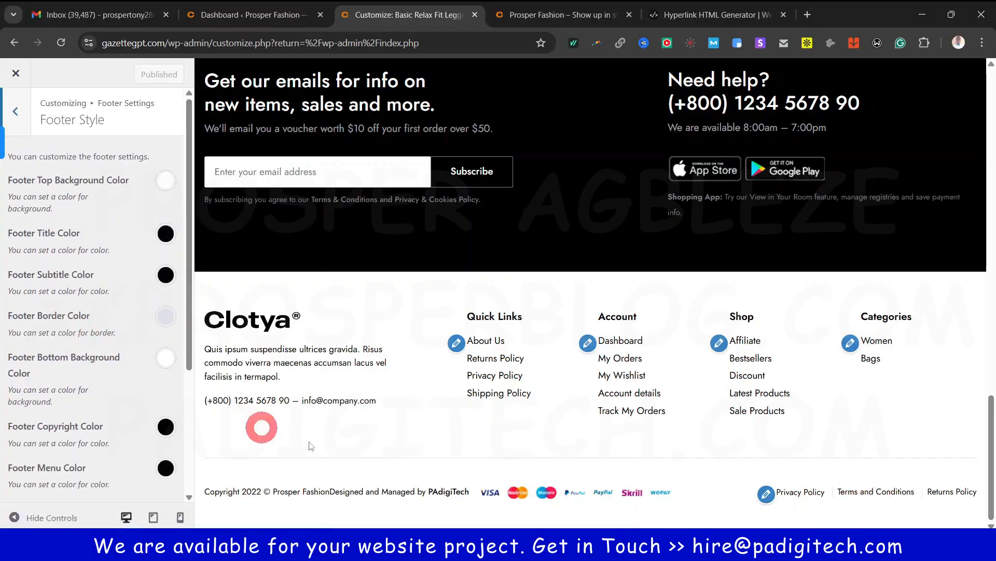
scroll(263, 427, "up", 3)
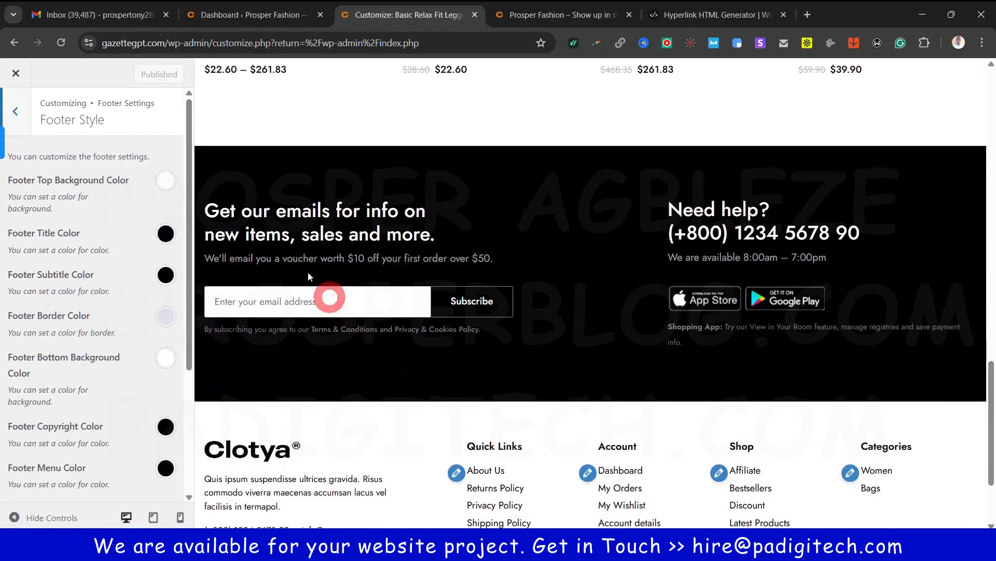
left_click(16, 111)
Switch the blog layout to Grid with a right sidebar and check the two-column preview
left_click(19, 110)
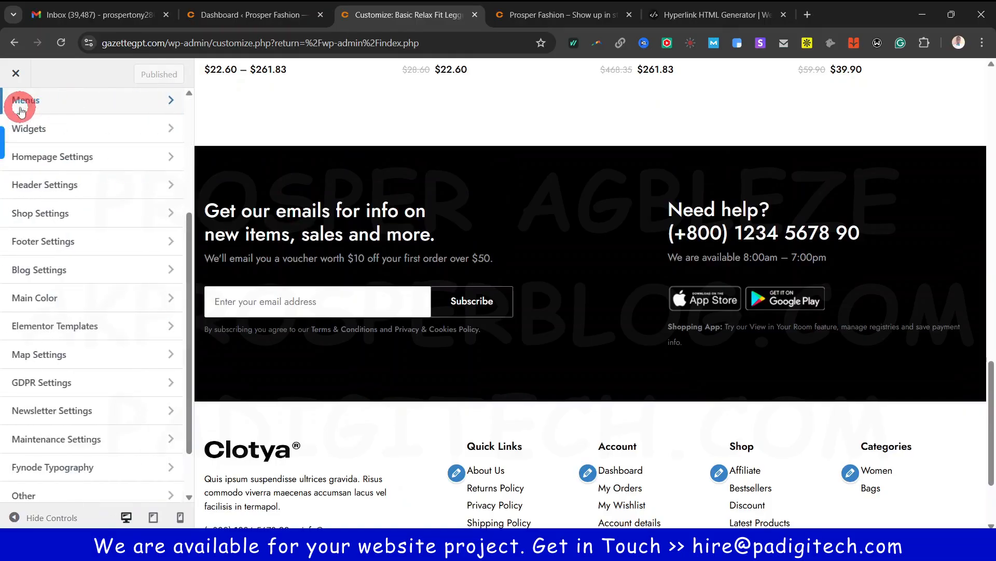
left_click(94, 274)
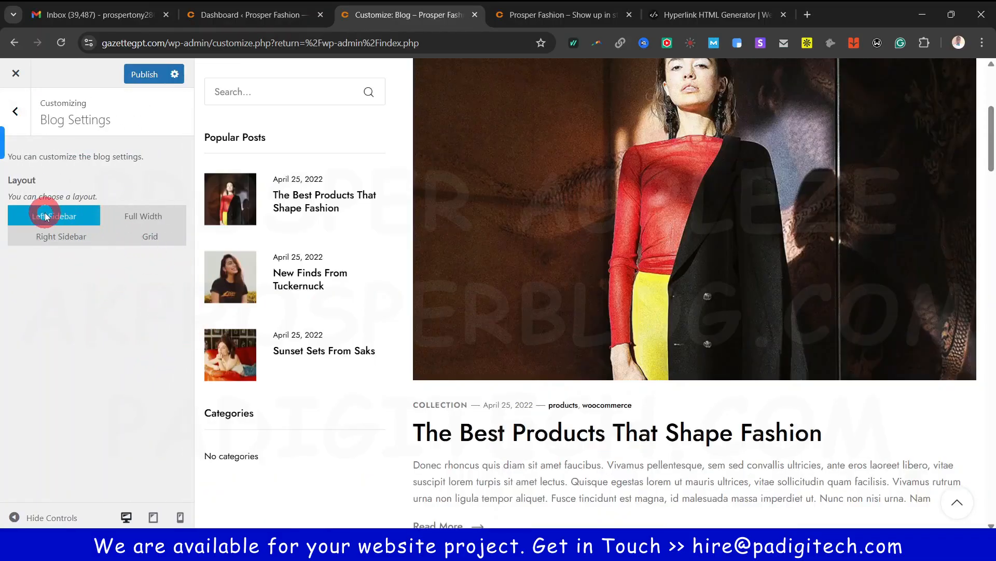
scroll(285, 246, "up", 5)
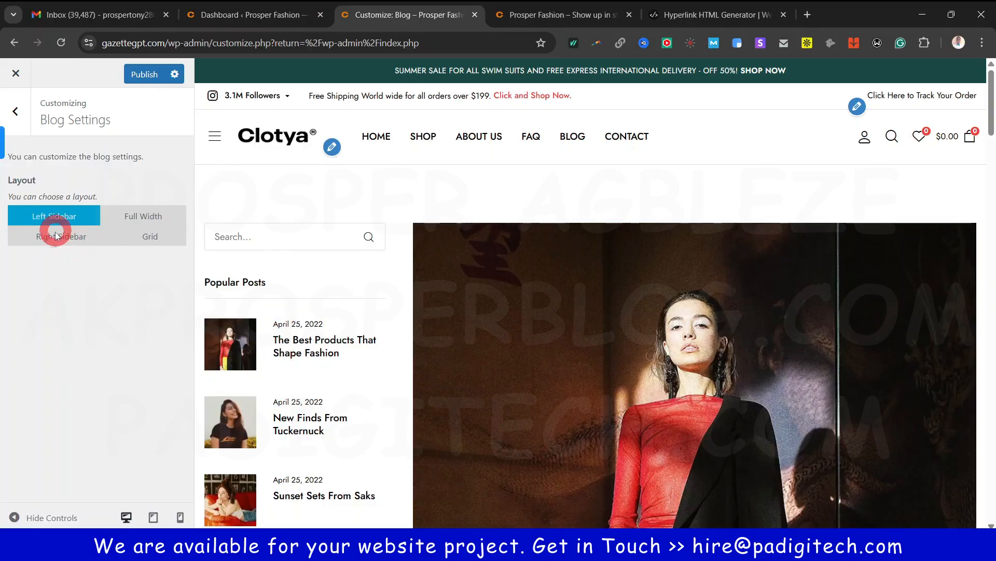
scroll(601, 351, "down", 12)
scroll(597, 351, "up", 6)
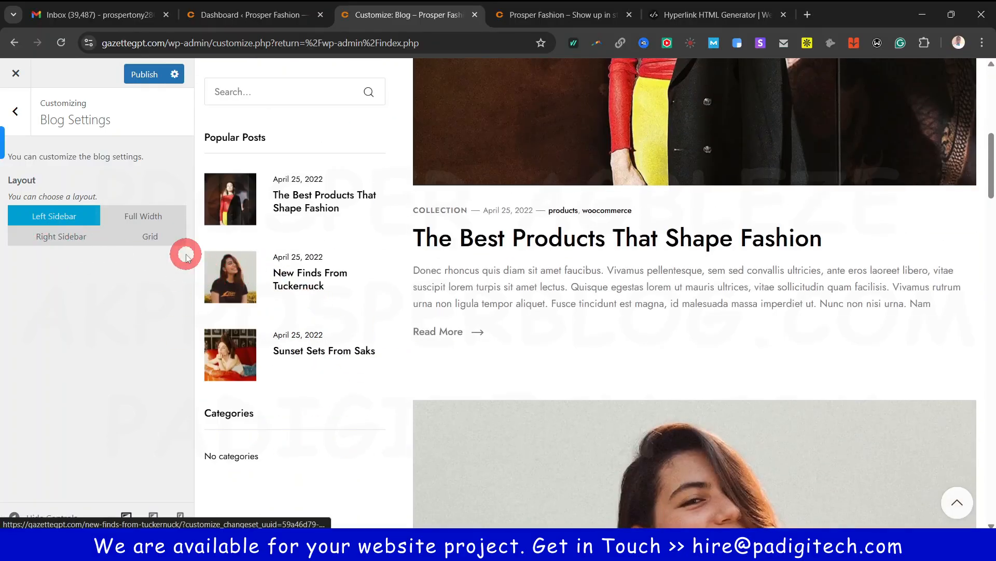
left_click(146, 235)
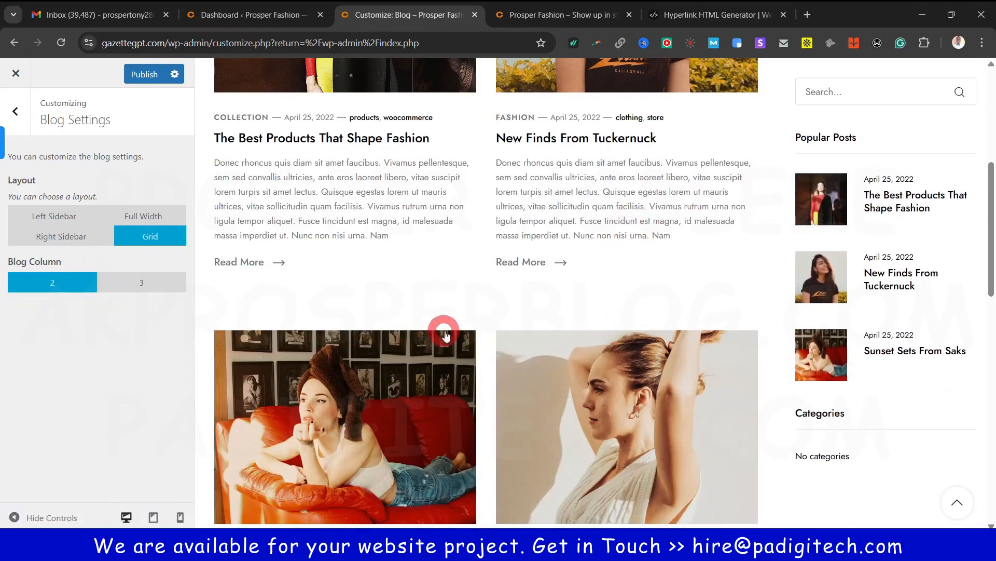
scroll(571, 218, "down", 6)
scroll(563, 276, "up", 11)
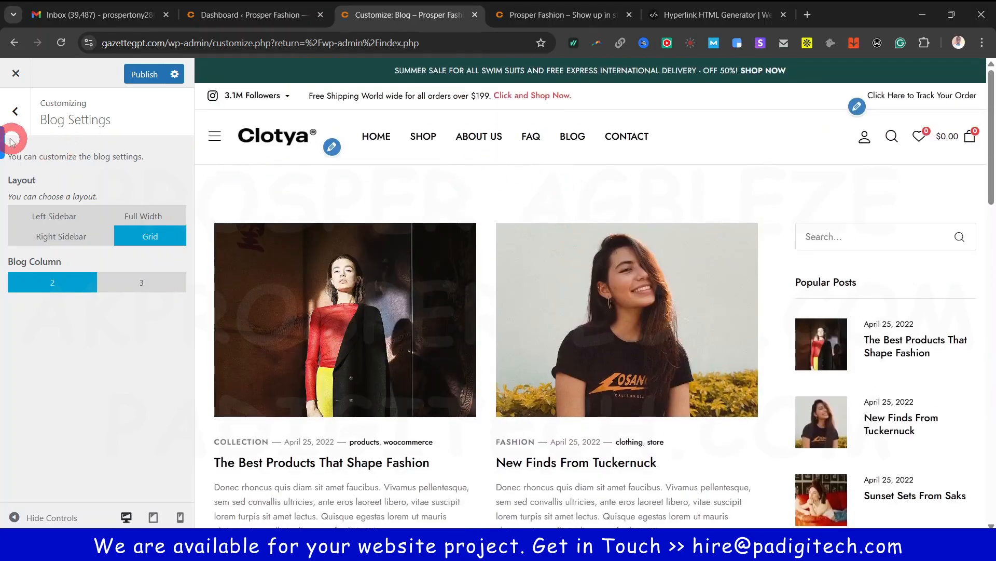
left_click(16, 111)
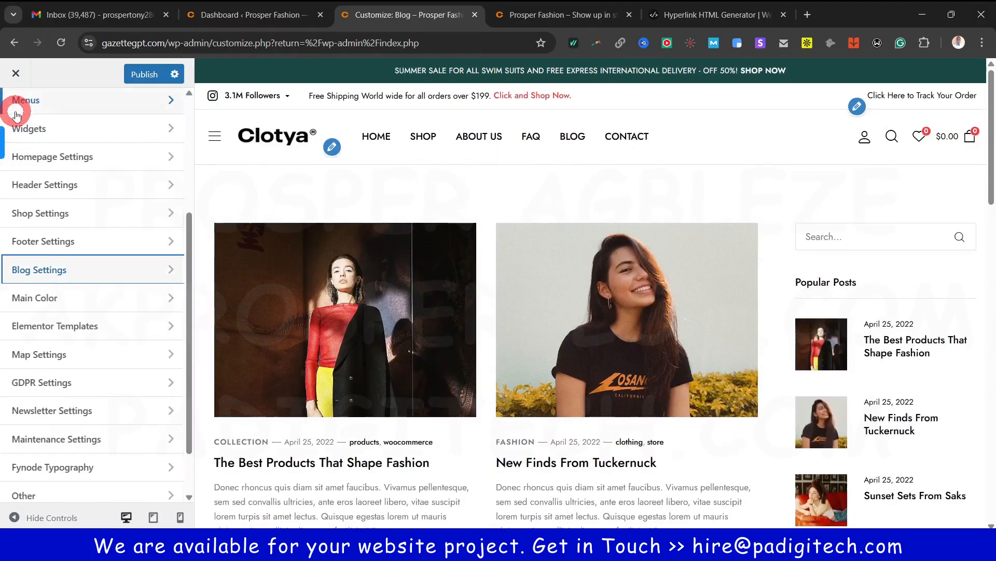
Look over the site's Main Color settings
left_click(46, 299)
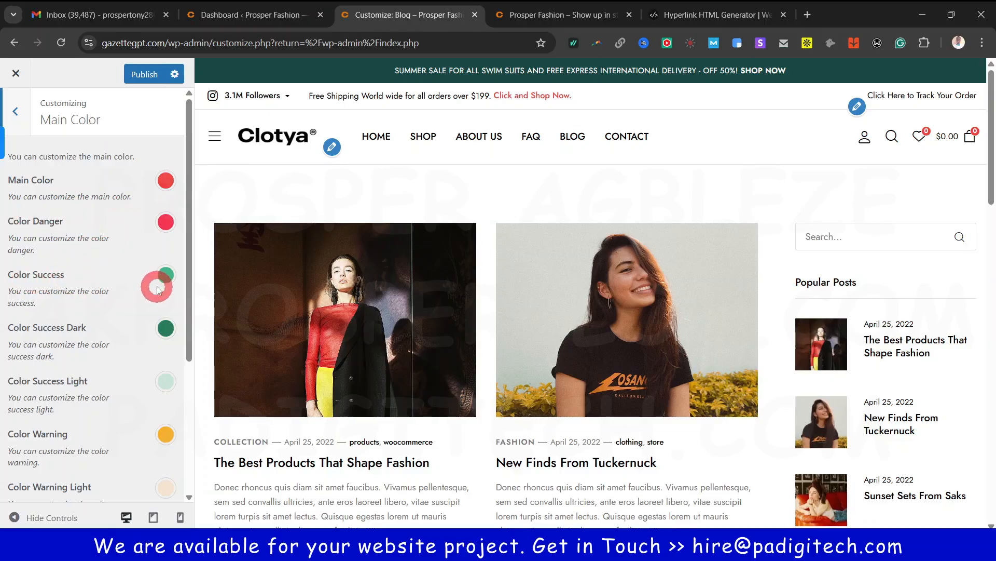
scroll(56, 377, "down", 3)
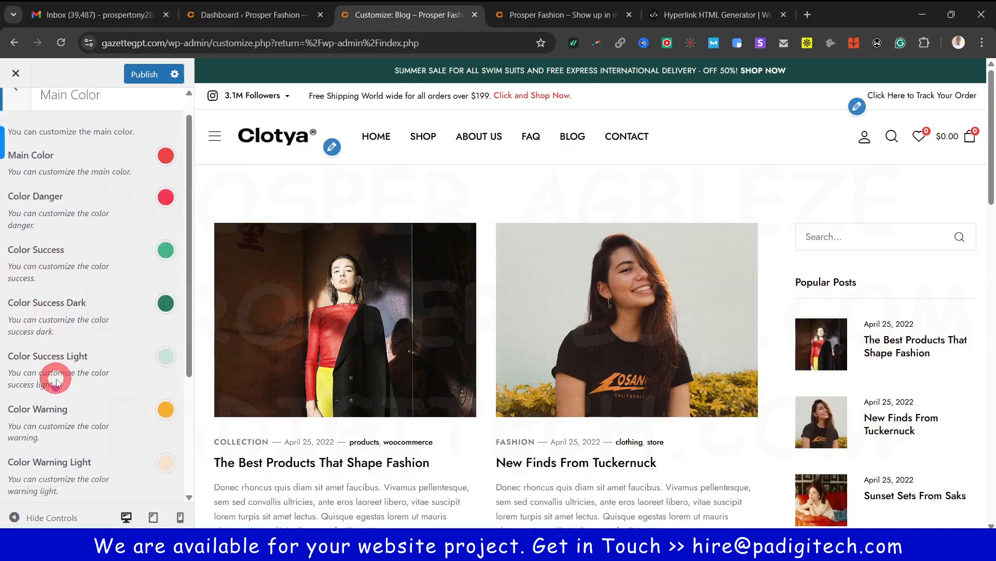
scroll(150, 317, "up", 3)
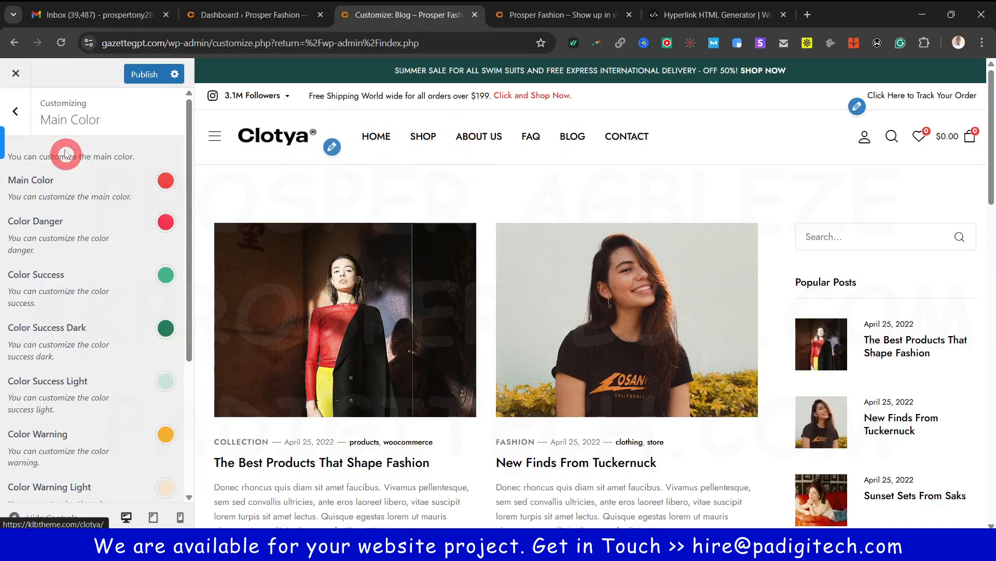
left_click(21, 113)
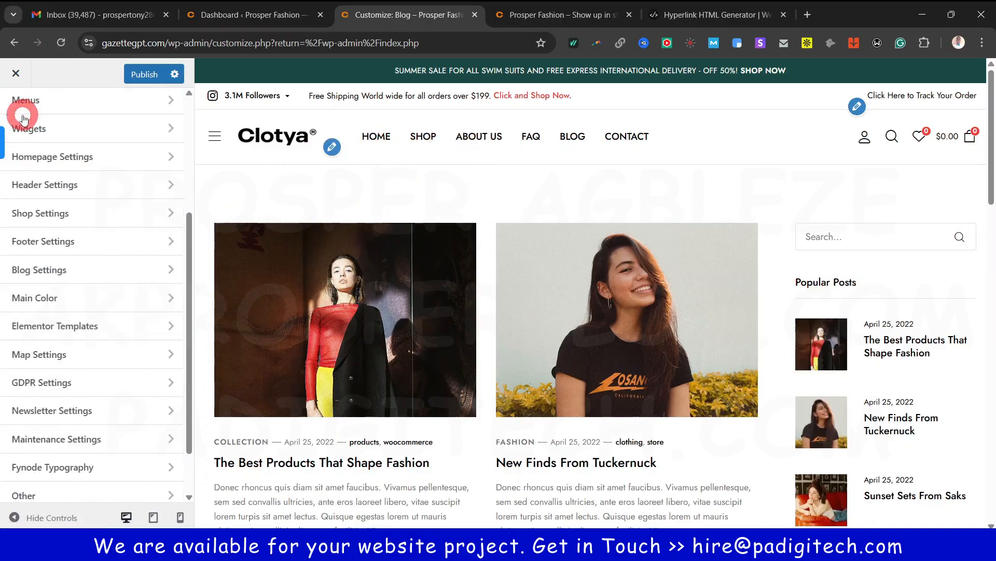
Glance at the before-shop Elementor template choices and Map Settings, ending on GDPR Settings
left_click(72, 327)
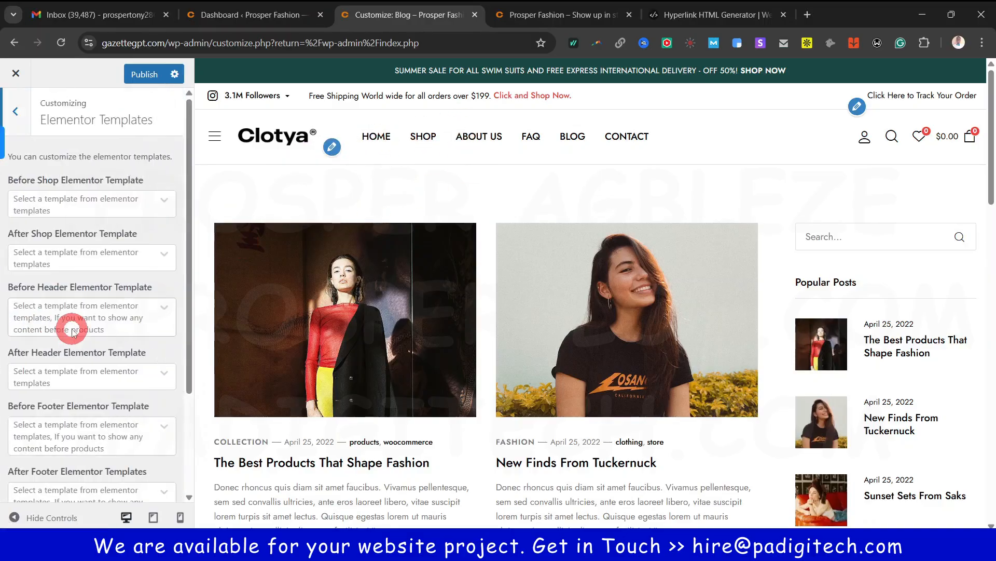
left_click(97, 204)
left_click(98, 204)
scroll(107, 270, "down", 1)
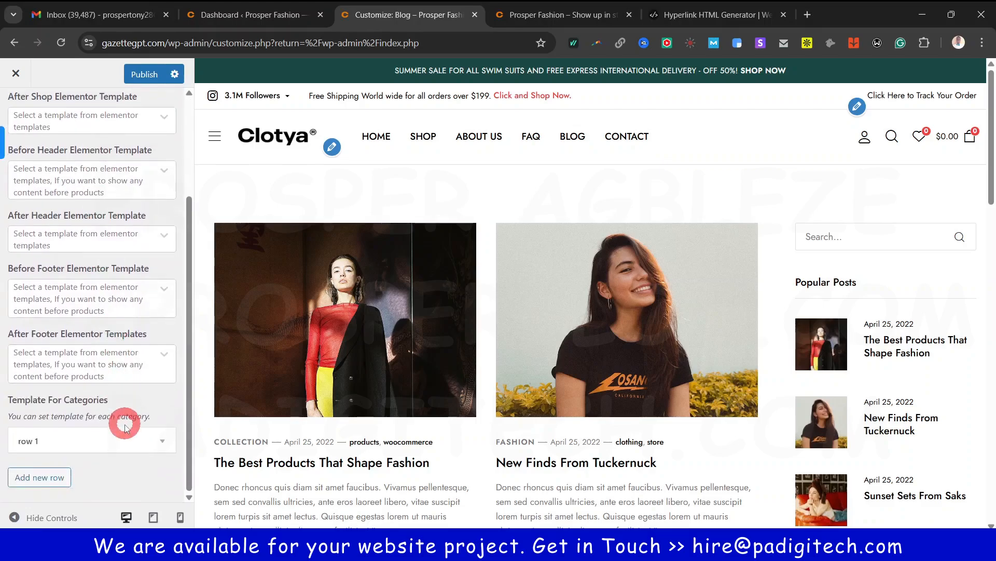
scroll(138, 296, "up", 3)
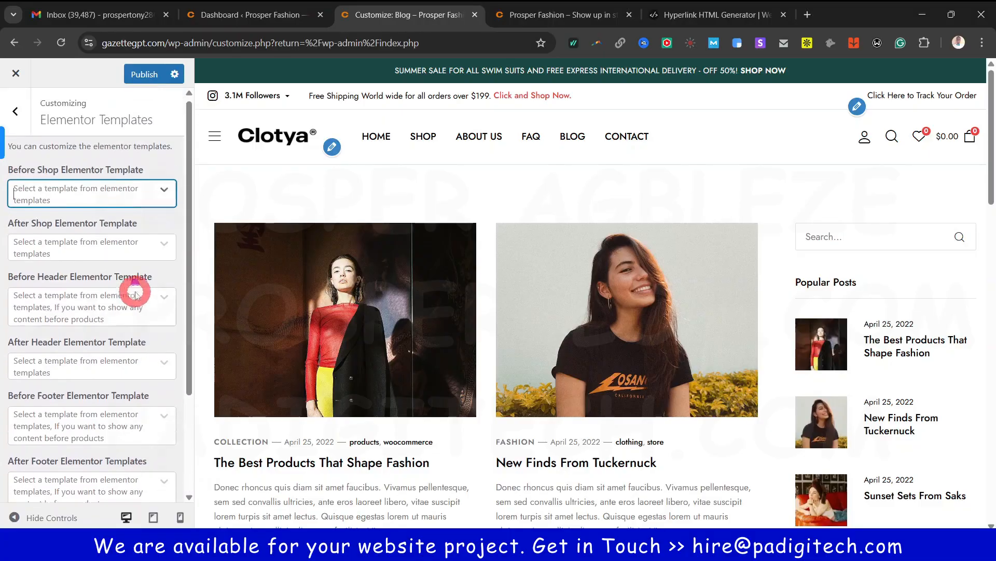
left_click(15, 111)
left_click(56, 358)
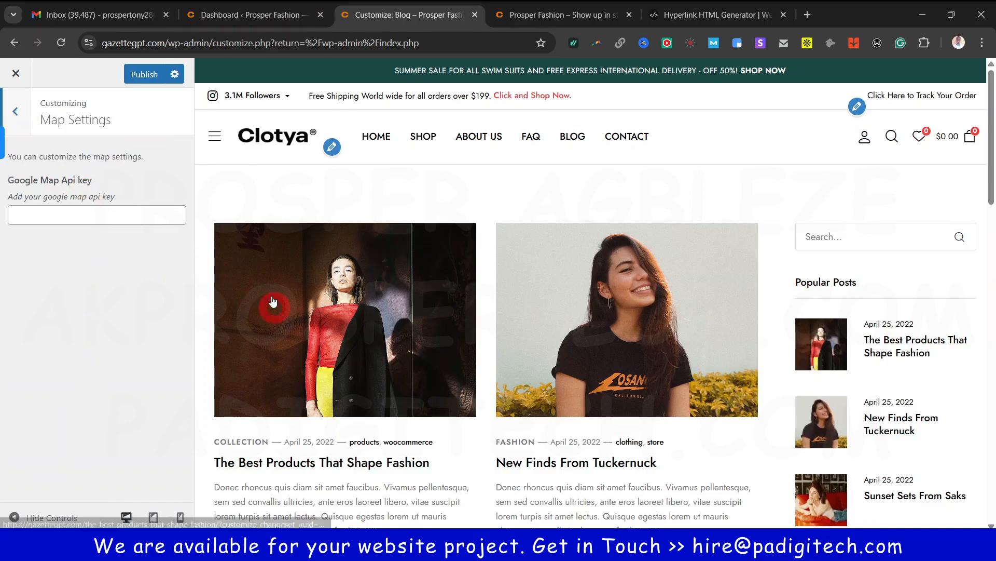
left_click(15, 109)
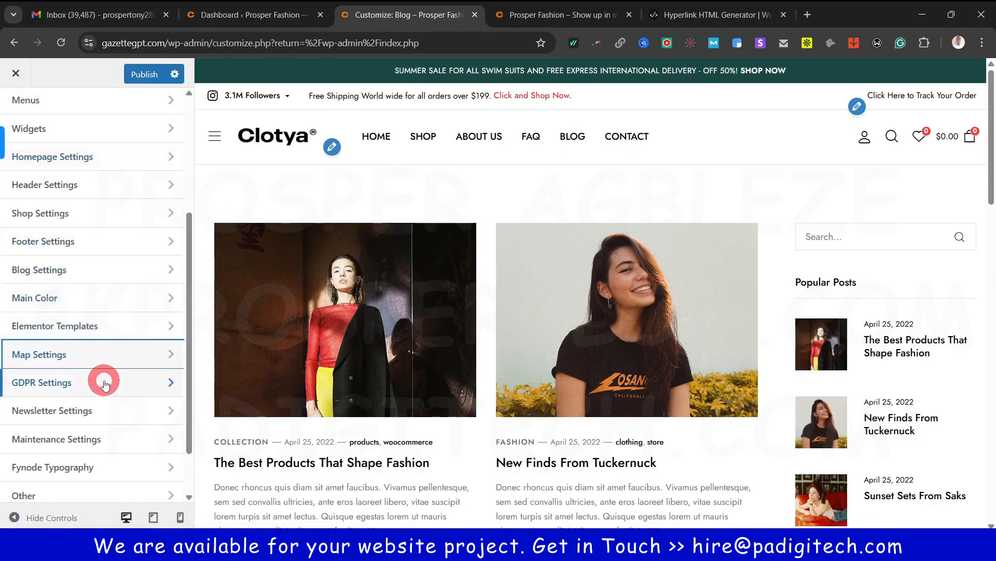
left_click(101, 383)
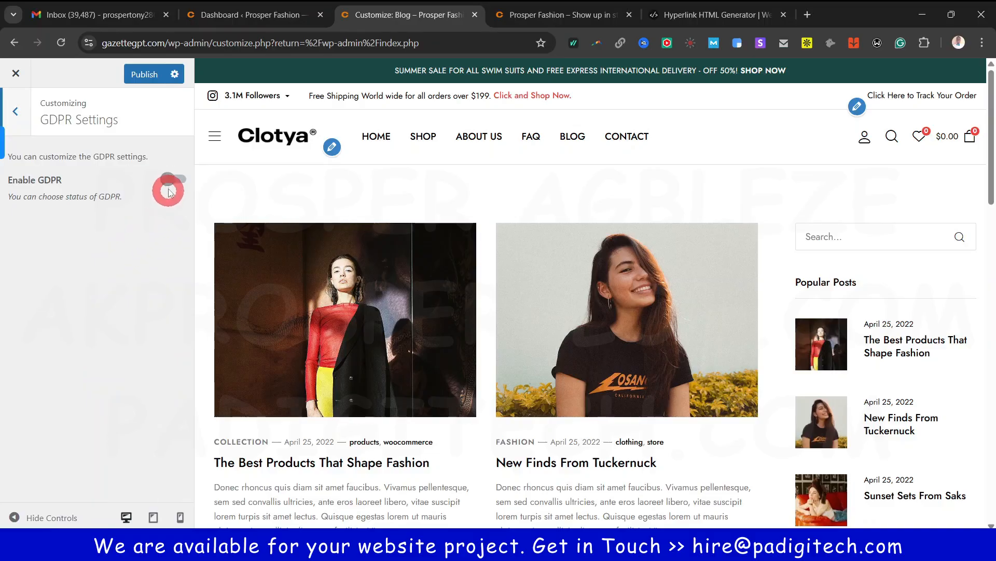
Turn on the Enable GDPR toggle so the preview shows an Accept Cookies notice
left_click(172, 179)
left_click(161, 387)
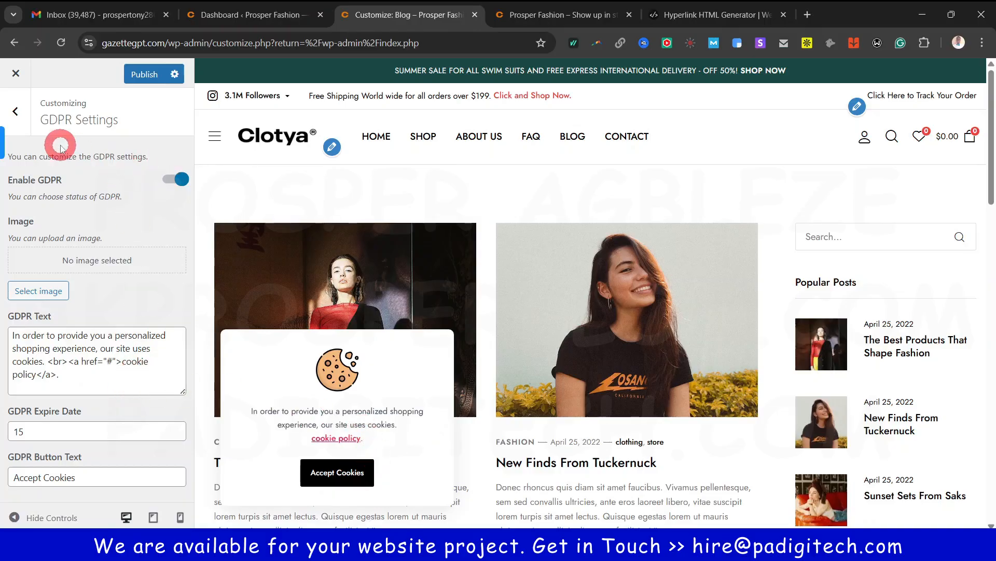
left_click(16, 111)
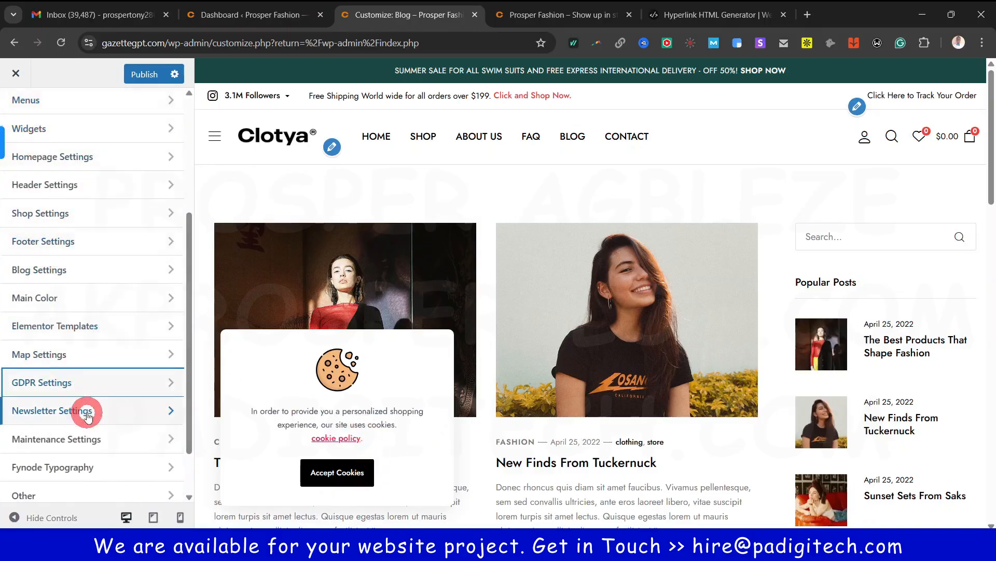
Look over the Maintenance Mode settings and return to the section list
scroll(88, 415, "down", 2)
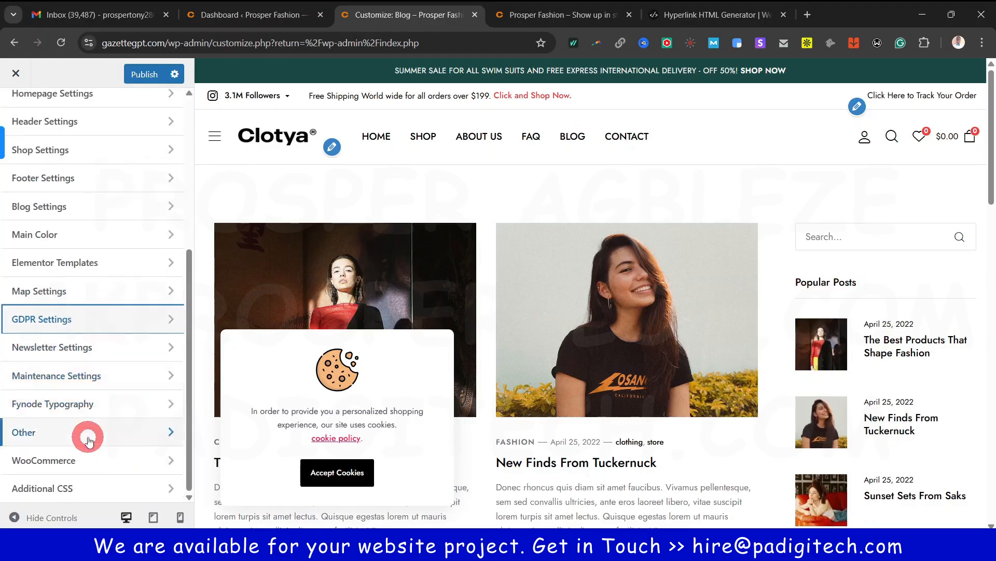
left_click(86, 381)
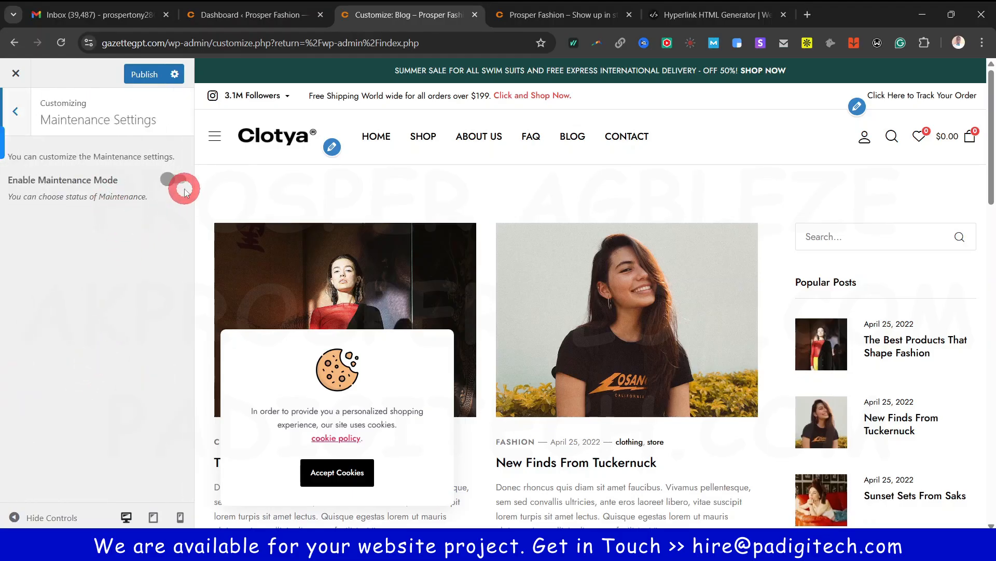
left_click(24, 115)
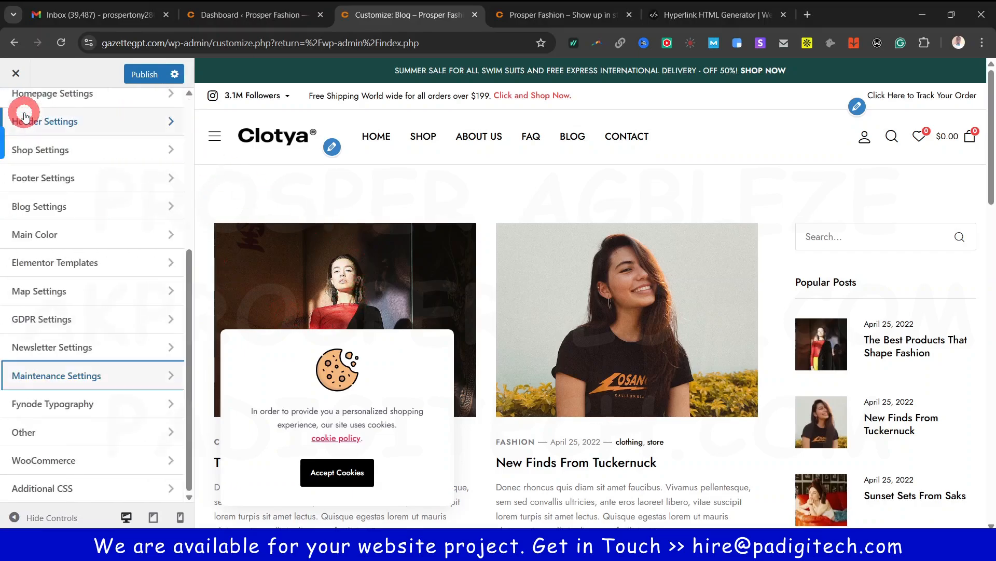
Browse the 'Select a 404 Page' list in Other settings, leaving it unset
left_click(60, 427)
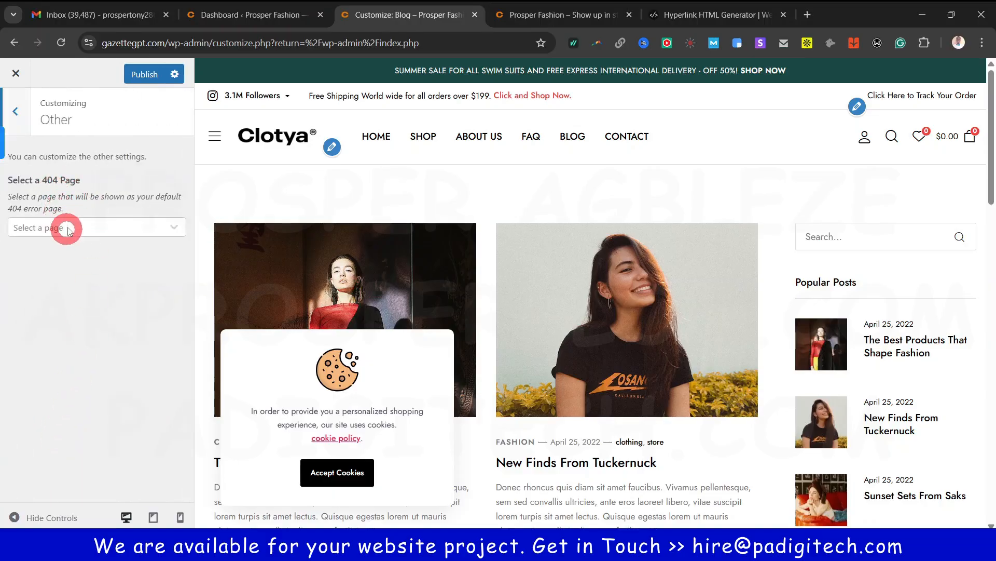
left_click(69, 229)
scroll(71, 345, "down", 10)
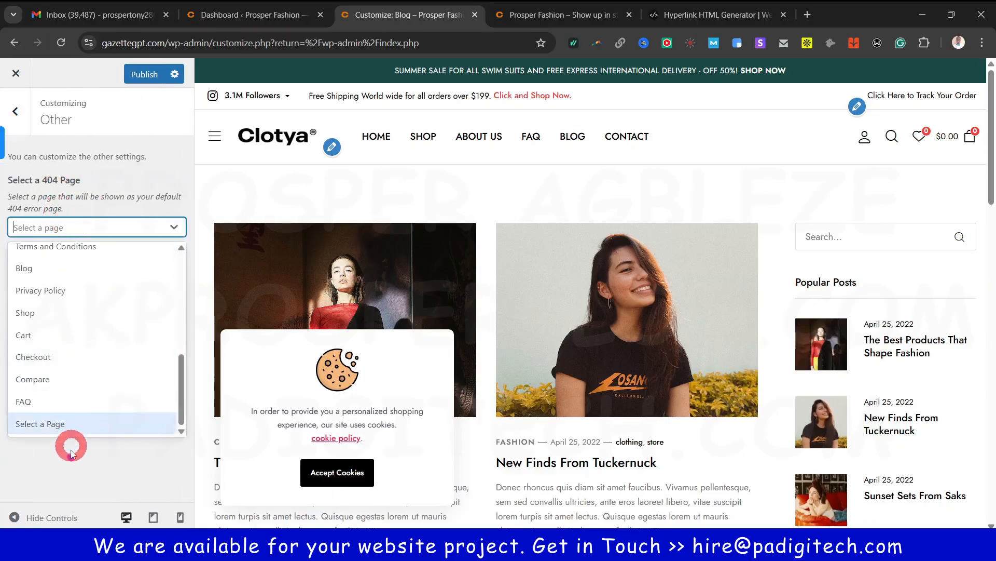
scroll(71, 349, "up", 8)
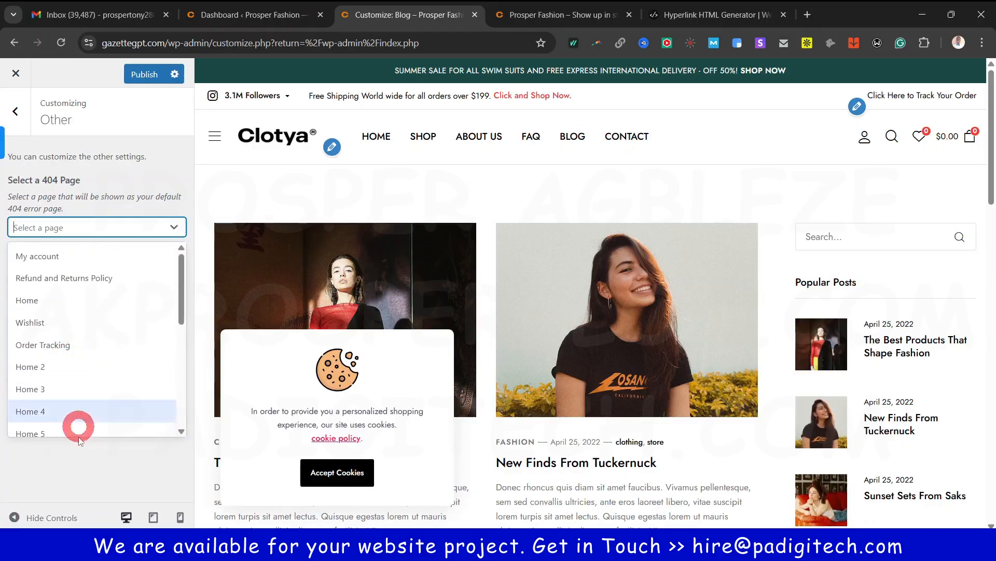
left_click(75, 475)
left_click(16, 111)
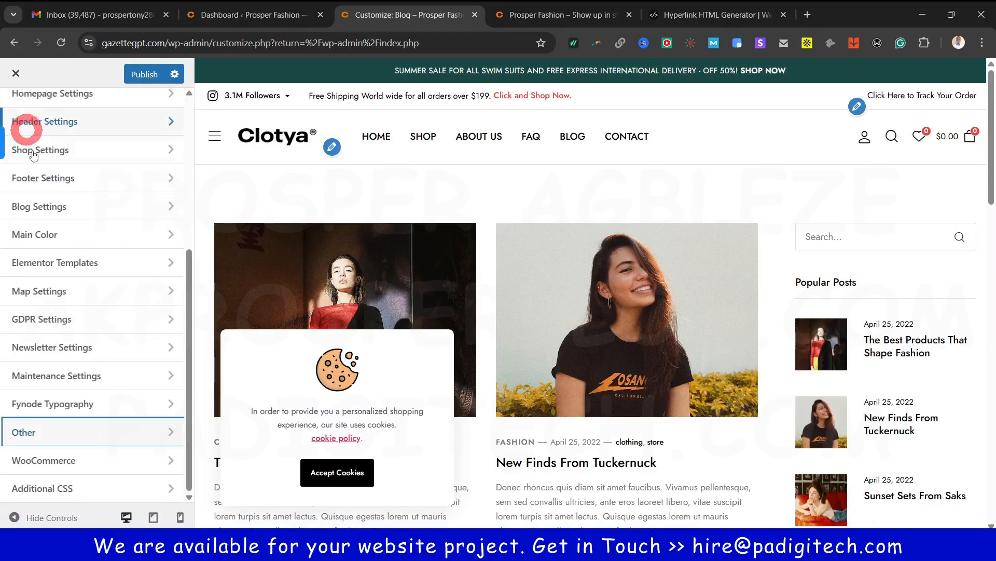
Check the WooCommerce Store Notice text, then view the Product Catalog settings
left_click(78, 460)
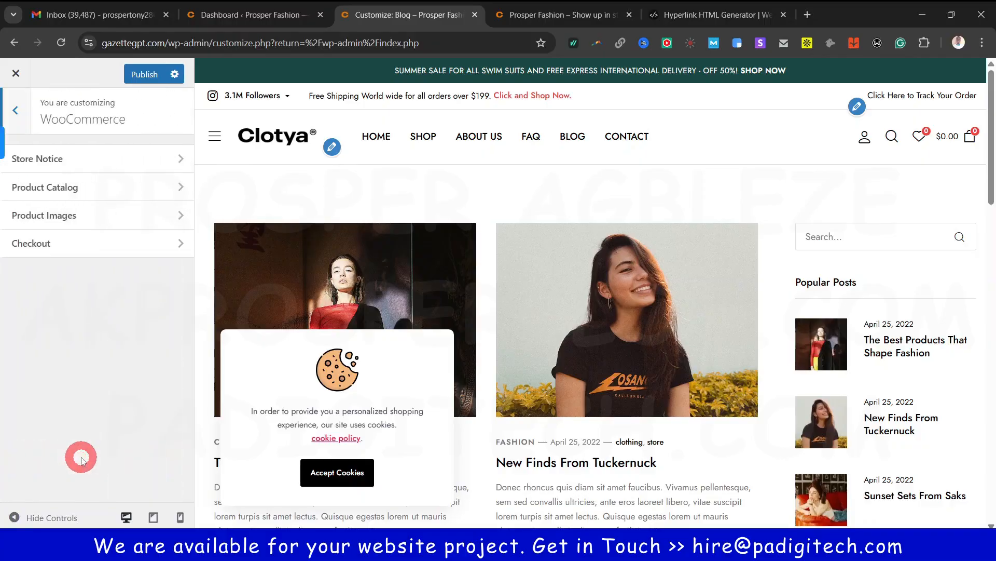
left_click(109, 158)
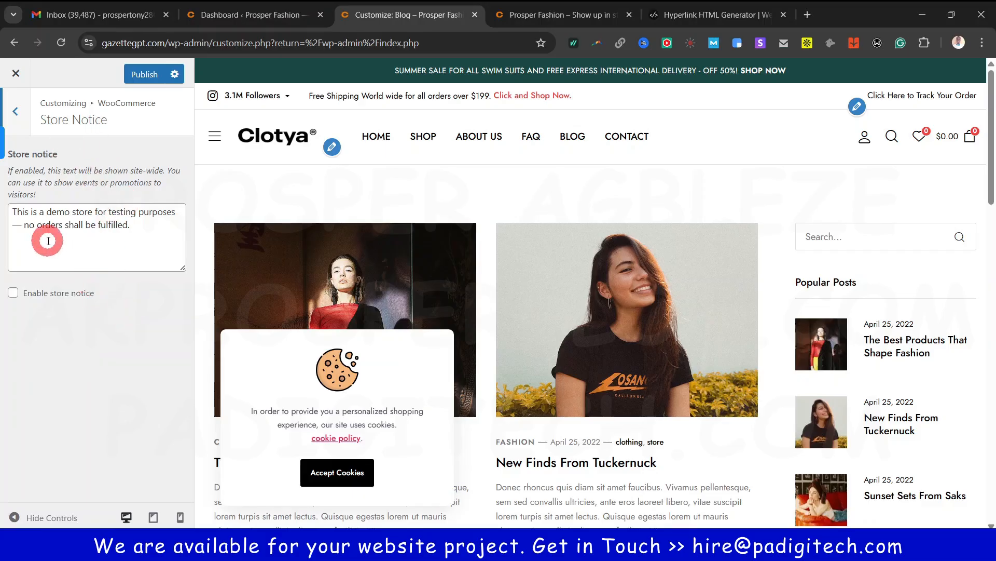
left_click(16, 108)
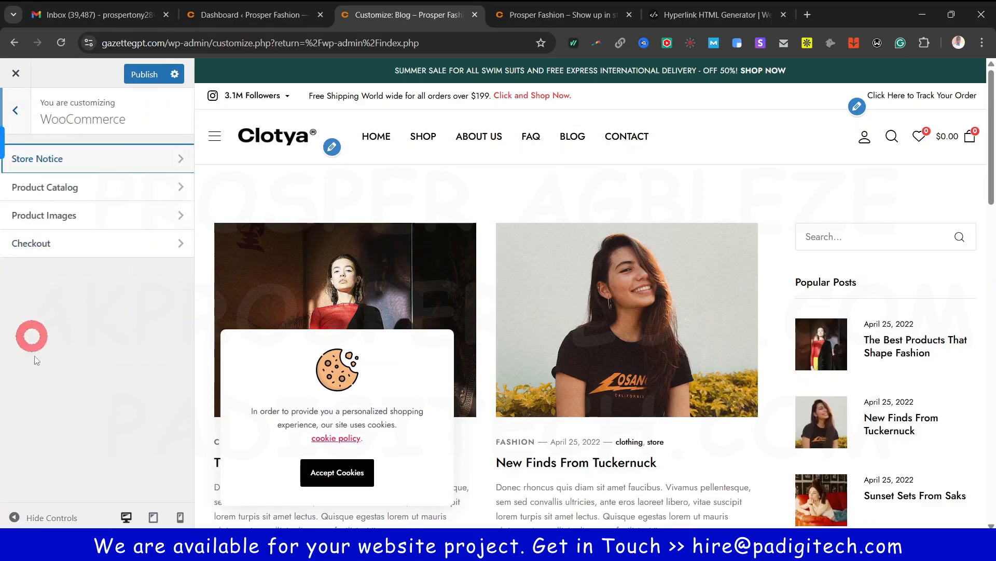
left_click(76, 187)
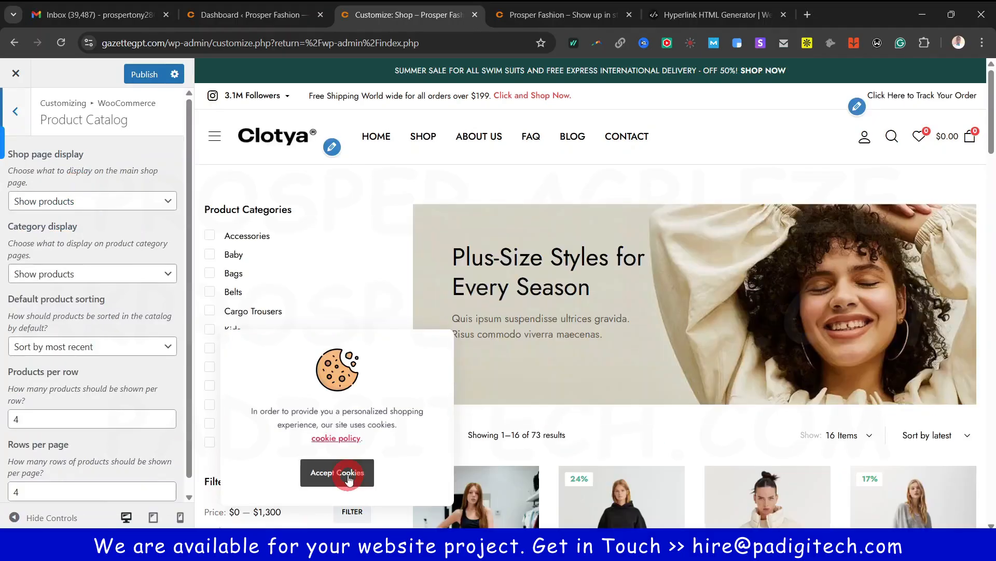
Accept cookies in the shop preview to dismiss the notice
left_click(338, 472)
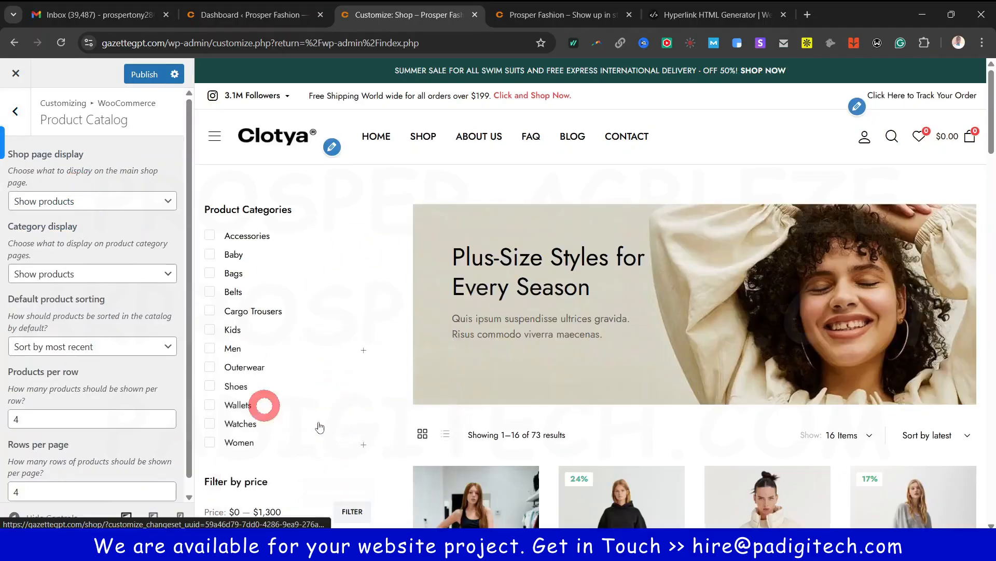
scroll(541, 394, "down", 4)
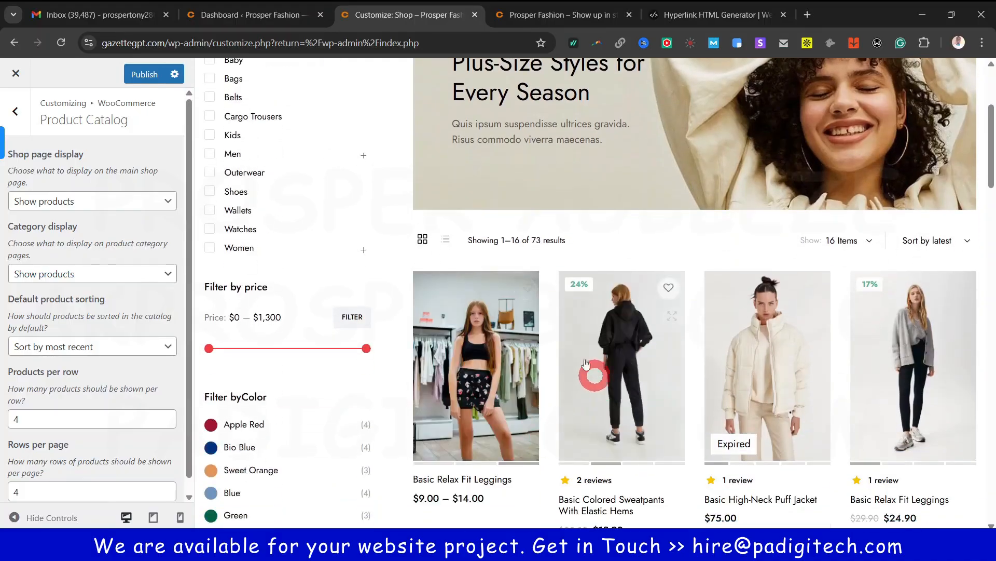
scroll(580, 358, "up", 4)
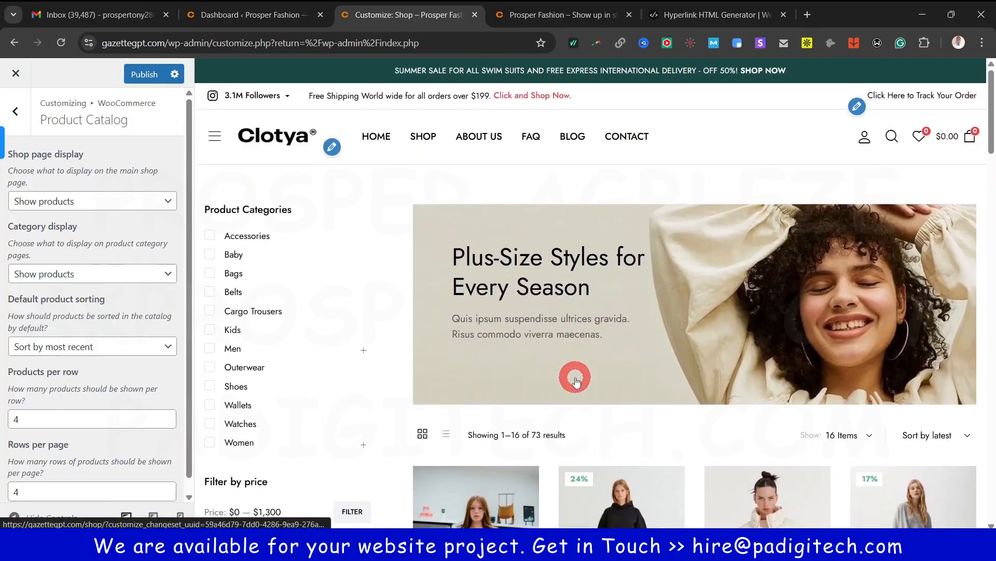
scroll(575, 380, "down", 7)
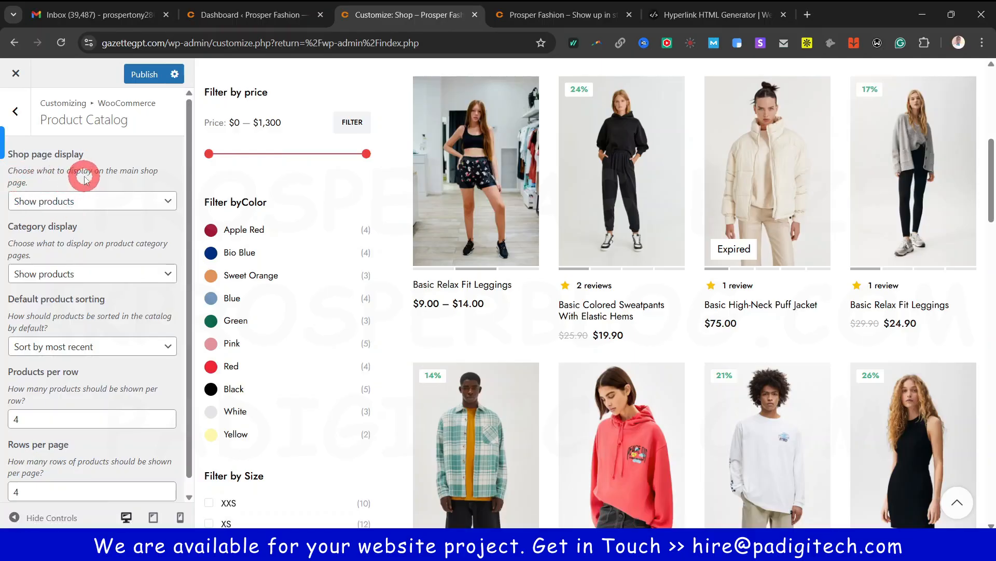
Keep Shop page display on Show products and browse the shop preview's 16 of 73 products
left_click(69, 200)
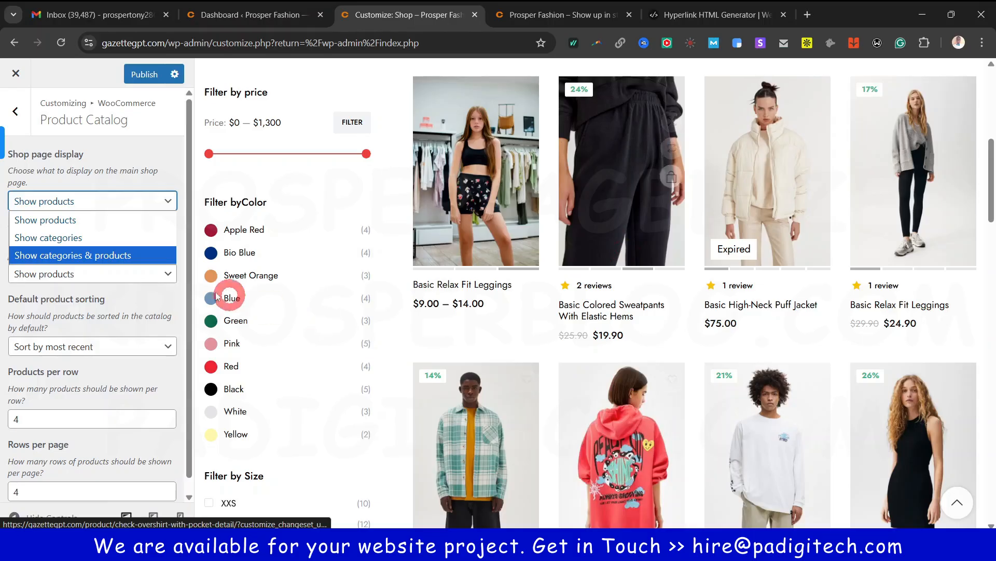
left_click(158, 186)
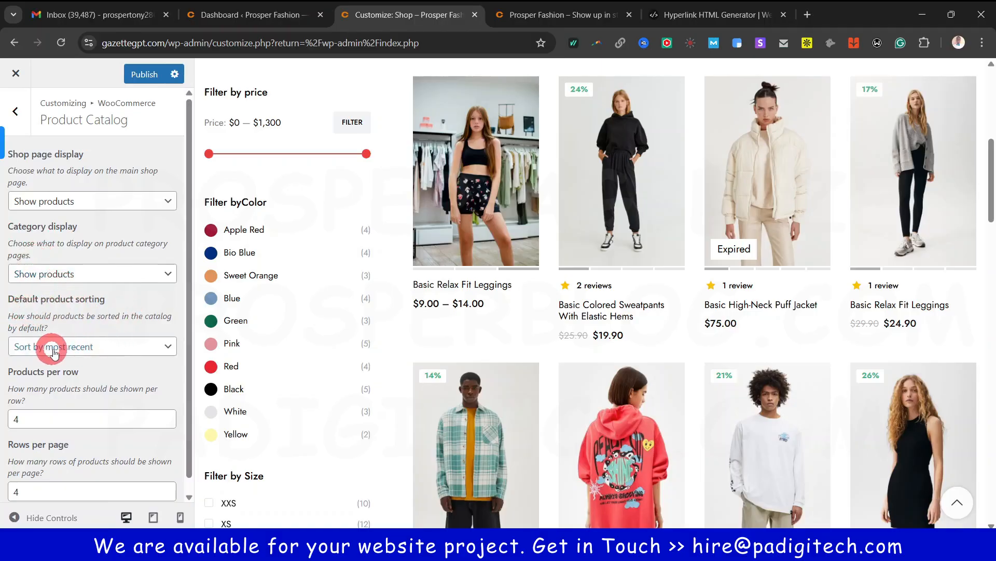
scroll(602, 330, "up", 3)
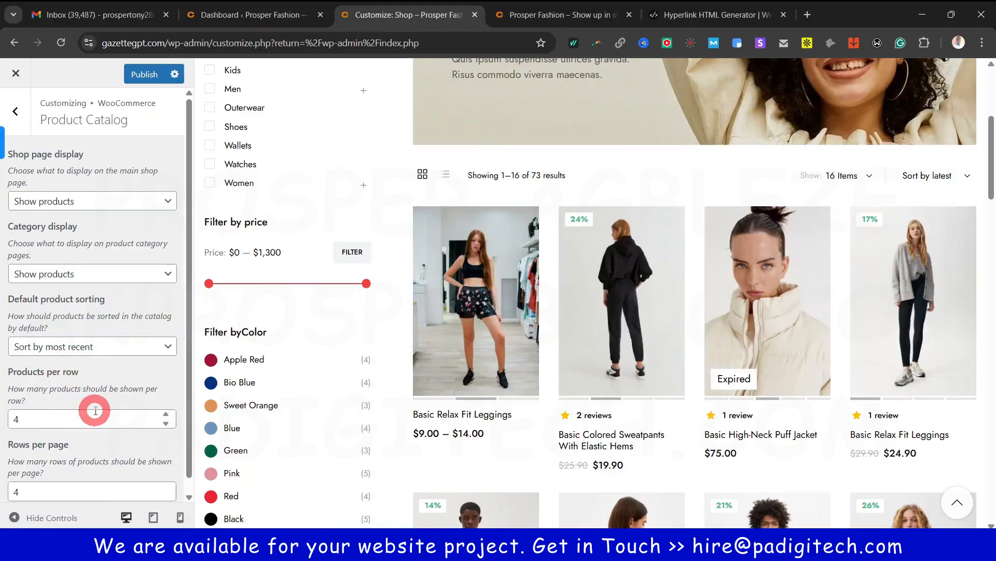
scroll(91, 423, "down", 1)
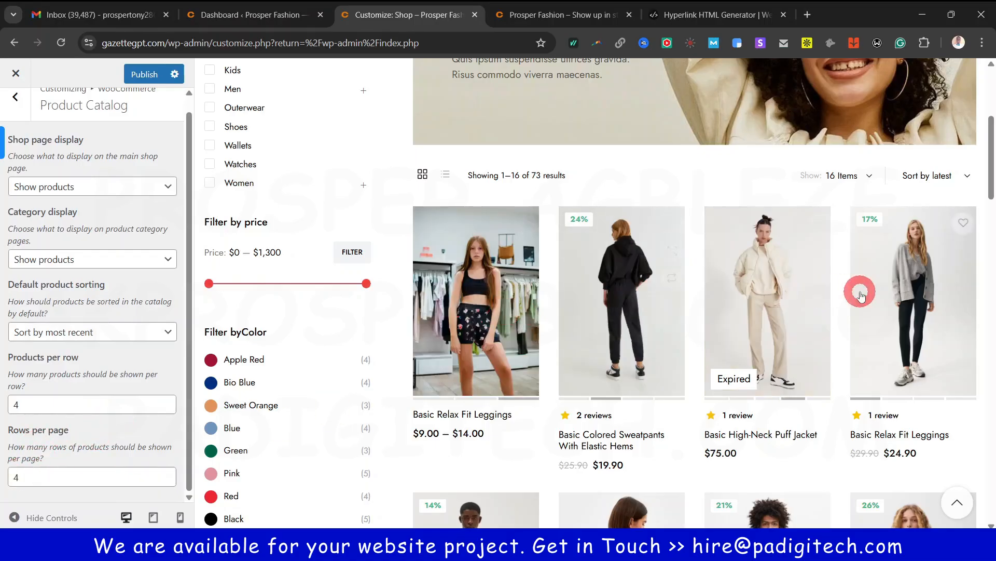
scroll(851, 291, "down", 5)
scroll(770, 300, "down", 12)
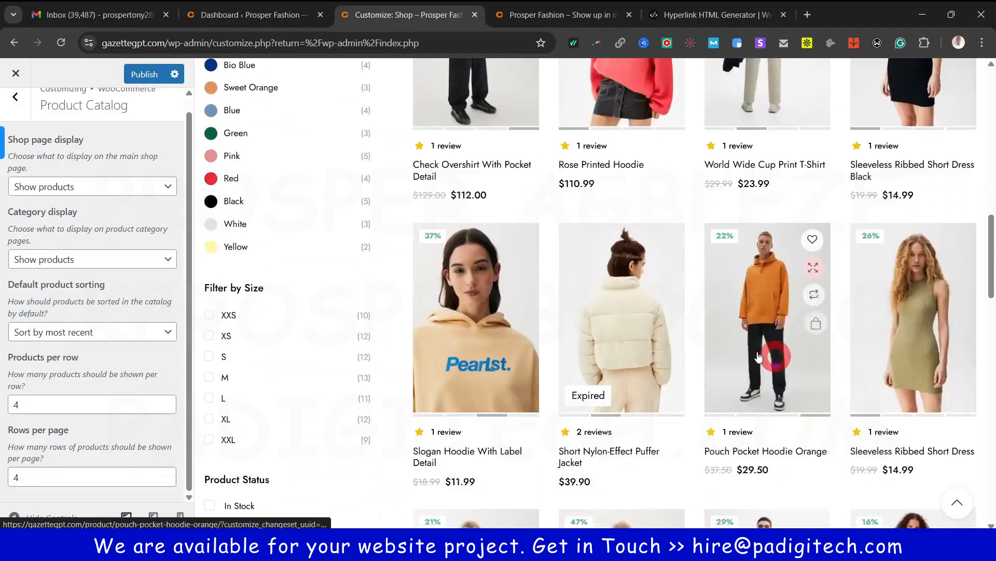
scroll(937, 337, "down", 6)
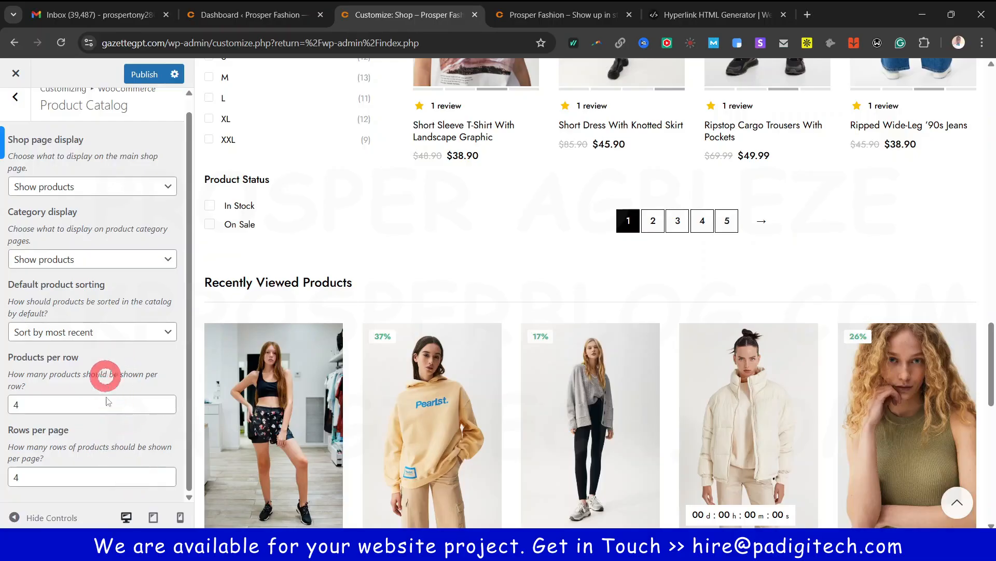
scroll(108, 356, "up", 1)
left_click(8, 121)
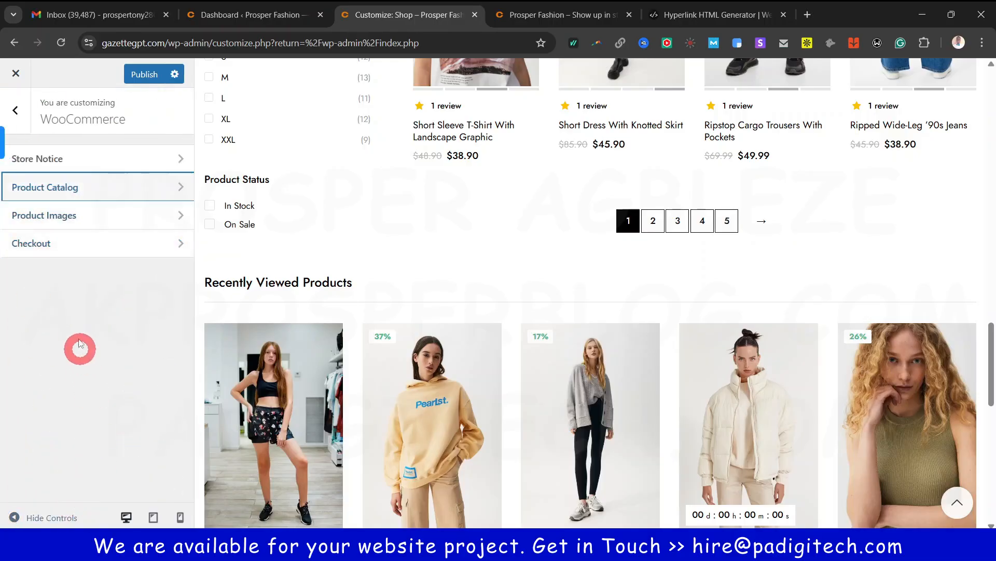
Review the 600/300 product image sizes, then view the WooCommerce Checkout options
left_click(69, 215)
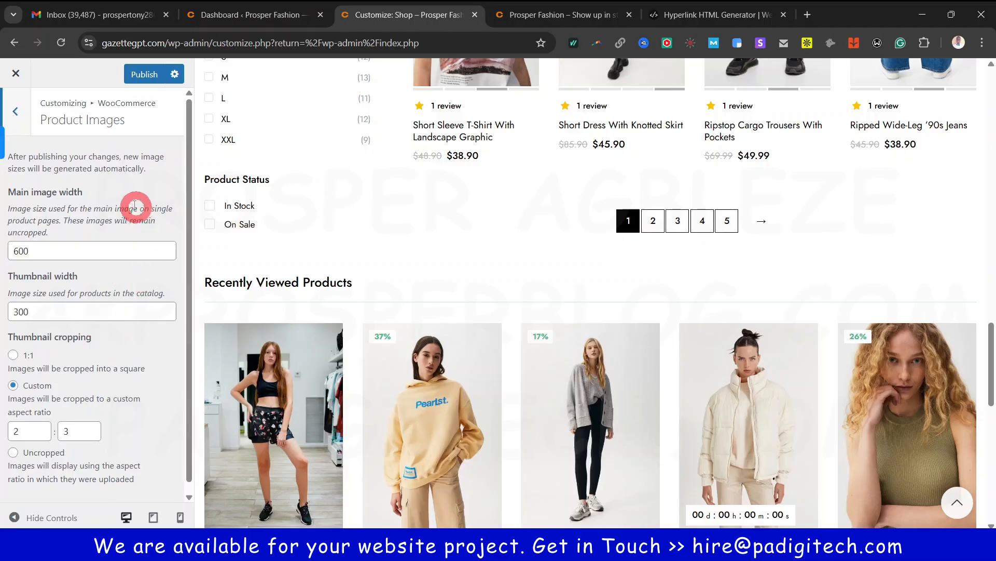
left_click(15, 111)
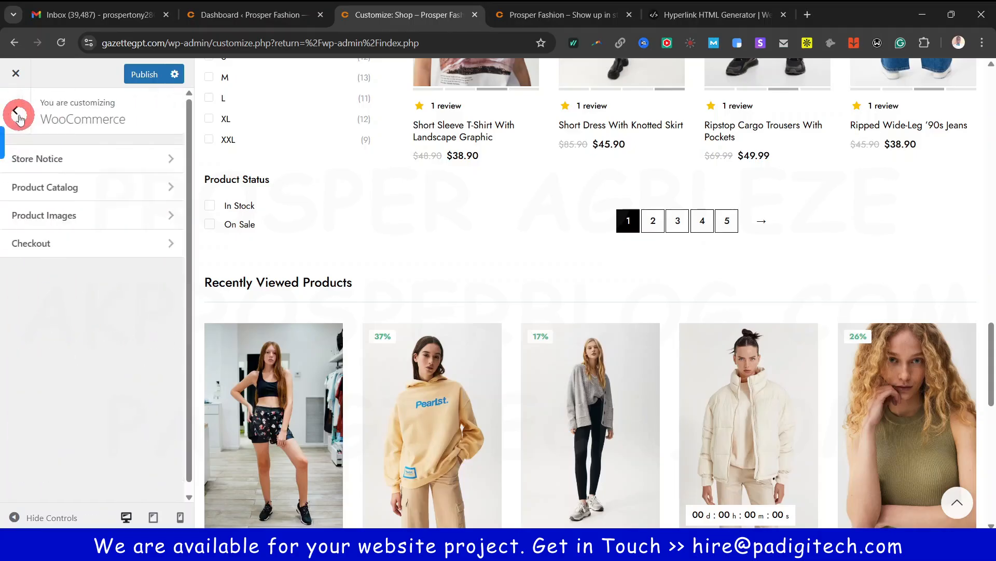
left_click(51, 246)
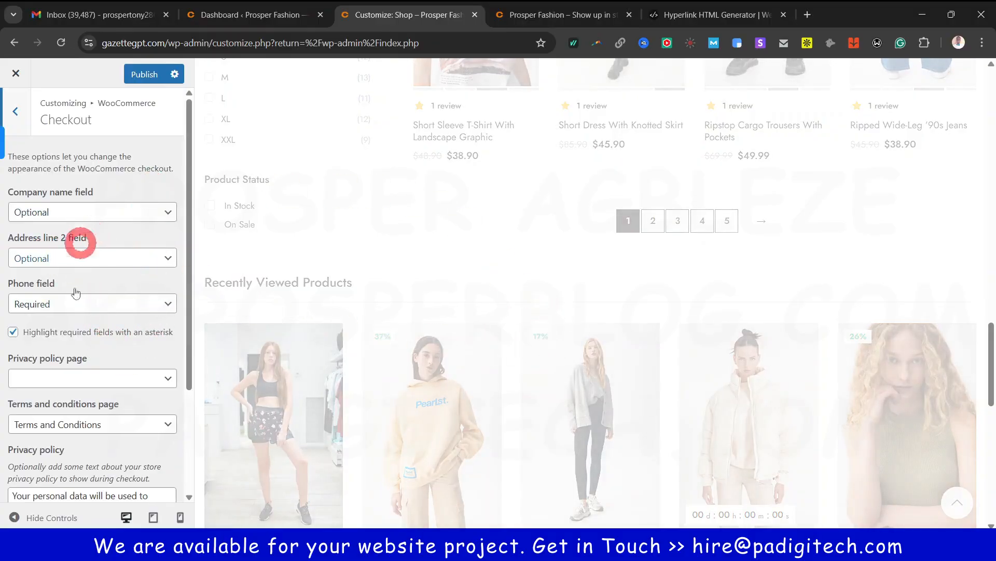
Keep the company name field Optional and Terms and Conditions as the terms page
scroll(75, 397, "down", 2)
scroll(75, 397, "up", 2)
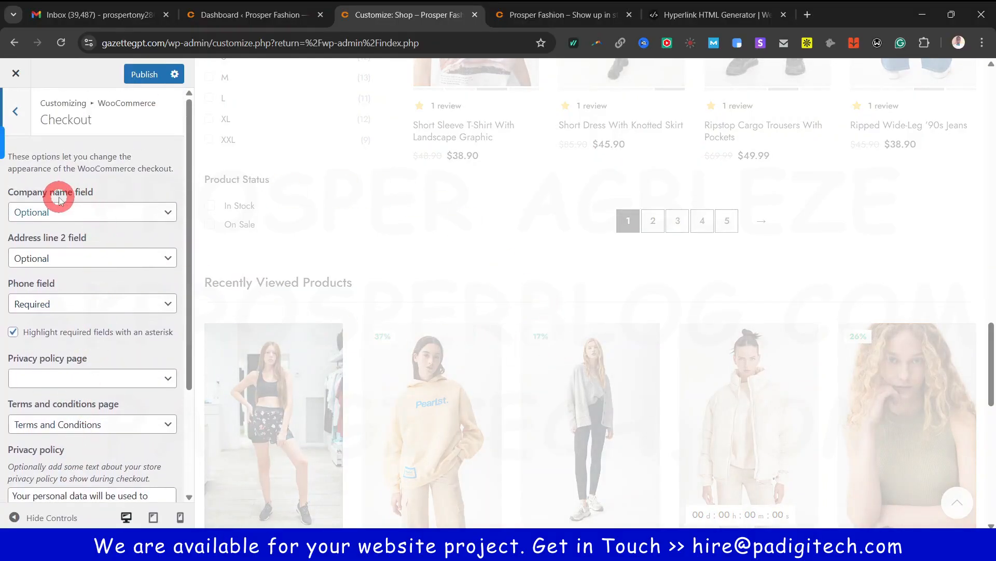
left_click(93, 212)
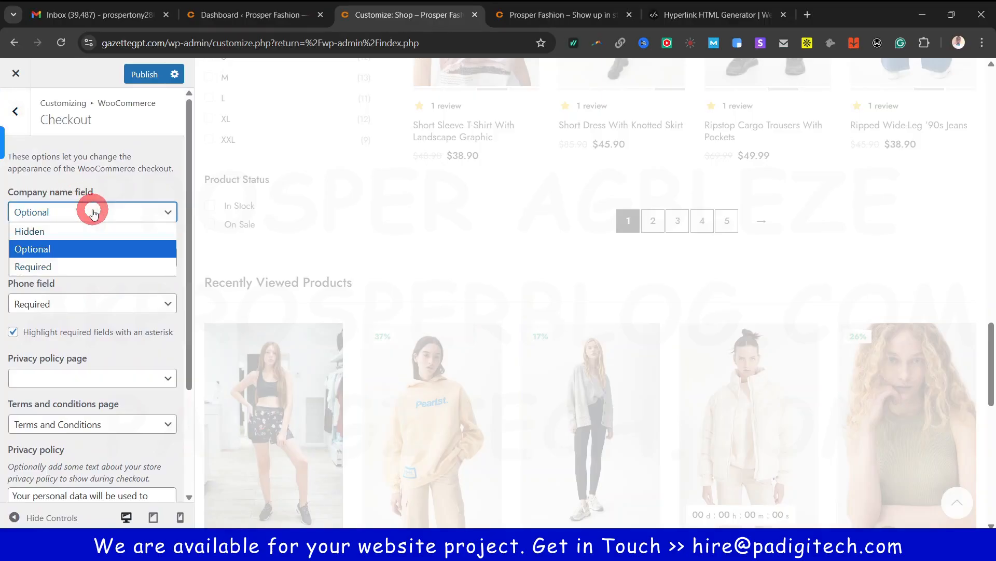
left_click(79, 246)
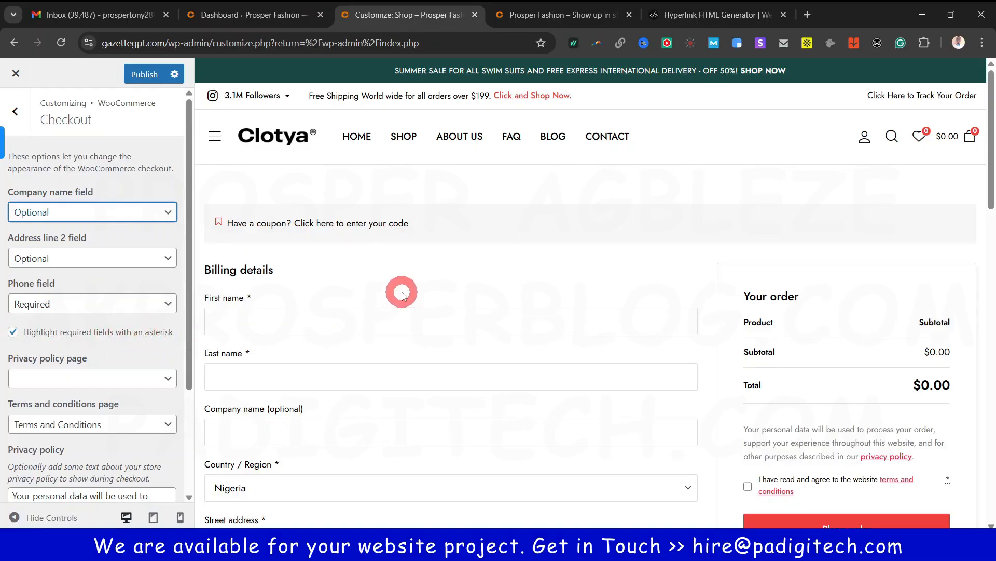
scroll(415, 312, "down", 2)
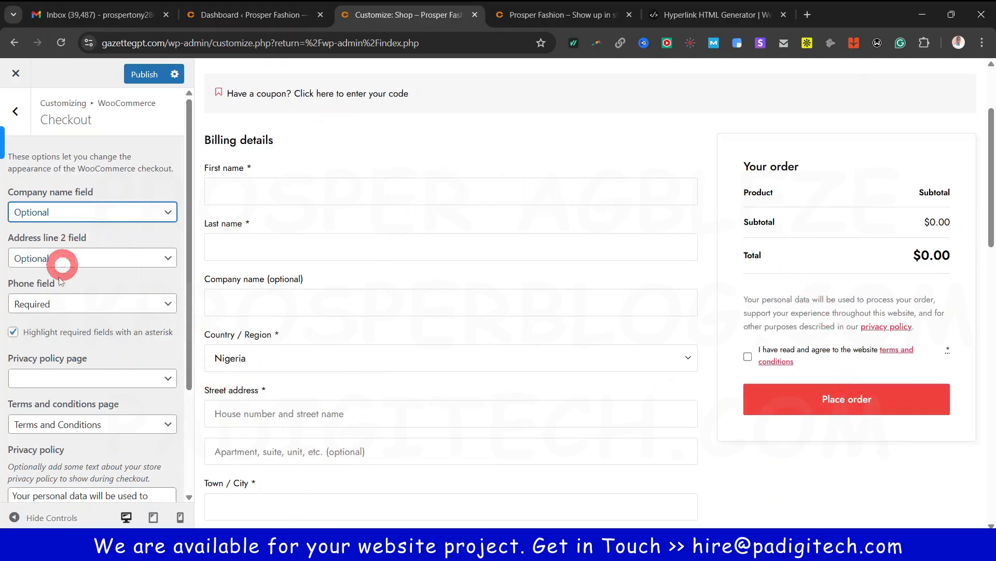
scroll(70, 295, "down", 2)
left_click(73, 294)
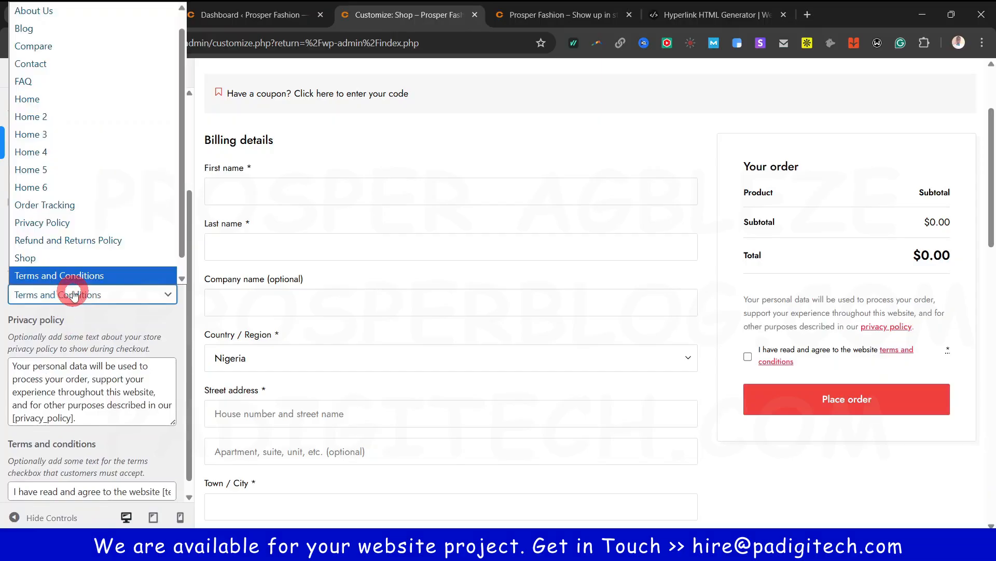
left_click(73, 292)
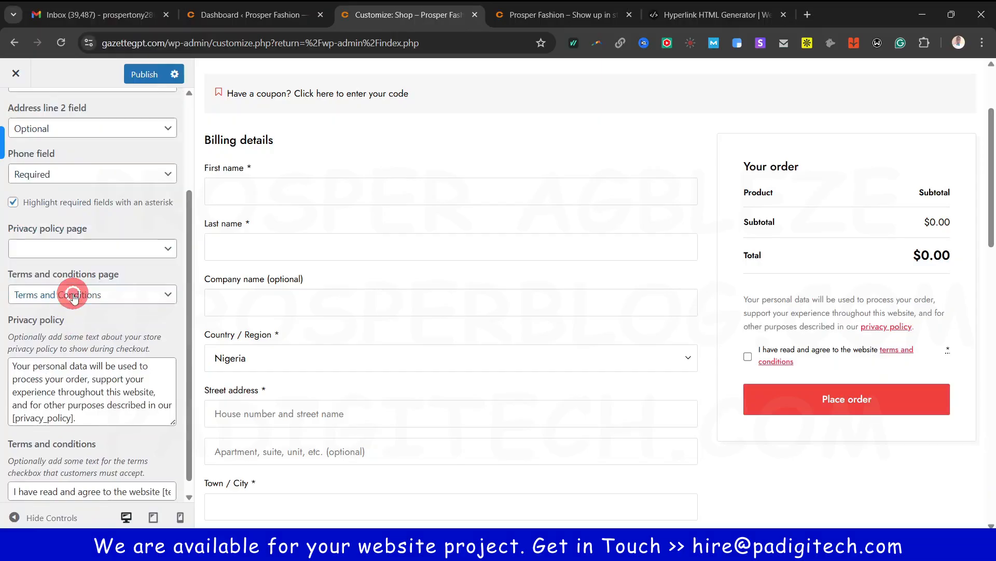
Set Privacy Policy as the privacy page and review its checkout text unchanged
left_click(81, 252)
scroll(80, 374, "down", 2)
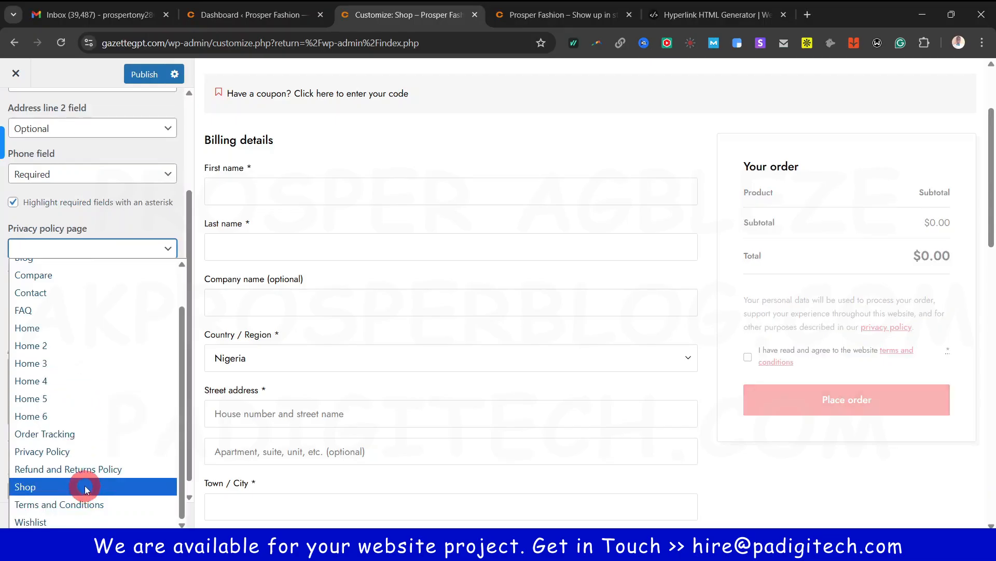
left_click(78, 451)
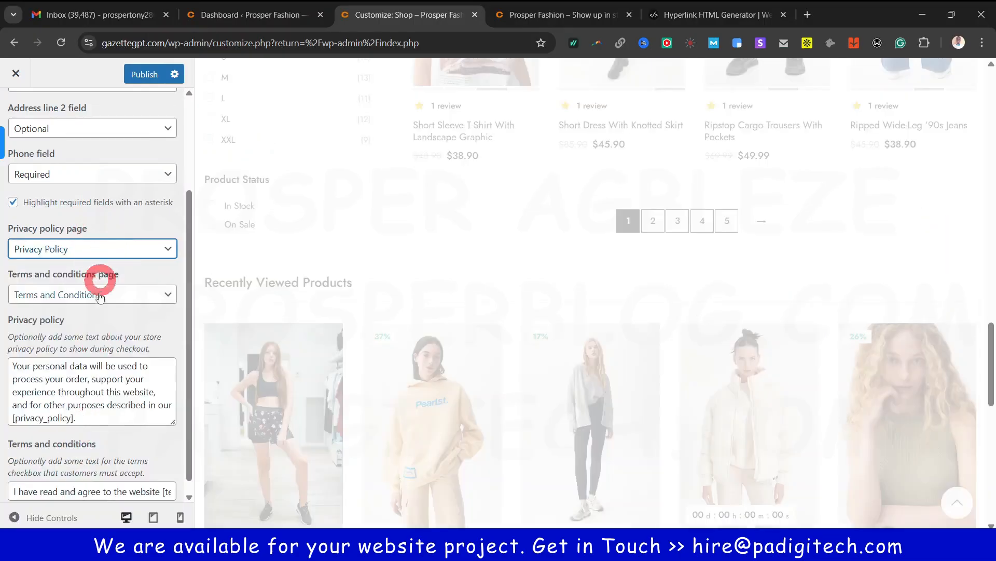
left_click(83, 366)
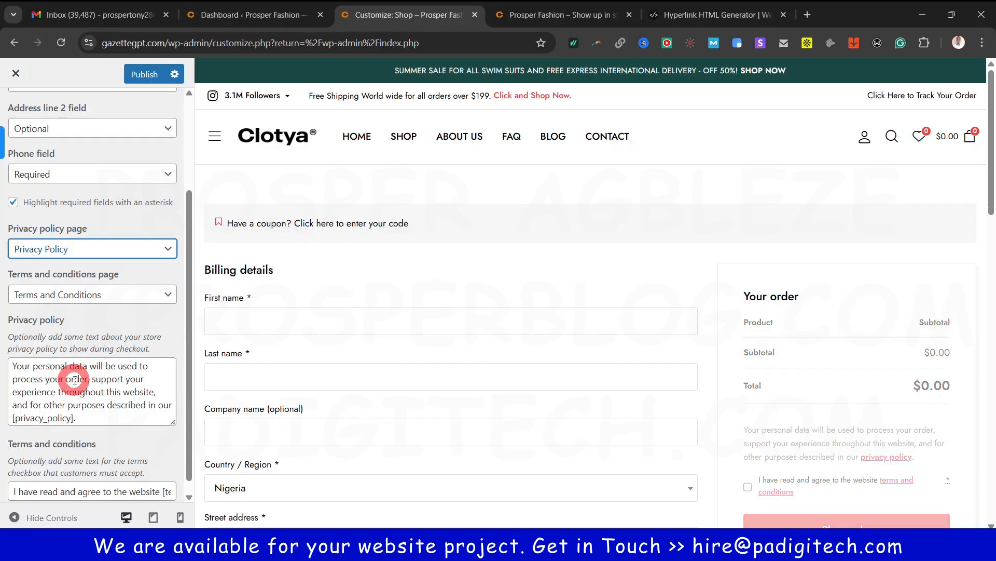
scroll(664, 363, "up", 5)
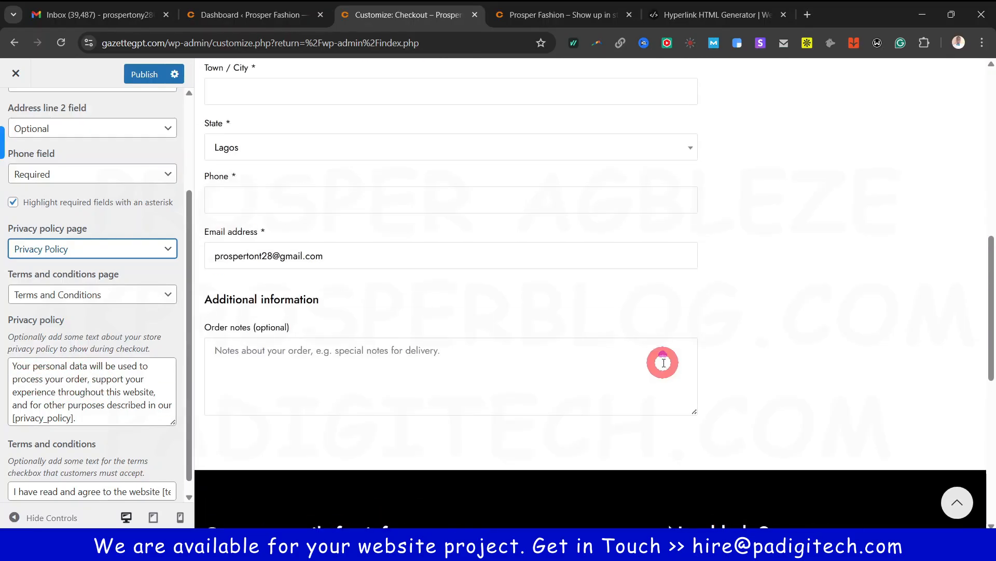
scroll(664, 362, "up", 8)
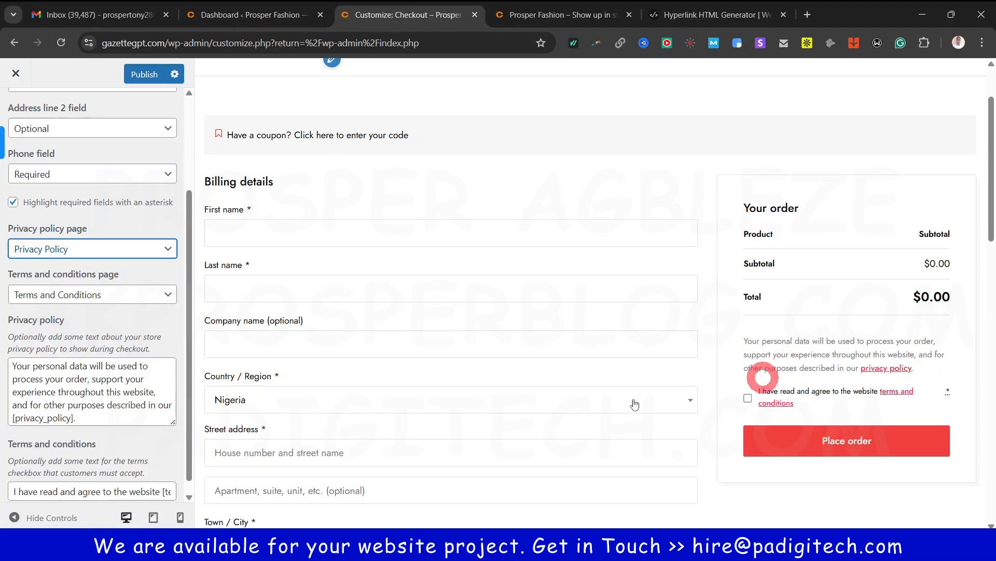
triple_click(27, 378)
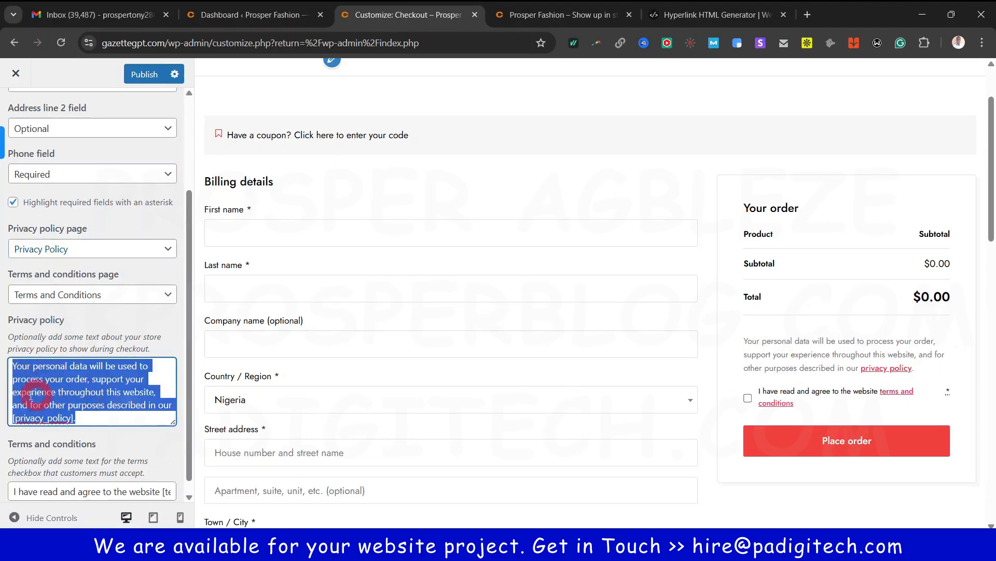
left_click(102, 392)
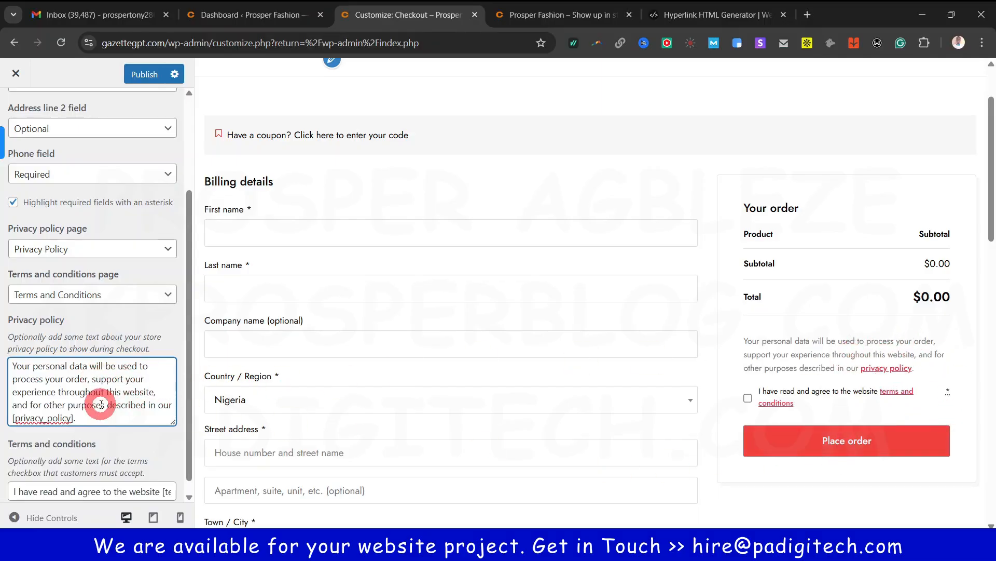
scroll(65, 470, "down", 1)
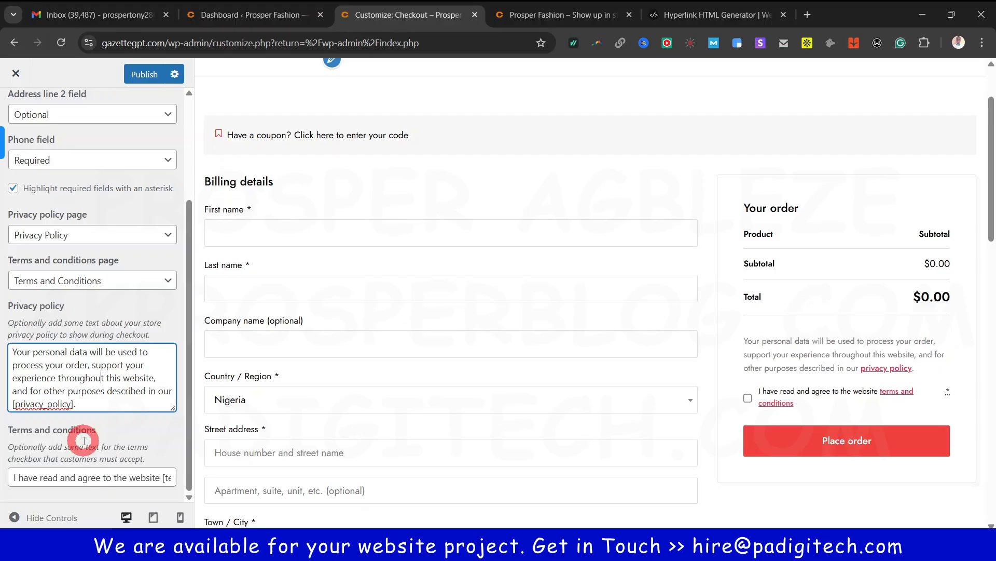
scroll(82, 438, "up", 3)
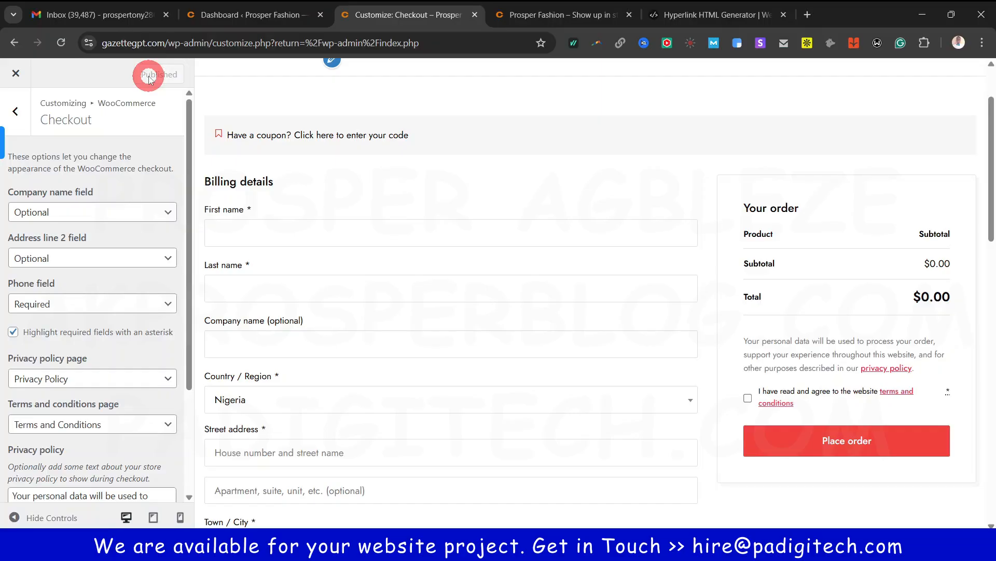
Back out of the Customizer sections and close the Customize tab with Ctrl+W
left_click(15, 110)
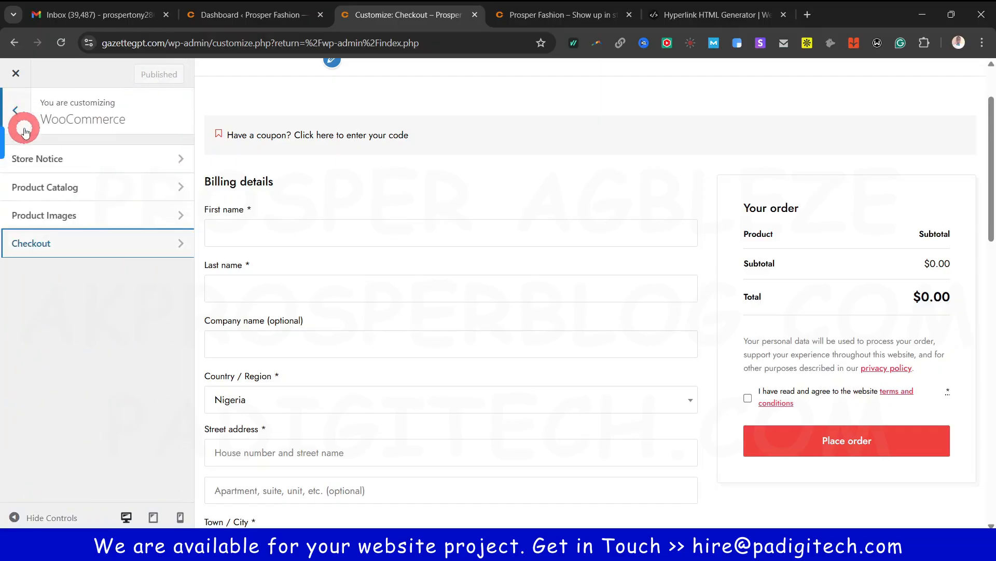
left_click(17, 112)
scroll(79, 467, "up", 4)
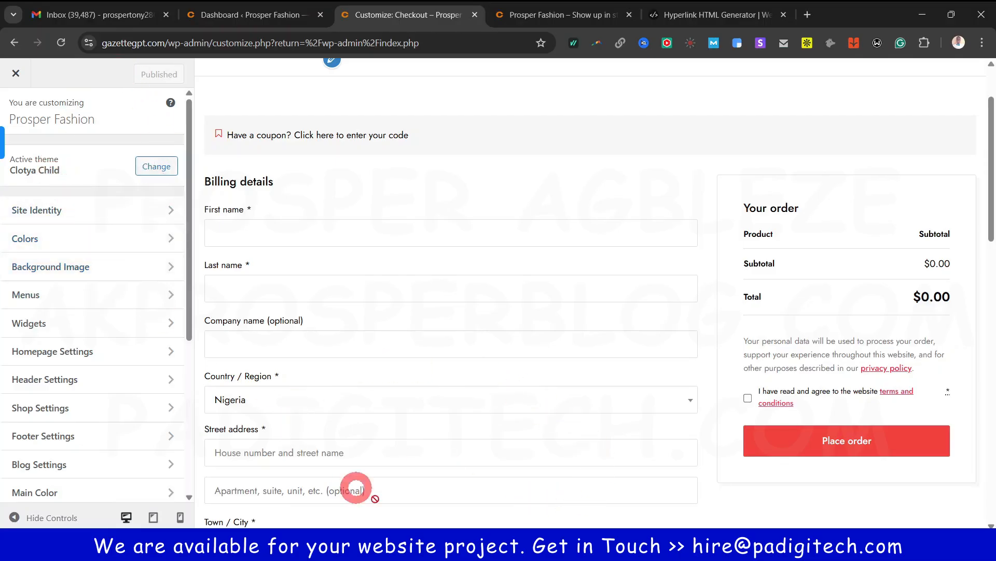
key("ctrl+w")
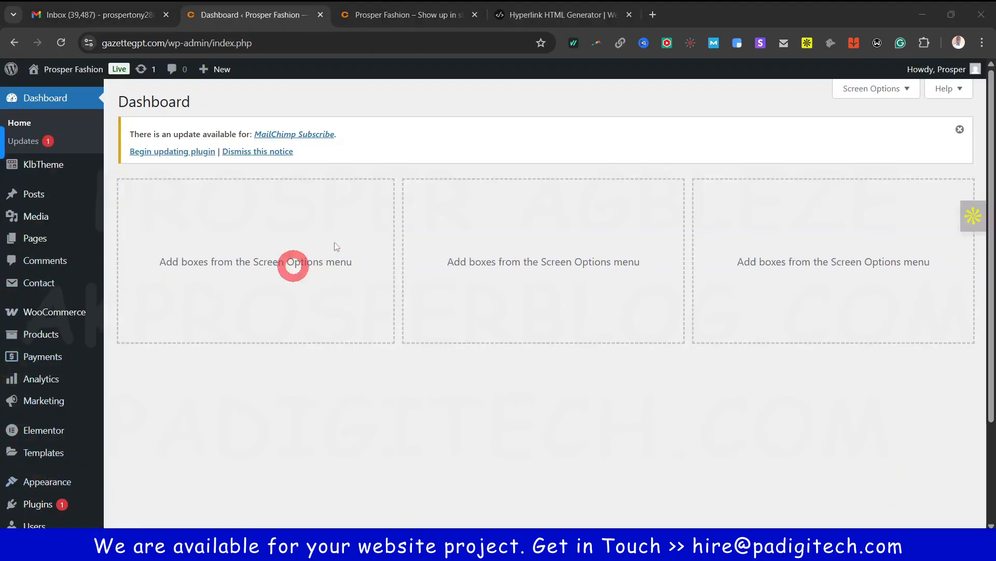
mouse_move(65, 249)
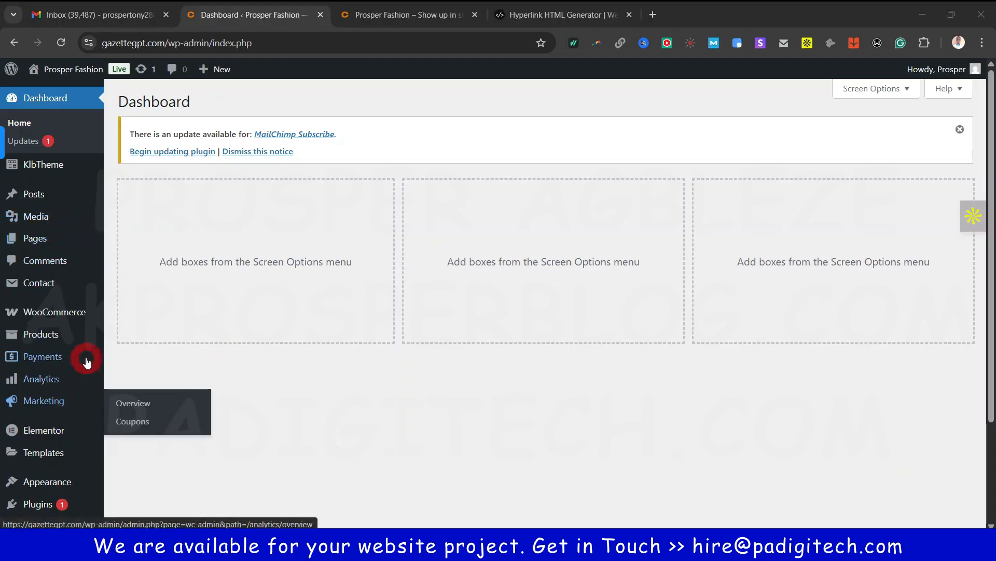
scroll(66, 435, "down", 1)
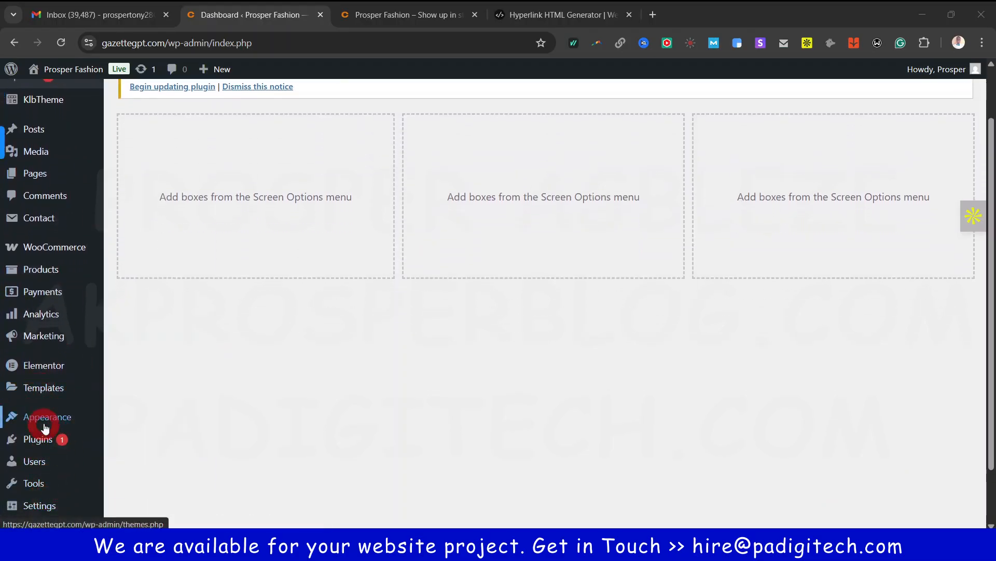
Open the Appearance > Widgets admin page
mouse_move(47, 416)
left_click(142, 403)
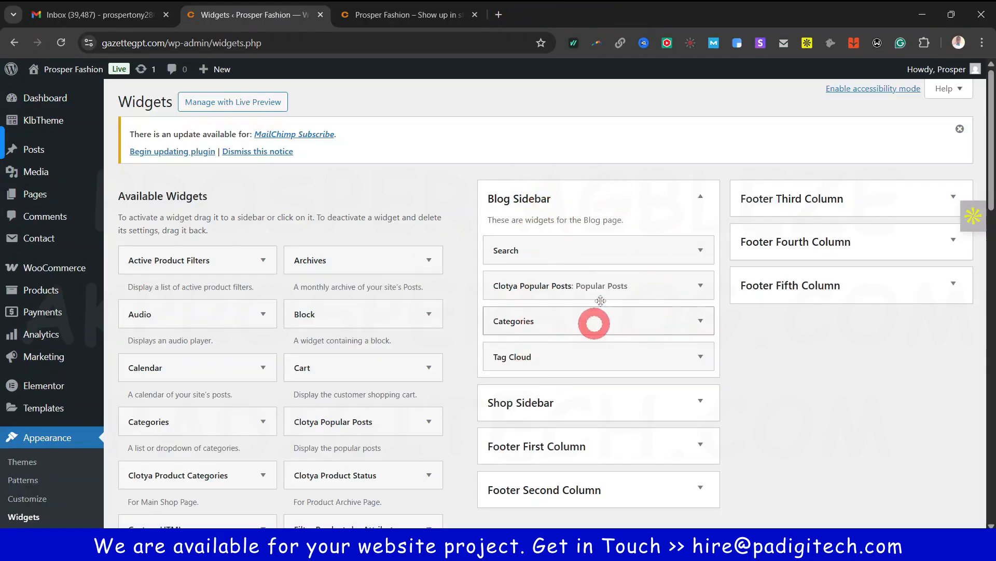
scroll(541, 384, "down", 1)
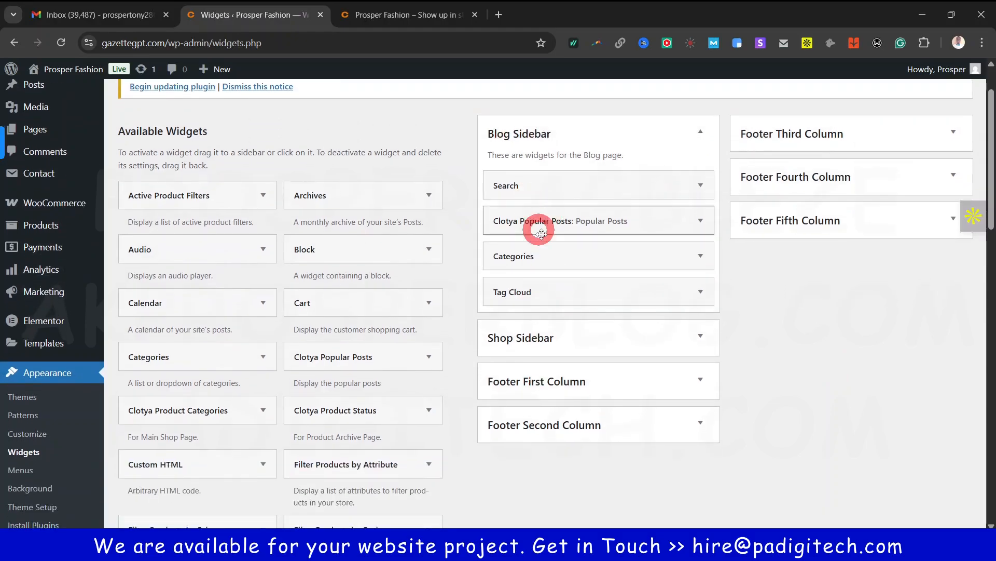
scroll(538, 233, "up", 1)
Check the live Blog page sidebar in a new tab, then return to Widgets
left_click(411, 10)
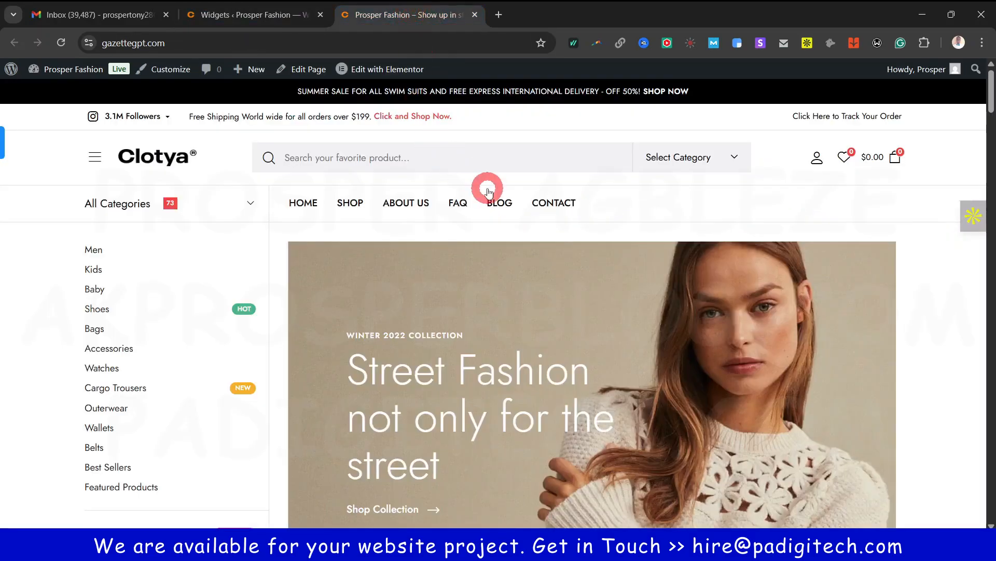
left_click(351, 202, "ctrl")
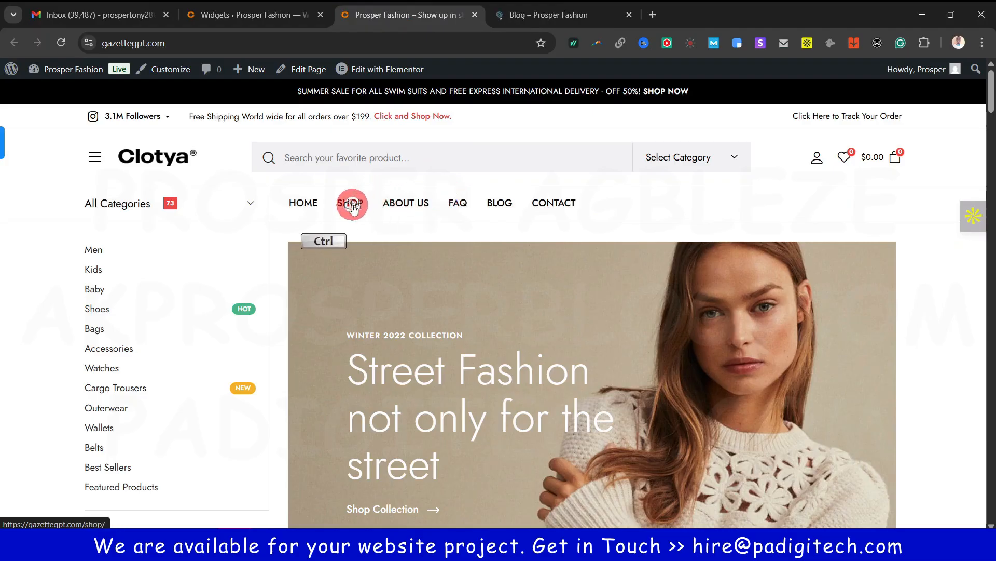
left_click(350, 202, "ctrl")
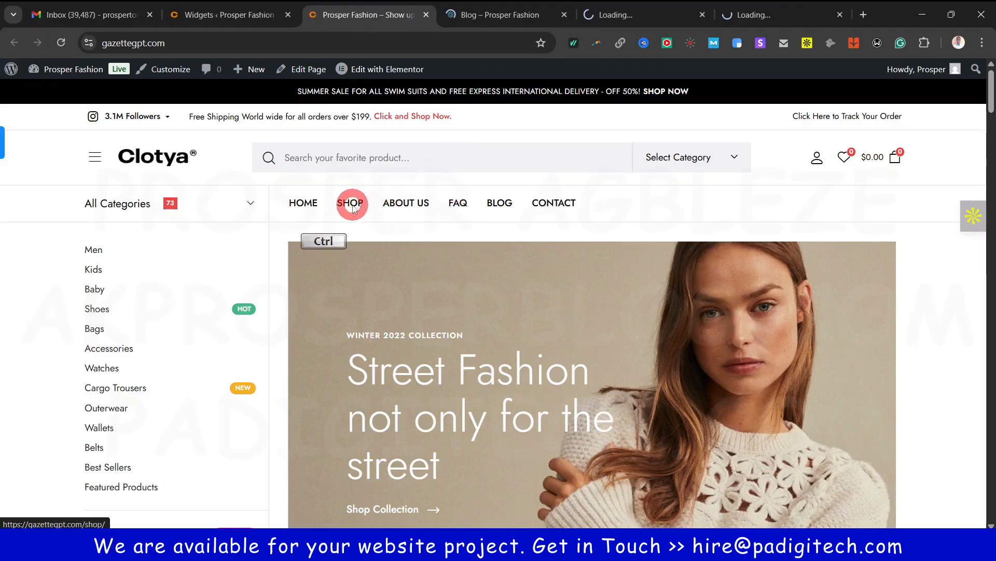
left_click(701, 15)
left_click(509, 16)
scroll(597, 296, "down", 3)
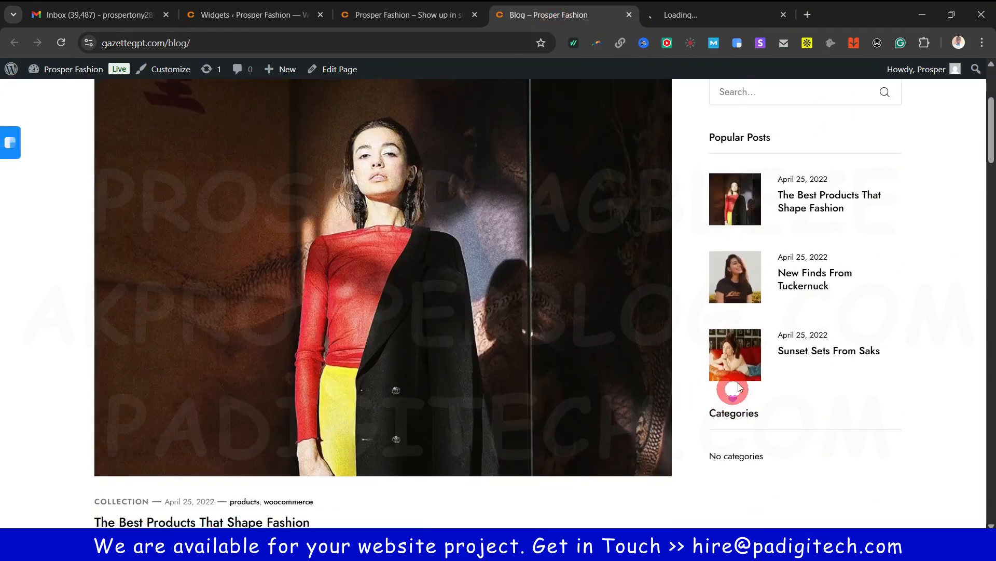
scroll(778, 403, "down", 3)
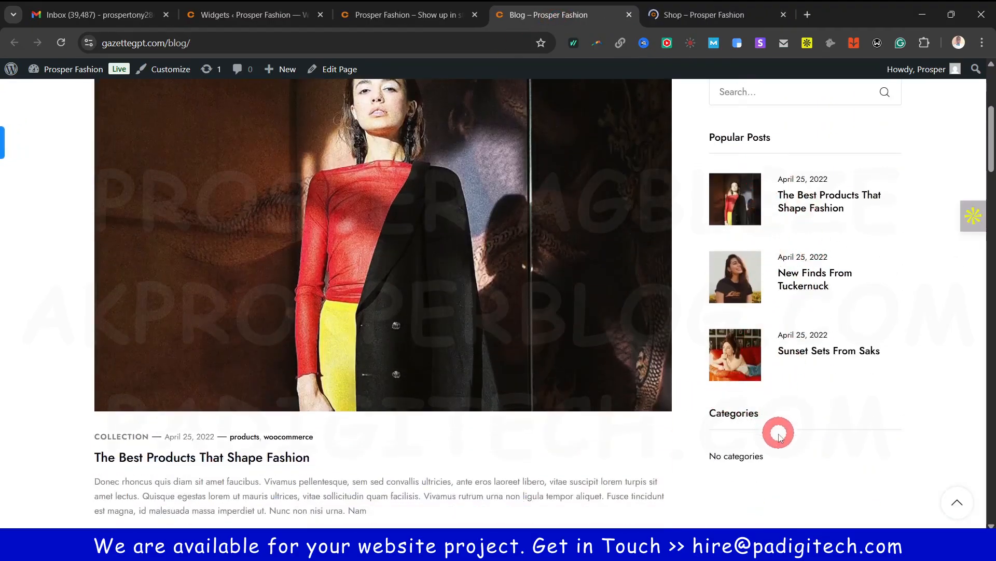
scroll(794, 360, "up", 7)
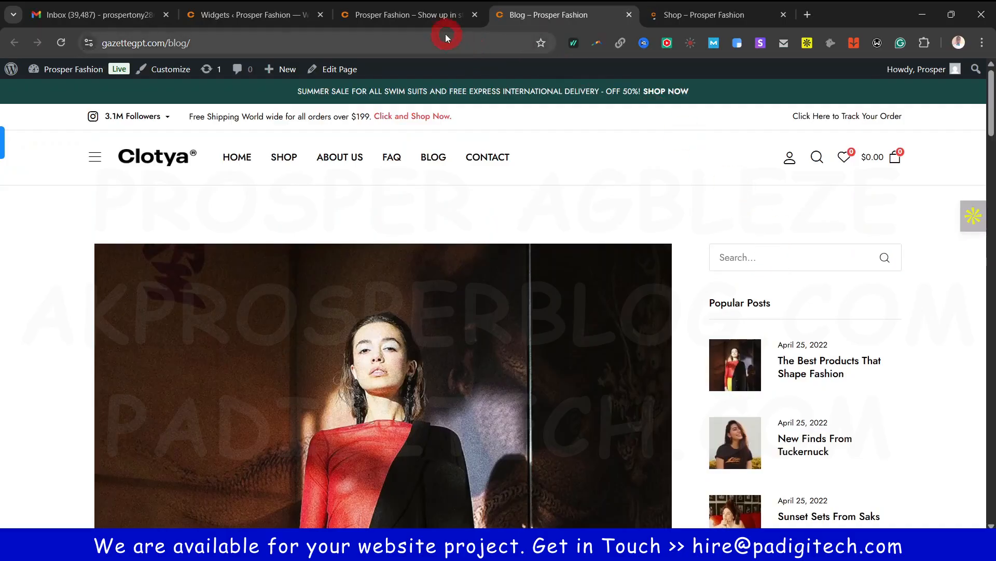
left_click(232, 9)
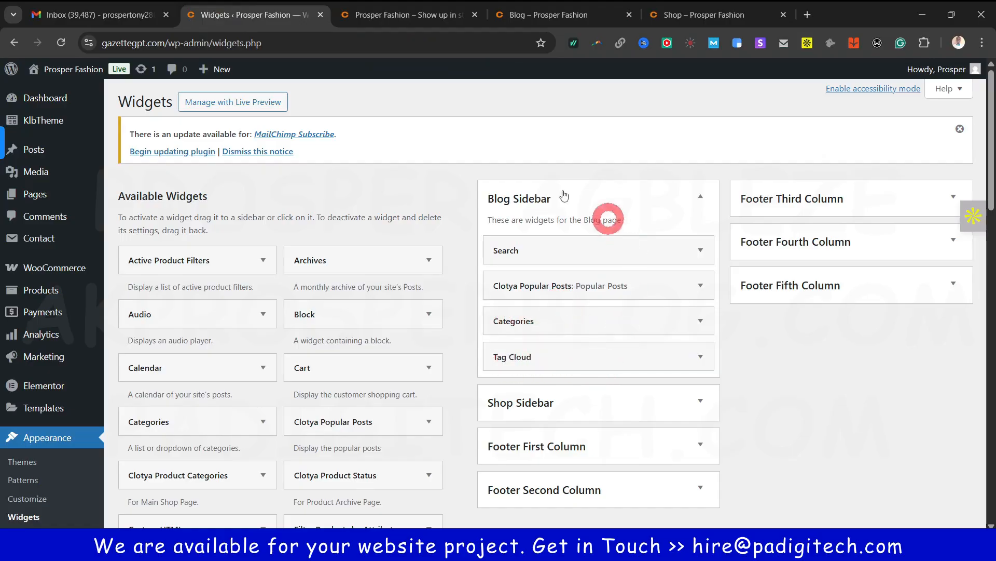
scroll(489, 340, "down", 3)
scroll(524, 208, "up", 3)
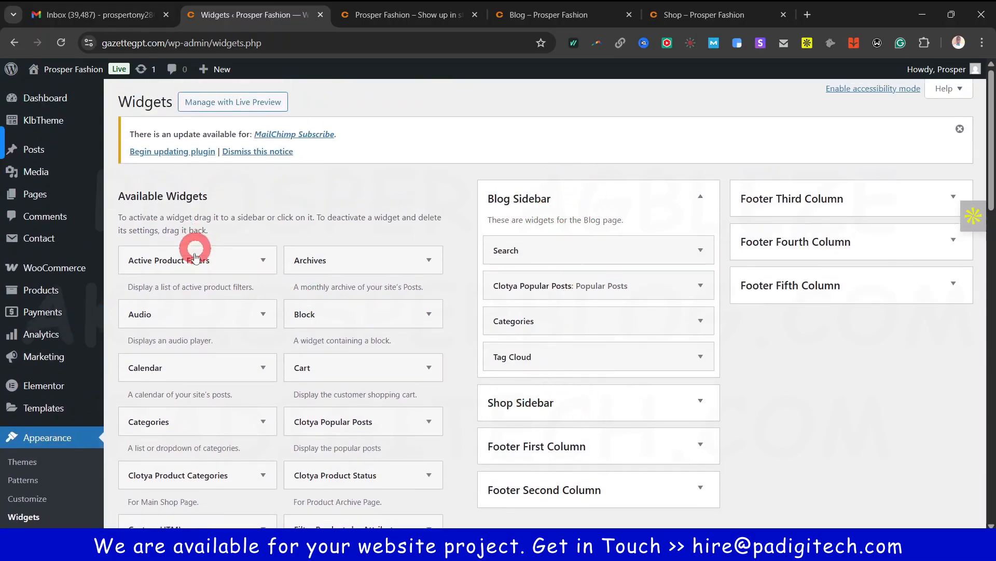
scroll(187, 130, "down", 3)
left_click(607, 223)
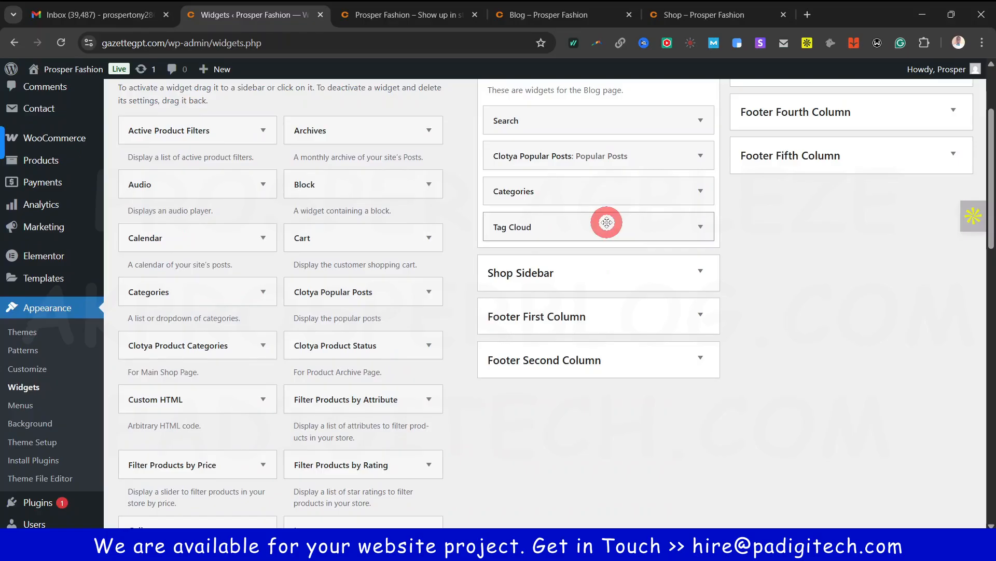
scroll(200, 320, "down", 3)
scroll(201, 319, "down", 5)
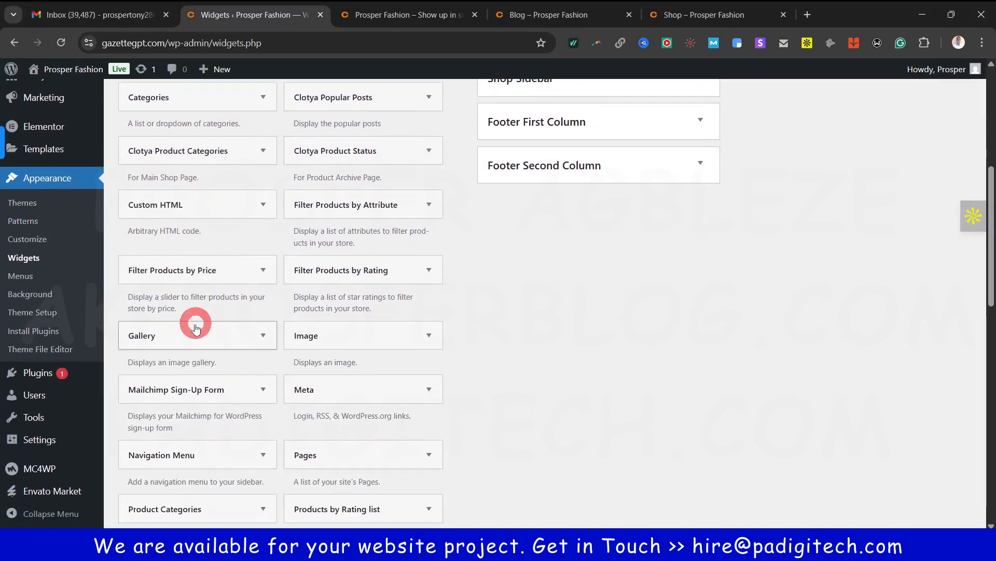
scroll(189, 342, "down", 4)
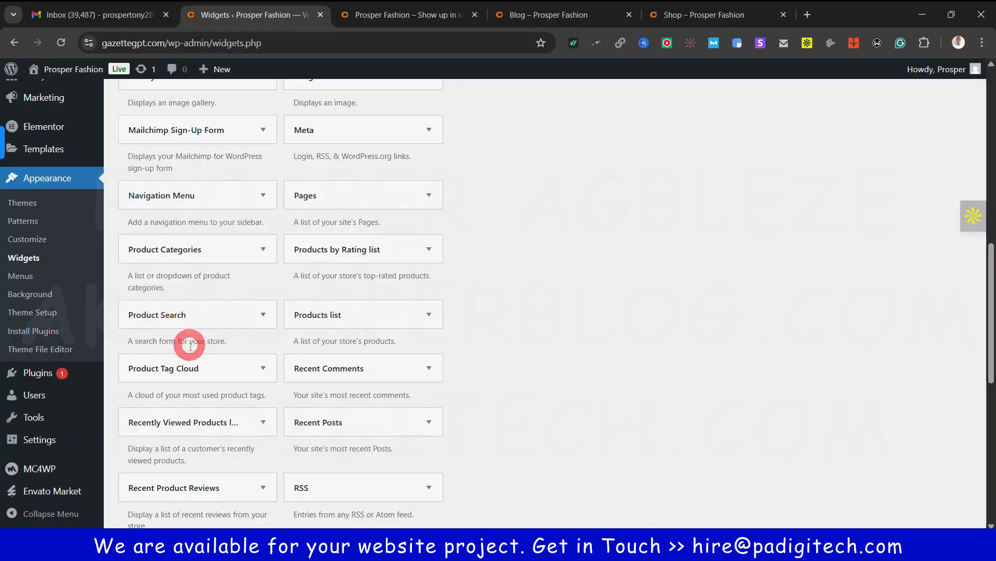
scroll(189, 344, "up", 10)
scroll(189, 345, "down", 7)
scroll(202, 282, "up", 9)
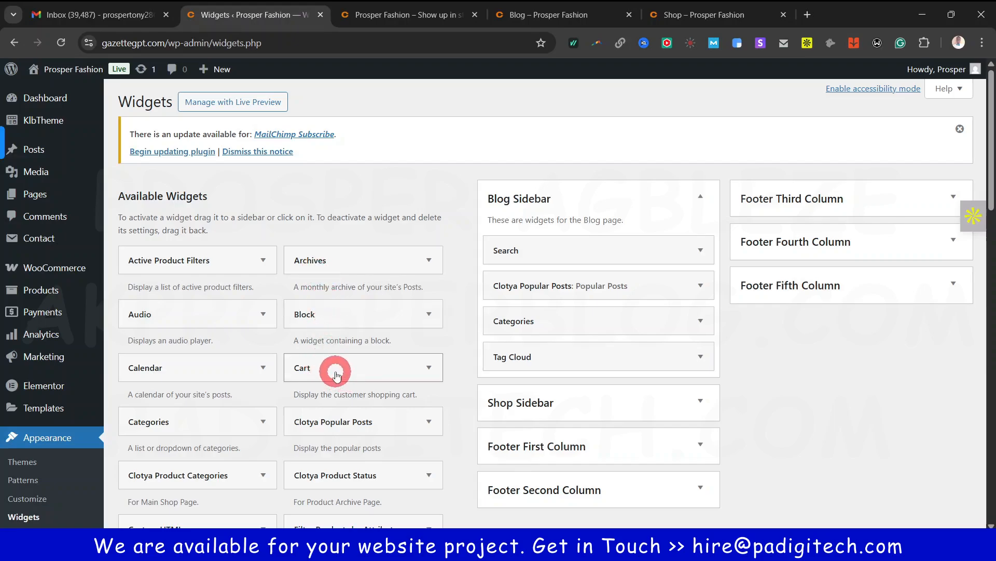
left_click_drag(333, 372, 556, 392)
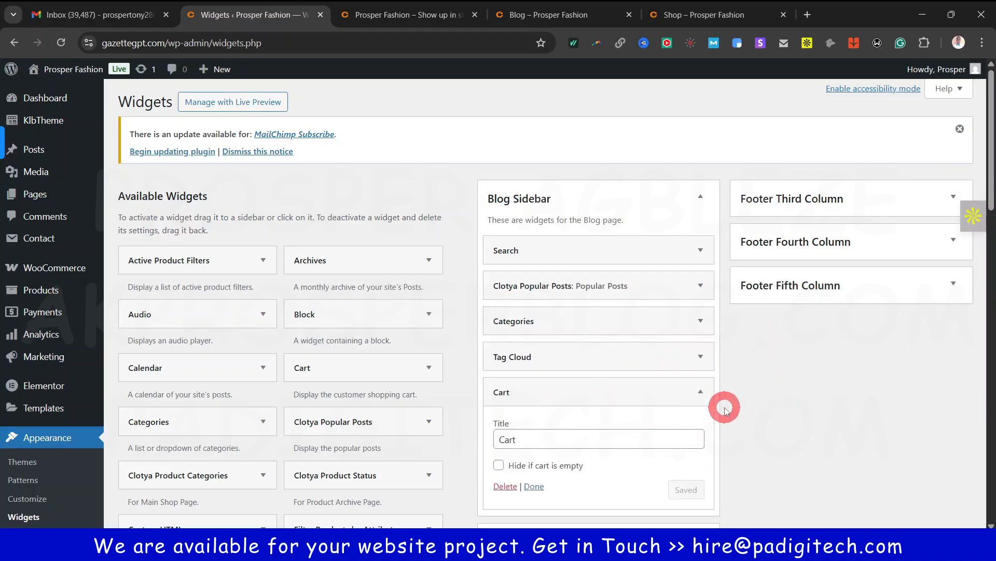
scroll(675, 405, "down", 1)
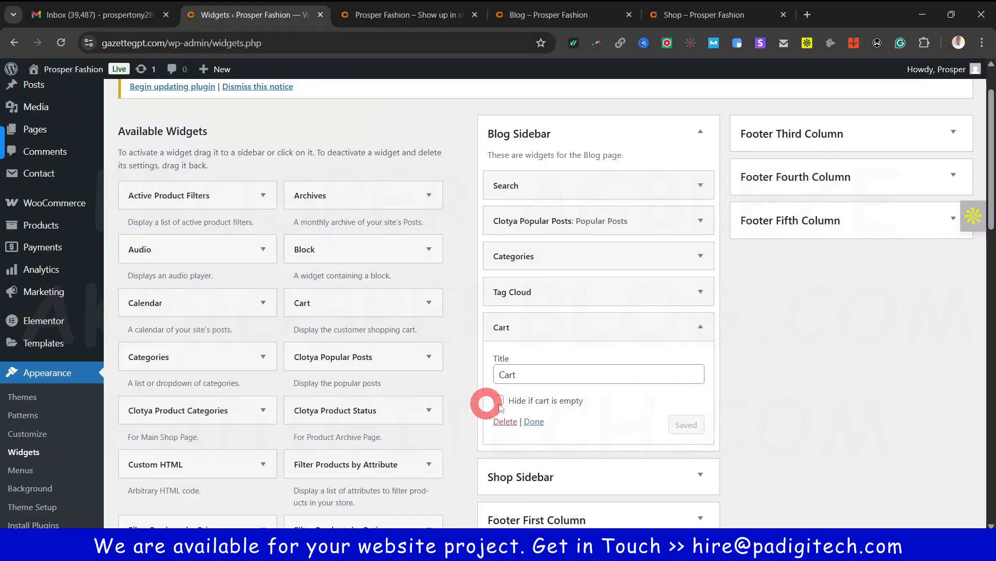
left_click(505, 422)
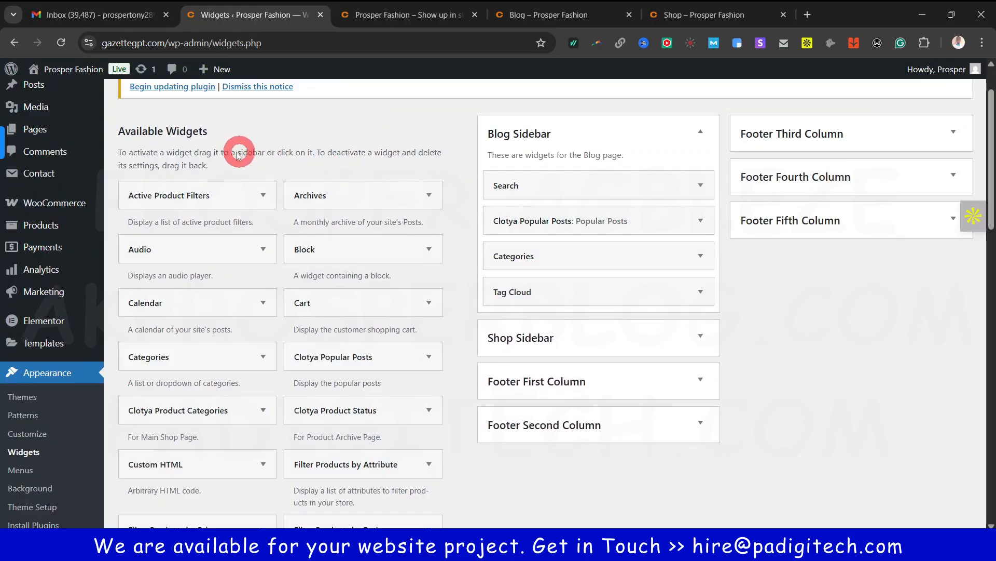
scroll(191, 354, "down", 3)
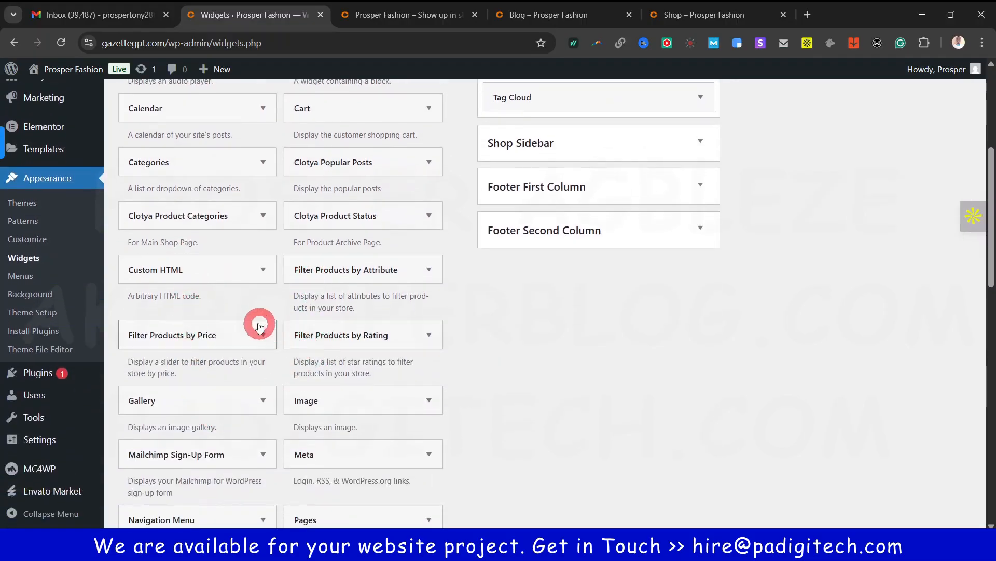
scroll(334, 342, "down", 7)
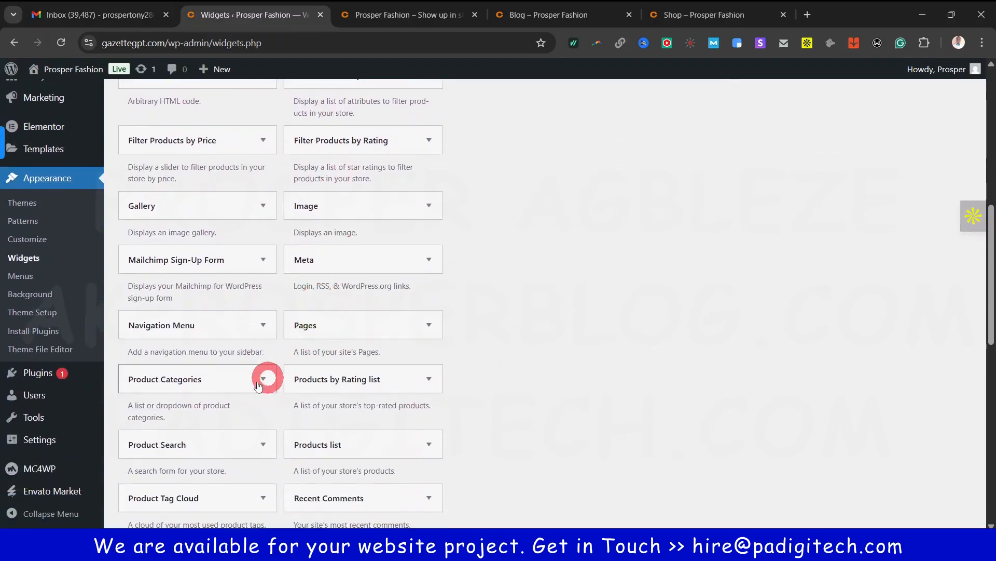
scroll(267, 322, "up", 10)
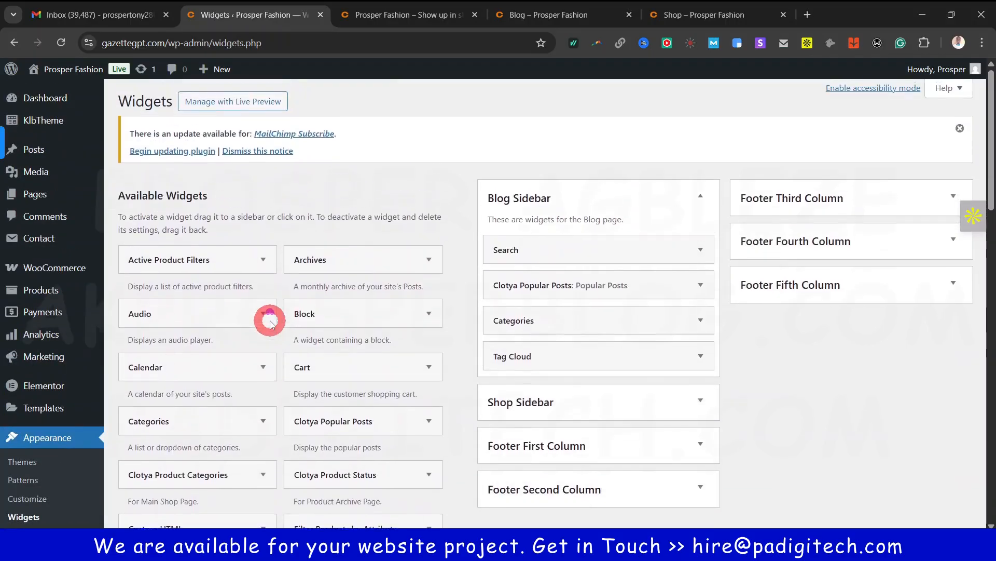
left_click(708, 199)
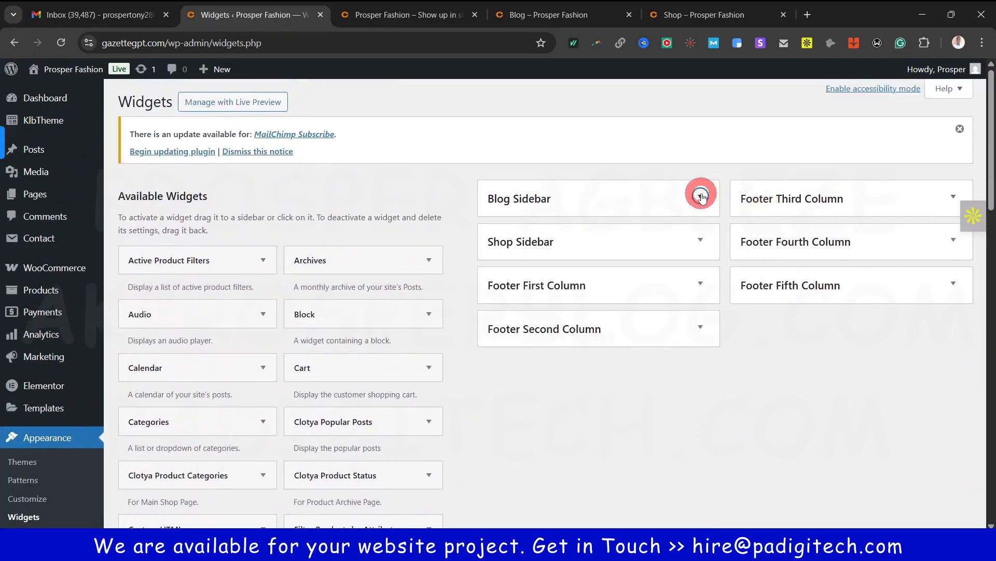
left_click(703, 240)
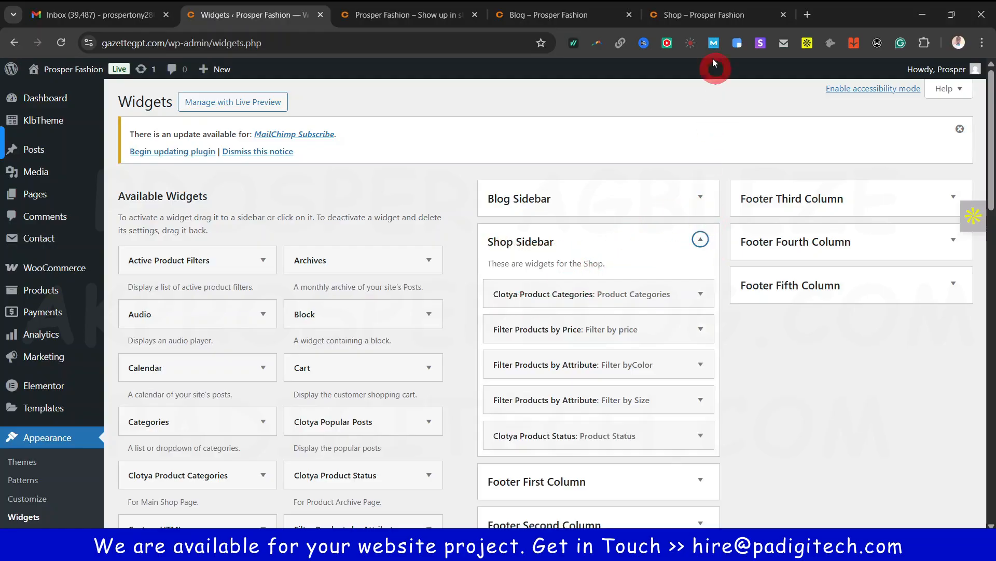
left_click(696, 15)
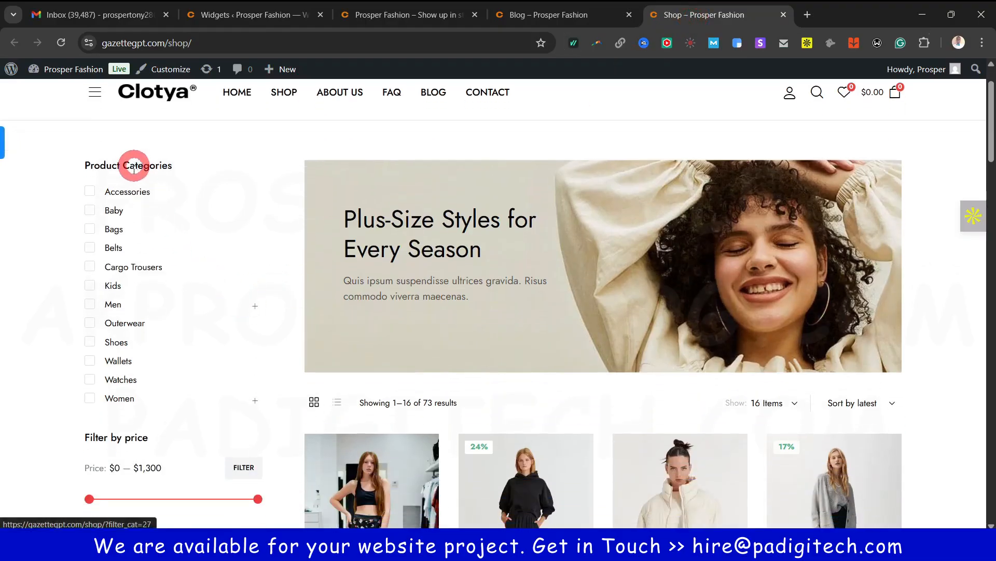
scroll(140, 239, "down", 4)
scroll(156, 238, "up", 4)
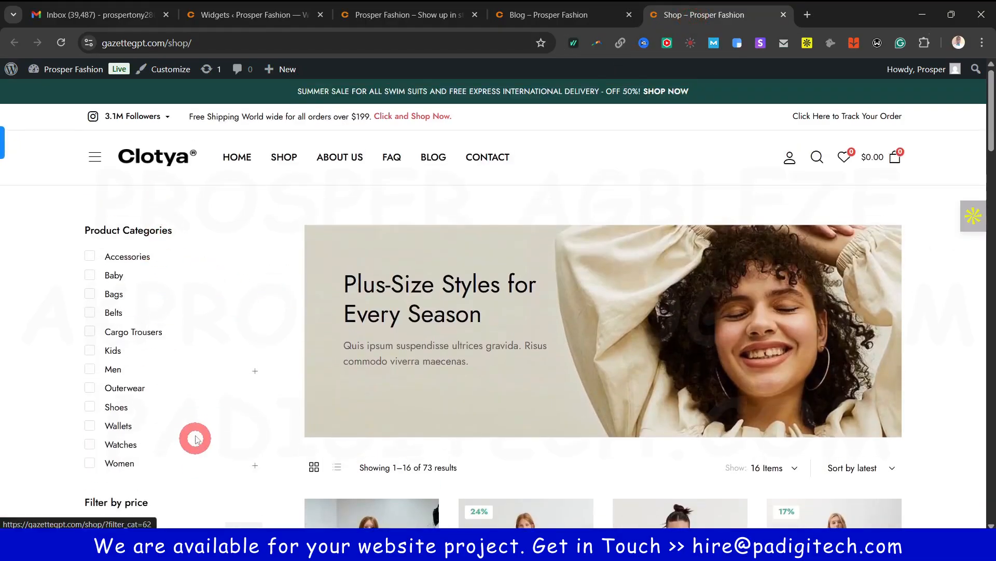
scroll(194, 438, "down", 3)
left_click(413, 15)
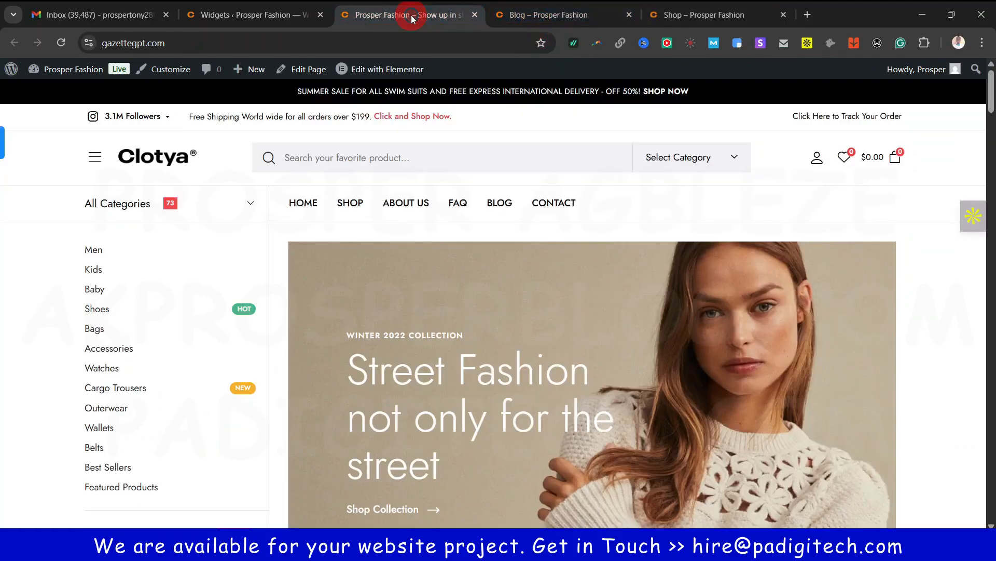
left_click(253, 15)
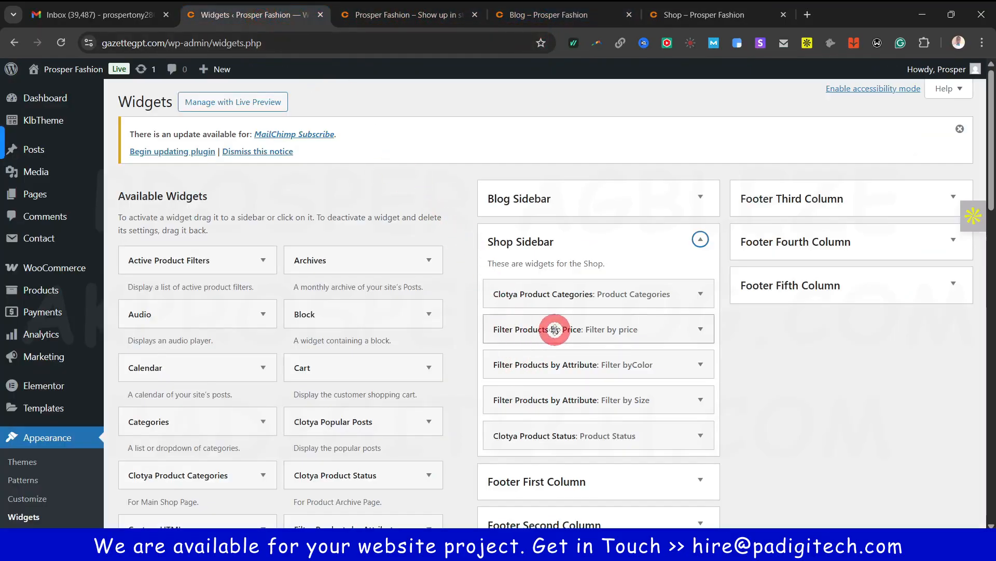
left_click(687, 8)
scroll(181, 382, "down", 2)
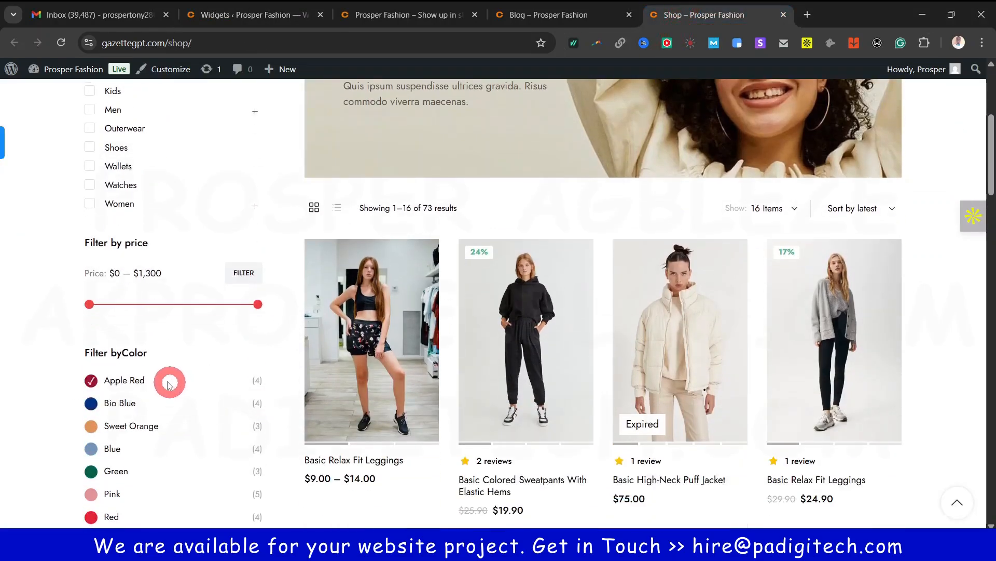
scroll(91, 363, "down", 2)
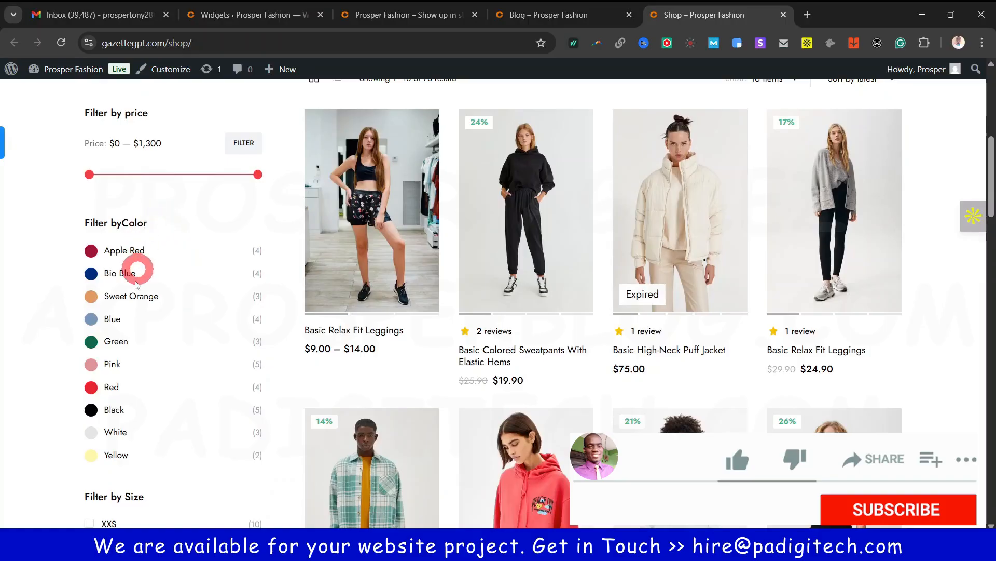
scroll(133, 423, "down", 3)
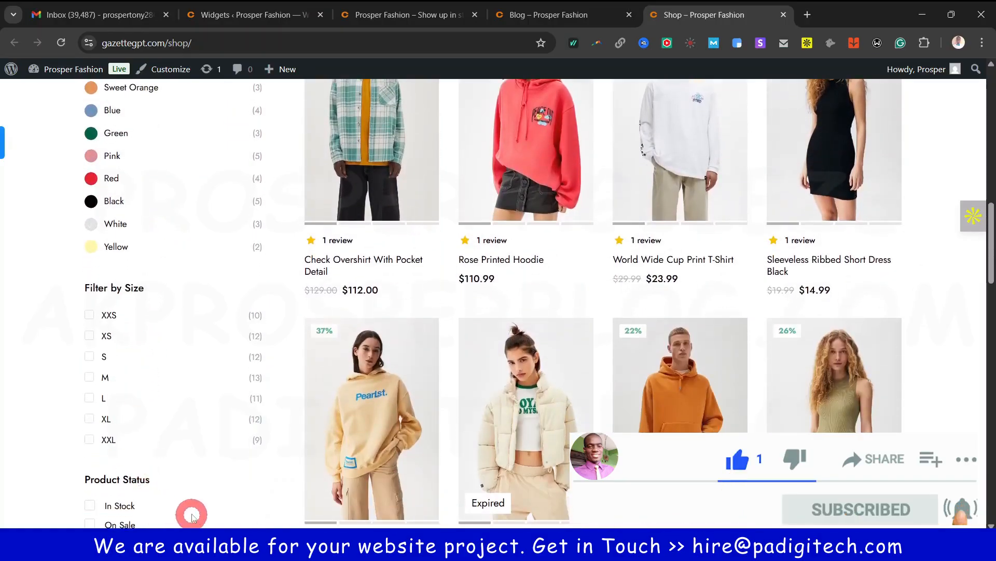
scroll(180, 507, "down", 1)
scroll(161, 457, "down", 2)
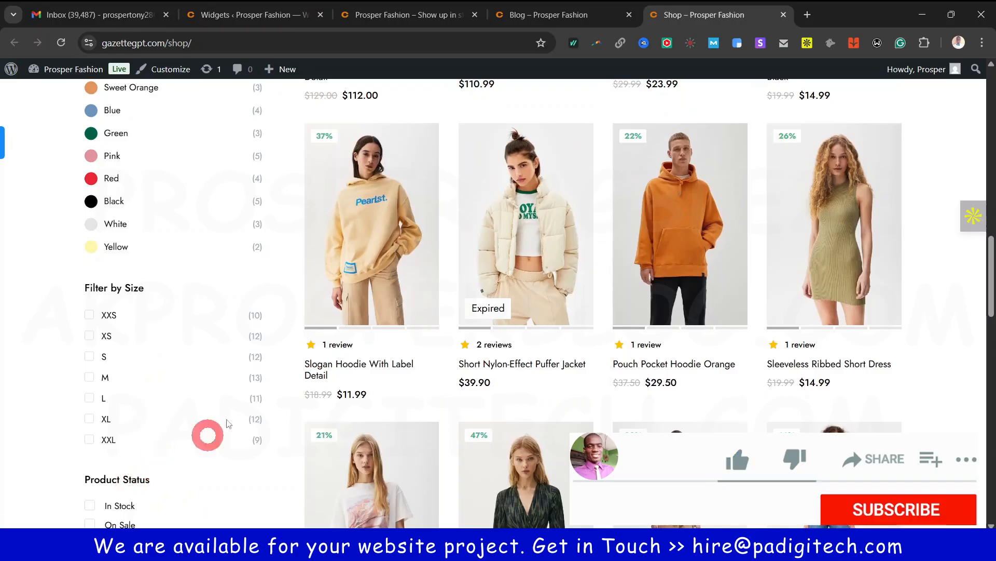
left_click(285, 16)
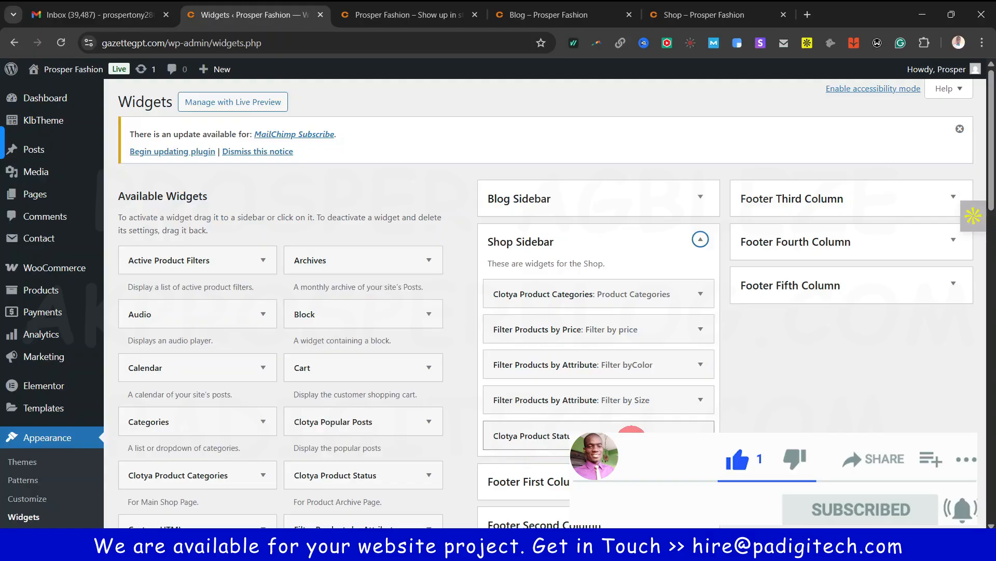
left_click(698, 13)
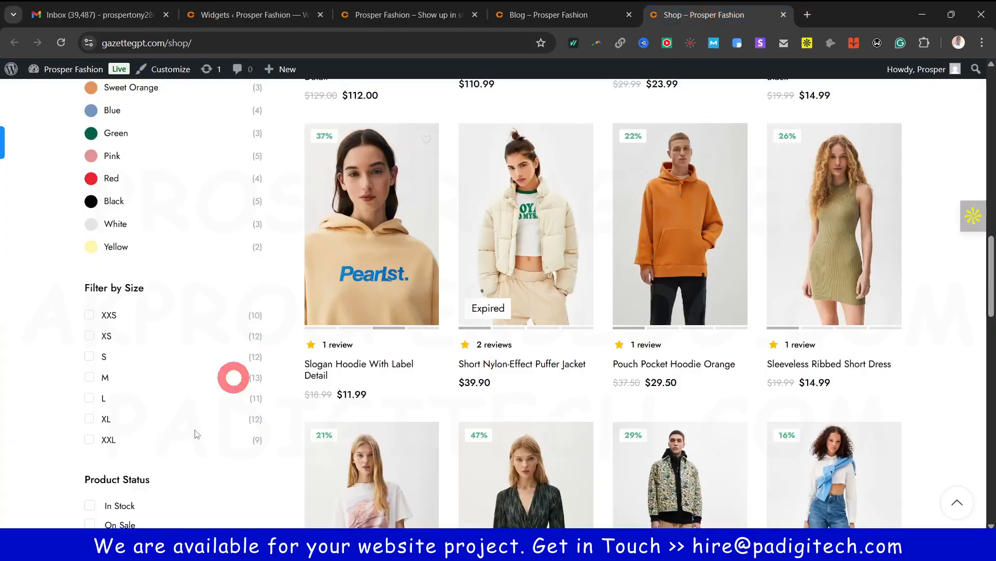
scroll(154, 471, "down", 2)
scroll(229, 498, "down", 5)
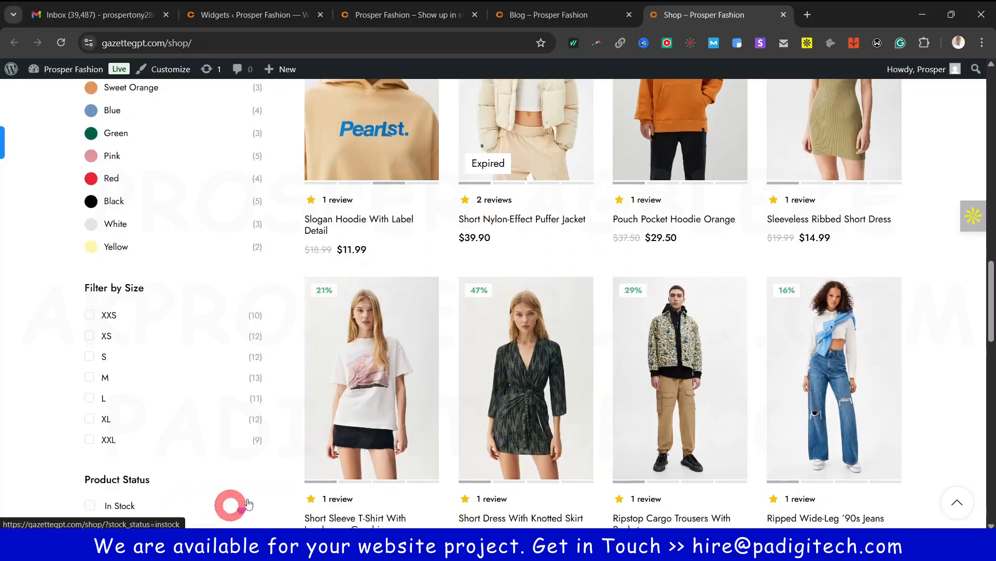
scroll(198, 379, "down", 2)
scroll(216, 316, "up", 5)
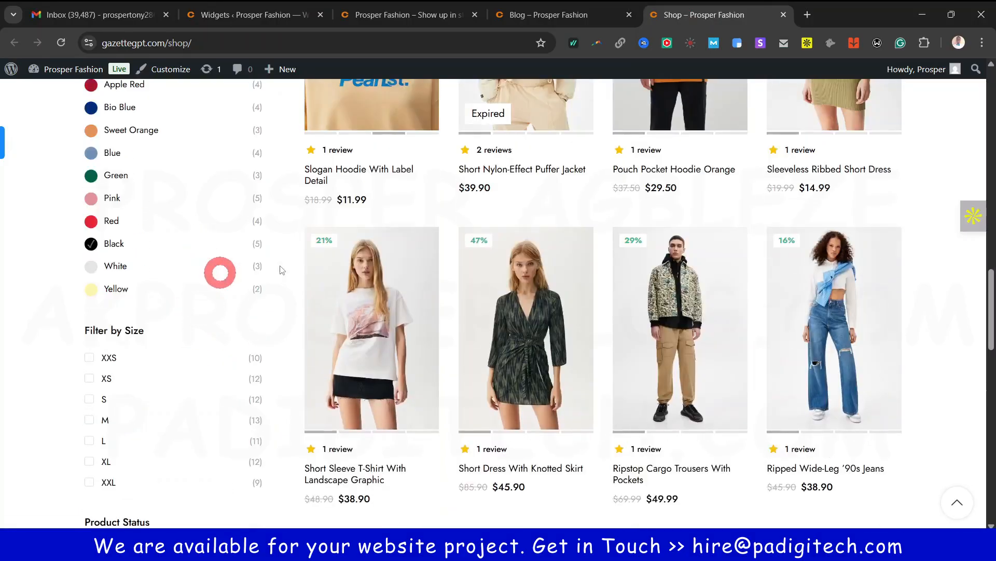
scroll(225, 381, "up", 5)
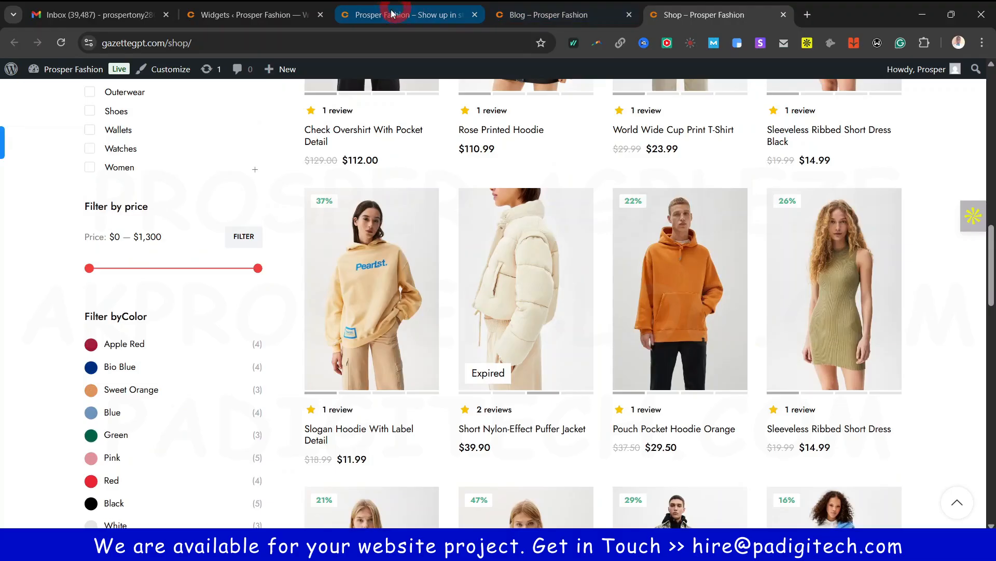
left_click(265, 15)
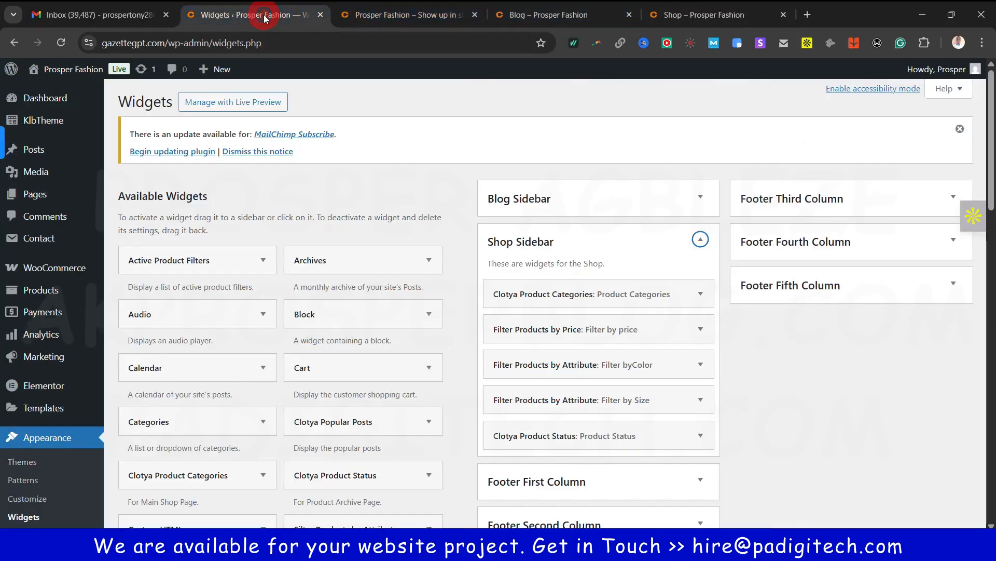
Collapse Shop Sidebar, expand Footer First and Second Column, and compare the live shop footer
left_click(705, 239)
left_click(699, 280)
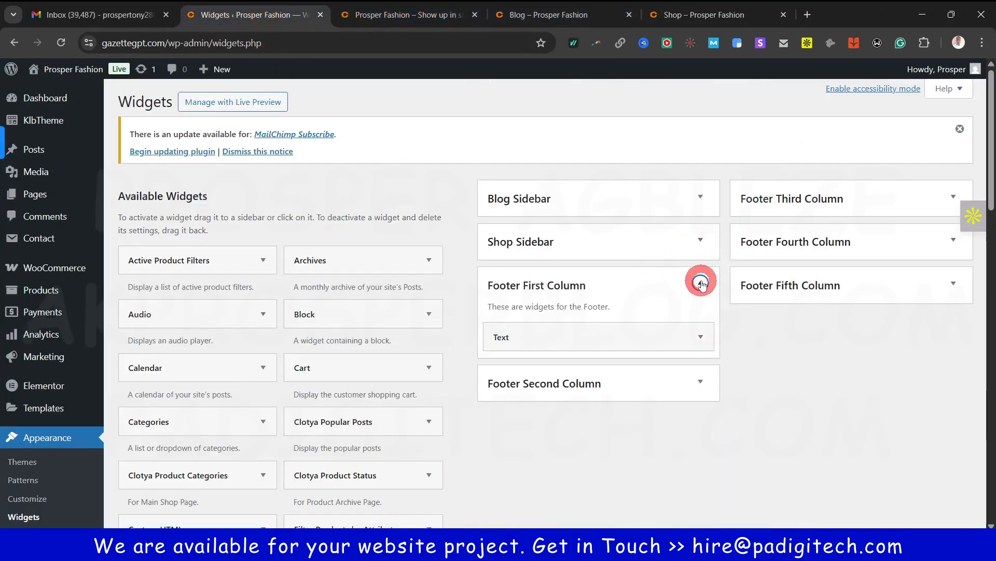
left_click(692, 383)
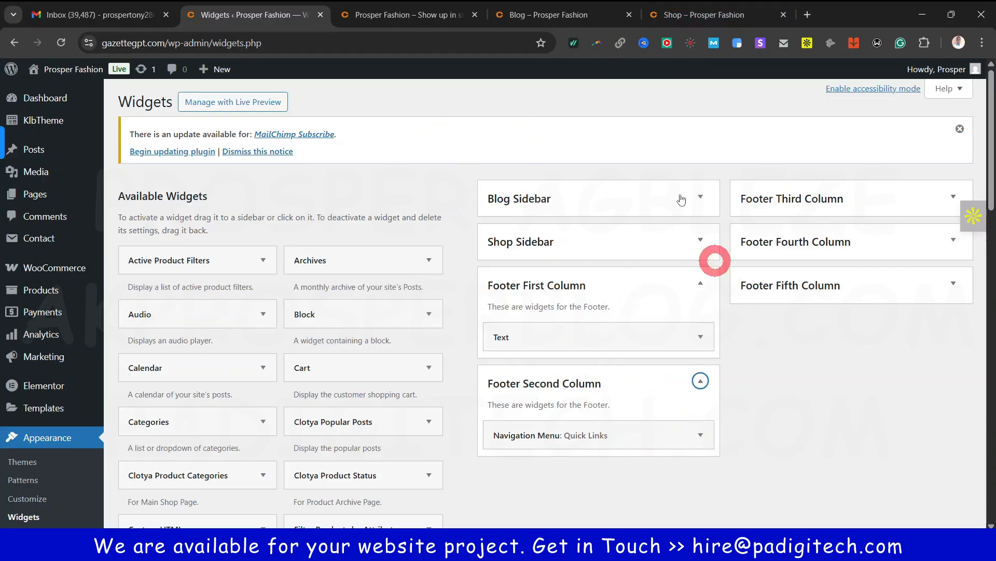
left_click(687, 25)
scroll(125, 358, "down", 15)
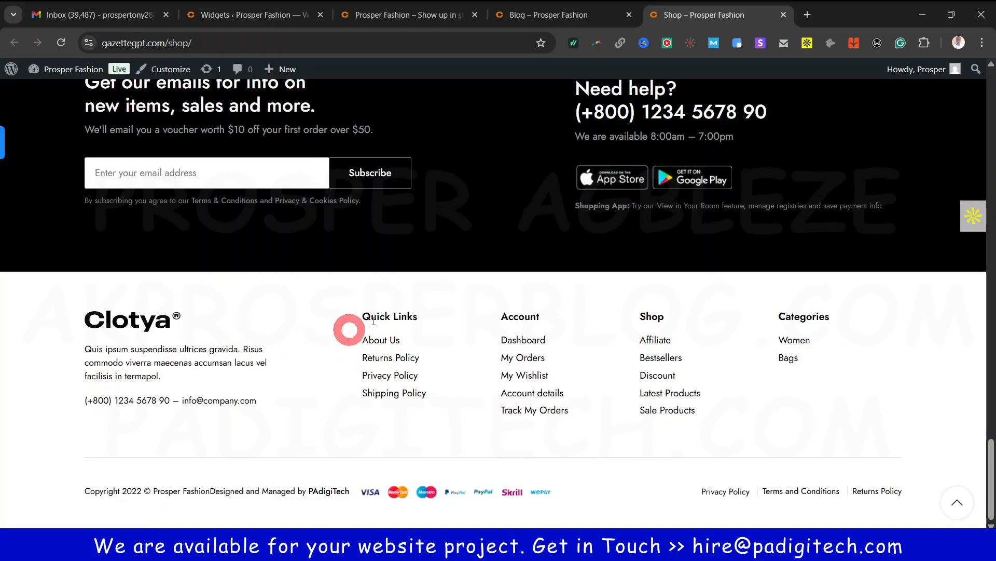
left_click(230, 15)
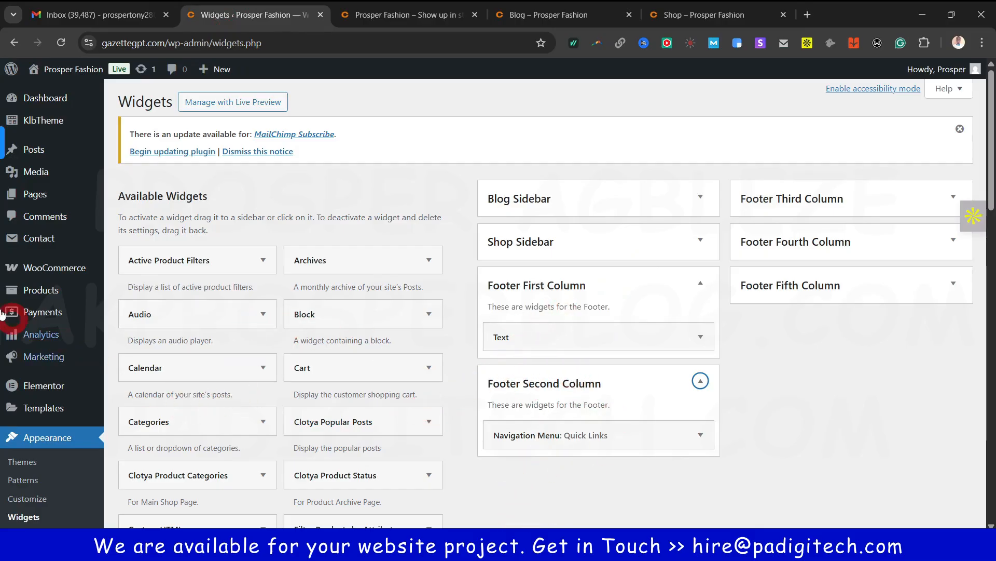
mouse_move(46, 151)
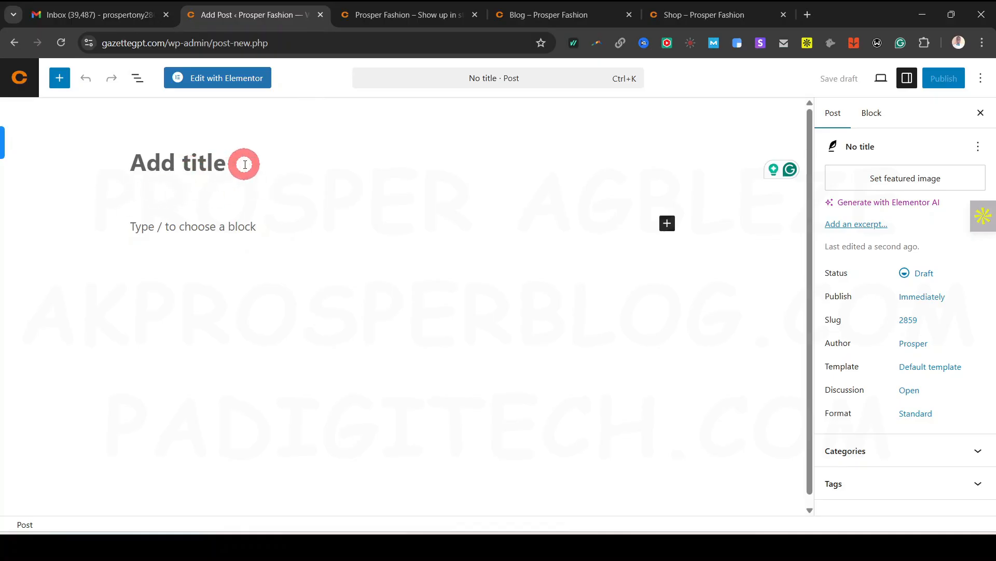
Title the new draft post 'Top 5 Female Gown for Summer' and begin its body paragraph
type("Top 5 Female")
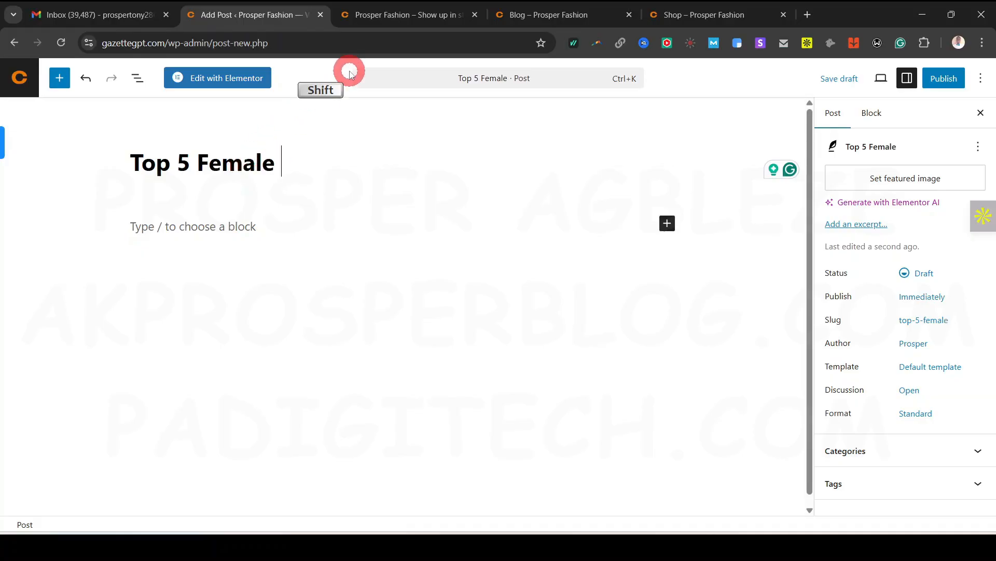
type("Gown for ")
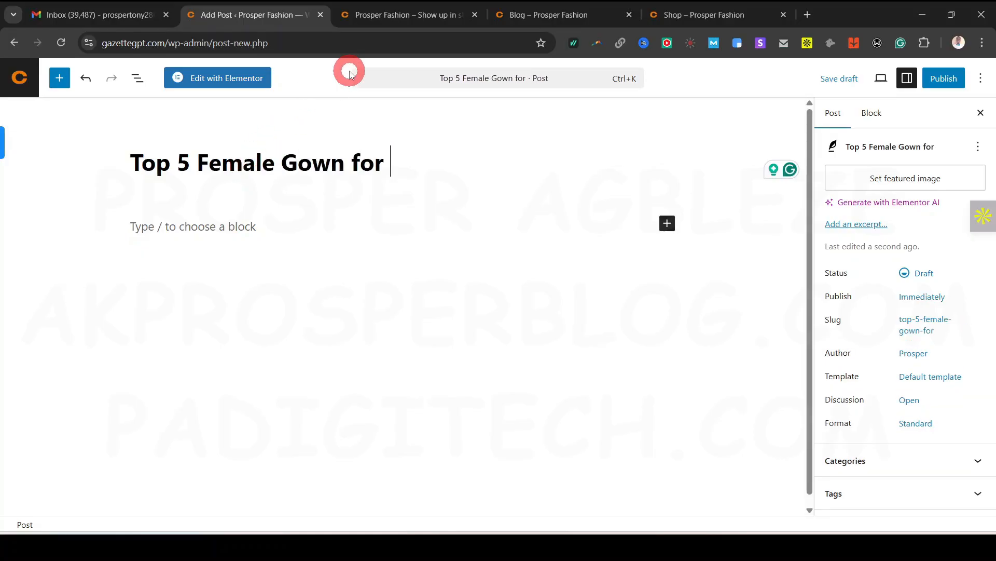
type("Summer")
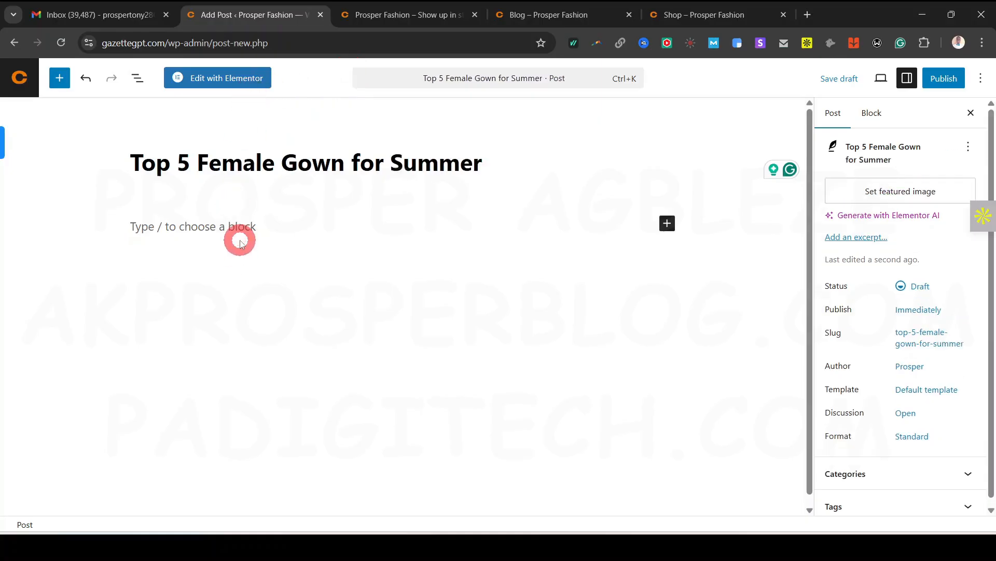
left_click(253, 222)
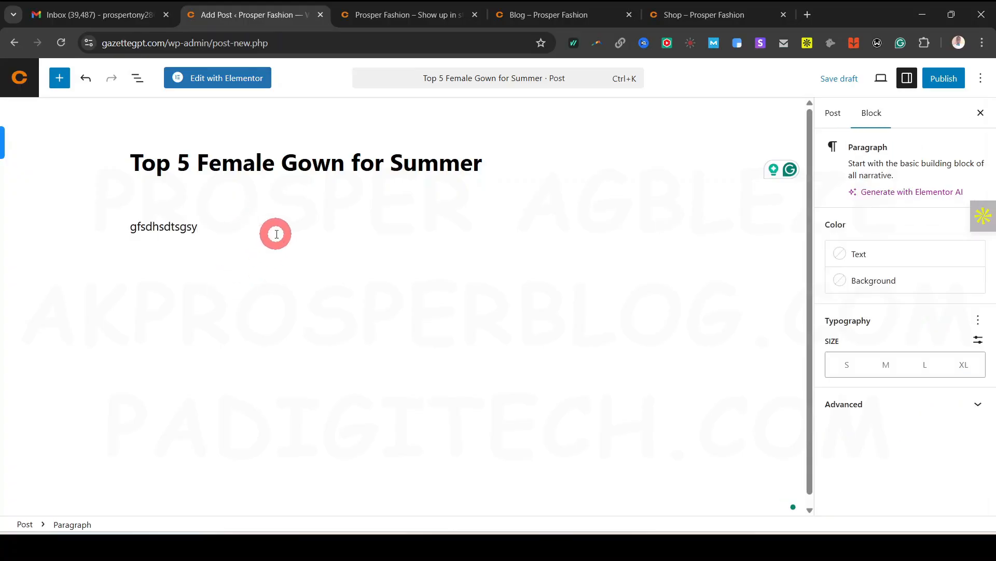
Add an image block below the paragraph showing image-14.jpg from the Media Library
key("Return")
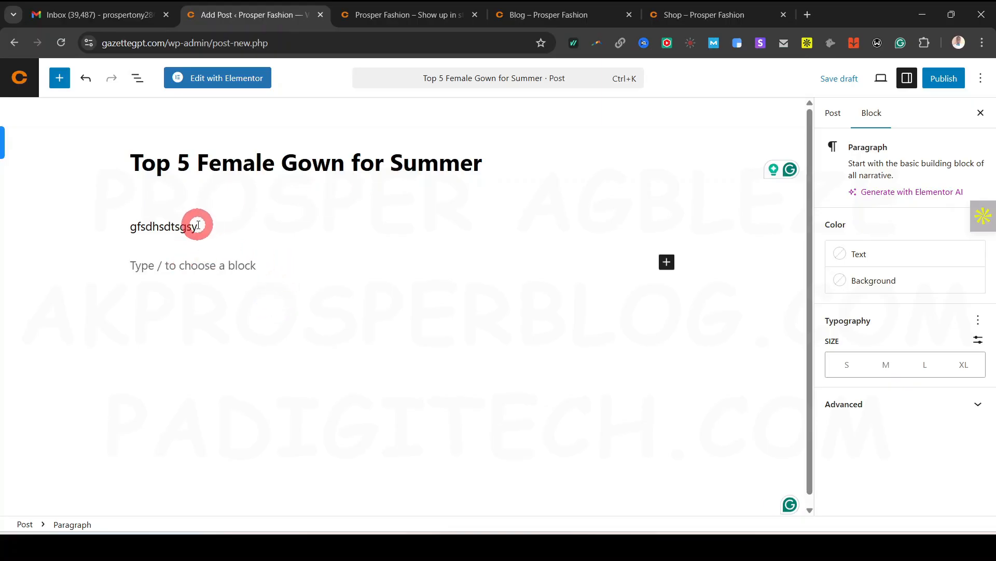
left_click(209, 248)
left_click(214, 250)
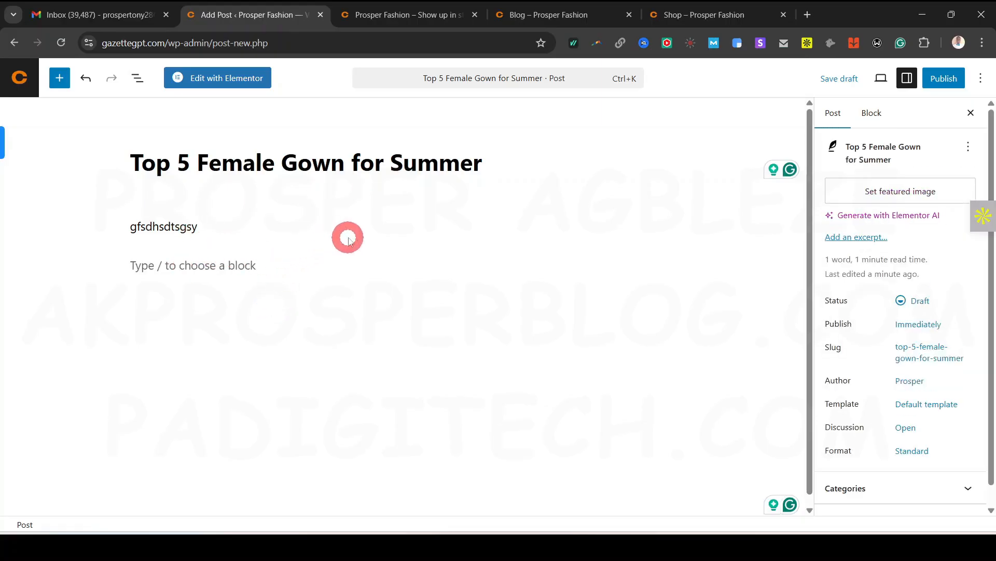
left_click(423, 251)
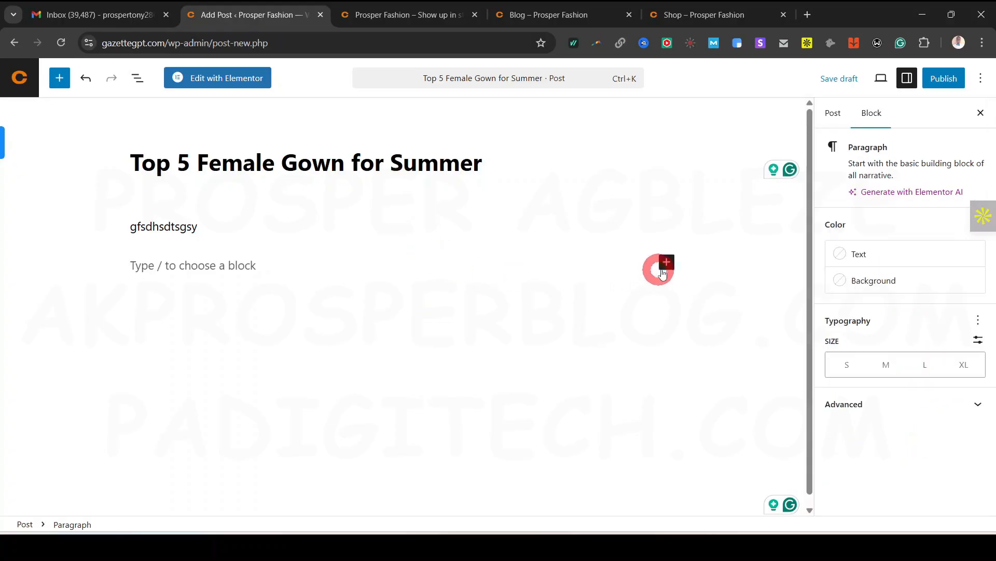
left_click(662, 273)
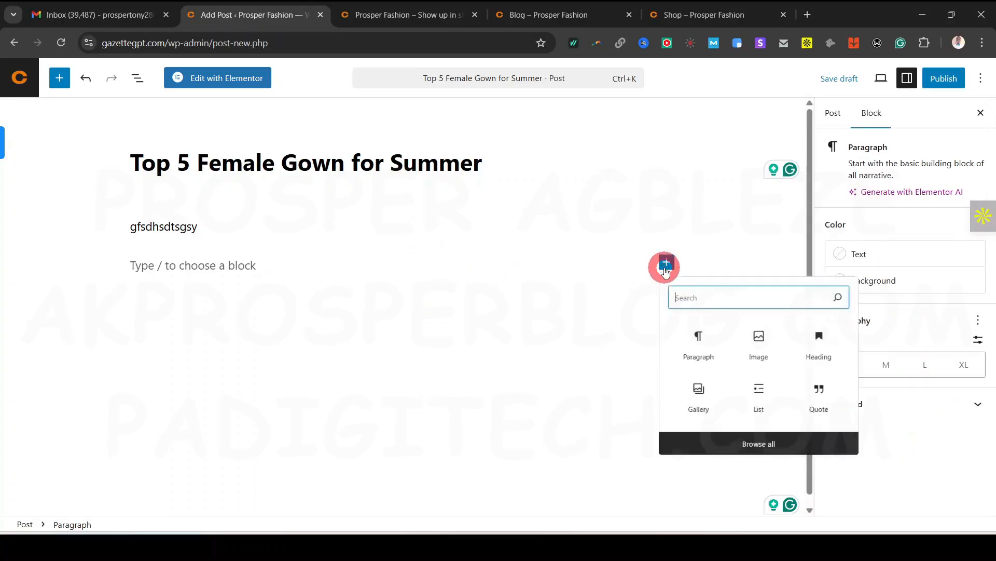
left_click(783, 363)
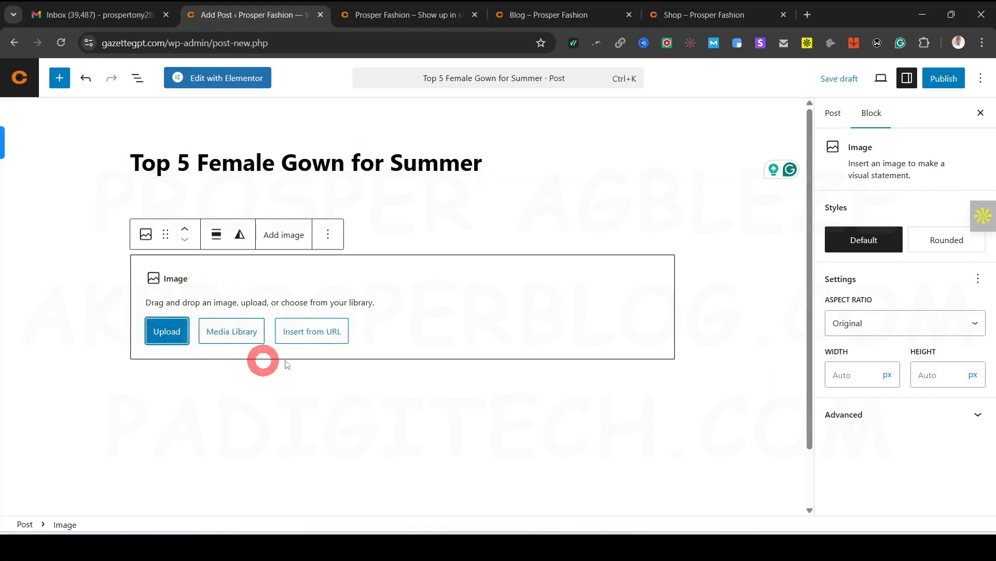
left_click(226, 333)
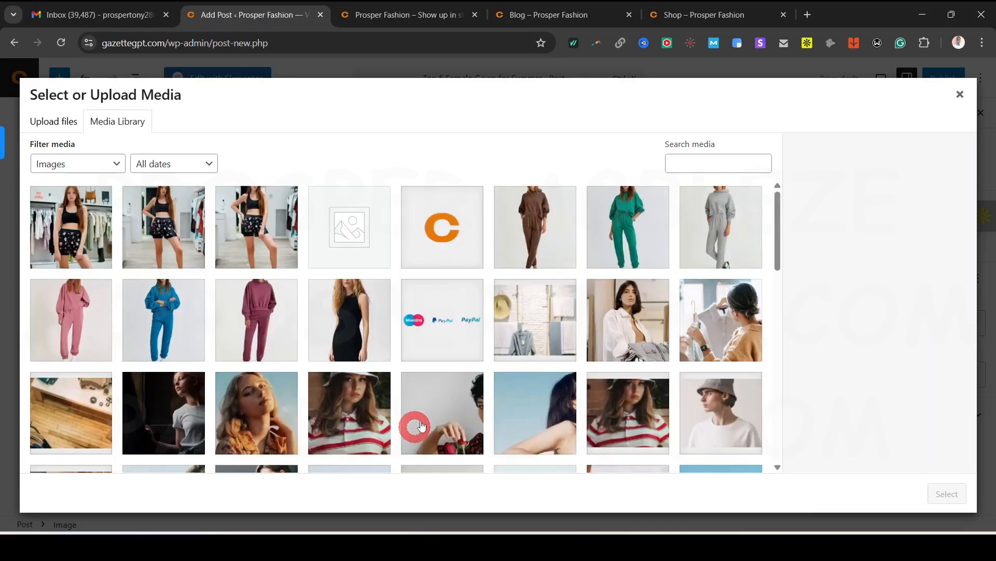
left_click(640, 322)
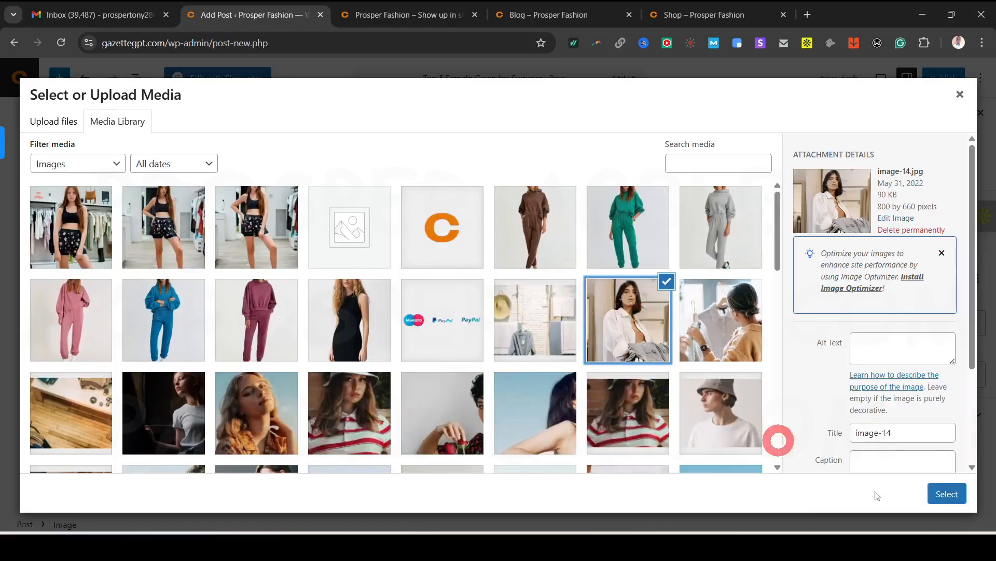
left_click(968, 497)
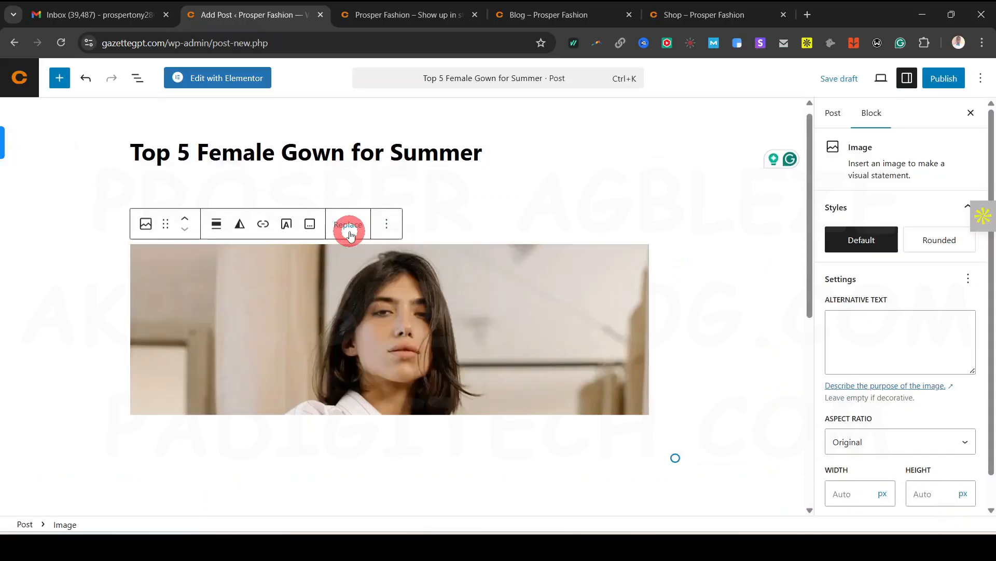
Drag the image to a narrower width and deselect it
scroll(319, 387, "down", 5)
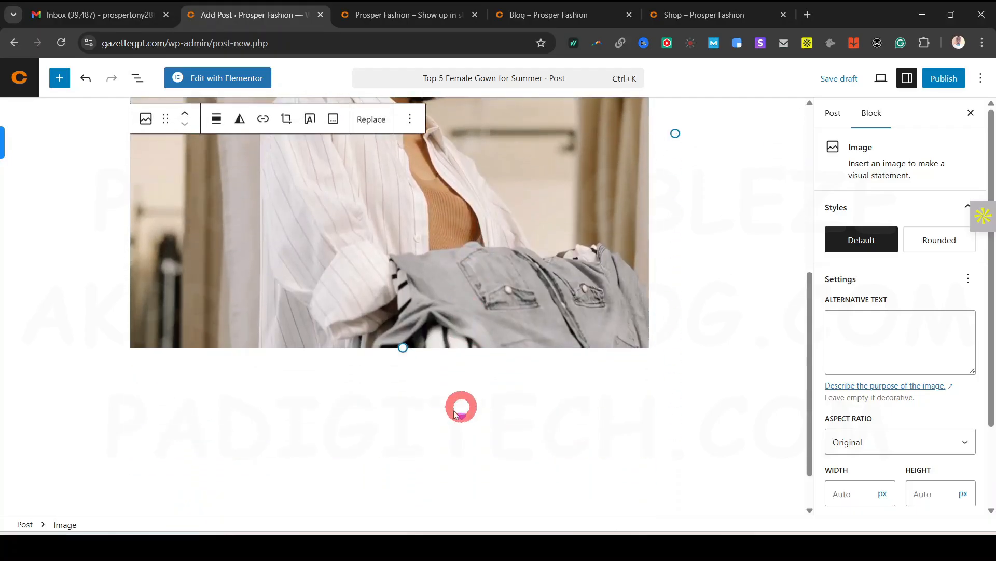
left_click_drag(405, 345, 491, 223)
left_click(524, 235)
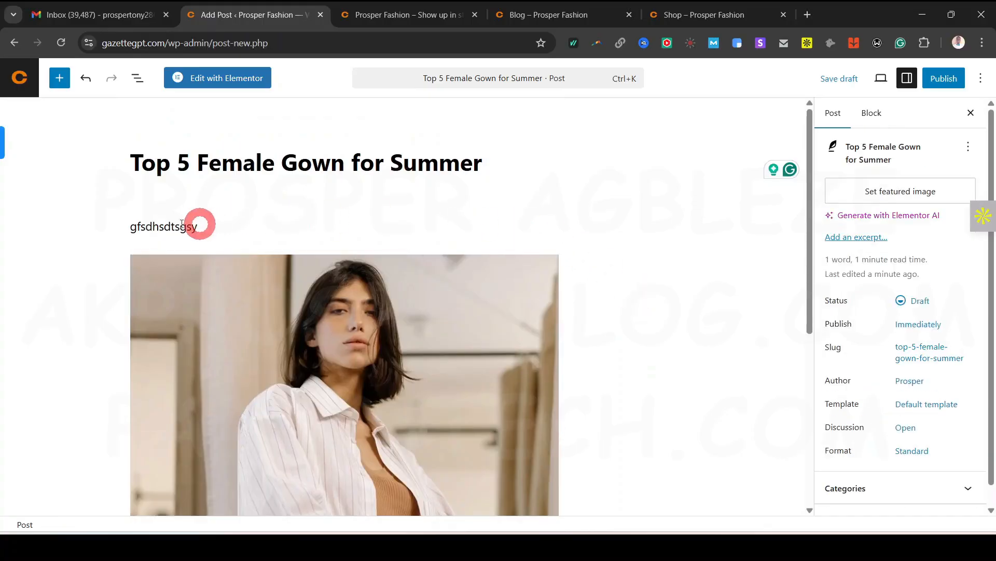
Start a text paragraph below the image, then browse the block library without inserting anything
scroll(529, 337, "down", 10)
left_click(358, 323)
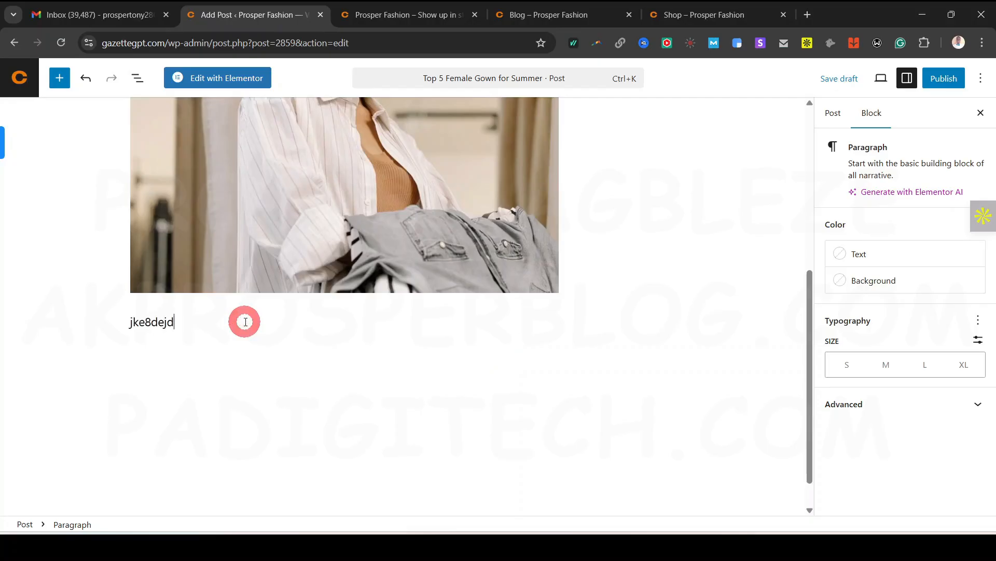
key("Return")
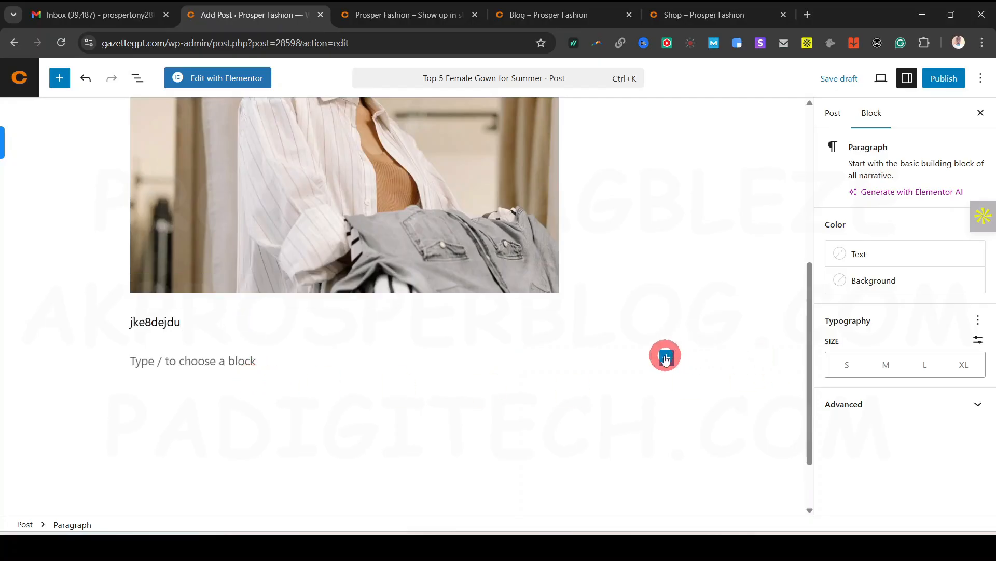
left_click(669, 358)
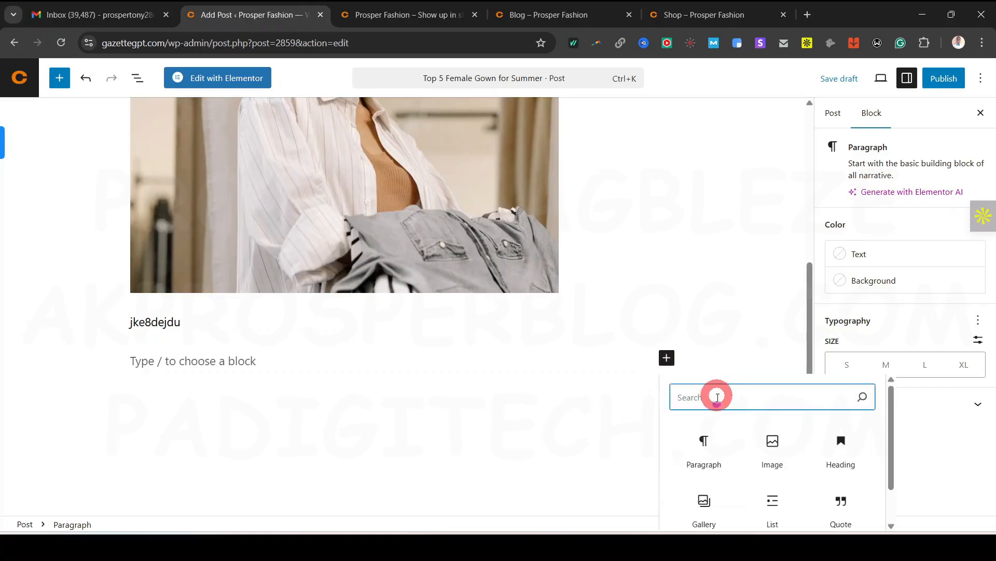
scroll(737, 397, "down", 1)
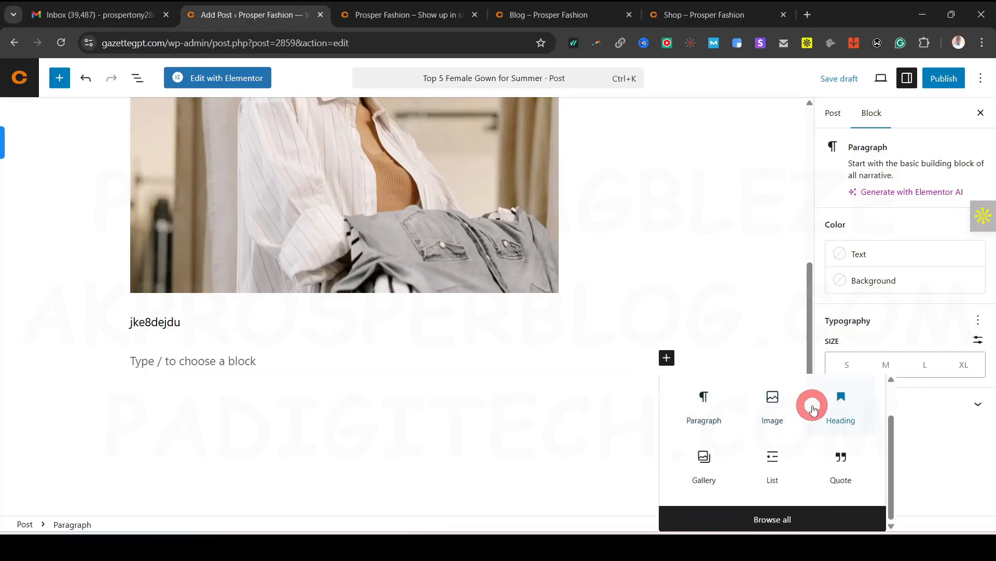
left_click(768, 519)
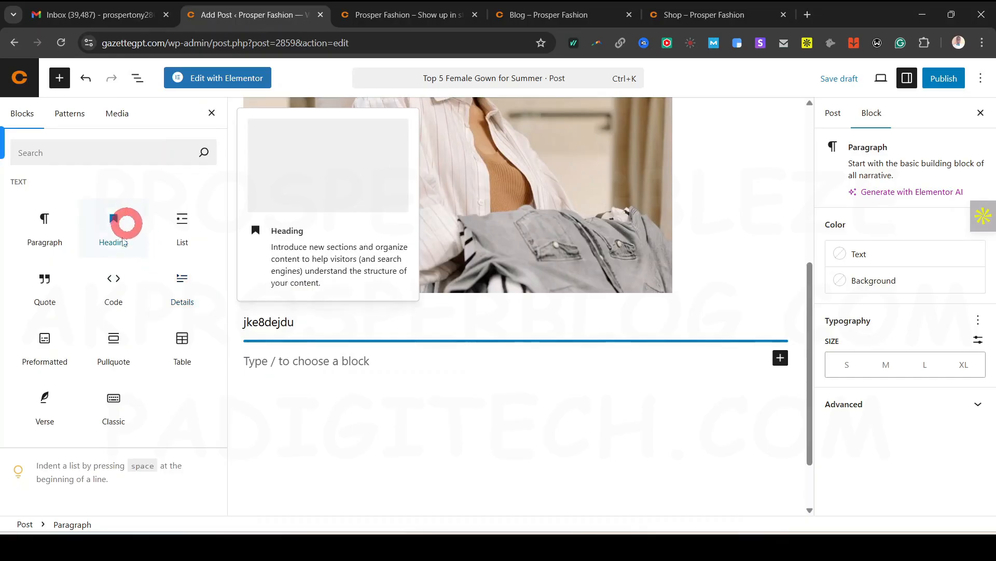
left_click(212, 113)
scroll(467, 397, "up", 5)
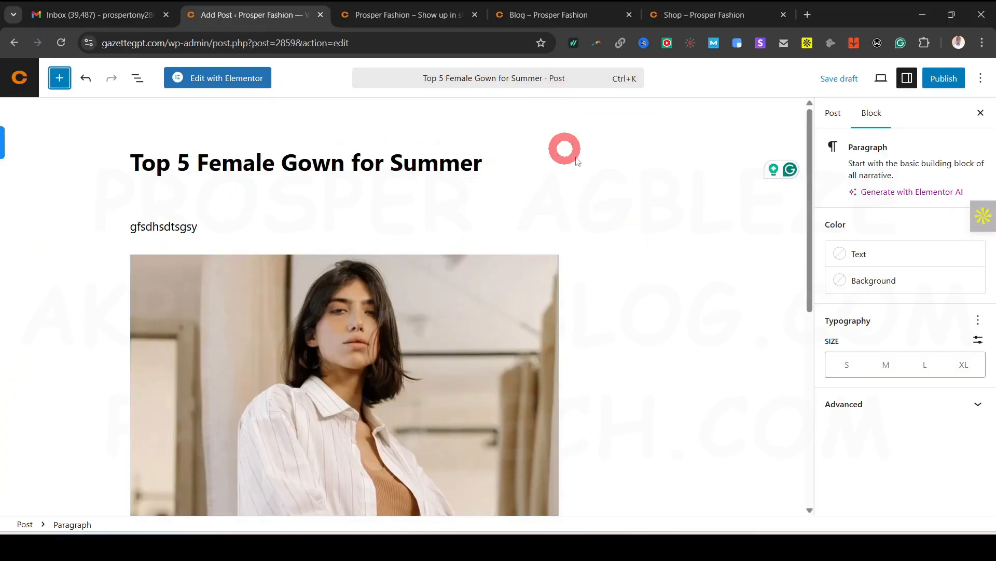
Show the post's settings and check the live blog page before returning to the editor
left_click(833, 112)
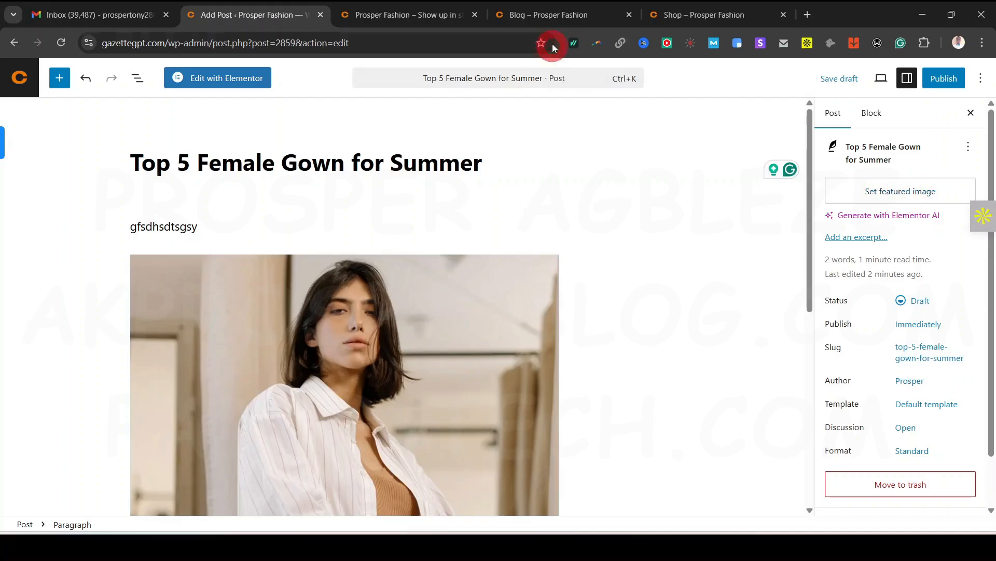
left_click(557, 20)
scroll(410, 353, "down", 5)
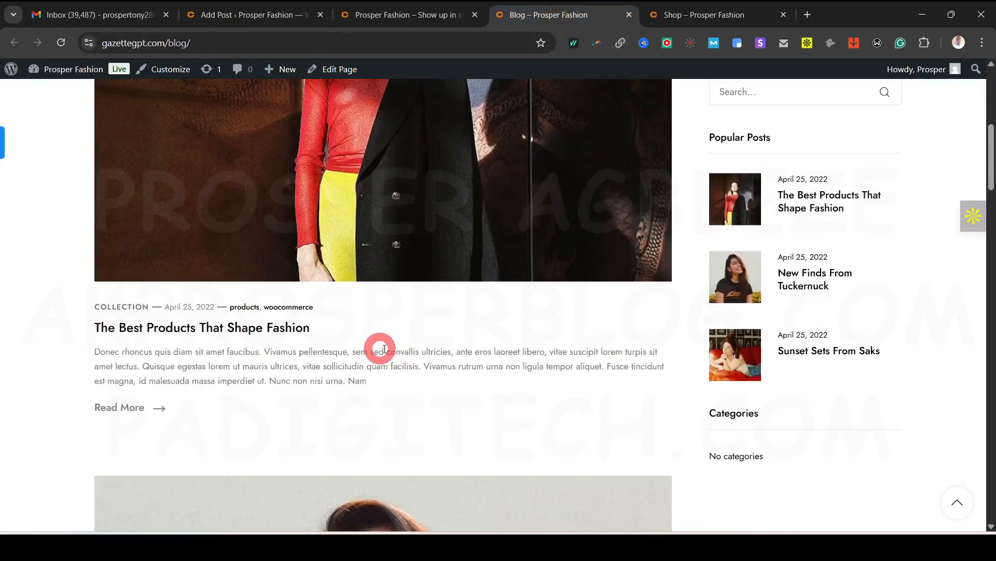
scroll(384, 348, "down", 1)
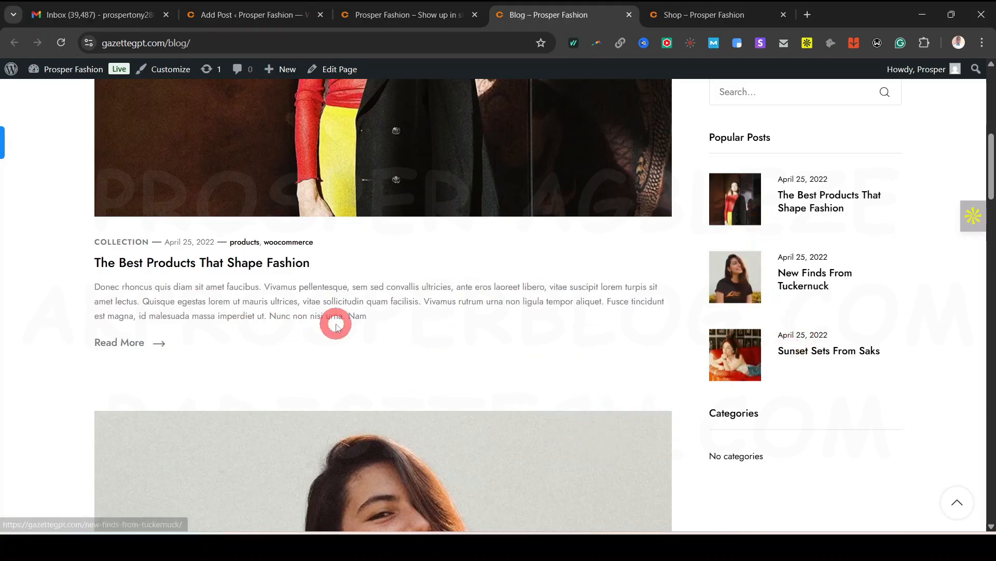
left_click(247, 14)
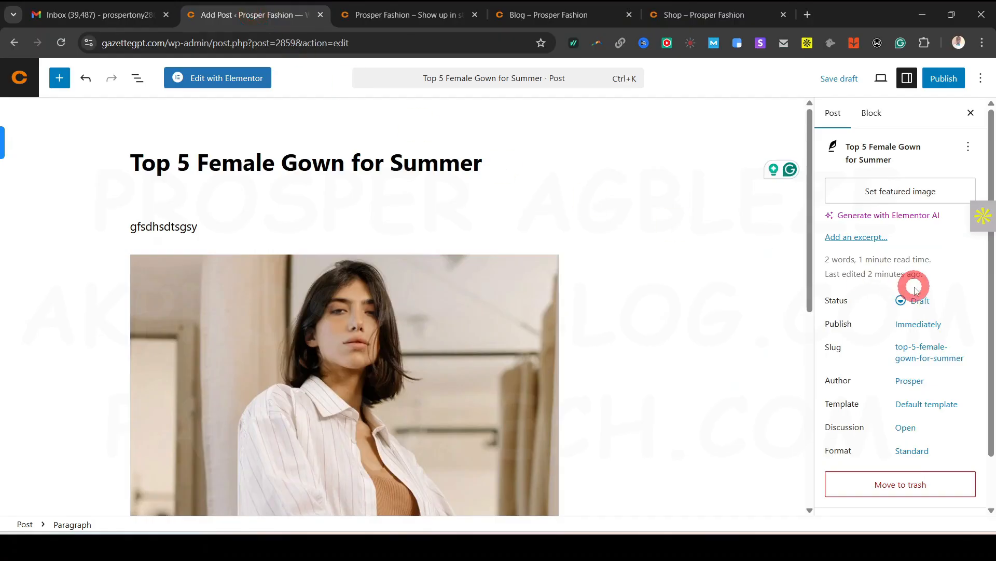
Set the striped-top photo as the post's featured image, leaving the publish date unchanged
left_click(885, 192)
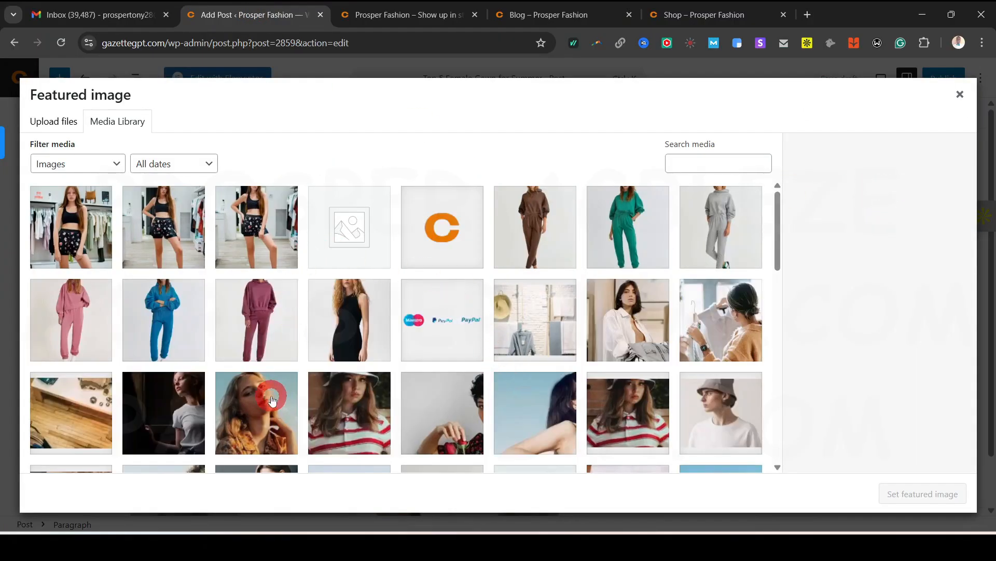
left_click(378, 455)
left_click(936, 494)
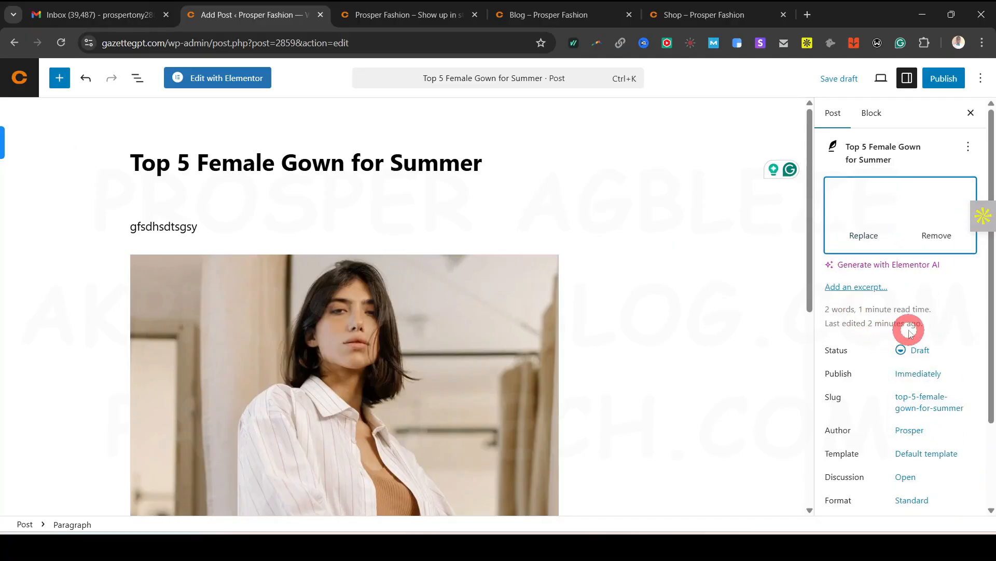
left_click(917, 373)
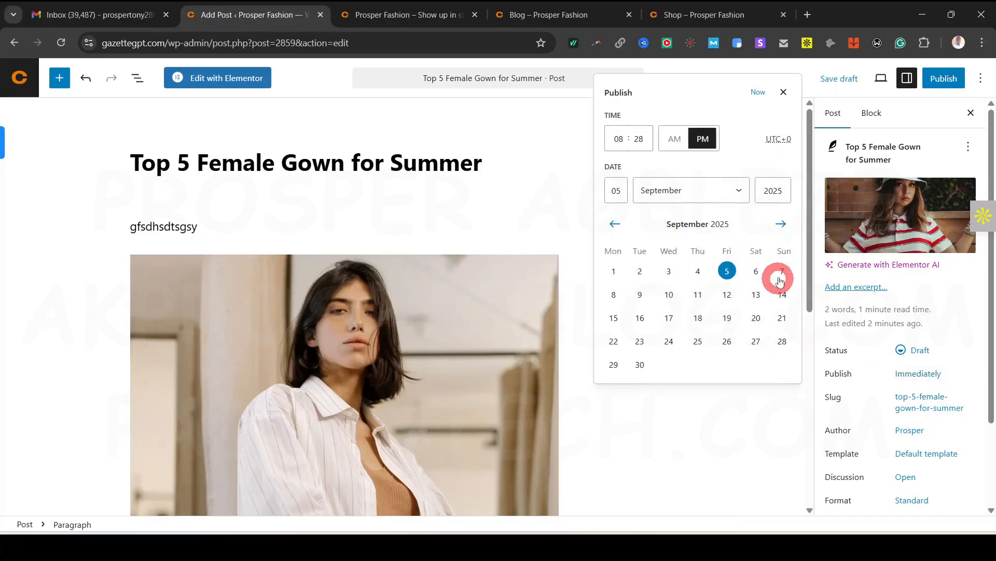
left_click(970, 358)
File the post under the Dresses category
scroll(955, 394, "down", 3)
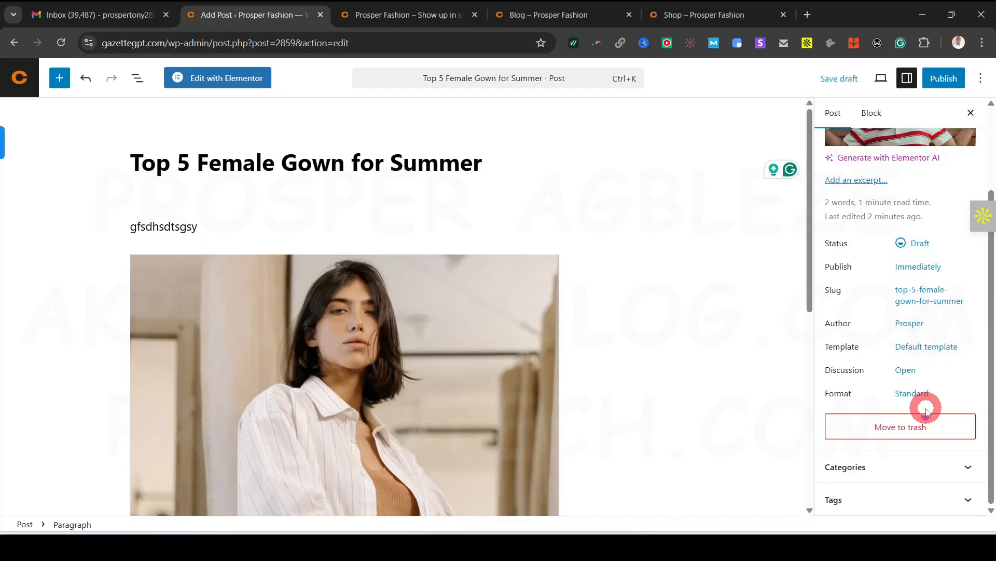
left_click(942, 467)
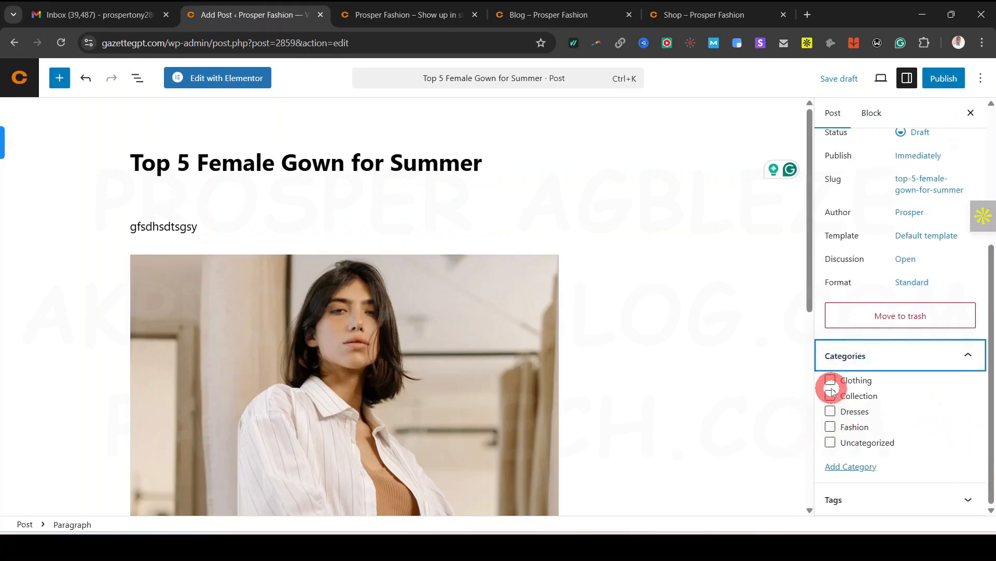
left_click(831, 411)
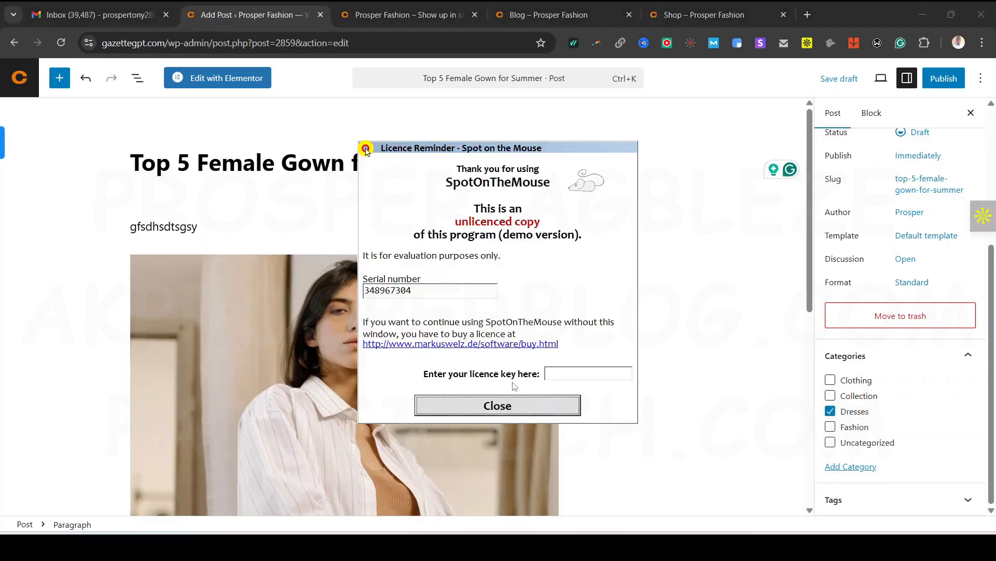
left_click(496, 404)
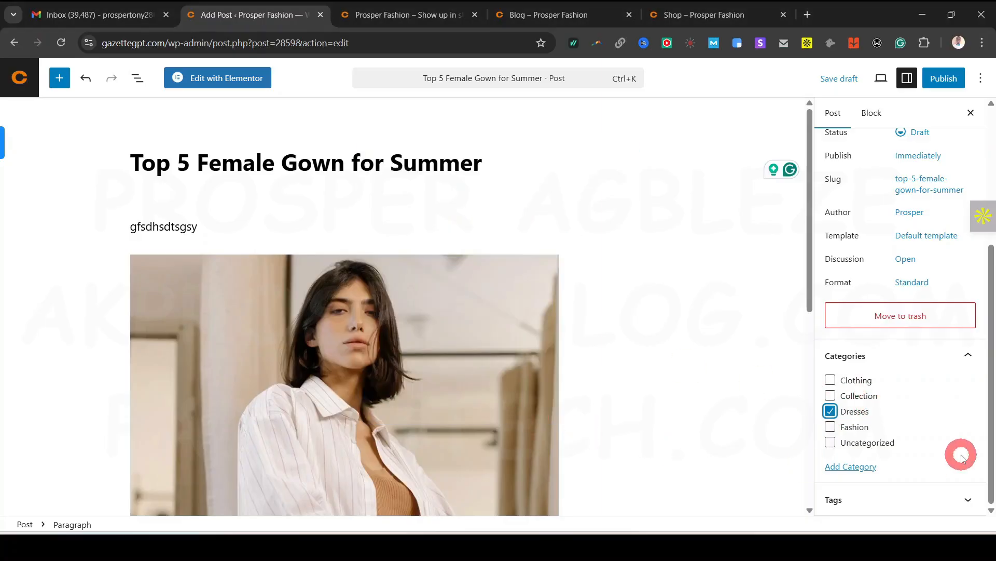
Publish 'Top 5 Female Gown for Summer', glance at the homepage, then return to the editor
left_click(964, 497)
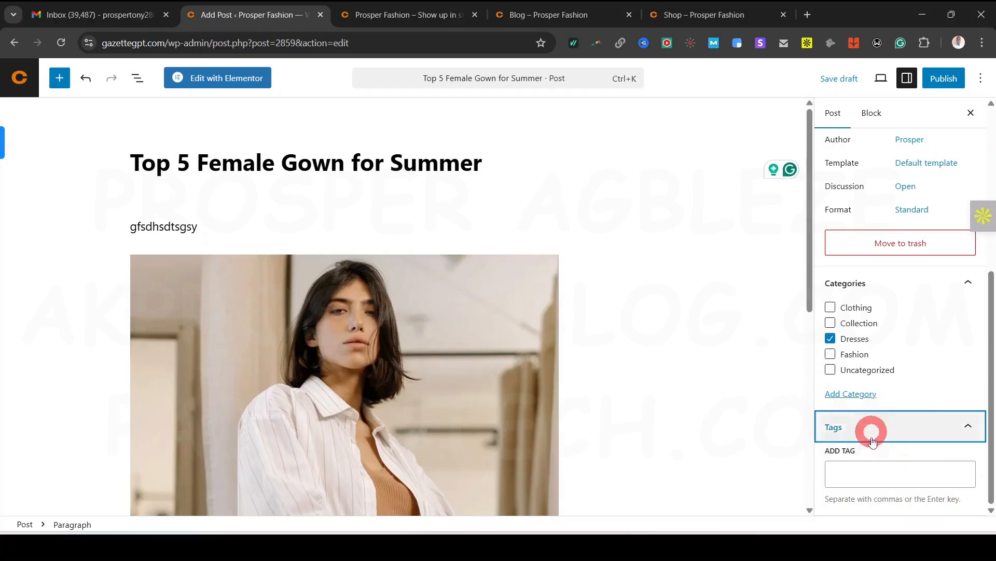
scroll(878, 484, "up", 3)
scroll(878, 484, "up", 2)
left_click(944, 78)
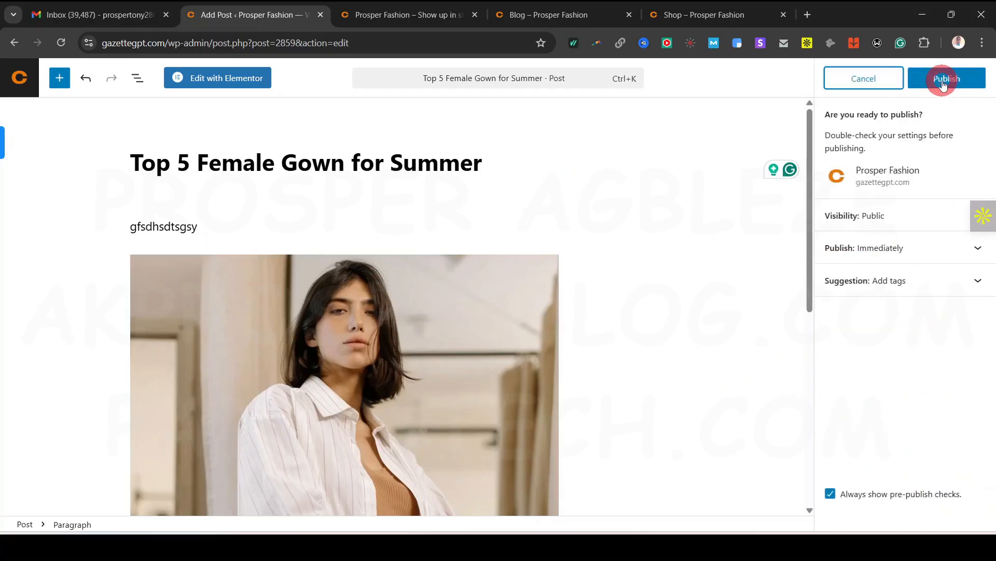
left_click(943, 82)
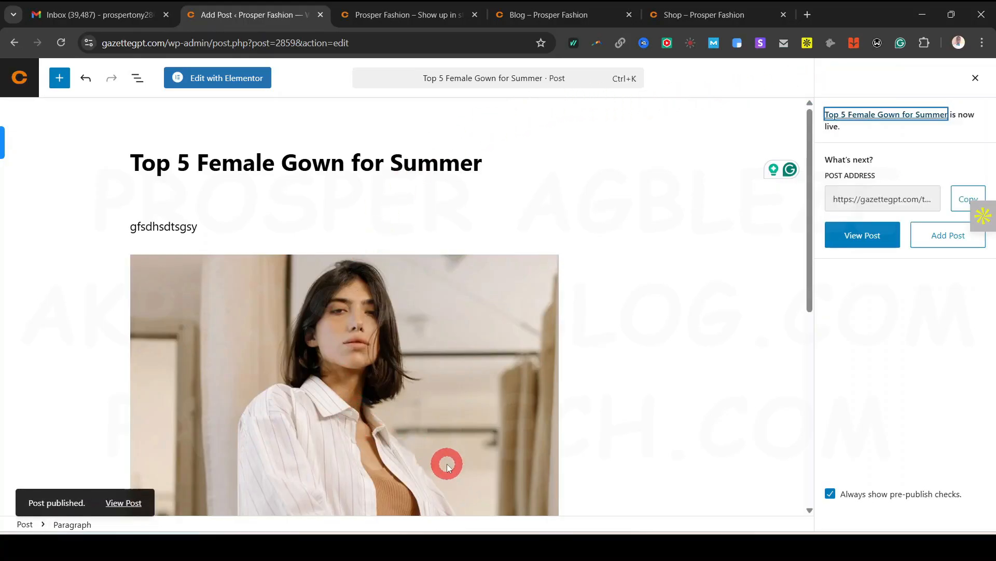
left_click(399, 16)
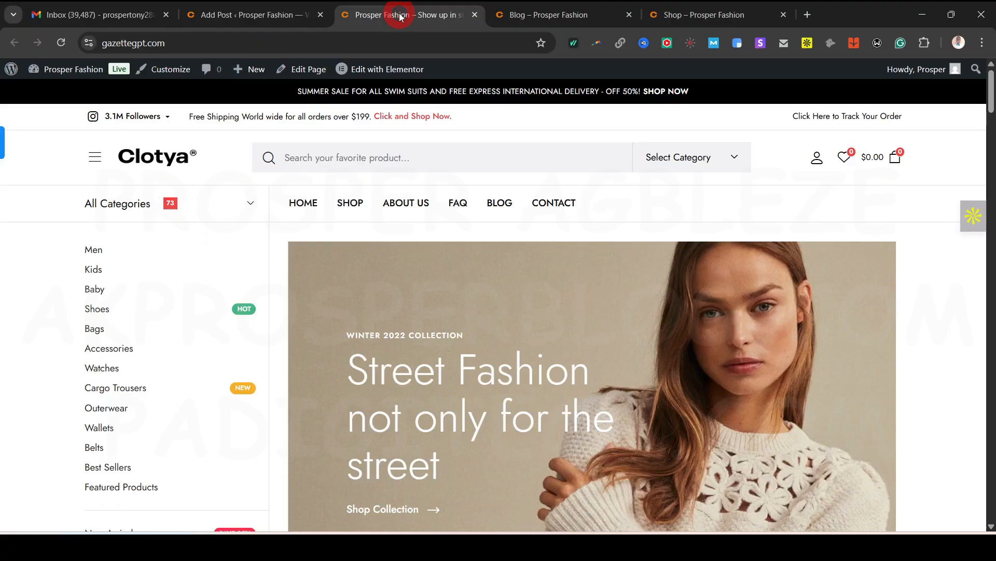
left_click(238, 16)
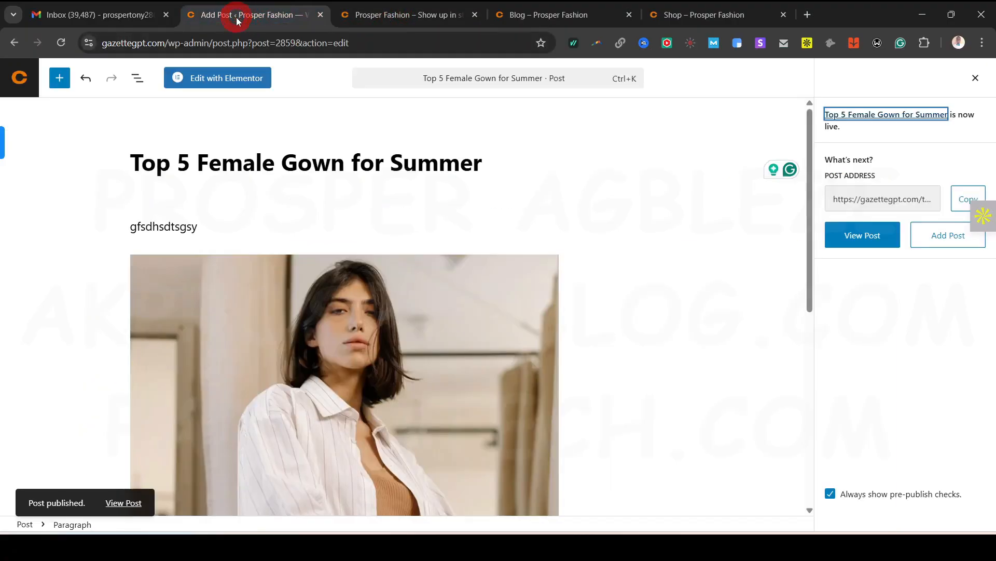
Leave the post editor for the Posts list, then go through the Users menu to Add User
left_click(19, 82)
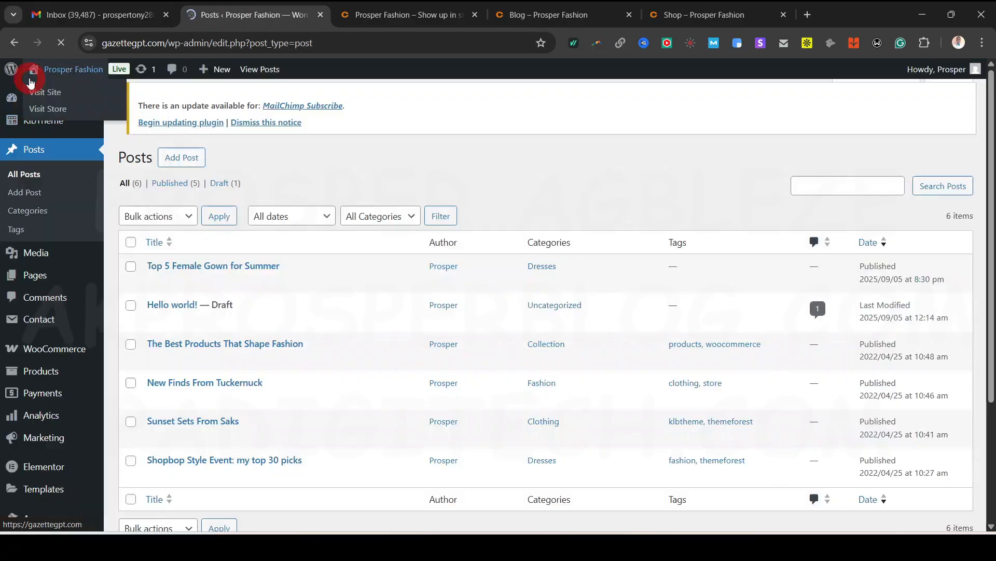
left_click(77, 372)
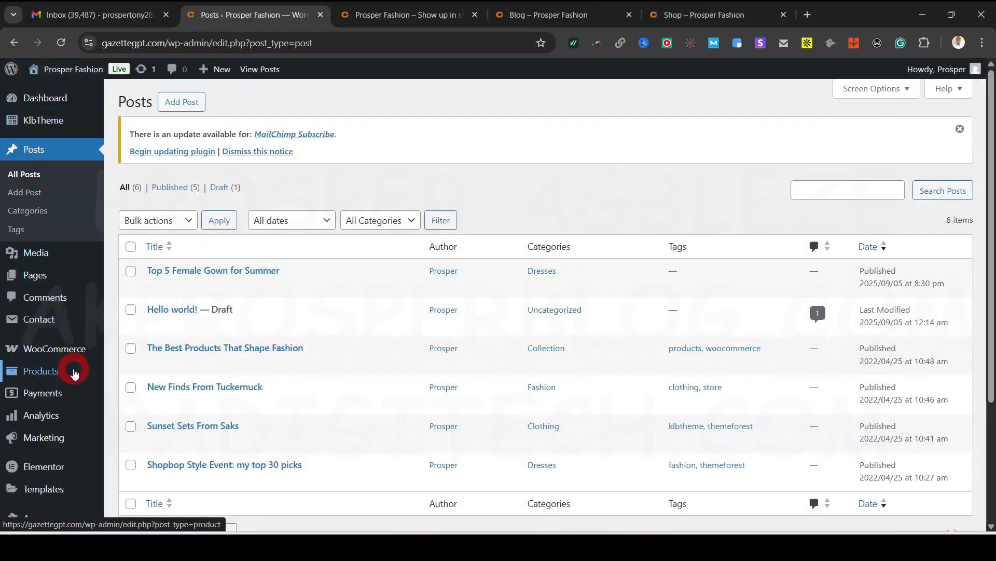
scroll(74, 316, "down", 4)
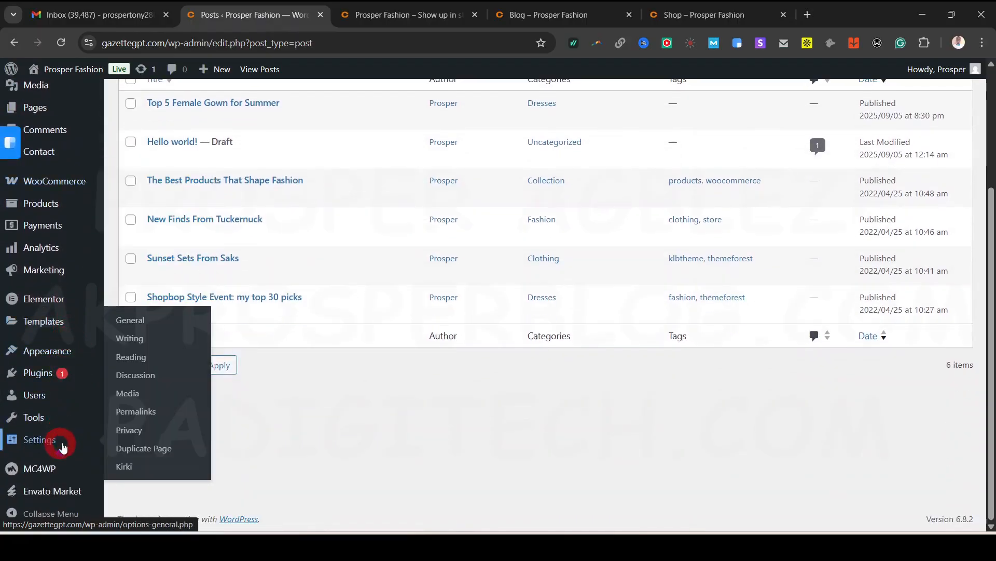
mouse_move(47, 395)
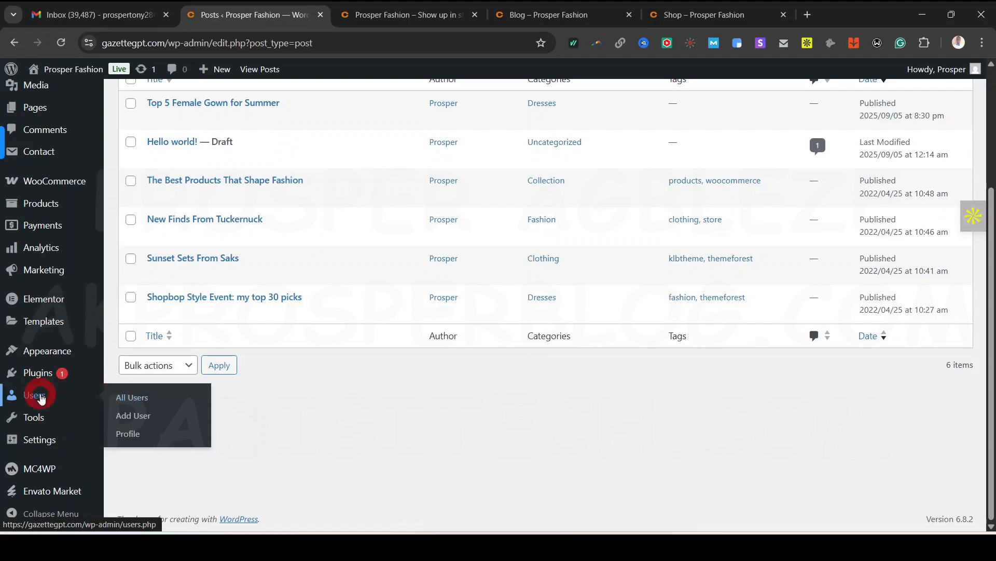
left_click(138, 400)
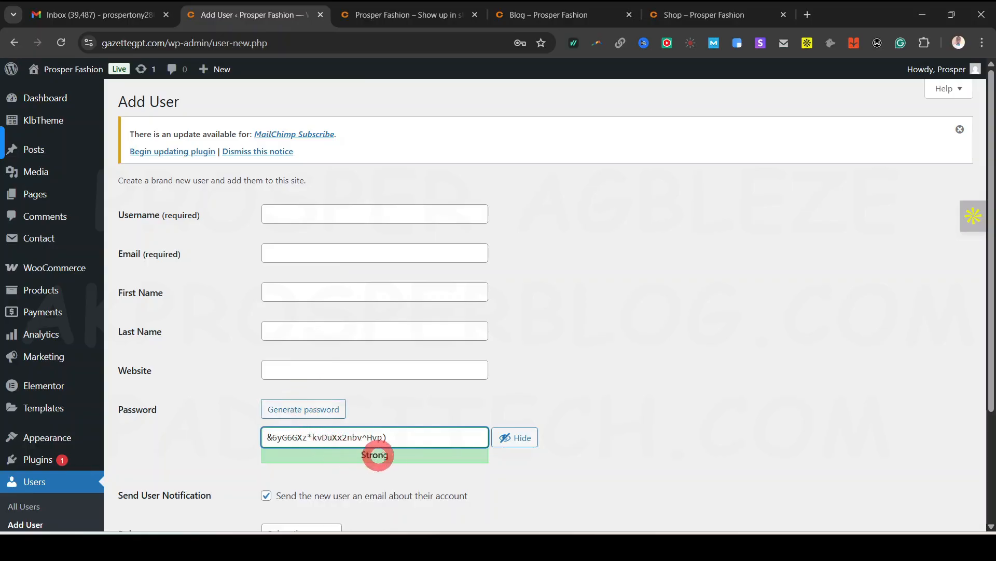
Keep the new user's role as Subscriber and head to the Dashboard, raising the Leave site? prompt
scroll(387, 450, "down", 3)
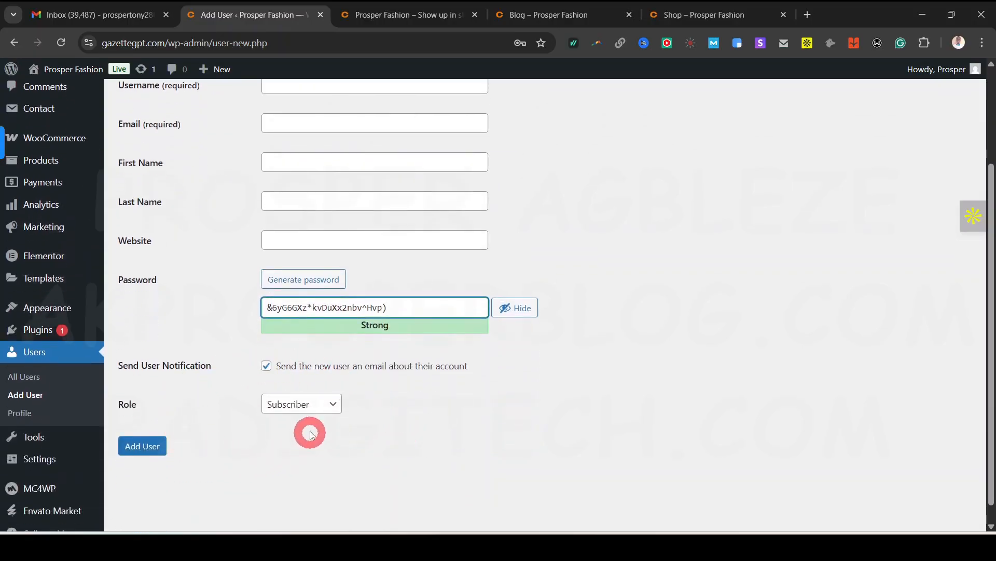
left_click(289, 406)
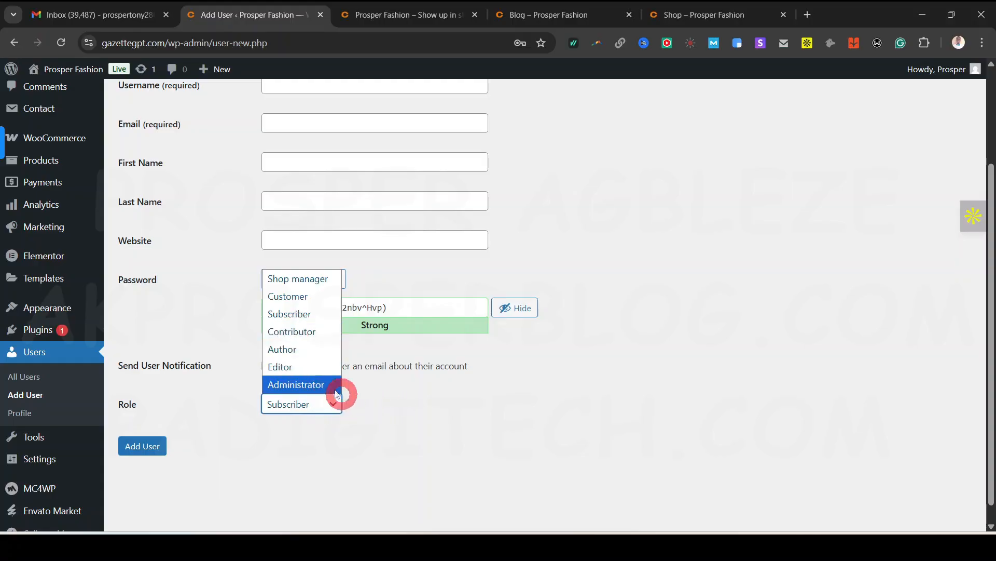
left_click(383, 428)
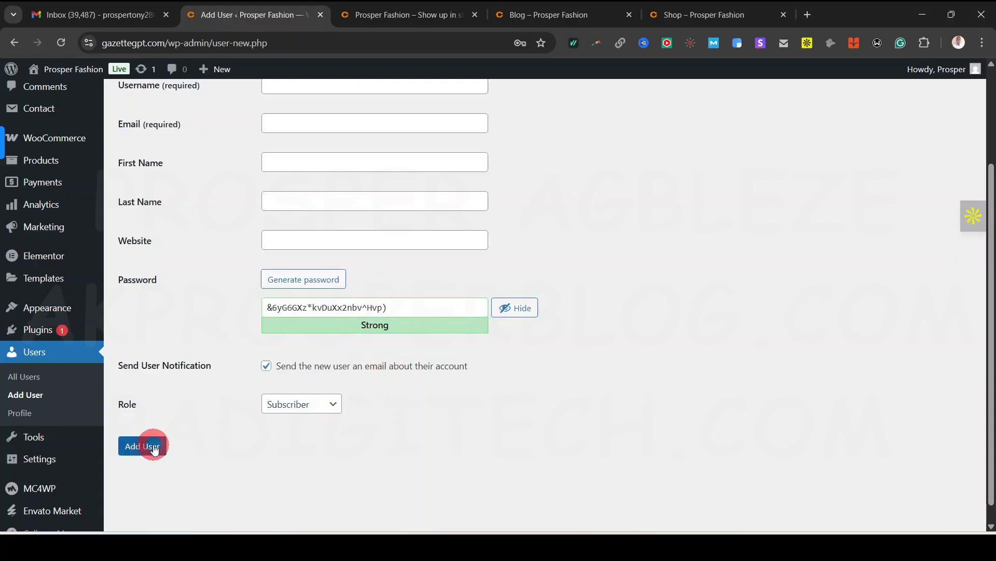
left_click(338, 501)
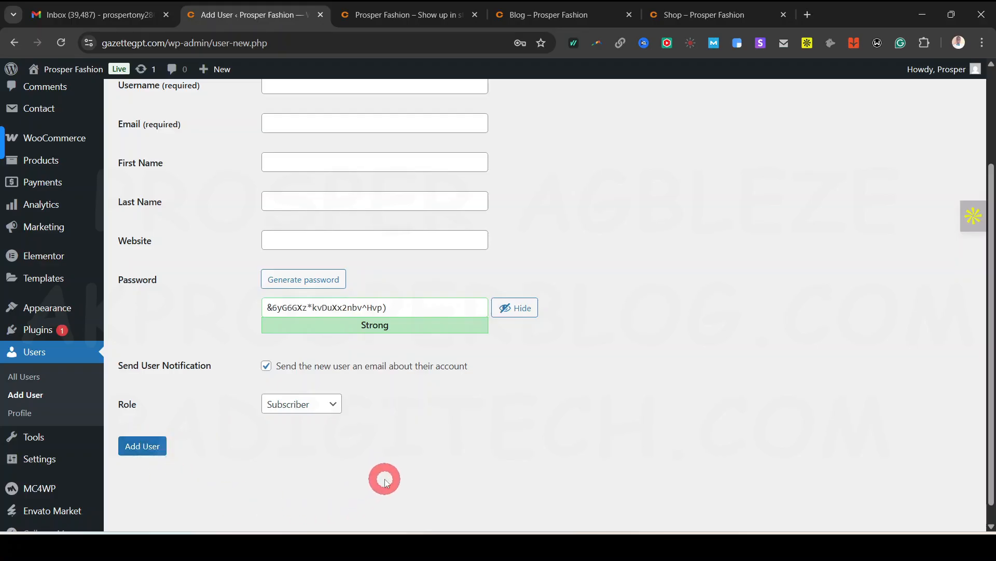
scroll(456, 470, "up", 3)
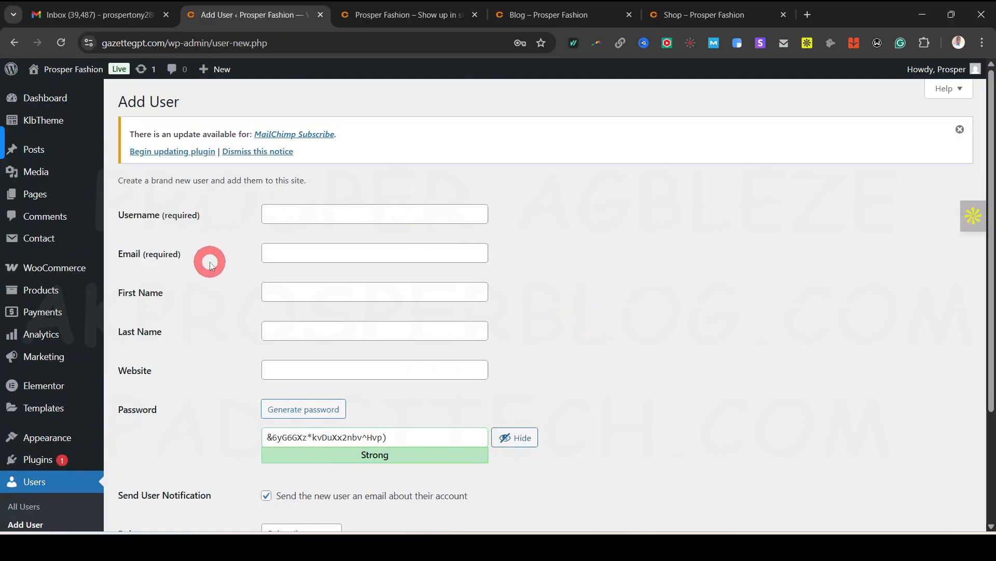
left_click(54, 92)
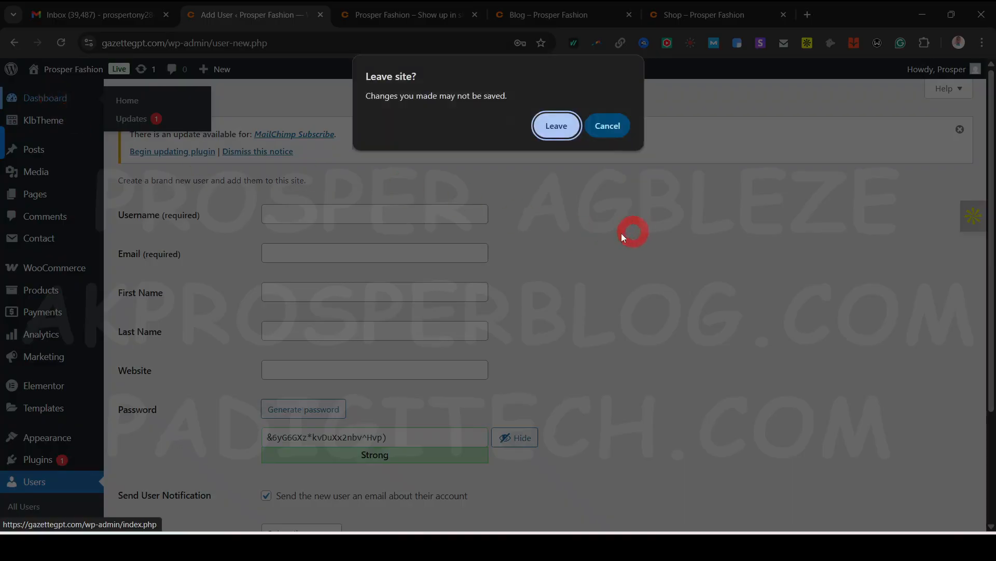
Leave the unsaved Add User form, scroll the Dashboard, and bring up the LiteSpeed Cache submenu
left_click(557, 126)
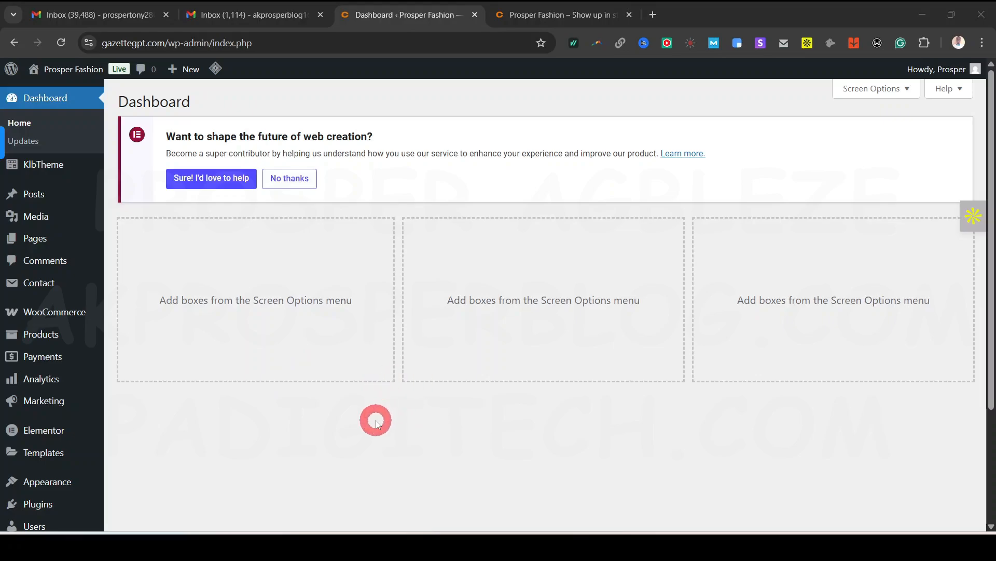
scroll(107, 358, "down", 1)
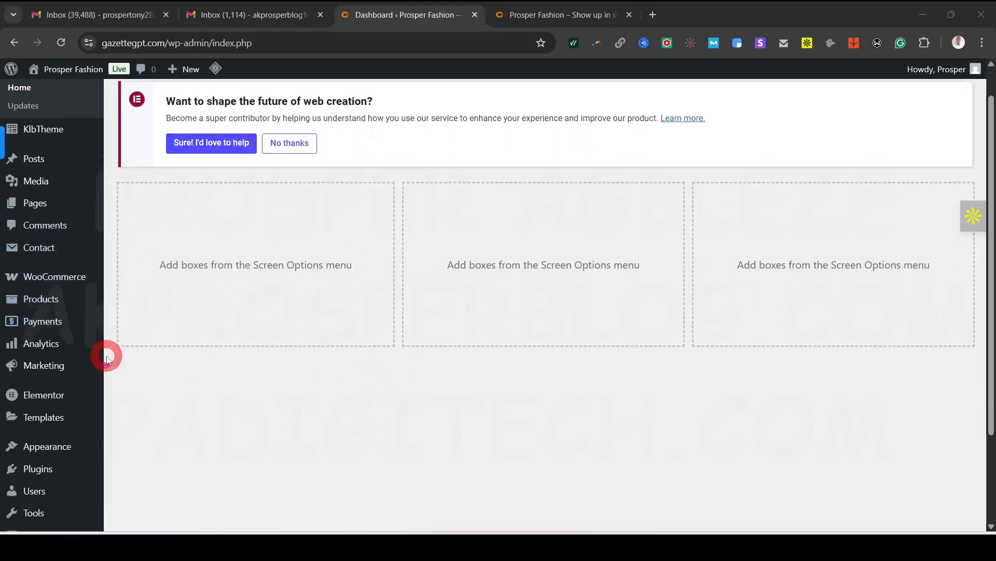
scroll(107, 358, "down", 1)
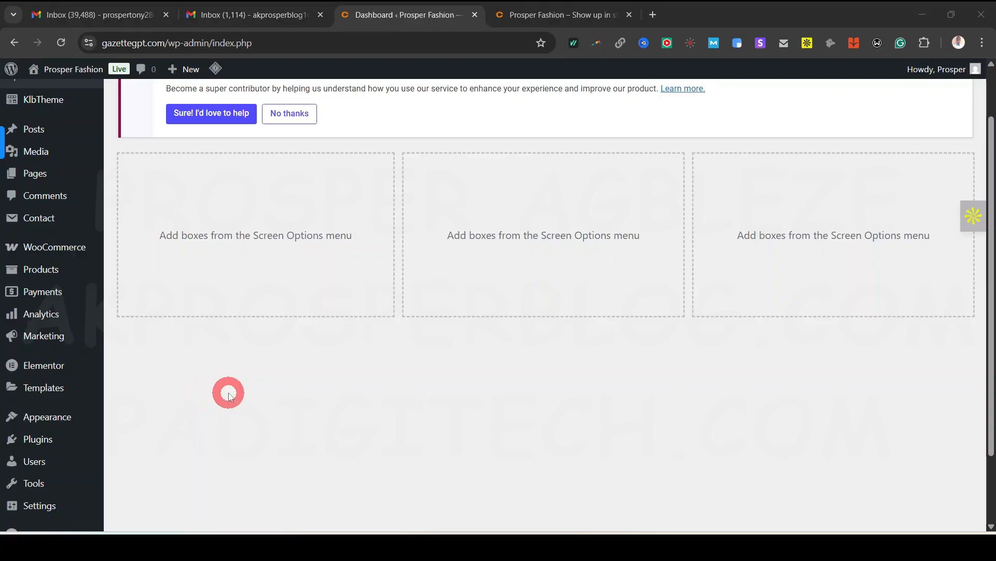
scroll(140, 381, "up", 2)
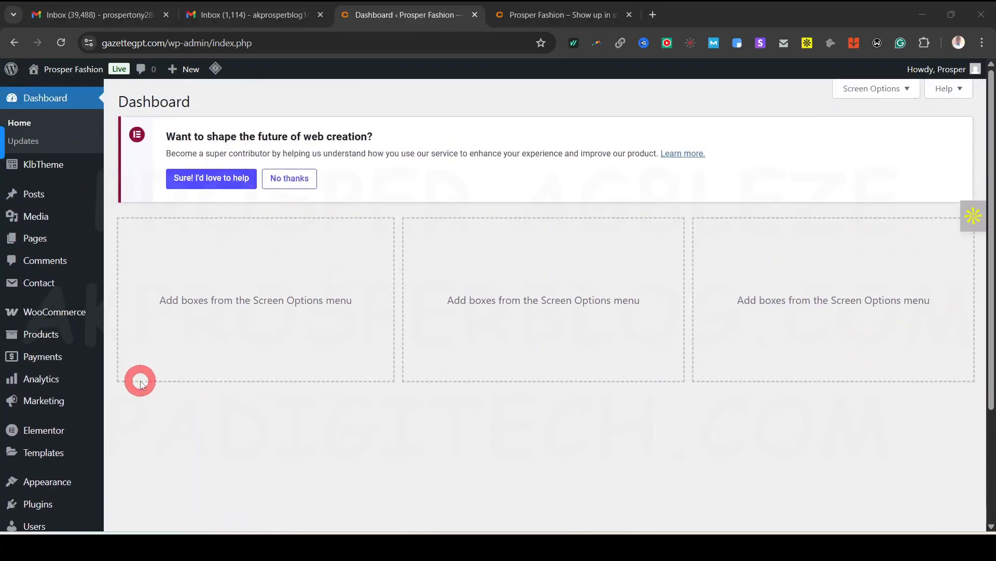
scroll(144, 395, "down", 4)
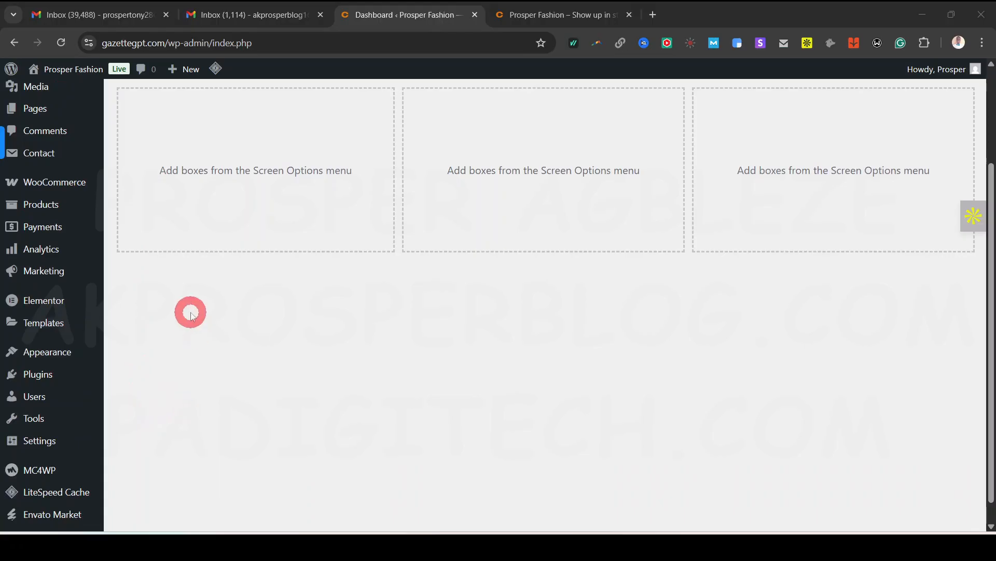
scroll(188, 337, "down", 1)
mouse_move(55, 474)
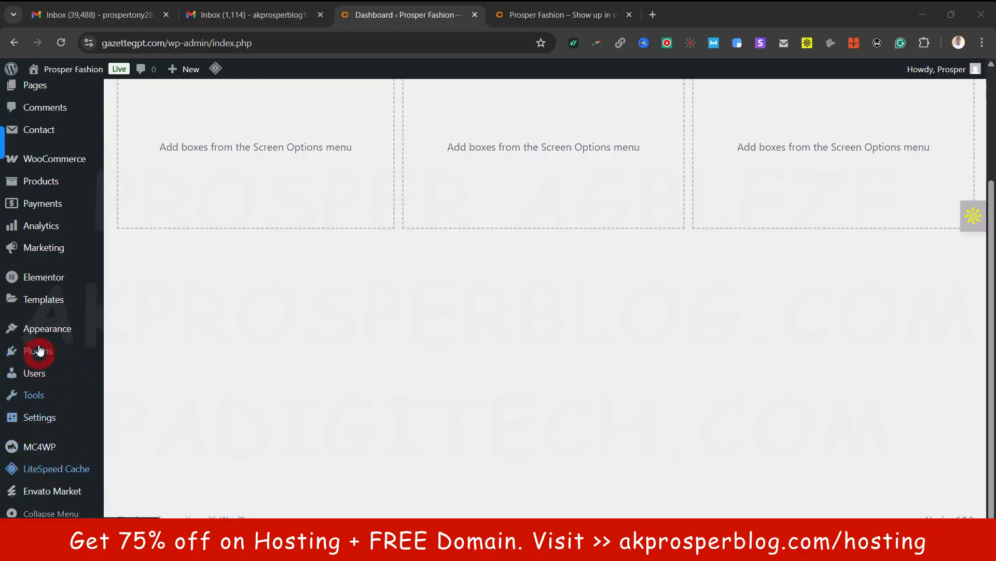
mouse_move(41, 354)
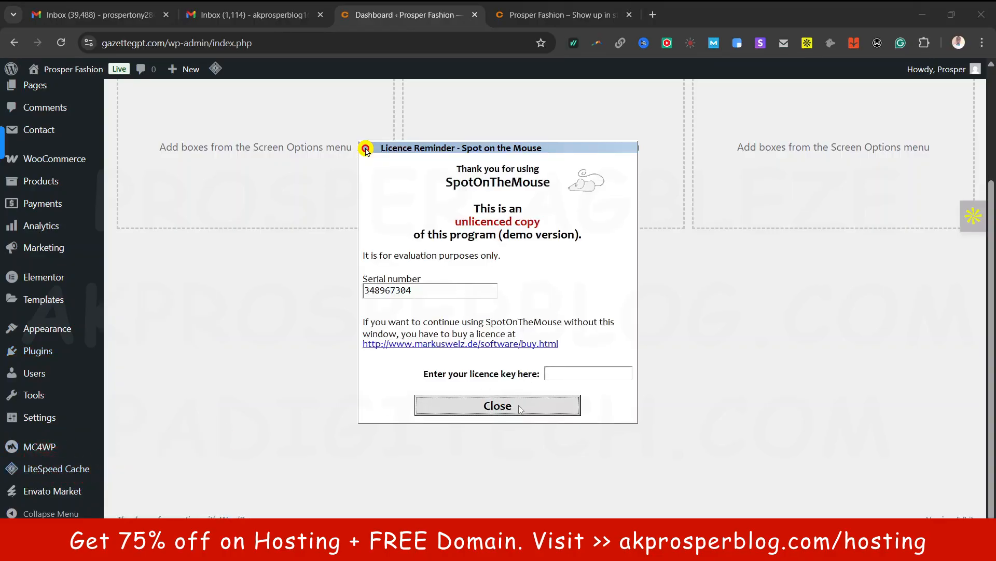
left_click(529, 404)
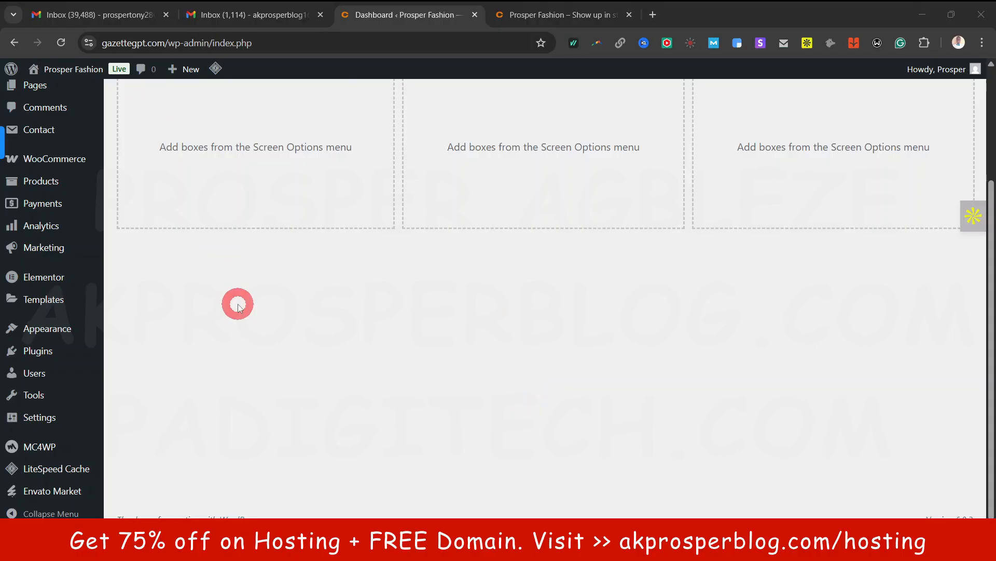
mouse_move(58, 470)
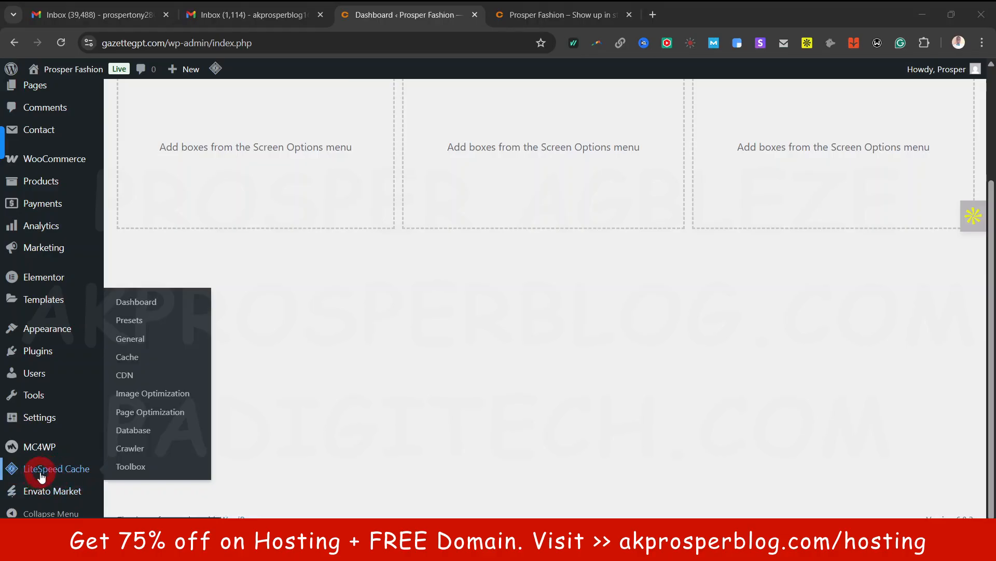
Apply the Advanced (Recommended) preset on the LiteSpeed Cache Presets page
left_click(136, 322)
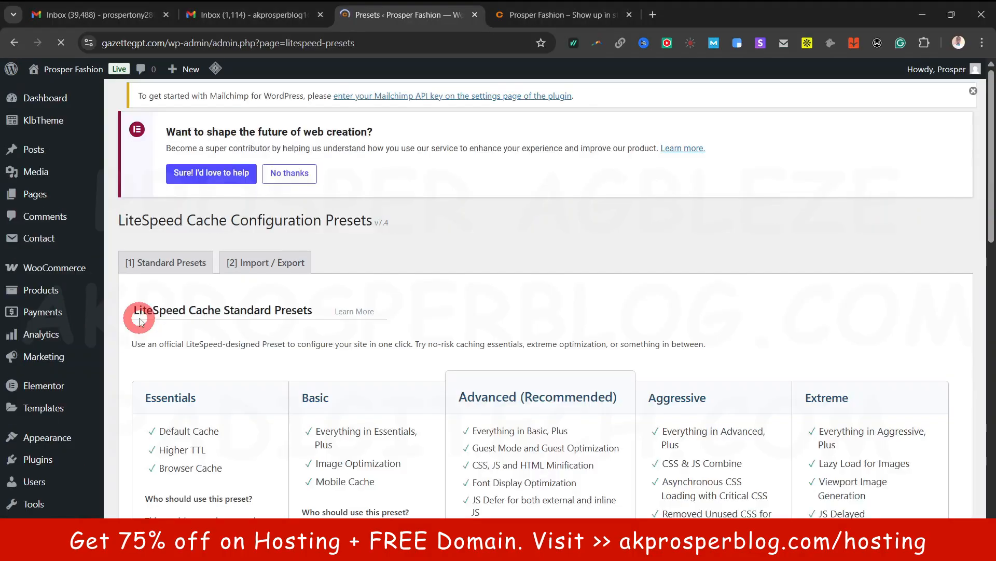
scroll(571, 260, "down", 4)
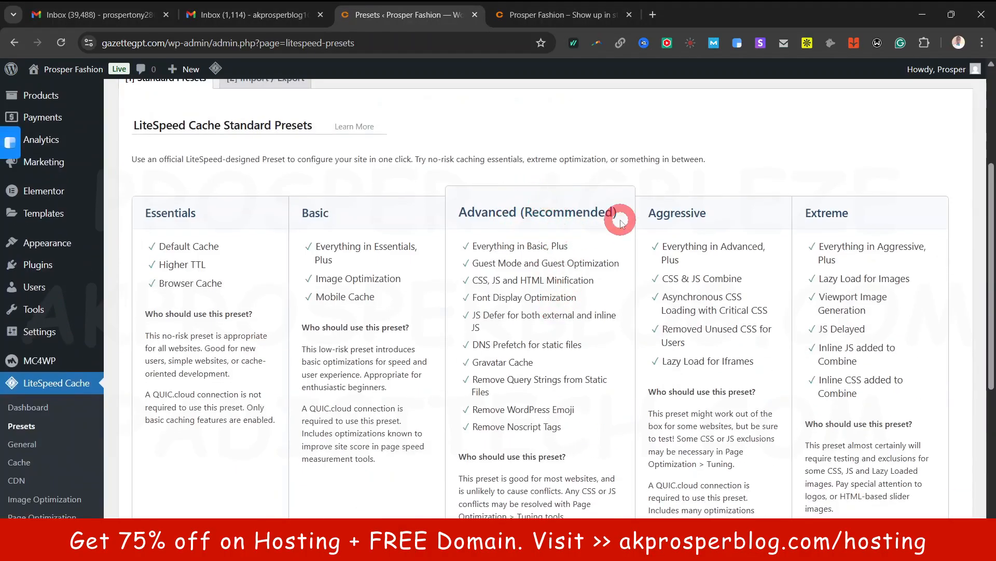
scroll(551, 223, "down", 5)
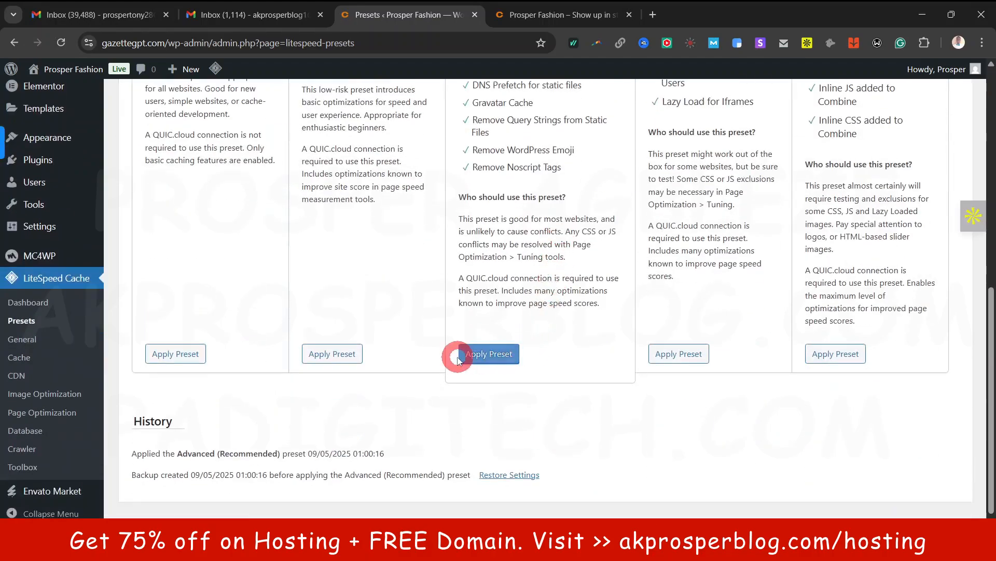
left_click(490, 354)
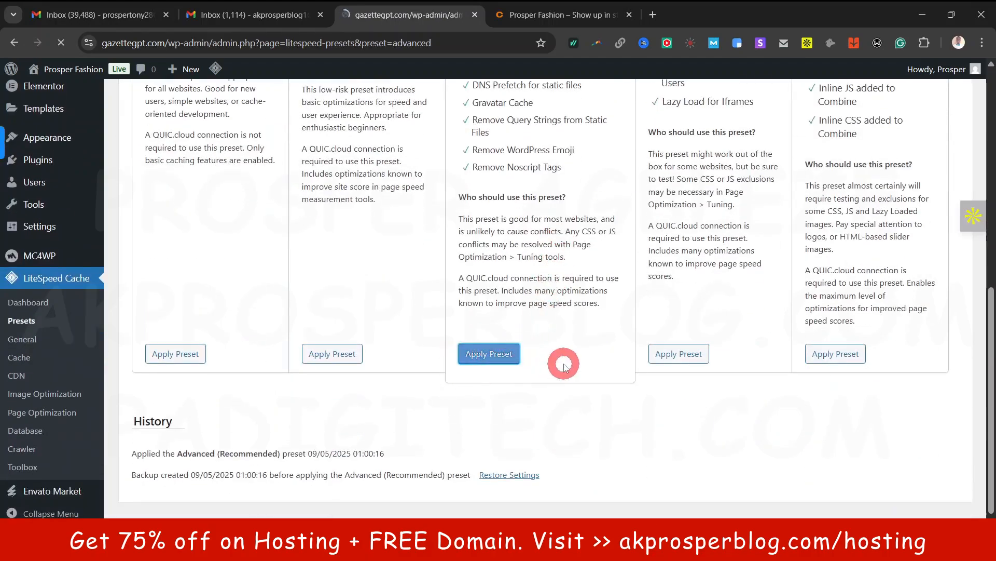
scroll(564, 366, "down", 8)
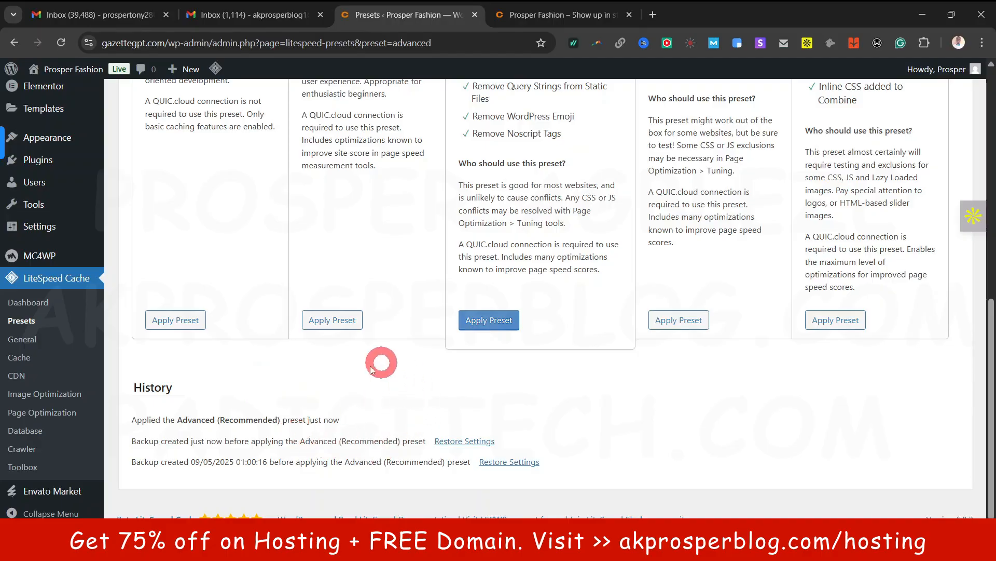
scroll(301, 432, "up", 2)
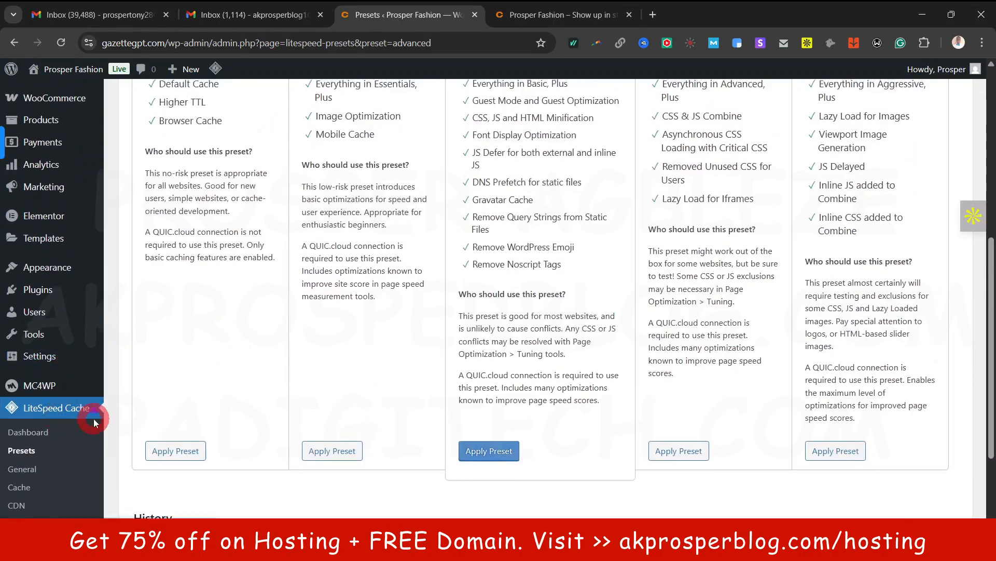
scroll(98, 422, "up", 3)
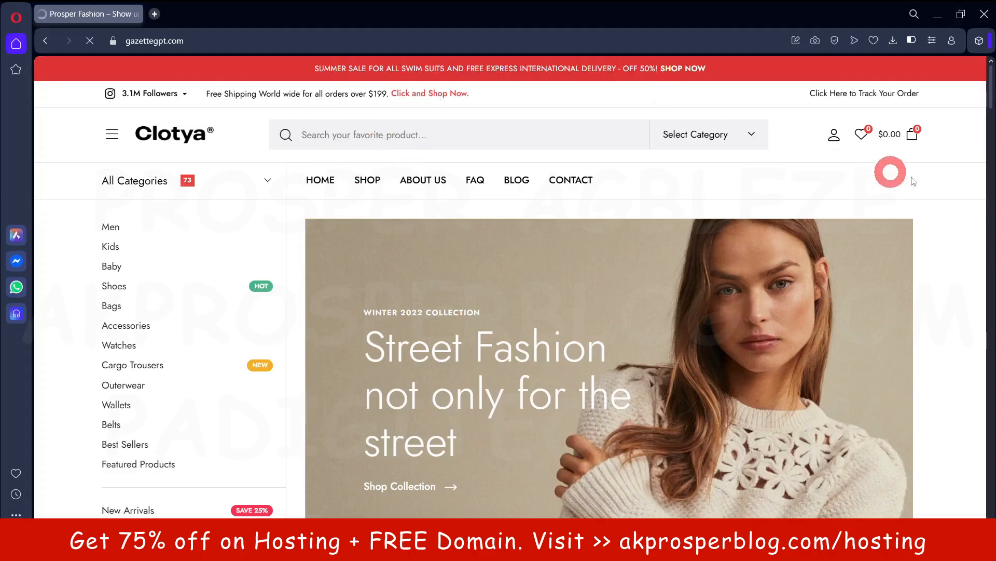
Scroll the storefront's My account page with its empty Login and Register forms
scroll(957, 218, "down", 5)
scroll(956, 222, "up", 5)
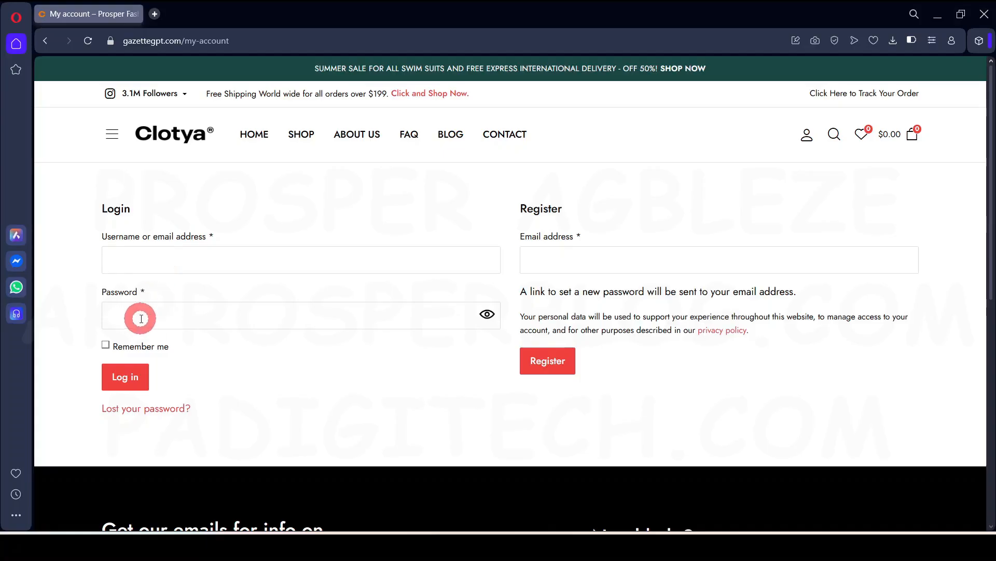
Register a customer using the autofilled e-mail address with a '1' added to it
left_click(622, 264)
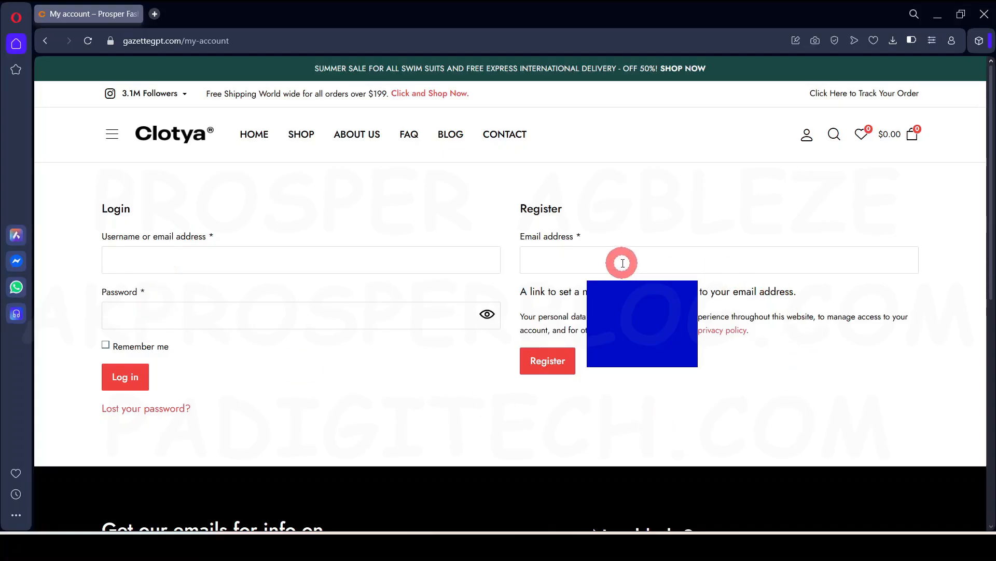
left_click(595, 262)
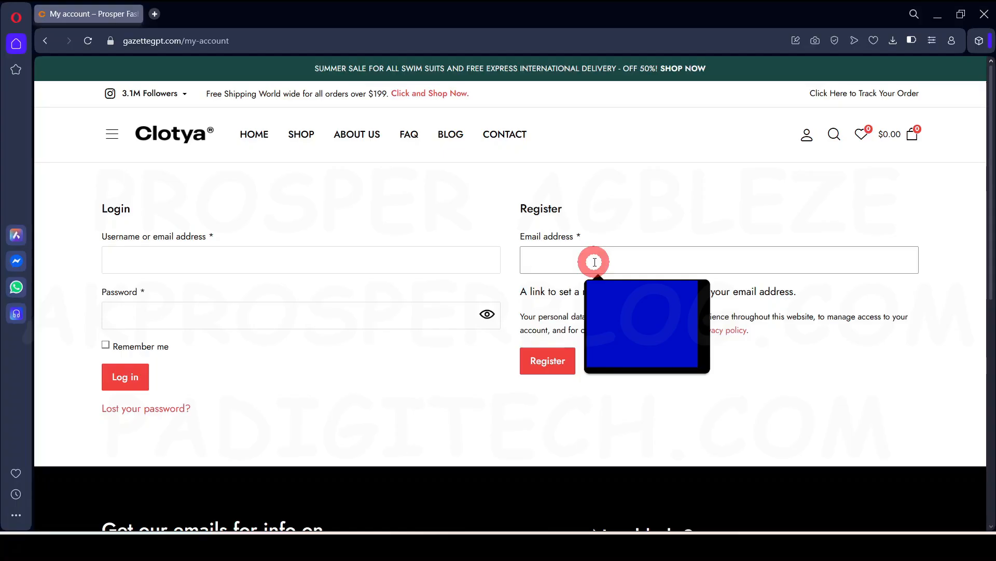
key("Down")
key("Return")
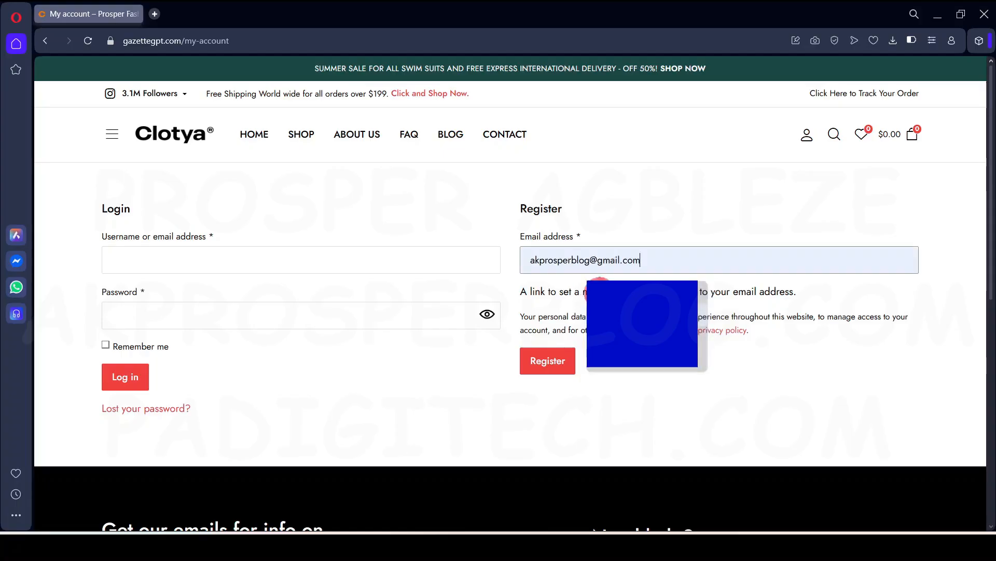
left_click(588, 260)
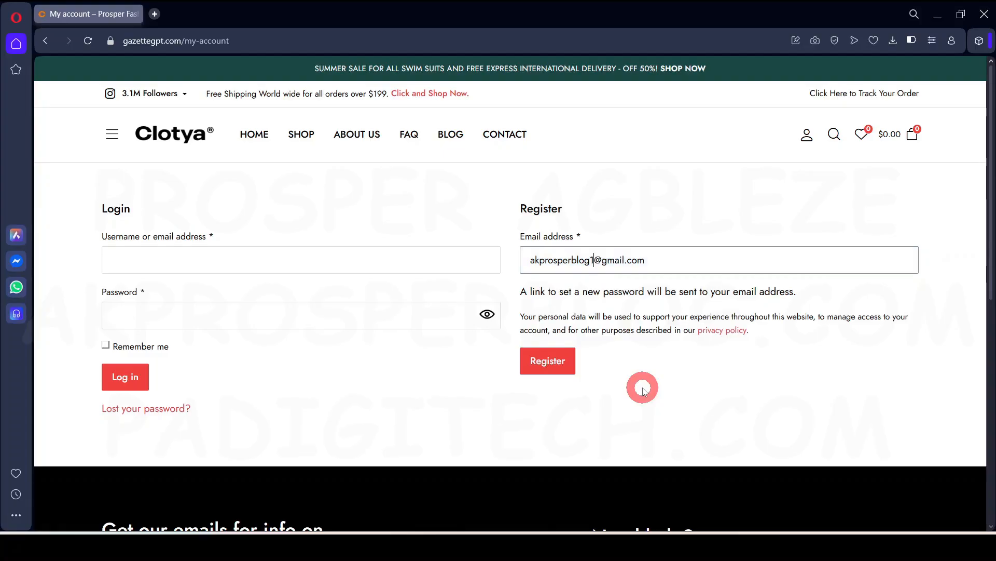
type("1")
left_click(545, 374)
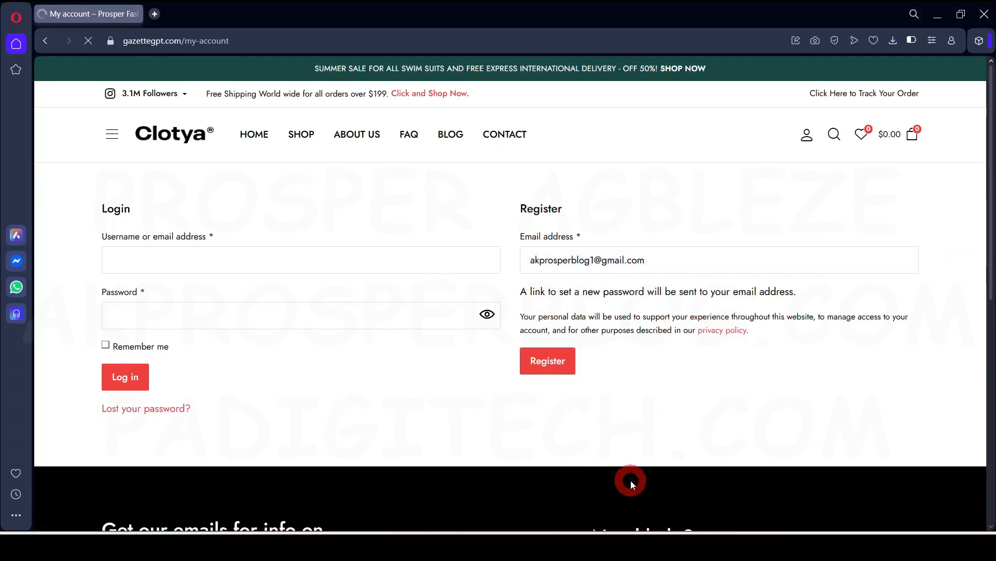
left_click(586, 355)
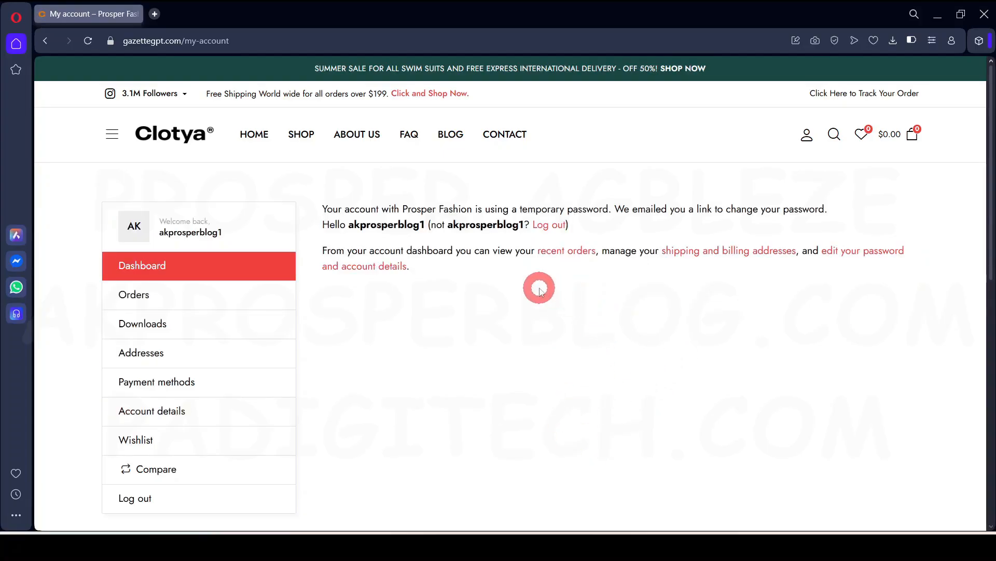
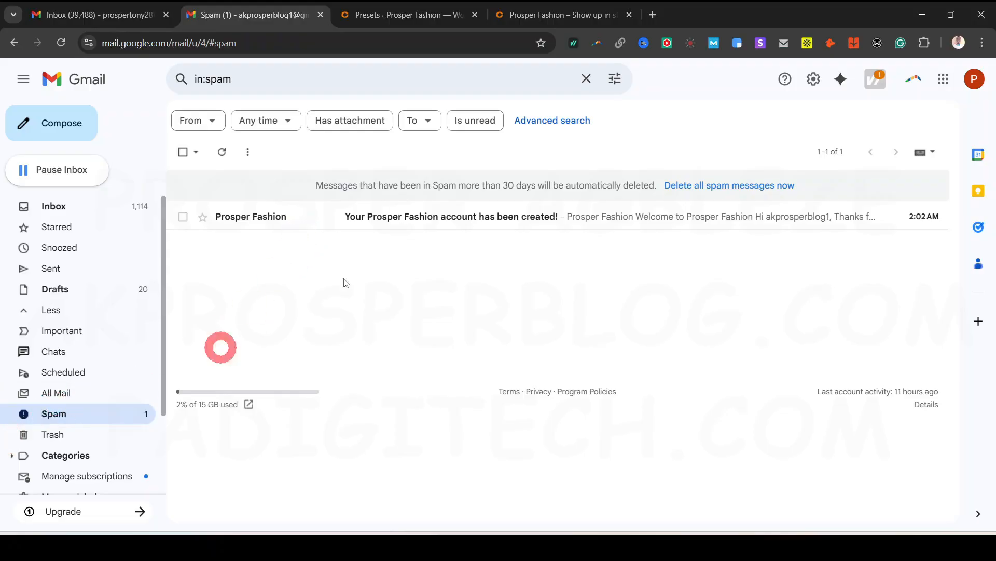
Open the Prosper Fashion account-created email from Spam and copy its 'Set your new password' link
left_click(429, 223)
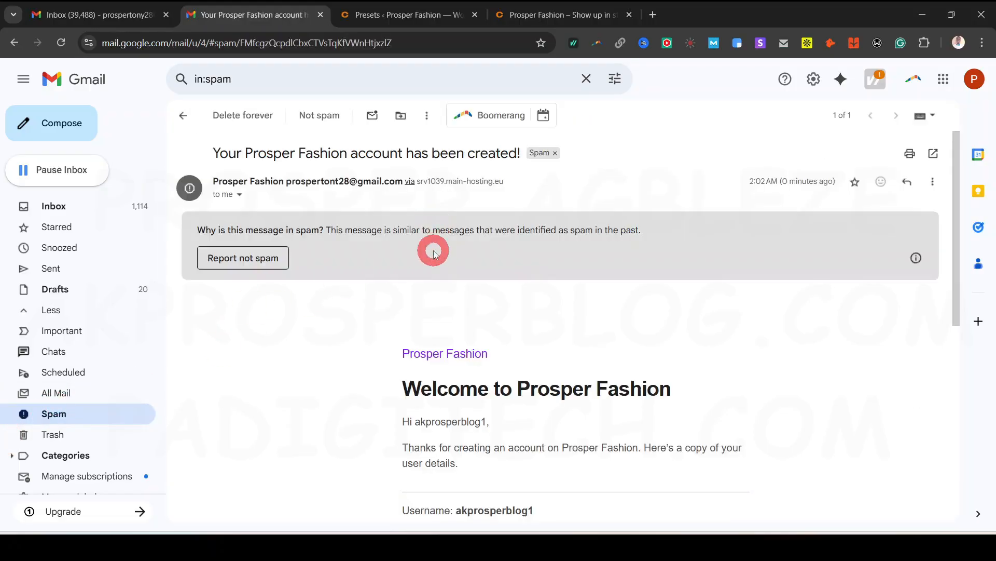
scroll(390, 291, "down", 1)
scroll(363, 285, "down", 1)
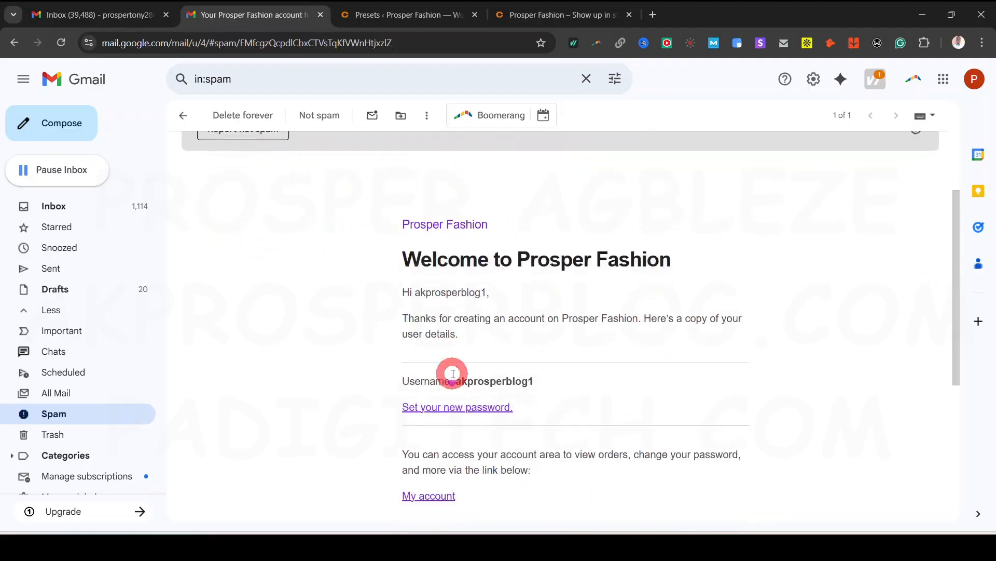
scroll(453, 374, "down", 1)
right_click(452, 341)
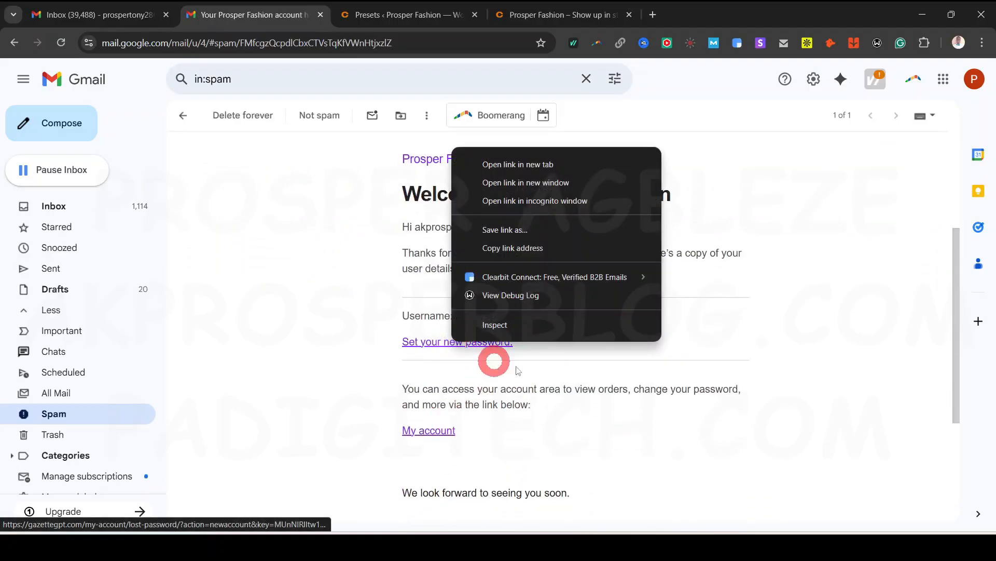
left_click(507, 246)
left_click(526, 546)
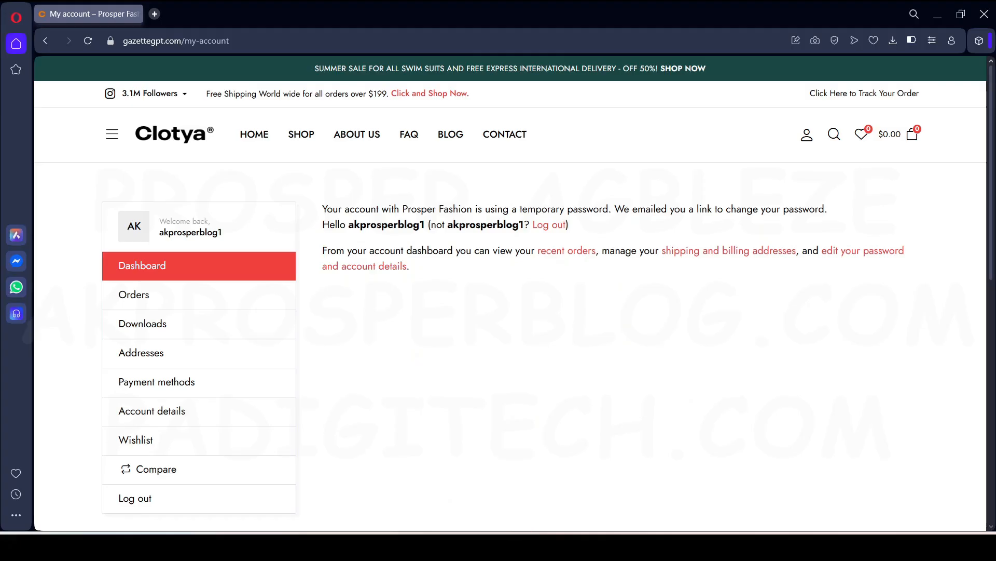
Load the copied password-reset link in a new browser tab
left_click(157, 15)
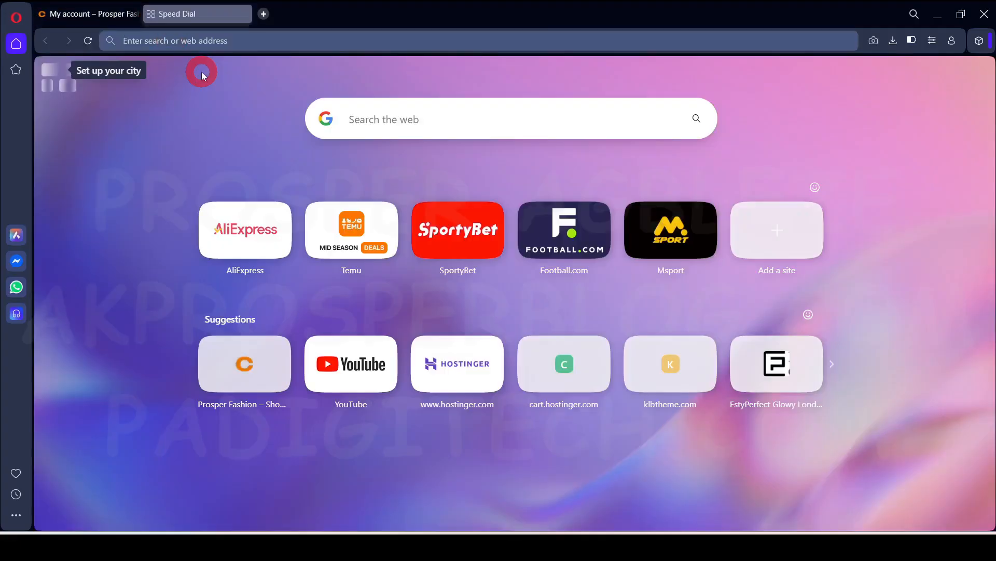
key("ctrl+v")
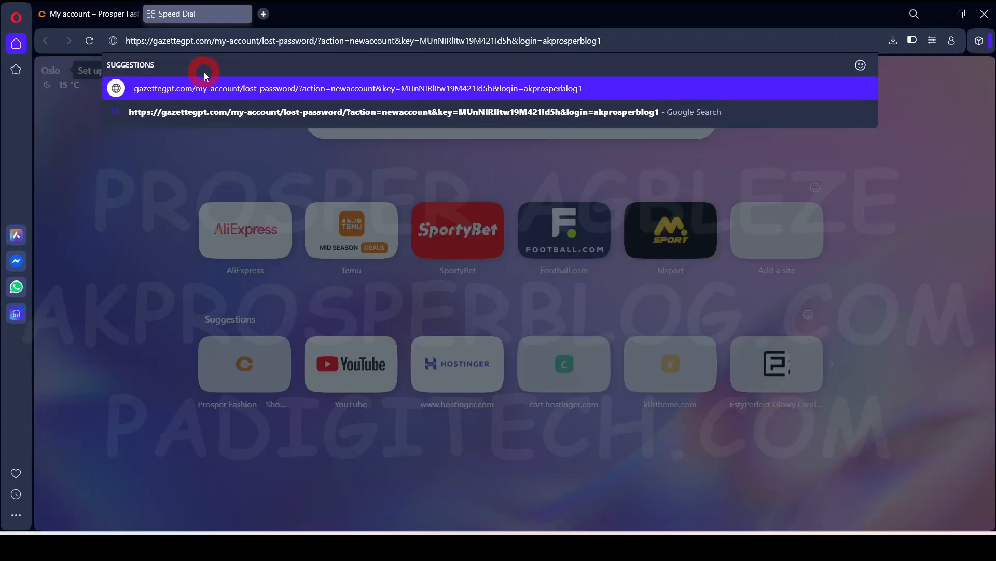
key("Return")
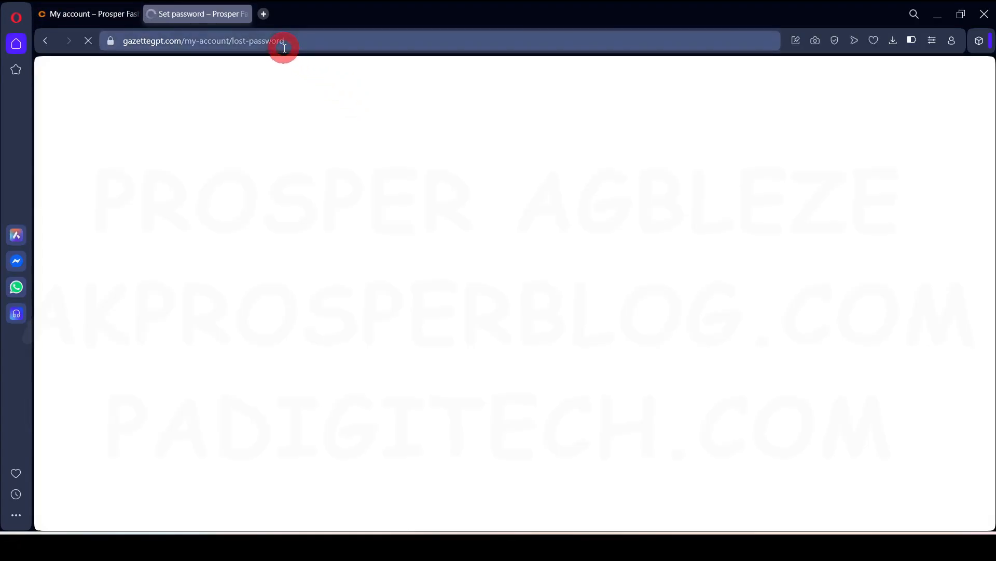
Enter a new account password and save it, confirming the reset on the dashboard
left_click(210, 260)
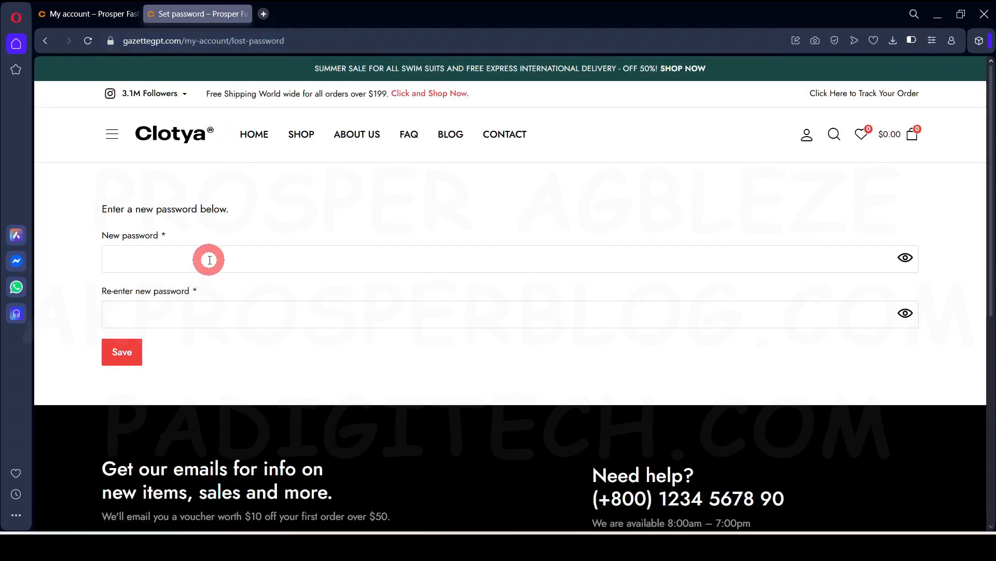
left_click(209, 259)
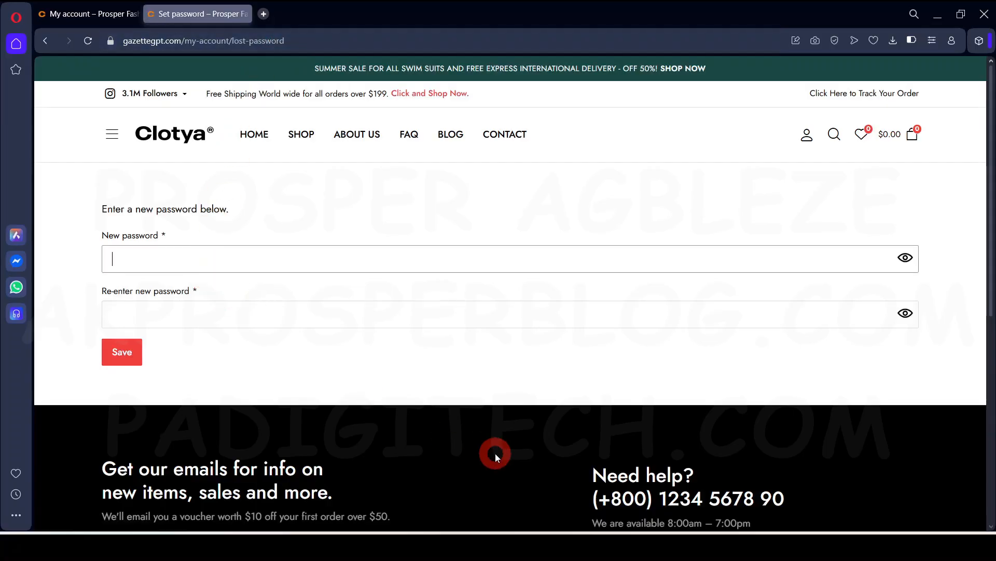
type("••")
left_click(123, 368)
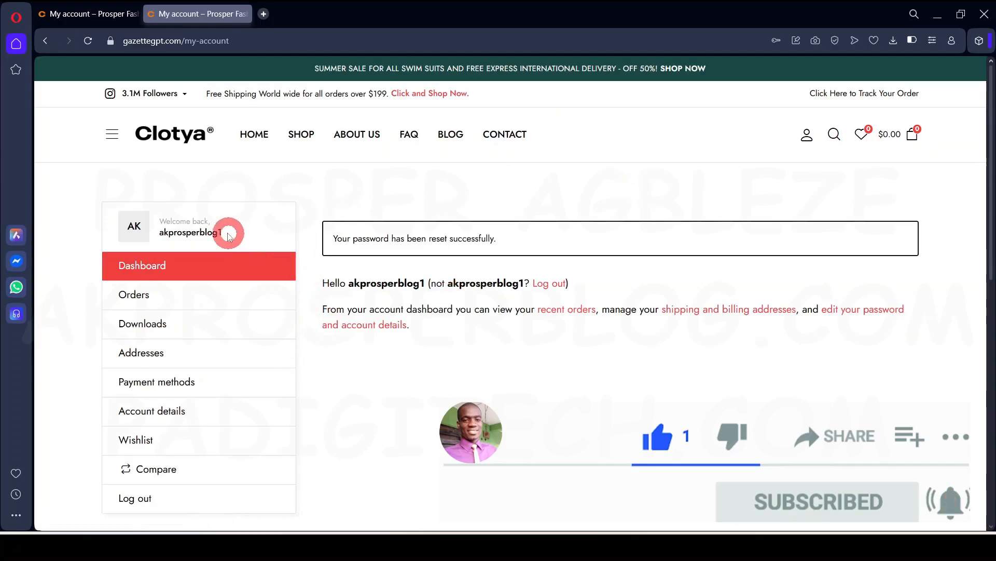
scroll(202, 381, "down", 3)
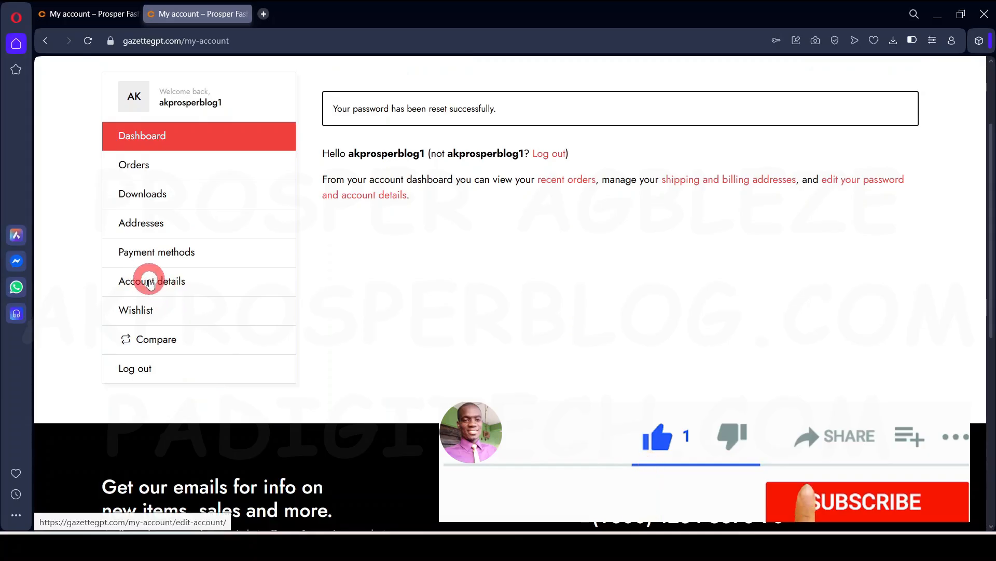
scroll(260, 300, "up", 3)
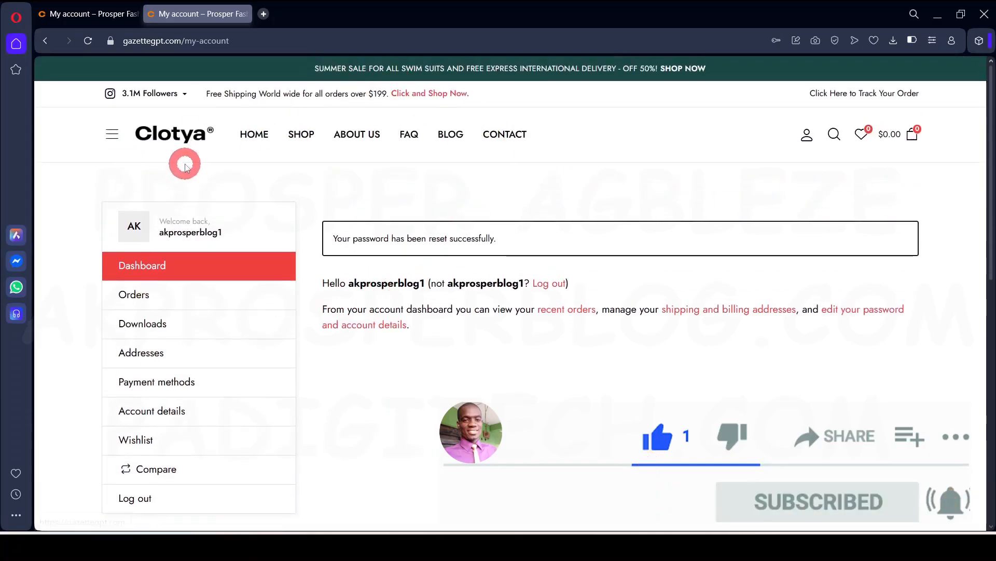
Open the Basic Relax Fit Leggings product page from the Shop
left_click(300, 130)
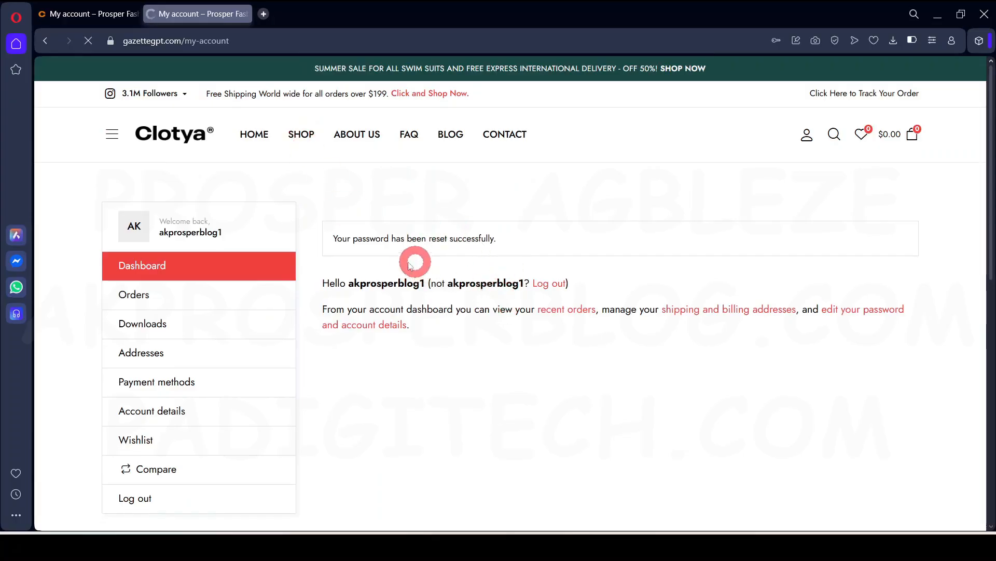
scroll(516, 407, "down", 5)
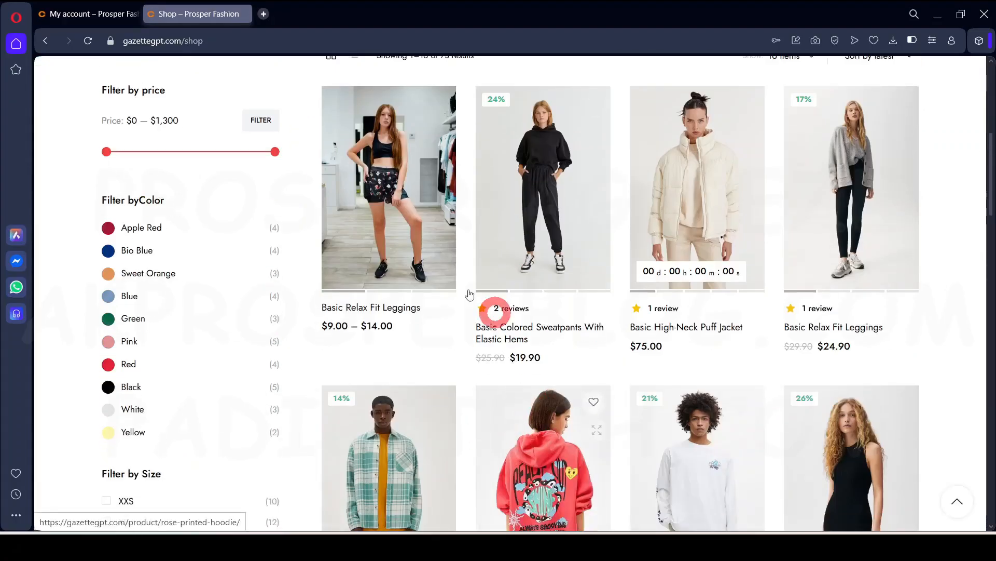
left_click(440, 187)
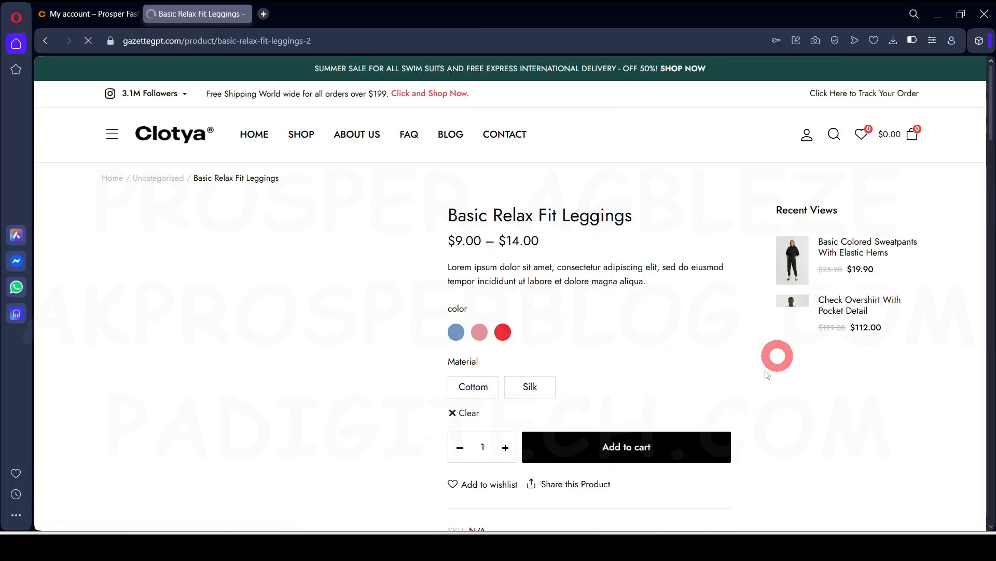
scroll(629, 449, "down", 15)
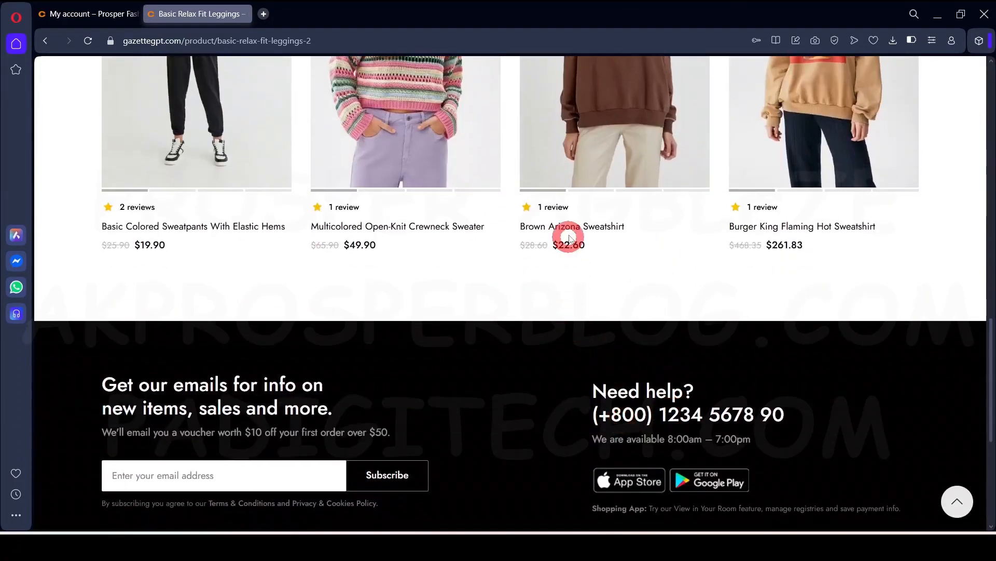
scroll(592, 238, "up", 5)
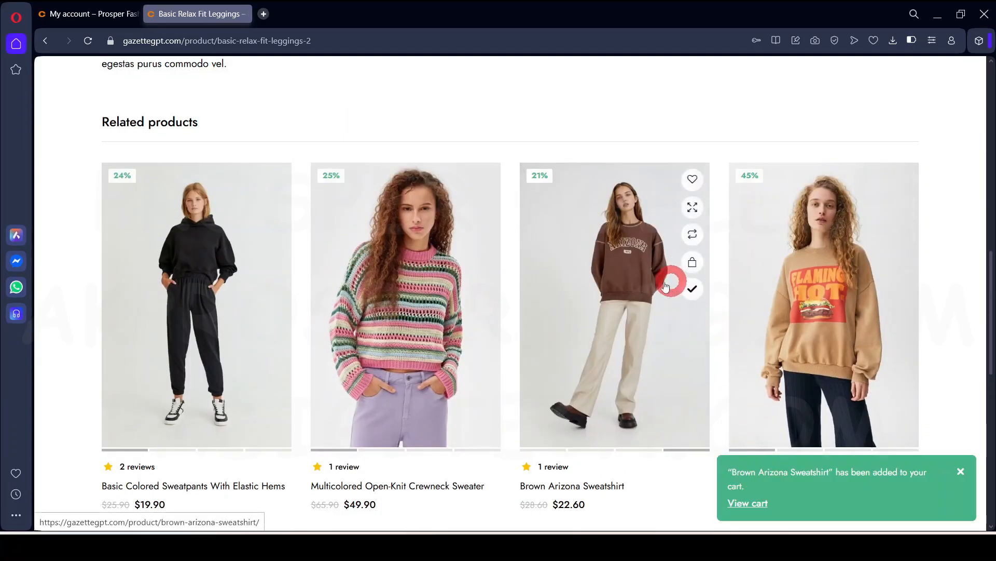
scroll(530, 318, "up", 6)
scroll(529, 319, "up", 5)
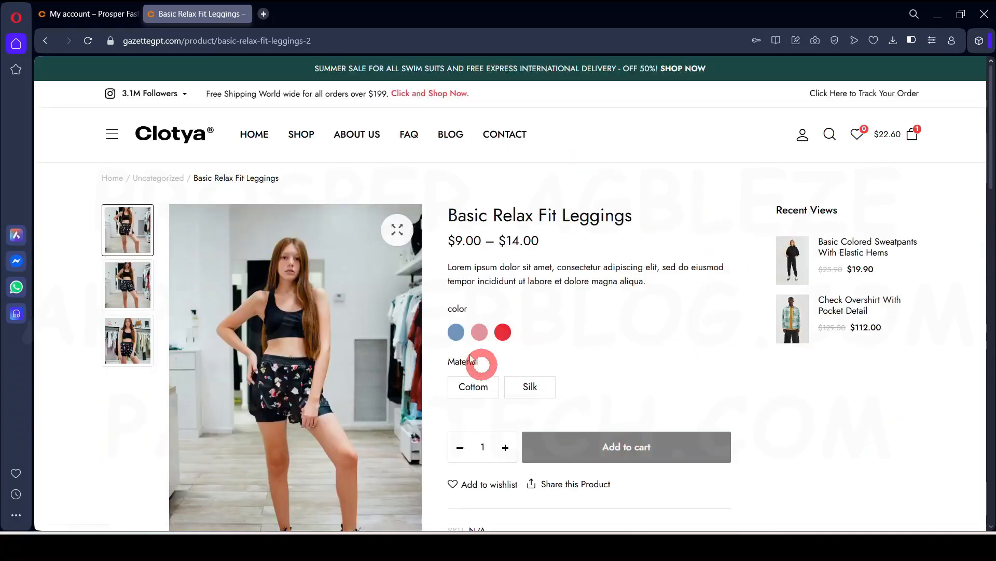
Add the leggings in Blue, Cottom to the cart
left_click(464, 331)
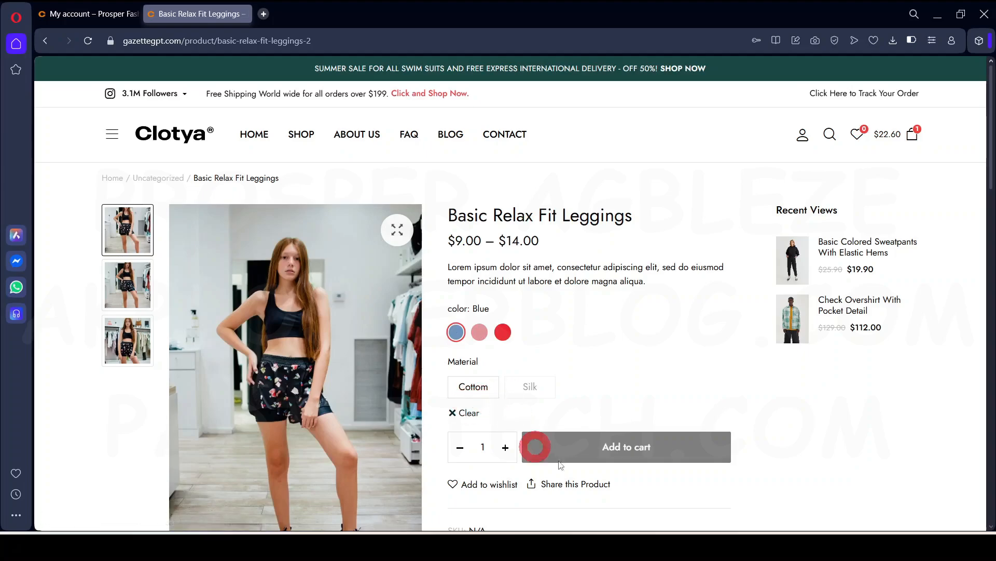
left_click(473, 388)
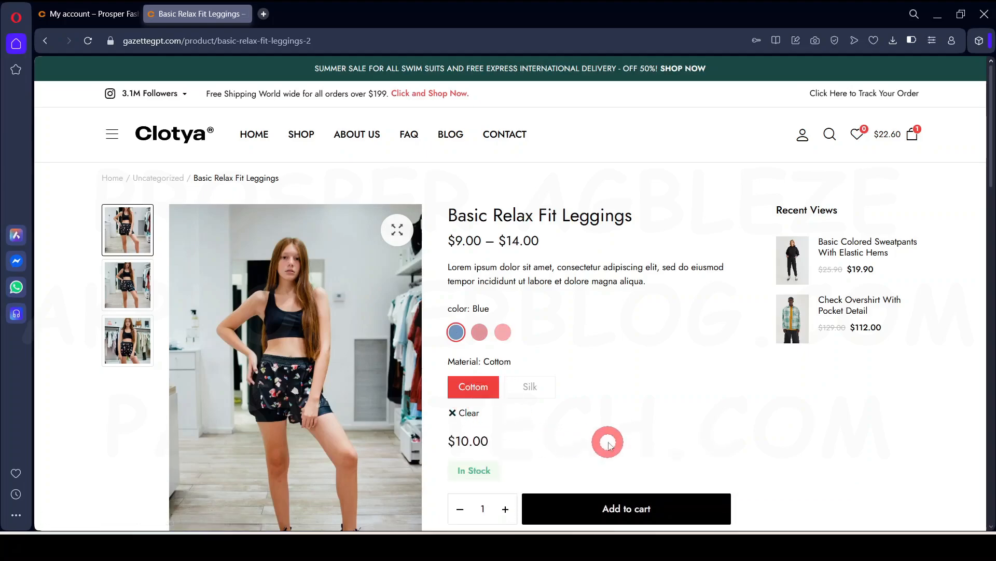
scroll(645, 467, "down", 2)
left_click(610, 382)
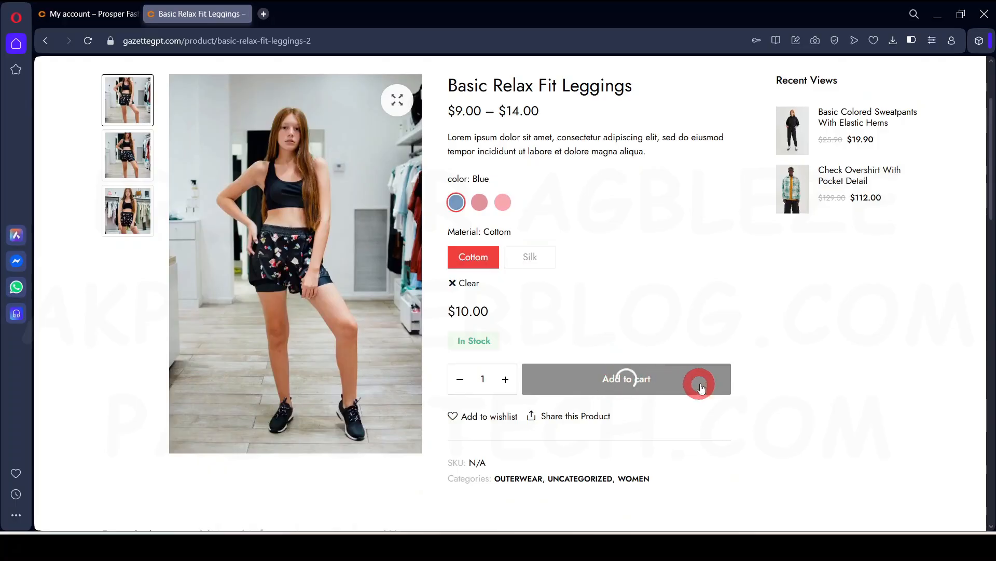
scroll(794, 367, "up", 2)
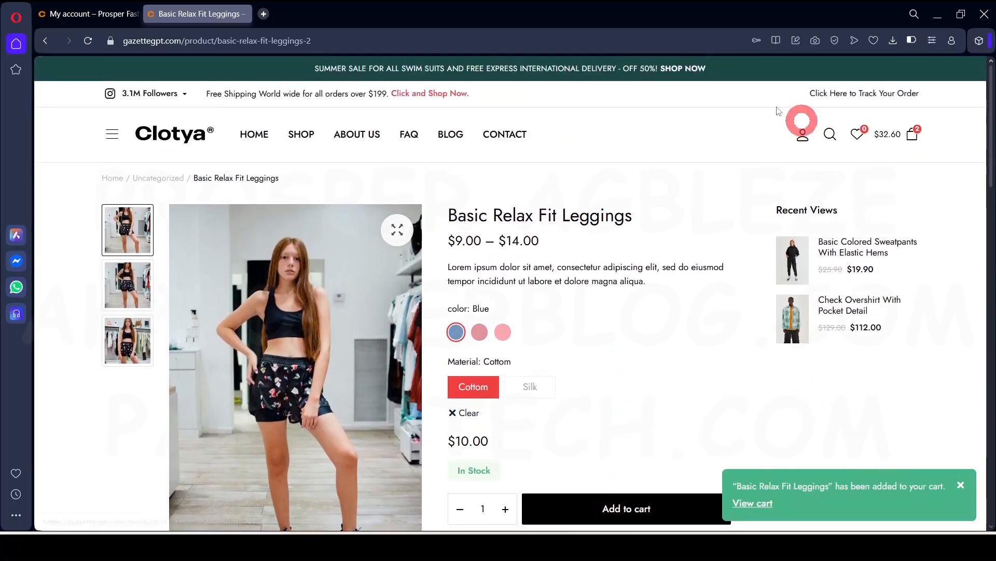
mouse_move(913, 138)
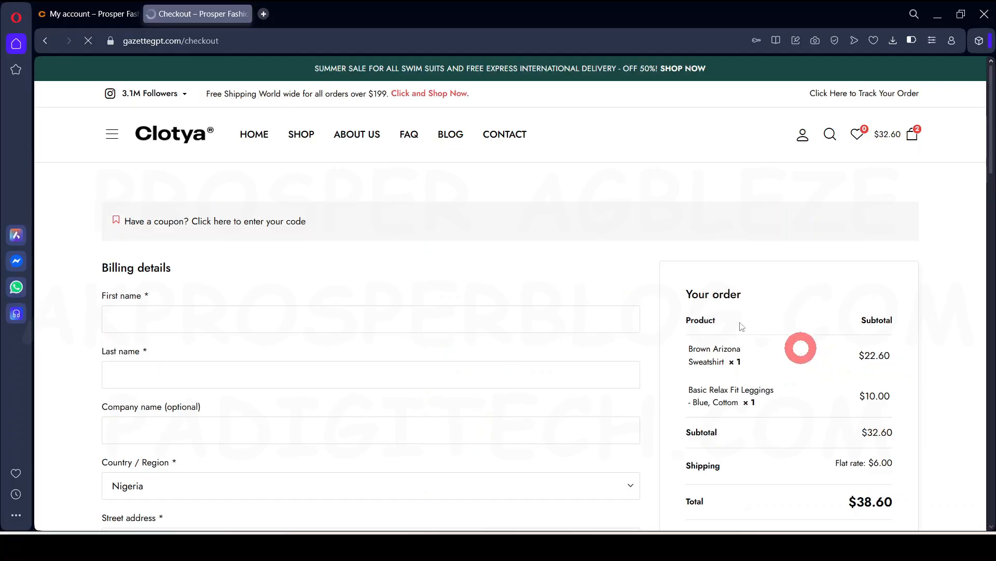
Fill in the billing details on the checkout page
scroll(459, 338, "down", 3)
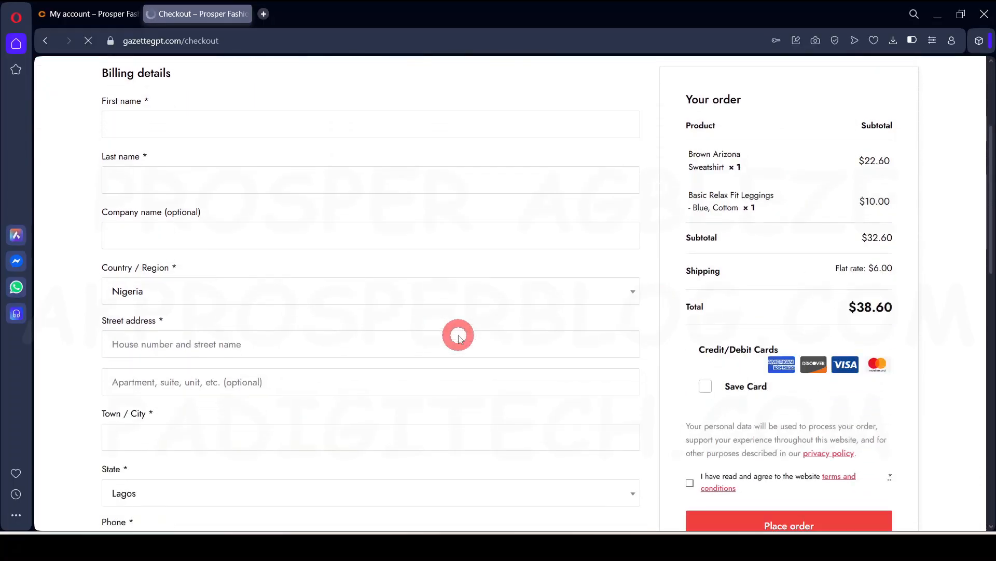
scroll(492, 369, "up", 1)
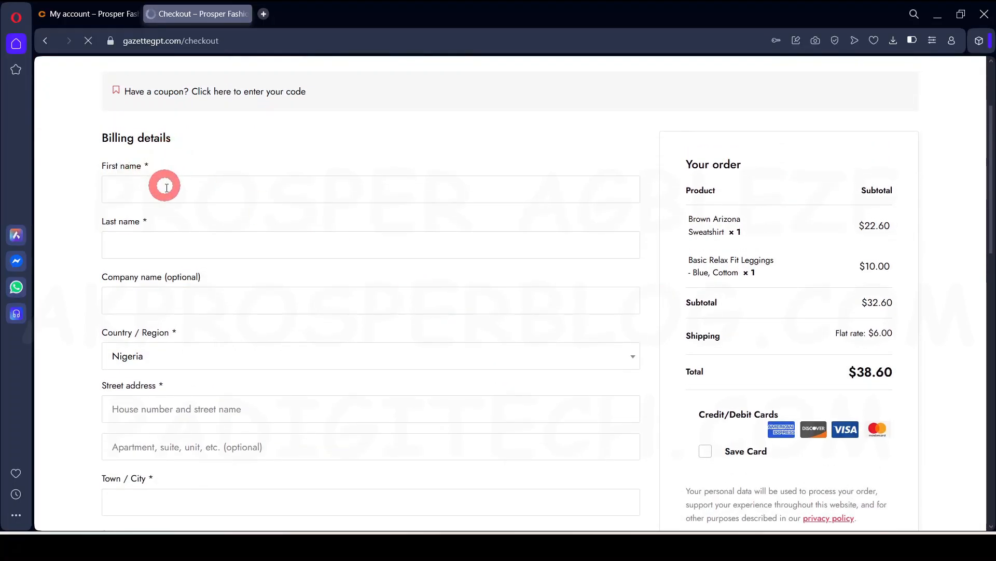
scroll(201, 311, "down", 2)
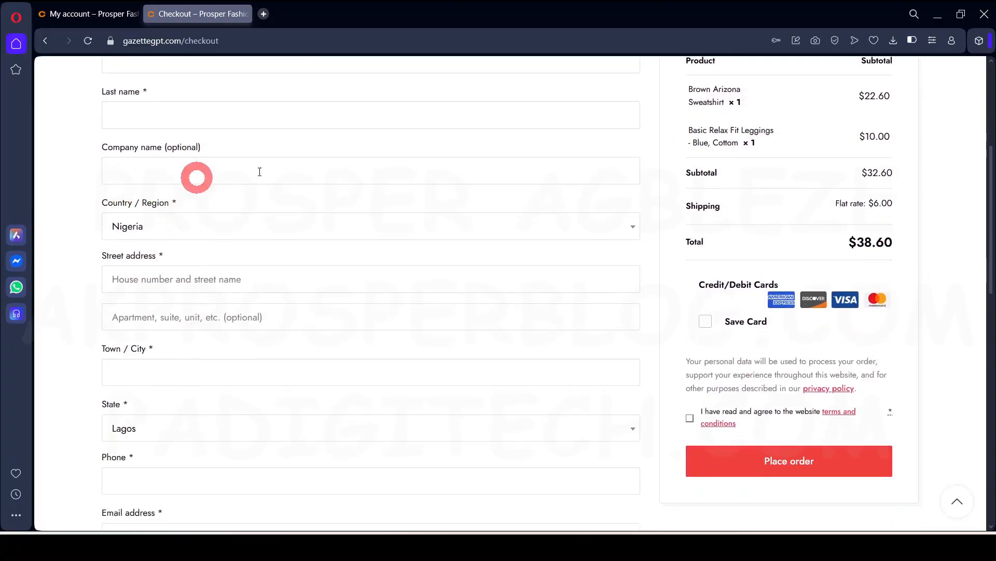
scroll(203, 329, "down", 1)
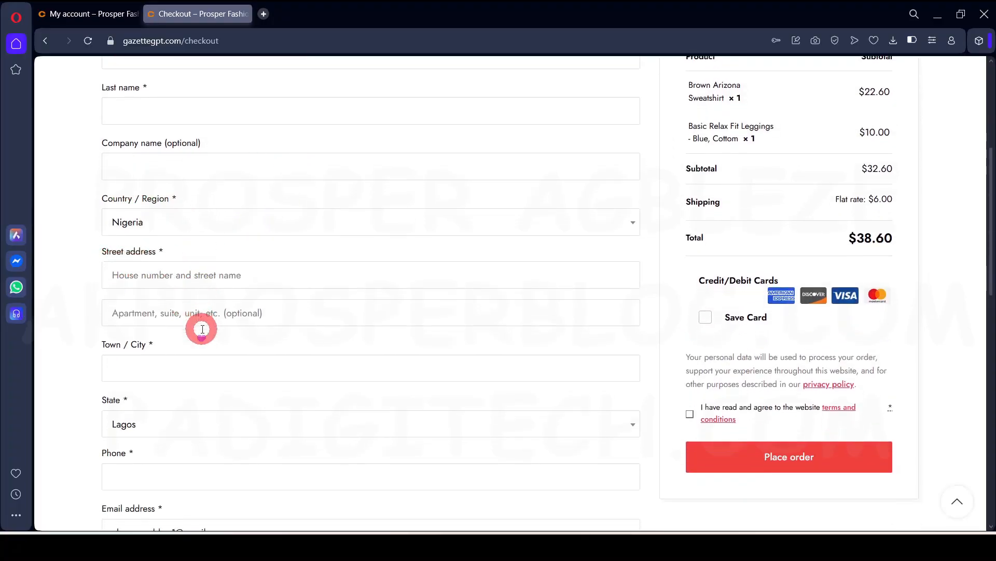
scroll(202, 329, "down", 5)
scroll(169, 163, "up", 9)
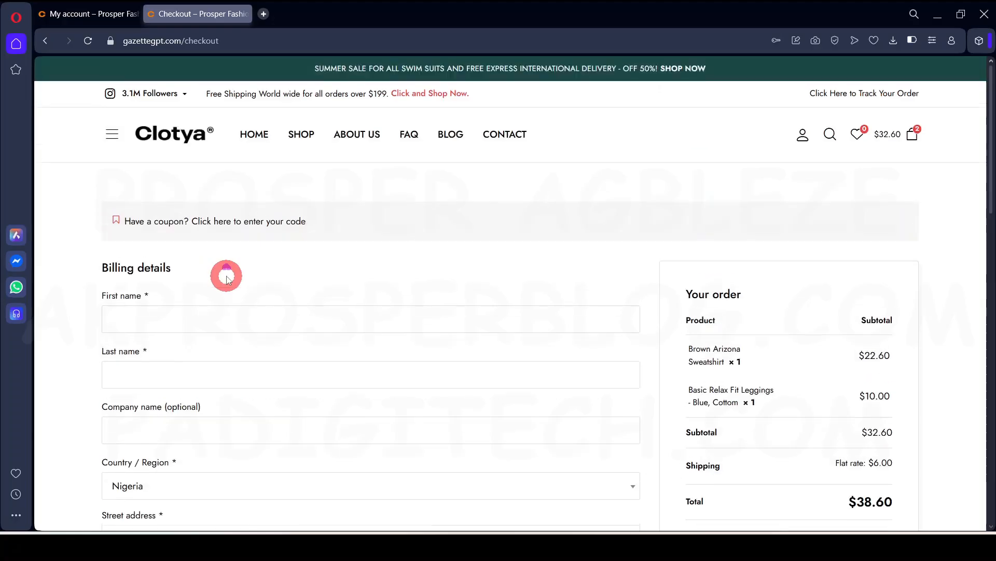
scroll(300, 328, "down", 1)
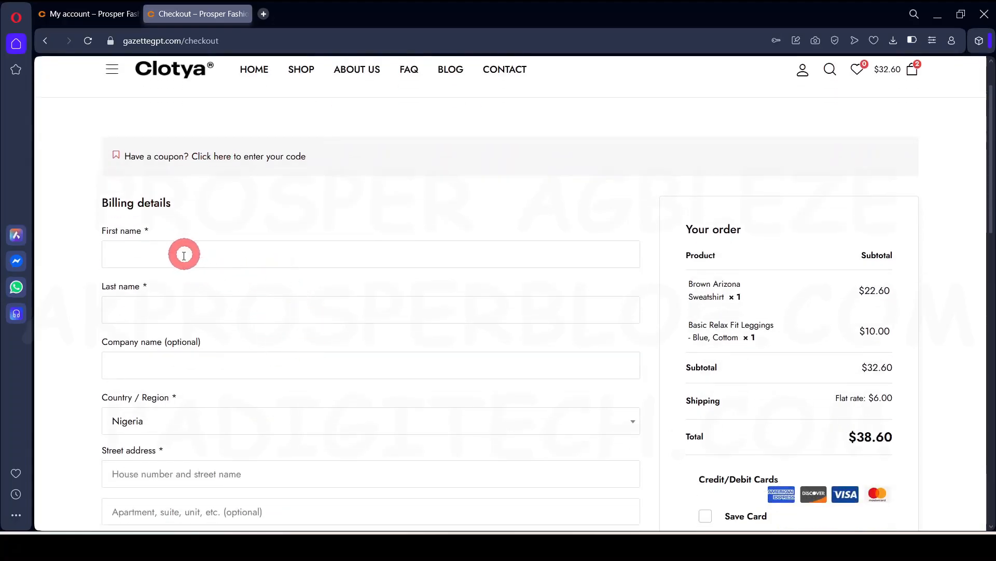
left_click(140, 253)
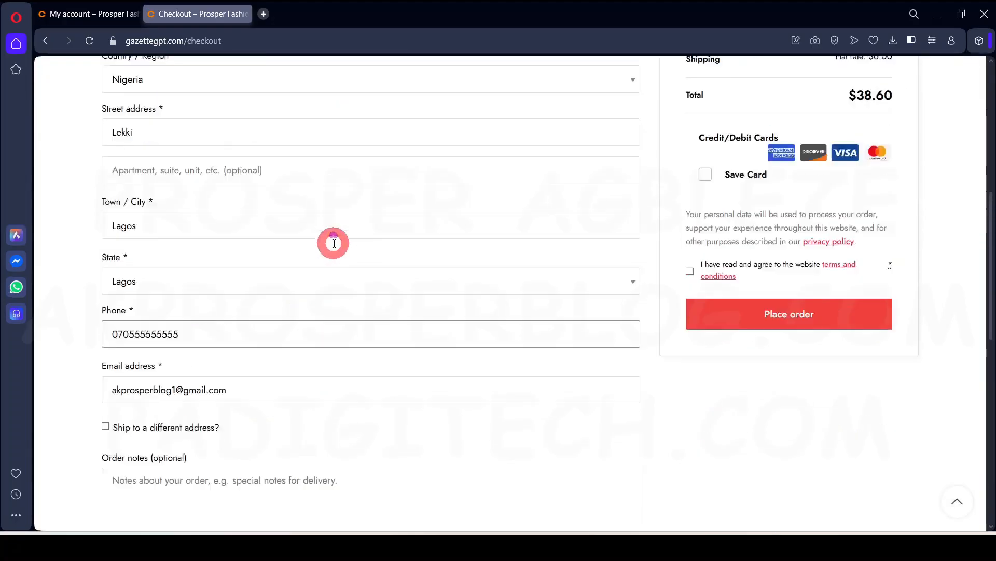
scroll(251, 155, "up", 3)
scroll(267, 289, "down", 5)
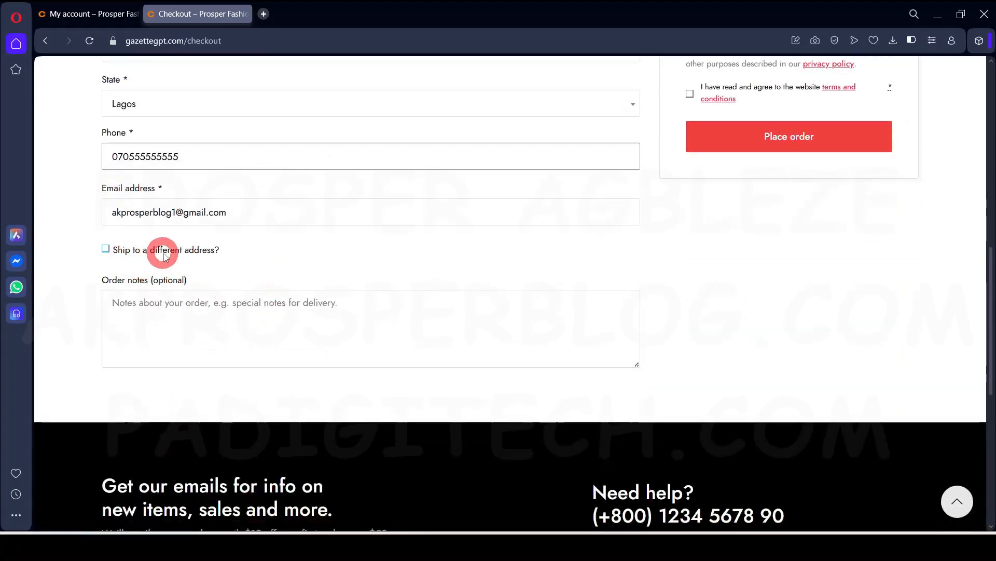
Tick then untick 'Ship to a different address?' so the order ships to the billing address
left_click(106, 249)
scroll(161, 407, "down", 4)
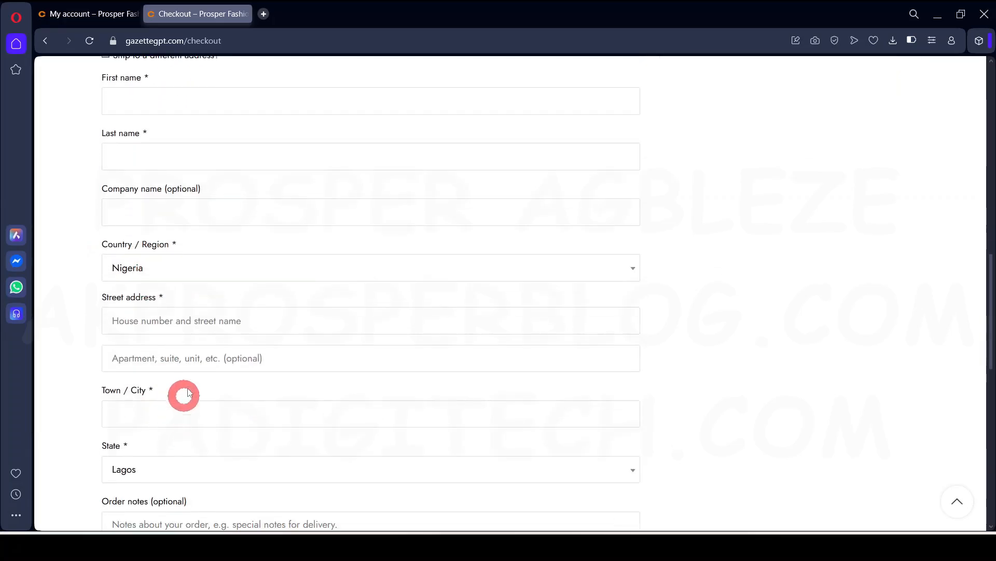
scroll(178, 356, "down", 3)
scroll(173, 338, "up", 9)
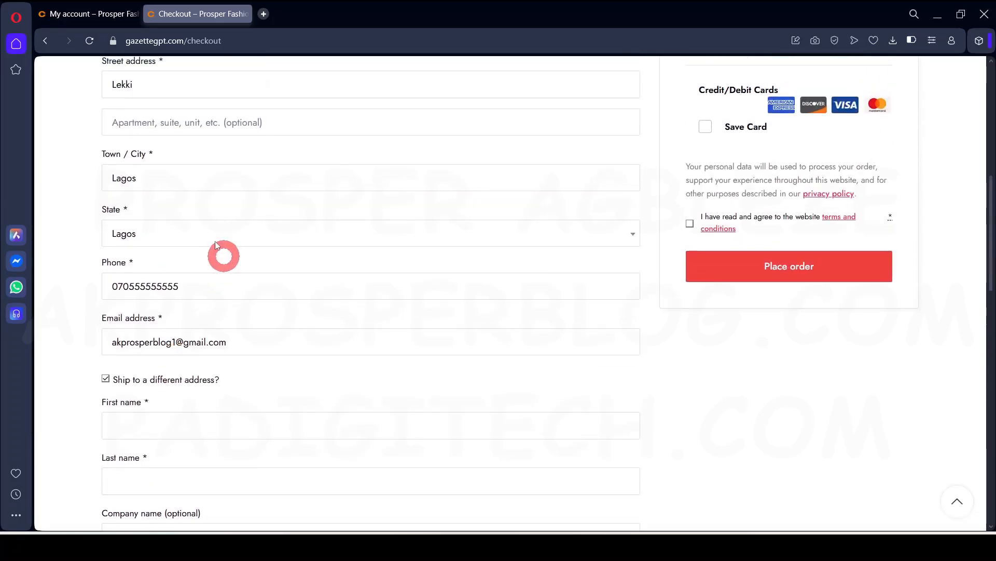
scroll(152, 370, "down", 1)
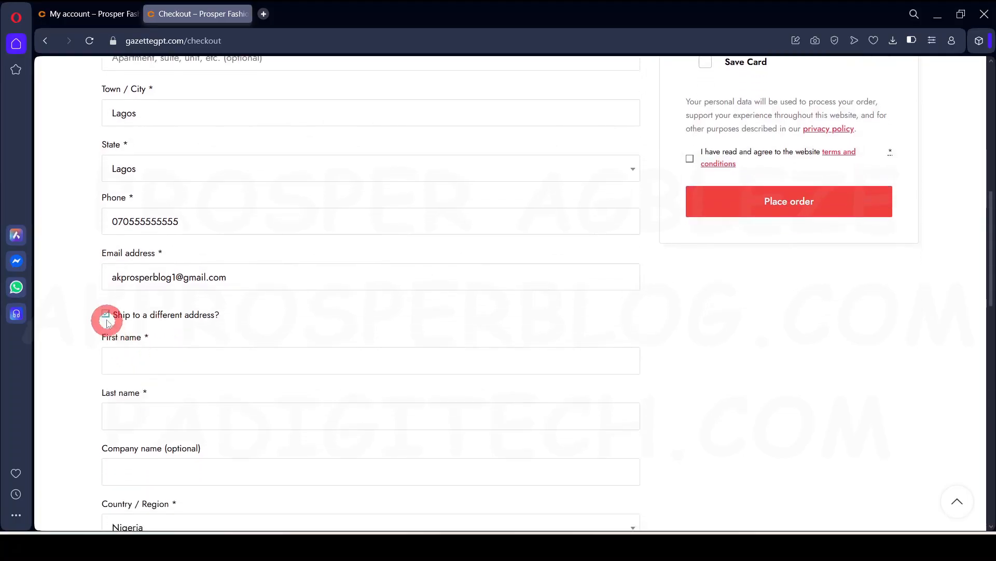
left_click(106, 314)
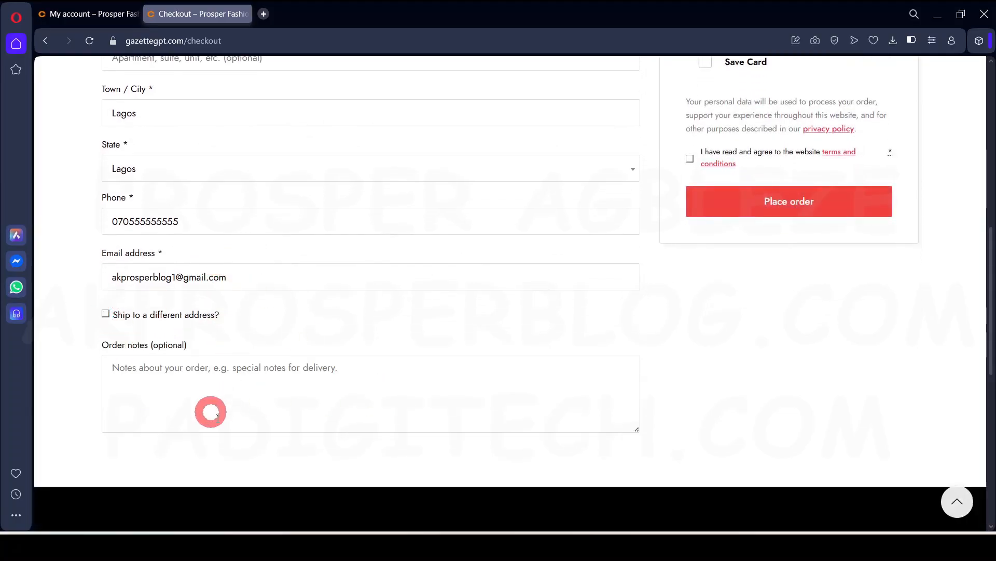
scroll(285, 361, "up", 6)
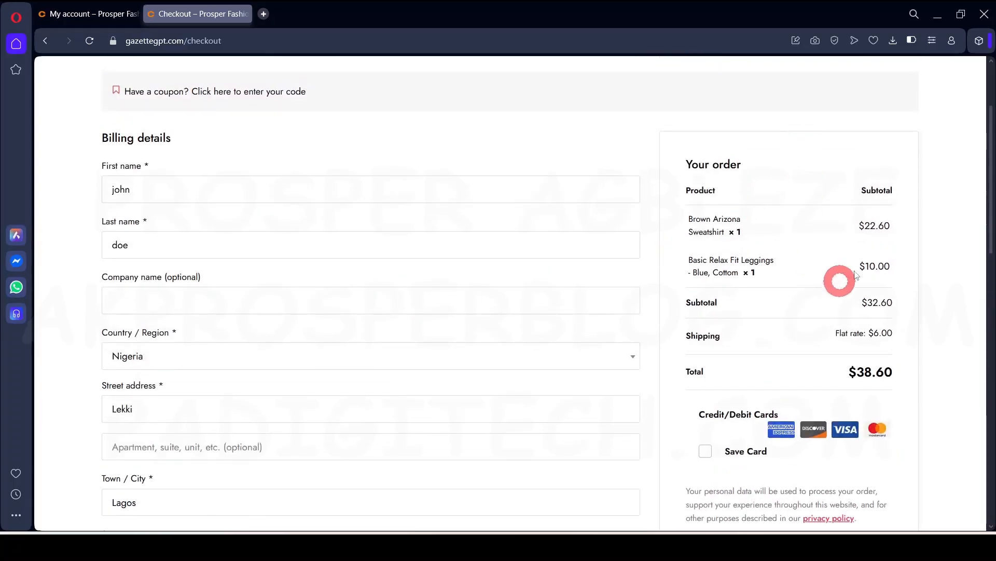
scroll(819, 383, "down", 1)
scroll(819, 383, "down", 1)
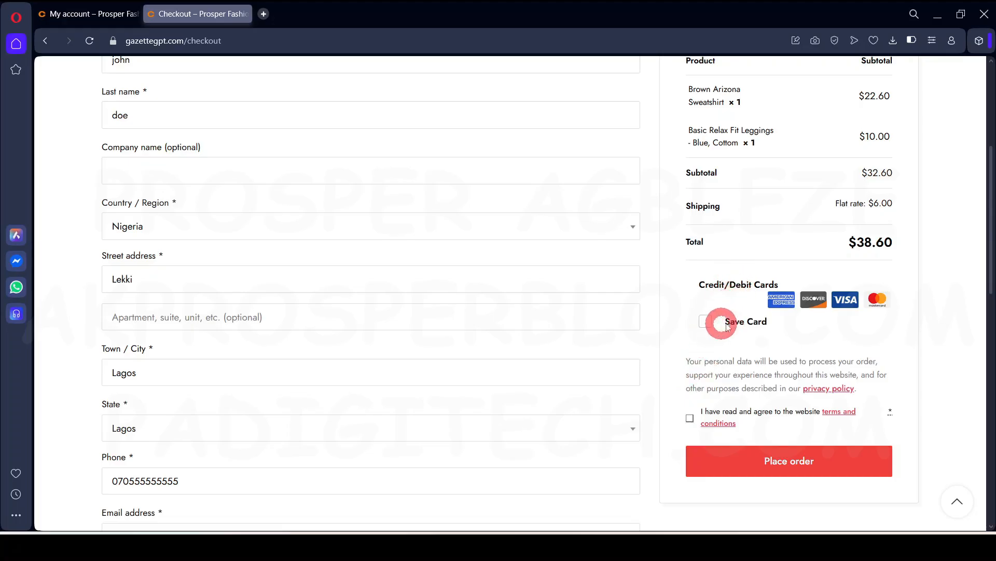
scroll(742, 276, "up", 1)
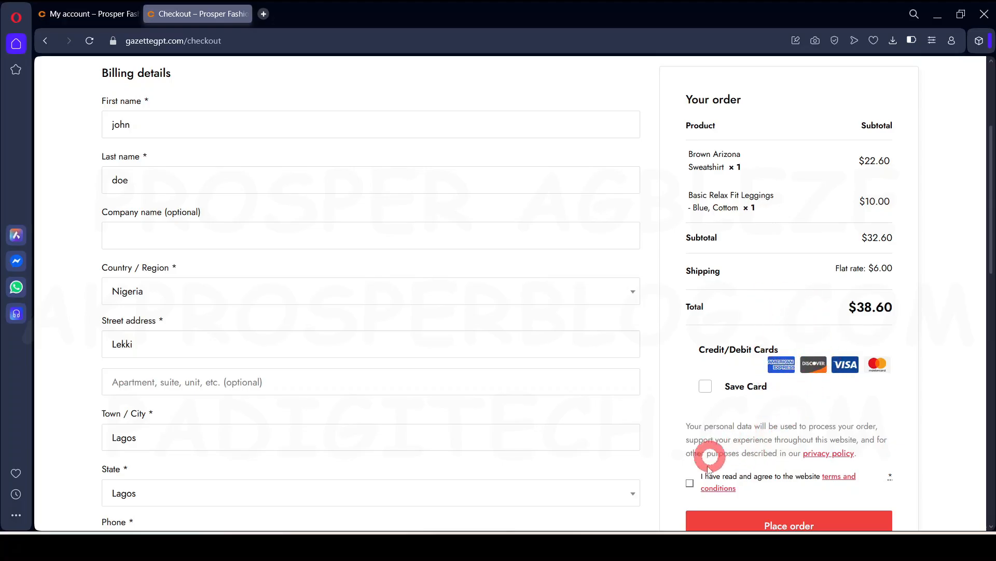
Apply the 100off coupon at checkout
scroll(571, 384, "up", 4)
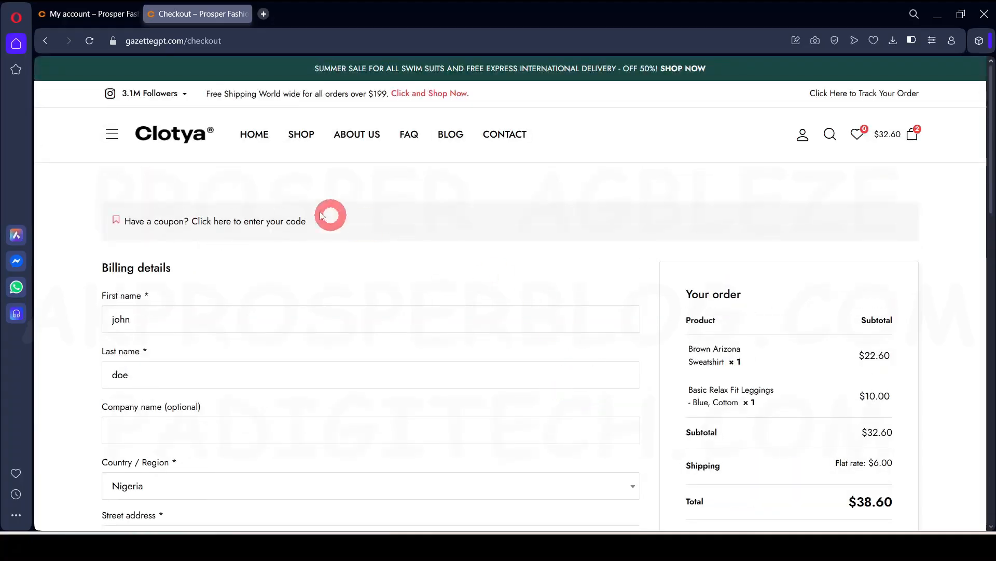
left_click(203, 222)
left_click(205, 264)
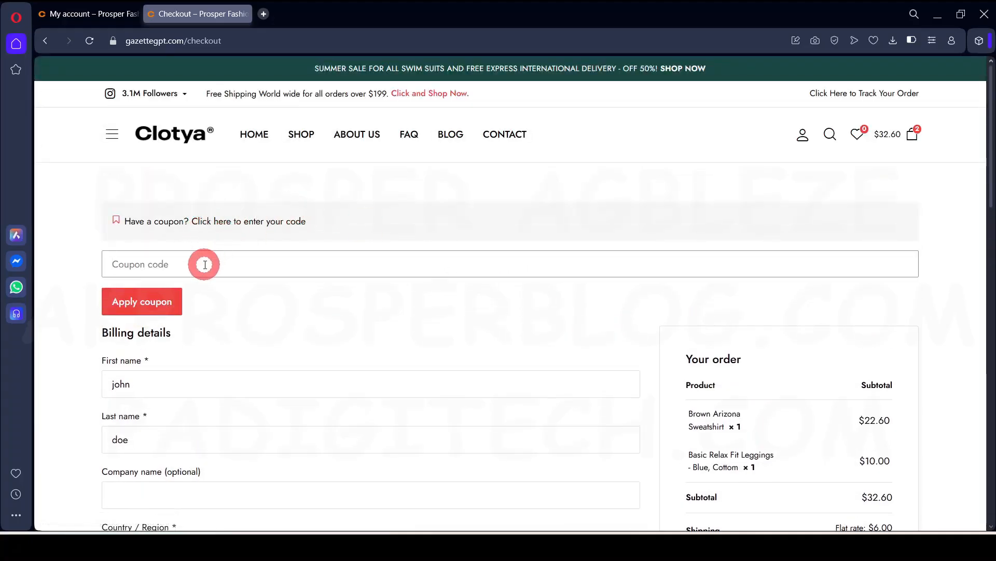
type("100off")
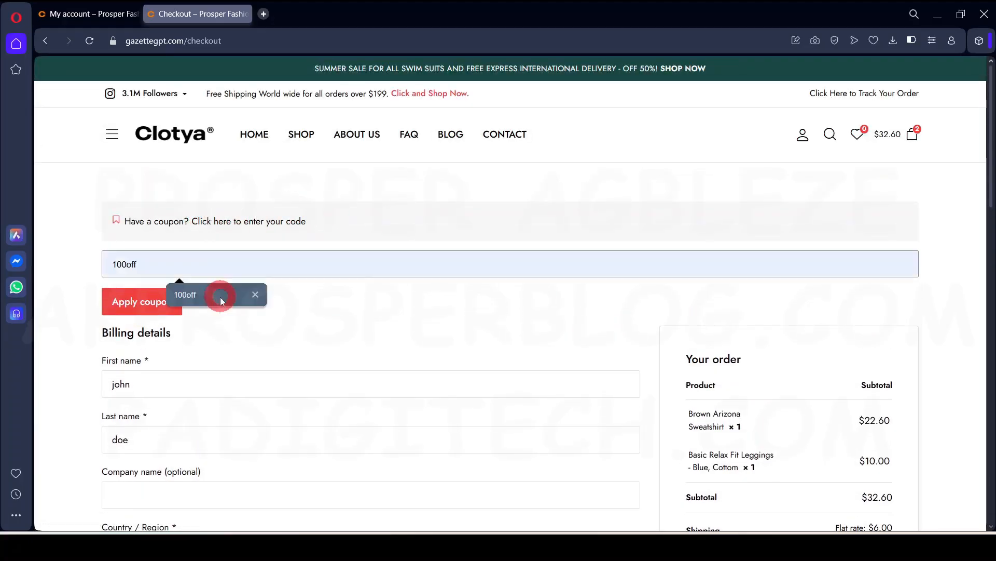
left_click(218, 295)
left_click(161, 304)
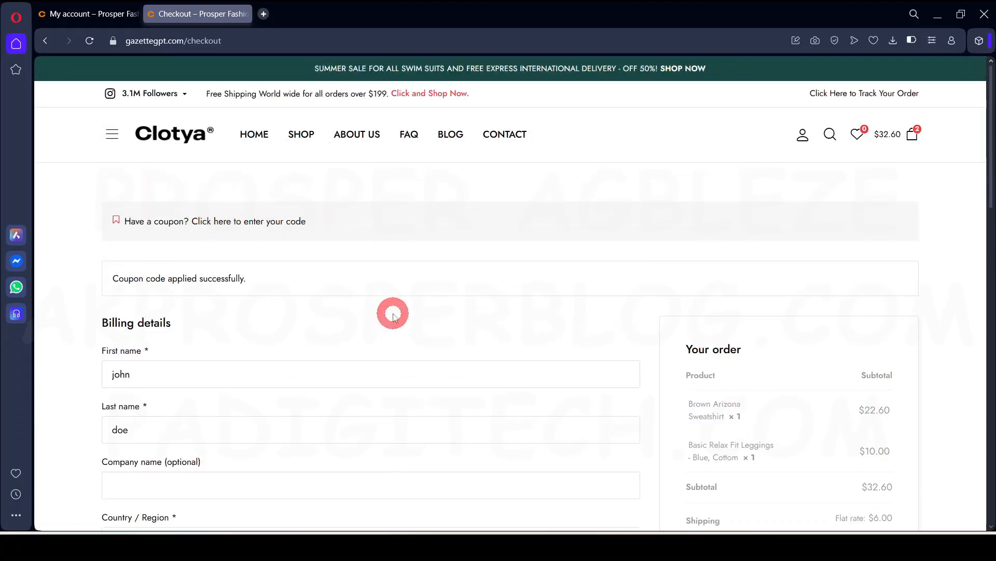
scroll(467, 325, "down", 1)
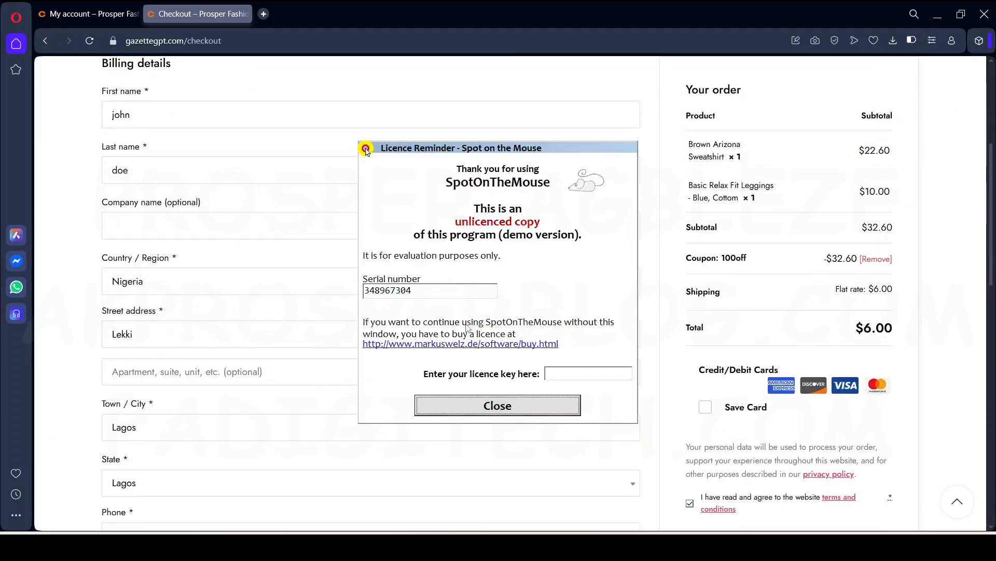
Check that the total is now just the $6.00 flat-rate shipping charge
left_click(496, 408)
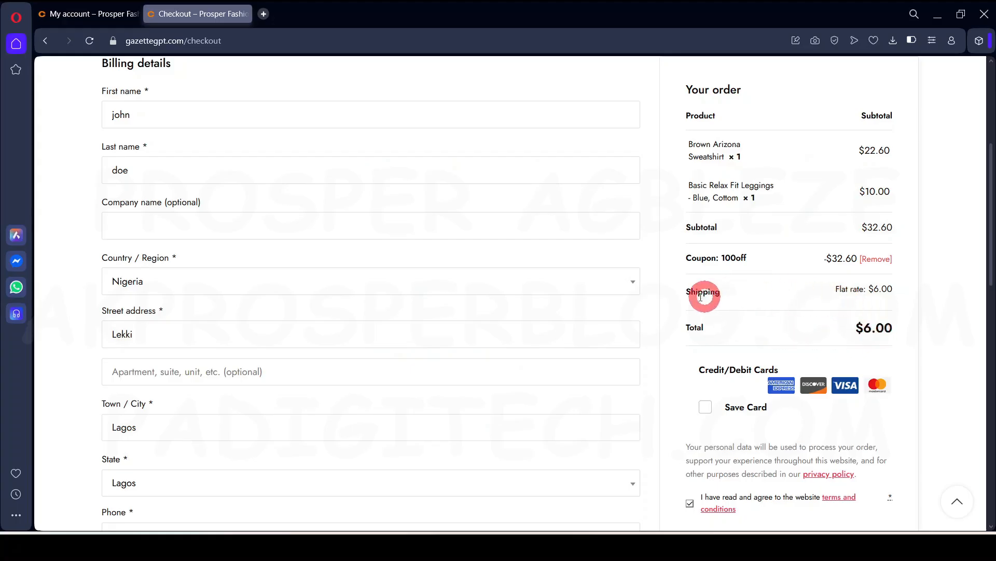
left_click_drag(688, 294, 767, 294)
left_click(807, 295)
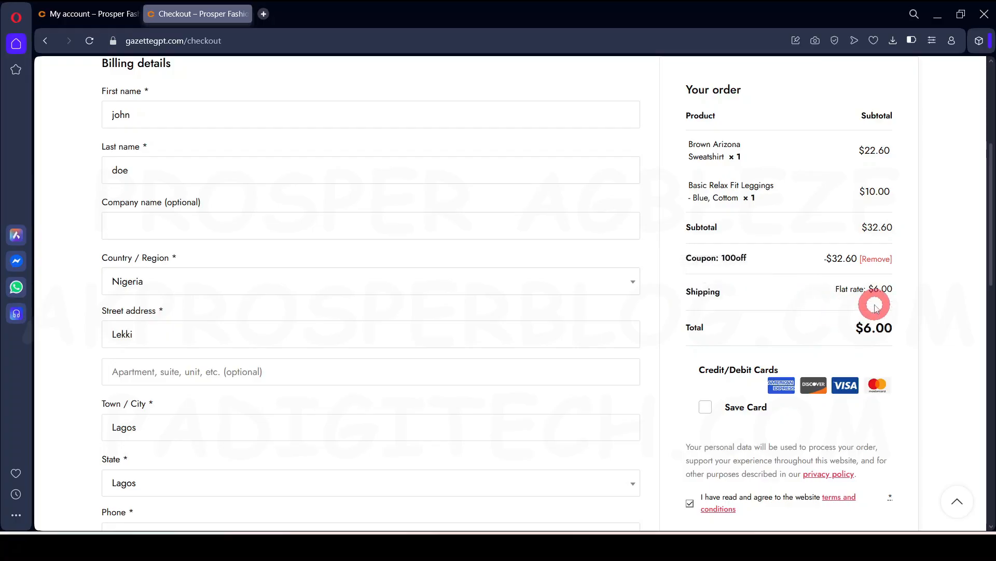
left_click_drag(837, 294, 895, 291)
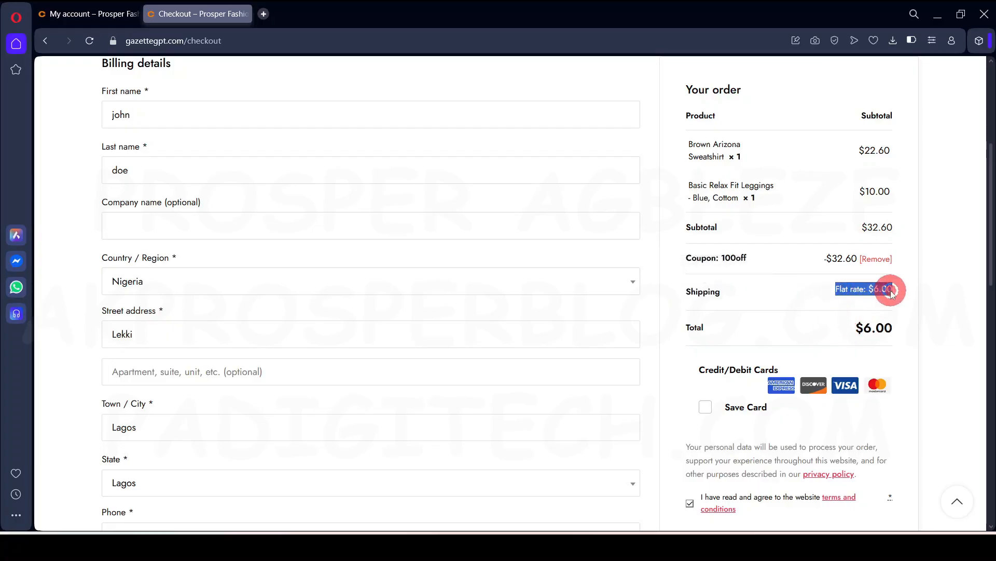
left_click(921, 292)
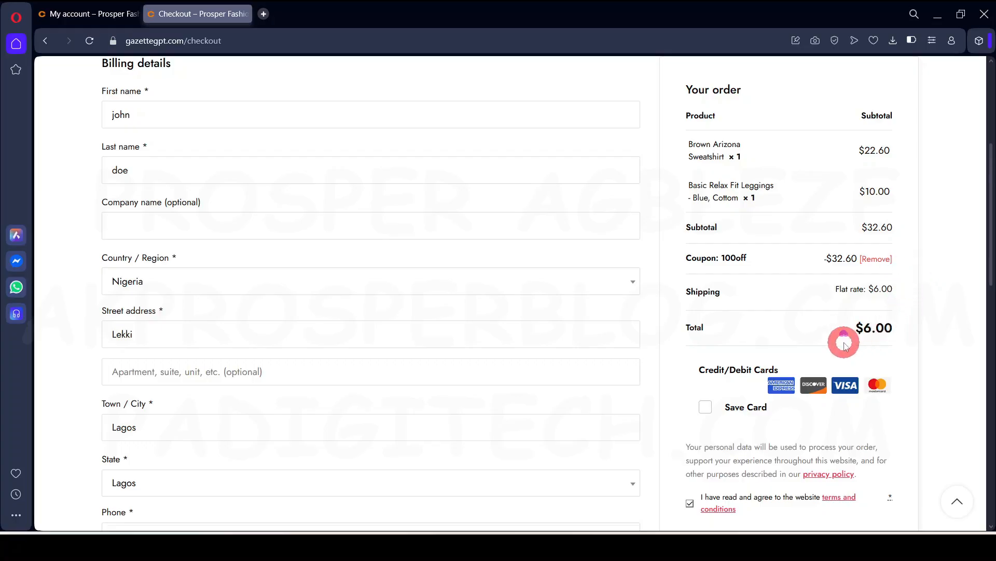
scroll(844, 343, "up", 4)
scroll(833, 350, "down", 4)
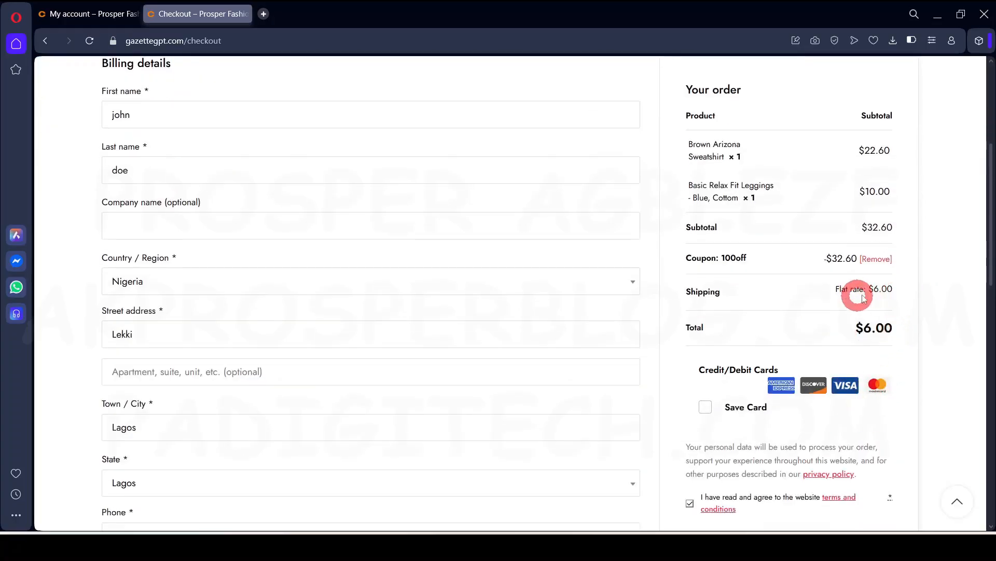
left_click(876, 335)
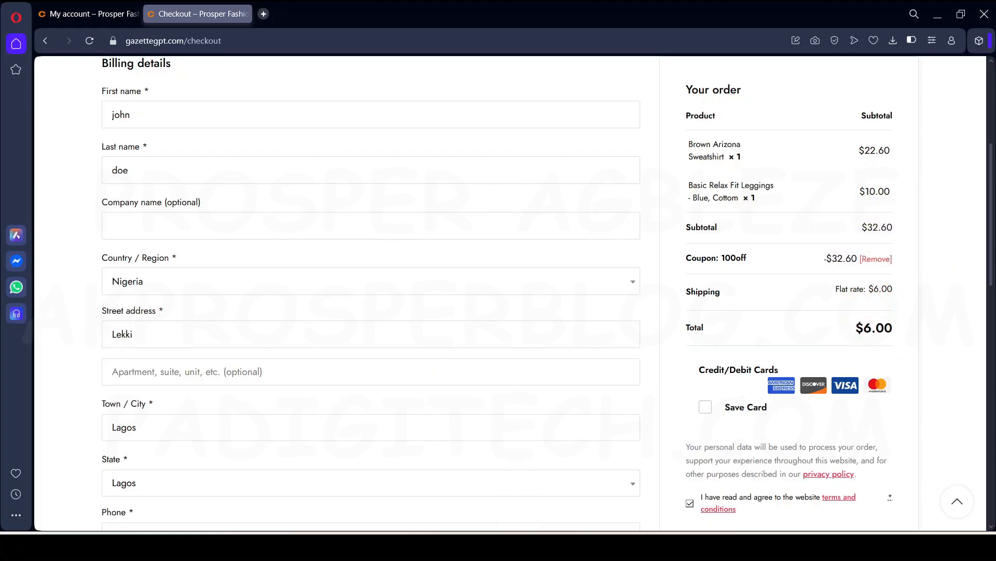
left_click(553, 545)
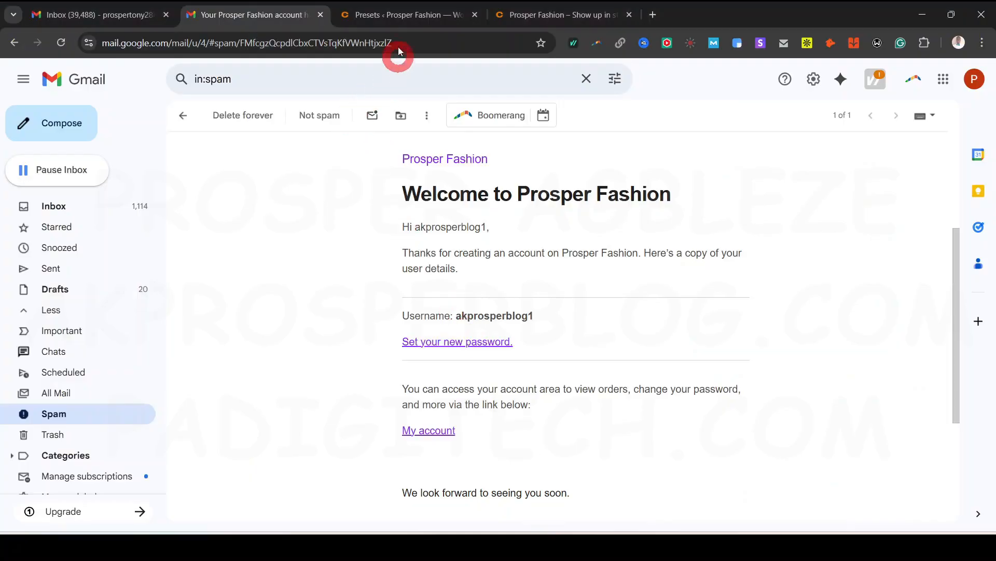
Open the Nigeria zone in WooCommerce shipping settings
left_click(384, 14)
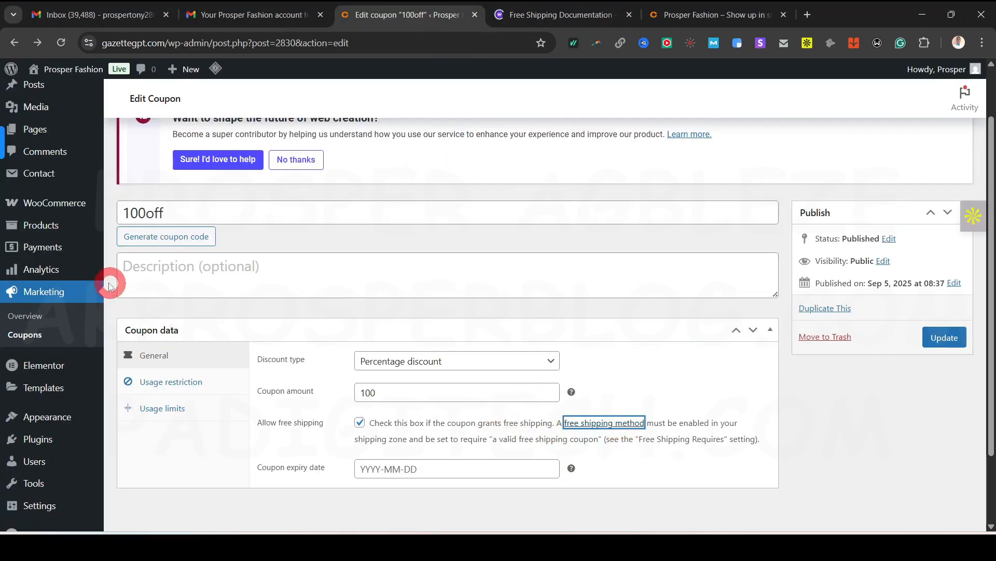
mouse_move(56, 205)
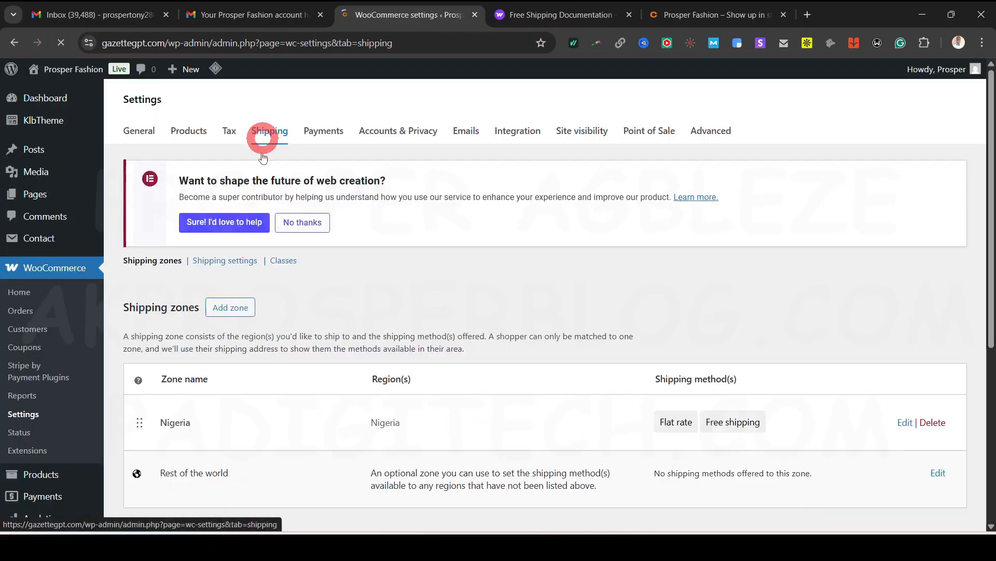
left_click(253, 239)
scroll(220, 312, "down", 3)
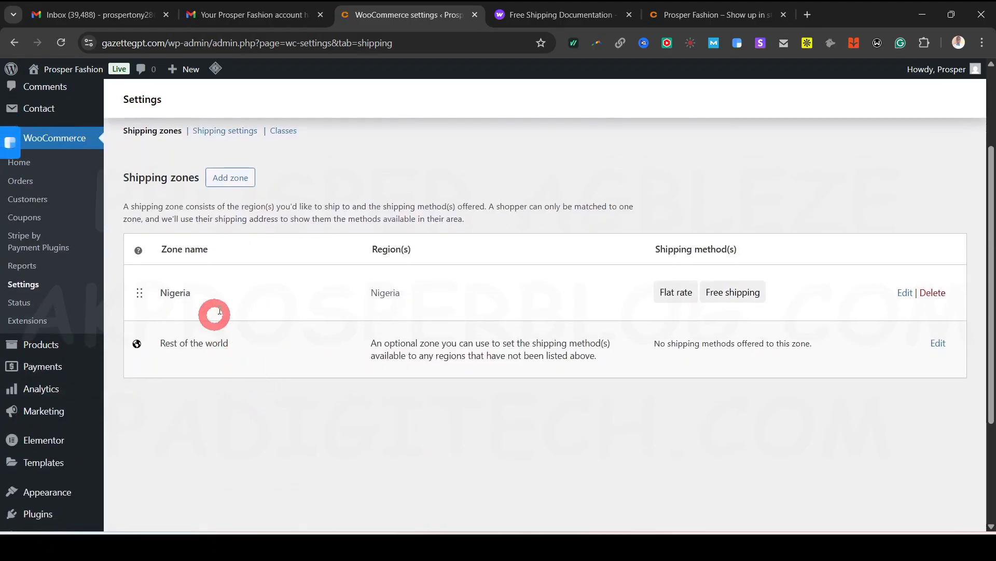
left_click(903, 292)
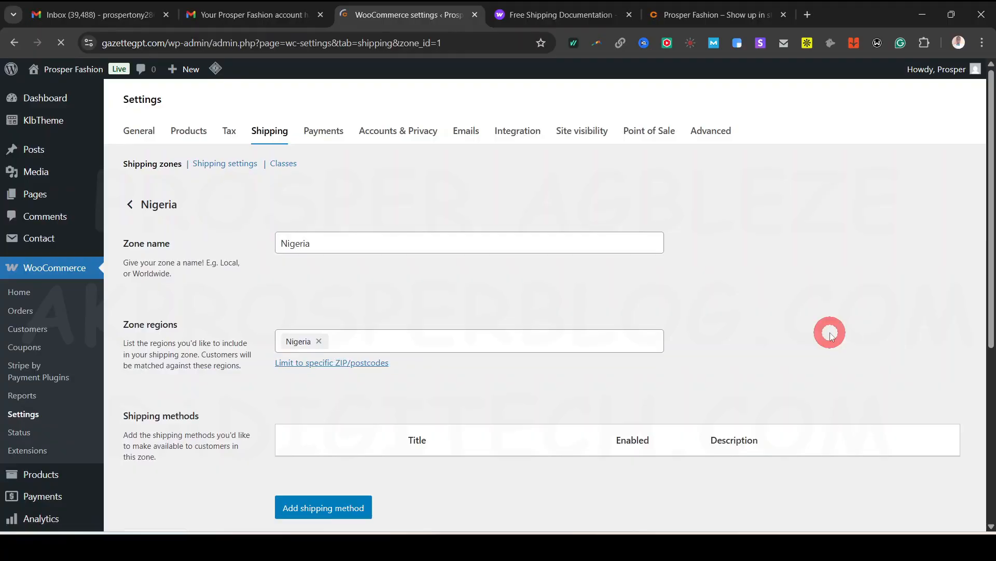
scroll(519, 329, "down", 3)
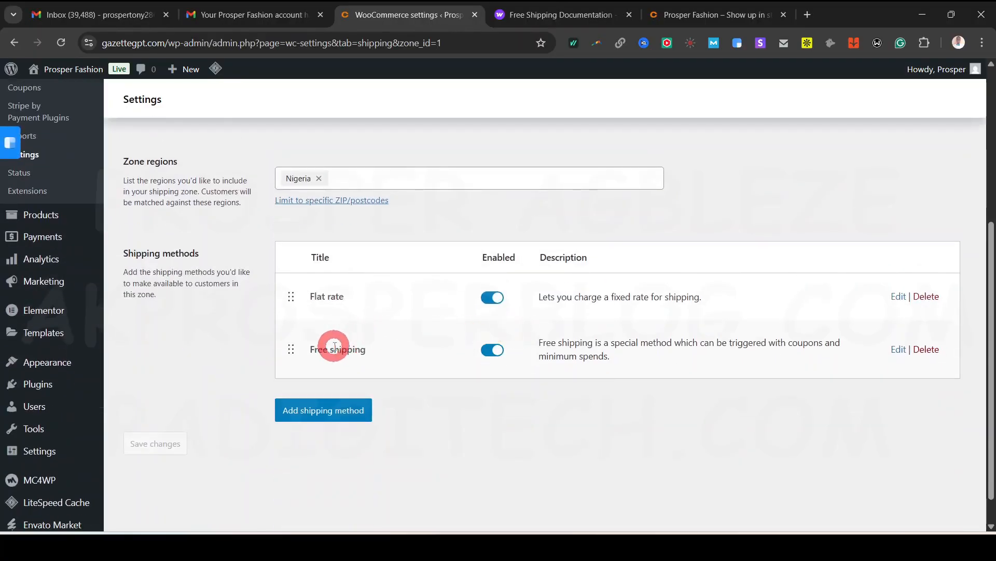
Set the zone's Free shipping to require a minimum order amount OR coupon, and save
left_click(899, 351)
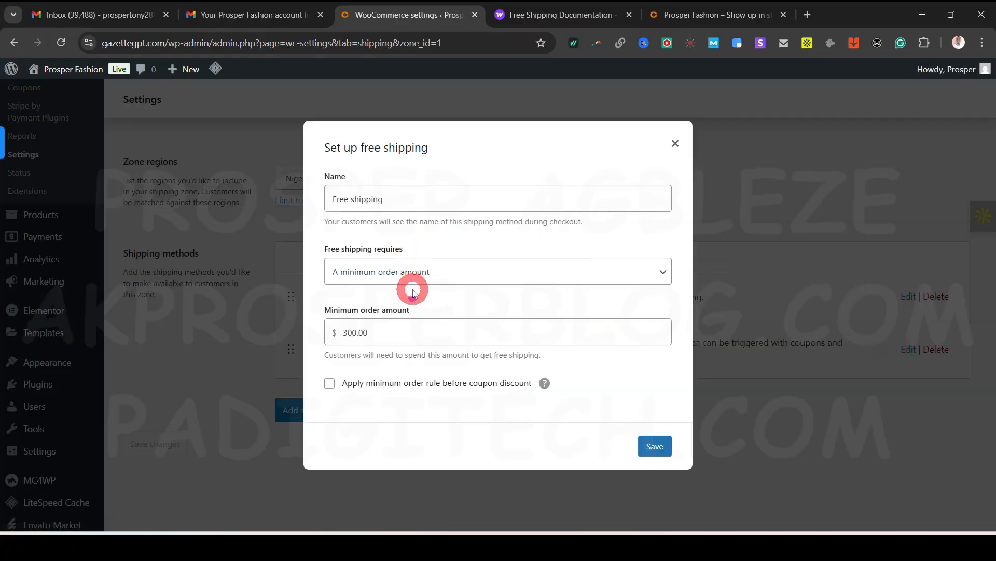
left_click(500, 275)
left_click(405, 338)
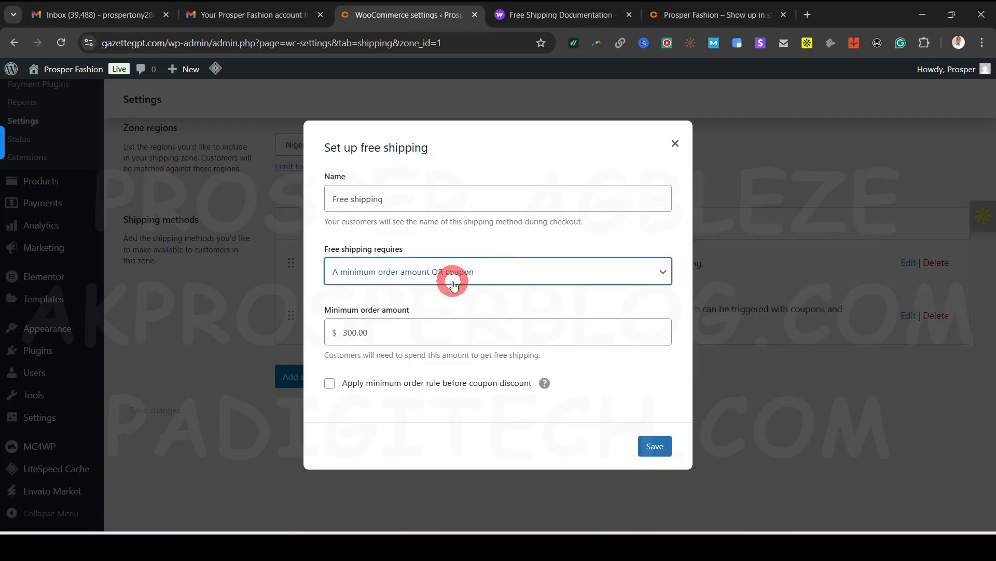
left_click(456, 279)
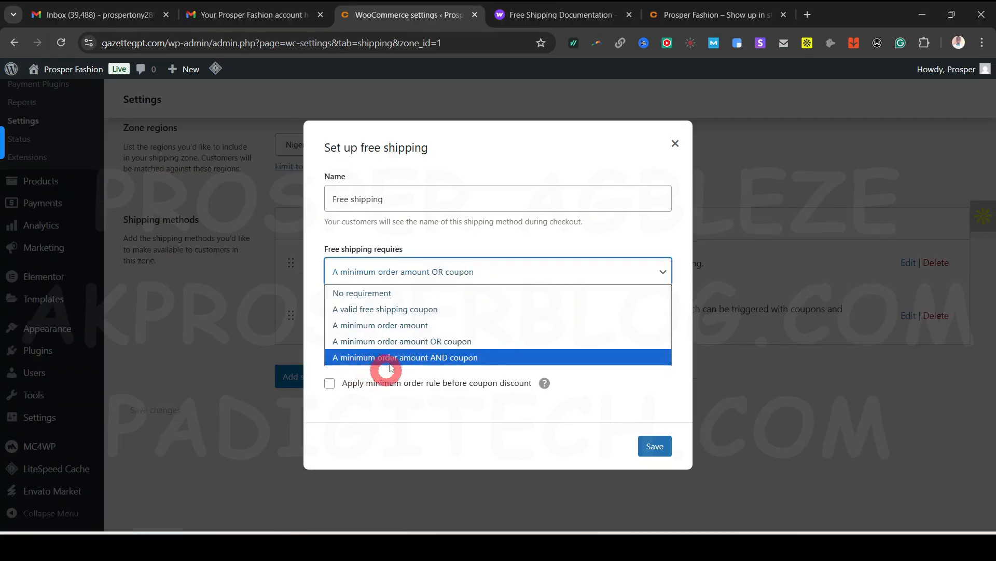
left_click(430, 341)
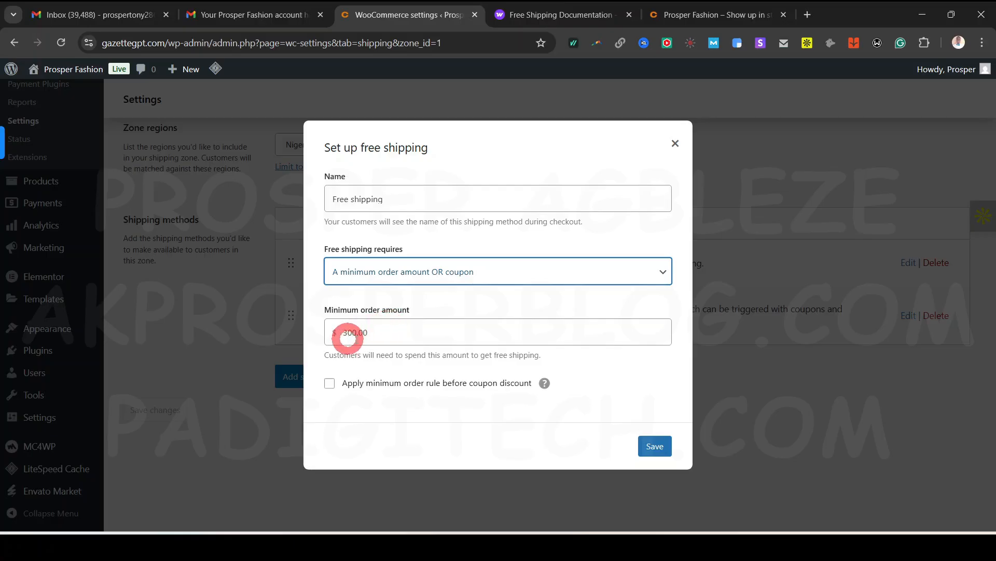
left_click(652, 443)
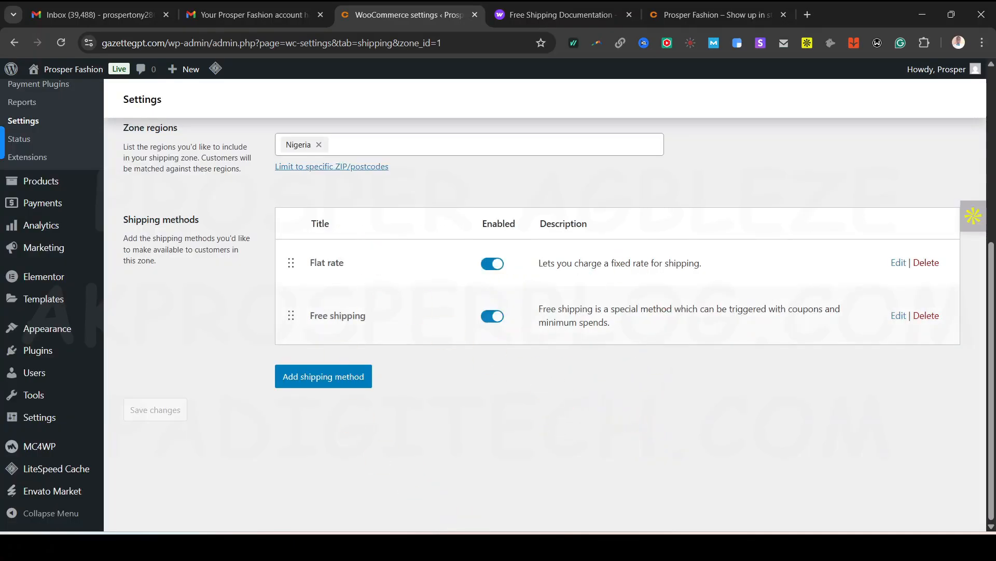
left_click(519, 542)
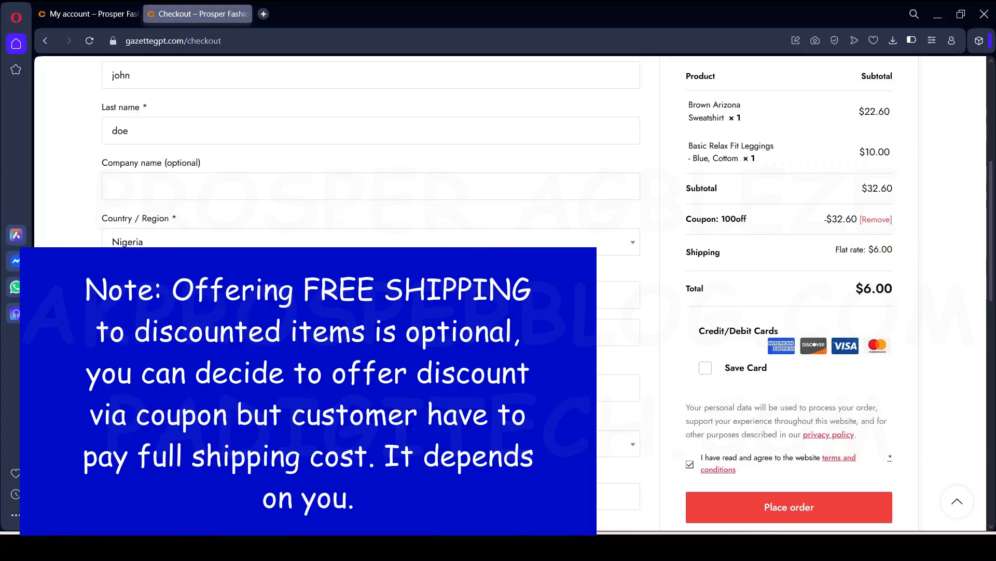
Place the free-shipping order, declining the browser's offer to save the address
scroll(356, 249, "up", 5)
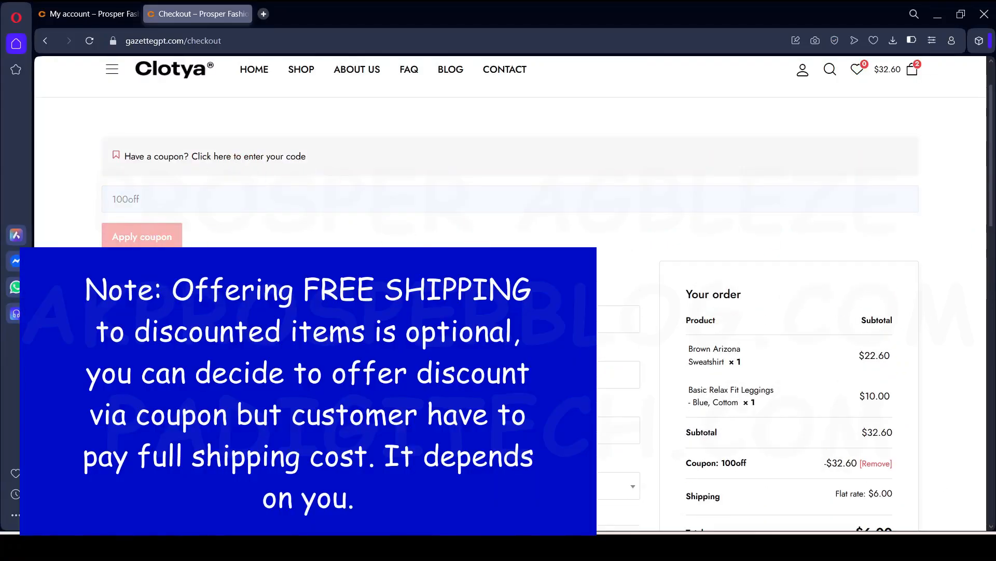
scroll(498, 291, "down", 5)
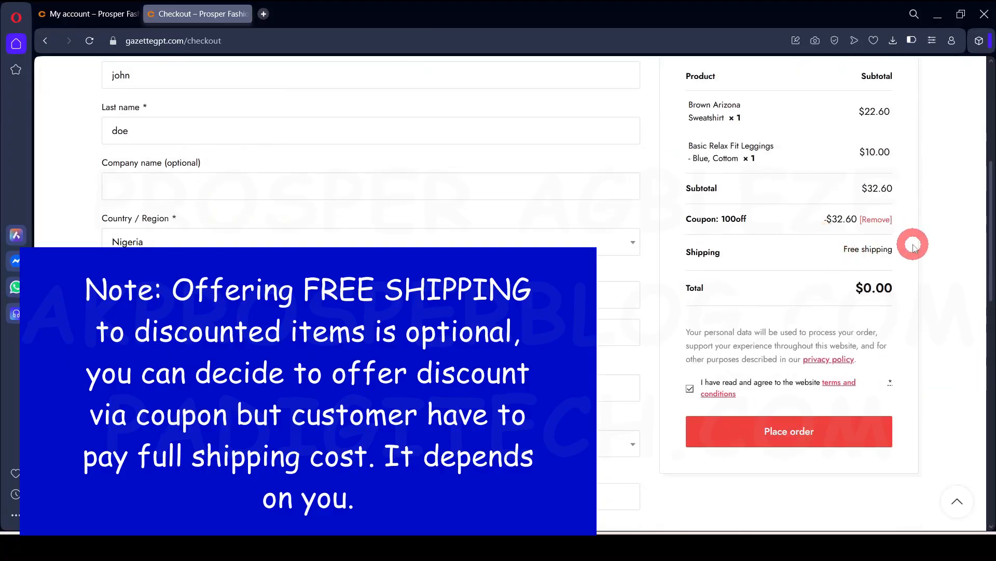
scroll(741, 353, "up", 3)
scroll(740, 353, "down", 4)
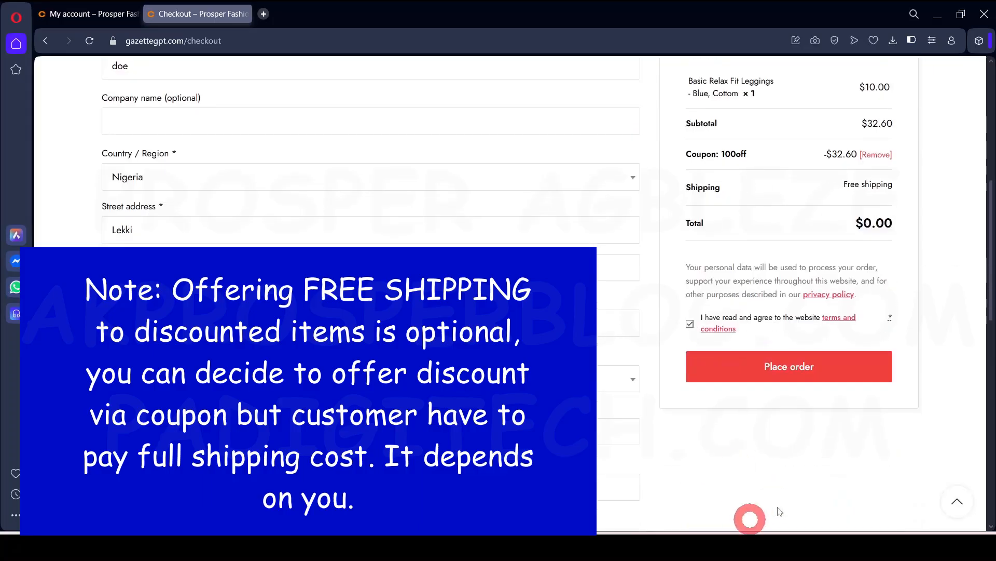
left_click(780, 371)
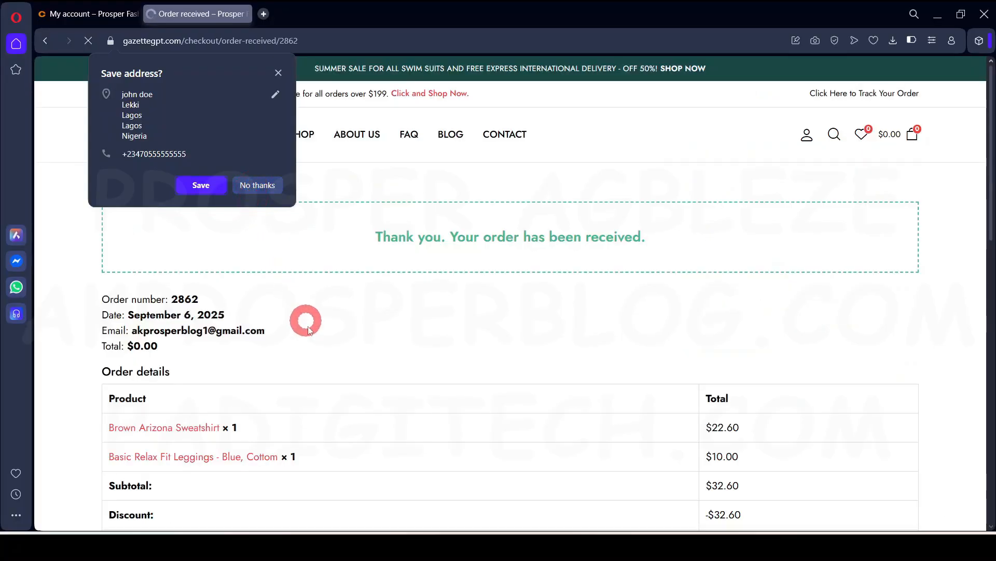
left_click(260, 188)
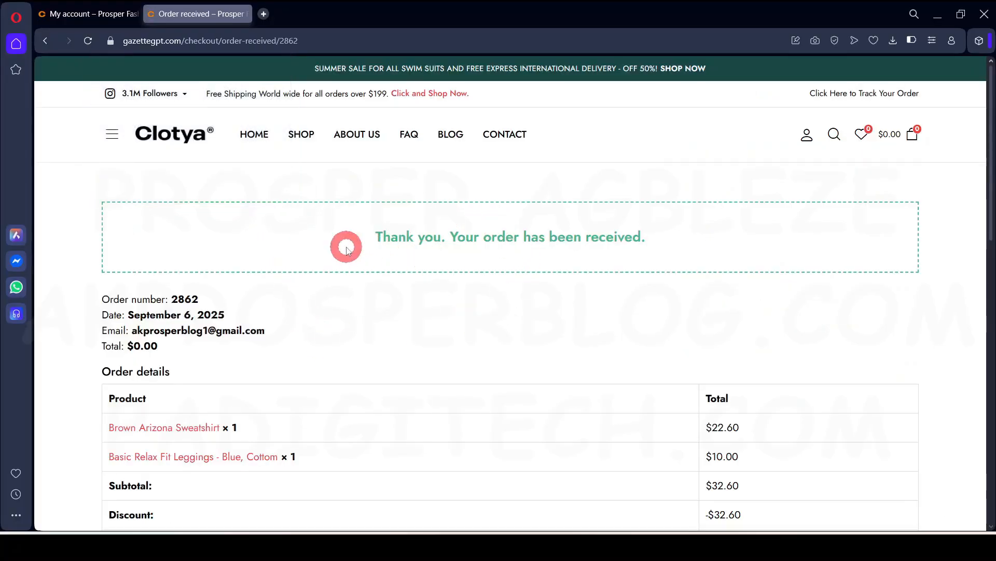
Review the order-received page showing the 100off discount, free shipping and $0.00 total
scroll(435, 290, "down", 5)
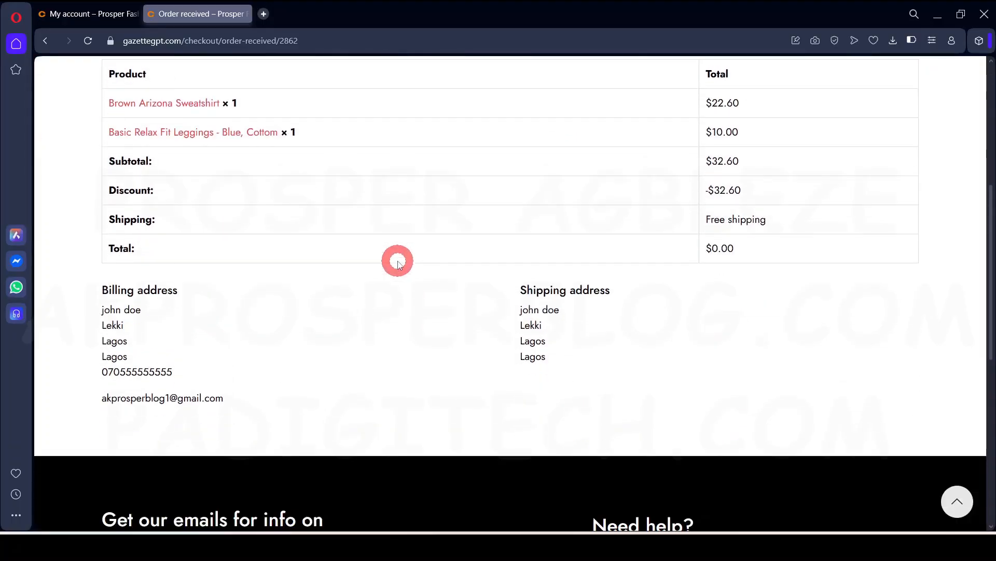
scroll(399, 264, "up", 4)
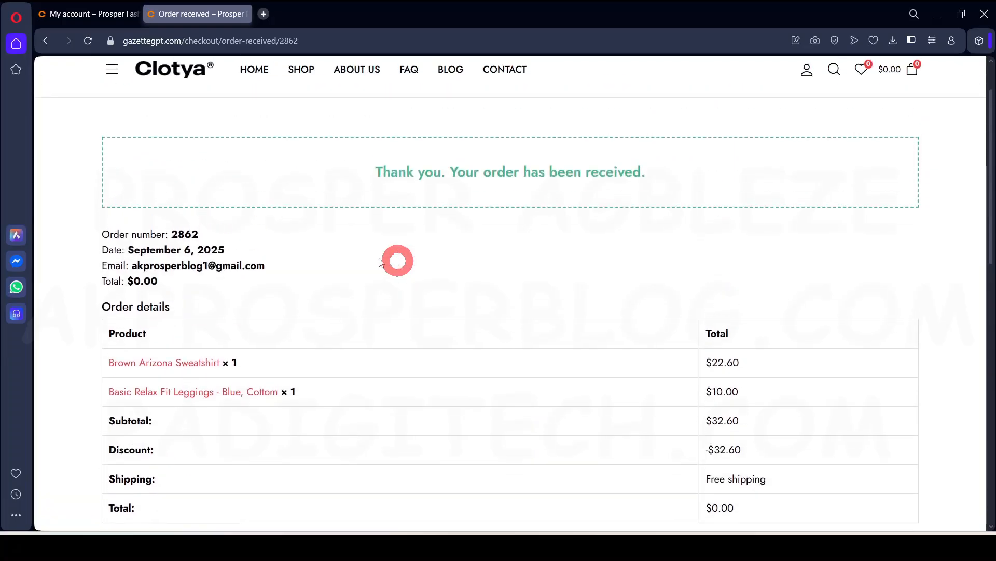
left_click_drag(276, 266, 131, 270)
left_click(274, 305)
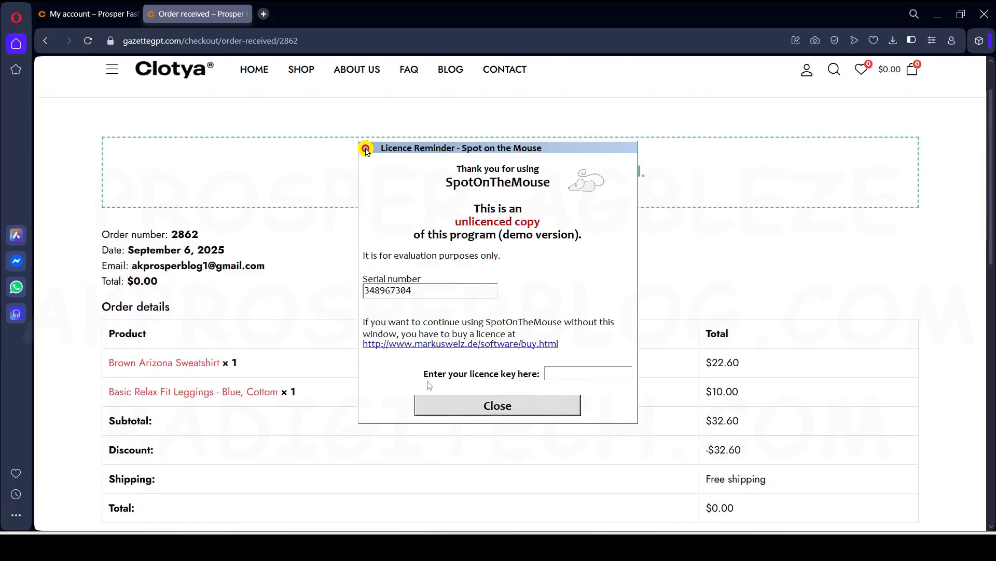
left_click(471, 405)
left_click_drag(278, 267, 145, 276)
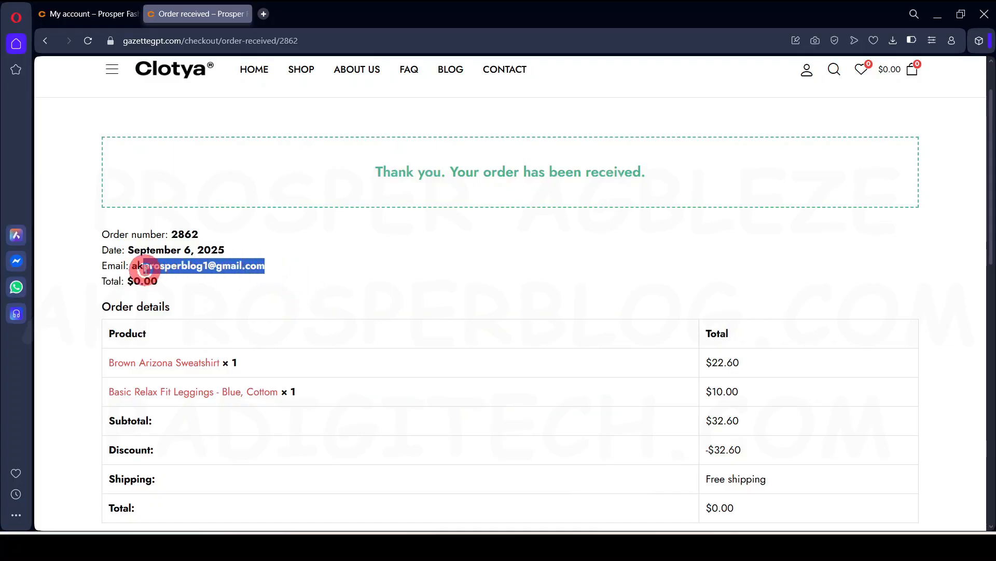
left_click(582, 227)
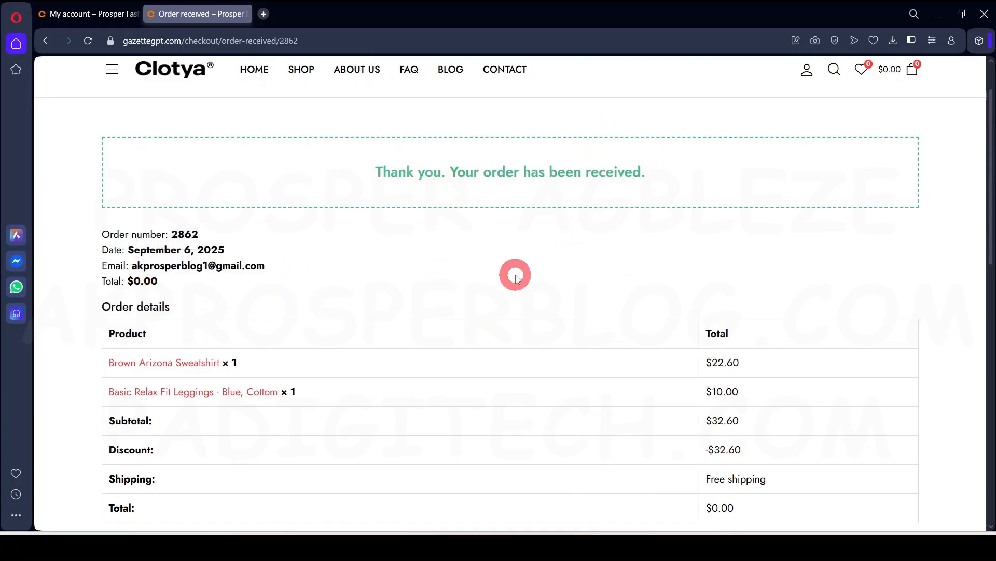
scroll(517, 275, "up", 1)
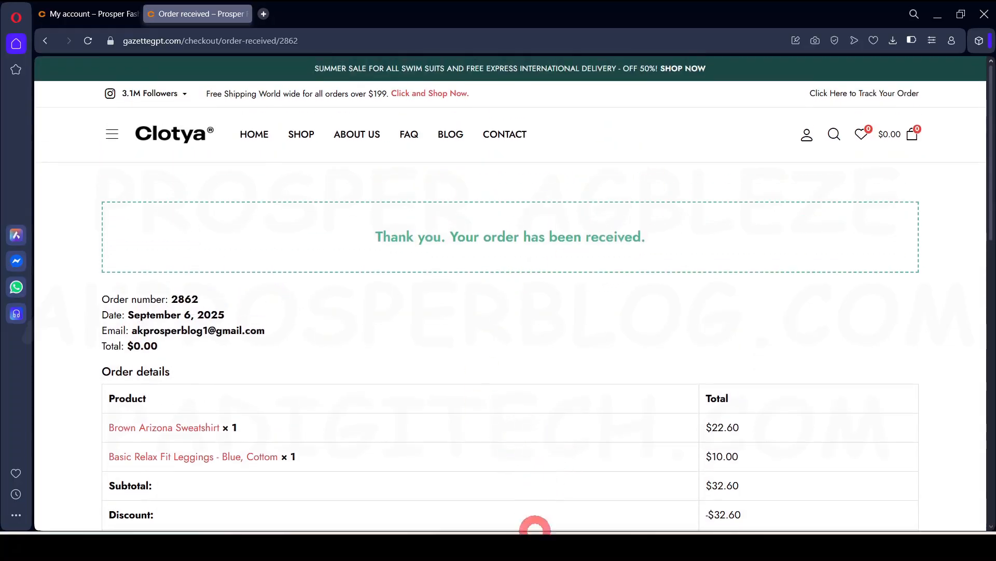
Open the order-confirmation email in Gmail's Spam and report it as not spam
left_click(542, 496)
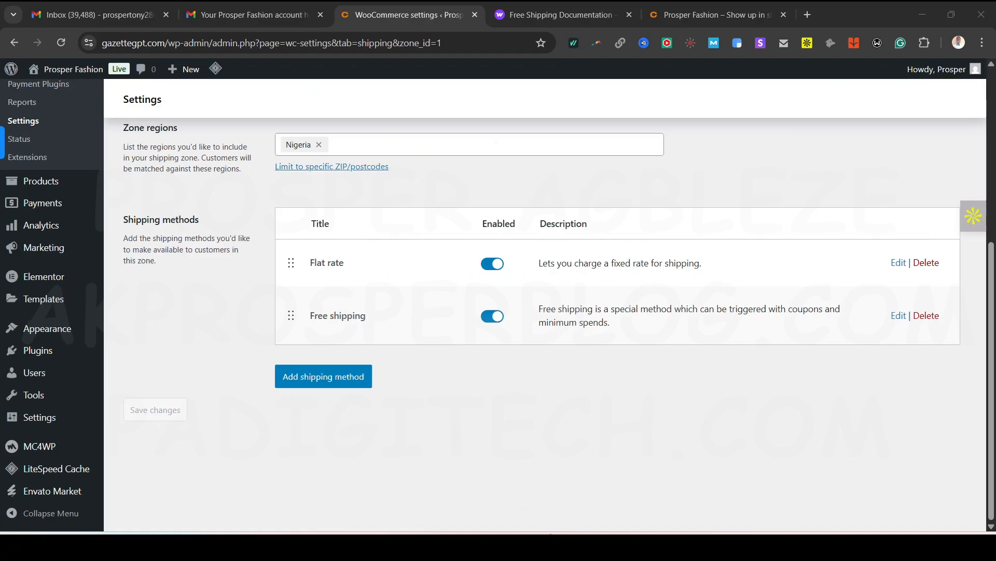
left_click(242, 16)
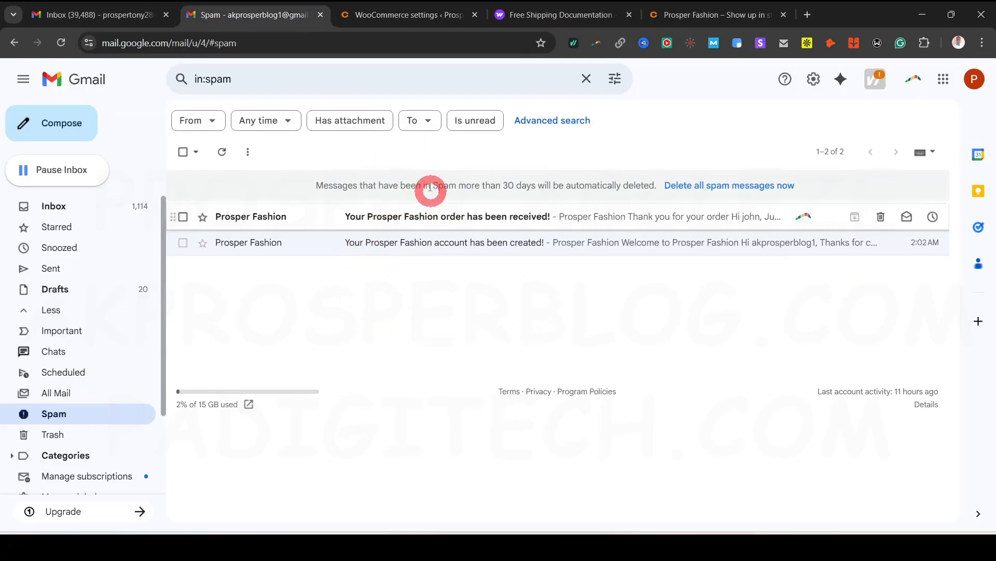
left_click(477, 218)
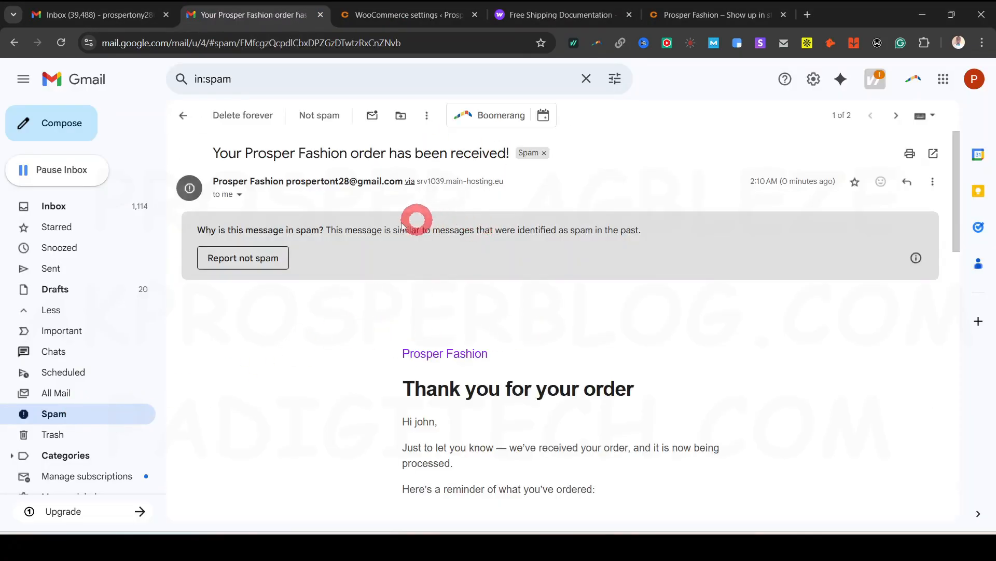
scroll(389, 364, "down", 3)
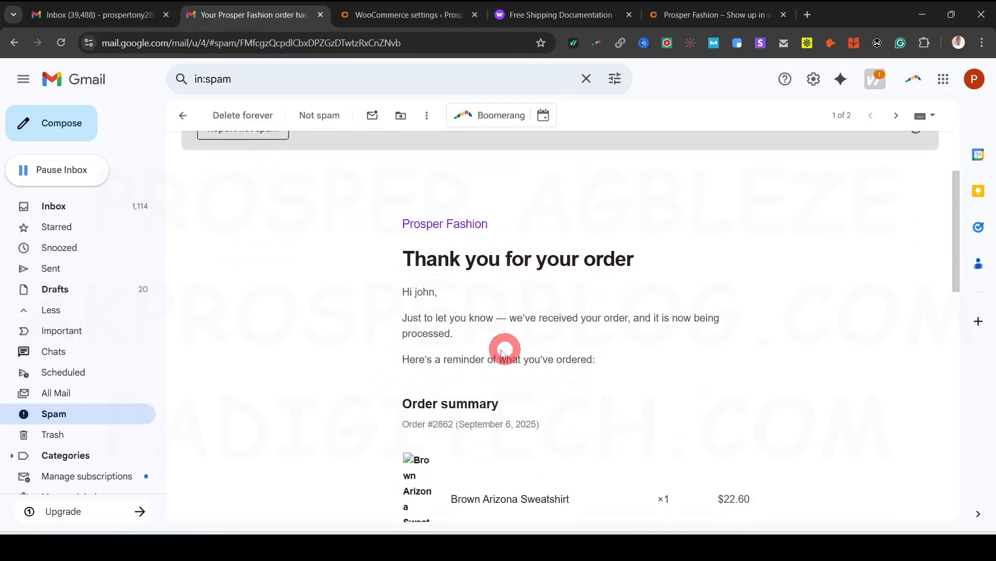
scroll(503, 353, "down", 3)
scroll(507, 349, "up", 3)
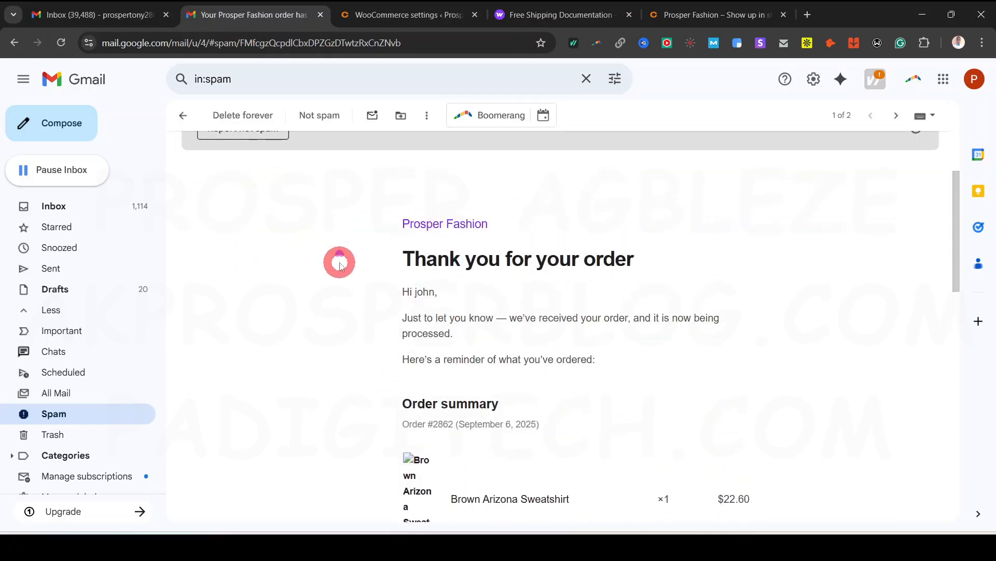
scroll(340, 265, "up", 3)
left_click(263, 256)
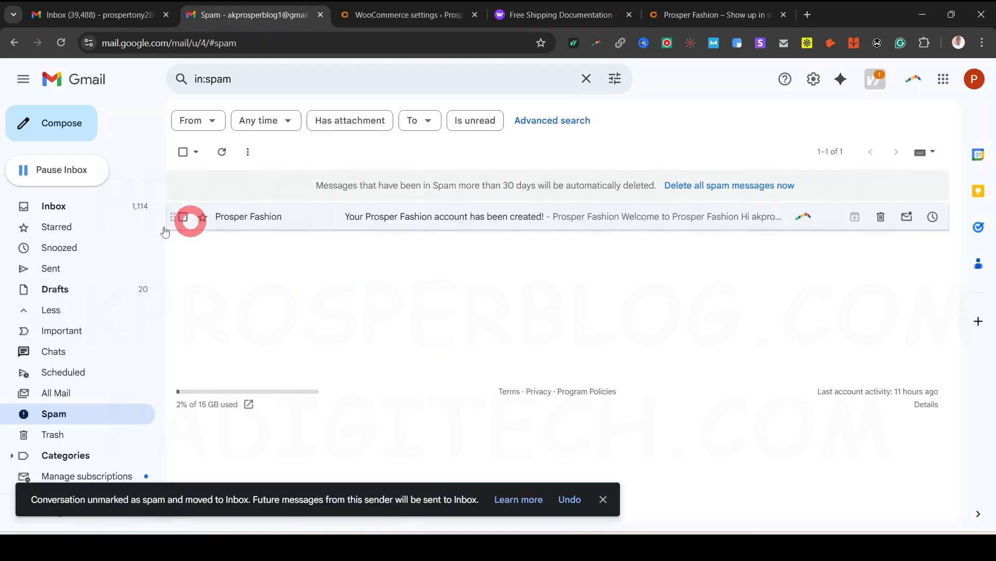
Open the order email from the Inbox and close the Free Shipping Documentation tab
left_click(68, 204)
left_click(565, 284)
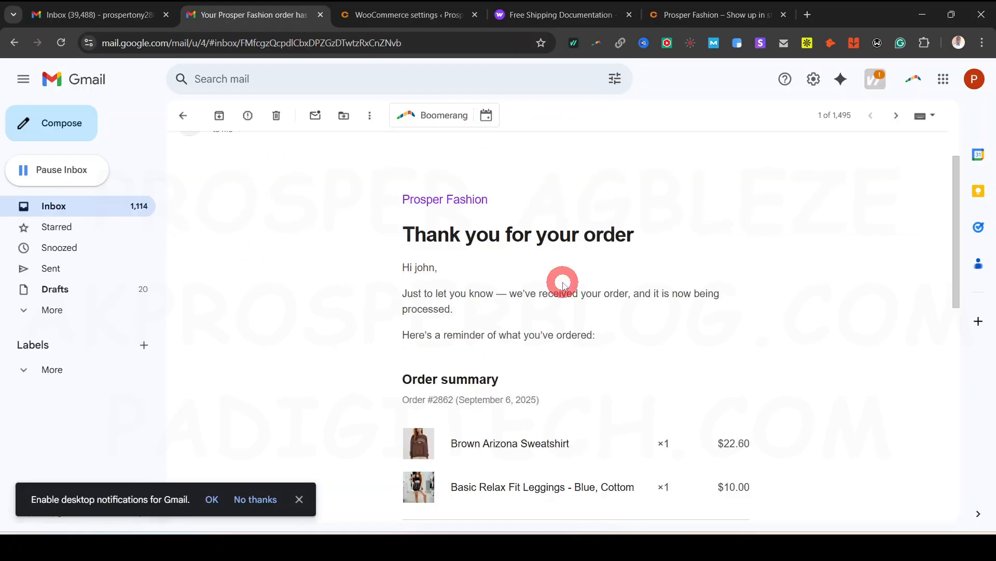
left_click(91, 11)
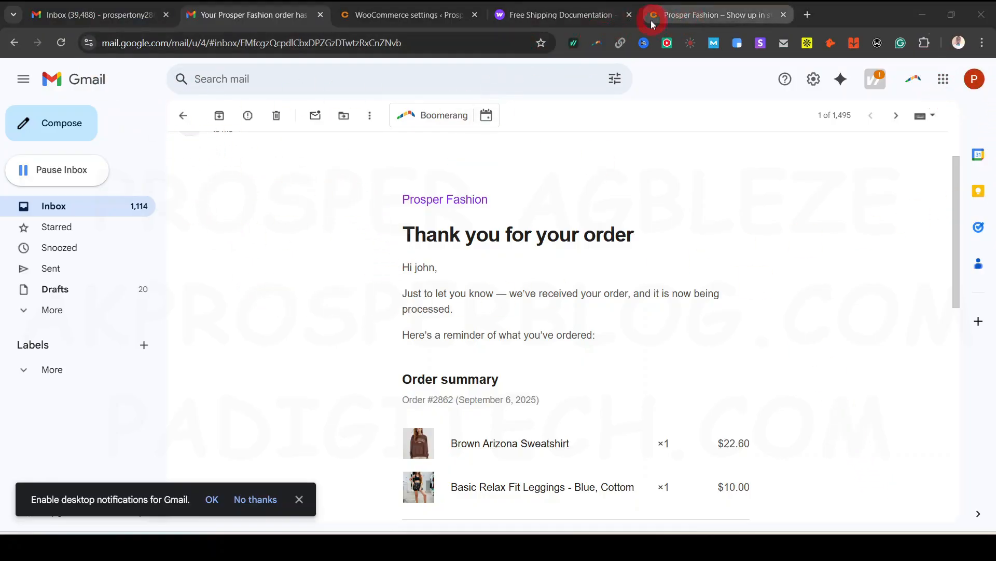
left_click(629, 14)
View the Prosper Fashion store homepage, then load hpanel.hostinger.com in a new tab
left_click(557, 21)
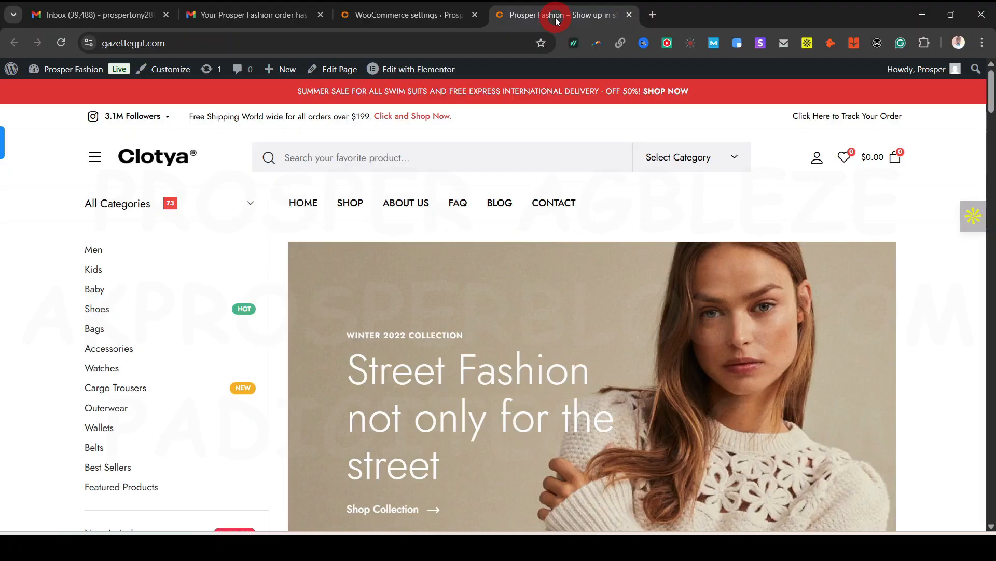
mouse_move(392, 21)
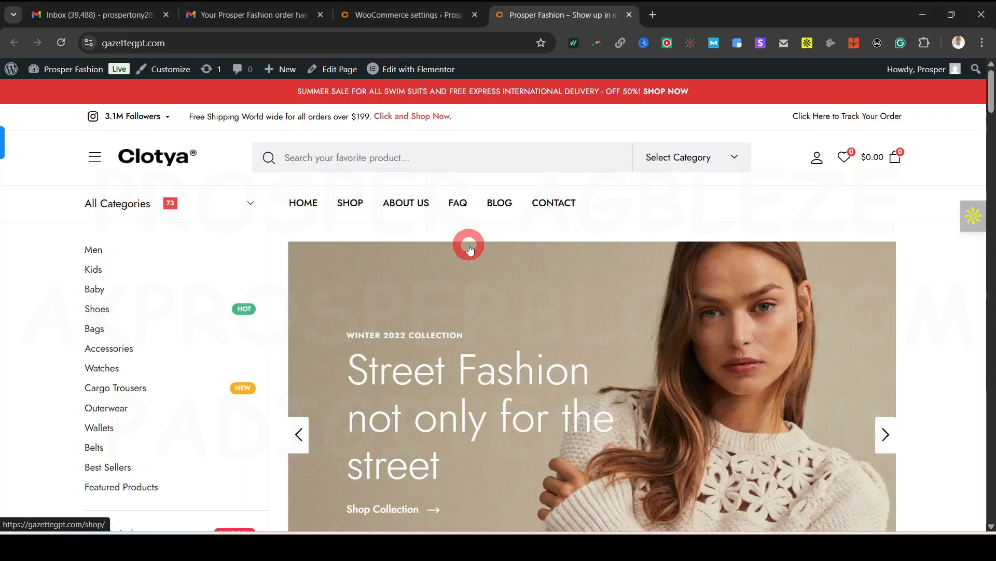
left_click(650, 15)
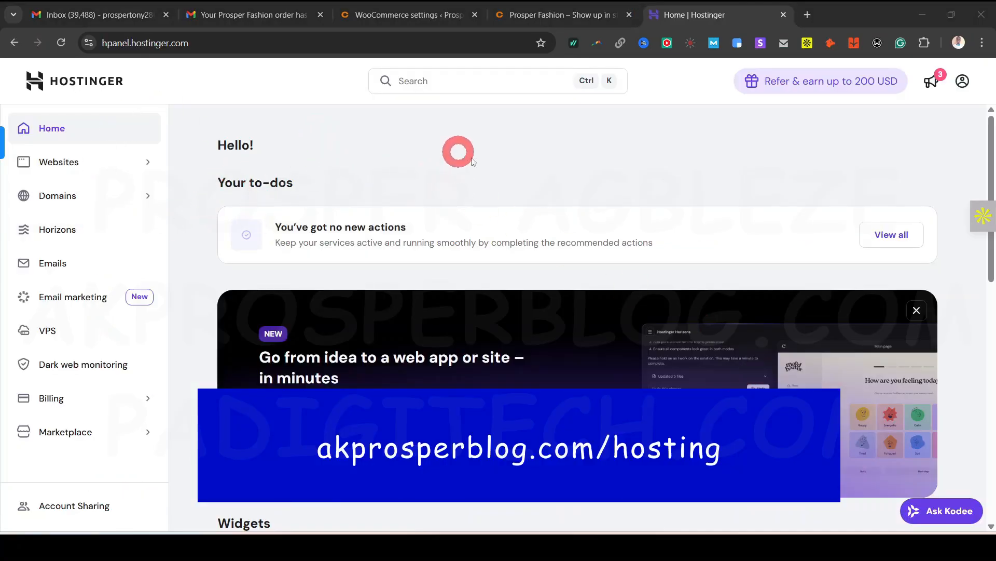
Claim the free hosting email for the gazettegpt.com domain on the Free plan
left_click(67, 264)
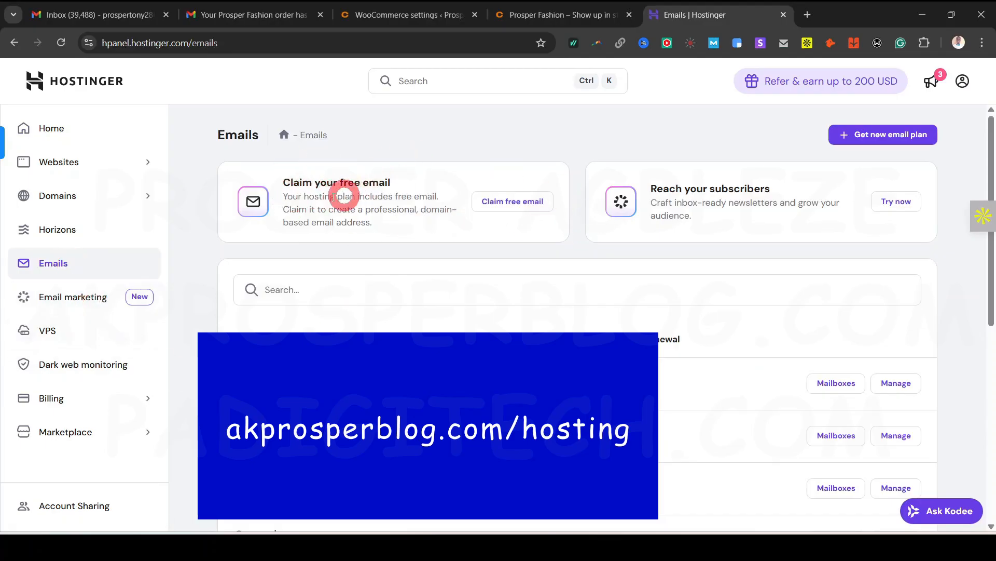
left_click(506, 201)
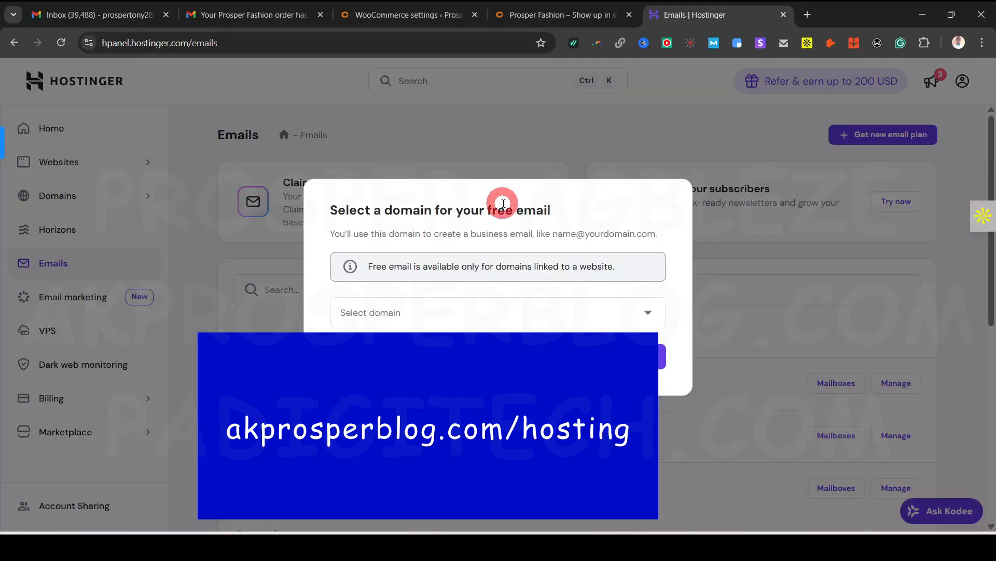
left_click(464, 314)
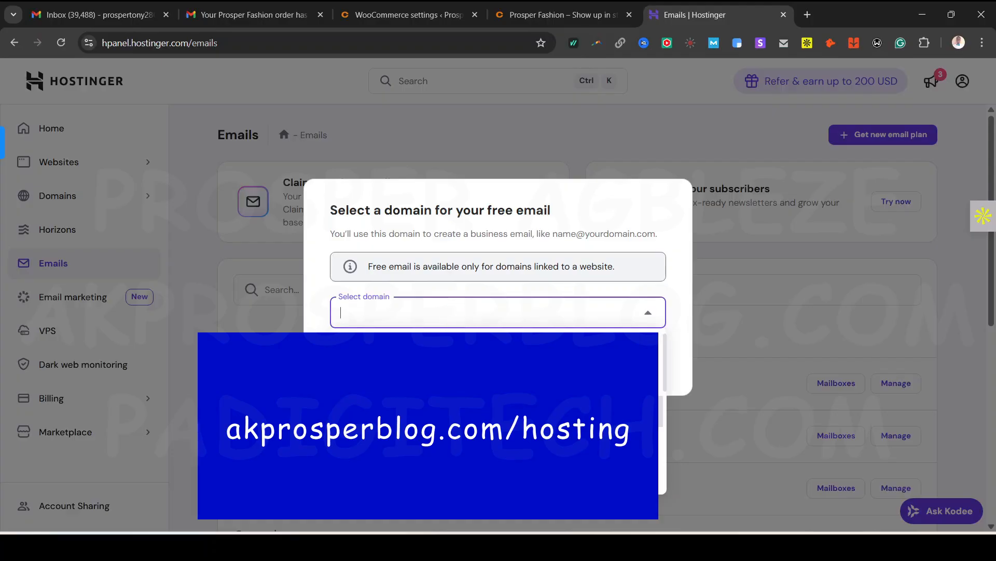
scroll(465, 410, "down", 3)
left_click(465, 375)
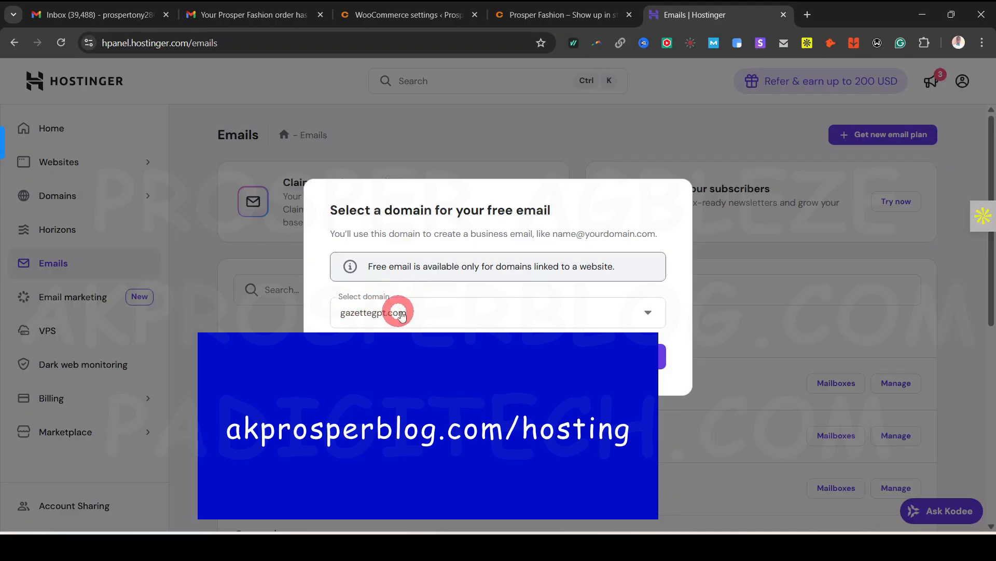
left_click(662, 357)
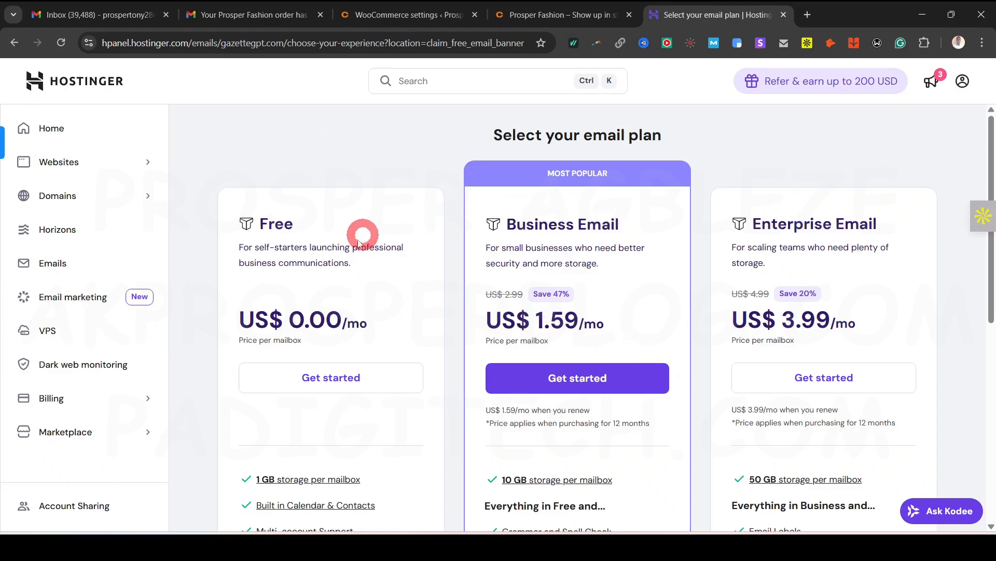
scroll(344, 376, "down", 5)
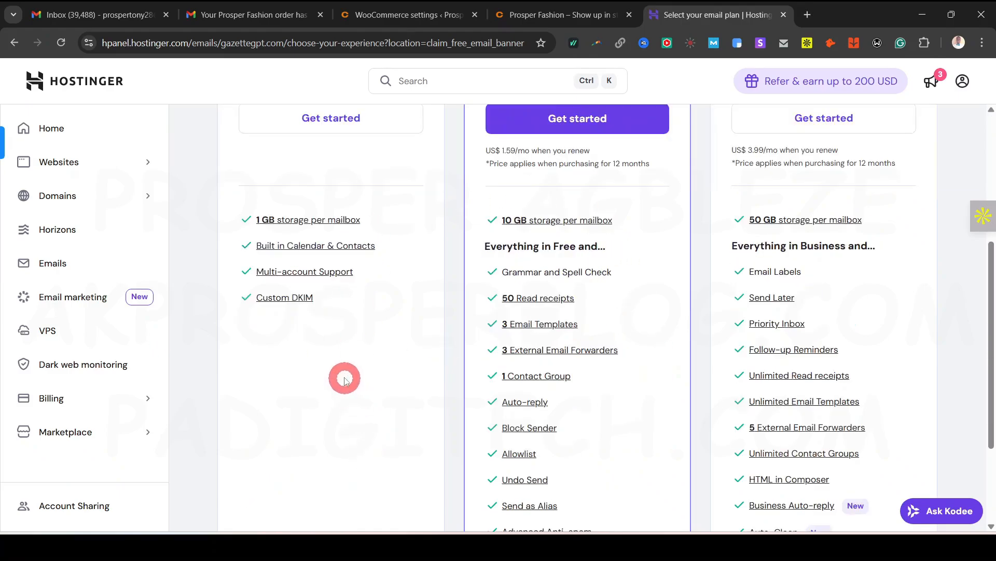
scroll(345, 335, "up", 2)
scroll(344, 334, "up", 1)
left_click(323, 257)
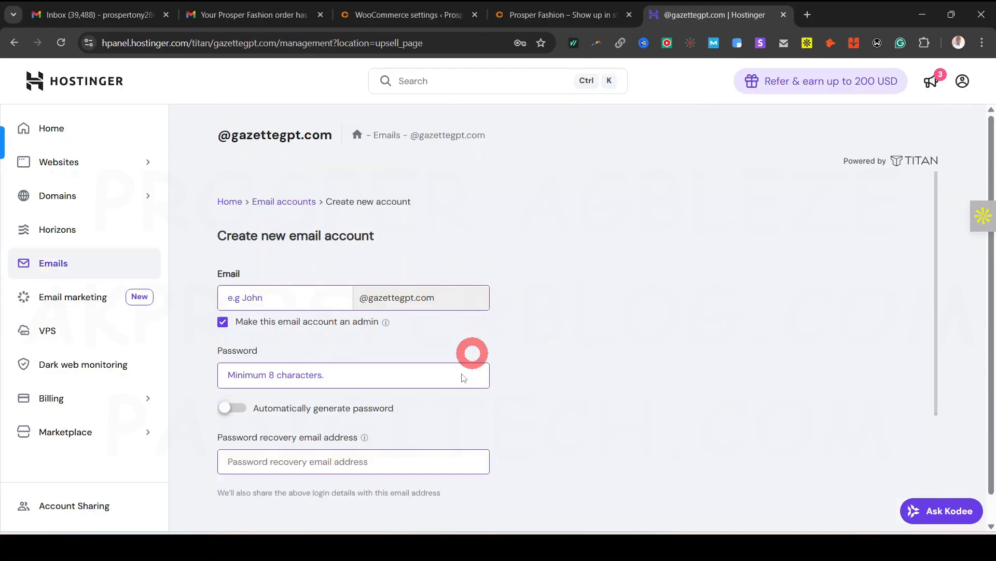
left_click(287, 300)
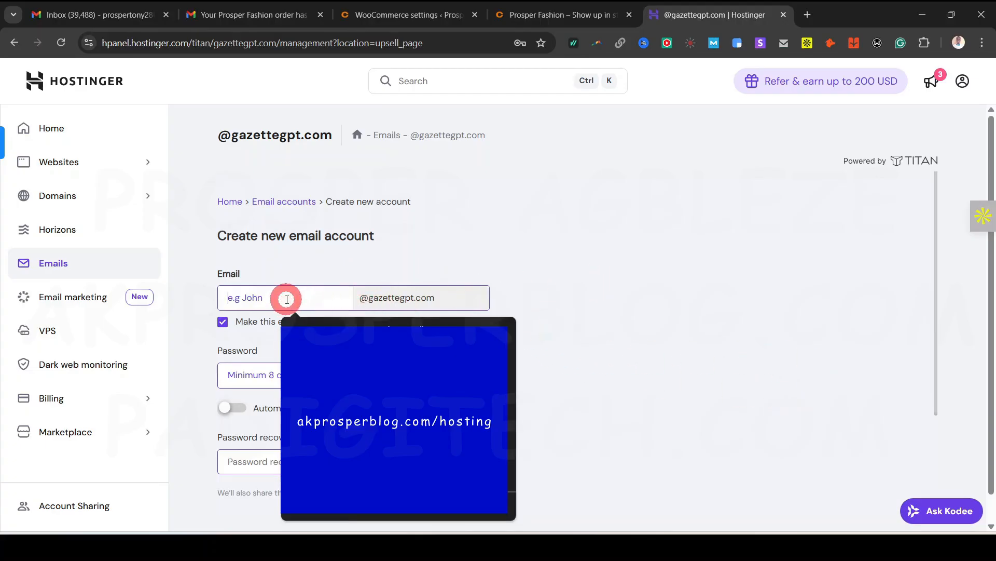
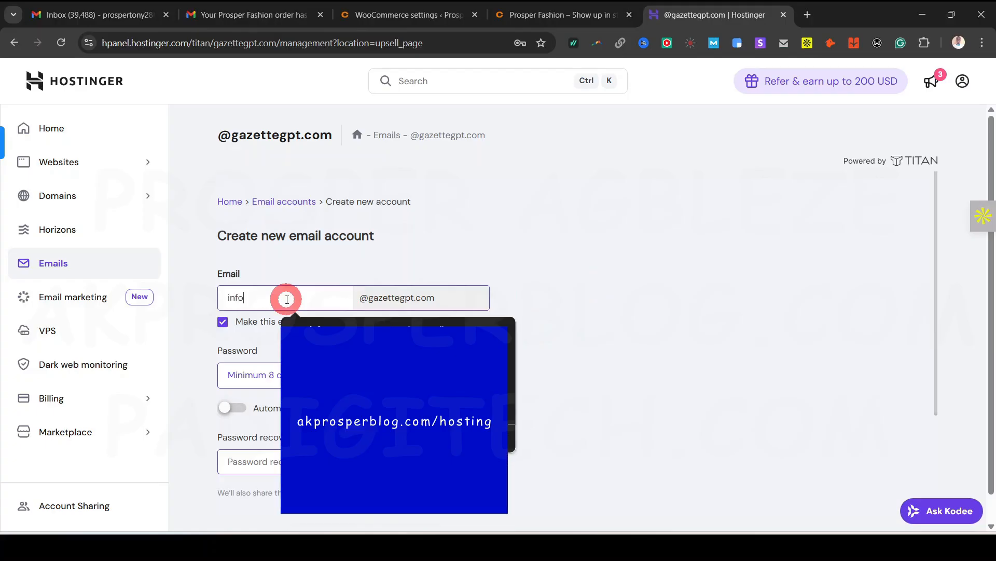
left_click(574, 293)
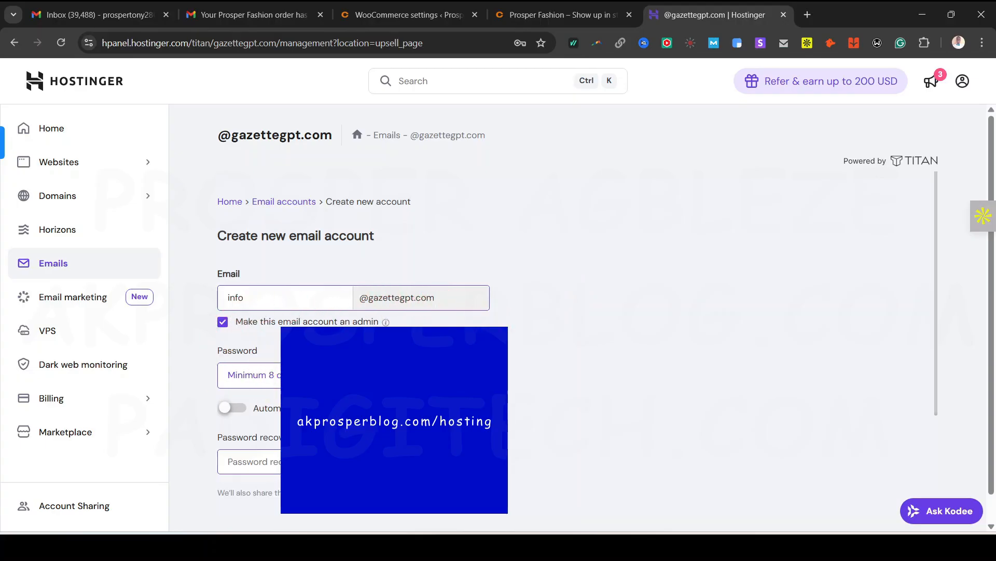
scroll(284, 328, "down", 3)
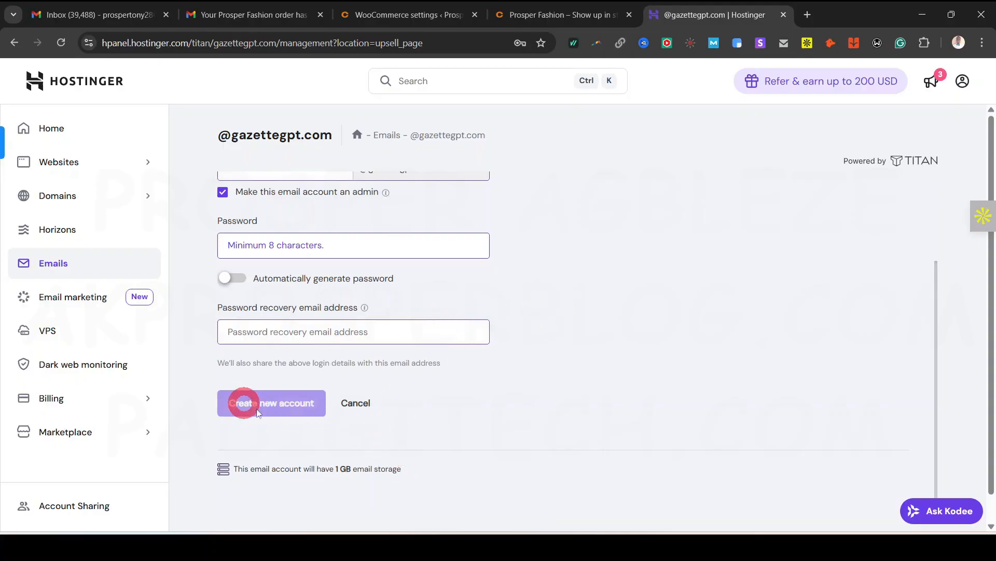
scroll(481, 434, "up", 3)
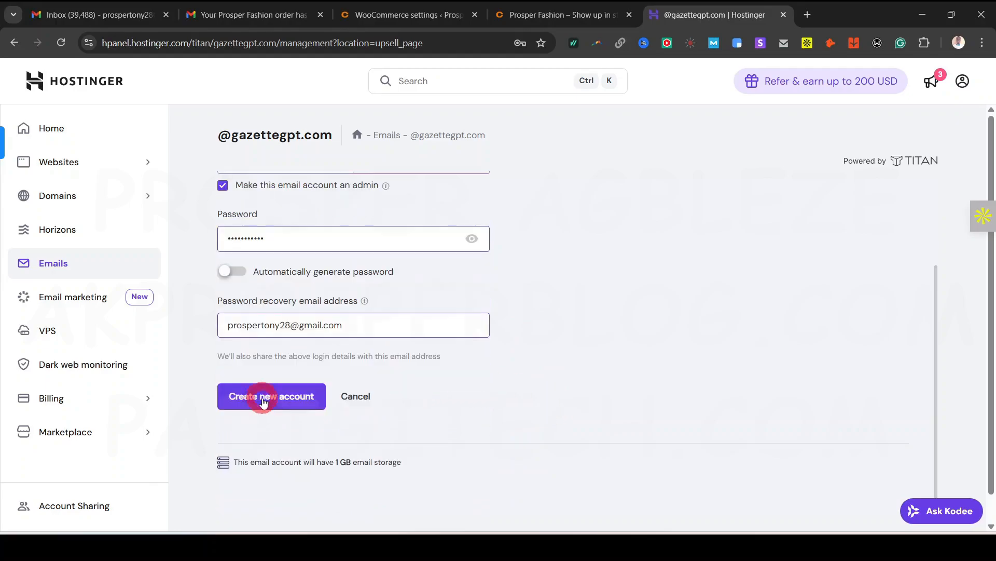
left_click(263, 397)
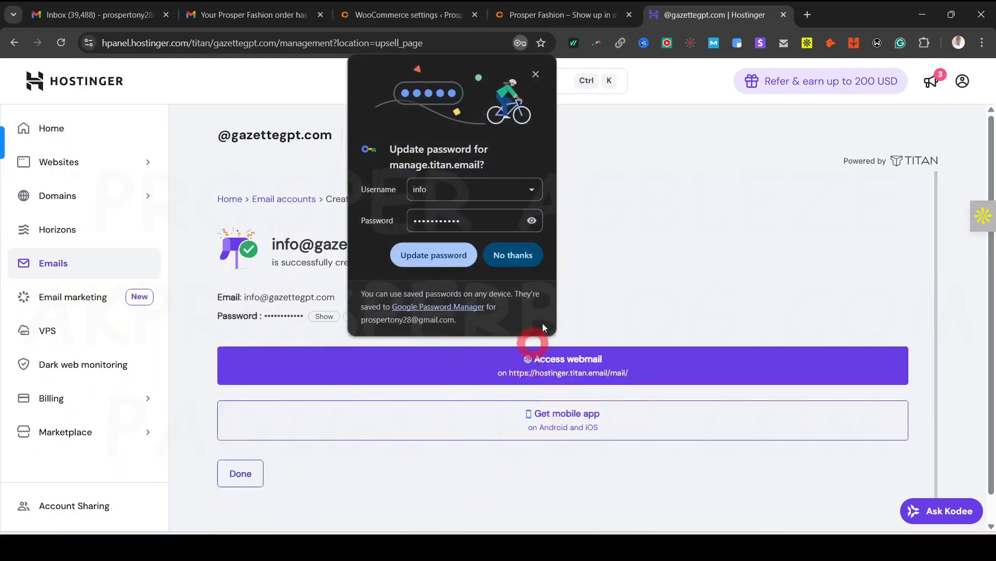
left_click(538, 85)
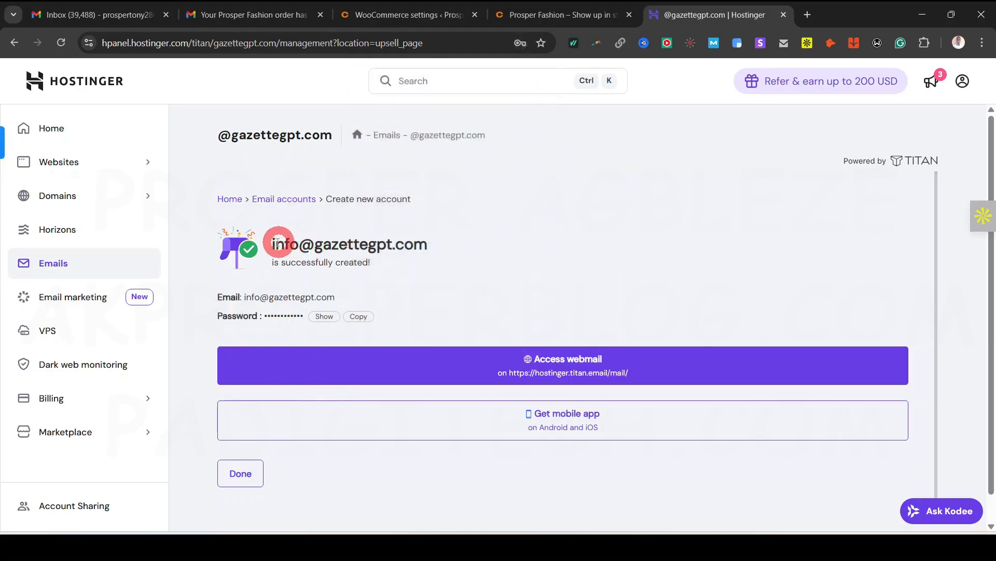
left_click_drag(274, 245, 420, 241)
left_click(527, 247)
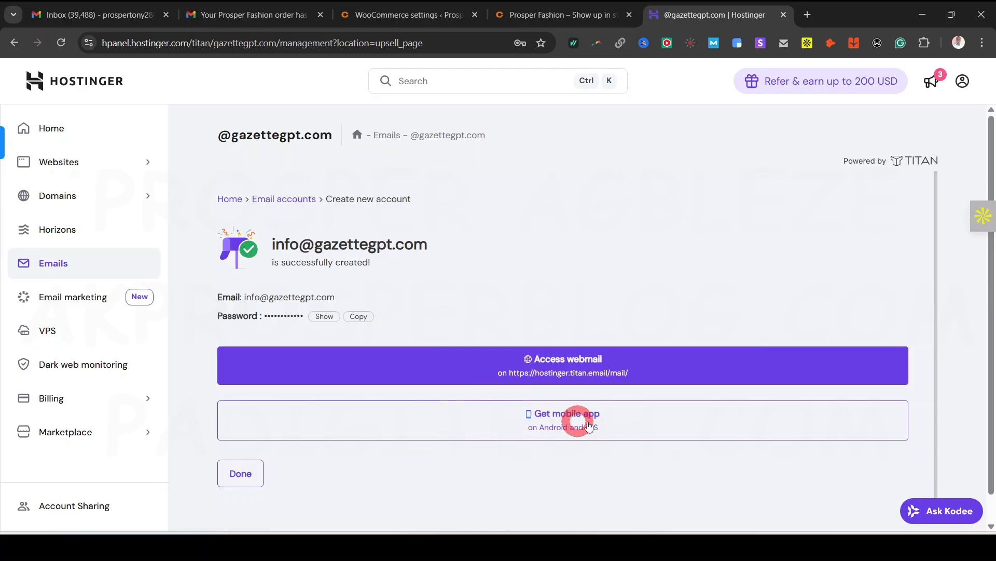
Open Titan webmail and log in to the new info mailbox with the saved address
left_click(508, 379)
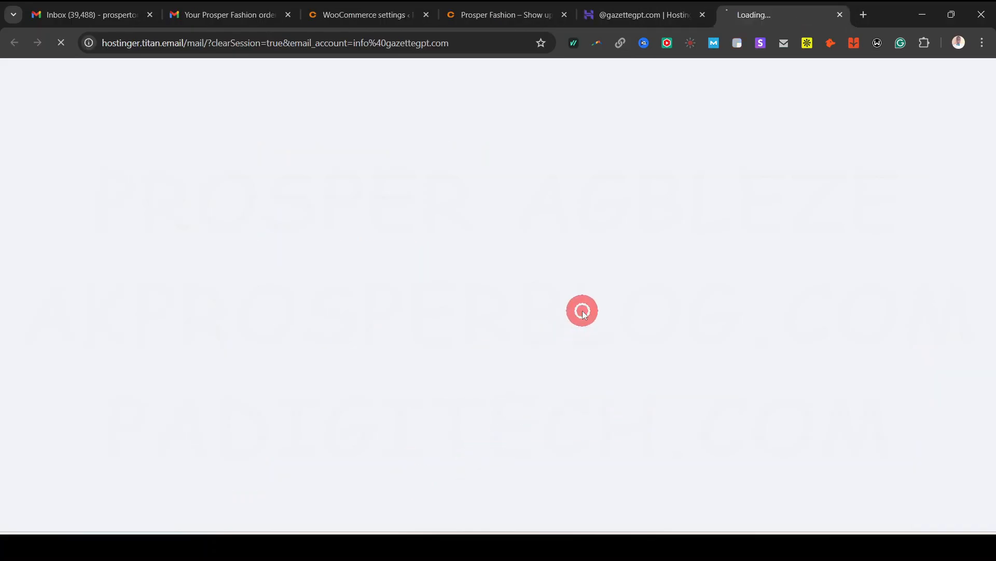
left_click(629, 12)
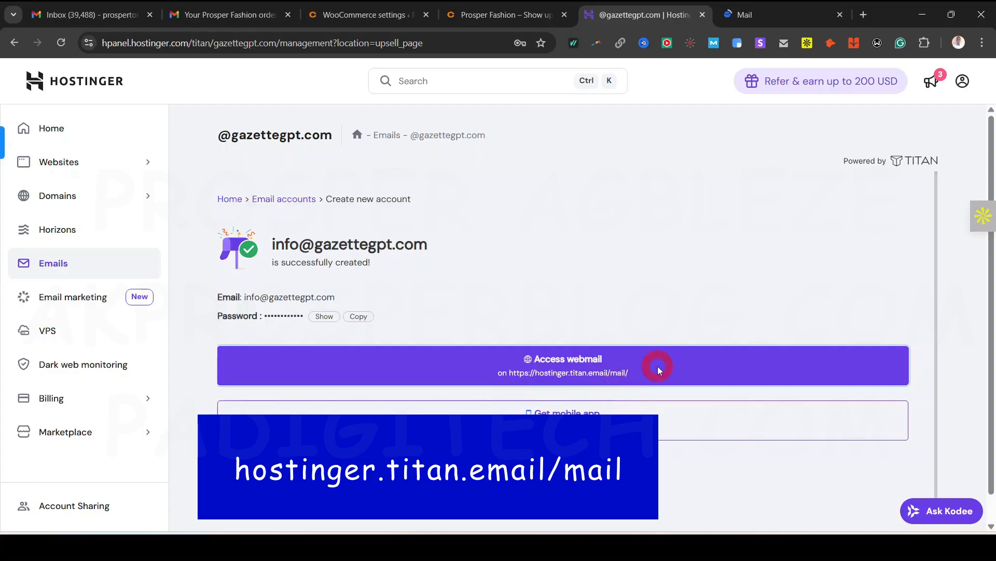
left_click(743, 15)
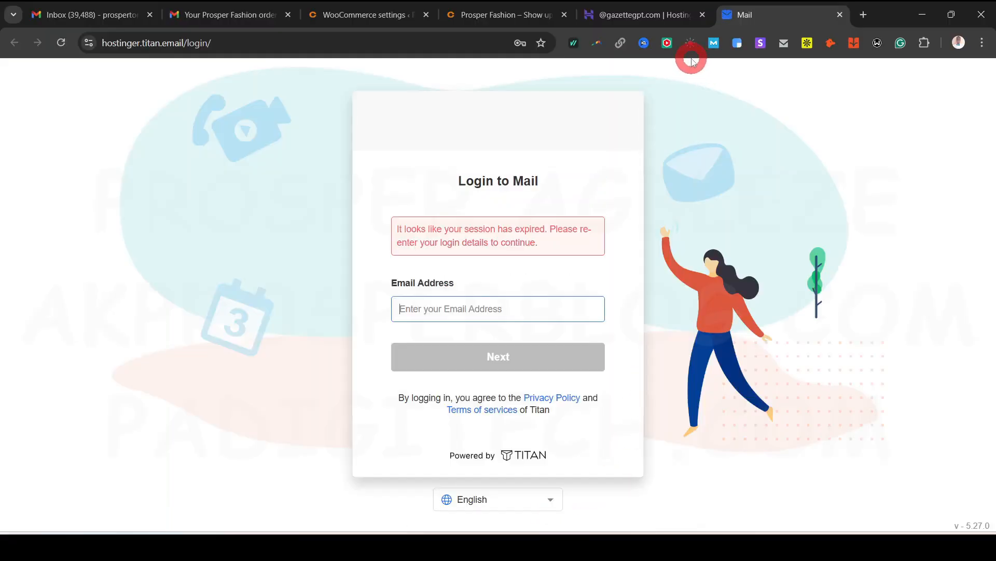
left_click(480, 309)
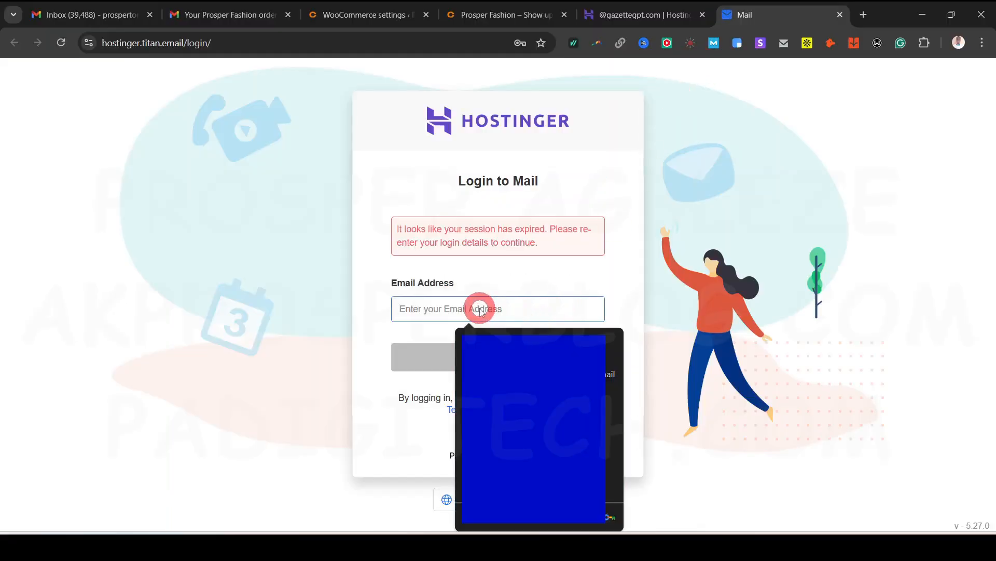
key("Down")
key("Return")
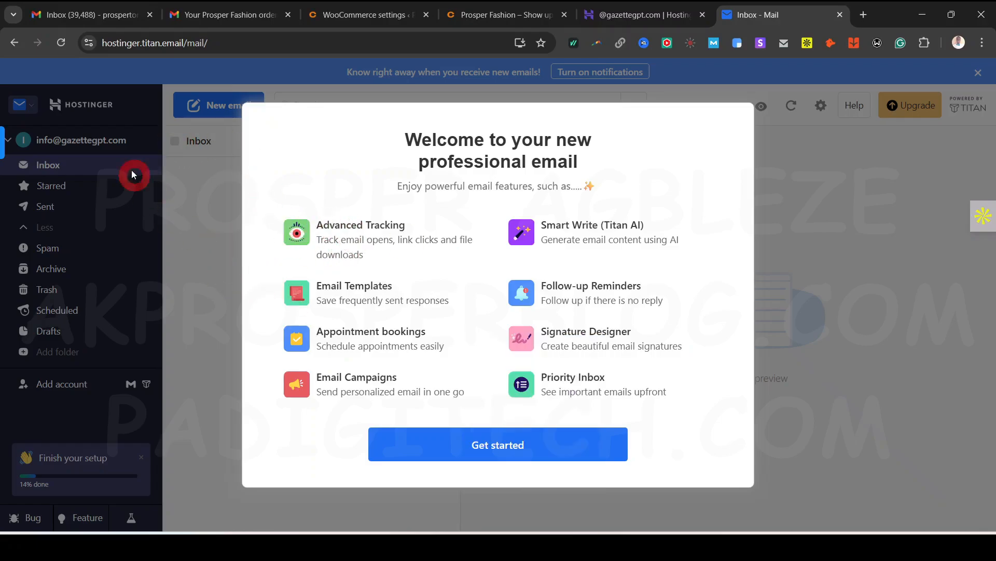
Set the mailbox display name to Prosper Fashion and skip the Gmail import, signature and first-email prompts
left_click(538, 450)
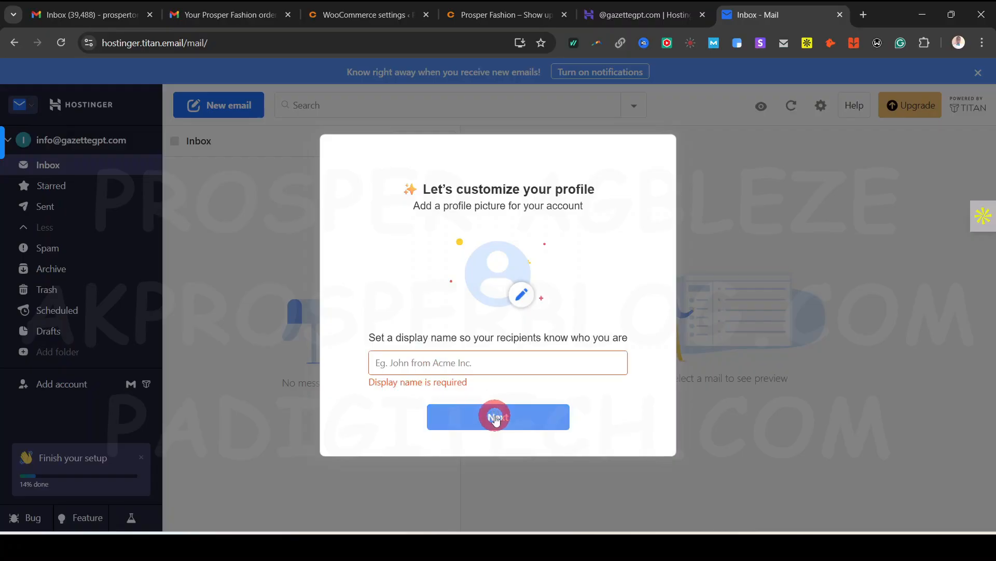
left_click(478, 356)
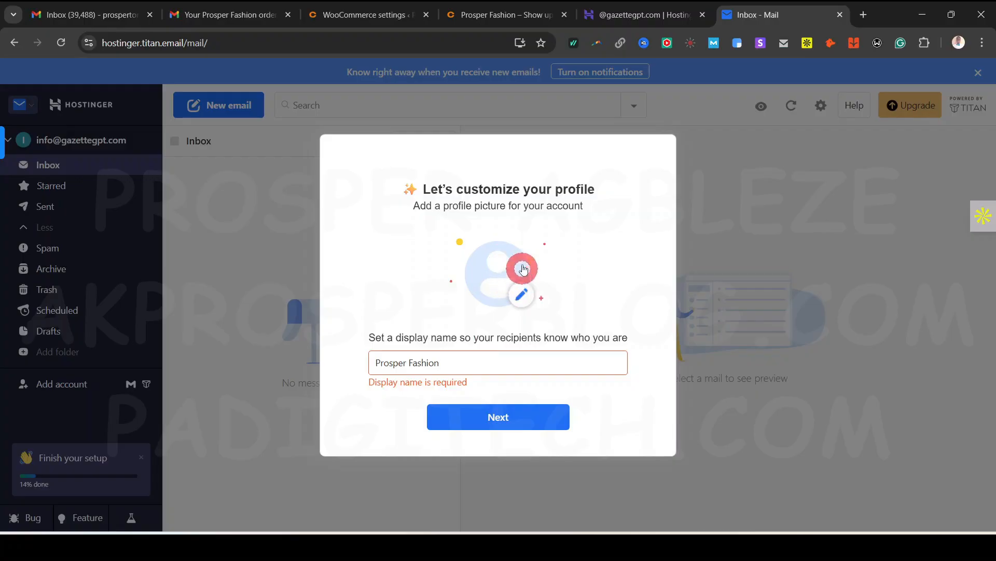
left_click(507, 414)
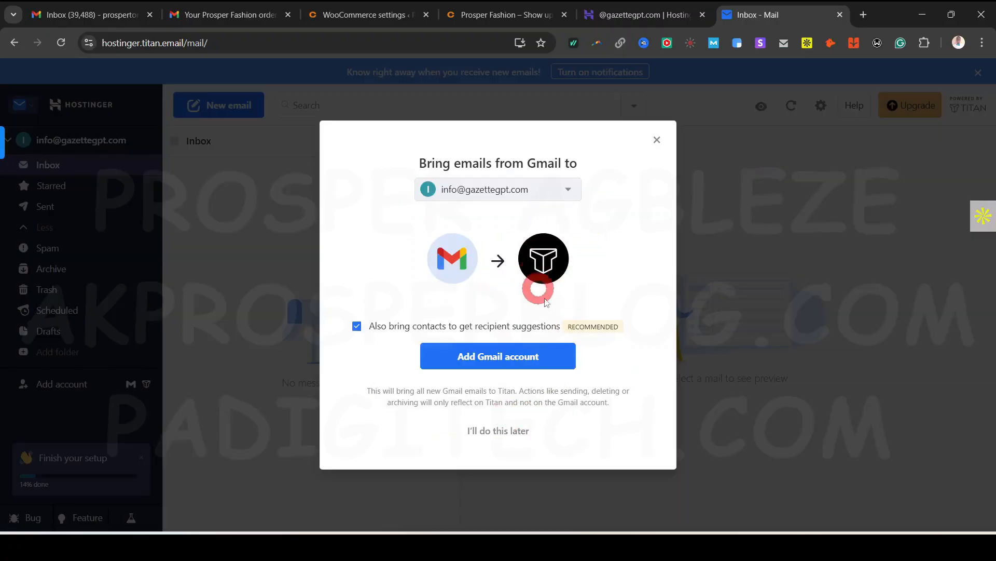
left_click(513, 437)
left_click(658, 143)
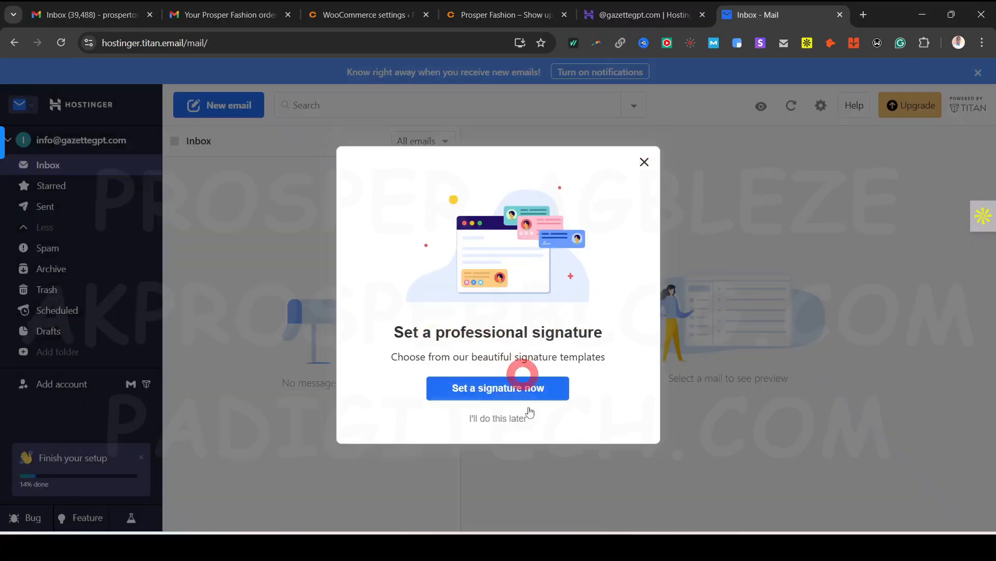
left_click(497, 418)
left_click(642, 162)
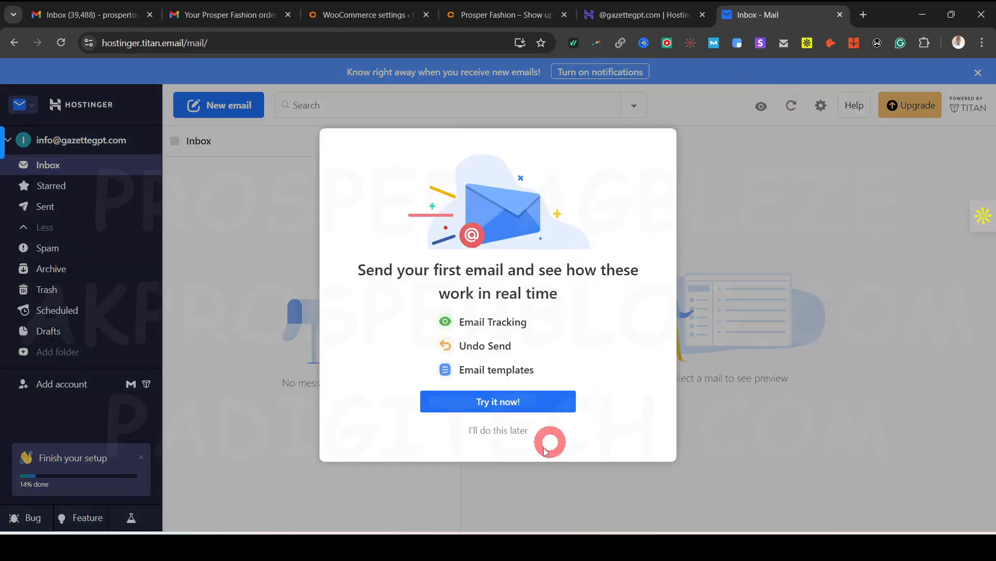
left_click(512, 434)
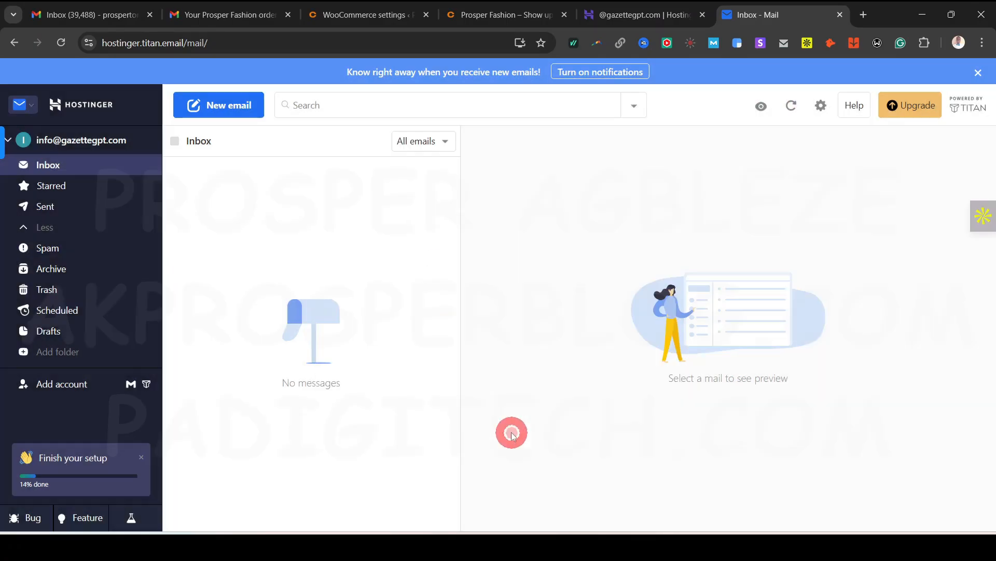
Open the Configure 3rd party apps IMAP/POP setup article from the mailbox settings
left_click(823, 106)
scroll(844, 415, "down", 5)
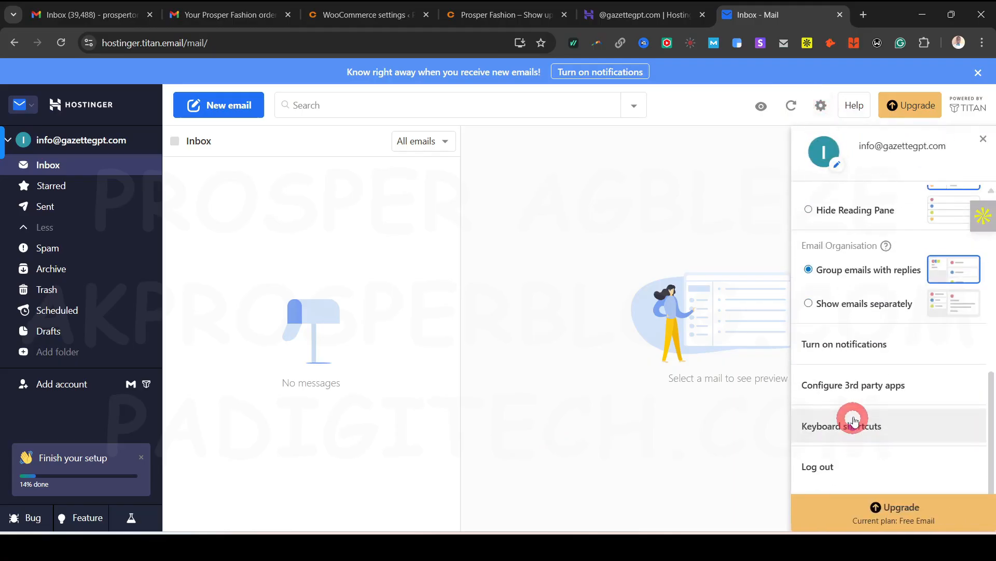
left_click(872, 384)
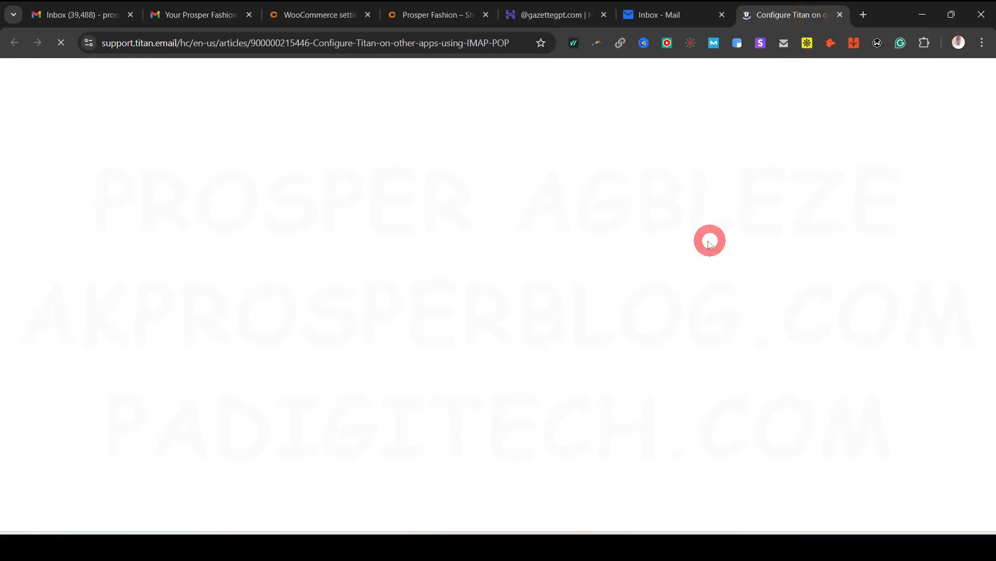
left_click(400, 19)
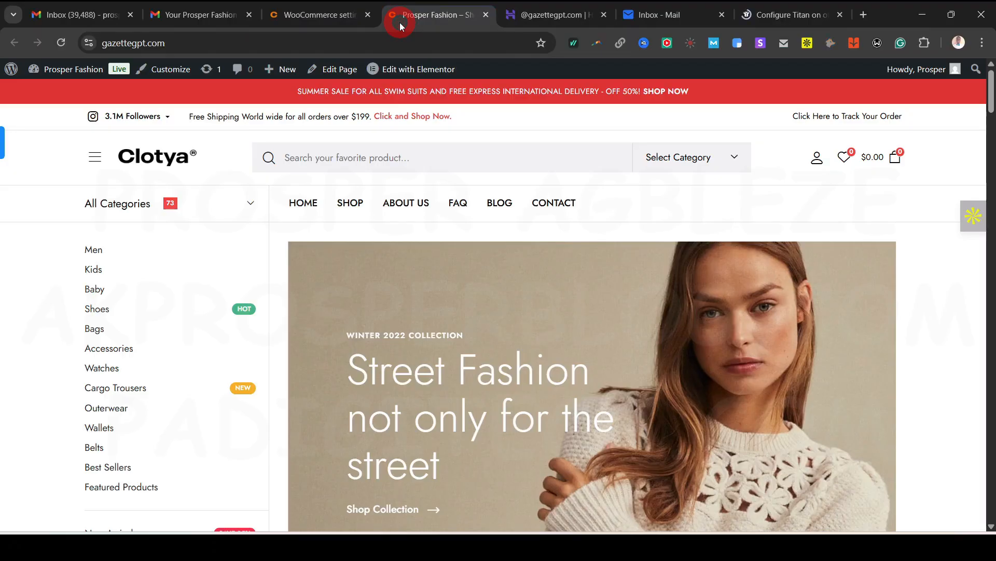
Search Add Plugin for 'wp mail', then install and activate WP Mail SMTP by WPForms
left_click(327, 17)
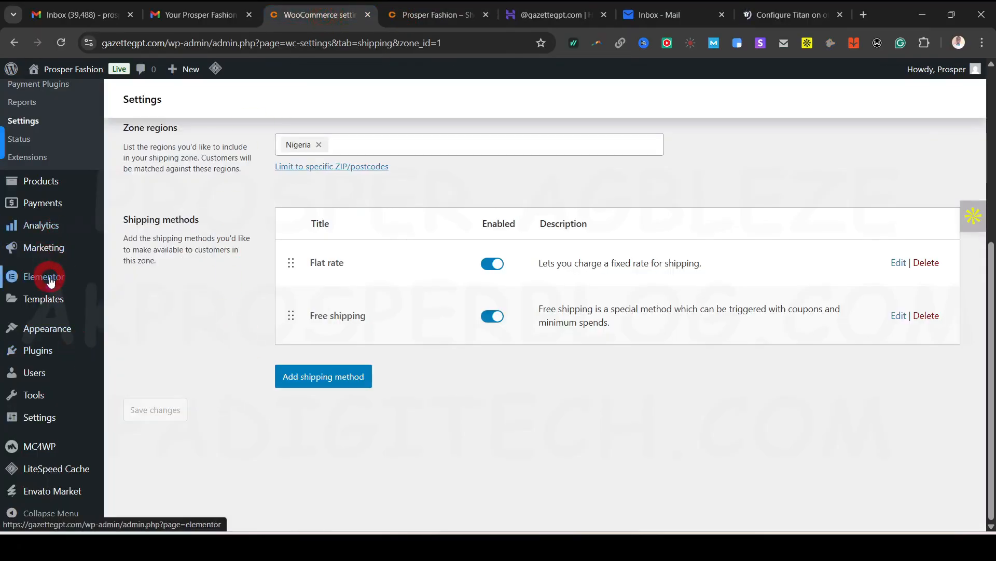
mouse_move(49, 356)
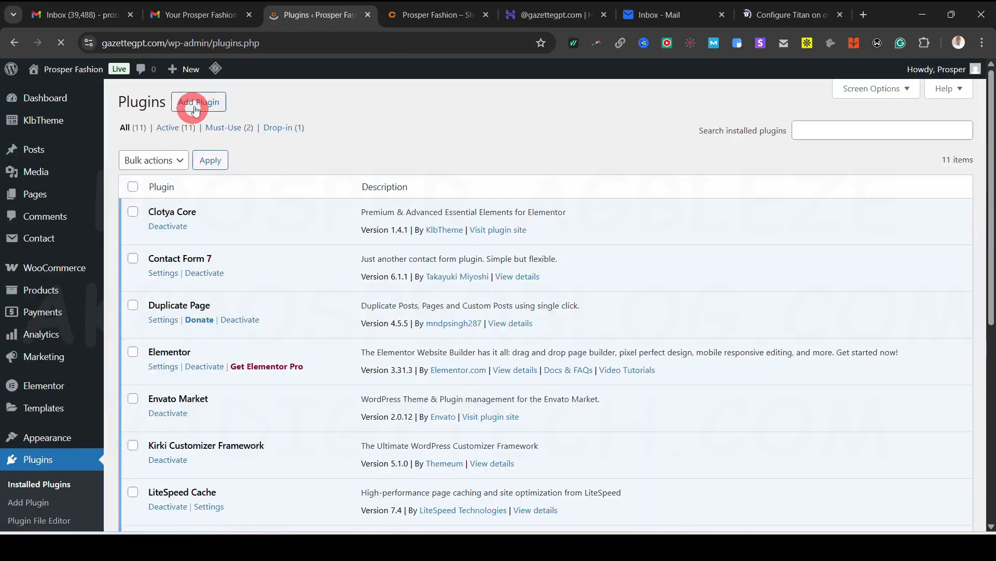
left_click(197, 106)
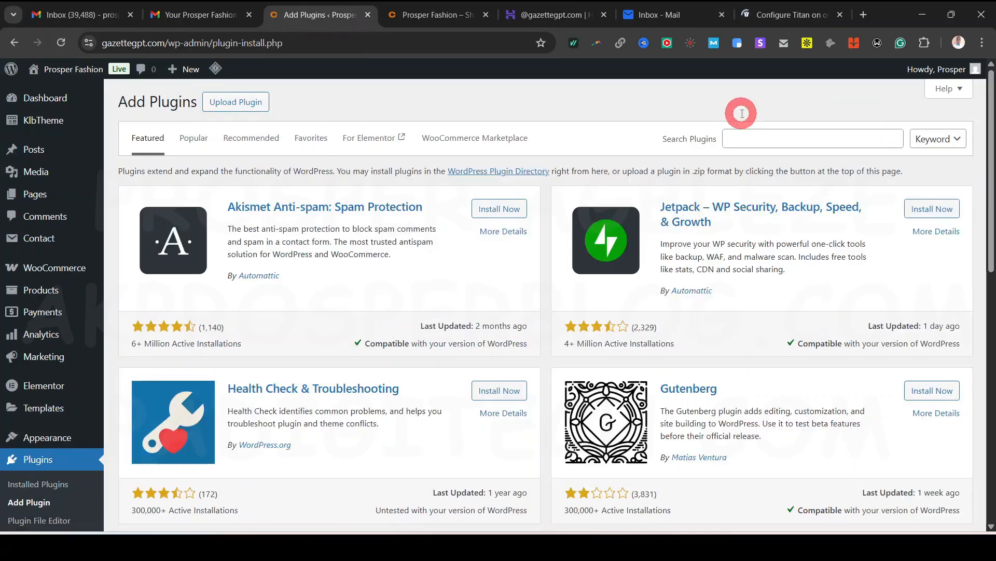
left_click(755, 138)
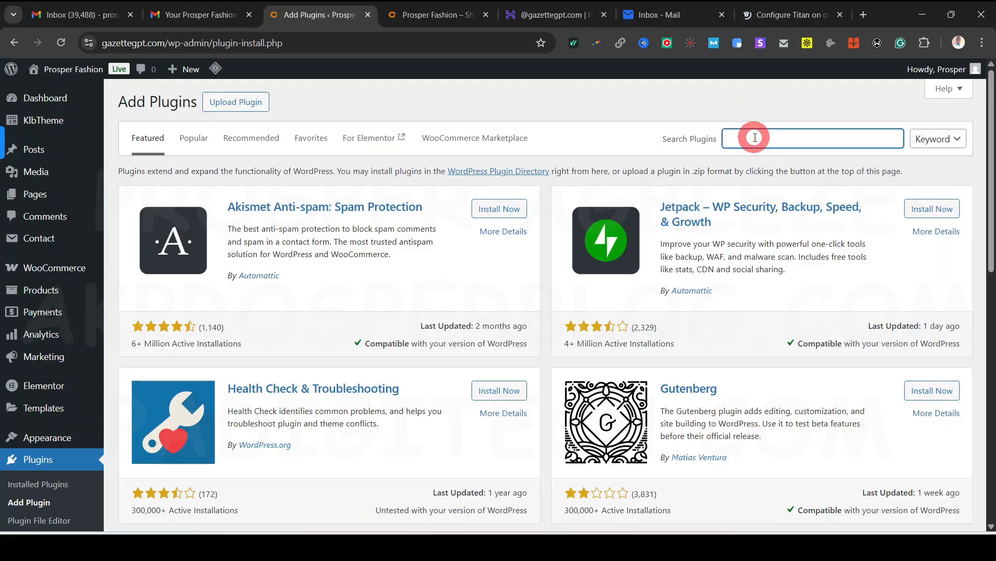
type("wp mail")
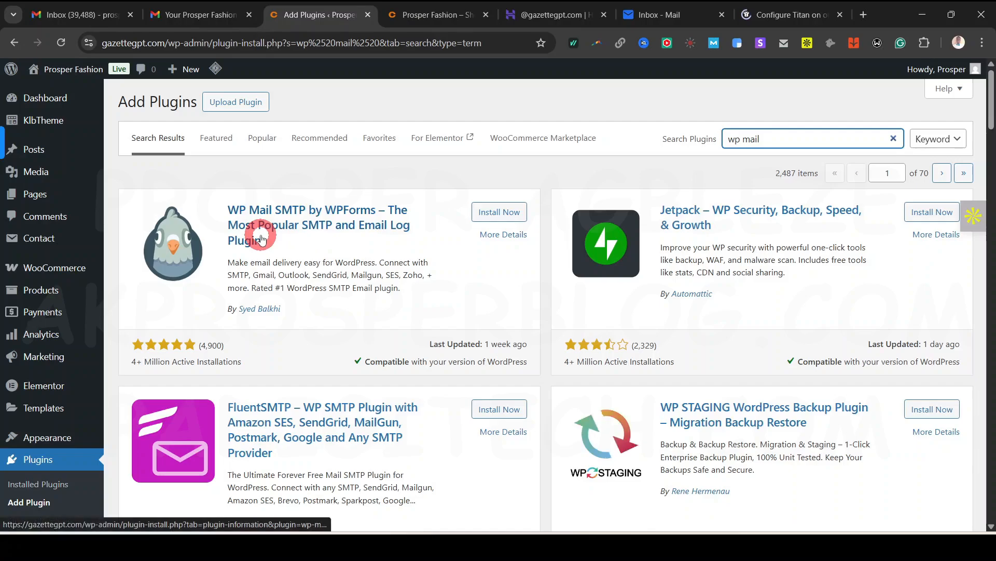
left_click(498, 213)
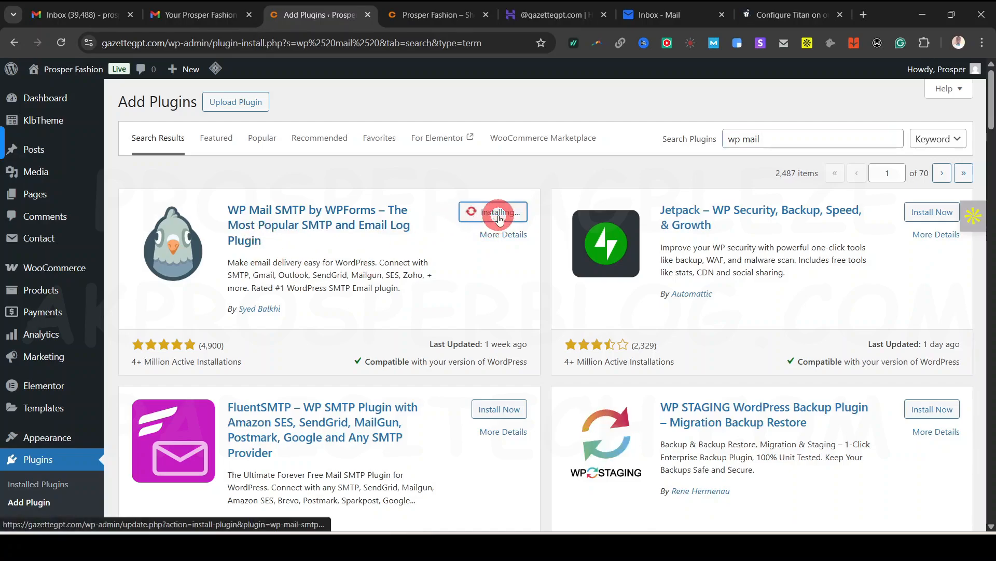
left_click(499, 217)
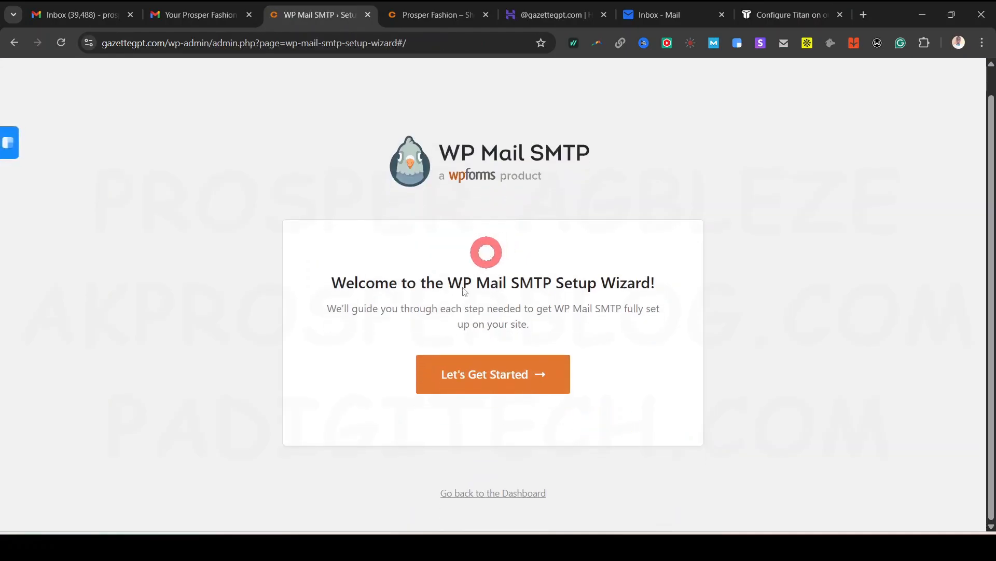
Launch the setup wizard, choose Other SMTP as the mailer, then pull up Titan's help article
left_click(493, 402)
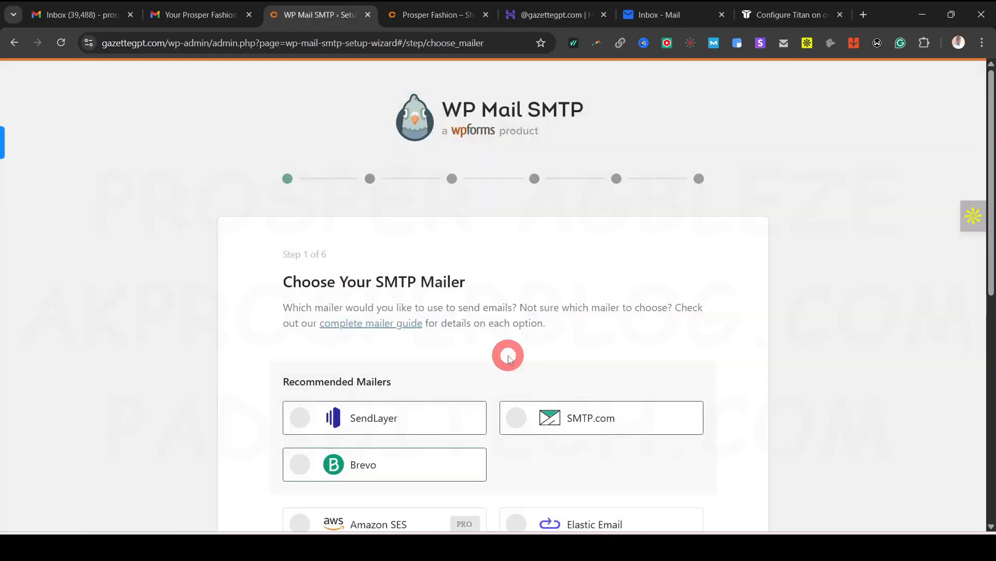
scroll(506, 358, "down", 3)
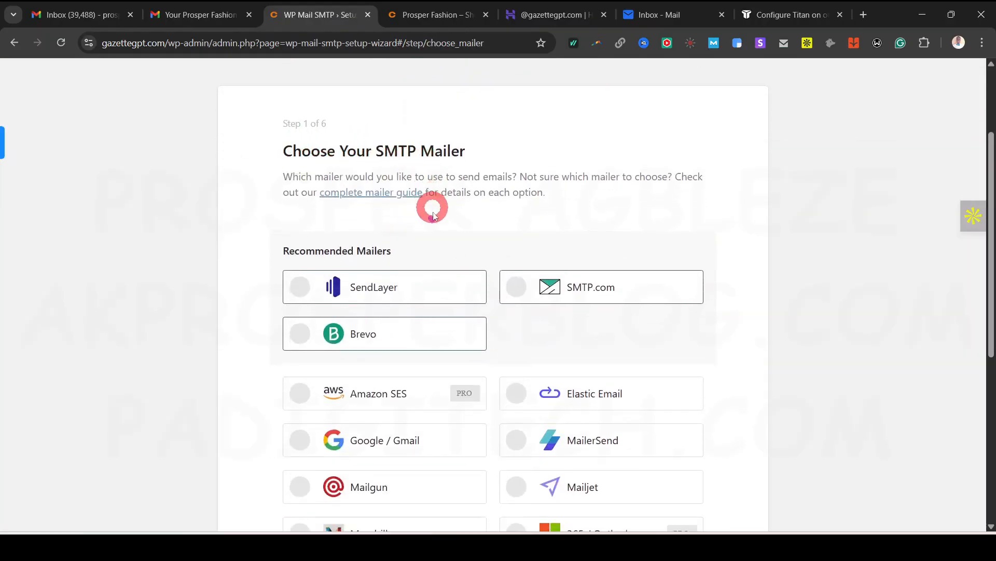
scroll(438, 282, "down", 6)
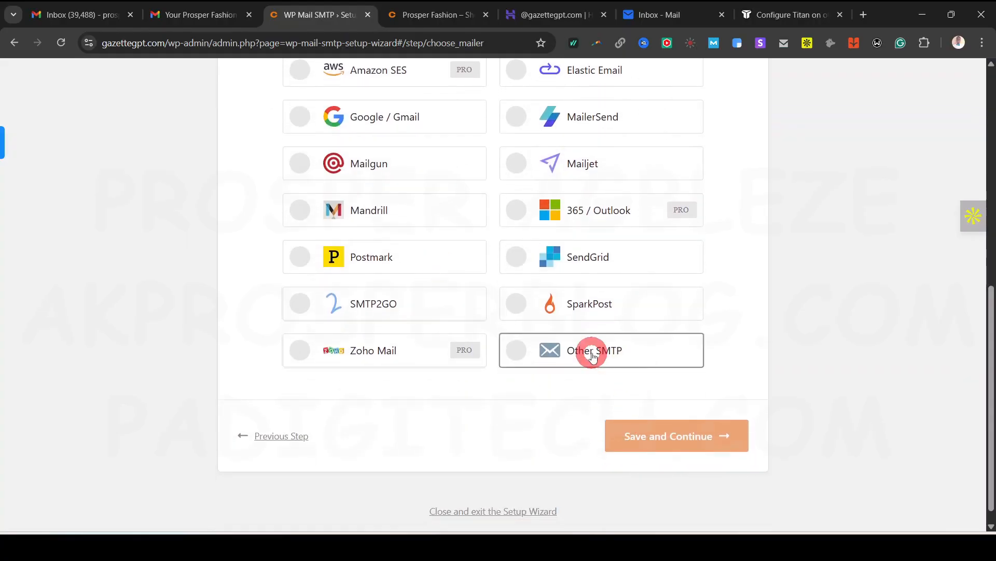
left_click(592, 356)
left_click(661, 438)
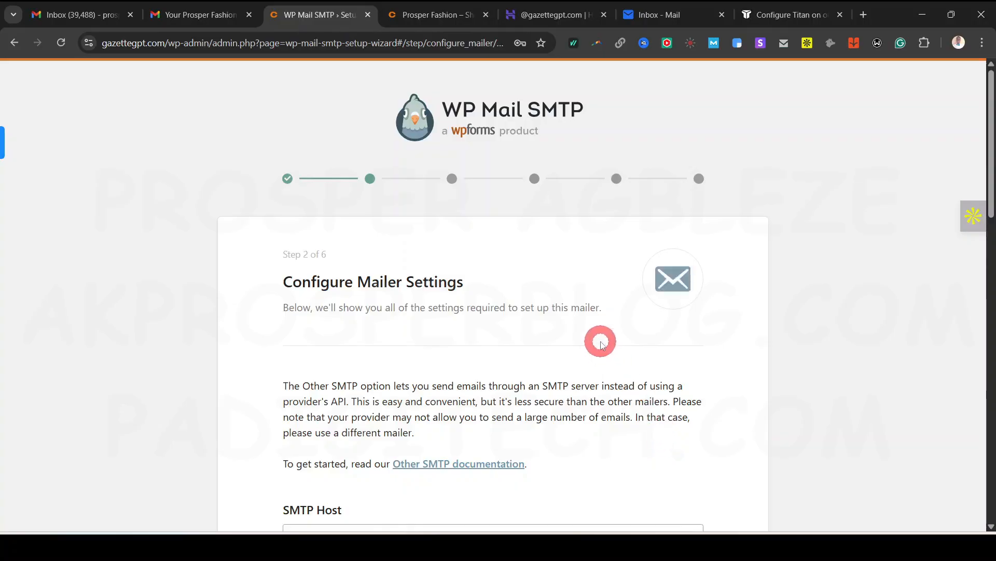
scroll(597, 340, "down", 5)
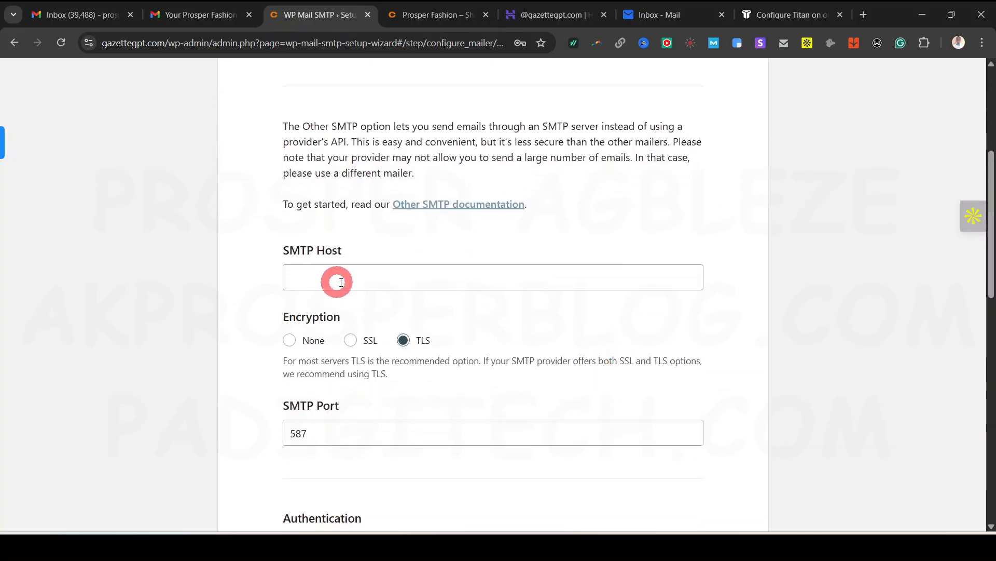
scroll(393, 304, "down", 1)
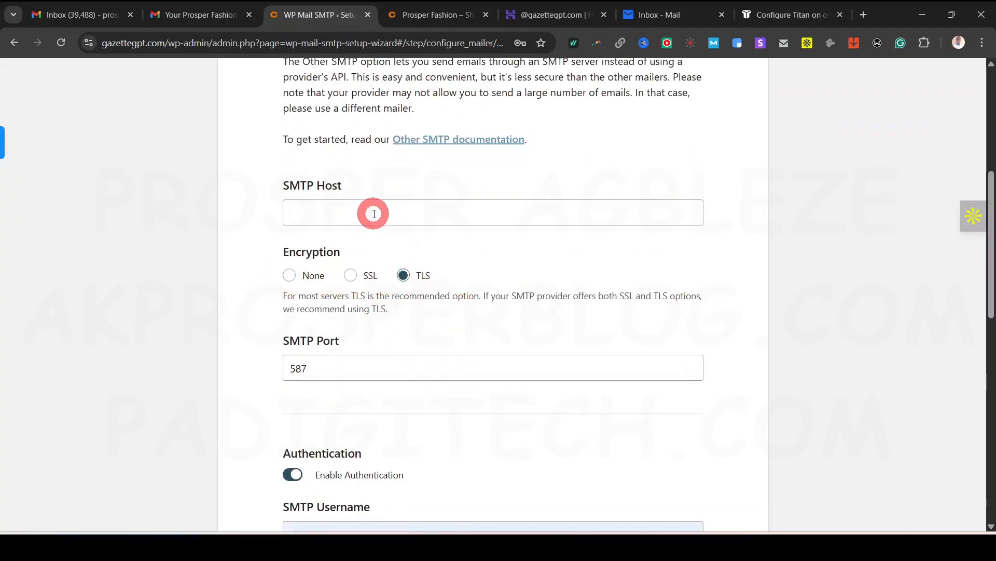
left_click(783, 17)
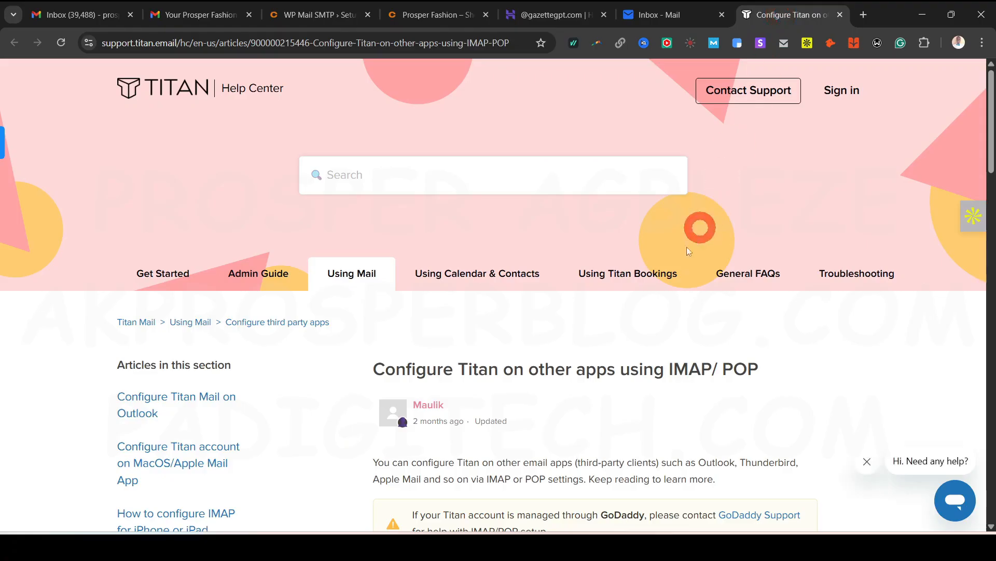
Copy smtp.titan.email from the Titan article into SMTP Host and set SMTP Port to 465
scroll(689, 251, "down", 12)
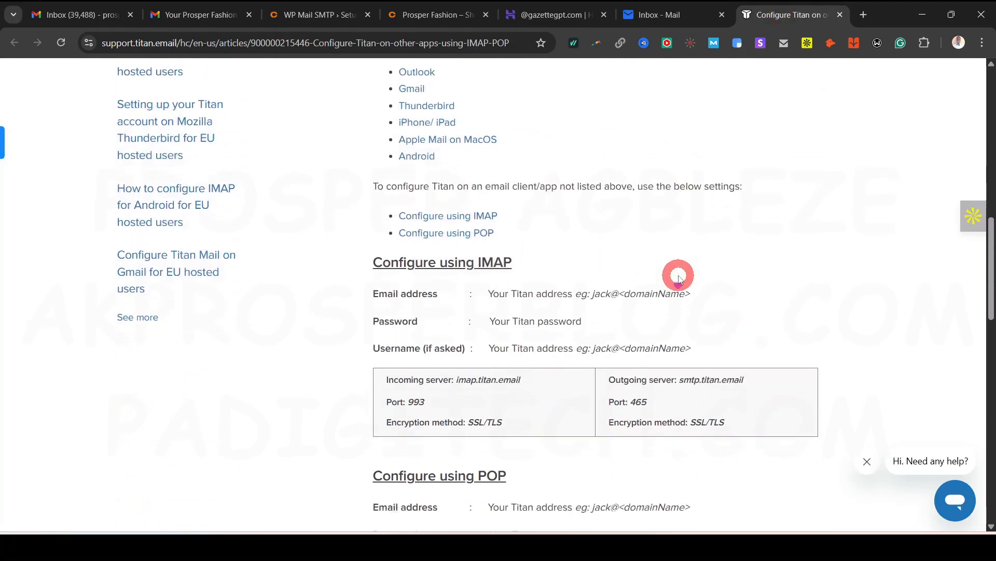
scroll(679, 278, "down", 2)
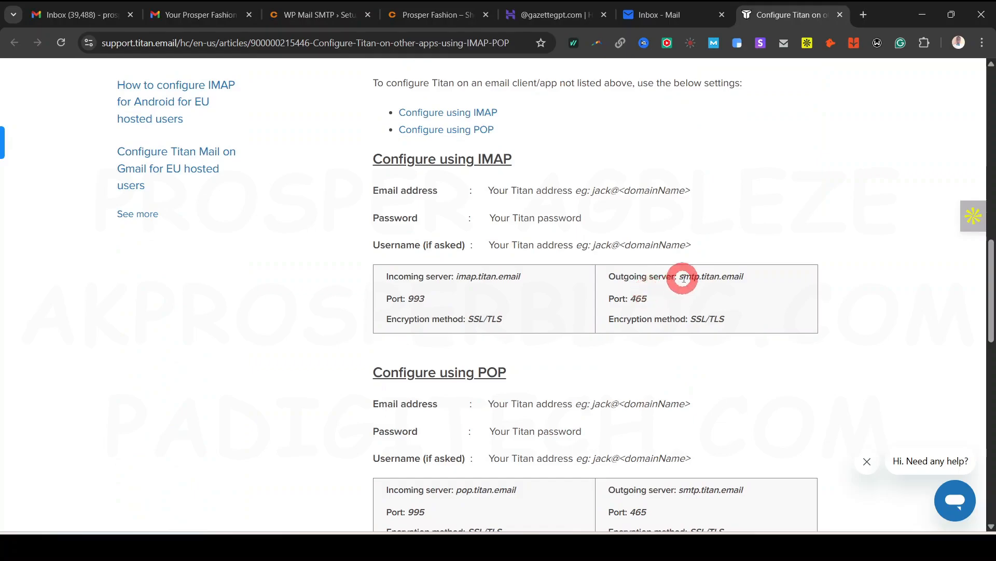
left_click_drag(681, 276, 748, 277)
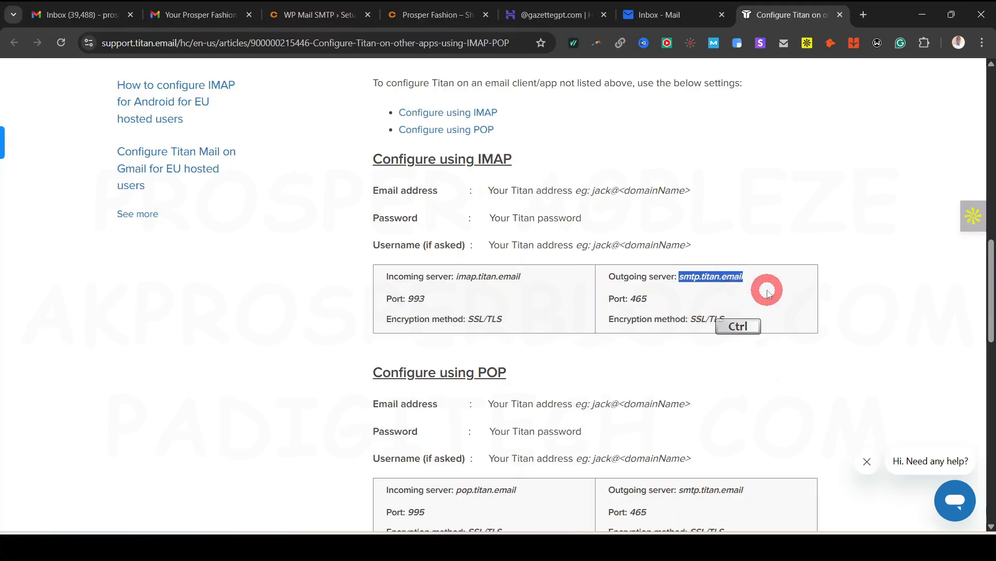
left_click(320, 15)
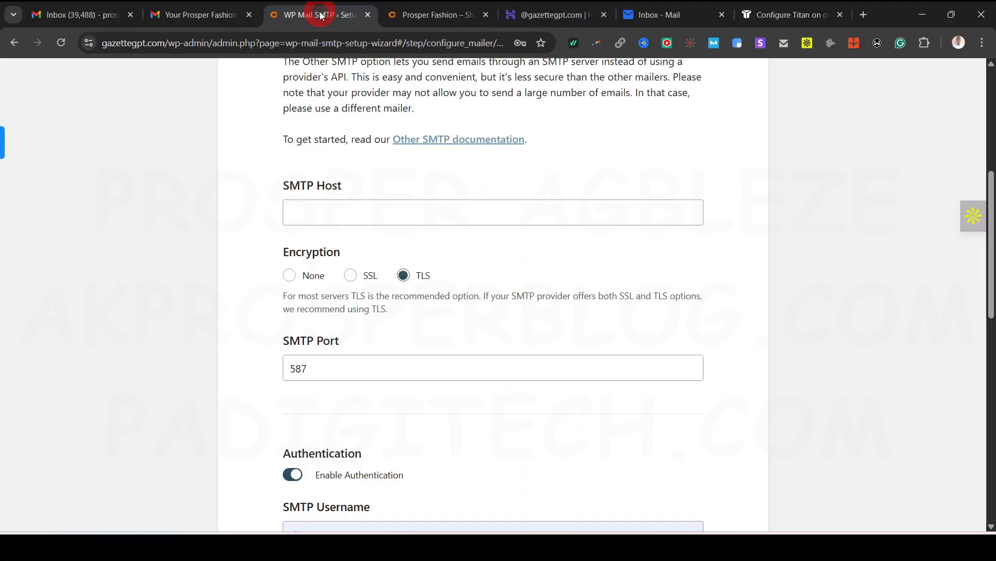
left_click(403, 204)
scroll(475, 369, "down", 1)
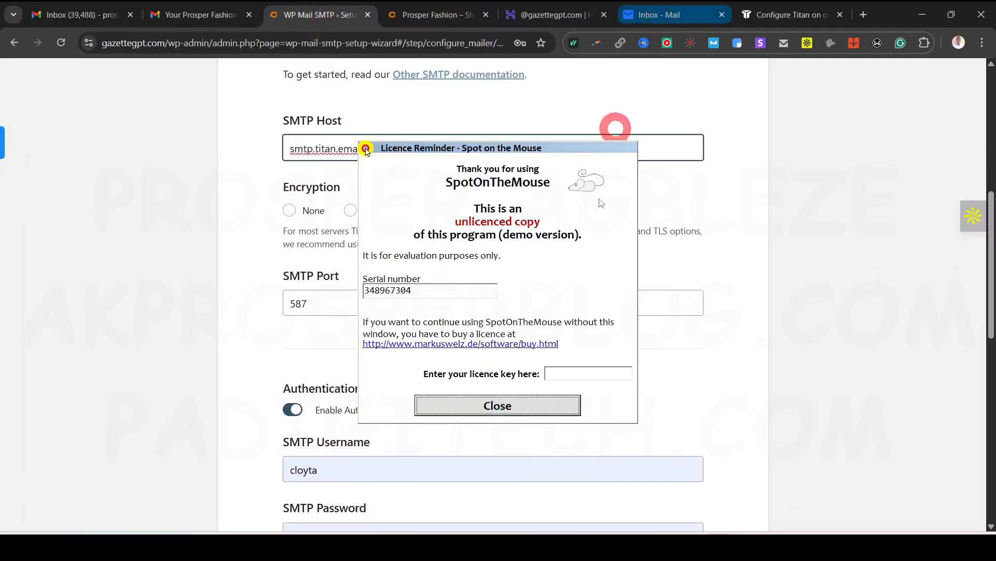
left_click(541, 405)
left_click(804, 13)
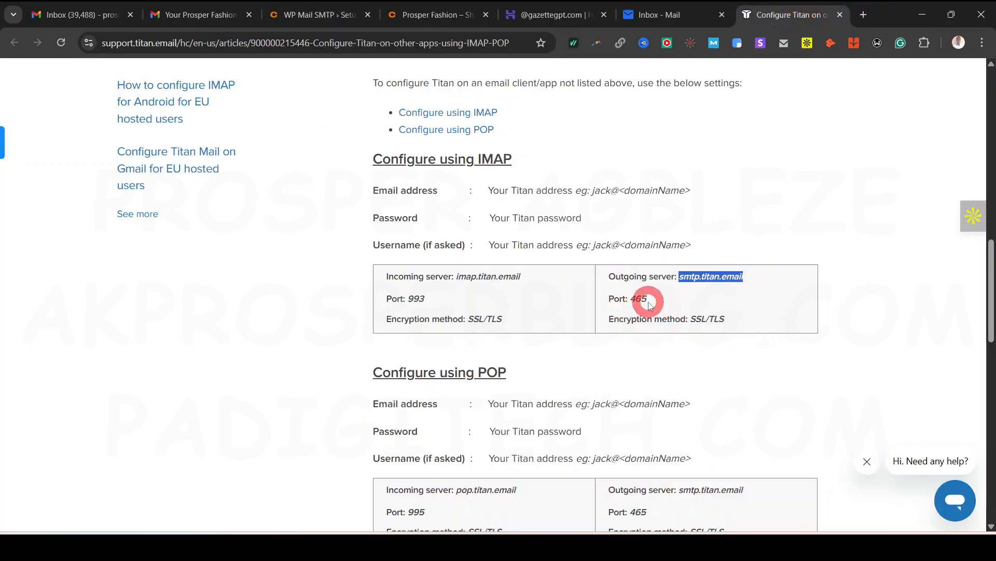
left_click(296, 15)
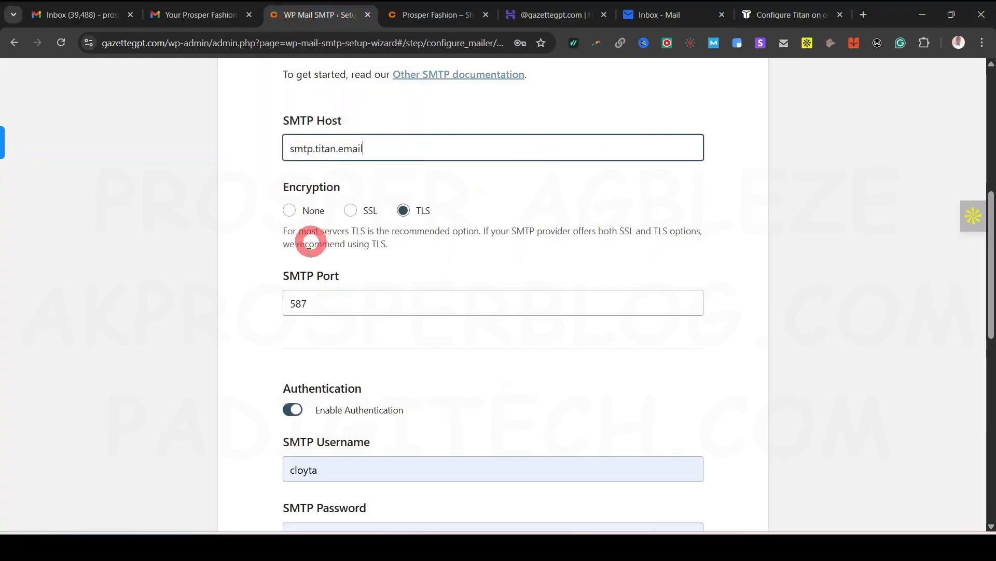
double_click(297, 303)
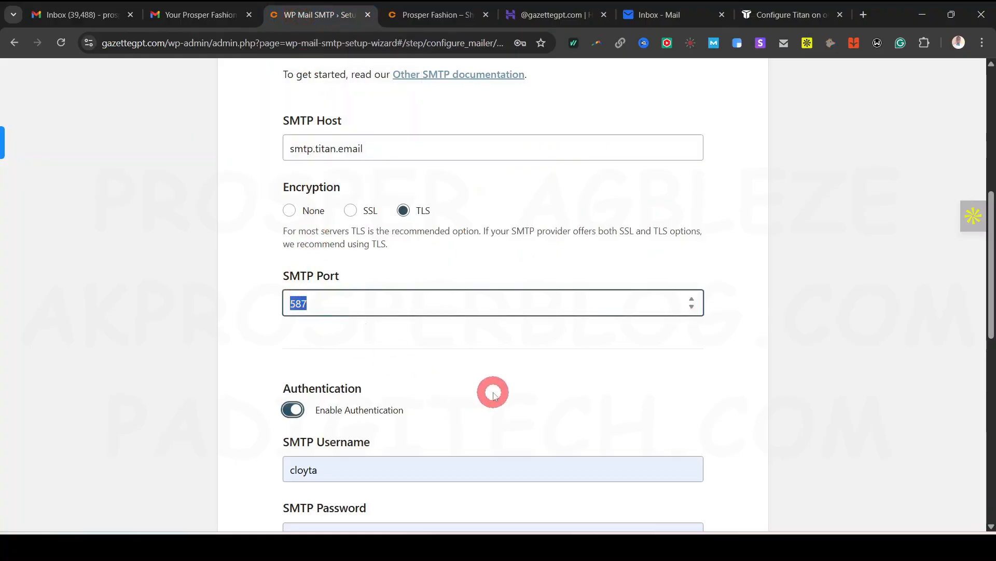
scroll(490, 390, "down", 3)
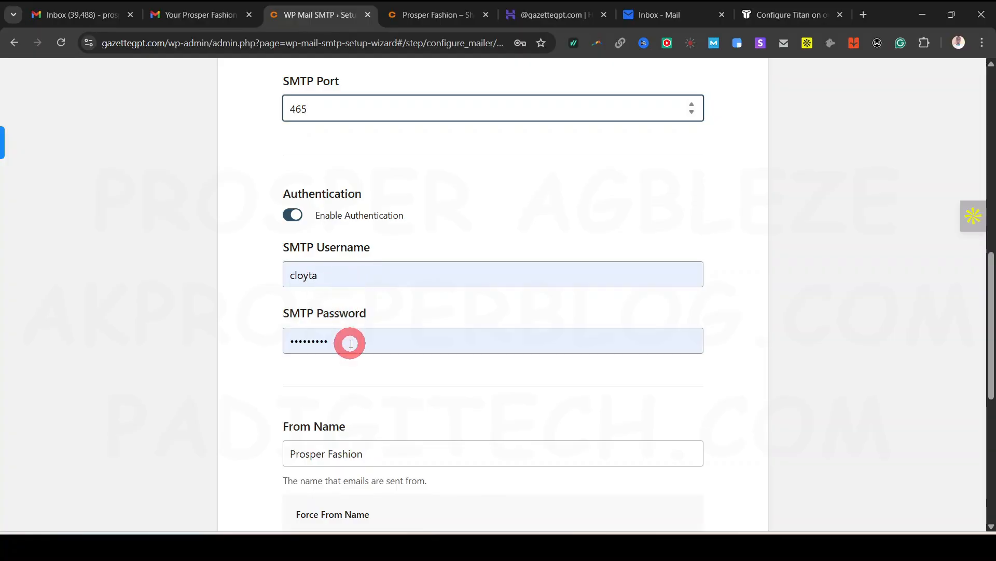
Replace the autofilled SMTP username with the info mailbox address
left_click(345, 265)
key("ctrl+a")
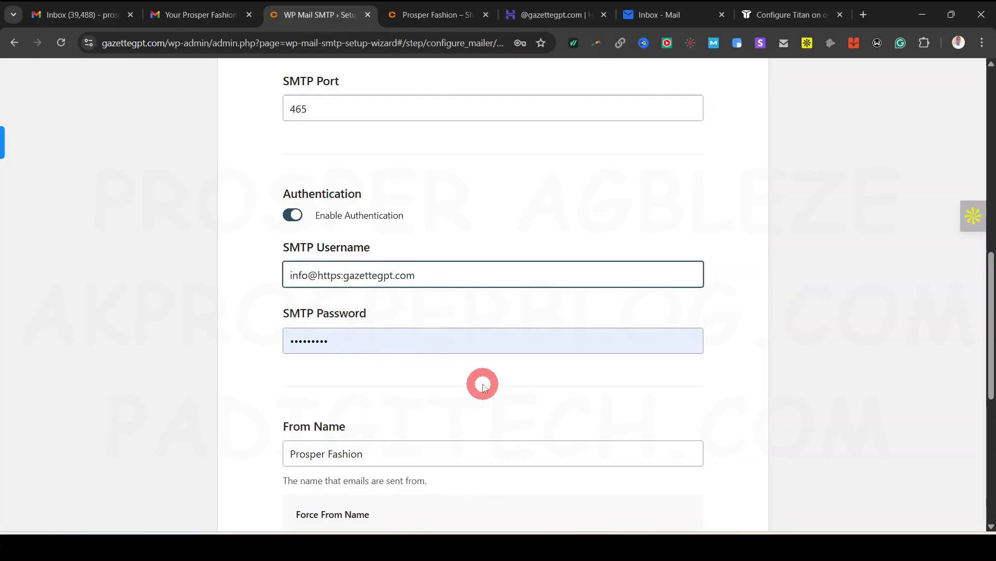
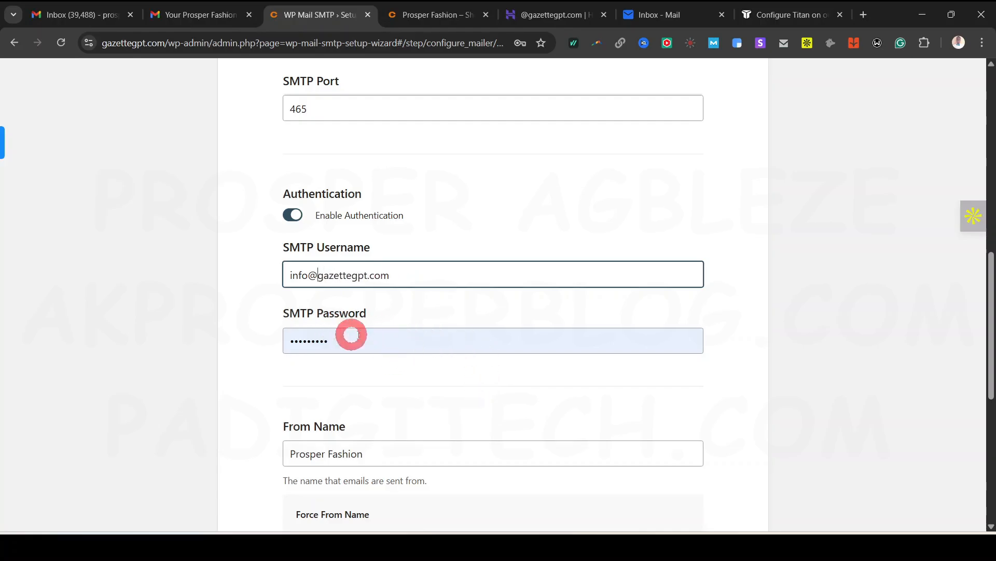
left_click(767, 16)
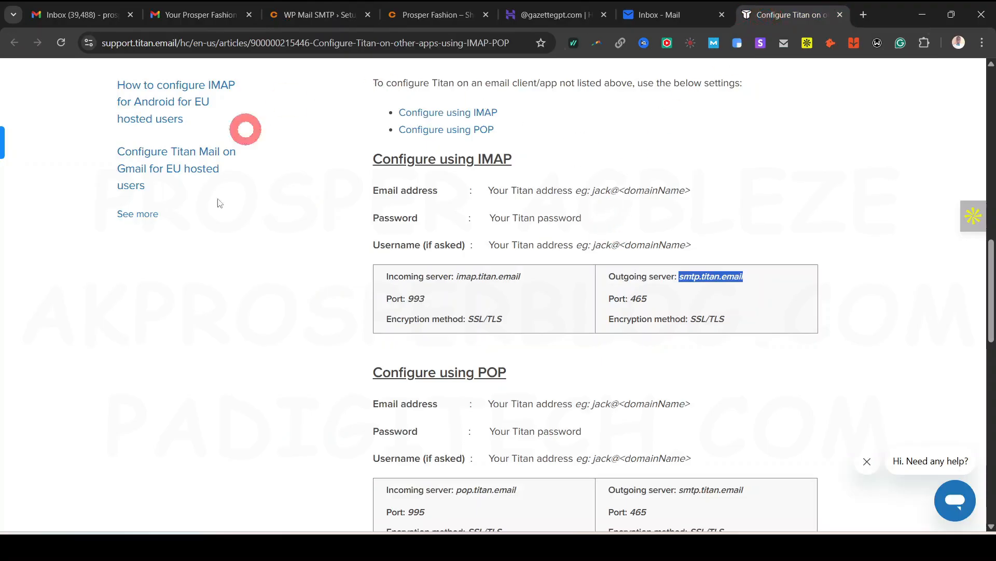
key("ctrl+shift+Tab")
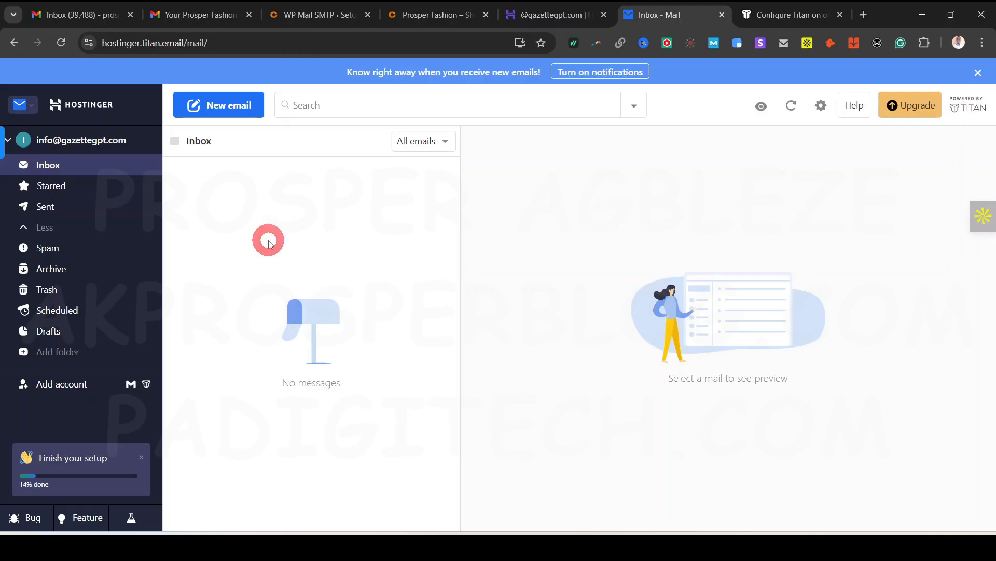
left_click(322, 15)
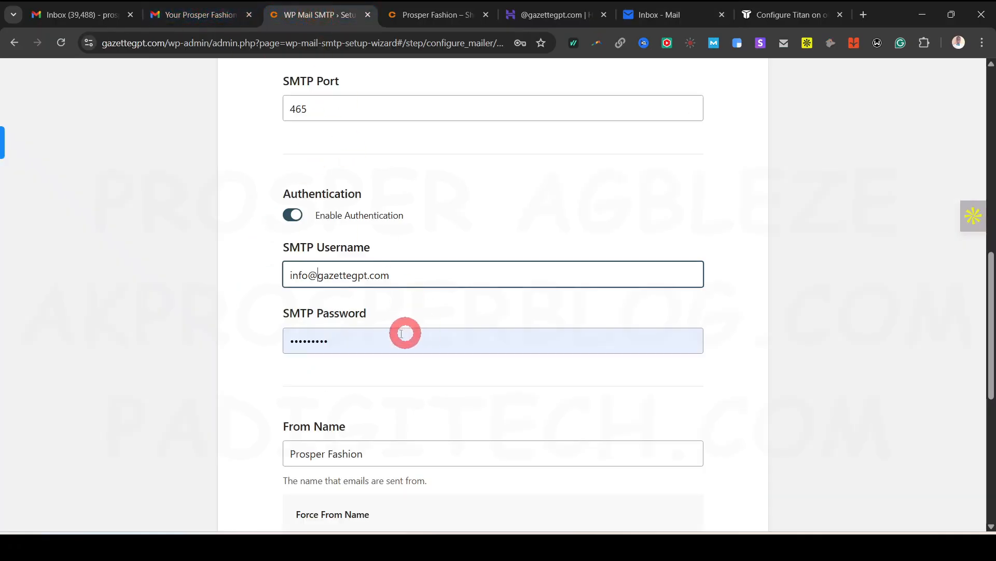
scroll(389, 338, "down", 3)
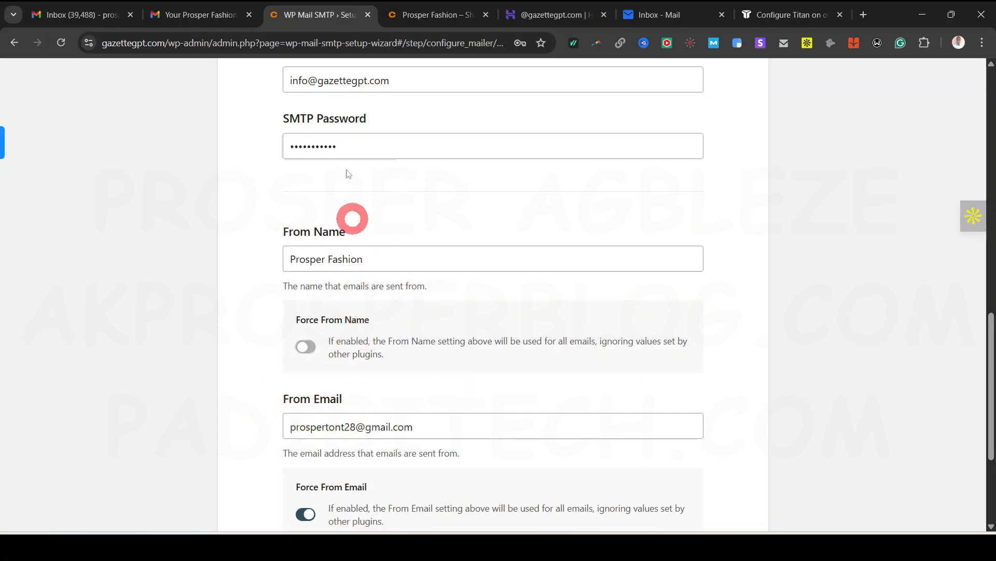
Use the info mailbox address as From Email and save the SMTP settings
triple_click(350, 75)
key("ctrl+c")
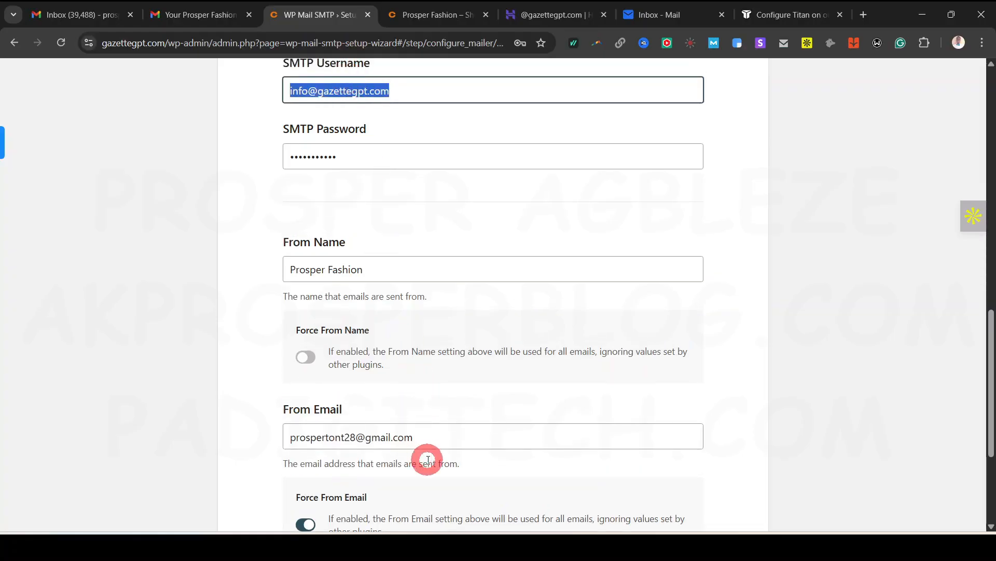
left_click(425, 437)
key("ctrl+a")
key("ctrl+v")
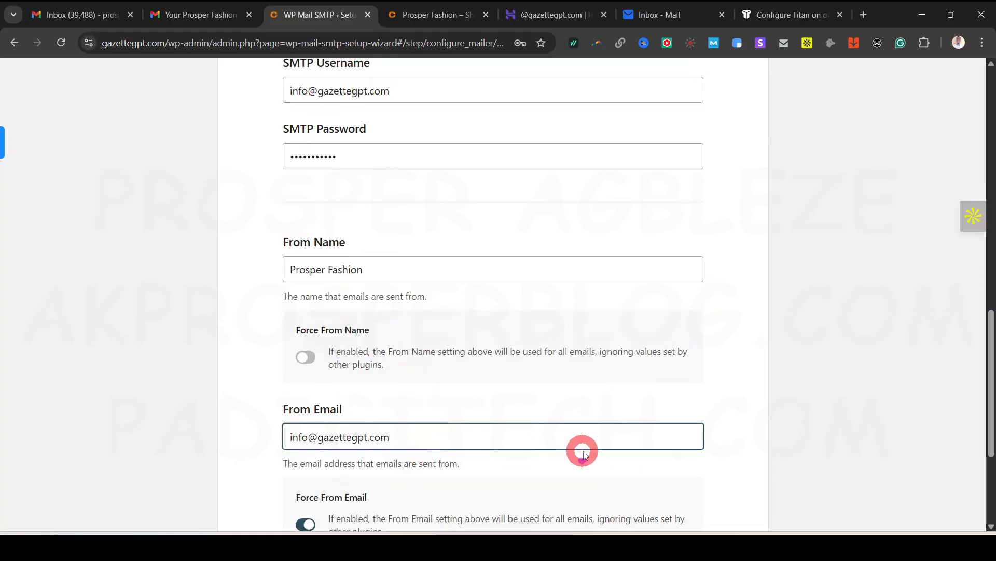
scroll(519, 363, "down", 5)
left_click(681, 419)
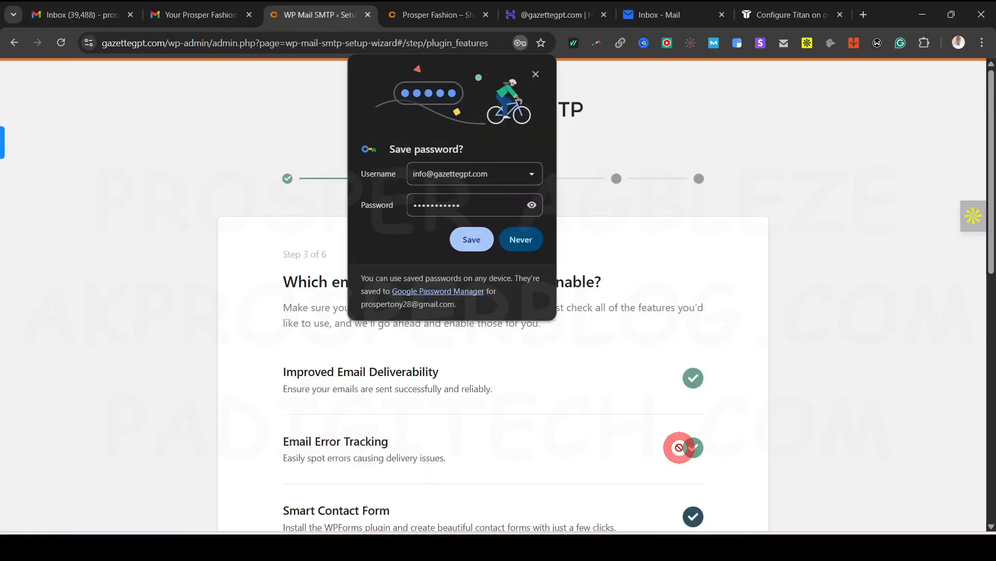
Decline the browser password prompt and continue past the feature and improvement steps
left_click(522, 239)
scroll(550, 379, "down", 7)
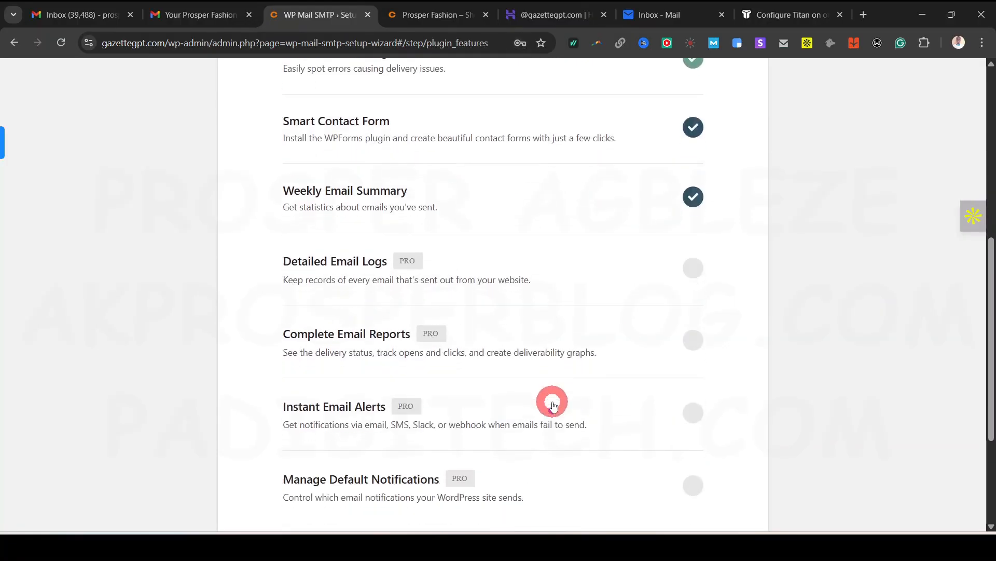
scroll(551, 388, "down", 4)
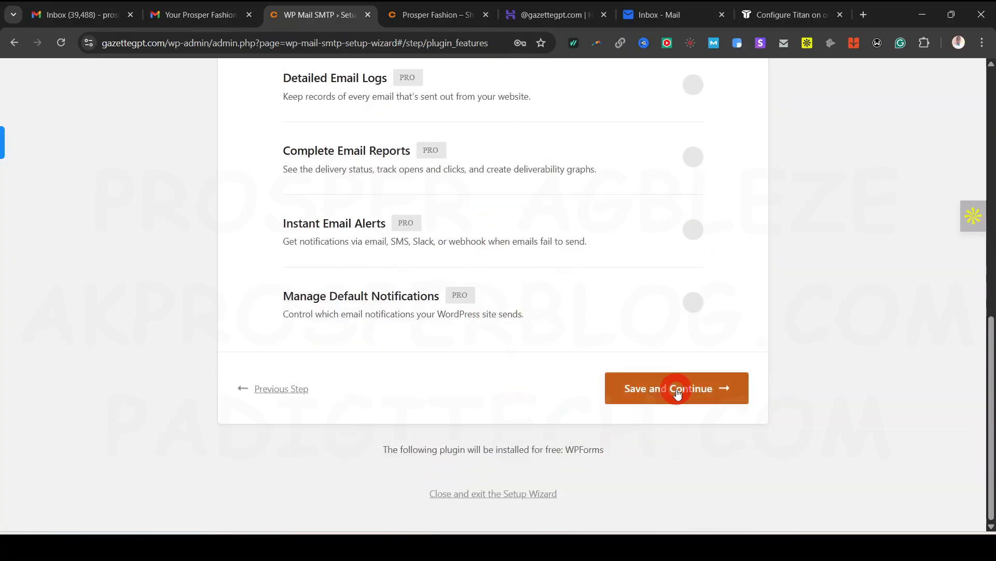
left_click(676, 389)
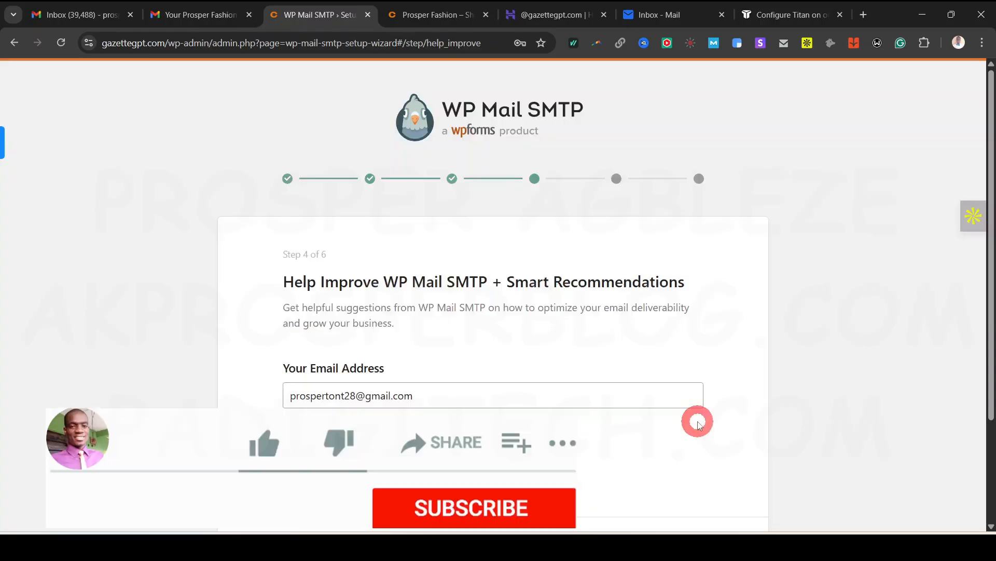
scroll(395, 296, "down", 3)
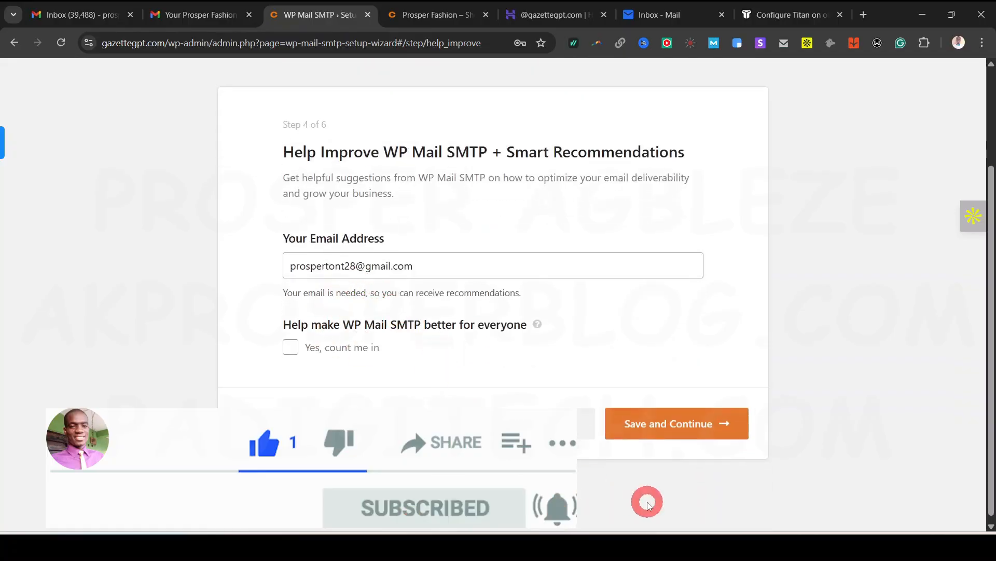
left_click(670, 416)
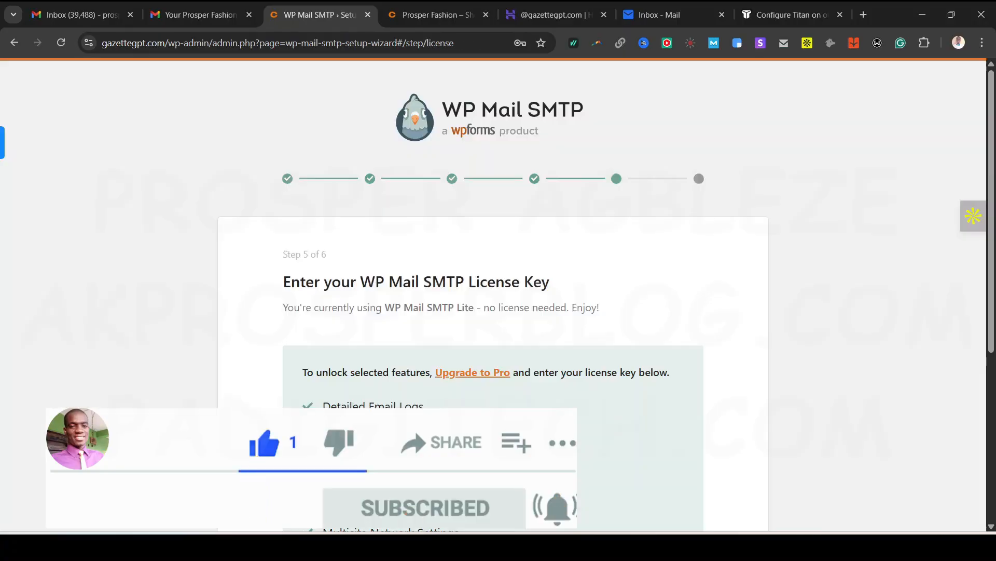
Skip the License Key step so the wizard starts checking the mailer configuration
scroll(586, 424, "down", 4)
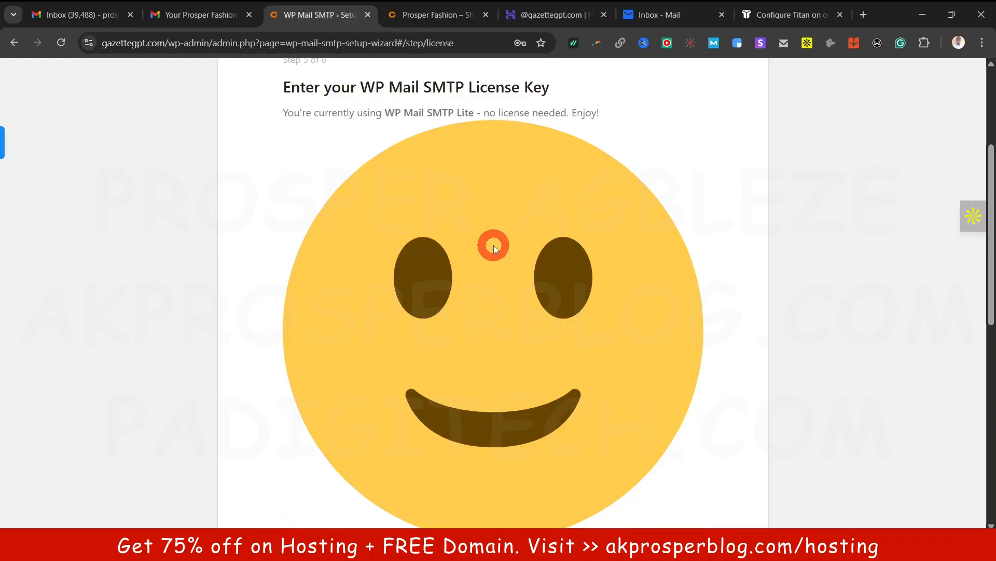
scroll(493, 245, "down", 10)
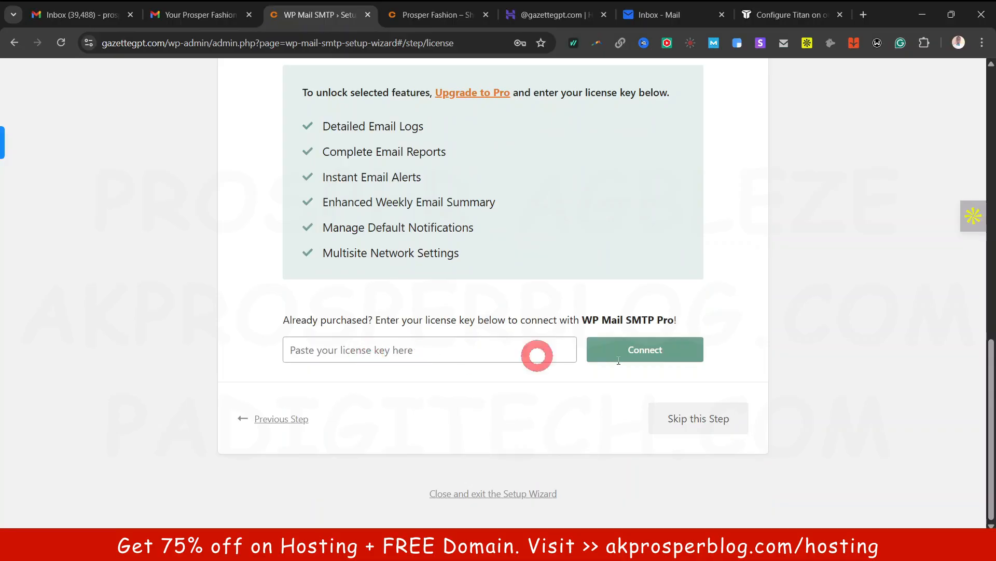
left_click(707, 425)
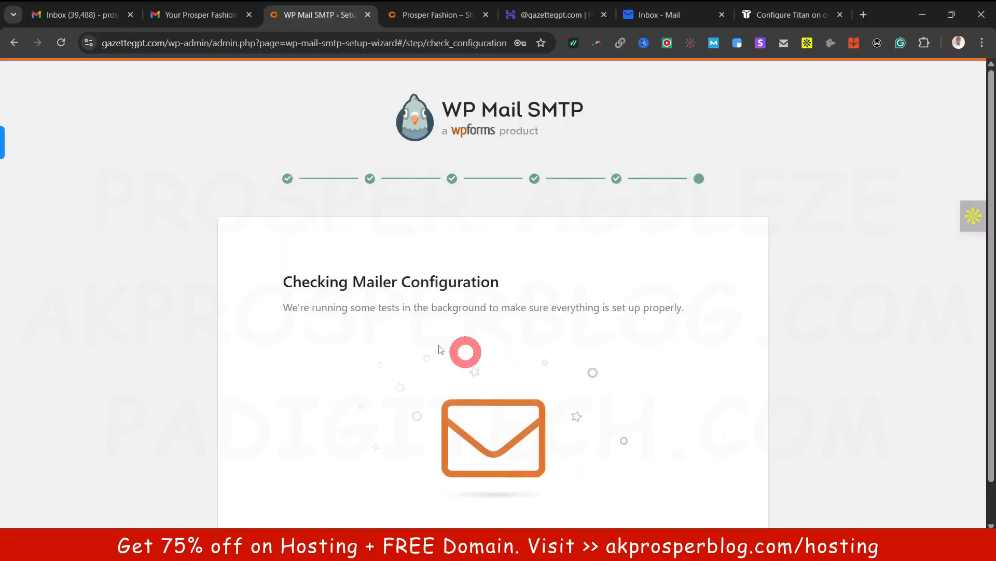
scroll(534, 332, "down", 1)
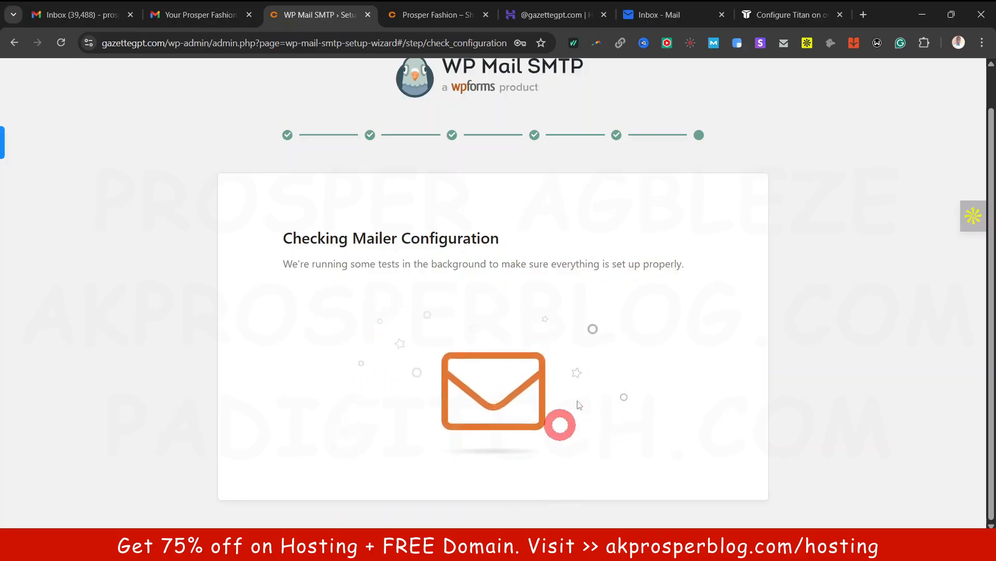
left_click(436, 16)
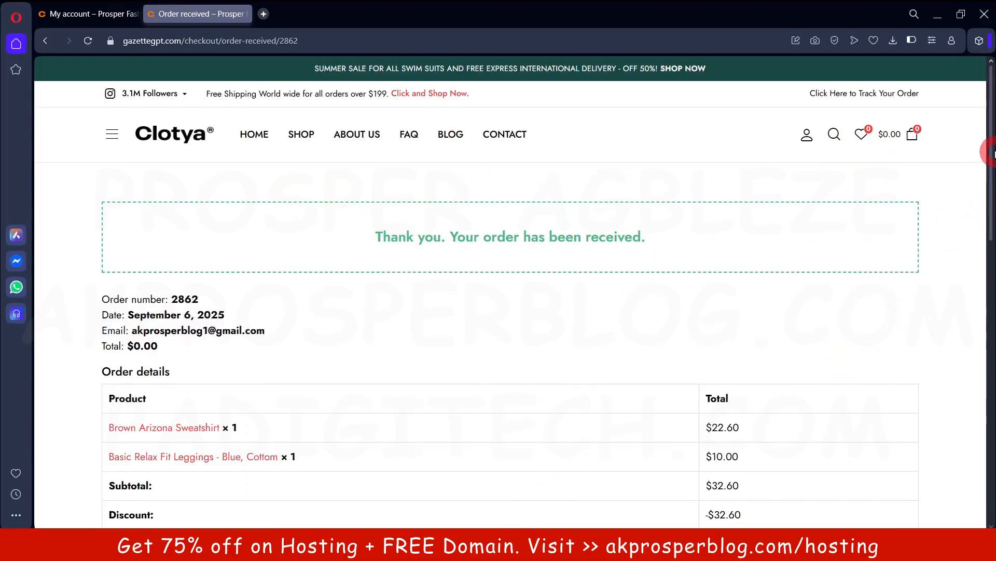
Return to the Clotya shop homepage and check back on the SMTP wizard
scroll(989, 161, "down", 2)
scroll(989, 167, "up", 2)
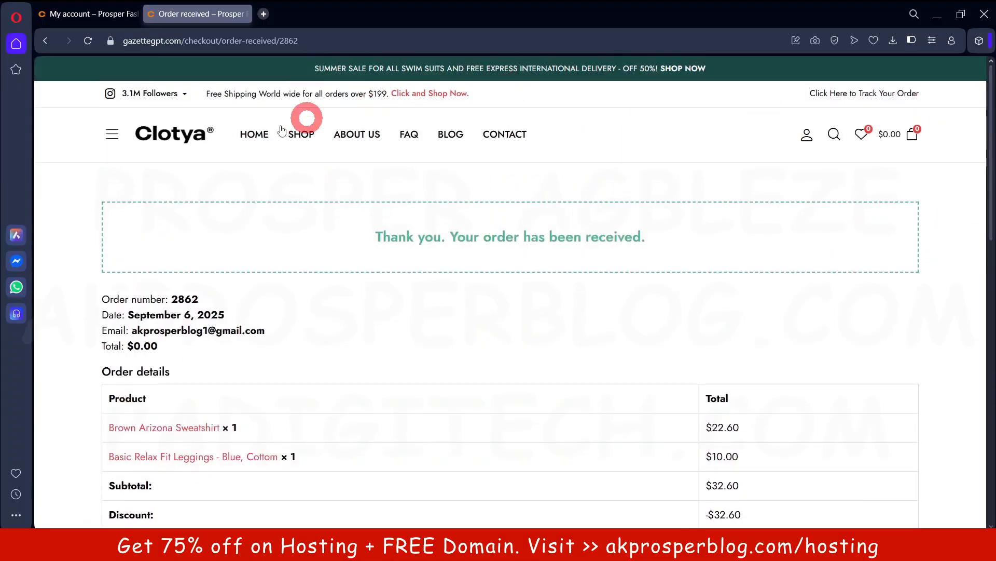
left_click(178, 147)
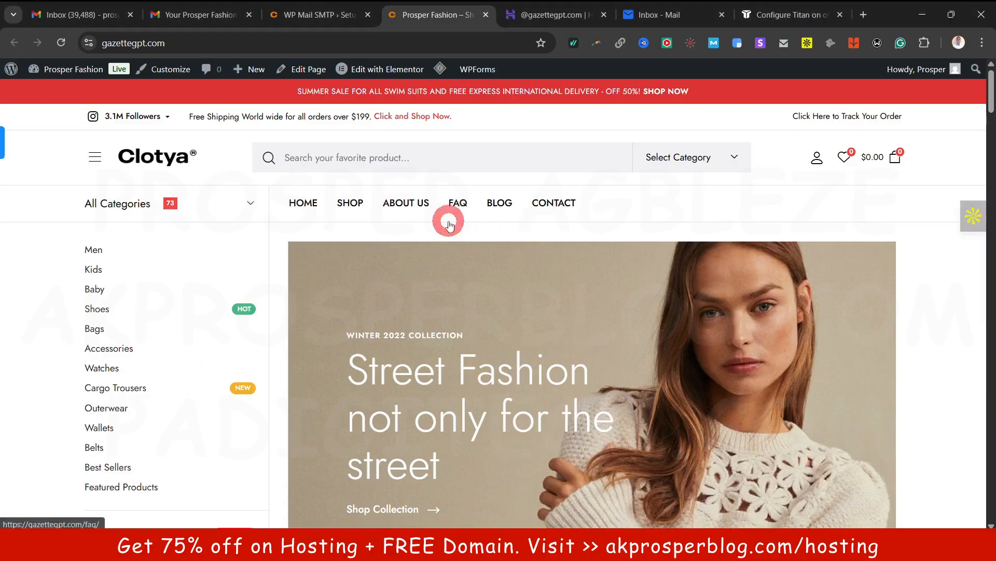
left_click(301, 19)
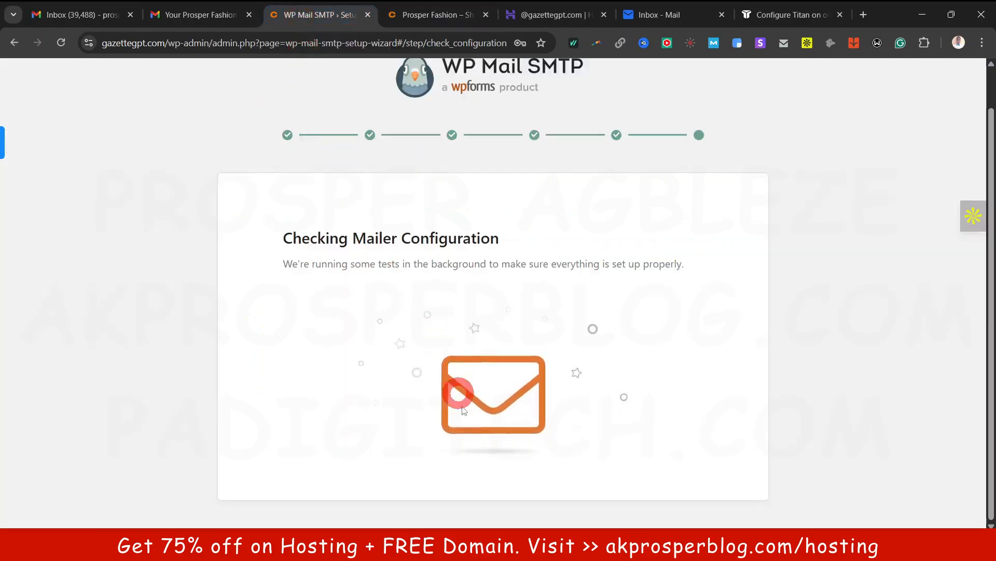
left_click(428, 21)
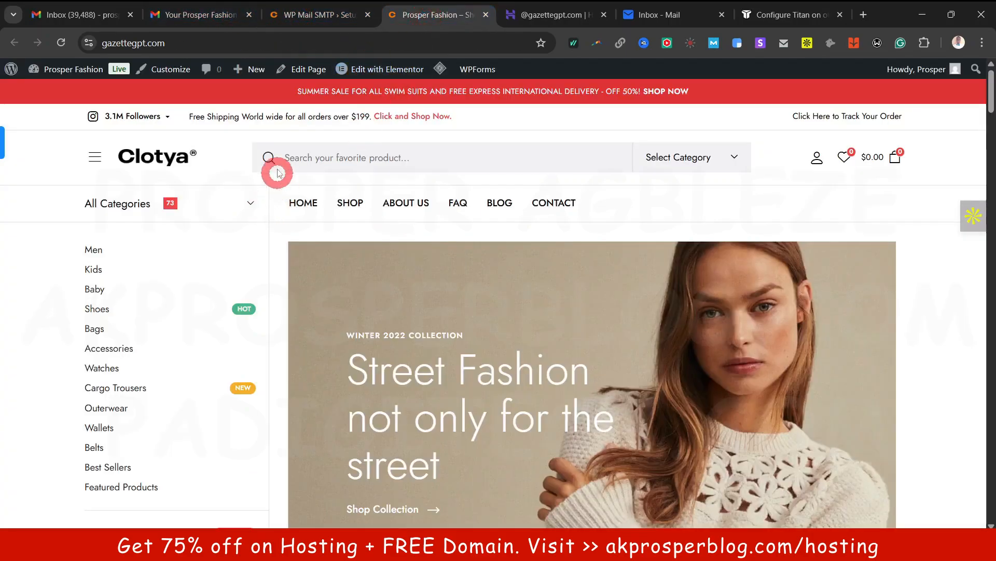
Verify the 'Thank you for your order' email in Gmail, then open the WordPress admin Dashboard
left_click(218, 17)
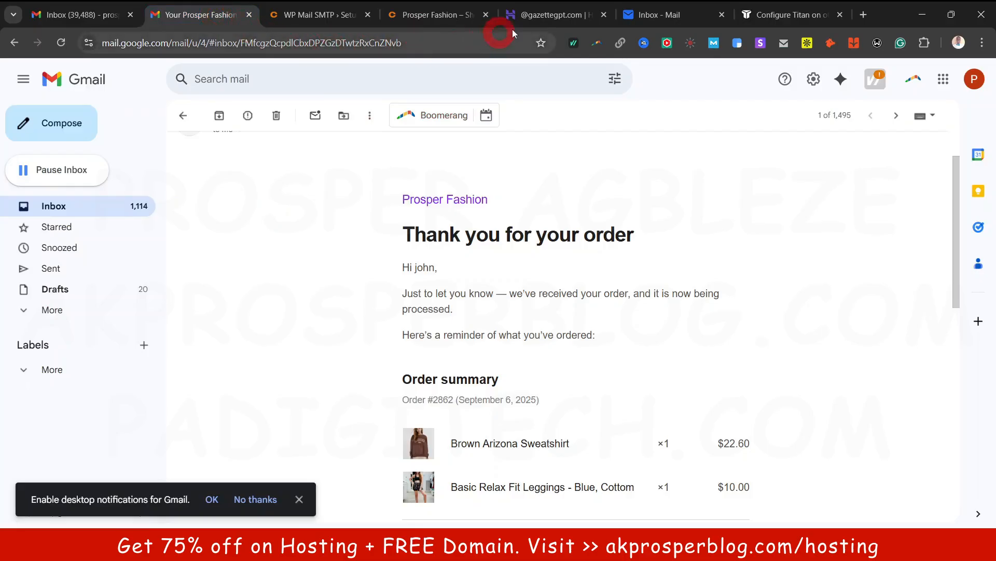
left_click(410, 15)
mouse_move(78, 69)
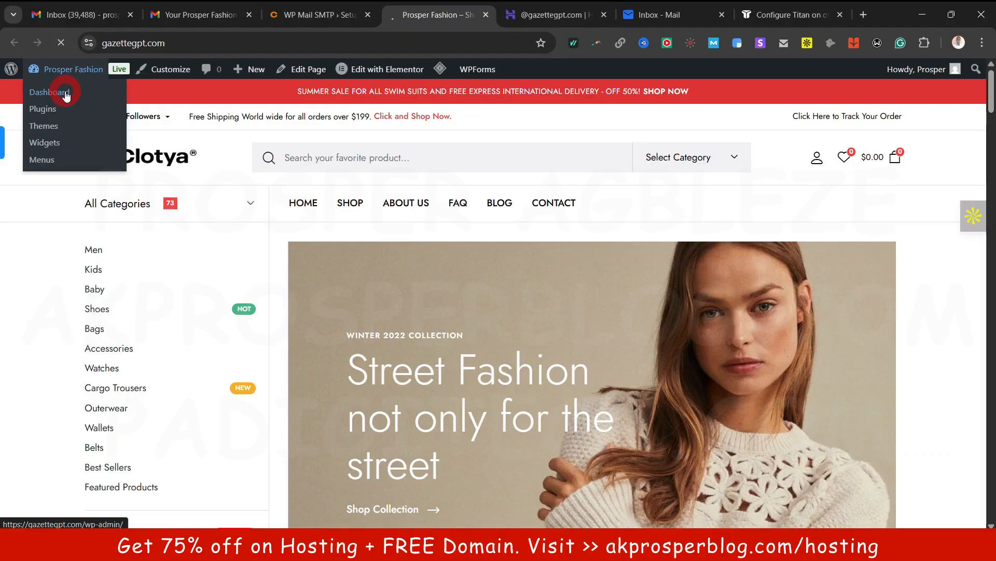
left_click(66, 94)
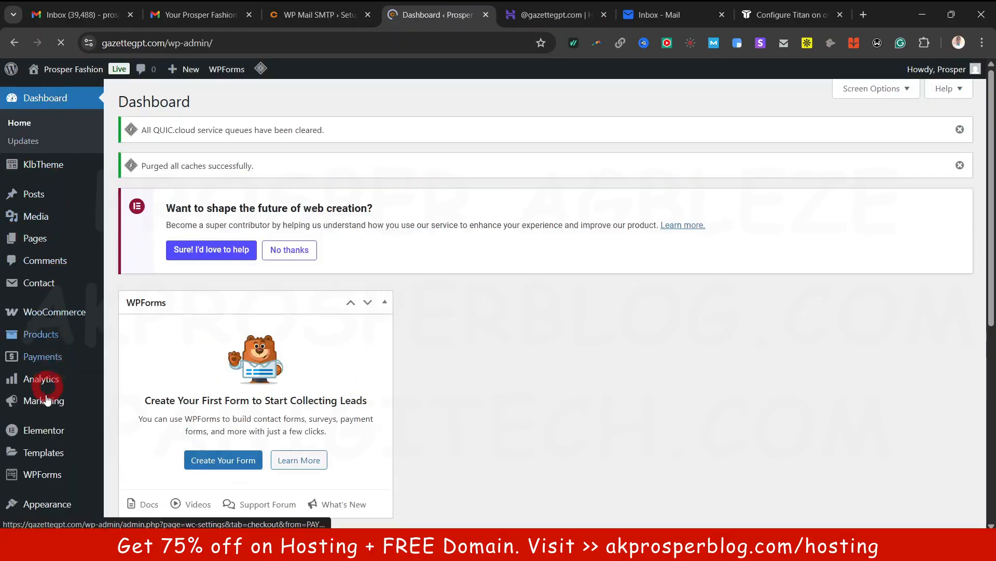
Open Analytics Overview and Products in new tabs, and close the email management, Titan inbox and help tabs
mouse_move(45, 384)
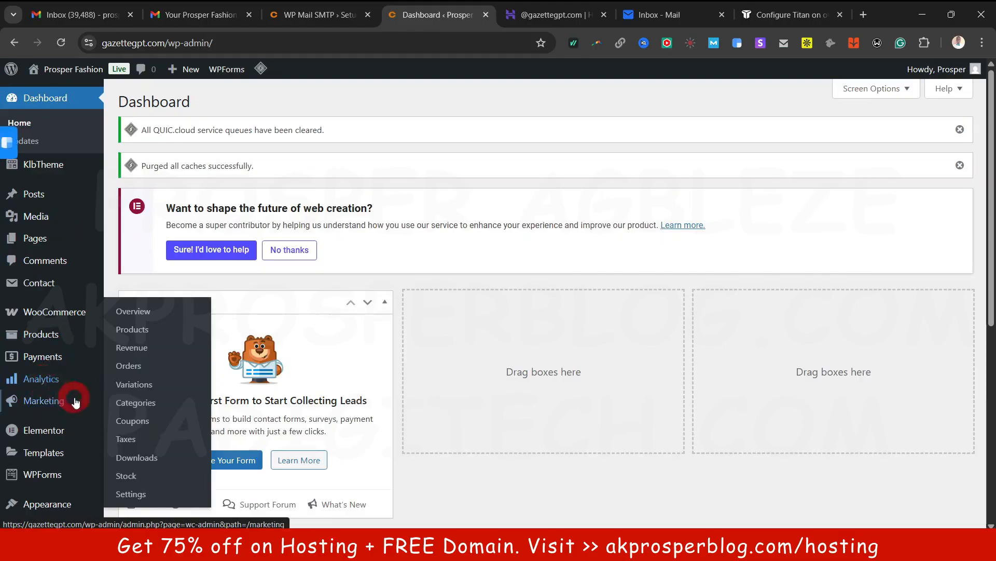
scroll(45, 384, "down", 4)
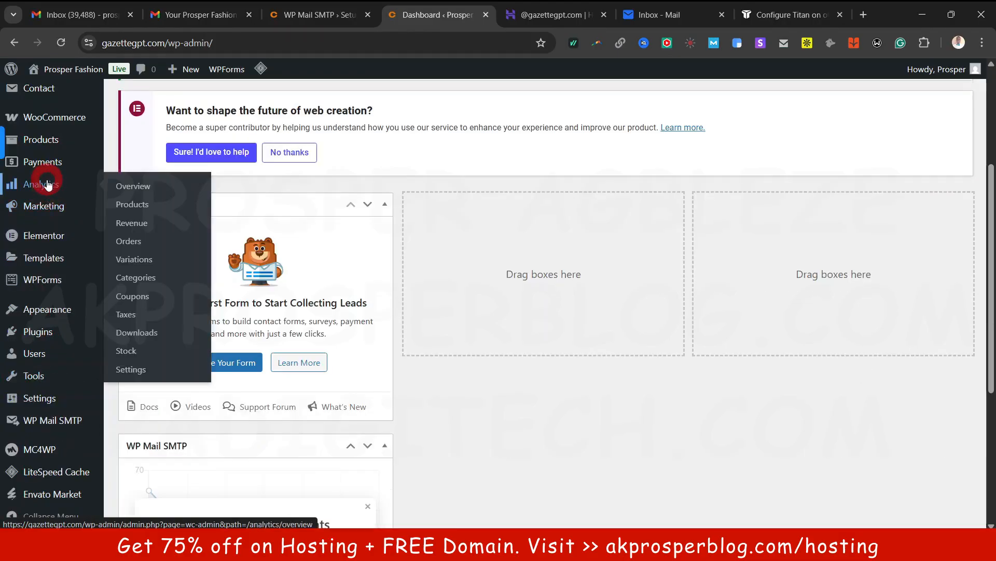
left_click(146, 187, "ctrl")
left_click(133, 204, "ctrl")
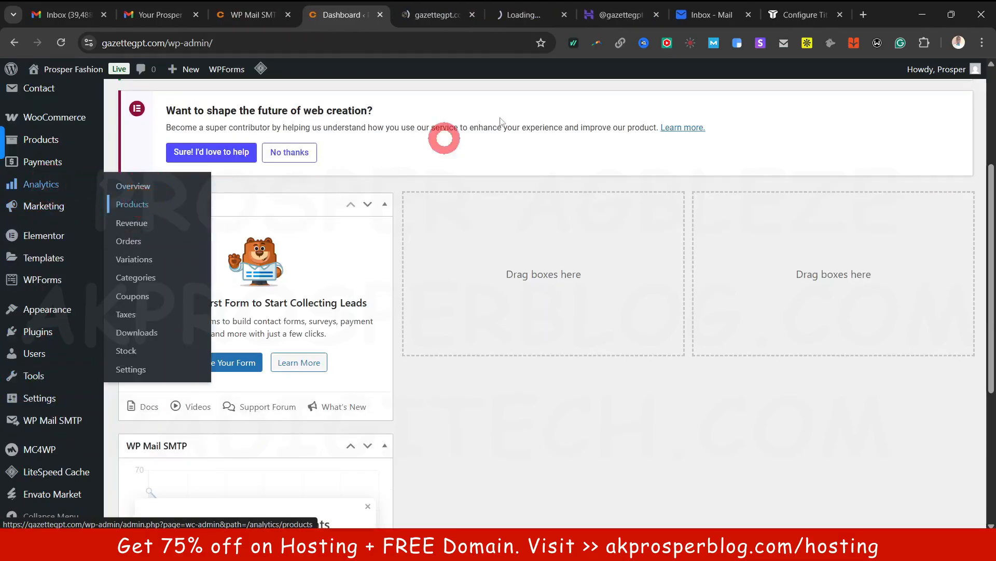
left_click(663, 18)
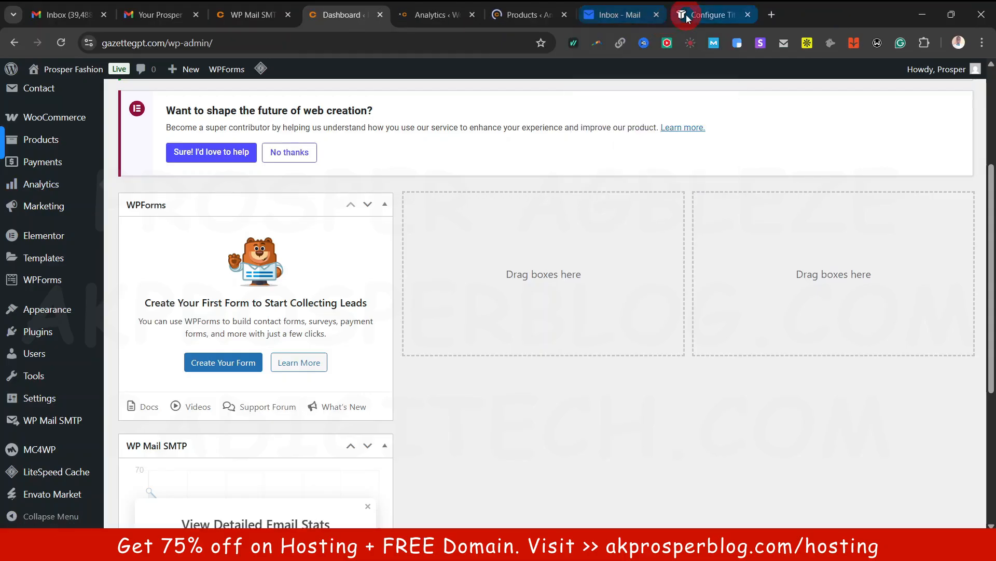
left_click(664, 18)
left_click(657, 15)
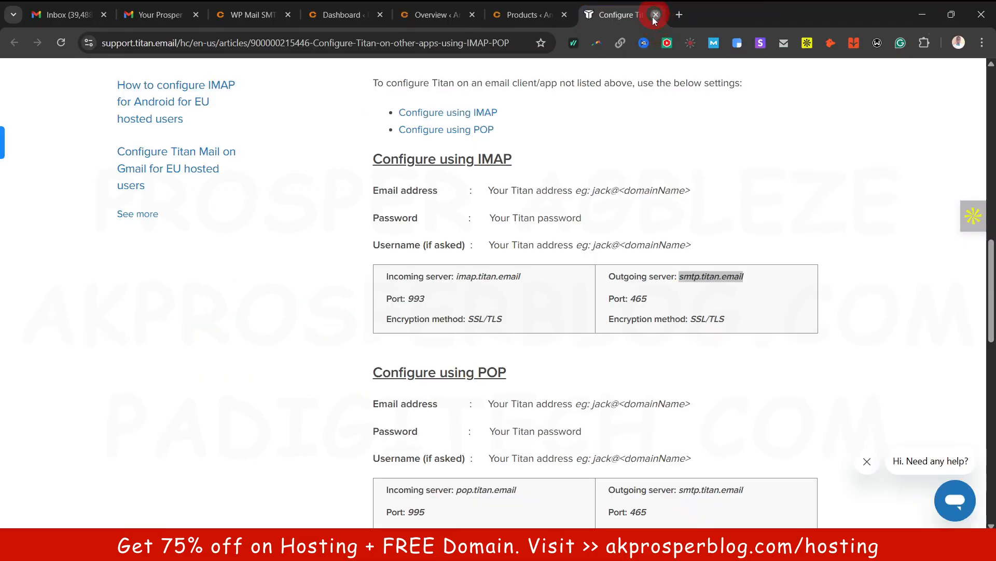
left_click(656, 15)
Open the Revenue, Orders, Variations and Categories reports in new tabs, then view the Overview
left_click(507, 15)
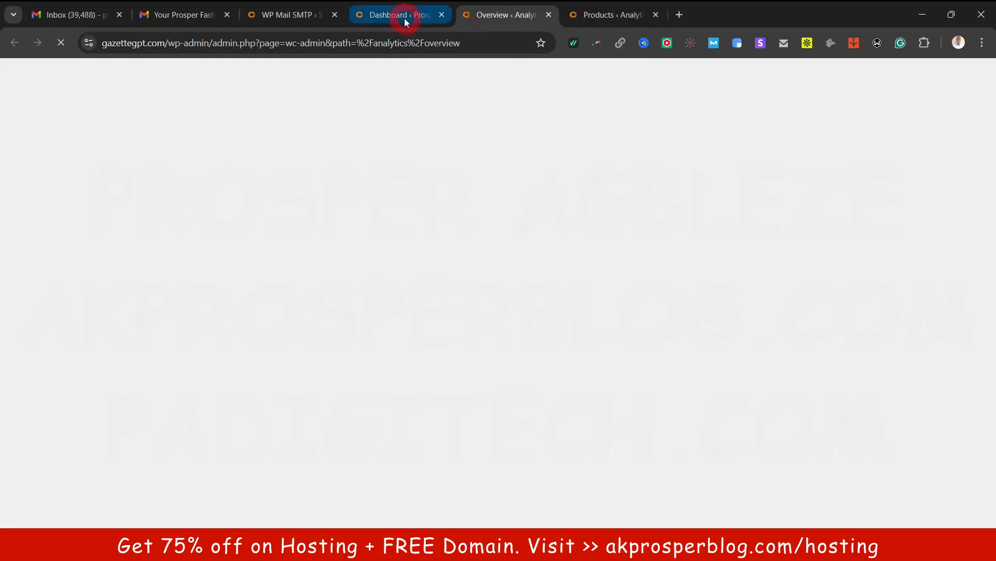
left_click(400, 16)
mouse_move(42, 184)
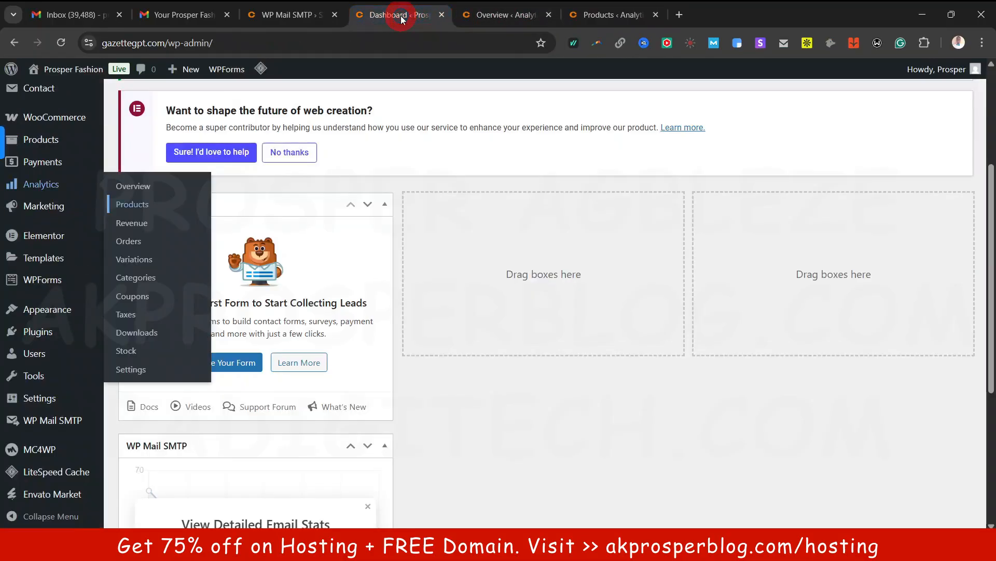
left_click(132, 224, "ctrl")
left_click(130, 242, "ctrl")
left_click(133, 259, "ctrl")
left_click(135, 278, "ctrl")
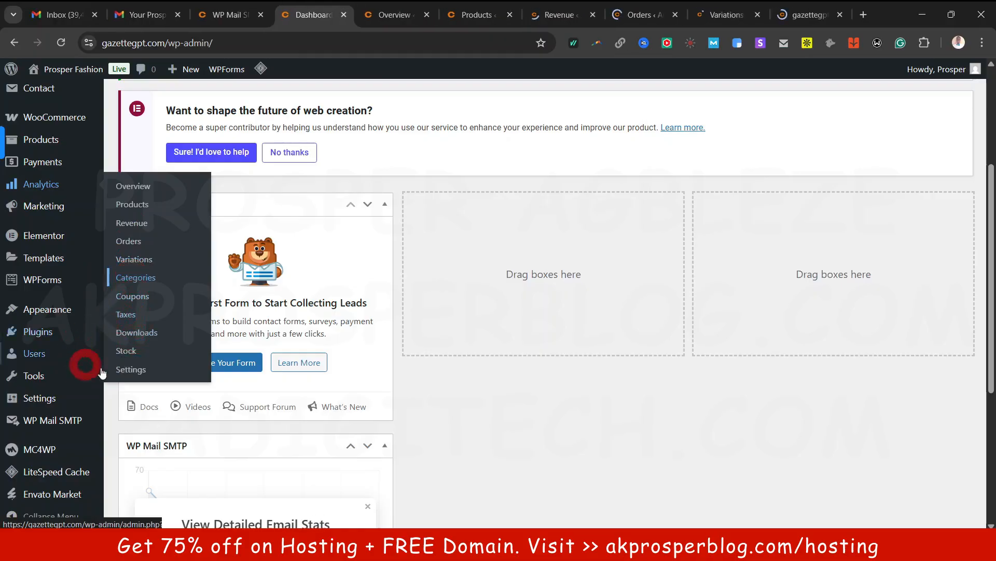
left_click(405, 18)
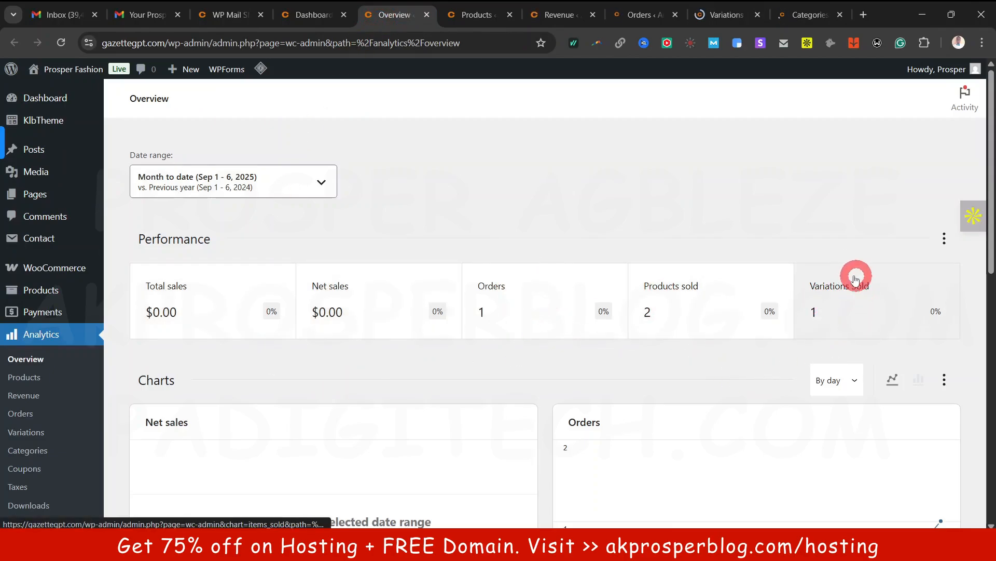
Review the Overview, then chart the Products report by net sales, orders and items sold
scroll(856, 291, "down", 3)
scroll(296, 349, "down", 5)
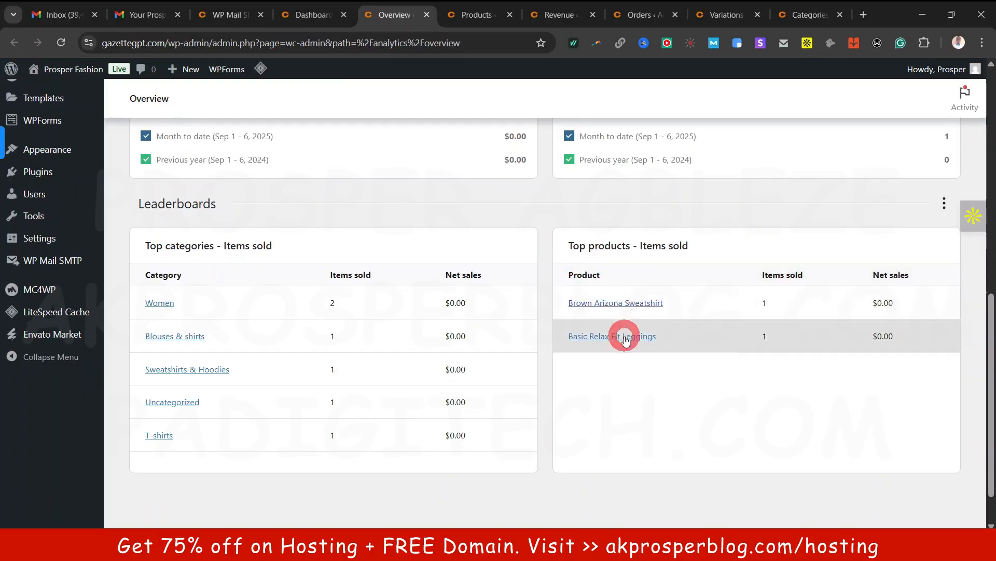
scroll(630, 333, "up", 10)
left_click(473, 16)
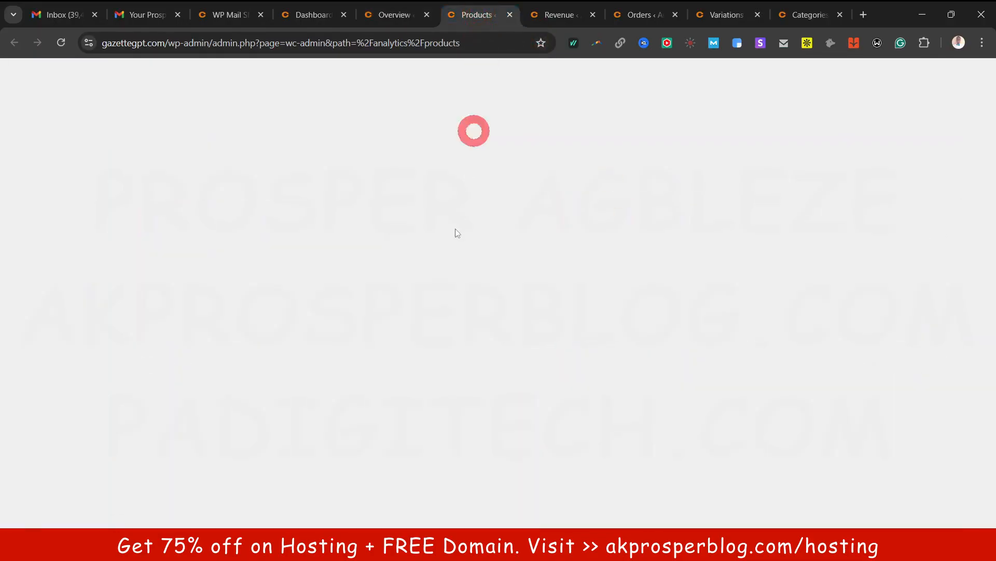
left_click(507, 248)
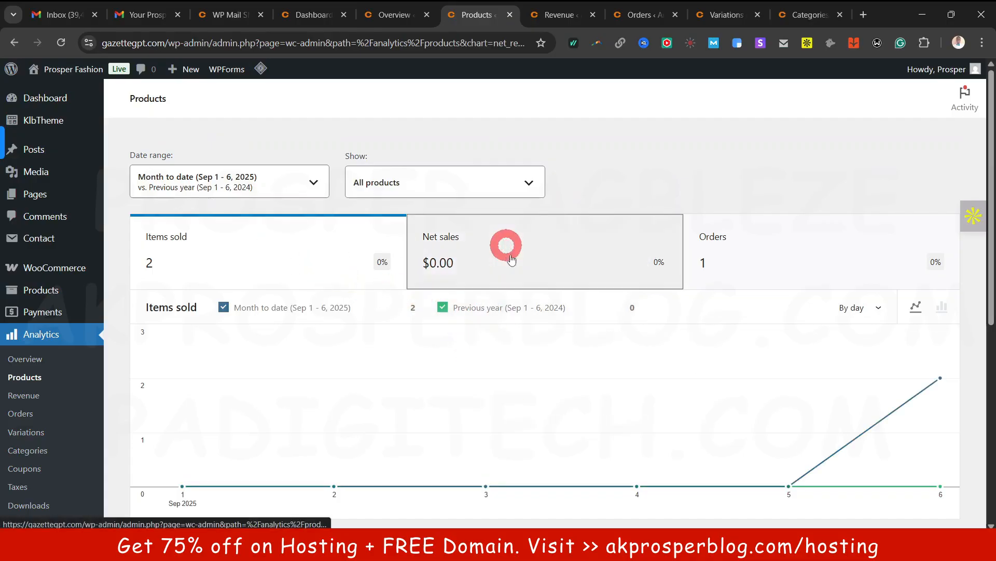
left_click(812, 240)
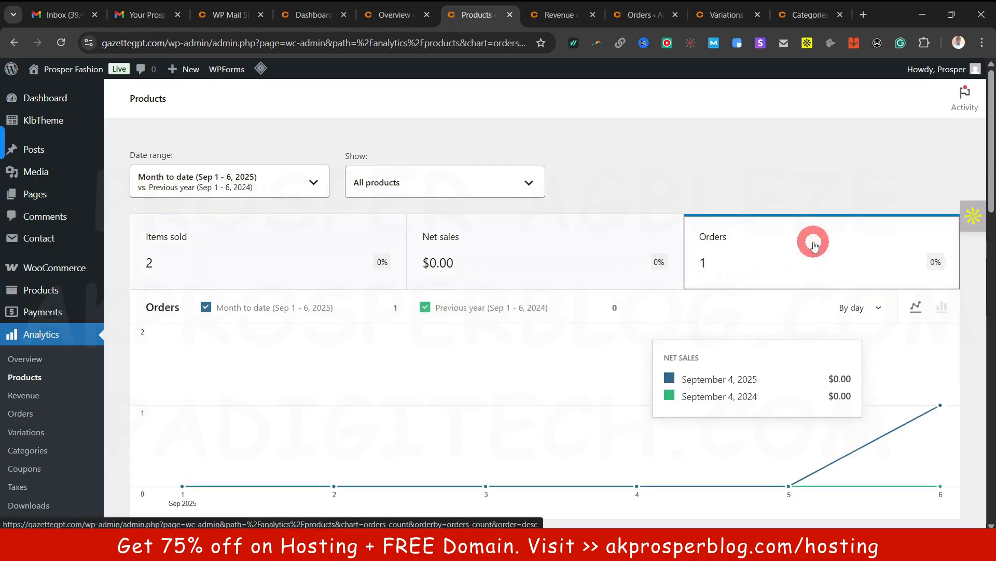
left_click(205, 262)
scroll(204, 260, "down", 5)
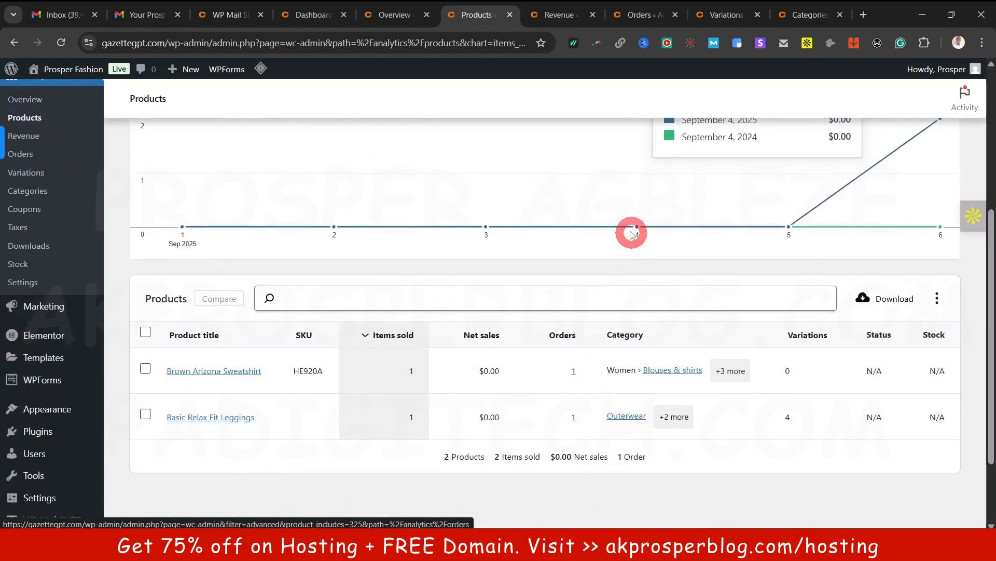
View the Revenue and Orders reports, then switch back to the Clotya storefront window
left_click(568, 12)
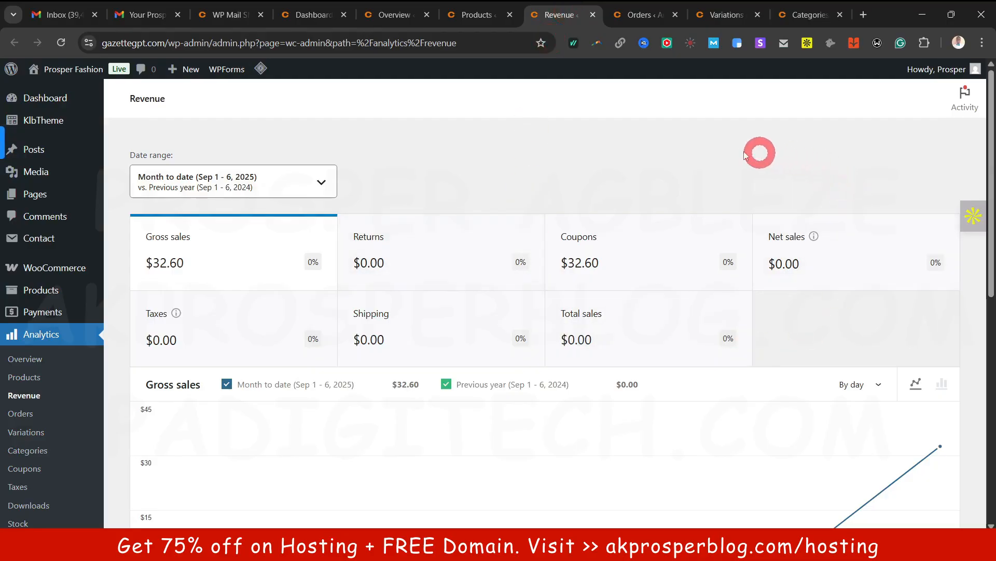
left_click(641, 14)
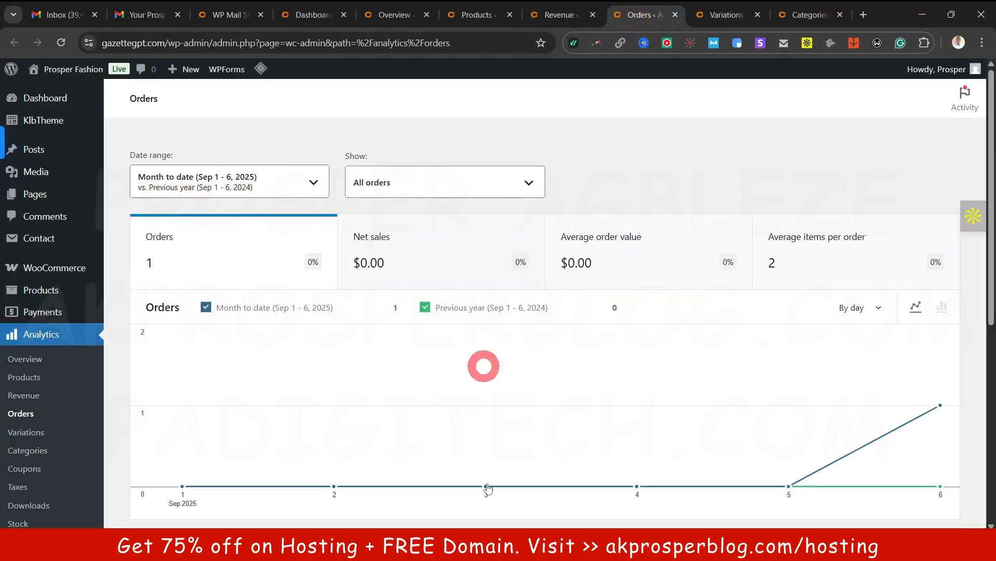
left_click(519, 546)
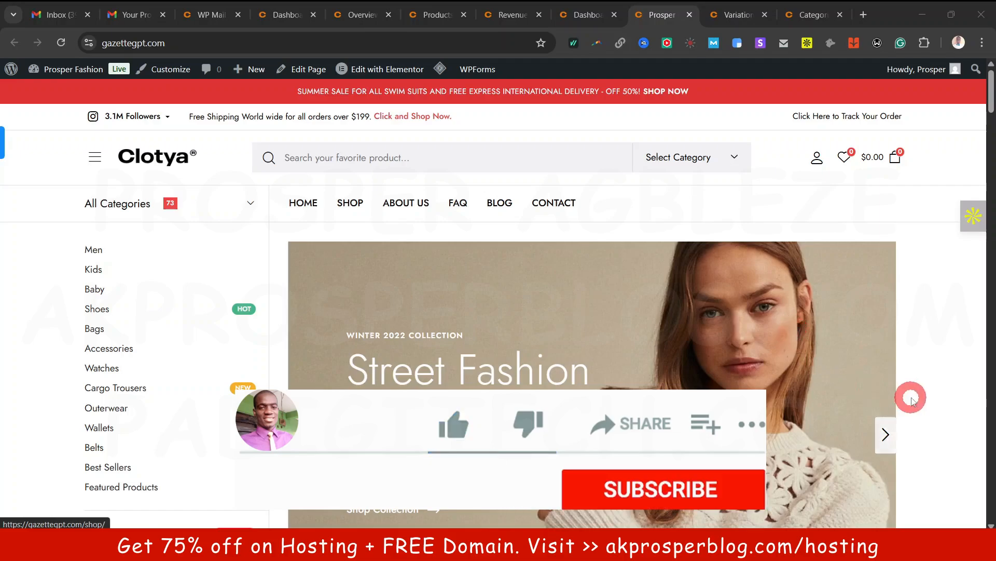
left_click(991, 142)
left_click_drag(991, 143, 991, 89)
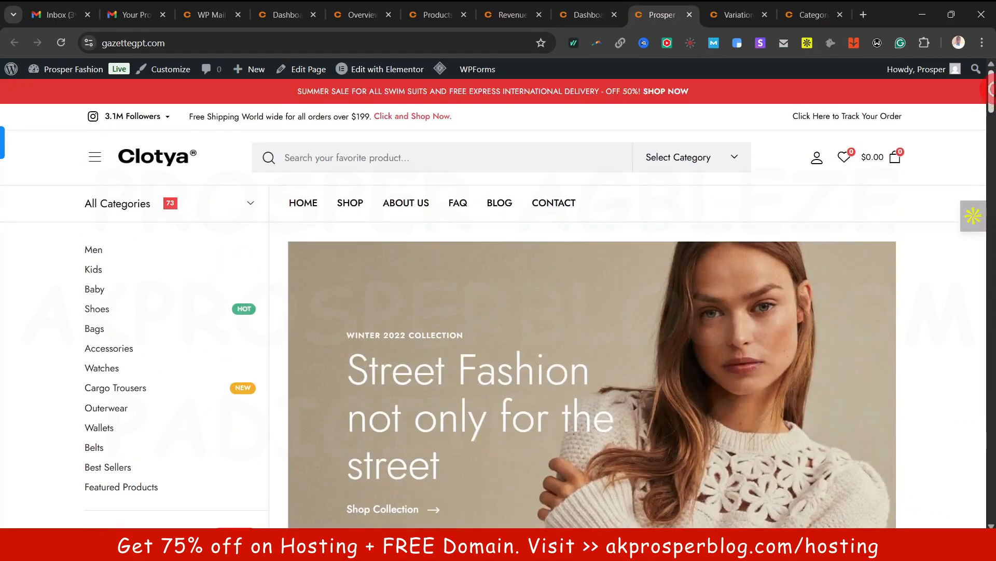